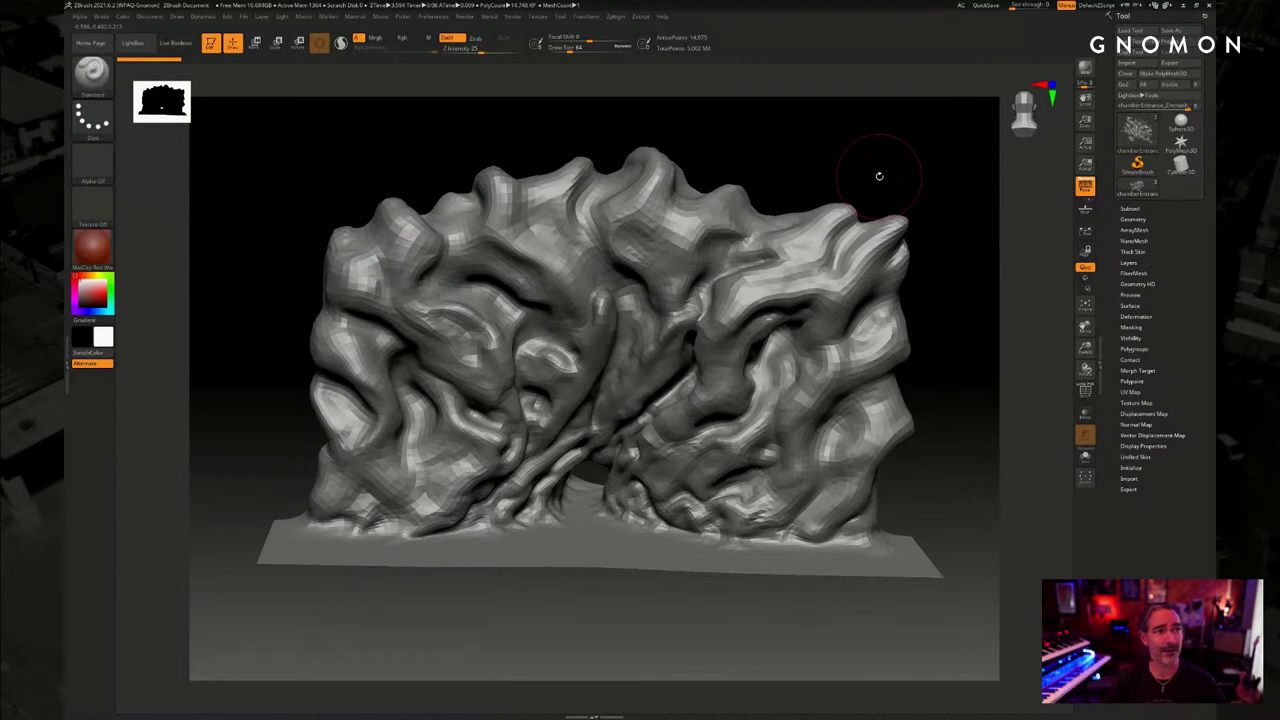
{"action": "left_click_drag", "start_coordinate": [860, 180], "coordinate": [848, 166]}
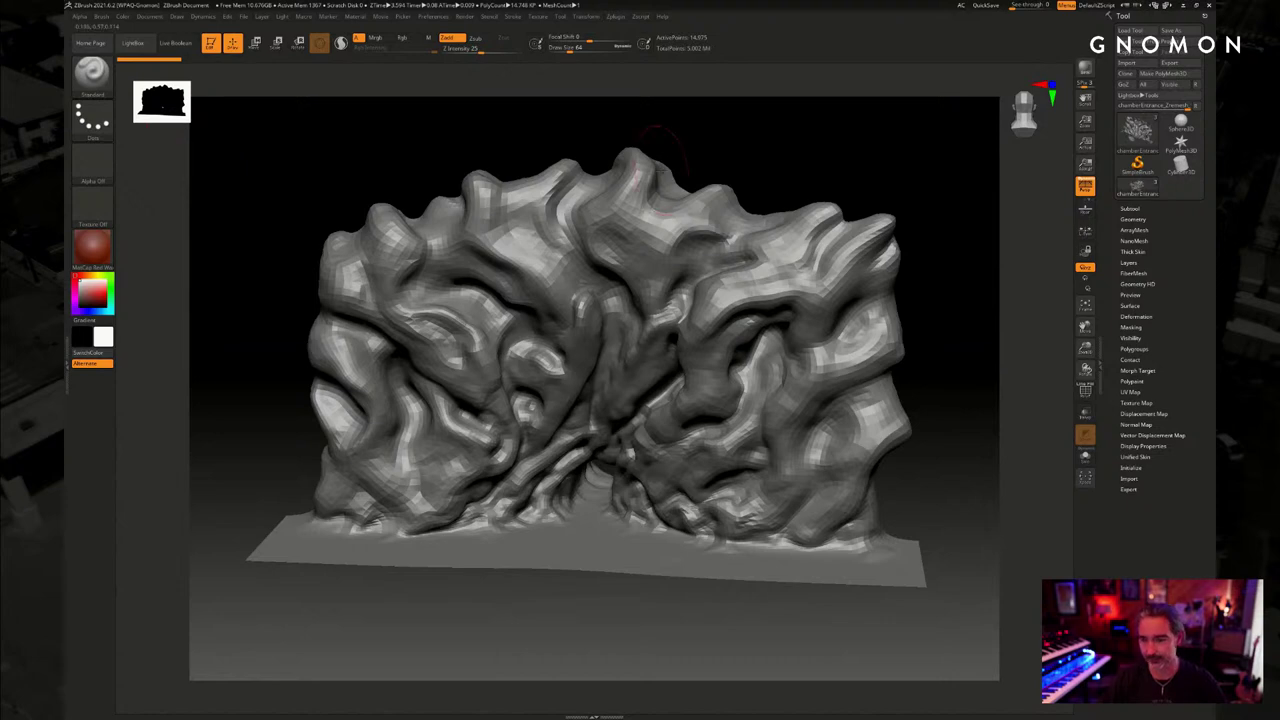
{"action": "left_click_drag", "start_coordinate": [784, 158], "coordinate": [794, 170]}
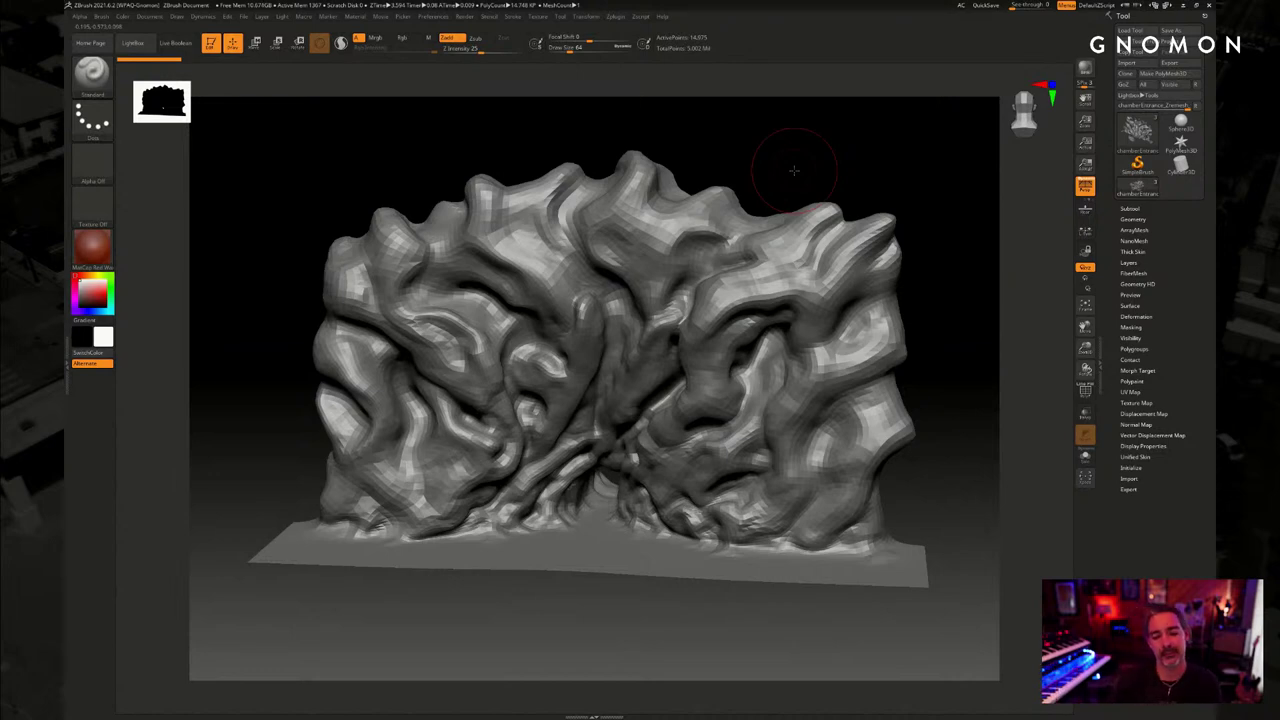
{"action": "left_click_drag", "start_coordinate": [794, 170], "coordinate": [809, 171]}
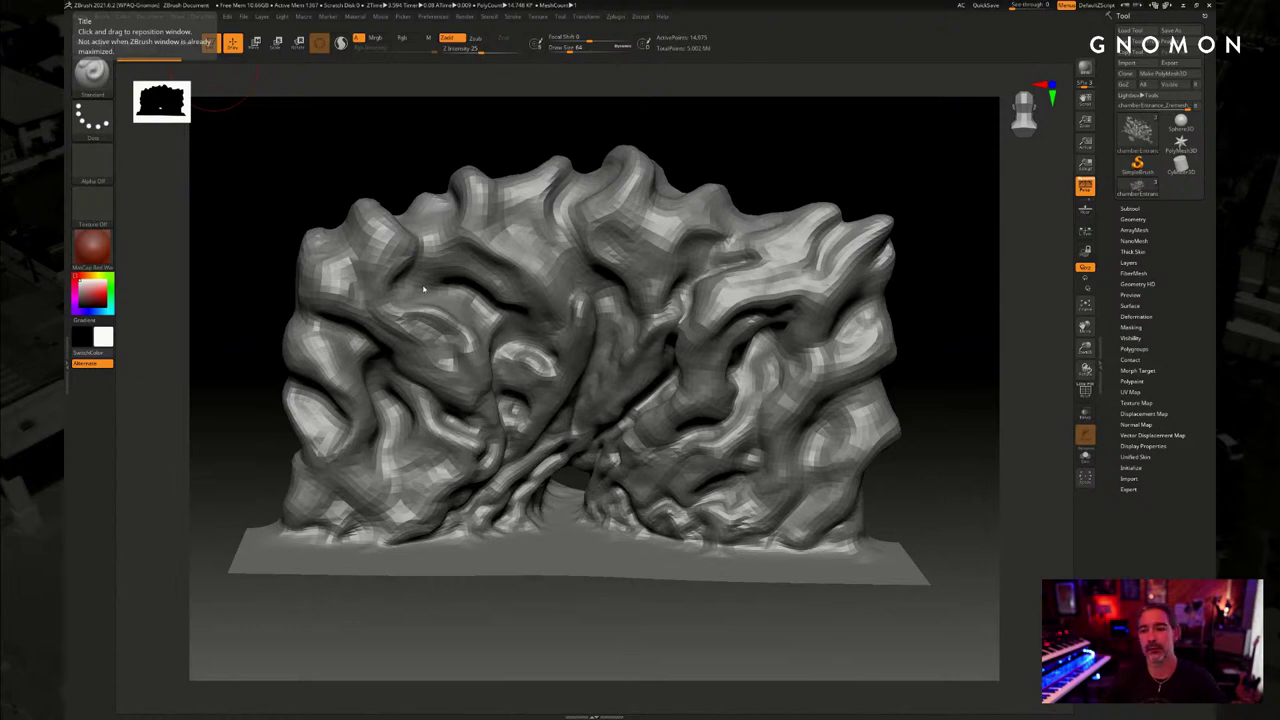
{"action": "mouse_move", "coordinate": [872, 181]}
{"action": "left_mouse_down"}
{"action": "mouse_move", "coordinate": [857, 166]}
{"action": "mouse_move", "coordinate": [868, 170]}
{"action": "left_mouse_up"}
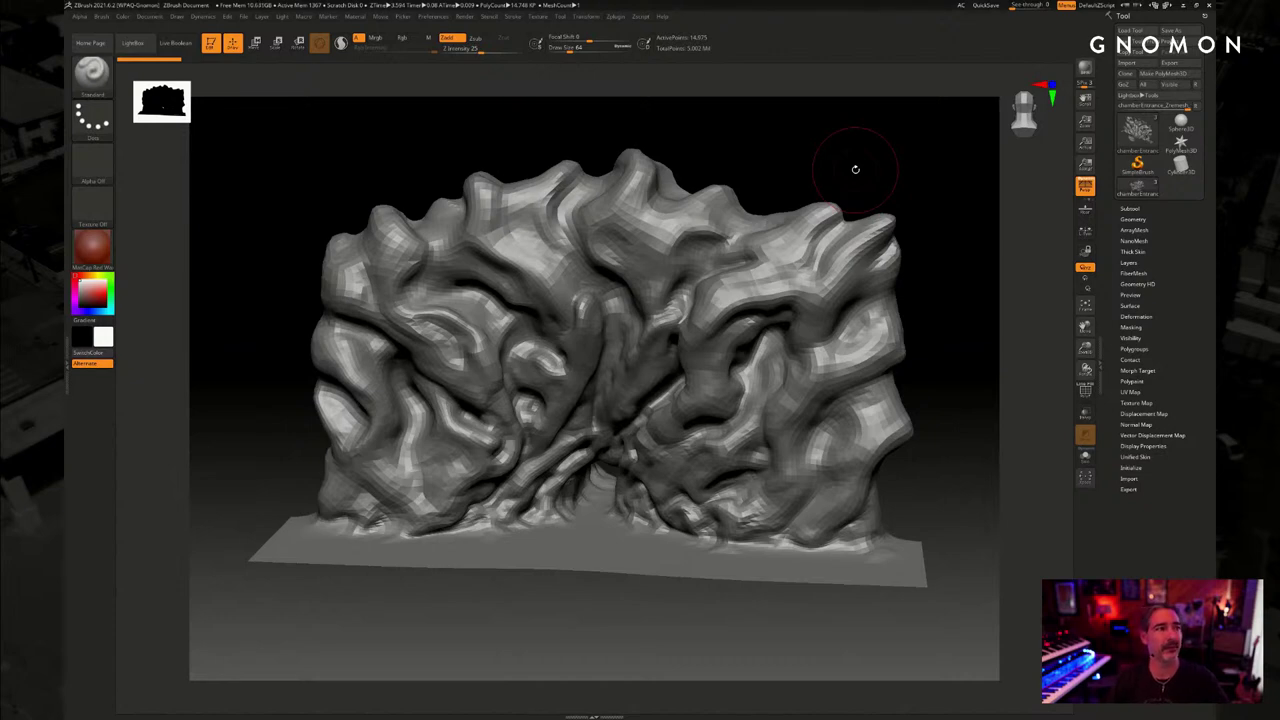
{"action": "left_click_drag", "start_coordinate": [851, 181], "coordinate": [874, 174]}
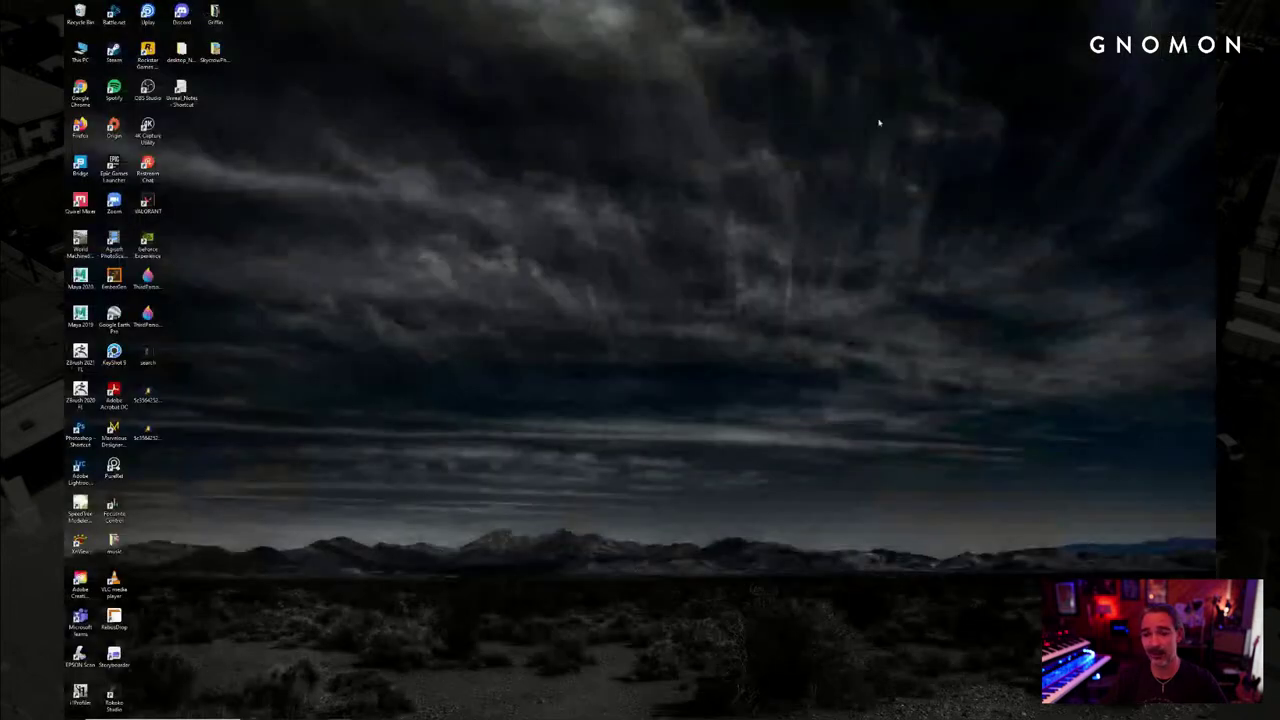
Switch to the Epic Games Launcher and open the Unreal Engine Marketplace storefront
{"action": "left_click", "coordinate": [648, 710]}
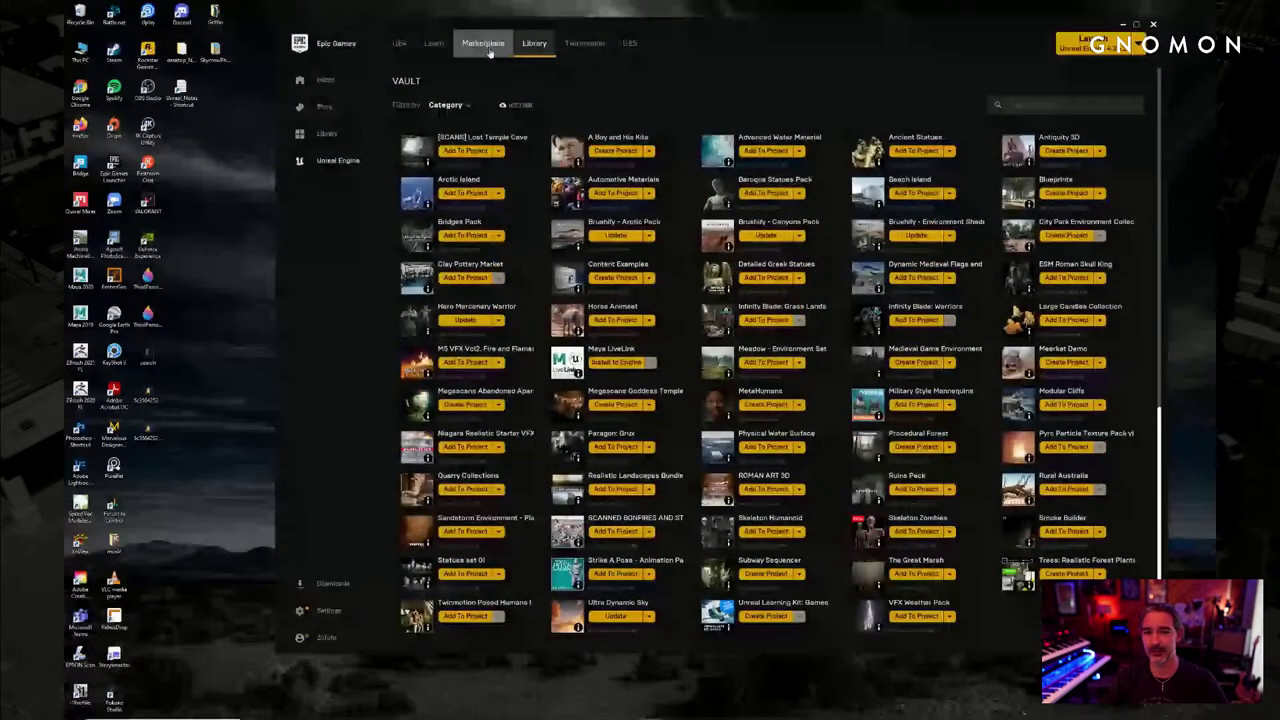
{"action": "left_click", "coordinate": [485, 46]}
{"action": "scroll", "coordinate": [728, 160], "scroll_direction": "up", "scroll_amount": 1}
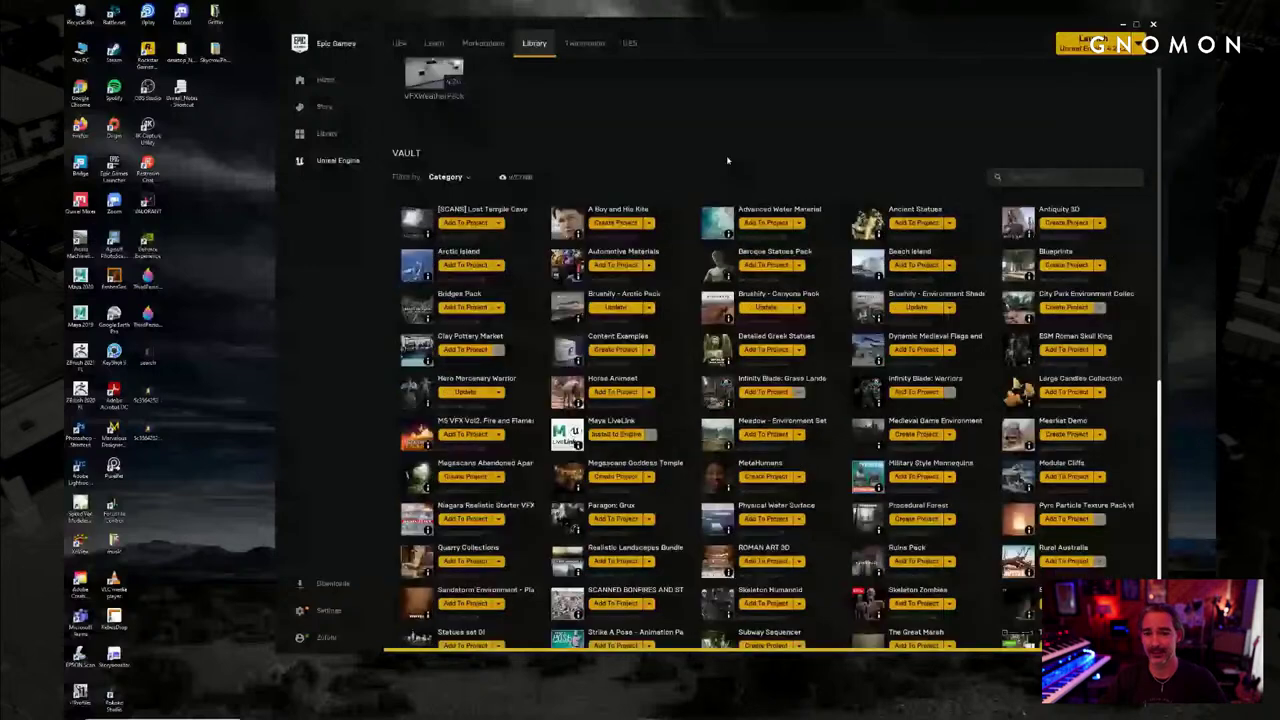
{"action": "scroll", "coordinate": [727, 160], "scroll_direction": "up", "scroll_amount": 4}
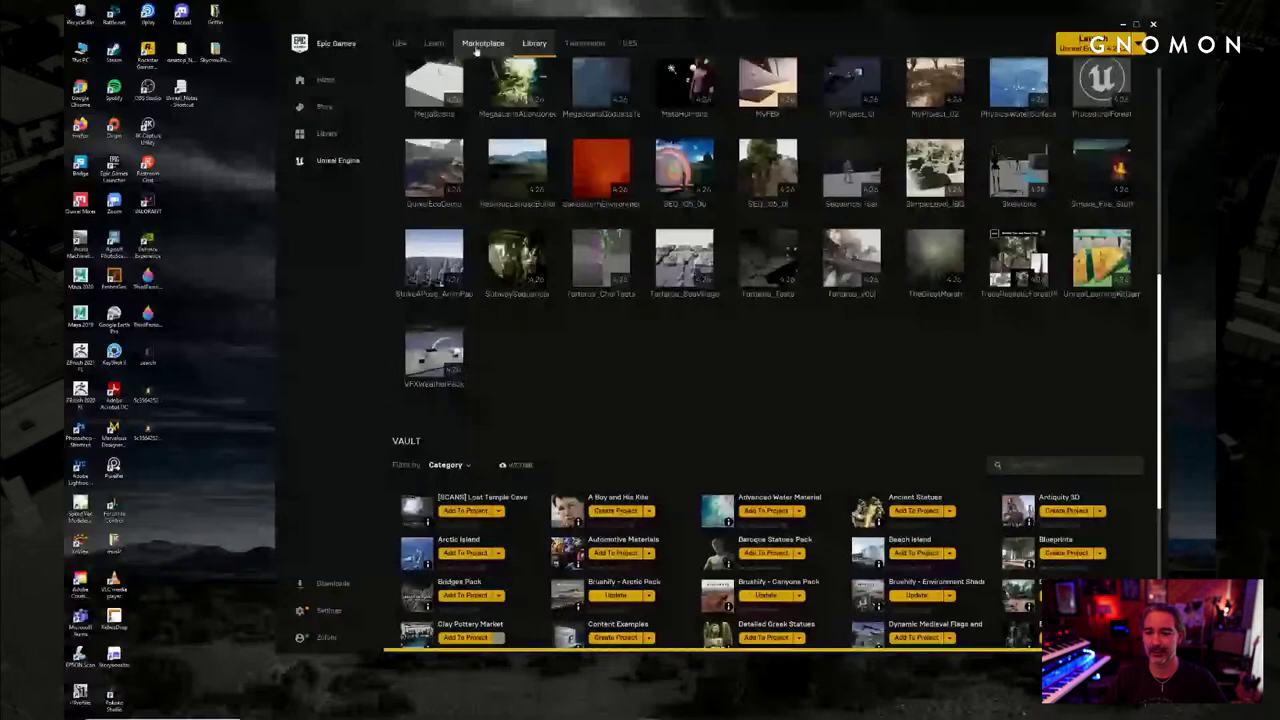
{"action": "left_click", "coordinate": [477, 46]}
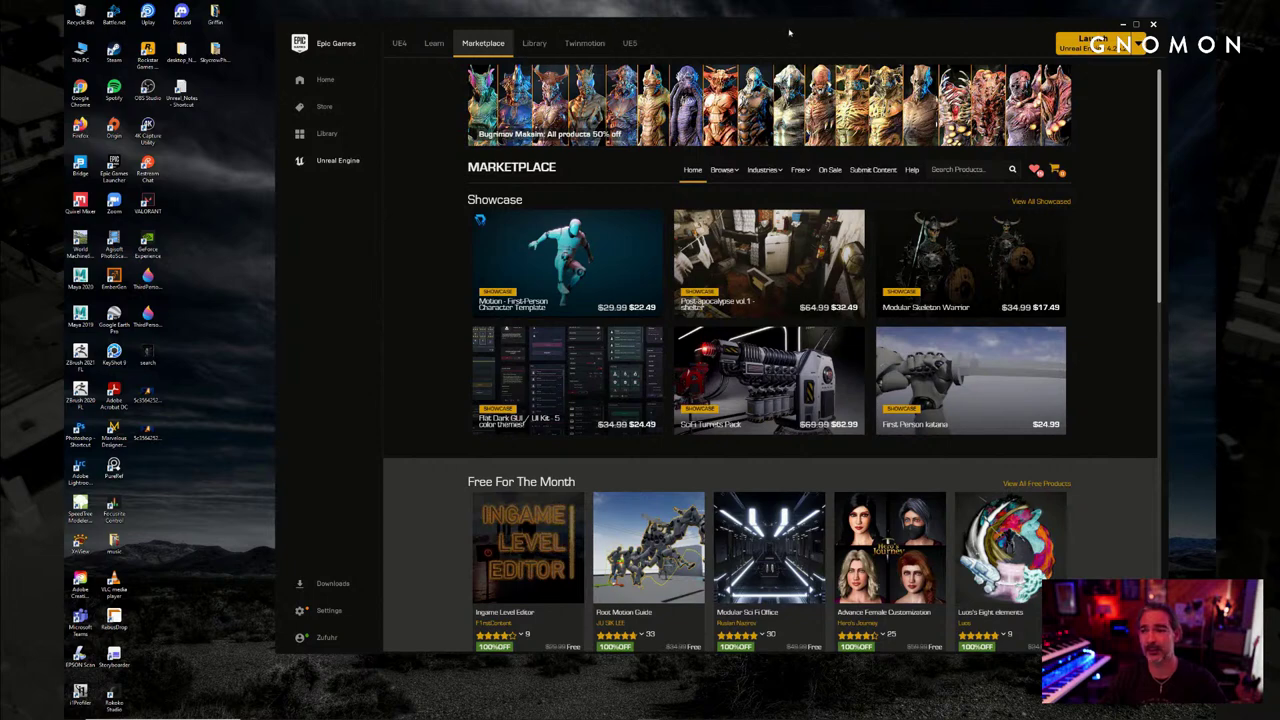
{"action": "left_click_drag", "start_coordinate": [797, 29], "coordinate": [705, 25]}
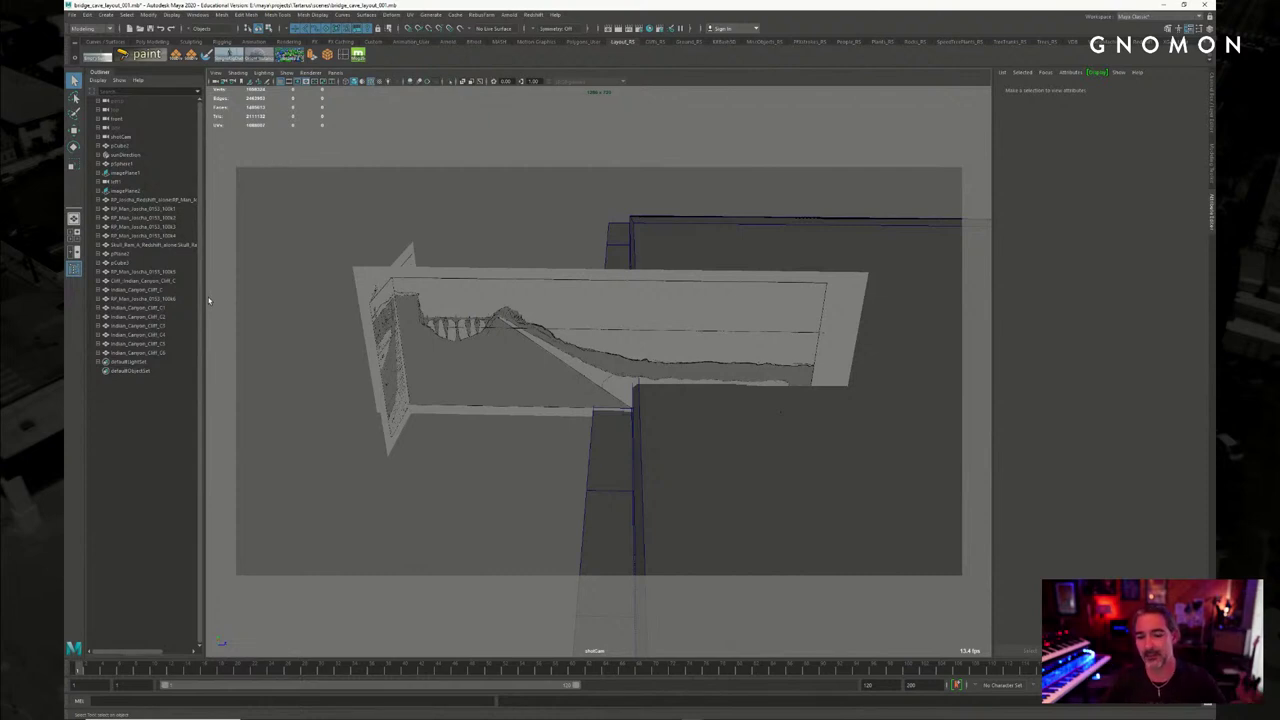
Examine the intersecting front and side sketch planes of the bridge cave layout from several angles
{"action": "left_click_drag", "start_coordinate": [599, 352], "coordinate": [597, 302], "text": "alt"}
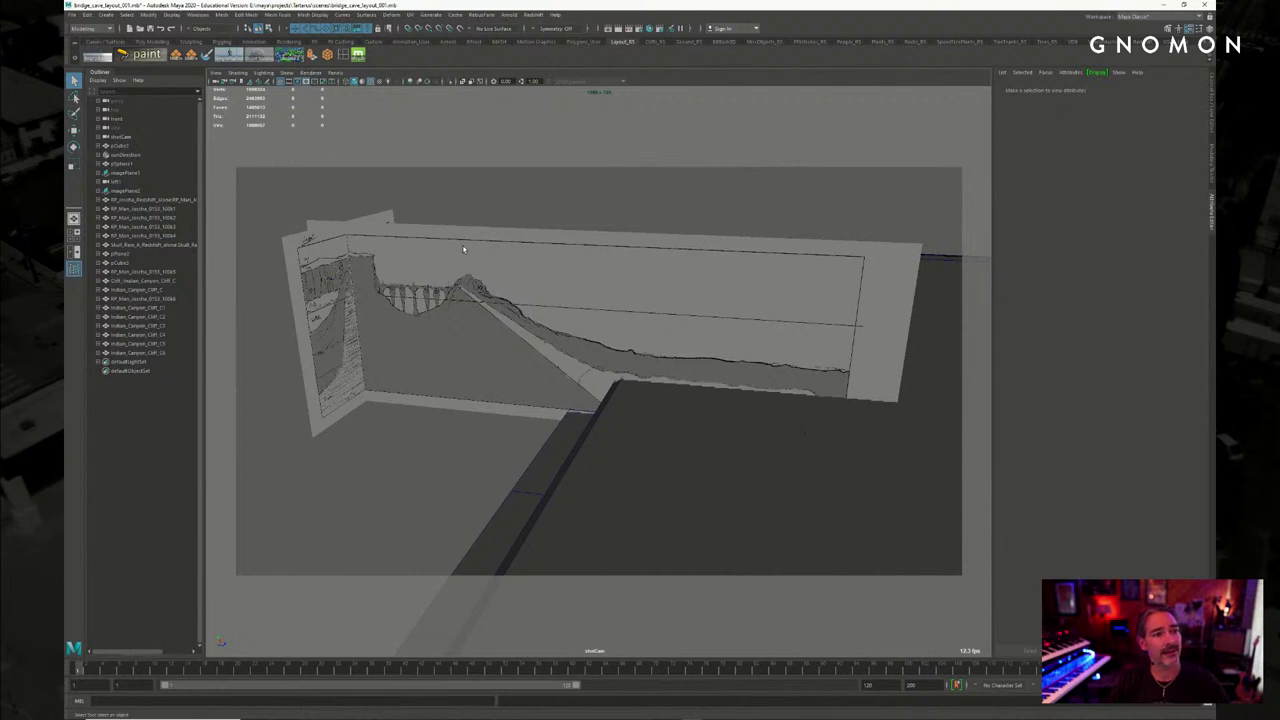
{"action": "left_click_drag", "start_coordinate": [463, 249], "coordinate": [530, 261], "text": "alt"}
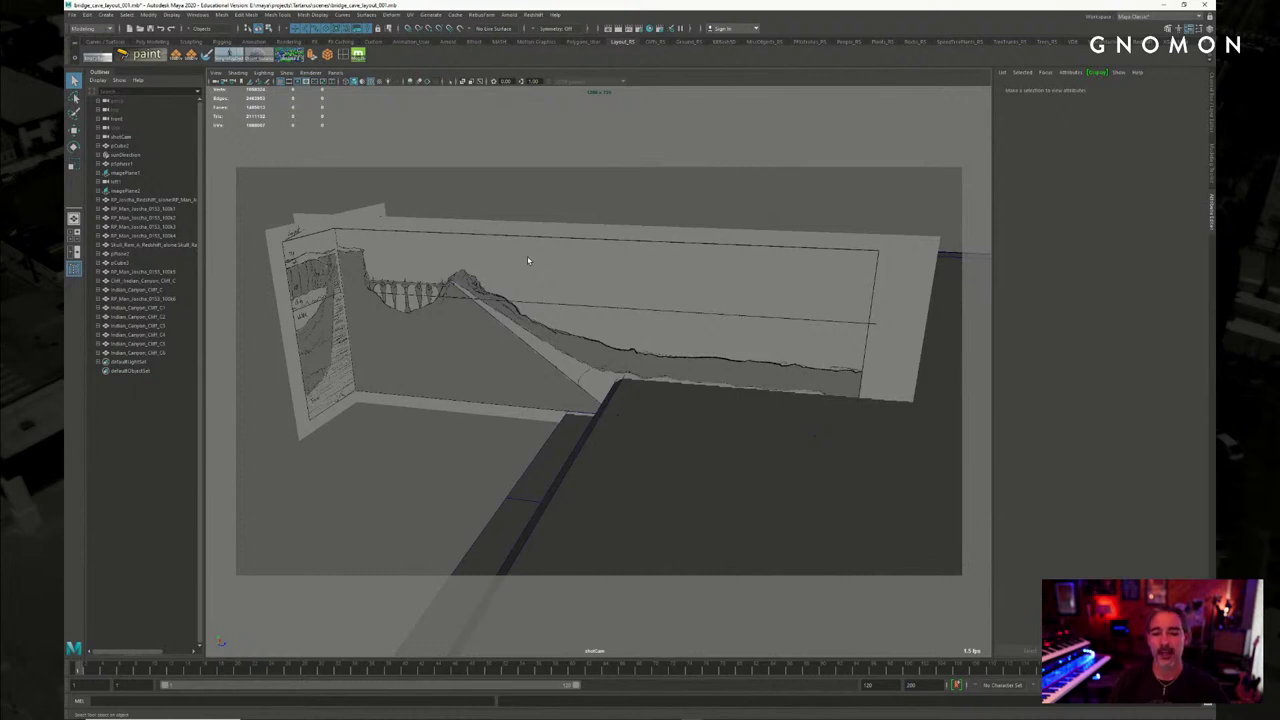
{"action": "left_click_drag", "start_coordinate": [606, 259], "coordinate": [617, 236], "text": "alt"}
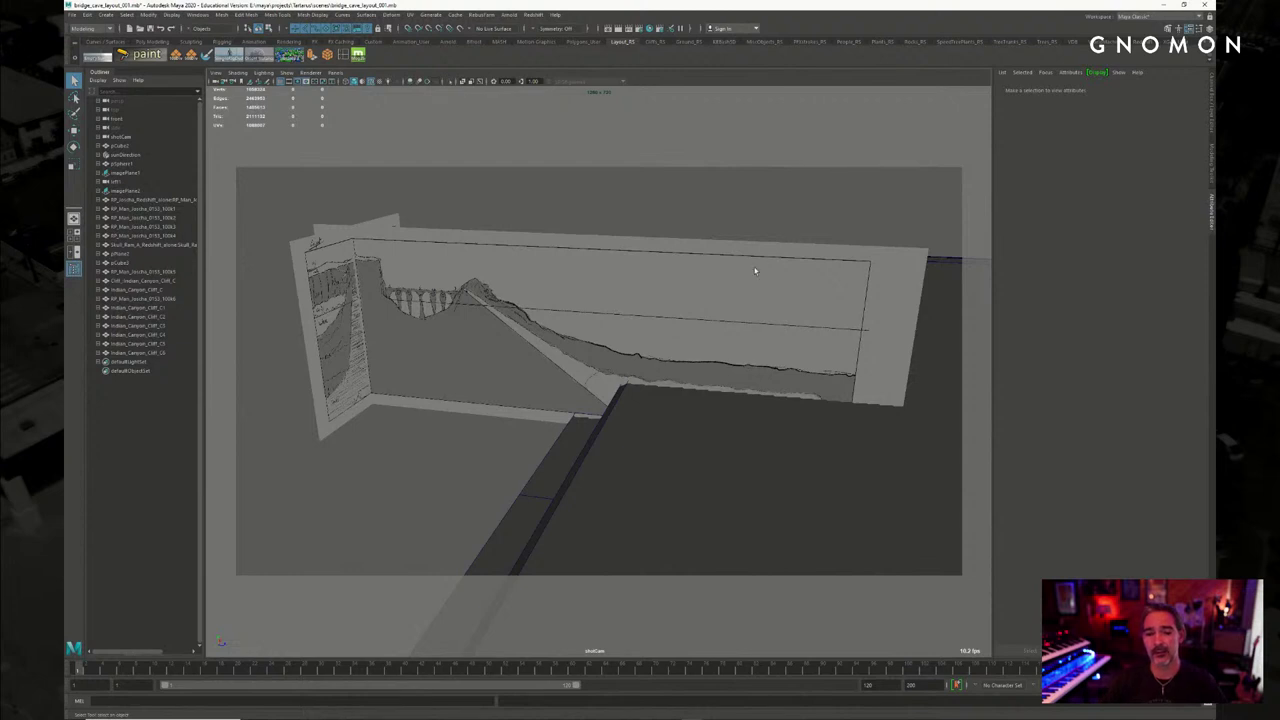
{"action": "mouse_move", "coordinate": [757, 271]}
{"action": "left_mouse_down", "text": "alt"}
{"action": "mouse_move", "coordinate": [734, 277]}
{"action": "mouse_move", "coordinate": [744, 283]}
{"action": "left_mouse_up", "text": "alt"}
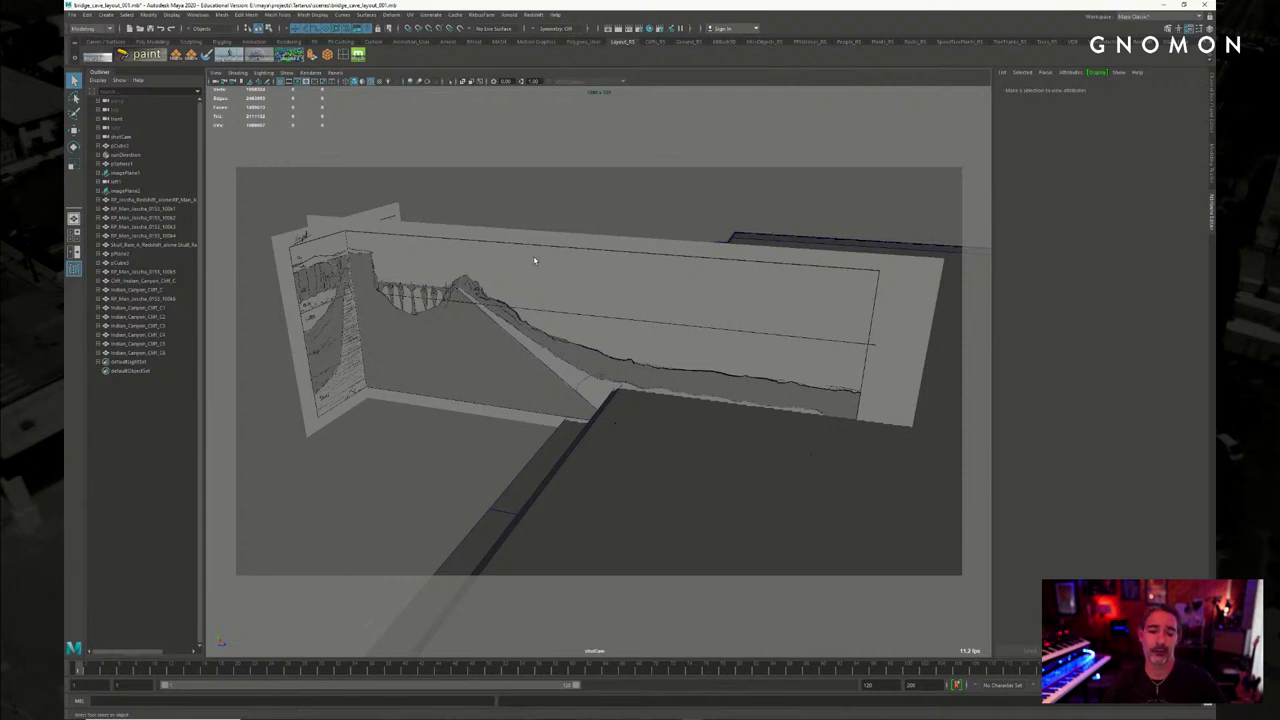
{"action": "left_click_drag", "start_coordinate": [568, 288], "coordinate": [556, 297], "text": "alt"}
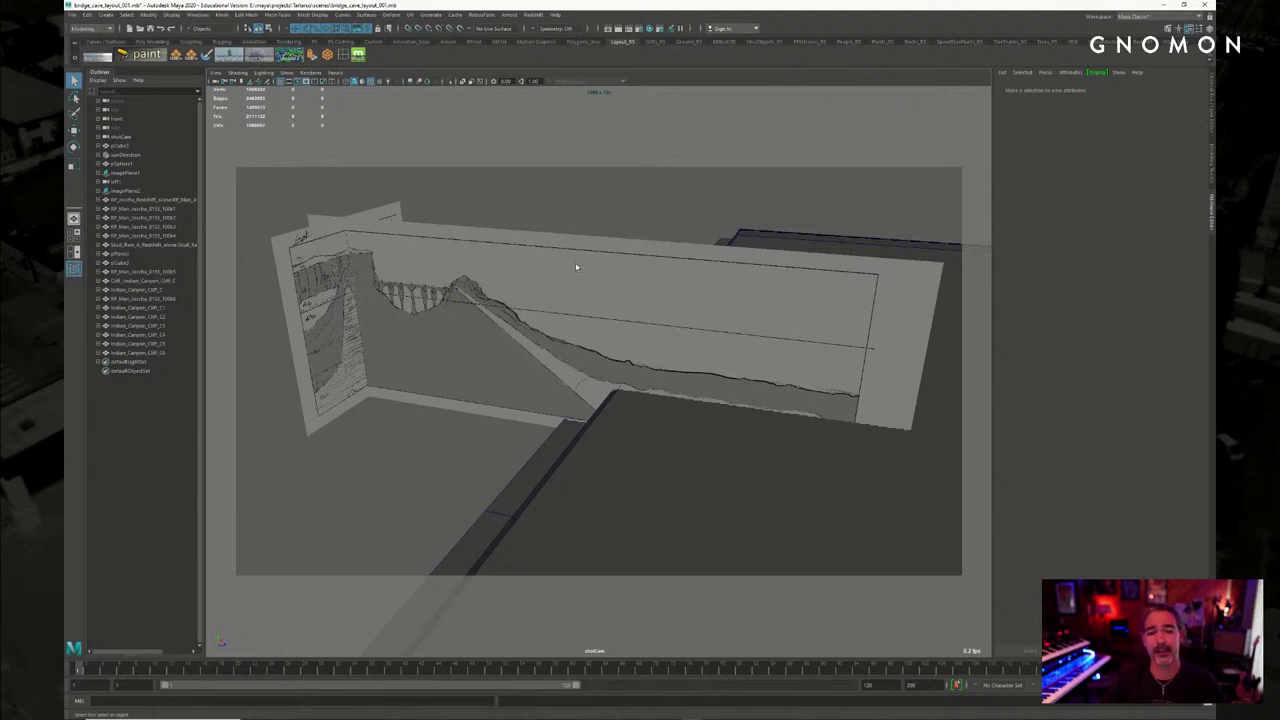
{"action": "left_click_drag", "start_coordinate": [578, 269], "coordinate": [603, 276], "text": "alt"}
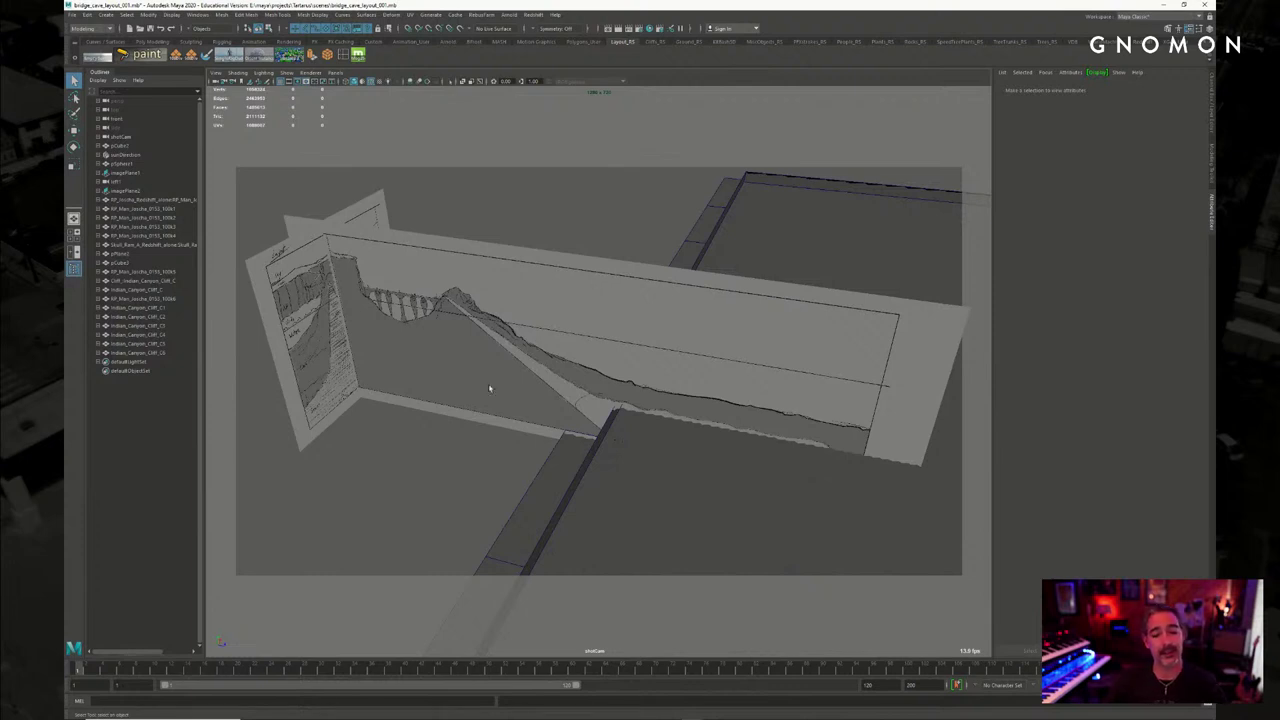
{"action": "mouse_move", "coordinate": [317, 711]}
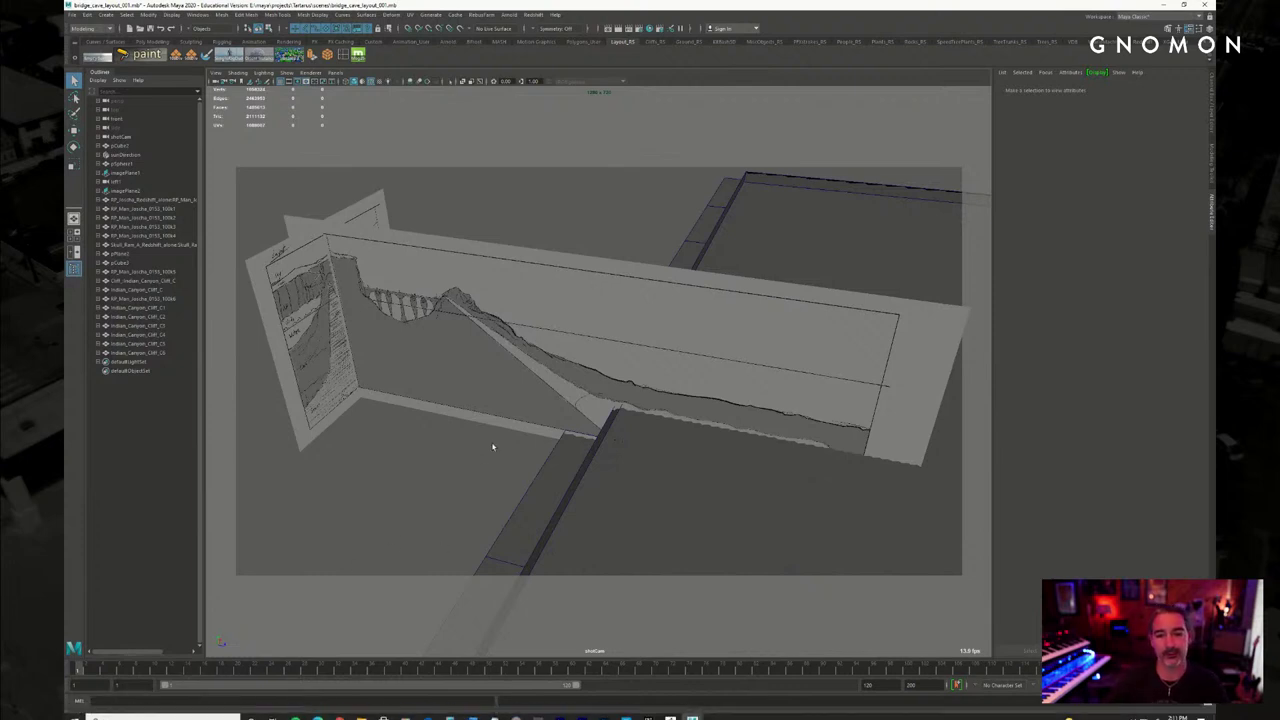
{"action": "left_click_drag", "start_coordinate": [497, 428], "coordinate": [500, 421], "text": "alt"}
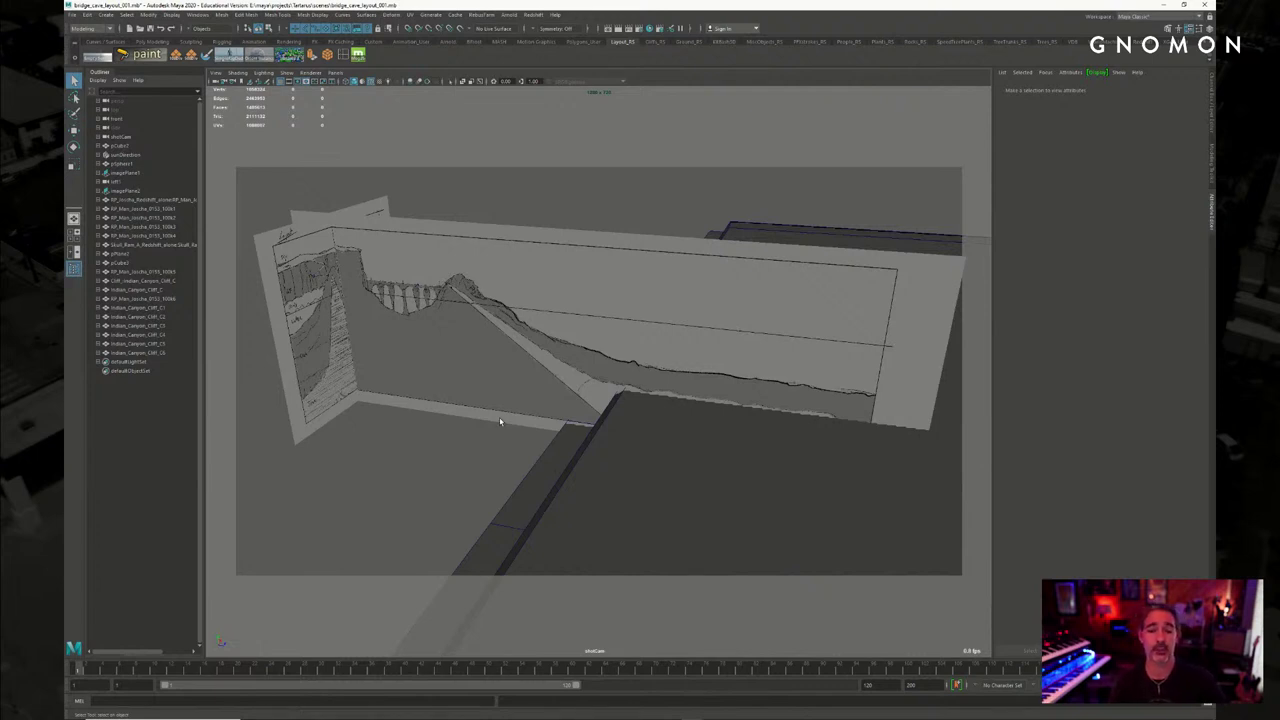
{"action": "mouse_move", "coordinate": [453, 322]}
{"action": "left_mouse_down", "text": "alt"}
{"action": "mouse_move", "coordinate": [483, 346]}
{"action": "mouse_move", "coordinate": [545, 347]}
{"action": "mouse_move", "coordinate": [745, 316]}
{"action": "mouse_move", "coordinate": [718, 332]}
{"action": "left_mouse_up", "text": "alt"}
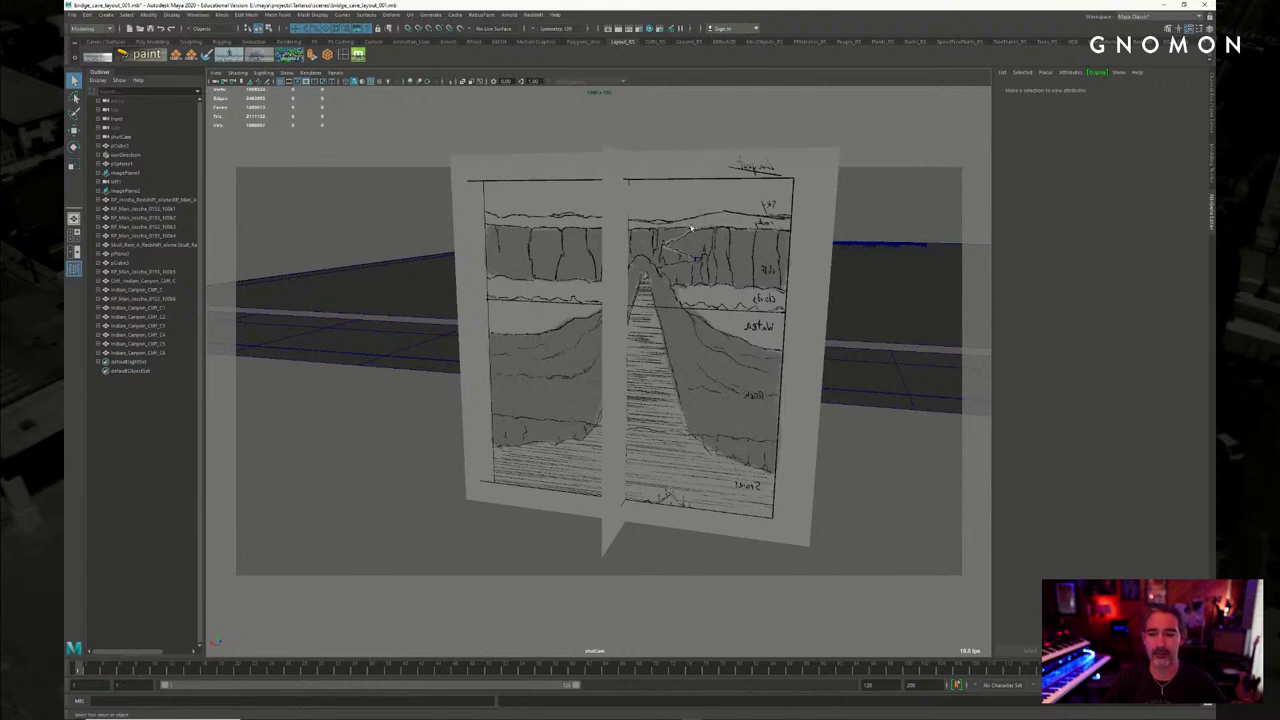
{"action": "left_click_drag", "start_coordinate": [743, 310], "coordinate": [500, 306], "text": "alt"}
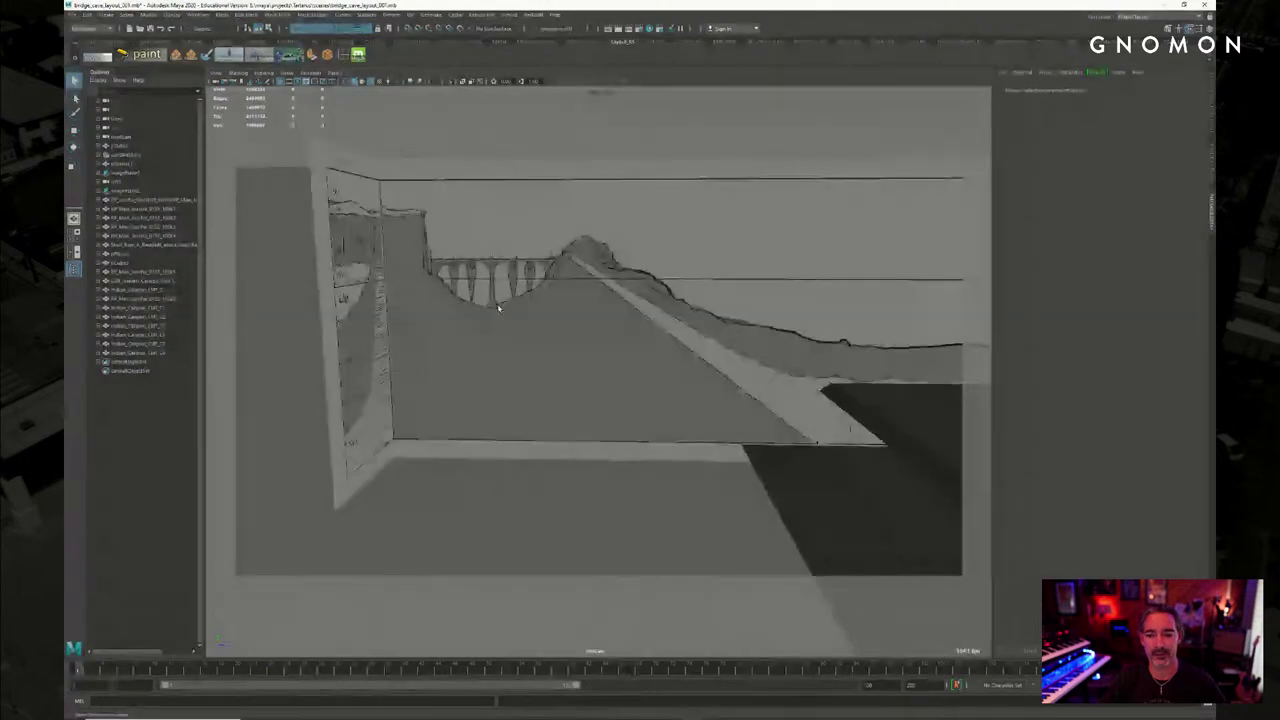
Select and frame the human scale figure on the slope beside the bridge and compare it with the sketch
{"action": "middle_click_drag", "start_coordinate": [500, 306], "coordinate": [556, 385], "text": "alt"}
{"action": "right_click_drag", "start_coordinate": [556, 385], "coordinate": [714, 346], "text": "alt"}
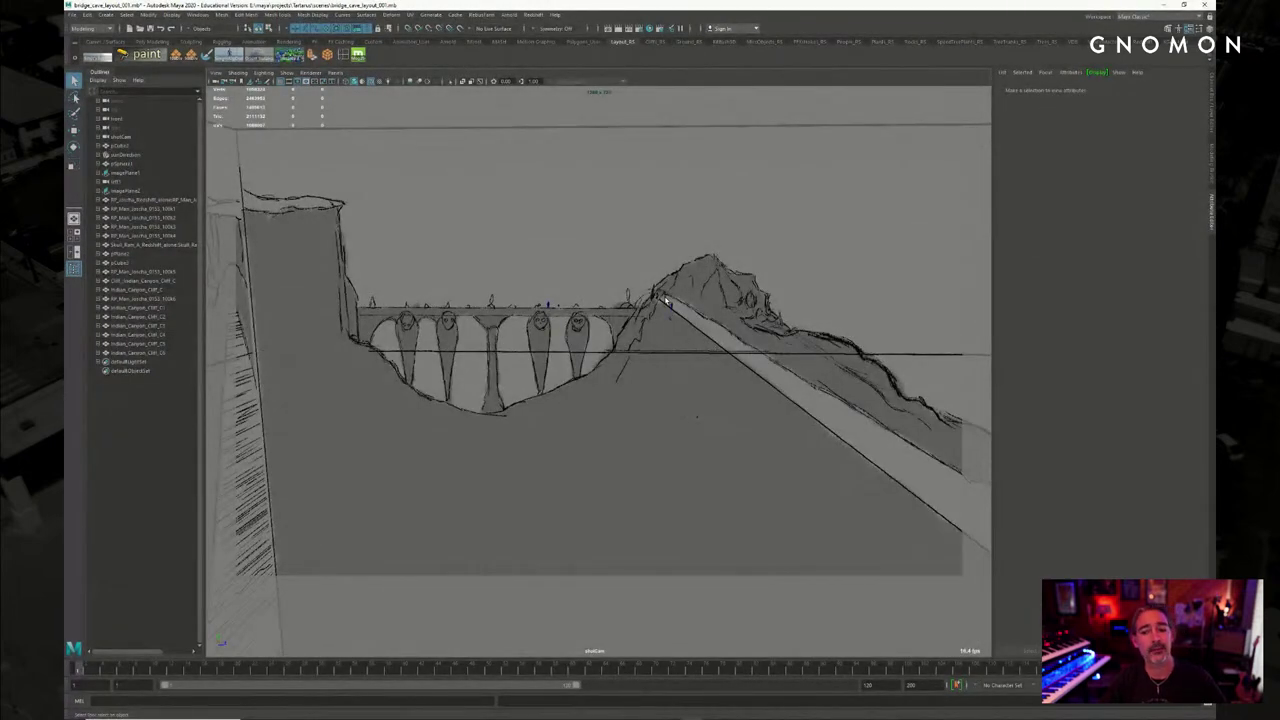
{"action": "left_click_drag", "start_coordinate": [648, 335], "coordinate": [550, 330], "text": "alt"}
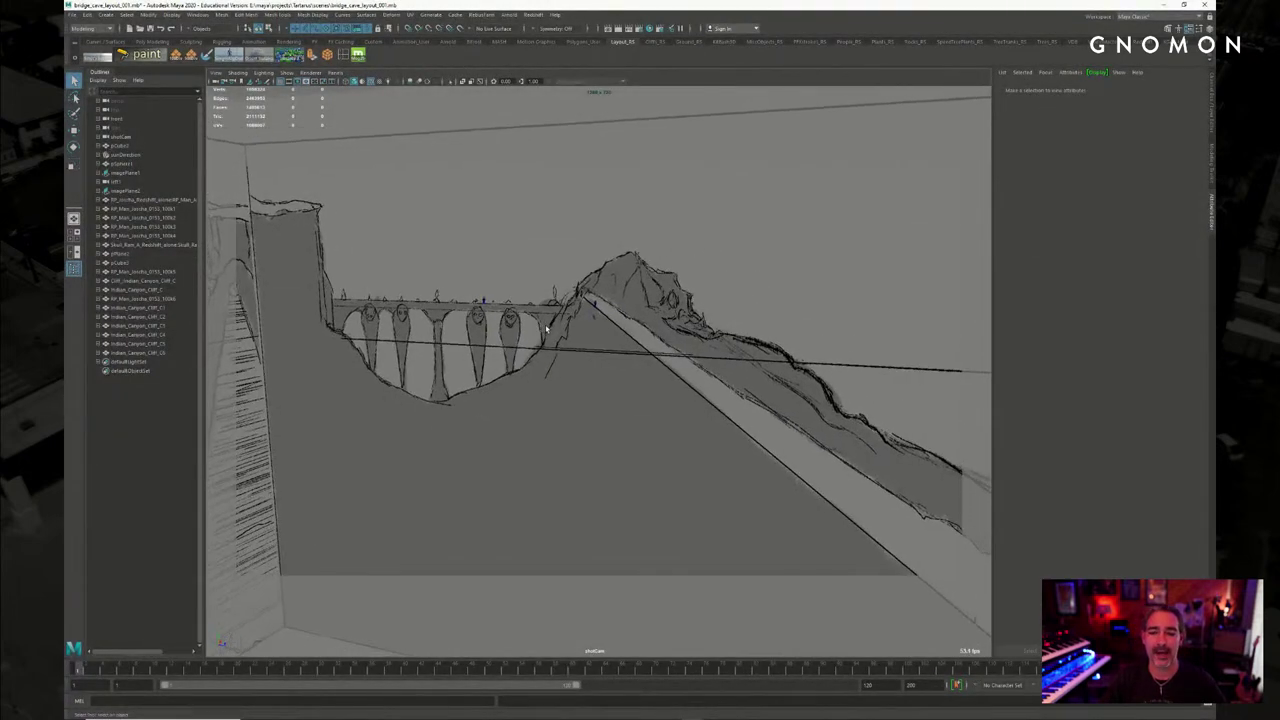
{"action": "left_click", "coordinate": [596, 304]}
{"action": "key", "text": "f"}
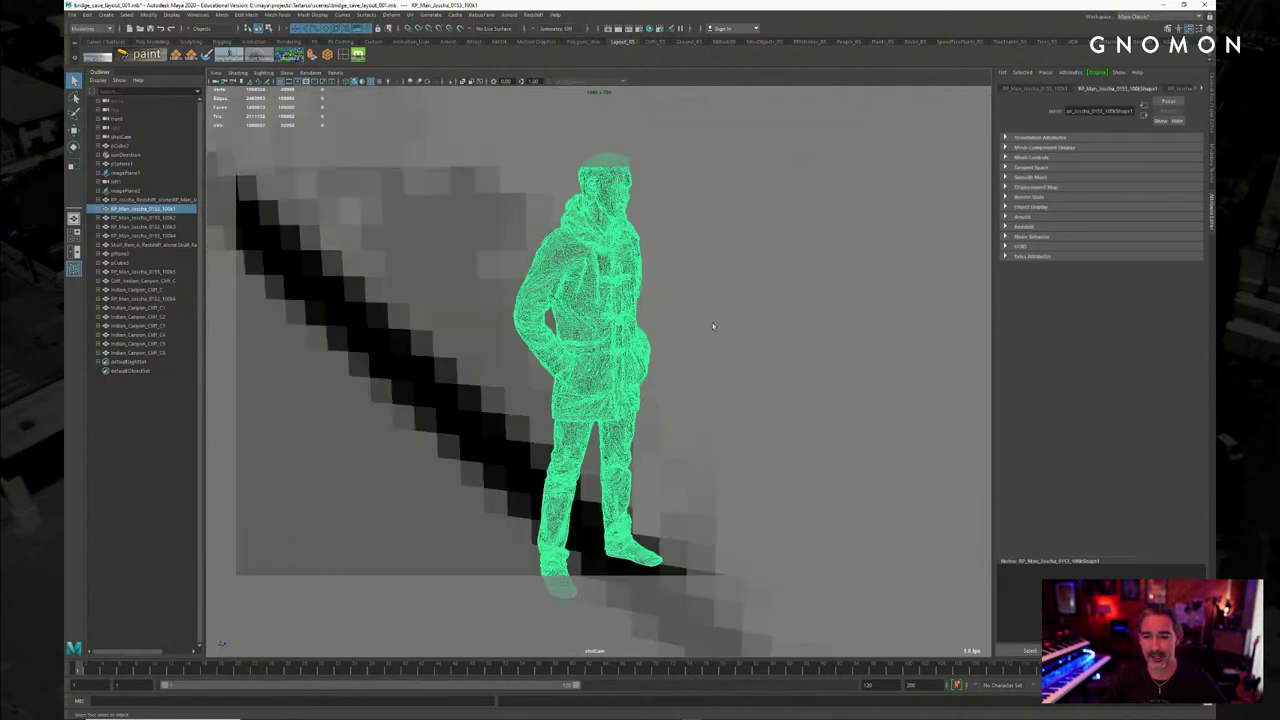
{"action": "right_click_drag", "start_coordinate": [709, 325], "coordinate": [624, 338], "text": "alt"}
{"action": "left_click_drag", "start_coordinate": [672, 334], "coordinate": [512, 341], "text": "alt"}
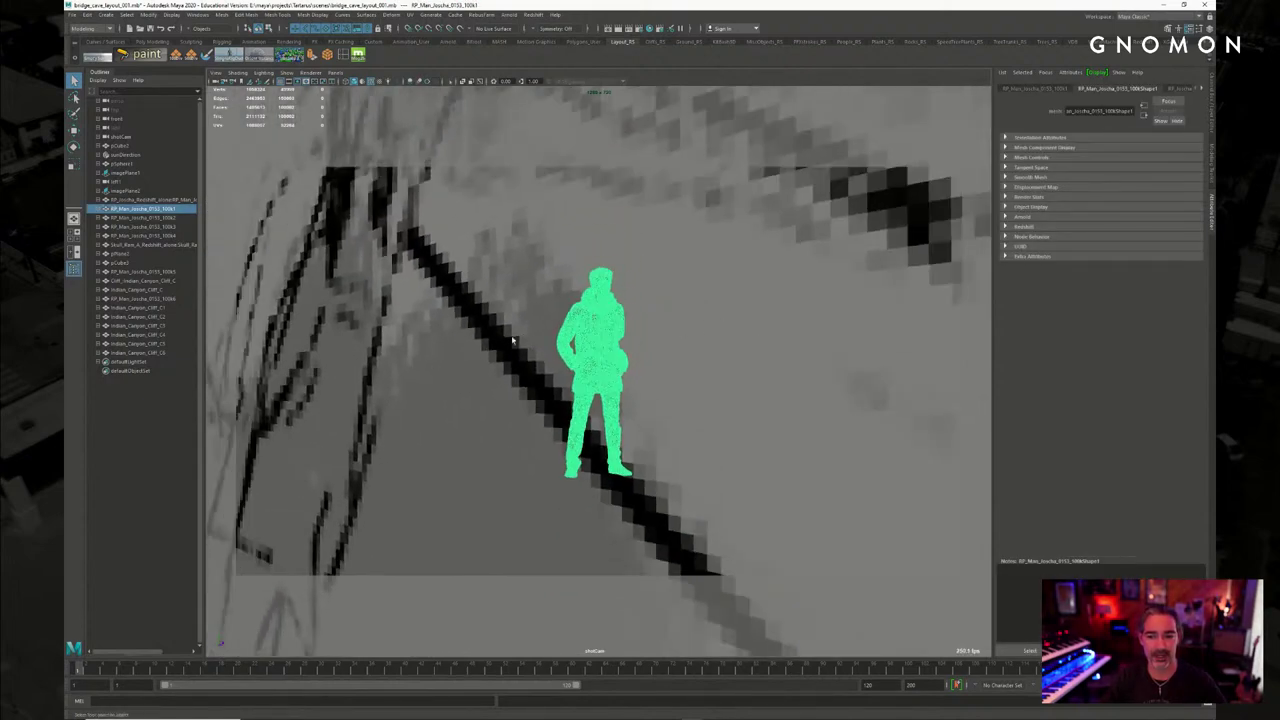
{"action": "mouse_move", "coordinate": [691, 357]}
{"action": "left_mouse_down", "text": "alt"}
{"action": "mouse_move", "coordinate": [644, 330]}
{"action": "mouse_move", "coordinate": [680, 389]}
{"action": "left_mouse_up", "text": "alt"}
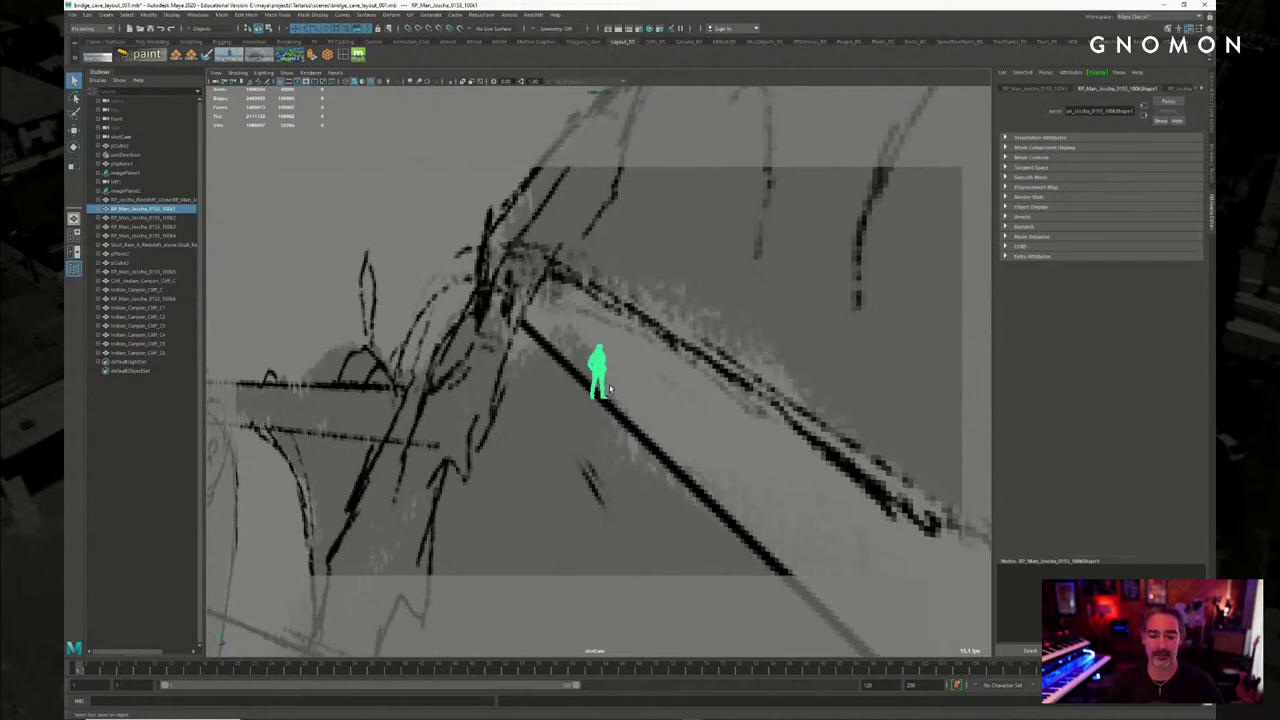
Review the whole side sketch, from the cliff and bridge down the slope to the ground slab
{"action": "right_click_drag", "start_coordinate": [724, 329], "coordinate": [569, 342], "text": "alt"}
{"action": "scroll", "coordinate": [570, 341], "scroll_direction": "down", "scroll_amount": 10}
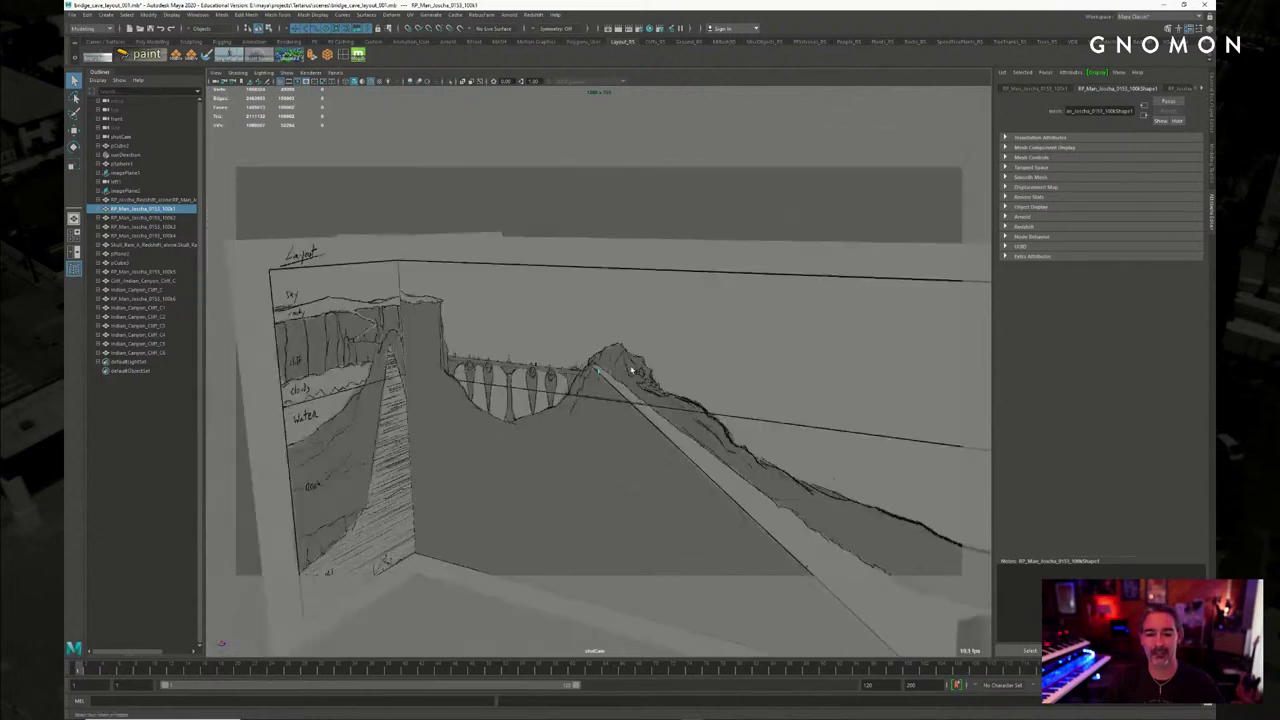
{"action": "right_click_drag", "start_coordinate": [752, 310], "coordinate": [646, 309], "text": "alt"}
{"action": "middle_click_drag", "start_coordinate": [769, 313], "coordinate": [677, 249], "text": "alt"}
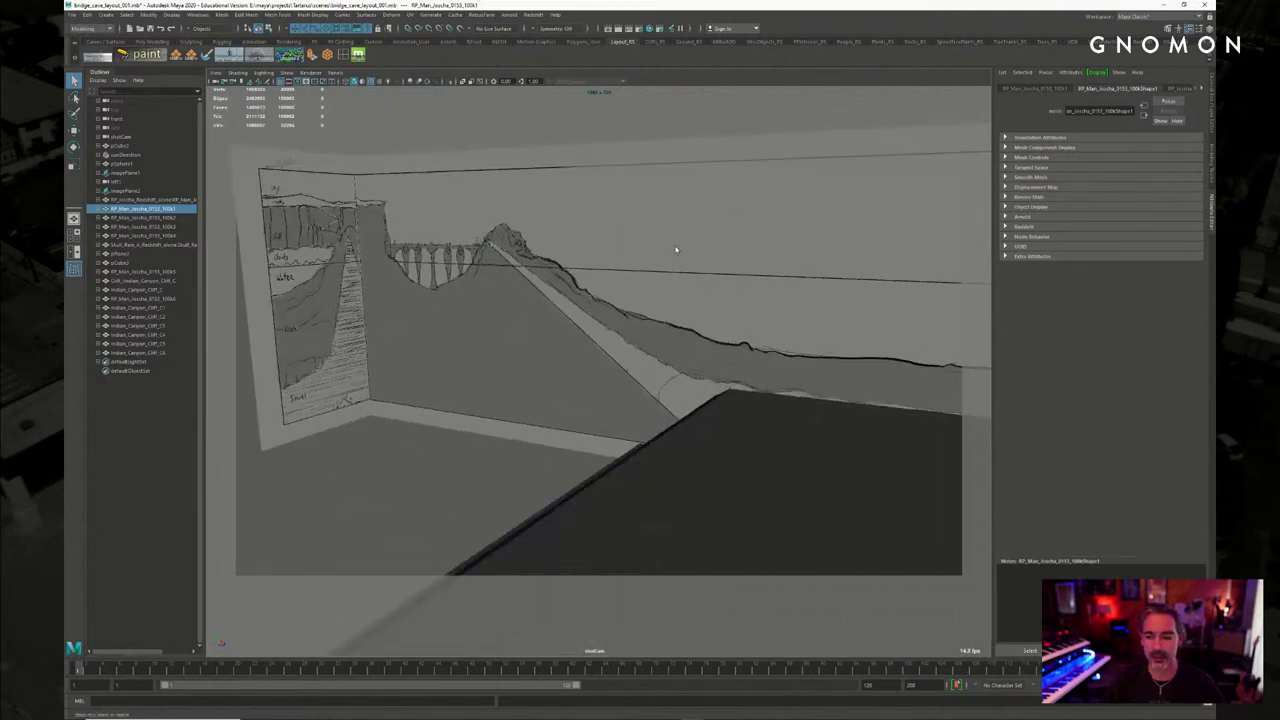
{"action": "mouse_move", "coordinate": [677, 249]}
{"action": "left_mouse_down", "text": "alt"}
{"action": "mouse_move", "coordinate": [770, 286]}
{"action": "mouse_move", "coordinate": [763, 414]}
{"action": "left_mouse_up", "text": "alt"}
{"action": "scroll", "coordinate": [526, 297], "scroll_direction": "up", "scroll_amount": 4}
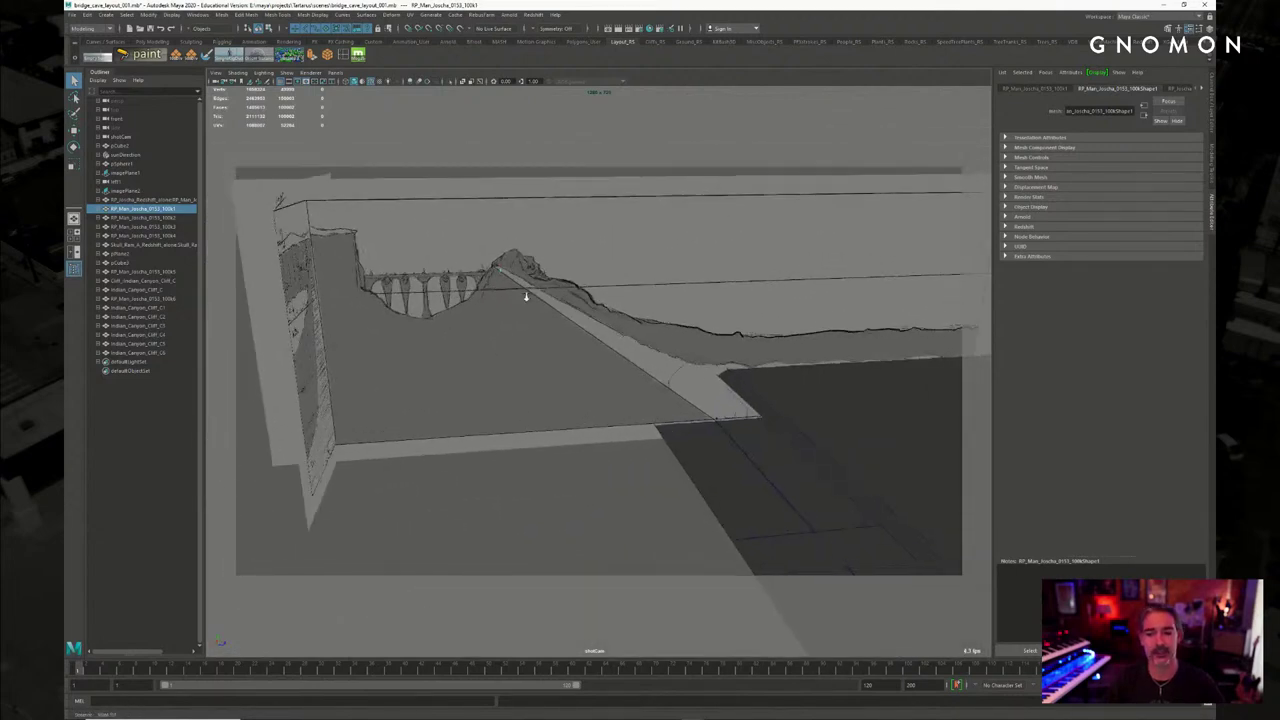
Examine the sketched bridge, its pillars and the rocky peak up close relative to the scale figure
{"action": "middle_click_drag", "start_coordinate": [457, 245], "coordinate": [571, 314], "text": "alt"}
{"action": "scroll", "coordinate": [600, 283], "scroll_direction": "up", "scroll_amount": 6}
{"action": "left_click_drag", "start_coordinate": [623, 260], "coordinate": [678, 258], "text": "alt"}
{"action": "middle_click_drag", "start_coordinate": [678, 258], "coordinate": [698, 268], "text": "alt"}
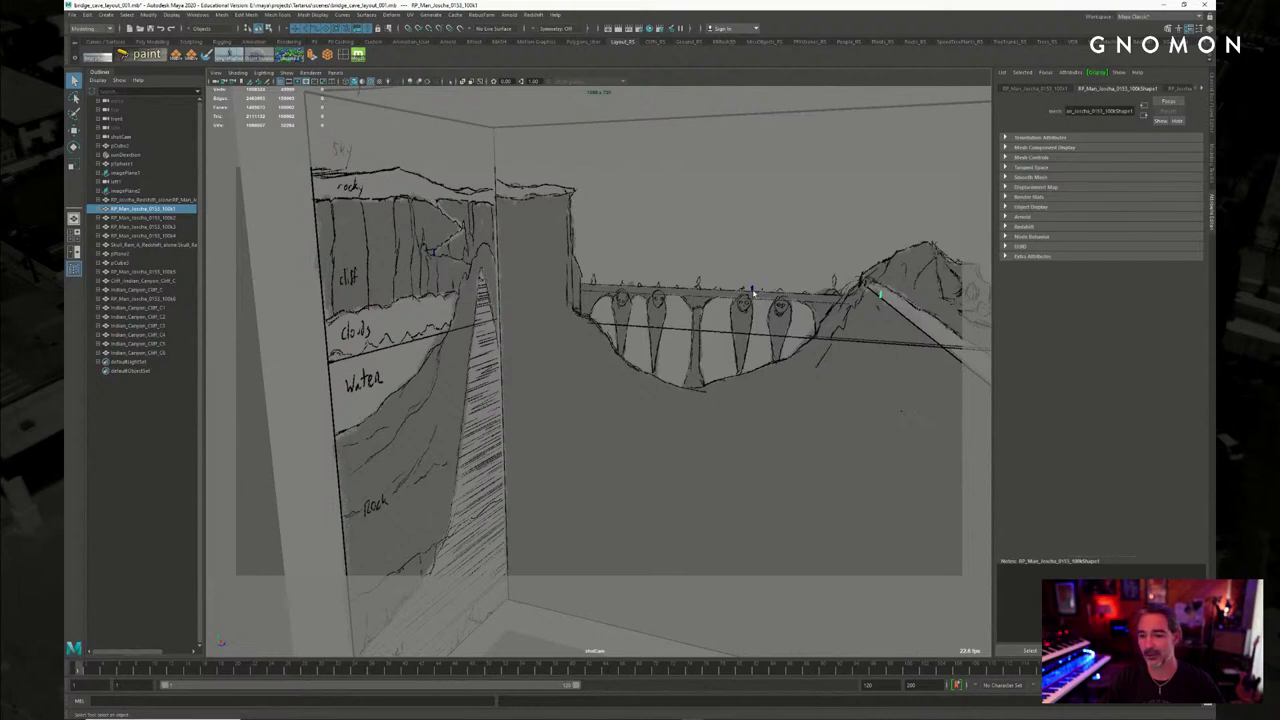
{"action": "middle_click_drag", "start_coordinate": [855, 294], "coordinate": [591, 298], "text": "alt"}
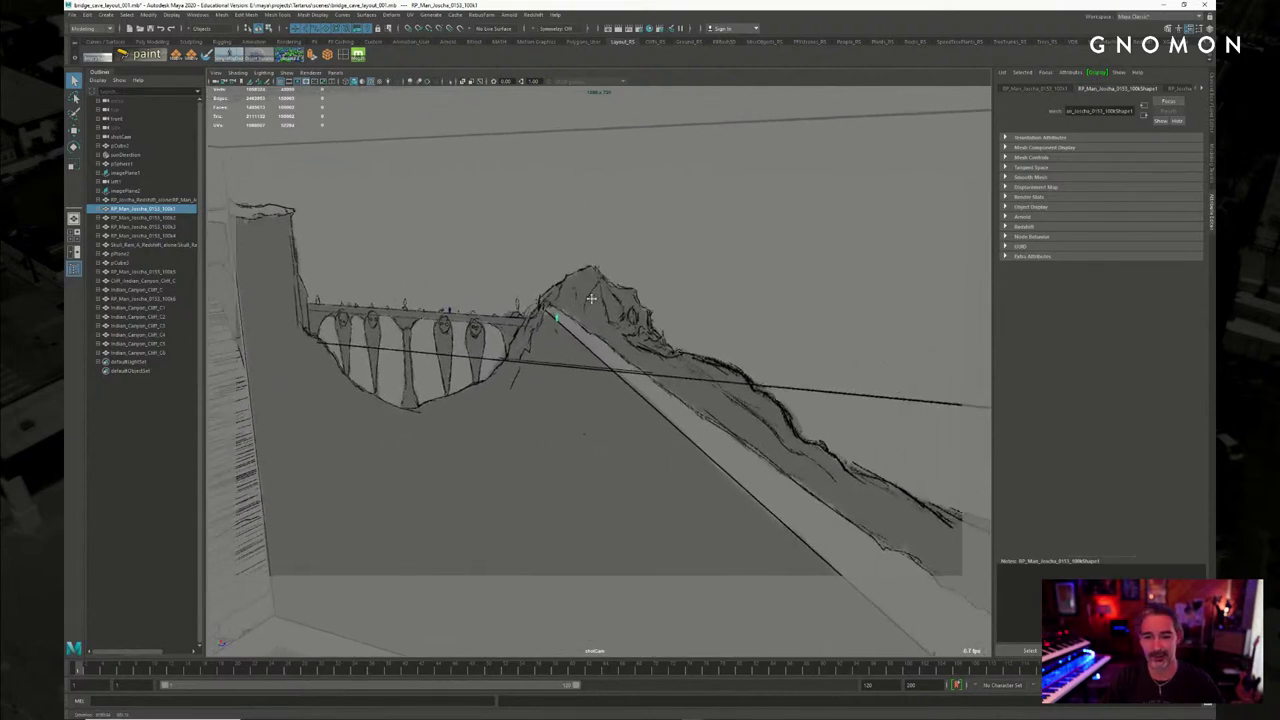
{"action": "right_click_drag", "start_coordinate": [591, 298], "coordinate": [771, 300], "text": "alt"}
{"action": "left_click_drag", "start_coordinate": [650, 257], "coordinate": [706, 249], "text": "alt"}
{"action": "middle_click_drag", "start_coordinate": [590, 208], "coordinate": [416, 225], "text": "alt"}
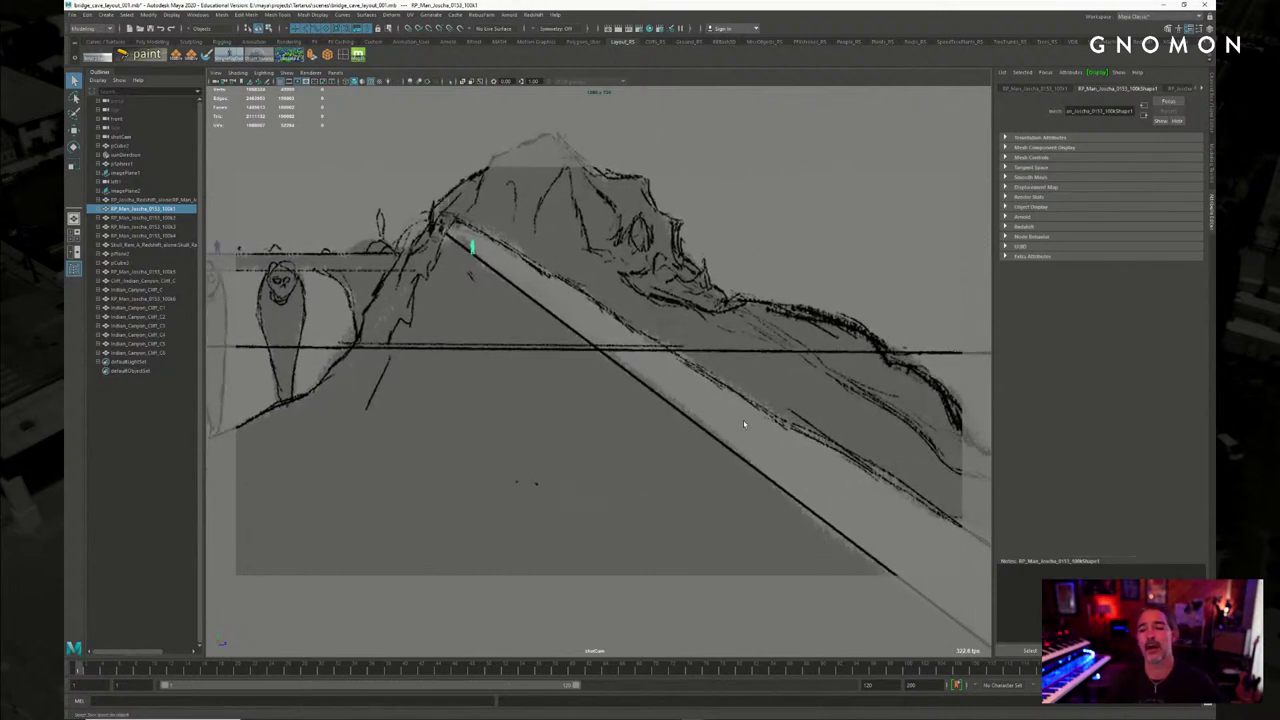
Select and frame the human scale figure on the ground slab and compare it with the sketched arch there
{"action": "left_click_drag", "start_coordinate": [820, 349], "coordinate": [629, 317], "text": "alt"}
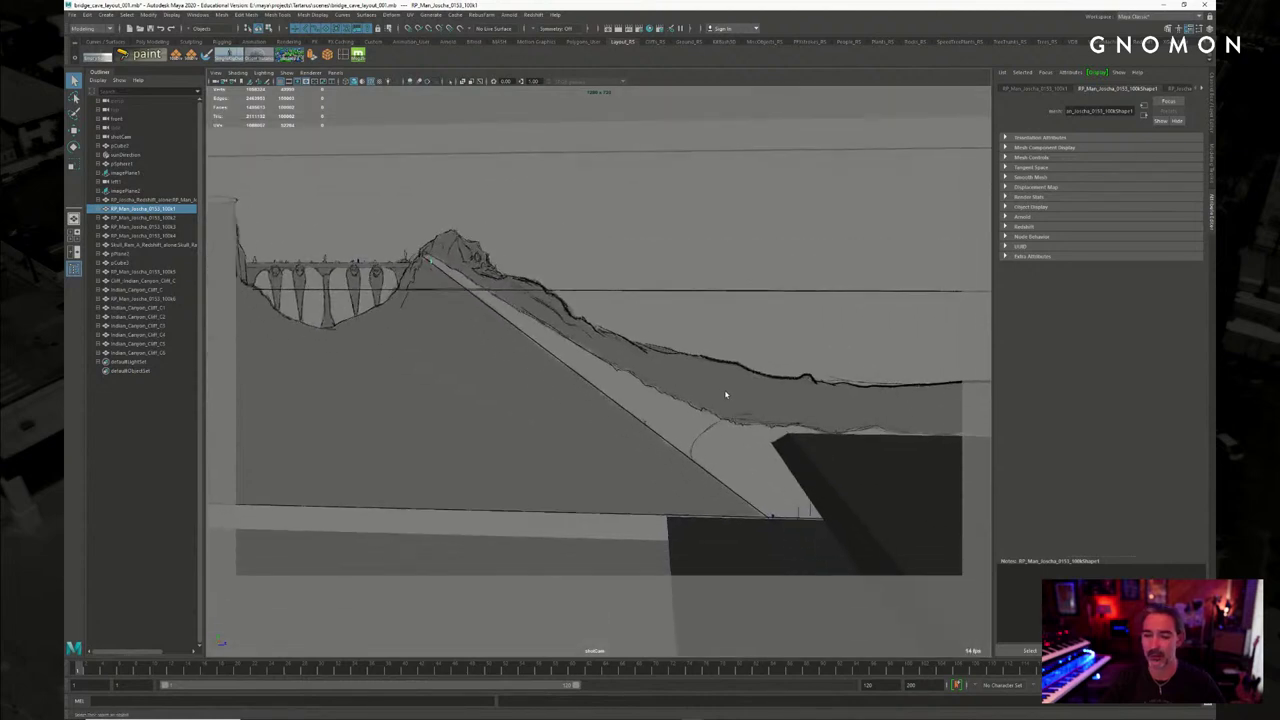
{"action": "left_click_drag", "start_coordinate": [726, 394], "coordinate": [925, 415], "text": "alt"}
{"action": "middle_click_drag", "start_coordinate": [925, 415], "coordinate": [660, 371], "text": "alt"}
{"action": "right_click_drag", "start_coordinate": [669, 377], "coordinate": [885, 380], "text": "alt"}
{"action": "middle_click_drag", "start_coordinate": [885, 380], "coordinate": [666, 317], "text": "alt"}
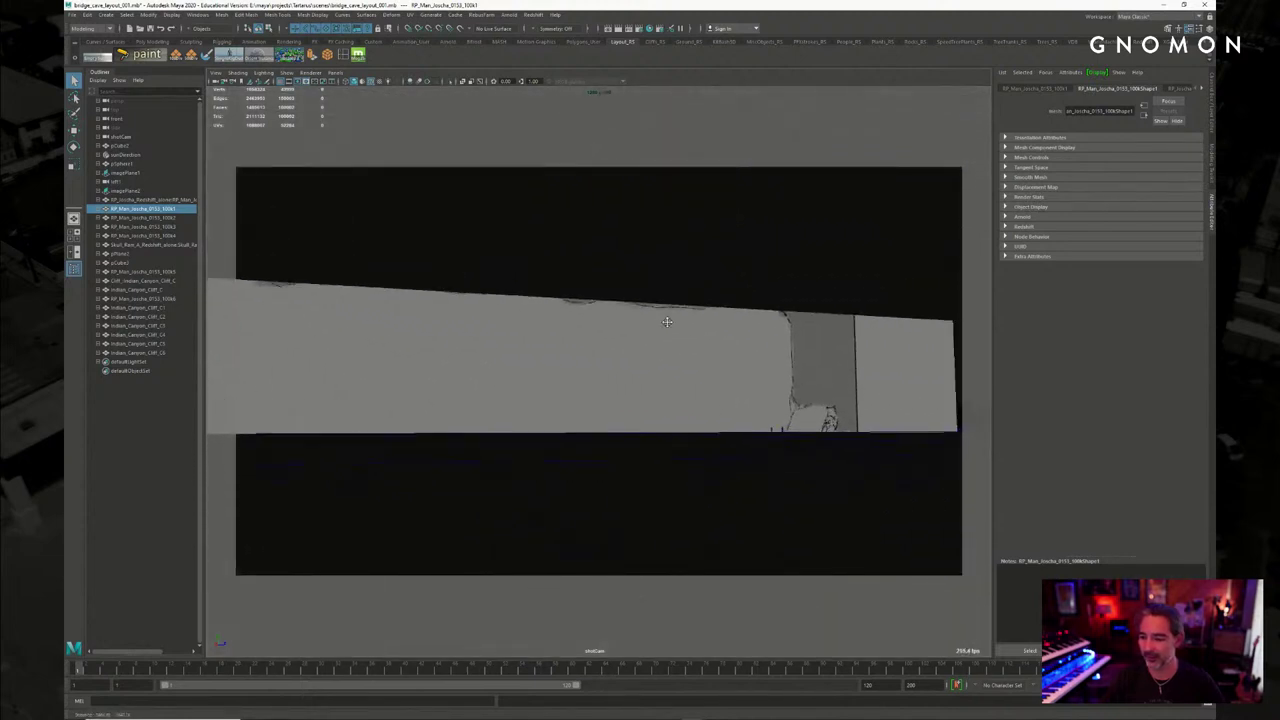
{"action": "left_click_drag", "start_coordinate": [666, 317], "coordinate": [732, 421], "text": "alt"}
{"action": "left_click", "coordinate": [722, 418]}
{"action": "key", "text": "f"}
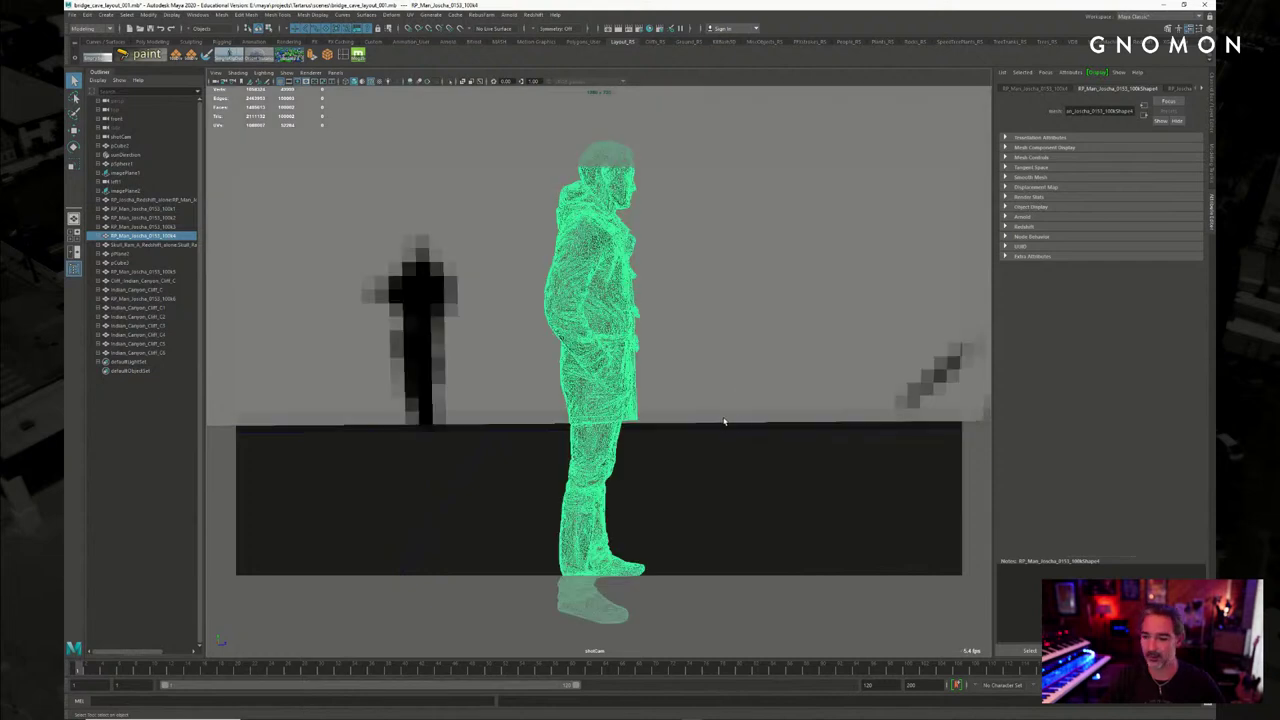
{"action": "right_click_drag", "start_coordinate": [724, 421], "coordinate": [480, 360], "text": "alt"}
{"action": "mouse_move", "coordinate": [654, 320]}
{"action": "left_mouse_down", "text": "alt"}
{"action": "mouse_move", "coordinate": [514, 357]}
{"action": "mouse_move", "coordinate": [591, 334]}
{"action": "mouse_move", "coordinate": [521, 340]}
{"action": "left_mouse_up", "text": "alt"}
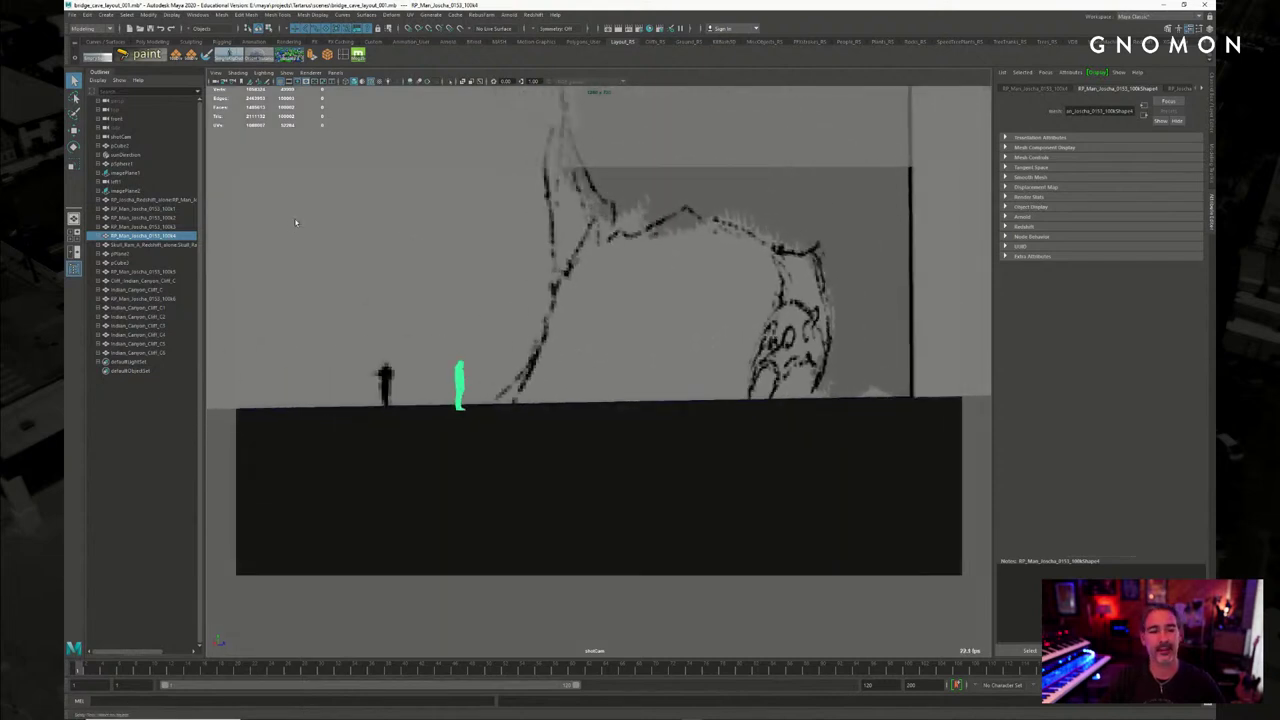
Open the scene chamber_layout_004.mb without saving the changes to the bridge cave layout
{"action": "left_click", "coordinate": [140, 28]}
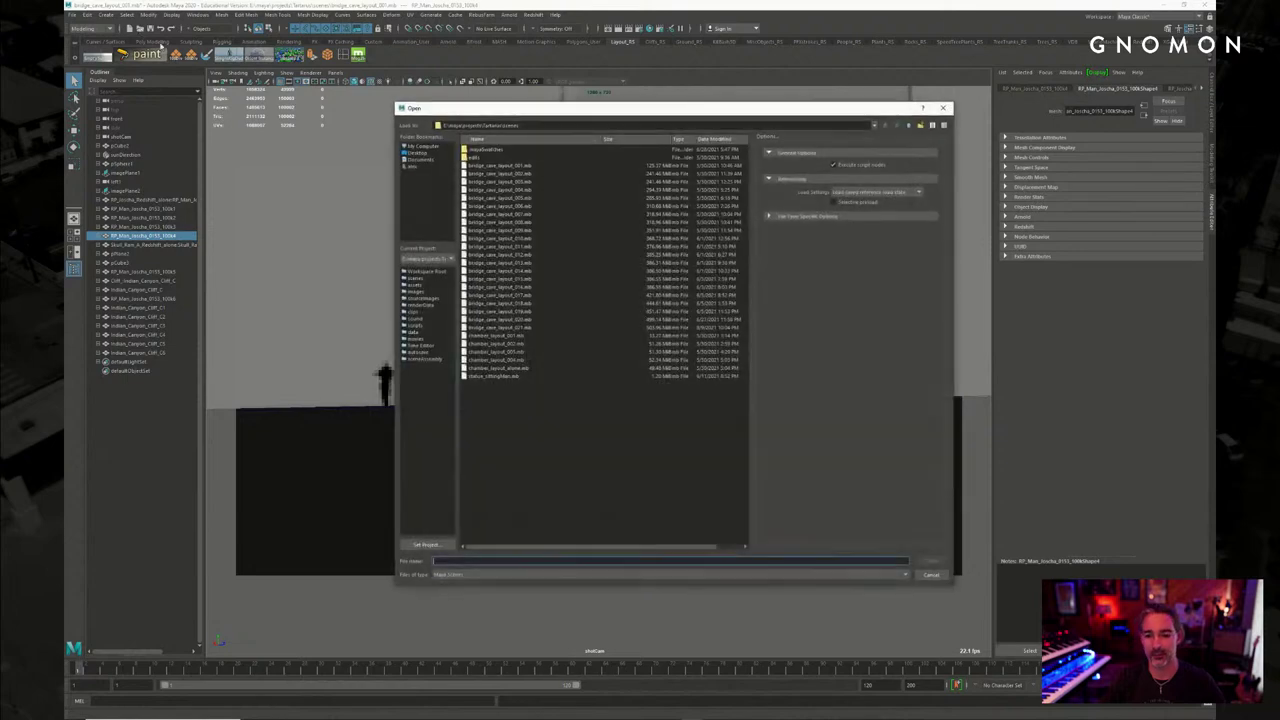
{"action": "left_click", "coordinate": [505, 360]}
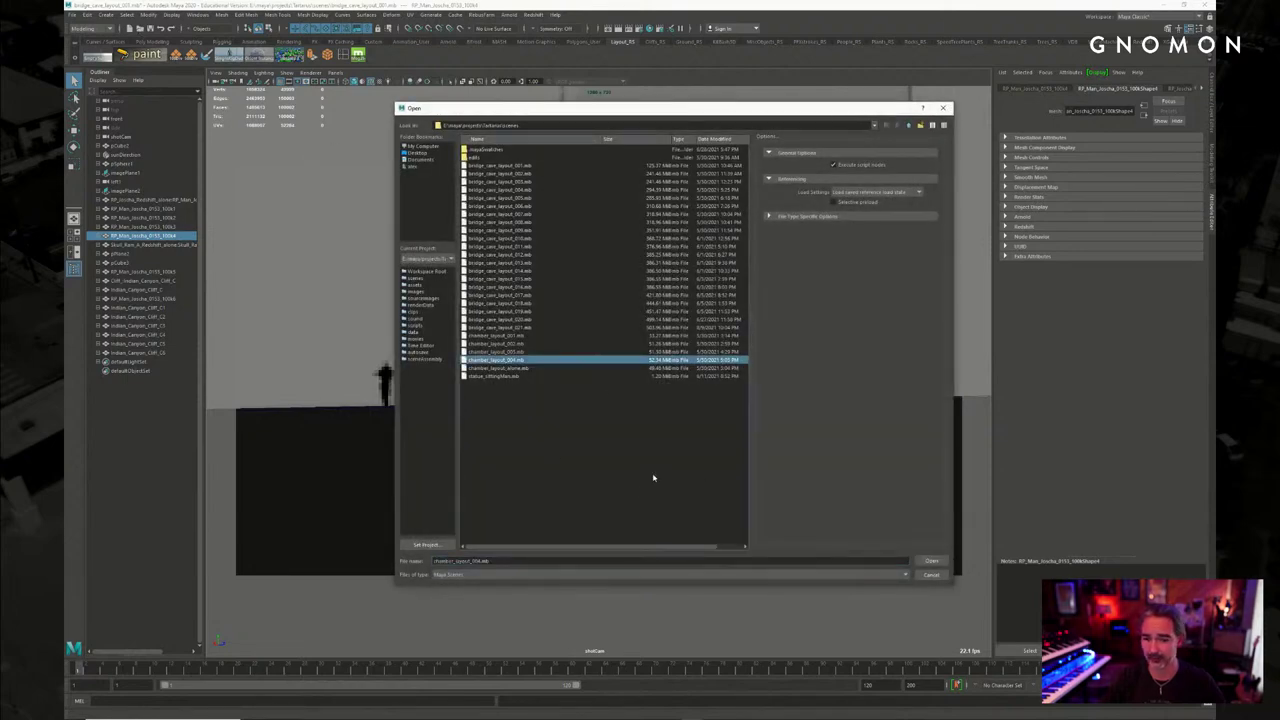
{"action": "left_click", "coordinate": [931, 560]}
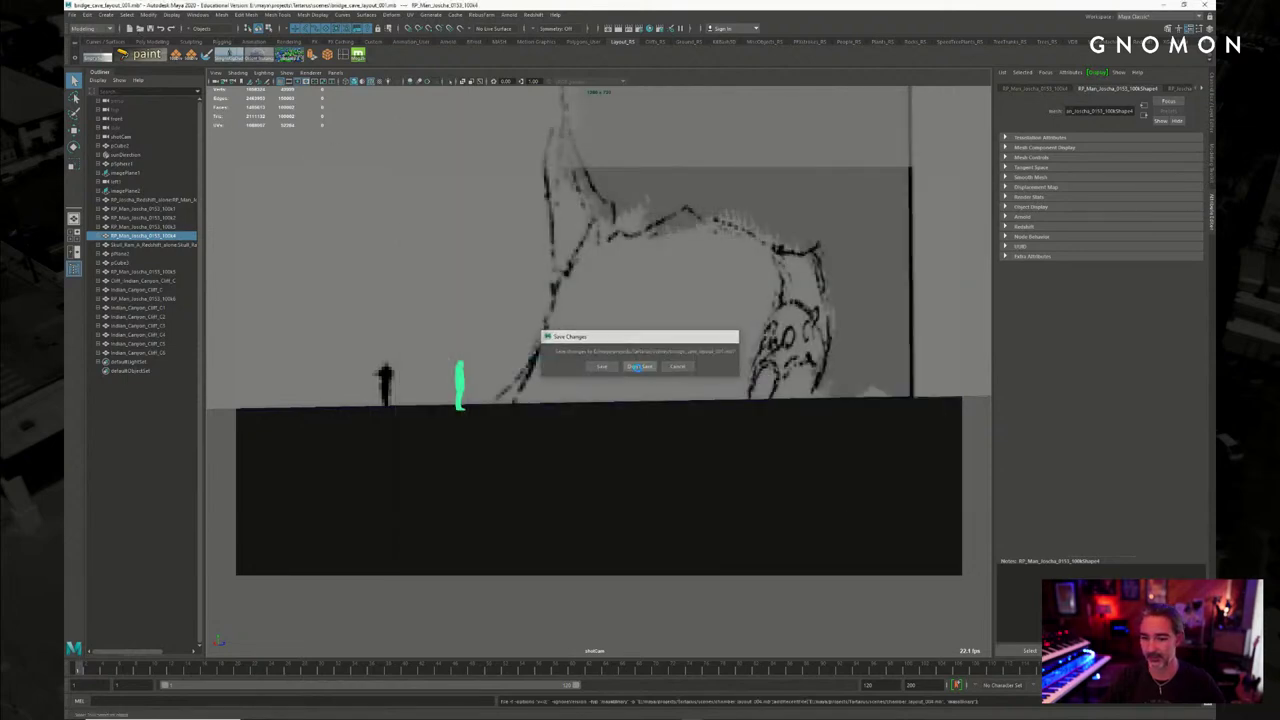
{"action": "left_click", "coordinate": [639, 366]}
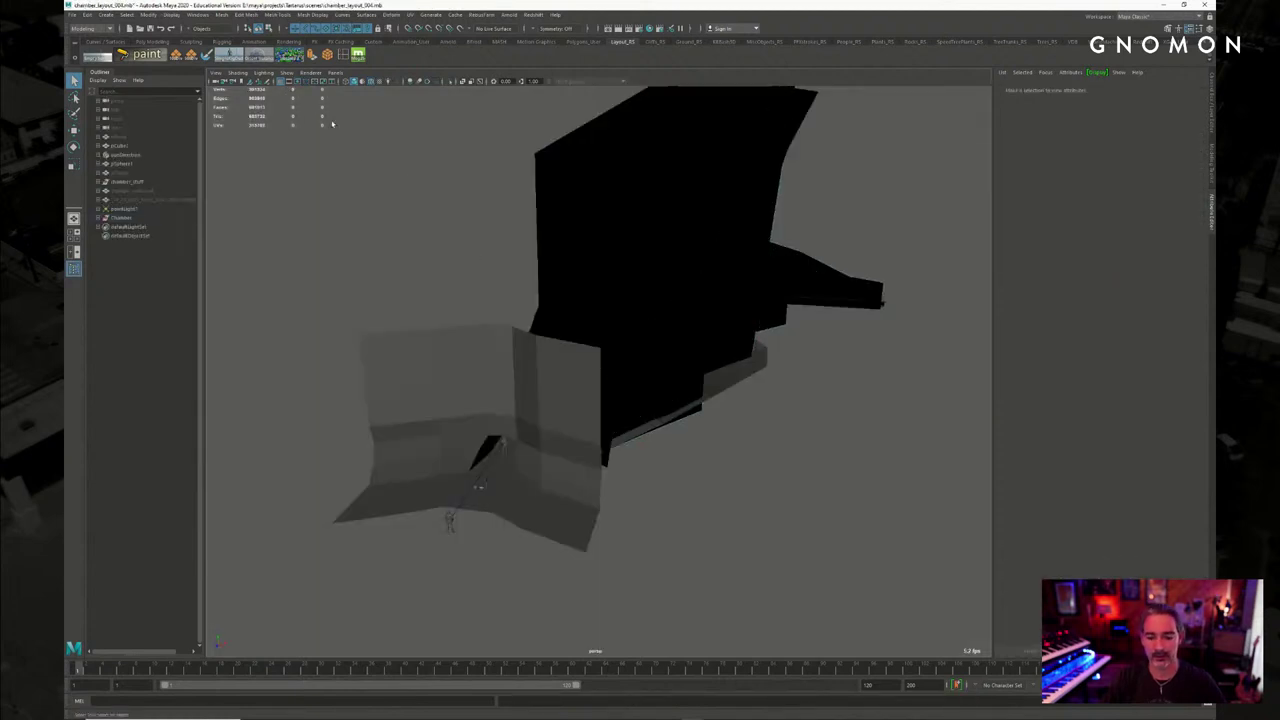
Look through the chamber's shot camera and compare the sketch behind the wireframe with the shaded chamber geometry
{"action": "left_click", "coordinate": [335, 73]}
{"action": "mouse_move", "coordinate": [380, 86]}
{"action": "left_click", "coordinate": [450, 89]}
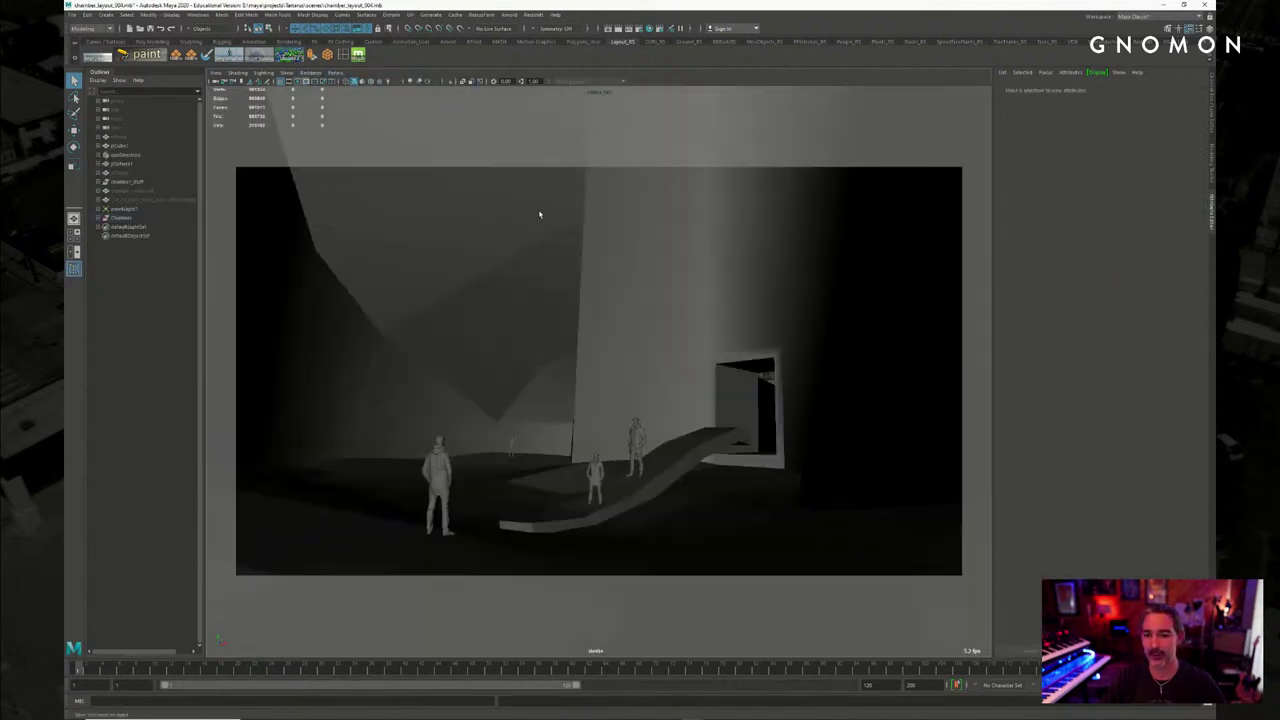
{"action": "key", "text": "4"}
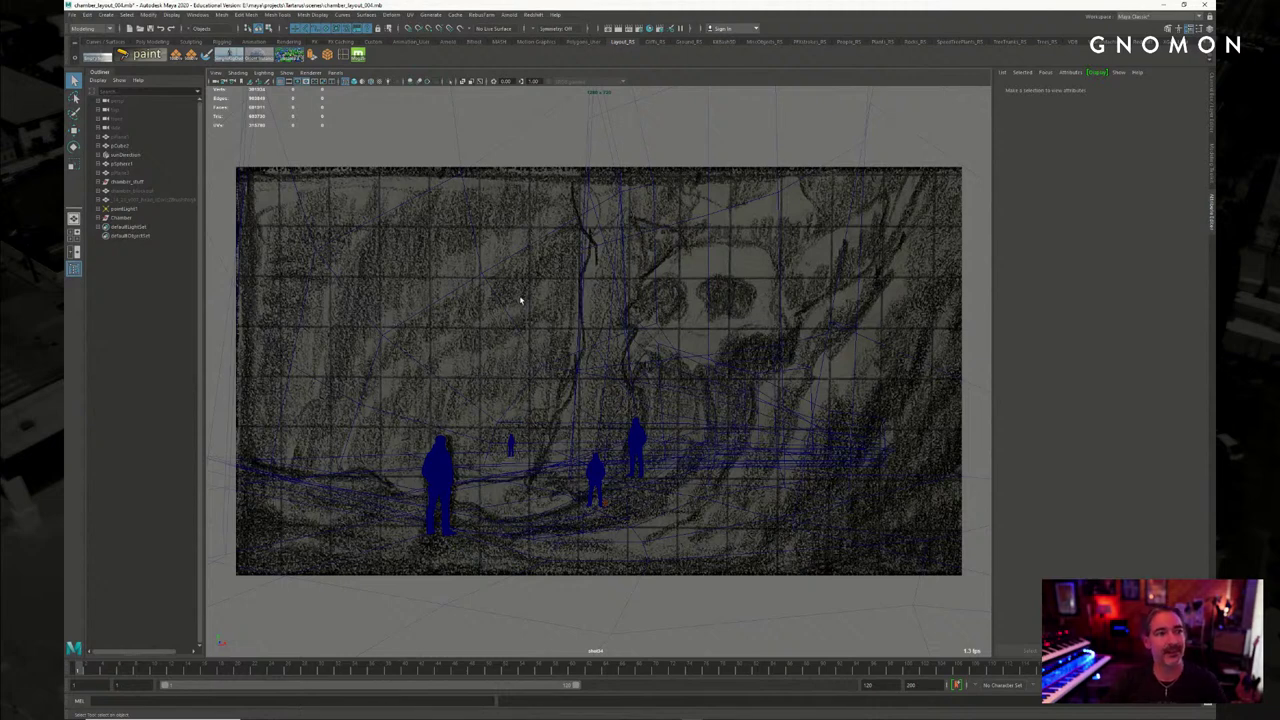
{"action": "key", "text": "5"}
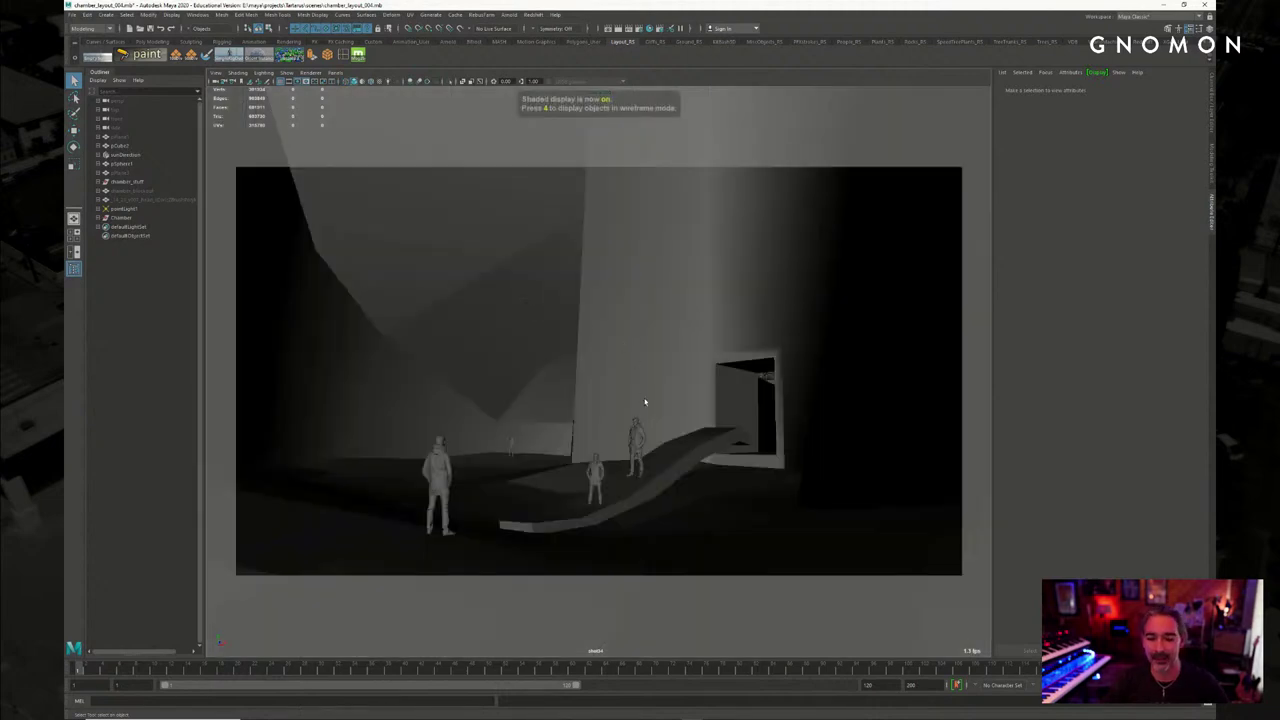
{"action": "key", "text": "4"}
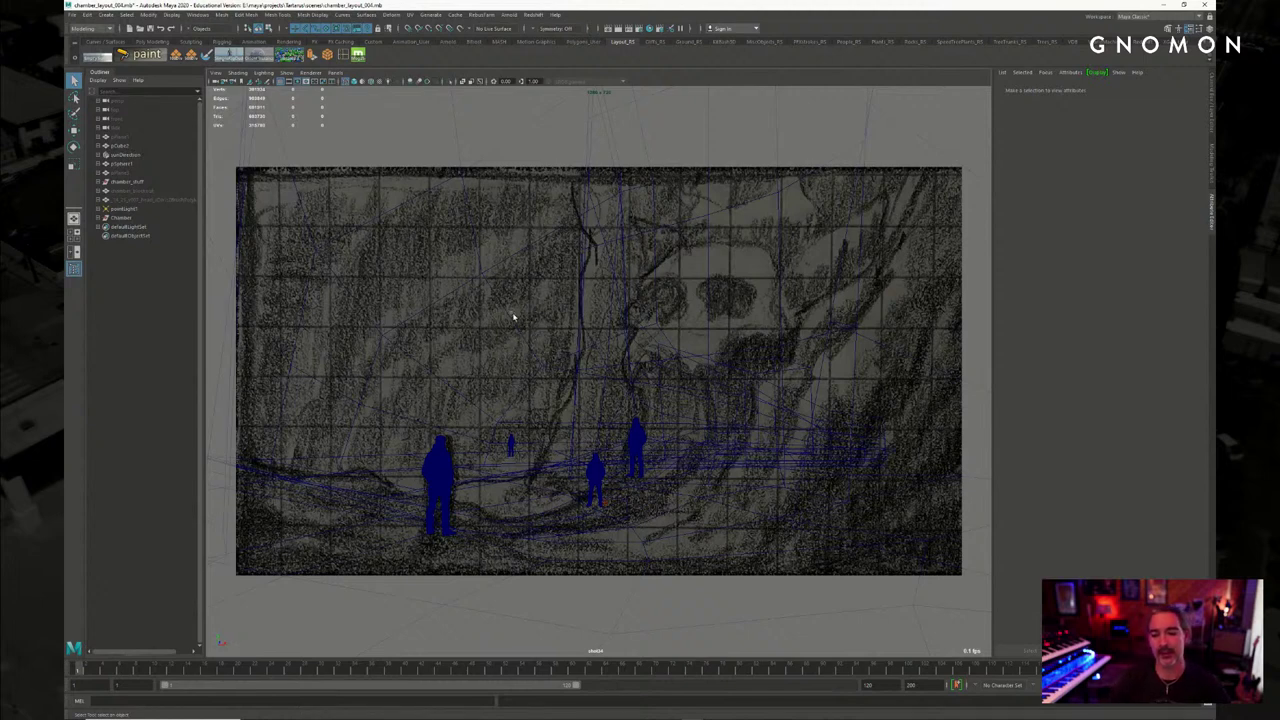
Check the chamber wall mesh and the human scale figures against the sketch in wireframe, and return to shaded display
{"action": "left_click", "coordinate": [644, 398]}
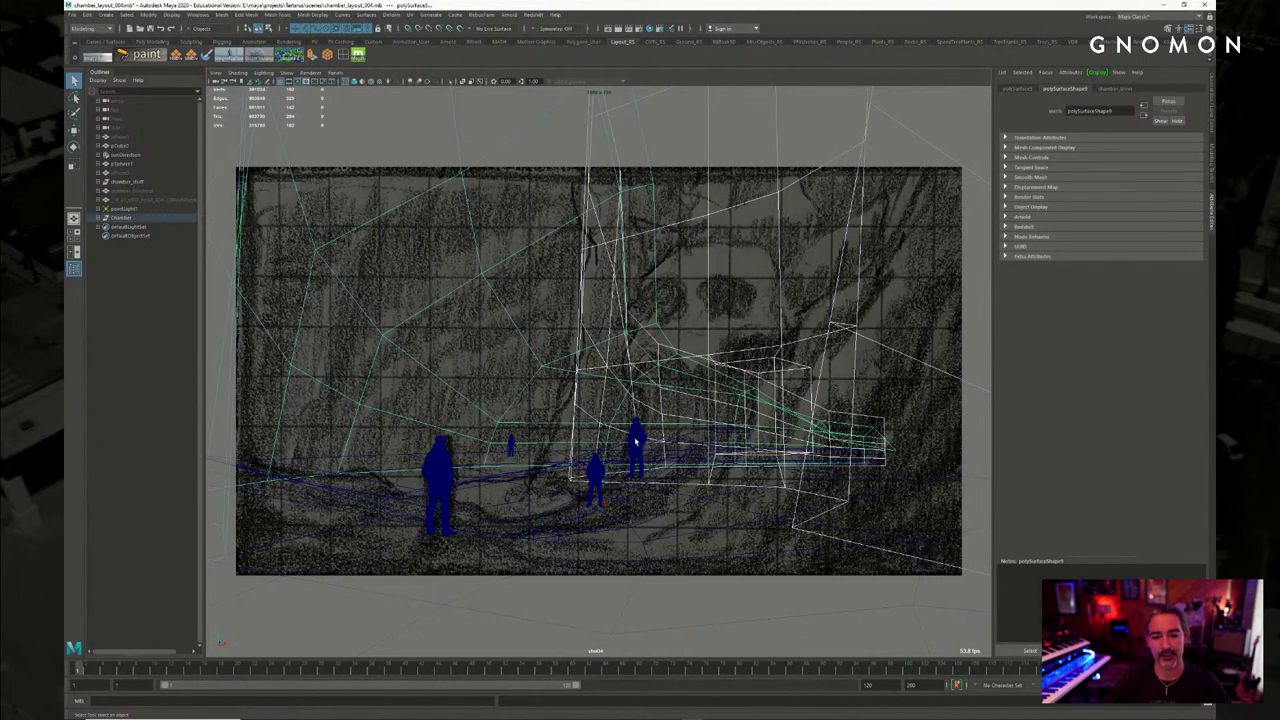
{"action": "left_click", "coordinate": [635, 441]}
{"action": "left_click", "coordinate": [594, 472]}
{"action": "left_click", "coordinate": [436, 477]}
{"action": "key", "text": "5"}
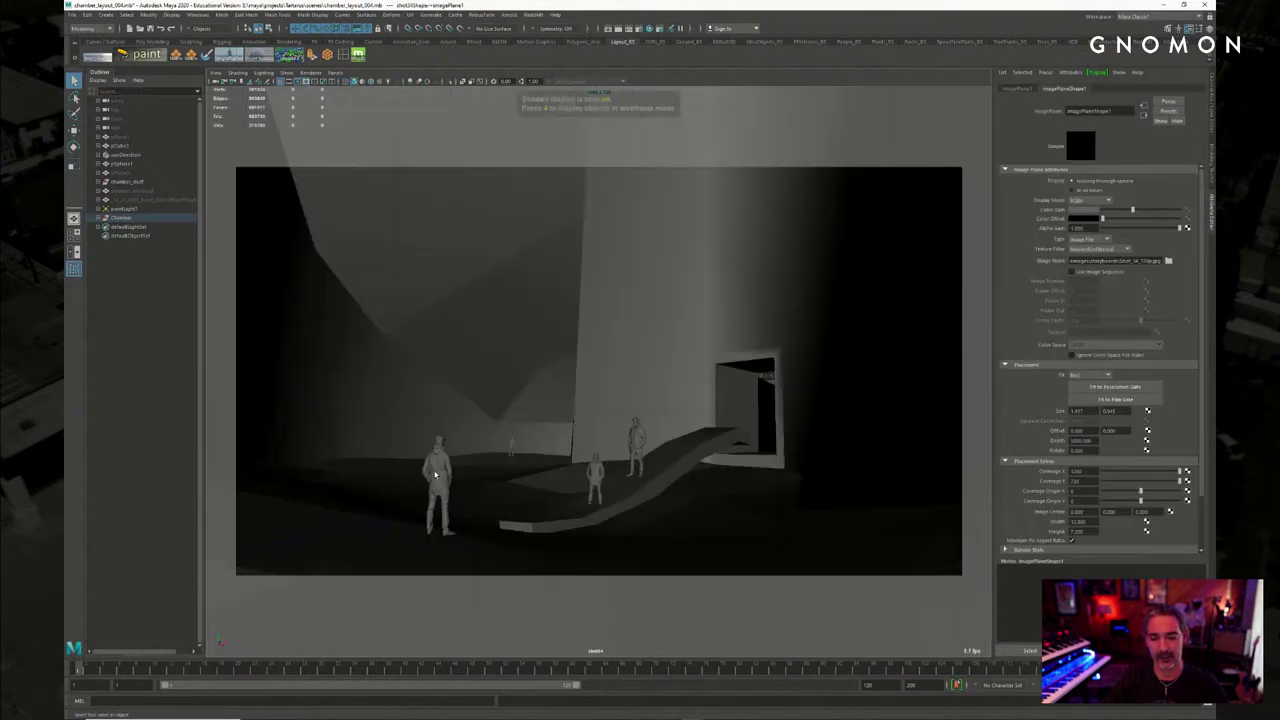
Examine the chamber's parts through the shot camera by selecting the wall with the doorway, the opposite wall and the floor
{"action": "left_click", "coordinate": [606, 342]}
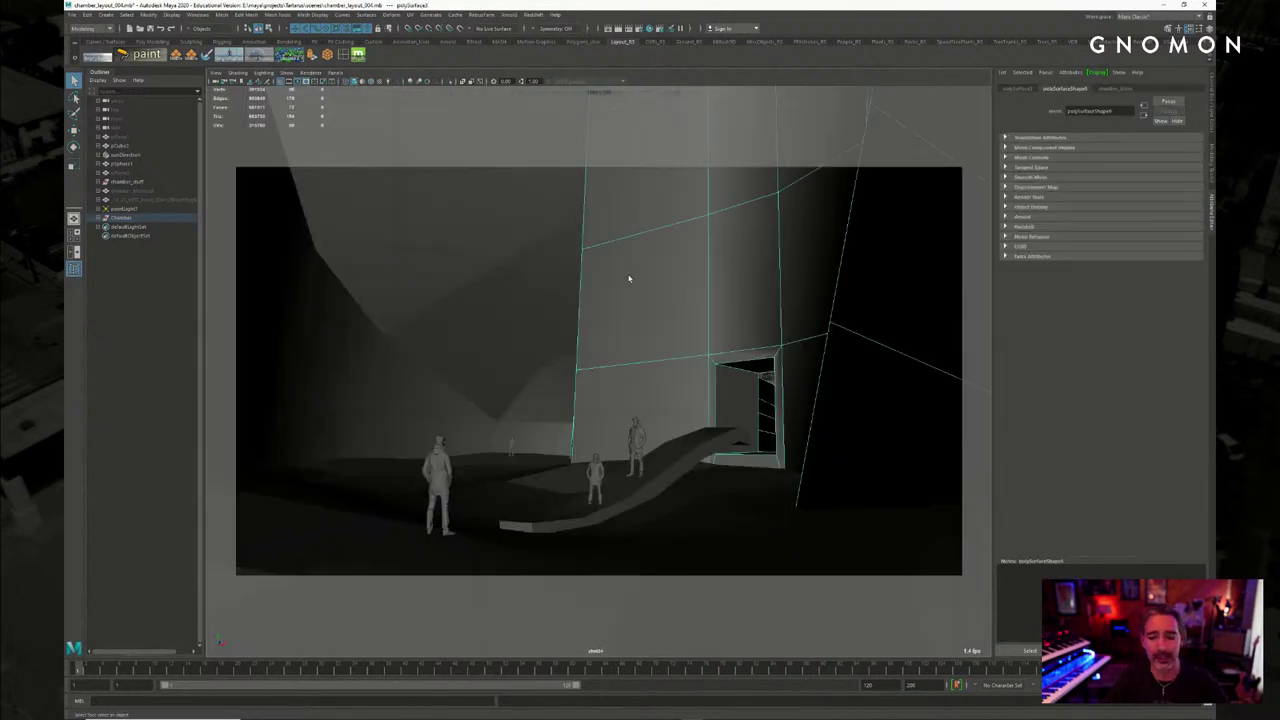
{"action": "left_click", "coordinate": [487, 287]}
{"action": "left_click", "coordinate": [495, 473]}
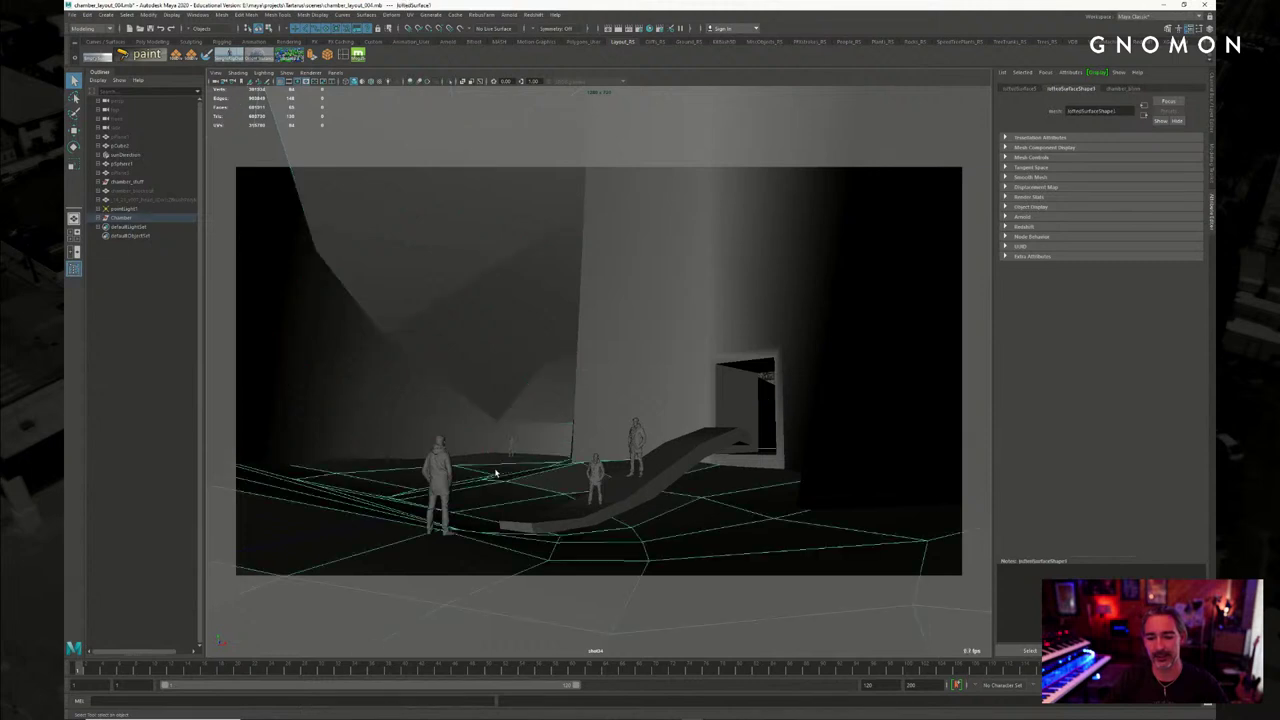
{"action": "left_click", "coordinate": [822, 462]}
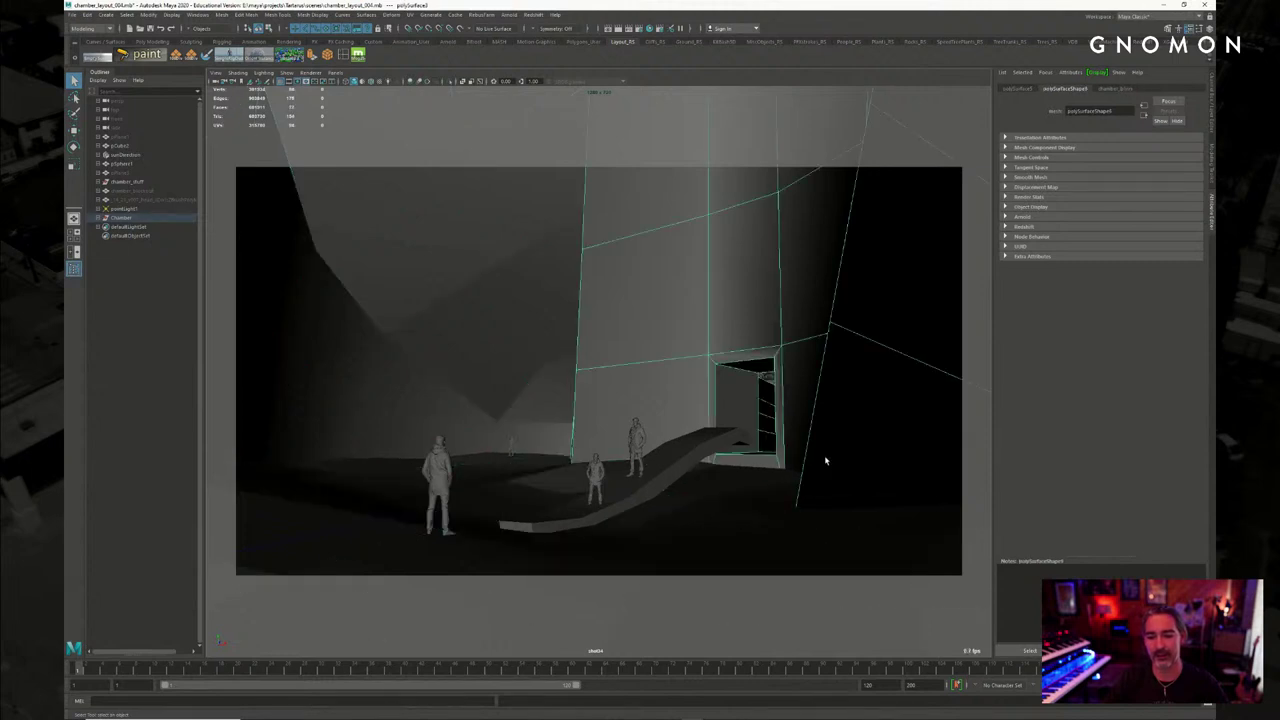
{"action": "left_click", "coordinate": [477, 300]}
{"action": "left_click", "coordinate": [669, 301]}
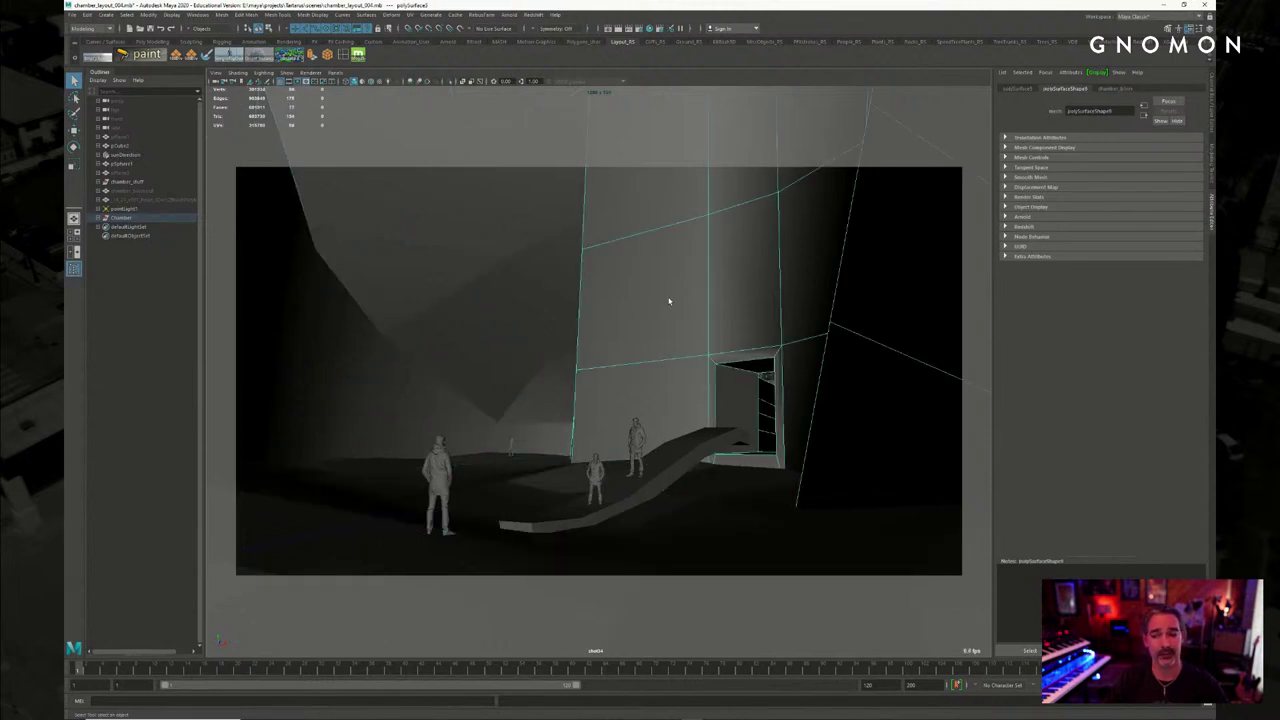
{"action": "left_click", "coordinate": [528, 297]}
{"action": "left_click", "coordinate": [735, 387]}
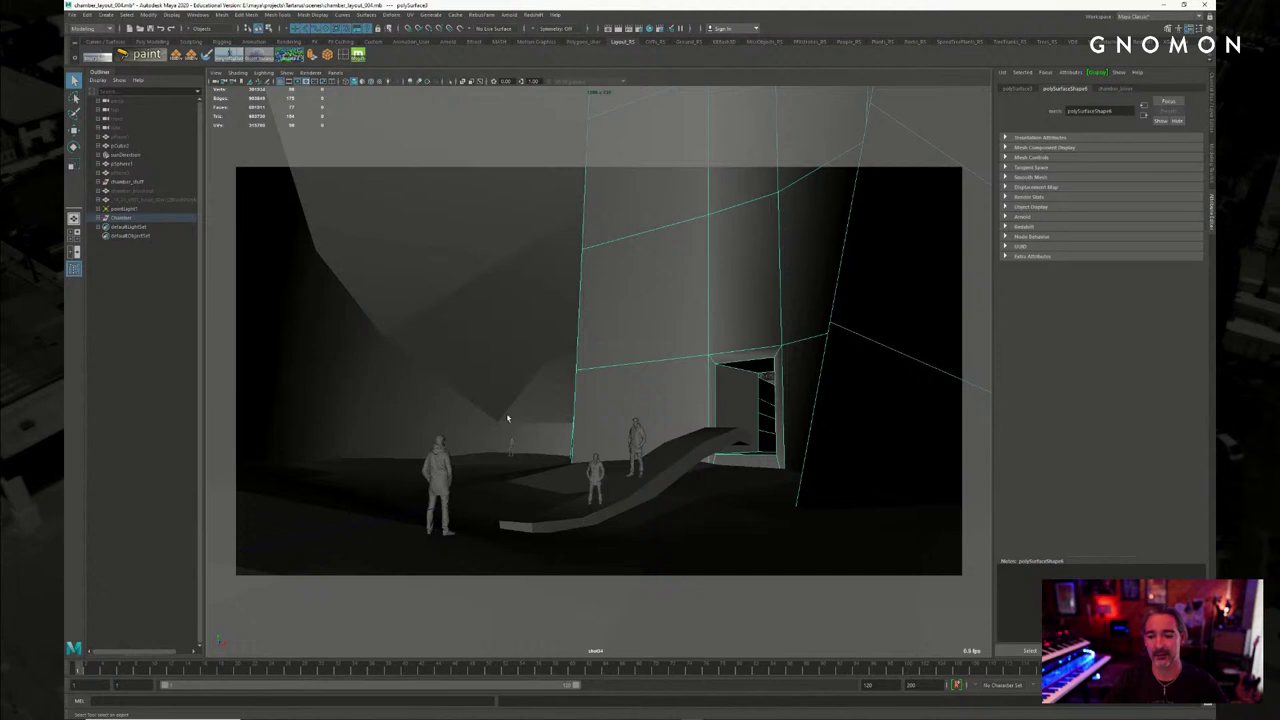
{"action": "left_click", "coordinate": [477, 411]}
{"action": "left_click", "coordinate": [685, 357]}
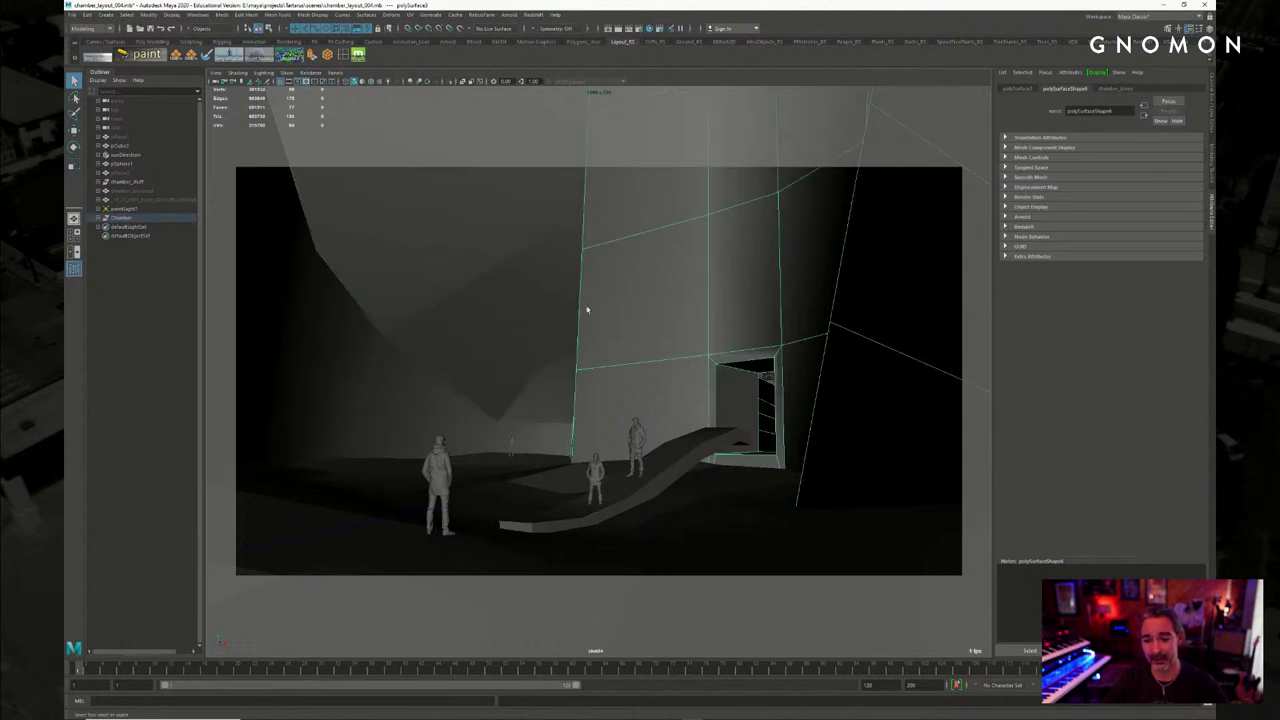
{"action": "left_click", "coordinate": [530, 300]}
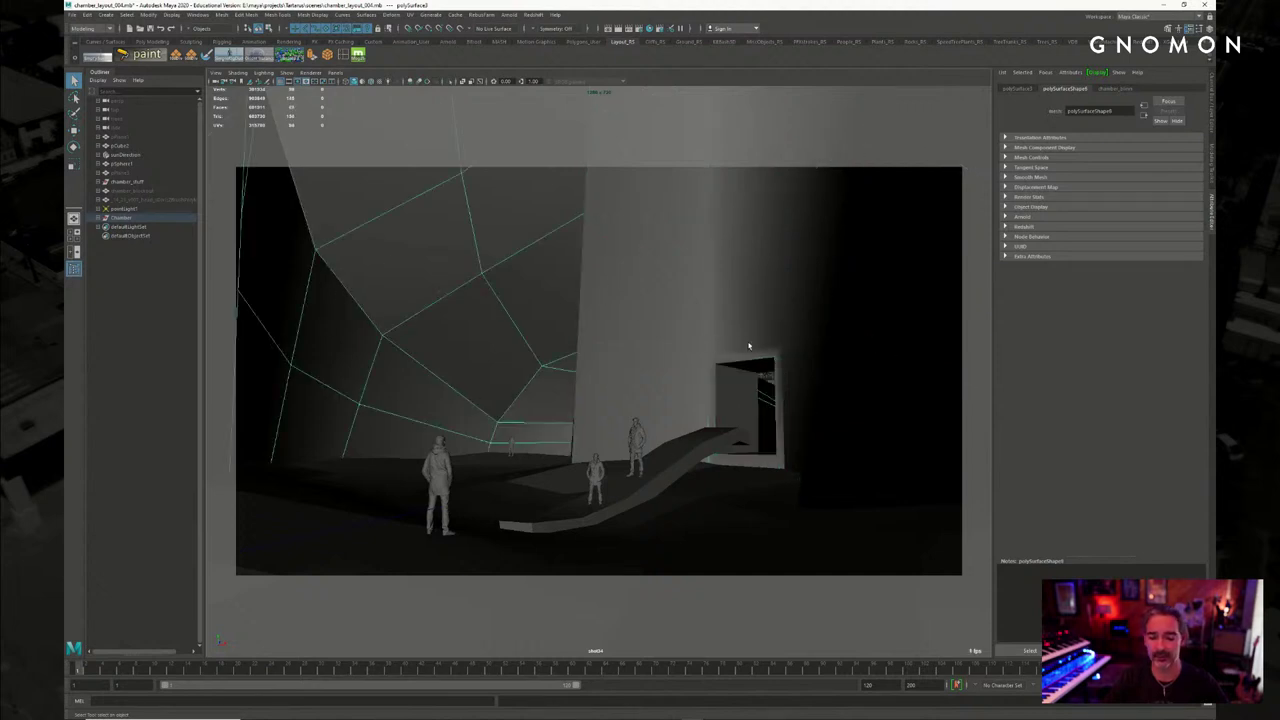
Inspect the cave entrance mesh and the adjoining chamber from outside in the perspective view, leaving nothing selected
{"action": "left_click", "coordinate": [337, 74]}
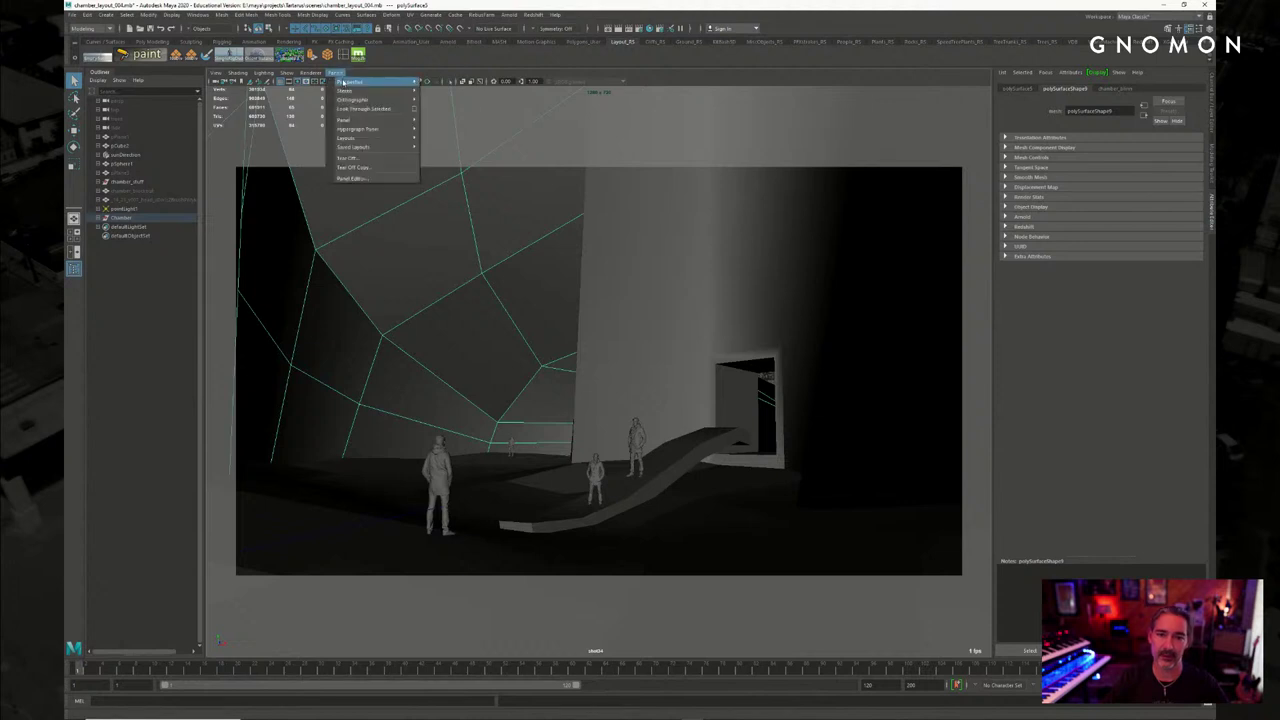
{"action": "mouse_move", "coordinate": [350, 82]}
{"action": "left_click", "coordinate": [441, 84]}
{"action": "left_click_drag", "start_coordinate": [557, 357], "coordinate": [521, 342], "text": "alt"}
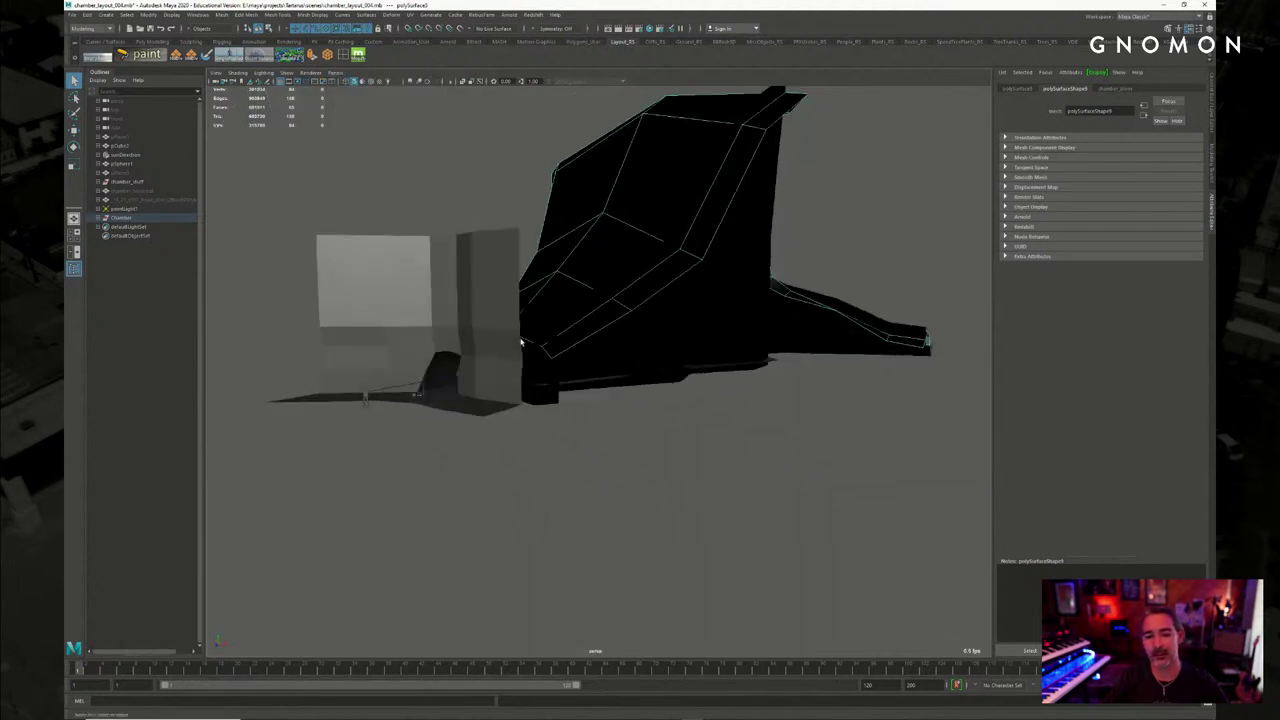
{"action": "left_click", "coordinate": [472, 324]}
{"action": "right_click_drag", "start_coordinate": [436, 331], "coordinate": [571, 300], "text": "alt"}
{"action": "middle_click_drag", "start_coordinate": [571, 300], "coordinate": [706, 316], "text": "alt"}
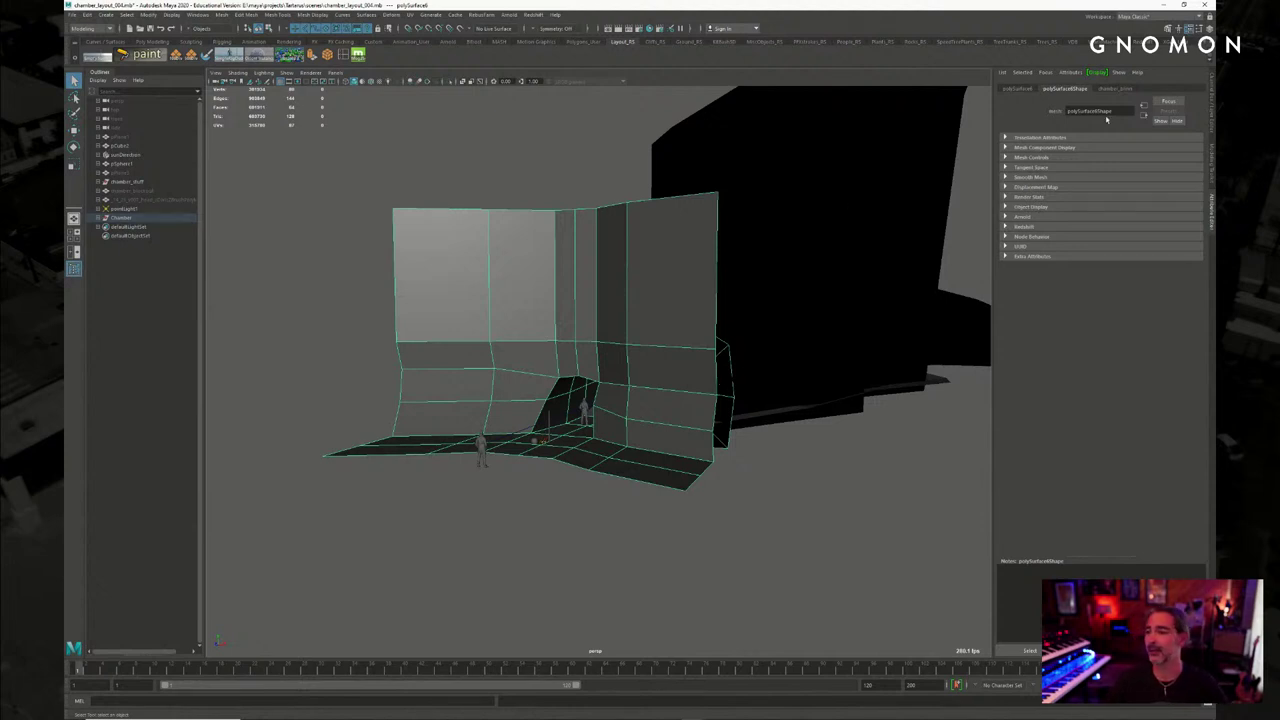
{"action": "key", "text": "alt+Tab"}
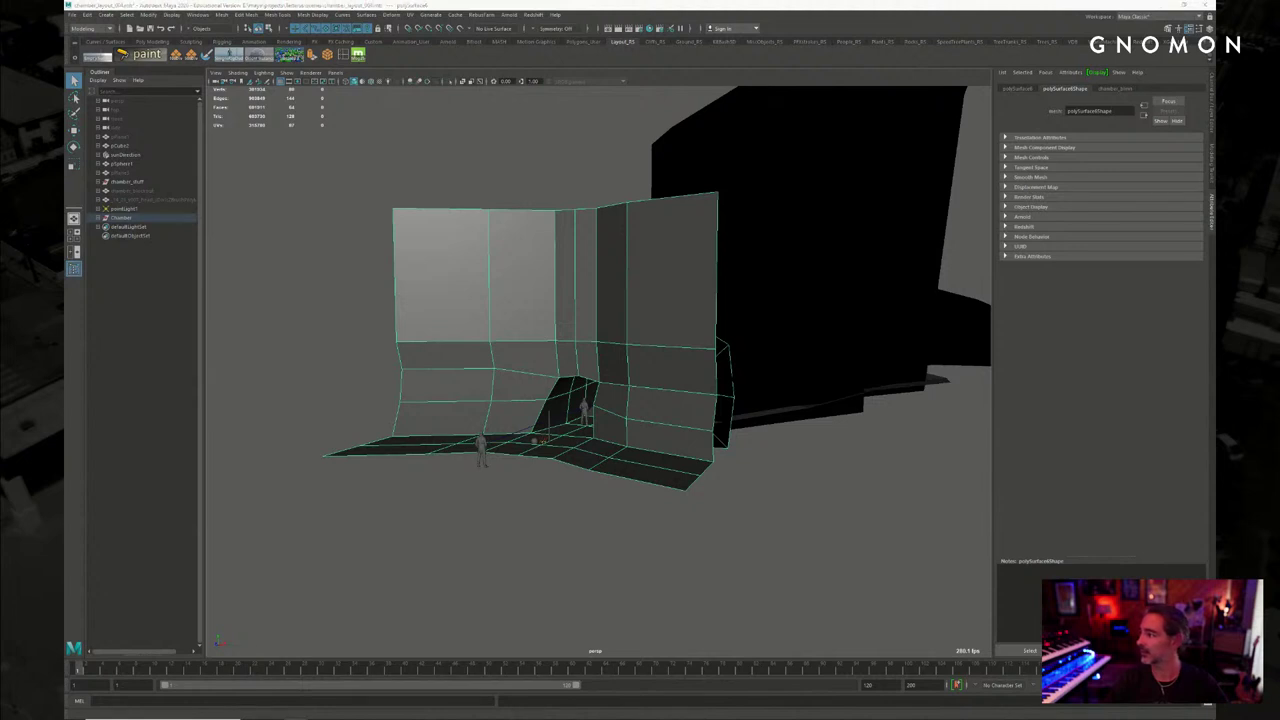
{"action": "left_click", "coordinate": [503, 183]}
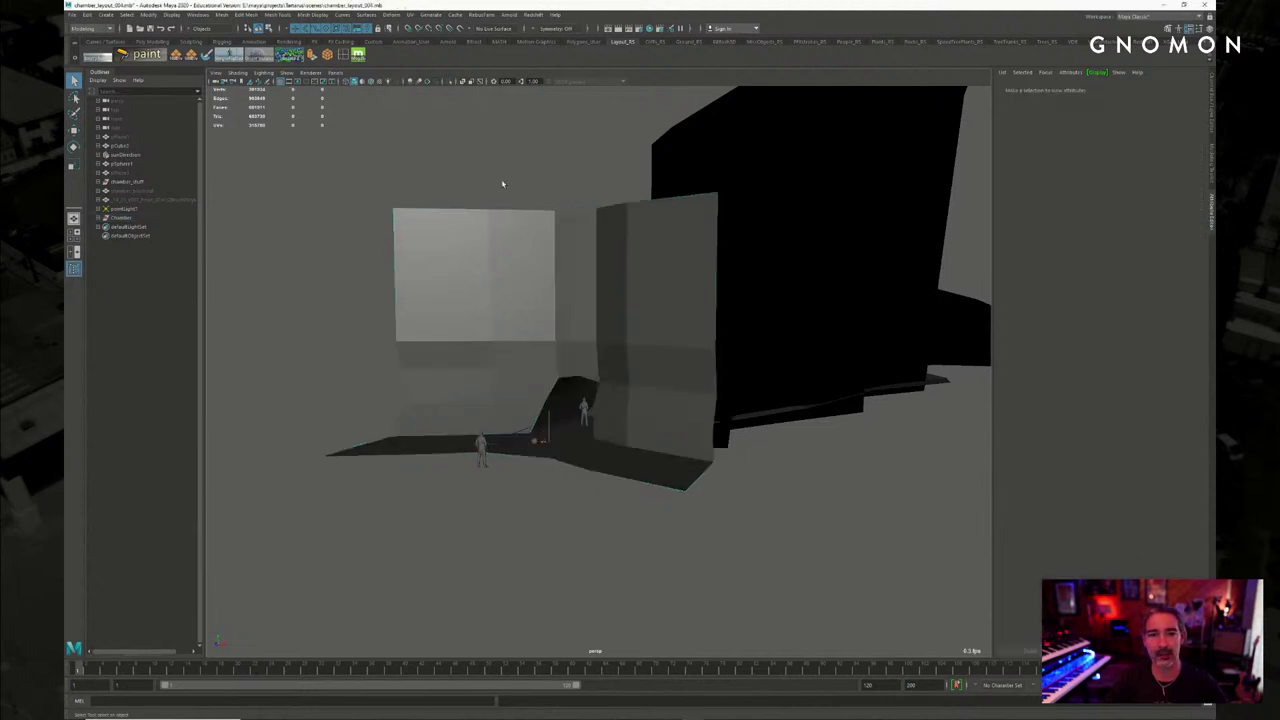
{"action": "left_click_drag", "start_coordinate": [503, 183], "coordinate": [431, 206], "text": "alt"}
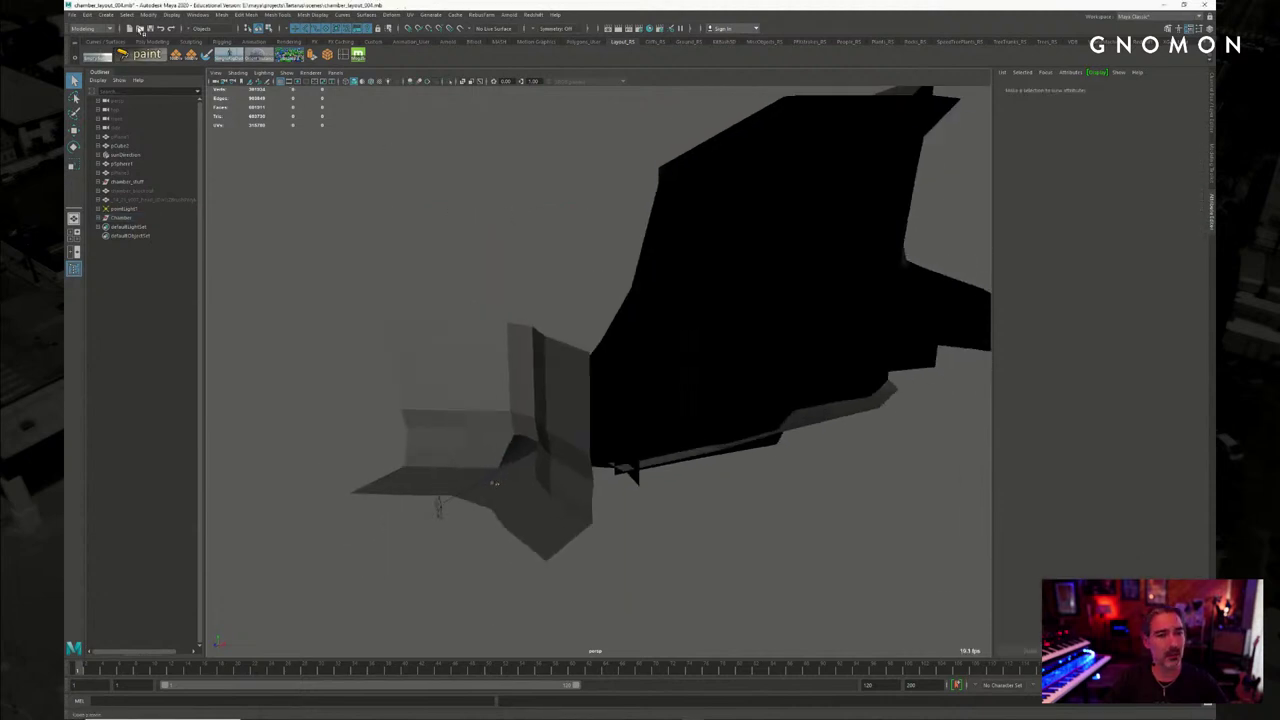
Open the scene bridge_cave_layout_021.mb without saving the changes to the chamber layout
{"action": "left_click", "coordinate": [141, 30]}
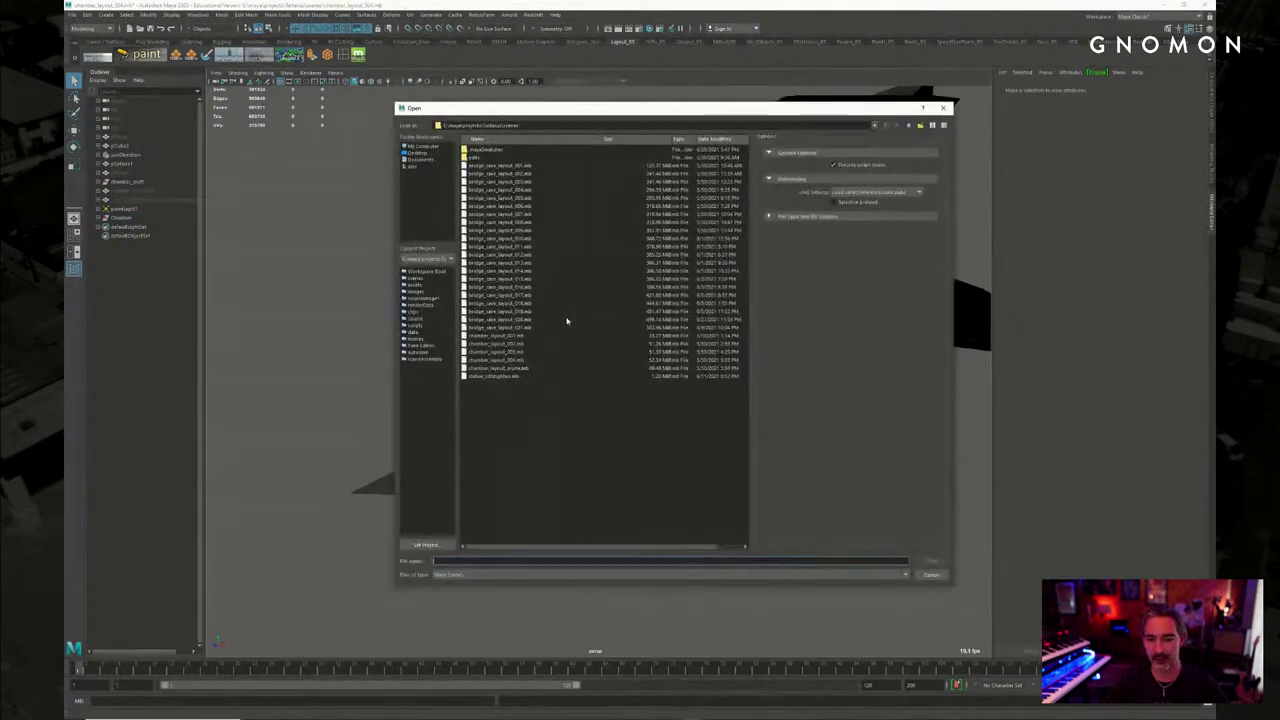
{"action": "left_click", "coordinate": [521, 329]}
{"action": "double_click", "coordinate": [521, 329]}
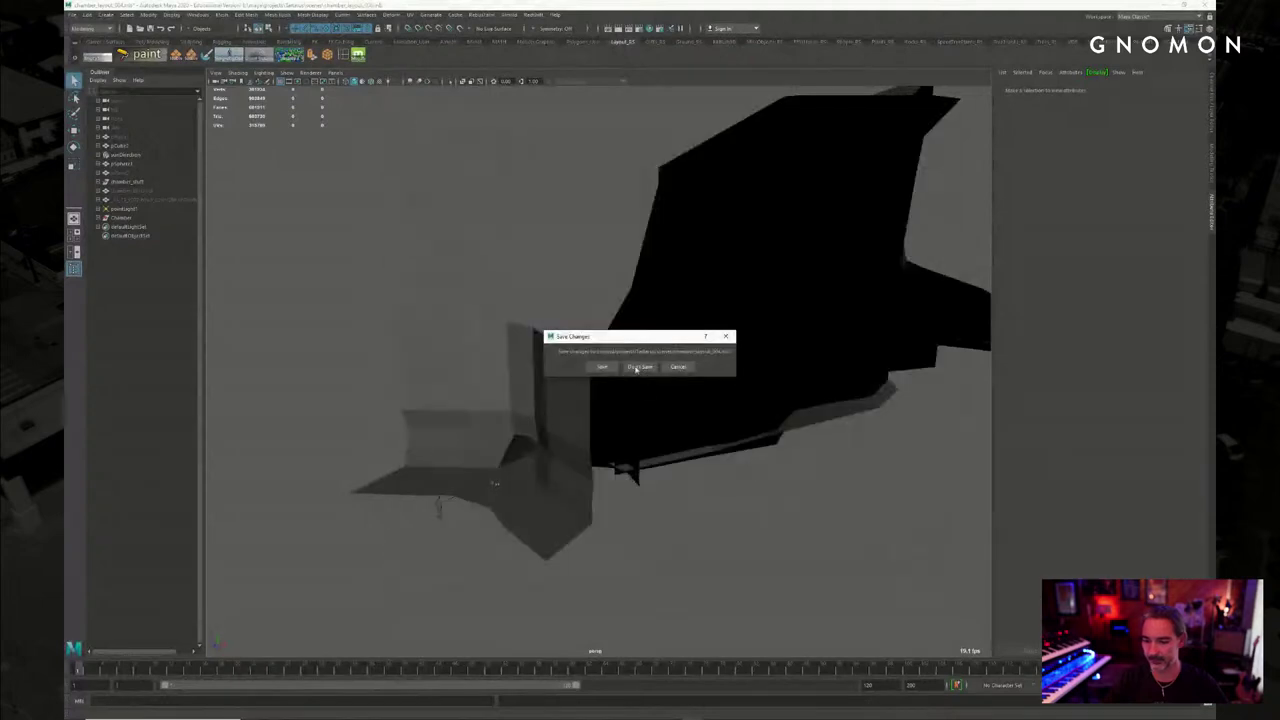
{"action": "left_click", "coordinate": [634, 364]}
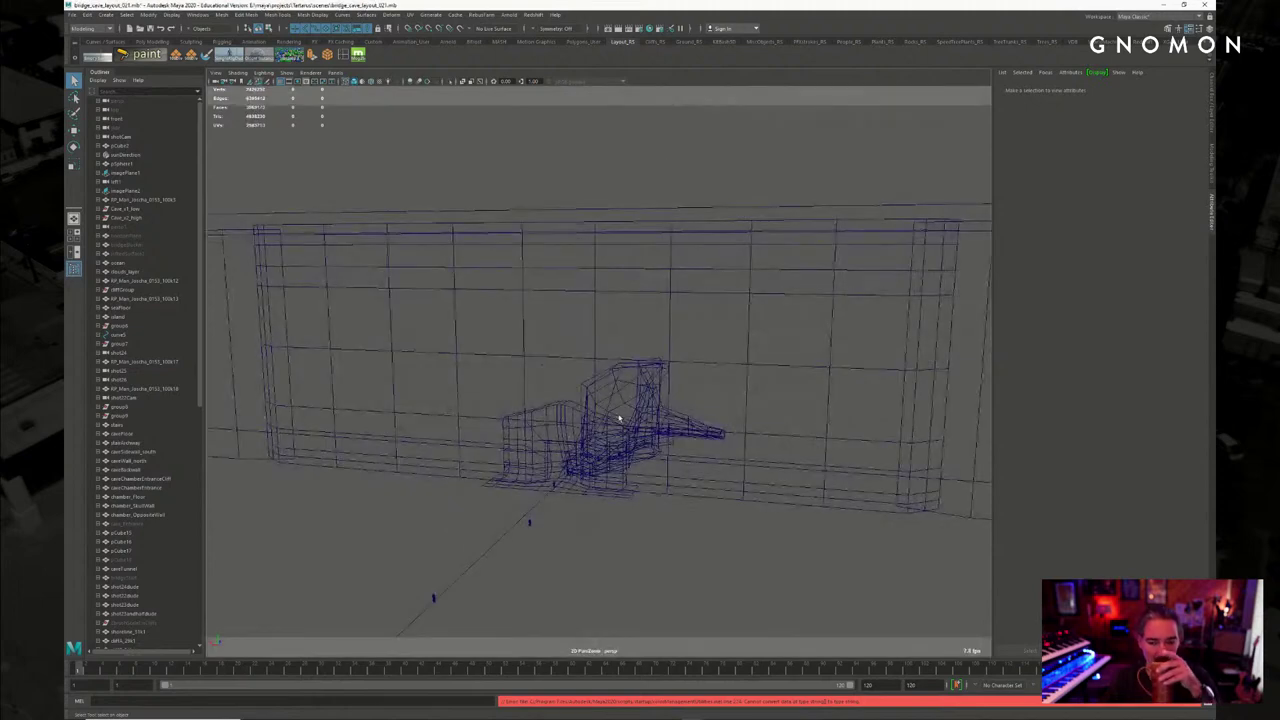
Select and frame the caveChamberEntrance mesh and examine it in wireframe and shaded display against the surrounding cave wall
{"action": "left_click", "coordinate": [566, 416]}
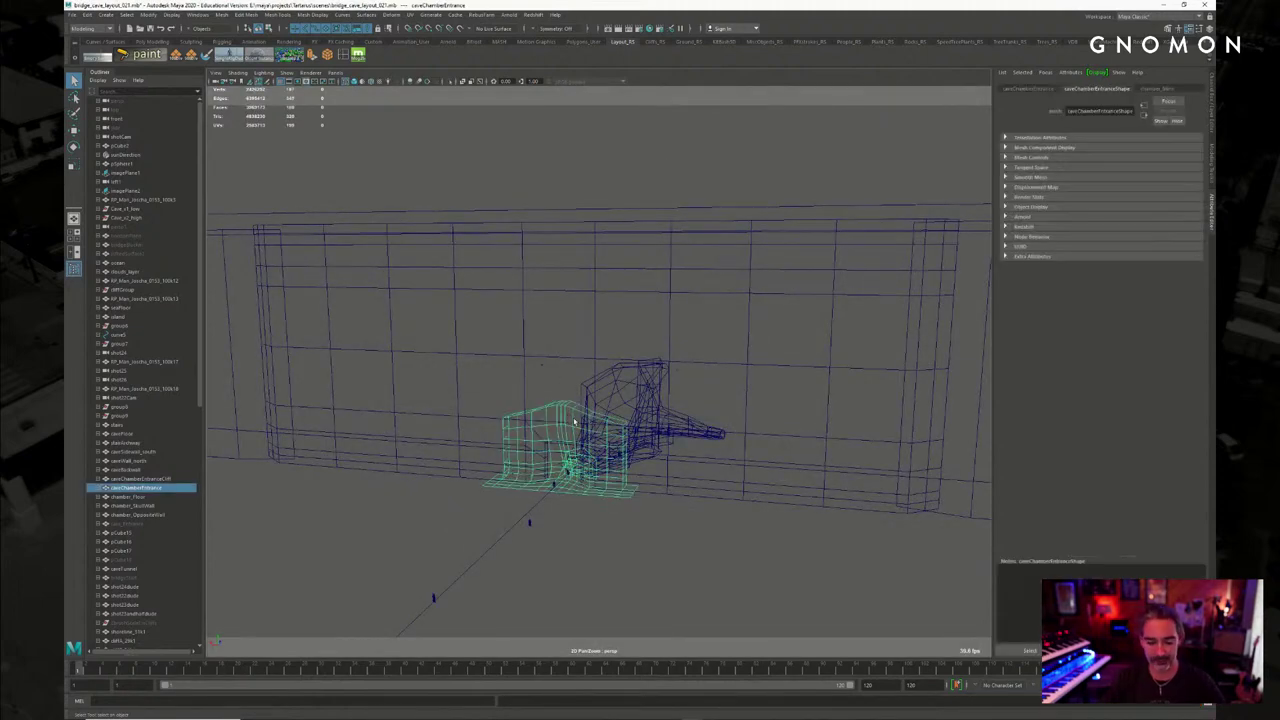
{"action": "key", "text": "f"}
{"action": "left_click_drag", "start_coordinate": [686, 420], "coordinate": [634, 410], "text": "alt"}
{"action": "right_click_drag", "start_coordinate": [634, 410], "coordinate": [617, 406], "text": "alt"}
{"action": "left_click_drag", "start_coordinate": [617, 406], "coordinate": [607, 400], "text": "alt"}
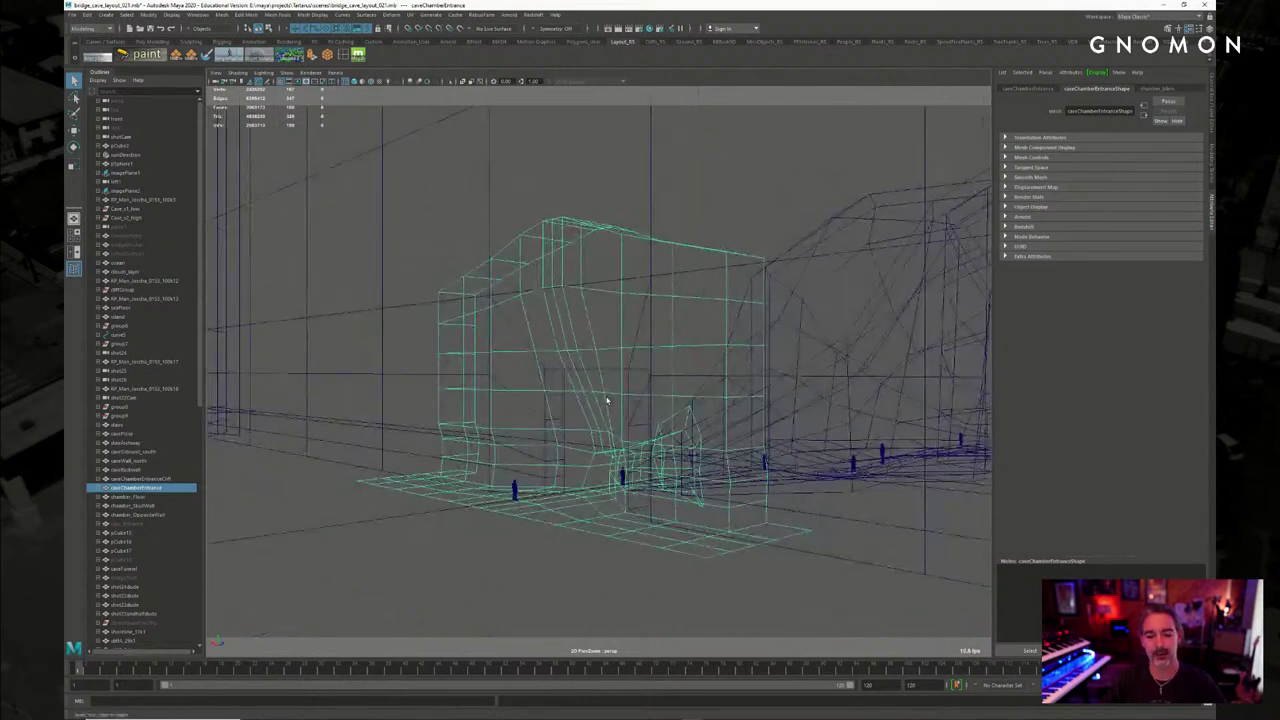
{"action": "key", "text": "5"}
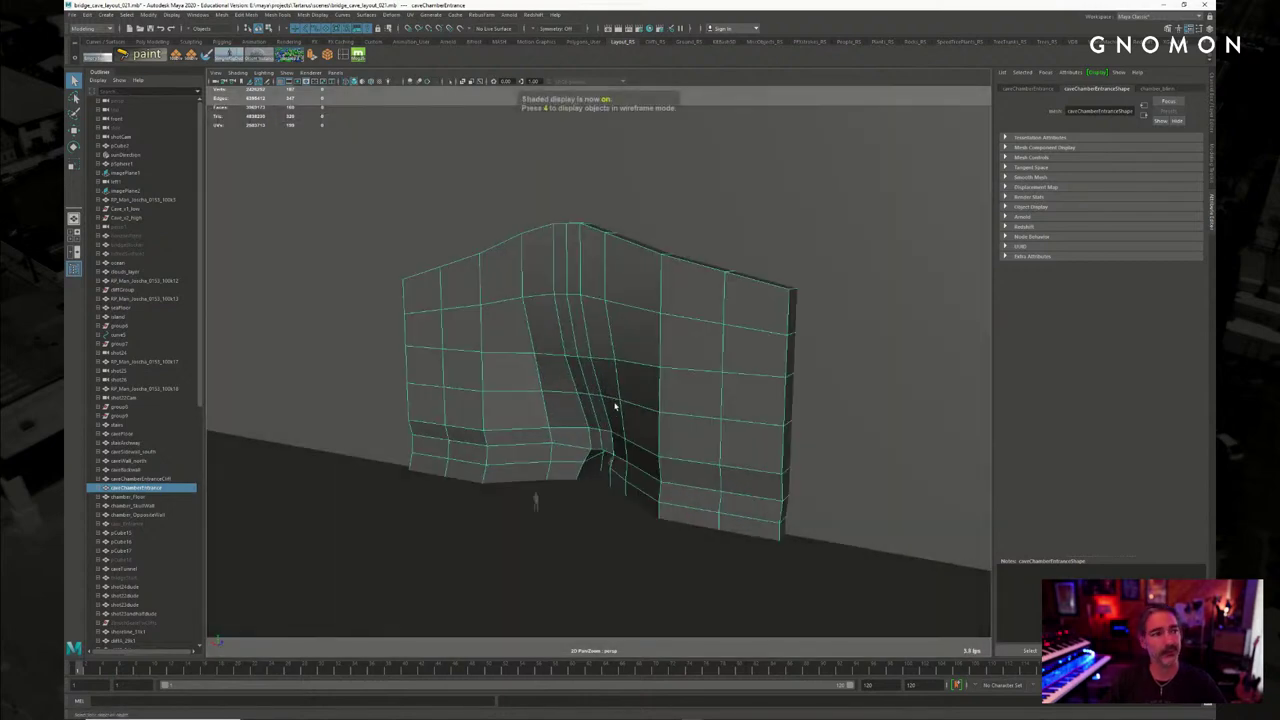
{"action": "right_click_drag", "start_coordinate": [677, 306], "coordinate": [614, 303], "text": "alt"}
{"action": "left_click_drag", "start_coordinate": [672, 303], "coordinate": [634, 303], "text": "alt"}
{"action": "right_click_drag", "start_coordinate": [634, 303], "coordinate": [451, 294], "text": "alt"}
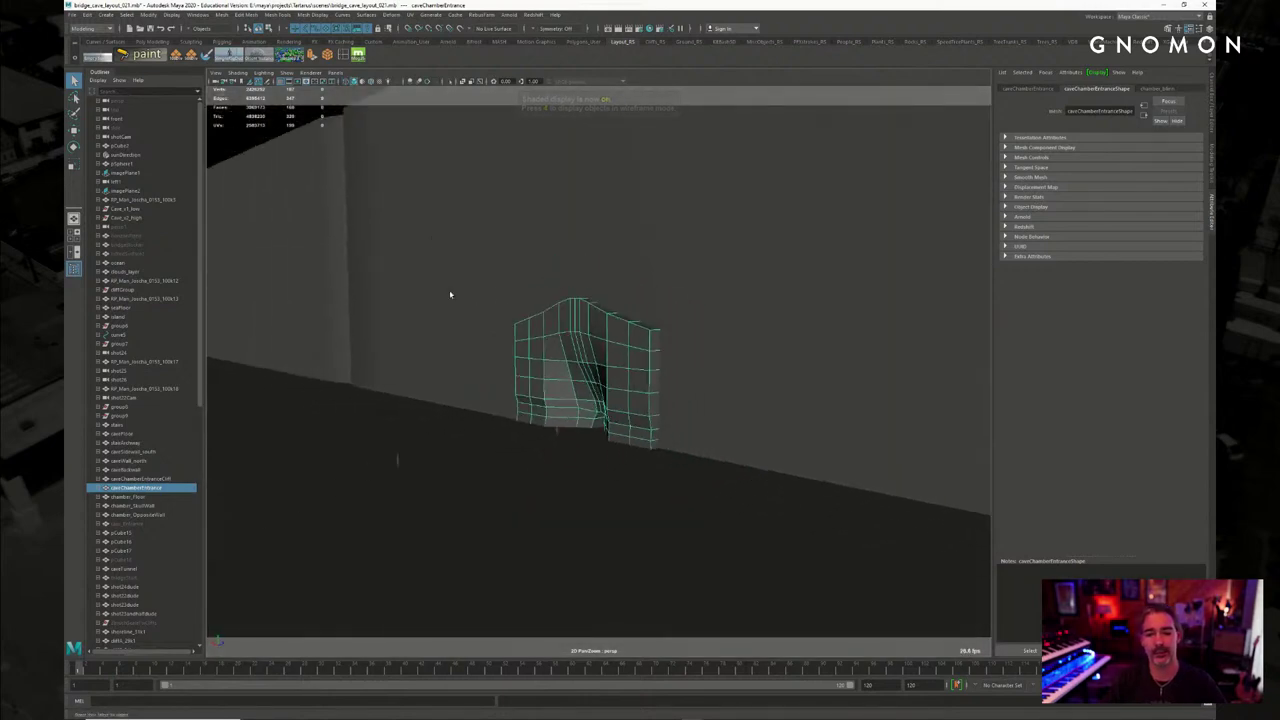
Select the cliff wall around the chamber entrance and review its full extent compared with the entrance
{"action": "left_click", "coordinate": [577, 236]}
{"action": "middle_click_drag", "start_coordinate": [577, 236], "coordinate": [569, 300], "text": "alt"}
{"action": "right_click_drag", "start_coordinate": [598, 301], "coordinate": [469, 289], "text": "alt"}
{"action": "left_click_drag", "start_coordinate": [469, 289], "coordinate": [584, 289], "text": "alt"}
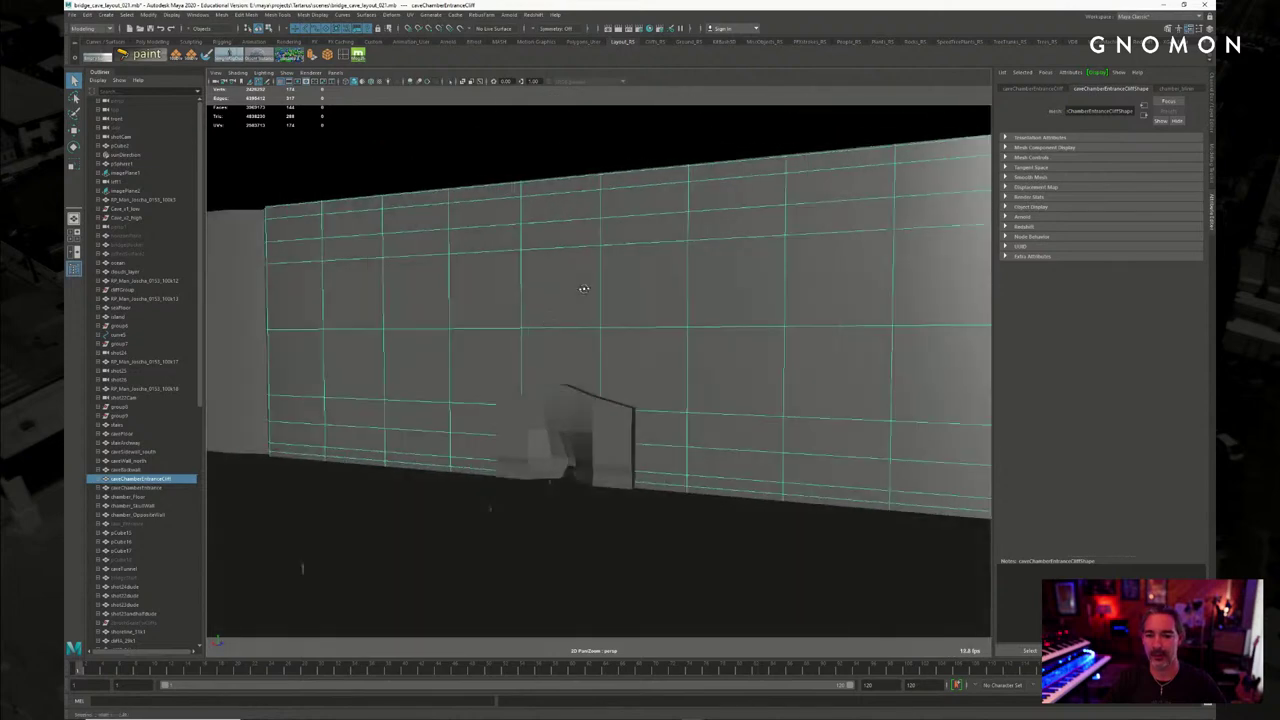
{"action": "right_click_drag", "start_coordinate": [762, 306], "coordinate": [831, 317], "text": "alt"}
{"action": "left_click_drag", "start_coordinate": [831, 317], "coordinate": [751, 314], "text": "alt"}
{"action": "right_click_drag", "start_coordinate": [751, 314], "coordinate": [647, 238], "text": "alt"}
Select the cave's back wall and view it from a distance across the cave floor
{"action": "left_click", "coordinate": [423, 280]}
{"action": "left_click_drag", "start_coordinate": [450, 288], "coordinate": [431, 287], "text": "alt"}
{"action": "middle_click_drag", "start_coordinate": [346, 257], "coordinate": [848, 253], "text": "alt"}
{"action": "left_click_drag", "start_coordinate": [848, 253], "coordinate": [629, 289], "text": "alt"}
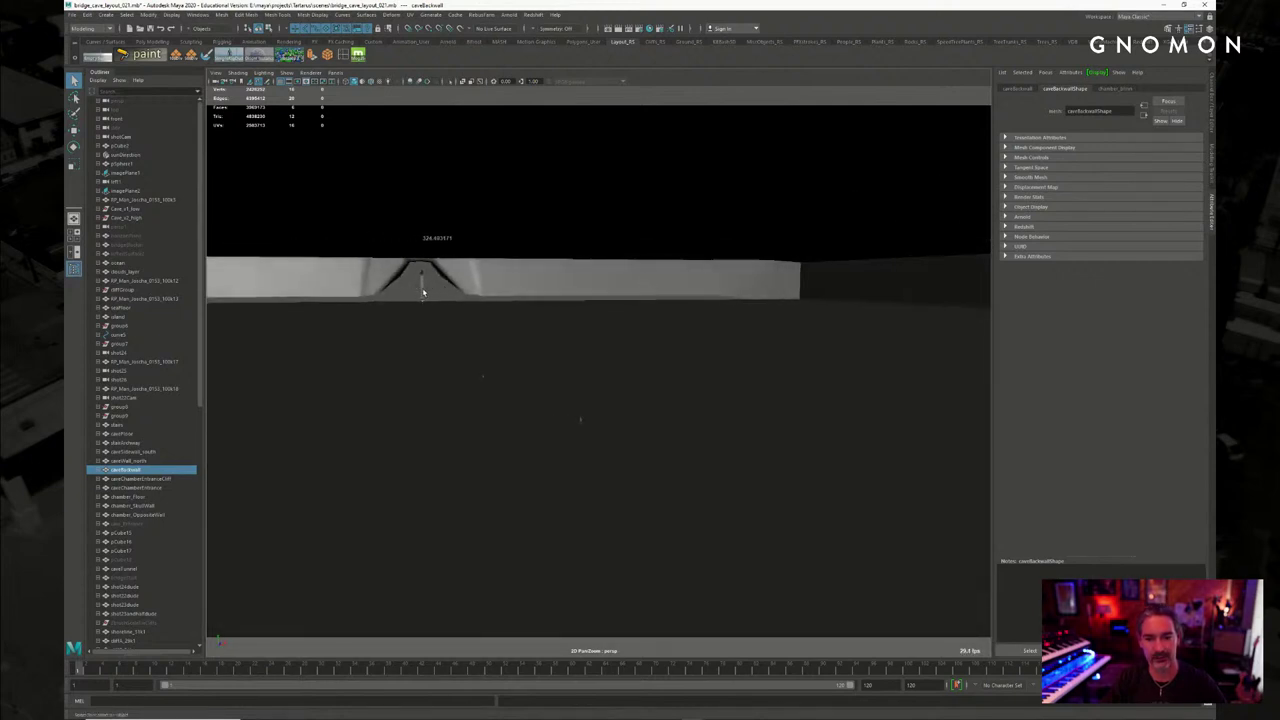
Reselect and frame the chamber entrance mesh and compare its height with the human scale figures in front
{"action": "left_click_drag", "start_coordinate": [494, 346], "coordinate": [829, 334], "text": "alt"}
{"action": "left_click", "coordinate": [805, 314]}
{"action": "key", "text": "f"}
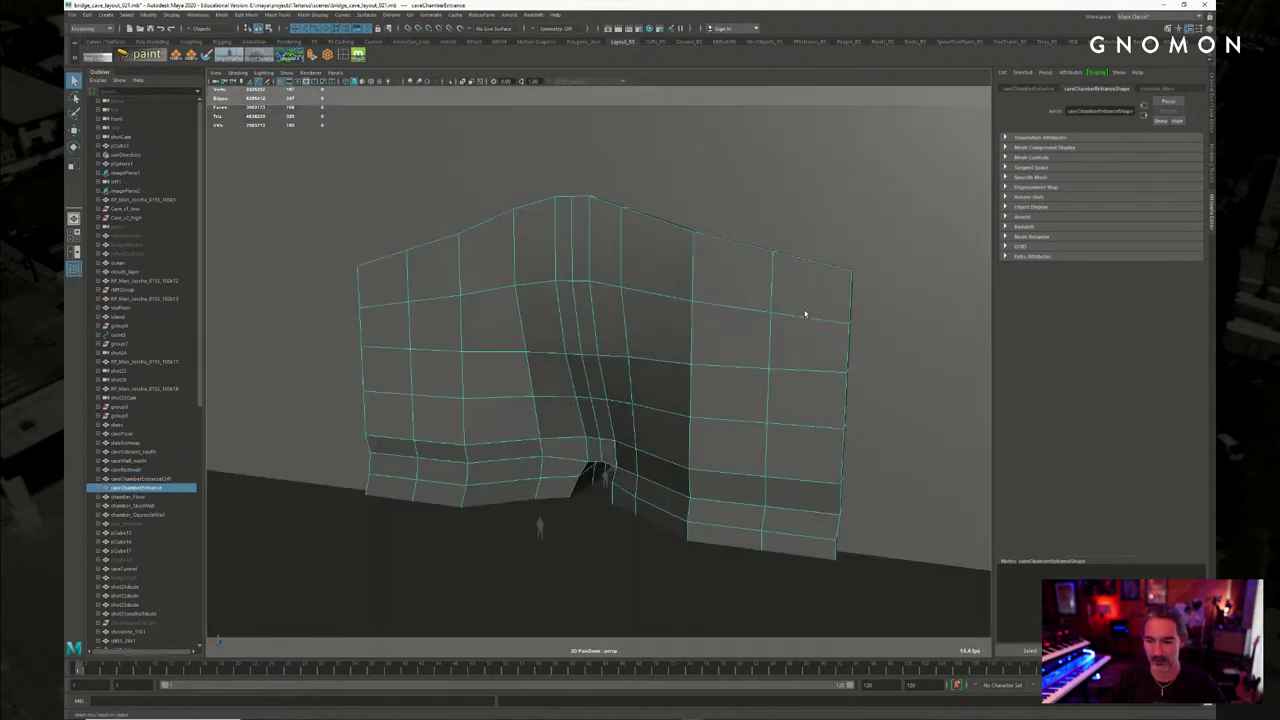
{"action": "scroll", "coordinate": [657, 371], "scroll_direction": "down", "scroll_amount": 5}
{"action": "mouse_move", "coordinate": [690, 287]}
{"action": "left_mouse_down", "text": "alt"}
{"action": "mouse_move", "coordinate": [704, 284]}
{"action": "mouse_move", "coordinate": [684, 282]}
{"action": "left_mouse_up", "text": "alt"}
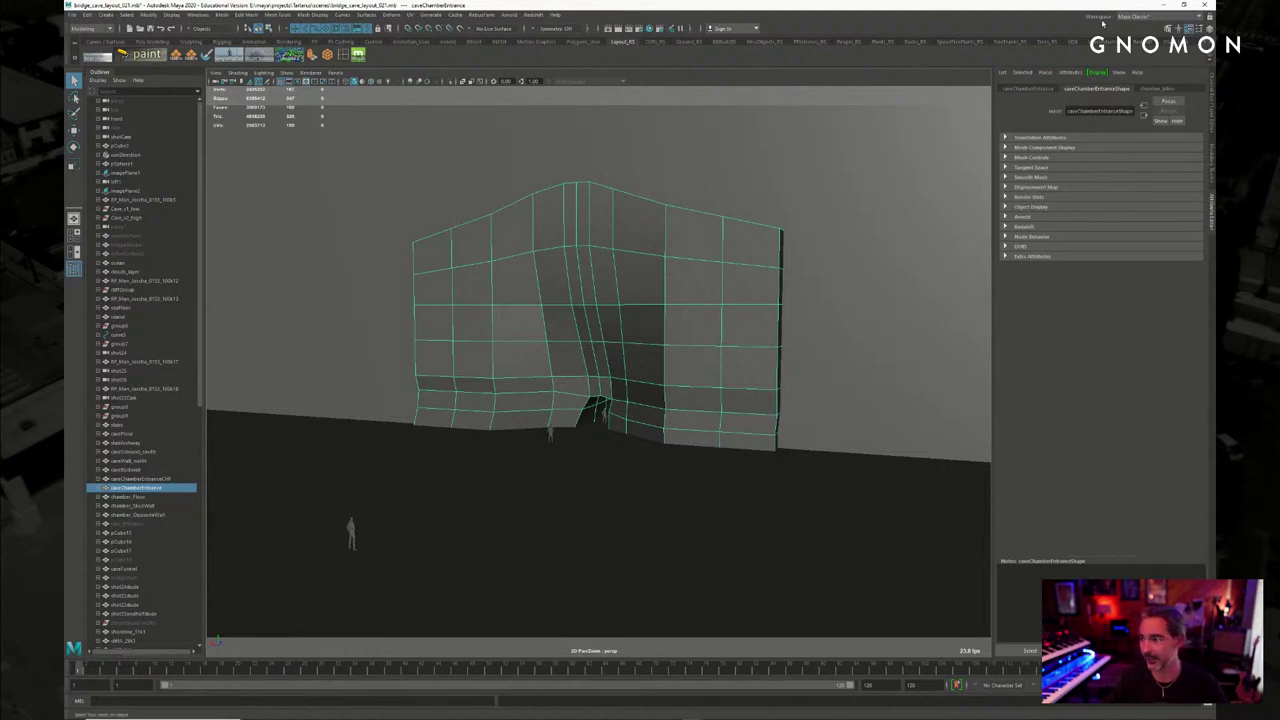
Minimize Maya to bring up the Epic Games Launcher's Unreal Engine Marketplace
{"action": "left_click", "coordinate": [1164, 5]}
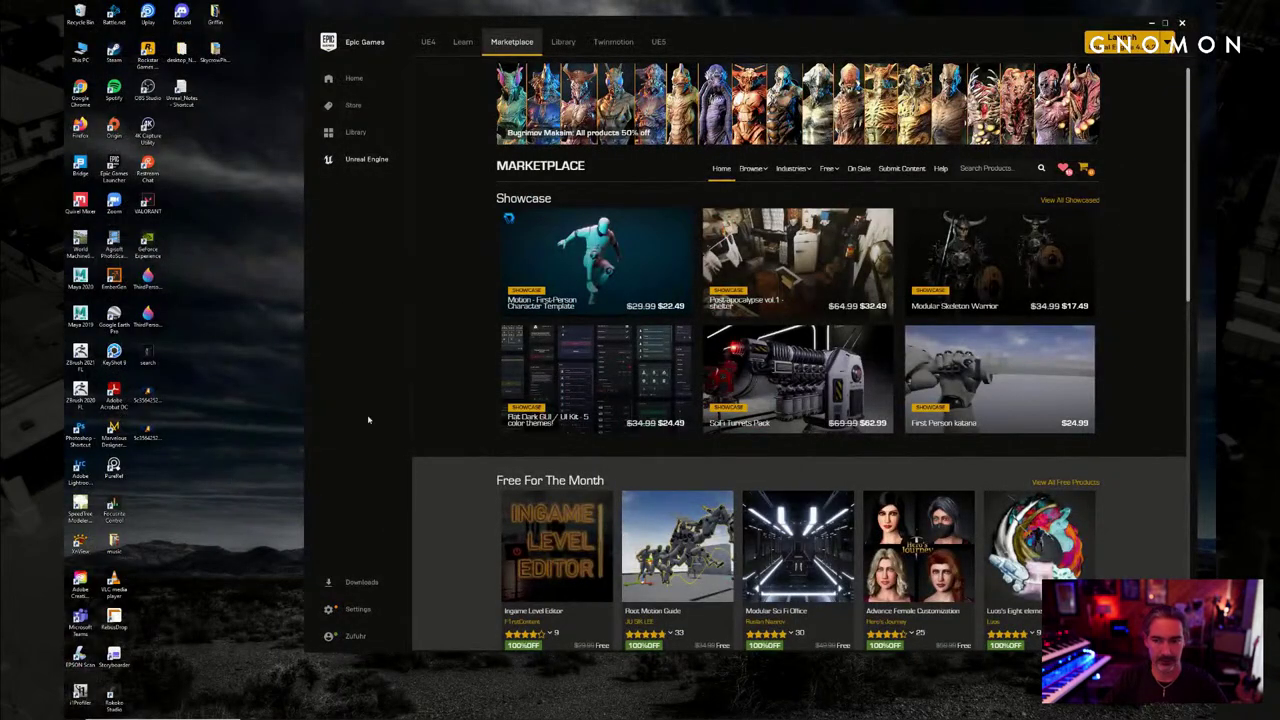
Open the Projects folder inside the Unreal folder on the LaCie RAID drive in File Explorer
{"action": "scroll", "coordinate": [976, 212], "scroll_direction": "down", "scroll_amount": 3}
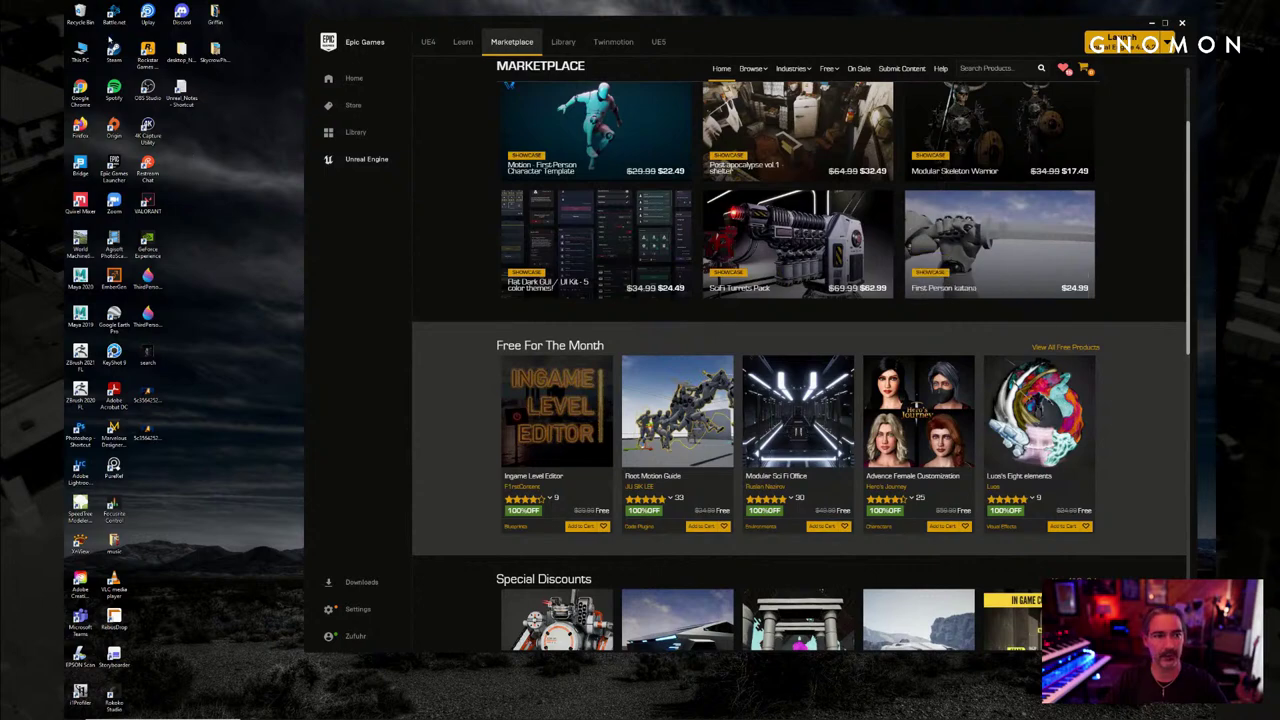
{"action": "scroll", "coordinate": [632, 121], "scroll_direction": "down", "scroll_amount": 5}
{"action": "key", "text": "super+e"}
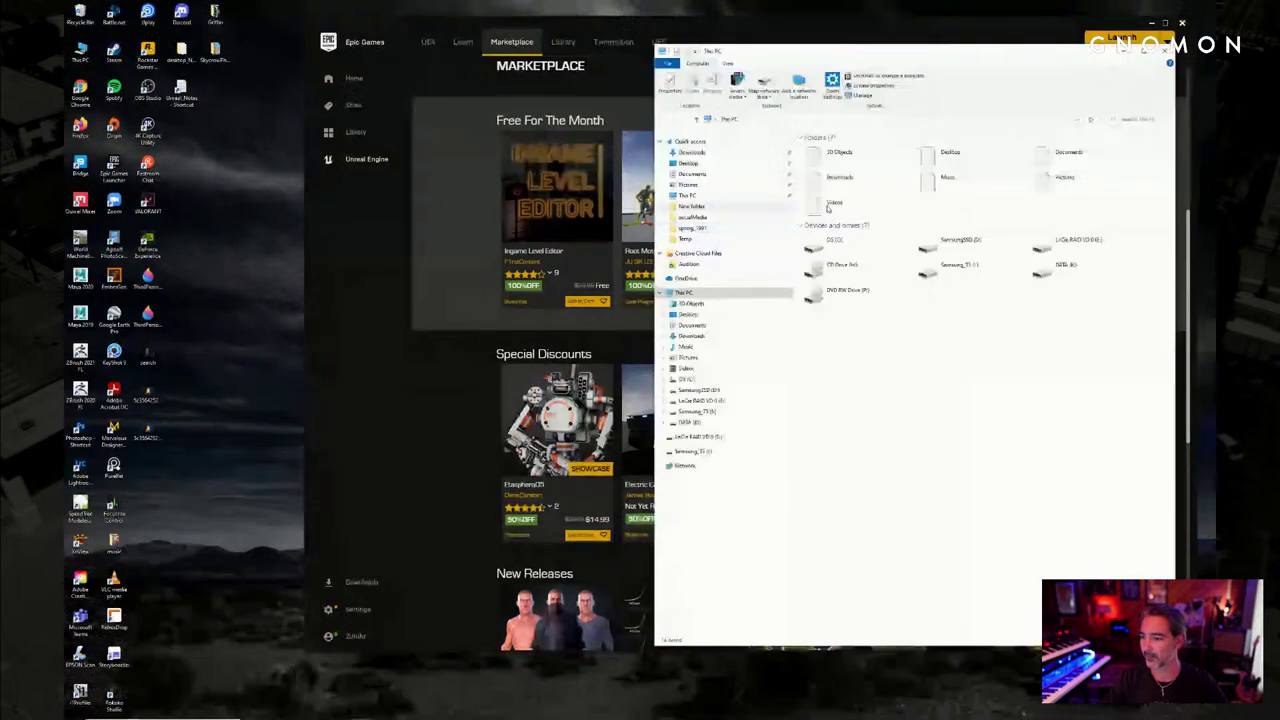
{"action": "double_click", "coordinate": [1108, 242]}
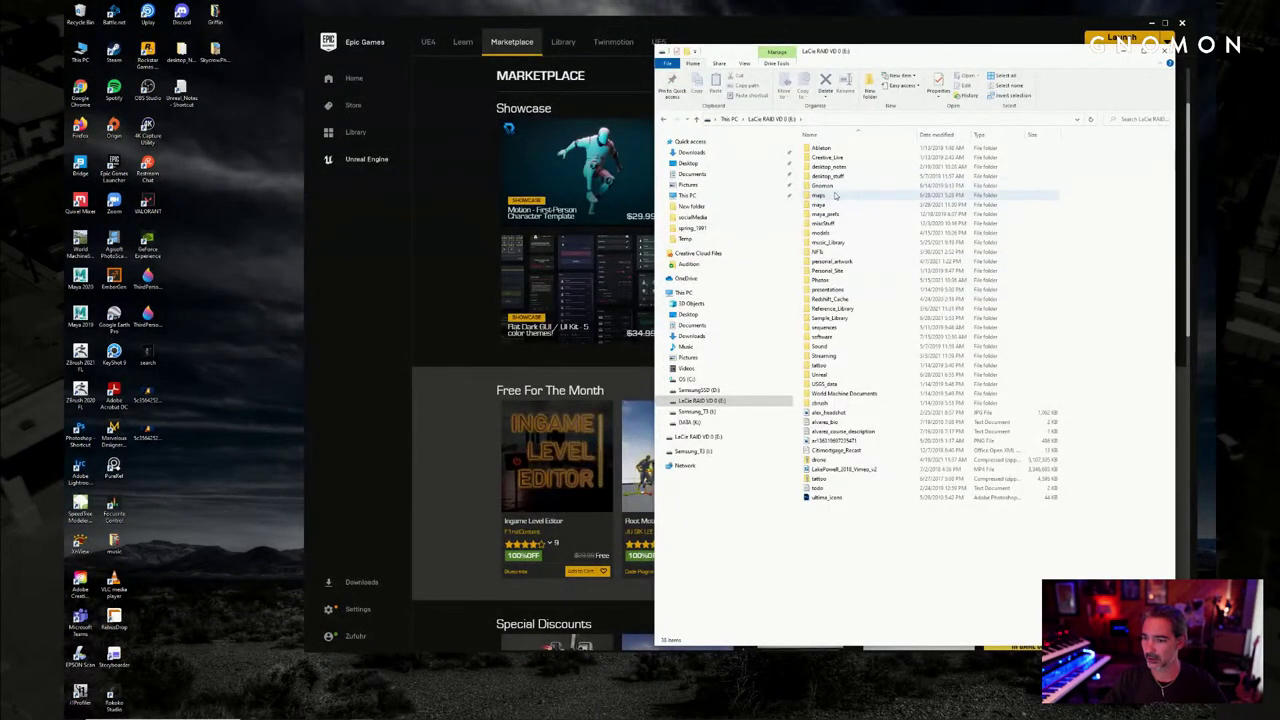
{"action": "double_click", "coordinate": [860, 375]}
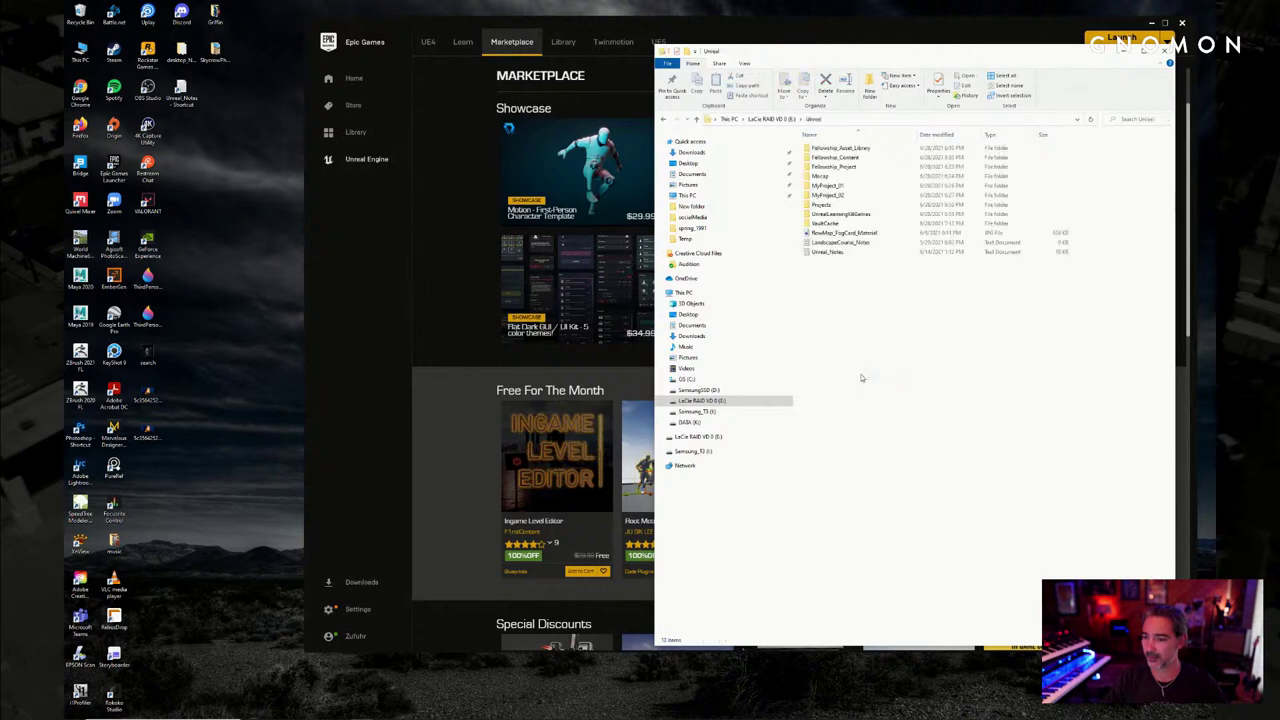
{"action": "double_click", "coordinate": [864, 205]}
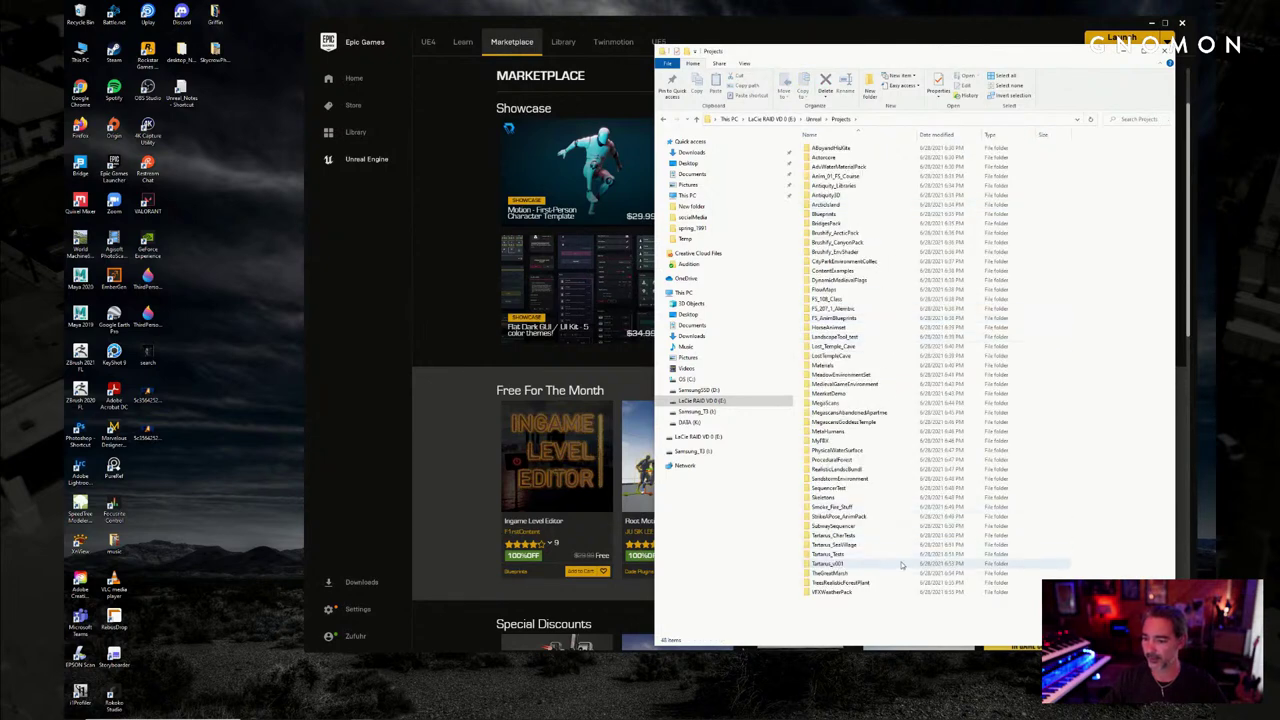
Locate the Tartarus project folders in the list and select Tartarus_Tests
{"action": "left_click", "coordinate": [901, 565]}
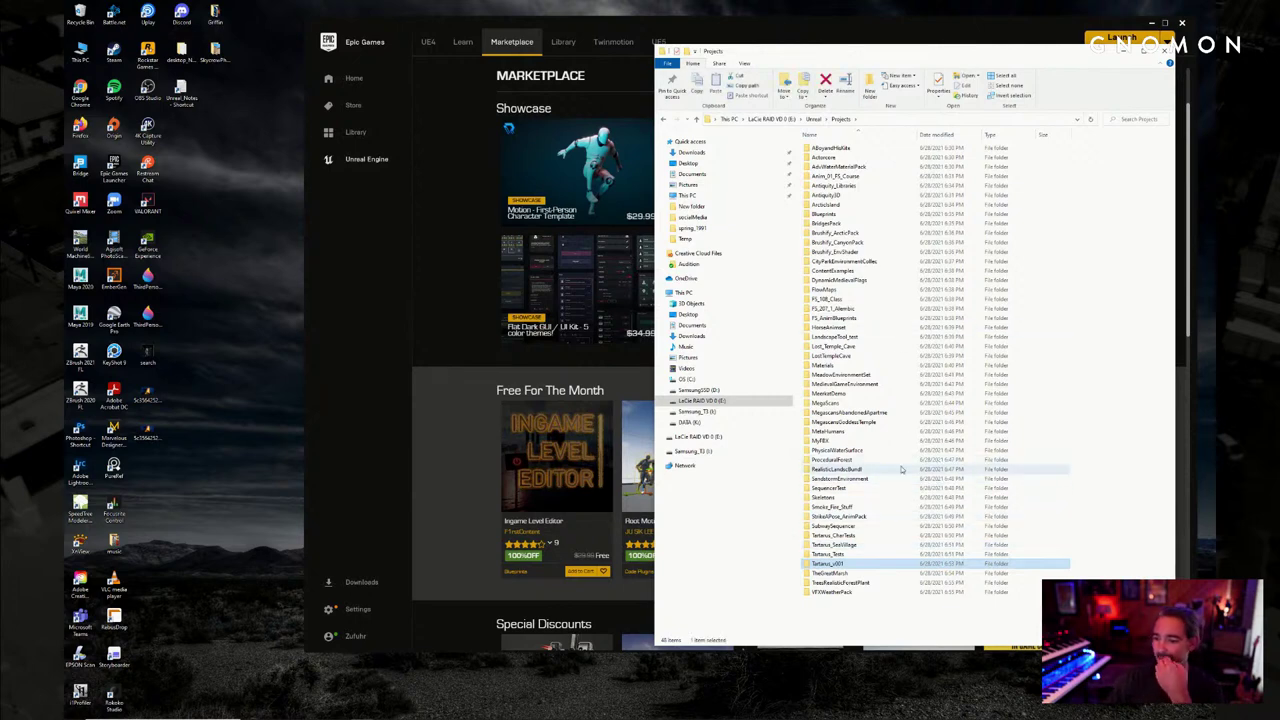
{"action": "left_click", "coordinate": [888, 622]}
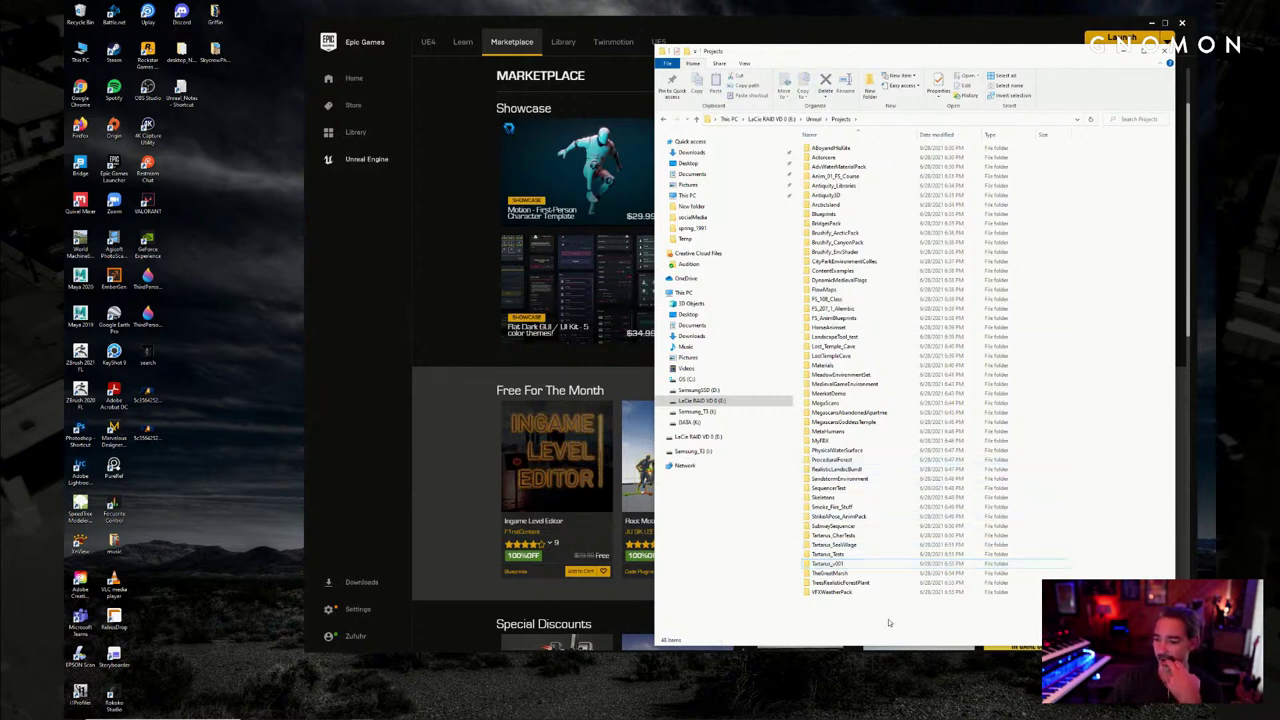
{"action": "left_click", "coordinate": [851, 554]}
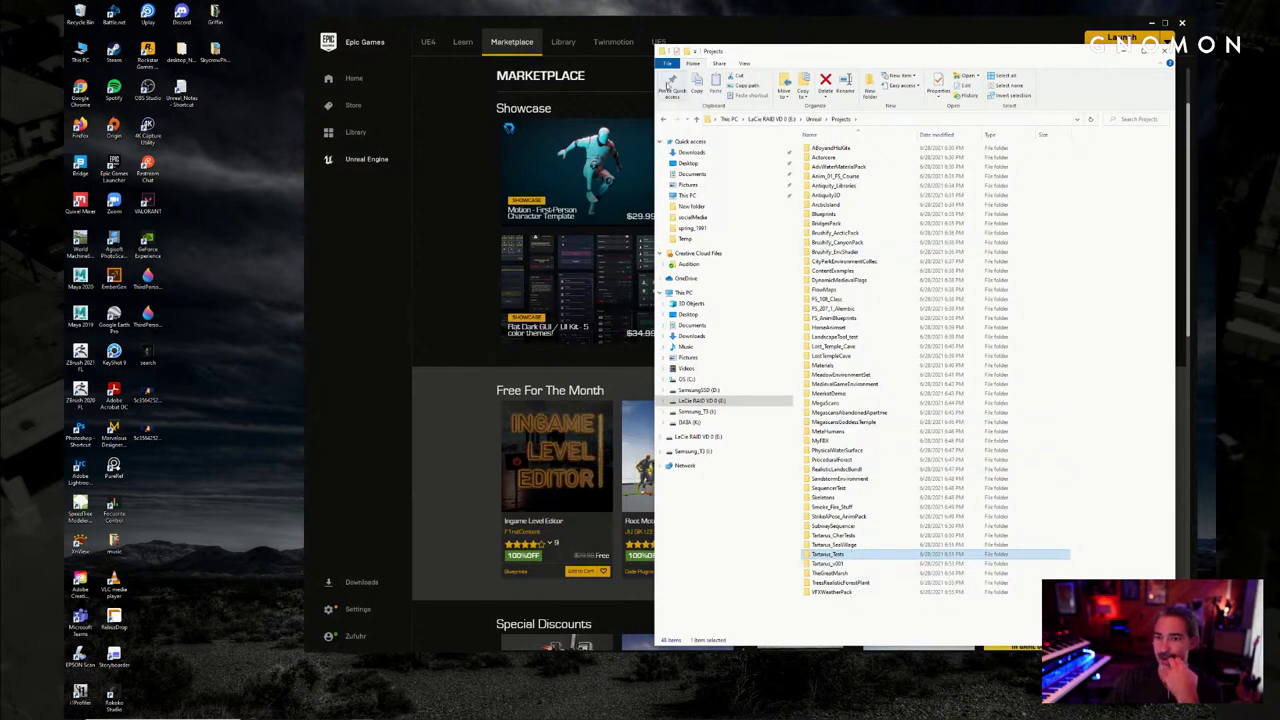
Switch to the Epic Games Launcher's project library and launch the Tartarus_Tests project
{"action": "left_click_drag", "start_coordinate": [631, 28], "coordinate": [590, 15]}
{"action": "scroll", "coordinate": [470, 118], "scroll_direction": "down", "scroll_amount": 3}
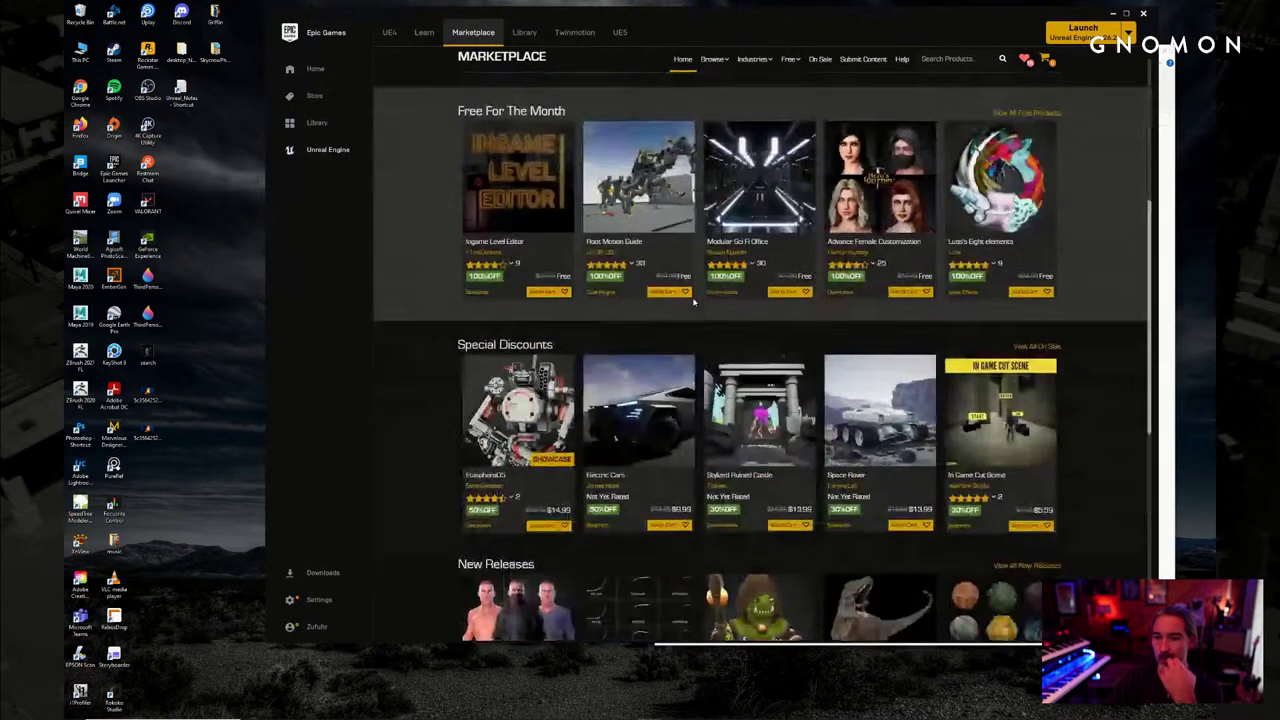
{"action": "left_click", "coordinate": [524, 32]}
{"action": "scroll", "coordinate": [718, 369], "scroll_direction": "up", "scroll_amount": 1}
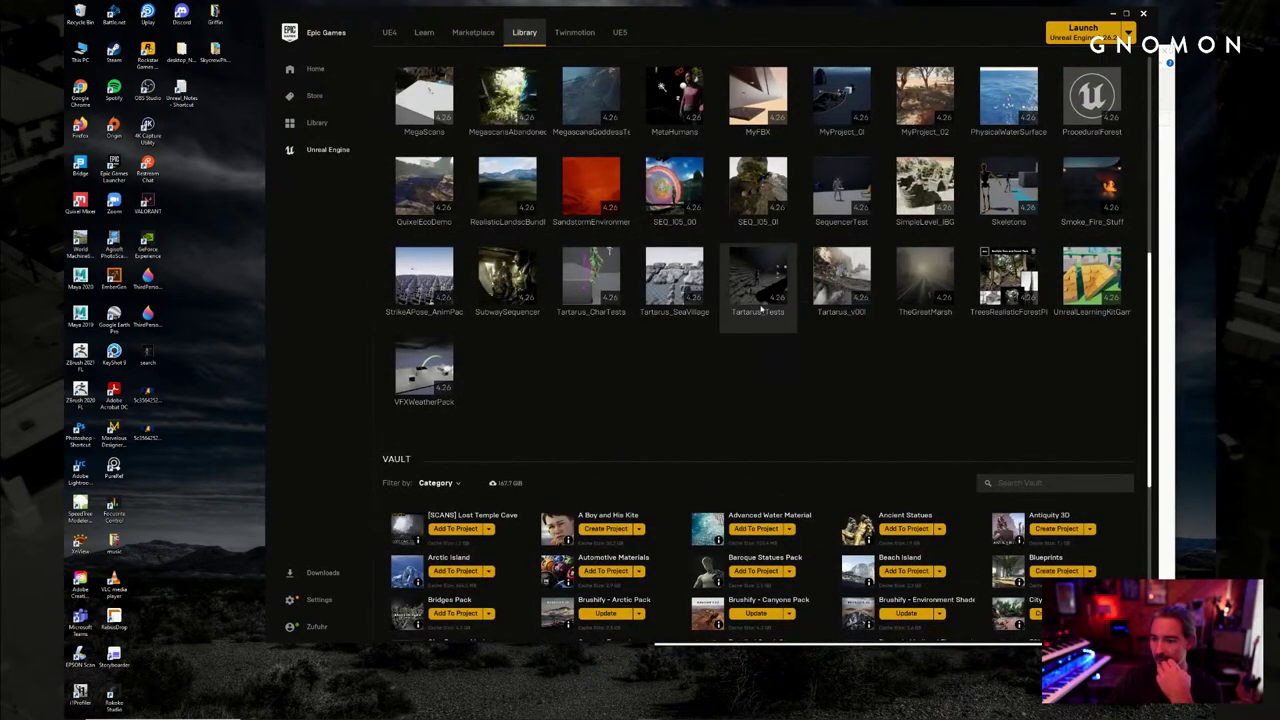
{"action": "left_click", "coordinate": [757, 280]}
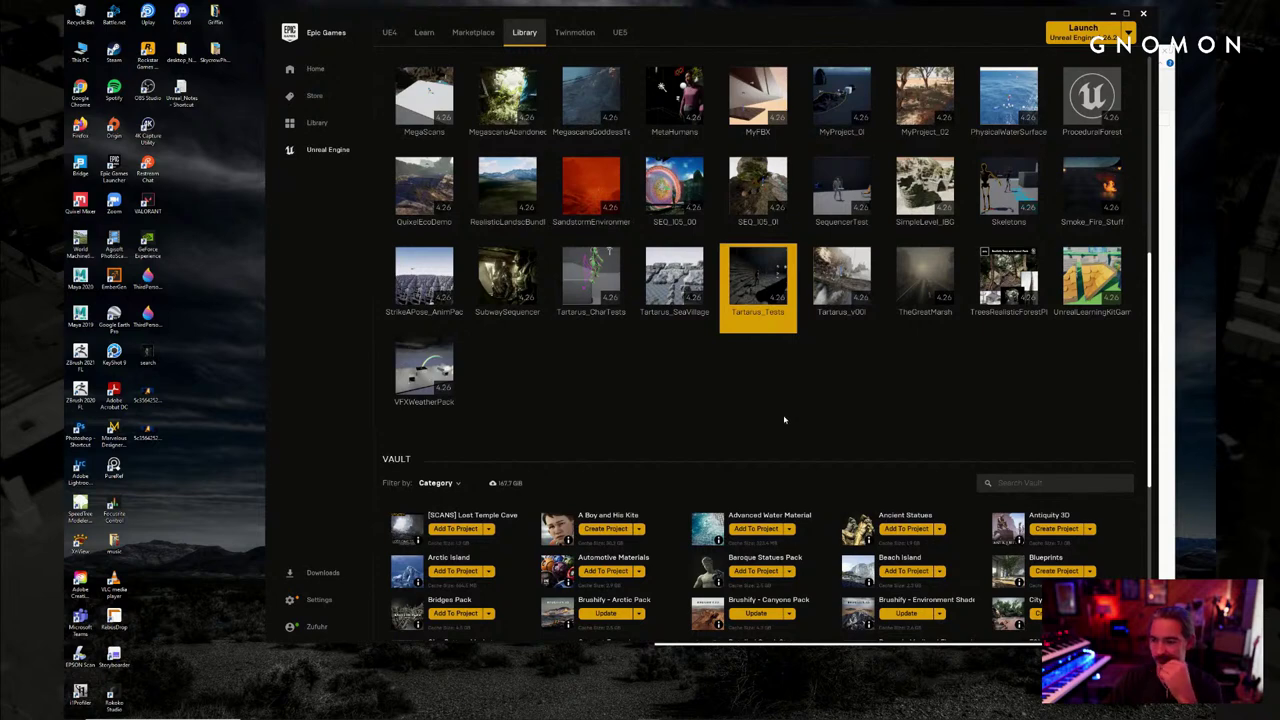
{"action": "double_click", "coordinate": [757, 288]}
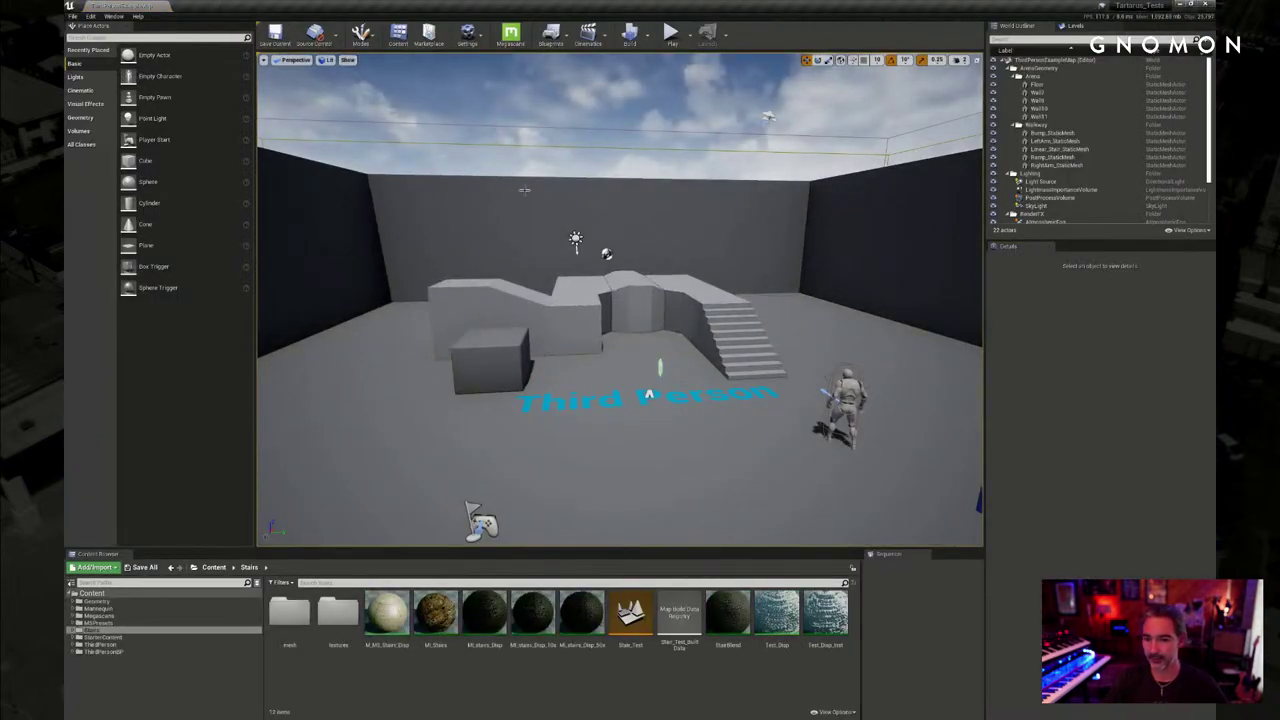
Open the Stair_Test level and look over the giant stairs, the scale mannequin and the fire
{"action": "left_click", "coordinate": [632, 612]}
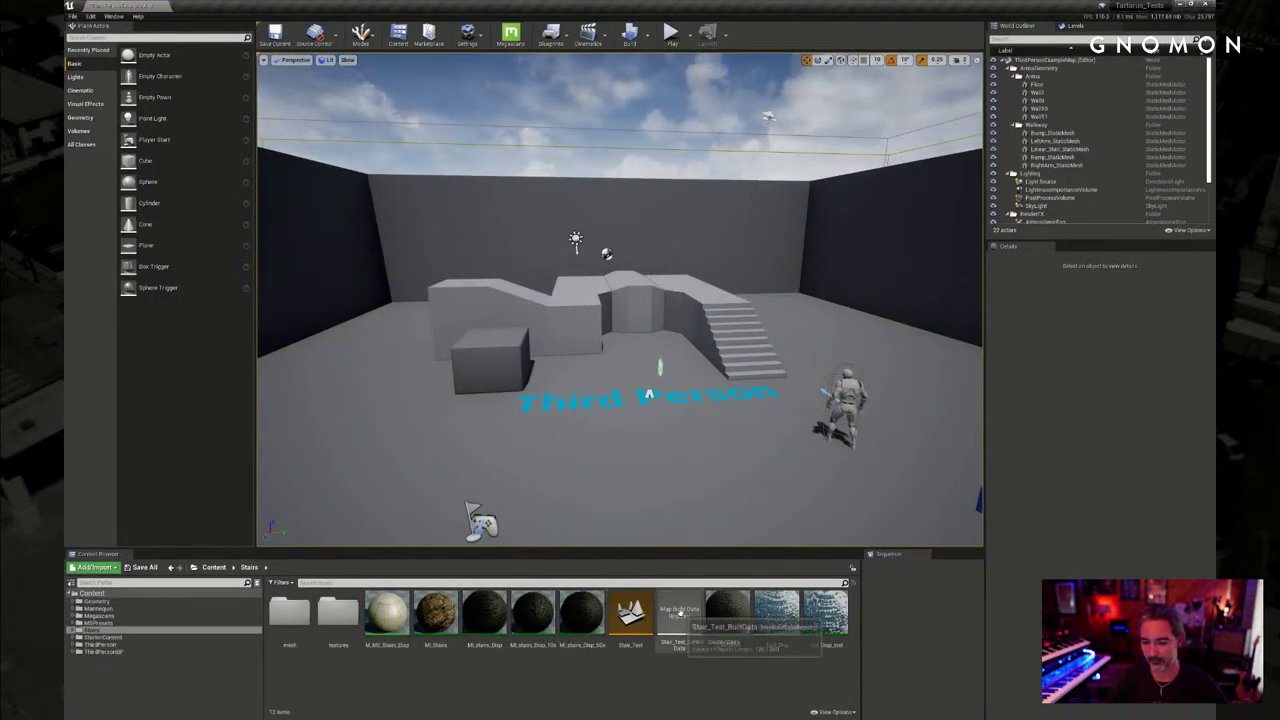
{"action": "double_click", "coordinate": [630, 614]}
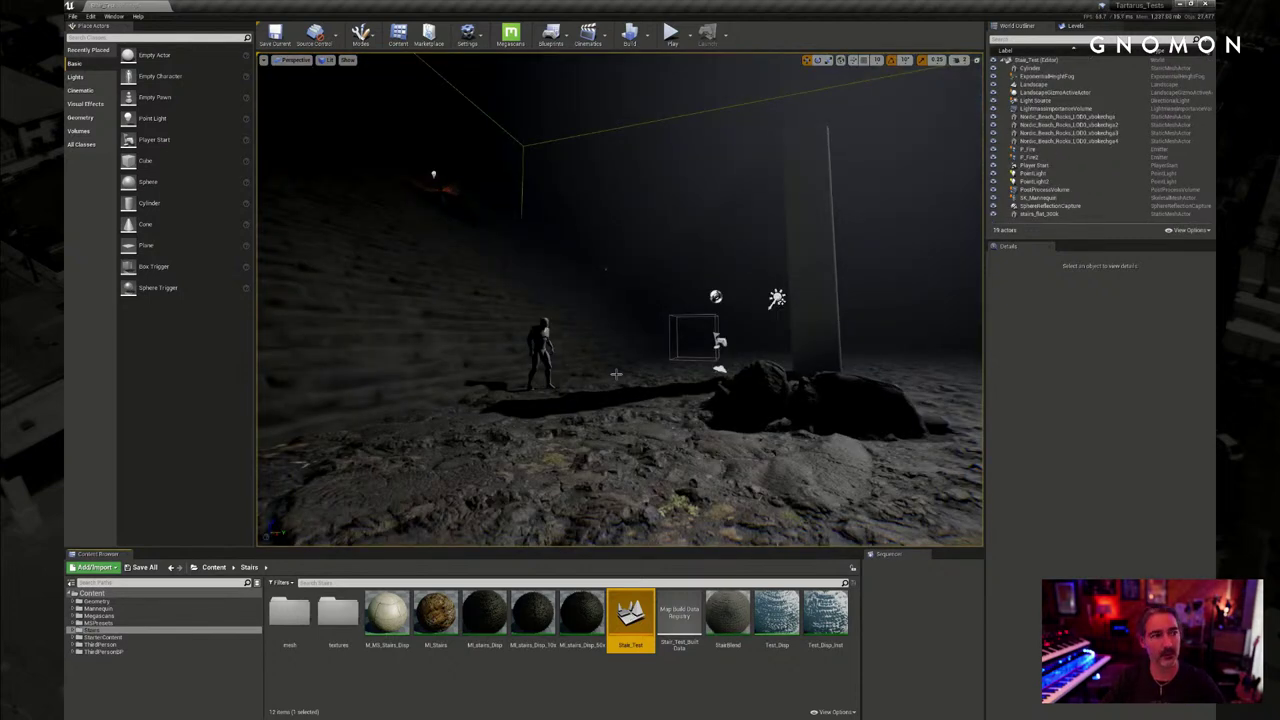
{"action": "right_click_drag", "start_coordinate": [616, 374], "coordinate": [572, 366]}
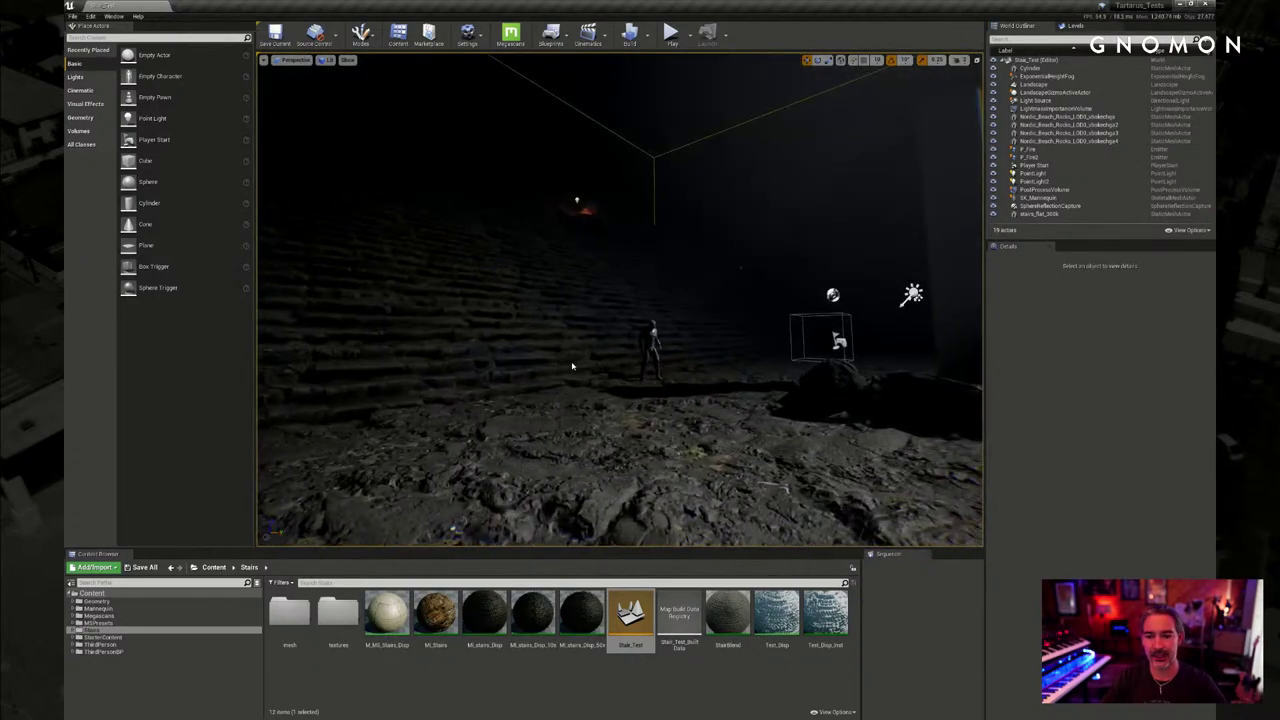
{"action": "right_click_drag", "start_coordinate": [687, 255], "coordinate": [788, 246]}
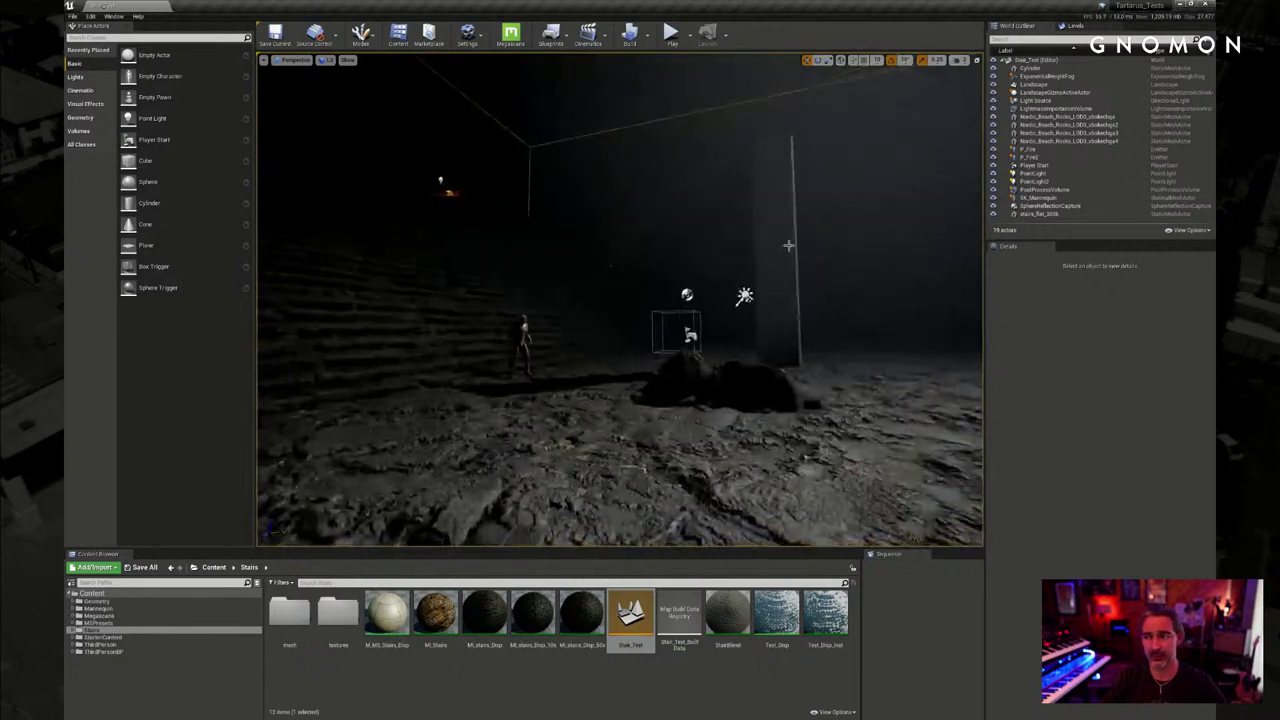
{"action": "mouse_move", "coordinate": [712, 238]}
{"action": "right_mouse_down"}
{"action": "mouse_move", "coordinate": [742, 235]}
{"action": "mouse_move", "coordinate": [705, 236]}
{"action": "mouse_move", "coordinate": [720, 236]}
{"action": "right_mouse_up"}
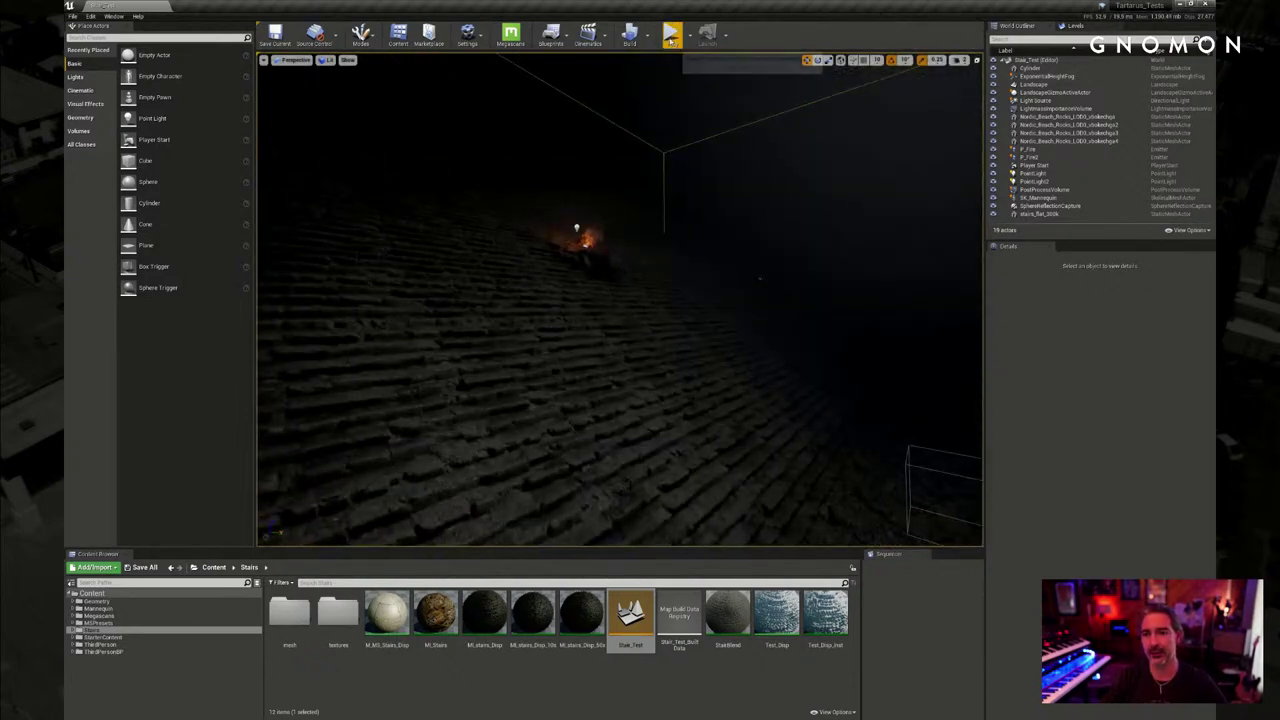
Play the level in the editor and run the mannequin up the giant stairs towards the fire
{"action": "left_click", "coordinate": [671, 34]}
{"action": "left_click", "coordinate": [670, 374]}
{"action": "key", "text": "w"}
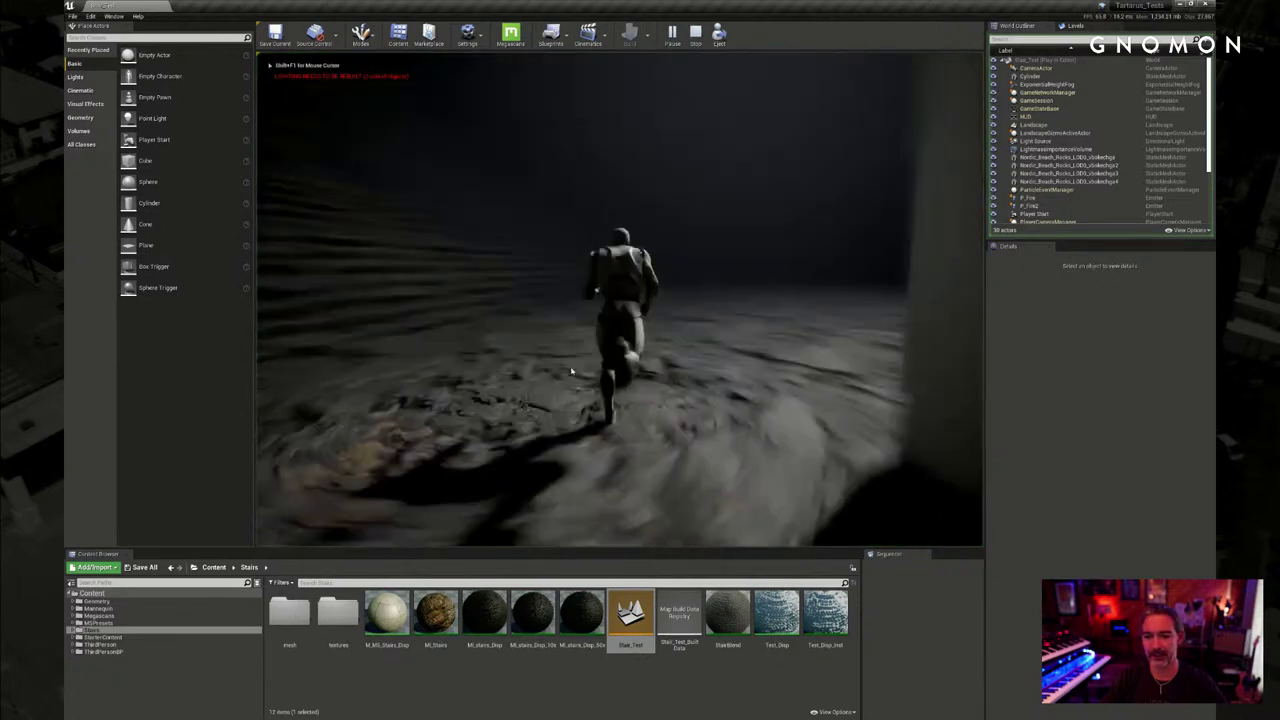
{"action": "key", "text": "a"}
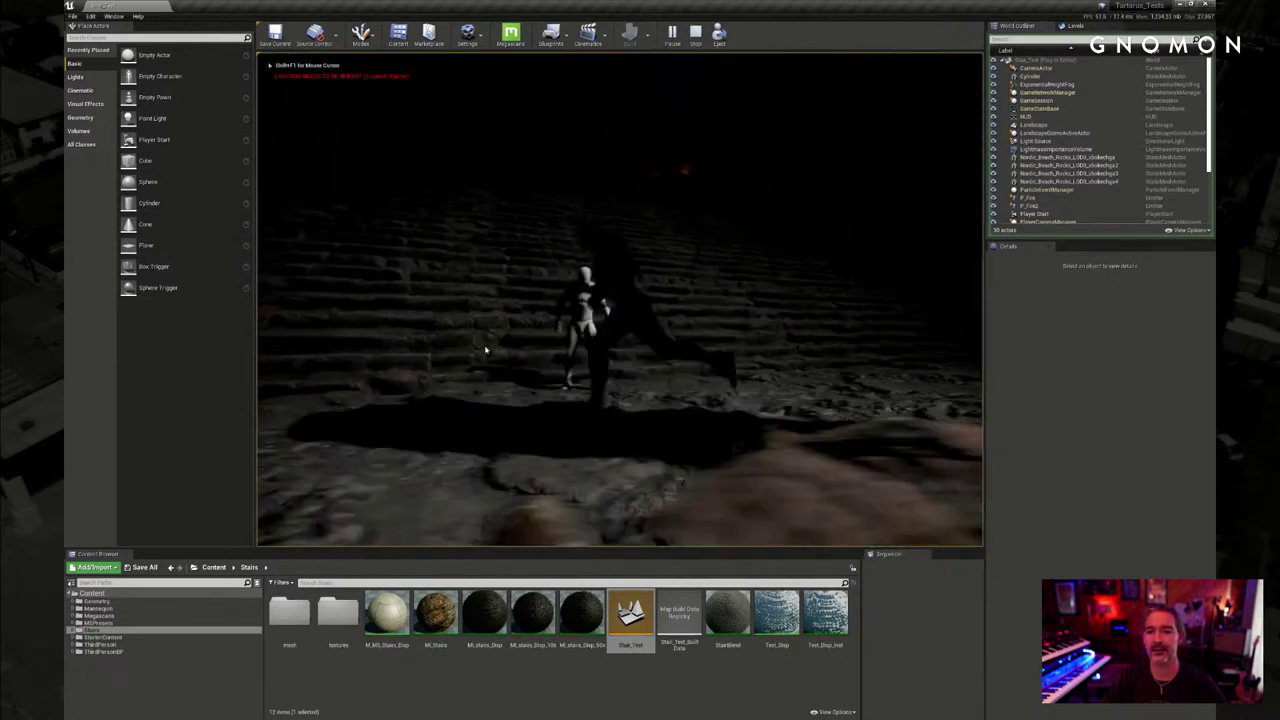
{"action": "key", "text": "w"}
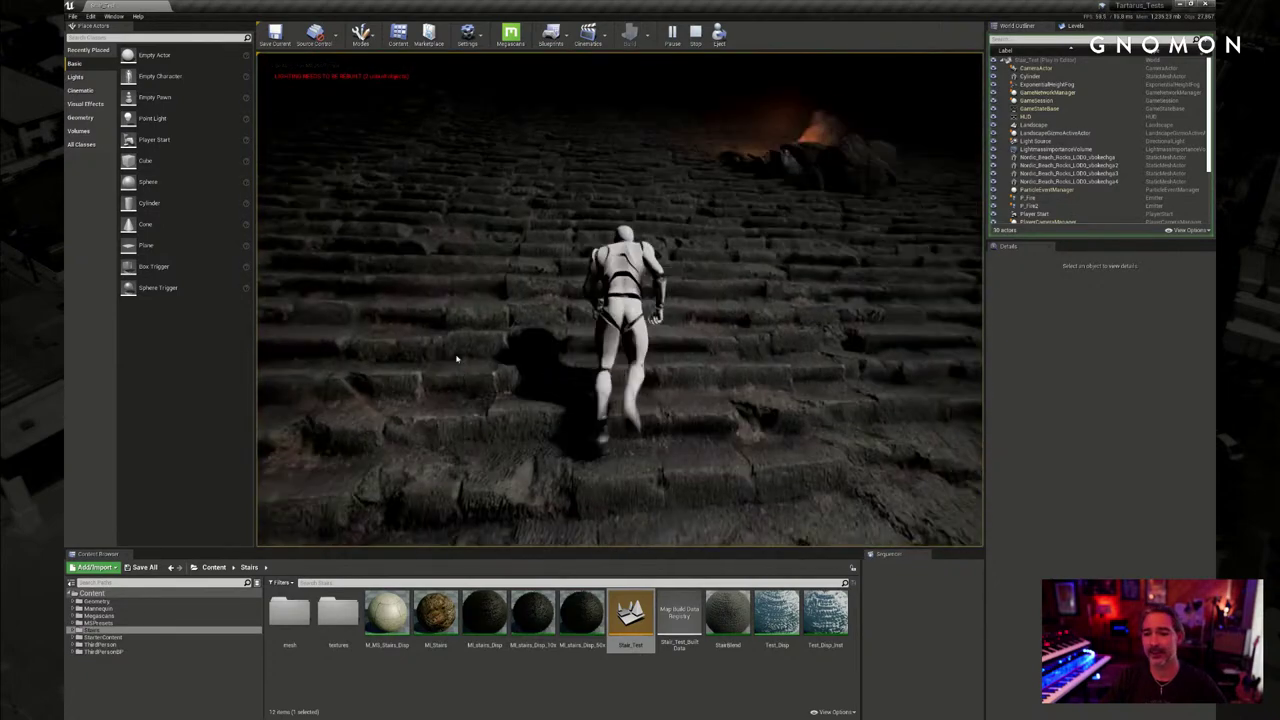
{"action": "key", "text": "w"}
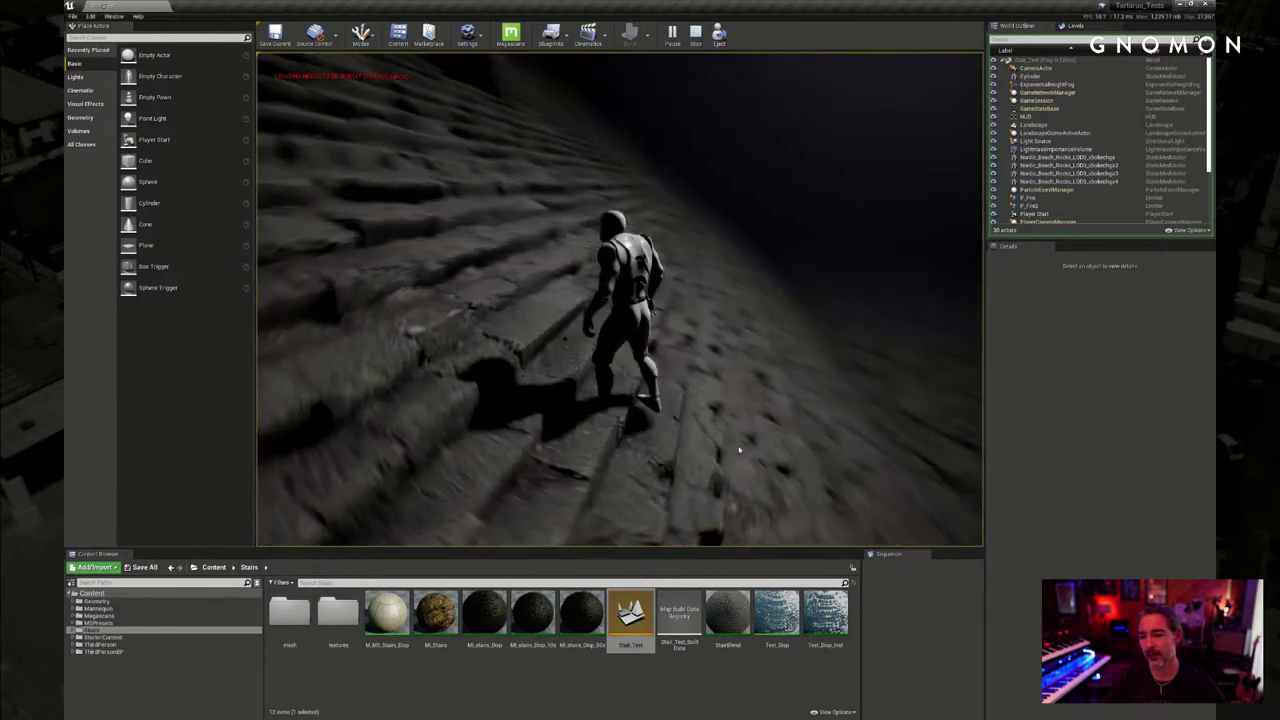
Run the mannequin back down past the scale figure and across the rocky ground, ending the play session there
{"action": "key", "text": "w"}
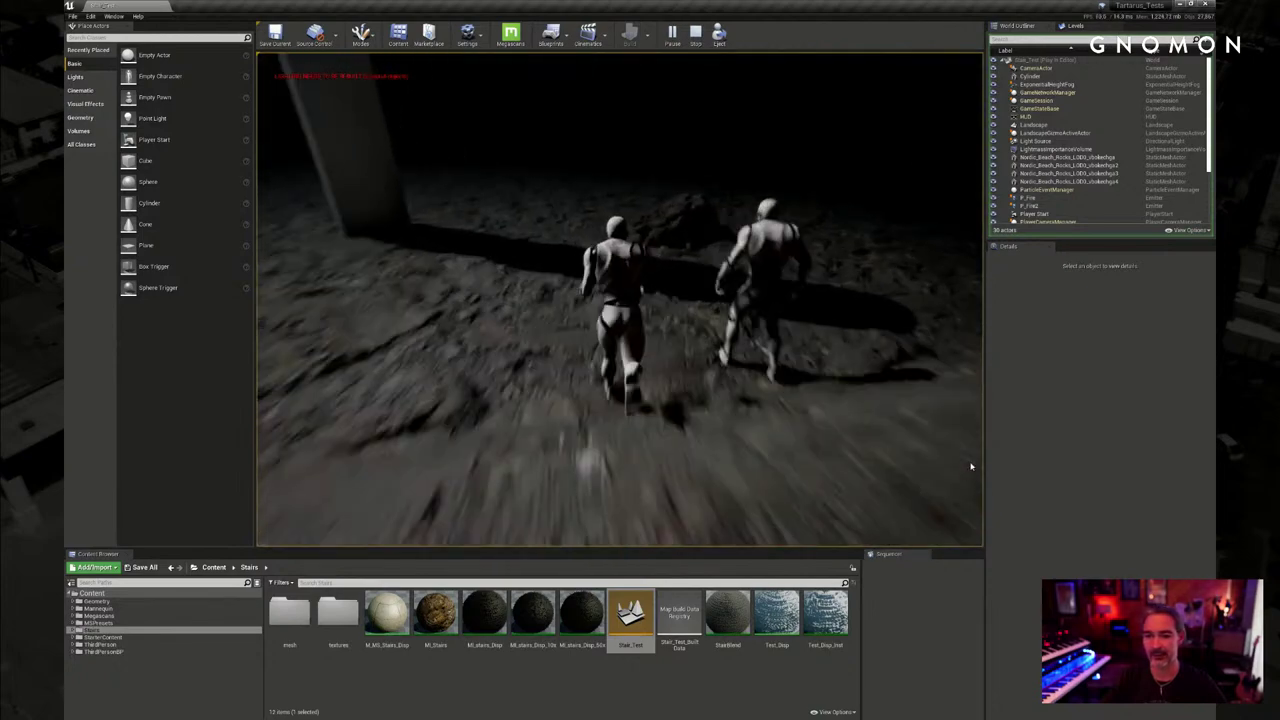
{"action": "key", "text": "w"}
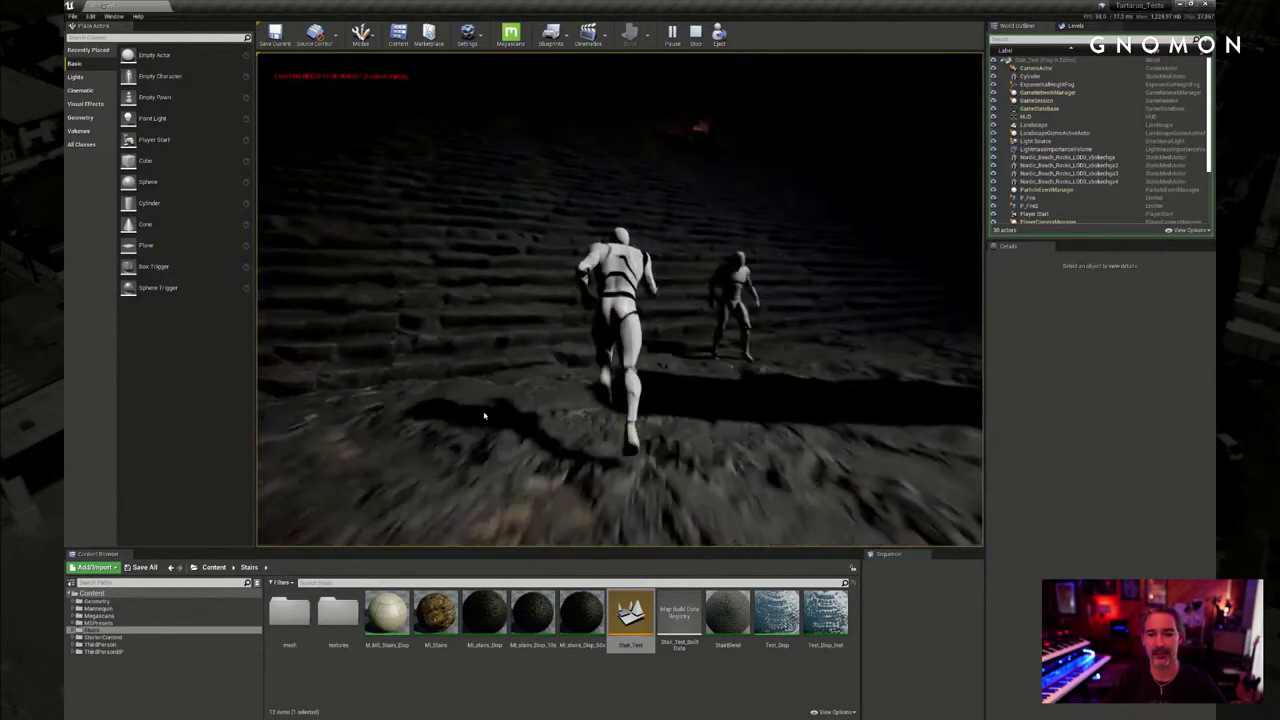
{"action": "key", "text": "w"}
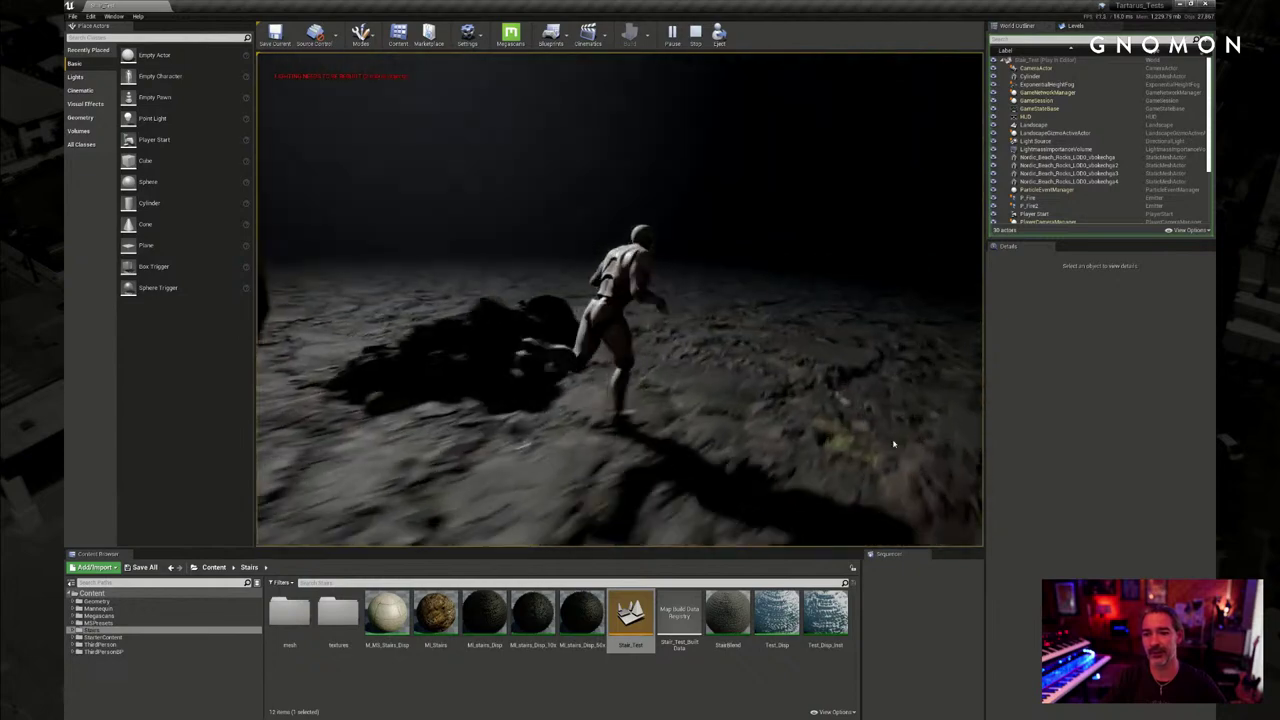
{"action": "key", "text": "w"}
{"action": "key", "text": "w"}
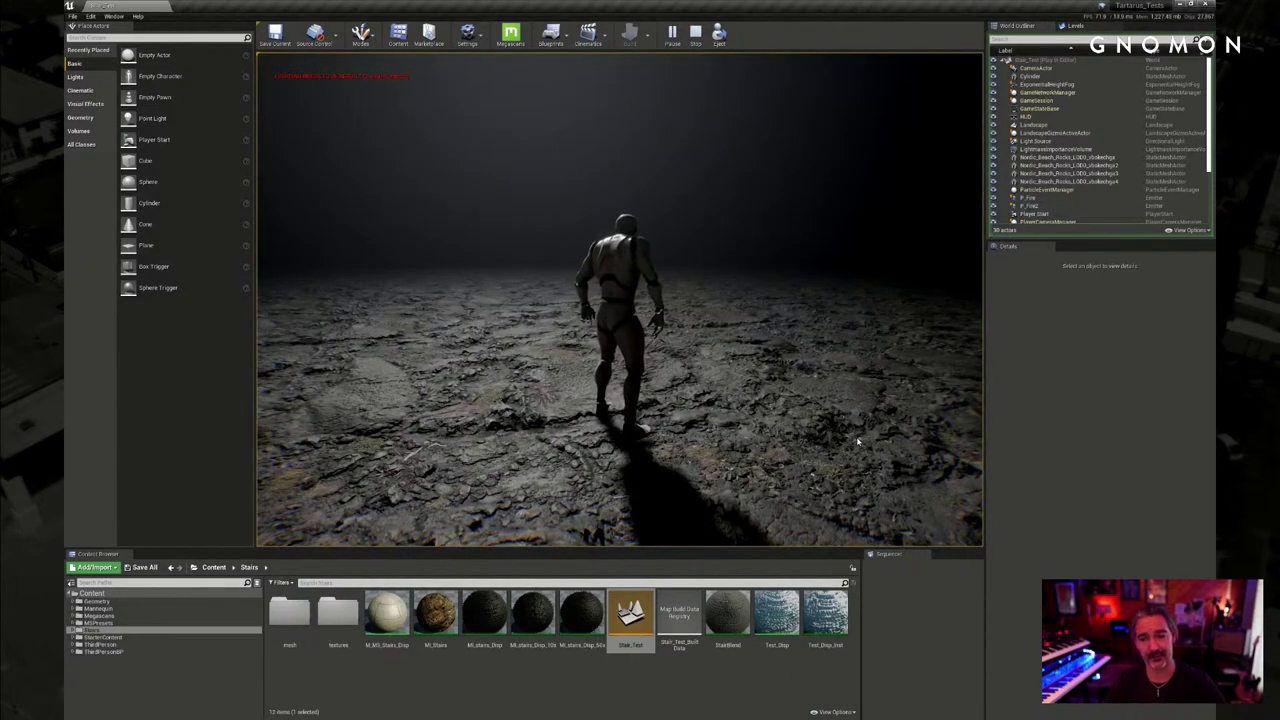
{"action": "key", "text": "w"}
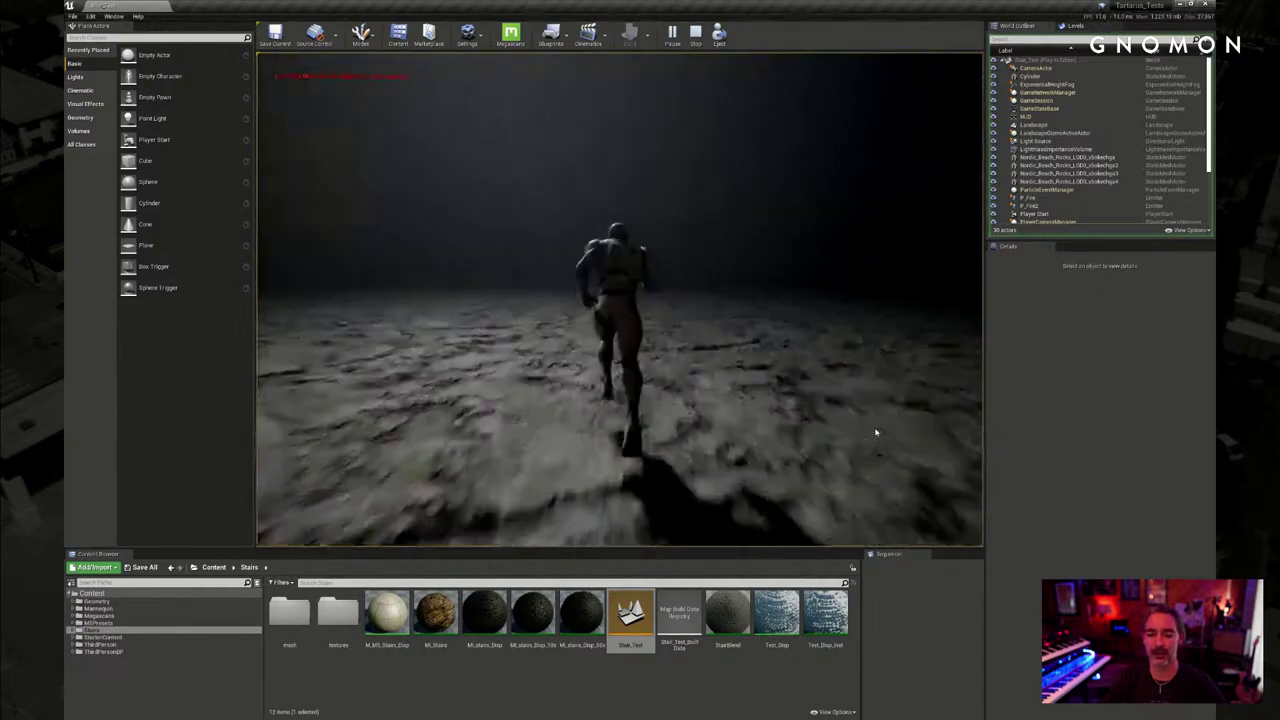
{"action": "key", "text": "w"}
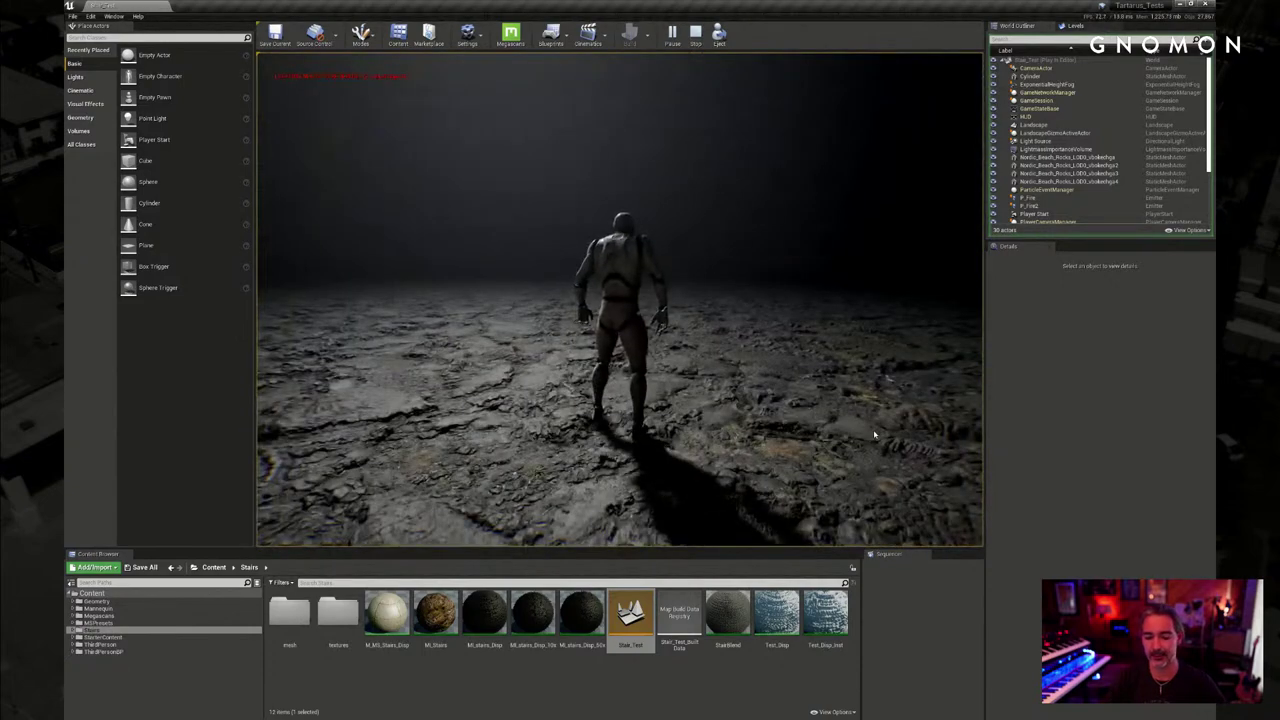
{"action": "key", "text": "Escape"}
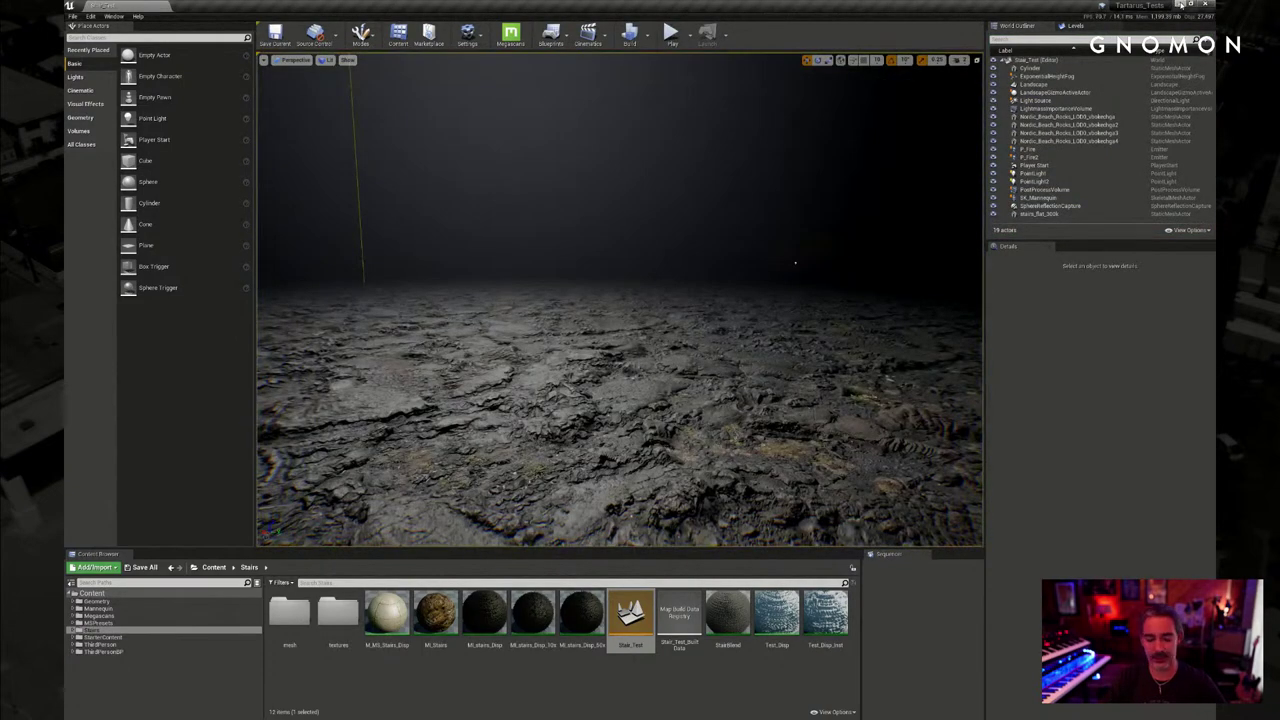
Minimize Unreal Engine and briefly bring up the chamber entrance layout in Maya
{"action": "left_click", "coordinate": [1180, 5]}
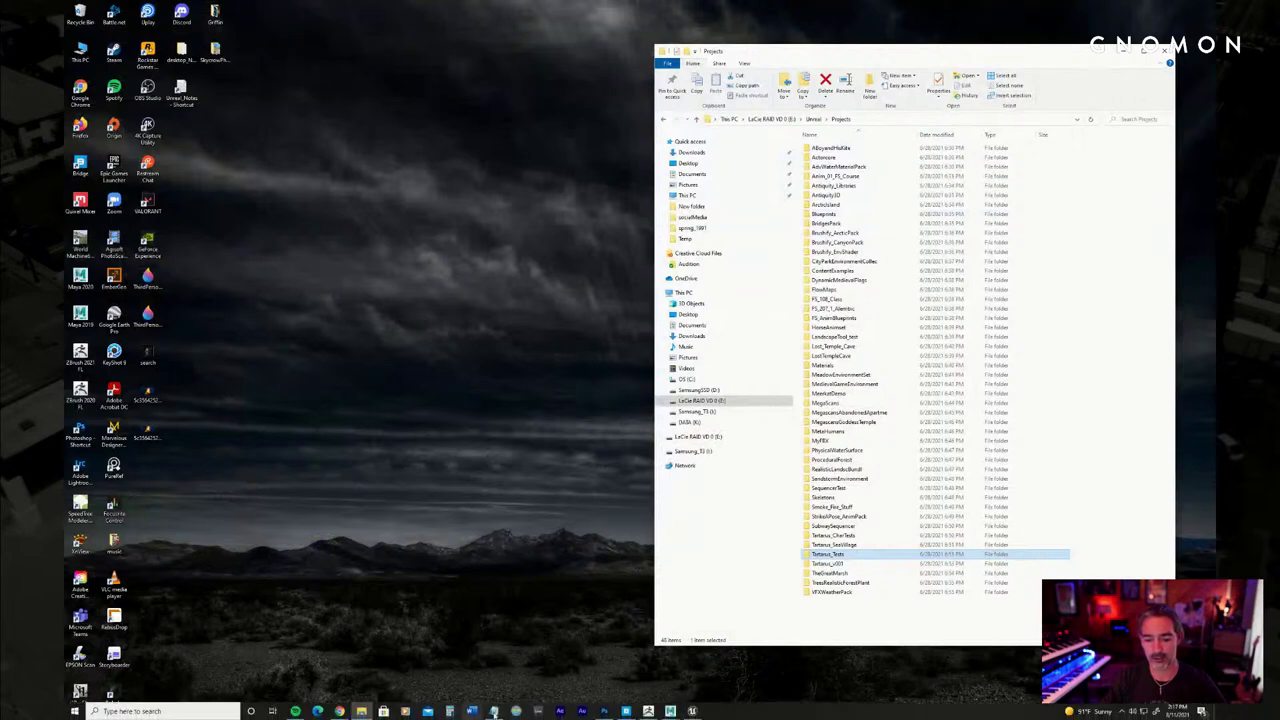
{"action": "left_click", "coordinate": [673, 714]}
{"action": "left_click", "coordinate": [620, 668]}
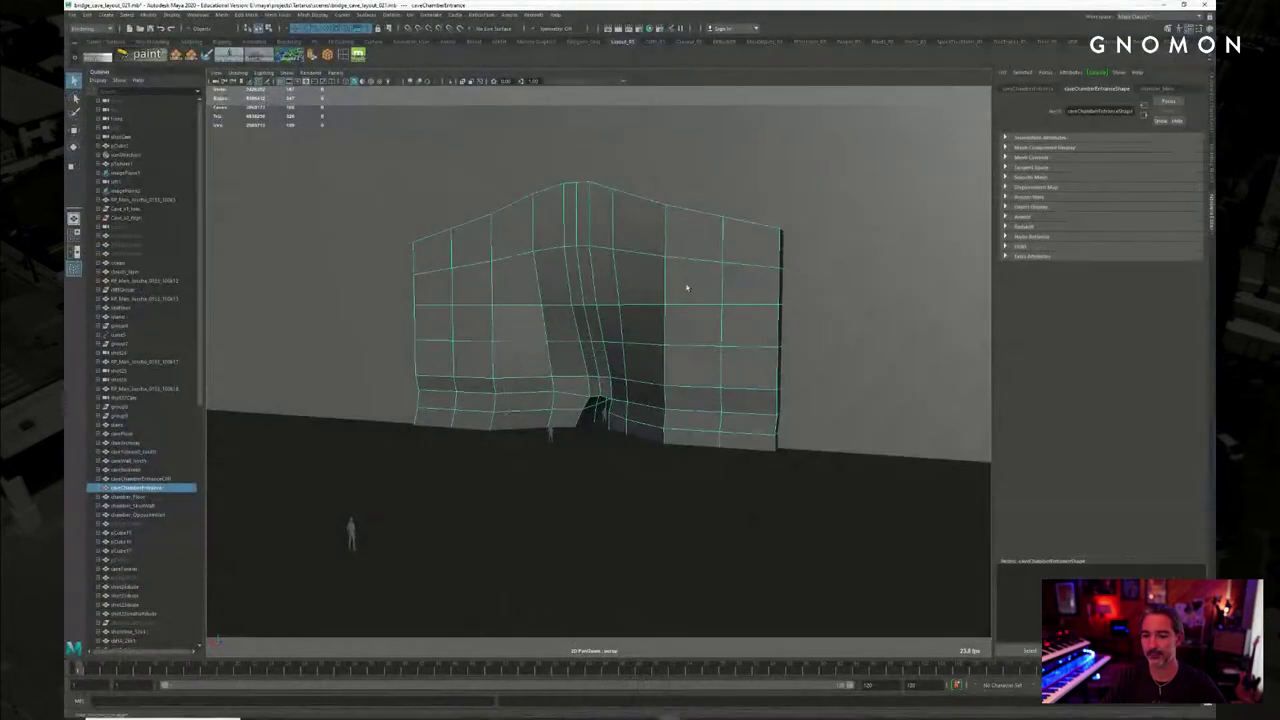
{"action": "left_click", "coordinate": [1165, 6]}
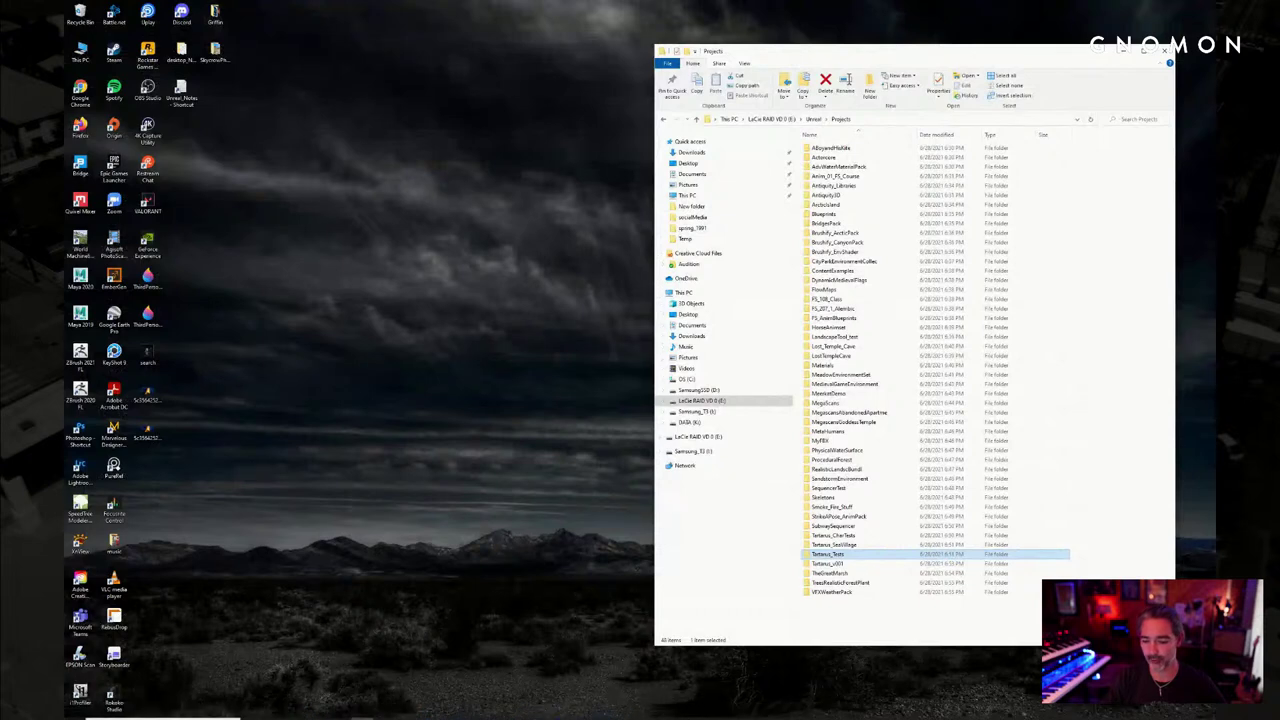
Switch to ZBrush and show the chamberEntrance_Outer subtool together with the chamber entrance sculpt, viewed in full
{"action": "left_click", "coordinate": [692, 710]}
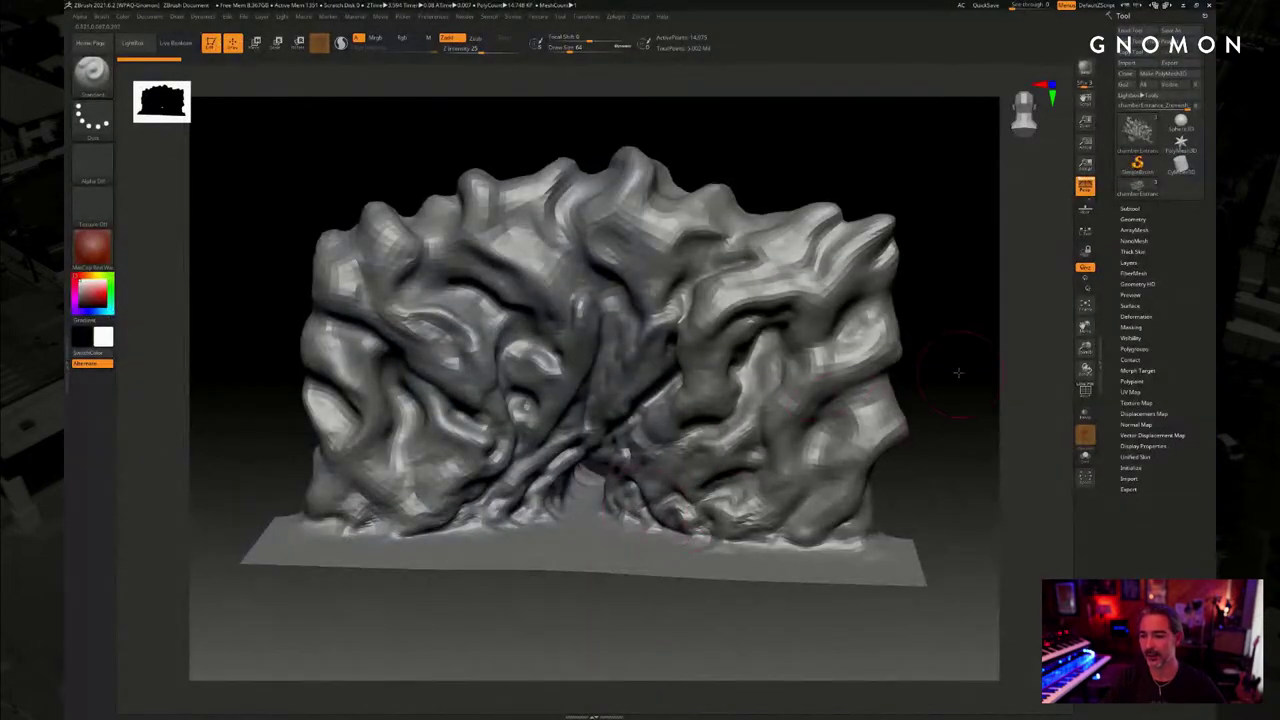
{"action": "left_click_drag", "start_coordinate": [958, 372], "coordinate": [1016, 263]}
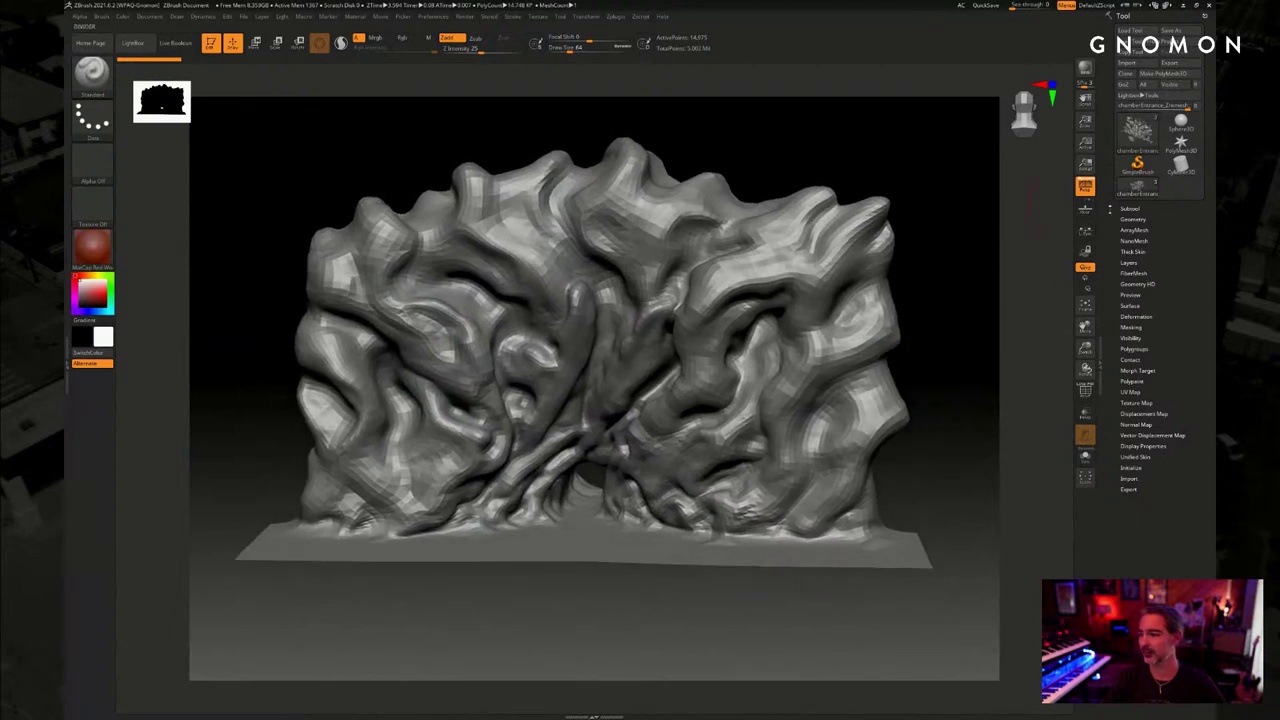
{"action": "left_click", "coordinate": [1130, 208]}
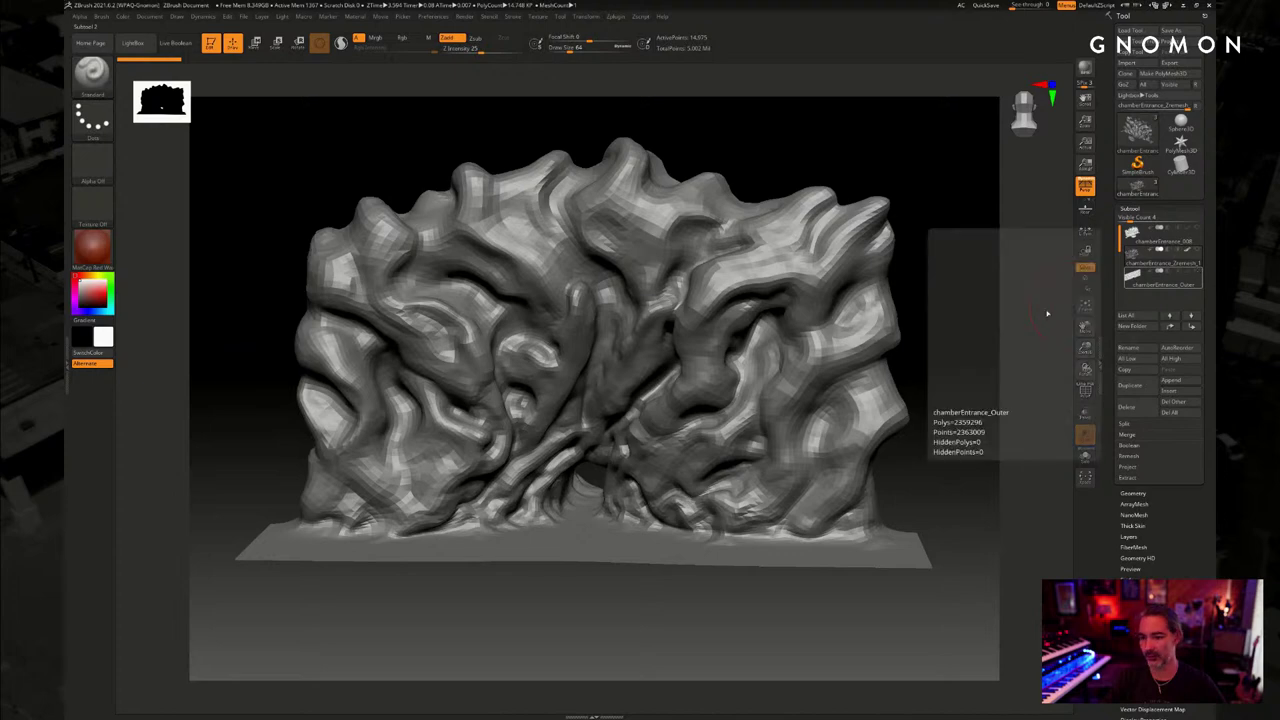
{"action": "left_click_drag", "start_coordinate": [914, 610], "coordinate": [692, 537], "text": "alt"}
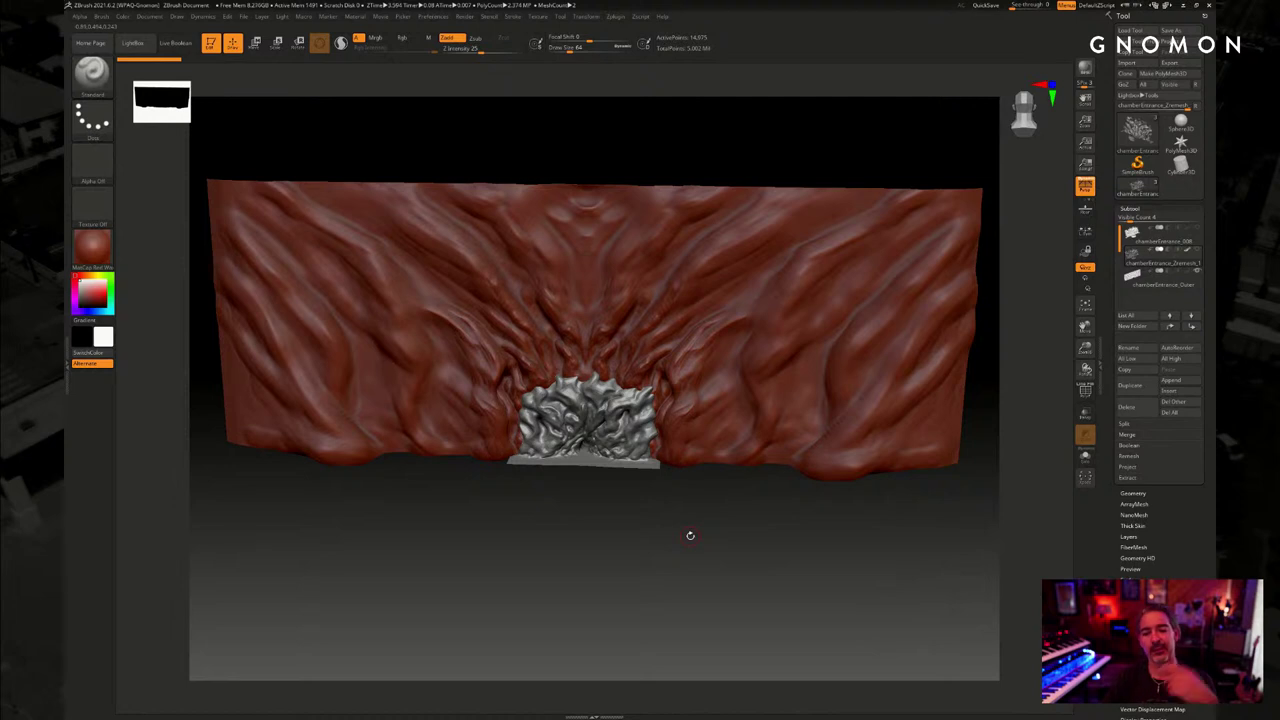
Hide the chamberEntrance_Outer wall and make the chamberEntrance_008 sculpt the active subtool
{"action": "left_click_drag", "start_coordinate": [687, 520], "coordinate": [690, 511]}
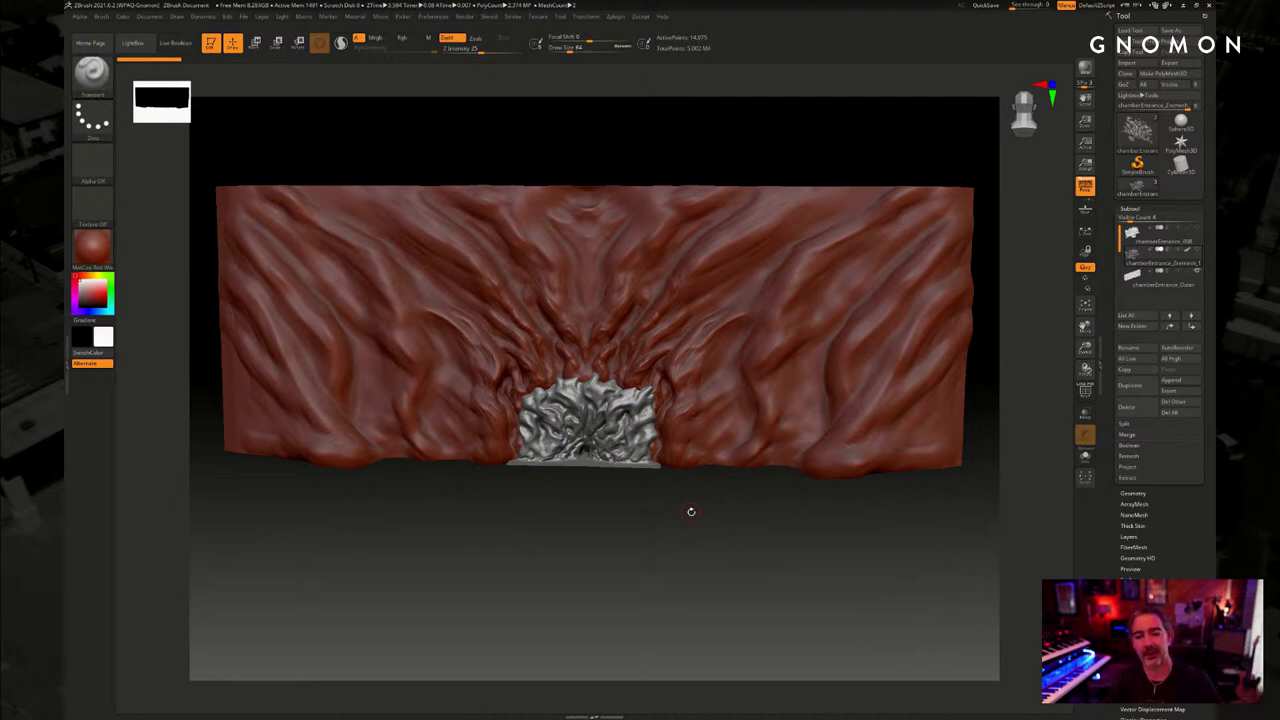
{"action": "mouse_move", "coordinate": [680, 497]}
{"action": "left_mouse_down"}
{"action": "mouse_move", "coordinate": [623, 489]}
{"action": "mouse_move", "coordinate": [634, 483]}
{"action": "mouse_move", "coordinate": [634, 571]}
{"action": "mouse_move", "coordinate": [676, 590]}
{"action": "left_mouse_up"}
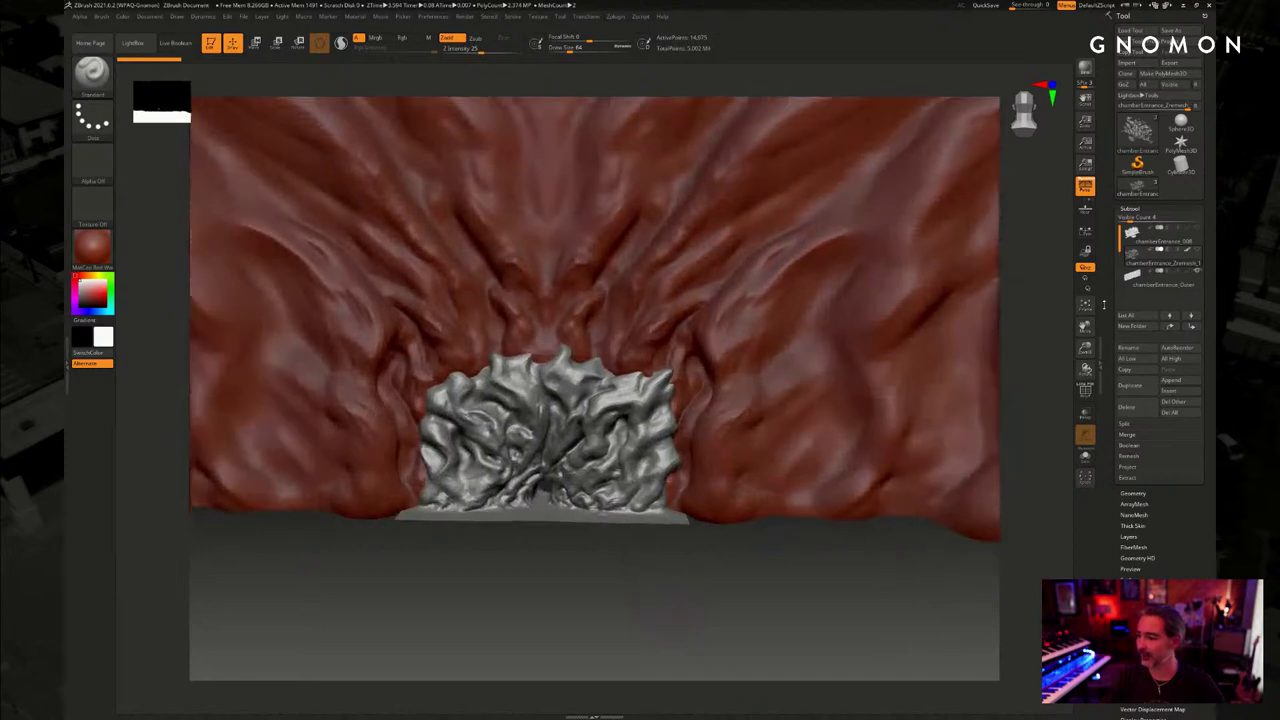
{"action": "left_click", "coordinate": [1197, 271]}
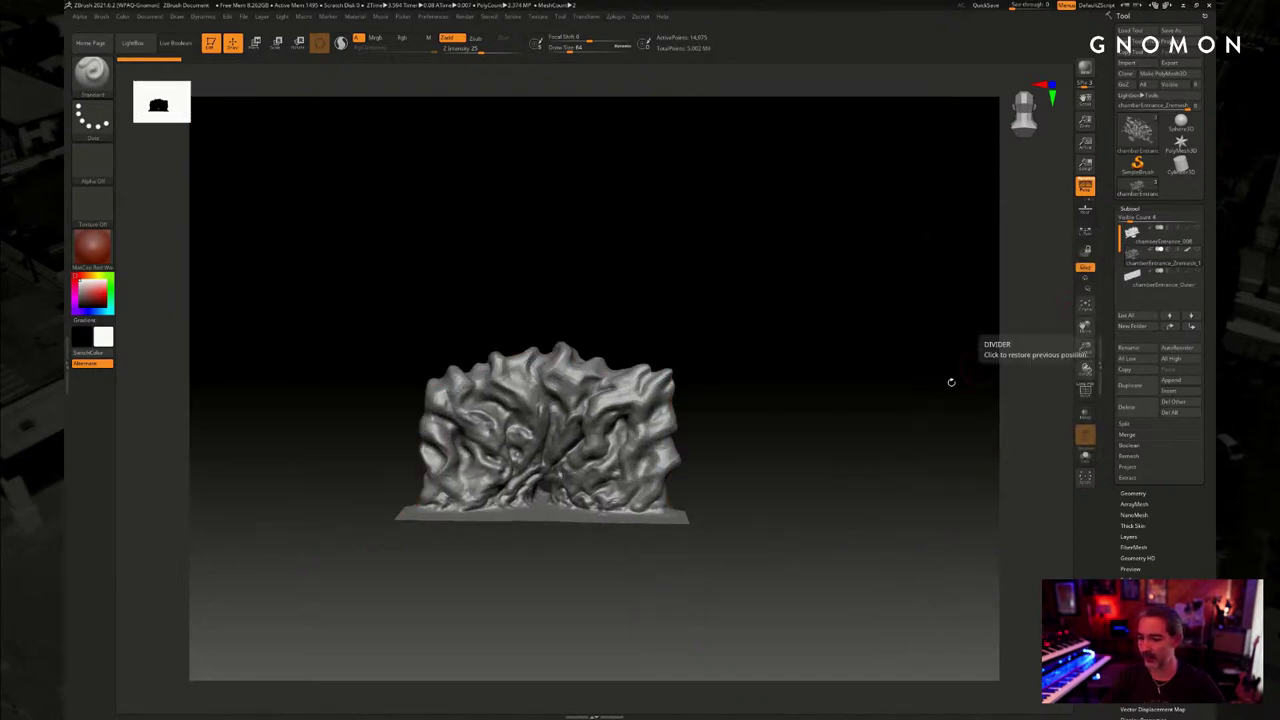
{"action": "left_click_drag", "start_coordinate": [749, 517], "coordinate": [760, 506], "text": "shift"}
{"action": "mouse_move", "coordinate": [806, 398]}
{"action": "left_mouse_down", "text": "alt"}
{"action": "mouse_move", "coordinate": [846, 320]}
{"action": "mouse_move", "coordinate": [851, 371]}
{"action": "mouse_move", "coordinate": [871, 380]}
{"action": "mouse_move", "coordinate": [857, 404]}
{"action": "mouse_move", "coordinate": [886, 366]}
{"action": "left_mouse_up", "text": "alt"}
{"action": "left_click", "coordinate": [1135, 234]}
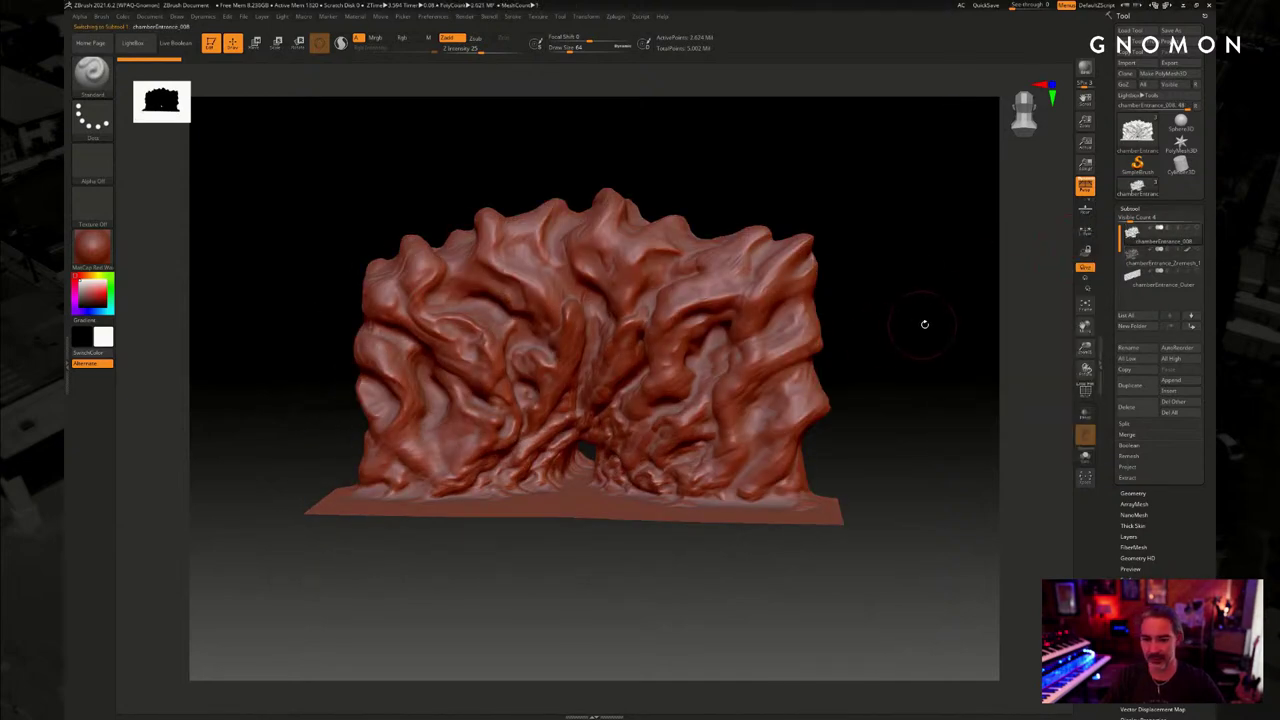
Examine the chamberEntrance_008 sculpt from several angles, looking at its folds, central opening and ground plane
{"action": "mouse_move", "coordinate": [923, 323]}
{"action": "left_mouse_down"}
{"action": "mouse_move", "coordinate": [920, 360]}
{"action": "mouse_move", "coordinate": [909, 355]}
{"action": "mouse_move", "coordinate": [932, 334]}
{"action": "left_mouse_up"}
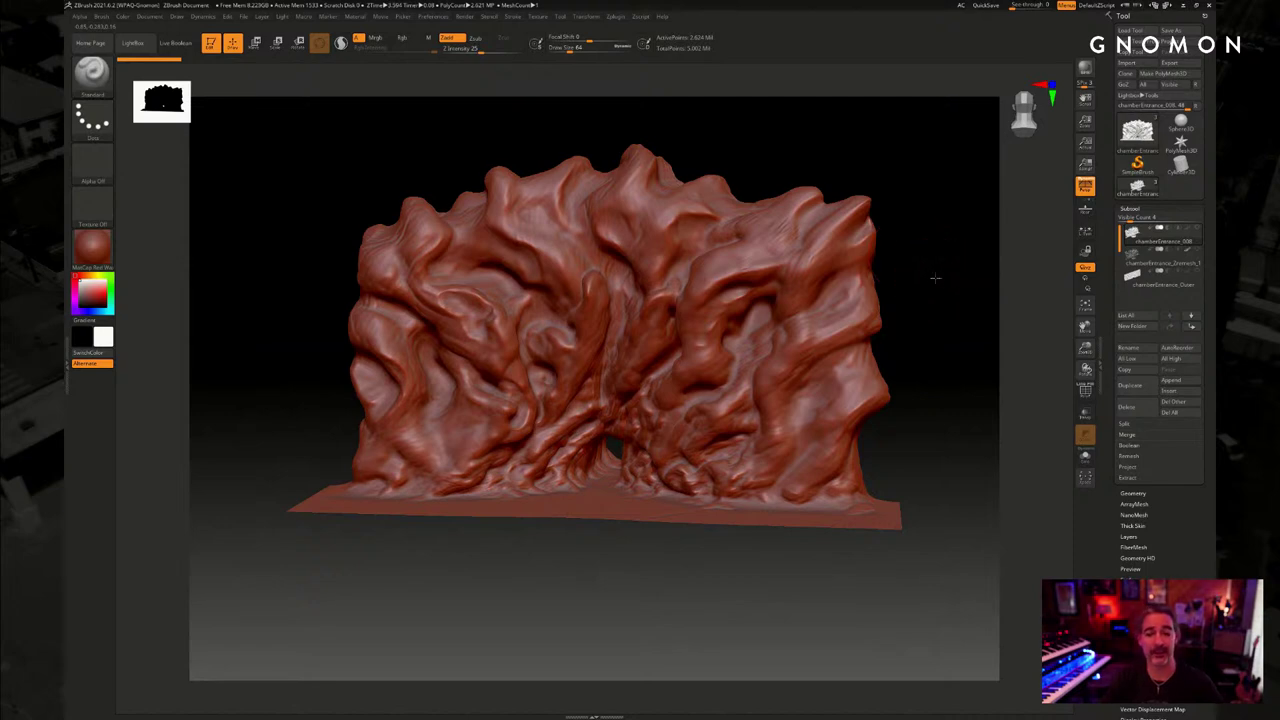
{"action": "left_click_drag", "start_coordinate": [935, 278], "coordinate": [938, 284], "text": "alt"}
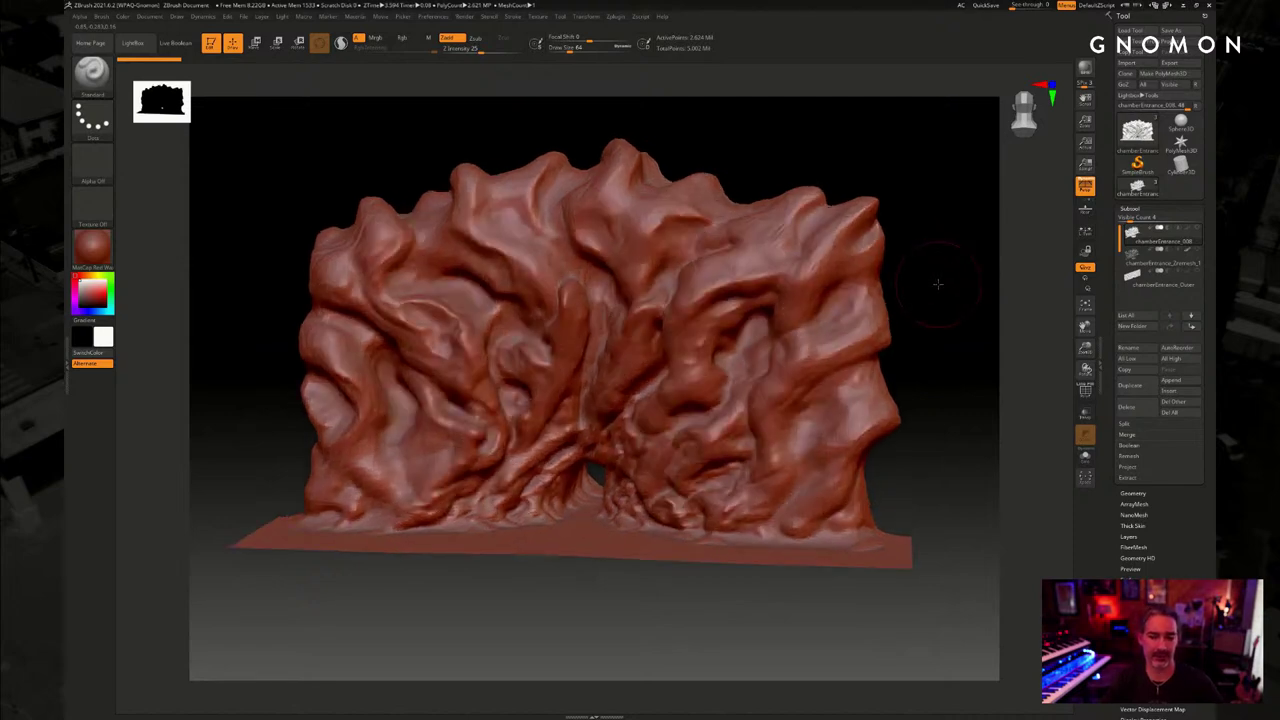
{"action": "key", "text": "d"}
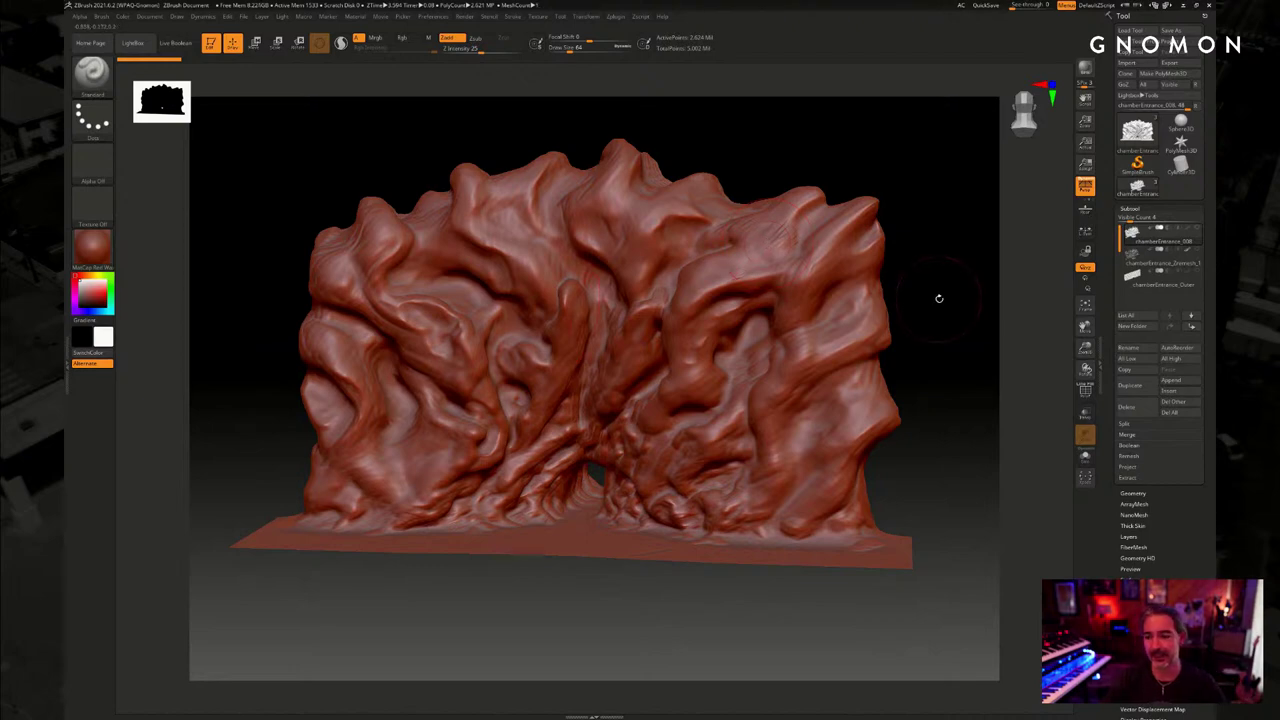
{"action": "left_click_drag", "start_coordinate": [939, 298], "coordinate": [930, 315]}
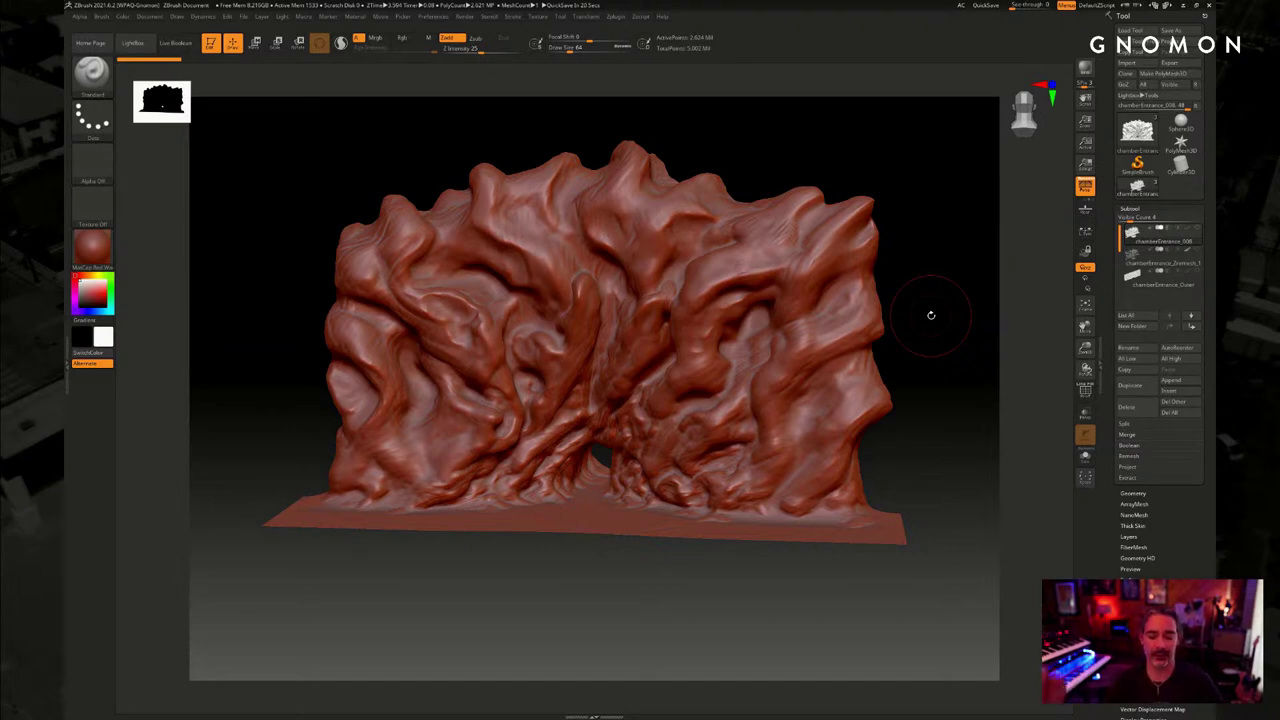
{"action": "mouse_move", "coordinate": [923, 326]}
{"action": "left_mouse_down"}
{"action": "mouse_move", "coordinate": [921, 340]}
{"action": "mouse_move", "coordinate": [933, 333]}
{"action": "mouse_move", "coordinate": [919, 341]}
{"action": "mouse_move", "coordinate": [955, 360]}
{"action": "mouse_move", "coordinate": [969, 356]}
{"action": "mouse_move", "coordinate": [956, 330]}
{"action": "mouse_move", "coordinate": [974, 342]}
{"action": "left_mouse_up"}
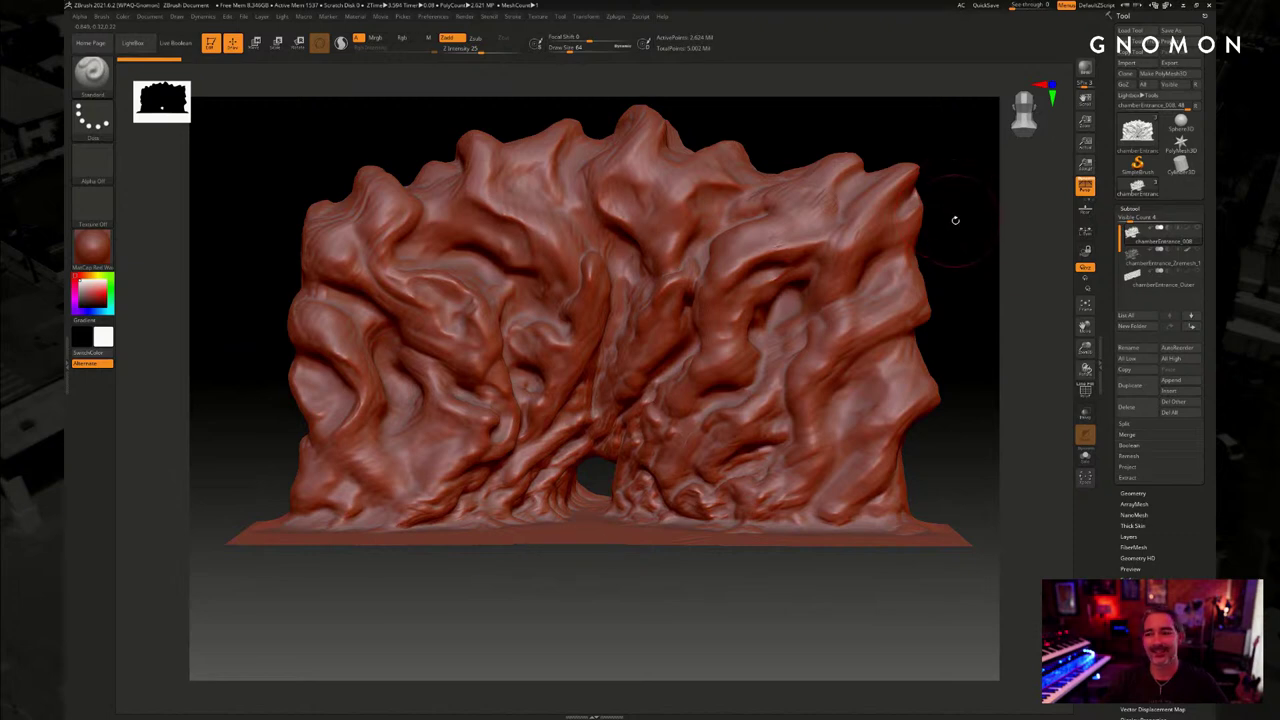
{"action": "left_click_drag", "start_coordinate": [954, 220], "coordinate": [946, 229]}
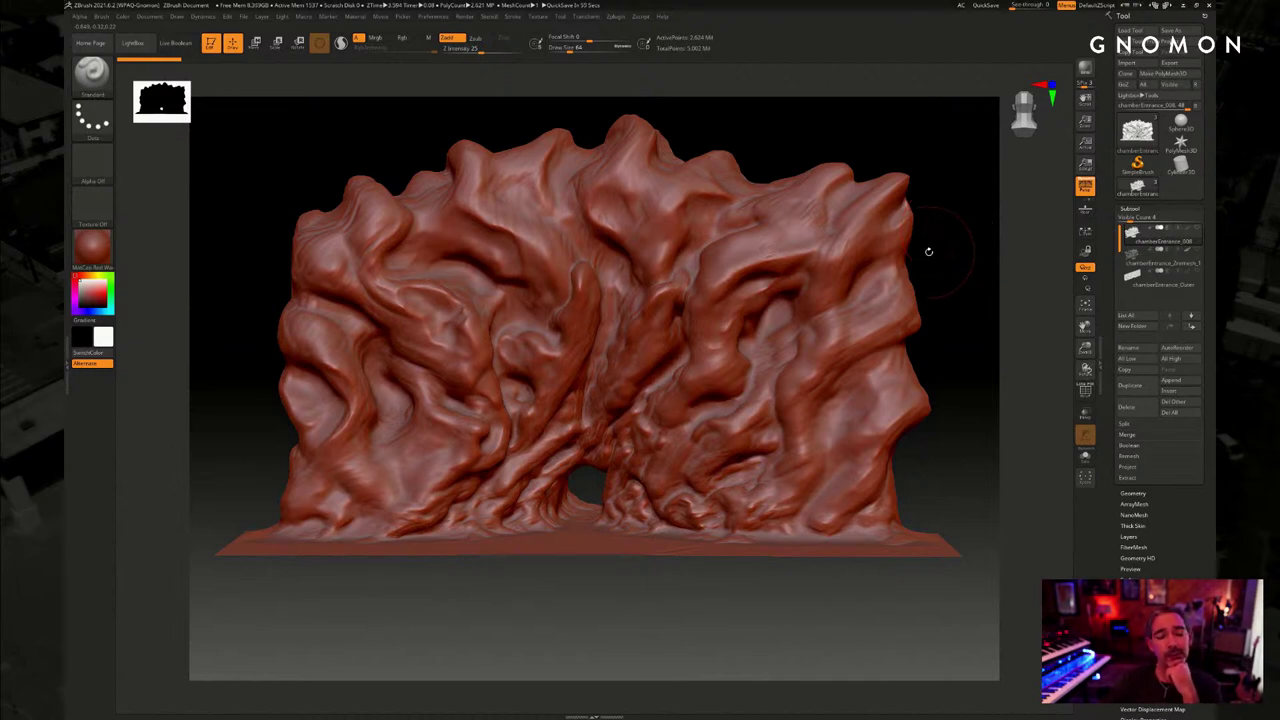
{"action": "left_click_drag", "start_coordinate": [949, 237], "coordinate": [949, 237]}
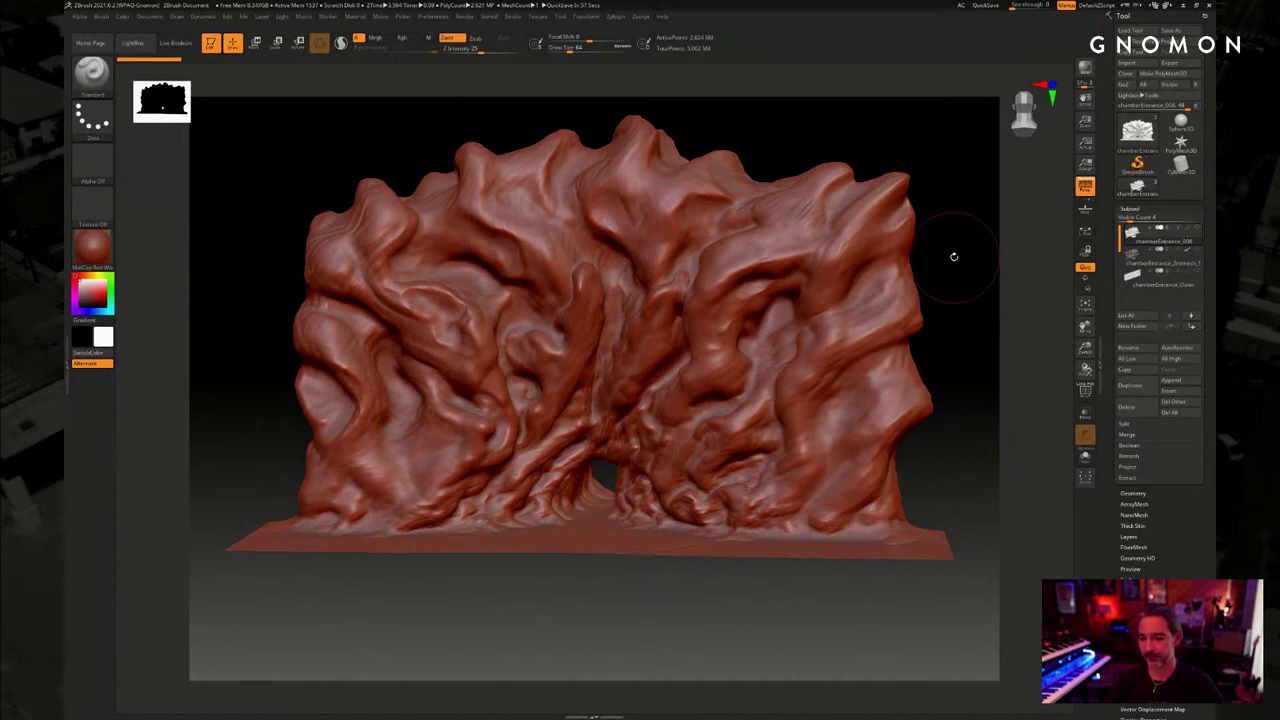
{"action": "left_click_drag", "start_coordinate": [957, 259], "coordinate": [969, 260]}
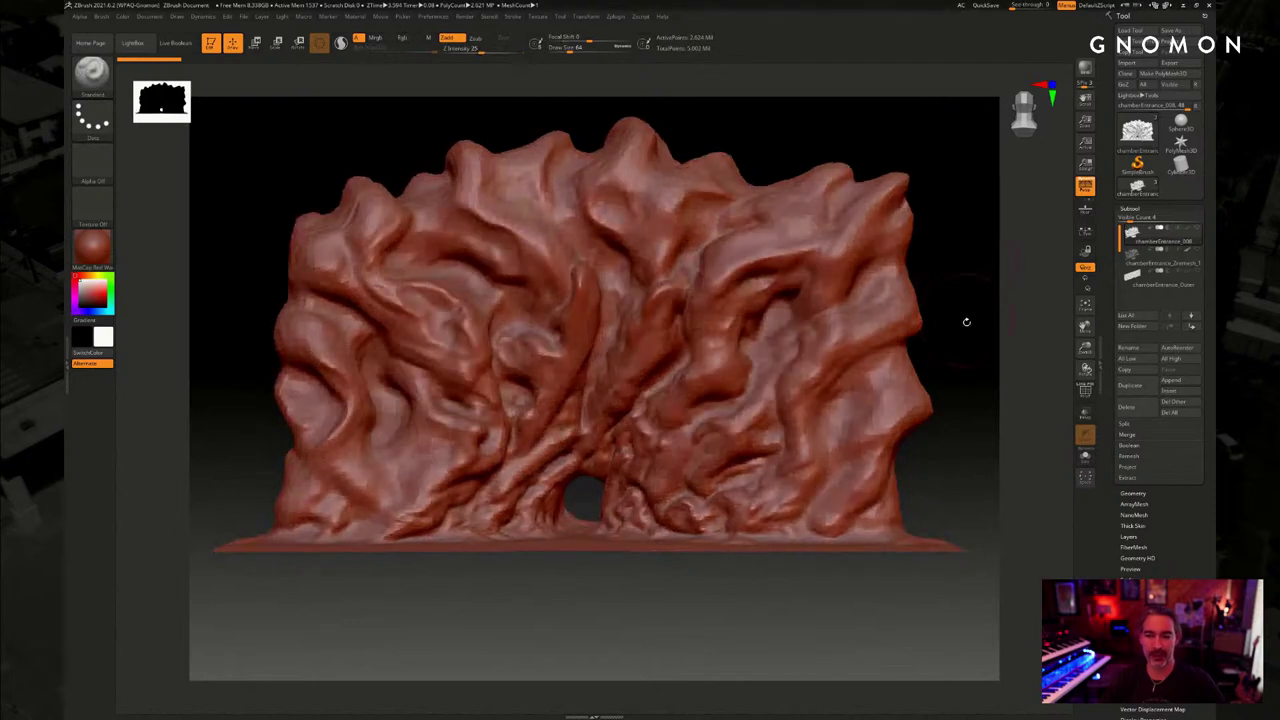
{"action": "mouse_move", "coordinate": [966, 326]}
{"action": "left_mouse_down", "text": "alt"}
{"action": "mouse_move", "coordinate": [966, 289]}
{"action": "mouse_move", "coordinate": [991, 346]}
{"action": "left_mouse_up", "text": "alt"}
{"action": "mouse_move", "coordinate": [637, 664]}
{"action": "left_mouse_down", "text": "alt"}
{"action": "mouse_move", "coordinate": [702, 527]}
{"action": "mouse_move", "coordinate": [722, 573]}
{"action": "mouse_move", "coordinate": [786, 509]}
{"action": "mouse_move", "coordinate": [726, 602]}
{"action": "mouse_move", "coordinate": [734, 626]}
{"action": "left_mouse_up", "text": "alt"}
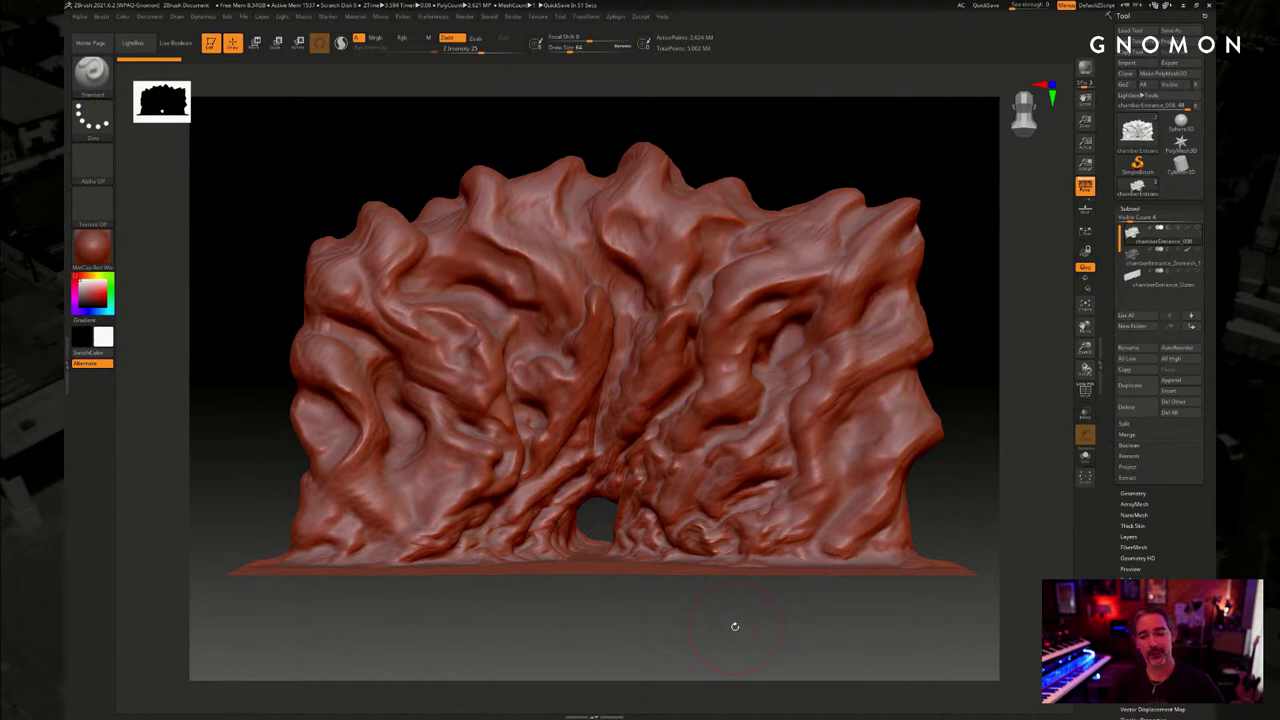
{"action": "left_click_drag", "start_coordinate": [749, 618], "coordinate": [759, 622]}
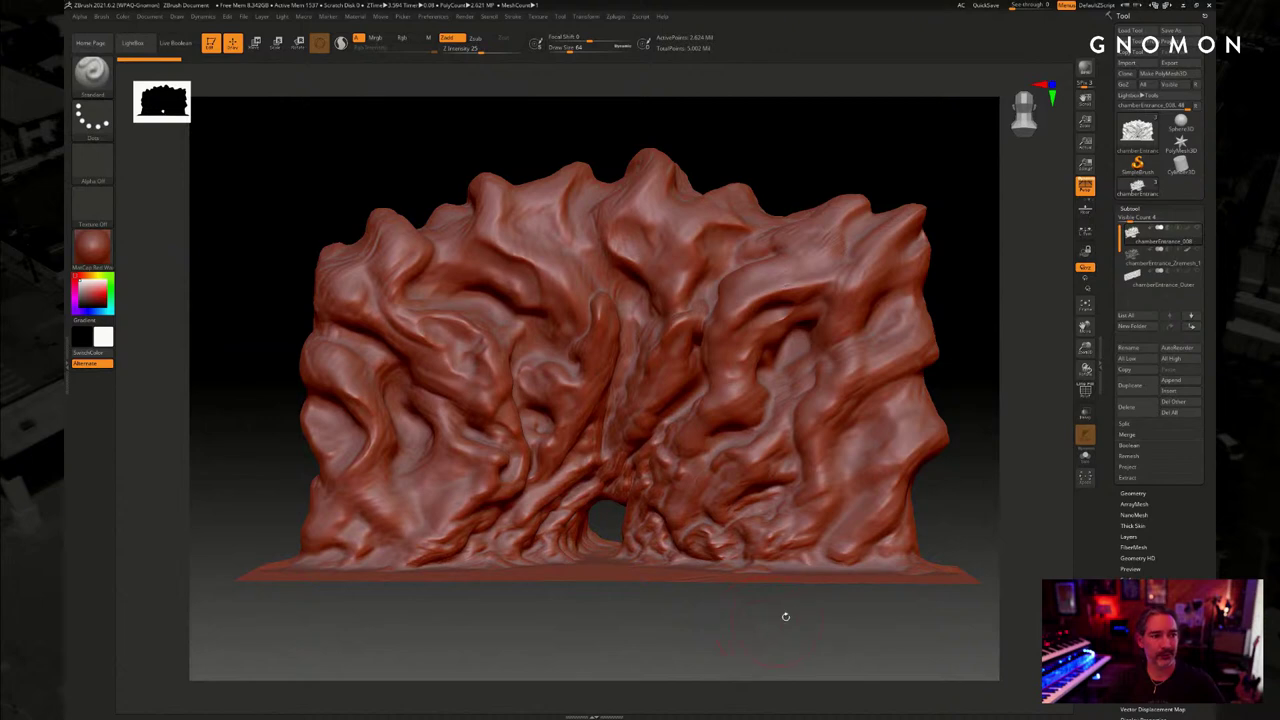
{"action": "left_click_drag", "start_coordinate": [857, 615], "coordinate": [838, 621]}
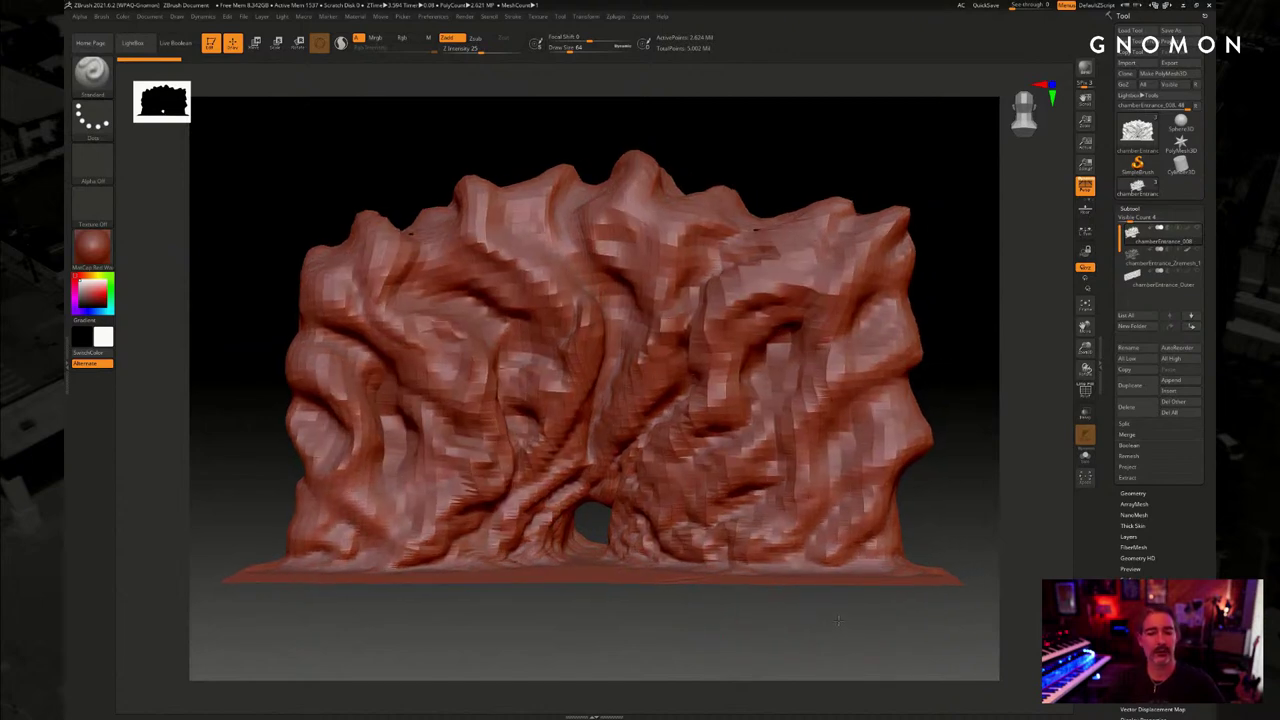
{"action": "left_click_drag", "start_coordinate": [838, 621], "coordinate": [821, 644]}
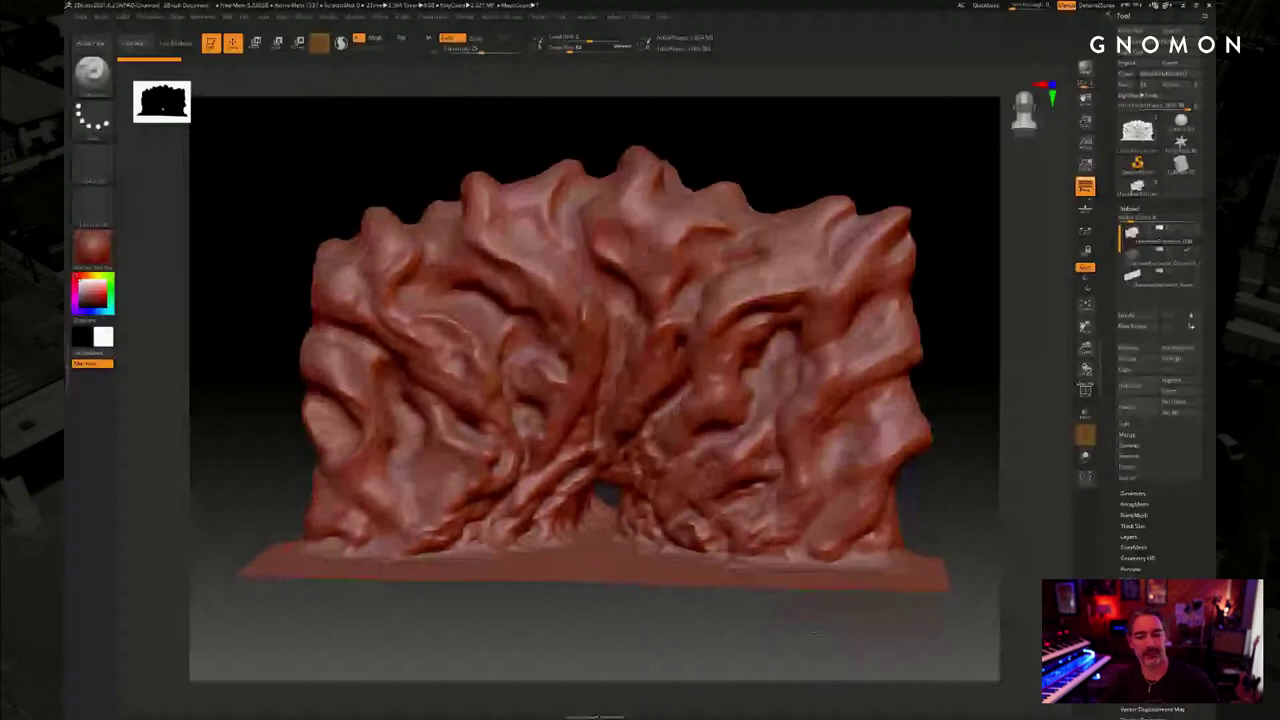
{"action": "left_click_drag", "start_coordinate": [817, 633], "coordinate": [820, 636]}
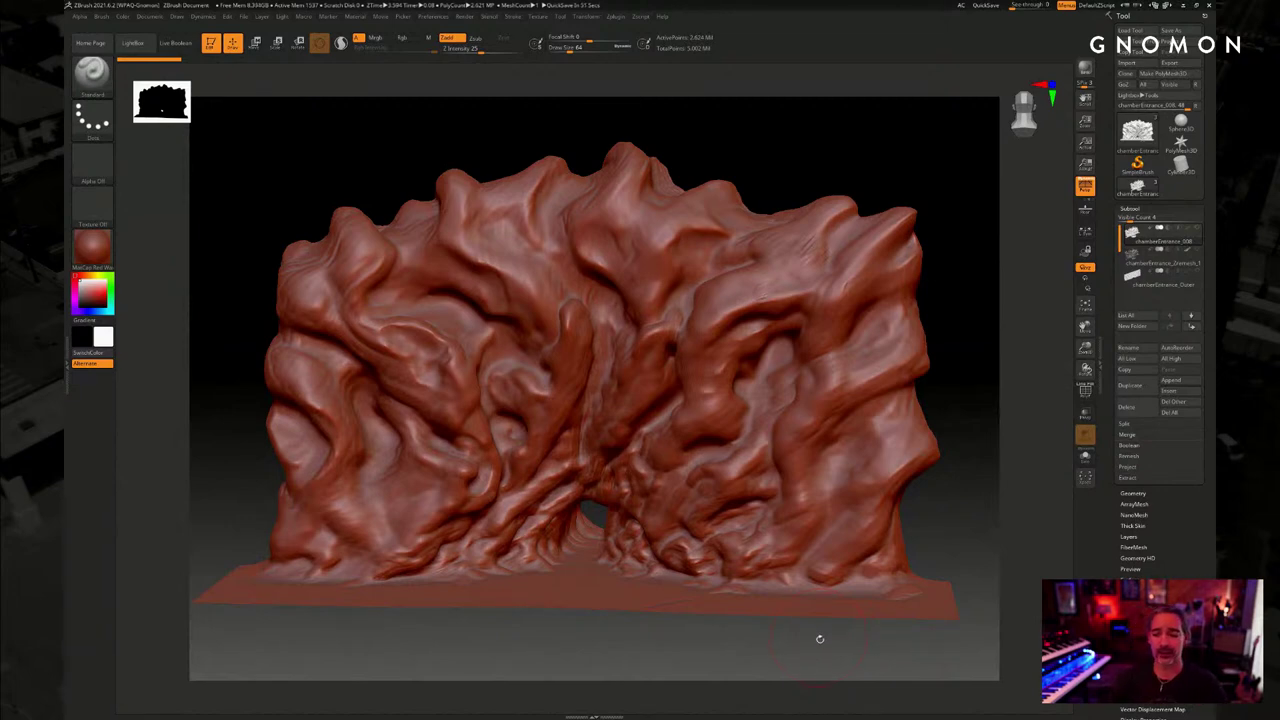
{"action": "mouse_move", "coordinate": [820, 634]}
{"action": "left_mouse_down"}
{"action": "mouse_move", "coordinate": [815, 651]}
{"action": "mouse_move", "coordinate": [866, 604]}
{"action": "mouse_move", "coordinate": [871, 554]}
{"action": "mouse_move", "coordinate": [805, 586]}
{"action": "mouse_move", "coordinate": [808, 575]}
{"action": "mouse_move", "coordinate": [799, 605]}
{"action": "mouse_move", "coordinate": [746, 606]}
{"action": "left_mouse_up"}
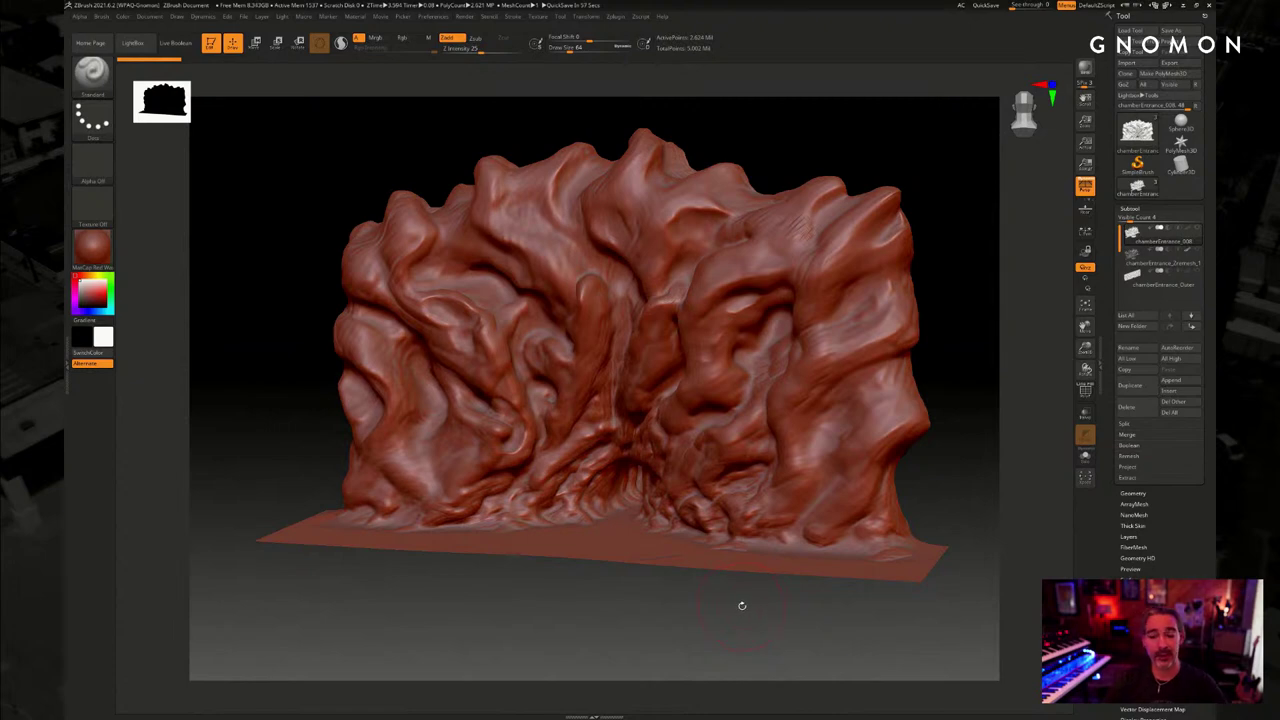
{"action": "left_click_drag", "start_coordinate": [745, 606], "coordinate": [750, 616]}
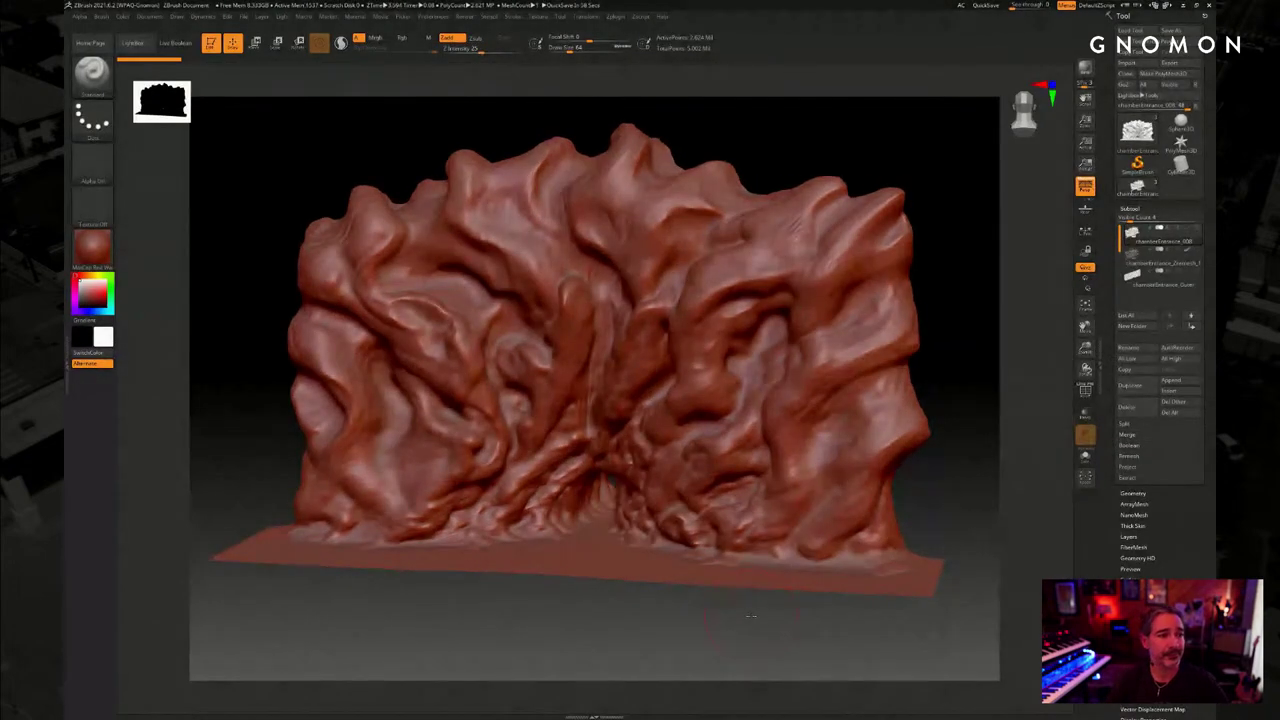
{"action": "left_click_drag", "start_coordinate": [750, 616], "coordinate": [777, 606]}
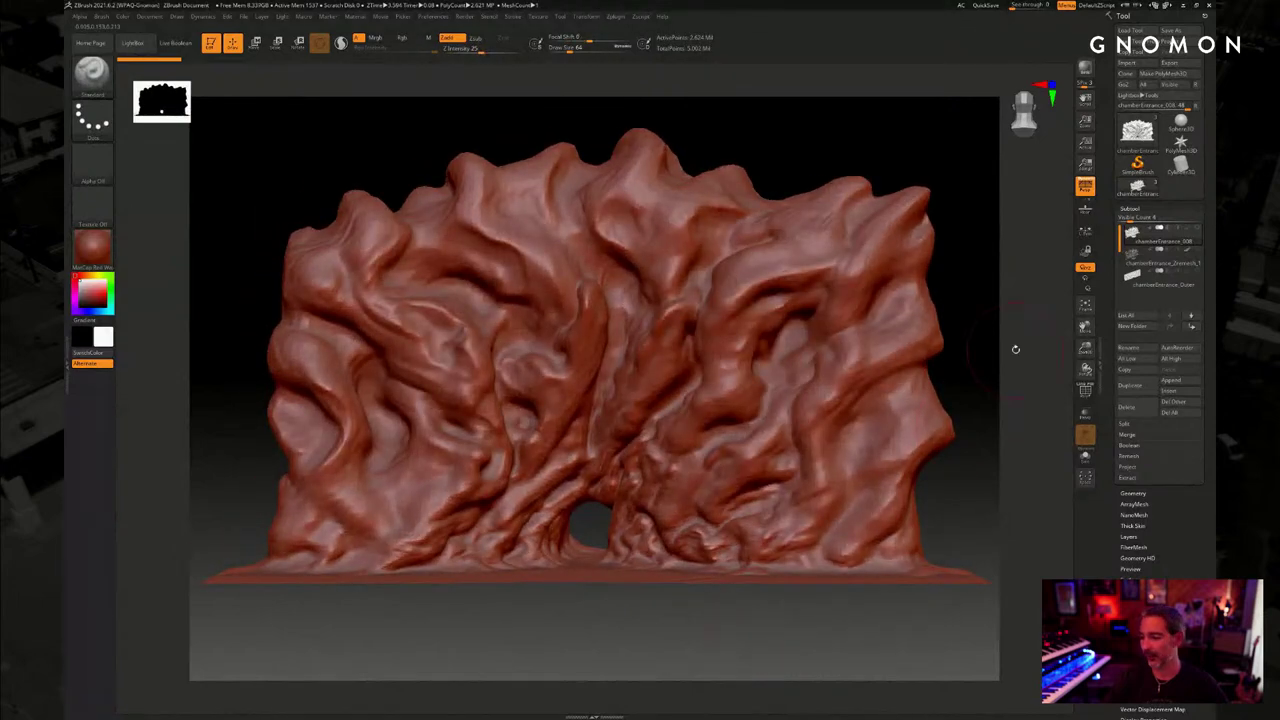
{"action": "left_click_drag", "start_coordinate": [993, 427], "coordinate": [1020, 431]}
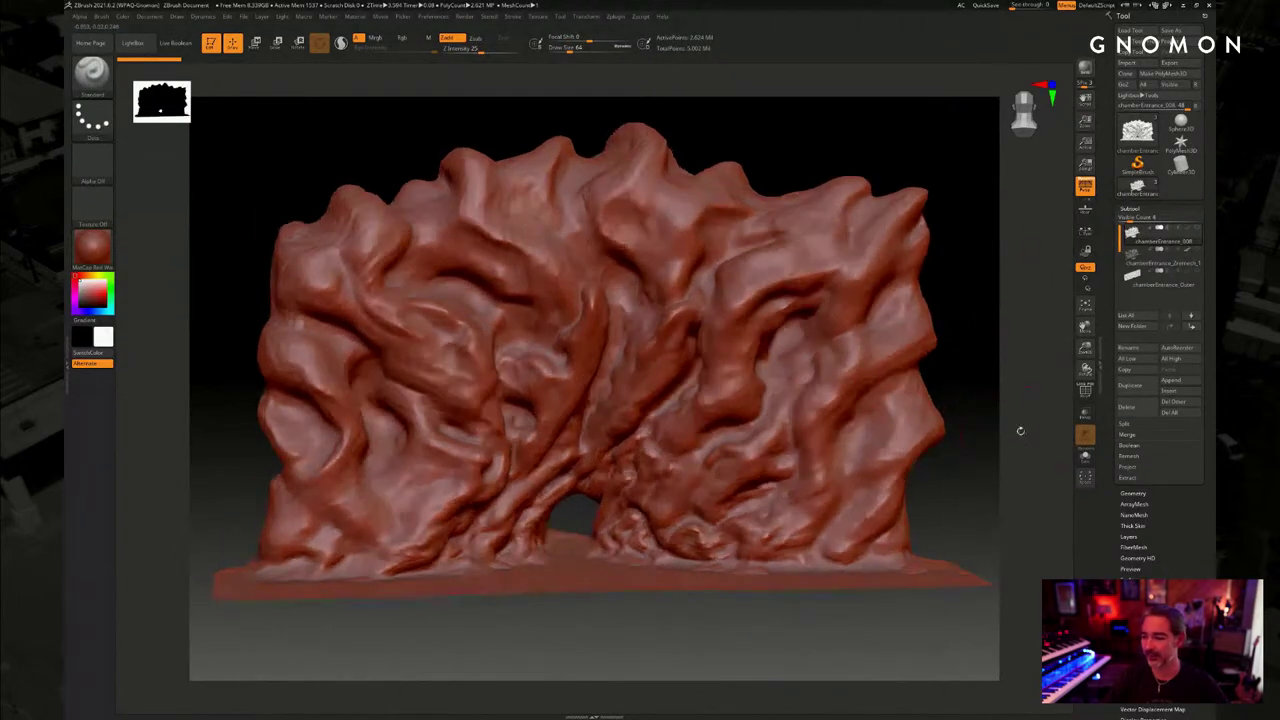
Toggle the polyframe on and off on the chamberEntrance_008 sculpt
{"action": "left_click", "coordinate": [1086, 390]}
{"action": "left_click", "coordinate": [1086, 390]}
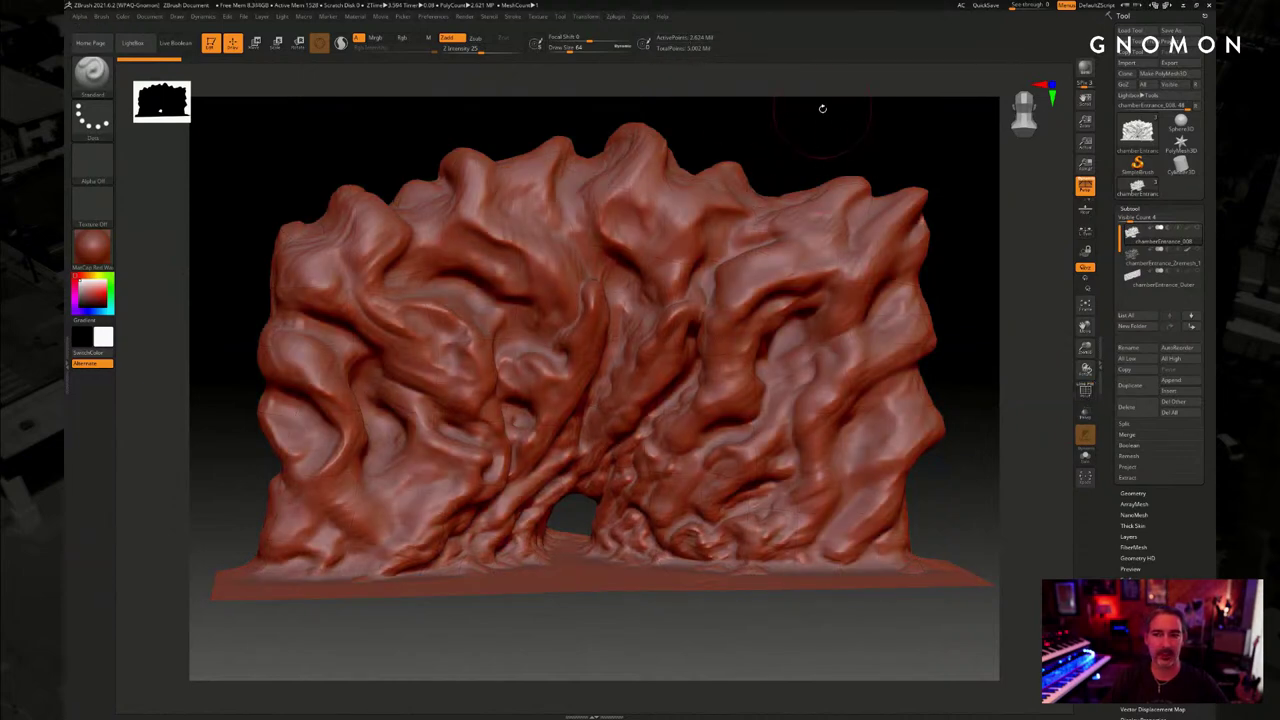
{"action": "left_click_drag", "start_coordinate": [817, 125], "coordinate": [838, 106]}
Check the sculpt's geometry and subdivision level settings, and return to the subtool list
{"action": "left_click", "coordinate": [1131, 208]}
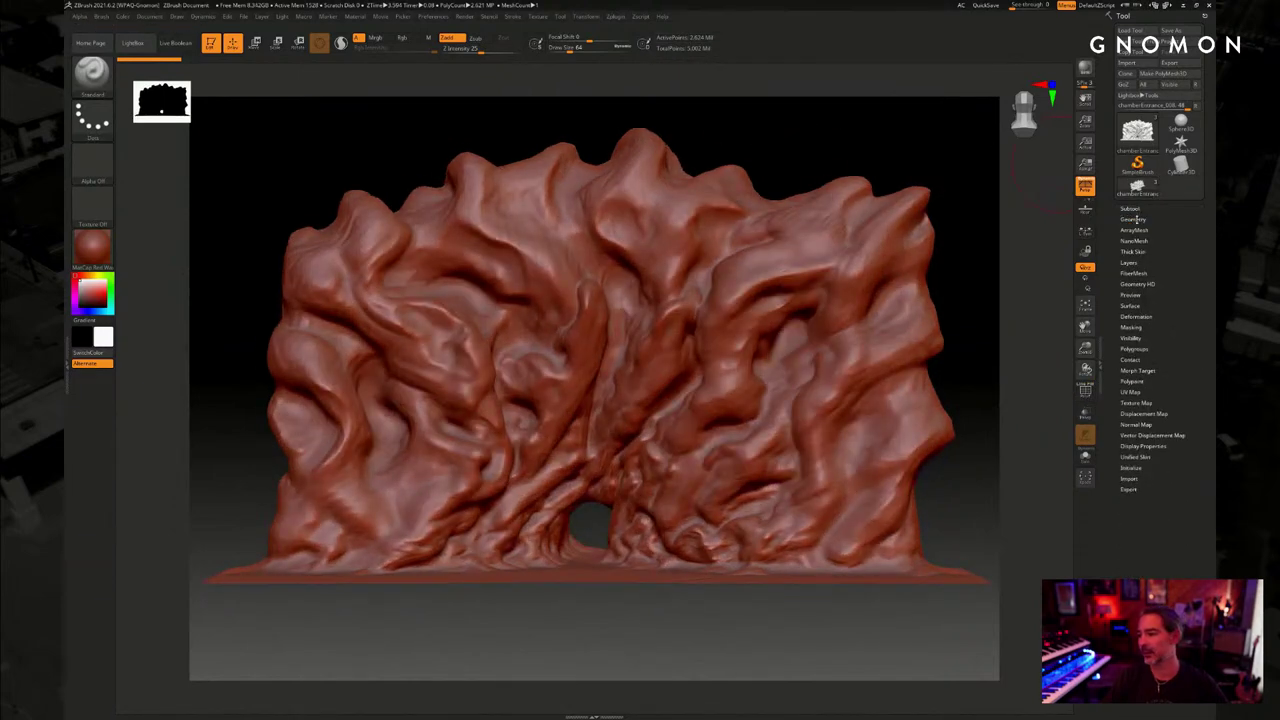
{"action": "left_click", "coordinate": [1134, 219]}
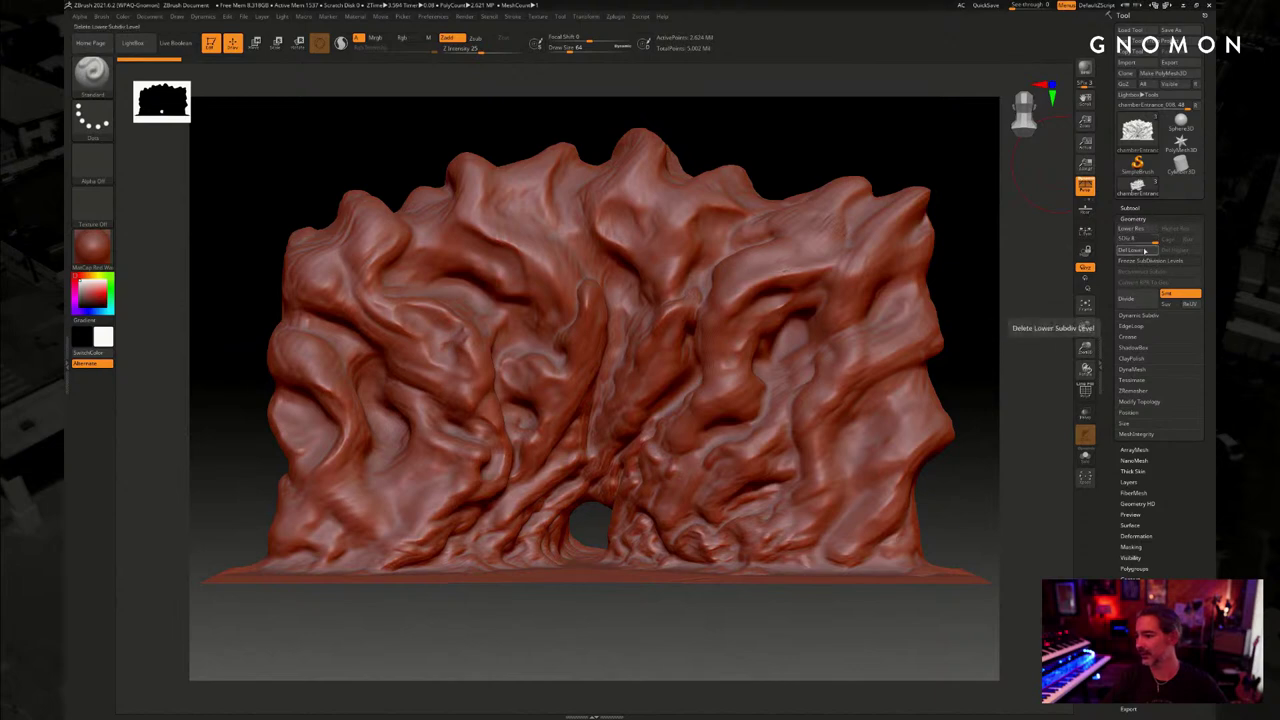
{"action": "left_click_drag", "start_coordinate": [984, 271], "coordinate": [971, 271]}
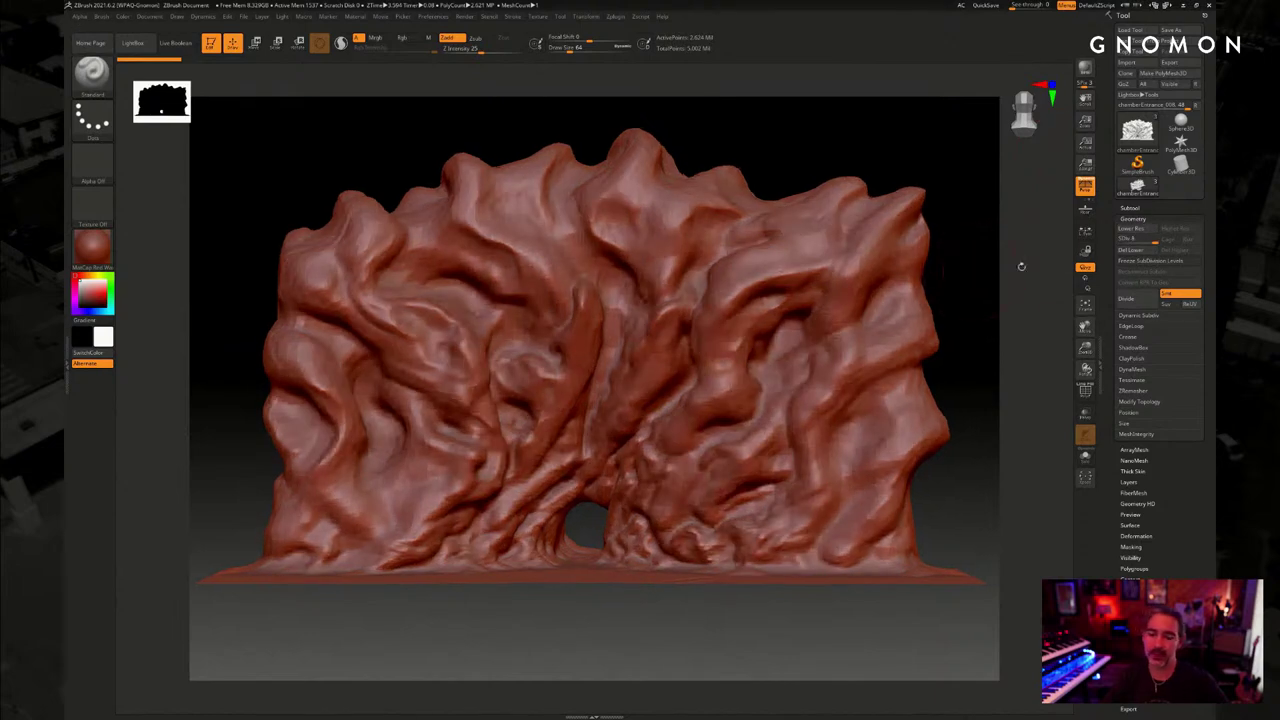
{"action": "left_click", "coordinate": [1135, 217]}
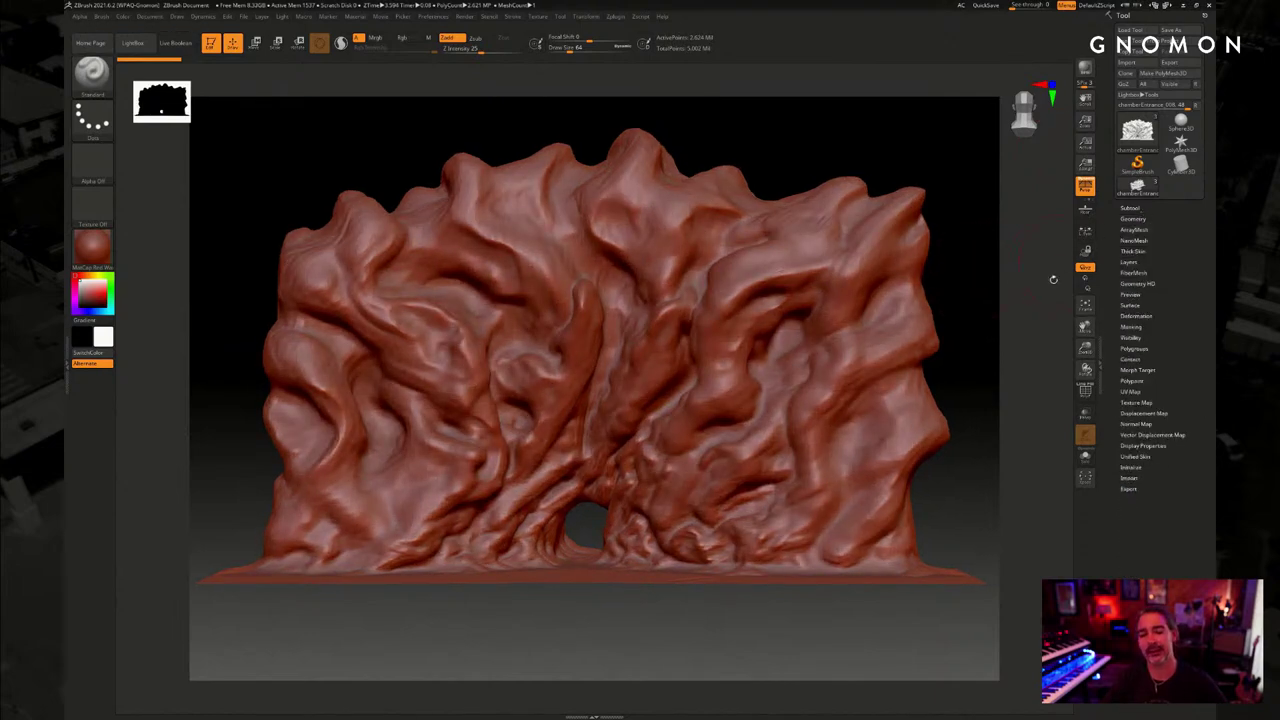
{"action": "key", "text": "d"}
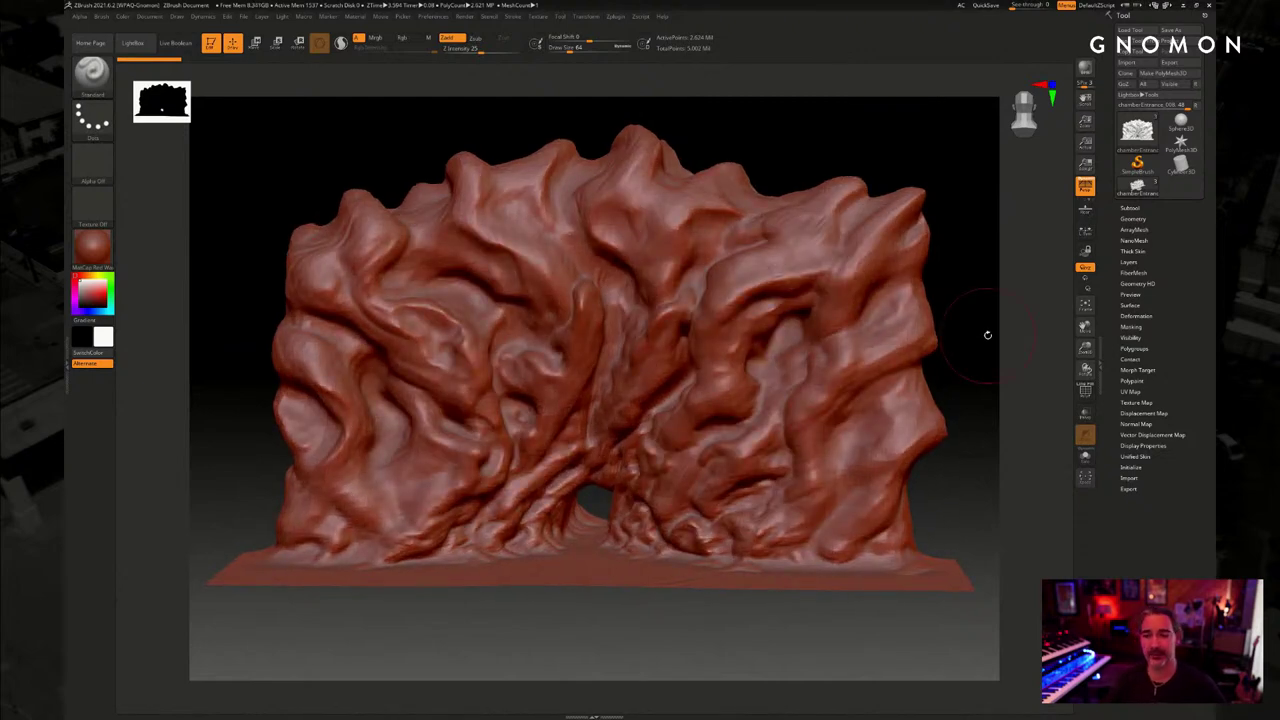
{"action": "left_click", "coordinate": [1135, 218]}
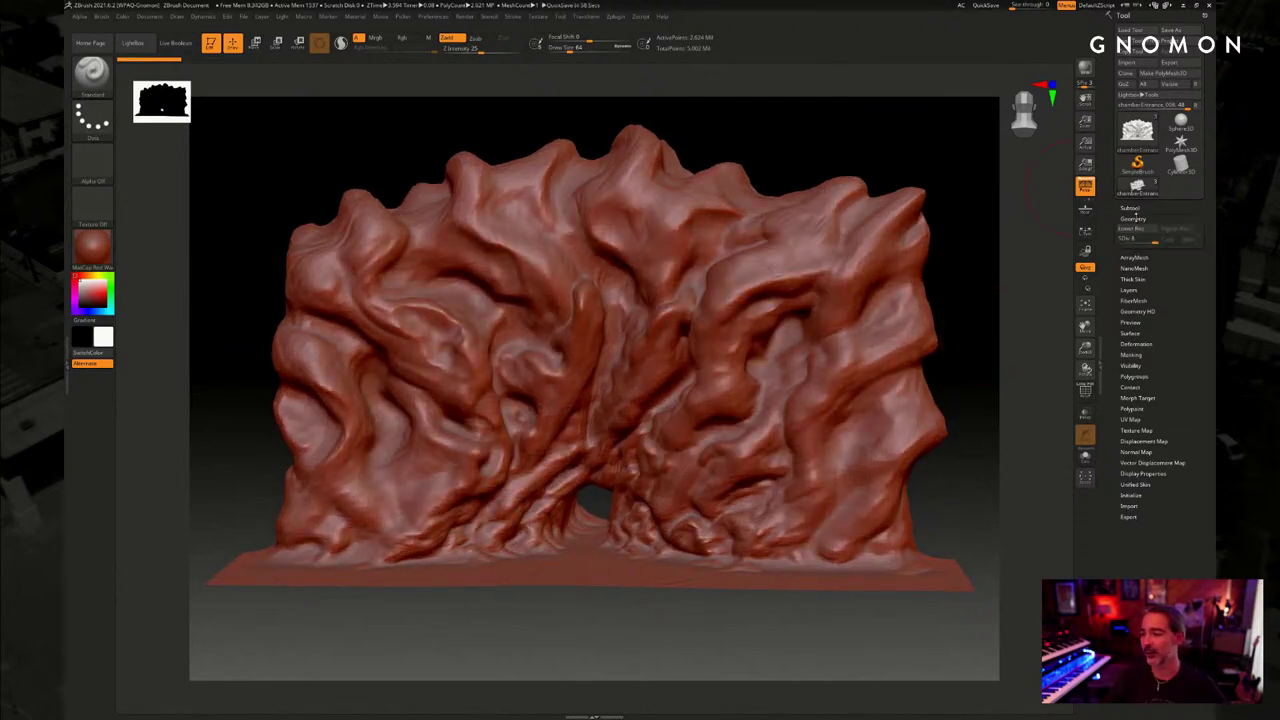
{"action": "left_click", "coordinate": [1134, 218]}
{"action": "left_click", "coordinate": [1134, 208]}
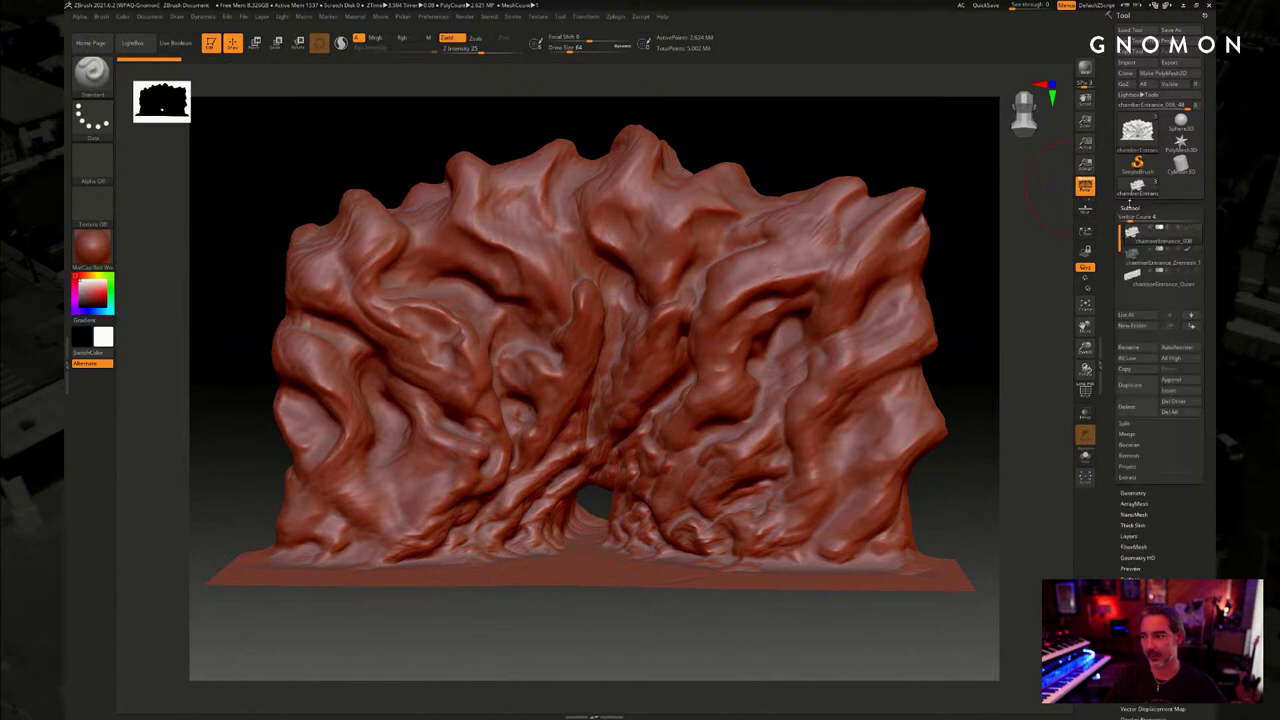
Make the chamberEntrance_Zremesh_1 subtool active and bring up its ZRemesher settings
{"action": "left_click", "coordinate": [1155, 255]}
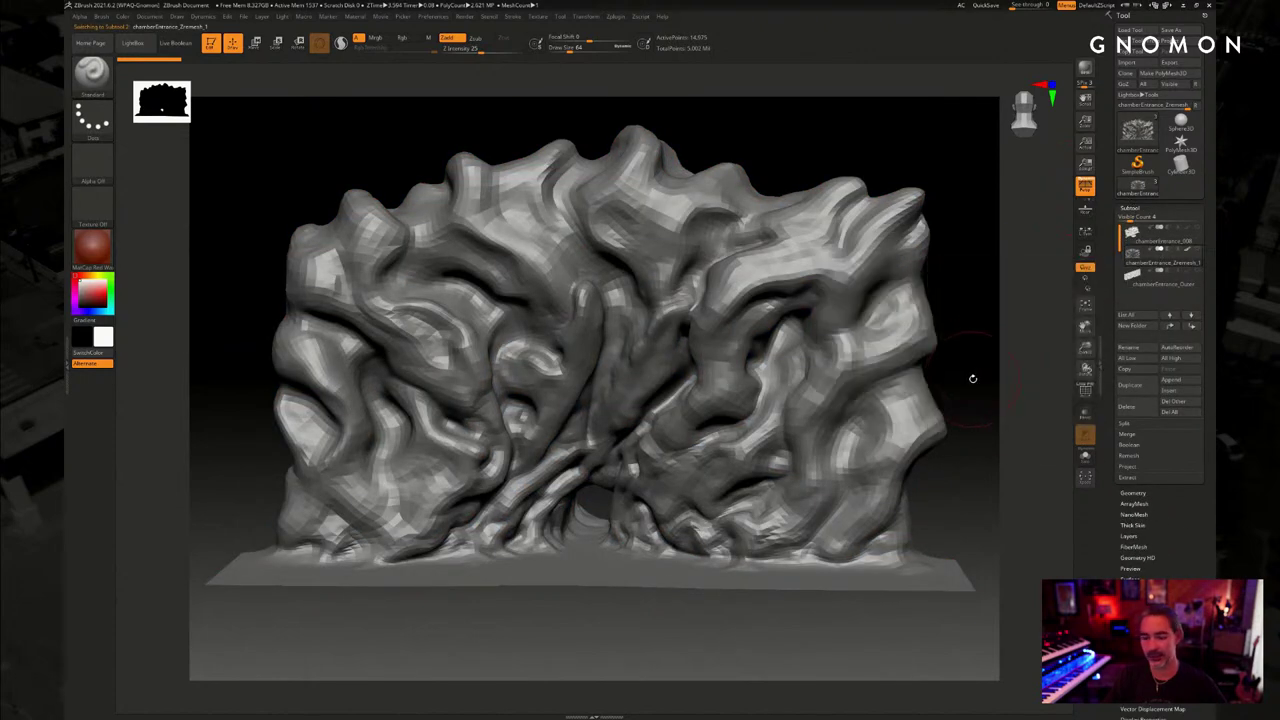
{"action": "mouse_move", "coordinate": [971, 378]}
{"action": "left_mouse_down"}
{"action": "mouse_move", "coordinate": [983, 347]}
{"action": "mouse_move", "coordinate": [1110, 455]}
{"action": "left_mouse_up"}
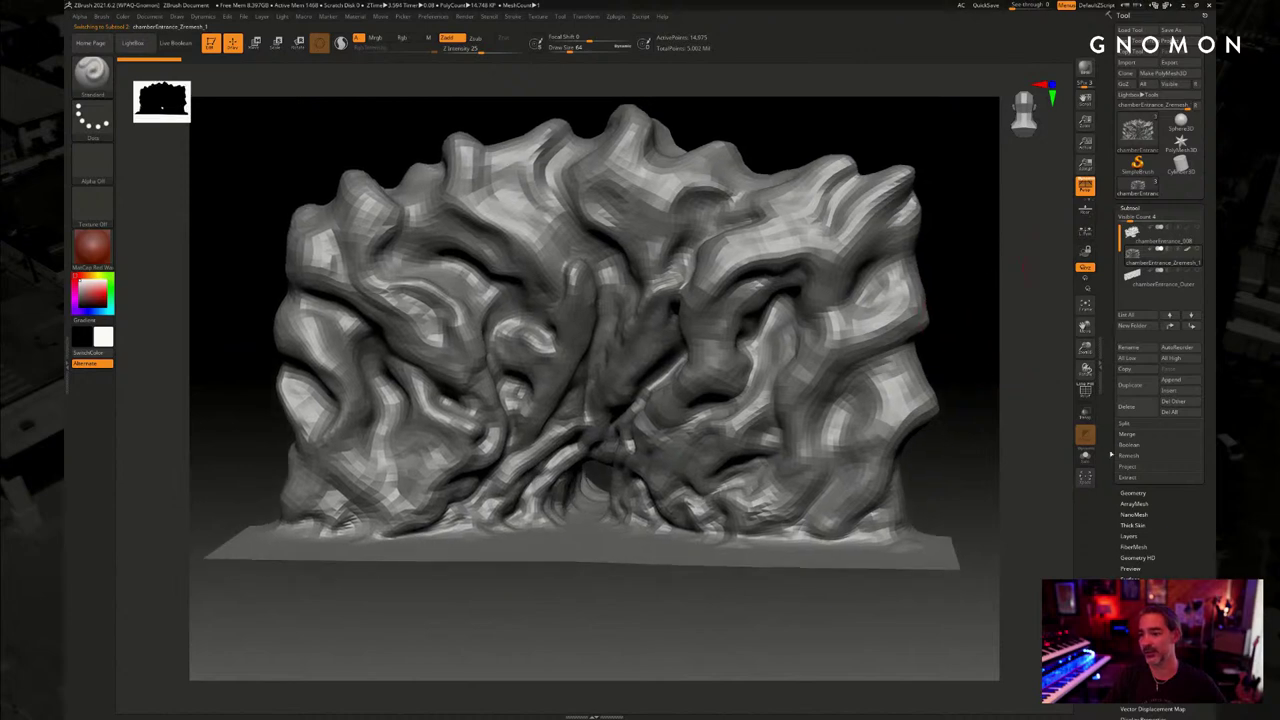
{"action": "left_click", "coordinate": [1131, 493]}
{"action": "left_click", "coordinate": [1136, 391]}
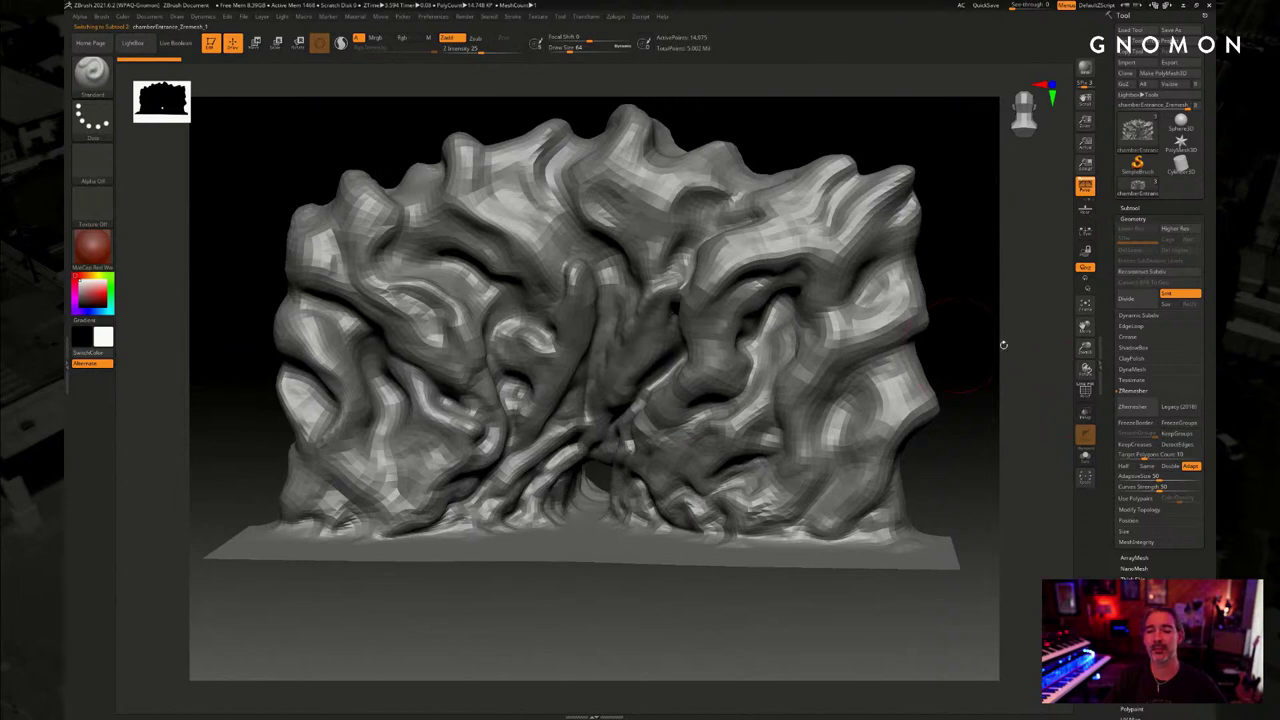
Display the polyframe on the remeshed chamber entrance and inspect its quad topology from the front
{"action": "key", "text": "shift+f"}
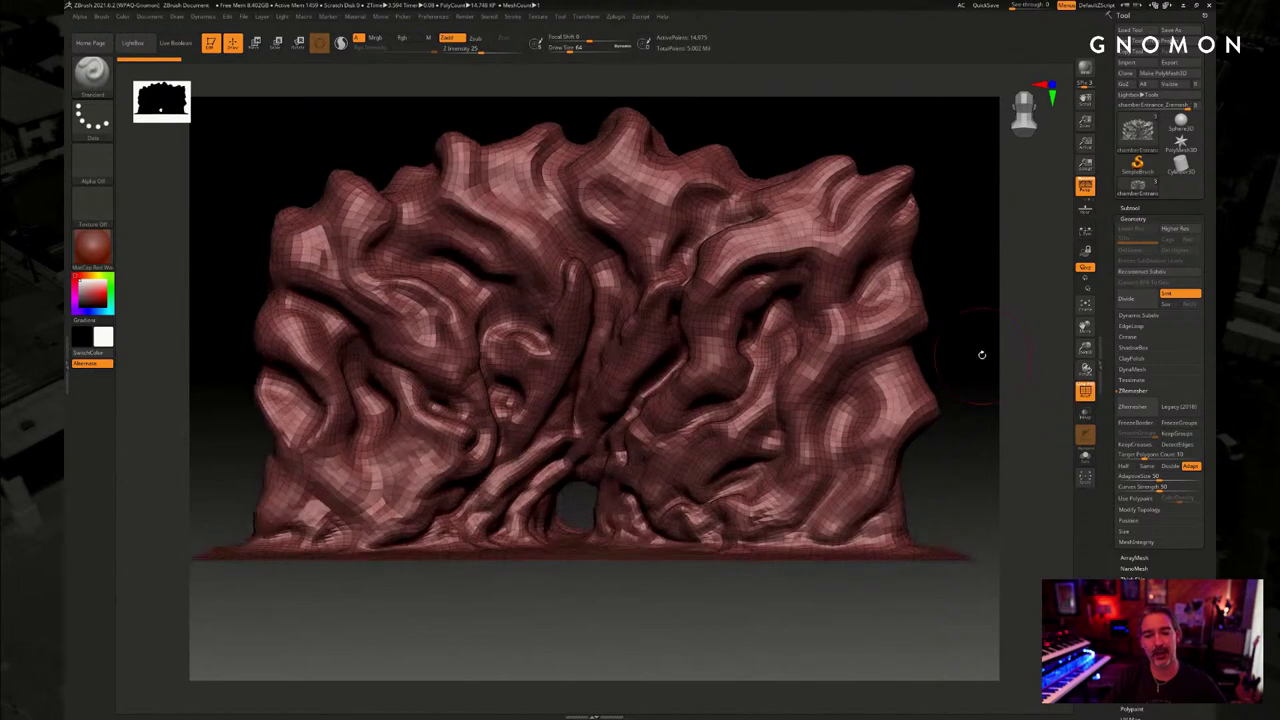
{"action": "left_click_drag", "start_coordinate": [982, 355], "coordinate": [960, 385], "text": "alt"}
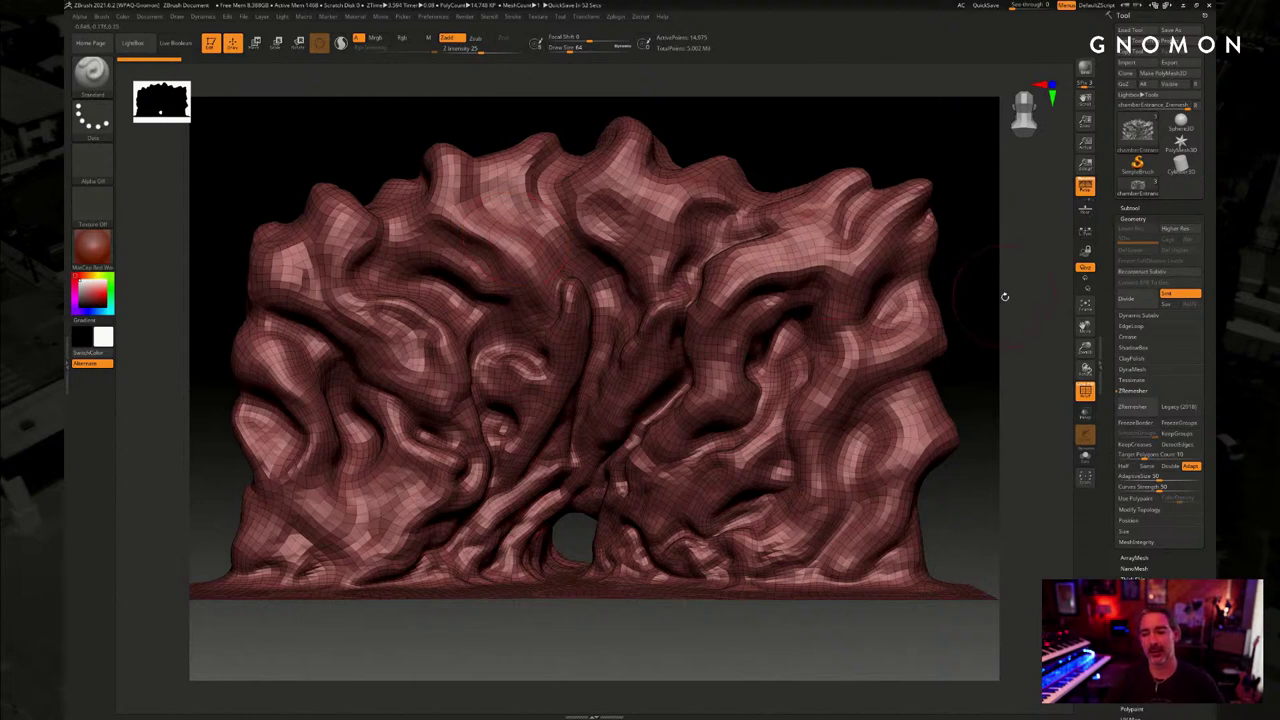
{"action": "mouse_move", "coordinate": [1004, 296]}
{"action": "left_mouse_down"}
{"action": "mouse_move", "coordinate": [1003, 330]}
{"action": "mouse_move", "coordinate": [991, 310]}
{"action": "left_mouse_up"}
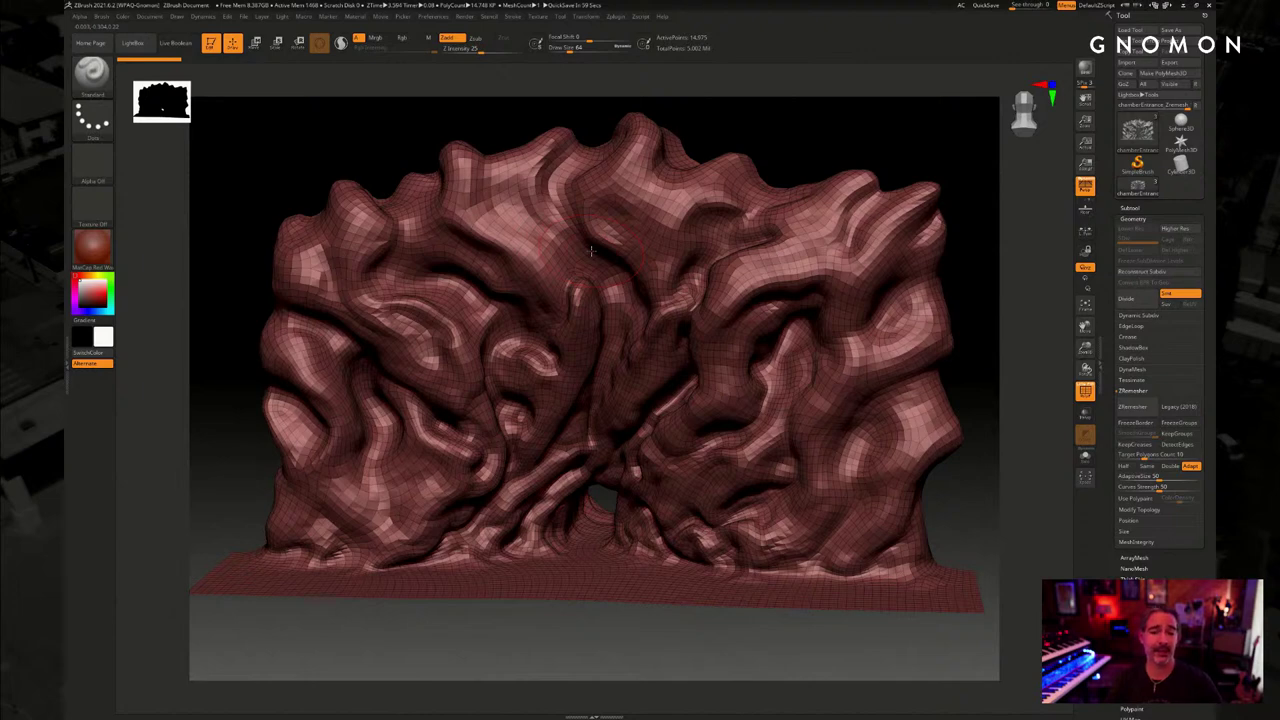
{"action": "left_click_drag", "start_coordinate": [966, 351], "coordinate": [975, 346]}
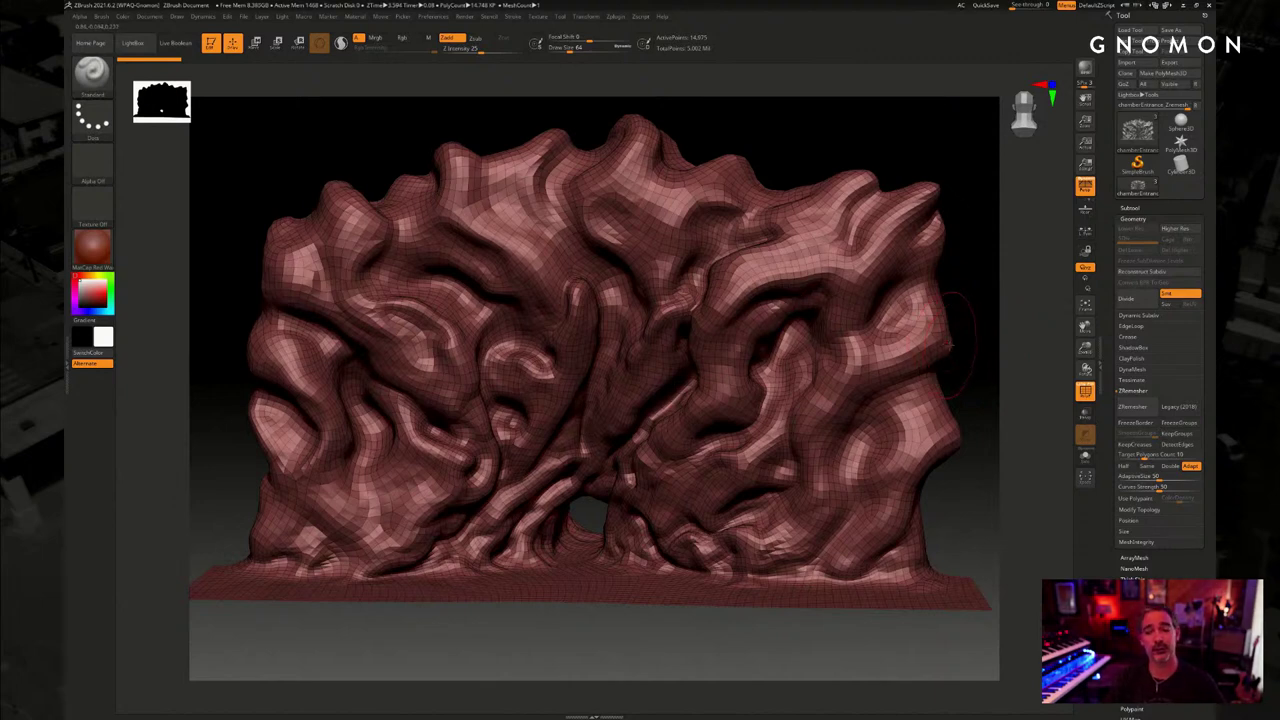
{"action": "left_click_drag", "start_coordinate": [974, 354], "coordinate": [972, 355]}
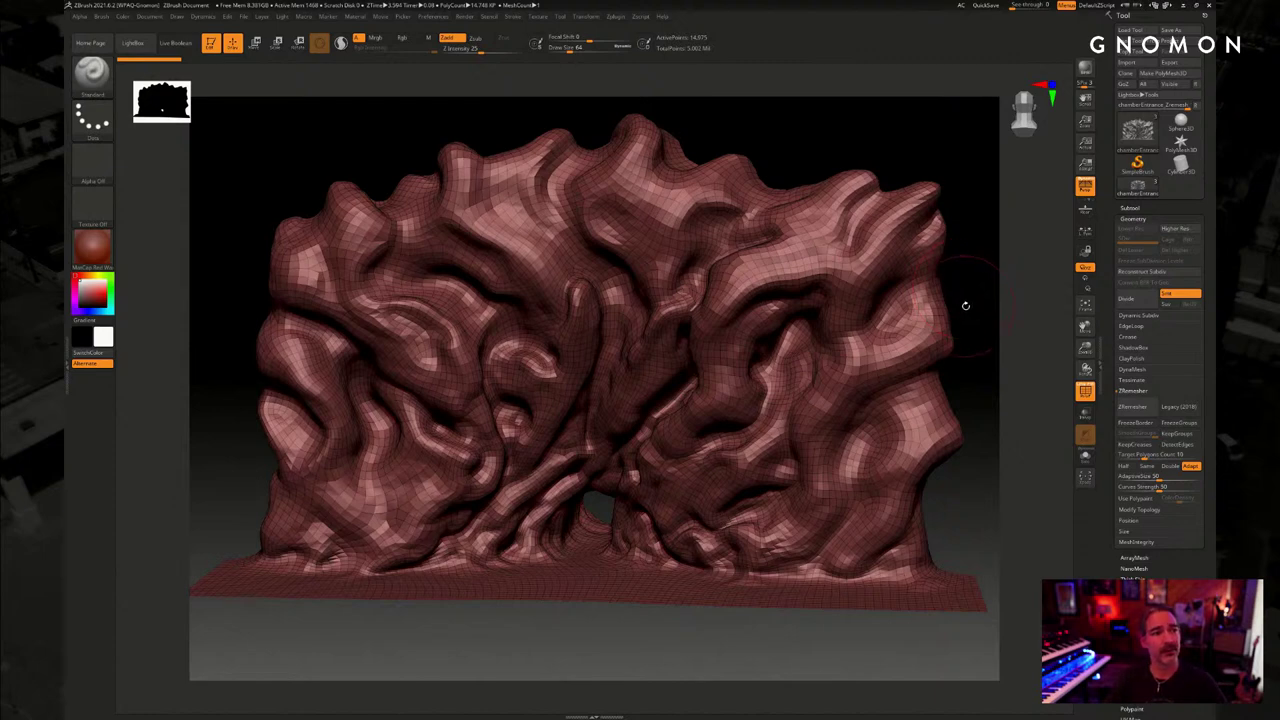
{"action": "left_click_drag", "start_coordinate": [968, 306], "coordinate": [964, 296], "text": "alt"}
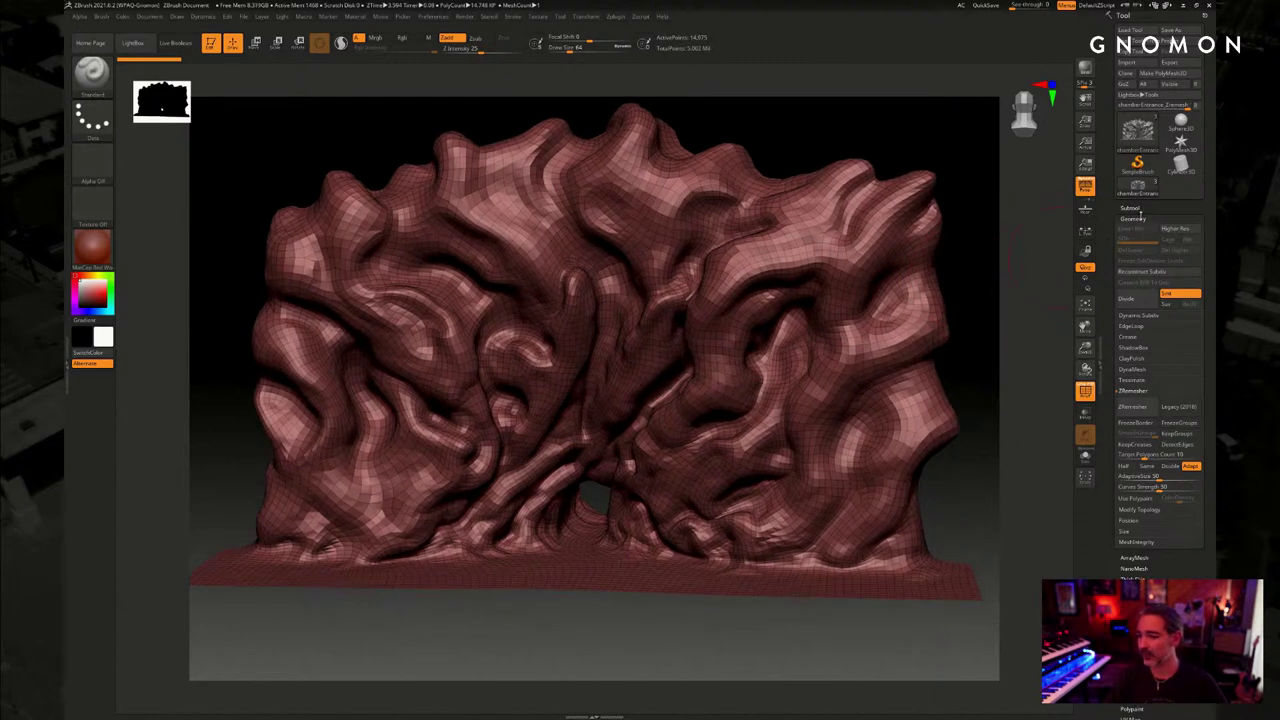
Dock the Zplugin palette in the side tray below the brush settings and bring its UV Master options into view
{"action": "left_click", "coordinate": [617, 18]}
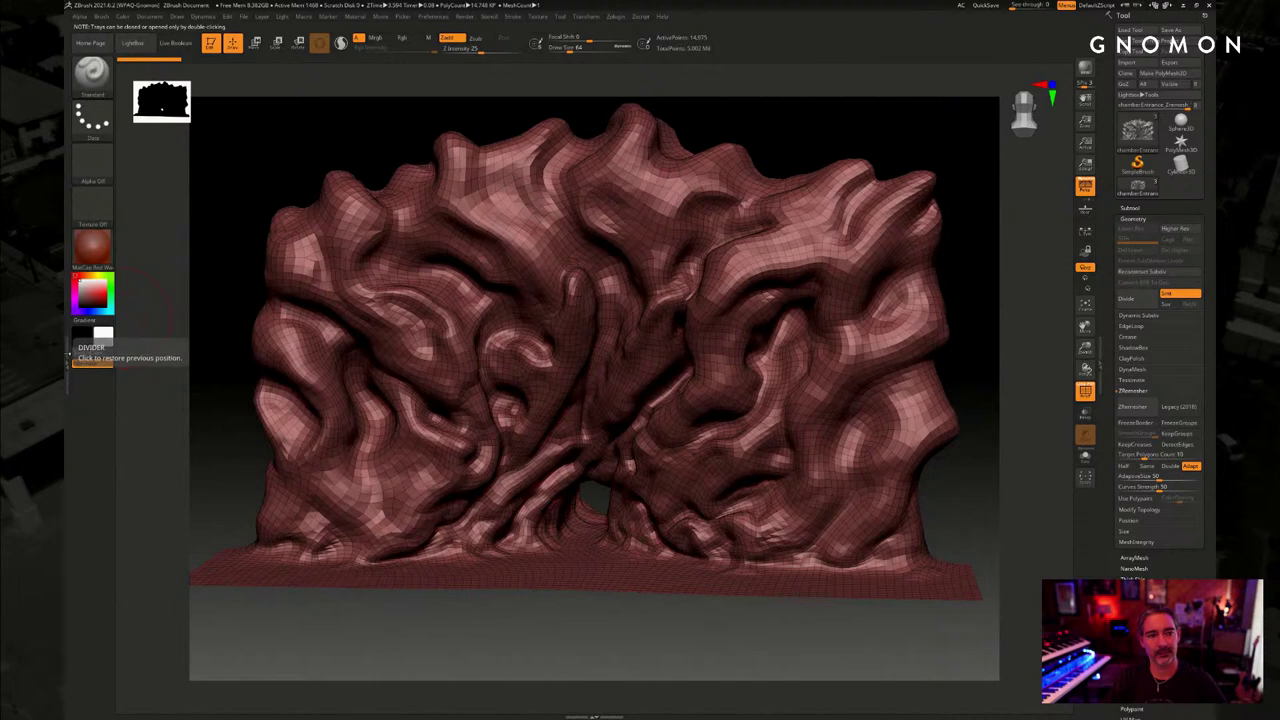
{"action": "left_click", "coordinate": [69, 352]}
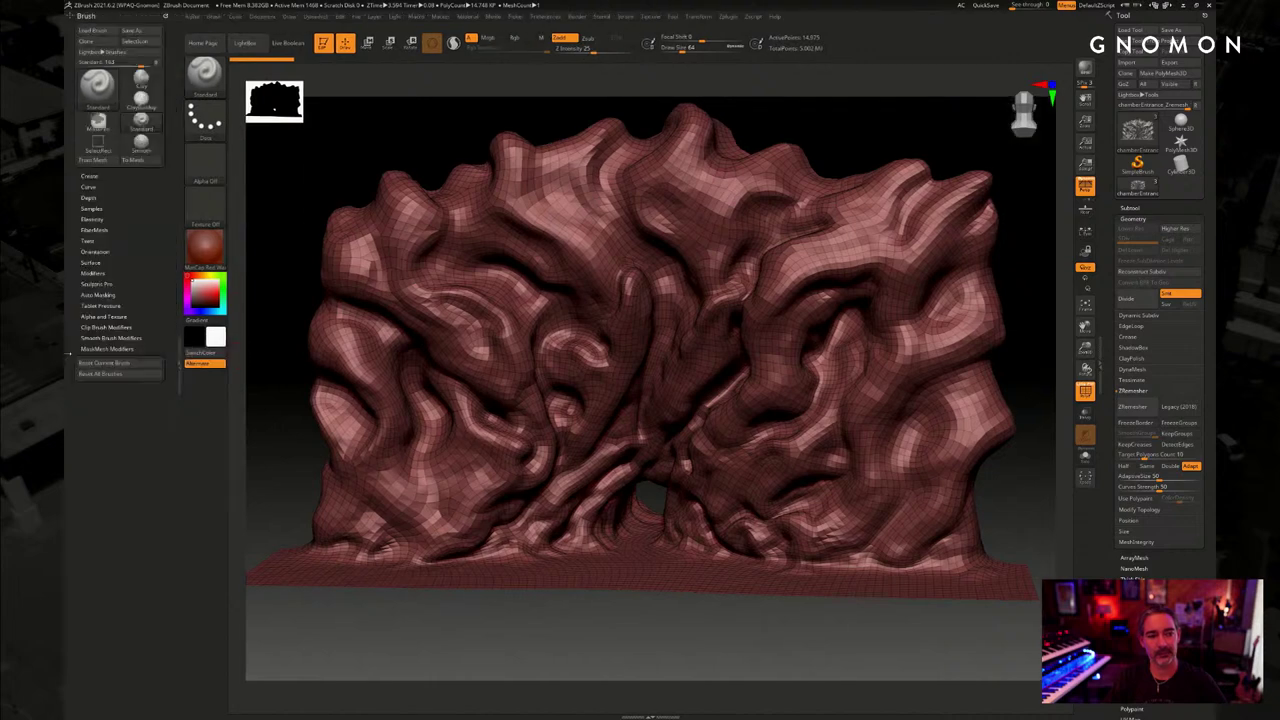
{"action": "left_click", "coordinate": [728, 18]}
{"action": "mouse_move", "coordinate": [723, 29]}
{"action": "left_mouse_down"}
{"action": "mouse_move", "coordinate": [134, 429]}
{"action": "mouse_move", "coordinate": [147, 421]}
{"action": "left_mouse_up"}
{"action": "left_click", "coordinate": [94, 578]}
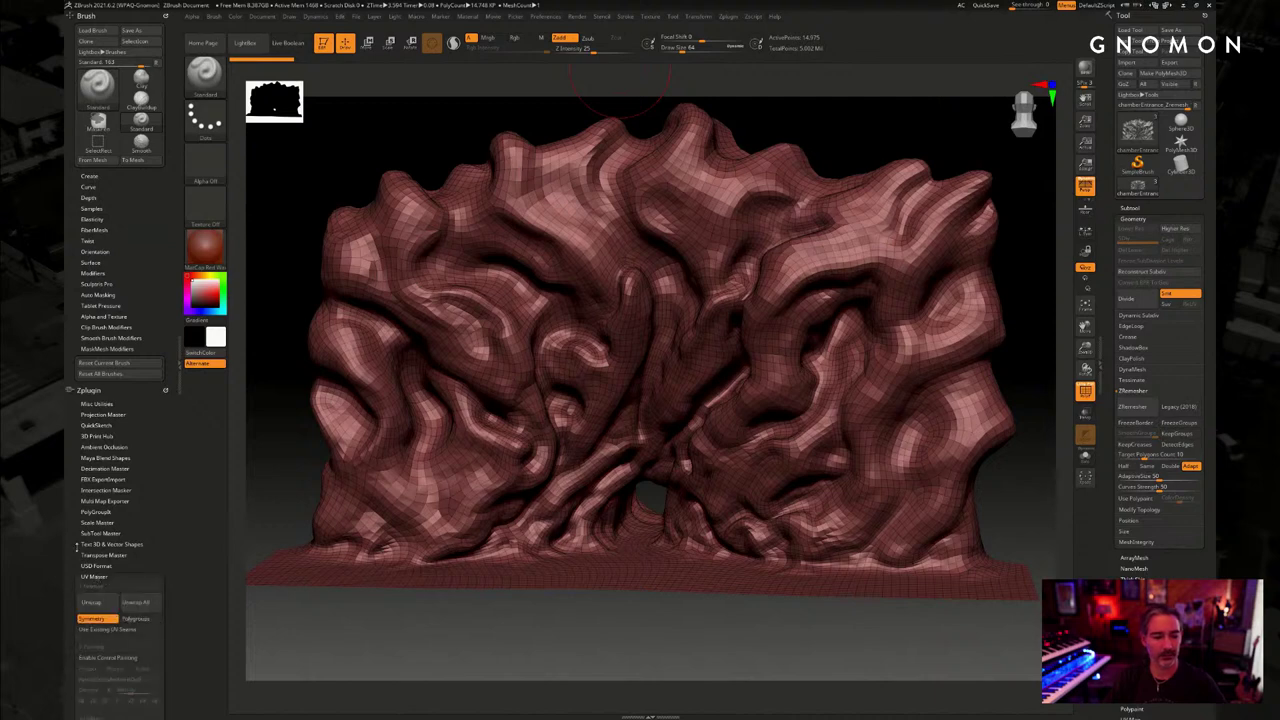
{"action": "left_click_drag", "start_coordinate": [70, 522], "coordinate": [70, 190]}
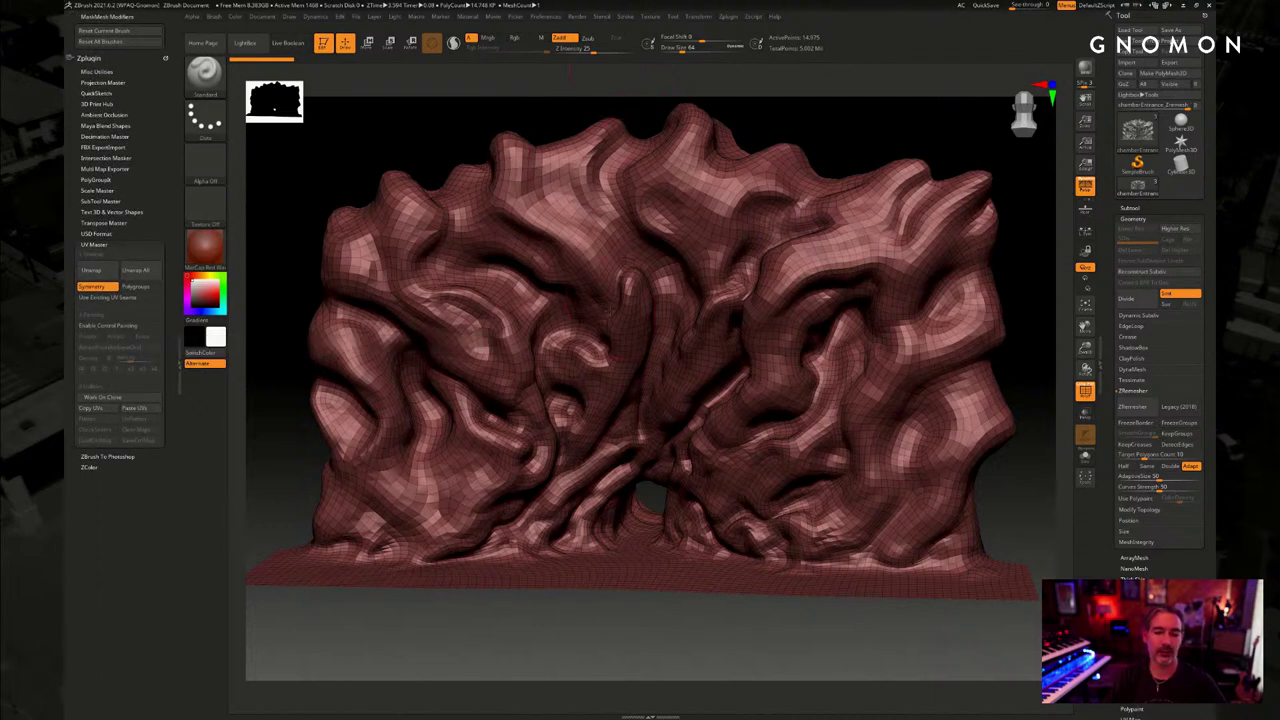
Apply the lettered checker texture map to the remeshed chamber entrance and inspect how its UVs are laid out
{"action": "left_click_drag", "start_coordinate": [1029, 276], "coordinate": [1017, 288], "text": "alt"}
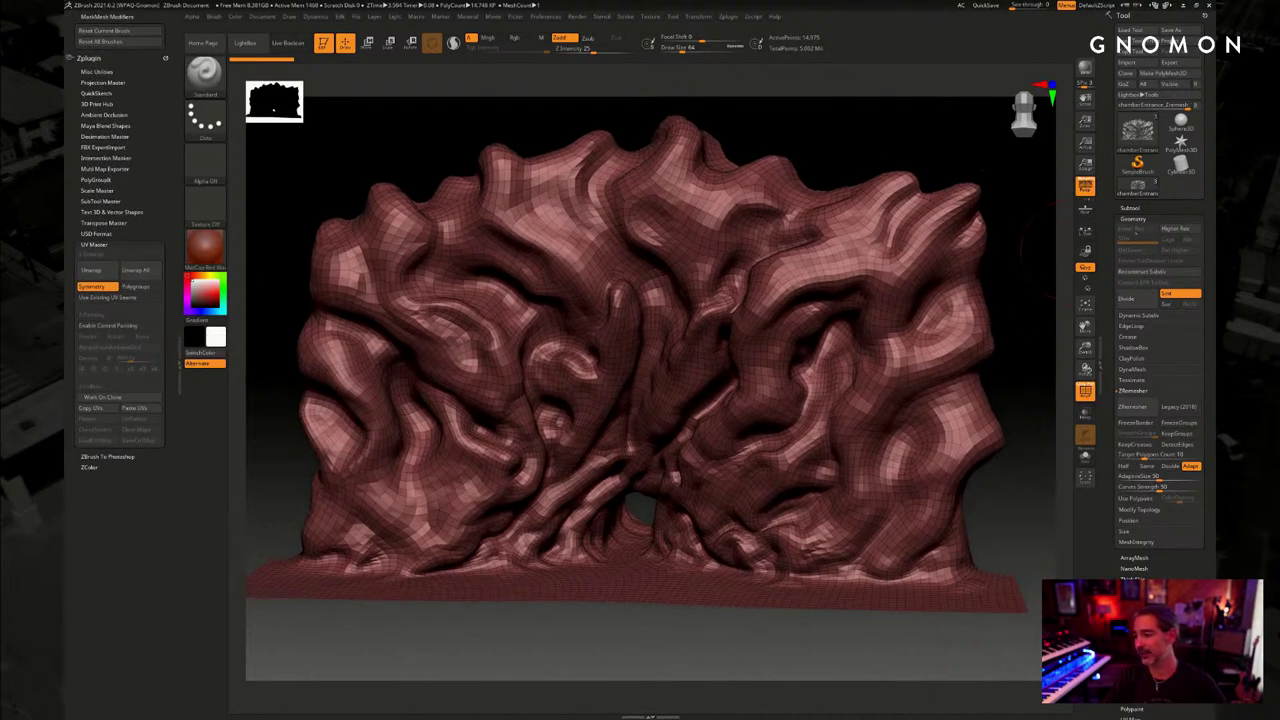
{"action": "left_click", "coordinate": [1133, 219]}
{"action": "left_click", "coordinate": [1133, 403]}
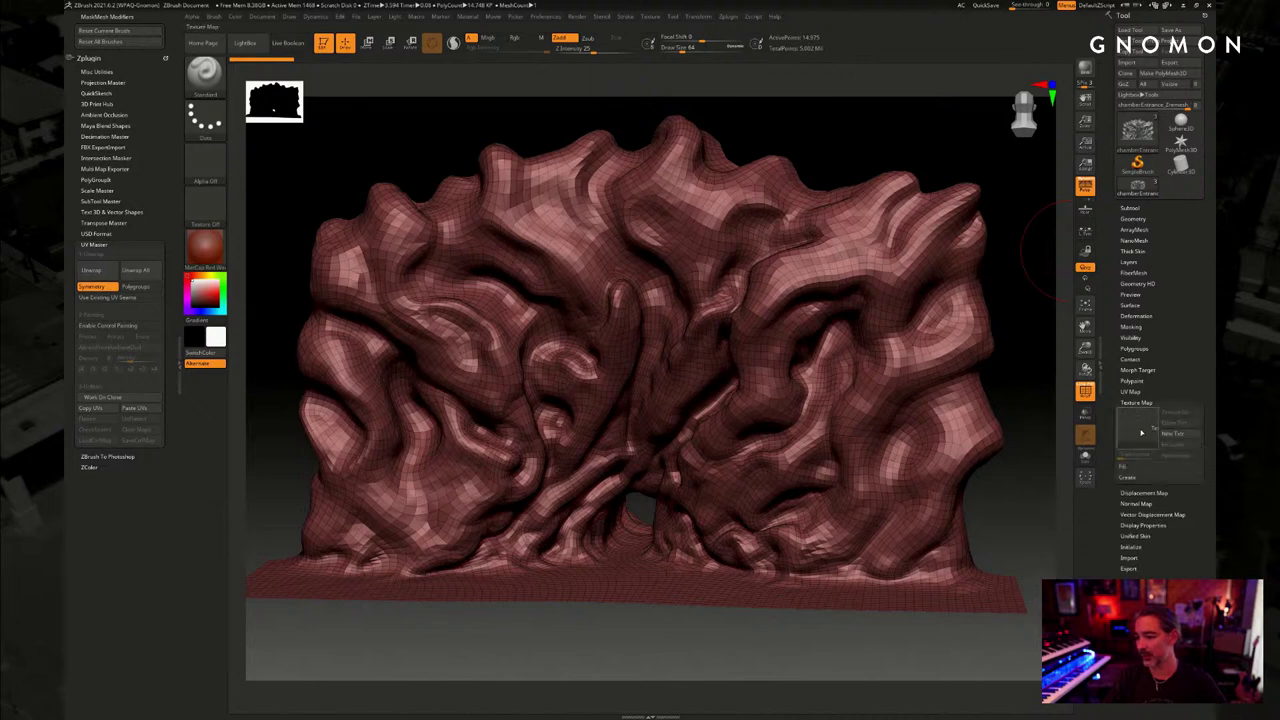
{"action": "left_click", "coordinate": [1137, 427]}
{"action": "left_click", "coordinate": [783, 510]}
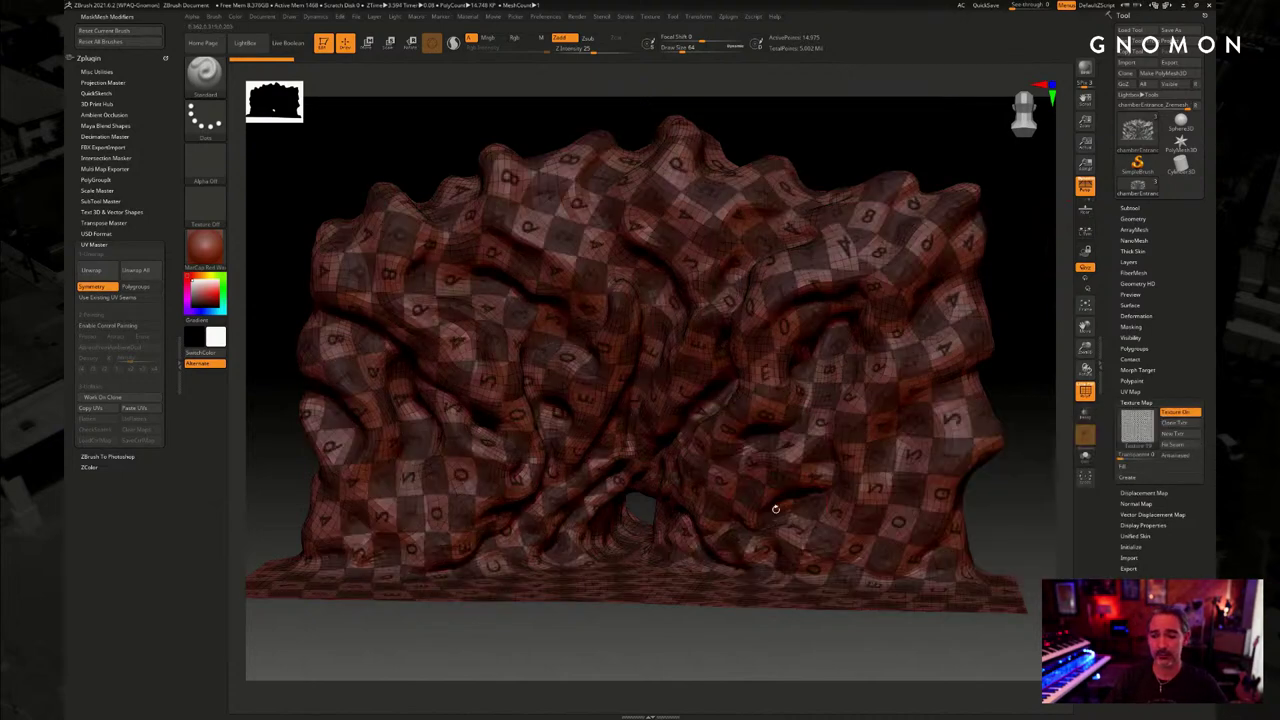
{"action": "left_click_drag", "start_coordinate": [1018, 359], "coordinate": [1019, 357]}
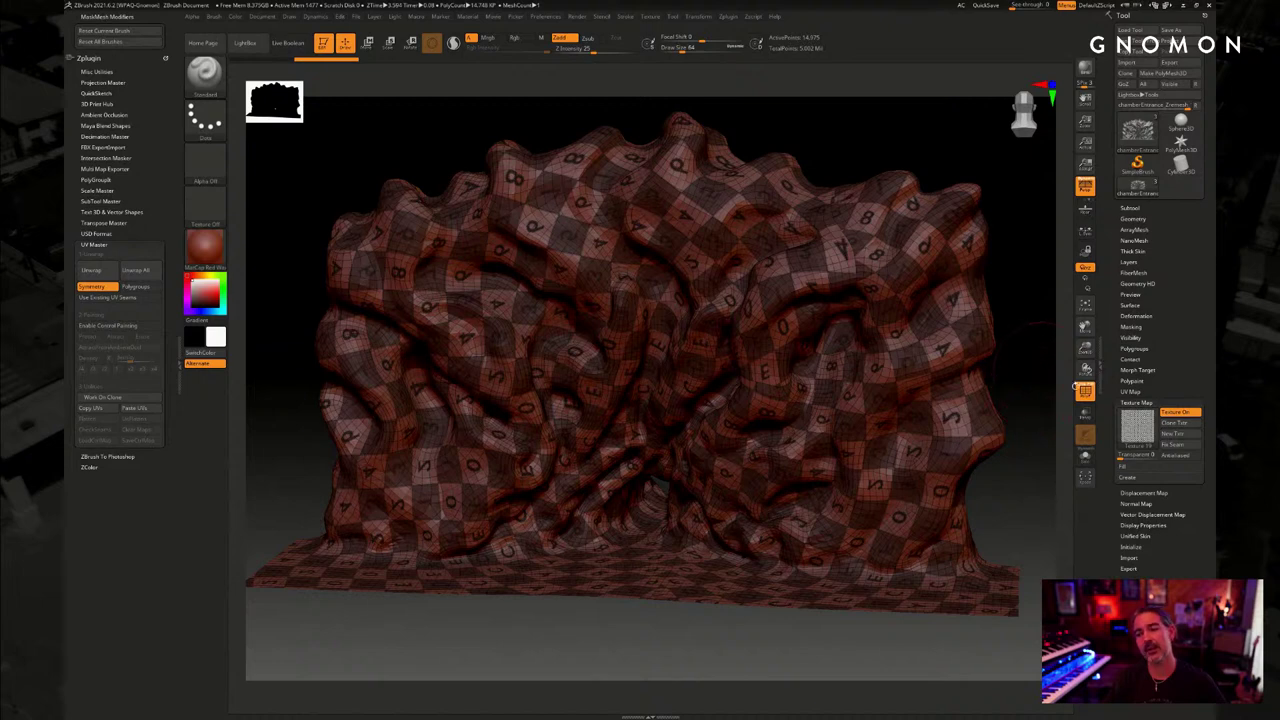
Swap the checker texture for the rainbow gradient, examine the UV seams on the entrance, and turn the texture map off
{"action": "left_click", "coordinate": [1085, 390]}
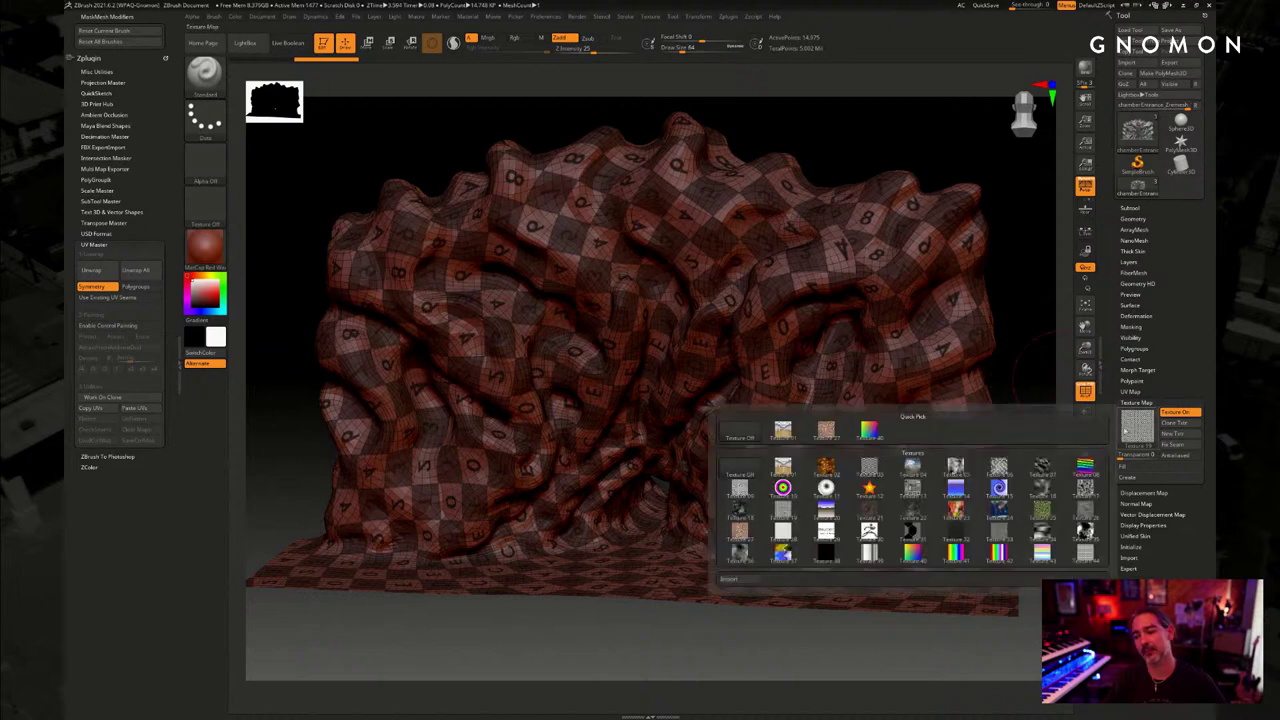
{"action": "left_click", "coordinate": [869, 431]}
{"action": "left_click_drag", "start_coordinate": [1030, 330], "coordinate": [716, 531]}
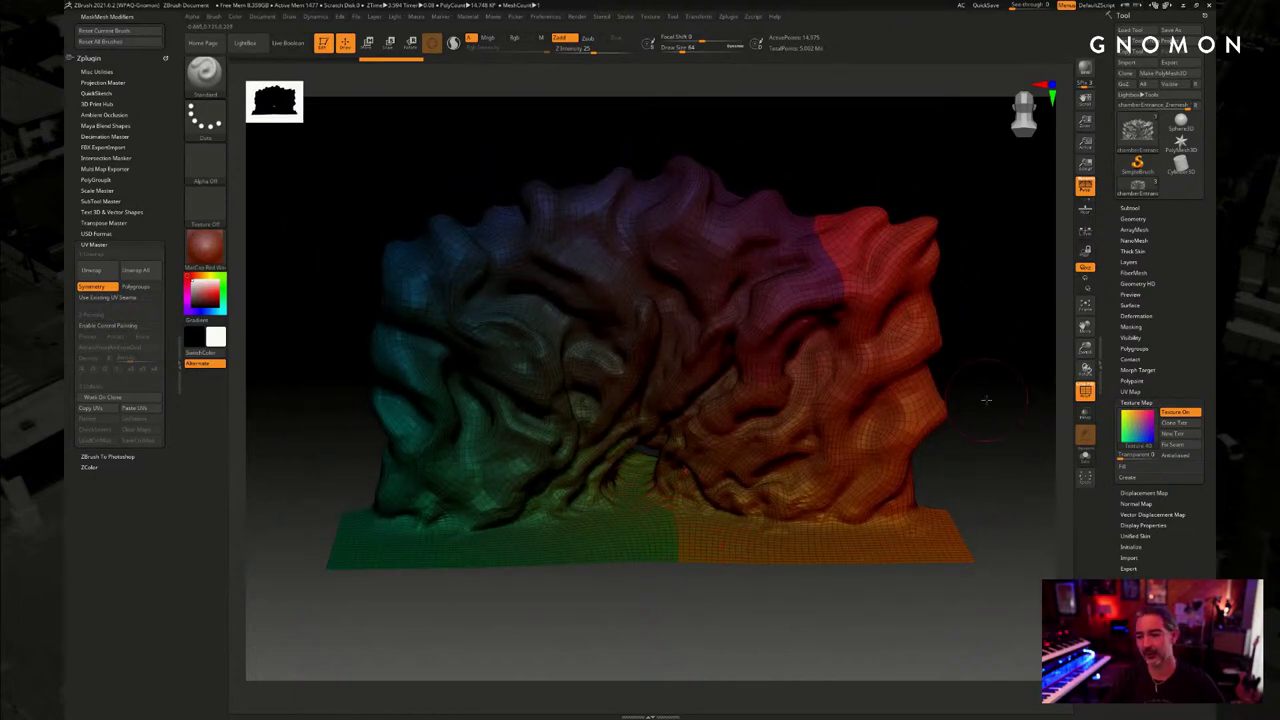
{"action": "left_click_drag", "start_coordinate": [986, 400], "coordinate": [995, 425], "text": "alt"}
{"action": "left_click_drag", "start_coordinate": [996, 354], "coordinate": [1025, 332]}
{"action": "left_click", "coordinate": [1136, 425]}
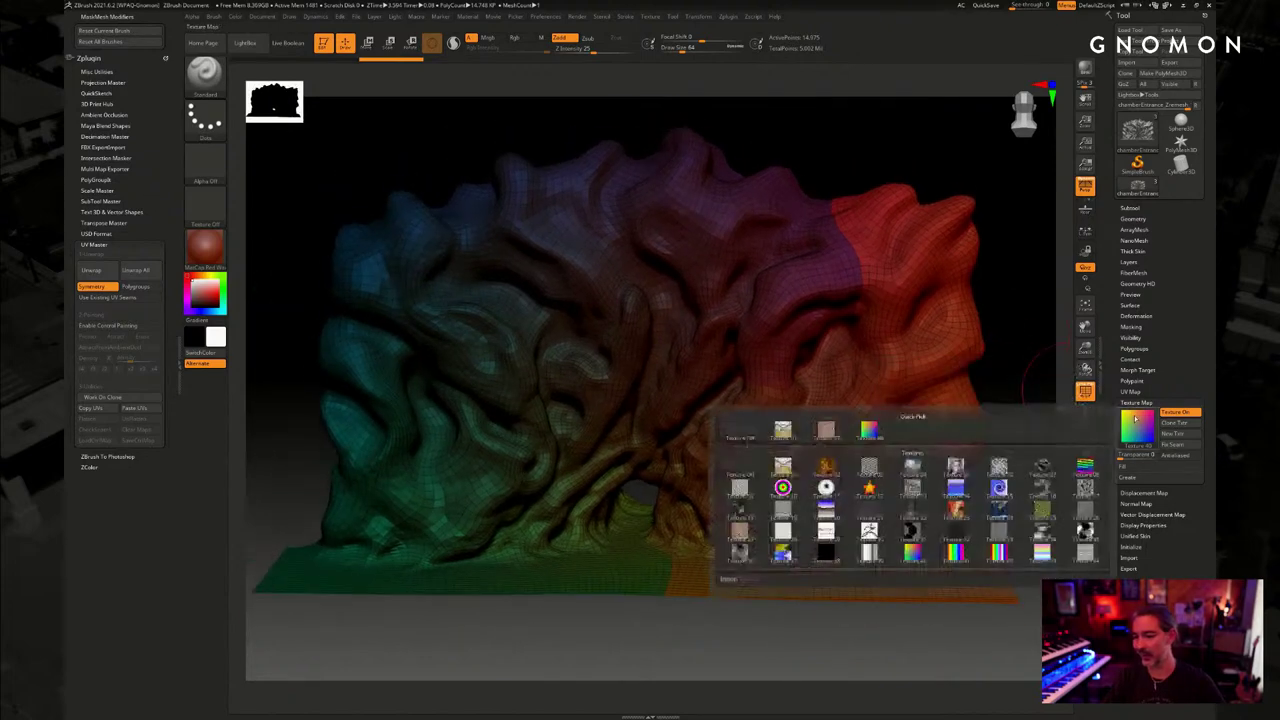
{"action": "left_click", "coordinate": [740, 431]}
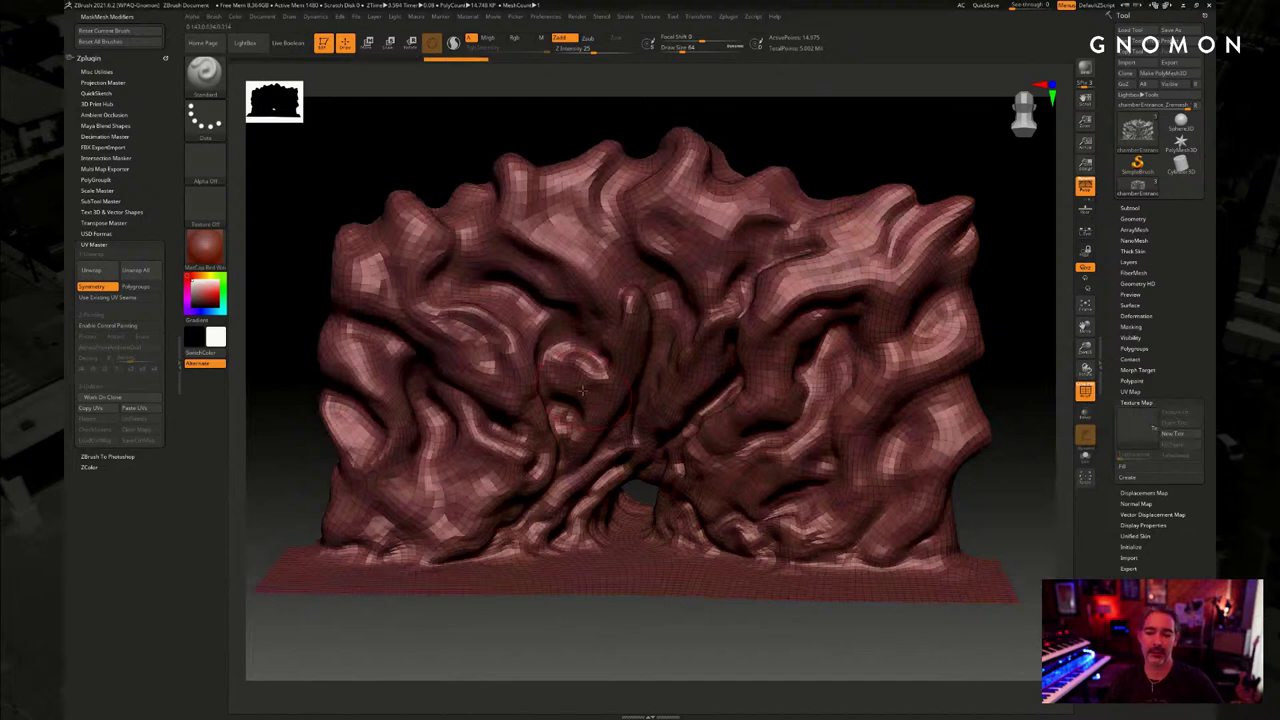
Review the remeshed entrance's geometry settings and its export scale and offset values
{"action": "mouse_move", "coordinate": [1003, 363]}
{"action": "left_mouse_down"}
{"action": "mouse_move", "coordinate": [1018, 370]}
{"action": "mouse_move", "coordinate": [999, 361]}
{"action": "mouse_move", "coordinate": [1017, 337]}
{"action": "left_mouse_up"}
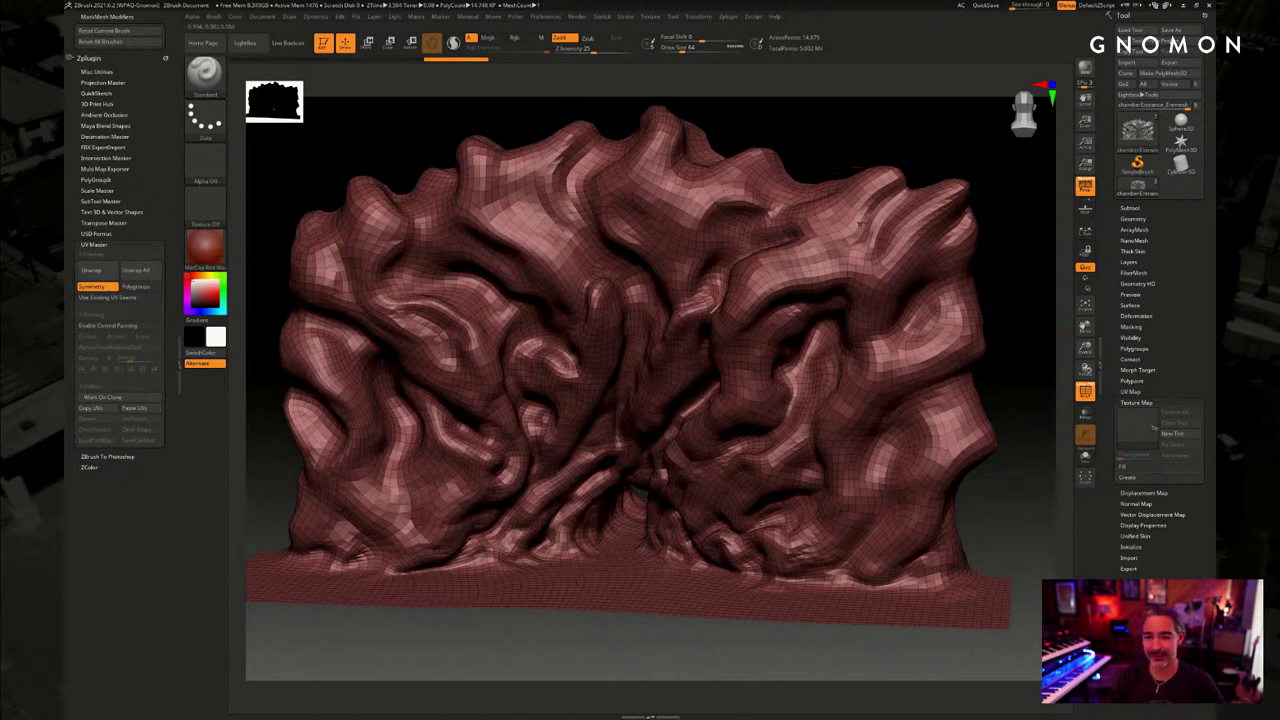
{"action": "mouse_move", "coordinate": [881, 151]}
{"action": "left_mouse_down"}
{"action": "mouse_move", "coordinate": [866, 137]}
{"action": "mouse_move", "coordinate": [886, 148]}
{"action": "left_mouse_up"}
{"action": "left_click", "coordinate": [1147, 218]}
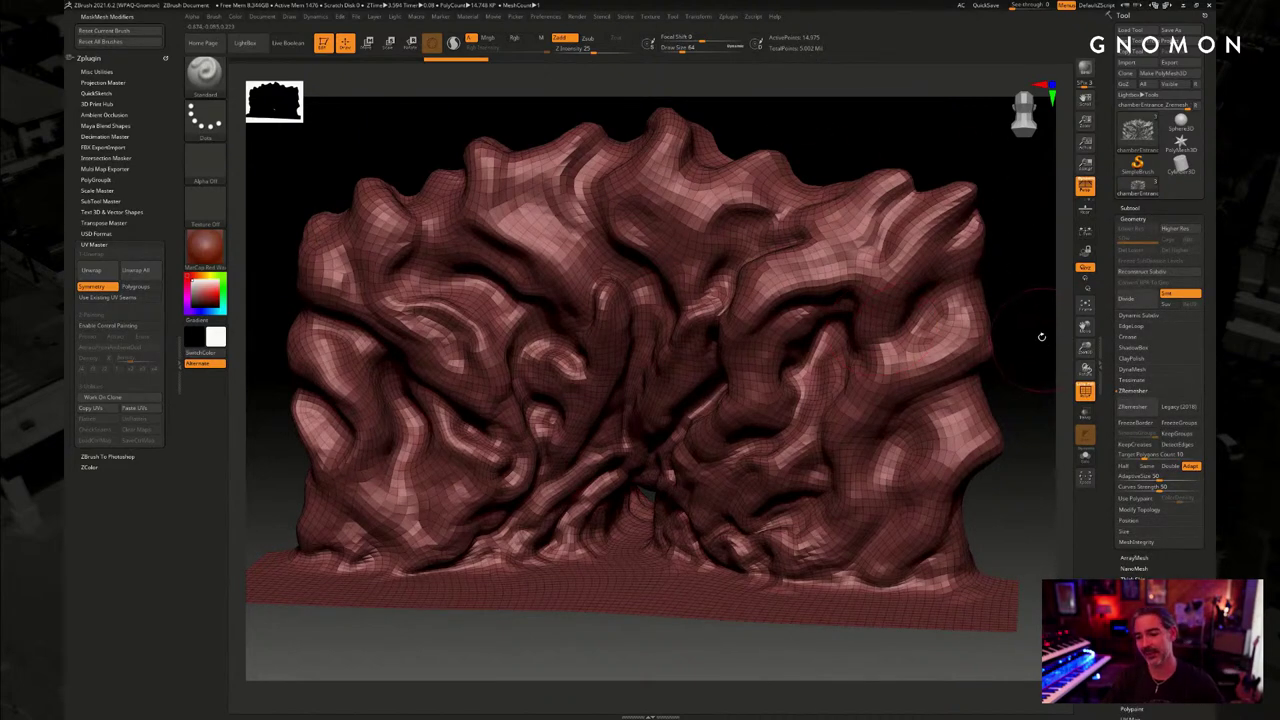
{"action": "mouse_move", "coordinate": [1041, 336]}
{"action": "left_mouse_down"}
{"action": "mouse_move", "coordinate": [1035, 347]}
{"action": "mouse_move", "coordinate": [1012, 317]}
{"action": "left_mouse_up"}
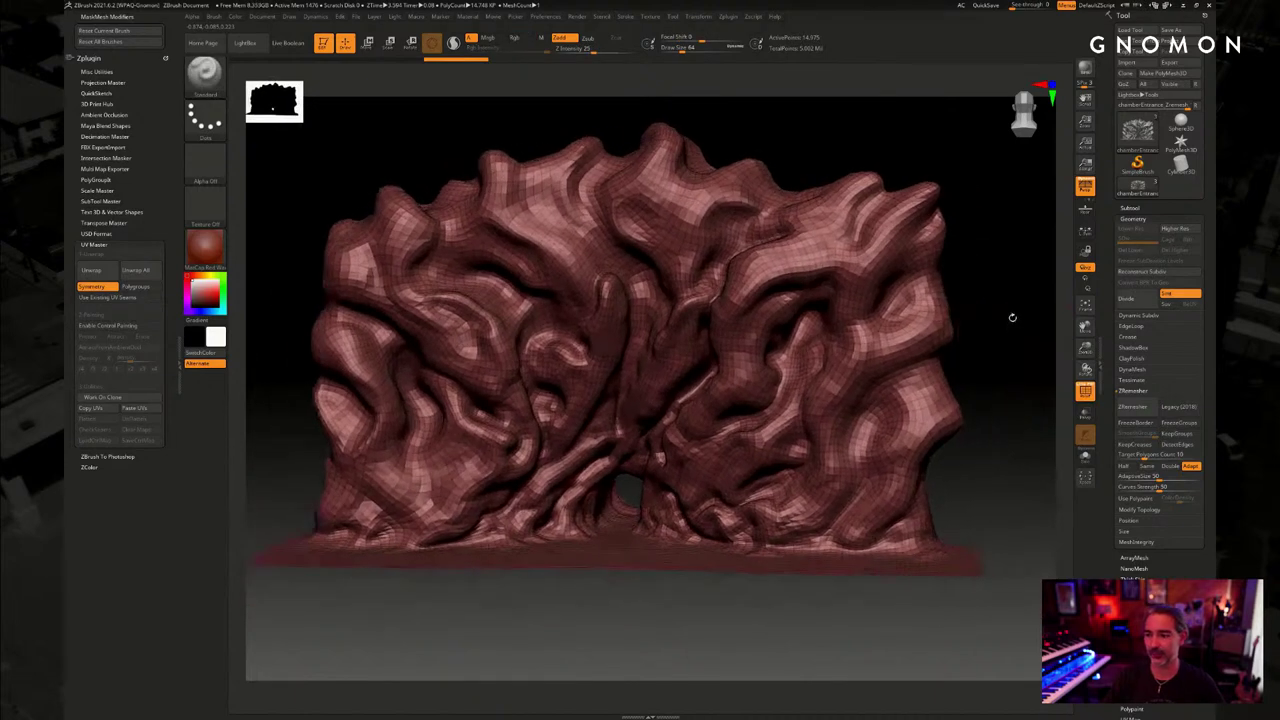
{"action": "left_click", "coordinate": [1140, 218]}
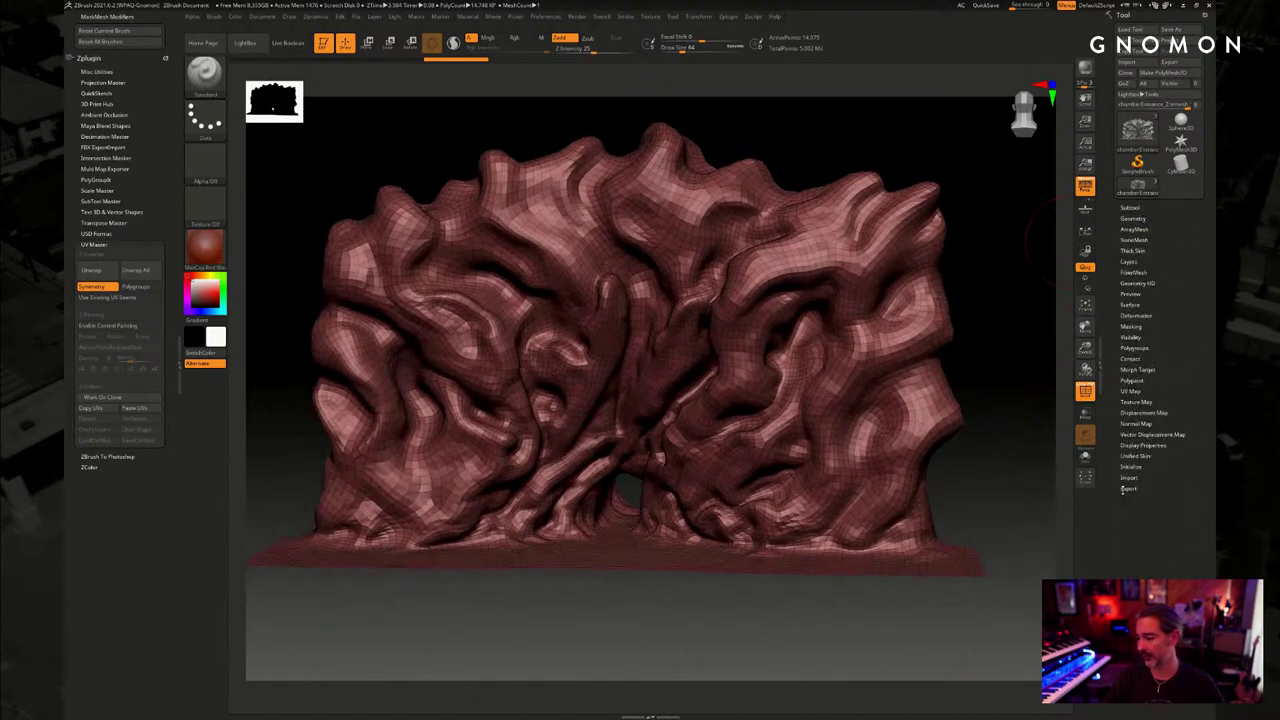
{"action": "left_click", "coordinate": [1128, 488]}
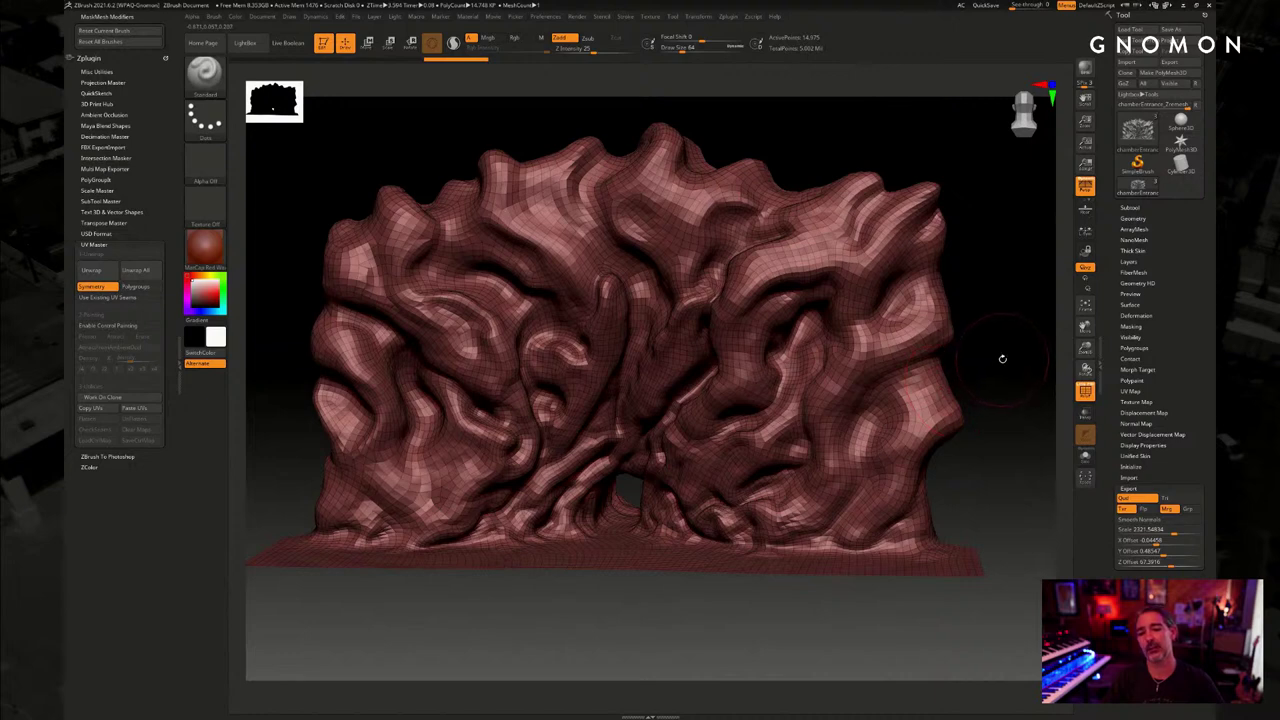
{"action": "left_click_drag", "start_coordinate": [1003, 357], "coordinate": [1002, 388]}
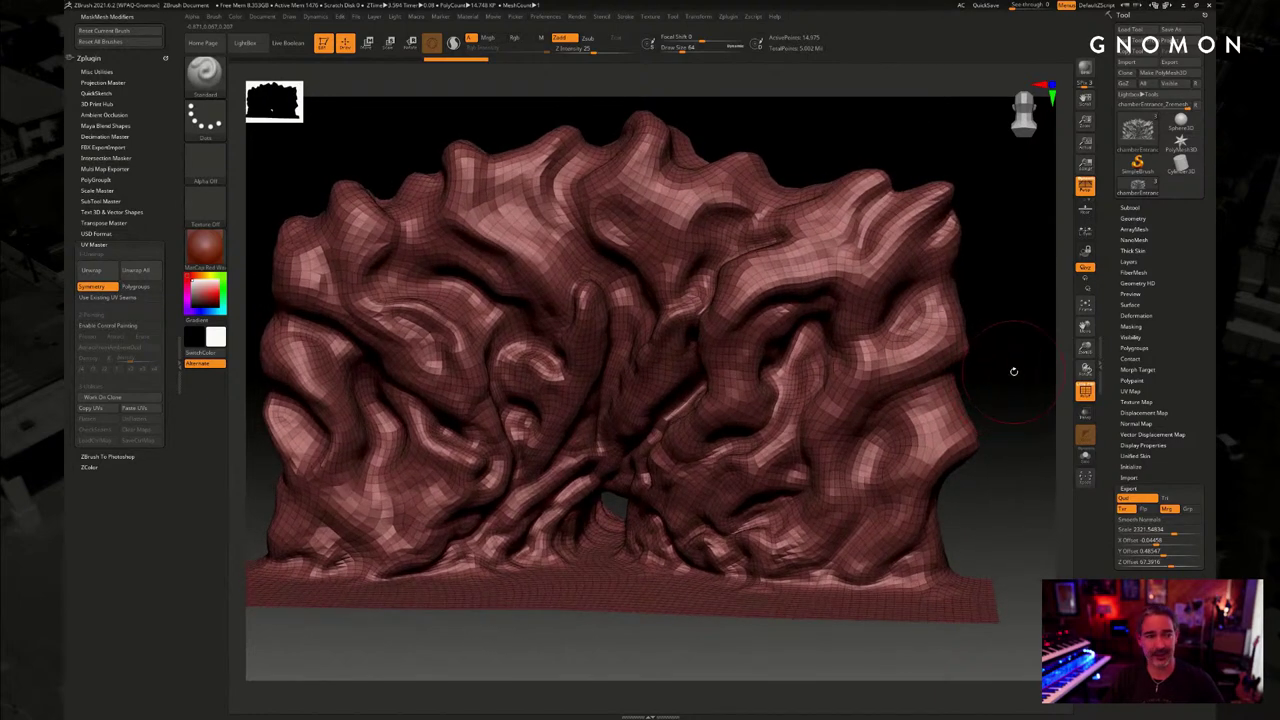
{"action": "left_click", "coordinate": [1130, 218]}
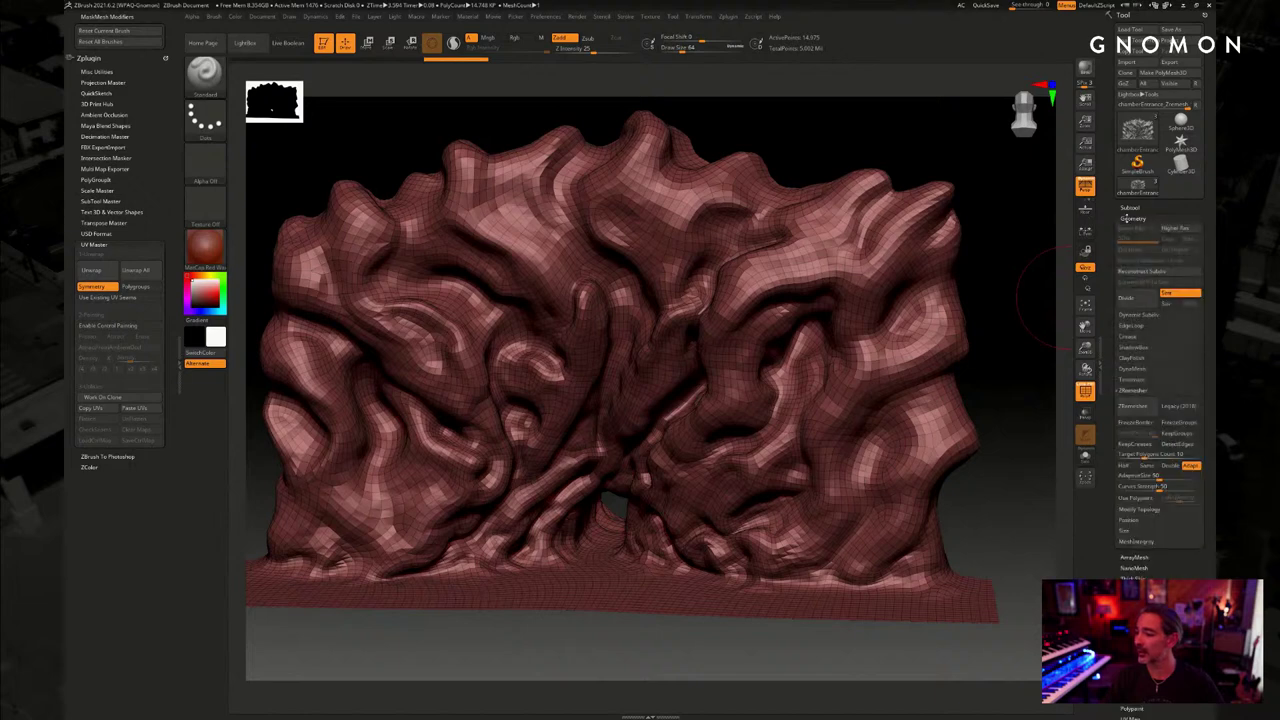
{"action": "left_click", "coordinate": [1130, 218]}
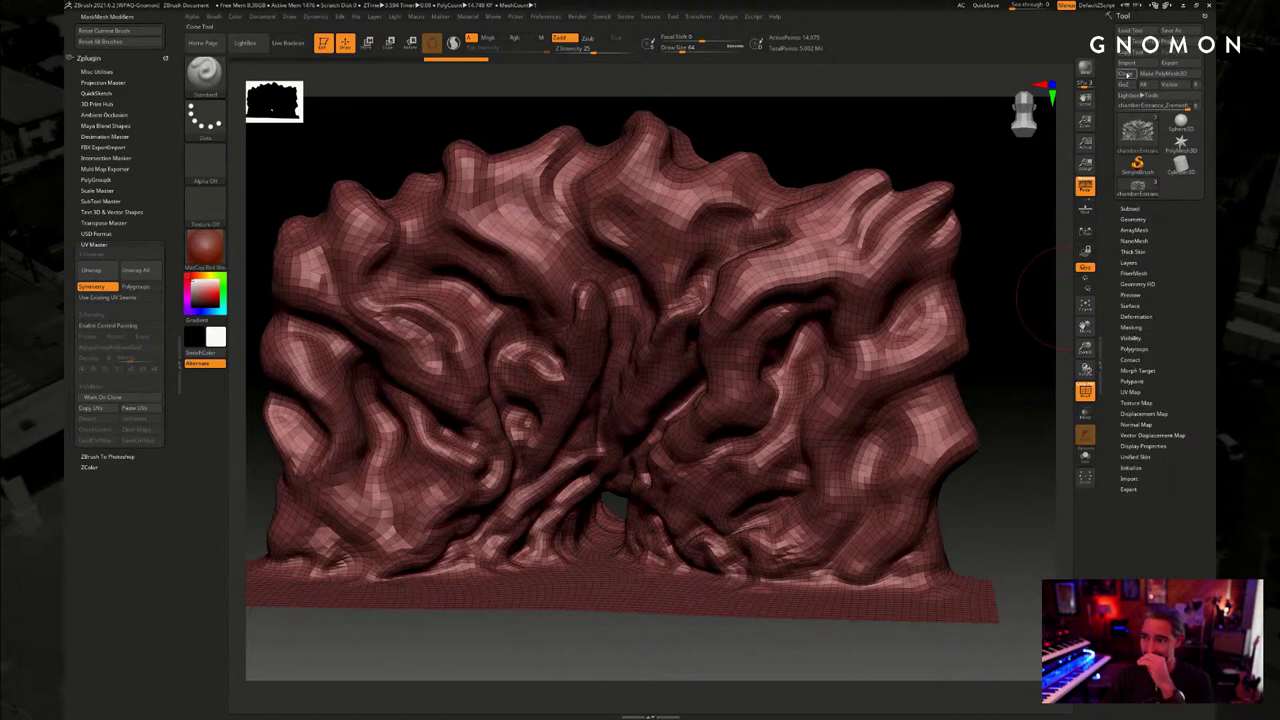
Start exporting the remeshed entrance as an OBJ and choose the project's data/fromZBrush folder as the destination
{"action": "left_click", "coordinate": [1178, 64]}
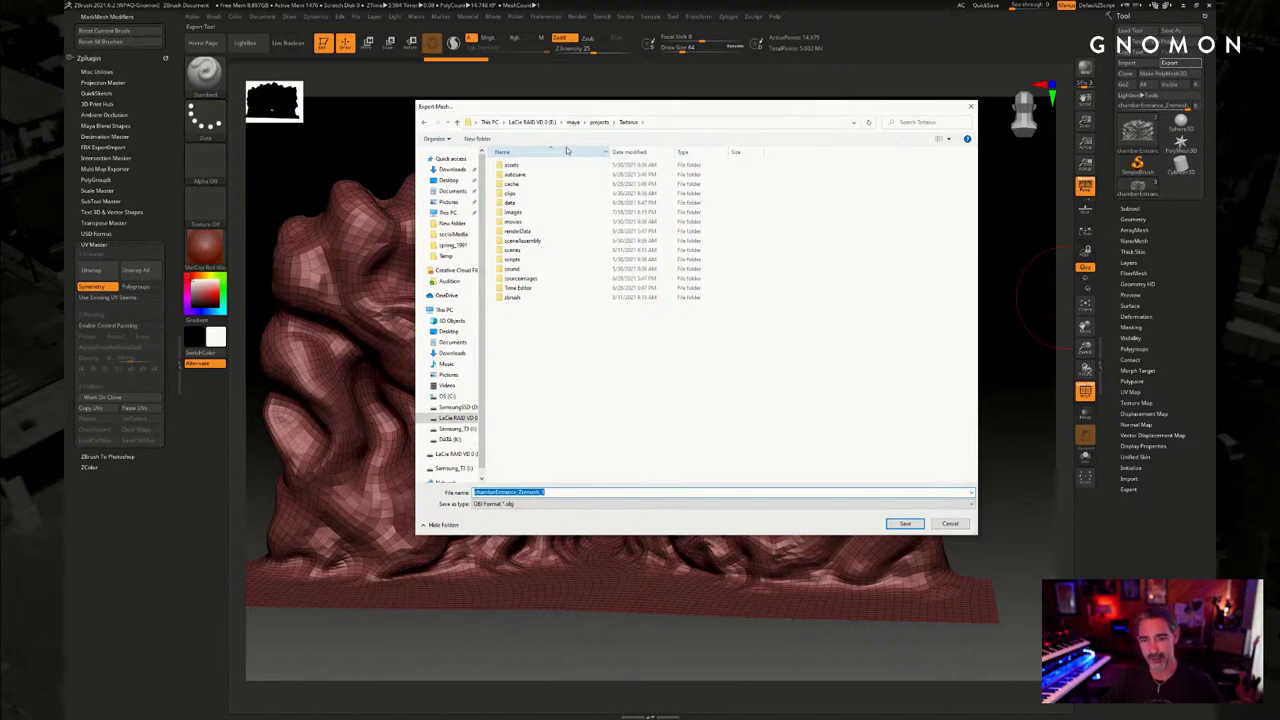
{"action": "left_click", "coordinate": [516, 194]}
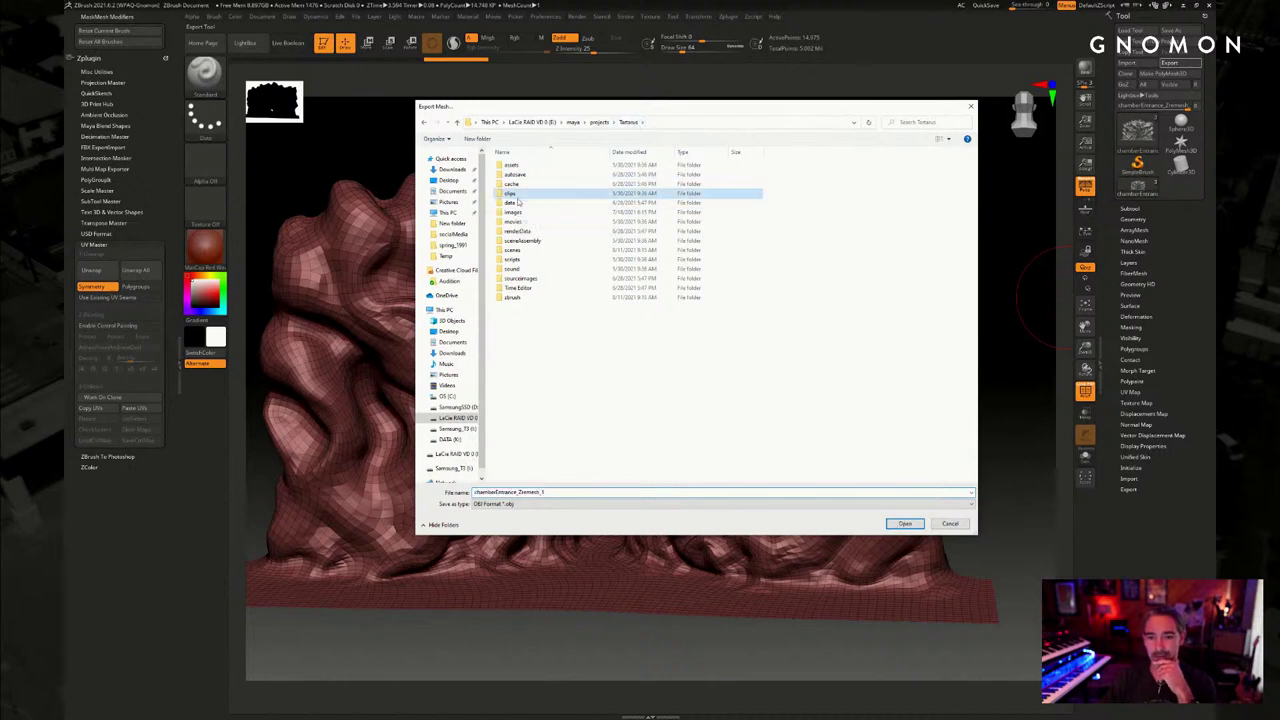
{"action": "double_click", "coordinate": [517, 202]}
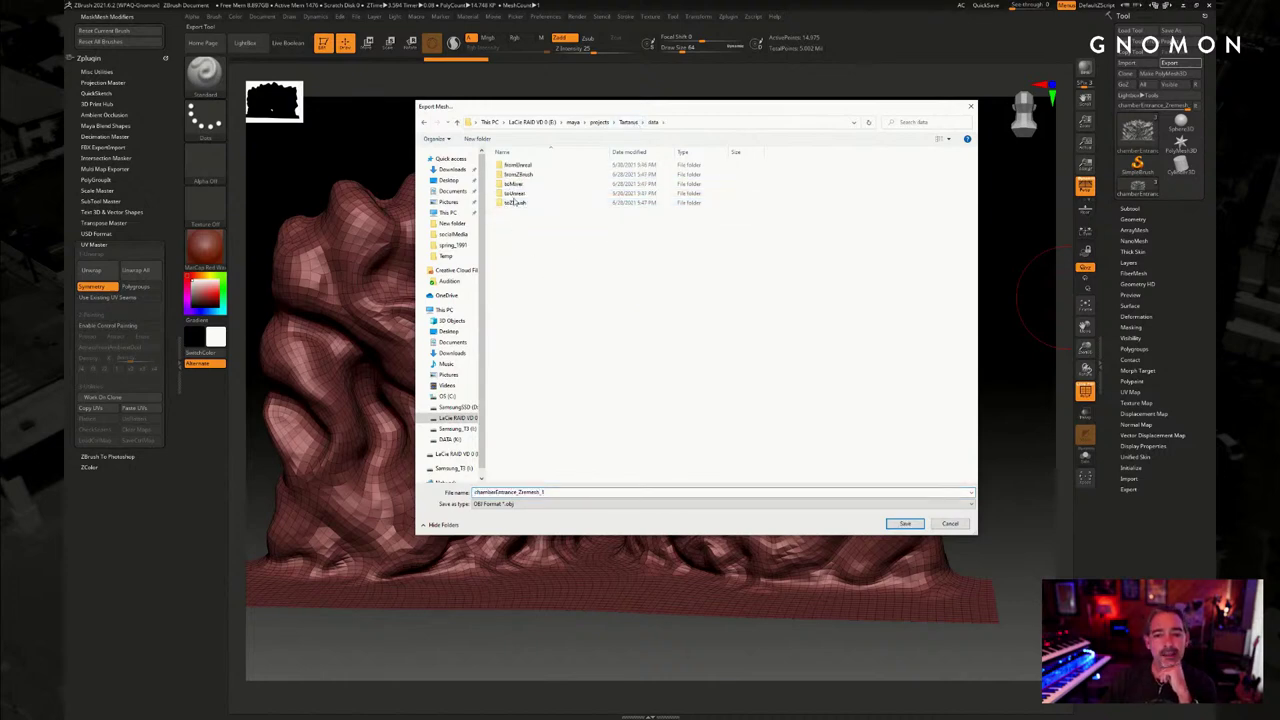
{"action": "left_click", "coordinate": [628, 122]}
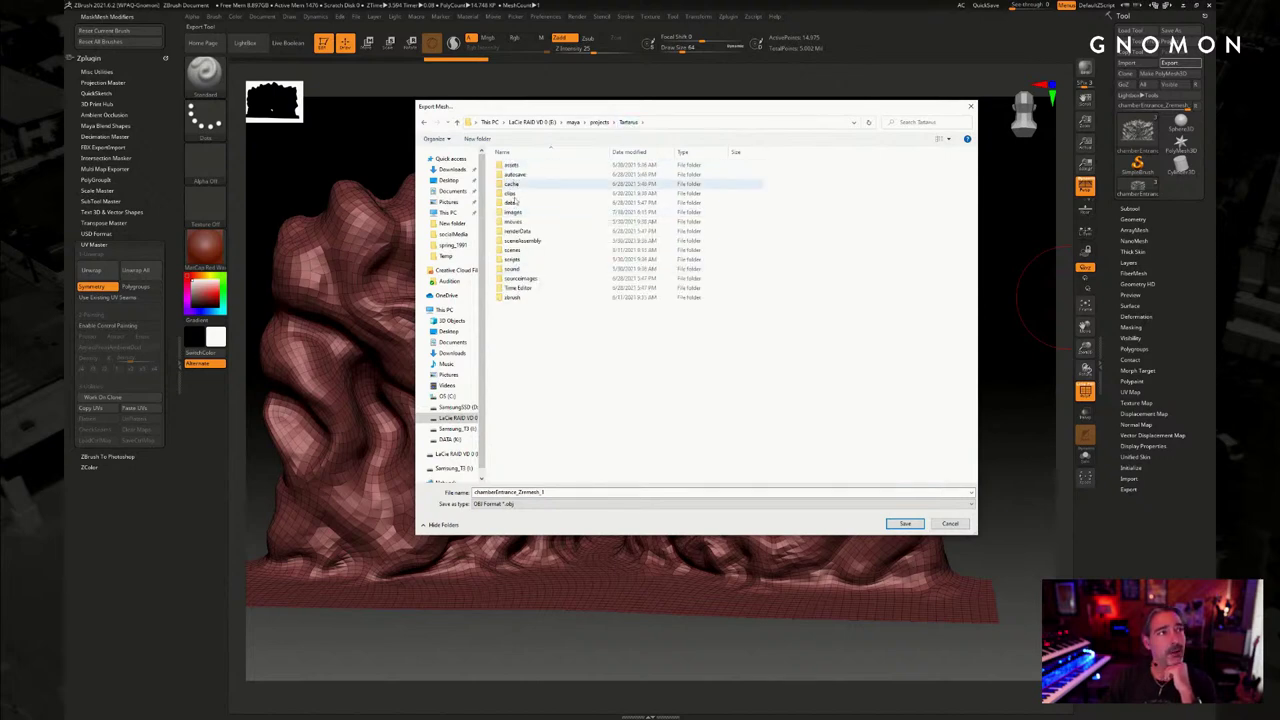
{"action": "left_click", "coordinate": [541, 250]}
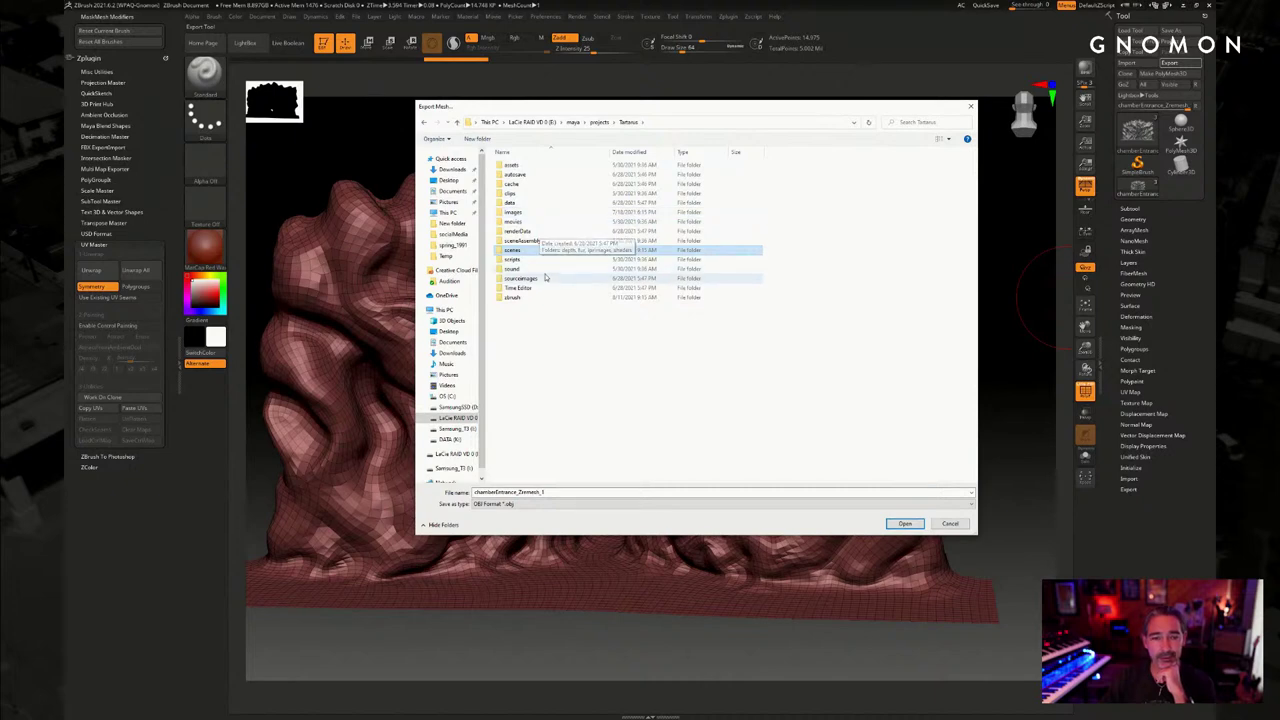
{"action": "left_click", "coordinate": [545, 279]}
{"action": "left_click", "coordinate": [560, 331]}
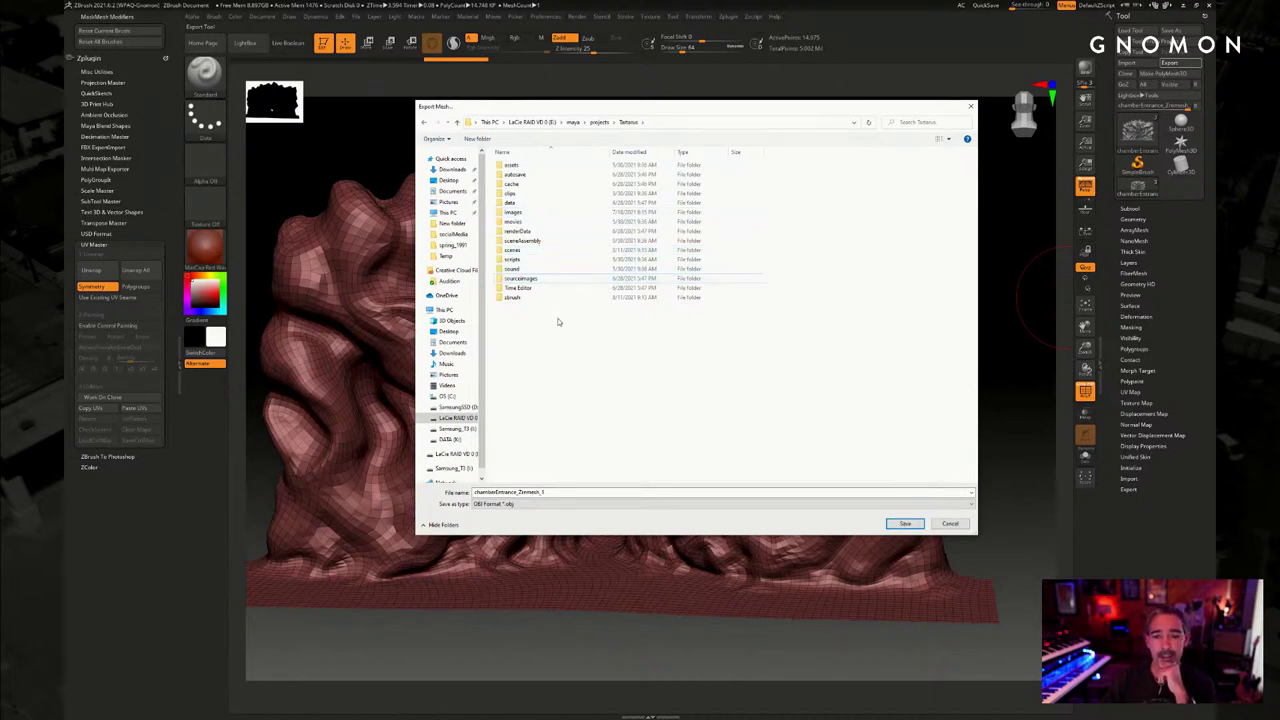
{"action": "double_click", "coordinate": [515, 202]}
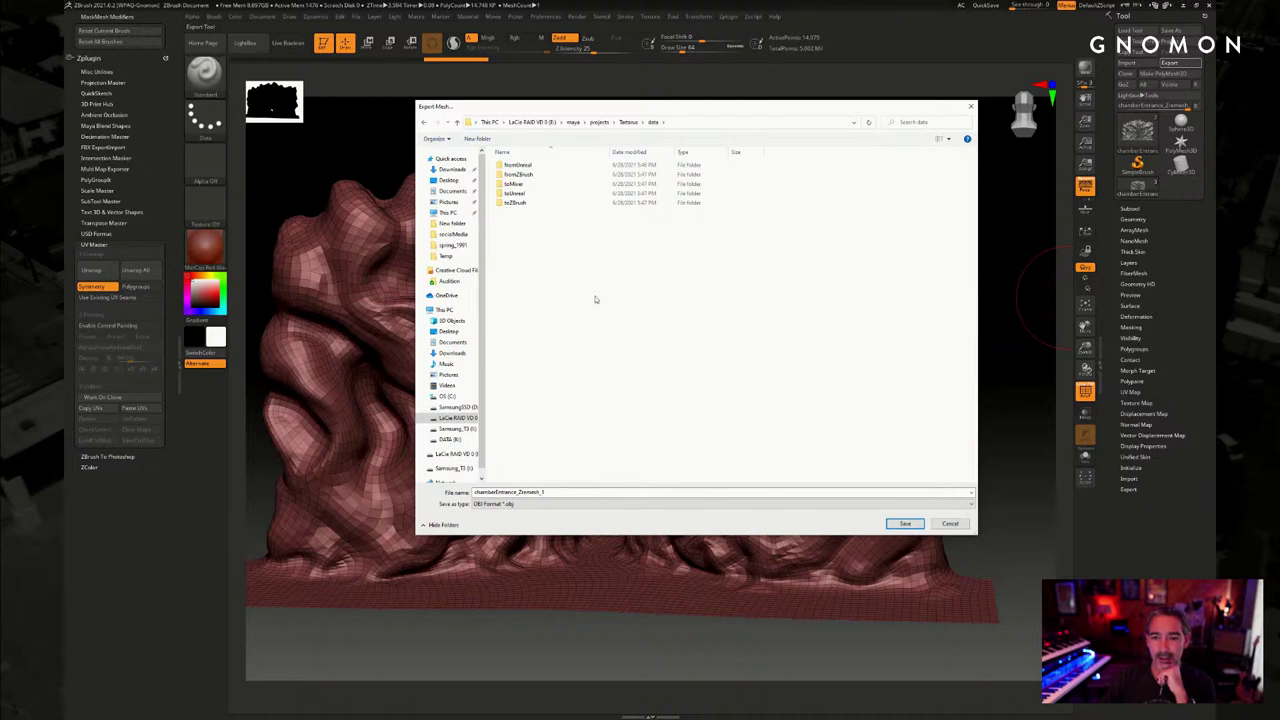
{"action": "left_click", "coordinate": [535, 175]}
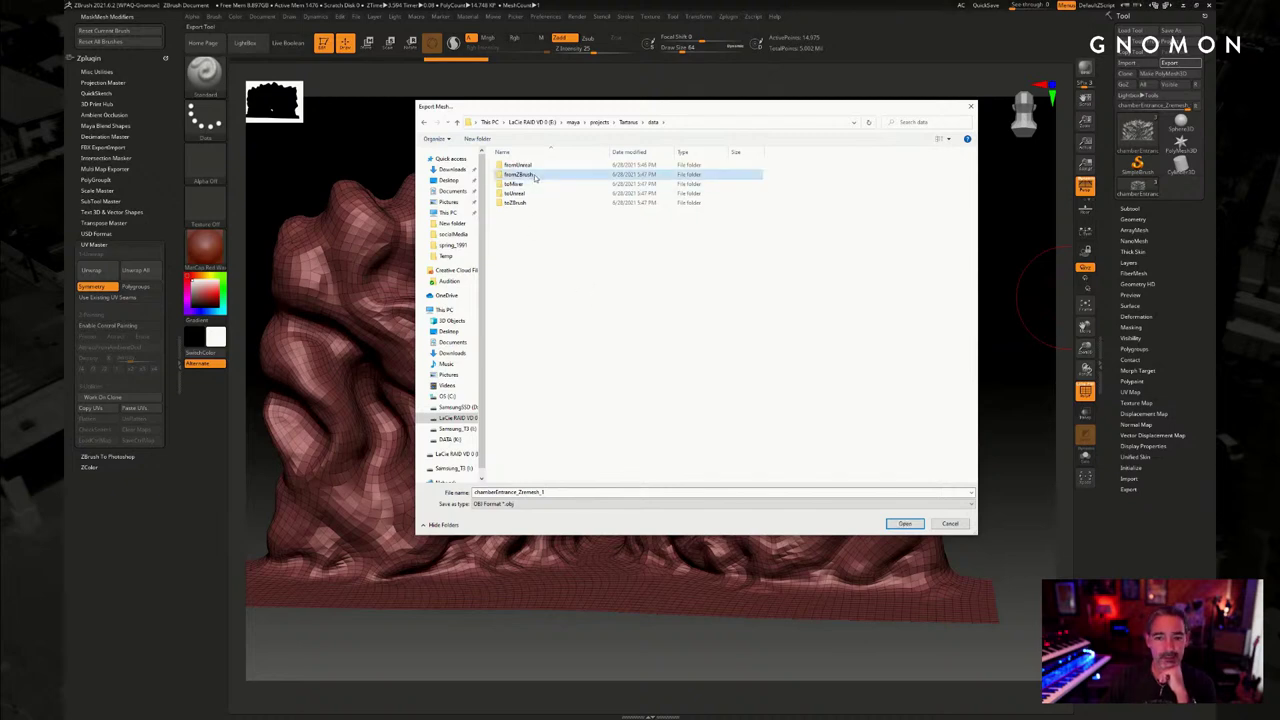
{"action": "double_click", "coordinate": [537, 176]}
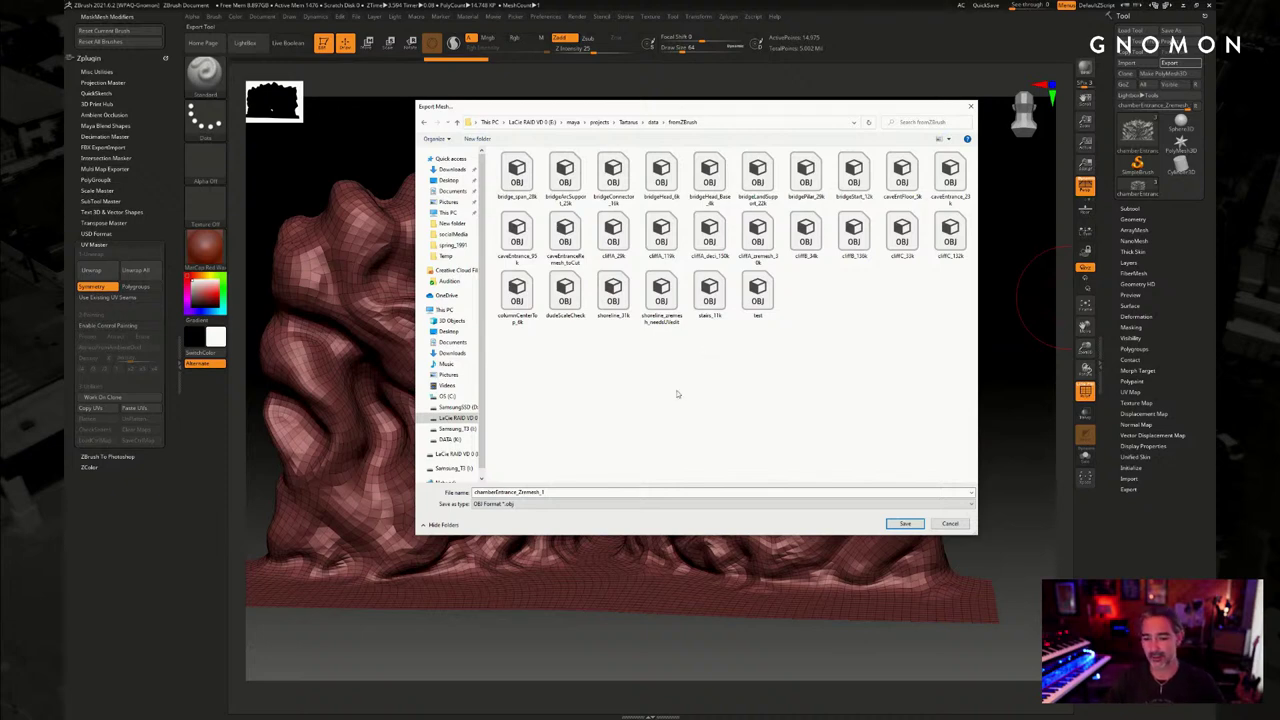
Name the export file chamberEntrance_15k and save the remeshed entrance as an OBJ in the fromZBrush folder
{"action": "double_click", "coordinate": [566, 491]}
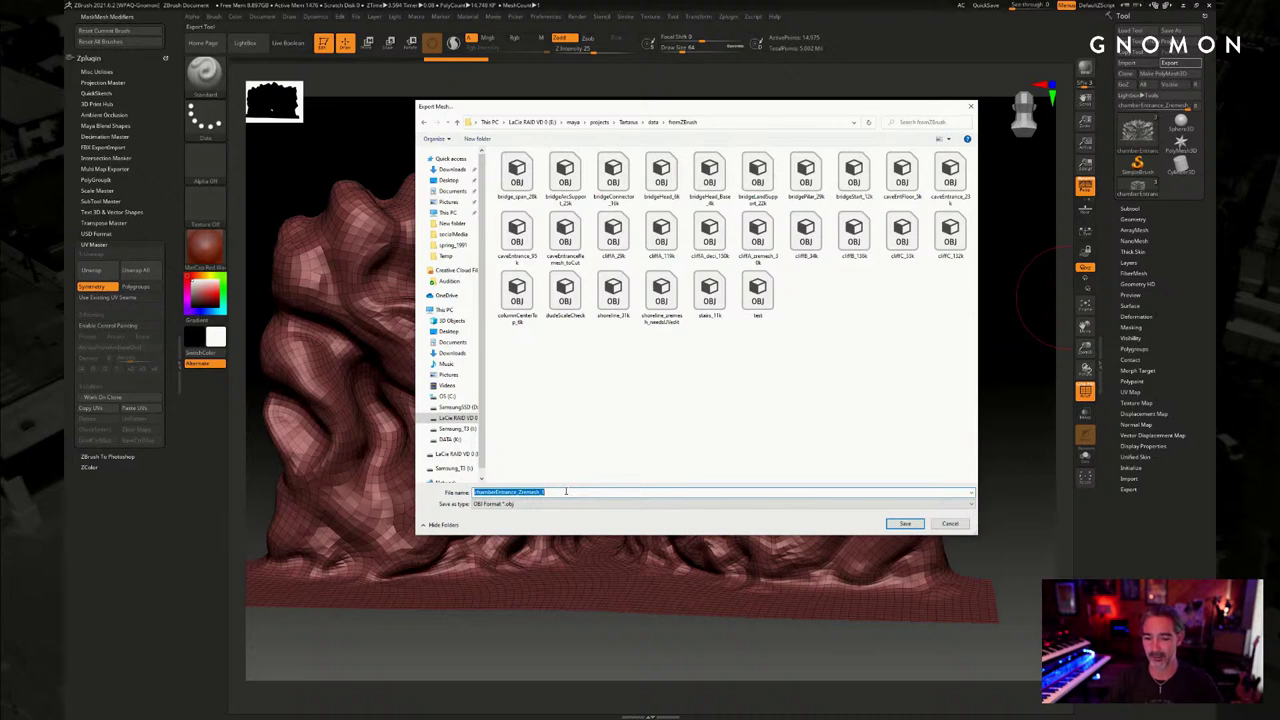
{"action": "left_click", "coordinate": [541, 492]}
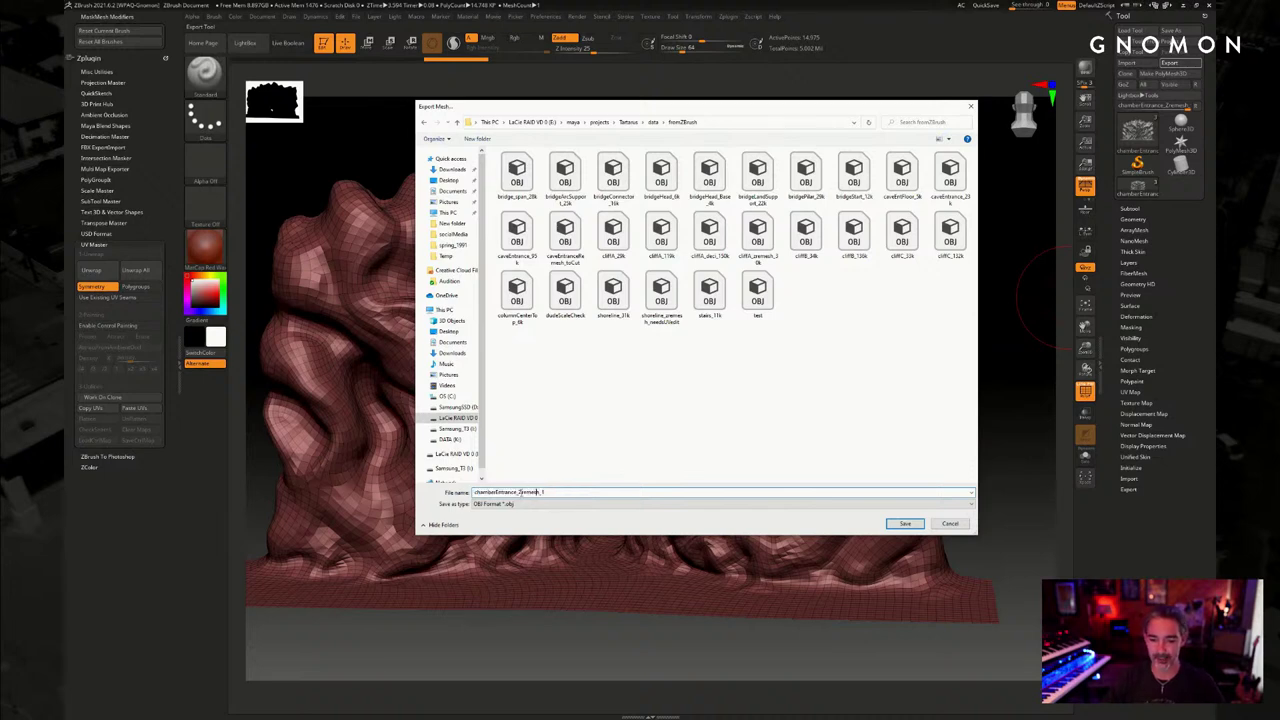
{"action": "left_click_drag", "start_coordinate": [519, 492], "coordinate": [583, 494]}
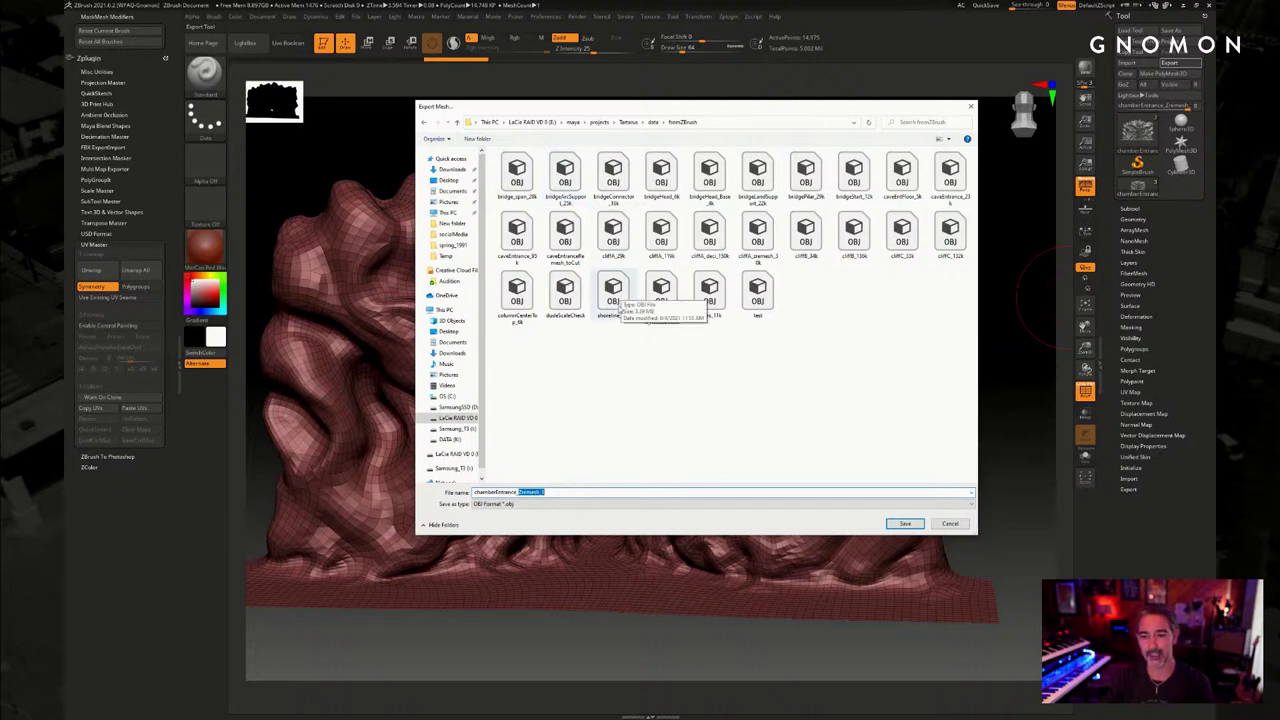
{"action": "left_click", "coordinate": [560, 491]}
{"action": "key", "text": "BackSpace"}
{"action": "type", "text": "6"}
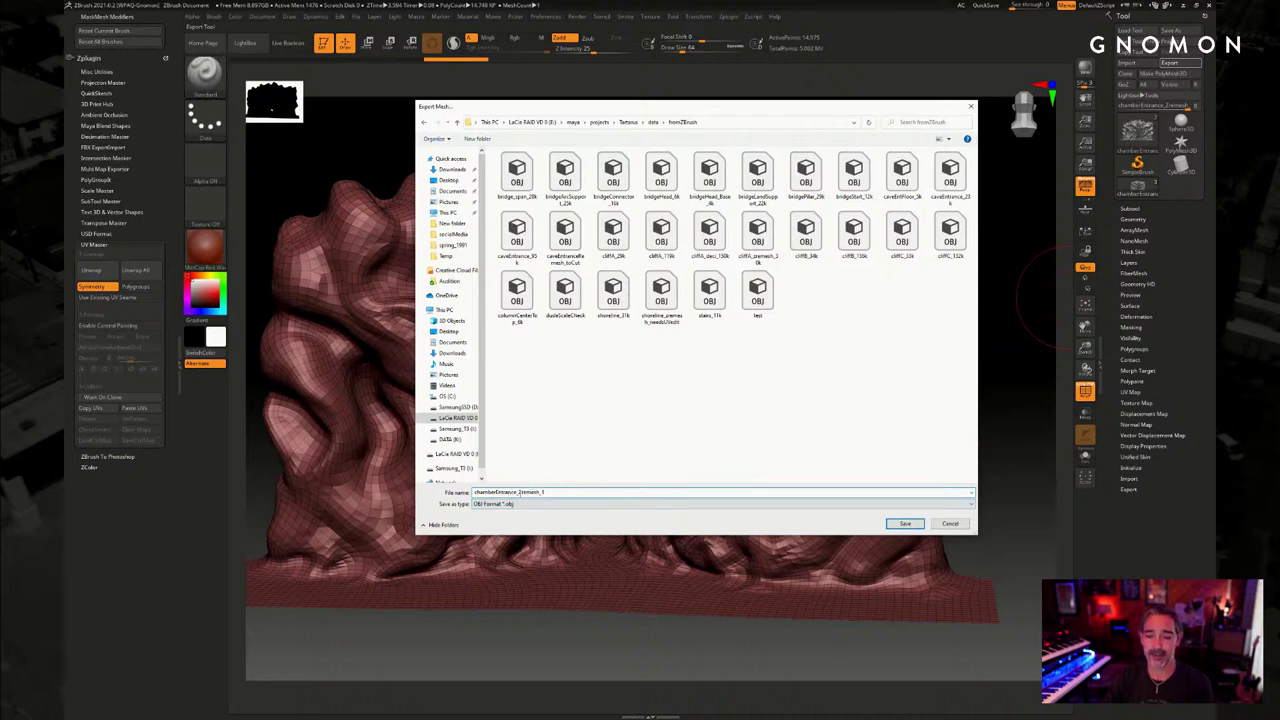
{"action": "left_click_drag", "start_coordinate": [518, 492], "coordinate": [540, 492]}
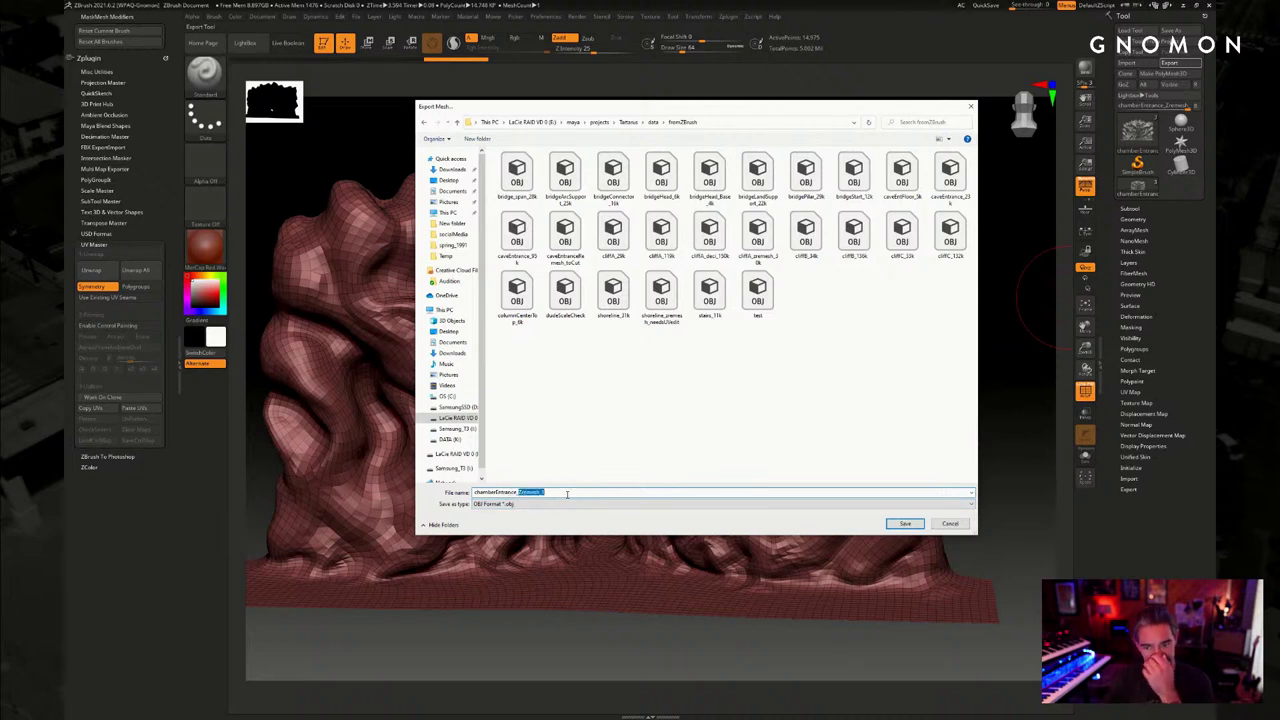
{"action": "type", "text": "15"}
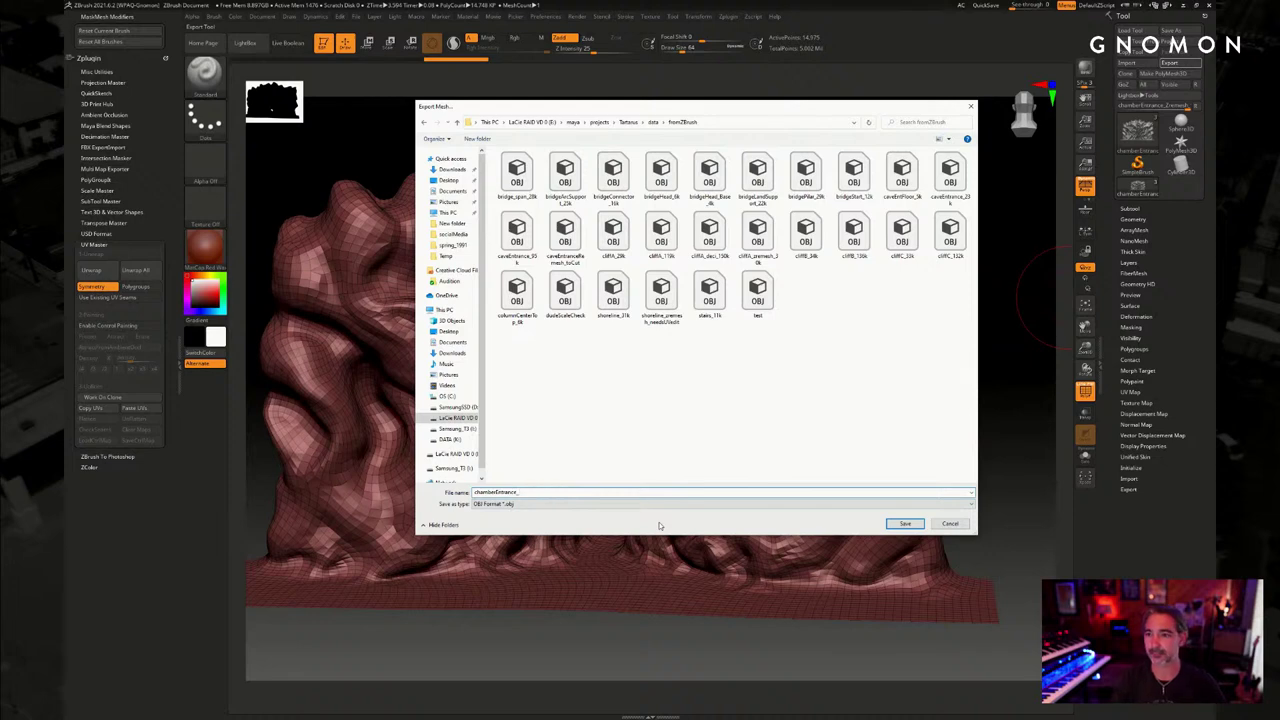
{"action": "type", "text": "k"}
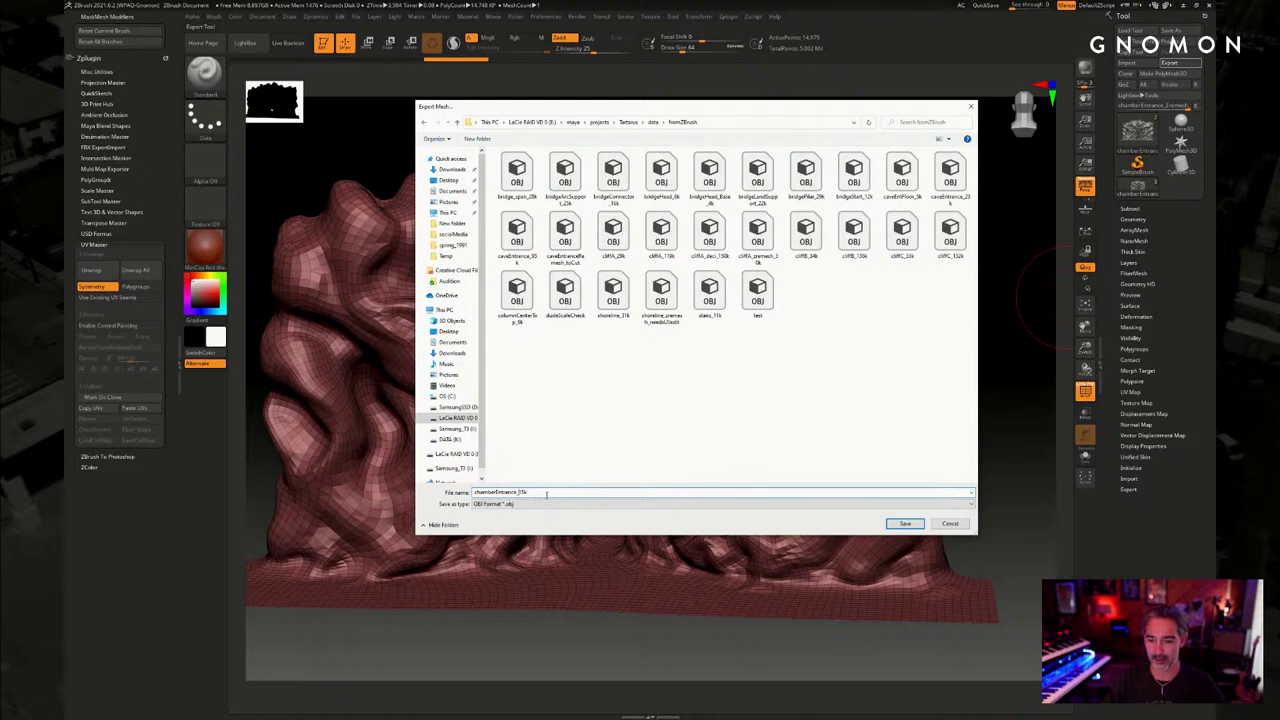
{"action": "left_click", "coordinate": [904, 523]}
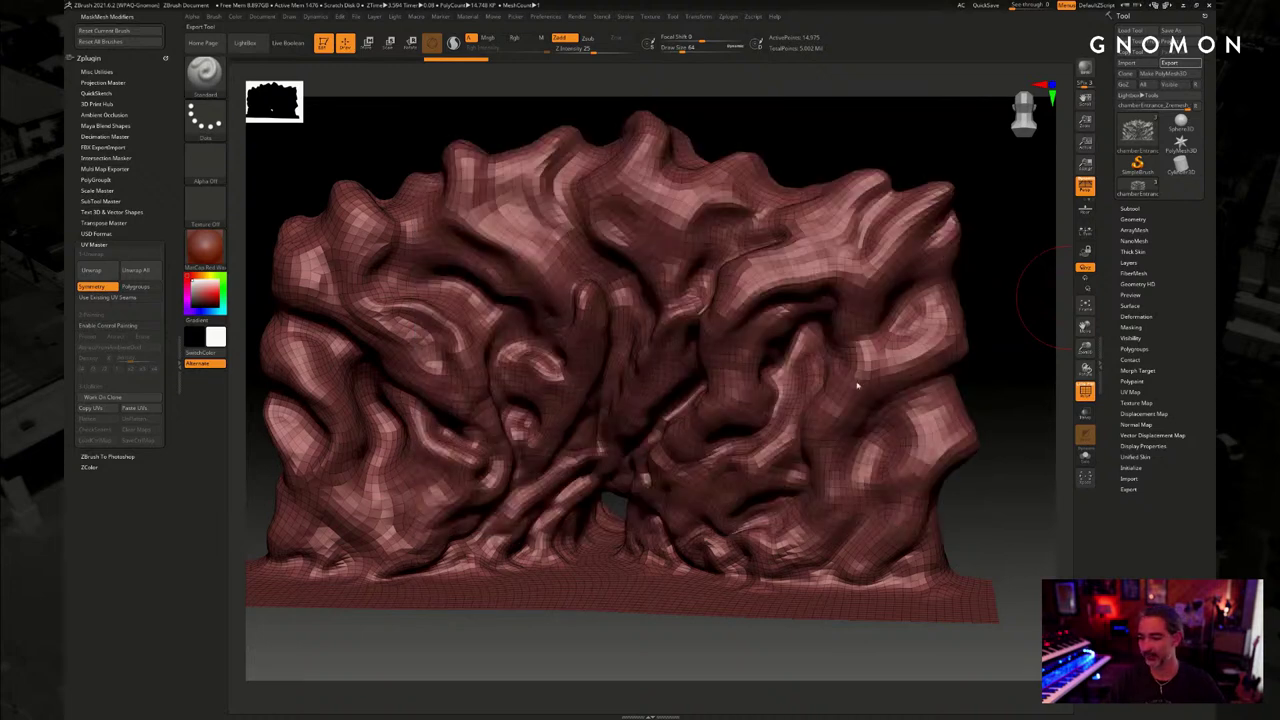
Switch to the Maya window with the bridge_cave_layout_021 scene
{"action": "left_click_drag", "start_coordinate": [872, 146], "coordinate": [909, 133]}
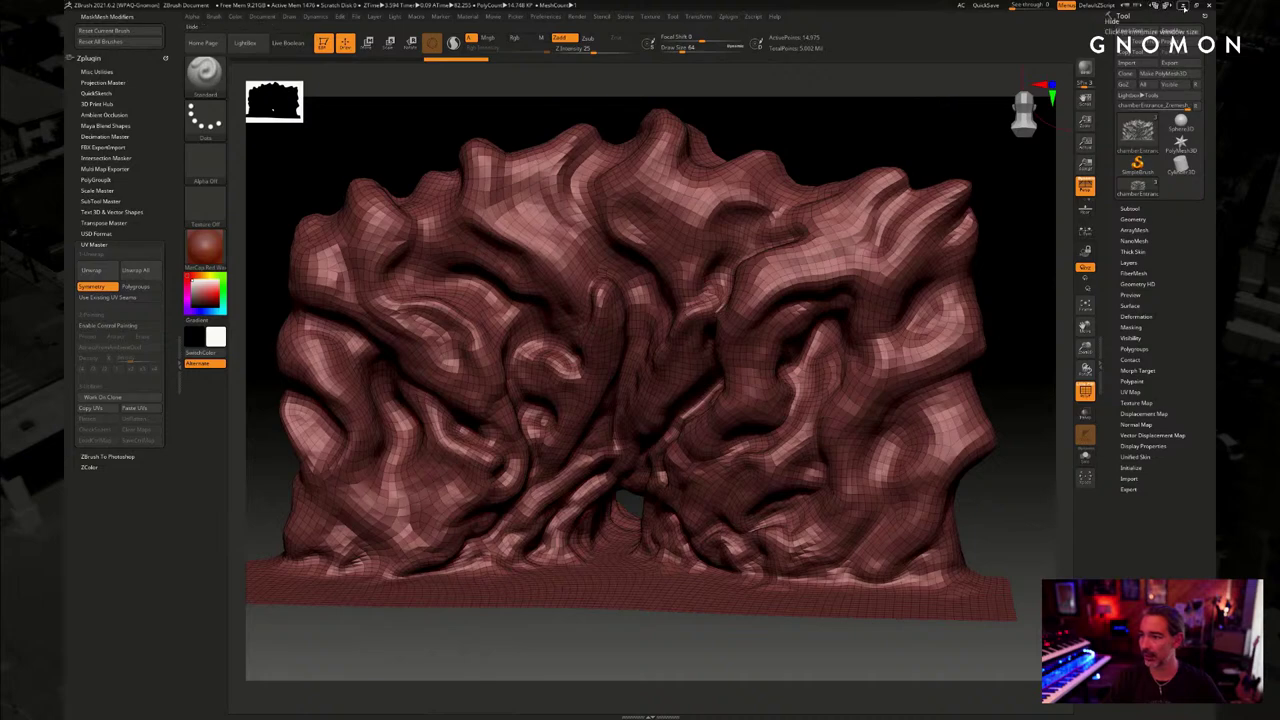
{"action": "key", "text": "alt+Tab"}
{"action": "key", "text": "Tab"}
{"action": "key", "text": "Tab"}
{"action": "key", "text": "Tab"}
{"action": "key", "text": "Tab"}
{"action": "key", "text": "Tab"}
{"action": "key", "text": "Tab"}
{"action": "key", "text": "Tab"}
{"action": "key", "text": "Tab"}
{"action": "key", "text": "Tab"}
{"action": "key", "text": "Tab"}
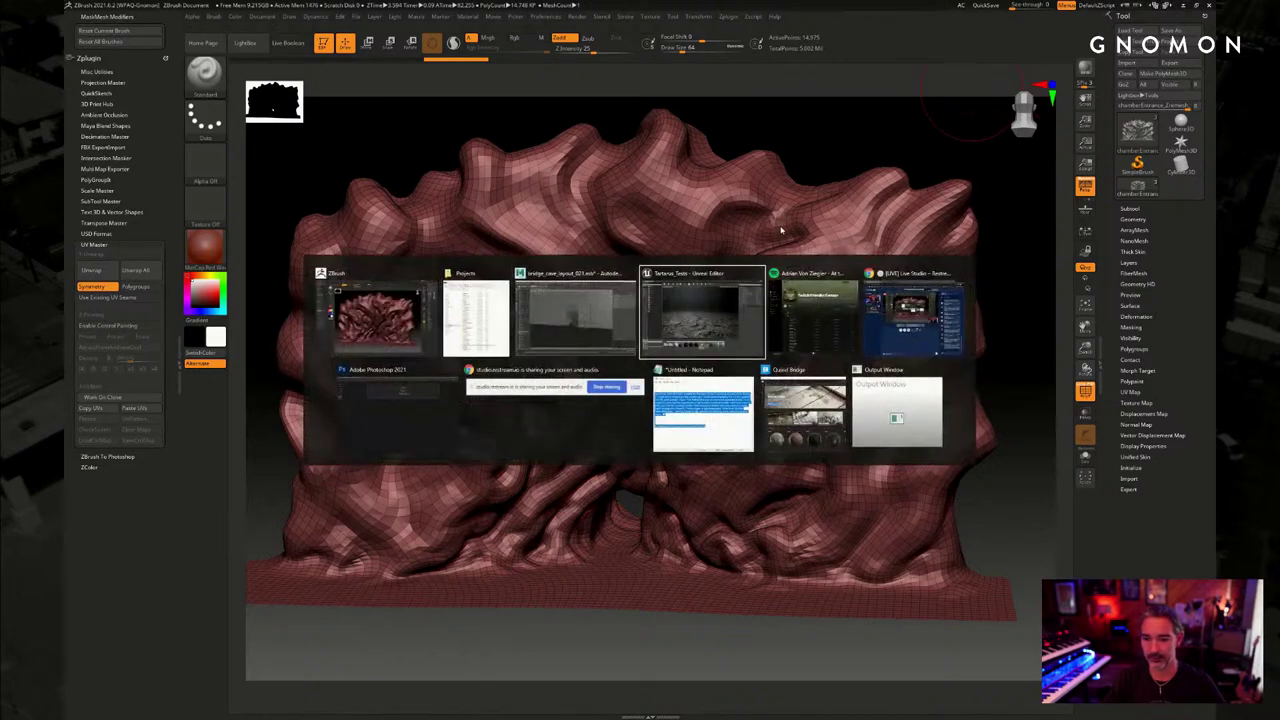
{"action": "key", "text": "Tab"}
{"action": "key", "text": "Tab"}
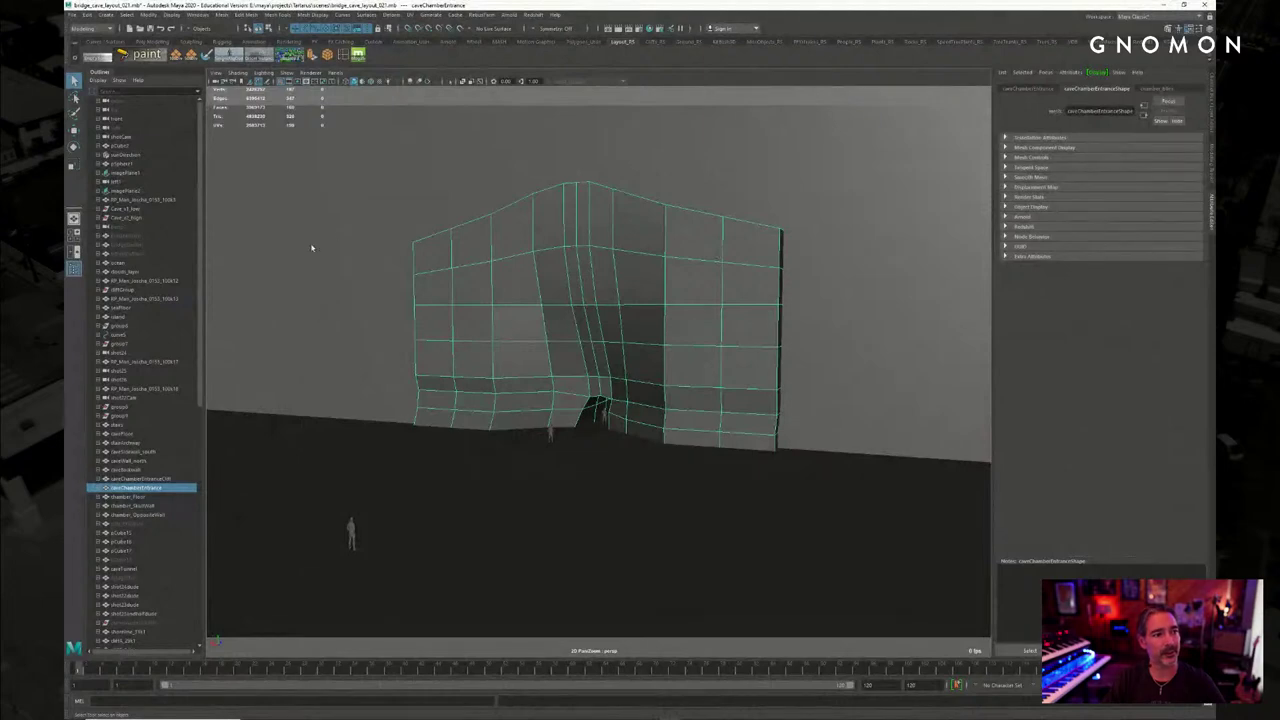
Examine the low-poly blockout of the cave chamber entrance and its scale against the human figures
{"action": "left_click_drag", "start_coordinate": [469, 270], "coordinate": [483, 282], "text": "alt"}
{"action": "right_click_drag", "start_coordinate": [483, 282], "coordinate": [566, 286], "text": "alt"}
{"action": "middle_click_drag", "start_coordinate": [566, 262], "coordinate": [566, 269], "text": "alt"}
{"action": "left_click_drag", "start_coordinate": [565, 269], "coordinate": [398, 219], "text": "alt"}
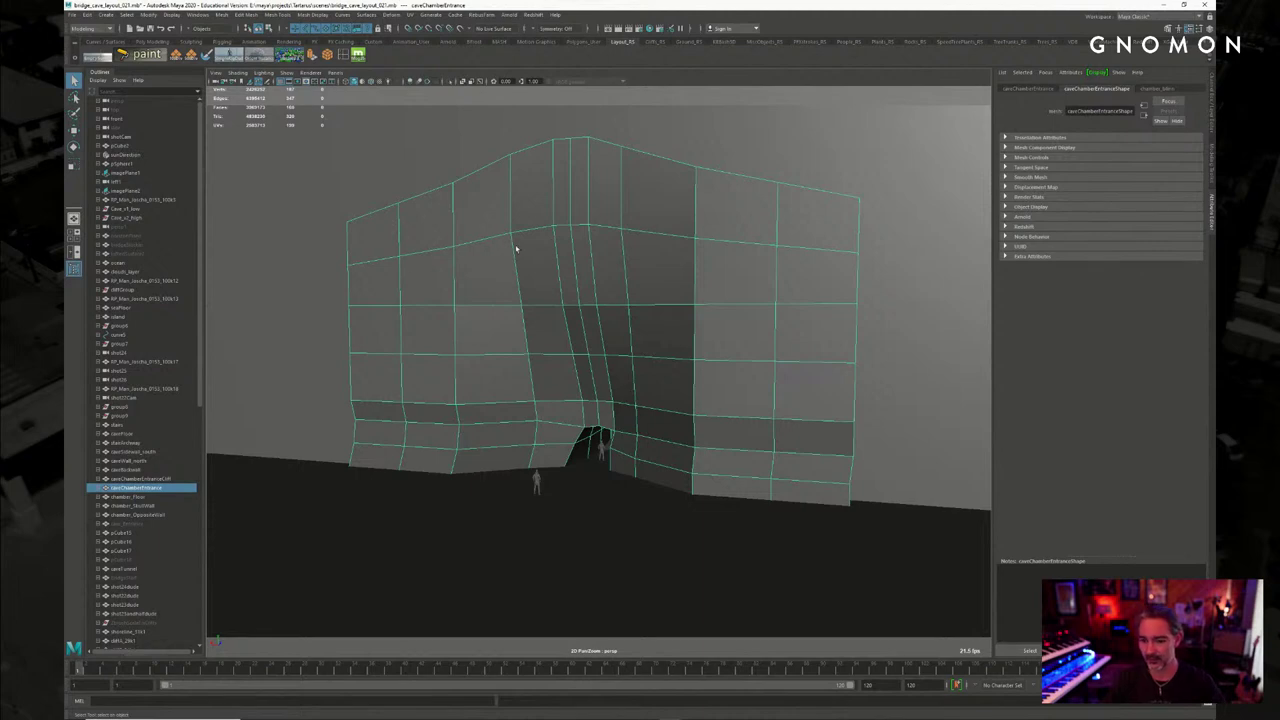
{"action": "left_click_drag", "start_coordinate": [561, 295], "coordinate": [531, 289], "text": "alt"}
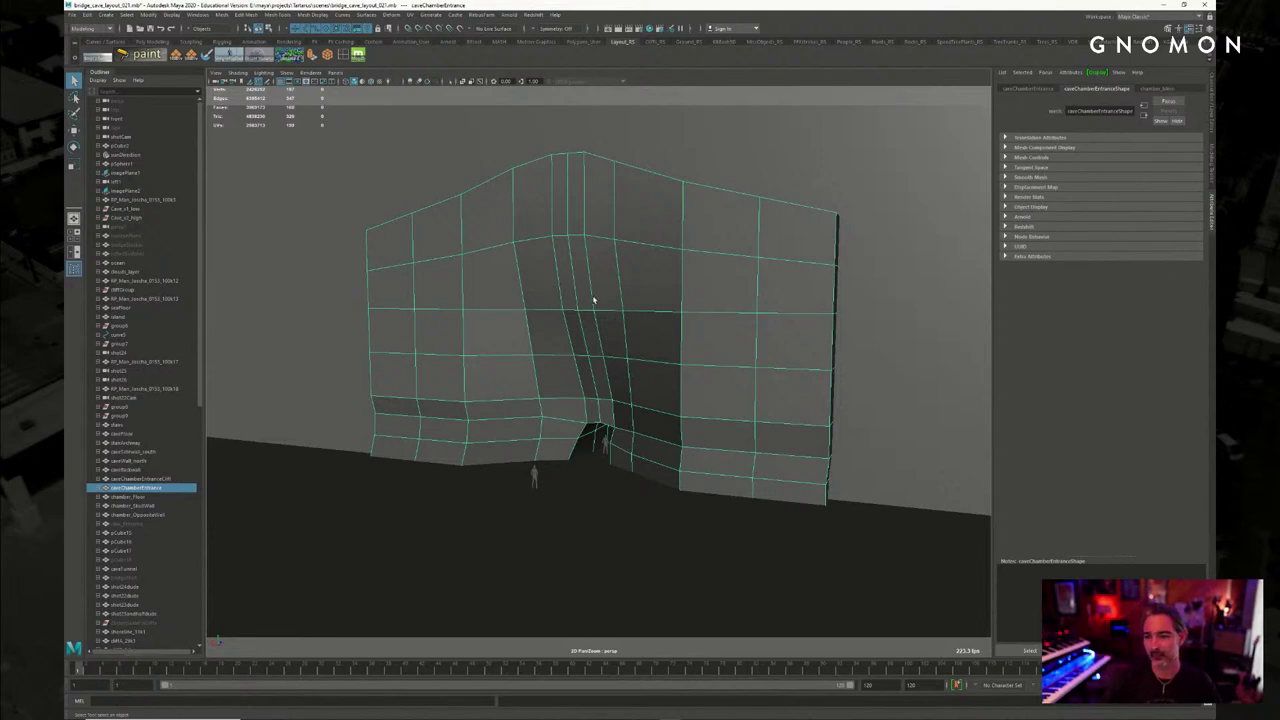
{"action": "mouse_move", "coordinate": [593, 299]}
{"action": "left_mouse_down", "text": "alt"}
{"action": "mouse_move", "coordinate": [557, 324]}
{"action": "mouse_move", "coordinate": [571, 280]}
{"action": "mouse_move", "coordinate": [580, 306]}
{"action": "mouse_move", "coordinate": [612, 292]}
{"action": "left_mouse_up", "text": "alt"}
{"action": "left_click_drag", "start_coordinate": [412, 217], "coordinate": [430, 226], "text": "alt"}
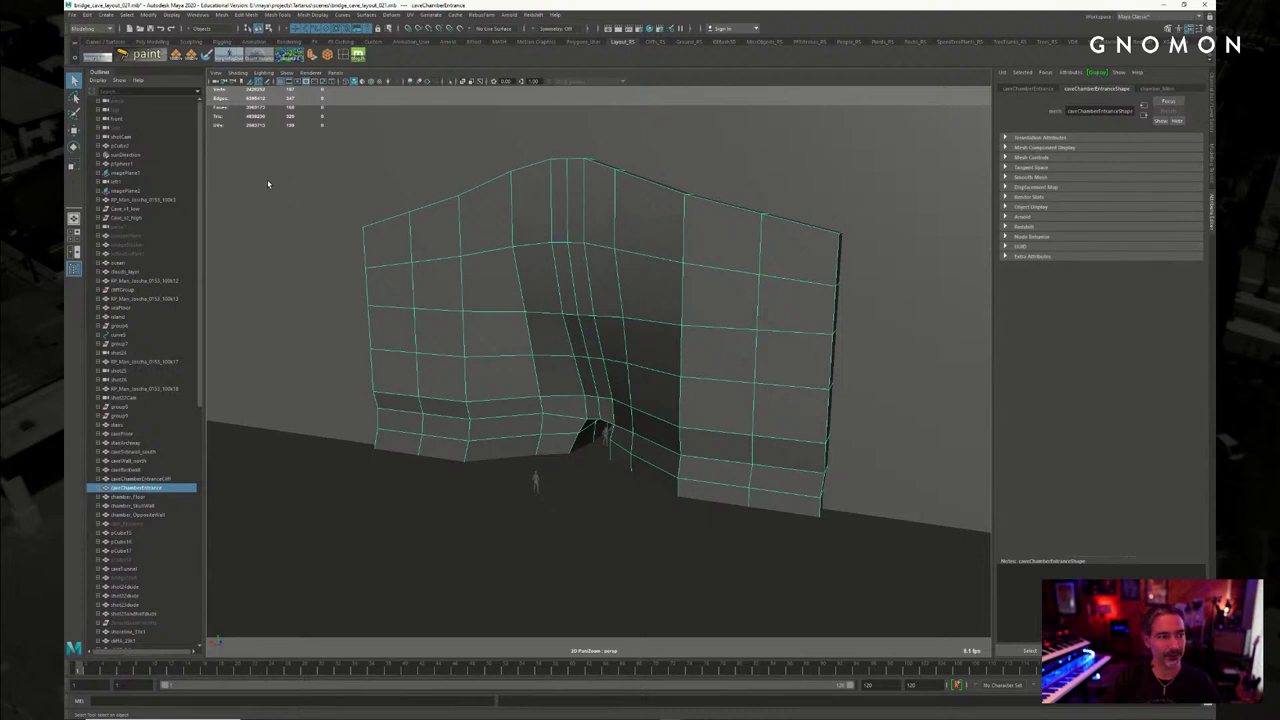
{"action": "mouse_move", "coordinate": [550, 272]}
{"action": "left_mouse_down", "text": "alt"}
{"action": "mouse_move", "coordinate": [531, 286]}
{"action": "mouse_move", "coordinate": [546, 286]}
{"action": "left_mouse_up", "text": "alt"}
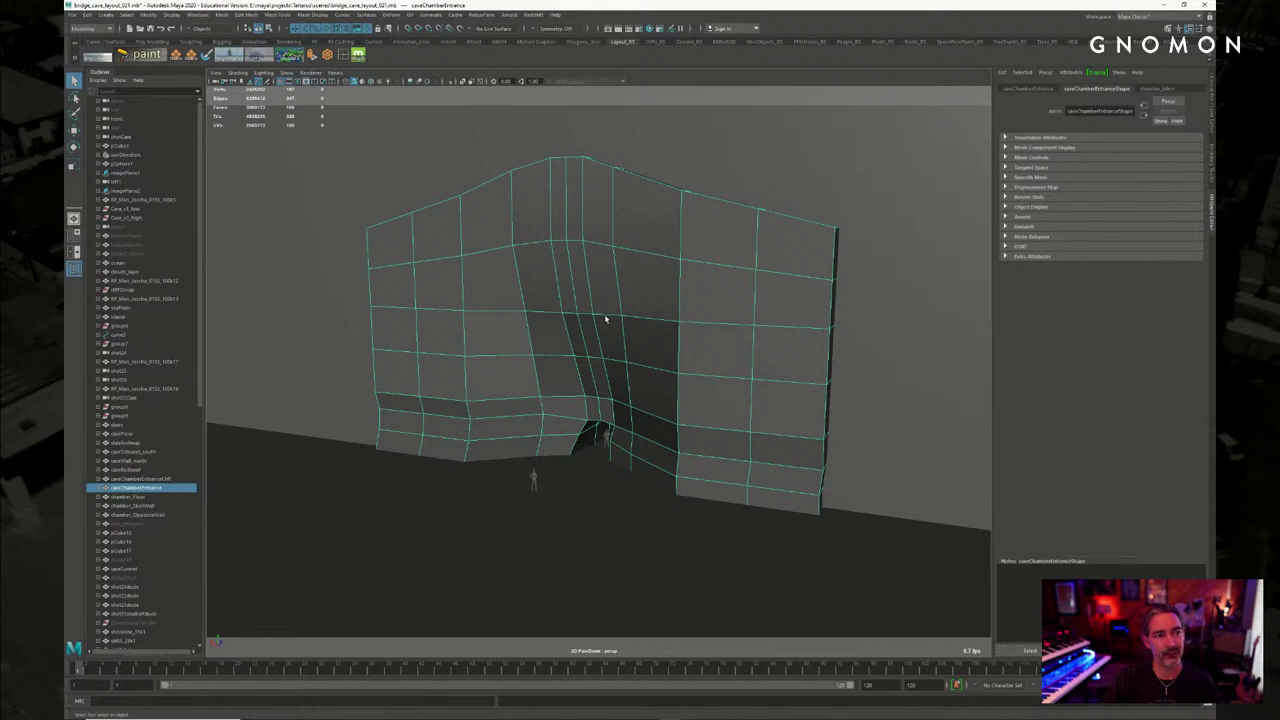
{"action": "left_click_drag", "start_coordinate": [600, 303], "coordinate": [612, 300], "text": "alt"}
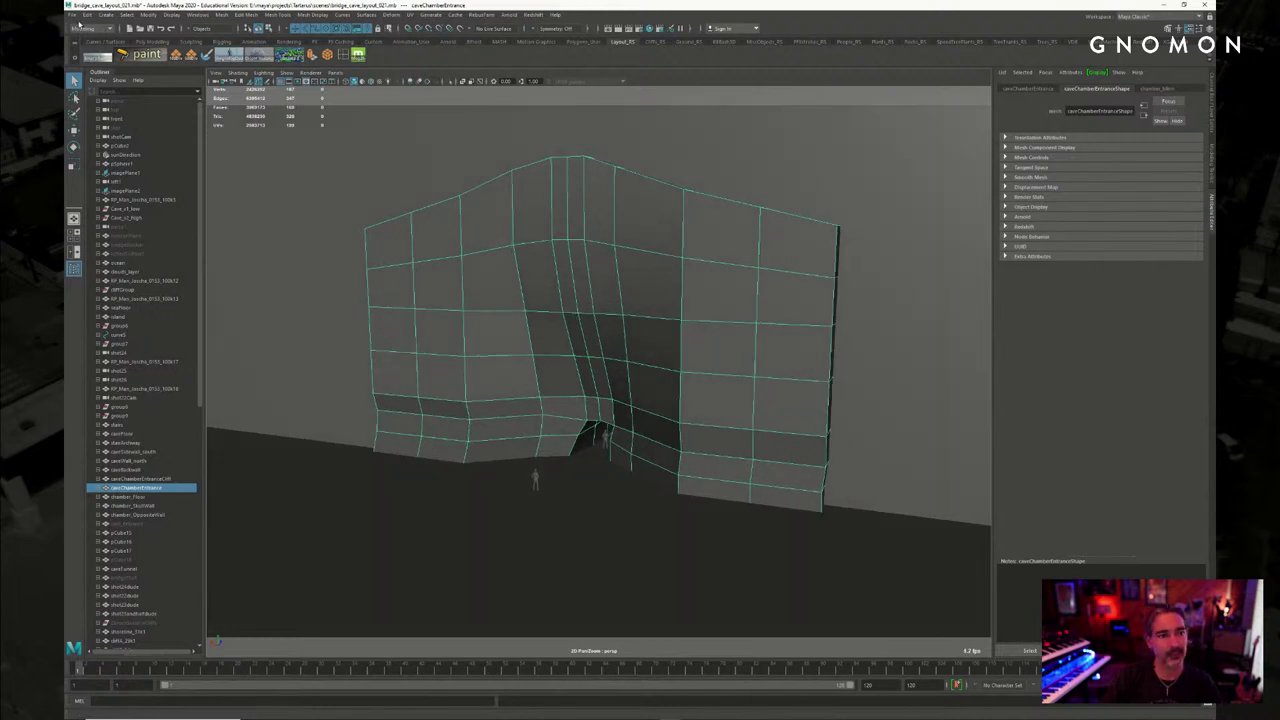
Import chamberEntrance_15k.obj from the project's data/fromZBrush folder into the layout scene
{"action": "left_click", "coordinate": [74, 16]}
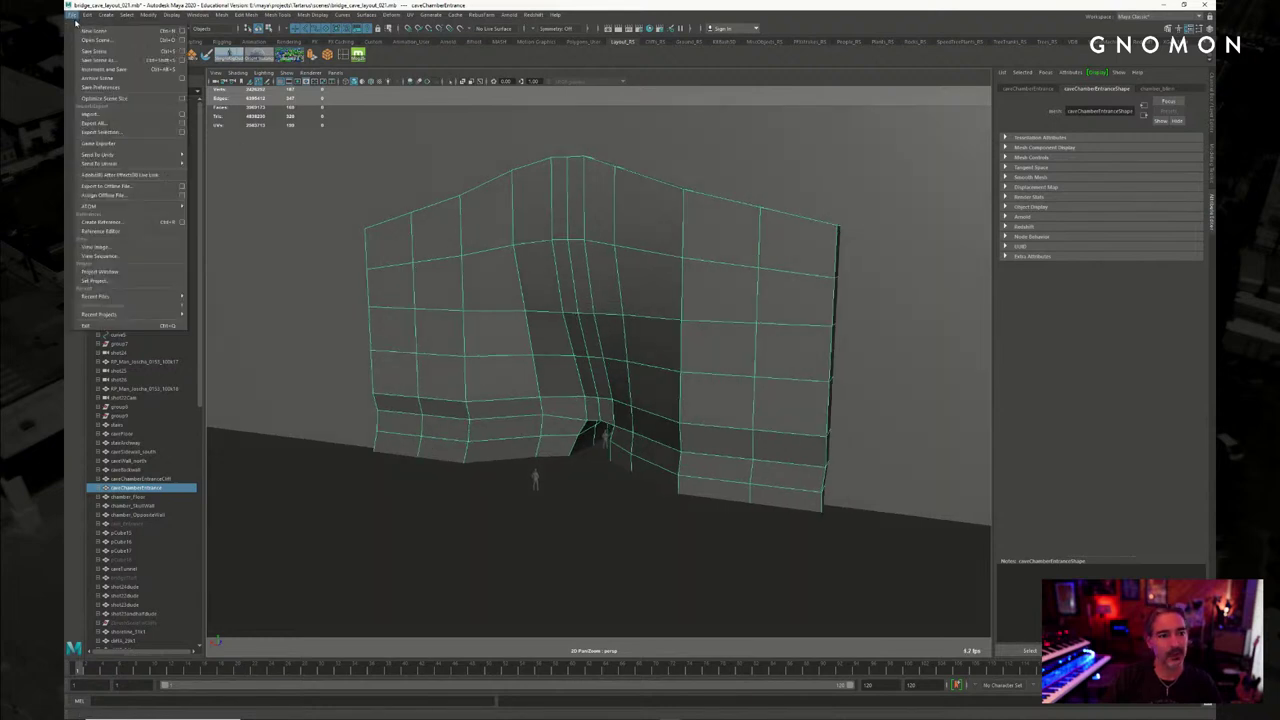
{"action": "left_click", "coordinate": [135, 117]}
{"action": "left_click_drag", "start_coordinate": [551, 109], "coordinate": [556, 109]}
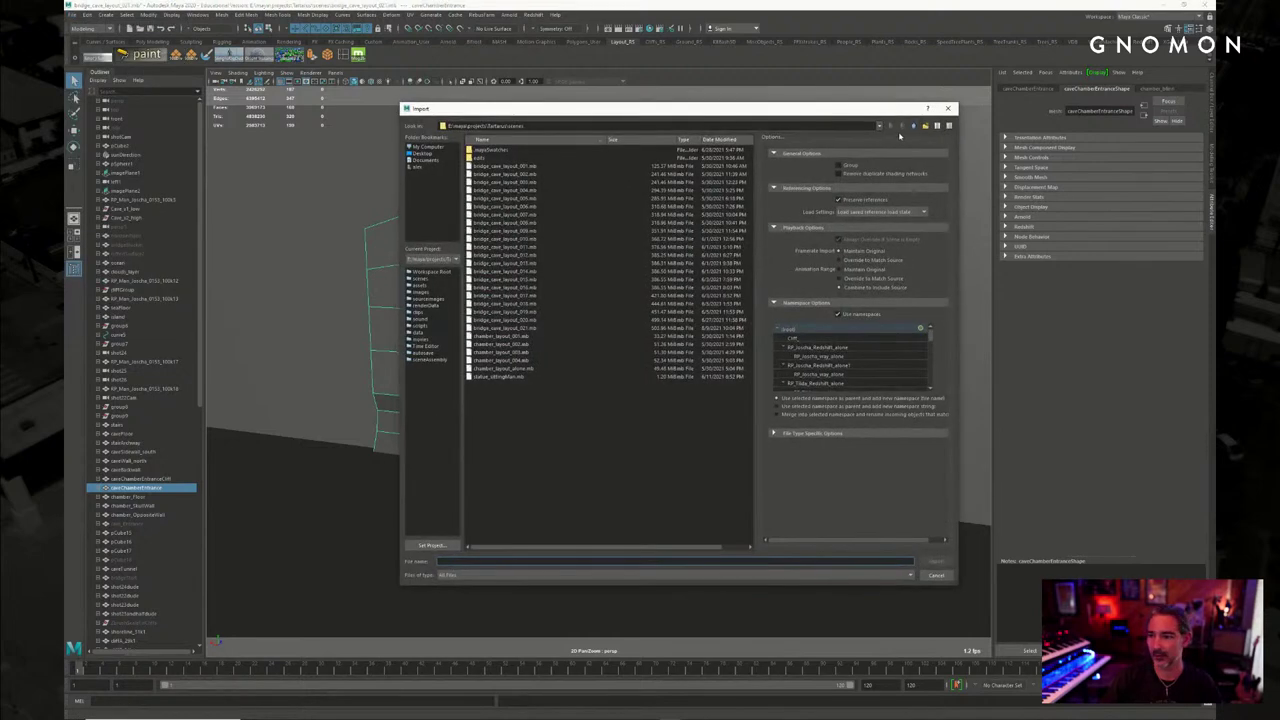
{"action": "left_click", "coordinate": [911, 126]}
{"action": "double_click", "coordinate": [482, 184]}
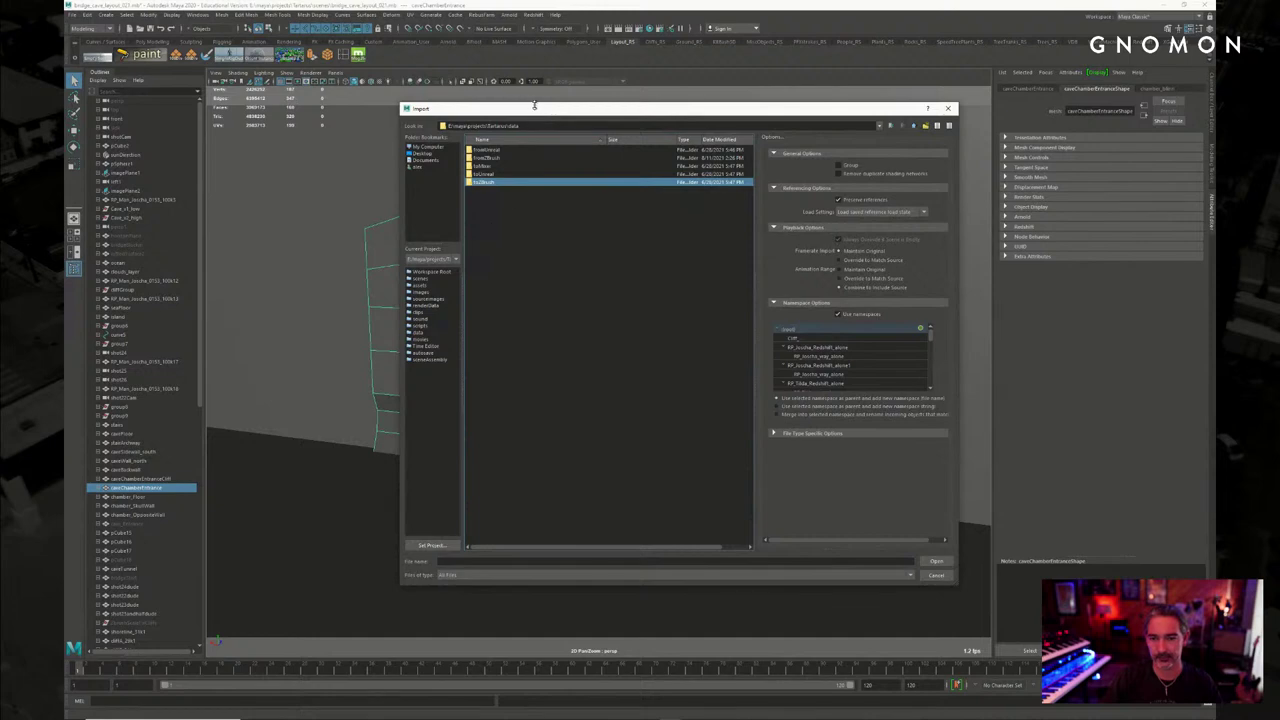
{"action": "left_click_drag", "start_coordinate": [534, 105], "coordinate": [535, 108]}
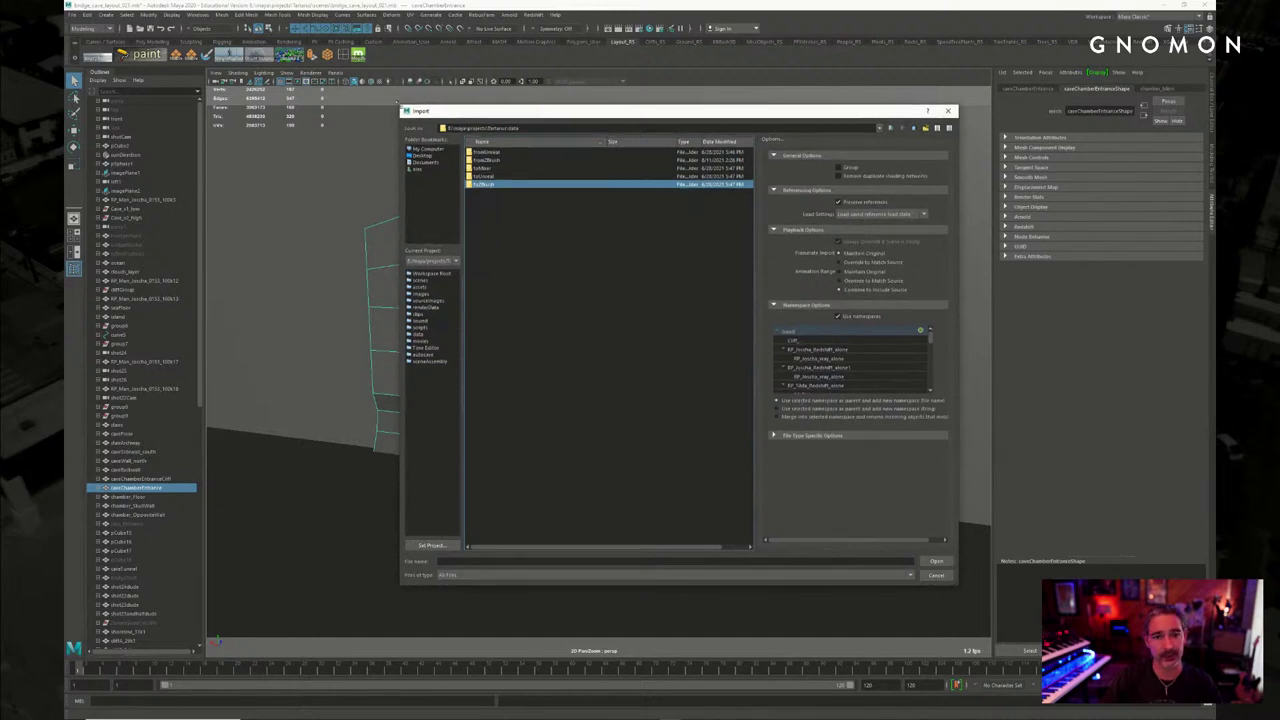
{"action": "left_click_drag", "start_coordinate": [404, 100], "coordinate": [422, 112]}
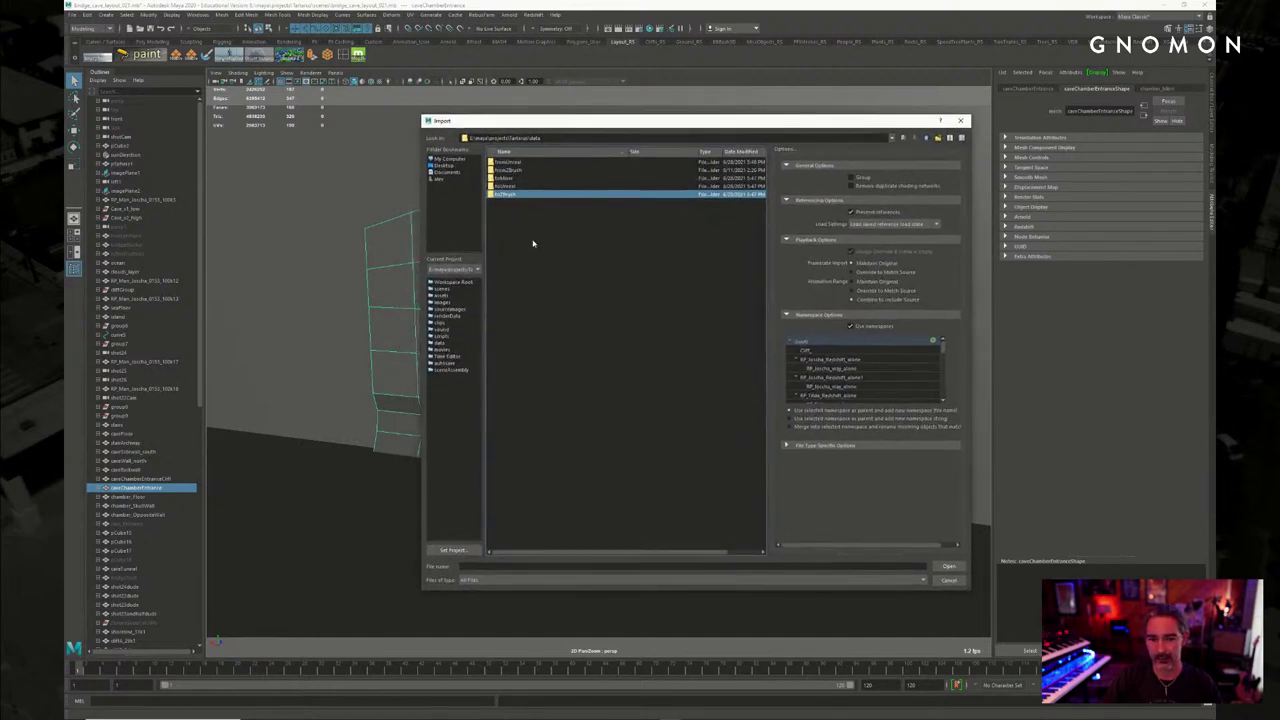
{"action": "double_click", "coordinate": [515, 169]}
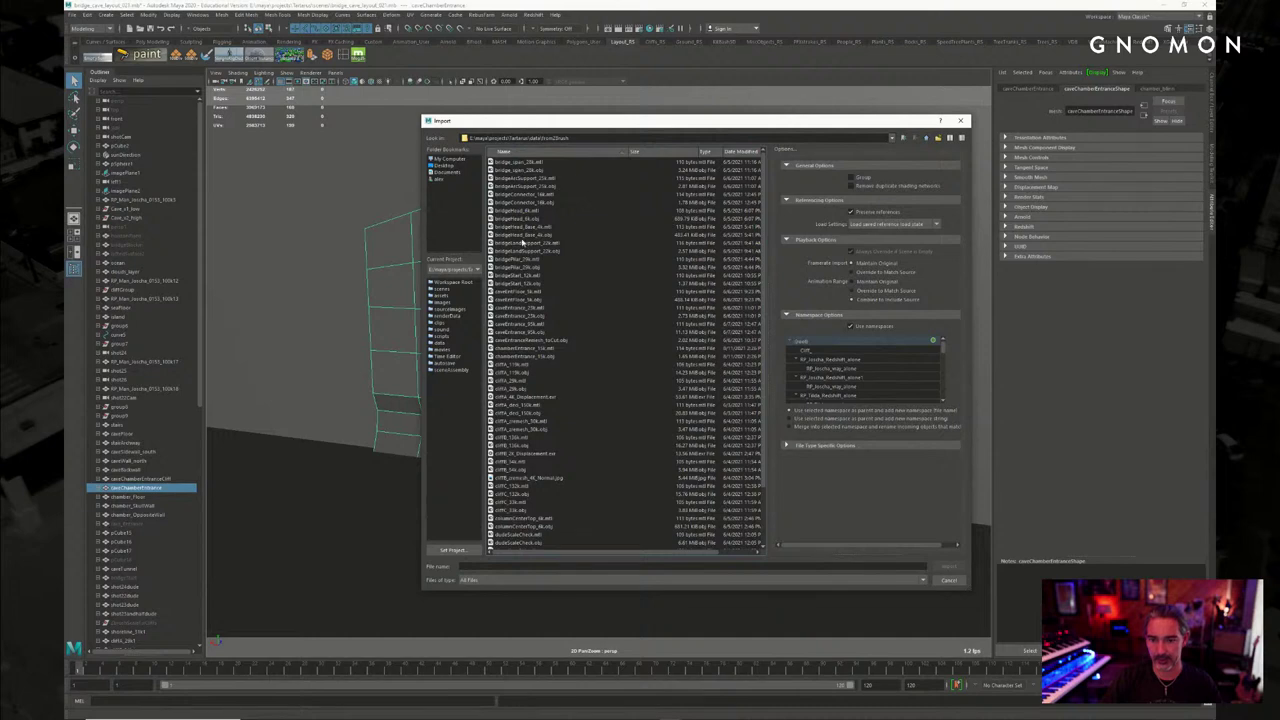
{"action": "left_click", "coordinate": [523, 243]}
{"action": "left_click", "coordinate": [540, 357]}
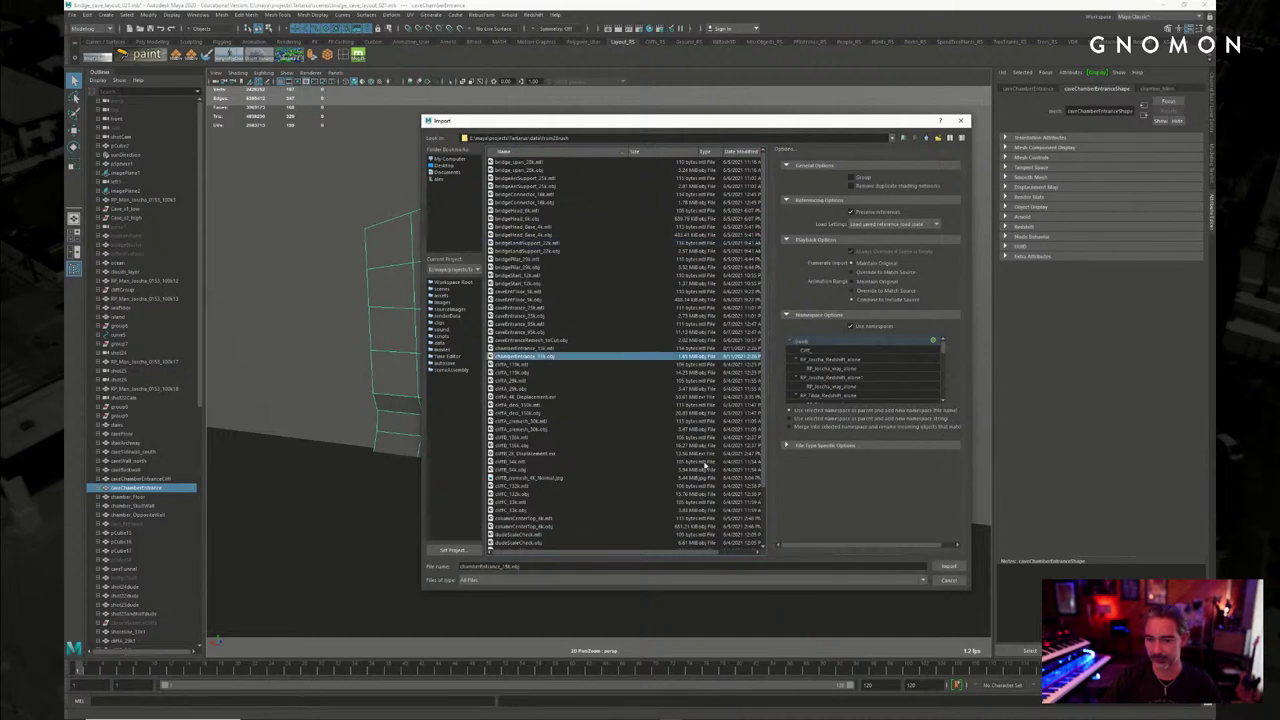
{"action": "left_click", "coordinate": [948, 567]}
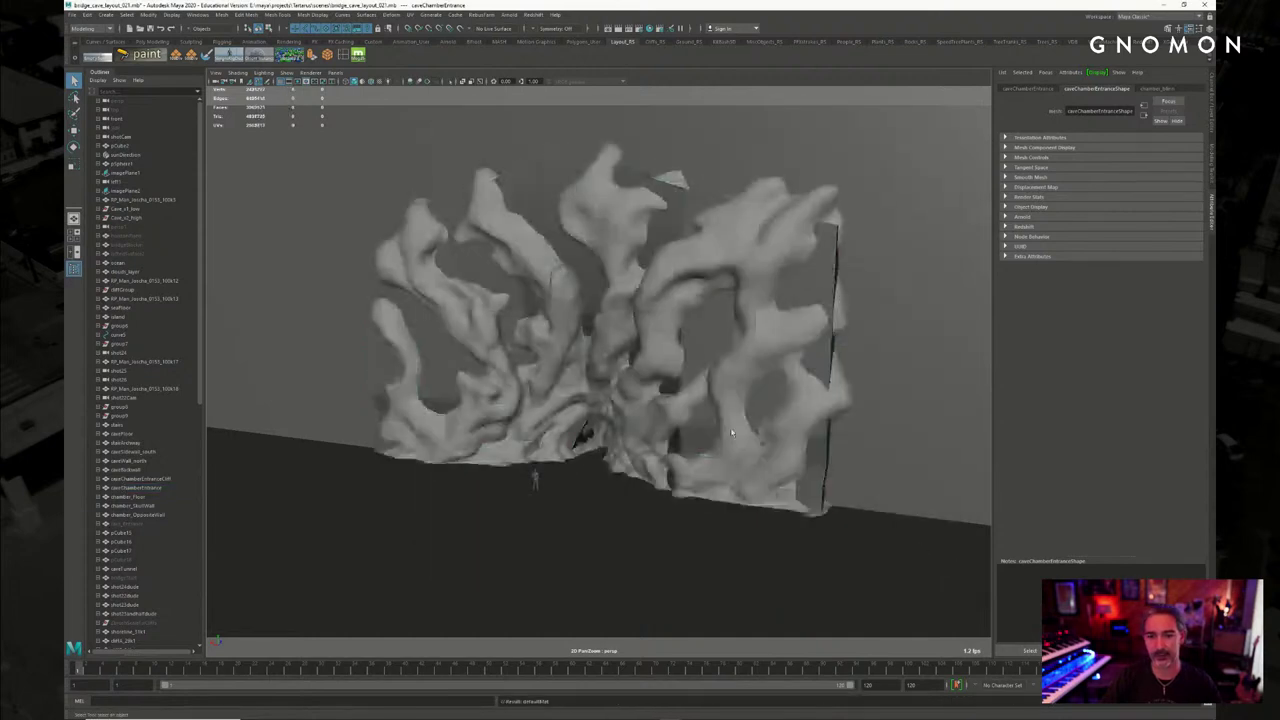
Select the blockout caveChamberEntrance and check how the imported sculpt lines up with it from several angles
{"action": "left_click", "coordinate": [560, 186]}
{"action": "mouse_move", "coordinate": [678, 352]}
{"action": "left_mouse_down", "text": "alt"}
{"action": "mouse_move", "coordinate": [620, 353]}
{"action": "mouse_move", "coordinate": [720, 334]}
{"action": "mouse_move", "coordinate": [698, 339]}
{"action": "mouse_move", "coordinate": [603, 290]}
{"action": "left_mouse_up", "text": "alt"}
{"action": "scroll", "coordinate": [683, 345], "scroll_direction": "up", "scroll_amount": 2}
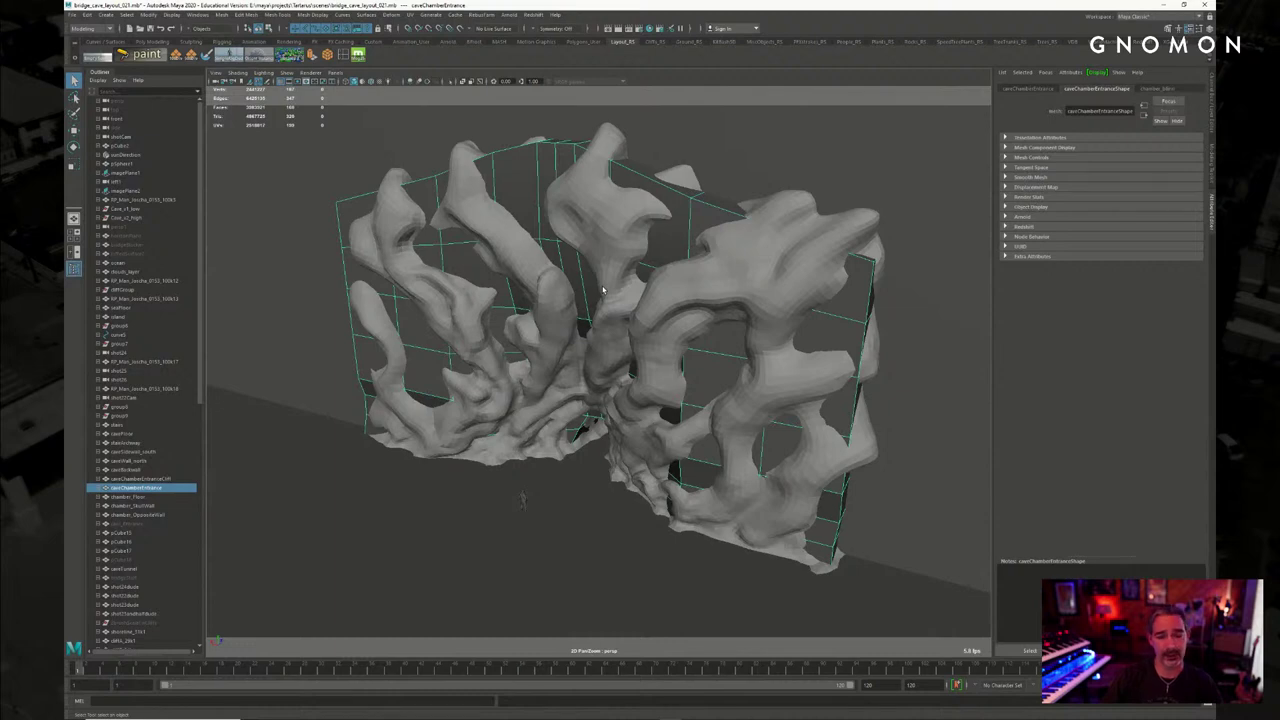
{"action": "left_click_drag", "start_coordinate": [716, 262], "coordinate": [734, 289], "text": "alt"}
{"action": "right_click_drag", "start_coordinate": [734, 289], "coordinate": [648, 392], "text": "alt"}
Try moving the blockout entrance away from the imported sculpt and undo the move
{"action": "key", "text": "w"}
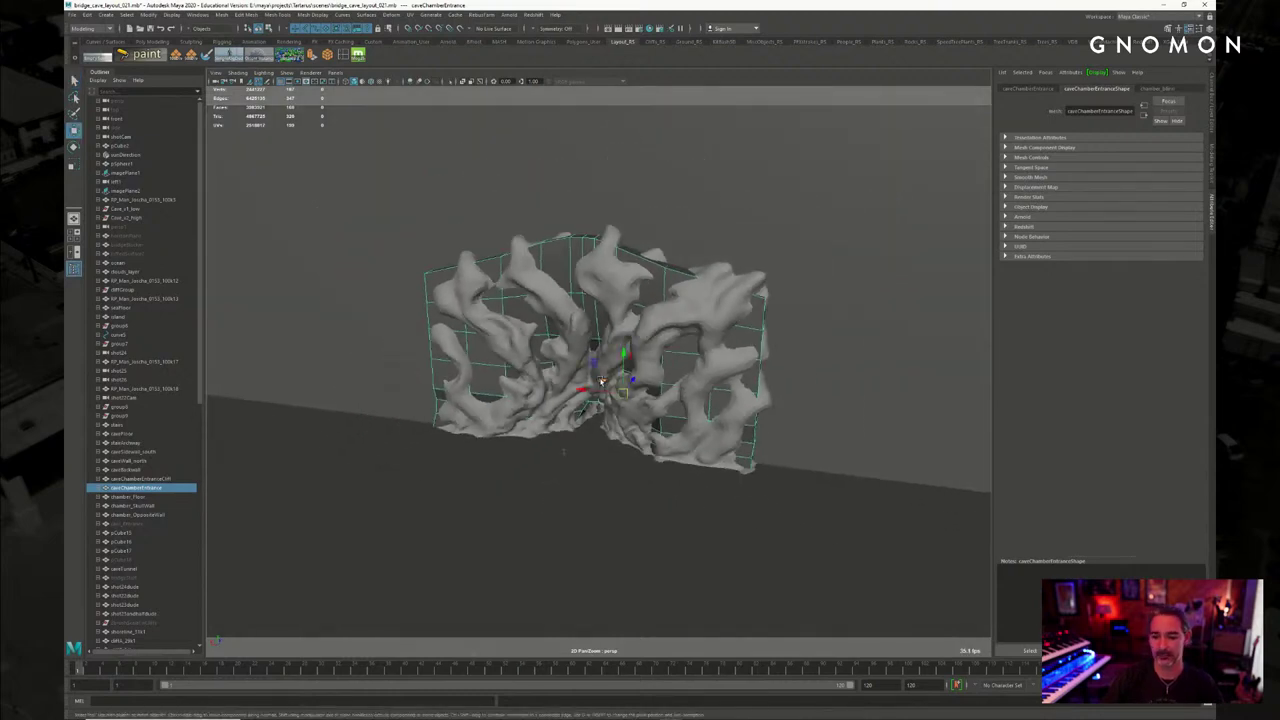
{"action": "left_click_drag", "start_coordinate": [598, 381], "coordinate": [502, 402]}
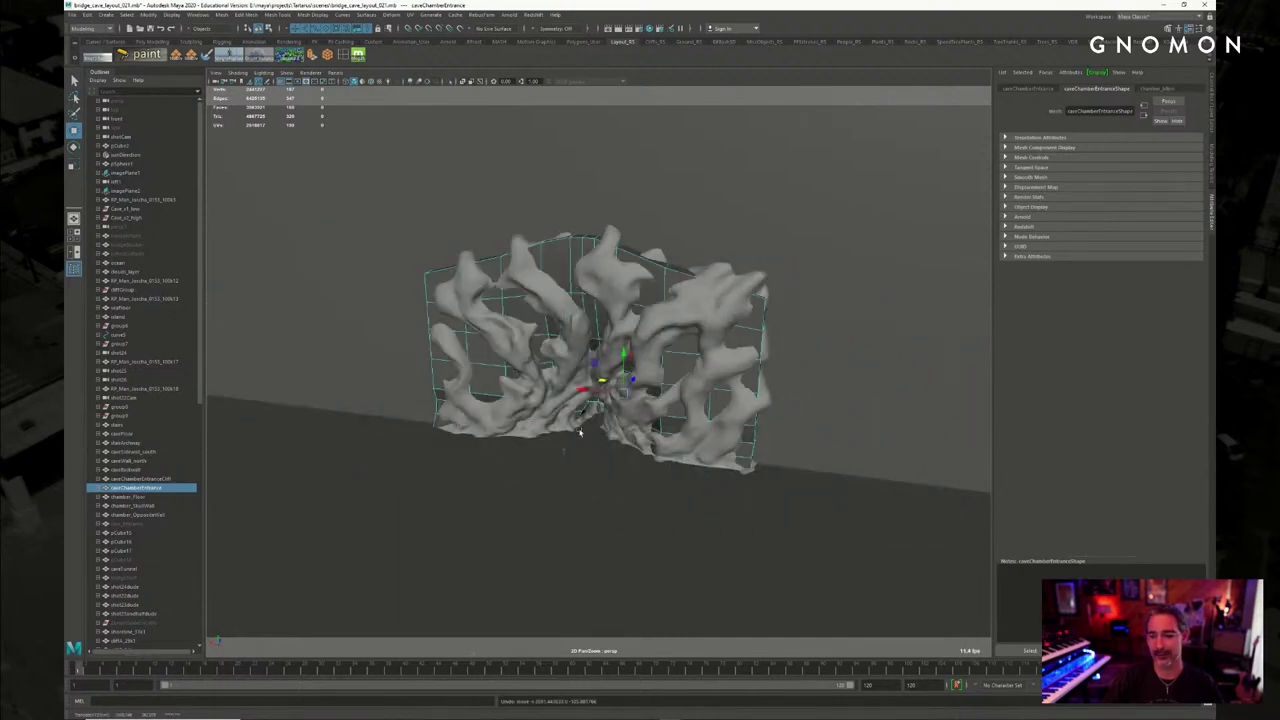
{"action": "scroll", "coordinate": [580, 432], "scroll_direction": "up", "scroll_amount": 2}
Hide the blockout caveChamberEntrance by setting its Visibility to 0, leaving the imported sculpt in its place
{"action": "left_click", "coordinate": [611, 428]}
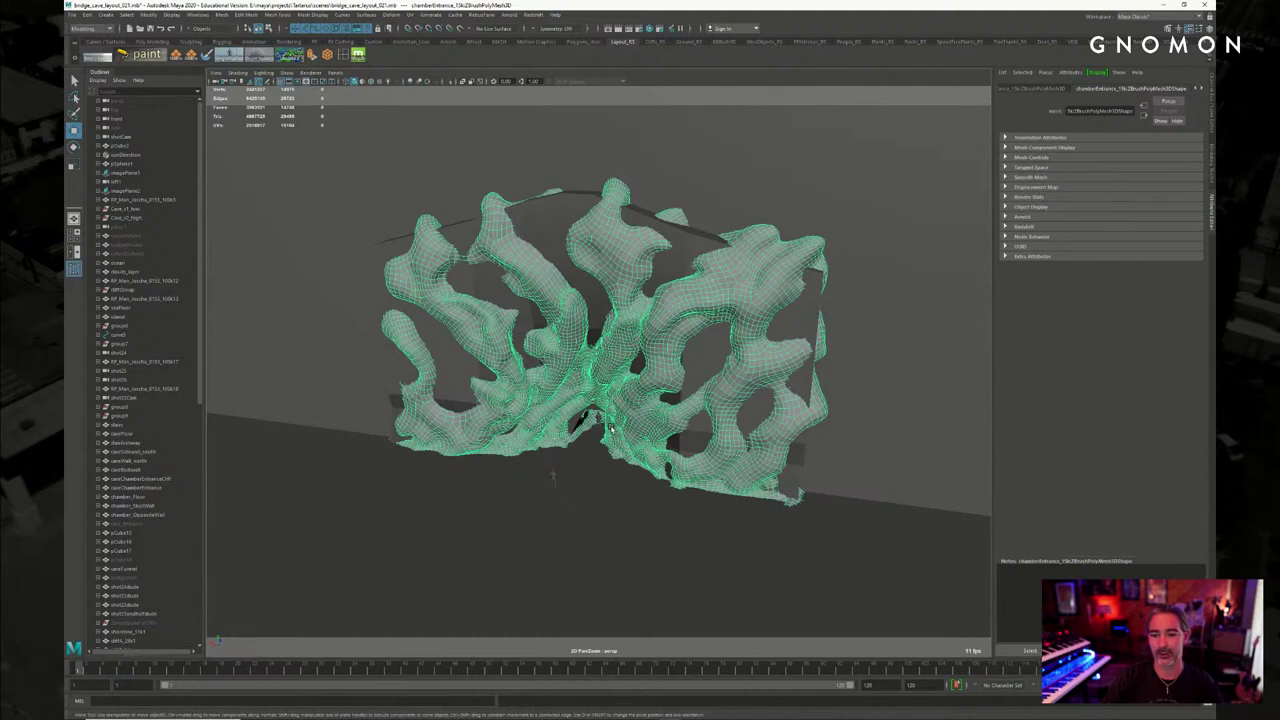
{"action": "mouse_move", "coordinate": [611, 428]}
{"action": "left_mouse_down", "text": "alt"}
{"action": "mouse_move", "coordinate": [705, 430]}
{"action": "mouse_move", "coordinate": [602, 418]}
{"action": "left_mouse_up", "text": "alt"}
{"action": "left_click", "coordinate": [587, 318]}
{"action": "scroll", "coordinate": [587, 318], "scroll_direction": "up", "scroll_amount": 1}
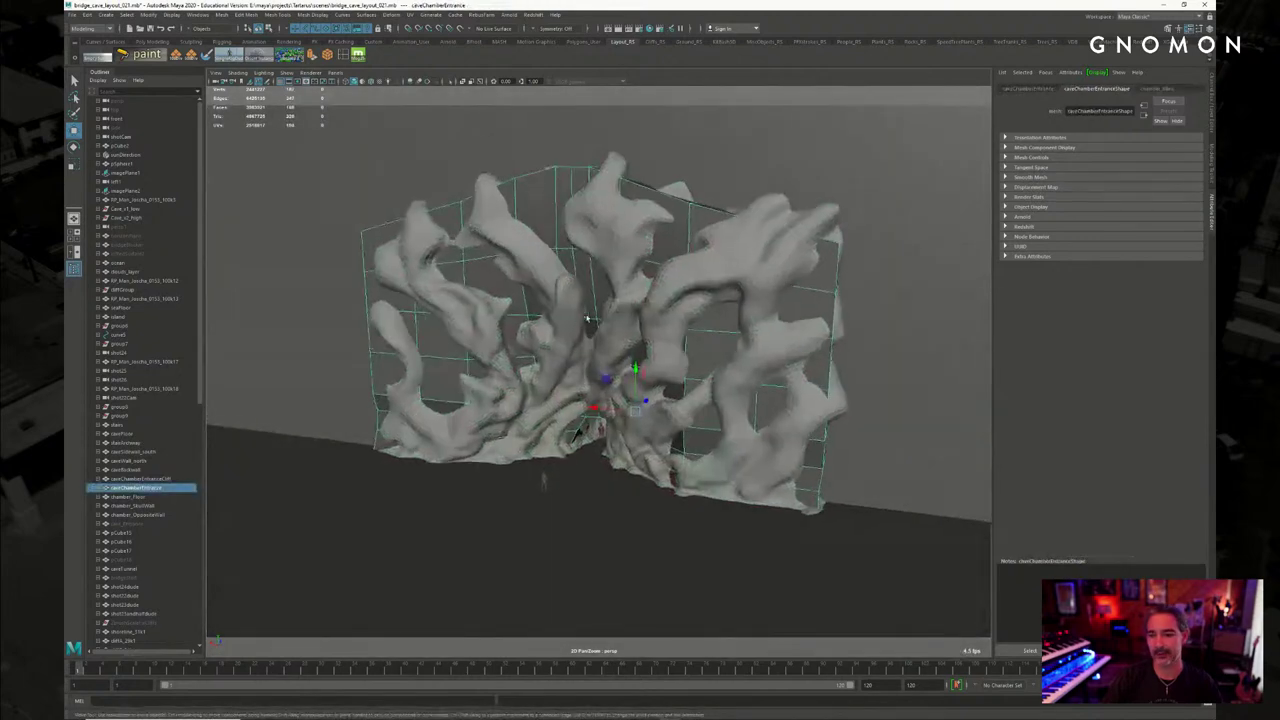
{"action": "left_click", "coordinate": [1212, 92]}
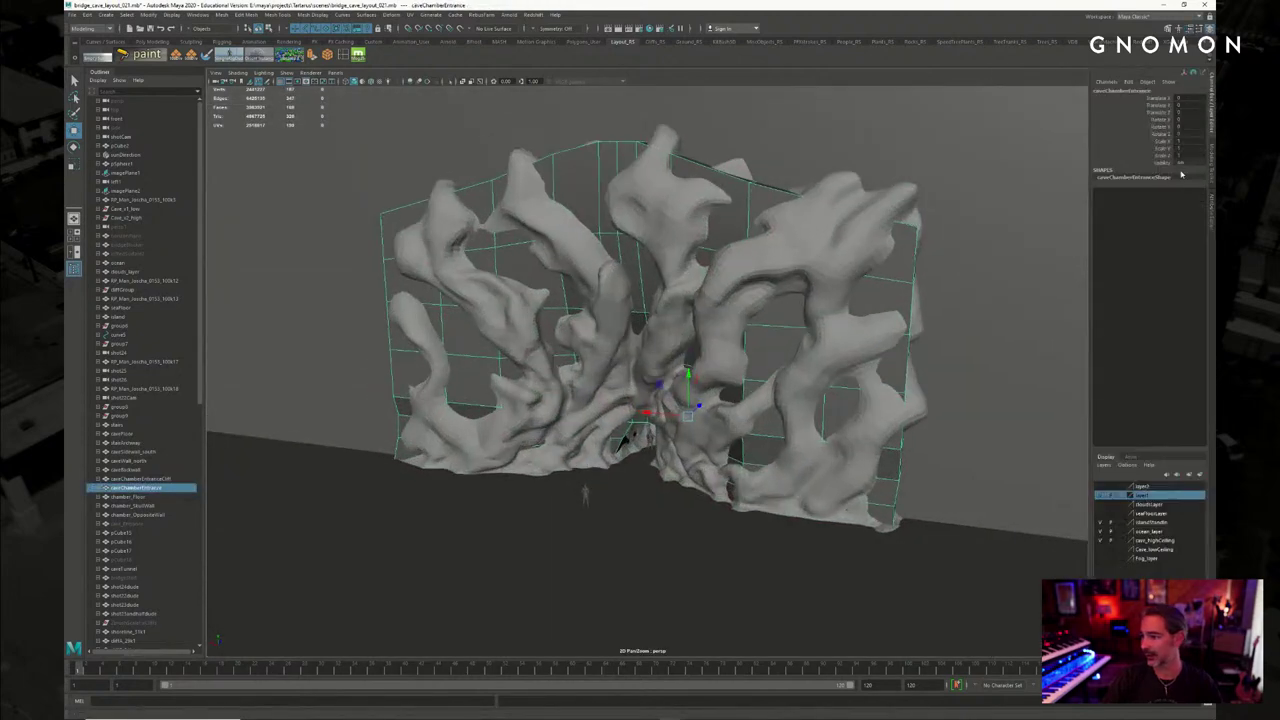
{"action": "left_click", "coordinate": [1190, 160]}
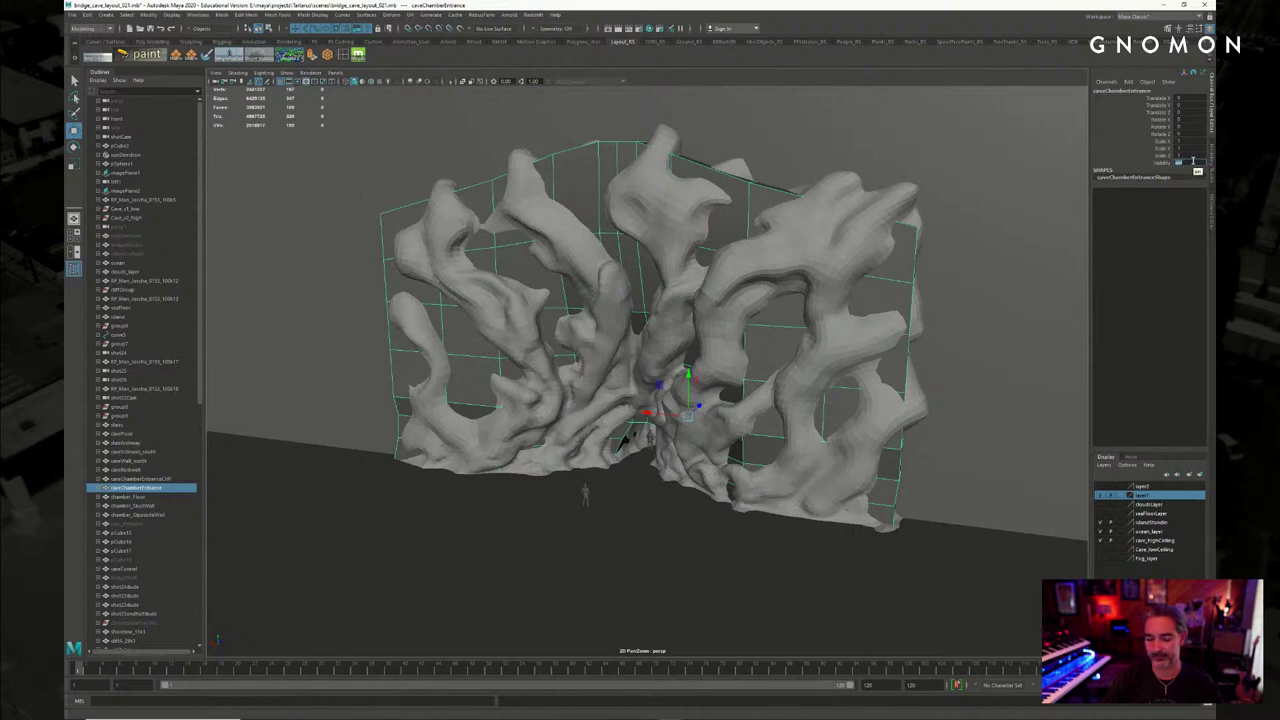
{"action": "type", "text": "0"}
{"action": "key", "text": "Return"}
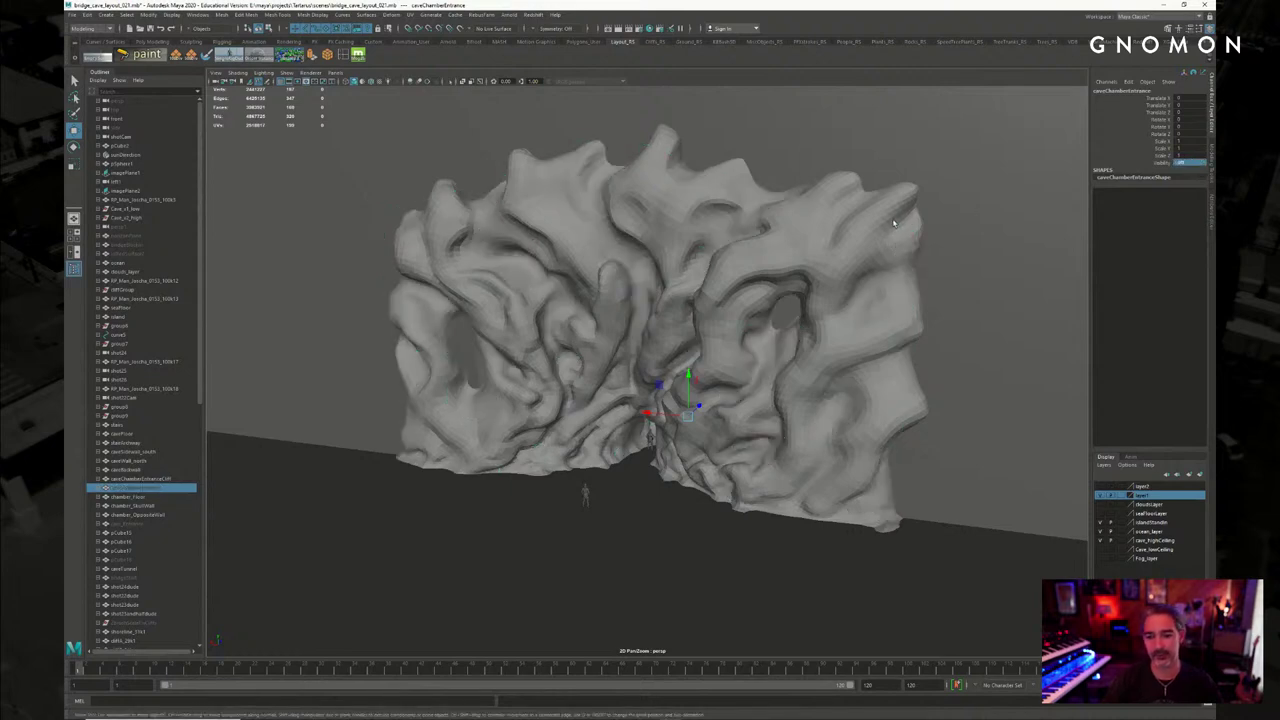
Select the imported chamber entrance mesh and open the UV Editor to view its UV layout
{"action": "left_click_drag", "start_coordinate": [727, 258], "coordinate": [750, 298], "text": "alt"}
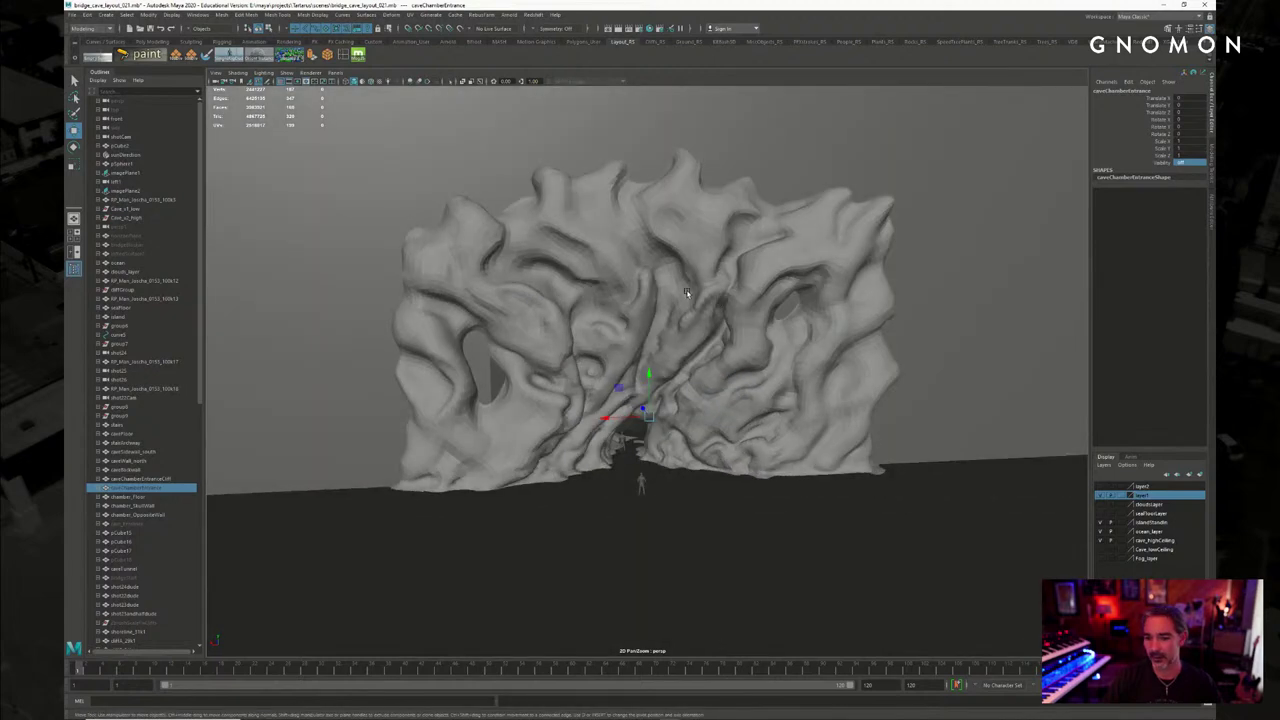
{"action": "left_click", "coordinate": [507, 245]}
{"action": "left_click_drag", "start_coordinate": [463, 219], "coordinate": [434, 212], "text": "alt"}
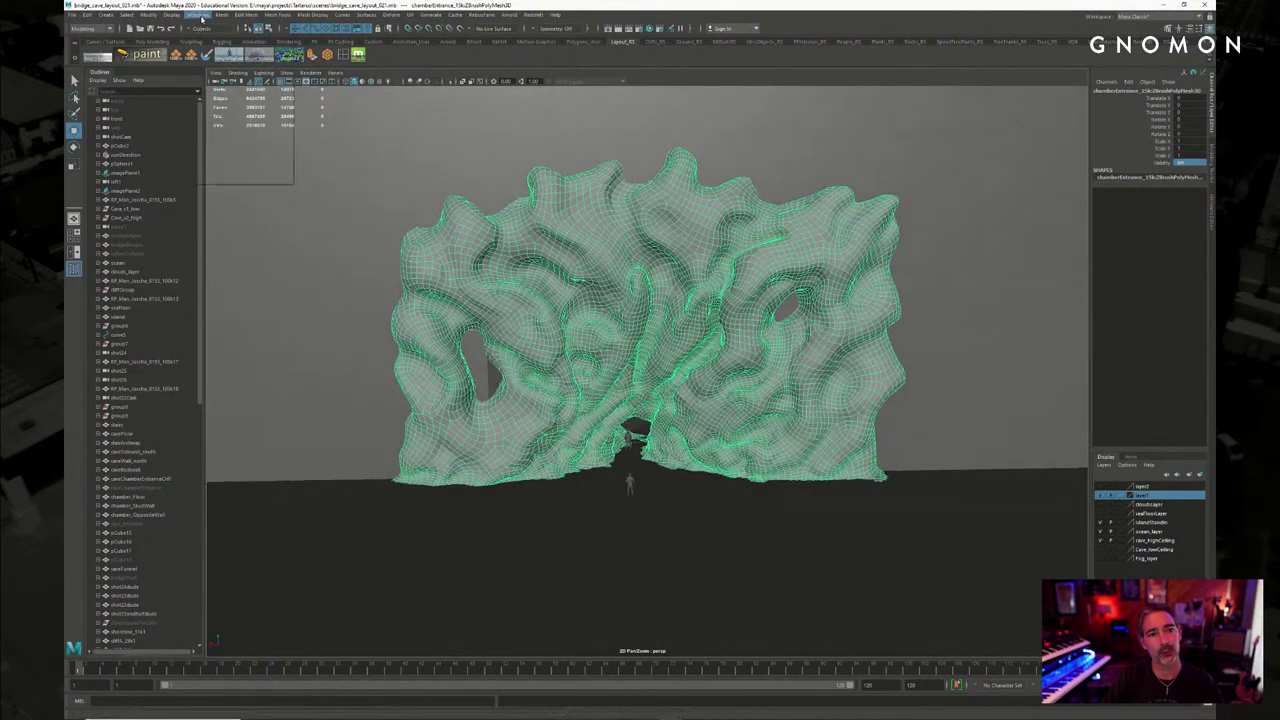
{"action": "left_click", "coordinate": [198, 15]}
{"action": "mouse_move", "coordinate": [250, 55]}
{"action": "left_click", "coordinate": [329, 81]}
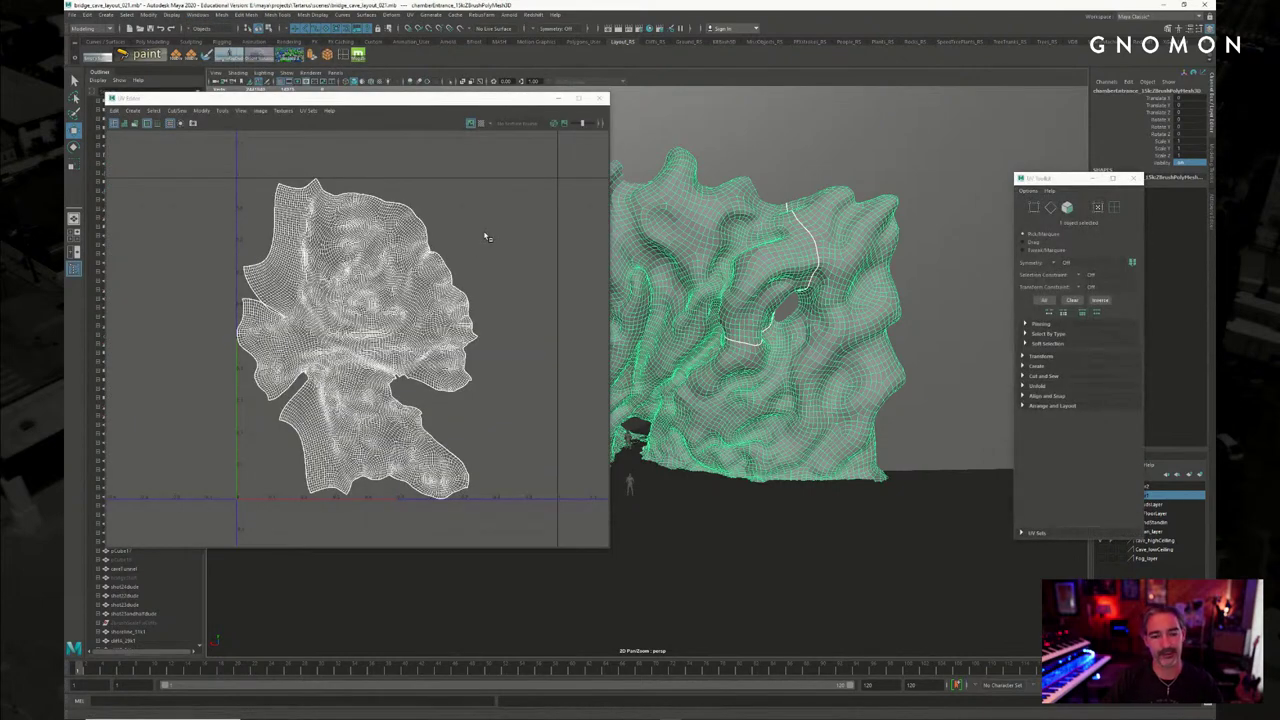
Enlarge the UV Editor to examine the chamber entrance's UV shell within the 0–1 tile, and close the editor
{"action": "right_click_drag", "start_coordinate": [443, 249], "coordinate": [491, 246], "text": "alt"}
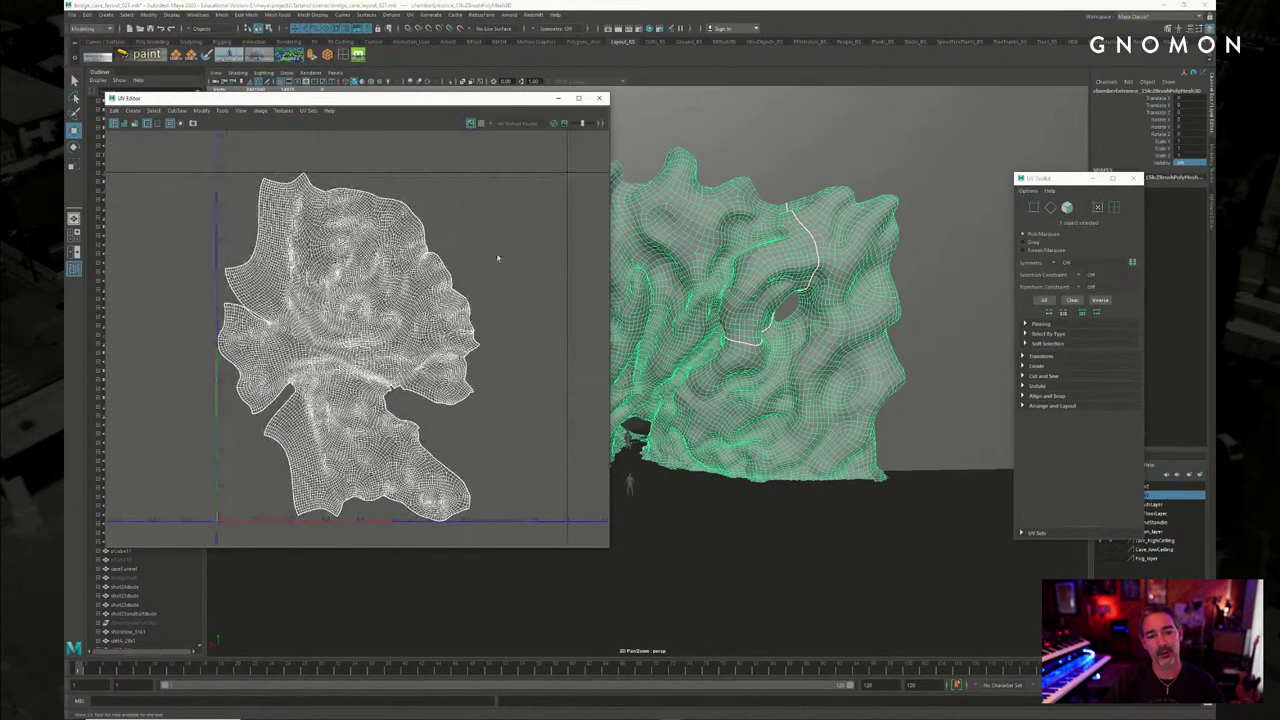
{"action": "middle_click_drag", "start_coordinate": [500, 236], "coordinate": [498, 234], "text": "alt"}
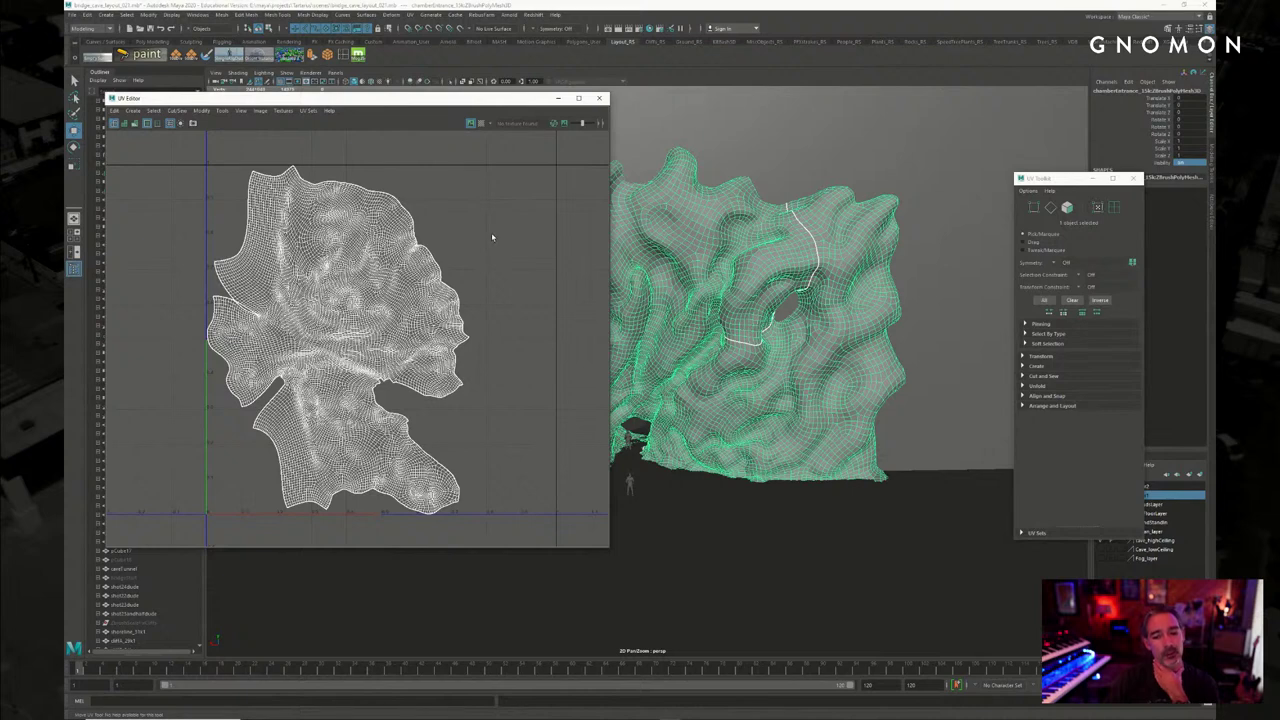
{"action": "left_click_drag", "start_coordinate": [467, 99], "coordinate": [497, 66]}
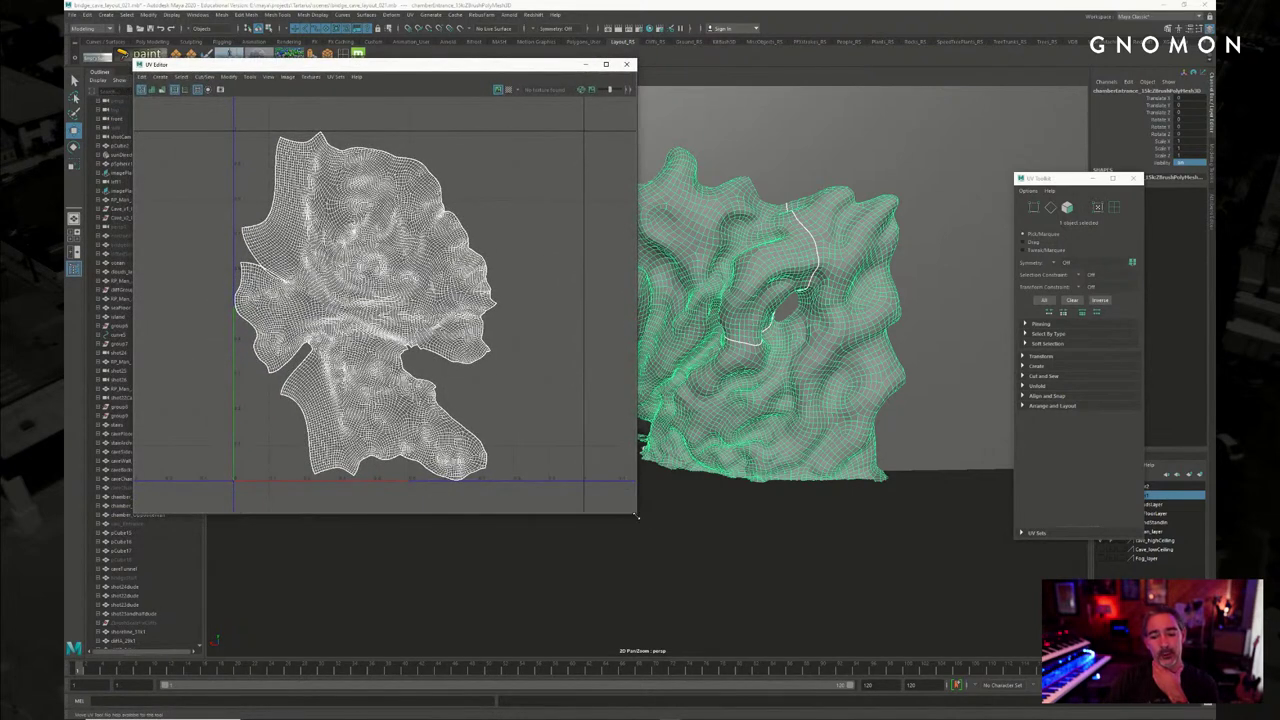
{"action": "left_click_drag", "start_coordinate": [641, 525], "coordinate": [650, 559]}
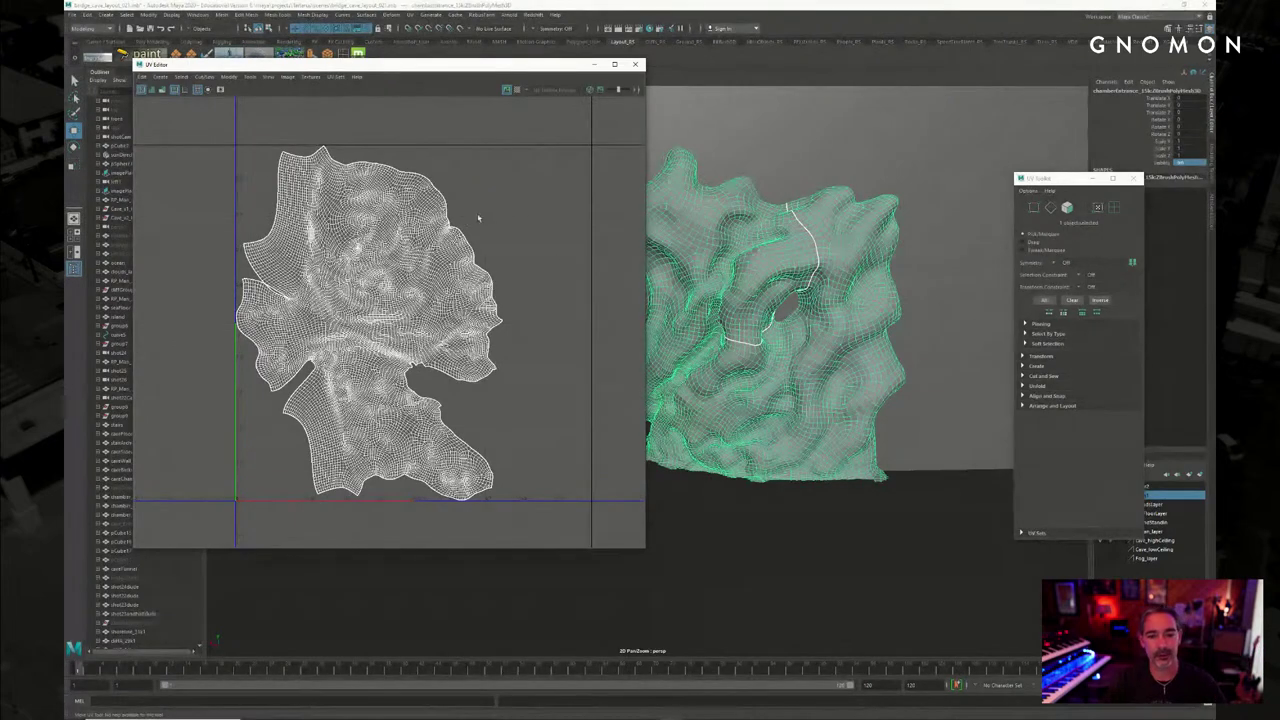
{"action": "right_click_drag", "start_coordinate": [489, 217], "coordinate": [539, 212], "text": "alt"}
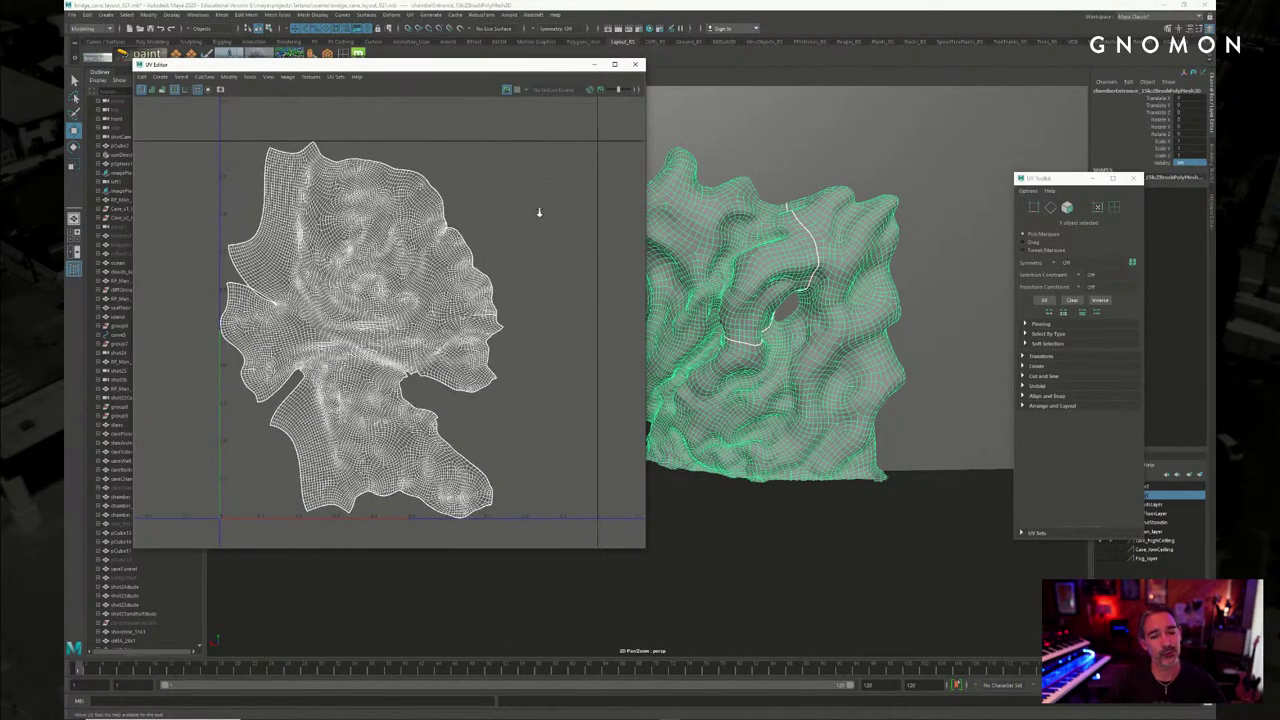
{"action": "scroll", "coordinate": [539, 212], "scroll_direction": "up", "scroll_amount": 1}
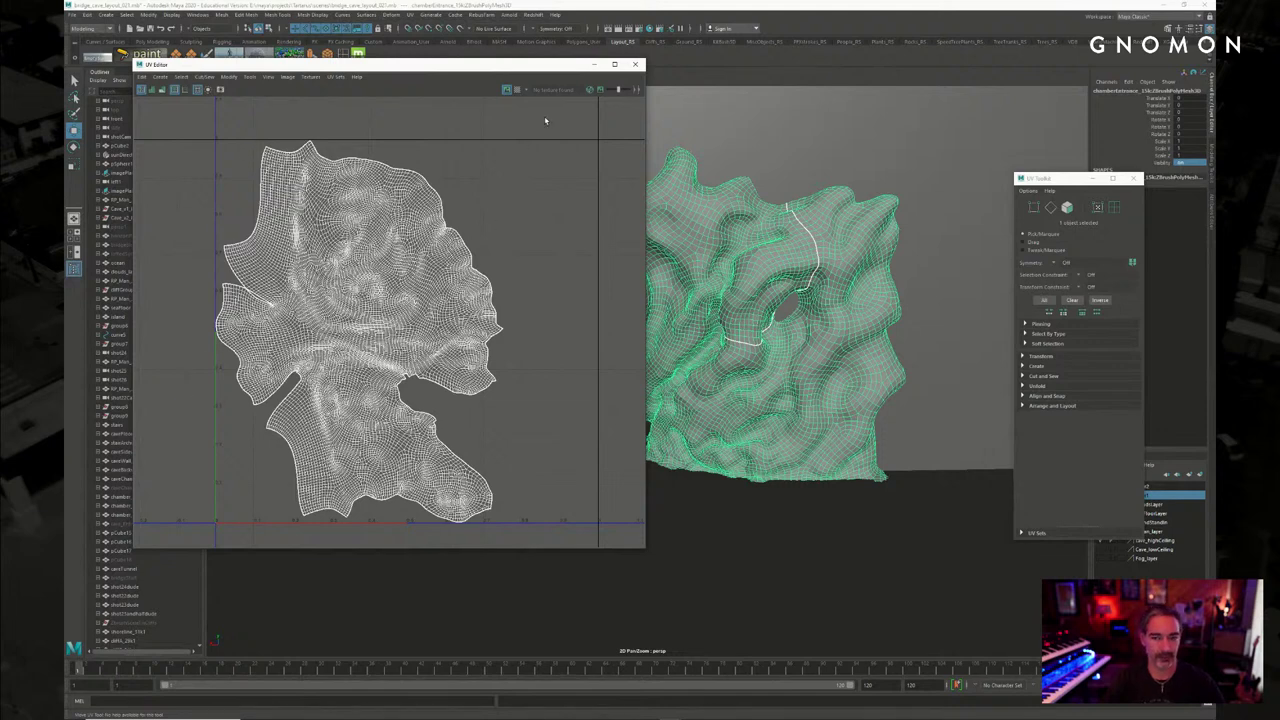
{"action": "left_click", "coordinate": [634, 64]}
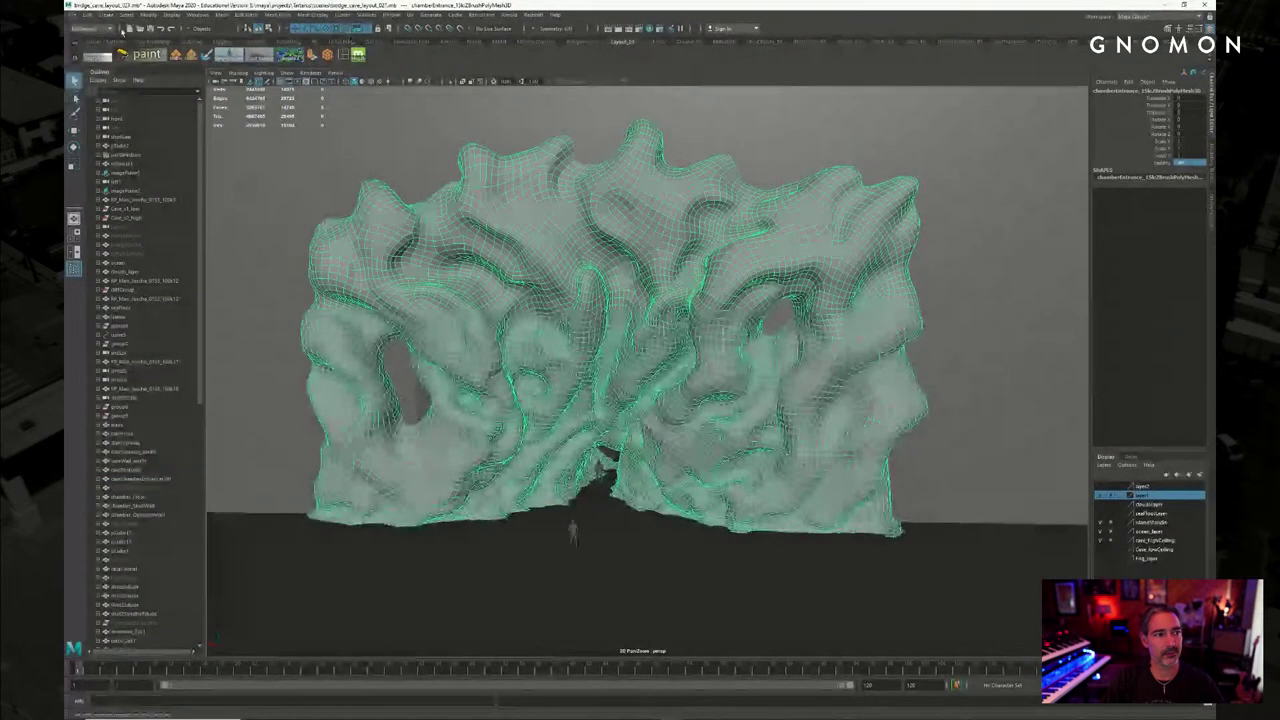
Apply Soften Edge to the imported chamber entrance mesh and check its smooth shading without the selection wireframe
{"action": "left_click", "coordinate": [275, 15]}
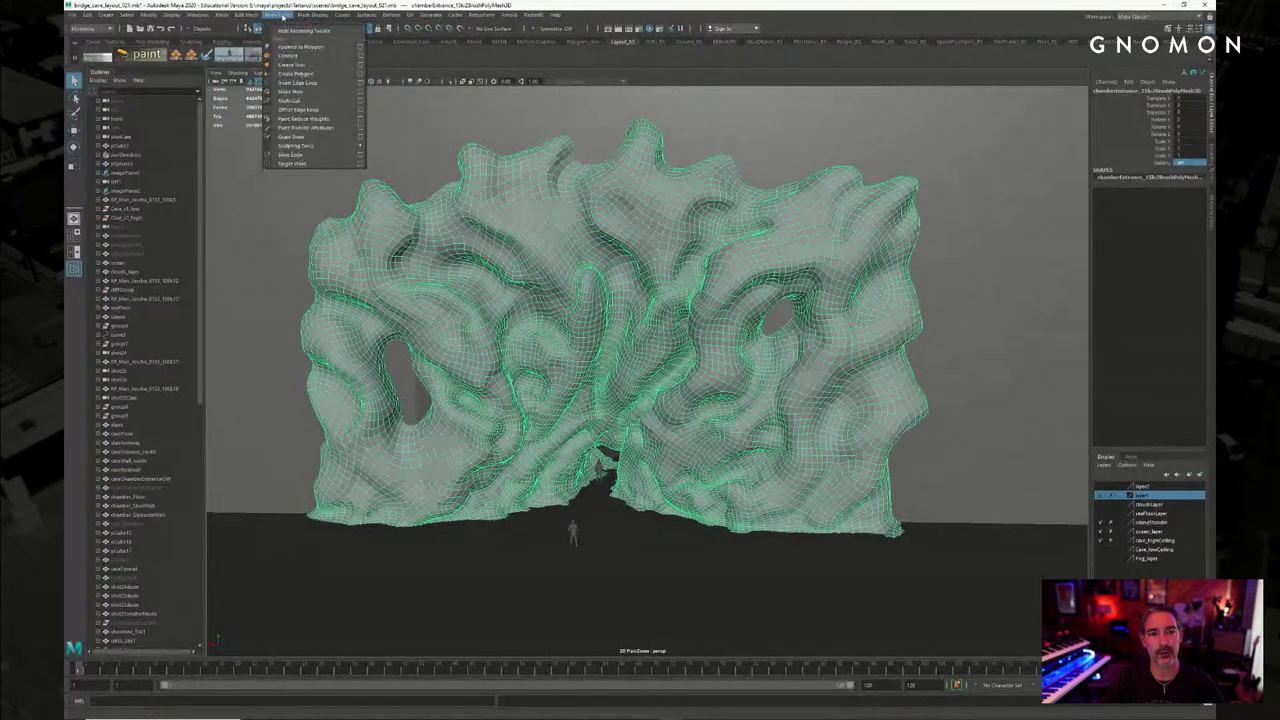
{"action": "mouse_move", "coordinate": [311, 17]}
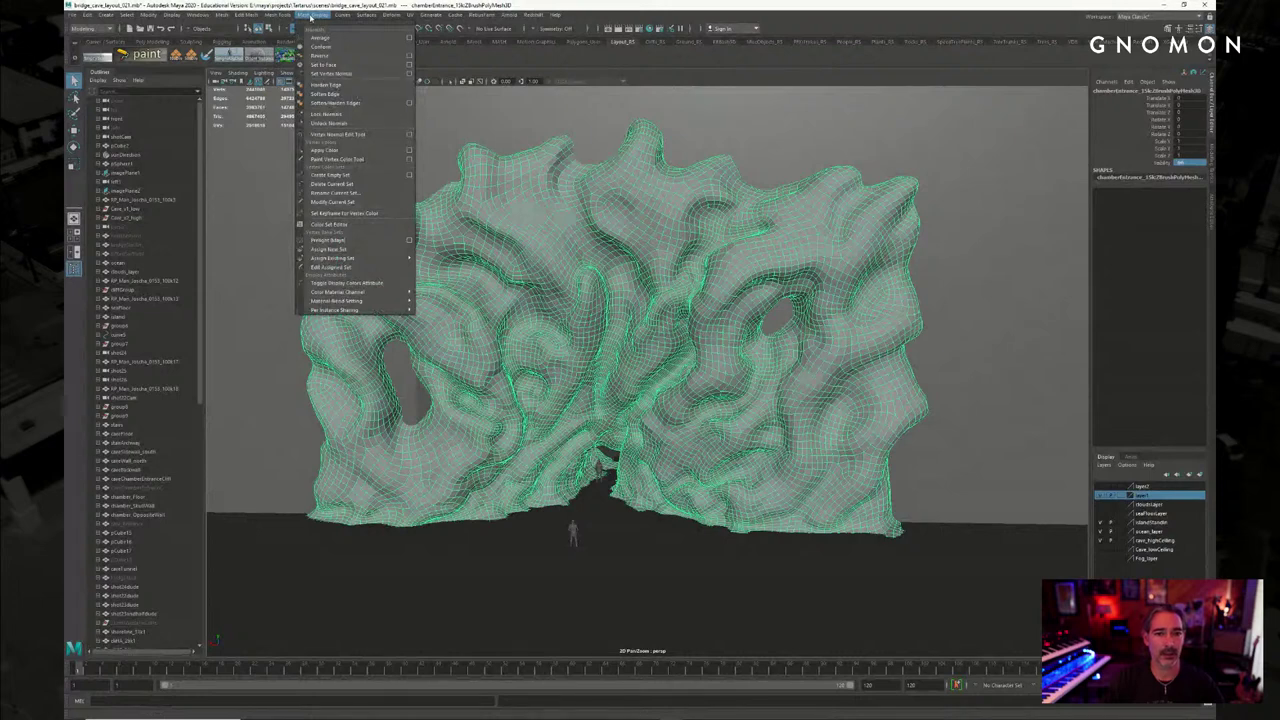
{"action": "left_click", "coordinate": [325, 93]}
{"action": "left_click", "coordinate": [408, 410]}
{"action": "left_click_drag", "start_coordinate": [408, 410], "coordinate": [392, 400], "text": "alt"}
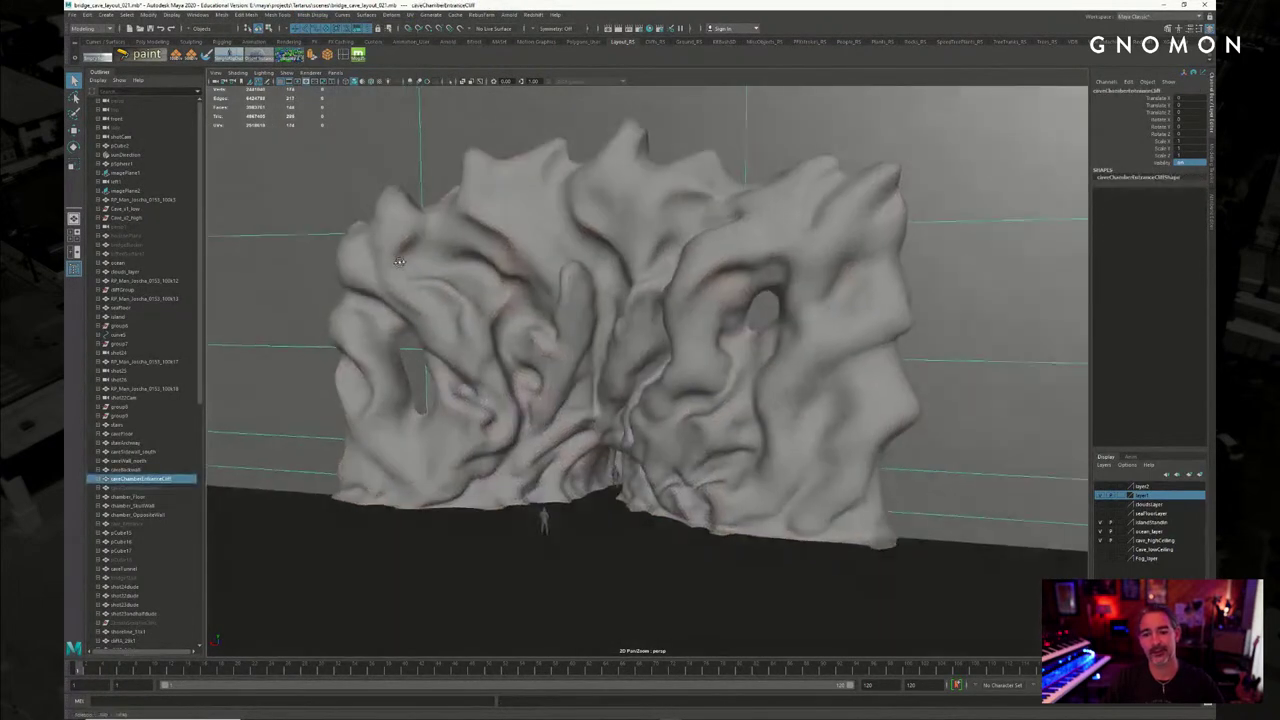
{"action": "right_click_drag", "start_coordinate": [440, 270], "coordinate": [489, 254], "text": "alt"}
{"action": "left_click_drag", "start_coordinate": [489, 254], "coordinate": [513, 244], "text": "alt"}
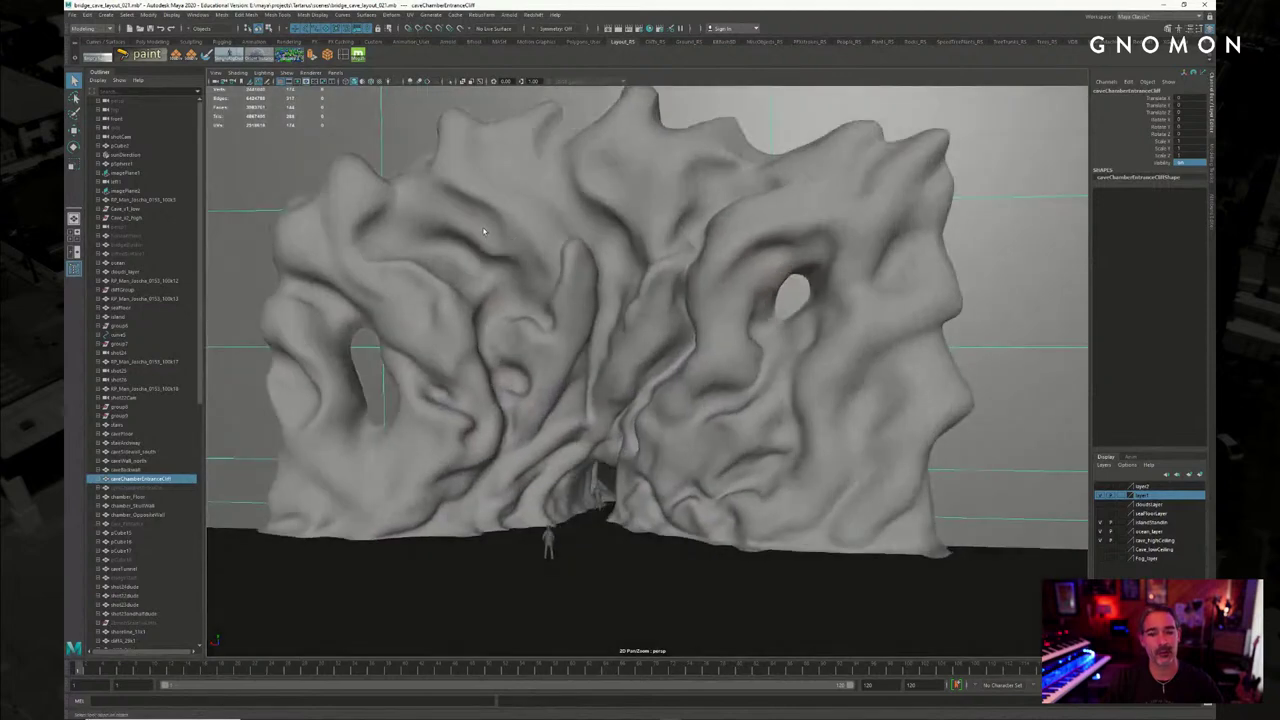
Delete the construction history of the imported chamber entrance mesh
{"action": "left_click", "coordinate": [762, 291]}
{"action": "left_click", "coordinate": [87, 16]}
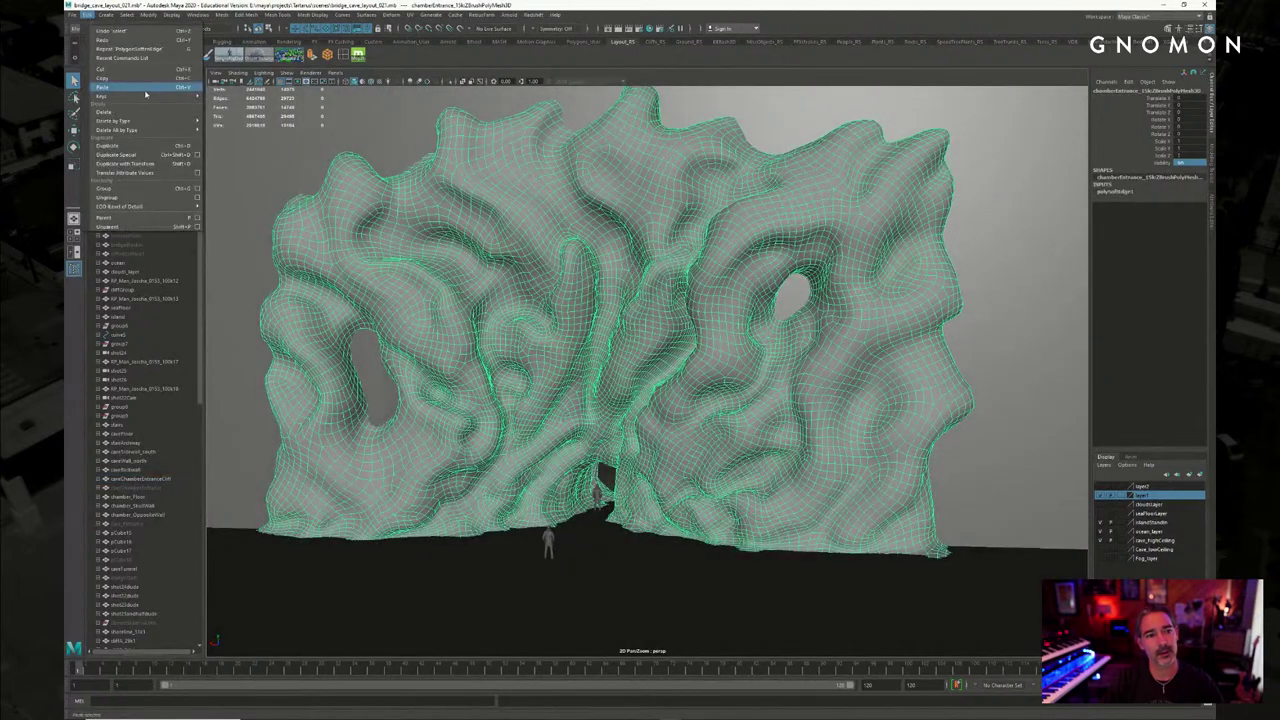
{"action": "mouse_move", "coordinate": [130, 121]}
{"action": "left_click", "coordinate": [250, 121]}
Examine the edge flow and shape of the chamber entrance mesh from several angles in shaded display
{"action": "left_click_drag", "start_coordinate": [456, 191], "coordinate": [520, 196], "text": "alt"}
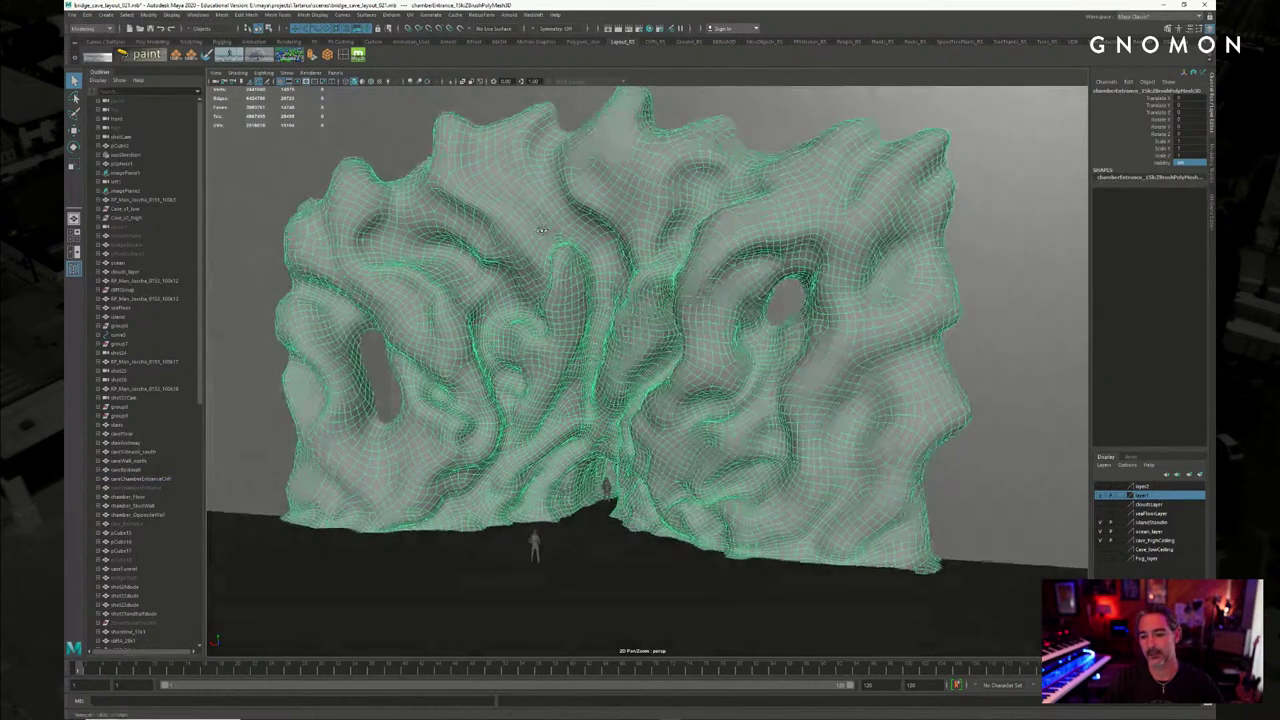
{"action": "right_click_drag", "start_coordinate": [520, 196], "coordinate": [545, 184], "text": "alt"}
{"action": "middle_click_drag", "start_coordinate": [545, 184], "coordinate": [561, 197], "text": "alt"}
{"action": "left_click_drag", "start_coordinate": [561, 197], "coordinate": [548, 203], "text": "alt"}
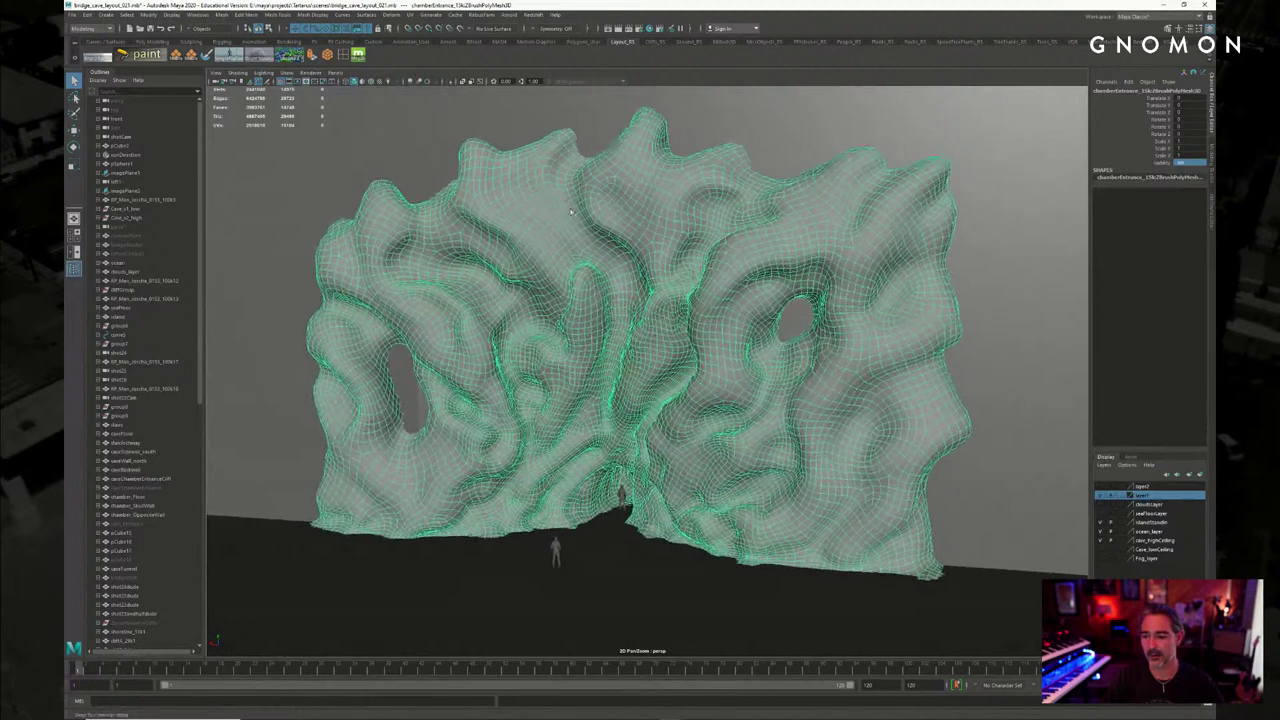
{"action": "right_click_drag", "start_coordinate": [590, 287], "coordinate": [608, 282], "text": "alt"}
{"action": "middle_click_drag", "start_coordinate": [610, 248], "coordinate": [599, 254], "text": "alt"}
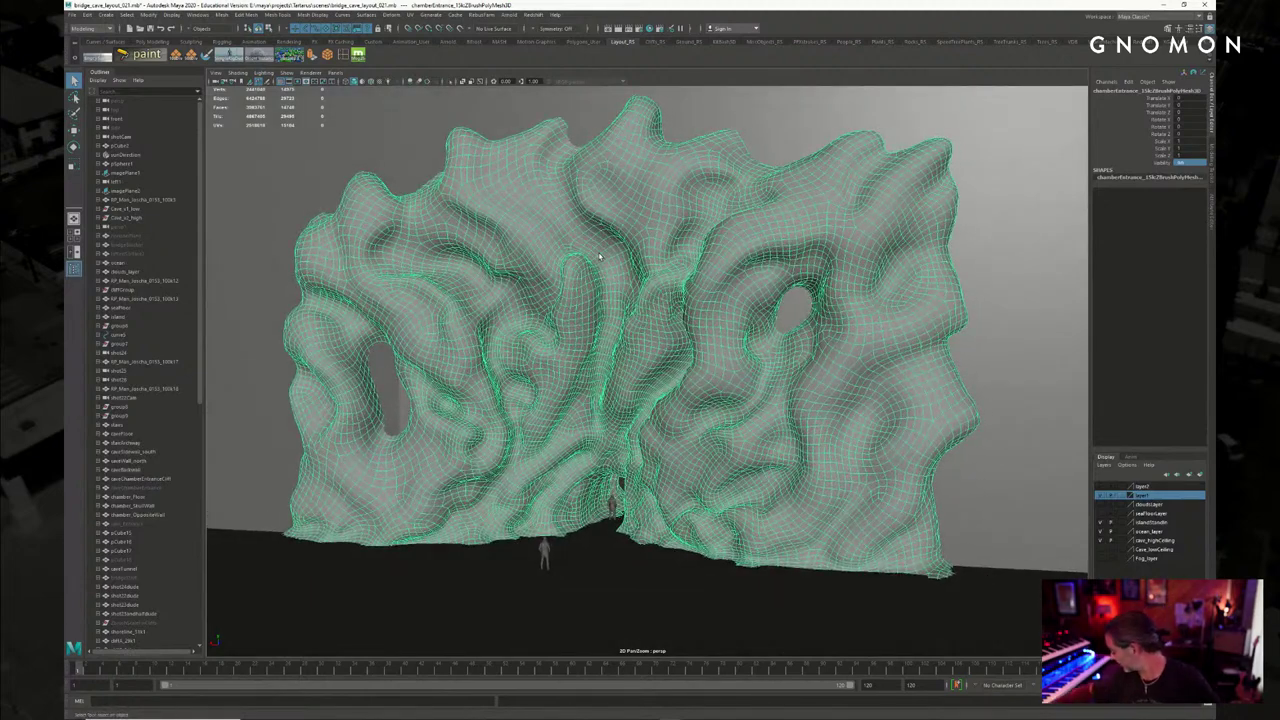
{"action": "mouse_move", "coordinate": [594, 275]}
{"action": "left_mouse_down", "text": "alt"}
{"action": "mouse_move", "coordinate": [582, 270]}
{"action": "mouse_move", "coordinate": [586, 243]}
{"action": "mouse_move", "coordinate": [607, 261]}
{"action": "left_mouse_up", "text": "alt"}
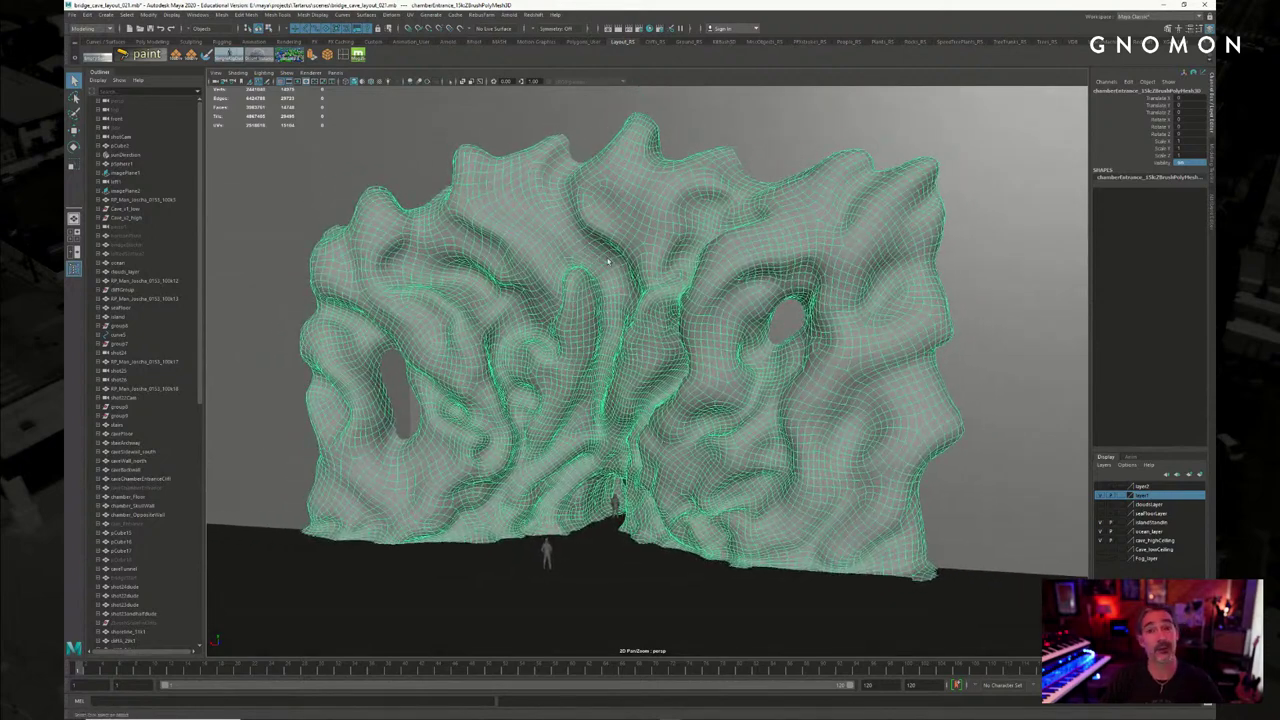
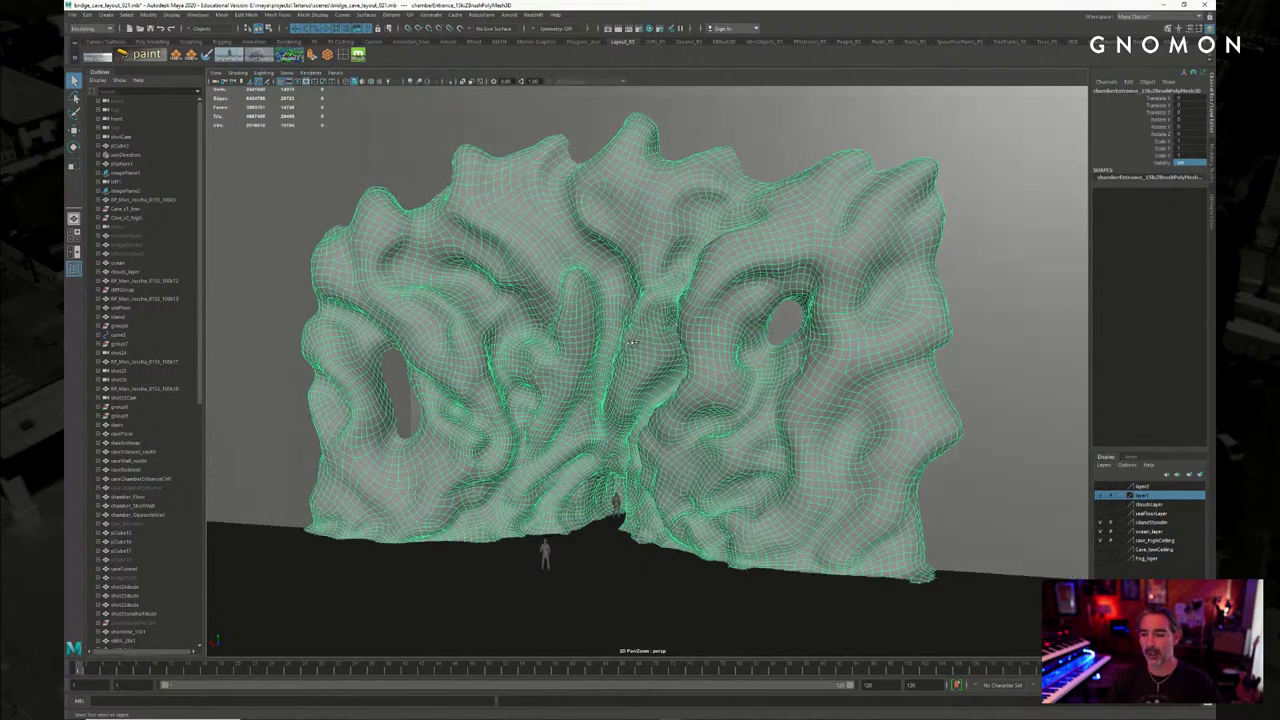
{"action": "left_click_drag", "start_coordinate": [632, 343], "coordinate": [678, 325], "text": "alt"}
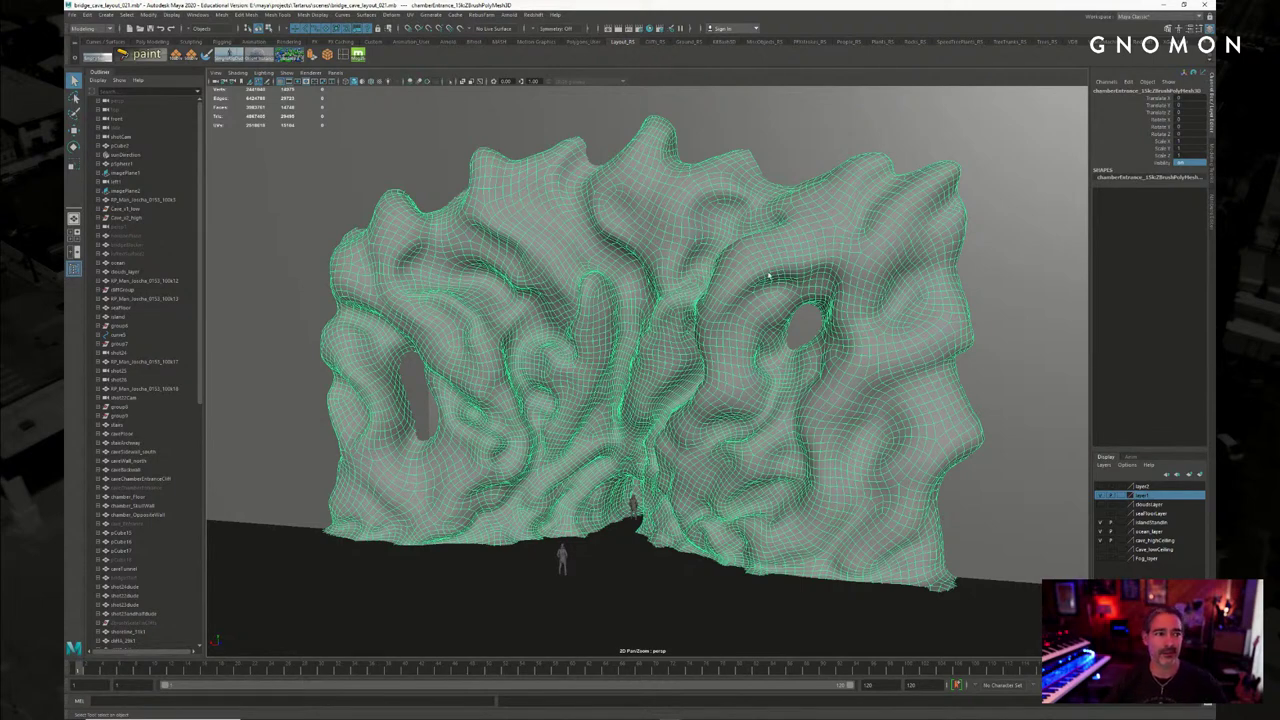
{"action": "left_click_drag", "start_coordinate": [768, 275], "coordinate": [726, 325], "text": "alt"}
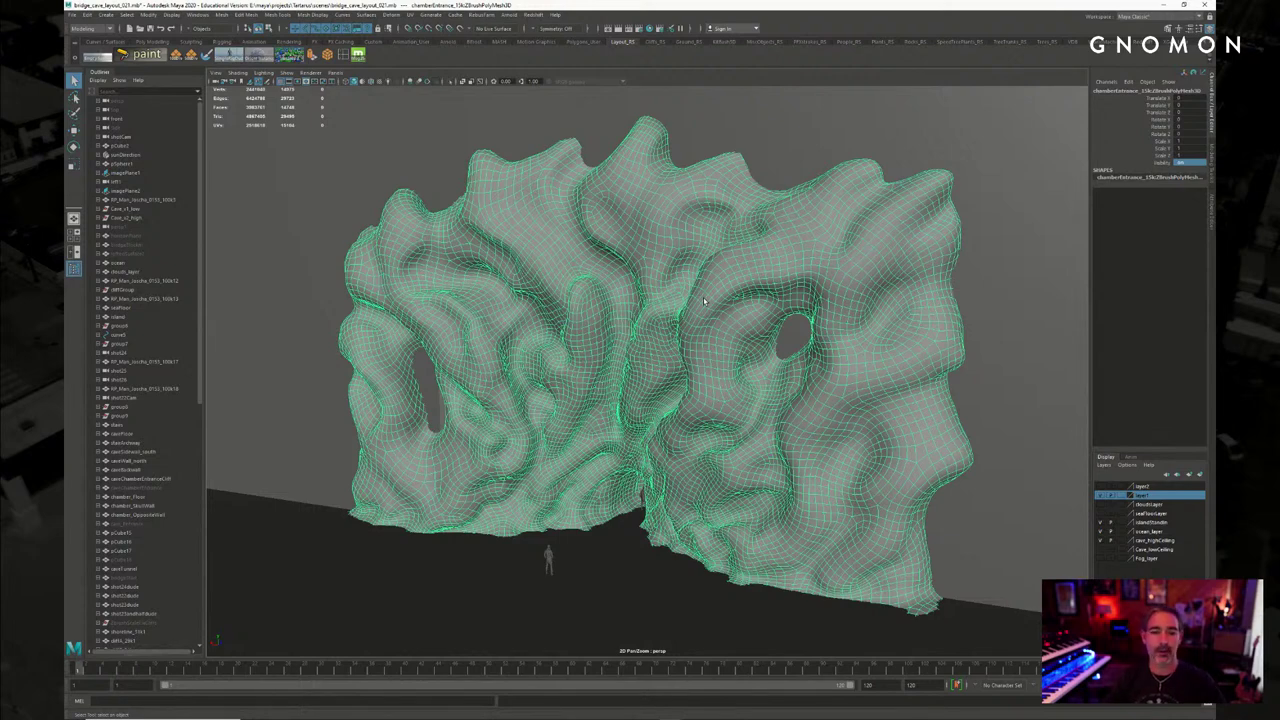
{"action": "key", "text": "5"}
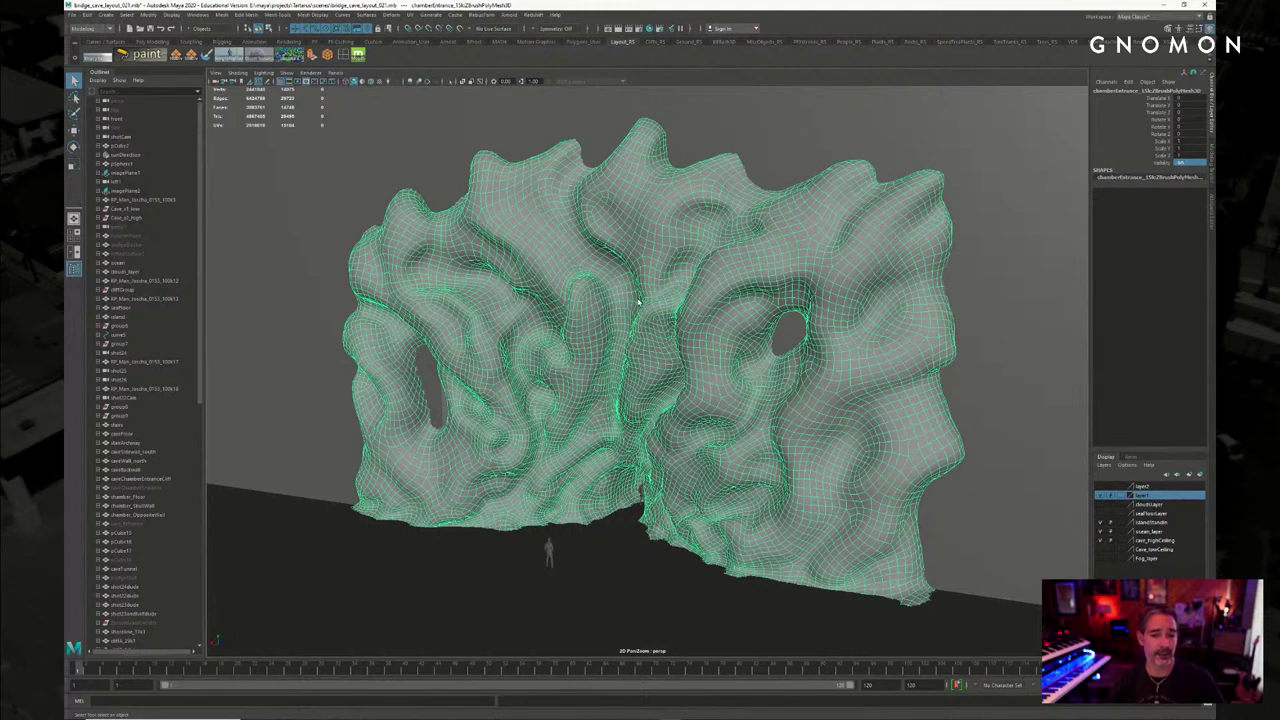
{"action": "right_click_drag", "start_coordinate": [640, 301], "coordinate": [655, 302], "text": "alt"}
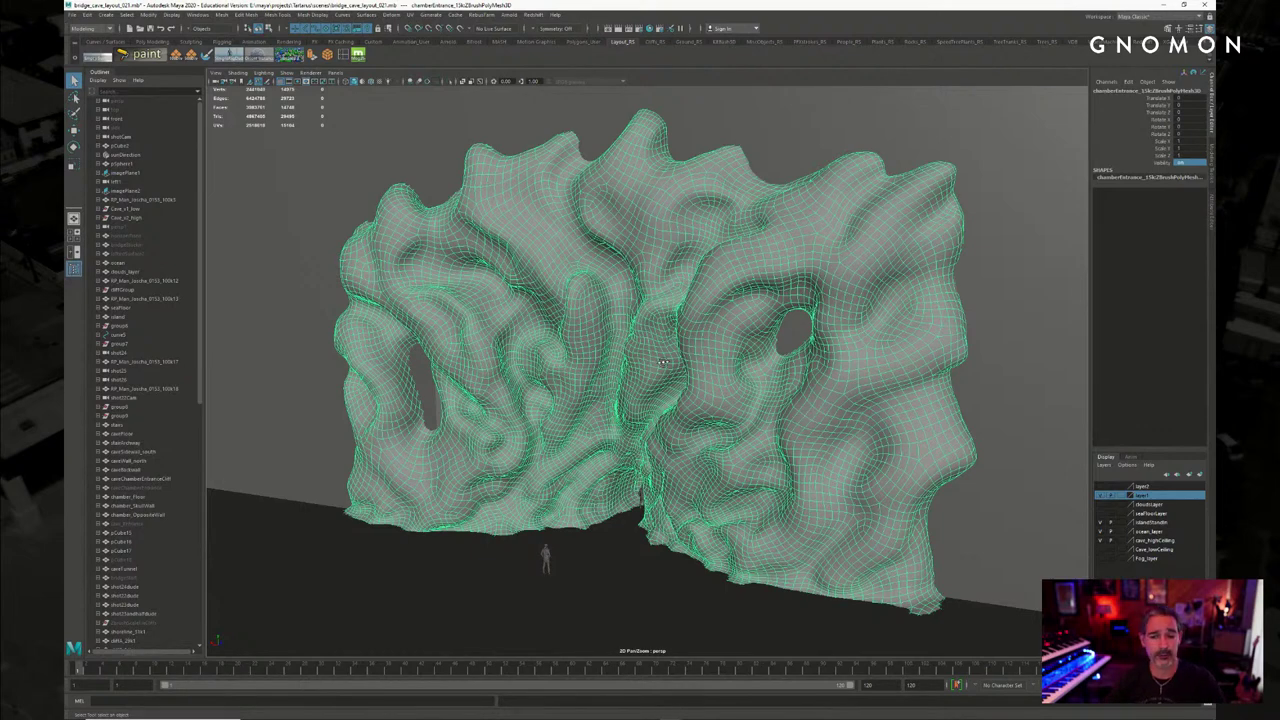
{"action": "left_click_drag", "start_coordinate": [663, 362], "coordinate": [696, 383], "text": "alt"}
Select and frame the cave entrance mesh beside the bridge, and inspect it up close with nothing selected
{"action": "left_click", "coordinate": [611, 376]}
{"action": "key", "text": "f"}
{"action": "right_click_drag", "start_coordinate": [696, 383], "coordinate": [734, 390], "text": "alt"}
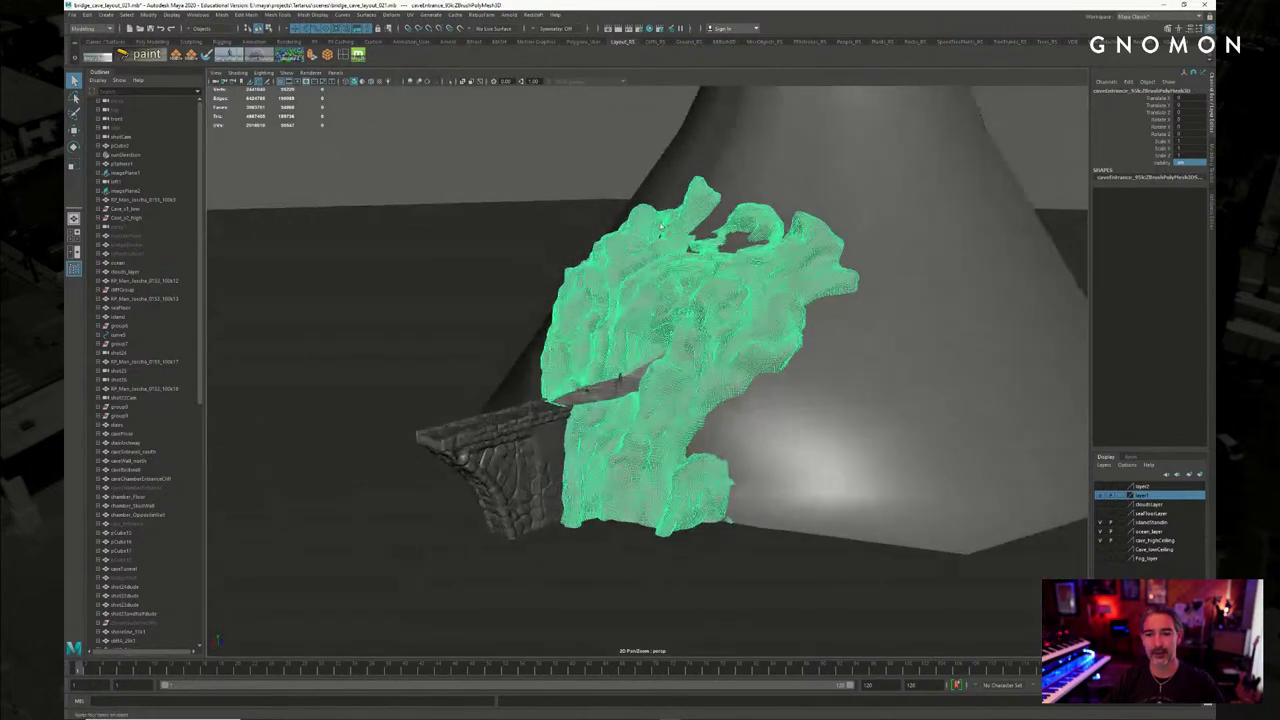
{"action": "left_click", "coordinate": [546, 309]}
{"action": "right_click_drag", "start_coordinate": [546, 309], "coordinate": [857, 335], "text": "alt"}
{"action": "left_click_drag", "start_coordinate": [857, 336], "coordinate": [577, 281], "text": "alt"}
Find and frame the distant chamber entrance area in wireframe display, and return to shaded display with nothing selected
{"action": "key", "text": "4"}
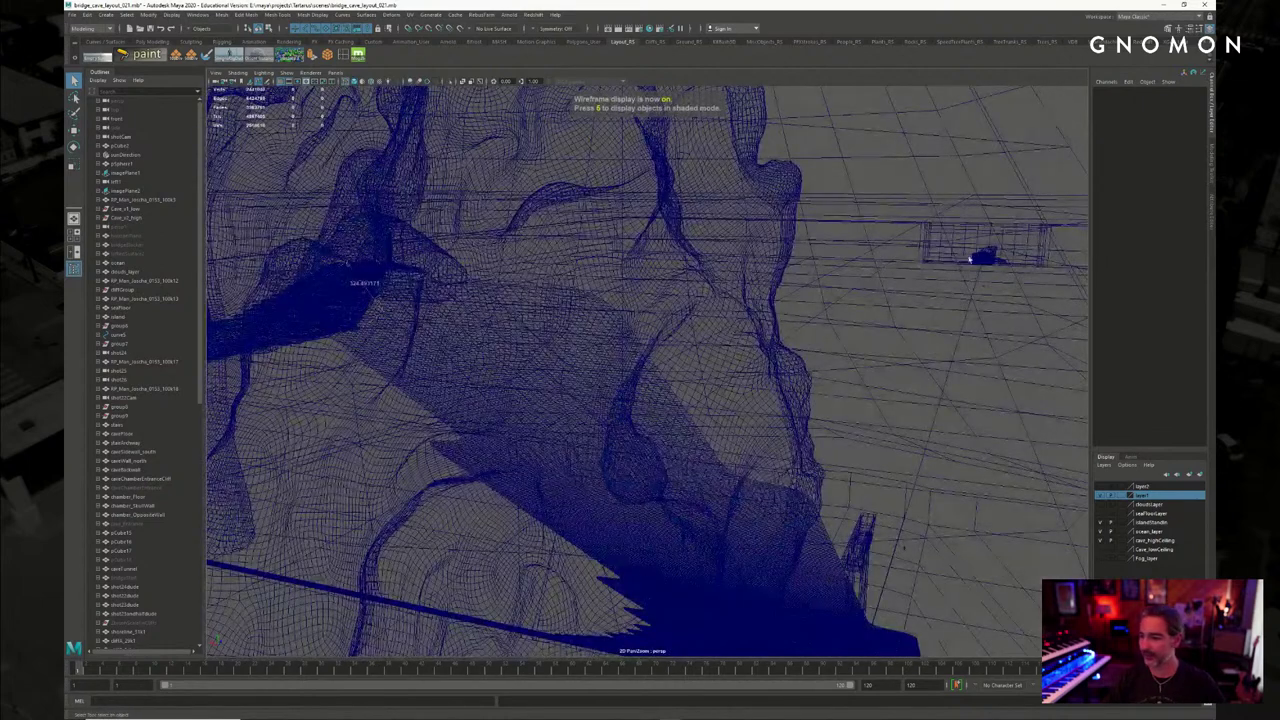
{"action": "left_click", "coordinate": [980, 258]}
{"action": "key", "text": "f"}
{"action": "left_click", "coordinate": [586, 174]}
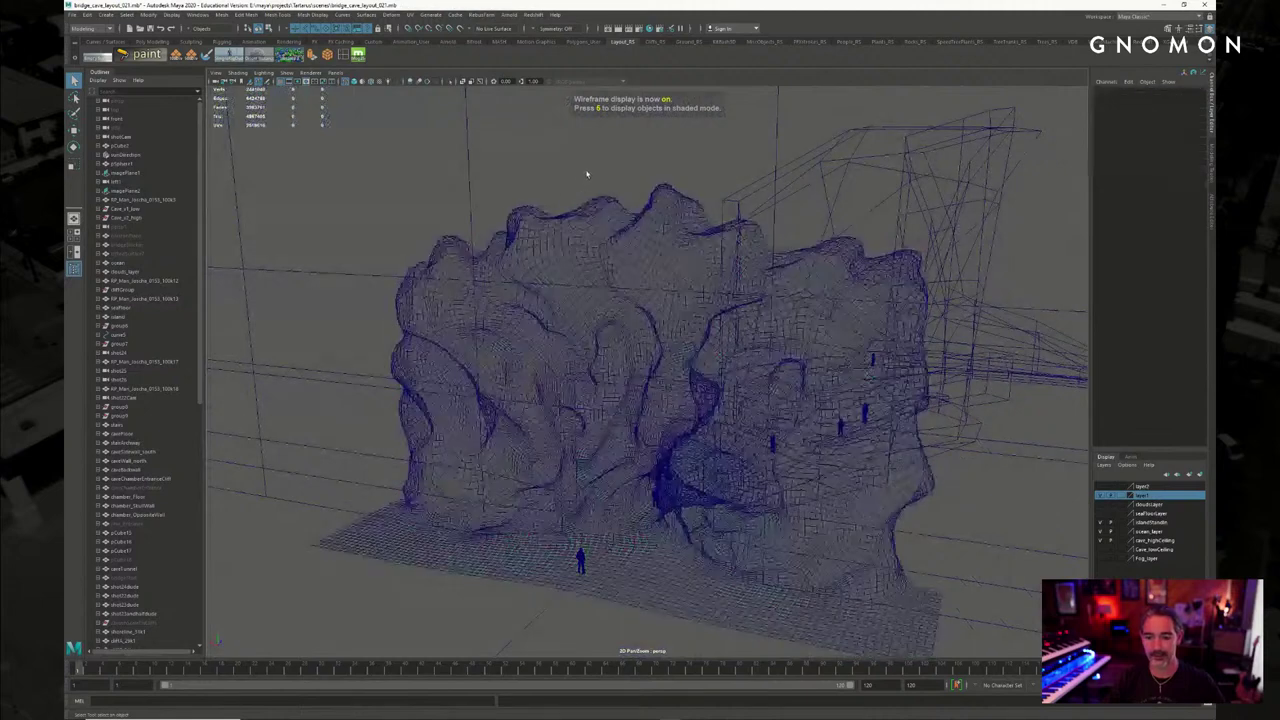
{"action": "middle_click_drag", "start_coordinate": [660, 322], "coordinate": [658, 288], "text": "alt"}
{"action": "key", "text": "5"}
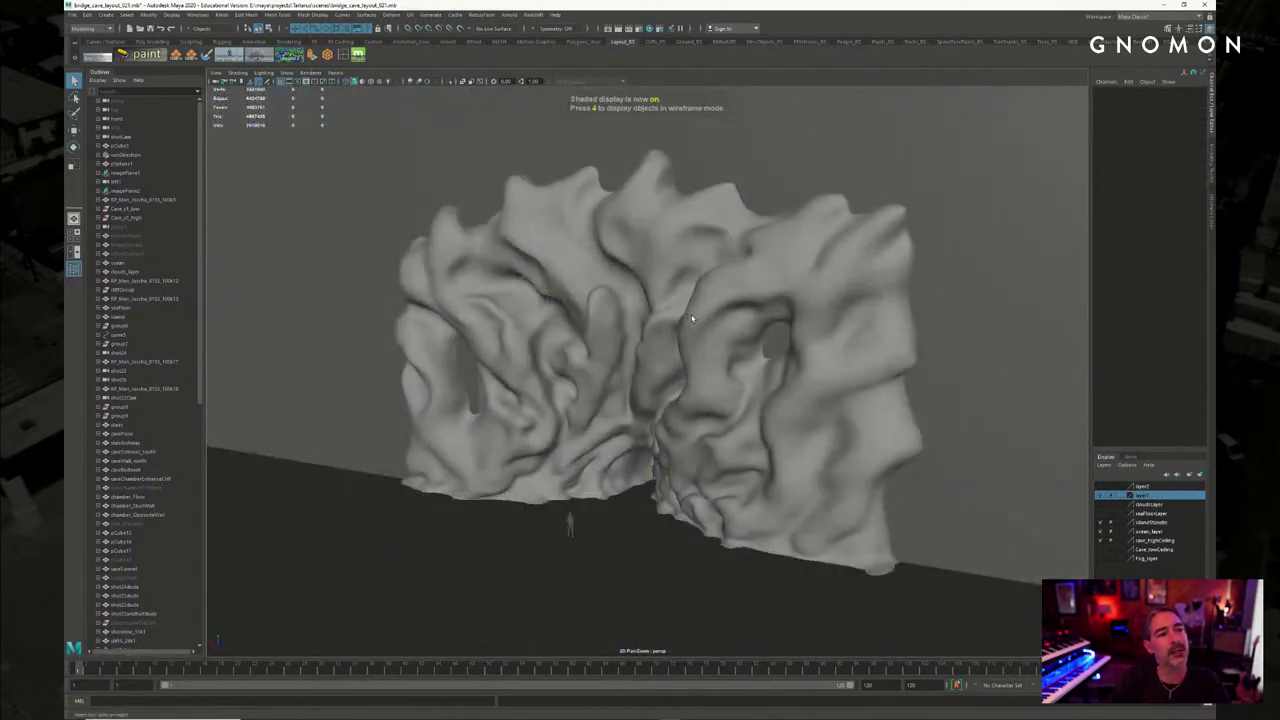
{"action": "left_click_drag", "start_coordinate": [691, 323], "coordinate": [727, 323], "text": "alt"}
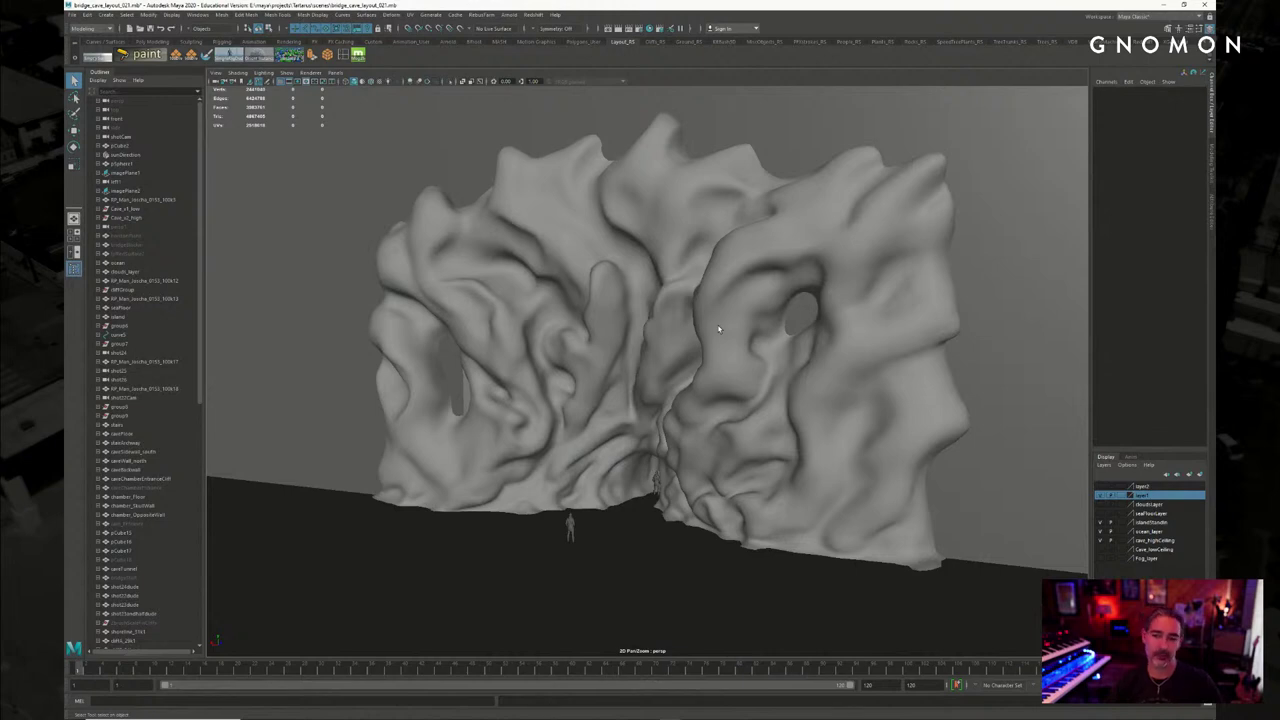
{"action": "scroll", "coordinate": [649, 320], "scroll_direction": "up", "scroll_amount": 2}
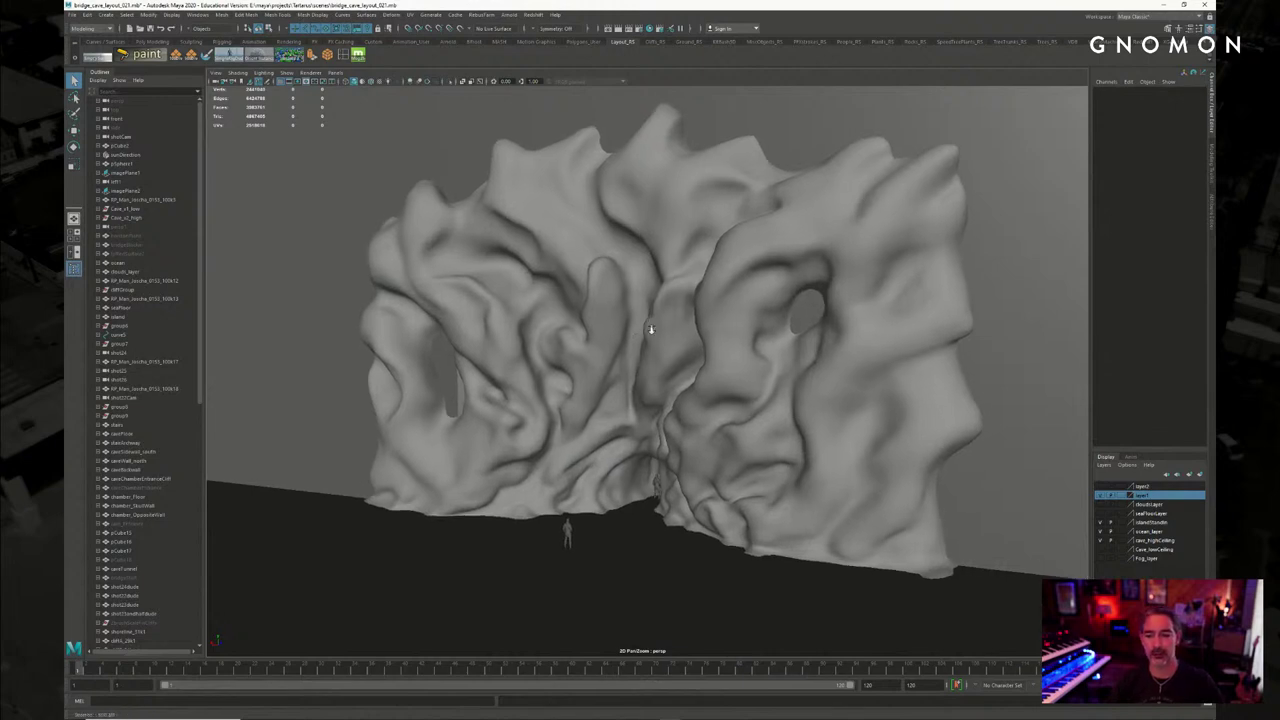
Select the sculpted chamber entrance mesh and set up its selection export as OBJexport with materials off
{"action": "left_click", "coordinate": [572, 277]}
{"action": "left_click", "coordinate": [367, 272]}
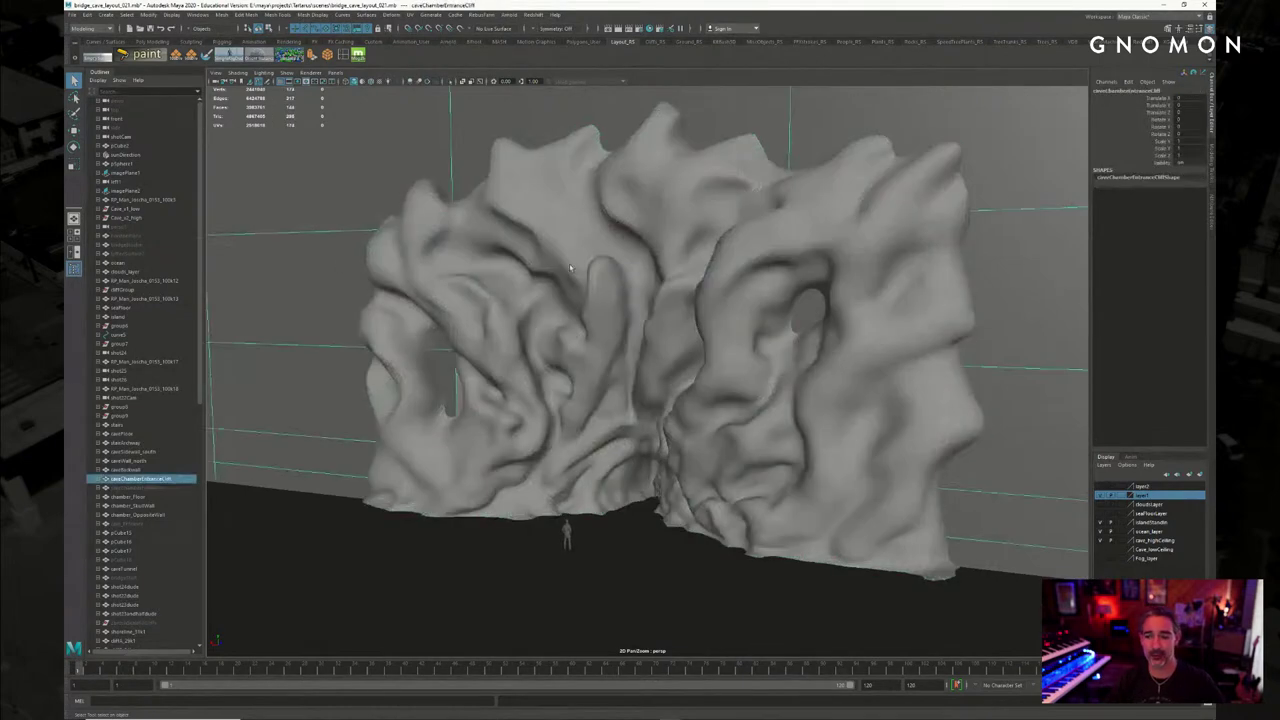
{"action": "left_click", "coordinate": [616, 267]}
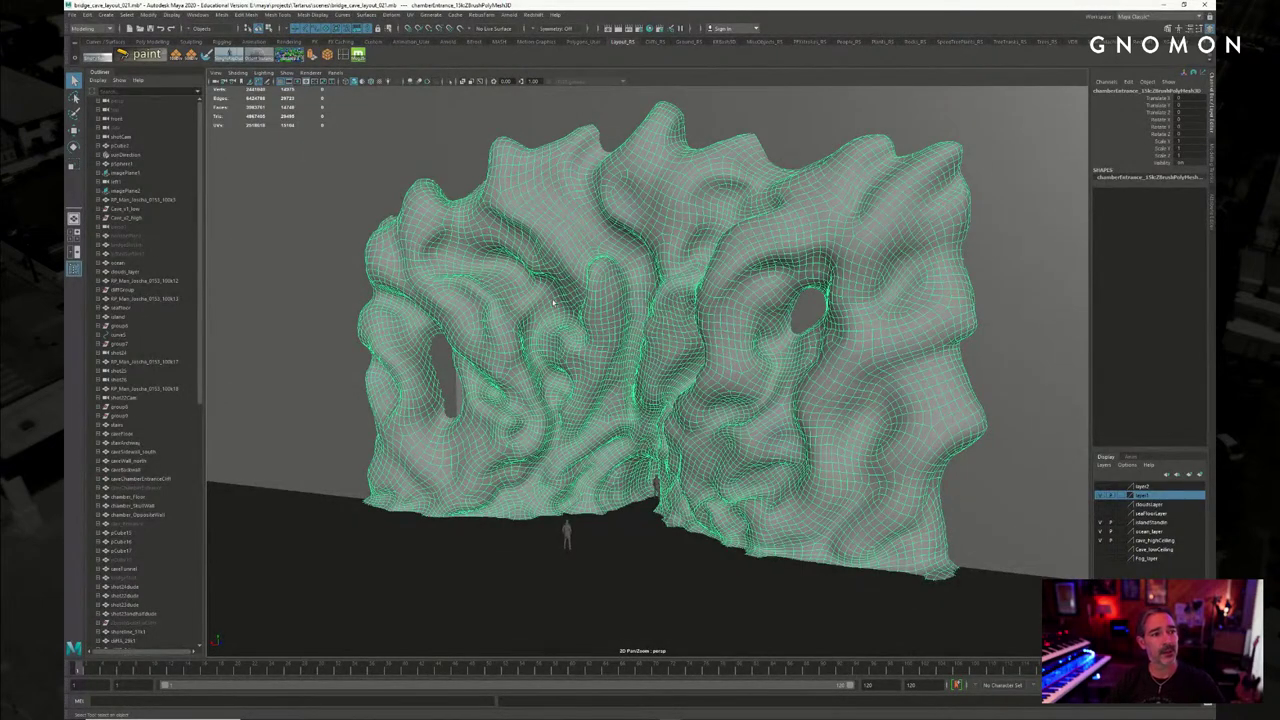
{"action": "right_click_drag", "start_coordinate": [640, 295], "coordinate": [686, 281], "text": "alt"}
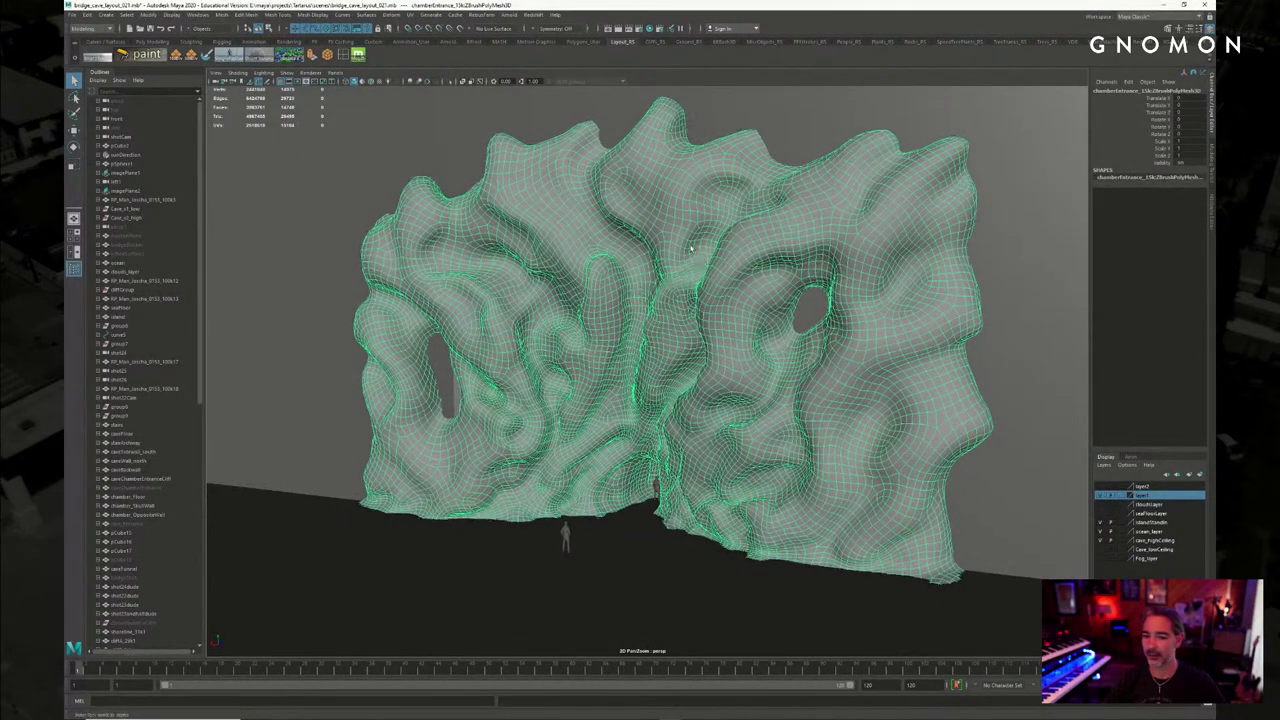
{"action": "left_click", "coordinate": [72, 15]}
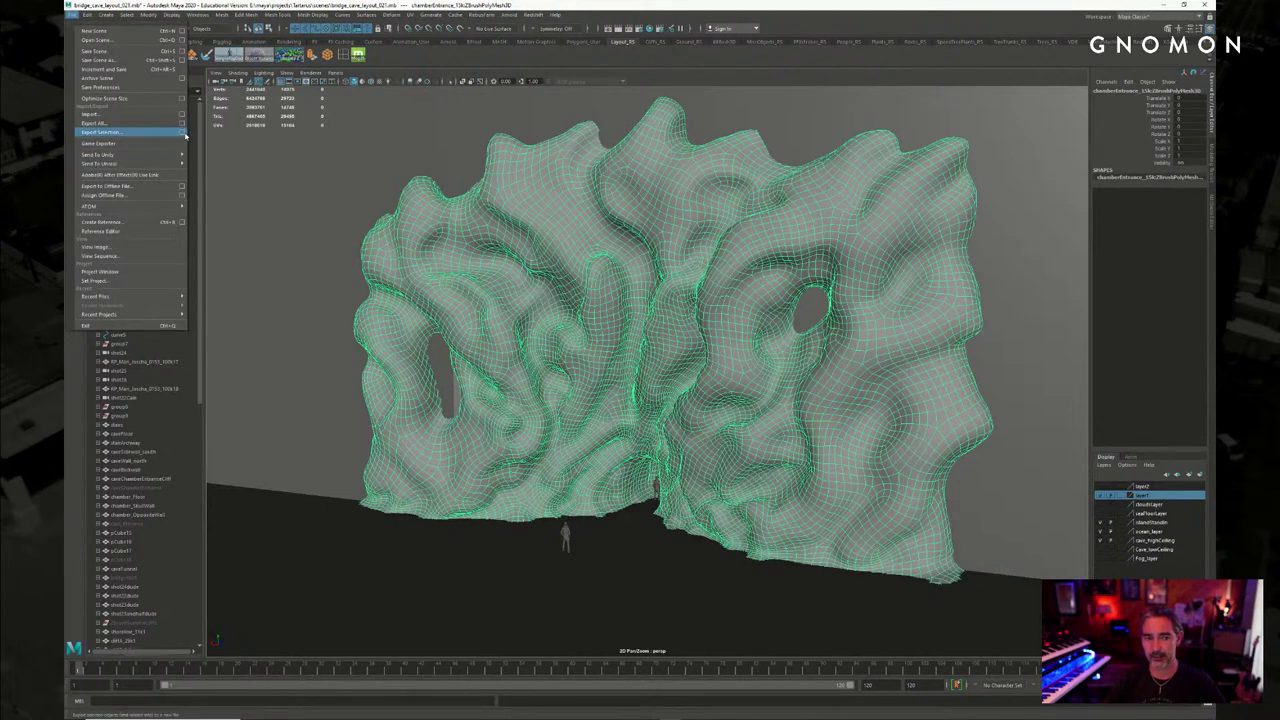
{"action": "left_click", "coordinate": [184, 133]}
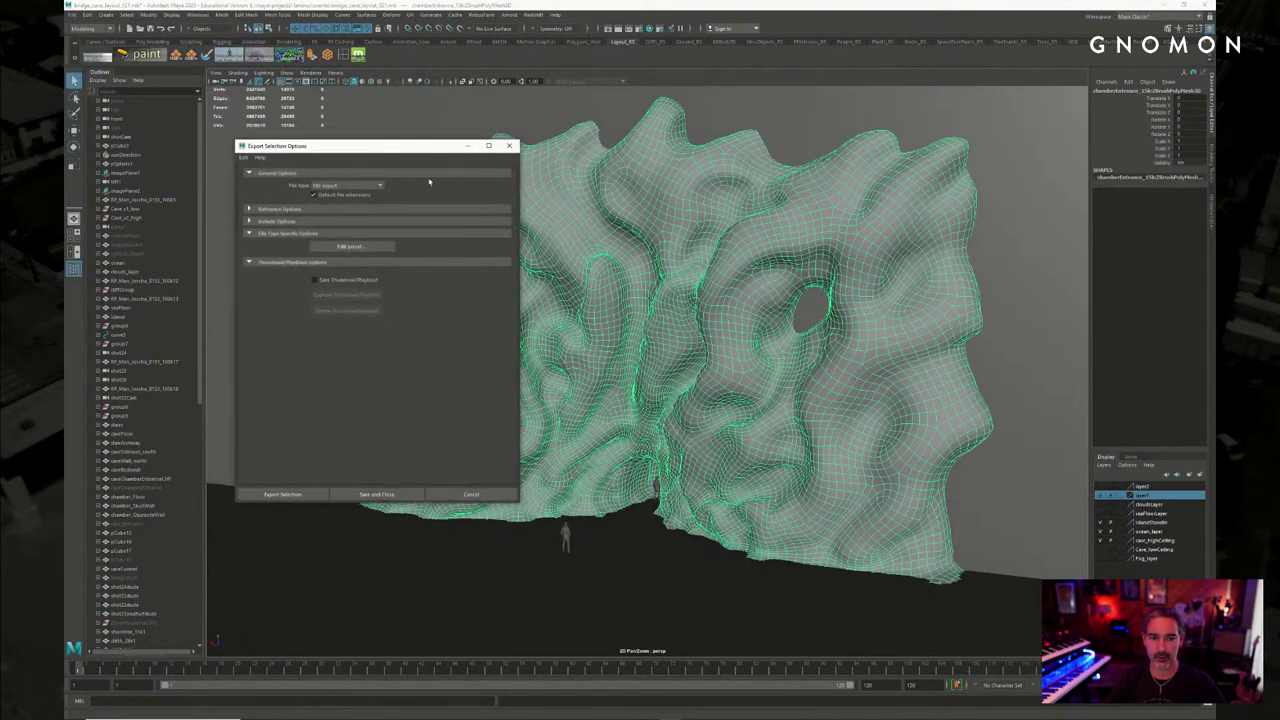
{"action": "left_click", "coordinate": [350, 186]}
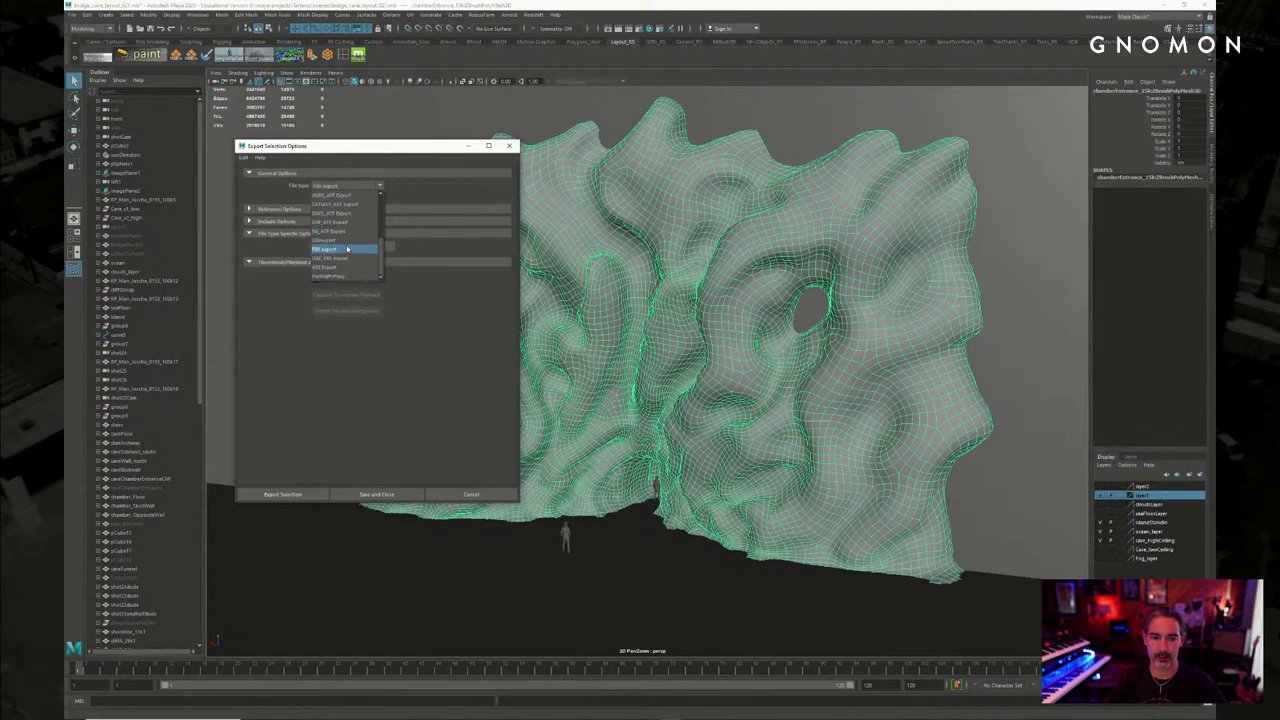
{"action": "left_click", "coordinate": [347, 241]}
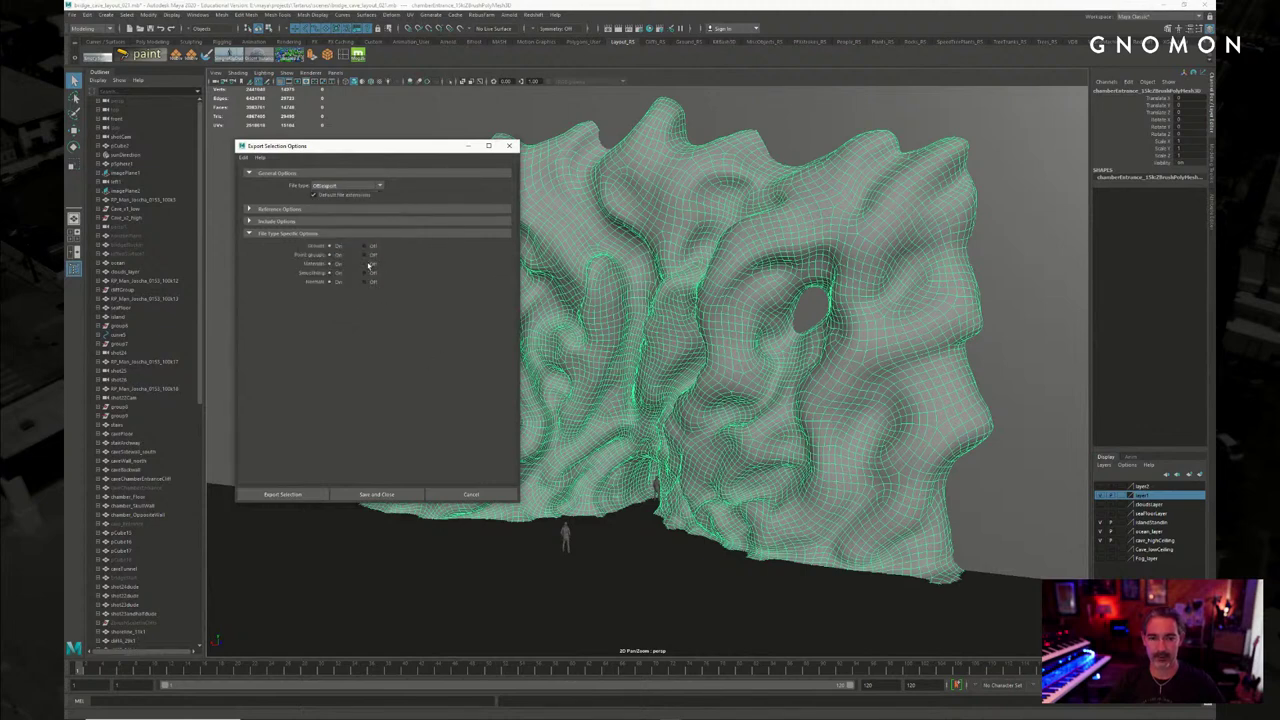
{"action": "left_click", "coordinate": [282, 494]}
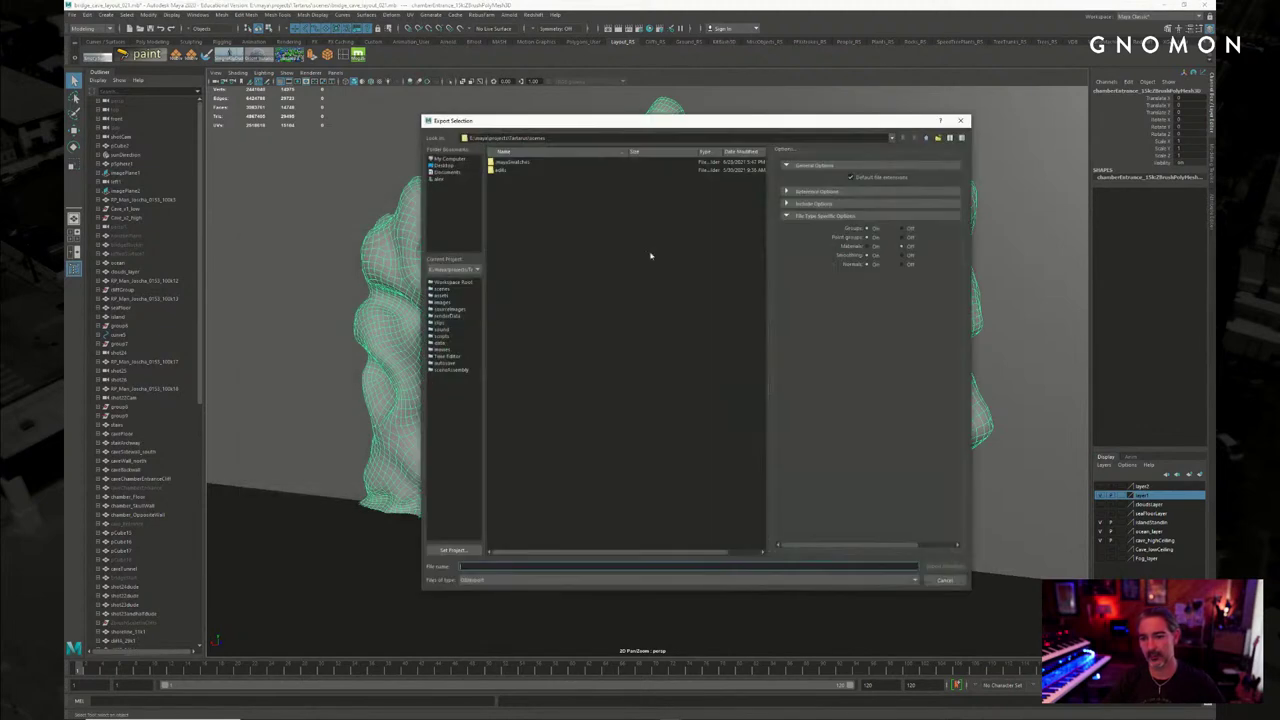
Export the selected mesh as chamberEntrance_15k into the Tartarus project's data/toMixer folder
{"action": "left_click", "coordinate": [926, 138]}
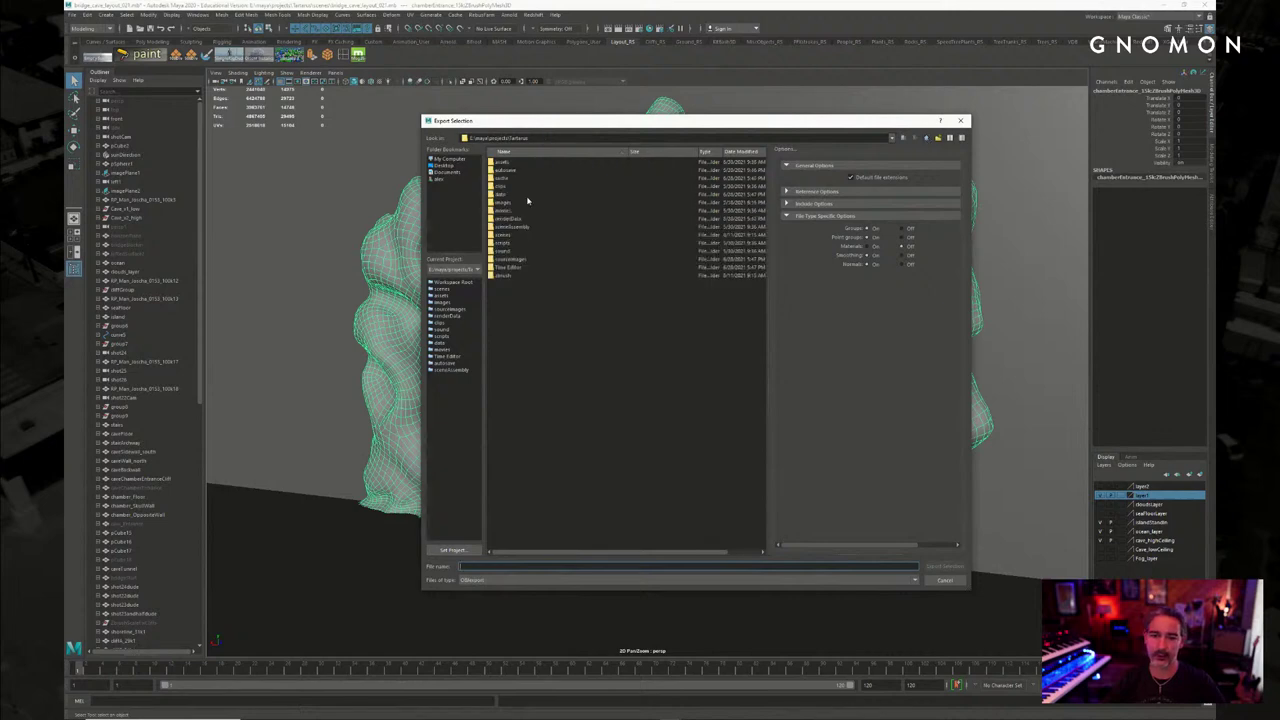
{"action": "double_click", "coordinate": [524, 195]}
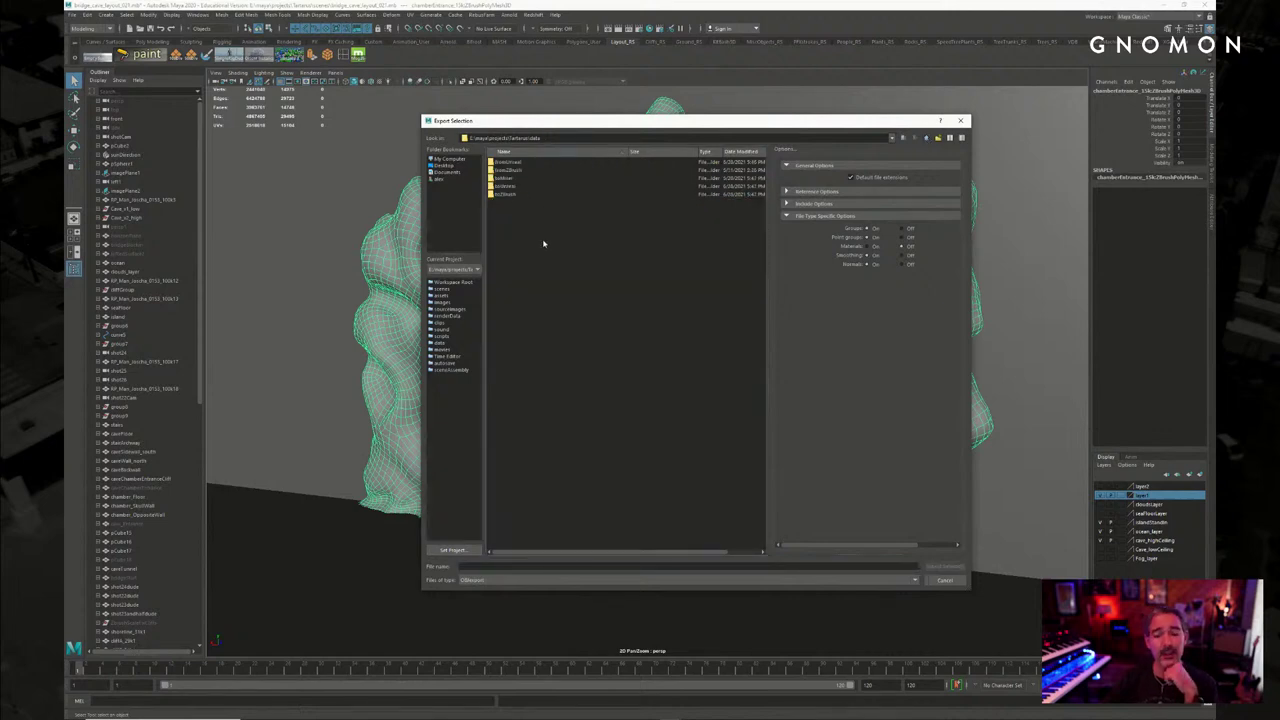
{"action": "left_click", "coordinate": [530, 178]}
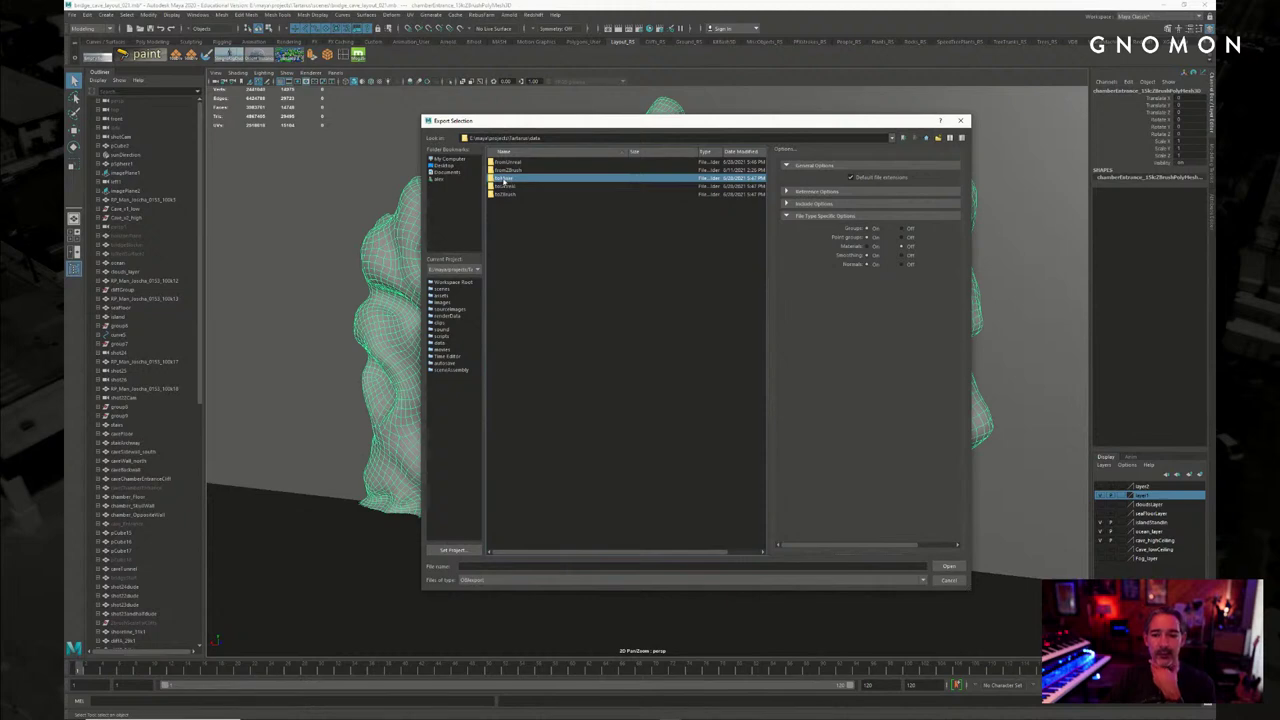
{"action": "double_click", "coordinate": [513, 180]}
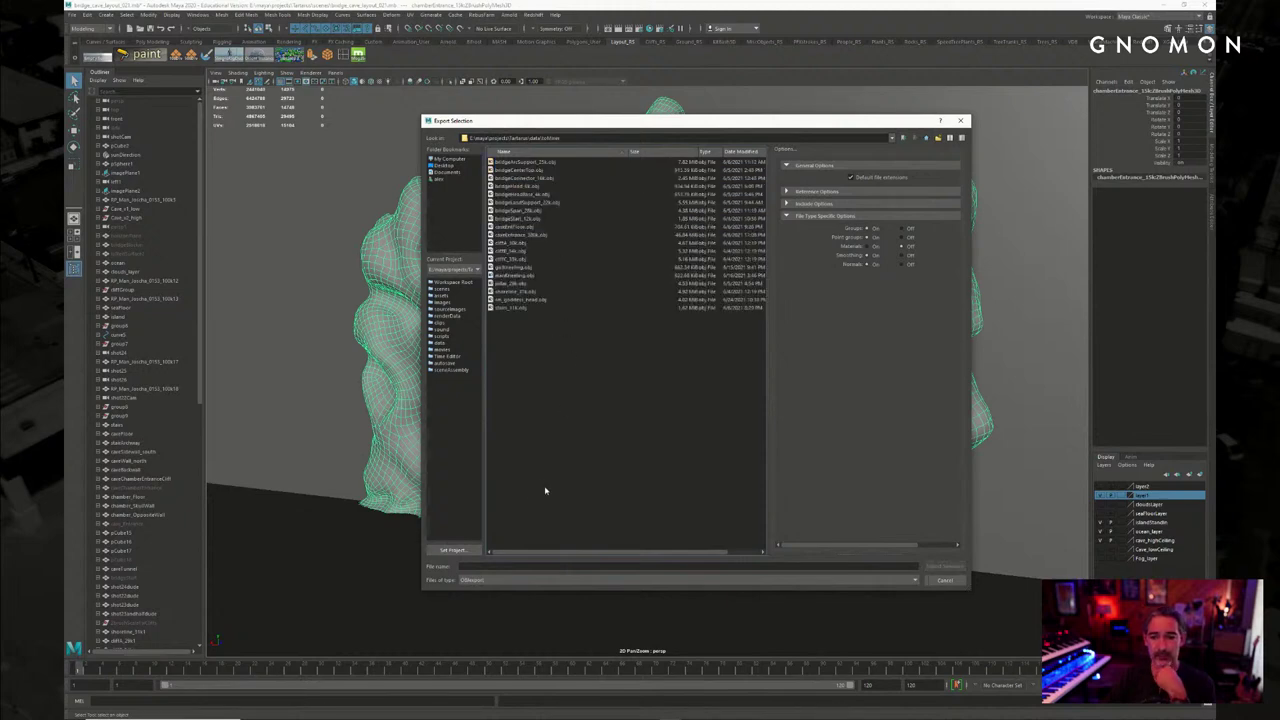
{"action": "left_click", "coordinate": [490, 565]}
{"action": "type", "text": "chamberEntrance_15k"}
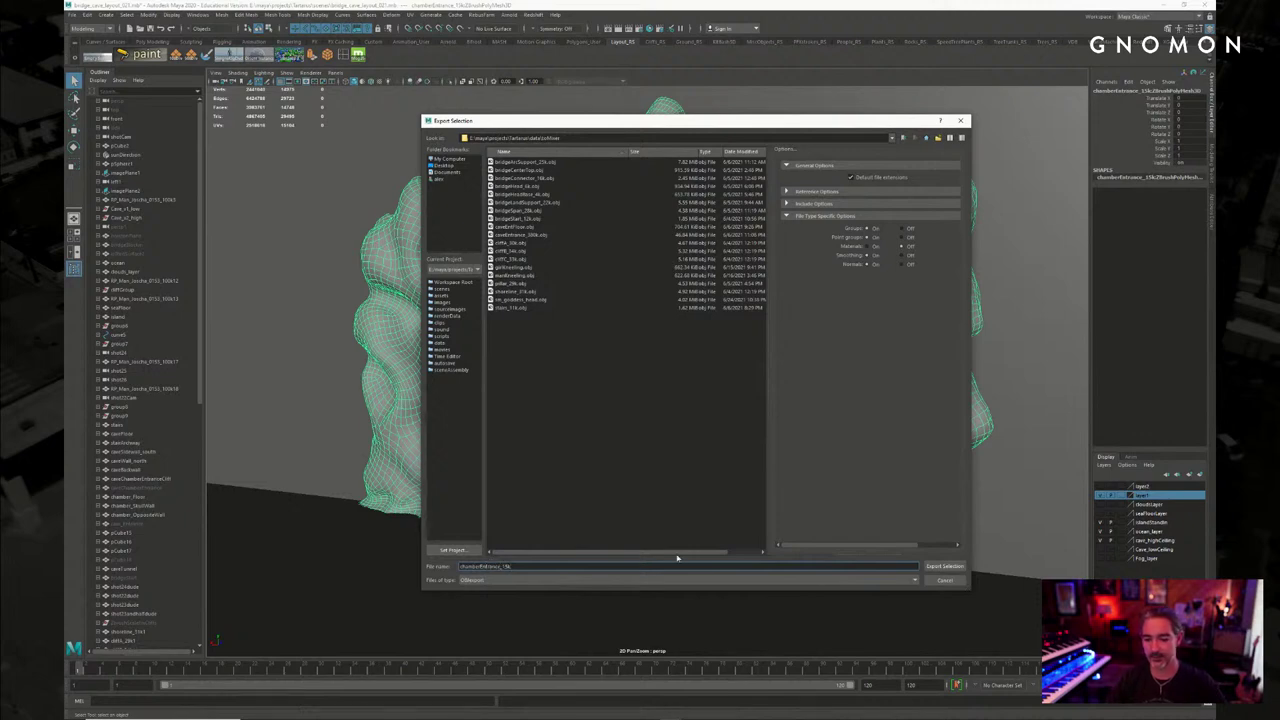
{"action": "left_click", "coordinate": [941, 566]}
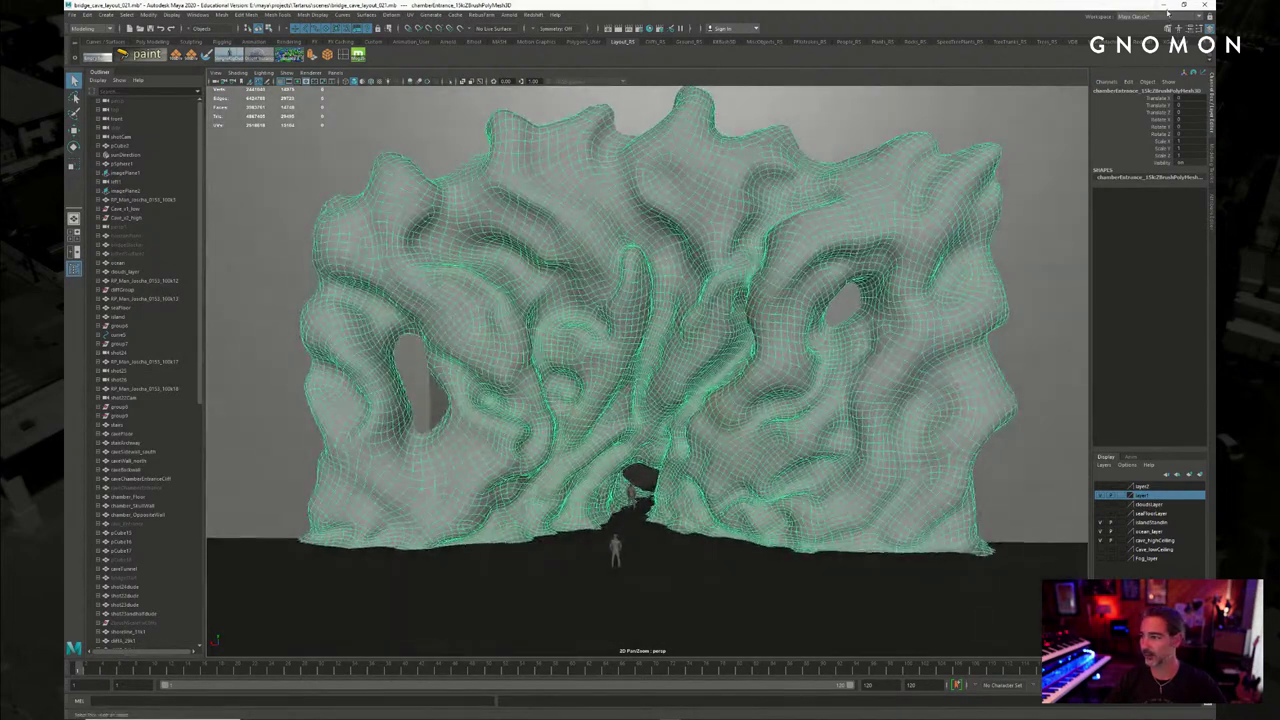
Switch to Quixel Mixer from the desktop and maximize its window at the Tartarus project's mixes
{"action": "left_click", "coordinate": [1163, 6]}
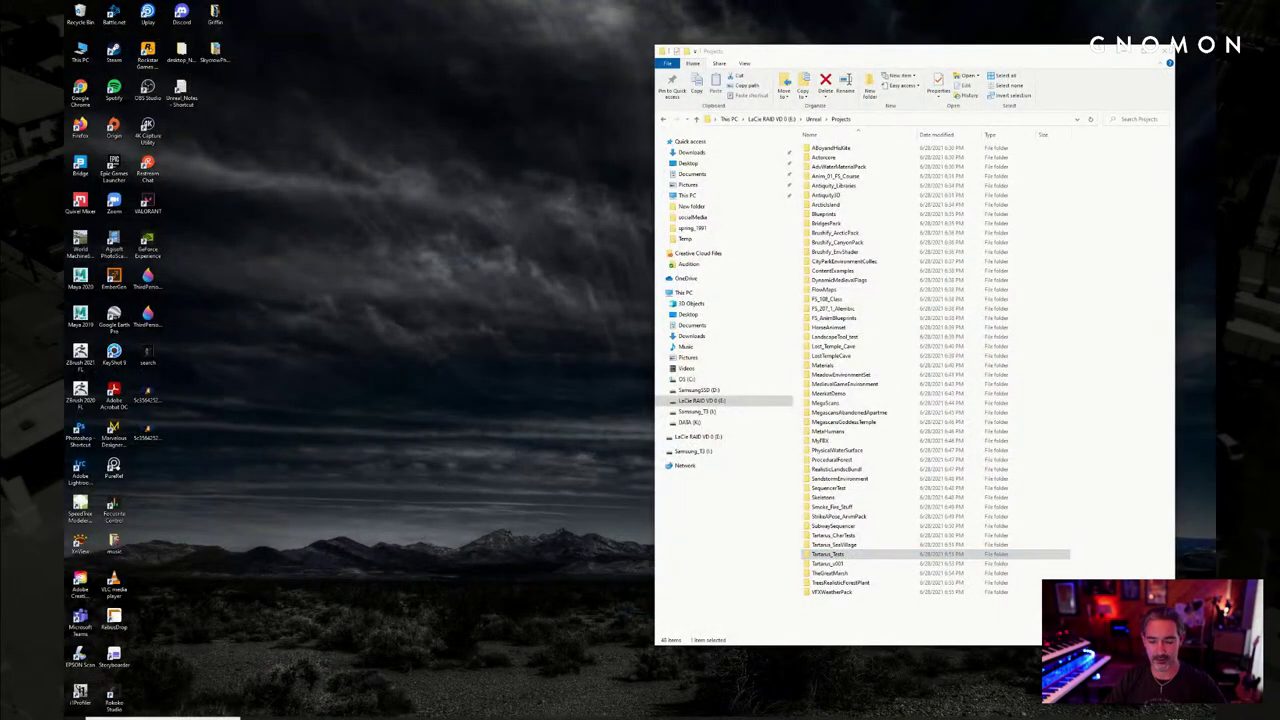
{"action": "double_click", "coordinate": [80, 203]}
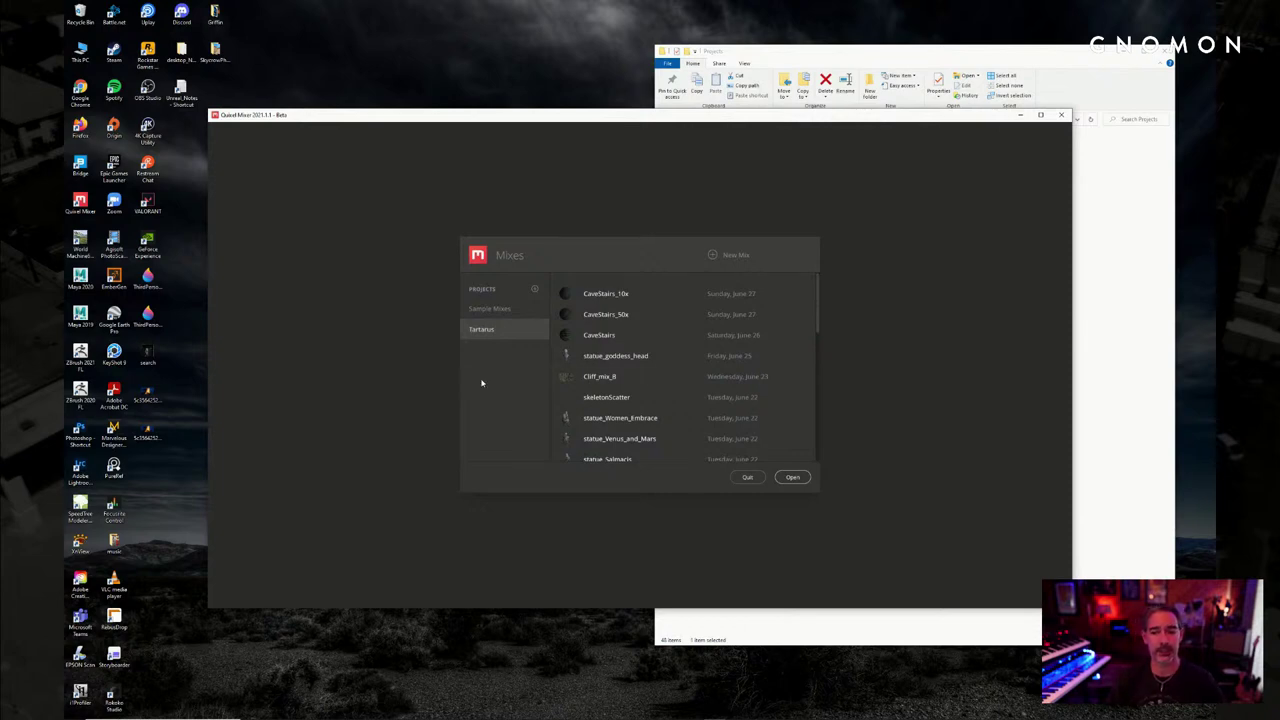
{"action": "scroll", "coordinate": [722, 327], "scroll_direction": "down", "scroll_amount": 2}
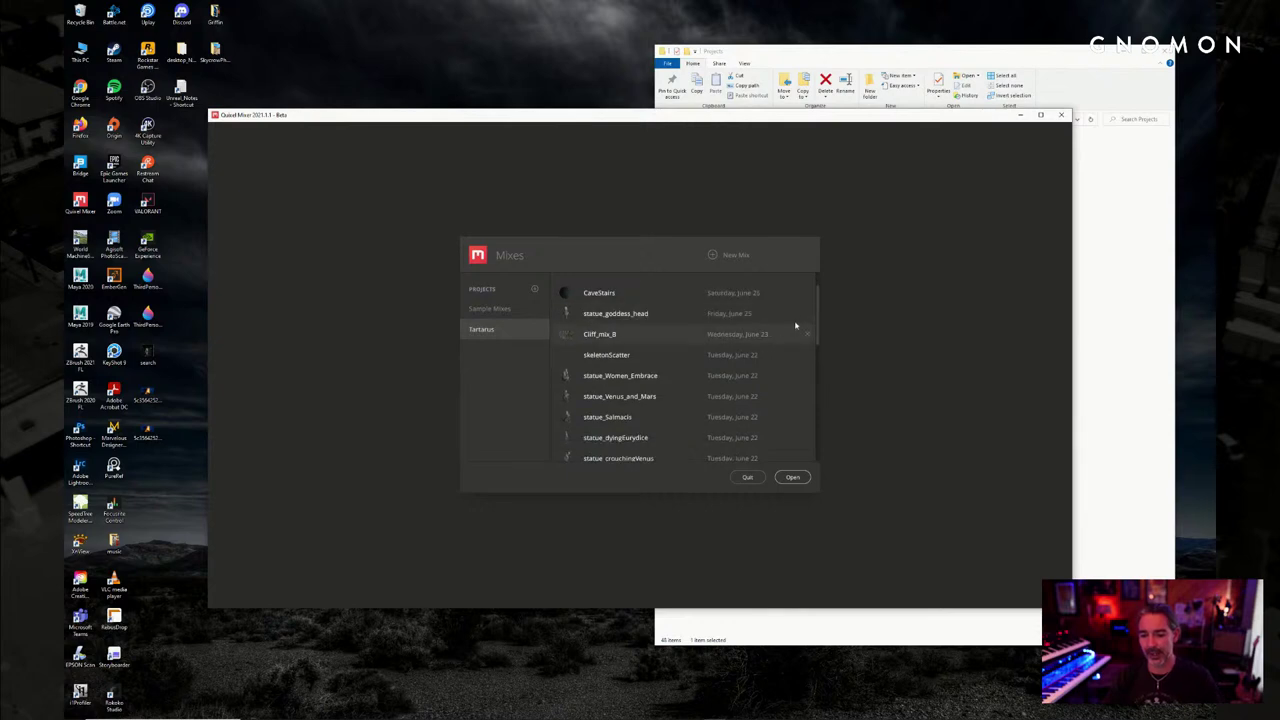
{"action": "left_click_drag", "start_coordinate": [819, 303], "coordinate": [819, 286]}
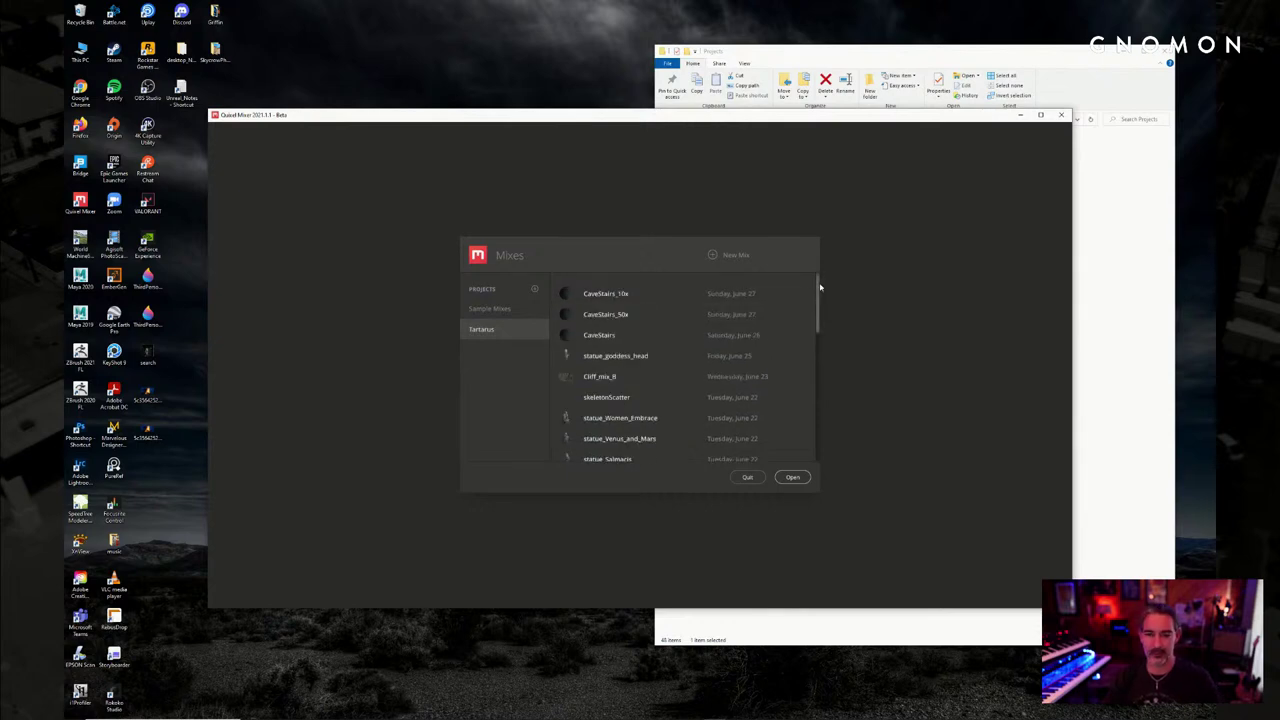
{"action": "left_click", "coordinate": [1040, 115]}
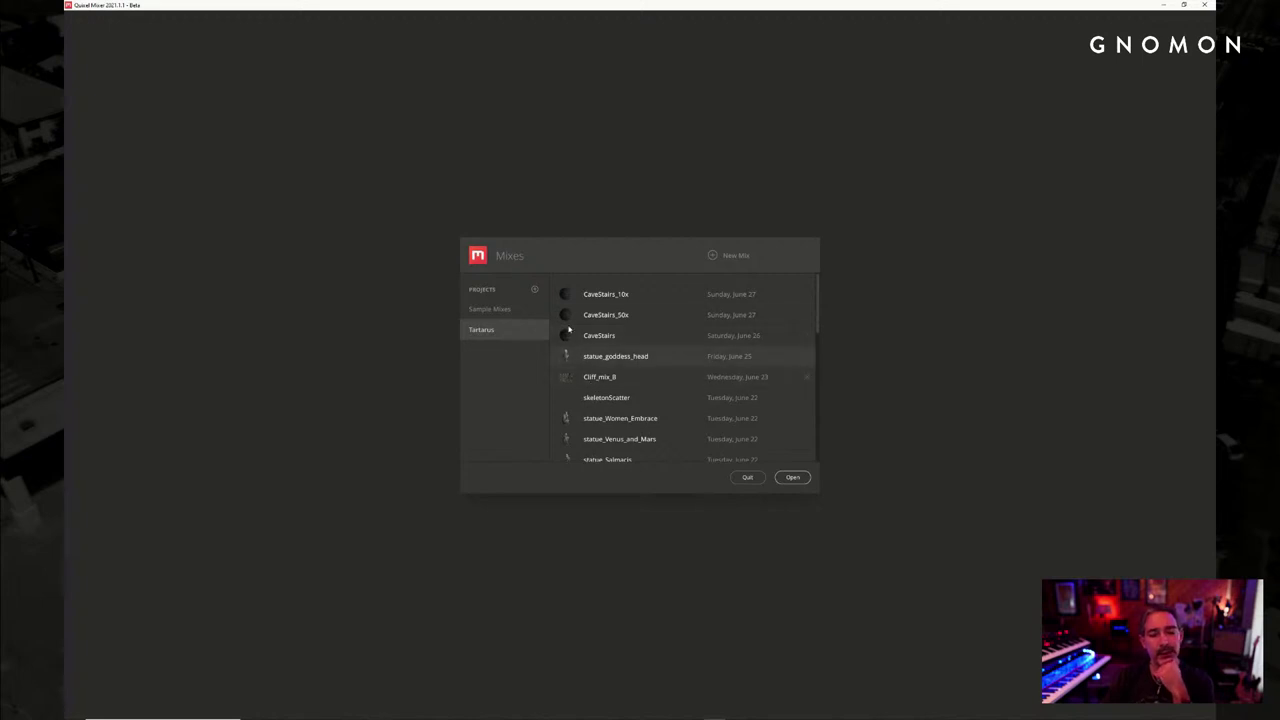
Look through the Tartarus project's mixes and open statue_girlKneeling
{"action": "mouse_move", "coordinate": [820, 300]}
{"action": "left_mouse_down"}
{"action": "mouse_move", "coordinate": [817, 380]}
{"action": "mouse_move", "coordinate": [820, 280]}
{"action": "left_mouse_up"}
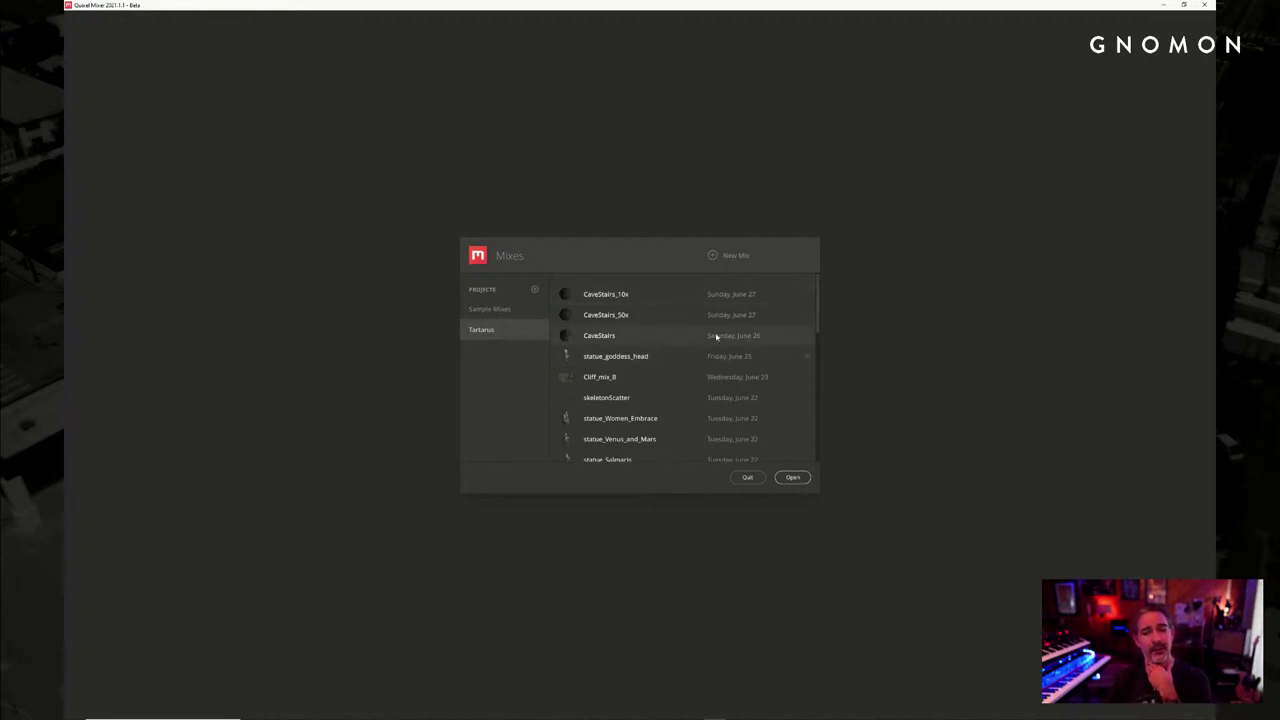
{"action": "scroll", "coordinate": [728, 342], "scroll_direction": "down", "scroll_amount": 1}
{"action": "scroll", "coordinate": [680, 350], "scroll_direction": "down", "scroll_amount": 3}
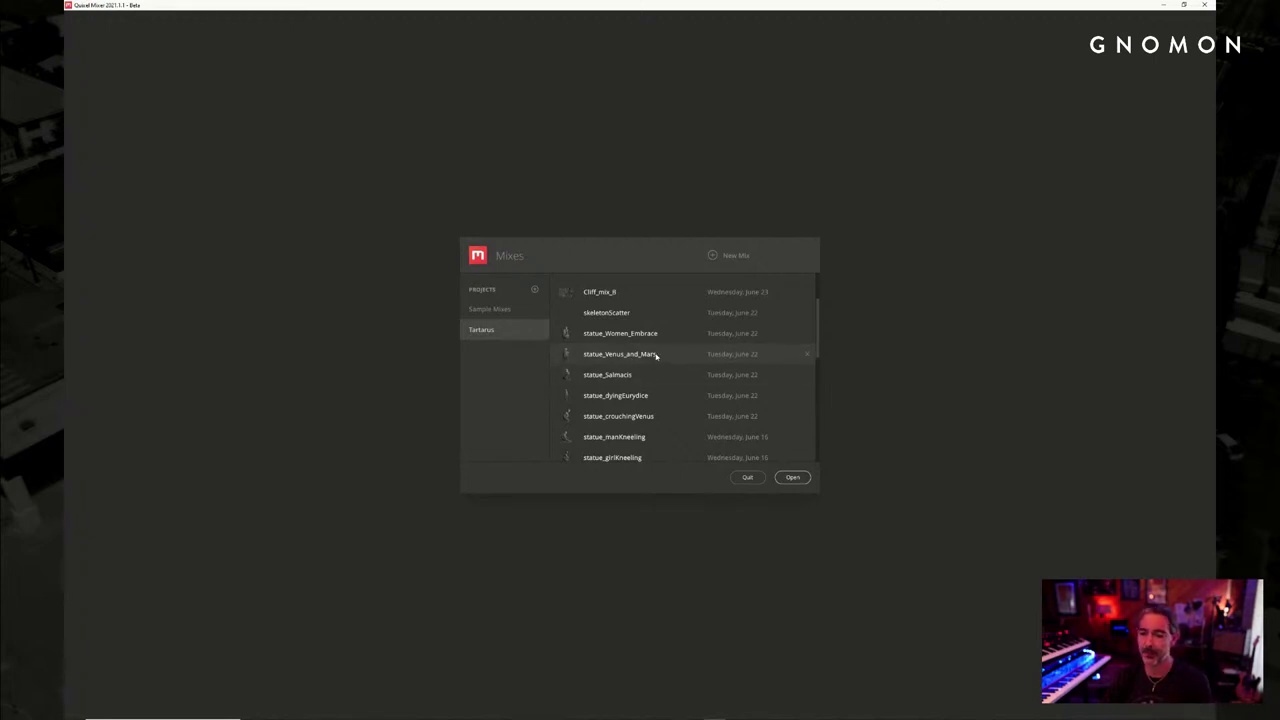
{"action": "scroll", "coordinate": [657, 360], "scroll_direction": "down", "scroll_amount": 5}
{"action": "scroll", "coordinate": [657, 359], "scroll_direction": "up", "scroll_amount": 1}
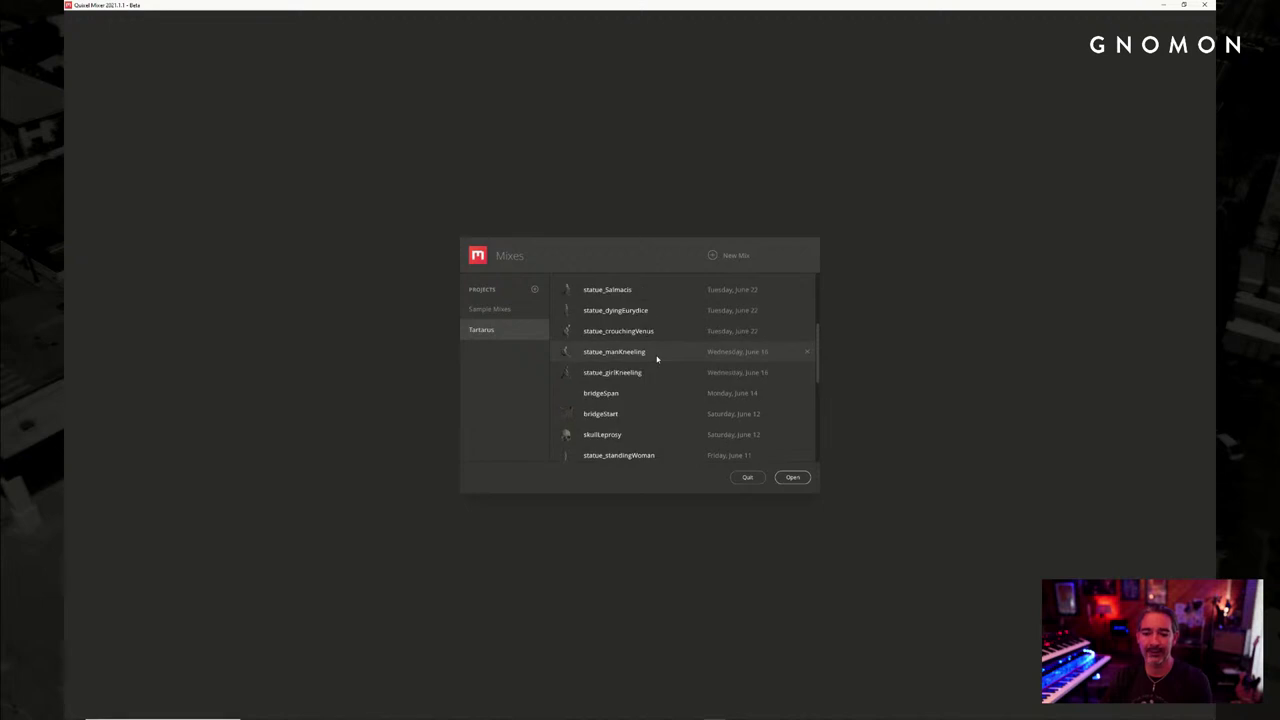
{"action": "scroll", "coordinate": [655, 356], "scroll_direction": "up", "scroll_amount": 2}
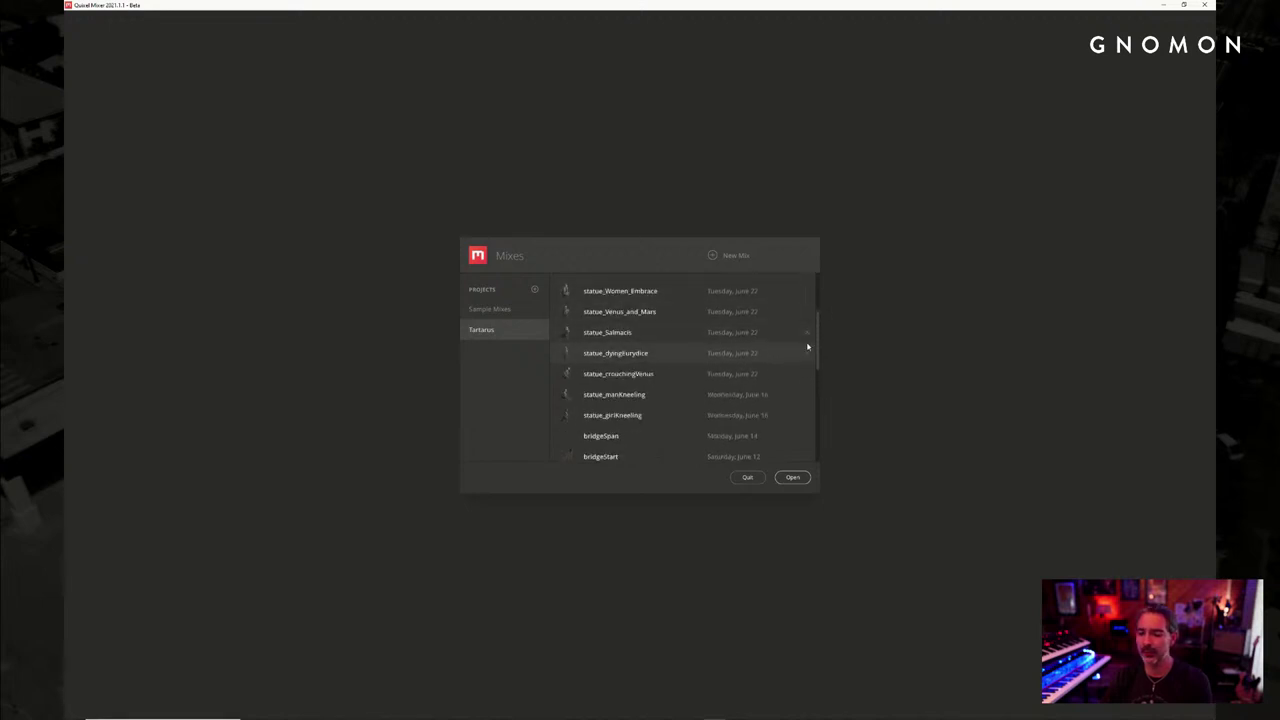
{"action": "scroll", "coordinate": [818, 345], "scroll_direction": "up", "scroll_amount": 1}
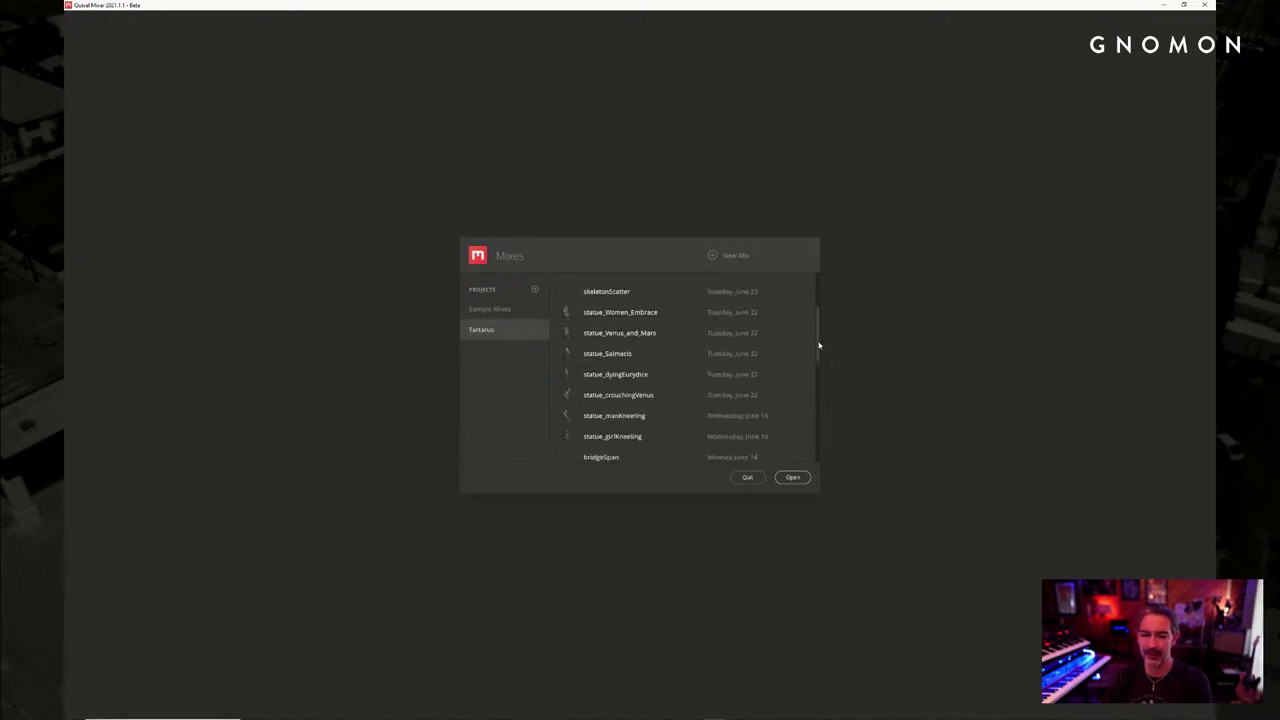
{"action": "scroll", "coordinate": [818, 346], "scroll_direction": "down", "scroll_amount": 1}
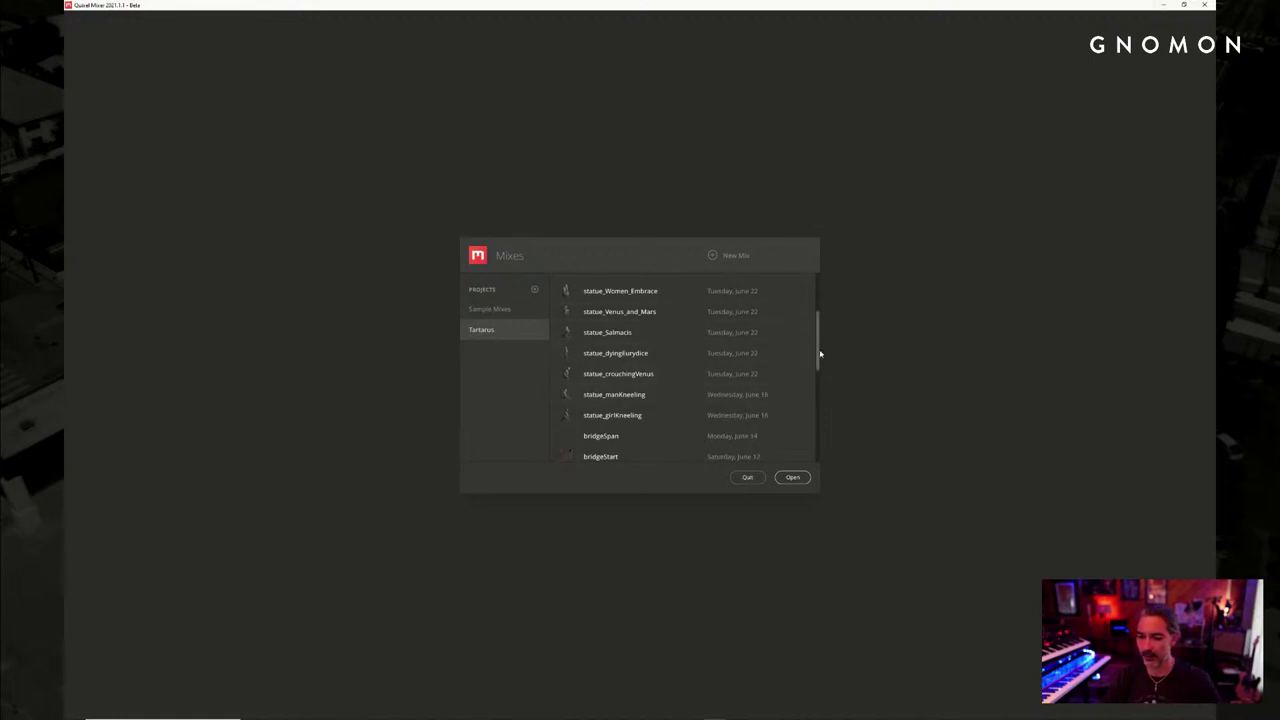
{"action": "scroll", "coordinate": [820, 358], "scroll_direction": "down", "scroll_amount": 1}
{"action": "scroll", "coordinate": [819, 358], "scroll_direction": "up", "scroll_amount": 1}
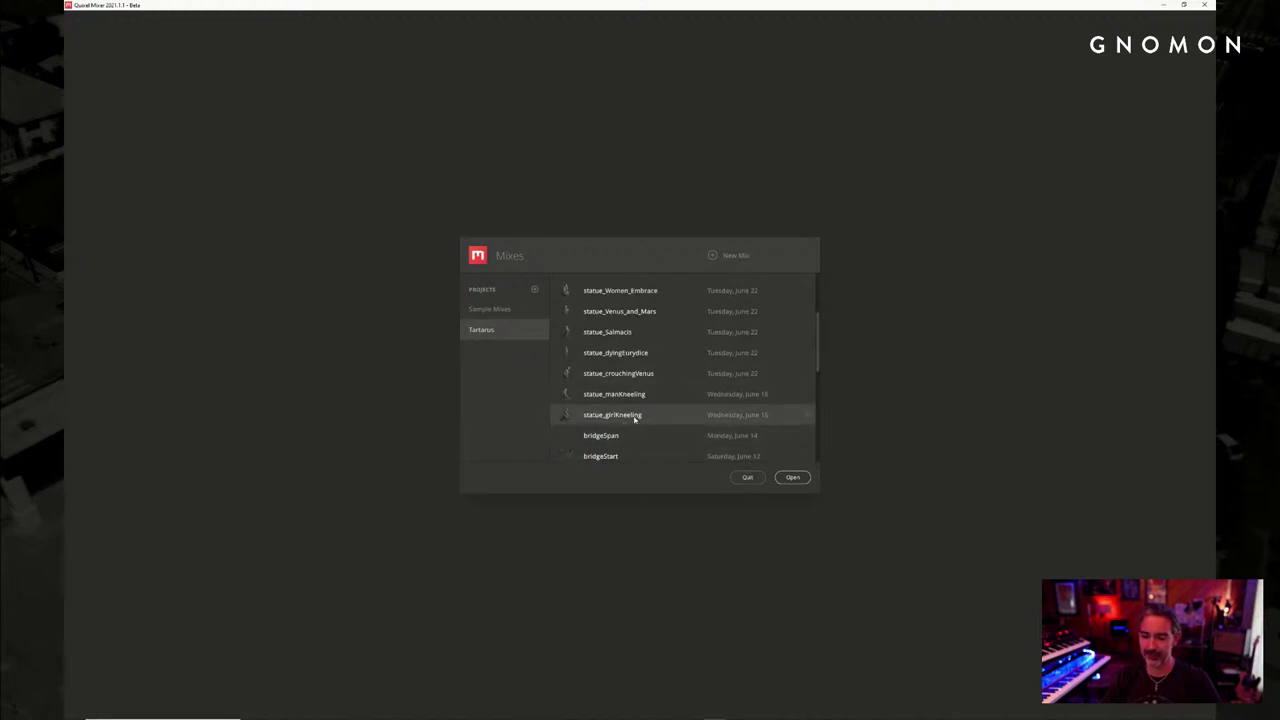
{"action": "left_click", "coordinate": [796, 480]}
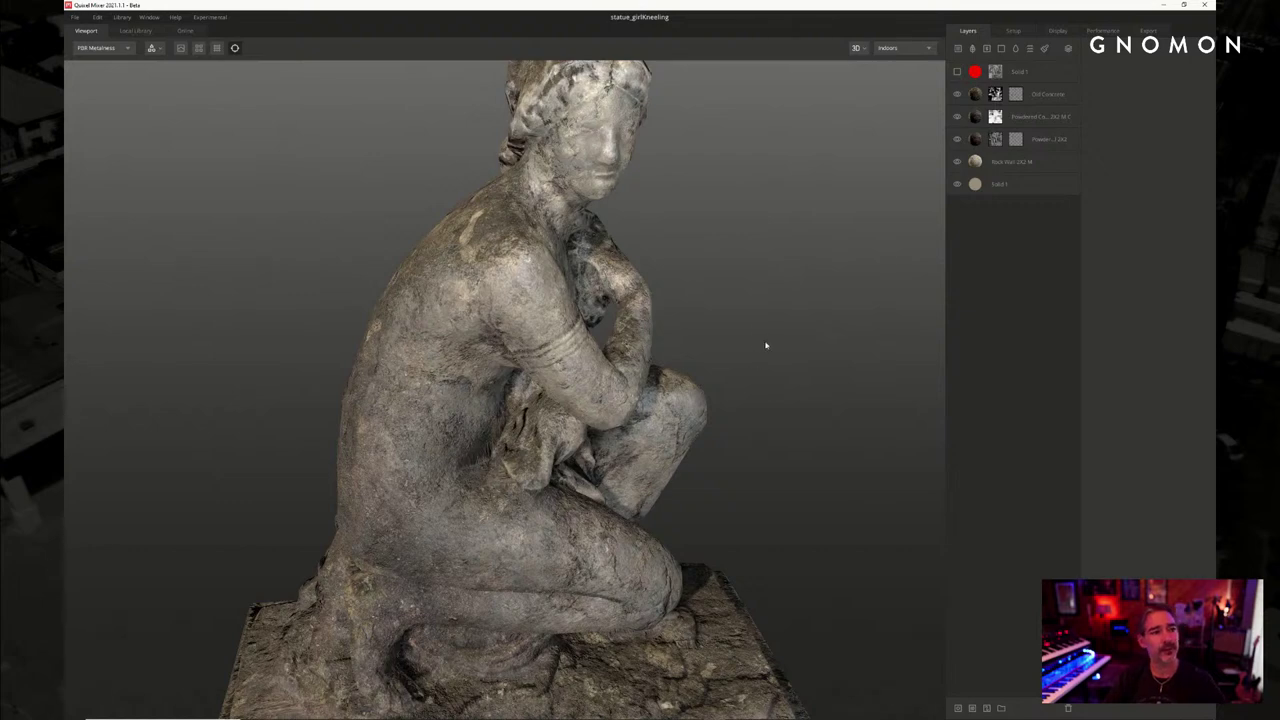
Examine the textured kneeling girl statue from several angles and distances, and minimize the Mixer window
{"action": "left_click_drag", "start_coordinate": [775, 376], "coordinate": [758, 379]}
{"action": "scroll", "coordinate": [758, 370], "scroll_direction": "down", "scroll_amount": 6}
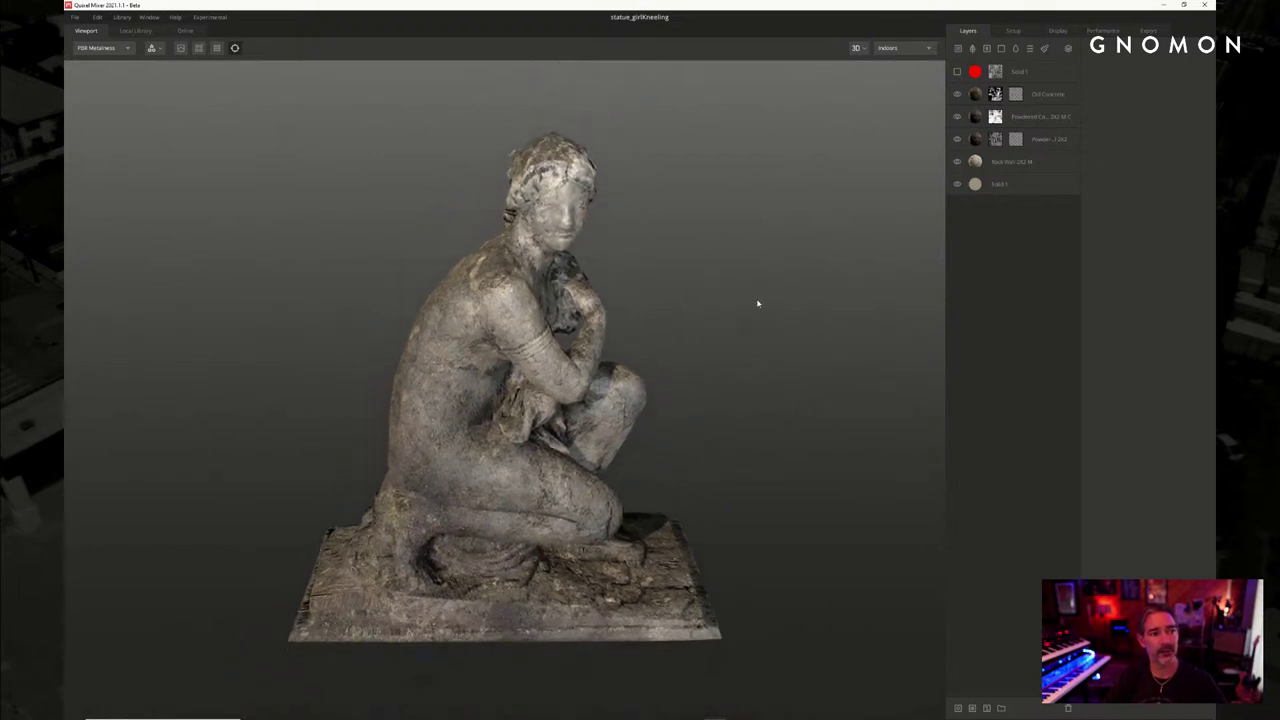
{"action": "left_click_drag", "start_coordinate": [758, 303], "coordinate": [738, 345]}
{"action": "left_click_drag", "start_coordinate": [738, 345], "coordinate": [658, 325]}
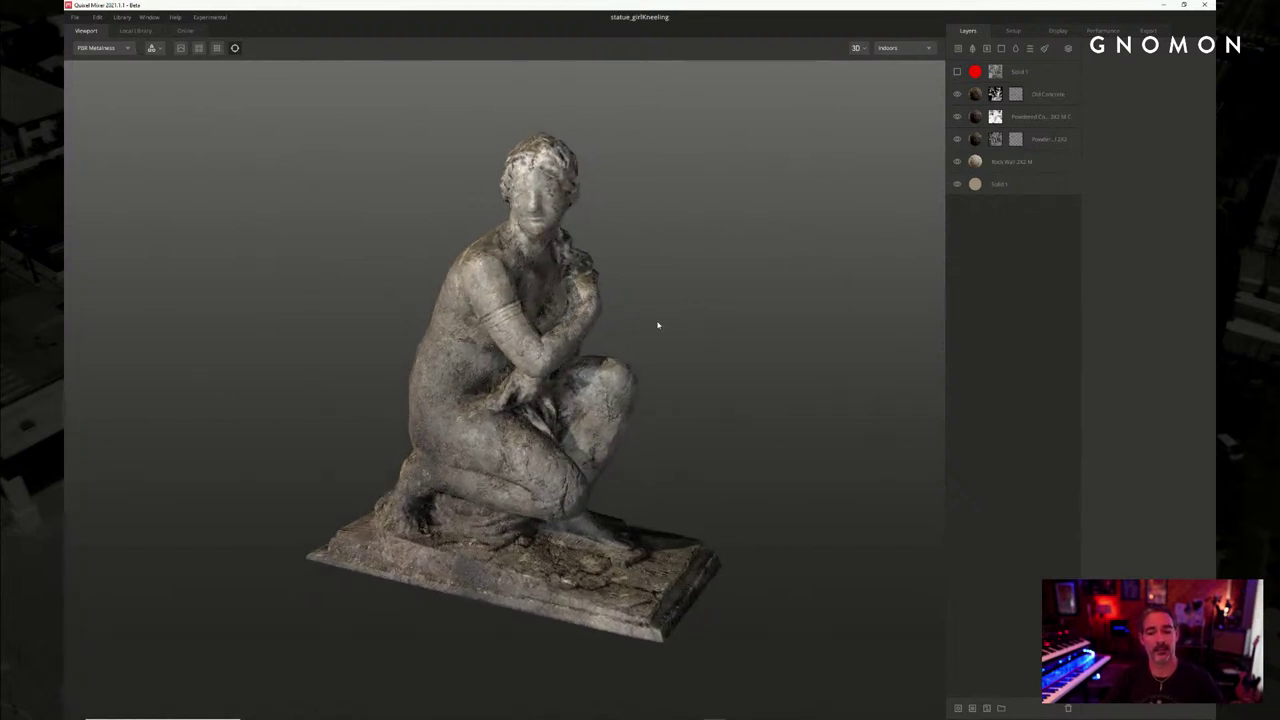
{"action": "left_click_drag", "start_coordinate": [645, 325], "coordinate": [689, 330]}
{"action": "scroll", "coordinate": [689, 330], "scroll_direction": "down", "scroll_amount": 2}
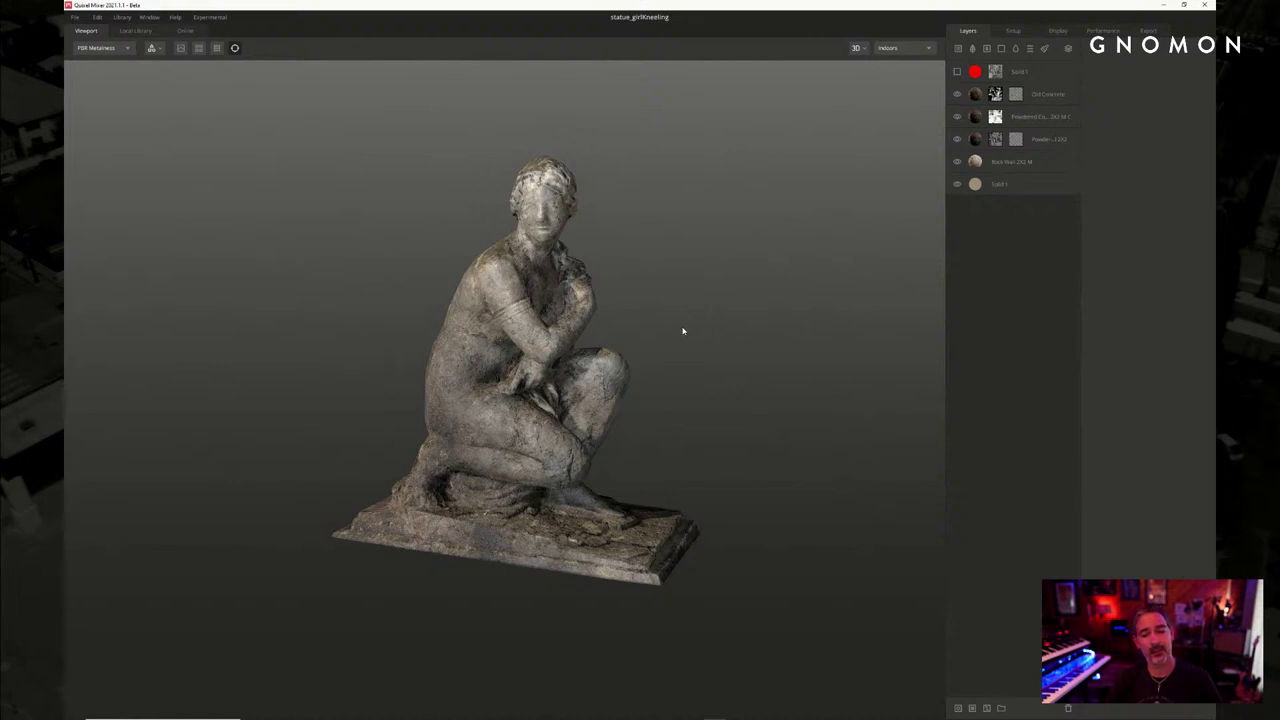
{"action": "left_click_drag", "start_coordinate": [679, 342], "coordinate": [676, 348]}
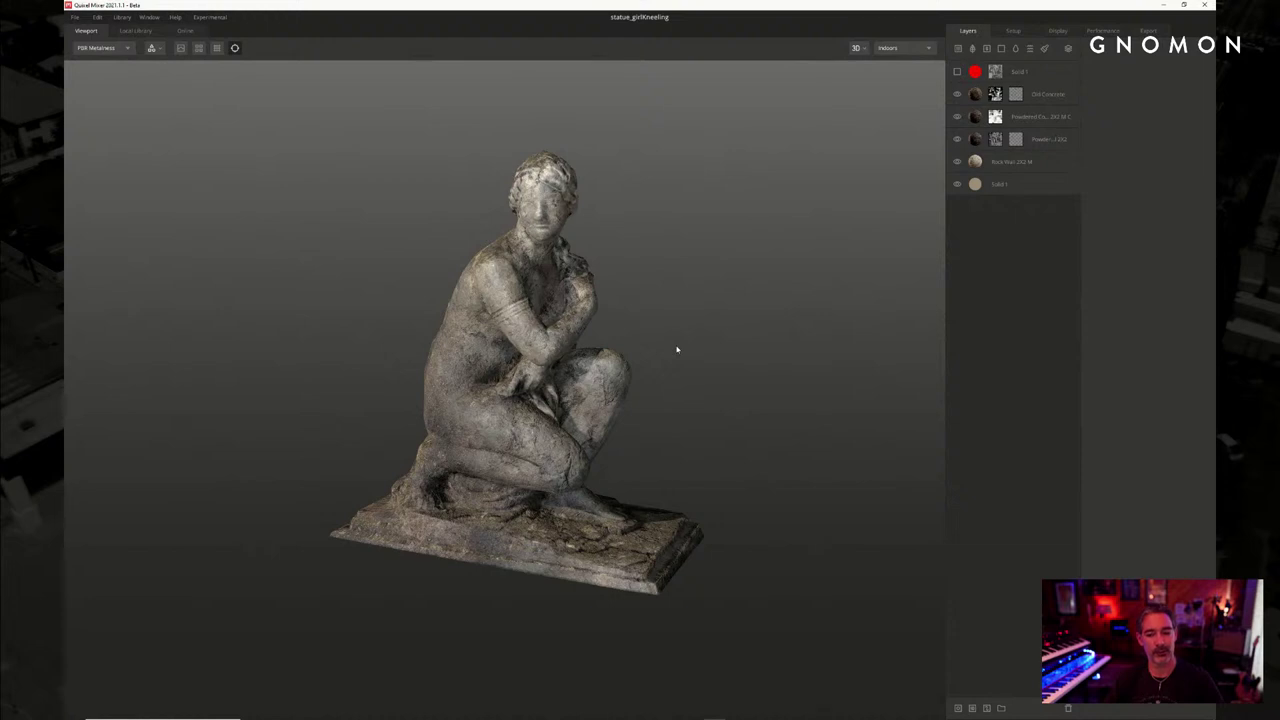
{"action": "scroll", "coordinate": [690, 372], "scroll_direction": "up", "scroll_amount": 2}
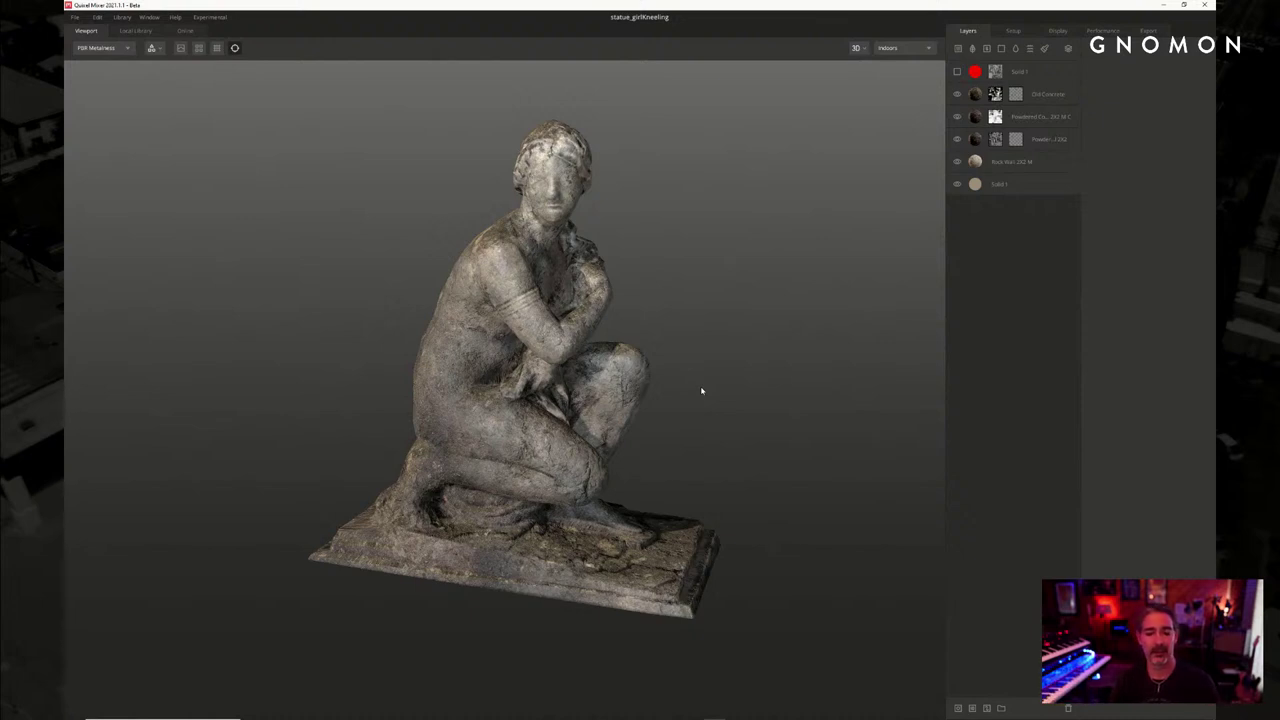
{"action": "left_click_drag", "start_coordinate": [701, 391], "coordinate": [680, 420]}
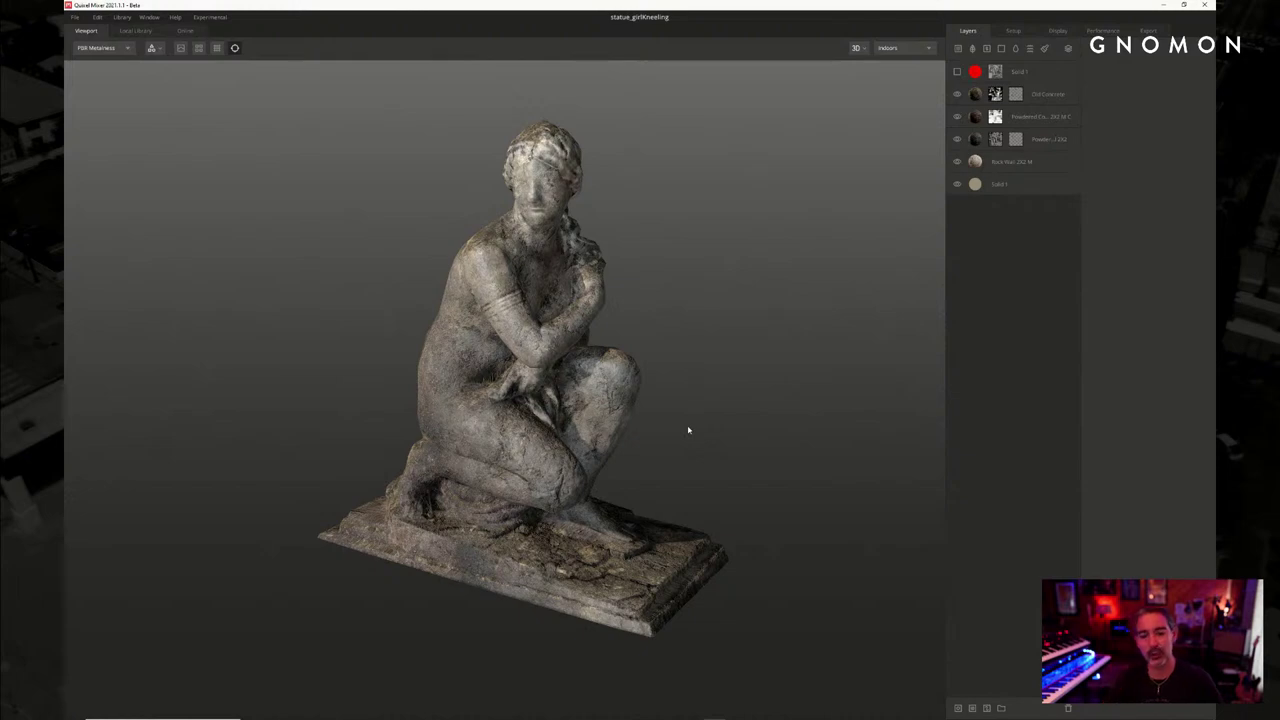
{"action": "left_click_drag", "start_coordinate": [680, 429], "coordinate": [714, 417]}
{"action": "left_click_drag", "start_coordinate": [843, 288], "coordinate": [807, 280]}
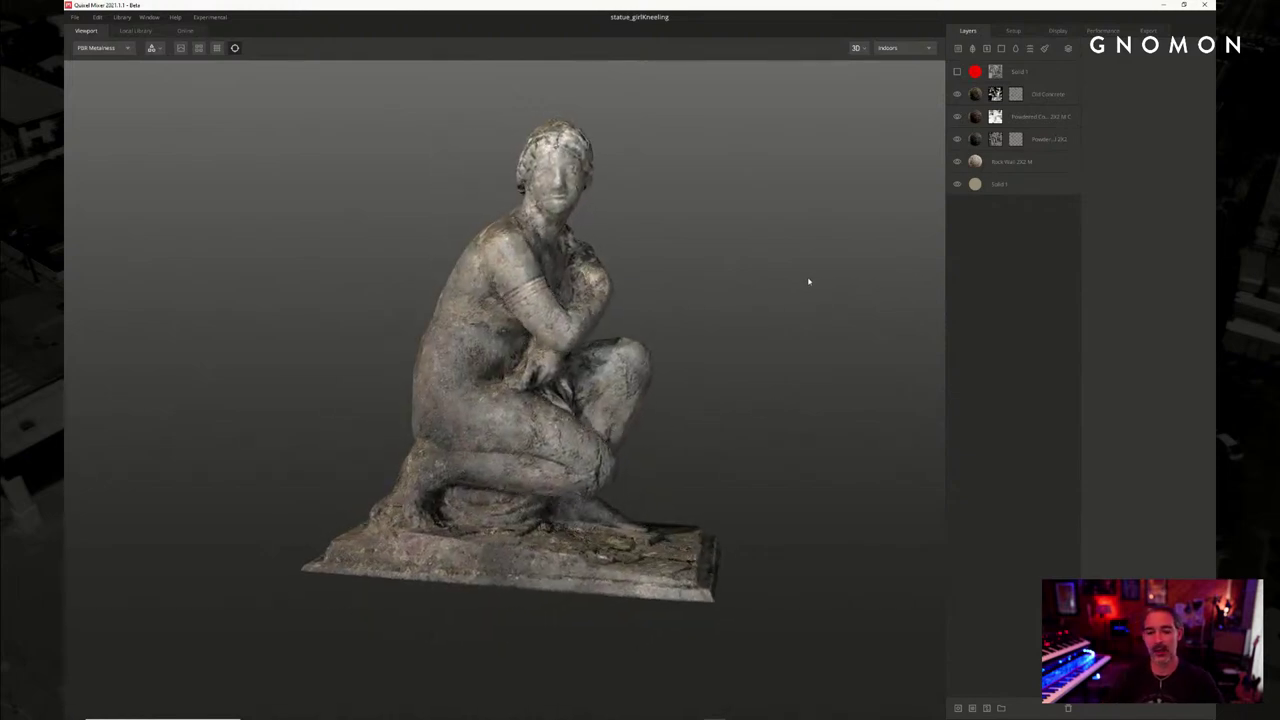
{"action": "left_click", "coordinate": [1167, 9]}
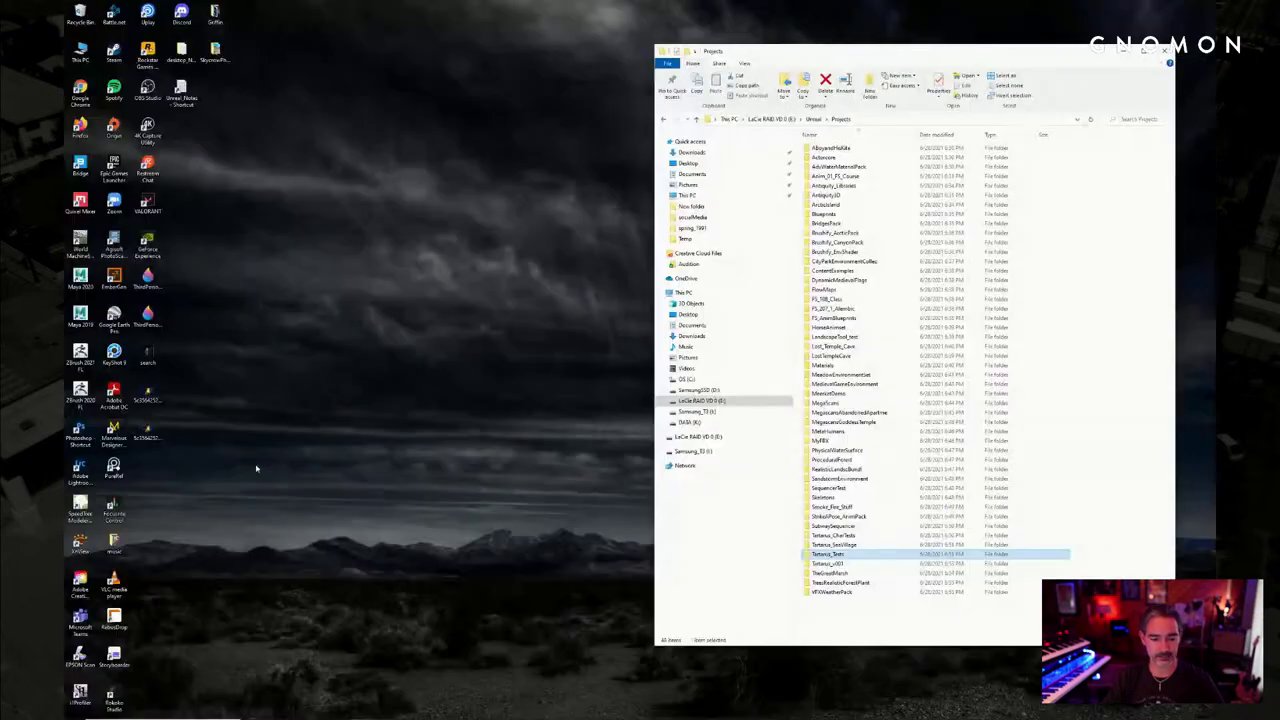
Open the Epic Games Launcher, enlarge its window and look through the projects in the Unreal Engine library
{"action": "left_click", "coordinate": [171, 674]}
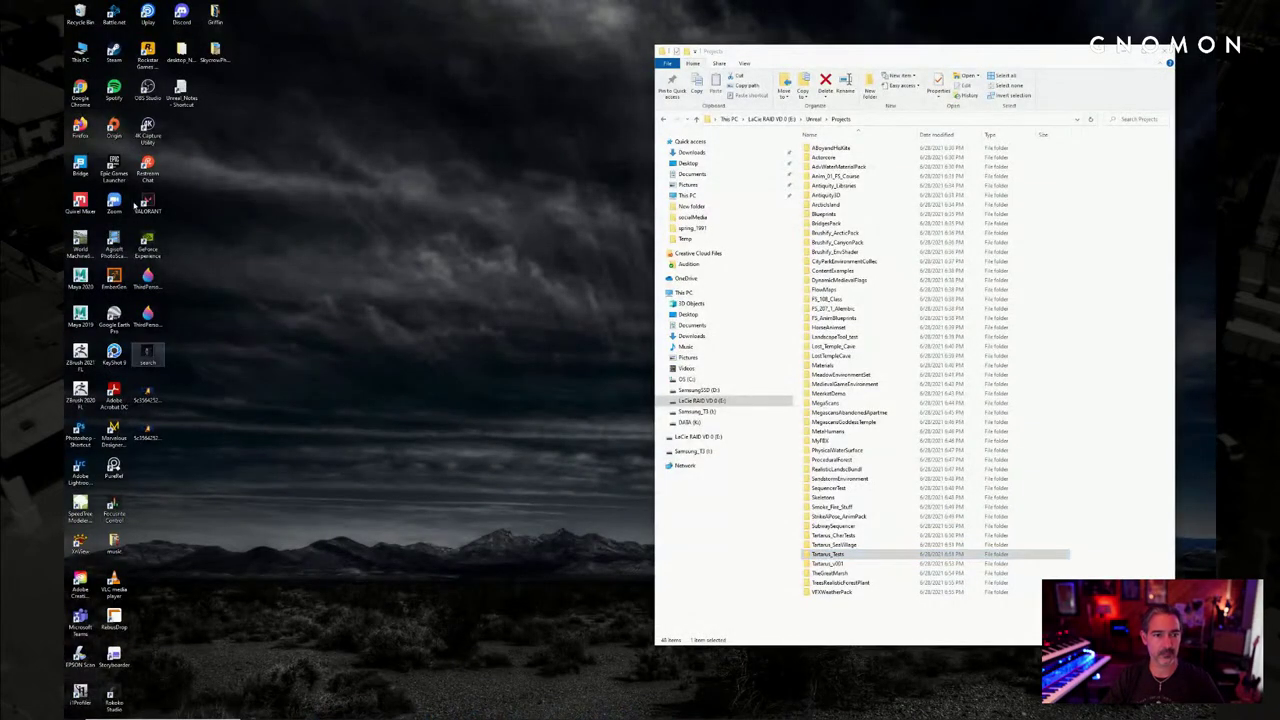
{"action": "double_click", "coordinate": [113, 168]}
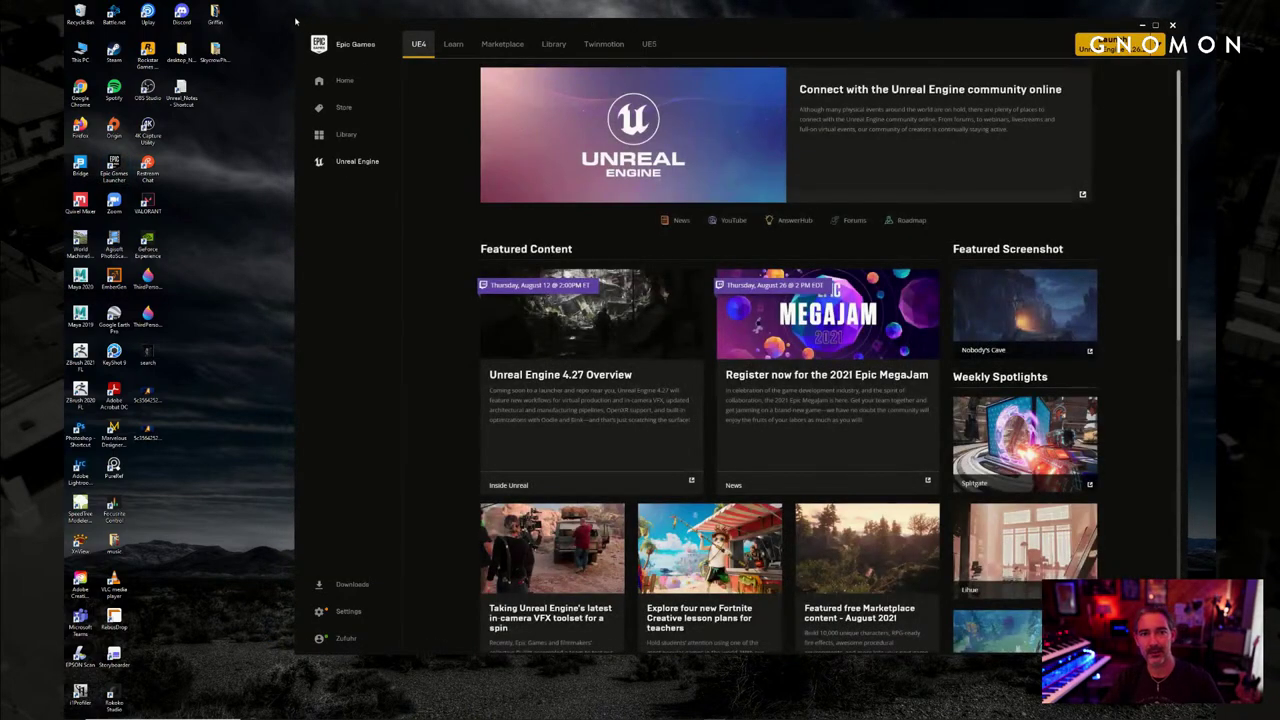
{"action": "left_click_drag", "start_coordinate": [295, 20], "coordinate": [240, 25]}
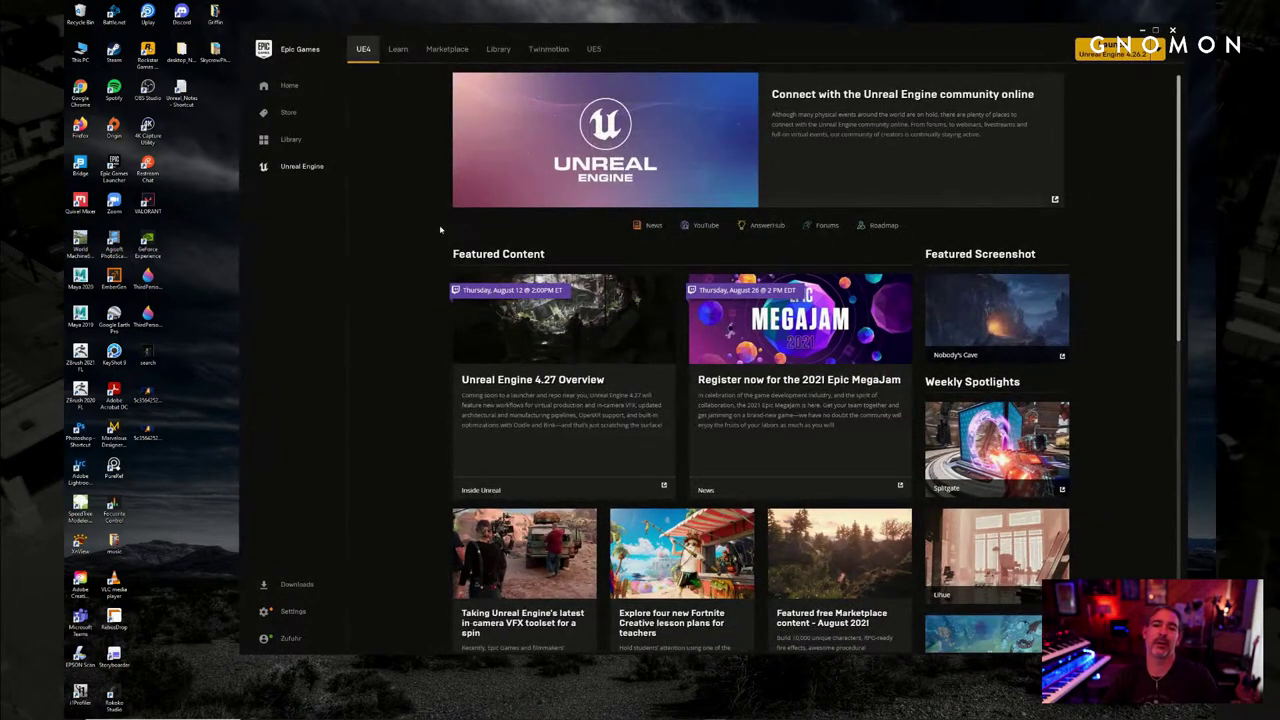
{"action": "left_click", "coordinate": [497, 50]}
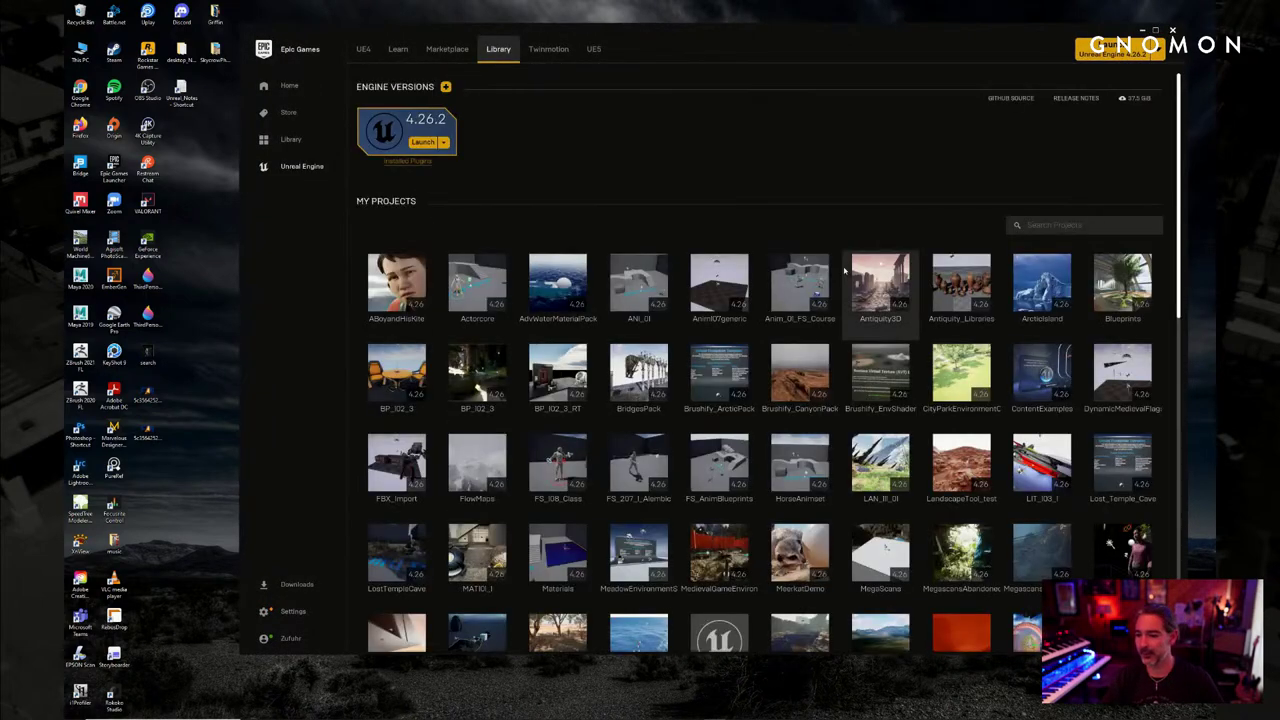
{"action": "scroll", "coordinate": [999, 378], "scroll_direction": "down", "scroll_amount": 3}
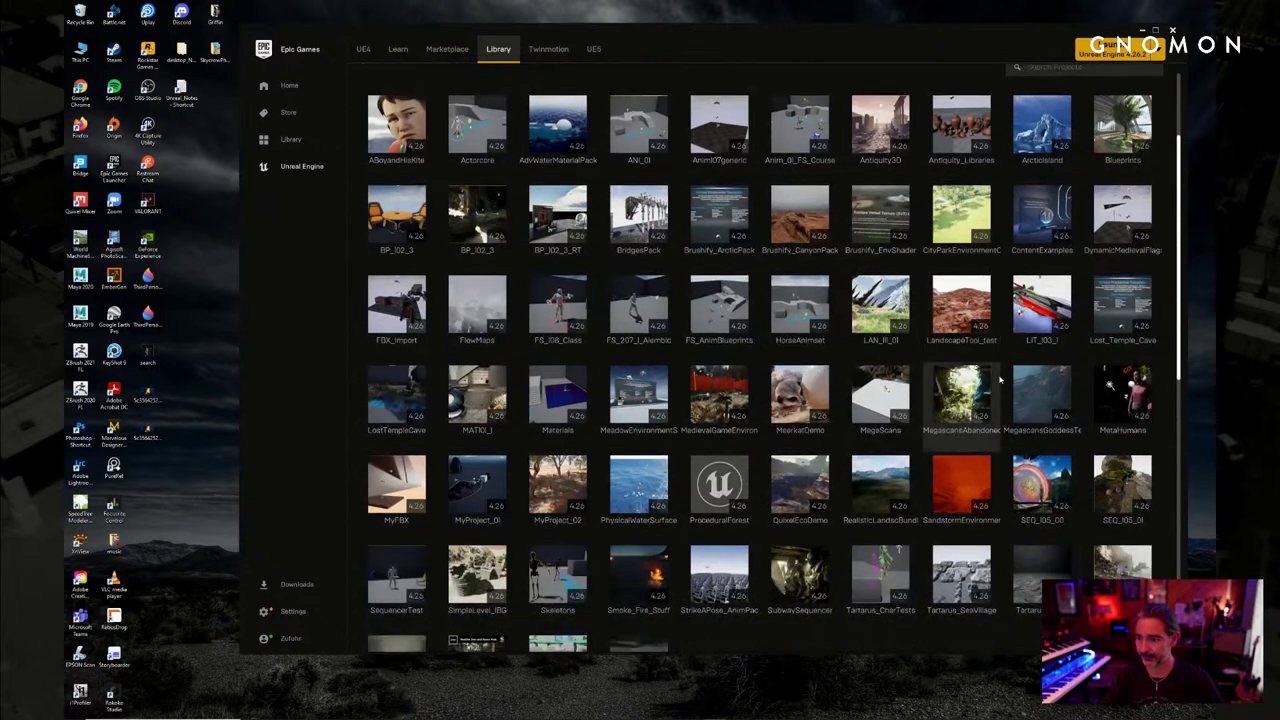
{"action": "scroll", "coordinate": [1000, 378], "scroll_direction": "up", "scroll_amount": 1}
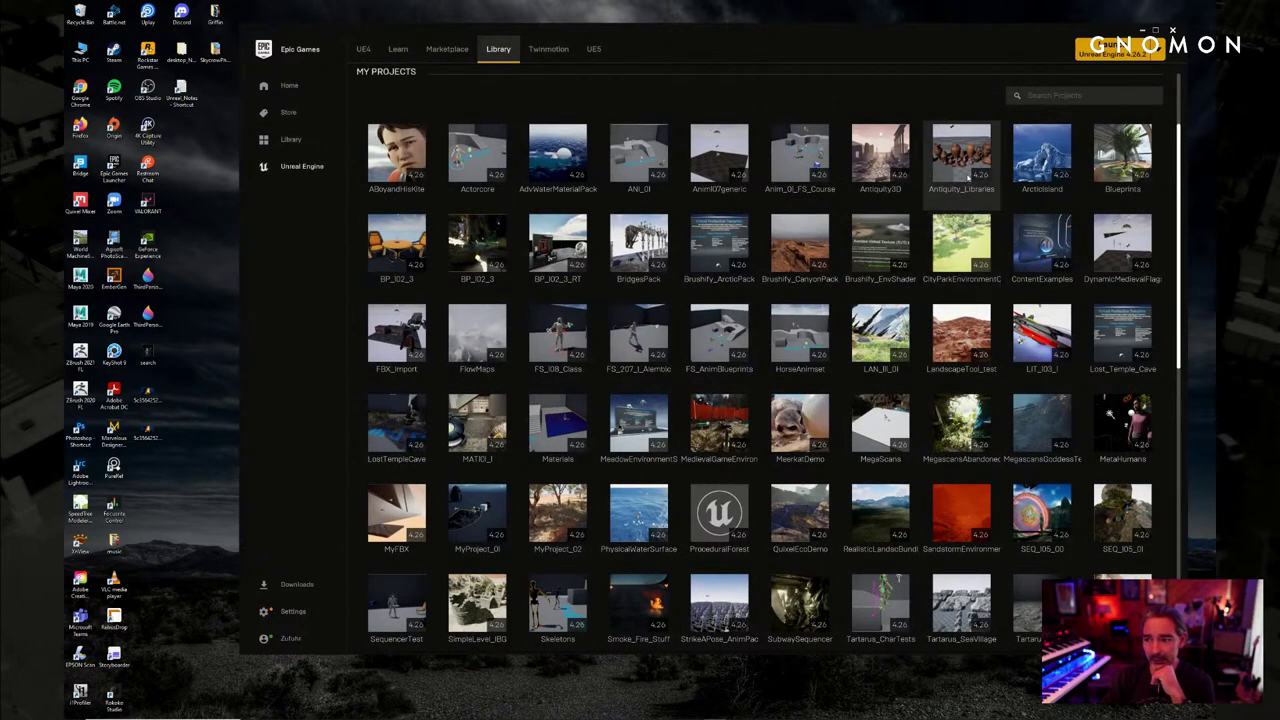
{"action": "left_click", "coordinate": [965, 160]}
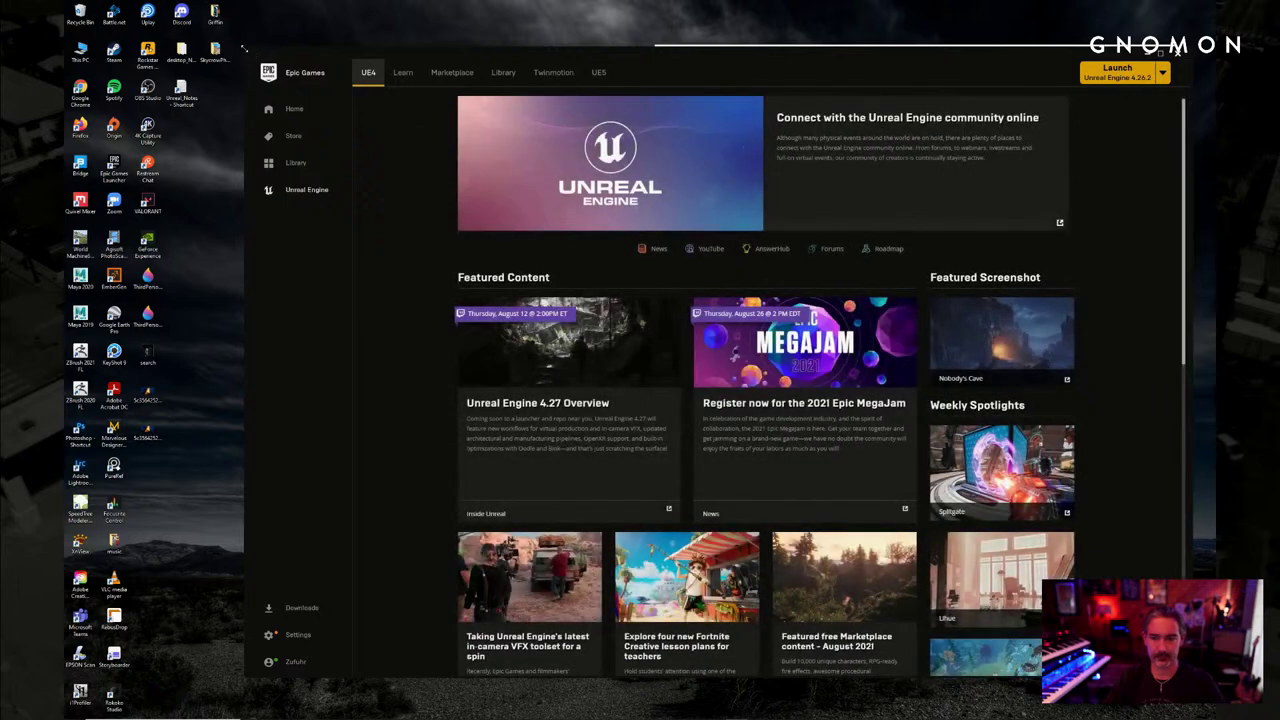
Look through the asset packs in the Unreal Engine library's Vault, widening the launcher window to show more of them
{"action": "left_click", "coordinate": [430, 31]}
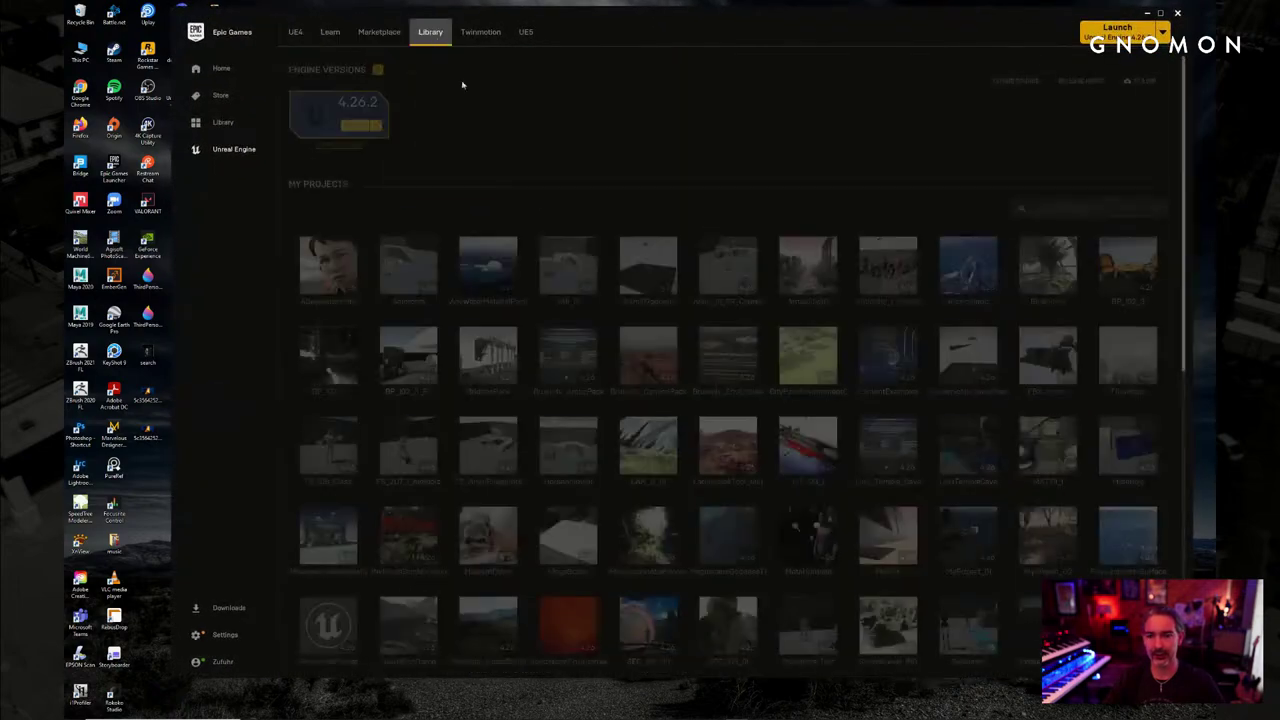
{"action": "scroll", "coordinate": [730, 380], "scroll_direction": "down", "scroll_amount": 1}
{"action": "scroll", "coordinate": [481, 279], "scroll_direction": "down", "scroll_amount": 6}
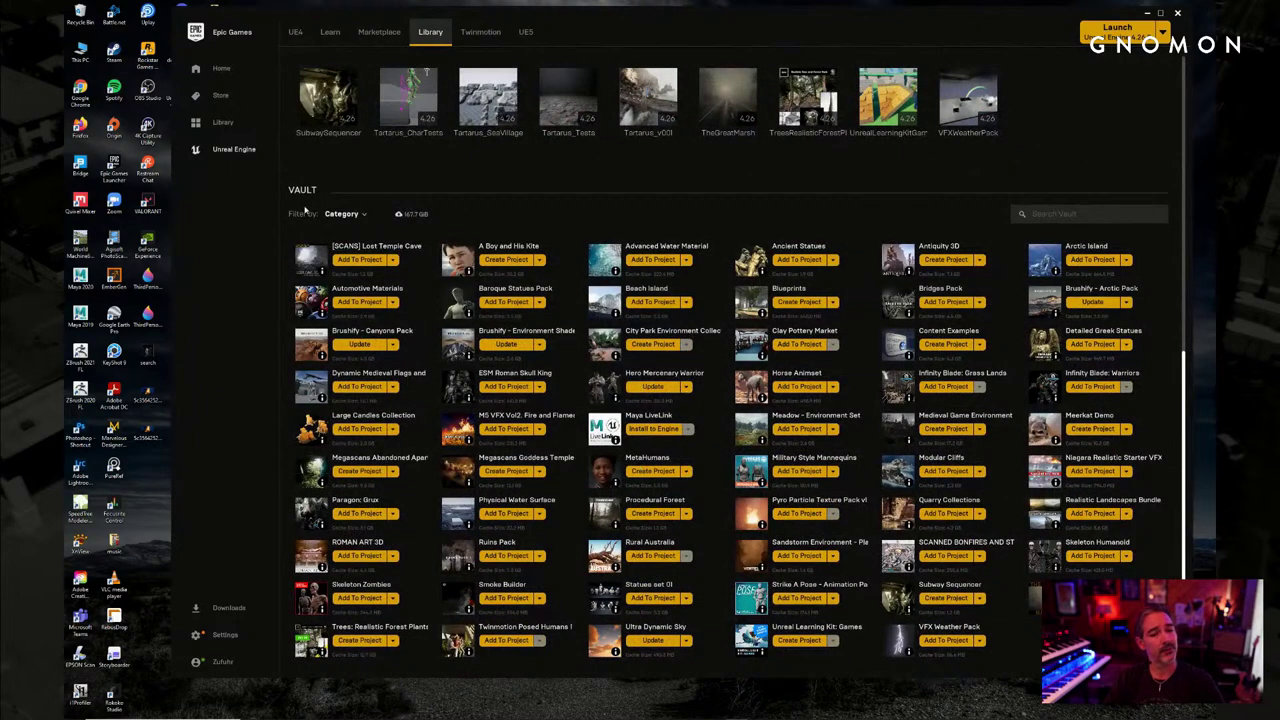
{"action": "left_click_drag", "start_coordinate": [176, 228], "coordinate": [105, 229]}
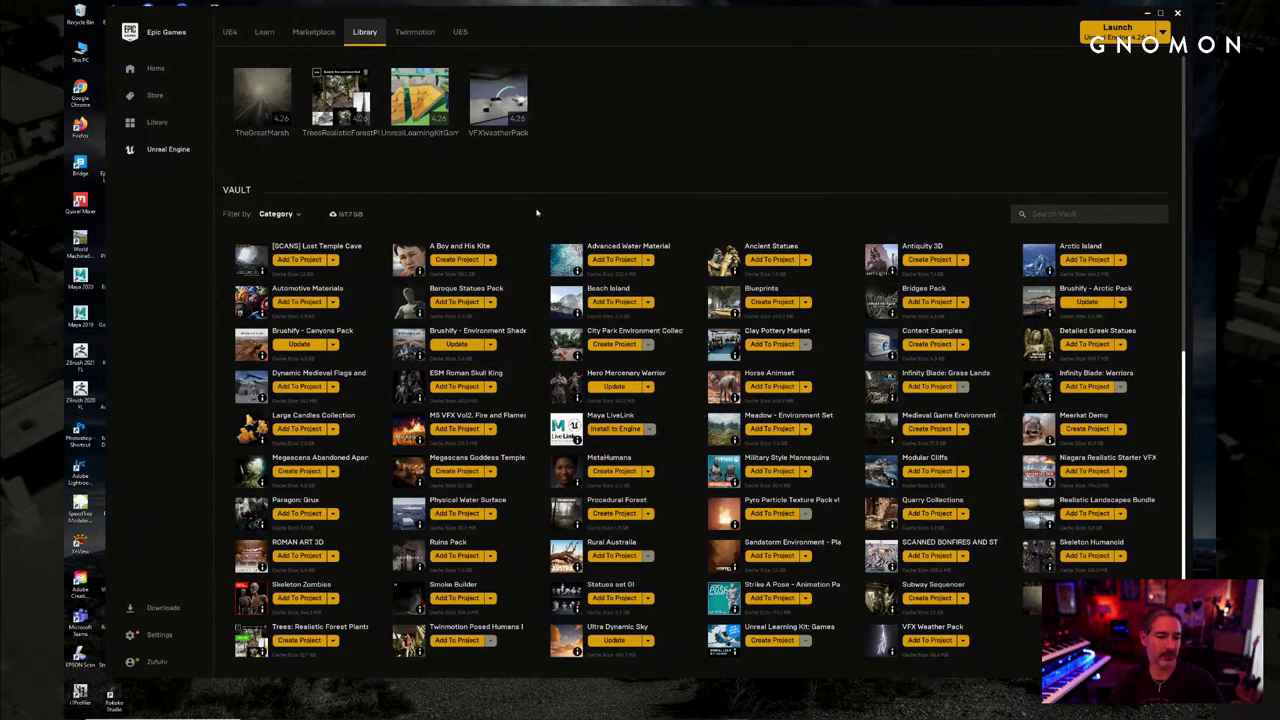
{"action": "left_click_drag", "start_coordinate": [199, 13], "coordinate": [212, 32]}
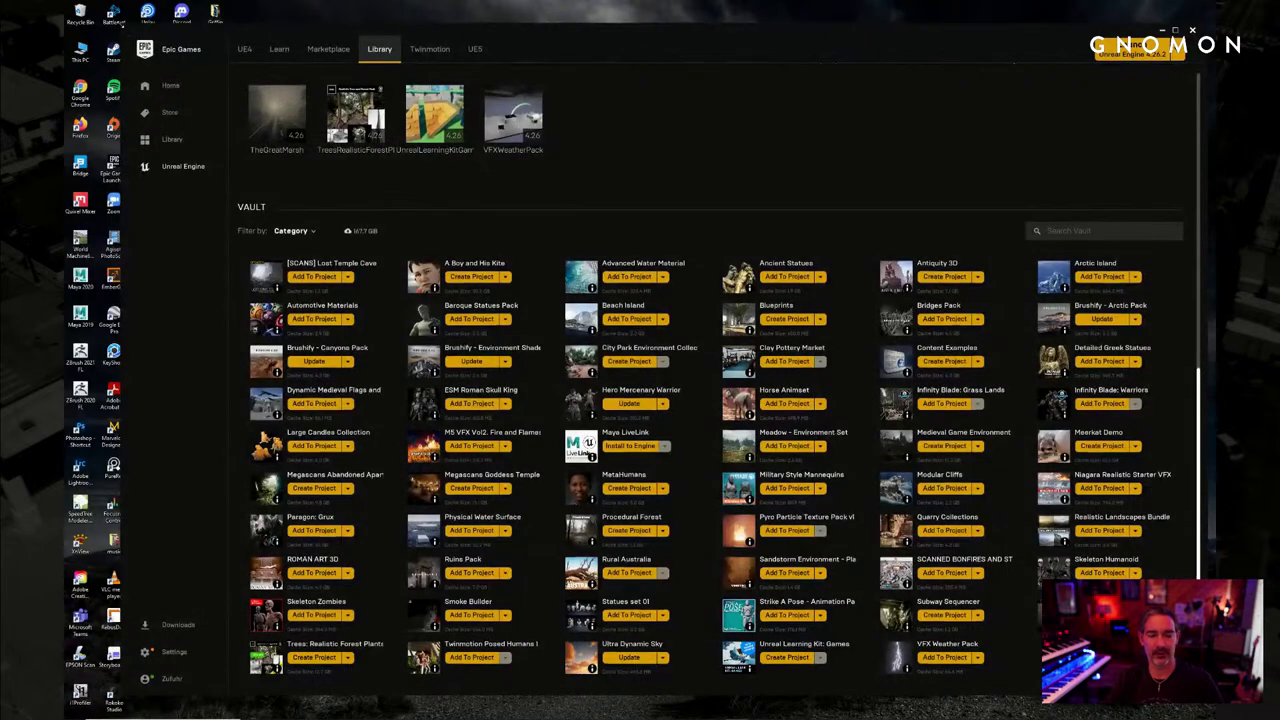
{"action": "left_click_drag", "start_coordinate": [120, 24], "coordinate": [252, 48]}
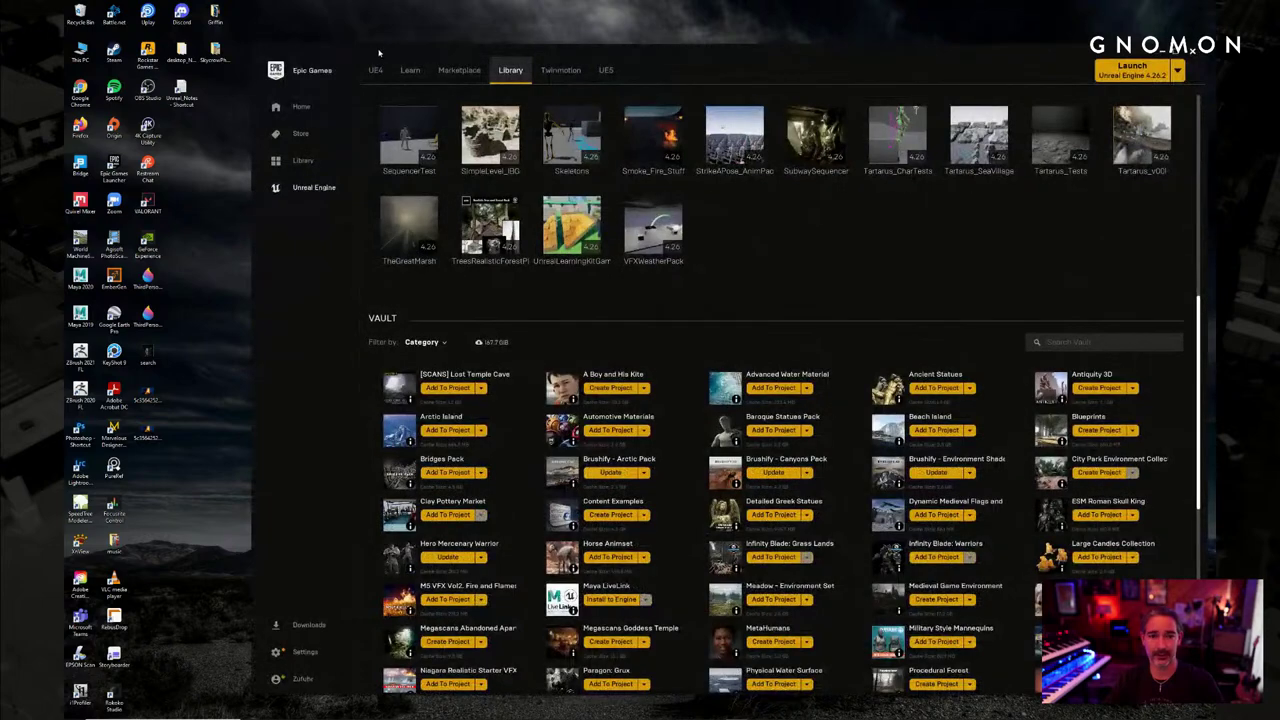
{"action": "left_click_drag", "start_coordinate": [378, 52], "coordinate": [360, 17]}
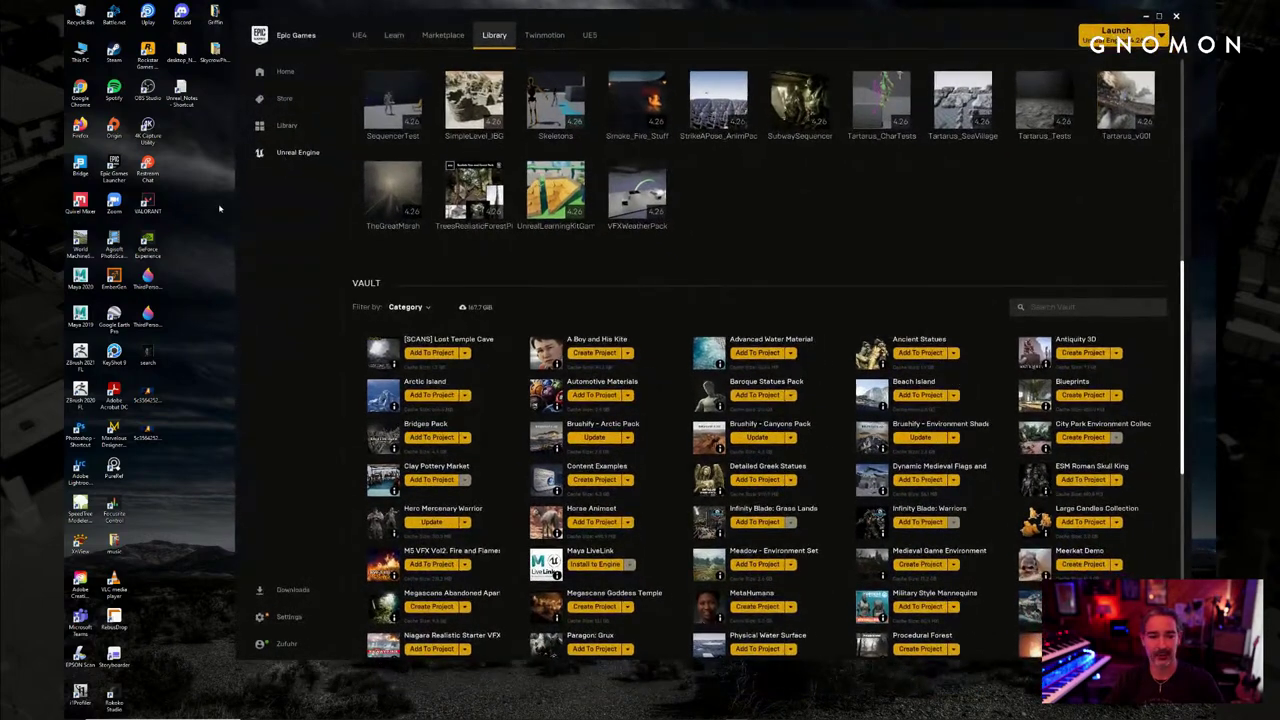
{"action": "left_click_drag", "start_coordinate": [234, 210], "coordinate": [181, 210]}
{"action": "scroll", "coordinate": [805, 213], "scroll_direction": "down", "scroll_amount": 3}
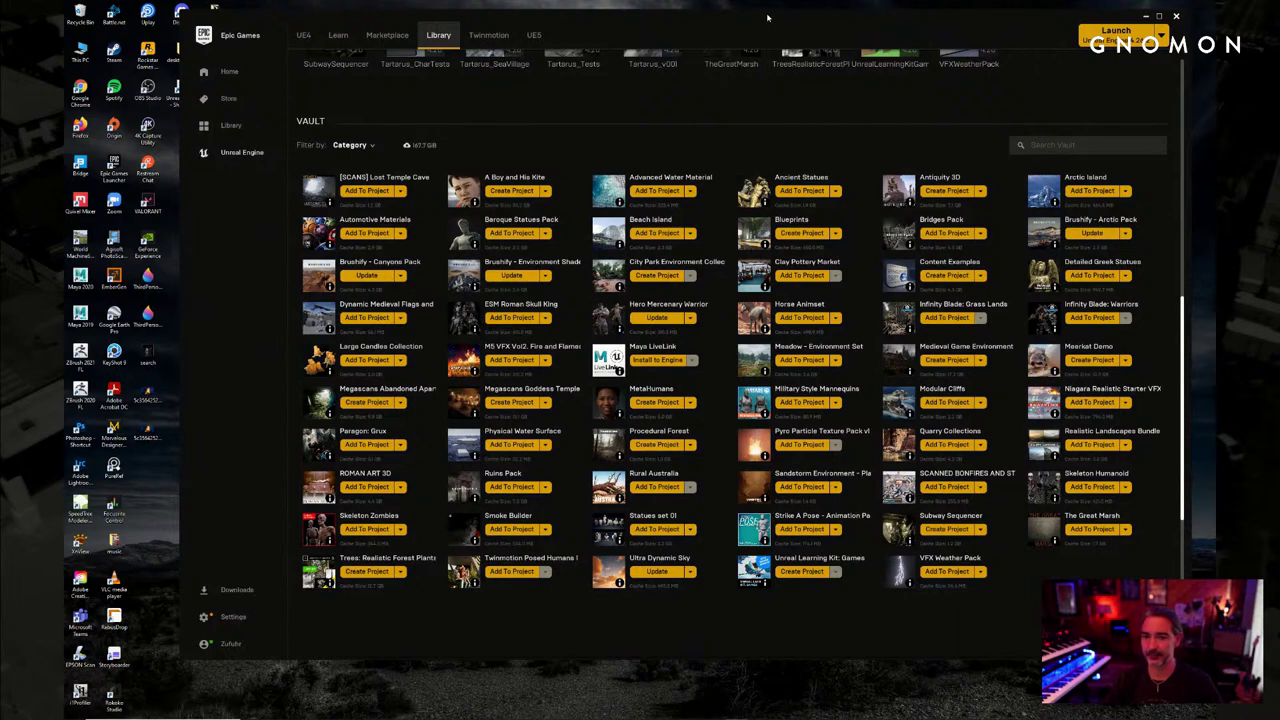
Narrow the launcher window to uncover the desktop and switch back to Quixel Mixer
{"action": "left_click_drag", "start_coordinate": [767, 17], "coordinate": [703, 45]}
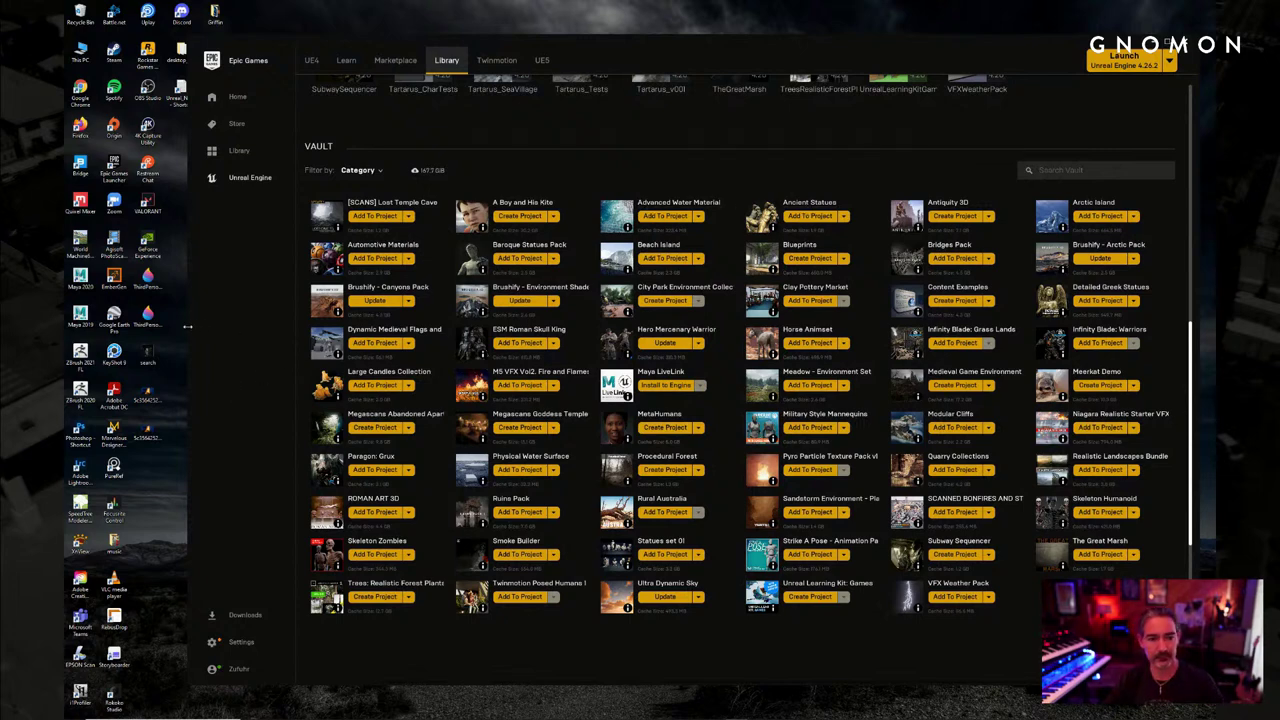
{"action": "left_click_drag", "start_coordinate": [187, 326], "coordinate": [214, 326]}
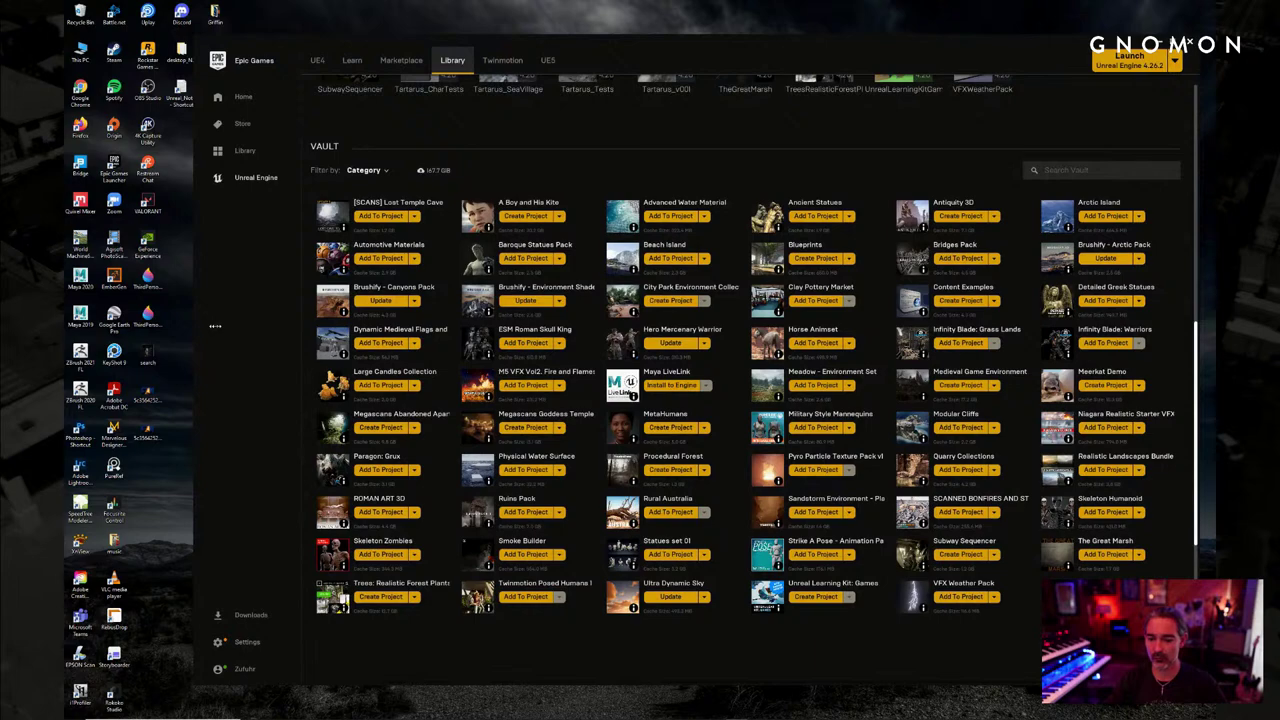
{"action": "left_click_drag", "start_coordinate": [214, 326], "coordinate": [612, 328]}
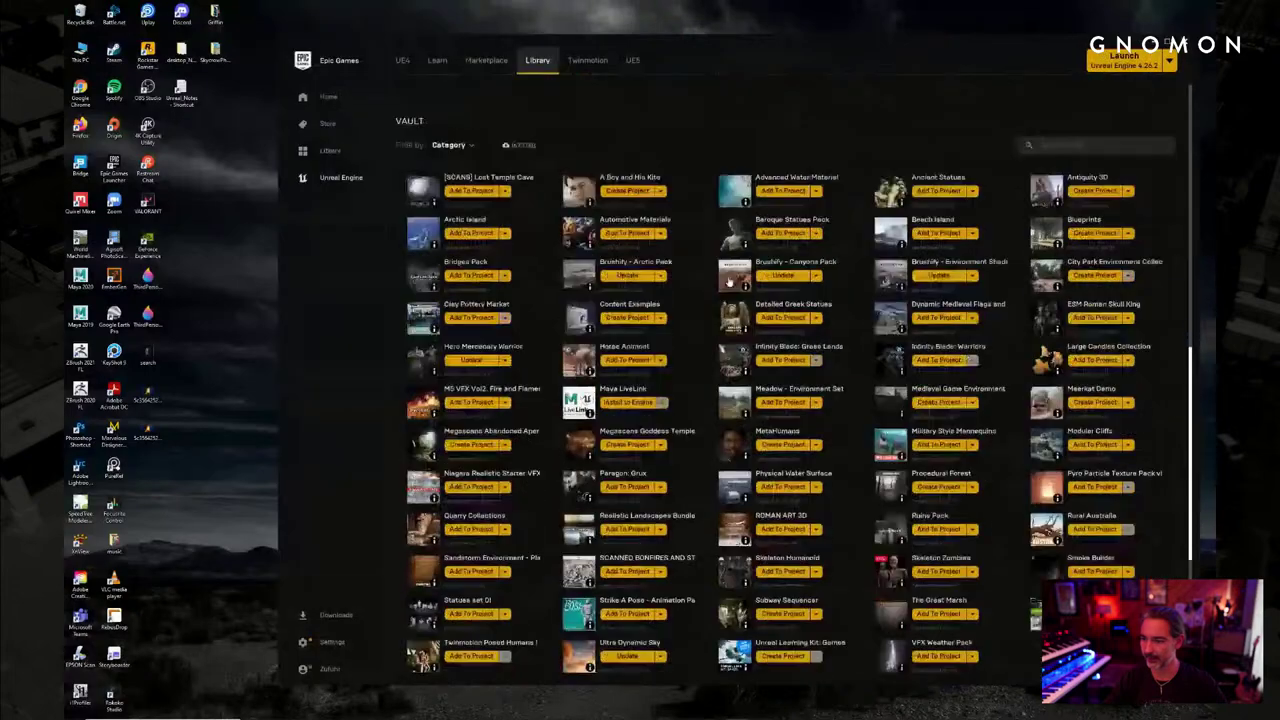
{"action": "scroll", "coordinate": [729, 283], "scroll_direction": "down", "scroll_amount": 2}
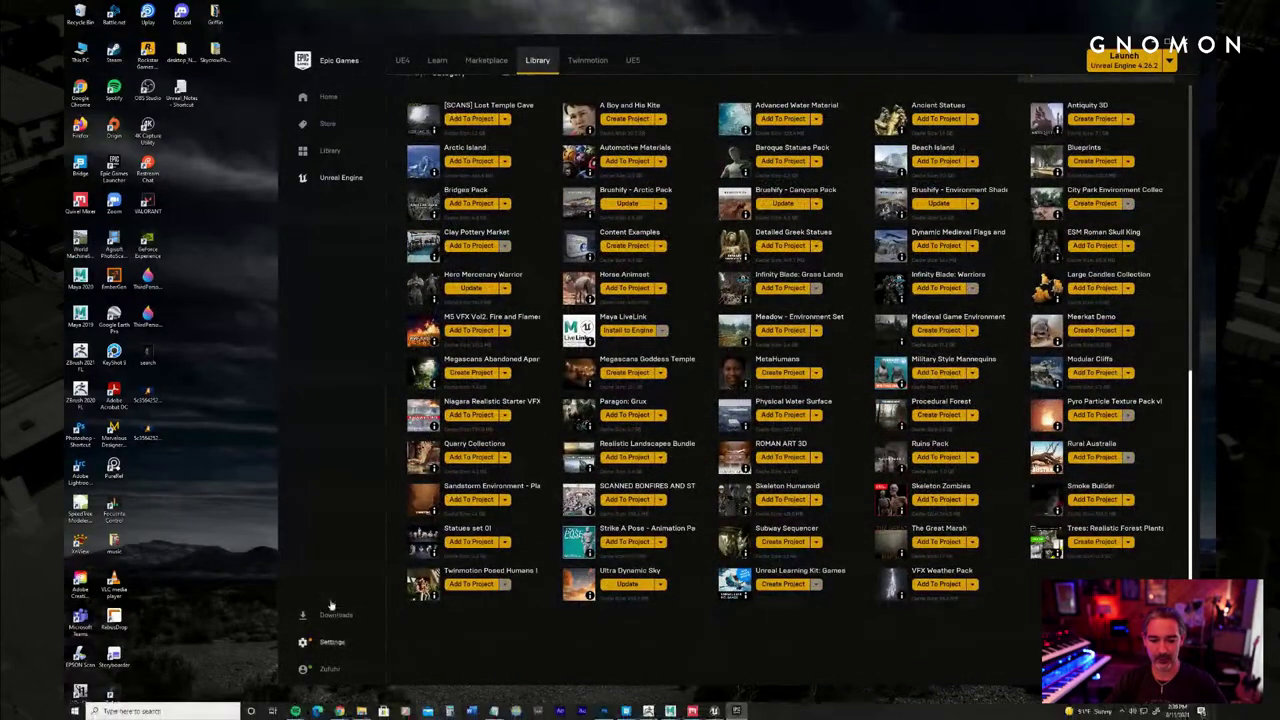
{"action": "left_click_drag", "start_coordinate": [280, 535], "coordinate": [550, 535]}
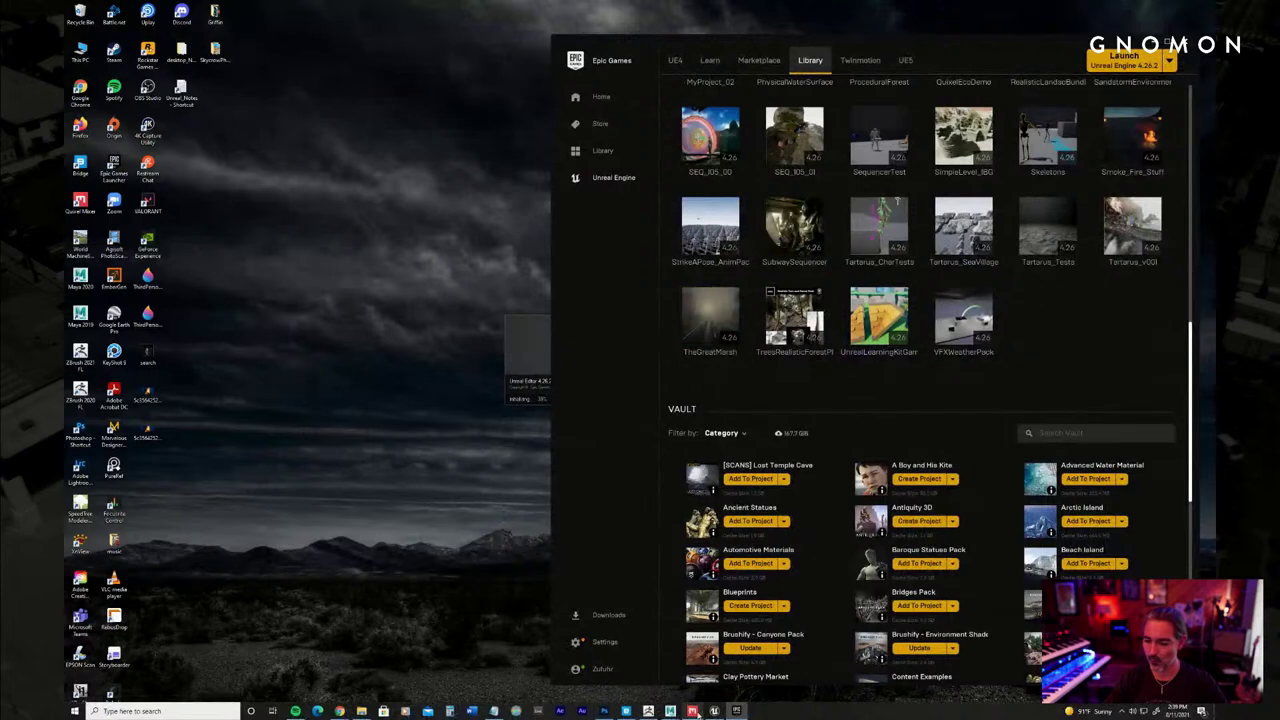
{"action": "left_click", "coordinate": [736, 710]}
Hide the Old Concrete layer and the two powder layers below it, toggling the Rock Wall layer off and on to compare
{"action": "left_click_drag", "start_coordinate": [648, 383], "coordinate": [722, 351]}
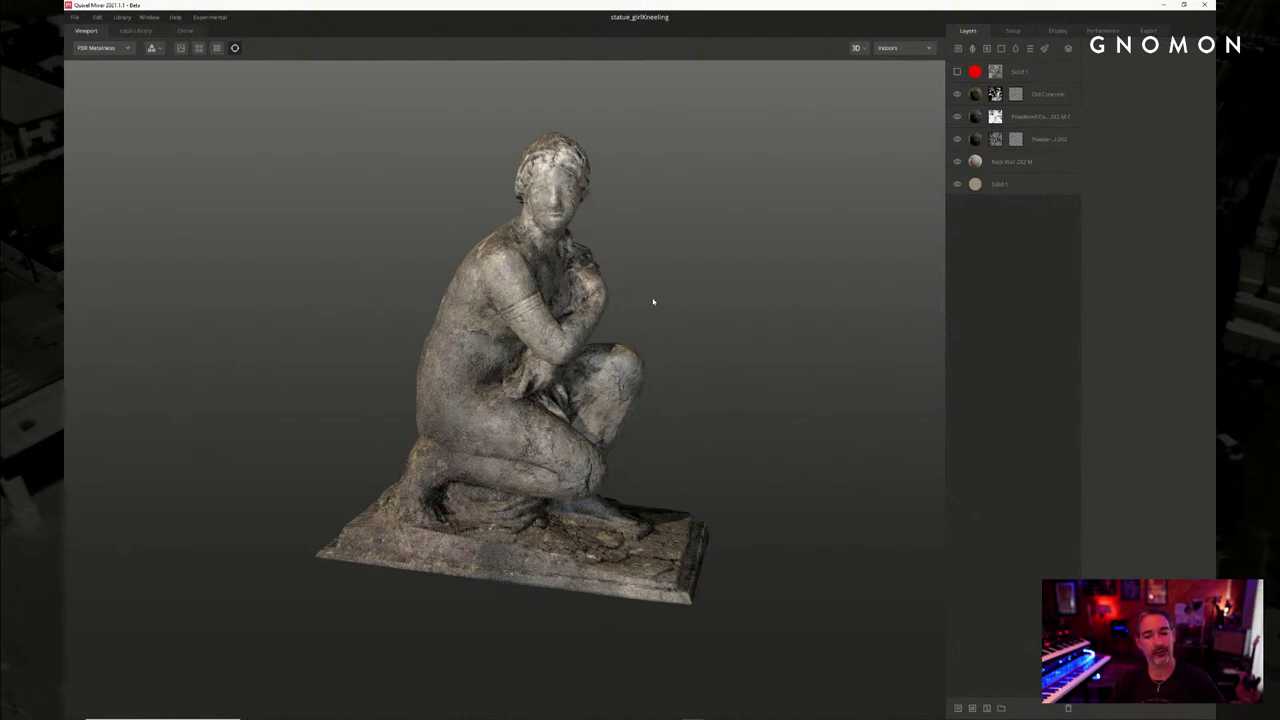
{"action": "left_click_drag", "start_coordinate": [623, 291], "coordinate": [843, 201]}
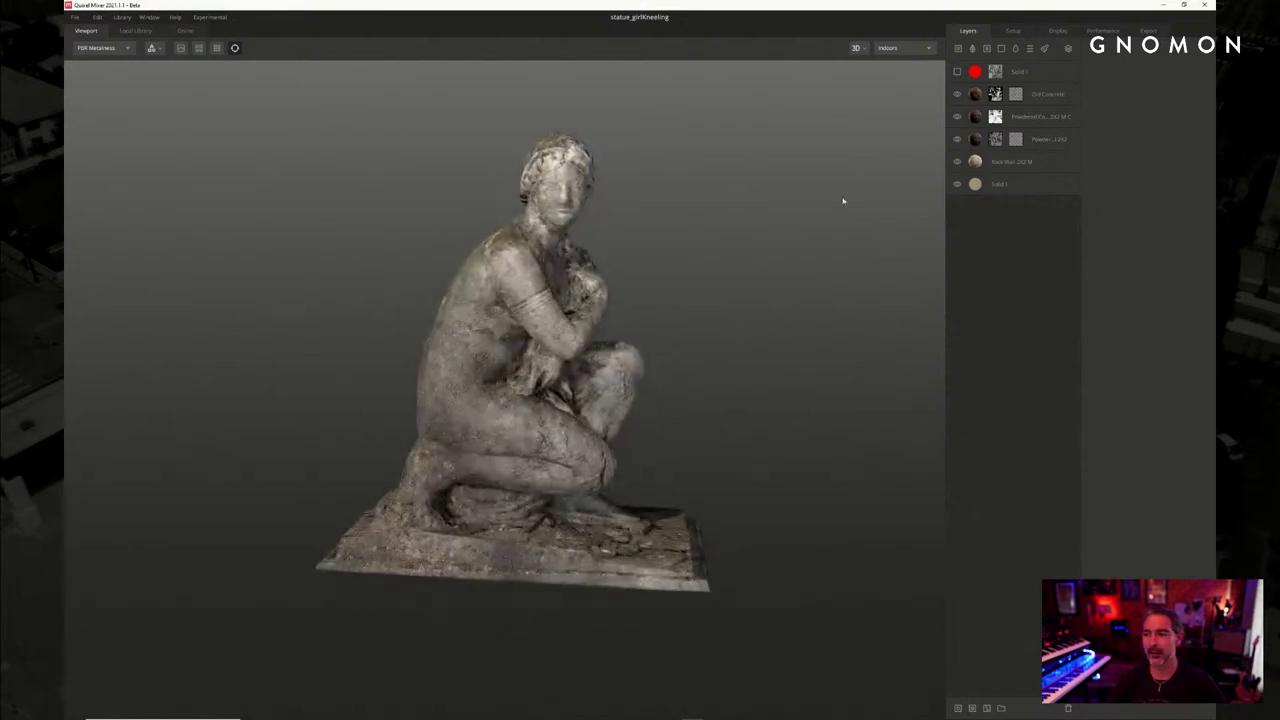
{"action": "left_click", "coordinate": [956, 95]}
{"action": "left_click", "coordinate": [957, 118]}
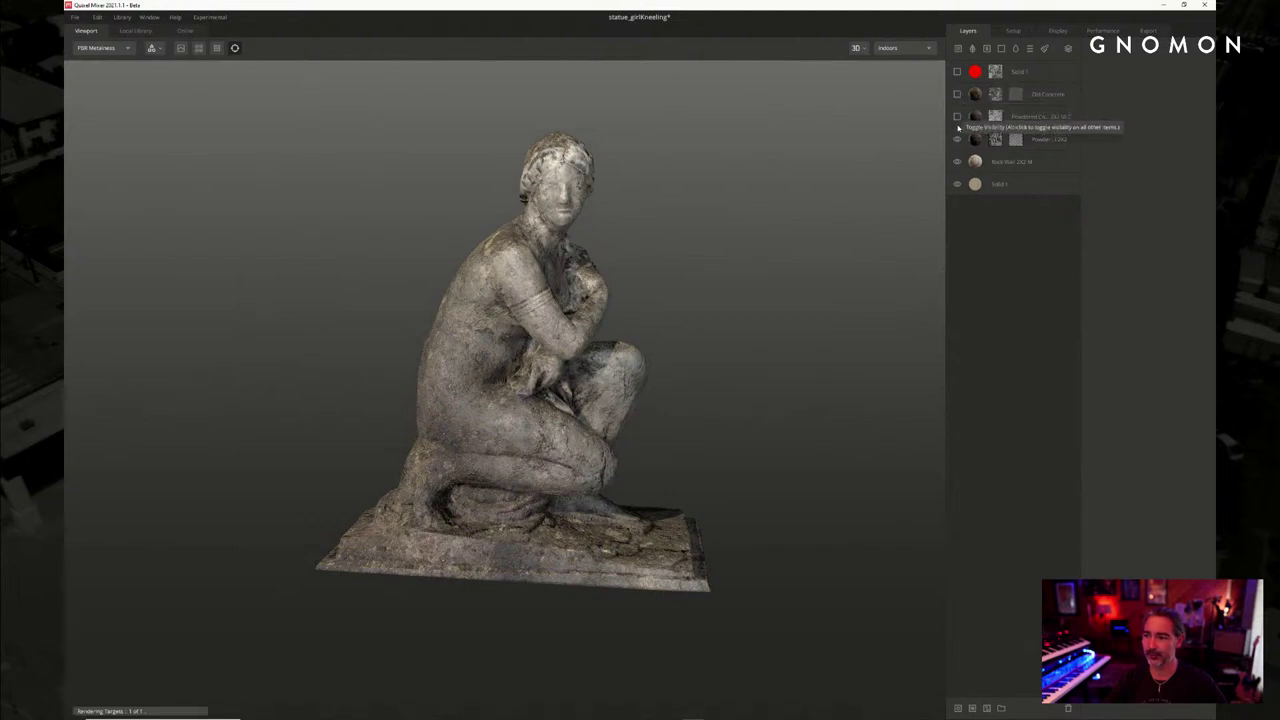
{"action": "left_click", "coordinate": [957, 140]}
{"action": "left_click", "coordinate": [957, 162]}
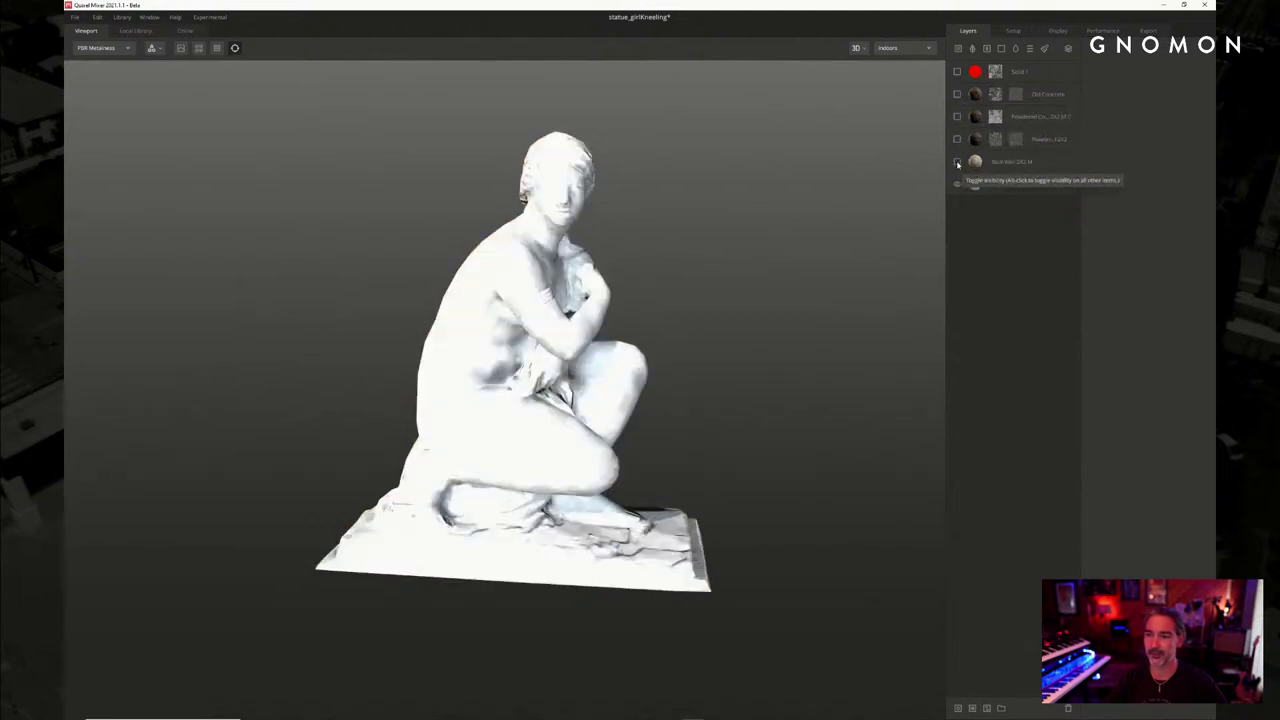
{"action": "left_click", "coordinate": [957, 162]}
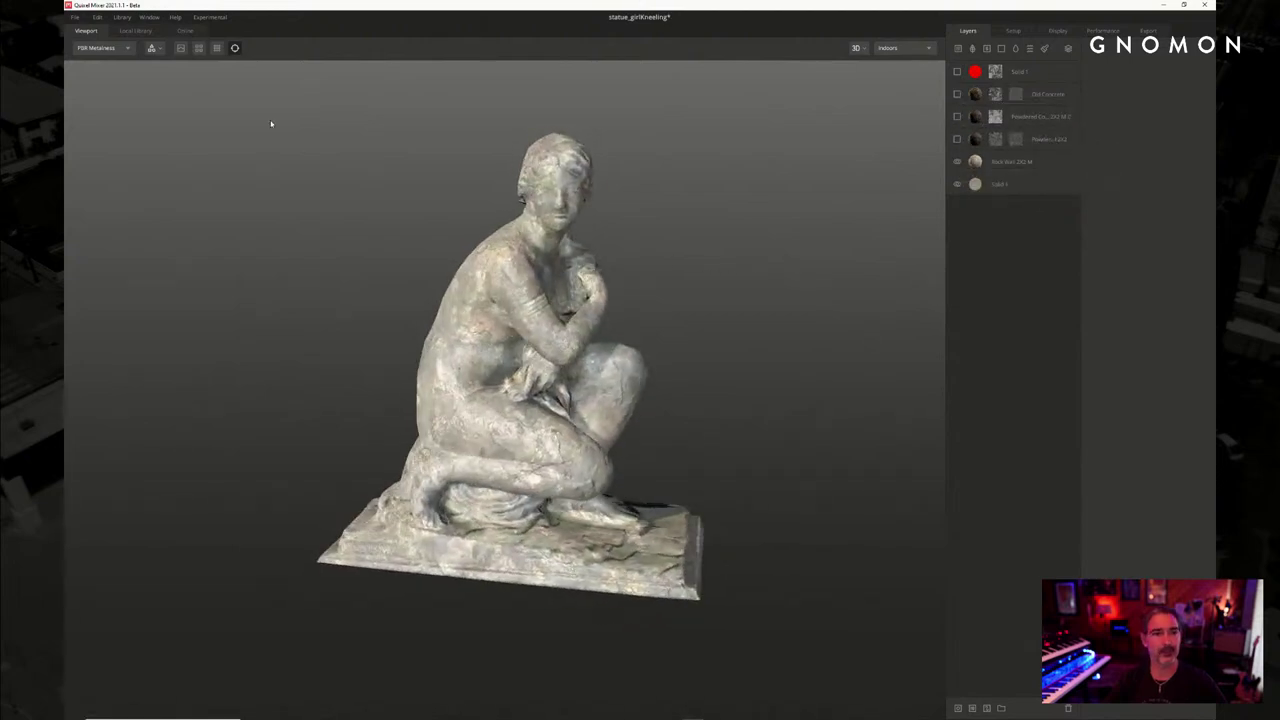
Browse the latest surfaces, decals and 3D assets in the online library, and return to the statue's viewport
{"action": "left_click", "coordinate": [188, 31]}
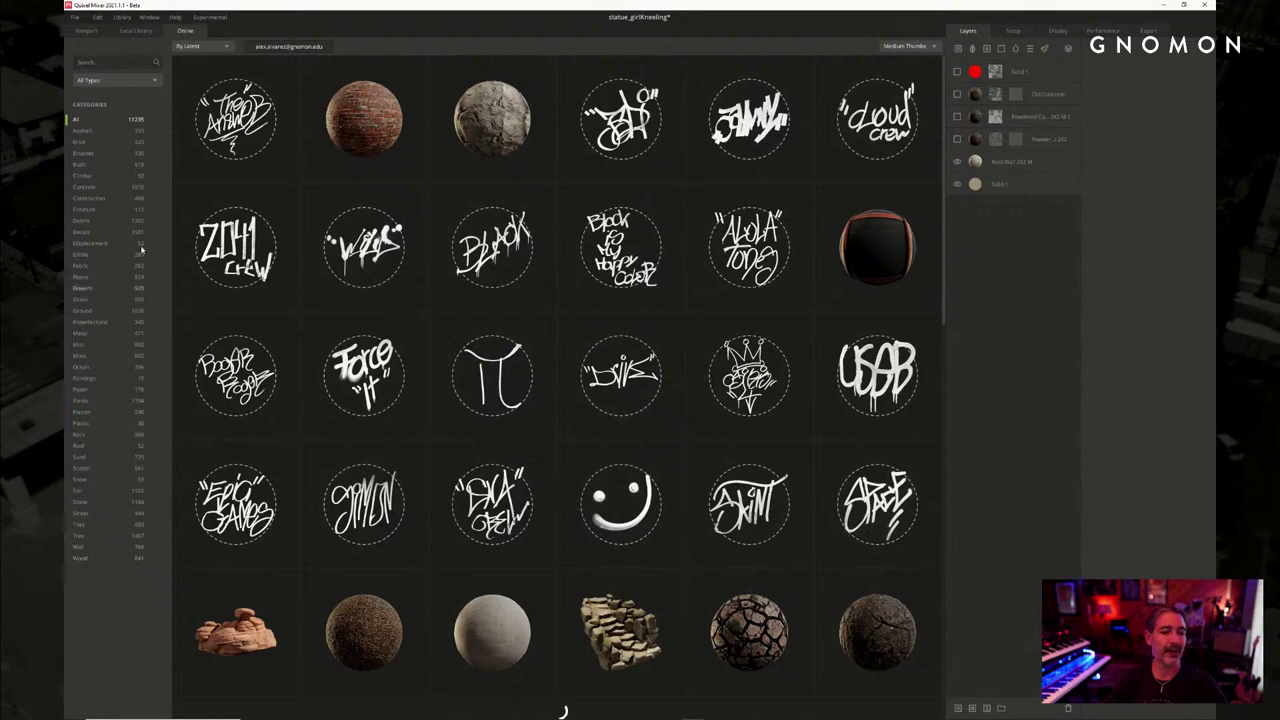
{"action": "scroll", "coordinate": [717, 370], "scroll_direction": "down", "scroll_amount": 5}
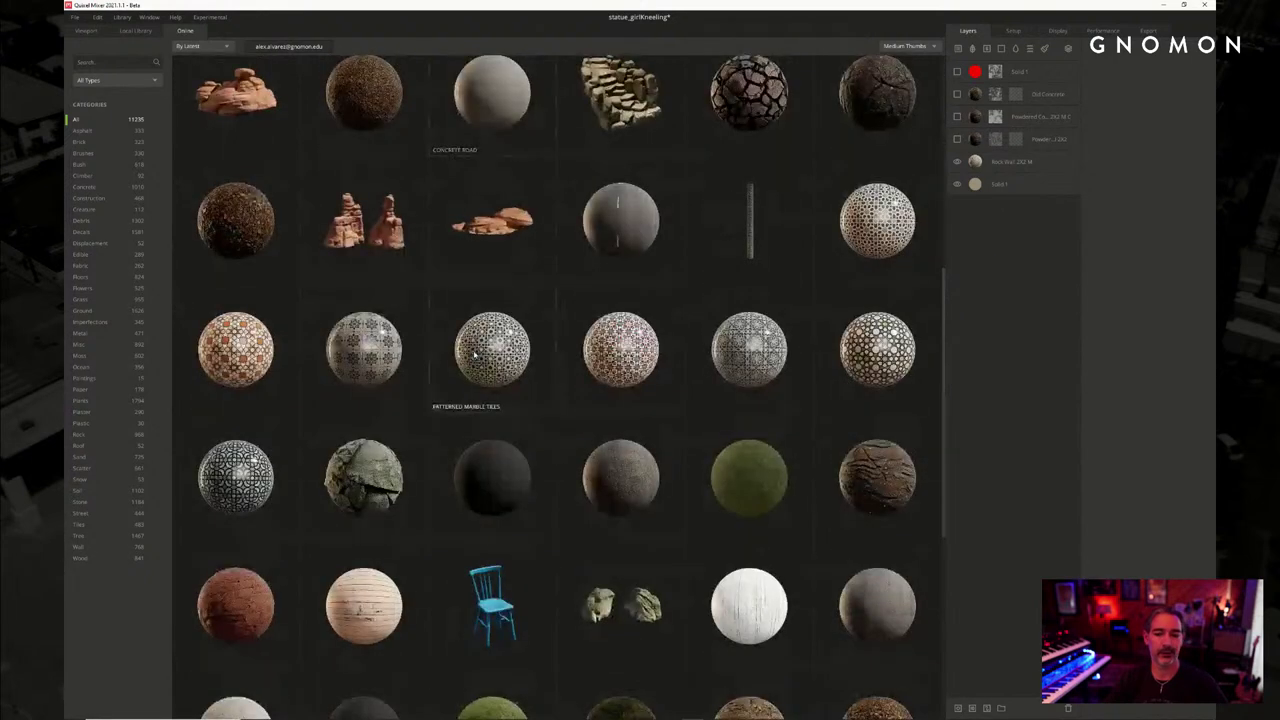
{"action": "scroll", "coordinate": [717, 370], "scroll_direction": "down", "scroll_amount": 2}
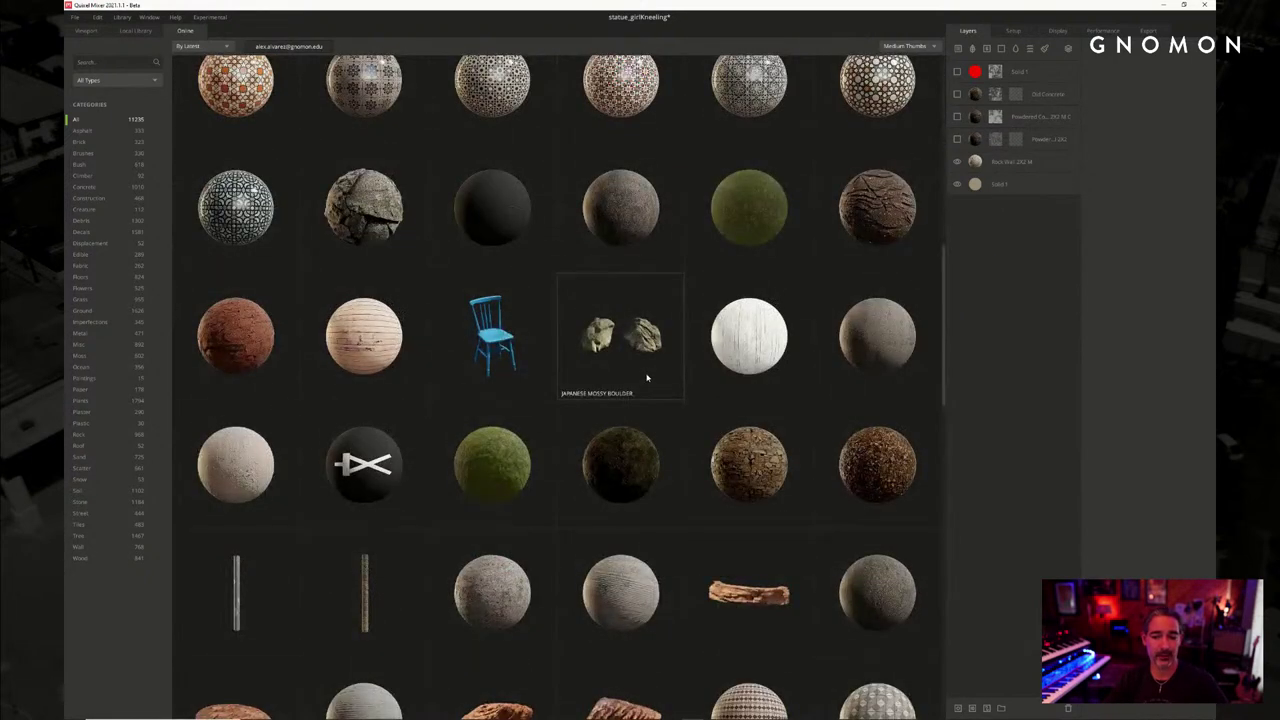
{"action": "scroll", "coordinate": [647, 378], "scroll_direction": "down", "scroll_amount": 2}
{"action": "scroll", "coordinate": [647, 378], "scroll_direction": "down", "scroll_amount": 5}
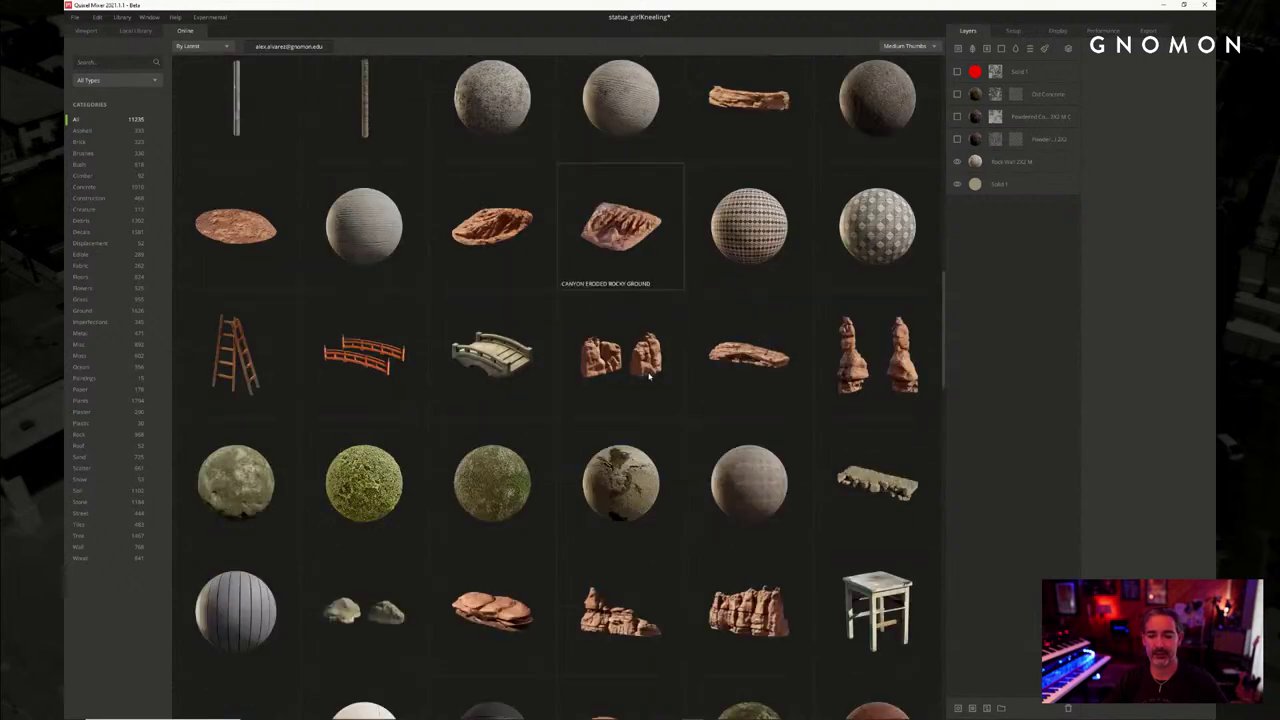
{"action": "scroll", "coordinate": [663, 363], "scroll_direction": "down", "scroll_amount": 1}
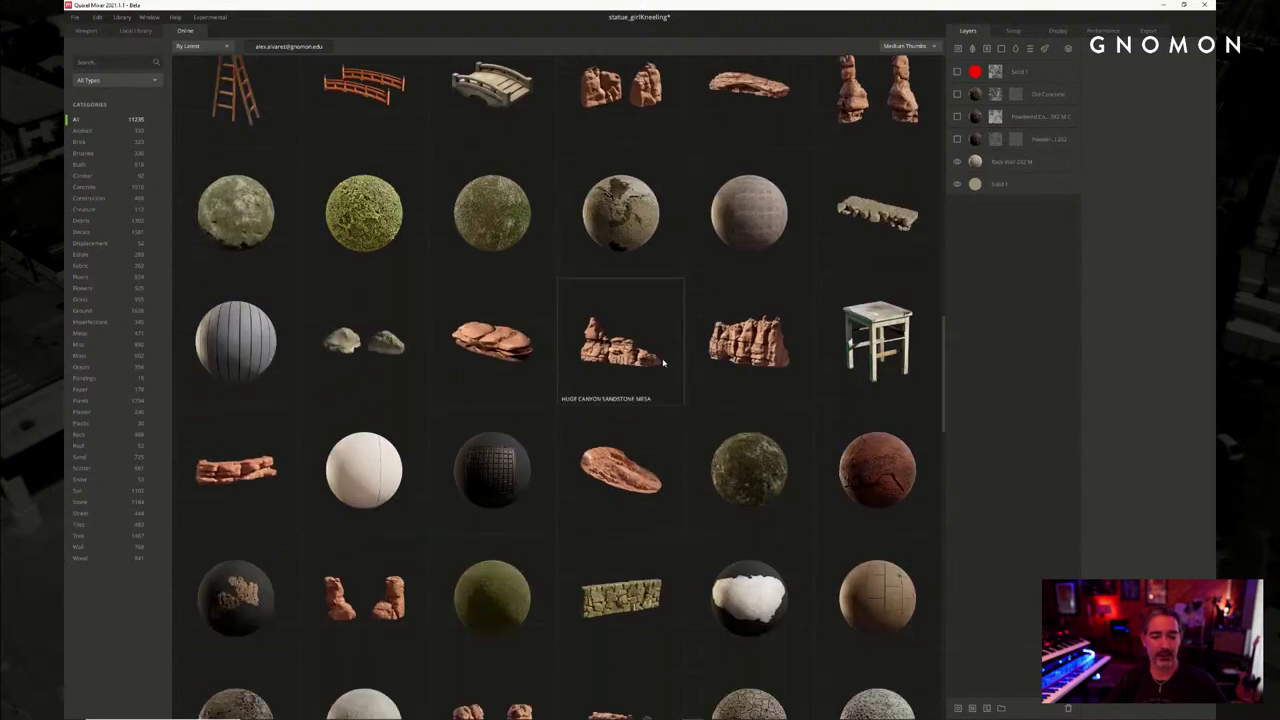
{"action": "scroll", "coordinate": [663, 364], "scroll_direction": "down", "scroll_amount": 1}
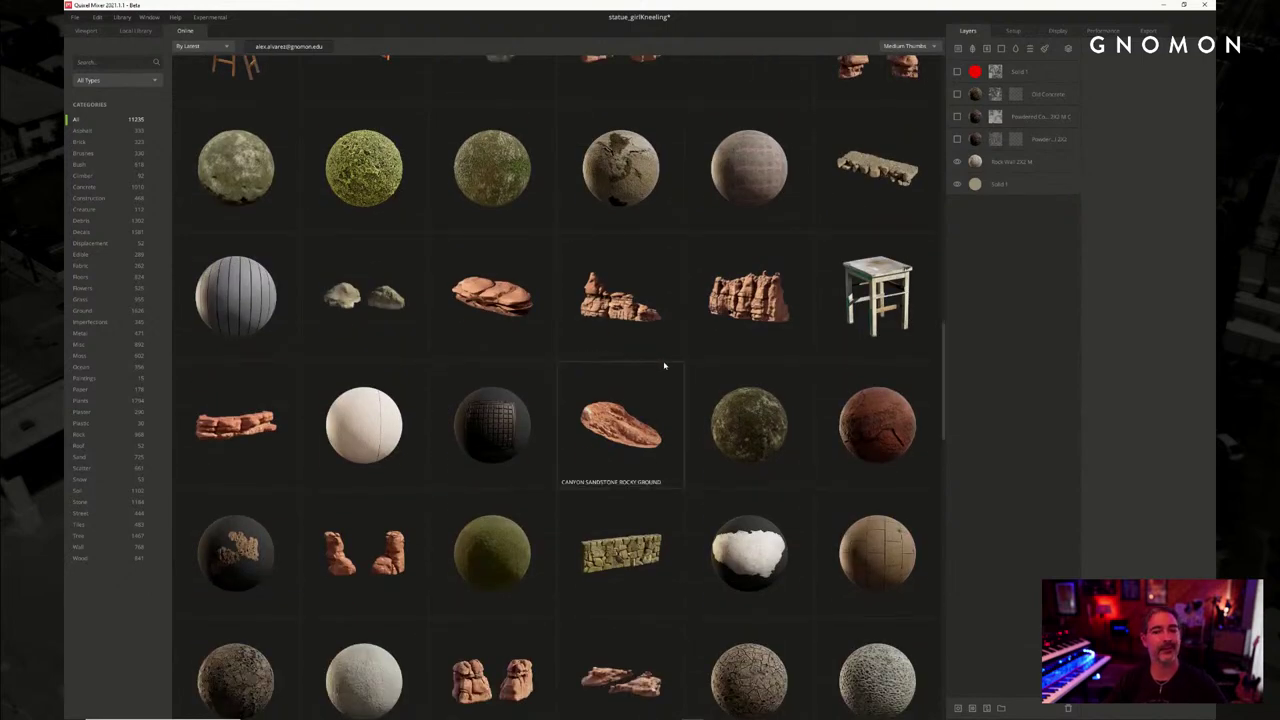
{"action": "left_click", "coordinate": [90, 31]}
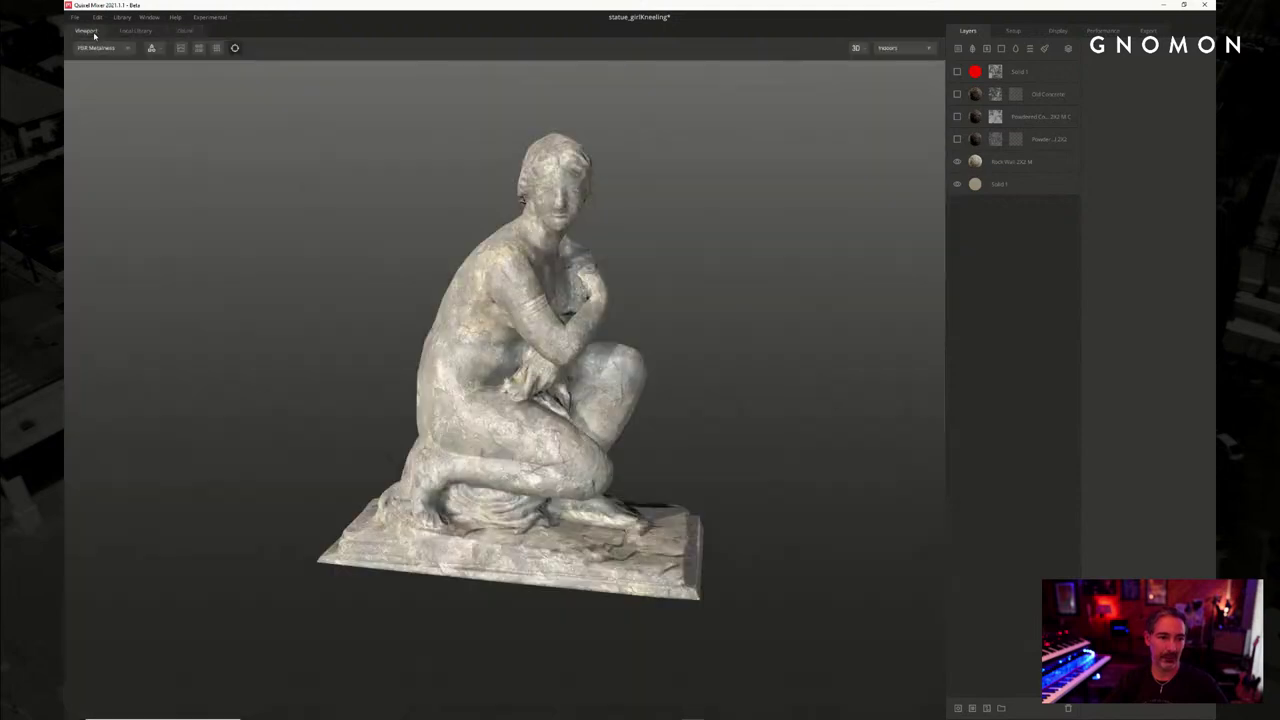
Show the two powder layers and the Old Concrete layer again one by one, examining each layer's effect on the statue
{"action": "left_click_drag", "start_coordinate": [730, 258], "coordinate": [716, 258]}
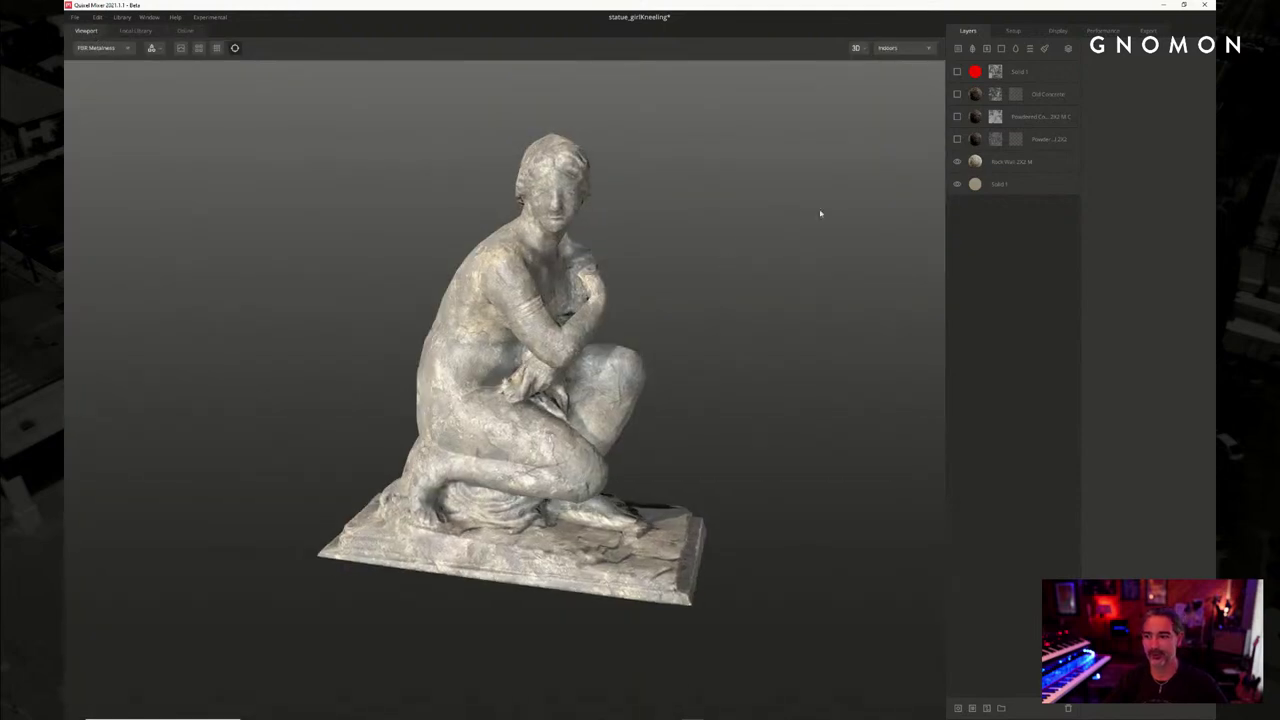
{"action": "left_click", "coordinate": [957, 140]}
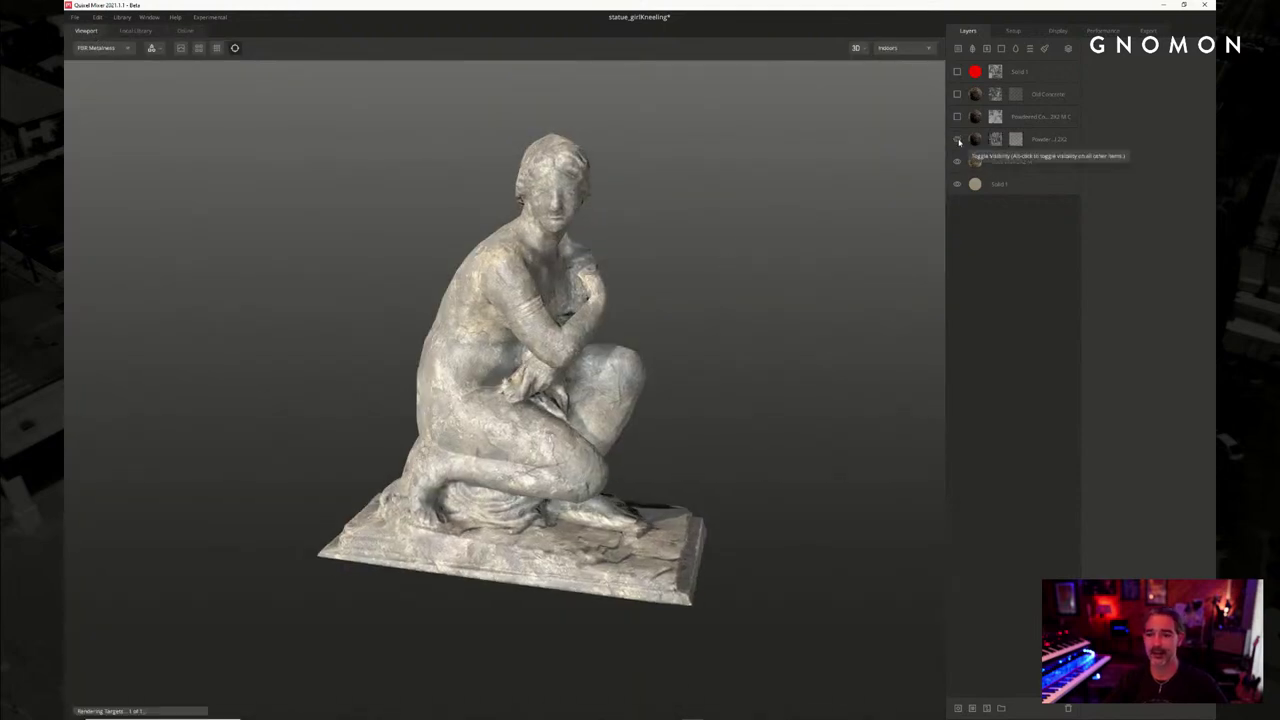
{"action": "left_click_drag", "start_coordinate": [775, 200], "coordinate": [628, 282]}
{"action": "scroll", "coordinate": [697, 215], "scroll_direction": "up", "scroll_amount": 3}
{"action": "left_click", "coordinate": [957, 117]}
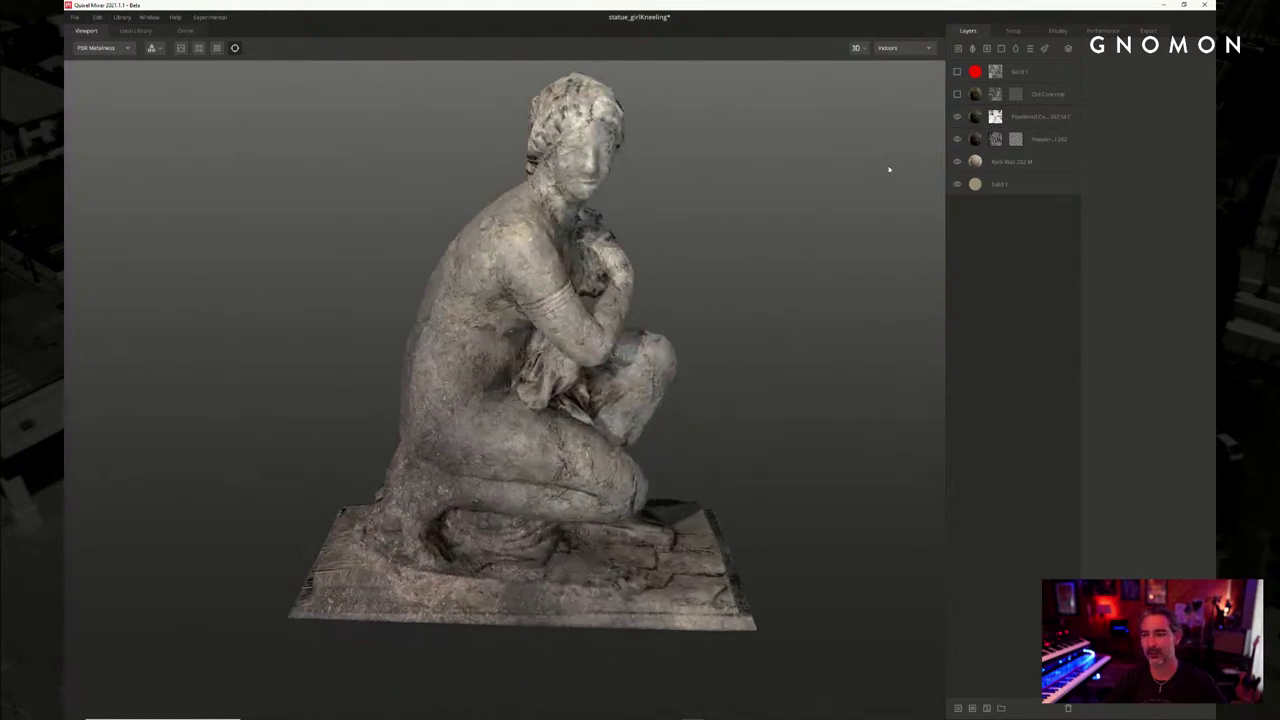
{"action": "left_click", "coordinate": [957, 95]}
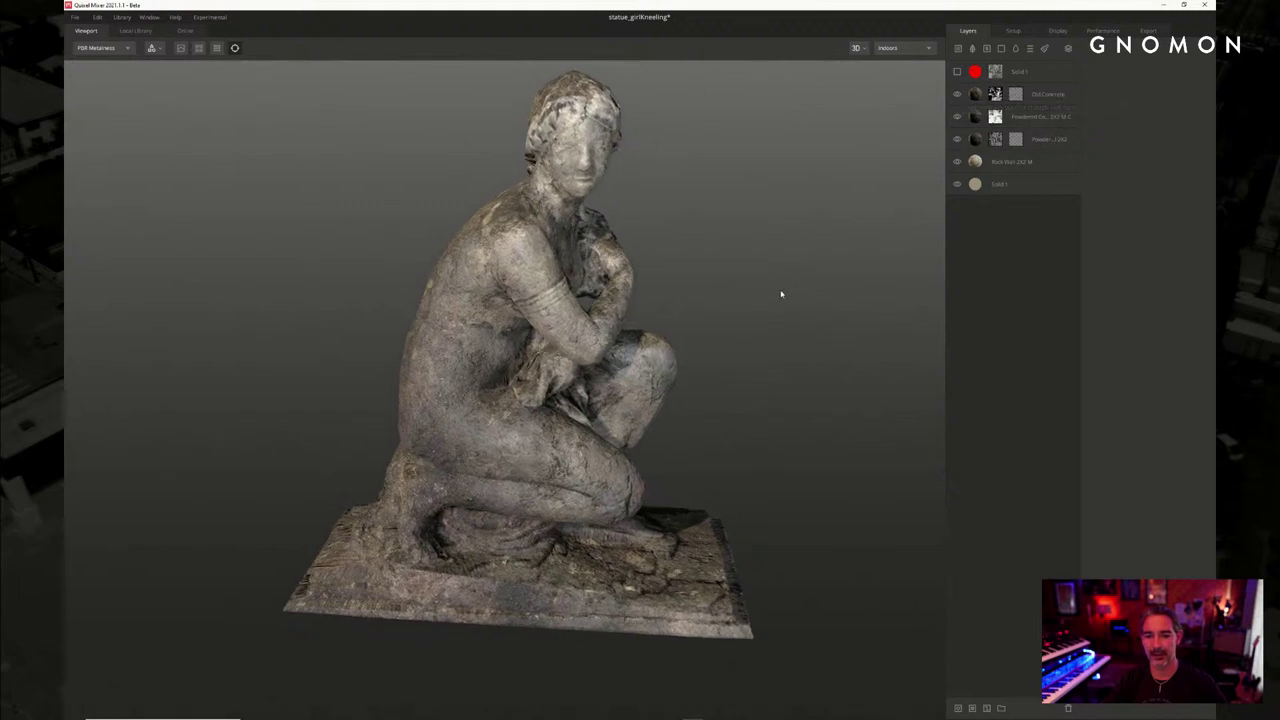
Light the kneeling girl statue with the Pisa environment and rotate the lighting to examine her textures from different angles
{"action": "scroll", "coordinate": [780, 291], "scroll_direction": "down", "scroll_amount": 2}
{"action": "left_click_drag", "start_coordinate": [707, 301], "coordinate": [573, 274]}
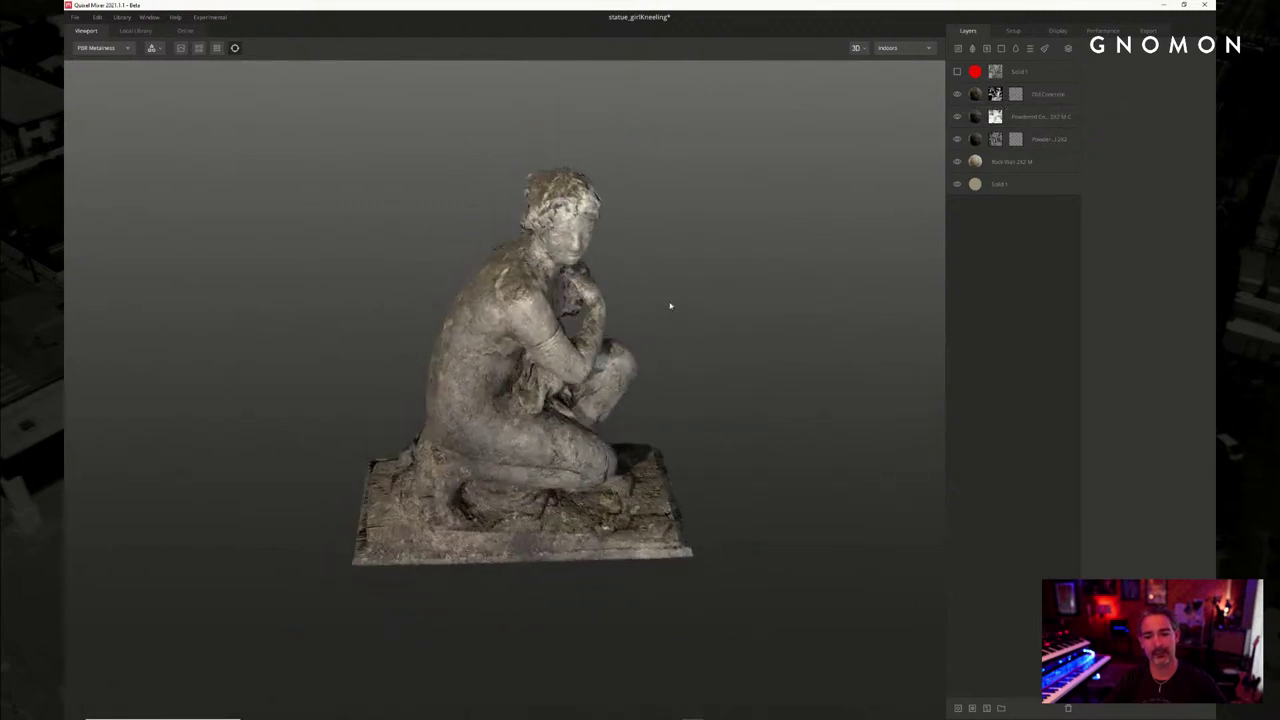
{"action": "left_click_drag", "start_coordinate": [670, 306], "coordinate": [688, 203]}
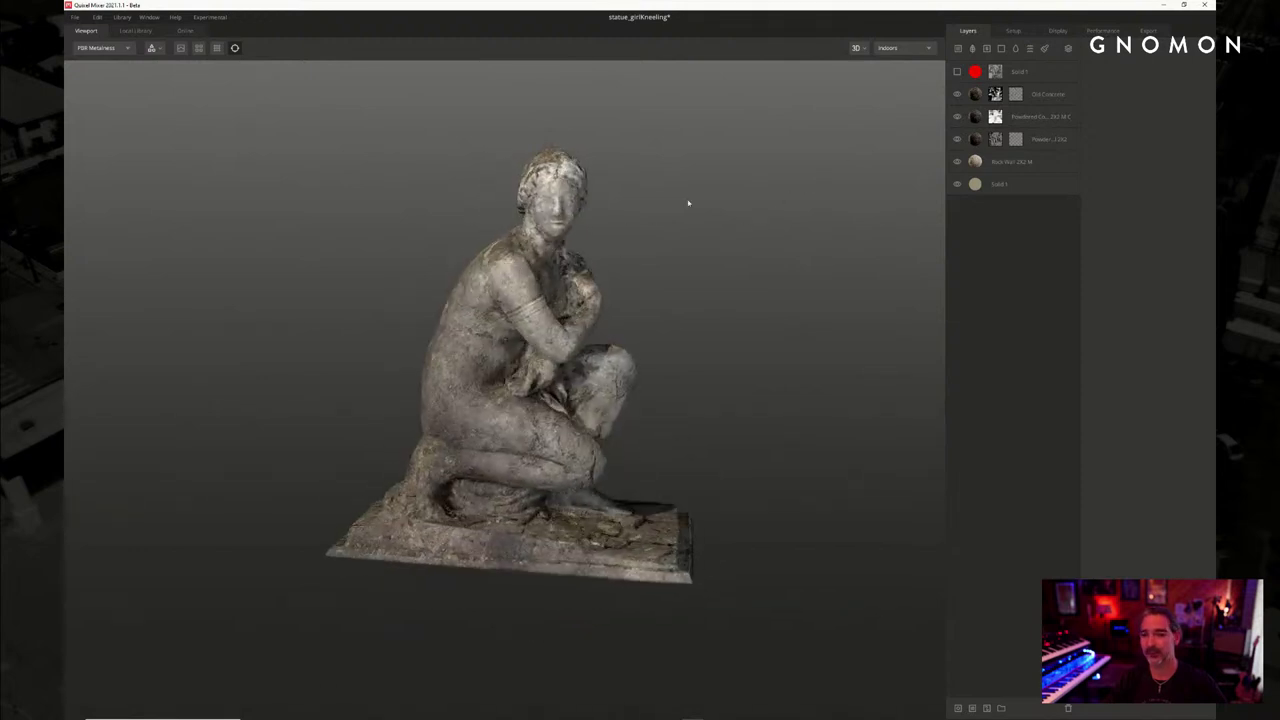
{"action": "left_click", "coordinate": [908, 48]}
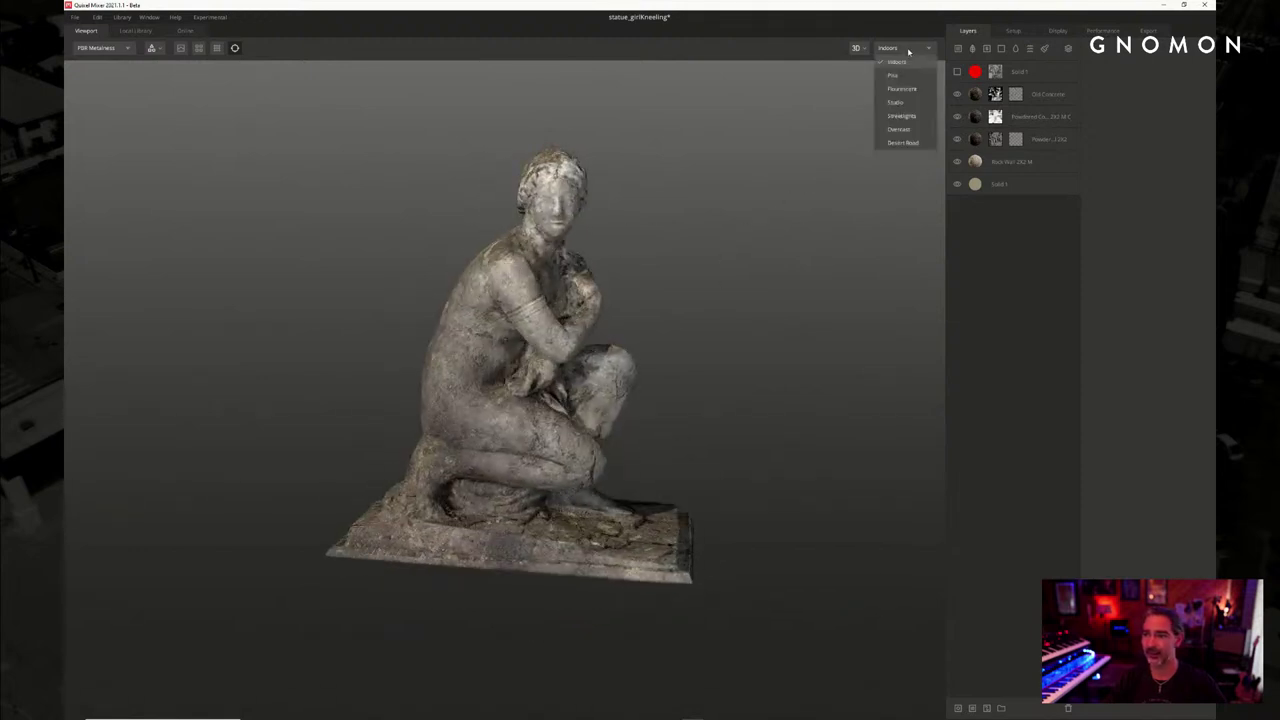
{"action": "left_click", "coordinate": [895, 85]}
{"action": "right_click_drag", "start_coordinate": [691, 268], "coordinate": [623, 280], "text": "shift"}
{"action": "left_click_drag", "start_coordinate": [623, 280], "coordinate": [643, 316]}
{"action": "right_click_drag", "start_coordinate": [643, 316], "coordinate": [626, 263], "text": "shift"}
{"action": "left_click_drag", "start_coordinate": [626, 263], "coordinate": [689, 312]}
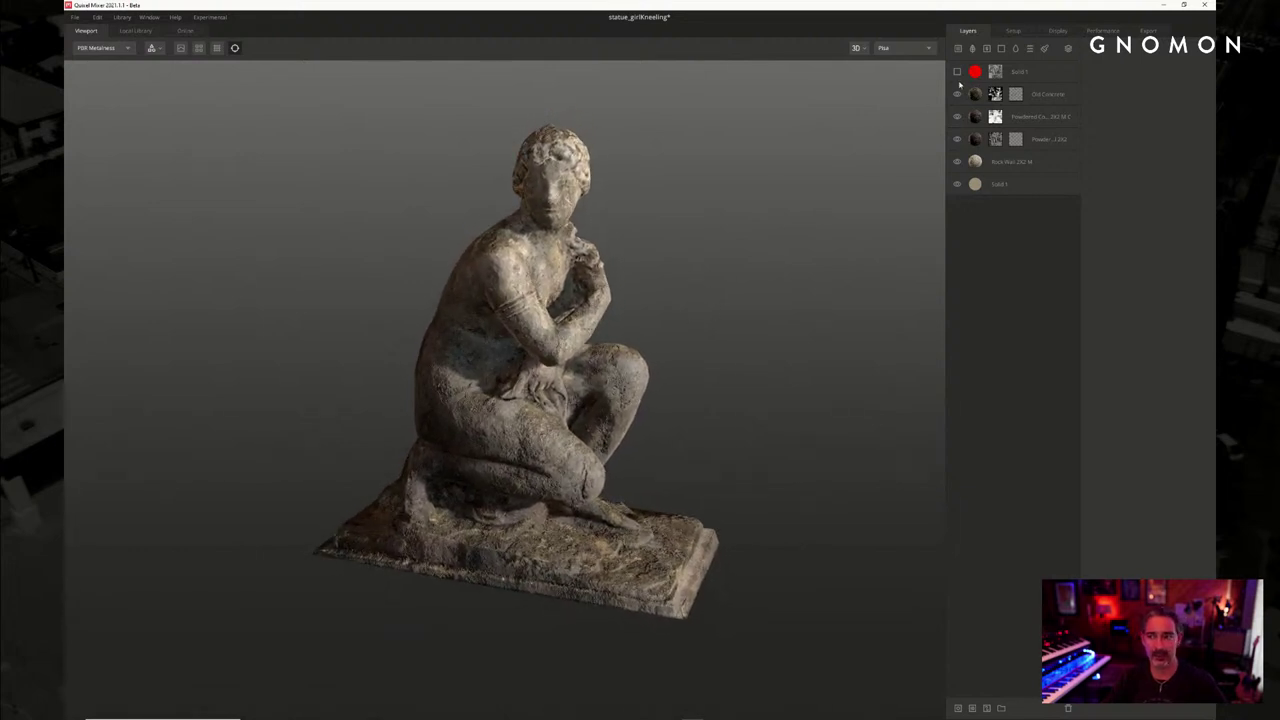
Check the statue's custom model and texture settings in the mix setup, and return to the layer list
{"action": "left_click", "coordinate": [1014, 31]}
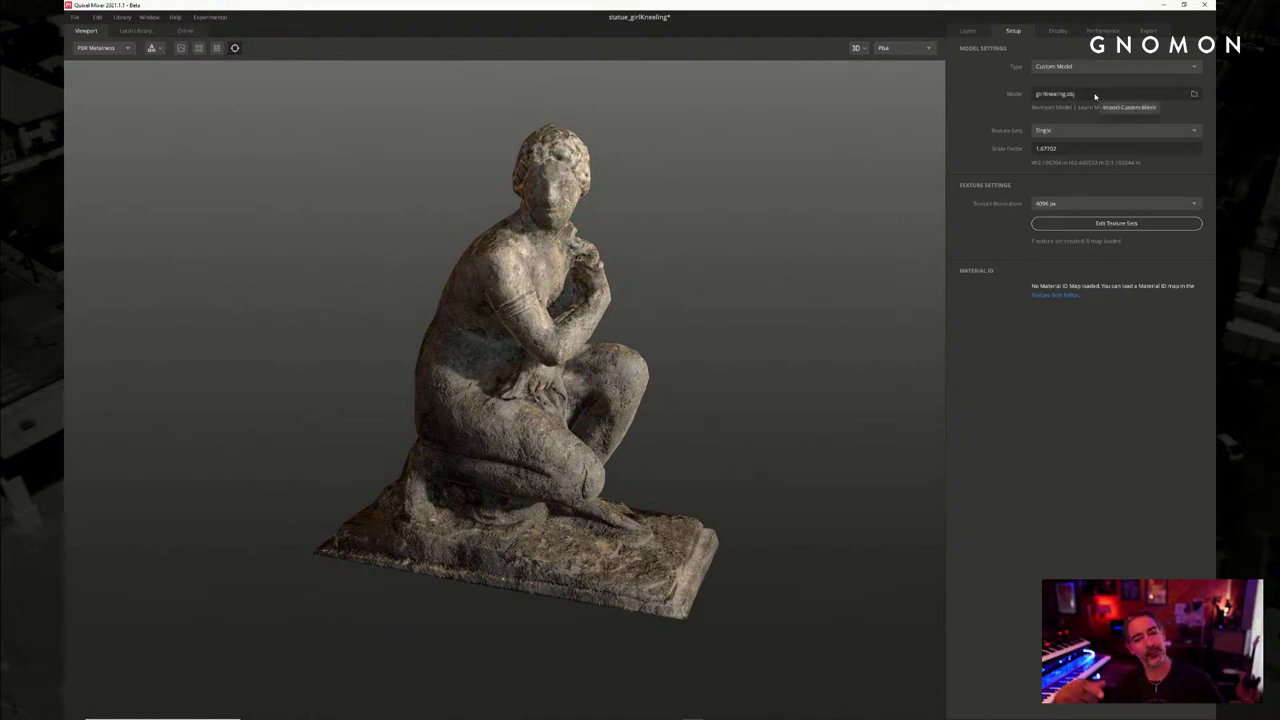
{"action": "left_click", "coordinate": [968, 30]}
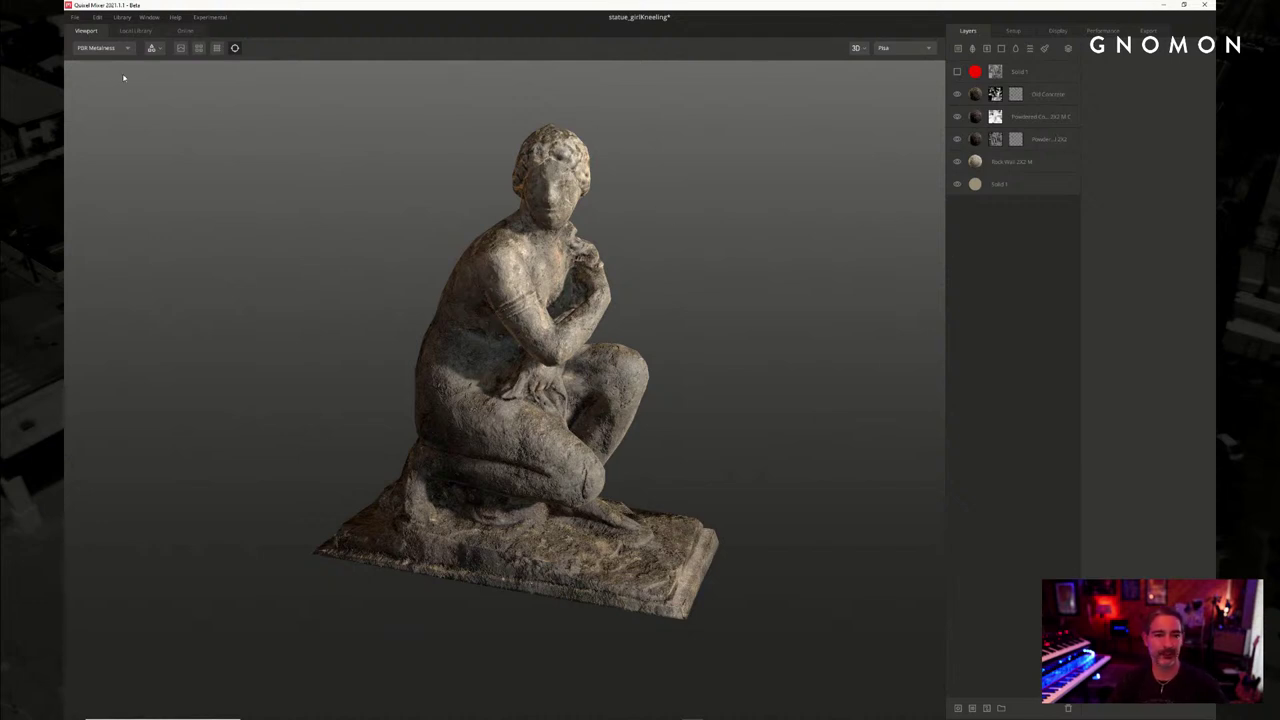
Open the statue_manKneeling mix from the Tartarus project
{"action": "left_click", "coordinate": [74, 17]}
{"action": "left_click", "coordinate": [88, 49]}
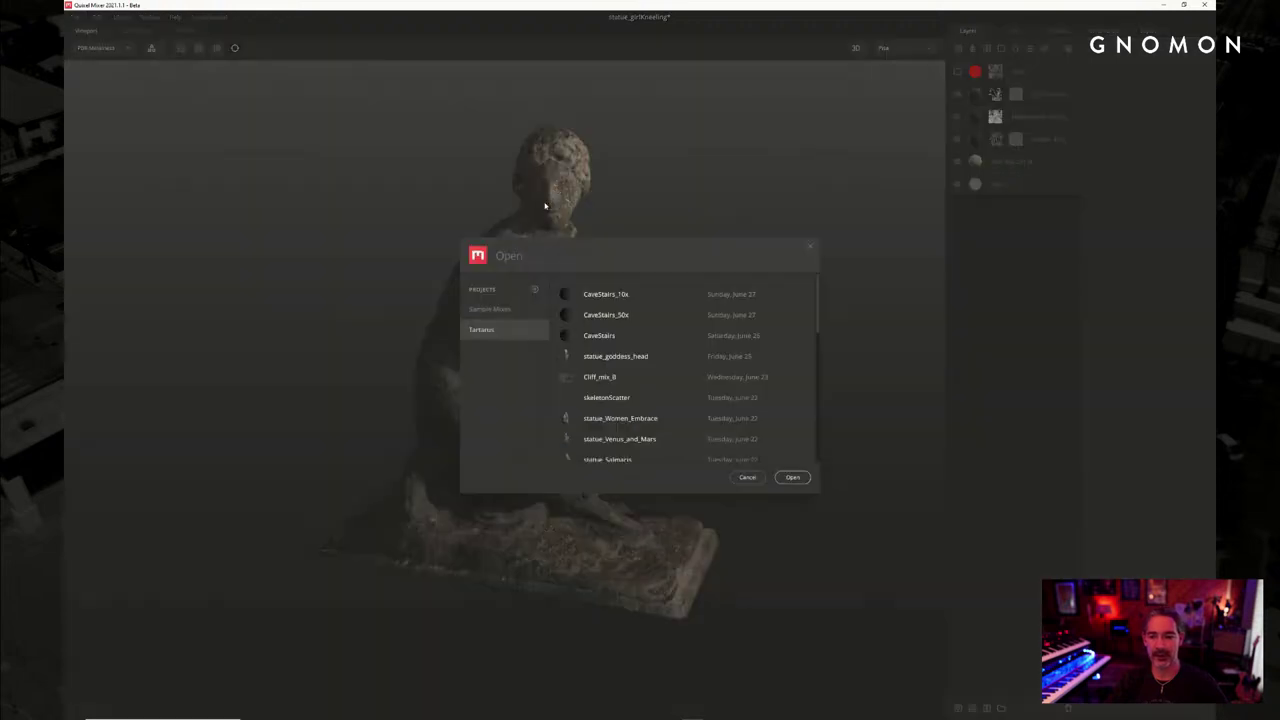
{"action": "scroll", "coordinate": [824, 335], "scroll_direction": "down", "scroll_amount": 1}
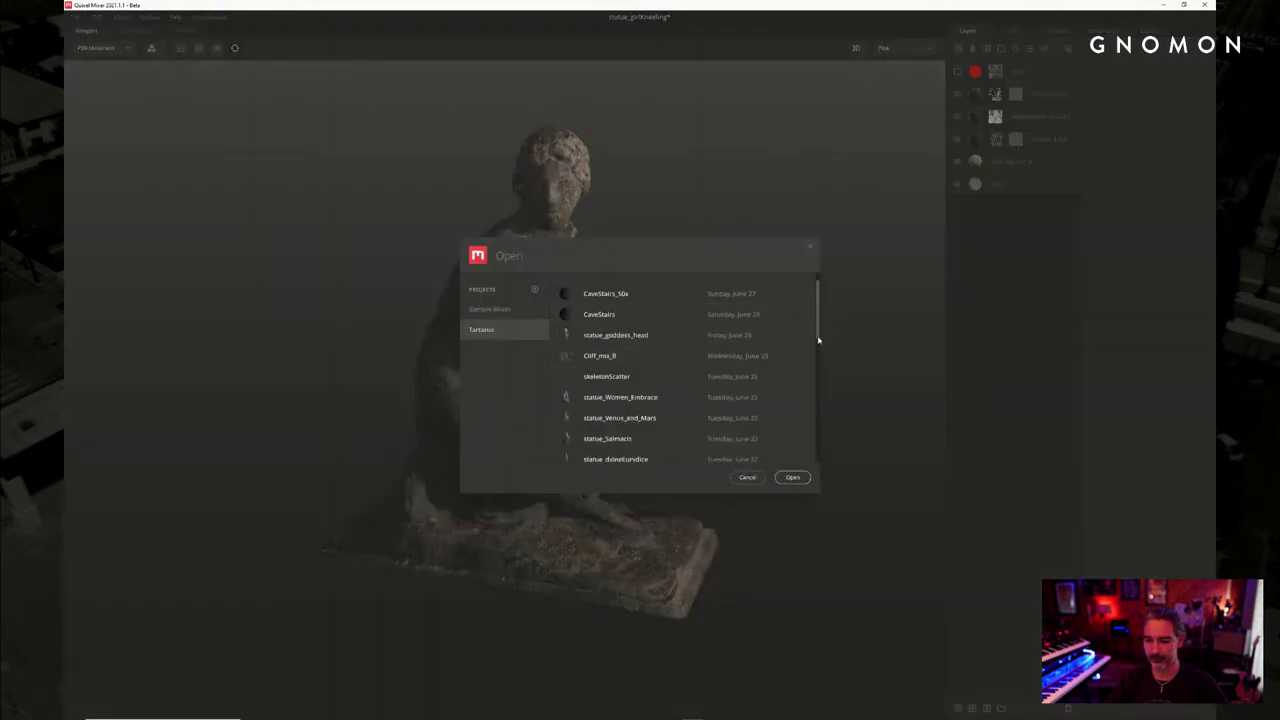
{"action": "scroll", "coordinate": [818, 344], "scroll_direction": "down", "scroll_amount": 3}
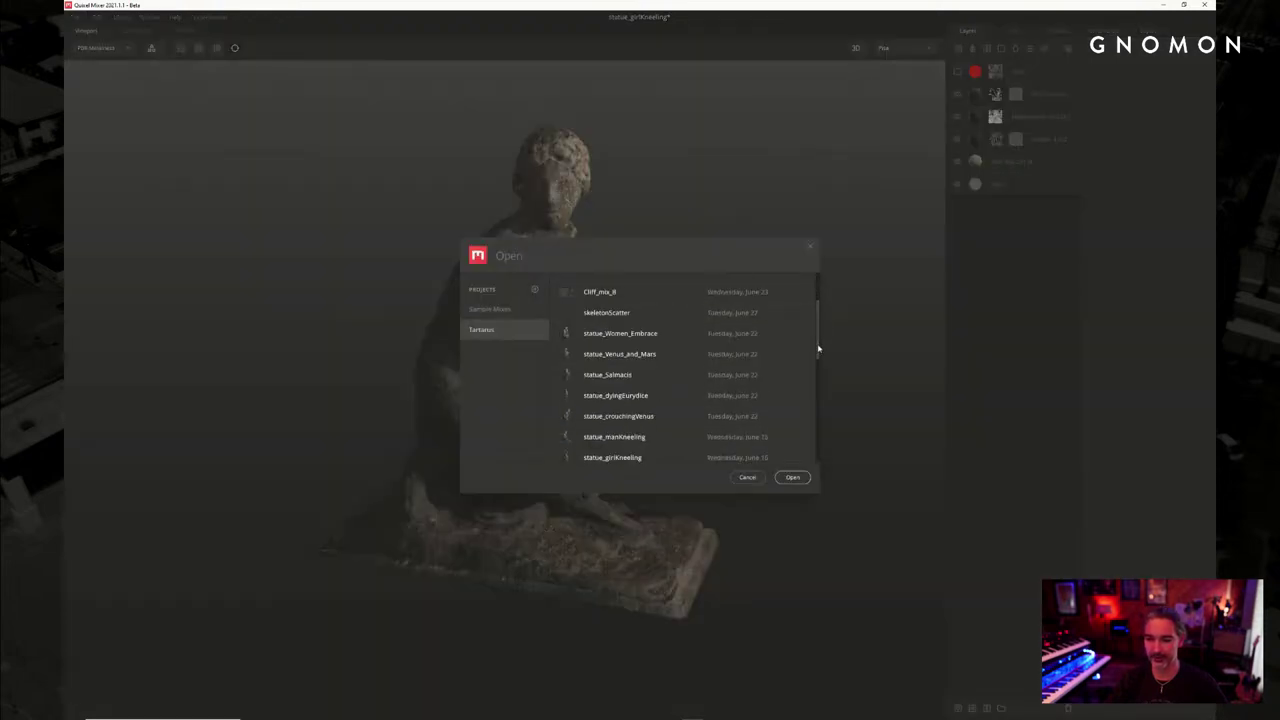
{"action": "scroll", "coordinate": [818, 348], "scroll_direction": "down", "scroll_amount": 1}
{"action": "left_click", "coordinate": [613, 413]}
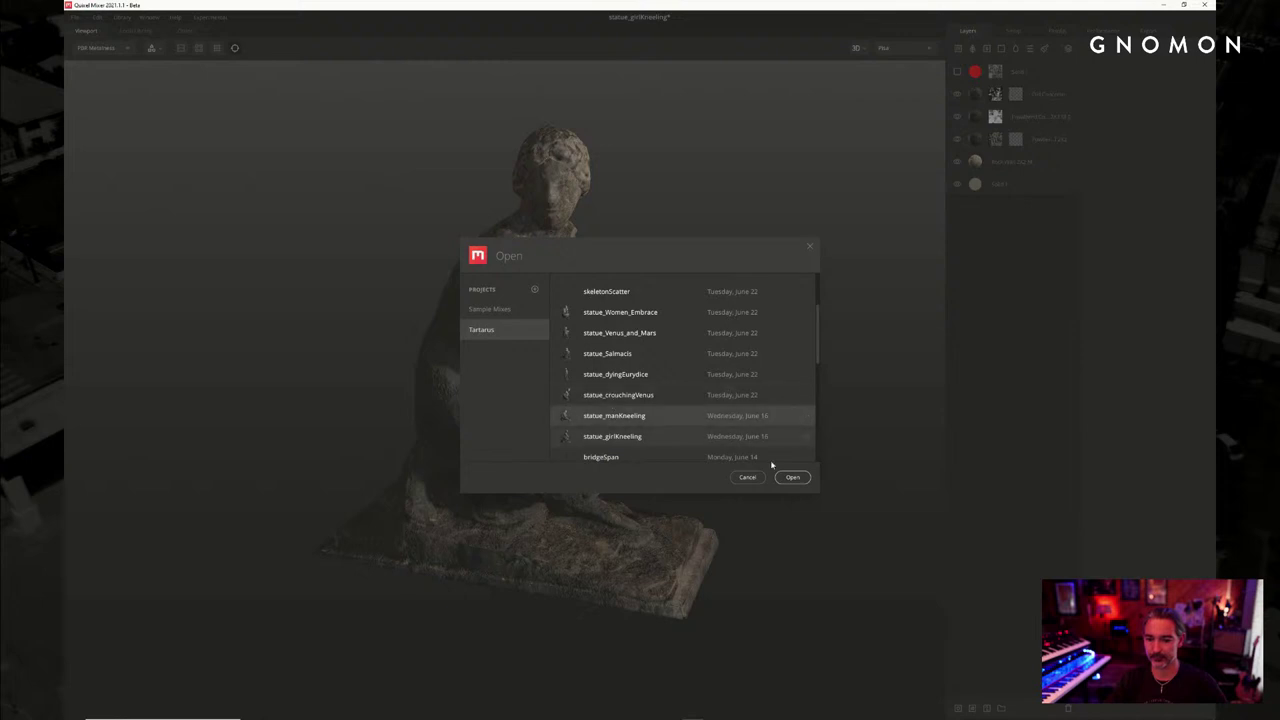
{"action": "left_click", "coordinate": [792, 477]}
{"action": "left_click", "coordinate": [716, 418]}
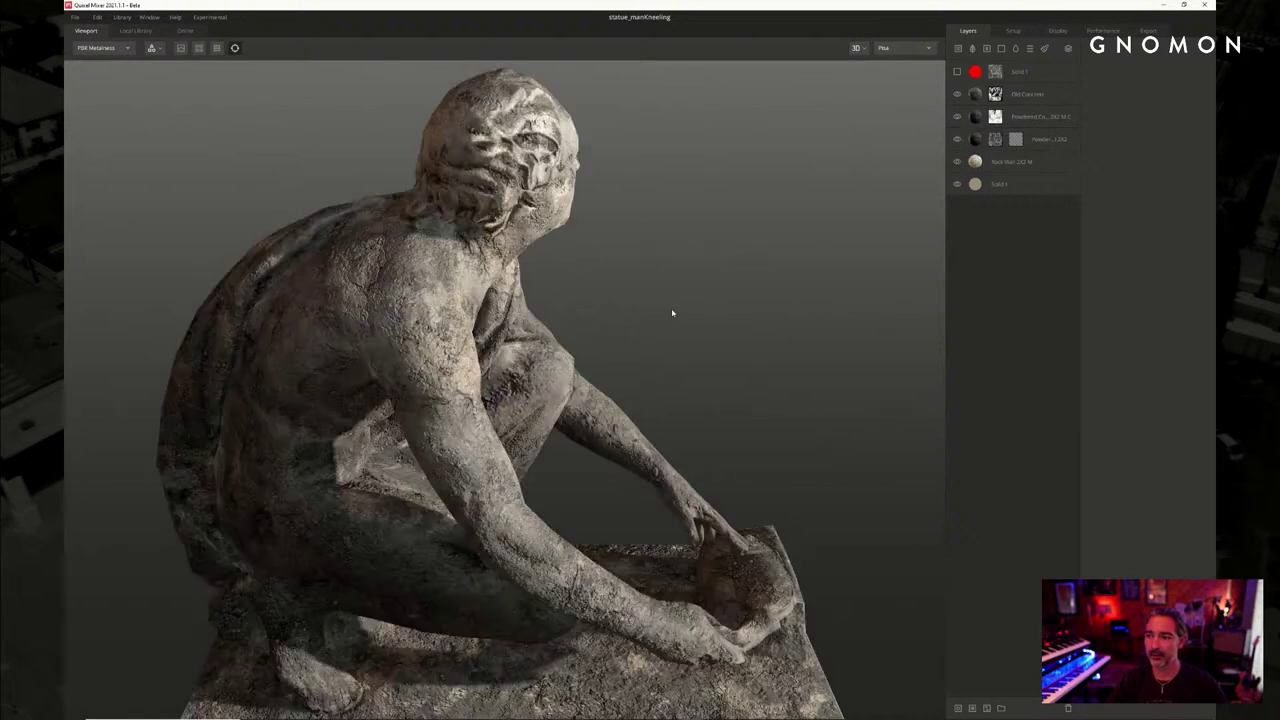
Examine the kneeling man statue from both sides and preview it under the Studio environment with the lighting rotated
{"action": "left_click_drag", "start_coordinate": [687, 320], "coordinate": [688, 349]}
{"action": "right_click_drag", "start_coordinate": [711, 366], "coordinate": [694, 269]}
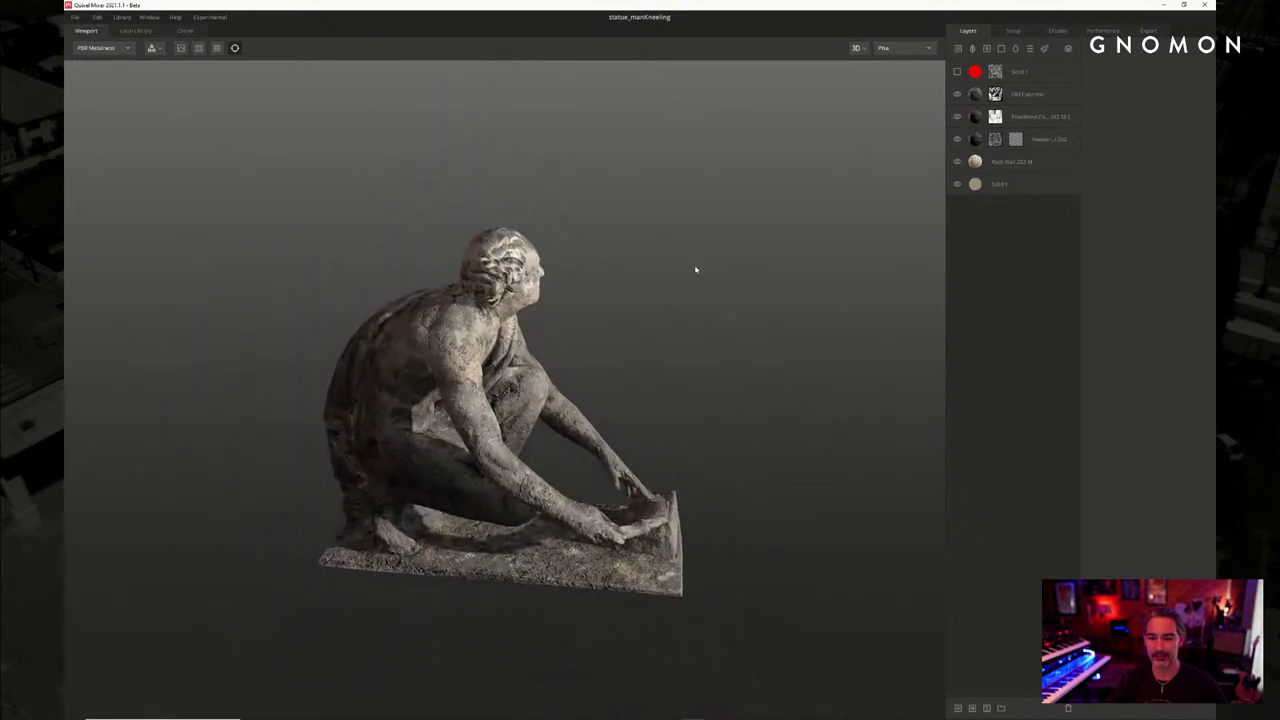
{"action": "left_click_drag", "start_coordinate": [694, 269], "coordinate": [492, 347]}
{"action": "left_click_drag", "start_coordinate": [694, 363], "coordinate": [504, 355]}
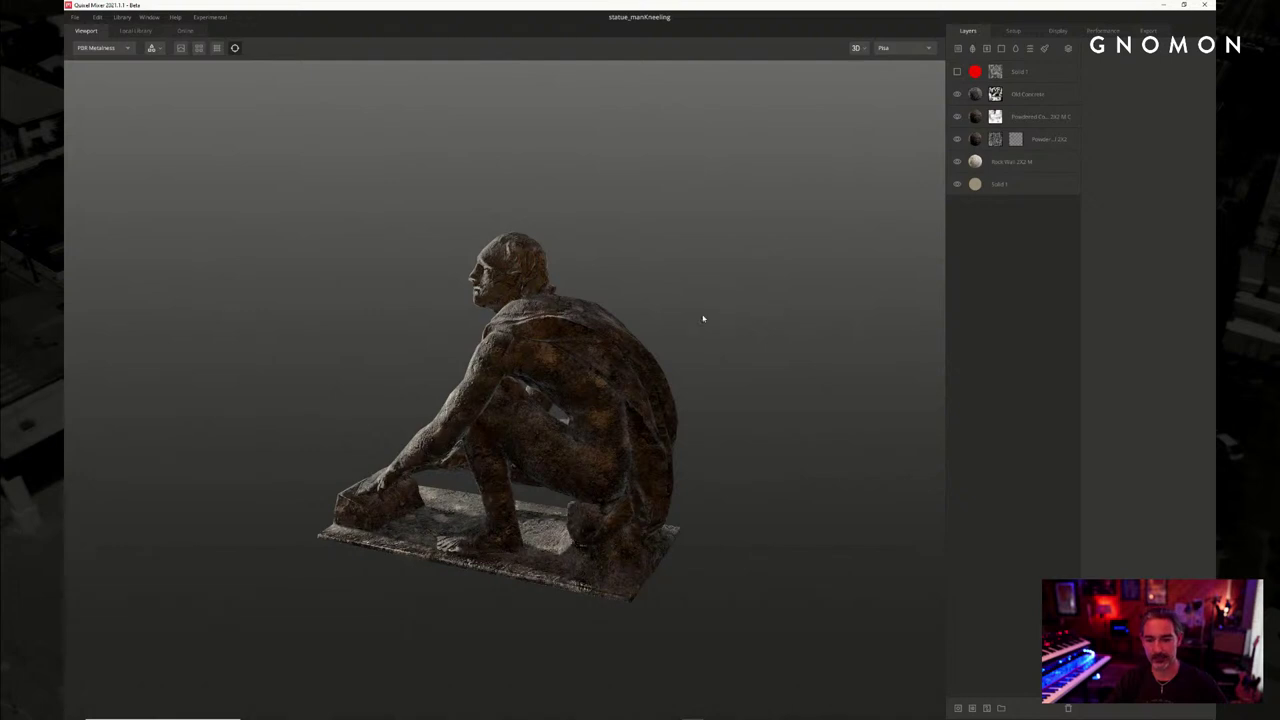
{"action": "left_click", "coordinate": [926, 50]}
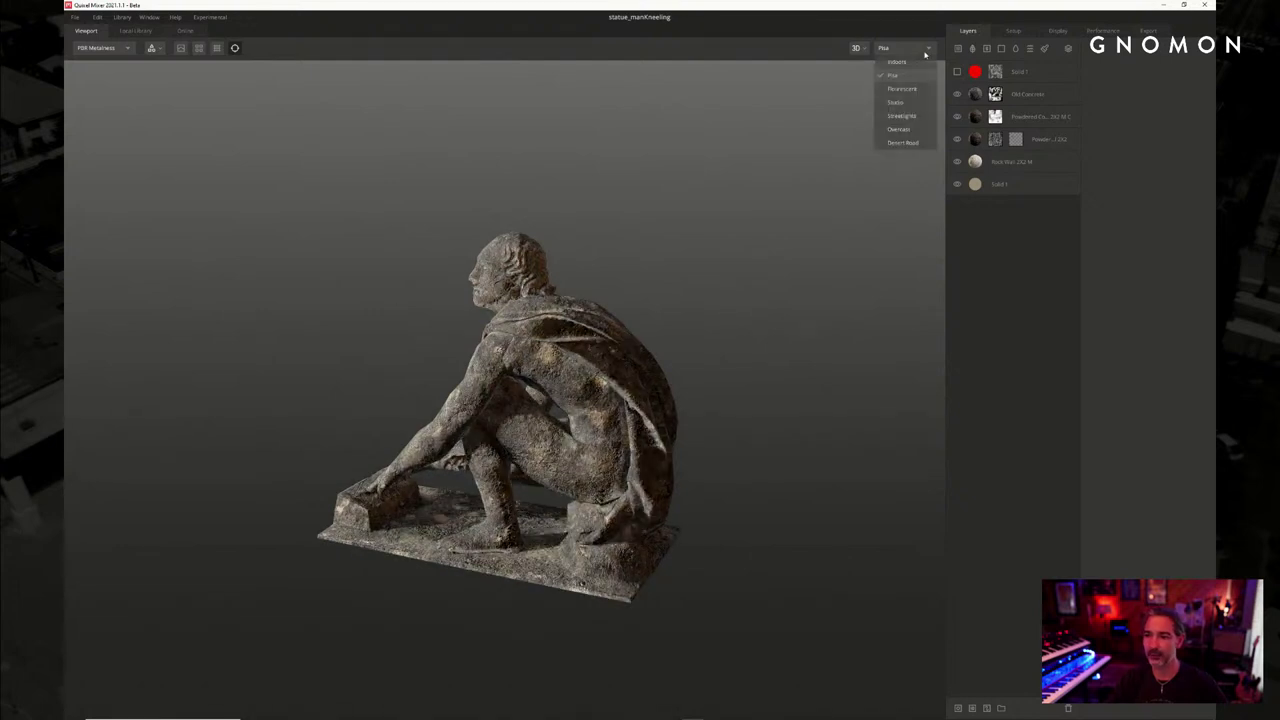
{"action": "left_click", "coordinate": [900, 104]}
{"action": "right_click_drag", "start_coordinate": [783, 246], "coordinate": [170, 246], "text": "shift"}
Preview the kneeling man under the Streetlights environment, rotating the lighting to examine the shadows on the stone
{"action": "left_click", "coordinate": [890, 48]}
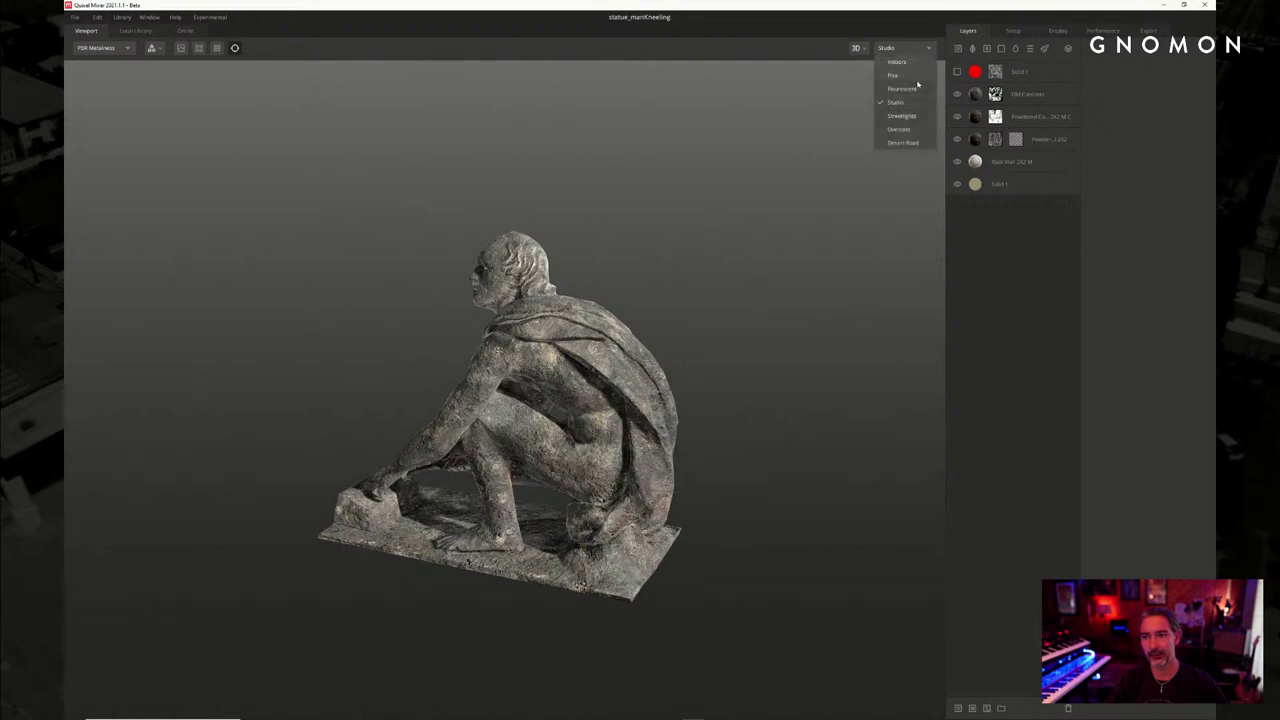
{"action": "left_click", "coordinate": [905, 120]}
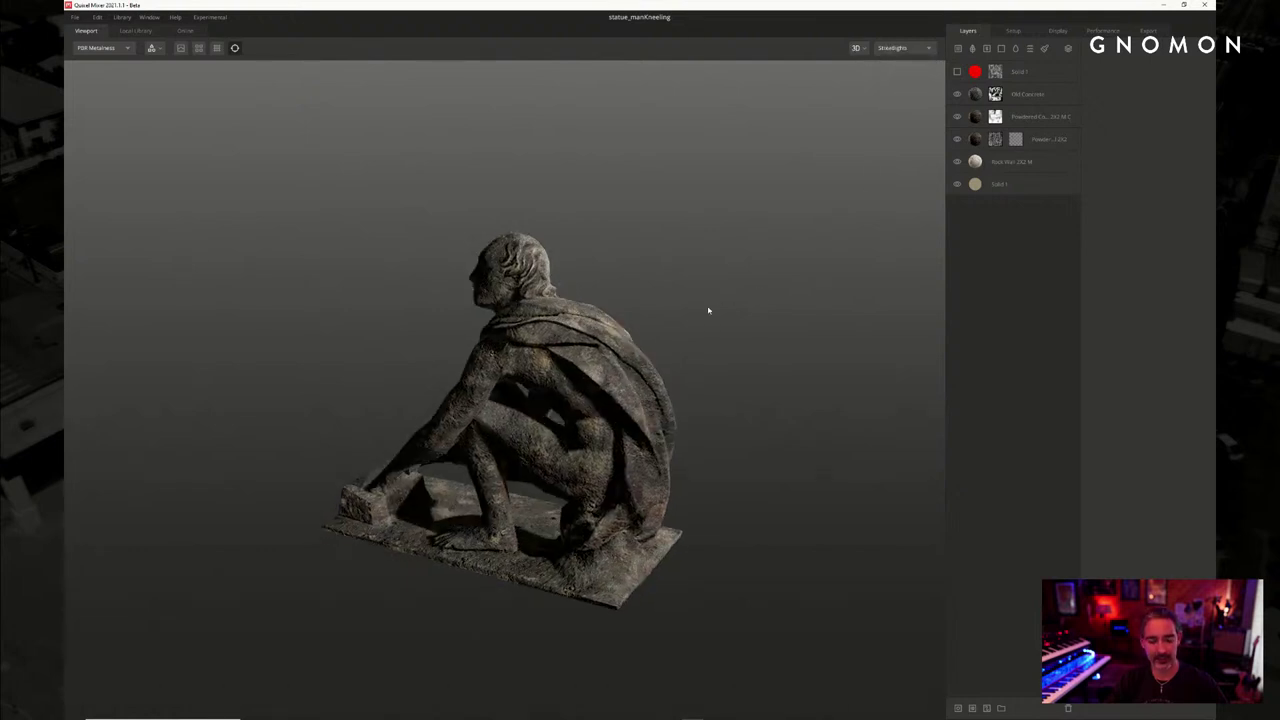
{"action": "mouse_move", "coordinate": [694, 321]}
{"action": "right_mouse_down", "text": "shift"}
{"action": "mouse_move", "coordinate": [523, 323]}
{"action": "mouse_move", "coordinate": [923, 326]}
{"action": "mouse_move", "coordinate": [167, 292]}
{"action": "mouse_move", "coordinate": [951, 329]}
{"action": "mouse_move", "coordinate": [715, 314]}
{"action": "right_mouse_up", "text": "shift"}
{"action": "left_click_drag", "start_coordinate": [663, 300], "coordinate": [704, 299]}
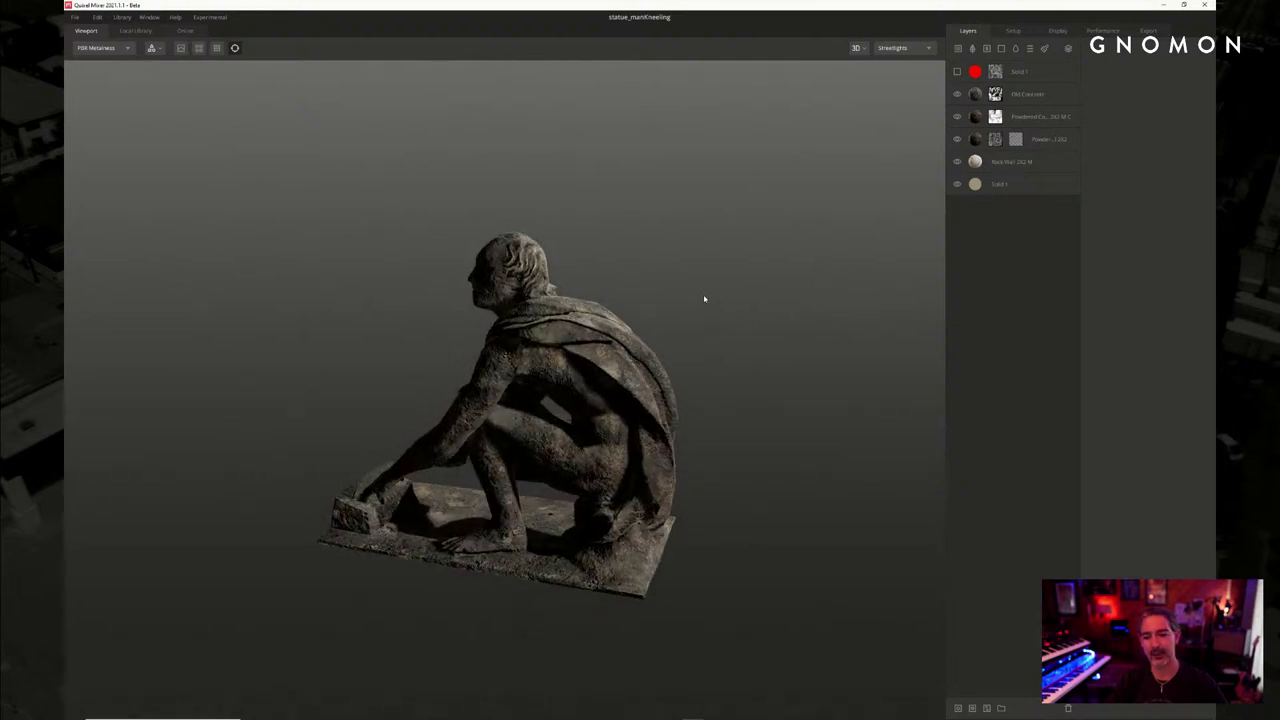
Set the environment lighting to Overcast and examine the kneeling man from the front
{"action": "left_click", "coordinate": [908, 48]}
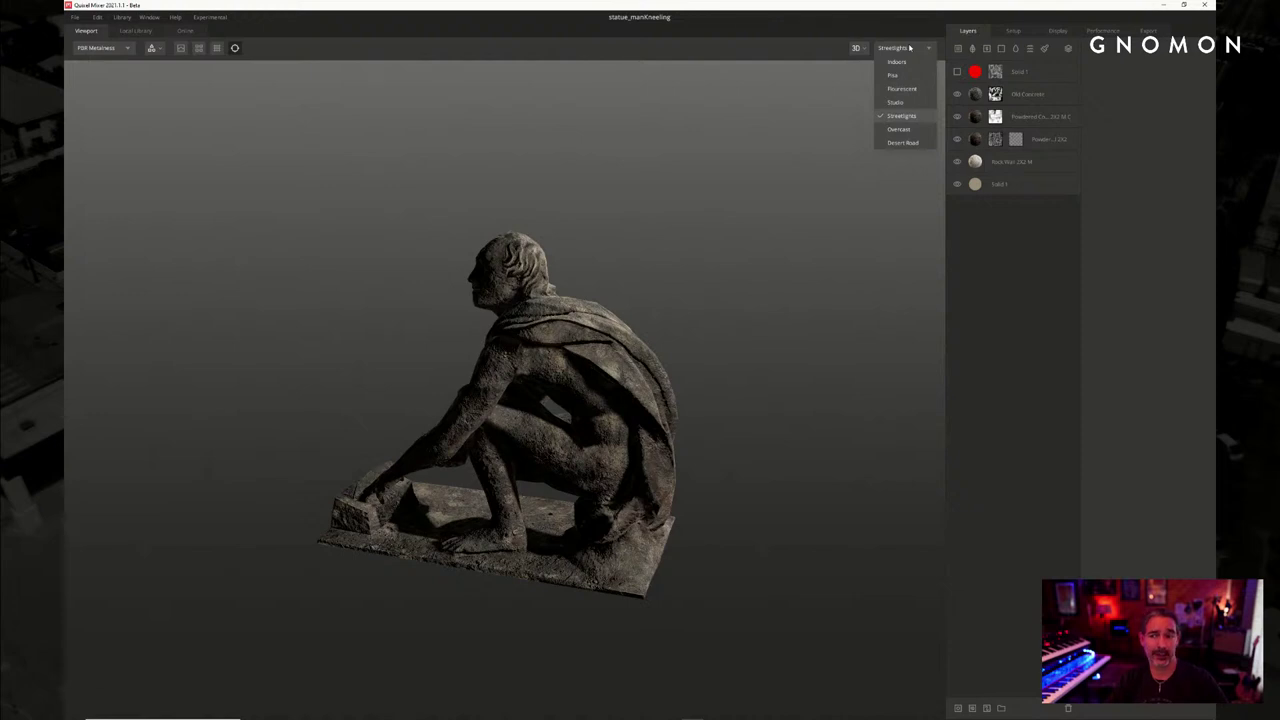
{"action": "left_click", "coordinate": [899, 129]}
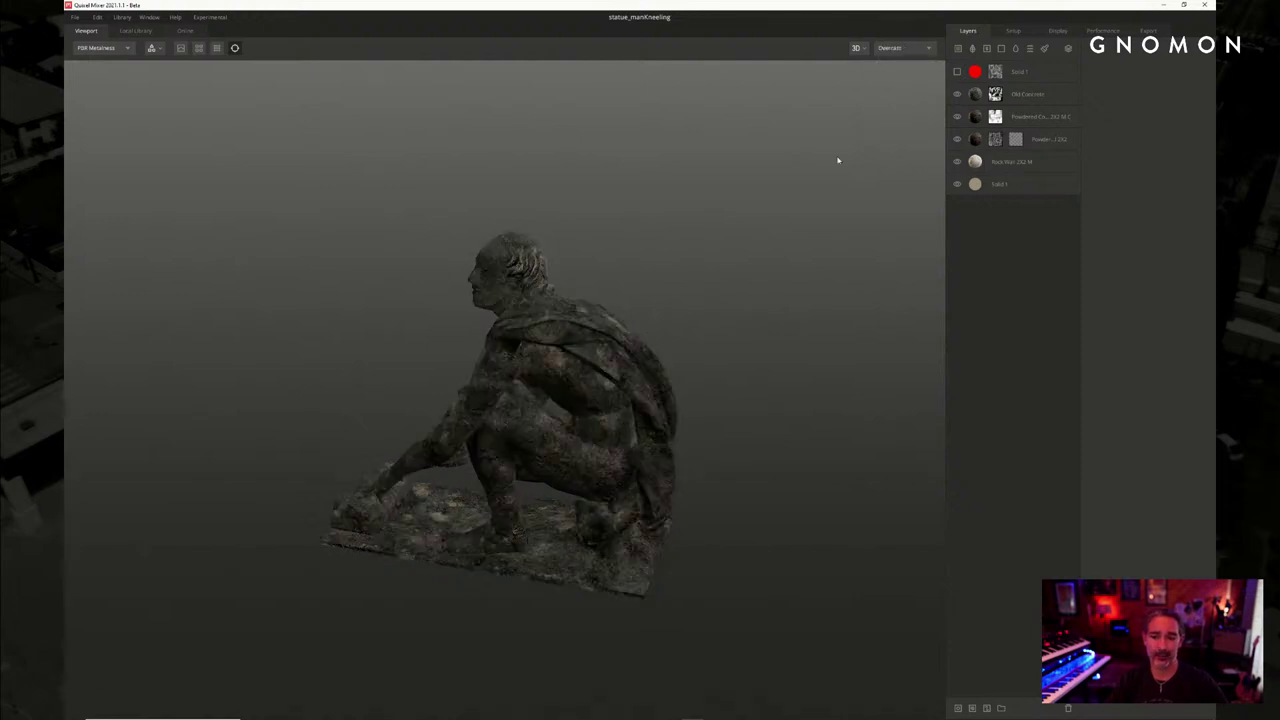
{"action": "mouse_move", "coordinate": [381, 234]}
{"action": "left_mouse_down"}
{"action": "mouse_move", "coordinate": [537, 246]}
{"action": "mouse_move", "coordinate": [740, 220]}
{"action": "mouse_move", "coordinate": [689, 263]}
{"action": "mouse_move", "coordinate": [836, 268]}
{"action": "mouse_move", "coordinate": [351, 269]}
{"action": "mouse_move", "coordinate": [344, 255]}
{"action": "mouse_move", "coordinate": [354, 262]}
{"action": "left_mouse_up"}
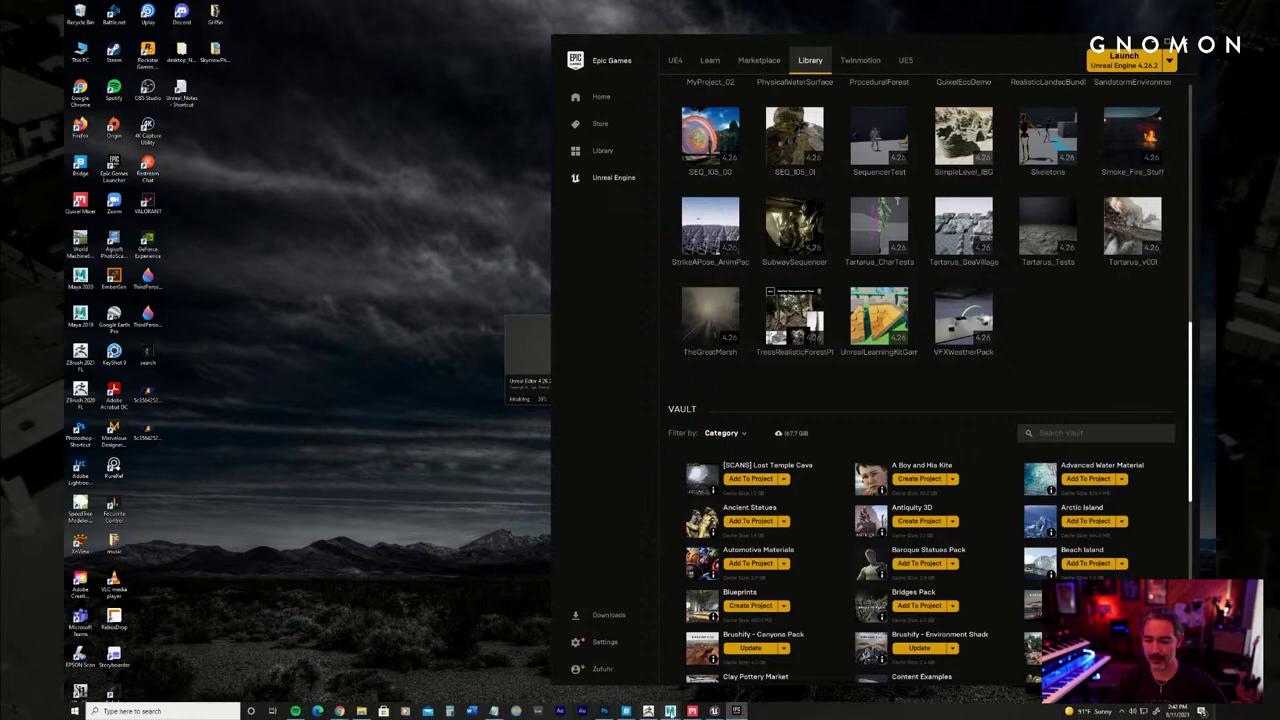
Return to Quixel Mixer and browse the saved mixes of the Tartarus project, including the statues, bridge and cave pieces
{"action": "left_click", "coordinate": [692, 711]}
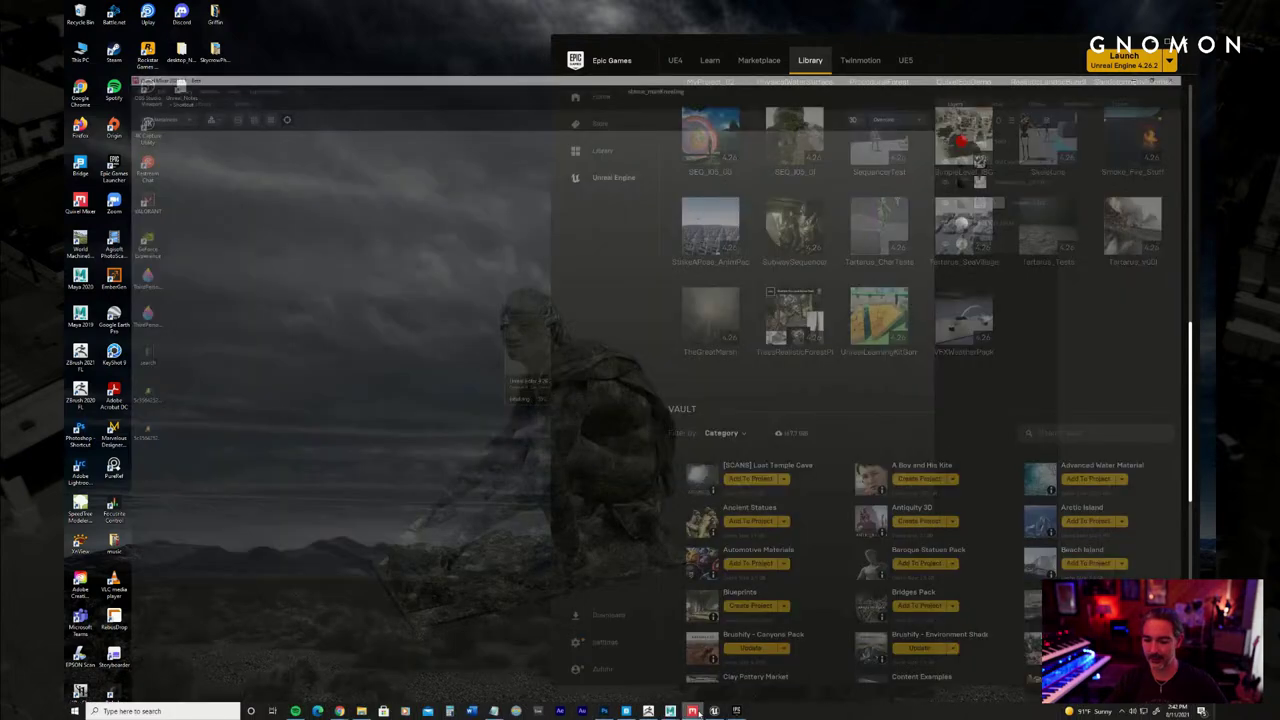
{"action": "left_click", "coordinate": [74, 17]}
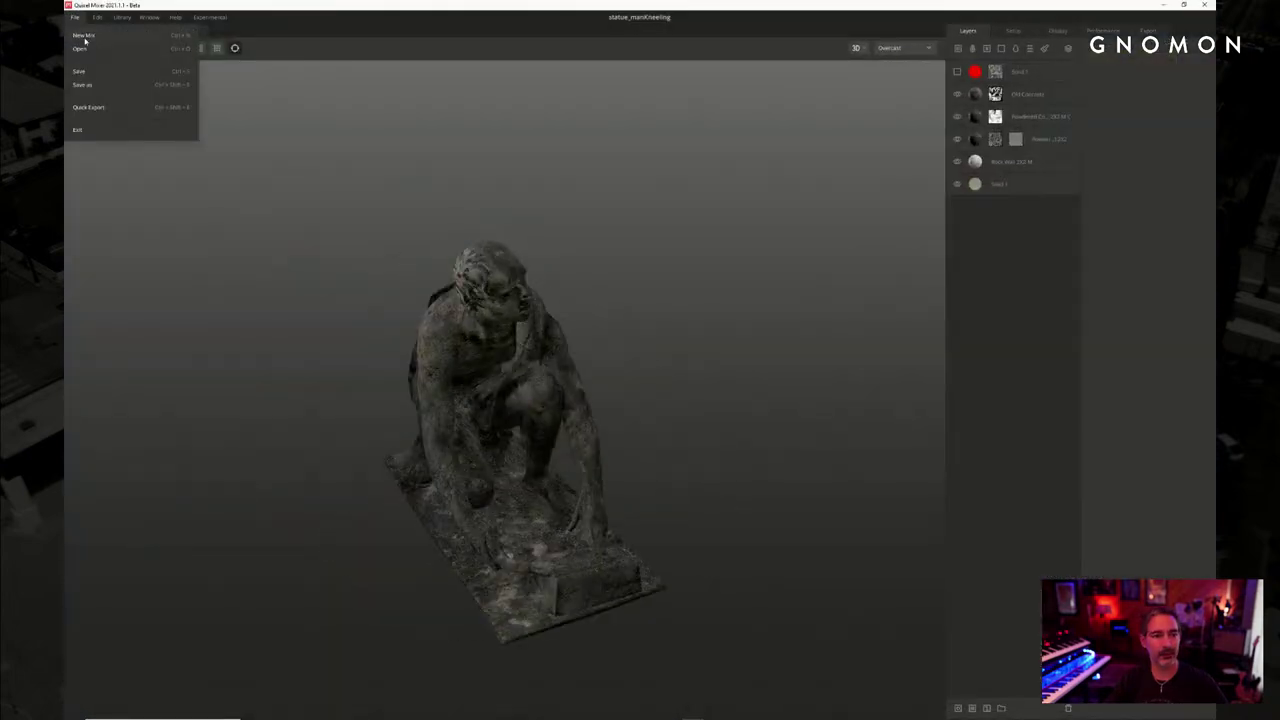
{"action": "left_click", "coordinate": [80, 49]}
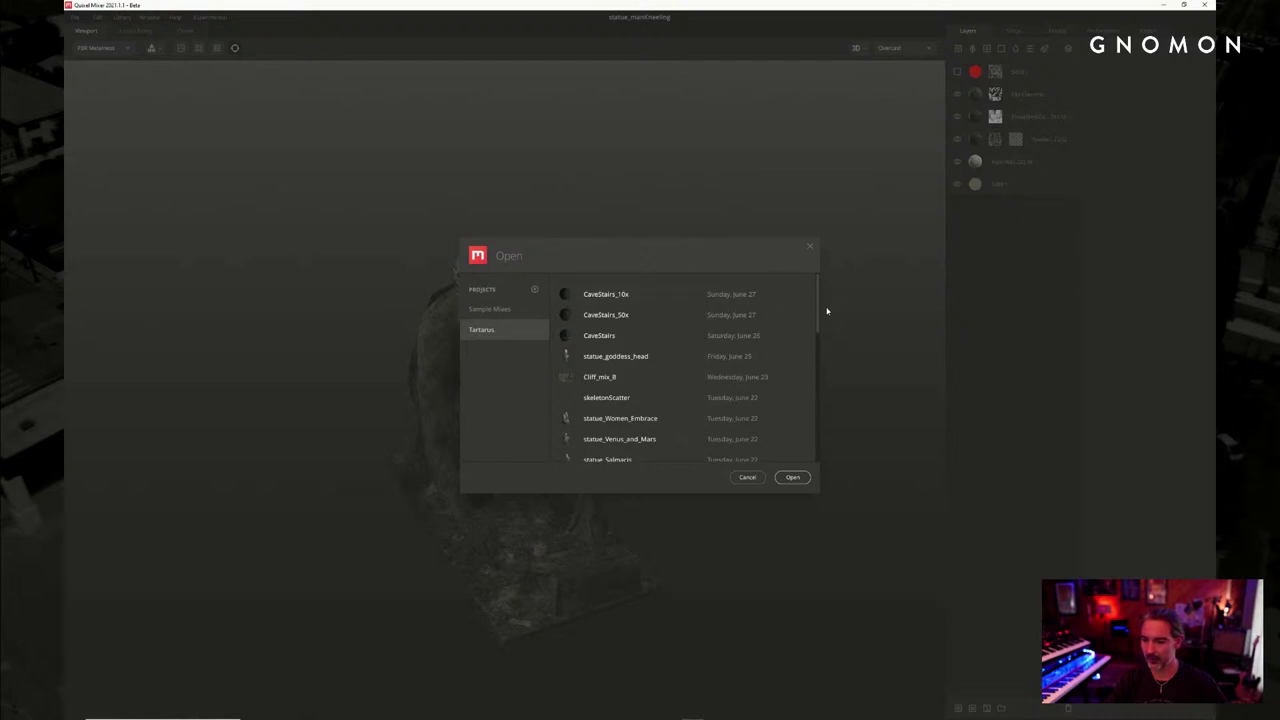
{"action": "scroll", "coordinate": [817, 342], "scroll_direction": "down", "scroll_amount": 1}
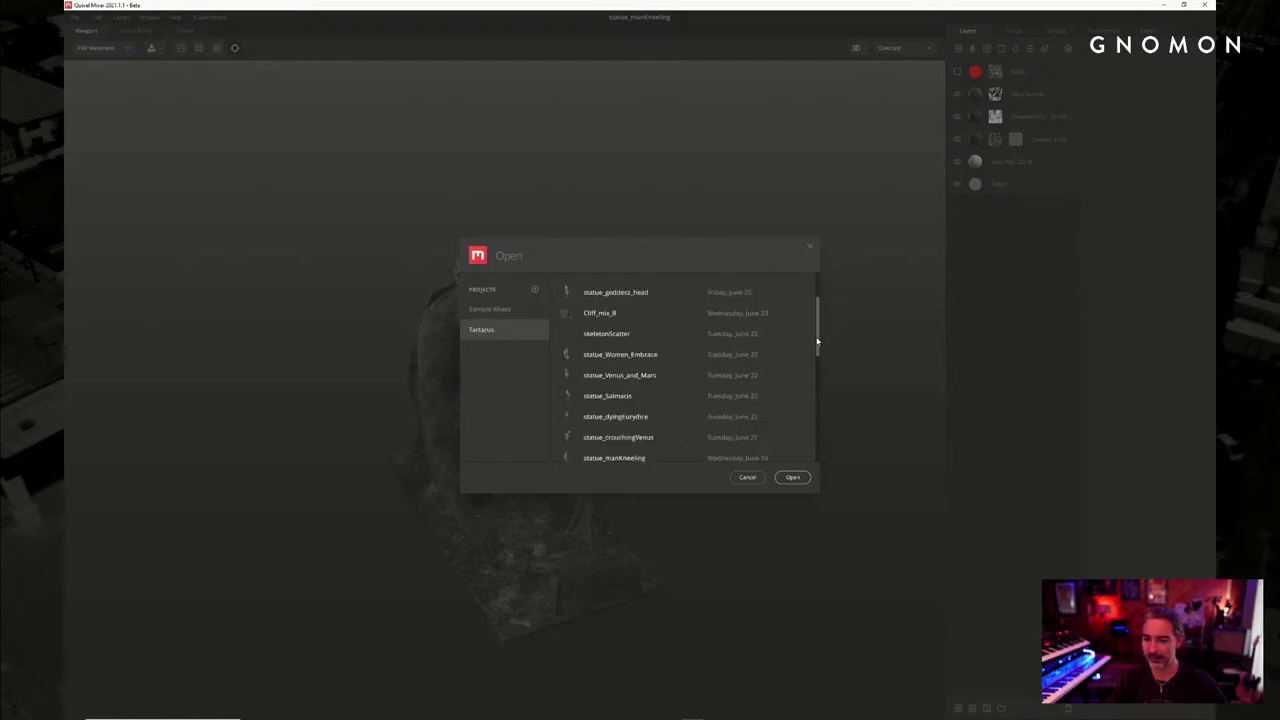
{"action": "scroll", "coordinate": [820, 350], "scroll_direction": "down", "scroll_amount": 1}
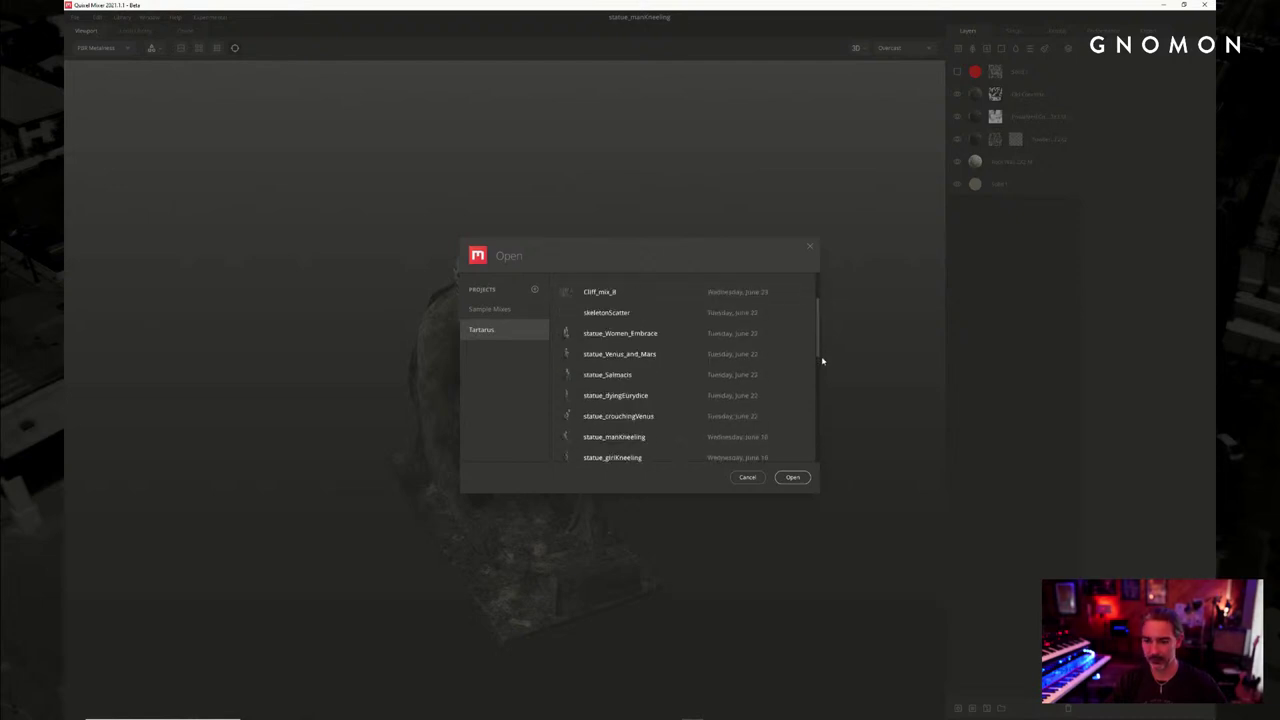
{"action": "scroll", "coordinate": [822, 360], "scroll_direction": "down", "scroll_amount": 2}
{"action": "scroll", "coordinate": [818, 368], "scroll_direction": "down", "scroll_amount": 1}
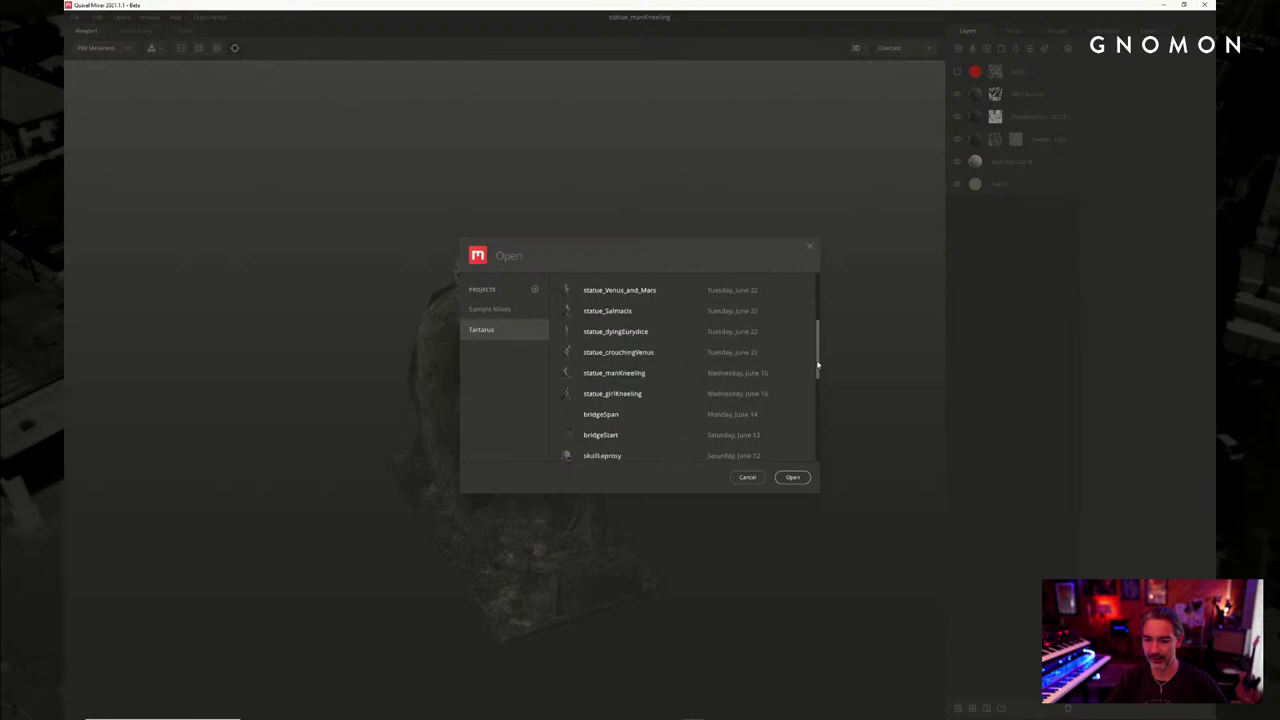
{"action": "scroll", "coordinate": [817, 356], "scroll_direction": "down", "scroll_amount": 5}
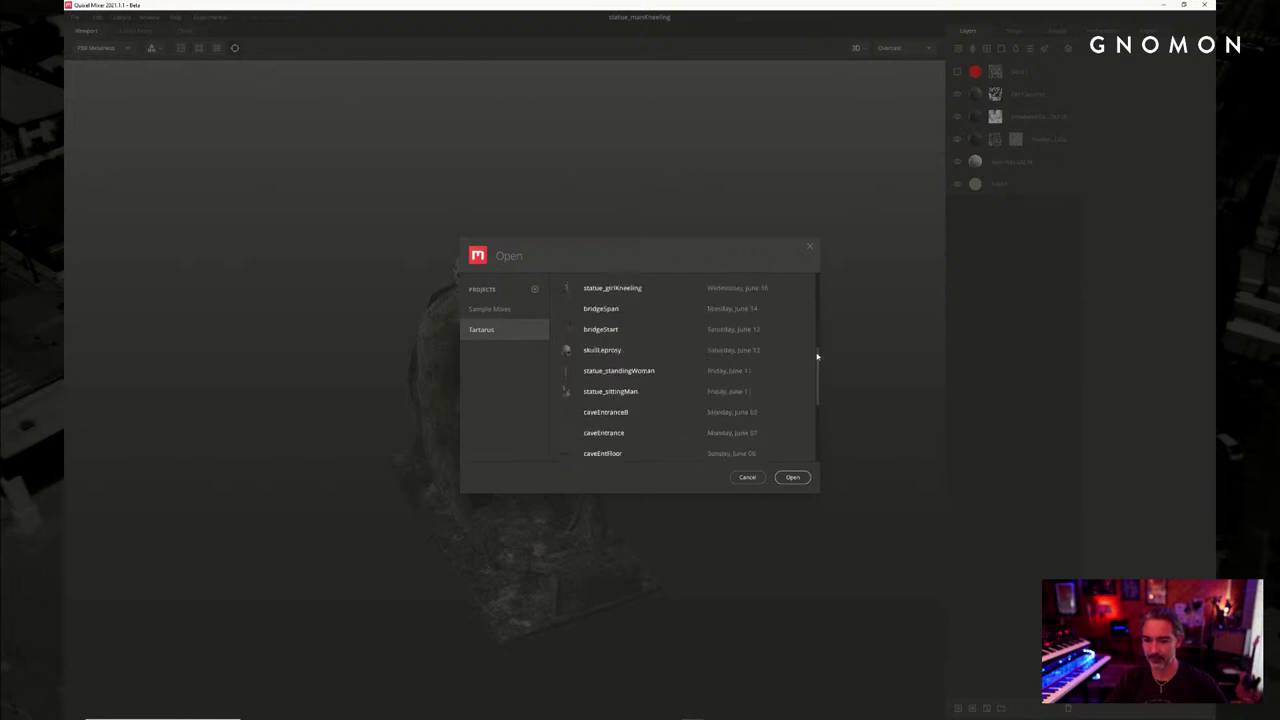
{"action": "scroll", "coordinate": [817, 355], "scroll_direction": "up", "scroll_amount": 7}
{"action": "scroll", "coordinate": [694, 391], "scroll_direction": "down", "scroll_amount": 6}
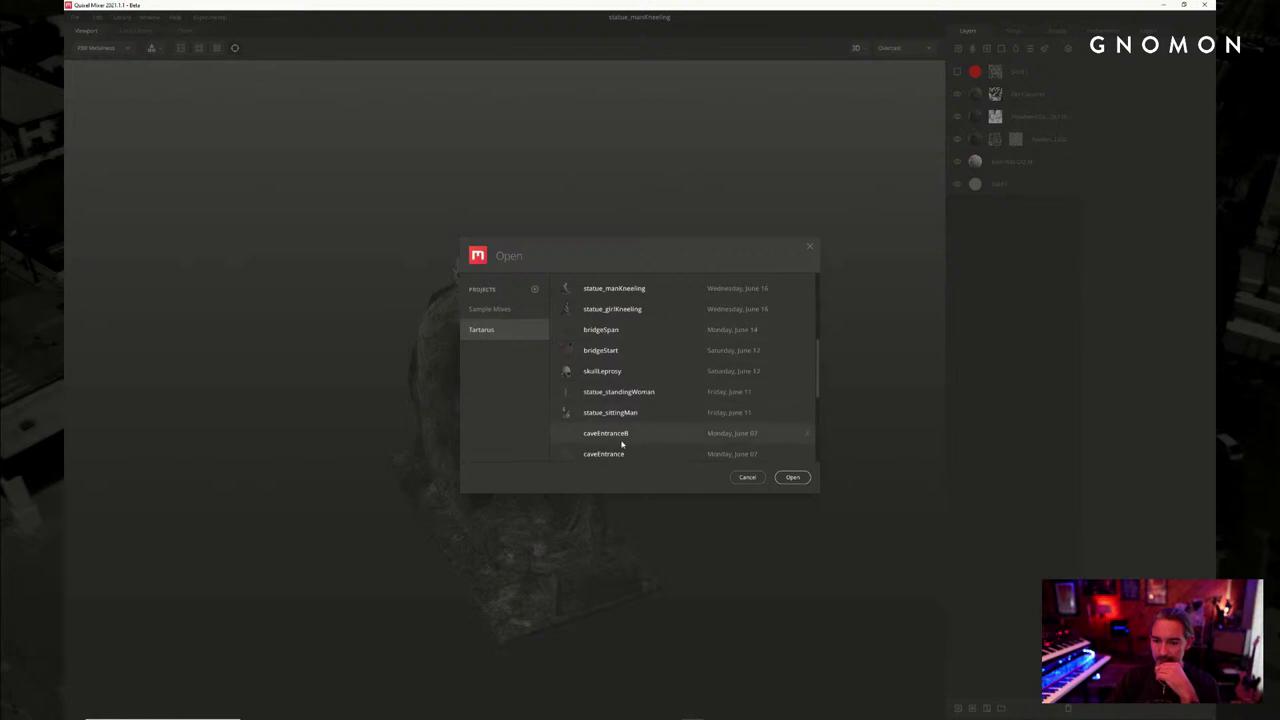
{"action": "scroll", "coordinate": [711, 343], "scroll_direction": "down", "scroll_amount": 1}
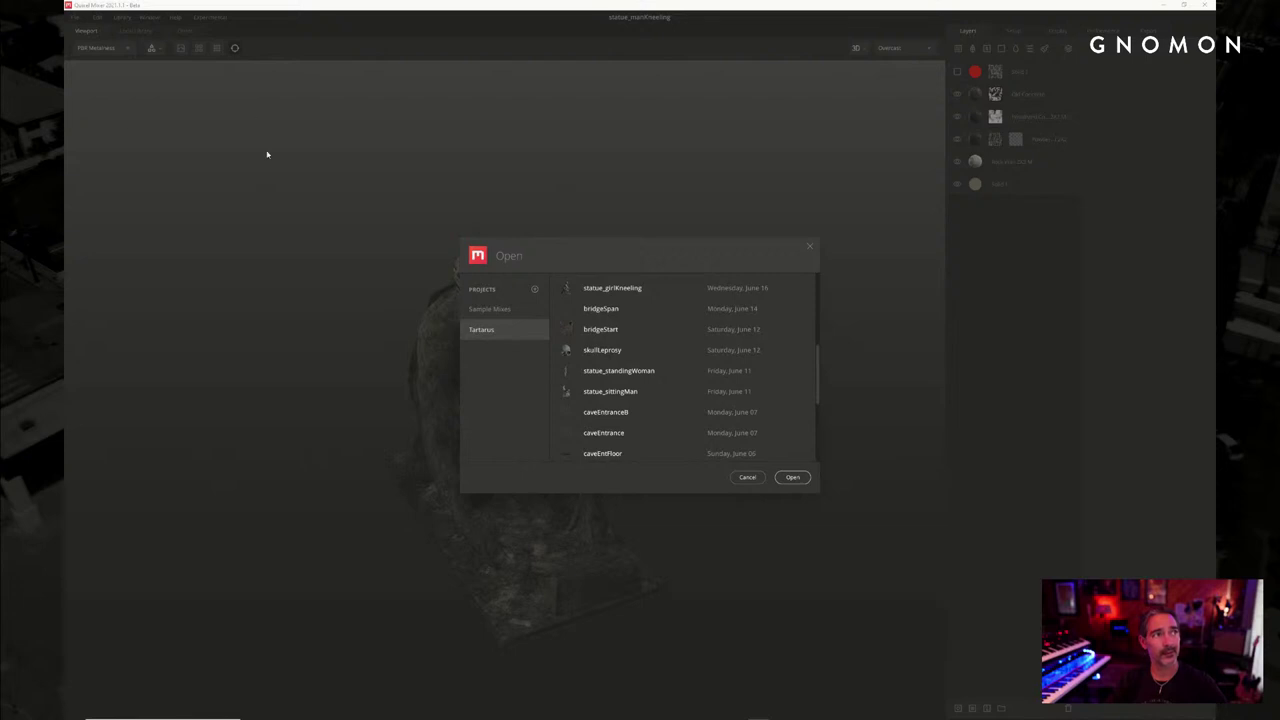
Switch to ZBrush and close it without saving changes to the project
{"action": "mouse_move", "coordinate": [582, 712]}
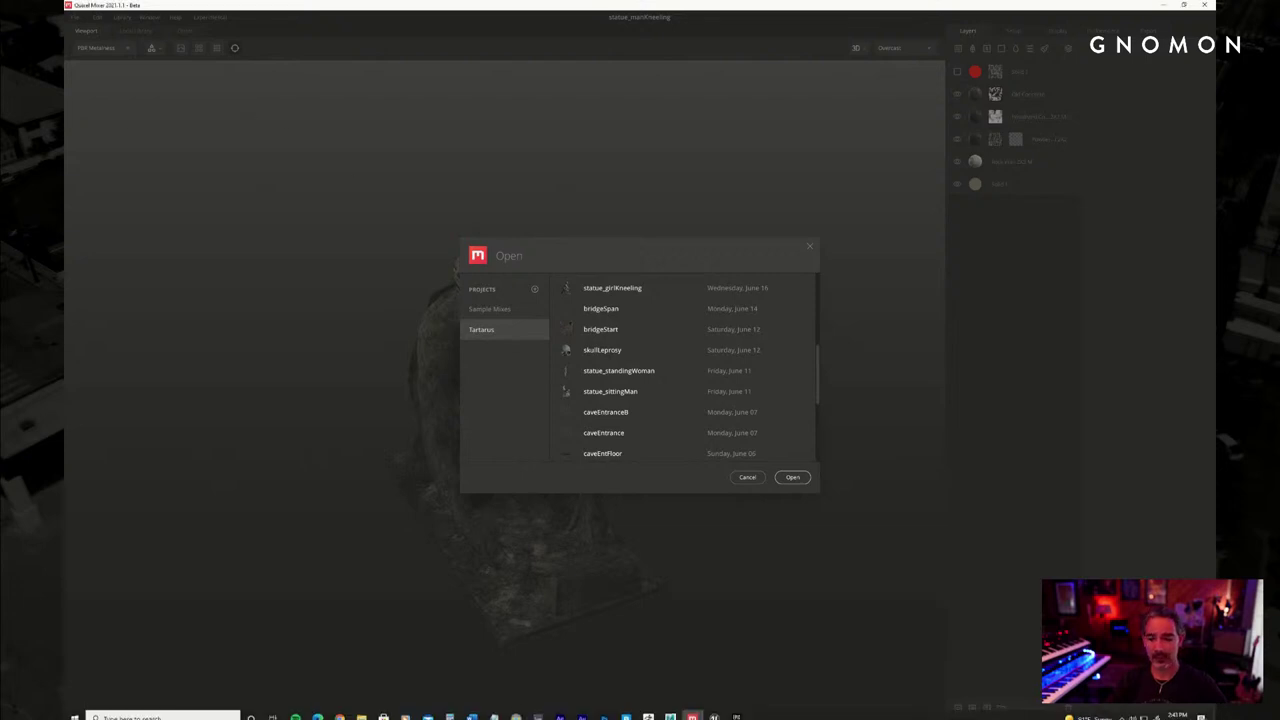
{"action": "left_click", "coordinate": [648, 711]}
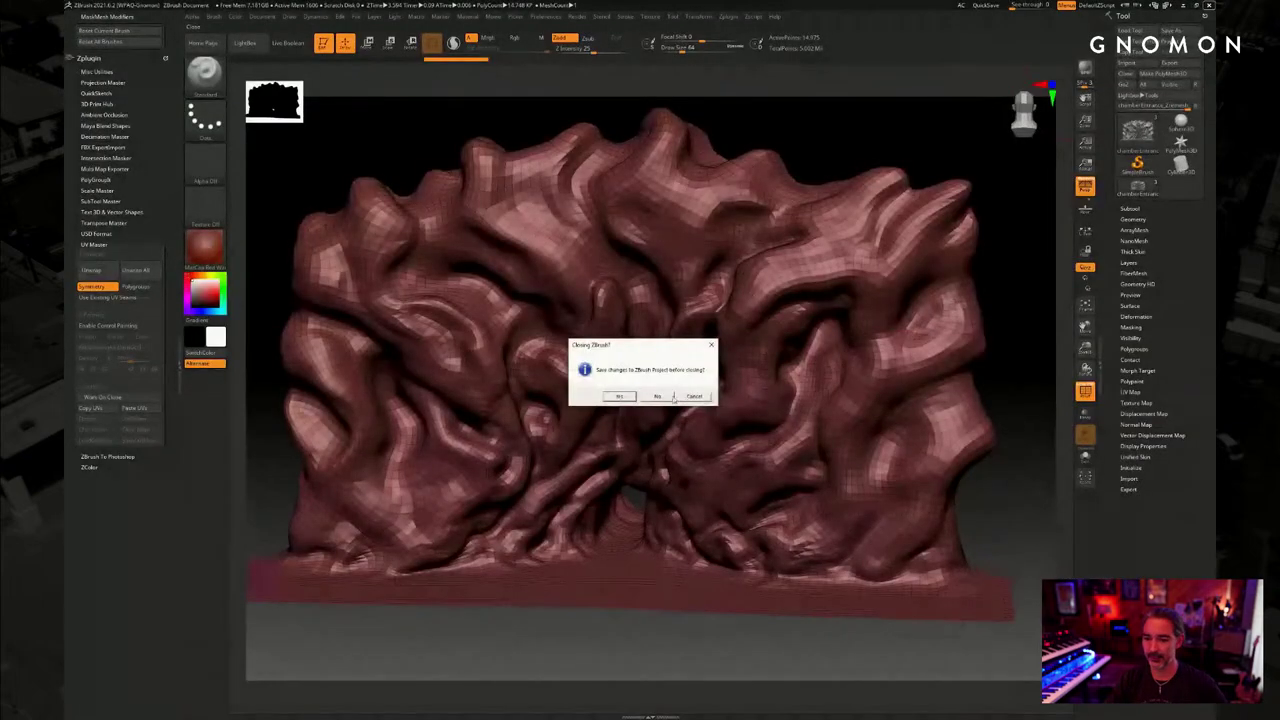
{"action": "left_click", "coordinate": [652, 398]}
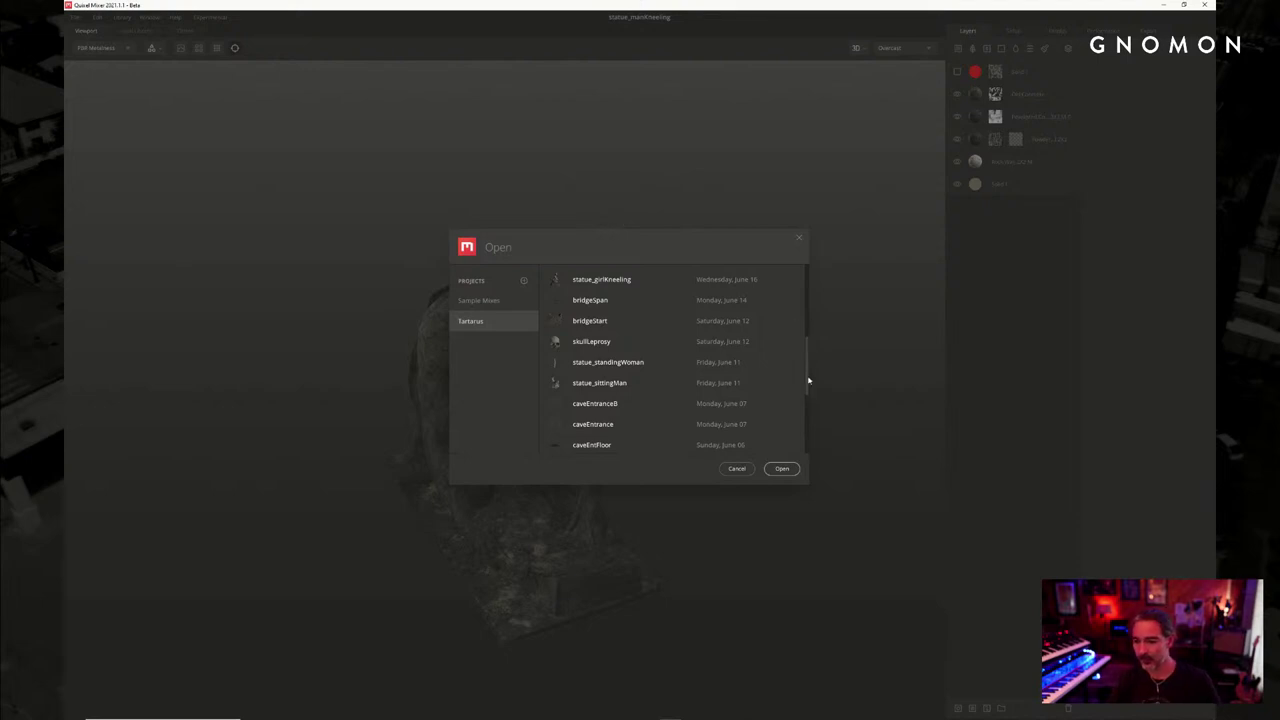
Dismiss Mixer's Open dialog without loading a mix, and clear the Mixer and Epic Games Launcher windows to uncover the Projects folder
{"action": "left_click", "coordinate": [800, 238]}
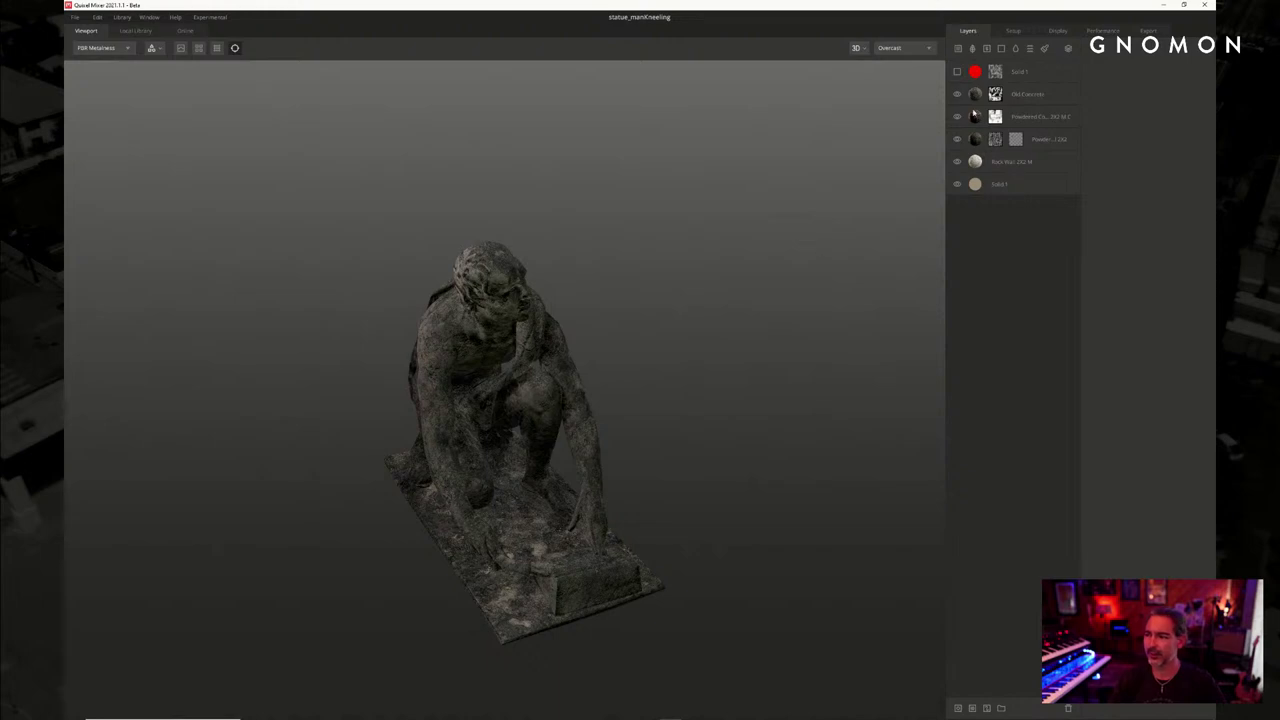
{"action": "left_click", "coordinate": [1163, 5]}
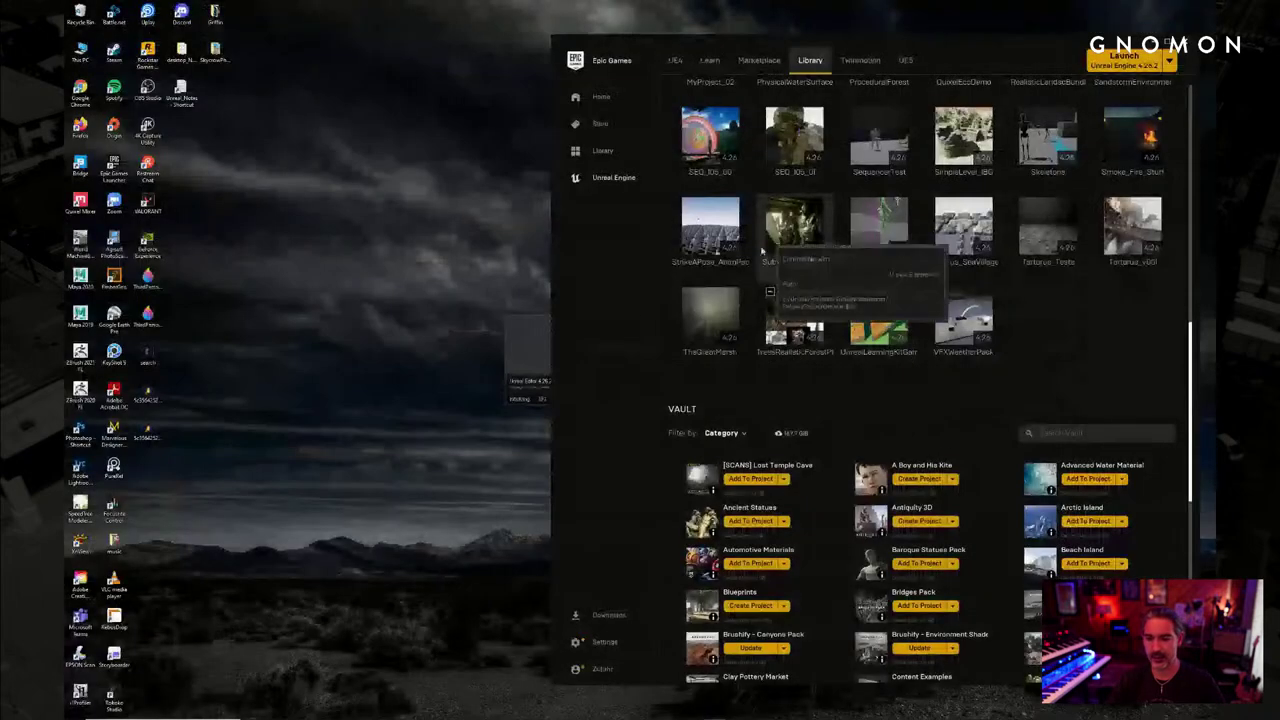
{"action": "left_click", "coordinate": [1189, 43]}
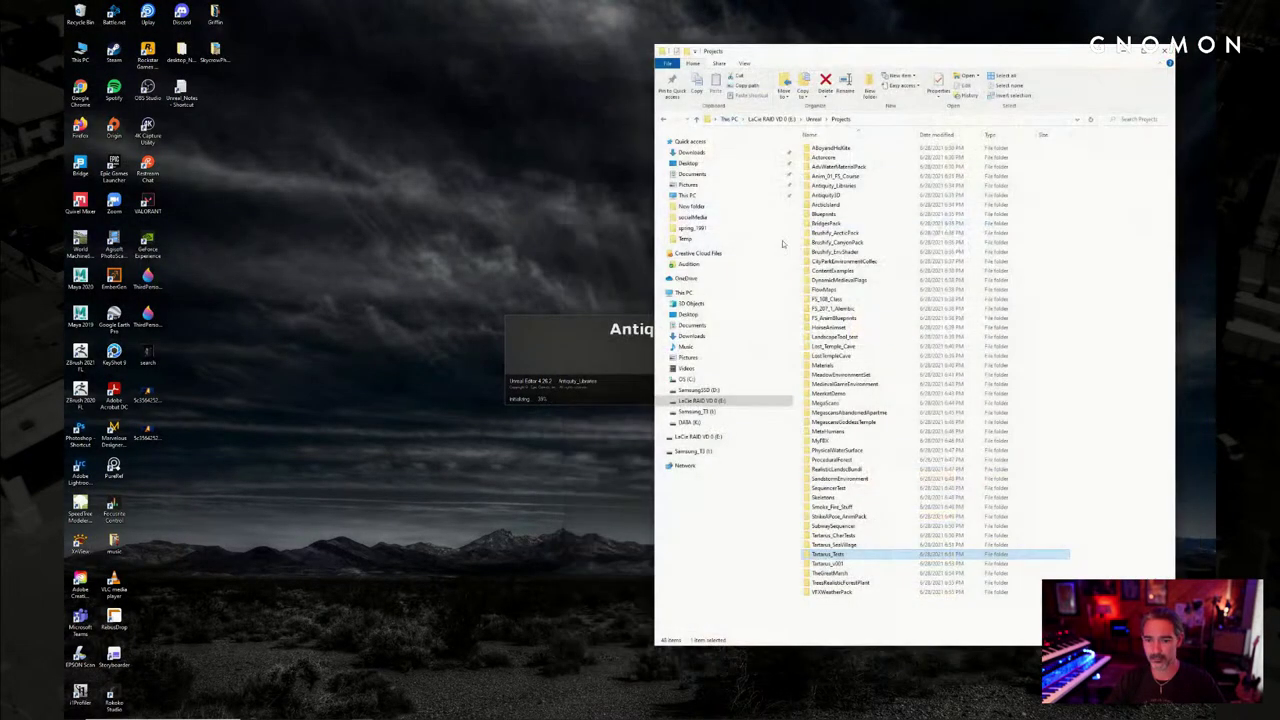
Close the Projects folder, return to Quixel Mixer and view the kneeling man statue from an angle
{"action": "left_click", "coordinate": [1164, 50]}
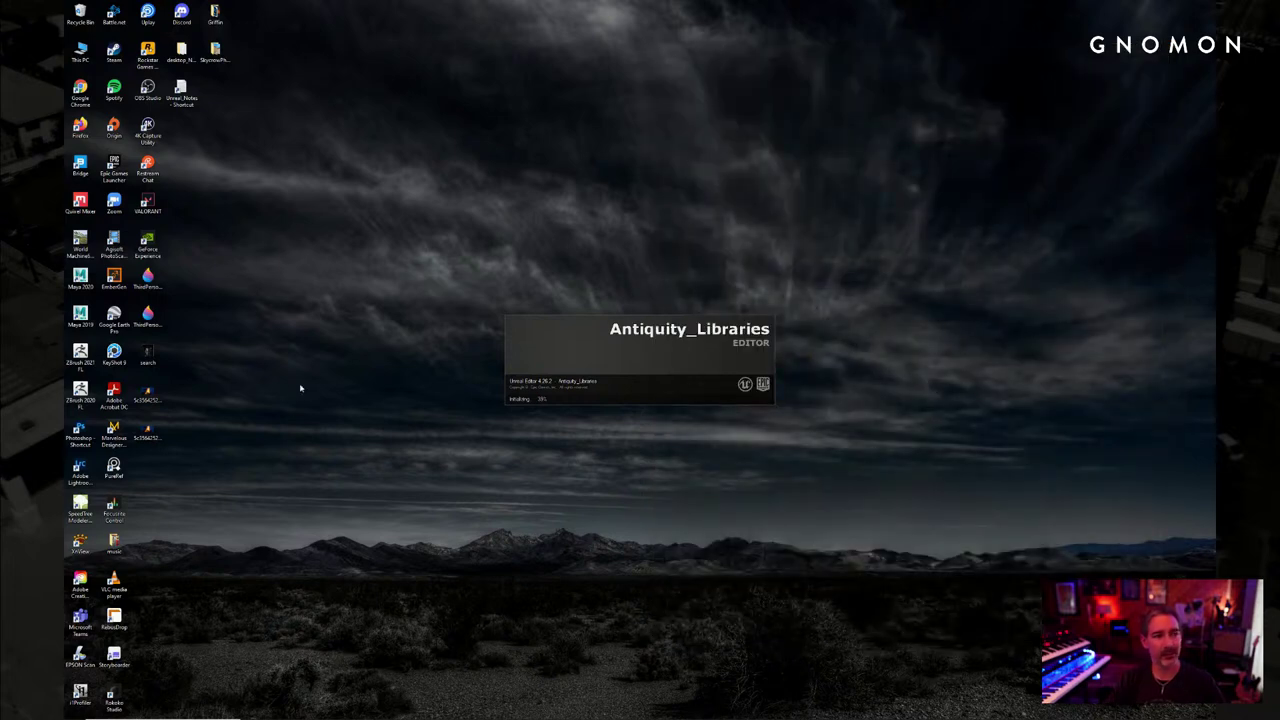
{"action": "mouse_move", "coordinate": [686, 712]}
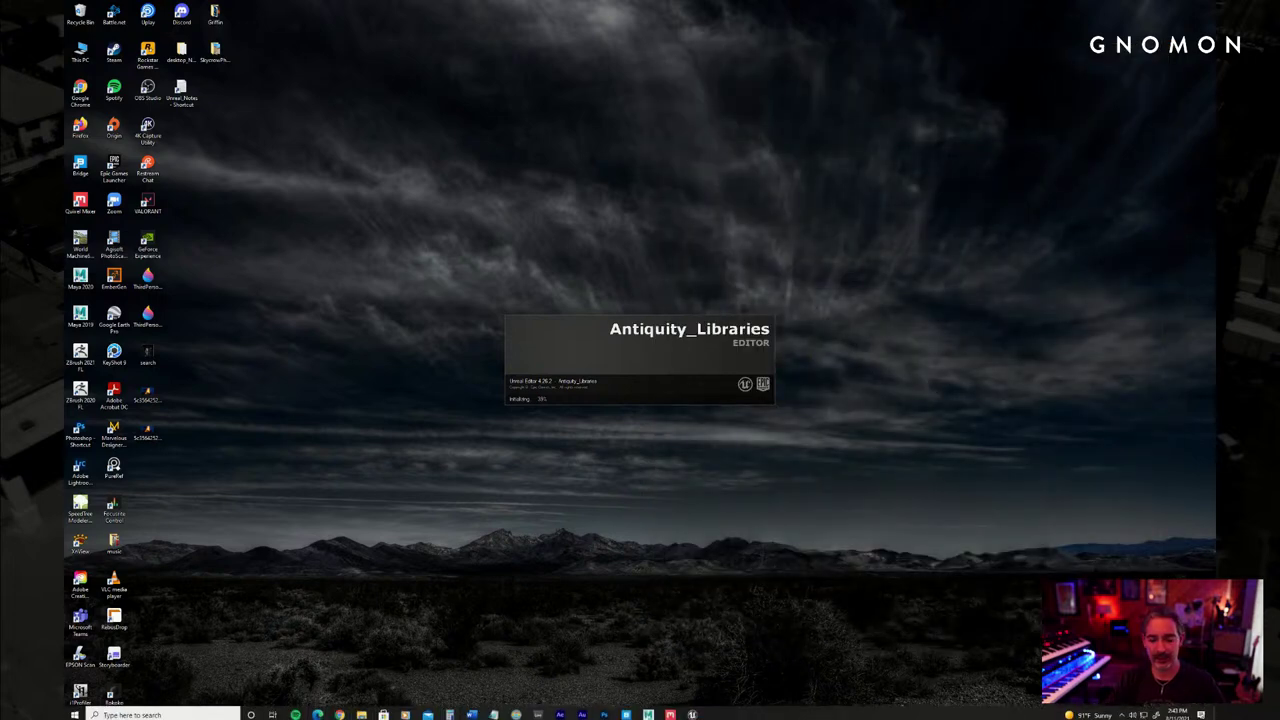
{"action": "left_click", "coordinate": [671, 711]}
{"action": "left_click_drag", "start_coordinate": [709, 351], "coordinate": [514, 378]}
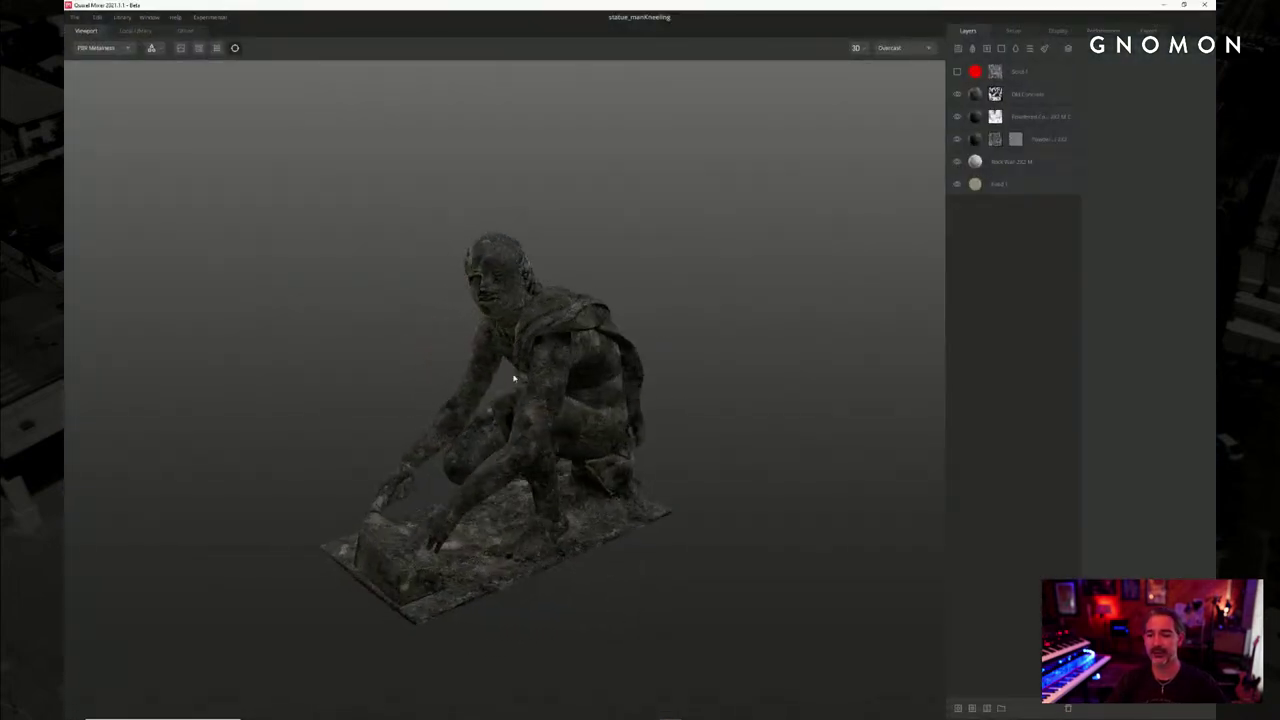
Hide the three visible layers above the Rock Wall layer on the kneeling man statue
{"action": "left_click", "coordinate": [957, 94]}
{"action": "left_click", "coordinate": [957, 116]}
{"action": "left_click", "coordinate": [957, 139]}
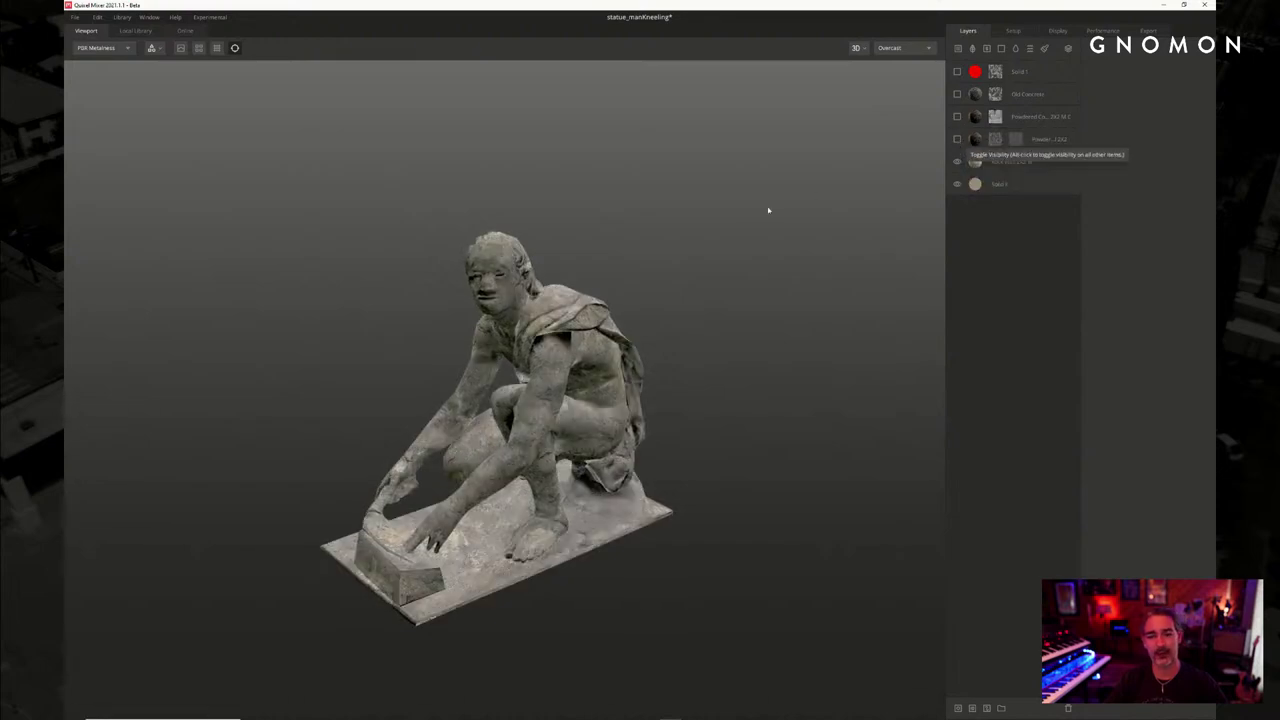
{"action": "left_click_drag", "start_coordinate": [768, 210], "coordinate": [374, 89]}
Browse Mixer's online and local material libraries, and clear the Mixer window to uncover the desktop
{"action": "left_click", "coordinate": [185, 30]}
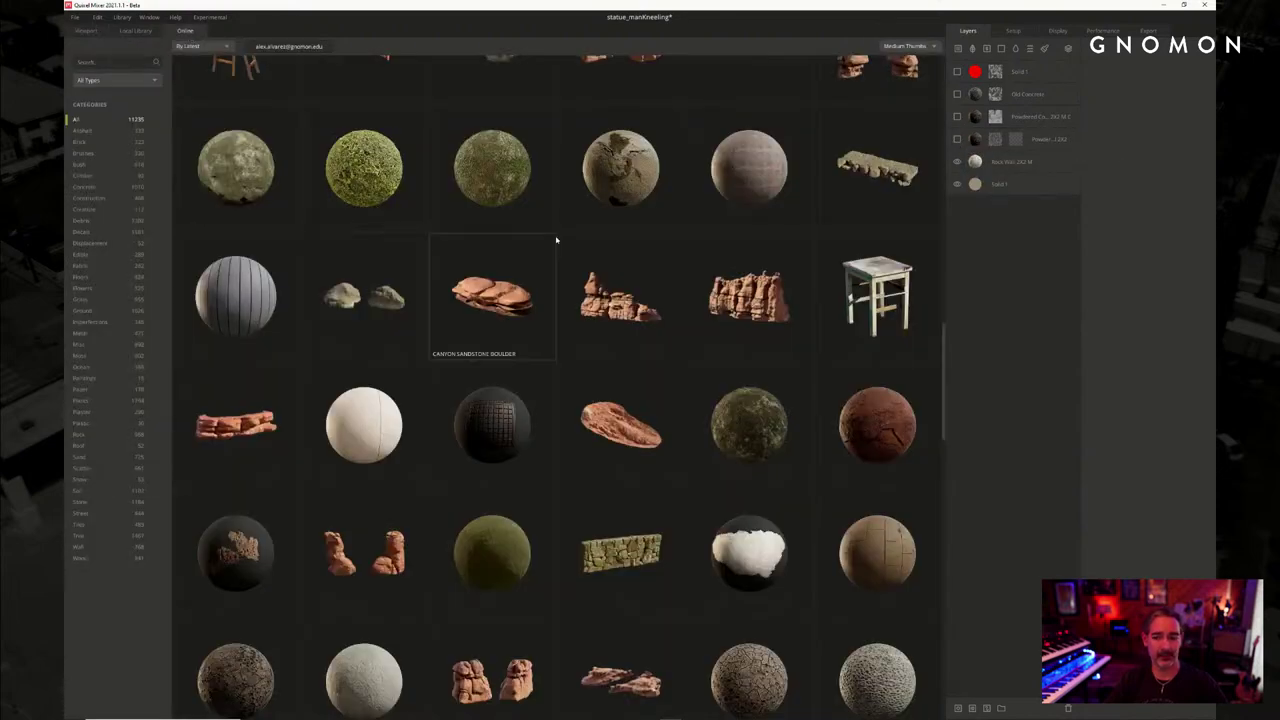
{"action": "scroll", "coordinate": [623, 309], "scroll_direction": "down", "scroll_amount": 1}
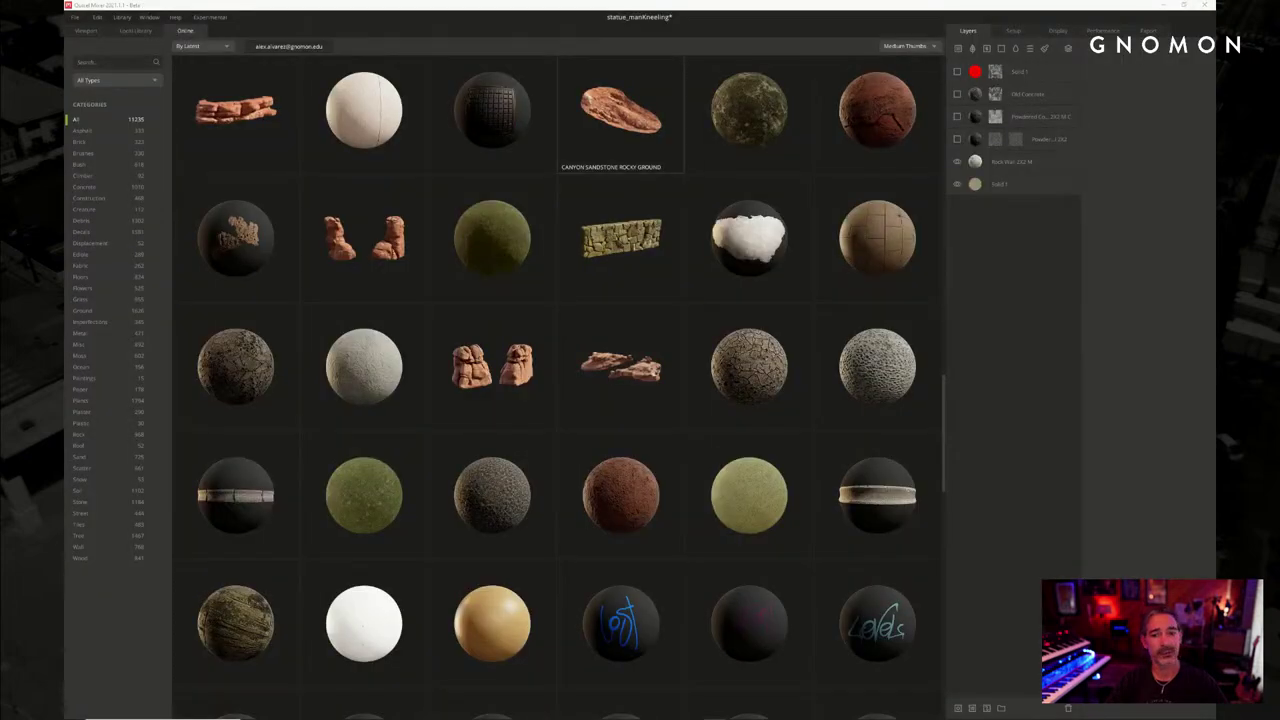
{"action": "left_click", "coordinate": [136, 31]}
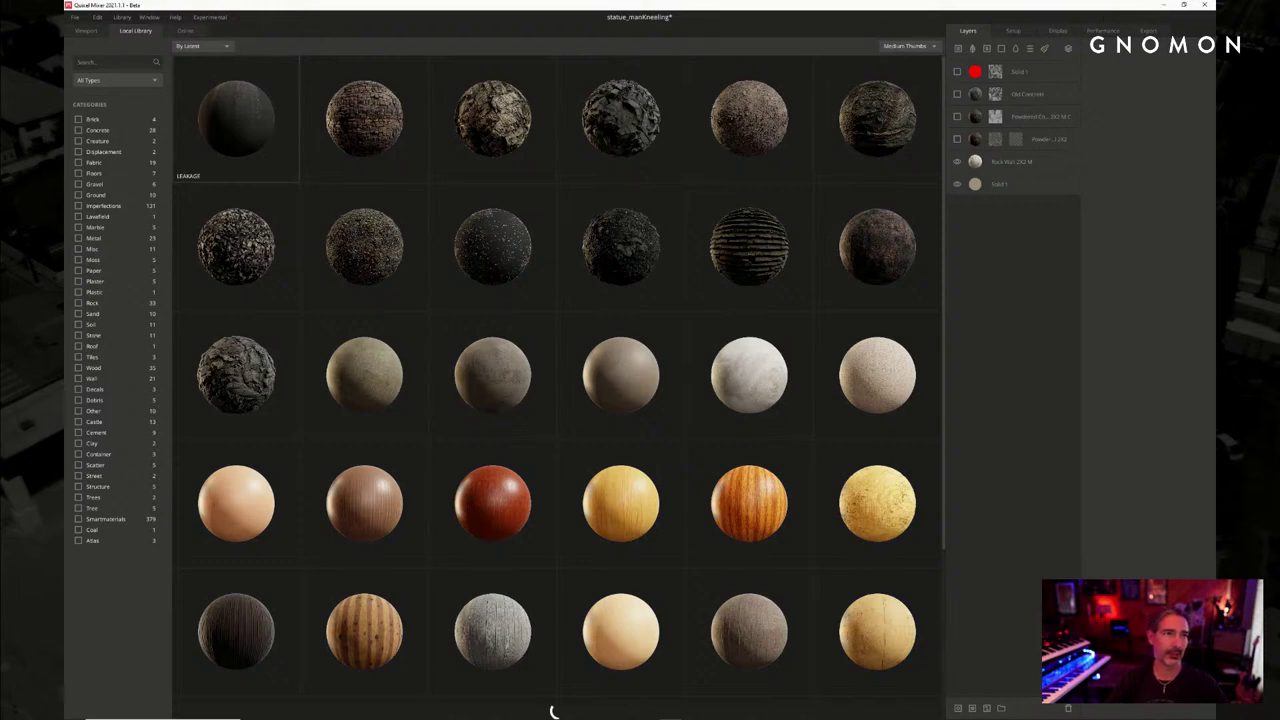
{"action": "left_click", "coordinate": [1204, 5]}
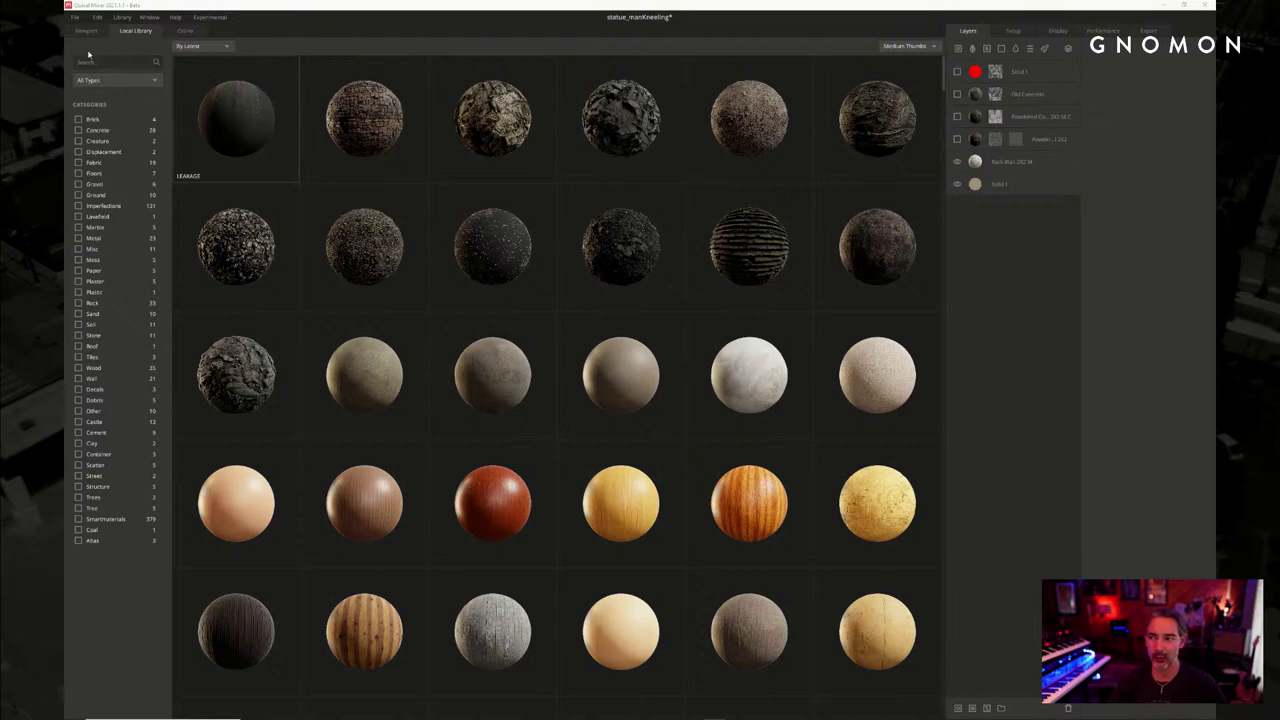
{"action": "left_click", "coordinate": [1164, 6]}
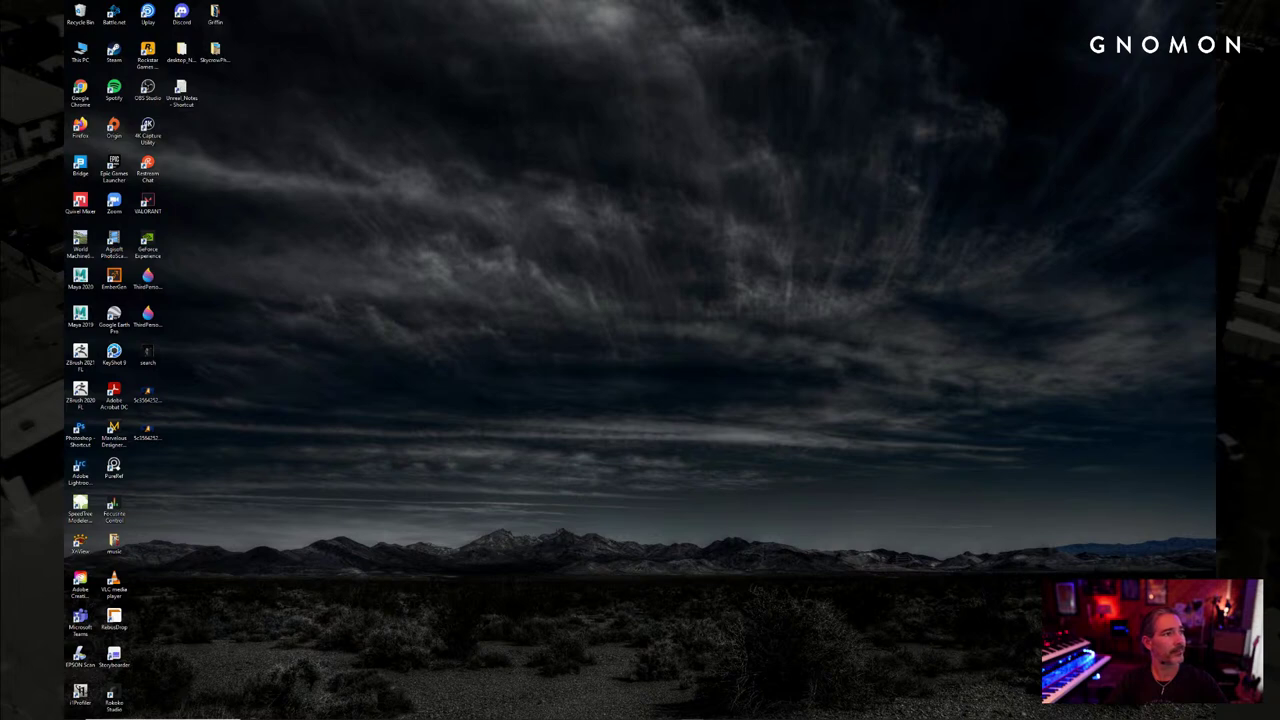
Open the Epic Games Launcher and examine the Unreal Engine library's projects and vault assets
{"action": "mouse_move", "coordinate": [490, 716]}
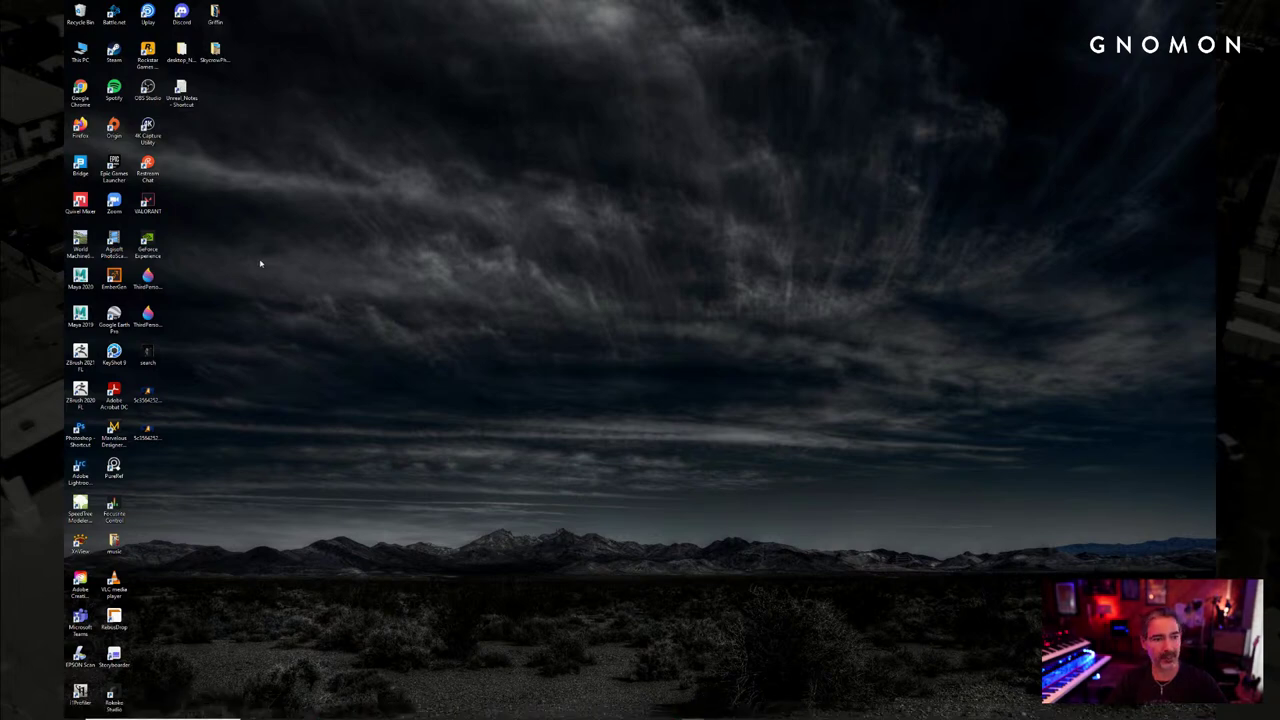
{"action": "double_click", "coordinate": [114, 168]}
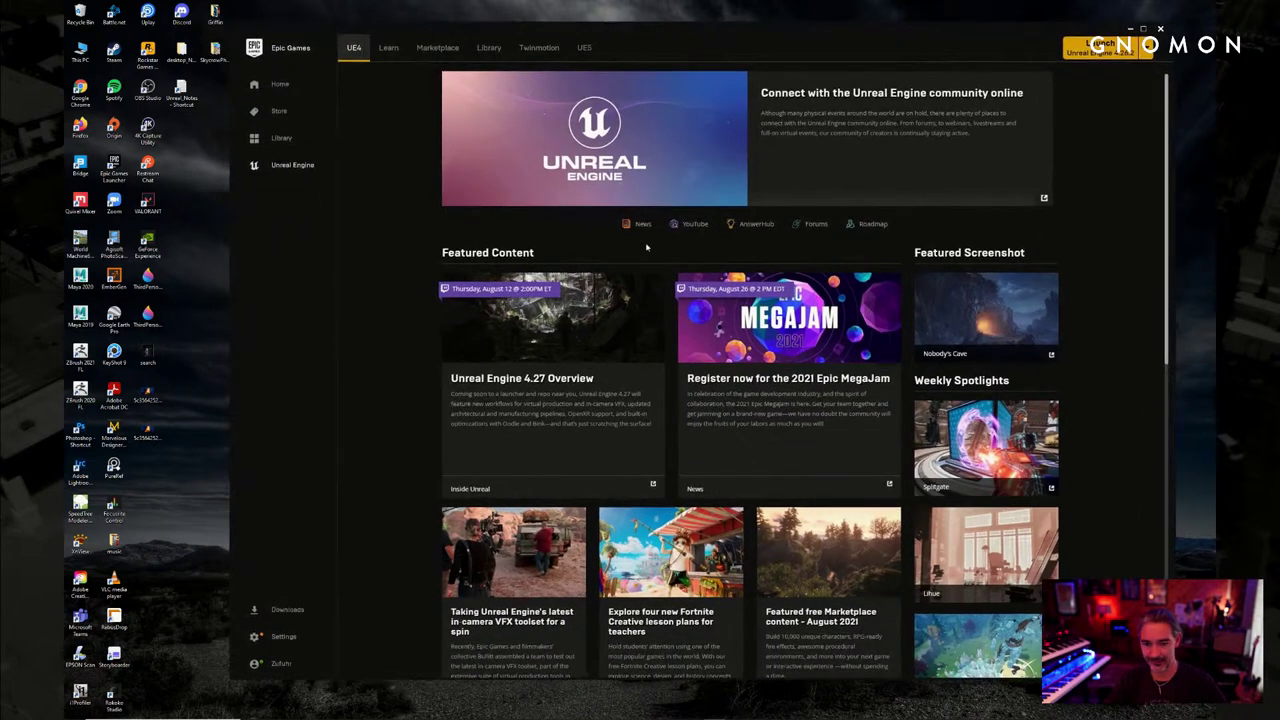
{"action": "left_click", "coordinate": [489, 47]}
{"action": "scroll", "coordinate": [697, 397], "scroll_direction": "down", "scroll_amount": 3}
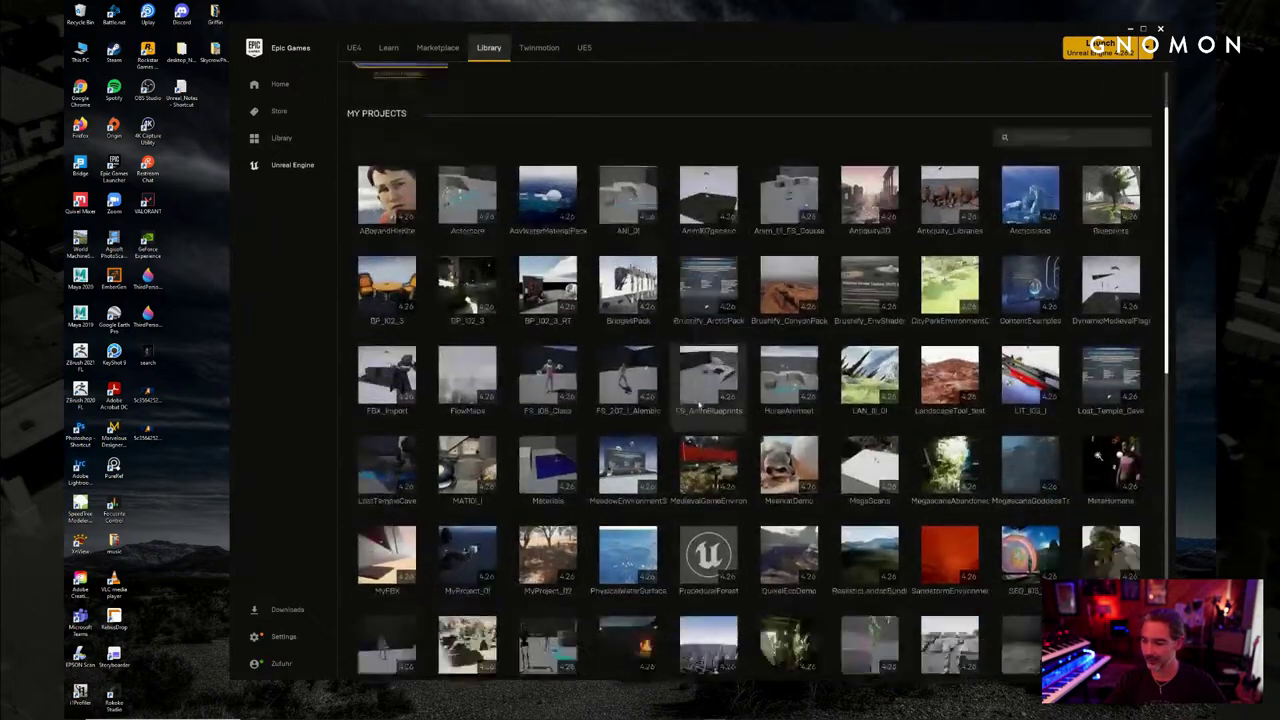
{"action": "scroll", "coordinate": [697, 397], "scroll_direction": "down", "scroll_amount": 5}
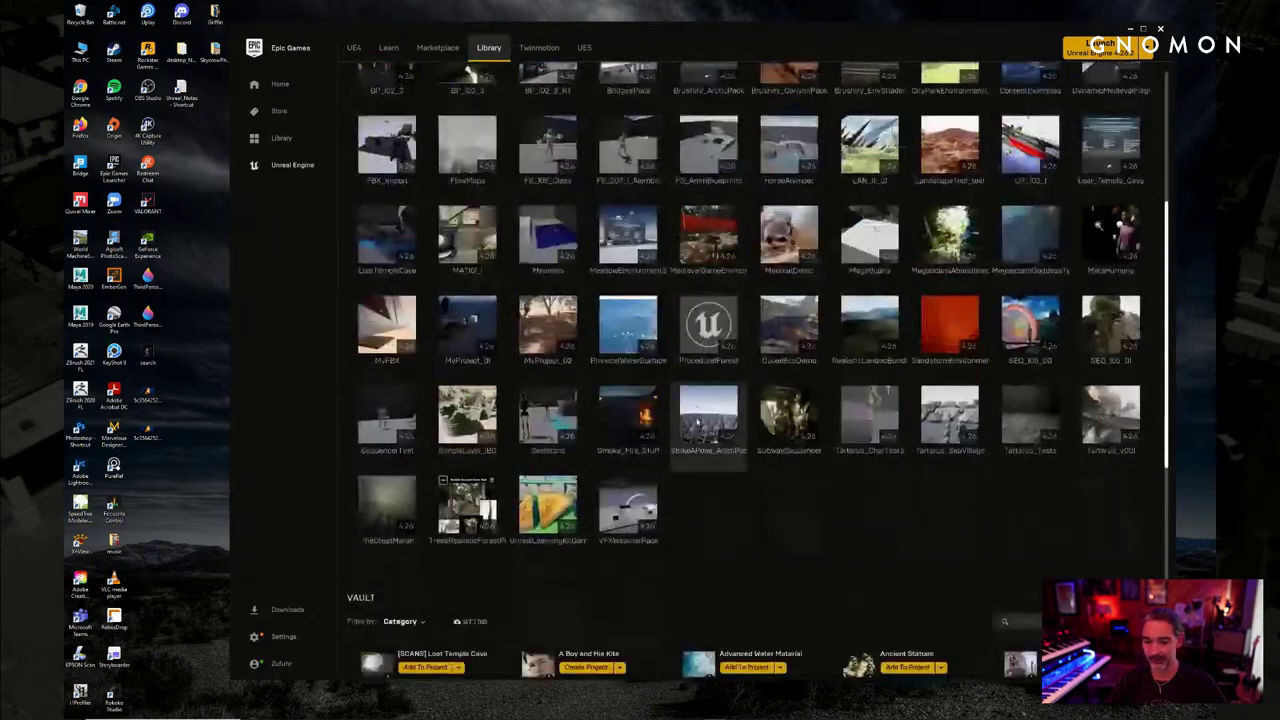
{"action": "scroll", "coordinate": [690, 420], "scroll_direction": "down", "scroll_amount": 7}
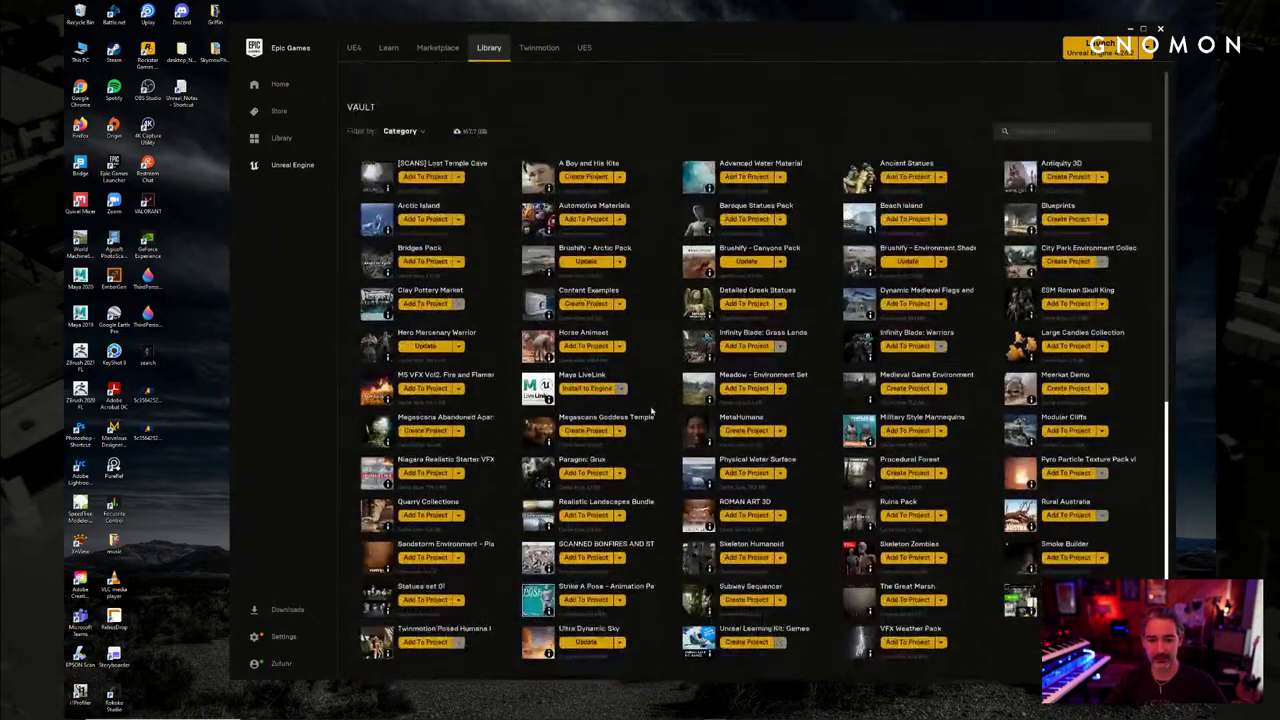
{"action": "scroll", "coordinate": [638, 303], "scroll_direction": "up", "scroll_amount": 10}
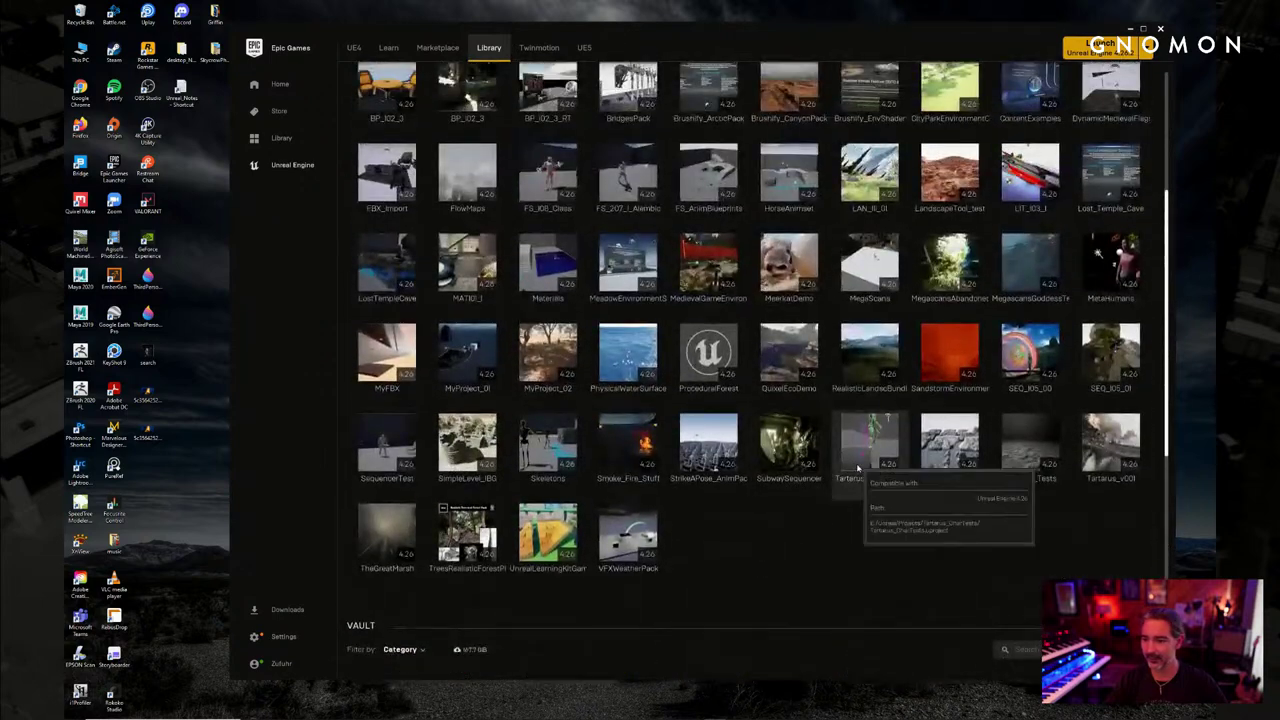
{"action": "scroll", "coordinate": [848, 462], "scroll_direction": "down", "scroll_amount": 4}
{"action": "scroll", "coordinate": [855, 467], "scroll_direction": "down", "scroll_amount": 4}
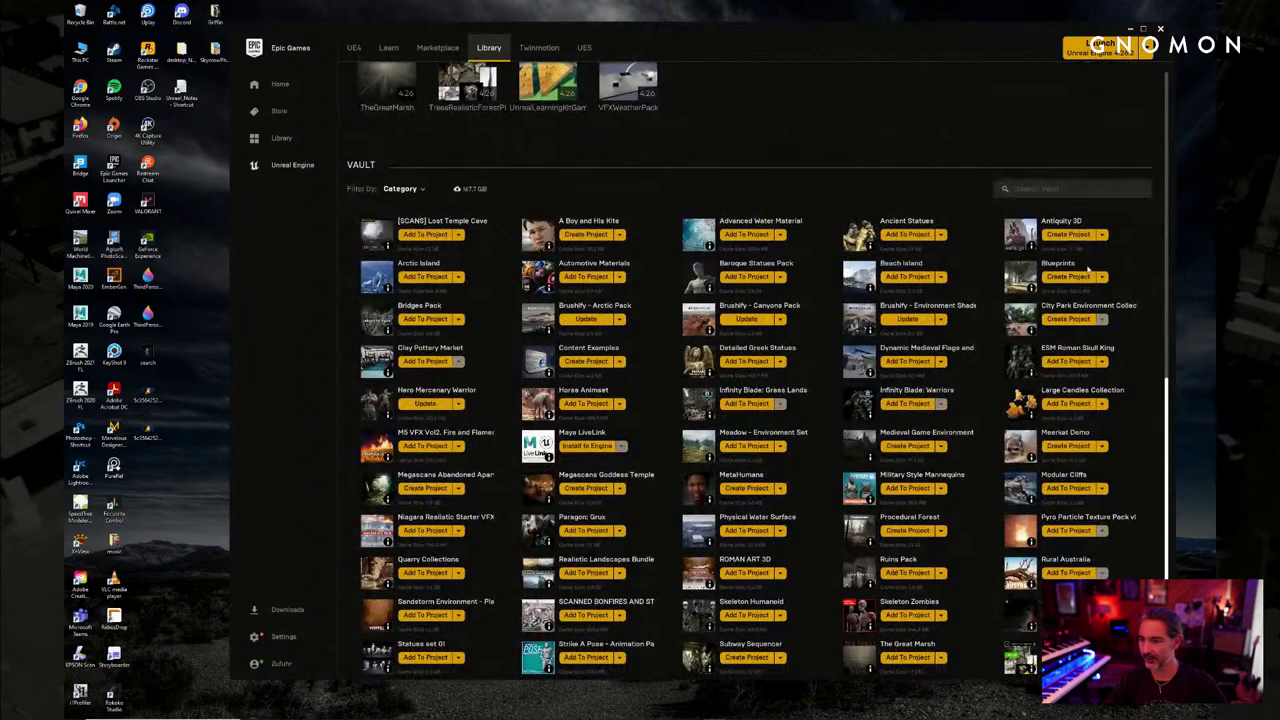
{"action": "scroll", "coordinate": [1165, 398], "scroll_direction": "up", "scroll_amount": 8}
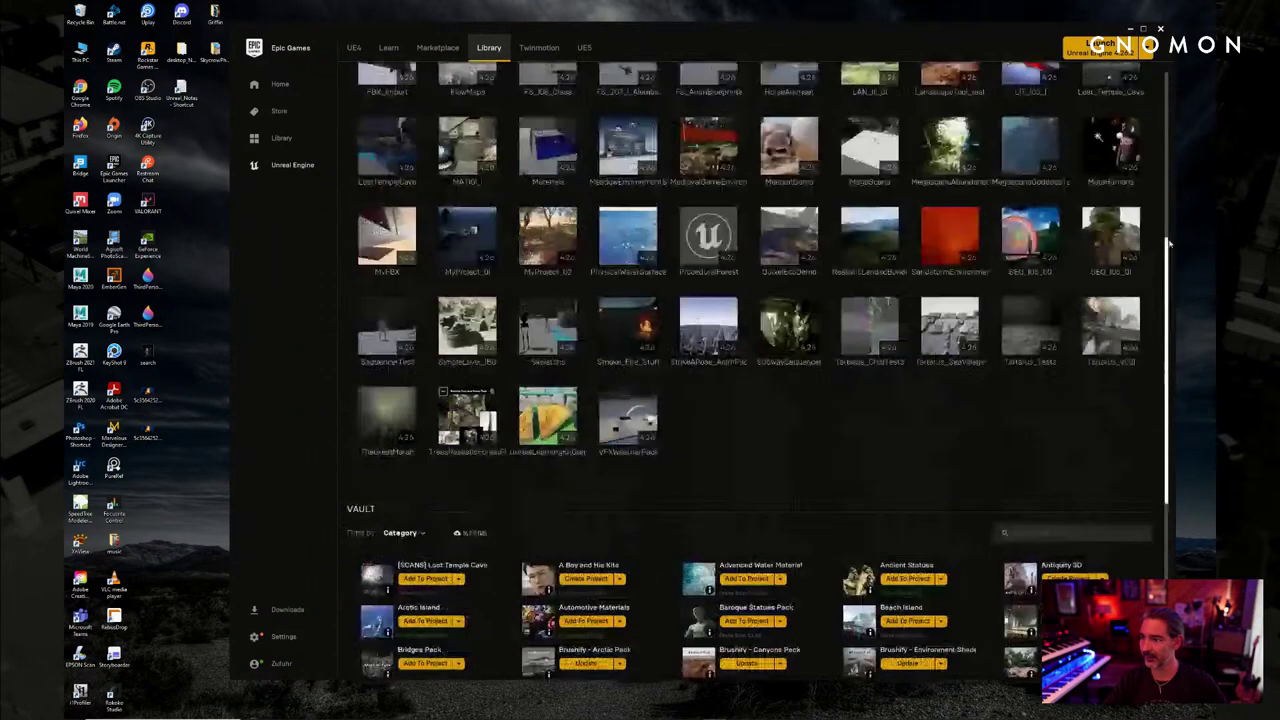
Launch Unreal Engine 4.26.2, then reposition and slightly enlarge its project browser window
{"action": "double_click", "coordinate": [804, 247]}
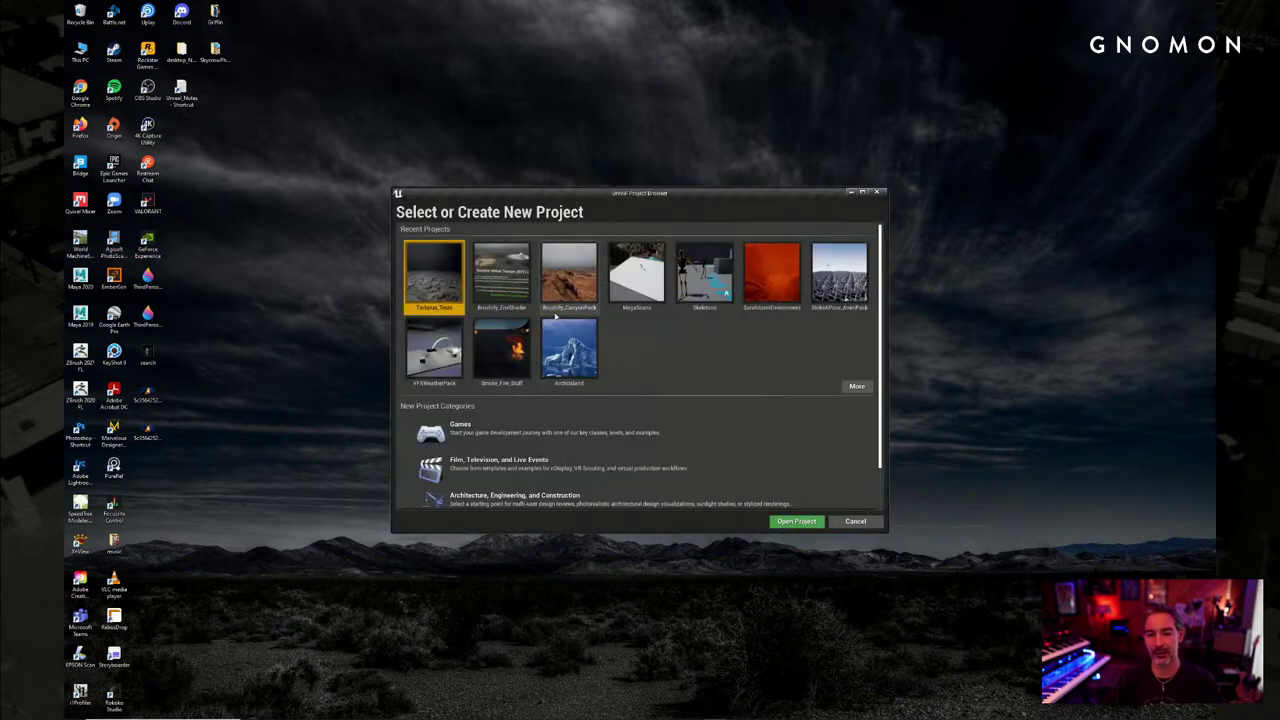
{"action": "left_click_drag", "start_coordinate": [589, 186], "coordinate": [572, 160]}
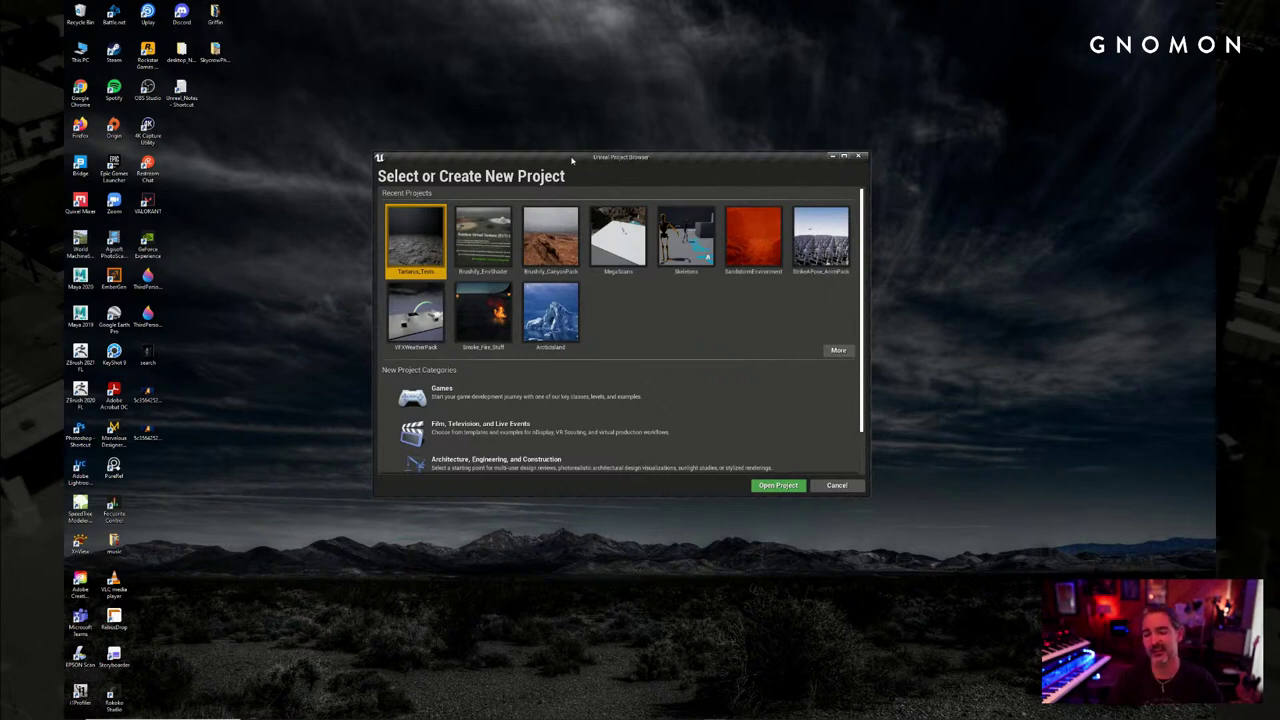
{"action": "left_click_drag", "start_coordinate": [572, 160], "coordinate": [556, 139]}
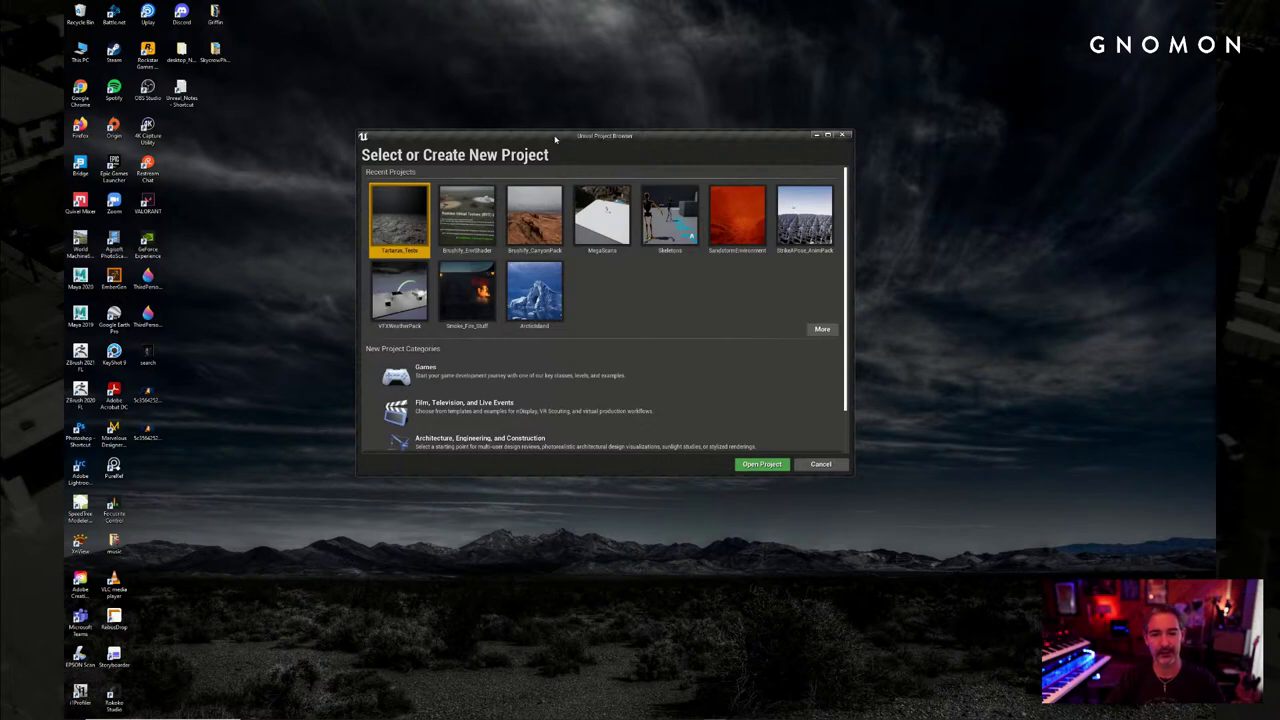
{"action": "left_click_drag", "start_coordinate": [556, 139], "coordinate": [563, 136]}
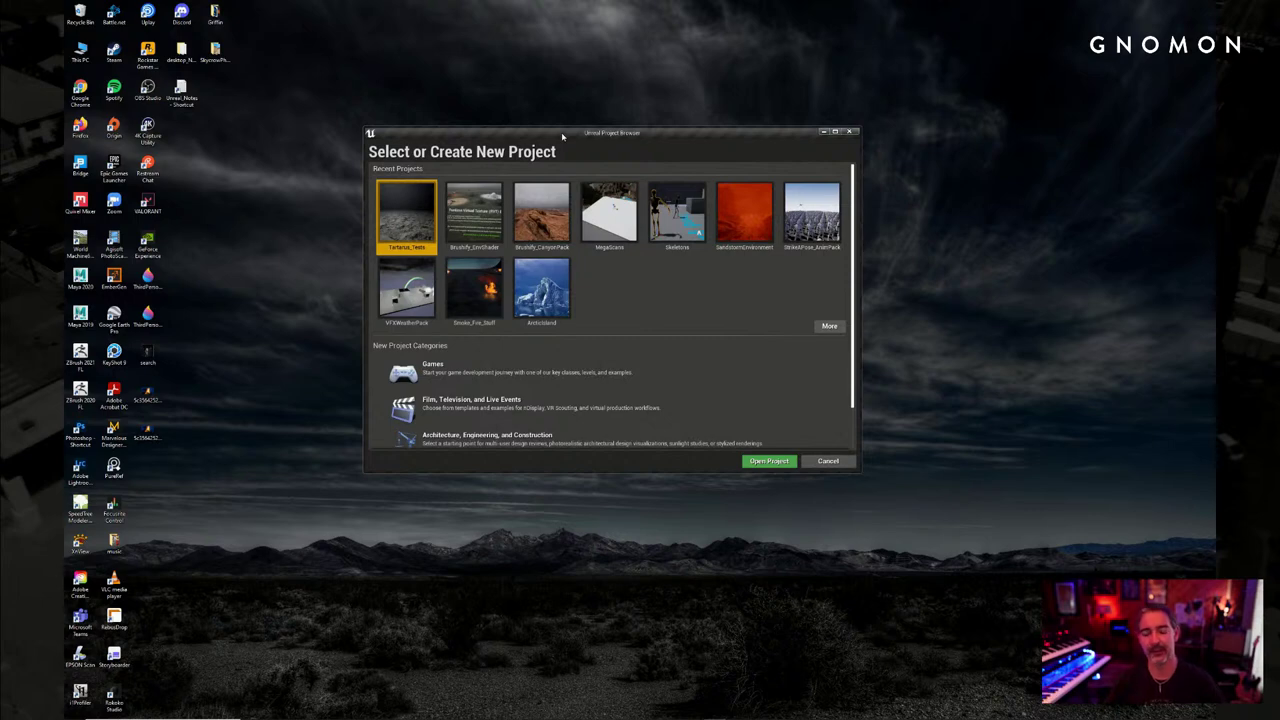
{"action": "left_click_drag", "start_coordinate": [564, 136], "coordinate": [555, 133]}
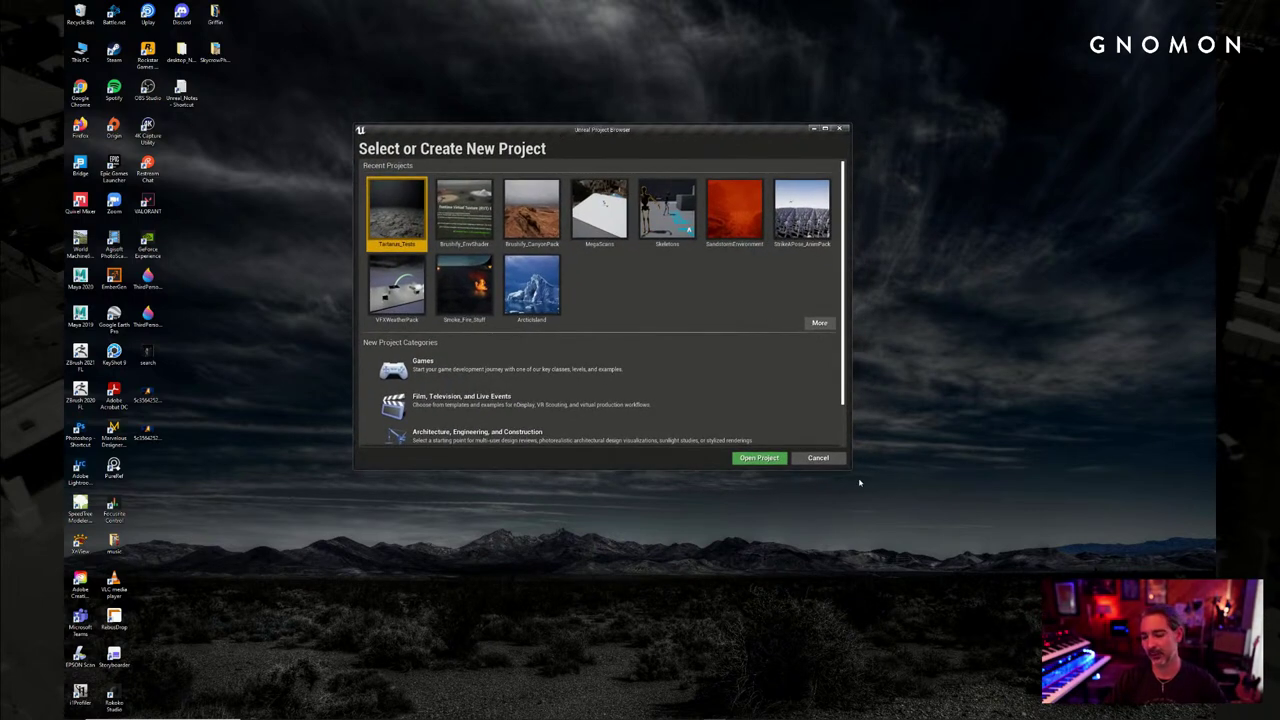
{"action": "left_click_drag", "start_coordinate": [852, 466], "coordinate": [876, 490]}
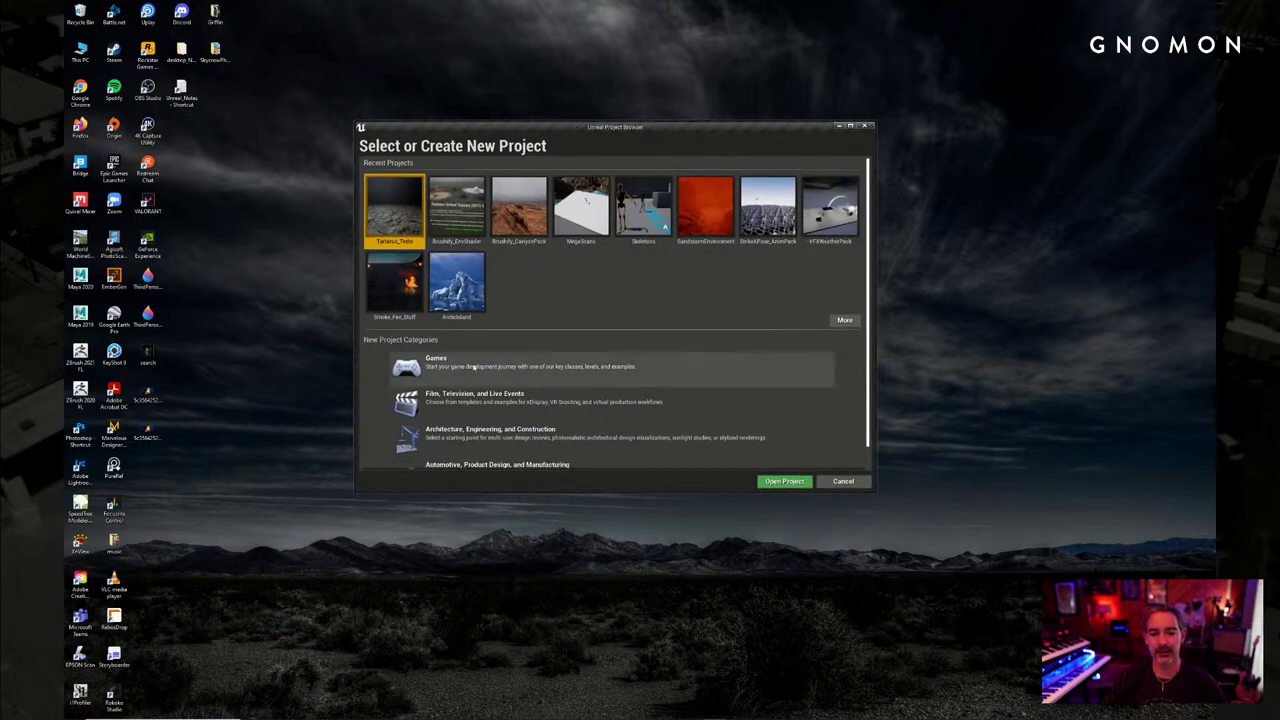
Create a Games project named Test from the Third Person template in E:\Unreal\Projects, with starter content and maximum quality
{"action": "left_click", "coordinate": [660, 370]}
{"action": "left_click", "coordinate": [730, 481]}
{"action": "left_click", "coordinate": [557, 182]}
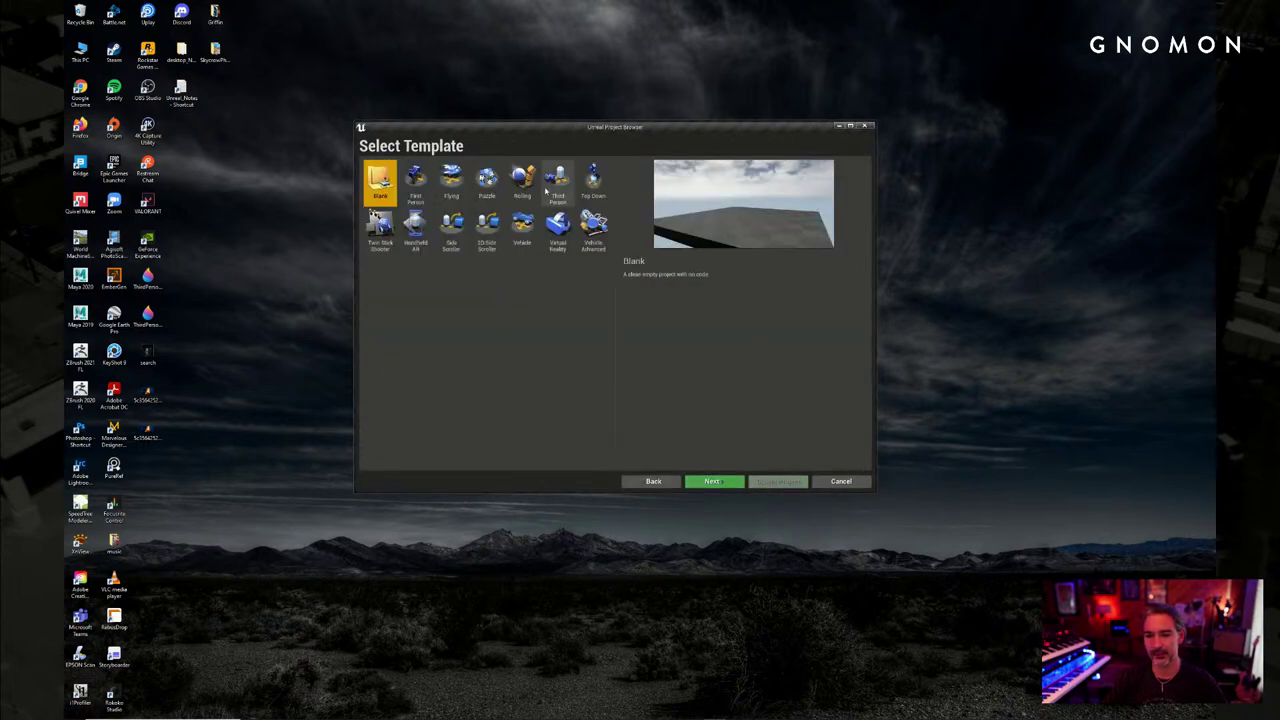
{"action": "left_click", "coordinate": [714, 481]}
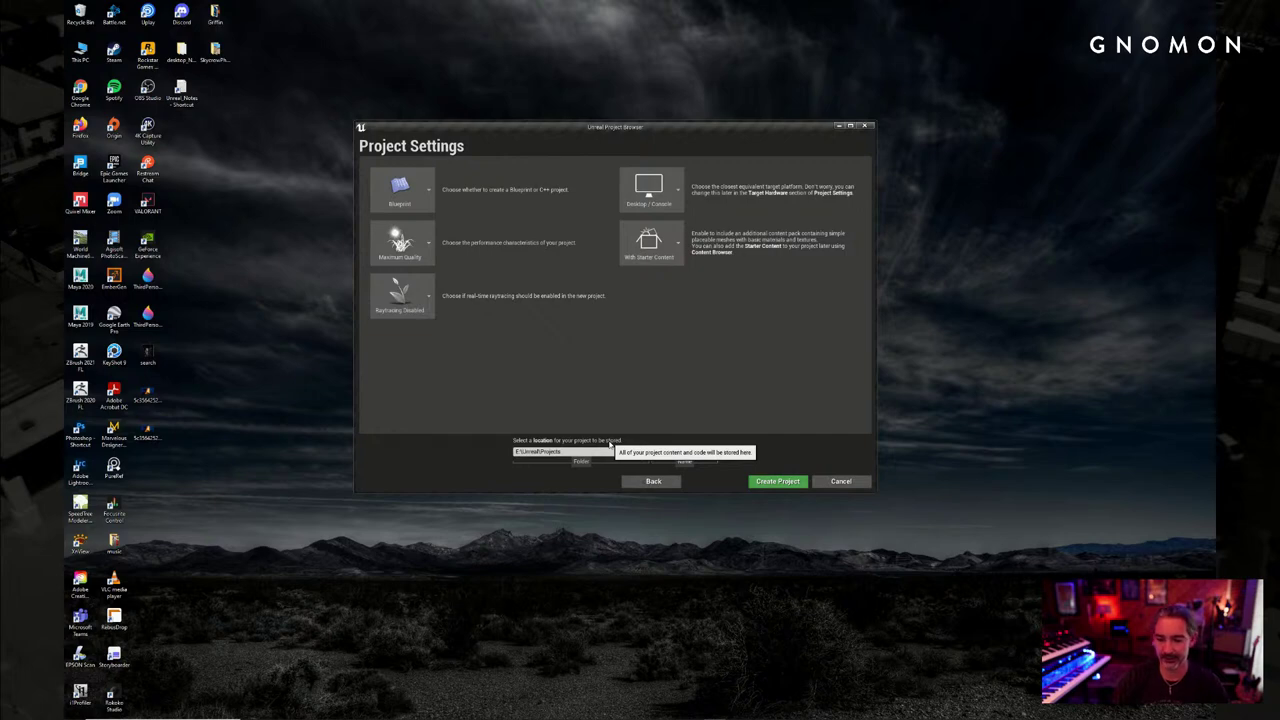
{"action": "left_click", "coordinate": [763, 481]}
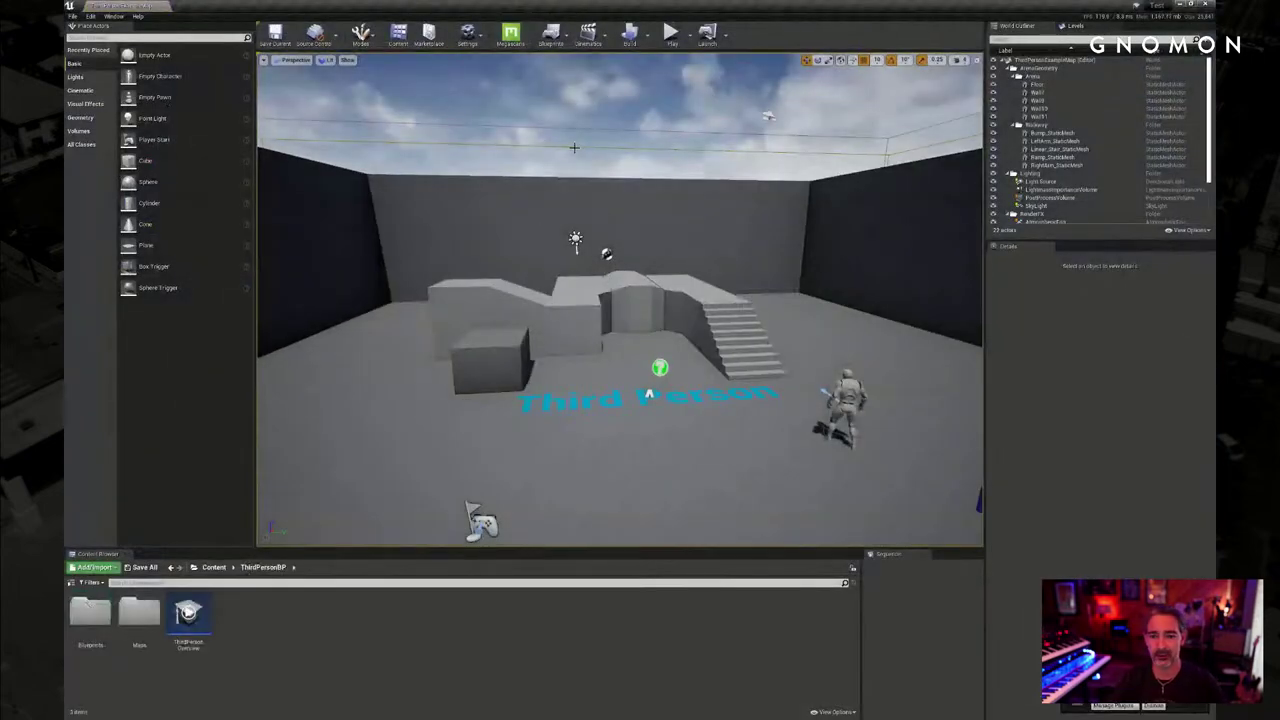
Look around the third-person example level and minimize the Unreal Editor
{"action": "mouse_move", "coordinate": [623, 231]}
{"action": "right_mouse_down"}
{"action": "mouse_move", "coordinate": [671, 246]}
{"action": "mouse_move", "coordinate": [529, 241]}
{"action": "mouse_move", "coordinate": [560, 258]}
{"action": "mouse_move", "coordinate": [466, 263]}
{"action": "mouse_move", "coordinate": [480, 257]}
{"action": "mouse_move", "coordinate": [403, 226]}
{"action": "mouse_move", "coordinate": [534, 223]}
{"action": "mouse_move", "coordinate": [635, 241]}
{"action": "right_mouse_up"}
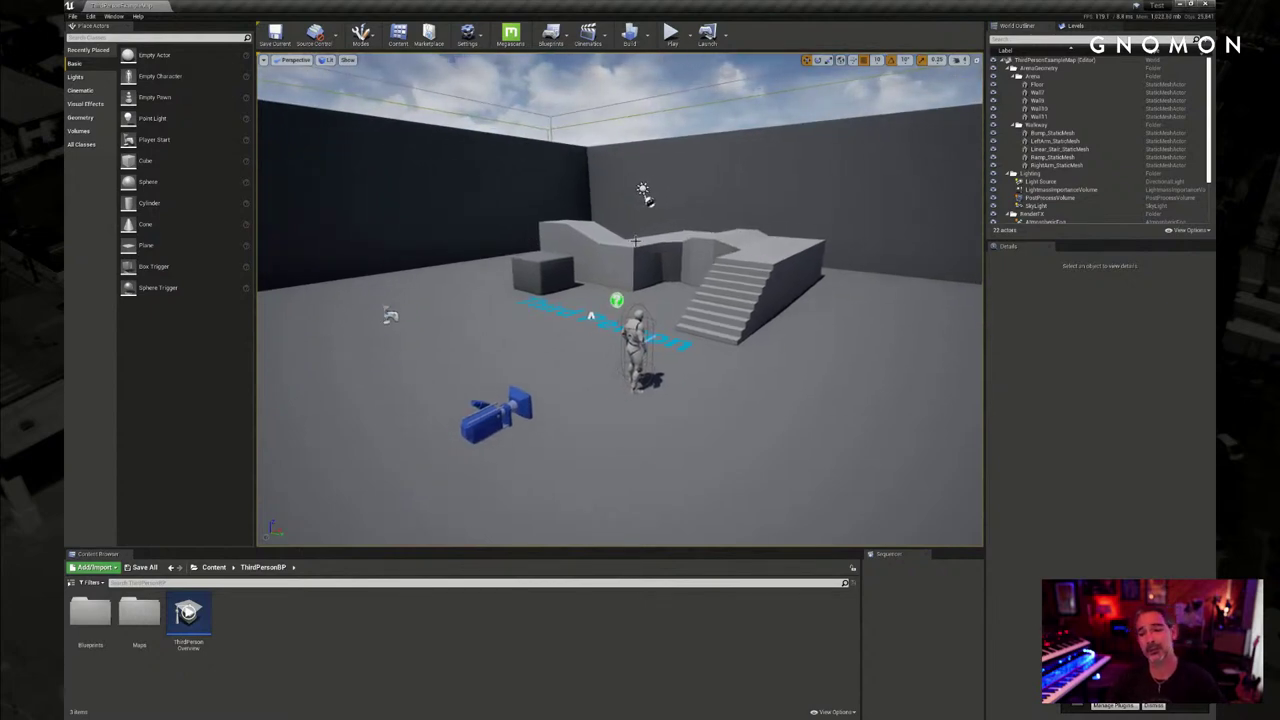
{"action": "right_click_drag", "start_coordinate": [644, 278], "coordinate": [588, 276]}
{"action": "left_click", "coordinate": [1180, 4]}
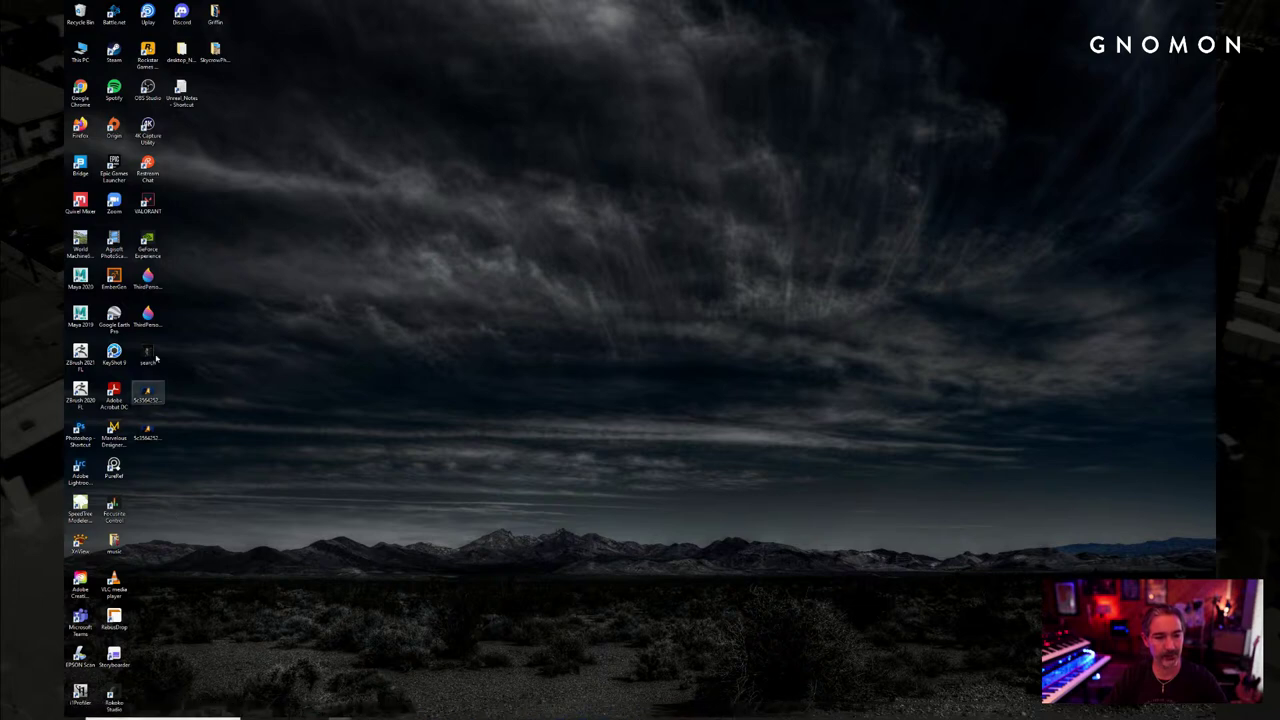
Reopen the Epic Games Launcher library and add the Ancient Statues vault asset to the Test project
{"action": "double_click", "coordinate": [116, 170]}
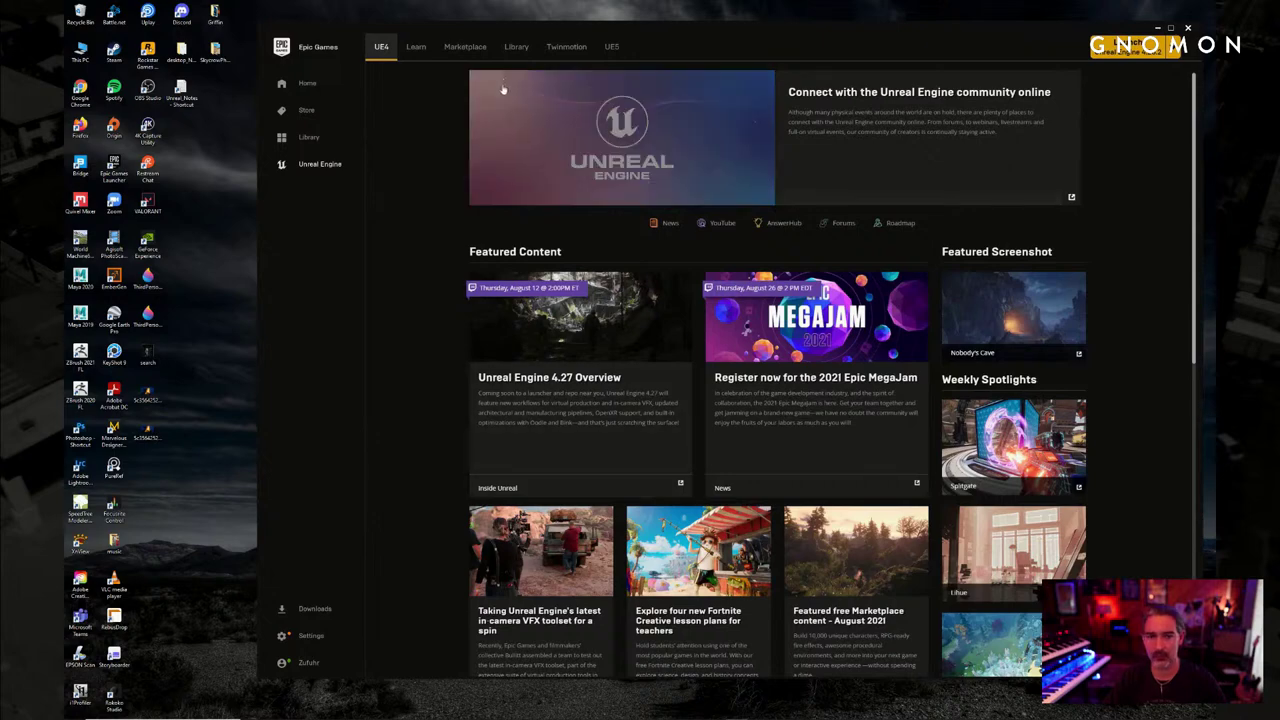
{"action": "left_click", "coordinate": [516, 47]}
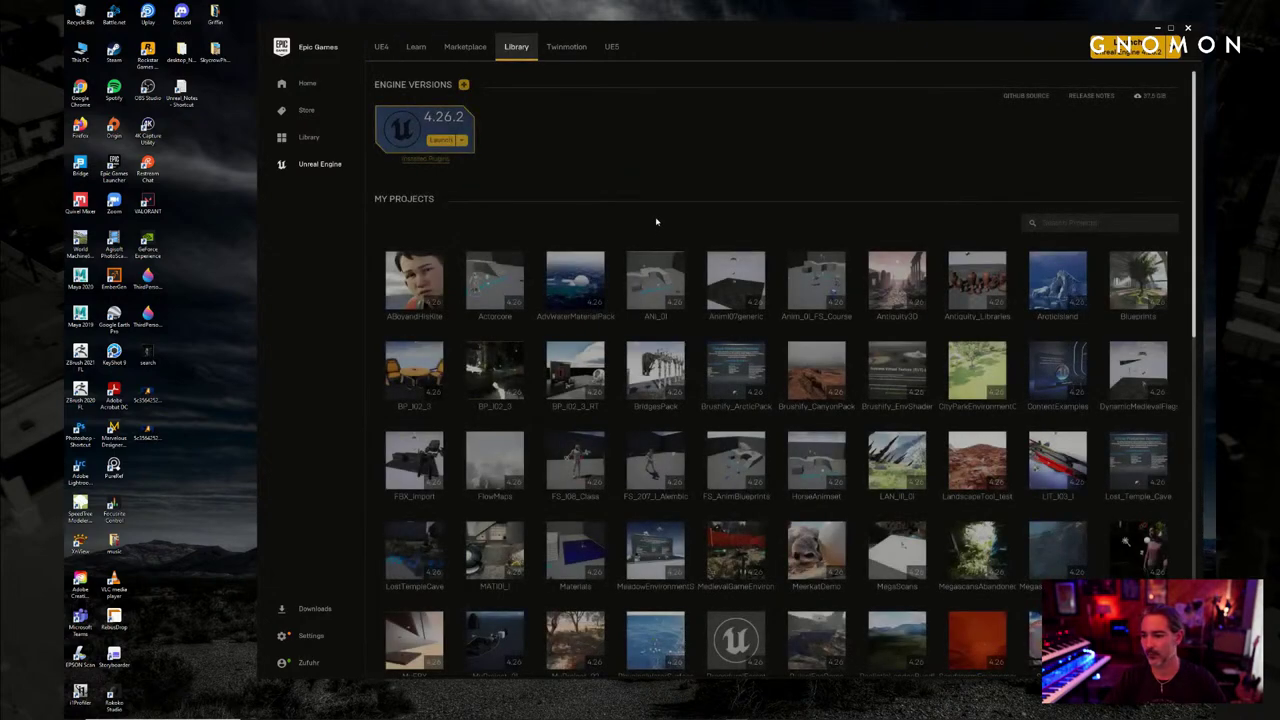
{"action": "scroll", "coordinate": [700, 246], "scroll_direction": "down", "scroll_amount": 9}
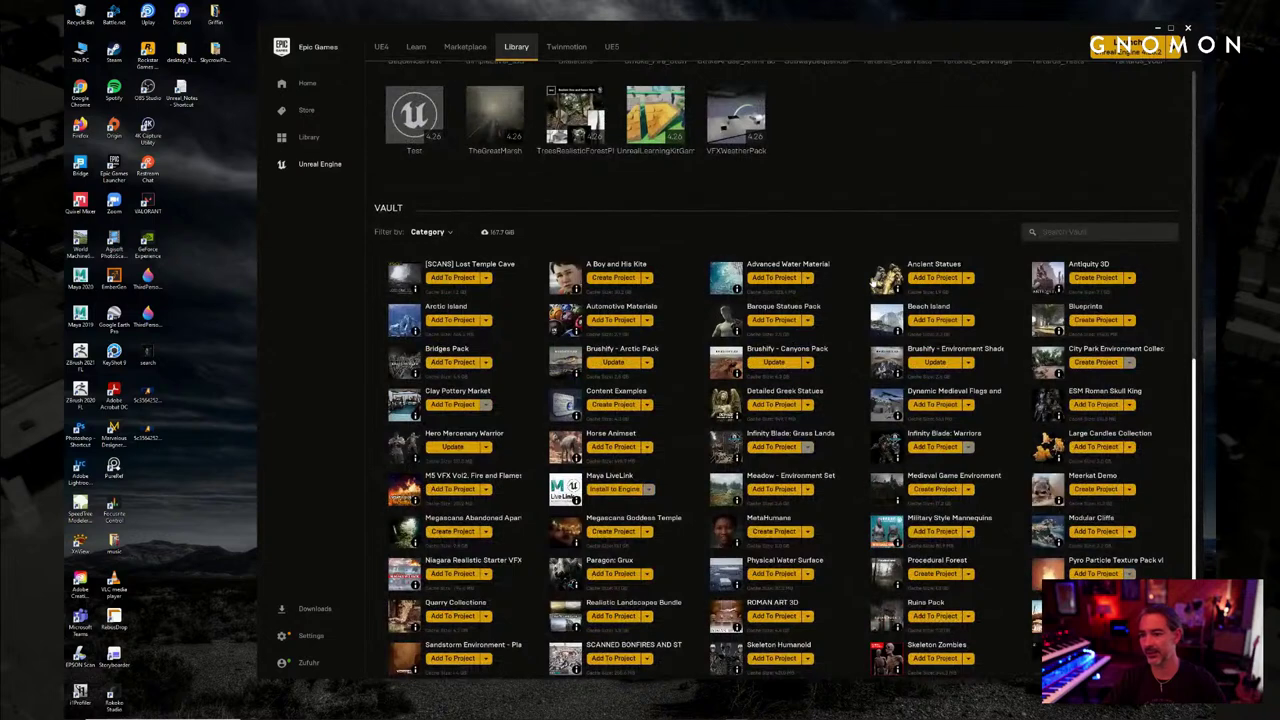
{"action": "left_click", "coordinate": [934, 278]}
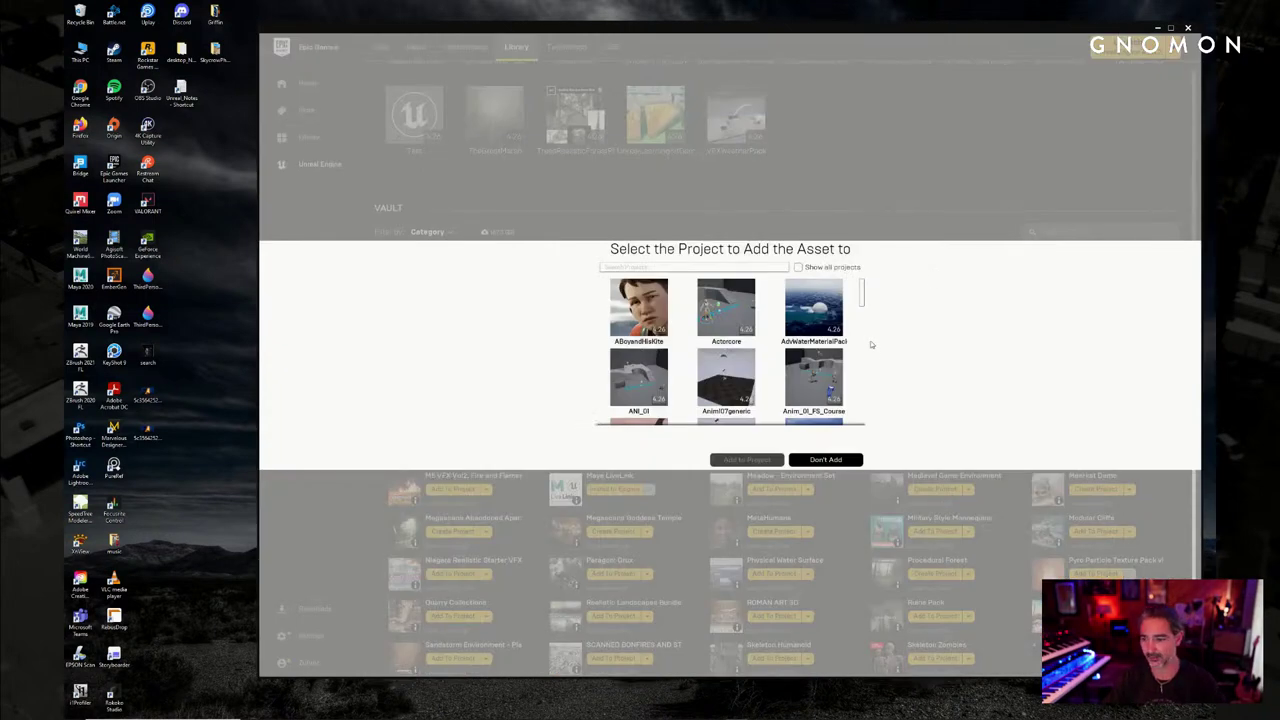
{"action": "scroll", "coordinate": [865, 343], "scroll_direction": "down", "scroll_amount": 3}
{"action": "left_click_drag", "start_coordinate": [862, 335], "coordinate": [864, 408]}
{"action": "left_click", "coordinate": [650, 330]}
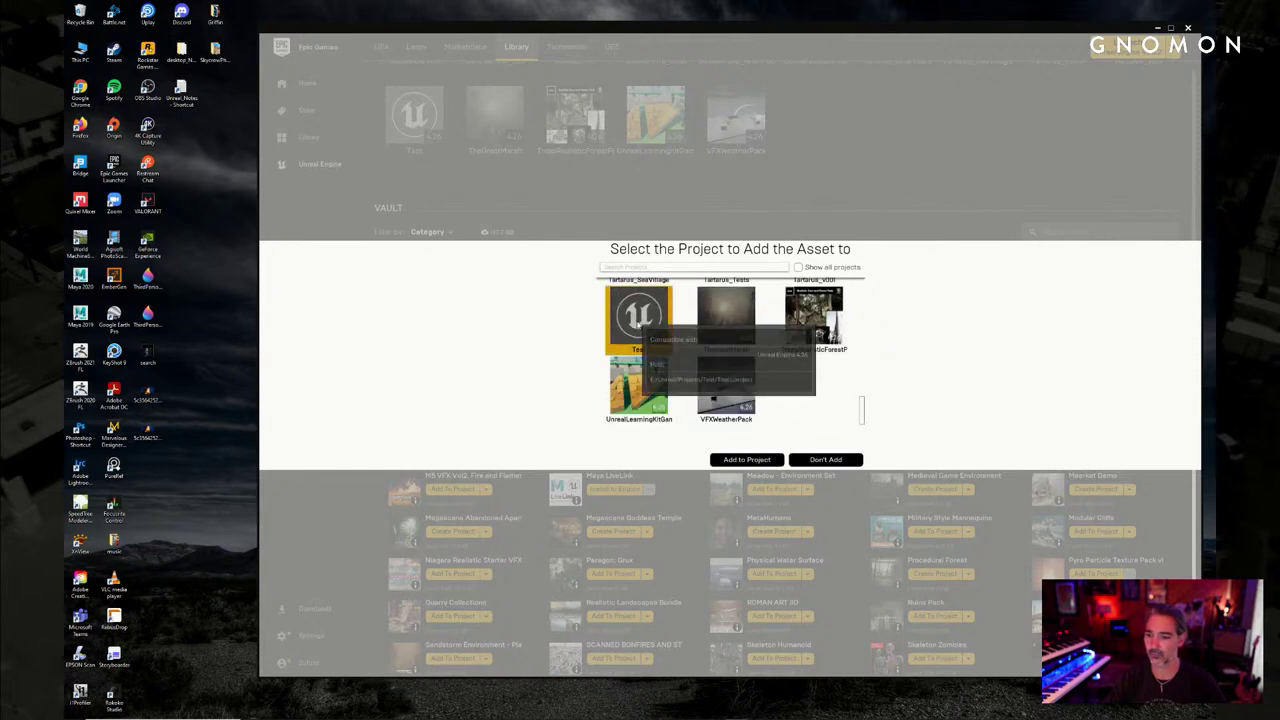
{"action": "left_click", "coordinate": [766, 460]}
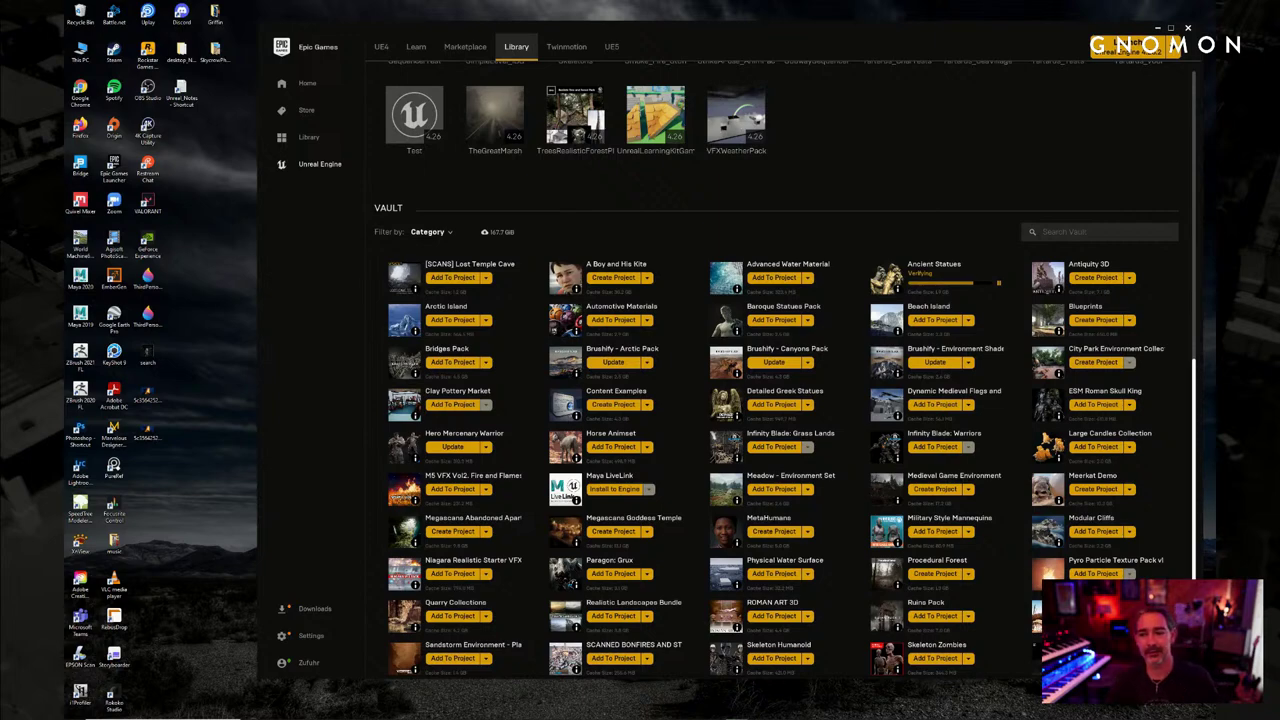
{"action": "left_click_drag", "start_coordinate": [792, 30], "coordinate": [795, 19]}
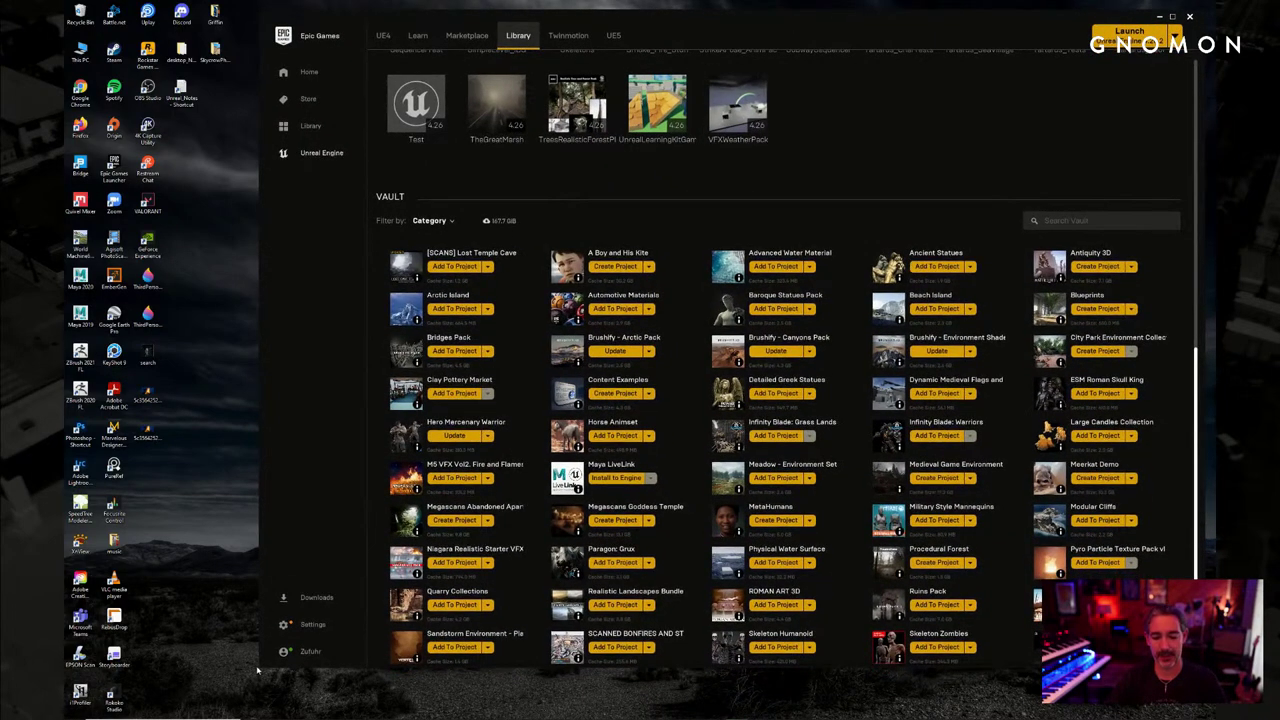
Enlarge the launcher window, then switch to the Unreal Editor and view the Maps folder inside AncientStatues
{"action": "left_click_drag", "start_coordinate": [258, 665], "coordinate": [249, 688]}
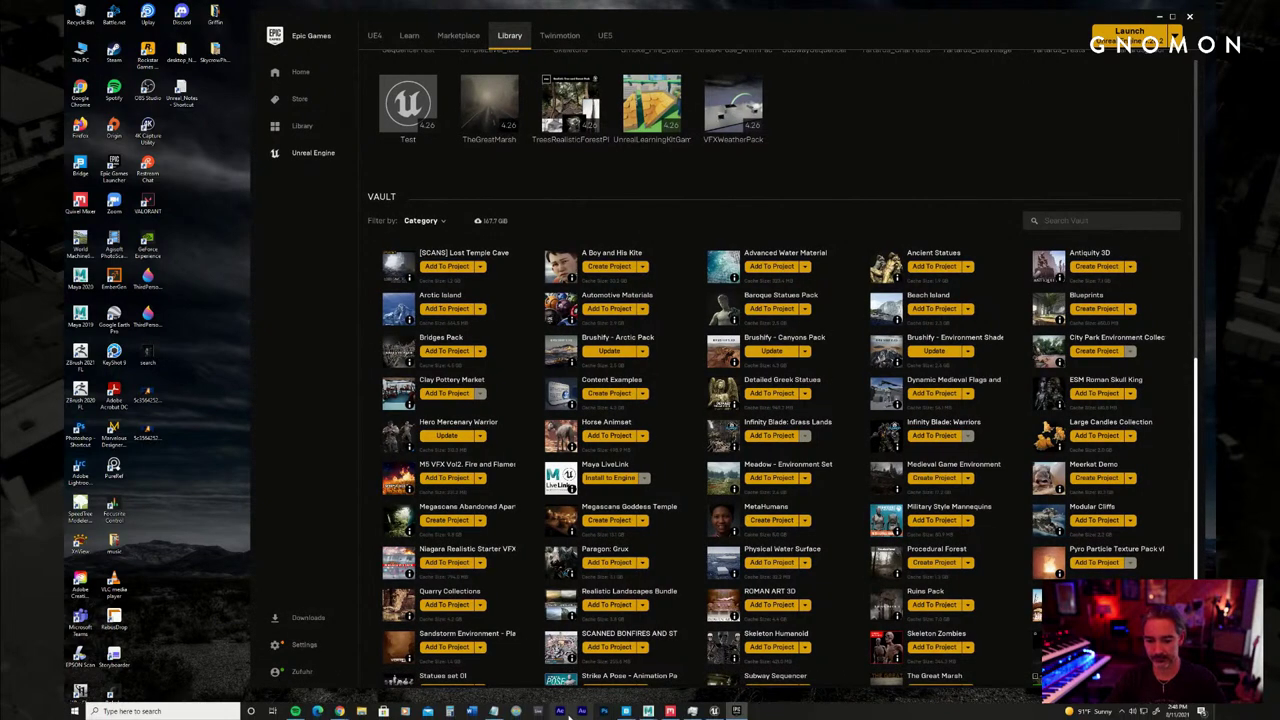
{"action": "left_click", "coordinate": [714, 710]}
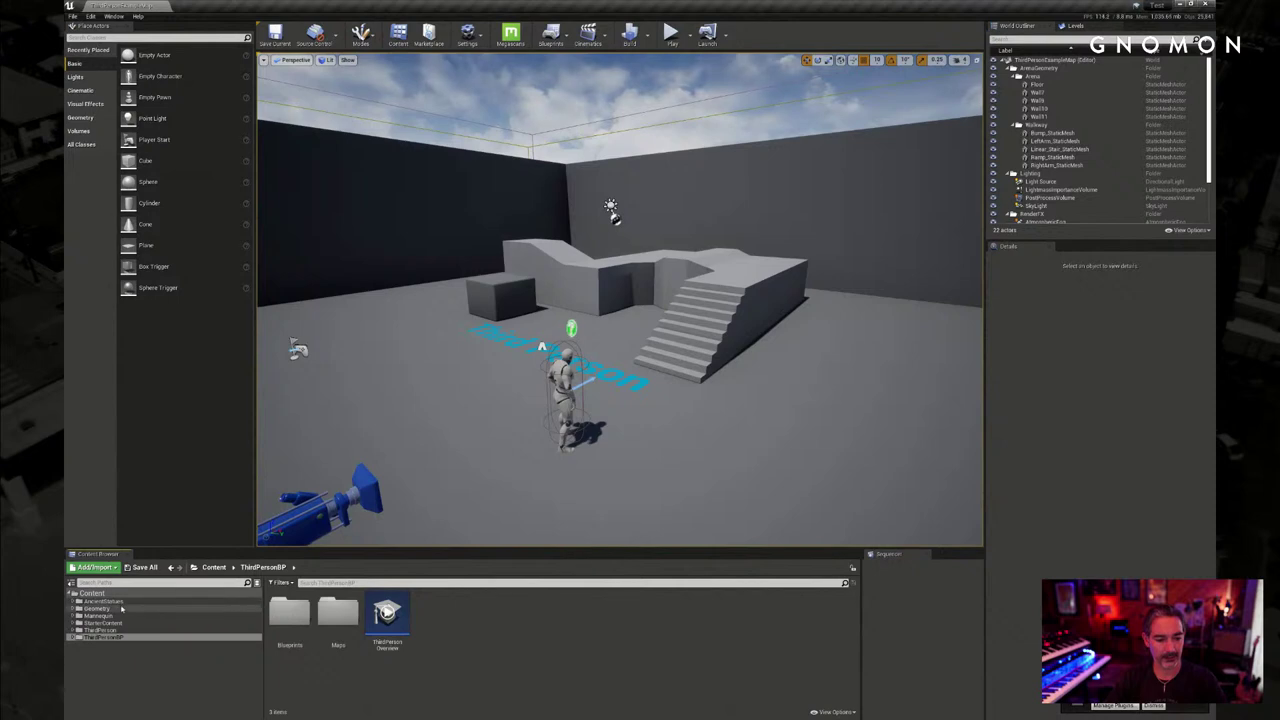
{"action": "left_click", "coordinate": [90, 601]}
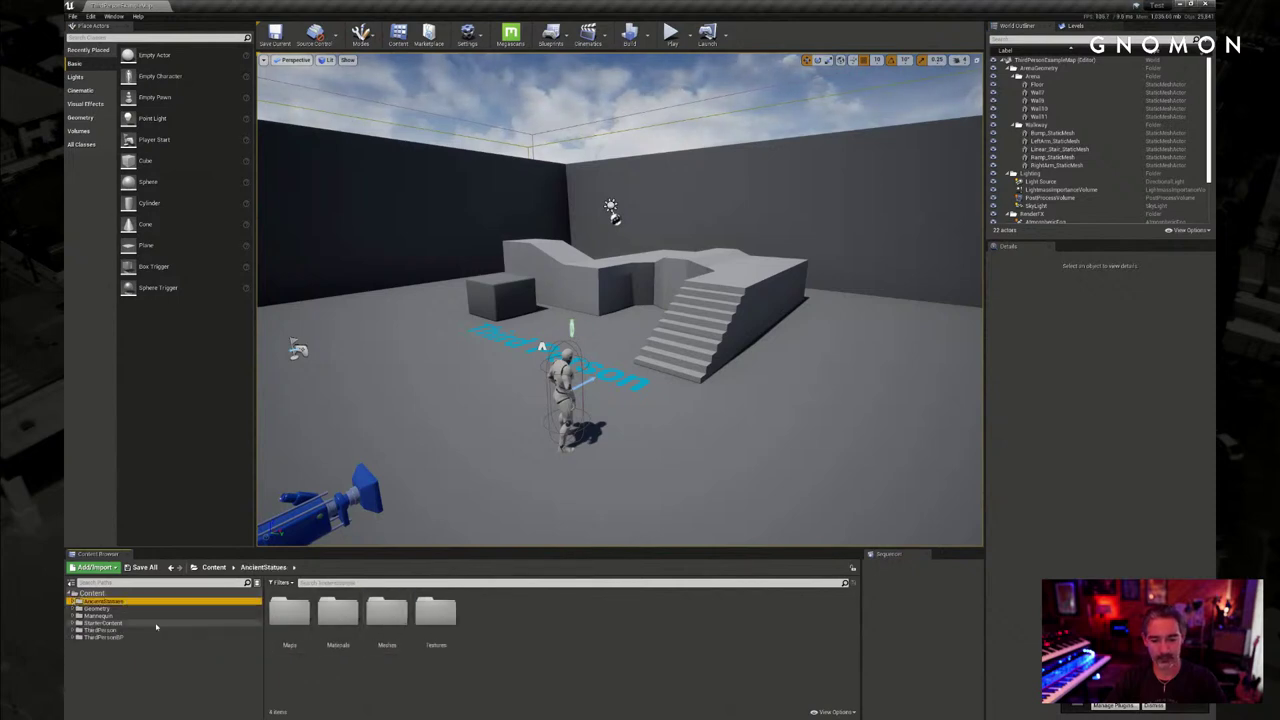
{"action": "double_click", "coordinate": [289, 612]}
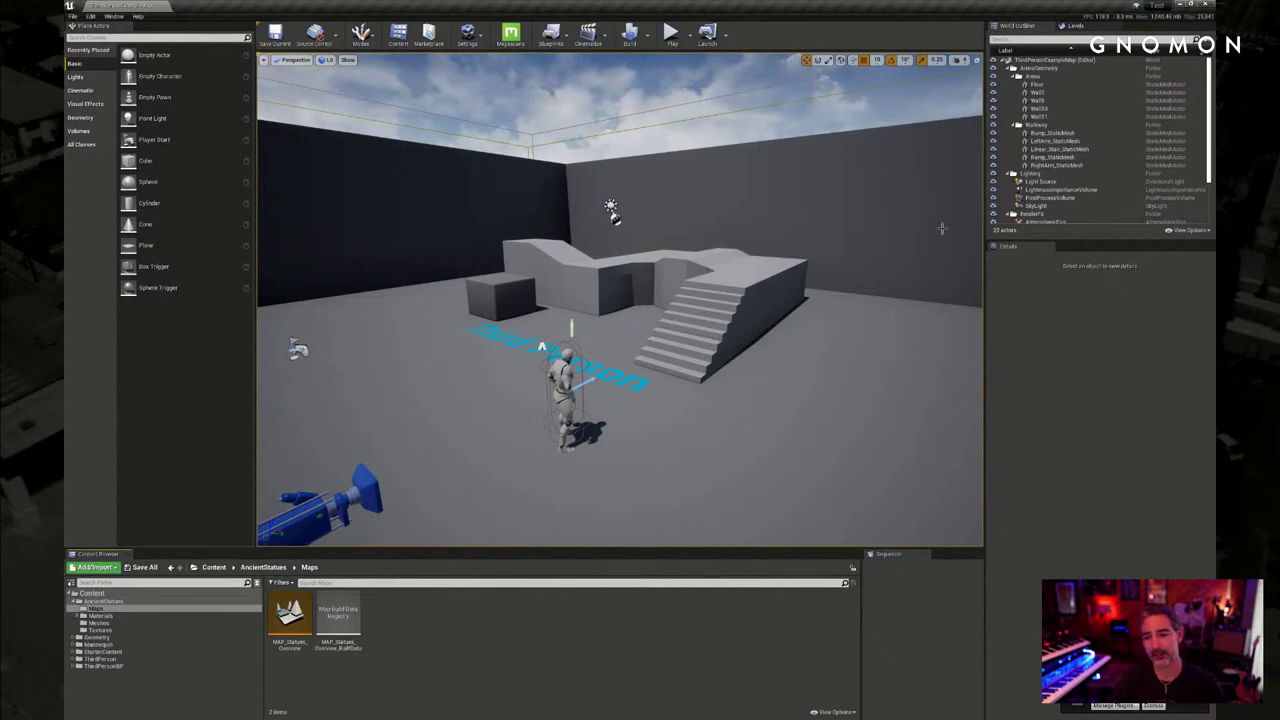
Minimize the Unreal Editor, reposition the Epic Games Launcher window and review the vault assets
{"action": "left_click", "coordinate": [1182, 7]}
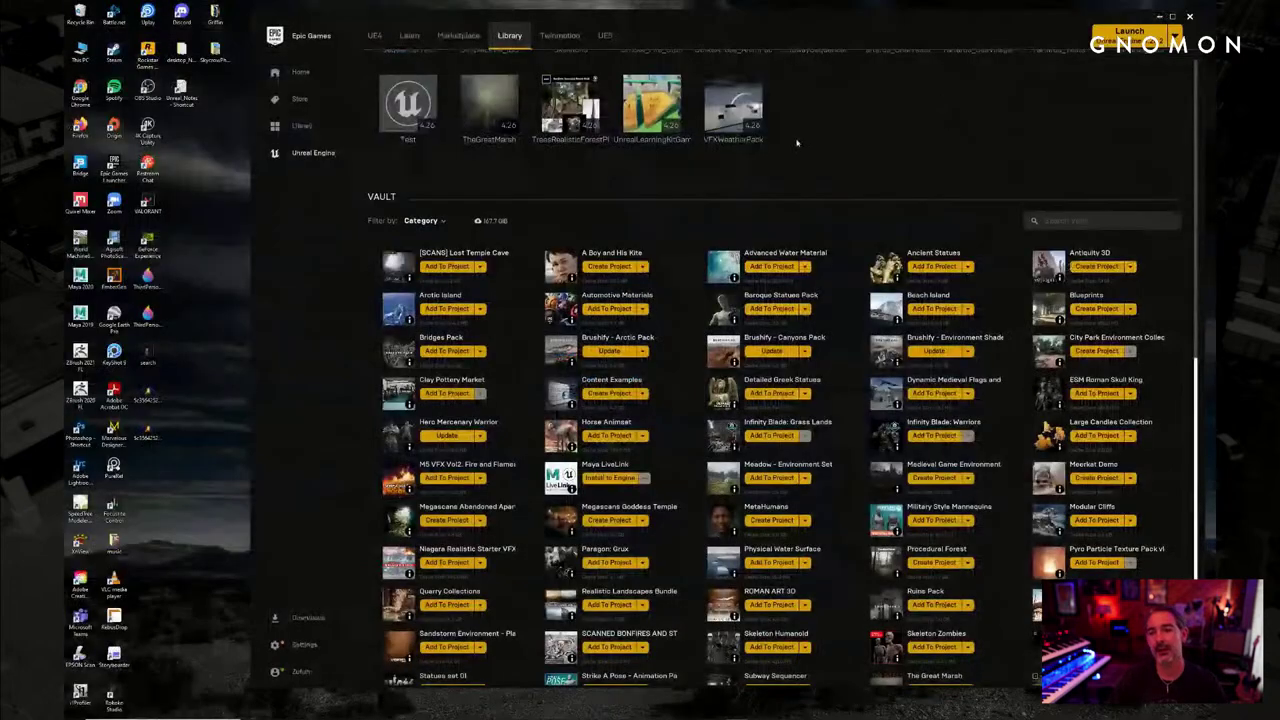
{"action": "left_click_drag", "start_coordinate": [845, 24], "coordinate": [811, 20]}
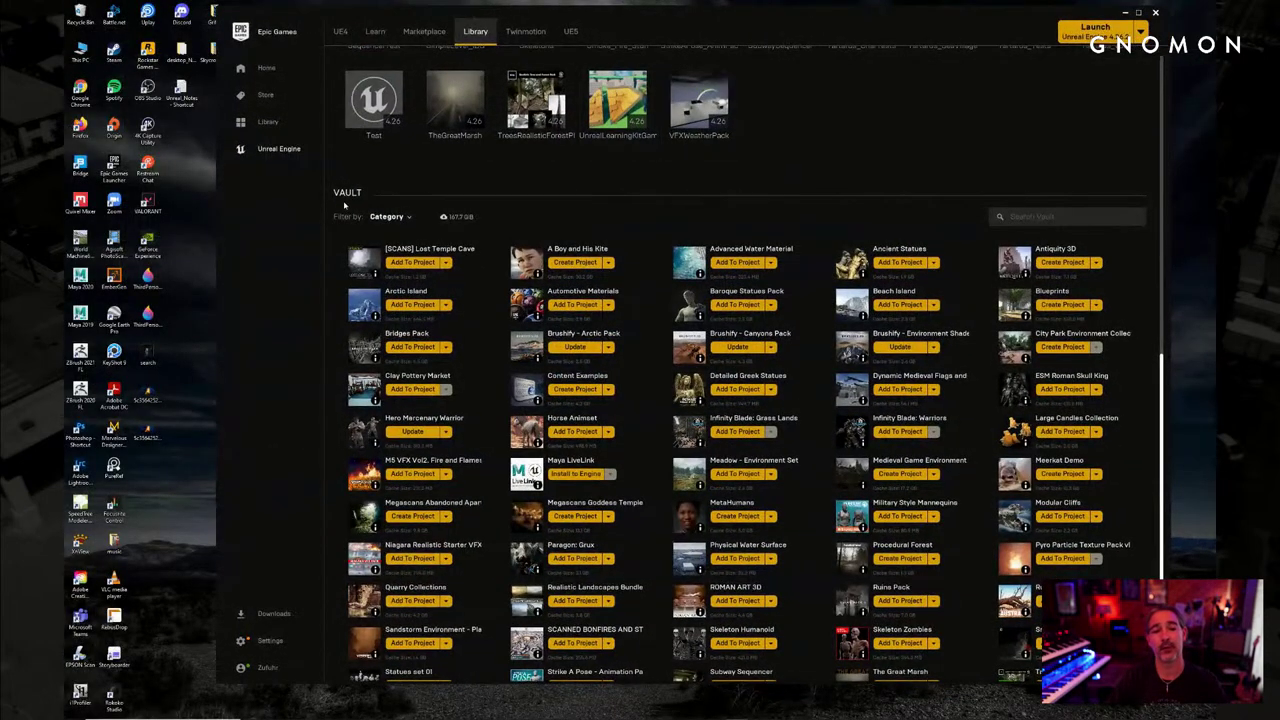
{"action": "scroll", "coordinate": [520, 205], "scroll_direction": "down", "scroll_amount": 1}
{"action": "scroll", "coordinate": [585, 190], "scroll_direction": "up", "scroll_amount": 1}
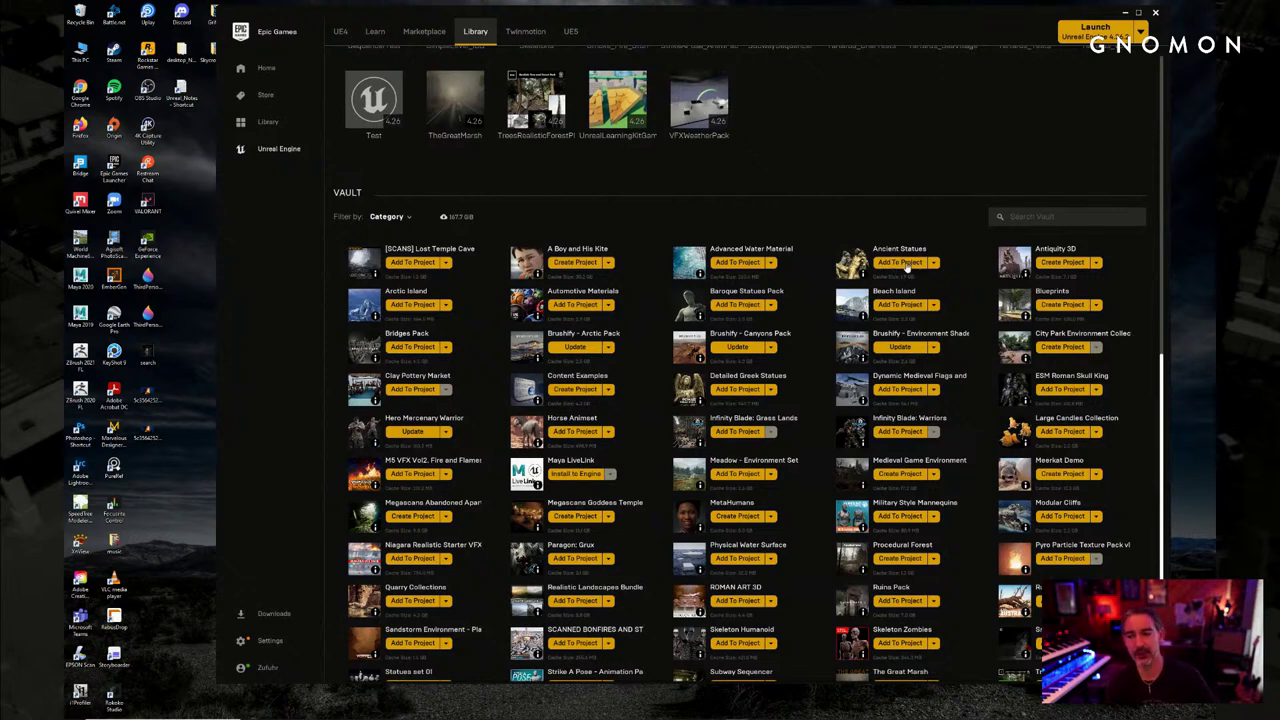
{"action": "mouse_move", "coordinate": [514, 712]}
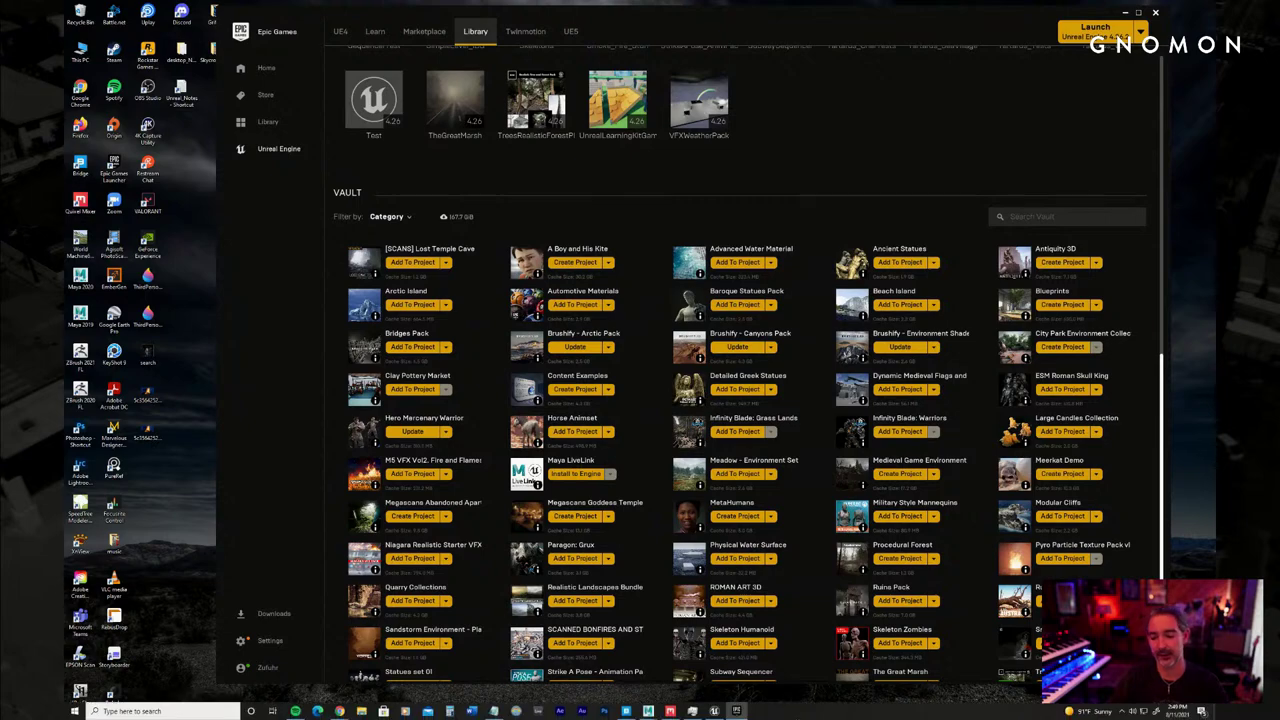
Return to the Unreal Editor and open the MAP_Statues_Overview level from the AncientStatues Maps folder
{"action": "left_click", "coordinate": [714, 711]}
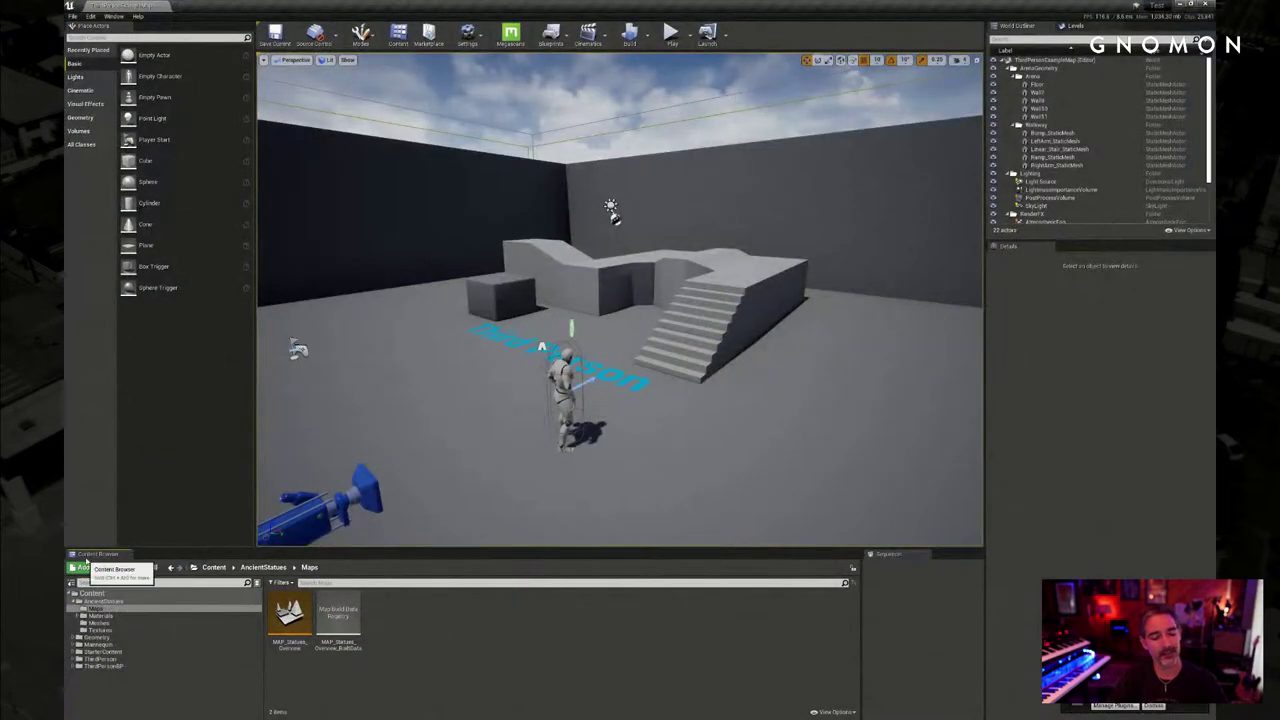
{"action": "left_click", "coordinate": [74, 601]}
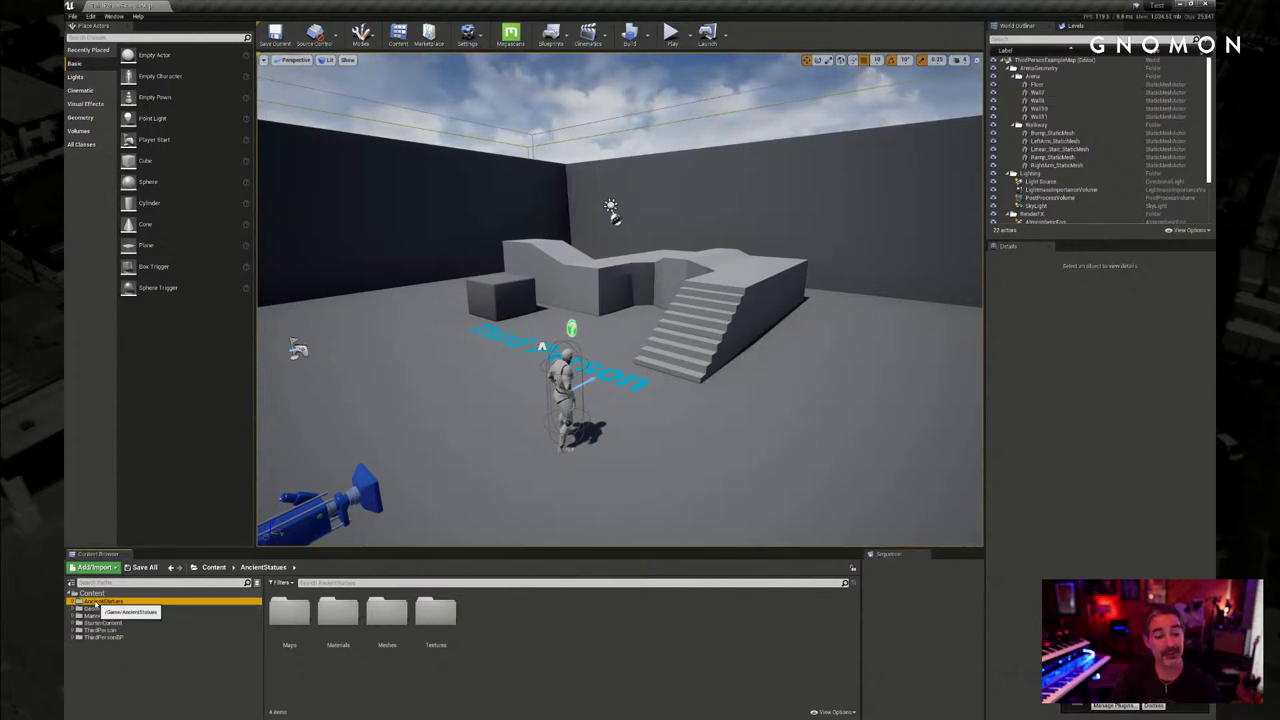
{"action": "left_click", "coordinate": [74, 601]}
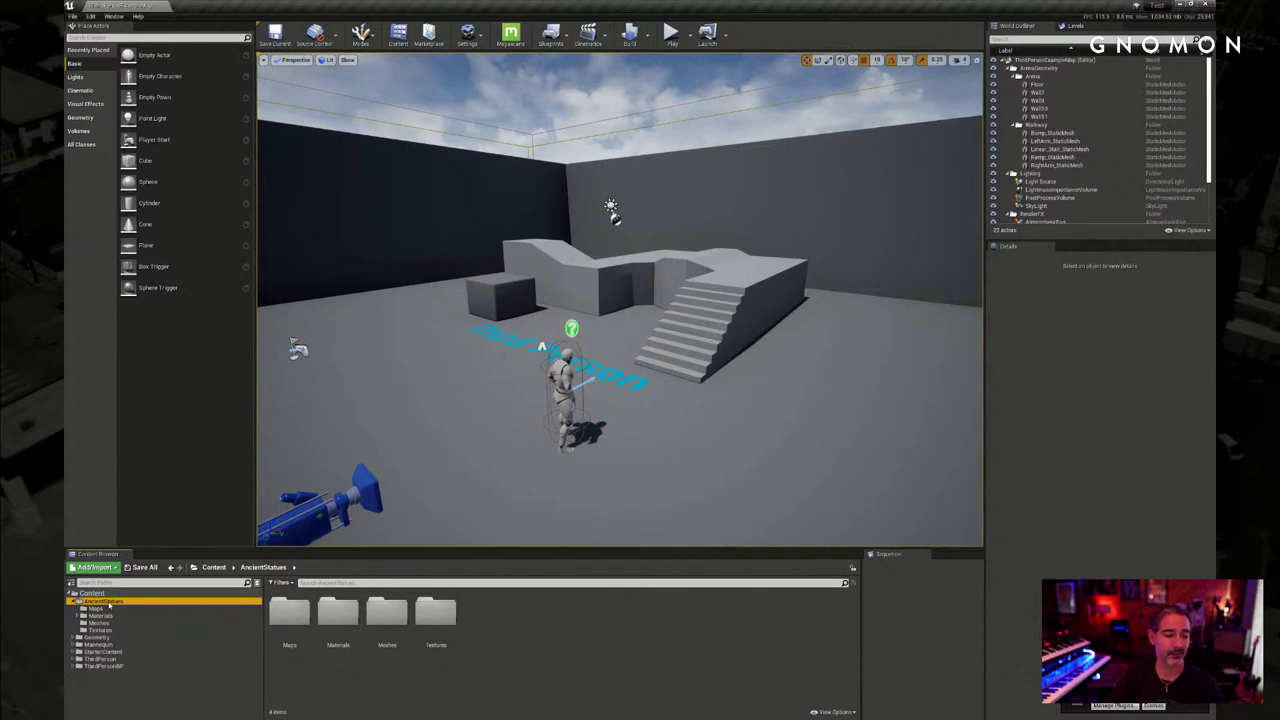
{"action": "left_click", "coordinate": [96, 608]}
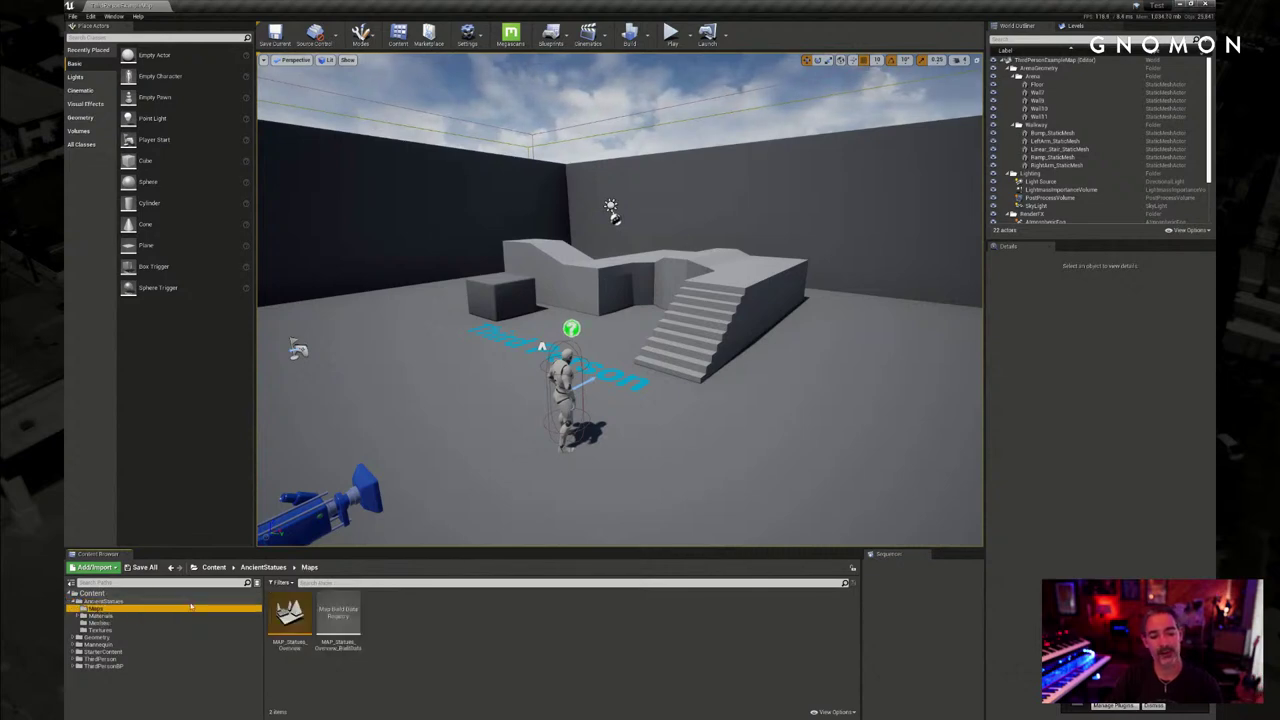
{"action": "left_click", "coordinate": [290, 615]}
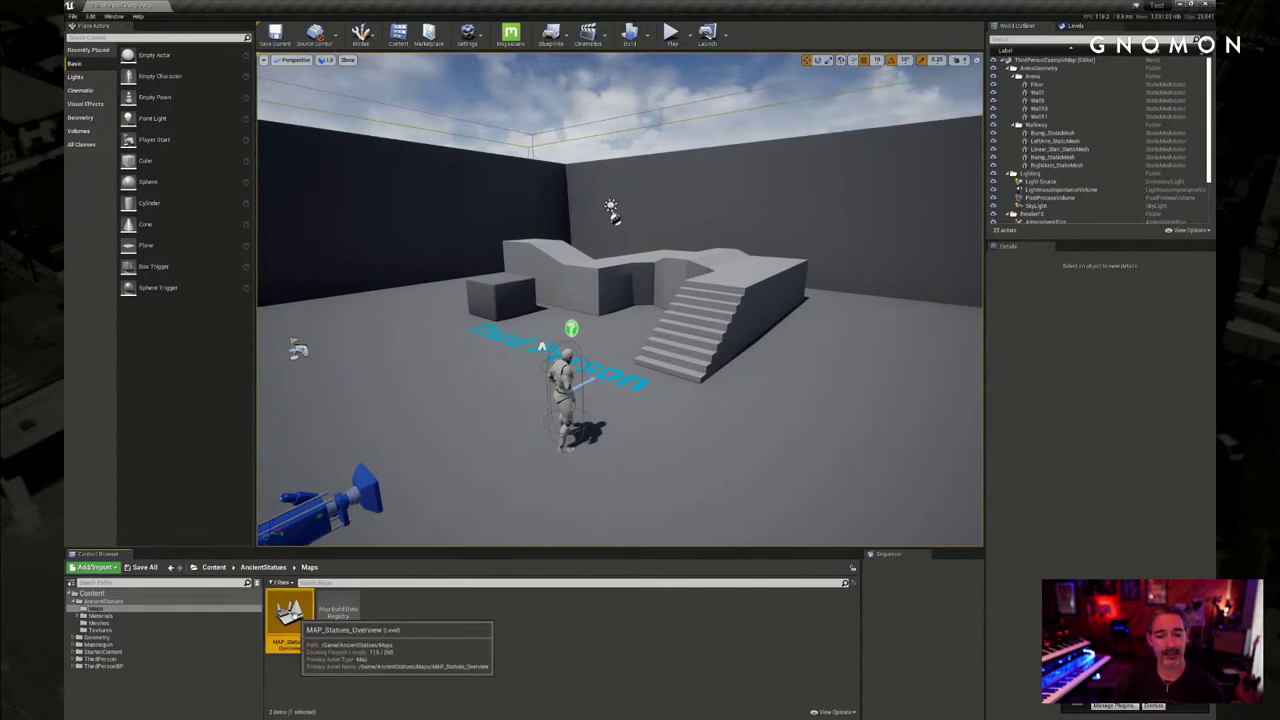
{"action": "double_click", "coordinate": [289, 628]}
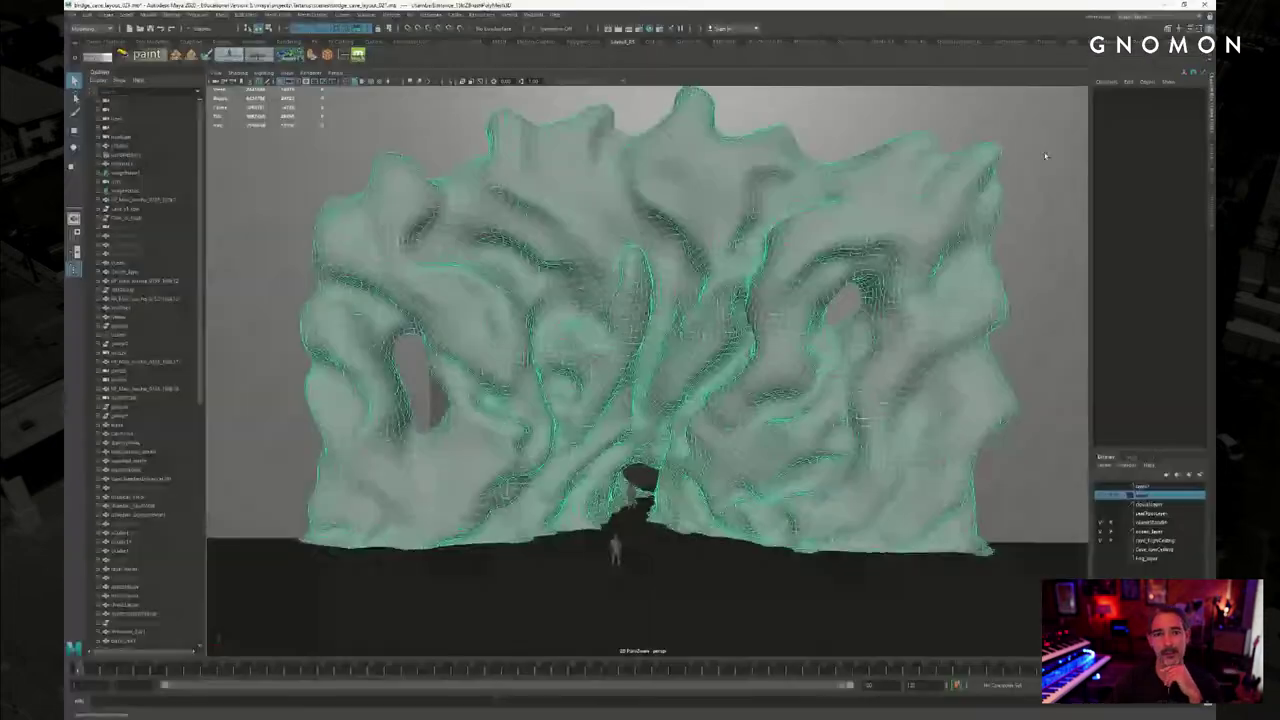
Close Maya, saving the changes to the bridge cave layout scene
{"action": "left_click", "coordinate": [1206, 5]}
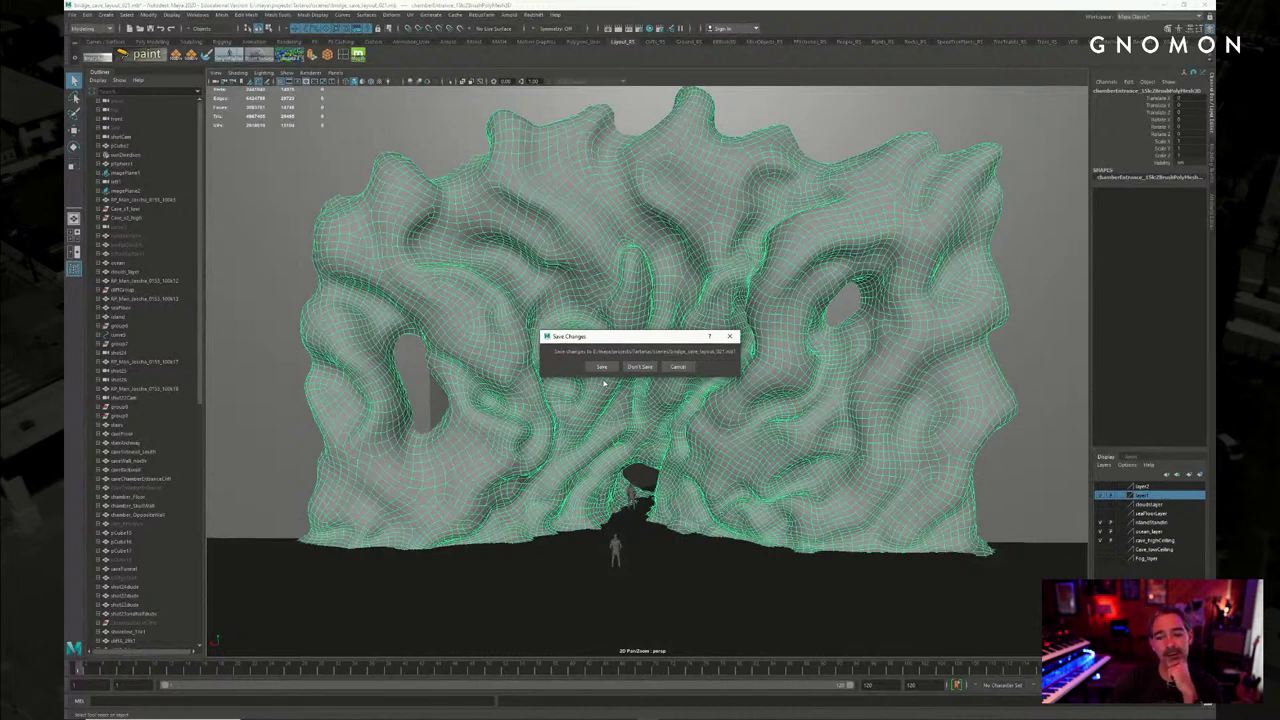
{"action": "left_click", "coordinate": [602, 367]}
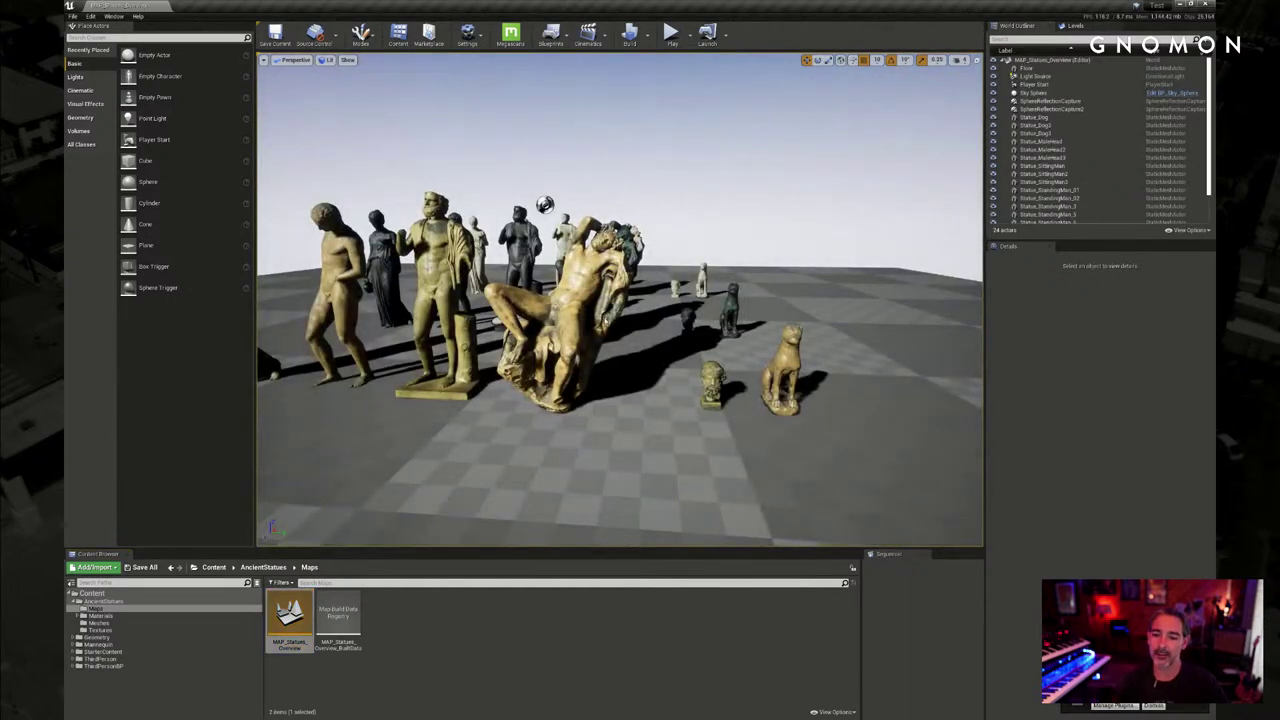
Look around the statues overview level, from the whole group to the standing bronze figures up close
{"action": "right_click_drag", "start_coordinate": [603, 316], "coordinate": [628, 325]}
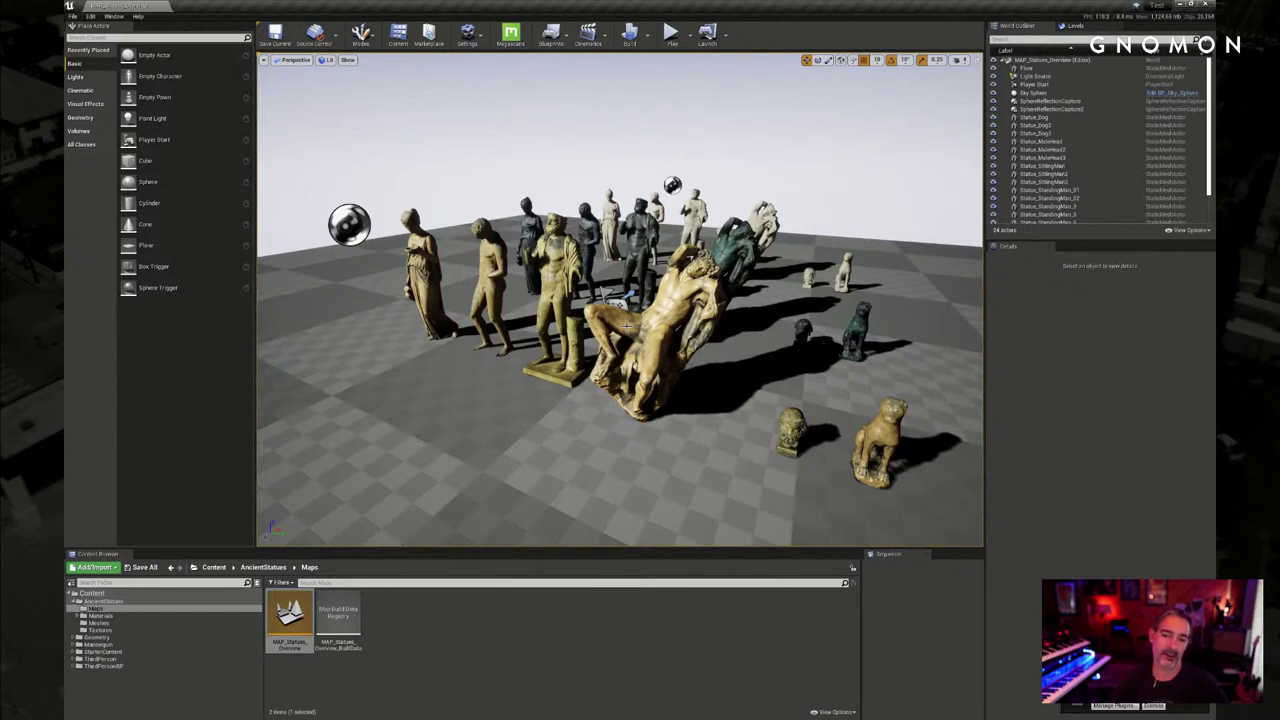
{"action": "mouse_move", "coordinate": [666, 291]}
{"action": "right_mouse_down"}
{"action": "mouse_move", "coordinate": [698, 287]}
{"action": "mouse_move", "coordinate": [680, 286]}
{"action": "mouse_move", "coordinate": [679, 299]}
{"action": "right_mouse_up"}
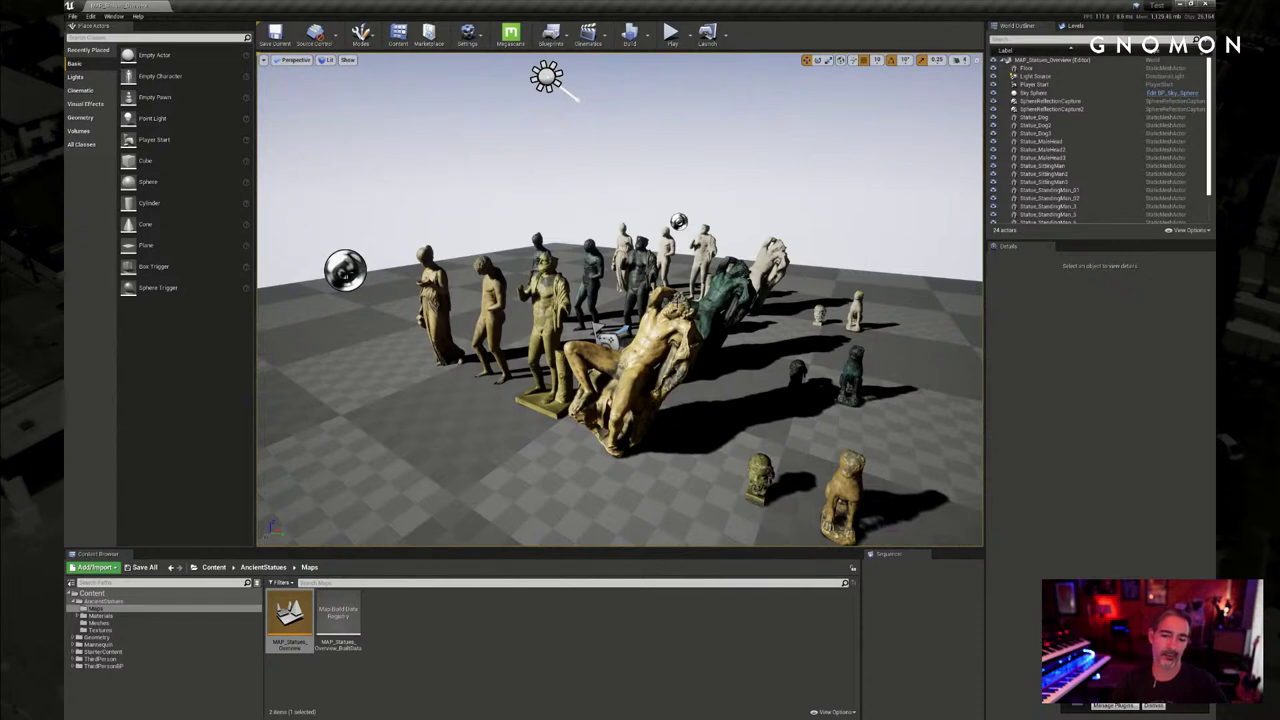
{"action": "right_click_drag", "start_coordinate": [679, 299], "coordinate": [536, 362]}
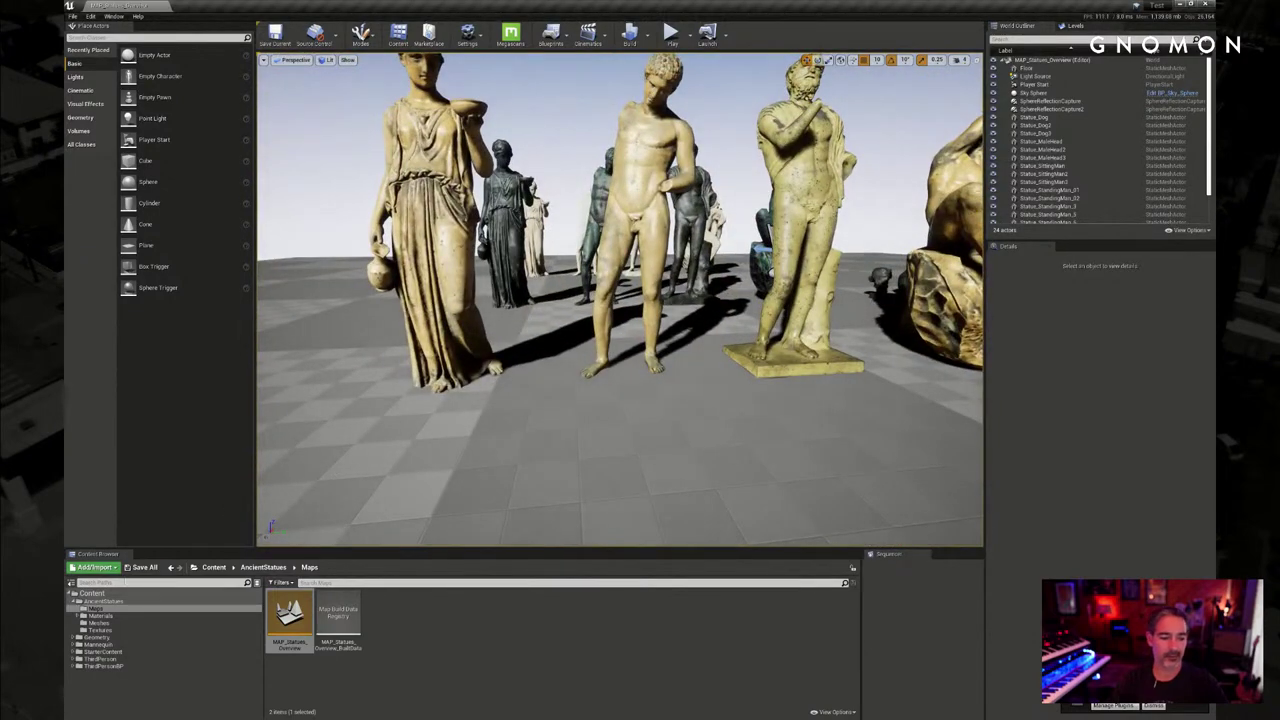
Show the AncientStatues material instances and fly the view around to the seated statues
{"action": "left_click", "coordinate": [116, 621]}
{"action": "left_click", "coordinate": [112, 614]}
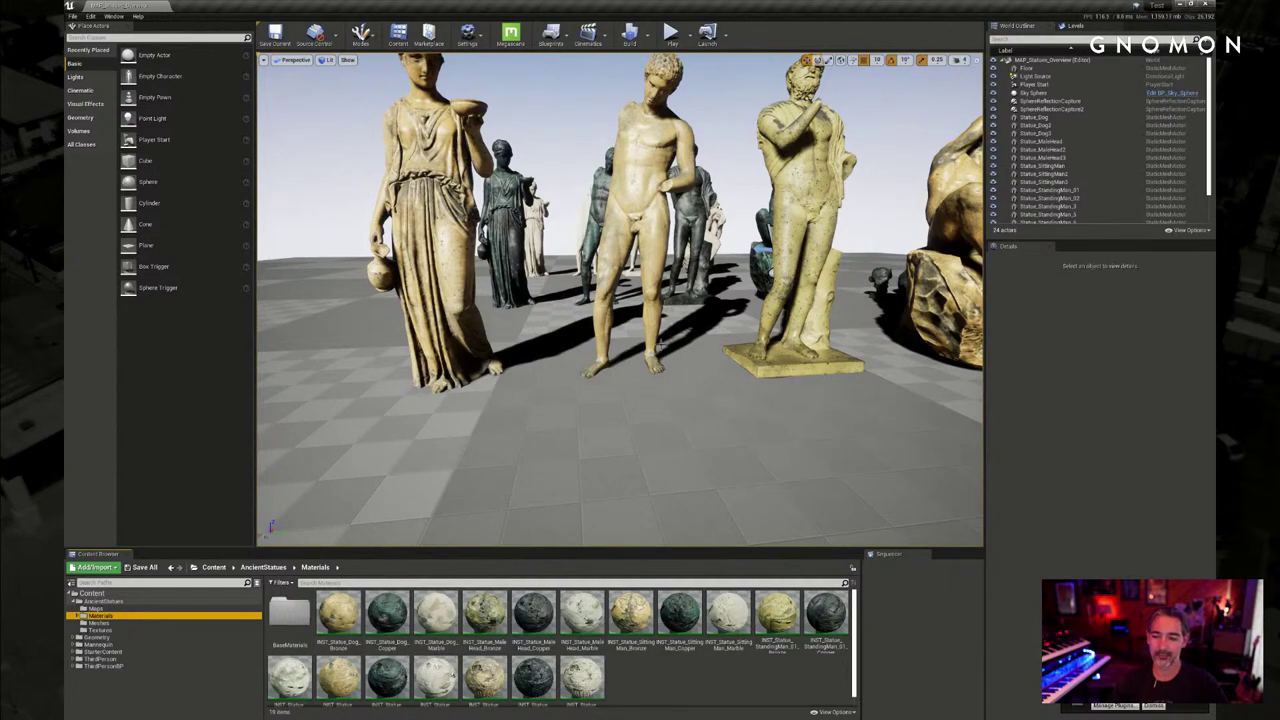
{"action": "mouse_move", "coordinate": [657, 340]}
{"action": "right_mouse_down"}
{"action": "mouse_move", "coordinate": [673, 347]}
{"action": "mouse_move", "coordinate": [624, 397]}
{"action": "mouse_move", "coordinate": [594, 387]}
{"action": "mouse_move", "coordinate": [610, 342]}
{"action": "mouse_move", "coordinate": [609, 353]}
{"action": "mouse_move", "coordinate": [653, 362]}
{"action": "mouse_move", "coordinate": [681, 348]}
{"action": "mouse_move", "coordinate": [637, 353]}
{"action": "right_mouse_up"}
{"action": "key", "text": "d"}
{"action": "key", "text": "s"}
{"action": "key", "text": "e"}
{"action": "key", "text": "w"}
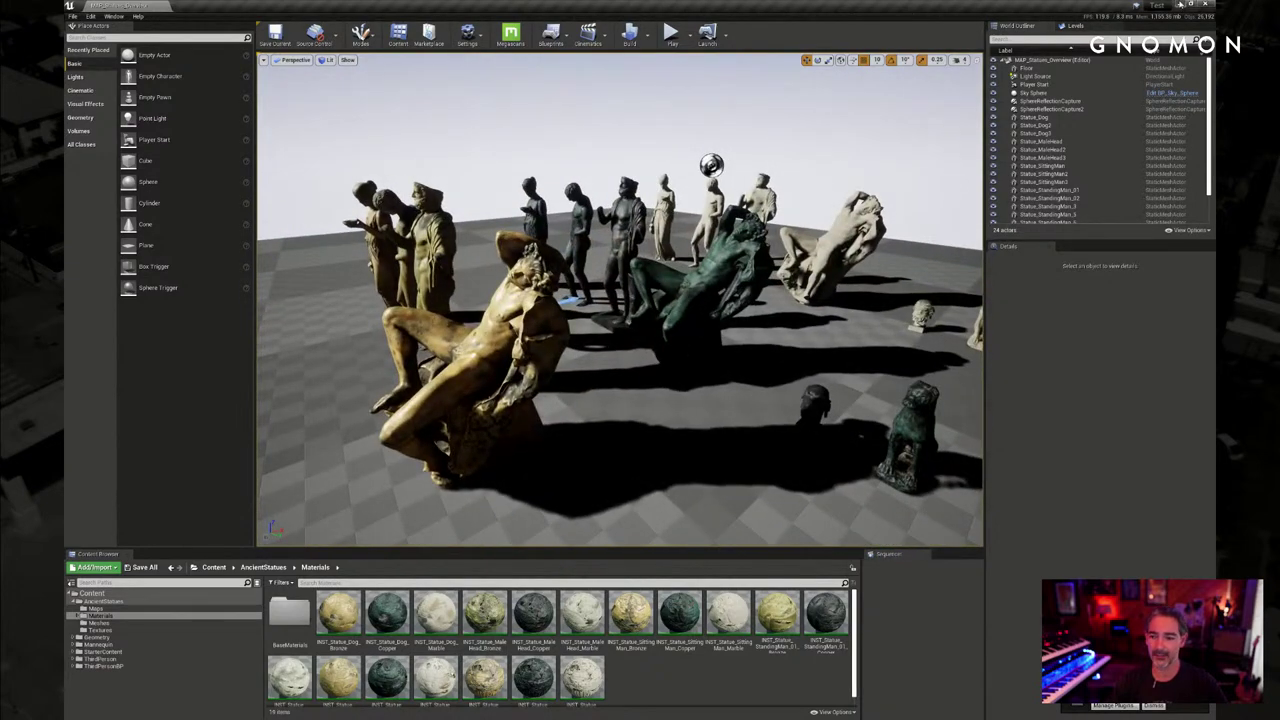
Minimize the Unreal Editor, switch to Quixel Mixer and bring up the Tartarus project's mixes for opening
{"action": "left_click", "coordinate": [1180, 5]}
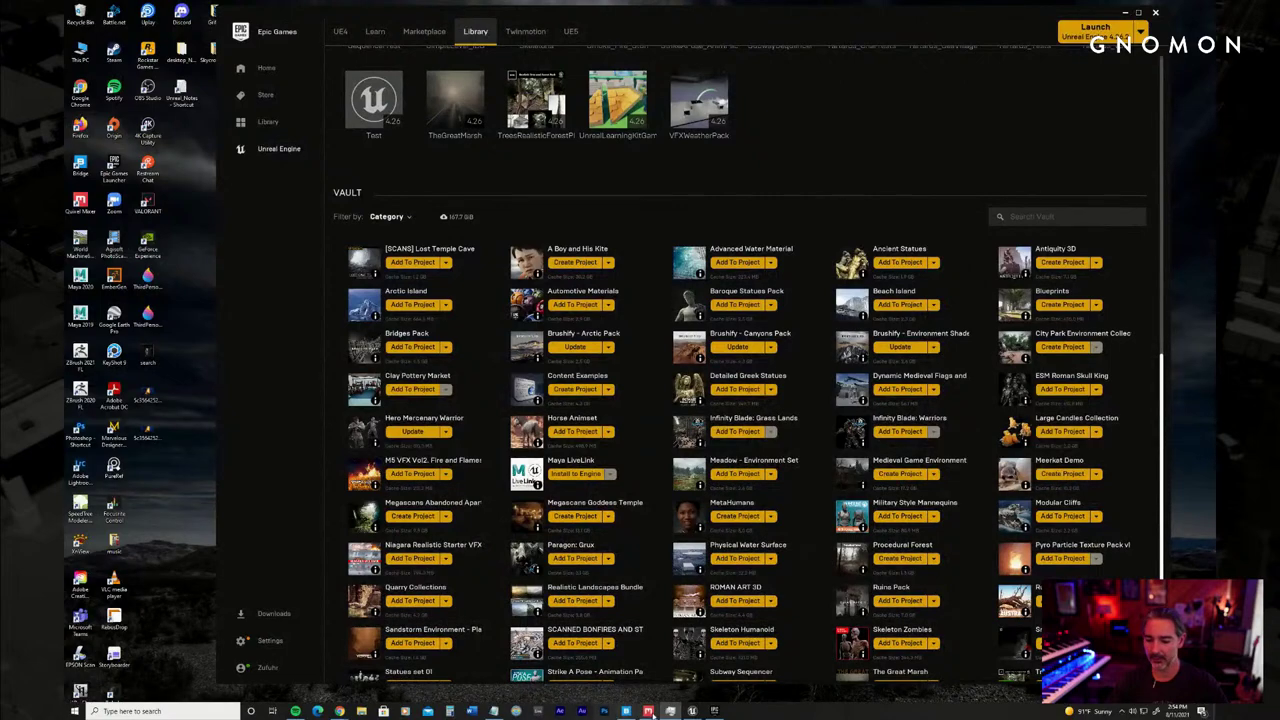
{"action": "left_click", "coordinate": [648, 711]}
{"action": "left_click", "coordinate": [86, 30]}
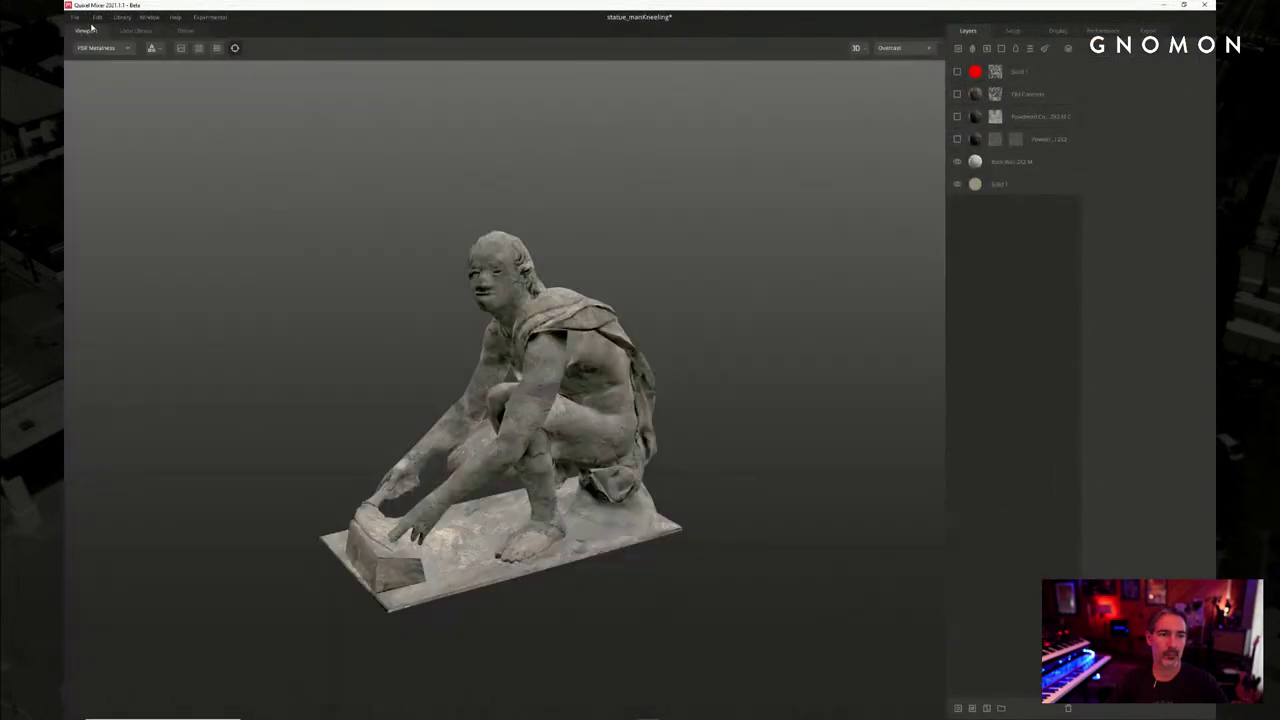
{"action": "left_click", "coordinate": [75, 17]}
{"action": "left_click", "coordinate": [88, 48]}
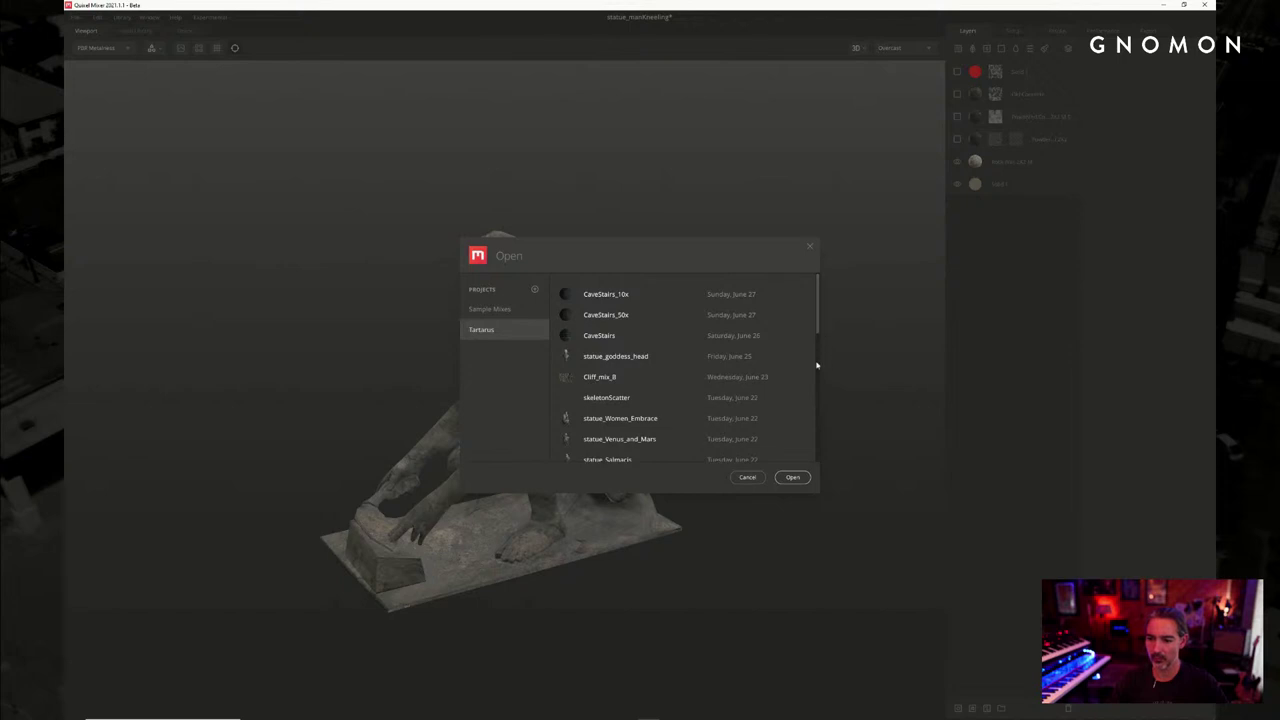
Look through the saved mixes of the Tartarus project to find a statue to open
{"action": "scroll", "coordinate": [816, 366], "scroll_direction": "down", "scroll_amount": 4}
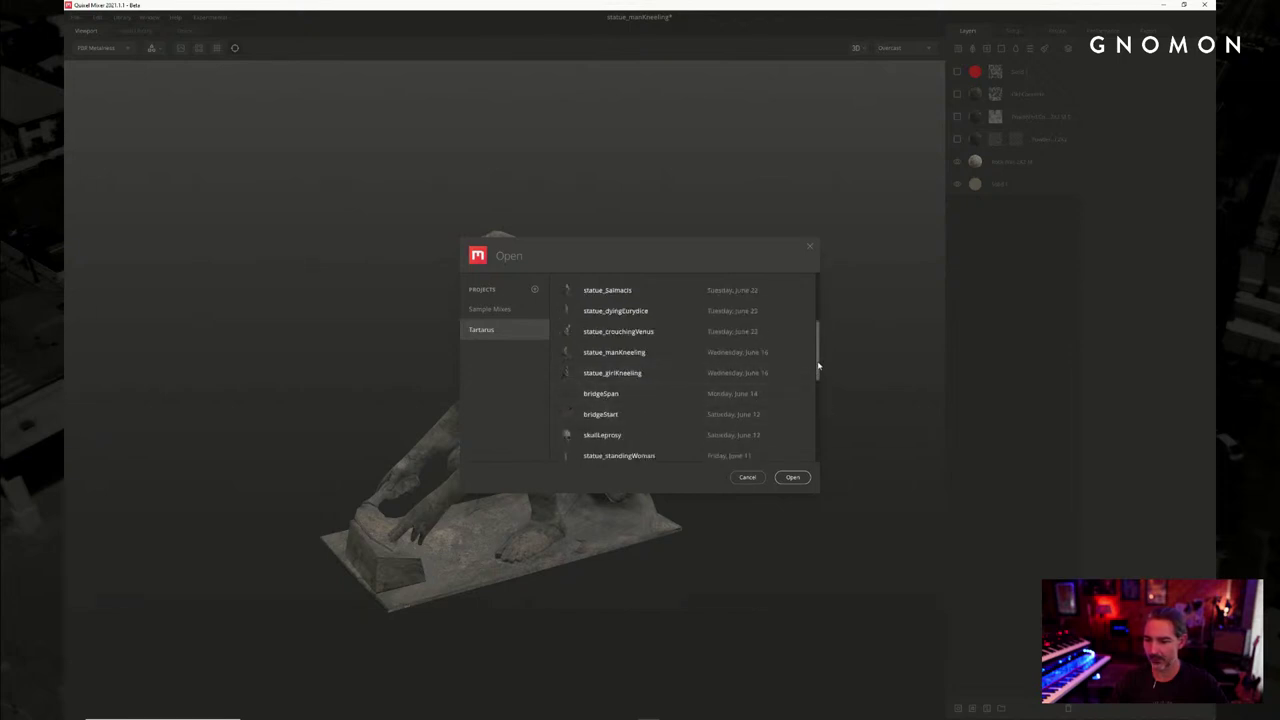
{"action": "left_click_drag", "start_coordinate": [817, 358], "coordinate": [817, 340]}
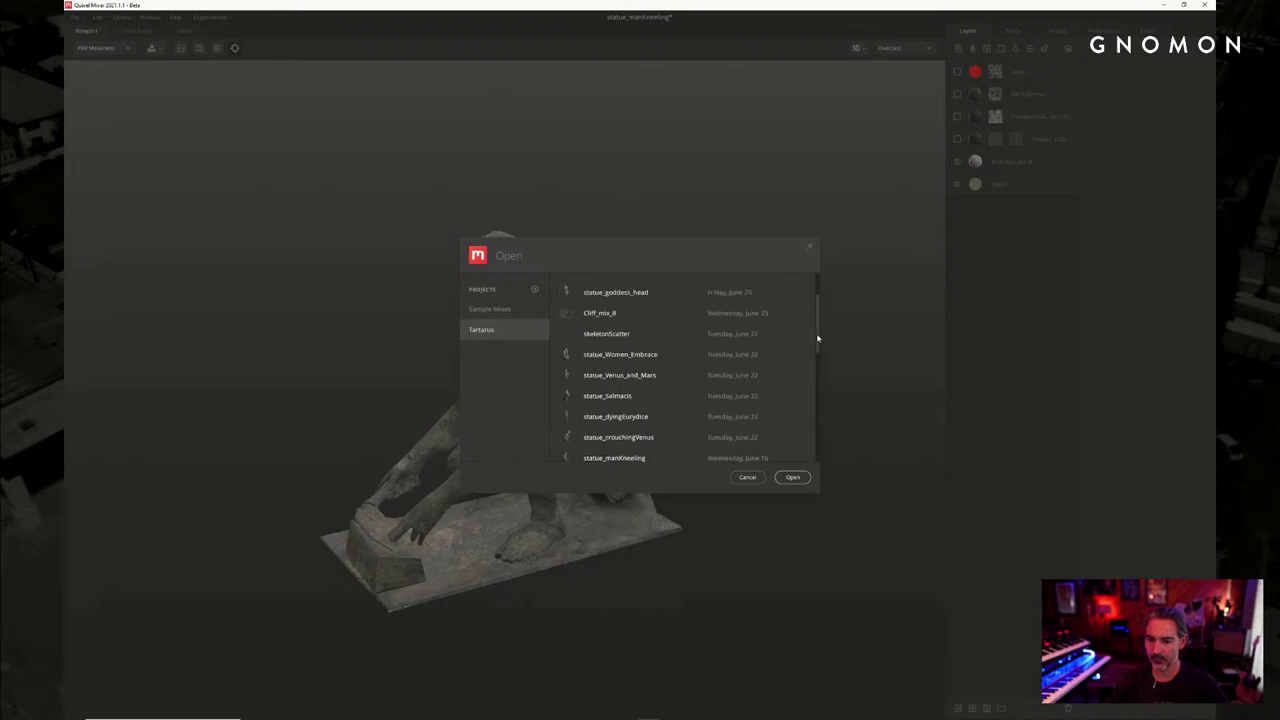
{"action": "scroll", "coordinate": [815, 320], "scroll_direction": "up", "scroll_amount": 2}
{"action": "scroll", "coordinate": [815, 329], "scroll_direction": "down", "scroll_amount": 2}
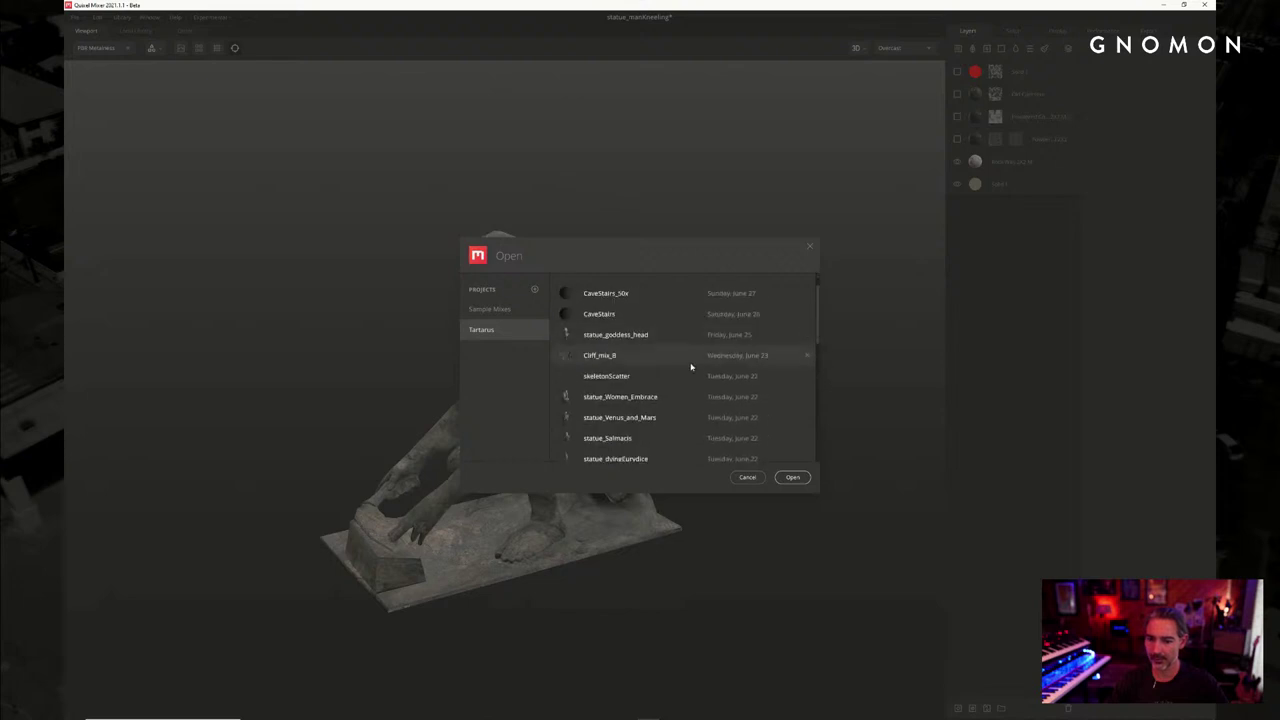
{"action": "scroll", "coordinate": [644, 426], "scroll_direction": "down", "scroll_amount": 2}
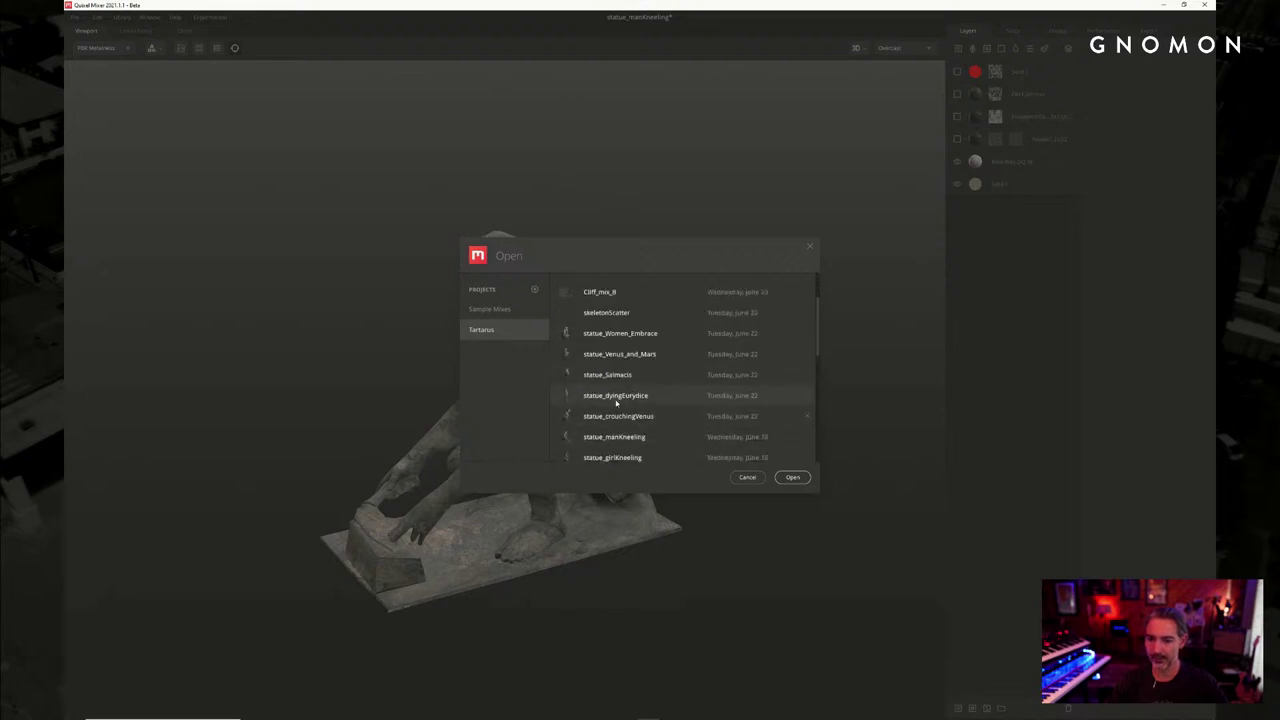
{"action": "scroll", "coordinate": [650, 410], "scroll_direction": "down", "scroll_amount": 1}
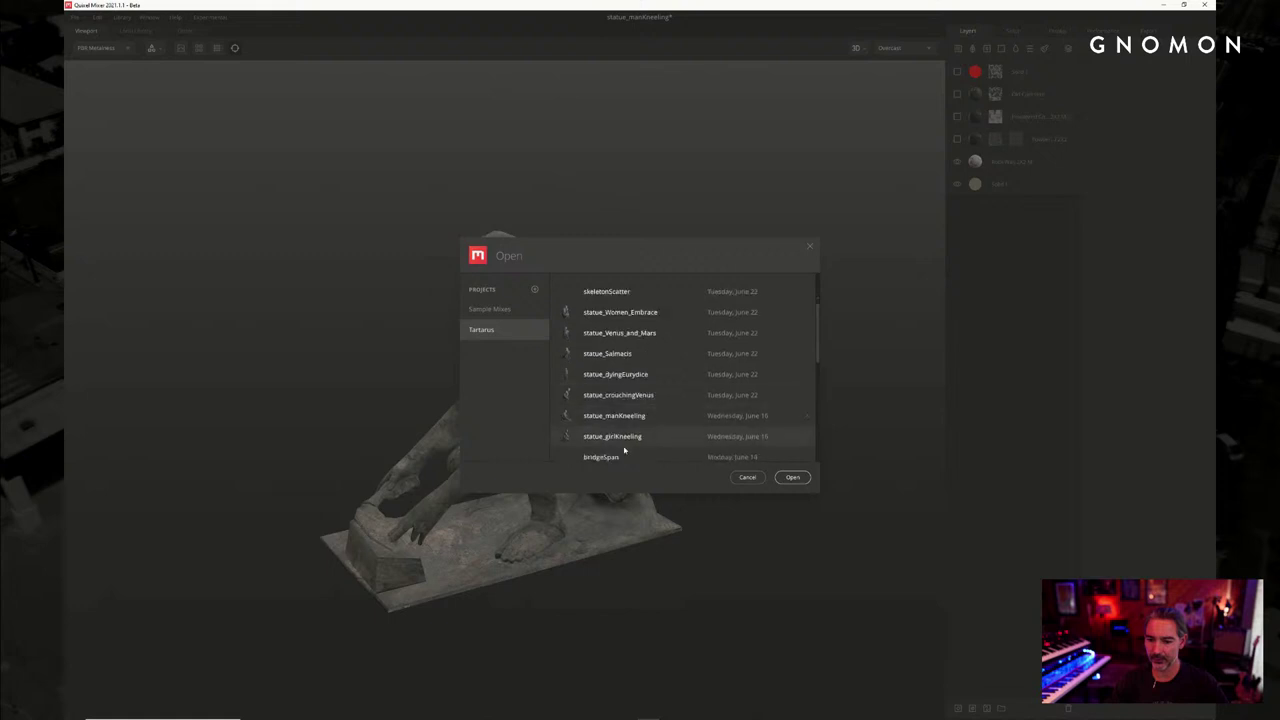
Switch to the Unreal Editor, select the standing woman statue and find its mesh in the AncientStatues Meshes folder, then minimize the editor
{"action": "mouse_move", "coordinate": [650, 716]}
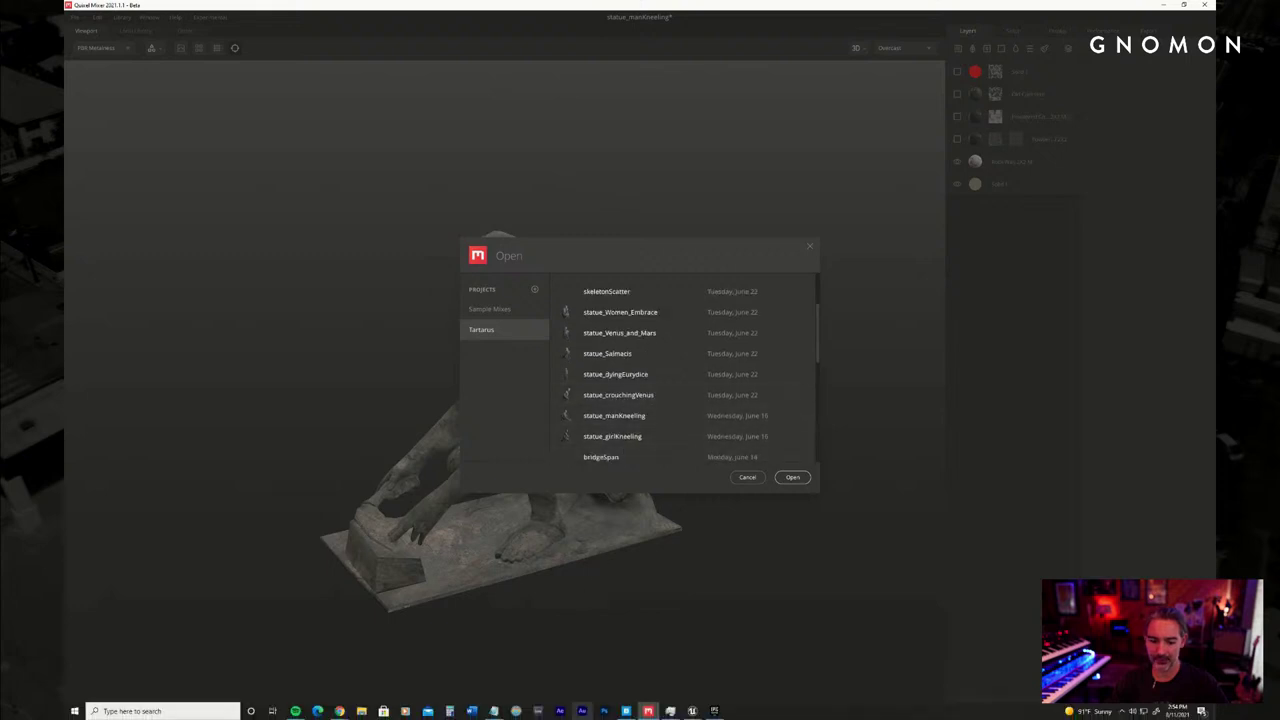
{"action": "left_click", "coordinate": [692, 711]}
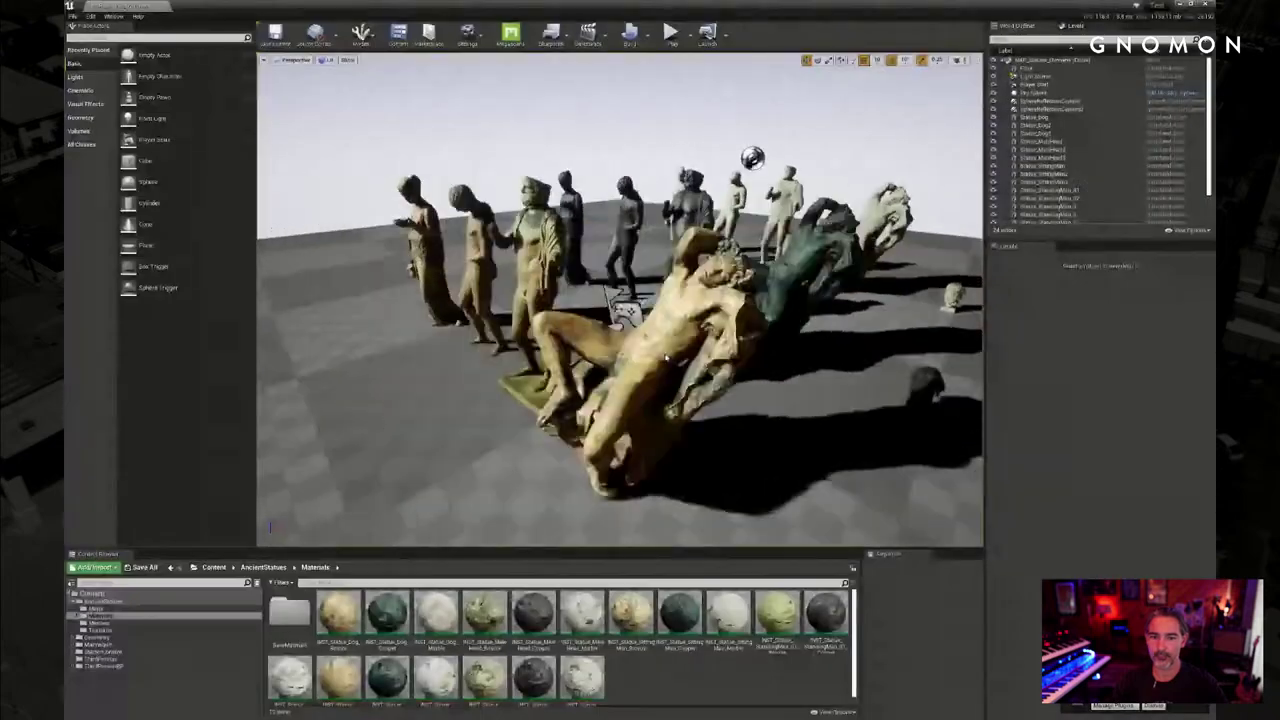
{"action": "mouse_move", "coordinate": [666, 357]}
{"action": "right_mouse_down"}
{"action": "mouse_move", "coordinate": [786, 345]}
{"action": "mouse_move", "coordinate": [650, 352]}
{"action": "right_mouse_up"}
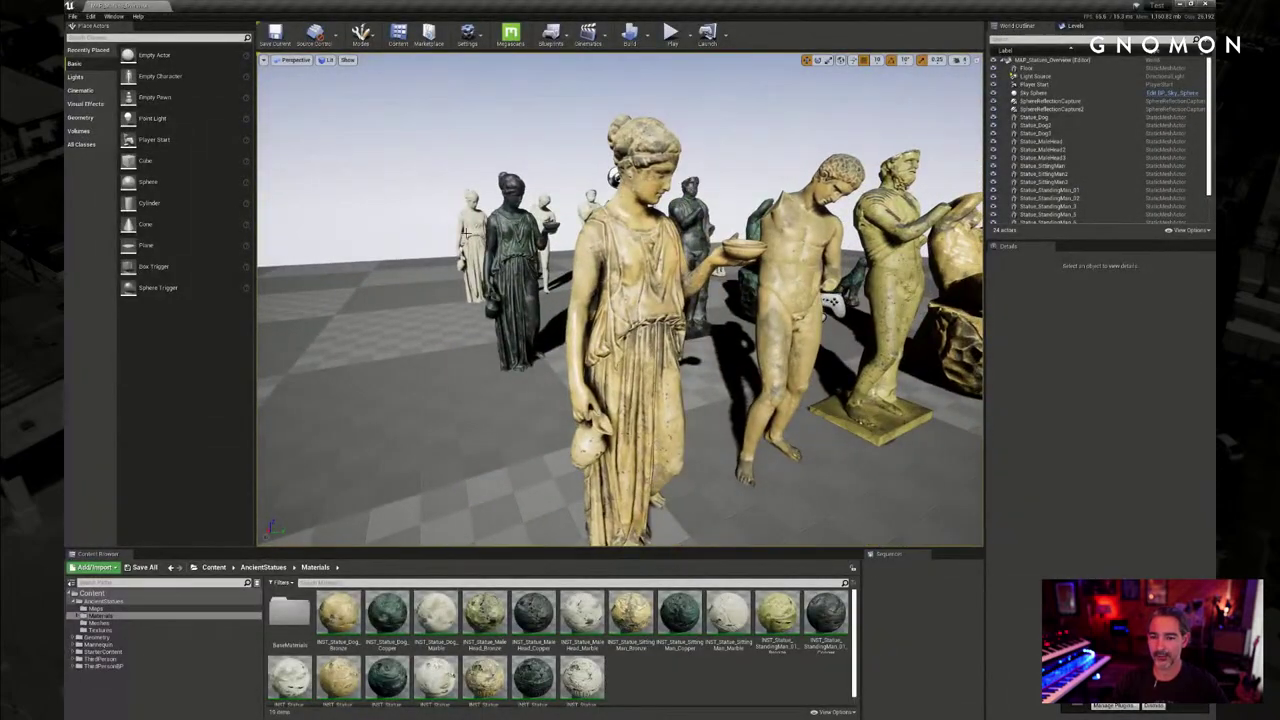
{"action": "left_click", "coordinate": [681, 259]}
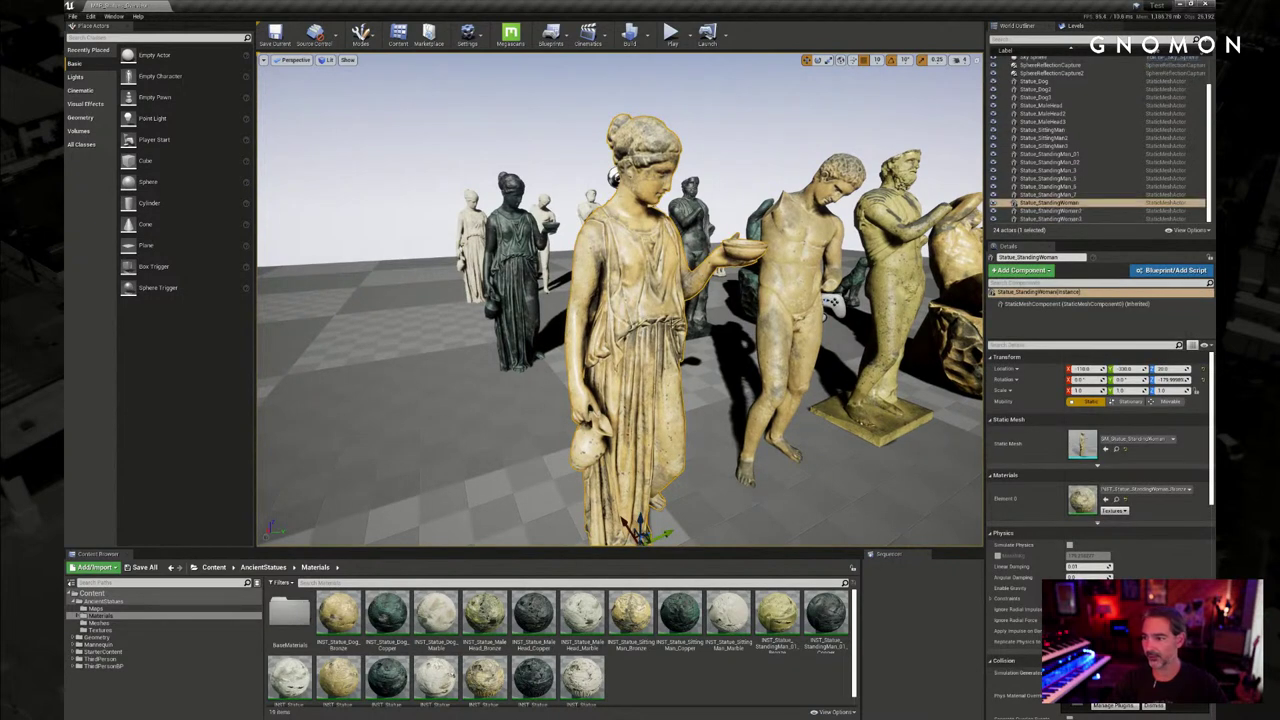
{"action": "left_click", "coordinate": [100, 630]}
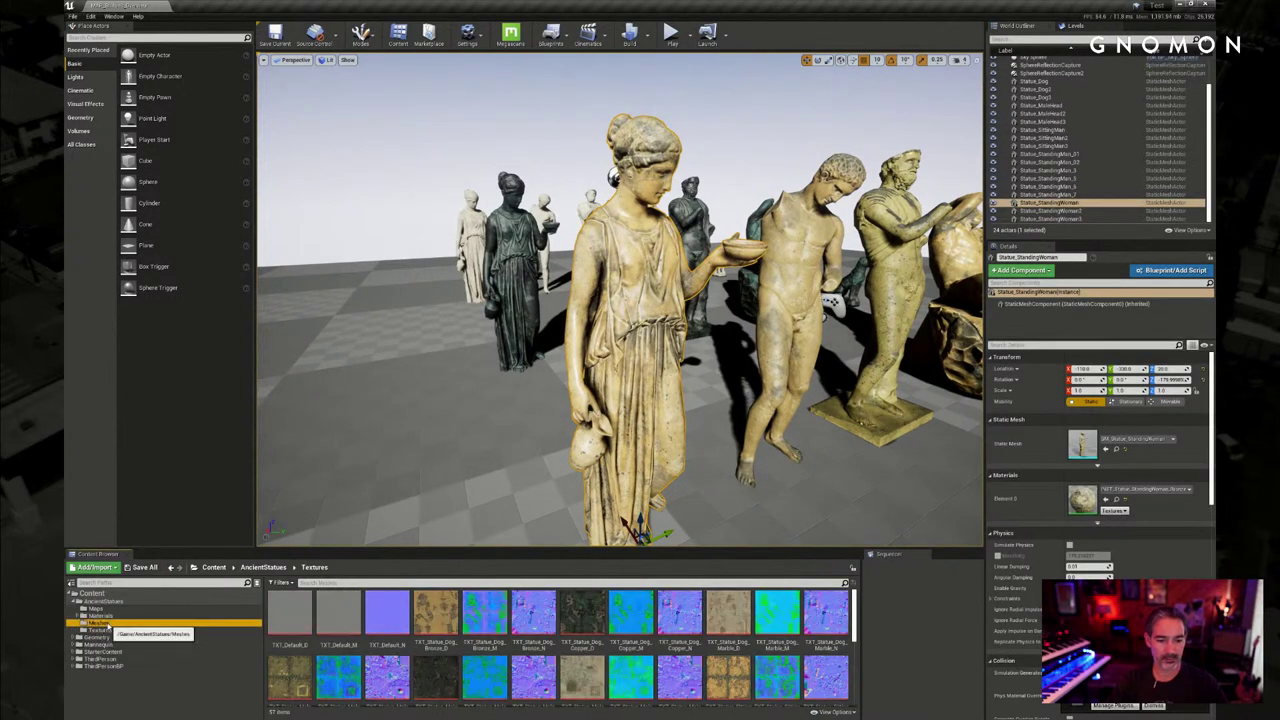
{"action": "left_click", "coordinate": [118, 623]}
{"action": "left_click", "coordinate": [535, 615]}
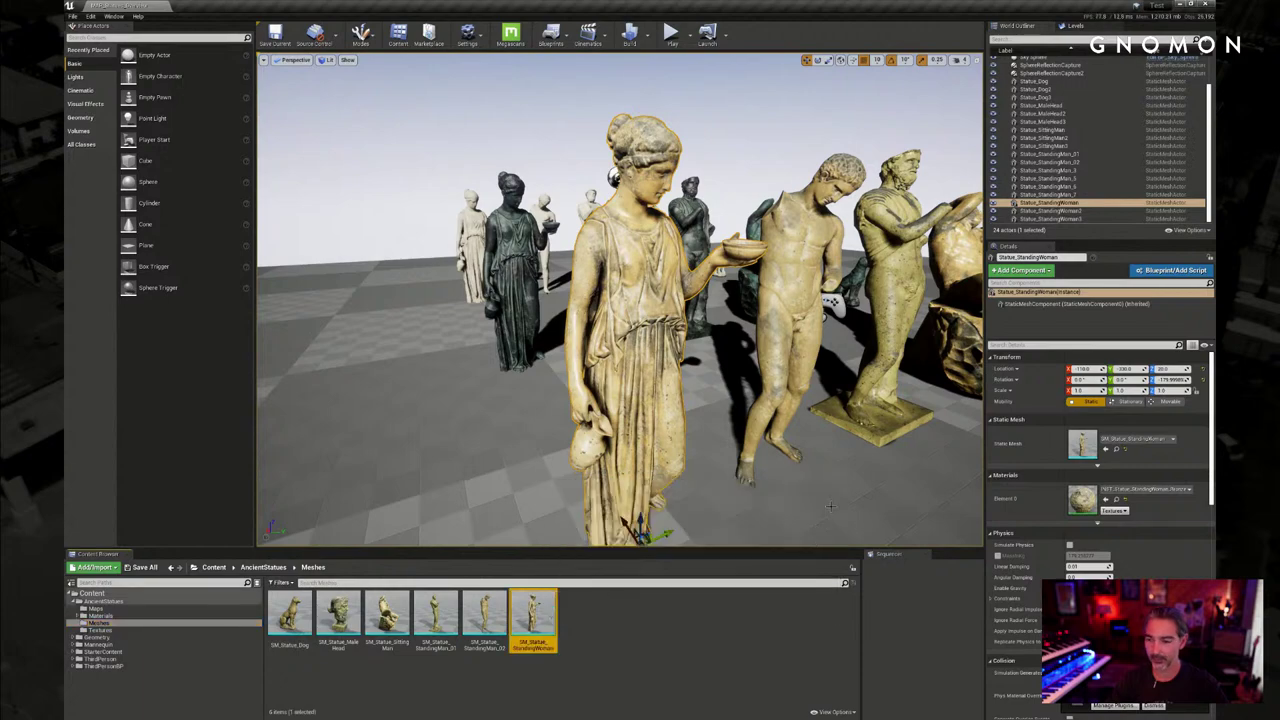
{"action": "left_click", "coordinate": [1179, 6]}
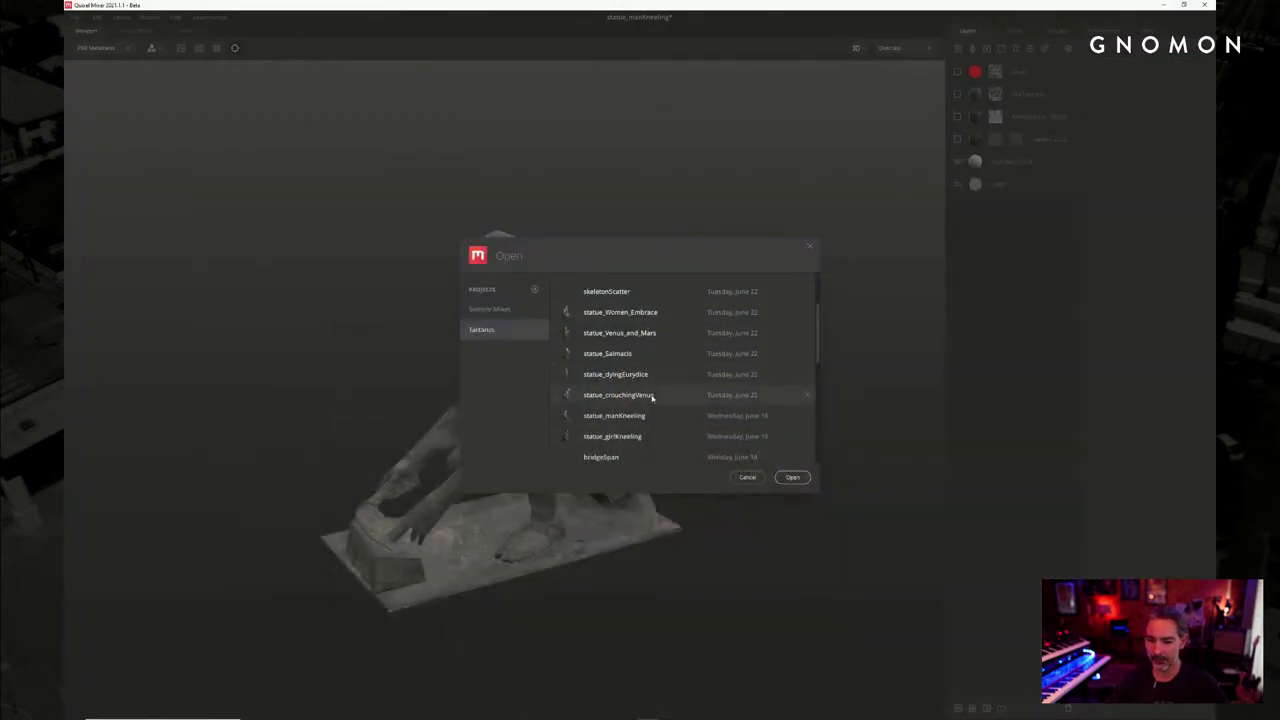
Open the statue_dyingEurydice mix from the Tartarus project
{"action": "scroll", "coordinate": [751, 377], "scroll_direction": "down", "scroll_amount": 2}
{"action": "left_click", "coordinate": [654, 332]}
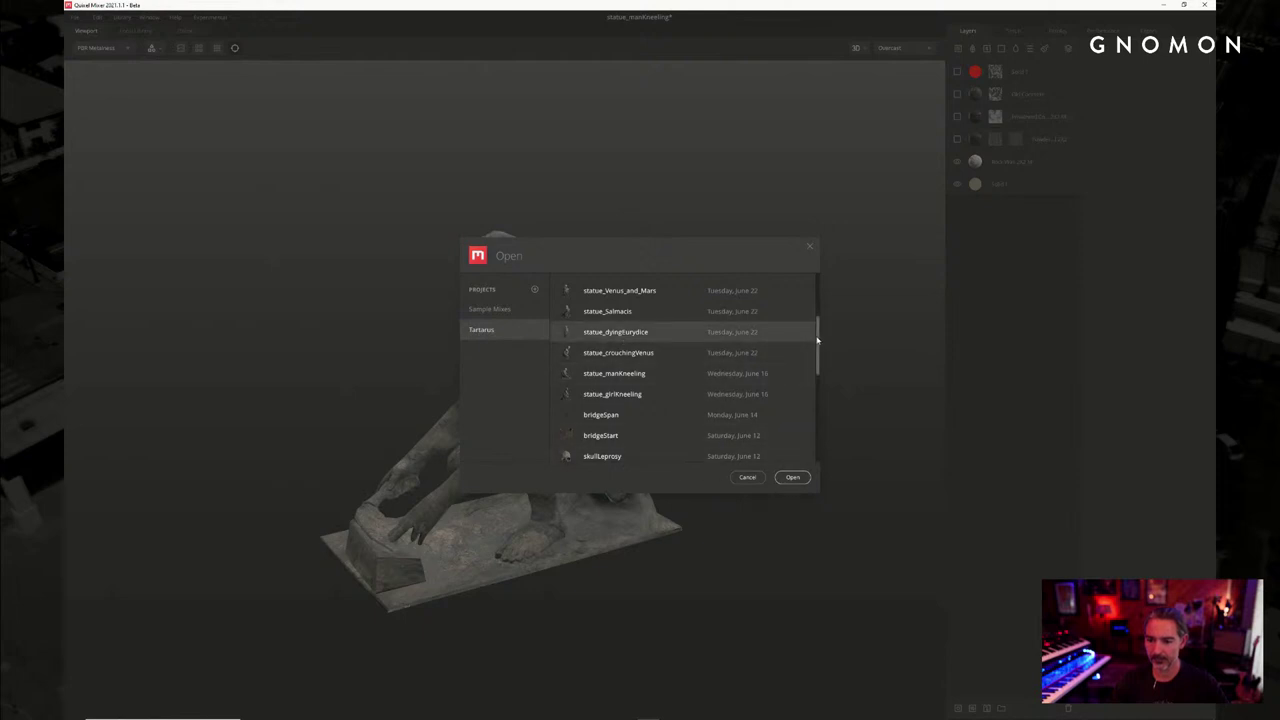
{"action": "left_click_drag", "start_coordinate": [817, 337], "coordinate": [823, 323]}
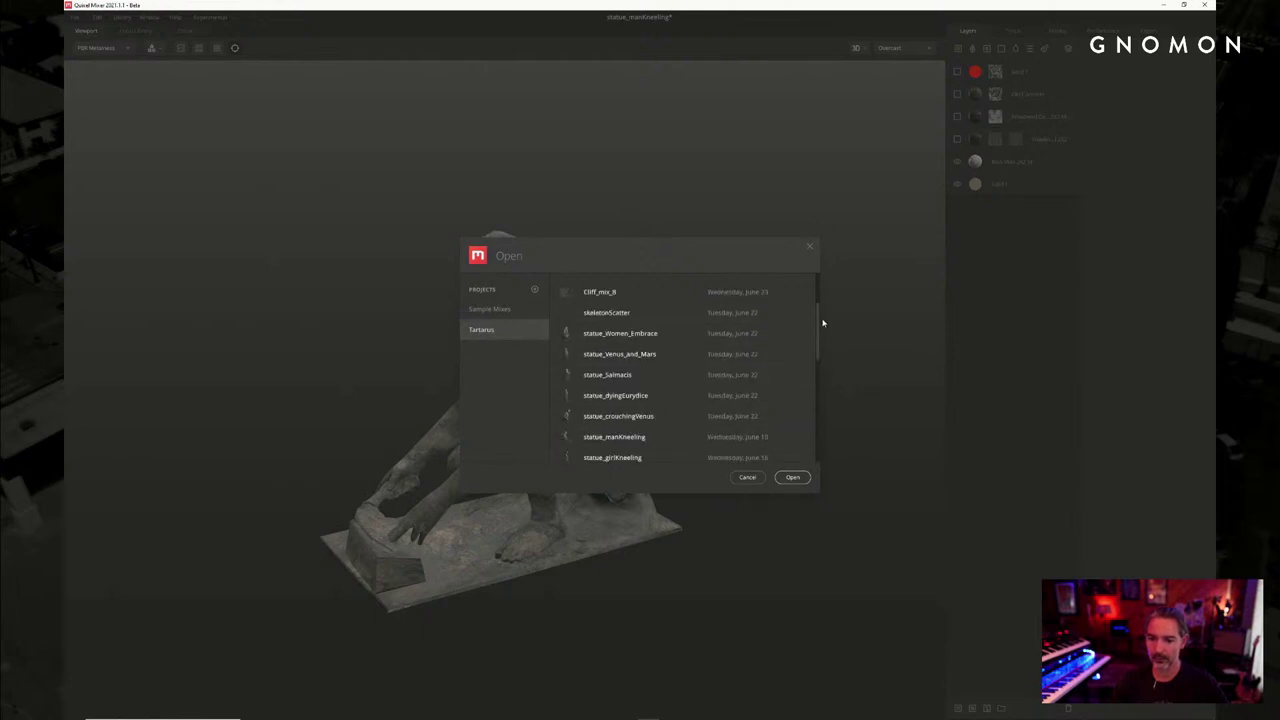
{"action": "left_click", "coordinate": [793, 477]}
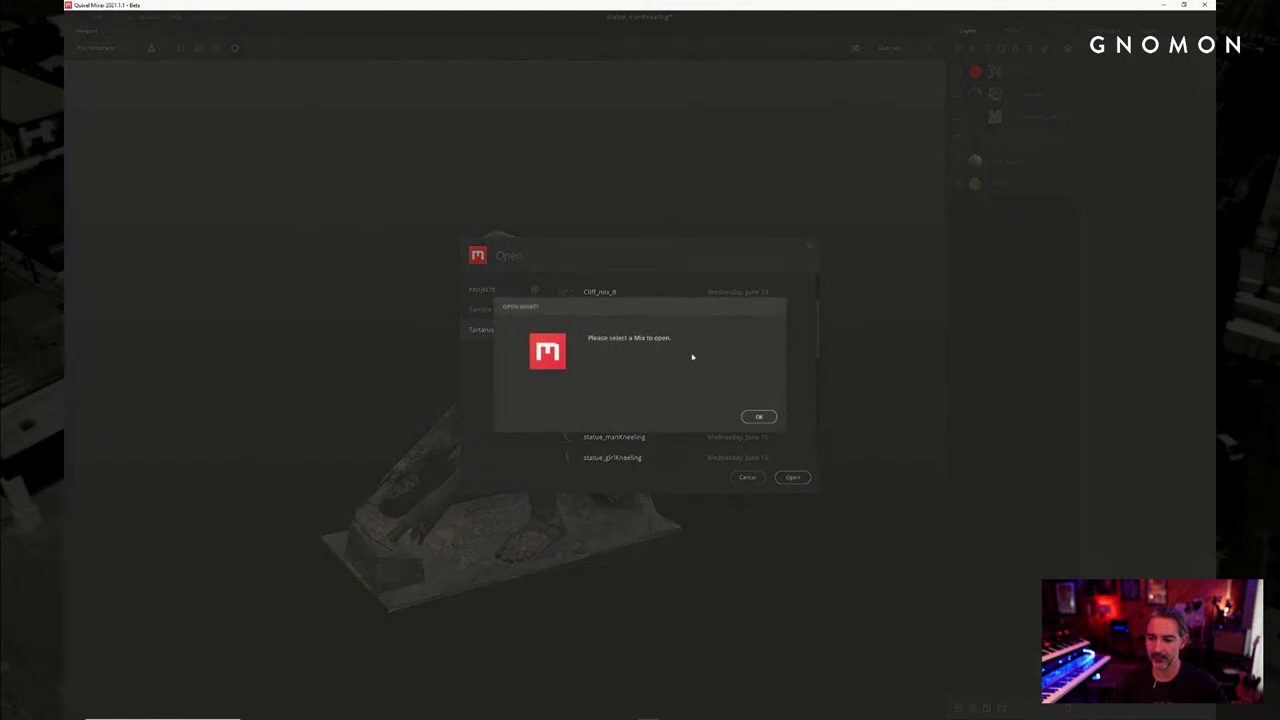
{"action": "left_click", "coordinate": [757, 416]}
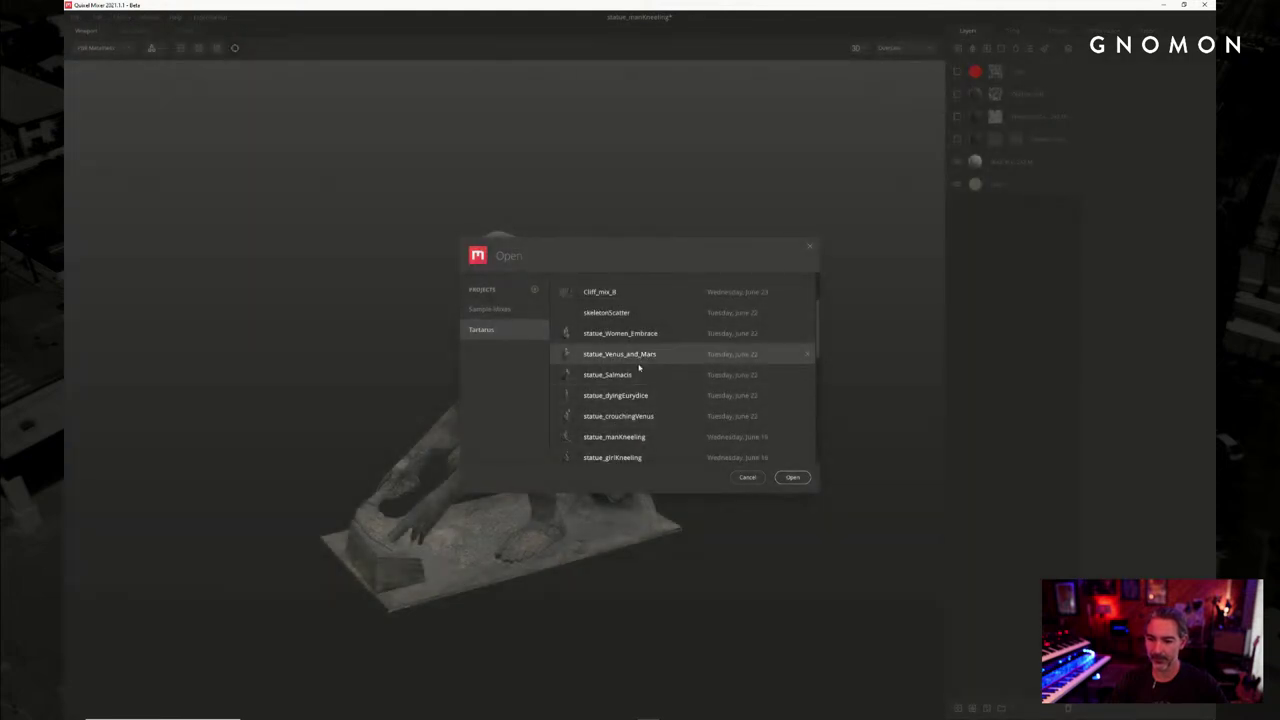
{"action": "double_click", "coordinate": [701, 398]}
{"action": "left_click", "coordinate": [706, 418]}
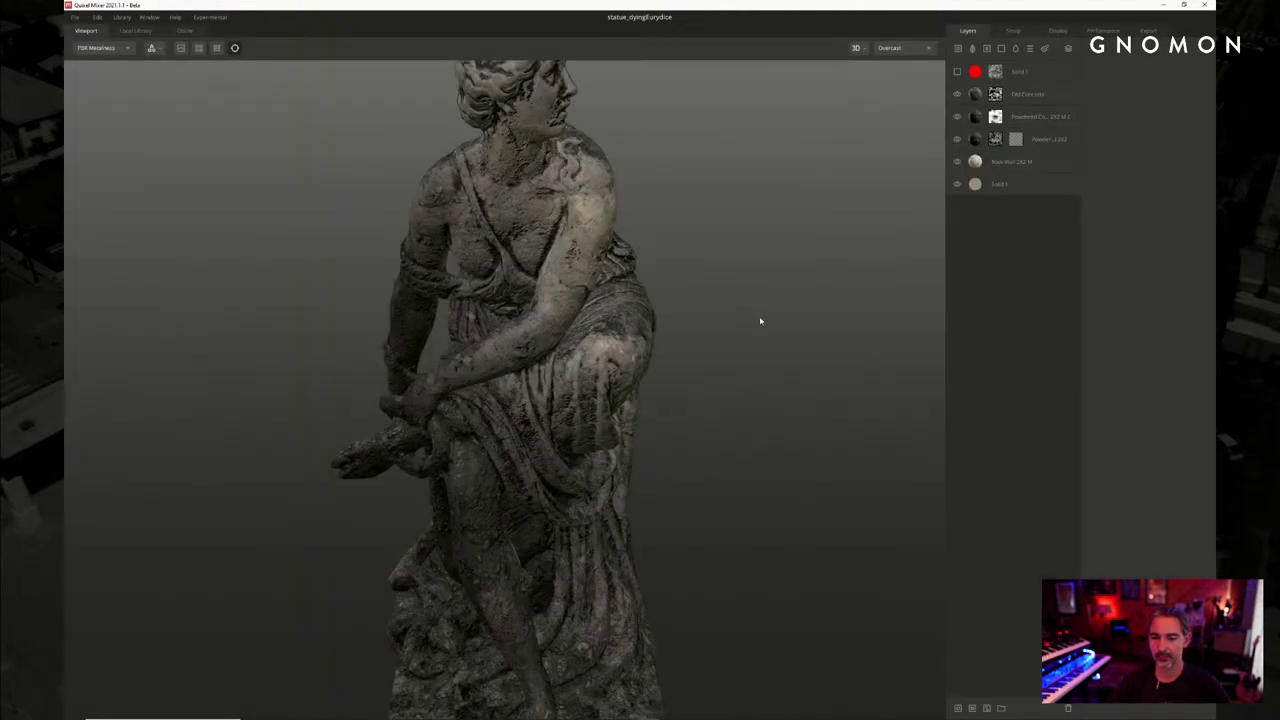
Examine the weathered stone texturing of the Eurydice statue from the front, back and sides
{"action": "left_click_drag", "start_coordinate": [694, 354], "coordinate": [223, 337], "text": "alt"}
{"action": "right_click_drag", "start_coordinate": [223, 337], "coordinate": [240, 271], "text": "alt"}
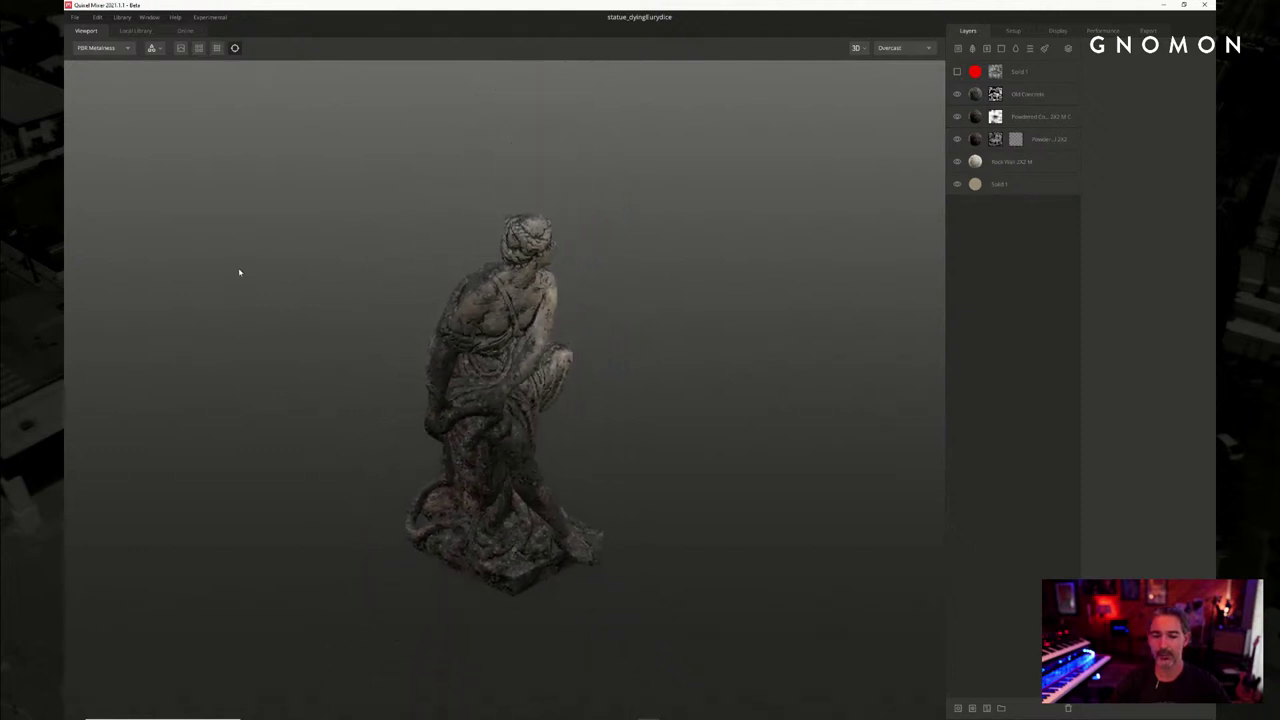
{"action": "left_click_drag", "start_coordinate": [240, 271], "coordinate": [700, 371], "text": "alt"}
{"action": "right_click_drag", "start_coordinate": [700, 371], "coordinate": [731, 403]}
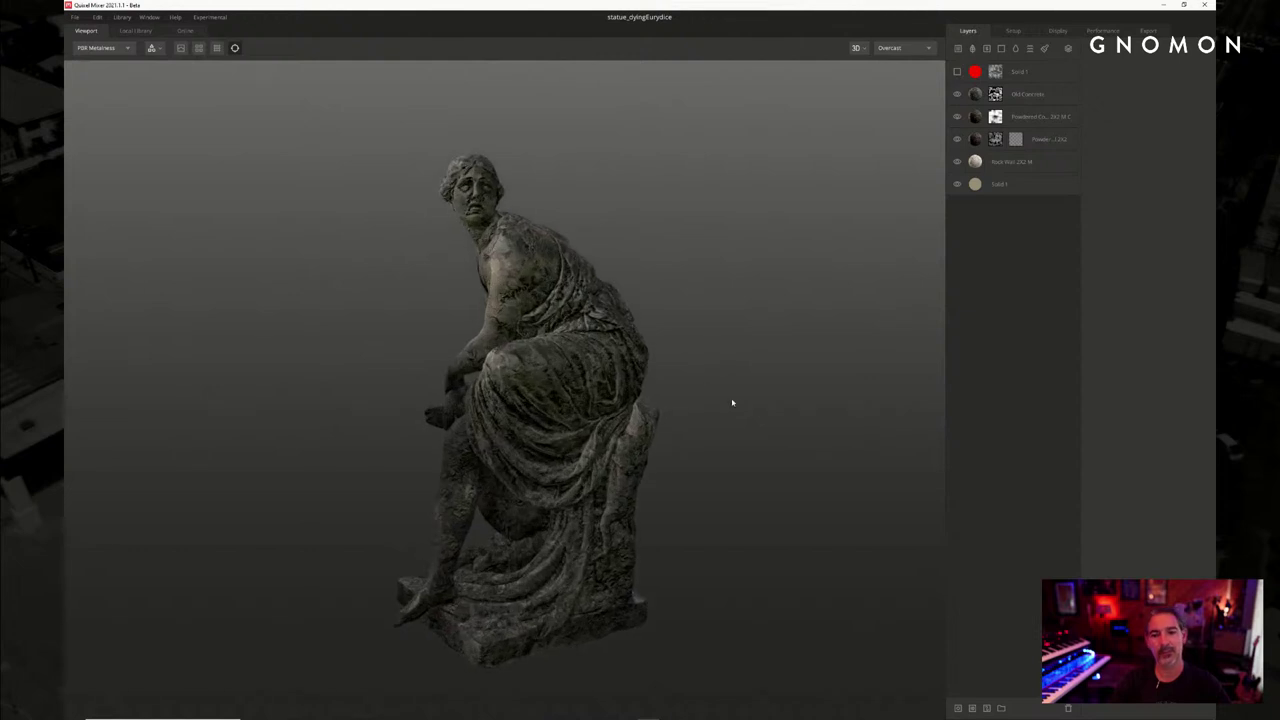
{"action": "left_click_drag", "start_coordinate": [731, 403], "coordinate": [640, 260]}
Open the caveEntrance mix from the Tartarus project
{"action": "left_click", "coordinate": [75, 17]}
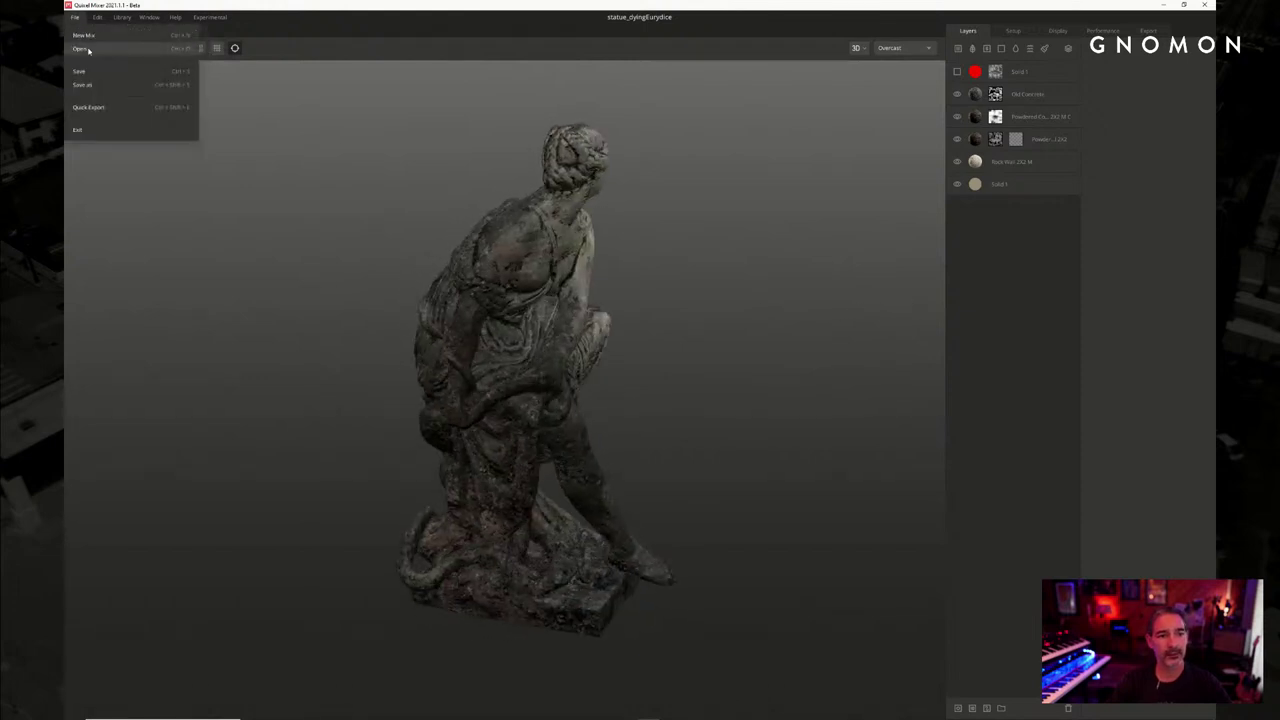
{"action": "left_click", "coordinate": [90, 49]}
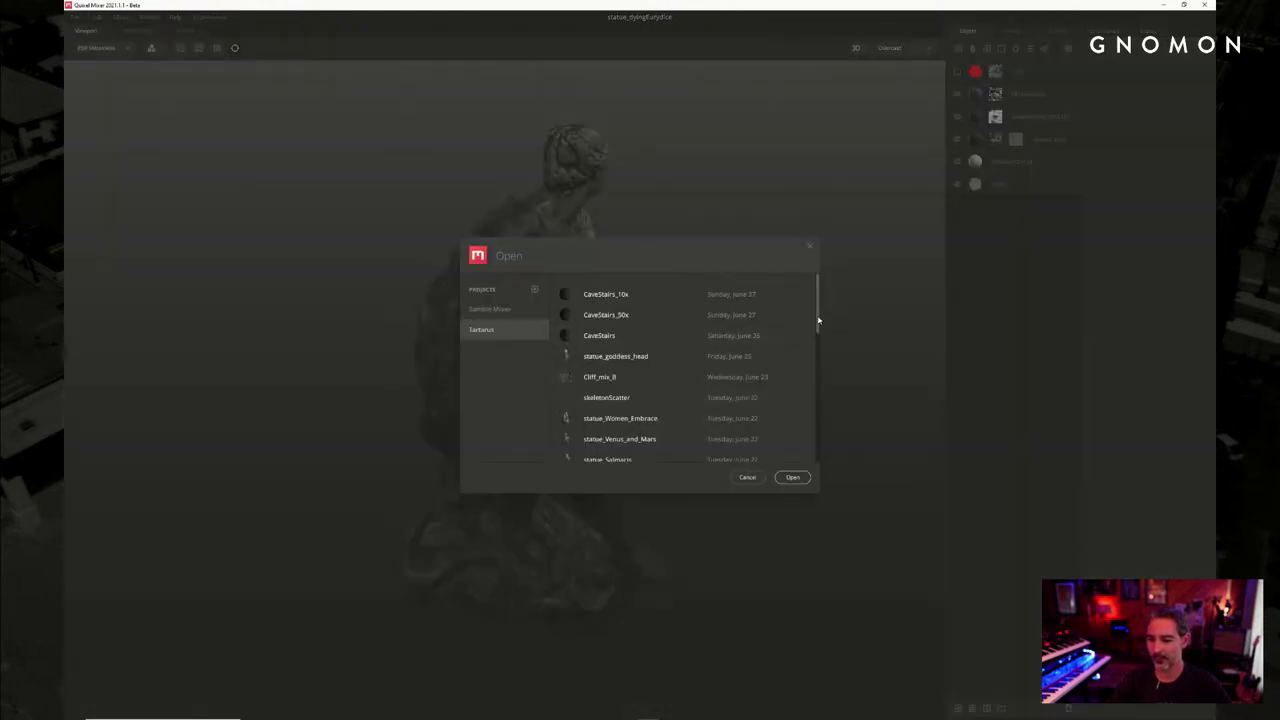
{"action": "scroll", "coordinate": [815, 390], "scroll_direction": "down", "scroll_amount": 5}
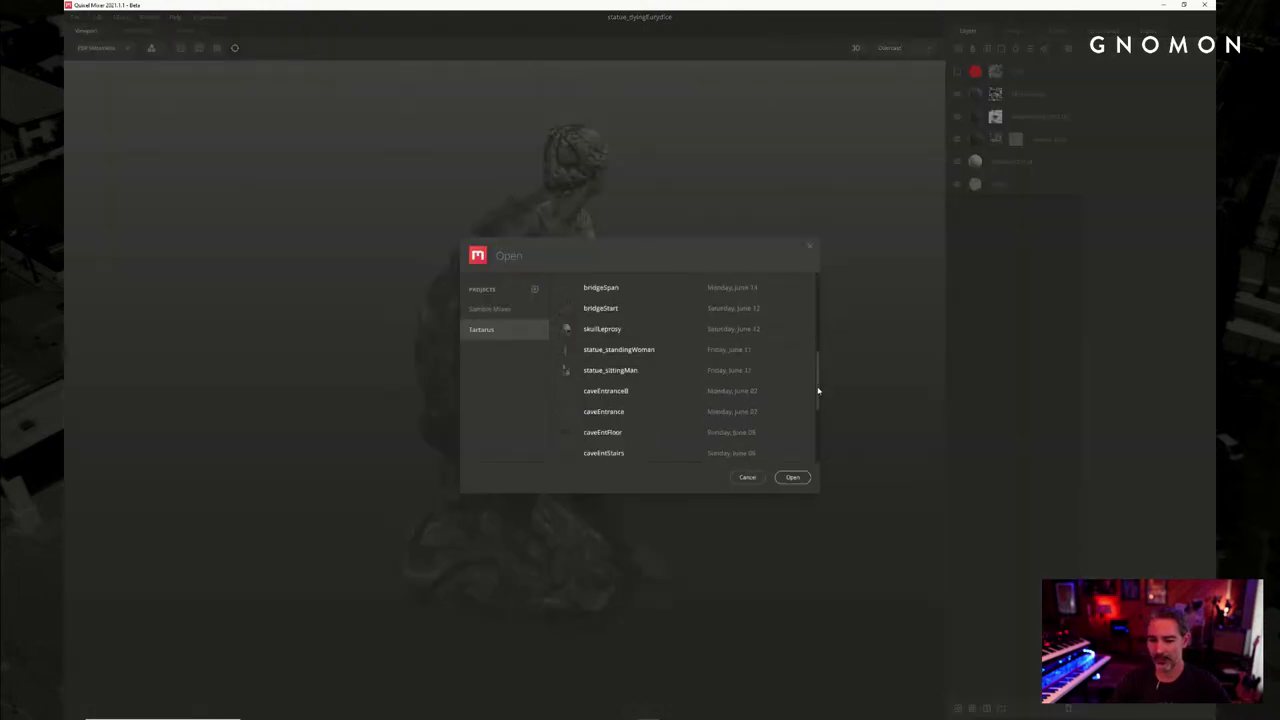
{"action": "left_click", "coordinate": [640, 411]}
{"action": "left_click", "coordinate": [792, 477]}
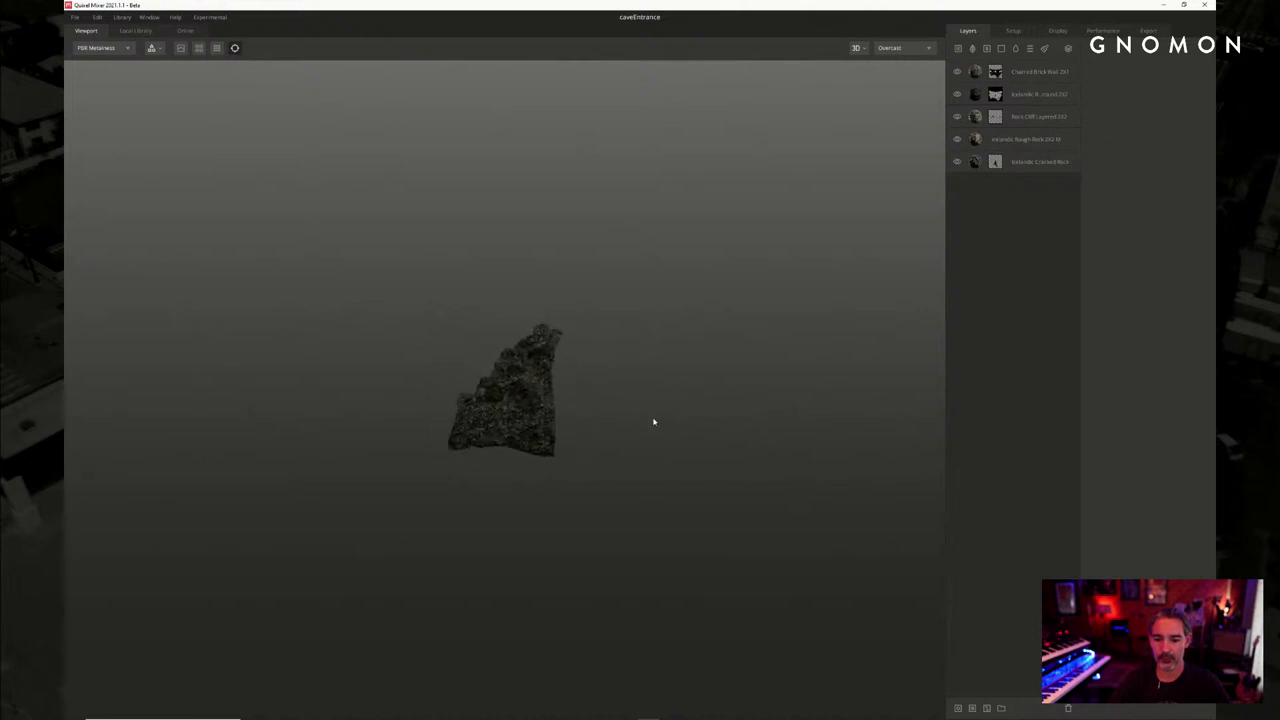
Examine the cave entrance's rock surface from near and far with the displacement preview turned off
{"action": "scroll", "coordinate": [722, 540], "scroll_direction": "up", "scroll_amount": 2}
{"action": "scroll", "coordinate": [723, 540], "scroll_direction": "down", "scroll_amount": 1}
{"action": "left_click_drag", "start_coordinate": [723, 540], "coordinate": [740, 350], "text": "alt"}
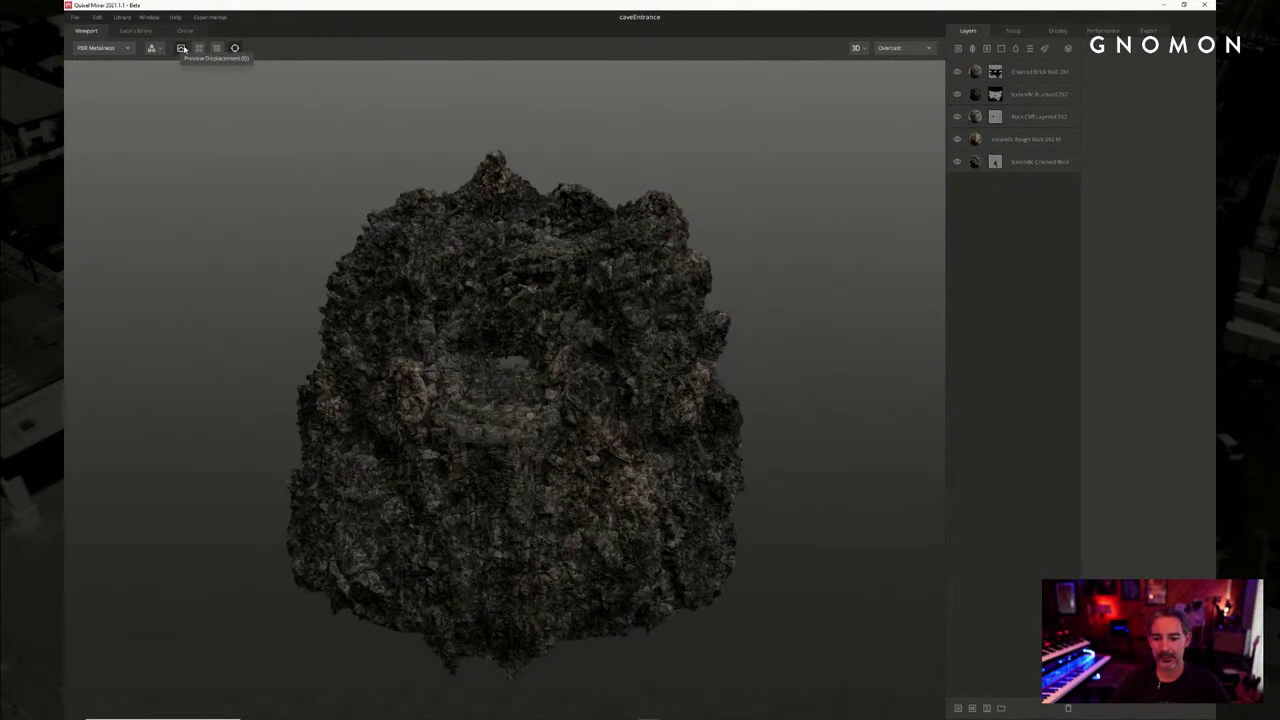
{"action": "middle_click_drag", "start_coordinate": [275, 268], "coordinate": [283, 231]}
{"action": "left_click_drag", "start_coordinate": [283, 231], "coordinate": [316, 200], "text": "alt"}
{"action": "right_click_drag", "start_coordinate": [316, 200], "coordinate": [369, 275], "text": "alt"}
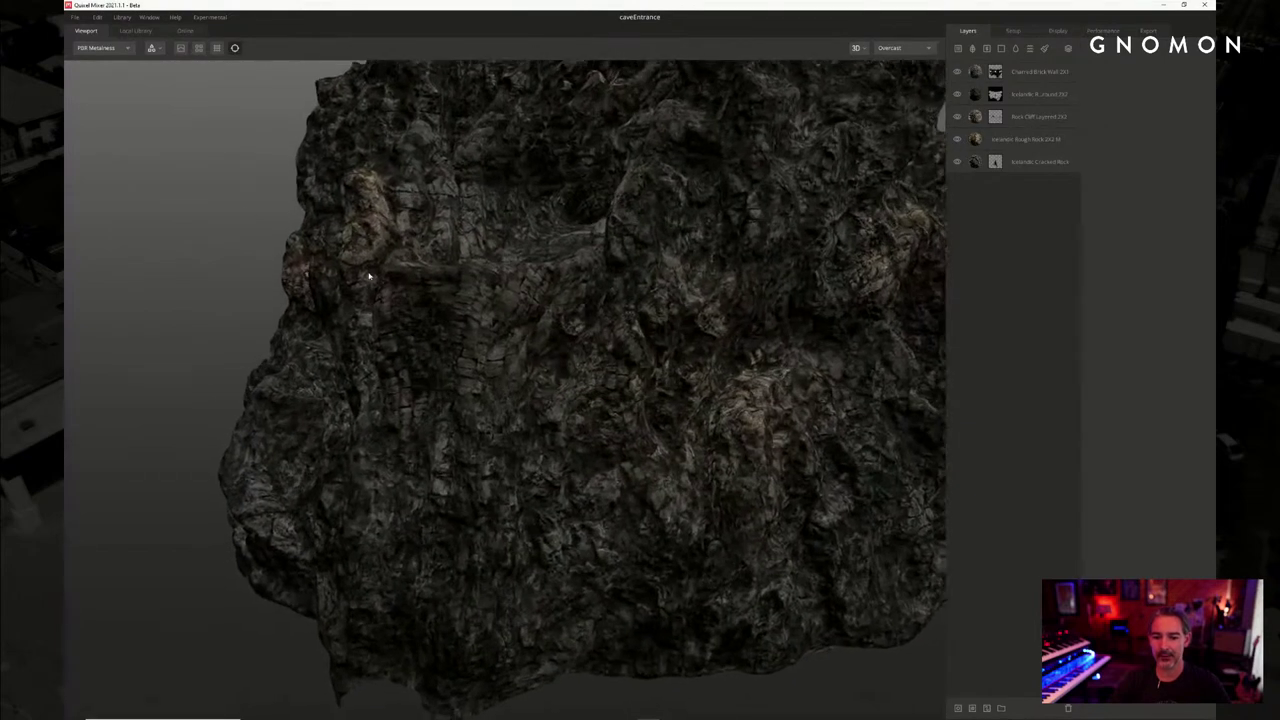
{"action": "mouse_move", "coordinate": [537, 229]}
{"action": "left_mouse_down", "text": "alt"}
{"action": "mouse_move", "coordinate": [563, 284]}
{"action": "mouse_move", "coordinate": [654, 274]}
{"action": "mouse_move", "coordinate": [526, 274]}
{"action": "mouse_move", "coordinate": [543, 264]}
{"action": "mouse_move", "coordinate": [531, 246]}
{"action": "left_mouse_up", "text": "alt"}
{"action": "right_click_drag", "start_coordinate": [549, 256], "coordinate": [540, 209], "text": "alt"}
{"action": "left_click_drag", "start_coordinate": [563, 246], "coordinate": [741, 210], "text": "alt"}
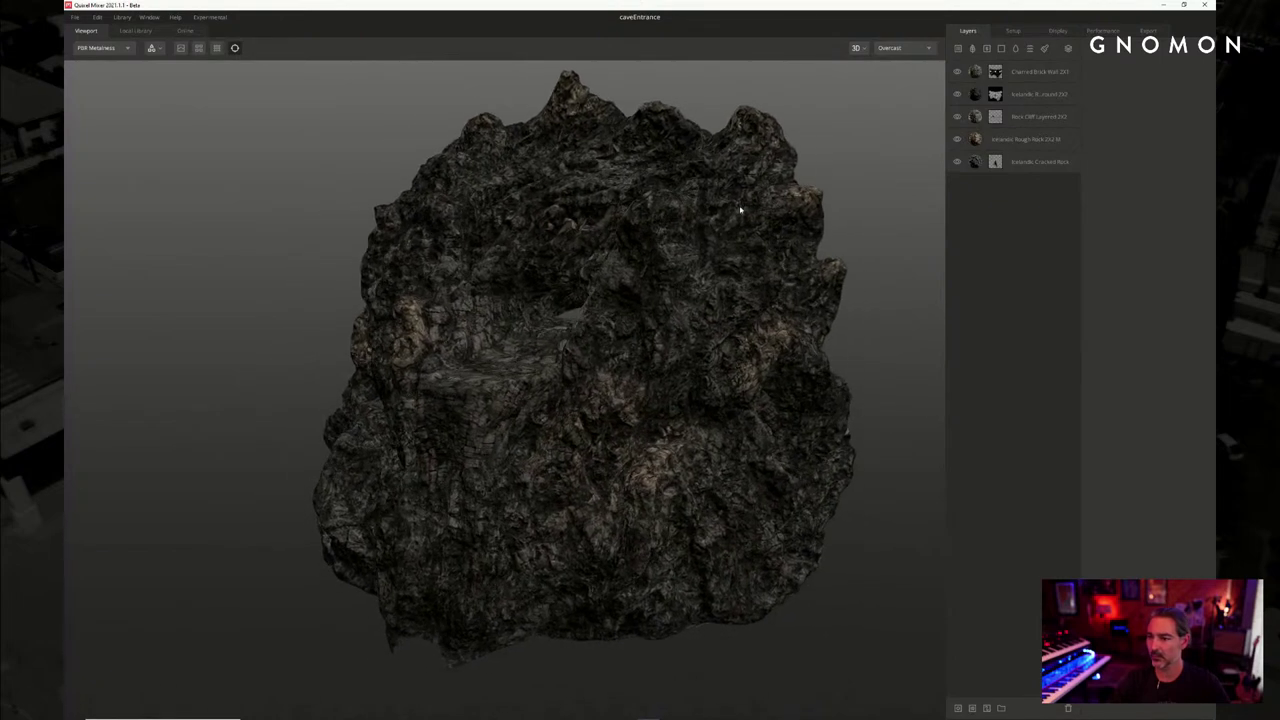
{"action": "left_click_drag", "start_coordinate": [859, 175], "coordinate": [939, 145]}
Browse for a replacement custom model file in the toMixer folder under maya, projects, Tartarus, data on the LaCie RAID drive
{"action": "left_click", "coordinate": [1013, 31]}
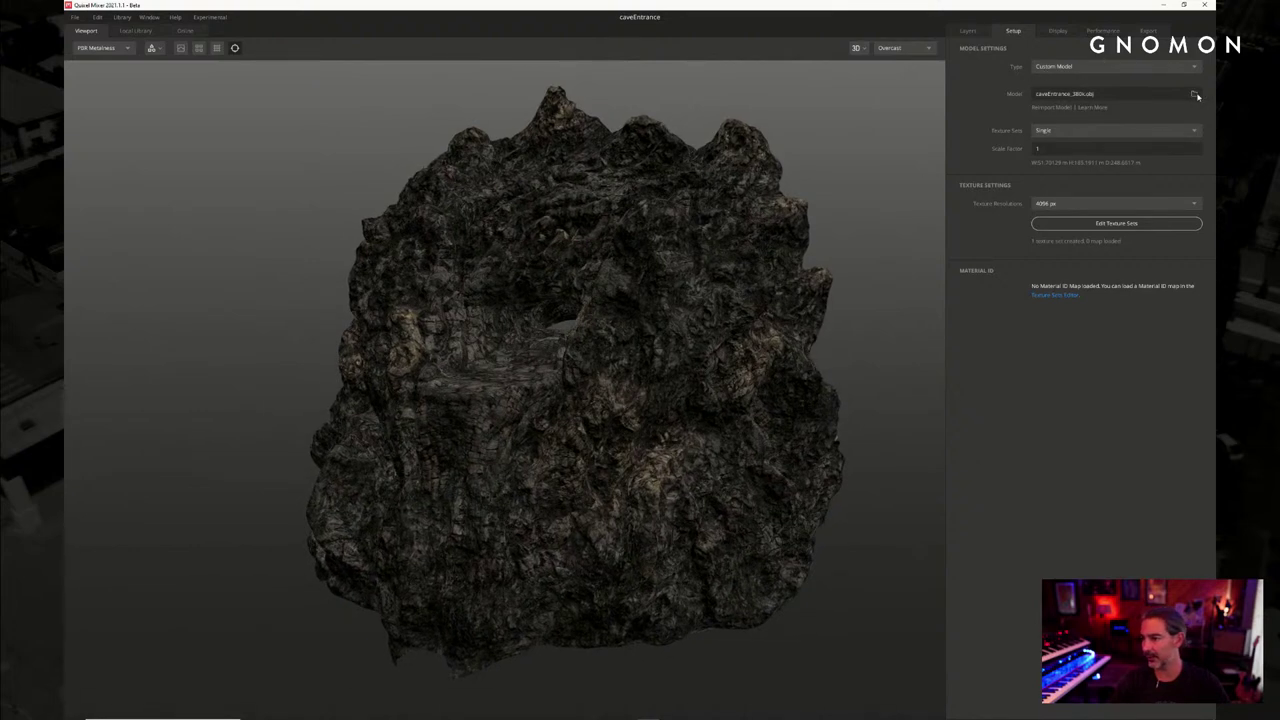
{"action": "left_click_drag", "start_coordinate": [404, 20], "coordinate": [640, 81]}
{"action": "left_click", "coordinate": [428, 95]}
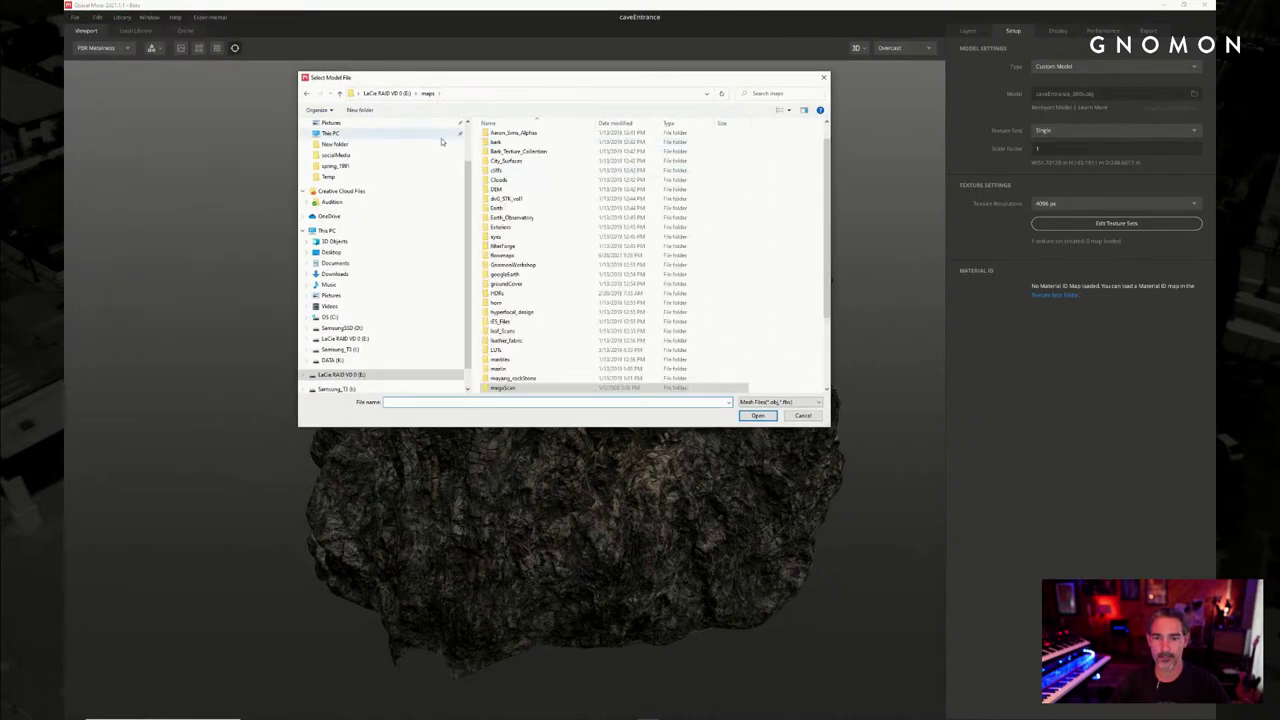
{"action": "left_click", "coordinate": [389, 96]}
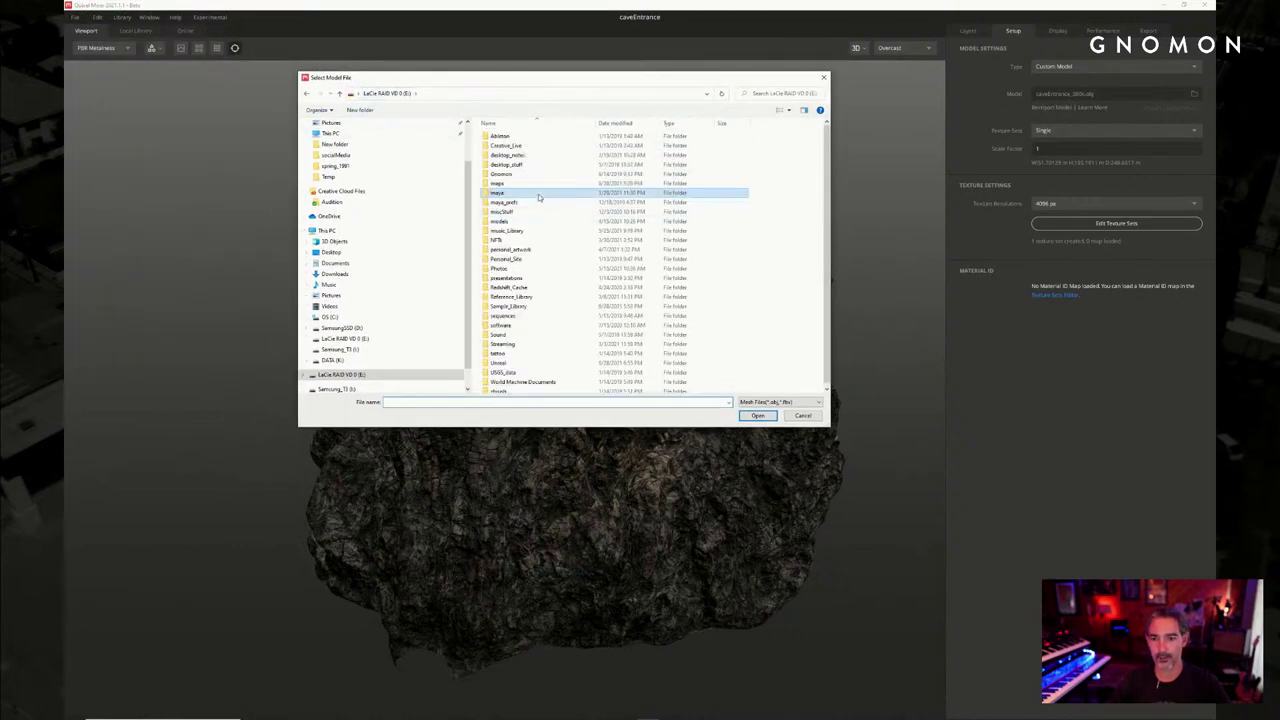
{"action": "double_click", "coordinate": [546, 193]}
{"action": "double_click", "coordinate": [655, 148]}
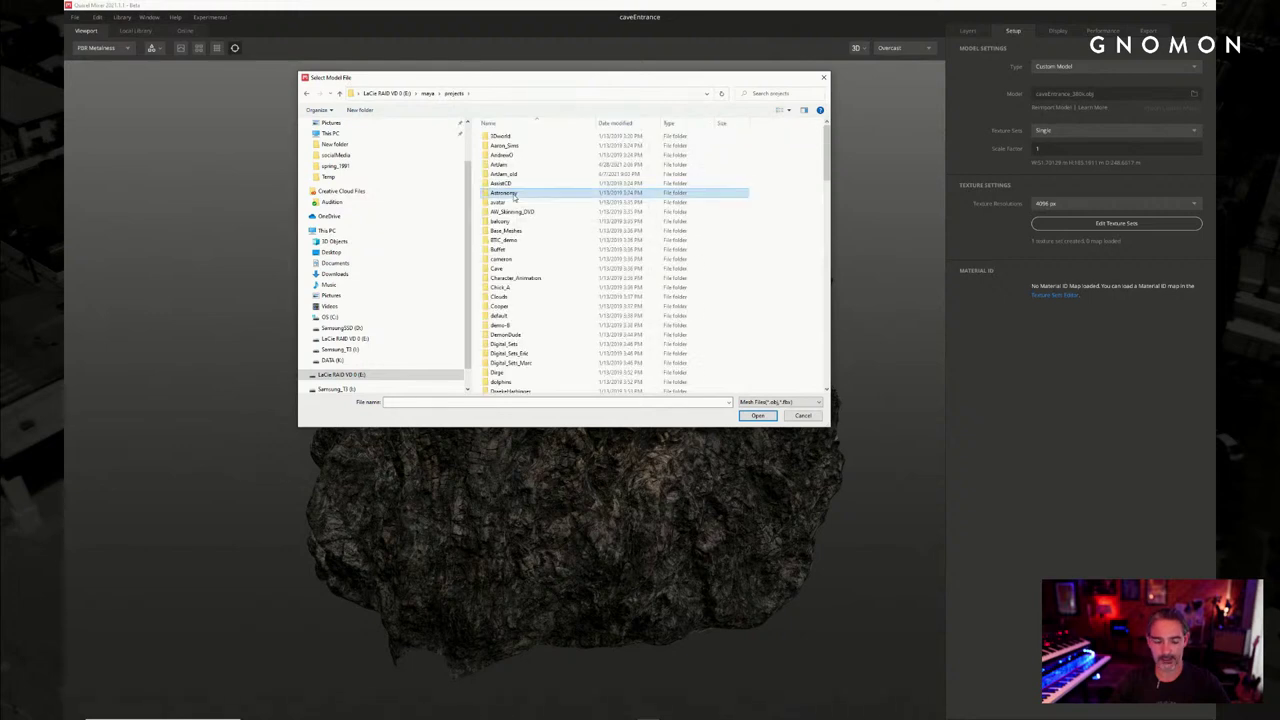
{"action": "scroll", "coordinate": [517, 247], "scroll_direction": "down", "scroll_amount": 5}
{"action": "double_click", "coordinate": [517, 247]}
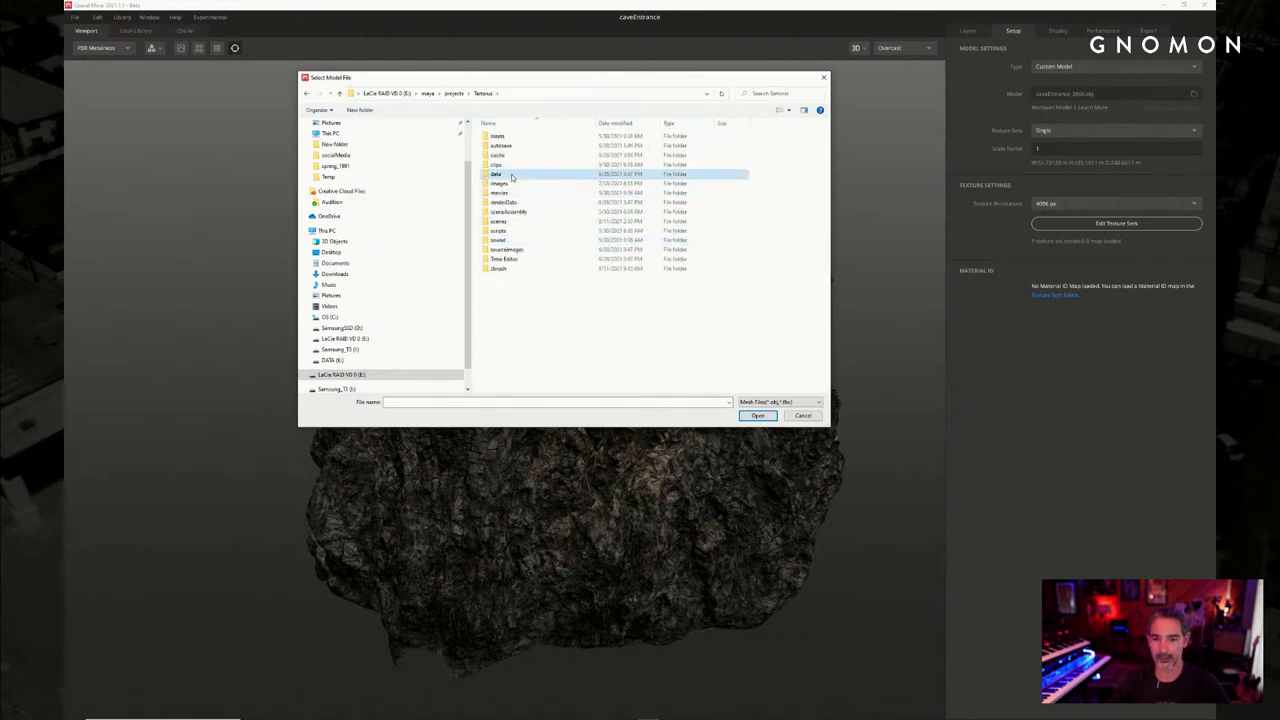
{"action": "double_click", "coordinate": [512, 175]}
{"action": "double_click", "coordinate": [521, 158]}
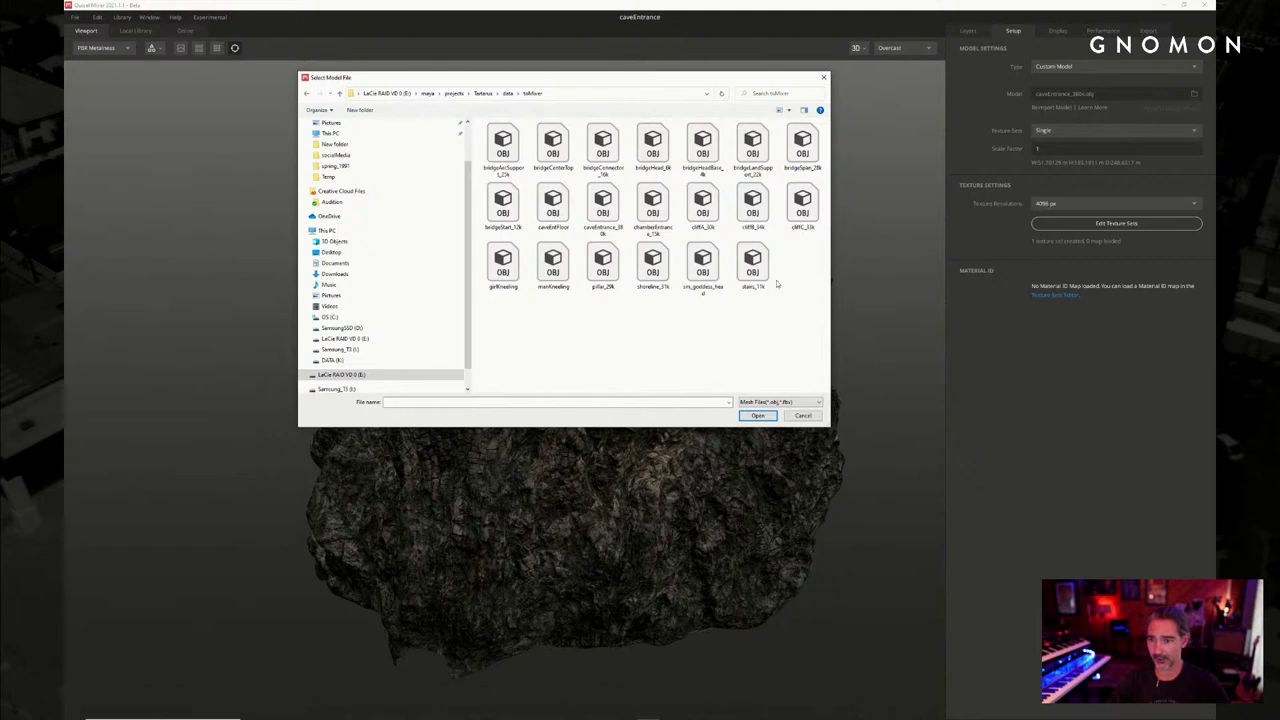
Load chamberEntrance_15k as the custom model and frame it in the viewport
{"action": "left_click", "coordinate": [653, 208]}
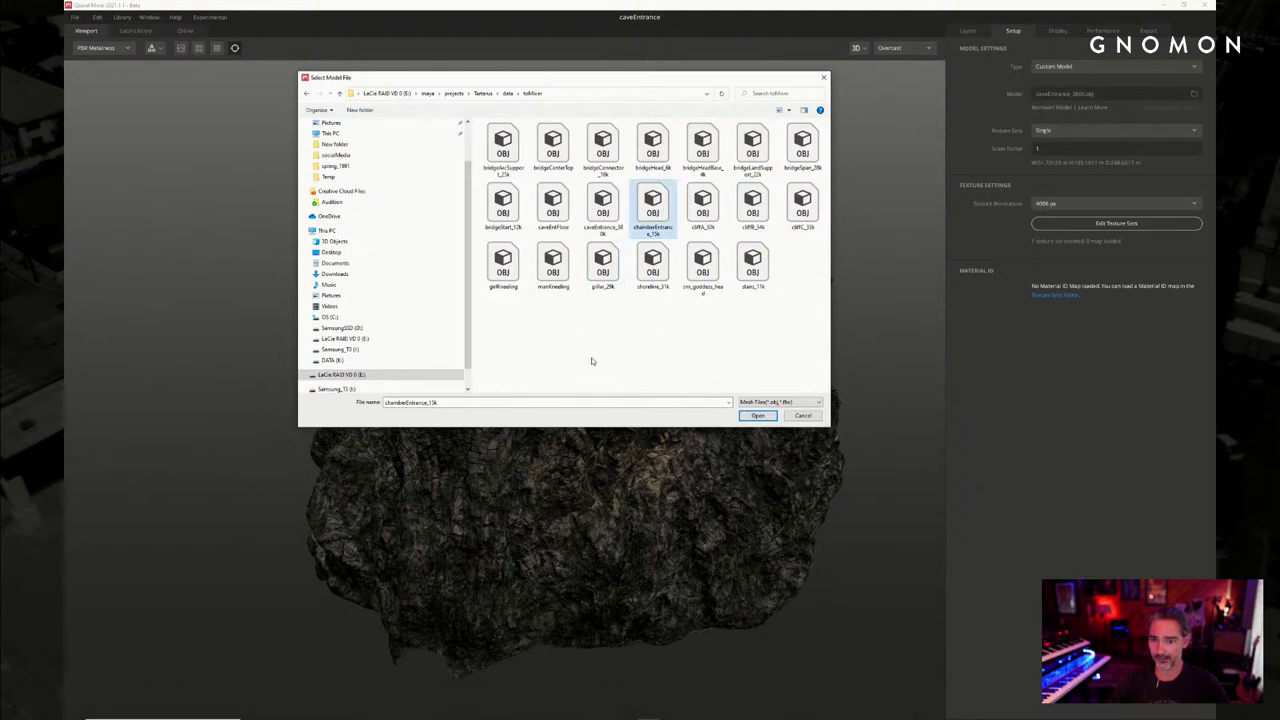
{"action": "left_click", "coordinate": [758, 415]}
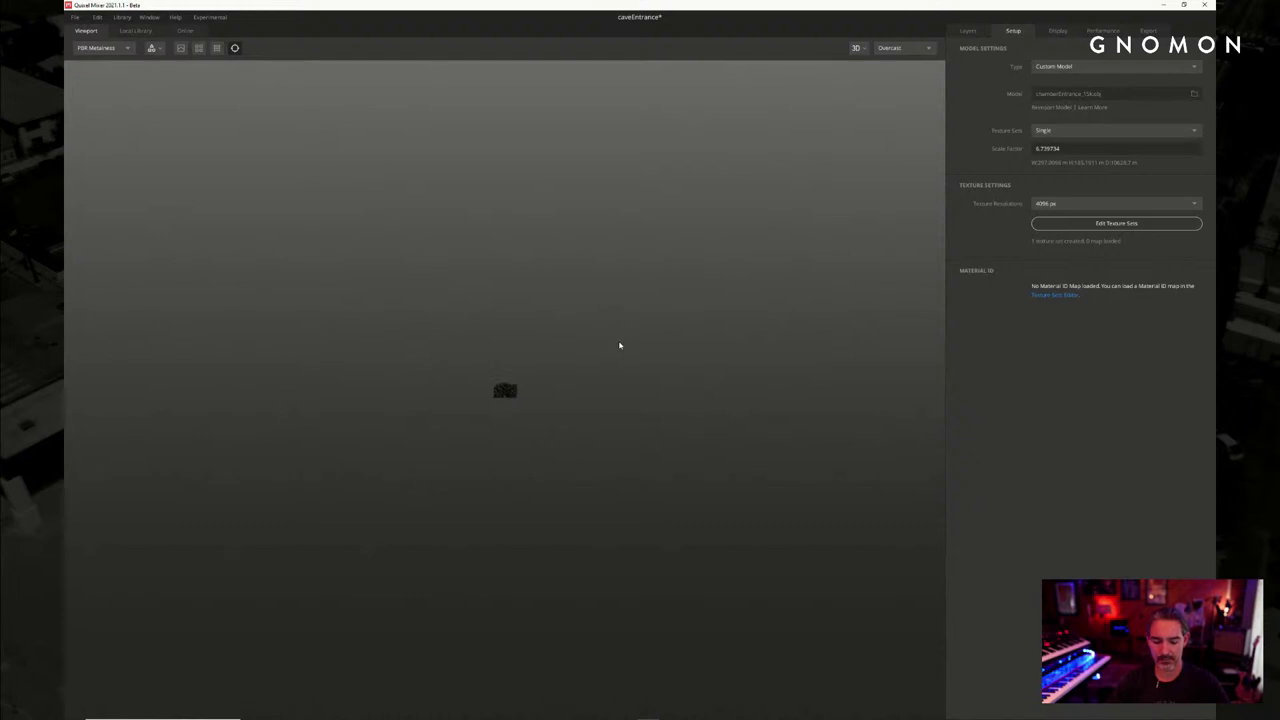
{"action": "key", "text": "f"}
{"action": "left_click_drag", "start_coordinate": [771, 322], "coordinate": [692, 317], "text": "alt"}
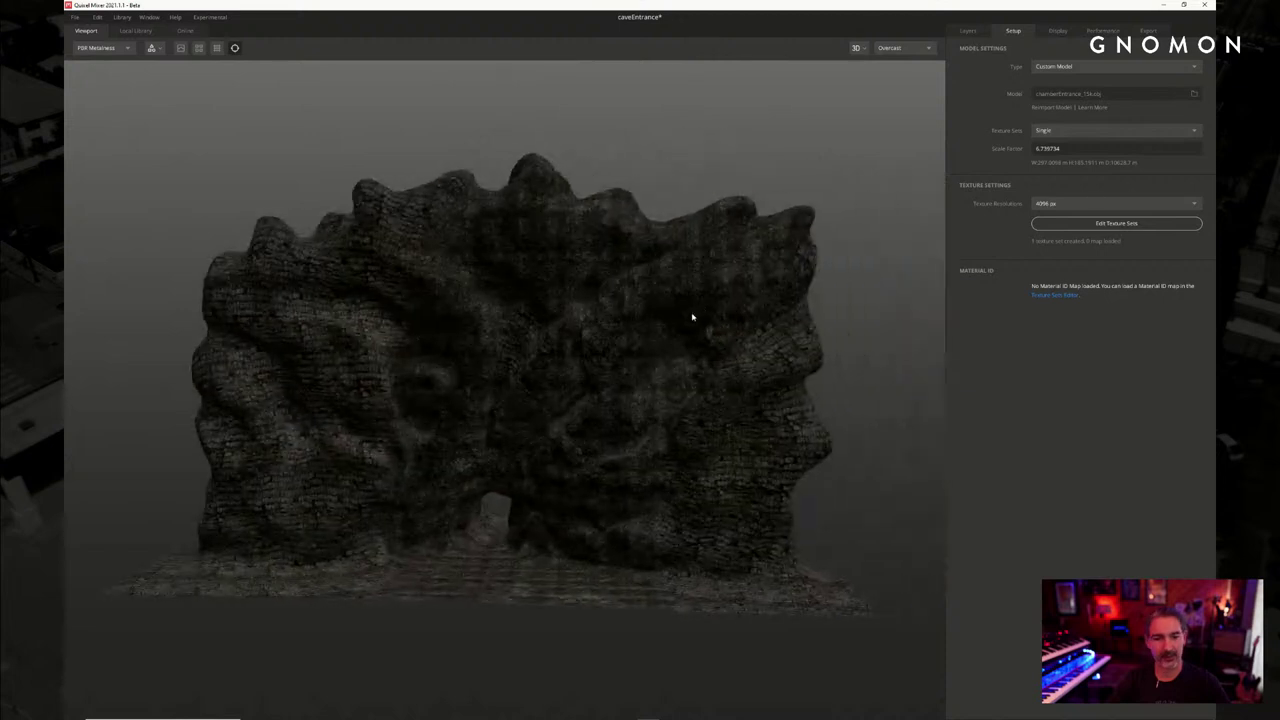
Hide the four material layers above Icelandic Cracked Rock, from the charred brick wall down to Icelandic Rough Rock
{"action": "middle_click_drag", "start_coordinate": [686, 329], "coordinate": [689, 315]}
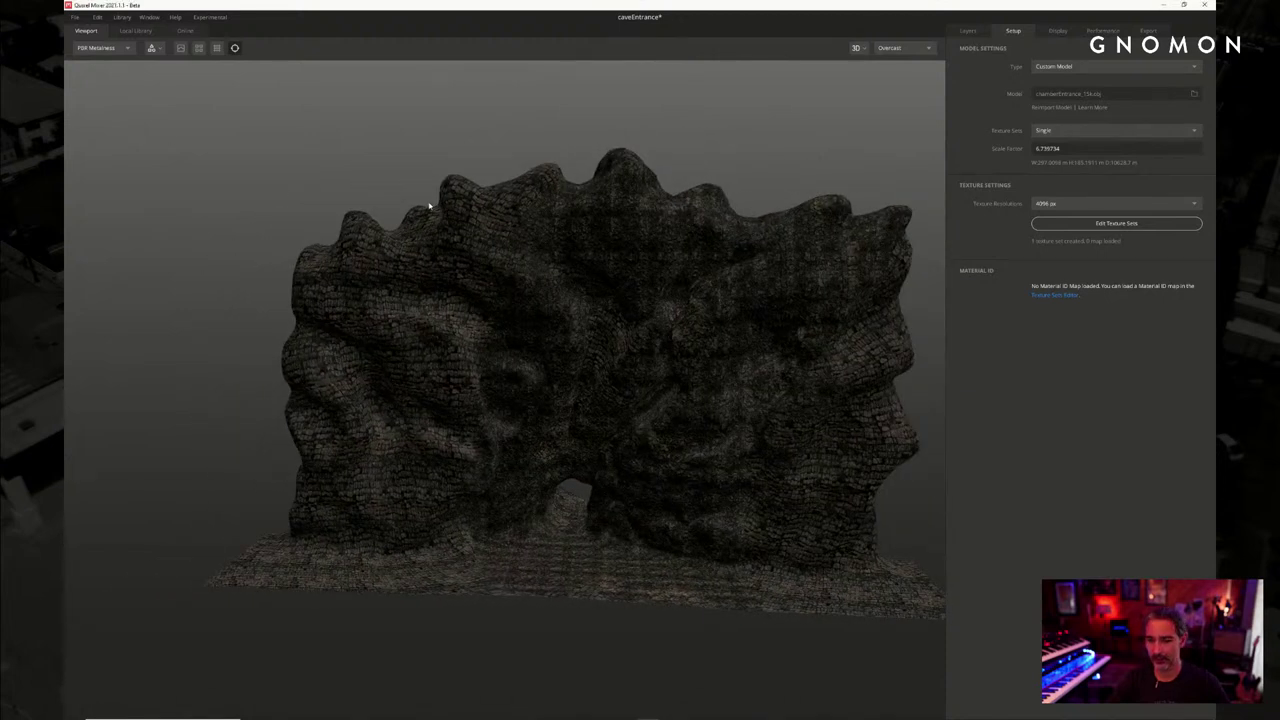
{"action": "left_click_drag", "start_coordinate": [429, 205], "coordinate": [545, 244]}
{"action": "left_click", "coordinate": [969, 31]}
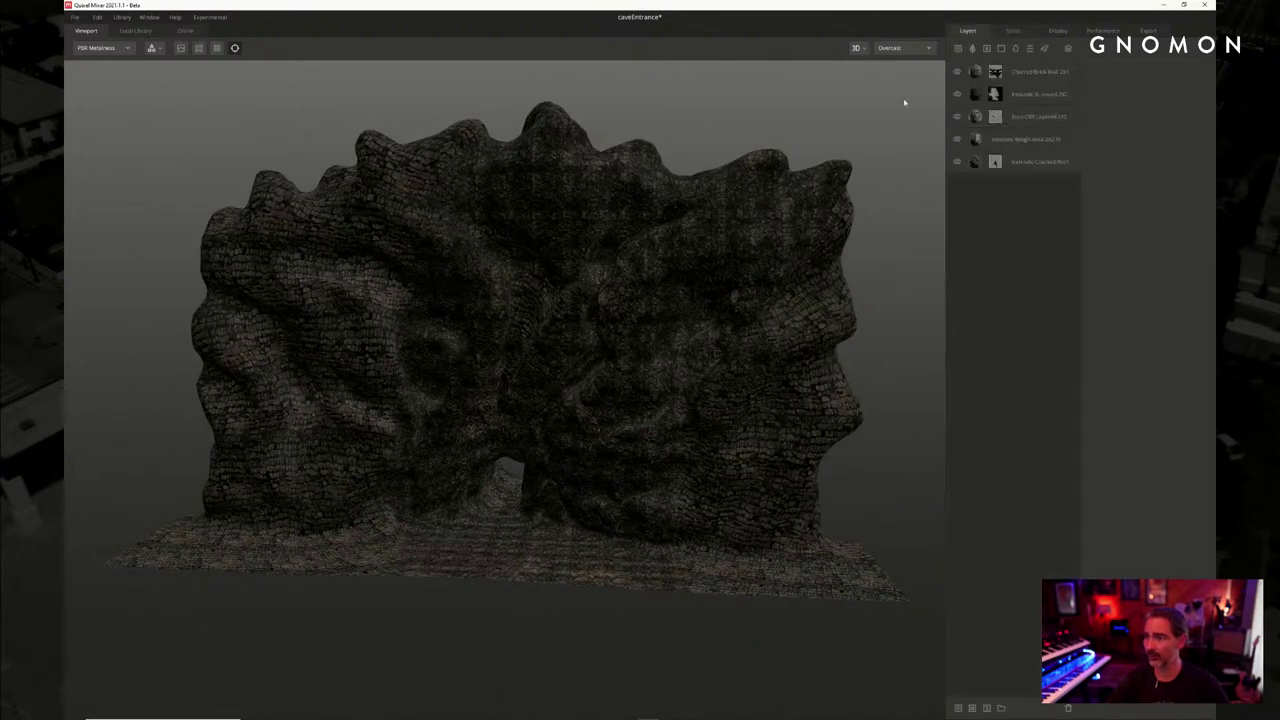
{"action": "middle_click_drag", "start_coordinate": [883, 117], "coordinate": [884, 117]}
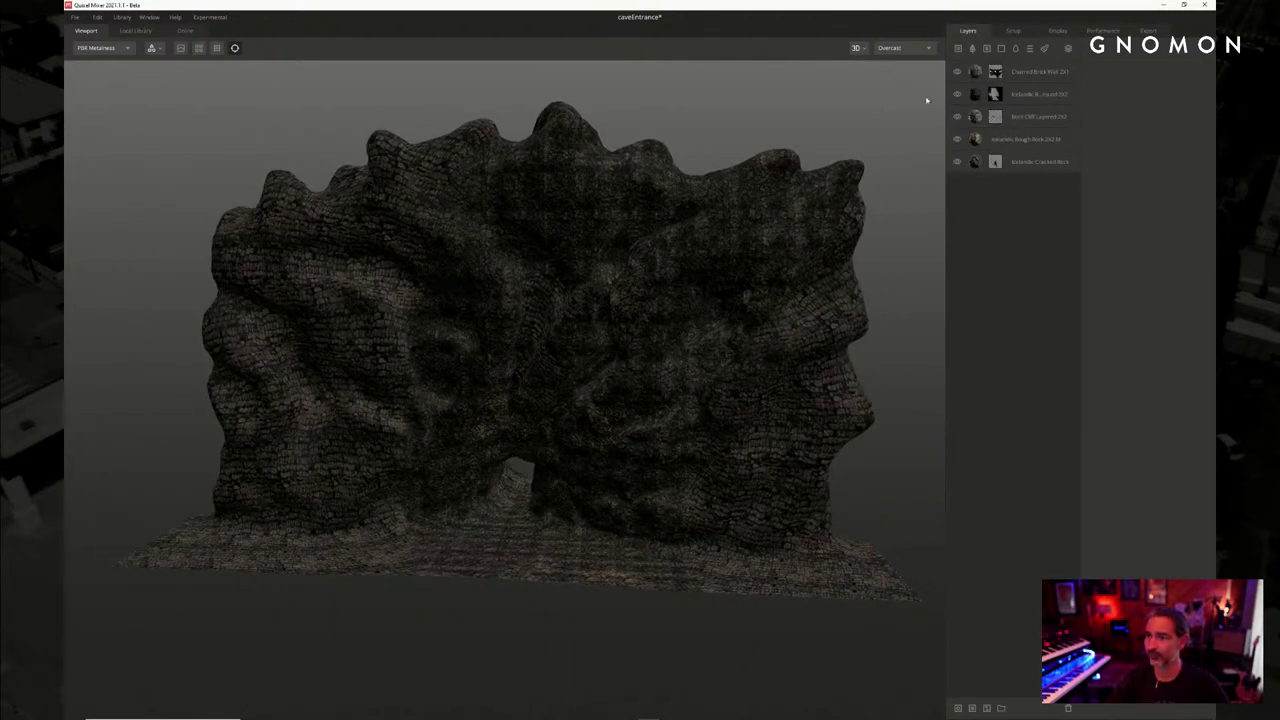
{"action": "left_click", "coordinate": [957, 72]}
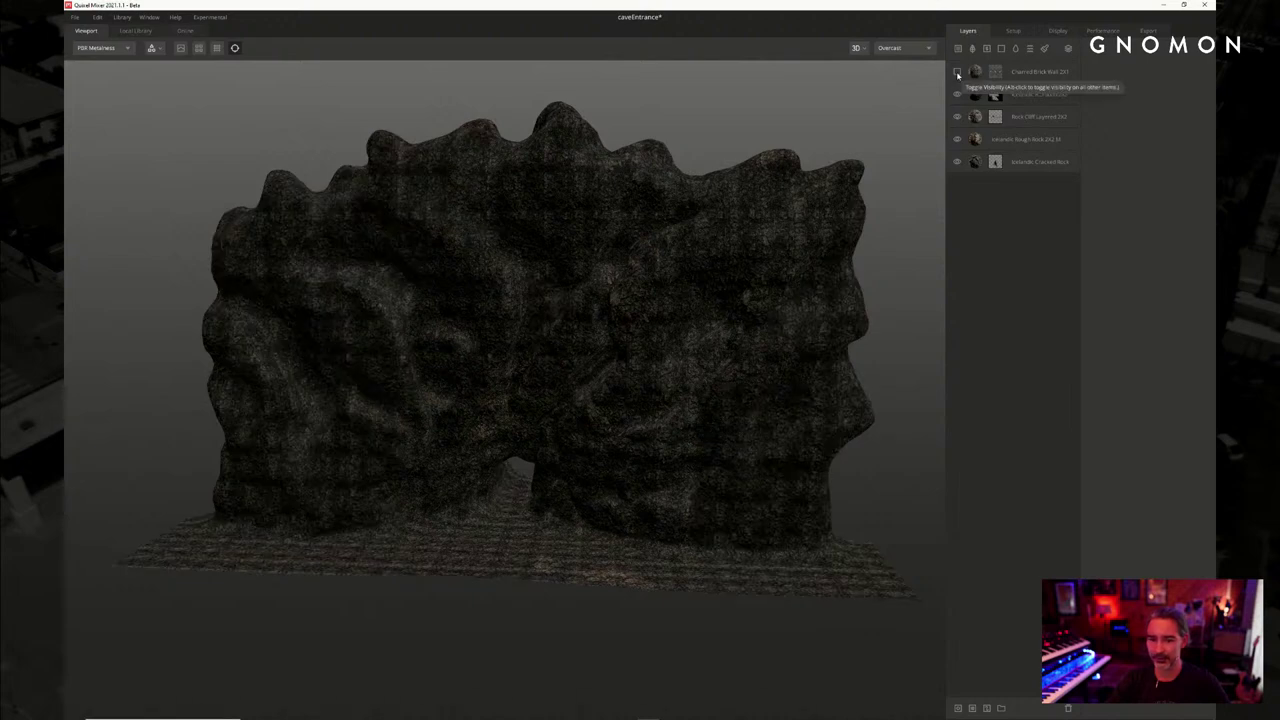
{"action": "left_click", "coordinate": [957, 94]}
{"action": "left_click", "coordinate": [957, 116]}
{"action": "left_click", "coordinate": [957, 139]}
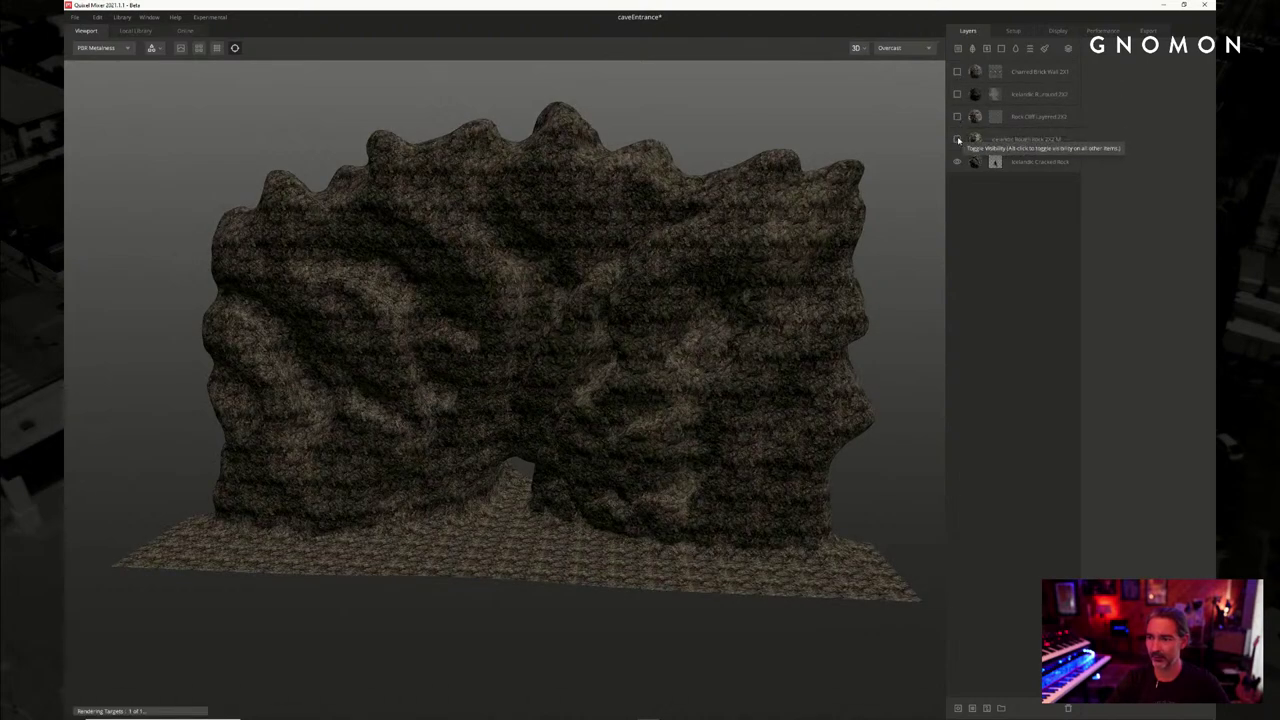
Delete the paint mask from the Icelandic Cracked Rock layer so the rock covers the whole chamber entrance model
{"action": "scroll", "coordinate": [805, 165], "scroll_direction": "up", "scroll_amount": 2}
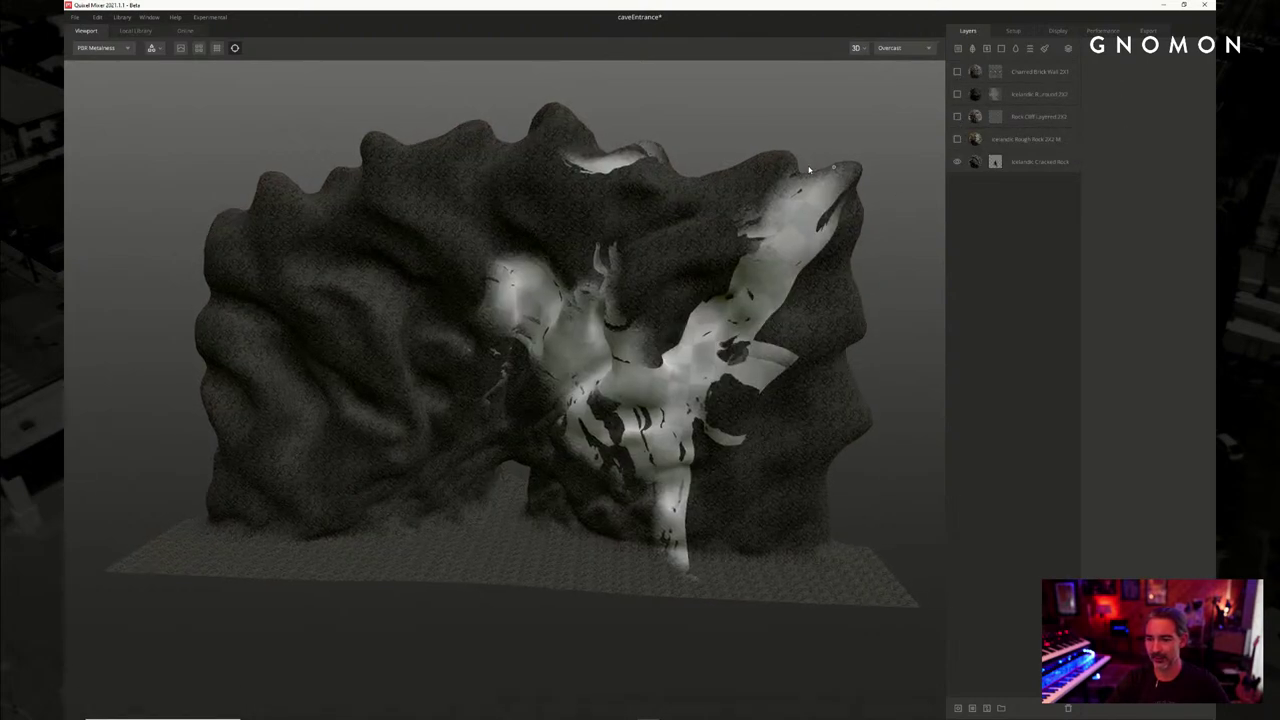
{"action": "middle_click_drag", "start_coordinate": [805, 166], "coordinate": [825, 163]}
{"action": "left_click_drag", "start_coordinate": [826, 165], "coordinate": [868, 203]}
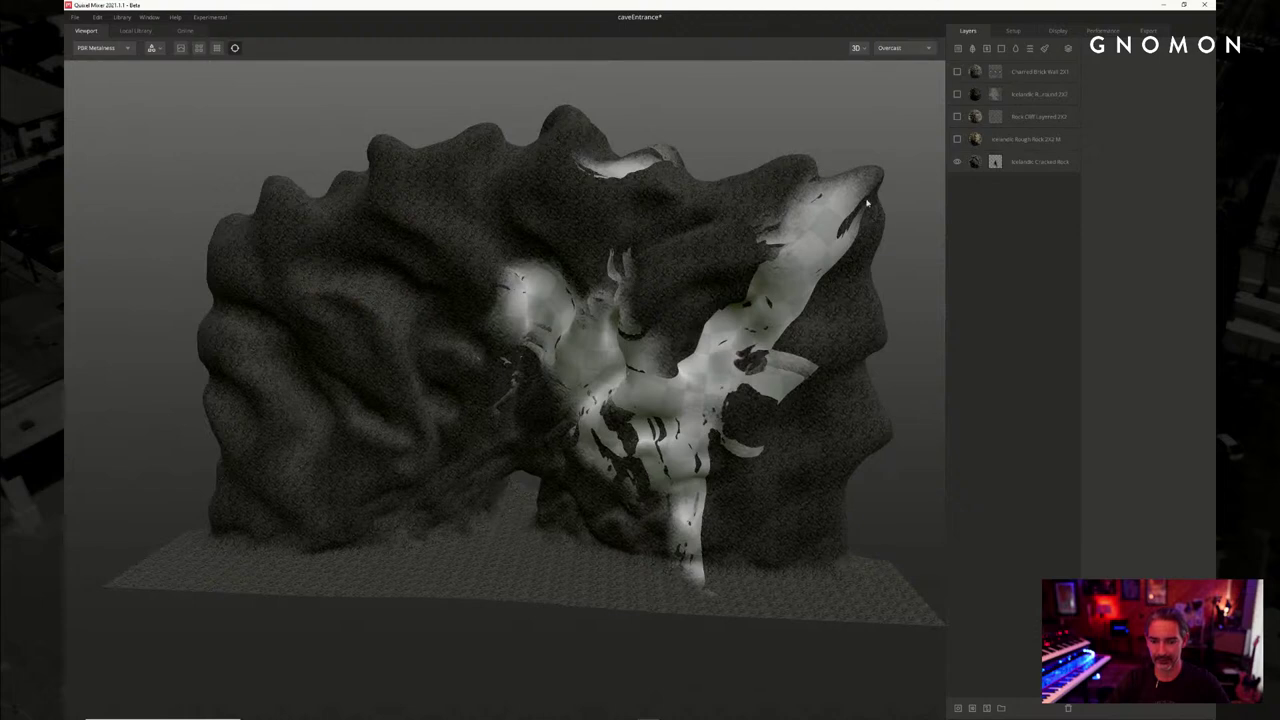
{"action": "left_click", "coordinate": [1030, 163]}
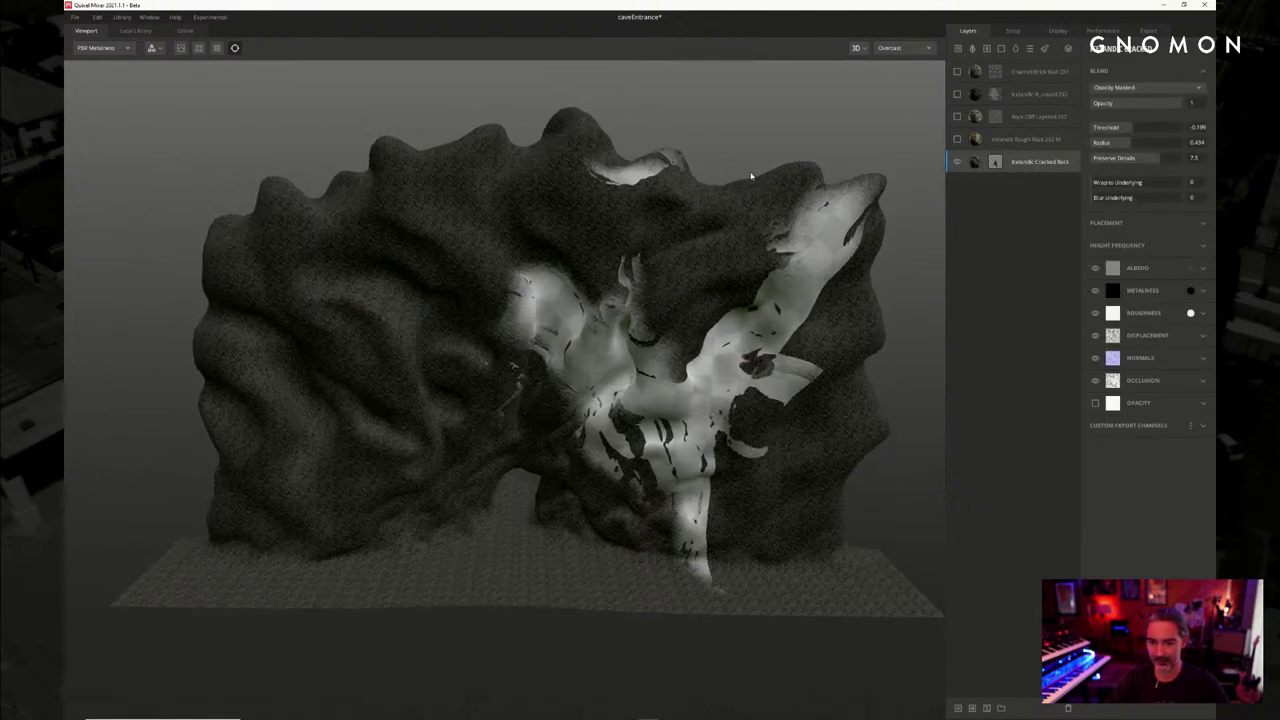
{"action": "left_click_drag", "start_coordinate": [755, 181], "coordinate": [896, 178]}
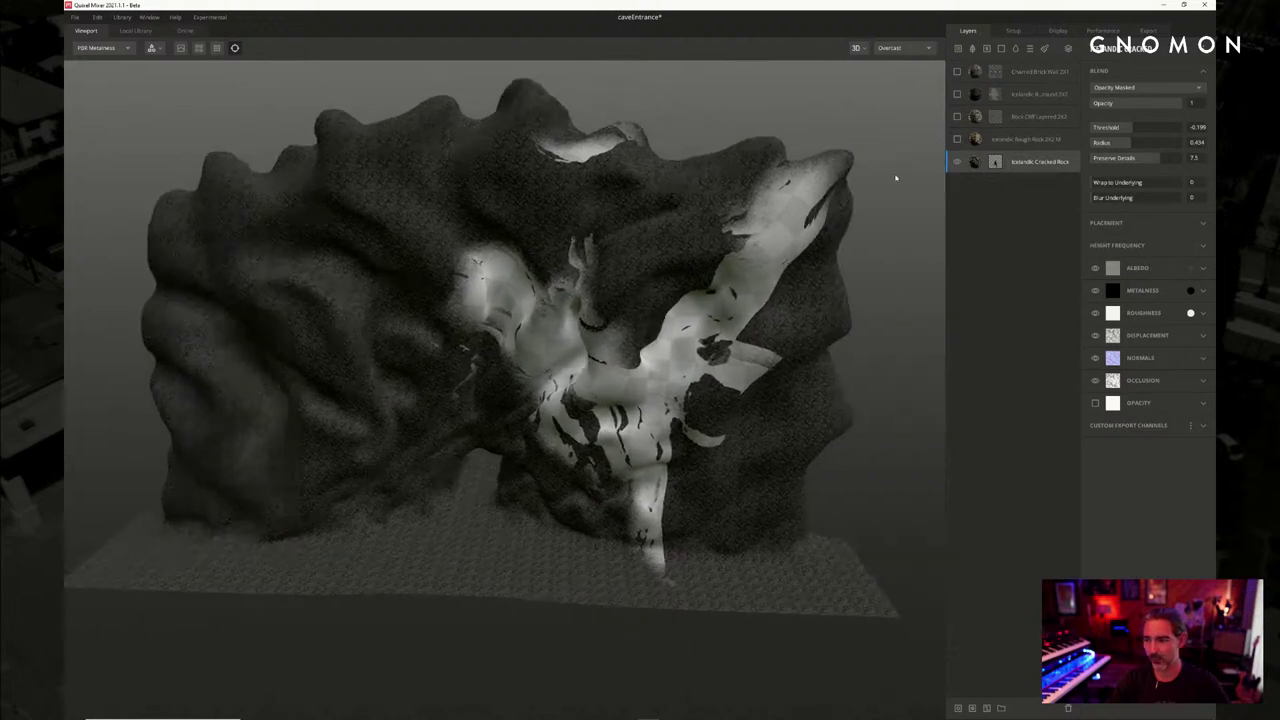
{"action": "left_click", "coordinate": [996, 162]}
{"action": "right_click", "coordinate": [996, 162]}
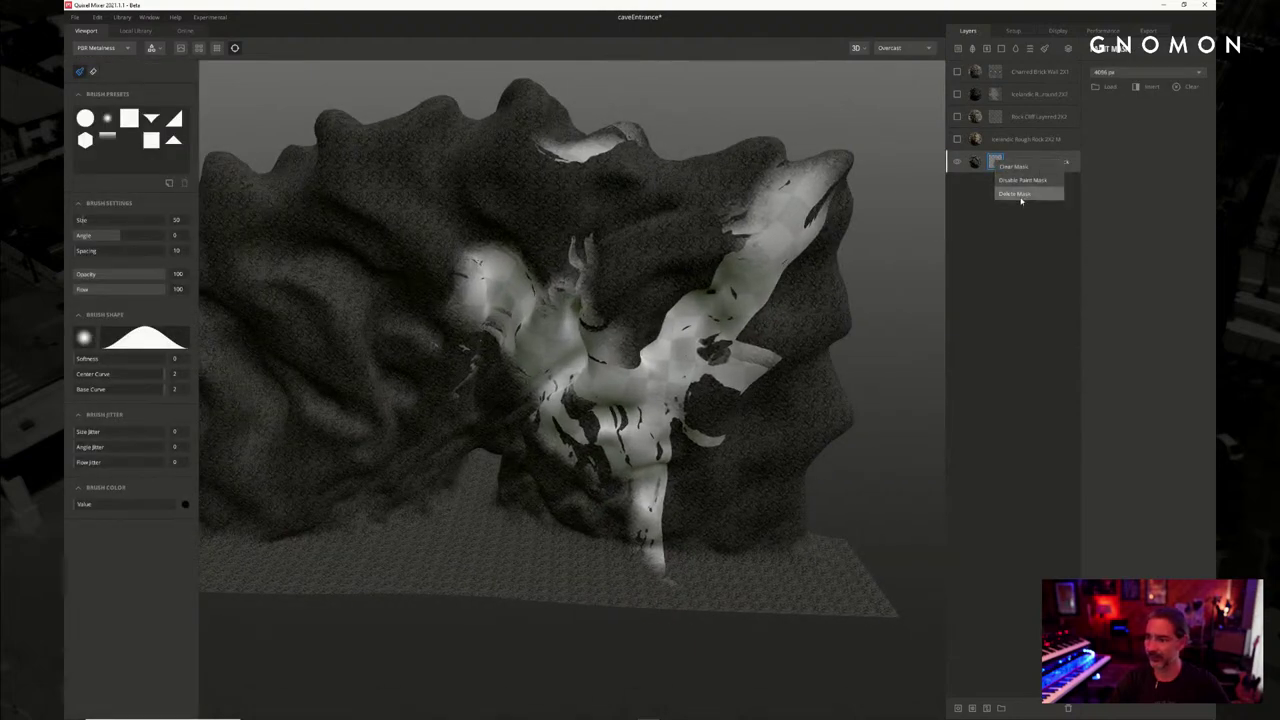
{"action": "left_click", "coordinate": [1022, 198]}
{"action": "middle_click_drag", "start_coordinate": [835, 182], "coordinate": [778, 184]}
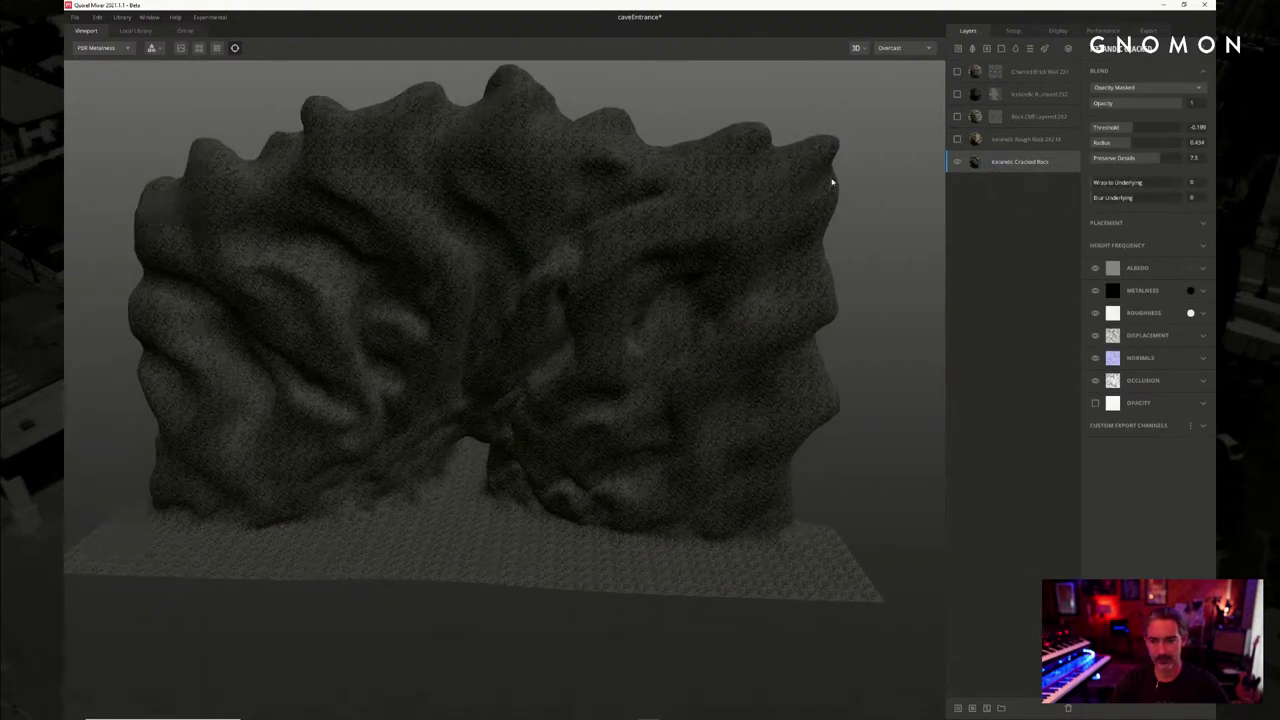
Change the Icelandic Cracked Rock layer's placement to Tiling with 4 repetitions in both X and Y
{"action": "left_click", "coordinate": [1104, 226]}
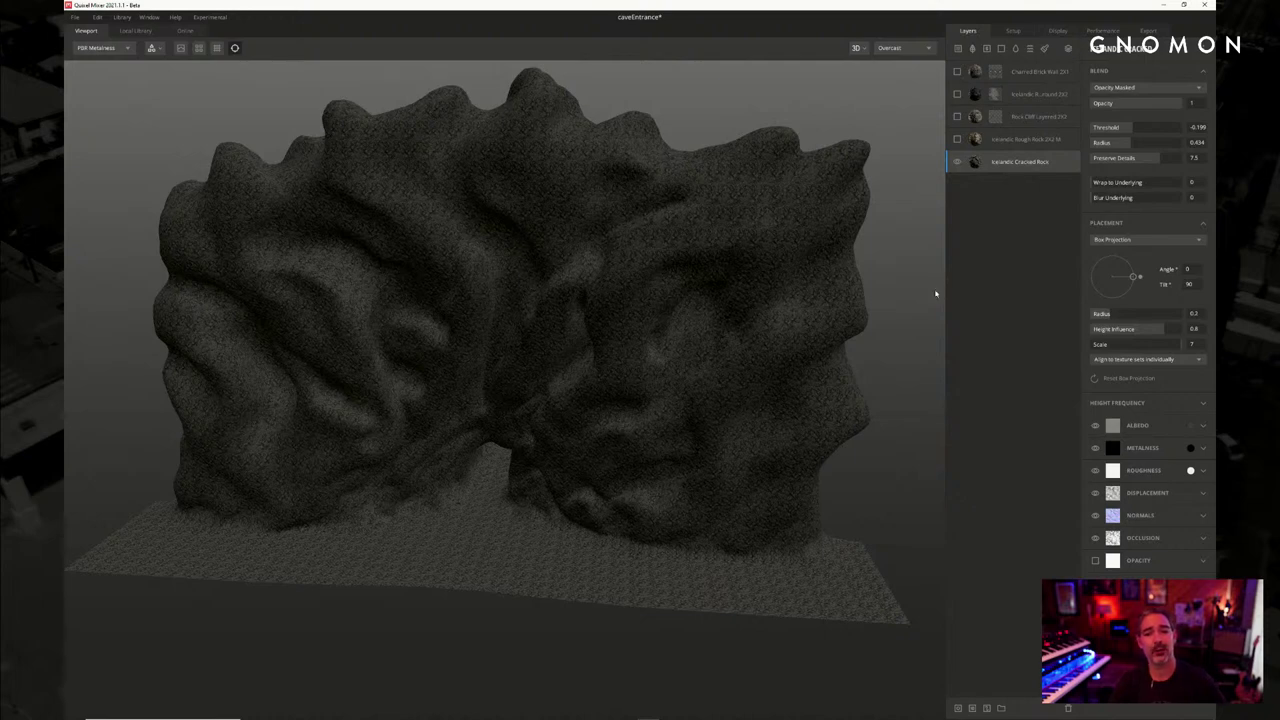
{"action": "left_click", "coordinate": [135, 31]}
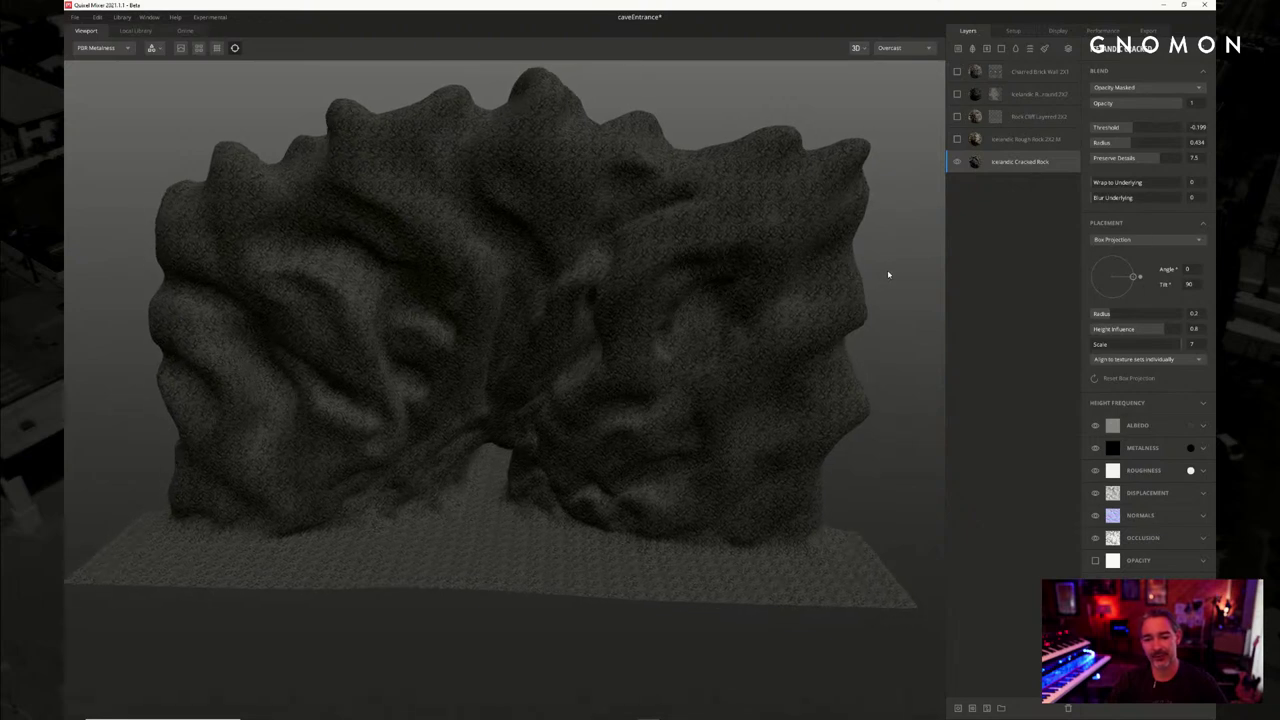
{"action": "left_click", "coordinate": [1142, 239]}
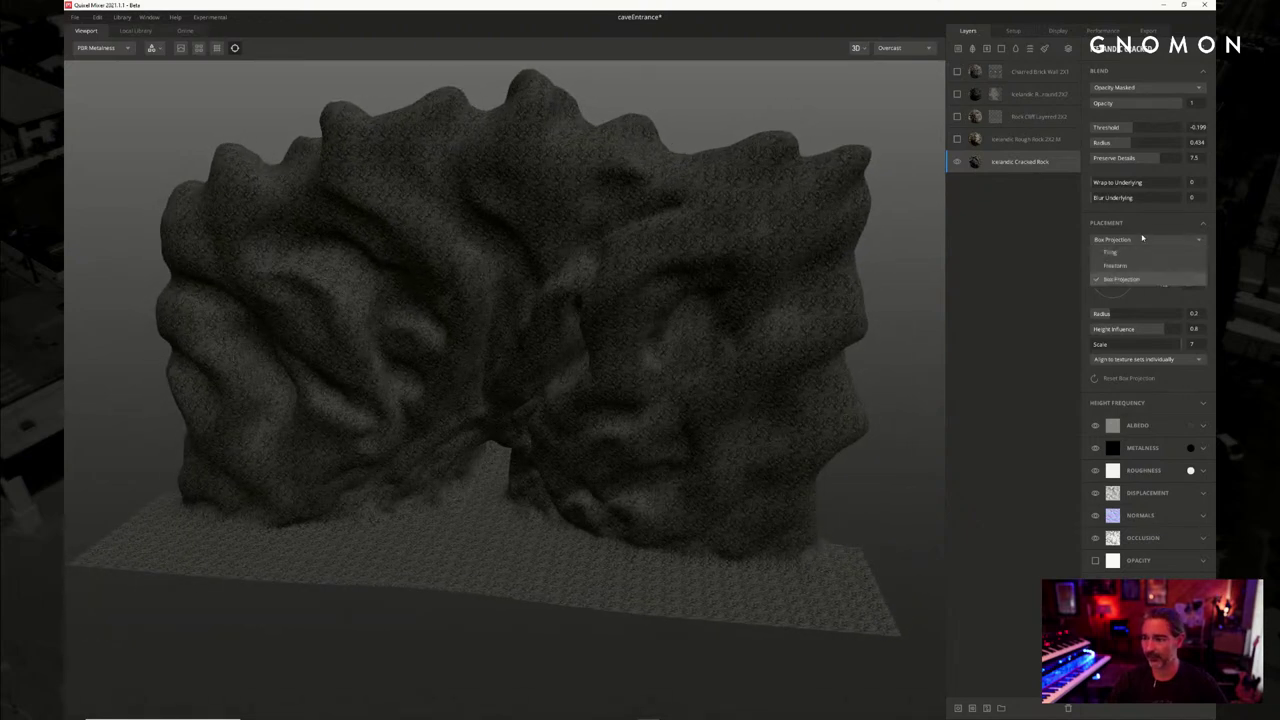
{"action": "left_click", "coordinate": [1130, 252]}
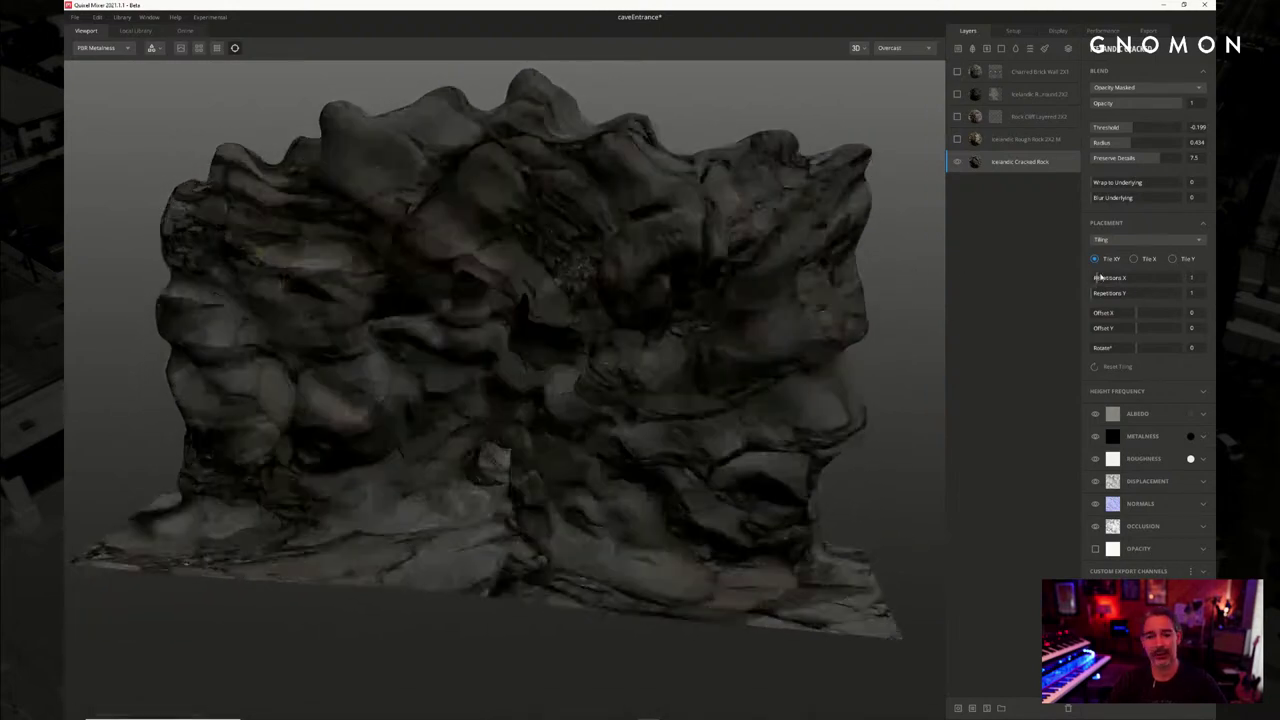
{"action": "mouse_move", "coordinate": [1103, 277]}
{"action": "left_mouse_down"}
{"action": "mouse_move", "coordinate": [1123, 277]}
{"action": "mouse_move", "coordinate": [1109, 279]}
{"action": "mouse_move", "coordinate": [1112, 296]}
{"action": "left_mouse_up"}
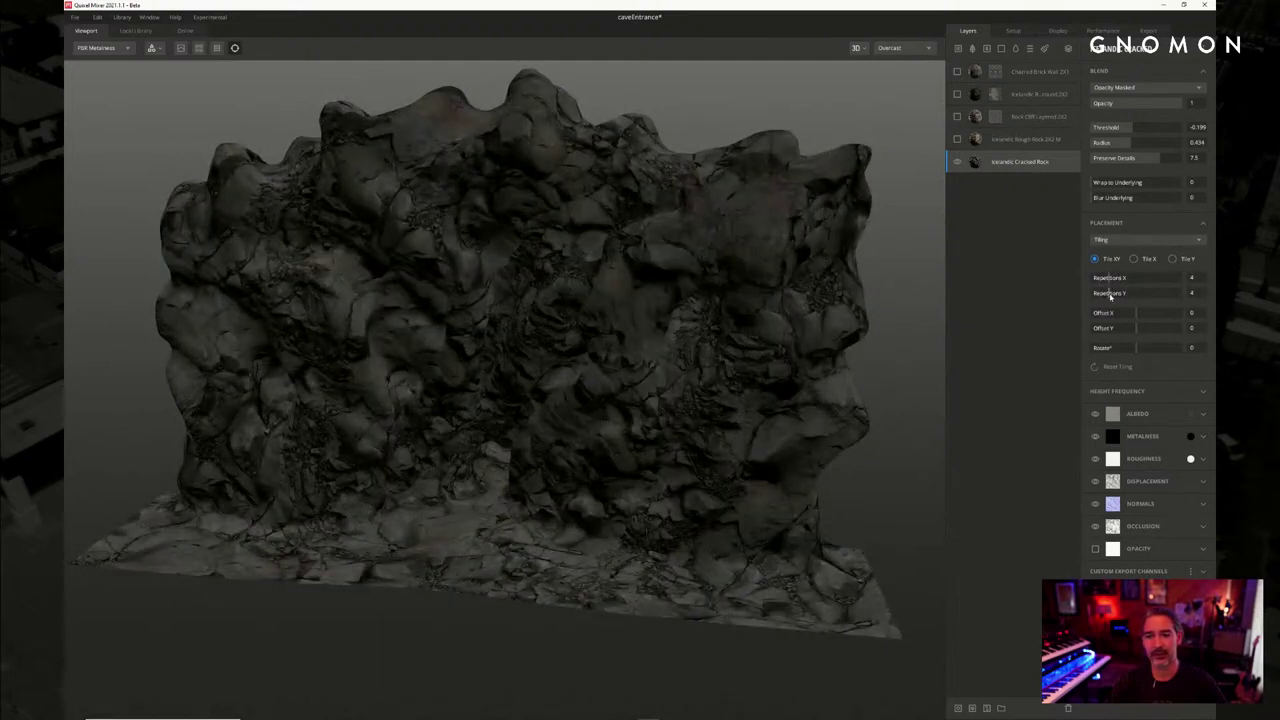
{"action": "mouse_move", "coordinate": [794, 334]}
{"action": "left_mouse_down"}
{"action": "mouse_move", "coordinate": [806, 323]}
{"action": "mouse_move", "coordinate": [771, 325]}
{"action": "left_mouse_up"}
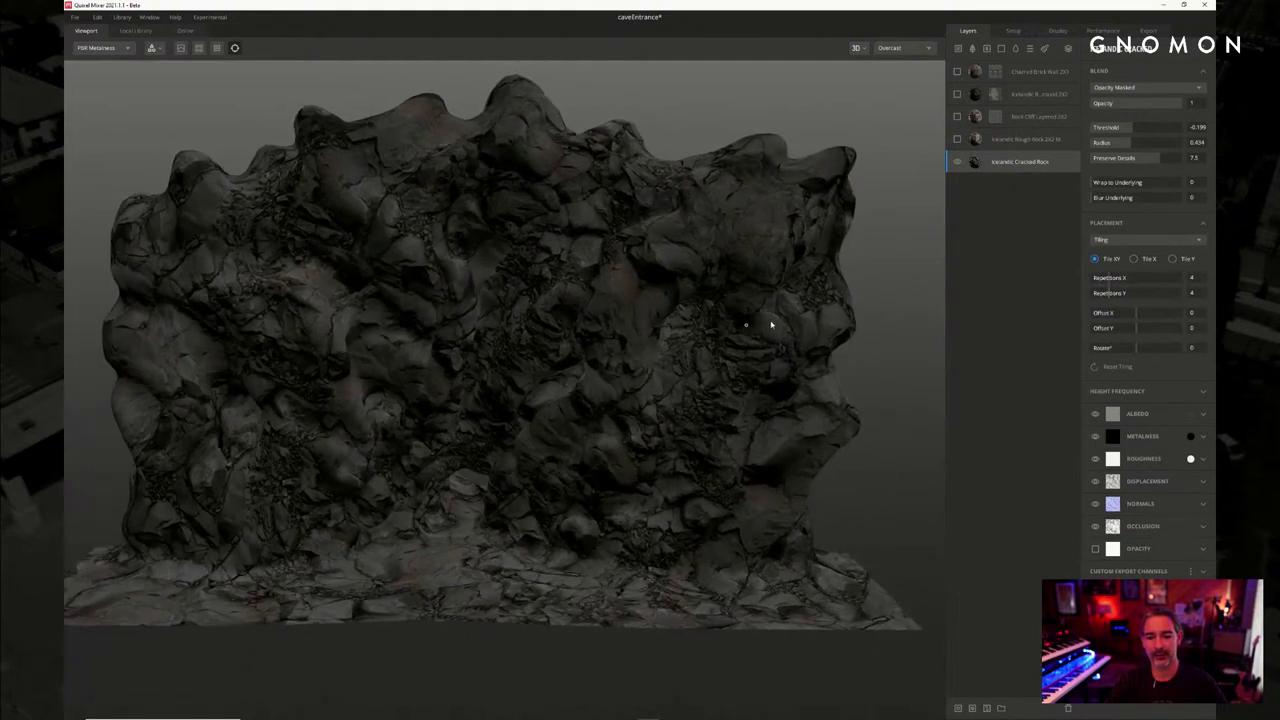
{"action": "middle_click_drag", "start_coordinate": [771, 325], "coordinate": [786, 283]}
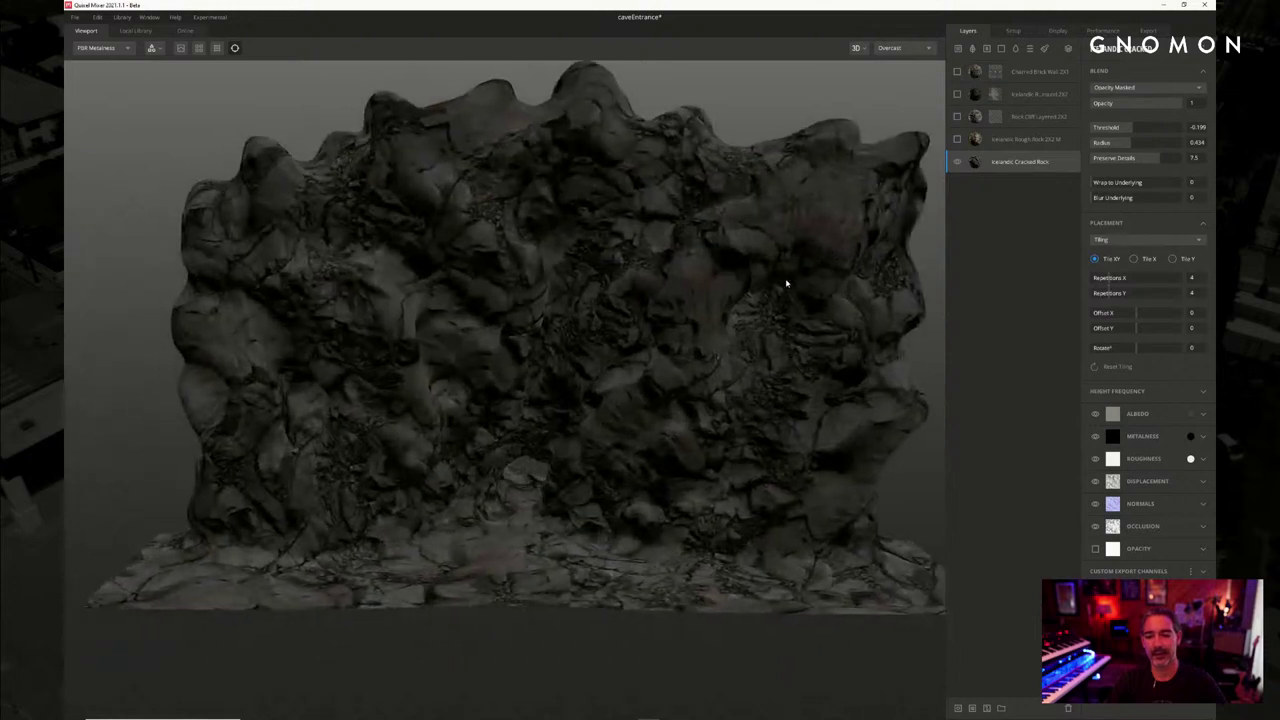
Switch the viewport lighting environment to Pisa and rotate the light across the rock wall to bring out its relief
{"action": "left_click", "coordinate": [889, 48]}
{"action": "left_click", "coordinate": [905, 75]}
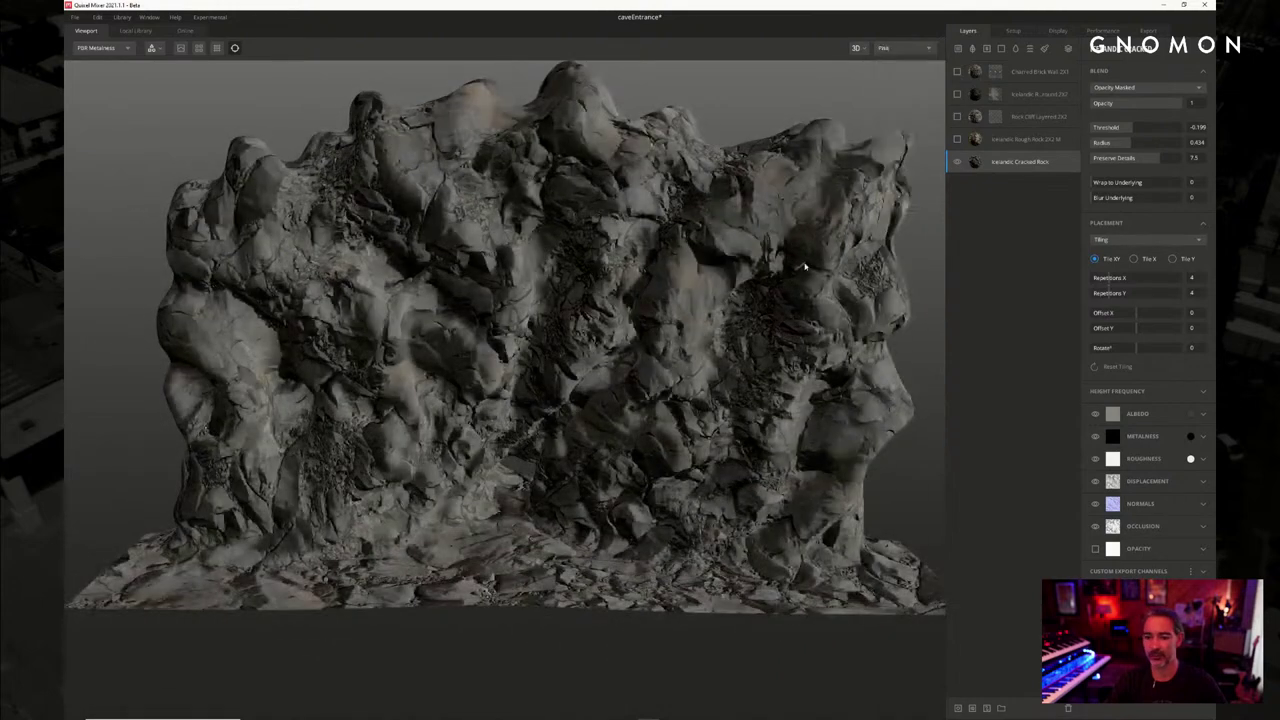
{"action": "left_click_drag", "start_coordinate": [805, 266], "coordinate": [791, 285]}
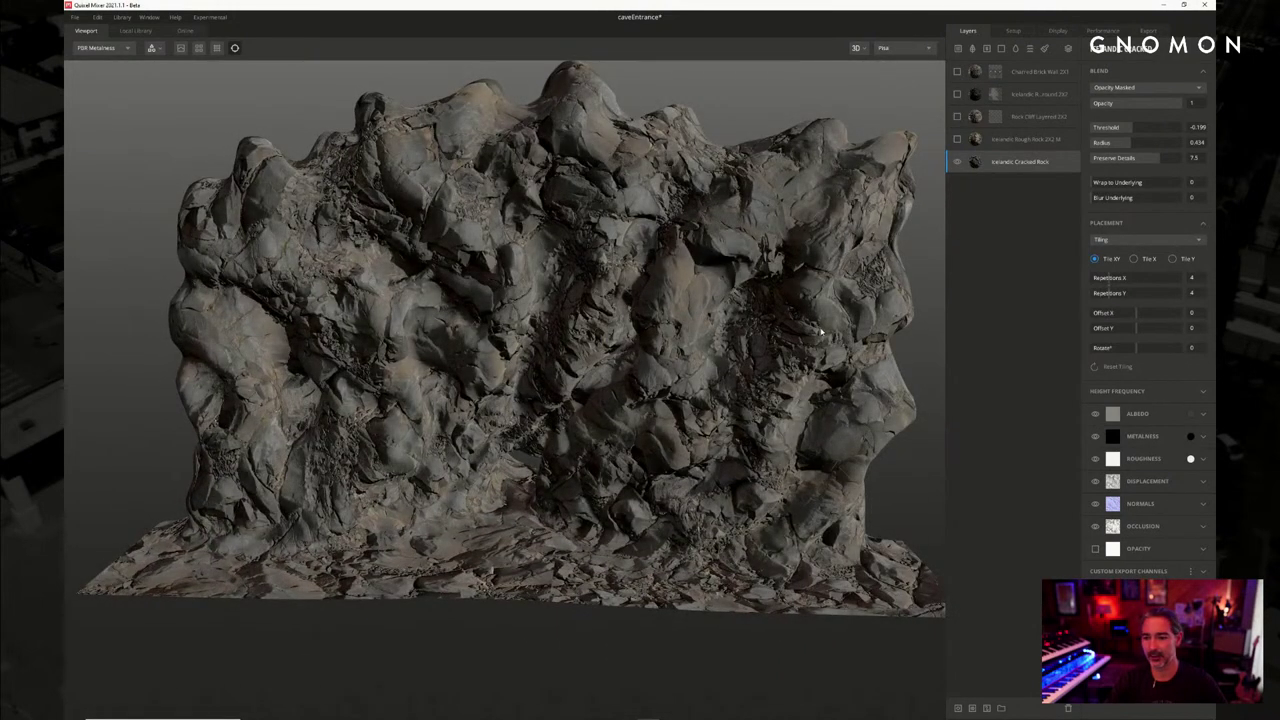
{"action": "right_click_drag", "start_coordinate": [777, 300], "coordinate": [629, 340], "text": "shift"}
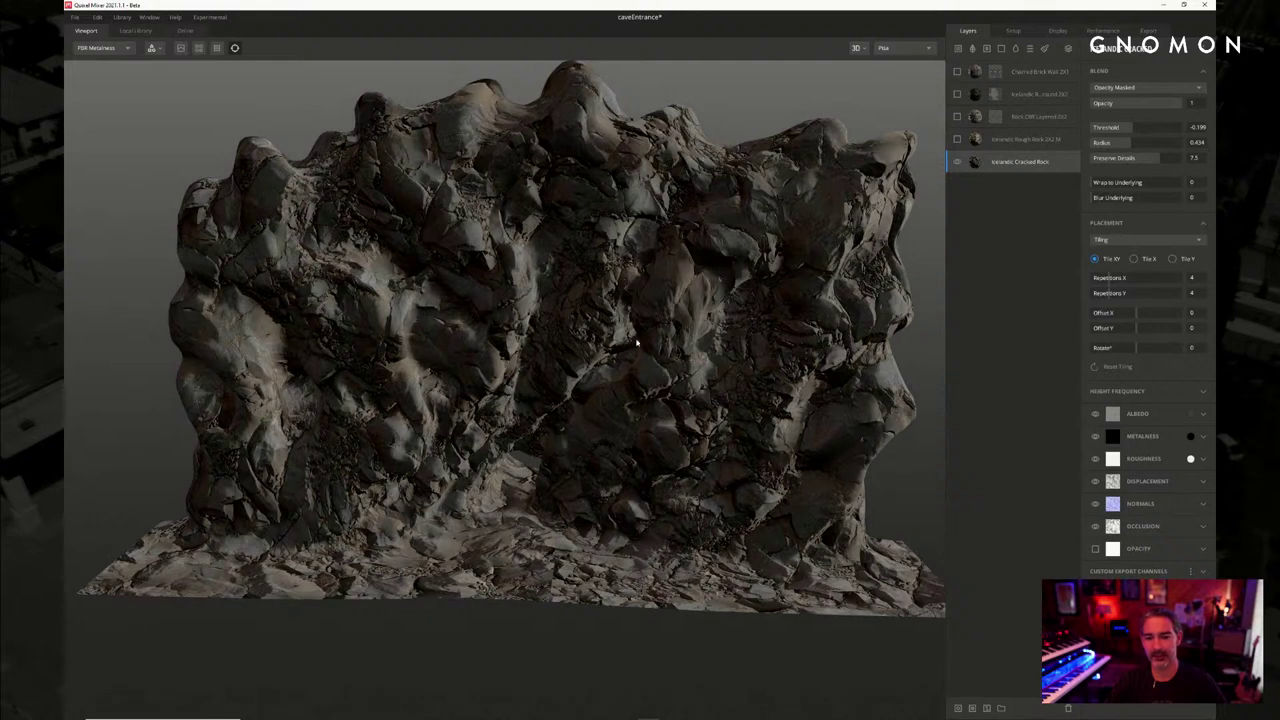
{"action": "mouse_move", "coordinate": [708, 336]}
{"action": "left_mouse_down", "text": "shift"}
{"action": "mouse_move", "coordinate": [732, 347]}
{"action": "mouse_move", "coordinate": [650, 330]}
{"action": "left_mouse_up", "text": "shift"}
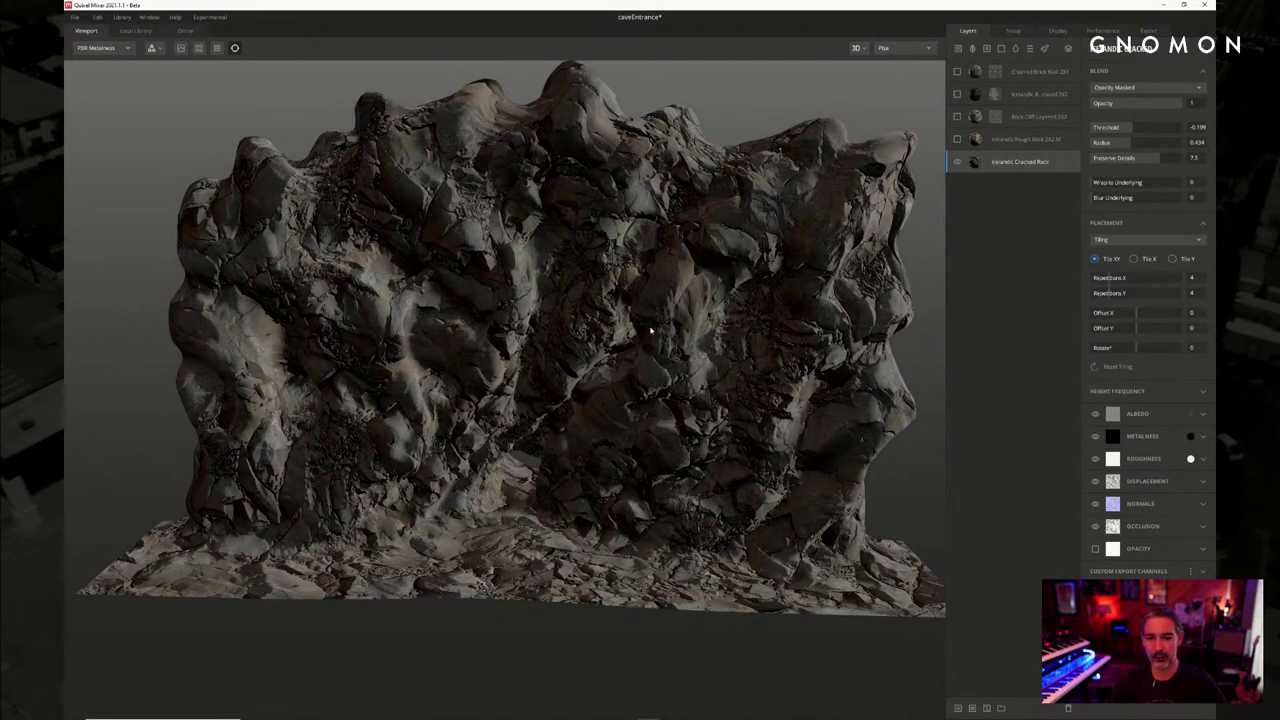
Look over the rock surfaces in the local library, including Icelandic Cracked Rock, and return to the model view
{"action": "left_click", "coordinate": [135, 31]}
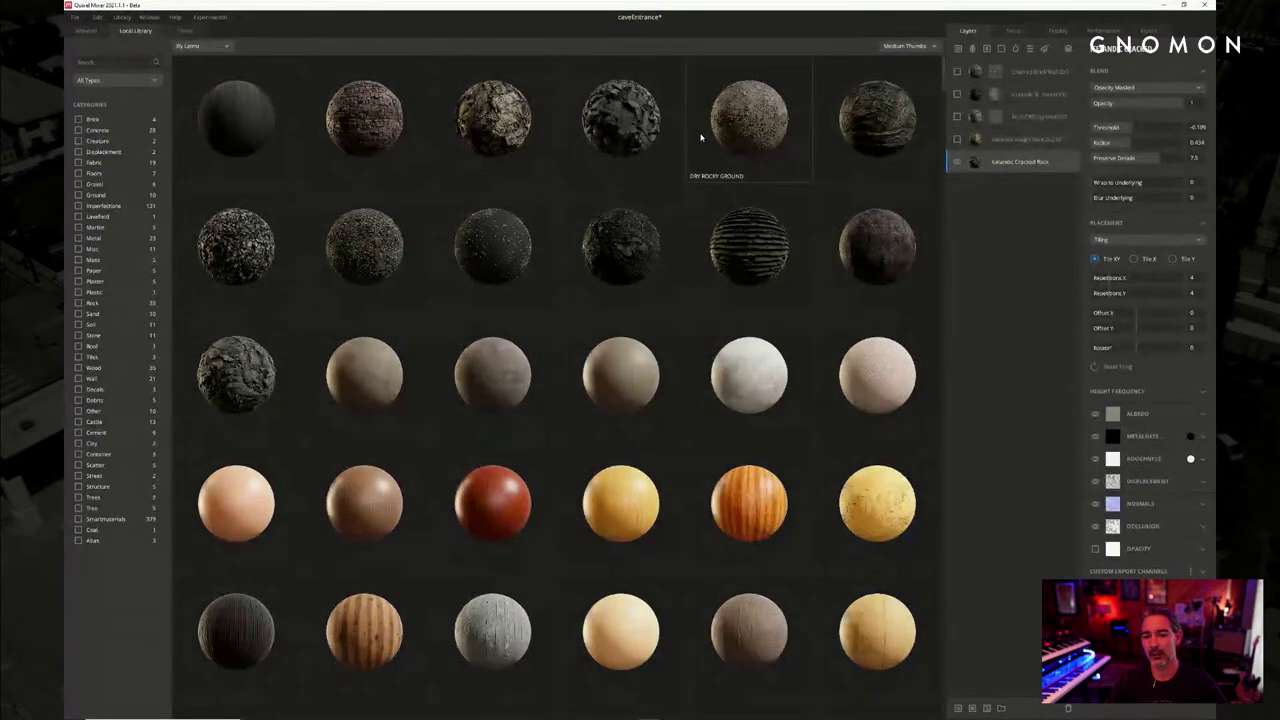
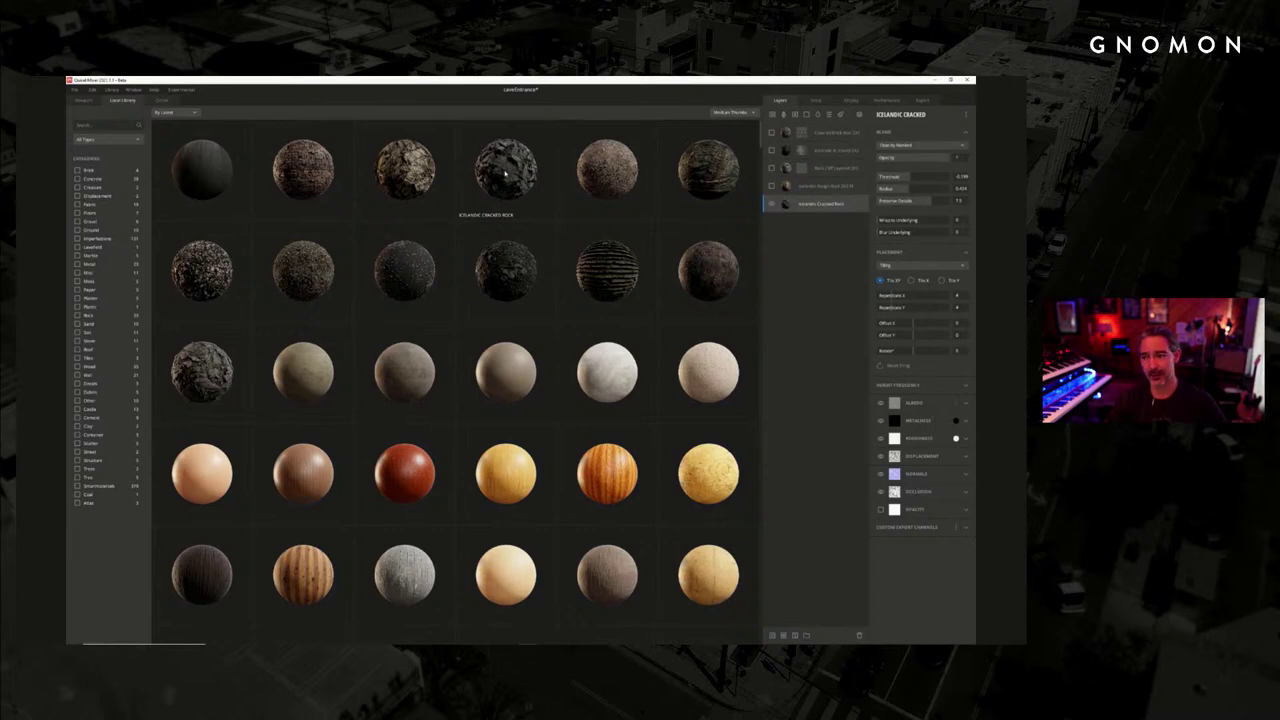
{"action": "left_click", "coordinate": [81, 100]}
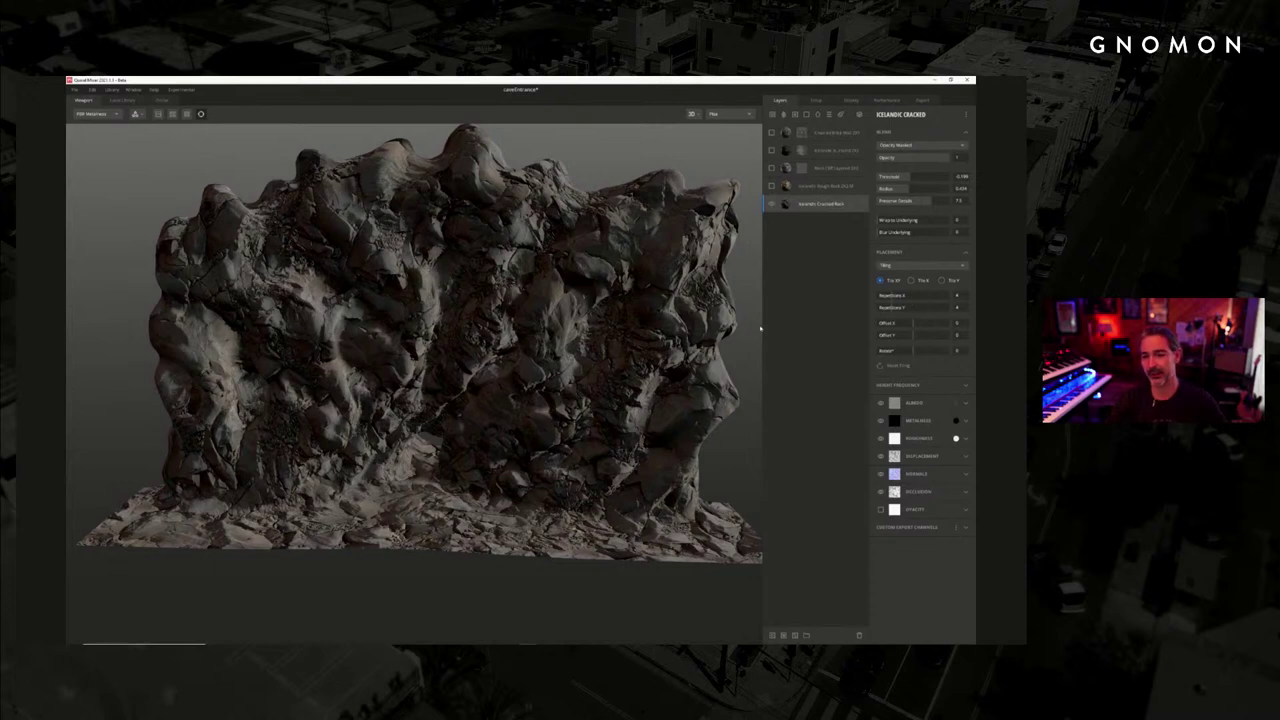
{"action": "left_click_drag", "start_coordinate": [760, 329], "coordinate": [752, 329], "text": "alt"}
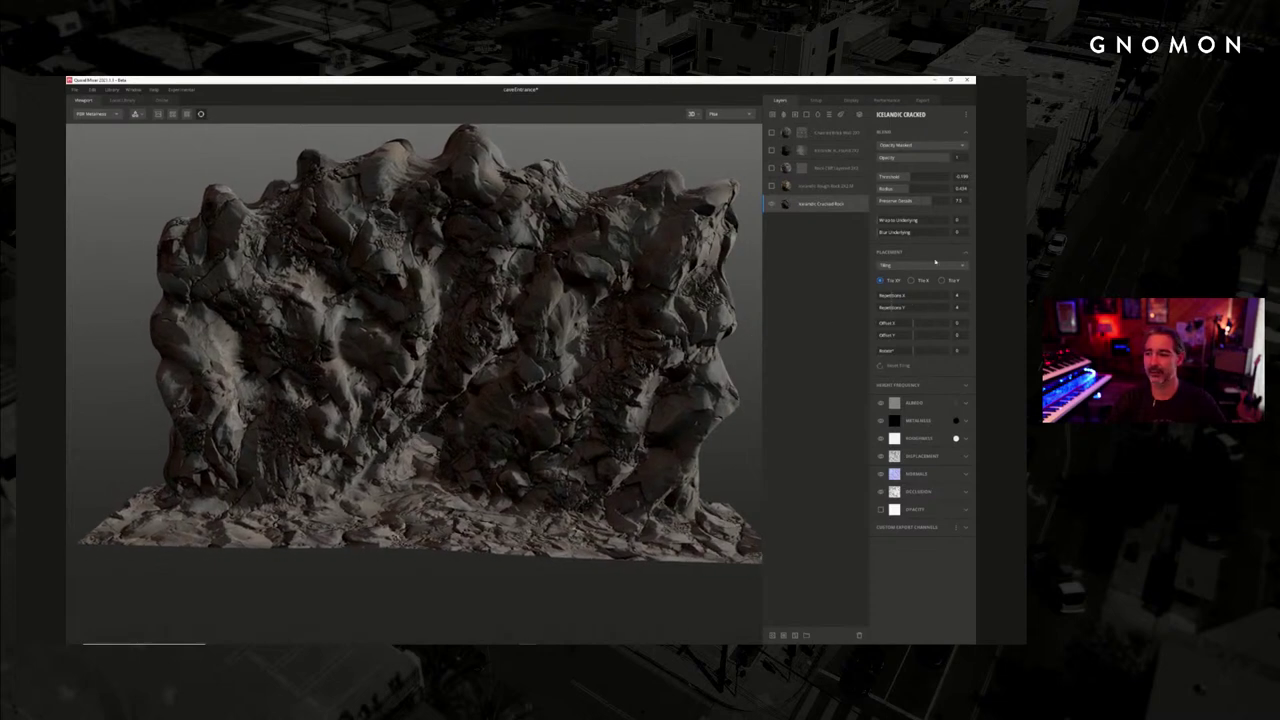
Try Box Projection placement on the Icelandic Cracked Rock layer for comparison, and return the layer to Tiling
{"action": "left_click", "coordinate": [905, 267]}
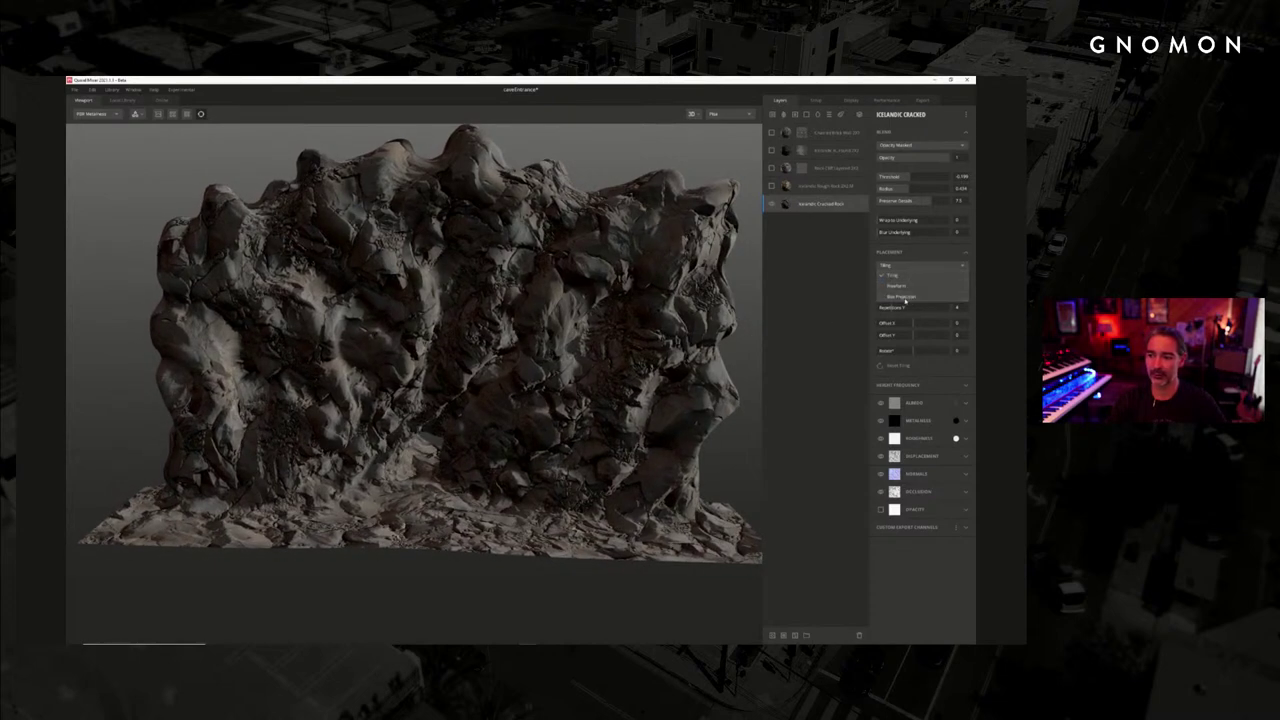
{"action": "left_click", "coordinate": [906, 300]}
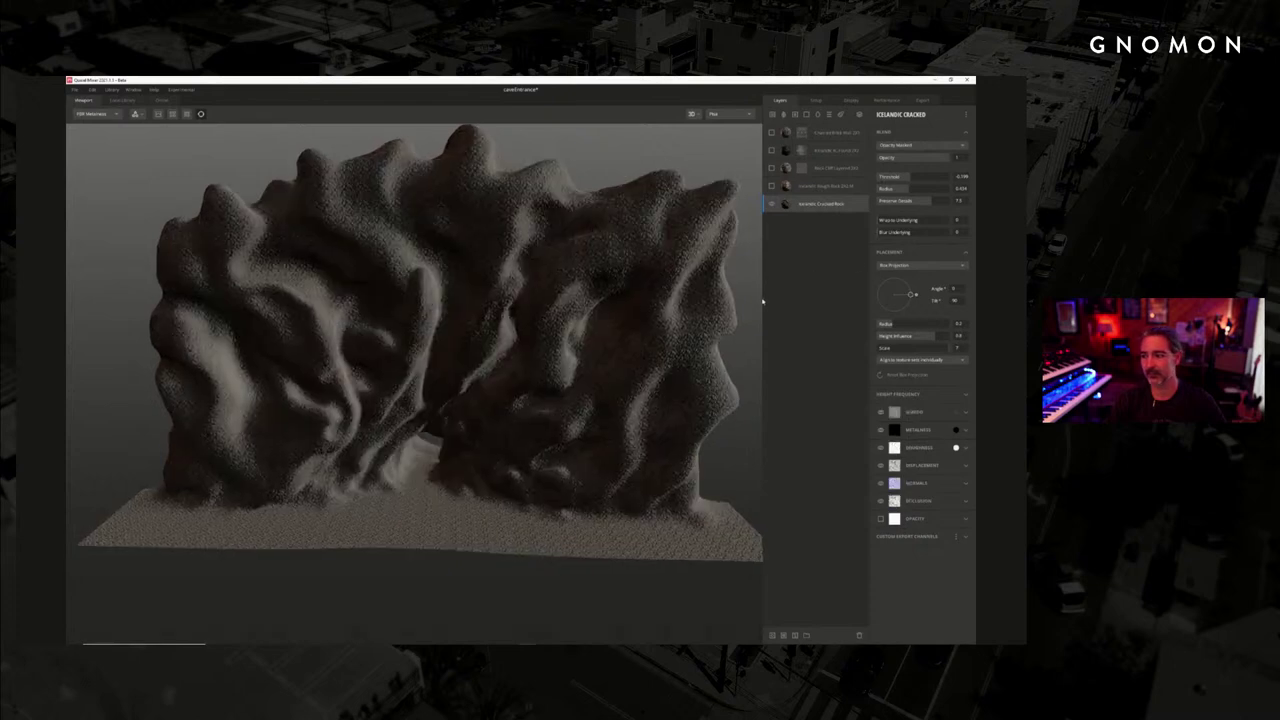
{"action": "left_click_drag", "start_coordinate": [761, 303], "coordinate": [745, 304], "text": "alt"}
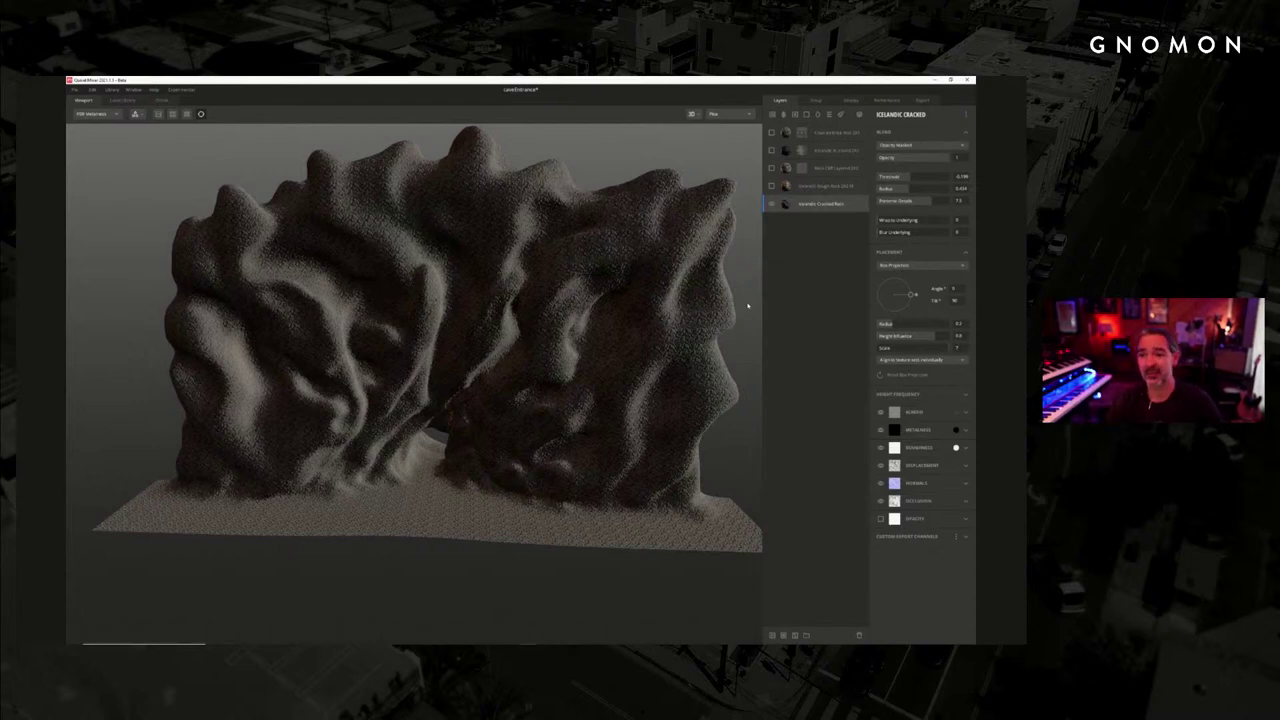
{"action": "left_click", "coordinate": [895, 266]}
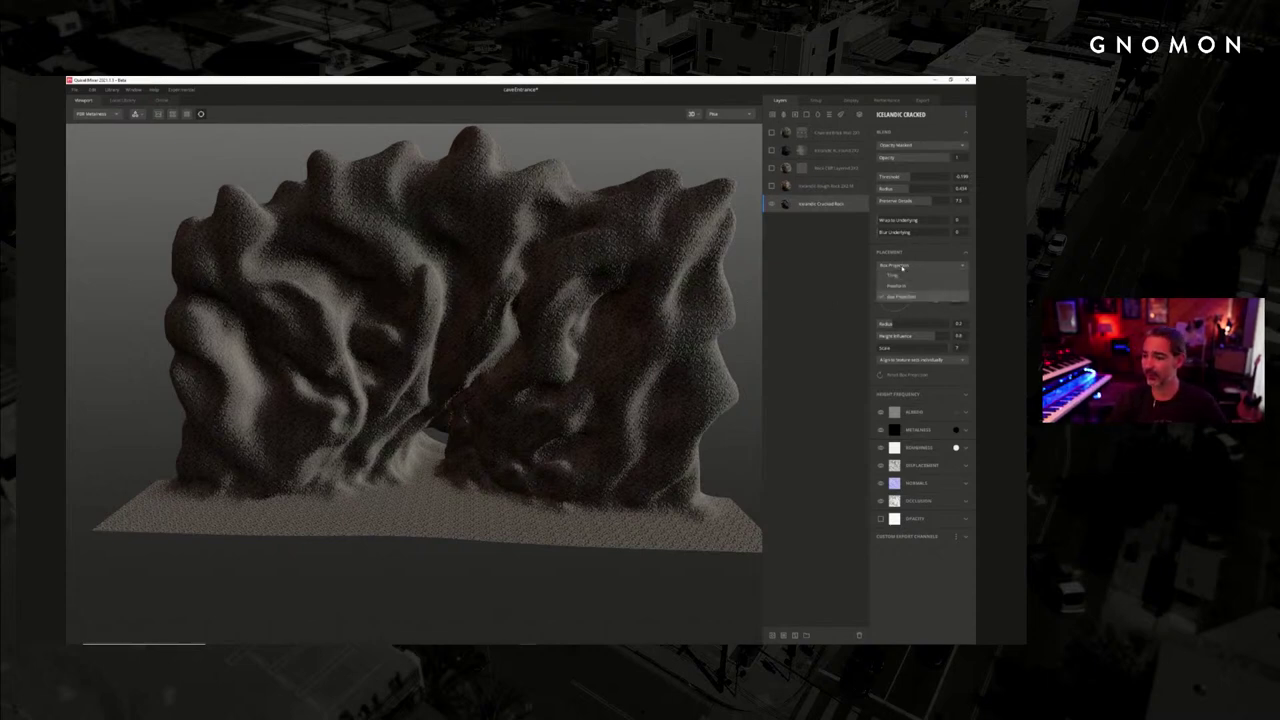
{"action": "left_click", "coordinate": [908, 277]}
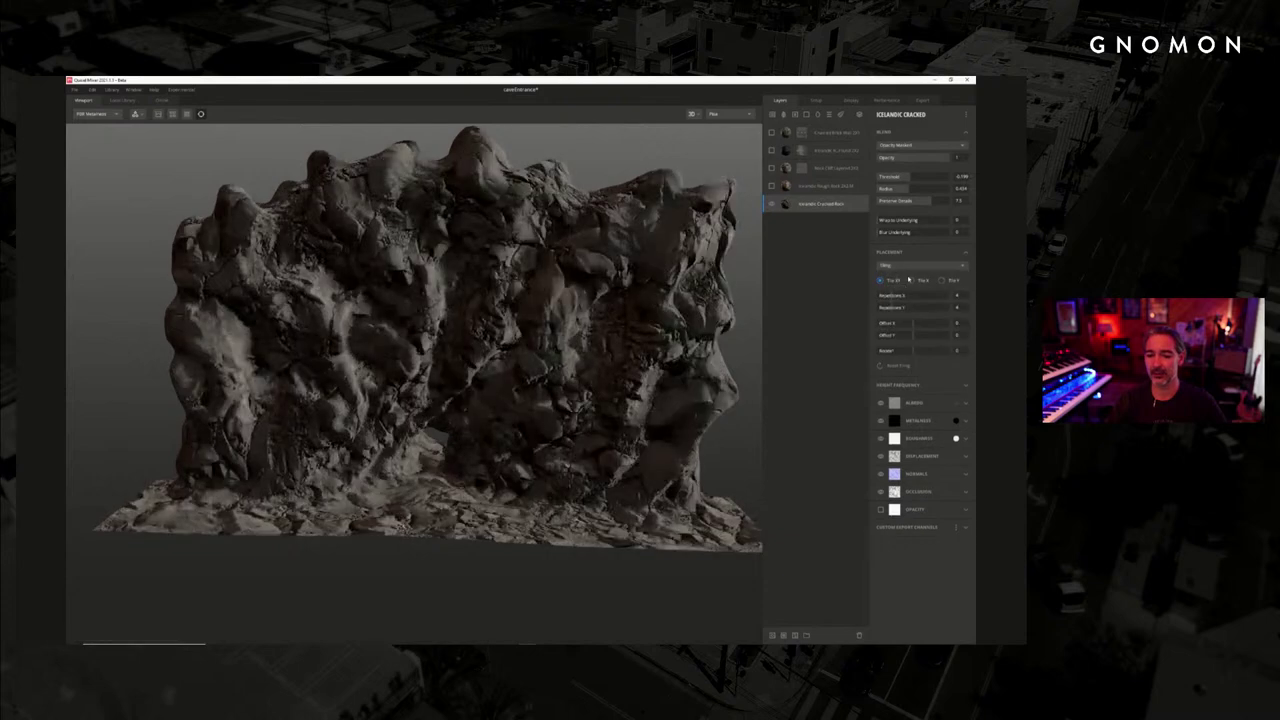
Examine the tiled cracked rock up close on the chamber entrance wall, and from beyond it around the rounded chamber floor
{"action": "left_click_drag", "start_coordinate": [690, 385], "coordinate": [601, 451]}
{"action": "scroll", "coordinate": [601, 451], "scroll_direction": "up", "scroll_amount": 2}
{"action": "middle_click_drag", "start_coordinate": [601, 440], "coordinate": [590, 396]}
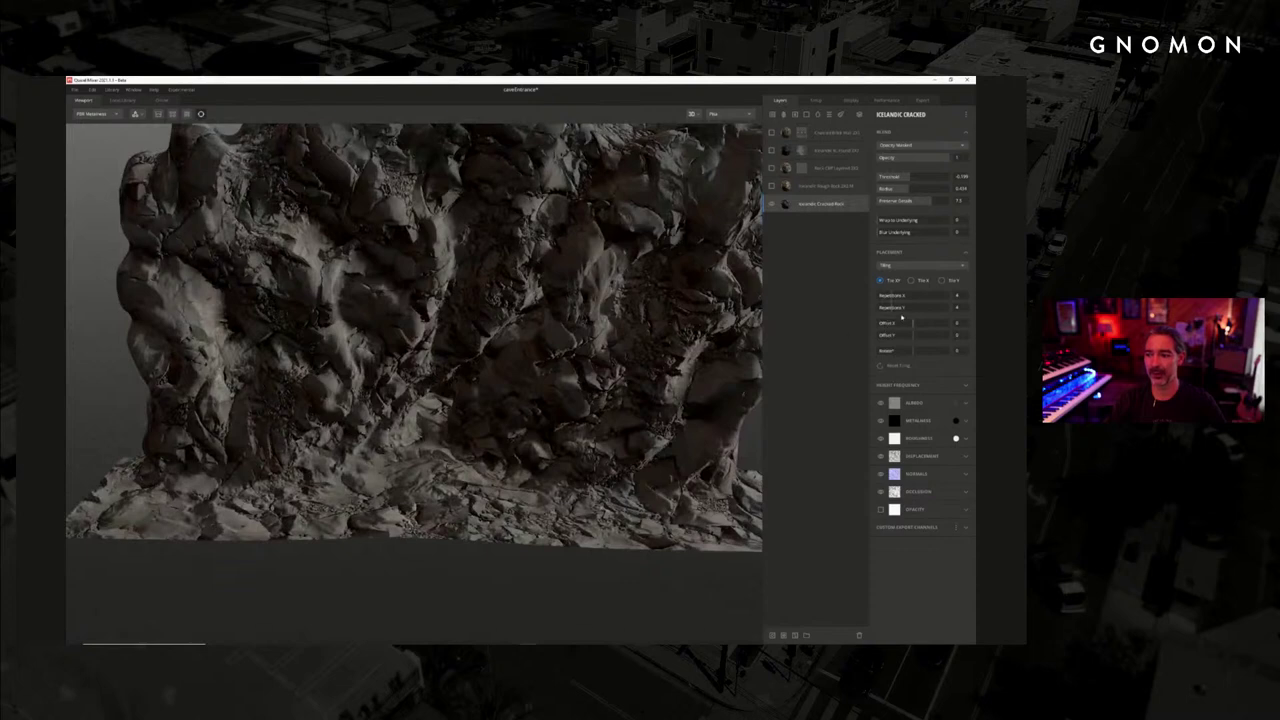
{"action": "left_click_drag", "start_coordinate": [580, 420], "coordinate": [458, 349]}
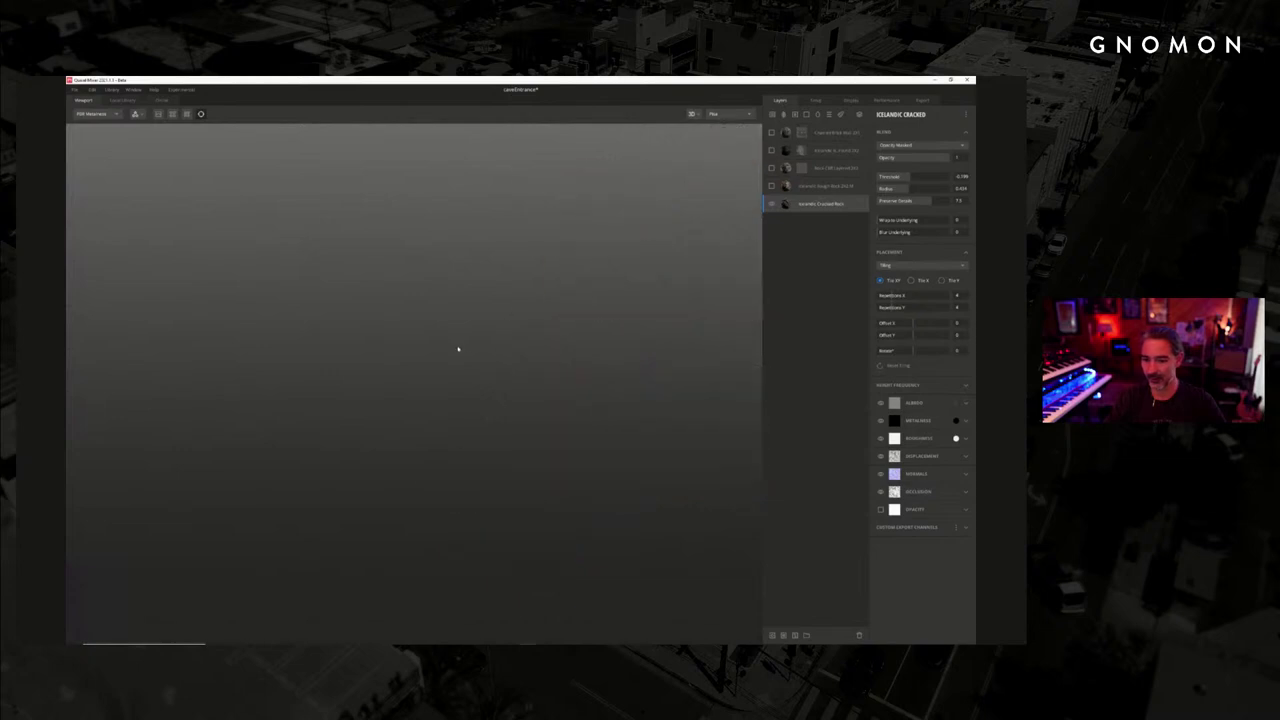
{"action": "left_click_drag", "start_coordinate": [626, 422], "coordinate": [408, 497]}
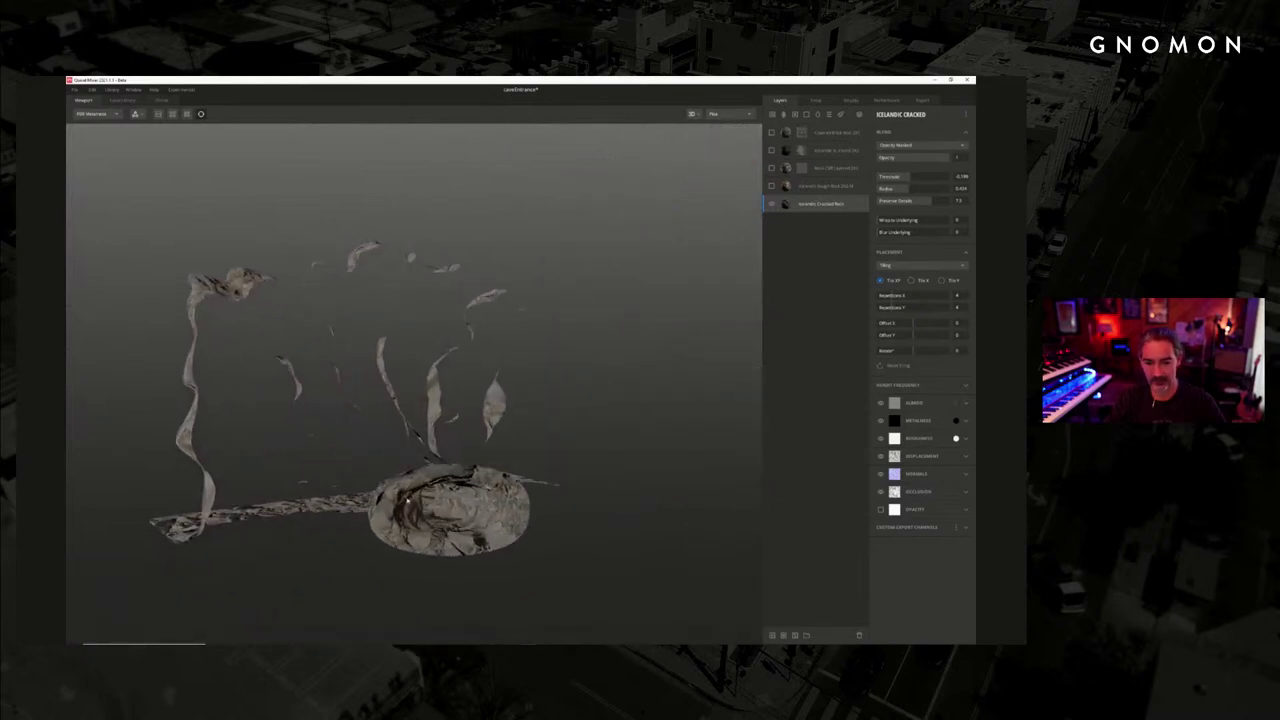
{"action": "mouse_move", "coordinate": [460, 533]}
{"action": "left_mouse_down"}
{"action": "mouse_move", "coordinate": [446, 594]}
{"action": "mouse_move", "coordinate": [500, 535]}
{"action": "mouse_move", "coordinate": [340, 491]}
{"action": "left_mouse_up"}
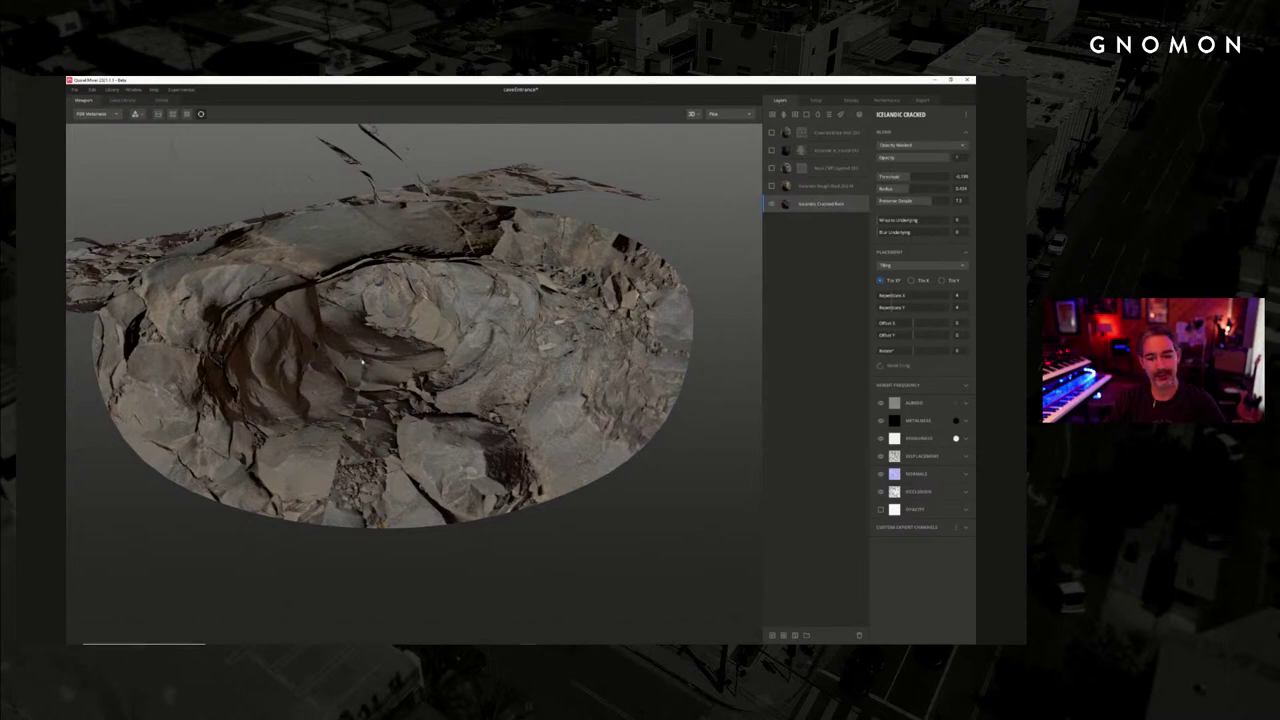
Preview the Icelandic Cracked Rock layer with Box Projection placement around the rounded chamber floor, and switch it back to Tiling
{"action": "left_click_drag", "start_coordinate": [419, 347], "coordinate": [389, 392]}
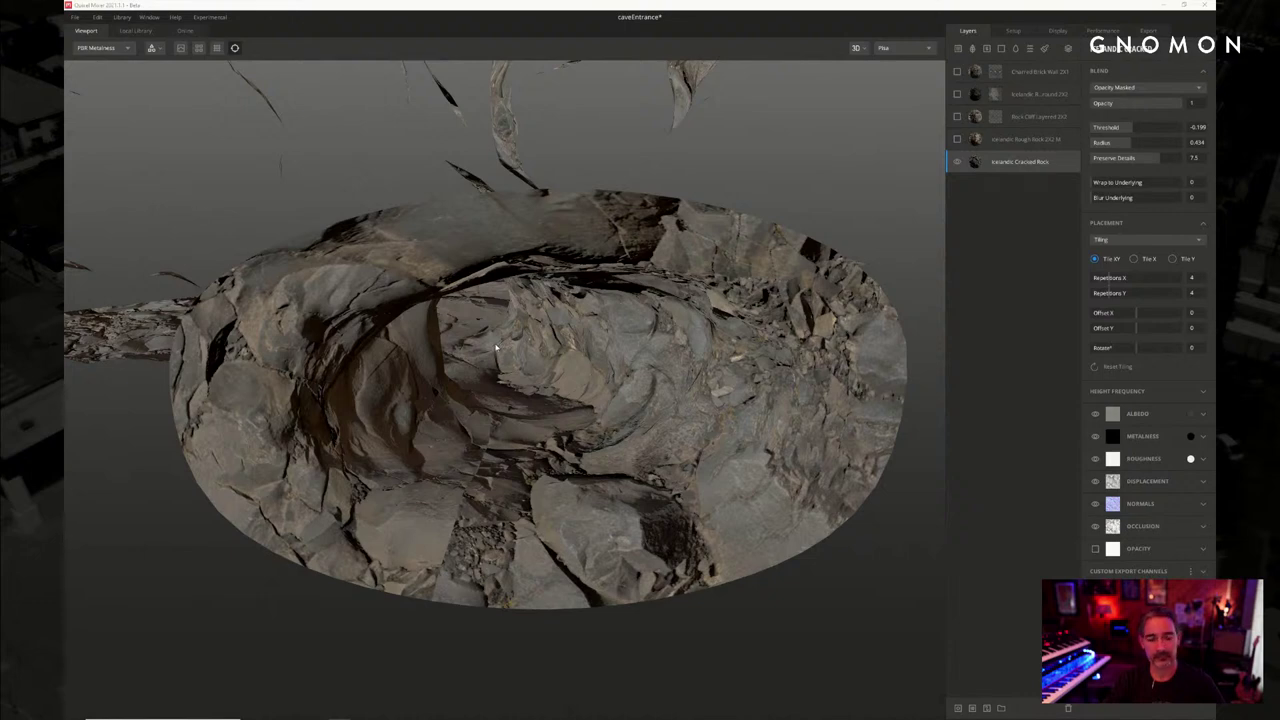
{"action": "left_click_drag", "start_coordinate": [494, 349], "coordinate": [549, 365]}
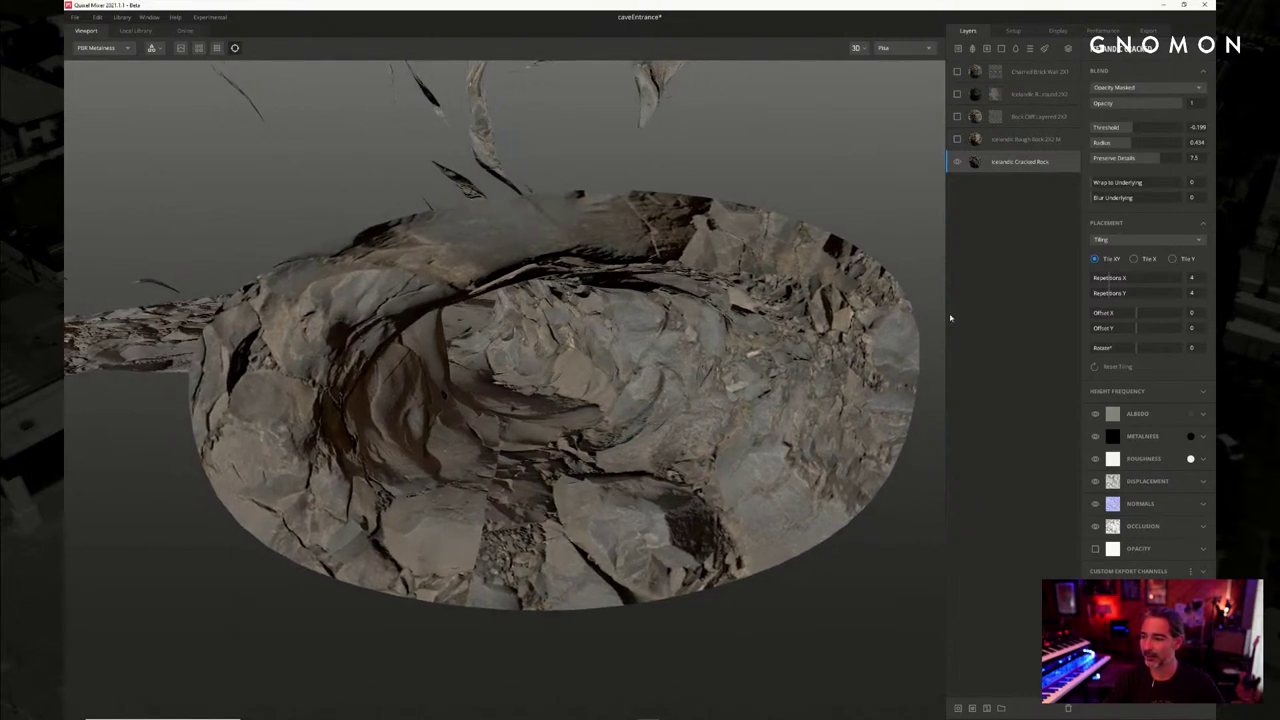
{"action": "left_click", "coordinate": [1133, 244]}
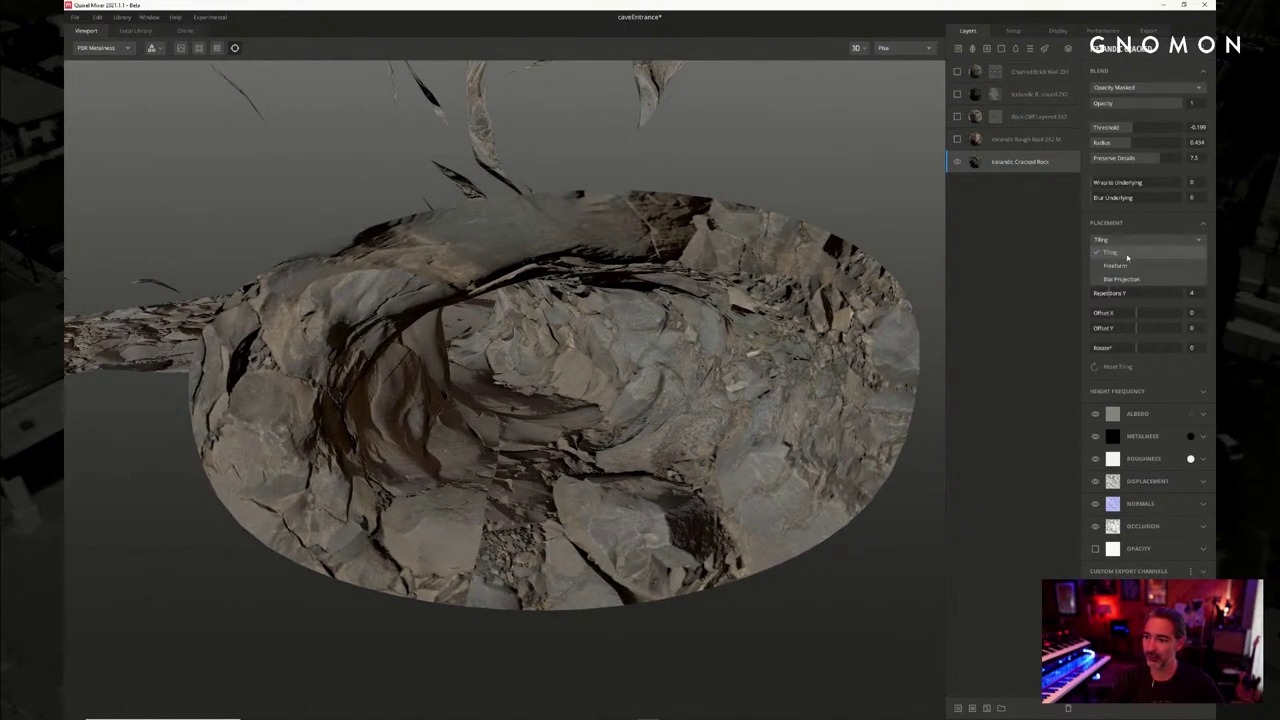
{"action": "left_click", "coordinate": [1126, 280]}
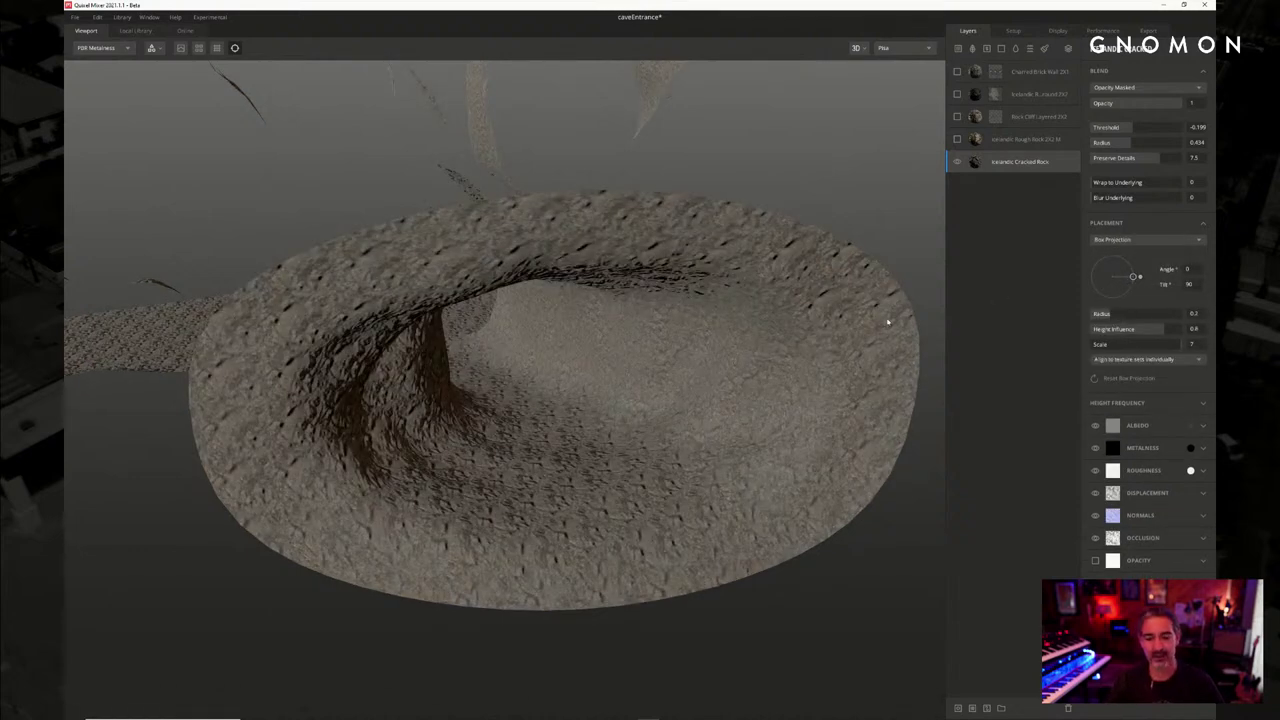
{"action": "left_click_drag", "start_coordinate": [894, 320], "coordinate": [635, 344]}
{"action": "left_click_drag", "start_coordinate": [643, 298], "coordinate": [786, 265]}
{"action": "left_click", "coordinate": [1140, 242]}
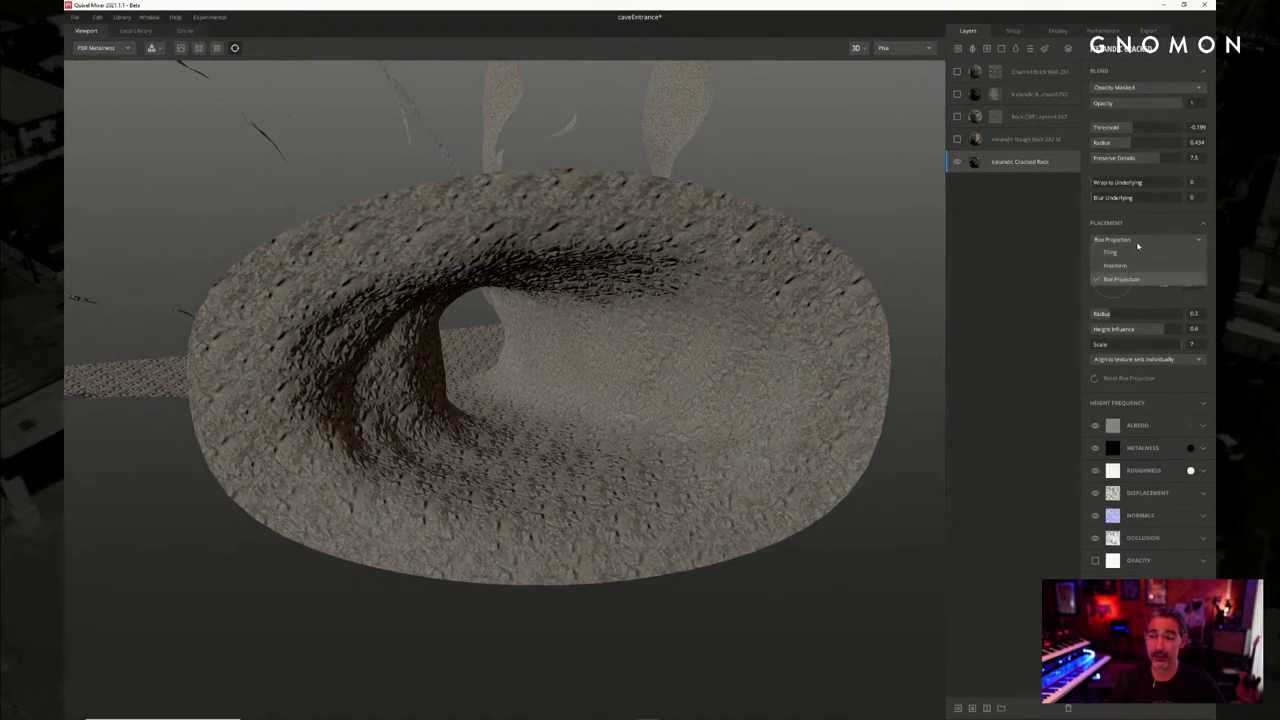
{"action": "left_click", "coordinate": [1118, 252]}
Examine how the tiled cracked rock covers the entrance wall and the floor in front of it
{"action": "left_click_drag", "start_coordinate": [740, 378], "coordinate": [713, 261]}
{"action": "middle_click_drag", "start_coordinate": [713, 261], "coordinate": [775, 326]}
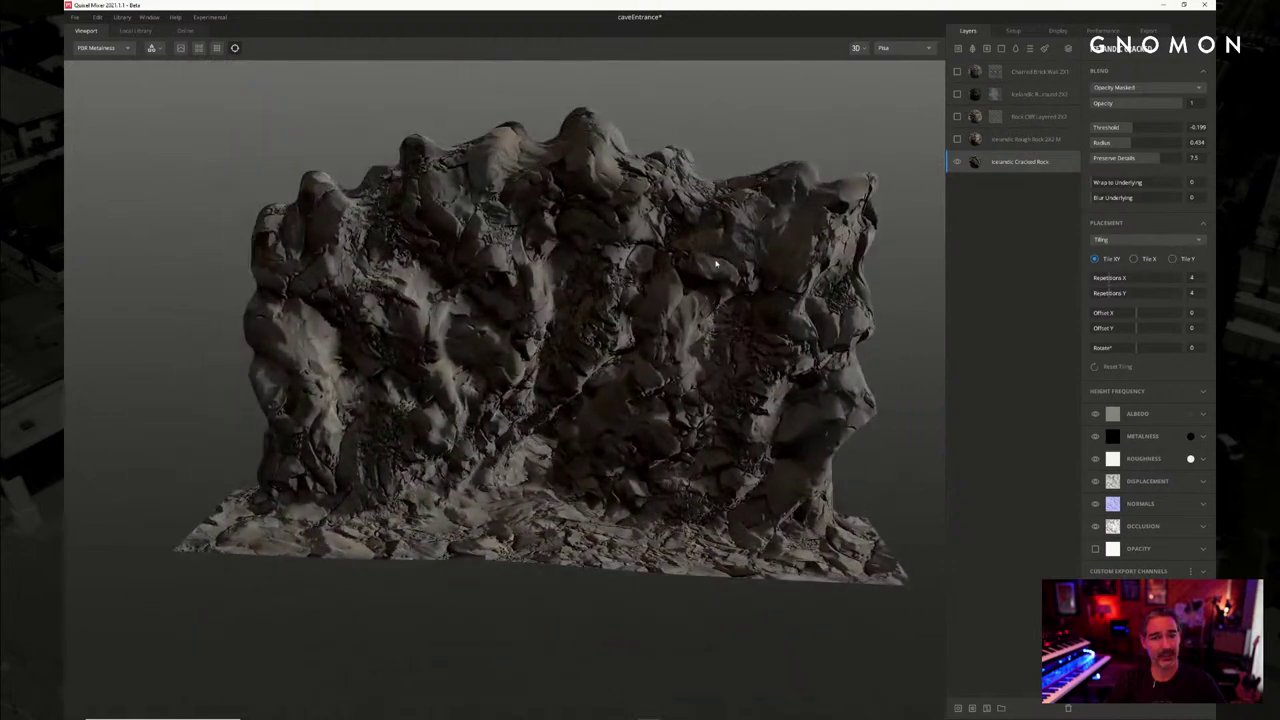
{"action": "left_click_drag", "start_coordinate": [654, 288], "coordinate": [577, 270]}
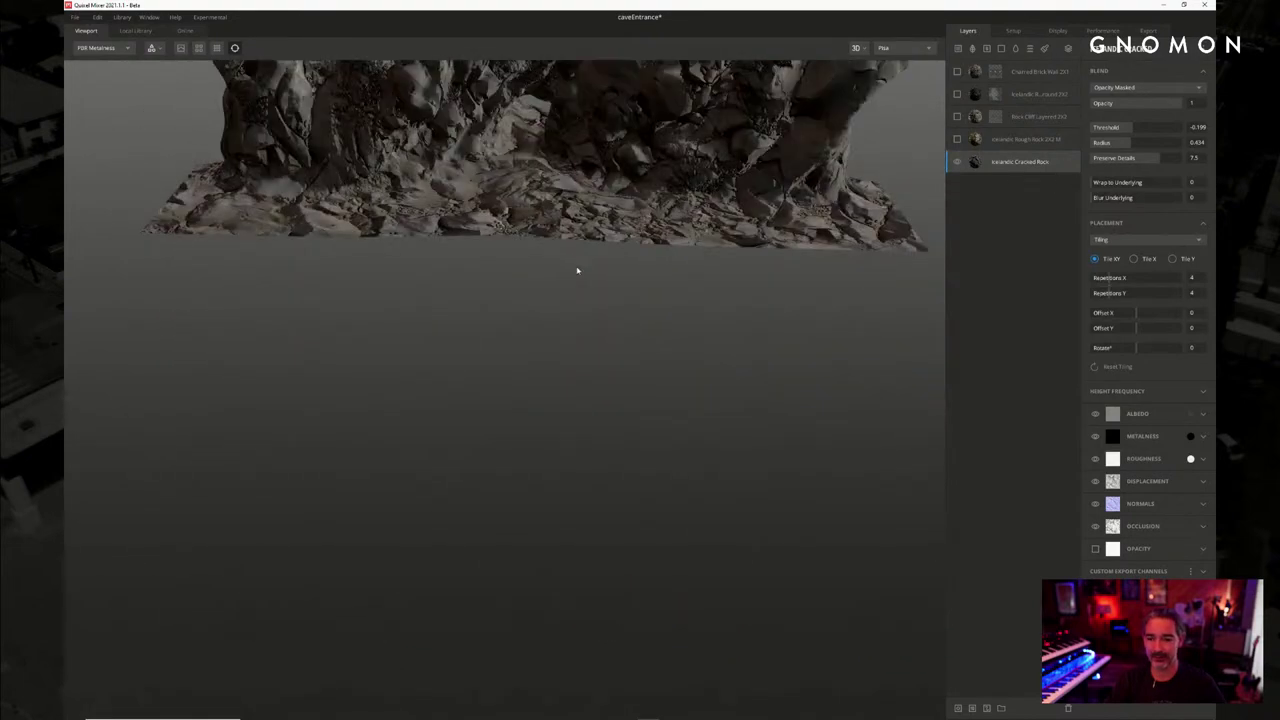
{"action": "middle_click_drag", "start_coordinate": [577, 270], "coordinate": [575, 270]}
{"action": "left_click_drag", "start_coordinate": [576, 270], "coordinate": [652, 298]}
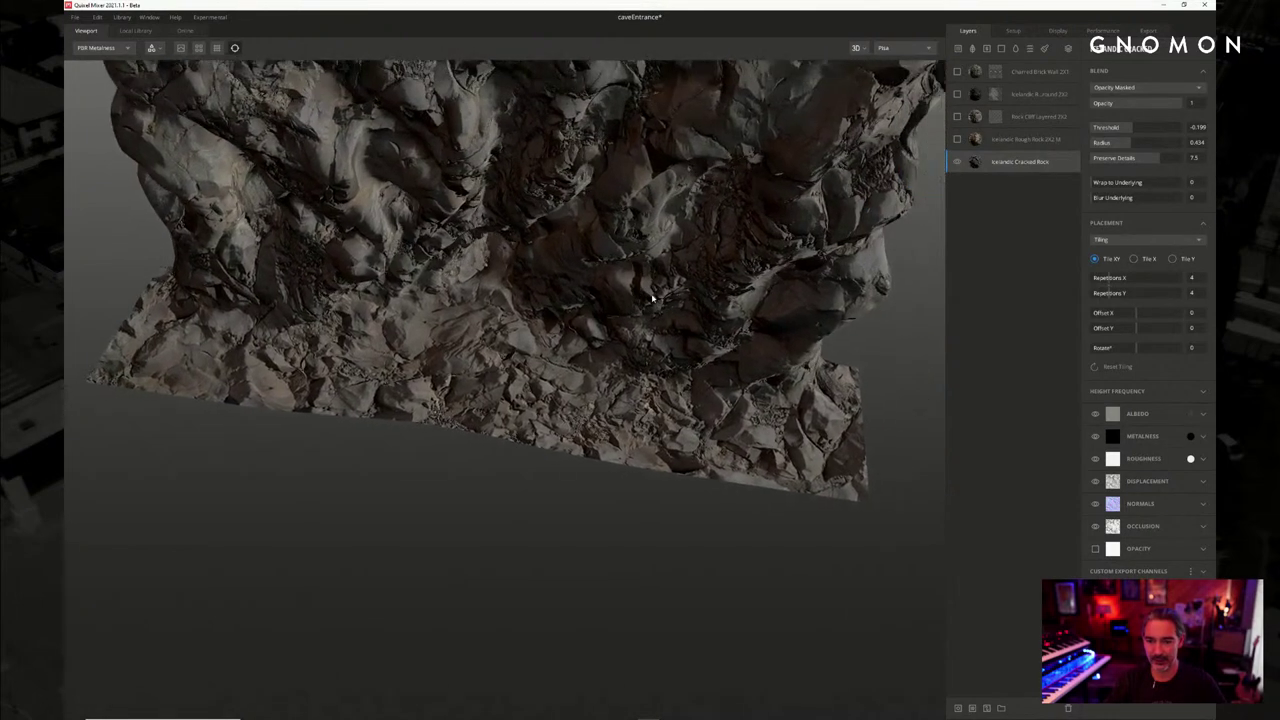
{"action": "left_click_drag", "start_coordinate": [597, 343], "coordinate": [594, 310]}
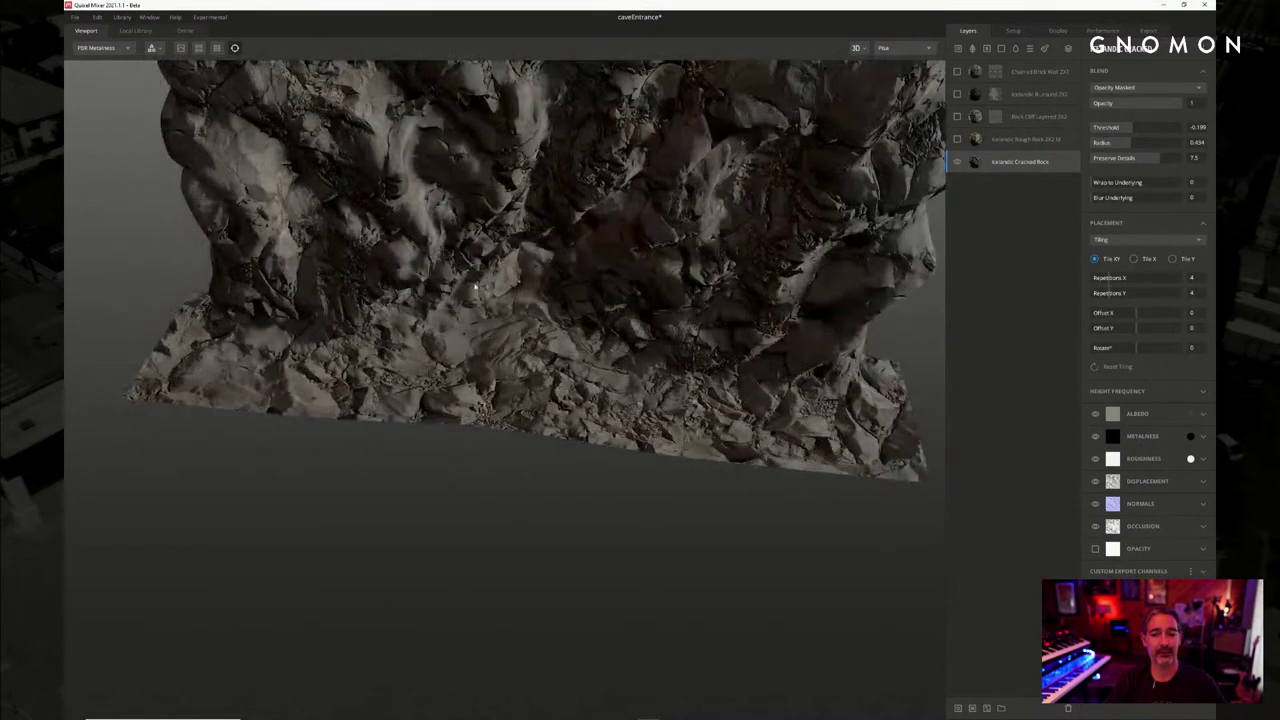
{"action": "left_click_drag", "start_coordinate": [587, 355], "coordinate": [546, 313]}
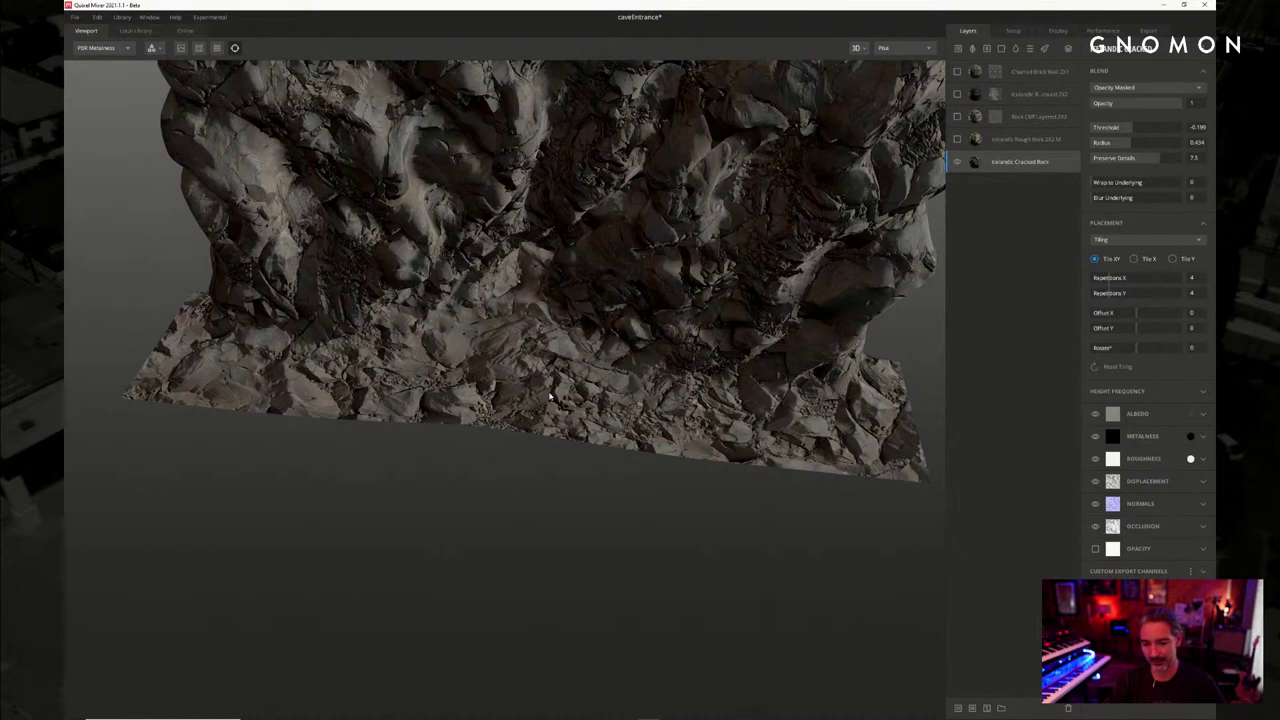
{"action": "left_click_drag", "start_coordinate": [549, 397], "coordinate": [546, 311]}
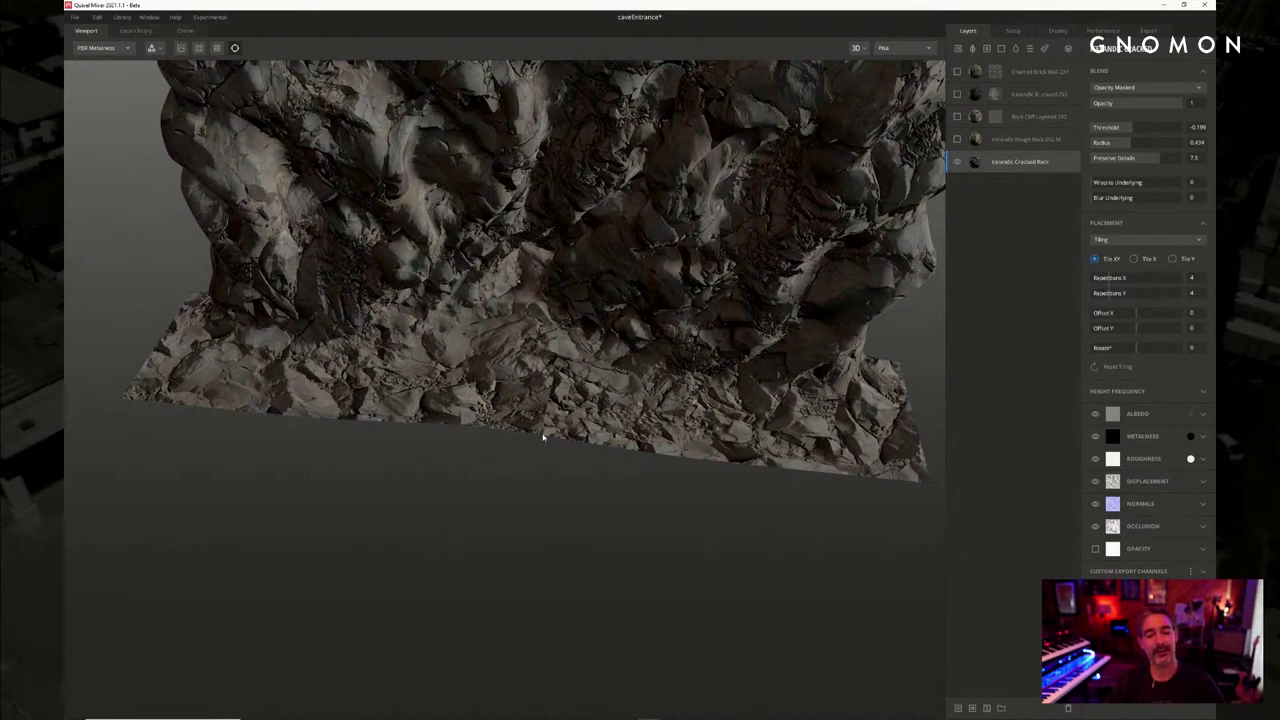
Inspect the cracked rock's relief along the wall base and floor edge from the side, and return to a full front view
{"action": "left_click_drag", "start_coordinate": [543, 437], "coordinate": [783, 333]}
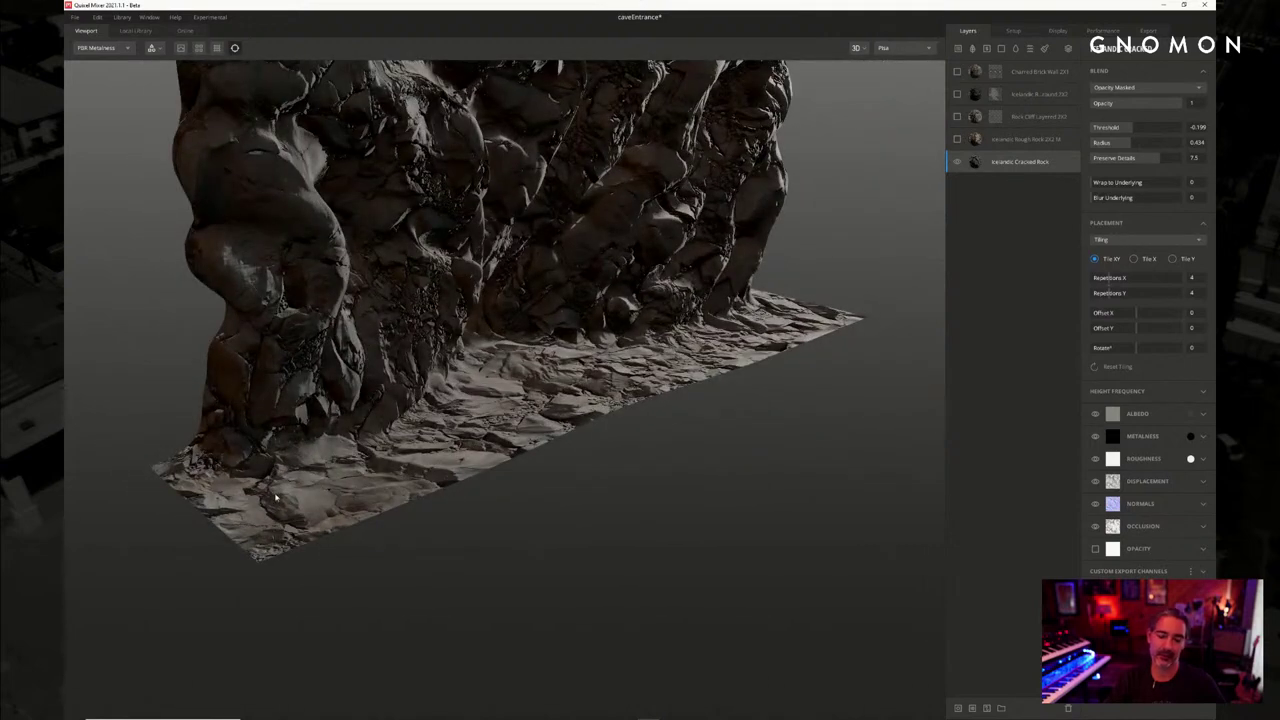
{"action": "scroll", "coordinate": [508, 400], "scroll_direction": "down", "scroll_amount": 1}
{"action": "scroll", "coordinate": [580, 388], "scroll_direction": "up", "scroll_amount": 4}
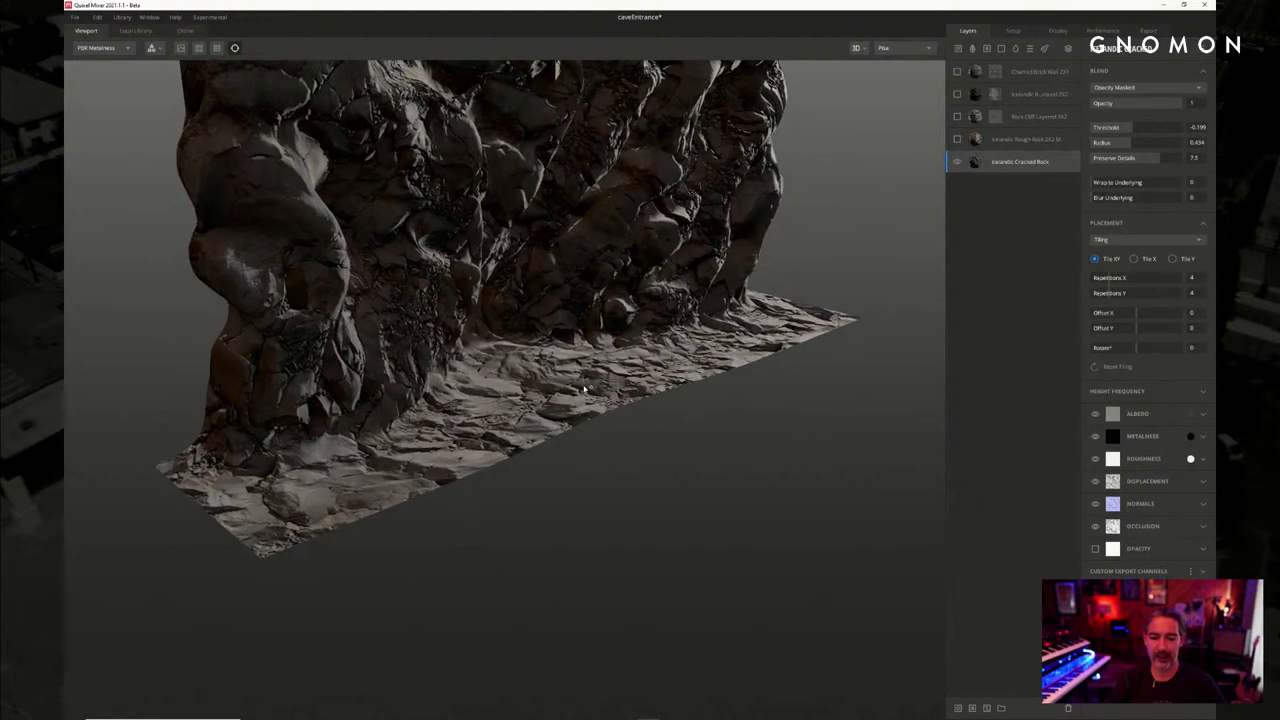
{"action": "left_click_drag", "start_coordinate": [577, 430], "coordinate": [289, 257]}
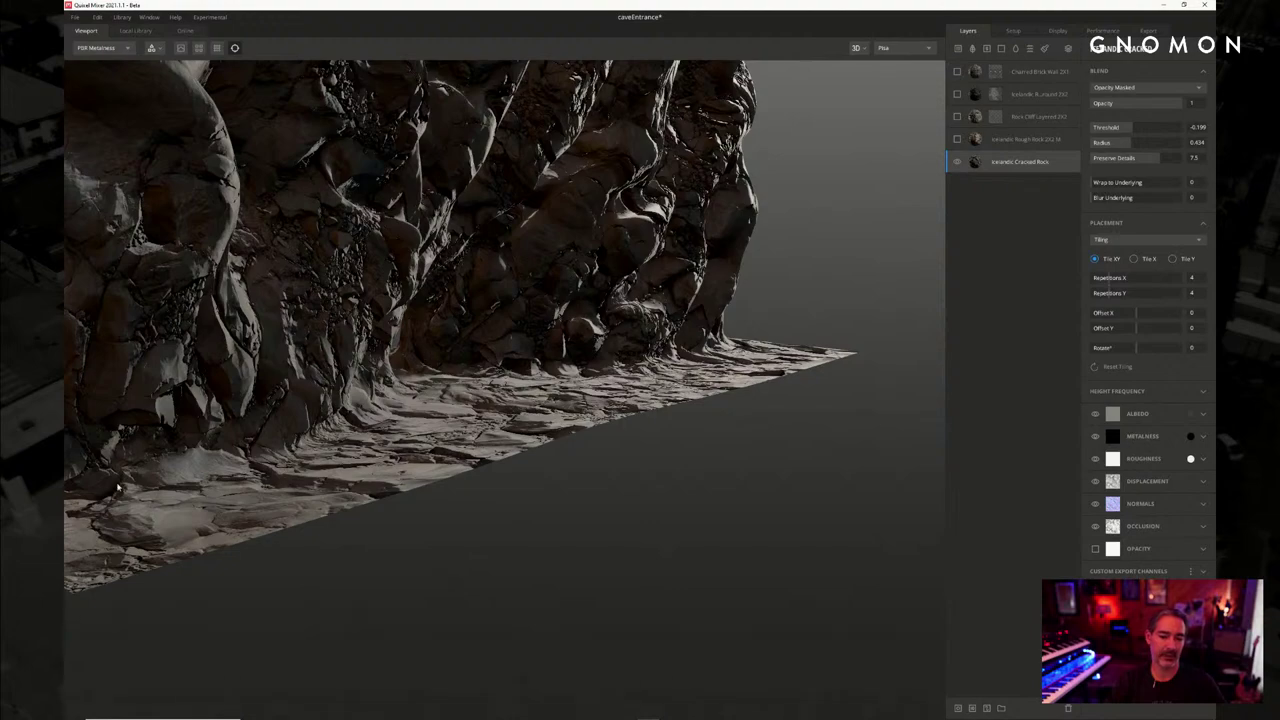
{"action": "left_click_drag", "start_coordinate": [697, 333], "coordinate": [571, 251]}
{"action": "middle_click_drag", "start_coordinate": [443, 190], "coordinate": [574, 256]}
{"action": "scroll", "coordinate": [573, 256], "scroll_direction": "down", "scroll_amount": 3}
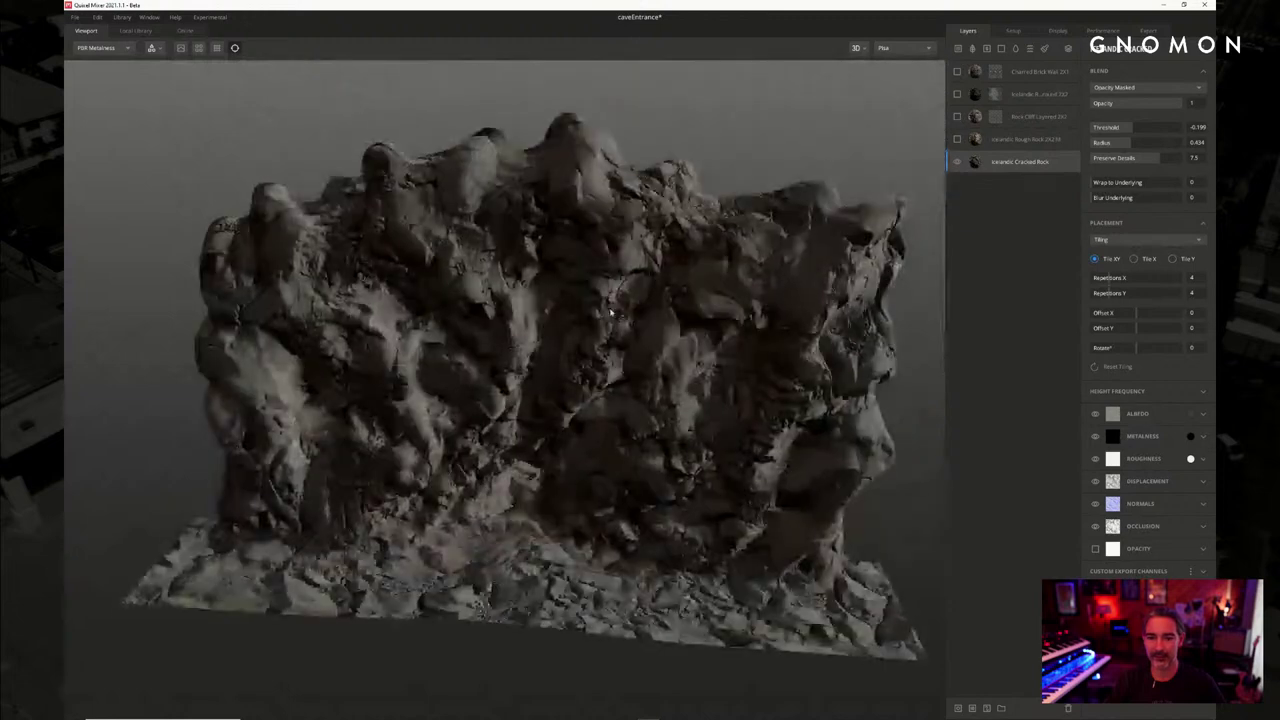
{"action": "left_click_drag", "start_coordinate": [571, 257], "coordinate": [638, 292]}
{"action": "middle_click_drag", "start_coordinate": [638, 285], "coordinate": [641, 221]}
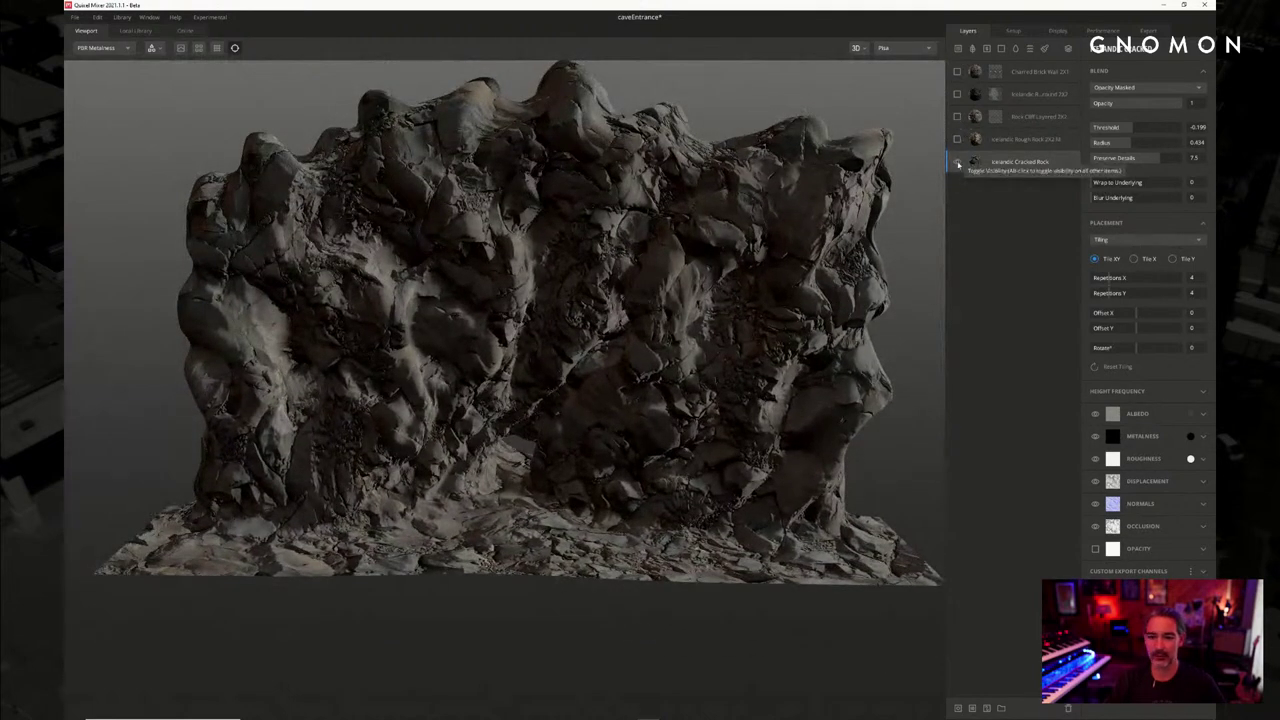
Hide the Icelandic Cracked Rock layer to compare it with the bare model, and show the layer again
{"action": "left_click", "coordinate": [958, 161]}
{"action": "mouse_move", "coordinate": [766, 257]}
{"action": "left_mouse_down"}
{"action": "mouse_move", "coordinate": [786, 241]}
{"action": "mouse_move", "coordinate": [750, 241]}
{"action": "left_mouse_up"}
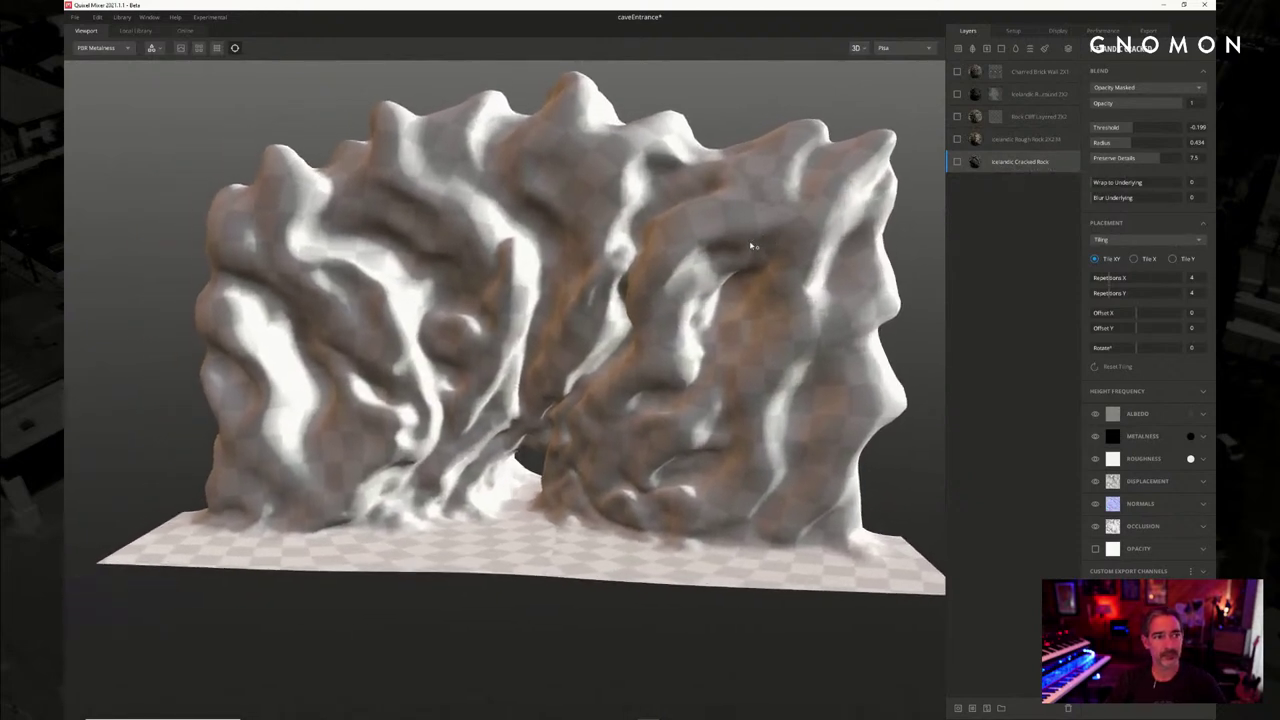
{"action": "left_click", "coordinate": [958, 161]}
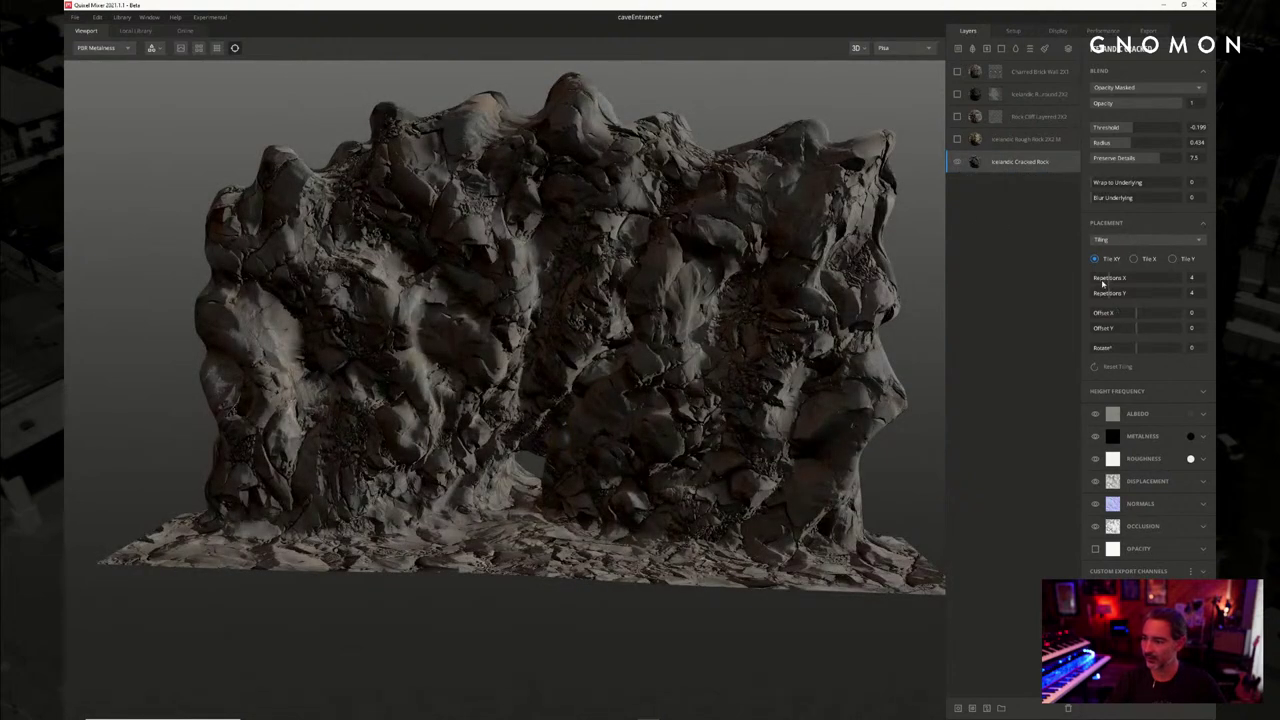
Set the Icelandic Cracked Rock layer's horizontal tiling repetitions to 5 and check the result across the wall
{"action": "left_click_drag", "start_coordinate": [918, 324], "coordinate": [905, 323]}
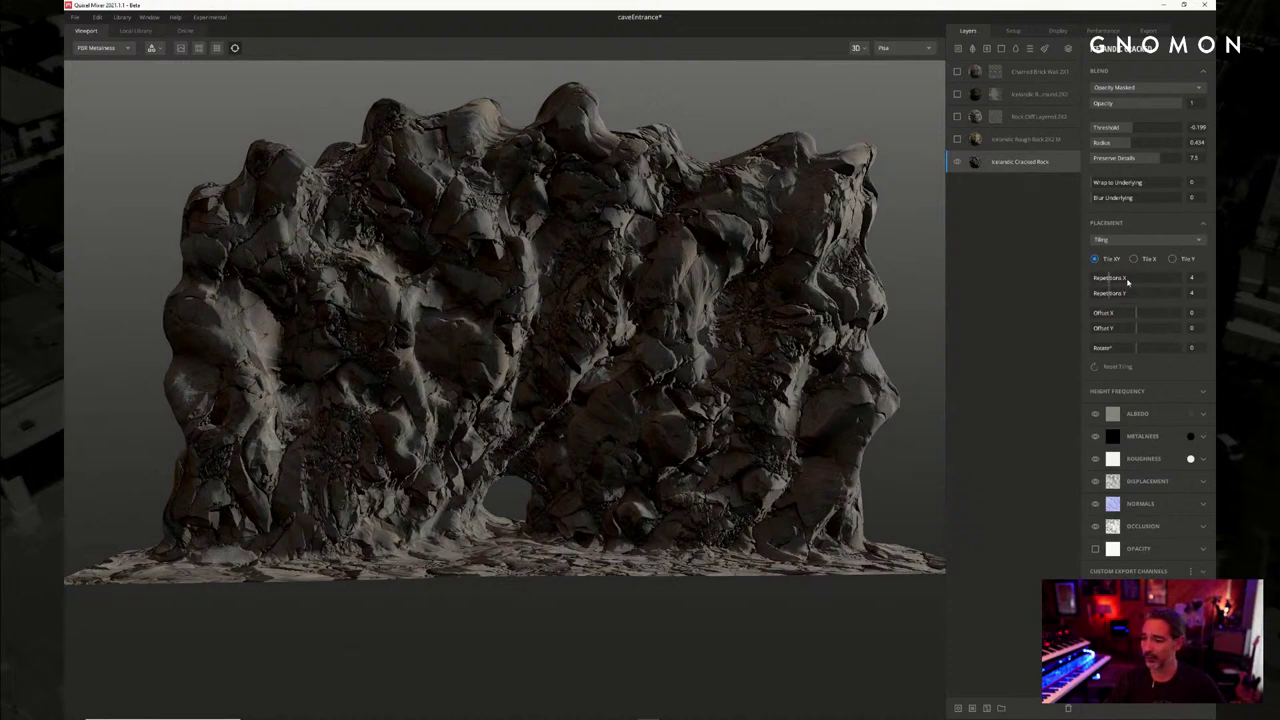
{"action": "mouse_move", "coordinate": [1110, 281]}
{"action": "left_mouse_down"}
{"action": "mouse_move", "coordinate": [1139, 278]}
{"action": "mouse_move", "coordinate": [1118, 279]}
{"action": "left_mouse_up"}
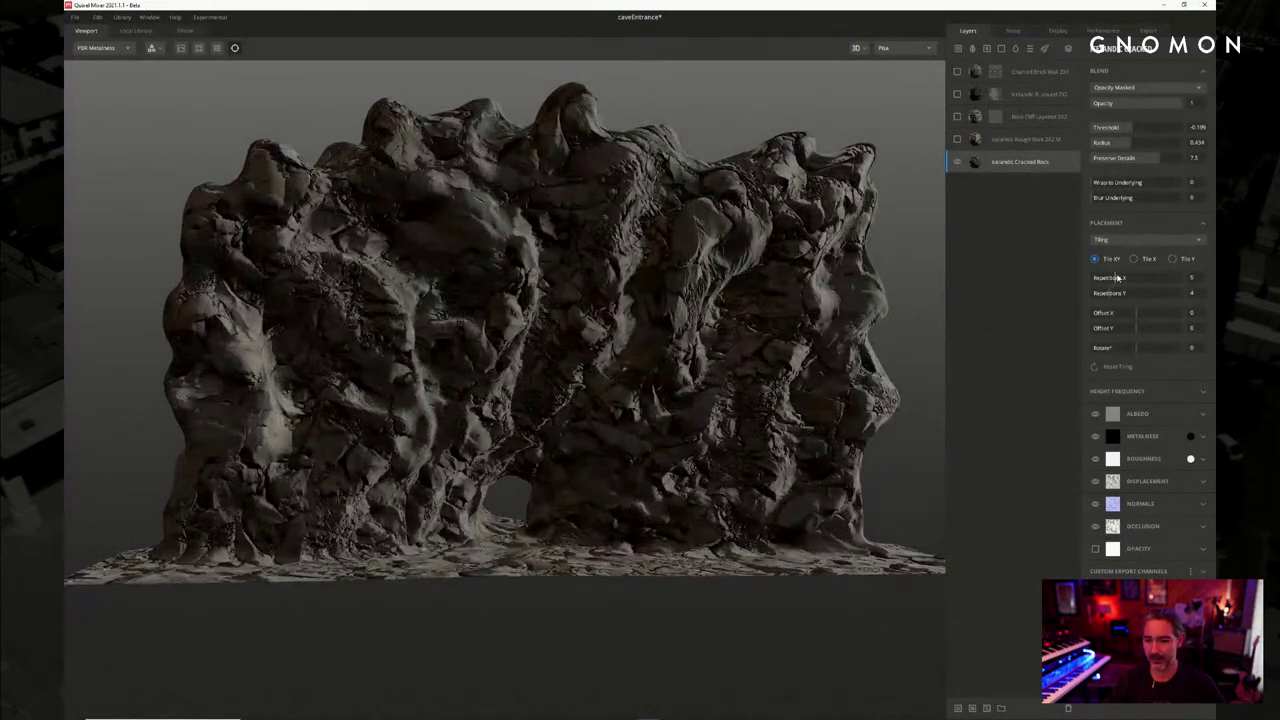
{"action": "left_click_drag", "start_coordinate": [1114, 278], "coordinate": [1116, 278]}
{"action": "left_click_drag", "start_coordinate": [727, 340], "coordinate": [686, 337]}
{"action": "mouse_move", "coordinate": [715, 345]}
{"action": "right_mouse_down", "text": "shift"}
{"action": "mouse_move", "coordinate": [783, 350]}
{"action": "mouse_move", "coordinate": [718, 353]}
{"action": "right_mouse_up", "text": "shift"}
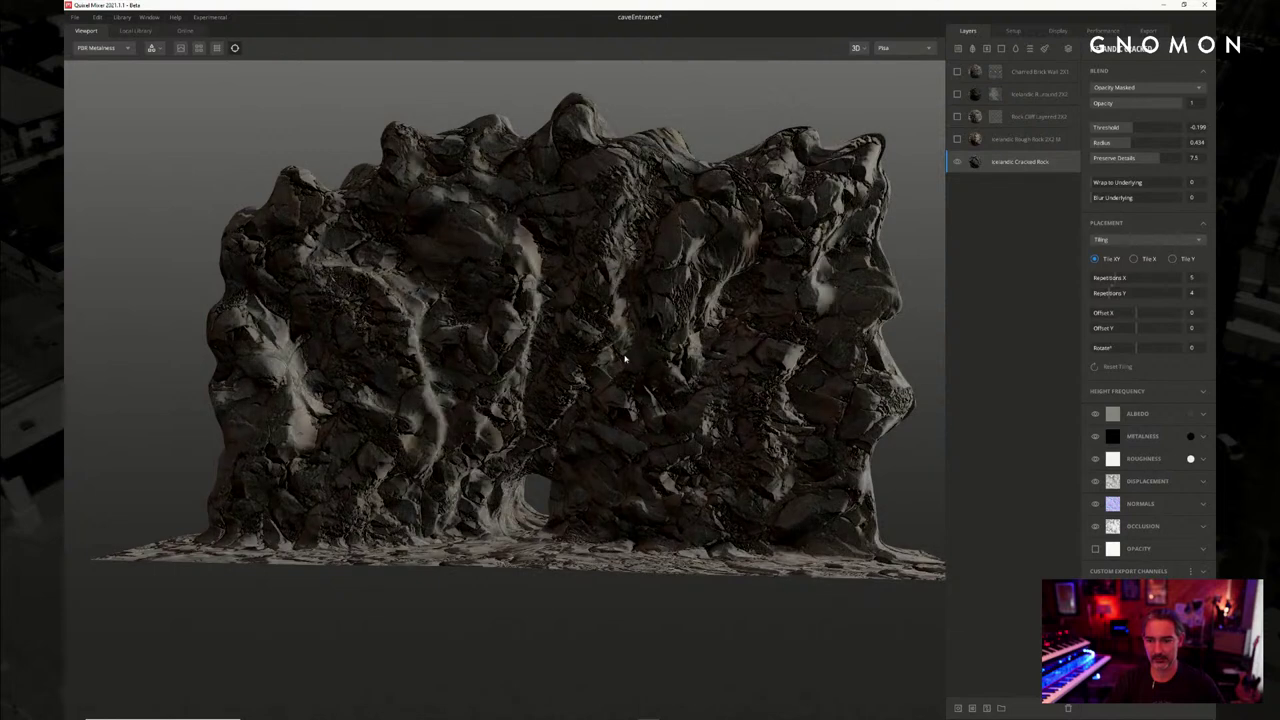
{"action": "mouse_move", "coordinate": [752, 358]}
{"action": "left_mouse_down"}
{"action": "mouse_move", "coordinate": [763, 371]}
{"action": "mouse_move", "coordinate": [399, 270]}
{"action": "left_mouse_up"}
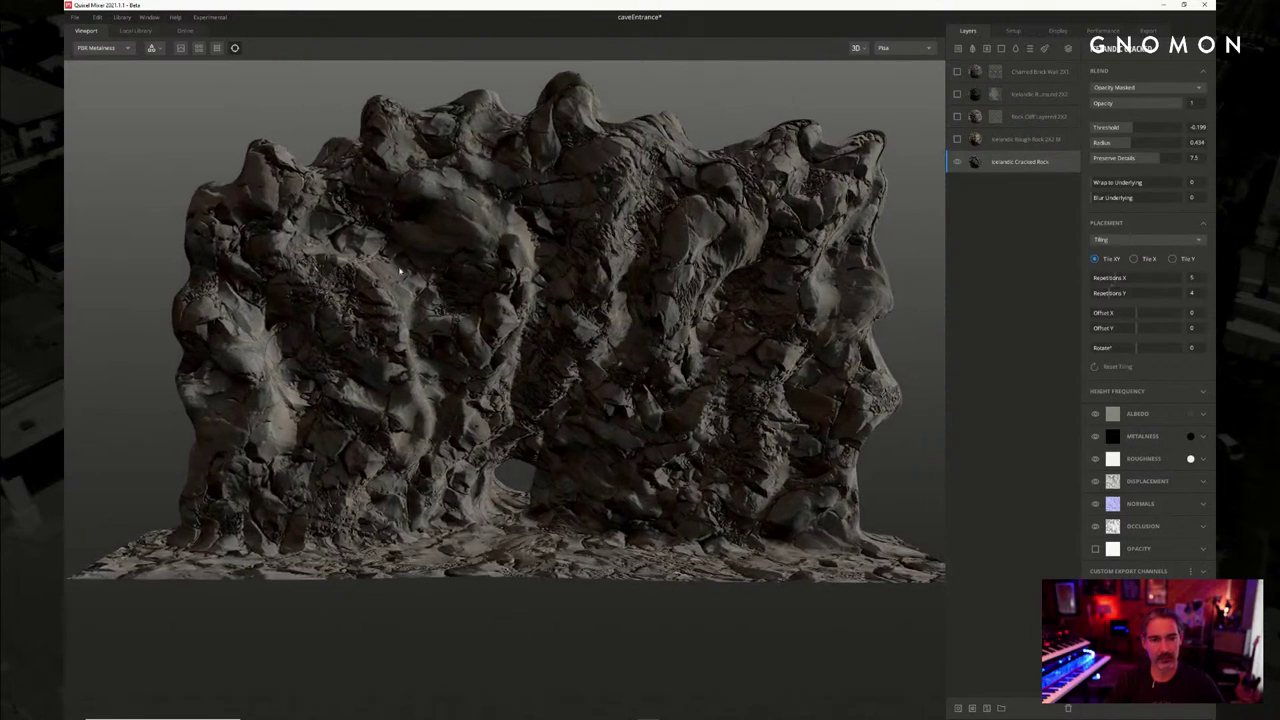
Toggle the Icelandic Rough Rock layer on and off over the cracked rock to compare them, leaving it hidden with the cracked rock layer selected
{"action": "left_click", "coordinate": [1023, 140]}
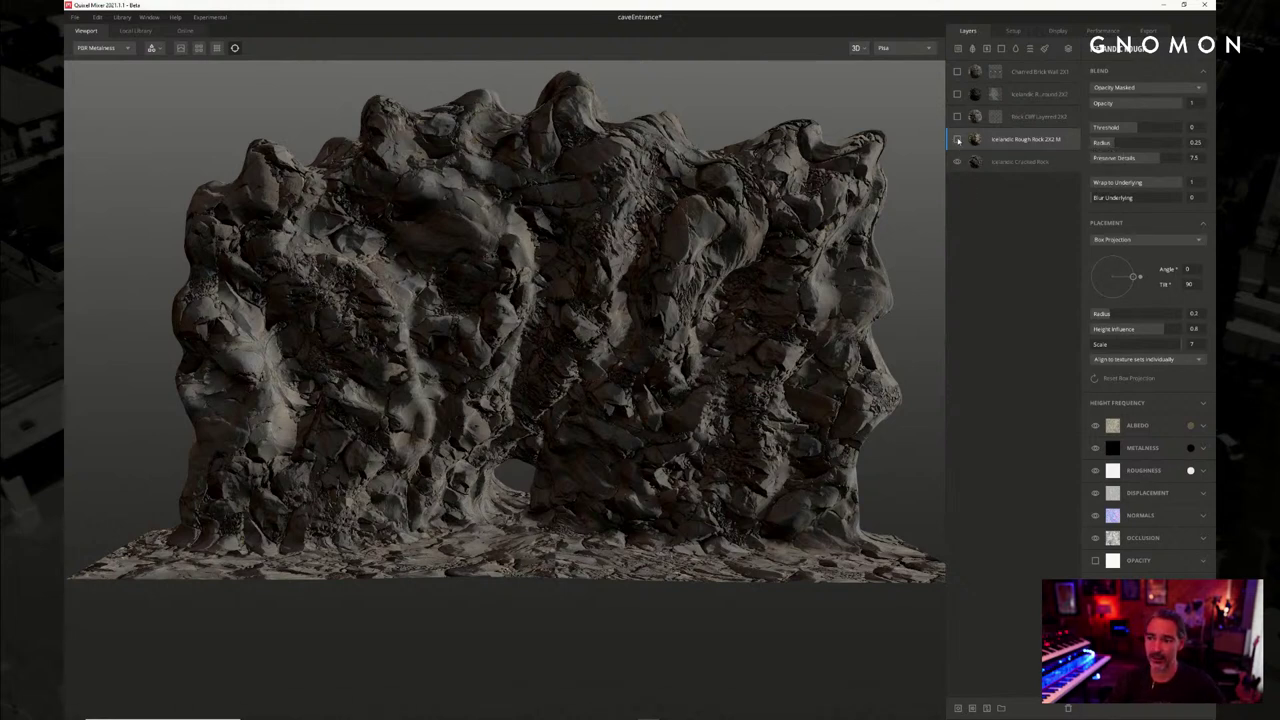
{"action": "left_click", "coordinate": [958, 140]}
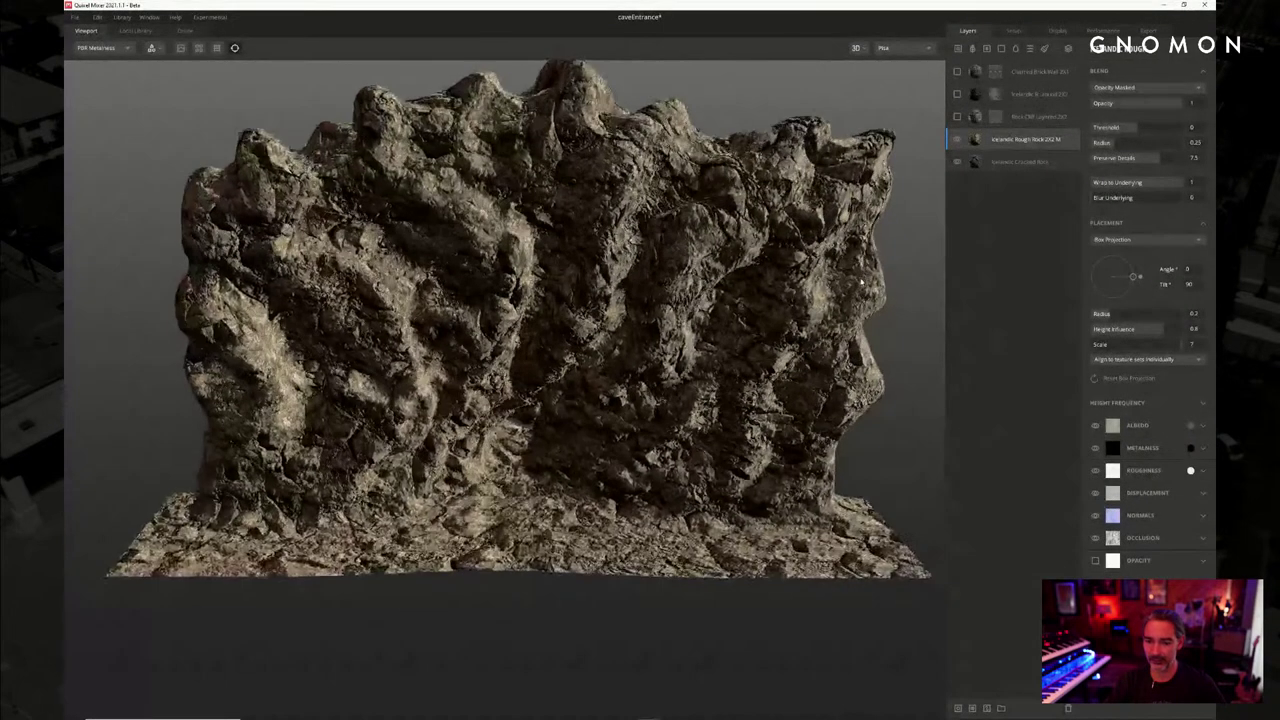
{"action": "mouse_move", "coordinate": [856, 255]}
{"action": "left_mouse_down"}
{"action": "mouse_move", "coordinate": [832, 266]}
{"action": "mouse_move", "coordinate": [853, 268]}
{"action": "left_mouse_up"}
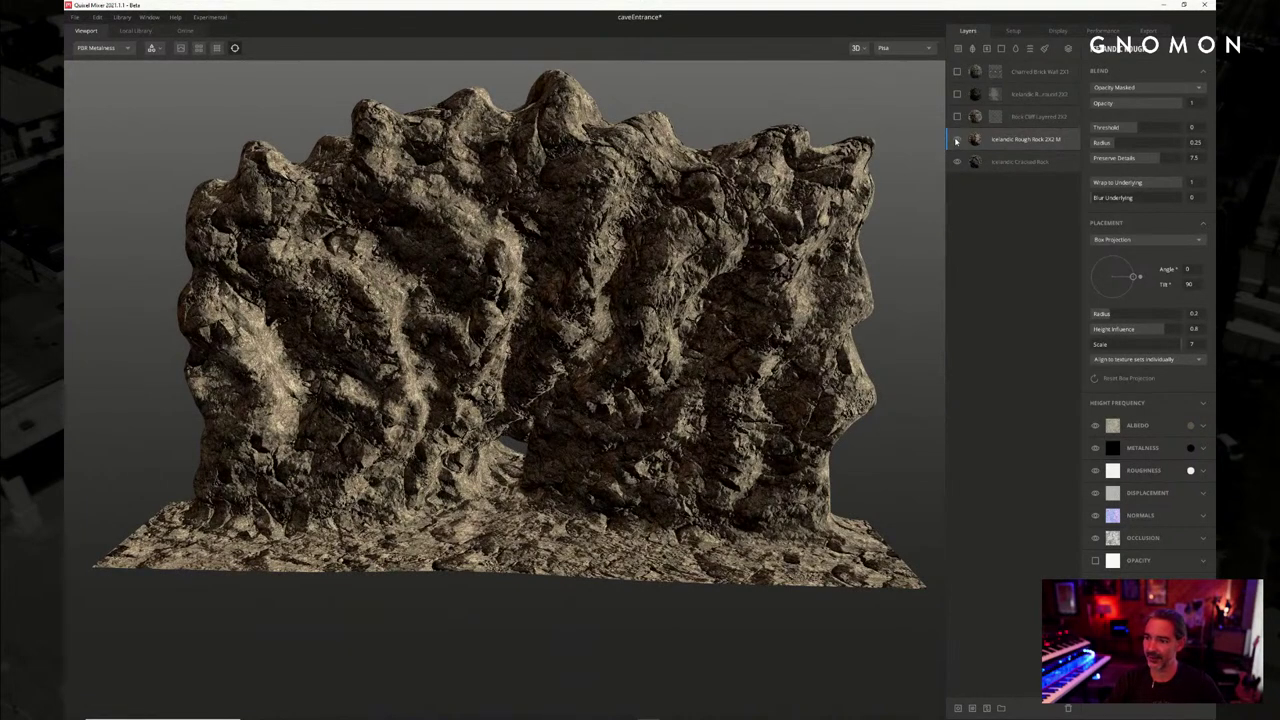
{"action": "left_click", "coordinate": [955, 141]}
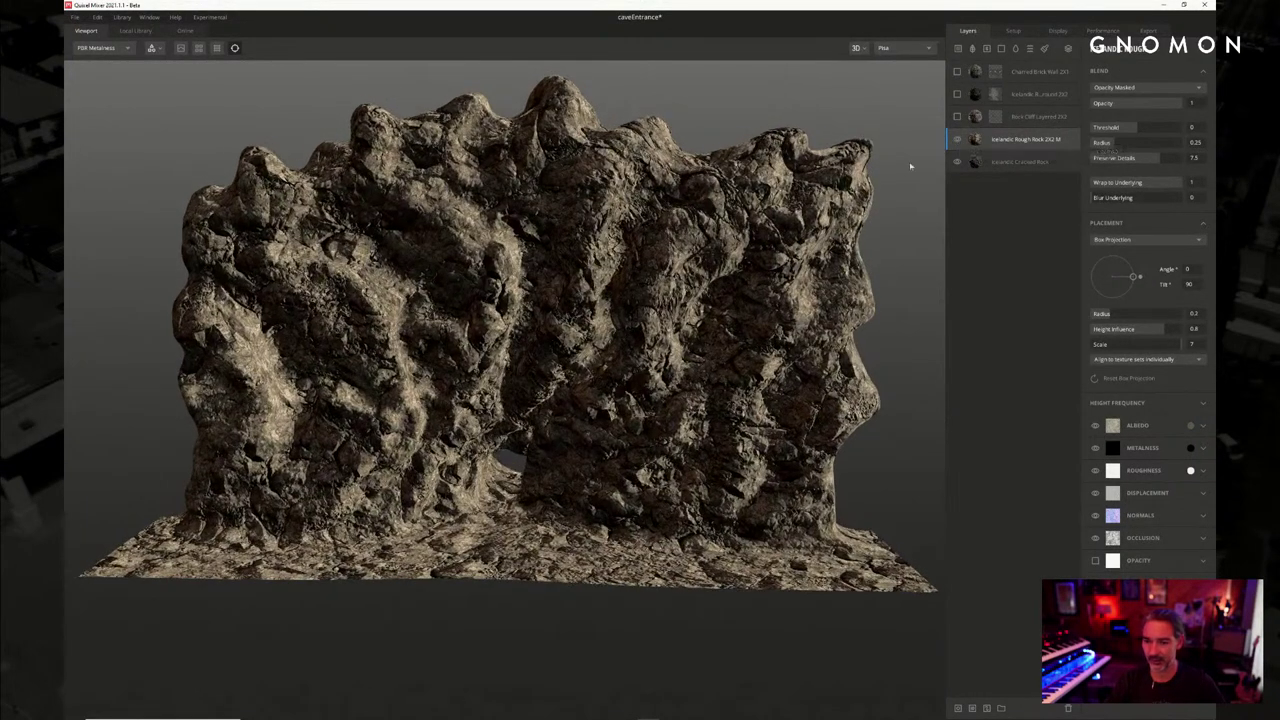
{"action": "left_click", "coordinate": [957, 141]}
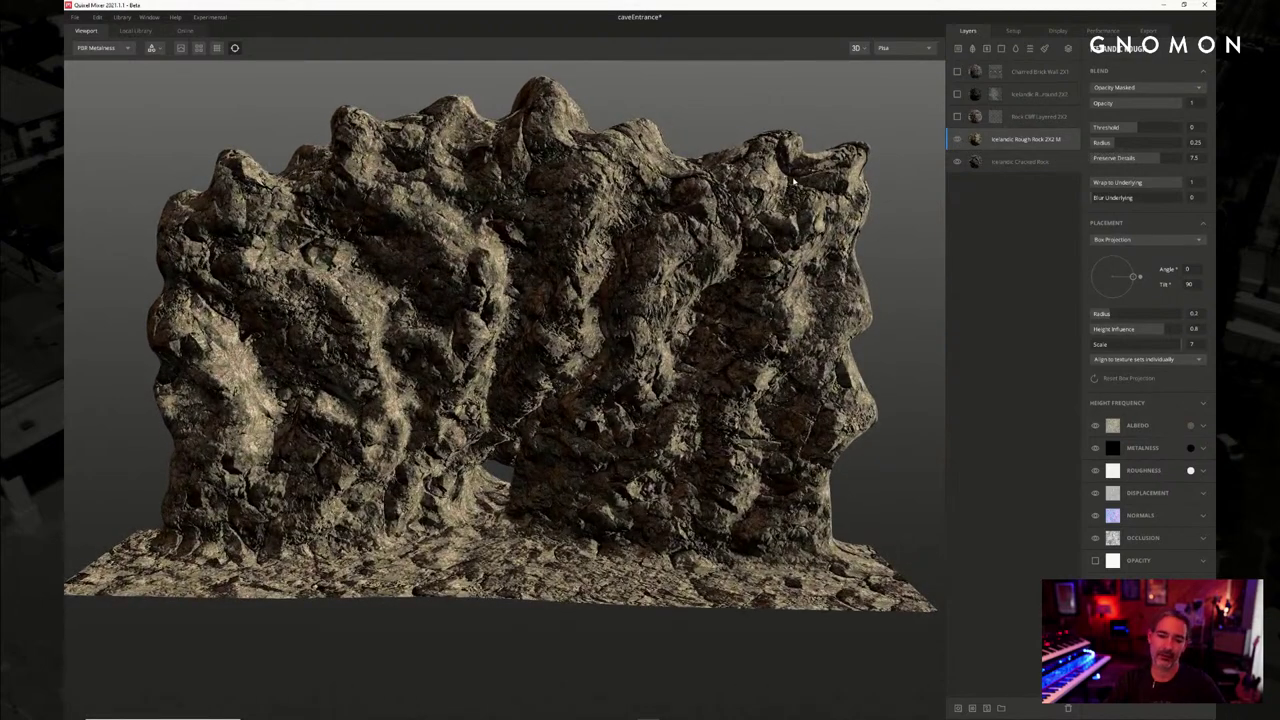
{"action": "middle_click_drag", "start_coordinate": [795, 180], "coordinate": [836, 139]}
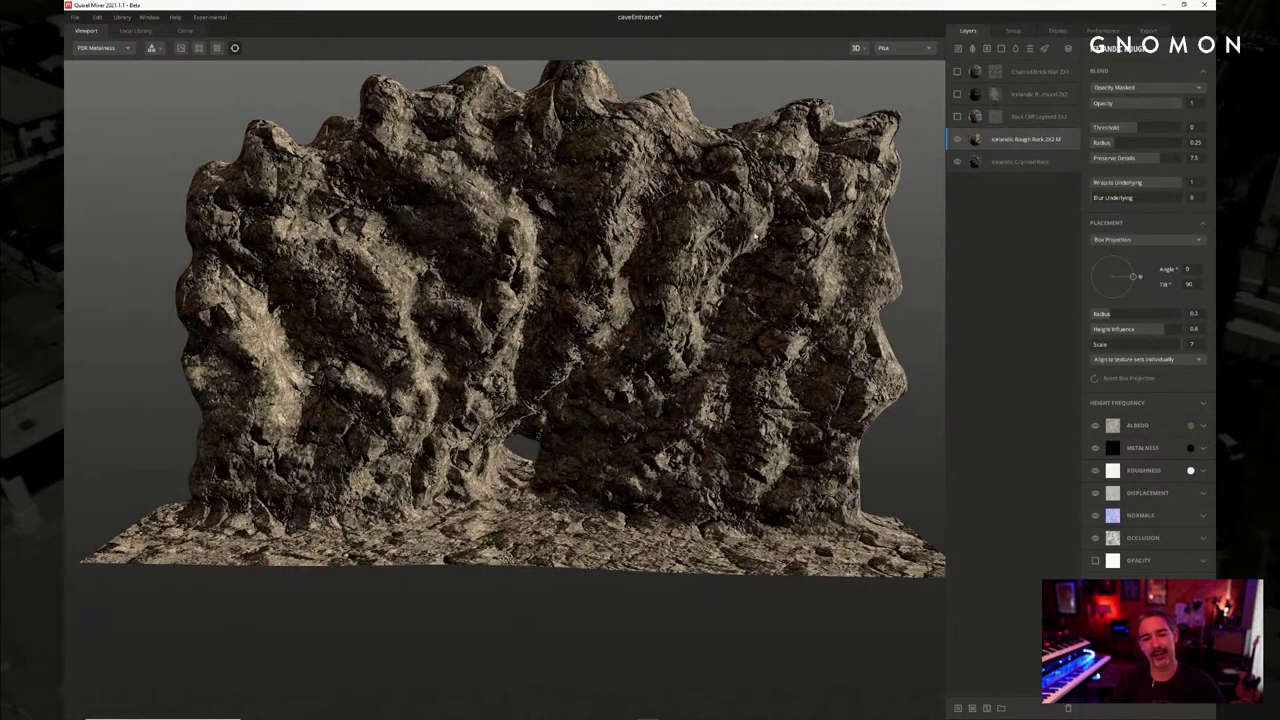
{"action": "left_click_drag", "start_coordinate": [739, 240], "coordinate": [731, 214]}
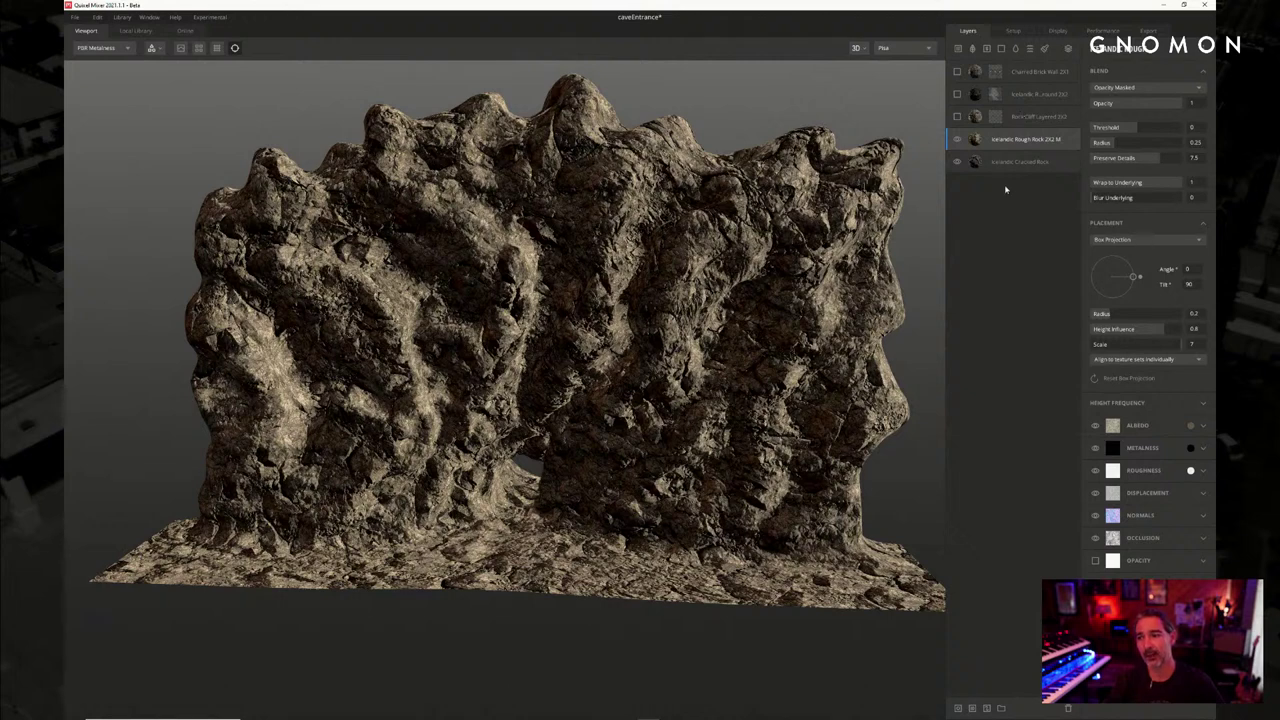
{"action": "left_click", "coordinate": [957, 140]}
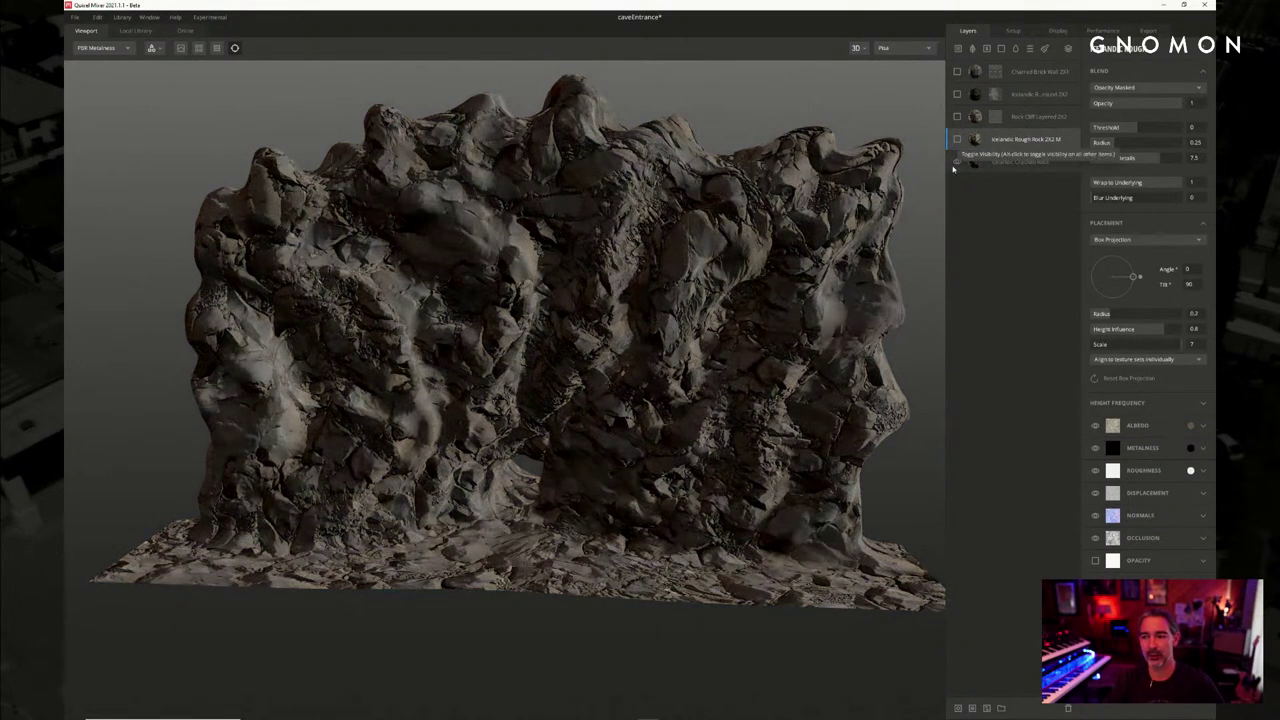
{"action": "left_click", "coordinate": [1012, 163]}
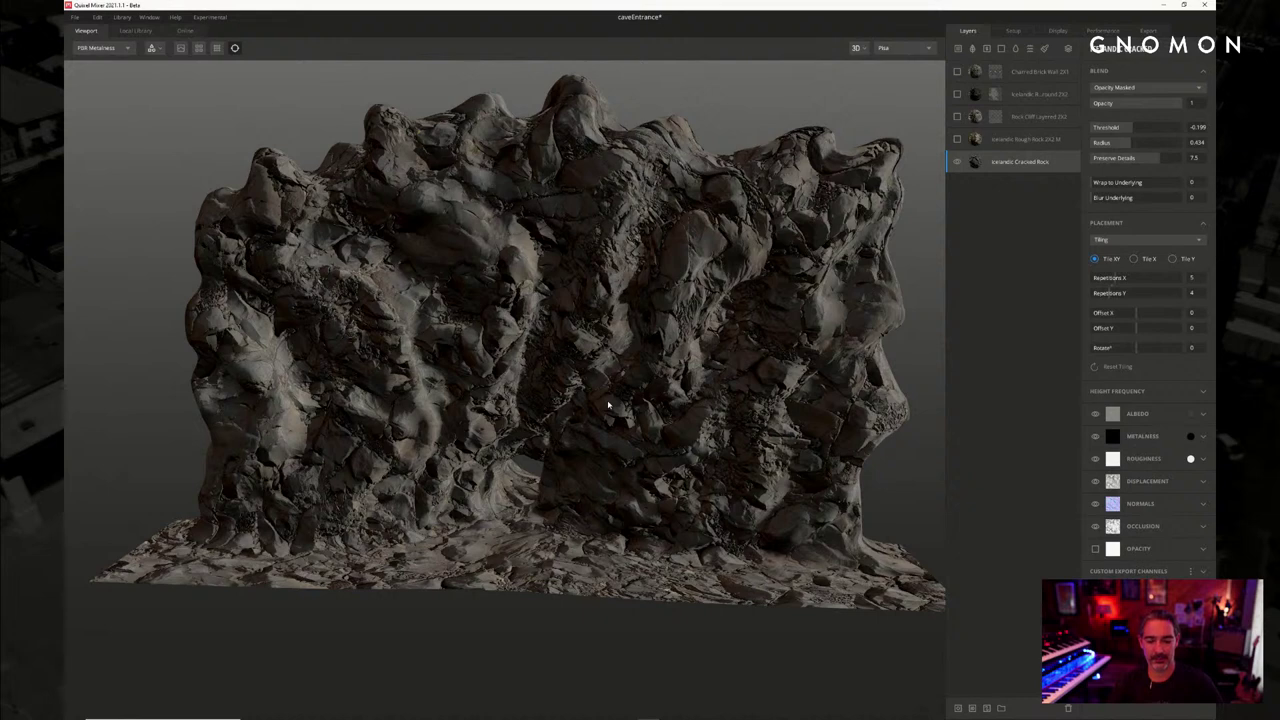
Show the Icelandic Rough Rock layer and set its opacity to 0, and hide both it and the Icelandic Cracked Rock layer
{"action": "left_click", "coordinate": [957, 140]}
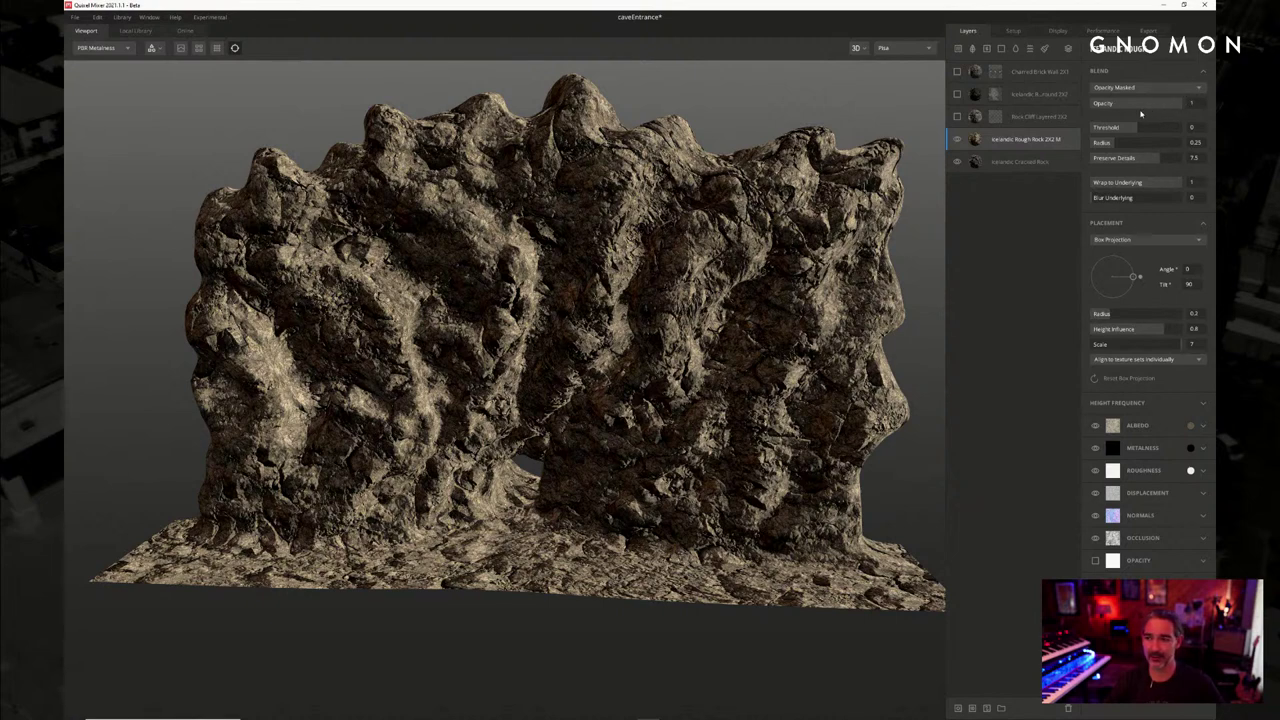
{"action": "mouse_move", "coordinate": [1180, 103]}
{"action": "left_mouse_down"}
{"action": "mouse_move", "coordinate": [1090, 110]}
{"action": "mouse_move", "coordinate": [1191, 104]}
{"action": "mouse_move", "coordinate": [1114, 113]}
{"action": "mouse_move", "coordinate": [1186, 121]}
{"action": "mouse_move", "coordinate": [1051, 125]}
{"action": "mouse_move", "coordinate": [1105, 106]}
{"action": "mouse_move", "coordinate": [1199, 103]}
{"action": "mouse_move", "coordinate": [1076, 116]}
{"action": "left_mouse_up"}
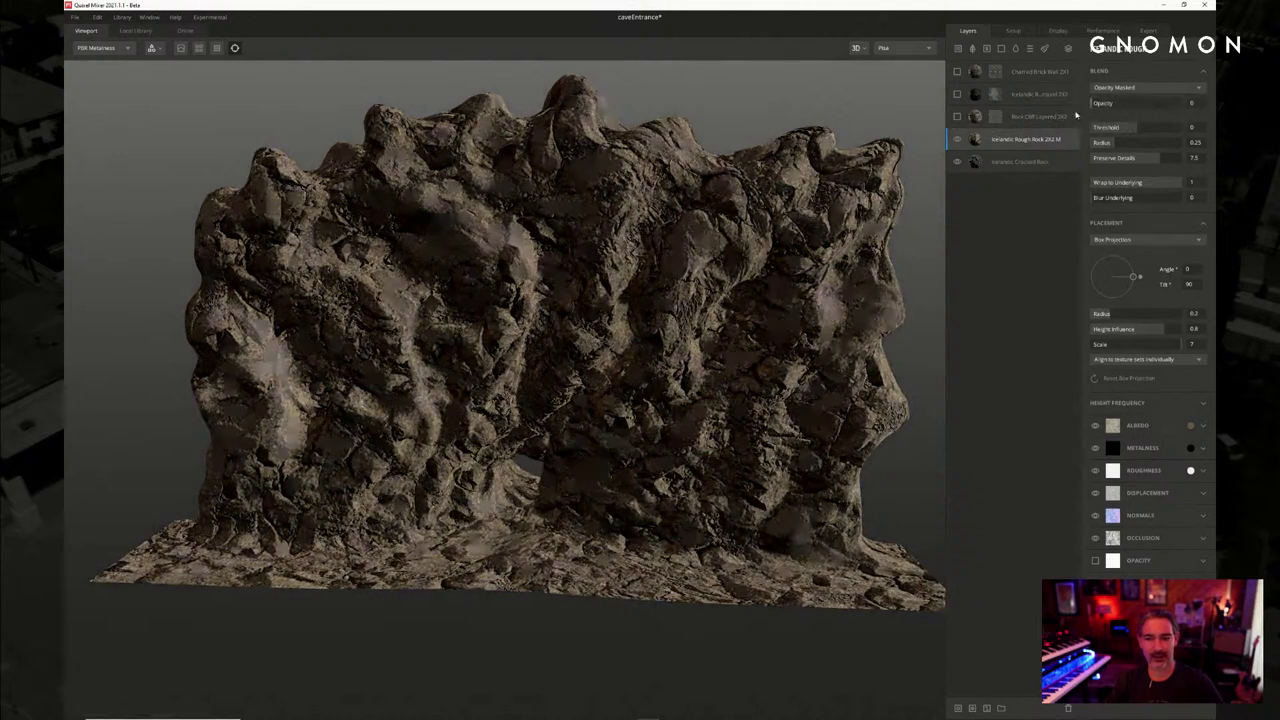
{"action": "left_click", "coordinate": [957, 139]}
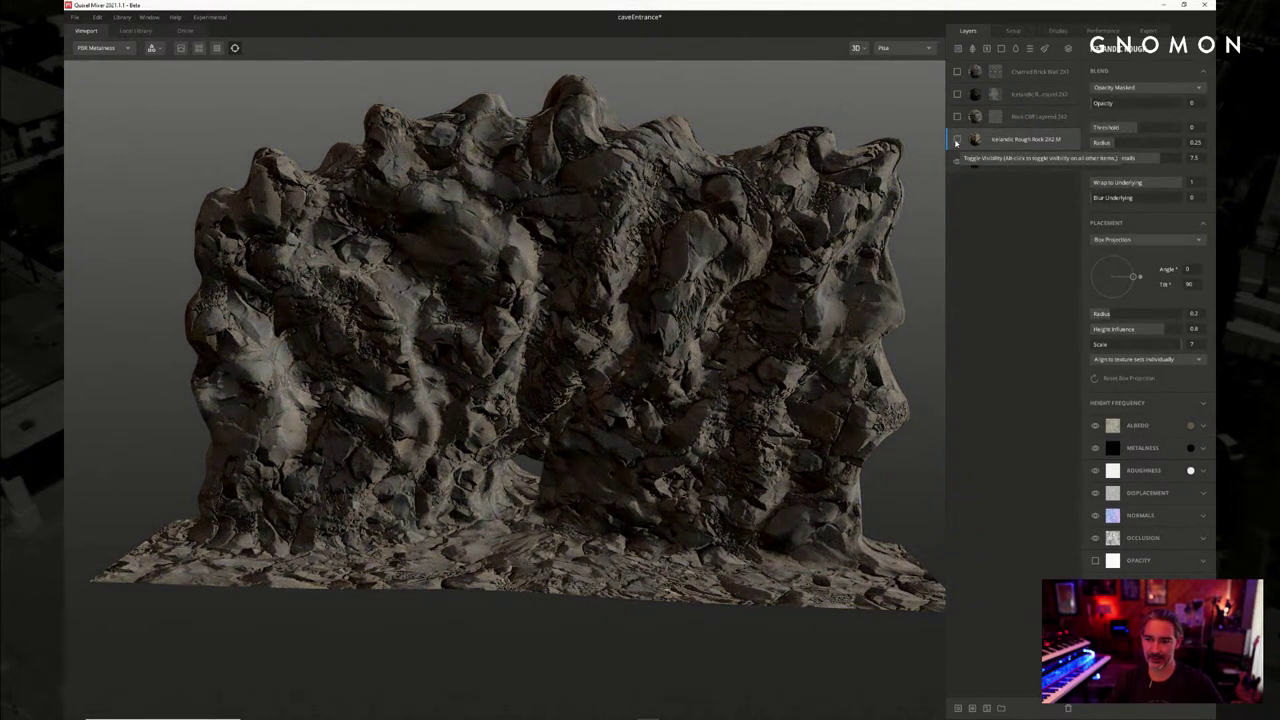
{"action": "left_click", "coordinate": [958, 163]}
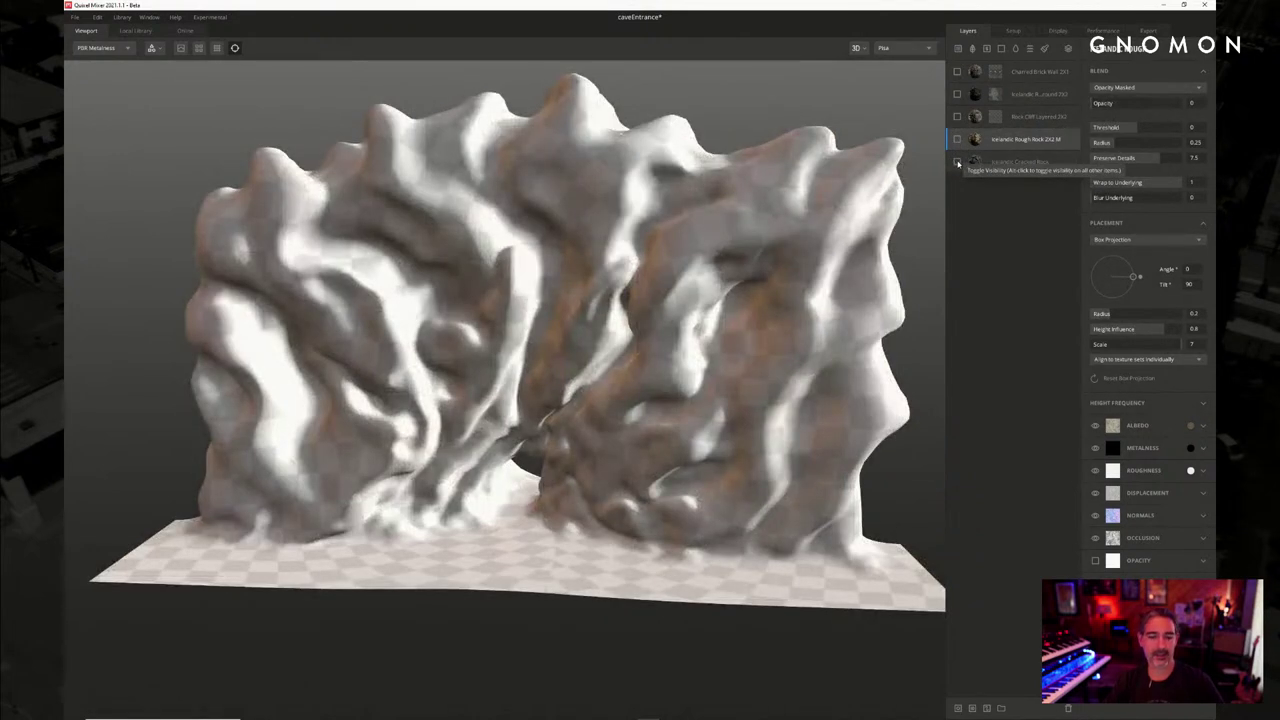
Show and select the Icelandic Cracked Rock layer and inspect it on its own across the wall
{"action": "left_click", "coordinate": [958, 164]}
{"action": "left_click", "coordinate": [1020, 162]}
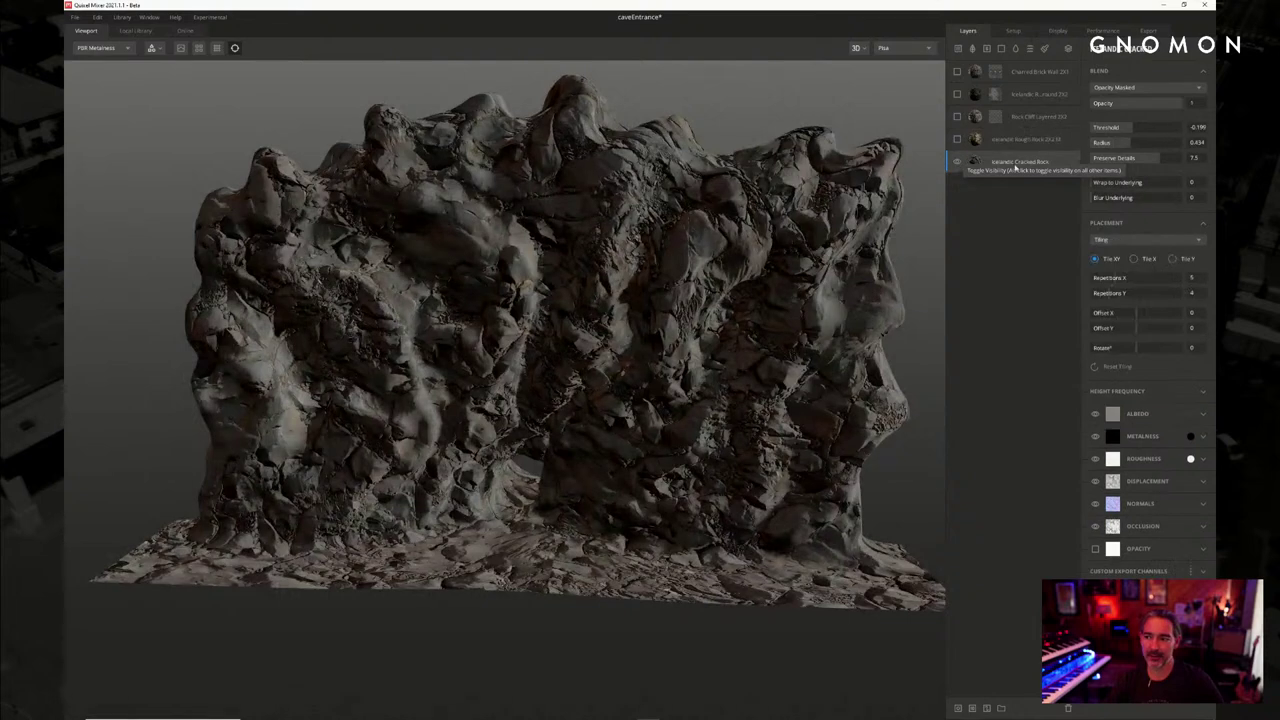
{"action": "scroll", "coordinate": [684, 266], "scroll_direction": "up", "scroll_amount": 3}
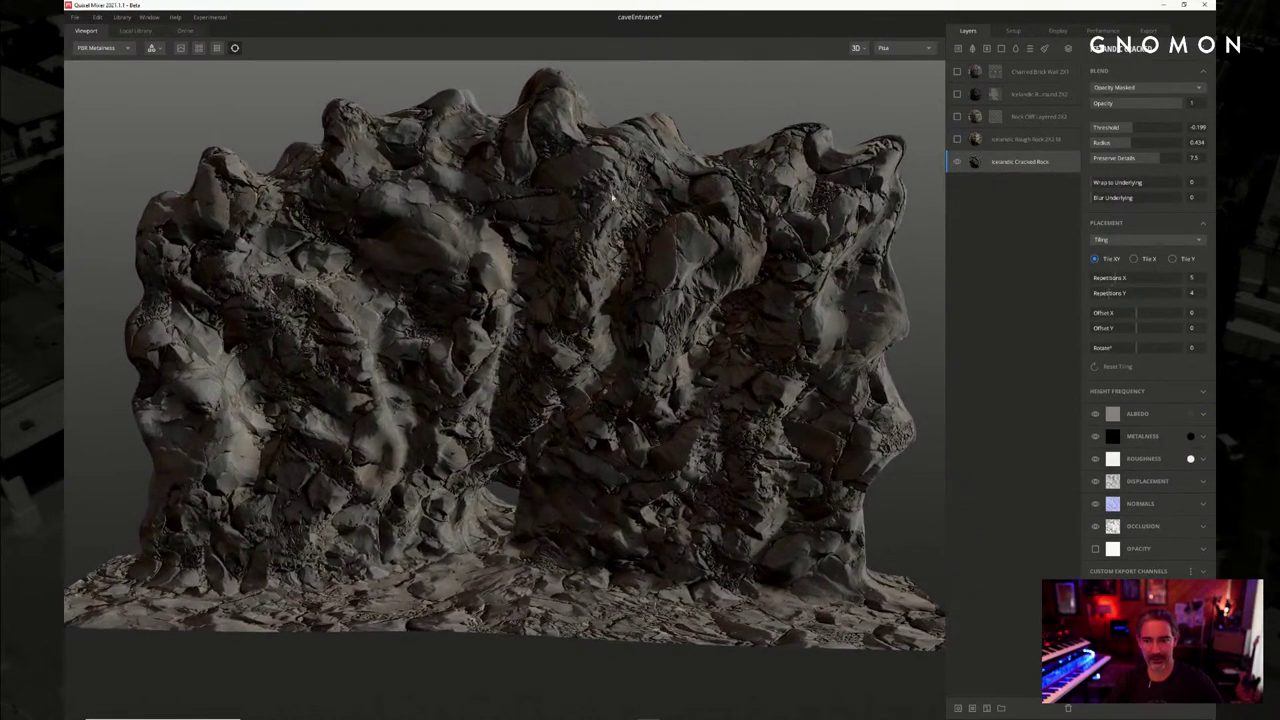
{"action": "mouse_move", "coordinate": [708, 305]}
{"action": "right_mouse_down", "text": "shift"}
{"action": "mouse_move", "coordinate": [520, 308]}
{"action": "mouse_move", "coordinate": [724, 320]}
{"action": "mouse_move", "coordinate": [793, 302]}
{"action": "right_mouse_up", "text": "shift"}
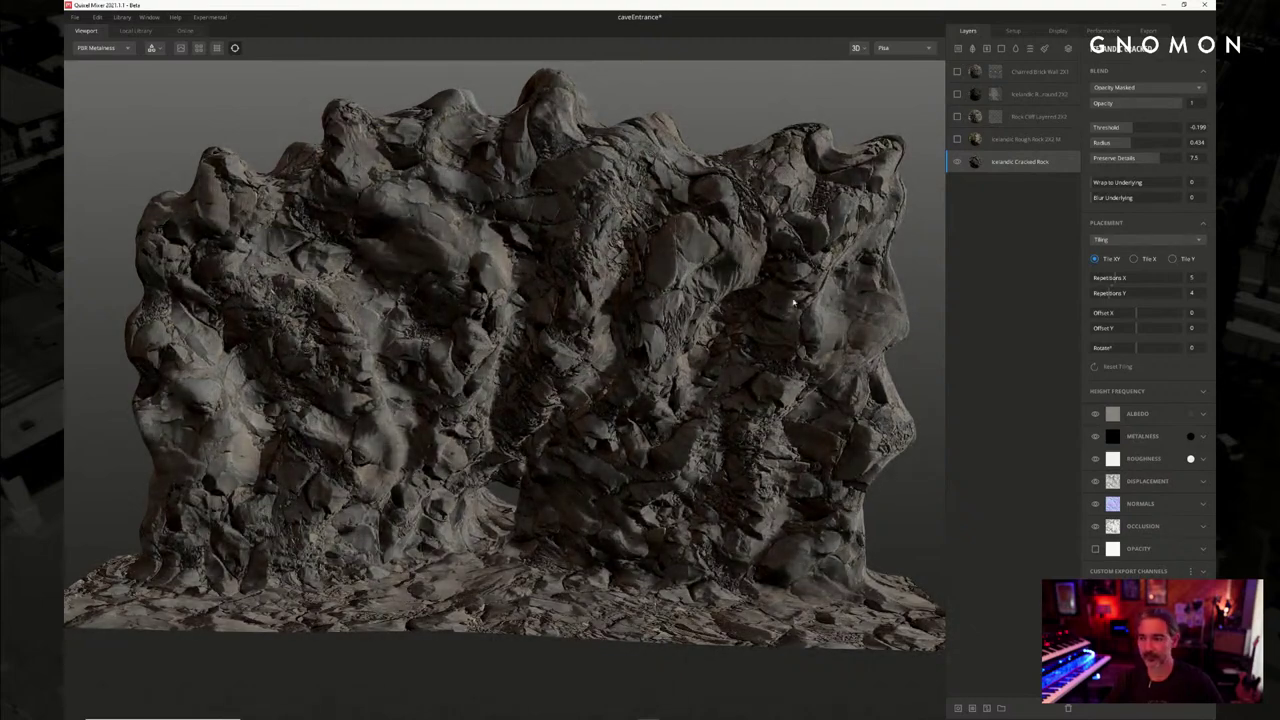
Show the Icelandic Rough Rock layer over the cracked rock and raise its opacity to 1, checking a low opacity of 0.015 first
{"action": "left_click", "coordinate": [1025, 141]}
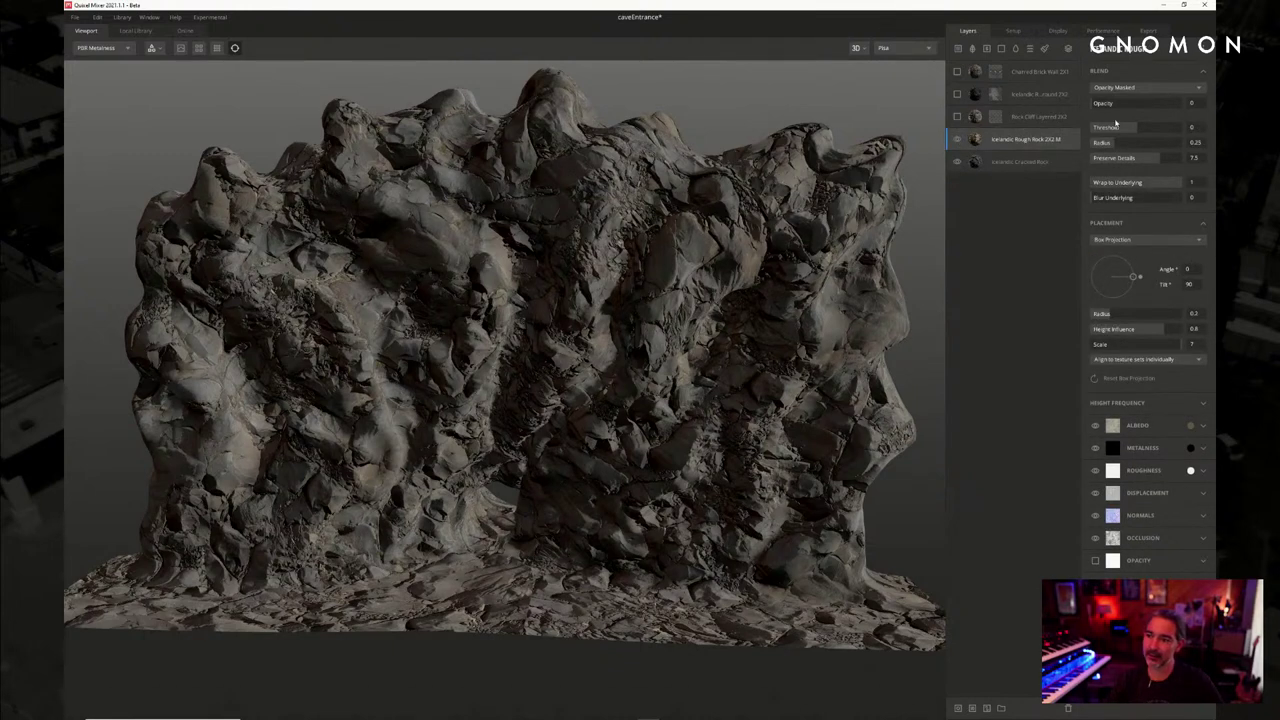
{"action": "mouse_move", "coordinate": [1095, 103]}
{"action": "left_mouse_down"}
{"action": "mouse_move", "coordinate": [1190, 110]}
{"action": "mouse_move", "coordinate": [1092, 106]}
{"action": "left_mouse_up"}
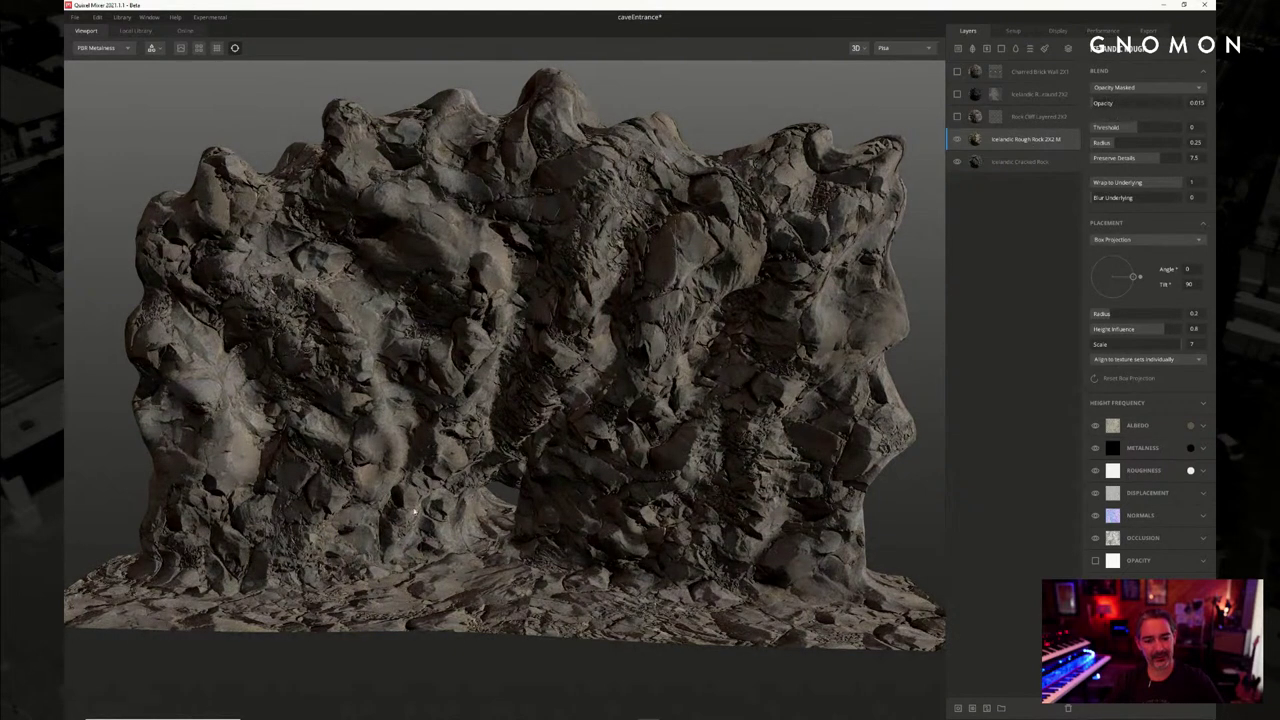
{"action": "left_click_drag", "start_coordinate": [638, 224], "coordinate": [753, 224]}
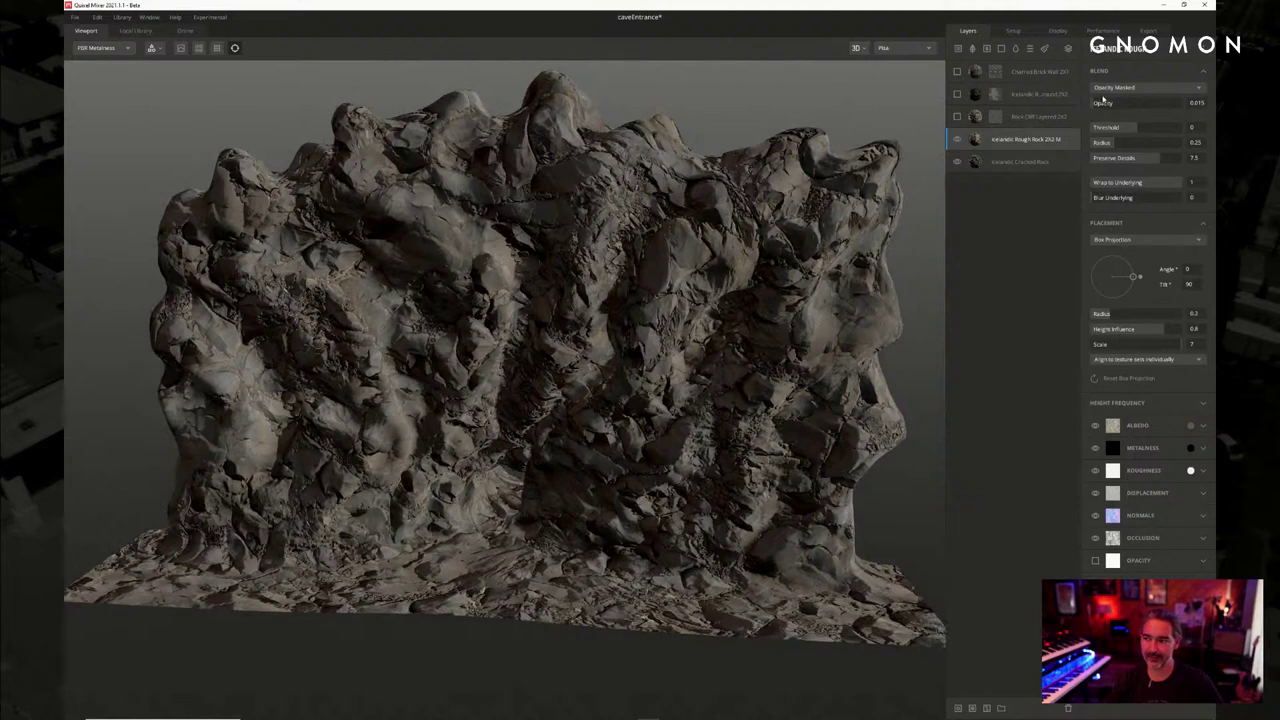
{"action": "left_click_drag", "start_coordinate": [1101, 105], "coordinate": [1197, 112]}
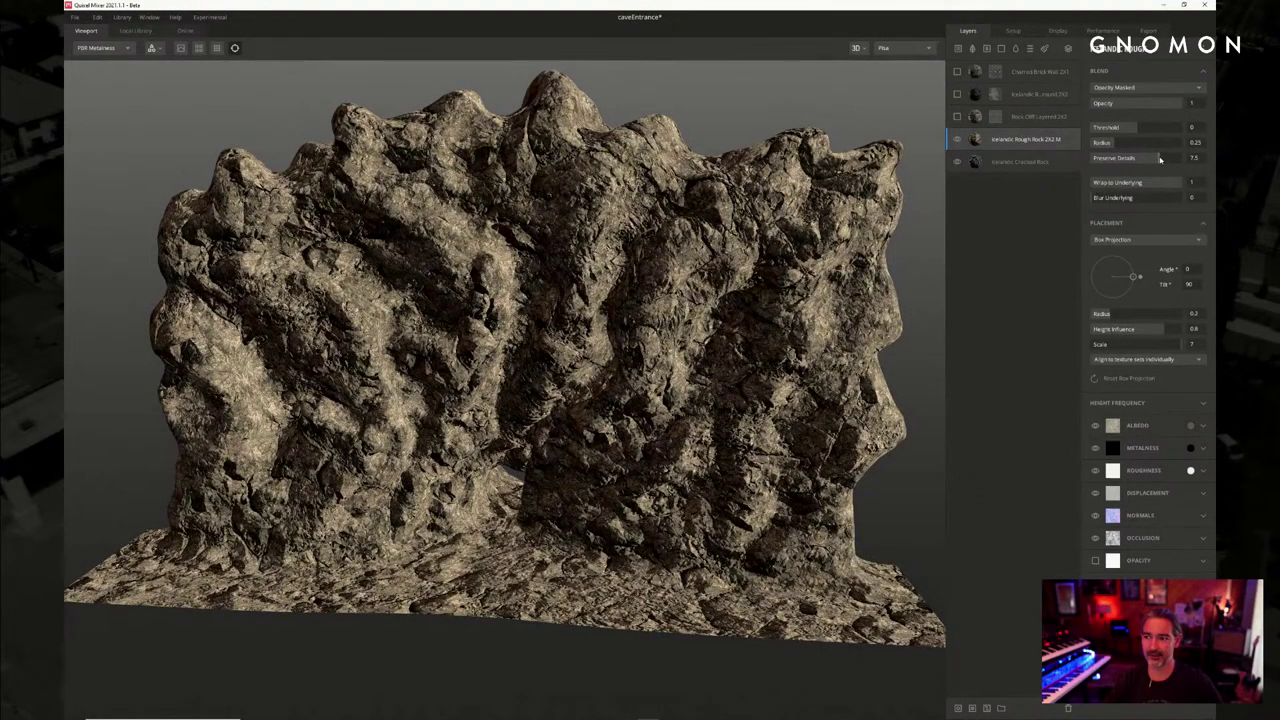
Set the rough rock layer's threshold to -0.02 and Preserve Details to about 7.3, trying Wrap to Underlying at 0 before returning it to 1
{"action": "left_click_drag", "start_coordinate": [1160, 158], "coordinate": [1070, 190]}
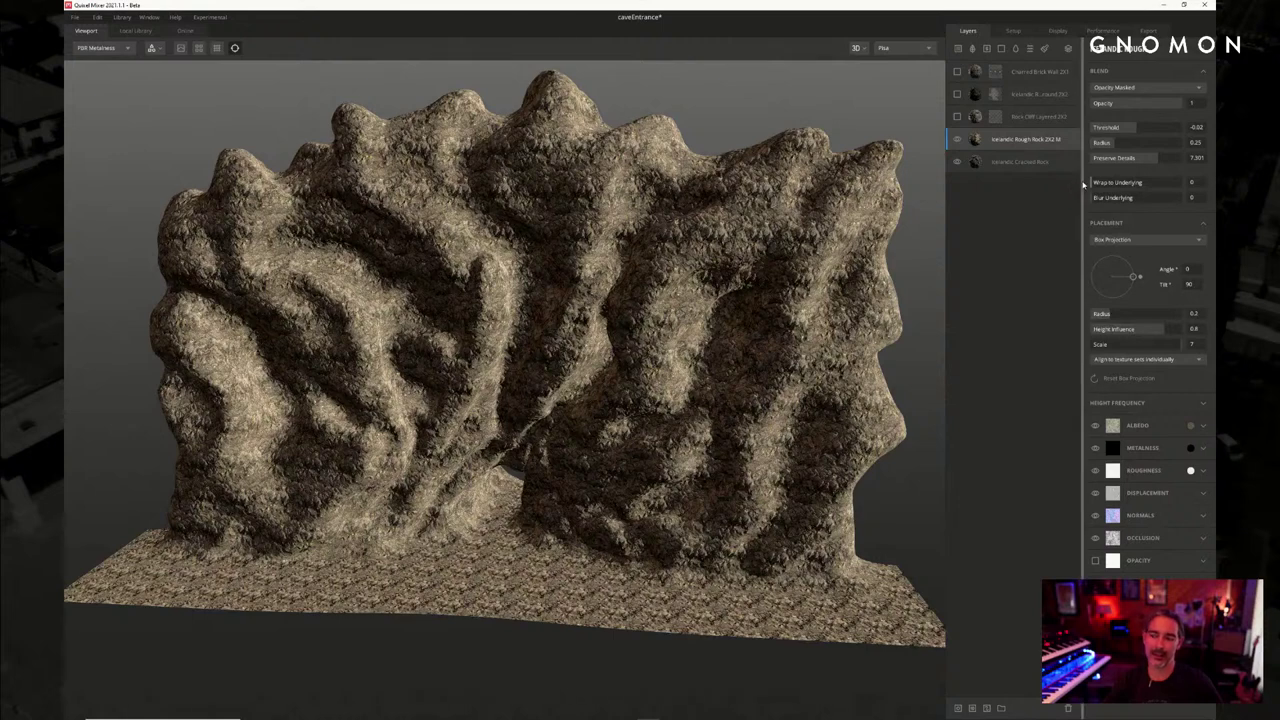
{"action": "left_click_drag", "start_coordinate": [1093, 183], "coordinate": [1186, 182]}
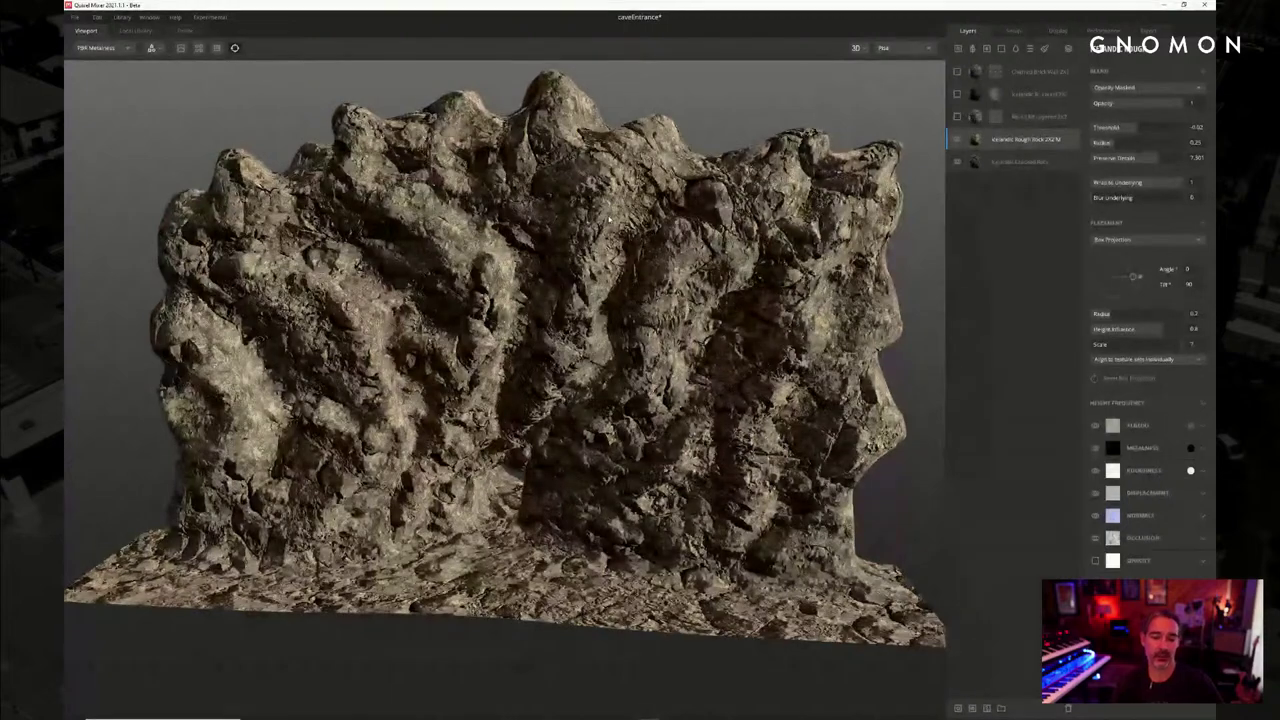
{"action": "left_click_drag", "start_coordinate": [480, 300], "coordinate": [699, 280], "text": "alt"}
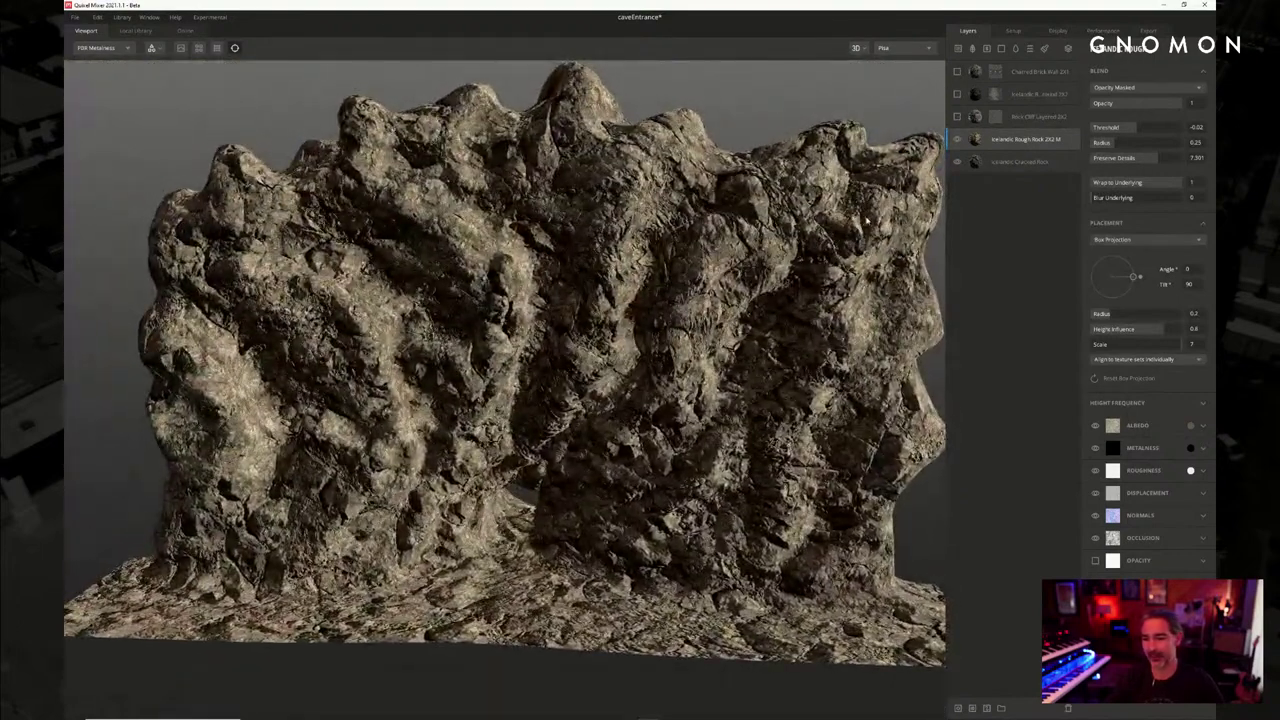
Toggle the Icelandic Rough Rock layer off and on to compare it with the cracked rock beneath, leaving it visible
{"action": "left_click", "coordinate": [956, 140]}
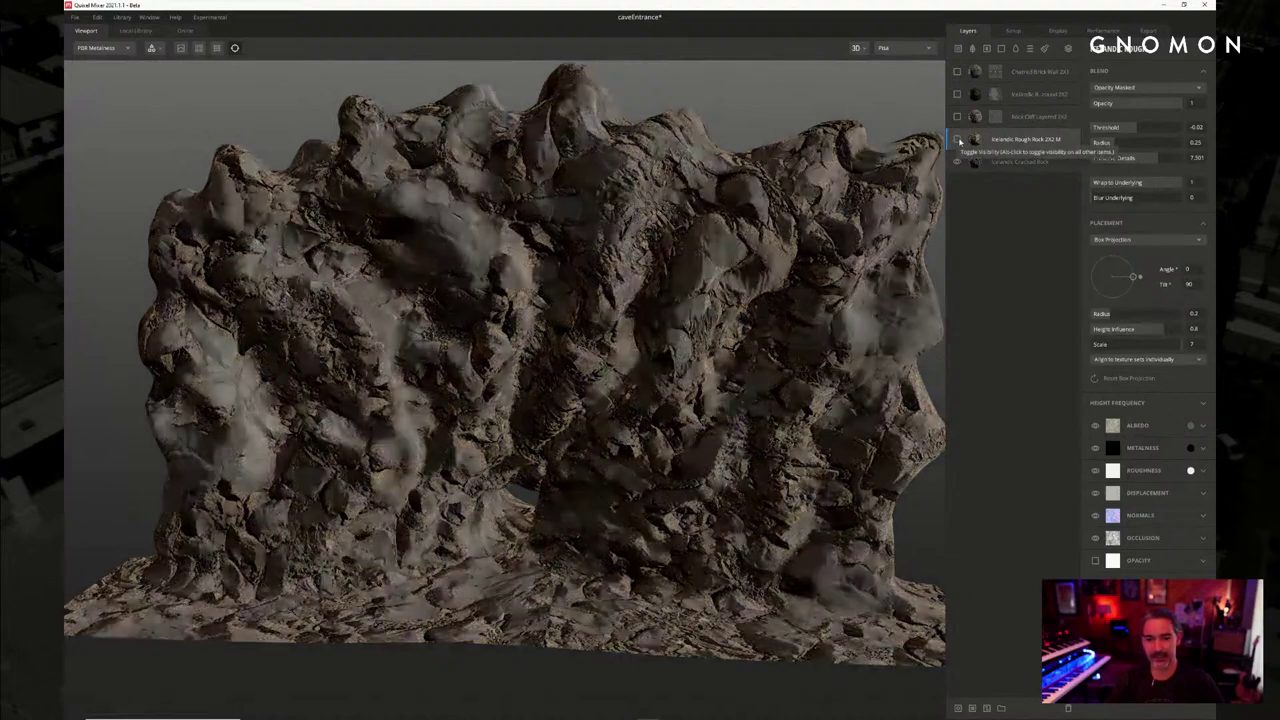
{"action": "left_click", "coordinate": [957, 140]}
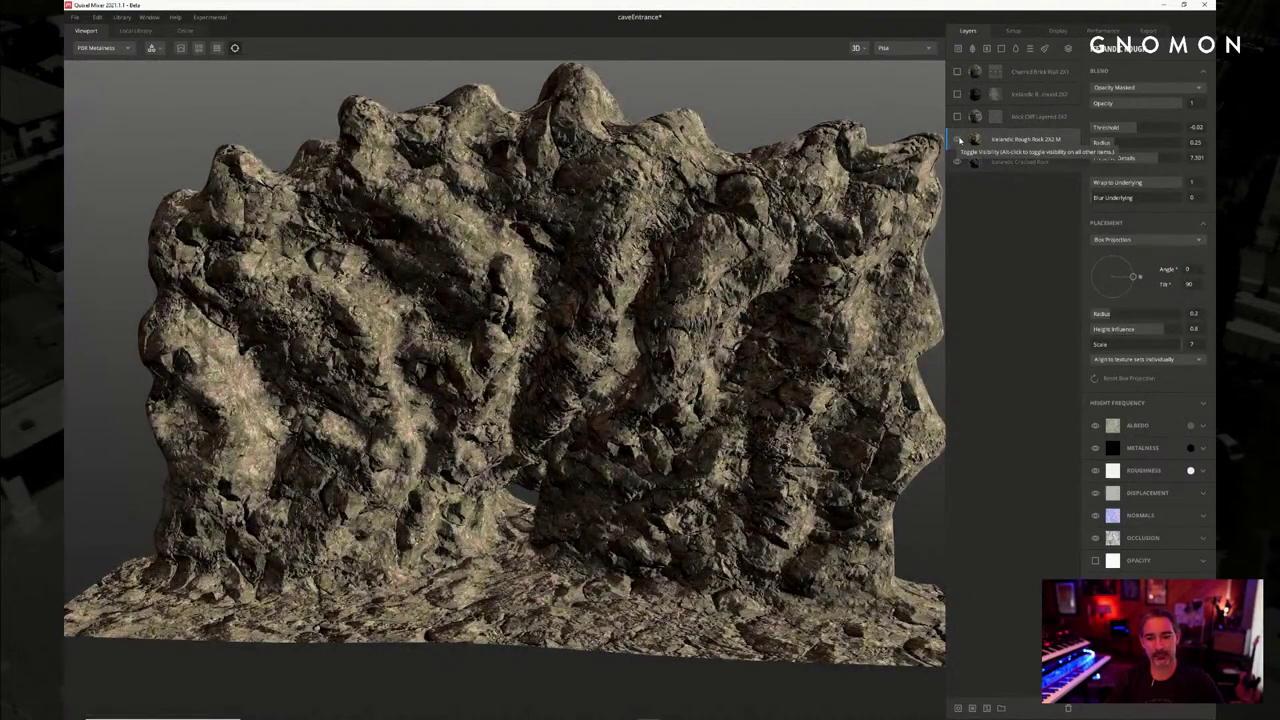
{"action": "left_click", "coordinate": [957, 140]}
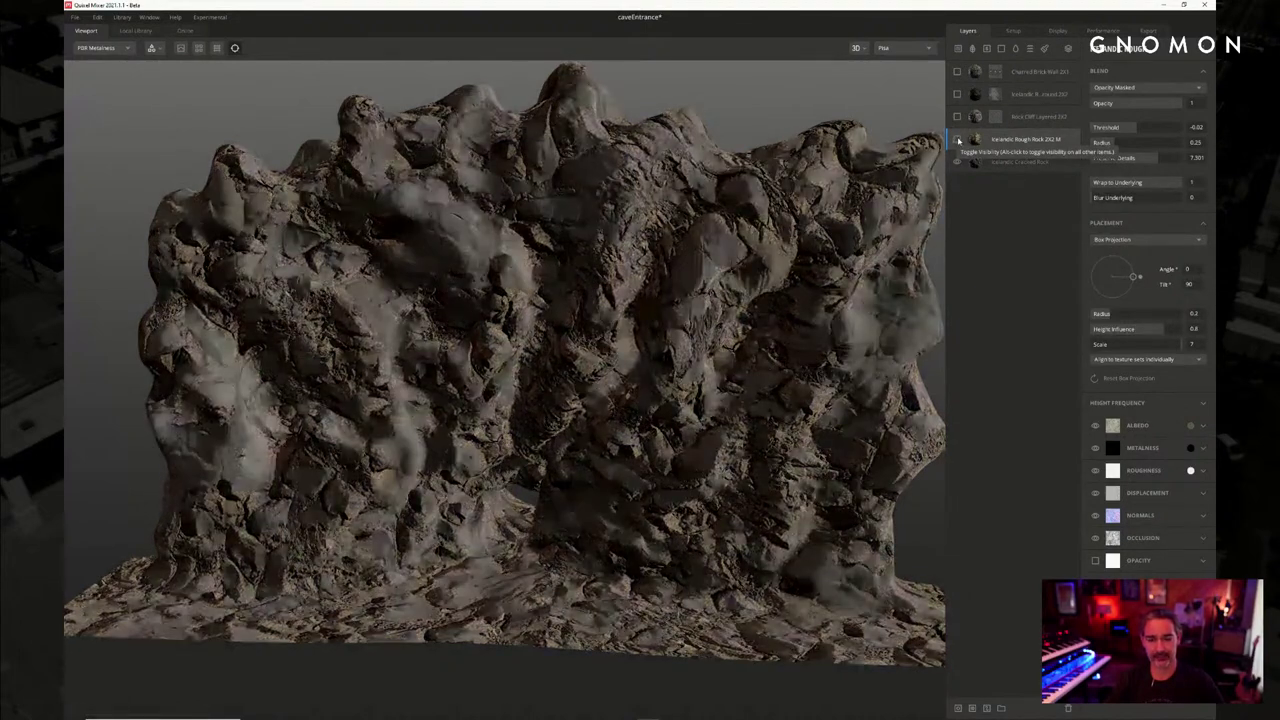
{"action": "left_click", "coordinate": [957, 140]}
{"action": "left_click_drag", "start_coordinate": [597, 314], "coordinate": [733, 272], "text": "alt"}
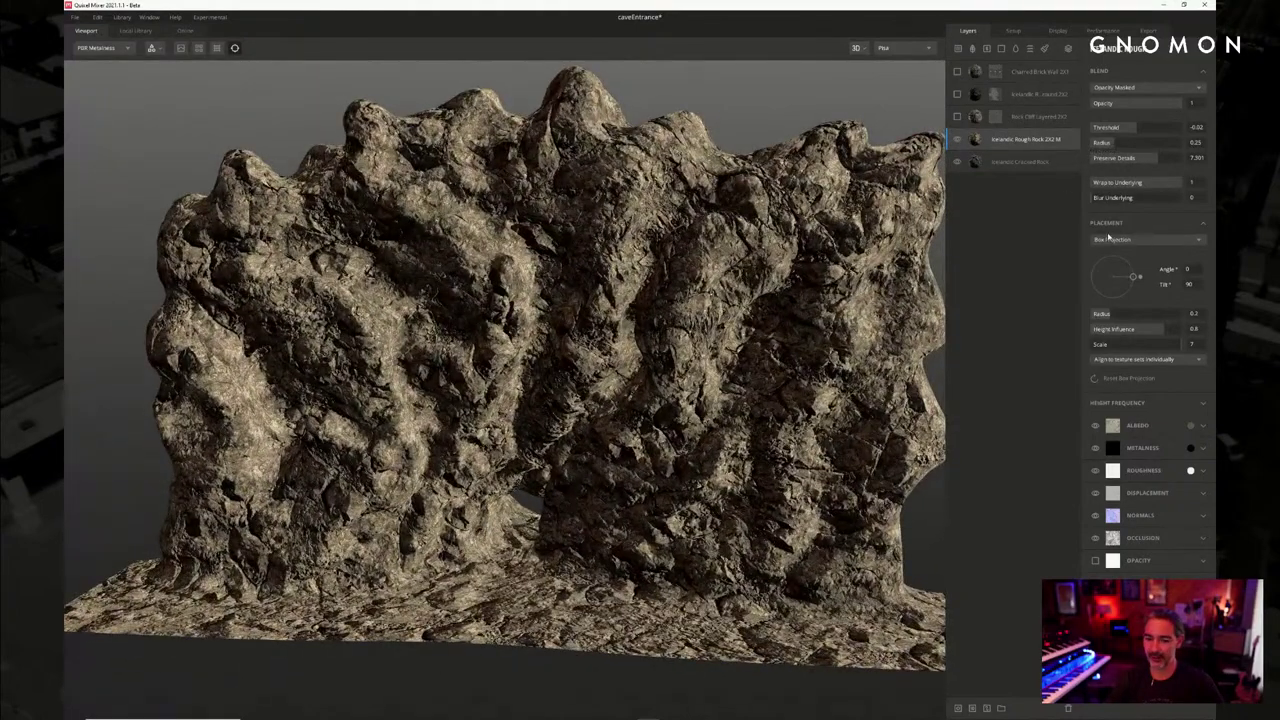
{"action": "left_click_drag", "start_coordinate": [880, 292], "coordinate": [830, 296], "text": "alt"}
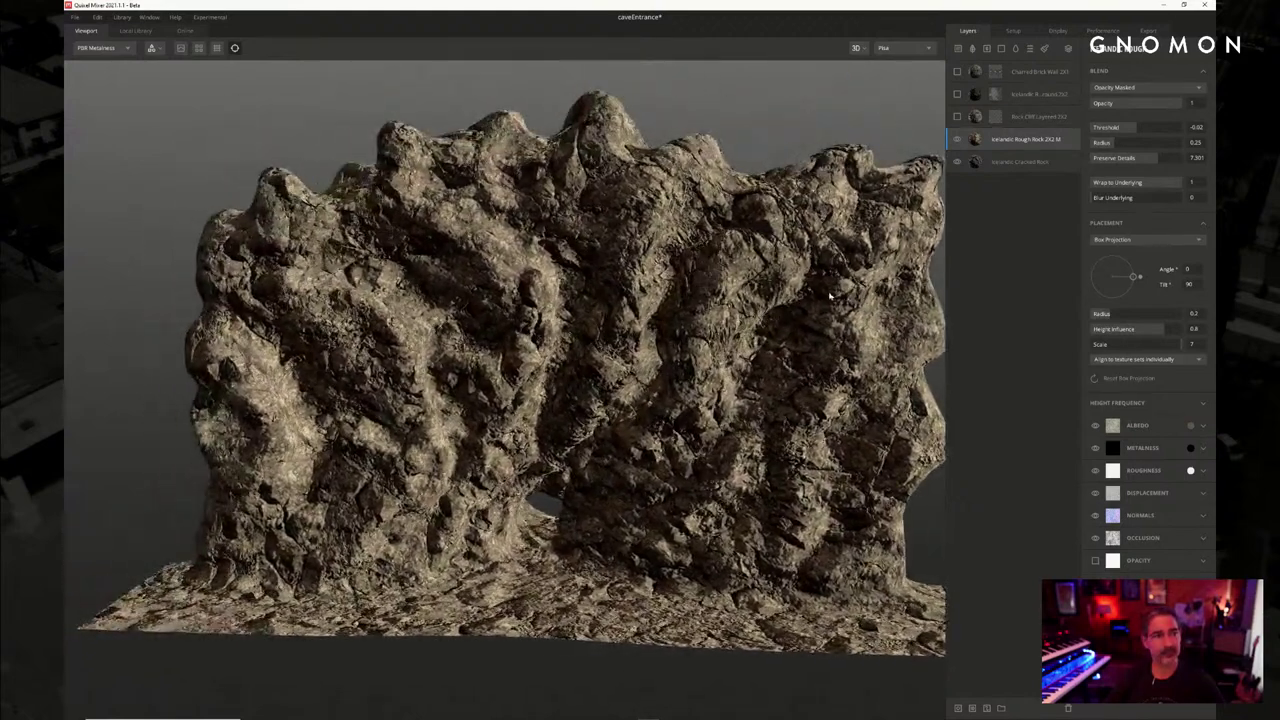
Reduce the Icelandic Rough Rock layer's box projection scale to 4.249 and inspect the rock detail around the opening
{"action": "left_click_drag", "start_coordinate": [1180, 345], "coordinate": [1147, 347]}
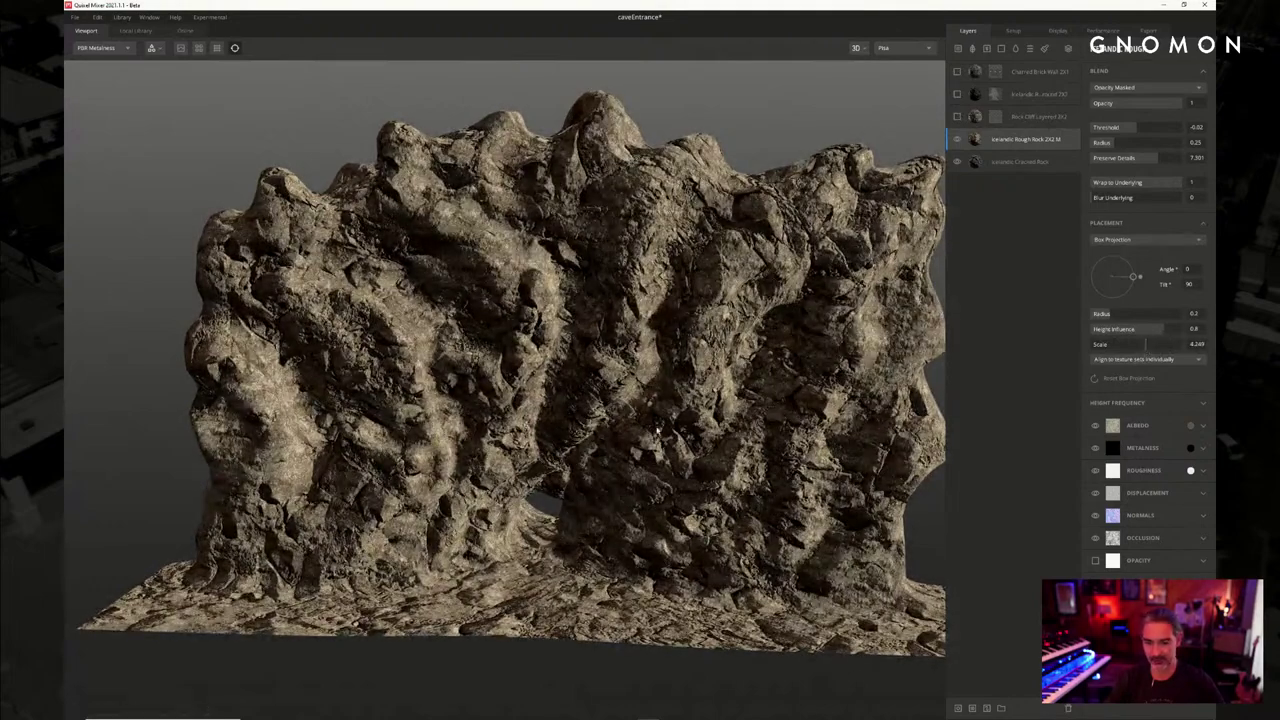
{"action": "left_click_drag", "start_coordinate": [657, 430], "coordinate": [665, 398]}
{"action": "middle_click_drag", "start_coordinate": [672, 422], "coordinate": [651, 364]}
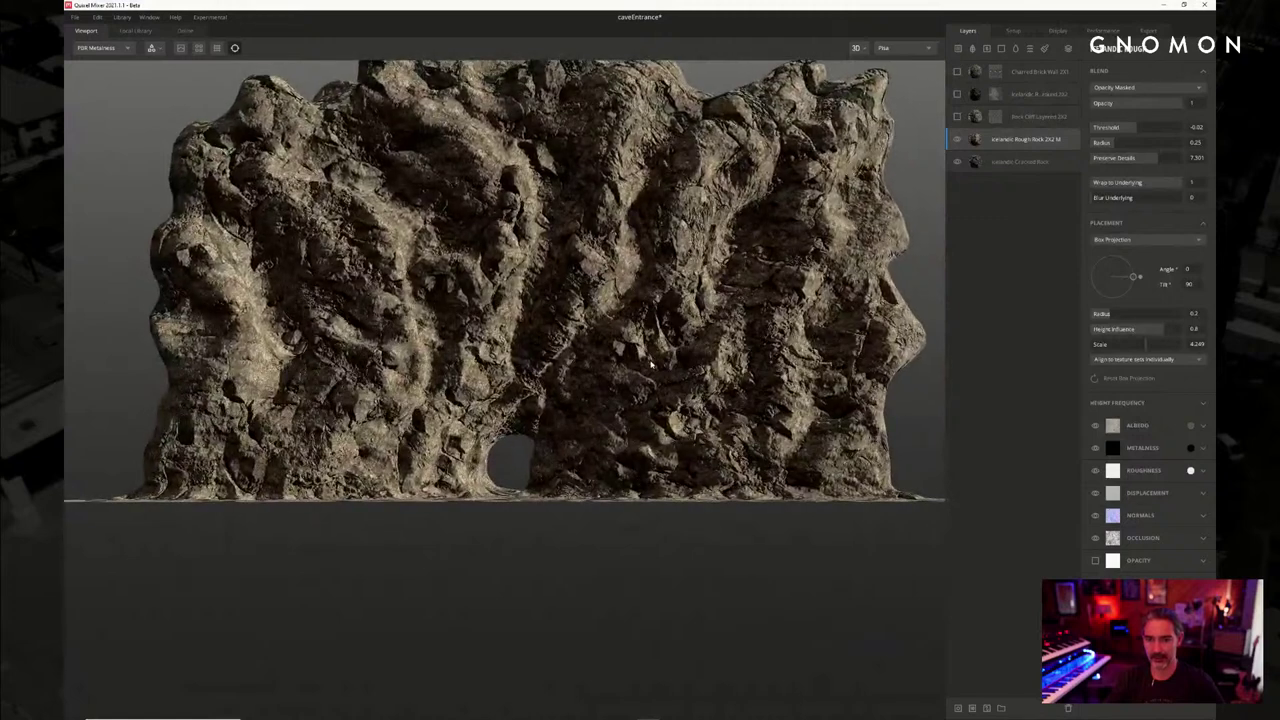
{"action": "left_click_drag", "start_coordinate": [651, 366], "coordinate": [657, 371]}
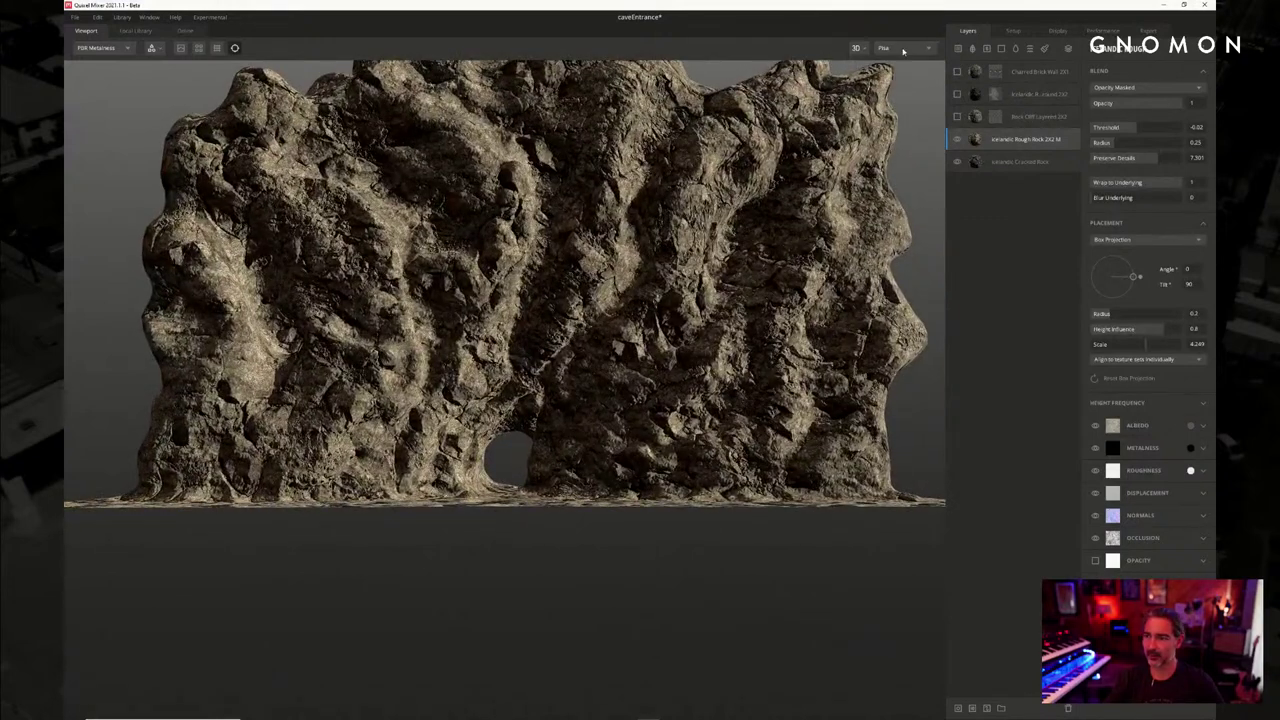
Try the Overcast lighting environment on the model and switch to Desert Road lighting instead
{"action": "left_click", "coordinate": [903, 49]}
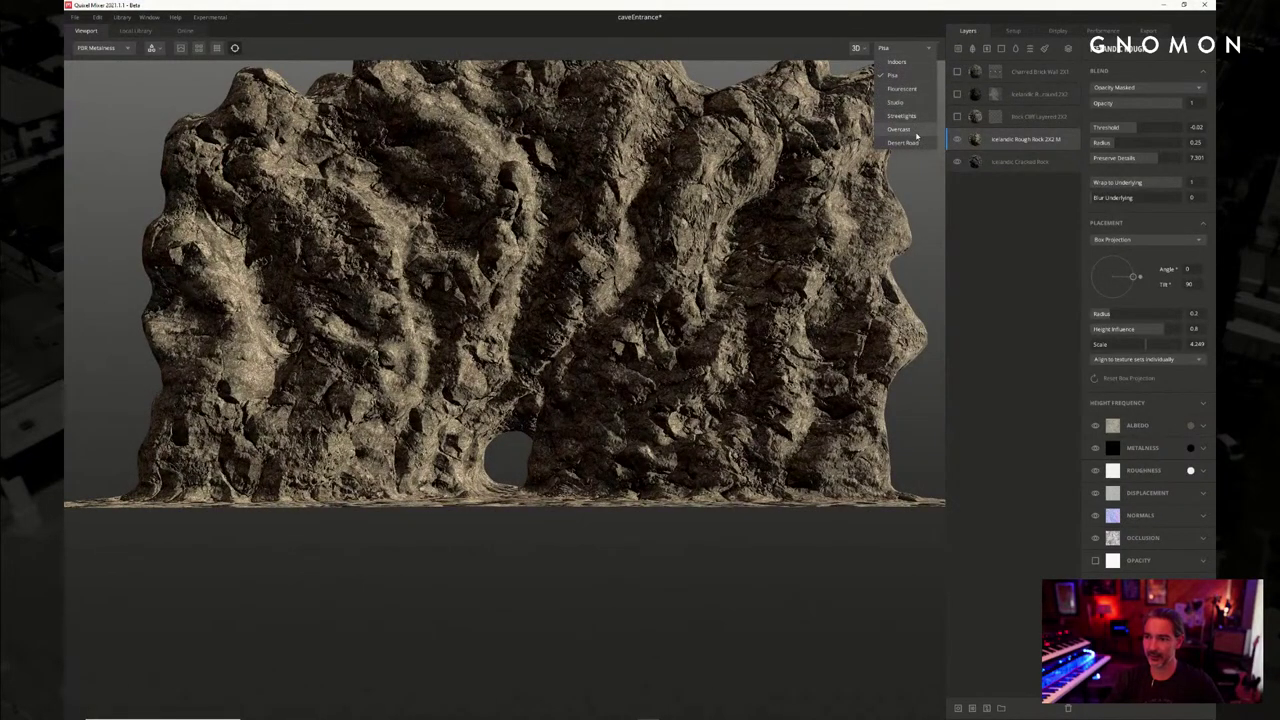
{"action": "left_click", "coordinate": [905, 130]}
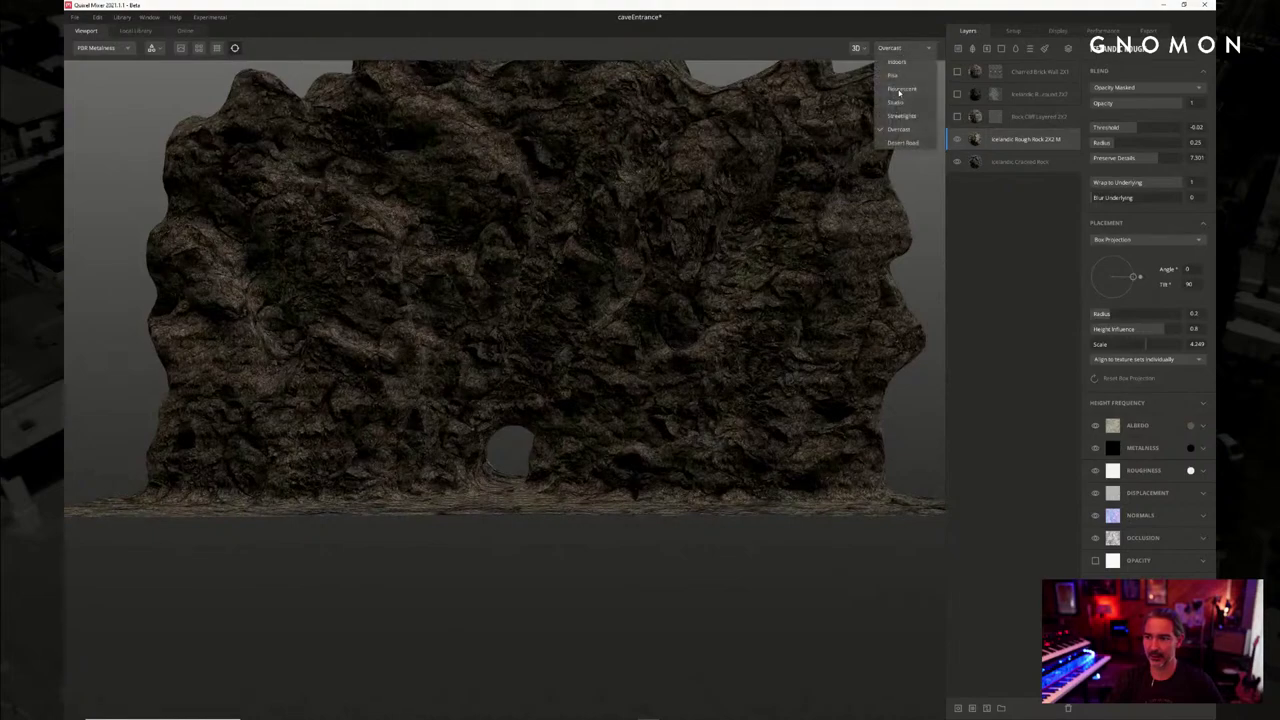
{"action": "left_click", "coordinate": [901, 143]}
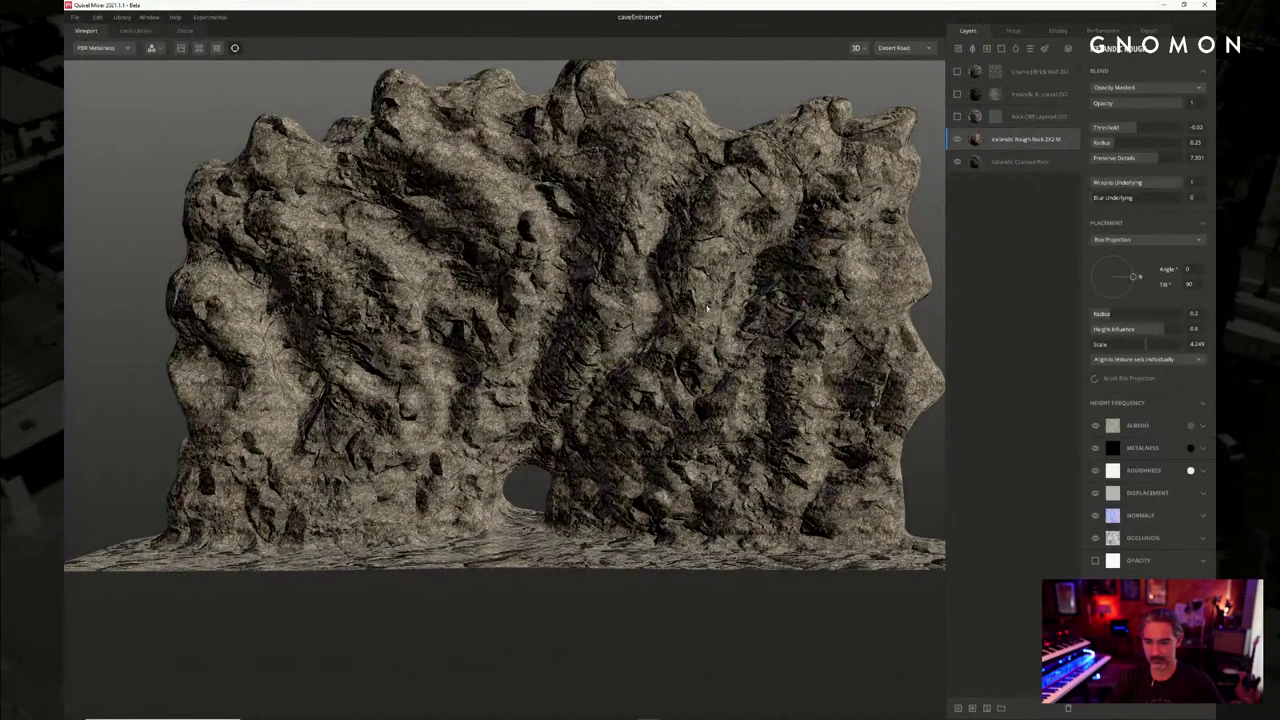
{"action": "left_click_drag", "start_coordinate": [683, 310], "coordinate": [706, 333]}
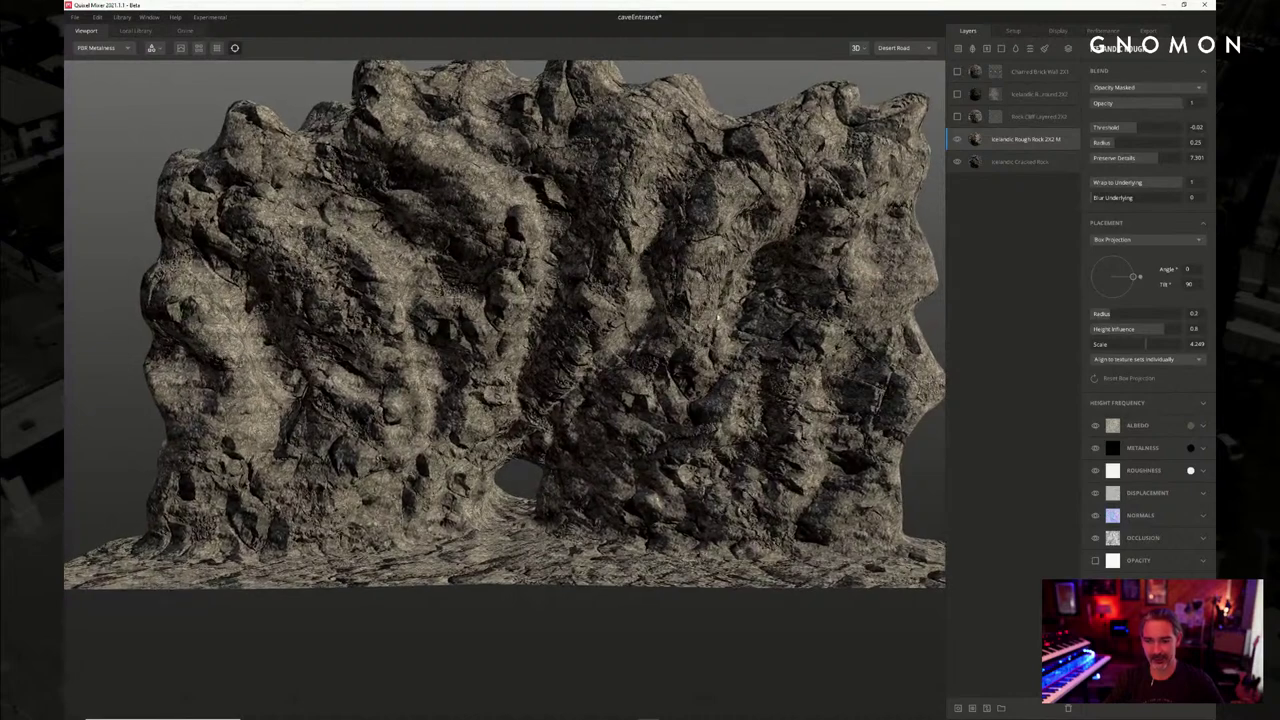
Compare the wall with and without the Icelandic Rough Rock layer, and fine-tune the layer's scale to about 4.32
{"action": "left_click", "coordinate": [957, 140]}
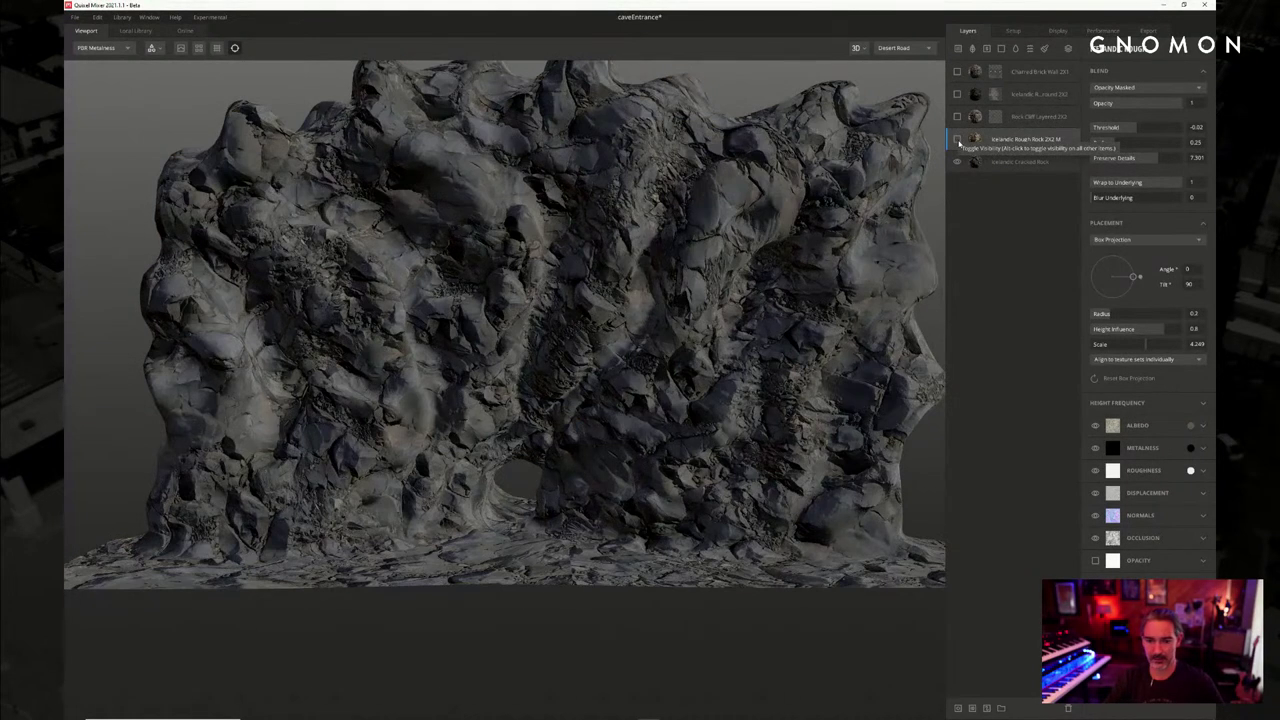
{"action": "left_click", "coordinate": [957, 140]}
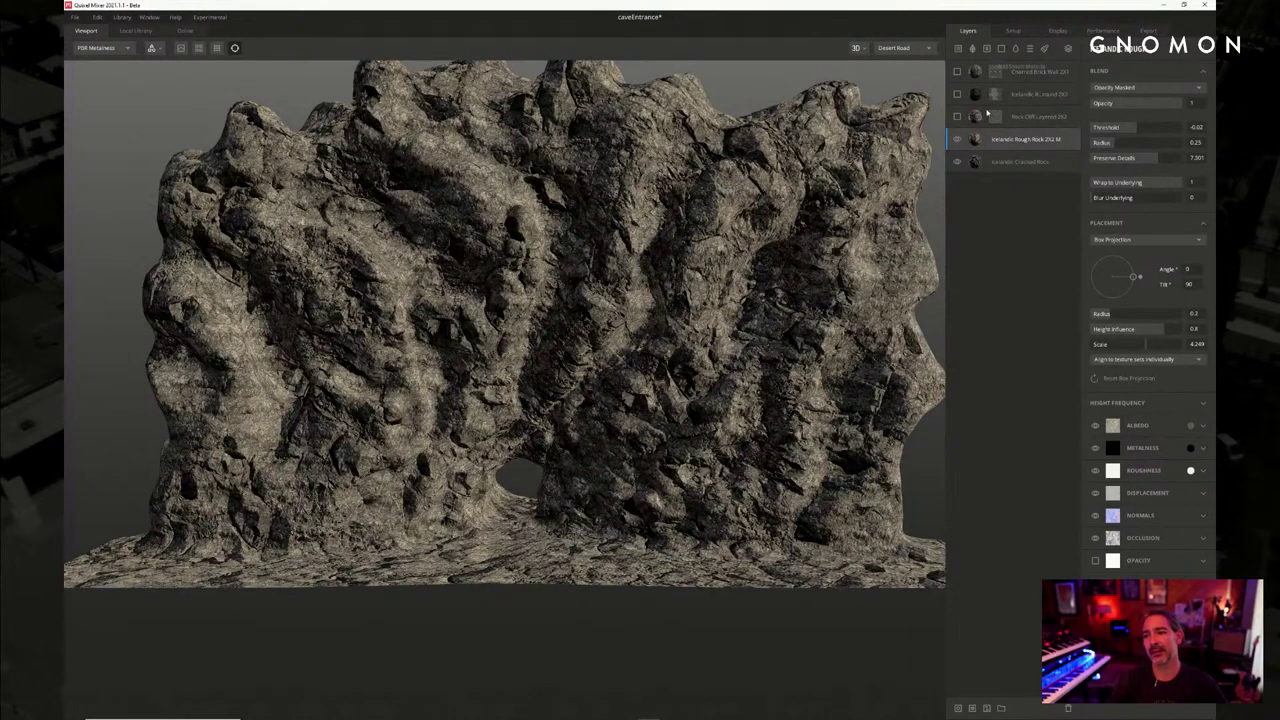
{"action": "left_click_drag", "start_coordinate": [704, 265], "coordinate": [707, 253]}
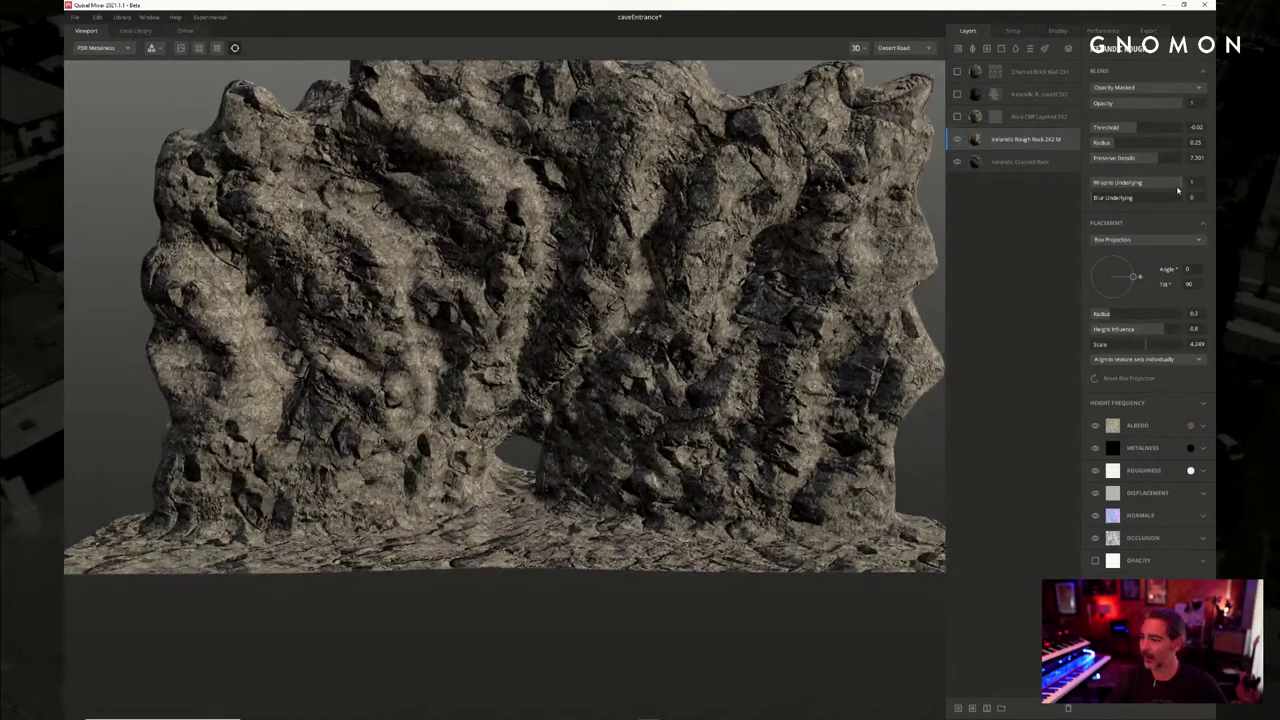
{"action": "left_click_drag", "start_coordinate": [1146, 346], "coordinate": [1146, 346]}
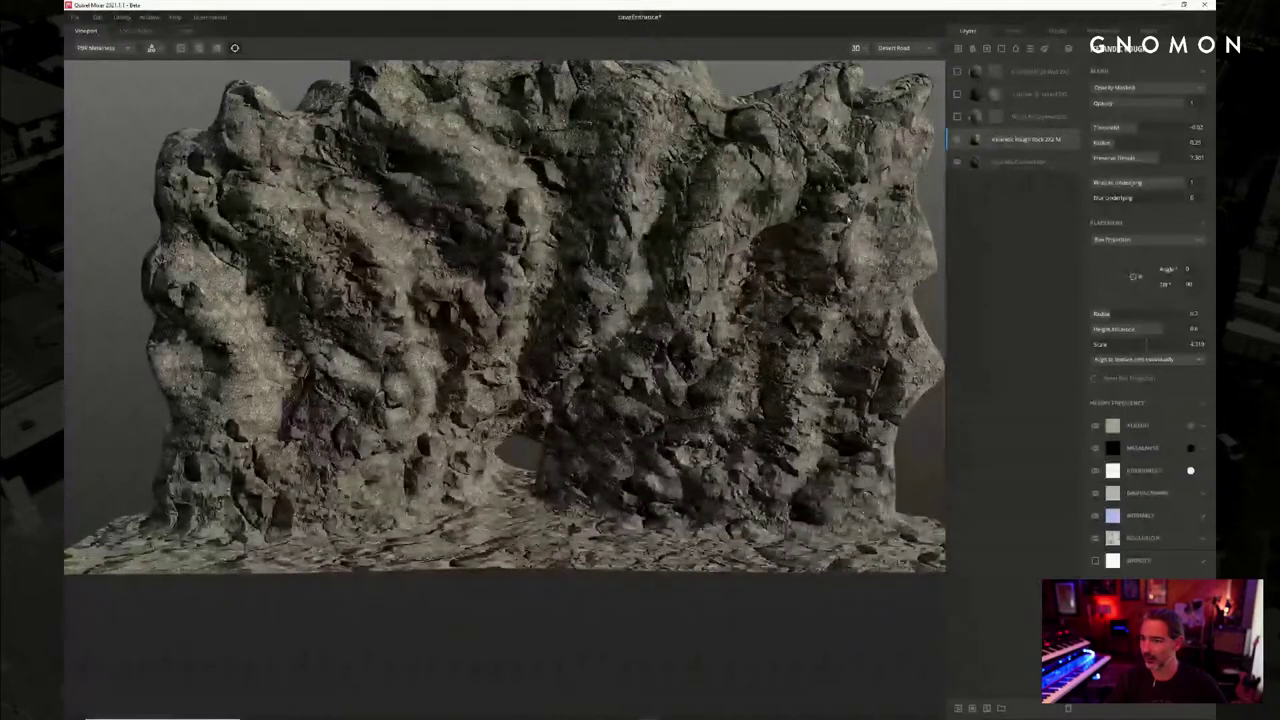
{"action": "middle_click_drag", "start_coordinate": [797, 168], "coordinate": [781, 198]}
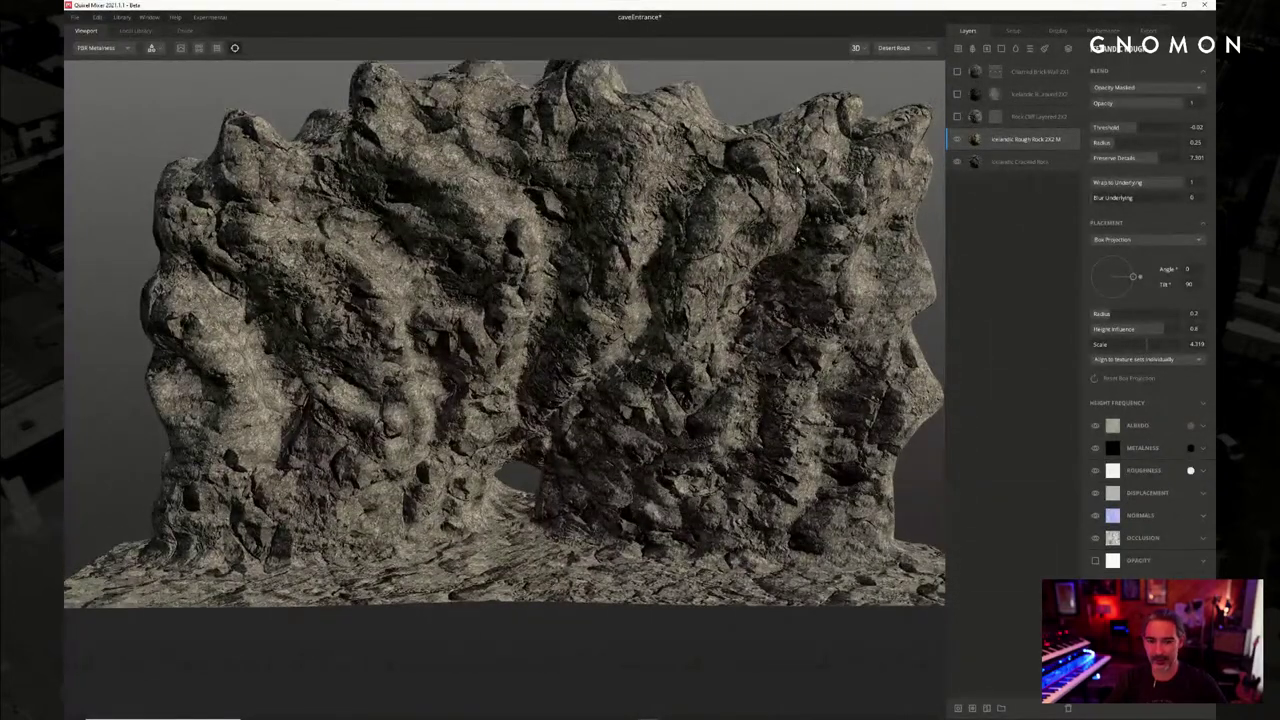
Show the Rock Cliff Layered layer and delete its paint mask so that the material covers the whole model
{"action": "left_click", "coordinate": [1035, 118]}
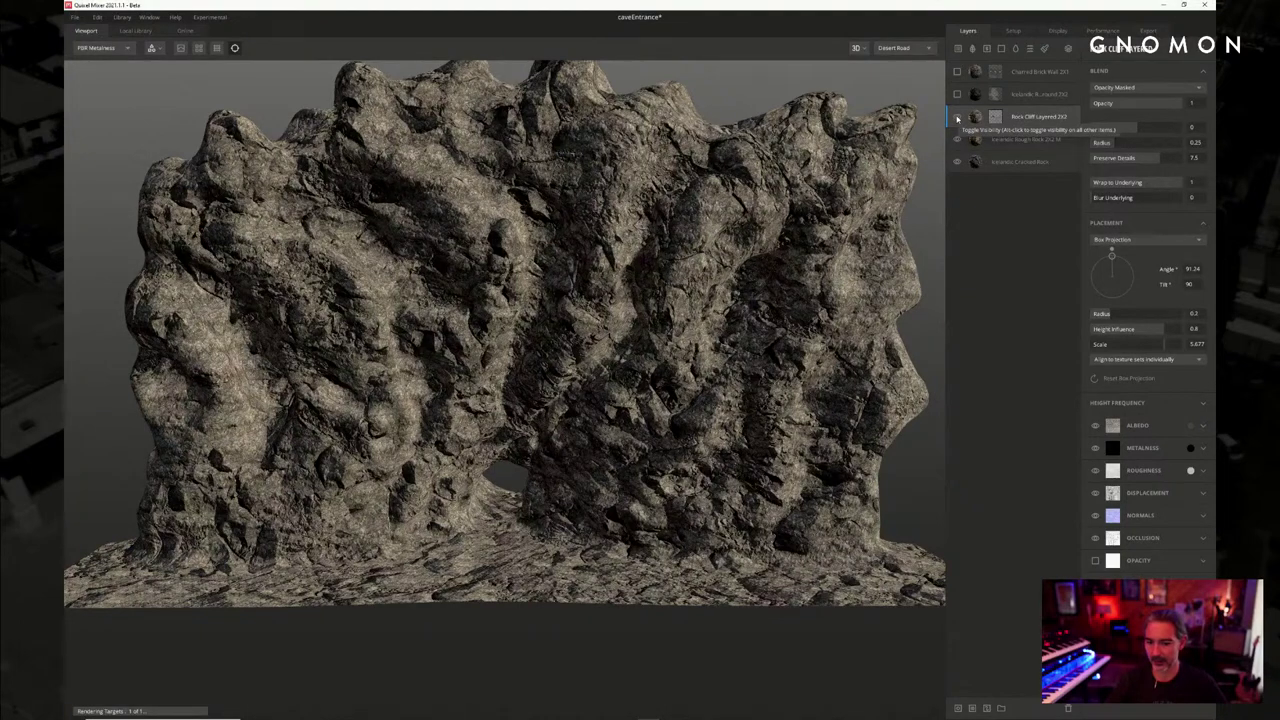
{"action": "left_click", "coordinate": [957, 118]}
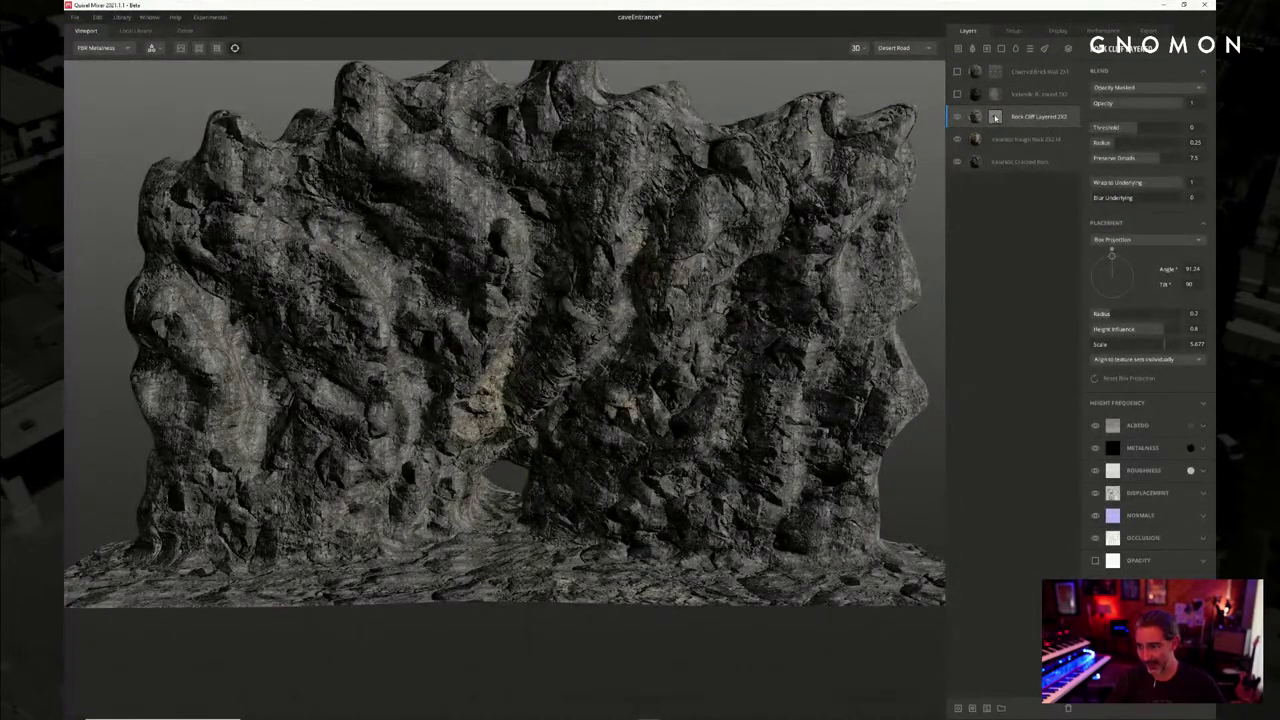
{"action": "left_click", "coordinate": [995, 117]}
{"action": "right_click", "coordinate": [996, 118]}
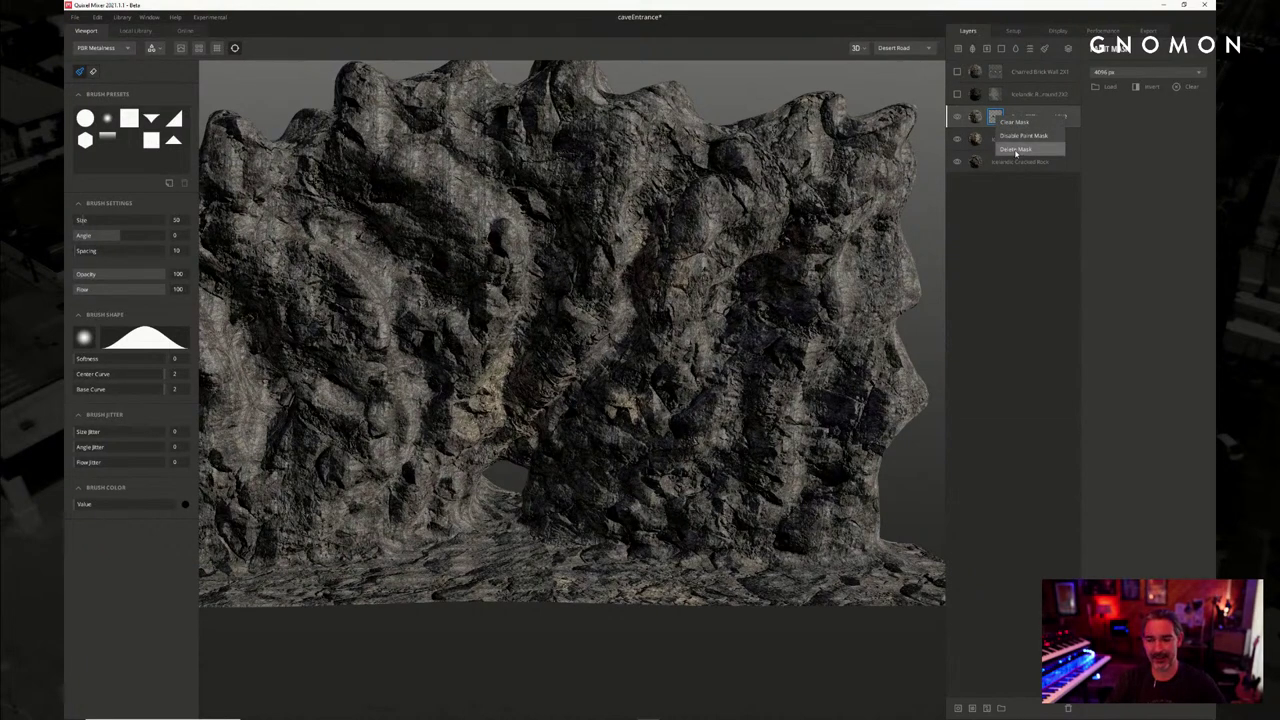
{"action": "left_click", "coordinate": [1016, 149]}
{"action": "scroll", "coordinate": [706, 249], "scroll_direction": "down", "scroll_amount": 2}
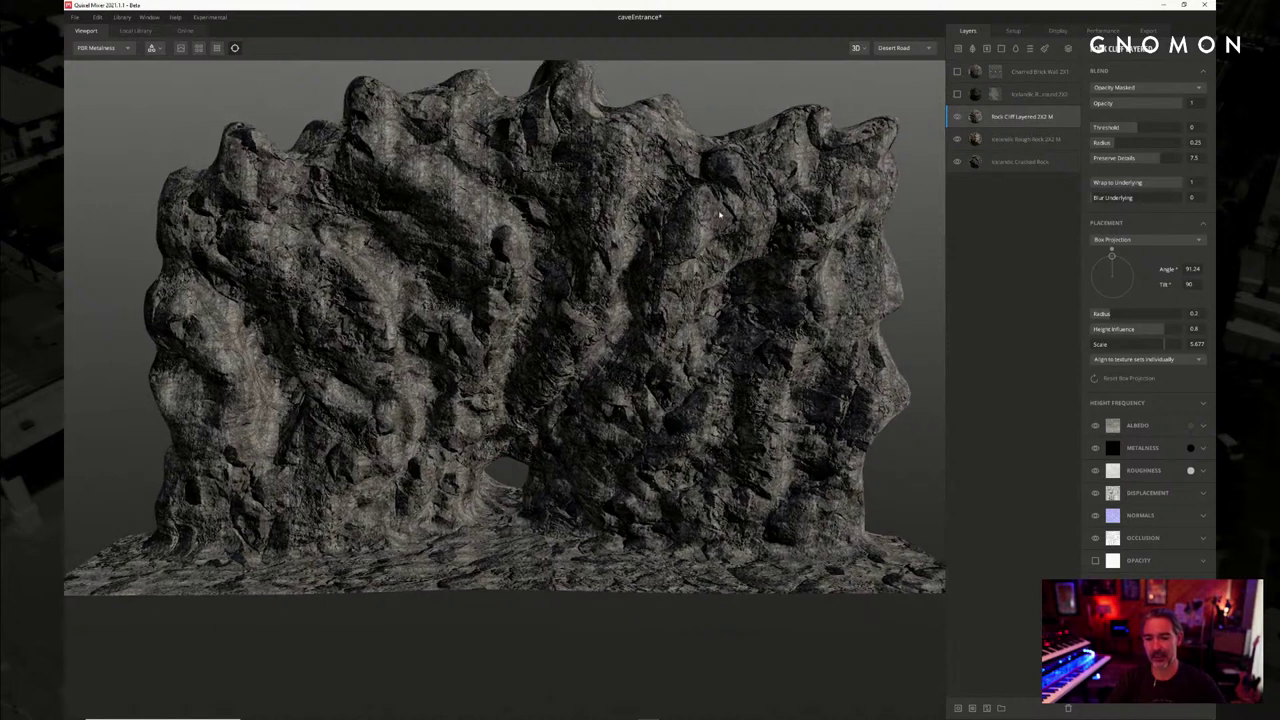
{"action": "middle_click_drag", "start_coordinate": [718, 212], "coordinate": [759, 254]}
{"action": "left_click_drag", "start_coordinate": [707, 244], "coordinate": [709, 249], "text": "alt"}
{"action": "middle_click_drag", "start_coordinate": [740, 246], "coordinate": [712, 232]}
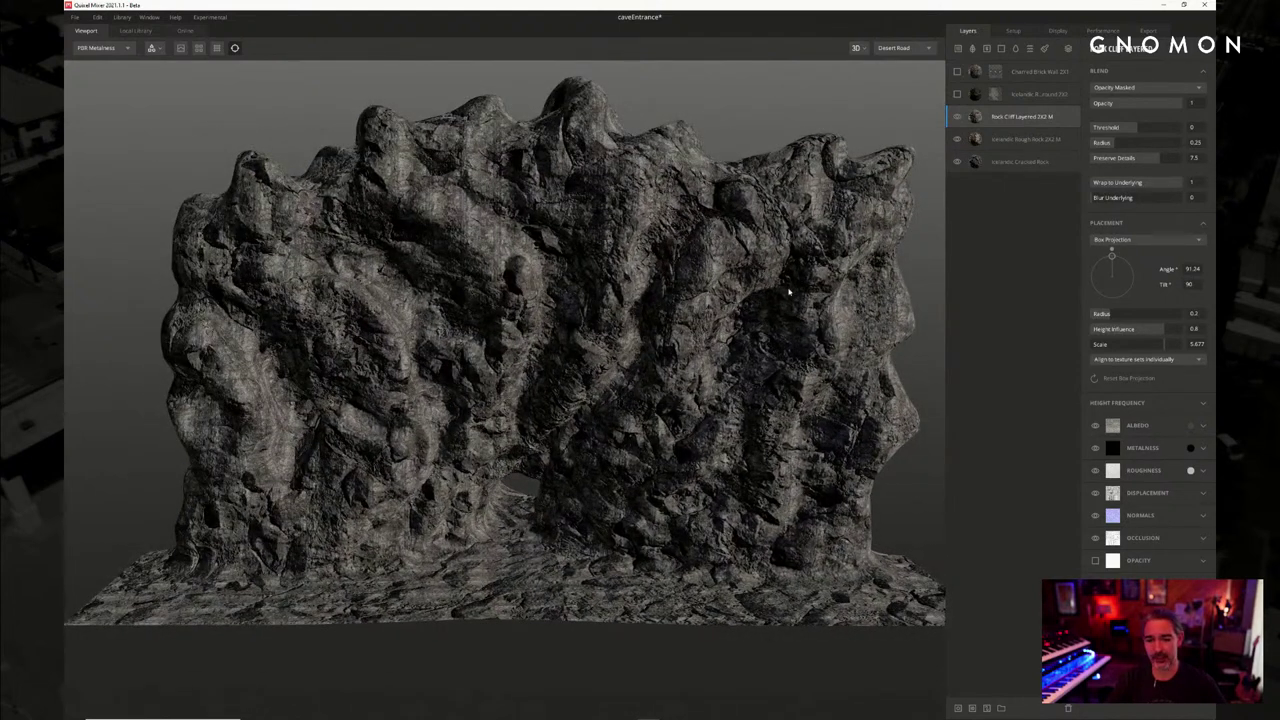
Toggle the Rock Cliff Layered layer off and on to compare it with the rough rock beneath, leaving it visible
{"action": "left_click", "coordinate": [957, 118]}
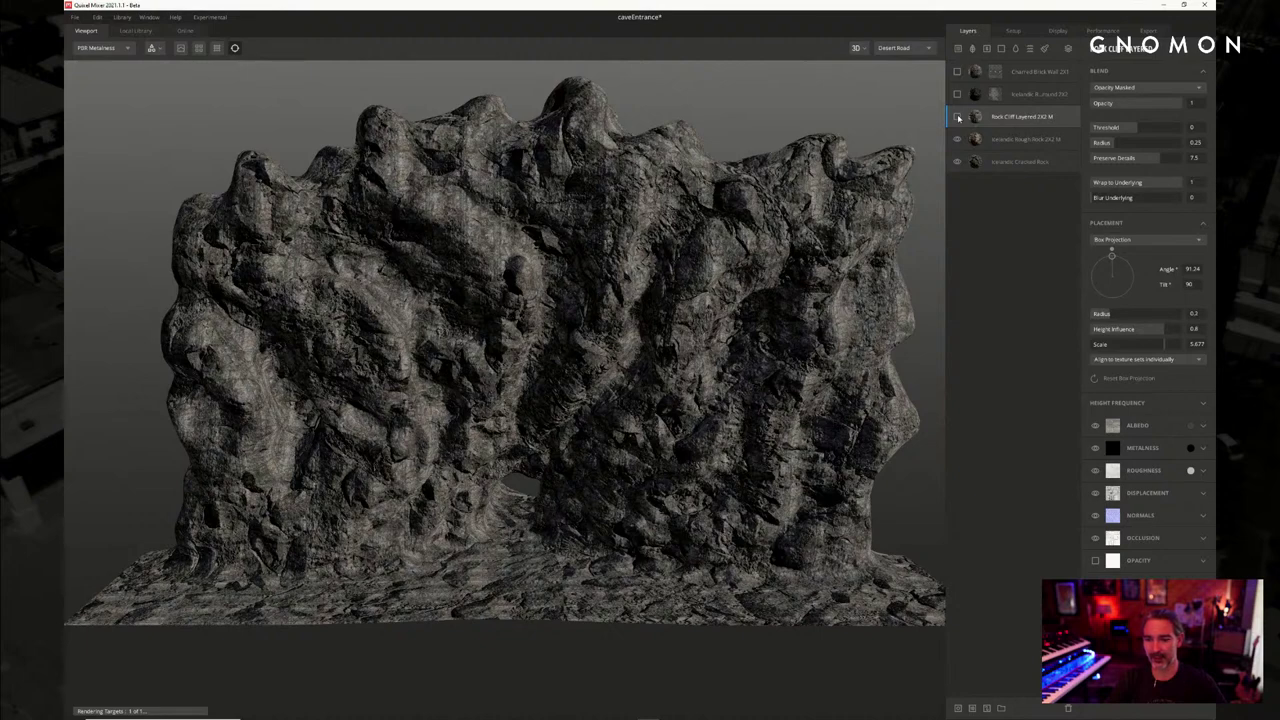
{"action": "left_click", "coordinate": [957, 118]}
{"action": "left_click", "coordinate": [957, 118]}
{"action": "left_click", "coordinate": [957, 118]}
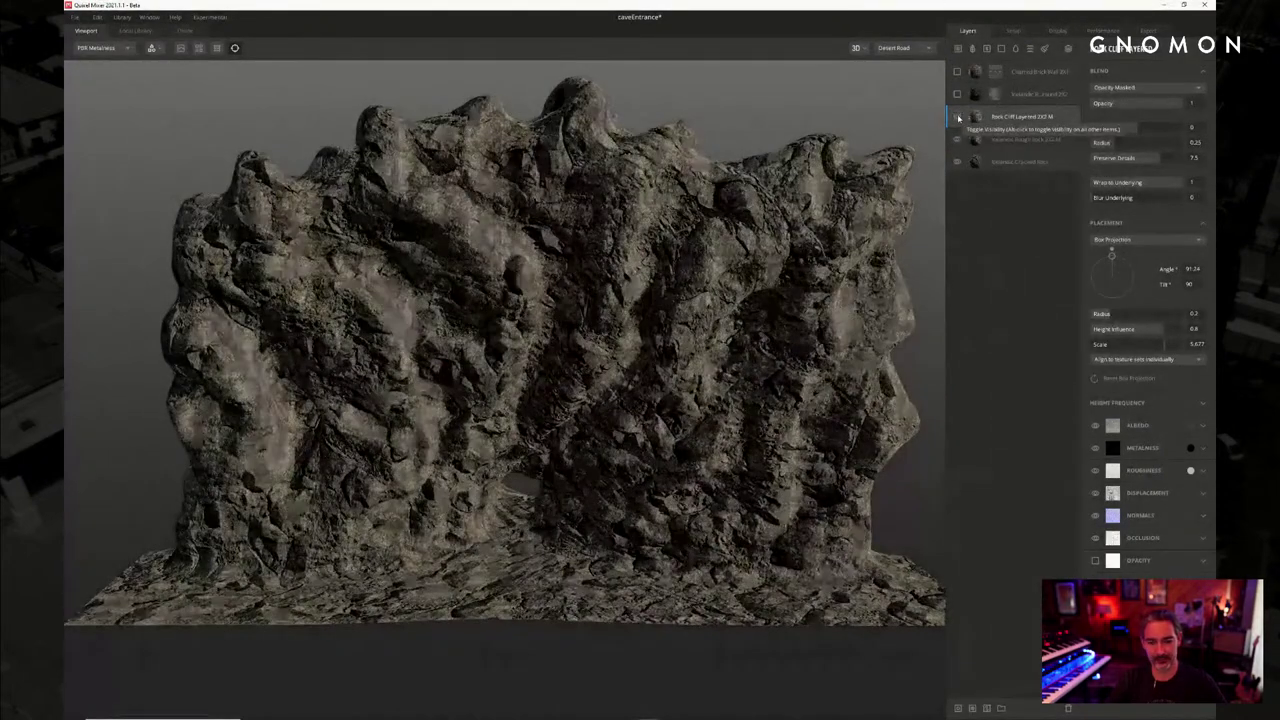
{"action": "left_click", "coordinate": [957, 118]}
Add a paint mask to the Rock Cliff Layered layer and paint out the wall's centre with a black brush of size about 256
{"action": "right_click", "coordinate": [1010, 117]}
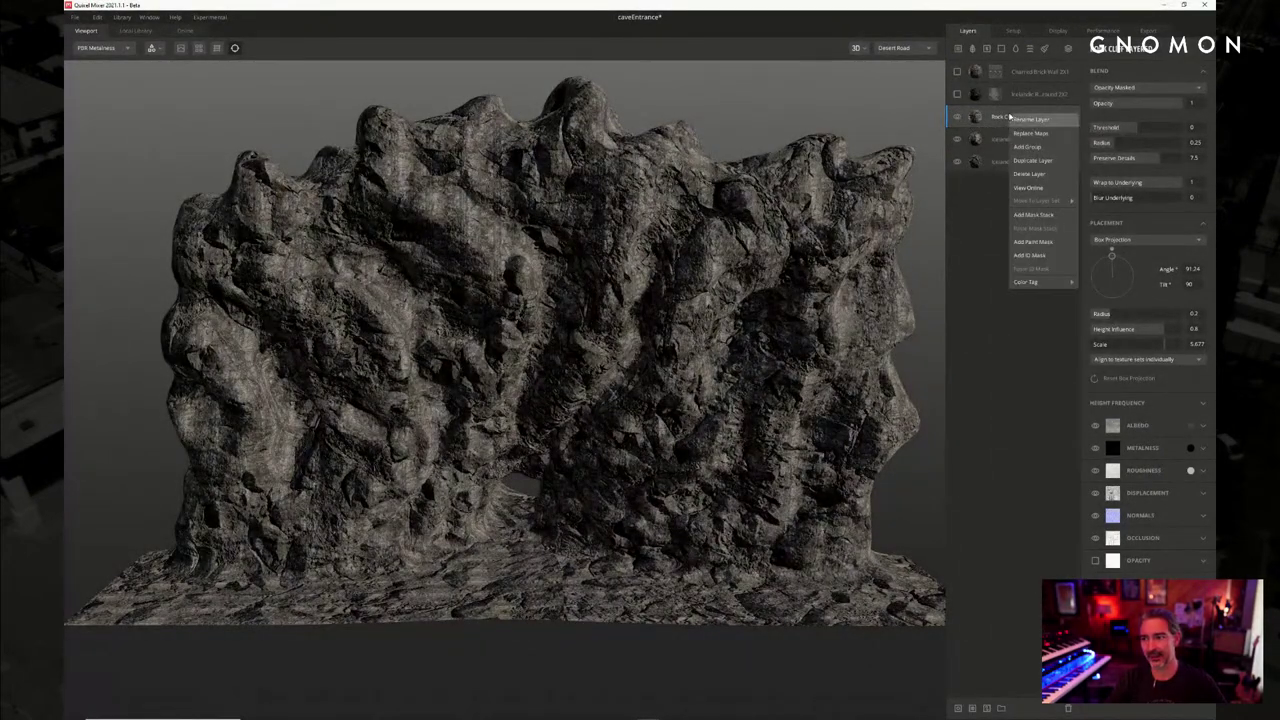
{"action": "left_click", "coordinate": [1046, 243]}
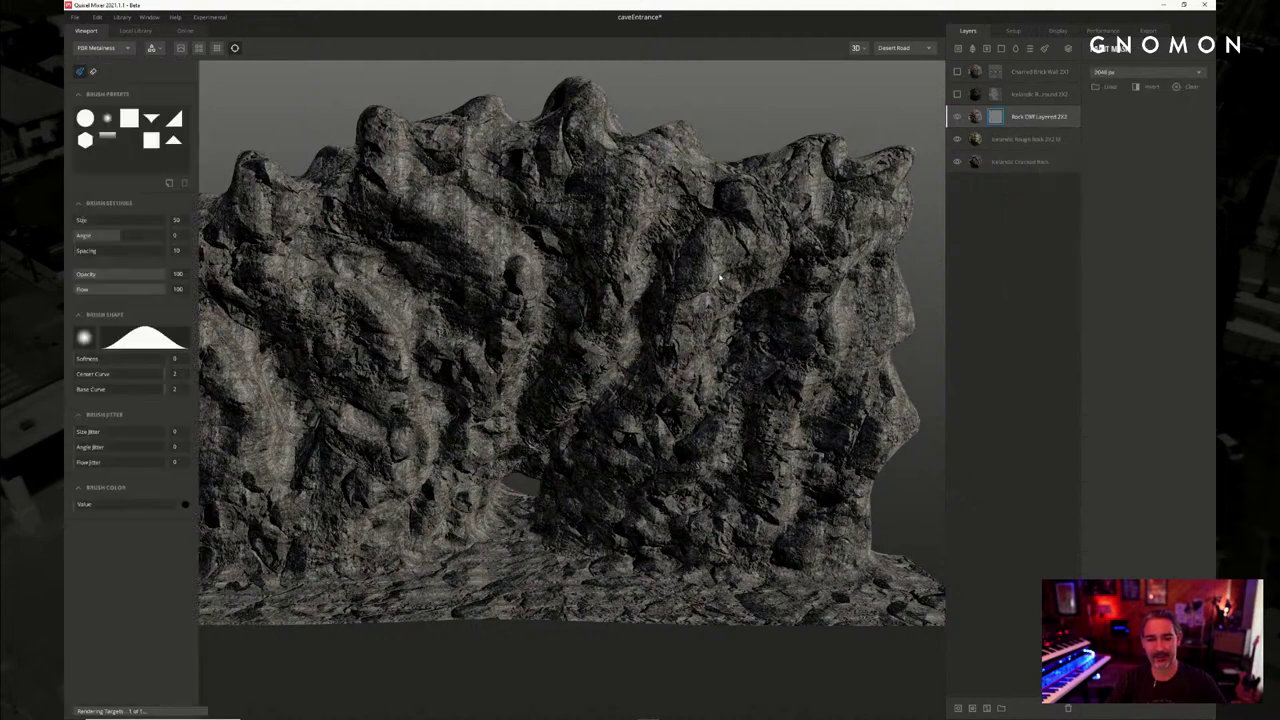
{"action": "left_click_drag", "start_coordinate": [171, 502], "coordinate": [64, 542]}
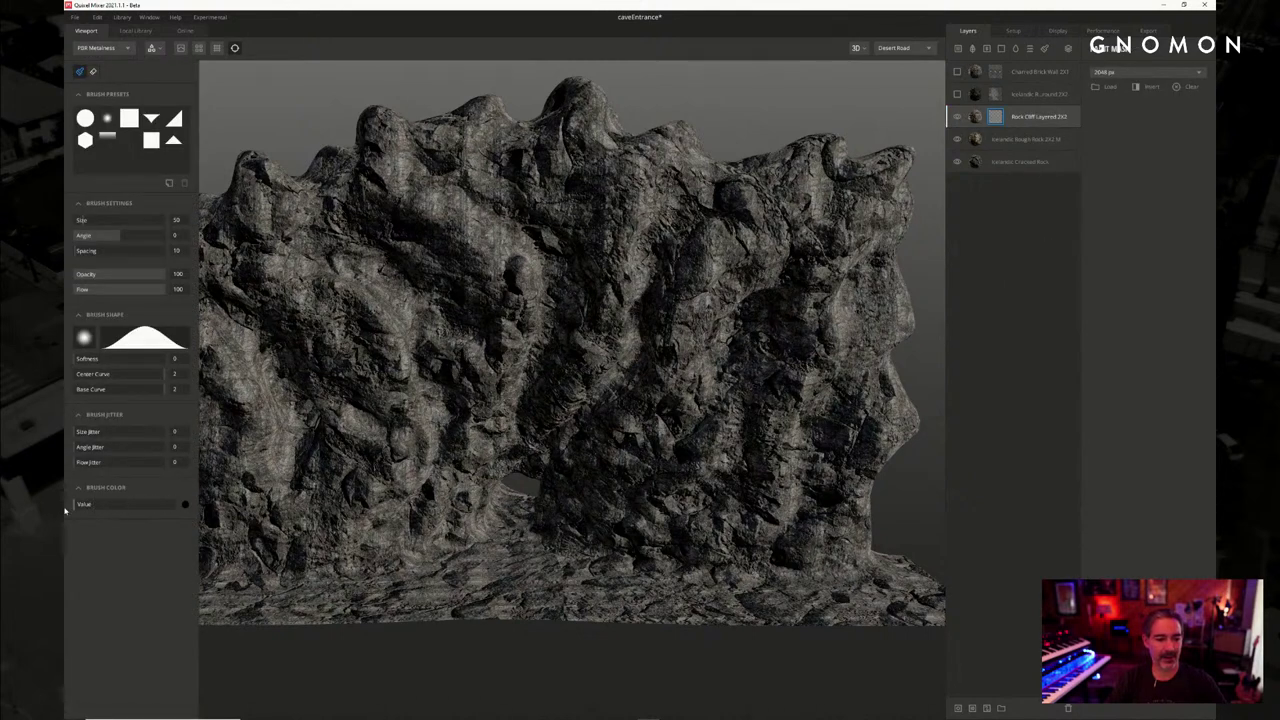
{"action": "left_click_drag", "start_coordinate": [87, 220], "coordinate": [124, 219]}
{"action": "mouse_move", "coordinate": [677, 281]}
{"action": "left_mouse_down"}
{"action": "mouse_move", "coordinate": [700, 314]}
{"action": "mouse_move", "coordinate": [609, 294]}
{"action": "mouse_move", "coordinate": [749, 271]}
{"action": "mouse_move", "coordinate": [716, 393]}
{"action": "mouse_move", "coordinate": [689, 234]}
{"action": "mouse_move", "coordinate": [683, 371]}
{"action": "mouse_move", "coordinate": [633, 302]}
{"action": "left_mouse_up"}
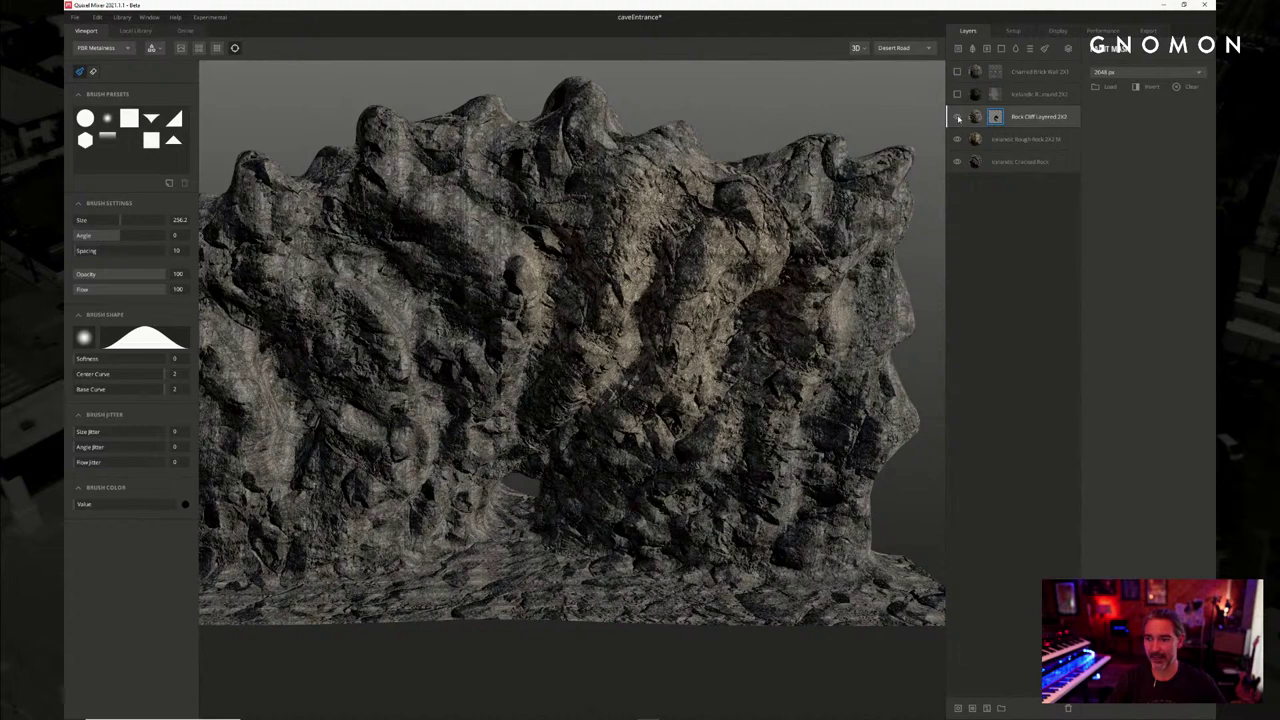
Toggle the masked Rock Cliff Layered layer off and on to compare the painted area with the rock beneath
{"action": "left_click", "coordinate": [957, 117]}
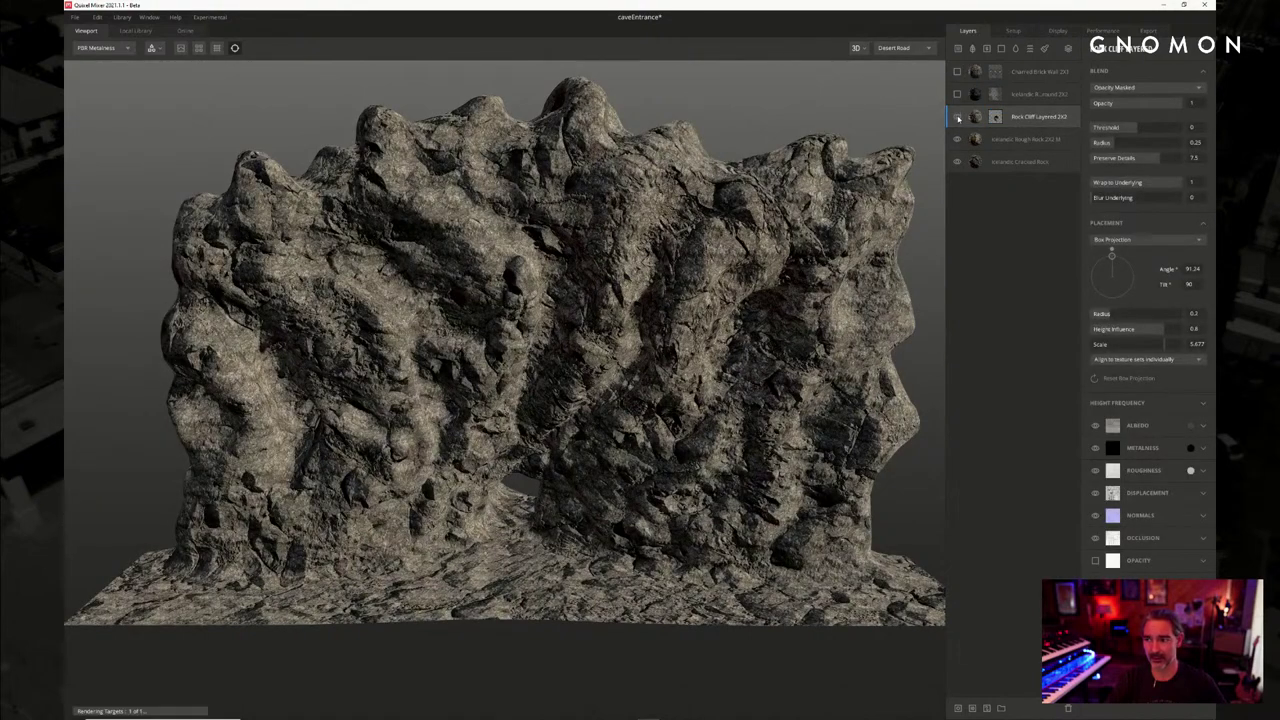
{"action": "left_click", "coordinate": [958, 117]}
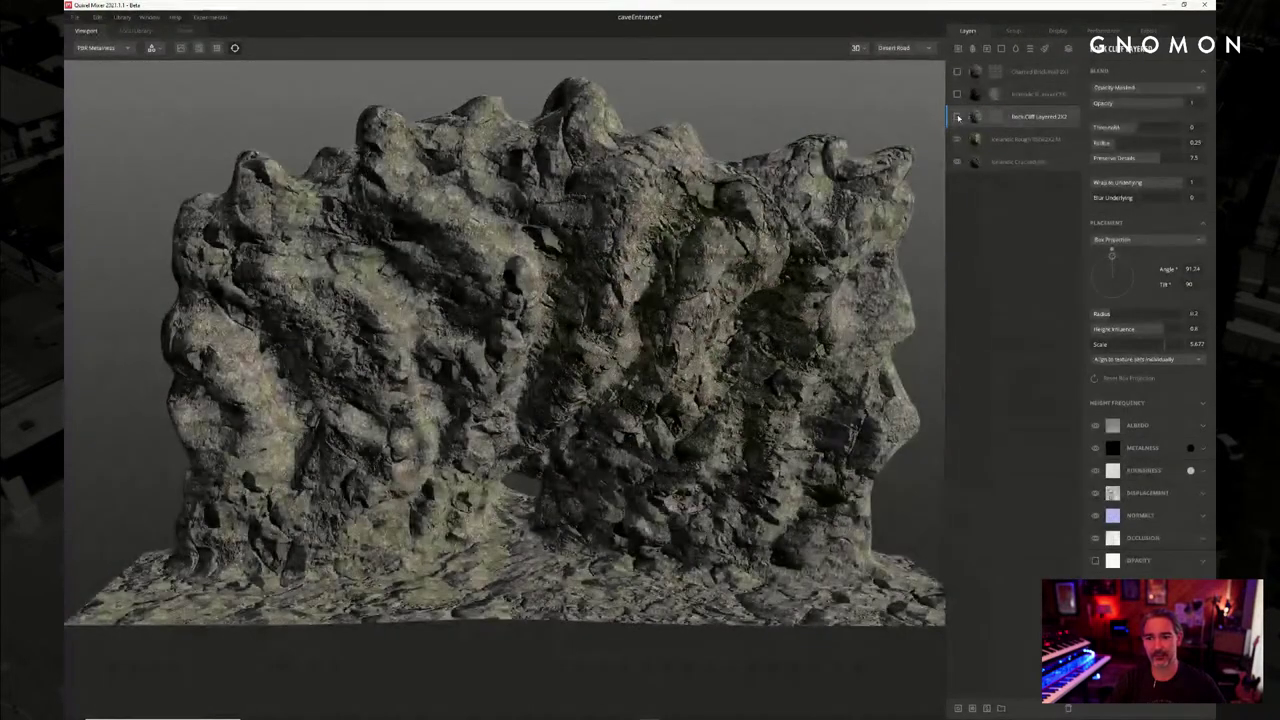
{"action": "left_click", "coordinate": [957, 117]}
{"action": "left_click", "coordinate": [957, 117]}
{"action": "left_click", "coordinate": [957, 117]}
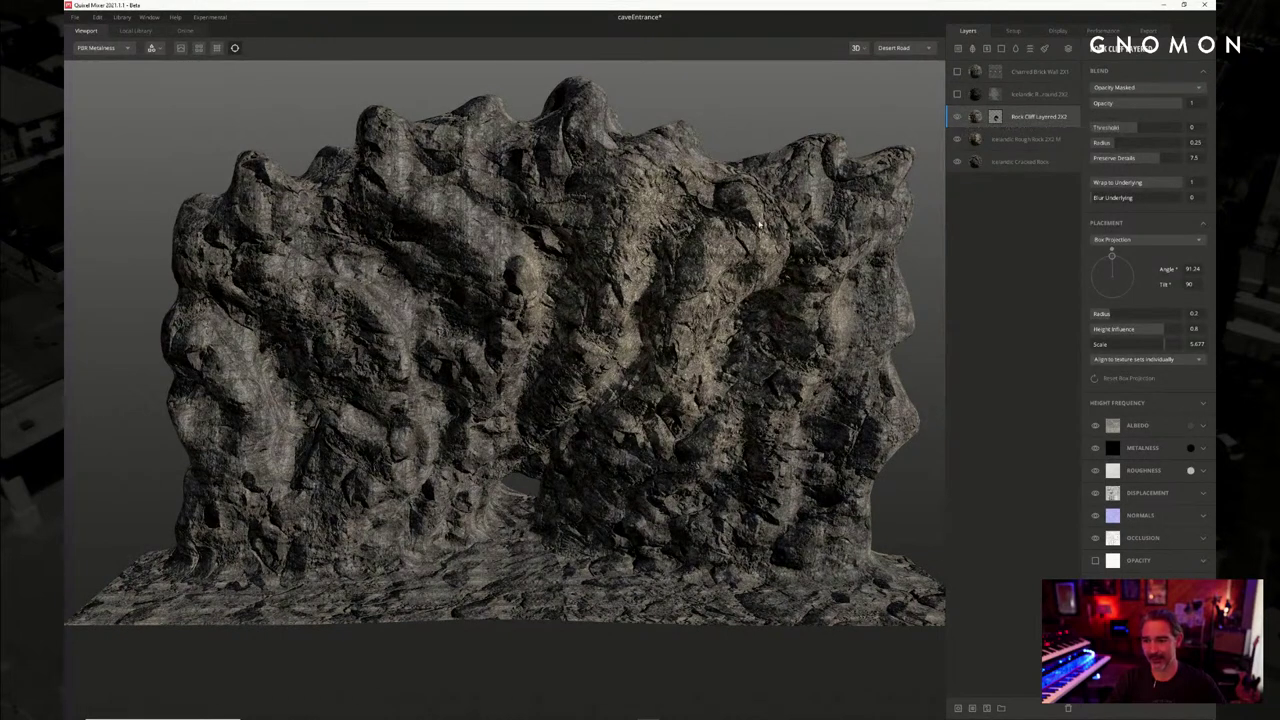
Switch the mask brush to white and paint the Rock Cliff Layered material back over the centre of the wall
{"action": "left_click", "coordinate": [997, 121]}
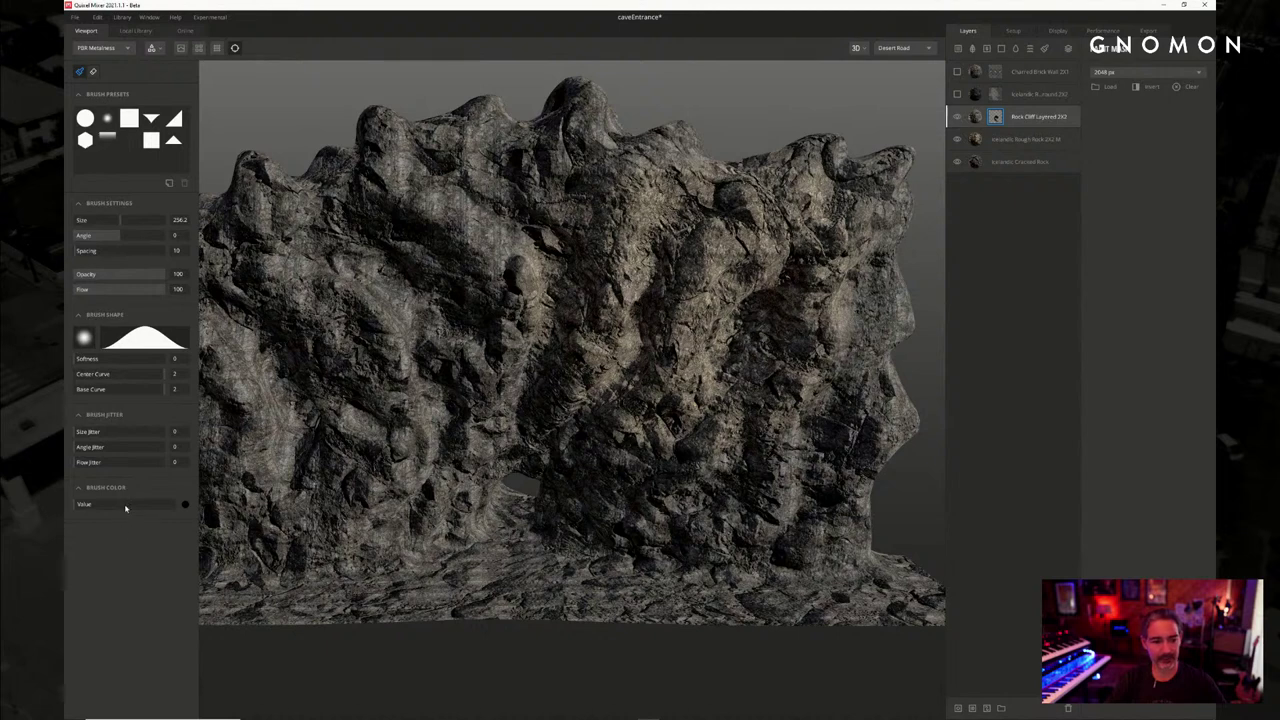
{"action": "left_click", "coordinate": [185, 504]}
{"action": "mouse_move", "coordinate": [622, 368]}
{"action": "left_mouse_down"}
{"action": "mouse_move", "coordinate": [734, 243]}
{"action": "mouse_move", "coordinate": [600, 194]}
{"action": "mouse_move", "coordinate": [573, 262]}
{"action": "mouse_move", "coordinate": [820, 191]}
{"action": "mouse_move", "coordinate": [777, 414]}
{"action": "mouse_move", "coordinate": [746, 329]}
{"action": "mouse_move", "coordinate": [407, 283]}
{"action": "left_mouse_up"}
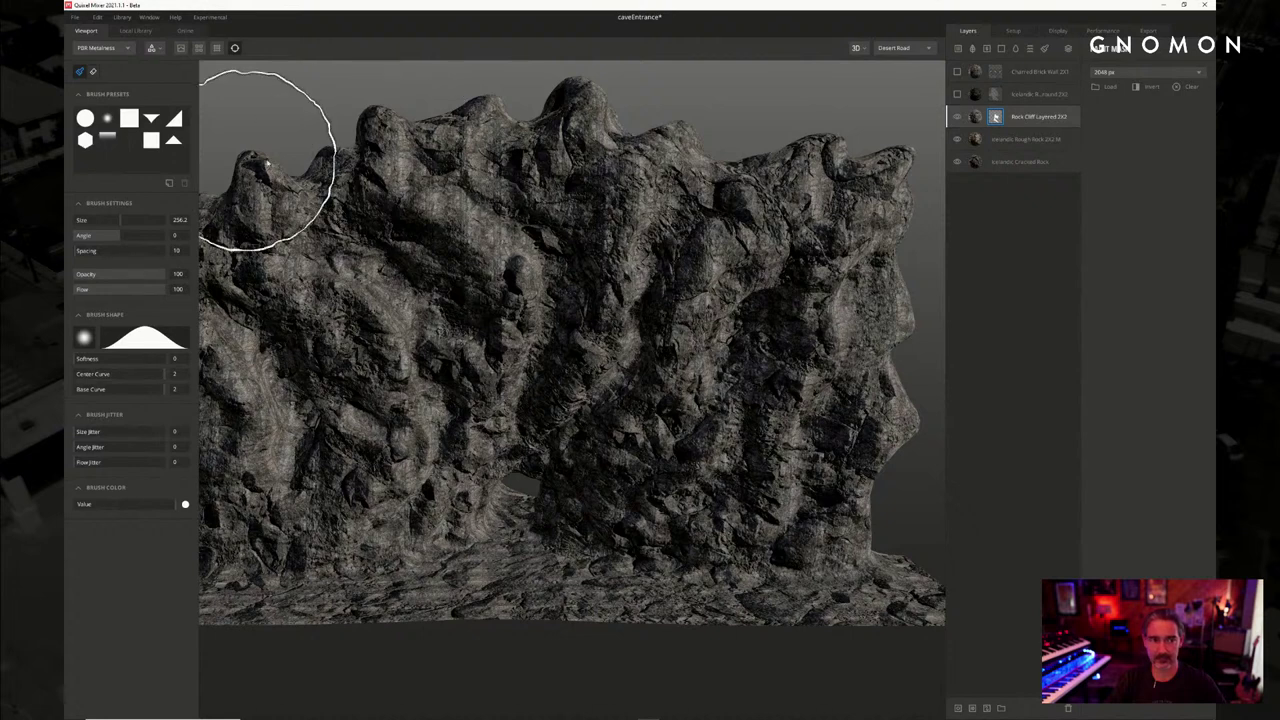
{"action": "left_click", "coordinate": [1046, 117]}
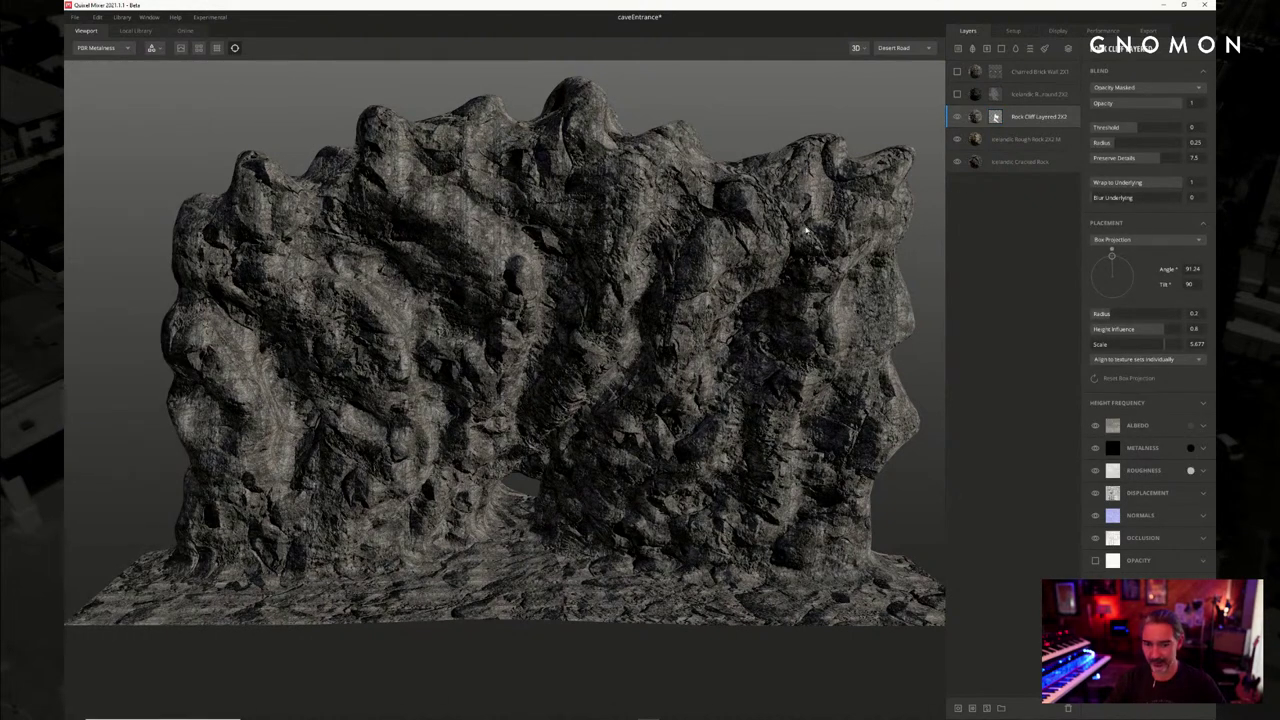
Rotate the Rock Cliff Layered box projection to angle 22.75° and tilt 14.24°, and set its scale to about 6.72
{"action": "left_click", "coordinate": [958, 118]}
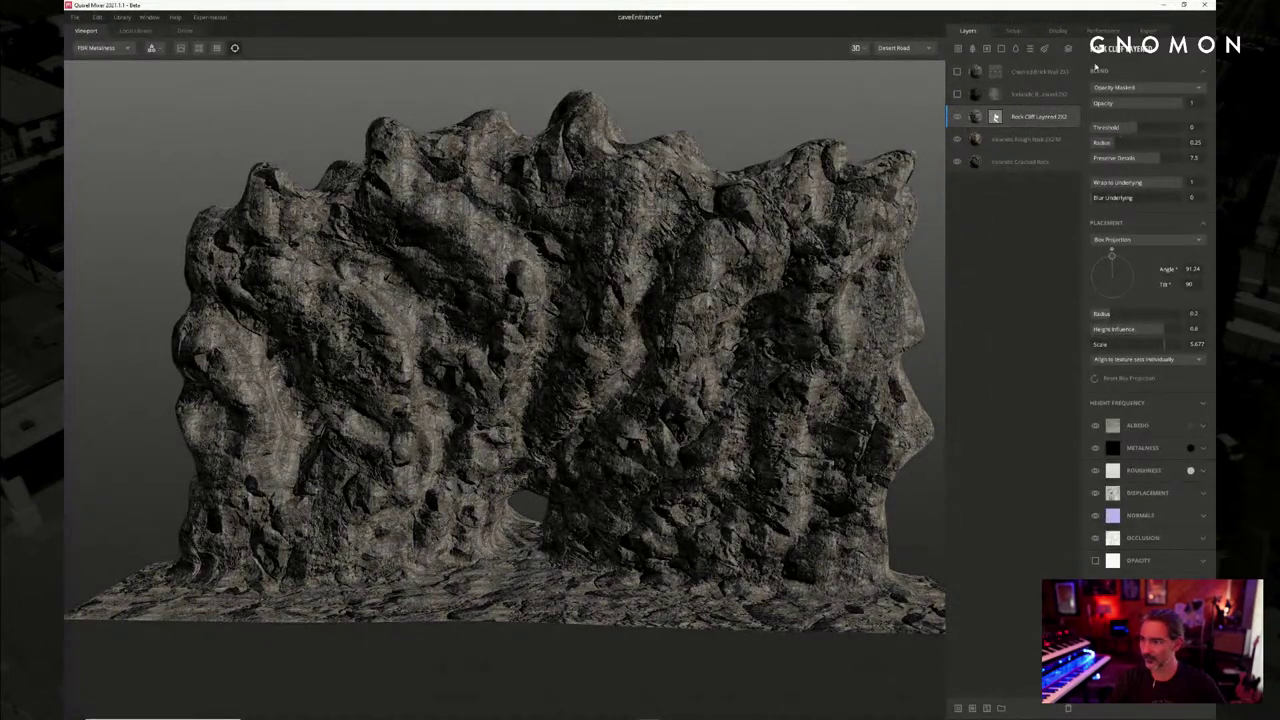
{"action": "left_click", "coordinate": [996, 117]}
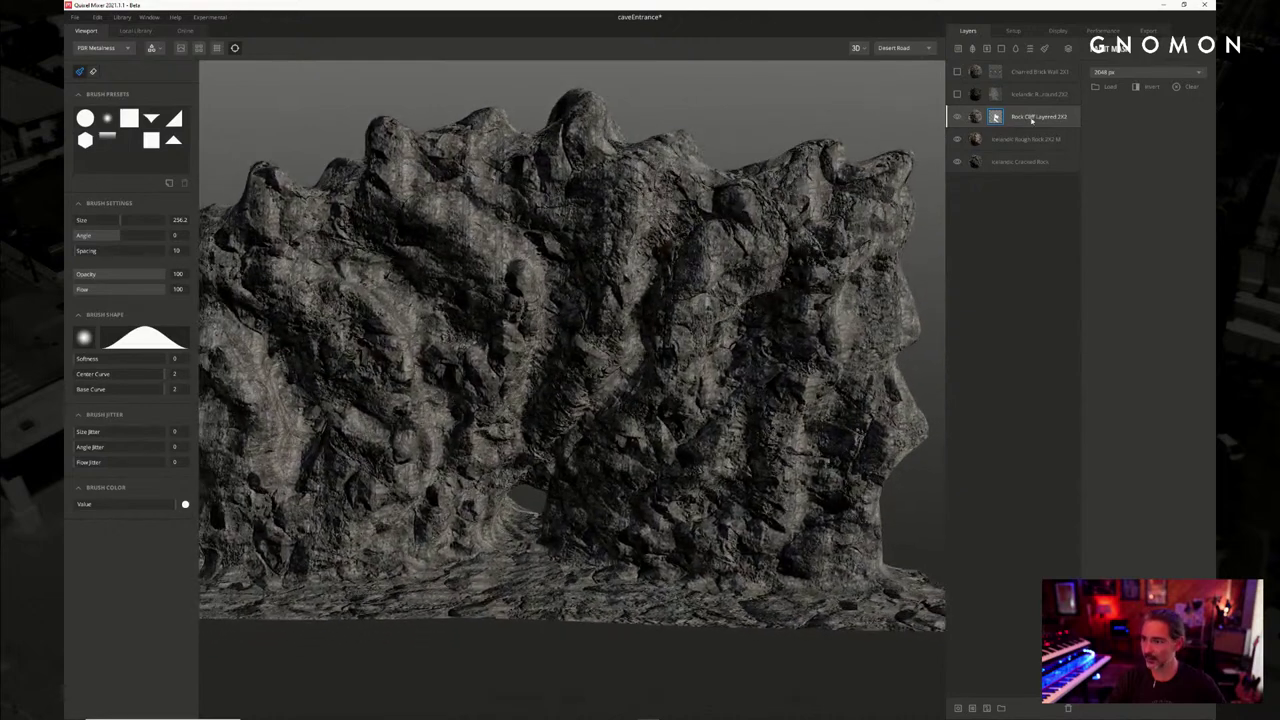
{"action": "left_click", "coordinate": [1034, 117]}
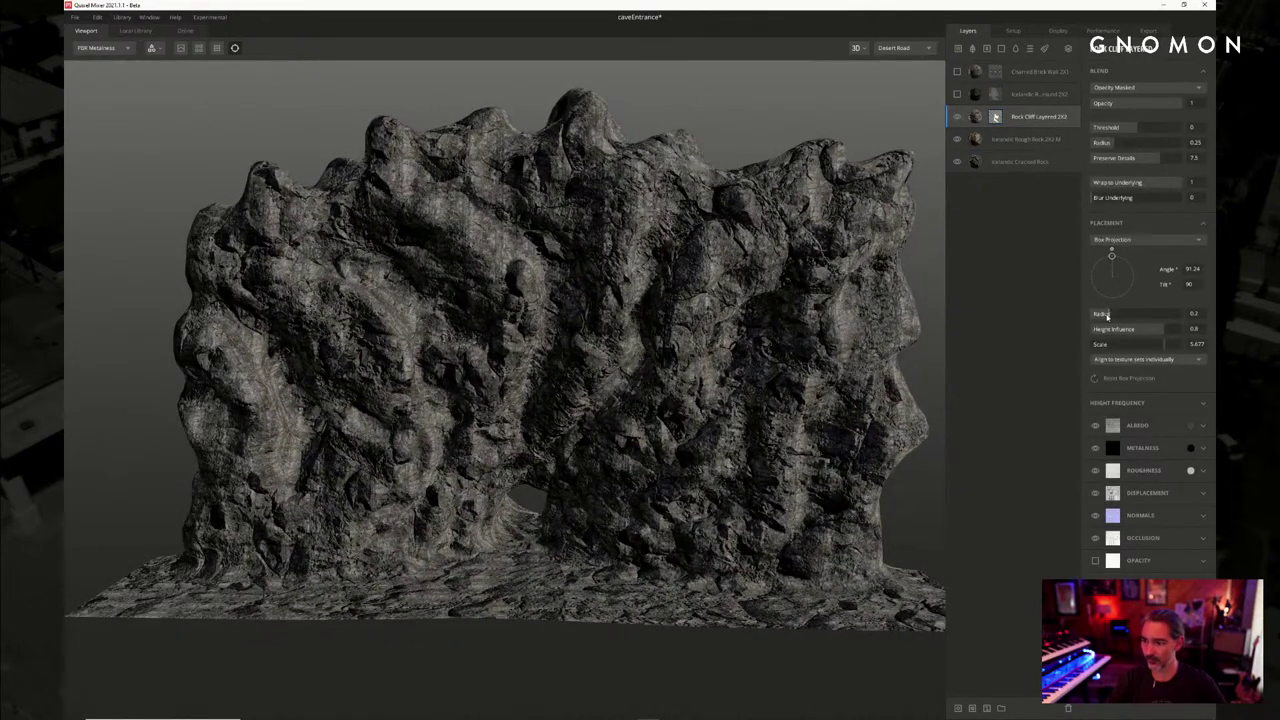
{"action": "mouse_move", "coordinate": [1163, 345]}
{"action": "left_mouse_down"}
{"action": "mouse_move", "coordinate": [1190, 345]}
{"action": "mouse_move", "coordinate": [1150, 350]}
{"action": "left_mouse_up"}
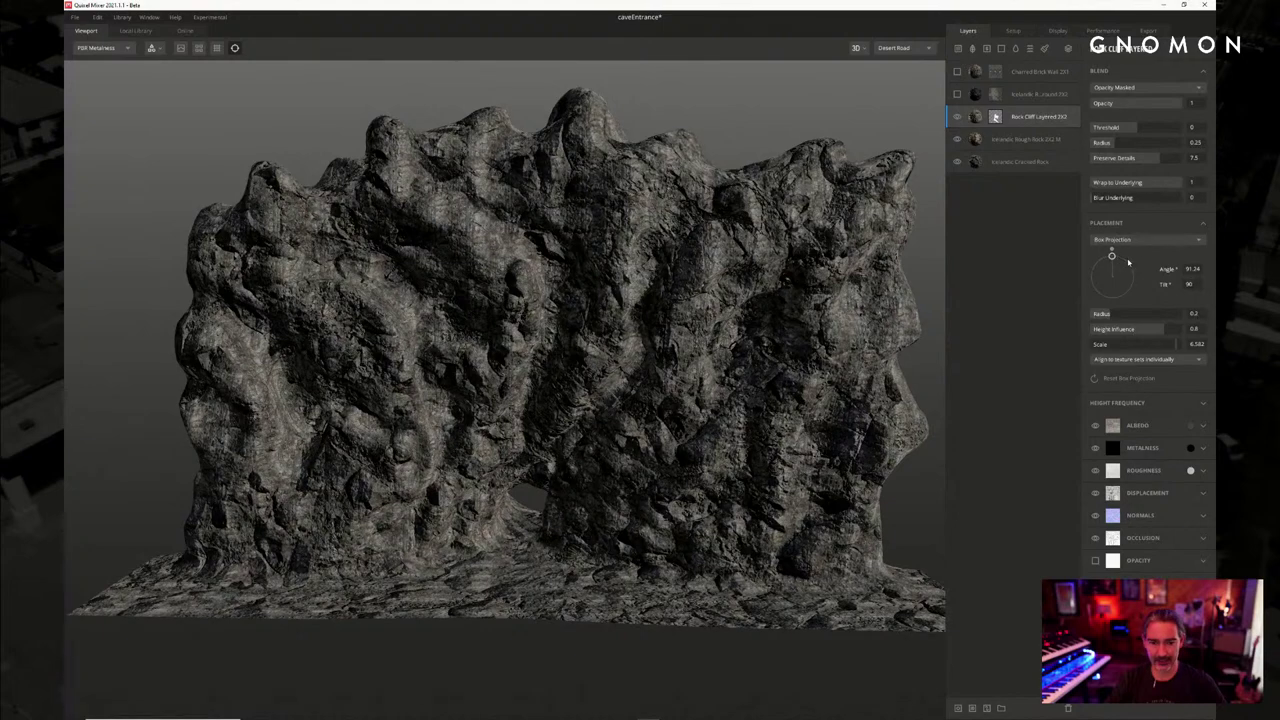
{"action": "mouse_move", "coordinate": [1131, 263]}
{"action": "left_mouse_down"}
{"action": "mouse_move", "coordinate": [1114, 251]}
{"action": "mouse_move", "coordinate": [1145, 280]}
{"action": "mouse_move", "coordinate": [1117, 278]}
{"action": "left_mouse_up"}
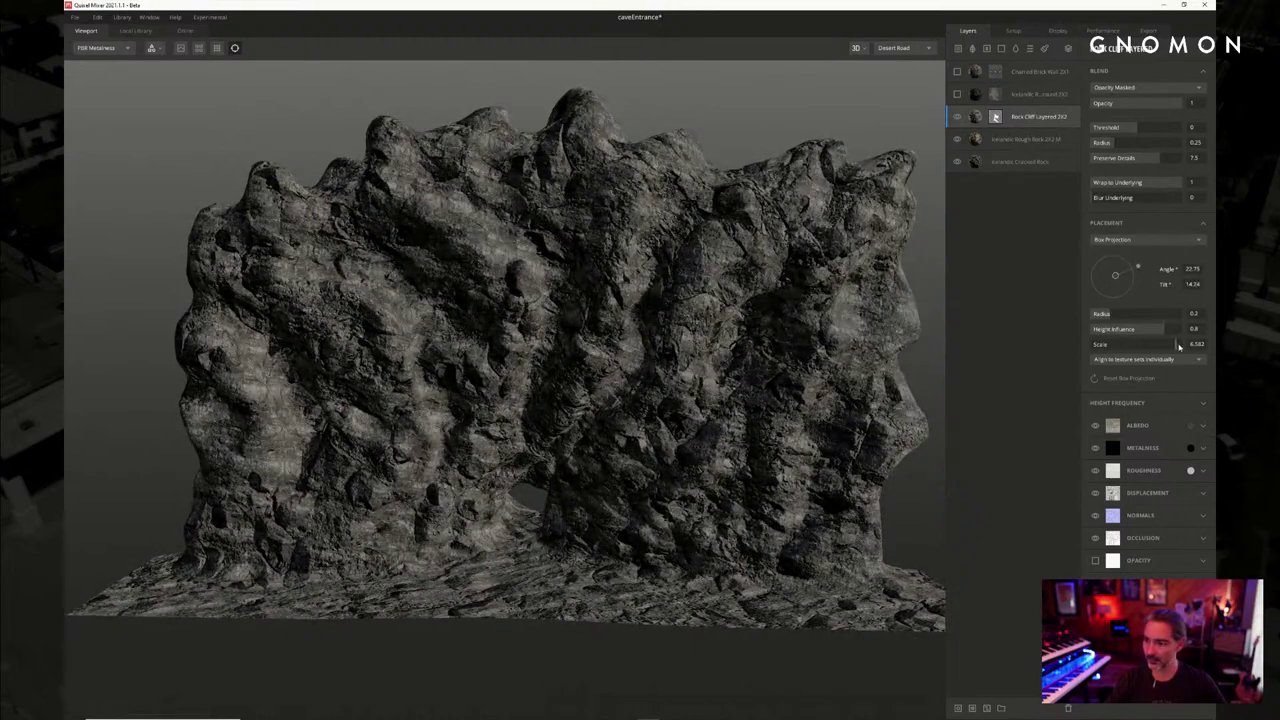
{"action": "left_click_drag", "start_coordinate": [1179, 346], "coordinate": [1180, 345]}
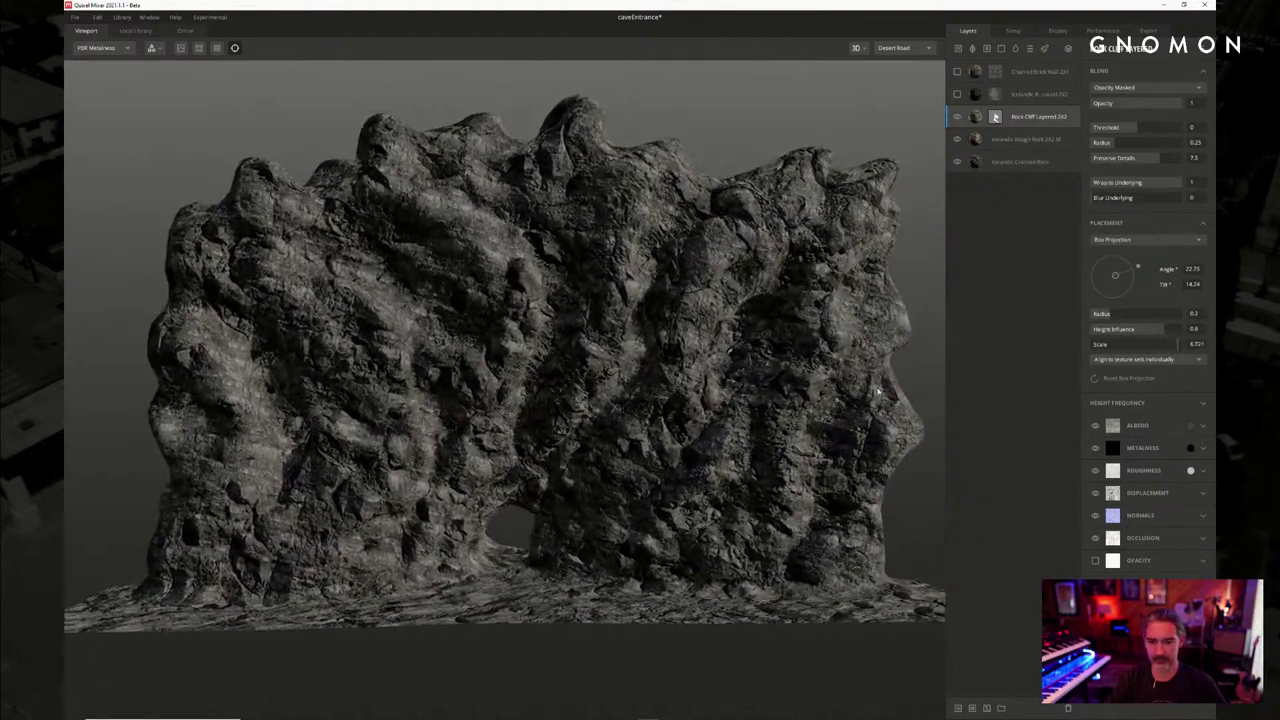
Examine the rock strata and texture detail inside the cave tunnel up close from behind the wall
{"action": "left_click_drag", "start_coordinate": [855, 366], "coordinate": [822, 351], "text": "alt"}
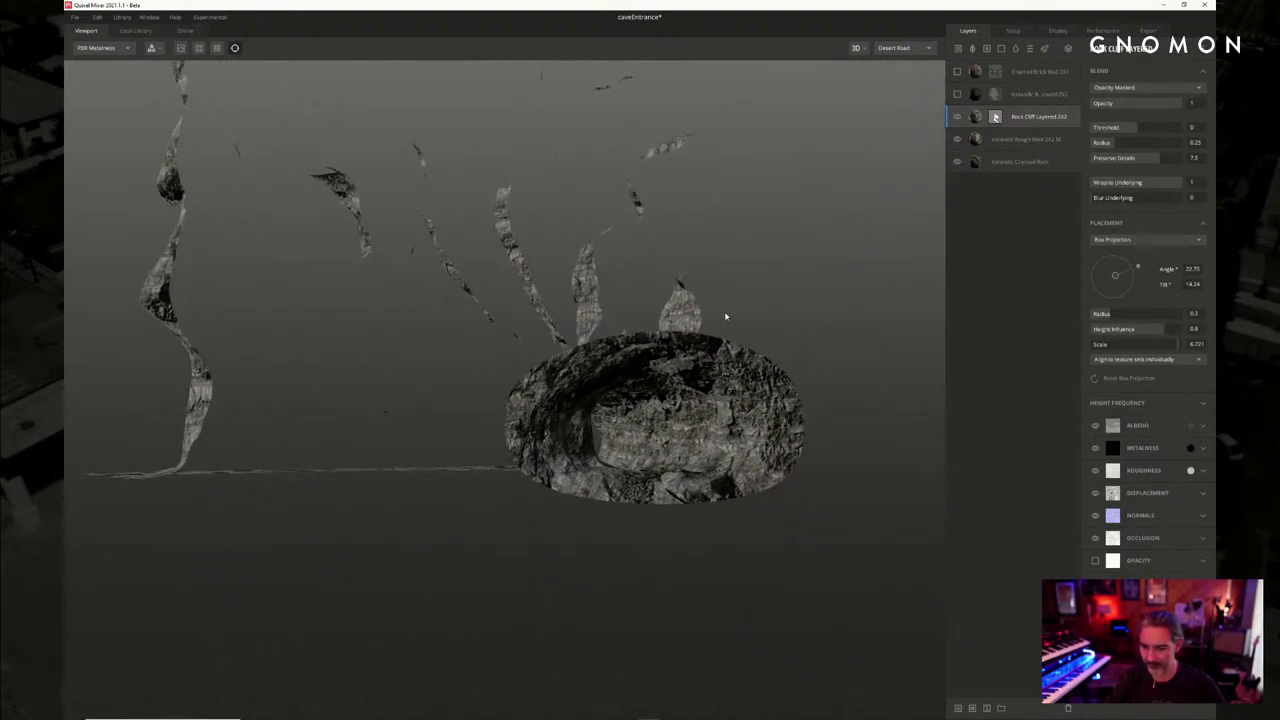
{"action": "scroll", "coordinate": [740, 320], "scroll_direction": "up", "scroll_amount": 6}
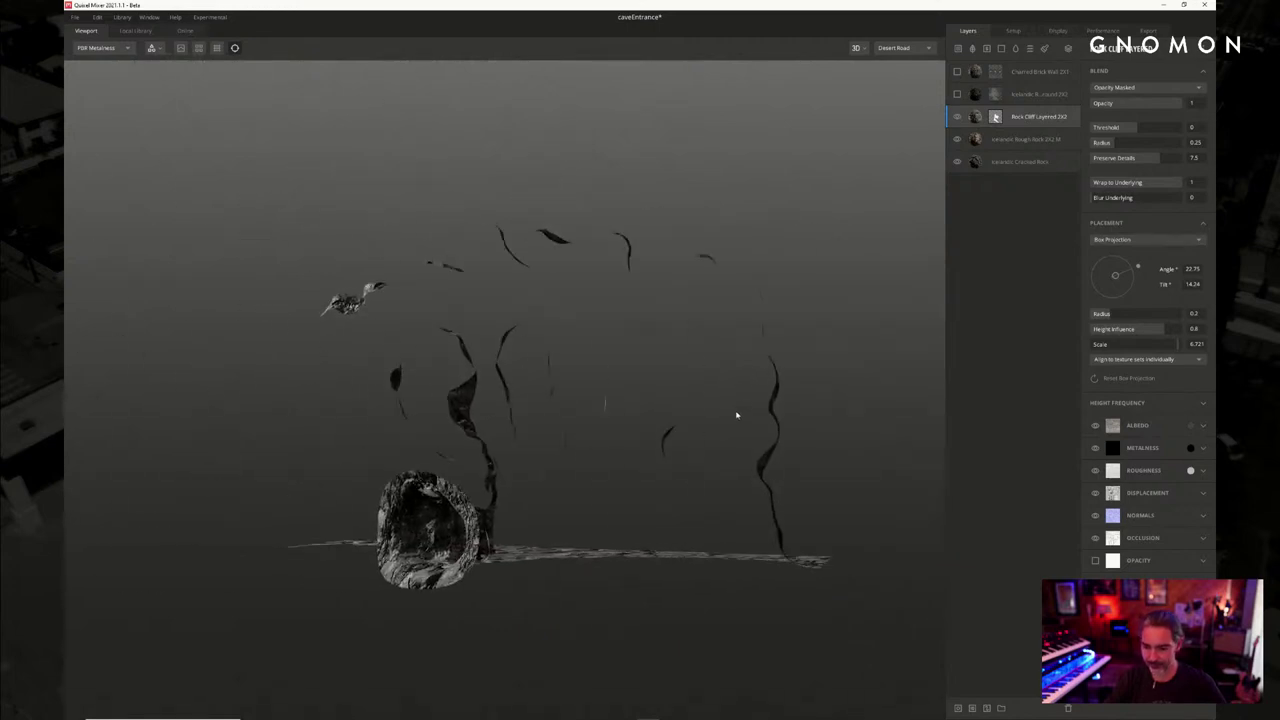
{"action": "scroll", "coordinate": [796, 407], "scroll_direction": "up", "scroll_amount": 5}
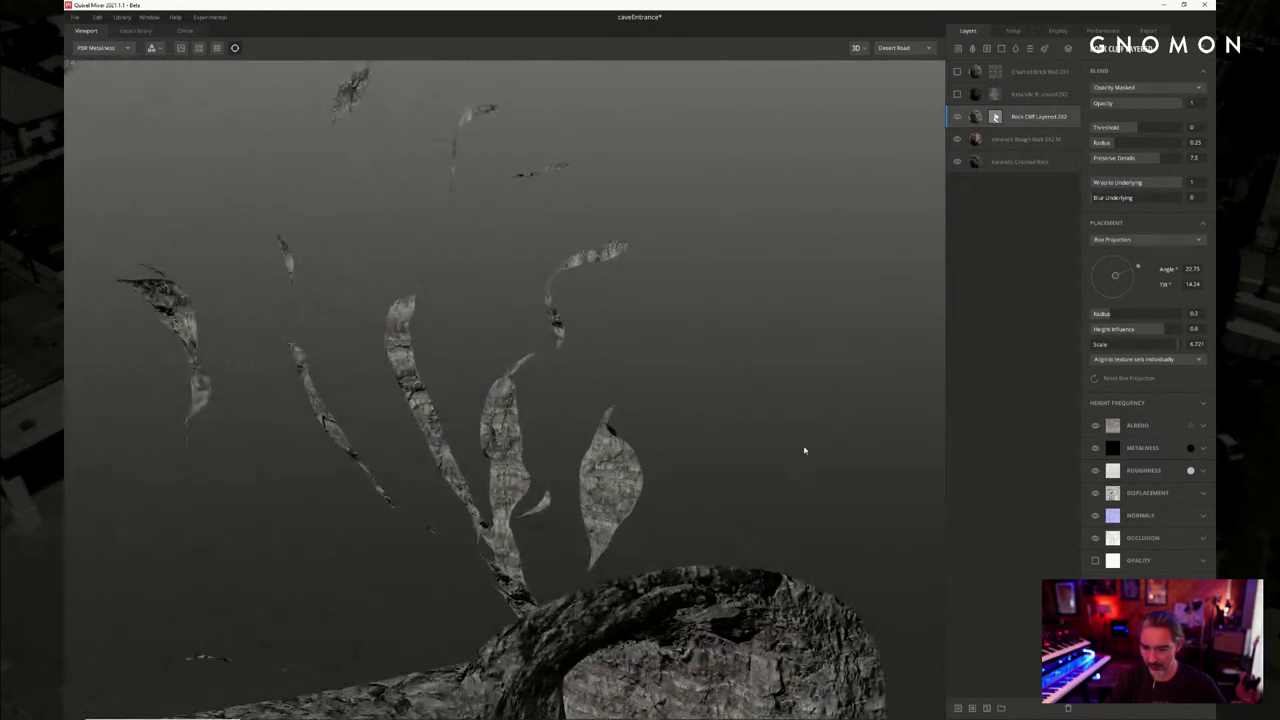
{"action": "left_click_drag", "start_coordinate": [800, 440], "coordinate": [755, 433], "text": "alt"}
{"action": "right_click_drag", "start_coordinate": [706, 405], "coordinate": [715, 477]}
{"action": "left_click_drag", "start_coordinate": [716, 393], "coordinate": [710, 400]}
{"action": "left_click_drag", "start_coordinate": [733, 349], "coordinate": [751, 317]}
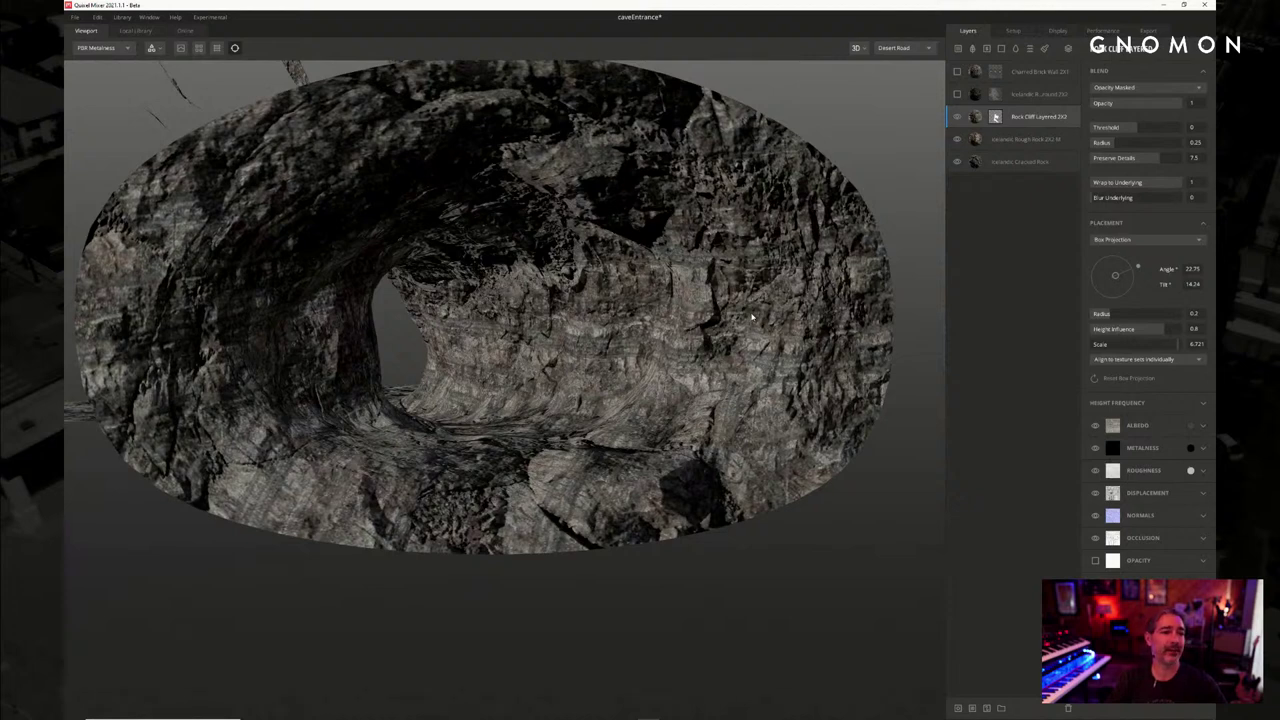
{"action": "left_click_drag", "start_coordinate": [743, 298], "coordinate": [746, 288]}
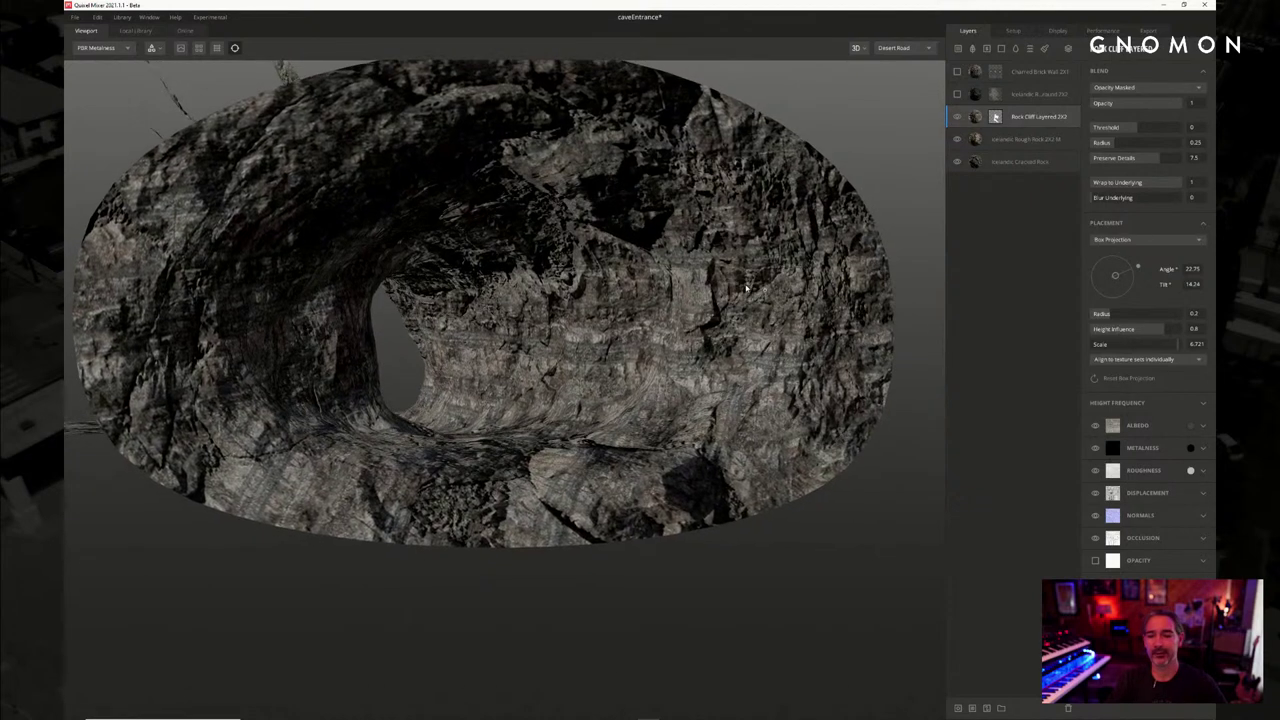
Review the model and texture resolution settings while examining the tunnel's texture sharpness, and return to the layer stack
{"action": "left_click", "coordinate": [1013, 32]}
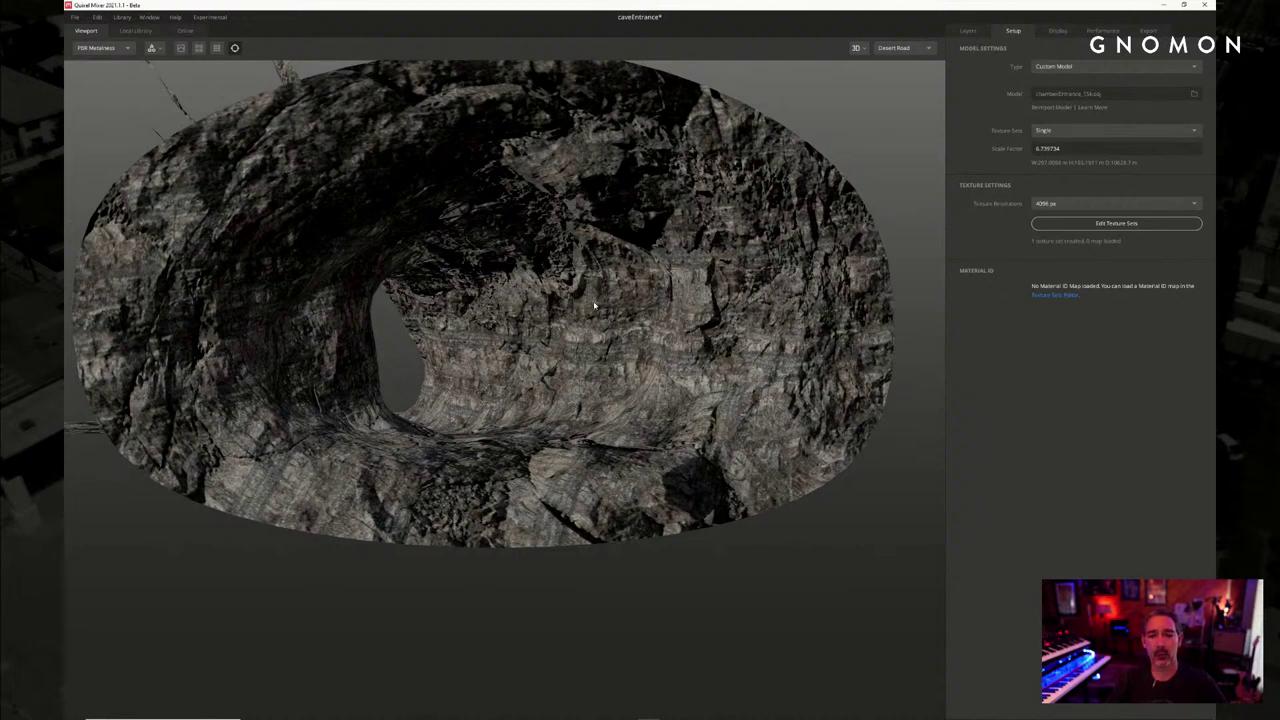
{"action": "left_click_drag", "start_coordinate": [628, 281], "coordinate": [582, 354]}
{"action": "scroll", "coordinate": [624, 338], "scroll_direction": "down", "scroll_amount": 3}
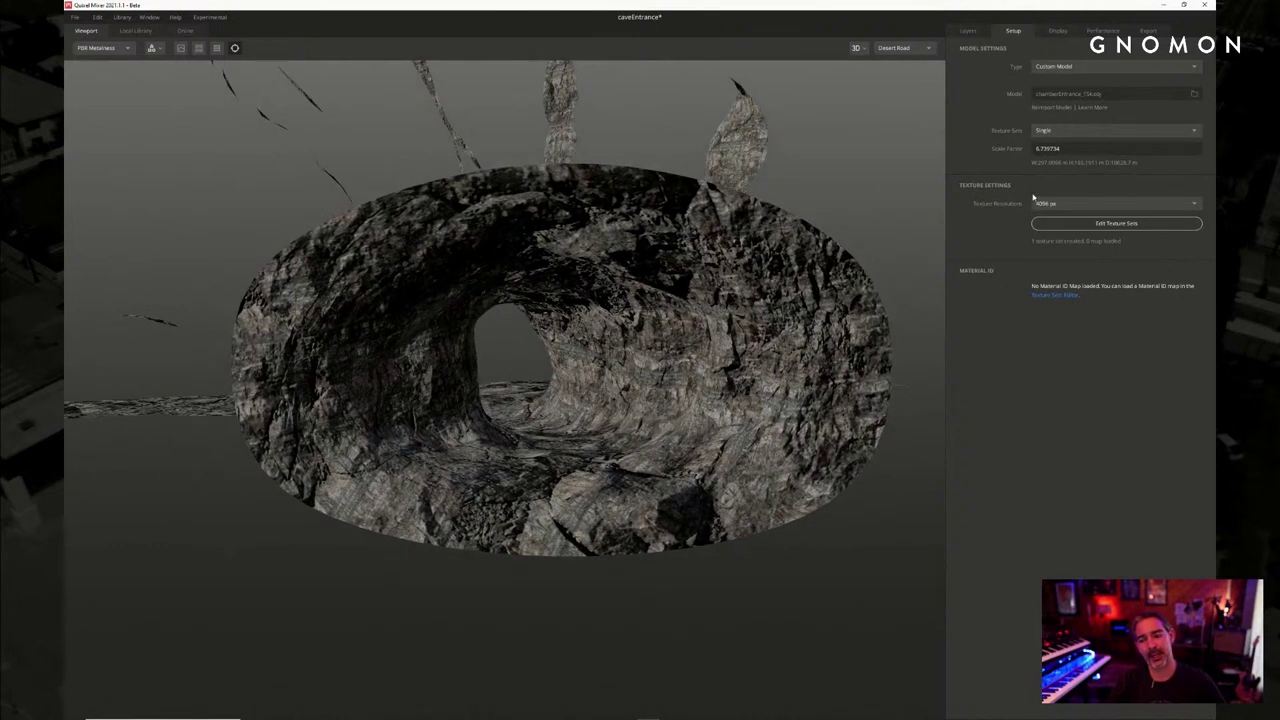
{"action": "left_click_drag", "start_coordinate": [687, 344], "coordinate": [752, 356]}
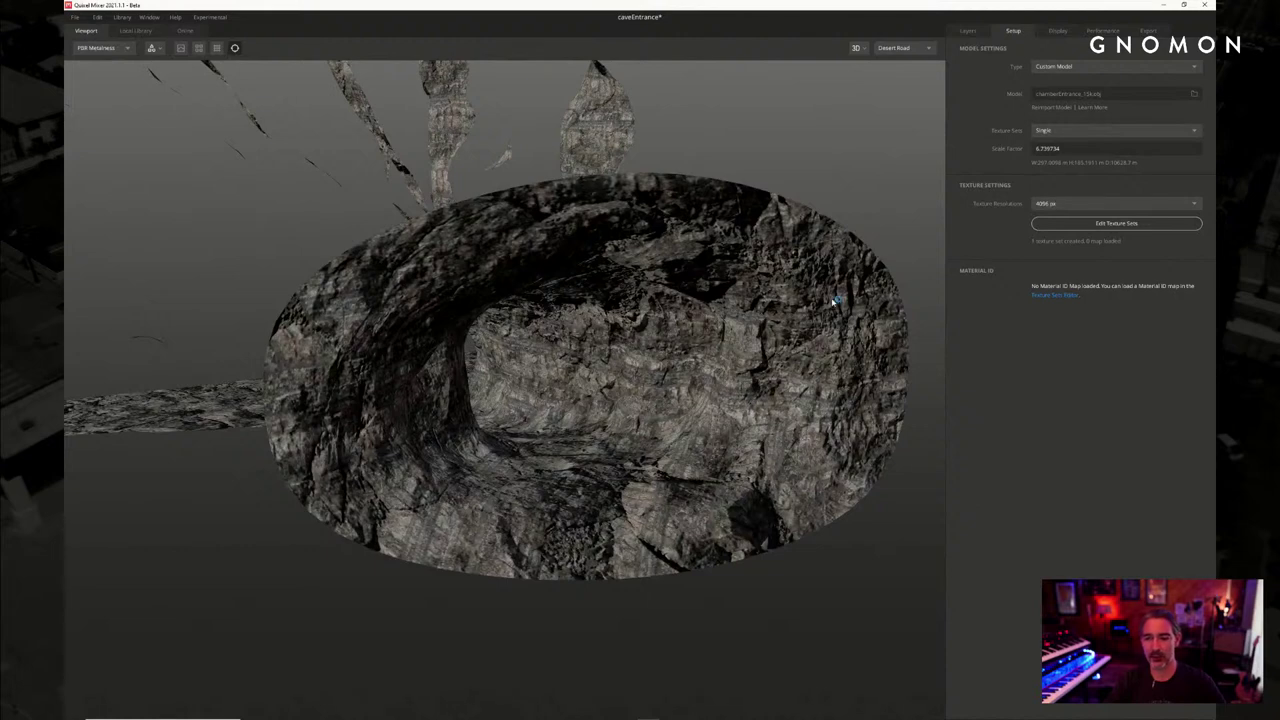
{"action": "left_click_drag", "start_coordinate": [835, 300], "coordinate": [627, 297]}
{"action": "mouse_move", "coordinate": [764, 246]}
{"action": "left_mouse_down"}
{"action": "mouse_move", "coordinate": [730, 387]}
{"action": "mouse_move", "coordinate": [634, 191]}
{"action": "mouse_move", "coordinate": [683, 331]}
{"action": "mouse_move", "coordinate": [857, 300]}
{"action": "mouse_move", "coordinate": [769, 262]}
{"action": "mouse_move", "coordinate": [735, 280]}
{"action": "mouse_move", "coordinate": [740, 293]}
{"action": "mouse_move", "coordinate": [757, 256]}
{"action": "left_mouse_up"}
{"action": "left_click", "coordinate": [967, 32]}
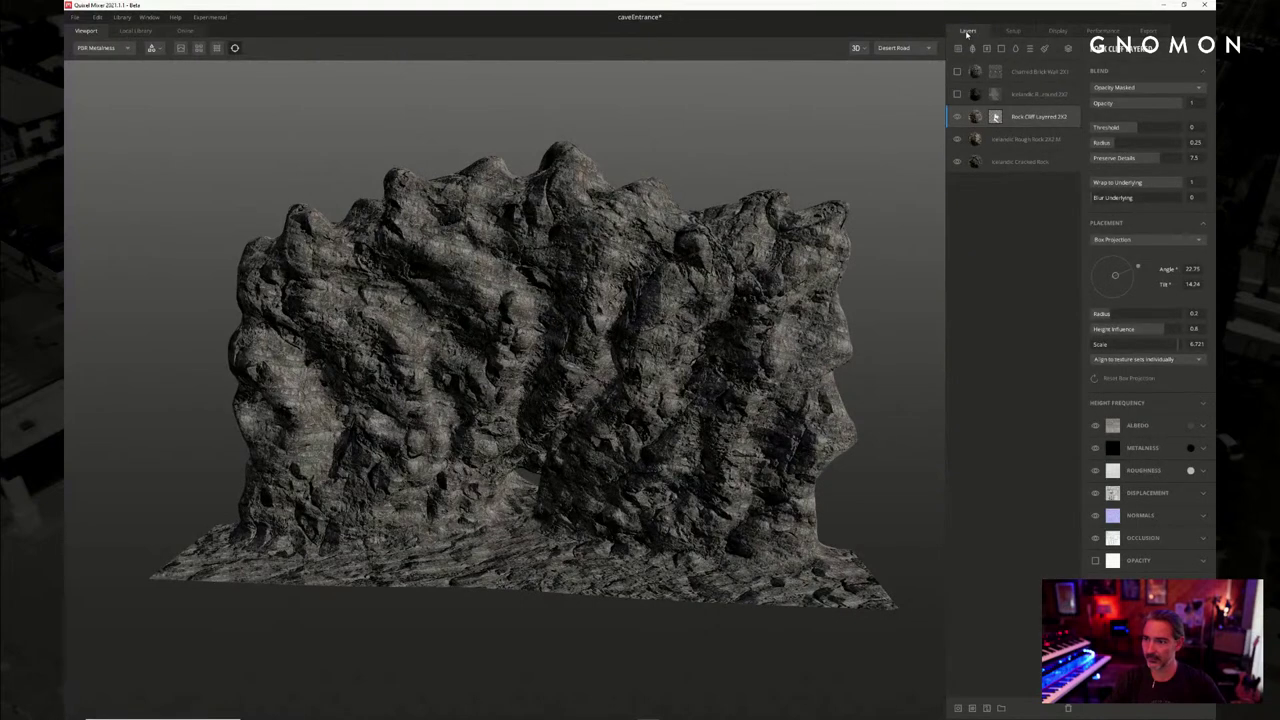
Orbit around the cave entrance to examine the combined rock layers on the front wall and the tunnel opening
{"action": "left_click", "coordinate": [958, 162]}
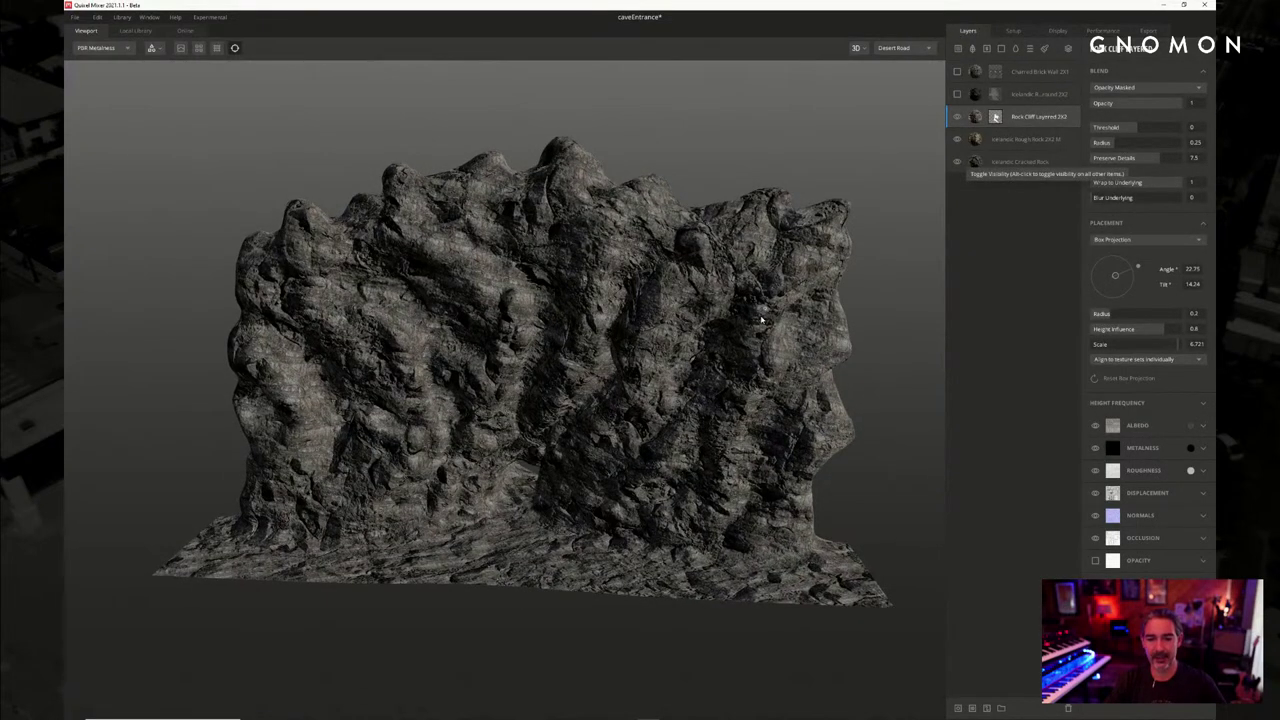
{"action": "left_click_drag", "start_coordinate": [760, 320], "coordinate": [417, 319]}
{"action": "left_click_drag", "start_coordinate": [721, 290], "coordinate": [300, 310]}
{"action": "key", "text": "f"}
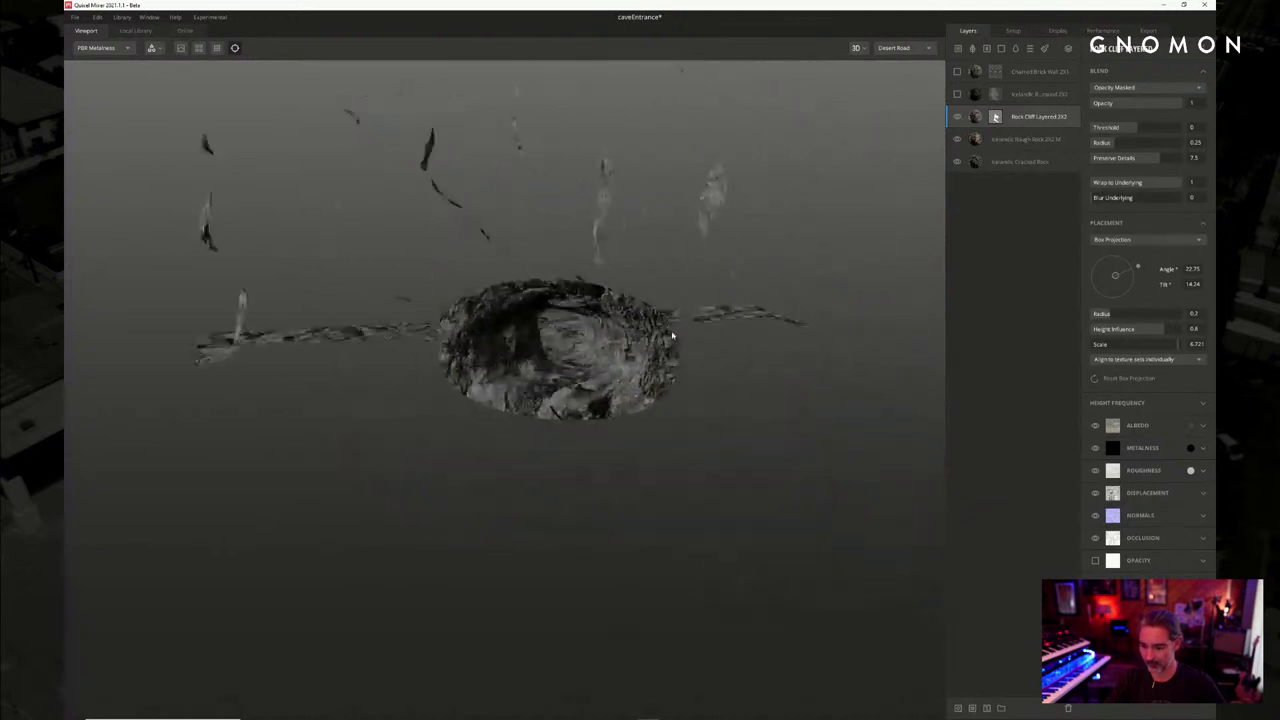
{"action": "left_click_drag", "start_coordinate": [669, 334], "coordinate": [700, 284]}
{"action": "scroll", "coordinate": [700, 350], "scroll_direction": "up", "scroll_amount": 4}
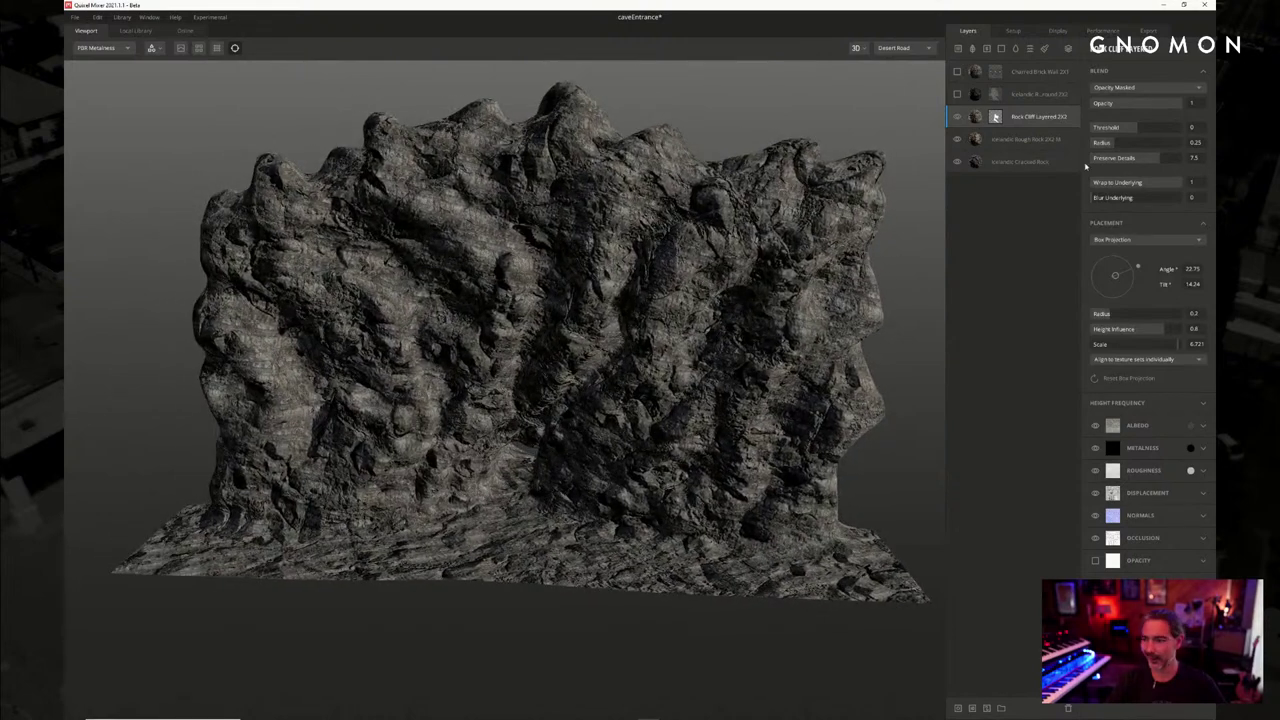
Select and show the Icelandic Rocky Ground layer, and widen the layer list so that full layer names fit
{"action": "left_click", "coordinate": [1037, 94]}
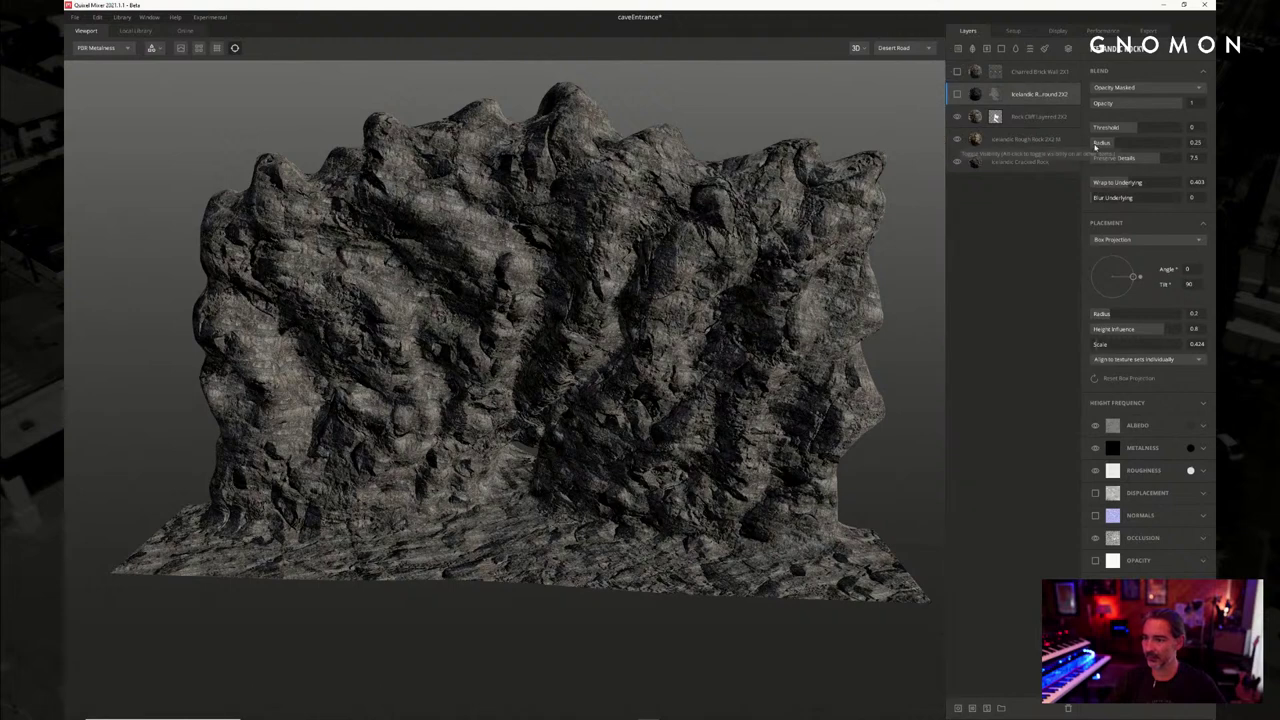
{"action": "left_click_drag", "start_coordinate": [948, 146], "coordinate": [871, 158]}
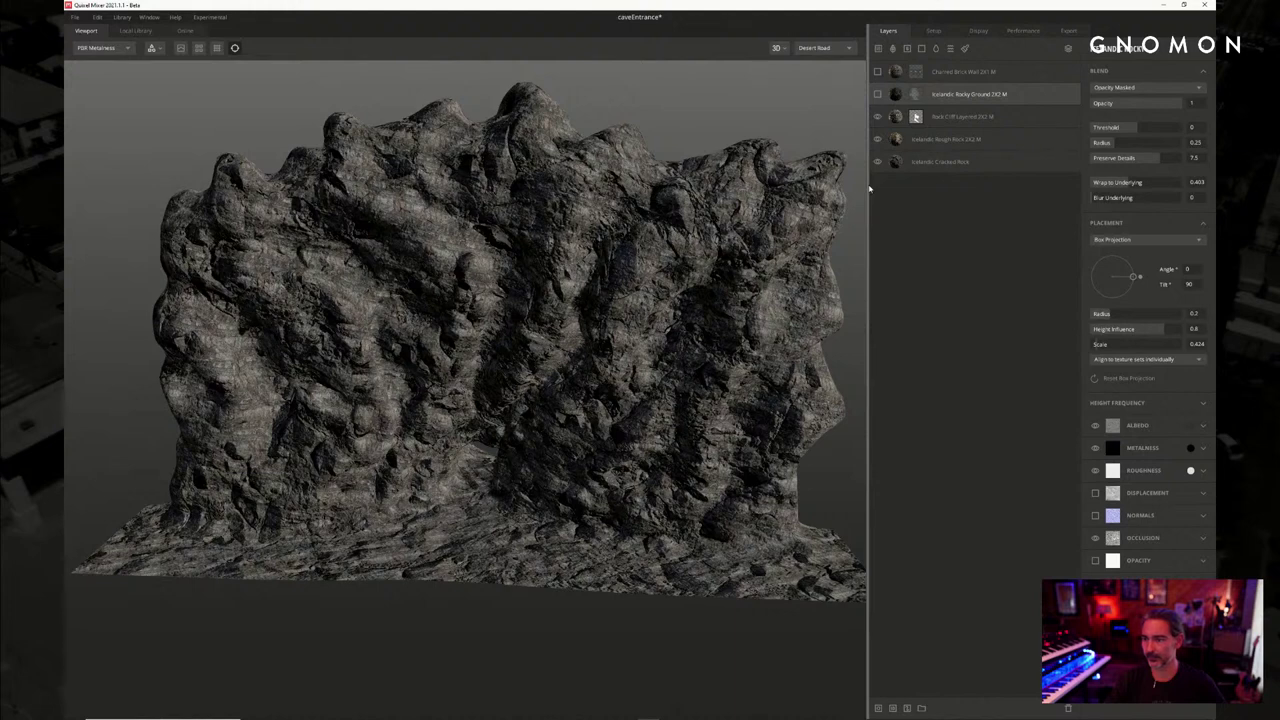
{"action": "left_click_drag", "start_coordinate": [869, 188], "coordinate": [897, 190]}
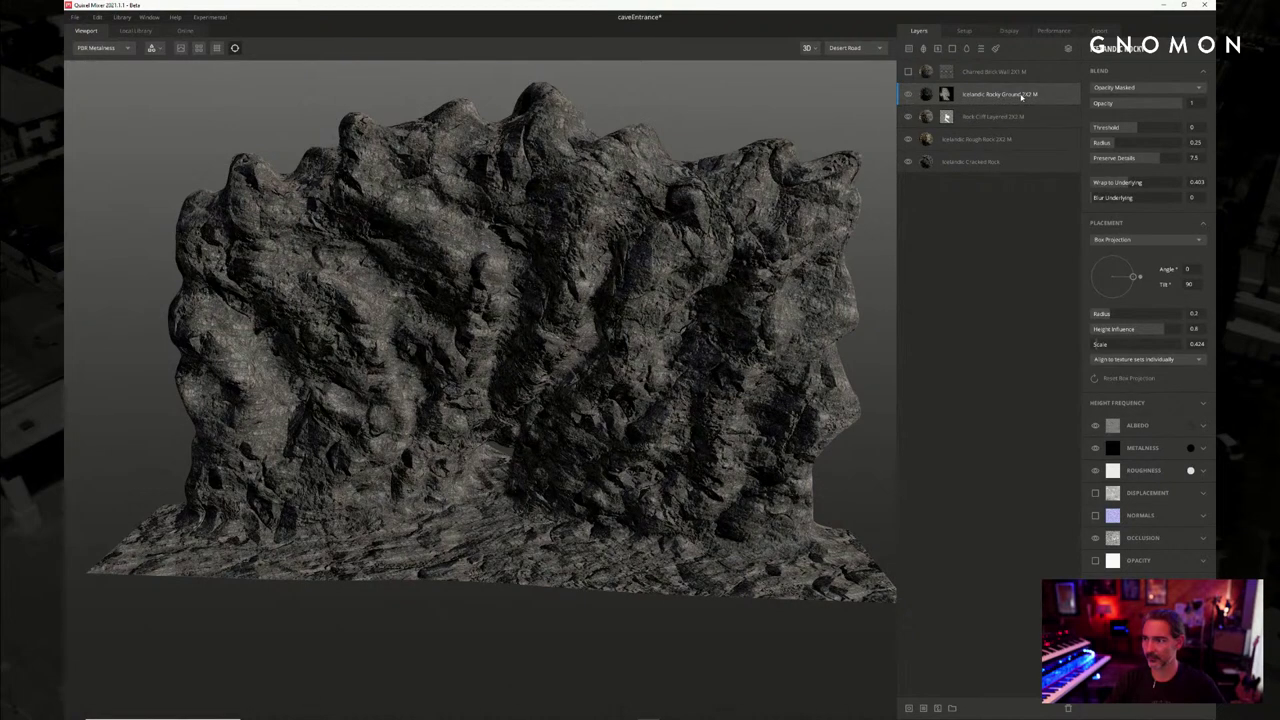
Review the Normal and Curvature masks of the Icelandic Rocky Ground layer, and toggle the layer's visibility to judge its effect
{"action": "left_click", "coordinate": [945, 97]}
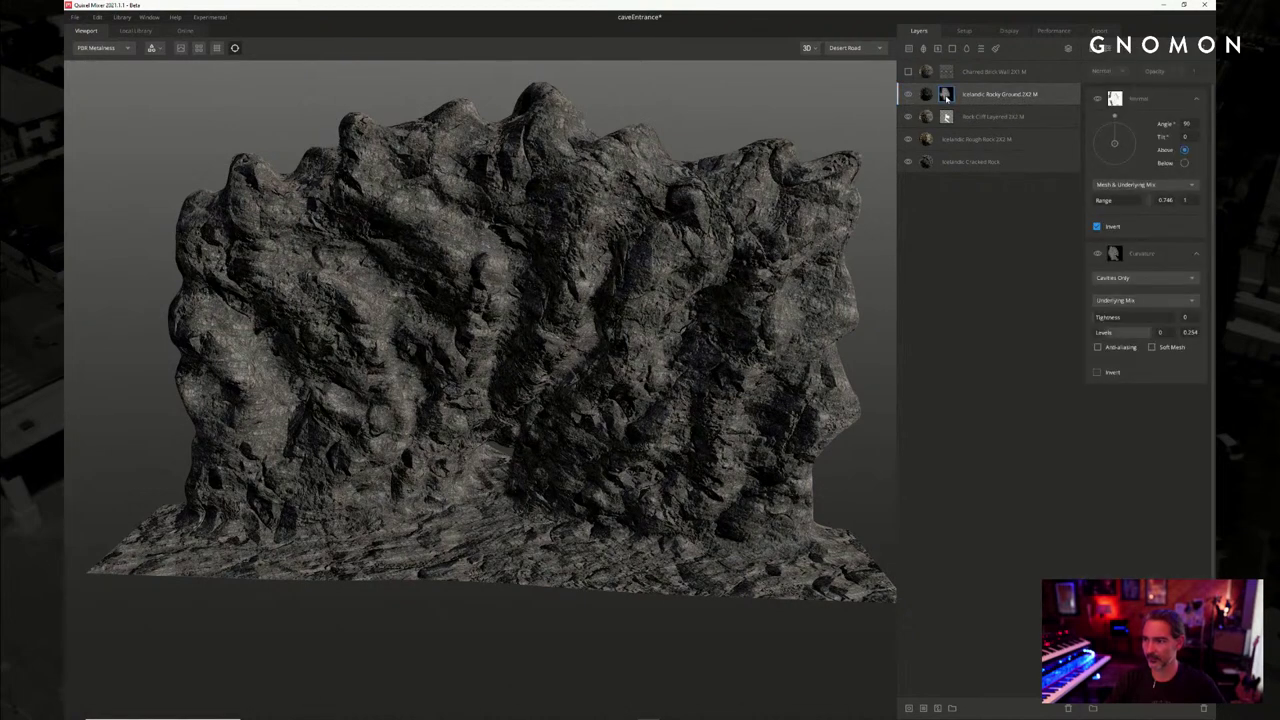
{"action": "left_click", "coordinate": [978, 95]}
{"action": "left_click", "coordinate": [945, 95]}
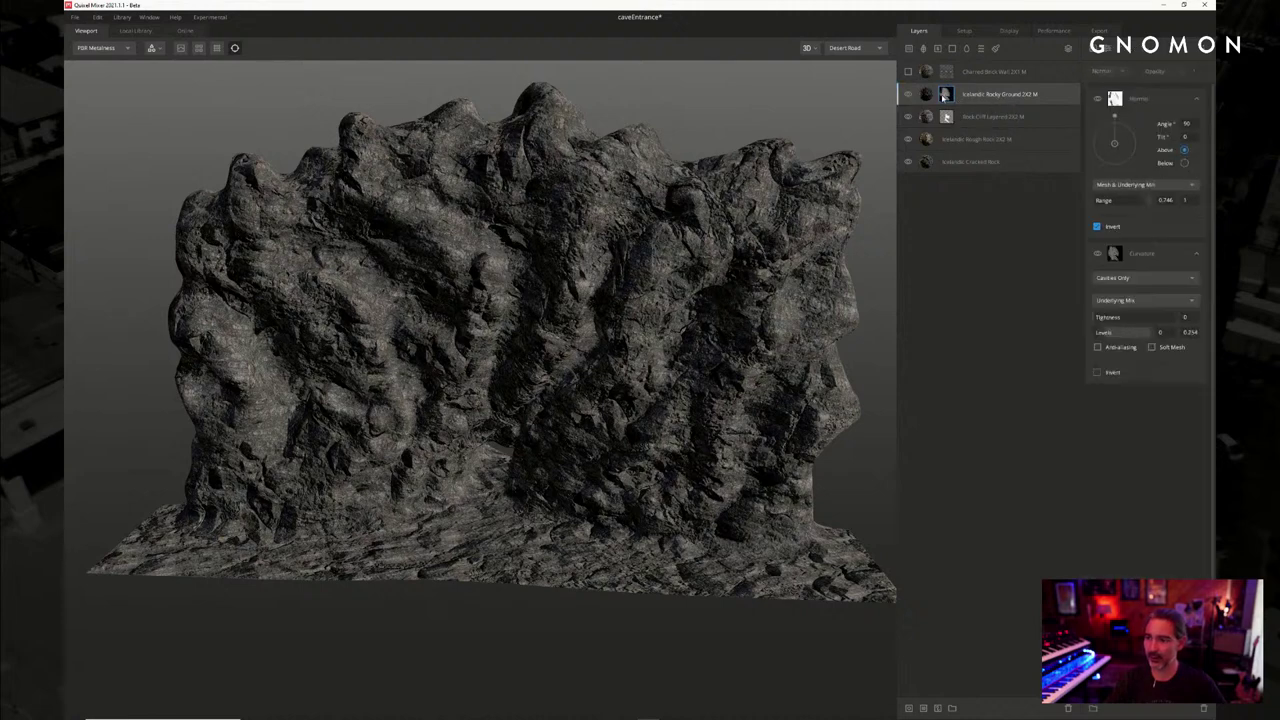
{"action": "right_click", "coordinate": [944, 97]}
{"action": "left_click", "coordinate": [979, 94]}
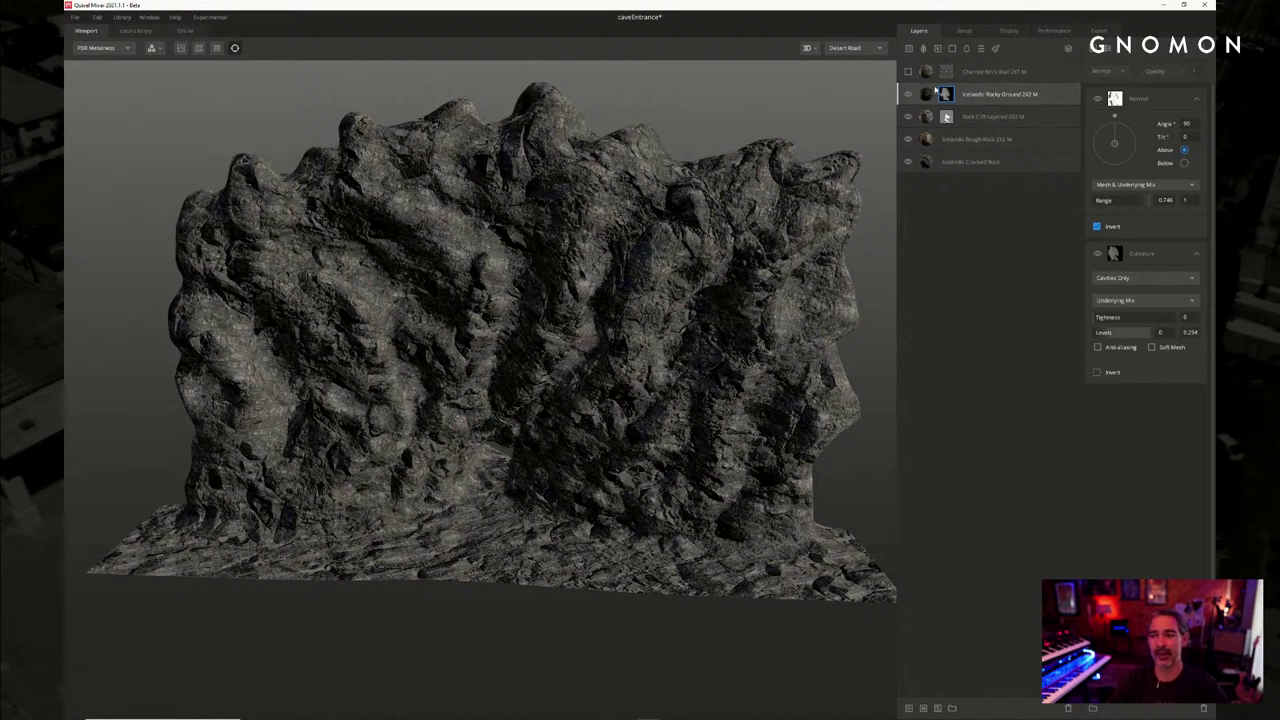
{"action": "left_click_drag", "start_coordinate": [662, 244], "coordinate": [680, 240], "text": "alt"}
{"action": "left_click", "coordinate": [908, 93]}
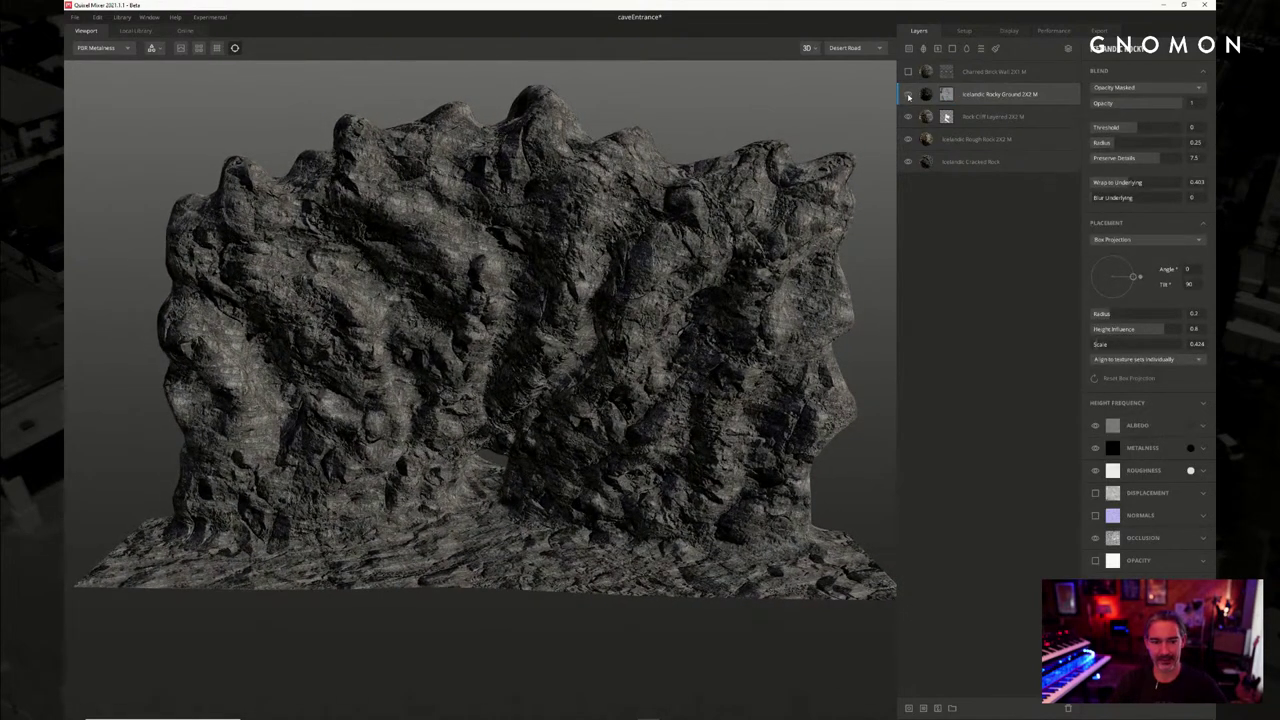
Examine the combined rock layers up close across the cave's front wall and around the tunnel opening
{"action": "left_click_drag", "start_coordinate": [717, 195], "coordinate": [745, 197]}
{"action": "scroll", "coordinate": [566, 248], "scroll_direction": "down", "scroll_amount": 8}
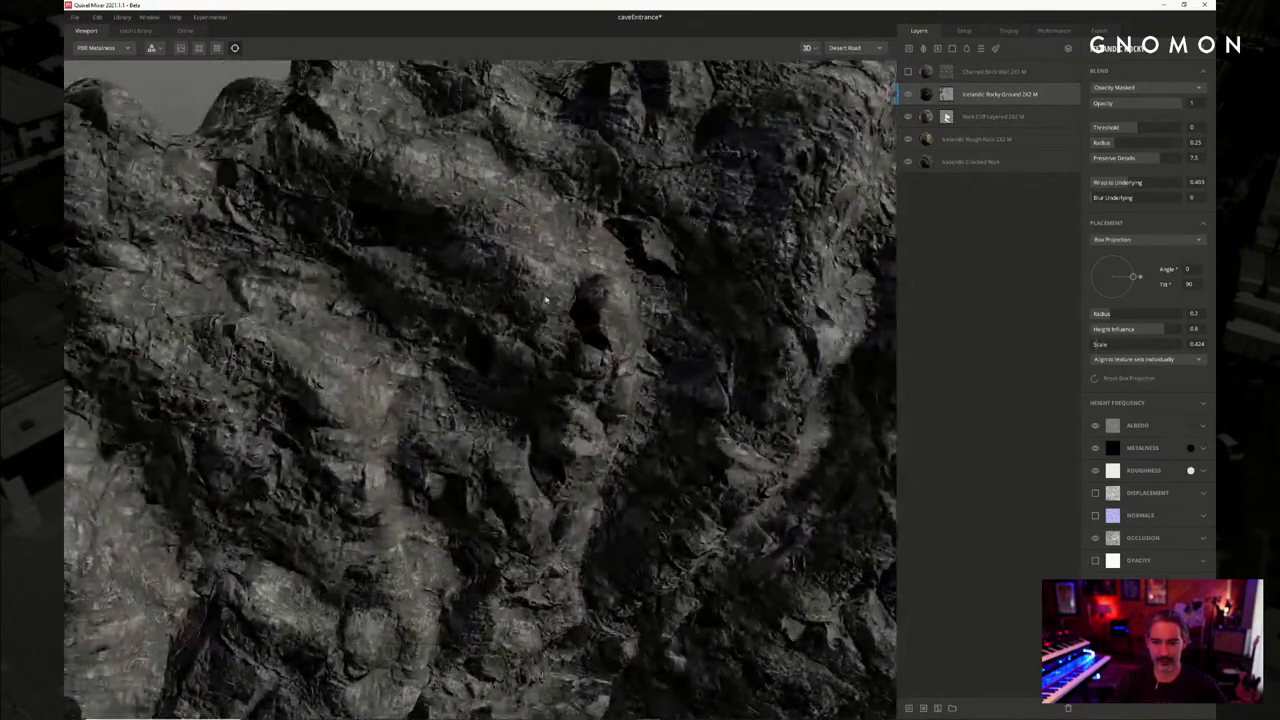
{"action": "right_click_drag", "start_coordinate": [546, 300], "coordinate": [593, 273]}
{"action": "scroll", "coordinate": [592, 272], "scroll_direction": "down", "scroll_amount": 3}
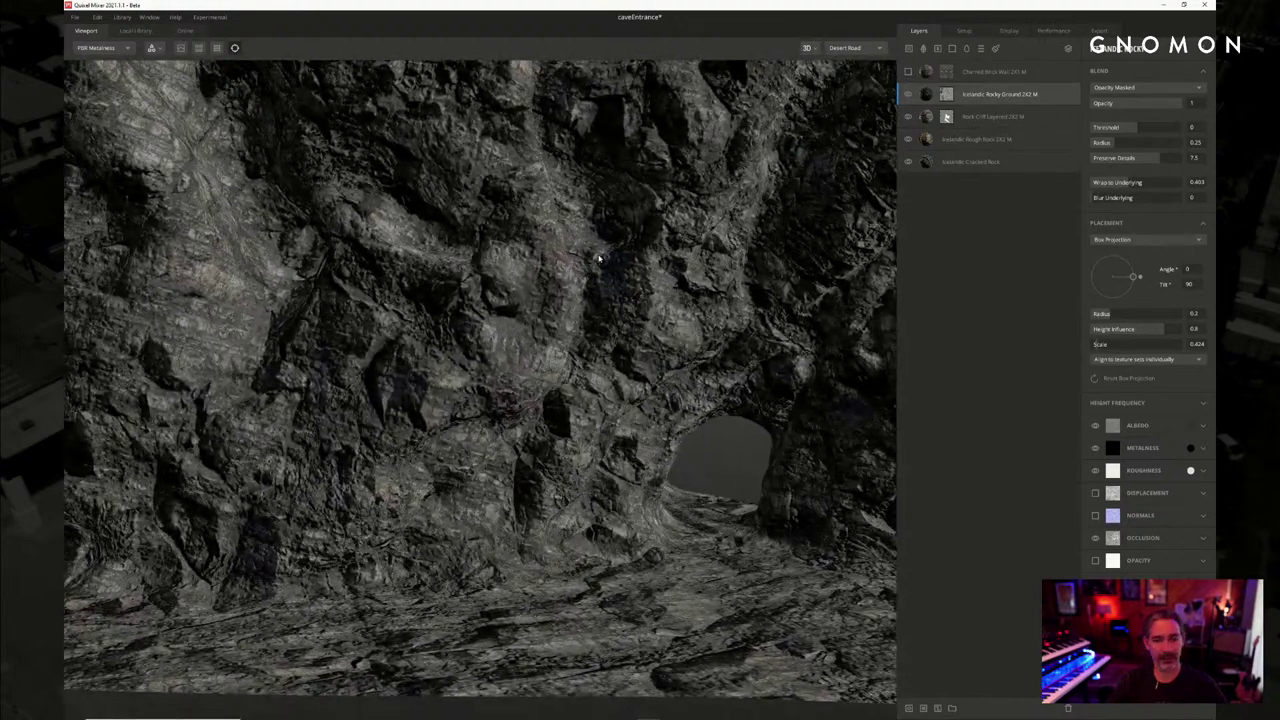
{"action": "right_click_drag", "start_coordinate": [599, 258], "coordinate": [724, 242], "text": "shift"}
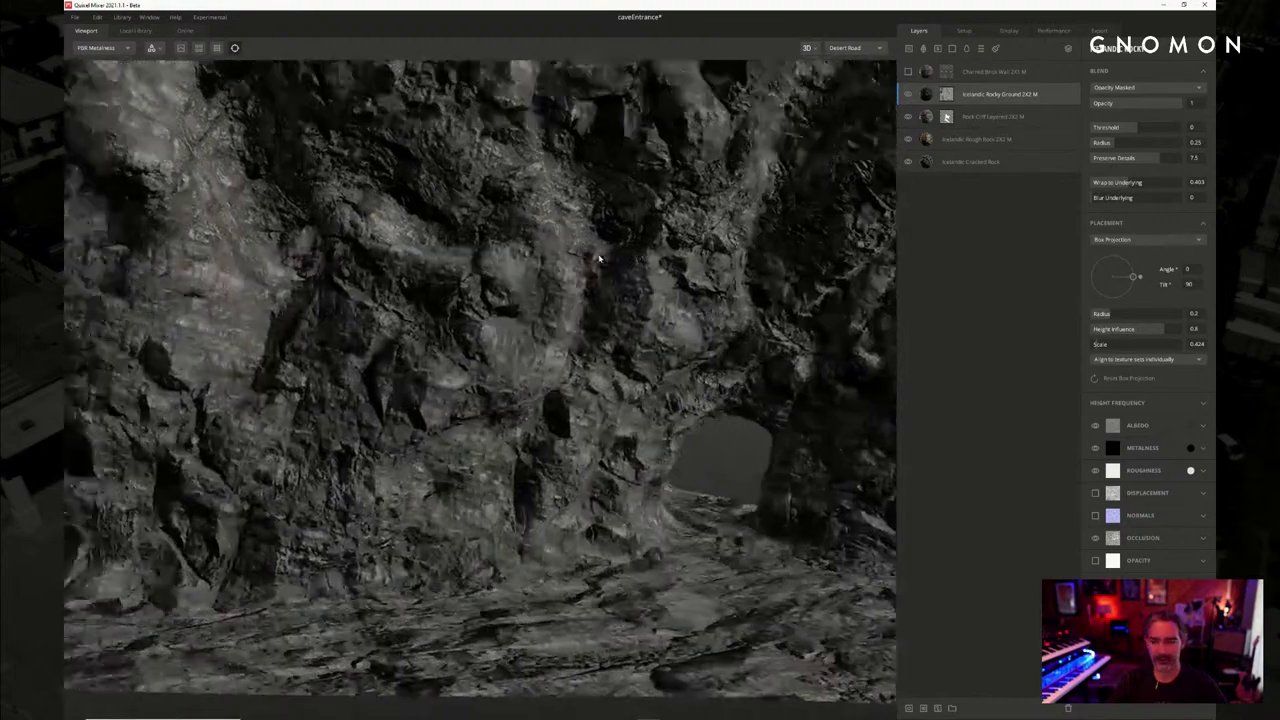
Hide all layers above Icelandic Cracked Rock, and select that base layer to examine it alone on the cave wall
{"action": "left_click", "coordinate": [908, 97]}
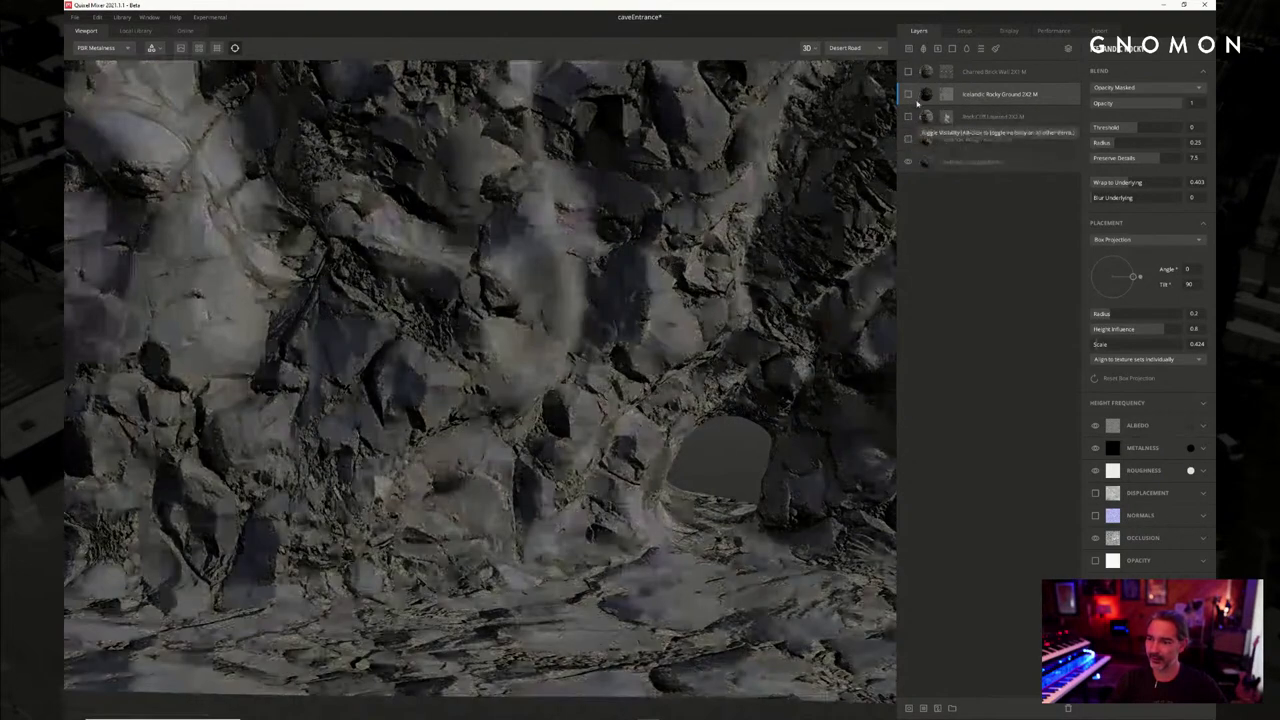
{"action": "right_click_drag", "start_coordinate": [728, 262], "coordinate": [734, 196], "text": "alt"}
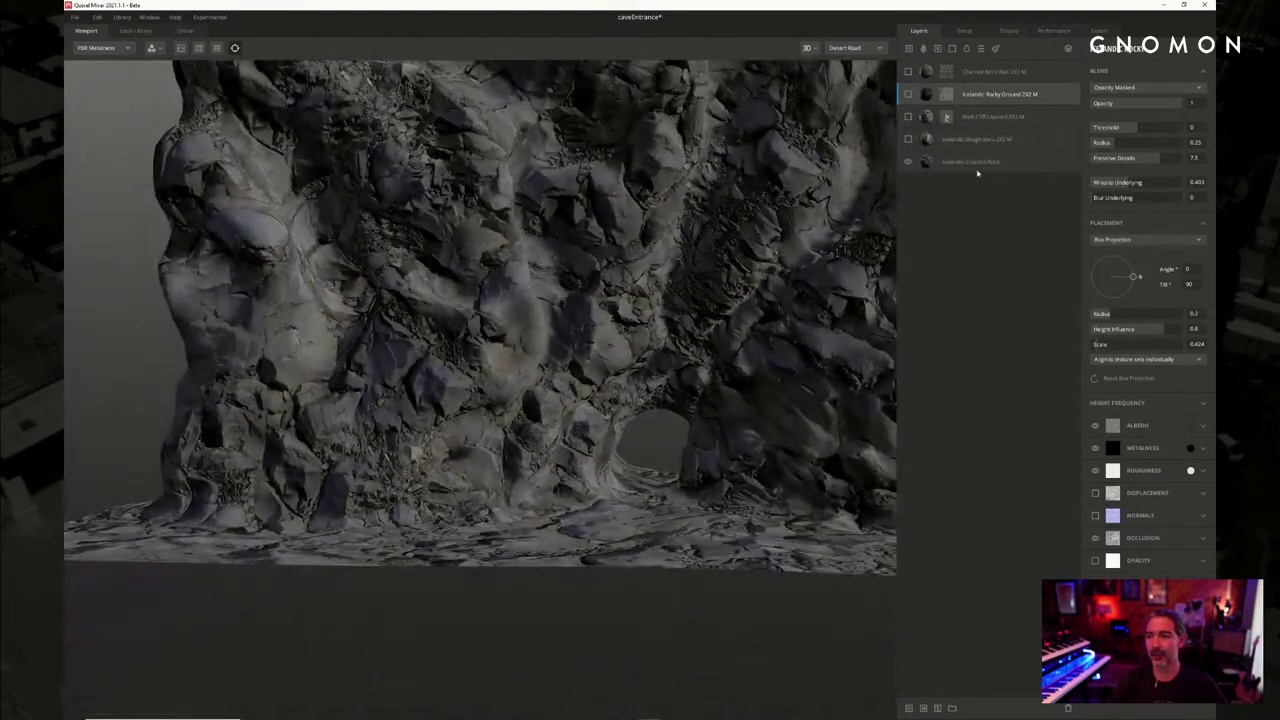
{"action": "left_click", "coordinate": [978, 163]}
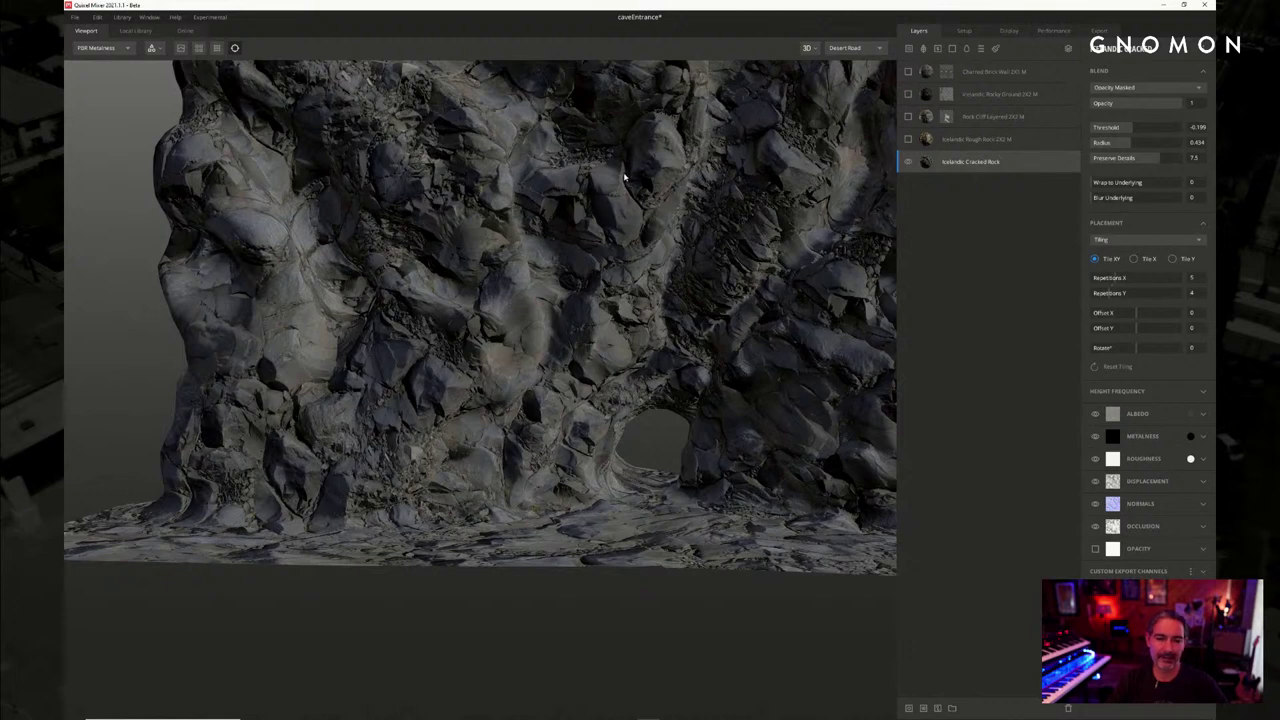
{"action": "scroll", "coordinate": [624, 177], "scroll_direction": "up", "scroll_amount": 3}
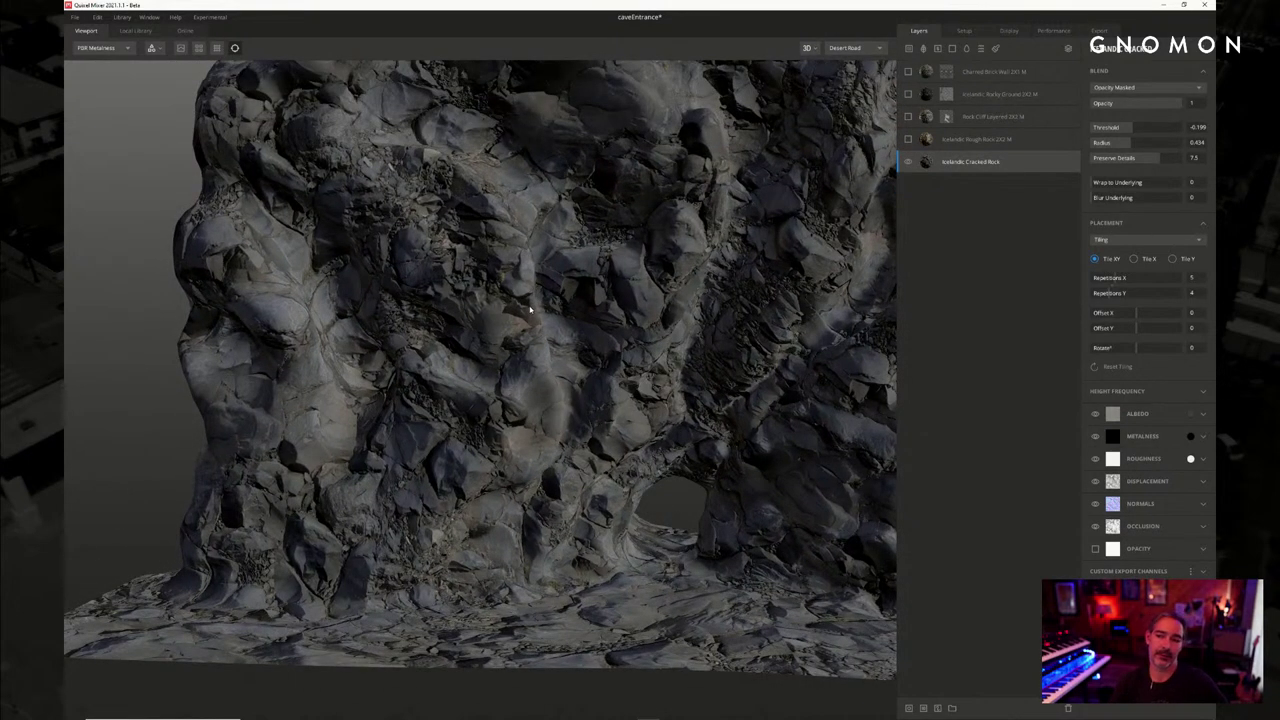
Show the Icelandic Rough Rock, Rock Cliff Layered and Icelandic Rocky Ground layers one after another, and select Icelandic Rocky Ground
{"action": "left_click", "coordinate": [908, 141]}
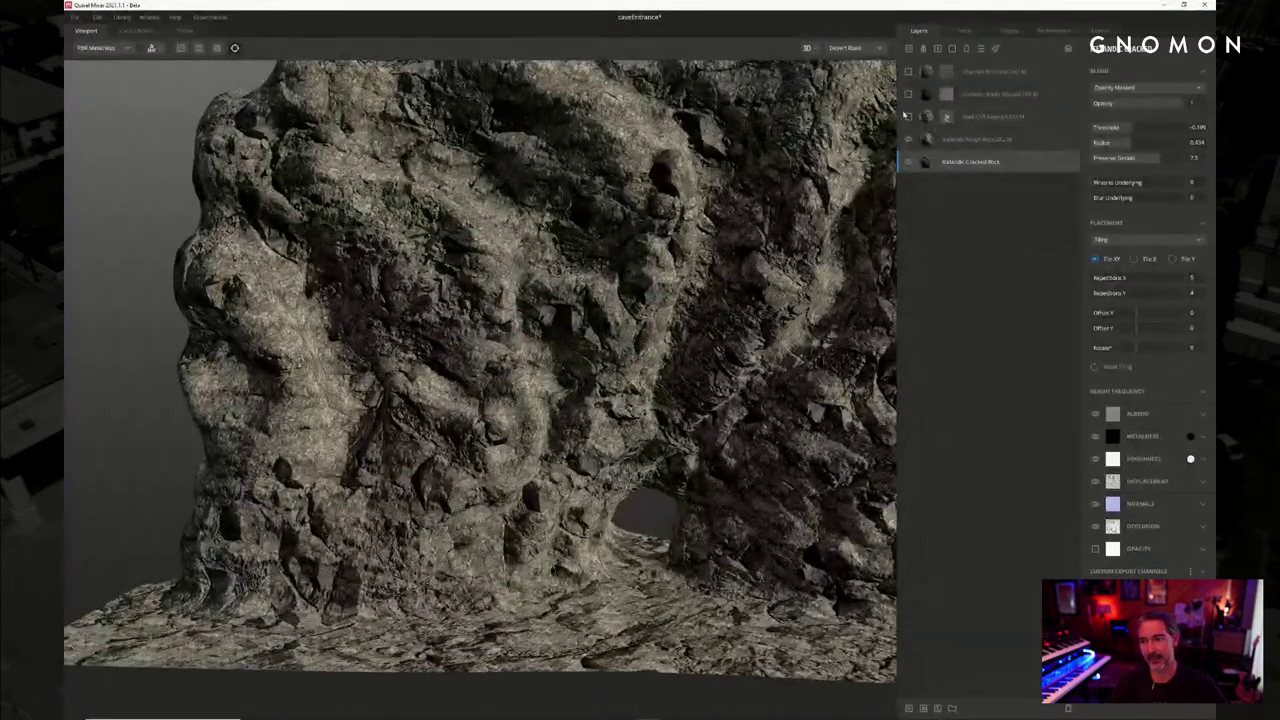
{"action": "left_click", "coordinate": [908, 116]}
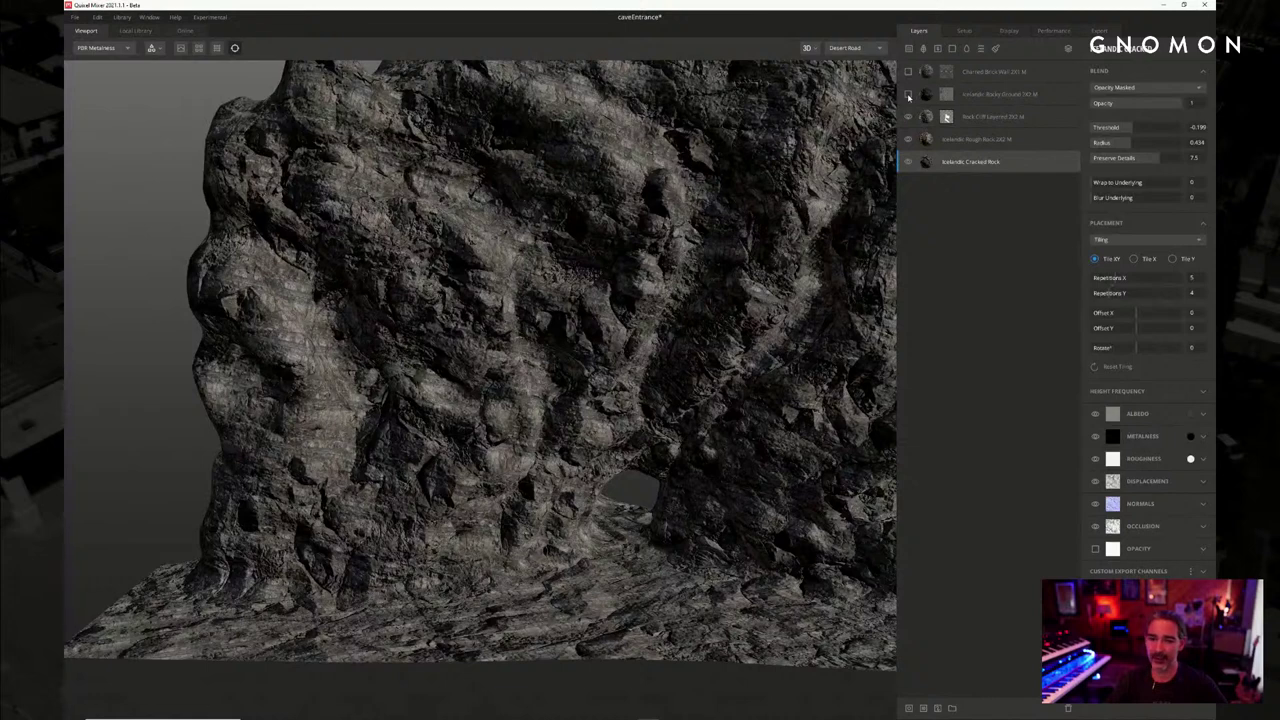
{"action": "left_click", "coordinate": [908, 95]}
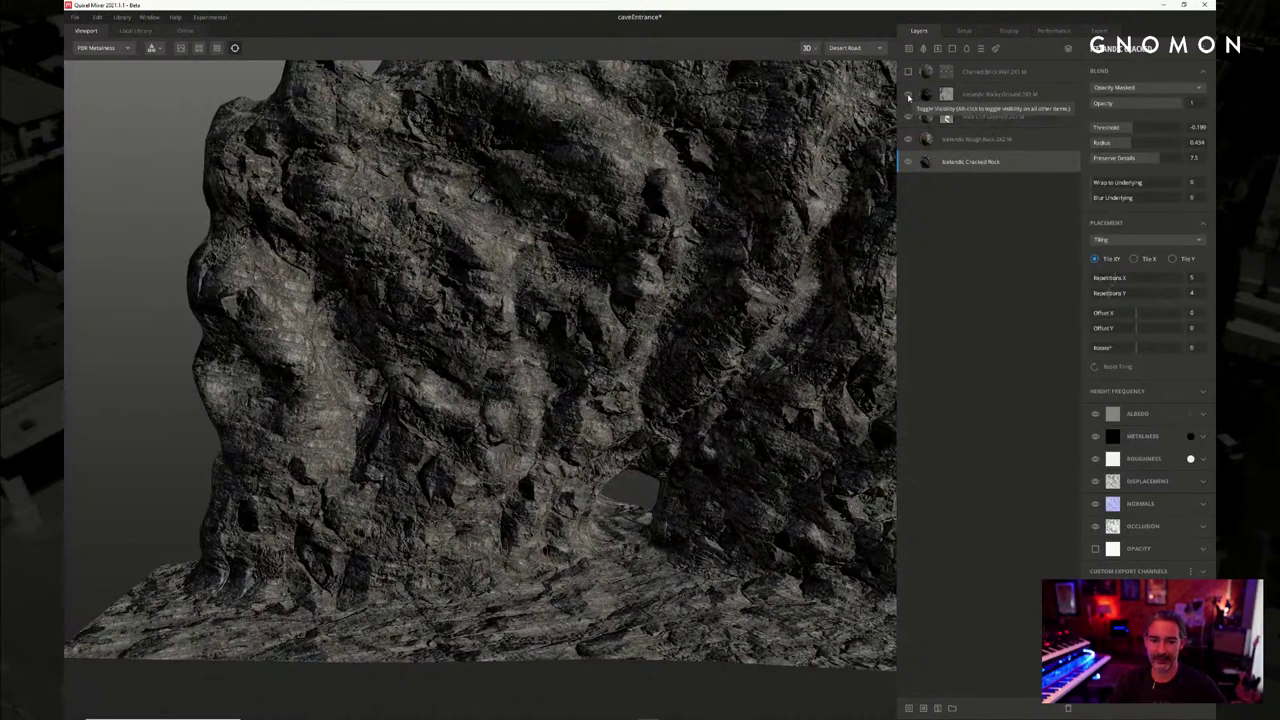
{"action": "left_click", "coordinate": [966, 95]}
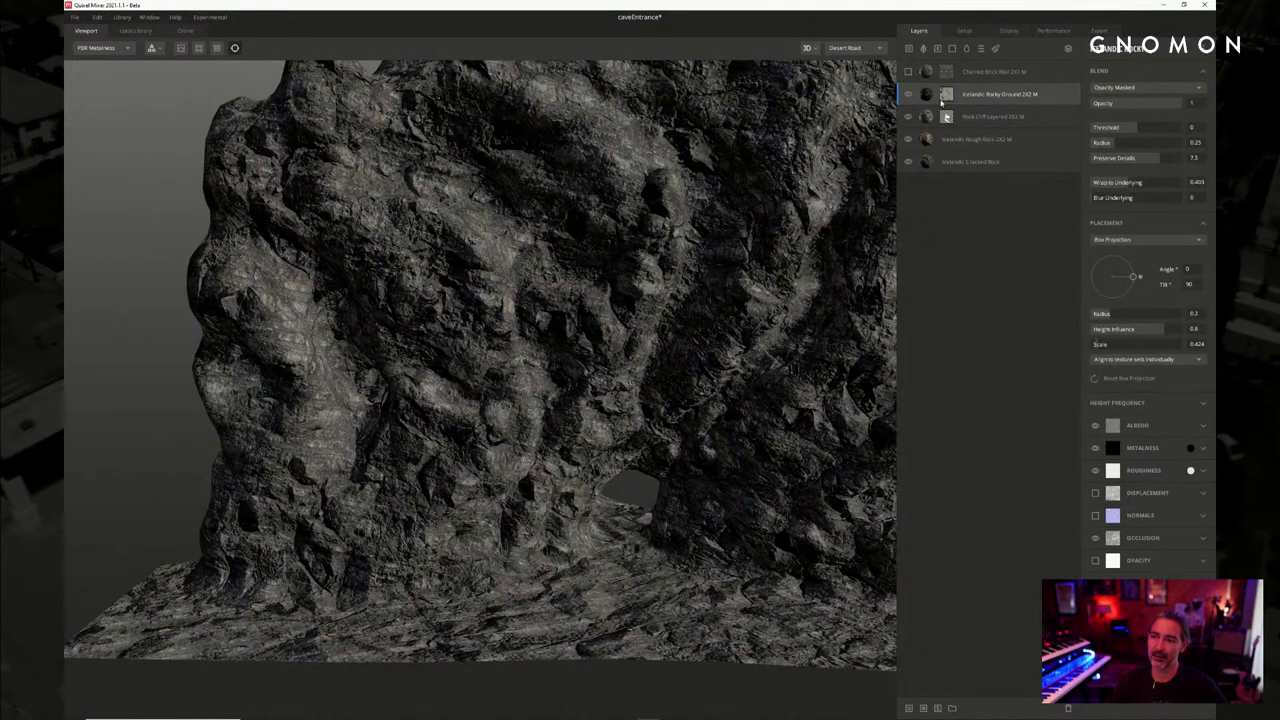
Review the Normal and Curvature components in the Icelandic Rocky Ground mask while inspecting their blending on the outer edge of the cave wall
{"action": "left_click", "coordinate": [945, 94]}
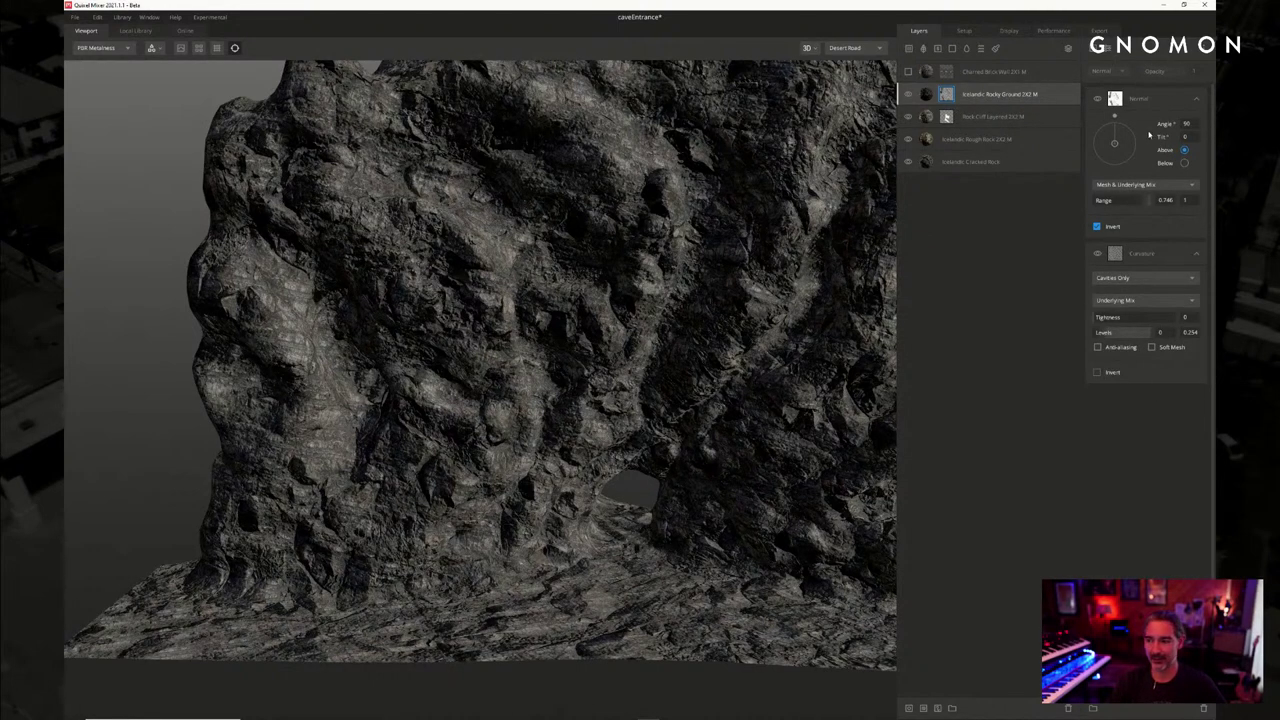
{"action": "left_click", "coordinate": [1144, 262]}
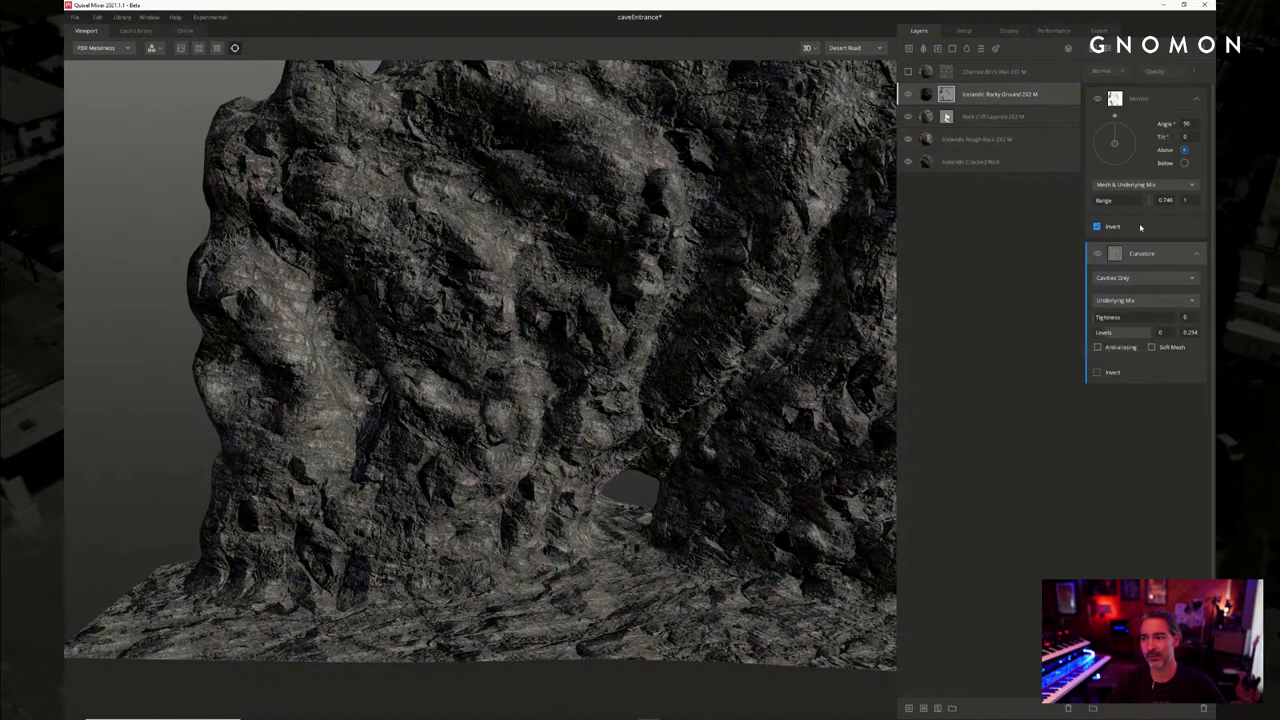
{"action": "left_click", "coordinate": [1148, 99]}
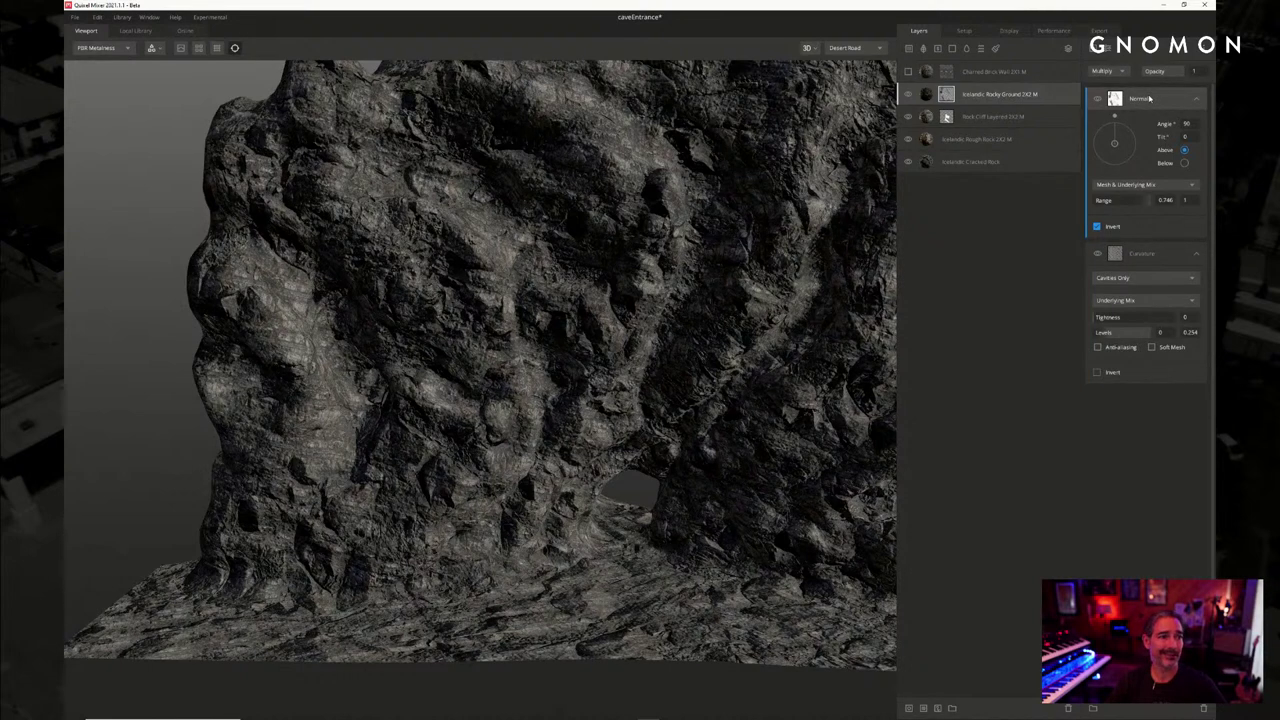
{"action": "left_click", "coordinate": [1151, 256]}
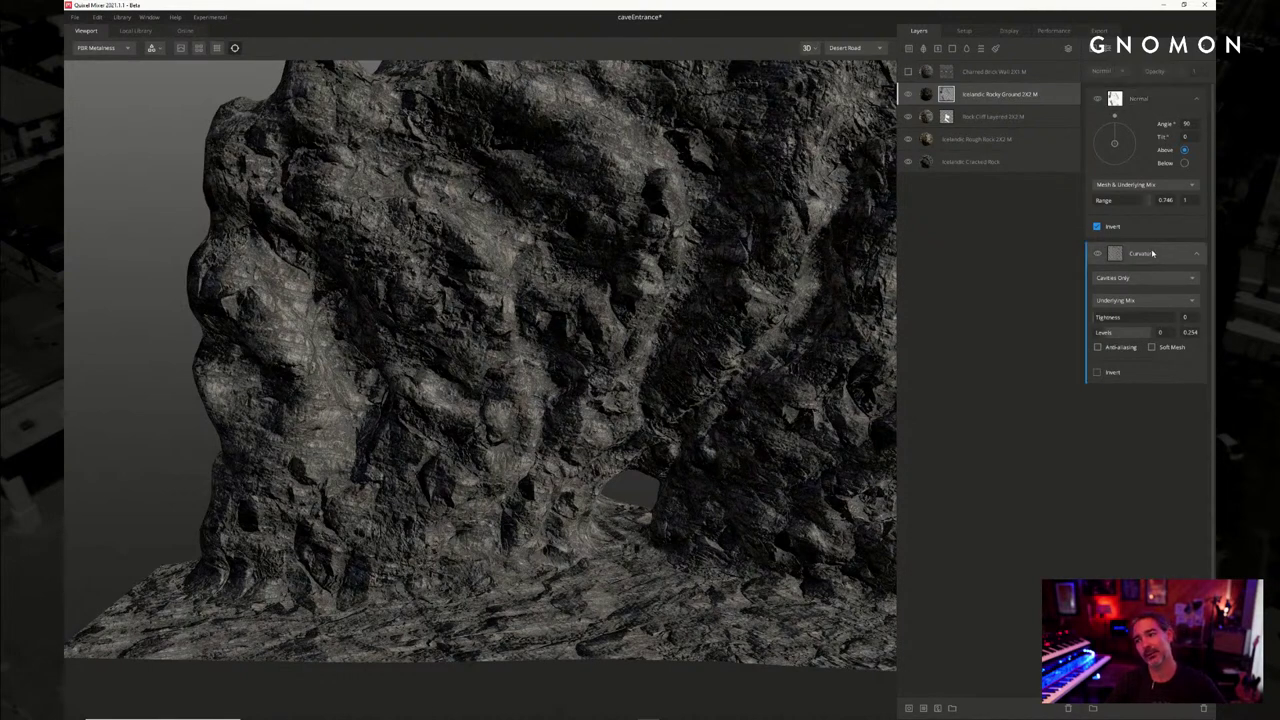
{"action": "right_click_drag", "start_coordinate": [671, 354], "coordinate": [634, 354], "text": "alt"}
{"action": "left_click_drag", "start_coordinate": [700, 348], "coordinate": [628, 335], "text": "alt"}
{"action": "right_click_drag", "start_coordinate": [628, 334], "coordinate": [648, 407], "text": "alt"}
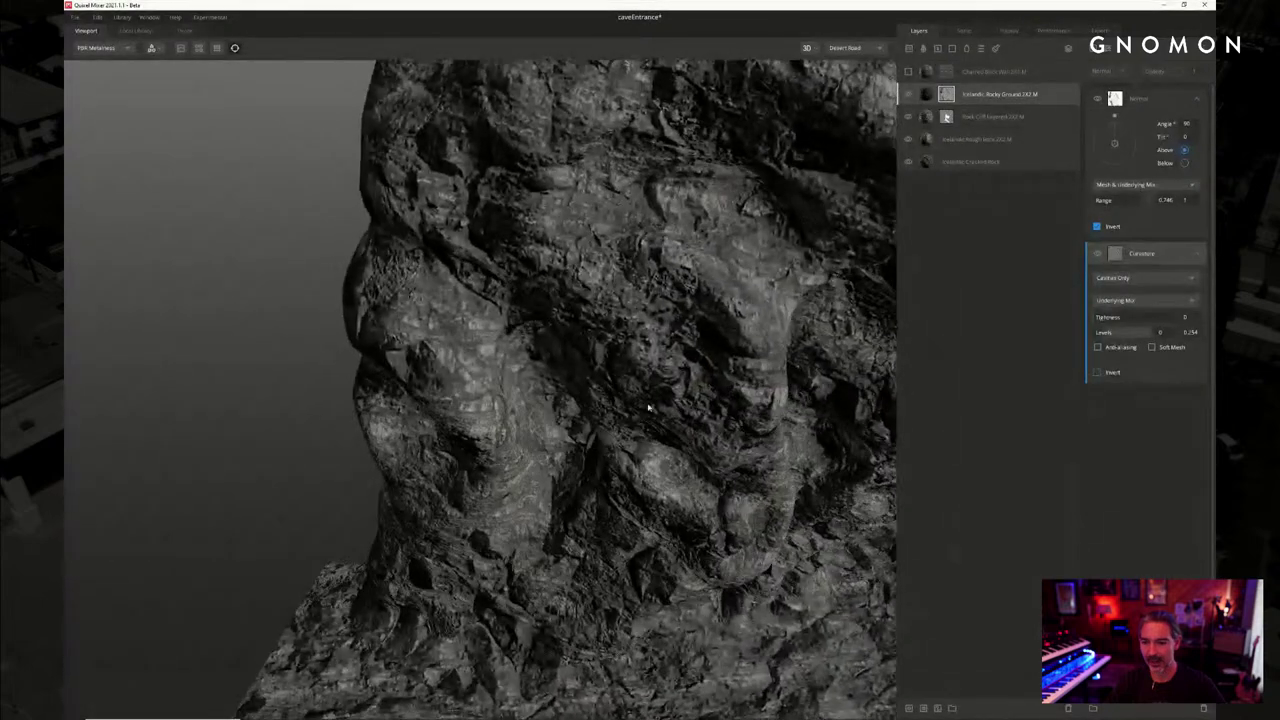
{"action": "left_click", "coordinate": [1148, 101]}
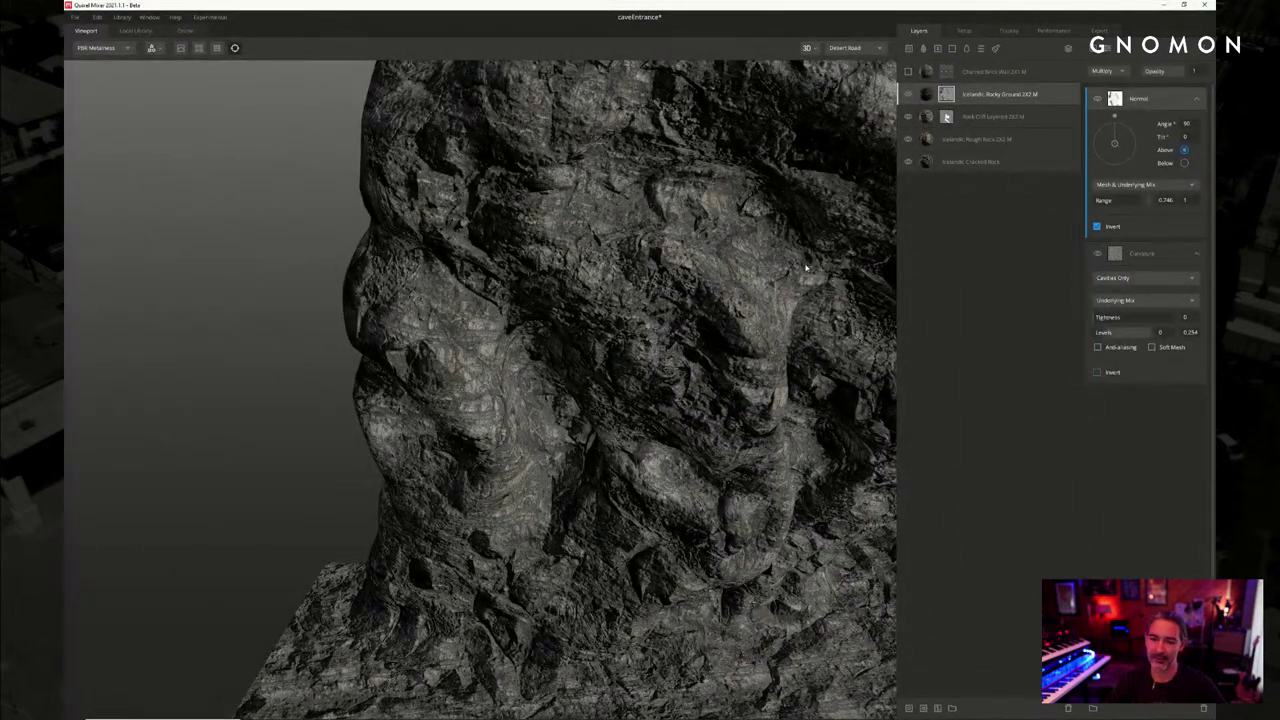
{"action": "middle_click_drag", "start_coordinate": [806, 268], "coordinate": [799, 266], "text": "alt"}
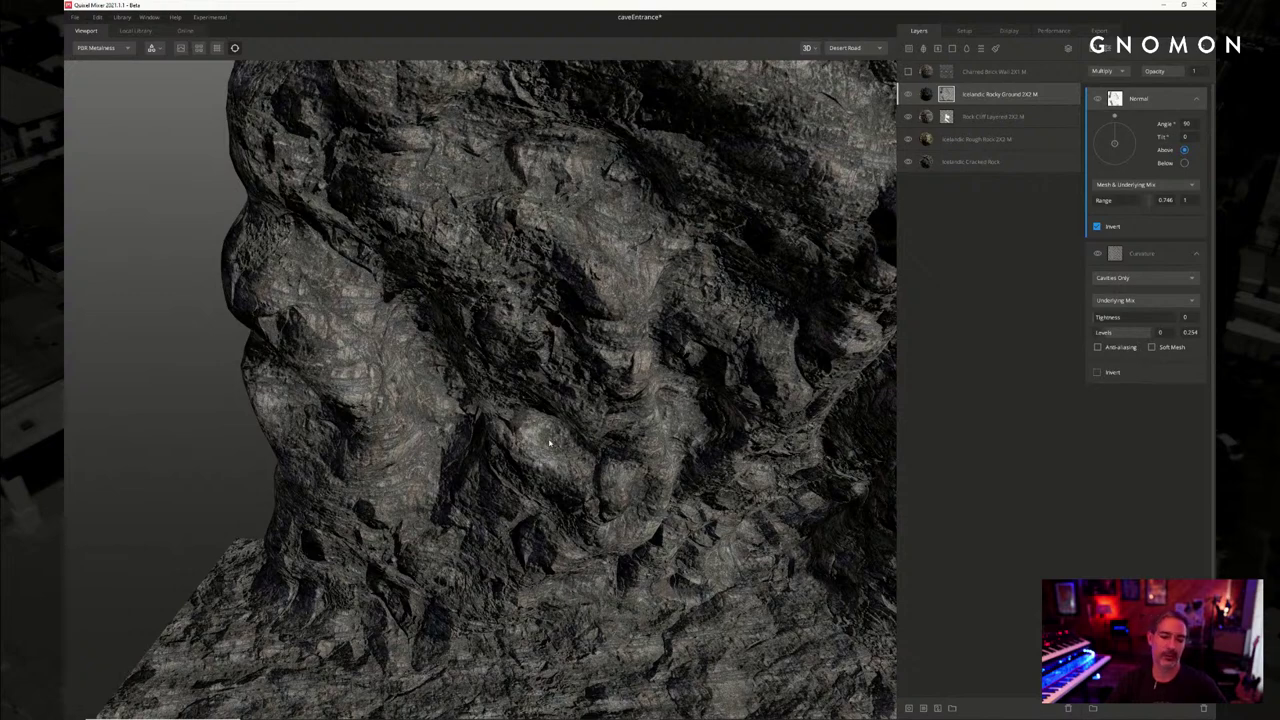
{"action": "left_click_drag", "start_coordinate": [564, 426], "coordinate": [680, 355]}
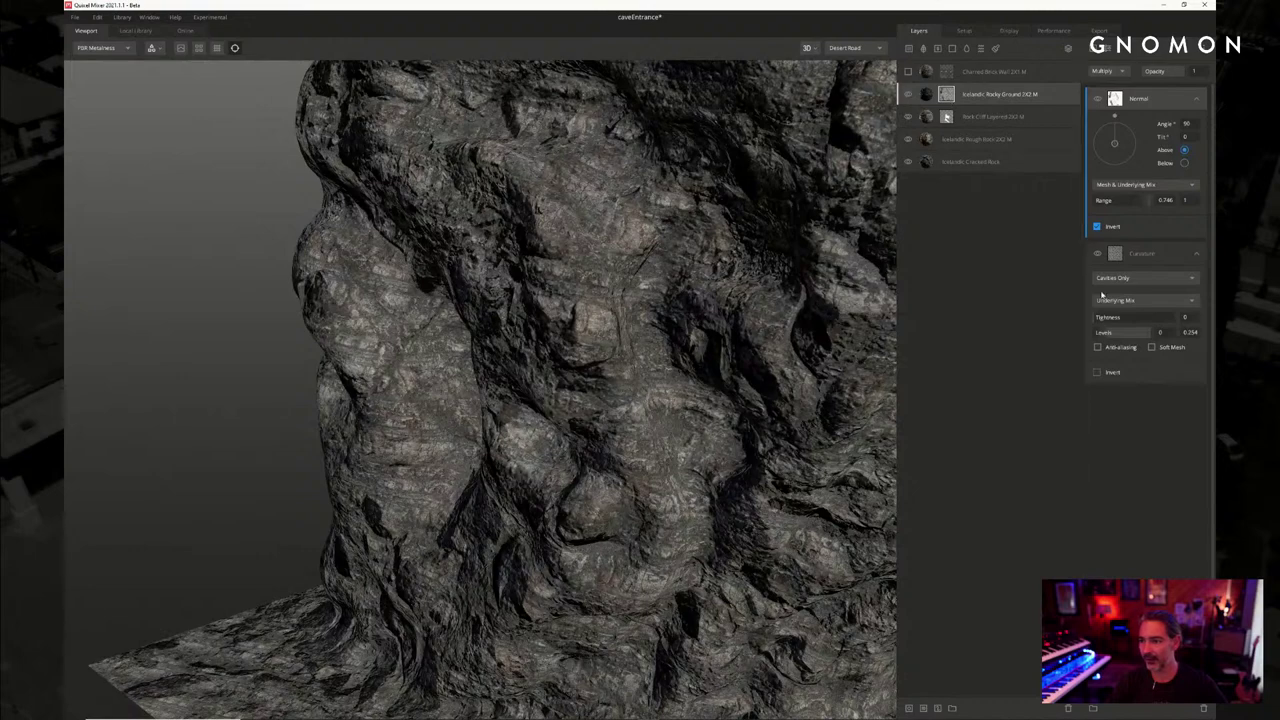
Turn off both the Curvature and Normal components of the Icelandic Rocky Ground mask, and inspect the unmasked layer on the whole wall
{"action": "left_click", "coordinate": [1097, 253]}
{"action": "left_click", "coordinate": [1097, 98]}
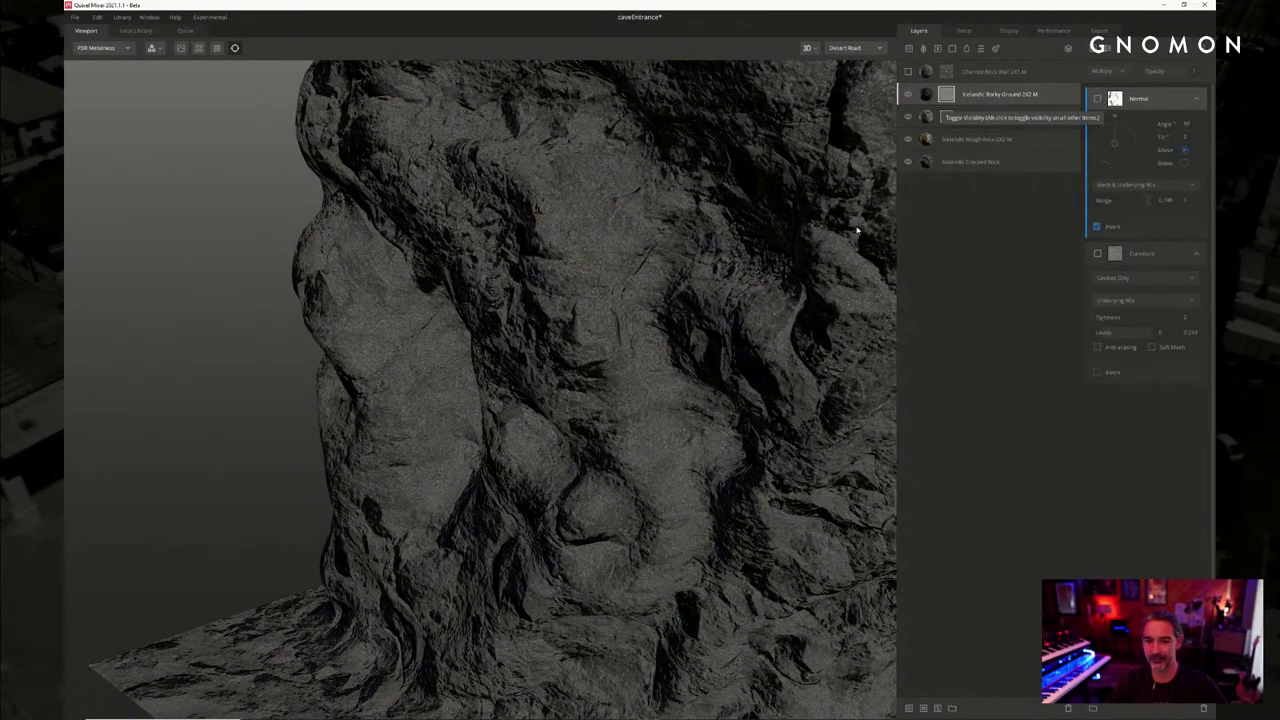
{"action": "left_click_drag", "start_coordinate": [857, 231], "coordinate": [800, 218]}
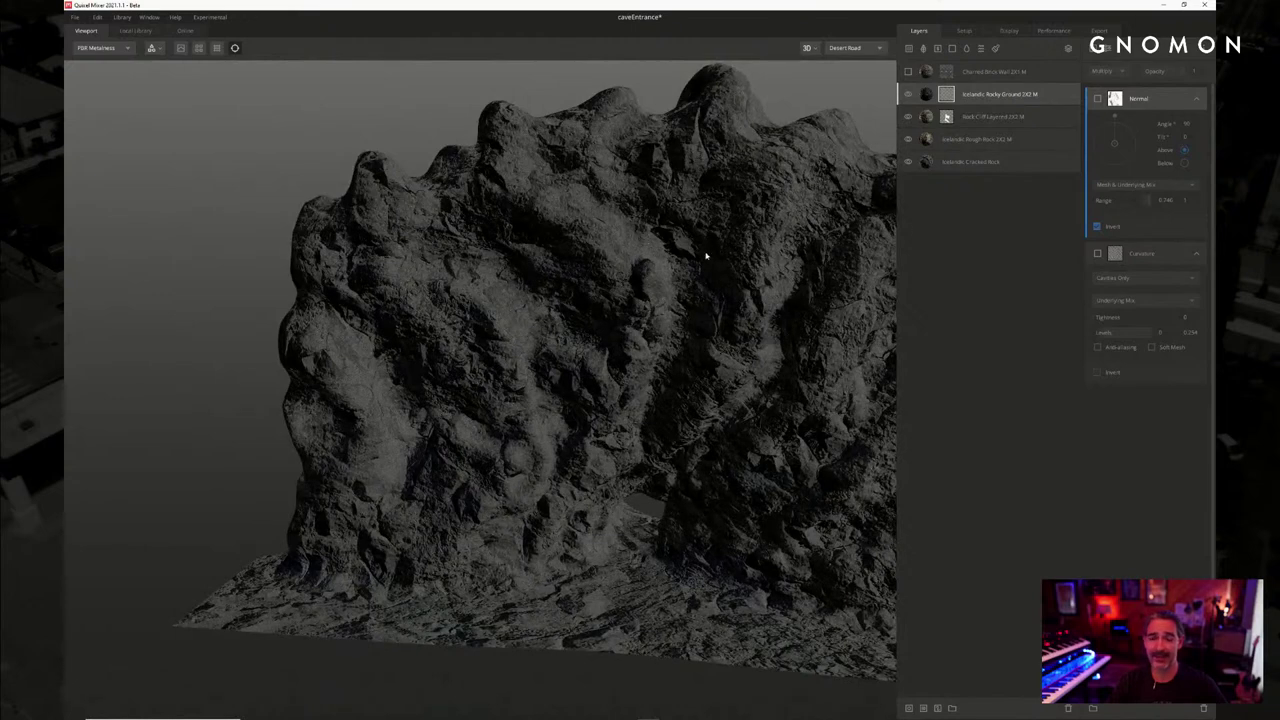
{"action": "left_click_drag", "start_coordinate": [705, 256], "coordinate": [740, 261]}
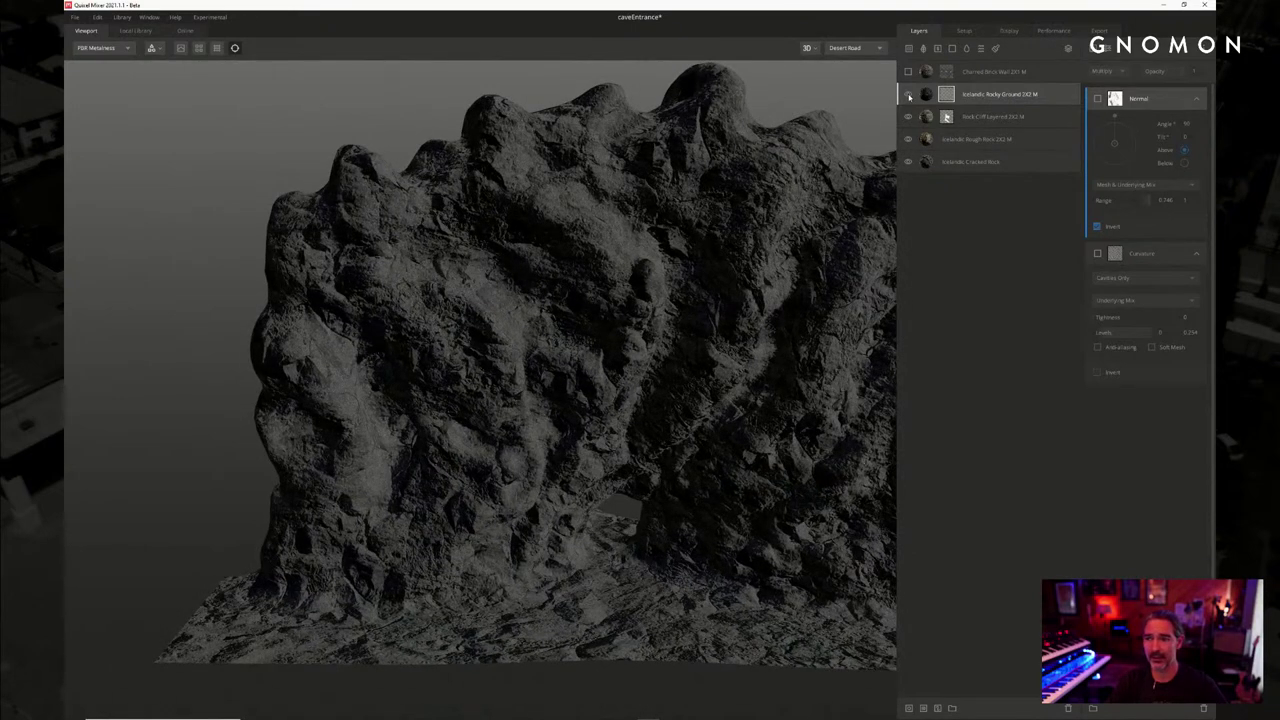
Toggle the visibility of the unmasked Icelandic Rocky Ground layer repeatedly to compare the cave wall with and without it
{"action": "left_click", "coordinate": [908, 95]}
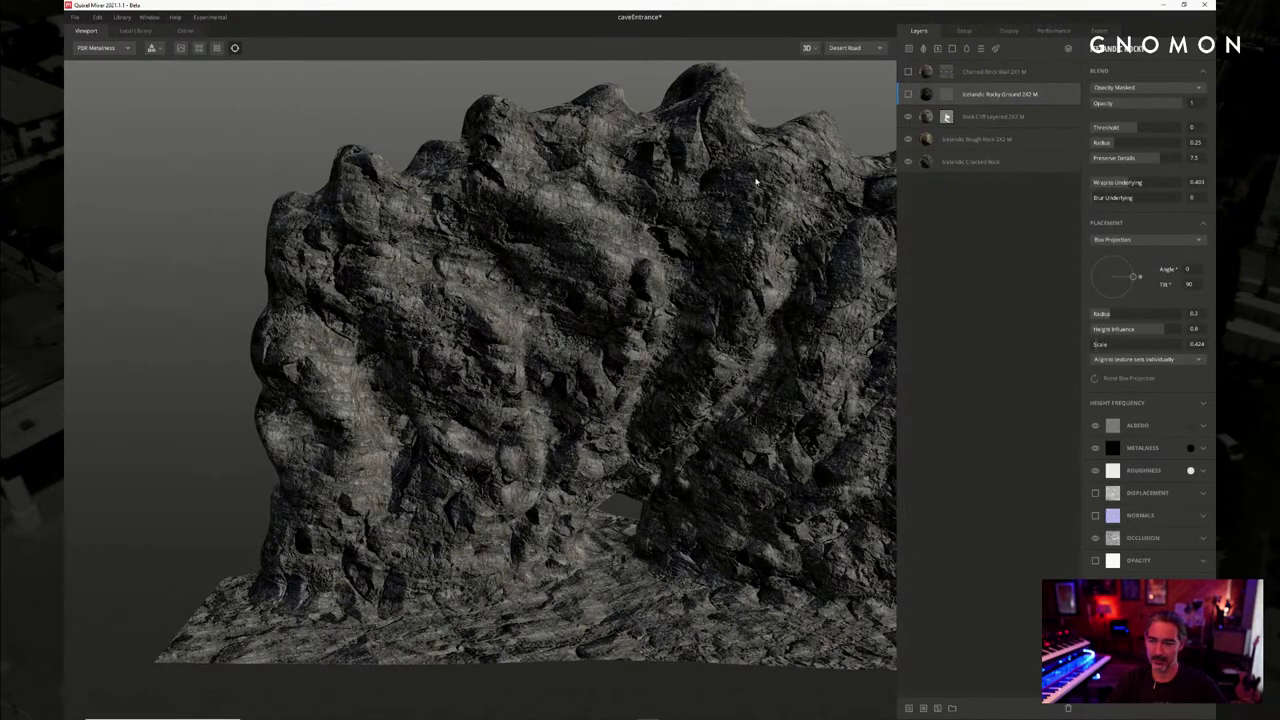
{"action": "middle_click_drag", "start_coordinate": [756, 181], "coordinate": [676, 181]}
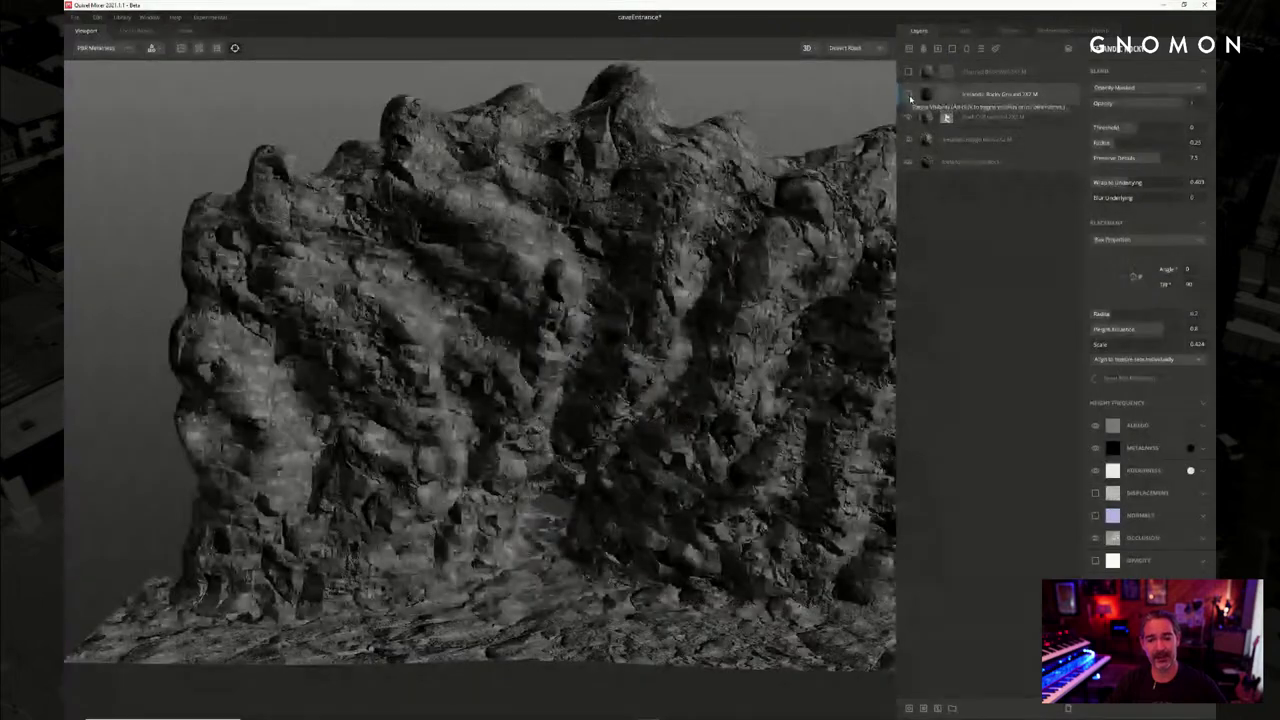
{"action": "left_click", "coordinate": [909, 96]}
{"action": "left_click", "coordinate": [909, 96]}
{"action": "left_click", "coordinate": [909, 95]}
{"action": "left_click", "coordinate": [909, 95]}
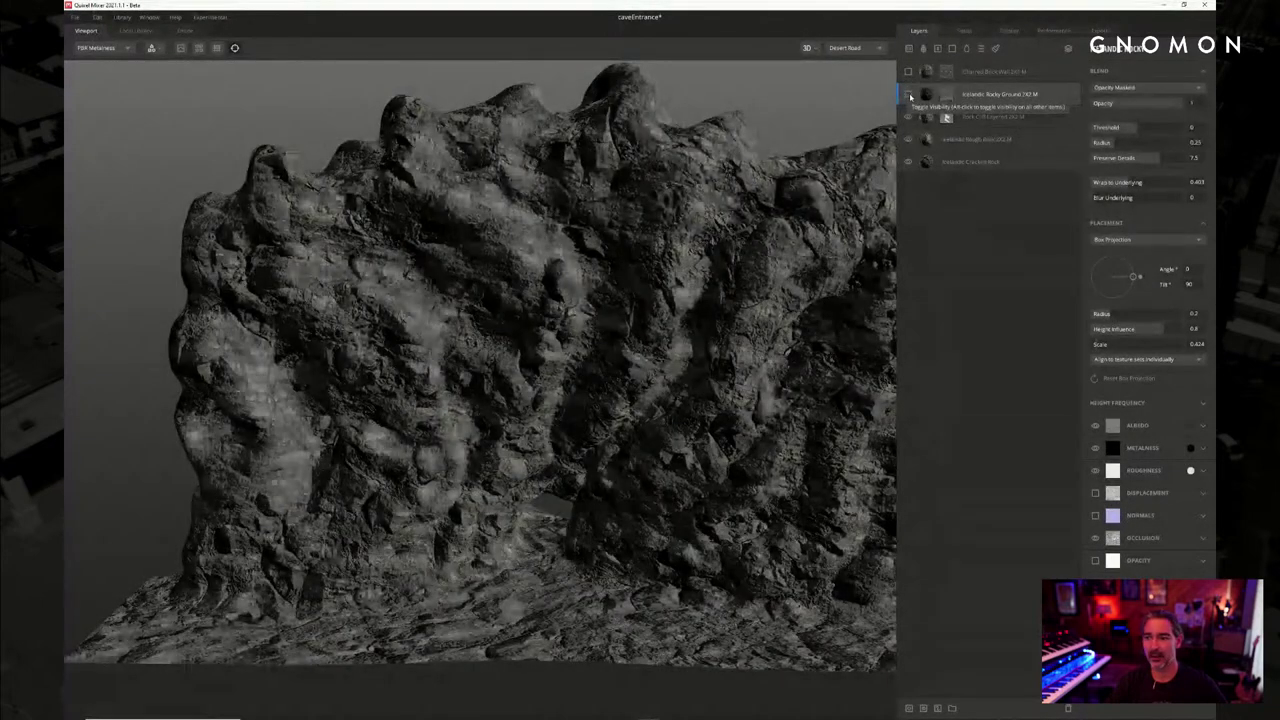
{"action": "left_click", "coordinate": [909, 95]}
{"action": "left_click_drag", "start_coordinate": [680, 290], "coordinate": [718, 378]}
{"action": "scroll", "coordinate": [530, 297], "scroll_direction": "up", "scroll_amount": 3}
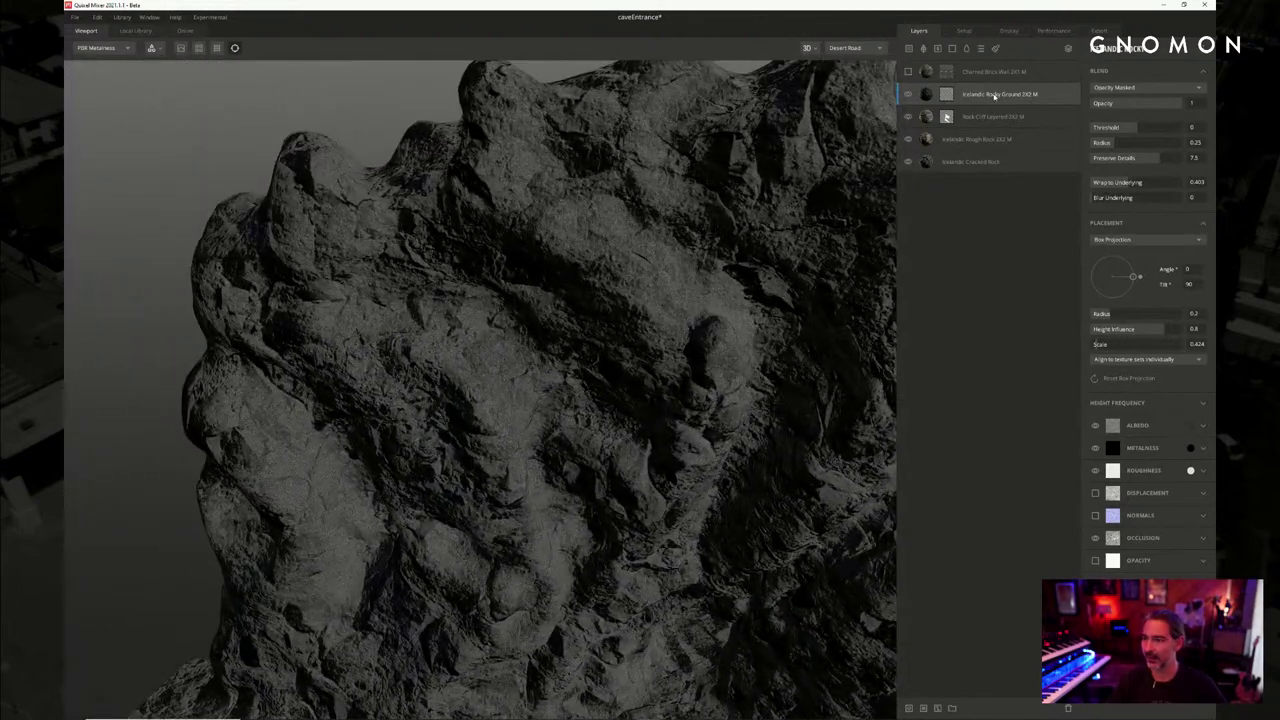
Turn the Curvature component of the Icelandic Rocky Ground mask back on, toggling it to compare its effect on the wall
{"action": "left_click", "coordinate": [947, 95]}
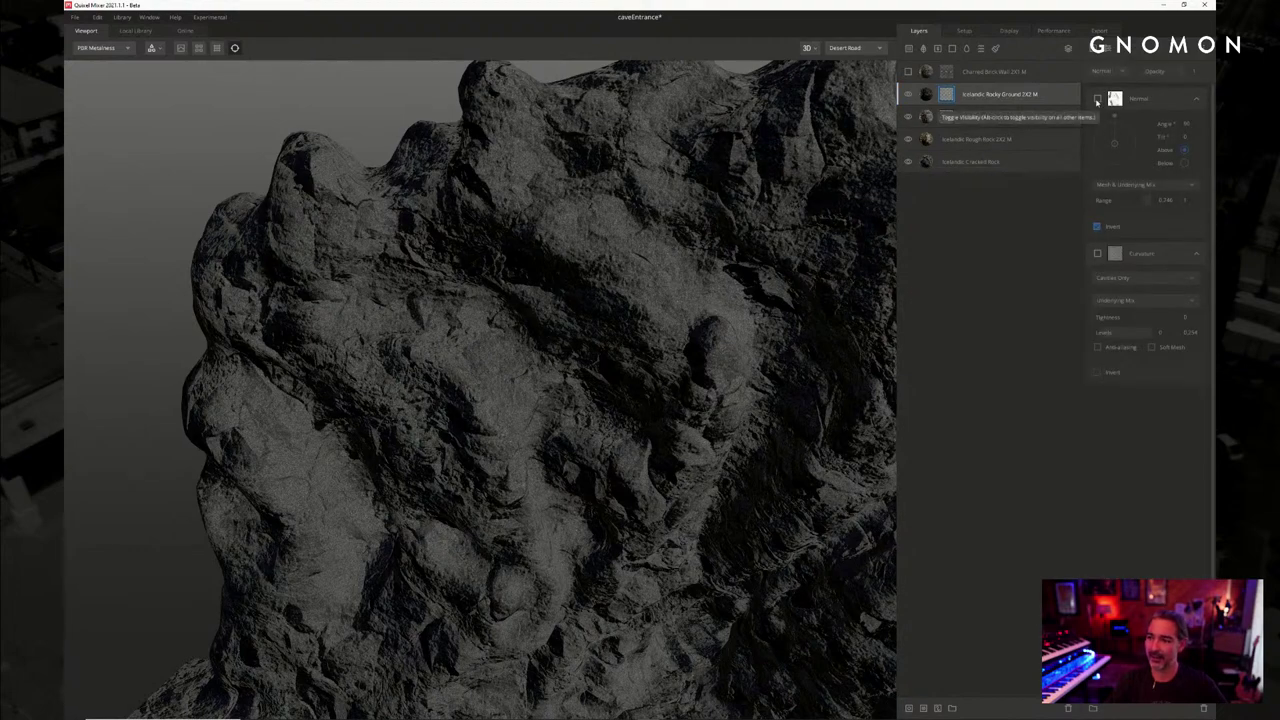
{"action": "left_click_drag", "start_coordinate": [818, 218], "coordinate": [724, 209]}
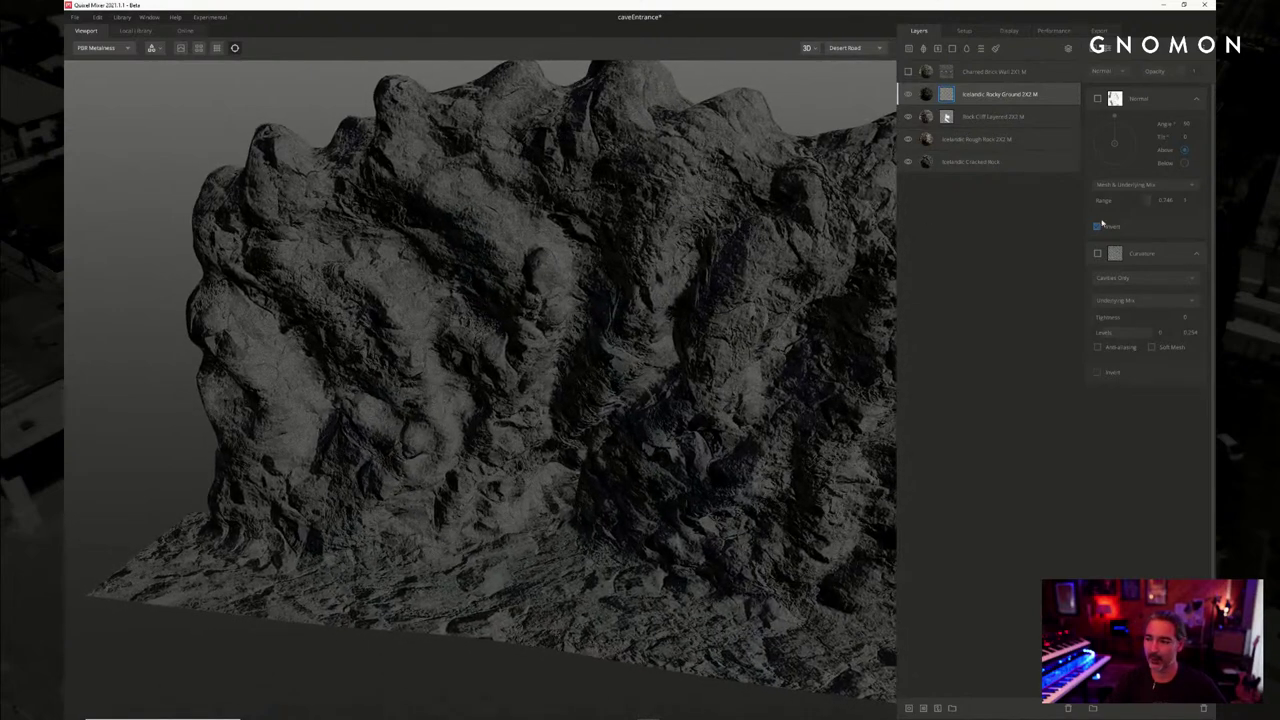
{"action": "left_click", "coordinate": [1145, 254]}
{"action": "left_click", "coordinate": [1101, 255]}
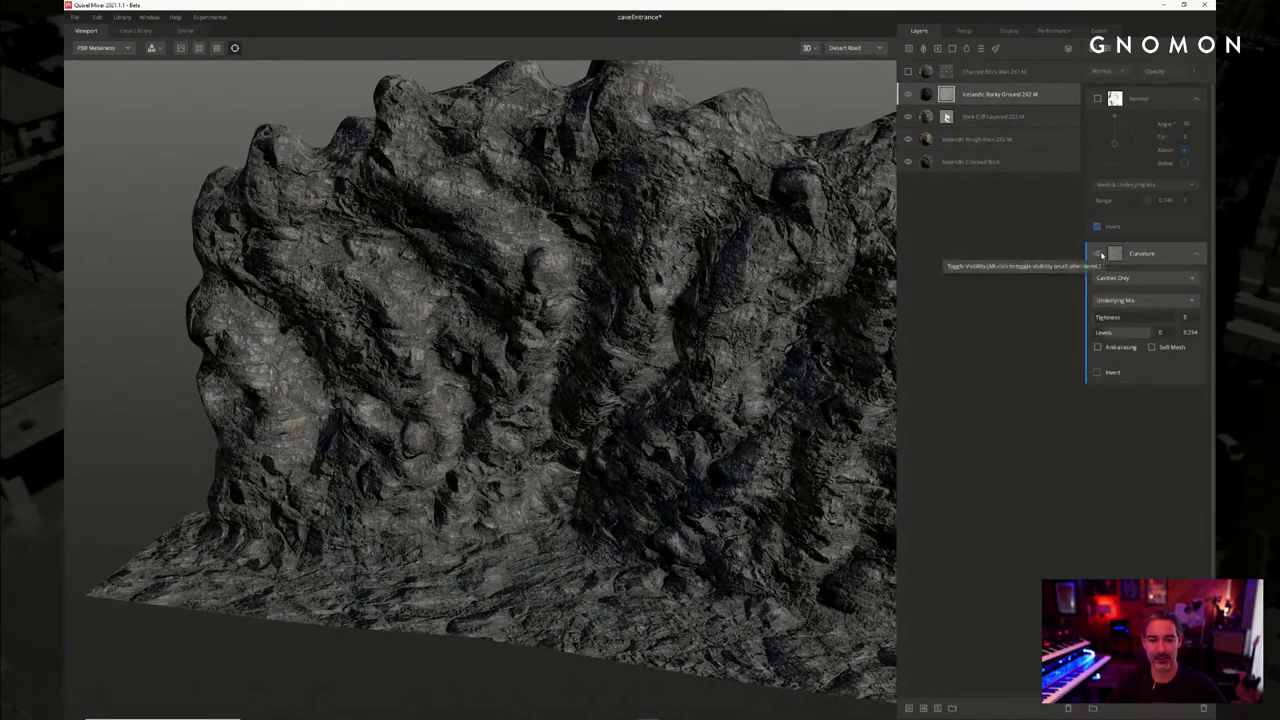
{"action": "left_click", "coordinate": [1101, 255]}
{"action": "left_click", "coordinate": [1101, 255]}
{"action": "left_click_drag", "start_coordinate": [805, 276], "coordinate": [721, 235]}
Add a solid layer directly above the Rock Cliff Layered layer
{"action": "left_click", "coordinate": [991, 116]}
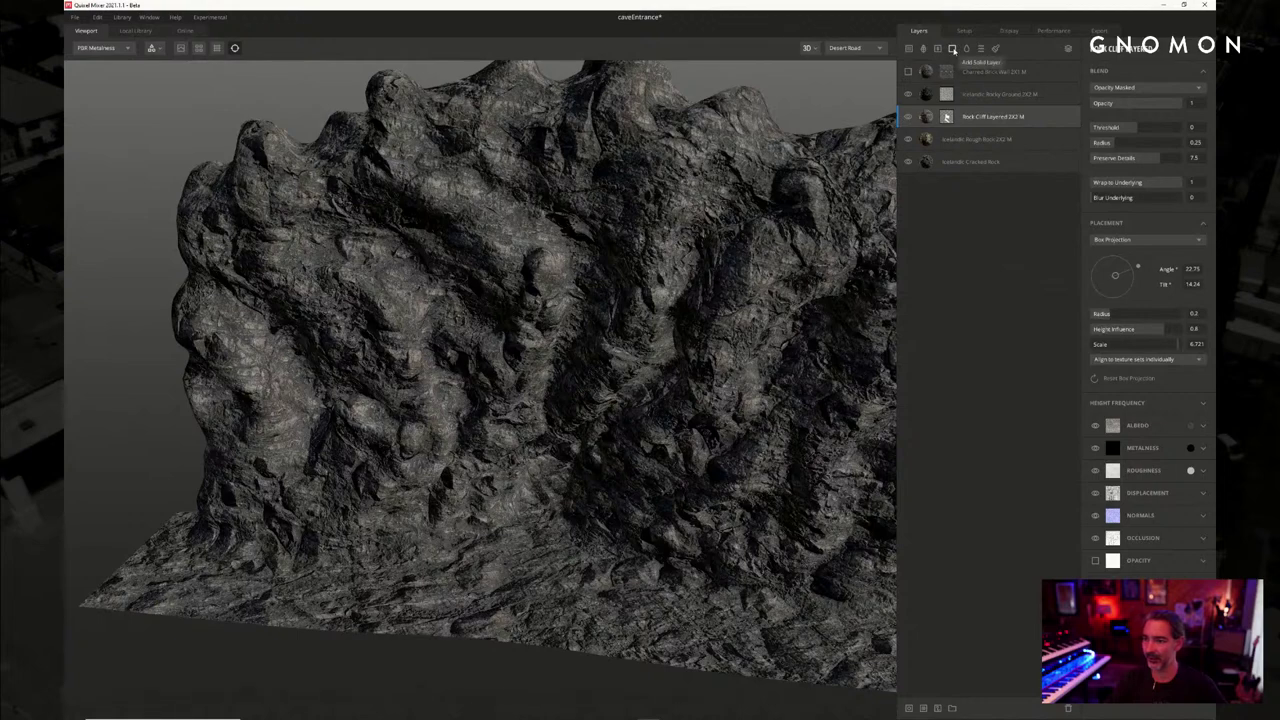
{"action": "left_click", "coordinate": [953, 49]}
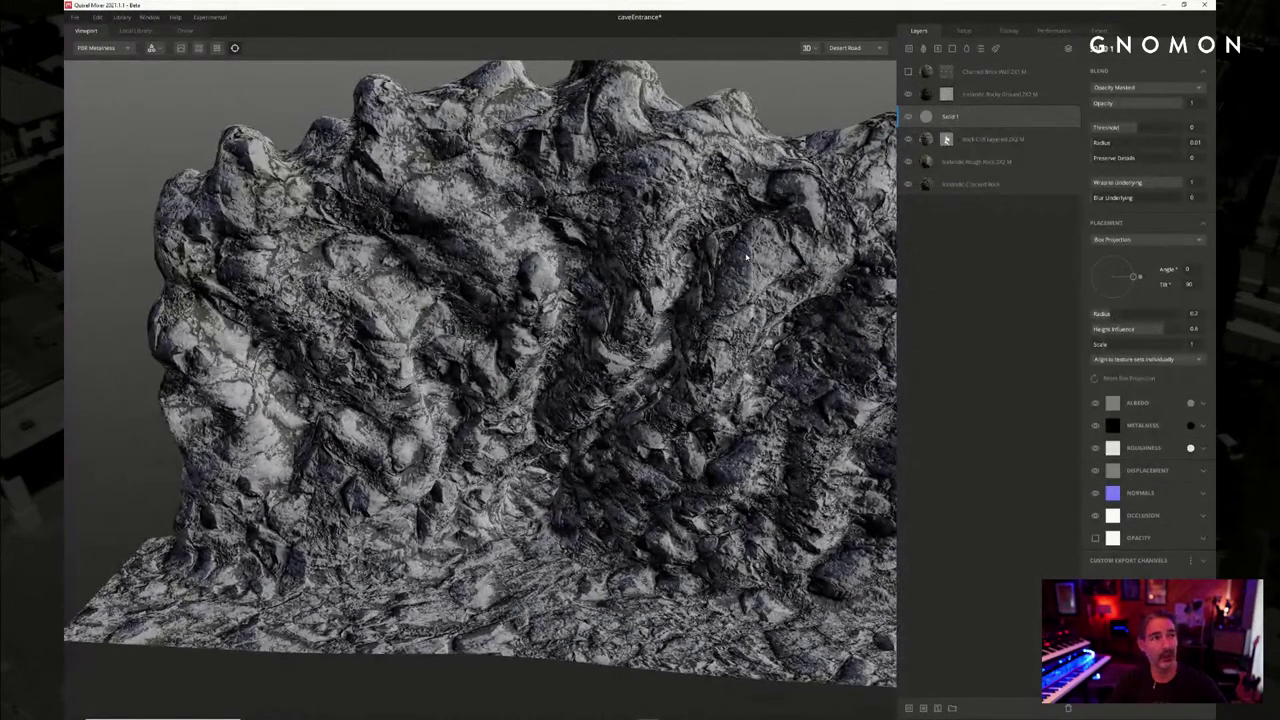
{"action": "left_click_drag", "start_coordinate": [652, 266], "coordinate": [552, 283]}
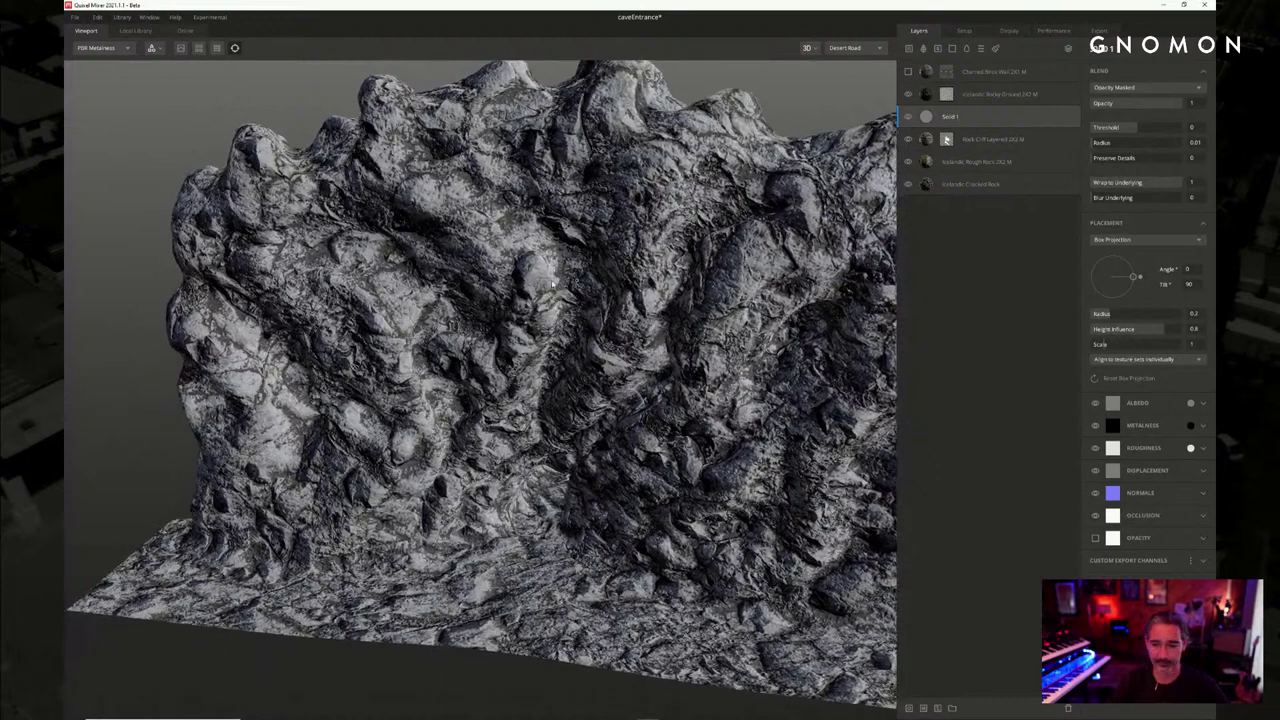
Select the Icelandic Rocky Ground layer and examine up close how it covers the solid layer on the cave wall
{"action": "left_click", "coordinate": [992, 95]}
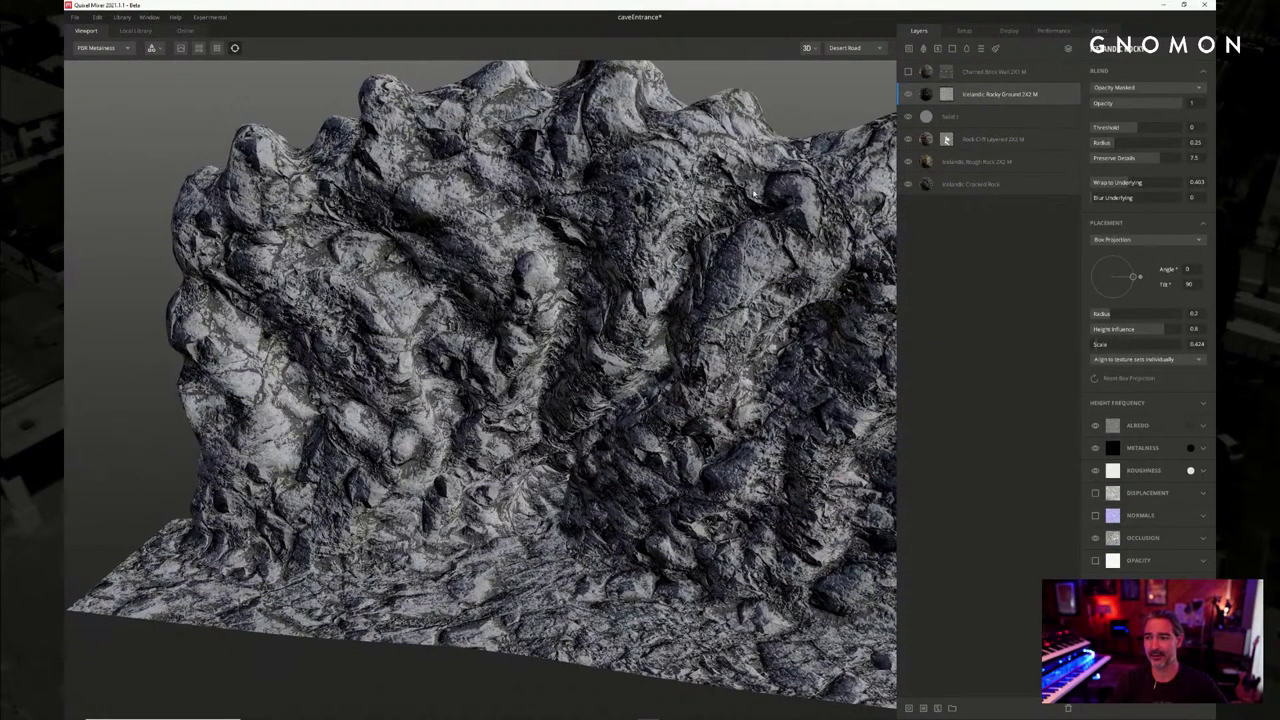
{"action": "left_click_drag", "start_coordinate": [755, 193], "coordinate": [642, 245]}
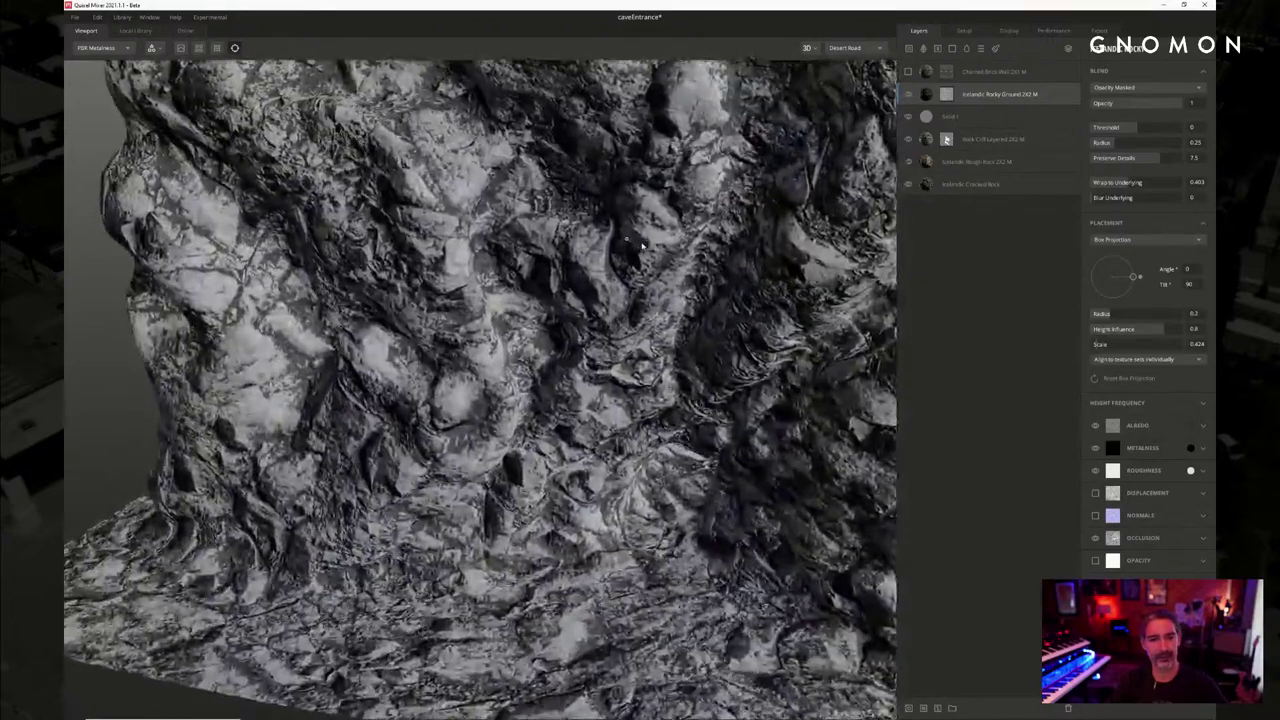
{"action": "scroll", "coordinate": [642, 246], "scroll_direction": "up", "scroll_amount": 2}
{"action": "middle_click_drag", "start_coordinate": [642, 246], "coordinate": [644, 474]}
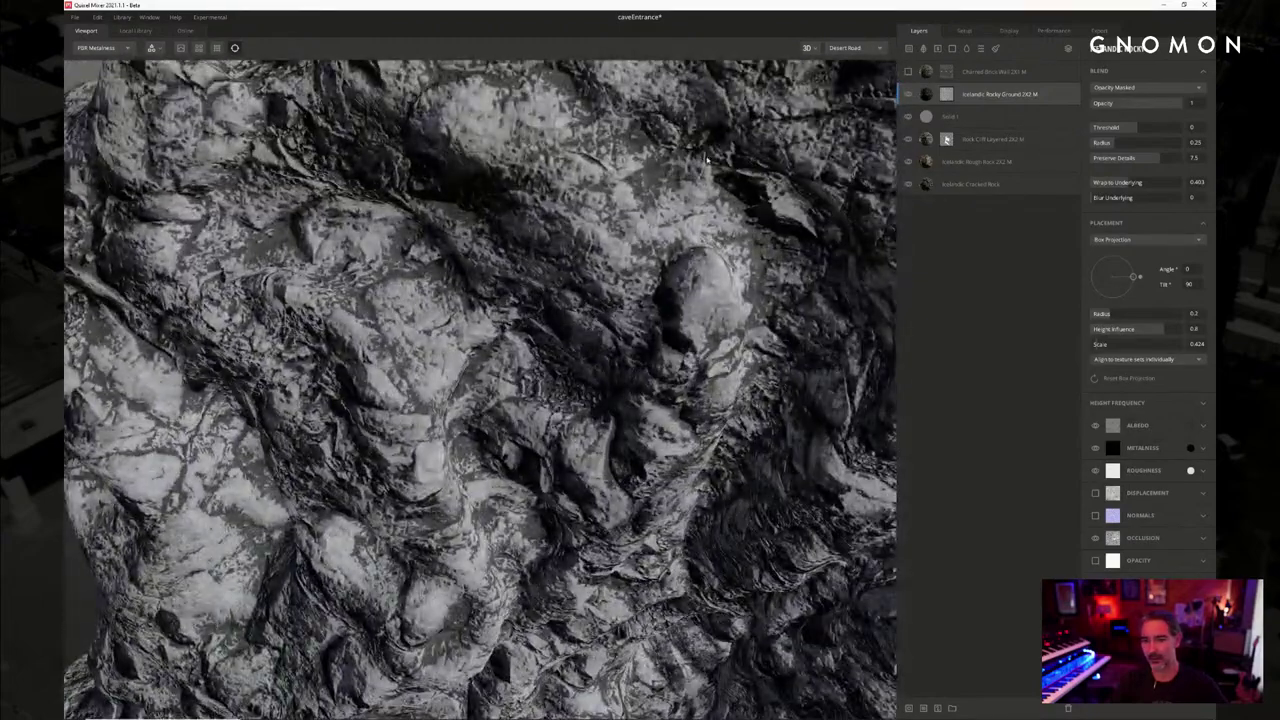
Toggle the Curvature component in the Icelandic Rocky Ground mask off and on to compare its effect on the cave wall
{"action": "scroll", "coordinate": [707, 158], "scroll_direction": "down", "scroll_amount": 3}
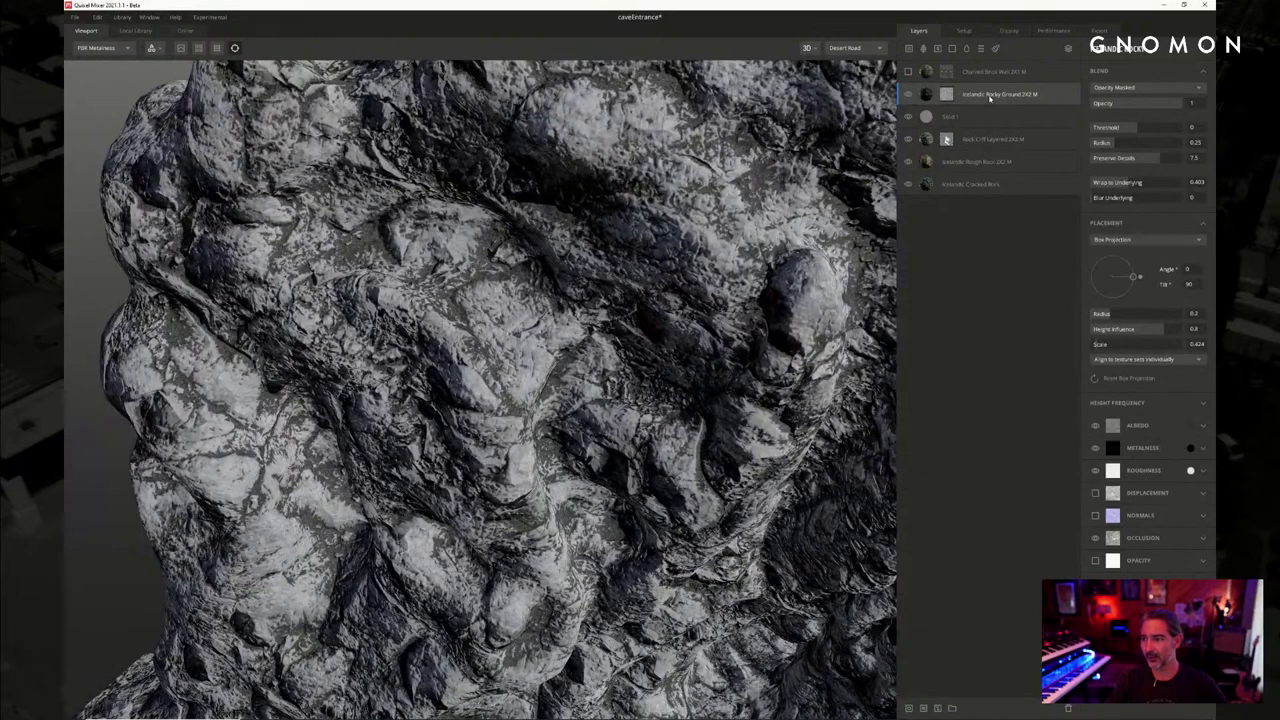
{"action": "left_click", "coordinate": [946, 94]}
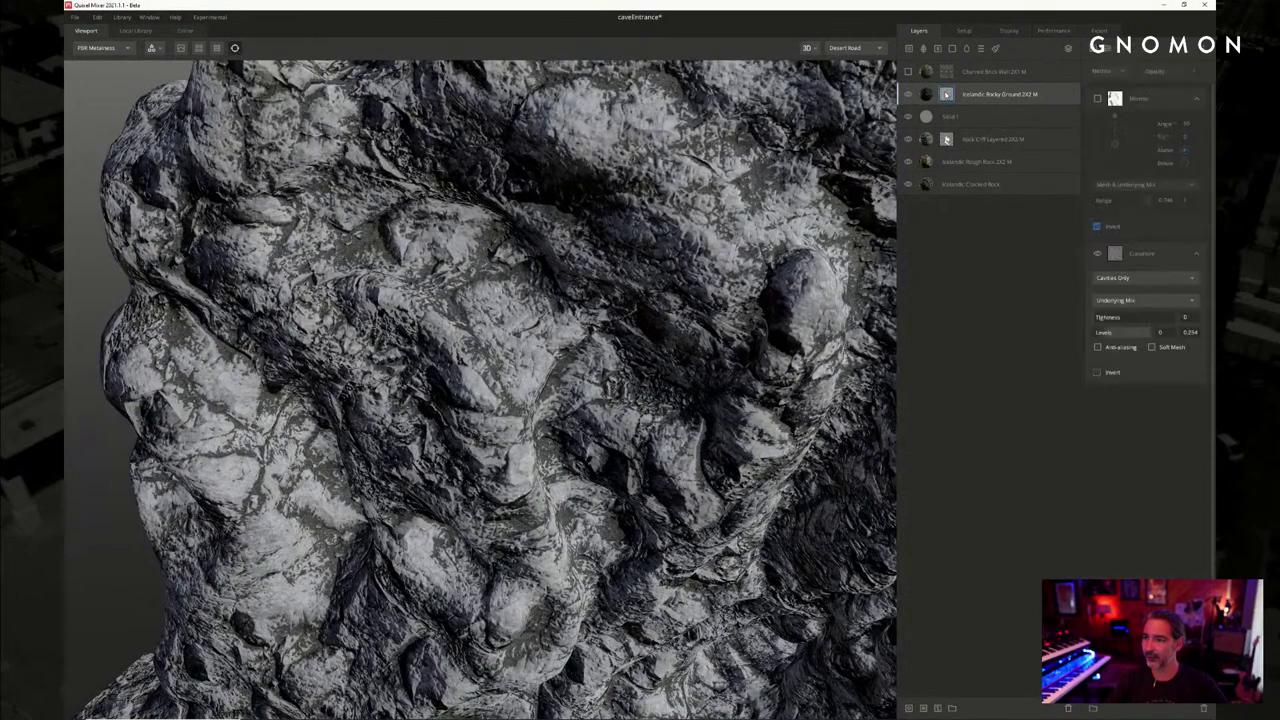
{"action": "left_click", "coordinate": [1097, 255]}
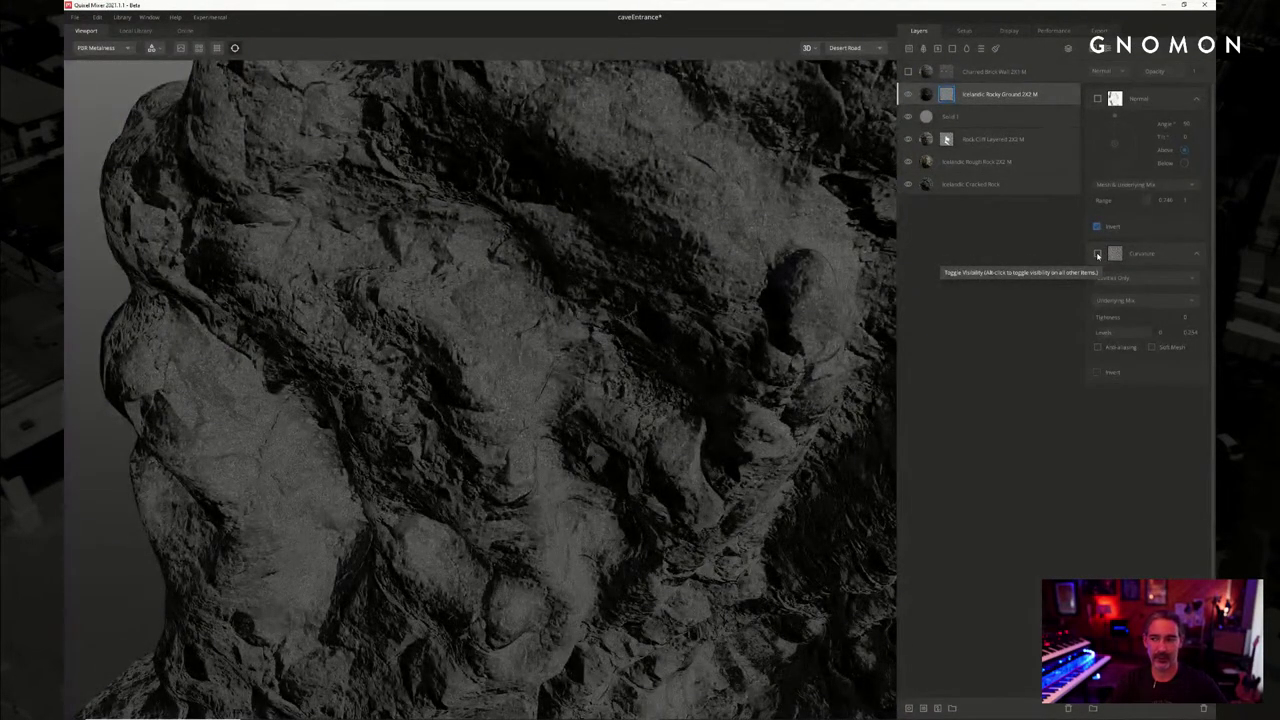
{"action": "left_click", "coordinate": [1097, 255]}
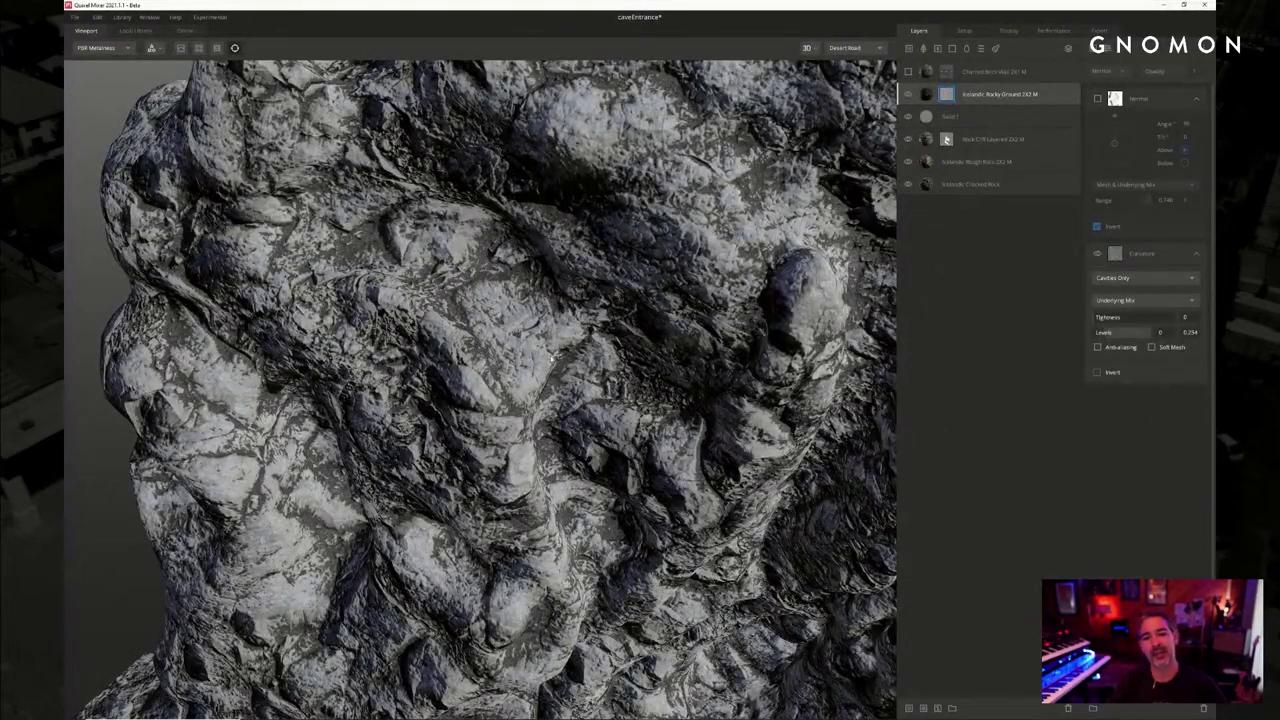
{"action": "left_click_drag", "start_coordinate": [551, 357], "coordinate": [596, 308]}
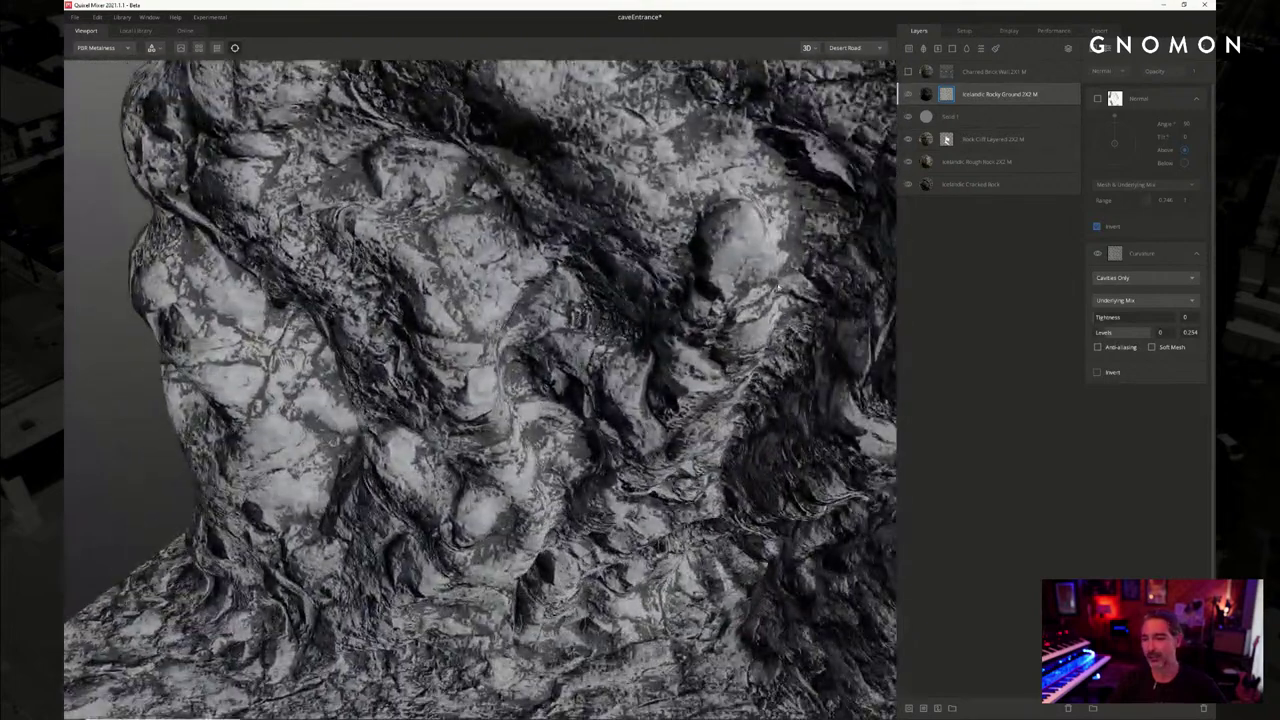
Select the Curvature mask component and examine from several sides how it breaks up the rocky ground over the wall and floor
{"action": "left_click", "coordinate": [1161, 254]}
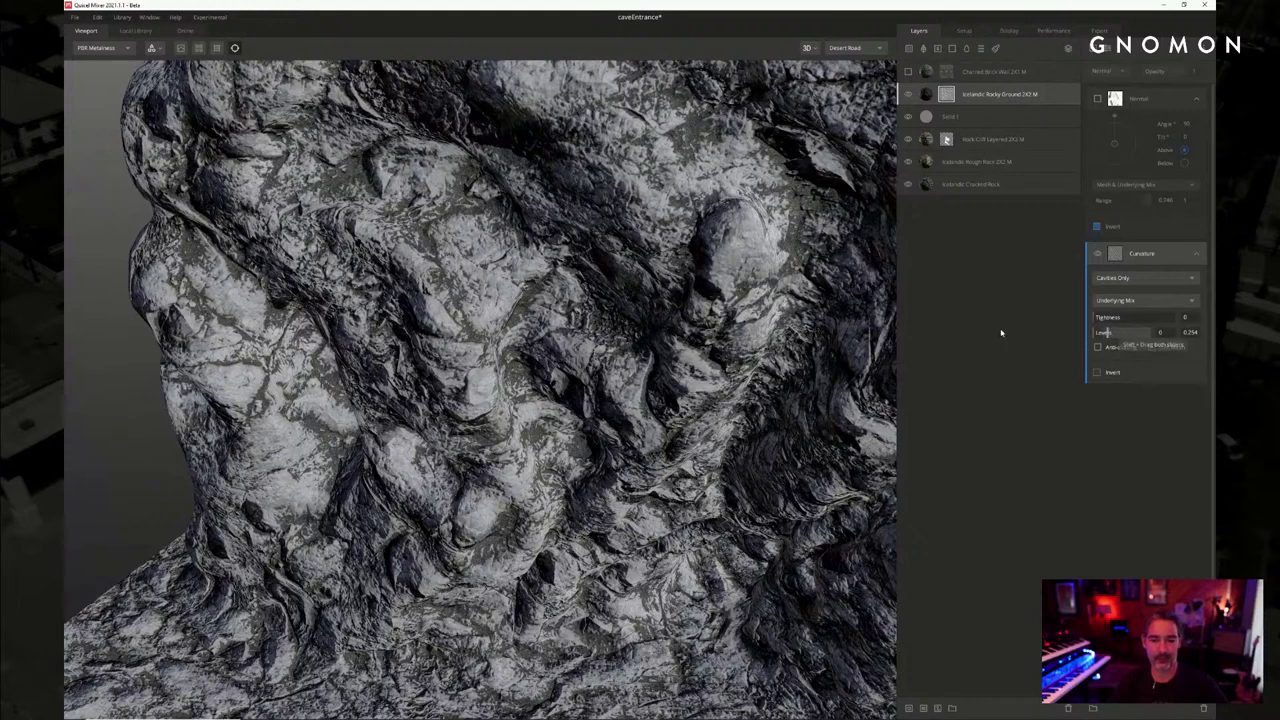
{"action": "left_click_drag", "start_coordinate": [538, 301], "coordinate": [556, 320]}
{"action": "scroll", "coordinate": [600, 276], "scroll_direction": "down", "scroll_amount": 3}
{"action": "left_click_drag", "start_coordinate": [600, 276], "coordinate": [620, 300]}
{"action": "left_click_drag", "start_coordinate": [595, 205], "coordinate": [601, 251]}
{"action": "right_click_drag", "start_coordinate": [612, 271], "coordinate": [677, 298], "text": "alt"}
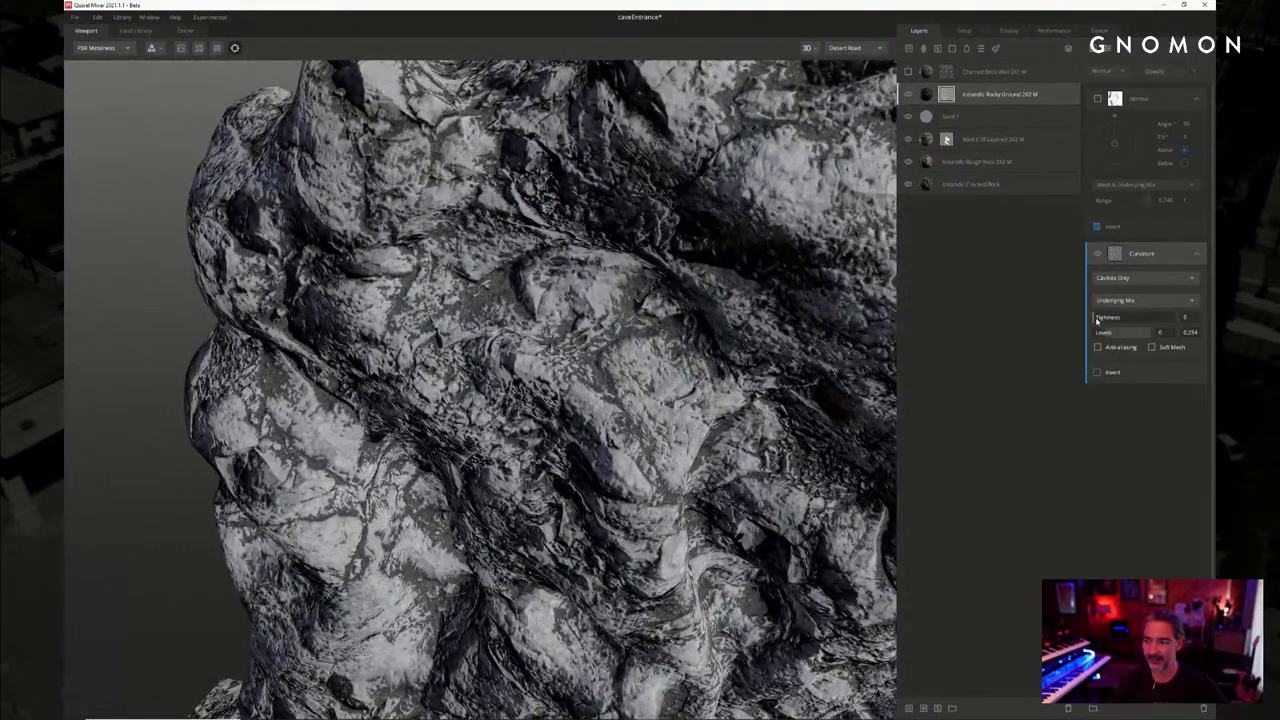
{"action": "mouse_move", "coordinate": [1097, 318]}
{"action": "left_mouse_down"}
{"action": "mouse_move", "coordinate": [1165, 319]}
{"action": "mouse_move", "coordinate": [1089, 321]}
{"action": "left_mouse_up"}
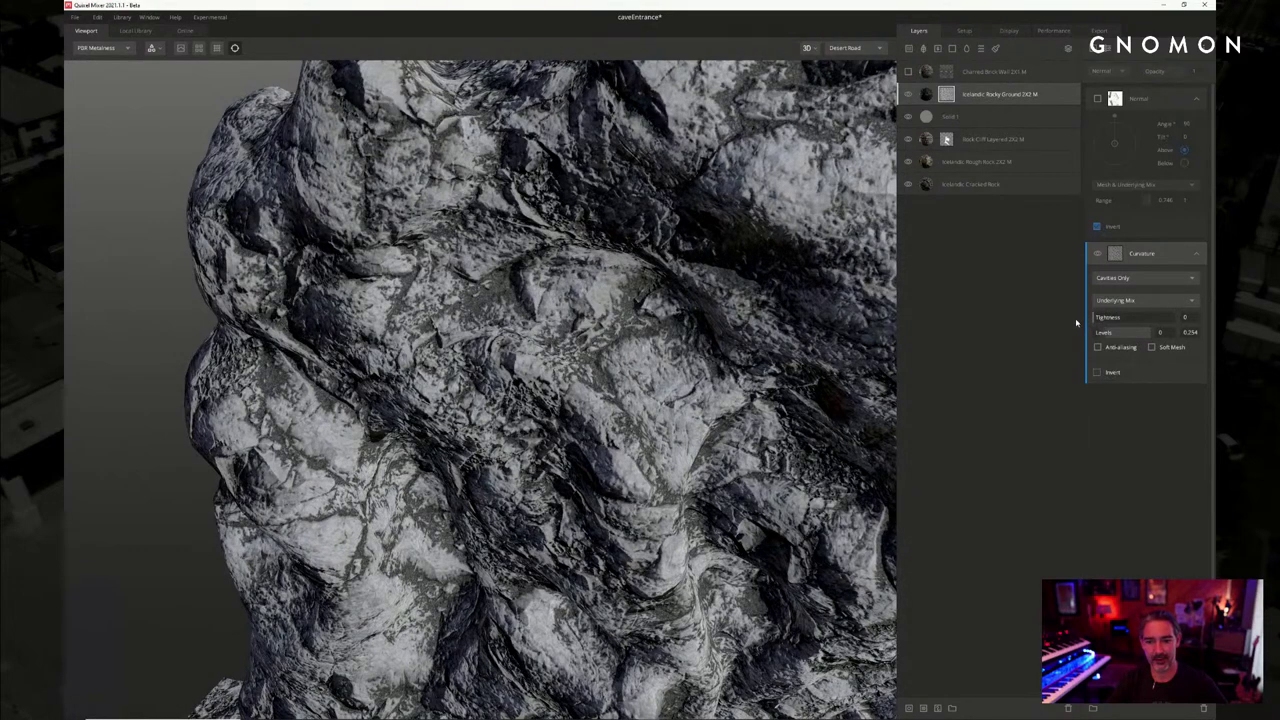
{"action": "middle_click_drag", "start_coordinate": [857, 560], "coordinate": [760, 284]}
{"action": "scroll", "coordinate": [760, 284], "scroll_direction": "down", "scroll_amount": 3}
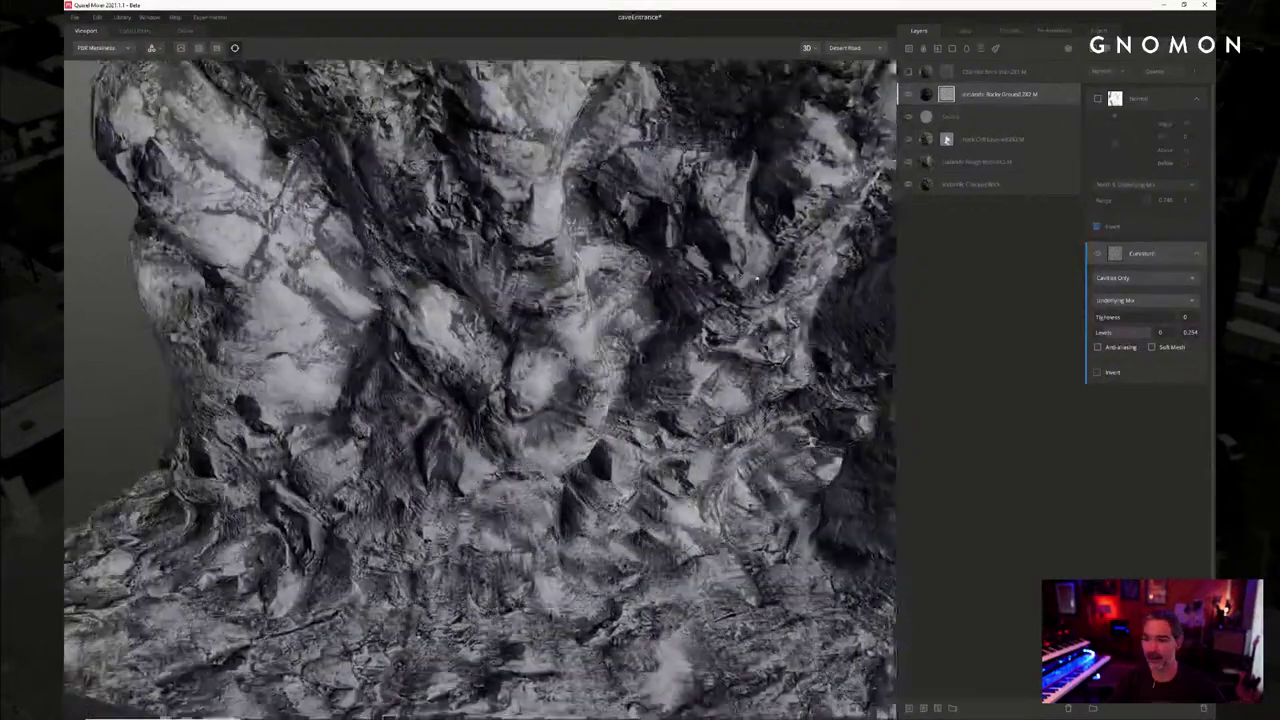
Turn off the Curvature component of the Icelandic Rocky Ground mask and turn on its Normal component
{"action": "left_click", "coordinate": [1097, 255]}
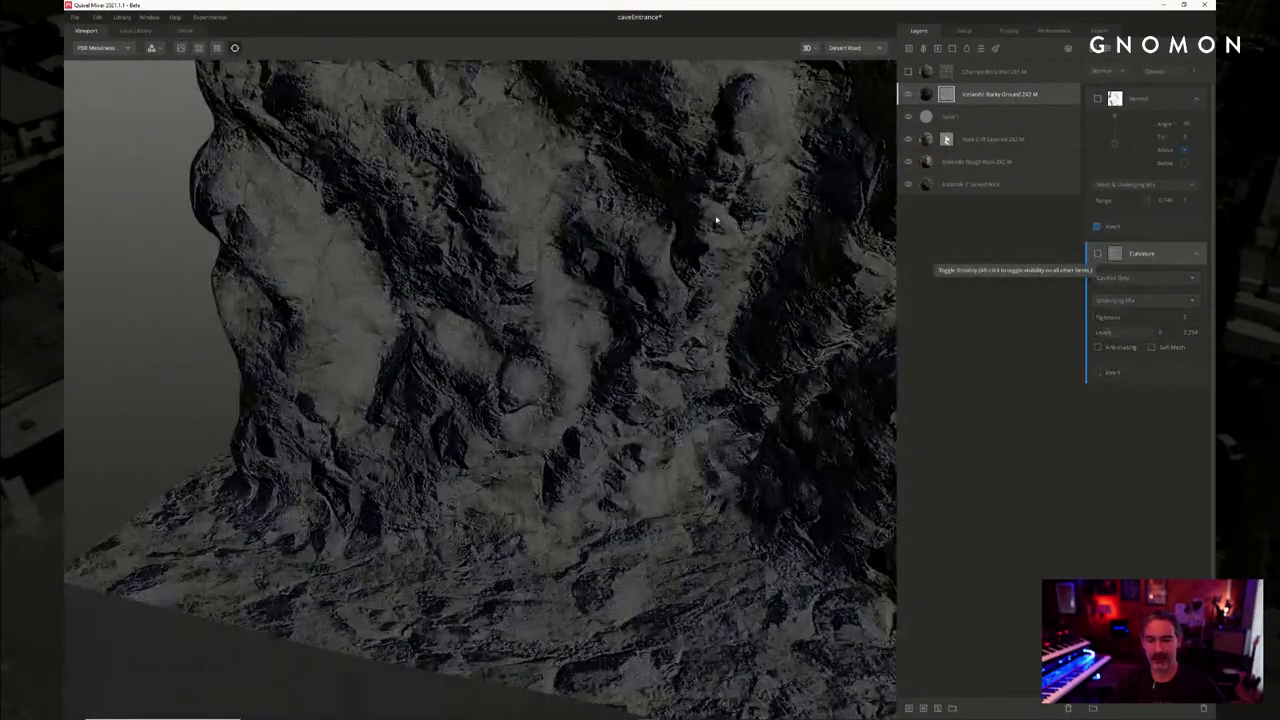
{"action": "mouse_move", "coordinate": [729, 186]}
{"action": "left_mouse_down", "text": "alt"}
{"action": "mouse_move", "coordinate": [734, 166]}
{"action": "mouse_move", "coordinate": [733, 178]}
{"action": "left_mouse_up", "text": "alt"}
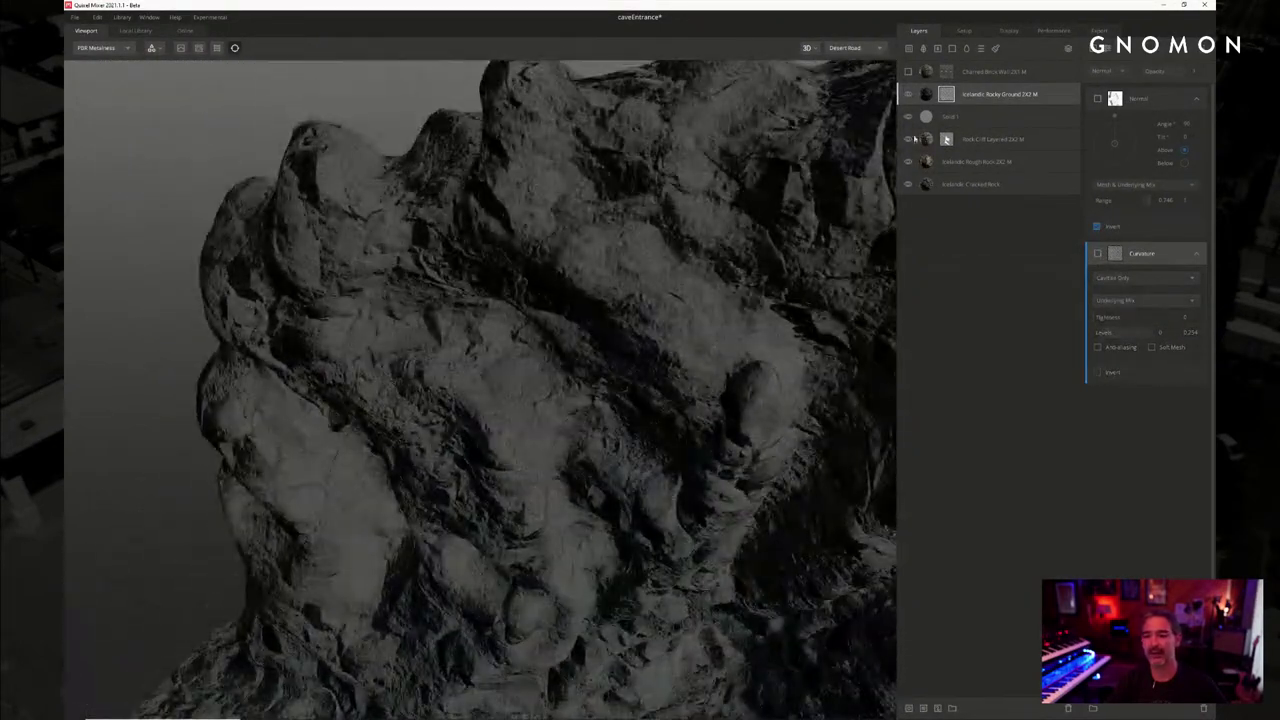
{"action": "left_click", "coordinate": [1100, 107]}
{"action": "left_click", "coordinate": [1097, 99]}
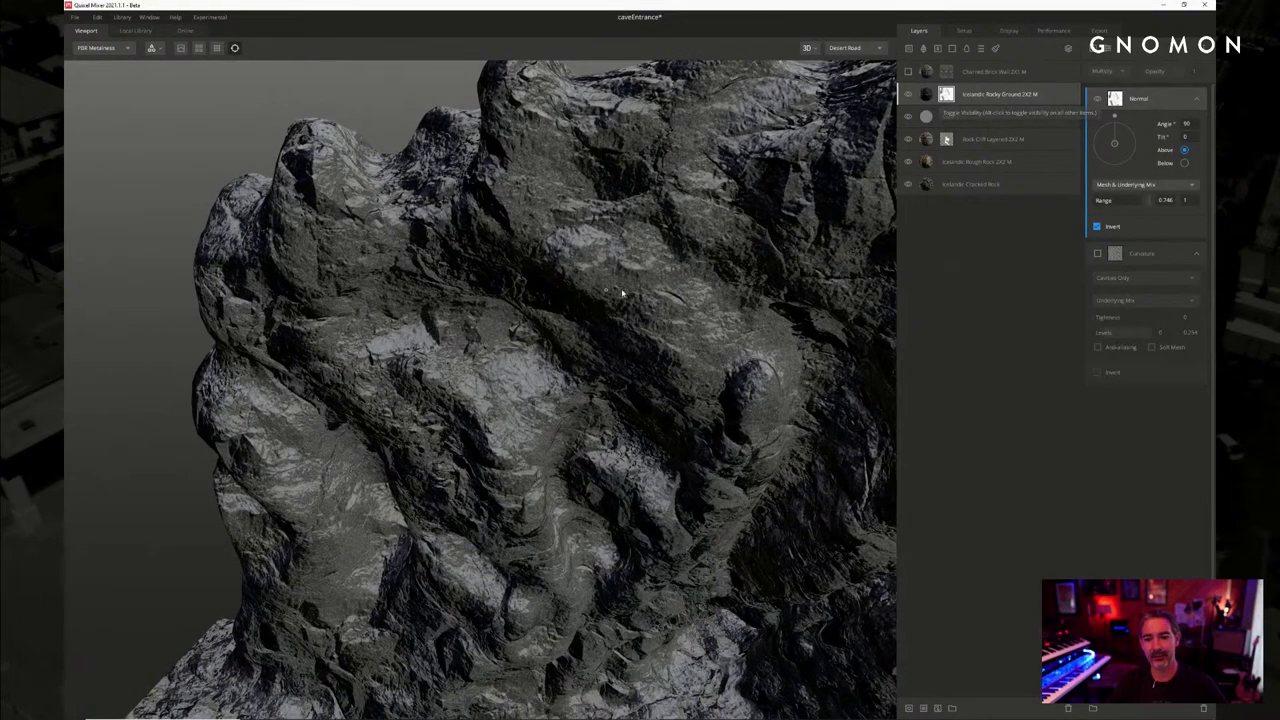
Examine how the Normal component distributes the rocky ground across the cave floor and the upward-facing ledges
{"action": "scroll", "coordinate": [666, 243], "scroll_direction": "down", "scroll_amount": 4}
{"action": "left_click_drag", "start_coordinate": [666, 243], "coordinate": [646, 280], "text": "alt"}
{"action": "middle_click_drag", "start_coordinate": [646, 280], "coordinate": [637, 286], "text": "alt"}
{"action": "left_click_drag", "start_coordinate": [643, 286], "coordinate": [569, 325], "text": "alt"}
{"action": "left_click_drag", "start_coordinate": [567, 620], "coordinate": [632, 545]}
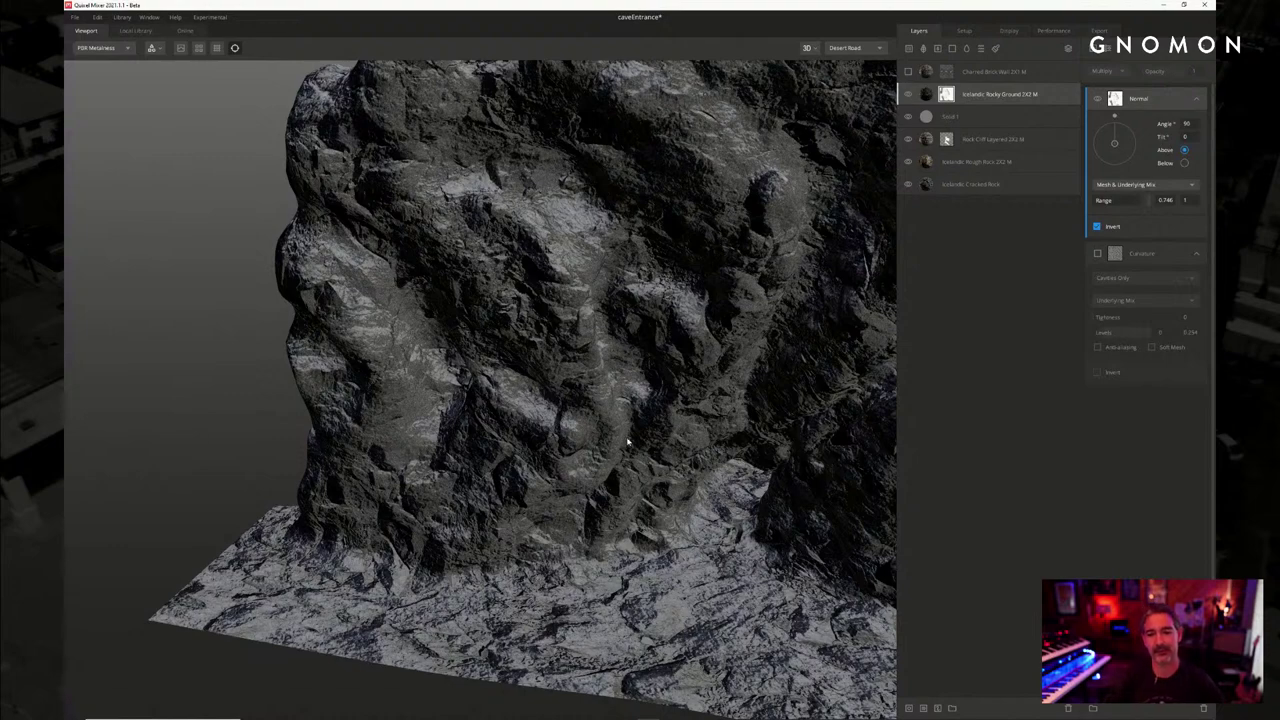
{"action": "left_click_drag", "start_coordinate": [623, 438], "coordinate": [609, 431]}
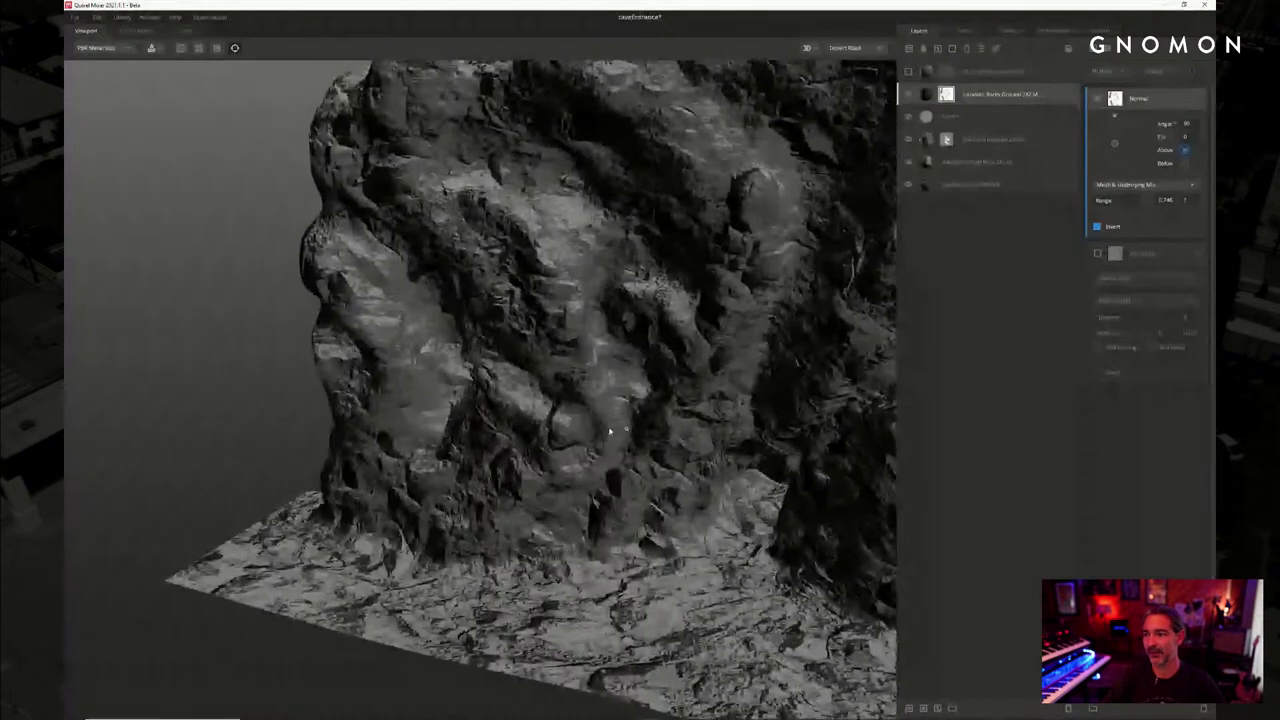
{"action": "left_click_drag", "start_coordinate": [764, 252], "coordinate": [860, 231]}
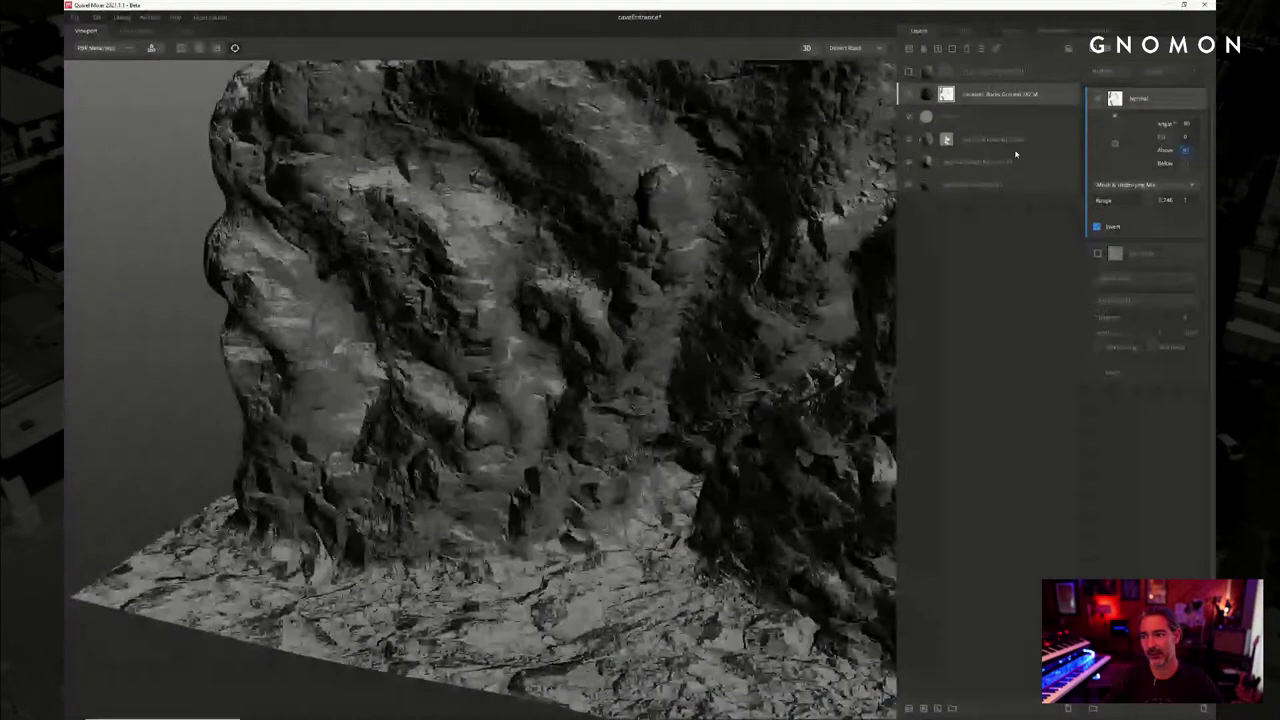
Try the Normal mask's Below option, swinging its angle to about 5° and its tilt to 90°
{"action": "mouse_move", "coordinate": [1114, 116]}
{"action": "left_mouse_down"}
{"action": "mouse_move", "coordinate": [1143, 140]}
{"action": "mouse_move", "coordinate": [1114, 116]}
{"action": "left_mouse_up"}
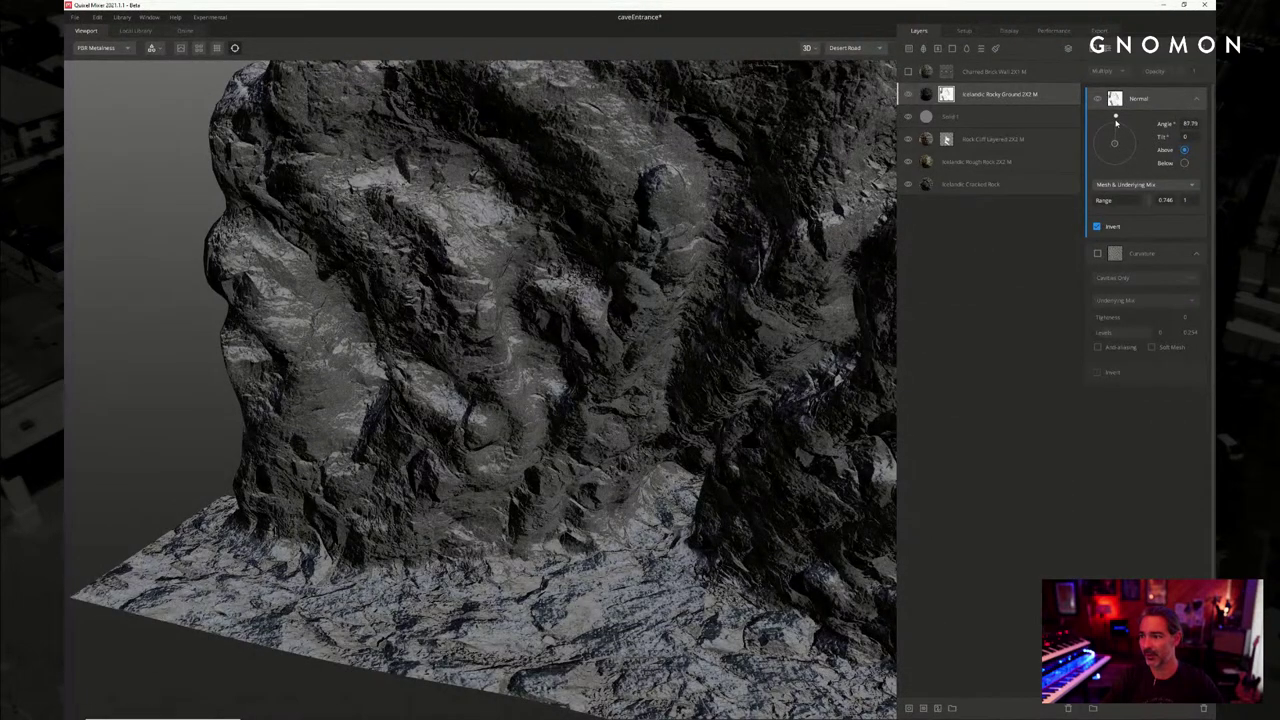
{"action": "left_click", "coordinate": [1184, 163]}
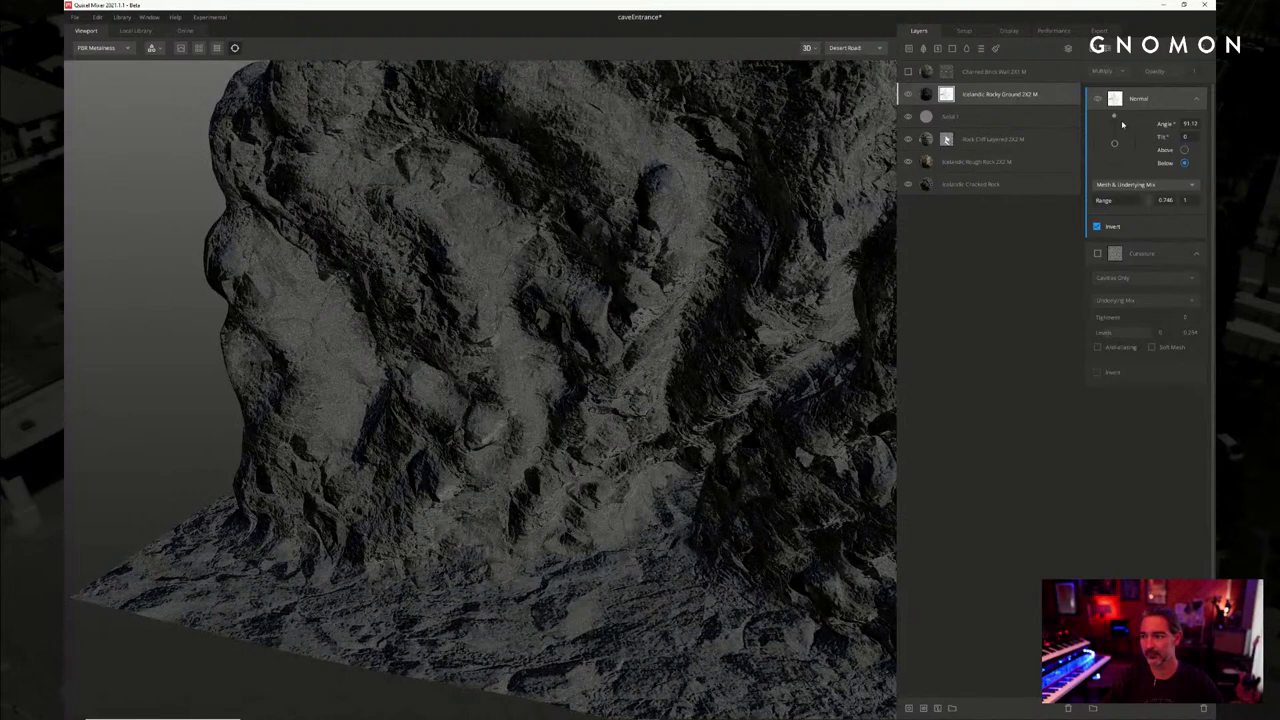
{"action": "left_click_drag", "start_coordinate": [1116, 119], "coordinate": [1140, 134]}
{"action": "left_click_drag", "start_coordinate": [754, 226], "coordinate": [762, 188]}
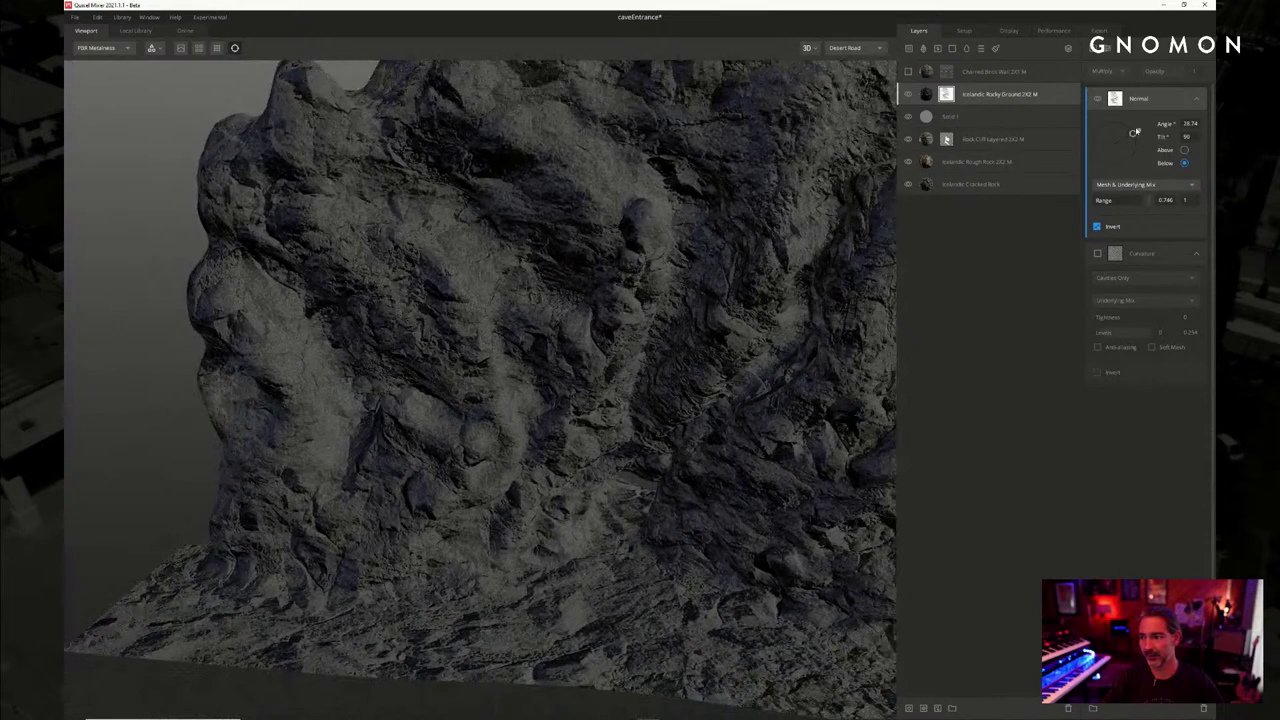
{"action": "left_click_drag", "start_coordinate": [1136, 131], "coordinate": [1111, 146]}
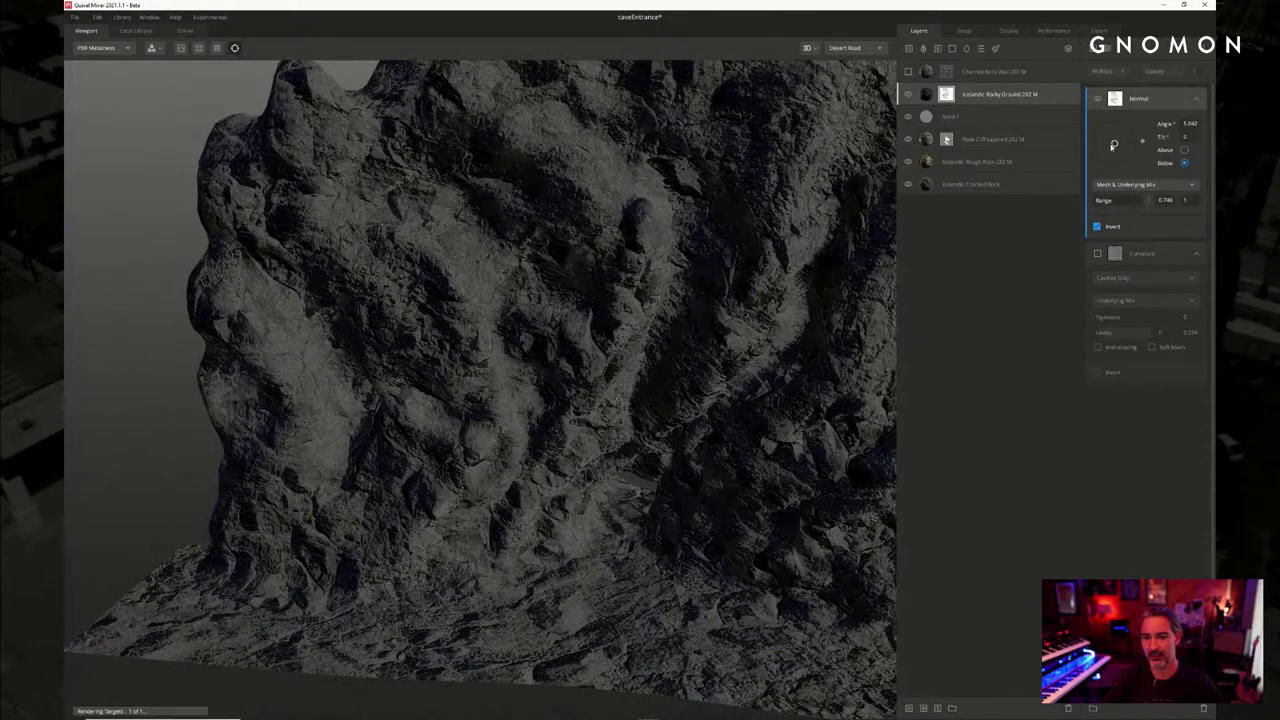
{"action": "left_click", "coordinate": [1141, 142]}
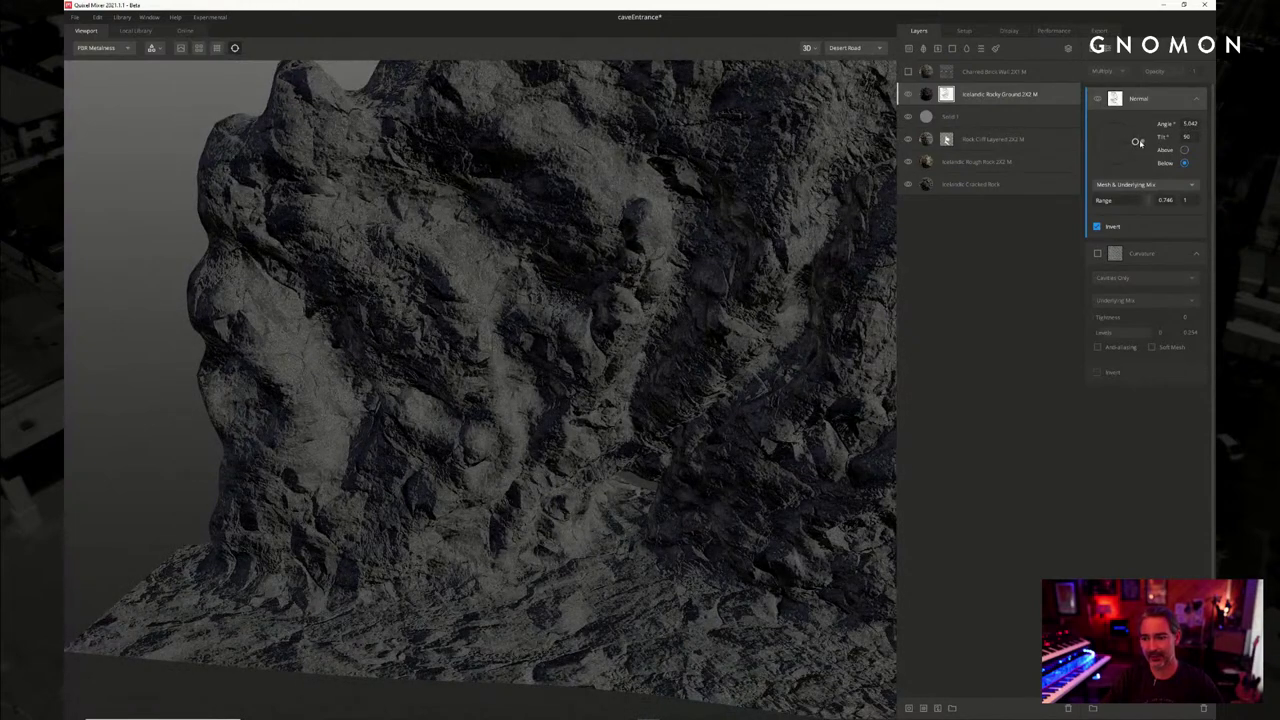
Switch the Normal mask back to Above and adjust its angle to about 85° and its tilt to about 72°
{"action": "mouse_move", "coordinate": [1141, 142]}
{"action": "left_mouse_down"}
{"action": "mouse_move", "coordinate": [1118, 148]}
{"action": "mouse_move", "coordinate": [1124, 168]}
{"action": "mouse_move", "coordinate": [1133, 126]}
{"action": "mouse_move", "coordinate": [1126, 142]}
{"action": "mouse_move", "coordinate": [1142, 142]}
{"action": "mouse_move", "coordinate": [1117, 127]}
{"action": "left_mouse_up"}
{"action": "left_click", "coordinate": [1185, 150]}
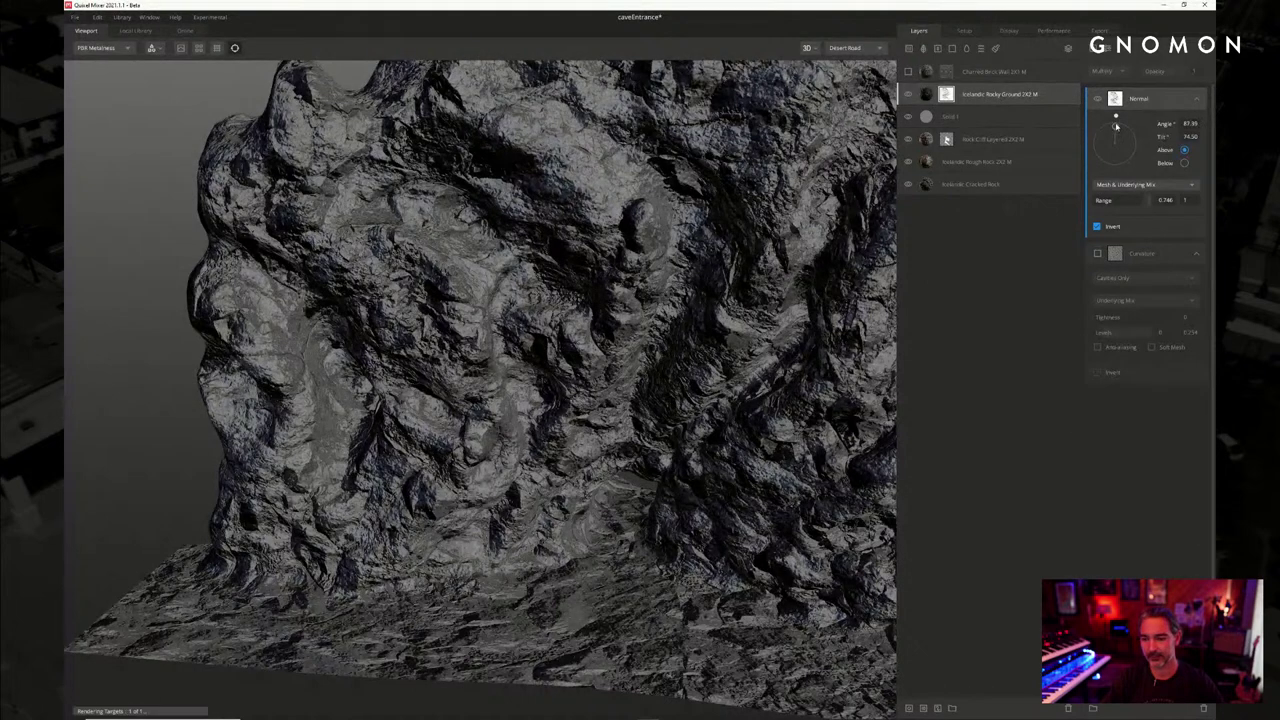
{"action": "left_click_drag", "start_coordinate": [757, 232], "coordinate": [553, 259]}
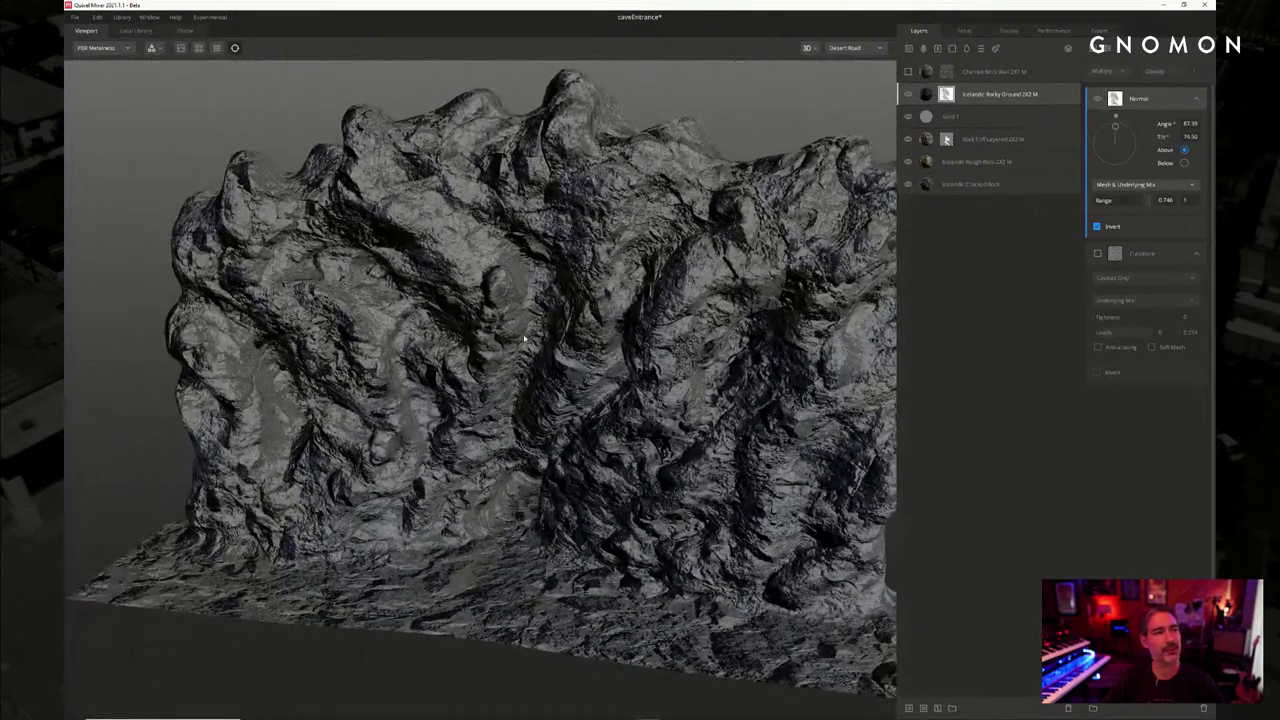
{"action": "left_click_drag", "start_coordinate": [578, 310], "coordinate": [573, 345]}
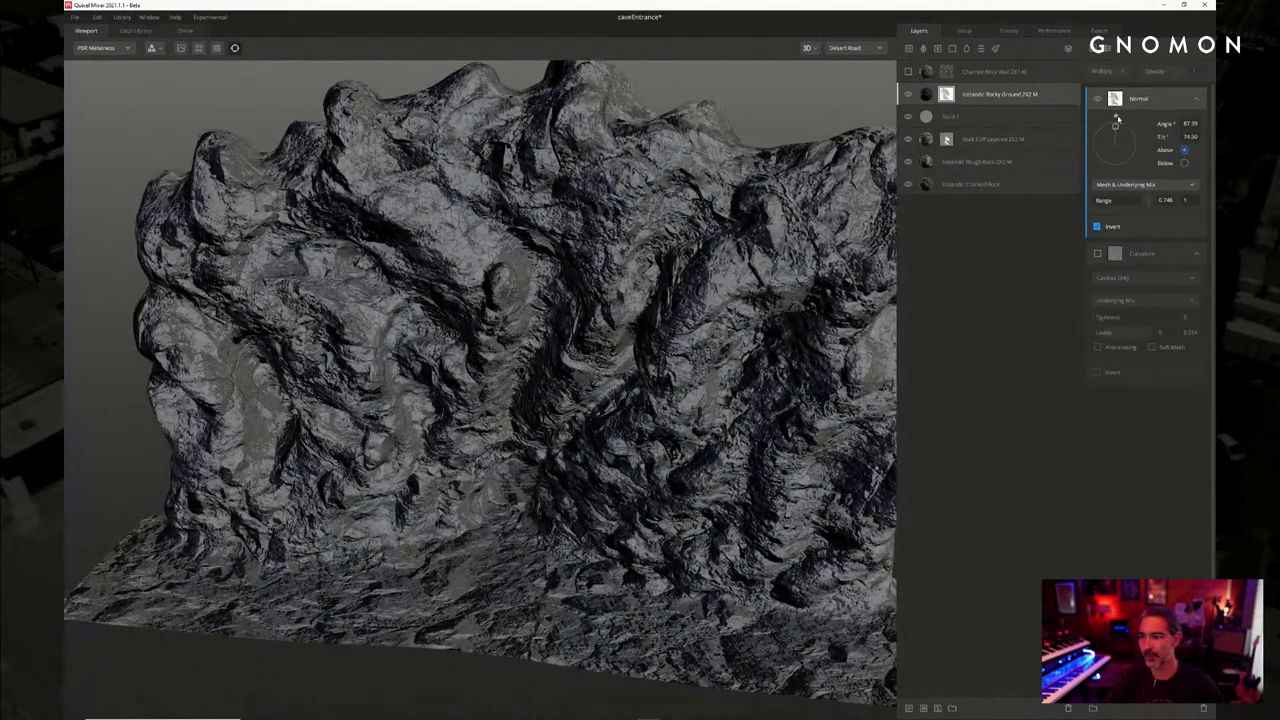
{"action": "mouse_move", "coordinate": [1116, 127]}
{"action": "left_mouse_down"}
{"action": "mouse_move", "coordinate": [1125, 156]}
{"action": "mouse_move", "coordinate": [1132, 123]}
{"action": "mouse_move", "coordinate": [1117, 126]}
{"action": "left_mouse_up"}
{"action": "mouse_move", "coordinate": [625, 258]}
{"action": "left_mouse_down", "text": "alt"}
{"action": "mouse_move", "coordinate": [671, 257]}
{"action": "mouse_move", "coordinate": [648, 262]}
{"action": "left_mouse_up", "text": "alt"}
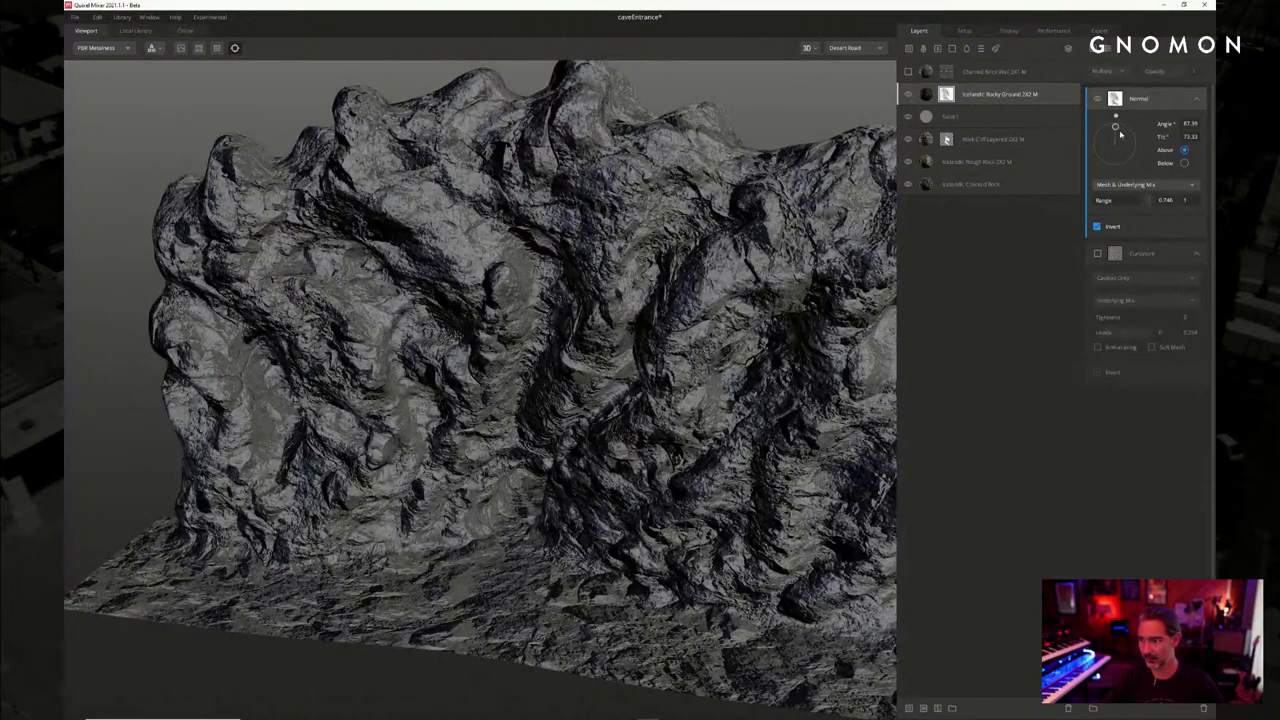
{"action": "mouse_move", "coordinate": [1116, 127]}
{"action": "left_mouse_down"}
{"action": "mouse_move", "coordinate": [1117, 146]}
{"action": "mouse_move", "coordinate": [1117, 117]}
{"action": "left_mouse_up"}
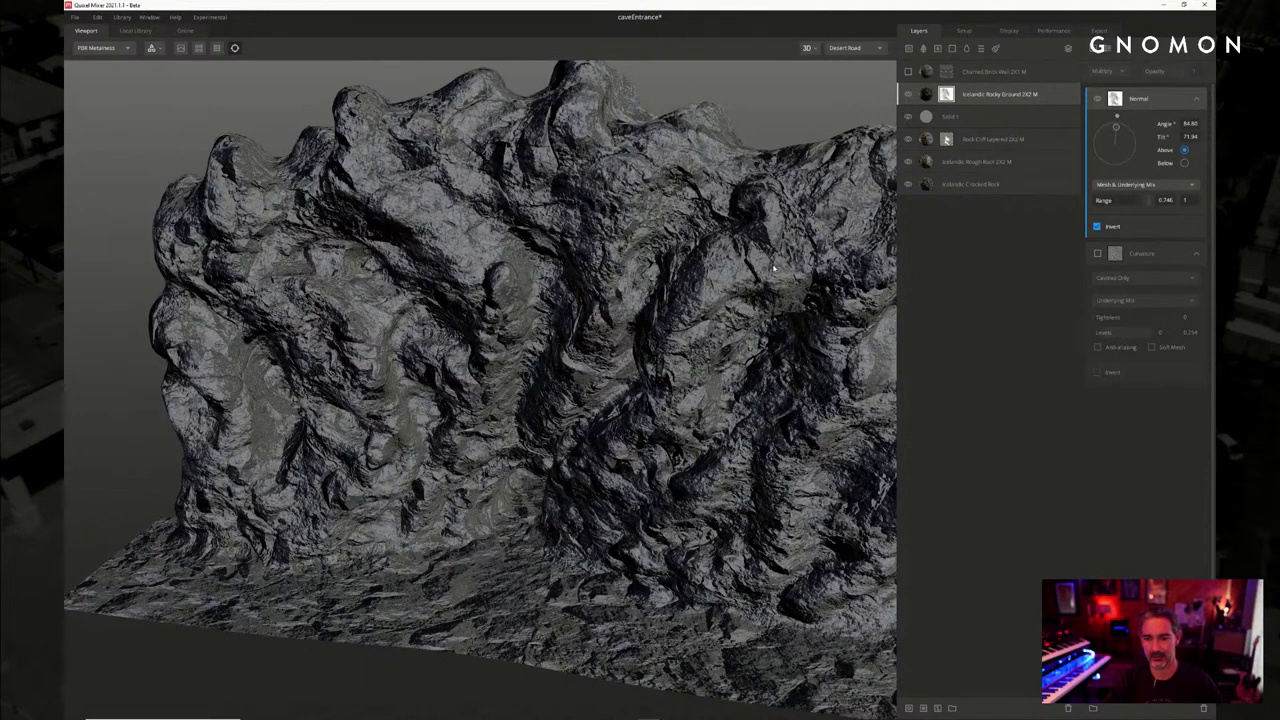
Adjust the Normal mask's angle to about 64° and its tilt to 0, judging the coverage inside the cave opening
{"action": "left_click_drag", "start_coordinate": [774, 268], "coordinate": [677, 291], "text": "alt"}
{"action": "scroll", "coordinate": [686, 296], "scroll_direction": "down", "scroll_amount": 3}
{"action": "key", "text": "f"}
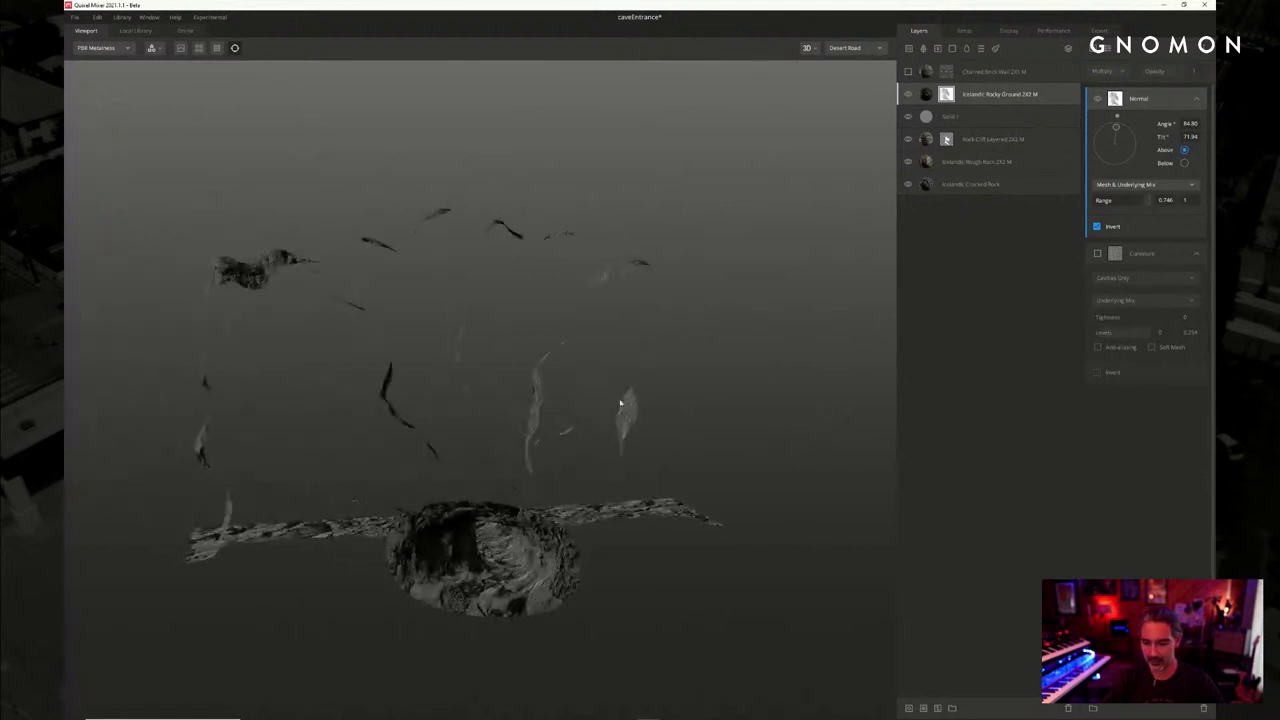
{"action": "left_click_drag", "start_coordinate": [620, 403], "coordinate": [671, 394], "text": "alt"}
{"action": "right_click_drag", "start_coordinate": [671, 394], "coordinate": [688, 454], "text": "alt"}
{"action": "middle_click_drag", "start_coordinate": [688, 455], "coordinate": [769, 378]}
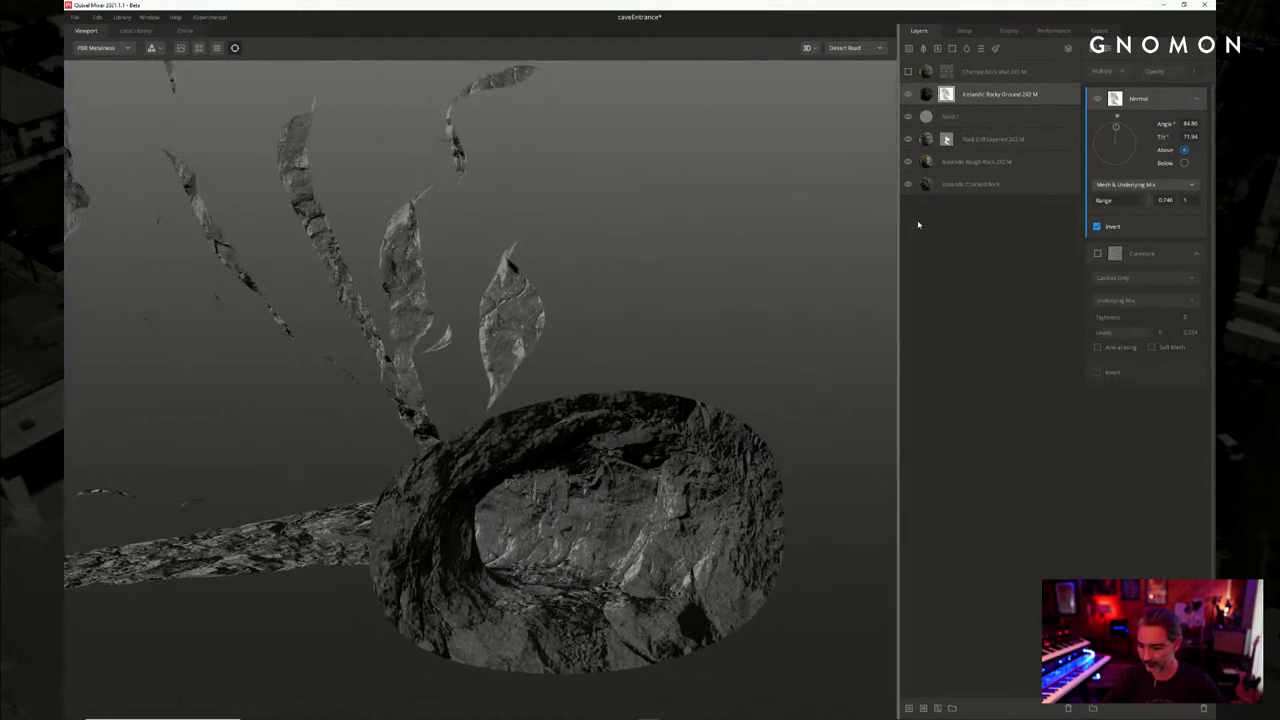
{"action": "mouse_move", "coordinate": [1118, 119]}
{"action": "left_mouse_down"}
{"action": "mouse_move", "coordinate": [1115, 148]}
{"action": "mouse_move", "coordinate": [1123, 117]}
{"action": "left_mouse_up"}
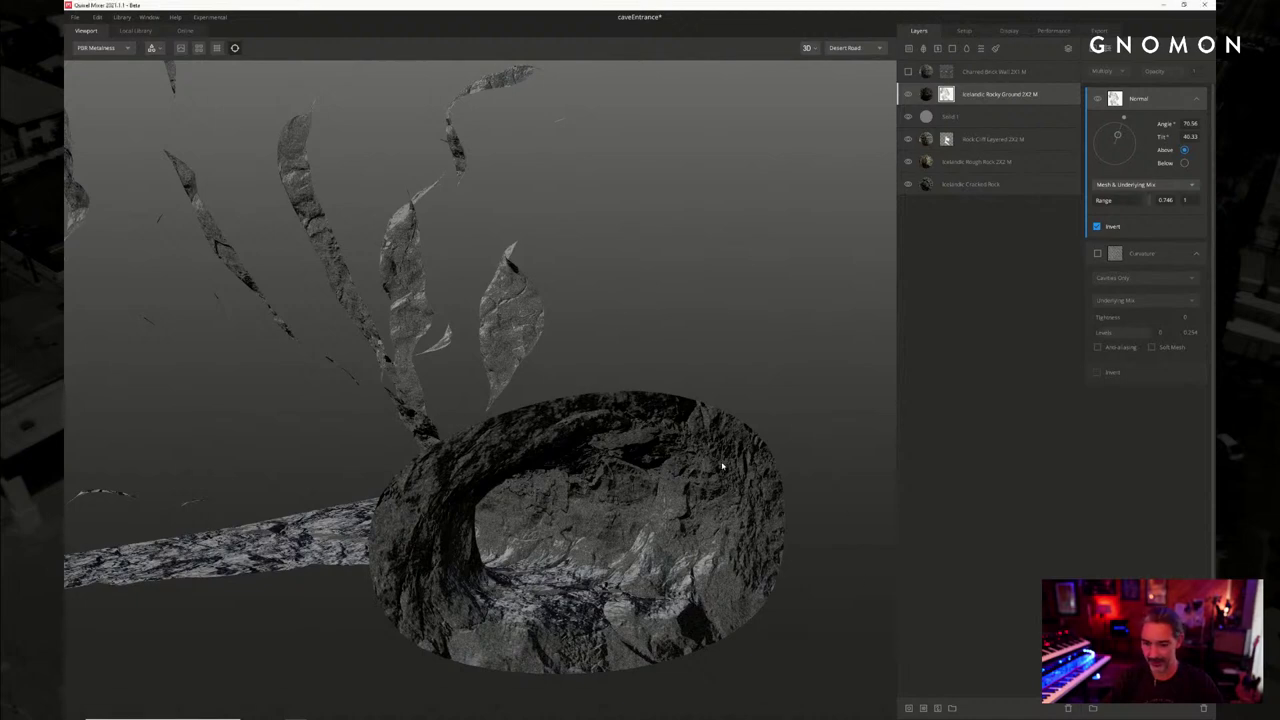
{"action": "left_click_drag", "start_coordinate": [722, 465], "coordinate": [745, 405]}
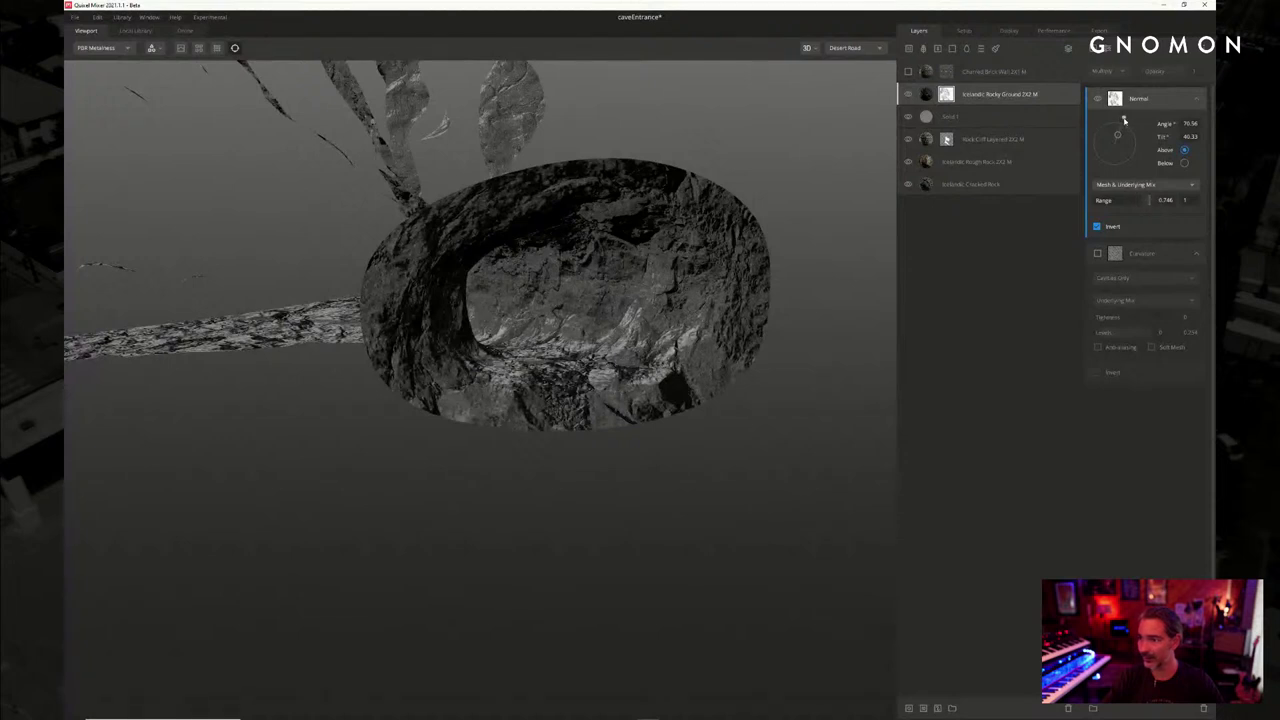
{"action": "left_click_drag", "start_coordinate": [1124, 120], "coordinate": [1130, 123]}
{"action": "left_click_drag", "start_coordinate": [1121, 134], "coordinate": [1114, 151]}
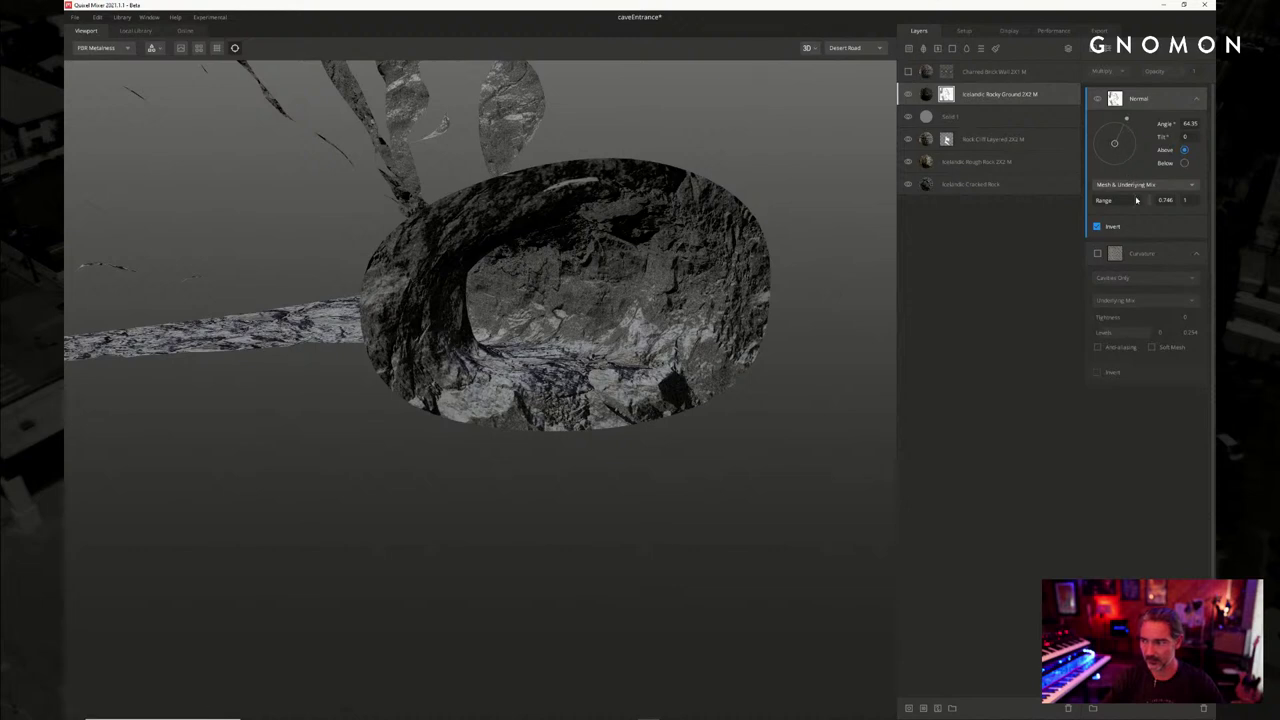
Lower the start of the Normal mask's range to about 0.64 and check the transition on the cave floor and walls
{"action": "mouse_move", "coordinate": [1136, 200]}
{"action": "left_mouse_down"}
{"action": "mouse_move", "coordinate": [1114, 201]}
{"action": "mouse_move", "coordinate": [1130, 202]}
{"action": "left_mouse_up"}
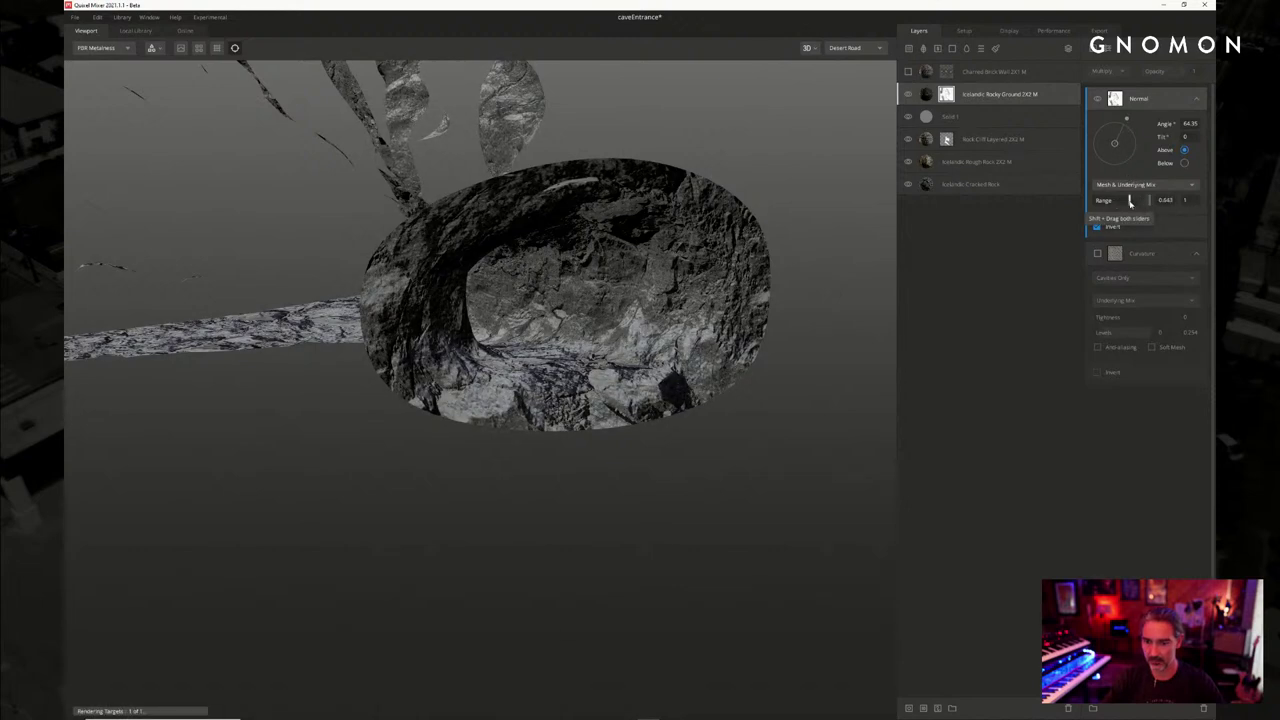
{"action": "left_click_drag", "start_coordinate": [572, 268], "coordinate": [609, 288]}
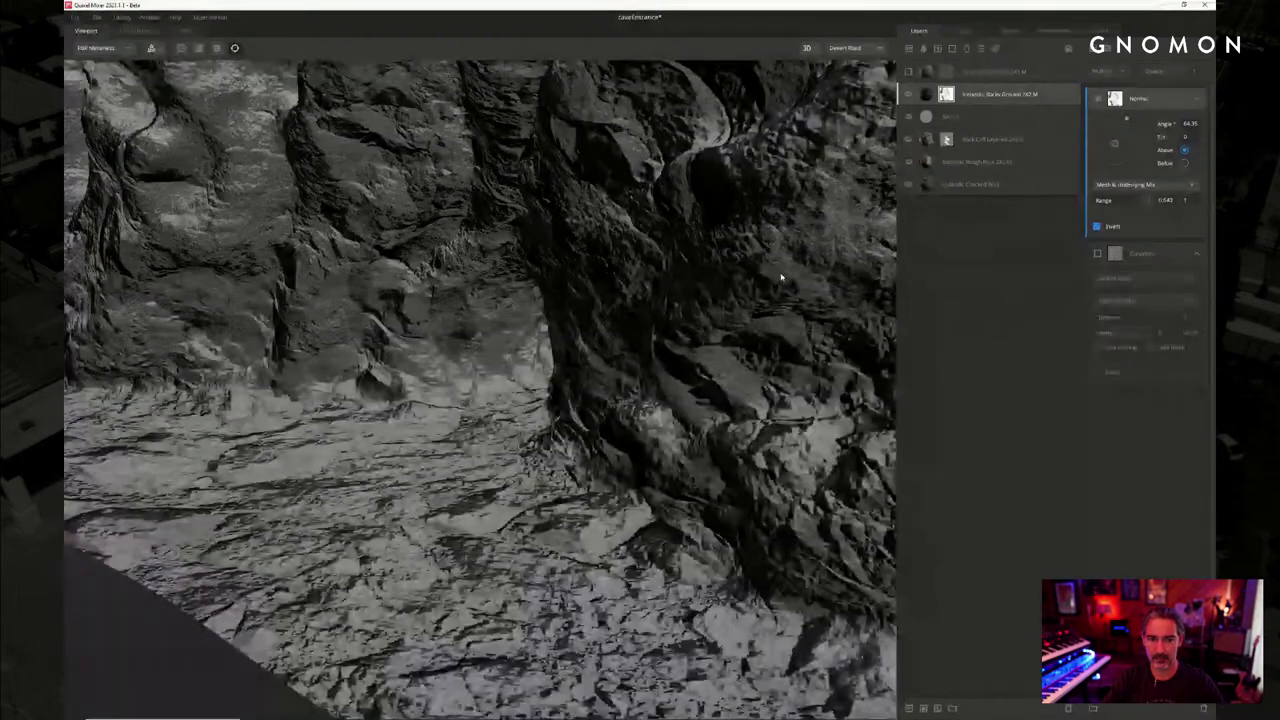
{"action": "scroll", "coordinate": [766, 111], "scroll_direction": "down", "scroll_amount": 5}
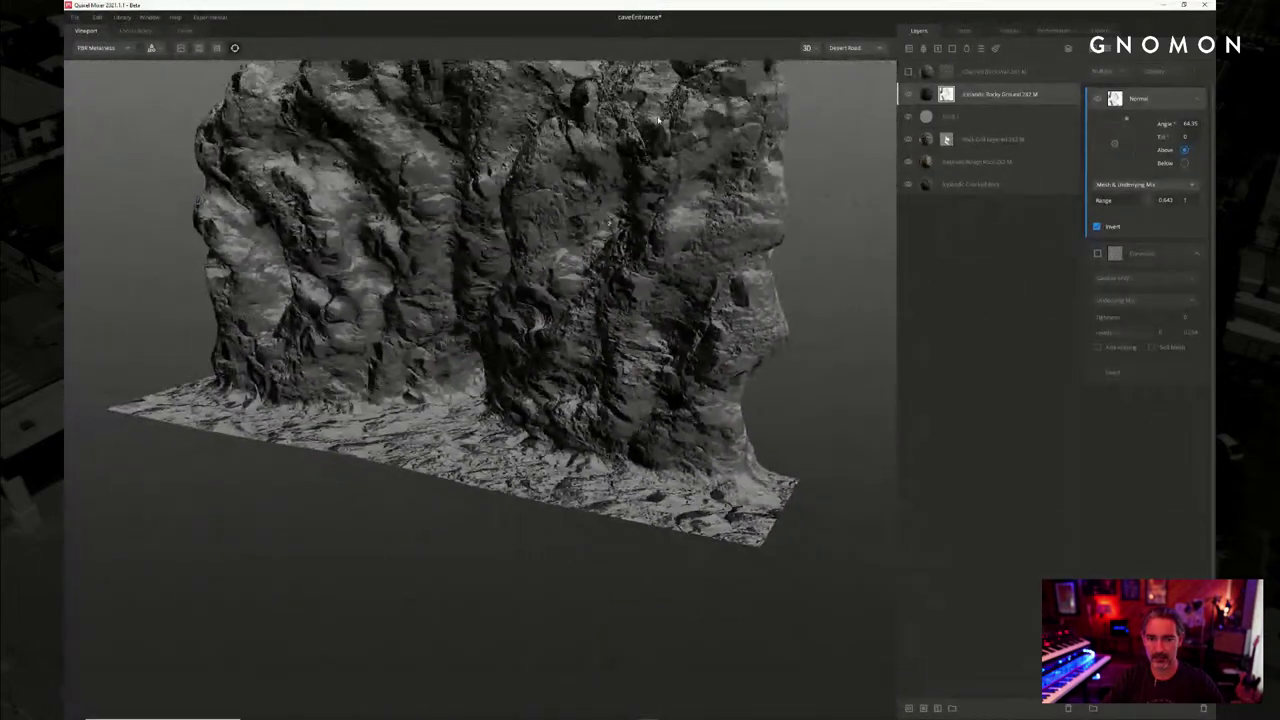
Set the Normal mask's angle to about 89° and increase its tilt to spread the rocky ground over the outer wall
{"action": "left_click_drag", "start_coordinate": [766, 111], "coordinate": [701, 171]}
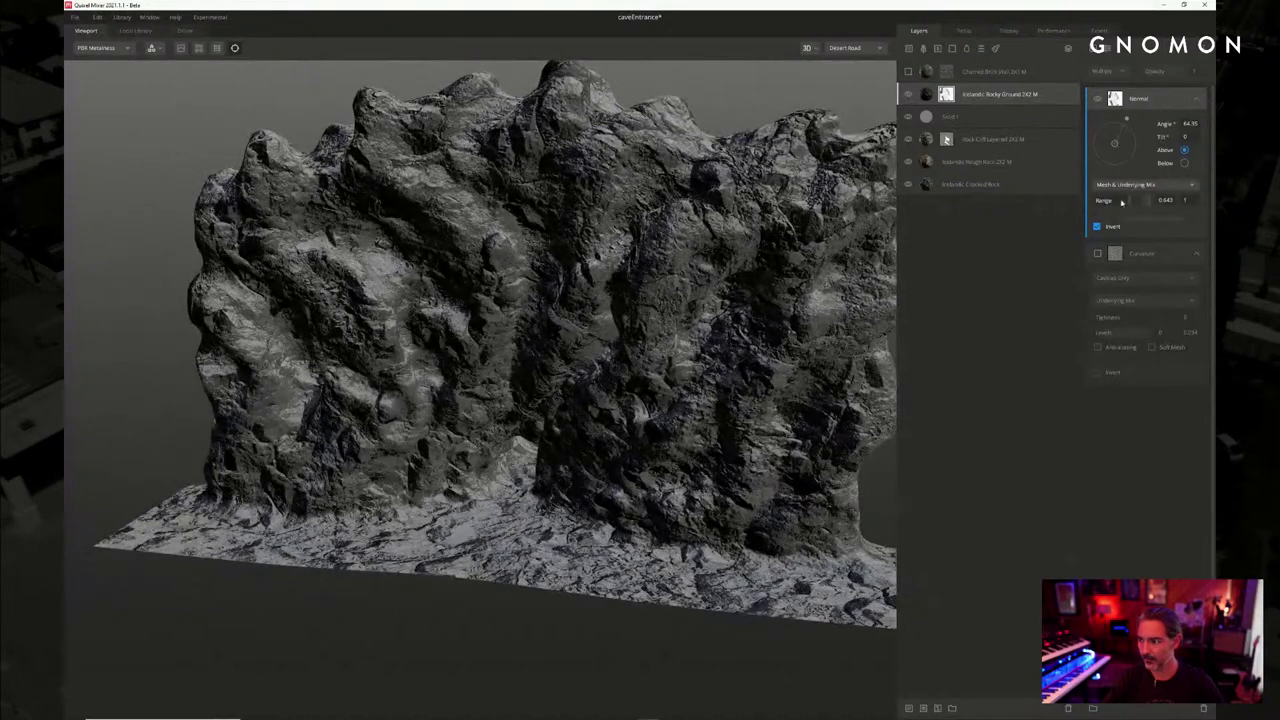
{"action": "mouse_move", "coordinate": [1127, 120]}
{"action": "left_mouse_down"}
{"action": "mouse_move", "coordinate": [1112, 118]}
{"action": "mouse_move", "coordinate": [1115, 149]}
{"action": "mouse_move", "coordinate": [1116, 122]}
{"action": "mouse_move", "coordinate": [1121, 140]}
{"action": "left_mouse_up"}
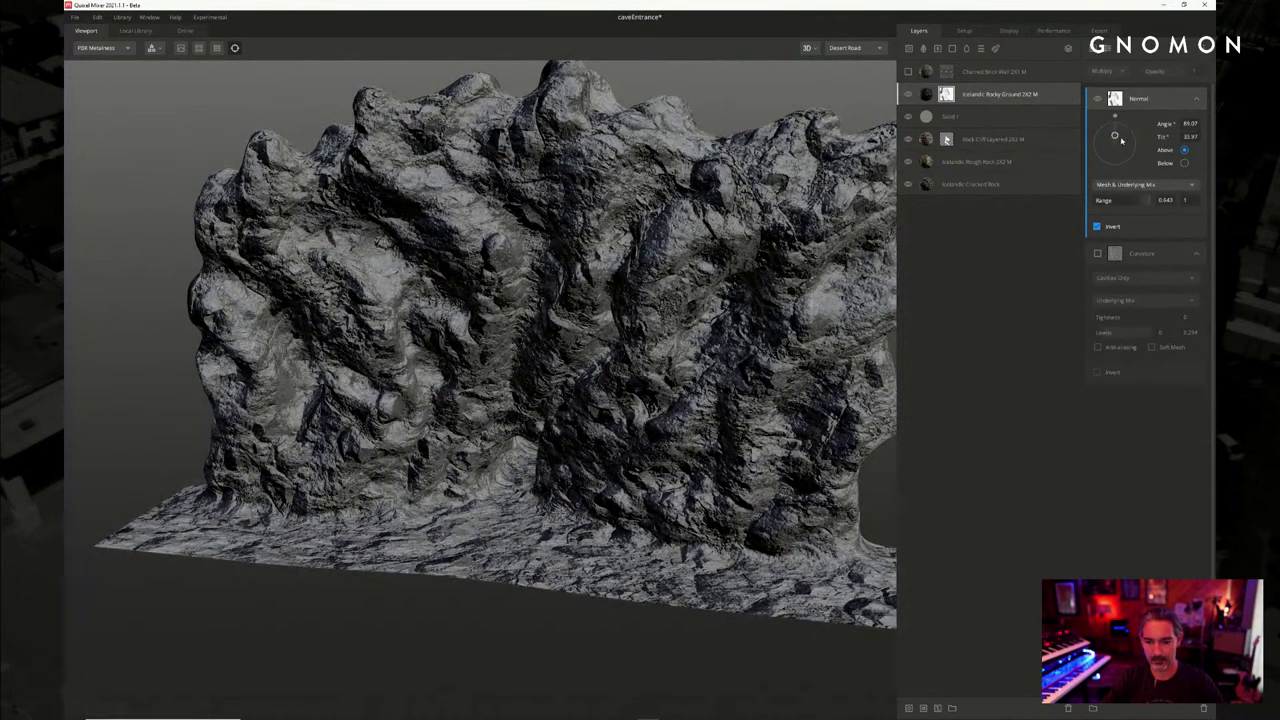
Hide the Solid 1 layer and toggle the Icelandic Rocky Ground layer's visibility to compare its effect on the rock
{"action": "left_click_drag", "start_coordinate": [740, 270], "coordinate": [769, 282]}
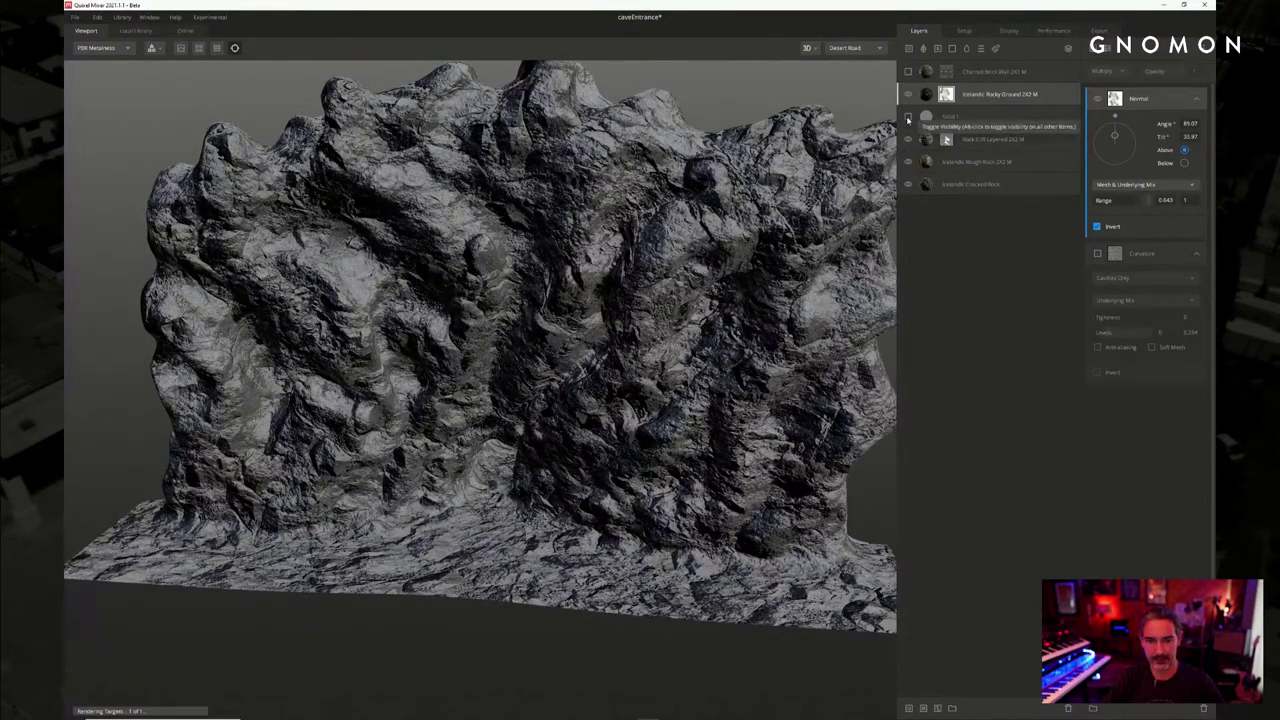
{"action": "left_click", "coordinate": [908, 118]}
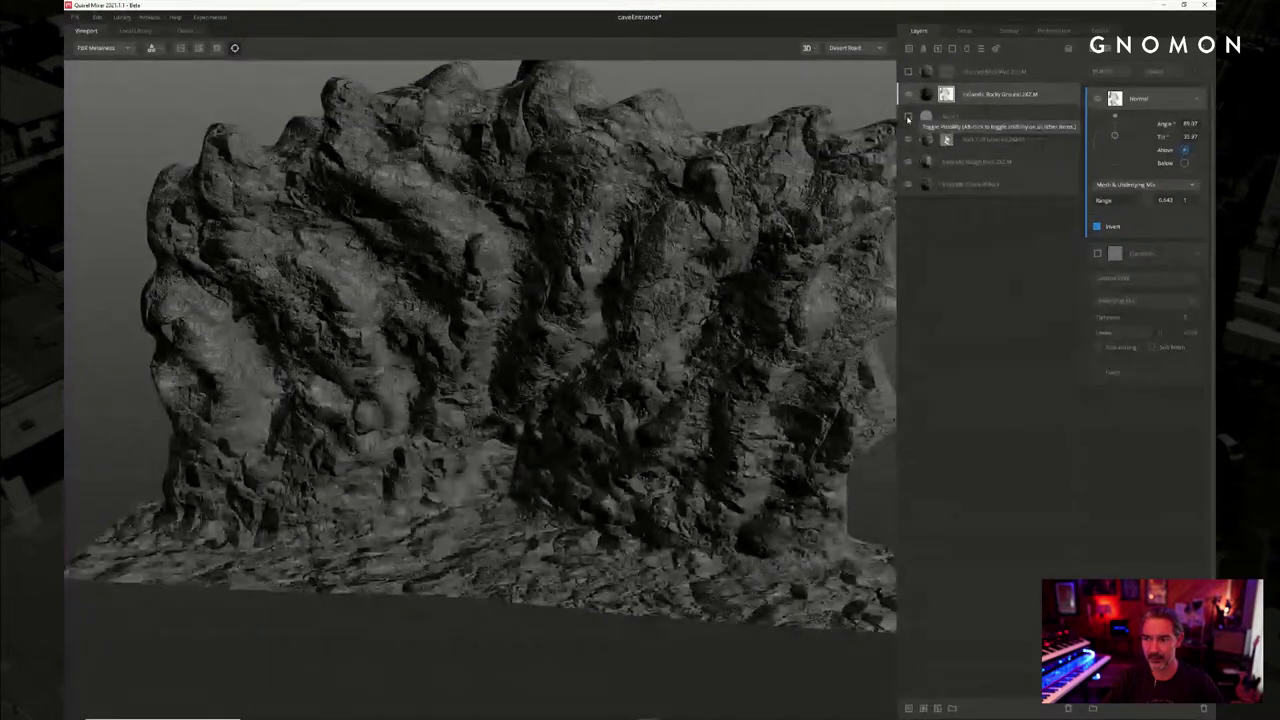
{"action": "left_click", "coordinate": [908, 96]}
{"action": "left_click", "coordinate": [908, 96]}
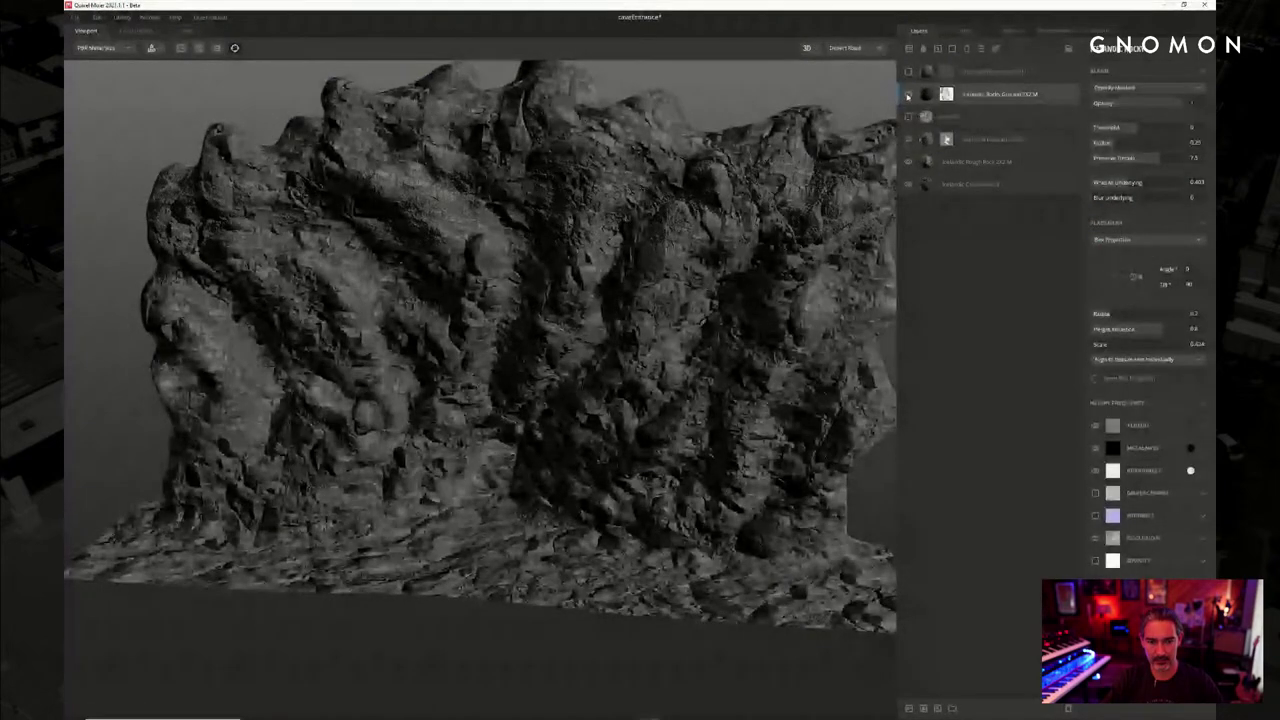
{"action": "left_click", "coordinate": [908, 96]}
{"action": "left_click", "coordinate": [908, 96]}
Check the rock surface up close without the solid colour and delete the Solid 1 layer
{"action": "left_click_drag", "start_coordinate": [620, 240], "coordinate": [576, 233], "text": "alt"}
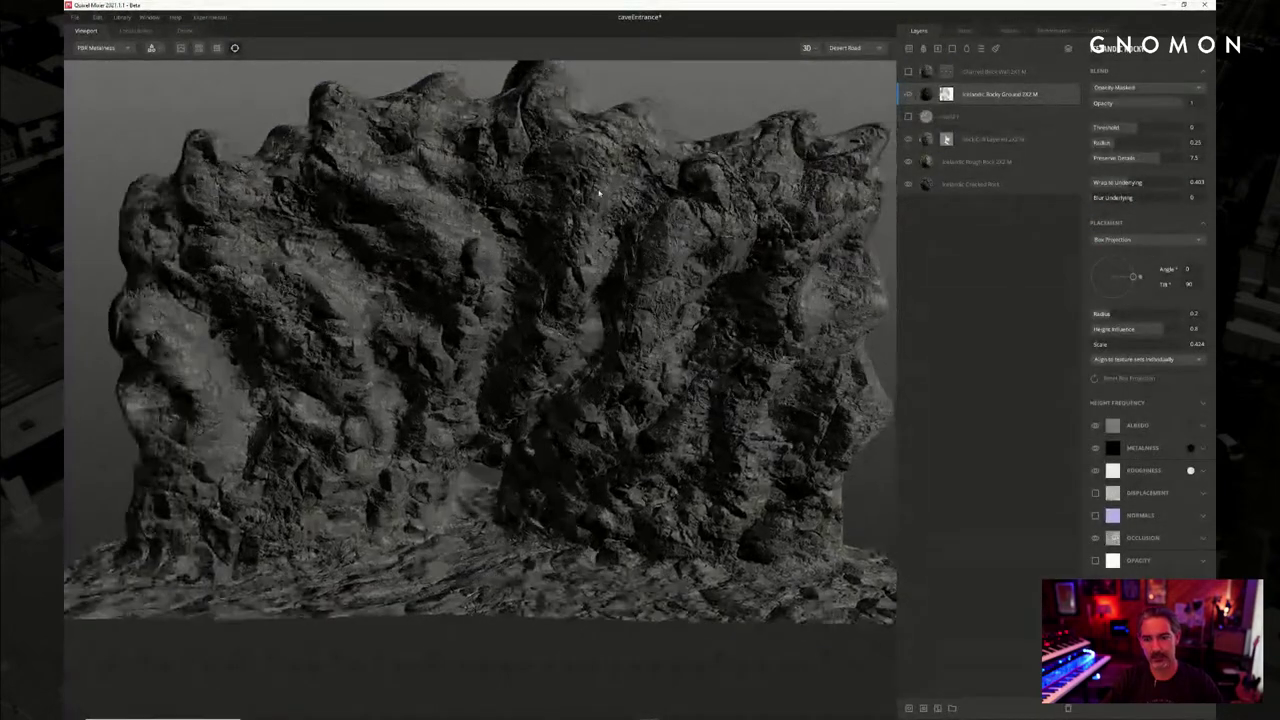
{"action": "scroll", "coordinate": [576, 233], "scroll_direction": "up", "scroll_amount": 3}
{"action": "left_click_drag", "start_coordinate": [601, 176], "coordinate": [586, 186], "text": "alt"}
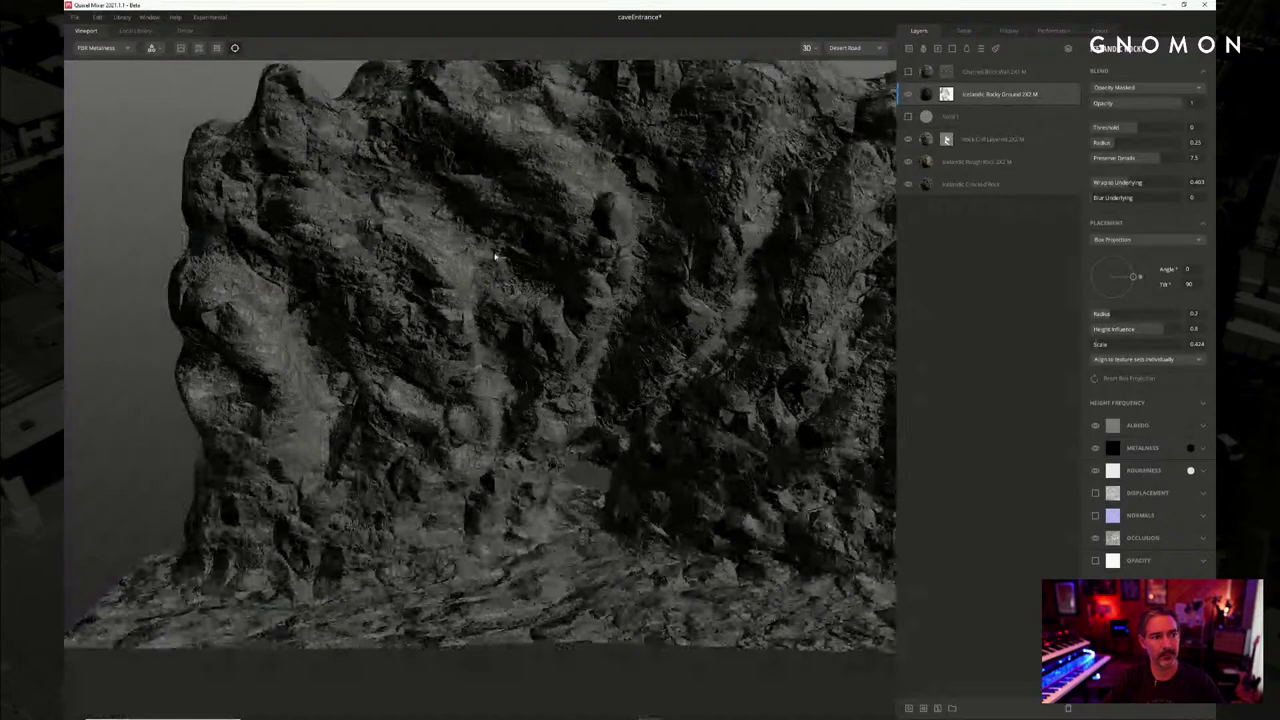
{"action": "right_click_drag", "start_coordinate": [494, 251], "coordinate": [495, 310], "text": "alt"}
{"action": "left_click_drag", "start_coordinate": [495, 311], "coordinate": [594, 316]}
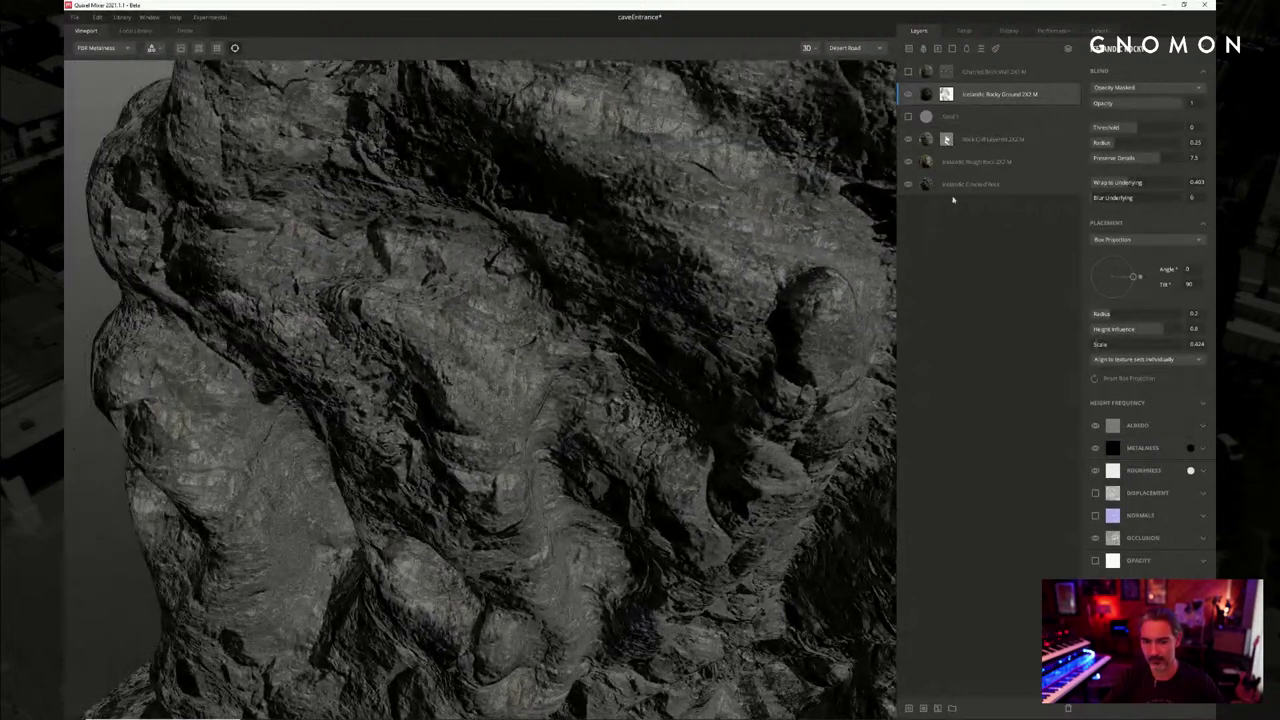
{"action": "right_click", "coordinate": [978, 118]}
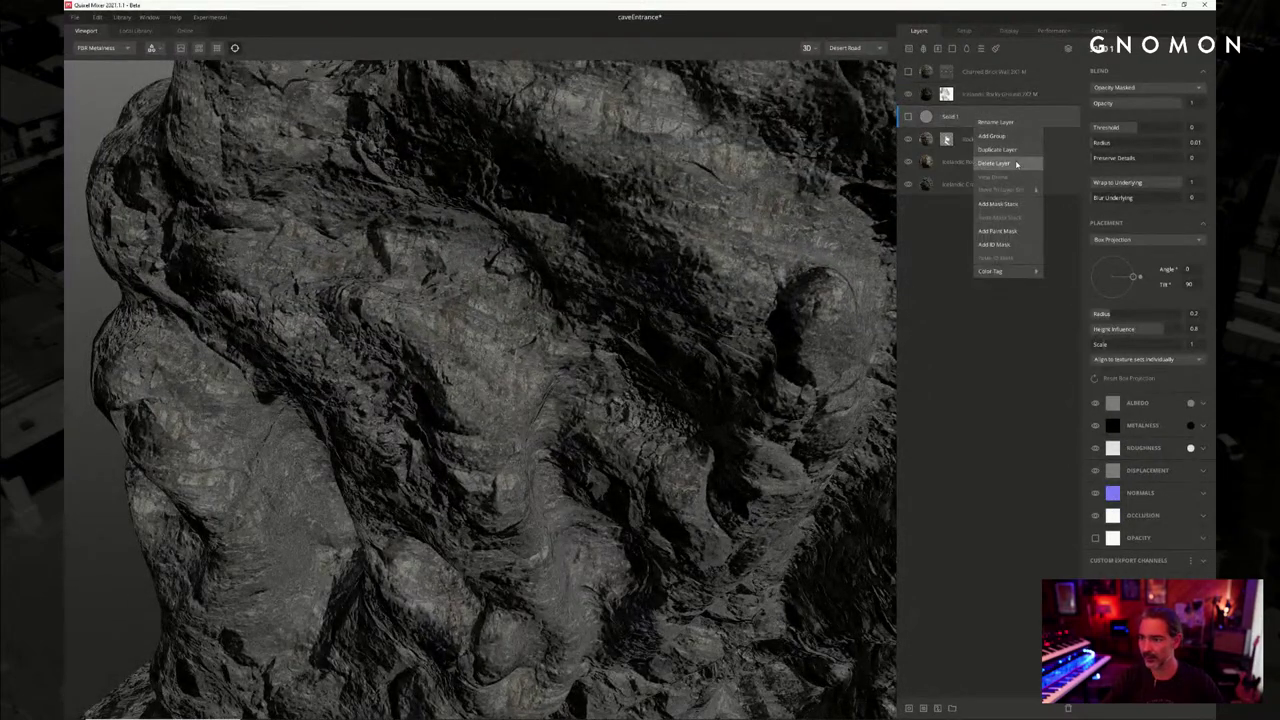
{"action": "left_click", "coordinate": [1000, 163]}
Enable the Curvature component in the Icelandic Rocky Ground mask and compare the rock with the layer hidden and shown
{"action": "left_click", "coordinate": [990, 93]}
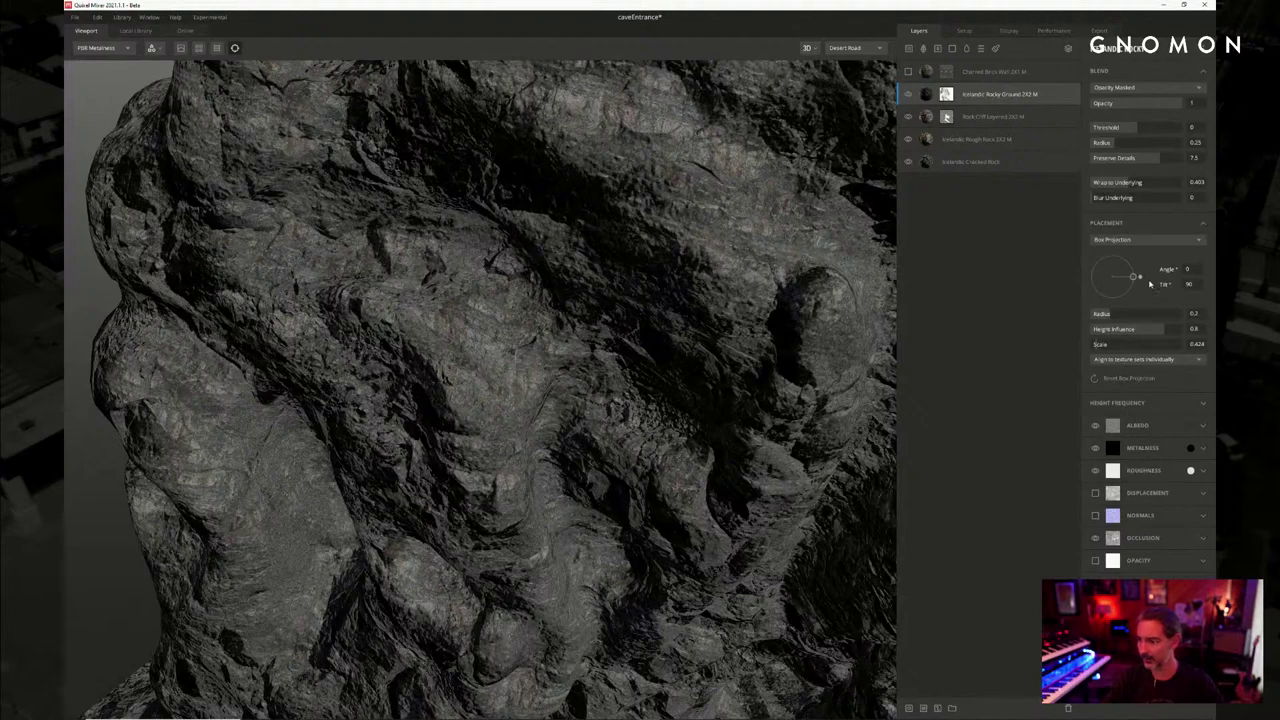
{"action": "left_click", "coordinate": [948, 95]}
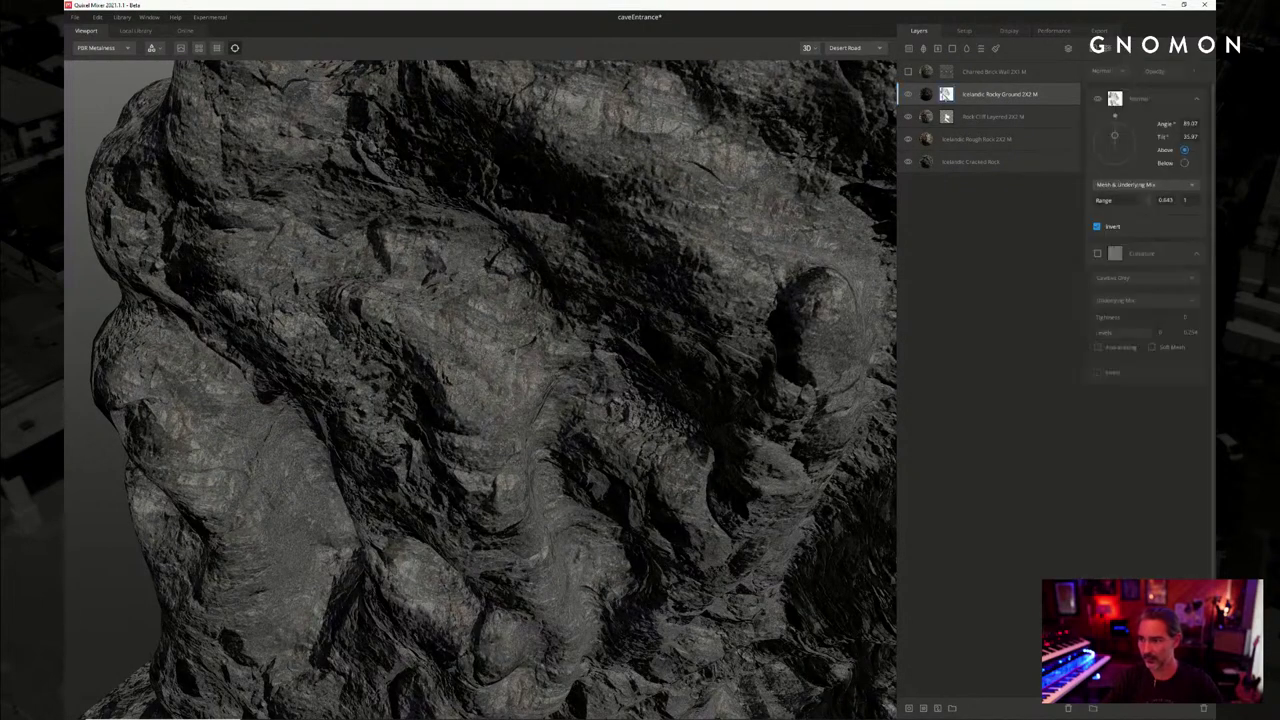
{"action": "left_click", "coordinate": [1098, 254]}
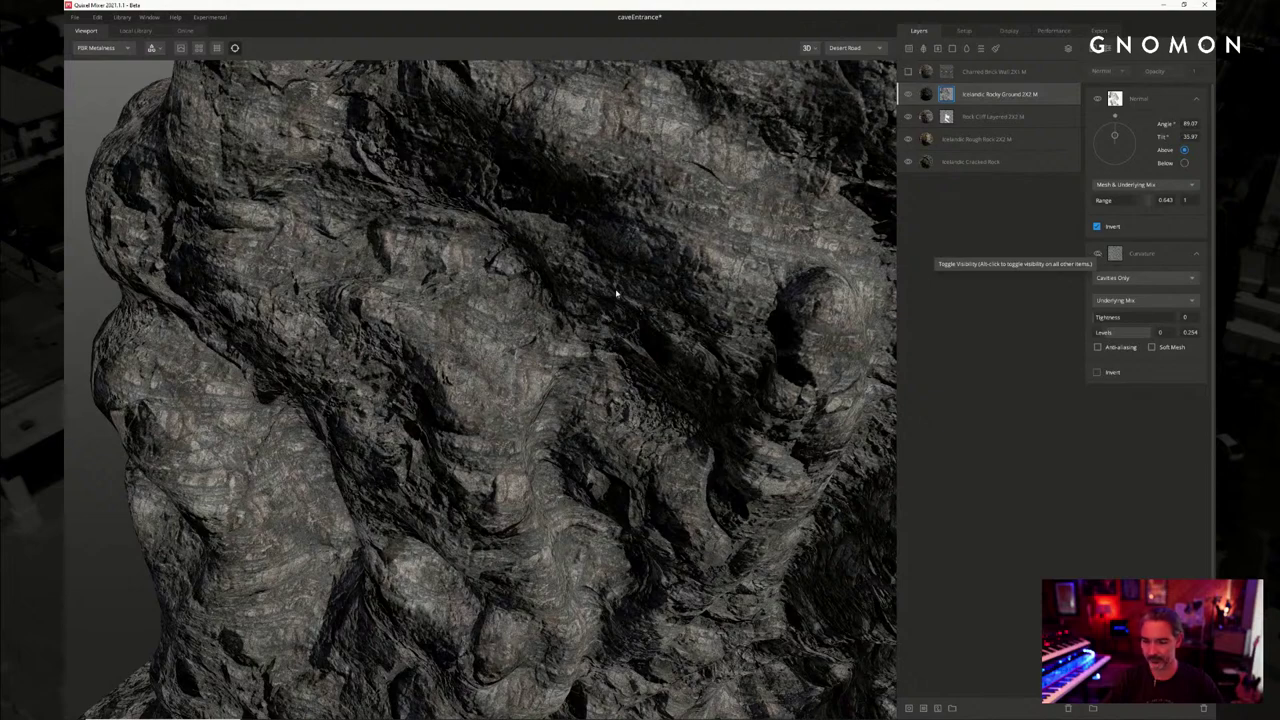
{"action": "left_click_drag", "start_coordinate": [616, 293], "coordinate": [630, 288]}
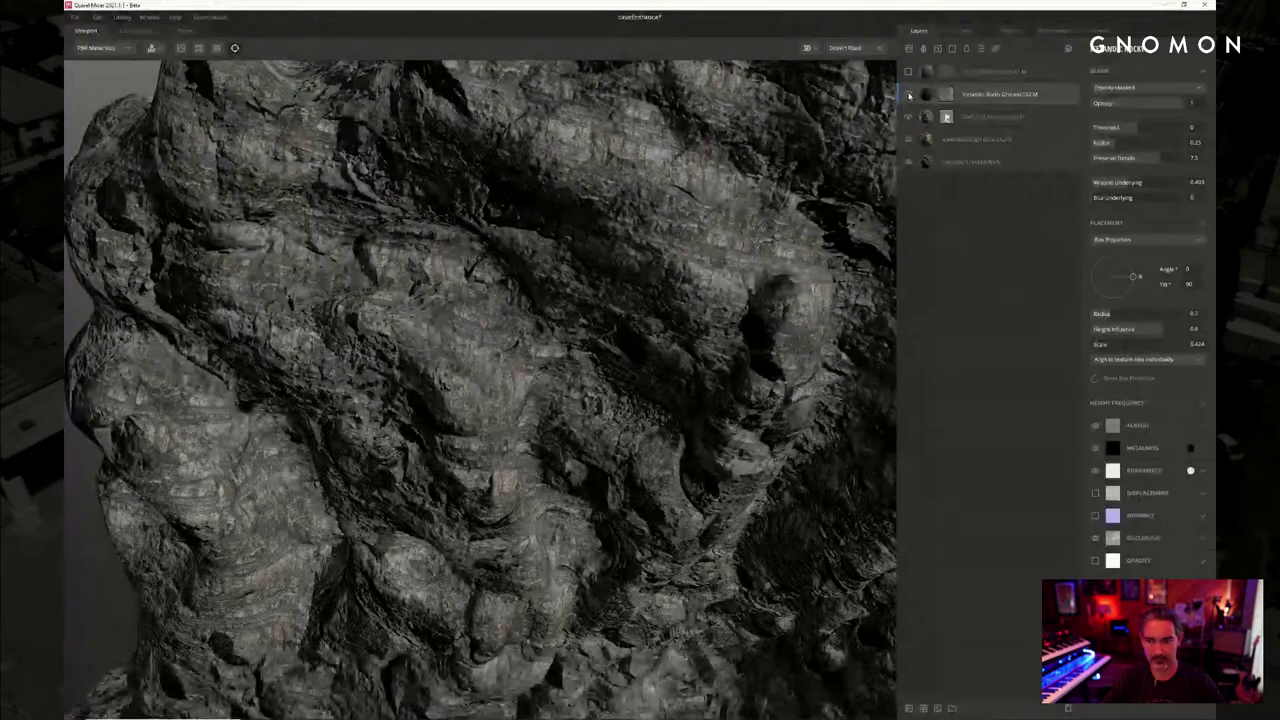
{"action": "scroll", "coordinate": [663, 271], "scroll_direction": "down", "scroll_amount": 3}
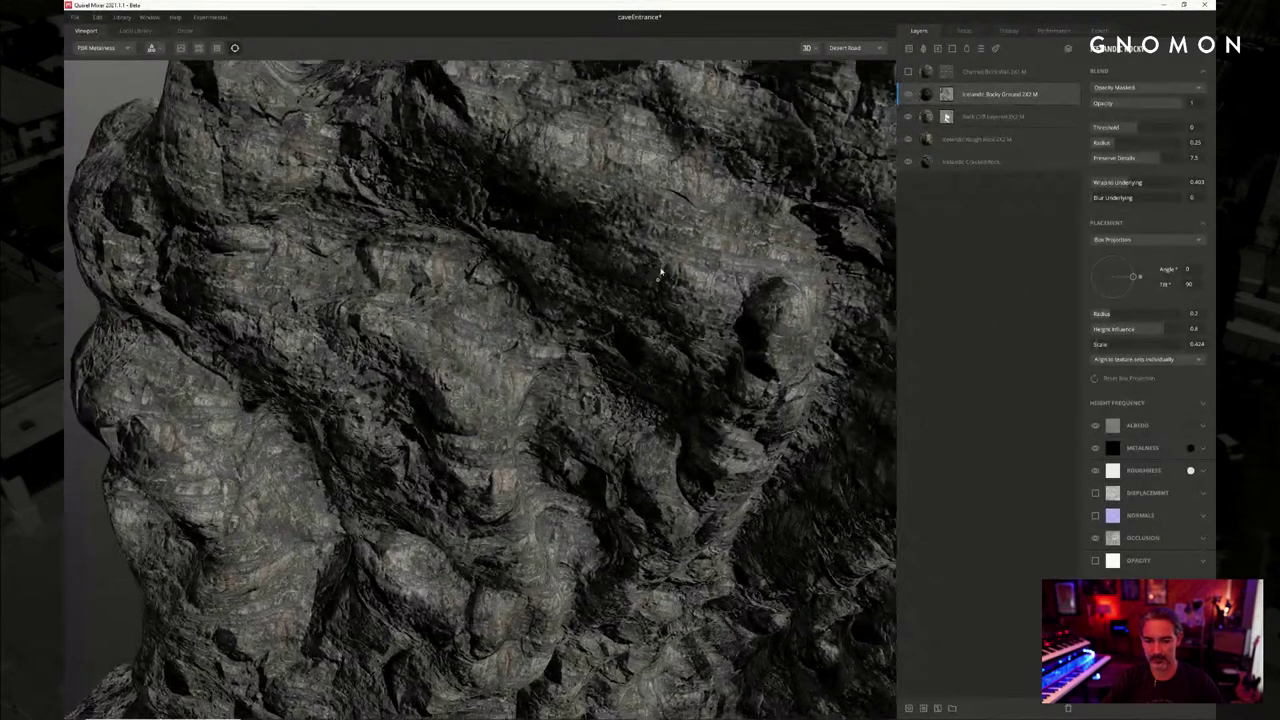
{"action": "middle_click_drag", "start_coordinate": [689, 257], "coordinate": [690, 250]}
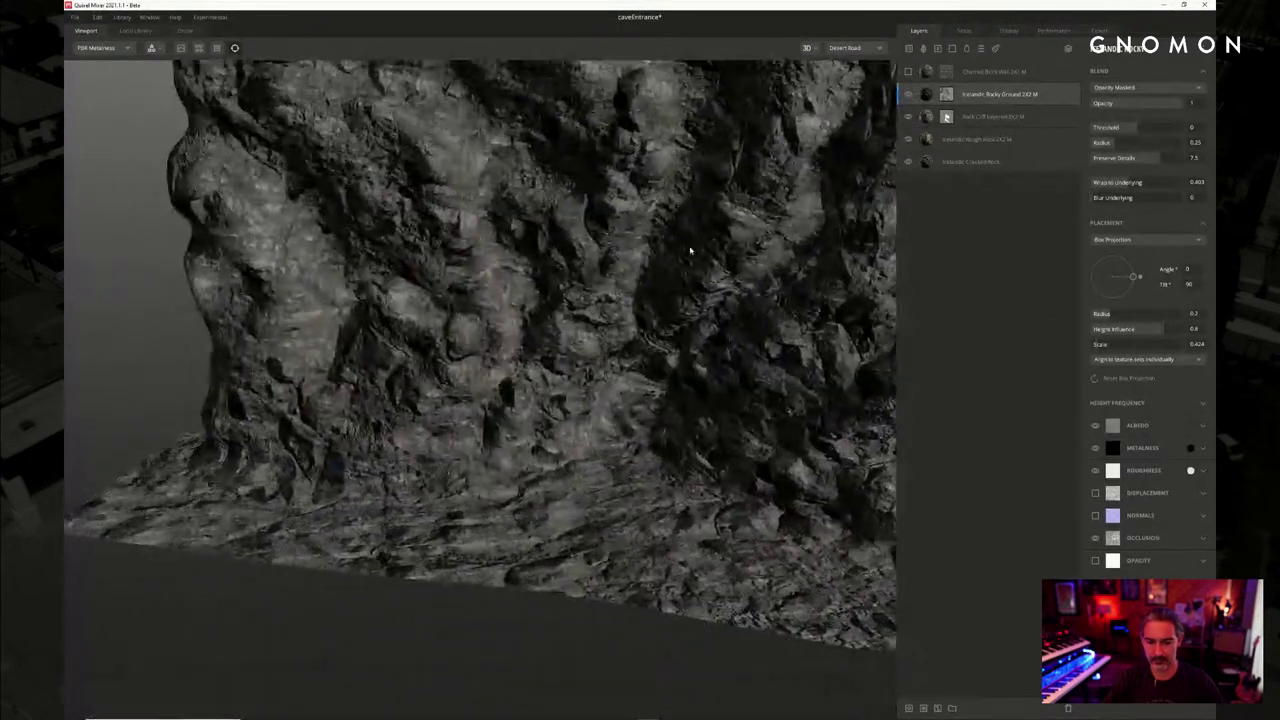
{"action": "middle_click_drag", "start_coordinate": [777, 197], "coordinate": [776, 202]}
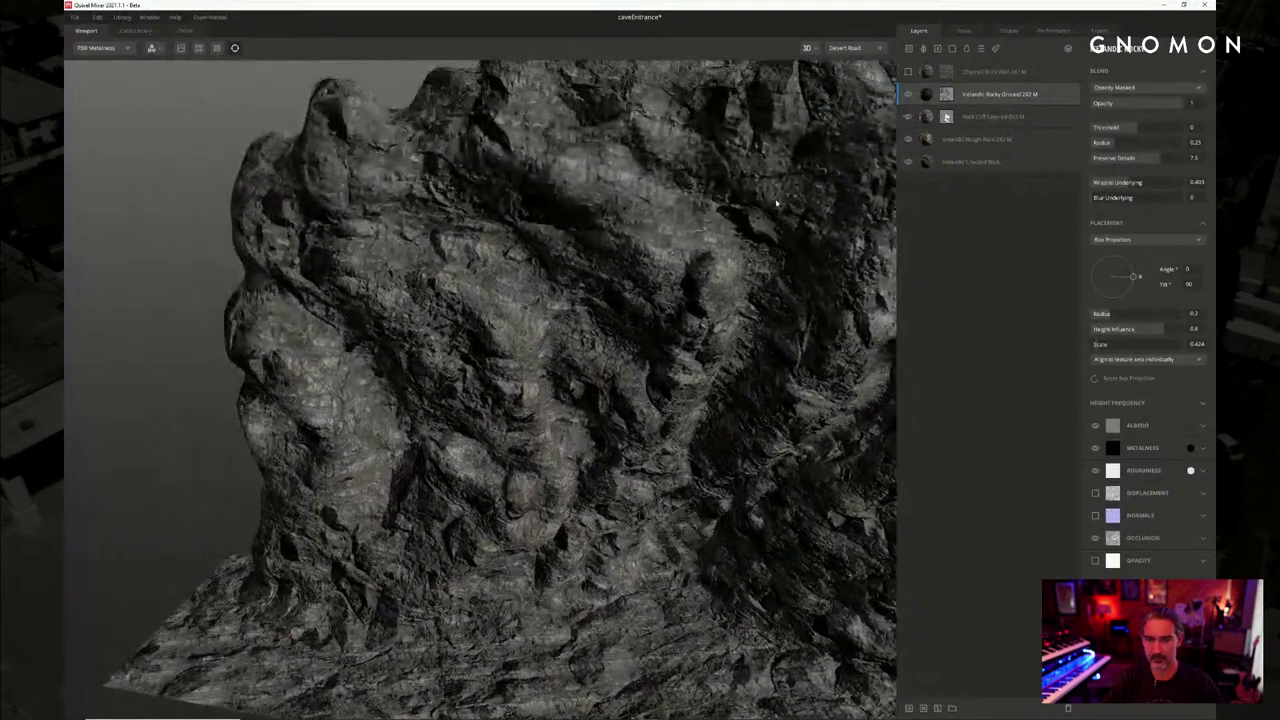
{"action": "left_click", "coordinate": [908, 95]}
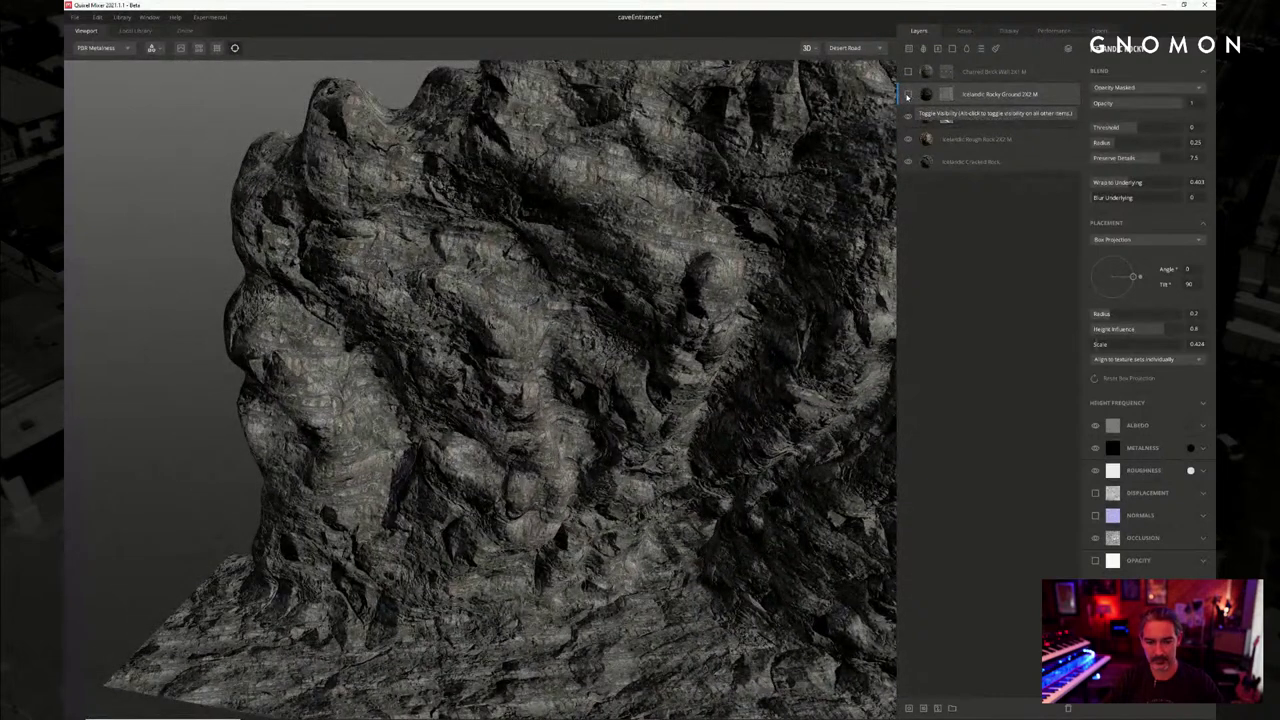
Set the Icelandic Rocky Ground Normal mask's range start to about 0.65, its angle to about 64° and its tilt to about 31°
{"action": "left_click", "coordinate": [948, 94]}
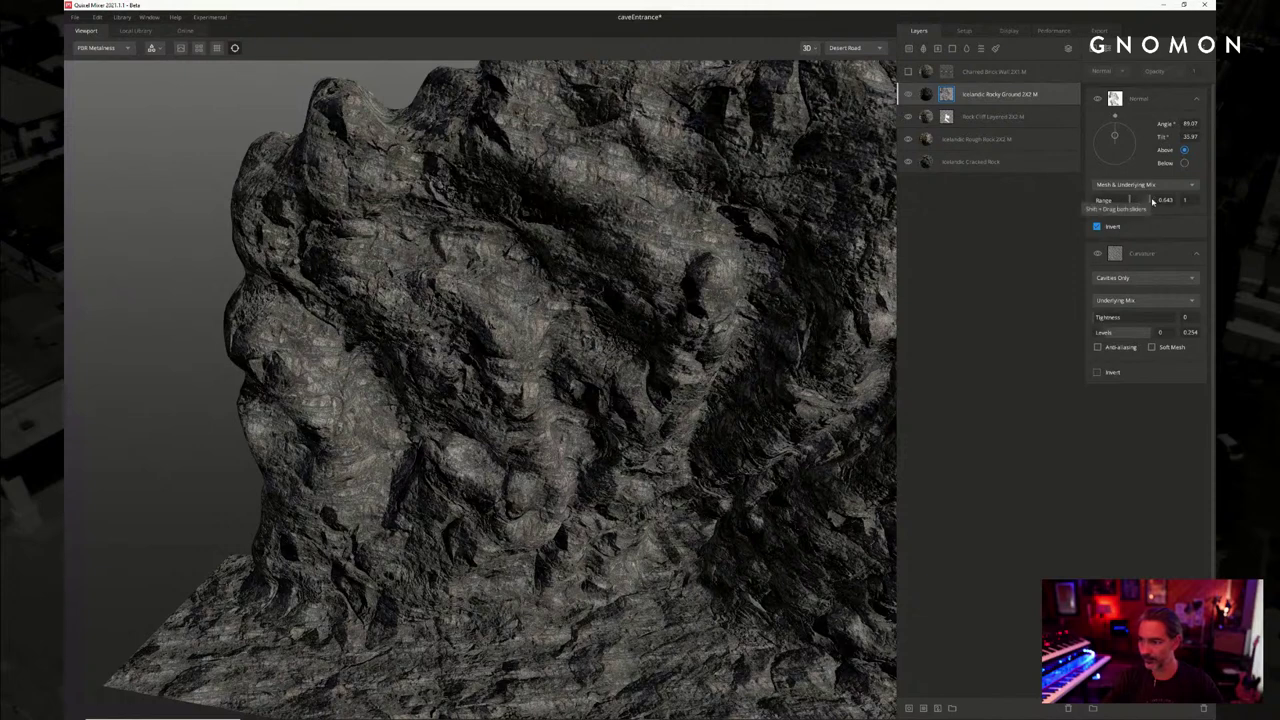
{"action": "left_click_drag", "start_coordinate": [1152, 202], "coordinate": [1131, 204]}
{"action": "mouse_move", "coordinate": [1114, 136]}
{"action": "left_mouse_down"}
{"action": "mouse_move", "coordinate": [1120, 160]}
{"action": "mouse_move", "coordinate": [1117, 123]}
{"action": "left_mouse_up"}
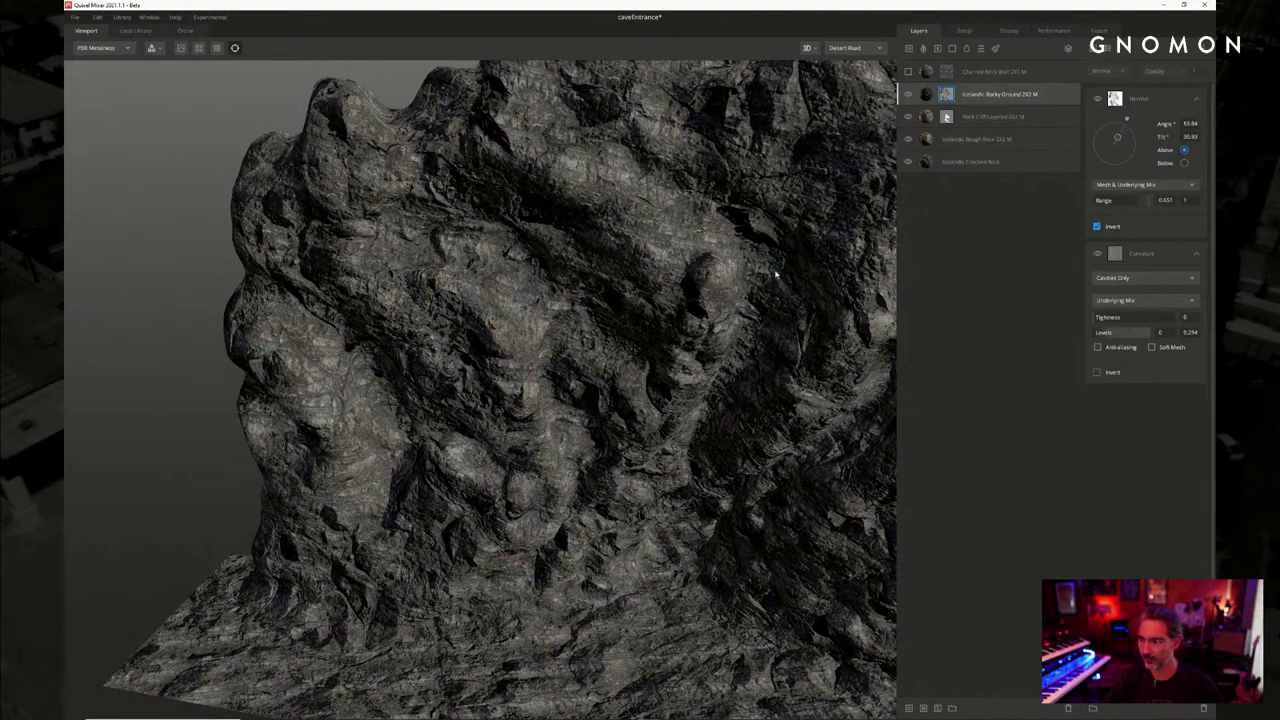
{"action": "left_click_drag", "start_coordinate": [775, 267], "coordinate": [707, 213]}
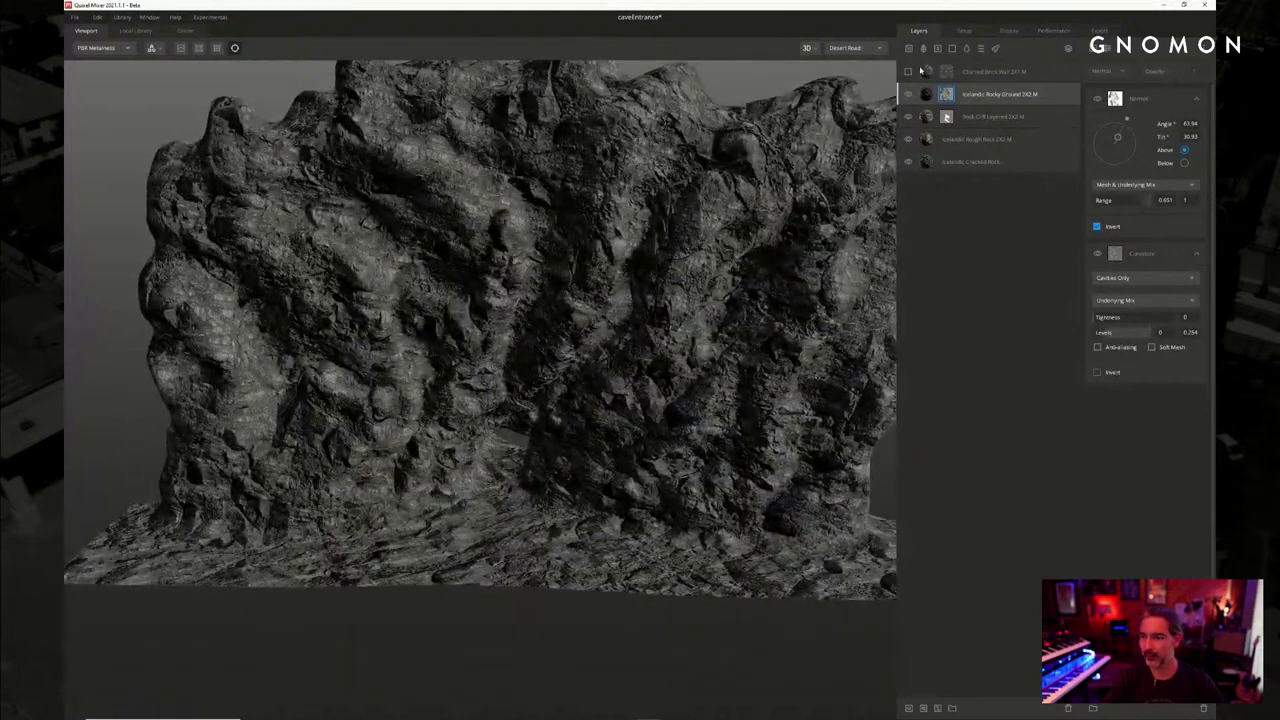
Make the Charred Brick Wall layer visible on top of the rock layers
{"action": "left_click", "coordinate": [971, 71]}
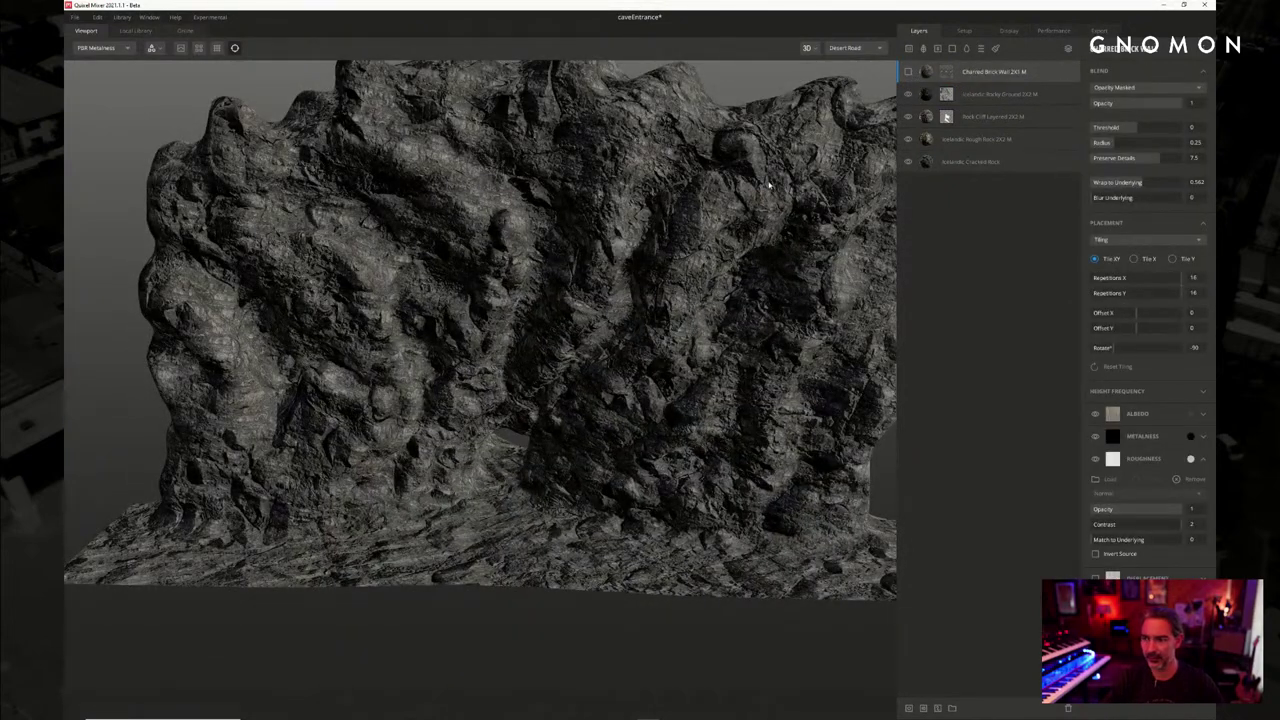
{"action": "left_click_drag", "start_coordinate": [769, 185], "coordinate": [692, 231]}
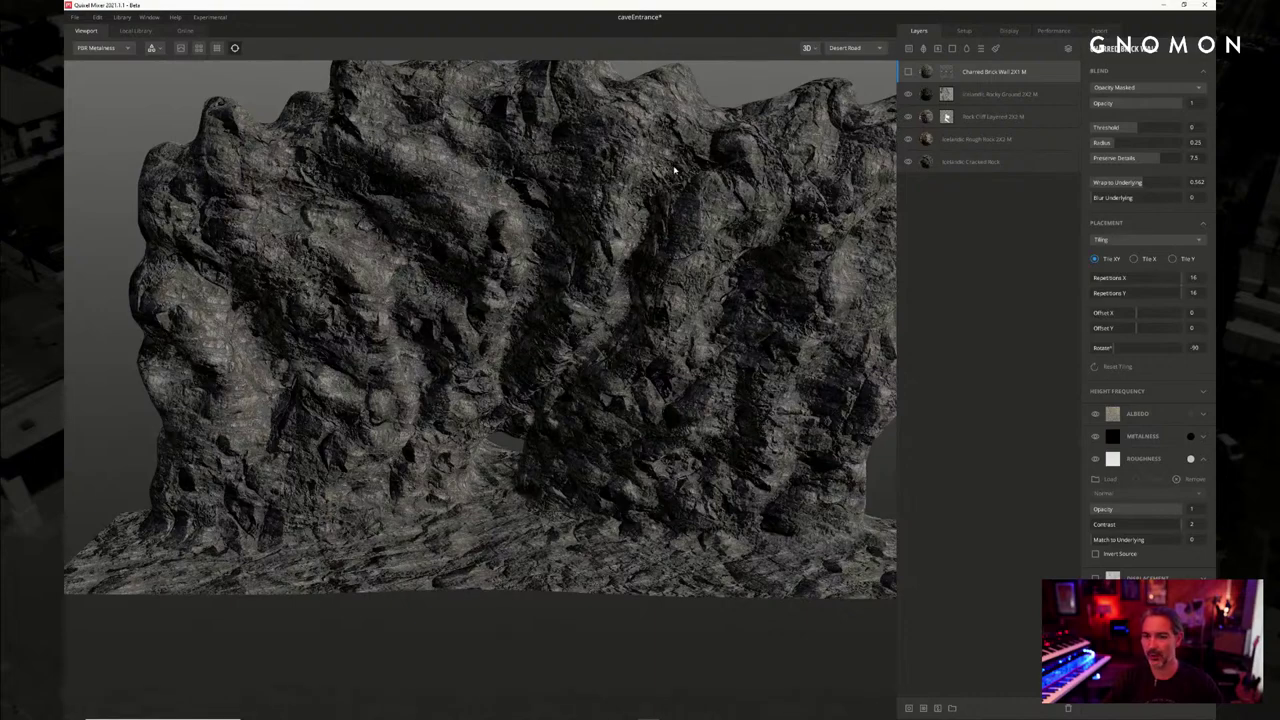
{"action": "left_click_drag", "start_coordinate": [679, 188], "coordinate": [604, 238]}
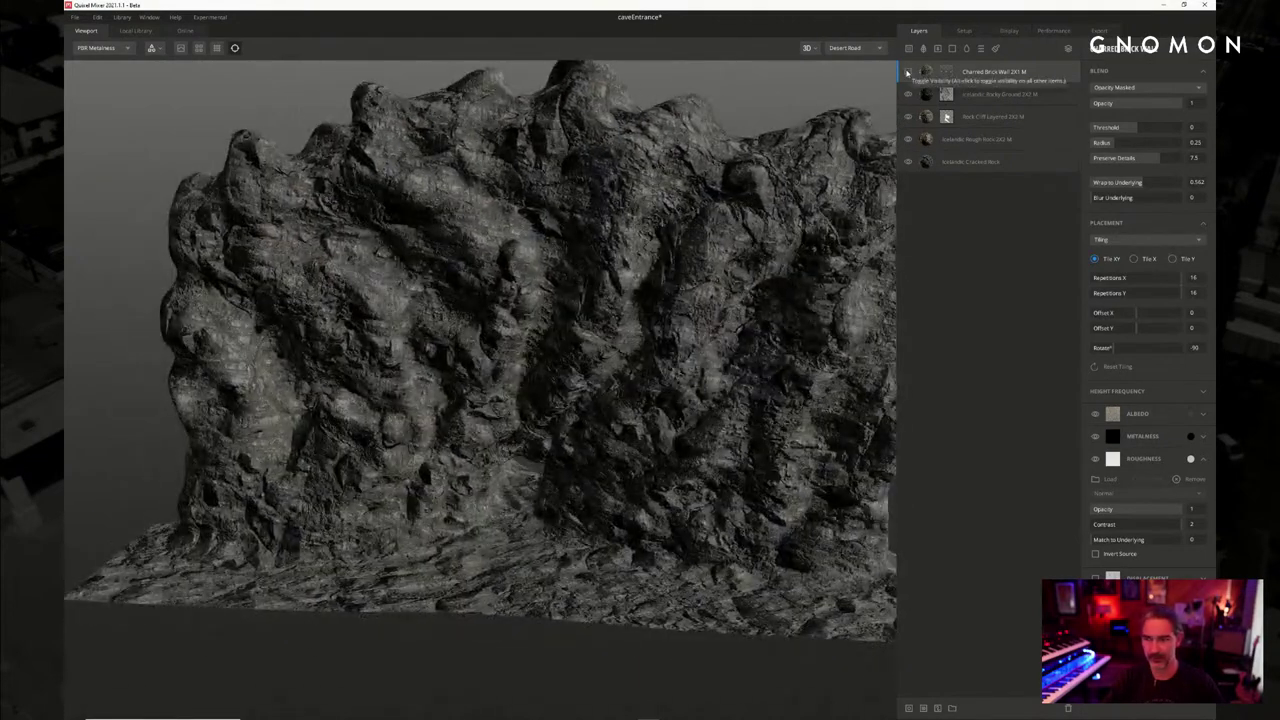
{"action": "left_click", "coordinate": [908, 72]}
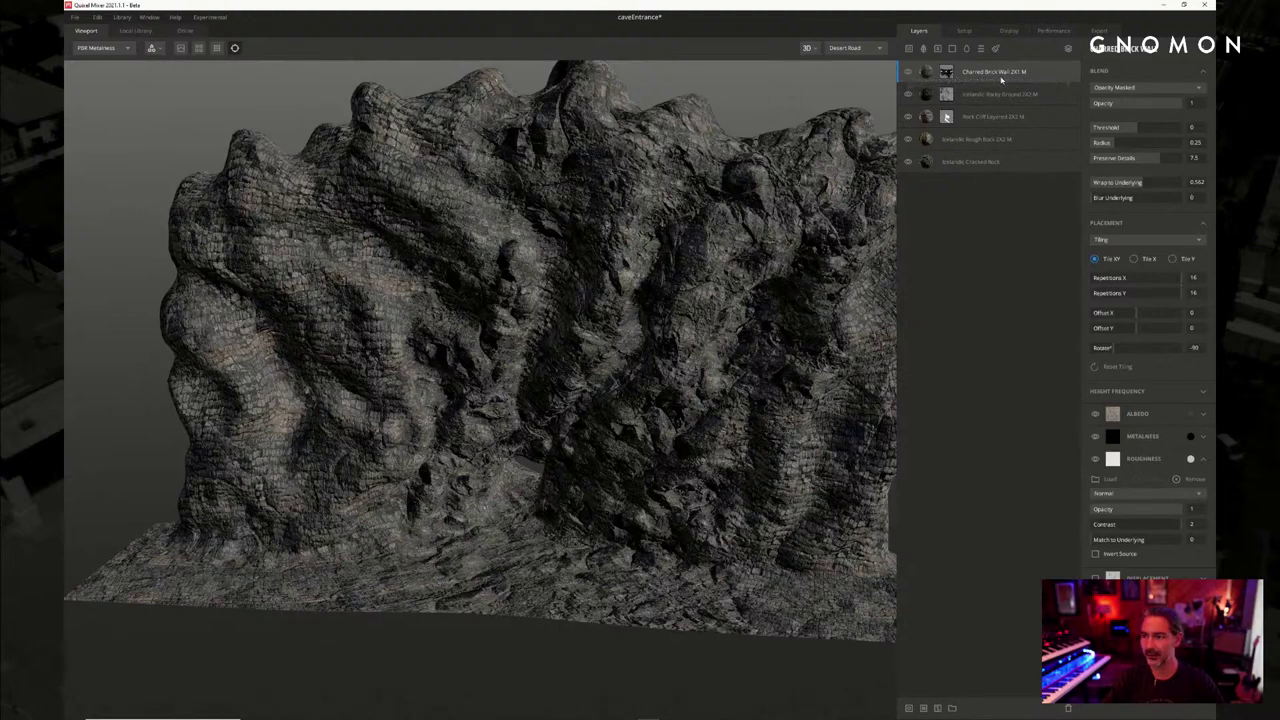
Examine how the masked Charred Brick Wall blends into the rock around the cave opening from several angles
{"action": "left_click_drag", "start_coordinate": [650, 298], "coordinate": [676, 294]}
{"action": "left_click_drag", "start_coordinate": [540, 310], "coordinate": [651, 275]}
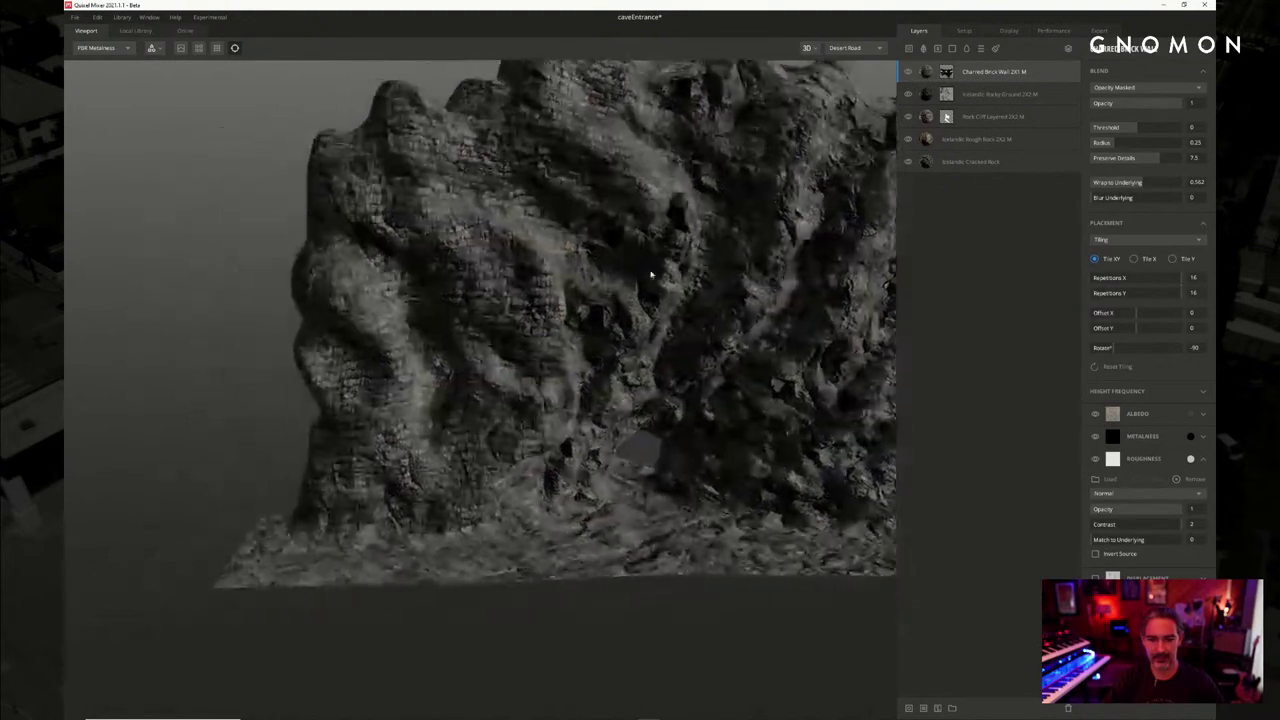
{"action": "scroll", "coordinate": [432, 360], "scroll_direction": "up", "scroll_amount": 5}
{"action": "mouse_move", "coordinate": [558, 415]}
{"action": "left_mouse_down"}
{"action": "mouse_move", "coordinate": [566, 354]}
{"action": "mouse_move", "coordinate": [551, 406]}
{"action": "left_mouse_up"}
{"action": "scroll", "coordinate": [551, 406], "scroll_direction": "down", "scroll_amount": 5}
{"action": "left_click_drag", "start_coordinate": [659, 318], "coordinate": [691, 309]}
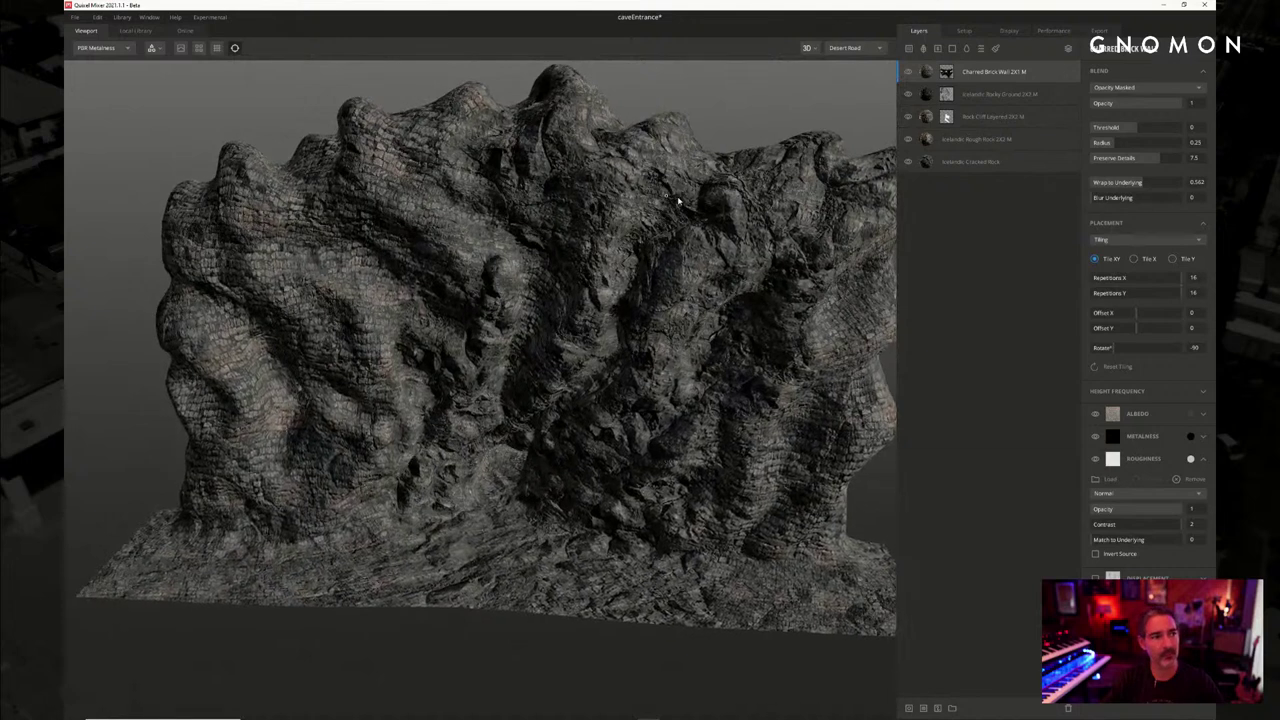
{"action": "left_click_drag", "start_coordinate": [842, 145], "coordinate": [710, 205]}
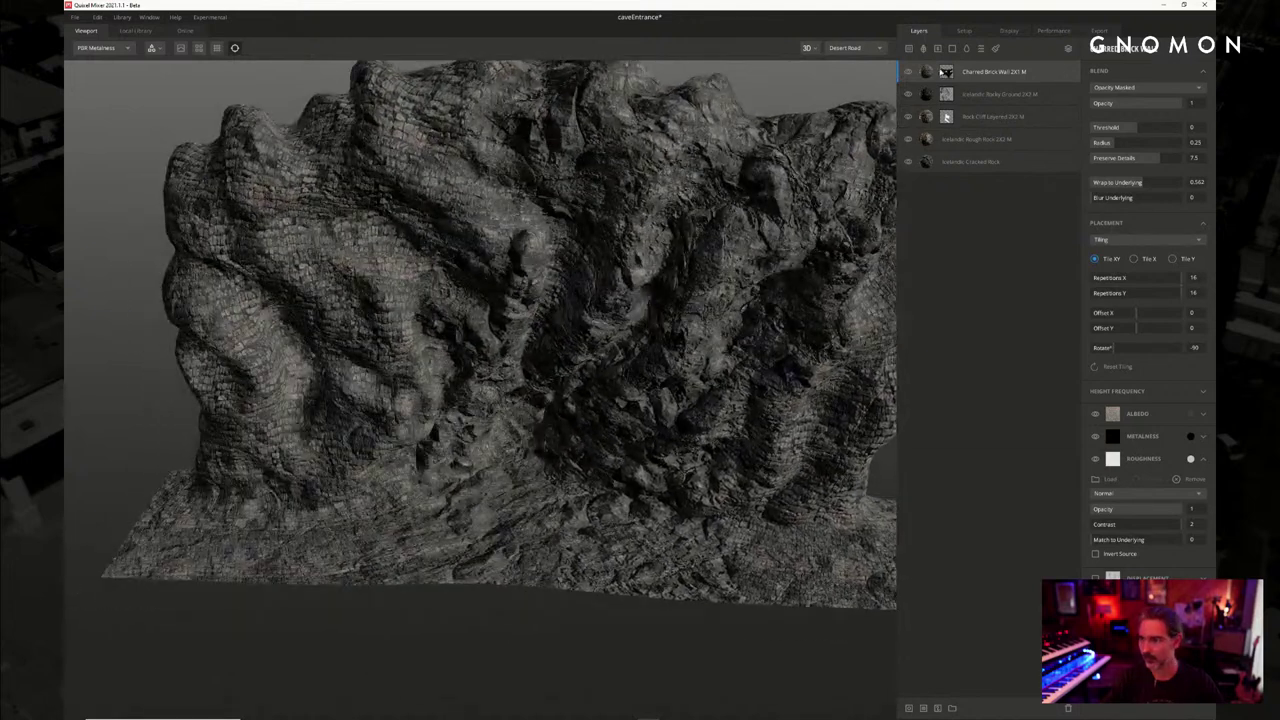
Remove the paint mask from the Charred Brick Wall layer so the bricks cover the whole model
{"action": "left_click", "coordinate": [946, 72]}
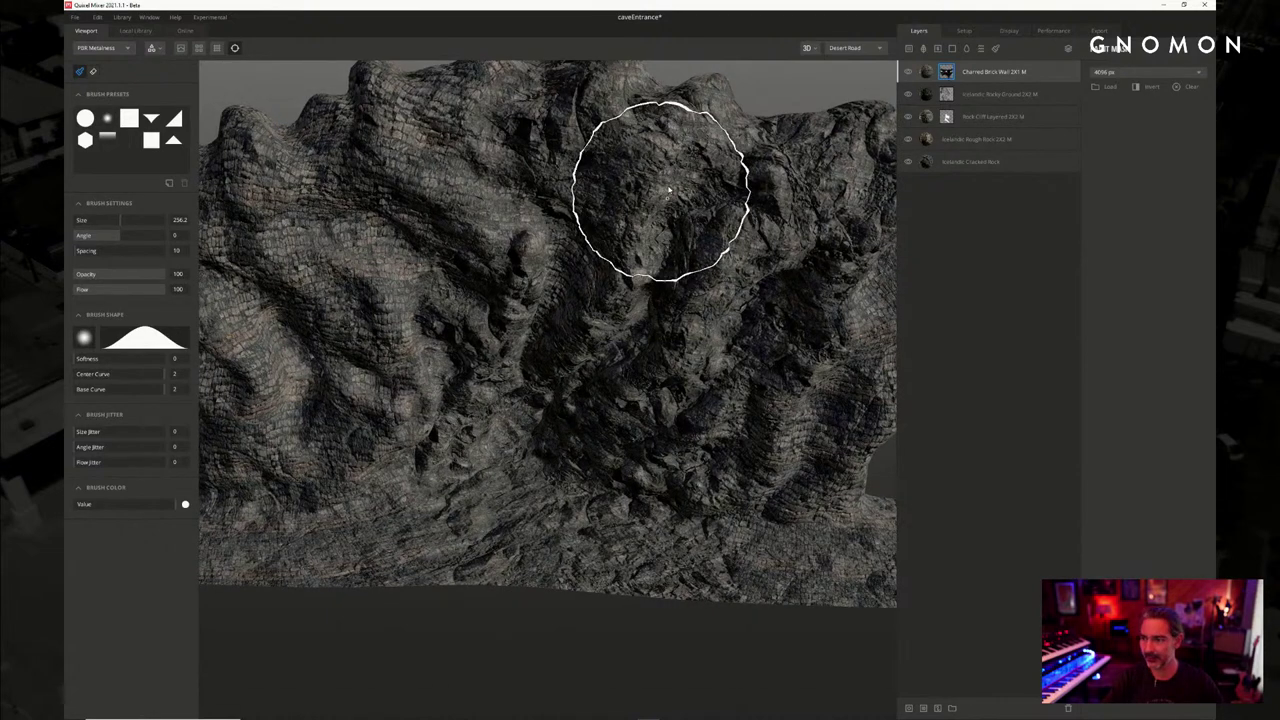
{"action": "right_click", "coordinate": [945, 74]}
{"action": "left_click", "coordinate": [971, 104]}
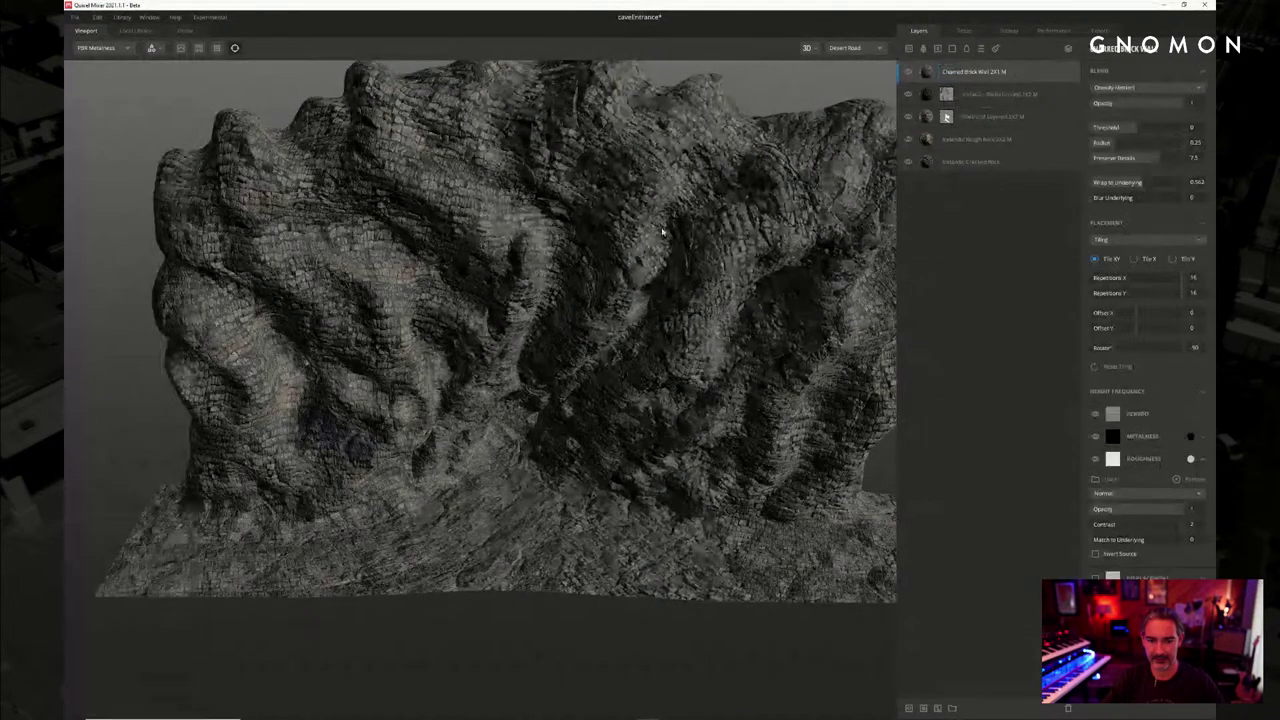
{"action": "left_click_drag", "start_coordinate": [657, 228], "coordinate": [706, 168]}
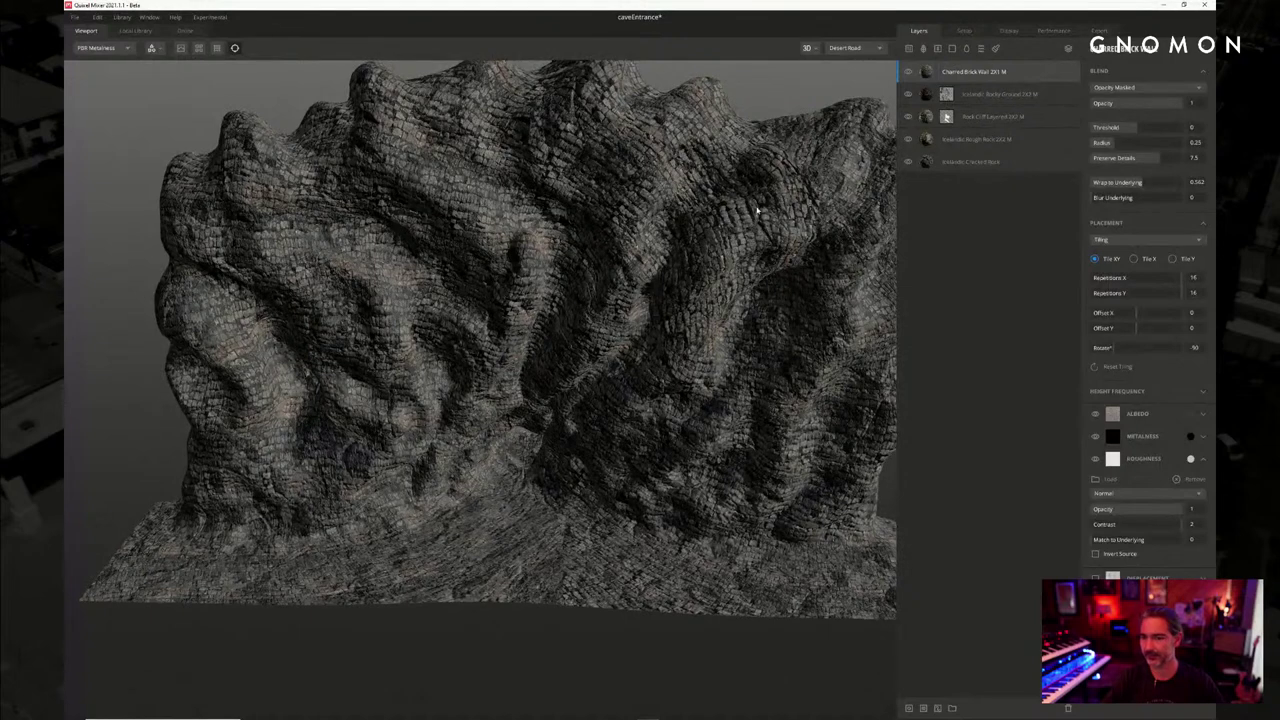
{"action": "left_click_drag", "start_coordinate": [757, 210], "coordinate": [717, 232]}
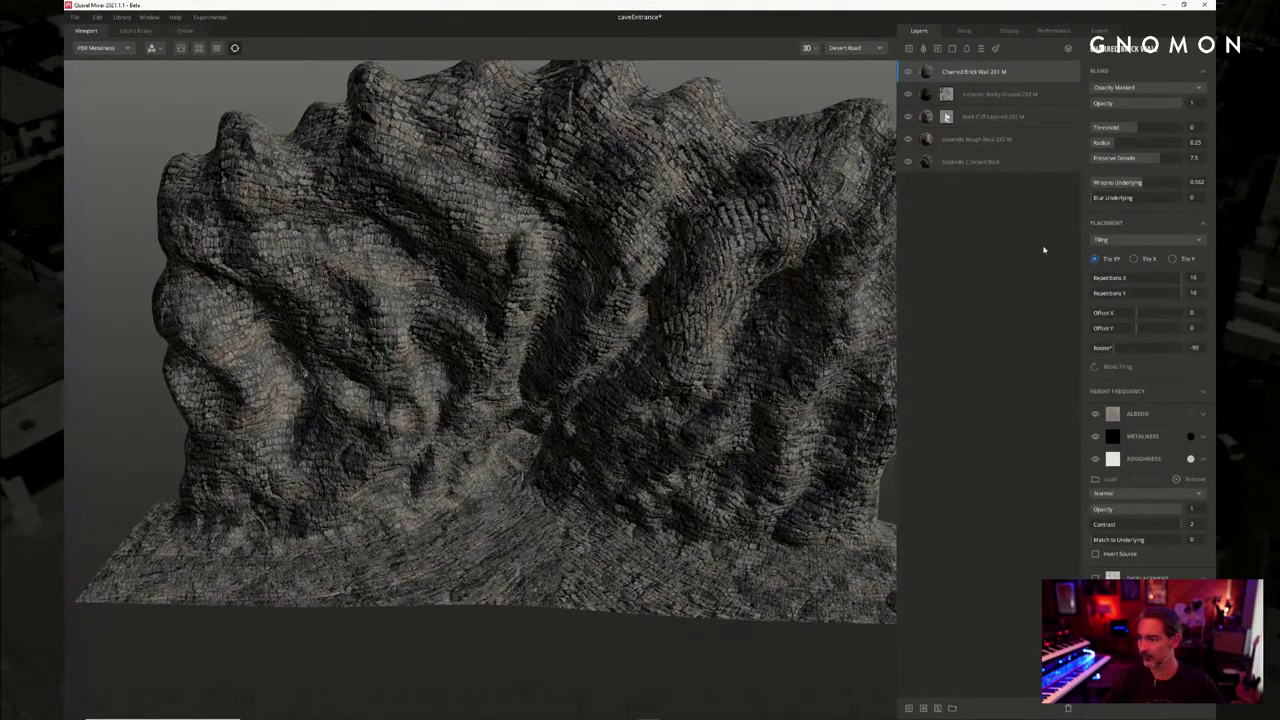
Switch the Charred Brick Wall placement from Tiling to Box Projection and raise its scale to 7
{"action": "left_click", "coordinate": [1133, 240]}
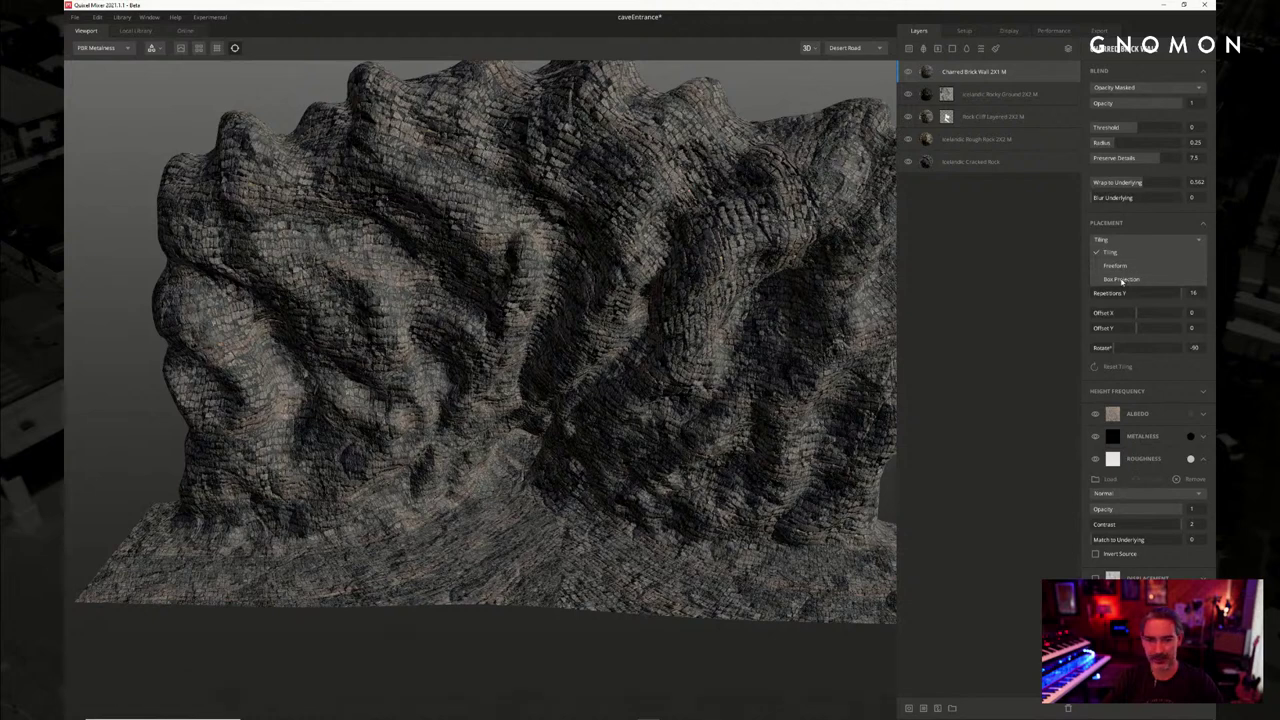
{"action": "left_click", "coordinate": [1105, 283]}
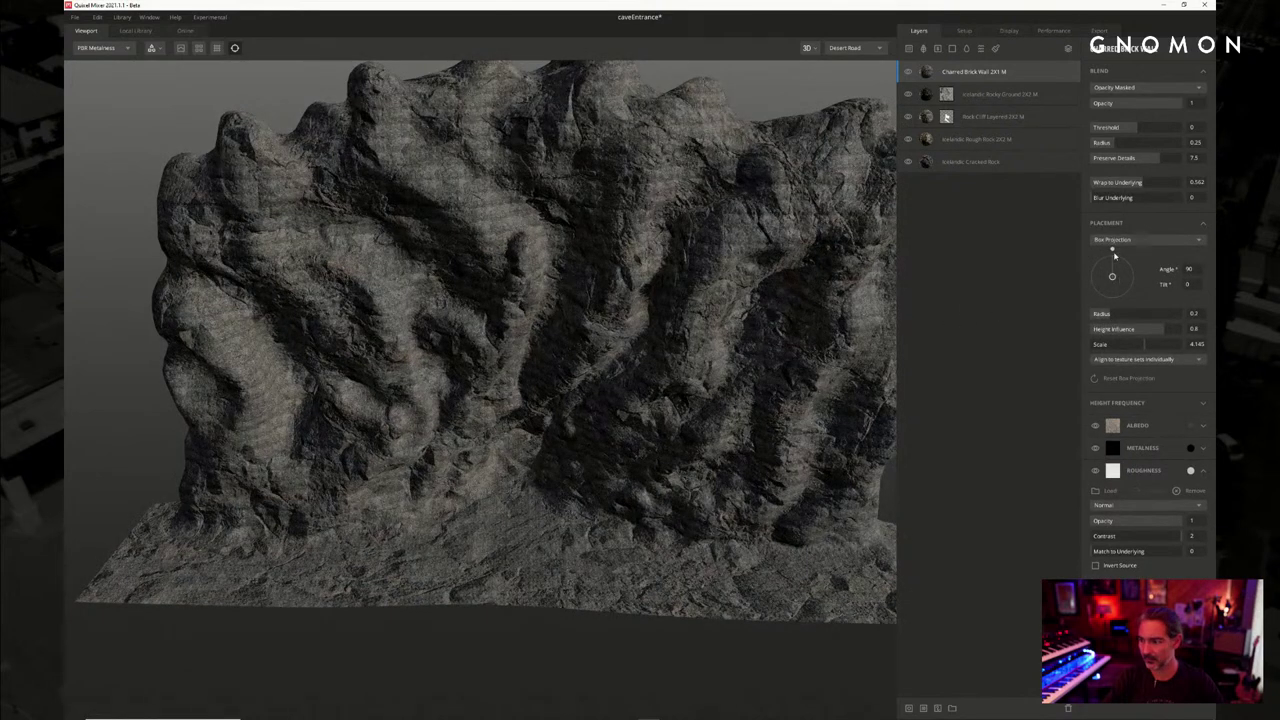
{"action": "left_click_drag", "start_coordinate": [1146, 346], "coordinate": [1212, 346]}
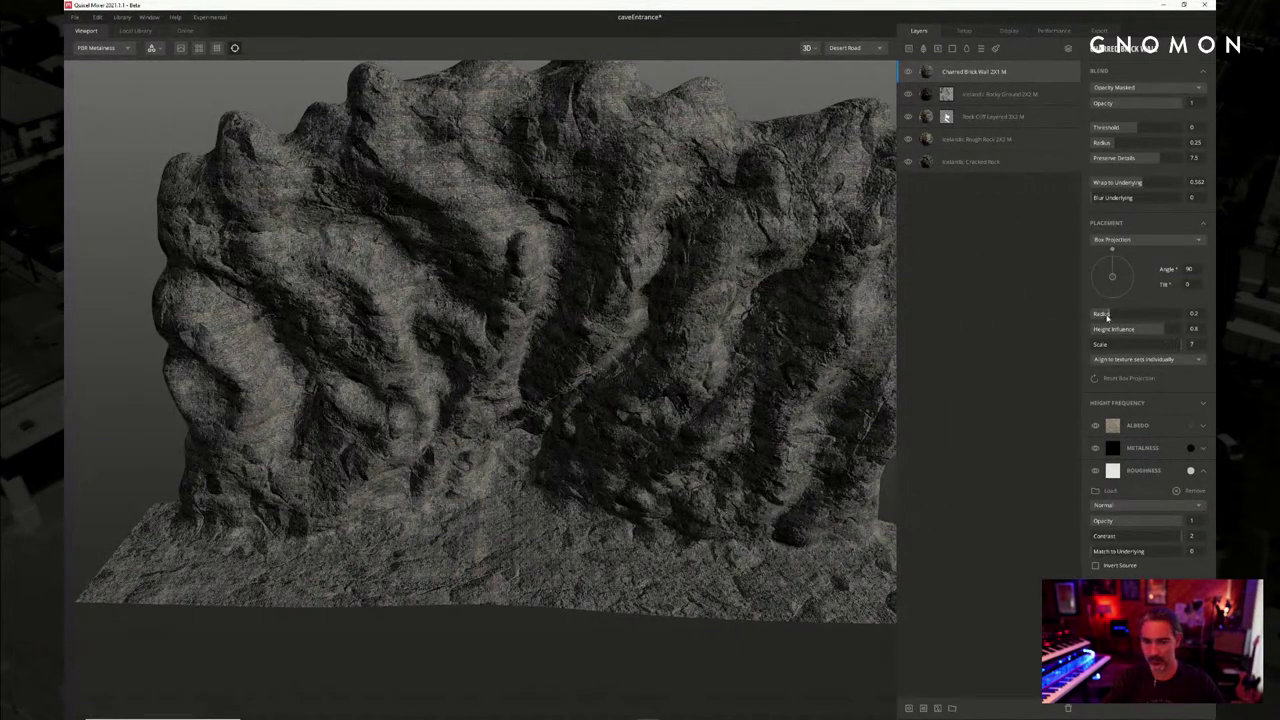
Set the brick projection's radius to about 0.125, height influence to about 0.5 and angle to about -3°, checking the cave floor
{"action": "mouse_move", "coordinate": [1107, 317]}
{"action": "left_mouse_down"}
{"action": "mouse_move", "coordinate": [1140, 317]}
{"action": "mouse_move", "coordinate": [1103, 326]}
{"action": "mouse_move", "coordinate": [1117, 338]}
{"action": "left_mouse_up"}
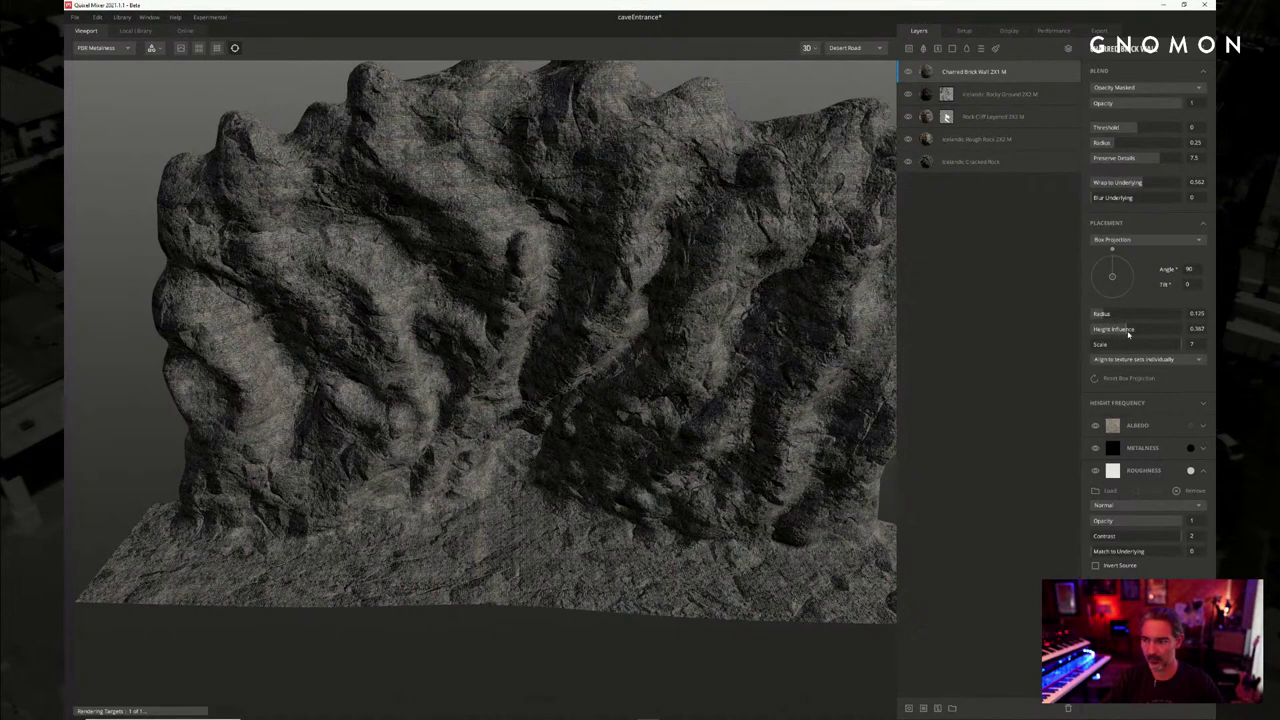
{"action": "left_click_drag", "start_coordinate": [1113, 250], "coordinate": [1140, 279]}
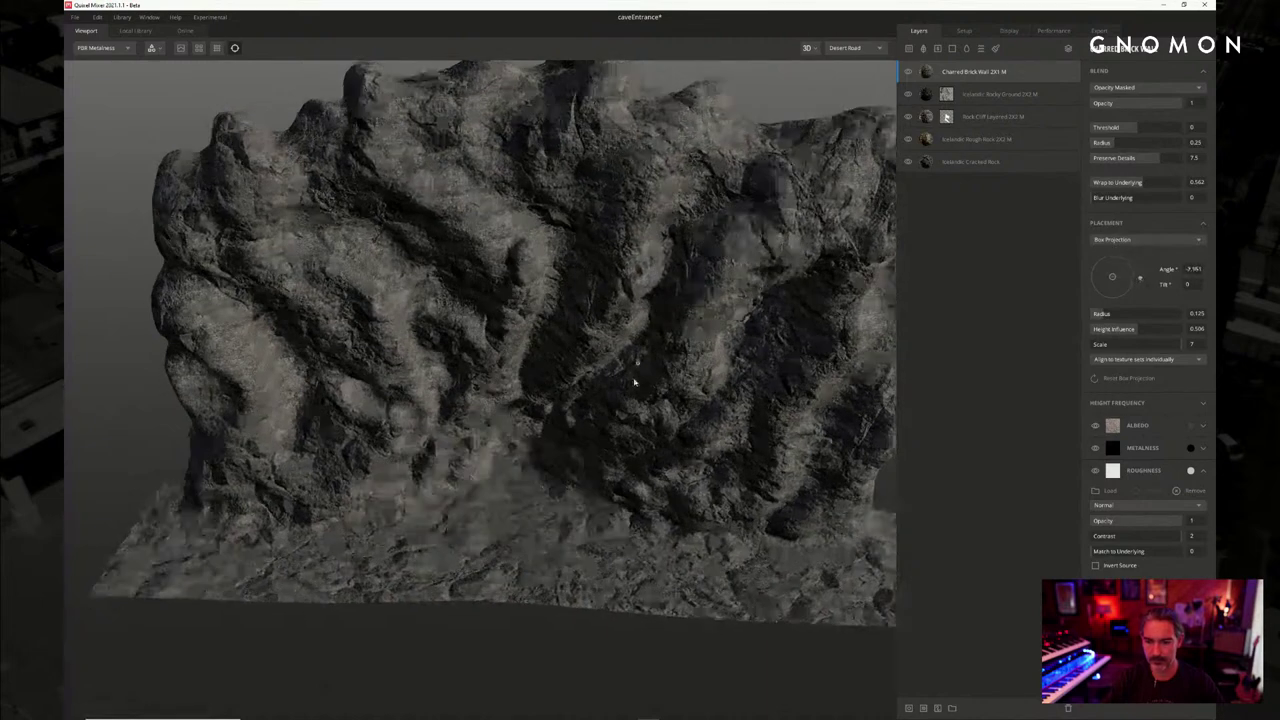
{"action": "middle_click_drag", "start_coordinate": [628, 355], "coordinate": [620, 346]}
{"action": "scroll", "coordinate": [563, 360], "scroll_direction": "up", "scroll_amount": 5}
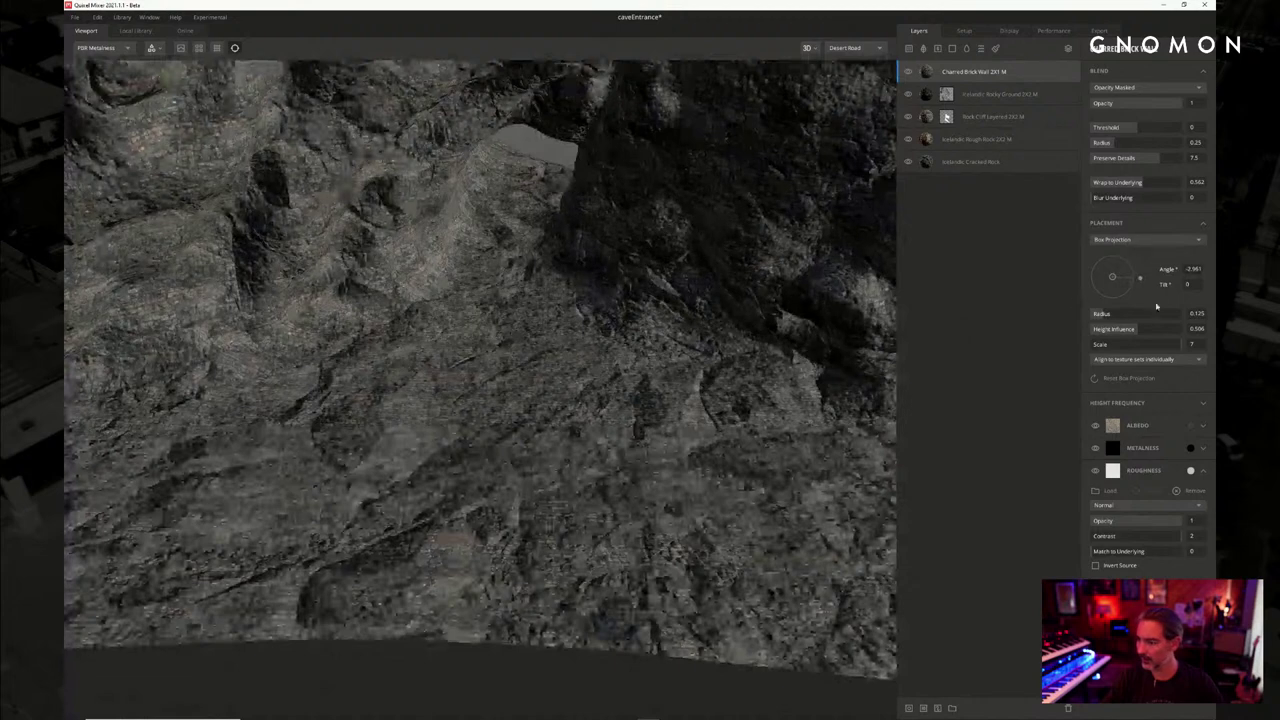
Set the Charred Brick Wall box projection's scale to 20 and check the bricks on the cave floor and walls
{"action": "mouse_move", "coordinate": [1180, 346]}
{"action": "left_mouse_down"}
{"action": "mouse_move", "coordinate": [1166, 347]}
{"action": "mouse_move", "coordinate": [1197, 349]}
{"action": "left_mouse_up"}
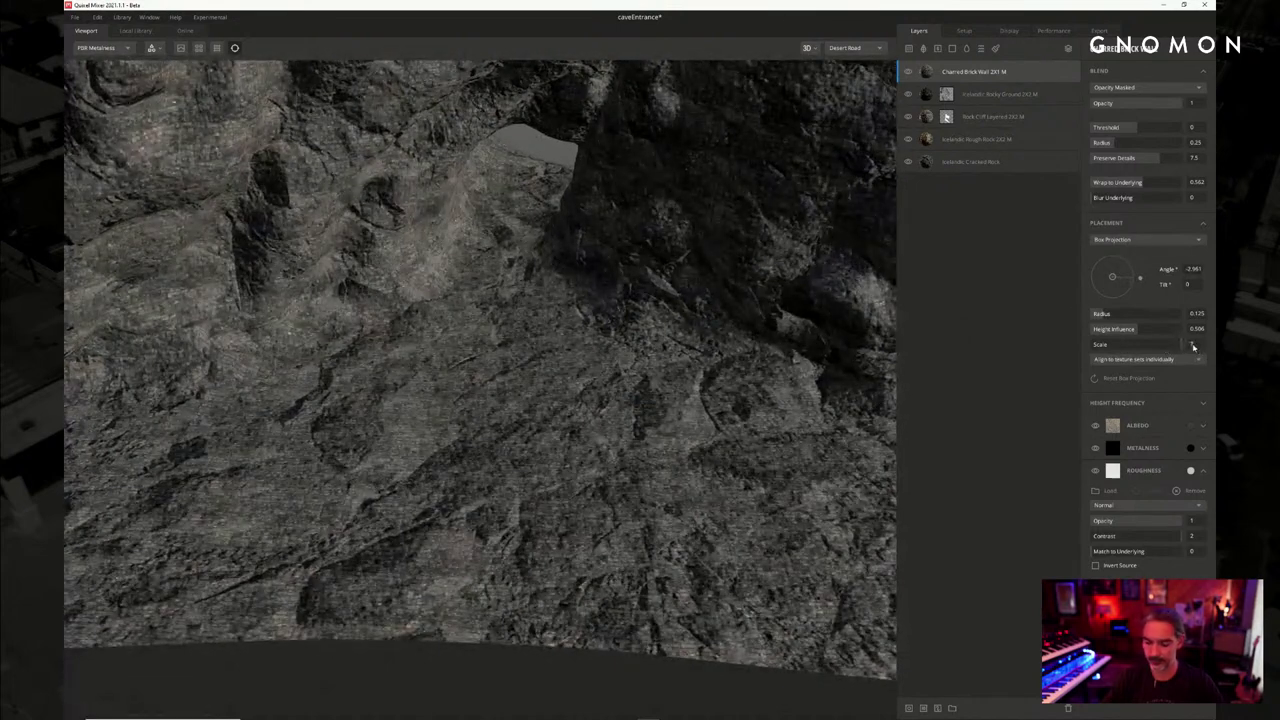
{"action": "key", "text": "Return"}
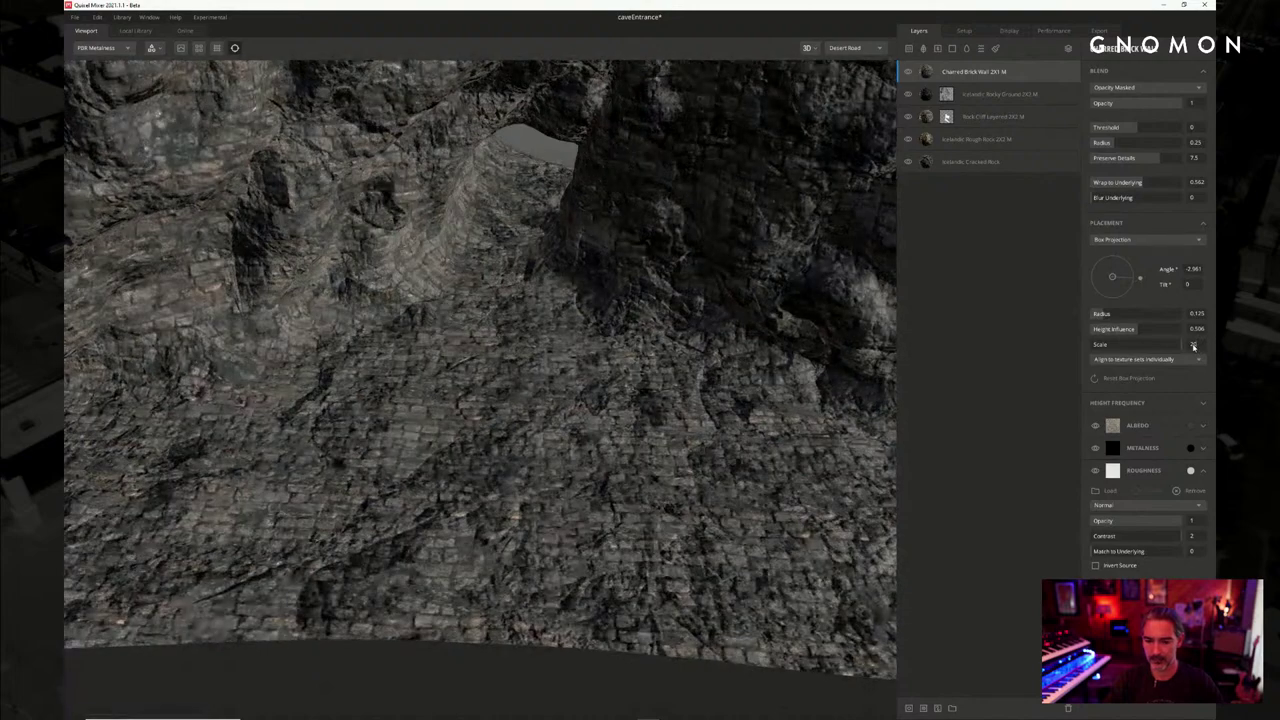
{"action": "left_click_drag", "start_coordinate": [741, 351], "coordinate": [735, 286]}
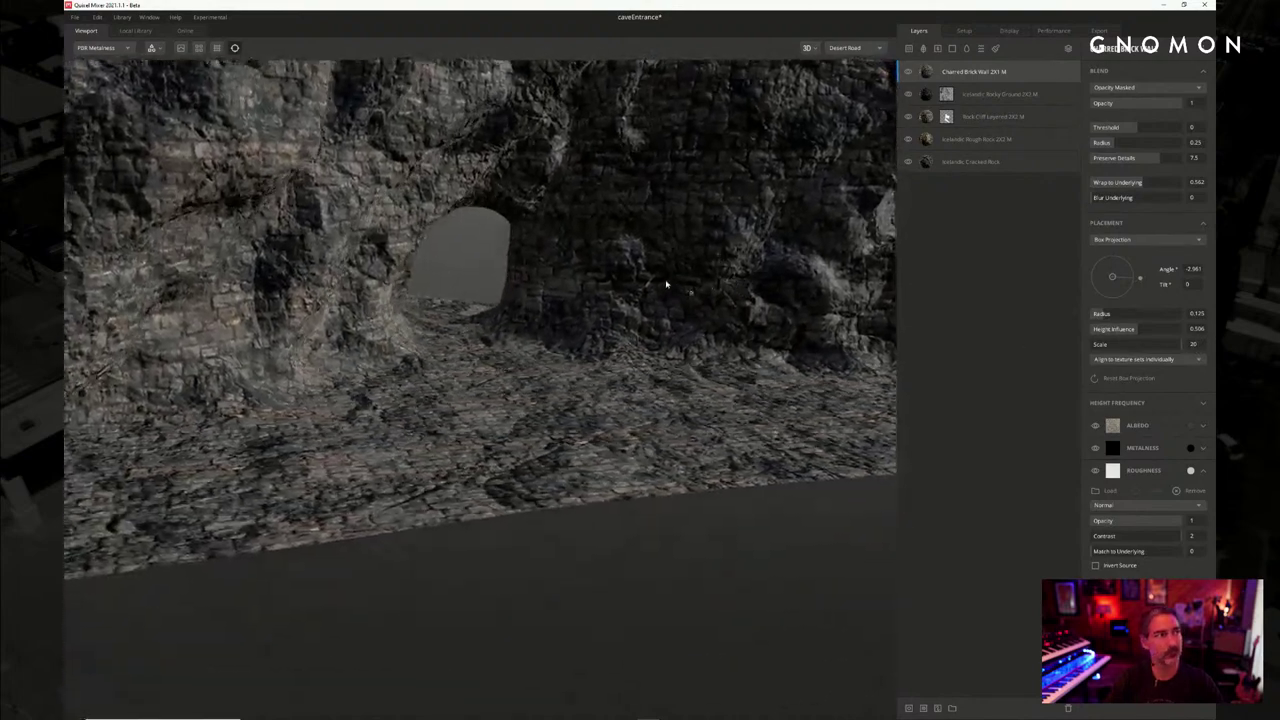
{"action": "middle_click_drag", "start_coordinate": [677, 243], "coordinate": [683, 249]}
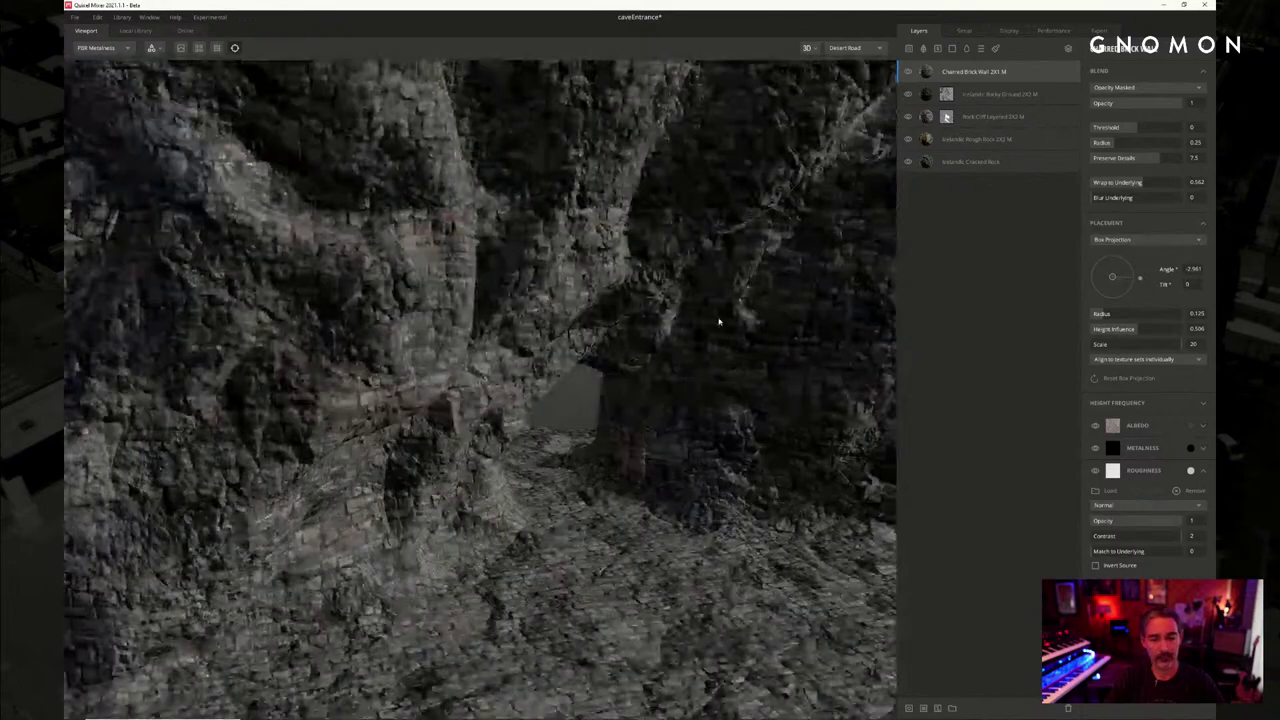
{"action": "left_click_drag", "start_coordinate": [719, 321], "coordinate": [677, 320]}
{"action": "scroll", "coordinate": [675, 308], "scroll_direction": "down", "scroll_amount": 3}
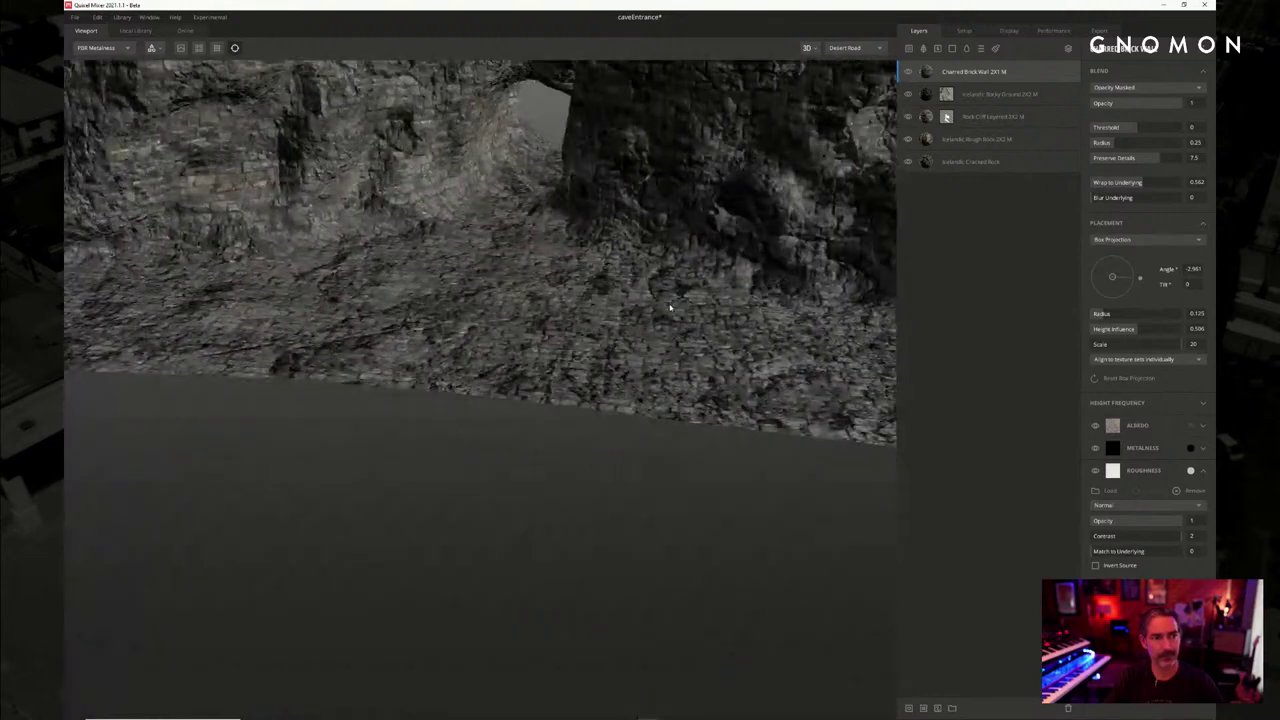
Examine the brick projection on the cliff face, inside the tunnel and across the whole cave model
{"action": "left_click_drag", "start_coordinate": [562, 296], "coordinate": [762, 241]}
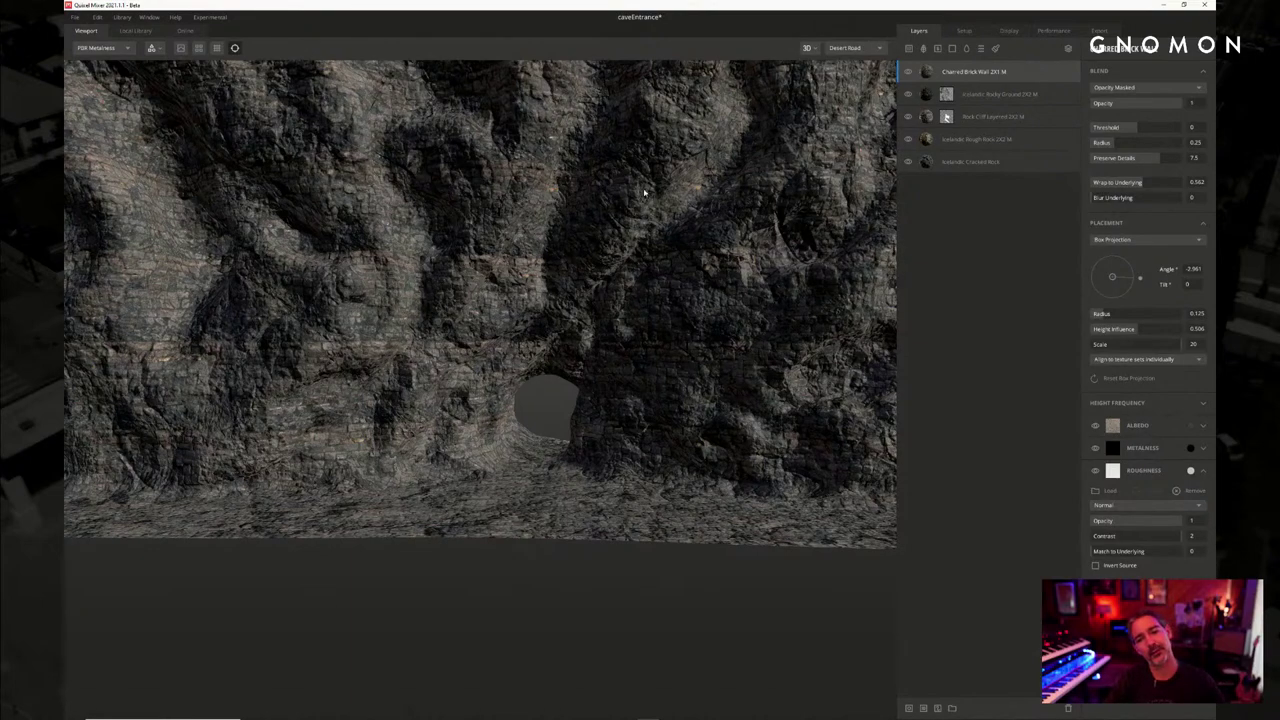
{"action": "left_click_drag", "start_coordinate": [558, 230], "coordinate": [588, 287]}
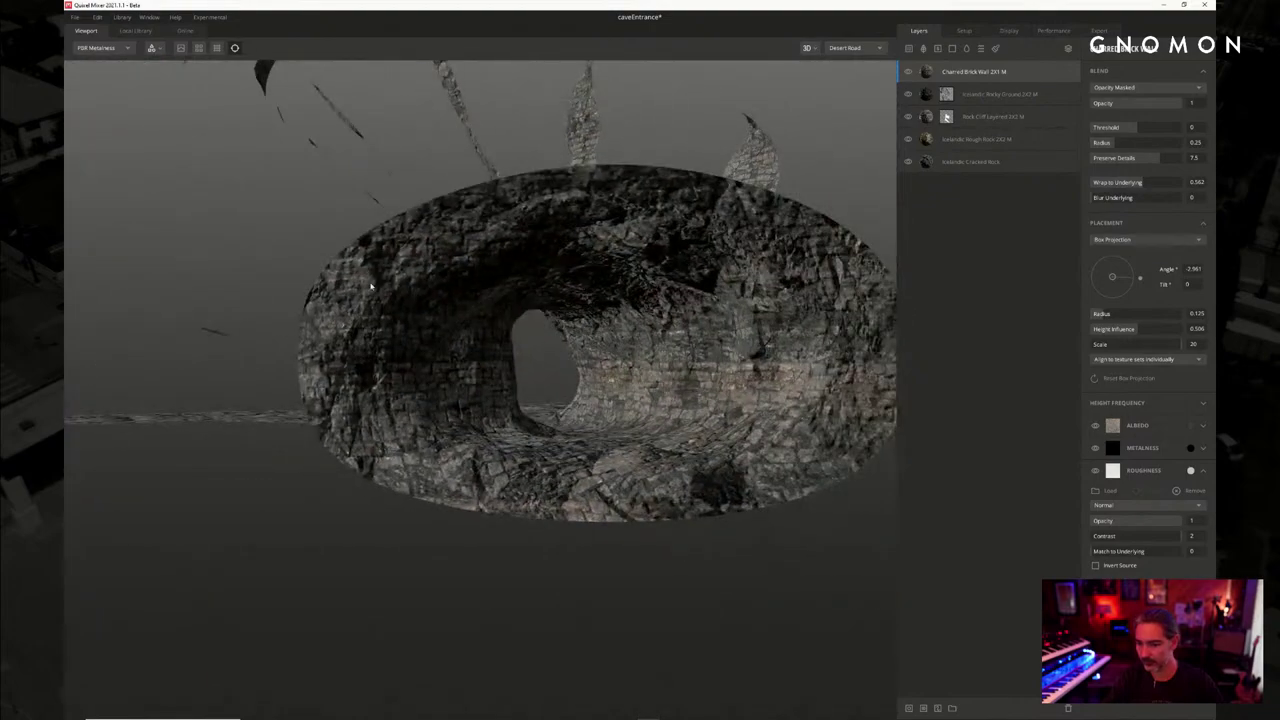
{"action": "left_click_drag", "start_coordinate": [370, 287], "coordinate": [403, 220]}
{"action": "key", "text": "f"}
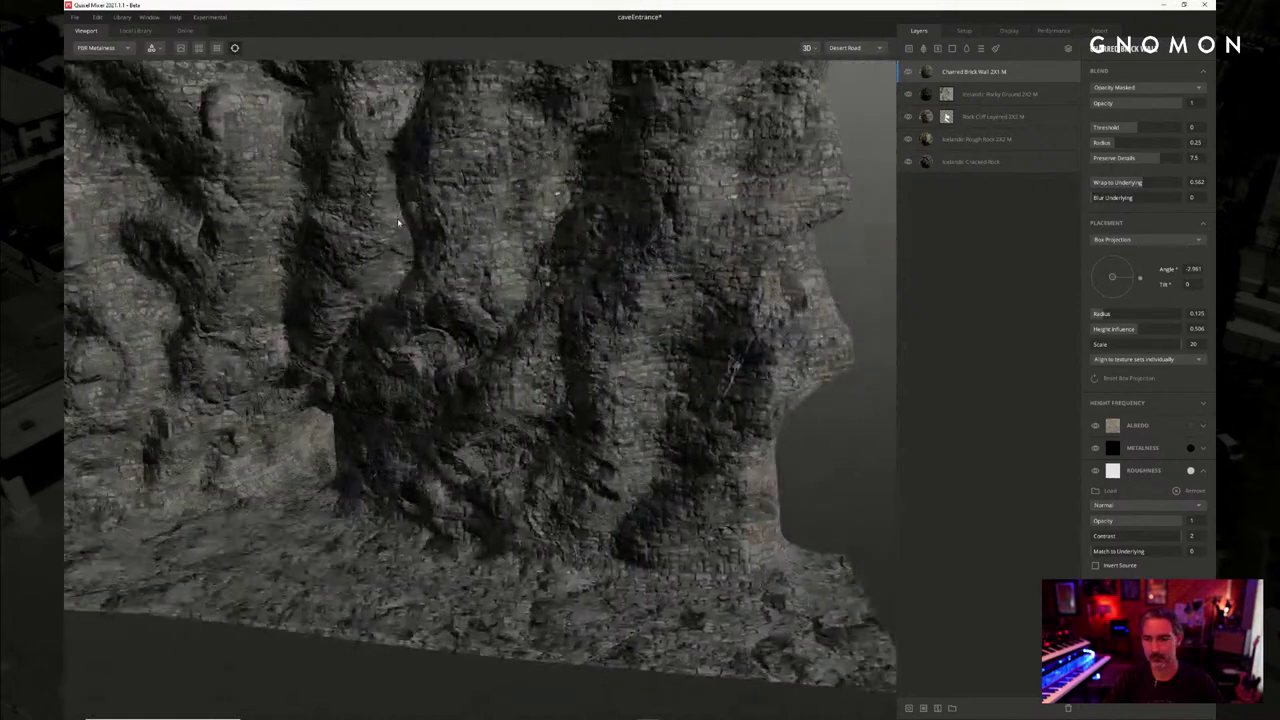
{"action": "scroll", "coordinate": [397, 232], "scroll_direction": "down", "scroll_amount": 5}
{"action": "left_click_drag", "start_coordinate": [449, 262], "coordinate": [500, 277], "text": "alt"}
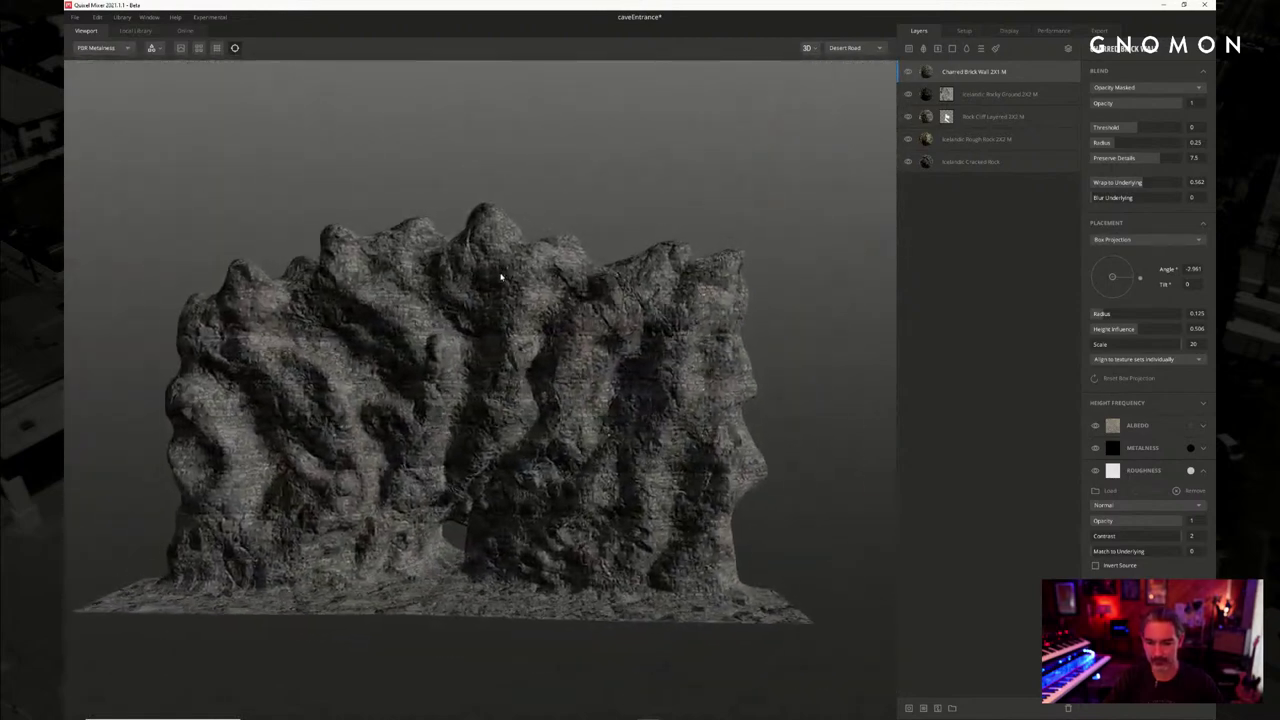
{"action": "right_click_drag", "start_coordinate": [500, 277], "coordinate": [498, 314], "text": "alt"}
{"action": "middle_click_drag", "start_coordinate": [498, 314], "coordinate": [549, 283], "text": "alt"}
{"action": "left_click_drag", "start_coordinate": [549, 283], "coordinate": [565, 335], "text": "alt"}
{"action": "right_click_drag", "start_coordinate": [564, 334], "coordinate": [574, 280], "text": "alt"}
{"action": "middle_click_drag", "start_coordinate": [576, 215], "coordinate": [580, 280], "text": "alt"}
{"action": "mouse_move", "coordinate": [580, 280]}
{"action": "left_mouse_down", "text": "alt"}
{"action": "mouse_move", "coordinate": [574, 293]}
{"action": "mouse_move", "coordinate": [571, 271]}
{"action": "mouse_move", "coordinate": [565, 326]}
{"action": "mouse_move", "coordinate": [509, 345]}
{"action": "mouse_move", "coordinate": [562, 268]}
{"action": "left_mouse_up", "text": "alt"}
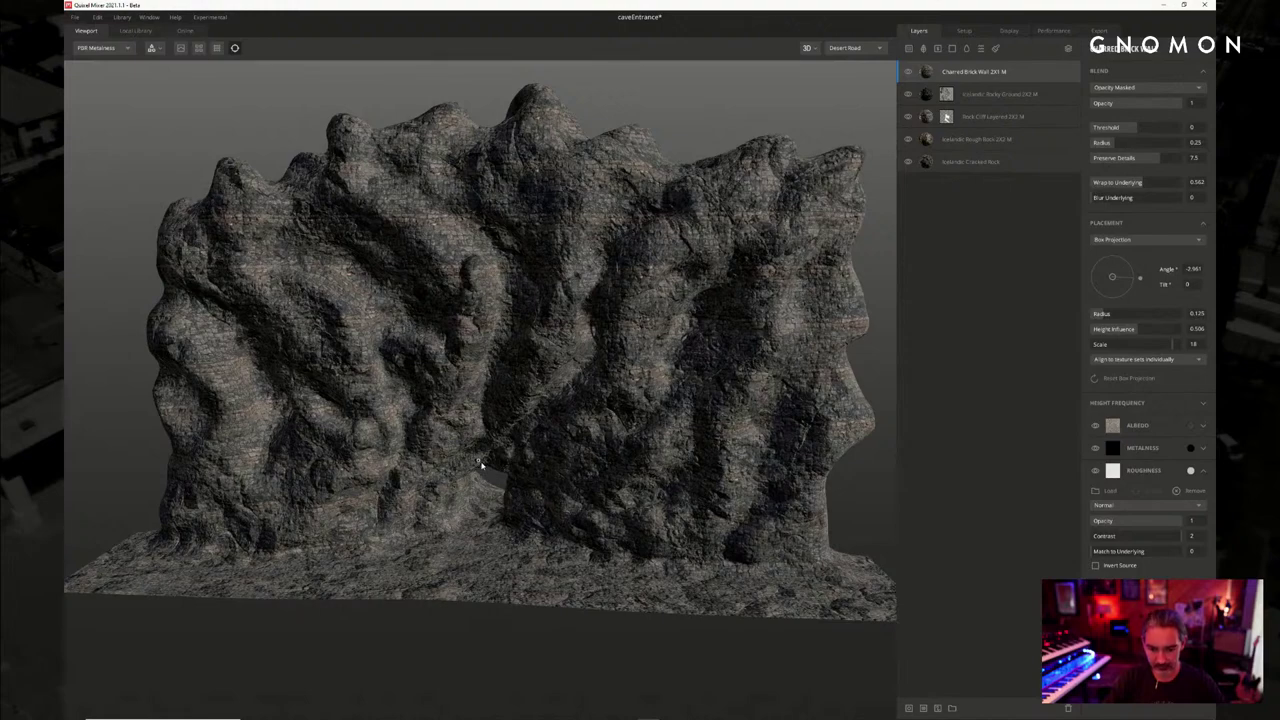
Examine the brick size and projection seams close up around the cave opening and floor, and in the full view
{"action": "right_click_drag", "start_coordinate": [480, 464], "coordinate": [534, 560], "text": "alt"}
{"action": "left_click_drag", "start_coordinate": [534, 560], "coordinate": [549, 549], "text": "alt"}
{"action": "right_click_drag", "start_coordinate": [549, 549], "coordinate": [740, 443], "text": "alt"}
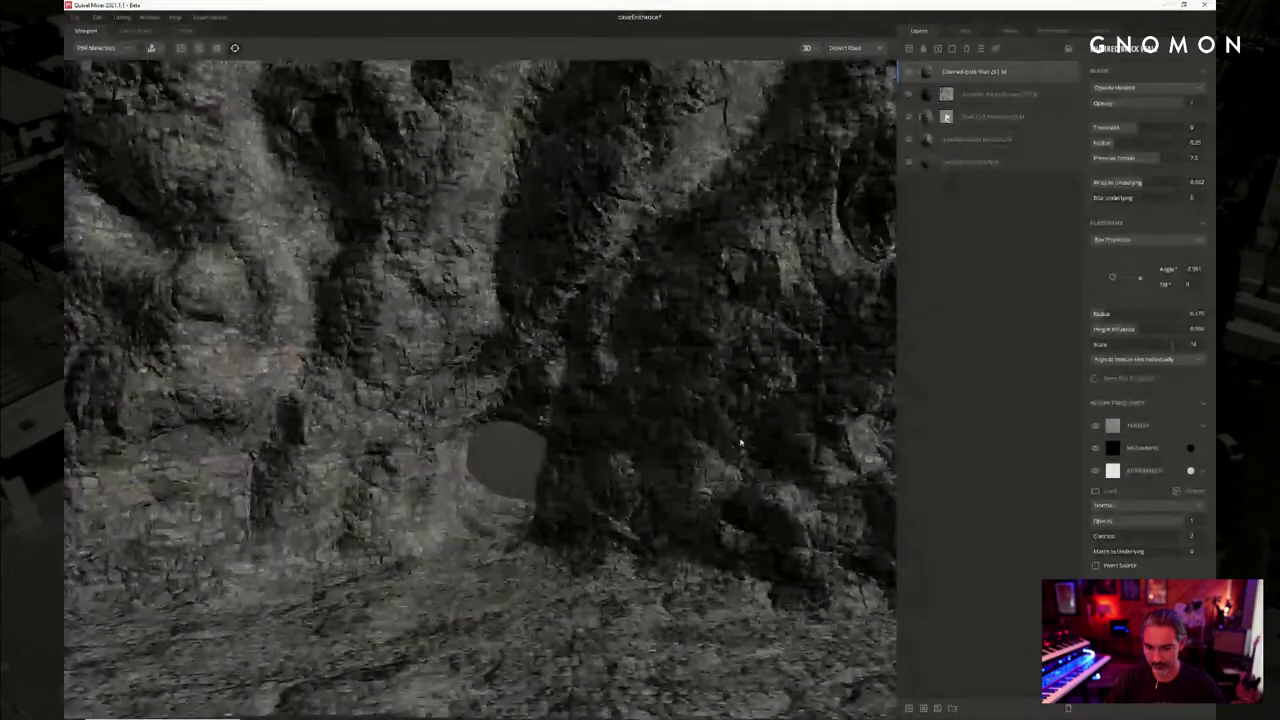
{"action": "left_click_drag", "start_coordinate": [564, 407], "coordinate": [614, 427], "text": "alt"}
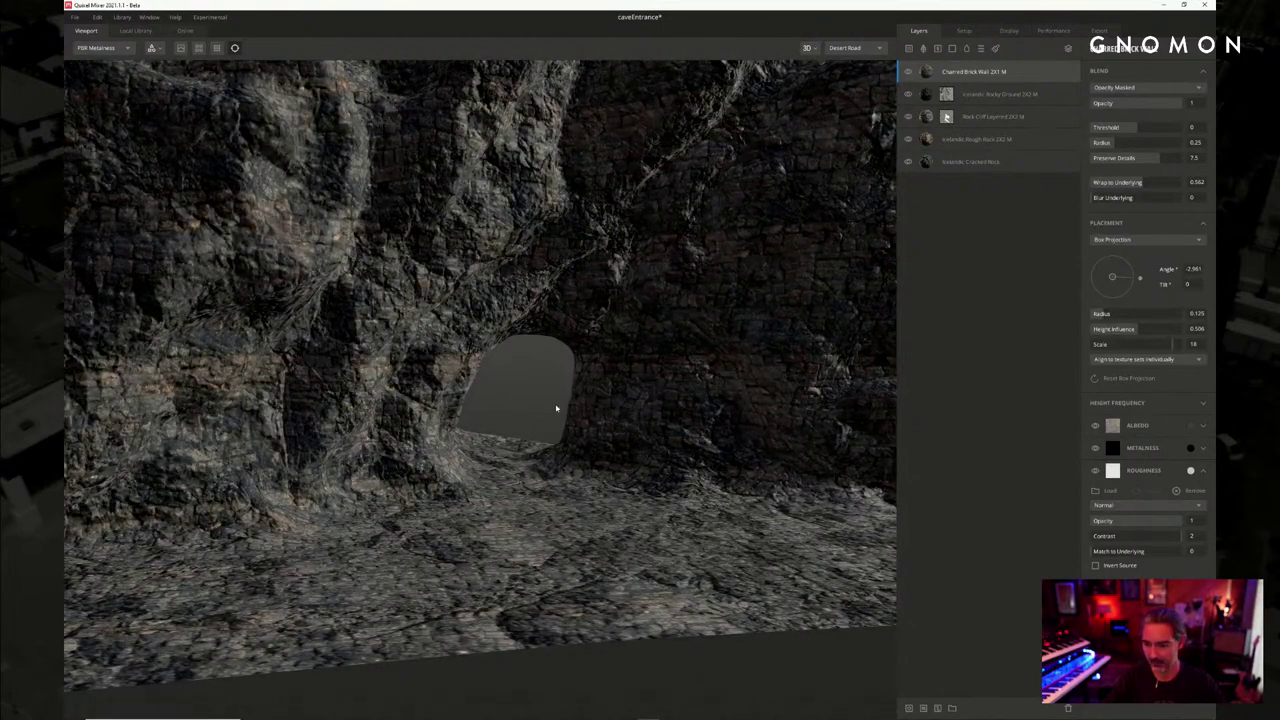
{"action": "left_click_drag", "start_coordinate": [628, 409], "coordinate": [572, 420], "text": "alt"}
{"action": "right_click_drag", "start_coordinate": [572, 420], "coordinate": [557, 215], "text": "alt"}
{"action": "middle_click_drag", "start_coordinate": [557, 215], "coordinate": [568, 273], "text": "alt"}
{"action": "left_click_drag", "start_coordinate": [568, 272], "coordinate": [588, 327], "text": "alt"}
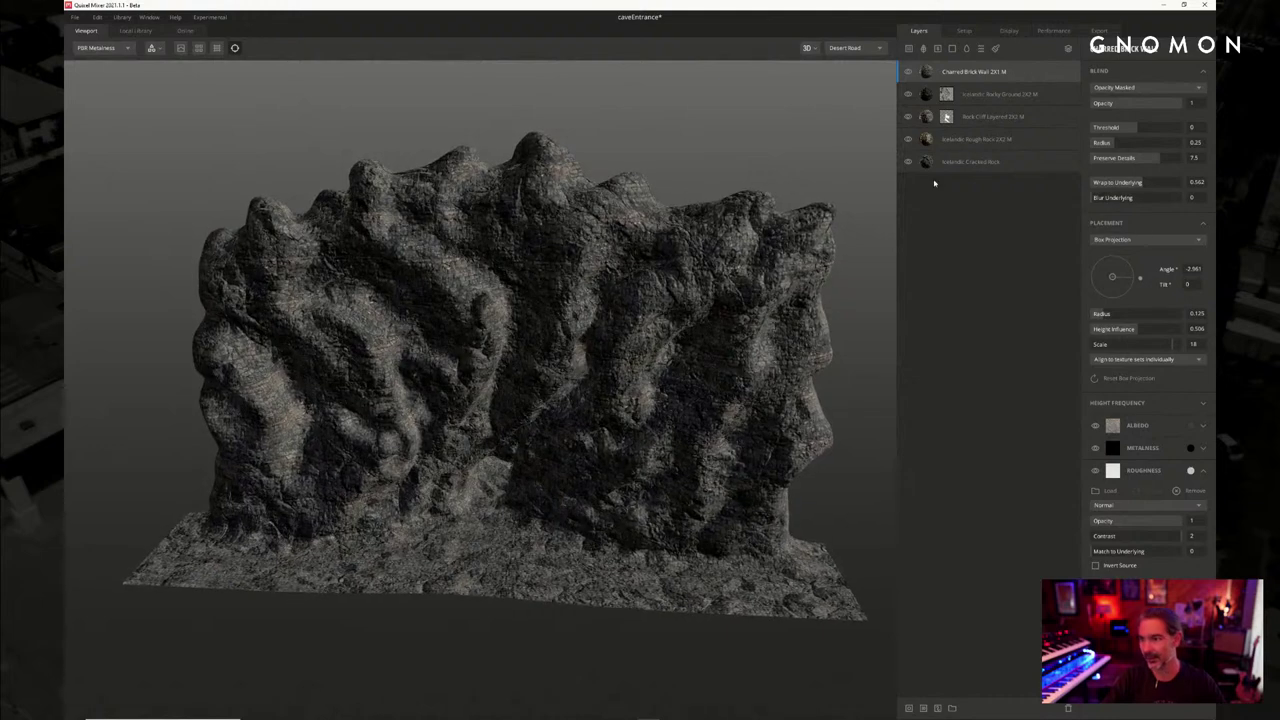
Add a paint mask to the Charred Brick Wall layer and paint the bricks away from the upper cliff in black
{"action": "right_click", "coordinate": [955, 72]}
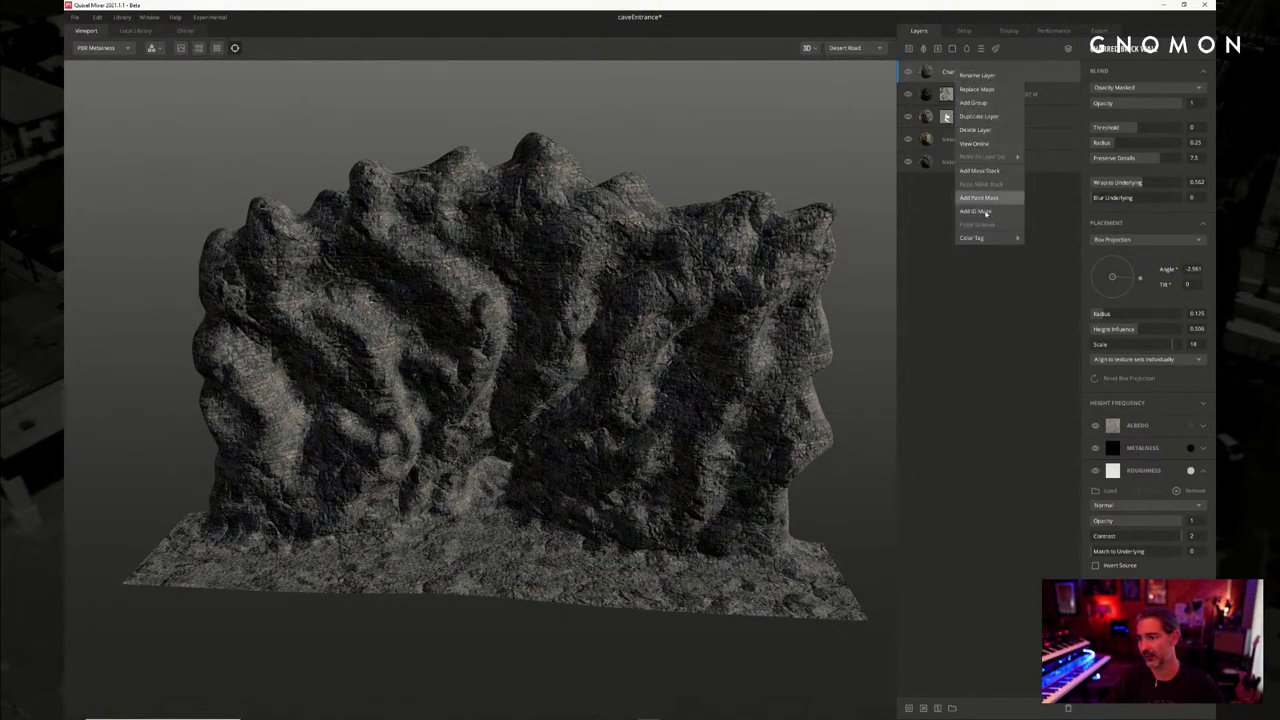
{"action": "left_click", "coordinate": [986, 203]}
{"action": "mouse_move", "coordinate": [592, 275]}
{"action": "left_mouse_down", "text": "alt"}
{"action": "mouse_move", "coordinate": [540, 300]}
{"action": "mouse_move", "coordinate": [565, 262]}
{"action": "mouse_move", "coordinate": [590, 265]}
{"action": "mouse_move", "coordinate": [572, 272]}
{"action": "left_mouse_up", "text": "alt"}
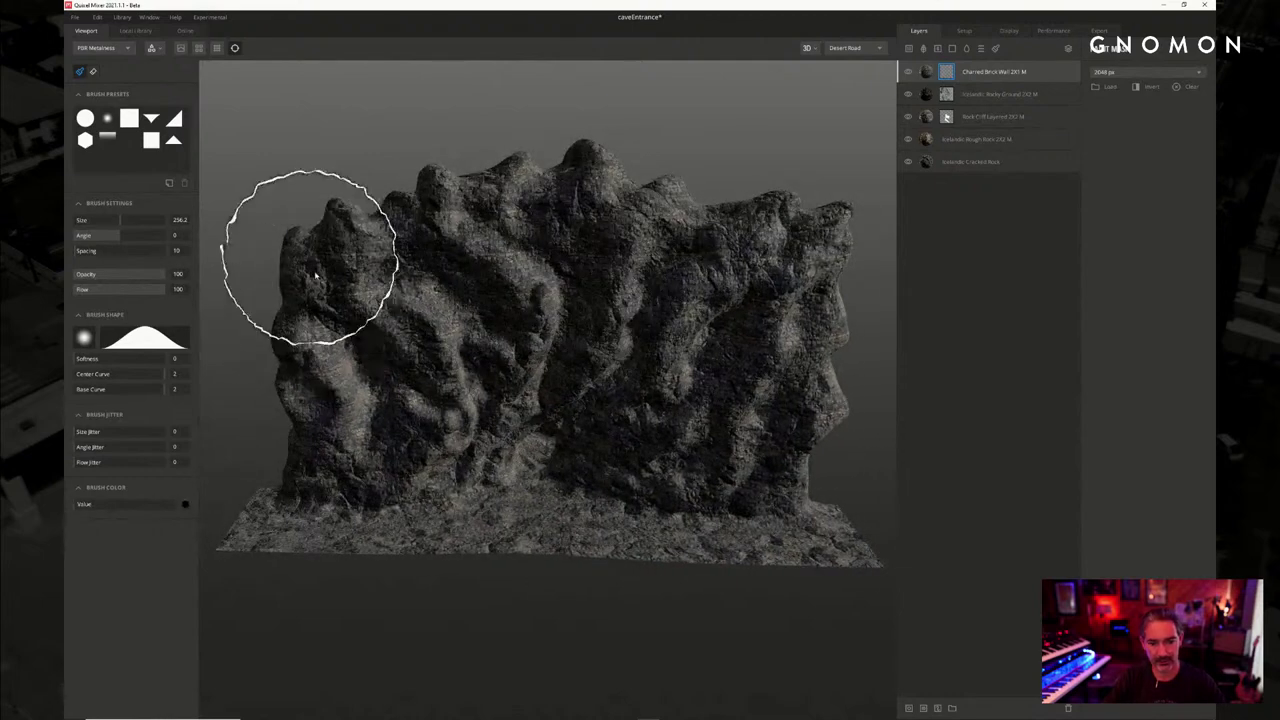
{"action": "mouse_move", "coordinate": [309, 251]}
{"action": "left_mouse_down"}
{"action": "mouse_move", "coordinate": [329, 220]}
{"action": "mouse_move", "coordinate": [594, 180]}
{"action": "mouse_move", "coordinate": [872, 252]}
{"action": "mouse_move", "coordinate": [509, 286]}
{"action": "mouse_move", "coordinate": [471, 314]}
{"action": "mouse_move", "coordinate": [866, 334]}
{"action": "mouse_move", "coordinate": [475, 362]}
{"action": "mouse_move", "coordinate": [266, 357]}
{"action": "mouse_move", "coordinate": [335, 340]}
{"action": "mouse_move", "coordinate": [500, 200]}
{"action": "mouse_move", "coordinate": [798, 256]}
{"action": "mouse_move", "coordinate": [800, 378]}
{"action": "mouse_move", "coordinate": [505, 326]}
{"action": "mouse_move", "coordinate": [303, 317]}
{"action": "left_mouse_up"}
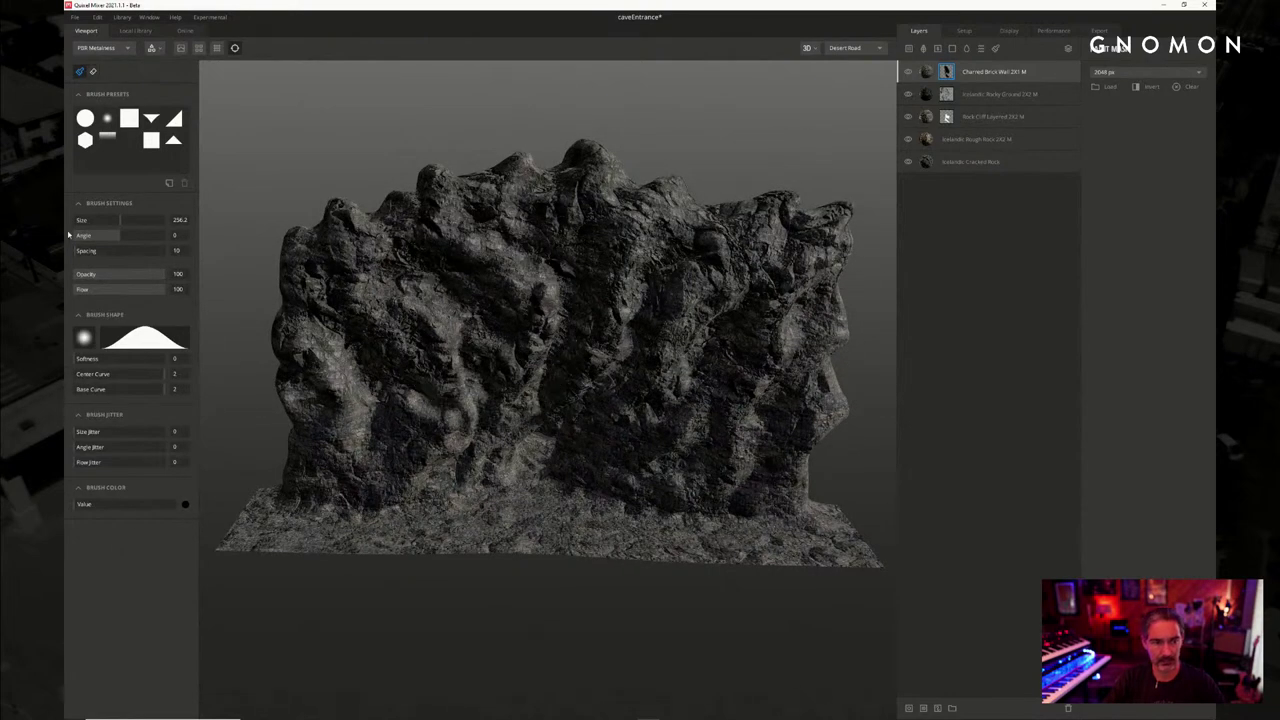
Reduce the brush size to about 97 and paint bricks out of patches on the lower walls on both sides of the opening
{"action": "mouse_move", "coordinate": [357, 289]}
{"action": "middle_mouse_down"}
{"action": "mouse_move", "coordinate": [464, 253]}
{"action": "mouse_move", "coordinate": [475, 167]}
{"action": "middle_mouse_up"}
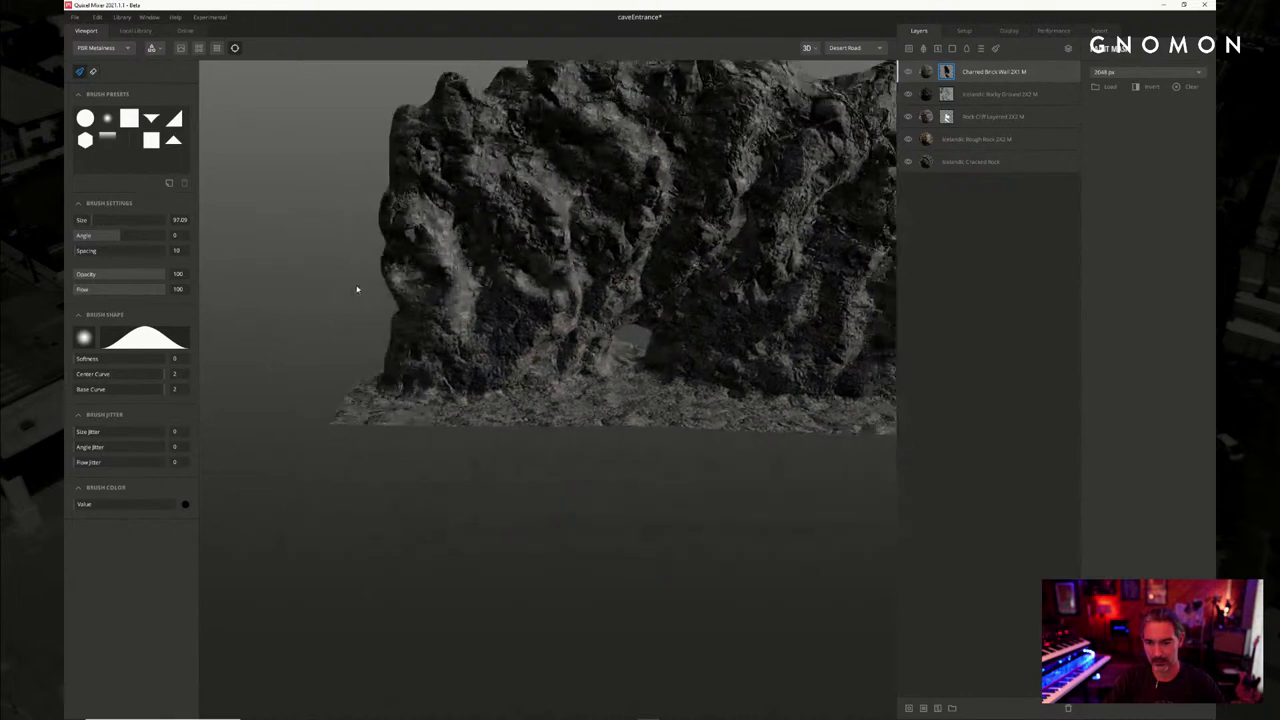
{"action": "scroll", "coordinate": [400, 317], "scroll_direction": "up", "scroll_amount": 3}
{"action": "left_click_drag", "start_coordinate": [376, 288], "coordinate": [380, 308]}
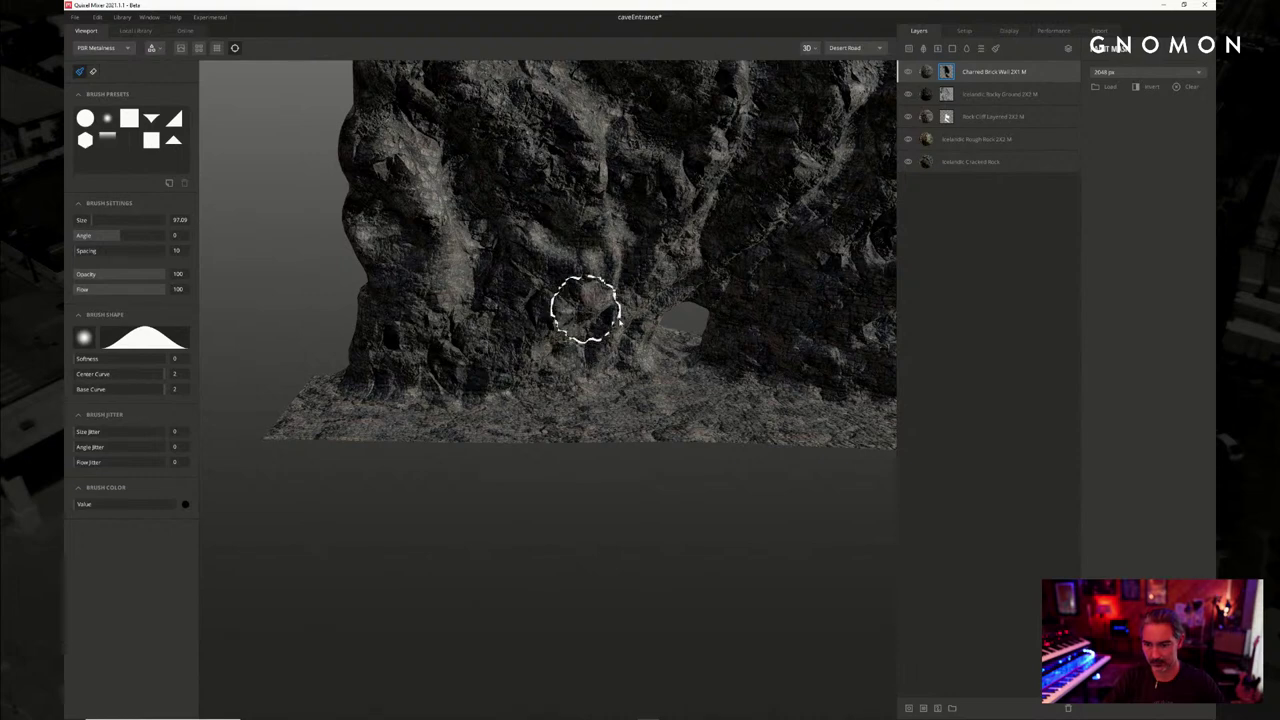
{"action": "middle_click_drag", "start_coordinate": [664, 236], "coordinate": [622, 240]}
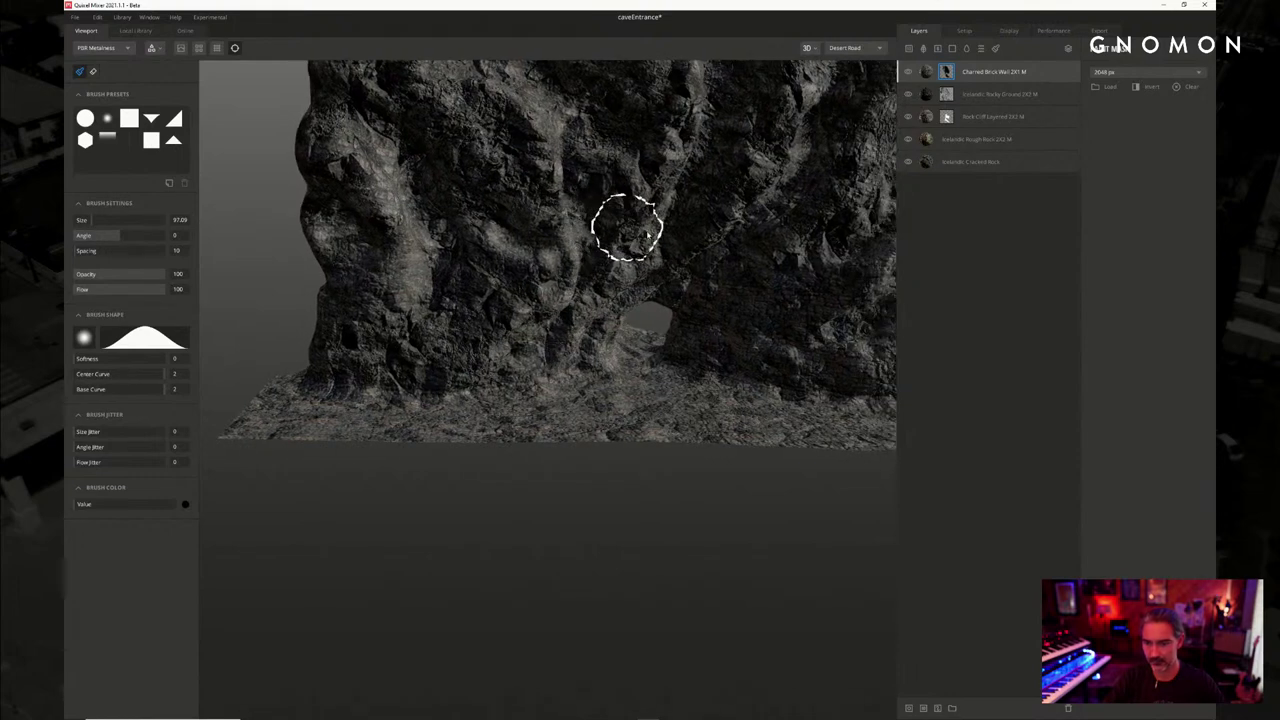
{"action": "mouse_move", "coordinate": [750, 225]}
{"action": "middle_mouse_down"}
{"action": "mouse_move", "coordinate": [643, 234]}
{"action": "mouse_move", "coordinate": [602, 216]}
{"action": "middle_mouse_up"}
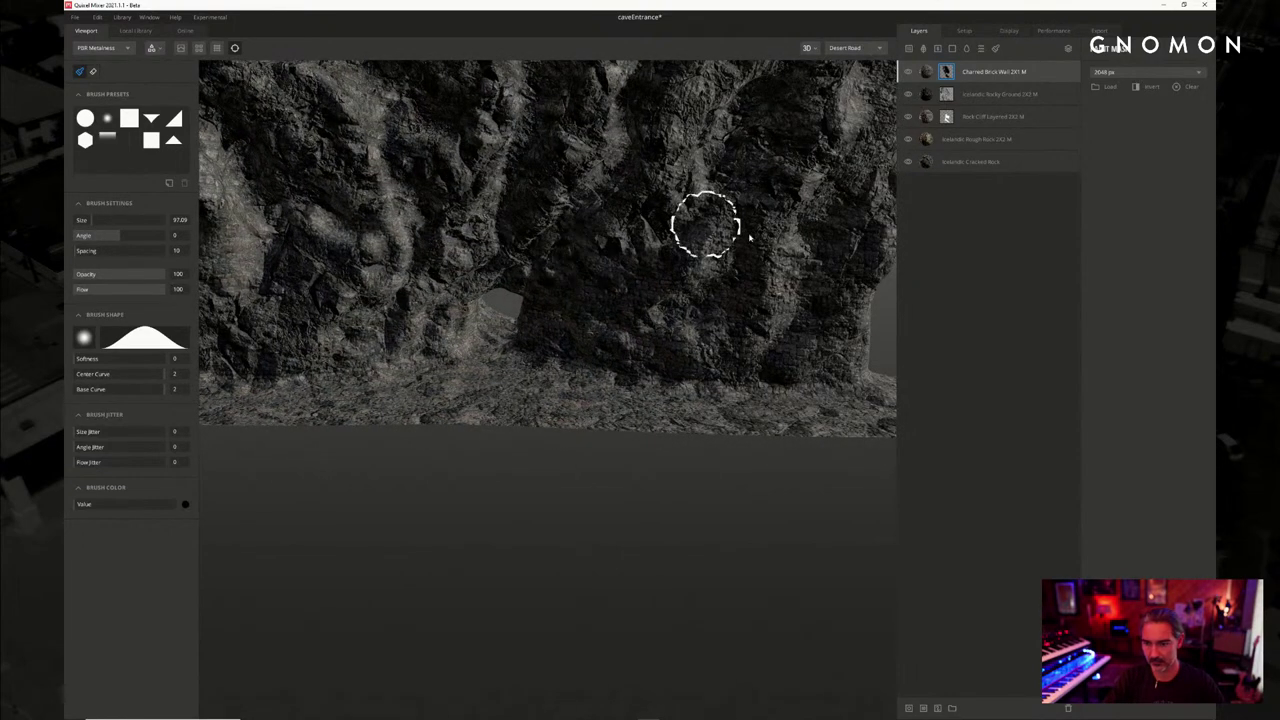
{"action": "mouse_move", "coordinate": [840, 140]}
{"action": "left_mouse_down", "text": "alt"}
{"action": "mouse_move", "coordinate": [786, 163]}
{"action": "mouse_move", "coordinate": [777, 151]}
{"action": "left_mouse_up", "text": "alt"}
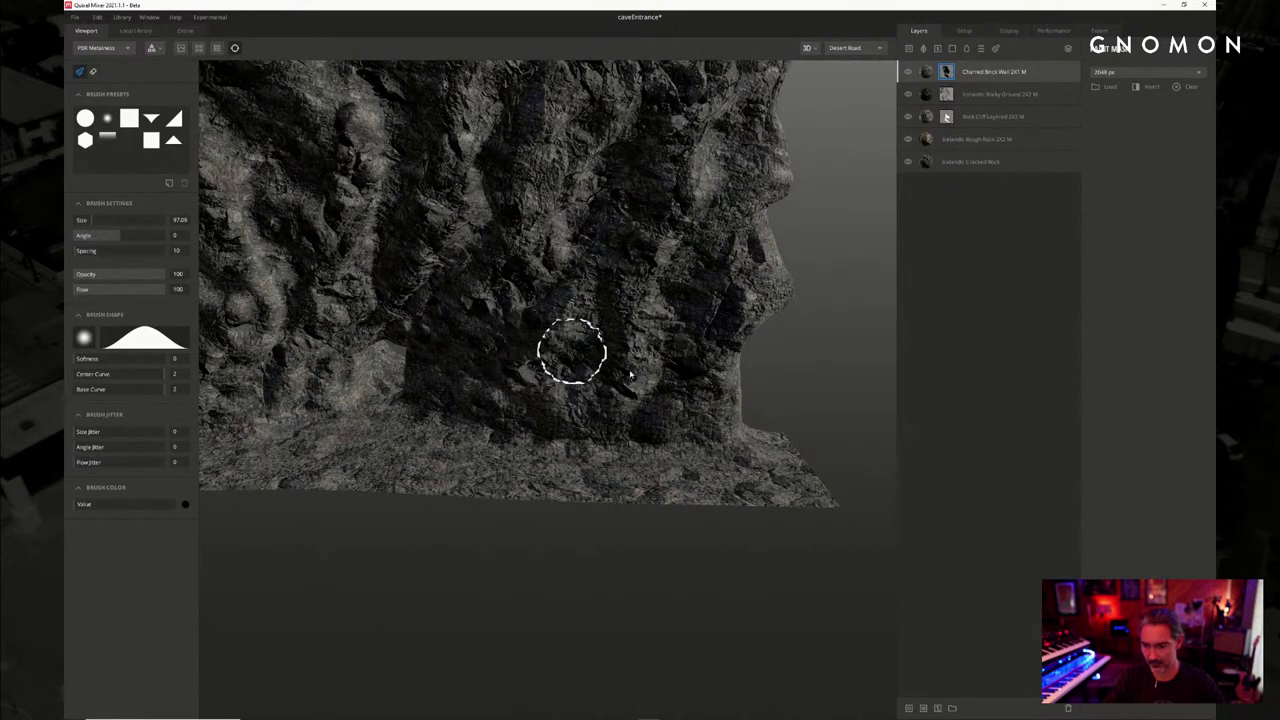
{"action": "mouse_move", "coordinate": [593, 308]}
{"action": "left_mouse_down", "text": "alt"}
{"action": "mouse_move", "coordinate": [600, 295]}
{"action": "mouse_move", "coordinate": [640, 303]}
{"action": "left_mouse_up", "text": "alt"}
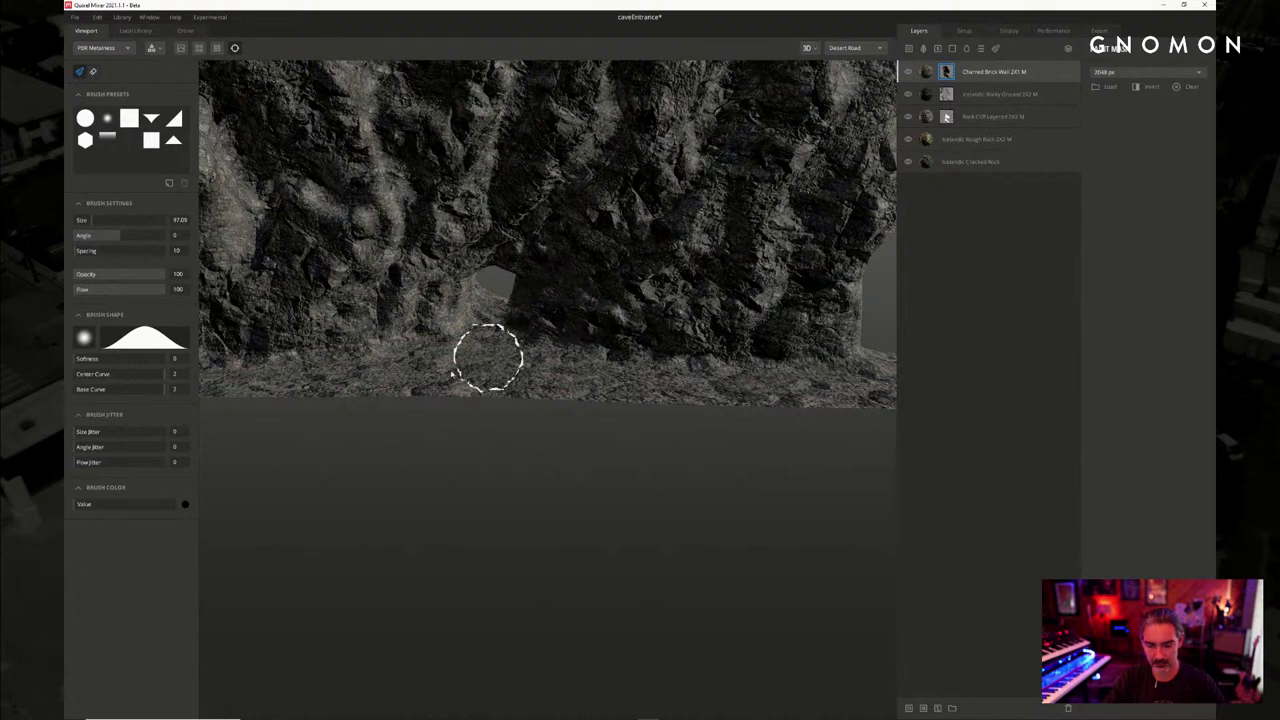
{"action": "mouse_move", "coordinate": [376, 280]}
{"action": "left_mouse_down", "text": "alt"}
{"action": "mouse_move", "coordinate": [420, 269]}
{"action": "mouse_move", "coordinate": [360, 260]}
{"action": "left_mouse_up", "text": "alt"}
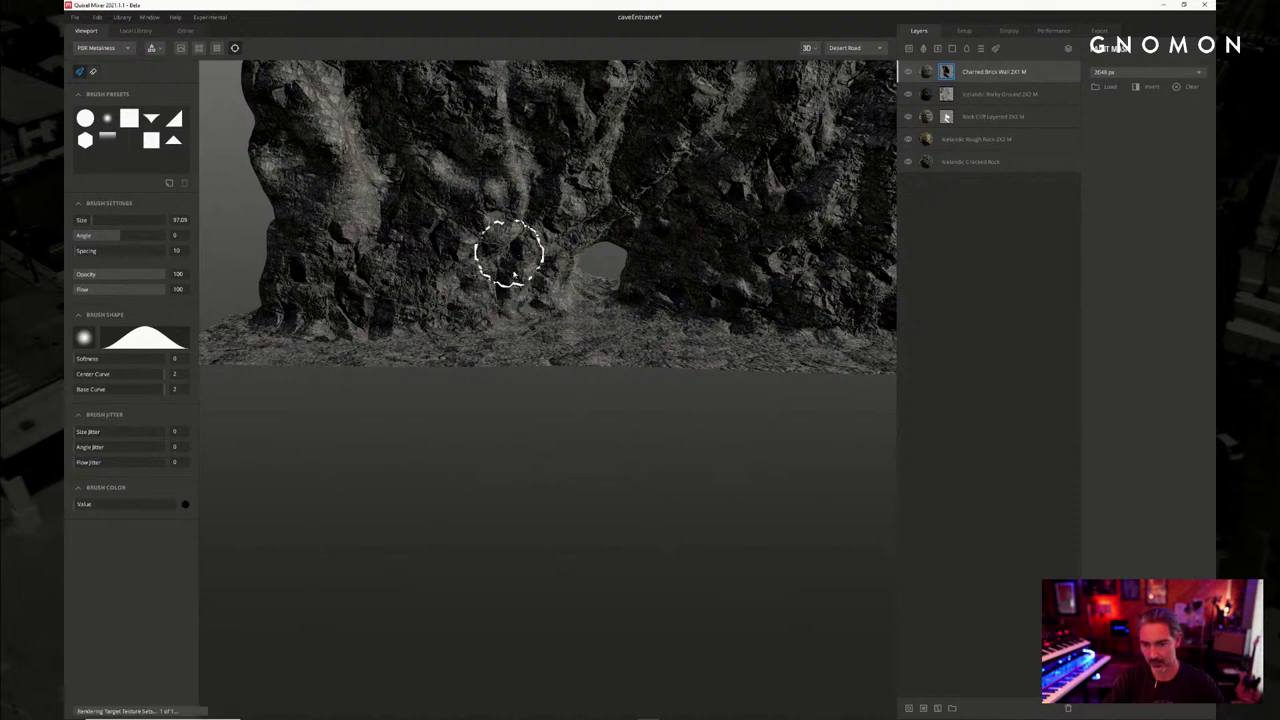
Check how the bricks blend into the rock around the cave opening and set the viewport display to Active Mask
{"action": "mouse_move", "coordinate": [509, 251]}
{"action": "left_mouse_down", "text": "alt"}
{"action": "mouse_move", "coordinate": [520, 340]}
{"action": "mouse_move", "coordinate": [563, 357]}
{"action": "mouse_move", "coordinate": [535, 308]}
{"action": "left_mouse_up", "text": "alt"}
{"action": "scroll", "coordinate": [520, 371], "scroll_direction": "up", "scroll_amount": 3}
{"action": "left_click_drag", "start_coordinate": [517, 241], "coordinate": [491, 229], "text": "alt"}
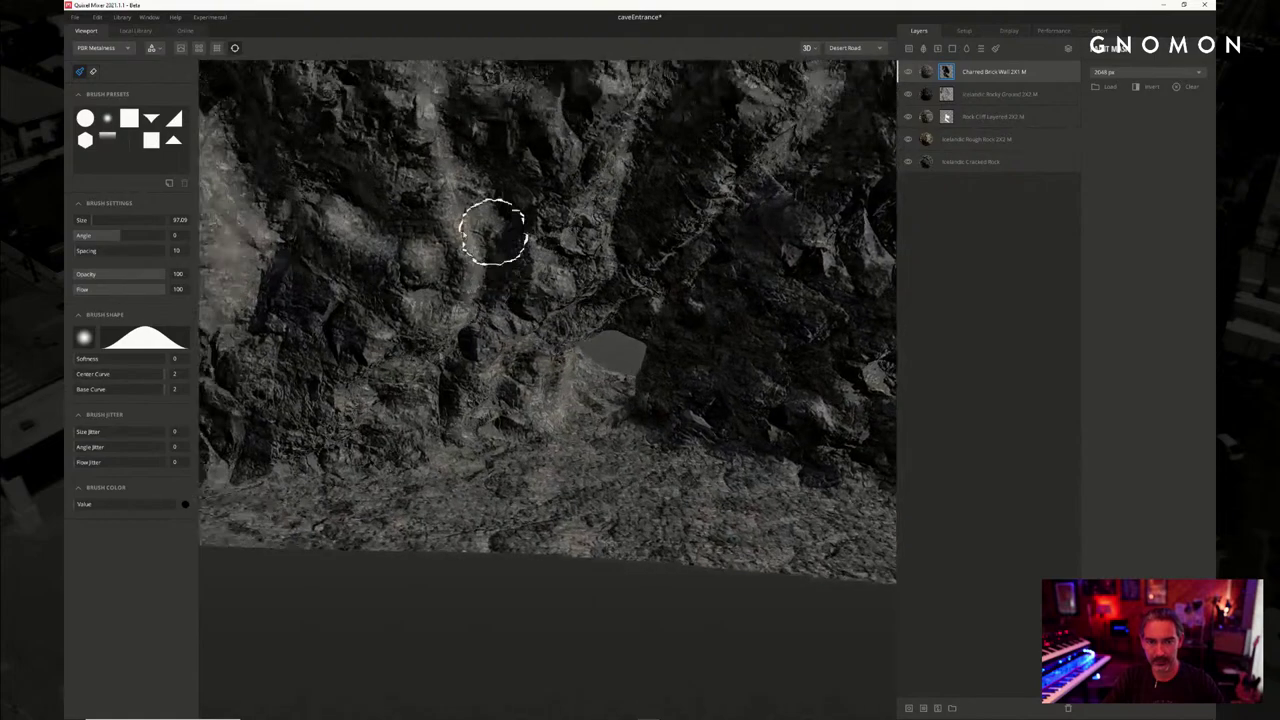
{"action": "mouse_move", "coordinate": [372, 236]}
{"action": "left_mouse_down", "text": "alt"}
{"action": "mouse_move", "coordinate": [540, 331]}
{"action": "mouse_move", "coordinate": [560, 373]}
{"action": "mouse_move", "coordinate": [643, 380]}
{"action": "mouse_move", "coordinate": [600, 349]}
{"action": "mouse_move", "coordinate": [634, 346]}
{"action": "mouse_move", "coordinate": [652, 372]}
{"action": "mouse_move", "coordinate": [620, 374]}
{"action": "mouse_move", "coordinate": [673, 355]}
{"action": "mouse_move", "coordinate": [634, 363]}
{"action": "mouse_move", "coordinate": [690, 370]}
{"action": "mouse_move", "coordinate": [688, 392]}
{"action": "mouse_move", "coordinate": [691, 371]}
{"action": "mouse_move", "coordinate": [645, 375]}
{"action": "left_mouse_up", "text": "alt"}
{"action": "mouse_move", "coordinate": [594, 412]}
{"action": "left_mouse_down", "text": "alt"}
{"action": "mouse_move", "coordinate": [595, 395]}
{"action": "mouse_move", "coordinate": [629, 420]}
{"action": "mouse_move", "coordinate": [713, 418]}
{"action": "left_mouse_up", "text": "alt"}
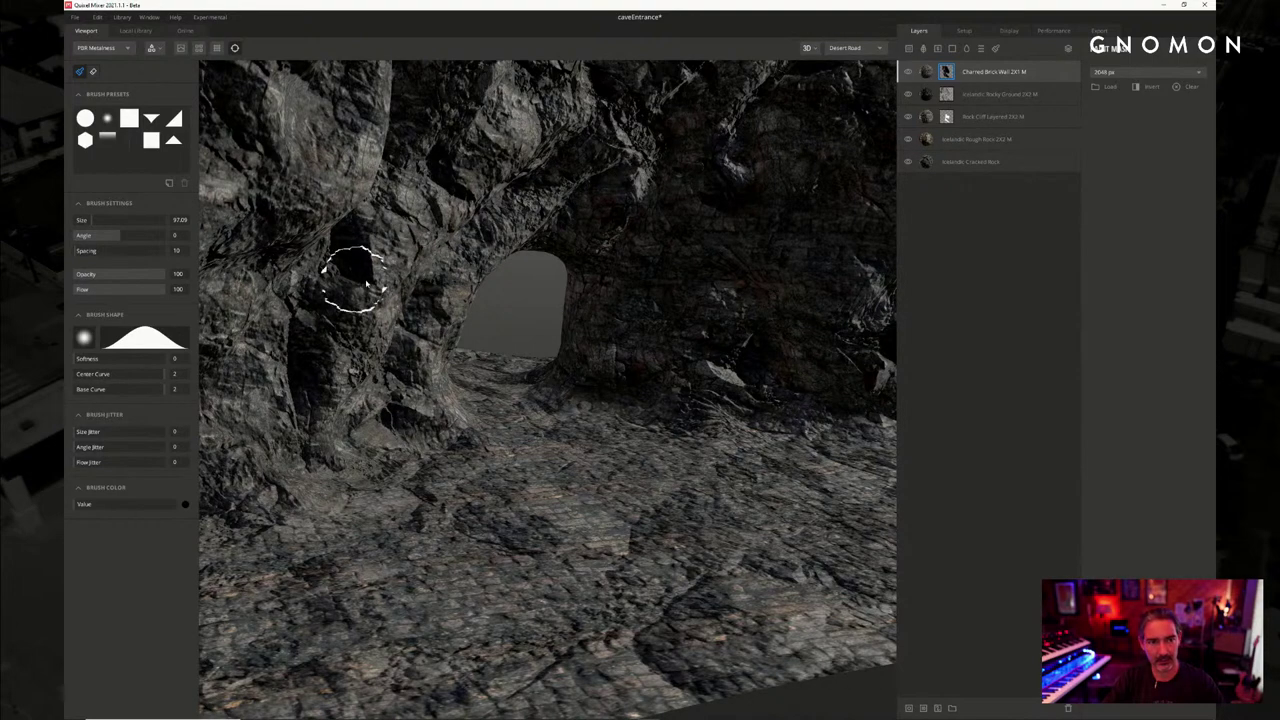
{"action": "mouse_move", "coordinate": [352, 258]}
{"action": "left_mouse_down", "text": "alt"}
{"action": "mouse_move", "coordinate": [449, 249]}
{"action": "mouse_move", "coordinate": [411, 249]}
{"action": "mouse_move", "coordinate": [378, 228]}
{"action": "mouse_move", "coordinate": [423, 200]}
{"action": "mouse_move", "coordinate": [366, 223]}
{"action": "mouse_move", "coordinate": [390, 225]}
{"action": "left_mouse_up", "text": "alt"}
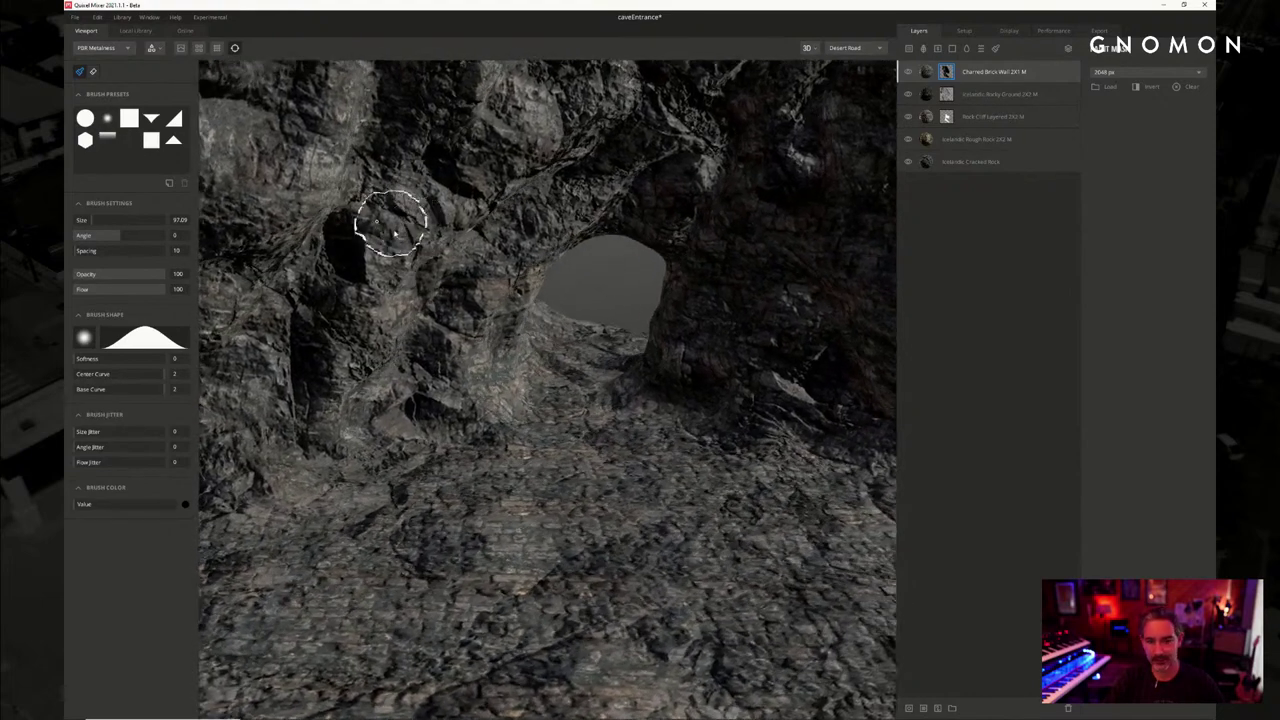
{"action": "left_click", "coordinate": [104, 47]}
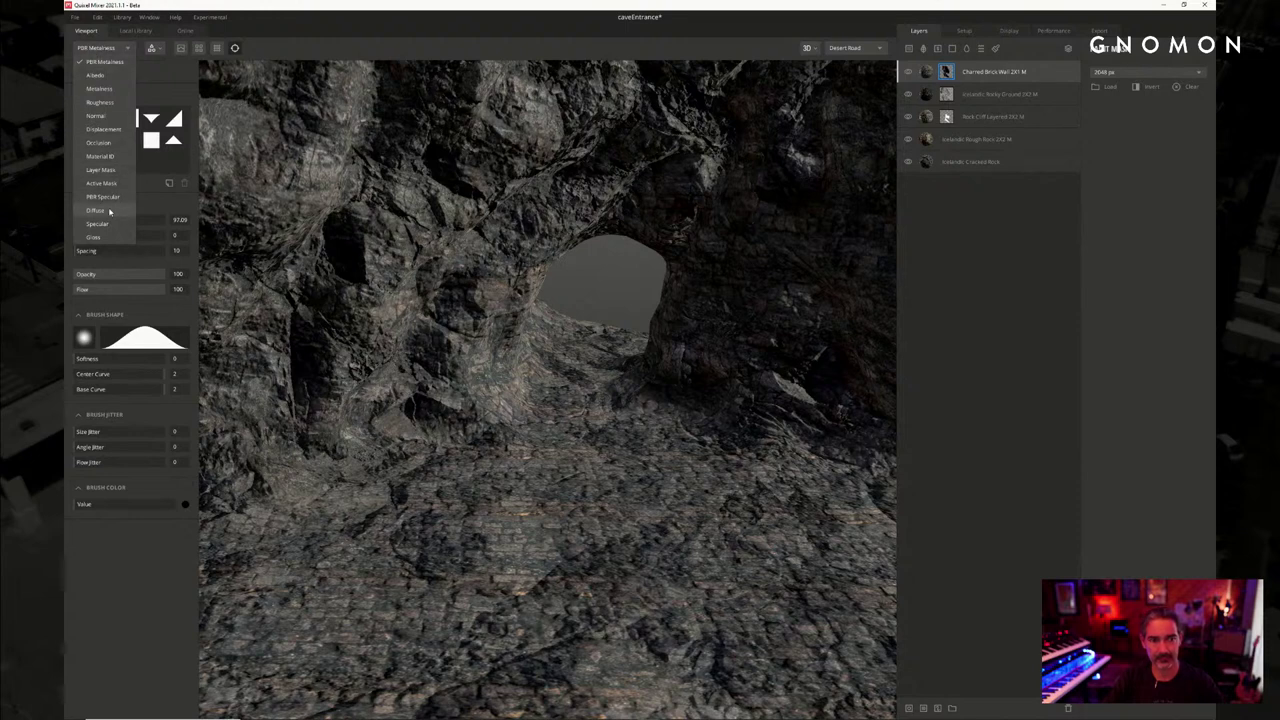
{"action": "left_click", "coordinate": [104, 183]}
Paint the remaining white gaps on the cliff's left side and upper edges black with a brush size of about 219
{"action": "left_click_drag", "start_coordinate": [417, 263], "coordinate": [357, 364], "text": "alt"}
{"action": "scroll", "coordinate": [517, 254], "scroll_direction": "down", "scroll_amount": 5}
{"action": "scroll", "coordinate": [489, 217], "scroll_direction": "up", "scroll_amount": 2}
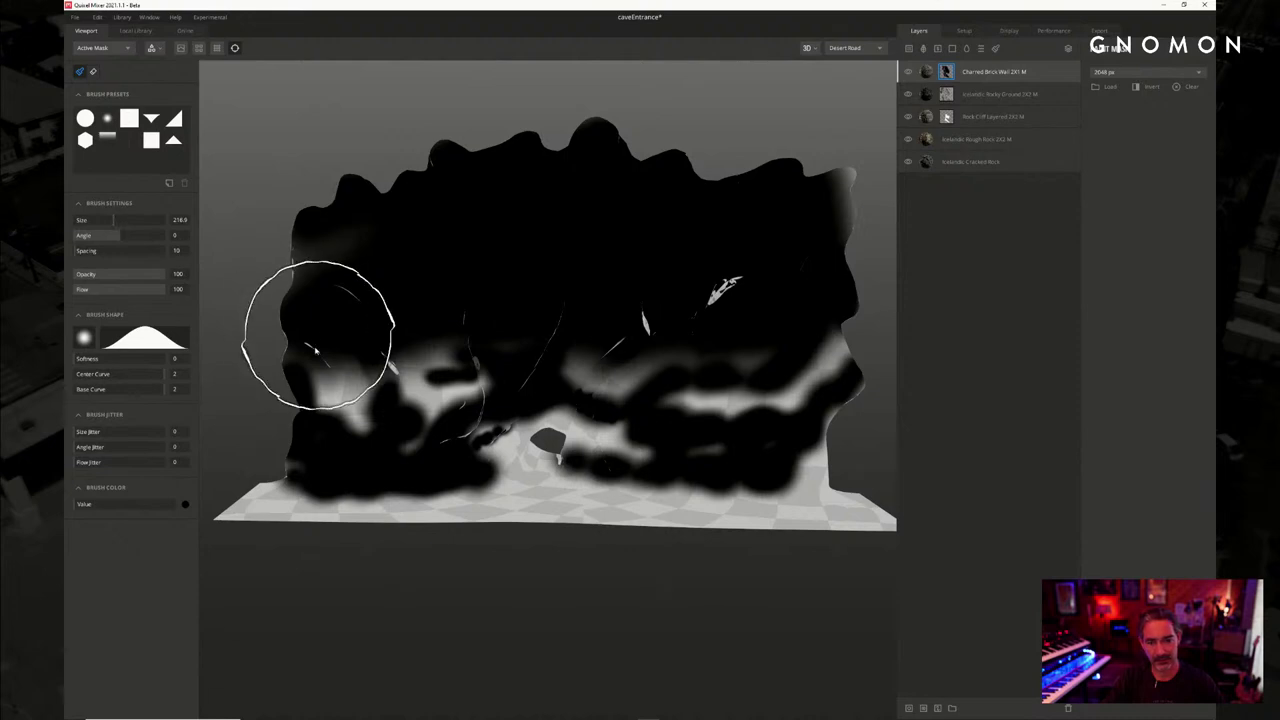
{"action": "mouse_move", "coordinate": [313, 348]}
{"action": "left_mouse_down"}
{"action": "mouse_move", "coordinate": [343, 400]}
{"action": "mouse_move", "coordinate": [380, 409]}
{"action": "mouse_move", "coordinate": [409, 389]}
{"action": "mouse_move", "coordinate": [675, 325]}
{"action": "mouse_move", "coordinate": [712, 285]}
{"action": "mouse_move", "coordinate": [806, 340]}
{"action": "mouse_move", "coordinate": [840, 285]}
{"action": "mouse_move", "coordinate": [845, 193]}
{"action": "left_mouse_up"}
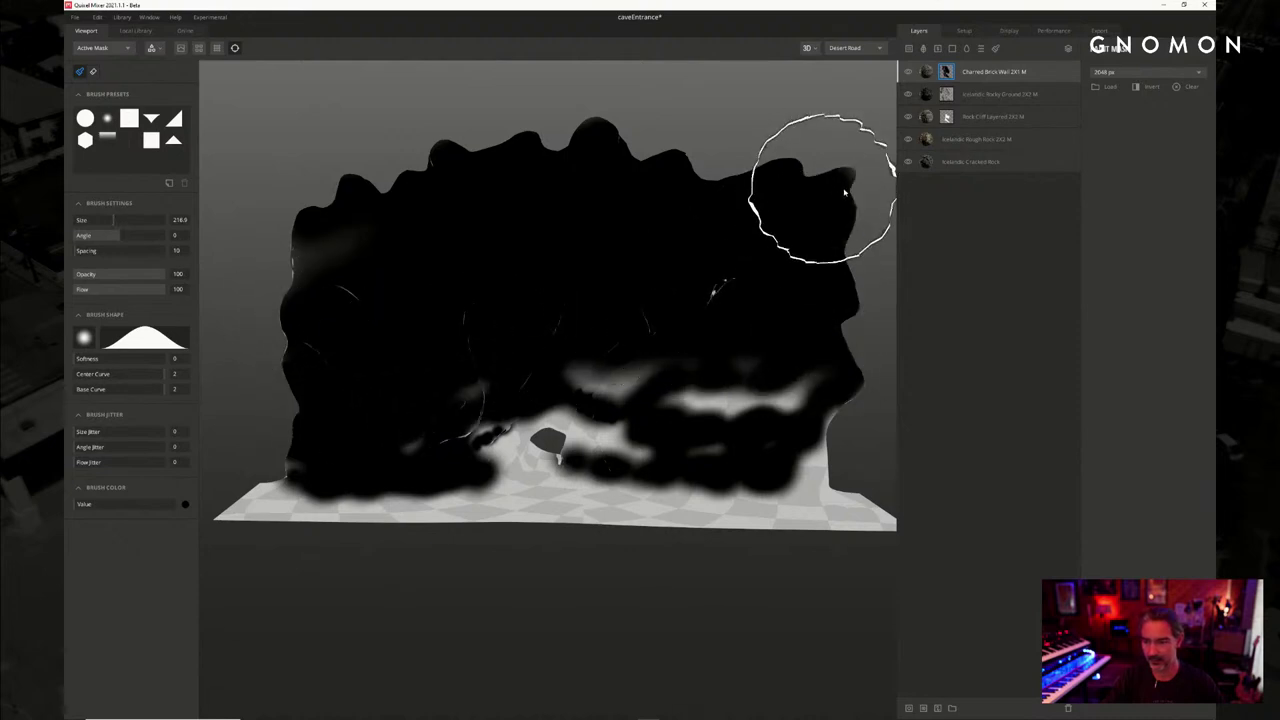
{"action": "mouse_move", "coordinate": [608, 200]}
{"action": "left_mouse_down", "text": "alt"}
{"action": "mouse_move", "coordinate": [477, 286]}
{"action": "mouse_move", "coordinate": [434, 286]}
{"action": "left_mouse_up", "text": "alt"}
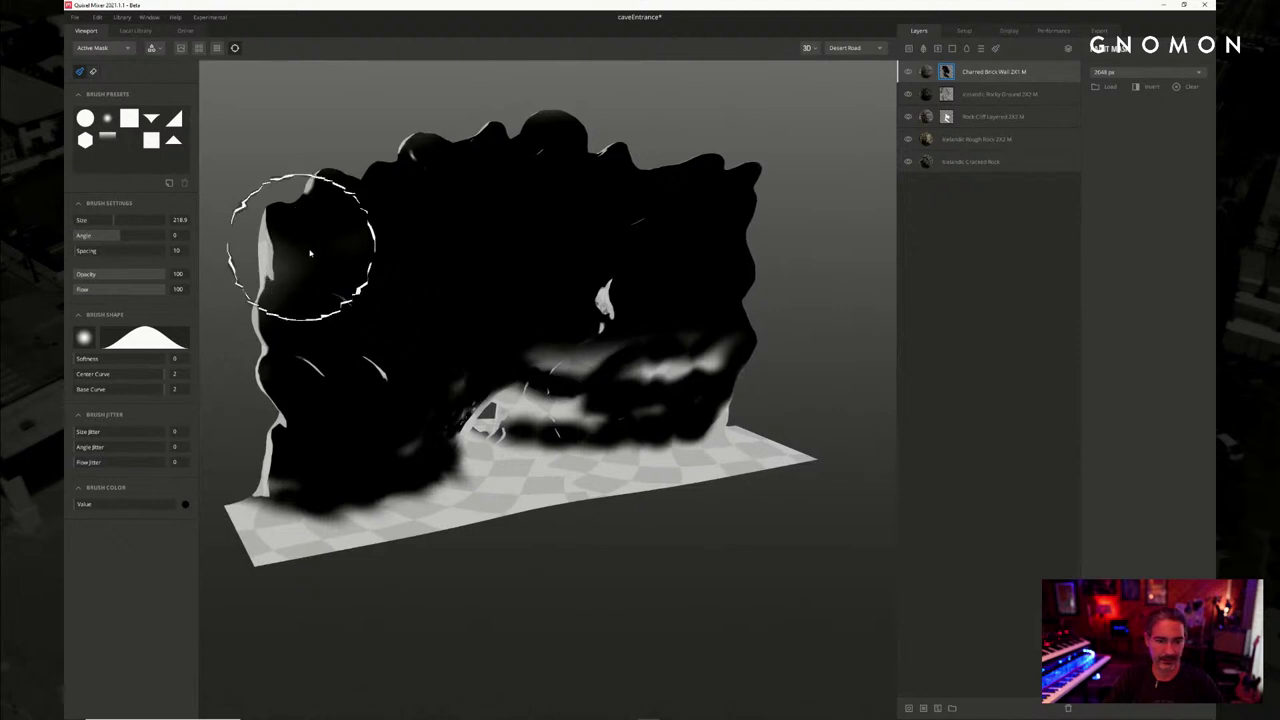
{"action": "mouse_move", "coordinate": [310, 254]}
{"action": "left_mouse_down"}
{"action": "mouse_move", "coordinate": [271, 314]}
{"action": "mouse_move", "coordinate": [285, 365]}
{"action": "mouse_move", "coordinate": [409, 100]}
{"action": "left_mouse_up"}
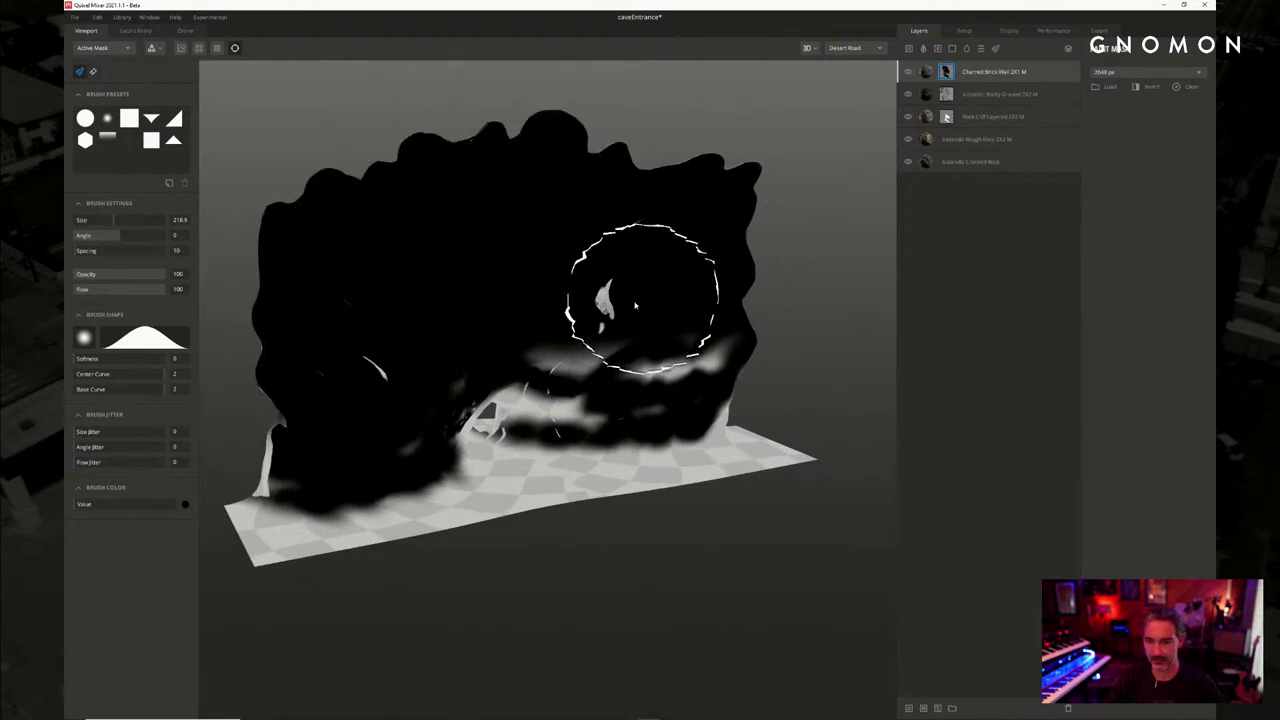
Reduce the brush size to 112 and black out leftover white areas on the right lower wall, side edges and peaks
{"action": "mouse_move", "coordinate": [600, 229]}
{"action": "left_mouse_down", "text": "alt"}
{"action": "mouse_move", "coordinate": [571, 263]}
{"action": "mouse_move", "coordinate": [691, 272]}
{"action": "mouse_move", "coordinate": [794, 217]}
{"action": "mouse_move", "coordinate": [826, 331]}
{"action": "mouse_move", "coordinate": [827, 270]}
{"action": "mouse_move", "coordinate": [630, 230]}
{"action": "mouse_move", "coordinate": [491, 300]}
{"action": "mouse_move", "coordinate": [434, 349]}
{"action": "mouse_move", "coordinate": [659, 343]}
{"action": "left_mouse_up", "text": "alt"}
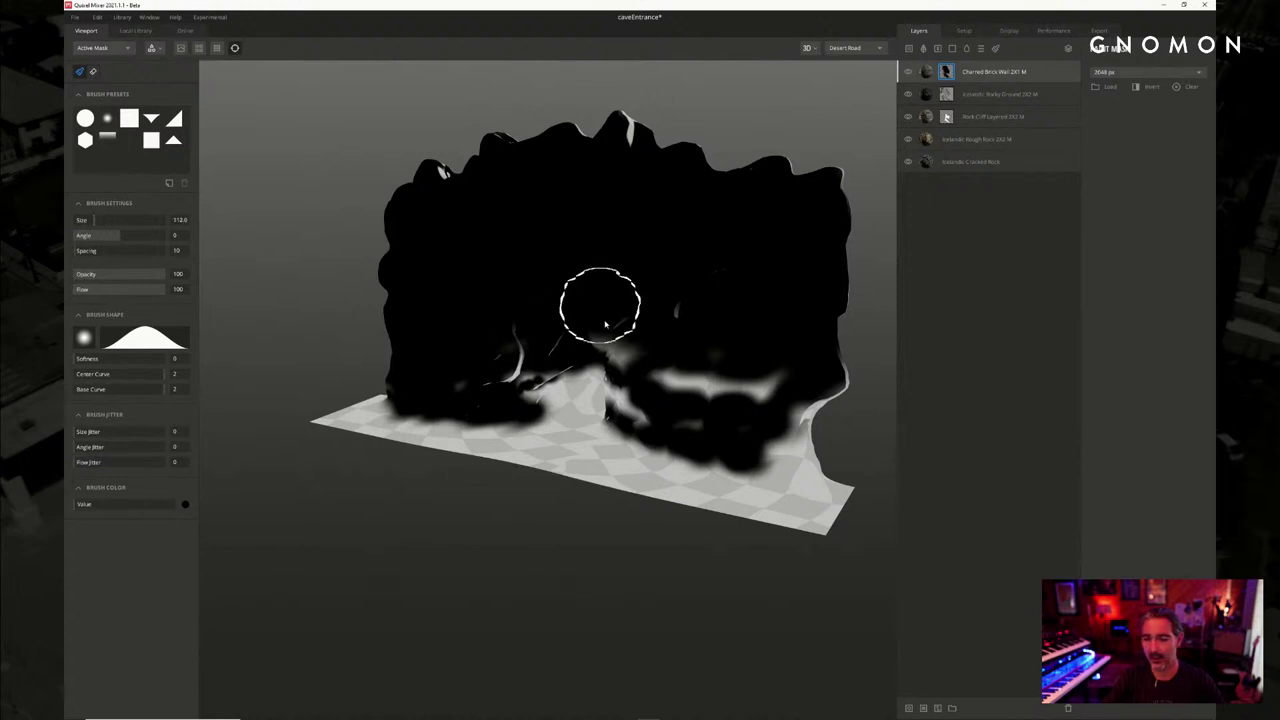
{"action": "mouse_move", "coordinate": [696, 342]}
{"action": "left_mouse_down"}
{"action": "mouse_move", "coordinate": [780, 405]}
{"action": "mouse_move", "coordinate": [636, 365]}
{"action": "mouse_move", "coordinate": [721, 392]}
{"action": "mouse_move", "coordinate": [725, 410]}
{"action": "mouse_move", "coordinate": [815, 375]}
{"action": "left_mouse_up"}
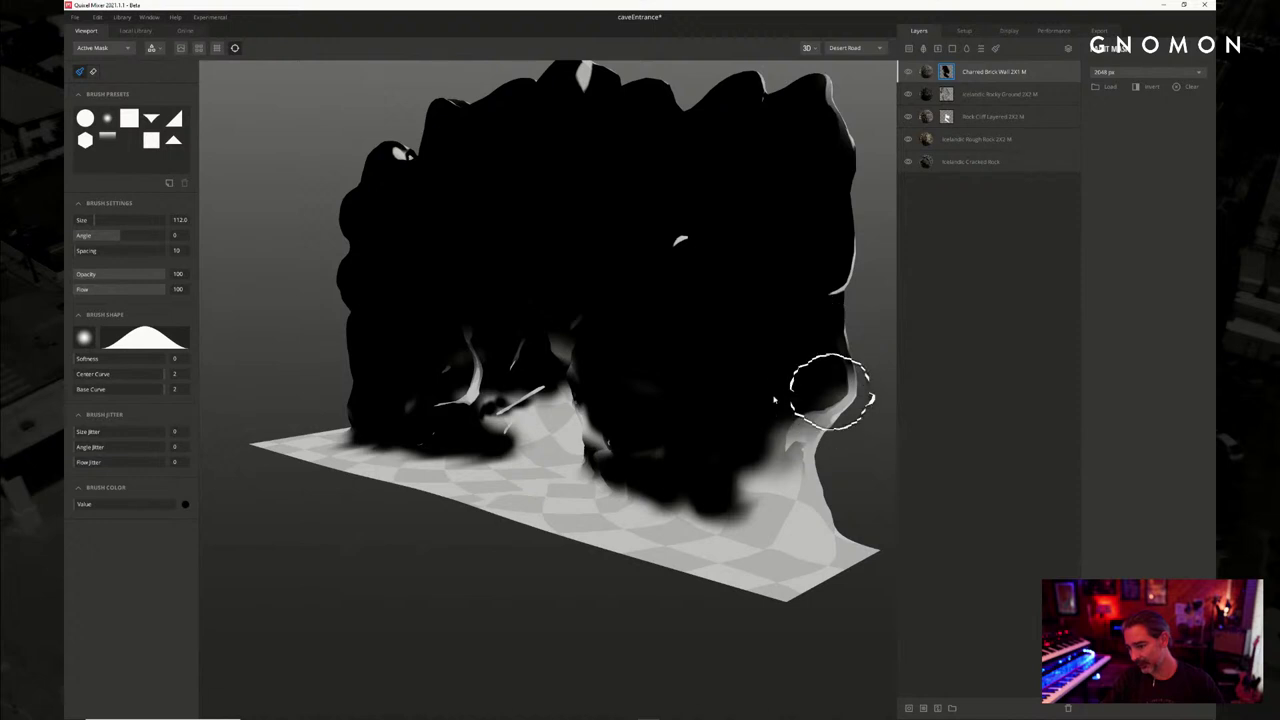
{"action": "left_click_drag", "start_coordinate": [754, 421], "coordinate": [720, 398]}
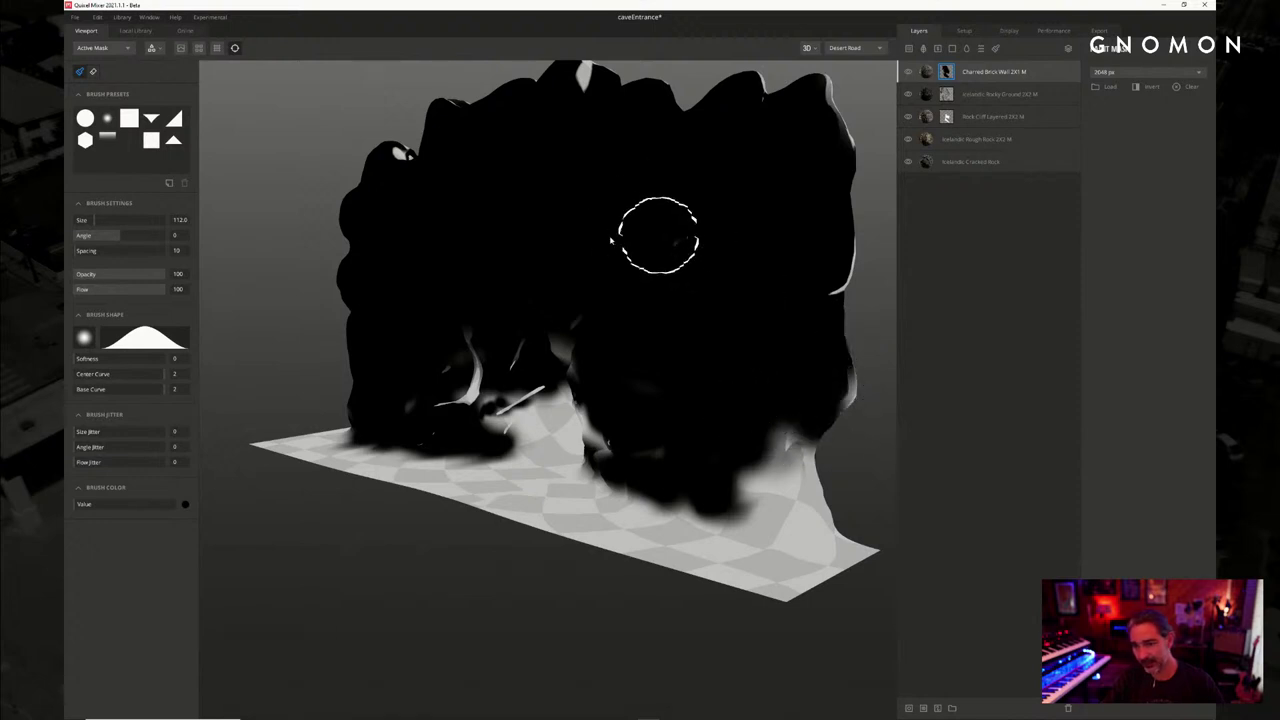
{"action": "left_click_drag", "start_coordinate": [771, 96], "coordinate": [779, 298]}
{"action": "mouse_move", "coordinate": [311, 285]}
{"action": "left_mouse_down", "text": "alt"}
{"action": "mouse_move", "coordinate": [380, 275]}
{"action": "mouse_move", "coordinate": [408, 255]}
{"action": "left_mouse_up", "text": "alt"}
{"action": "mouse_move", "coordinate": [400, 194]}
{"action": "left_mouse_down", "text": "alt"}
{"action": "mouse_move", "coordinate": [400, 172]}
{"action": "mouse_move", "coordinate": [480, 134]}
{"action": "mouse_move", "coordinate": [457, 134]}
{"action": "mouse_move", "coordinate": [571, 128]}
{"action": "mouse_move", "coordinate": [626, 149]}
{"action": "mouse_move", "coordinate": [640, 134]}
{"action": "mouse_move", "coordinate": [641, 183]}
{"action": "left_mouse_up", "text": "alt"}
{"action": "left_click_drag", "start_coordinate": [536, 324], "coordinate": [557, 240], "text": "alt"}
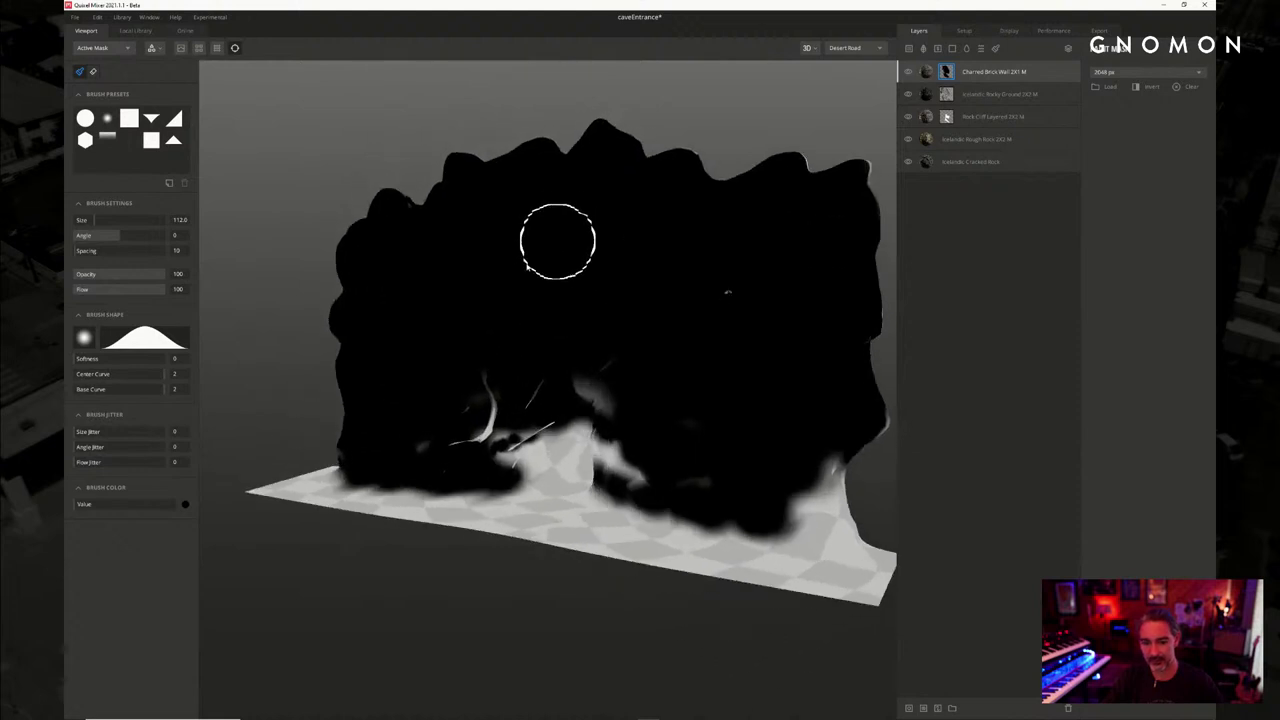
Paint the leftover white streaks and patches on the rock around and above the cave opening black
{"action": "scroll", "coordinate": [540, 250], "scroll_direction": "up", "scroll_amount": 2}
{"action": "middle_click_drag", "start_coordinate": [529, 340], "coordinate": [572, 310], "text": "alt"}
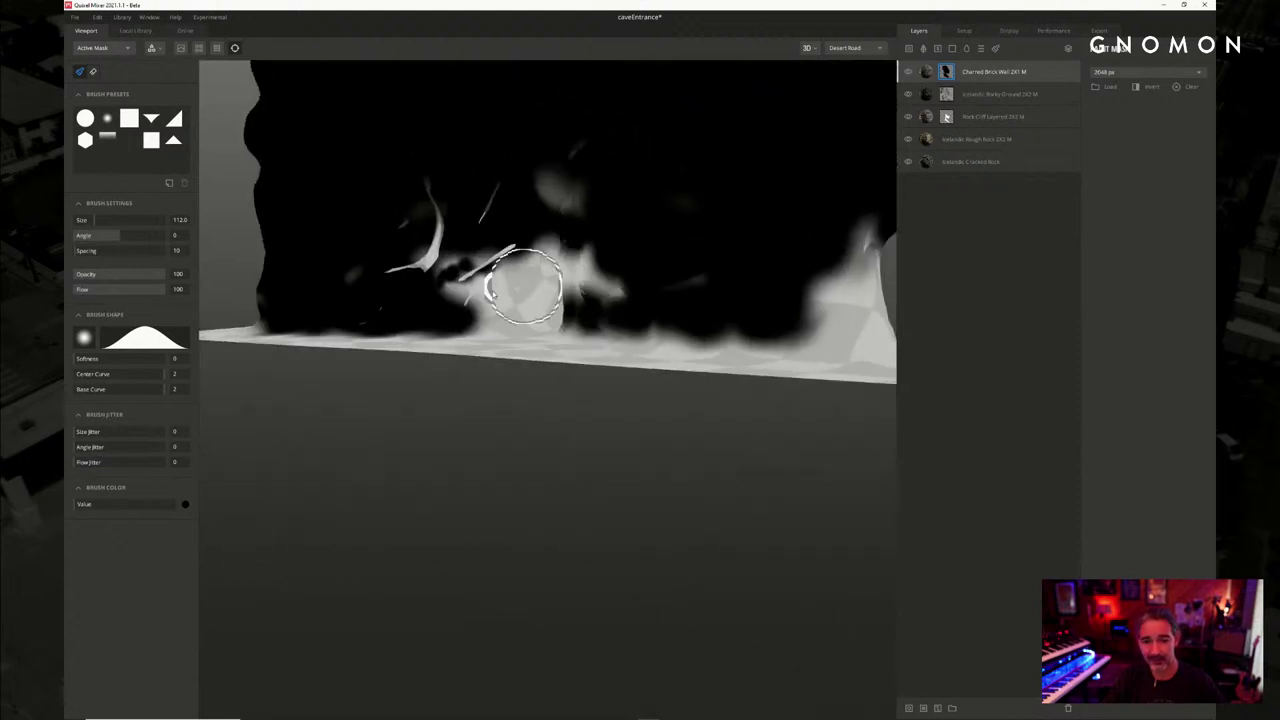
{"action": "mouse_move", "coordinate": [523, 291]}
{"action": "left_mouse_down", "text": "alt"}
{"action": "mouse_move", "coordinate": [444, 238]}
{"action": "mouse_move", "coordinate": [394, 257]}
{"action": "mouse_move", "coordinate": [403, 242]}
{"action": "mouse_move", "coordinate": [410, 270]}
{"action": "mouse_move", "coordinate": [425, 209]}
{"action": "left_mouse_up", "text": "alt"}
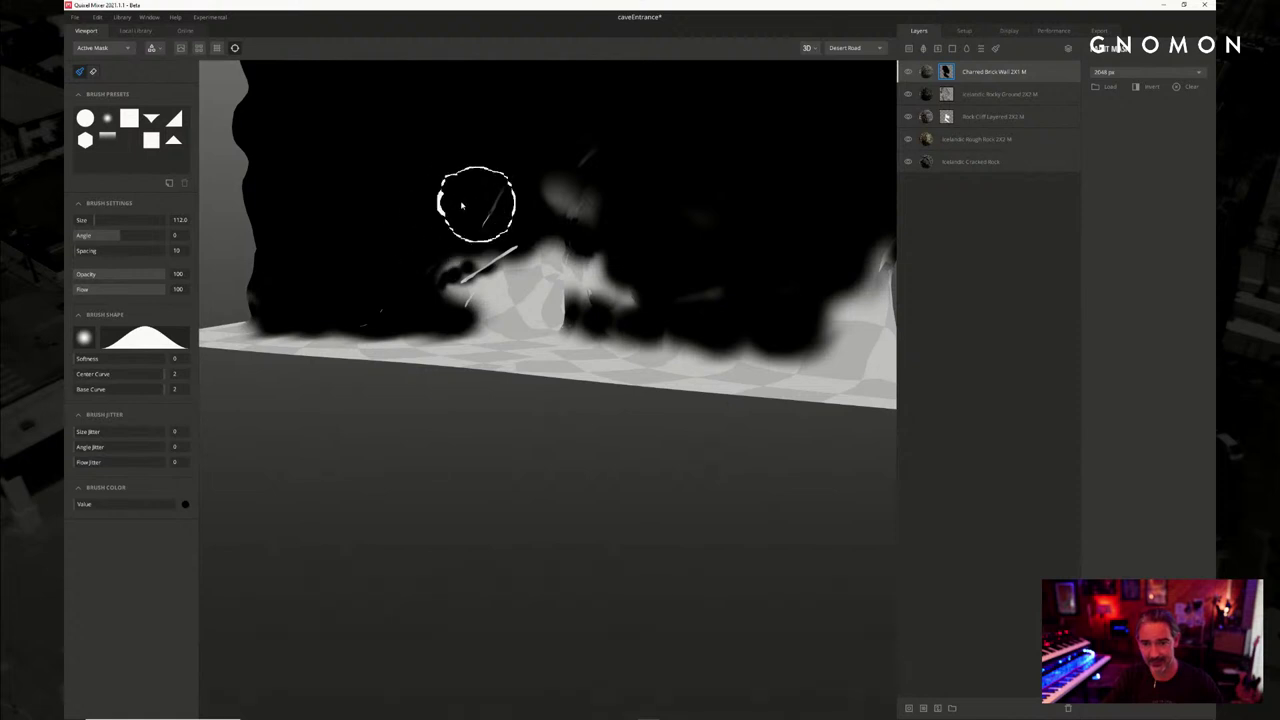
{"action": "left_click_drag", "start_coordinate": [516, 192], "coordinate": [686, 222], "text": "alt"}
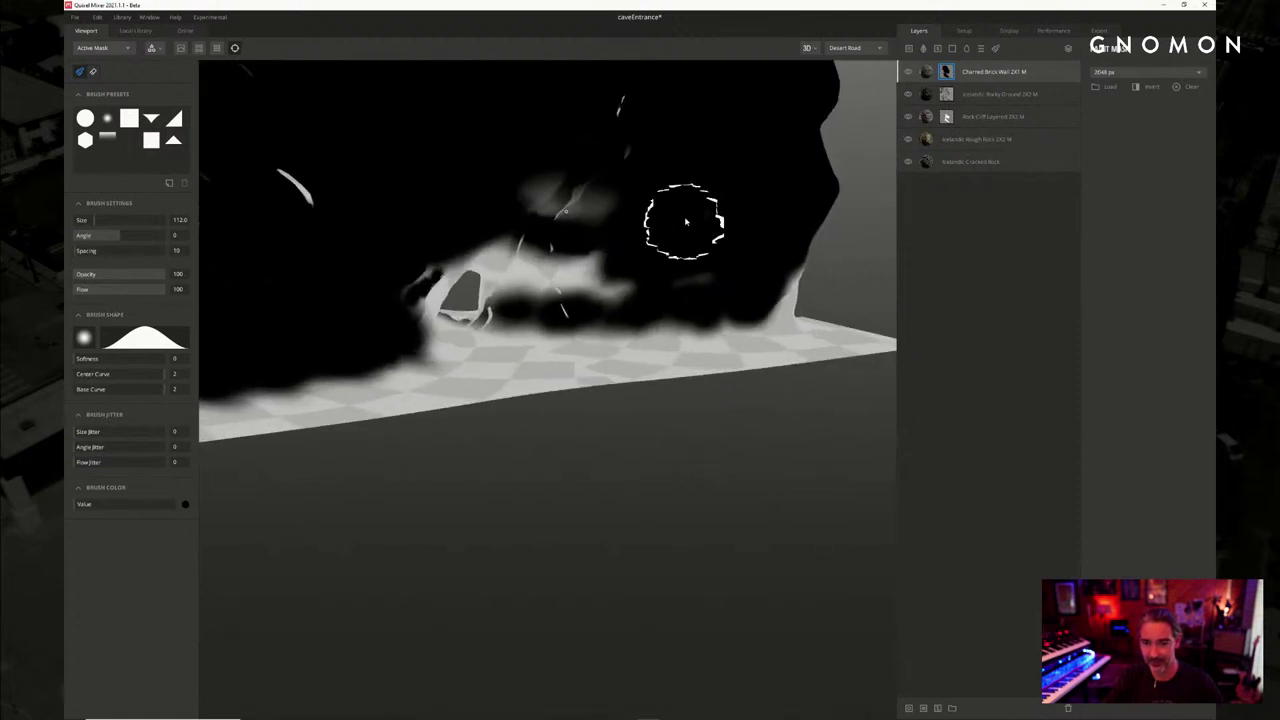
{"action": "left_click_drag", "start_coordinate": [628, 137], "coordinate": [571, 159]}
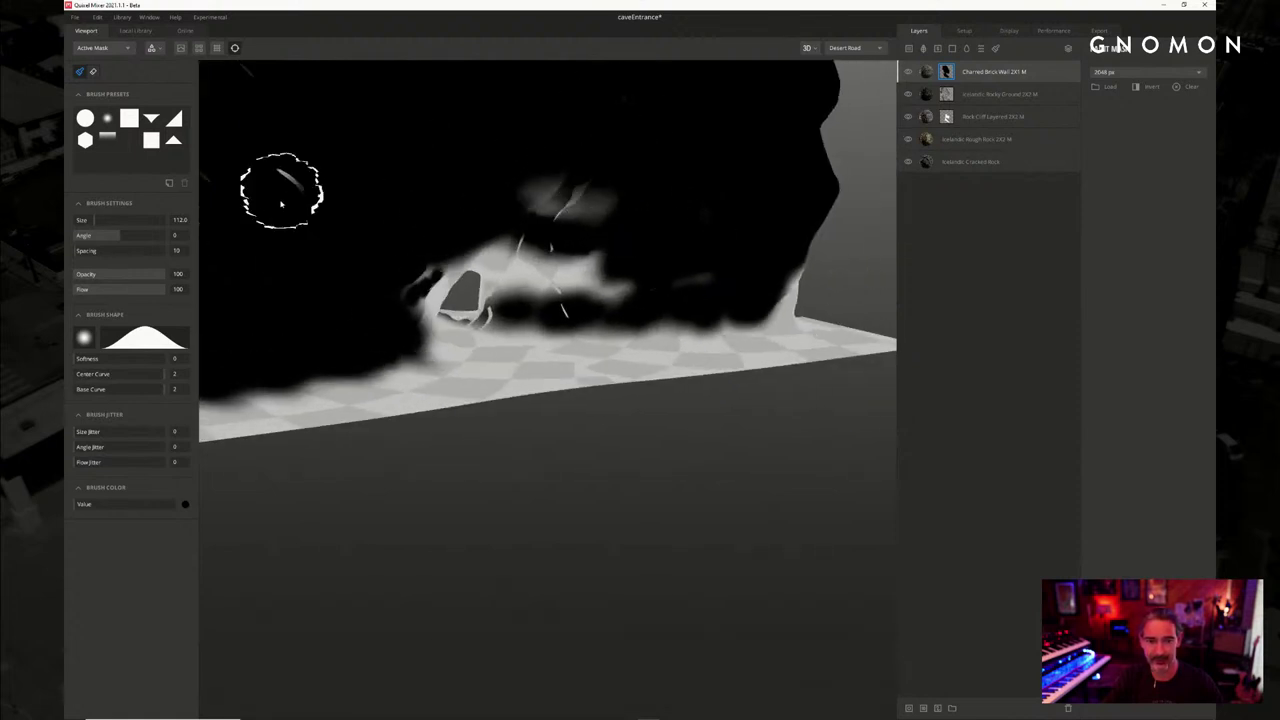
{"action": "left_click_drag", "start_coordinate": [281, 197], "coordinate": [284, 169]}
{"action": "mouse_move", "coordinate": [524, 152]}
{"action": "left_mouse_down"}
{"action": "mouse_move", "coordinate": [600, 200]}
{"action": "mouse_move", "coordinate": [498, 204]}
{"action": "left_mouse_up"}
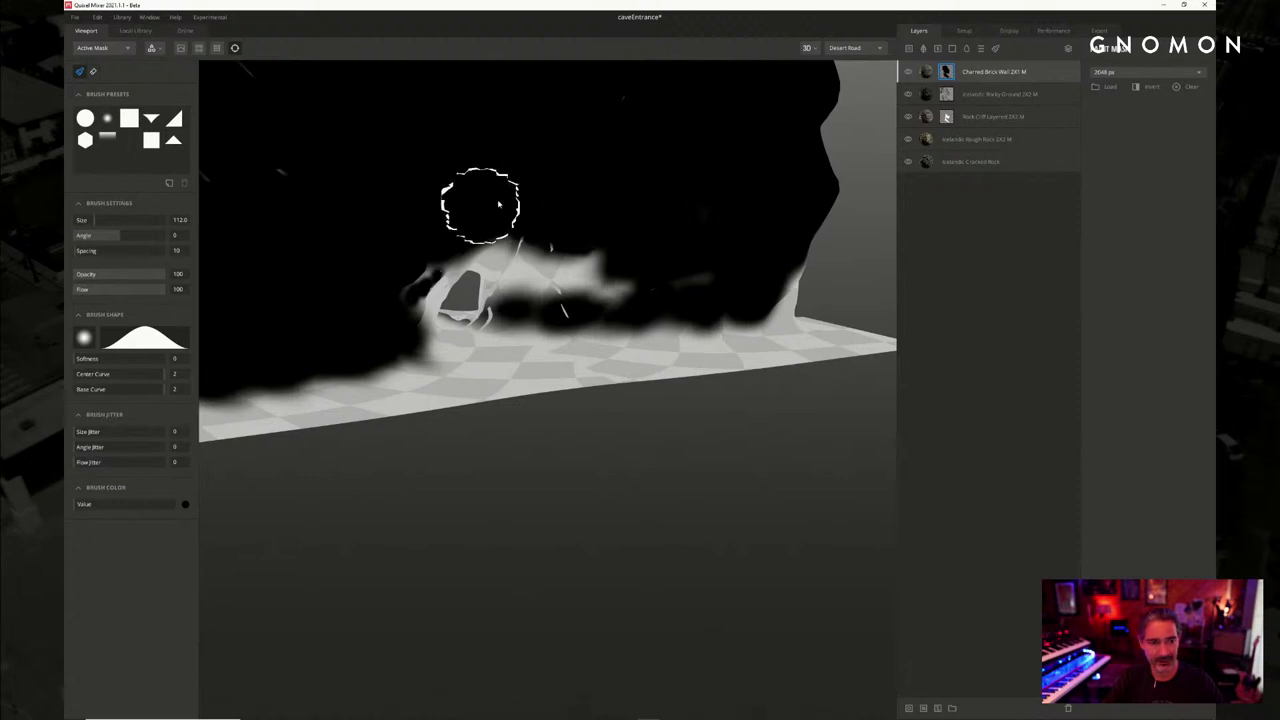
Set the viewport display to PBR Metalness and check the rock walls beside the cave opening
{"action": "left_click", "coordinate": [116, 47]}
{"action": "left_click", "coordinate": [105, 66]}
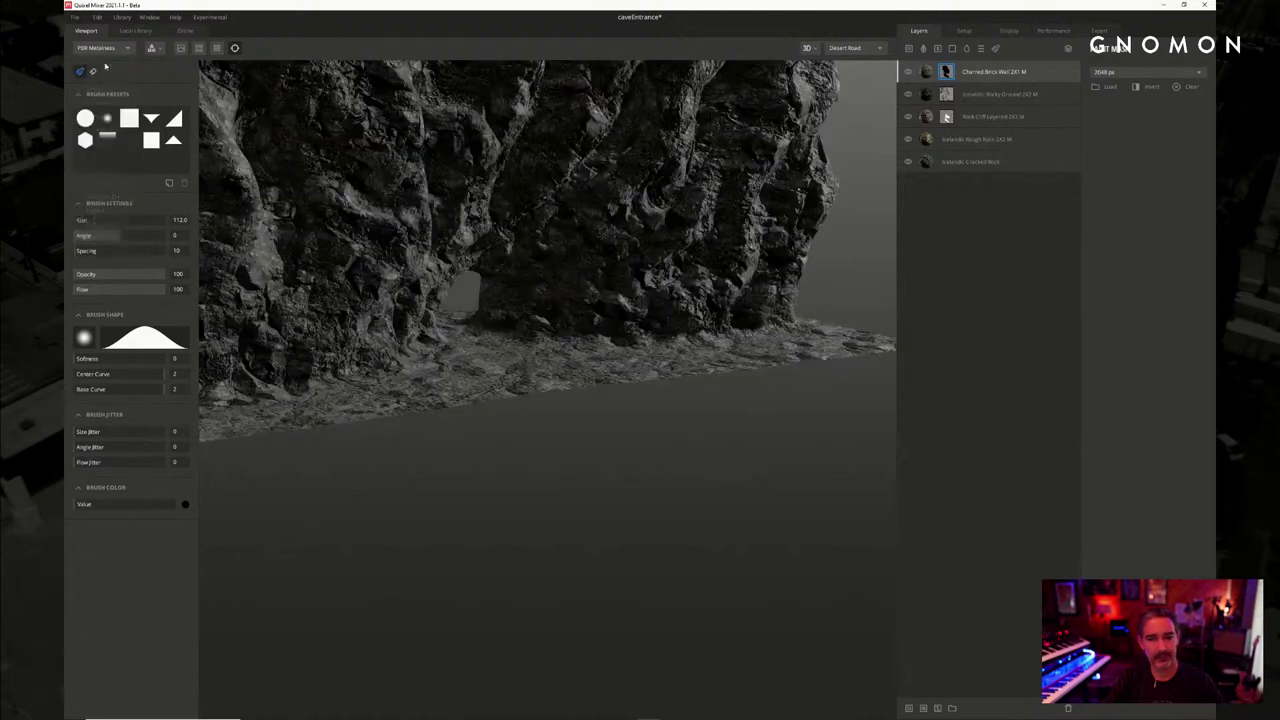
{"action": "left_click_drag", "start_coordinate": [455, 203], "coordinate": [394, 187], "text": "alt"}
{"action": "scroll", "coordinate": [408, 215], "scroll_direction": "up", "scroll_amount": 3}
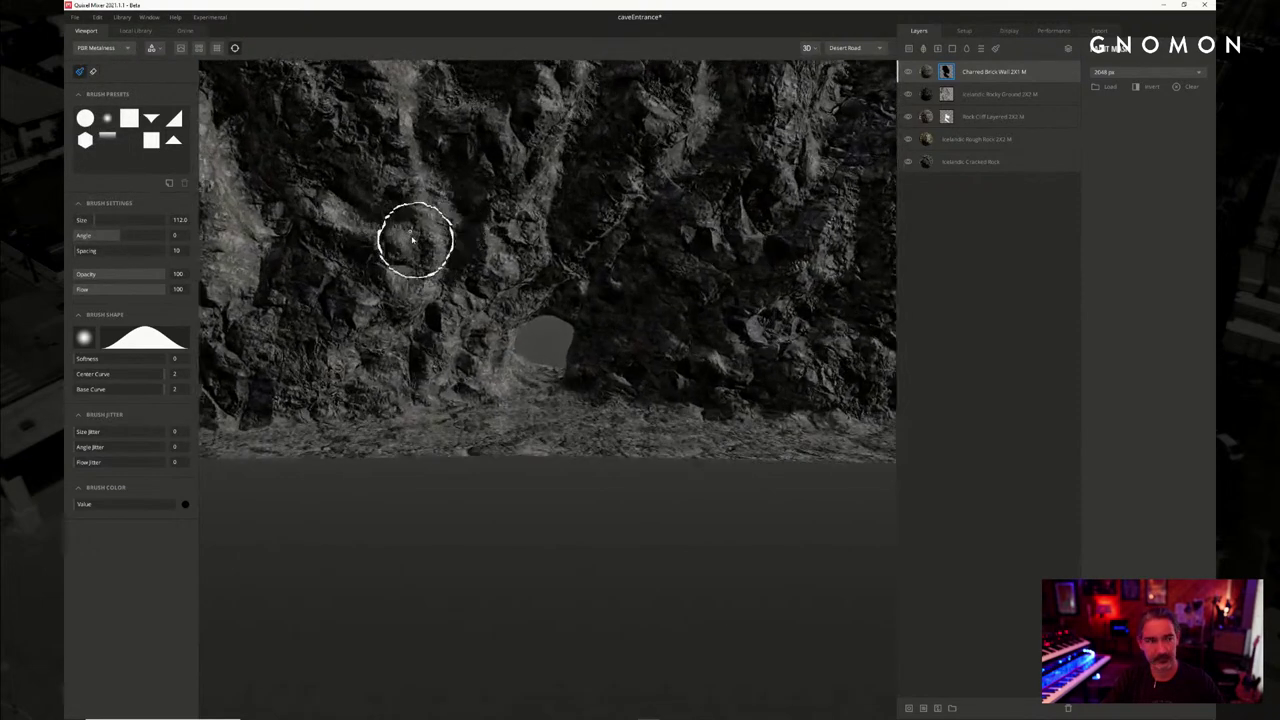
{"action": "mouse_move", "coordinate": [522, 316]}
{"action": "left_mouse_down", "text": "alt"}
{"action": "mouse_move", "coordinate": [540, 300]}
{"action": "mouse_move", "coordinate": [576, 307]}
{"action": "mouse_move", "coordinate": [616, 334]}
{"action": "mouse_move", "coordinate": [598, 338]}
{"action": "left_mouse_up", "text": "alt"}
{"action": "left_click_drag", "start_coordinate": [546, 315], "coordinate": [600, 326], "text": "alt"}
{"action": "middle_click_drag", "start_coordinate": [509, 291], "coordinate": [545, 289], "text": "alt"}
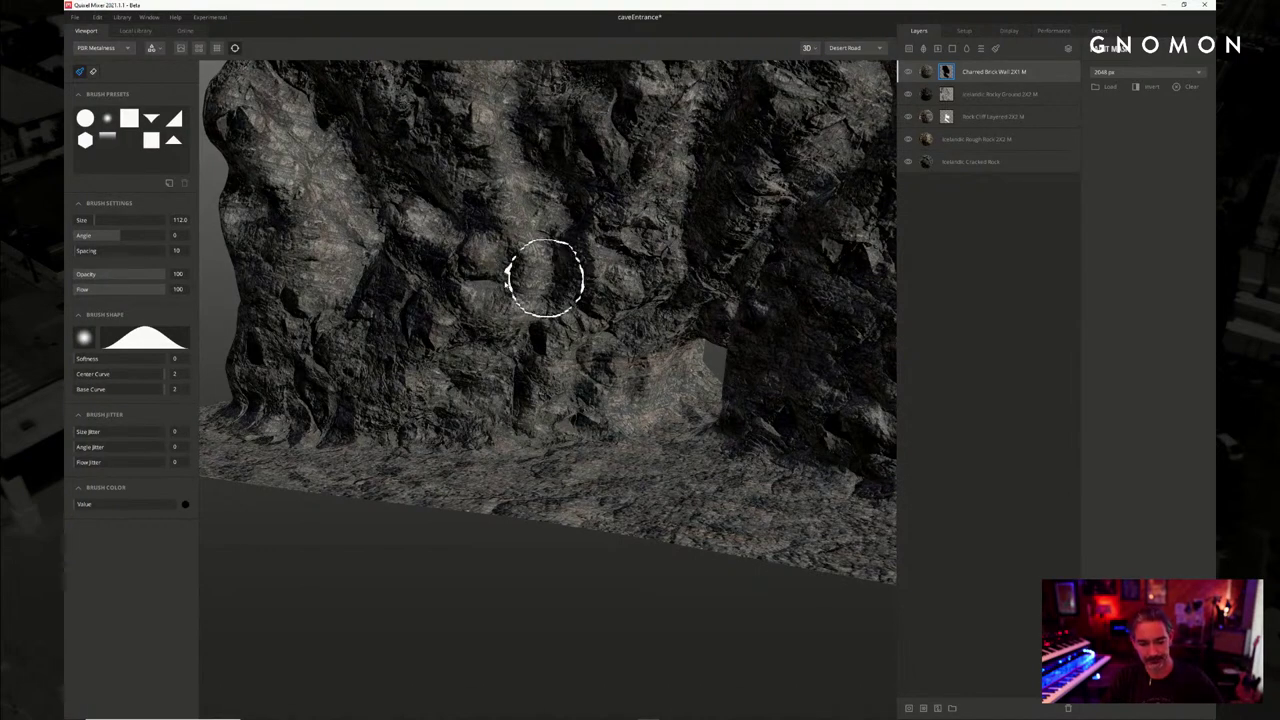
Examine from several angles how the bricks blend across the floor, the outer walls and the cave opening
{"action": "mouse_move", "coordinate": [513, 273]}
{"action": "middle_mouse_down"}
{"action": "mouse_move", "coordinate": [571, 266]}
{"action": "mouse_move", "coordinate": [617, 295]}
{"action": "mouse_move", "coordinate": [571, 280]}
{"action": "mouse_move", "coordinate": [617, 291]}
{"action": "mouse_move", "coordinate": [586, 320]}
{"action": "mouse_move", "coordinate": [686, 333]}
{"action": "mouse_move", "coordinate": [651, 240]}
{"action": "mouse_move", "coordinate": [549, 222]}
{"action": "mouse_move", "coordinate": [575, 259]}
{"action": "mouse_move", "coordinate": [663, 277]}
{"action": "mouse_move", "coordinate": [663, 257]}
{"action": "mouse_move", "coordinate": [623, 246]}
{"action": "mouse_move", "coordinate": [650, 240]}
{"action": "mouse_move", "coordinate": [606, 251]}
{"action": "mouse_move", "coordinate": [603, 294]}
{"action": "mouse_move", "coordinate": [586, 297]}
{"action": "mouse_move", "coordinate": [718, 313]}
{"action": "mouse_move", "coordinate": [703, 297]}
{"action": "mouse_move", "coordinate": [617, 310]}
{"action": "mouse_move", "coordinate": [617, 337]}
{"action": "mouse_move", "coordinate": [594, 343]}
{"action": "mouse_move", "coordinate": [617, 363]}
{"action": "mouse_move", "coordinate": [609, 374]}
{"action": "middle_mouse_up"}
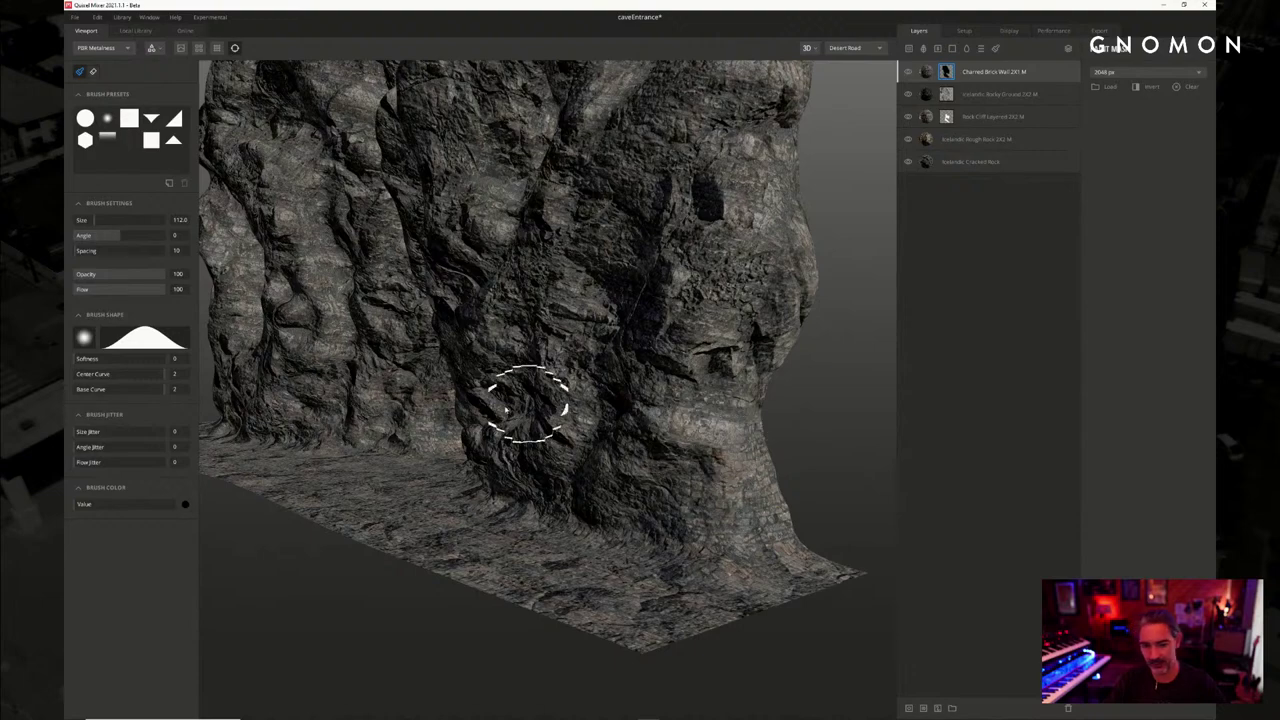
{"action": "mouse_move", "coordinate": [507, 409]}
{"action": "middle_mouse_down"}
{"action": "mouse_move", "coordinate": [500, 390]}
{"action": "mouse_move", "coordinate": [637, 407]}
{"action": "mouse_move", "coordinate": [591, 357]}
{"action": "mouse_move", "coordinate": [551, 354]}
{"action": "mouse_move", "coordinate": [609, 360]}
{"action": "mouse_move", "coordinate": [537, 366]}
{"action": "mouse_move", "coordinate": [569, 374]}
{"action": "mouse_move", "coordinate": [523, 363]}
{"action": "mouse_move", "coordinate": [546, 371]}
{"action": "mouse_move", "coordinate": [543, 351]}
{"action": "mouse_move", "coordinate": [540, 380]}
{"action": "mouse_move", "coordinate": [556, 388]}
{"action": "middle_mouse_up"}
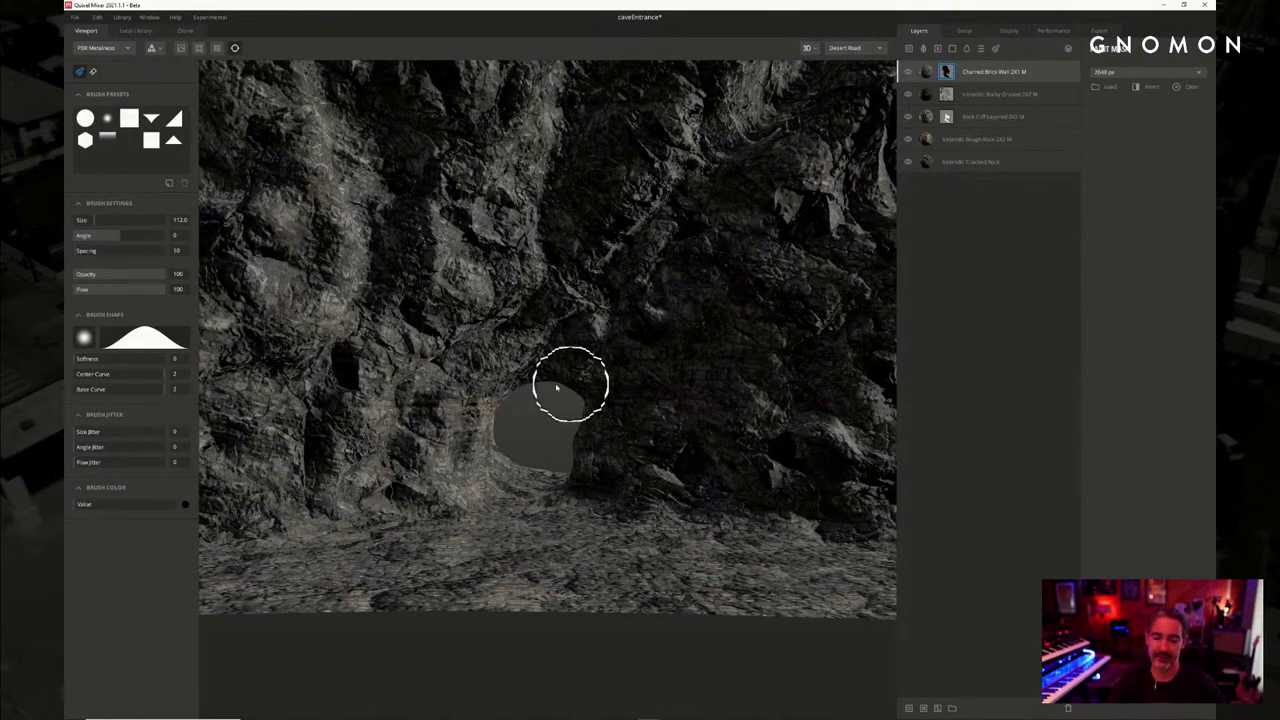
{"action": "mouse_move", "coordinate": [569, 383]}
{"action": "middle_mouse_down"}
{"action": "mouse_move", "coordinate": [551, 408]}
{"action": "mouse_move", "coordinate": [586, 366]}
{"action": "mouse_move", "coordinate": [541, 358]}
{"action": "middle_mouse_up"}
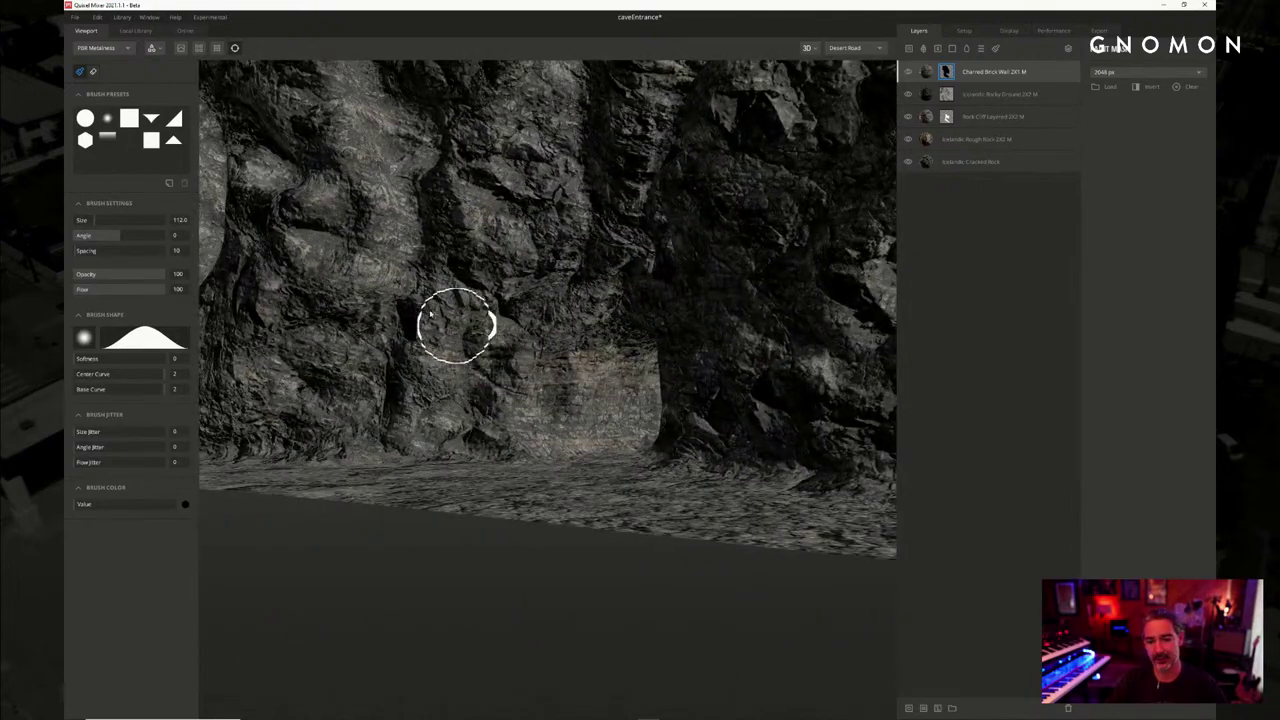
{"action": "mouse_move", "coordinate": [737, 300]}
{"action": "left_mouse_down", "text": "alt"}
{"action": "mouse_move", "coordinate": [838, 322]}
{"action": "mouse_move", "coordinate": [778, 312]}
{"action": "left_mouse_up", "text": "alt"}
{"action": "left_click_drag", "start_coordinate": [640, 206], "coordinate": [600, 184], "text": "alt"}
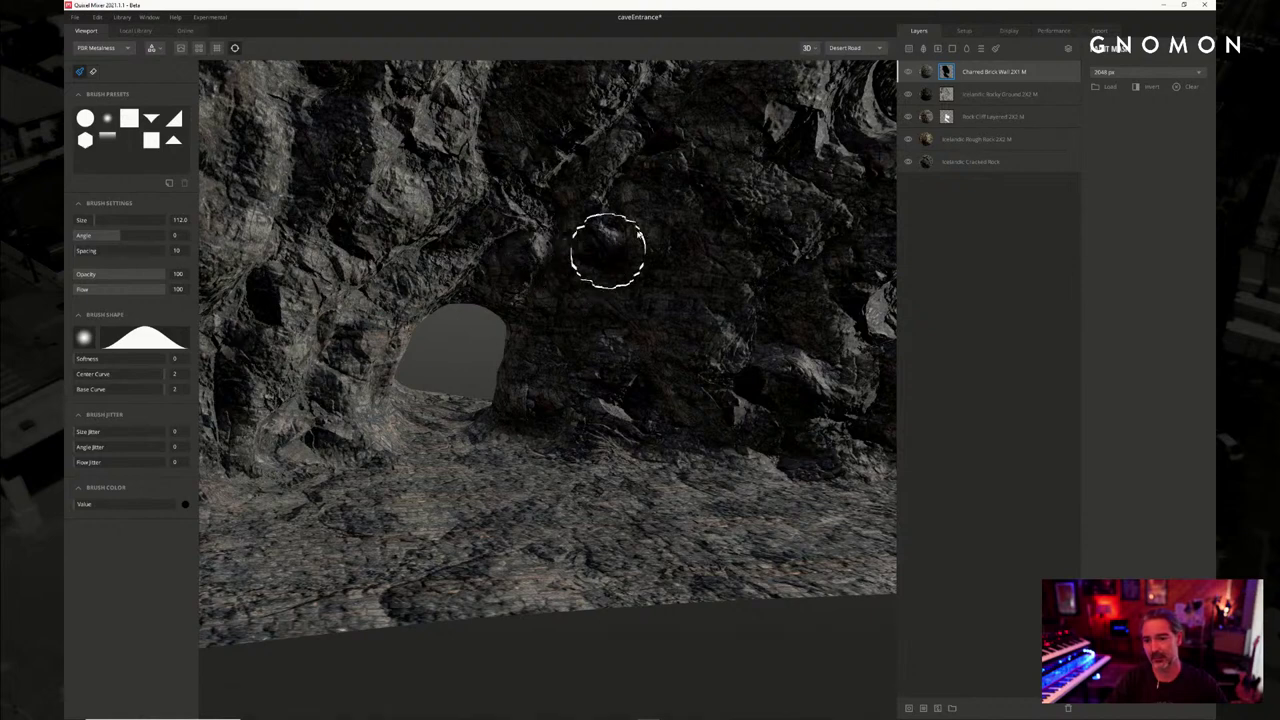
{"action": "mouse_move", "coordinate": [714, 252]}
{"action": "left_mouse_down", "text": "alt"}
{"action": "mouse_move", "coordinate": [763, 286]}
{"action": "mouse_move", "coordinate": [720, 286]}
{"action": "mouse_move", "coordinate": [774, 268]}
{"action": "left_mouse_up", "text": "alt"}
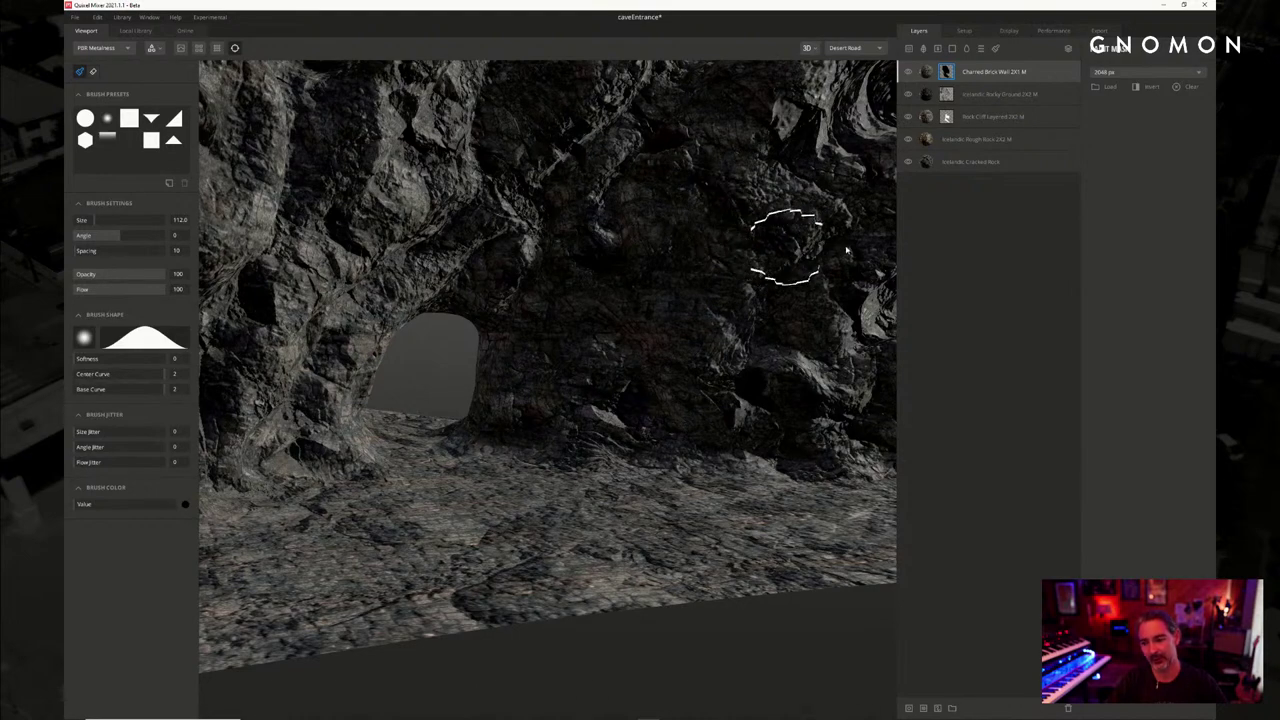
{"action": "mouse_move", "coordinate": [846, 250]}
{"action": "left_mouse_down", "text": "alt"}
{"action": "mouse_move", "coordinate": [855, 283]}
{"action": "mouse_move", "coordinate": [834, 251]}
{"action": "mouse_move", "coordinate": [676, 314]}
{"action": "mouse_move", "coordinate": [675, 300]}
{"action": "mouse_move", "coordinate": [669, 314]}
{"action": "left_mouse_up", "text": "alt"}
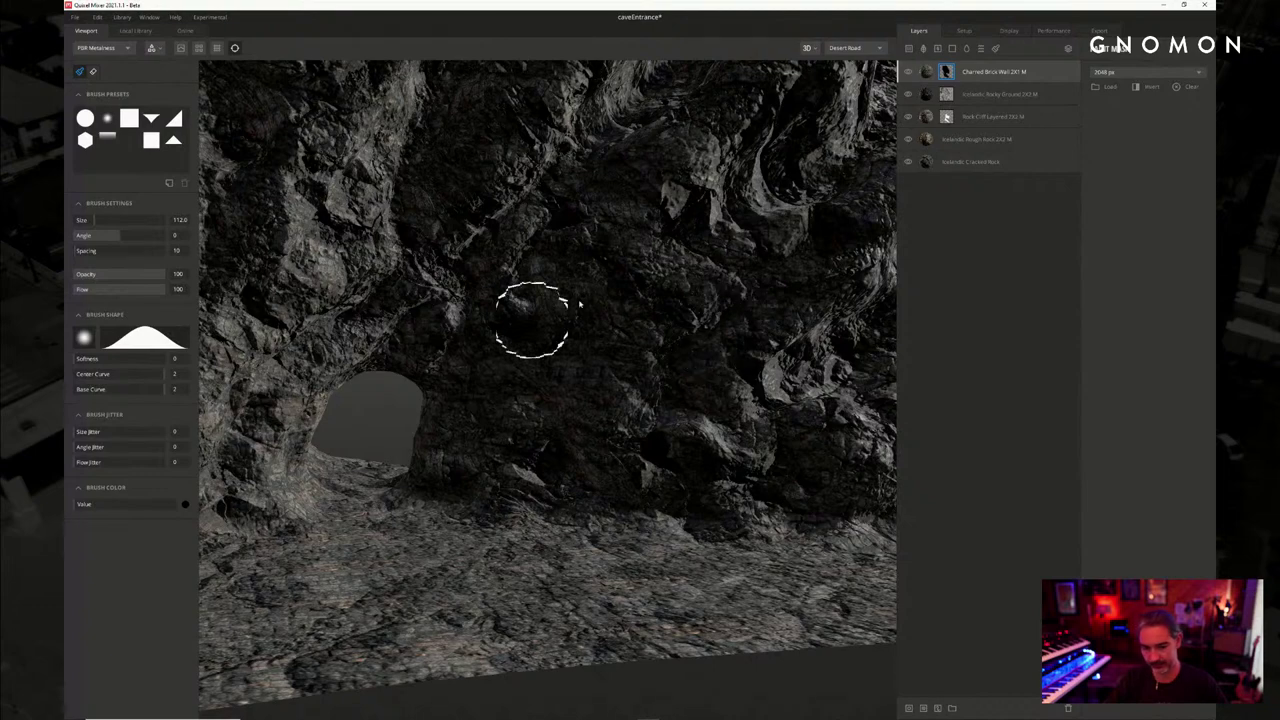
{"action": "mouse_move", "coordinate": [466, 246]}
{"action": "left_mouse_down", "text": "alt"}
{"action": "mouse_move", "coordinate": [549, 194]}
{"action": "mouse_move", "coordinate": [429, 206]}
{"action": "left_mouse_up", "text": "alt"}
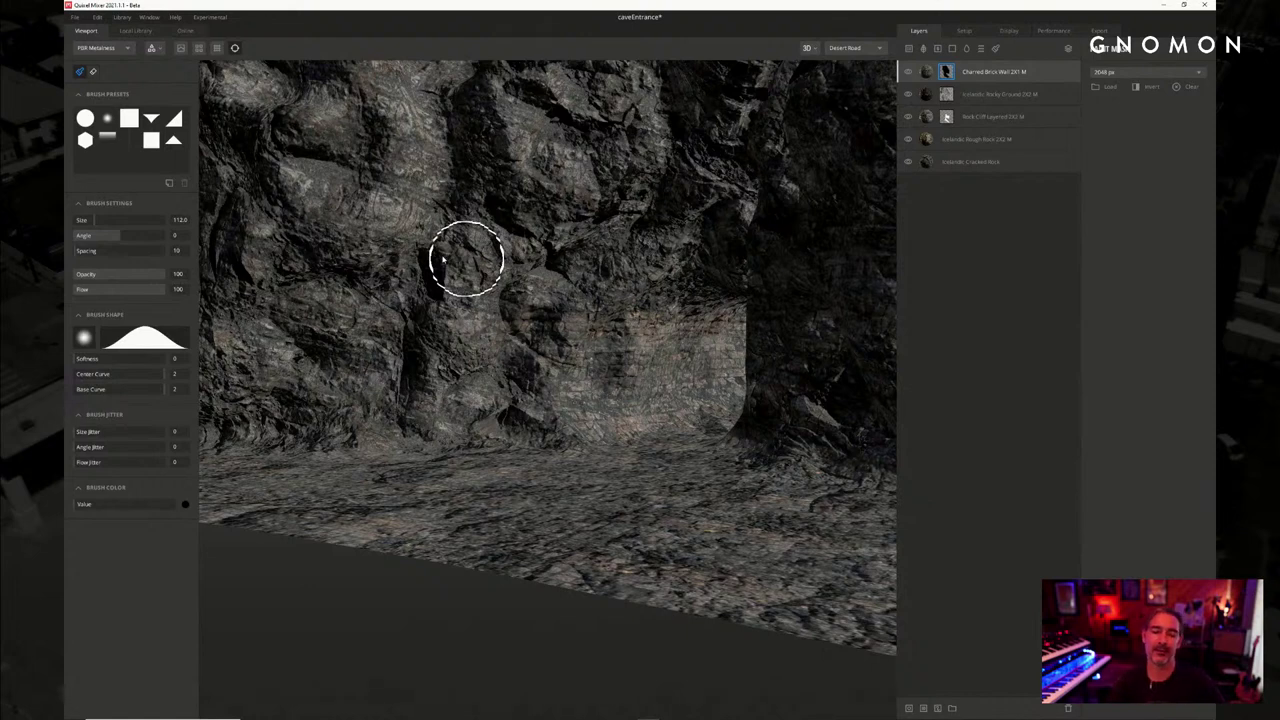
{"action": "left_click_drag", "start_coordinate": [499, 291], "coordinate": [508, 280], "text": "alt"}
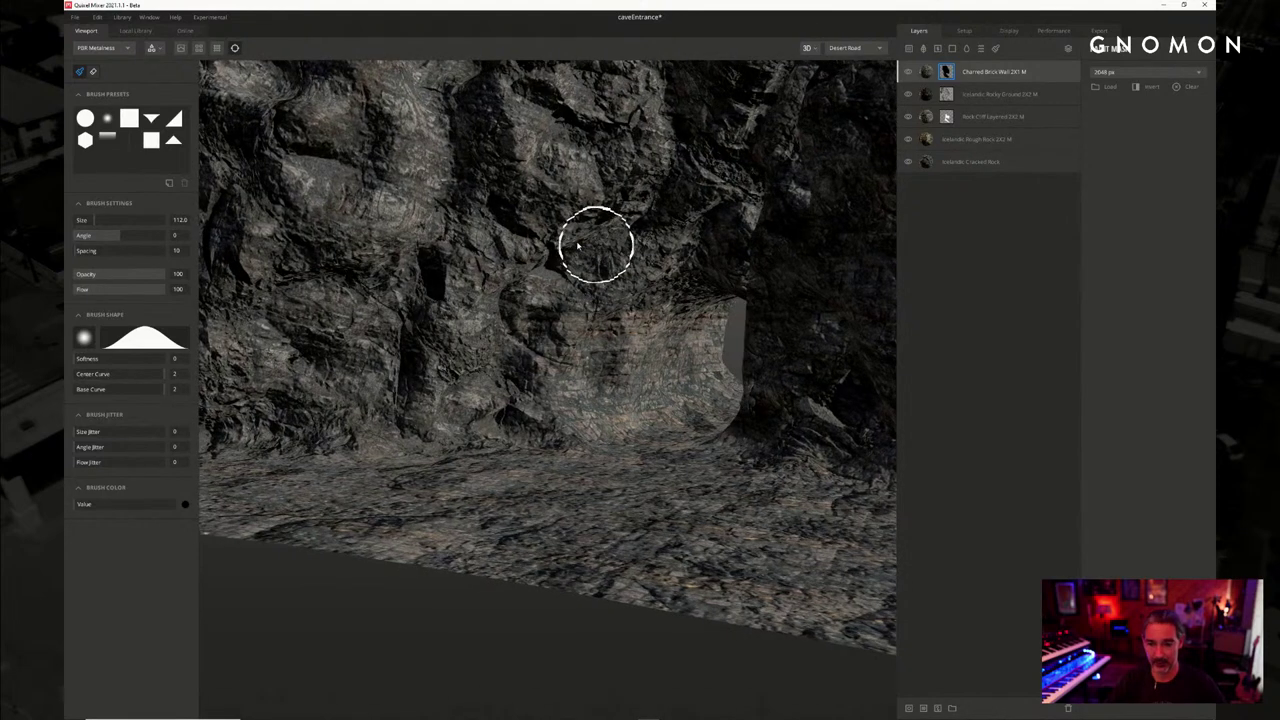
{"action": "scroll", "coordinate": [586, 246], "scroll_direction": "up", "scroll_amount": 2}
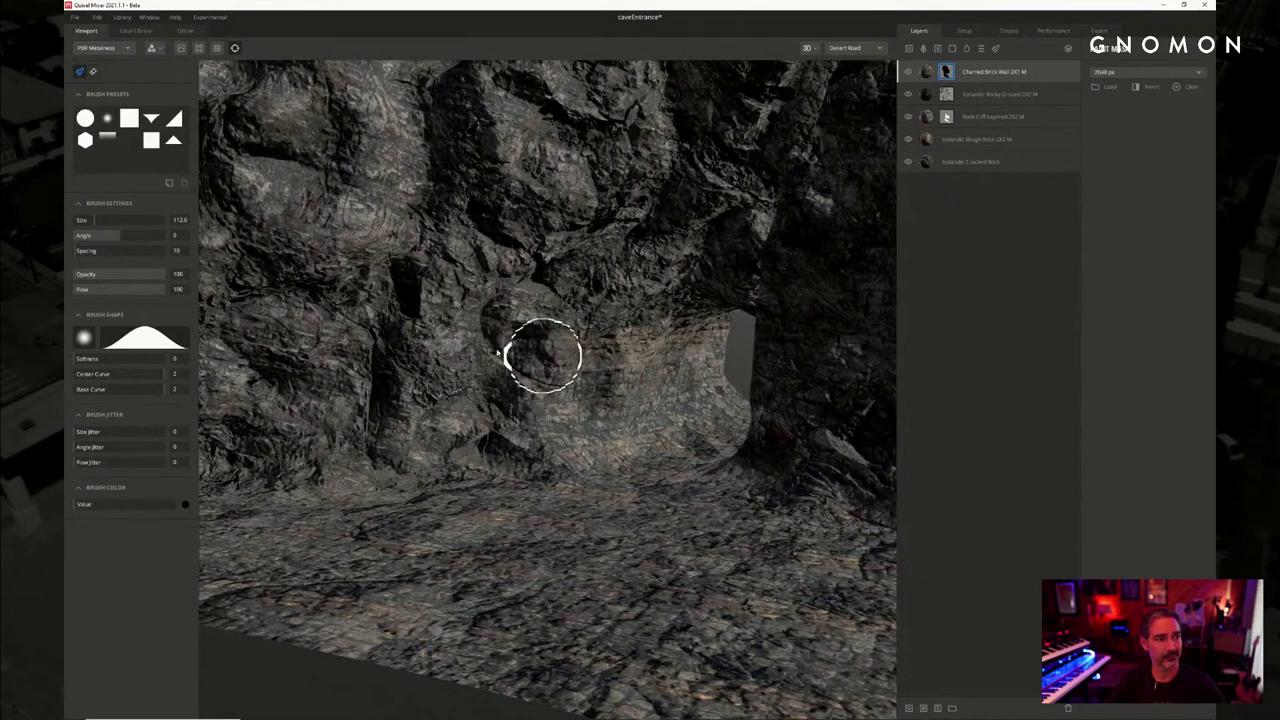
{"action": "middle_click_drag", "start_coordinate": [549, 321], "coordinate": [498, 322]}
{"action": "scroll", "coordinate": [498, 322], "scroll_direction": "down", "scroll_amount": 3}
{"action": "mouse_move", "coordinate": [498, 327]}
{"action": "left_mouse_down", "text": "alt"}
{"action": "mouse_move", "coordinate": [515, 321]}
{"action": "mouse_move", "coordinate": [503, 326]}
{"action": "mouse_move", "coordinate": [541, 342]}
{"action": "mouse_move", "coordinate": [525, 328]}
{"action": "mouse_move", "coordinate": [600, 303]}
{"action": "mouse_move", "coordinate": [570, 303]}
{"action": "mouse_move", "coordinate": [560, 308]}
{"action": "mouse_move", "coordinate": [615, 300]}
{"action": "mouse_move", "coordinate": [592, 235]}
{"action": "left_mouse_up", "text": "alt"}
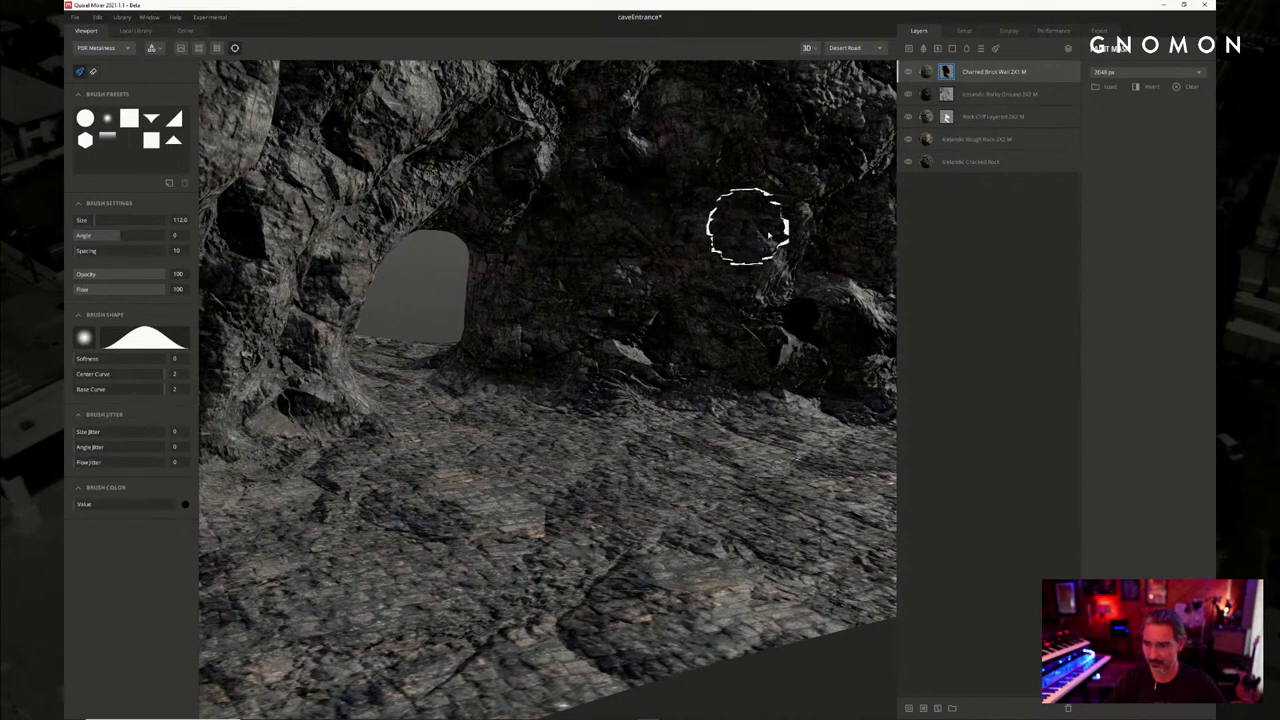
{"action": "mouse_move", "coordinate": [737, 177]}
{"action": "left_mouse_down", "text": "alt"}
{"action": "mouse_move", "coordinate": [506, 191]}
{"action": "mouse_move", "coordinate": [429, 229]}
{"action": "left_mouse_up", "text": "alt"}
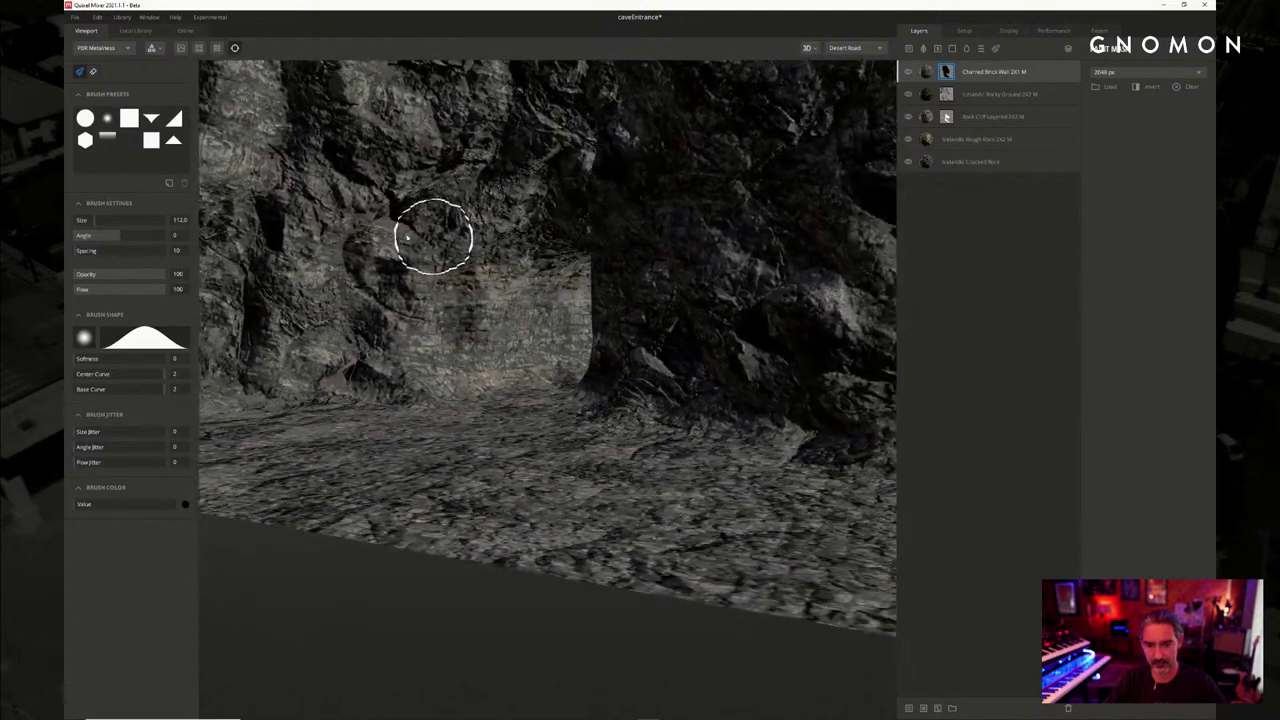
Paint bricks out of the wall just left of the cave opening, reducing the brush size to about 52 for the lower part
{"action": "left_click", "coordinate": [380, 330]}
{"action": "mouse_move", "coordinate": [443, 253]}
{"action": "left_mouse_down"}
{"action": "mouse_move", "coordinate": [514, 223]}
{"action": "mouse_move", "coordinate": [546, 231]}
{"action": "mouse_move", "coordinate": [500, 213]}
{"action": "mouse_move", "coordinate": [500, 257]}
{"action": "mouse_move", "coordinate": [383, 286]}
{"action": "mouse_move", "coordinate": [395, 296]}
{"action": "left_mouse_up"}
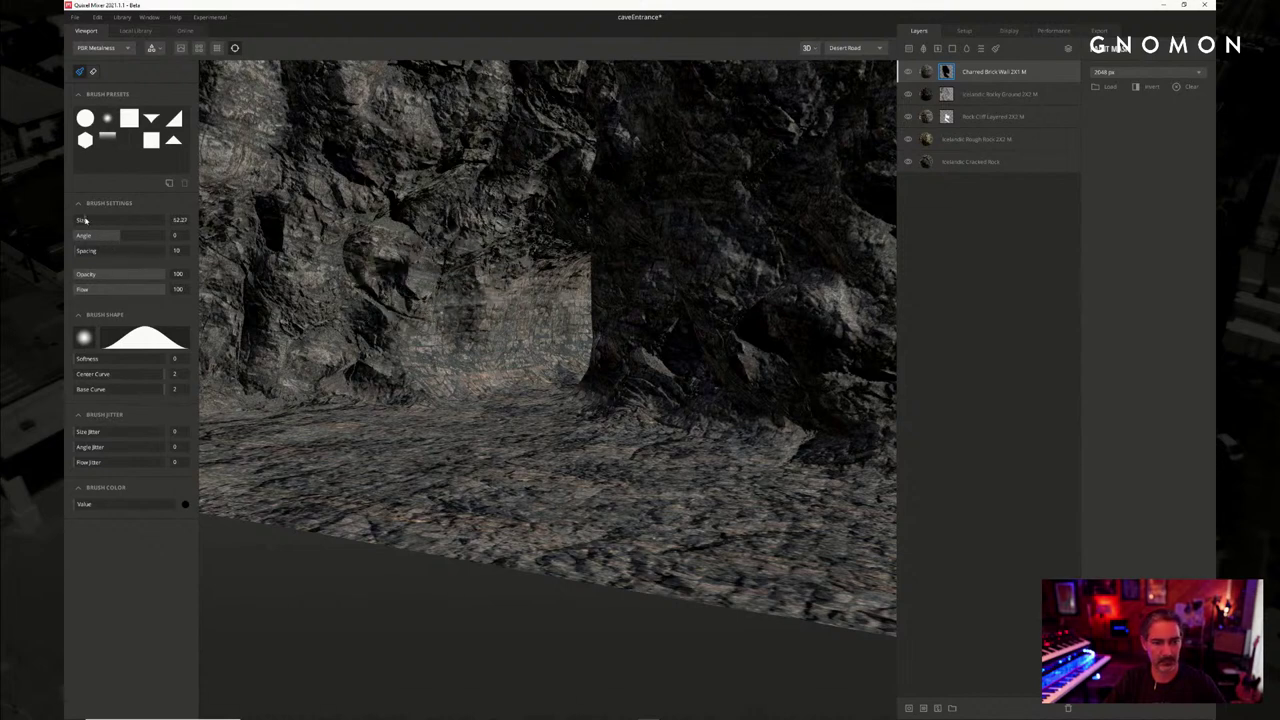
{"action": "left_click_drag", "start_coordinate": [362, 356], "coordinate": [388, 338]}
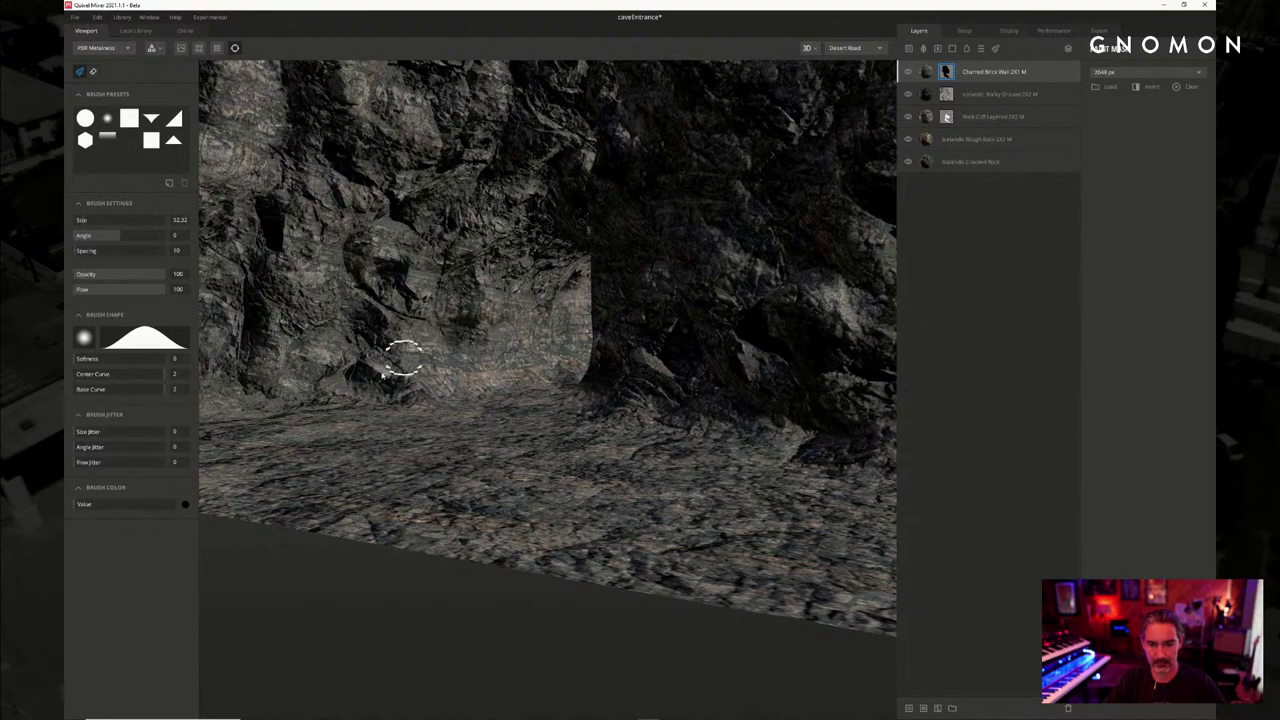
Paint bricks out of the upper walls and ceiling of the cave tunnel with a brush size of about 196.5
{"action": "mouse_move", "coordinate": [439, 381]}
{"action": "left_mouse_down", "text": "alt"}
{"action": "mouse_move", "coordinate": [457, 403]}
{"action": "mouse_move", "coordinate": [449, 383]}
{"action": "left_mouse_up", "text": "alt"}
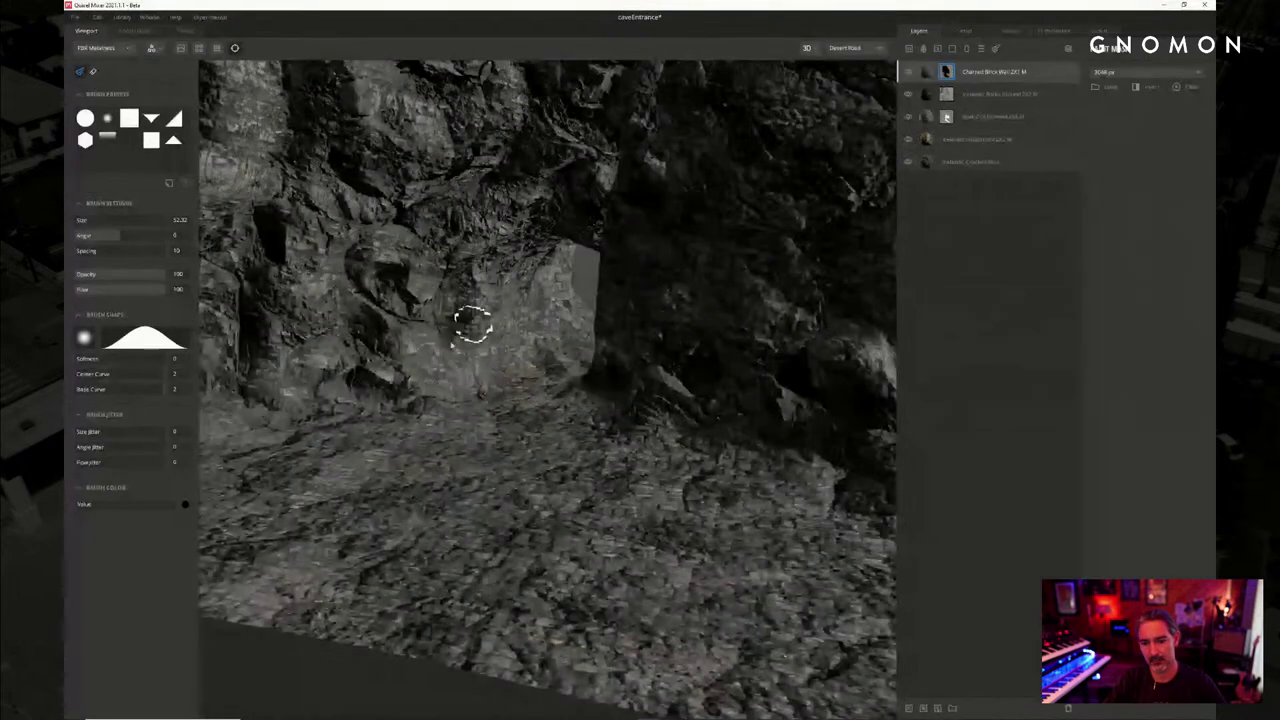
{"action": "mouse_move", "coordinate": [457, 257]}
{"action": "left_mouse_down", "text": "alt"}
{"action": "mouse_move", "coordinate": [559, 341]}
{"action": "mouse_move", "coordinate": [610, 341]}
{"action": "left_mouse_up", "text": "alt"}
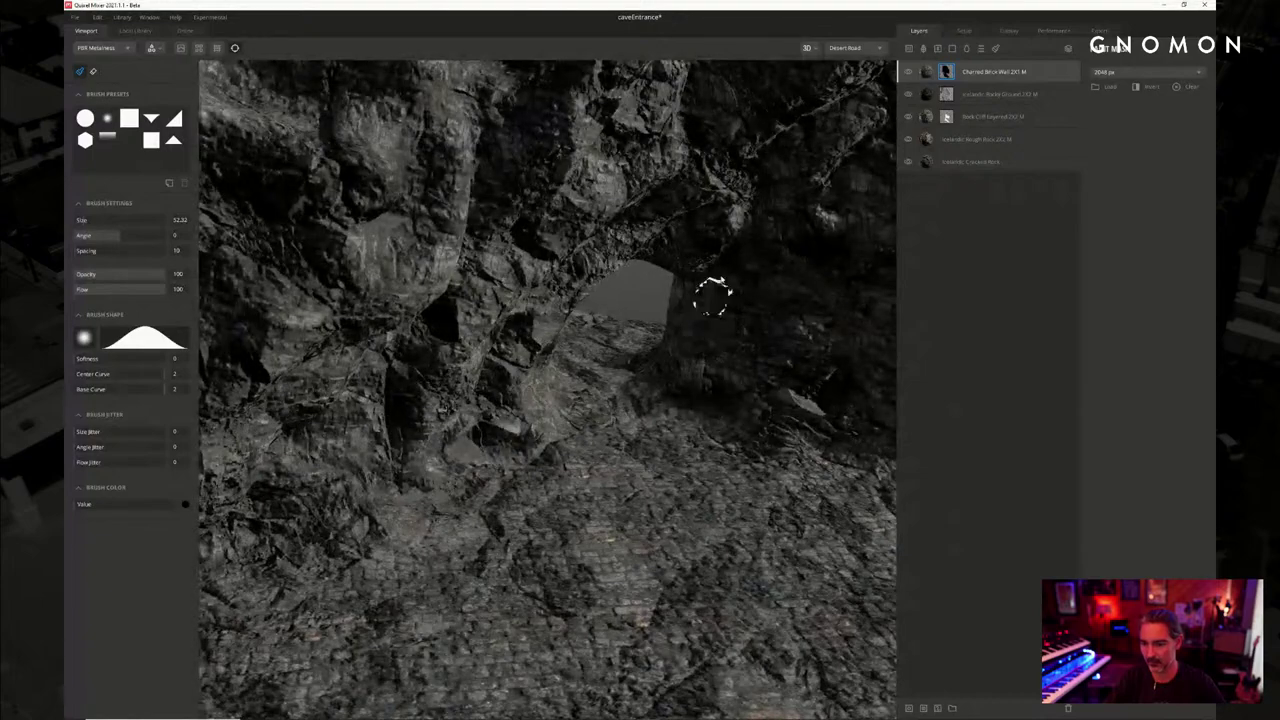
{"action": "right_click_drag", "start_coordinate": [730, 362], "coordinate": [726, 263], "text": "alt"}
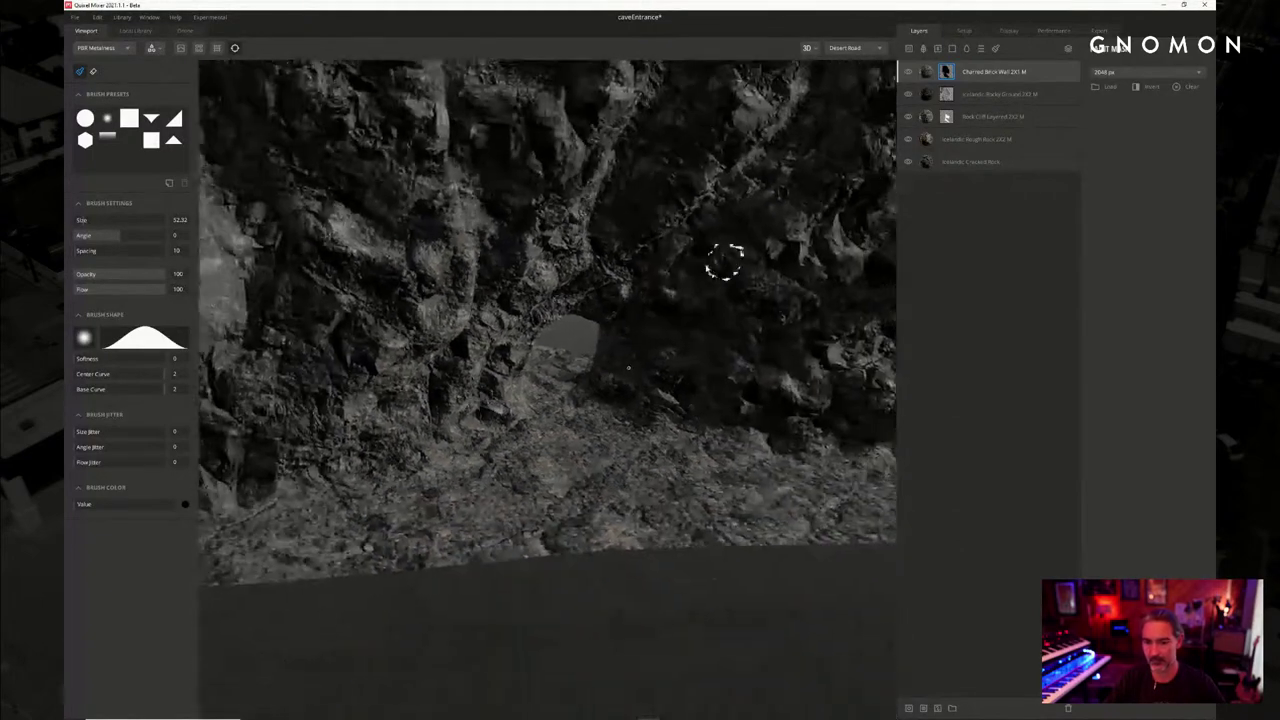
{"action": "left_click_drag", "start_coordinate": [726, 263], "coordinate": [606, 240], "text": "alt"}
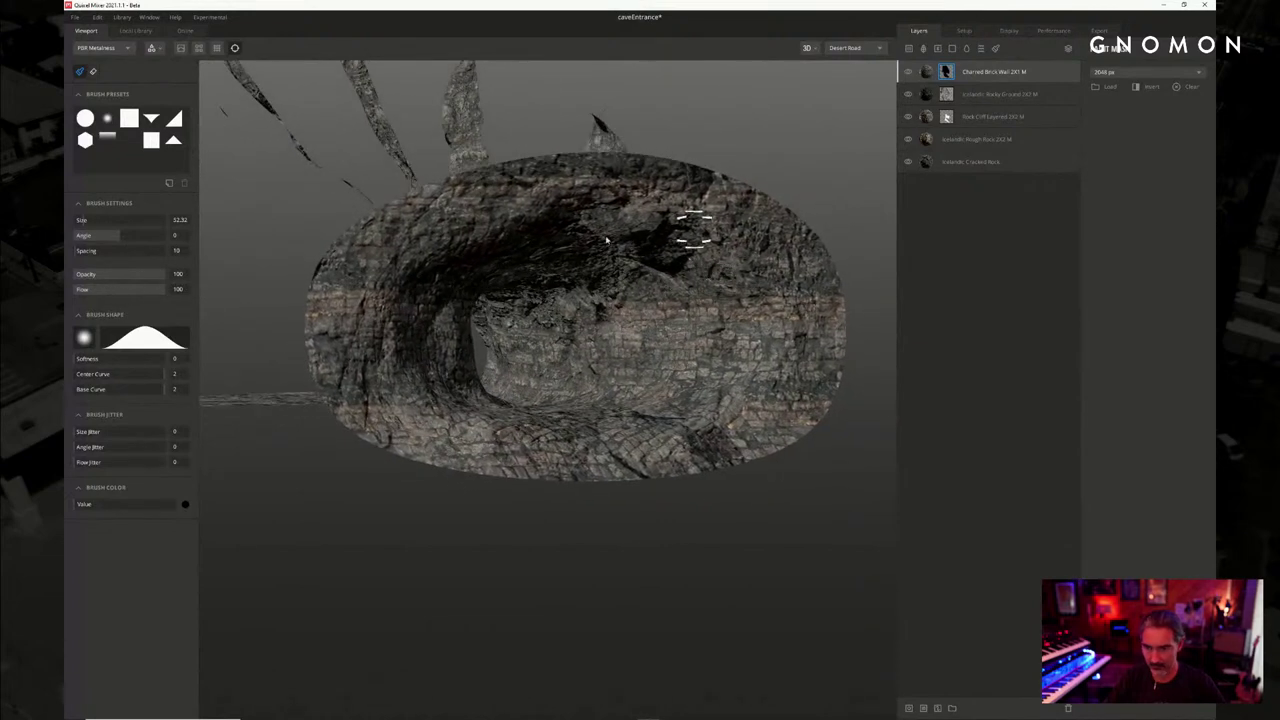
{"action": "mouse_move", "coordinate": [536, 204]}
{"action": "left_mouse_down"}
{"action": "mouse_move", "coordinate": [745, 235]}
{"action": "mouse_move", "coordinate": [528, 228]}
{"action": "mouse_move", "coordinate": [334, 272]}
{"action": "mouse_move", "coordinate": [622, 250]}
{"action": "mouse_move", "coordinate": [549, 286]}
{"action": "mouse_move", "coordinate": [478, 288]}
{"action": "mouse_move", "coordinate": [508, 258]}
{"action": "left_mouse_up"}
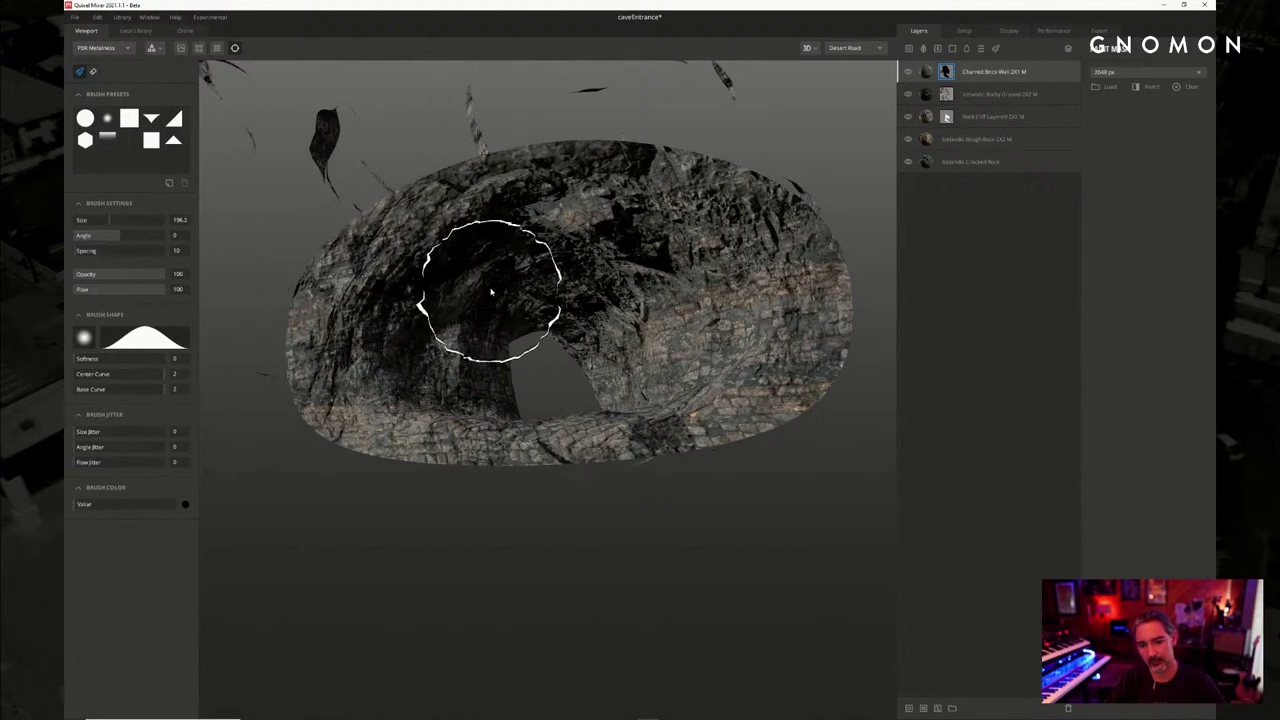
{"action": "mouse_move", "coordinate": [491, 291]}
{"action": "left_mouse_down", "text": "alt"}
{"action": "mouse_move", "coordinate": [430, 354]}
{"action": "mouse_move", "coordinate": [546, 323]}
{"action": "mouse_move", "coordinate": [663, 337]}
{"action": "left_mouse_up", "text": "alt"}
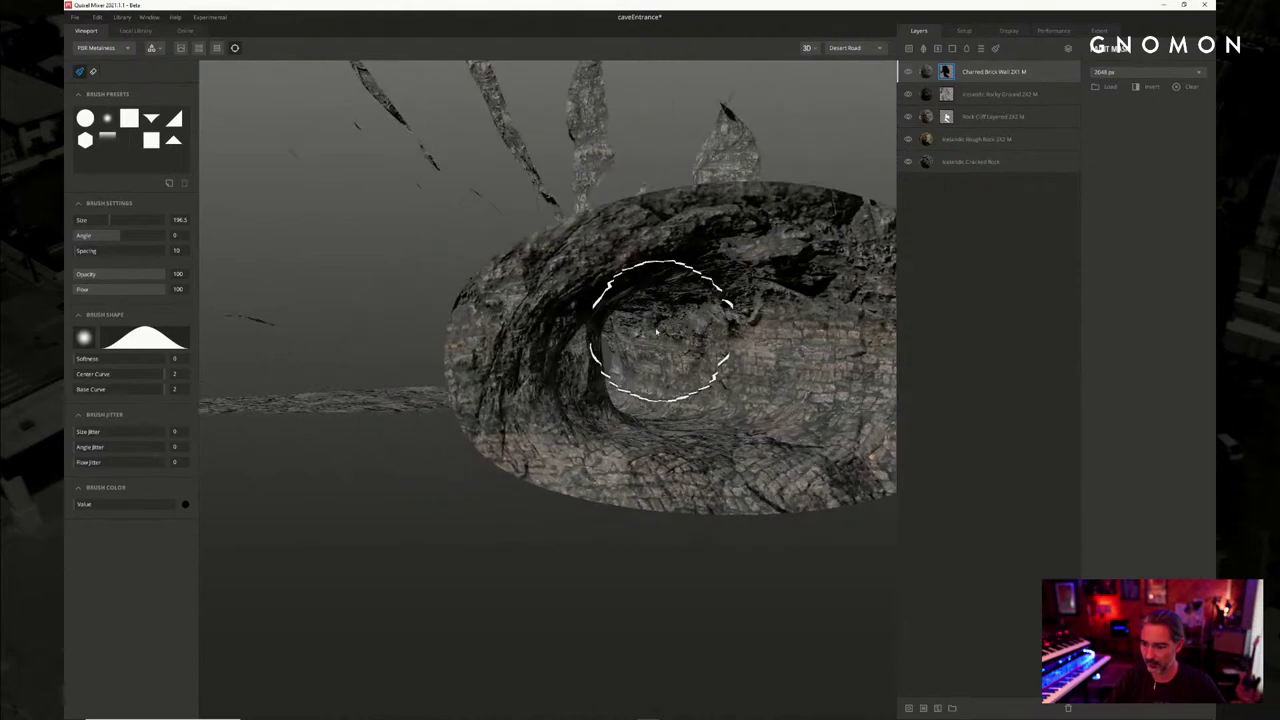
{"action": "mouse_move", "coordinate": [729, 310]}
{"action": "left_mouse_down", "text": "alt"}
{"action": "mouse_move", "coordinate": [829, 286]}
{"action": "mouse_move", "coordinate": [723, 240]}
{"action": "mouse_move", "coordinate": [680, 330]}
{"action": "mouse_move", "coordinate": [711, 334]}
{"action": "mouse_move", "coordinate": [669, 351]}
{"action": "mouse_move", "coordinate": [631, 174]}
{"action": "mouse_move", "coordinate": [582, 183]}
{"action": "mouse_move", "coordinate": [548, 232]}
{"action": "mouse_move", "coordinate": [566, 232]}
{"action": "mouse_move", "coordinate": [586, 259]}
{"action": "left_mouse_up", "text": "alt"}
Review the whole cliff and the settings of the Icelandic Cracked Rock and Icelandic Rough Rock layers
{"action": "scroll", "coordinate": [669, 351], "scroll_direction": "up", "scroll_amount": 5}
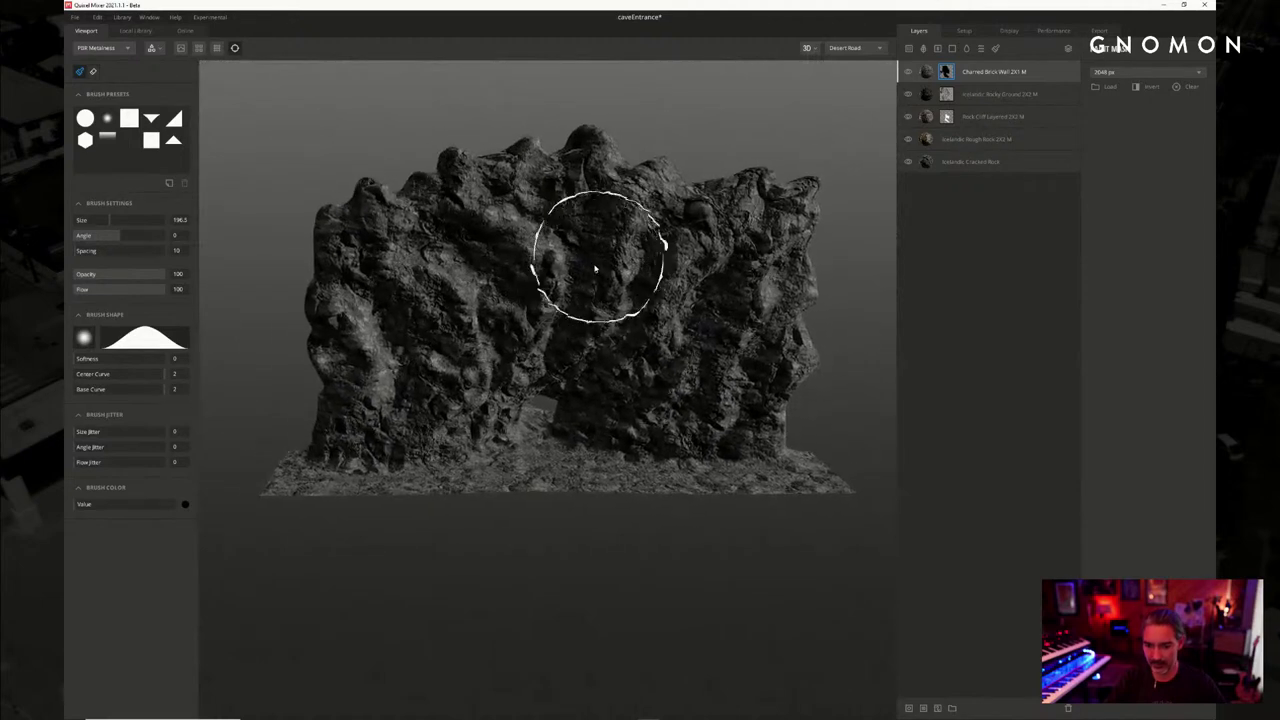
{"action": "scroll", "coordinate": [600, 257], "scroll_direction": "up", "scroll_amount": 3}
{"action": "left_click", "coordinate": [990, 162]}
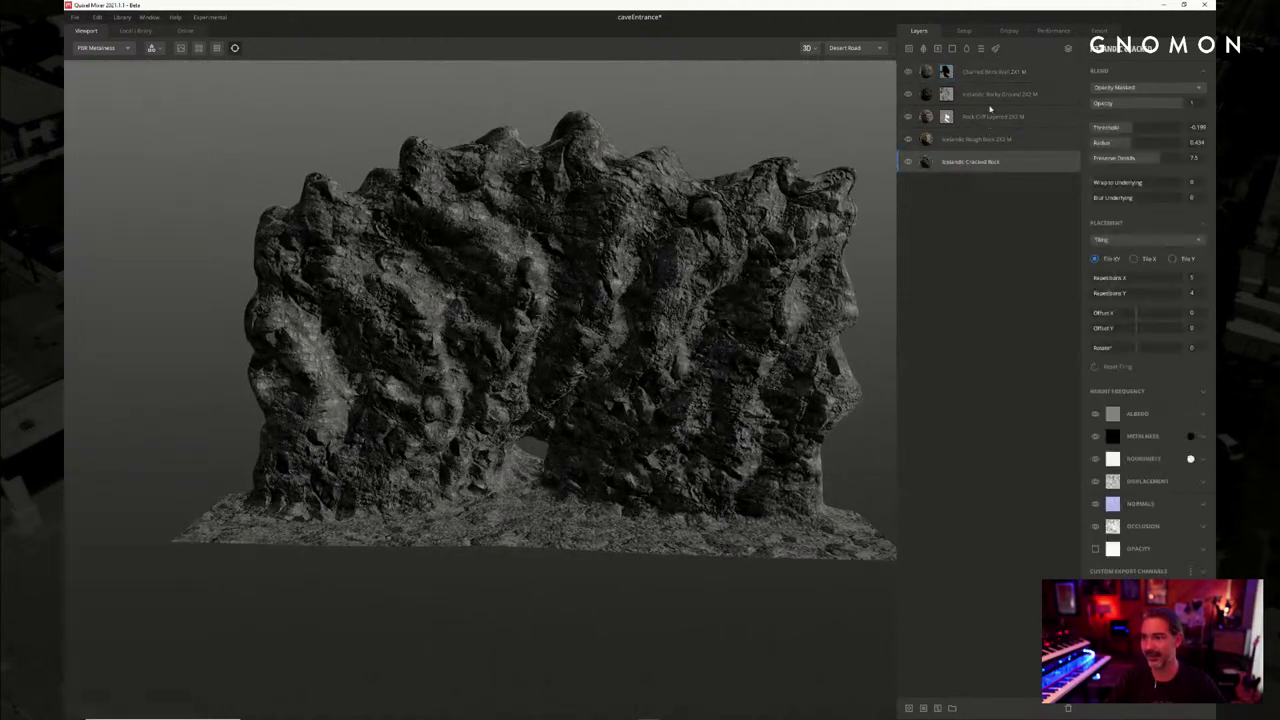
{"action": "left_click", "coordinate": [978, 139]}
{"action": "scroll", "coordinate": [775, 292], "scroll_direction": "up", "scroll_amount": 3}
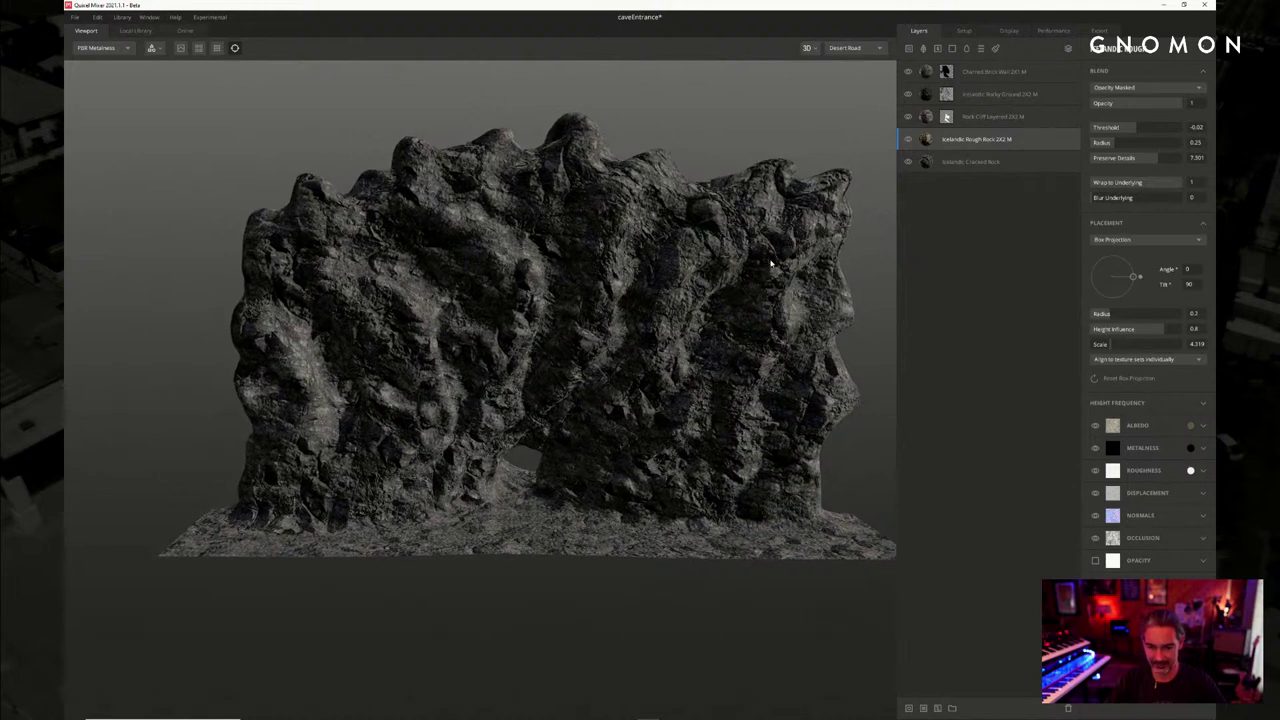
{"action": "middle_click_drag", "start_coordinate": [775, 292], "coordinate": [751, 266]}
{"action": "scroll", "coordinate": [751, 266], "scroll_direction": "down", "scroll_amount": 2}
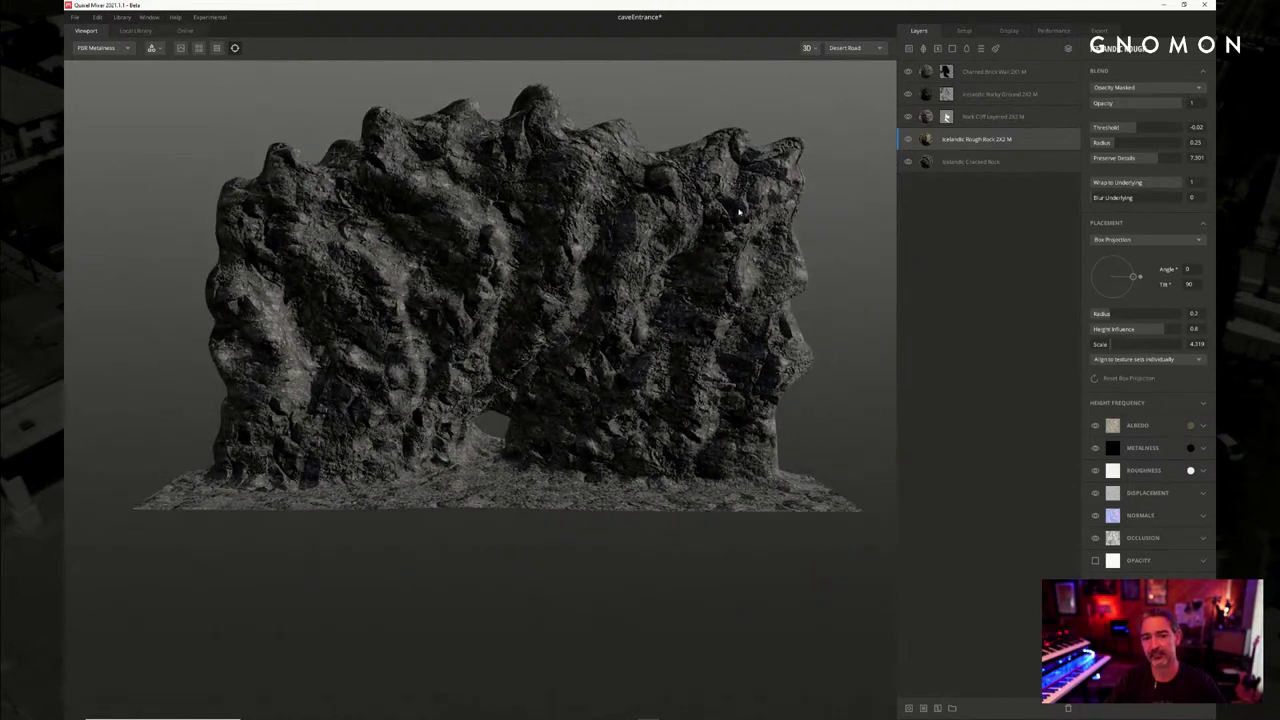
{"action": "middle_click_drag", "start_coordinate": [705, 167], "coordinate": [745, 172]}
{"action": "scroll", "coordinate": [749, 220], "scroll_direction": "up", "scroll_amount": 2}
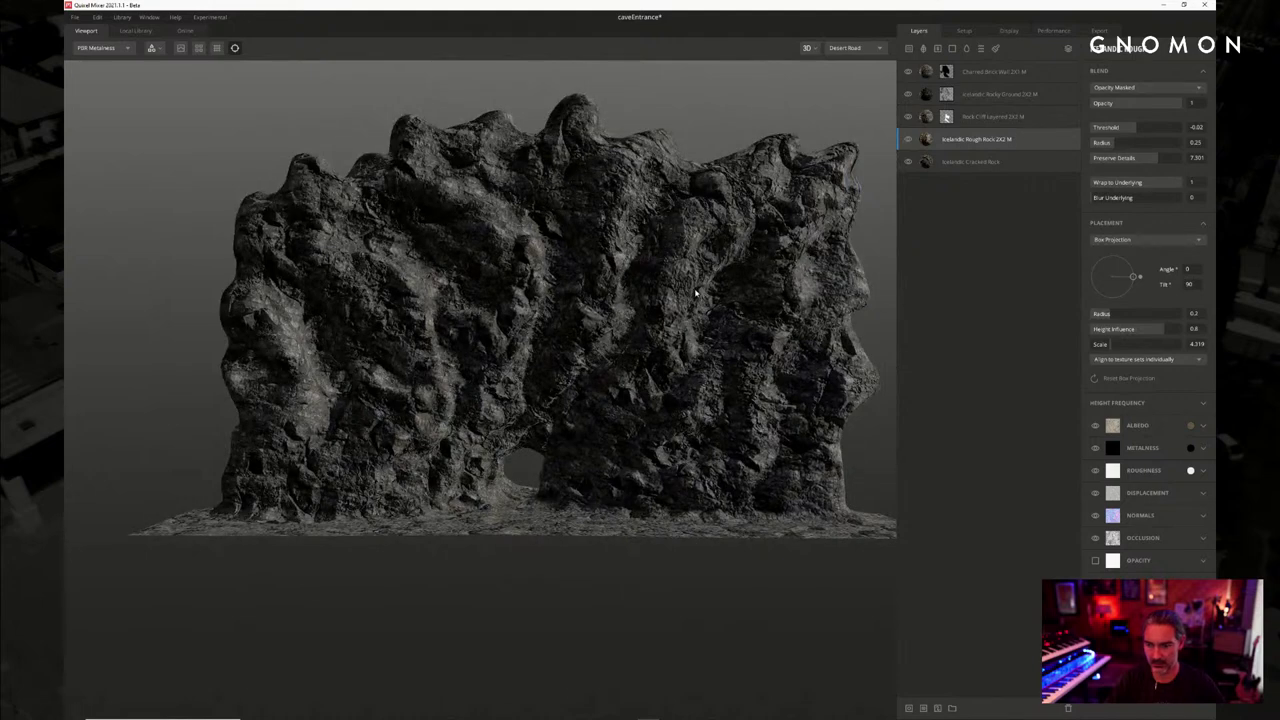
{"action": "left_click_drag", "start_coordinate": [696, 293], "coordinate": [660, 333]}
{"action": "mouse_move", "coordinate": [660, 333]}
{"action": "right_mouse_down", "text": "shift"}
{"action": "mouse_move", "coordinate": [800, 345]}
{"action": "mouse_move", "coordinate": [743, 346]}
{"action": "mouse_move", "coordinate": [758, 309]}
{"action": "right_mouse_up", "text": "shift"}
{"action": "scroll", "coordinate": [743, 350], "scroll_direction": "up", "scroll_amount": 2}
Select the Icelandic Cracked Rock layer and hide the Charred Brick Wall, Icelandic Rocky Ground and Rock Cliff Layered layers
{"action": "left_click", "coordinate": [960, 162]}
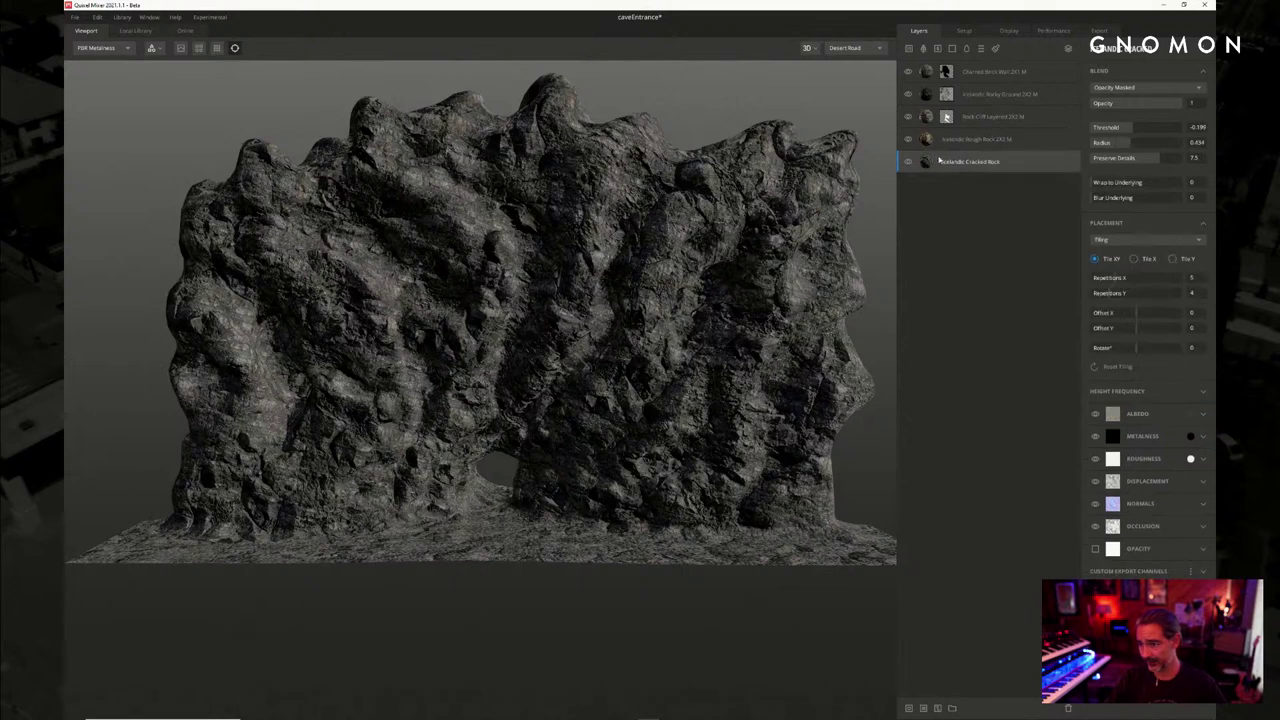
{"action": "left_click", "coordinate": [908, 72]}
{"action": "left_click", "coordinate": [908, 116]}
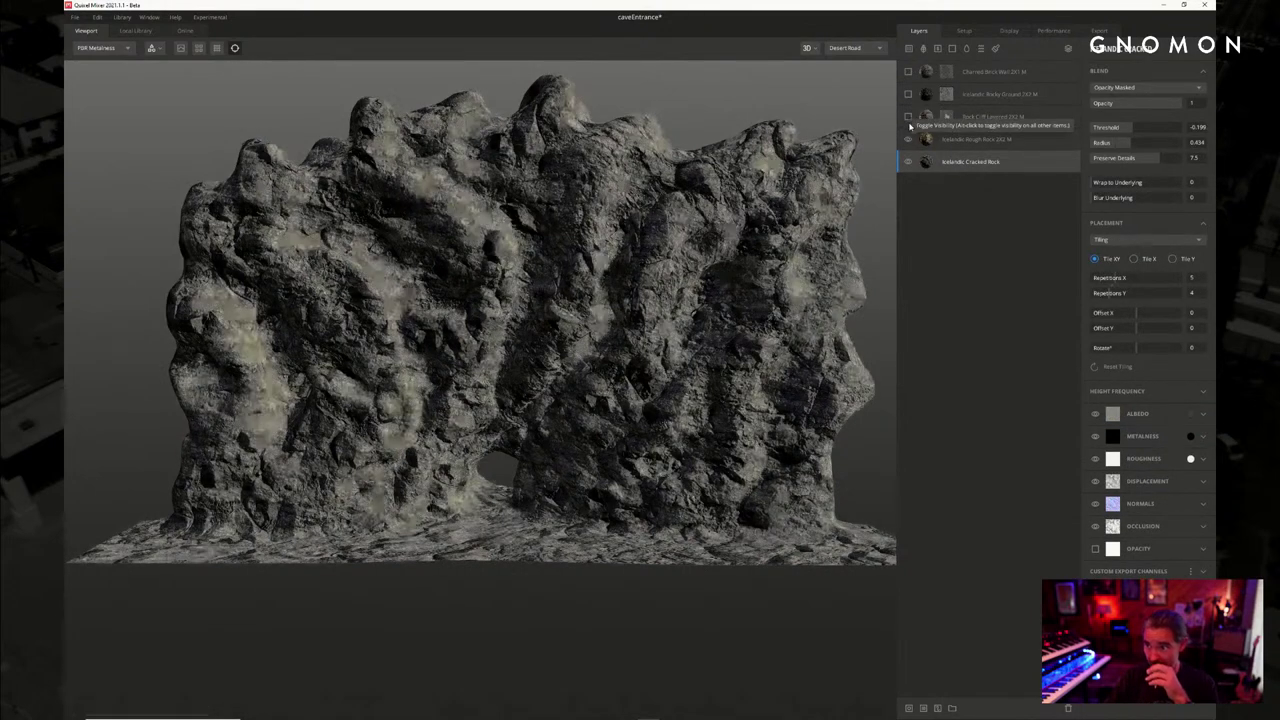
{"action": "left_click", "coordinate": [908, 140]}
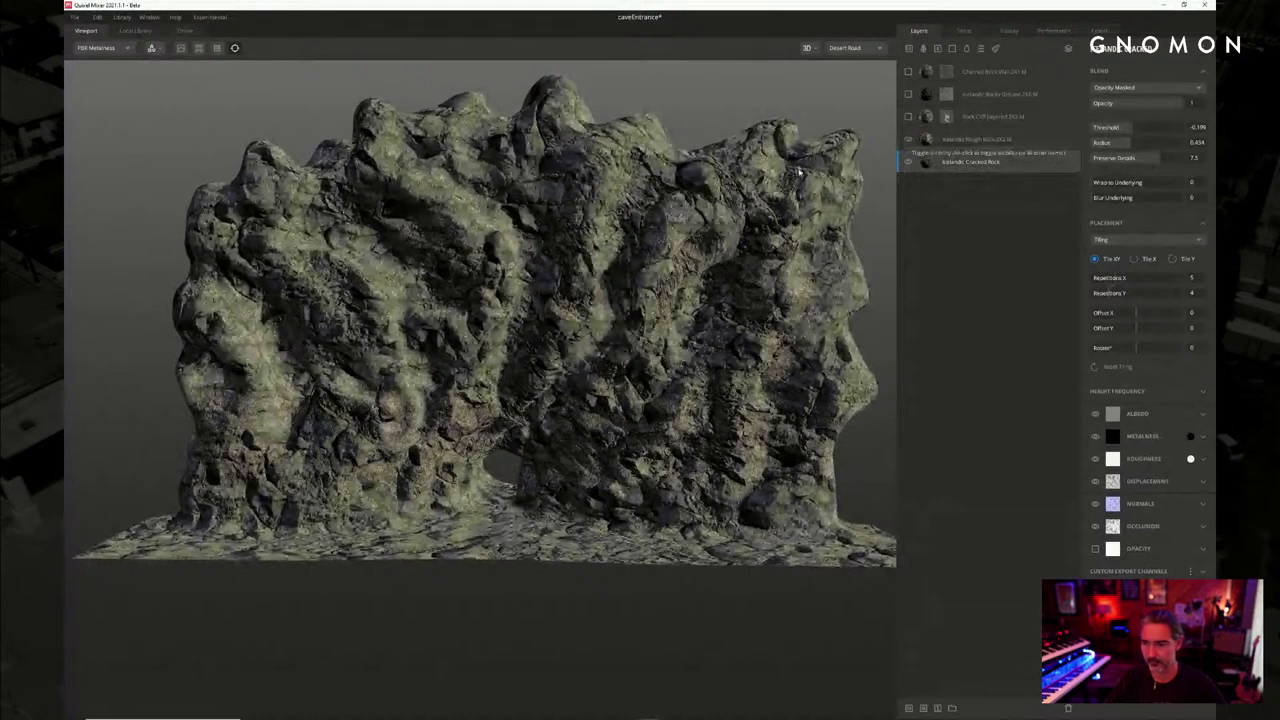
Show the Rock Cliff Layered layer and examine its effect across the whole cliff from several angles and distances
{"action": "left_click", "coordinate": [908, 116]}
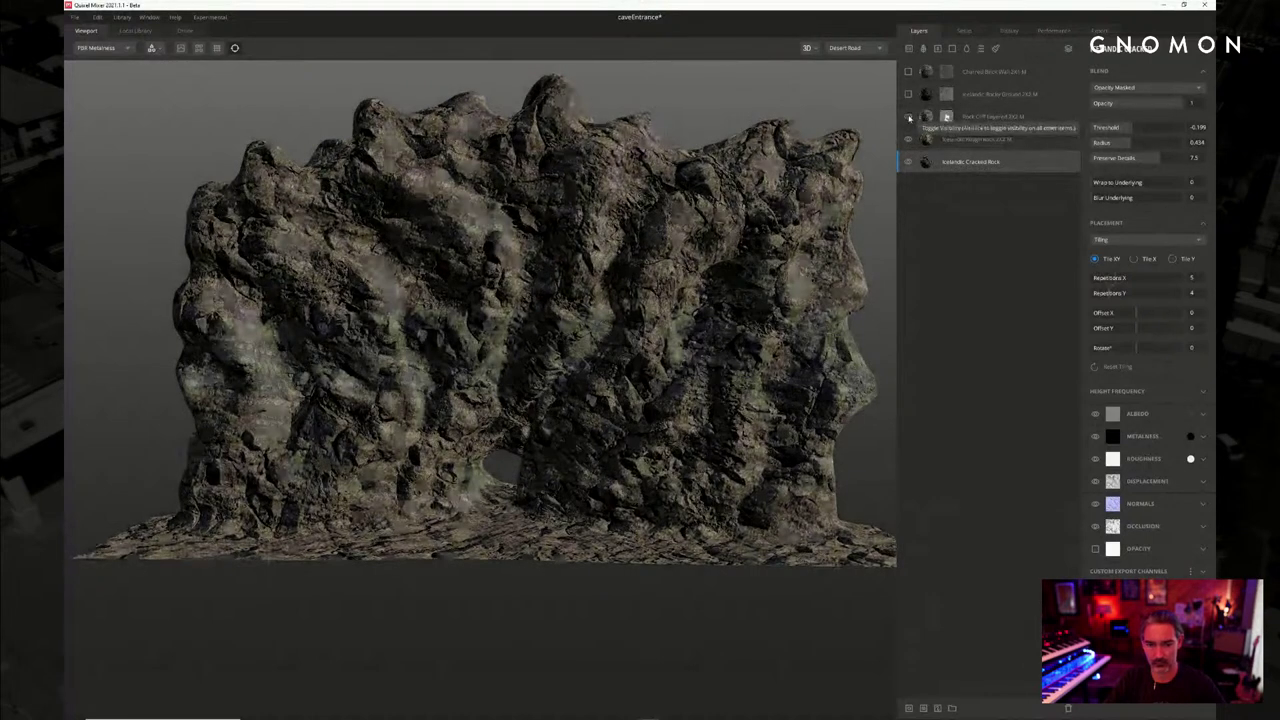
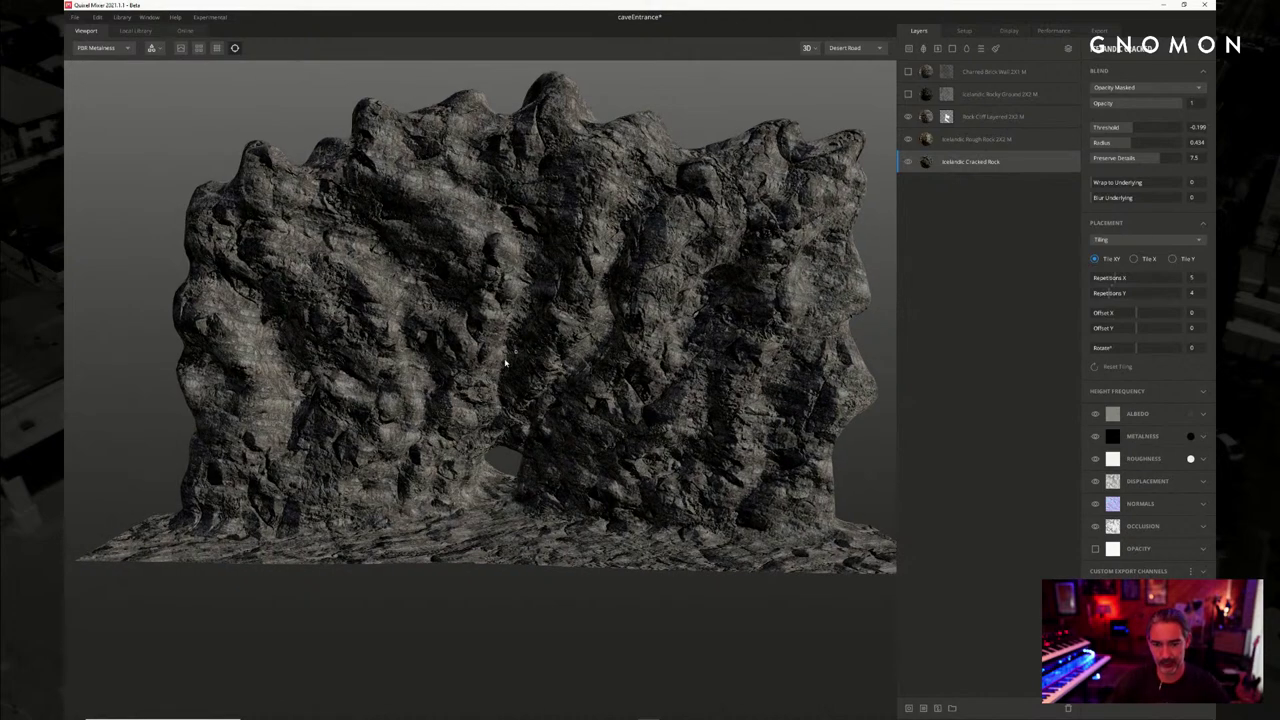
{"action": "left_click_drag", "start_coordinate": [505, 363], "coordinate": [598, 365], "text": "alt"}
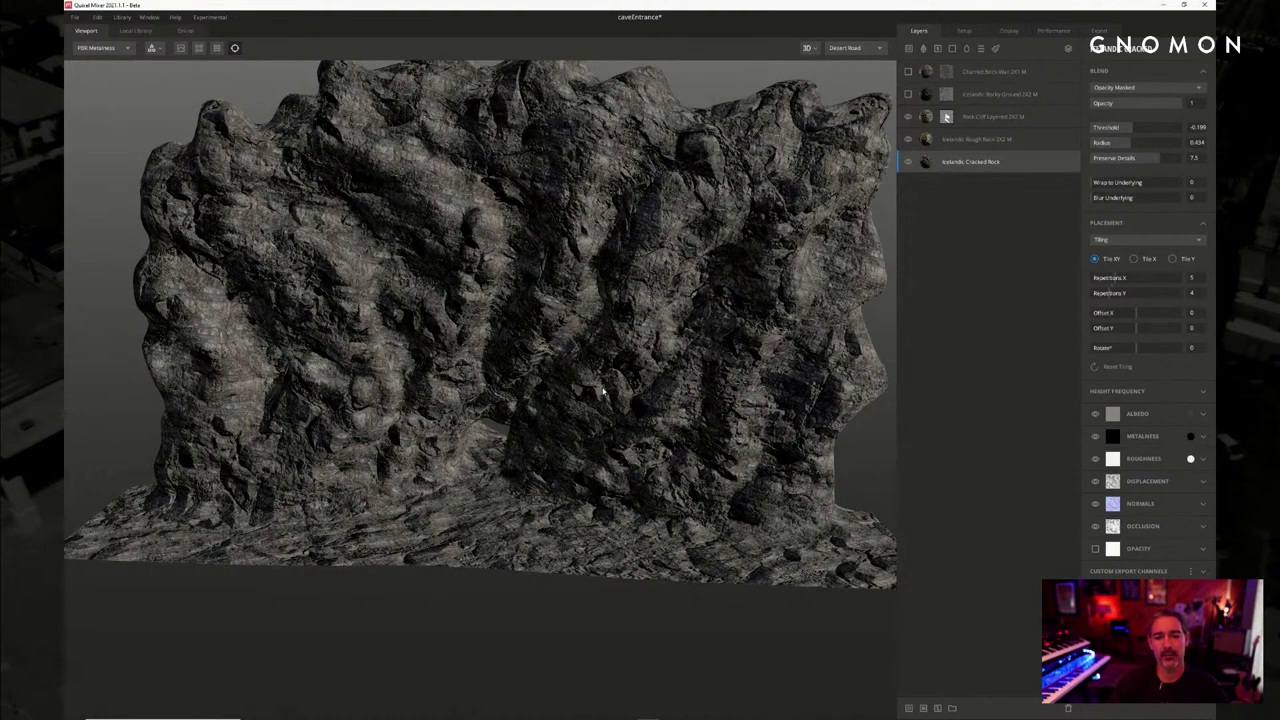
{"action": "left_click_drag", "start_coordinate": [598, 386], "coordinate": [573, 363]}
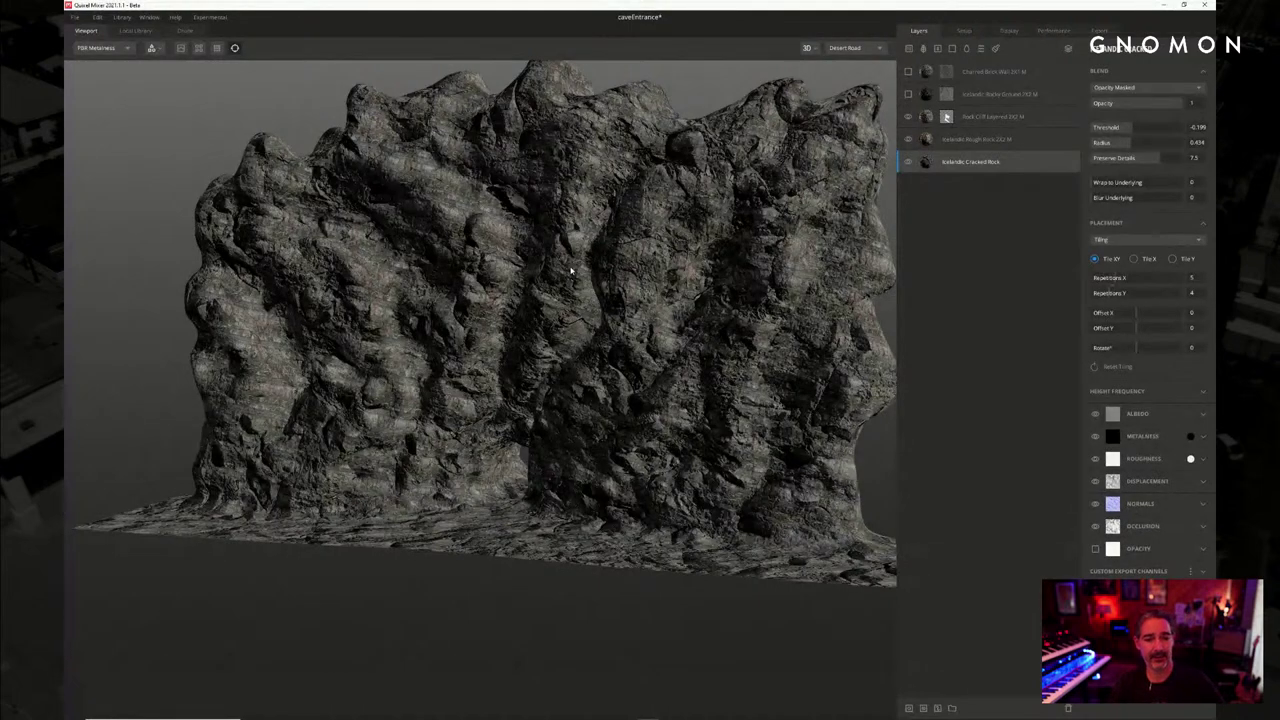
{"action": "left_click_drag", "start_coordinate": [572, 270], "coordinate": [621, 325]}
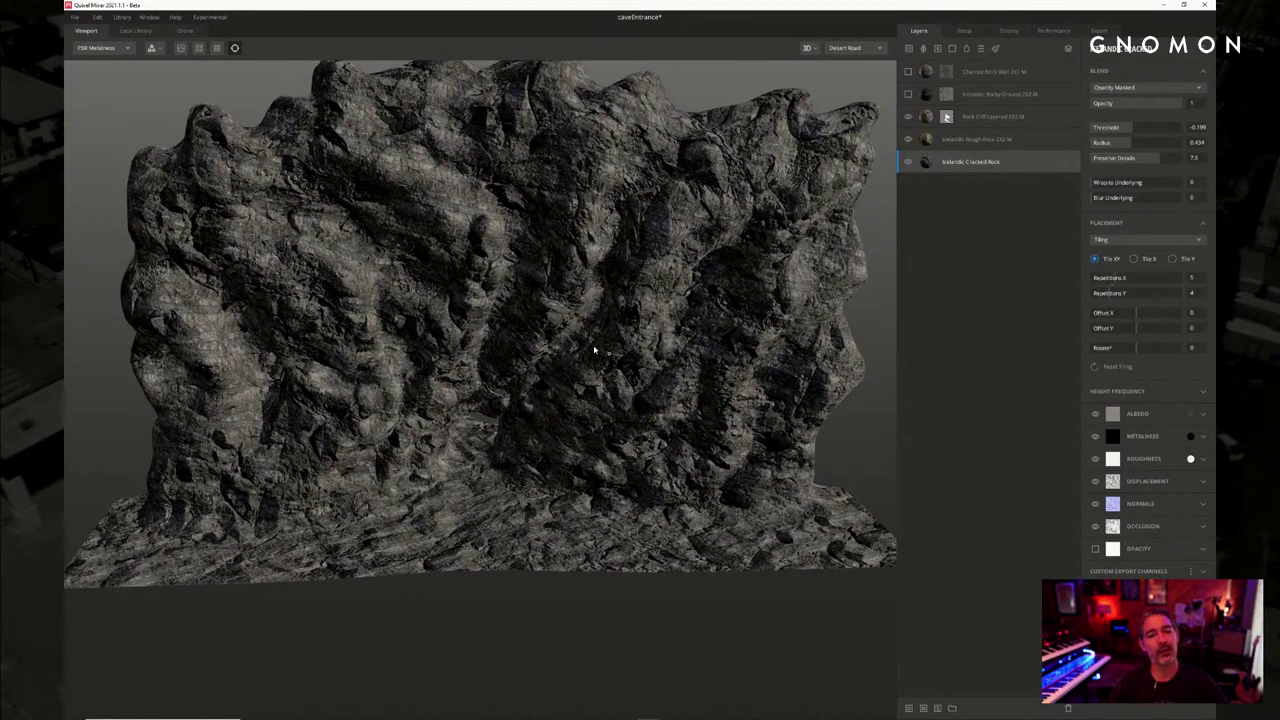
{"action": "scroll", "coordinate": [590, 338], "scroll_direction": "down", "scroll_amount": 2}
{"action": "middle_click_drag", "start_coordinate": [600, 216], "coordinate": [614, 302]}
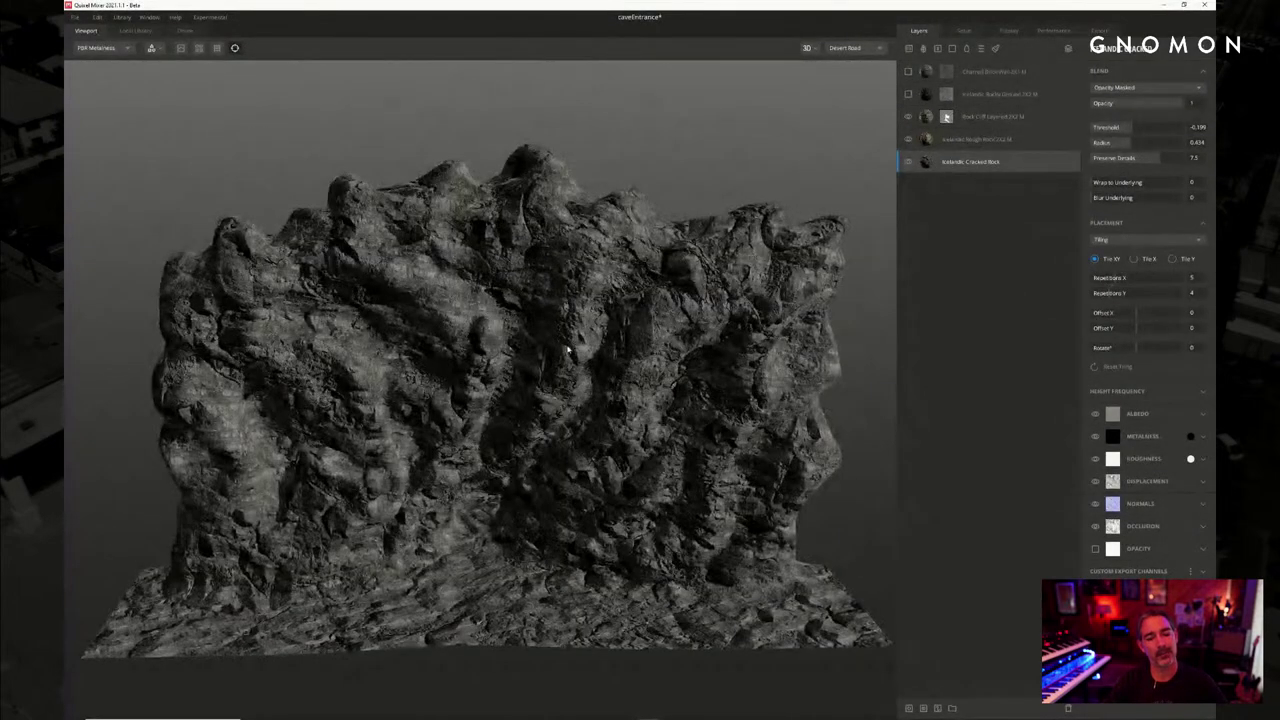
{"action": "middle_click_drag", "start_coordinate": [569, 338], "coordinate": [586, 325]}
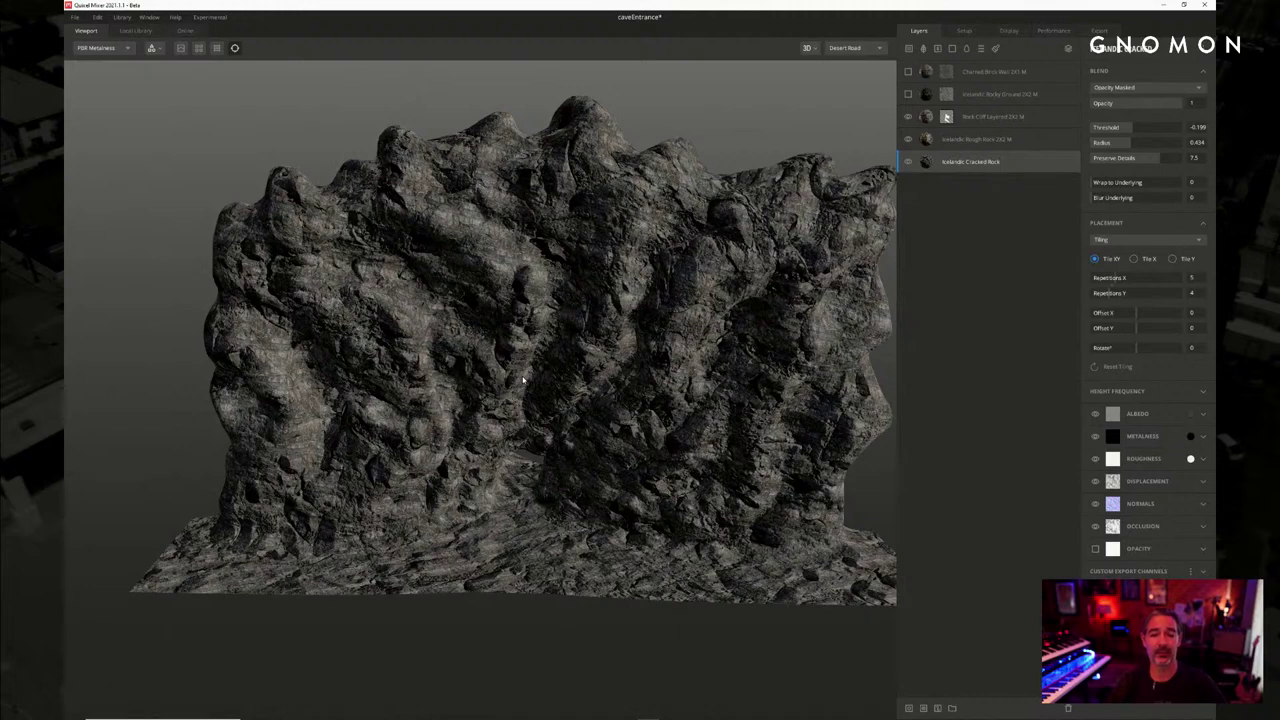
{"action": "mouse_move", "coordinate": [445, 374]}
{"action": "left_mouse_down"}
{"action": "mouse_move", "coordinate": [532, 344]}
{"action": "mouse_move", "coordinate": [448, 395]}
{"action": "mouse_move", "coordinate": [500, 392]}
{"action": "mouse_move", "coordinate": [440, 378]}
{"action": "left_mouse_up"}
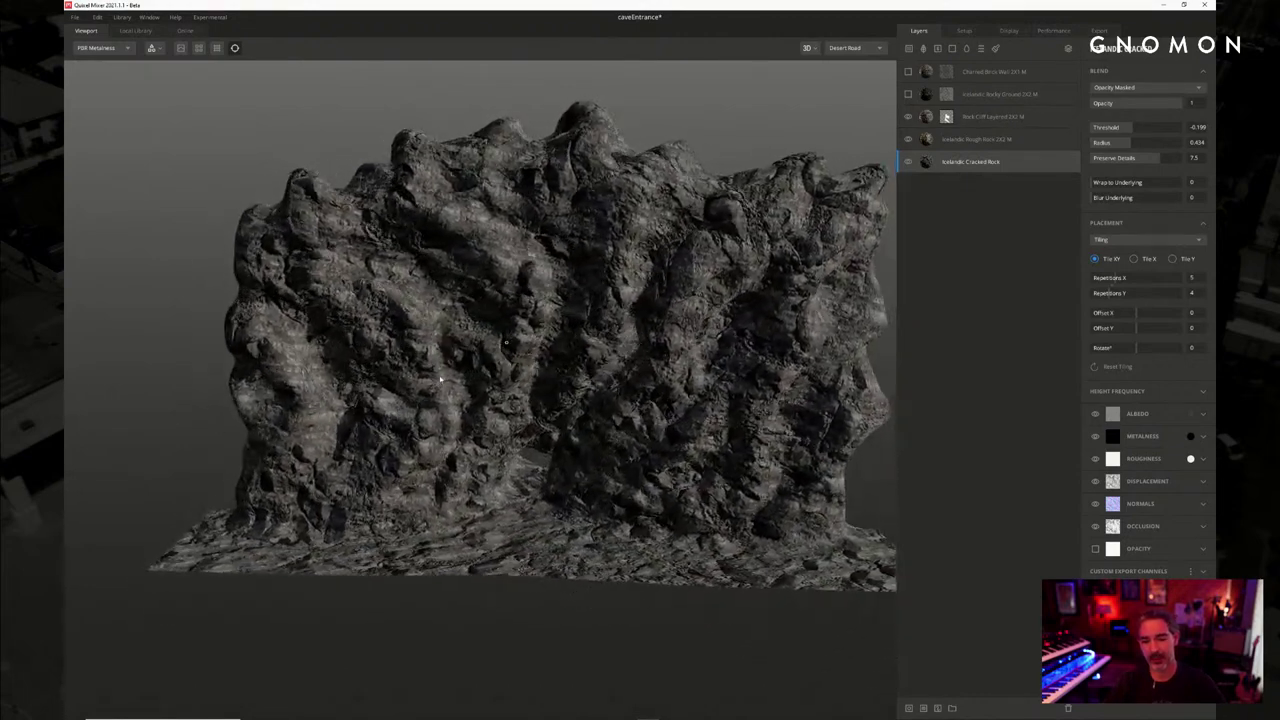
{"action": "scroll", "coordinate": [561, 395], "scroll_direction": "up", "scroll_amount": 5}
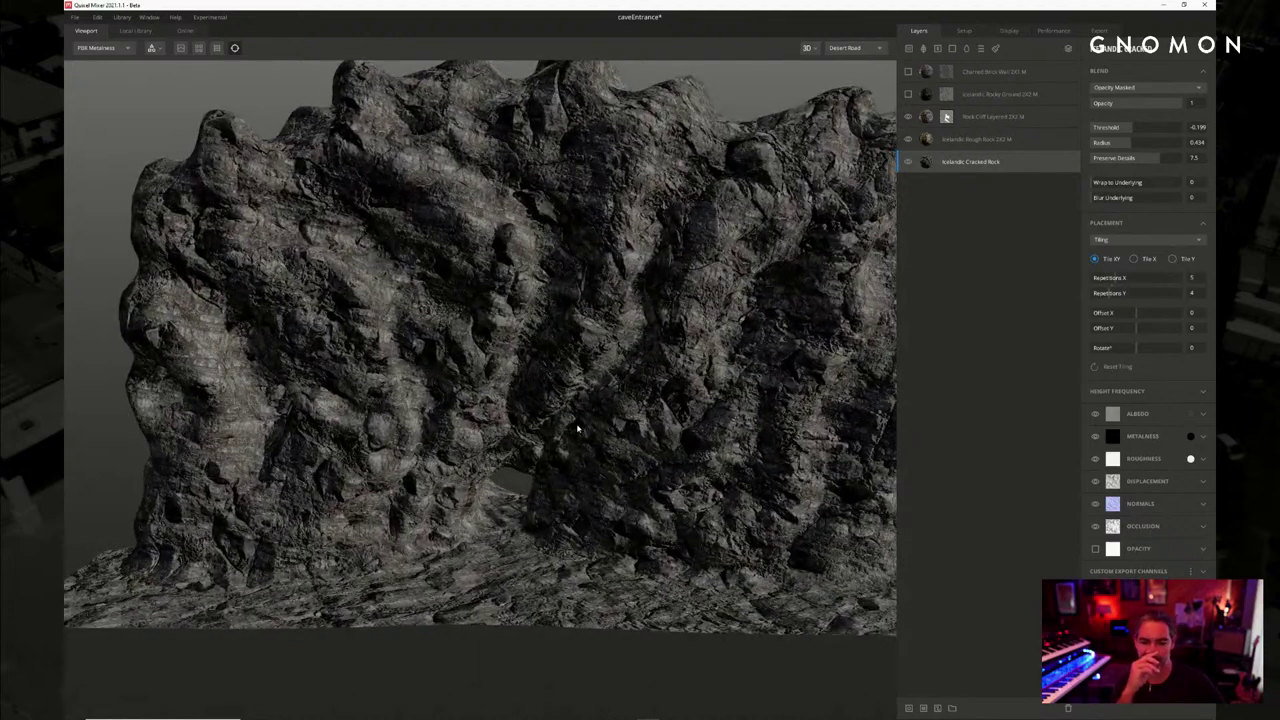
{"action": "left_click_drag", "start_coordinate": [579, 428], "coordinate": [602, 400]}
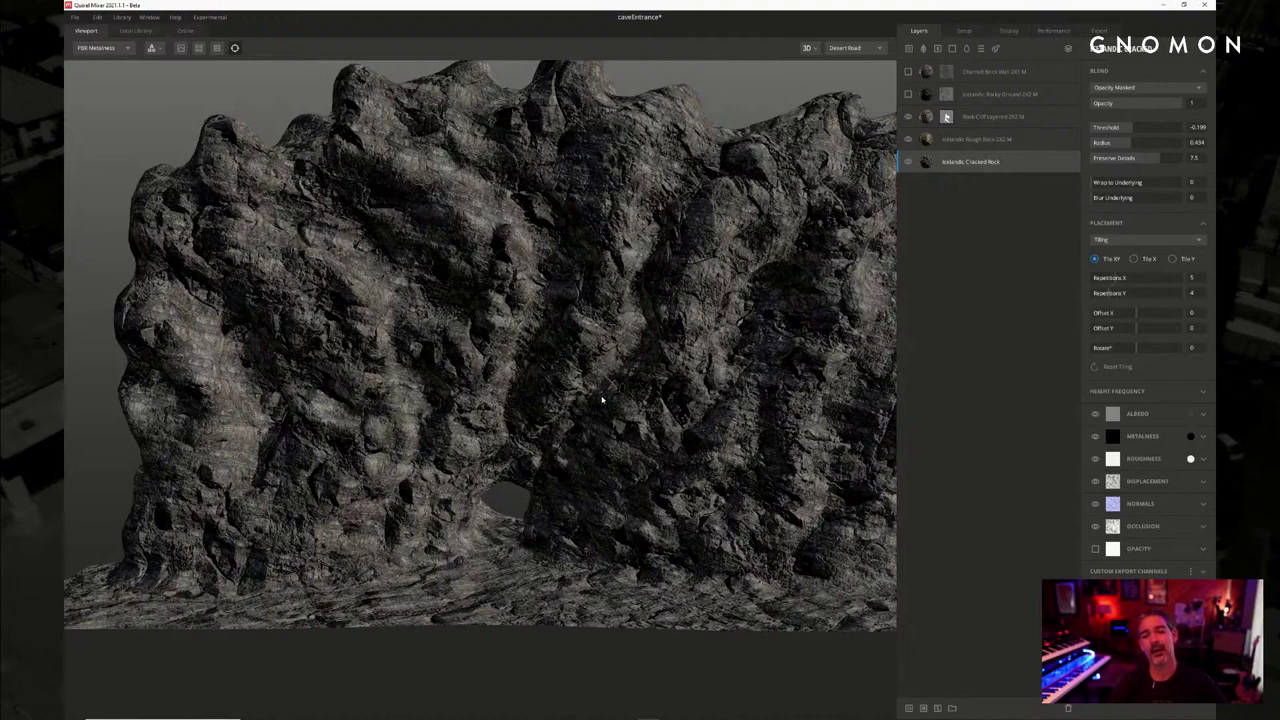
{"action": "left_click_drag", "start_coordinate": [602, 402], "coordinate": [634, 412]}
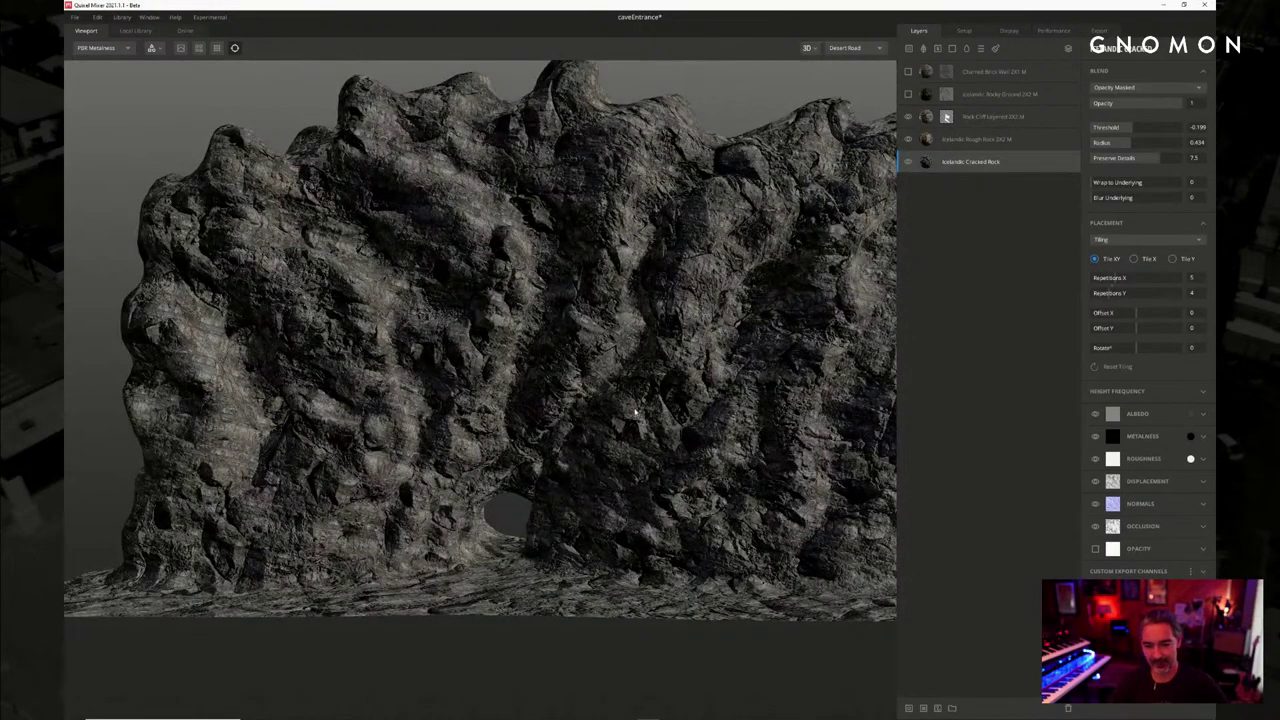
{"action": "mouse_move", "coordinate": [656, 460]}
{"action": "left_mouse_down"}
{"action": "mouse_move", "coordinate": [560, 470]}
{"action": "mouse_move", "coordinate": [657, 491]}
{"action": "mouse_move", "coordinate": [654, 457]}
{"action": "left_mouse_up"}
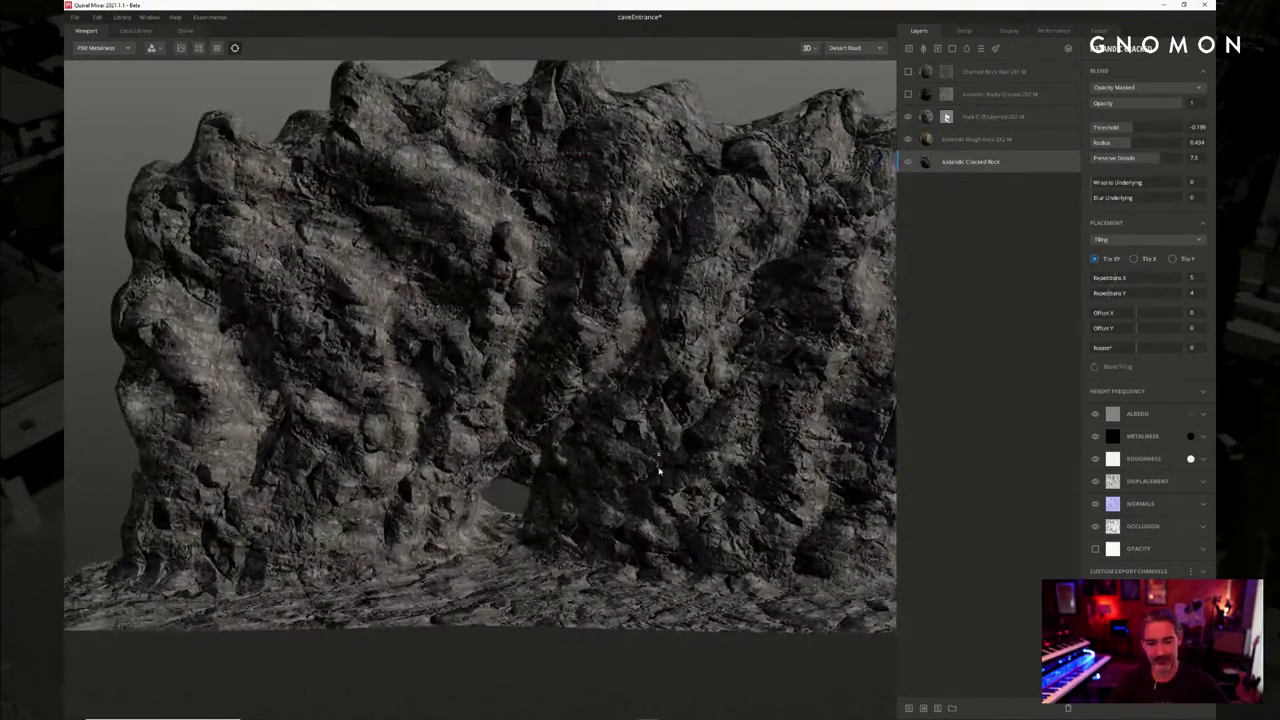
{"action": "scroll", "coordinate": [658, 470], "scroll_direction": "down", "scroll_amount": 5}
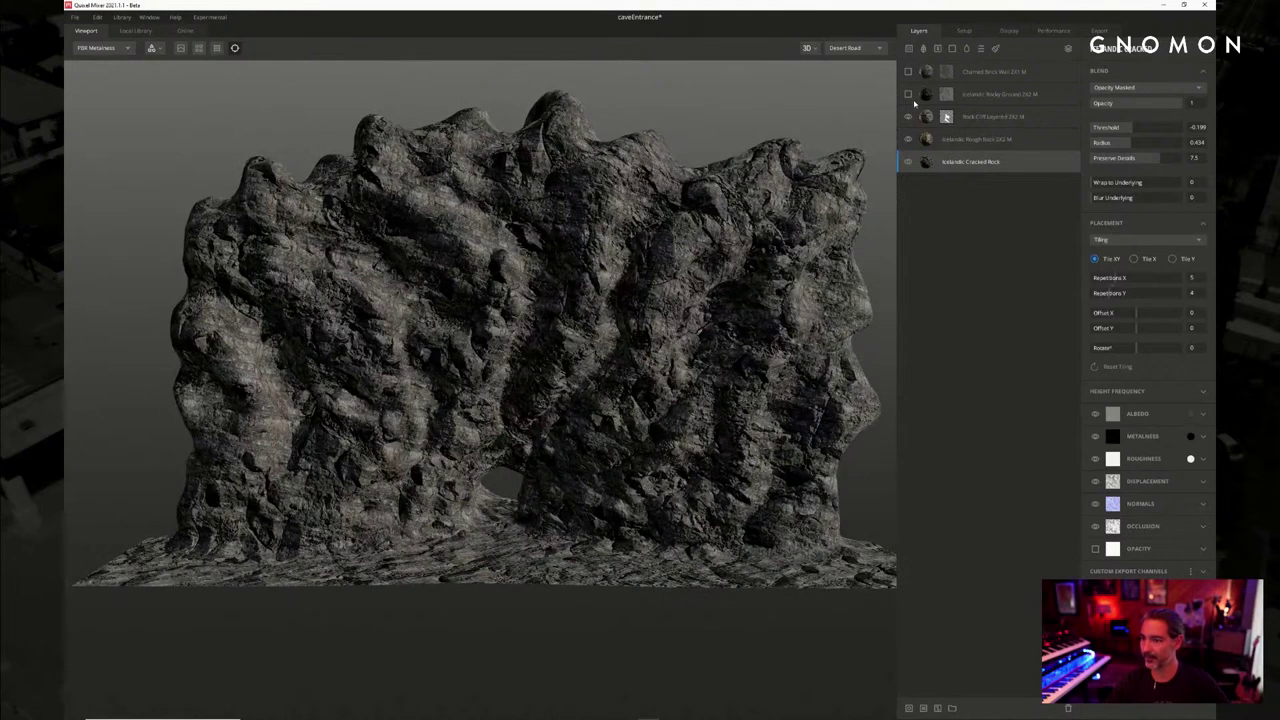
Hide the Rock Cliff Layered layer and examine the cliff with only the Icelandic Rough Rock and Icelandic Cracked Rock layers
{"action": "left_click", "coordinate": [908, 117]}
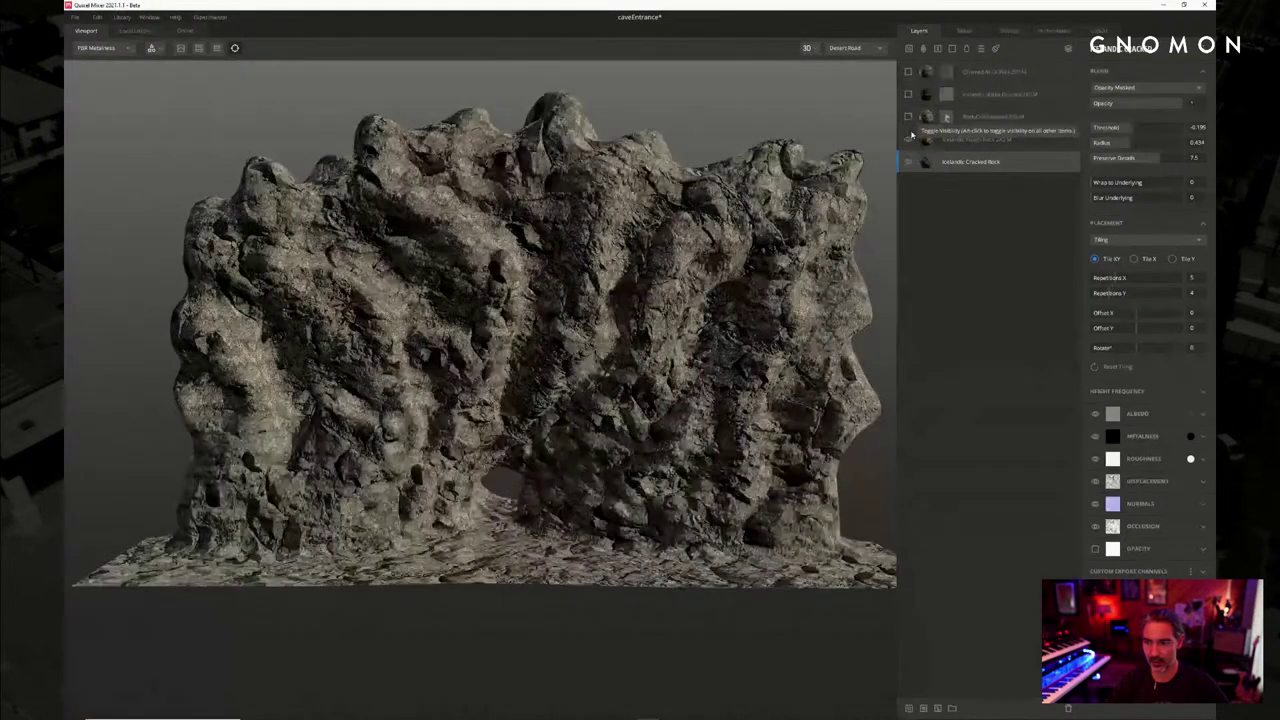
{"action": "scroll", "coordinate": [754, 202], "scroll_direction": "up", "scroll_amount": 1}
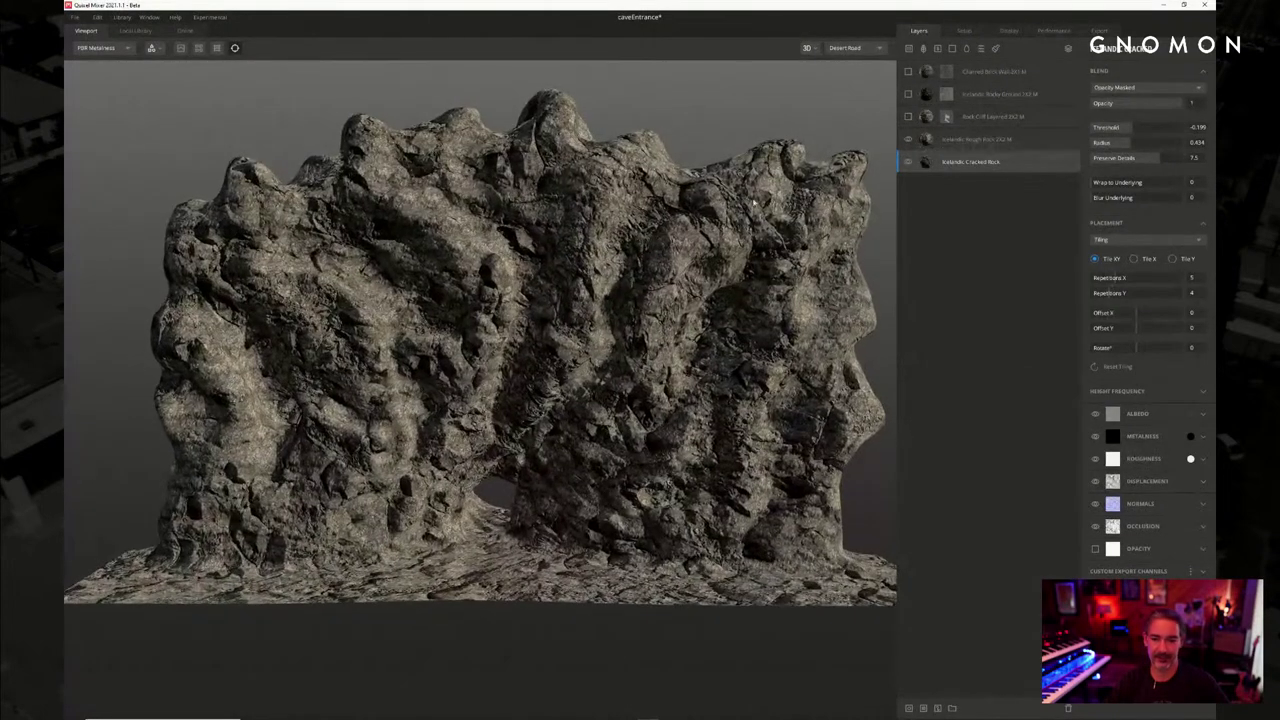
{"action": "left_click", "coordinate": [908, 140]}
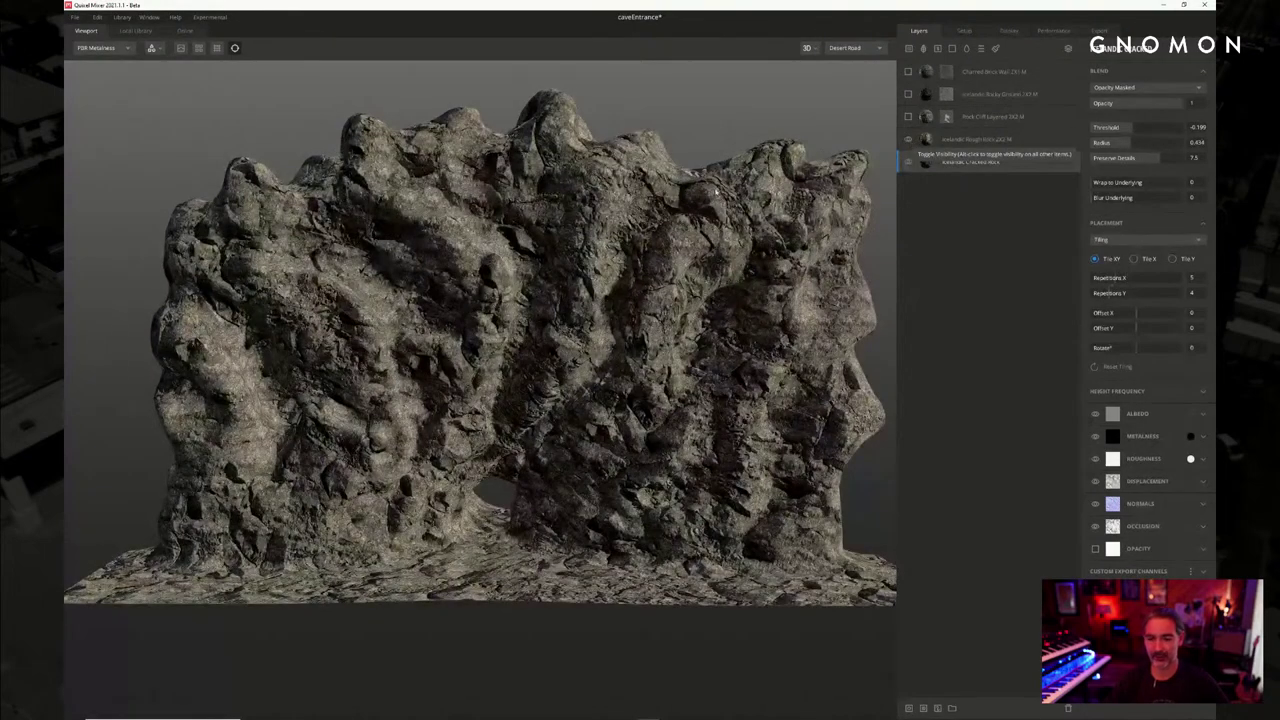
{"action": "scroll", "coordinate": [690, 206], "scroll_direction": "up", "scroll_amount": 1}
{"action": "middle_click_drag", "start_coordinate": [695, 219], "coordinate": [715, 191]}
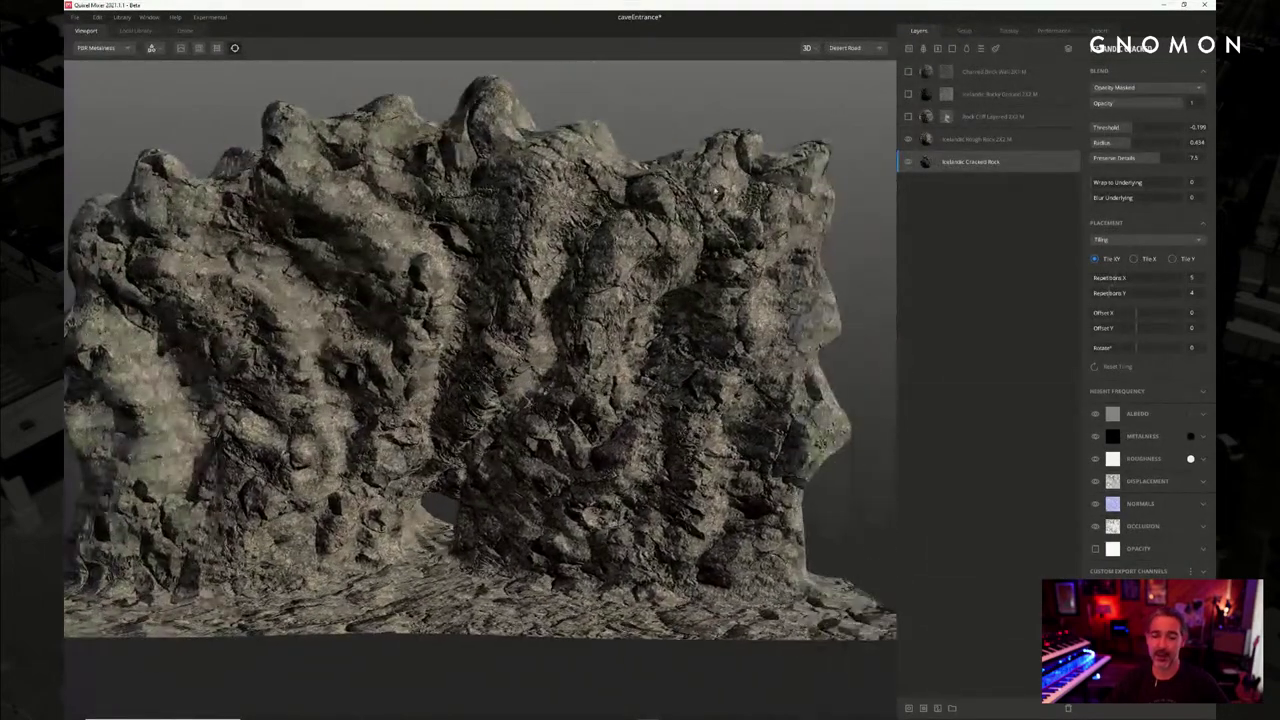
{"action": "left_click_drag", "start_coordinate": [714, 190], "coordinate": [722, 188]}
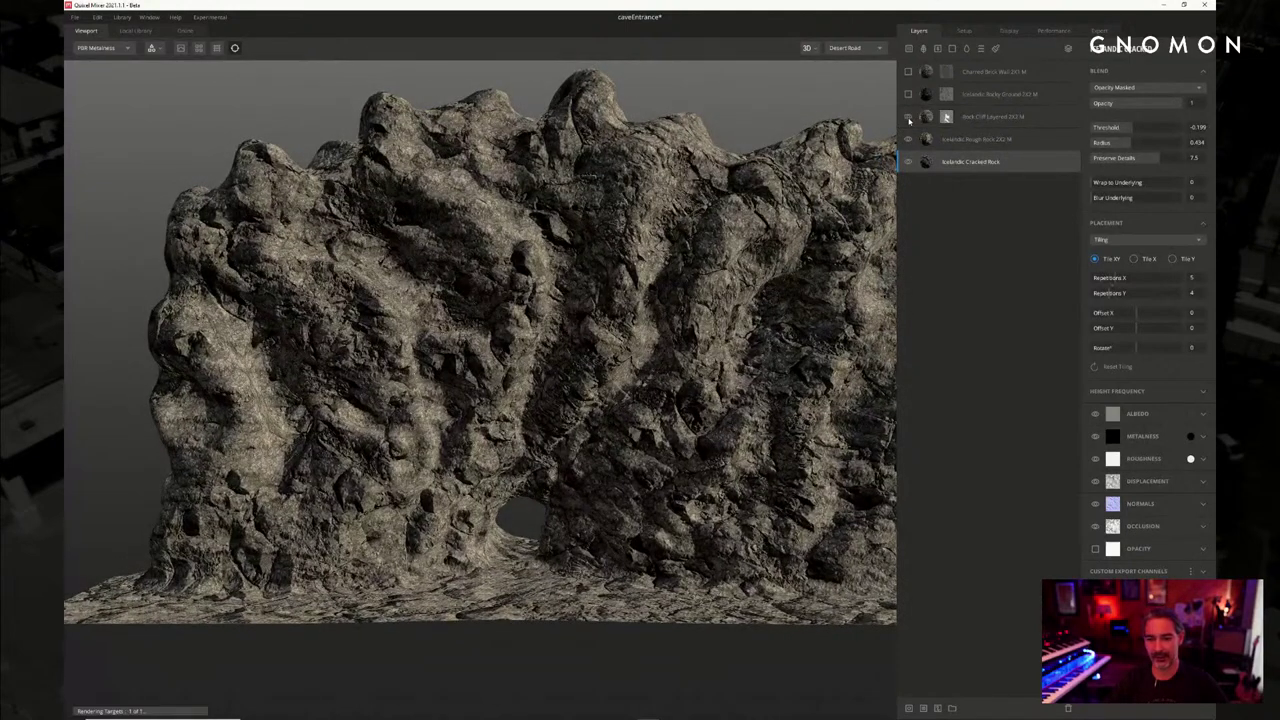
Turn the Rock Cliff Layered, Charred Brick Wall and Icelandic Rocky Ground layers back on
{"action": "left_click", "coordinate": [908, 116]}
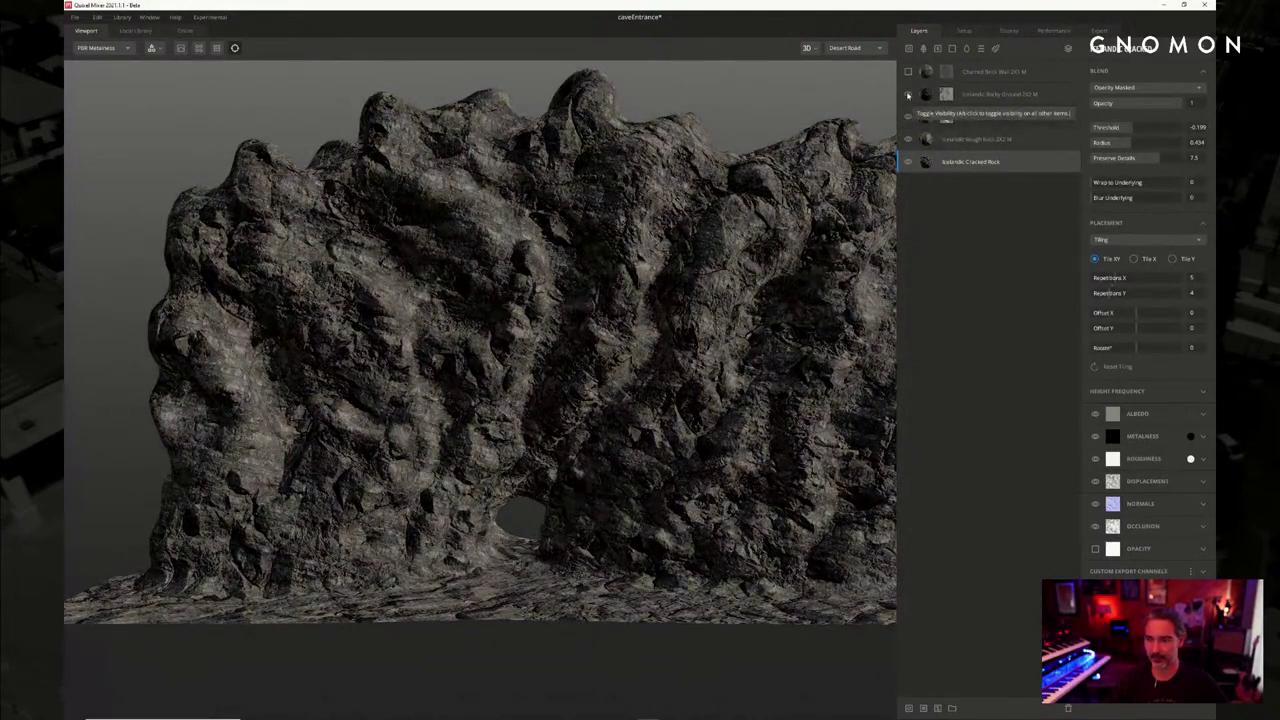
{"action": "left_click", "coordinate": [909, 72]}
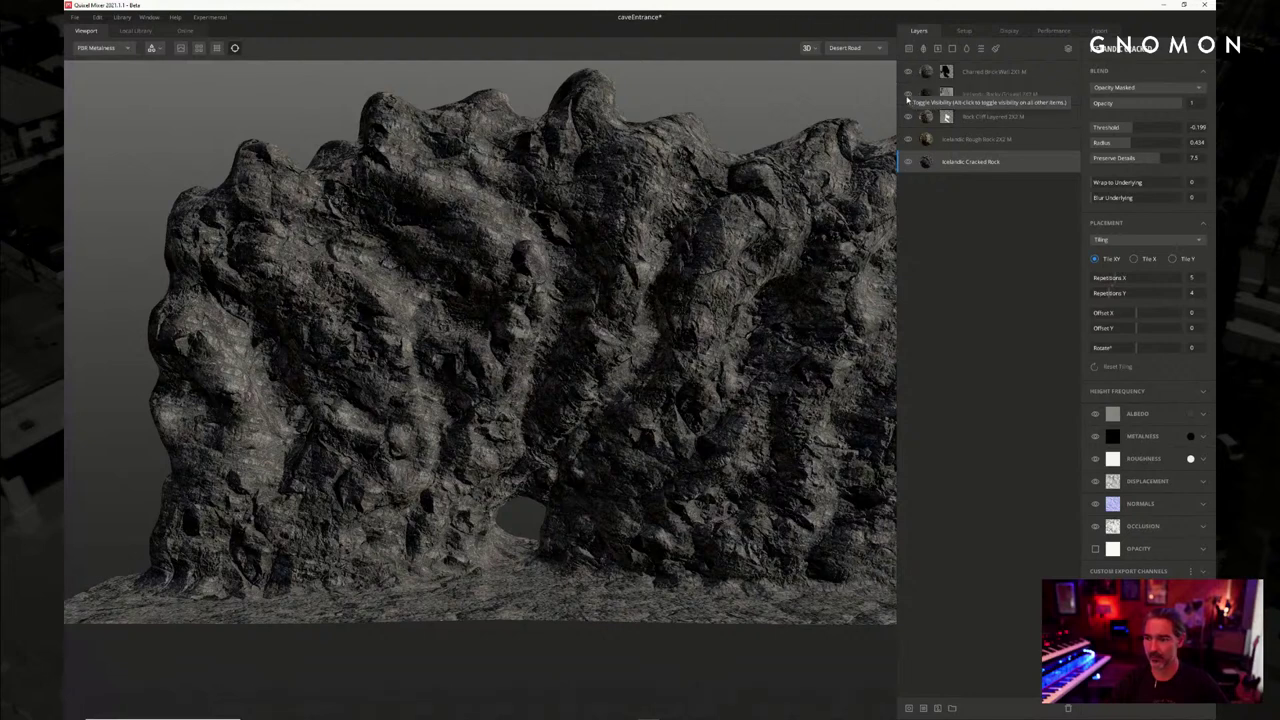
{"action": "left_click", "coordinate": [909, 95]}
{"action": "left_click", "coordinate": [909, 96]}
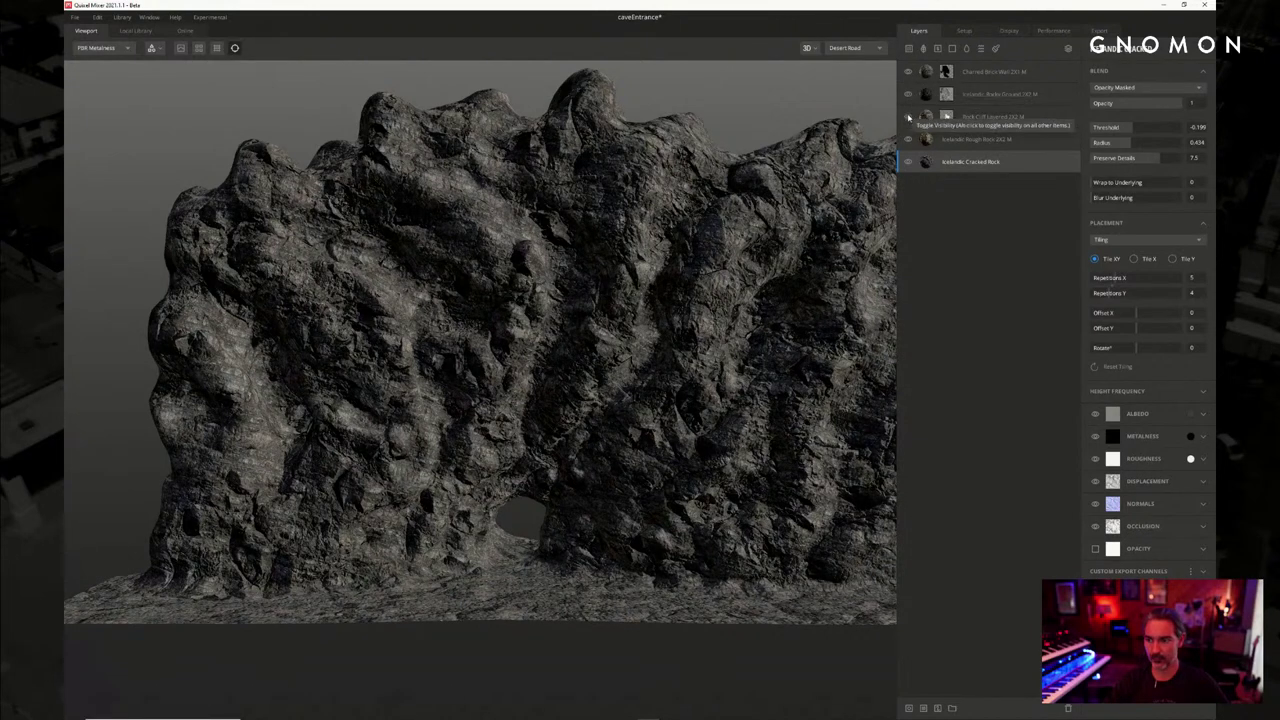
Hide the Rock Cliff Layered layer to examine the remaining rock, ground and brick materials across the cliff
{"action": "left_click", "coordinate": [908, 117]}
{"action": "scroll", "coordinate": [689, 212], "scroll_direction": "up", "scroll_amount": 2}
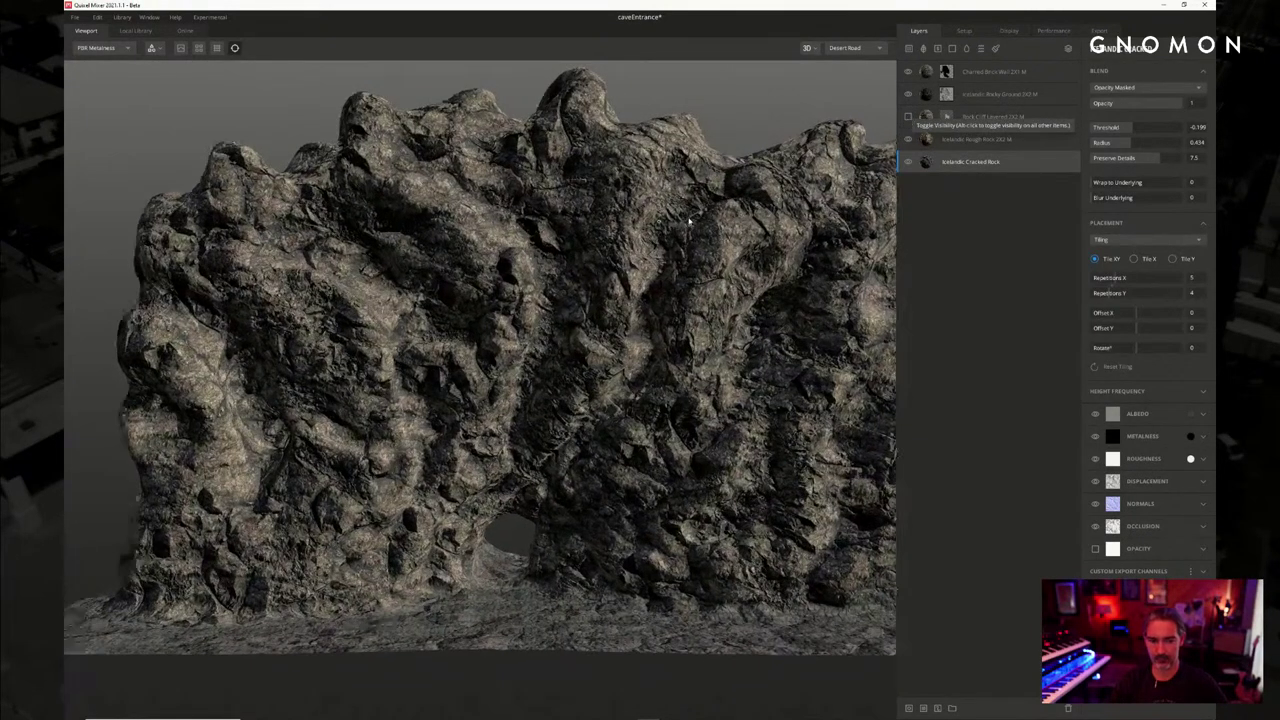
{"action": "scroll", "coordinate": [689, 208], "scroll_direction": "down", "scroll_amount": 3}
{"action": "middle_click_drag", "start_coordinate": [686, 208], "coordinate": [628, 194]}
{"action": "left_click_drag", "start_coordinate": [685, 208], "coordinate": [697, 201]}
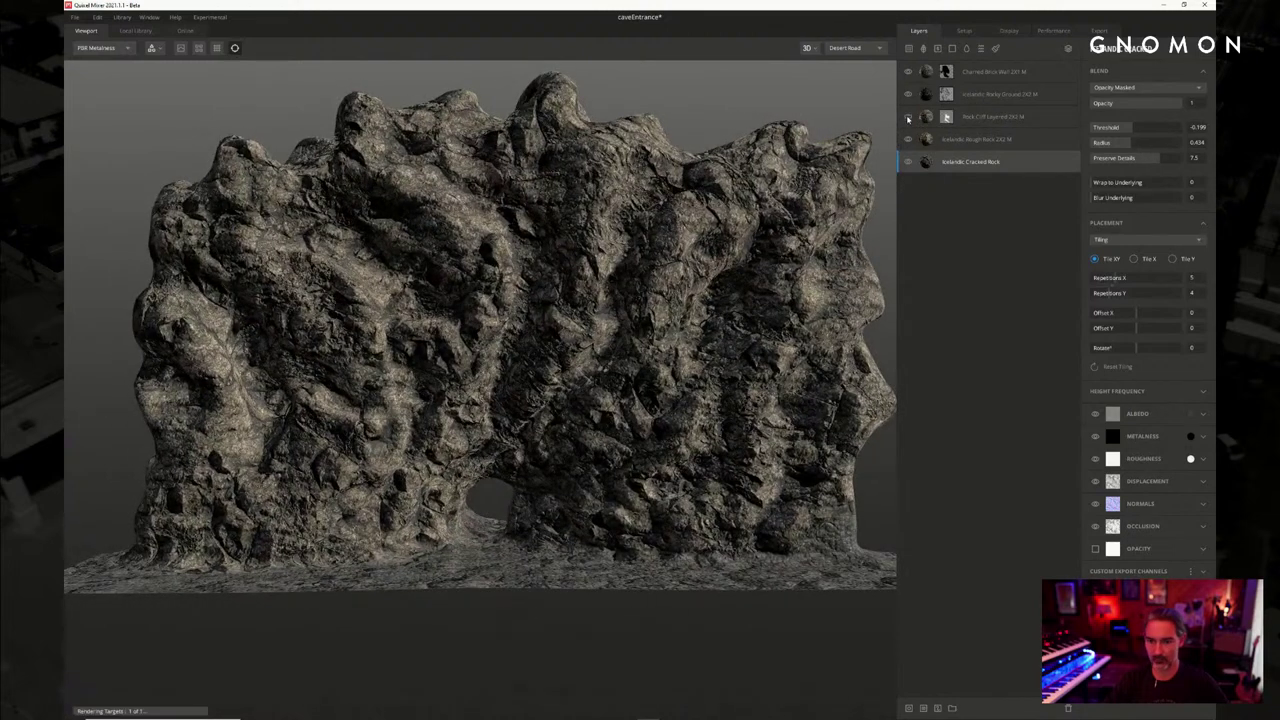
Select the Rock Cliff Layered layer and make it visible again
{"action": "left_click", "coordinate": [952, 121]}
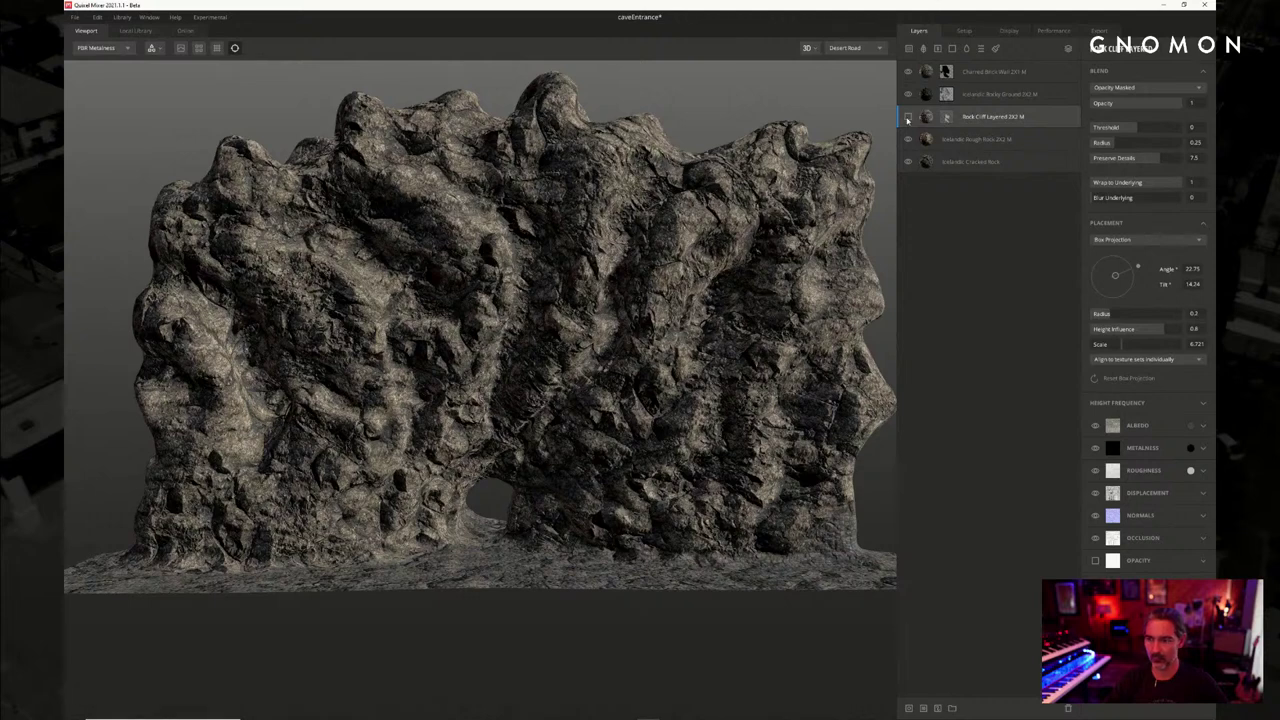
{"action": "left_click", "coordinate": [908, 119]}
{"action": "left_click_drag", "start_coordinate": [688, 190], "coordinate": [709, 171]}
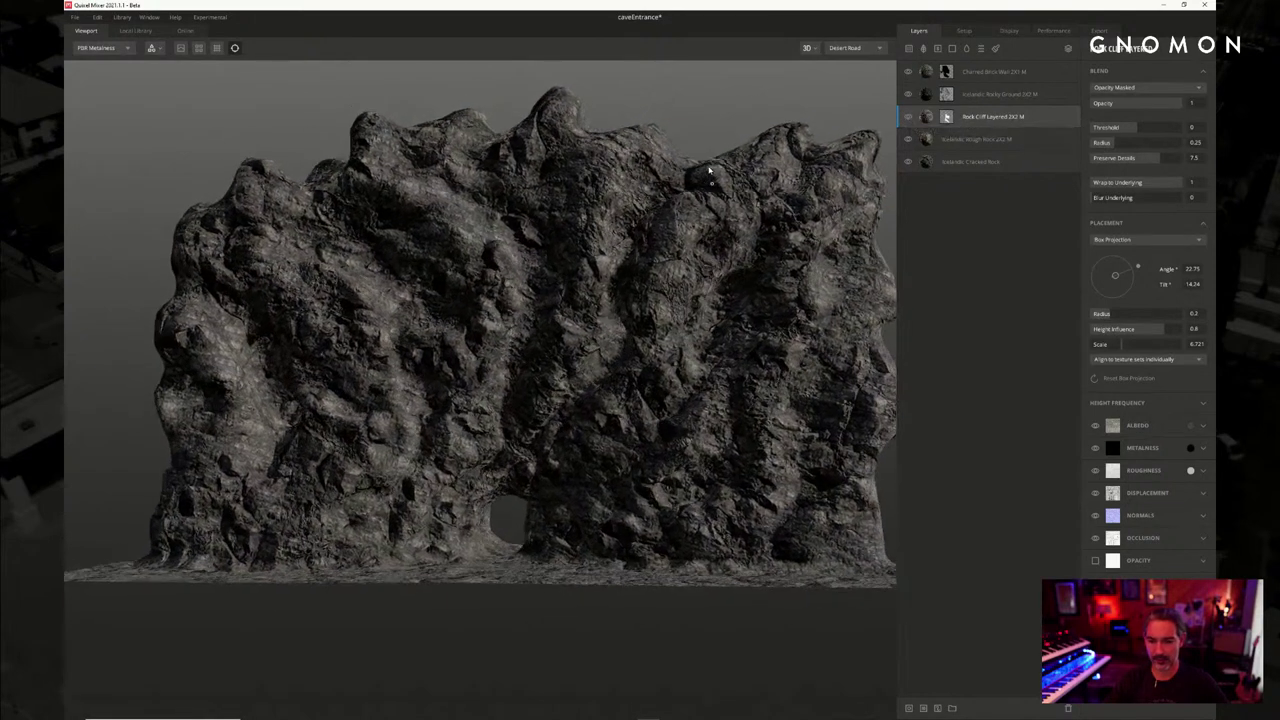
Compare the cliff surface with the Rock Cliff Layered layer hidden and shown, leaving the layer visible
{"action": "left_click", "coordinate": [907, 118]}
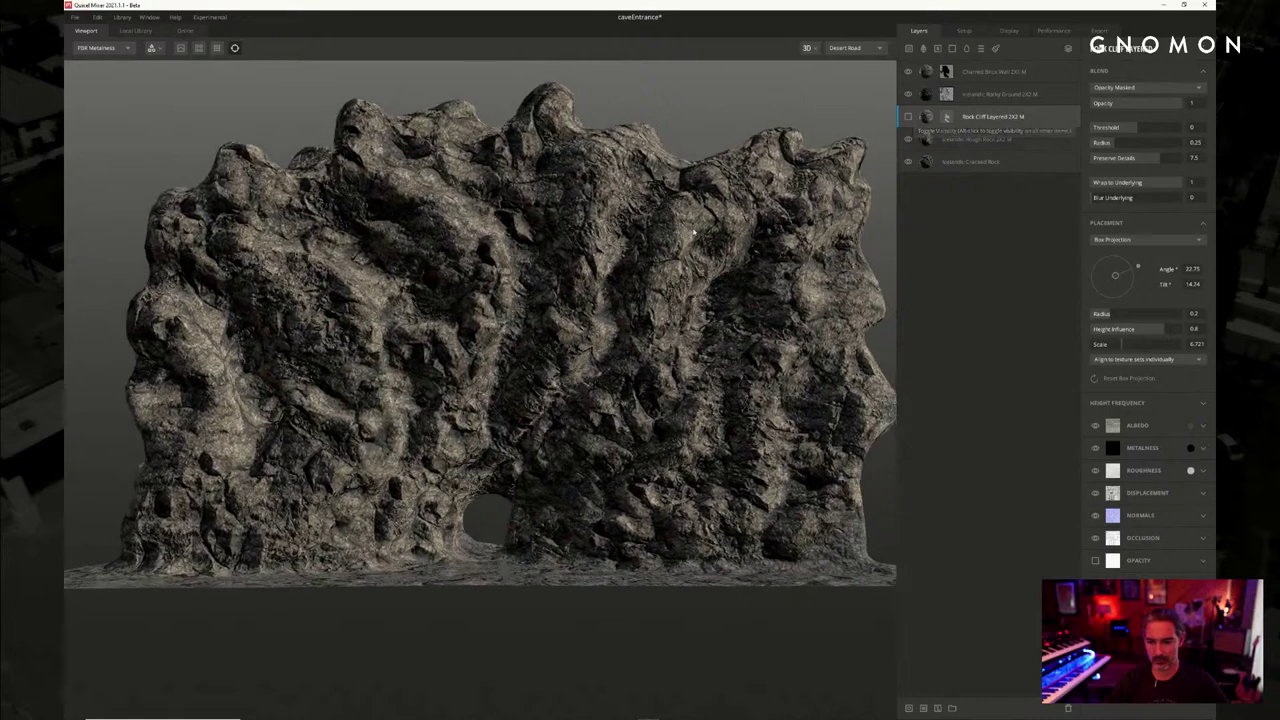
{"action": "scroll", "coordinate": [677, 313], "scroll_direction": "up", "scroll_amount": 5}
{"action": "scroll", "coordinate": [686, 283], "scroll_direction": "down", "scroll_amount": 6}
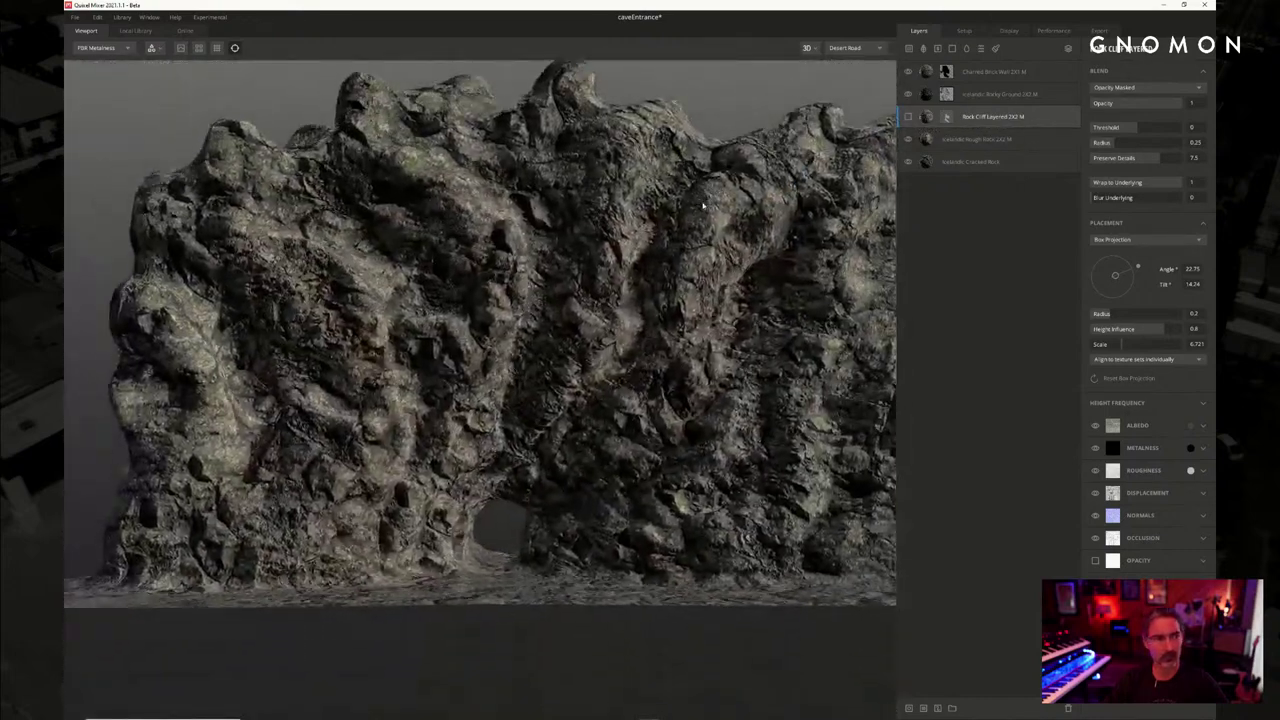
{"action": "left_click_drag", "start_coordinate": [703, 205], "coordinate": [689, 216], "text": "alt"}
{"action": "left_click_drag", "start_coordinate": [619, 245], "coordinate": [605, 271]}
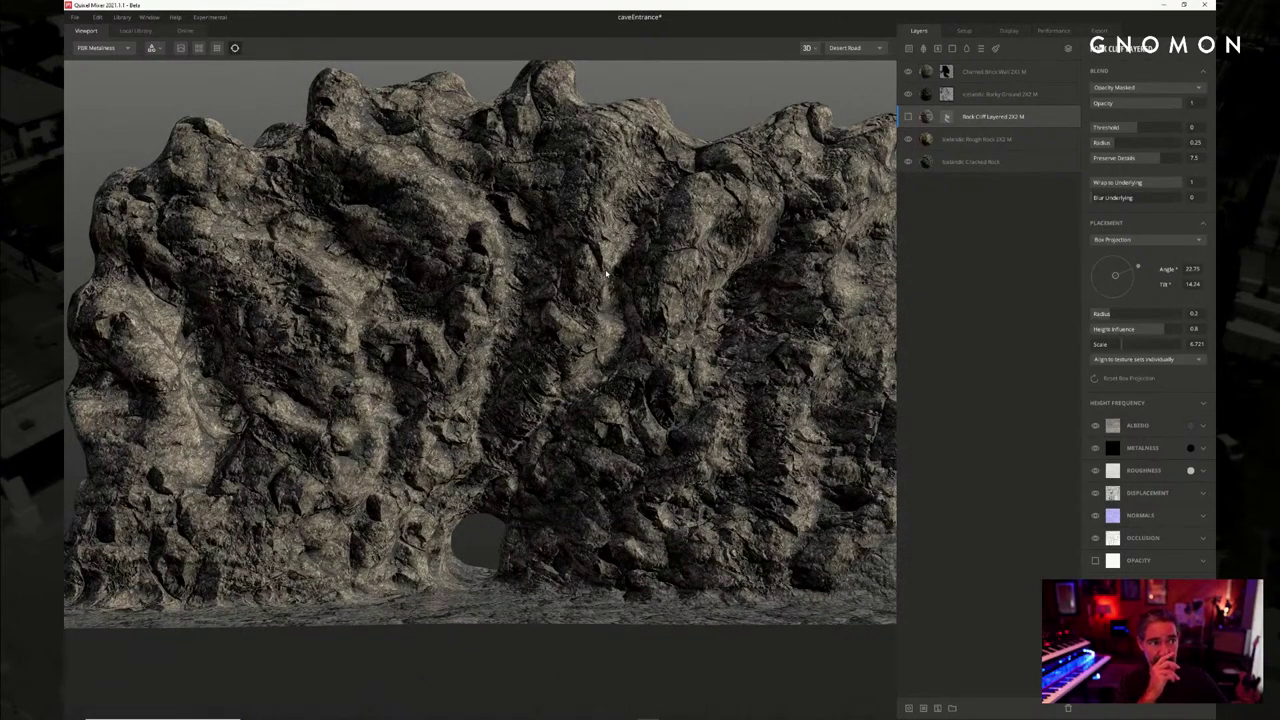
{"action": "left_click_drag", "start_coordinate": [605, 272], "coordinate": [630, 374]}
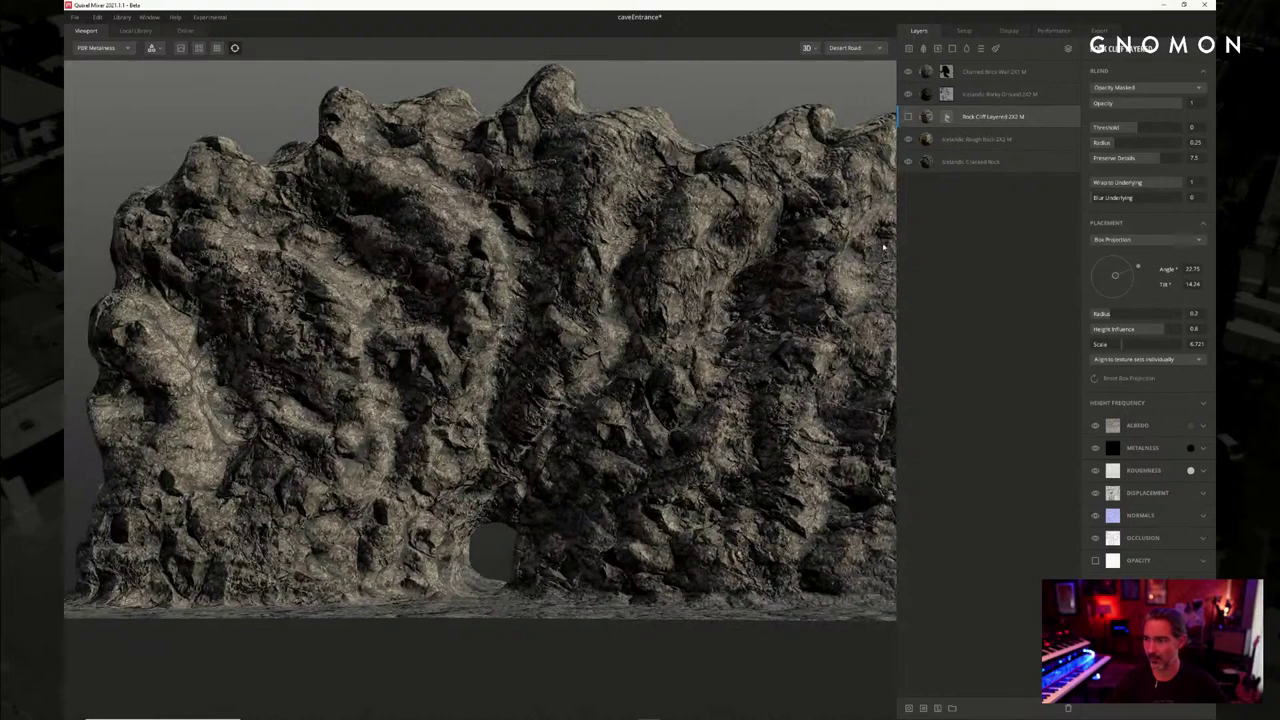
{"action": "left_click", "coordinate": [909, 117]}
{"action": "left_click", "coordinate": [909, 117]}
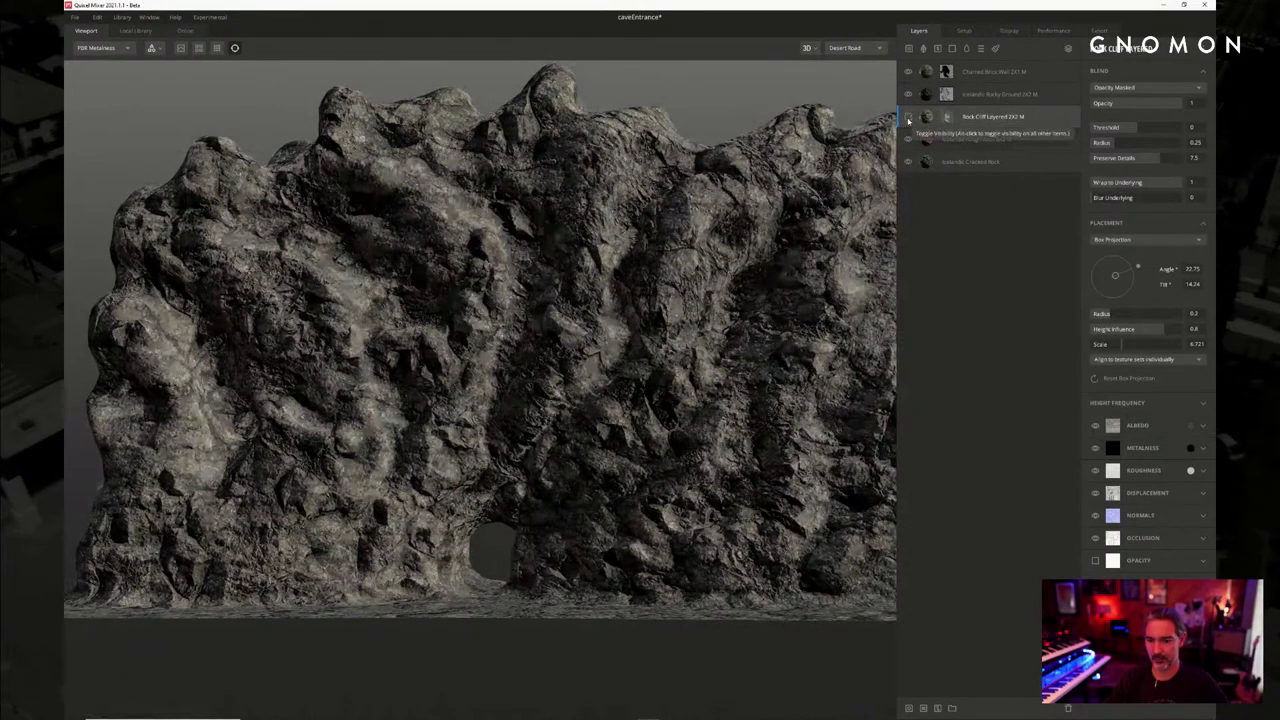
{"action": "left_click", "coordinate": [909, 117]}
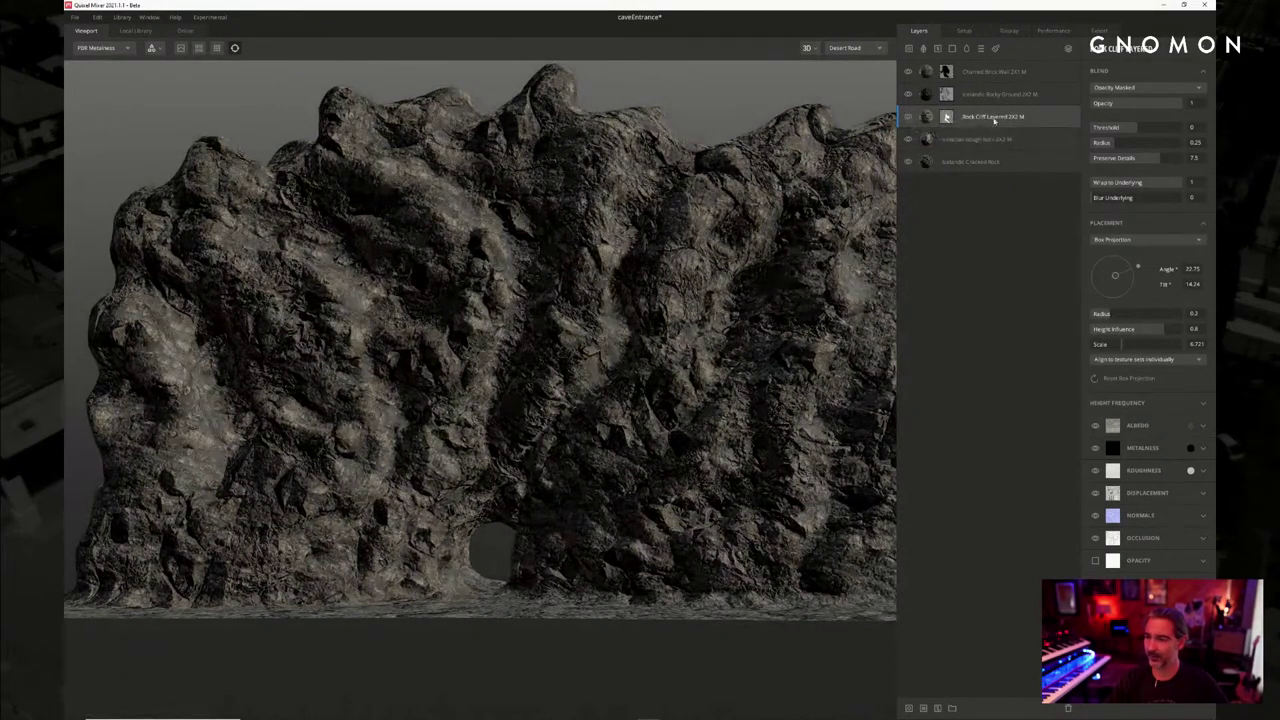
Check the options of the Rock Cliff Layered paint mask and compare the full cliff with that layer off and on
{"action": "left_click", "coordinate": [948, 117]}
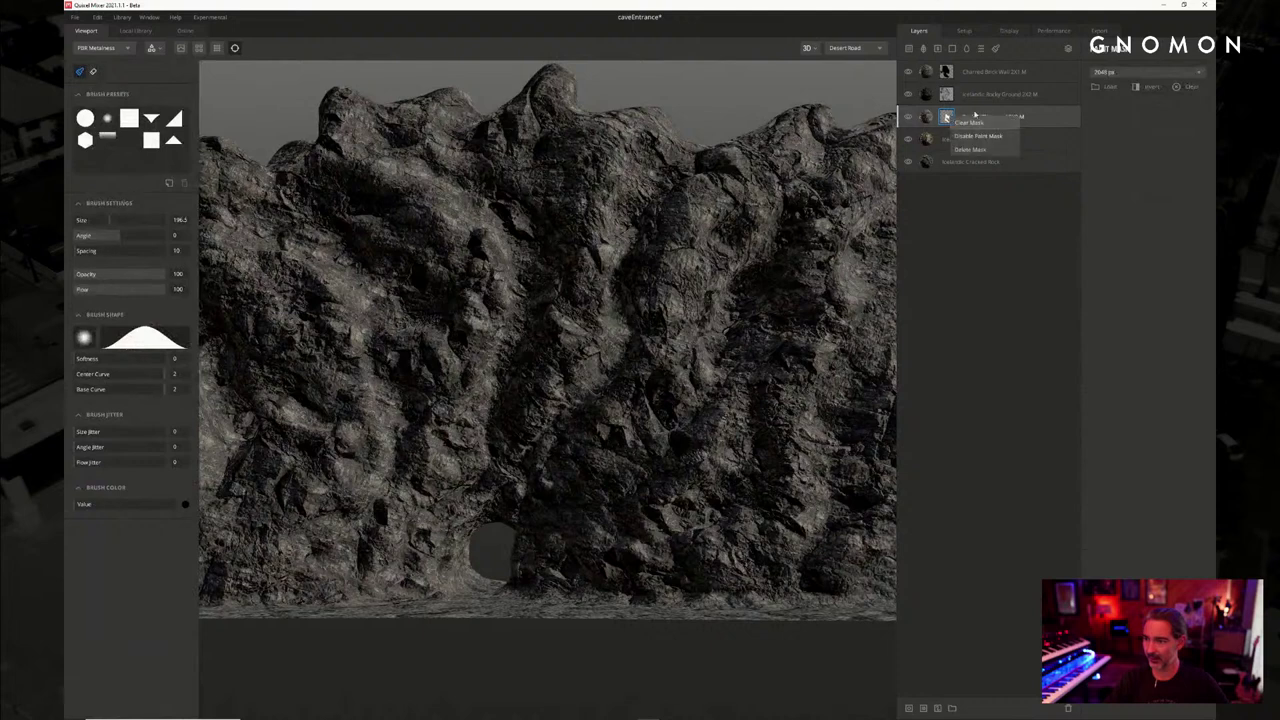
{"action": "left_click", "coordinate": [971, 117]}
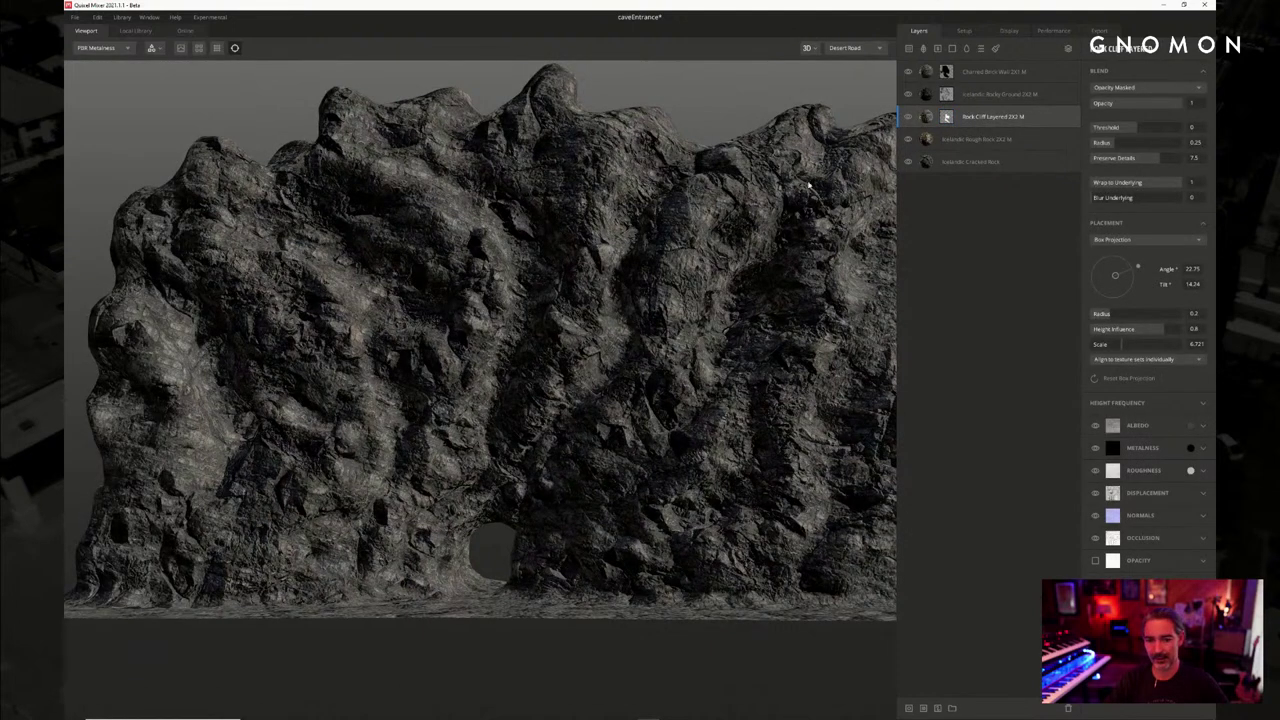
{"action": "left_click_drag", "start_coordinate": [810, 185], "coordinate": [745, 203]}
{"action": "left_click", "coordinate": [907, 117]}
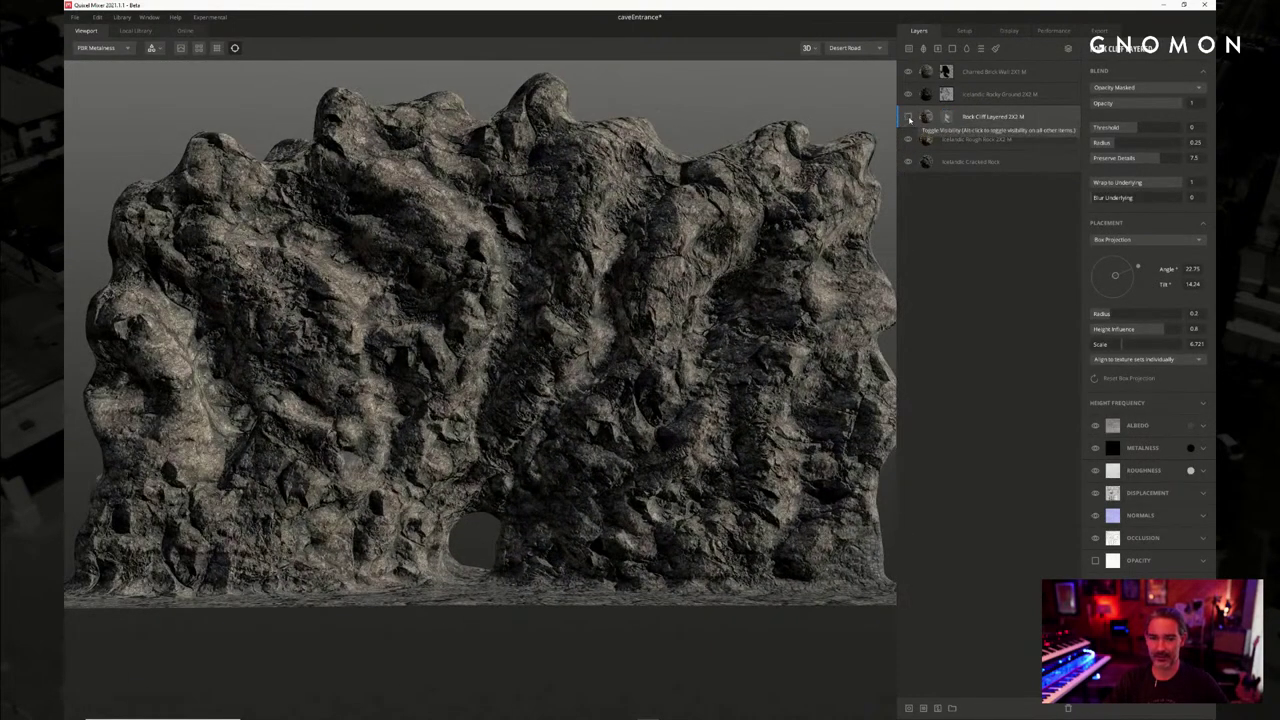
{"action": "left_click", "coordinate": [907, 117]}
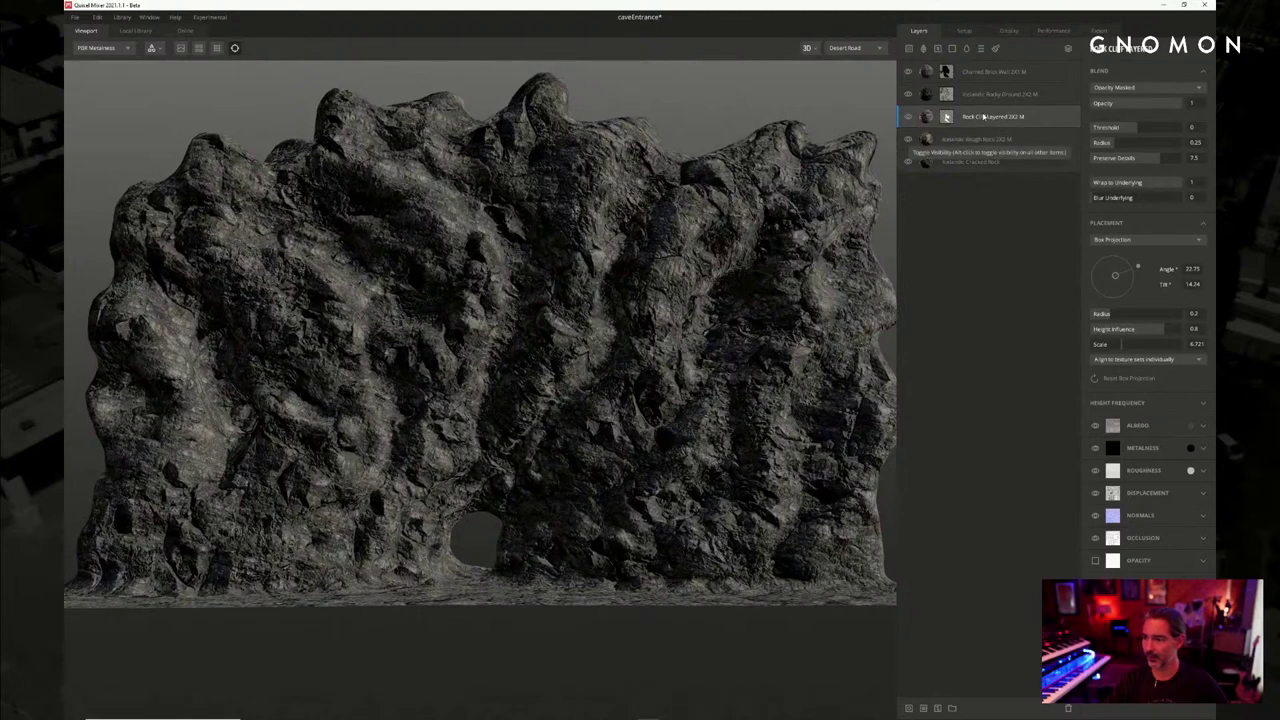
Add a mask stack to the Rock Cliff Layered layer
{"action": "right_click", "coordinate": [983, 117]}
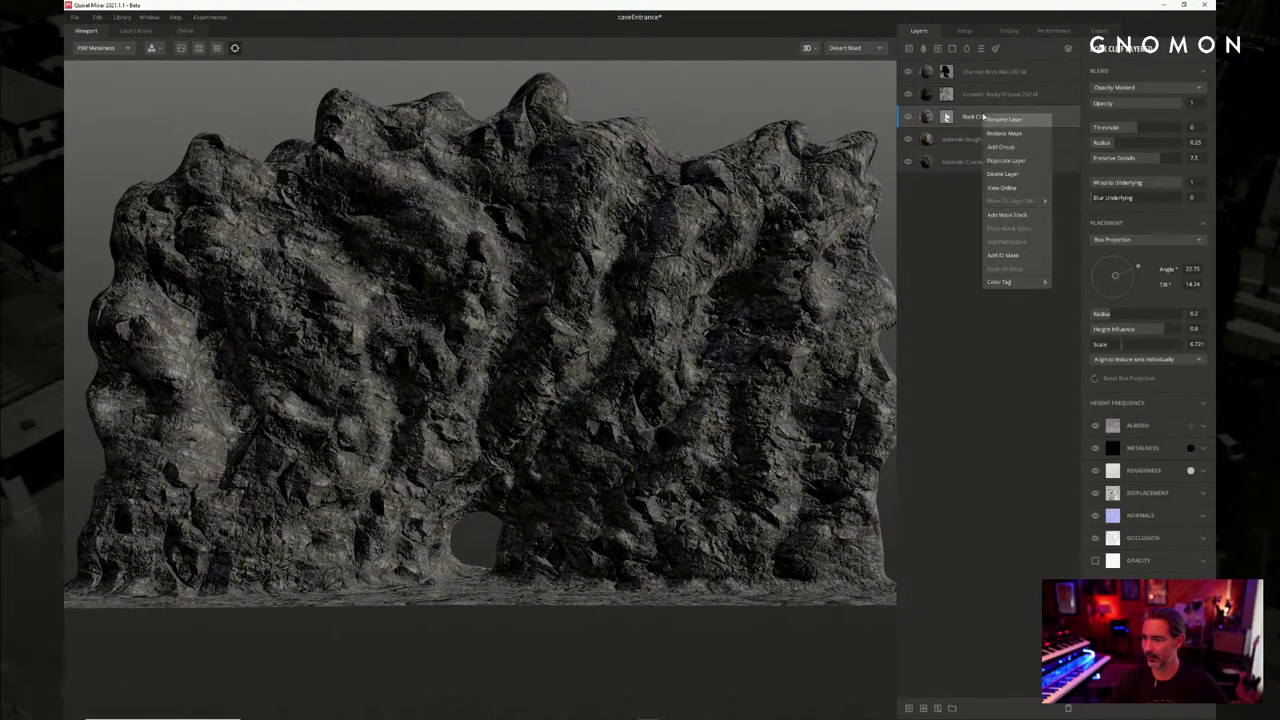
{"action": "left_click", "coordinate": [1008, 215]}
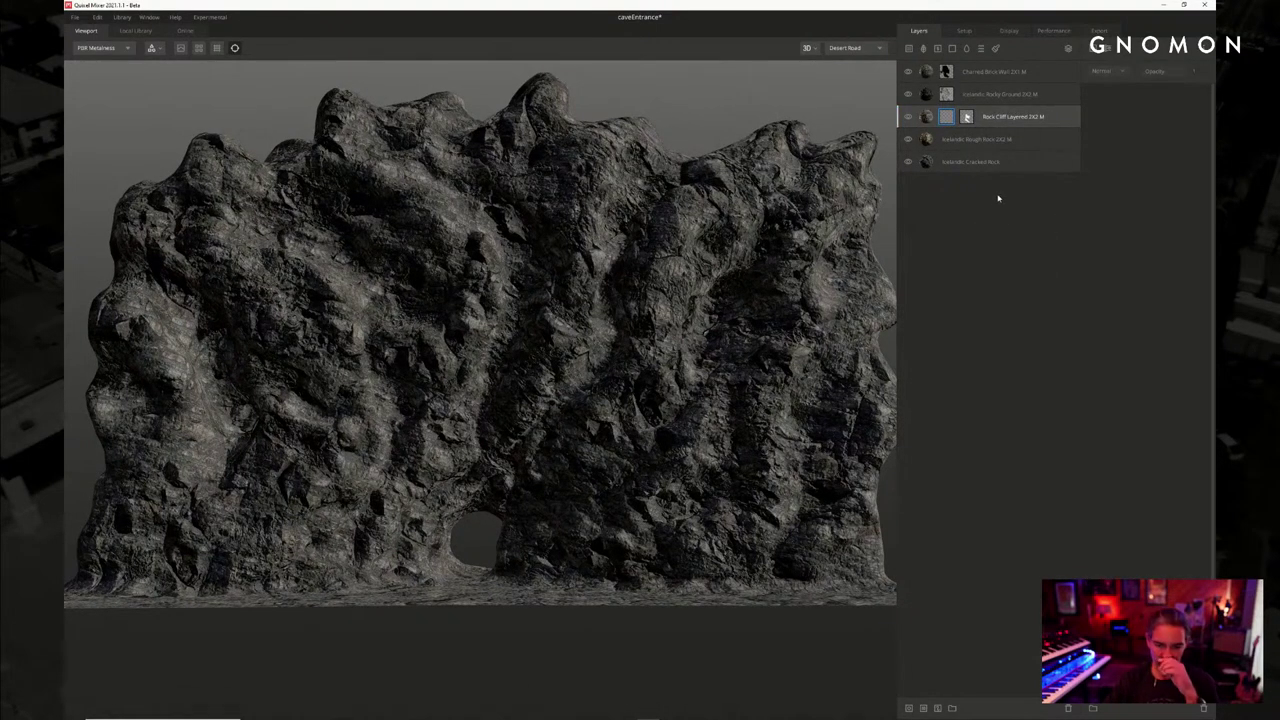
{"action": "left_click_drag", "start_coordinate": [673, 266], "coordinate": [646, 299], "text": "alt"}
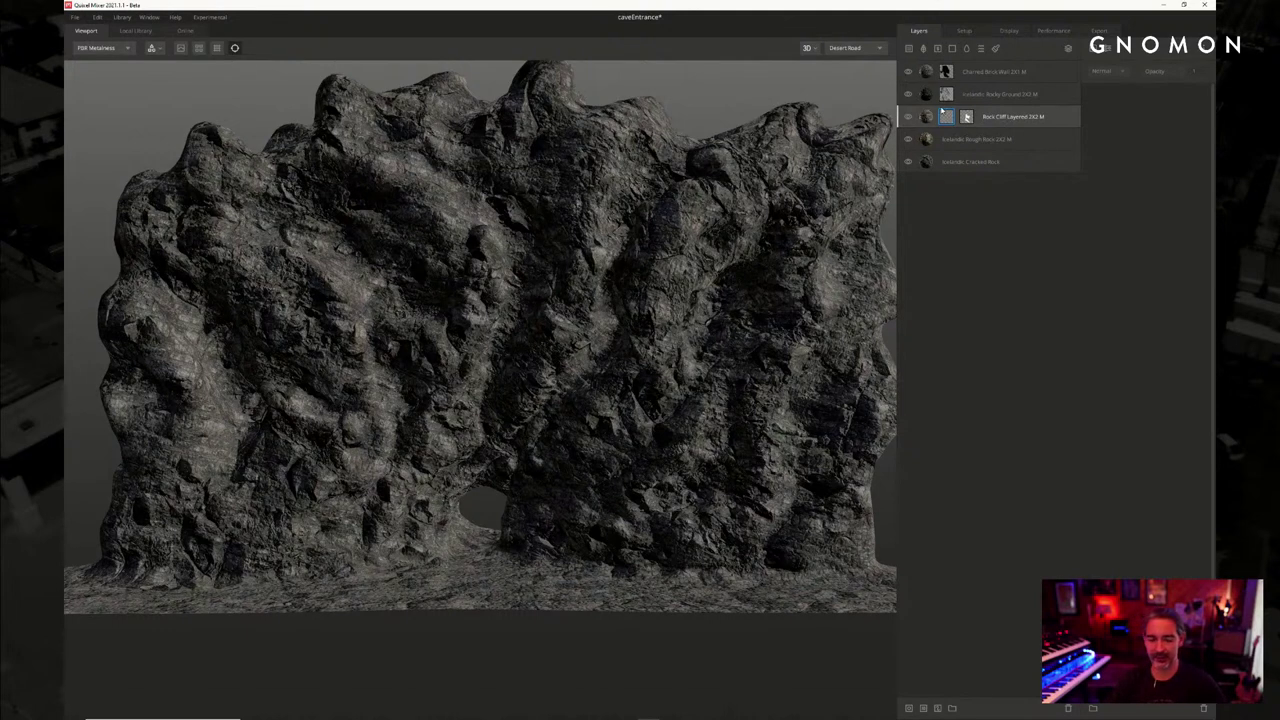
Check the available mask modifiers and components, and add a Curvature component to the Rock Cliff Layered mask stack
{"action": "left_click", "coordinate": [1110, 48]}
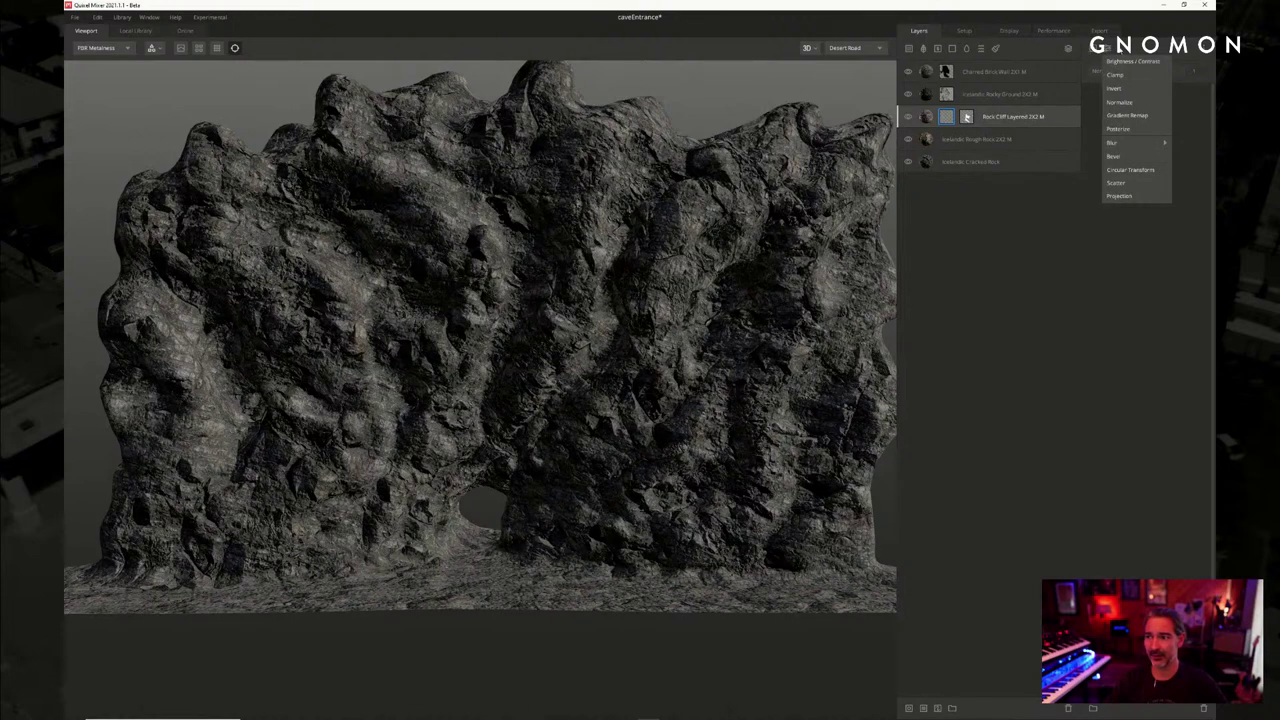
{"action": "left_click", "coordinate": [1094, 48]}
{"action": "left_click", "coordinate": [1094, 48]}
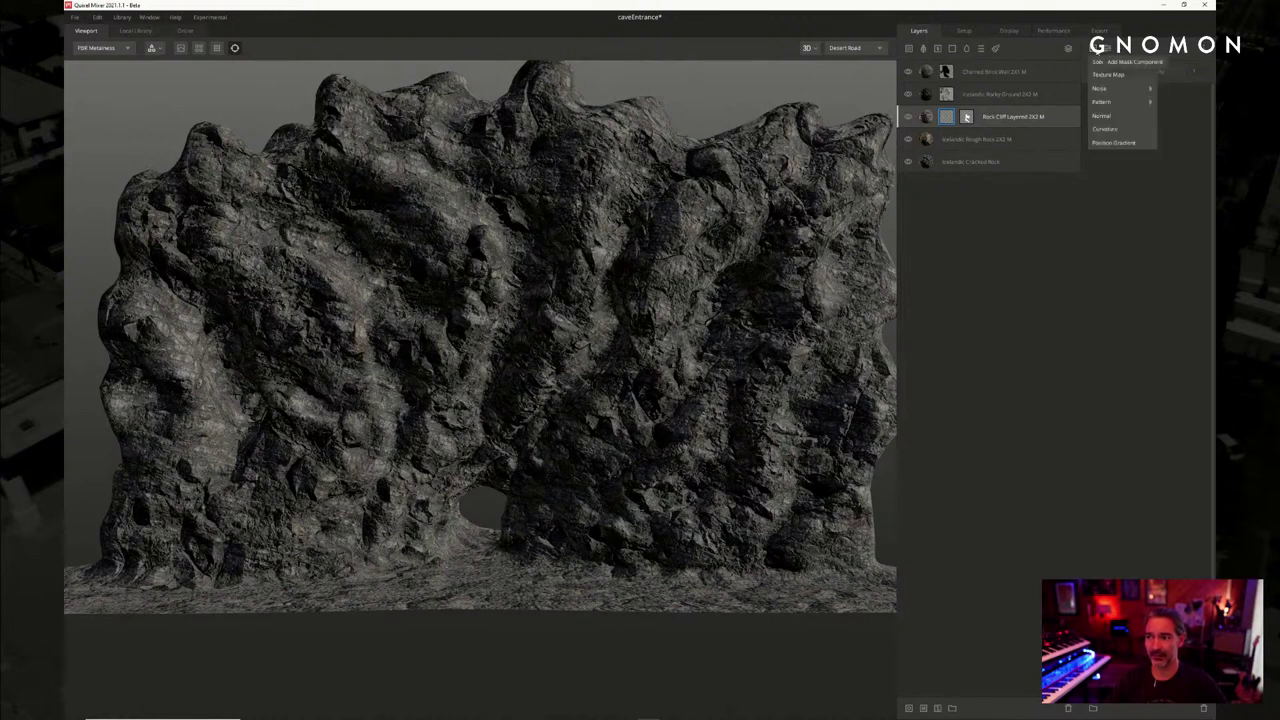
{"action": "left_click", "coordinate": [1107, 48]}
{"action": "left_click", "coordinate": [1107, 48]}
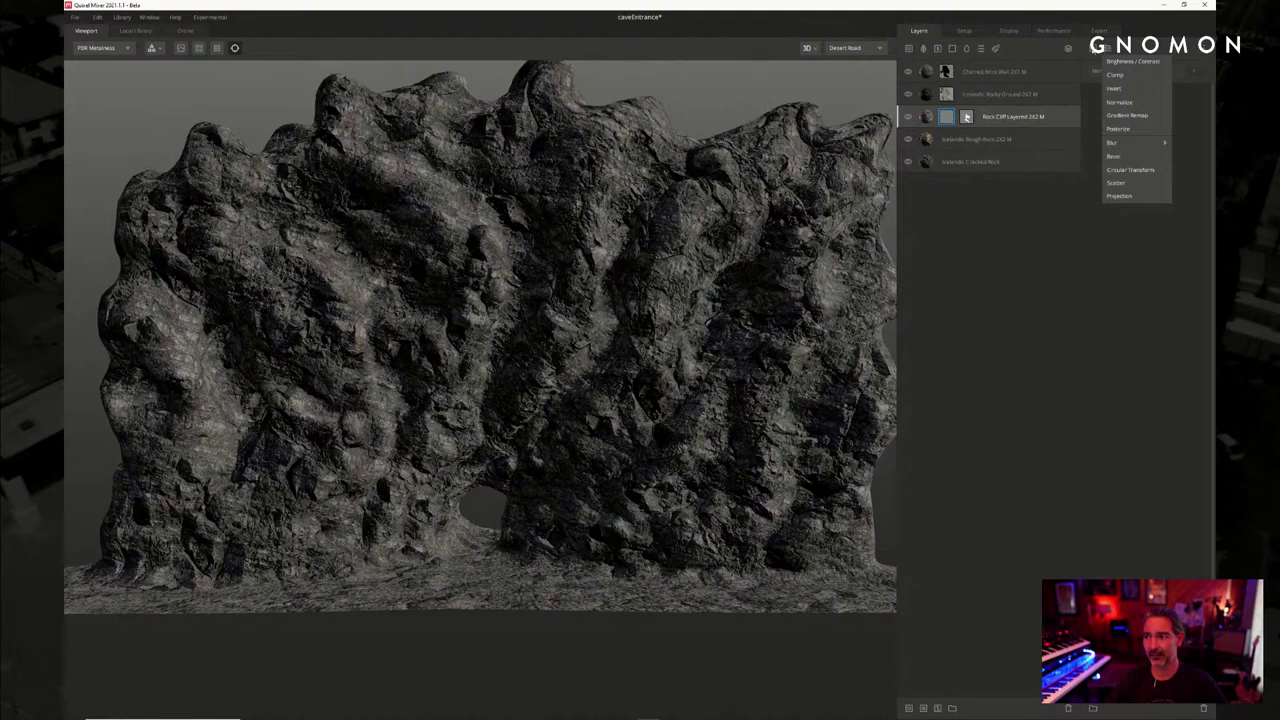
{"action": "left_click", "coordinate": [1107, 48]}
{"action": "left_click", "coordinate": [1091, 49]}
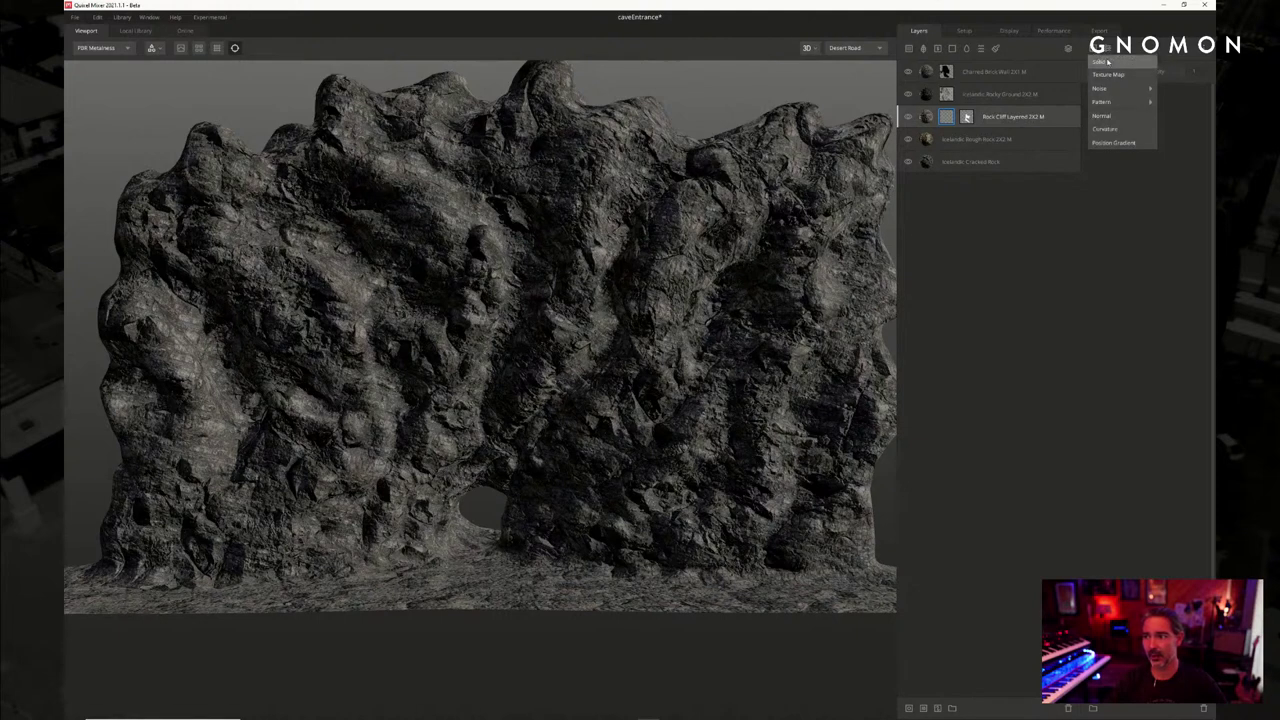
{"action": "mouse_move", "coordinate": [1121, 95]}
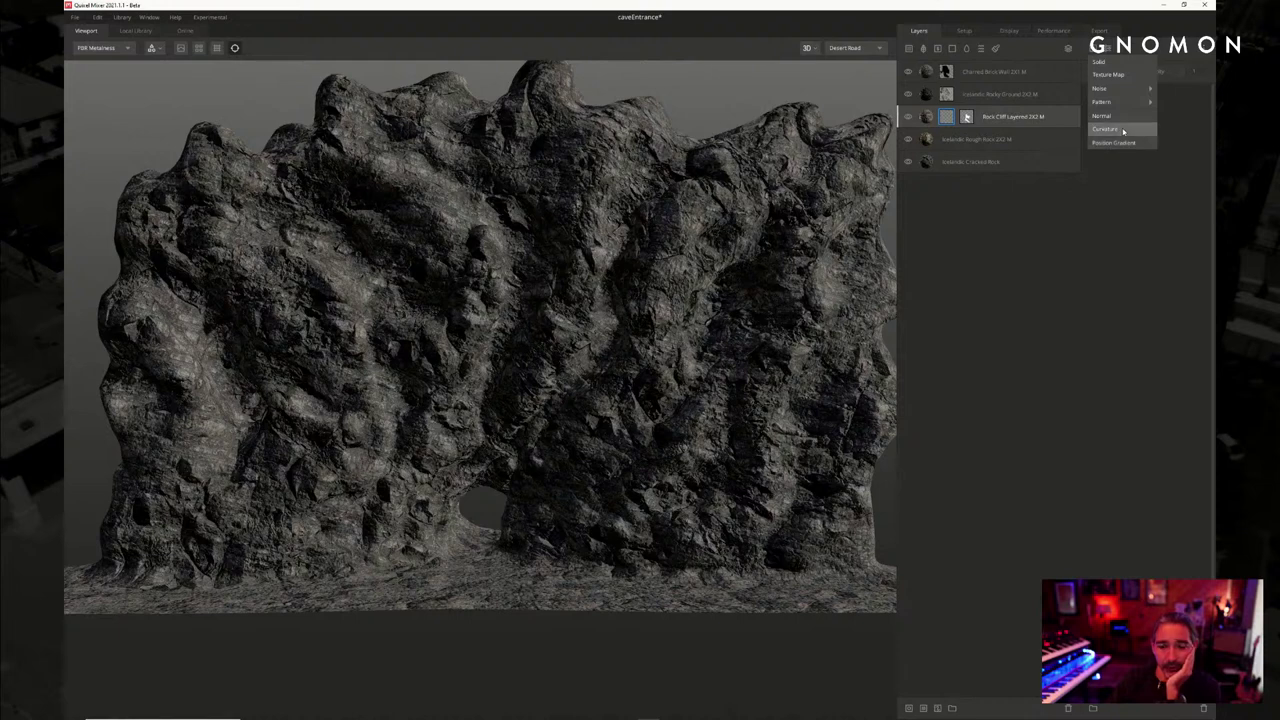
{"action": "left_click", "coordinate": [1123, 130]}
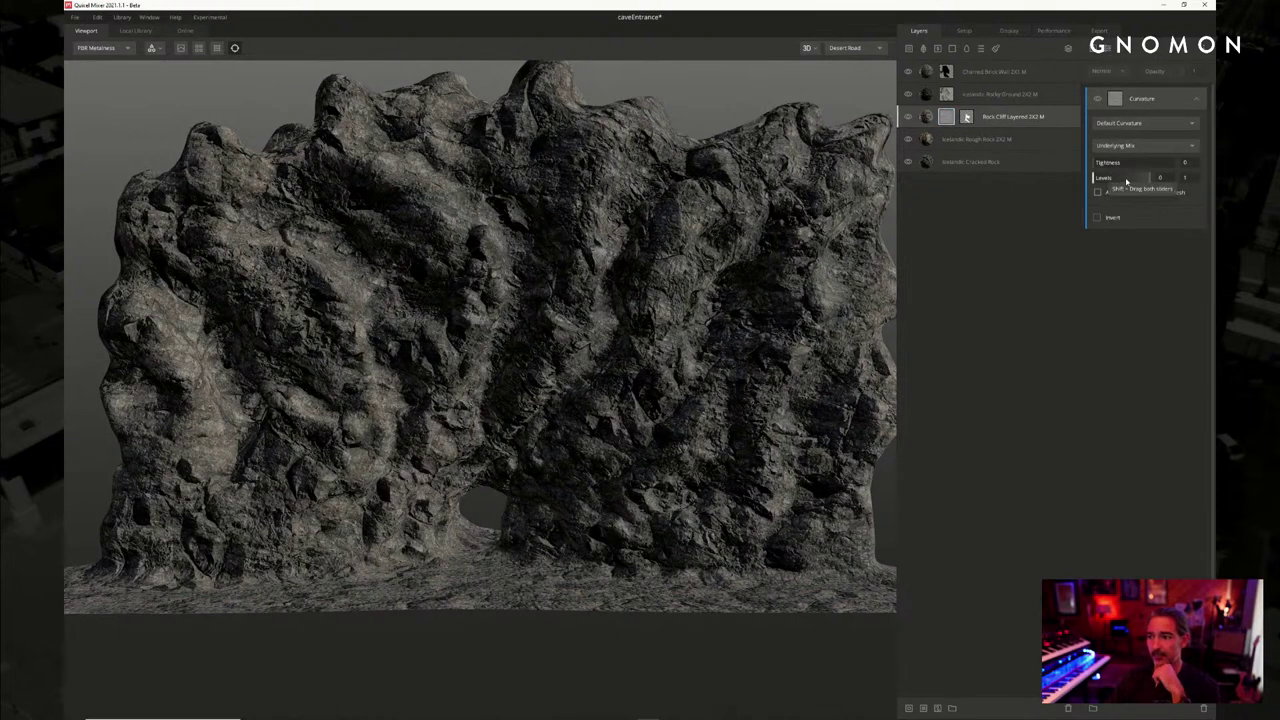
Keep Default Curvature as the type, and set the curvature mask's tightness to 0.448 and its levels to about 0.556 and 0.762
{"action": "left_click", "coordinate": [1137, 123]}
{"action": "left_click", "coordinate": [1135, 124]}
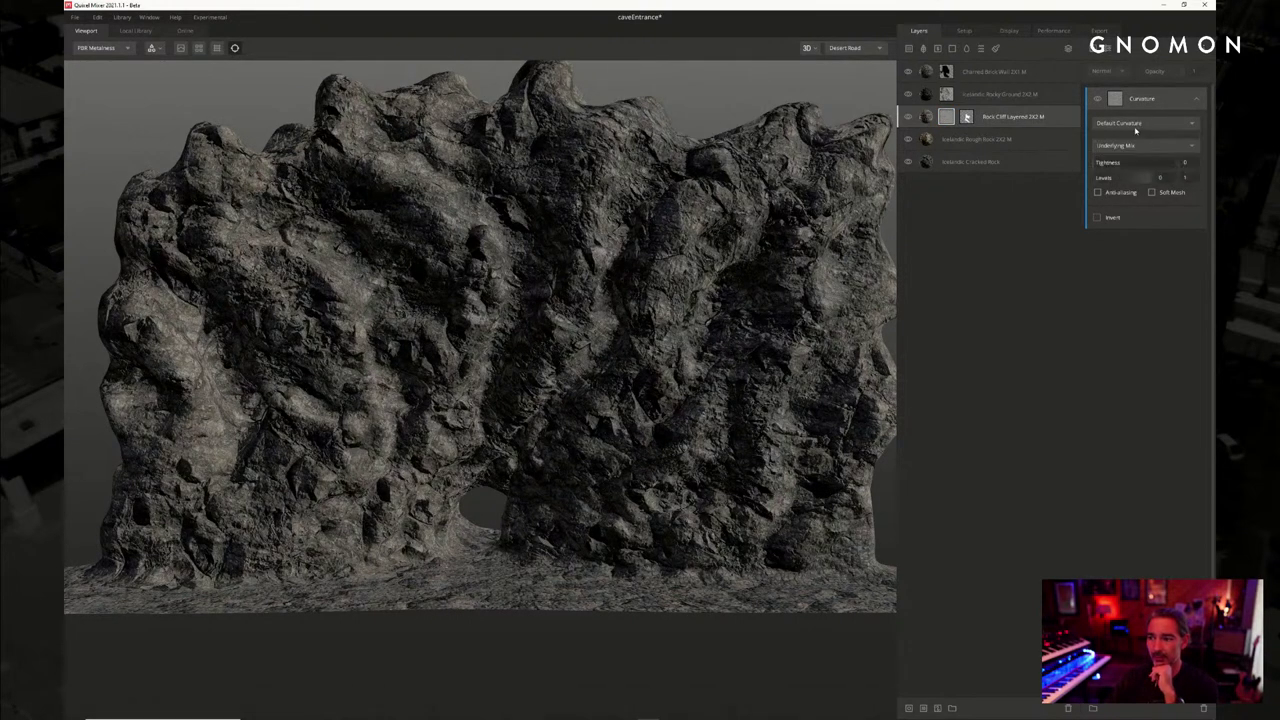
{"action": "mouse_move", "coordinate": [1097, 163]}
{"action": "left_mouse_down"}
{"action": "mouse_move", "coordinate": [1139, 162]}
{"action": "mouse_move", "coordinate": [1137, 178]}
{"action": "mouse_move", "coordinate": [1101, 179]}
{"action": "left_mouse_up"}
{"action": "mouse_move", "coordinate": [1135, 178]}
{"action": "left_mouse_down"}
{"action": "mouse_move", "coordinate": [1107, 178]}
{"action": "mouse_move", "coordinate": [1124, 178]}
{"action": "left_mouse_up"}
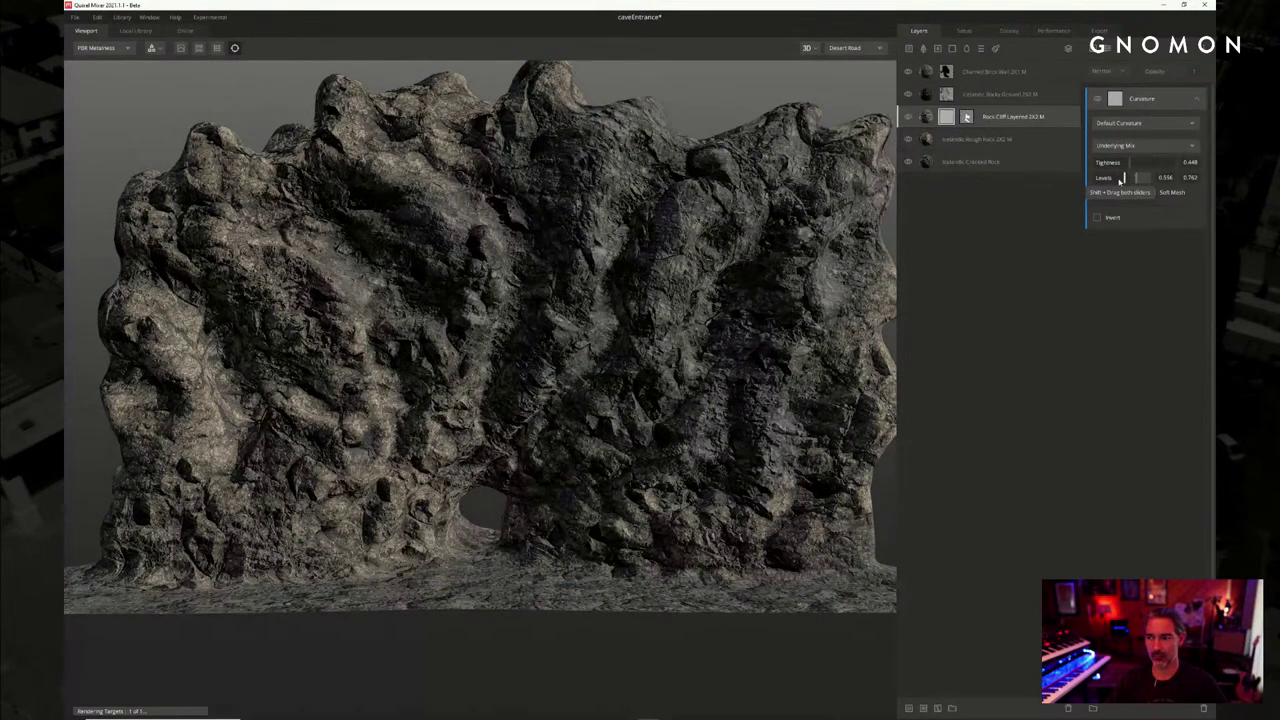
Compare the cliff surface with the Curvature mask component off and on, leaving it enabled
{"action": "left_click", "coordinate": [1098, 100]}
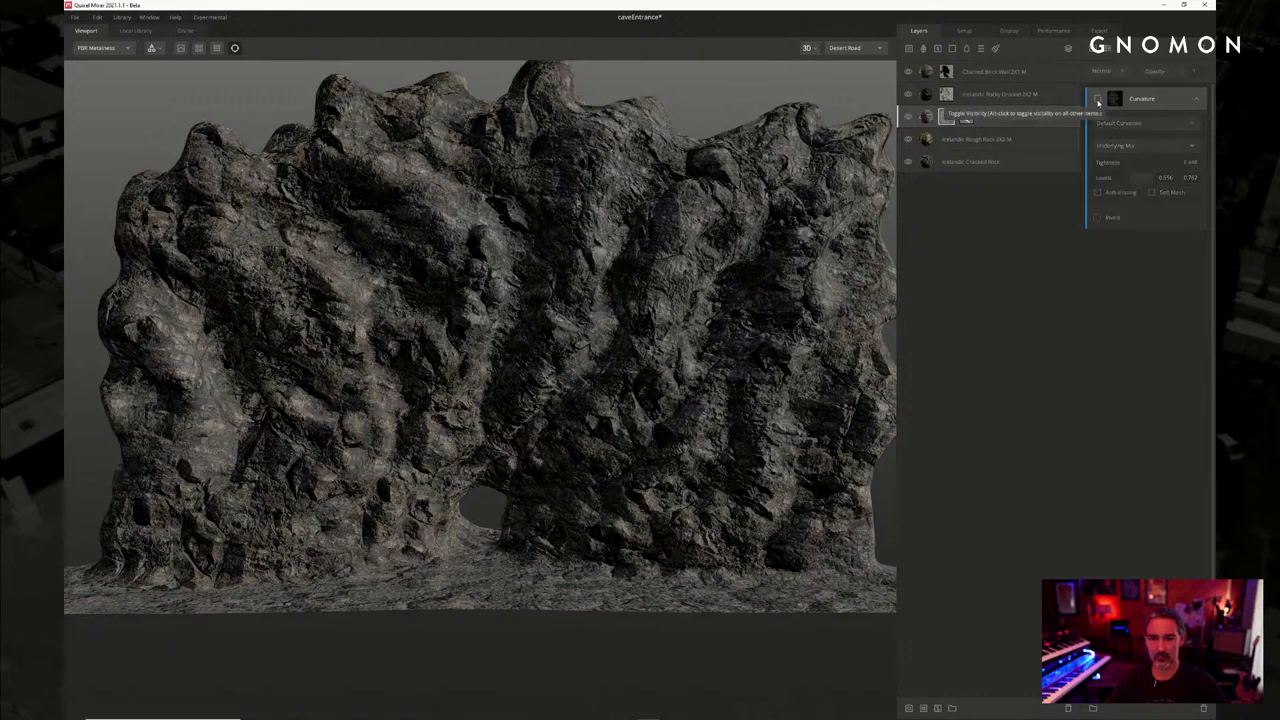
{"action": "left_click", "coordinate": [1098, 100]}
{"action": "left_click", "coordinate": [1098, 100]}
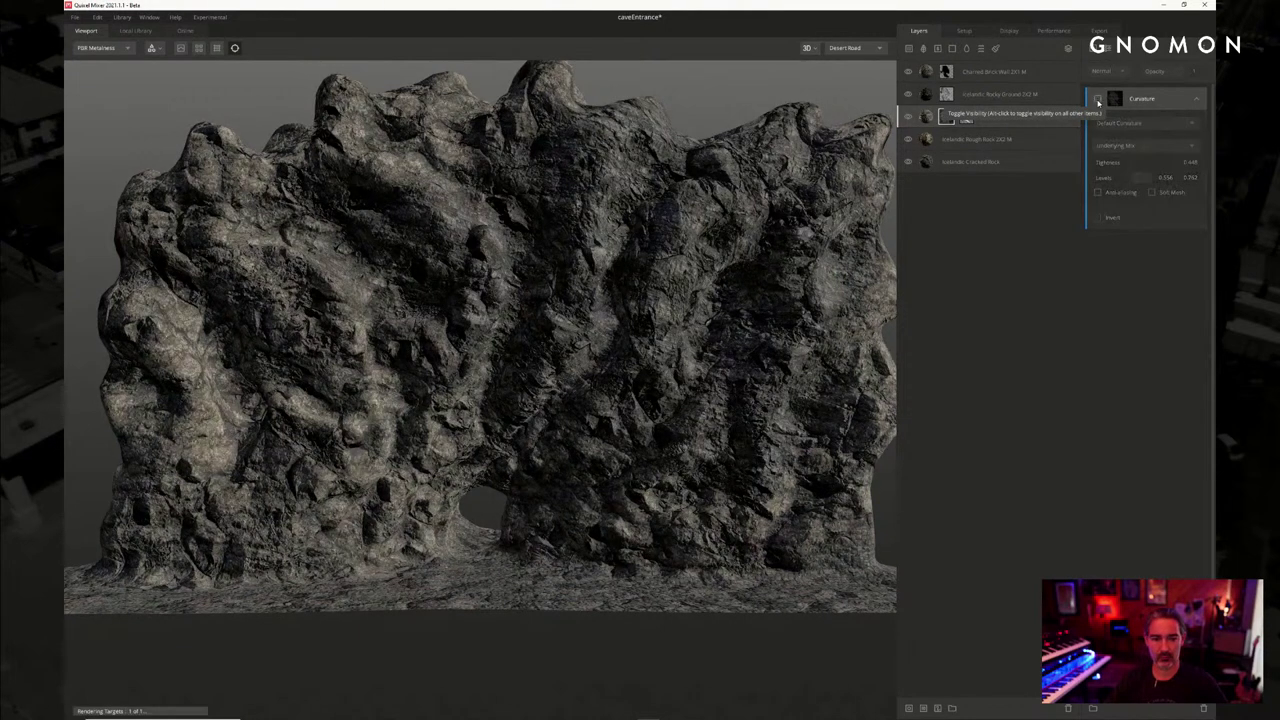
{"action": "left_click", "coordinate": [1098, 101]}
{"action": "scroll", "coordinate": [706, 244], "scroll_direction": "down", "scroll_amount": 3}
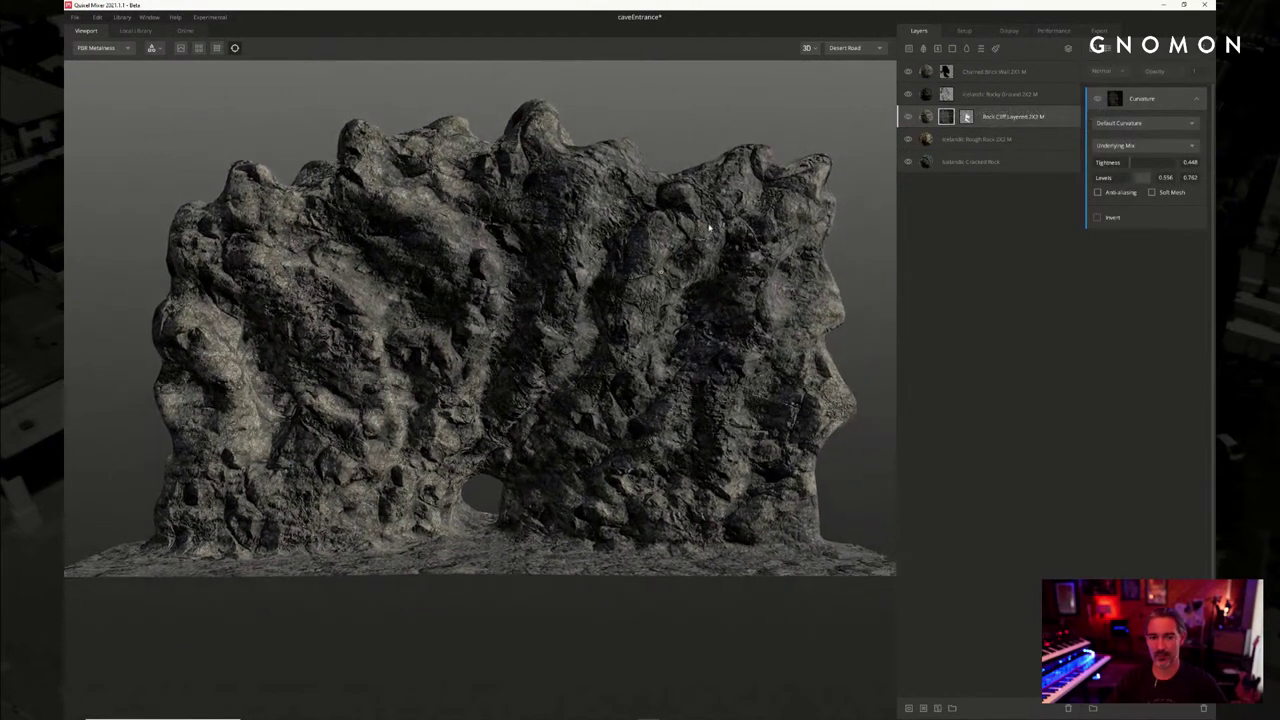
Compare the cave wall with the Rock Cliff Layered layer and its curvature mask component switched off and on
{"action": "scroll", "coordinate": [712, 224], "scroll_direction": "up", "scroll_amount": 1}
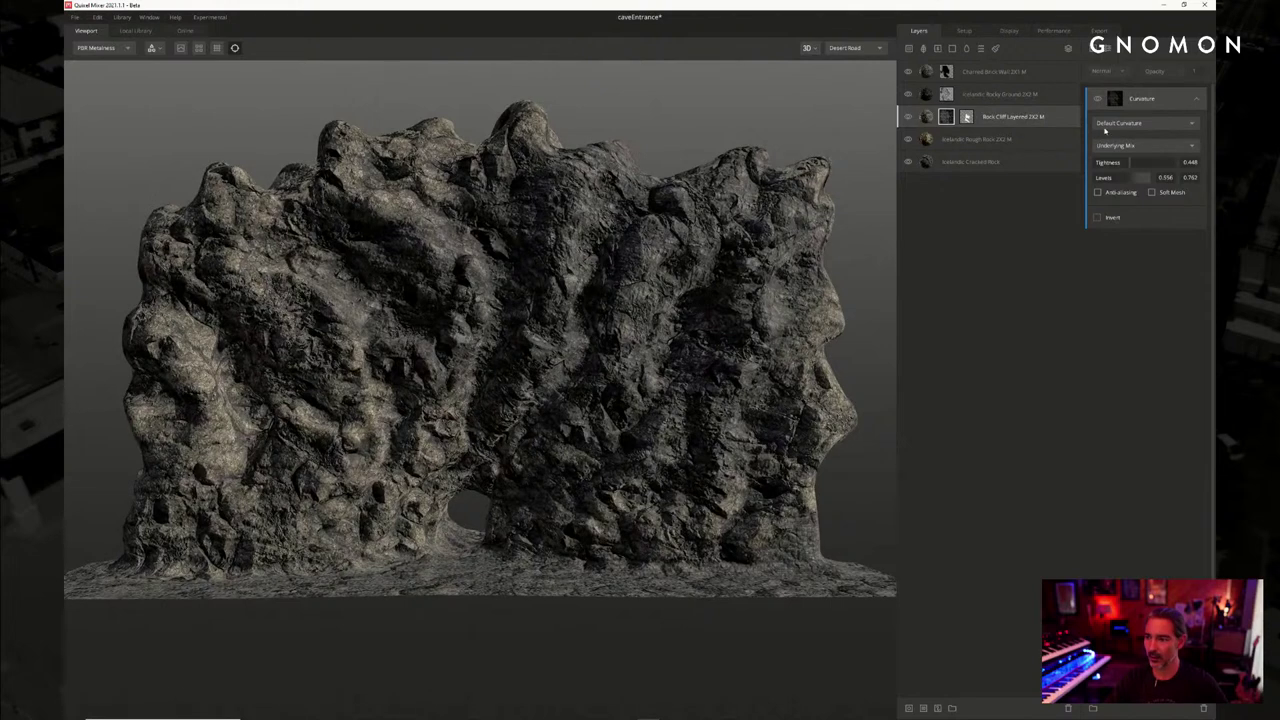
{"action": "left_click", "coordinate": [1098, 100]}
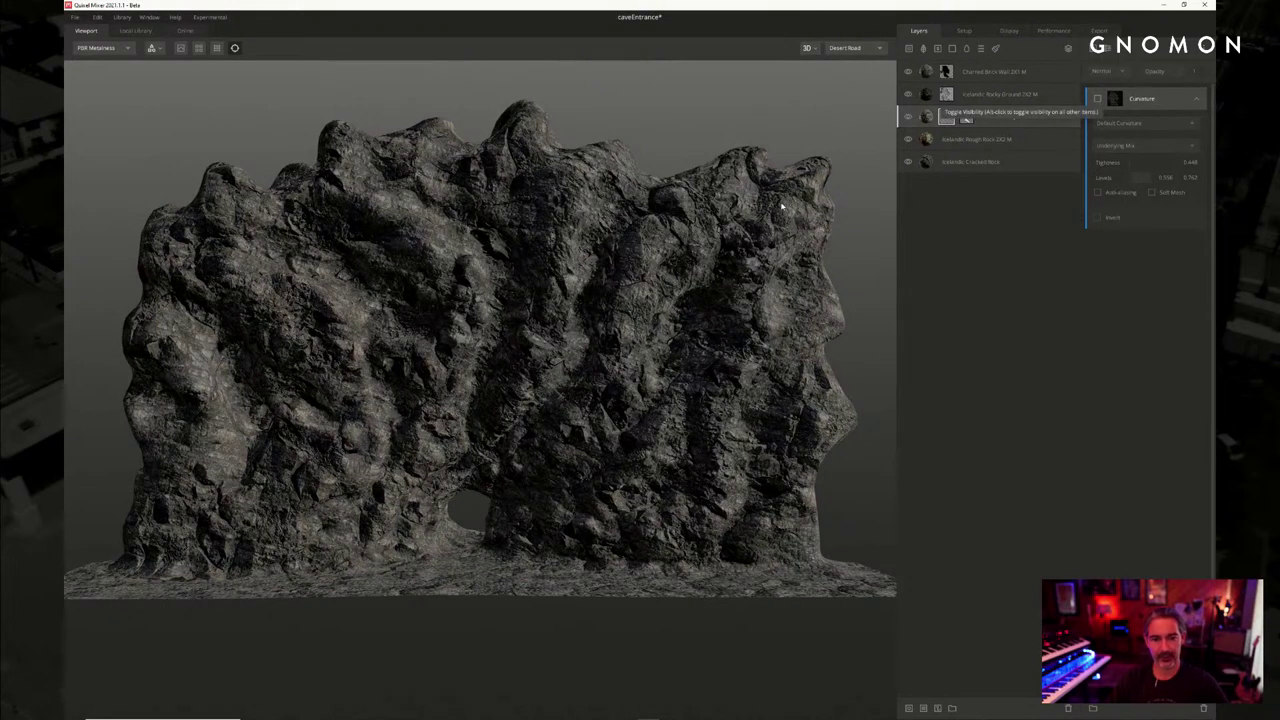
{"action": "scroll", "coordinate": [782, 206], "scroll_direction": "up", "scroll_amount": 1}
{"action": "middle_click_drag", "start_coordinate": [805, 211], "coordinate": [846, 197]}
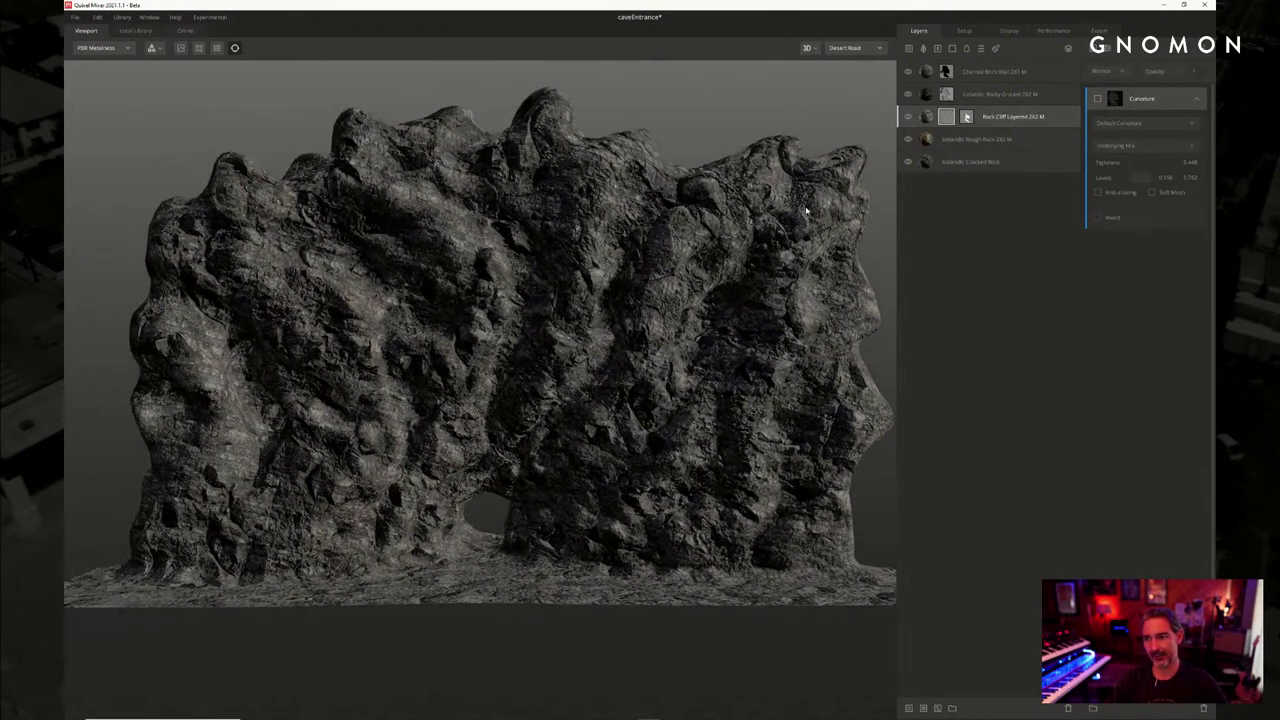
{"action": "left_click", "coordinate": [908, 117]}
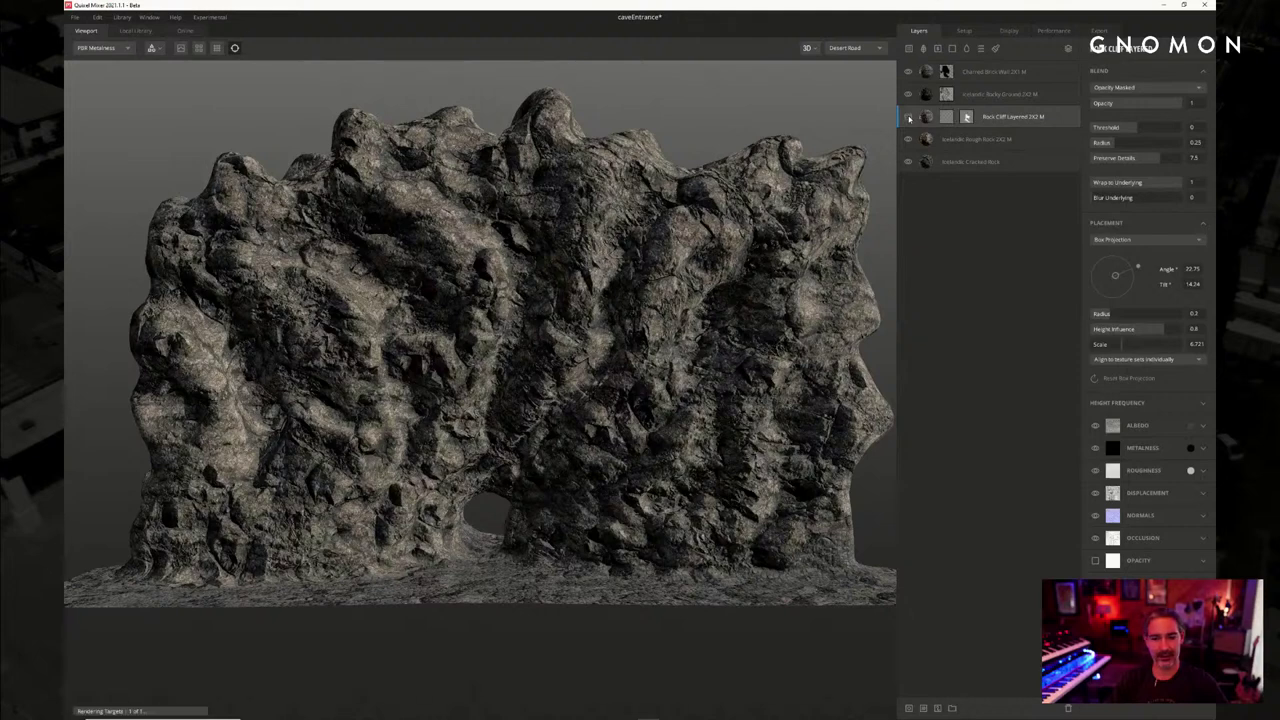
{"action": "left_click", "coordinate": [948, 117]}
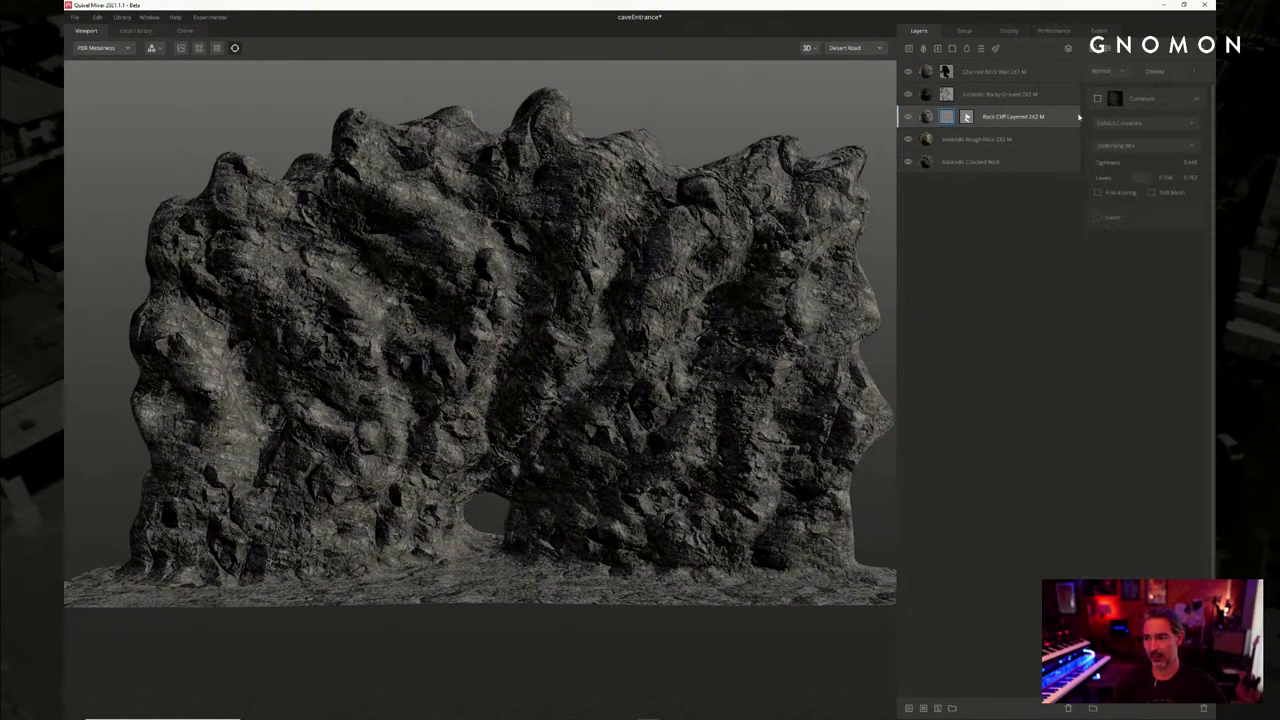
{"action": "left_click", "coordinate": [1097, 99]}
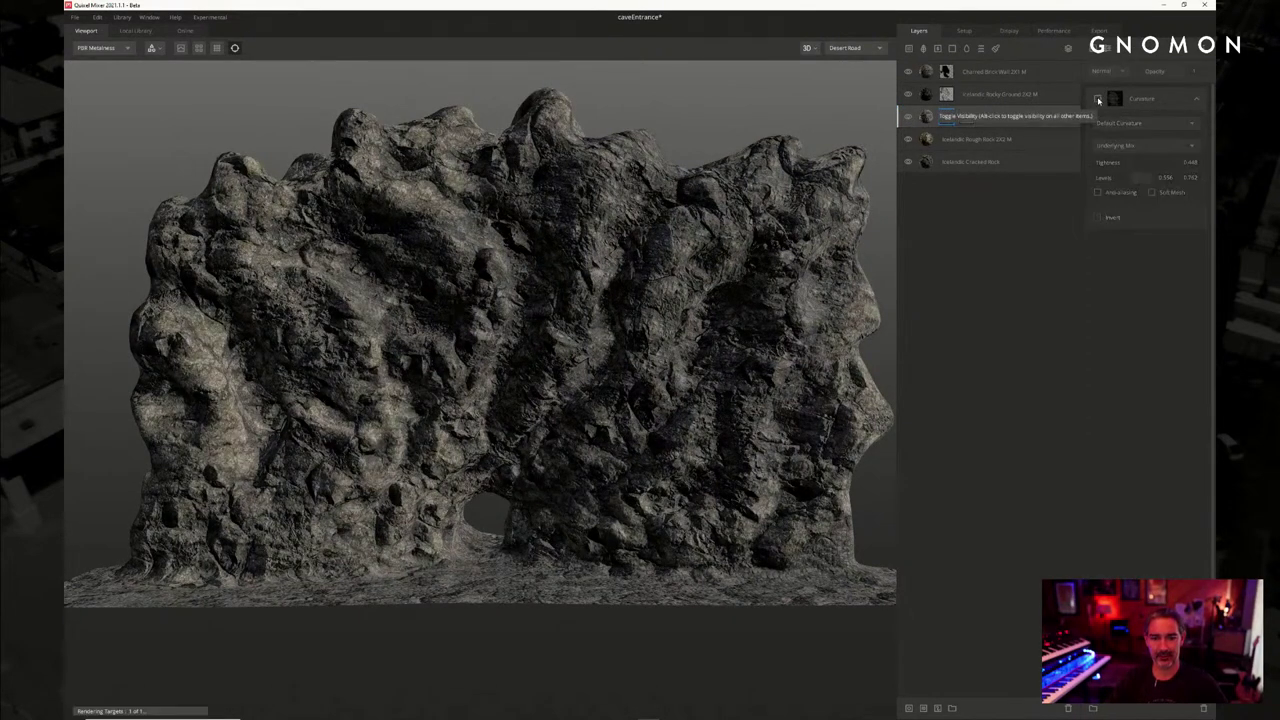
{"action": "left_click", "coordinate": [1097, 99]}
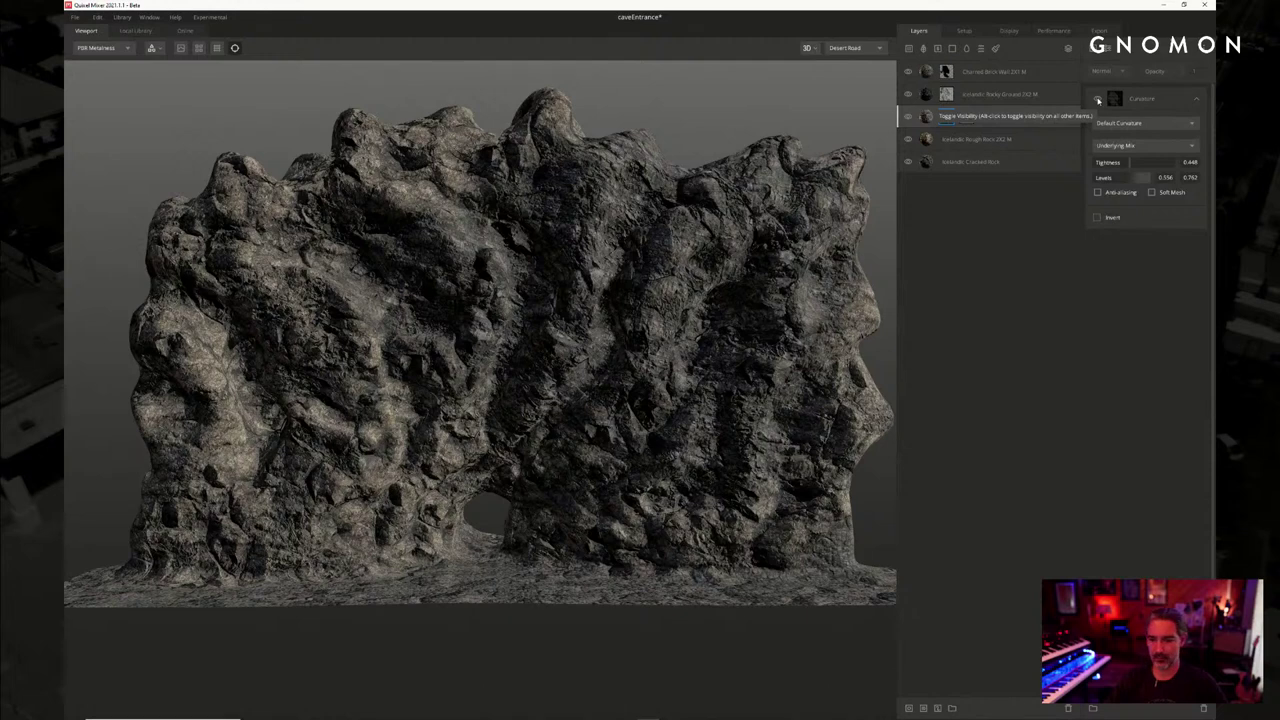
{"action": "left_click", "coordinate": [1097, 99]}
{"action": "left_click", "coordinate": [1097, 99]}
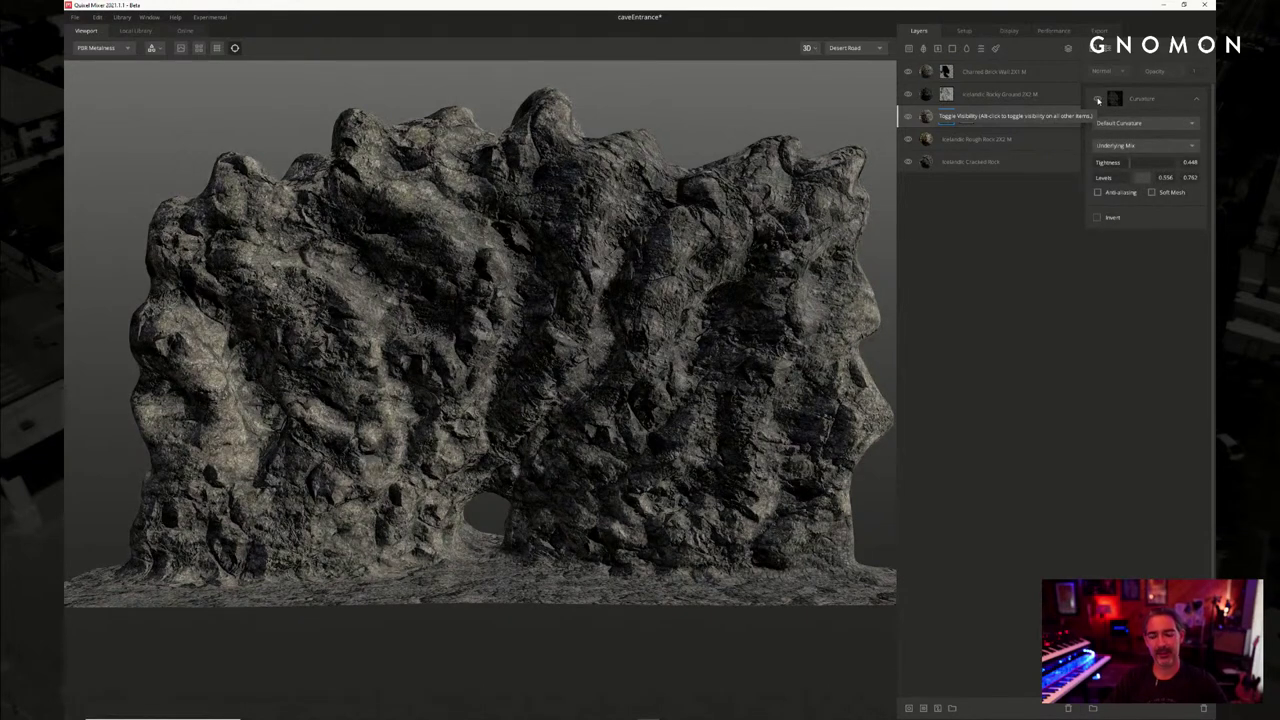
{"action": "left_click", "coordinate": [1097, 99]}
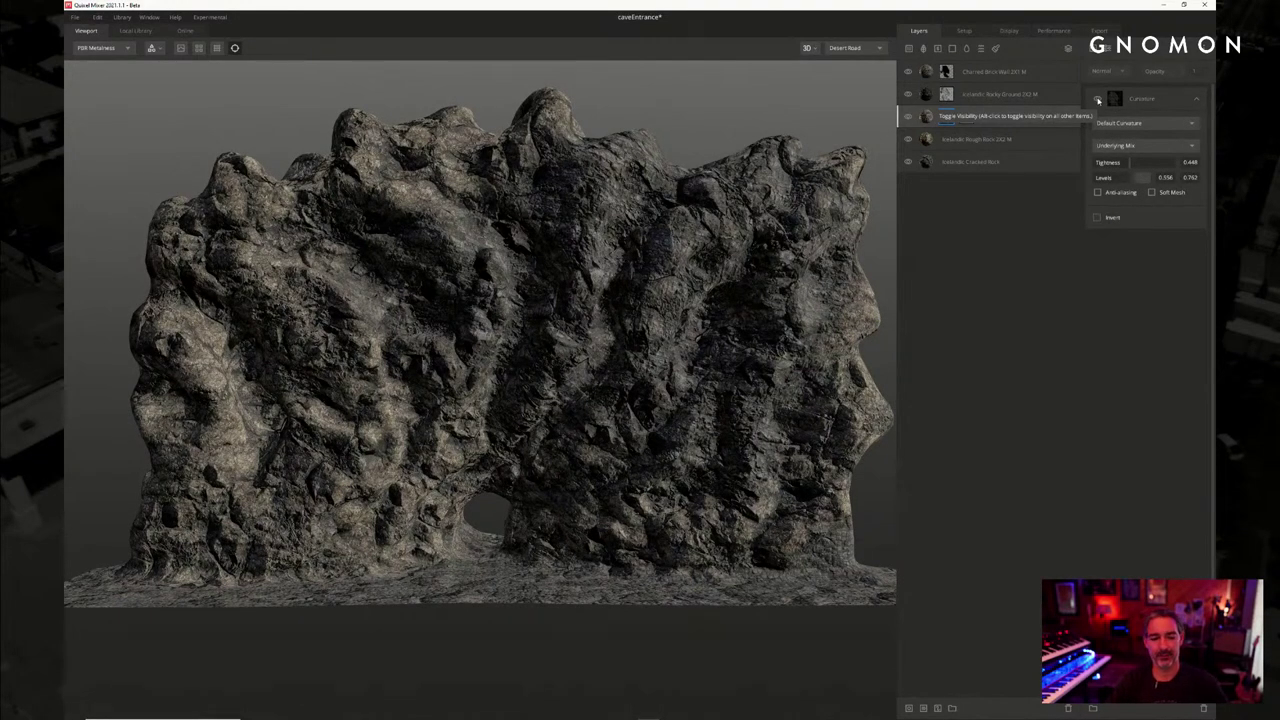
Raise the lower level of the Rock Cliff Layered layer's curvature mask to 0.587
{"action": "left_click_drag", "start_coordinate": [770, 288], "coordinate": [638, 358]}
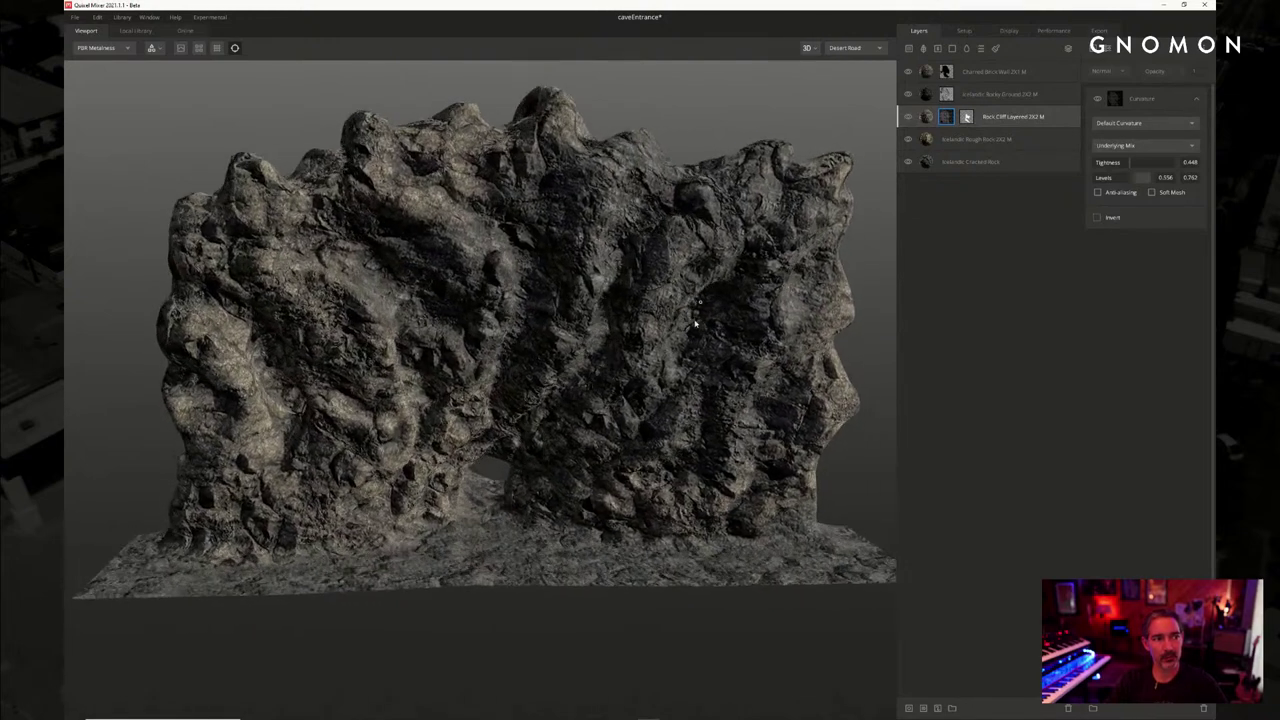
{"action": "left_click_drag", "start_coordinate": [677, 372], "coordinate": [666, 334]}
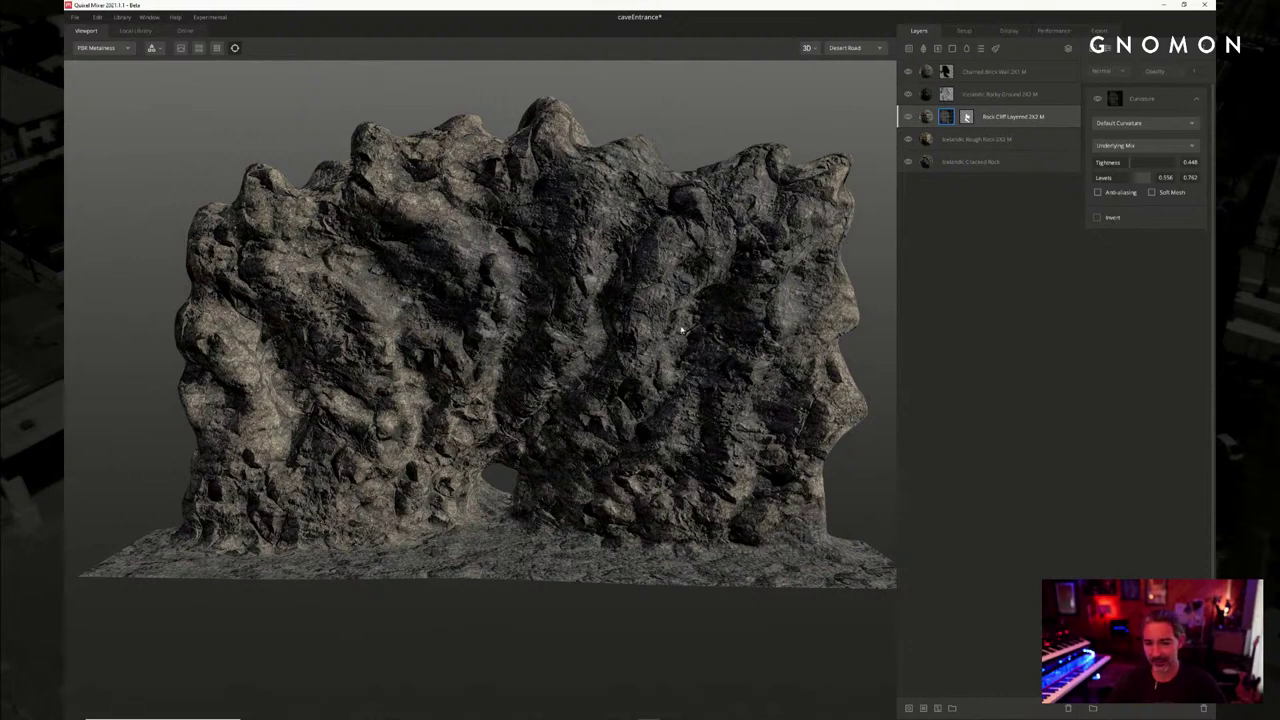
{"action": "left_click_drag", "start_coordinate": [681, 330], "coordinate": [705, 320]}
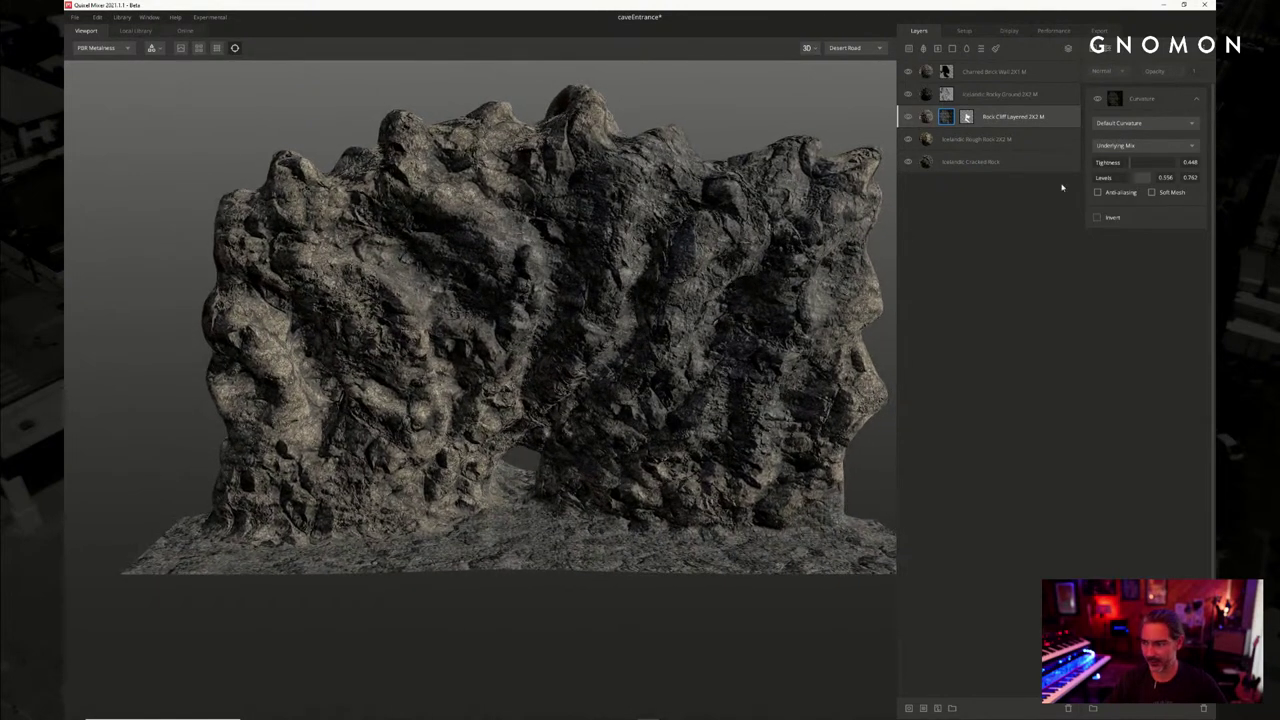
{"action": "scroll", "coordinate": [743, 248], "scroll_direction": "up", "scroll_amount": 2}
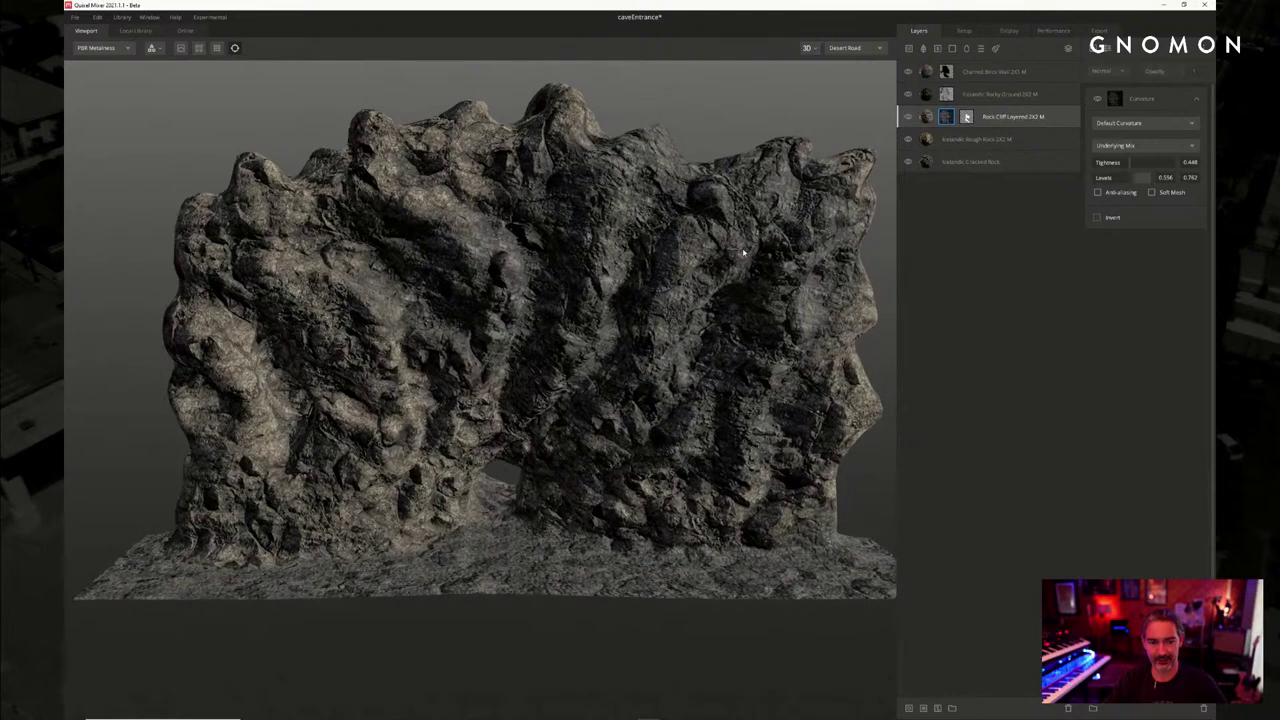
{"action": "mouse_move", "coordinate": [788, 298]}
{"action": "left_mouse_down", "text": "alt"}
{"action": "mouse_move", "coordinate": [777, 340]}
{"action": "mouse_move", "coordinate": [783, 302]}
{"action": "mouse_move", "coordinate": [786, 314]}
{"action": "mouse_move", "coordinate": [808, 276]}
{"action": "mouse_move", "coordinate": [807, 287]}
{"action": "left_mouse_up", "text": "alt"}
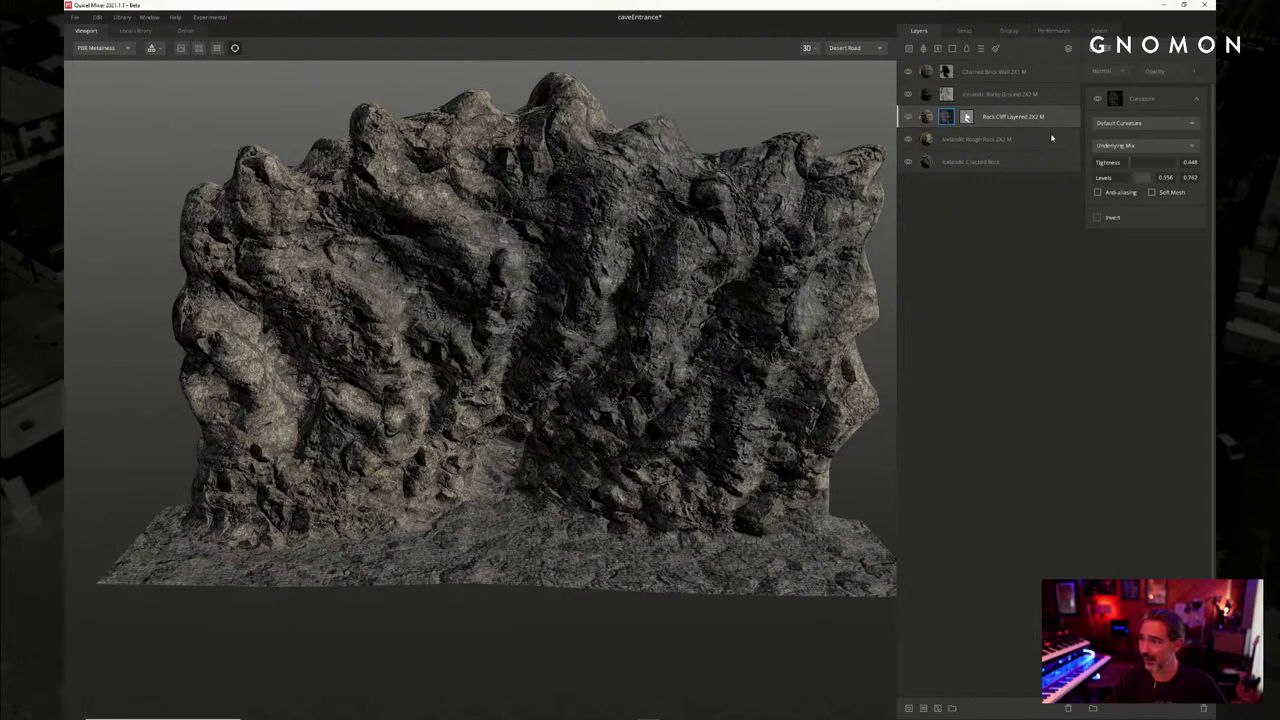
{"action": "mouse_move", "coordinate": [720, 264]}
{"action": "left_mouse_down", "text": "alt"}
{"action": "mouse_move", "coordinate": [726, 286]}
{"action": "mouse_move", "coordinate": [732, 247]}
{"action": "mouse_move", "coordinate": [741, 259]}
{"action": "left_mouse_up", "text": "alt"}
{"action": "scroll", "coordinate": [728, 290], "scroll_direction": "up", "scroll_amount": 1}
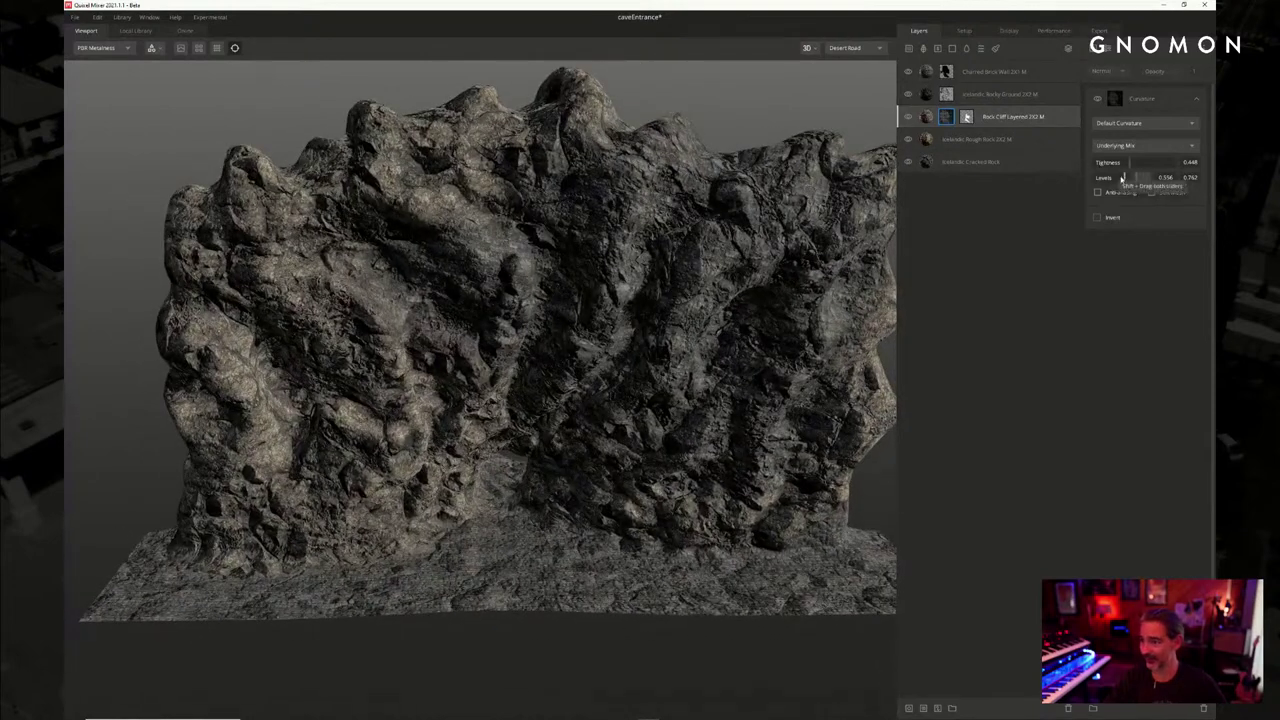
{"action": "mouse_move", "coordinate": [1125, 177]}
{"action": "left_mouse_down"}
{"action": "mouse_move", "coordinate": [1081, 188]}
{"action": "mouse_move", "coordinate": [1127, 180]}
{"action": "left_mouse_up"}
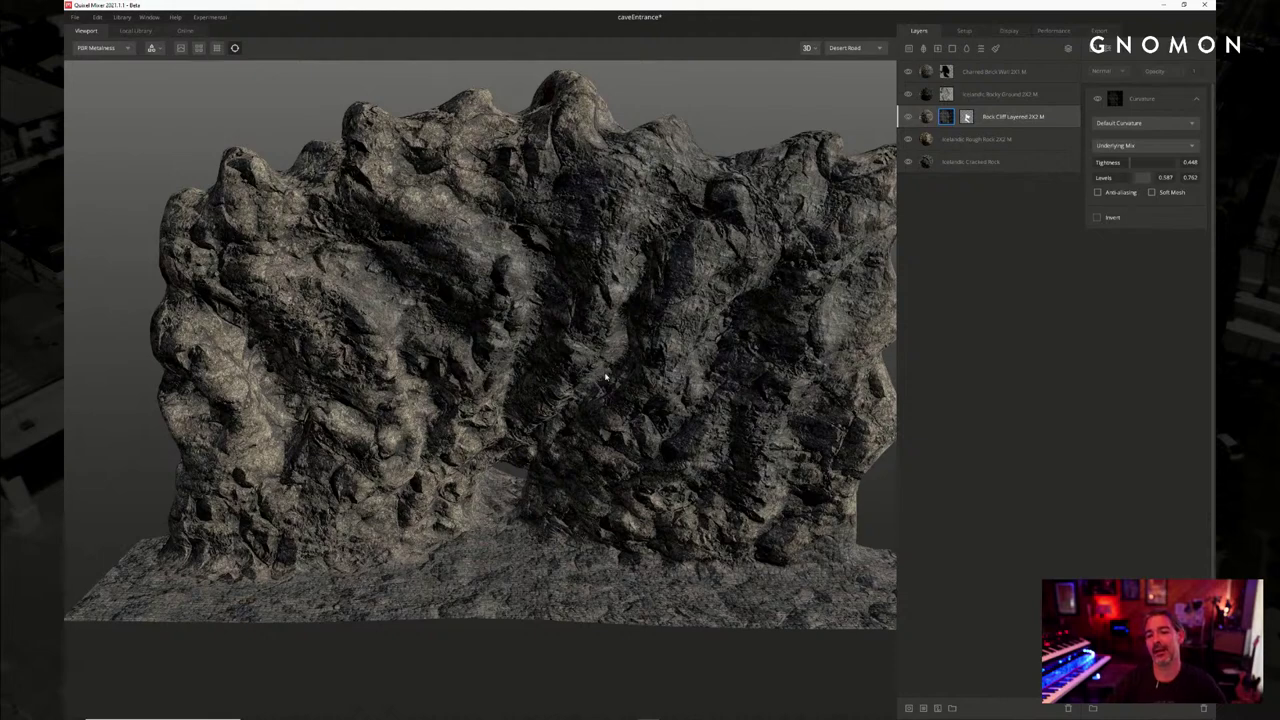
Set the curvature mask's tightness to about 0.514 and its lower level to 0.563, and raise its upper level
{"action": "mouse_move", "coordinate": [605, 376]}
{"action": "left_mouse_down", "text": "alt"}
{"action": "mouse_move", "coordinate": [626, 377]}
{"action": "mouse_move", "coordinate": [643, 331]}
{"action": "mouse_move", "coordinate": [626, 323]}
{"action": "mouse_move", "coordinate": [601, 361]}
{"action": "mouse_move", "coordinate": [613, 409]}
{"action": "mouse_move", "coordinate": [614, 385]}
{"action": "left_mouse_up", "text": "alt"}
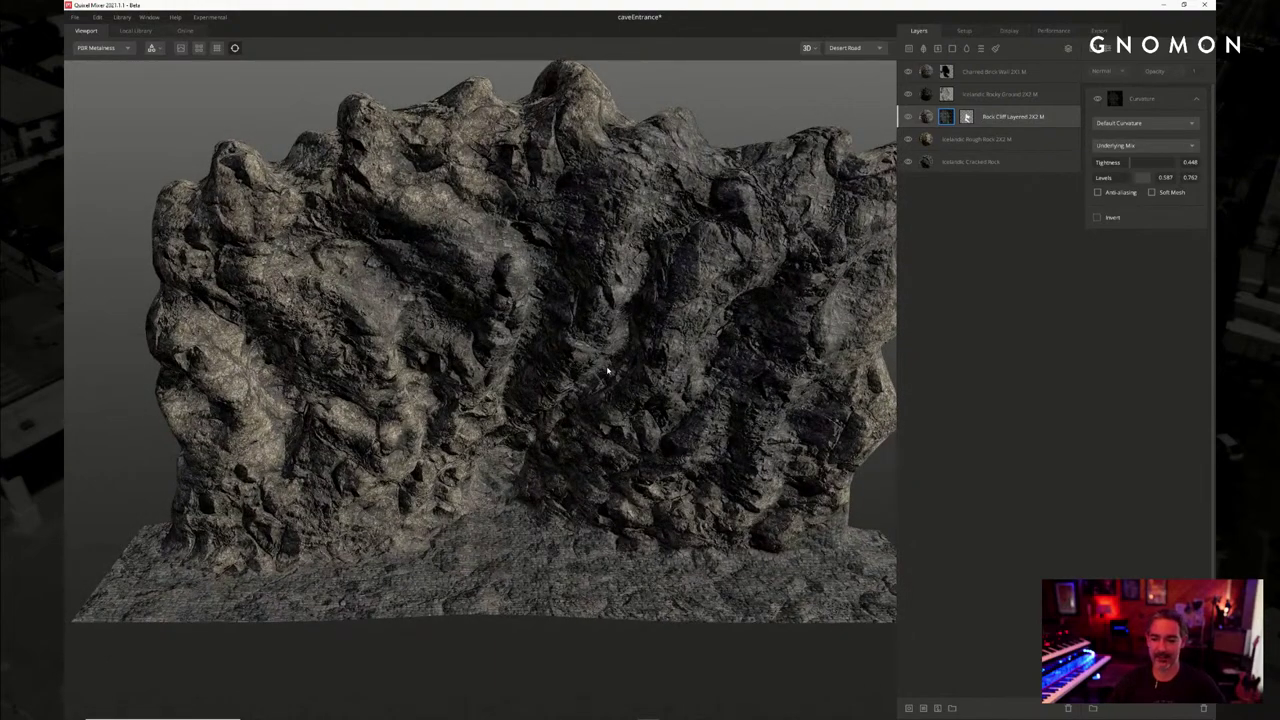
{"action": "left_click_drag", "start_coordinate": [607, 371], "coordinate": [662, 338]}
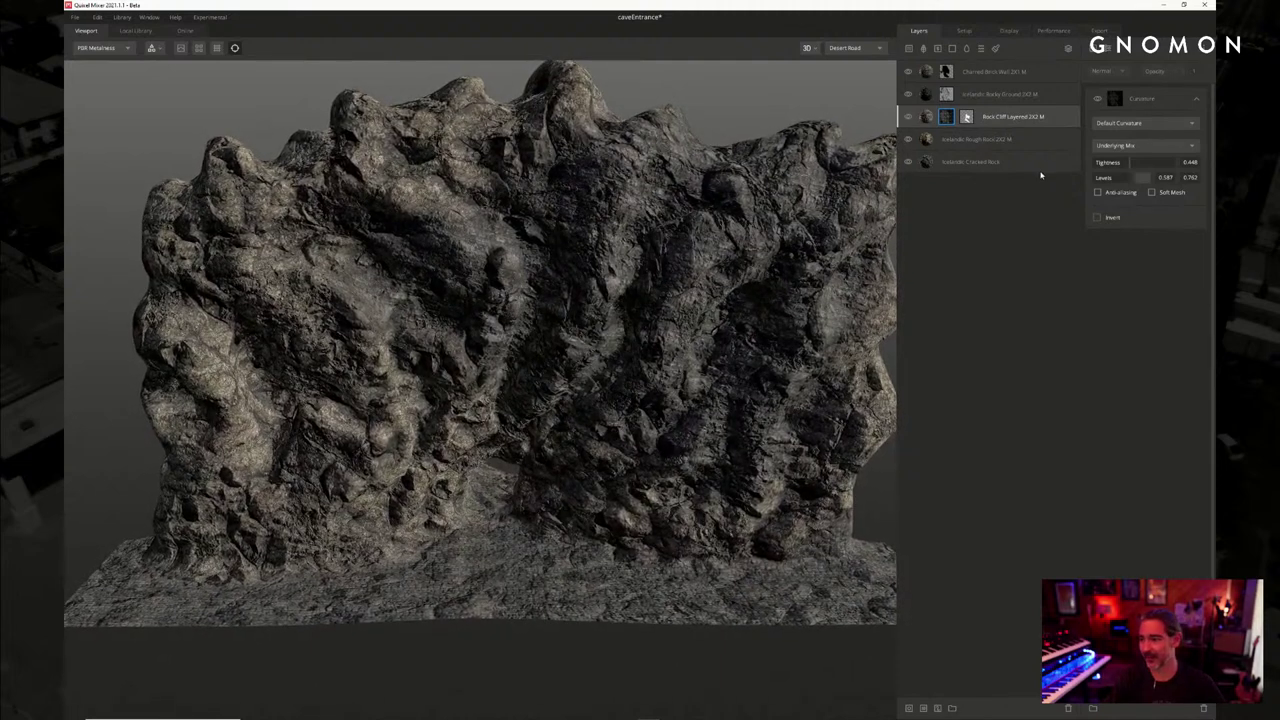
{"action": "mouse_move", "coordinate": [1127, 178]}
{"action": "left_mouse_down"}
{"action": "mouse_move", "coordinate": [1110, 185]}
{"action": "mouse_move", "coordinate": [1158, 168]}
{"action": "left_mouse_up"}
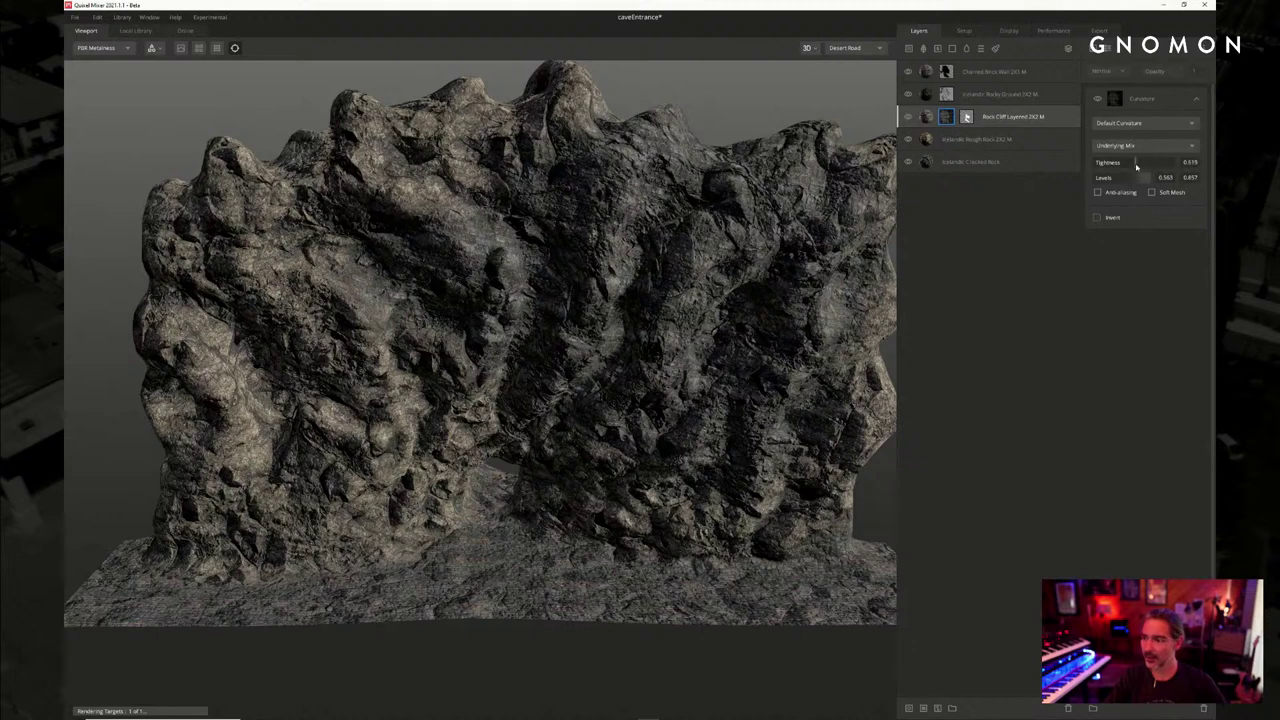
Try Edges Only for the curvature mask, switch it to Cavities Only and set its levels to 0.73 and 1
{"action": "left_click", "coordinate": [1135, 123]}
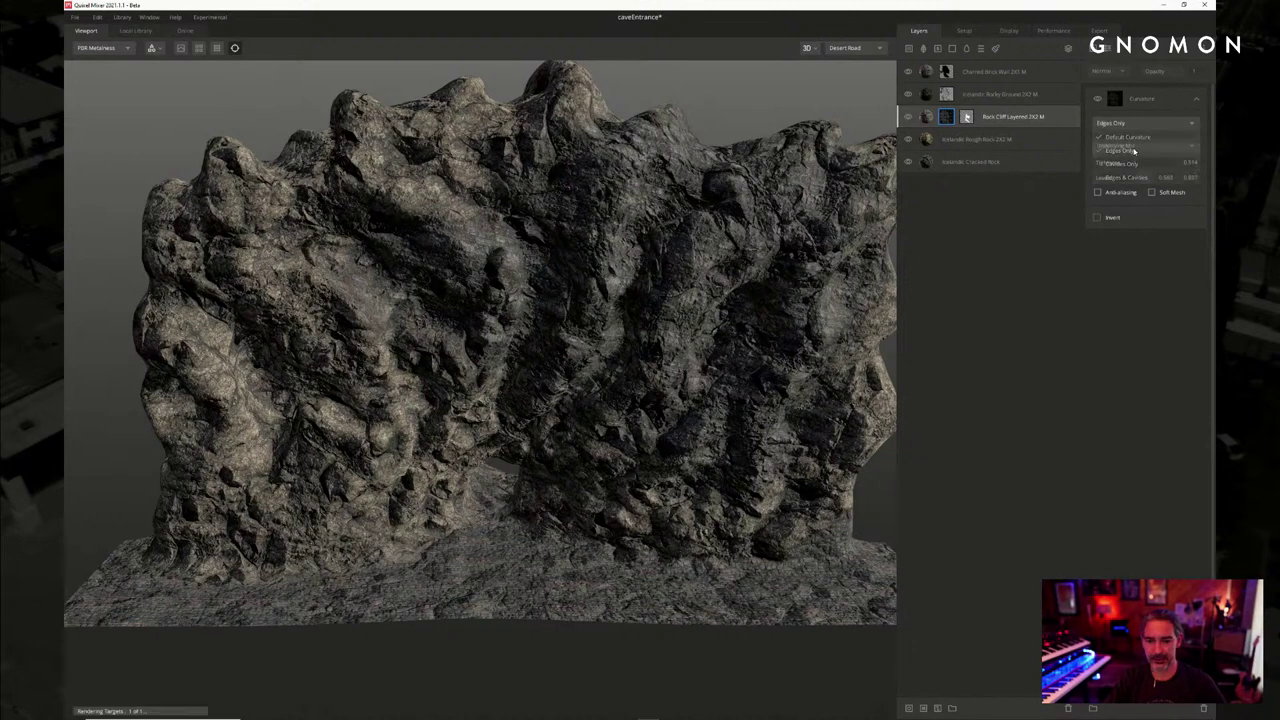
{"action": "left_click", "coordinate": [1134, 150]}
{"action": "left_click", "coordinate": [1145, 124]}
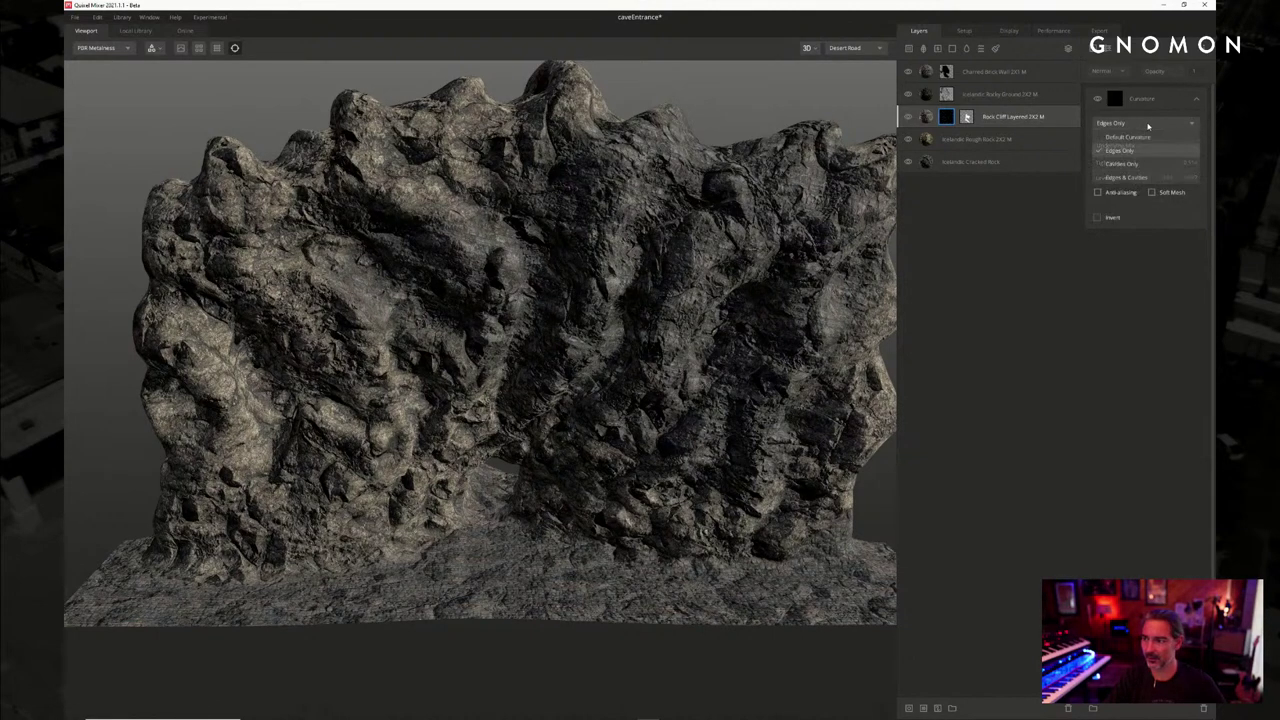
{"action": "left_click", "coordinate": [1134, 164]}
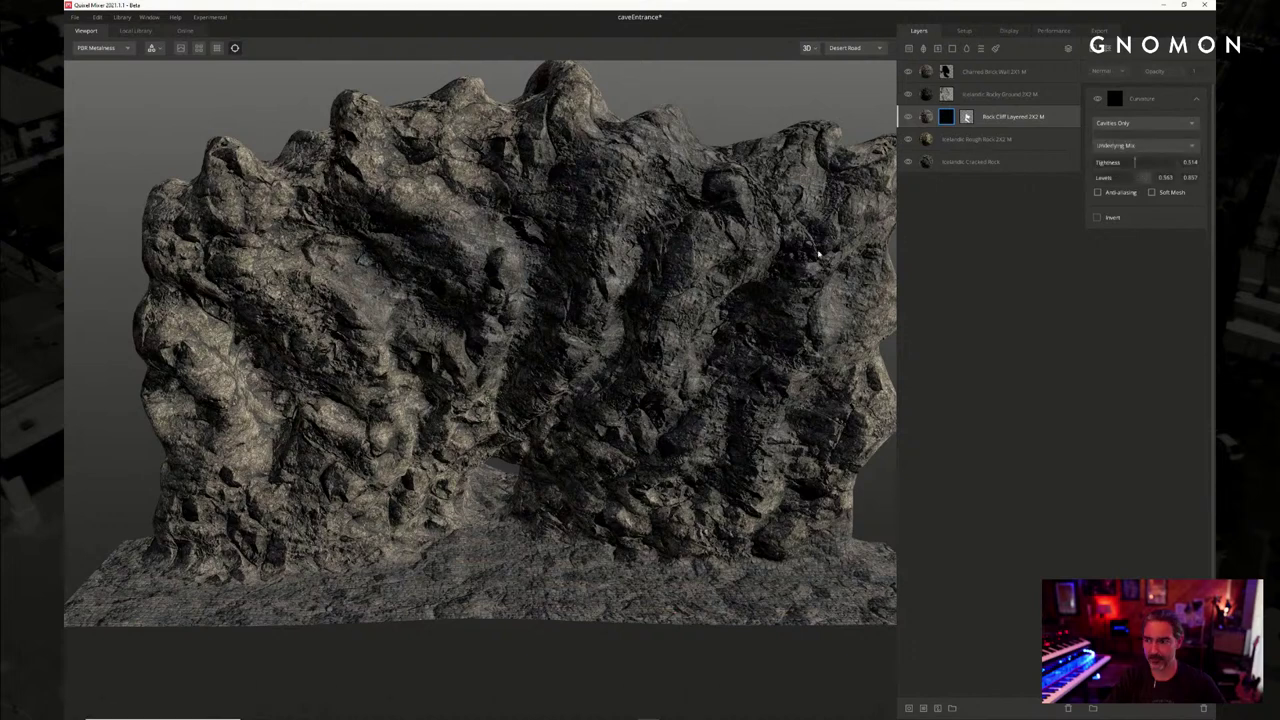
{"action": "left_click_drag", "start_coordinate": [1128, 178], "coordinate": [1160, 180]}
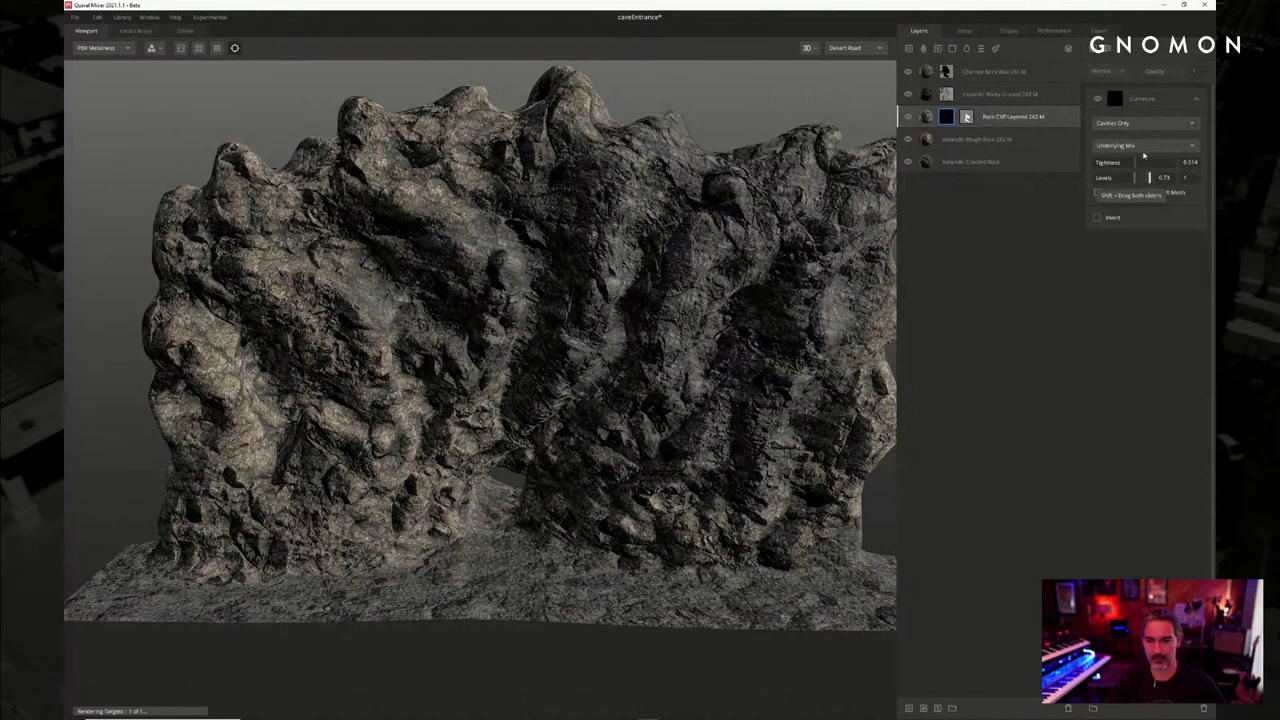
Disable the curvature component in the Rock Cliff Layered layer's mask, checking the wall with it on and off
{"action": "left_click", "coordinate": [1097, 98]}
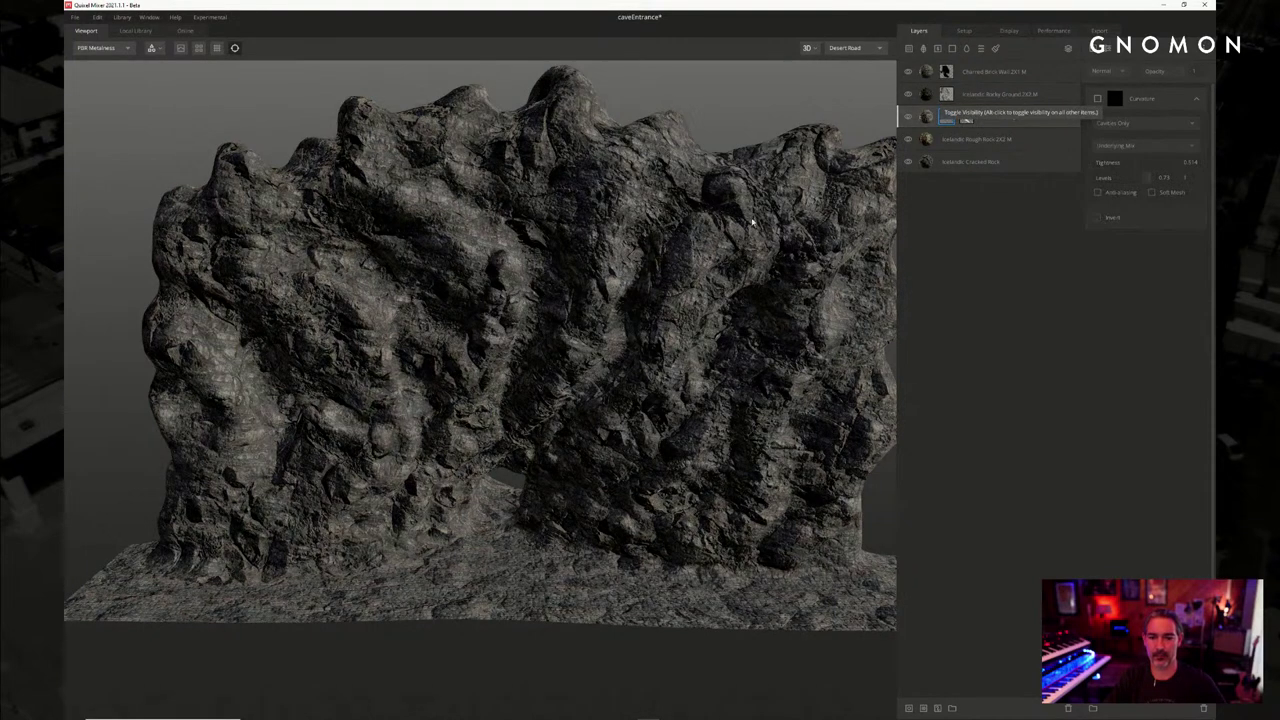
{"action": "left_click_drag", "start_coordinate": [730, 207], "coordinate": [756, 204], "text": "alt"}
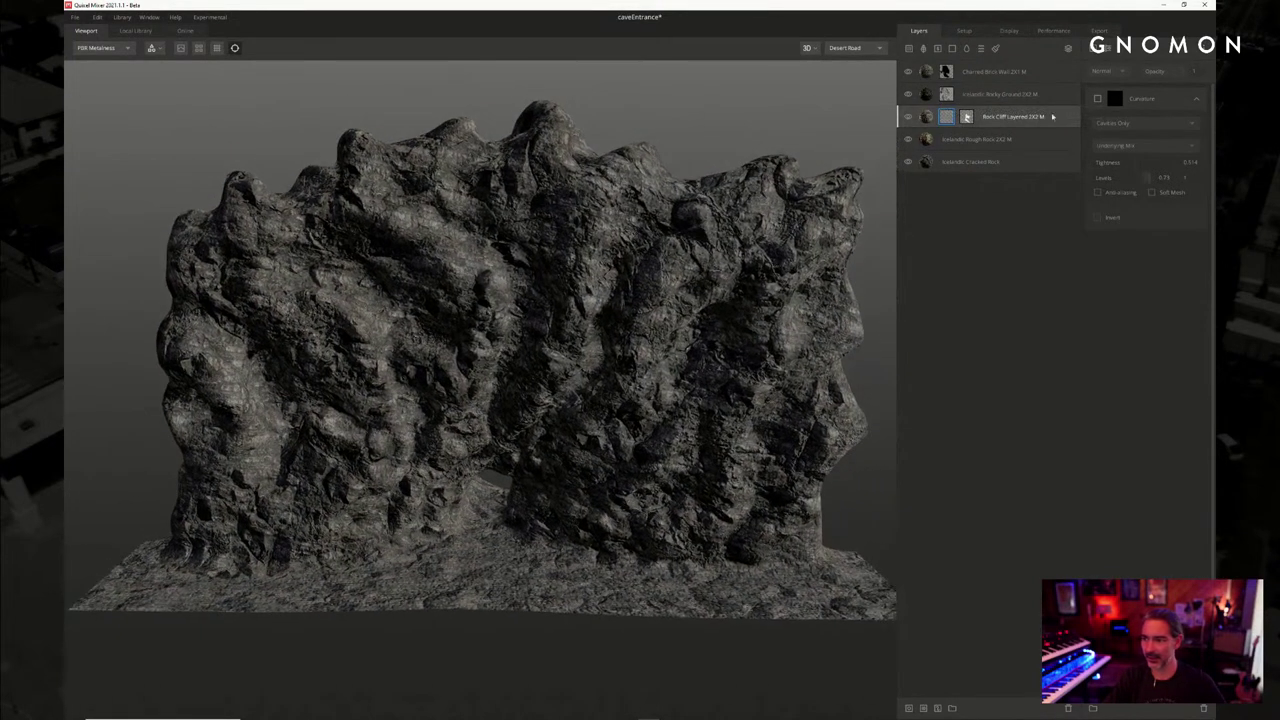
{"action": "left_click", "coordinate": [1098, 100]}
{"action": "left_click", "coordinate": [1098, 100]}
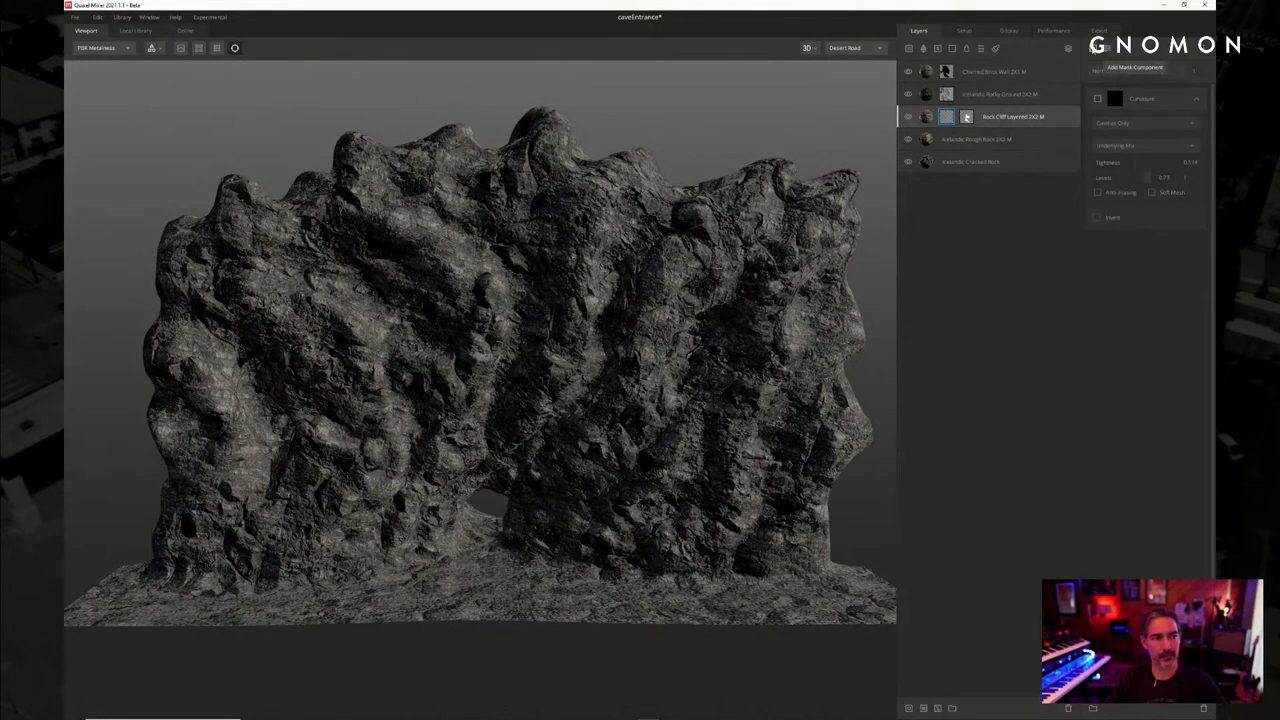
Add a Worley 1 noise component to the Rock Cliff Layered layer's mask
{"action": "left_click", "coordinate": [1095, 48]}
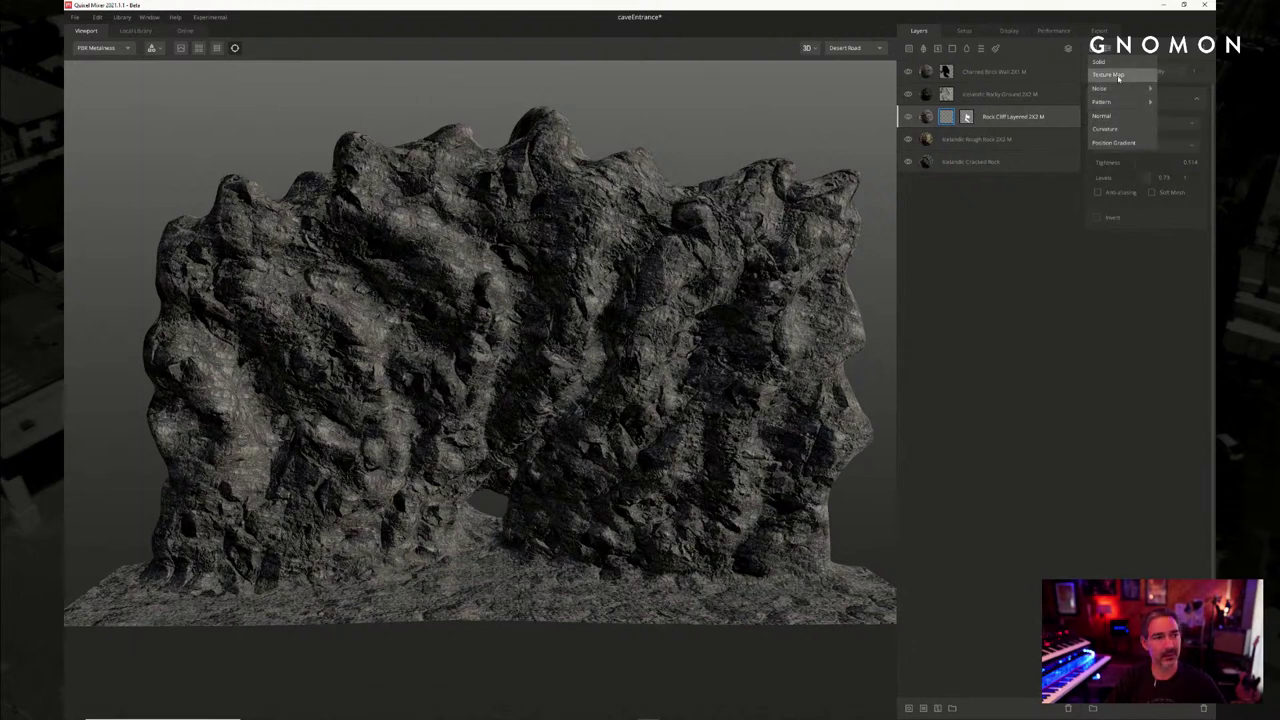
{"action": "mouse_move", "coordinate": [1115, 100]}
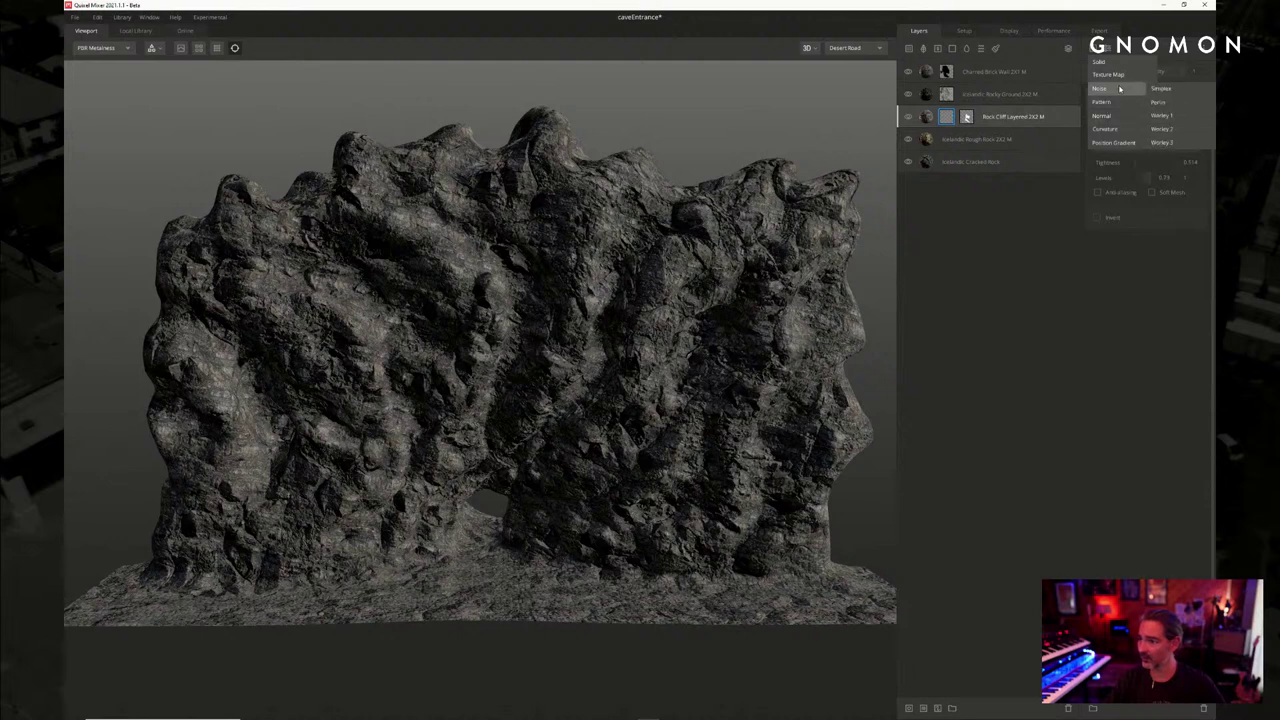
{"action": "left_click", "coordinate": [1183, 118]}
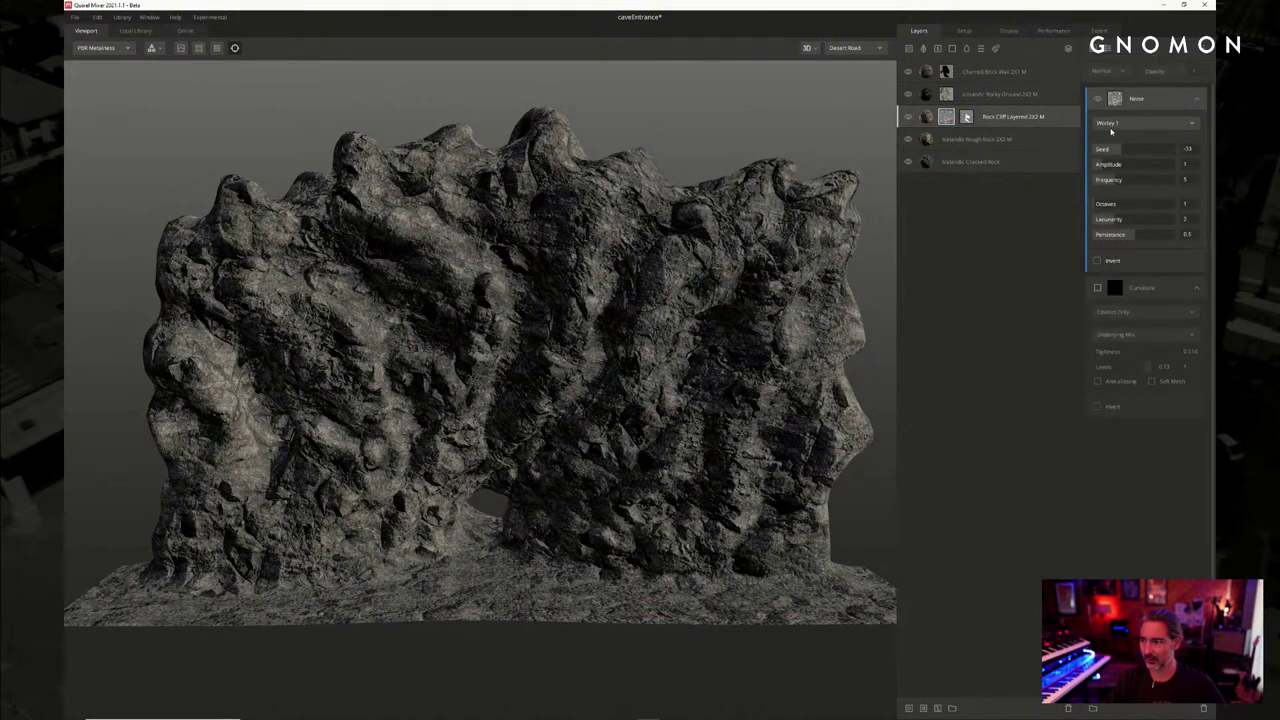
{"action": "left_click", "coordinate": [1000, 118]}
{"action": "left_click", "coordinate": [947, 117]}
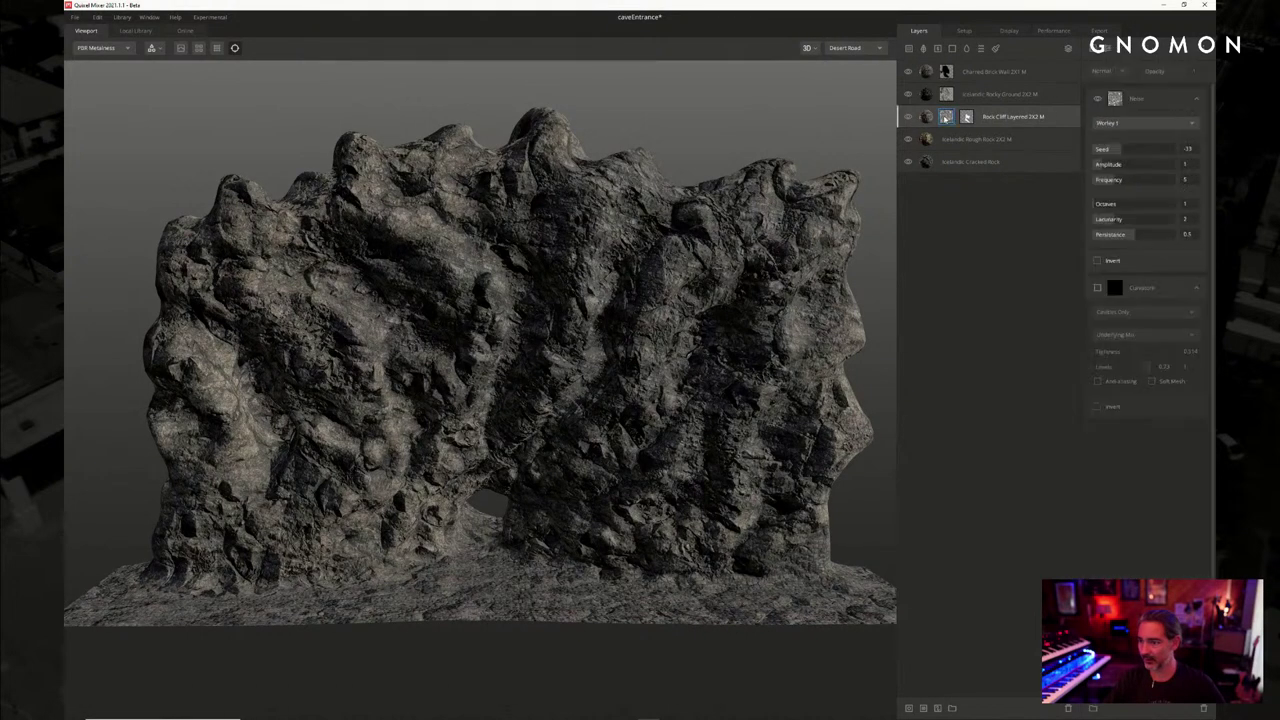
Adjust the Worley 1 noise mask to a seed of -19, an amplitude of about 8.95 and a frequency of 2.652
{"action": "left_click", "coordinate": [1112, 163]}
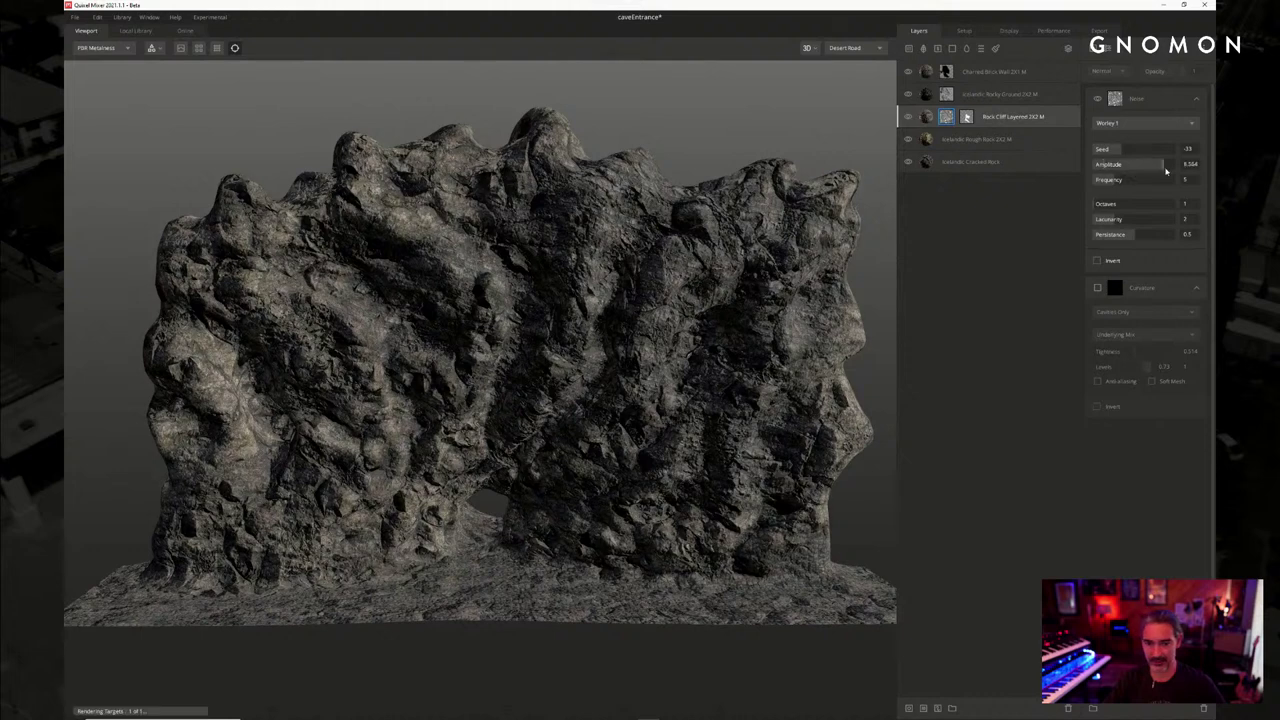
{"action": "left_click_drag", "start_coordinate": [1121, 152], "coordinate": [1101, 184]}
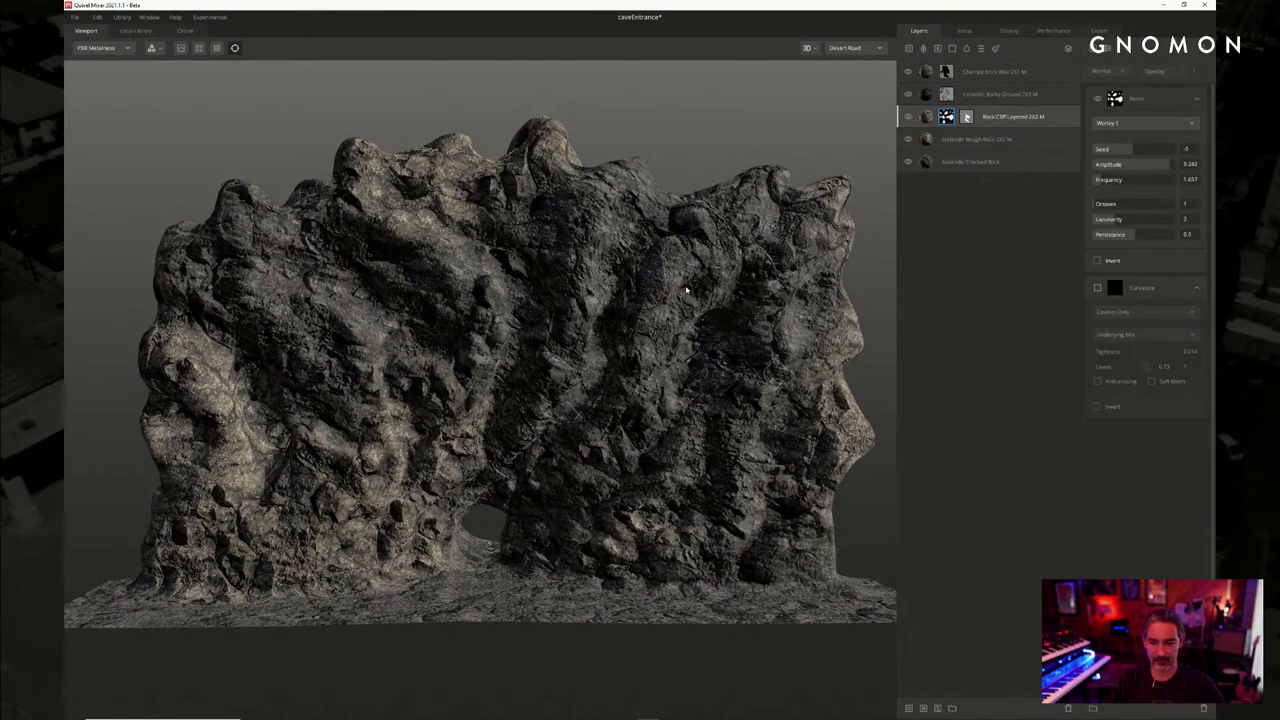
{"action": "mouse_move", "coordinate": [686, 290]}
{"action": "left_mouse_down", "text": "alt"}
{"action": "mouse_move", "coordinate": [666, 272]}
{"action": "mouse_move", "coordinate": [686, 272]}
{"action": "mouse_move", "coordinate": [636, 268]}
{"action": "mouse_move", "coordinate": [667, 251]}
{"action": "mouse_move", "coordinate": [675, 311]}
{"action": "mouse_move", "coordinate": [707, 281]}
{"action": "left_mouse_up", "text": "alt"}
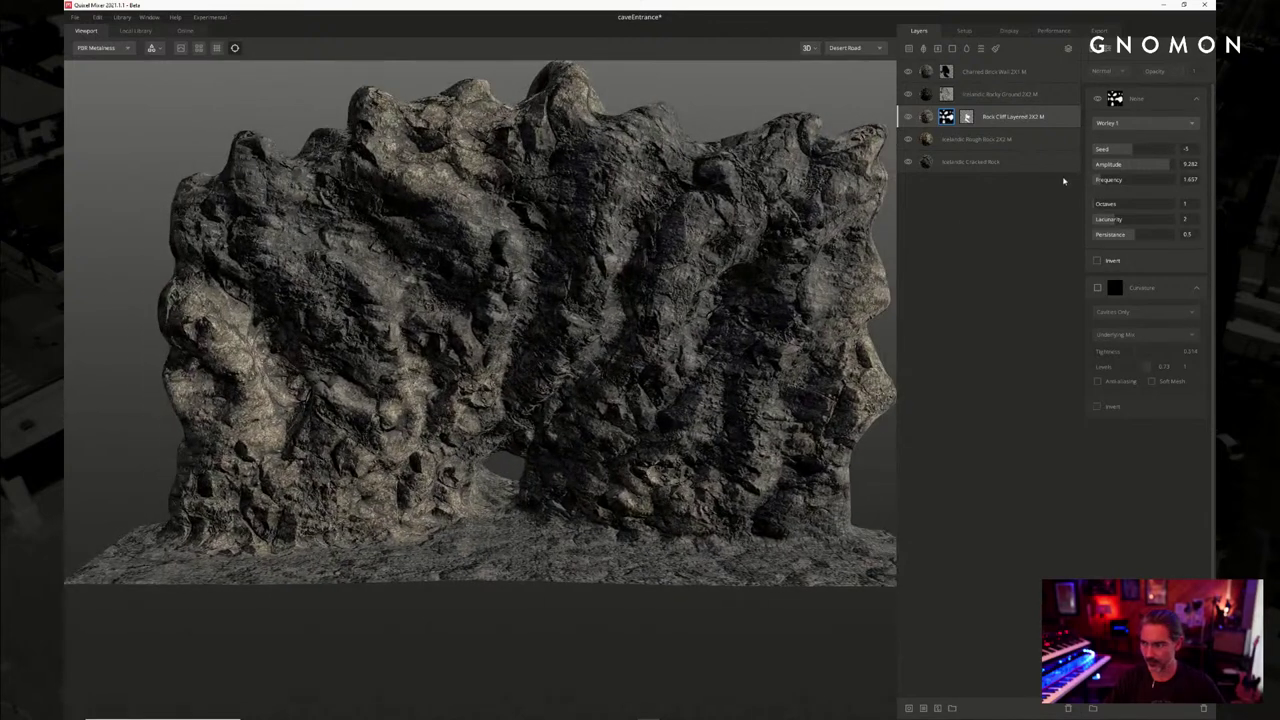
{"action": "left_click_drag", "start_coordinate": [1103, 181], "coordinate": [1158, 168]}
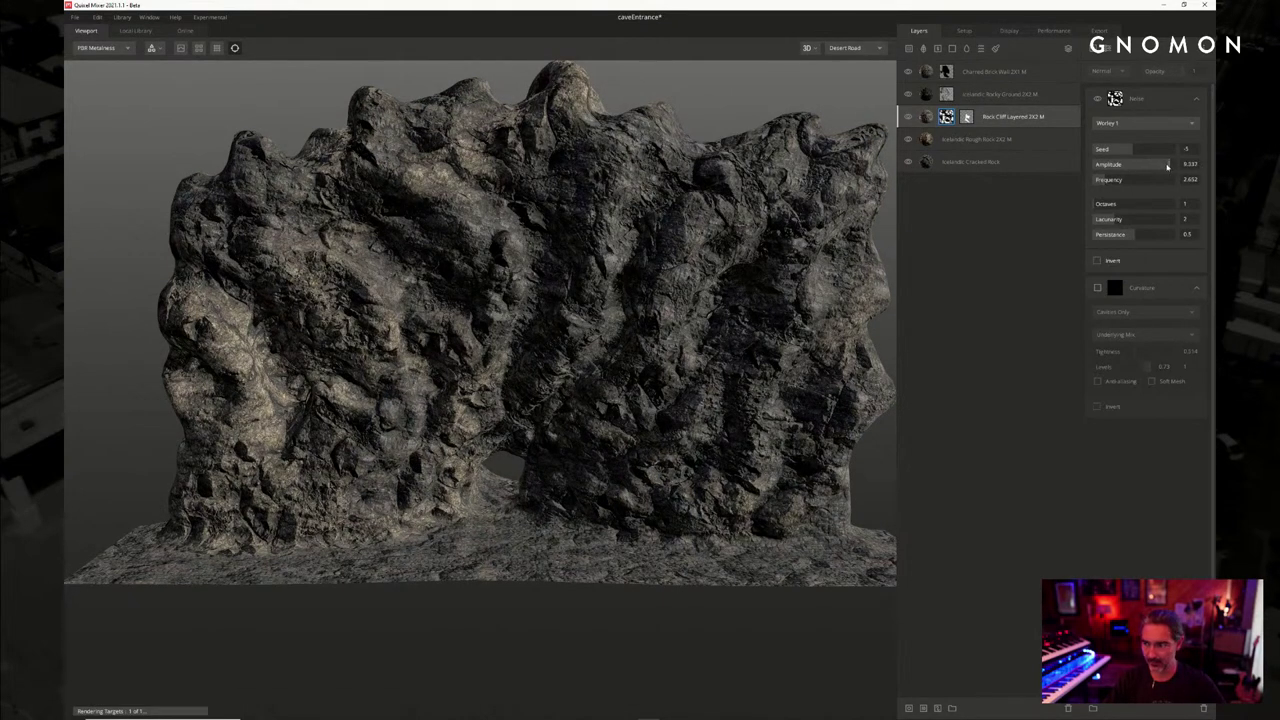
{"action": "left_click_drag", "start_coordinate": [1132, 151], "coordinate": [1126, 151]}
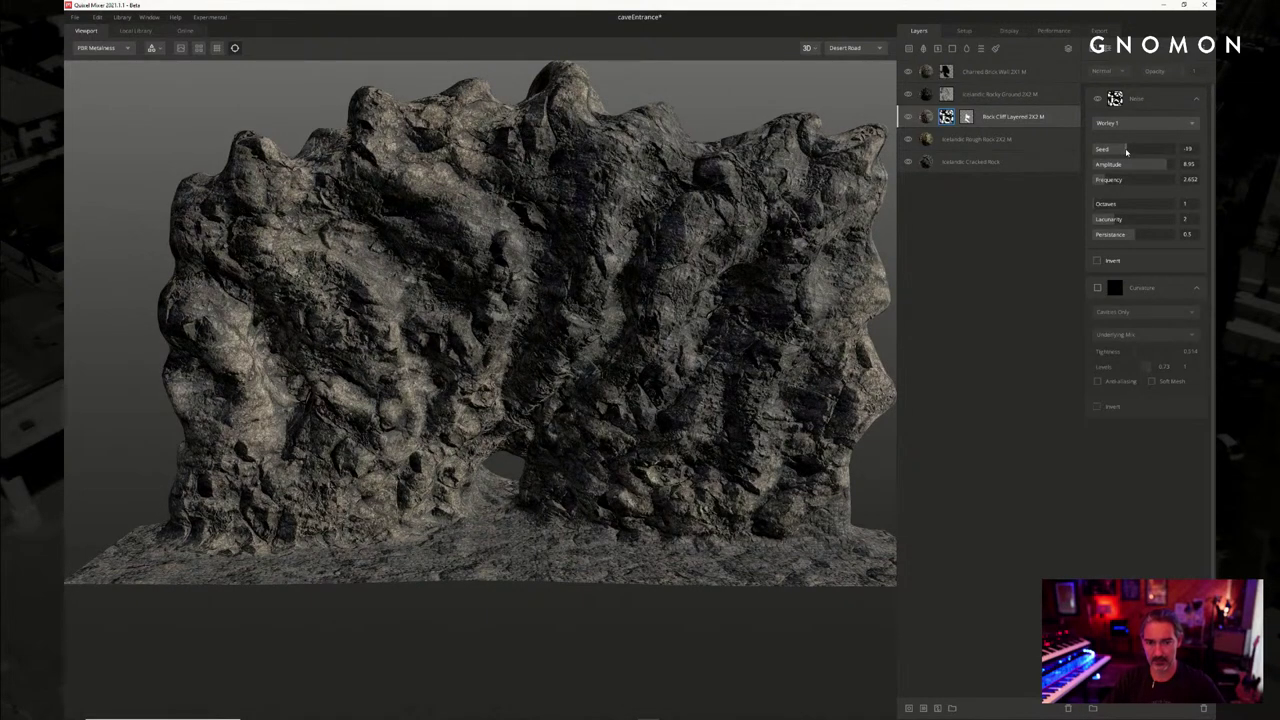
Re-enable the curvature component in the Rock Cliff Layered layer's mask
{"action": "left_click_drag", "start_coordinate": [690, 252], "coordinate": [660, 258]}
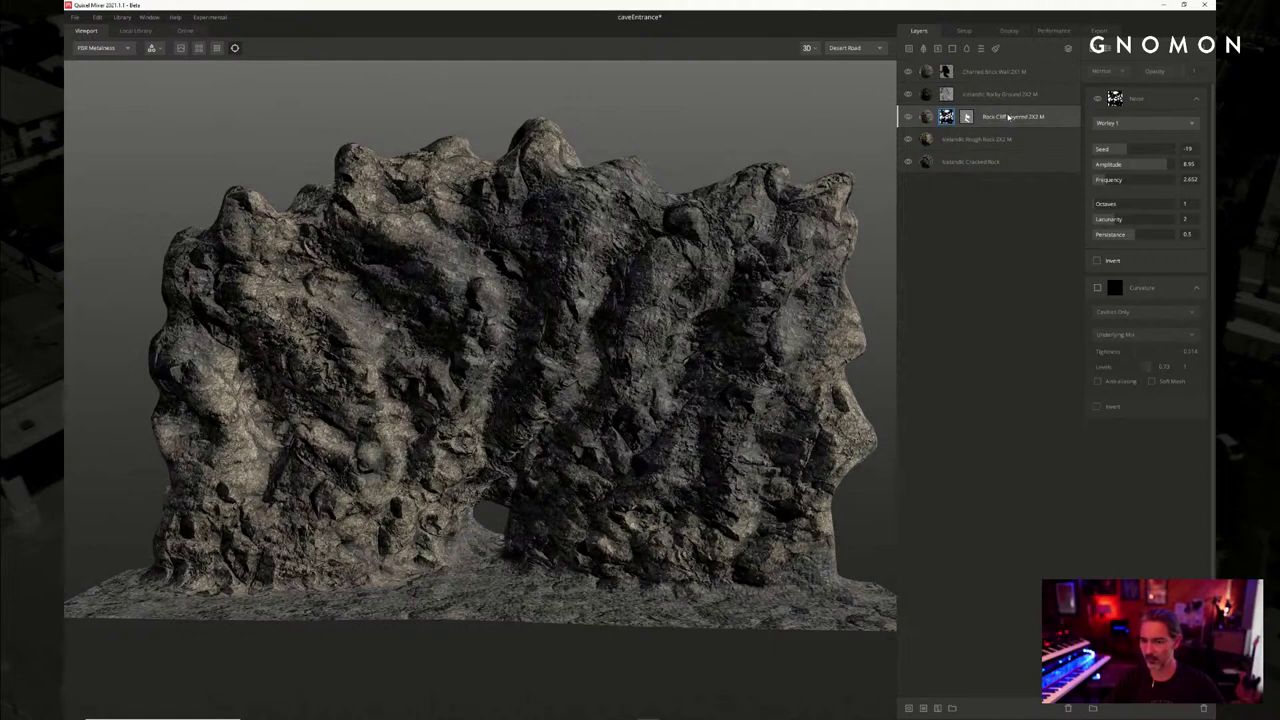
{"action": "left_click", "coordinate": [907, 118]}
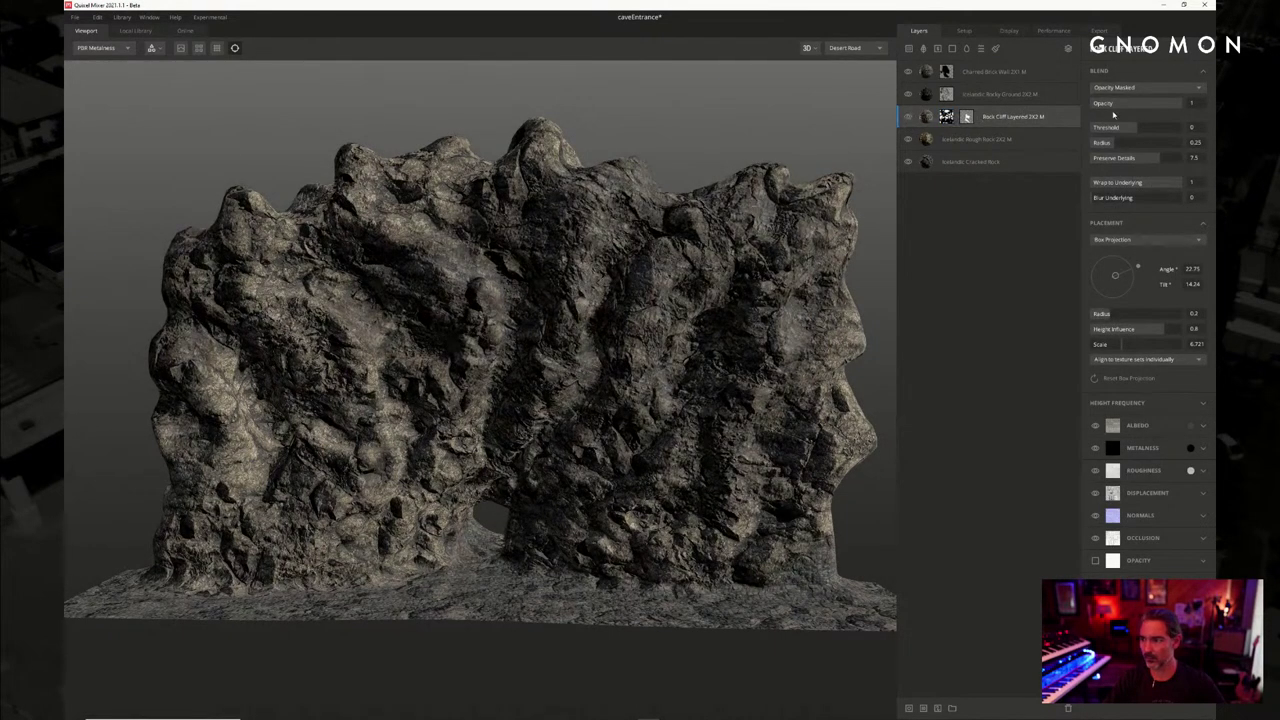
{"action": "left_click", "coordinate": [967, 118]}
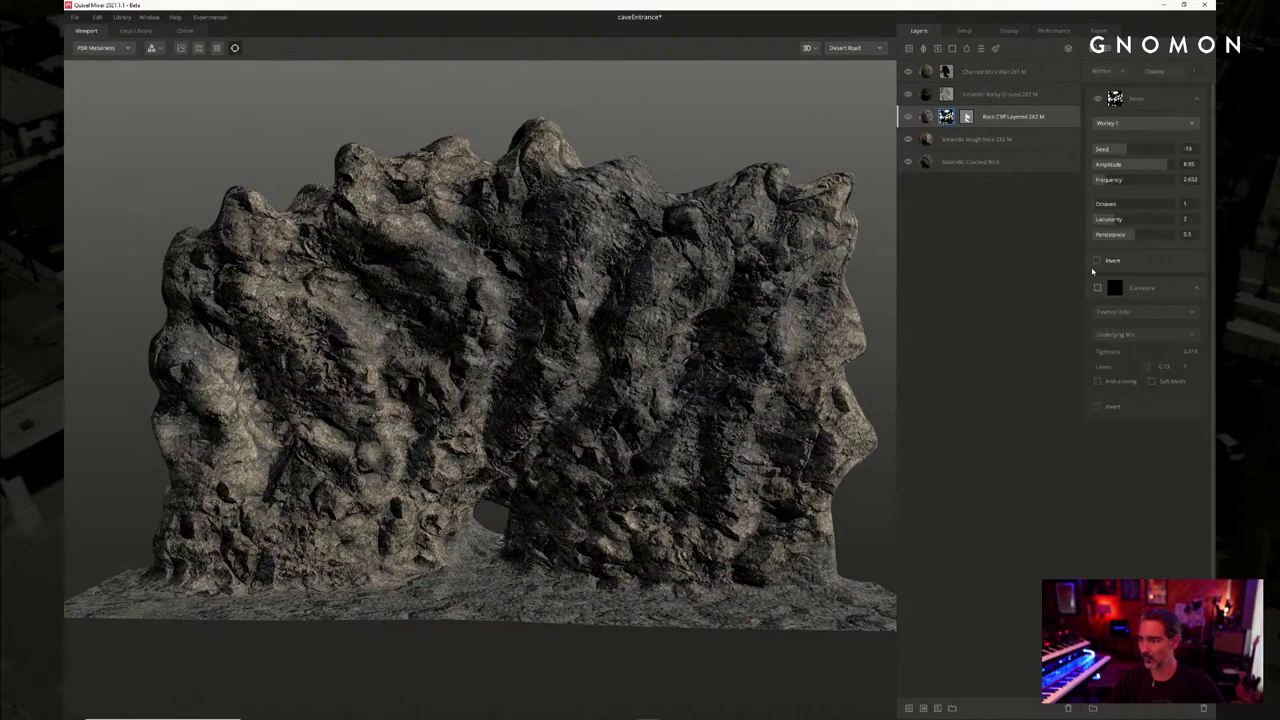
{"action": "left_click", "coordinate": [1097, 289]}
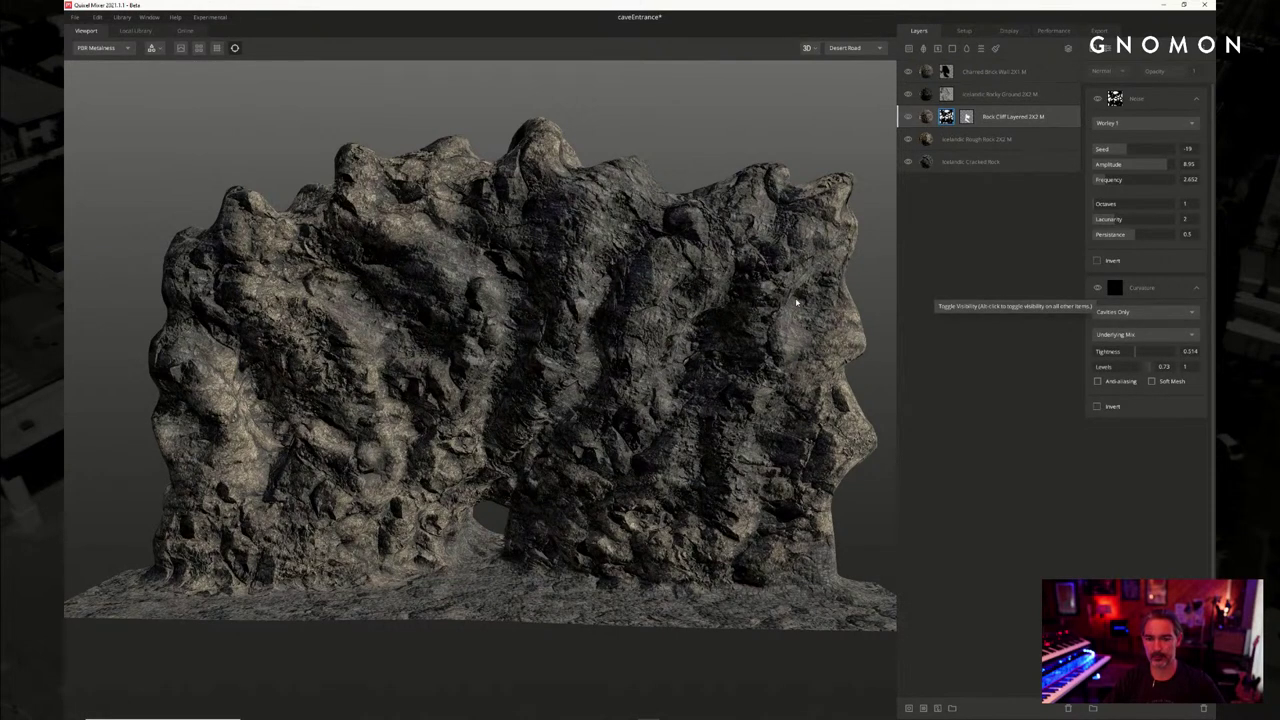
Compare the rock around the cave opening with the Rock Cliff Layered mask's noise component off and on
{"action": "scroll", "coordinate": [797, 302], "scroll_direction": "up", "scroll_amount": 10}
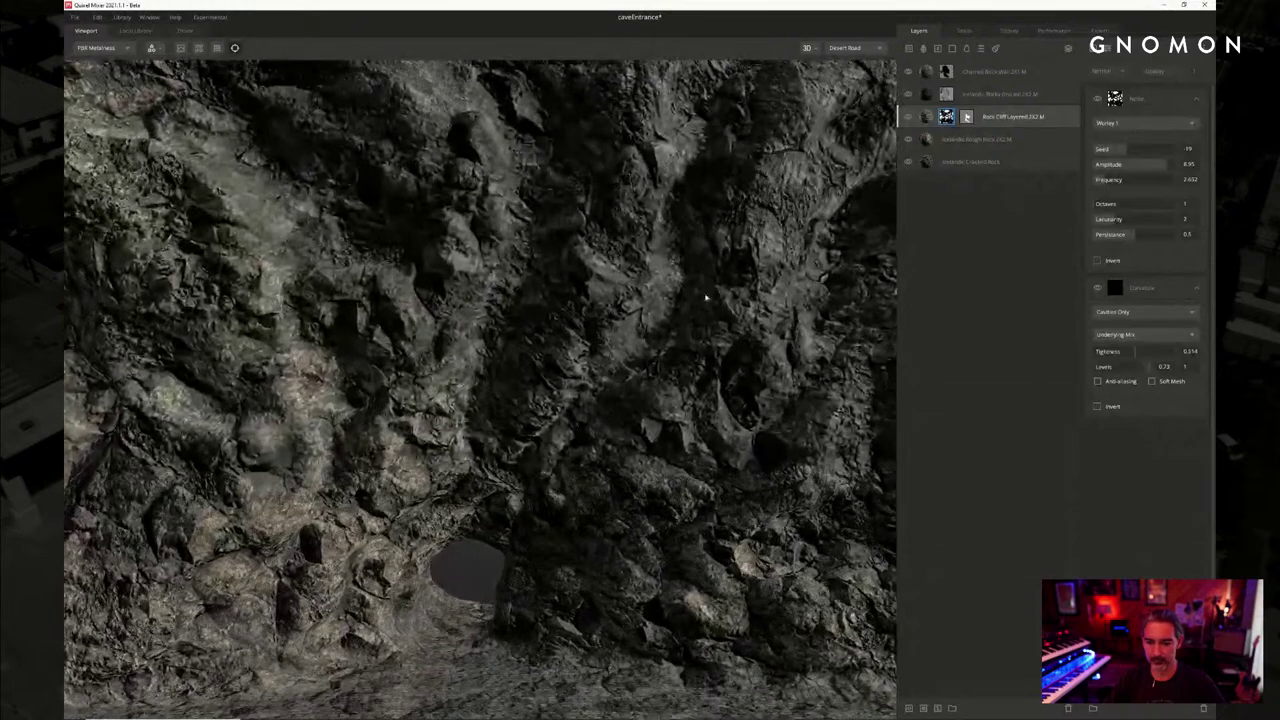
{"action": "left_click_drag", "start_coordinate": [705, 297], "coordinate": [676, 231], "text": "alt"}
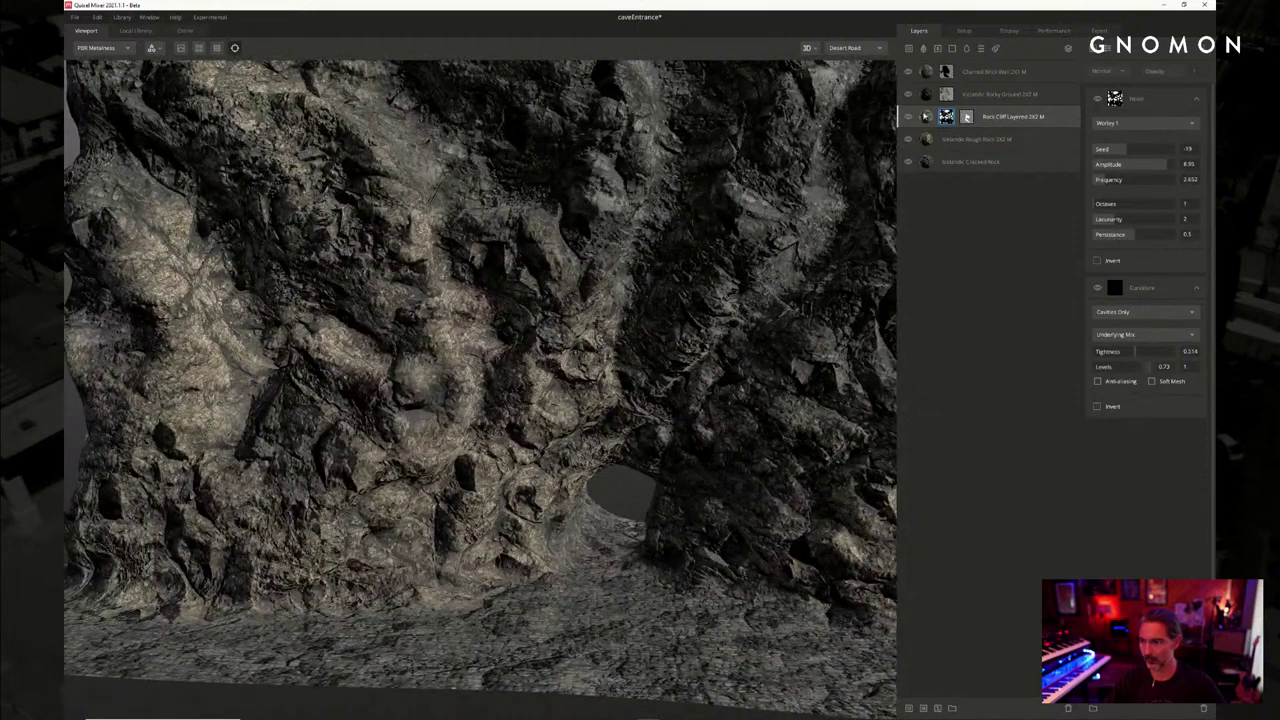
{"action": "left_click", "coordinate": [993, 94]}
{"action": "left_click", "coordinate": [988, 118]}
{"action": "left_click", "coordinate": [1098, 98]}
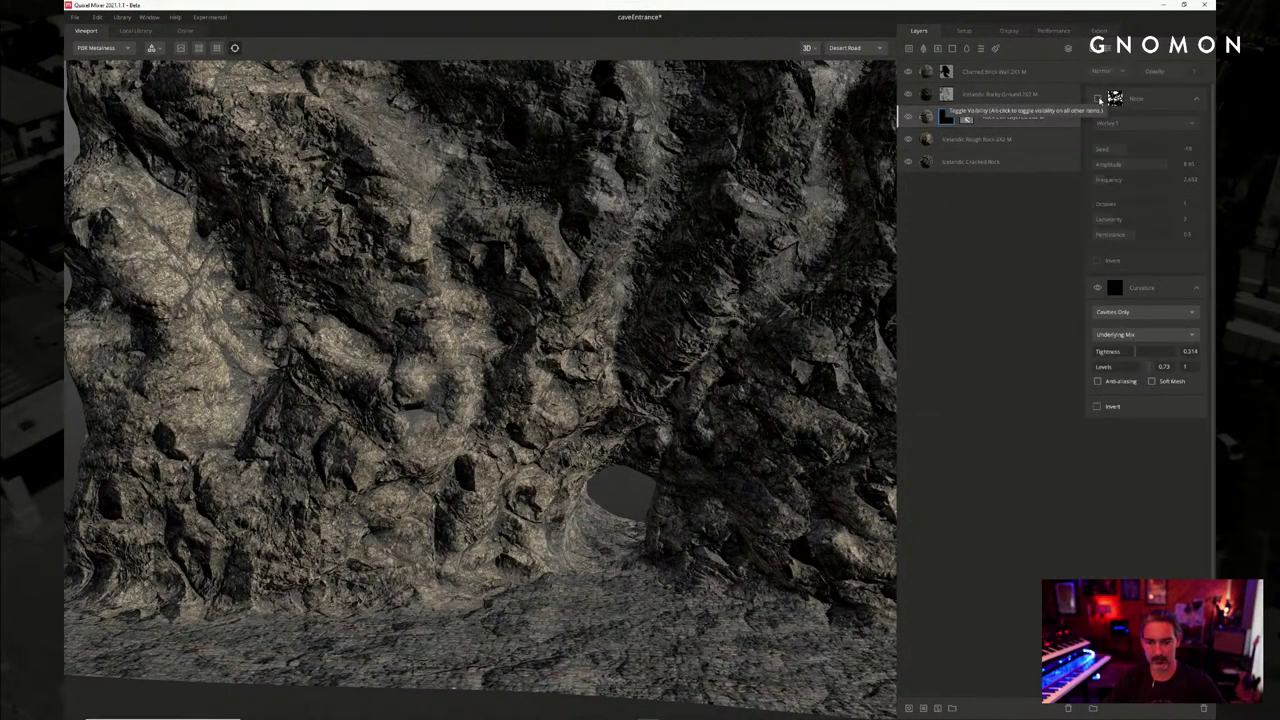
{"action": "left_click", "coordinate": [1098, 98]}
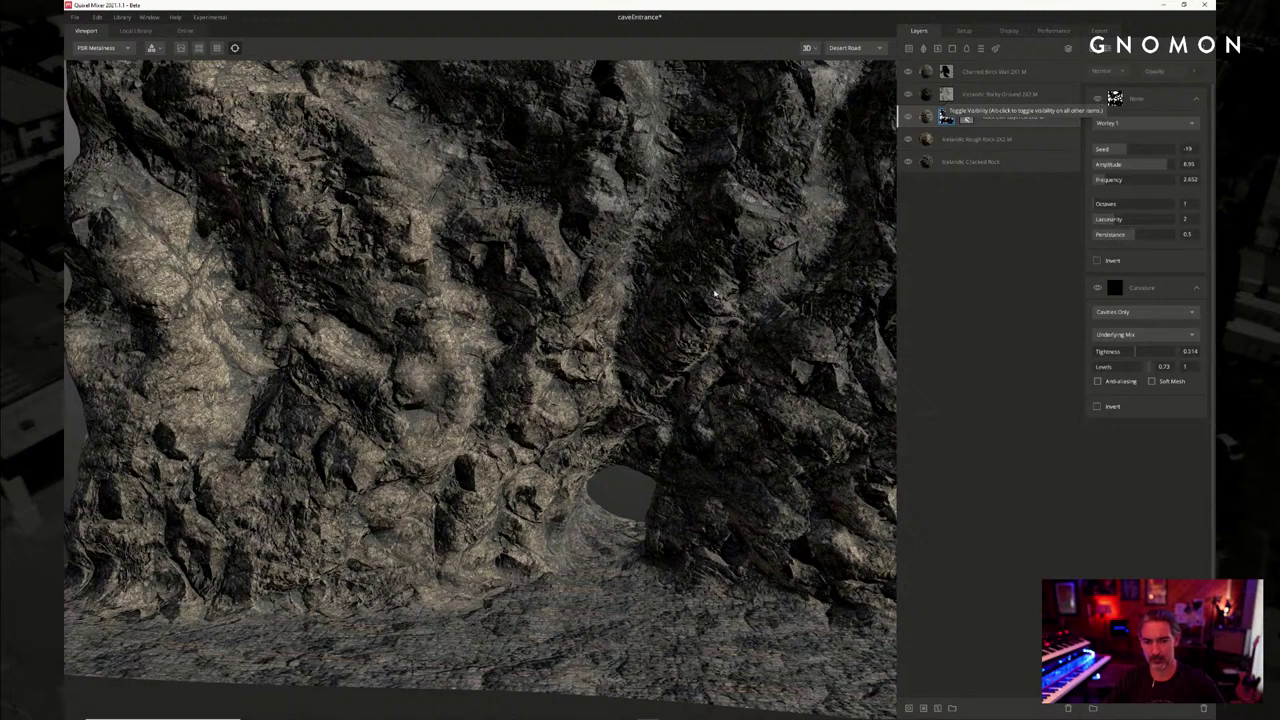
Try inverting the Worley 1 noise component in the Rock Cliff Layered layer's mask, comparing both states
{"action": "left_click_drag", "start_coordinate": [715, 293], "coordinate": [746, 303], "text": "alt"}
{"action": "right_click_drag", "start_coordinate": [746, 303], "coordinate": [742, 231], "text": "alt"}
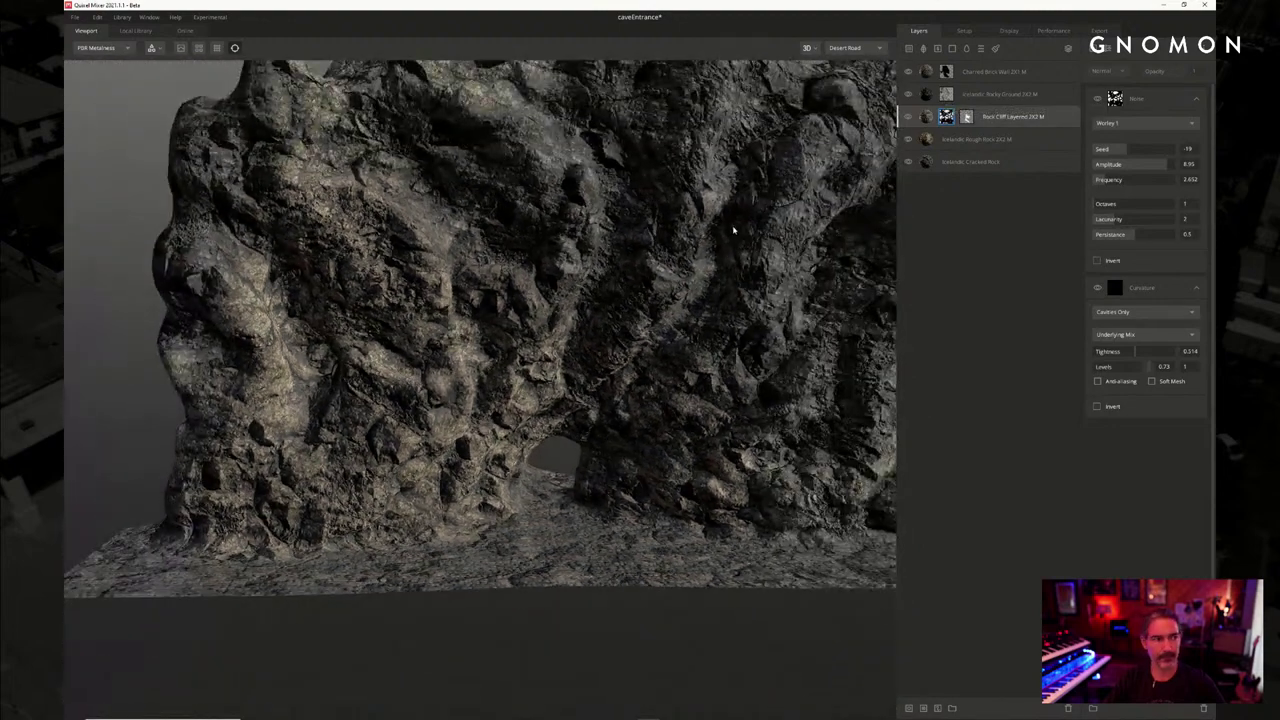
{"action": "left_click_drag", "start_coordinate": [733, 231], "coordinate": [631, 296], "text": "alt"}
{"action": "middle_click_drag", "start_coordinate": [640, 251], "coordinate": [639, 254], "text": "alt"}
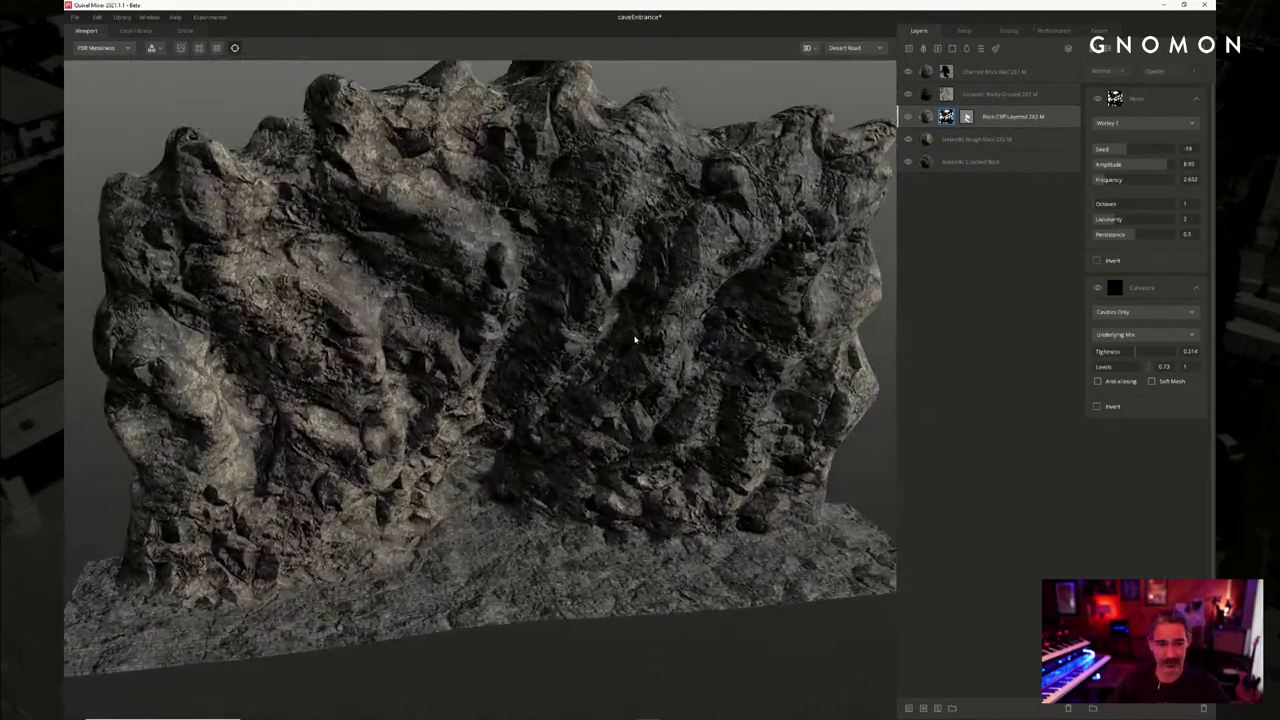
{"action": "left_click_drag", "start_coordinate": [634, 341], "coordinate": [753, 240], "text": "alt"}
{"action": "left_click", "coordinate": [990, 121]}
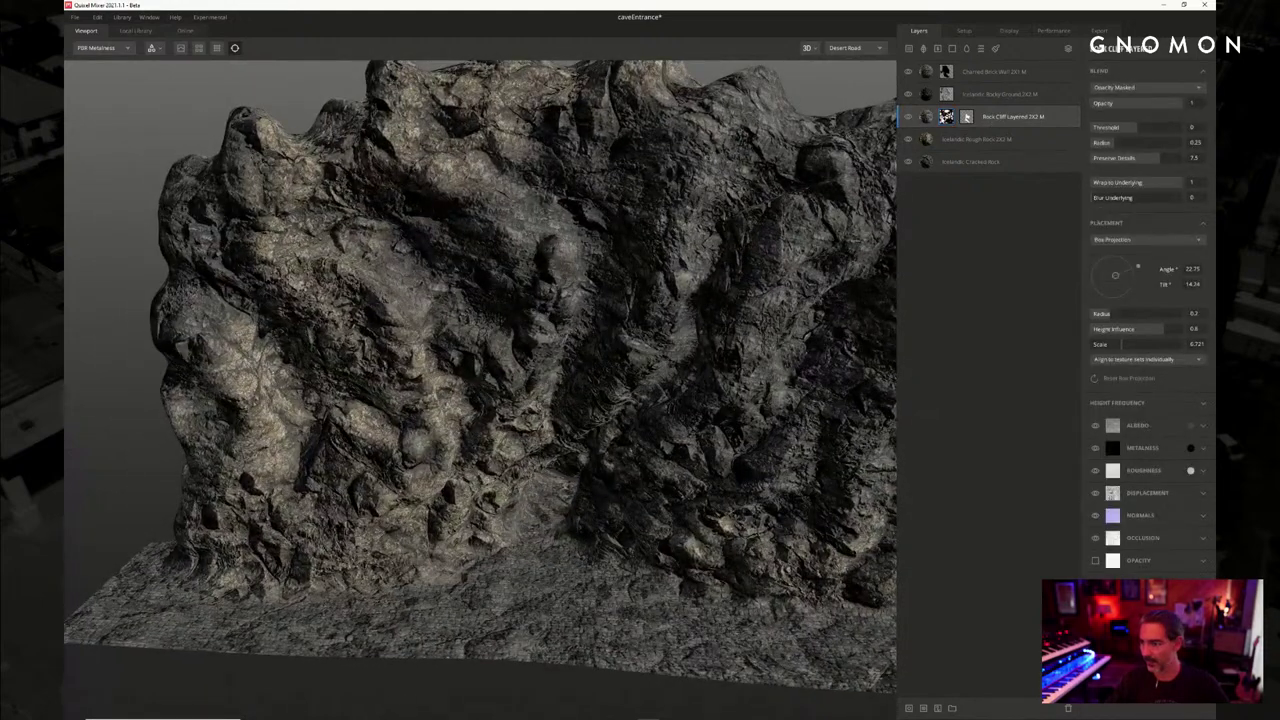
{"action": "left_click", "coordinate": [947, 117]}
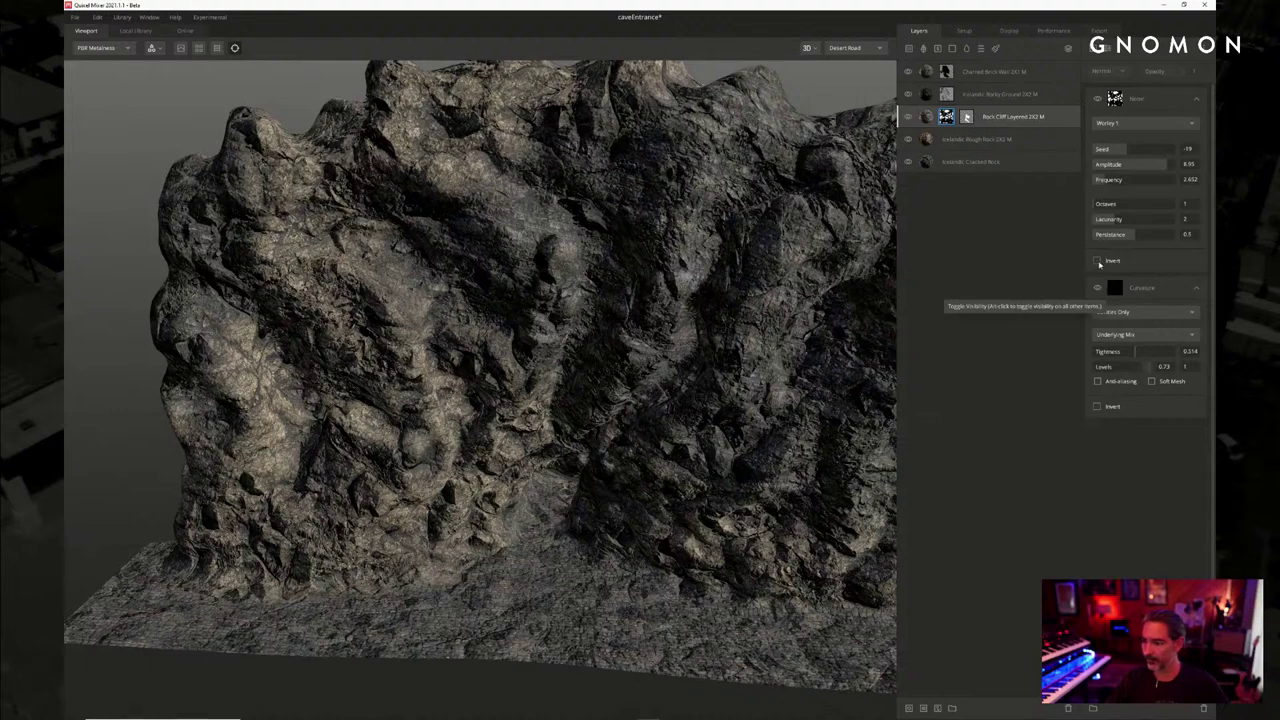
{"action": "left_click", "coordinate": [1097, 261]}
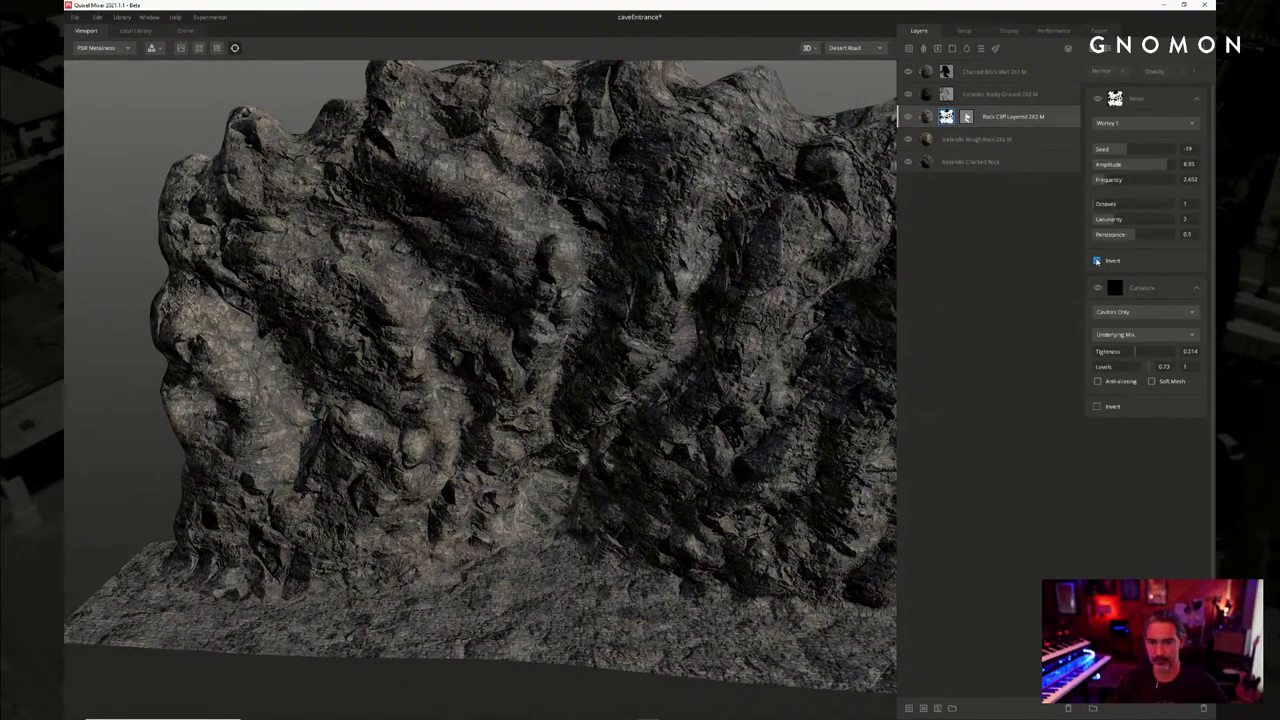
{"action": "left_click", "coordinate": [1097, 261]}
{"action": "left_click", "coordinate": [1097, 261]}
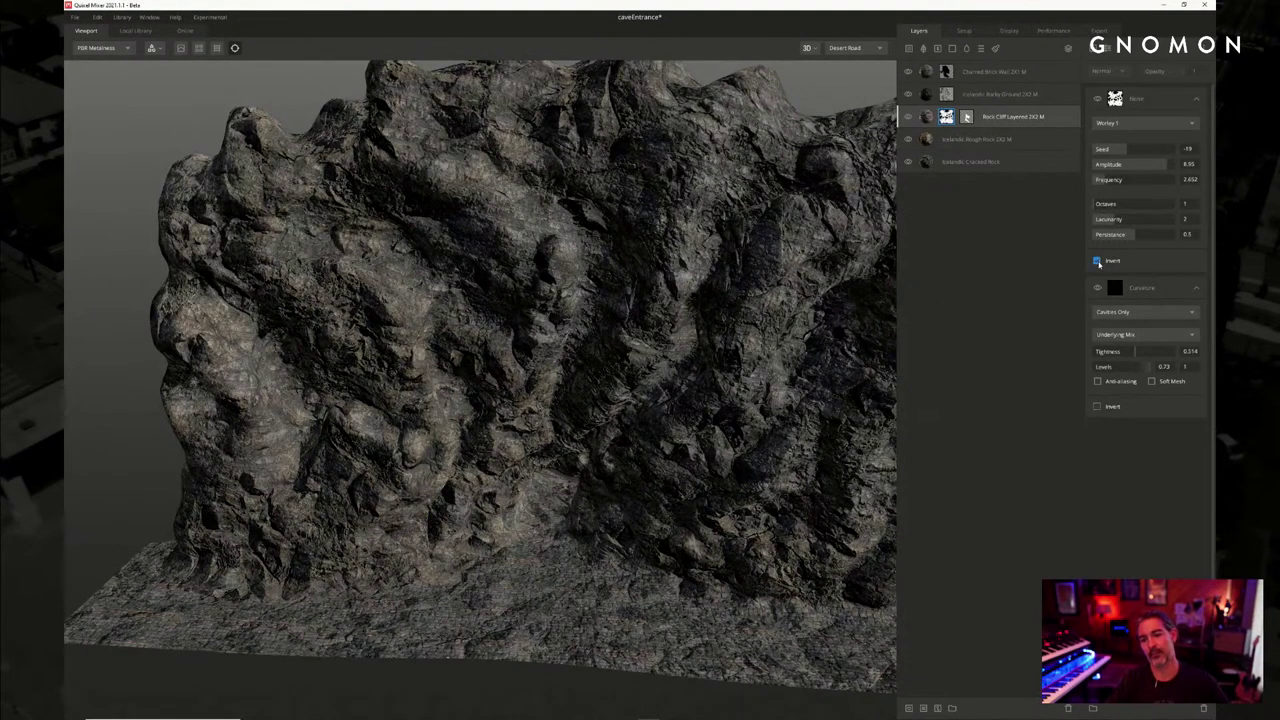
Inspect the wall from several angles with the inverted noise, and turn the noise inversion back off
{"action": "left_click_drag", "start_coordinate": [771, 300], "coordinate": [786, 254], "text": "alt"}
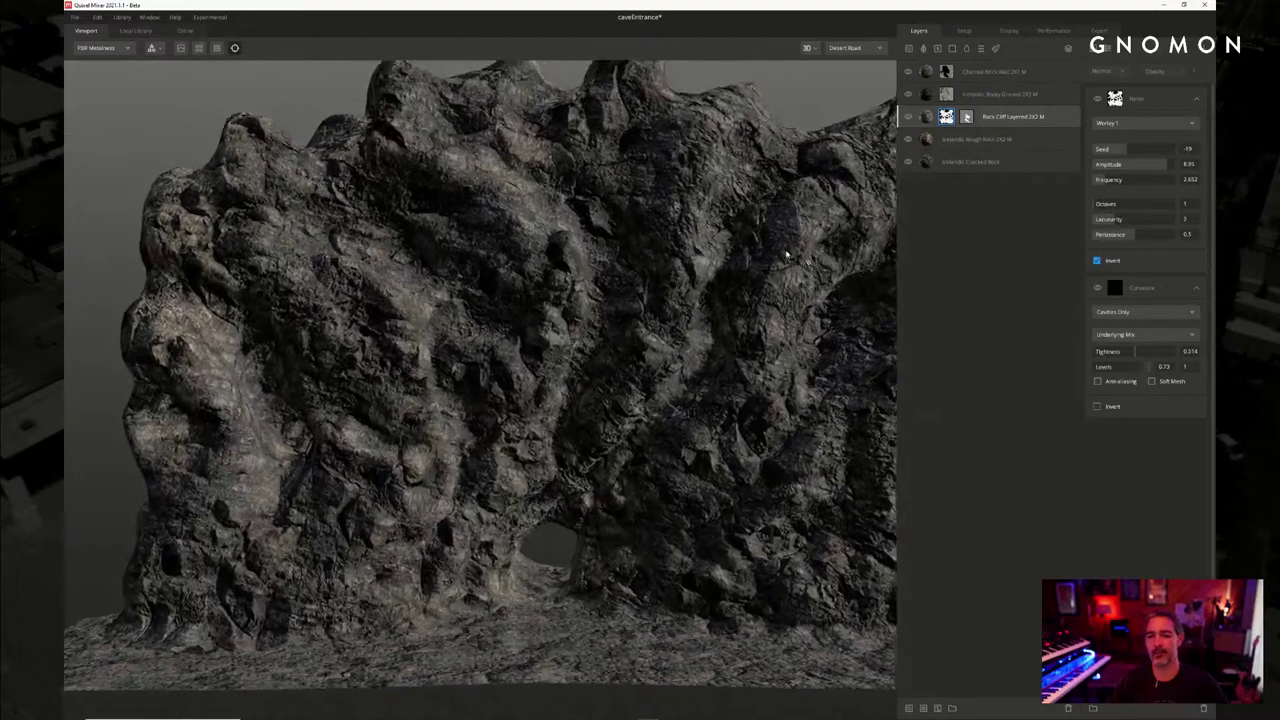
{"action": "right_click_drag", "start_coordinate": [786, 254], "coordinate": [764, 218], "text": "alt"}
{"action": "left_click_drag", "start_coordinate": [763, 218], "coordinate": [641, 256]}
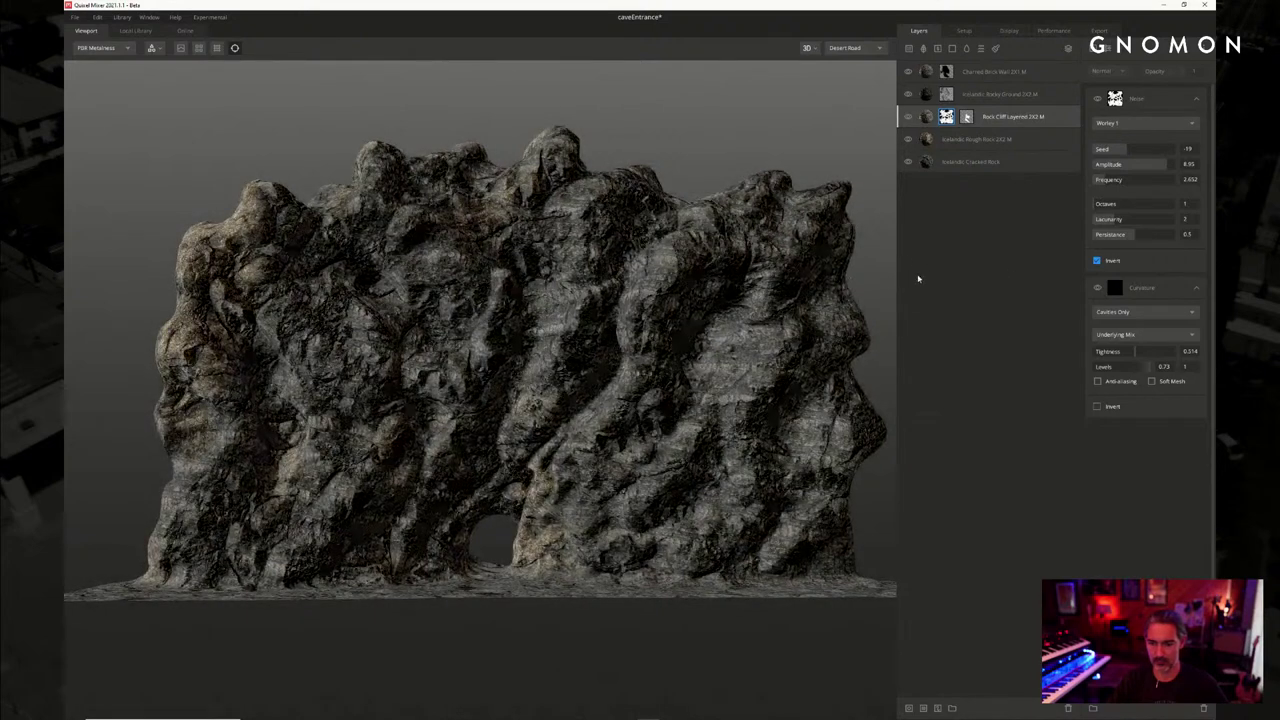
{"action": "left_click_drag", "start_coordinate": [679, 292], "coordinate": [675, 322]}
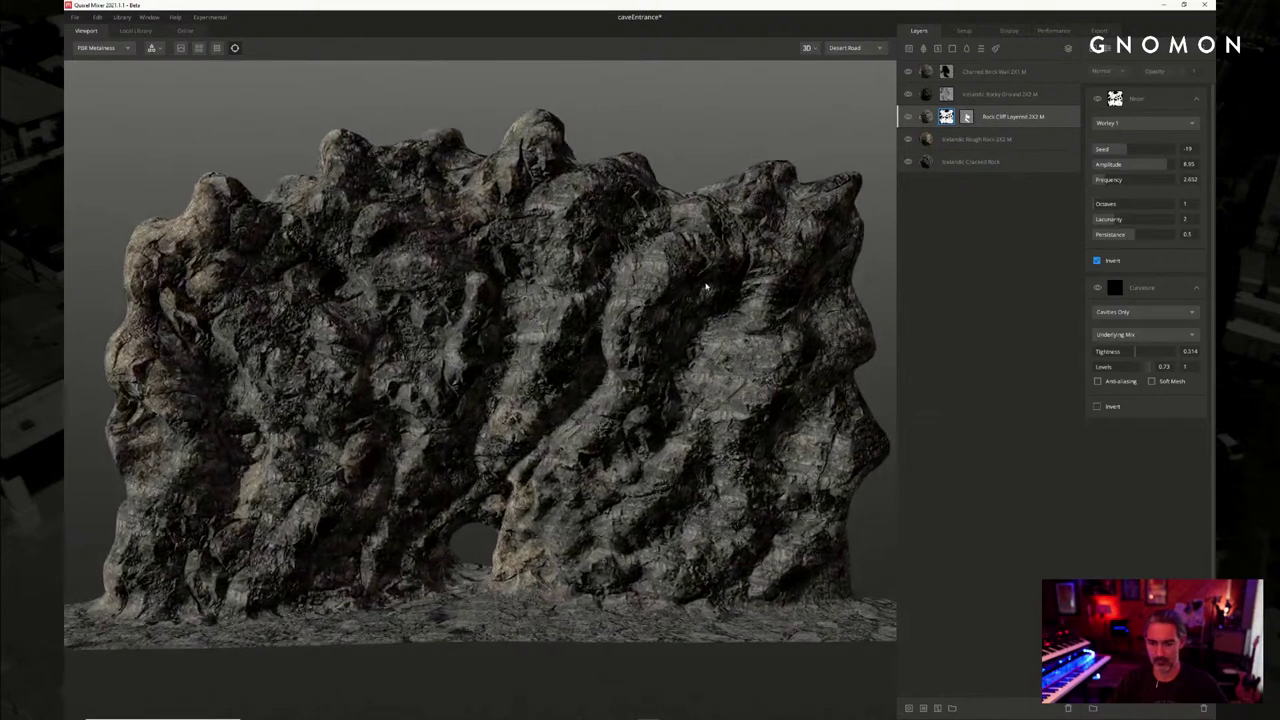
{"action": "scroll", "coordinate": [701, 300], "scroll_direction": "up", "scroll_amount": 3}
{"action": "left_click_drag", "start_coordinate": [701, 315], "coordinate": [729, 260]}
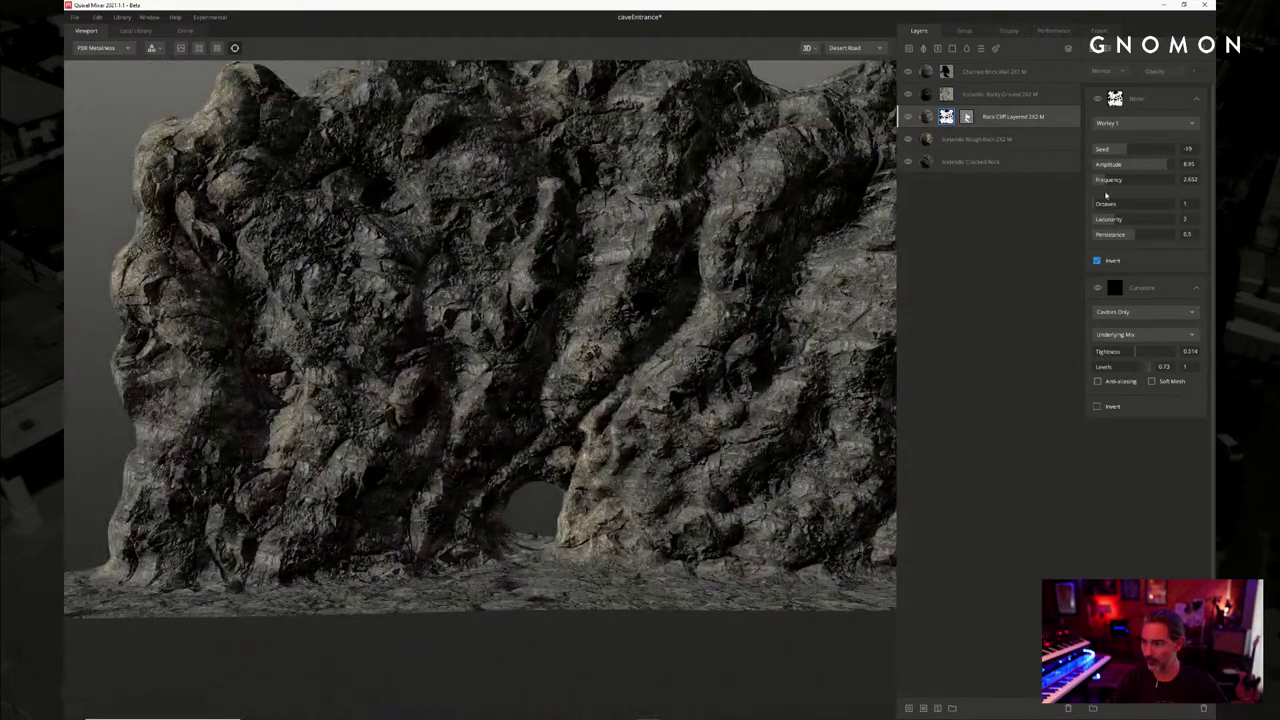
{"action": "left_click", "coordinate": [1097, 261]}
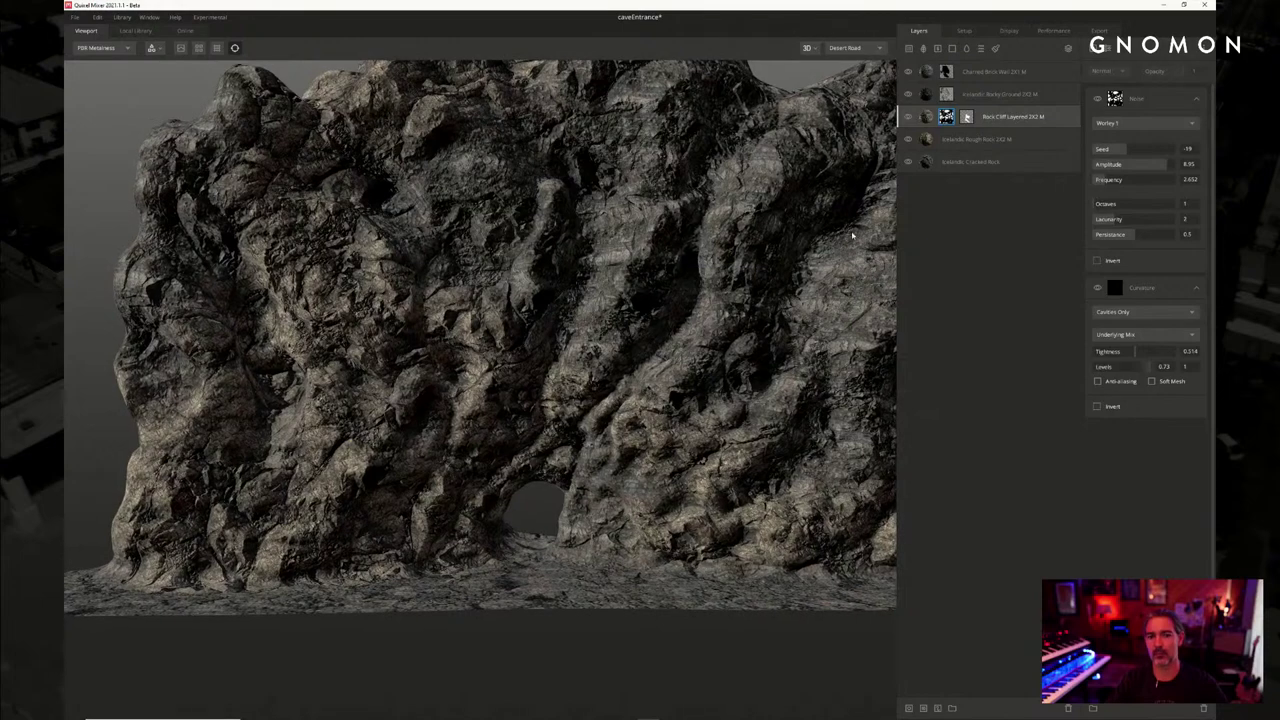
Compare the wall with the Icelandic Rocky Ground and Charred Brick Wall layers each hidden and shown
{"action": "middle_click_drag", "start_coordinate": [852, 234], "coordinate": [818, 268]}
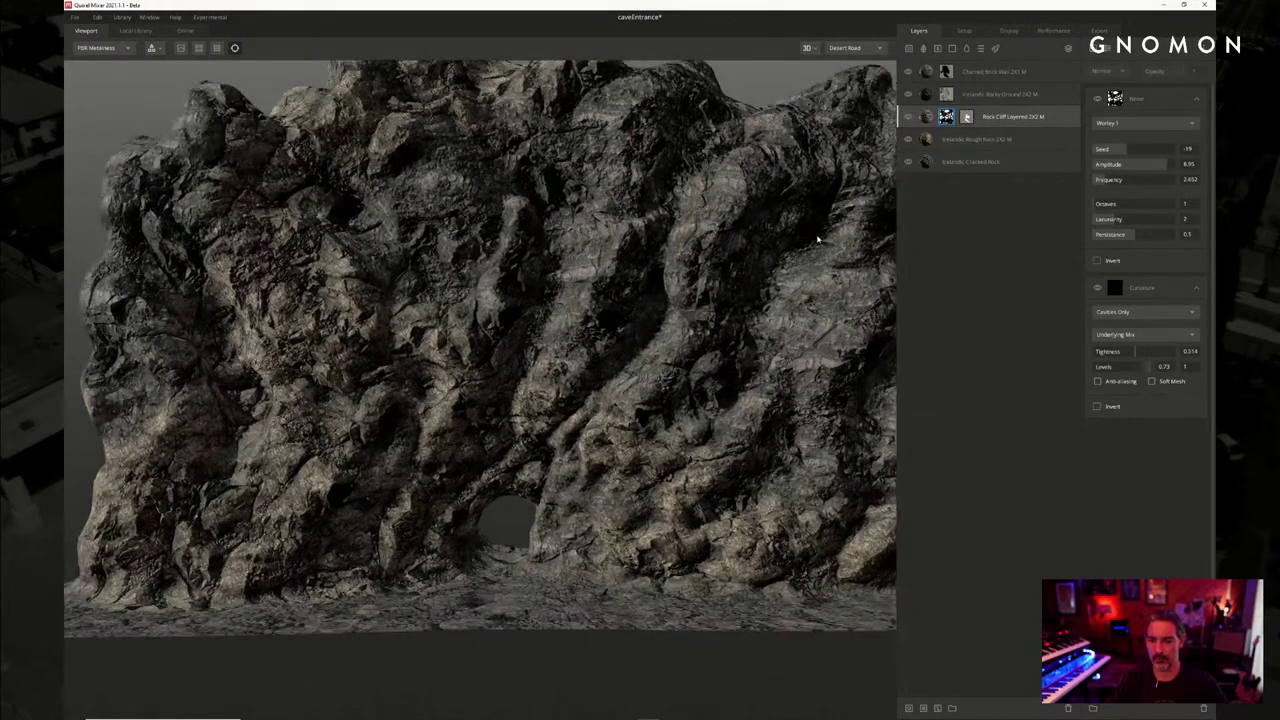
{"action": "left_click_drag", "start_coordinate": [805, 231], "coordinate": [781, 194]}
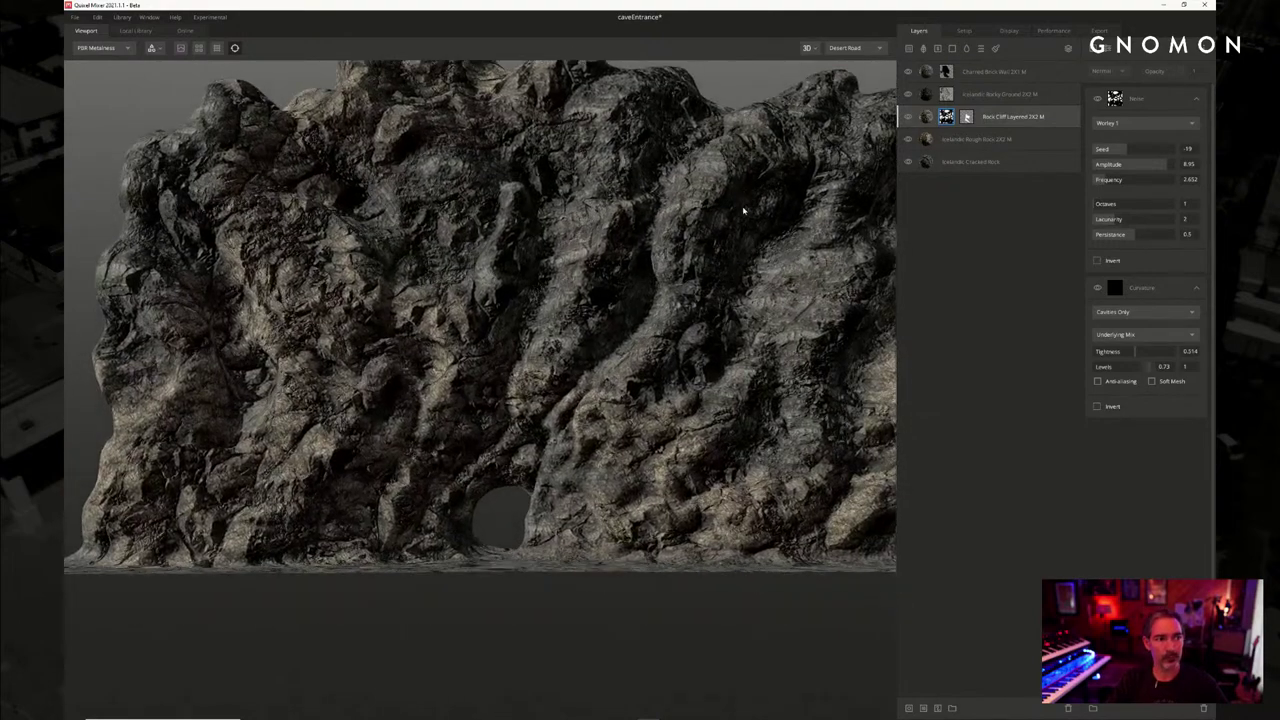
{"action": "left_click_drag", "start_coordinate": [743, 210], "coordinate": [748, 210]}
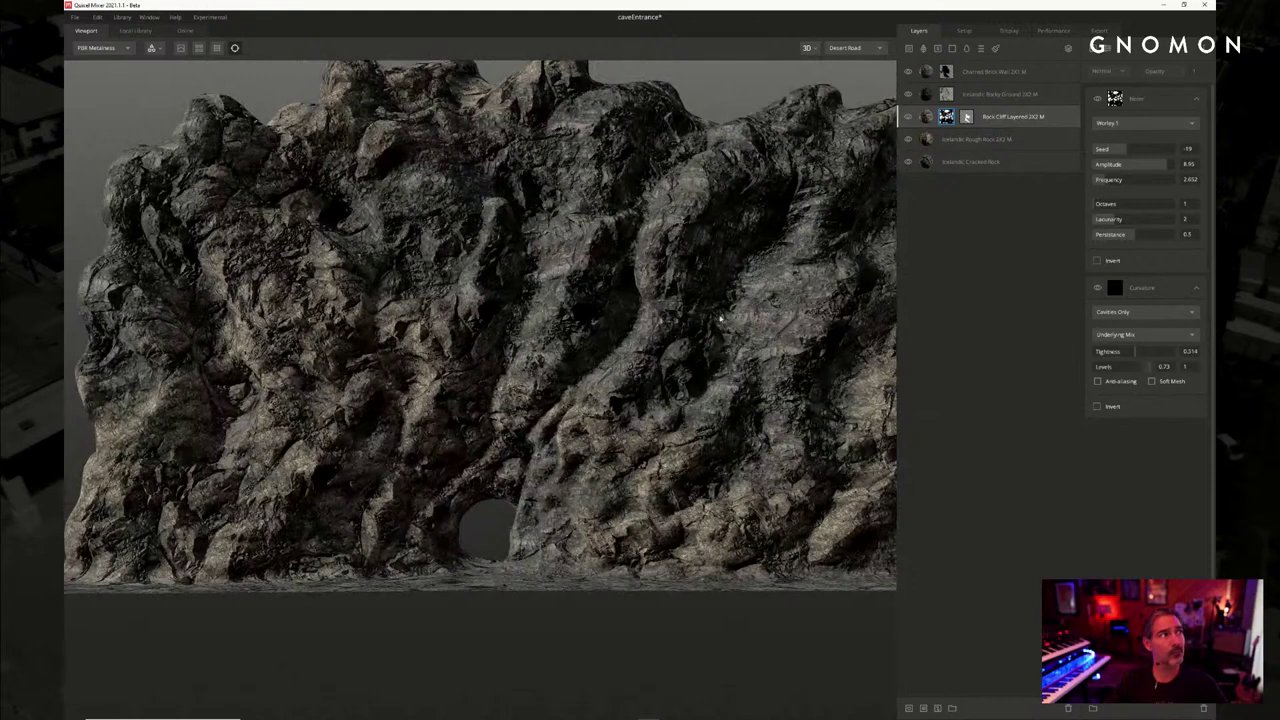
{"action": "left_click", "coordinate": [908, 95]}
{"action": "left_click", "coordinate": [908, 95]}
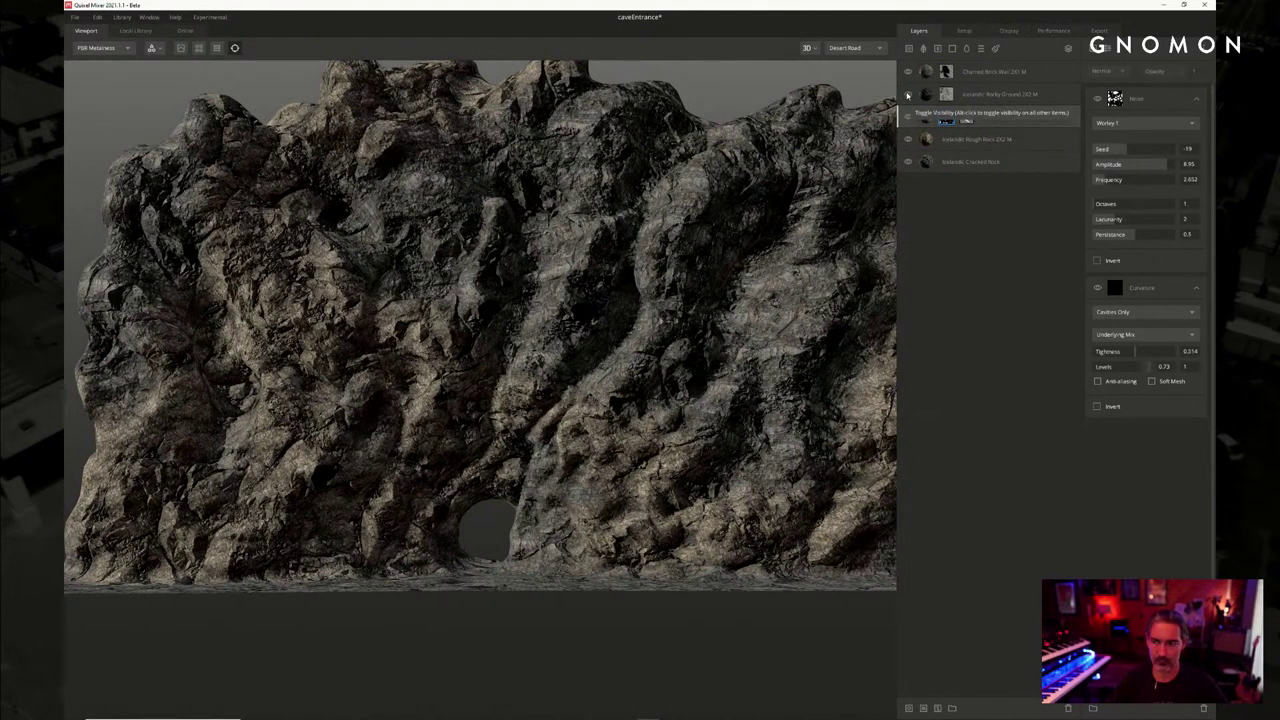
{"action": "left_click", "coordinate": [907, 72]}
{"action": "left_click", "coordinate": [907, 72]}
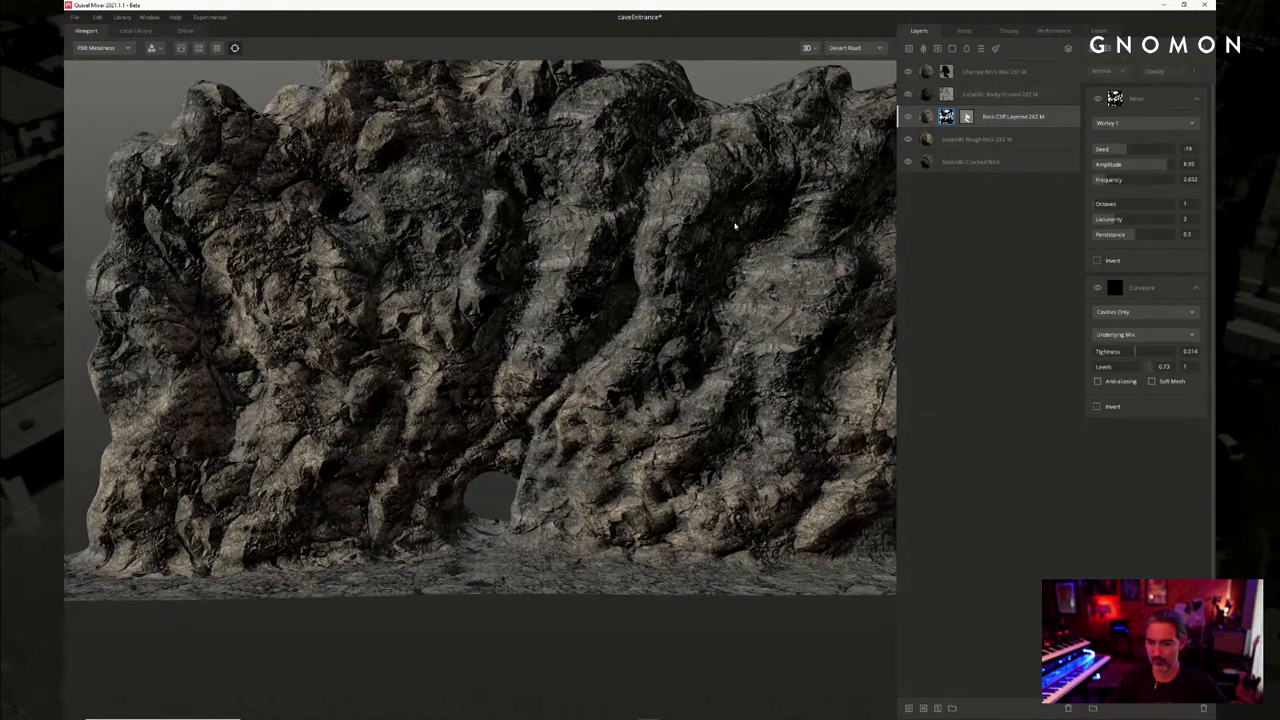
Open the Charred Brick Wall layer's paint mask and examine the material blend across the whole wall
{"action": "scroll", "coordinate": [735, 227], "scroll_direction": "up", "scroll_amount": 5}
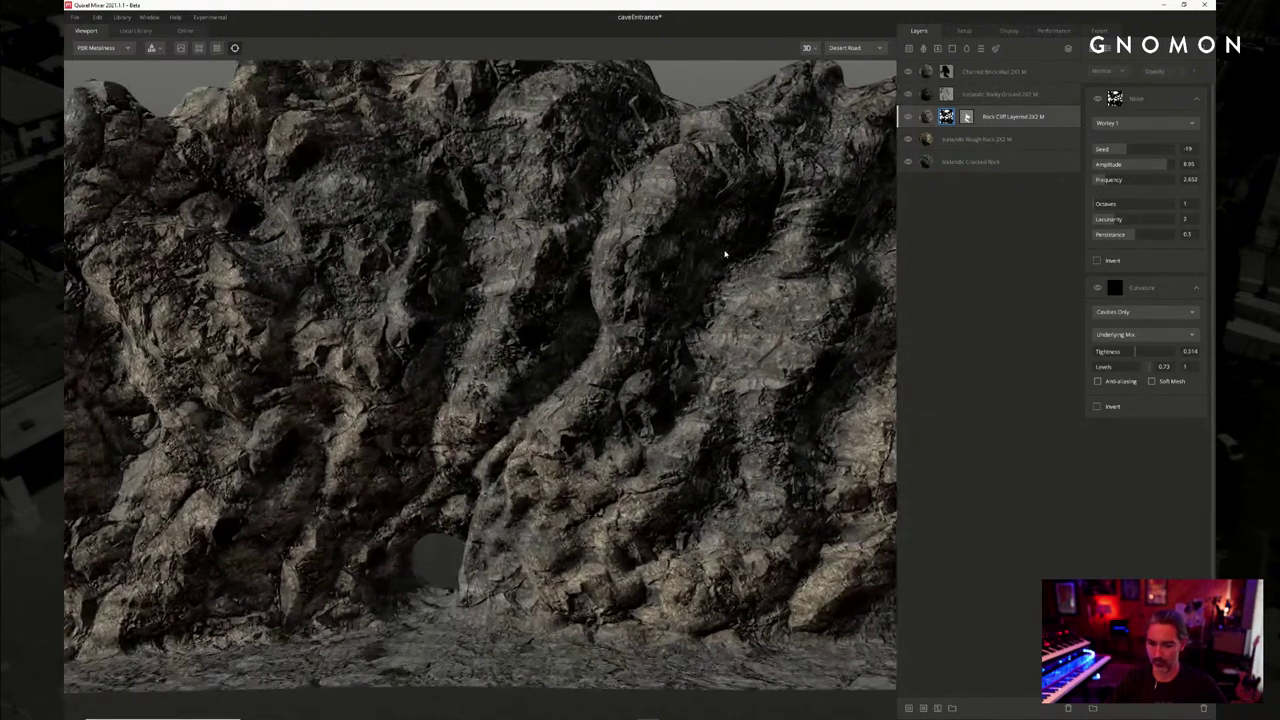
{"action": "middle_click_drag", "start_coordinate": [729, 257], "coordinate": [751, 233]}
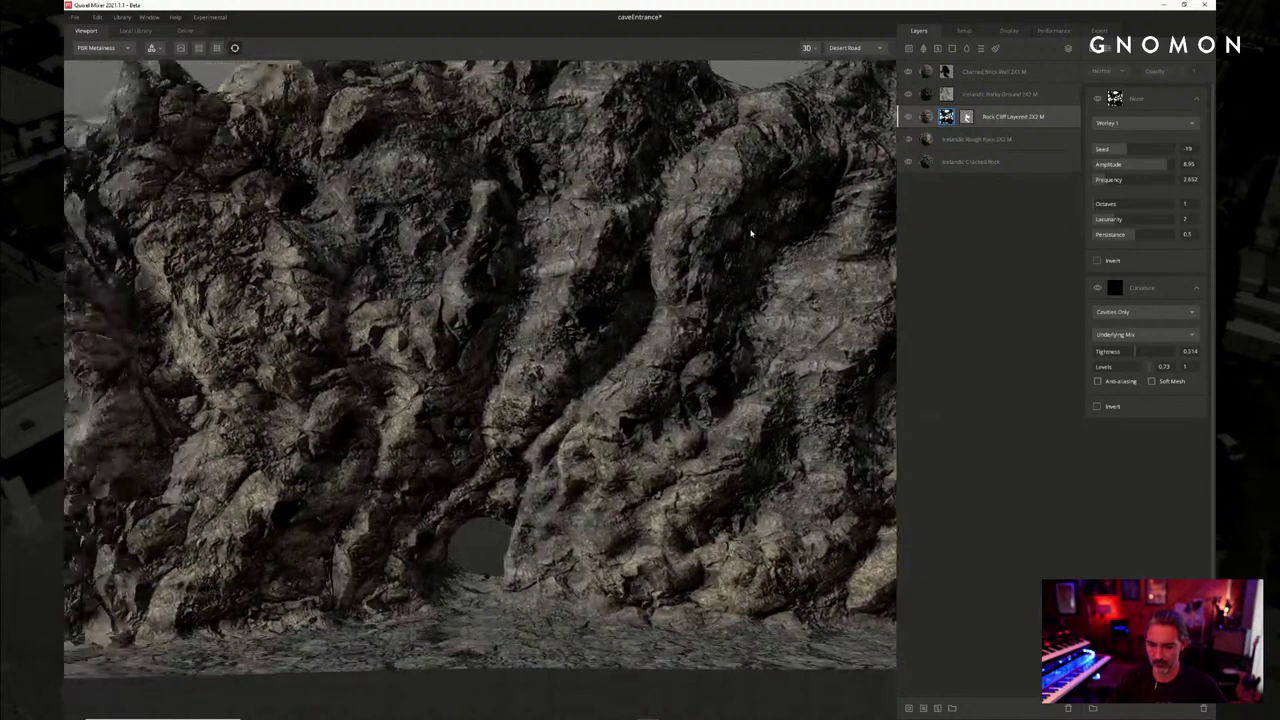
{"action": "left_click", "coordinate": [980, 74]}
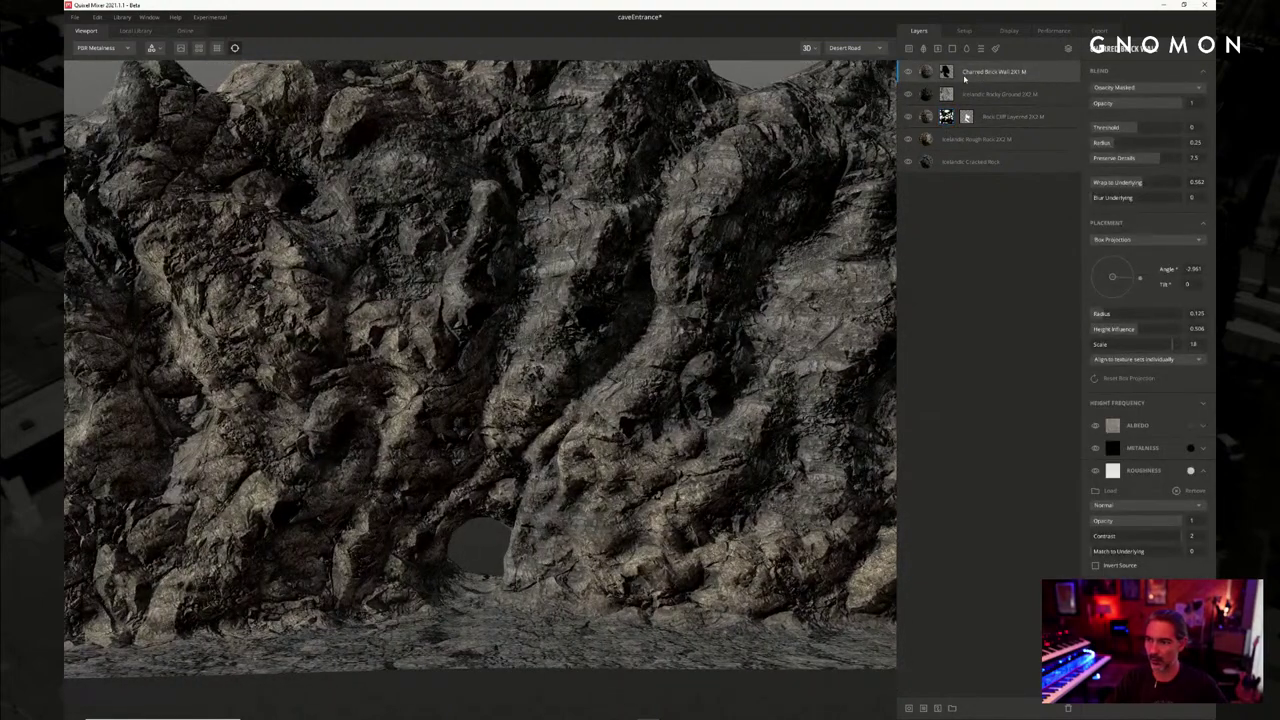
{"action": "left_click", "coordinate": [945, 74]}
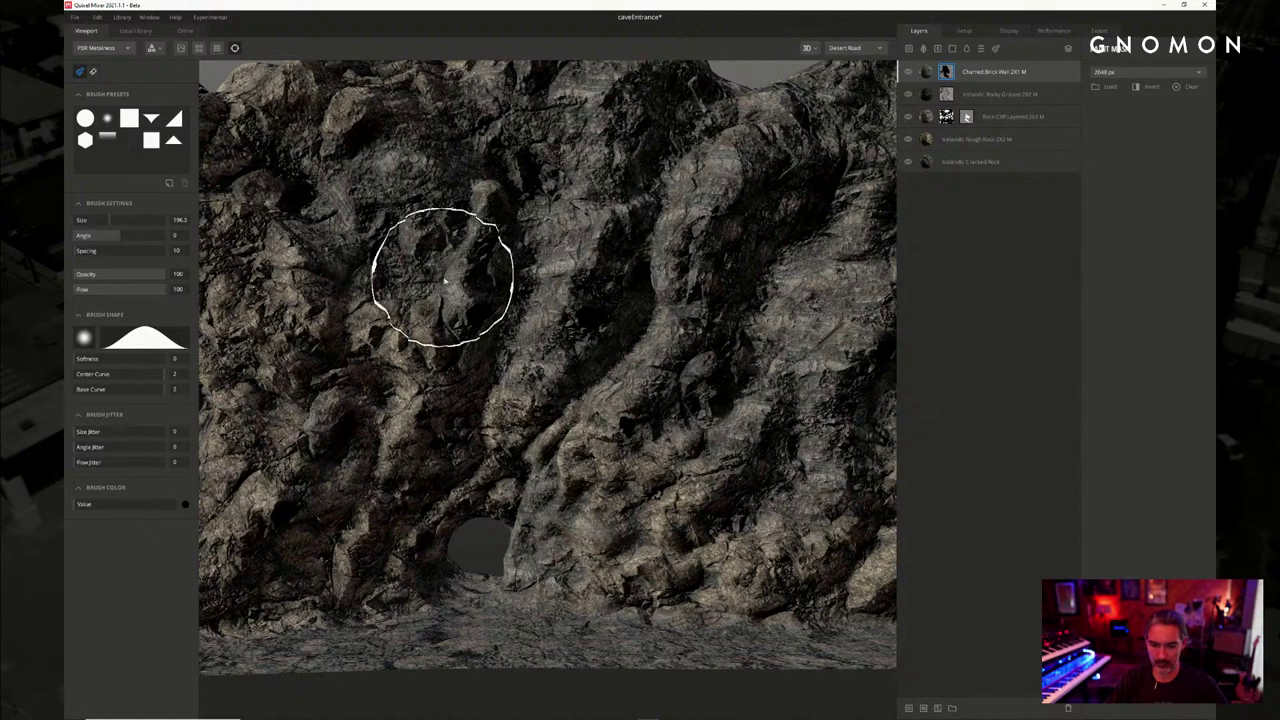
{"action": "scroll", "coordinate": [620, 315], "scroll_direction": "down", "scroll_amount": 5}
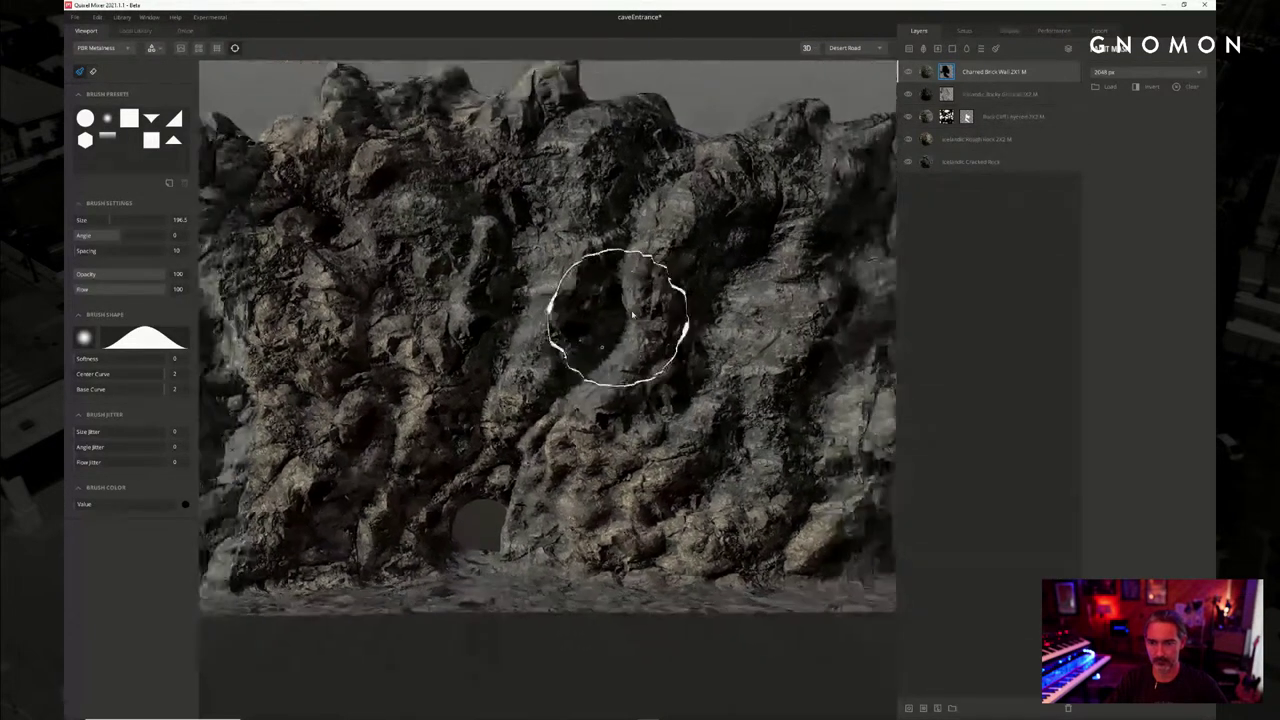
{"action": "middle_click_drag", "start_coordinate": [589, 291], "coordinate": [640, 271], "text": "alt"}
{"action": "left_click_drag", "start_coordinate": [623, 271], "coordinate": [663, 326], "text": "alt"}
{"action": "middle_click_drag", "start_coordinate": [424, 221], "coordinate": [453, 250], "text": "alt"}
Save a copy of the mix as chamberEntrance in the Tartarus project
{"action": "left_click", "coordinate": [76, 18]}
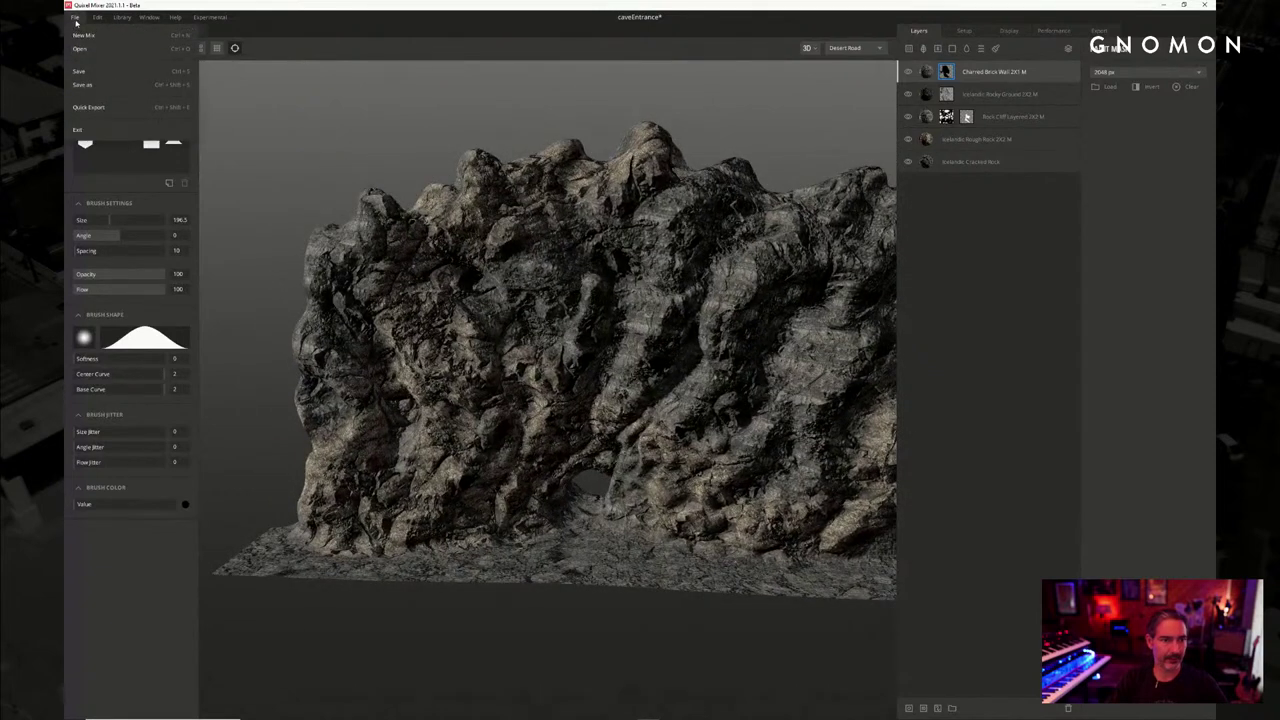
{"action": "left_click", "coordinate": [90, 86]}
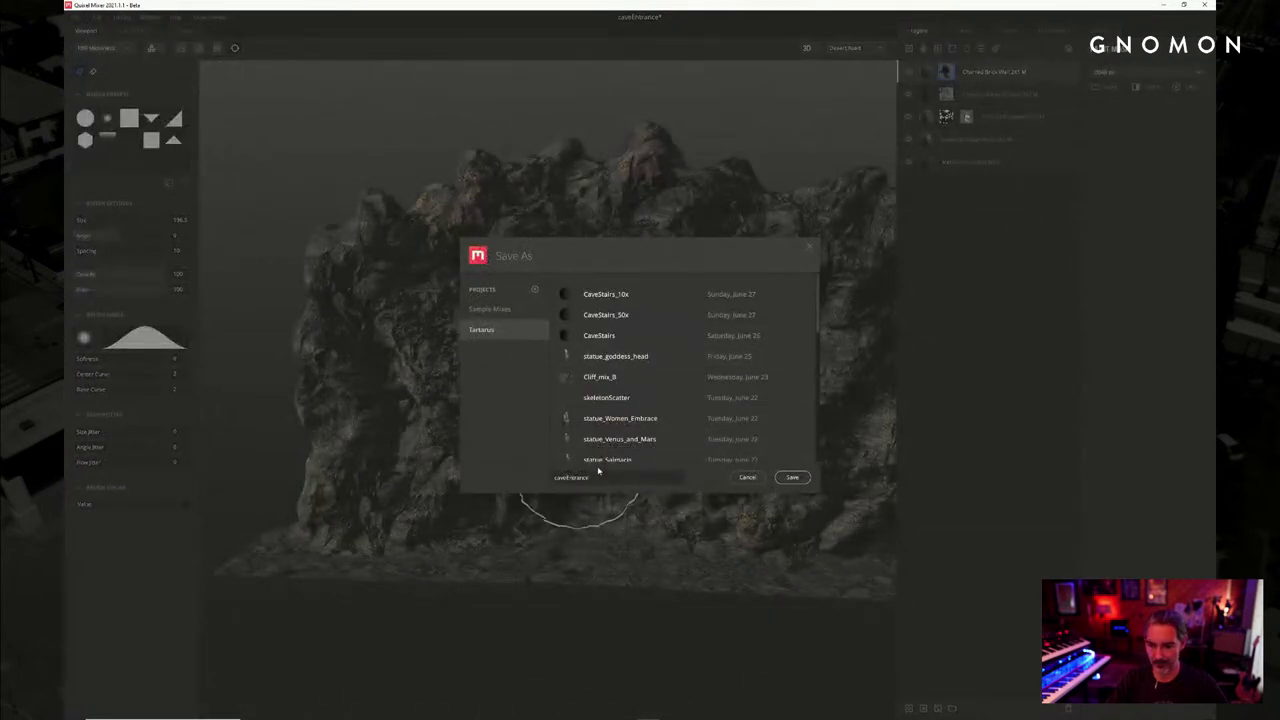
{"action": "type", "text": "chamber"}
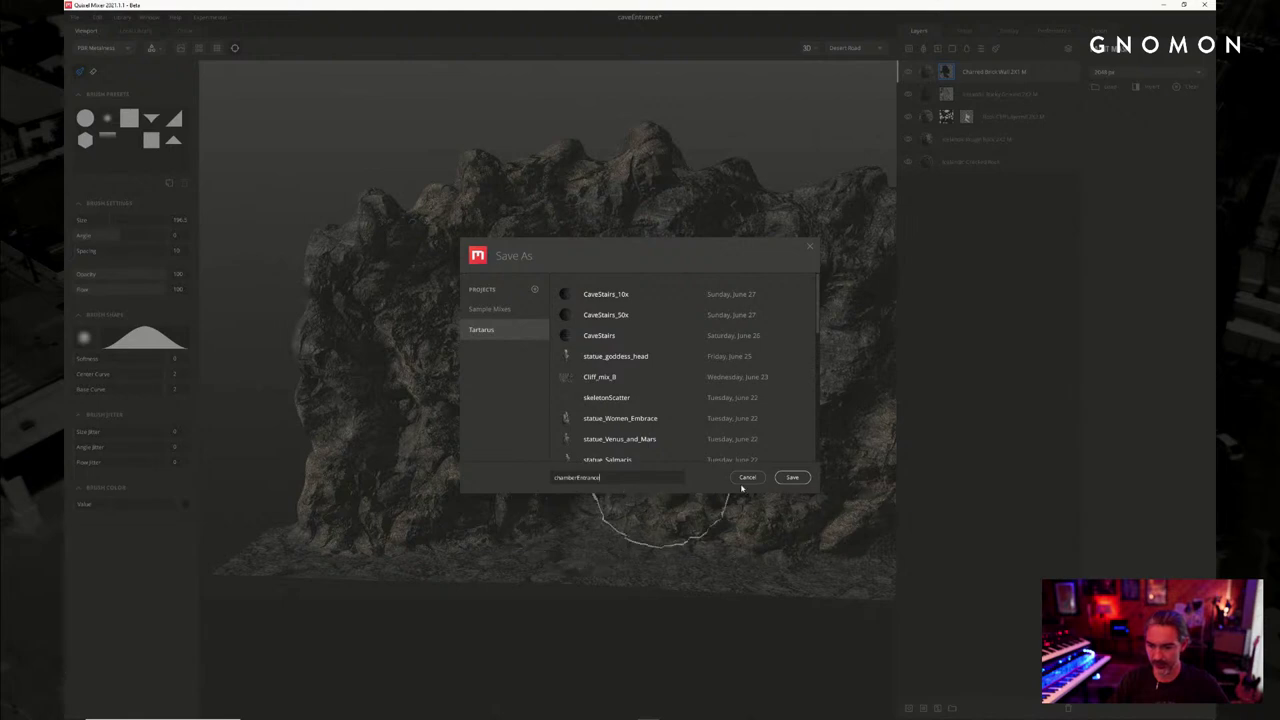
{"action": "left_click", "coordinate": [793, 477]}
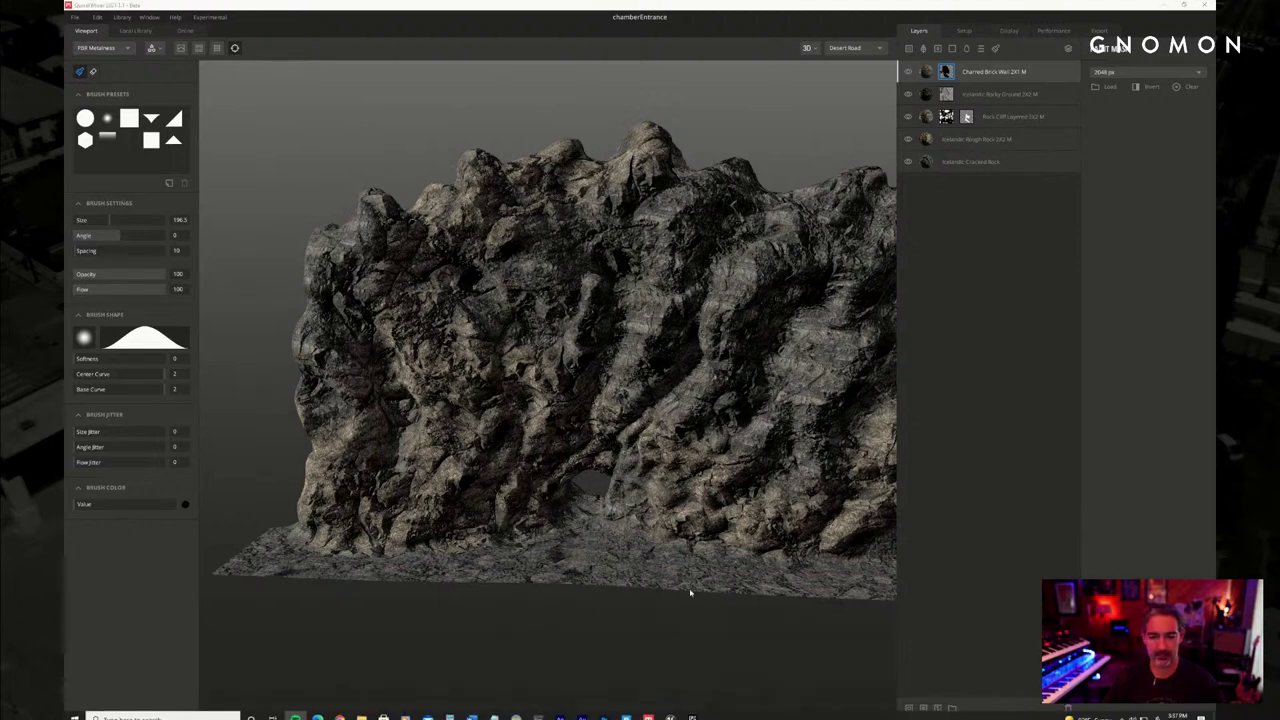
{"action": "left_click_drag", "start_coordinate": [693, 634], "coordinate": [489, 542], "text": "alt"}
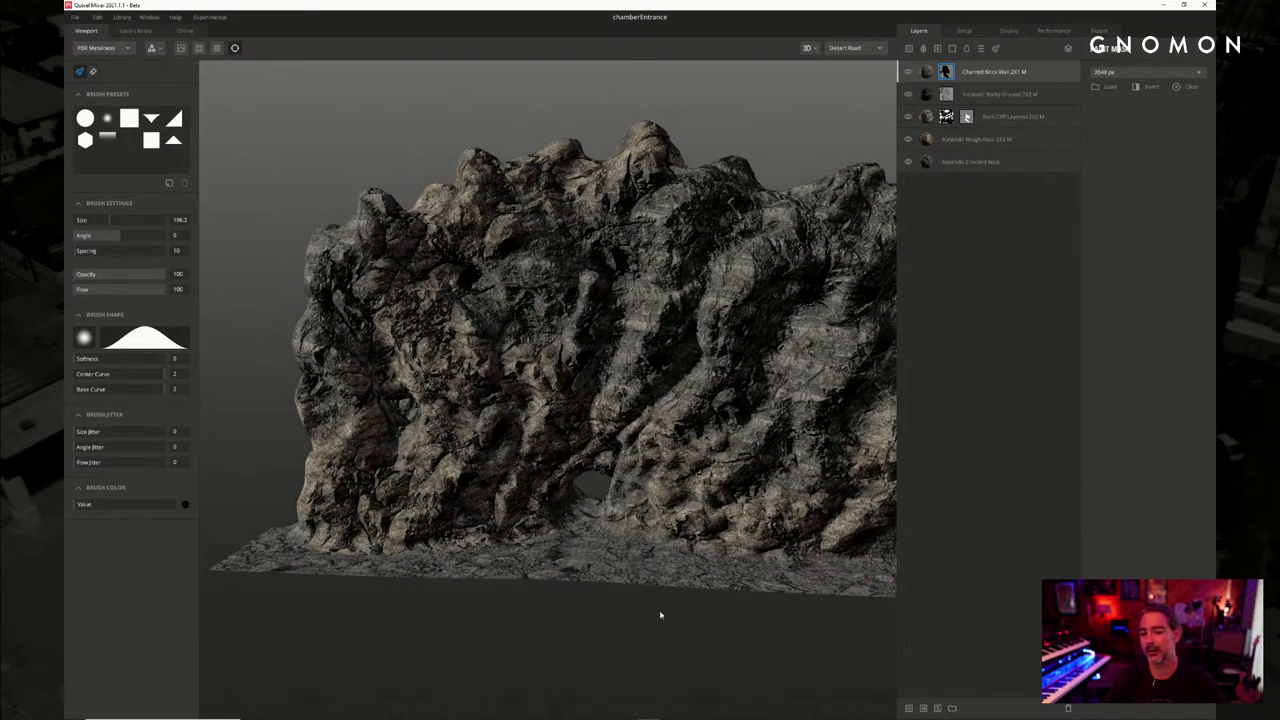
{"action": "mouse_move", "coordinate": [660, 614]}
{"action": "right_mouse_down", "text": "alt"}
{"action": "mouse_move", "coordinate": [672, 595]}
{"action": "mouse_move", "coordinate": [663, 574]}
{"action": "mouse_move", "coordinate": [672, 600]}
{"action": "right_mouse_up", "text": "alt"}
{"action": "mouse_move", "coordinate": [672, 600]}
{"action": "left_mouse_down", "text": "alt"}
{"action": "mouse_move", "coordinate": [629, 594]}
{"action": "mouse_move", "coordinate": [660, 606]}
{"action": "left_mouse_up", "text": "alt"}
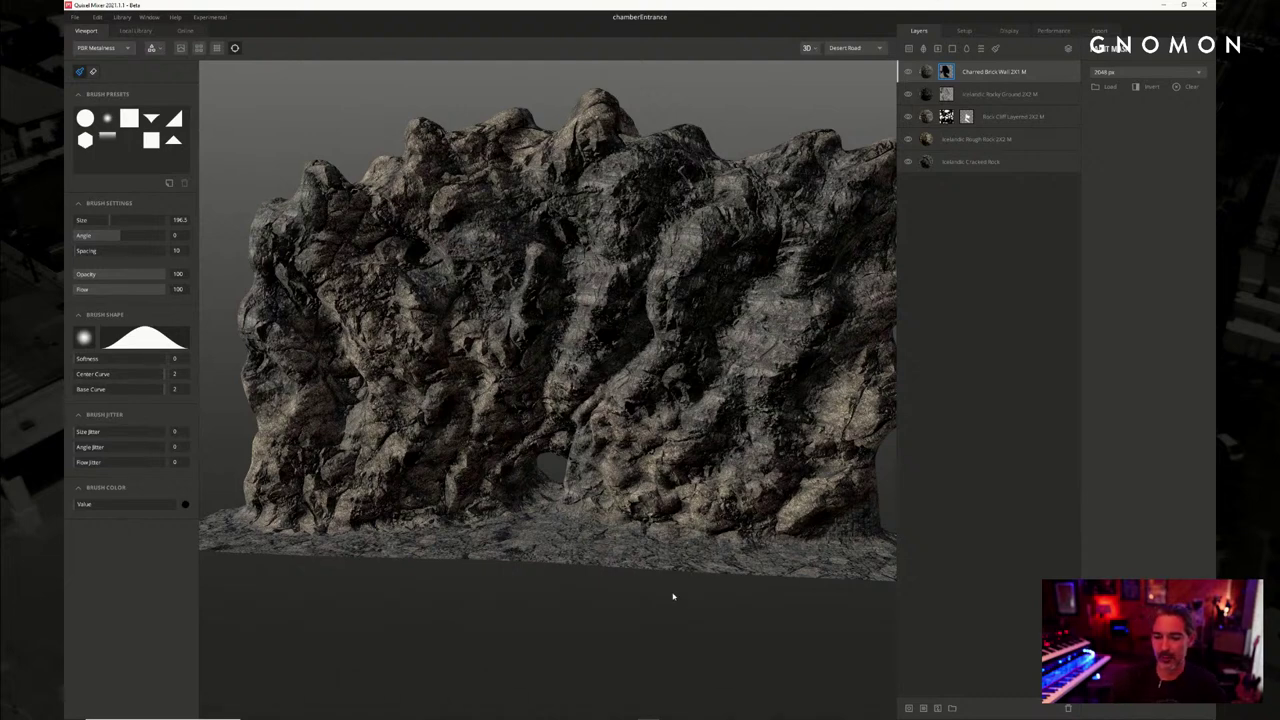
Examine the rock material blend on the wall and around the cave opening while rotating the environment lighting
{"action": "left_click_drag", "start_coordinate": [673, 597], "coordinate": [591, 591], "text": "alt"}
{"action": "right_click_drag", "start_coordinate": [591, 591], "coordinate": [604, 609], "text": "alt"}
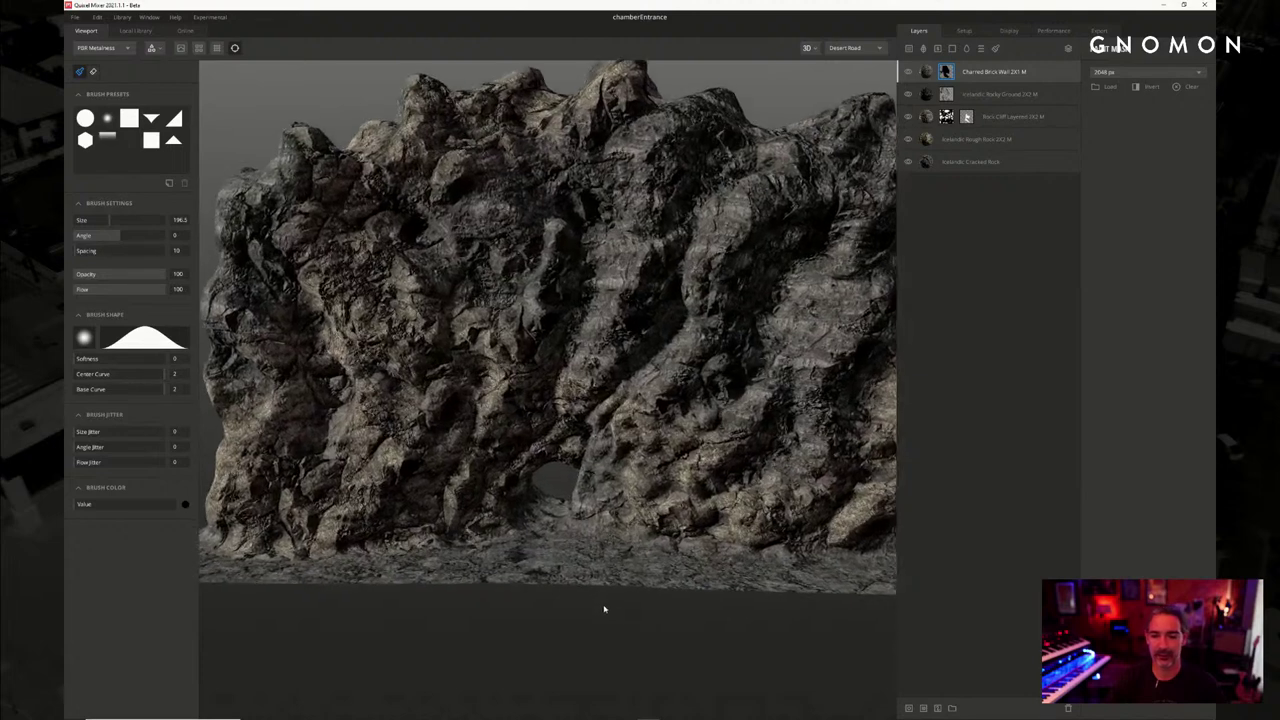
{"action": "middle_click_drag", "start_coordinate": [604, 609], "coordinate": [634, 572], "text": "alt"}
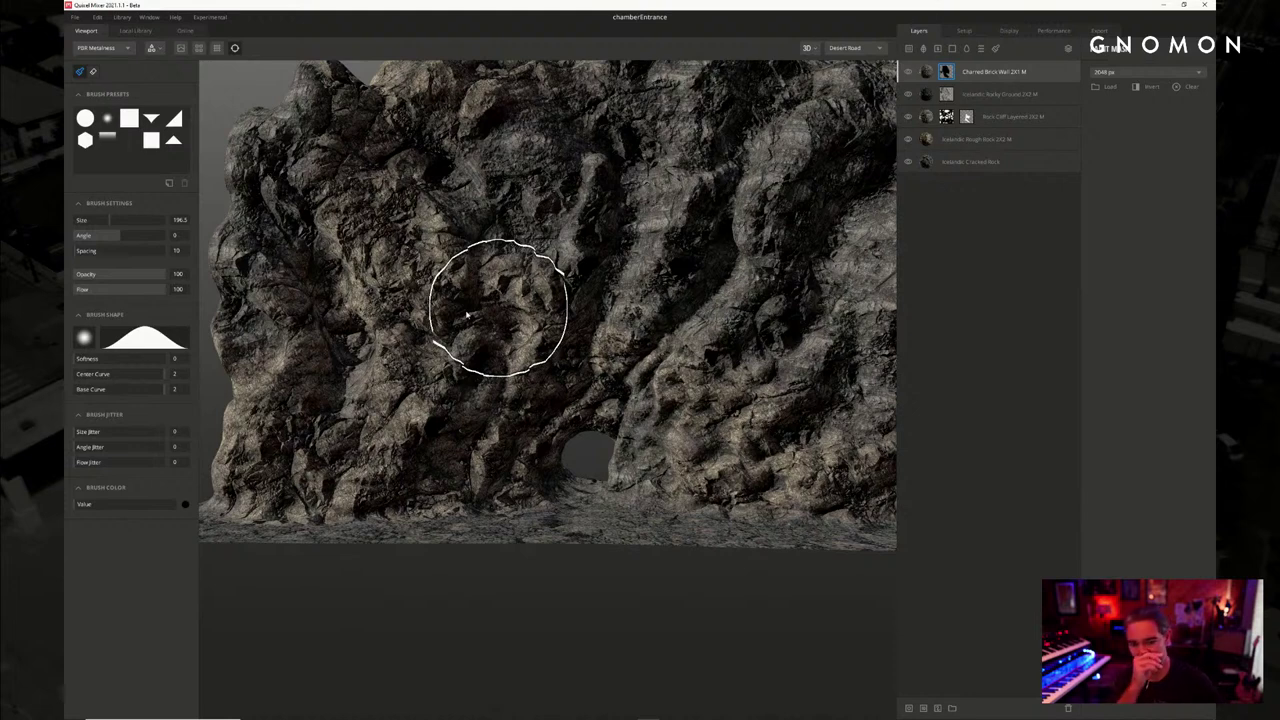
{"action": "left_click_drag", "start_coordinate": [534, 358], "coordinate": [511, 357], "text": "alt"}
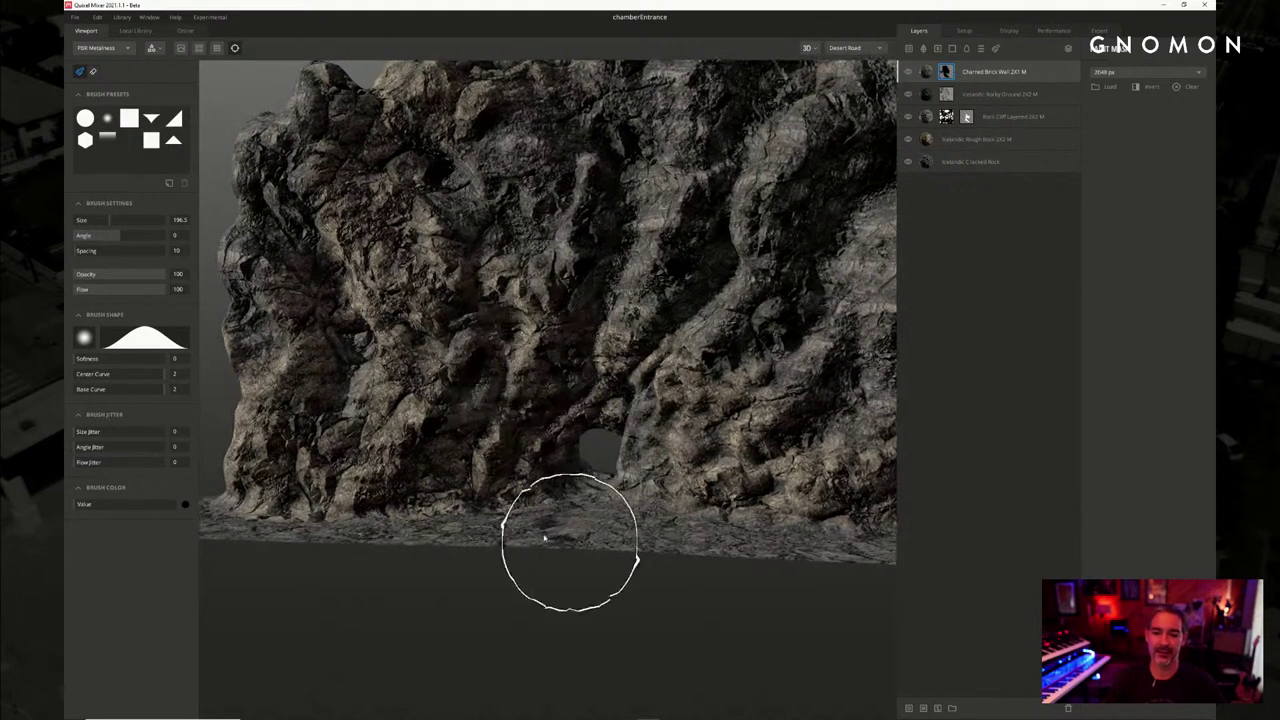
{"action": "right_click_drag", "start_coordinate": [458, 568], "coordinate": [747, 583], "text": "shift"}
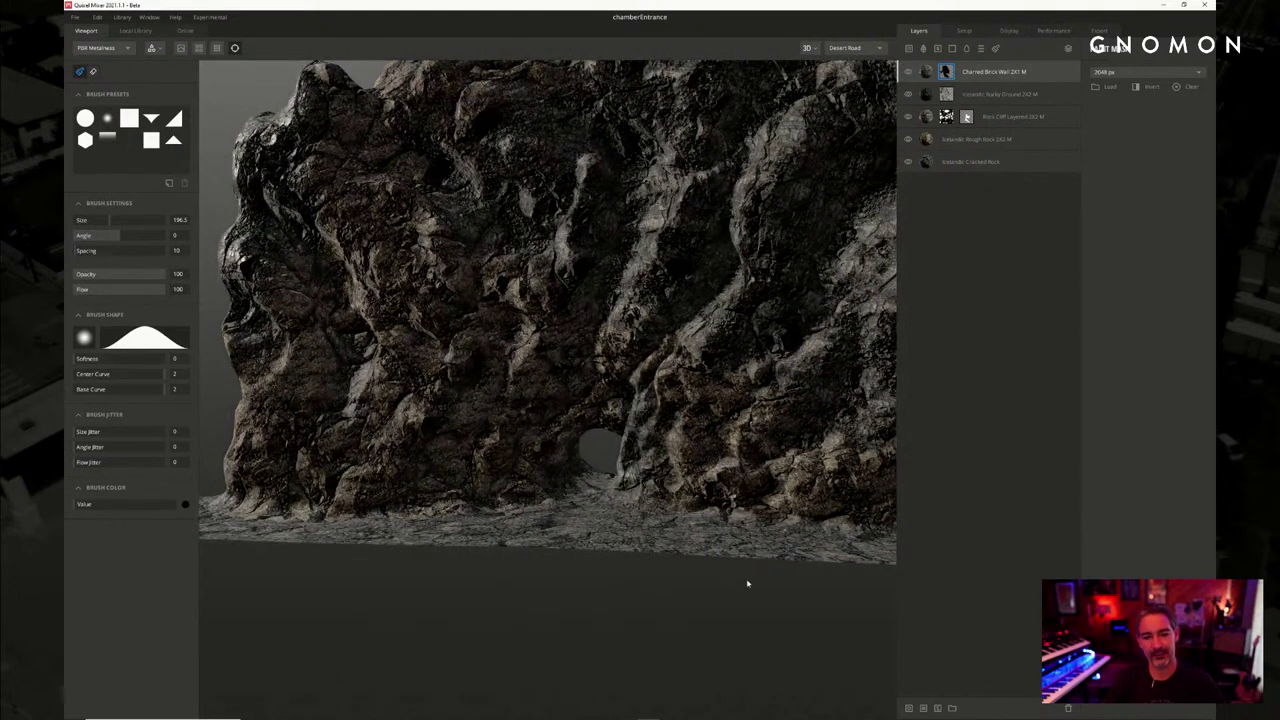
{"action": "mouse_move", "coordinate": [643, 603]}
{"action": "left_mouse_down", "text": "alt"}
{"action": "mouse_move", "coordinate": [603, 597]}
{"action": "mouse_move", "coordinate": [604, 570]}
{"action": "left_mouse_up", "text": "alt"}
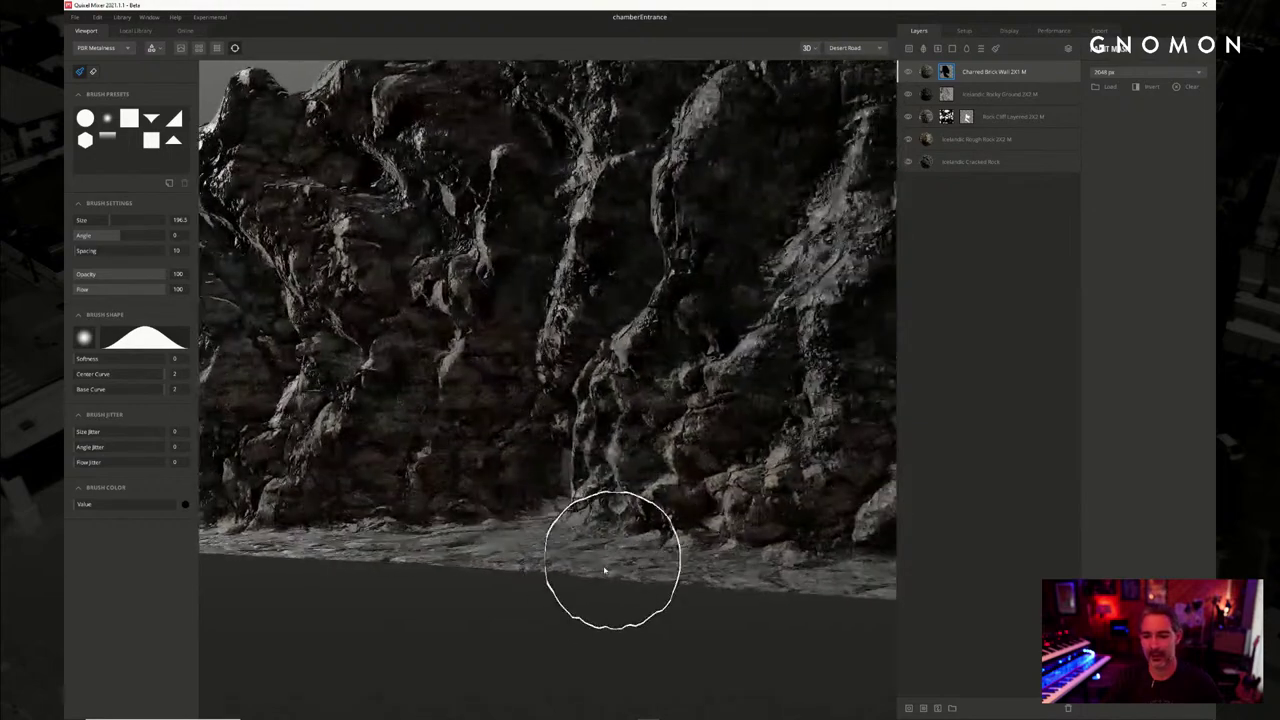
{"action": "right_click_drag", "start_coordinate": [569, 620], "coordinate": [576, 620], "text": "shift"}
{"action": "mouse_move", "coordinate": [576, 620]}
{"action": "left_mouse_down", "text": "alt"}
{"action": "mouse_move", "coordinate": [591, 603]}
{"action": "mouse_move", "coordinate": [574, 551]}
{"action": "mouse_move", "coordinate": [565, 589]}
{"action": "mouse_move", "coordinate": [585, 601]}
{"action": "left_mouse_up", "text": "alt"}
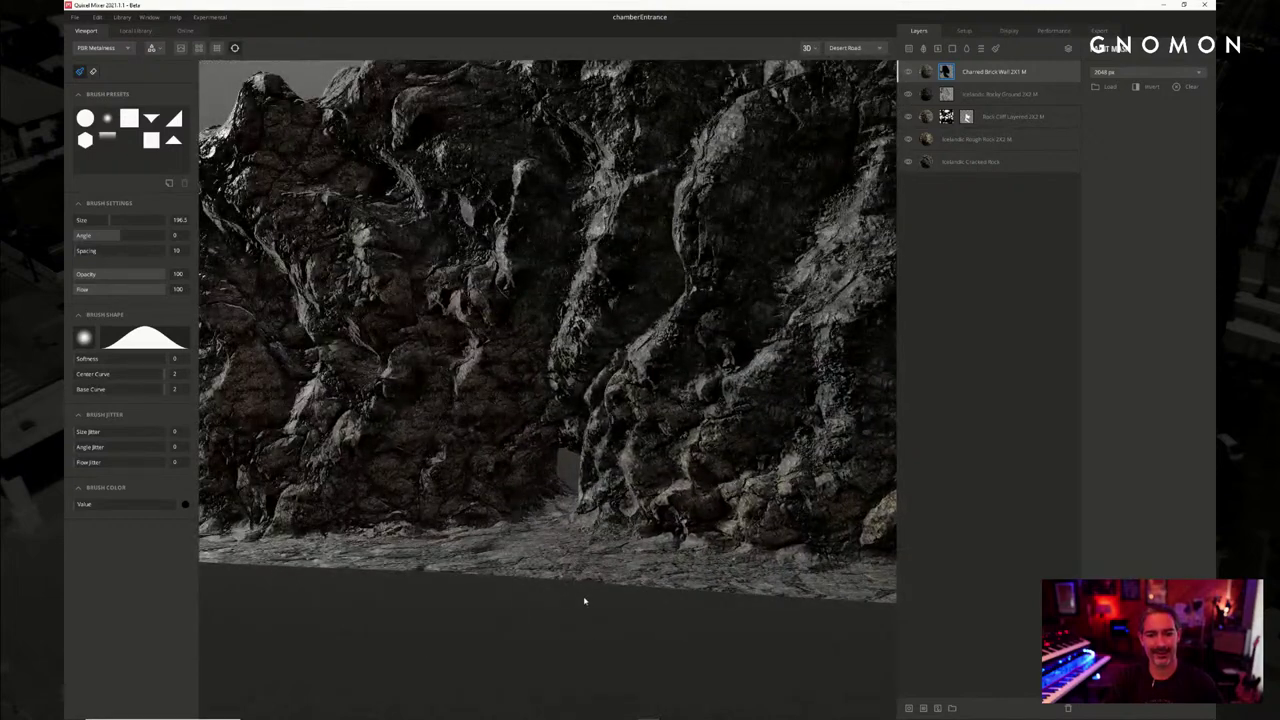
{"action": "left_click_drag", "start_coordinate": [486, 609], "coordinate": [169, 610], "text": "alt"}
{"action": "left_click_drag", "start_coordinate": [587, 640], "coordinate": [428, 640], "text": "alt"}
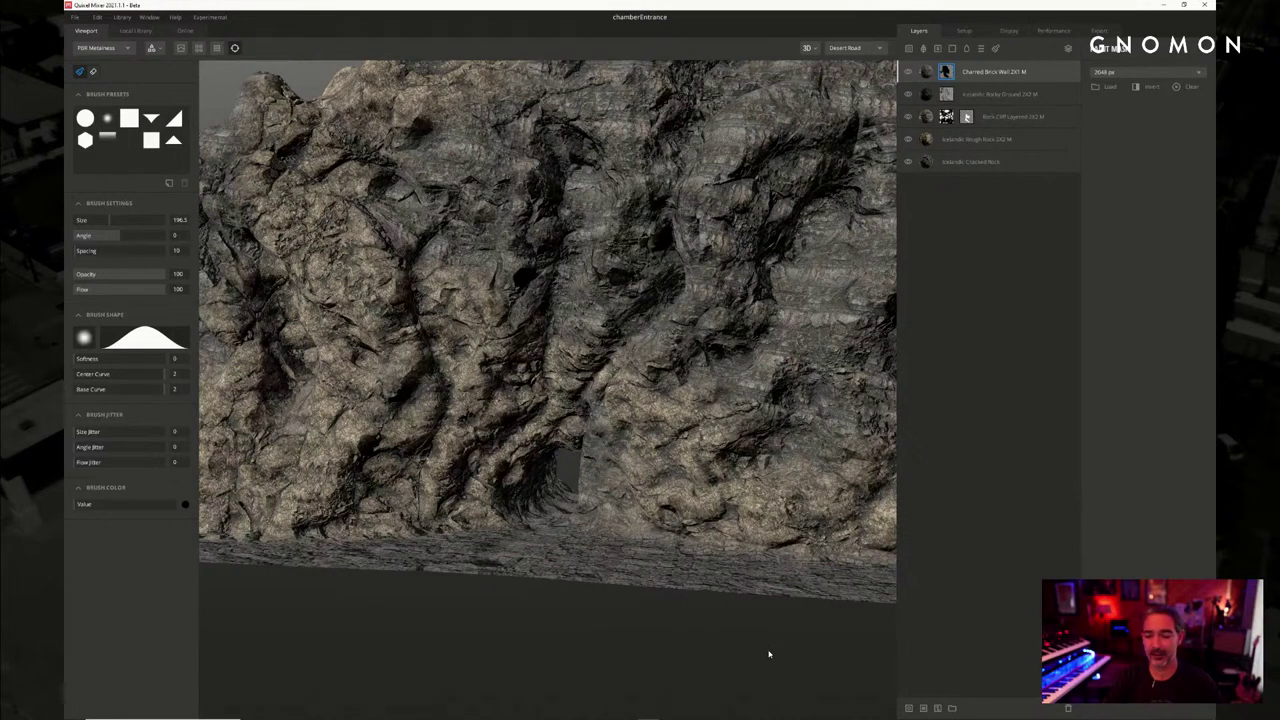
{"action": "left_click_drag", "start_coordinate": [738, 639], "coordinate": [118, 627], "text": "alt"}
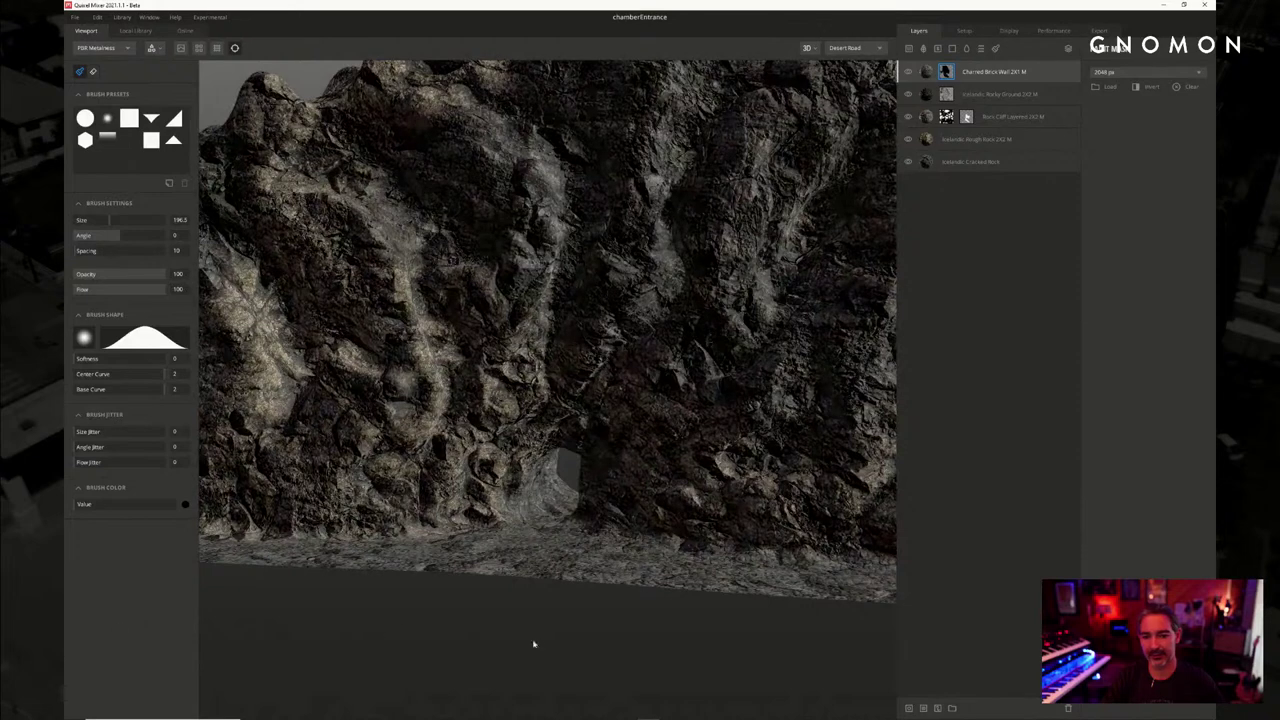
{"action": "left_click_drag", "start_coordinate": [533, 644], "coordinate": [400, 641], "text": "alt"}
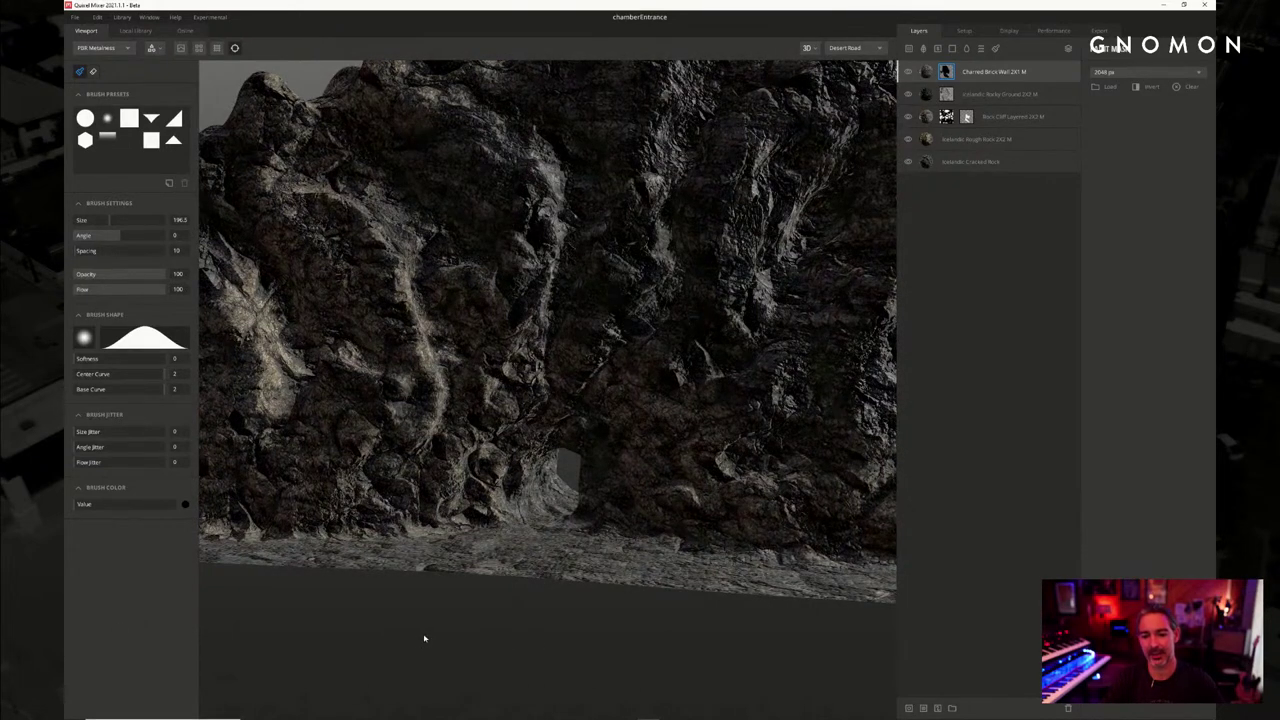
{"action": "mouse_move", "coordinate": [431, 620]}
{"action": "left_mouse_down", "text": "alt"}
{"action": "mouse_move", "coordinate": [457, 606]}
{"action": "mouse_move", "coordinate": [464, 618]}
{"action": "mouse_move", "coordinate": [526, 611]}
{"action": "mouse_move", "coordinate": [506, 628]}
{"action": "left_mouse_up", "text": "alt"}
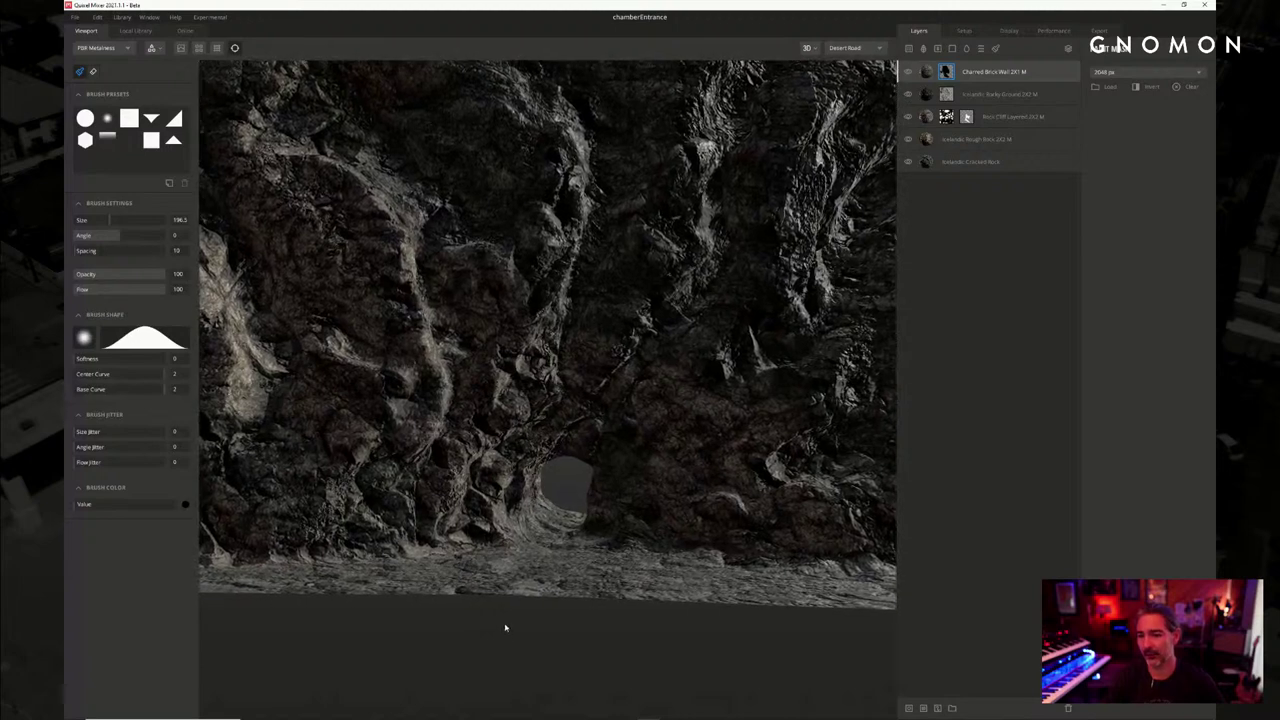
Save the chamberEntrance mix
{"action": "right_click_drag", "start_coordinate": [506, 628], "coordinate": [500, 554], "text": "alt"}
{"action": "middle_click_drag", "start_coordinate": [500, 554], "coordinate": [505, 548], "text": "alt"}
{"action": "mouse_move", "coordinate": [500, 557]}
{"action": "left_mouse_down", "text": "alt"}
{"action": "mouse_move", "coordinate": [503, 629]}
{"action": "mouse_move", "coordinate": [523, 603]}
{"action": "mouse_move", "coordinate": [517, 620]}
{"action": "left_mouse_up", "text": "alt"}
{"action": "left_click", "coordinate": [73, 17]}
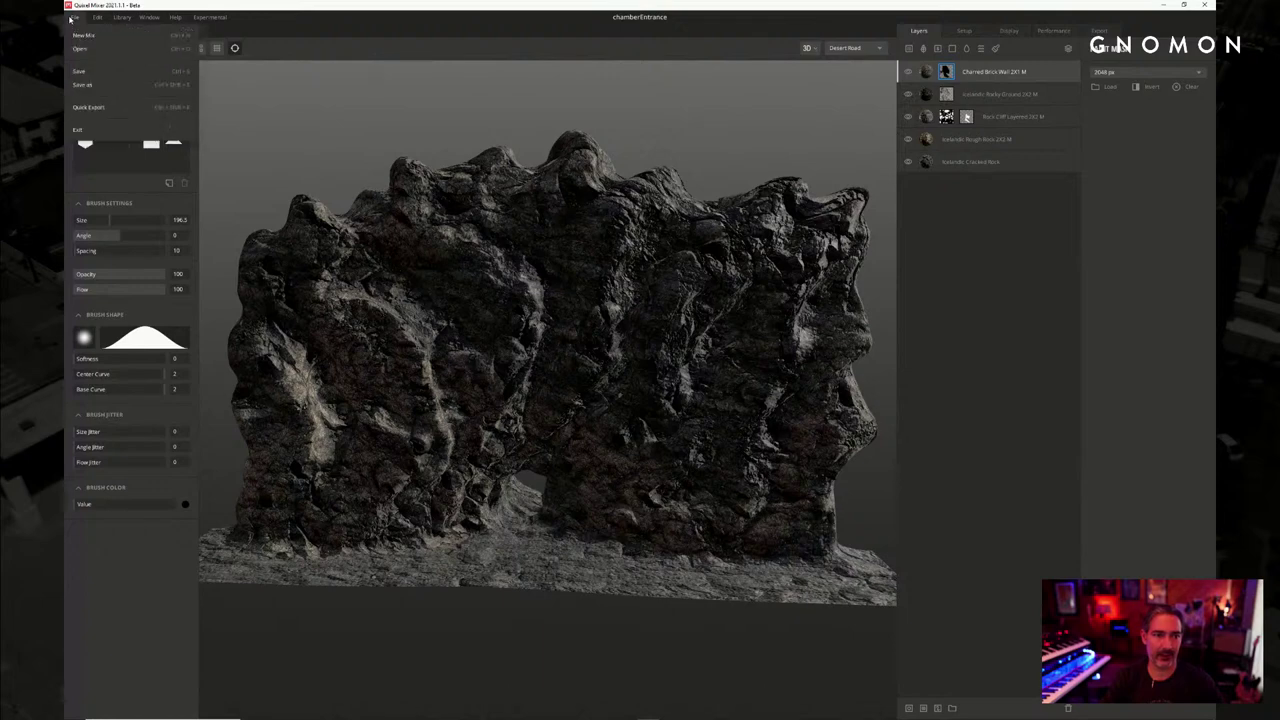
{"action": "left_click", "coordinate": [85, 71]}
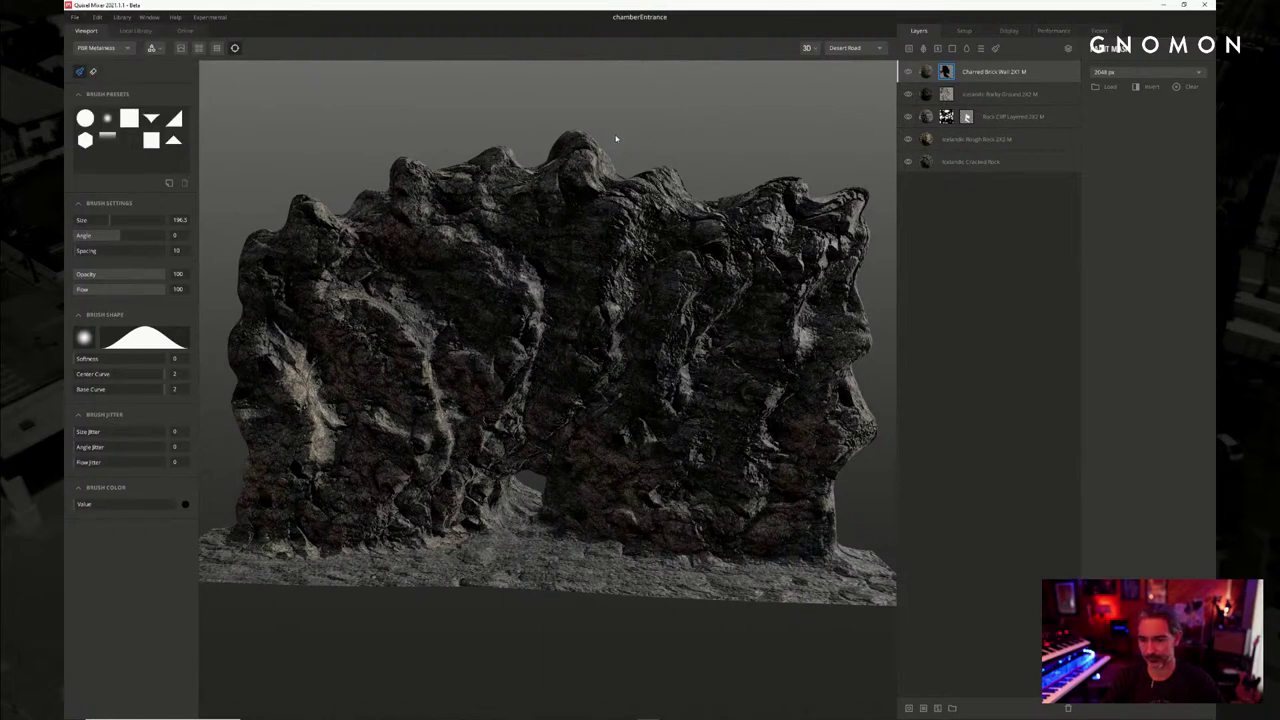
Compare the wall with the displacement preview on and off under a changed light direction
{"action": "left_click_drag", "start_coordinate": [616, 138], "coordinate": [771, 109], "text": "alt"}
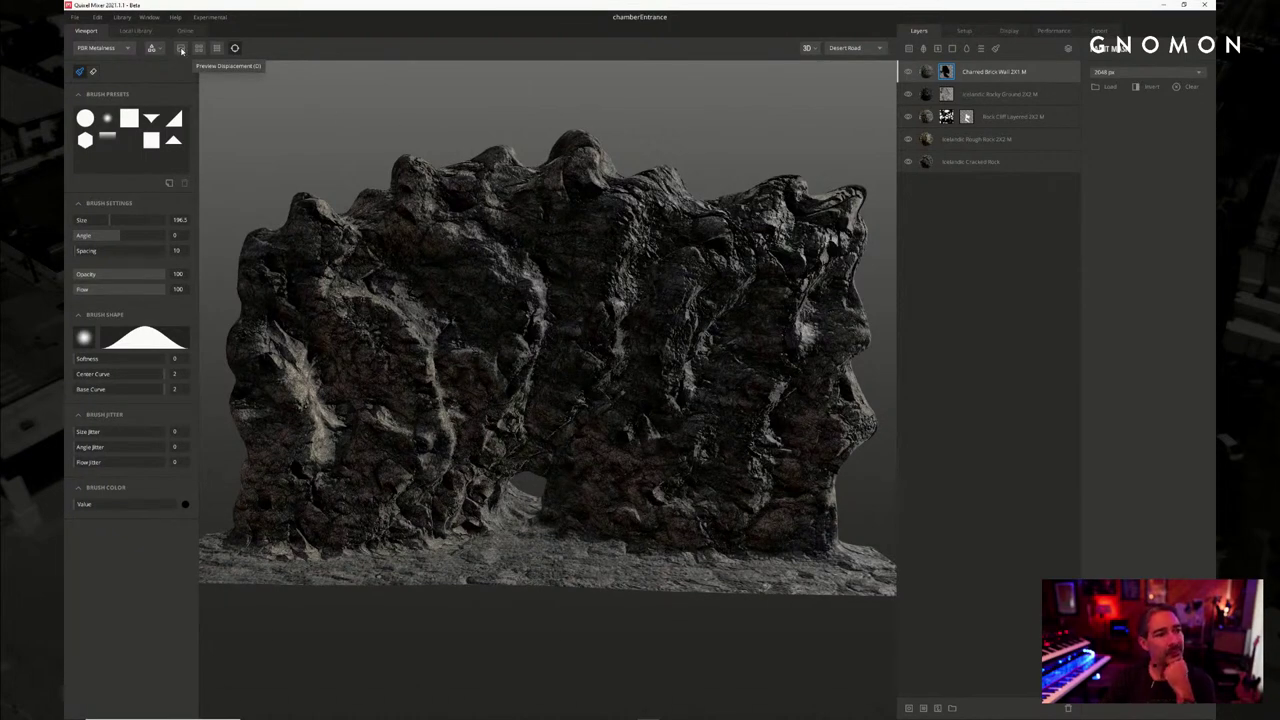
{"action": "mouse_move", "coordinate": [563, 189]}
{"action": "left_mouse_down", "text": "alt"}
{"action": "mouse_move", "coordinate": [449, 243]}
{"action": "mouse_move", "coordinate": [398, 240]}
{"action": "mouse_move", "coordinate": [525, 318]}
{"action": "mouse_move", "coordinate": [515, 298]}
{"action": "mouse_move", "coordinate": [548, 292]}
{"action": "left_mouse_up", "text": "alt"}
{"action": "mouse_move", "coordinate": [620, 316]}
{"action": "left_mouse_down", "text": "alt"}
{"action": "mouse_move", "coordinate": [443, 314]}
{"action": "mouse_move", "coordinate": [508, 343]}
{"action": "left_mouse_up", "text": "alt"}
{"action": "right_click_drag", "start_coordinate": [508, 342], "coordinate": [868, 364], "text": "shift"}
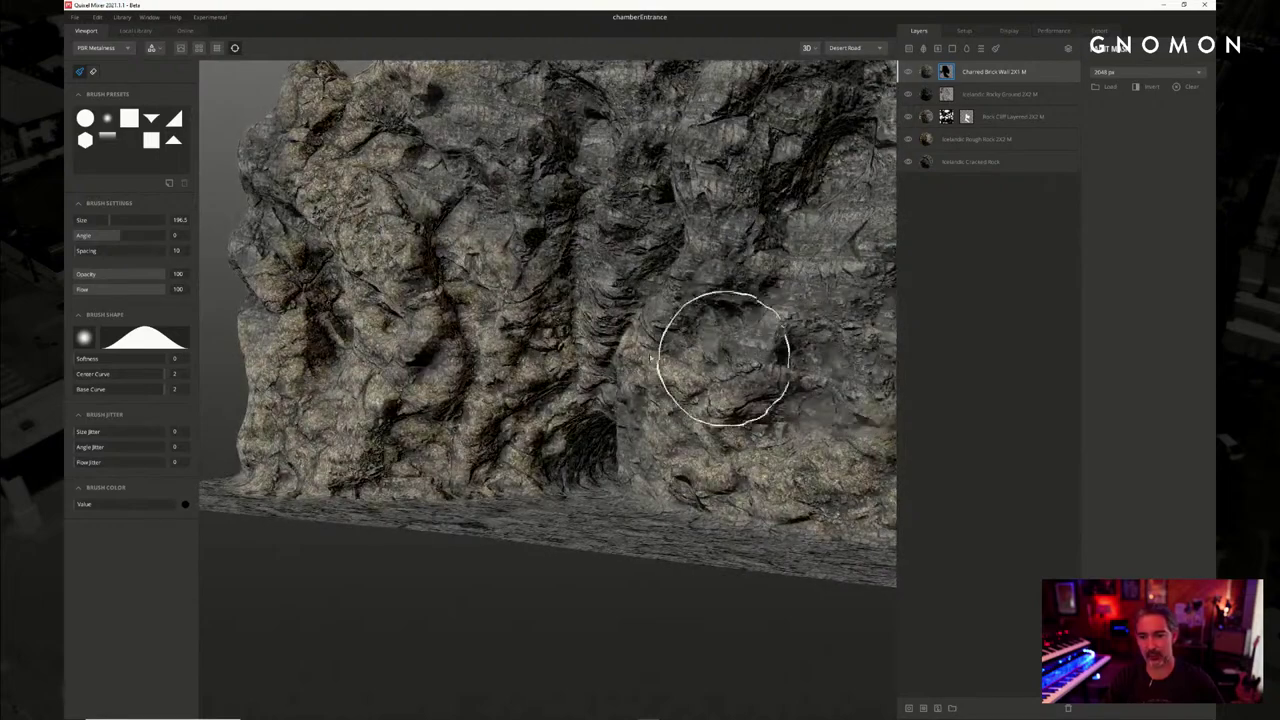
{"action": "right_click_drag", "start_coordinate": [722, 360], "coordinate": [895, 371], "text": "shift"}
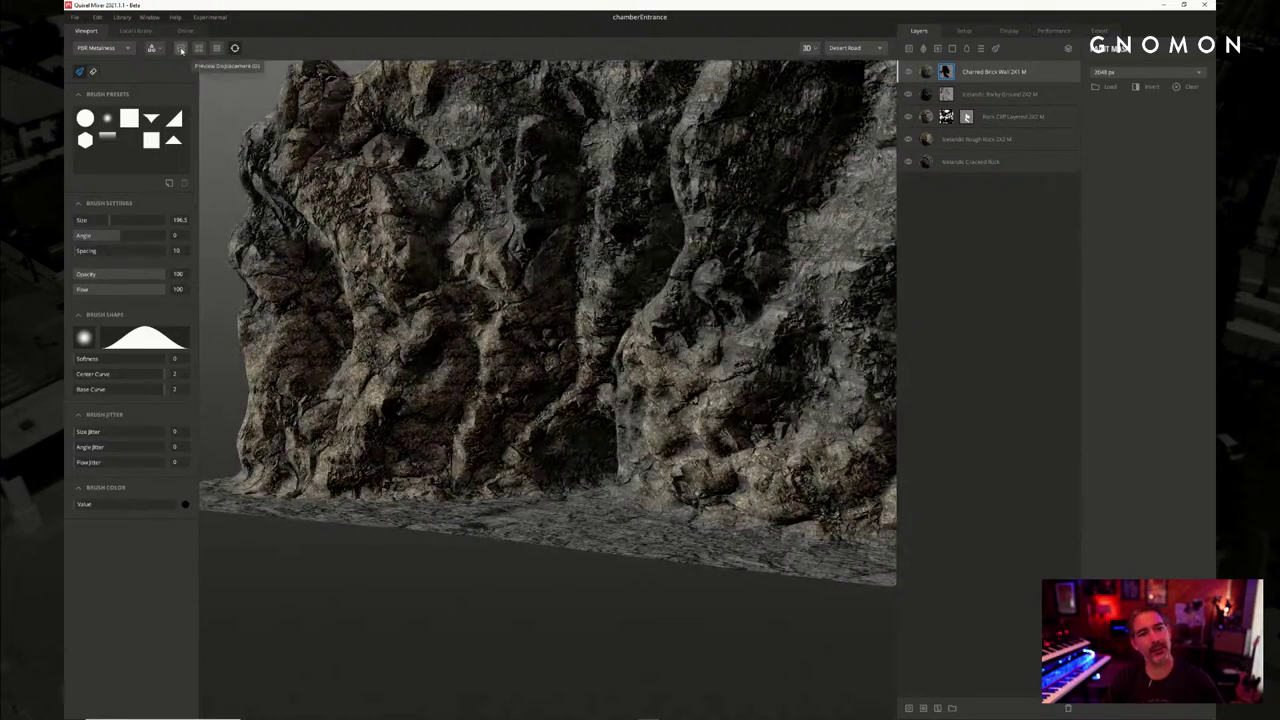
{"action": "left_click", "coordinate": [181, 49]}
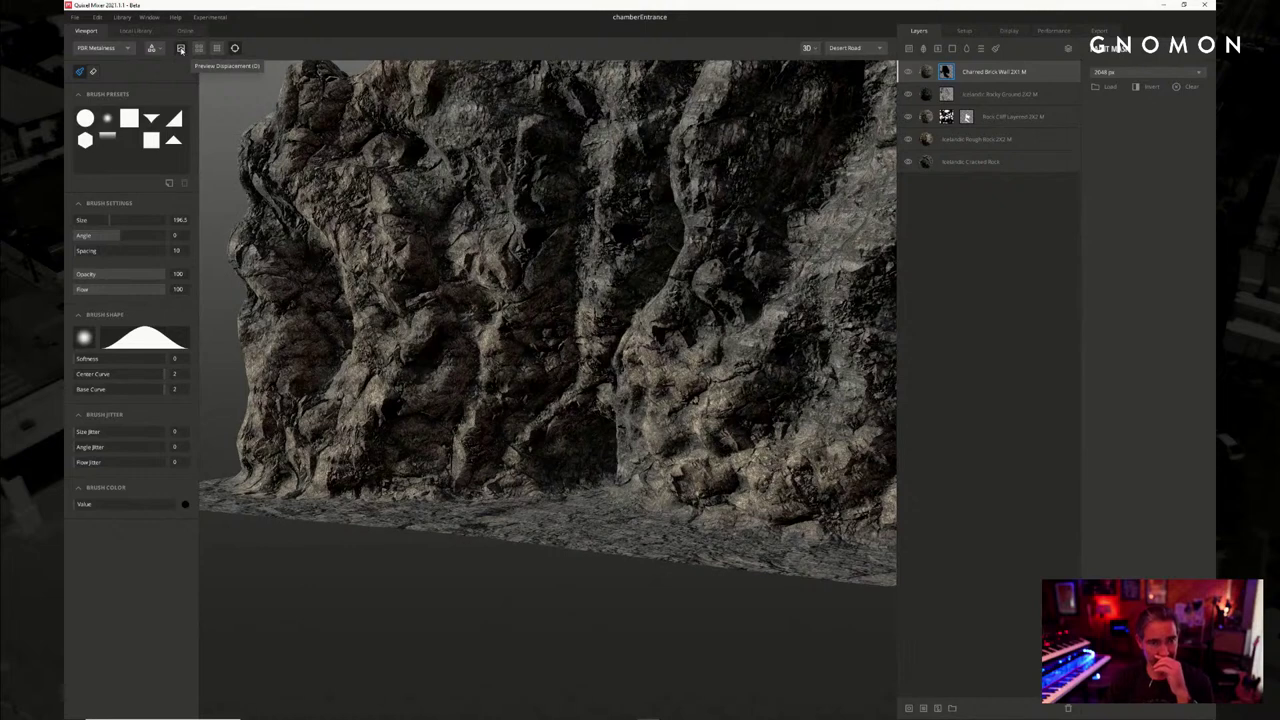
{"action": "left_click", "coordinate": [181, 51]}
{"action": "left_click", "coordinate": [181, 51]}
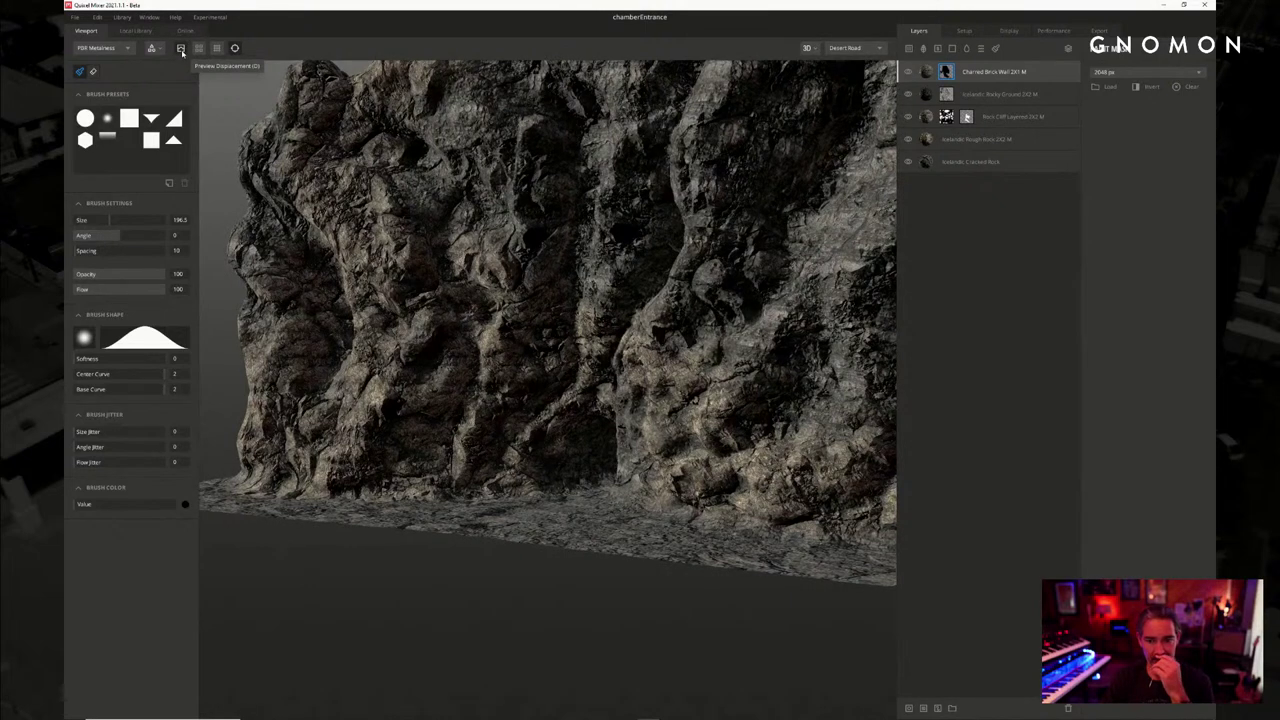
{"action": "left_click", "coordinate": [181, 51]}
{"action": "left_click", "coordinate": [181, 51]}
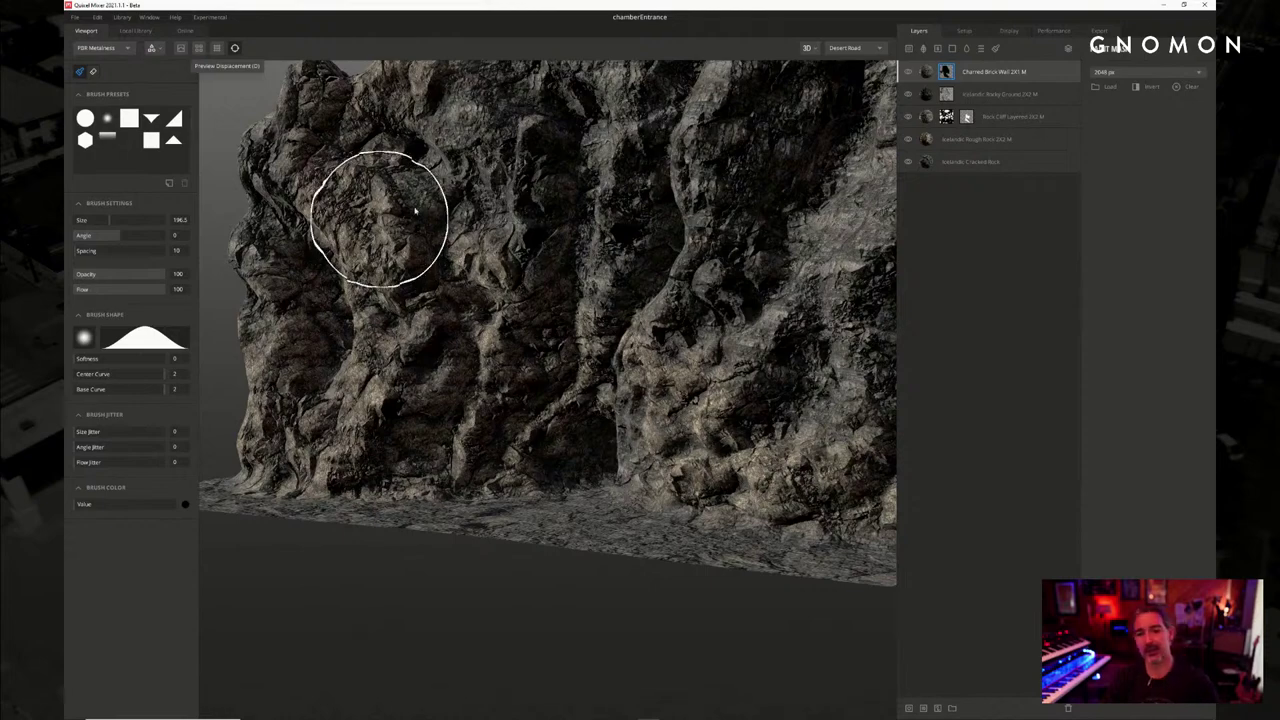
Review the model and texture setup, and check the export location and texture maps for chamberEntrance
{"action": "left_click_drag", "start_coordinate": [711, 294], "coordinate": [695, 302], "text": "alt"}
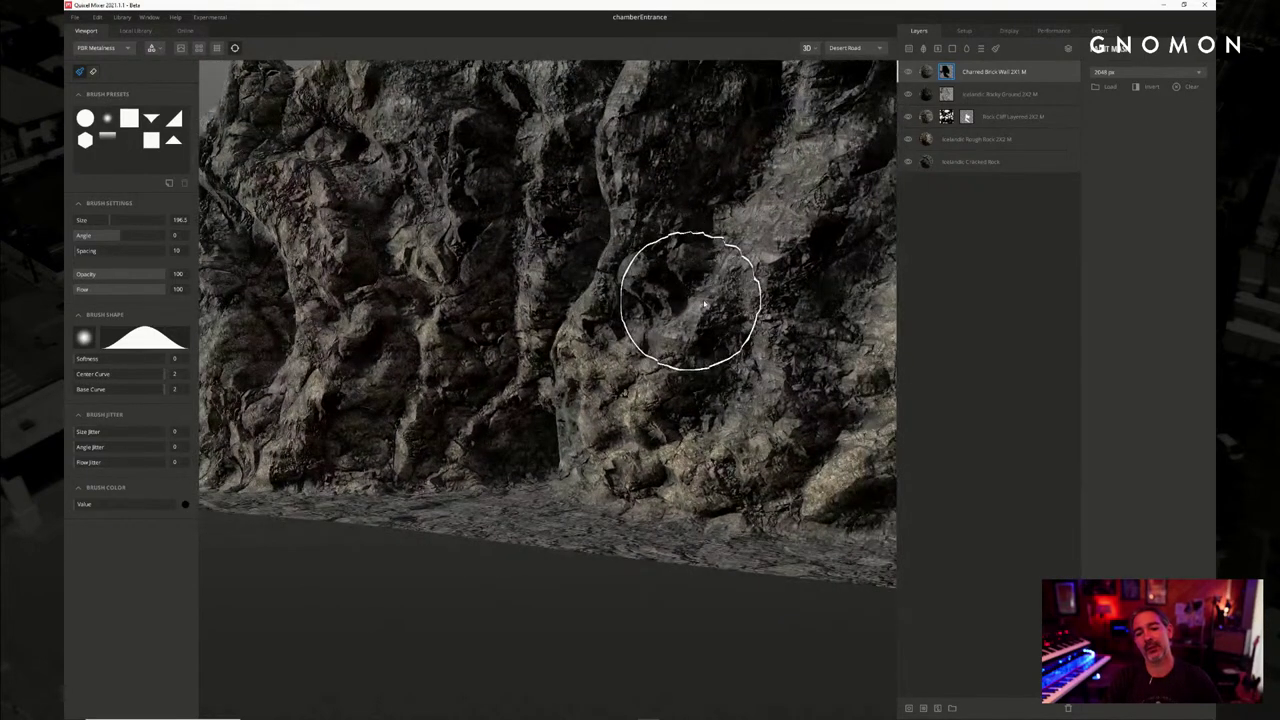
{"action": "middle_click_drag", "start_coordinate": [610, 262], "coordinate": [687, 302], "text": "alt"}
{"action": "mouse_move", "coordinate": [696, 300]}
{"action": "left_mouse_down", "text": "alt"}
{"action": "mouse_move", "coordinate": [748, 297]}
{"action": "mouse_move", "coordinate": [737, 302]}
{"action": "left_mouse_up", "text": "alt"}
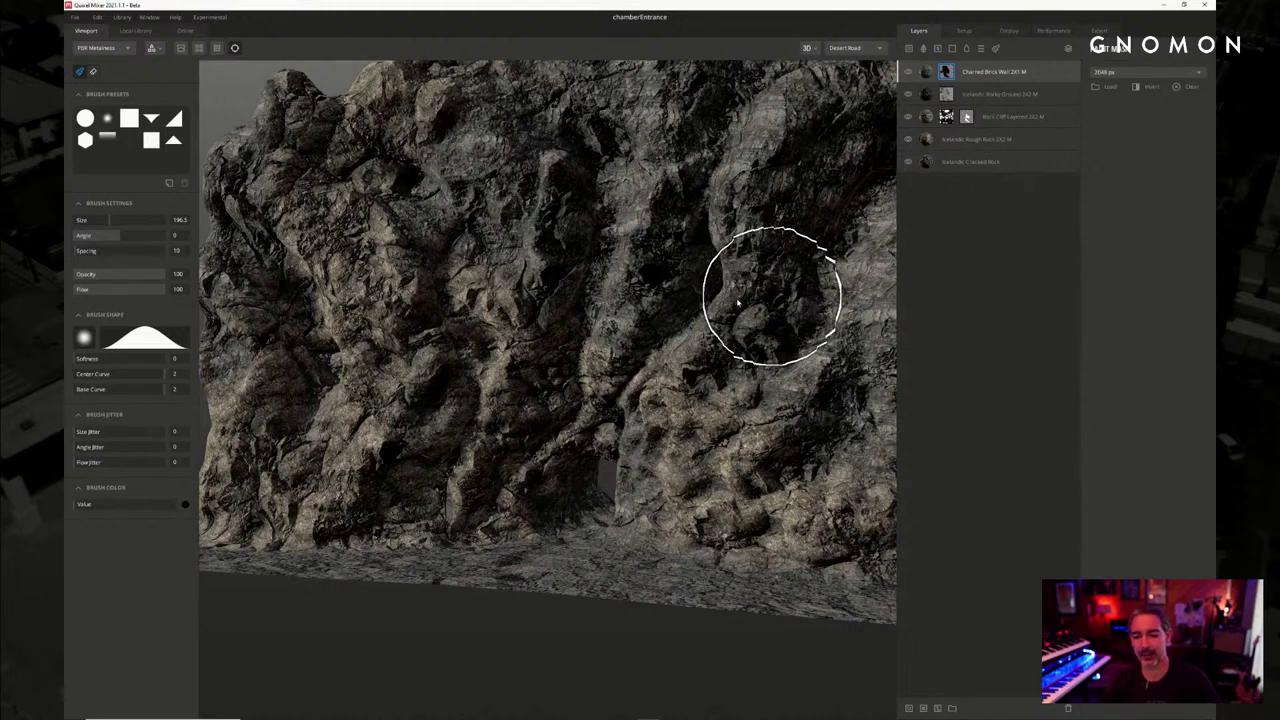
{"action": "mouse_move", "coordinate": [722, 336]}
{"action": "left_mouse_down", "text": "alt"}
{"action": "mouse_move", "coordinate": [681, 349]}
{"action": "mouse_move", "coordinate": [709, 343]}
{"action": "mouse_move", "coordinate": [737, 263]}
{"action": "mouse_move", "coordinate": [712, 288]}
{"action": "mouse_move", "coordinate": [703, 273]}
{"action": "left_mouse_up", "text": "alt"}
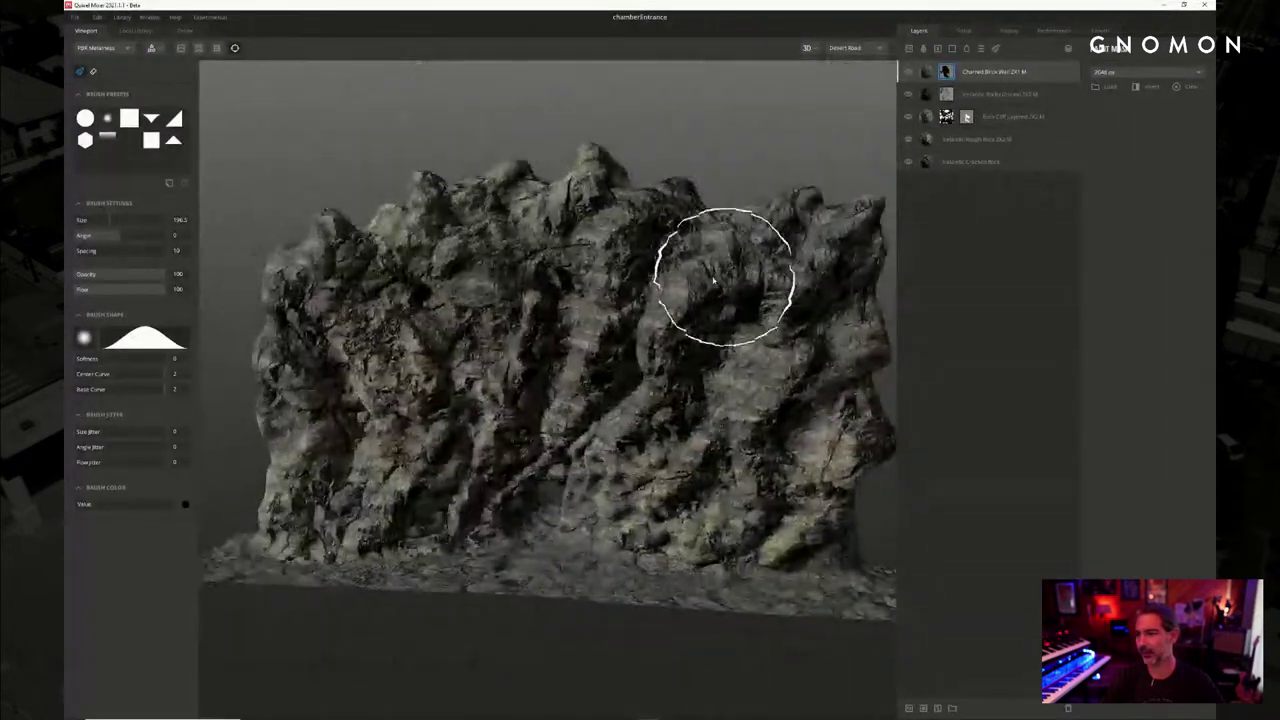
{"action": "left_click", "coordinate": [963, 32]}
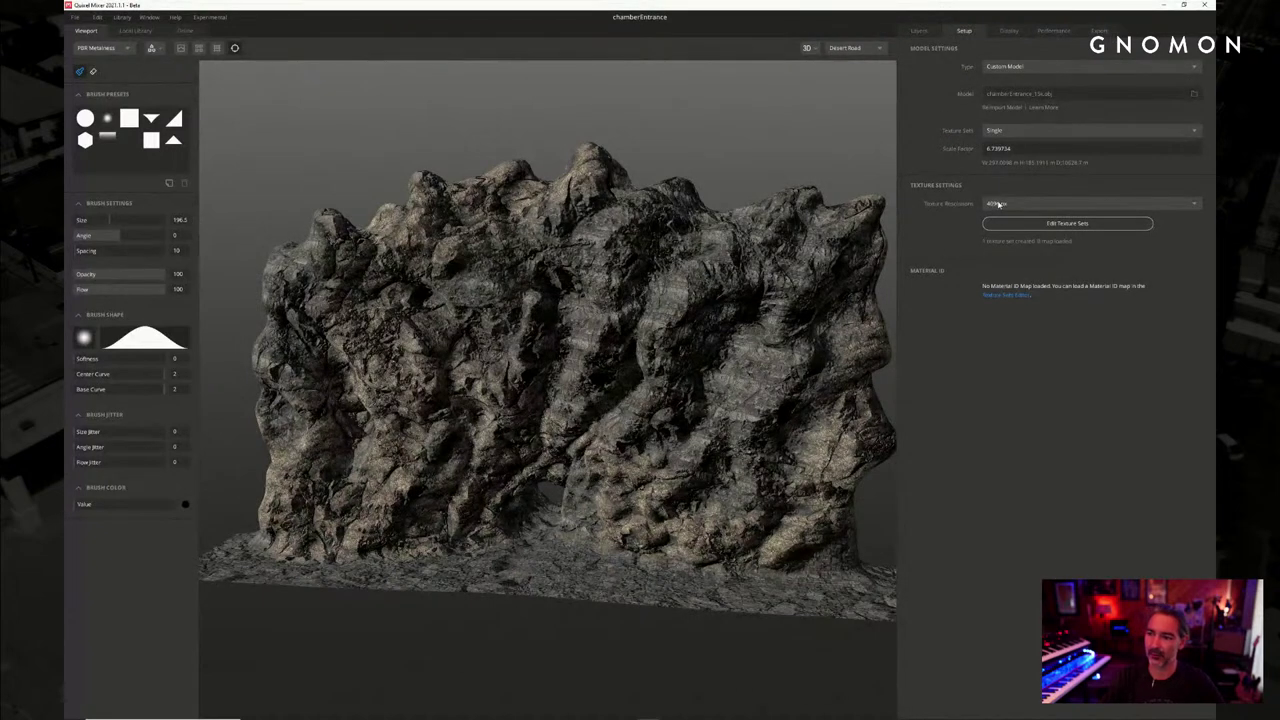
{"action": "left_click", "coordinate": [1102, 32]}
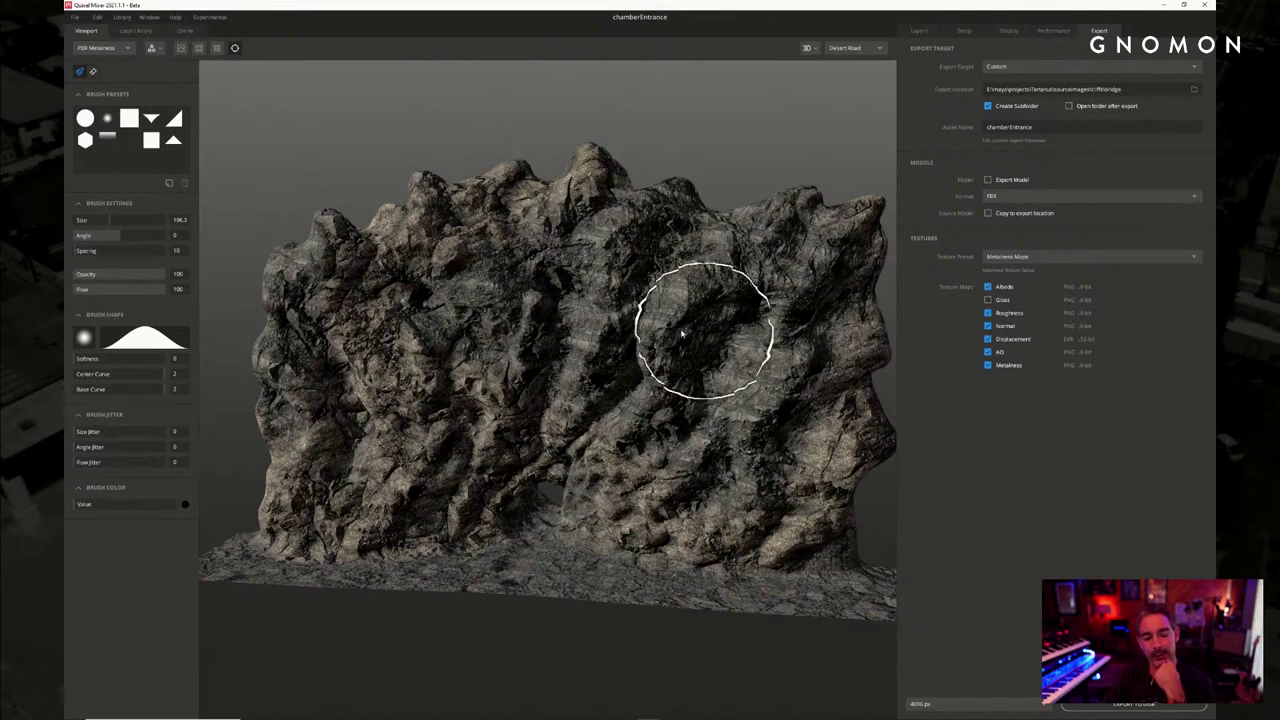
{"action": "mouse_move", "coordinate": [630, 399]}
{"action": "left_mouse_down", "text": "alt"}
{"action": "mouse_move", "coordinate": [672, 442]}
{"action": "mouse_move", "coordinate": [654, 430]}
{"action": "mouse_move", "coordinate": [663, 462]}
{"action": "mouse_move", "coordinate": [692, 412]}
{"action": "mouse_move", "coordinate": [666, 420]}
{"action": "mouse_move", "coordinate": [663, 430]}
{"action": "mouse_move", "coordinate": [688, 418]}
{"action": "mouse_move", "coordinate": [650, 455]}
{"action": "mouse_move", "coordinate": [692, 420]}
{"action": "mouse_move", "coordinate": [640, 395]}
{"action": "left_mouse_up", "text": "alt"}
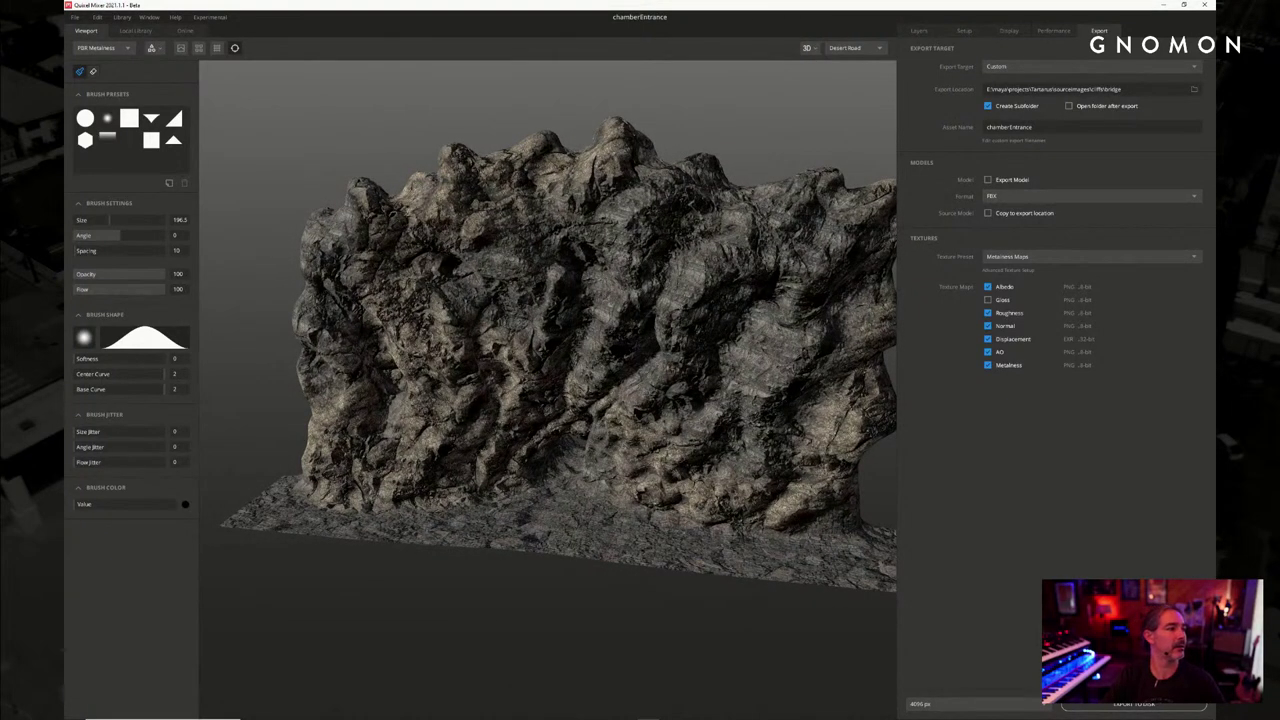
Switch to File Explorer and open the Unreal folder on the LaCie RAID drive
{"action": "key", "text": "super+e"}
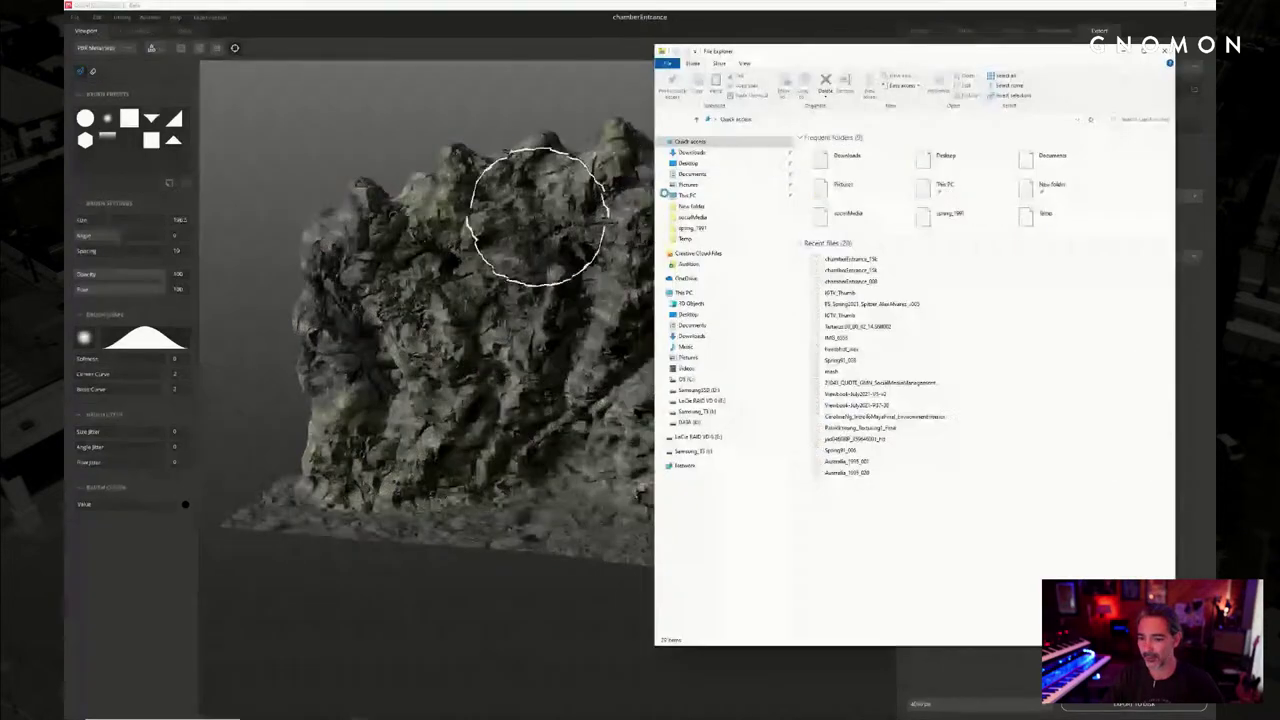
{"action": "left_click", "coordinate": [703, 400]}
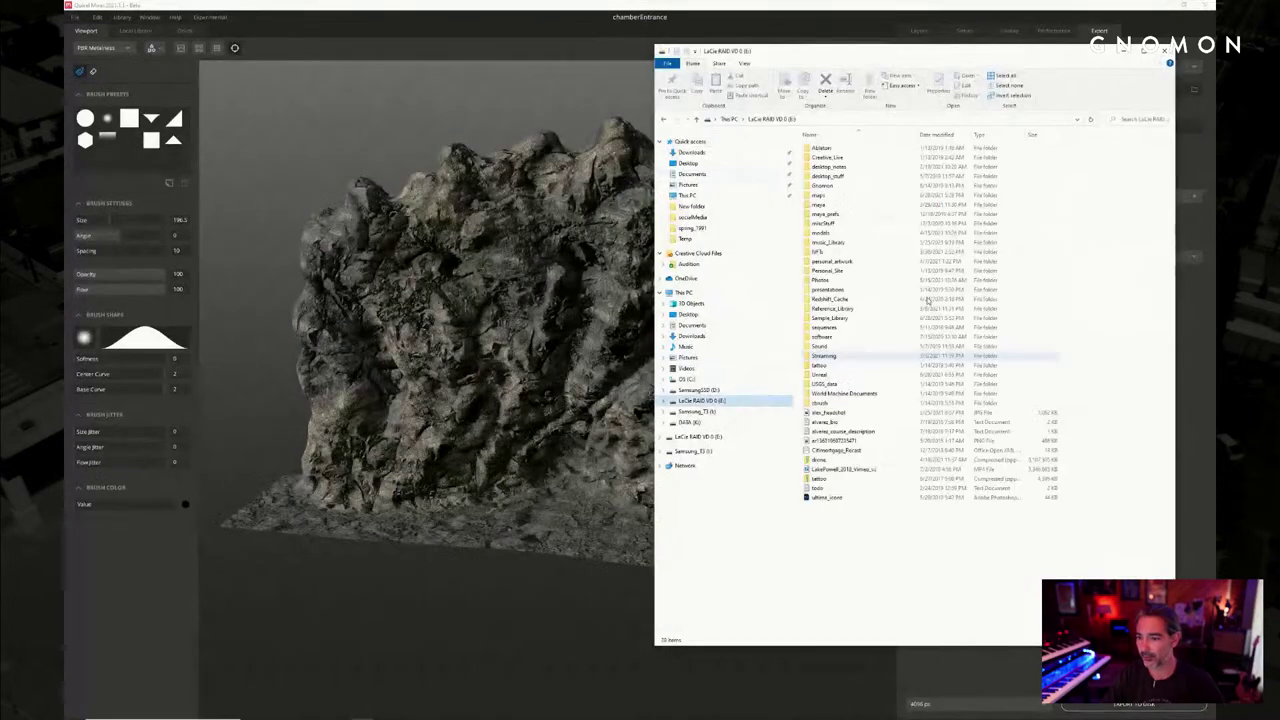
{"action": "left_click", "coordinate": [858, 270]}
{"action": "double_click", "coordinate": [838, 375]}
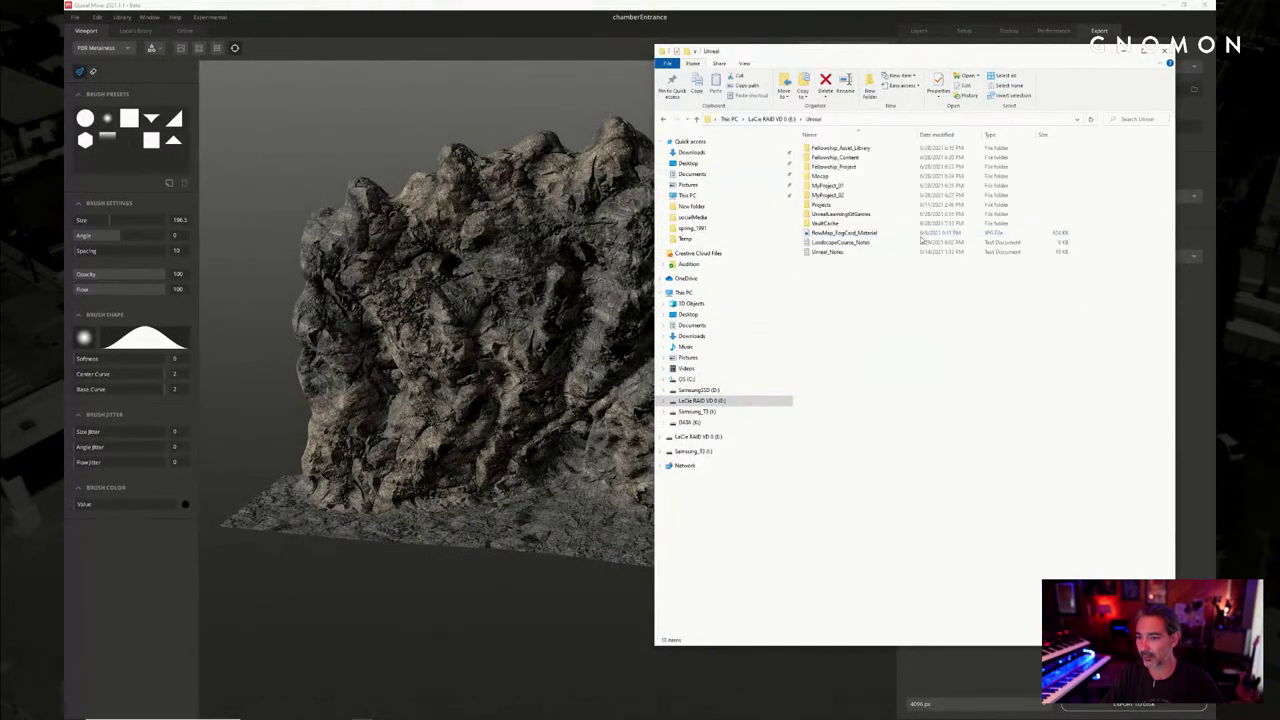
{"action": "left_click", "coordinate": [884, 163]}
{"action": "double_click", "coordinate": [884, 163]}
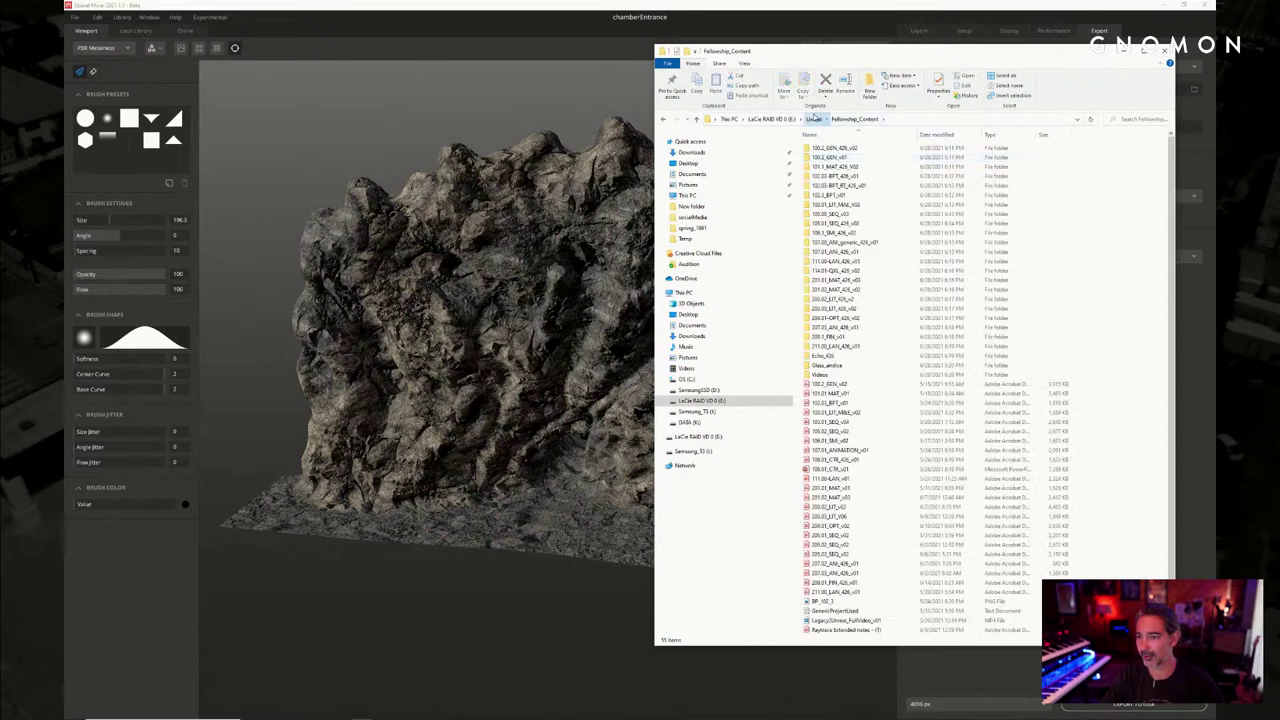
{"action": "key", "text": "alt+Left"}
Open the MP4 folder inside Fellowship_Project's Sequence_Renders folder
{"action": "left_click", "coordinate": [858, 167]}
{"action": "double_click", "coordinate": [858, 167]}
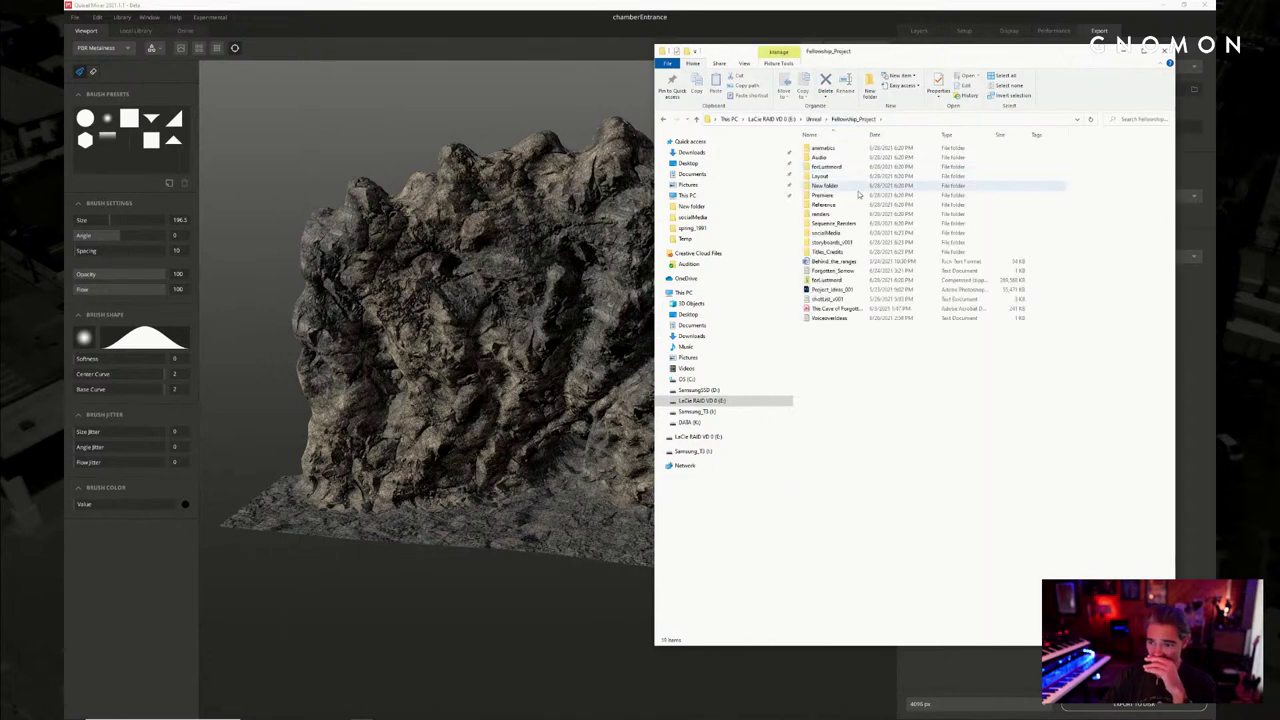
{"action": "double_click", "coordinate": [842, 224]}
{"action": "double_click", "coordinate": [820, 176]}
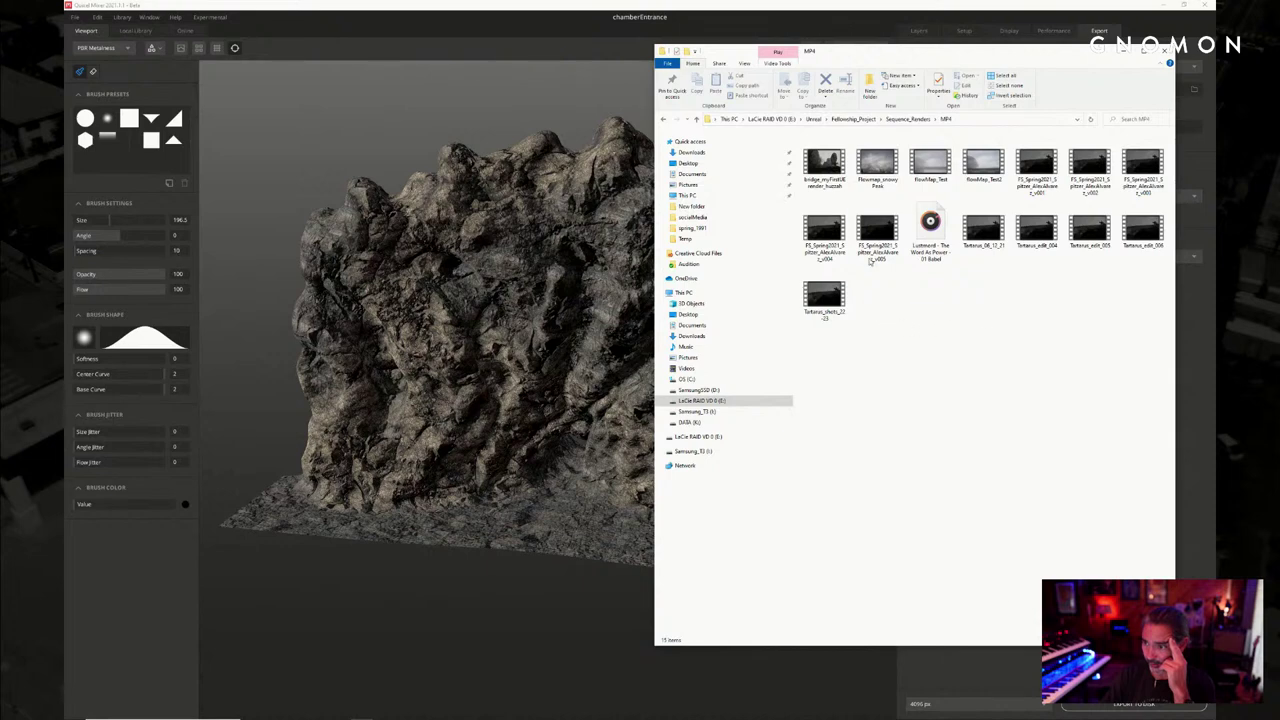
Open the v005 Spring 2021 Tartarus video, pause it on the title card and mute its sound
{"action": "double_click", "coordinate": [870, 259]}
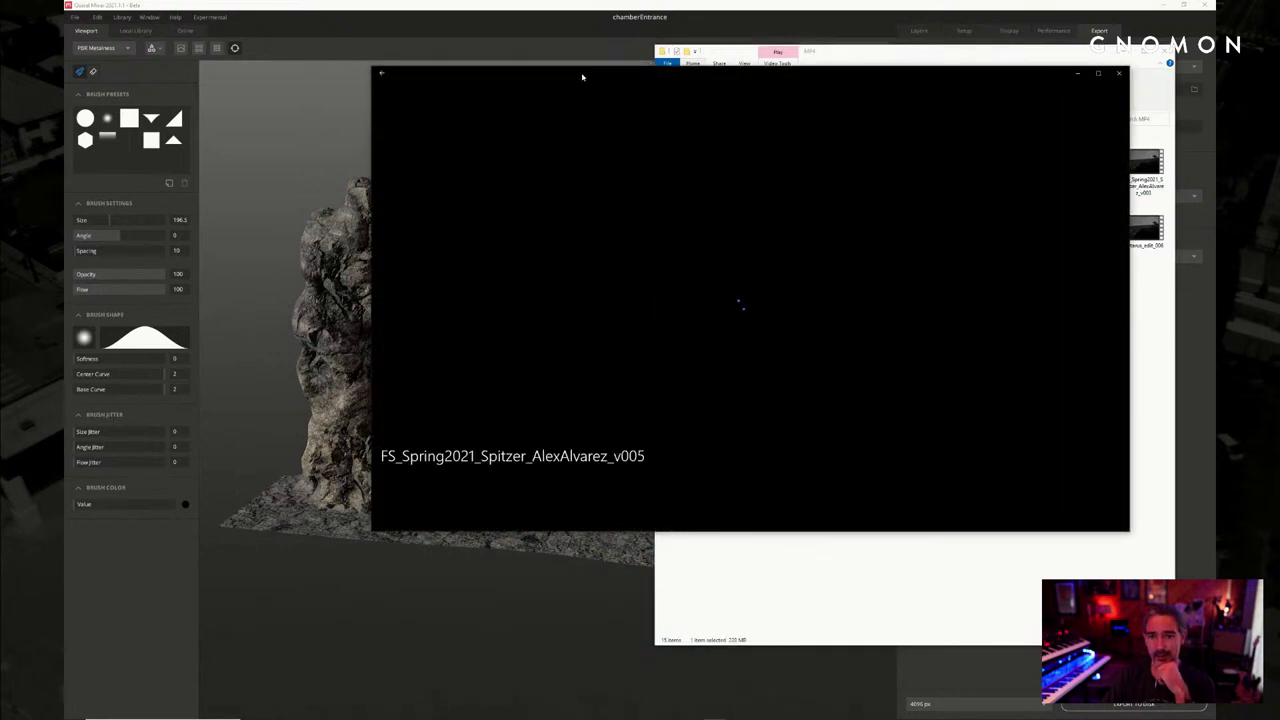
{"action": "left_click_drag", "start_coordinate": [580, 75], "coordinate": [450, 78]}
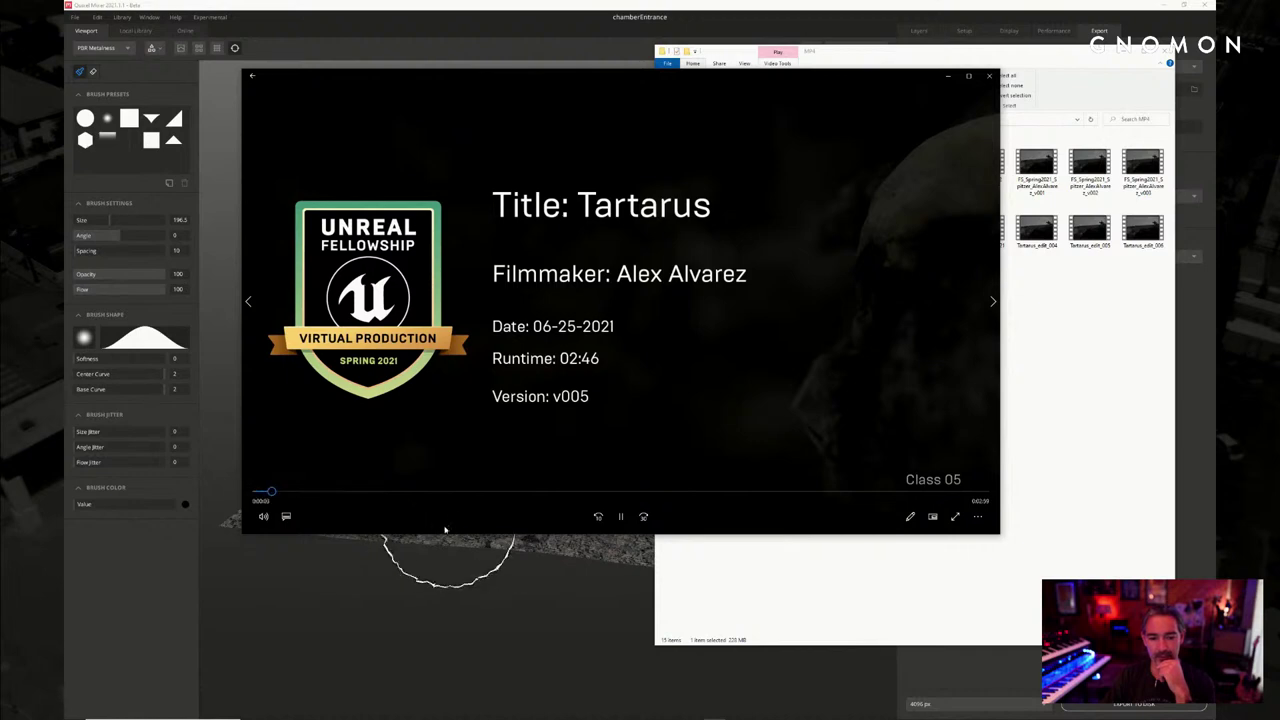
{"action": "left_click", "coordinate": [618, 517]}
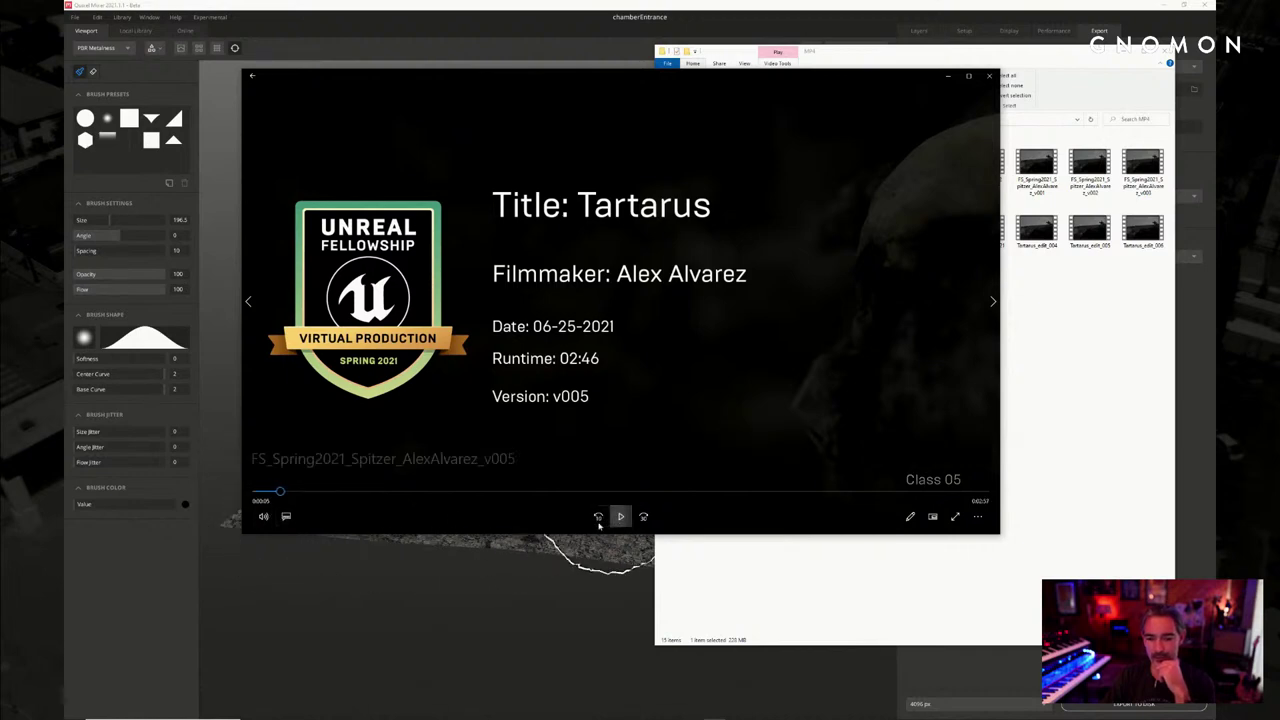
{"action": "left_click", "coordinate": [257, 487]}
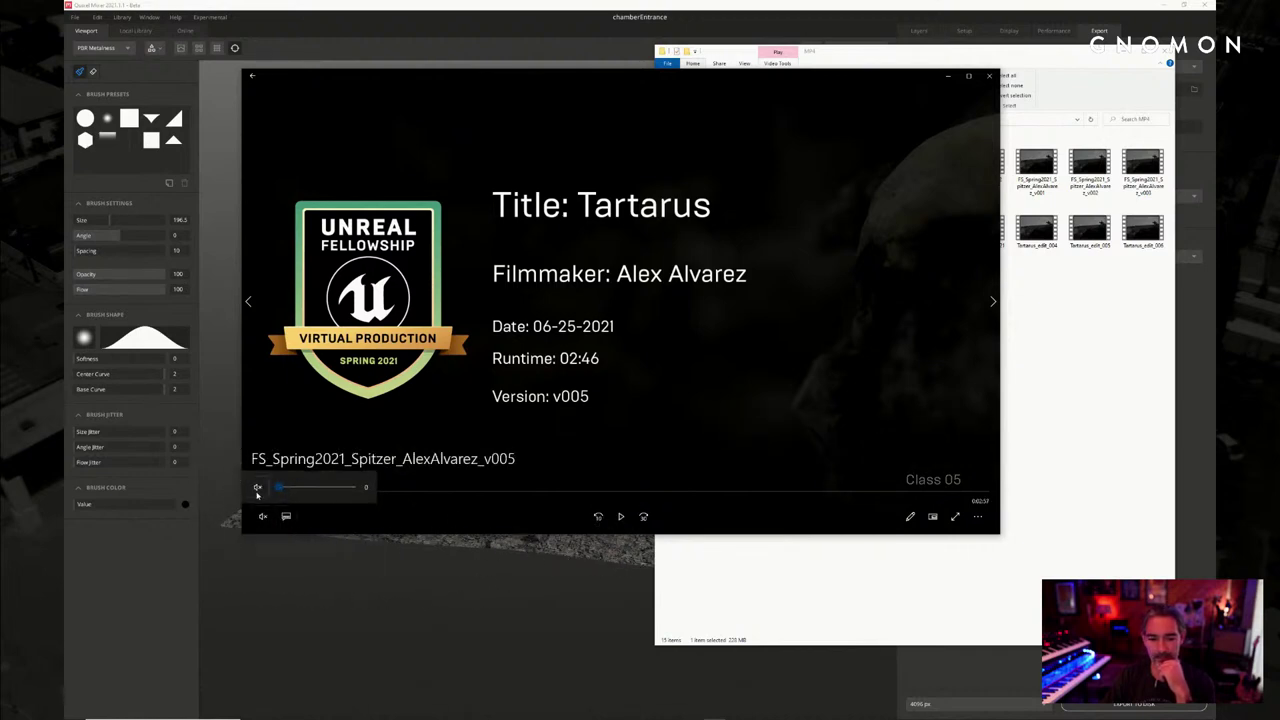
Skim the Tartarus film through the cliff and bridge shots to the candlelit cave scene, play it briefly and close the player
{"action": "left_click", "coordinate": [420, 493]}
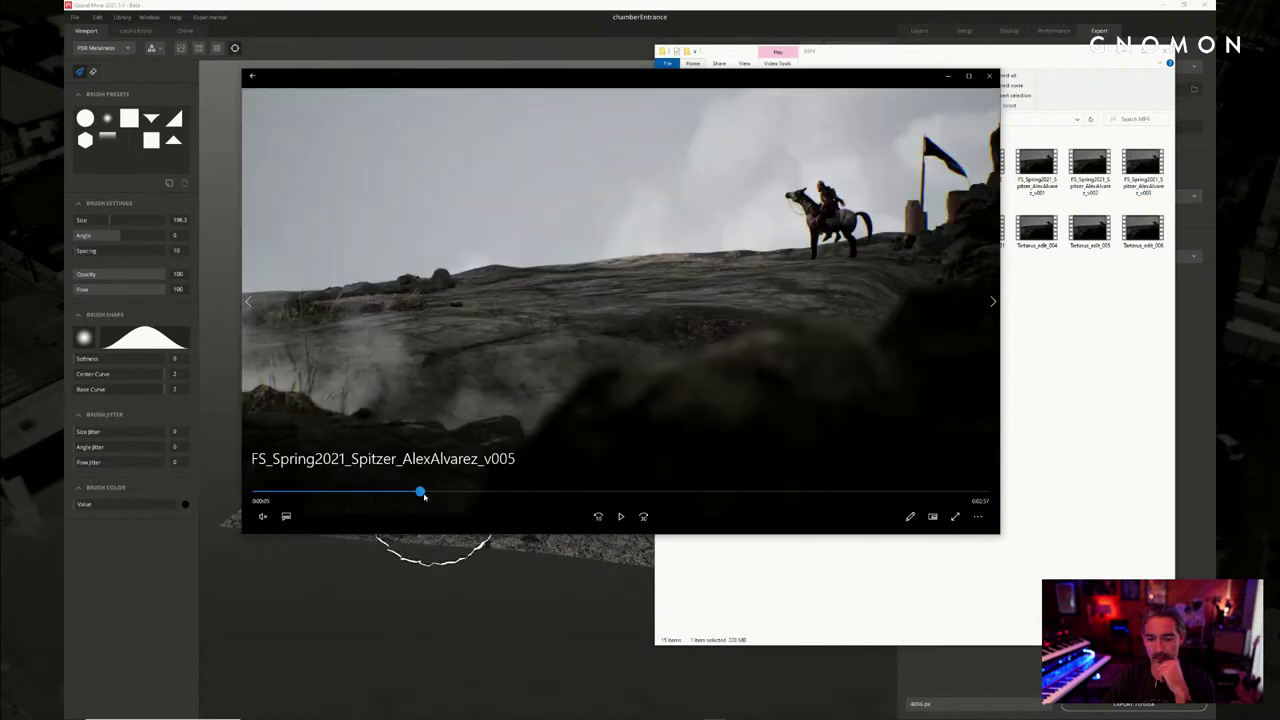
{"action": "left_click_drag", "start_coordinate": [423, 495], "coordinate": [648, 505]}
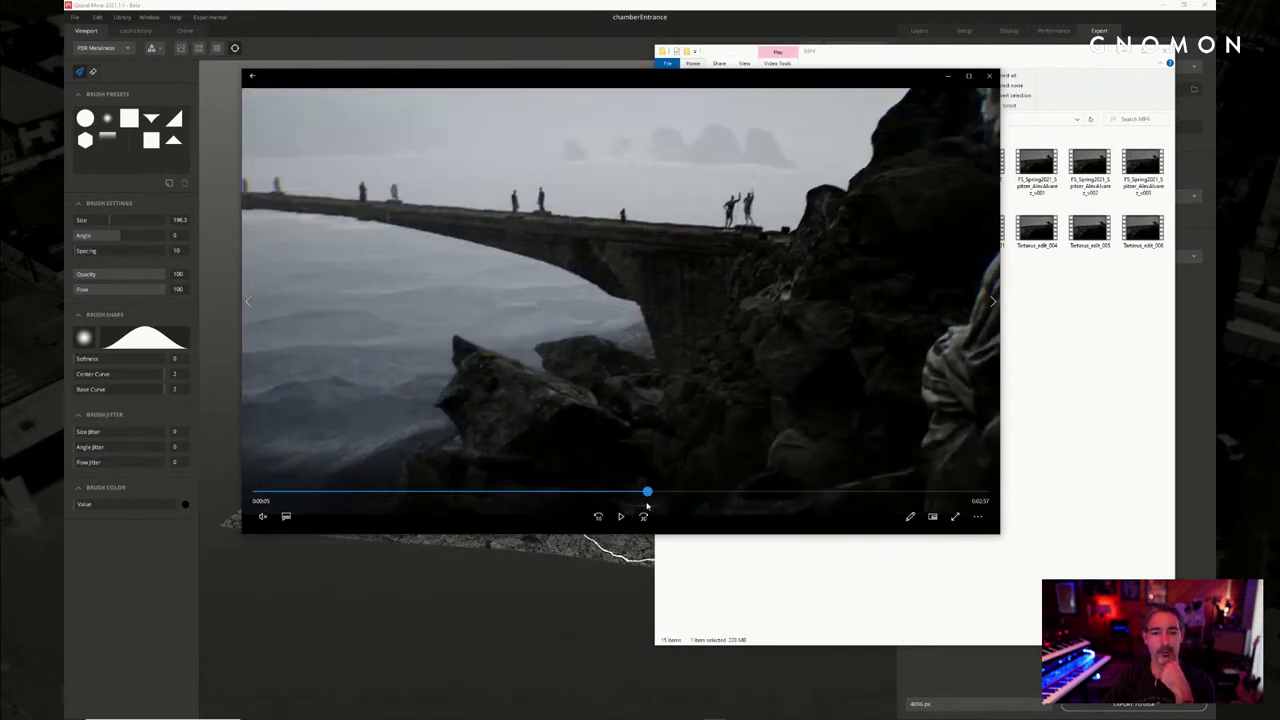
{"action": "left_click_drag", "start_coordinate": [653, 504], "coordinate": [801, 506]}
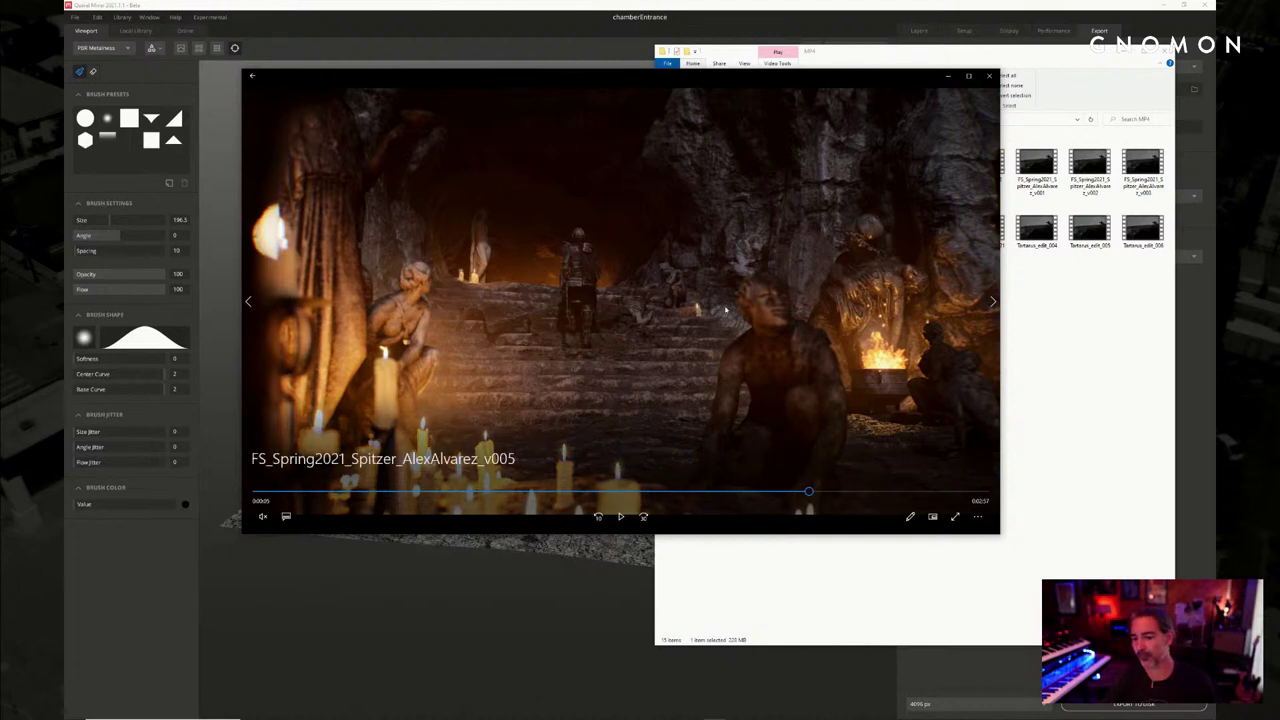
{"action": "left_click", "coordinate": [621, 517]}
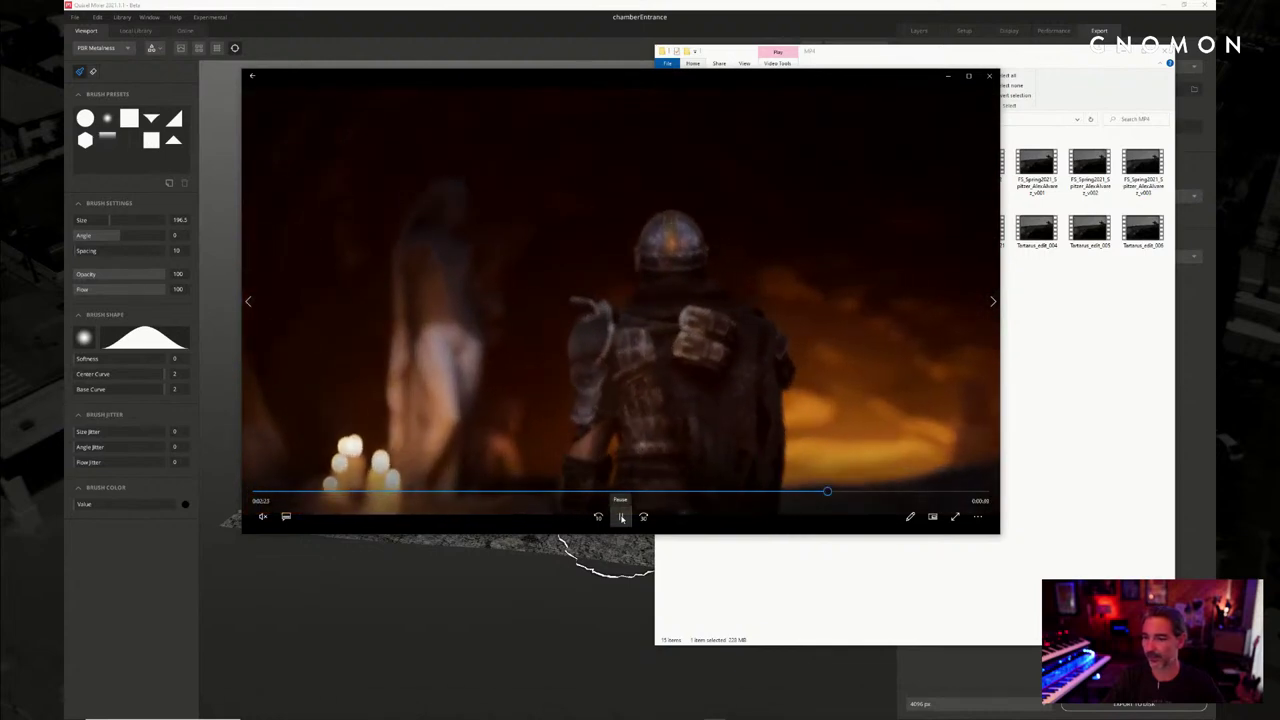
{"action": "left_click", "coordinate": [621, 517]}
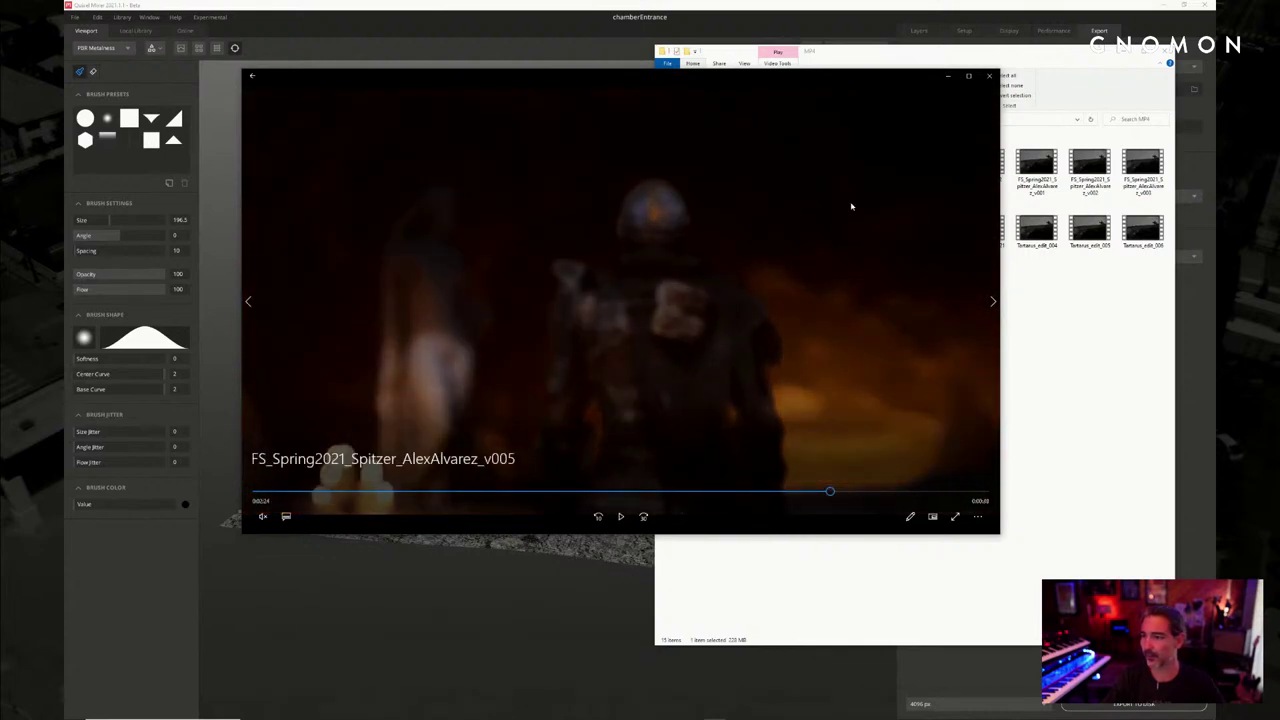
{"action": "left_click", "coordinate": [989, 75]}
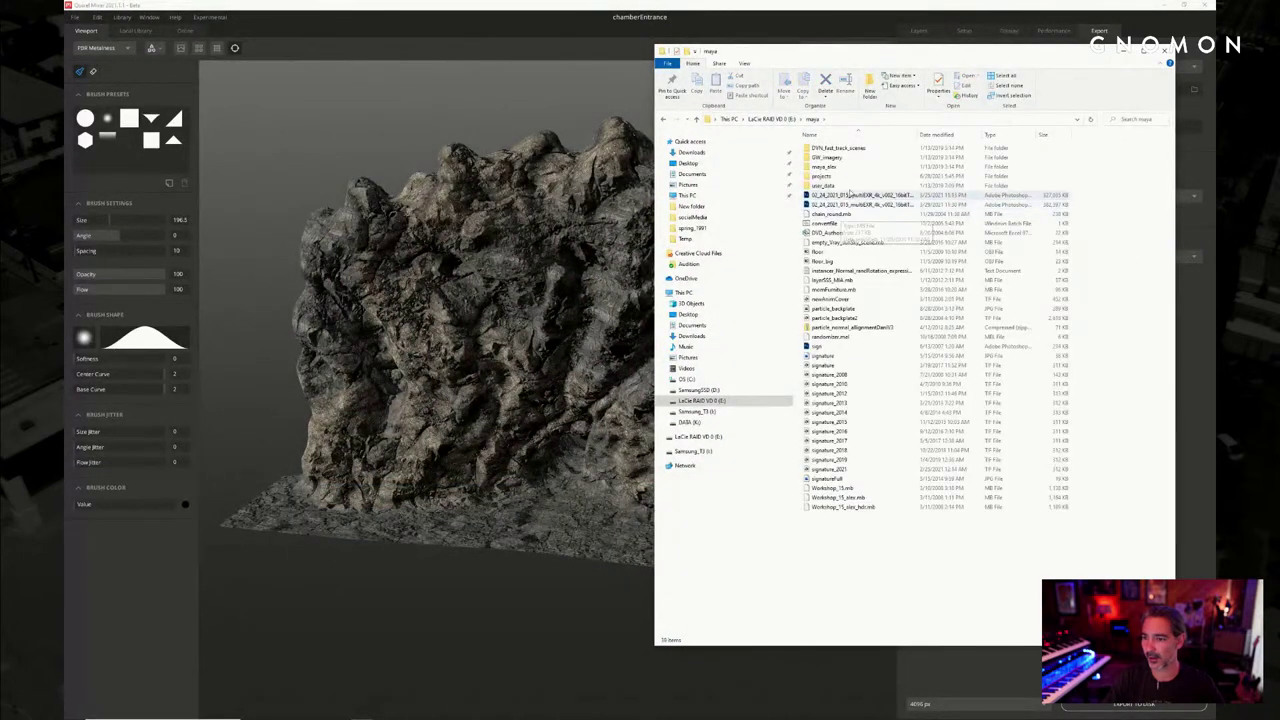
Open the sourceimages folder of the Tartarus project inside maya's projects folder
{"action": "left_click", "coordinate": [843, 178]}
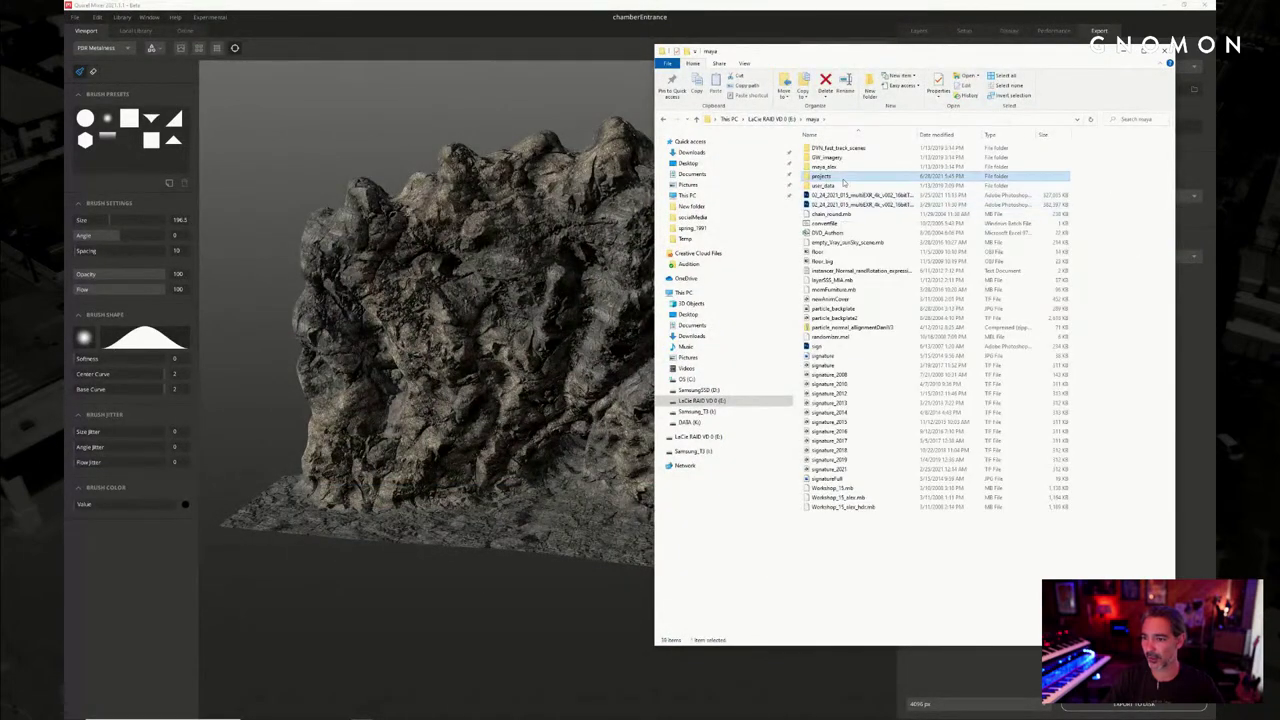
{"action": "double_click", "coordinate": [843, 178]}
{"action": "scroll", "coordinate": [843, 200], "scroll_direction": "down", "scroll_amount": 20}
{"action": "left_click", "coordinate": [840, 441]}
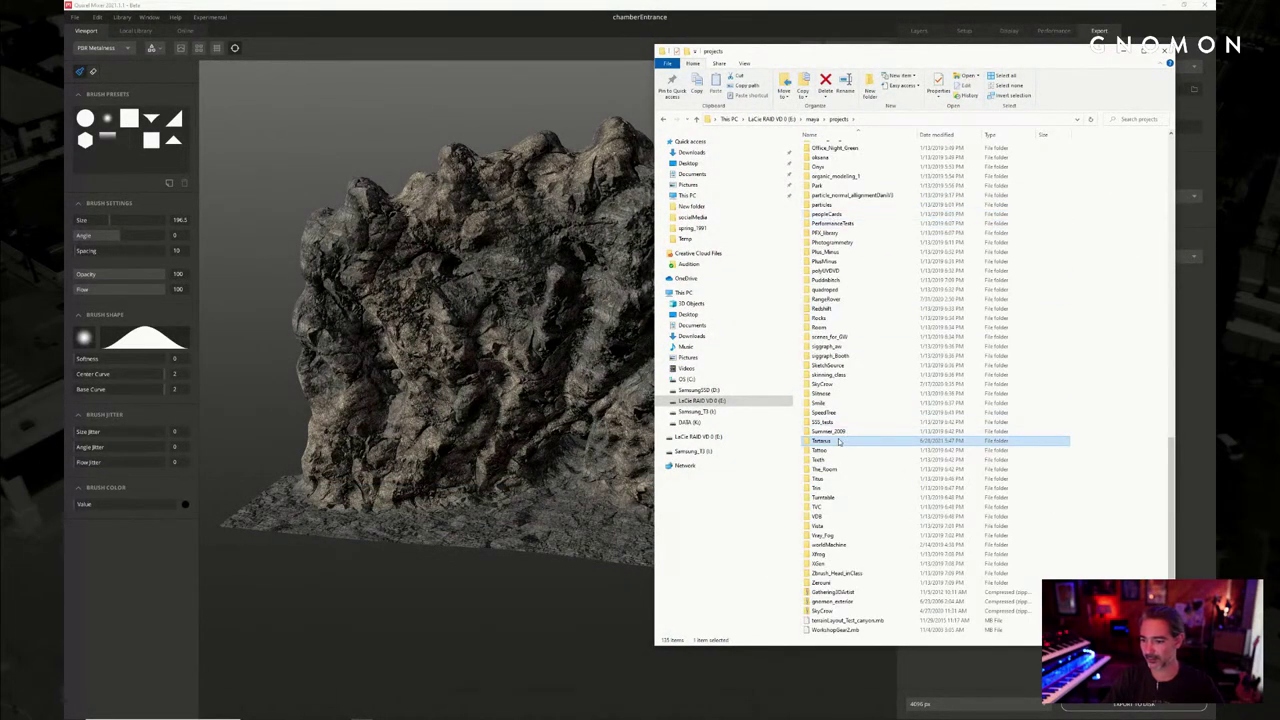
{"action": "double_click", "coordinate": [840, 441]}
{"action": "left_click", "coordinate": [874, 264]}
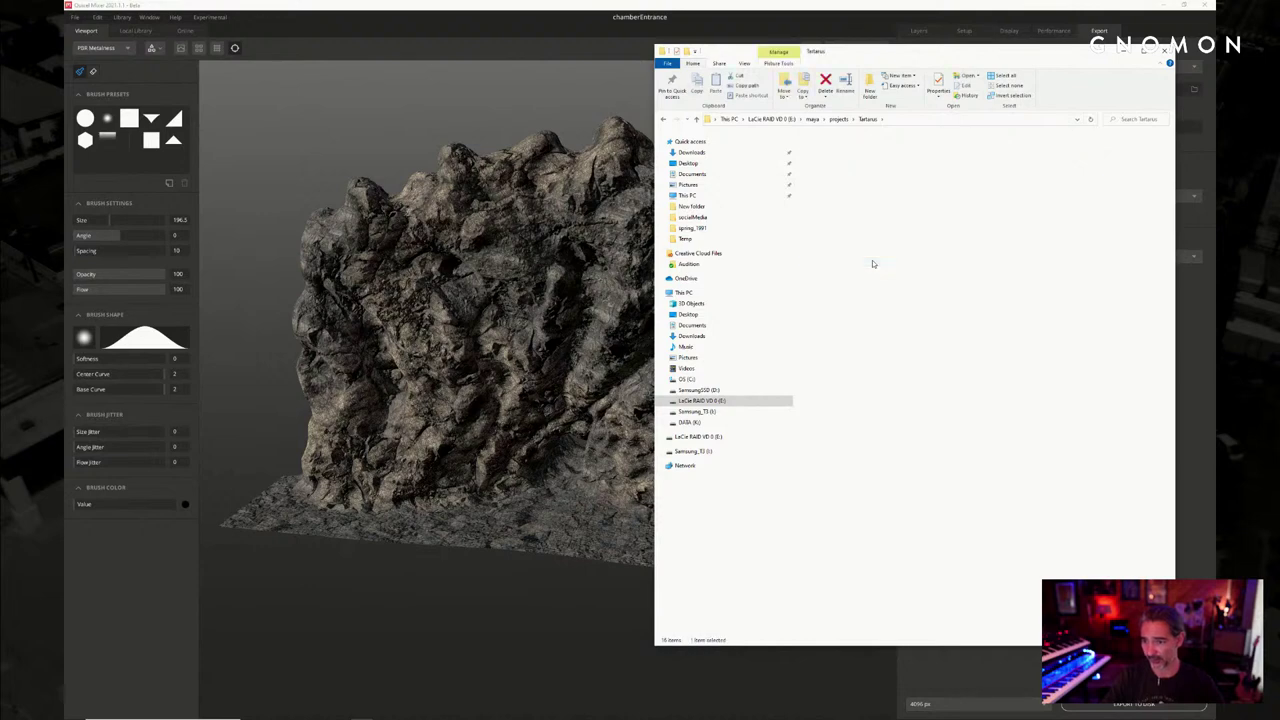
Reposition the File Explorer window and check the contents of the cave folder in sourceimages
{"action": "left_click_drag", "start_coordinate": [922, 55], "coordinate": [895, 79]}
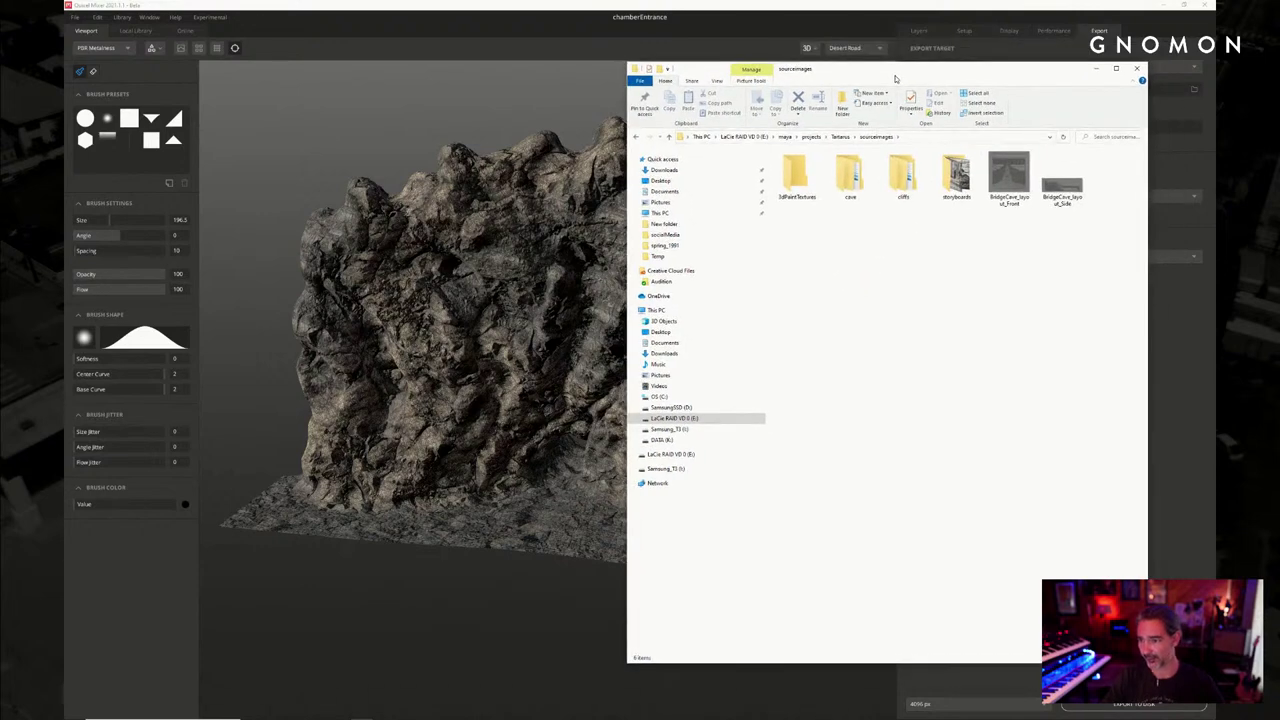
{"action": "left_click", "coordinate": [852, 188]}
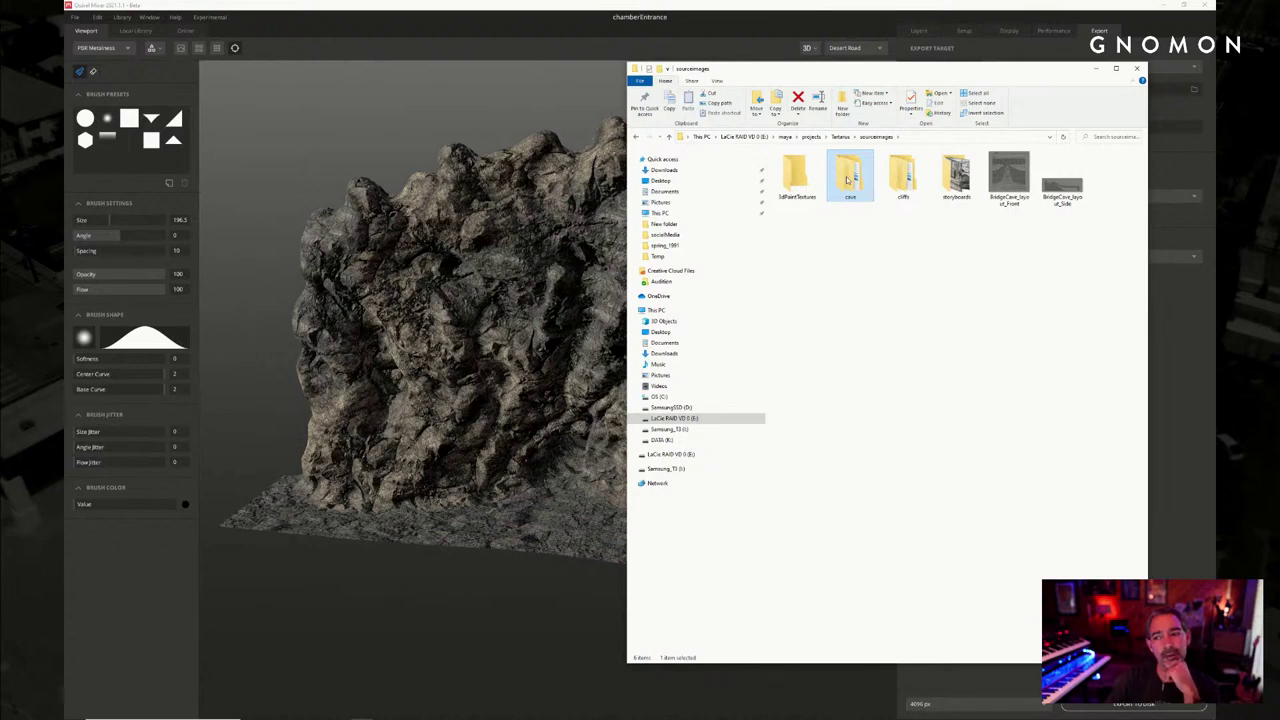
{"action": "double_click", "coordinate": [848, 180]}
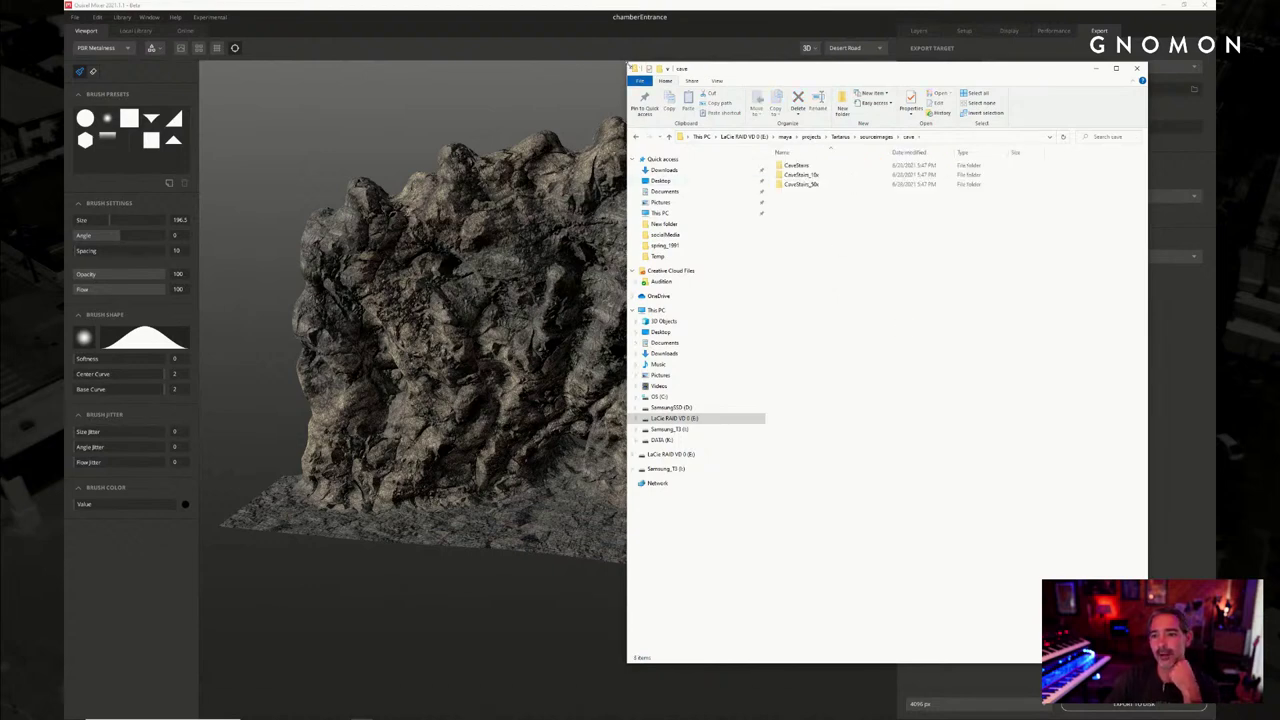
{"action": "left_click_drag", "start_coordinate": [628, 65], "coordinate": [645, 80]}
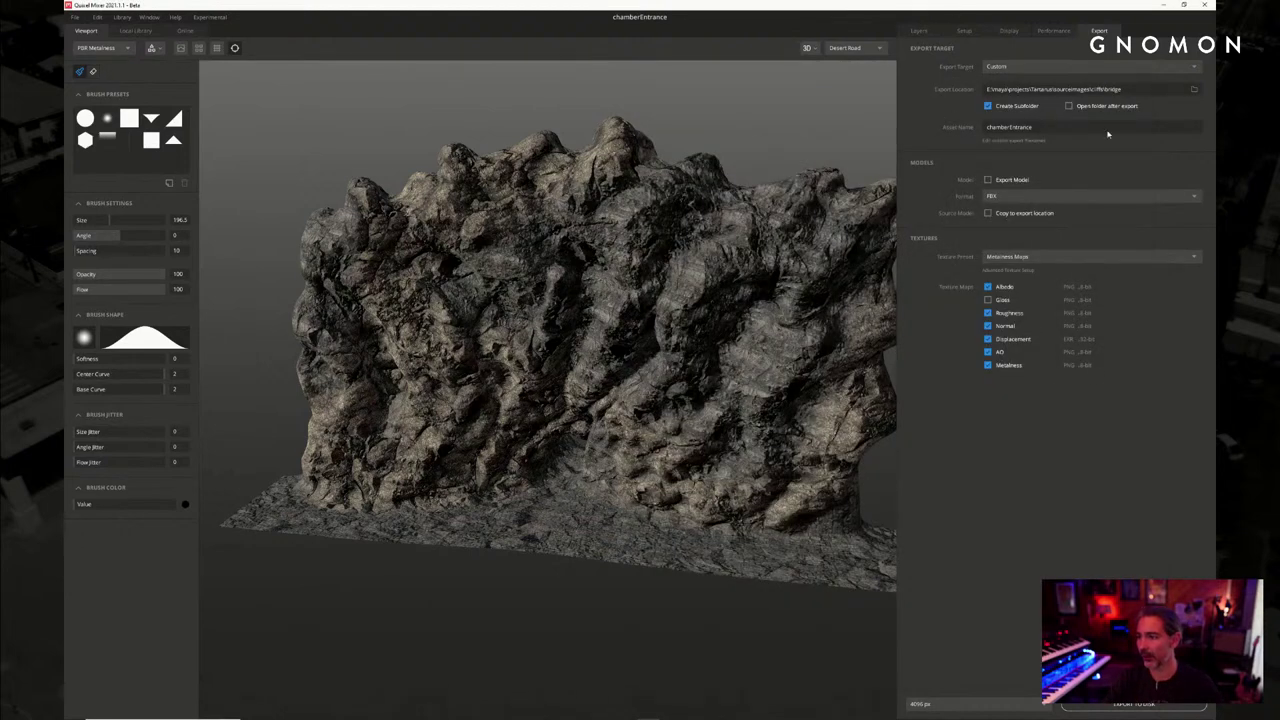
Set the export location to the cave folder in the Tartarus project's sourceimages folder
{"action": "left_click", "coordinate": [1193, 90]}
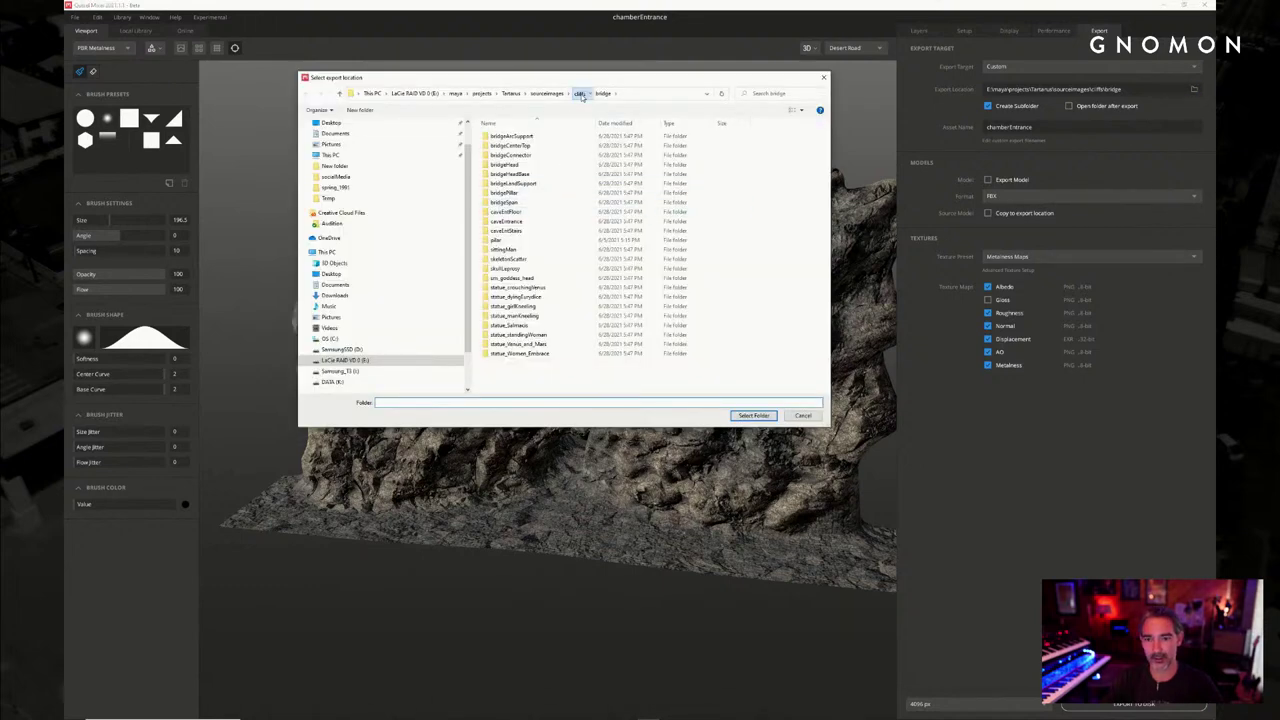
{"action": "left_click", "coordinate": [580, 93]}
{"action": "left_click", "coordinate": [547, 93]}
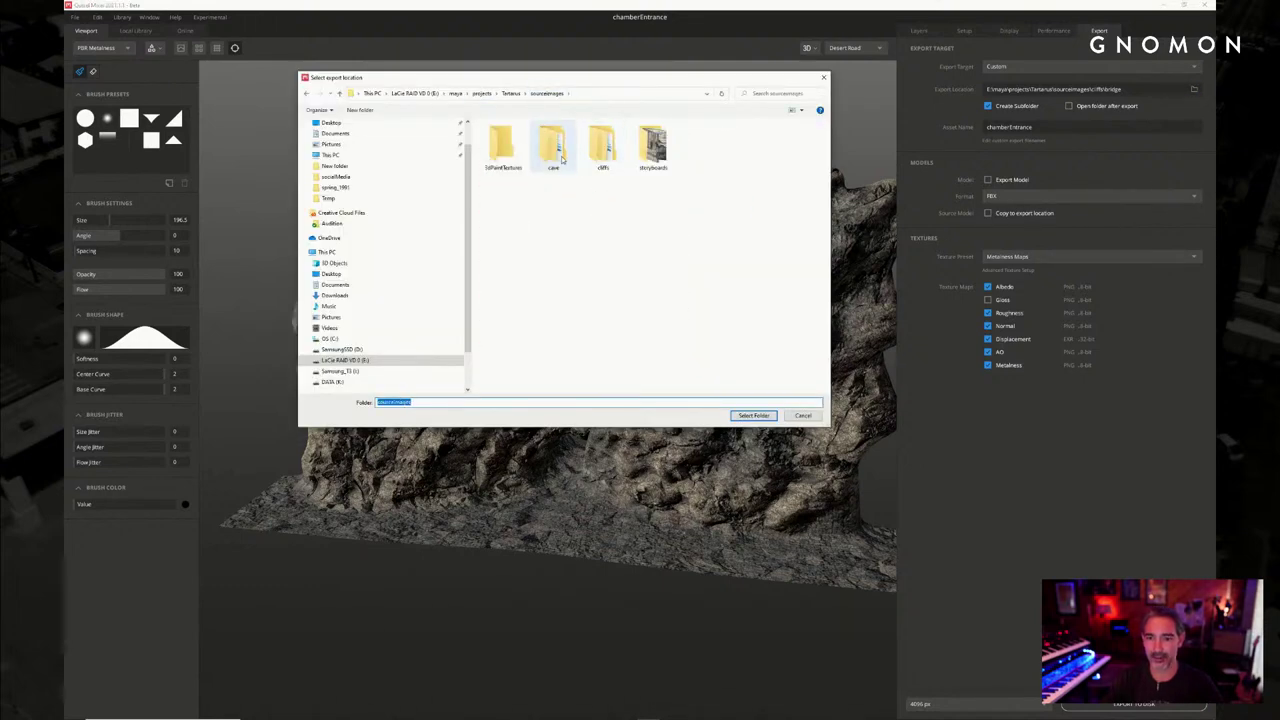
{"action": "double_click", "coordinate": [553, 145]}
{"action": "left_click", "coordinate": [753, 415]}
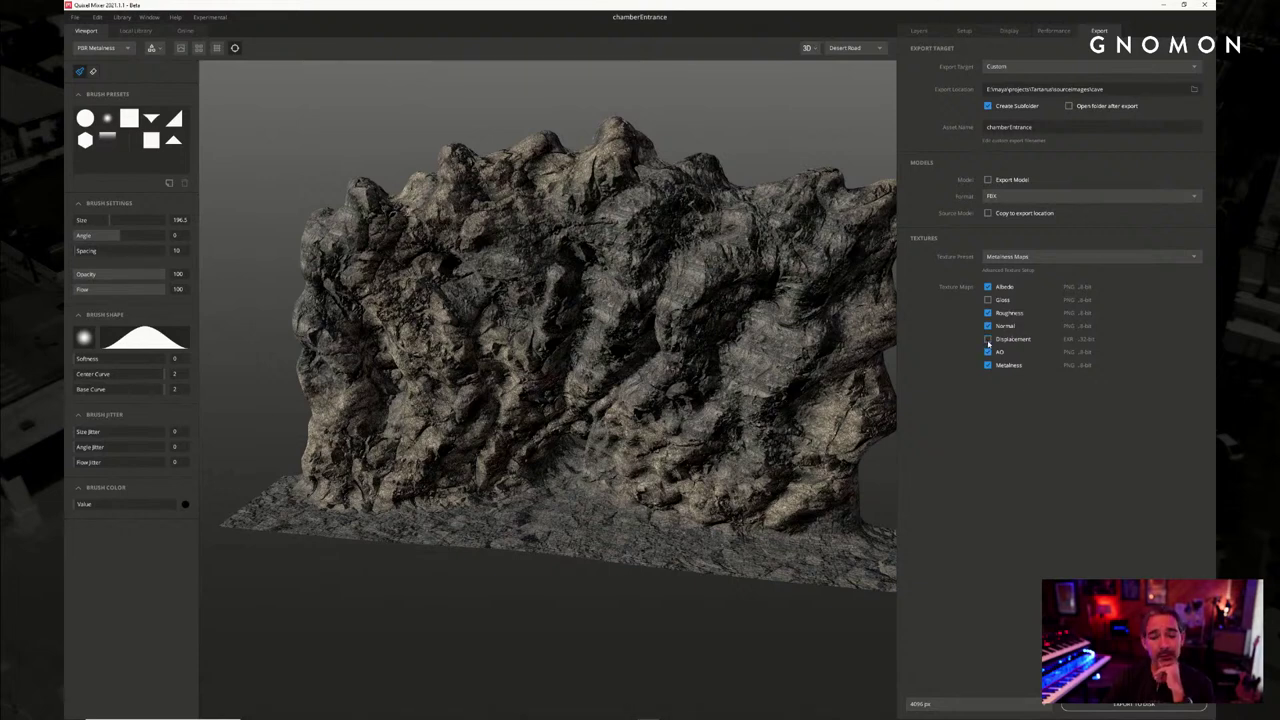
Exclude the Displacement, AO and Metalness maps from the export and choose 4096 px as the export resolution
{"action": "left_click", "coordinate": [989, 352]}
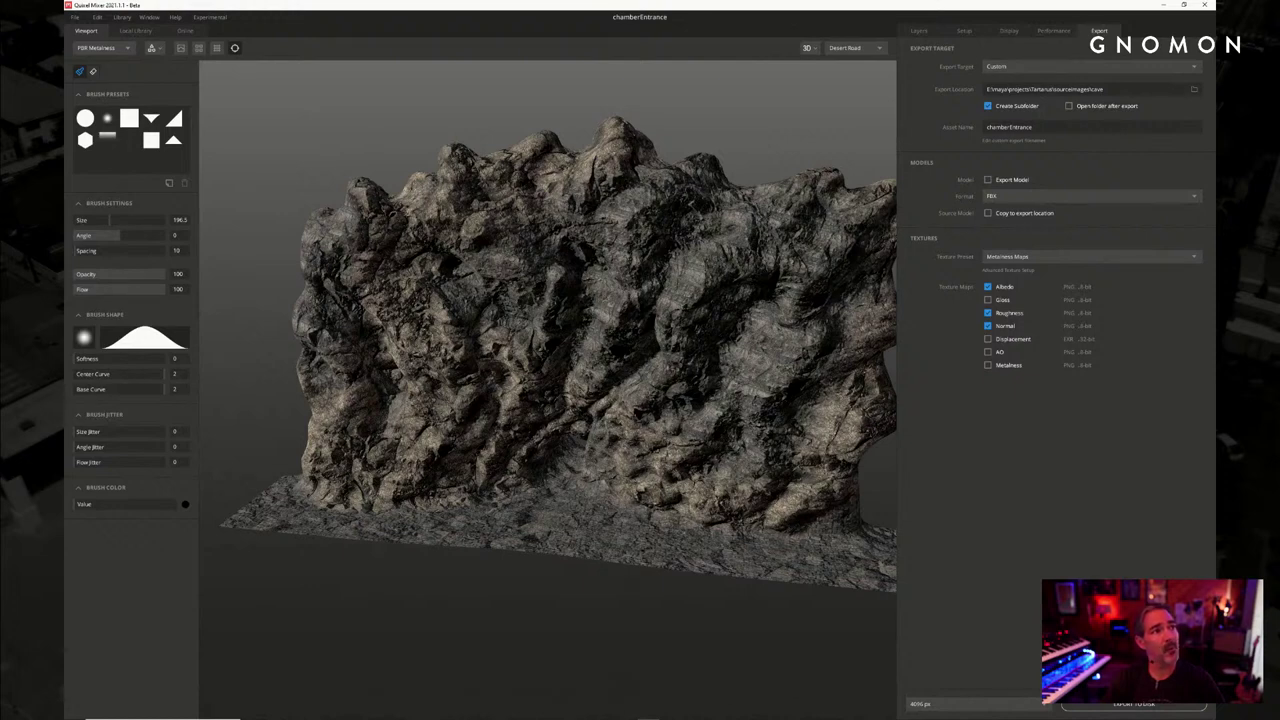
{"action": "left_click", "coordinate": [1027, 706]}
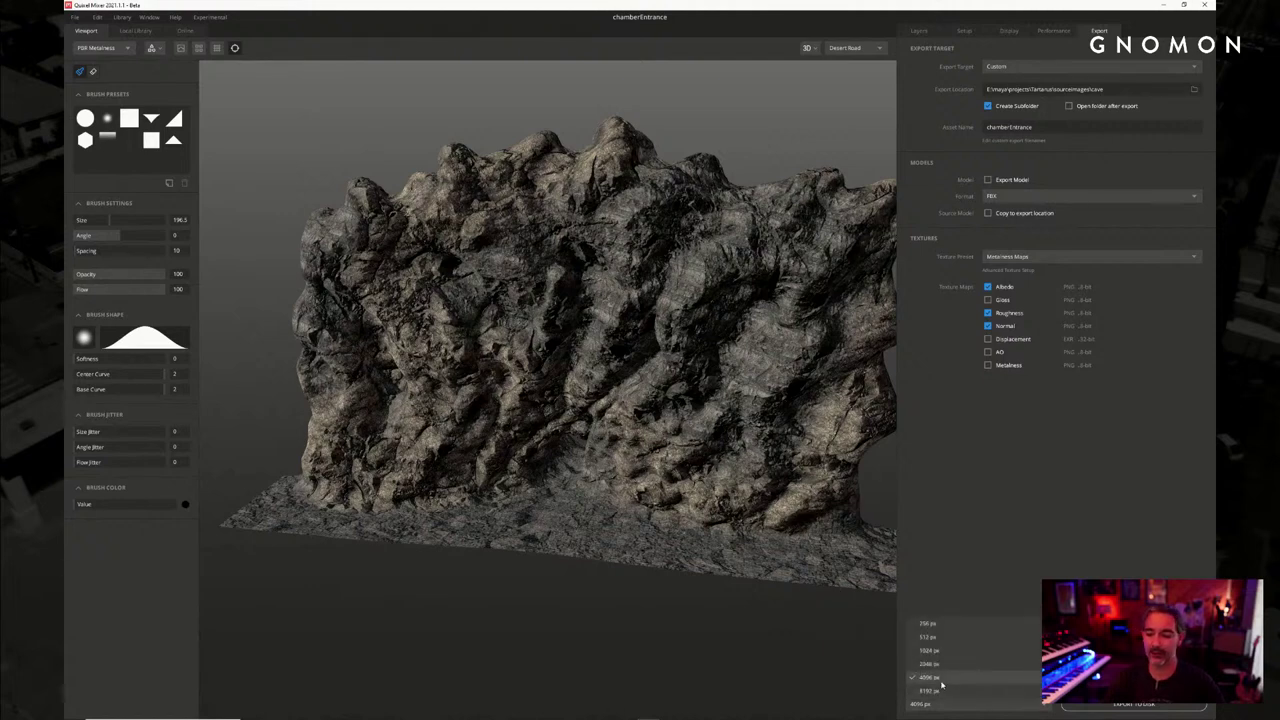
{"action": "left_click", "coordinate": [941, 682]}
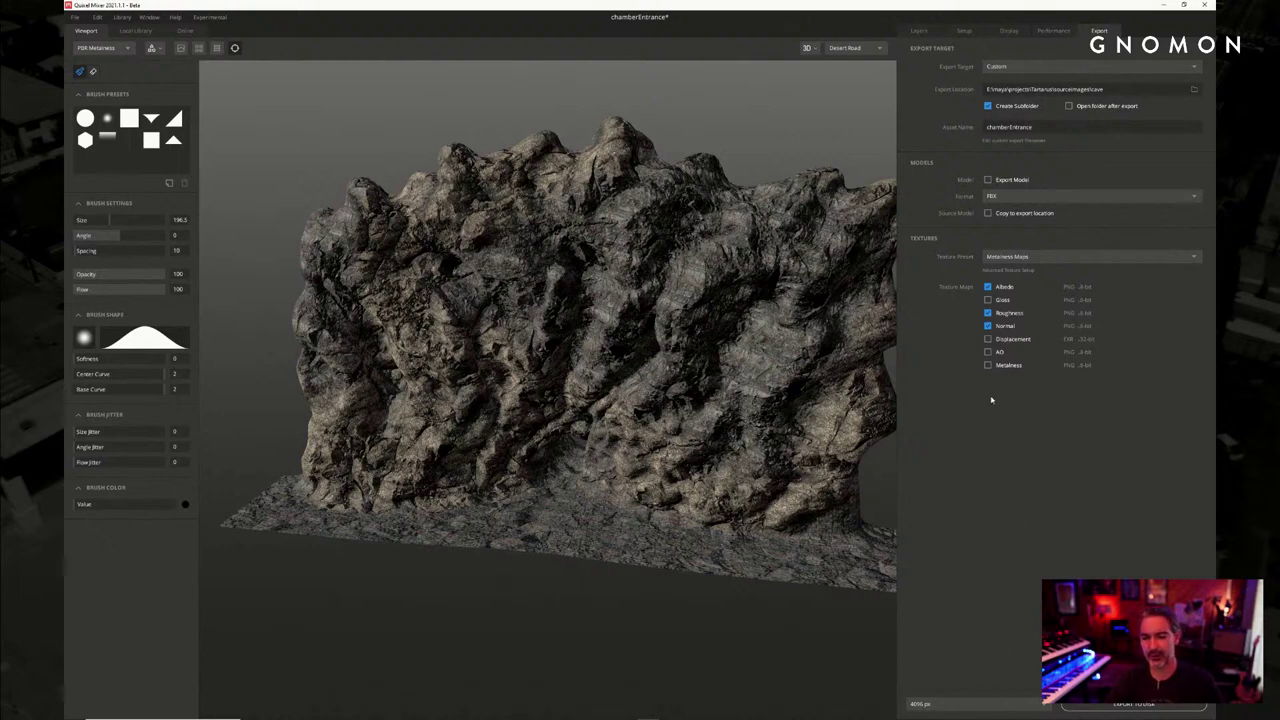
Review the model setup, the material layers and the online asset library, and return to the export settings
{"action": "left_click", "coordinate": [964, 31]}
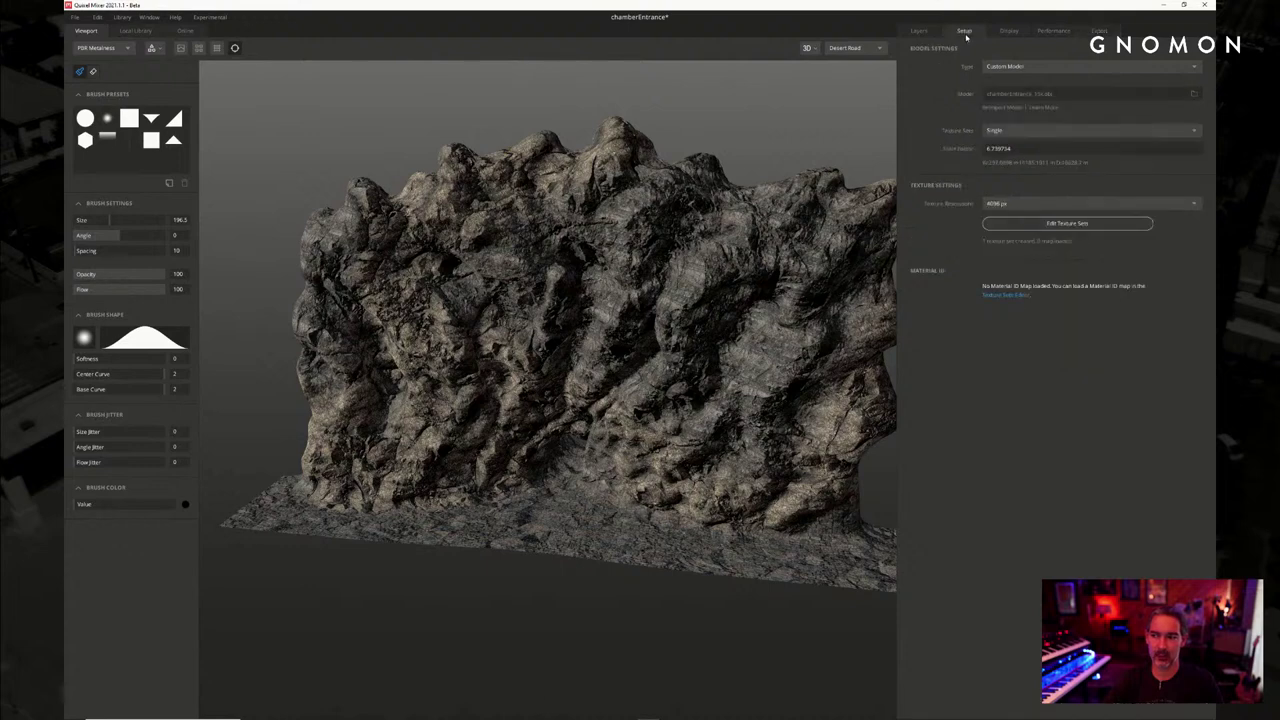
{"action": "left_click", "coordinate": [920, 31]}
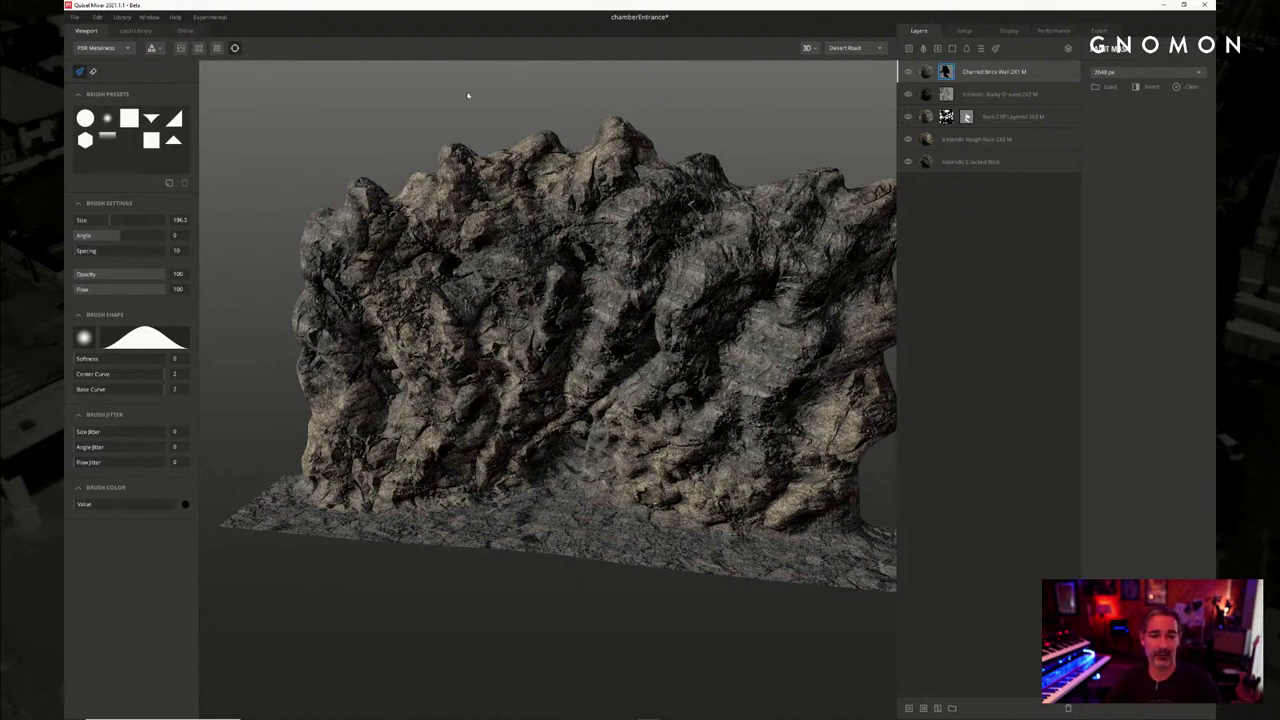
{"action": "left_click", "coordinate": [192, 32]}
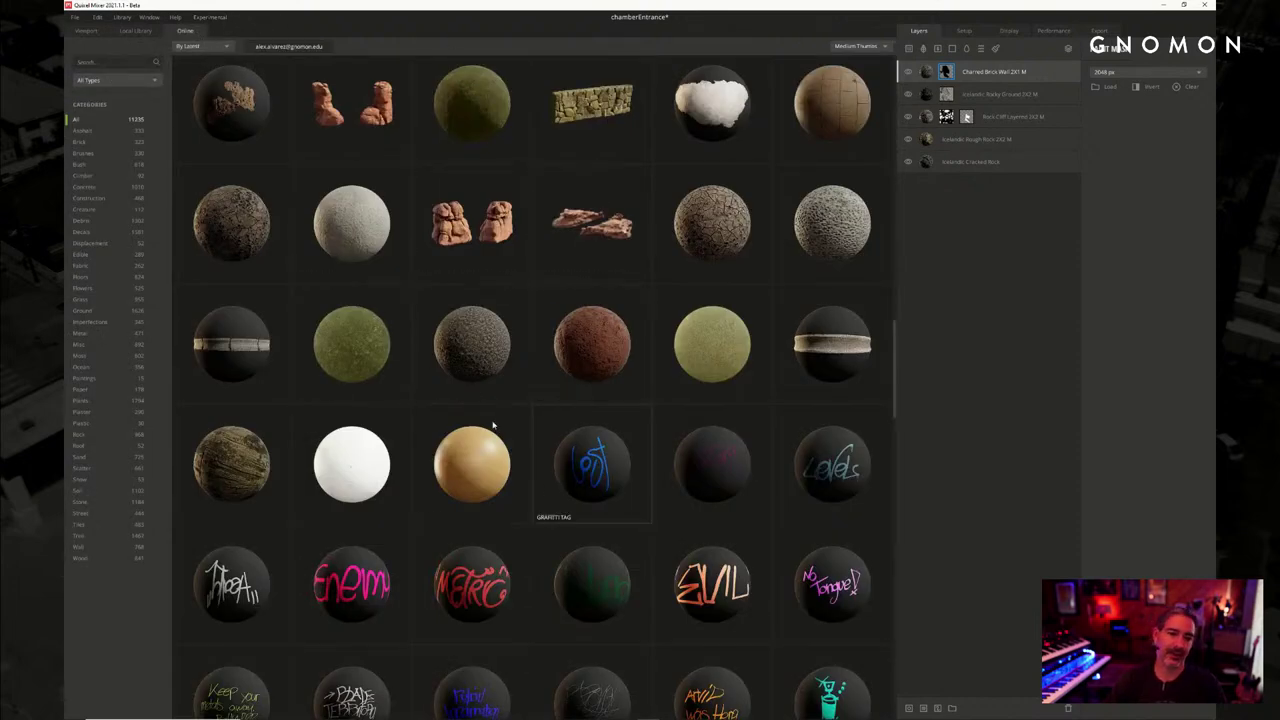
{"action": "left_click", "coordinate": [87, 31]}
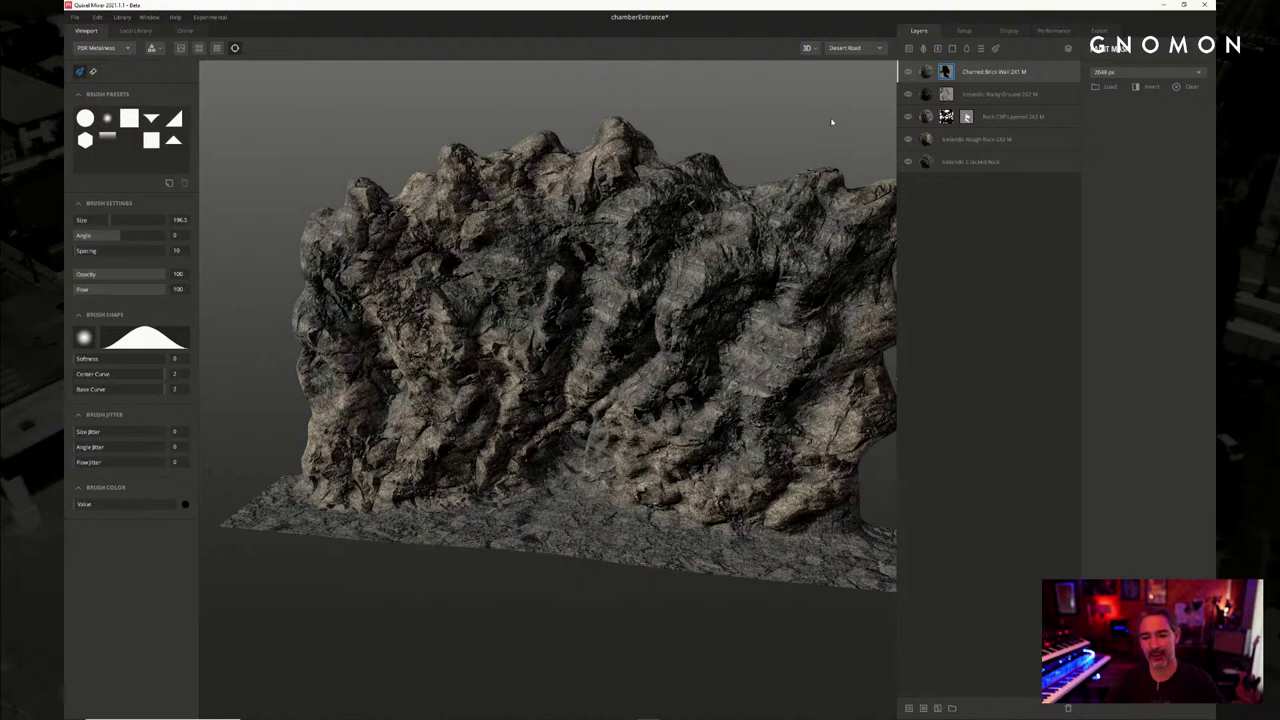
{"action": "left_click", "coordinate": [1099, 31]}
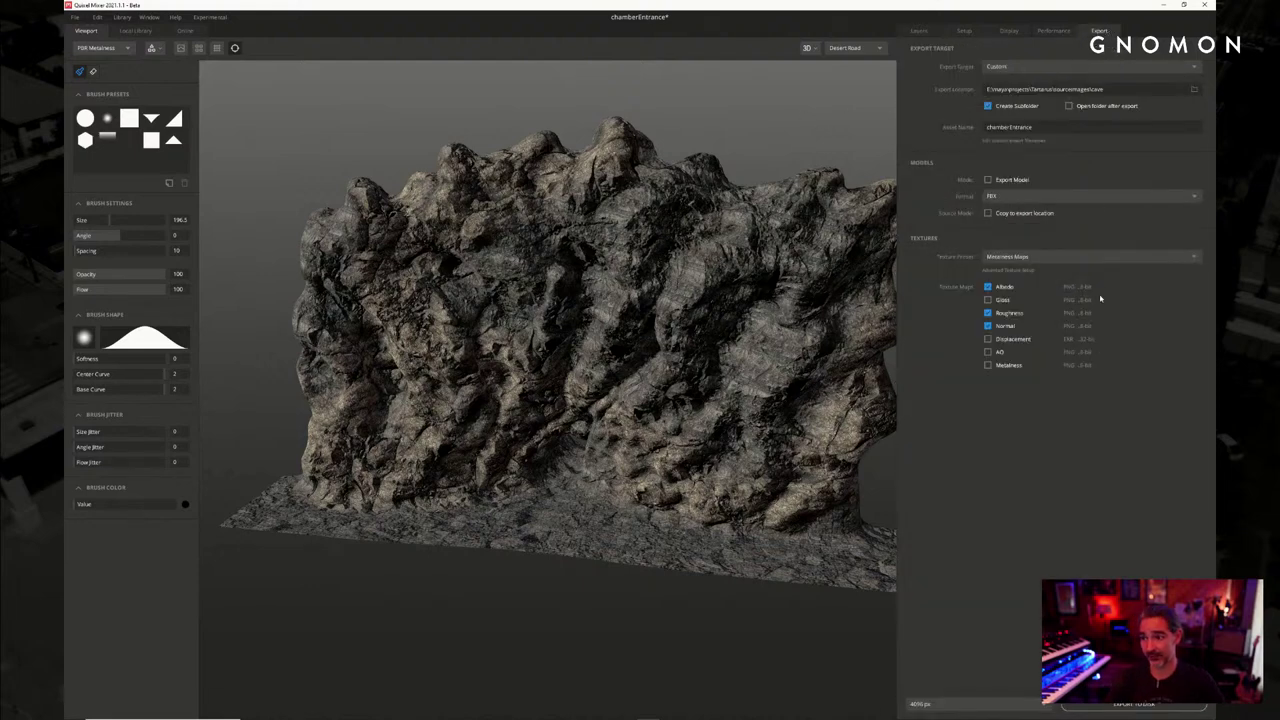
Switch to File Explorer and open the chamberEntrance folder inside cave to check the exported textures
{"action": "mouse_move", "coordinate": [405, 714]}
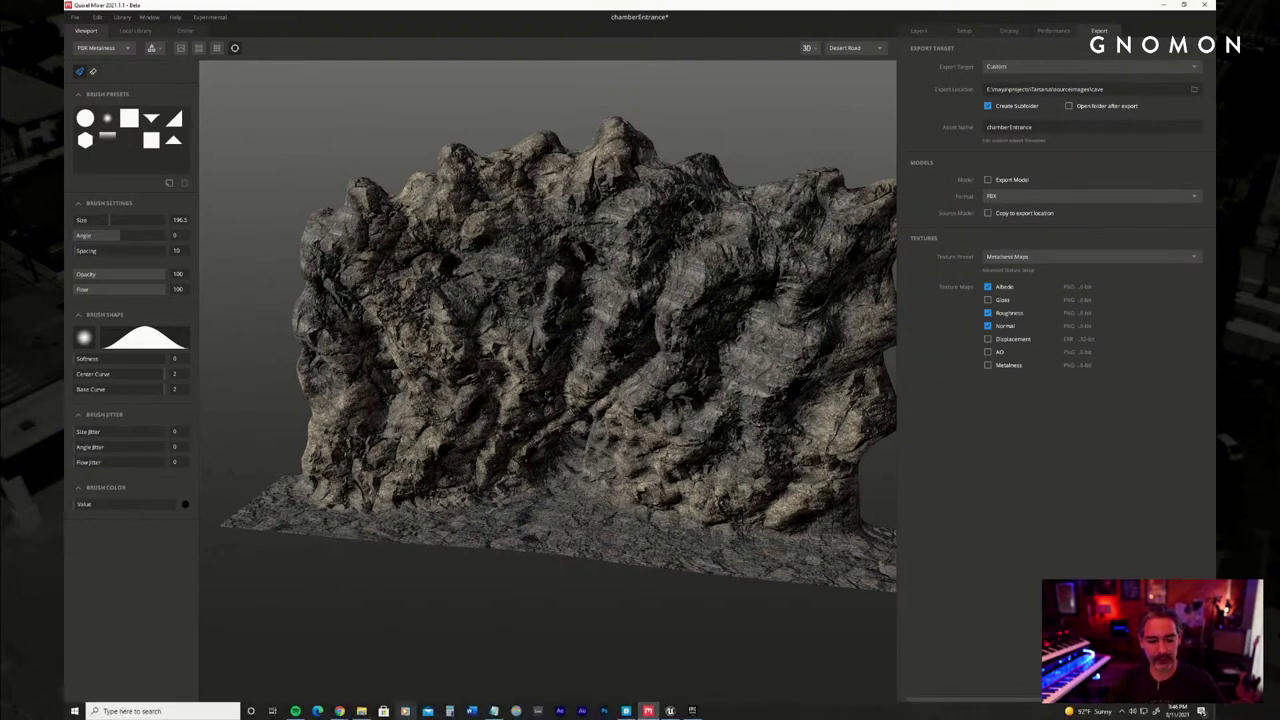
{"action": "left_click", "coordinate": [361, 711]}
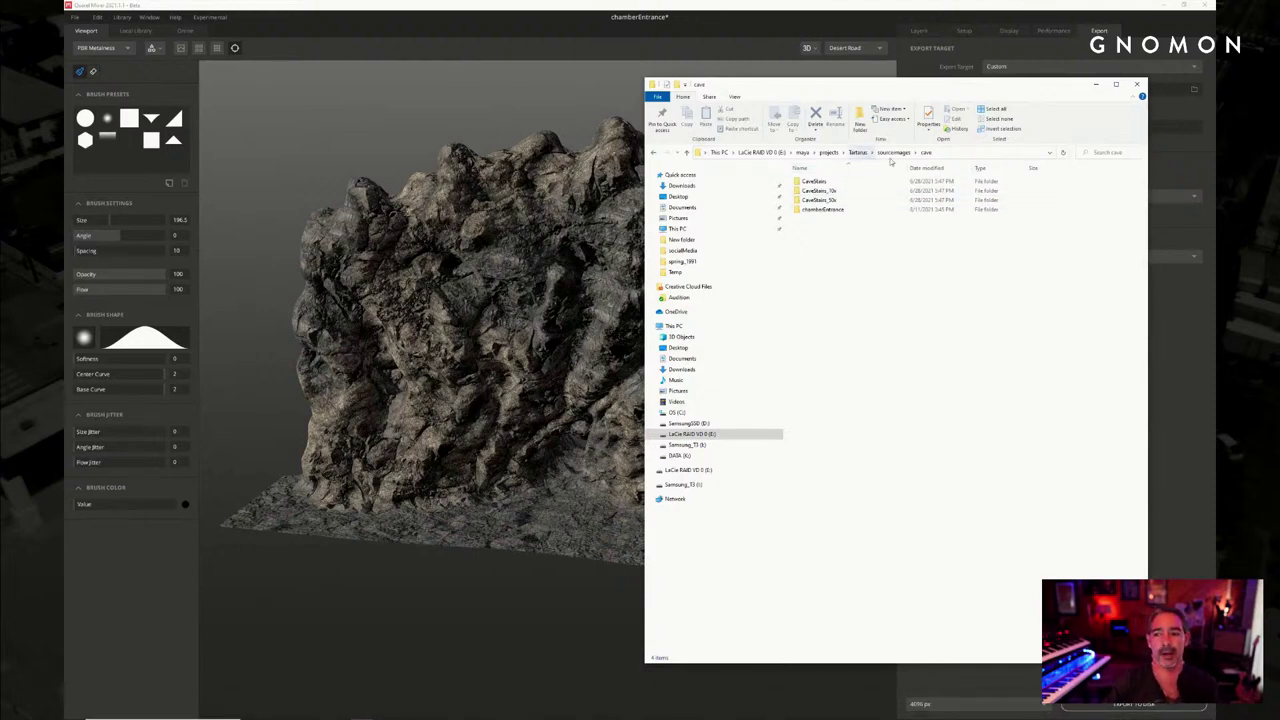
{"action": "left_click", "coordinate": [822, 210]}
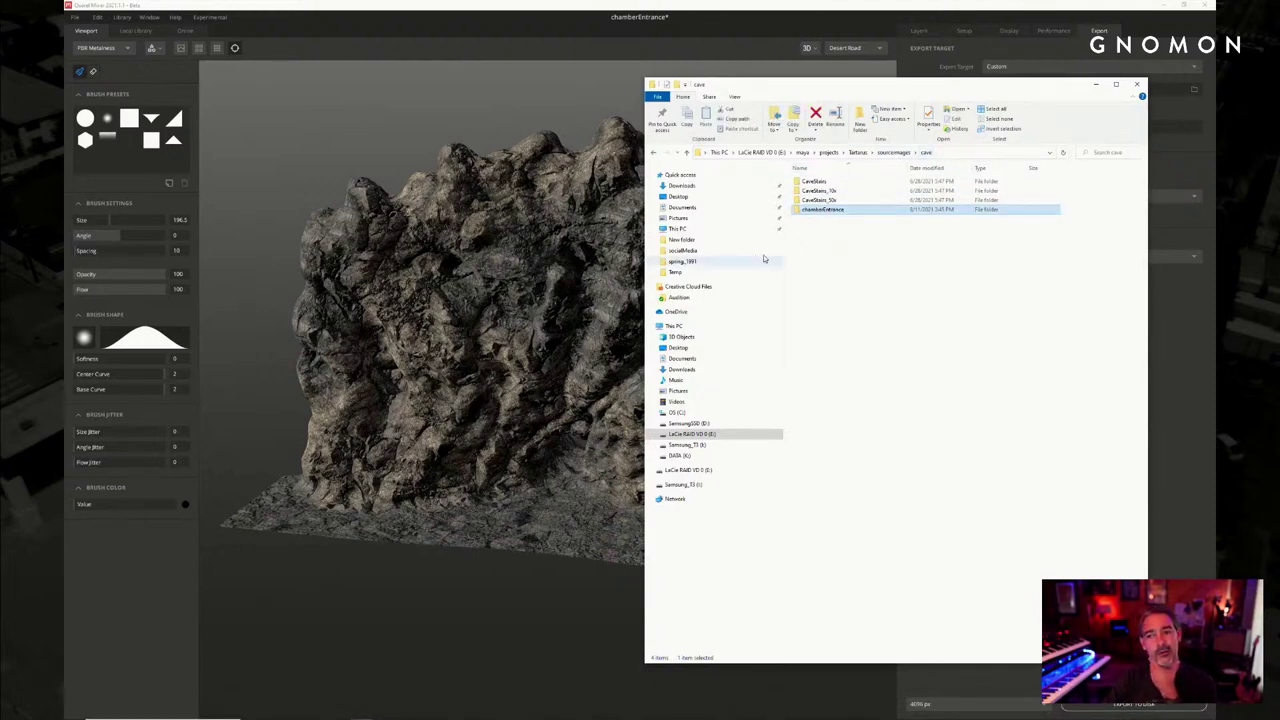
{"action": "double_click", "coordinate": [824, 210]}
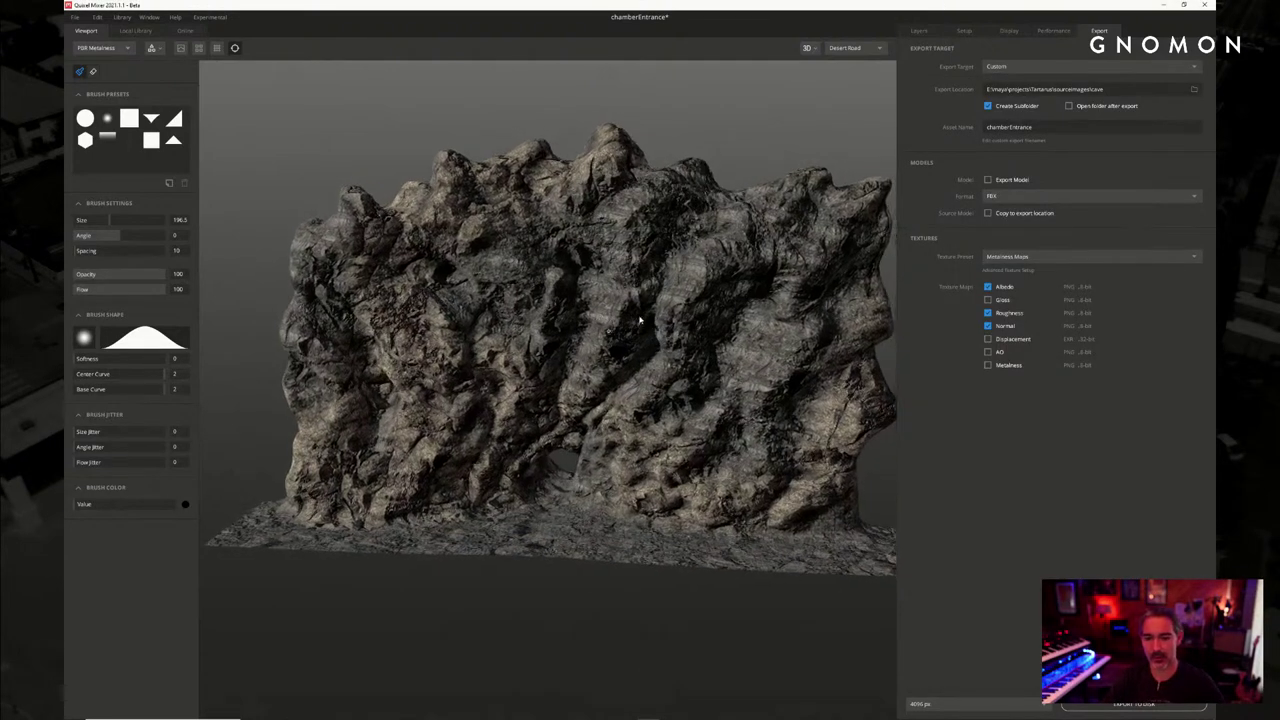
Examine the textured chamberEntrance rock wall from several angles and distances
{"action": "scroll", "coordinate": [632, 327], "scroll_direction": "down", "scroll_amount": 1}
{"action": "mouse_move", "coordinate": [626, 323]}
{"action": "left_mouse_down", "text": "alt"}
{"action": "mouse_move", "coordinate": [649, 314]}
{"action": "mouse_move", "coordinate": [666, 352]}
{"action": "left_mouse_up", "text": "alt"}
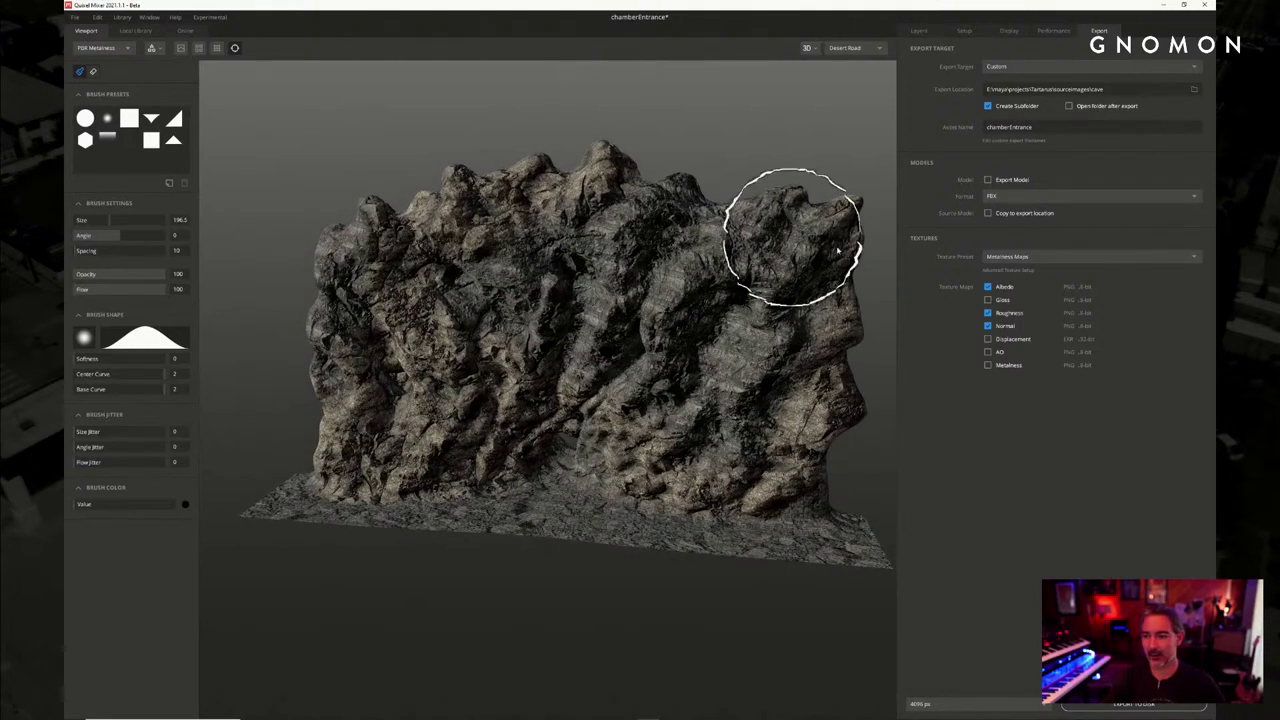
{"action": "mouse_move", "coordinate": [714, 174]}
{"action": "left_mouse_down", "text": "alt"}
{"action": "mouse_move", "coordinate": [711, 154]}
{"action": "mouse_move", "coordinate": [731, 168]}
{"action": "left_mouse_up", "text": "alt"}
{"action": "right_click_drag", "start_coordinate": [731, 170], "coordinate": [732, 136], "text": "alt"}
{"action": "left_click_drag", "start_coordinate": [732, 135], "coordinate": [443, 251], "text": "alt"}
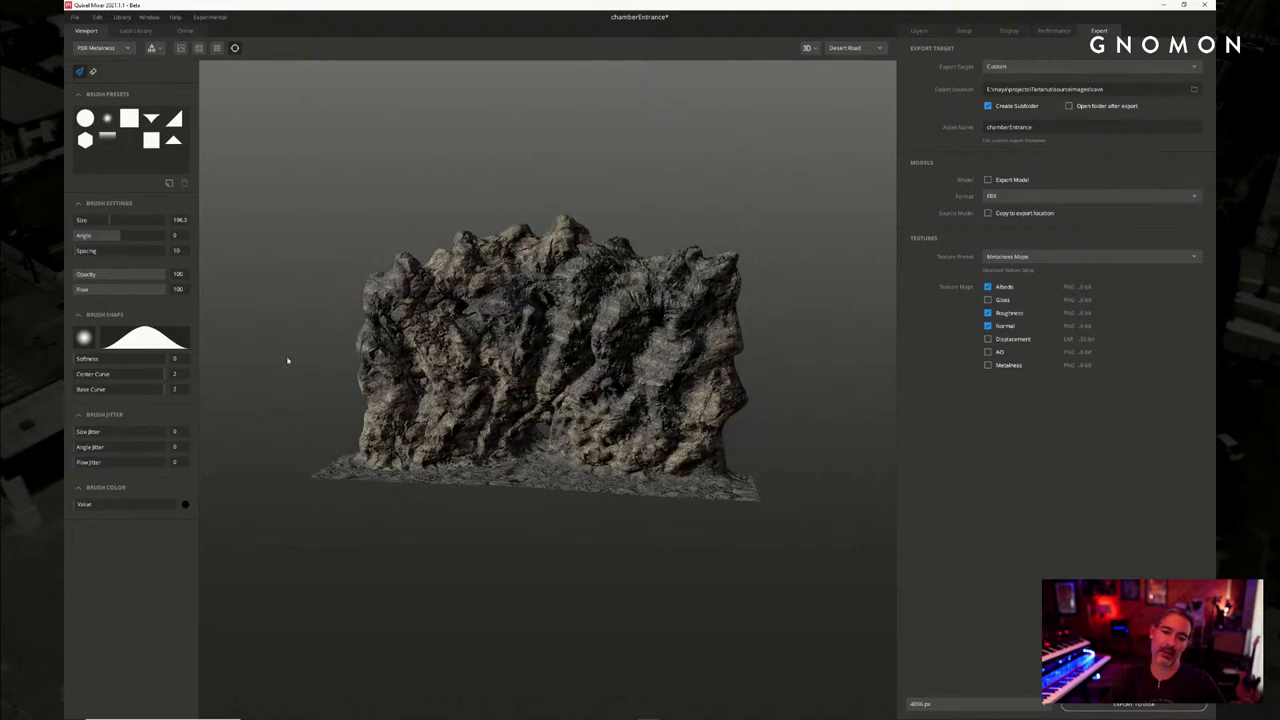
{"action": "left_click_drag", "start_coordinate": [627, 218], "coordinate": [737, 163], "text": "alt"}
{"action": "left_click_drag", "start_coordinate": [655, 206], "coordinate": [750, 204], "text": "alt"}
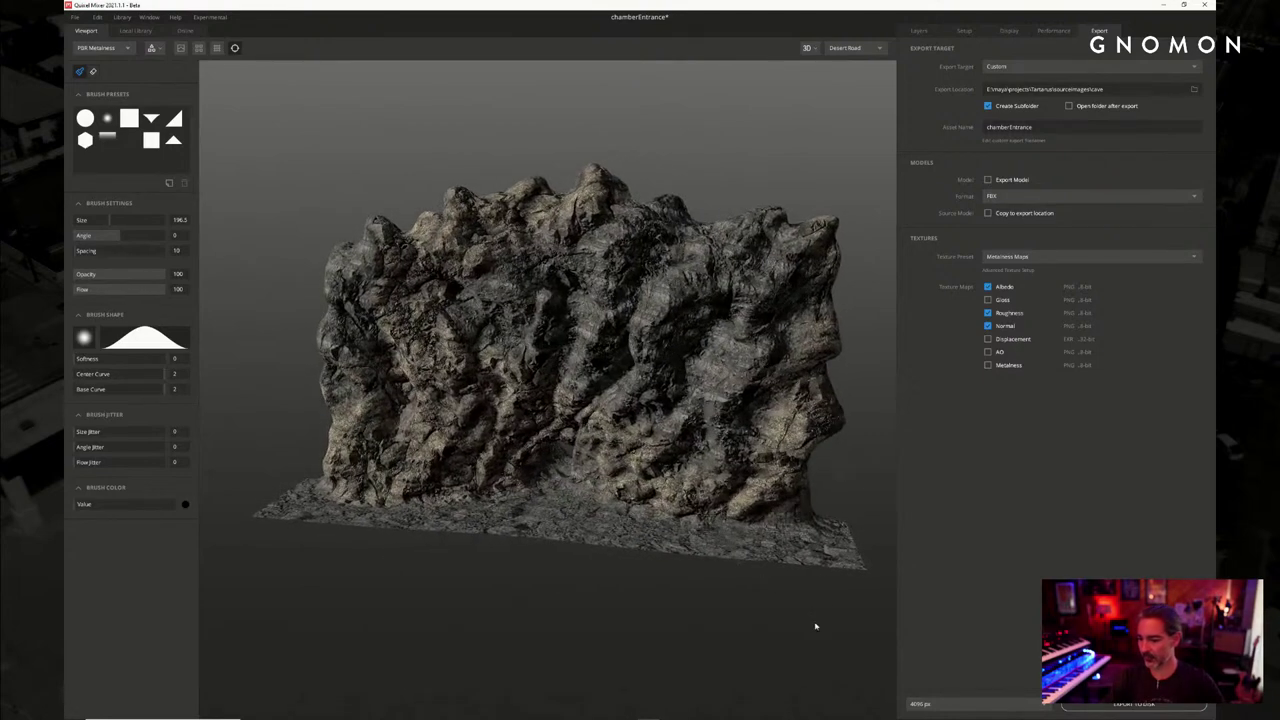
Minimize Quixel Mixer and close the Epic Games Launcher and the chamberEntrance File Explorer window
{"action": "left_click", "coordinate": [1163, 5]}
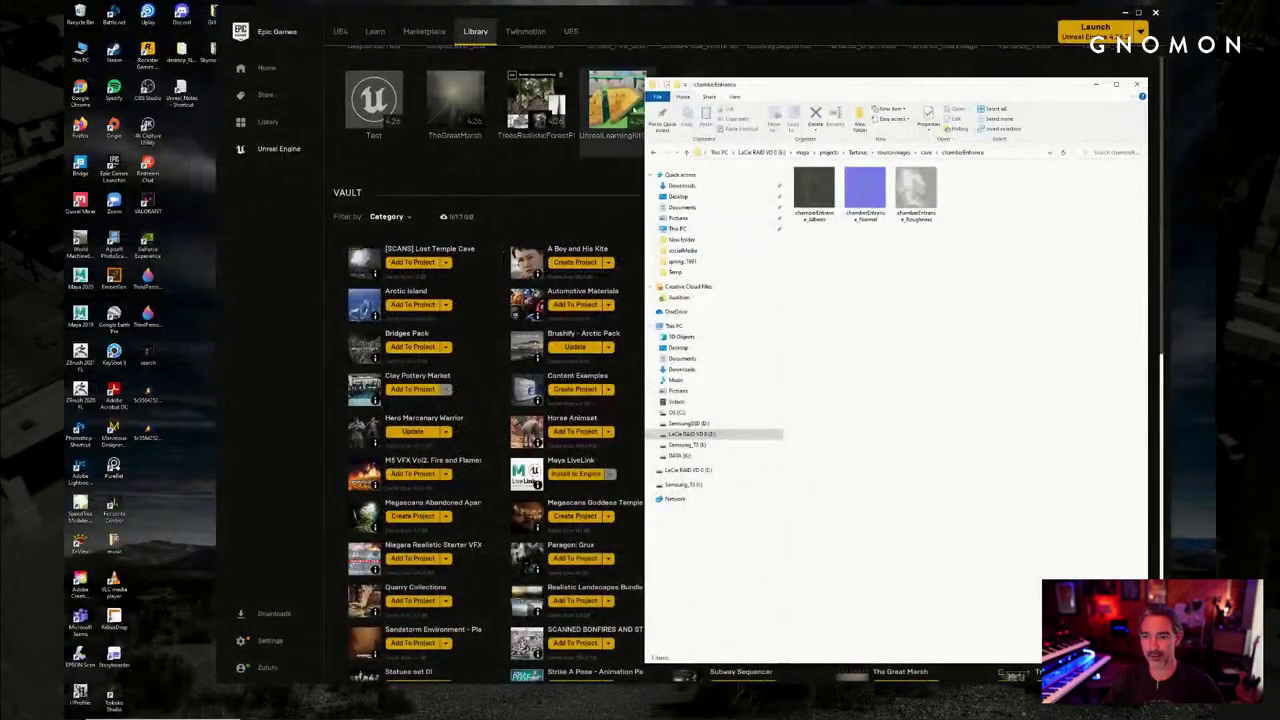
{"action": "left_click", "coordinate": [820, 14]}
{"action": "left_click", "coordinate": [1154, 12]}
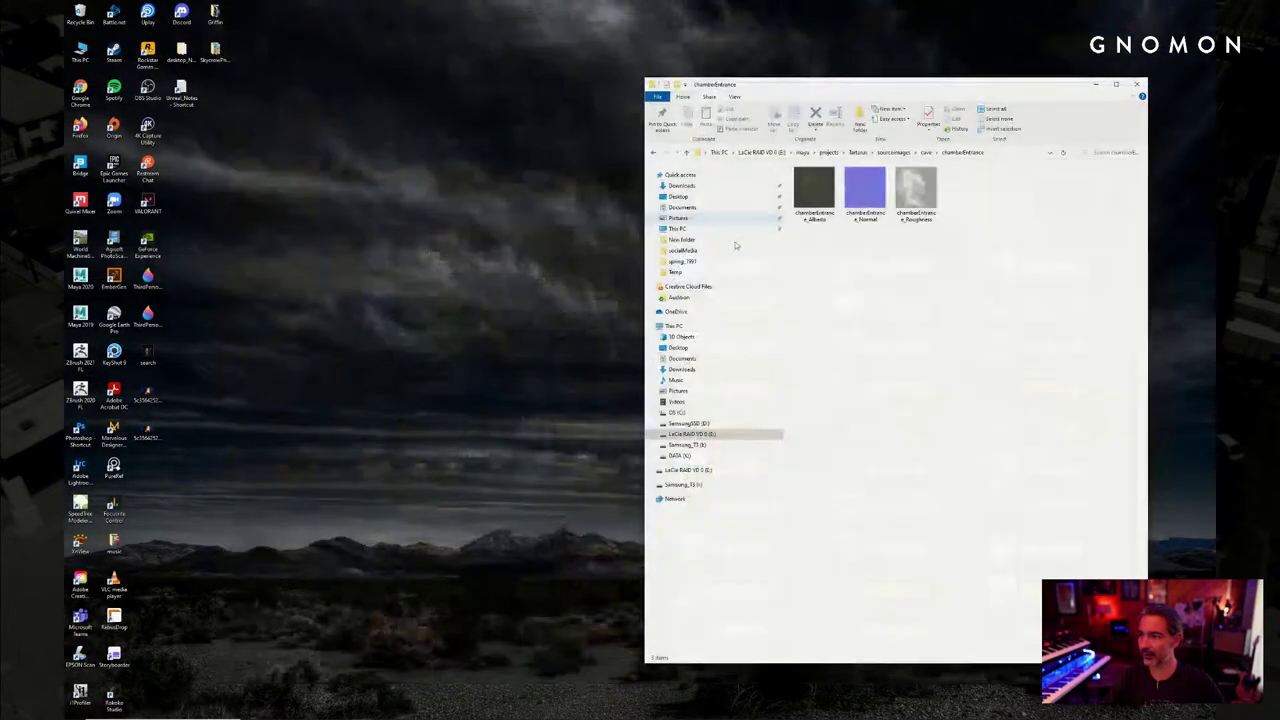
{"action": "left_click", "coordinate": [1137, 84]}
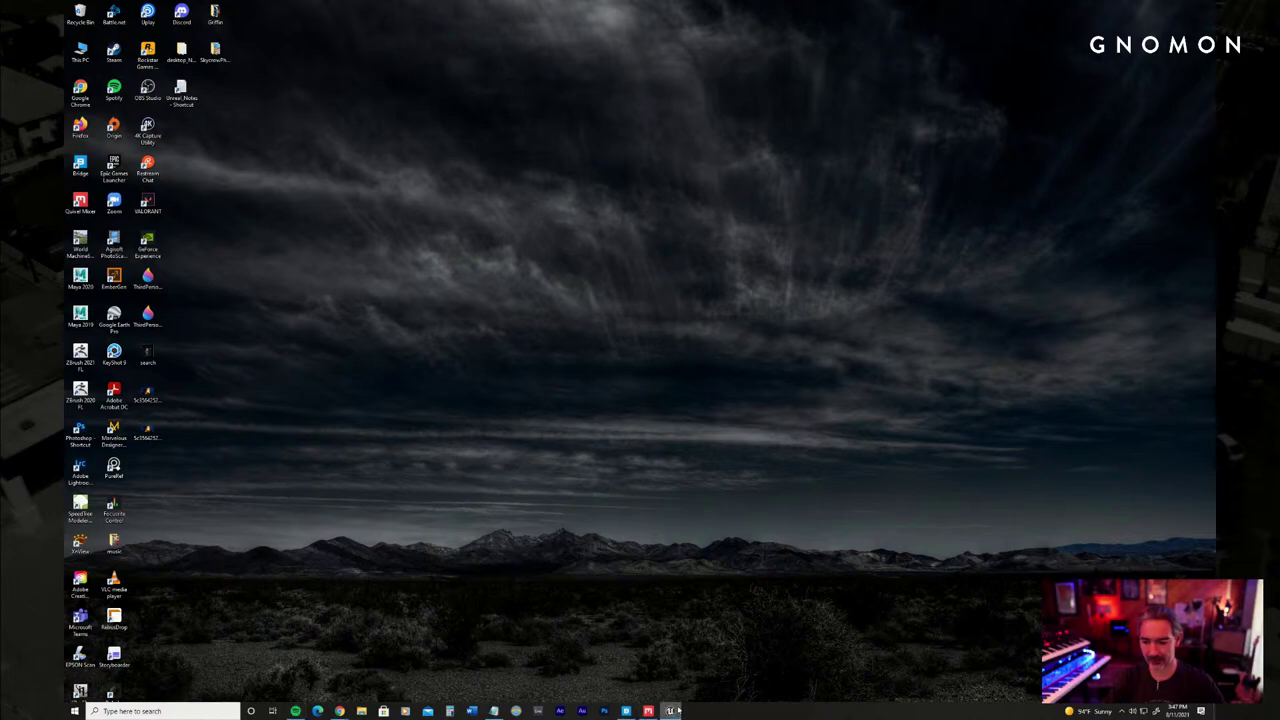
Switch to the Test project in Unreal Editor, look over its statue scene and close the editor
{"action": "left_click", "coordinate": [670, 710]}
{"action": "right_click_drag", "start_coordinate": [766, 300], "coordinate": [736, 310]}
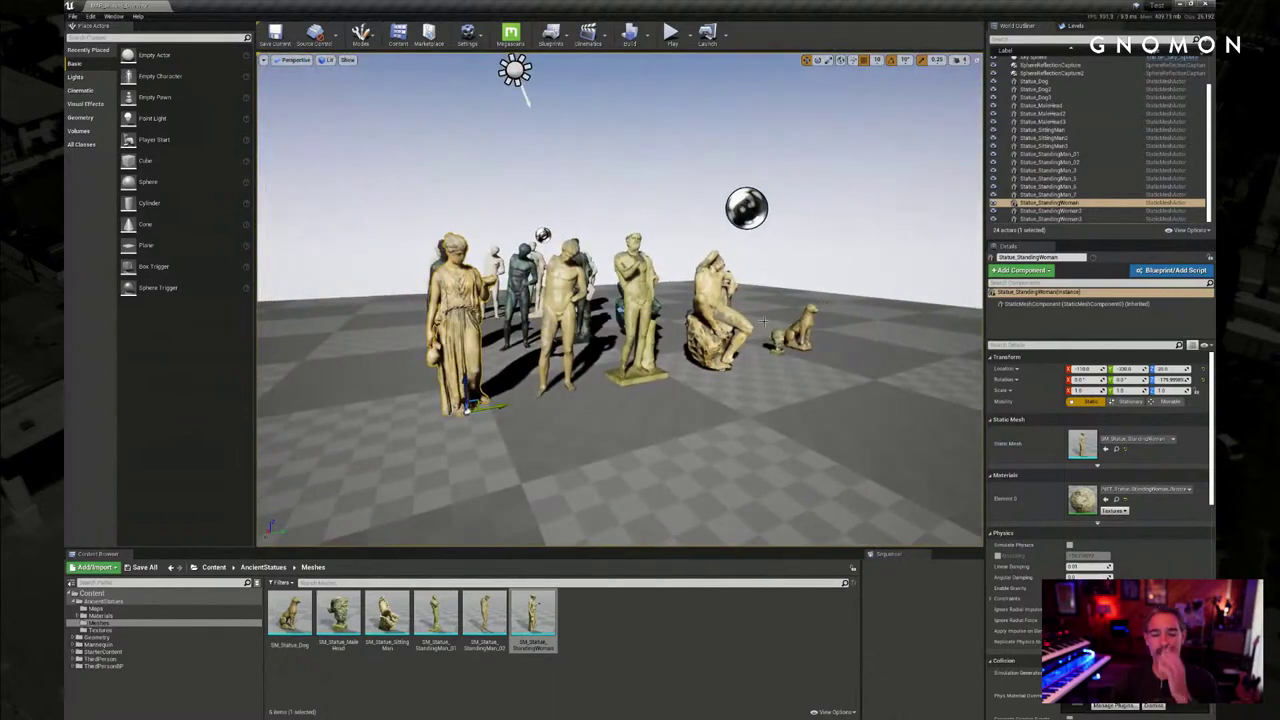
{"action": "right_click_drag", "start_coordinate": [612, 292], "coordinate": [598, 306]}
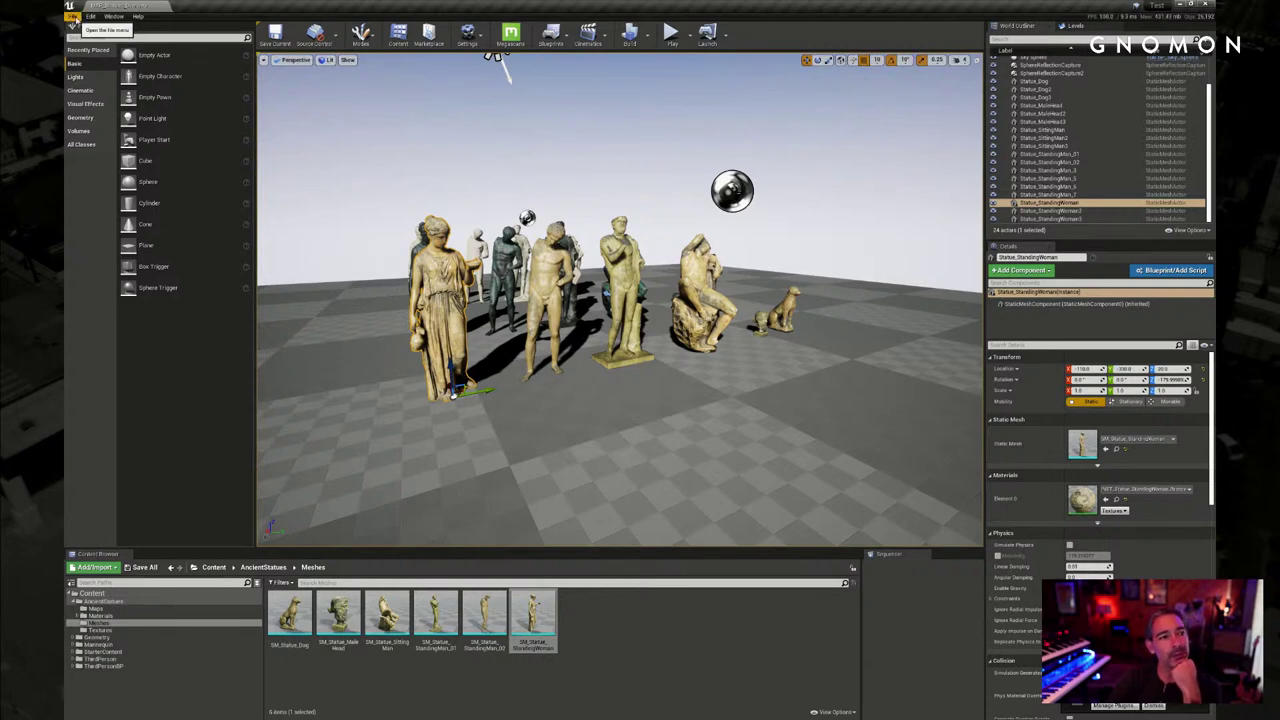
{"action": "left_click", "coordinate": [72, 17]}
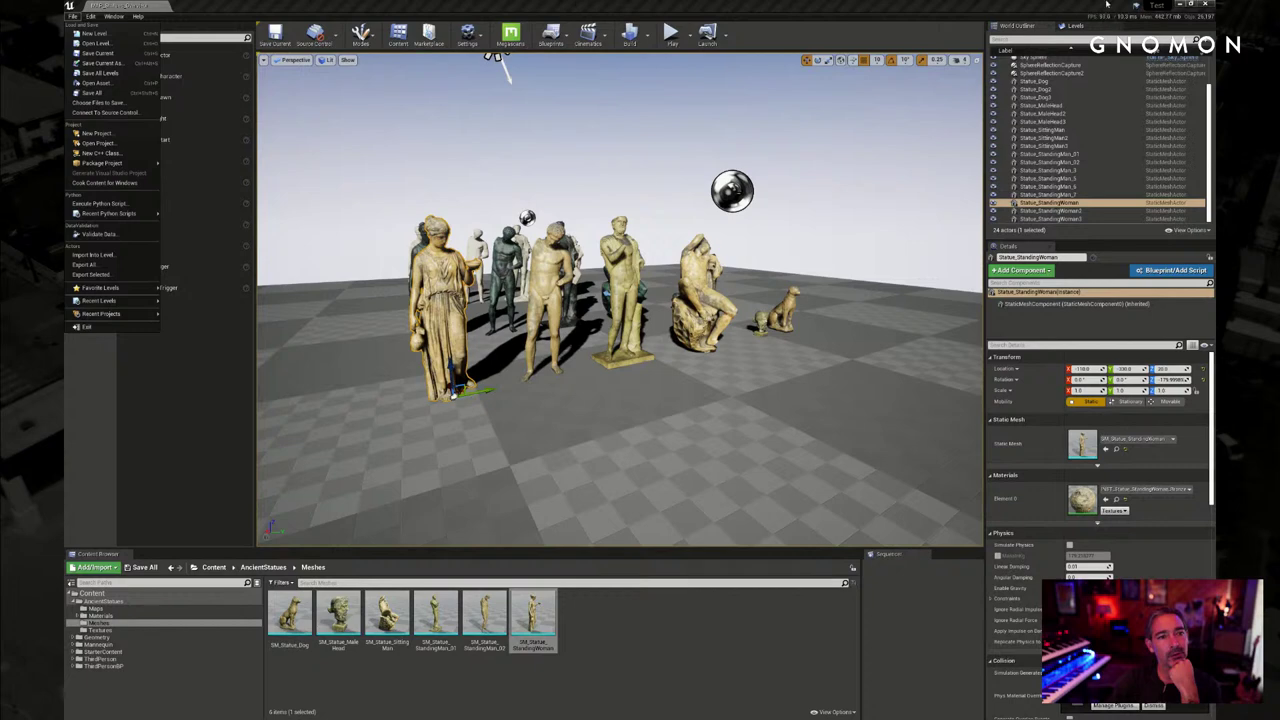
{"action": "left_click", "coordinate": [1206, 5]}
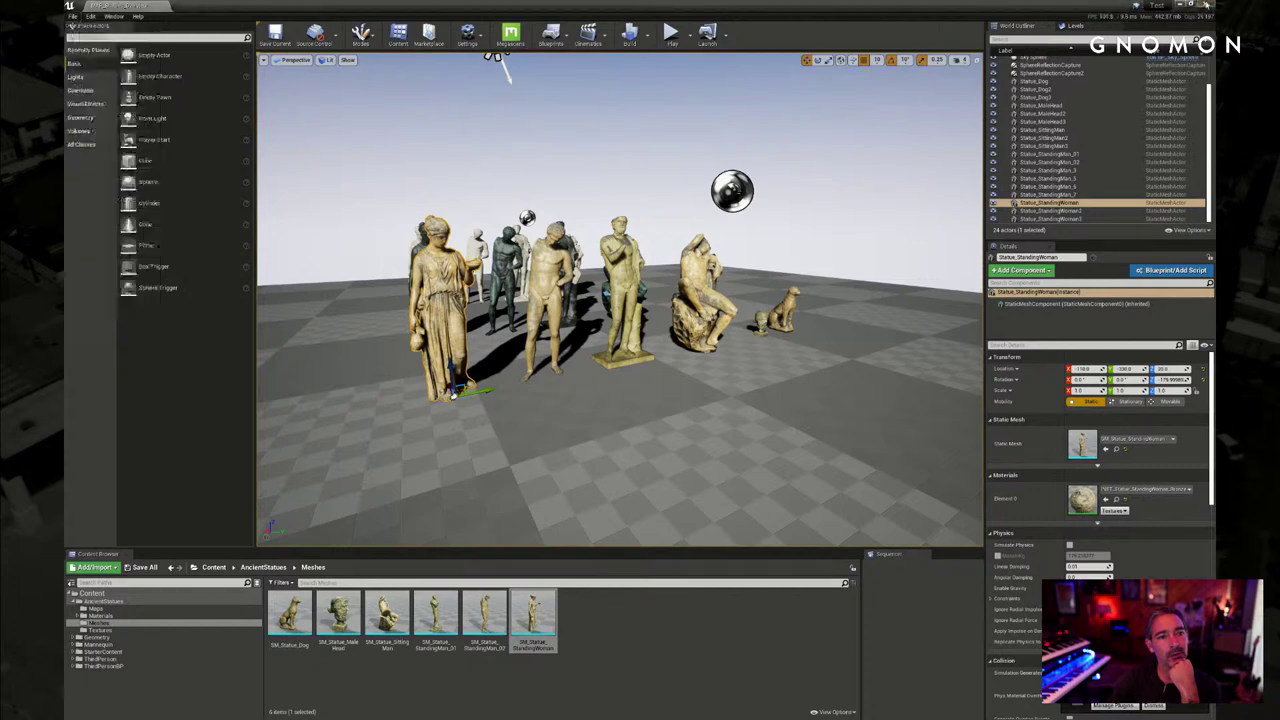
{"action": "left_click", "coordinate": [1206, 5]}
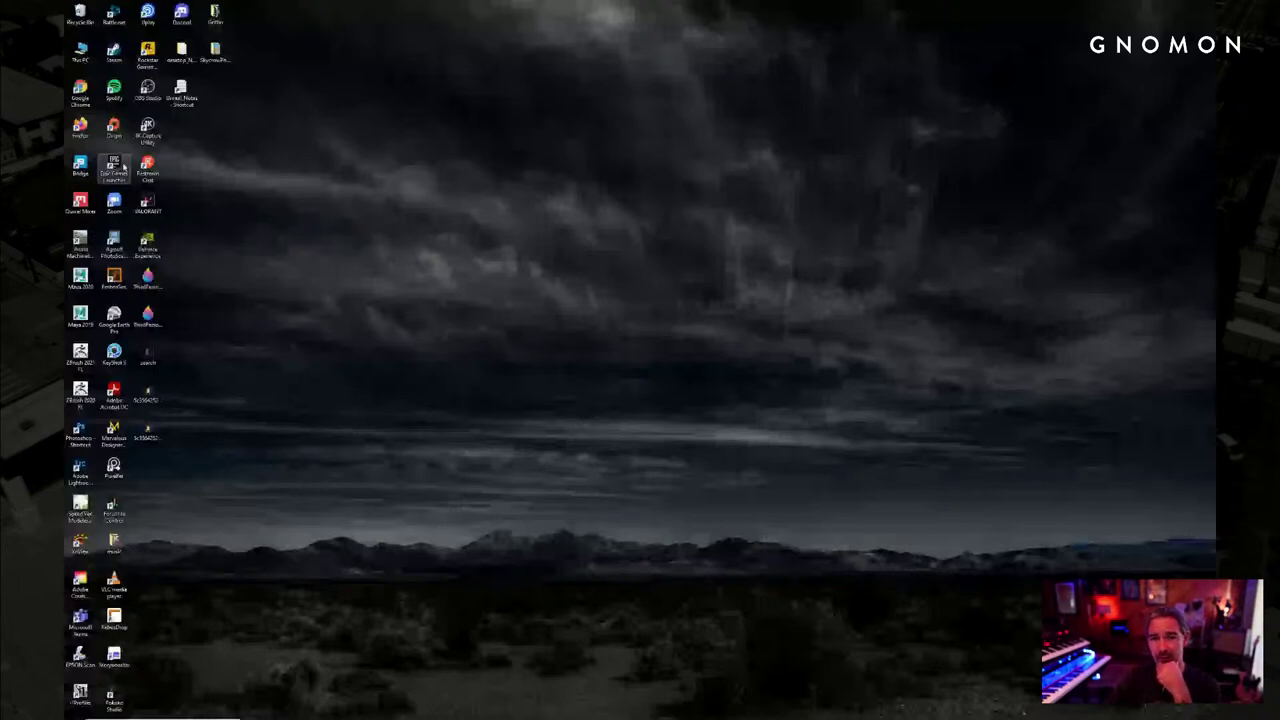
Start the Epic Games Launcher and open the Tartarus_Tests project from the Unreal Engine library
{"action": "double_click", "coordinate": [113, 167]}
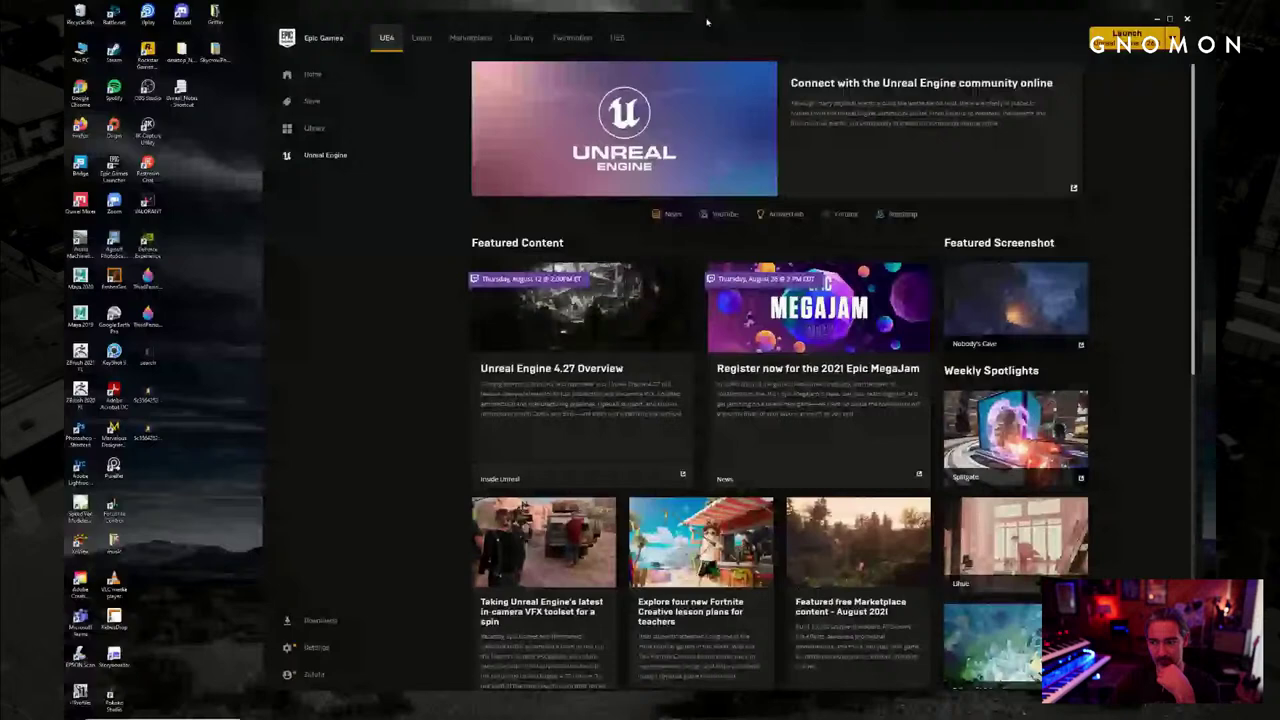
{"action": "left_click", "coordinate": [514, 42]}
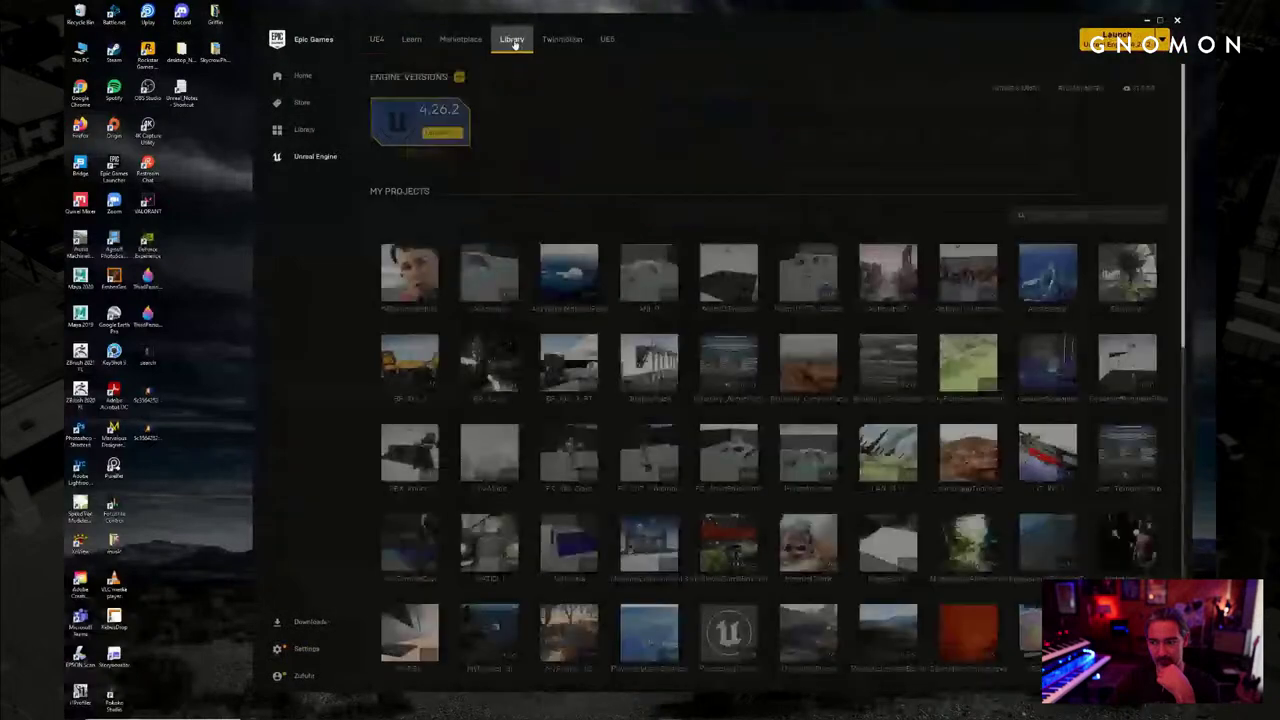
{"action": "scroll", "coordinate": [728, 210], "scroll_direction": "down", "scroll_amount": 1}
{"action": "scroll", "coordinate": [728, 210], "scroll_direction": "down", "scroll_amount": 2}
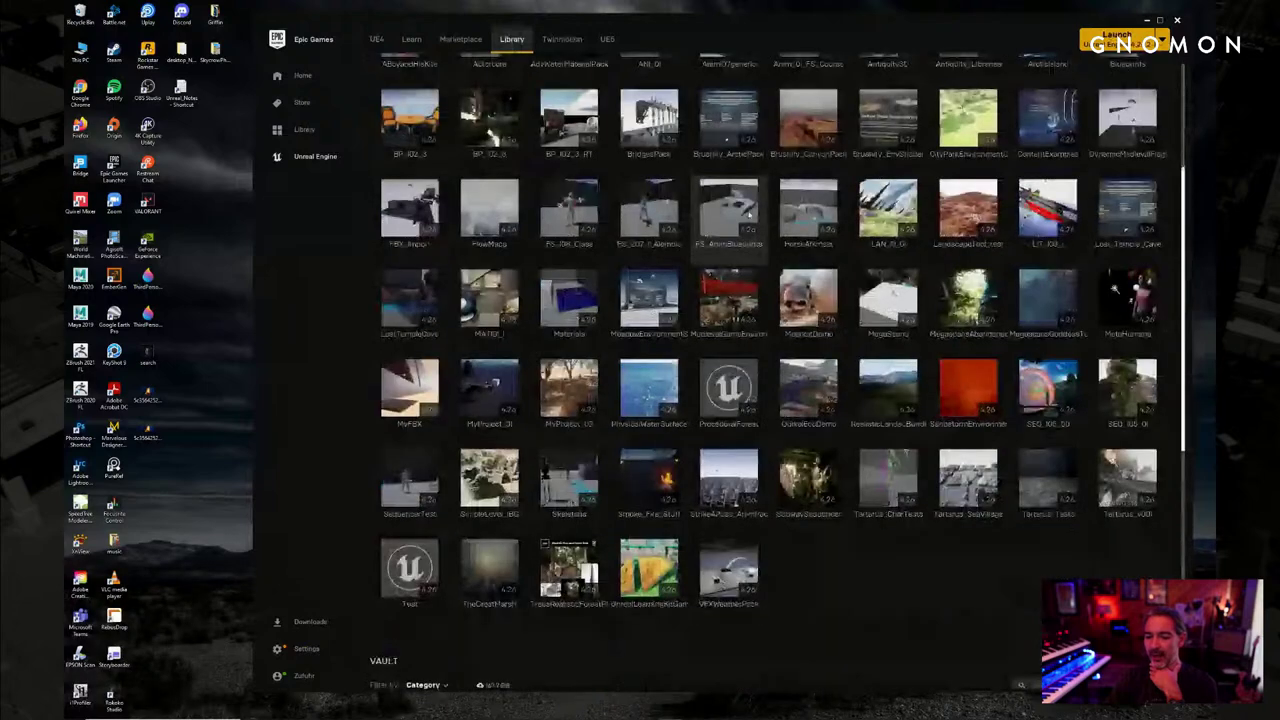
{"action": "scroll", "coordinate": [871, 549], "scroll_direction": "down", "scroll_amount": 1}
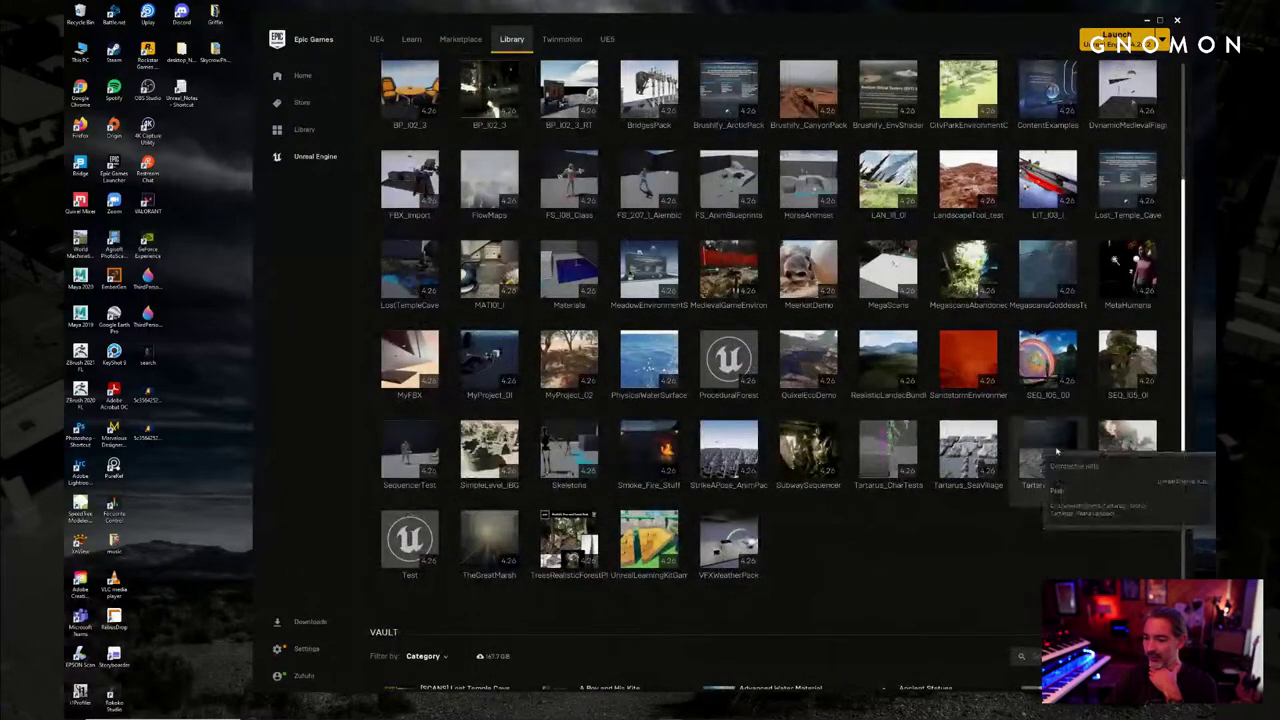
{"action": "scroll", "coordinate": [1050, 455], "scroll_direction": "down", "scroll_amount": 1}
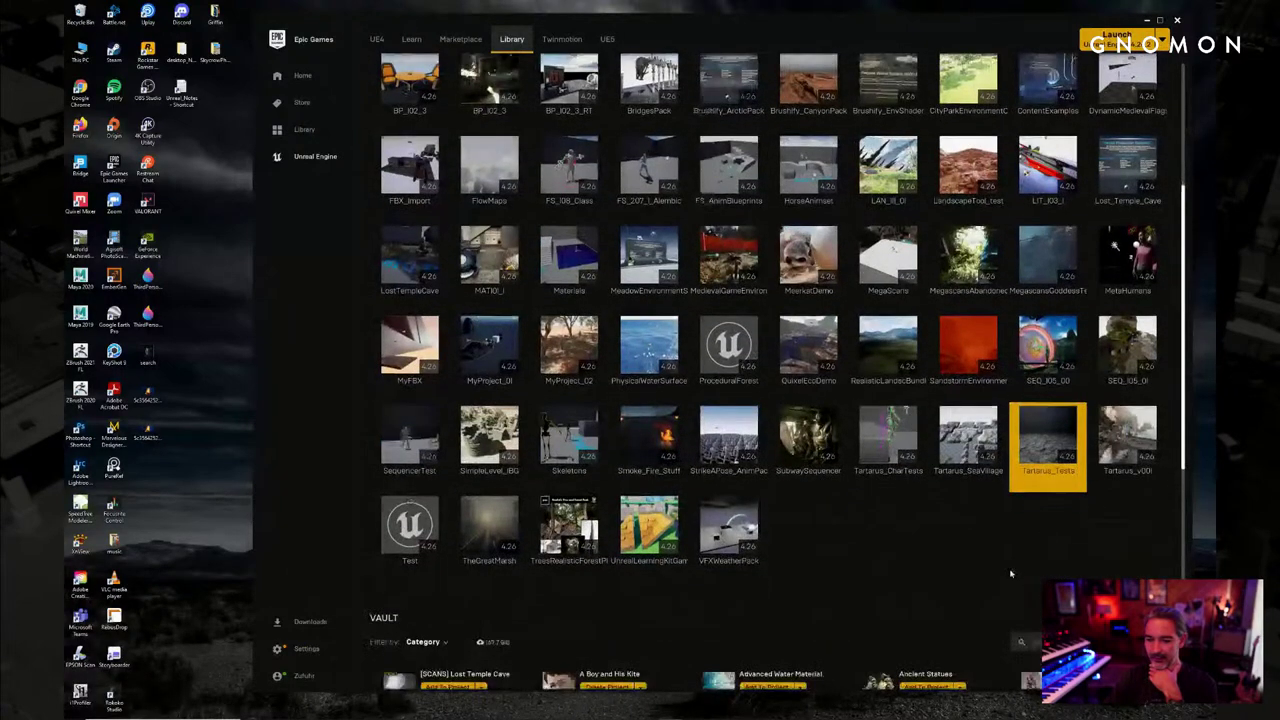
{"action": "double_click", "coordinate": [1054, 438]}
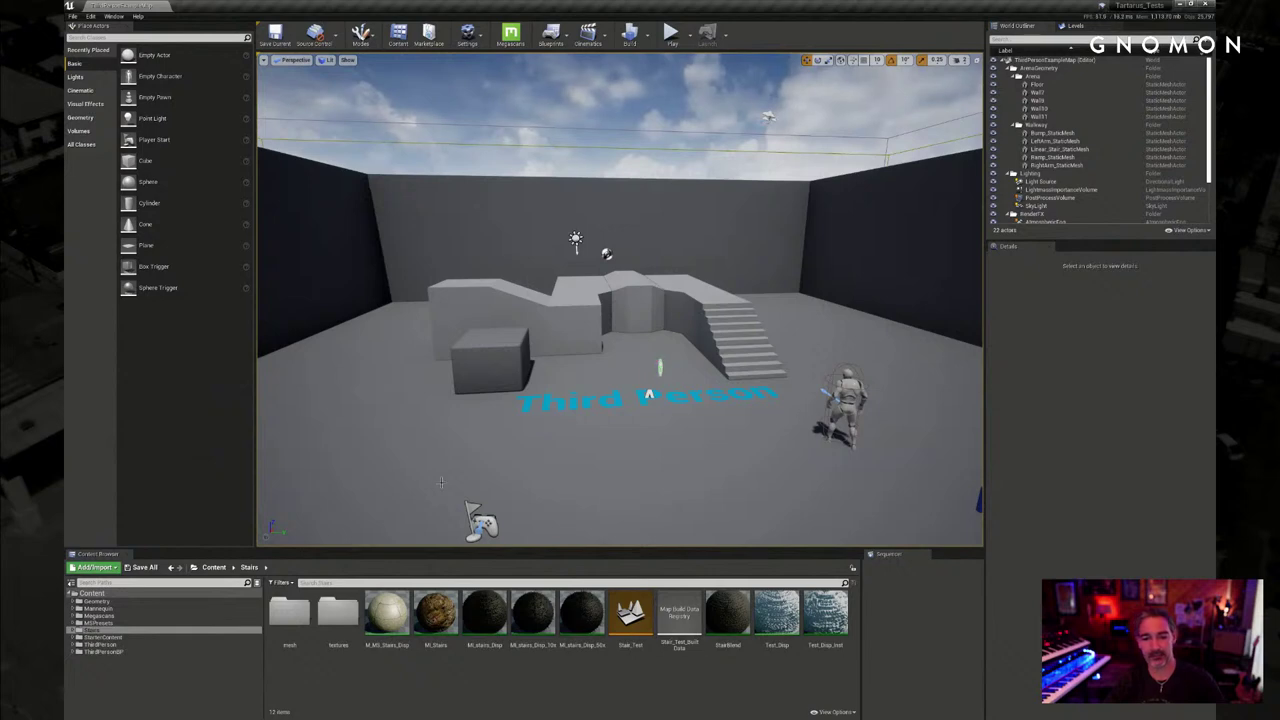
Open the Stair_Test level from the Stairs folder and look around its rocky ground and staircase
{"action": "double_click", "coordinate": [630, 615]}
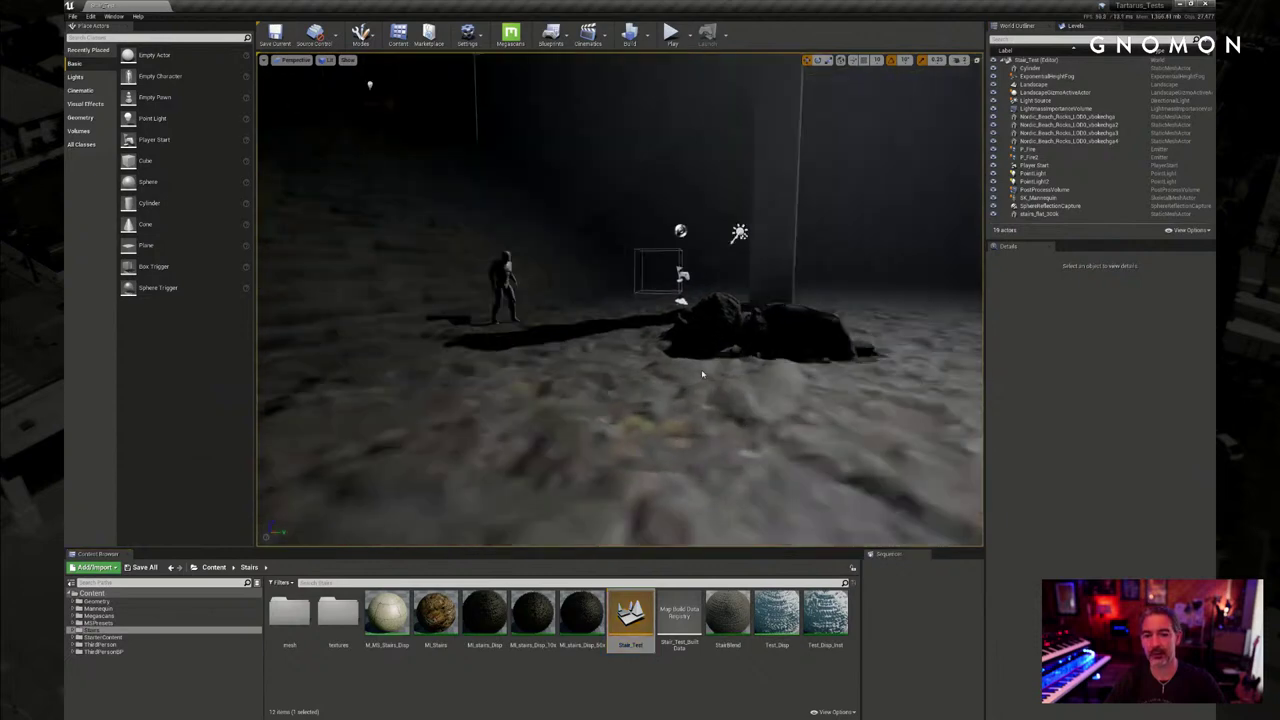
{"action": "left_click_drag", "start_coordinate": [702, 374], "coordinate": [788, 176], "text": "alt"}
{"action": "right_click_drag", "start_coordinate": [711, 174], "coordinate": [717, 157]}
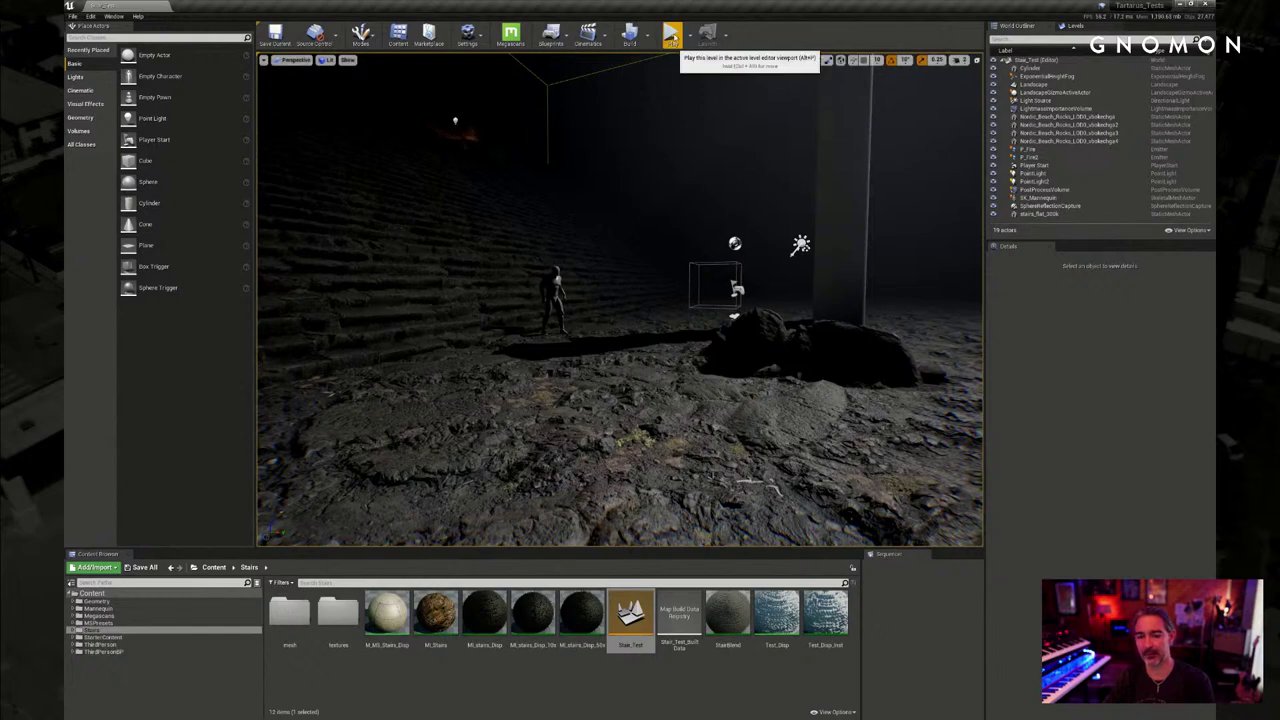
Play the level full screen and run the mannequin around the stone stairs and the pillar to inspect the surfaces
{"action": "left_click", "coordinate": [671, 34]}
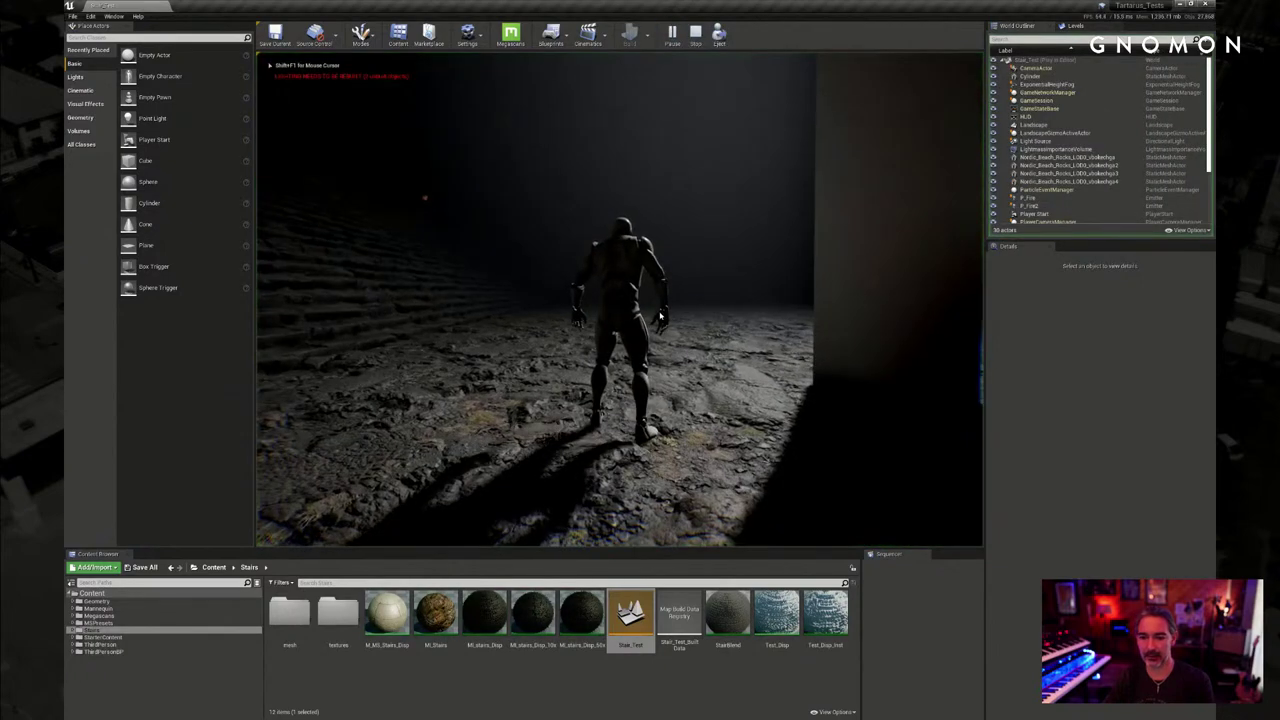
{"action": "key", "text": "F11"}
{"action": "key", "text": "w"}
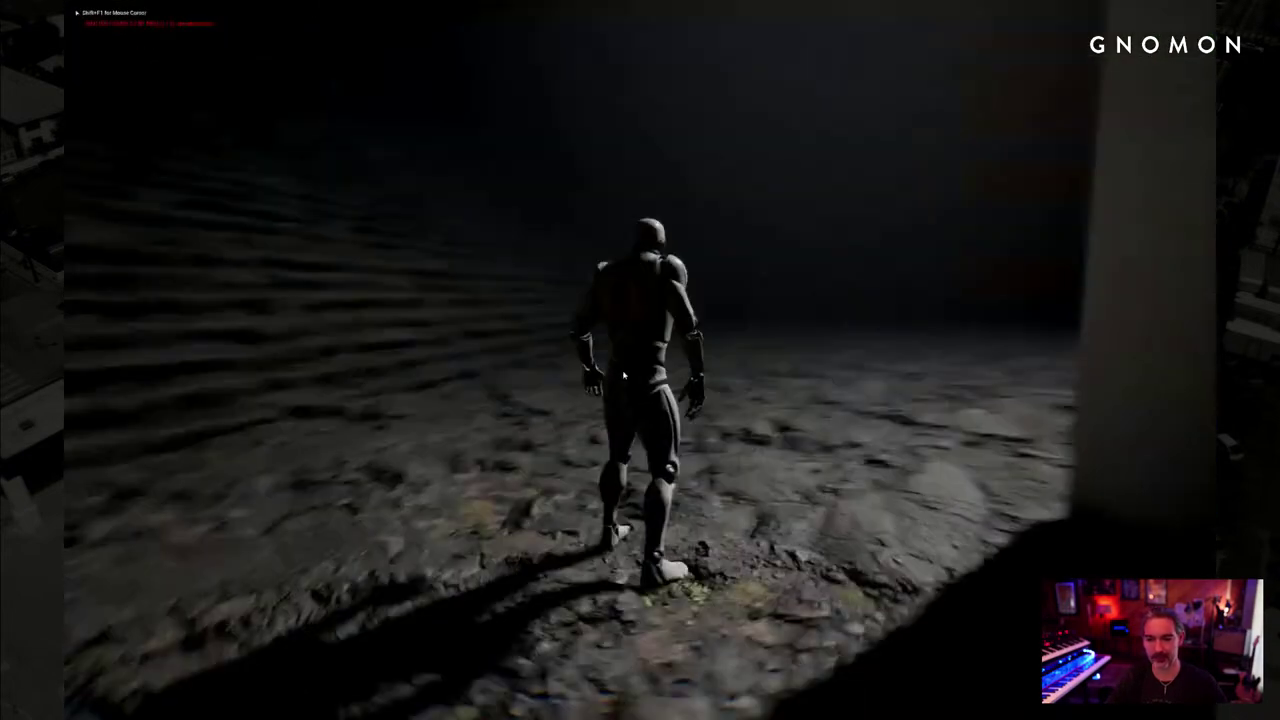
{"action": "key", "text": "d"}
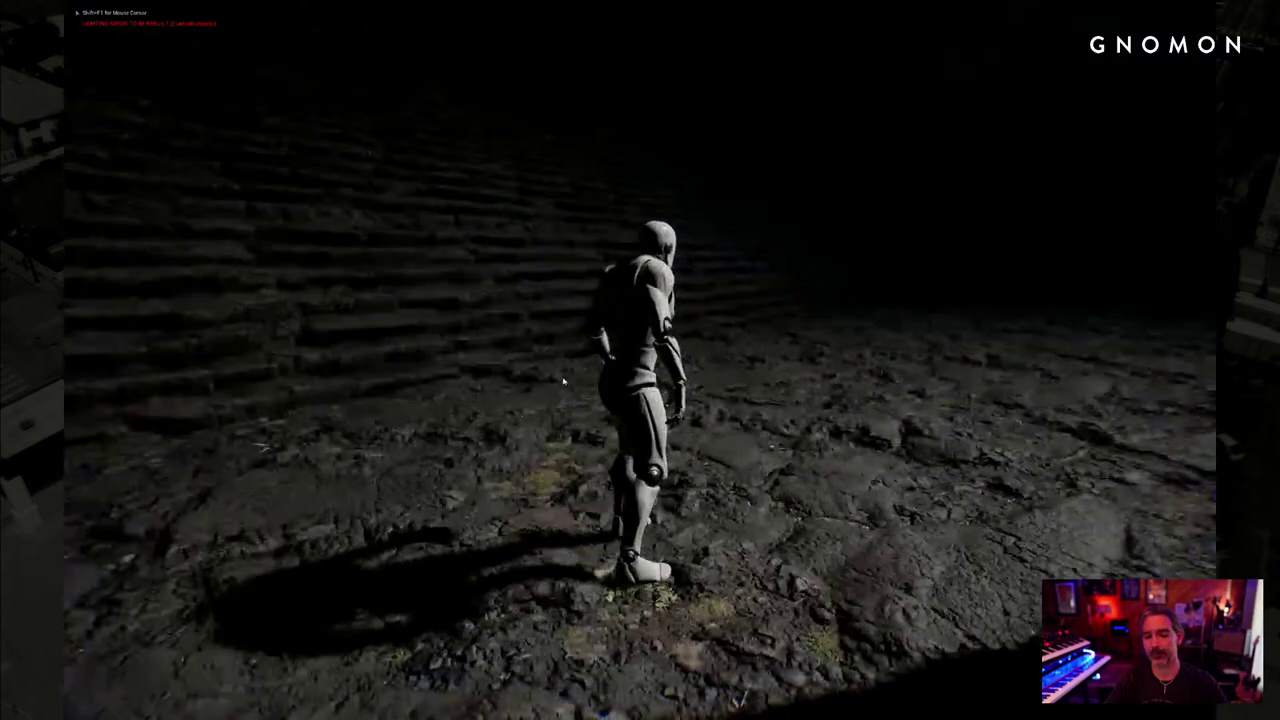
{"action": "key", "text": "w"}
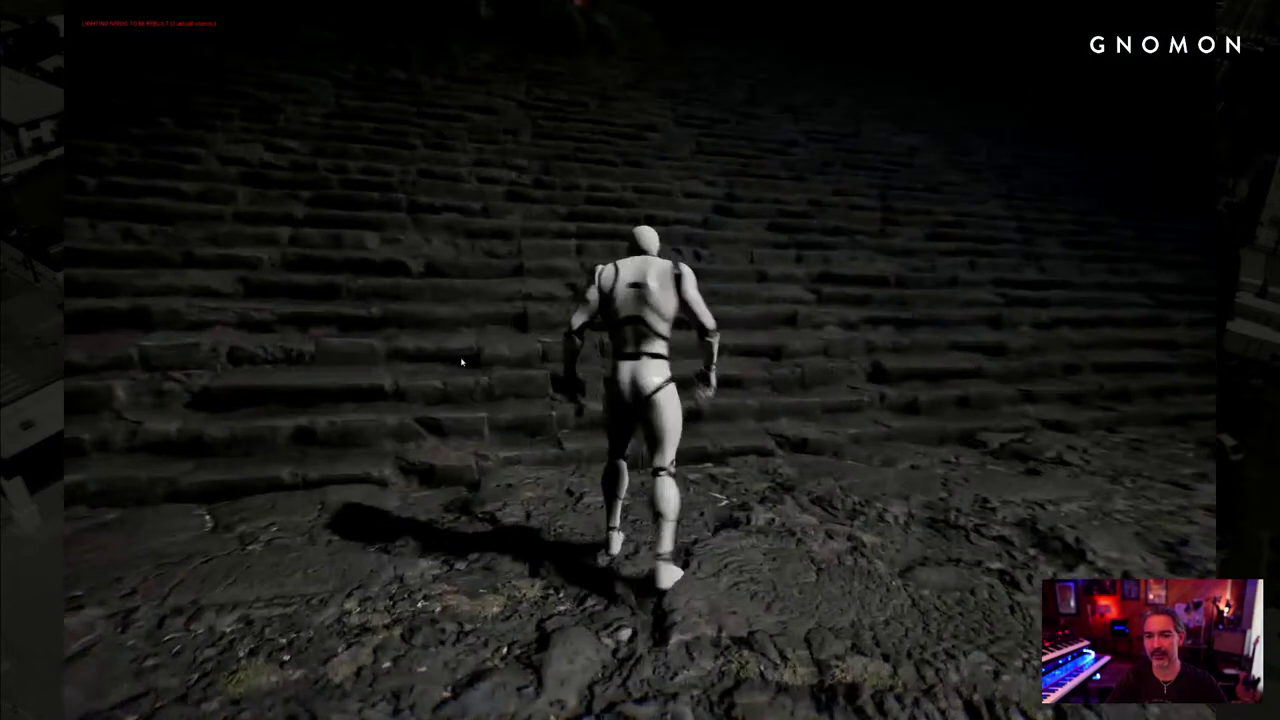
{"action": "key", "text": "w"}
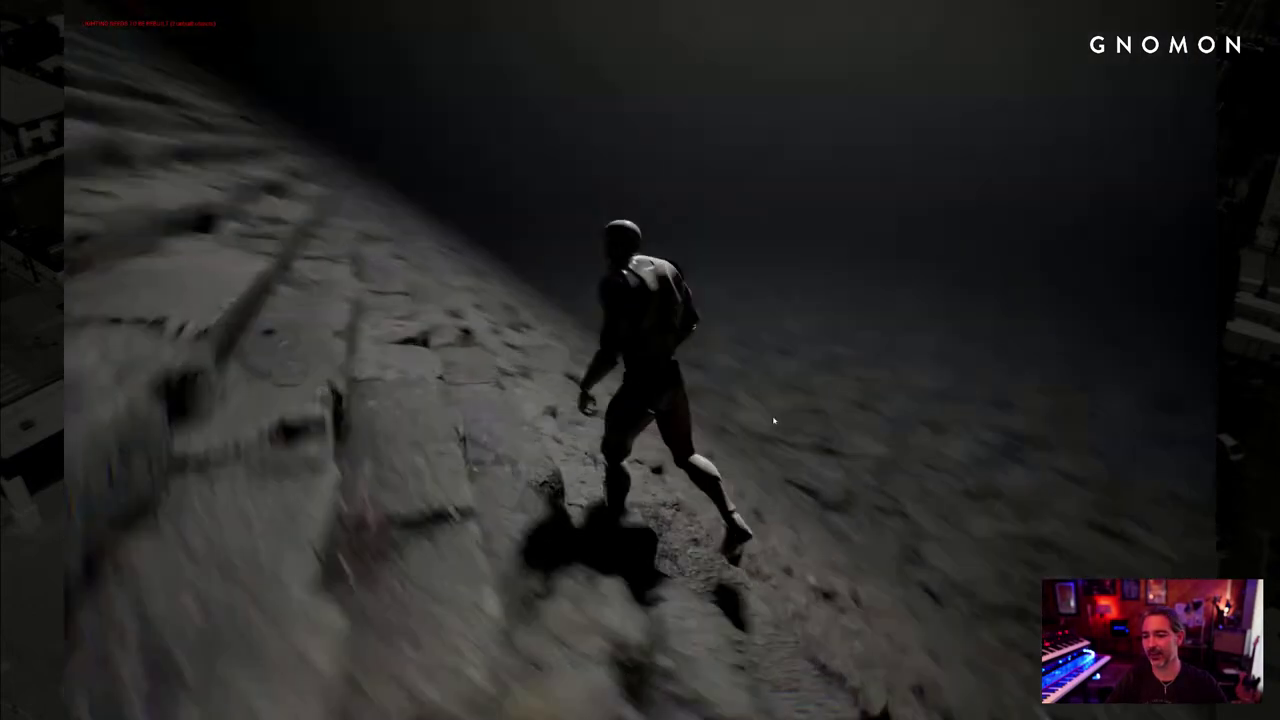
{"action": "key", "text": "w"}
{"action": "key", "text": "d"}
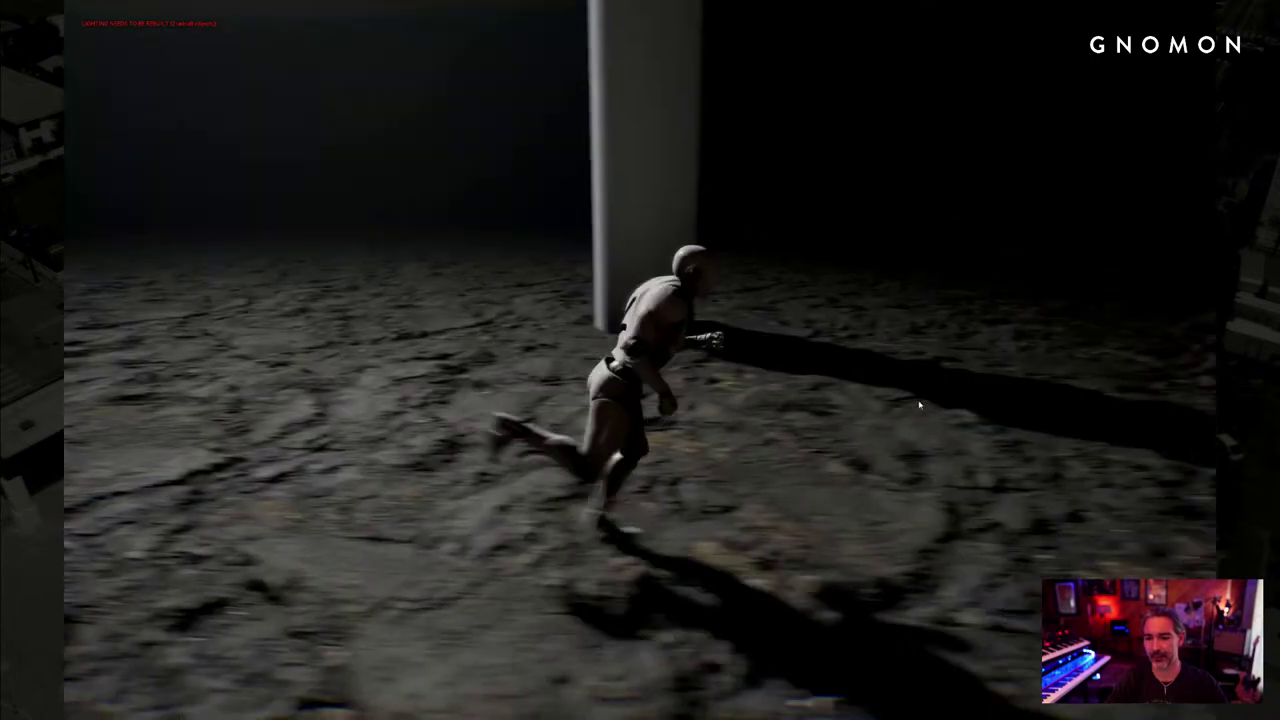
{"action": "key", "text": "d"}
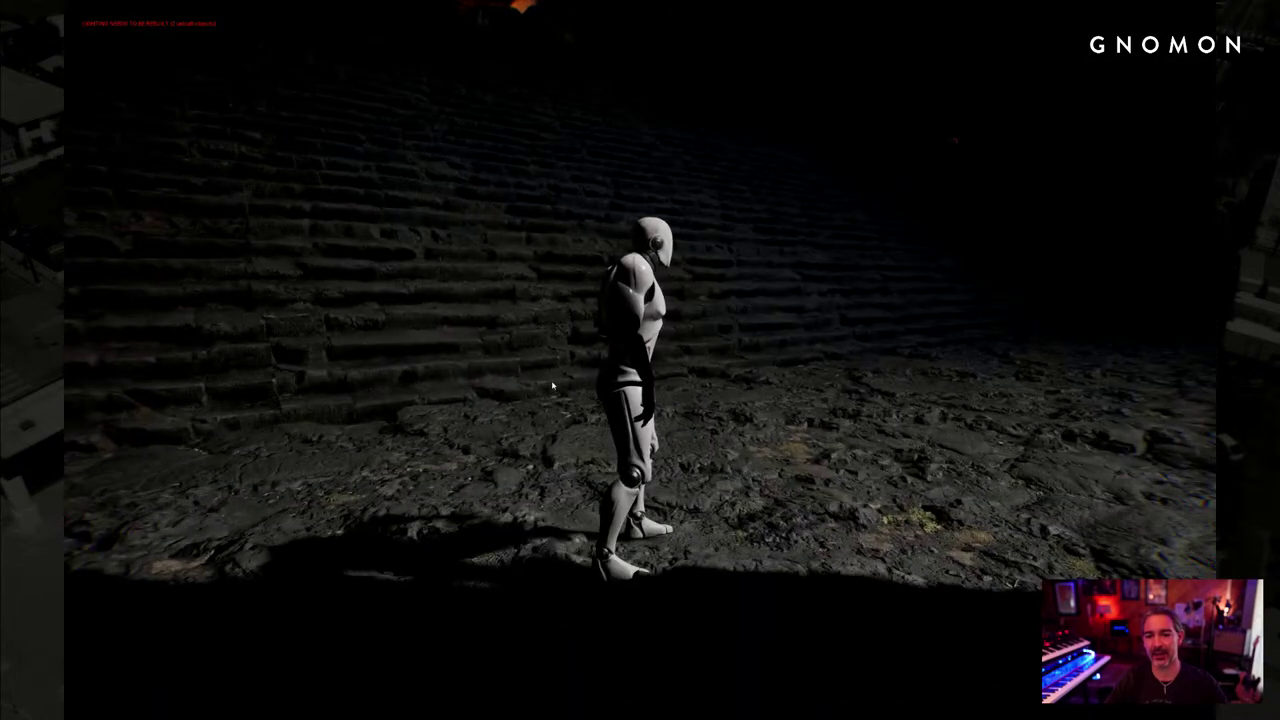
{"action": "left_click_drag", "start_coordinate": [495, 358], "coordinate": [522, 385]}
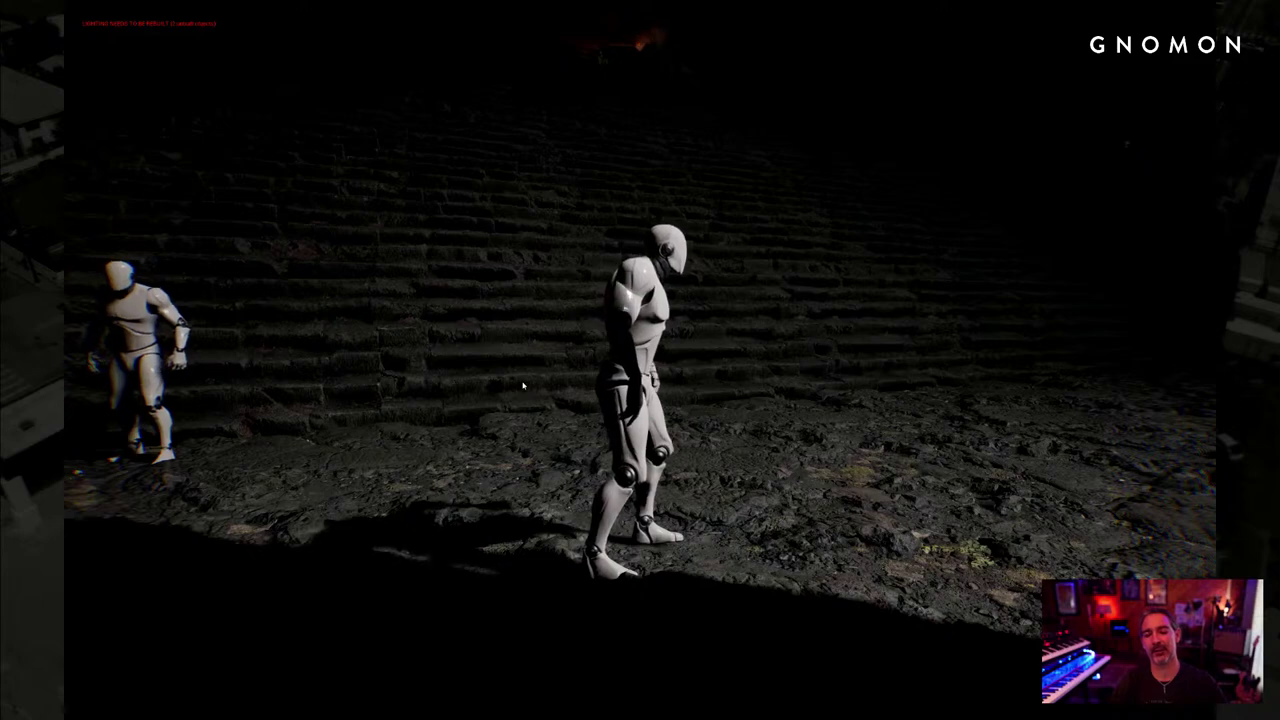
{"action": "left_click_drag", "start_coordinate": [522, 385], "coordinate": [915, 396]}
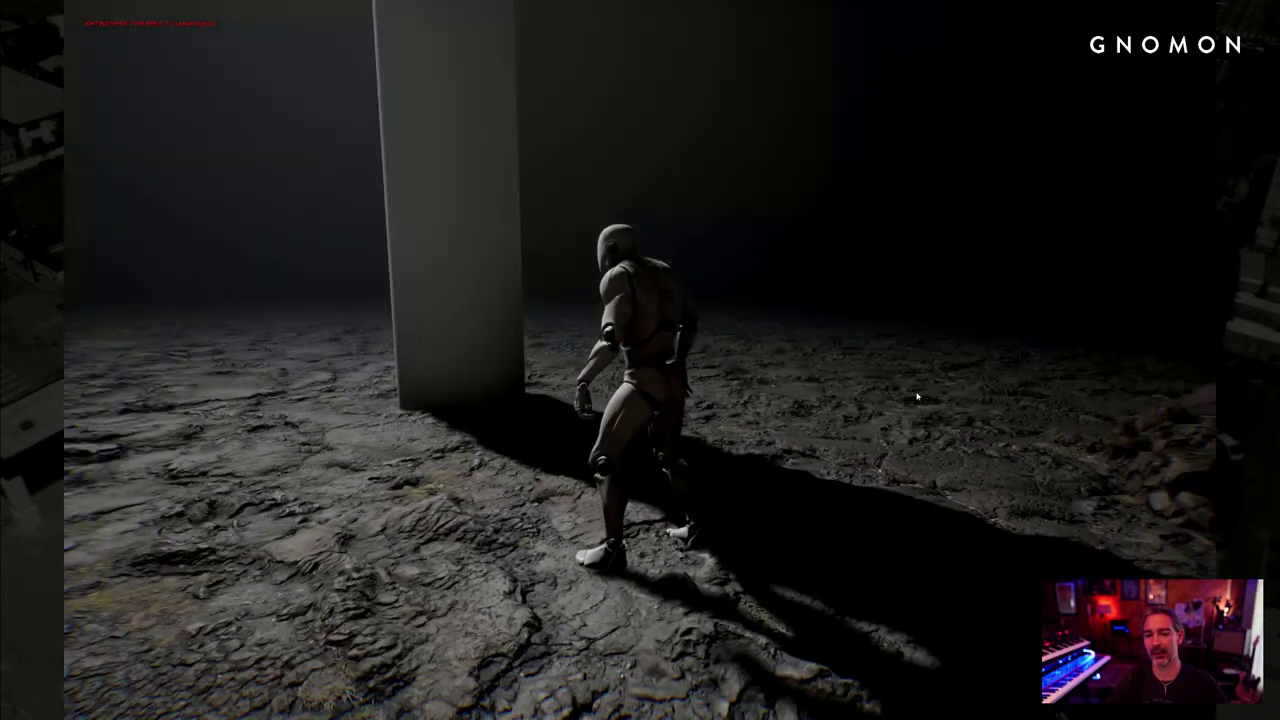
Run the mannequin across the foggy ground through the orange light, leave full screen and stop the play session
{"action": "key", "text": "w"}
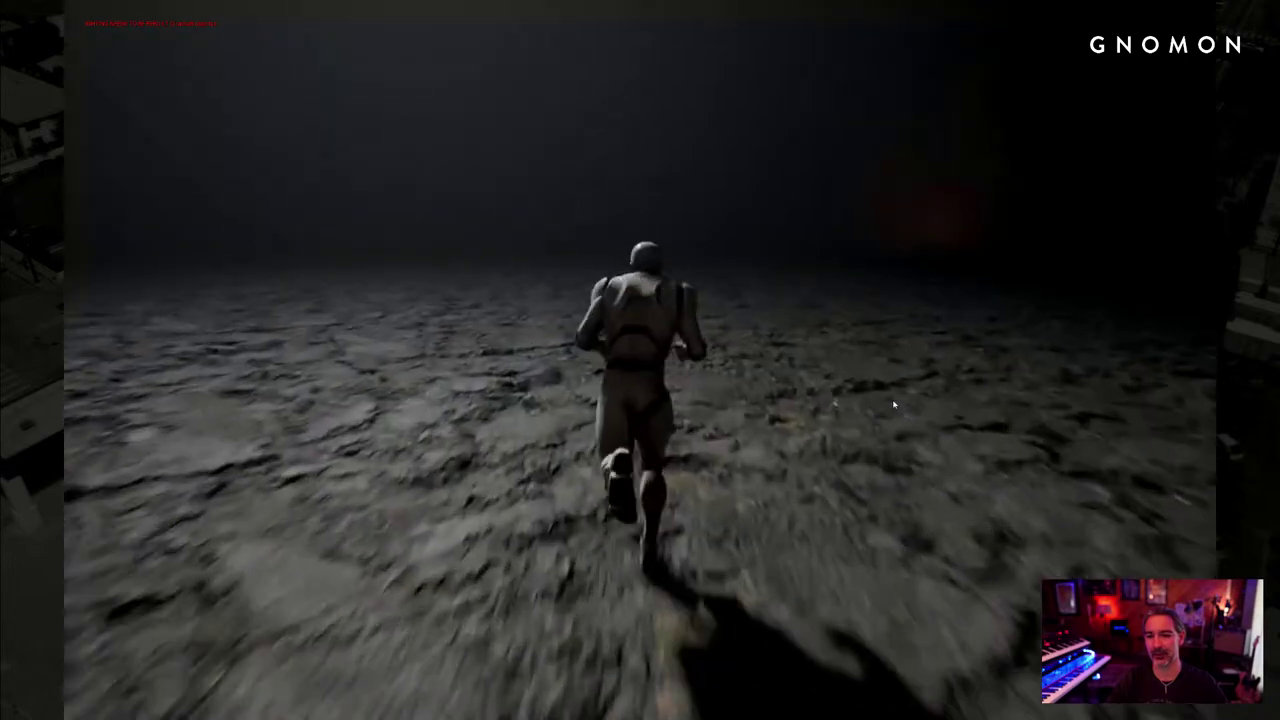
{"action": "left_click_drag", "start_coordinate": [893, 404], "coordinate": [953, 408]}
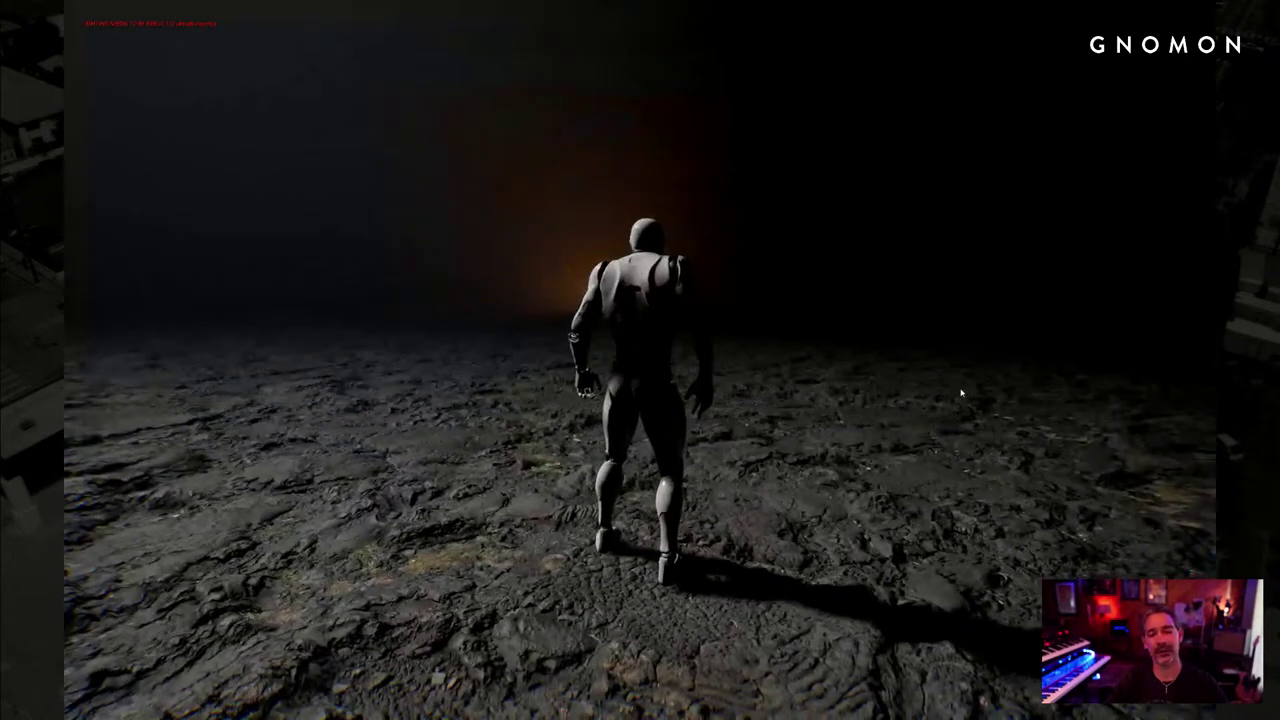
{"action": "key", "text": "w"}
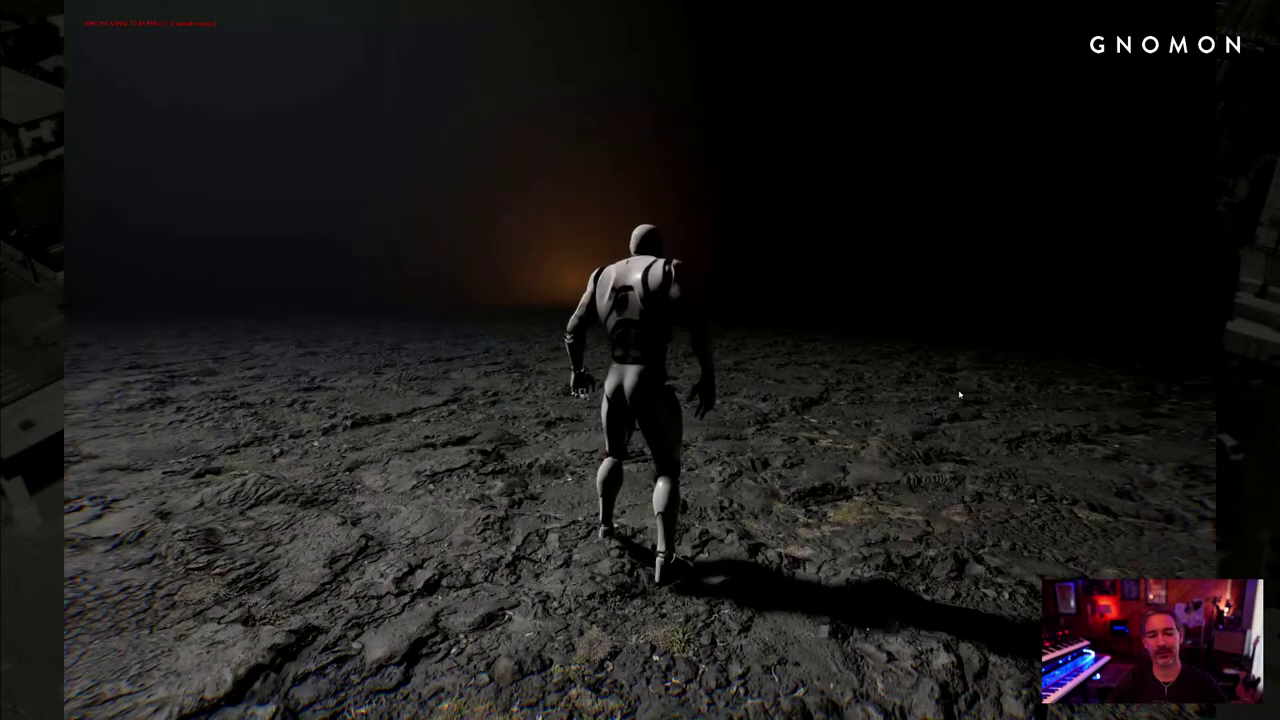
{"action": "key", "text": "w"}
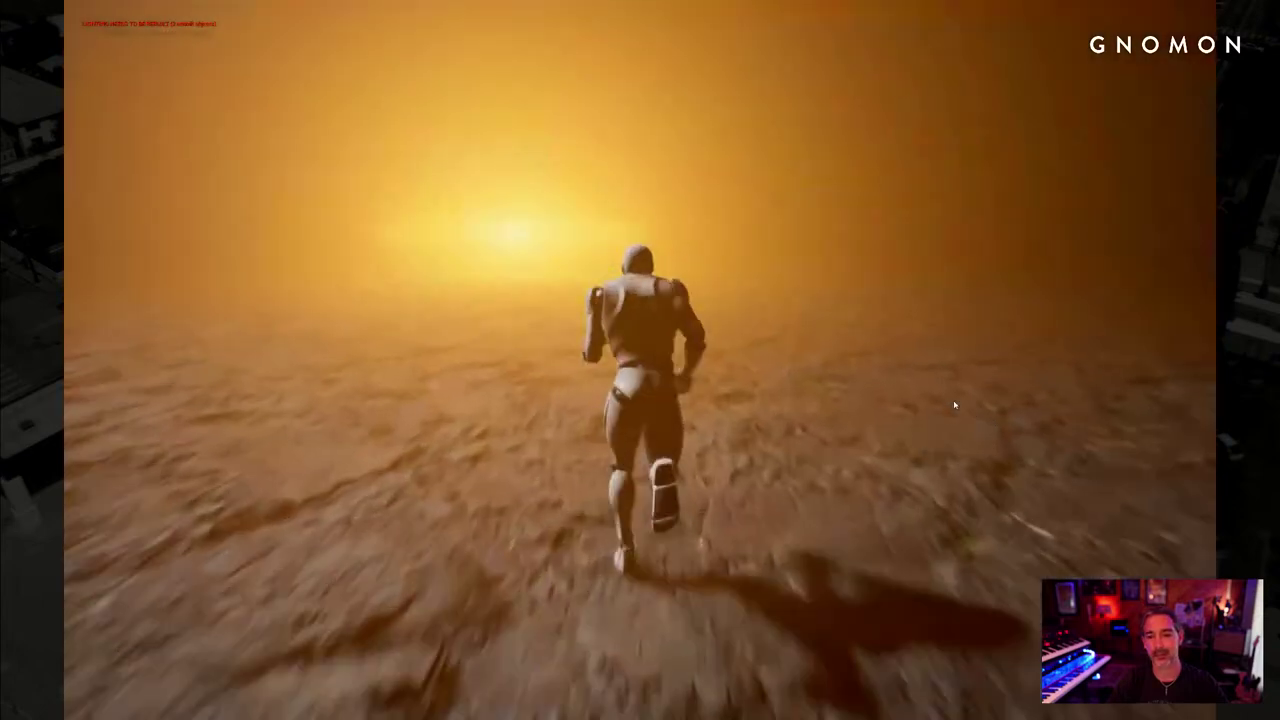
{"action": "key", "text": "d"}
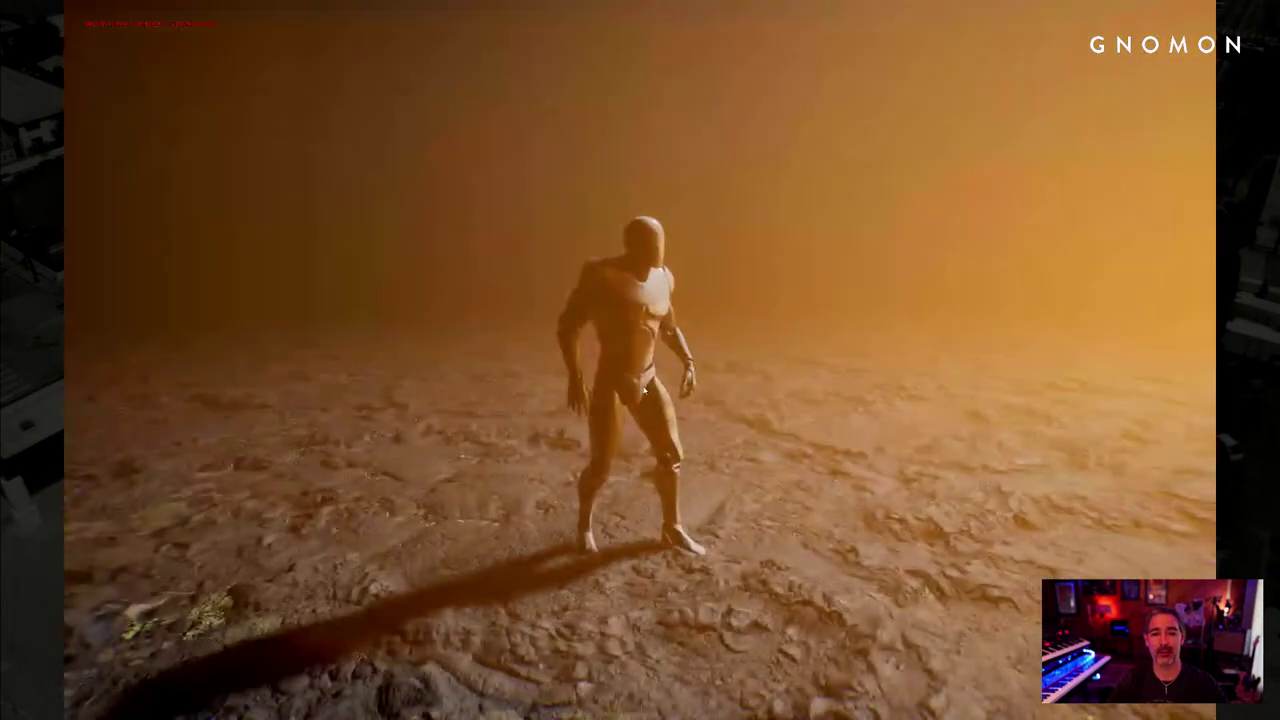
{"action": "key", "text": "w"}
{"action": "key", "text": "d"}
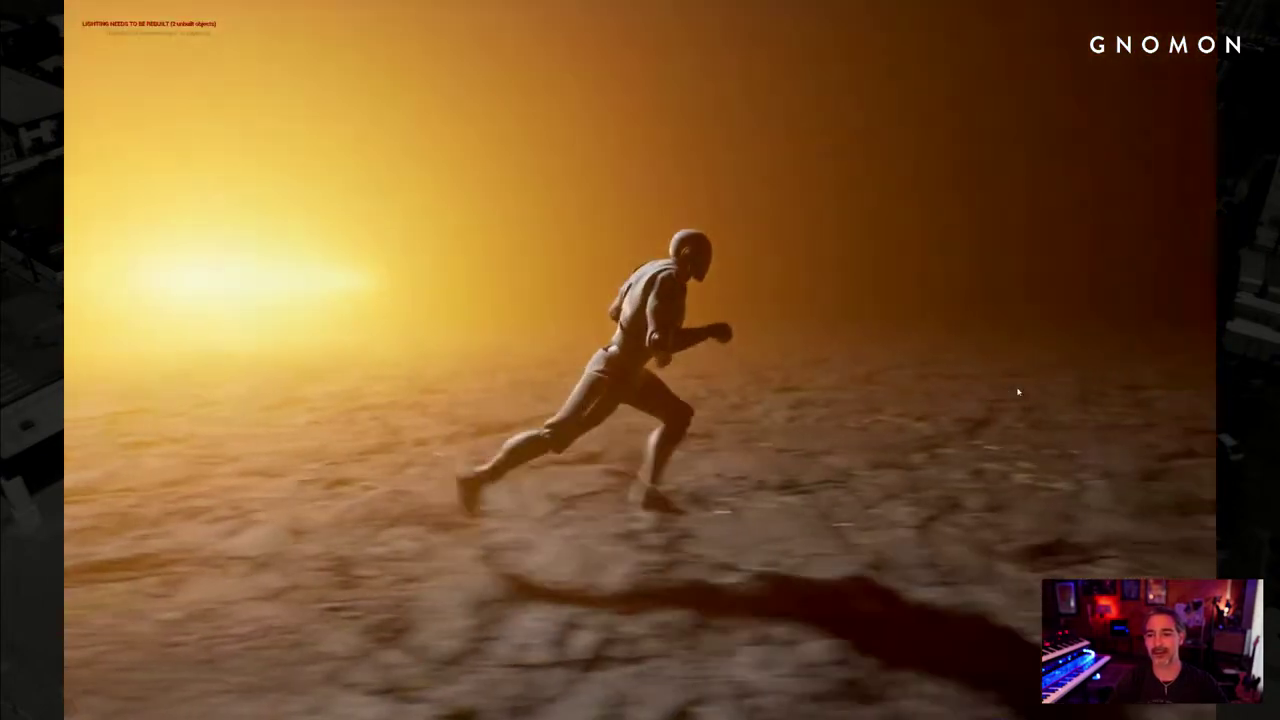
{"action": "key", "text": "w"}
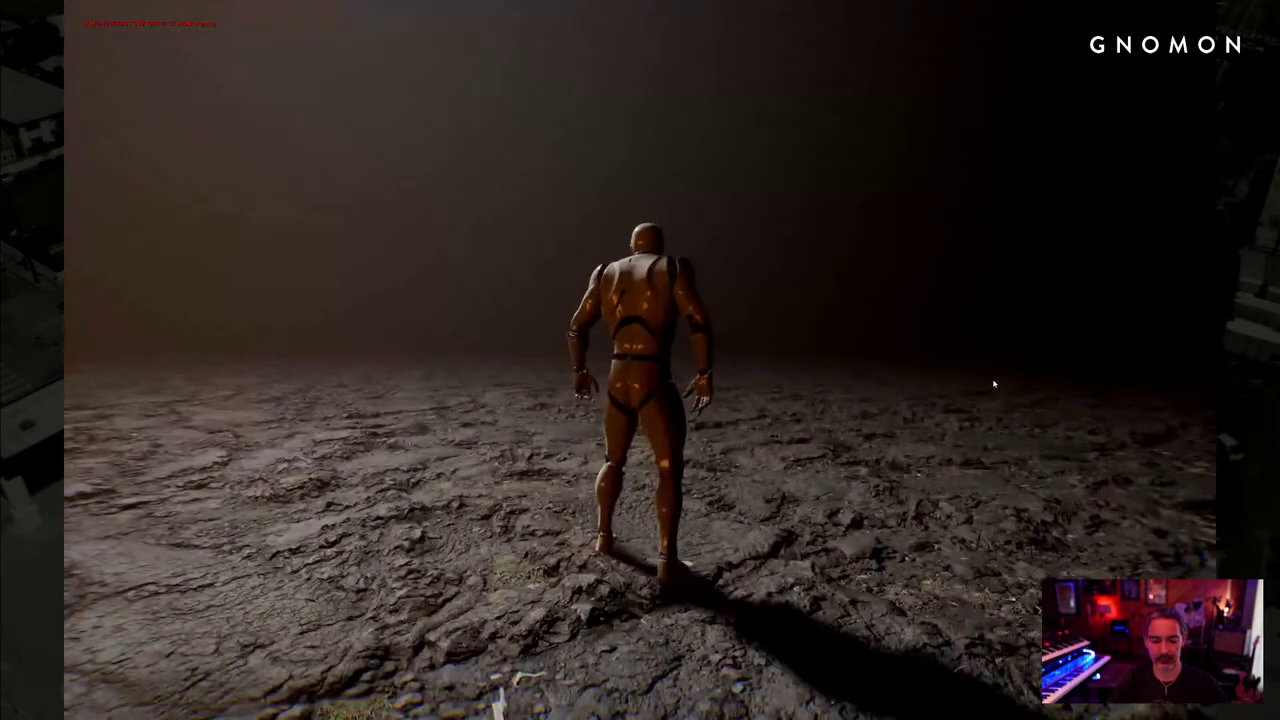
{"action": "key", "text": "F11"}
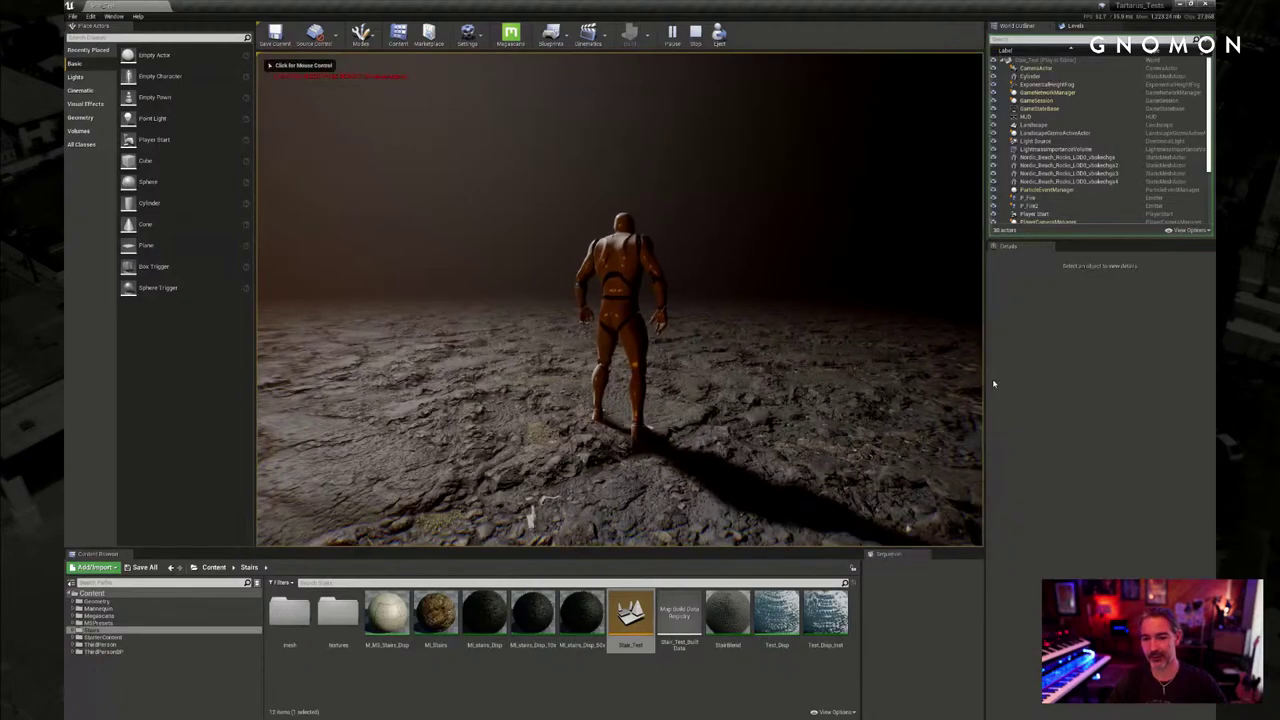
{"action": "key", "text": "Escape"}
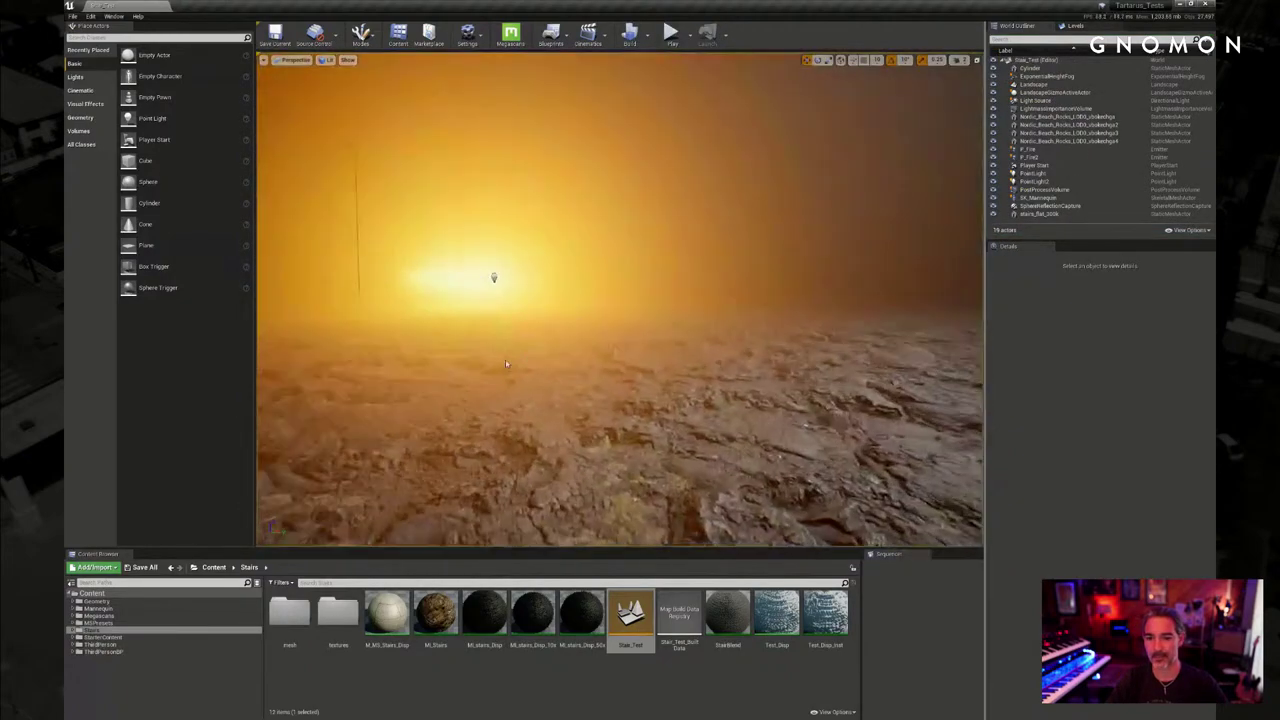
Hide the ExponentialHeightFog actor in the Stair_Test level
{"action": "left_click", "coordinate": [994, 76]}
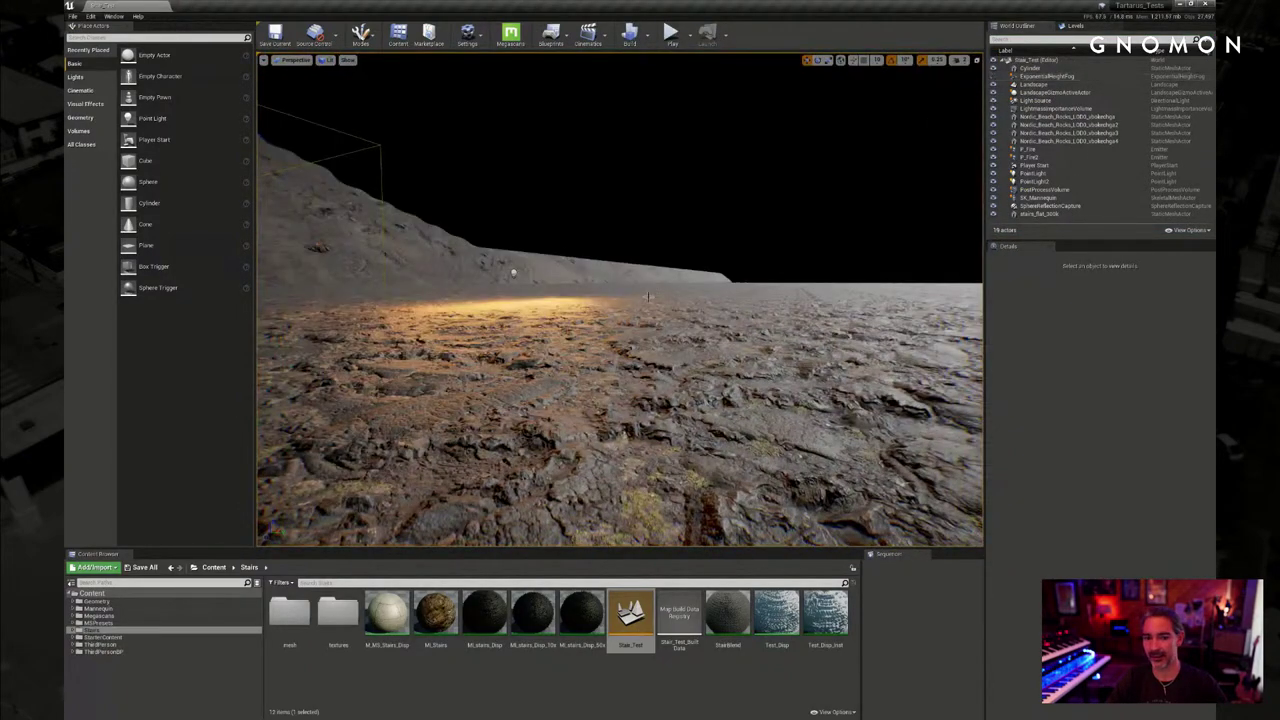
Frame the first Nordic_Beach_Rocks mesh, look around the mannequin, pillar and stone stairs, and minimize the editor
{"action": "right_click_drag", "start_coordinate": [648, 298], "coordinate": [652, 248]}
{"action": "key", "text": "w"}
{"action": "left_click", "coordinate": [654, 249]}
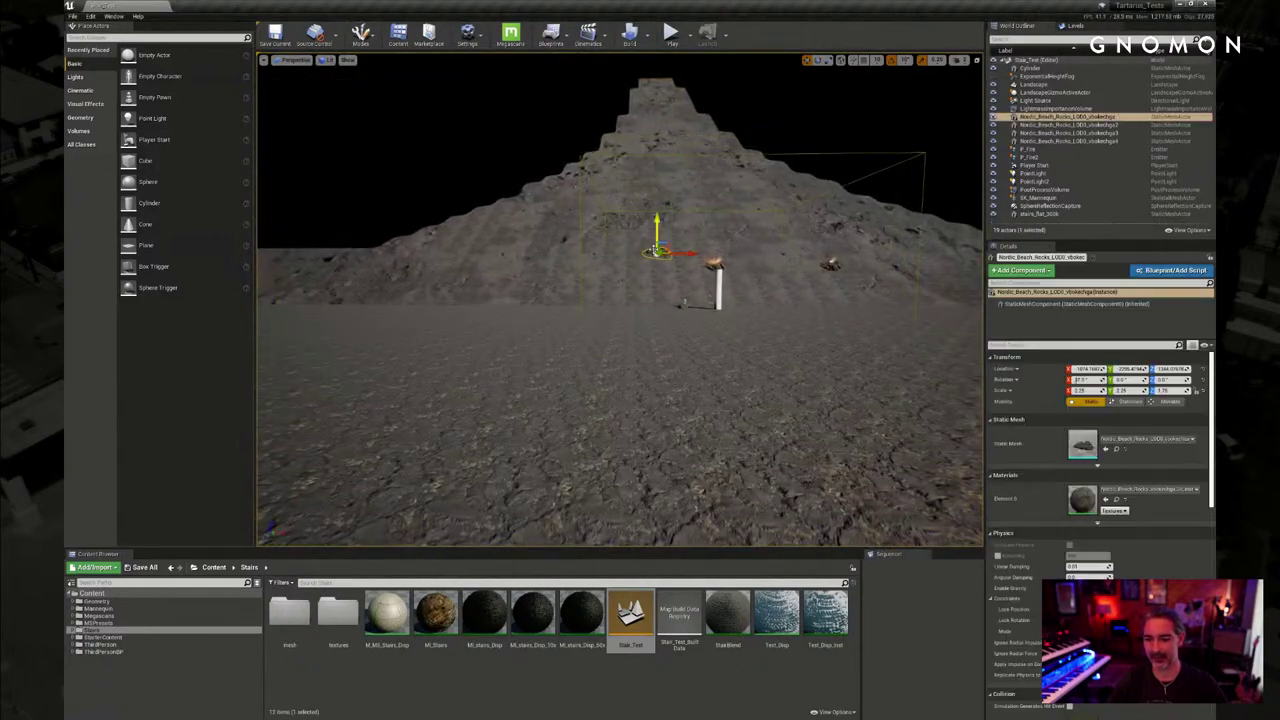
{"action": "key", "text": "f"}
{"action": "right_click_drag", "start_coordinate": [687, 321], "coordinate": [686, 386]}
{"action": "key", "text": "s"}
{"action": "key", "text": "q"}
{"action": "key", "text": "s"}
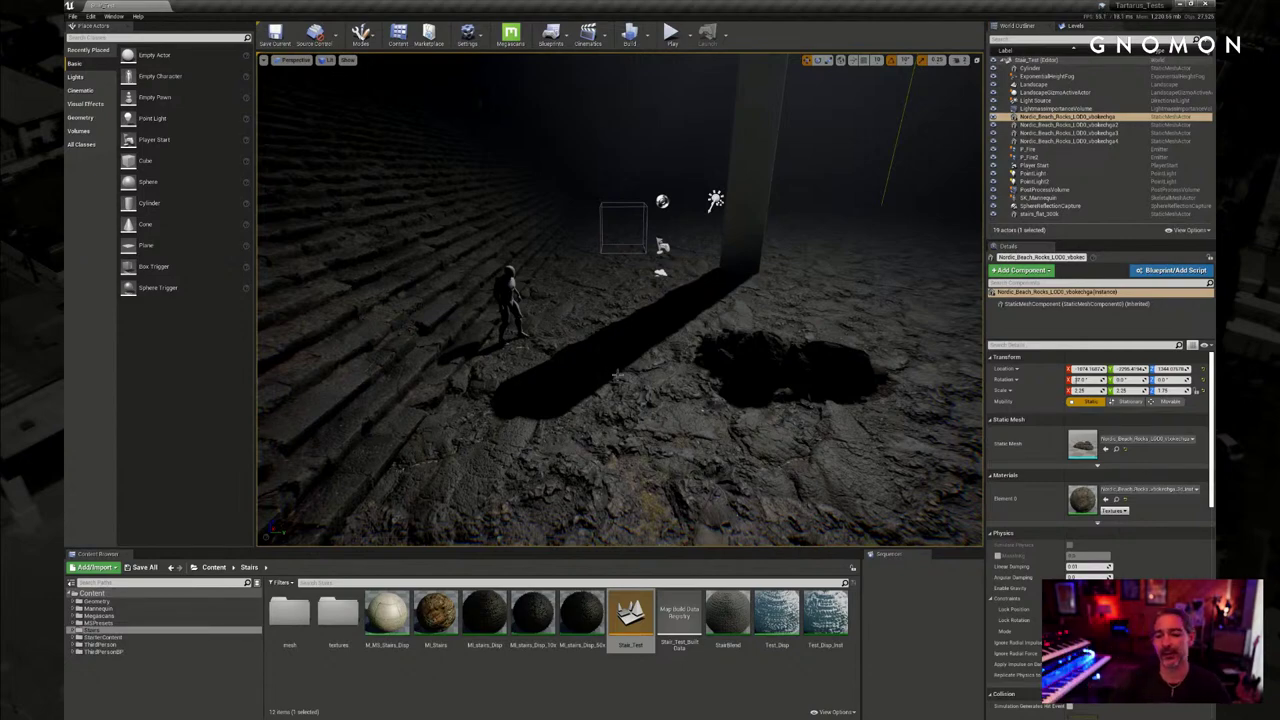
{"action": "right_click_drag", "start_coordinate": [618, 375], "coordinate": [651, 353]}
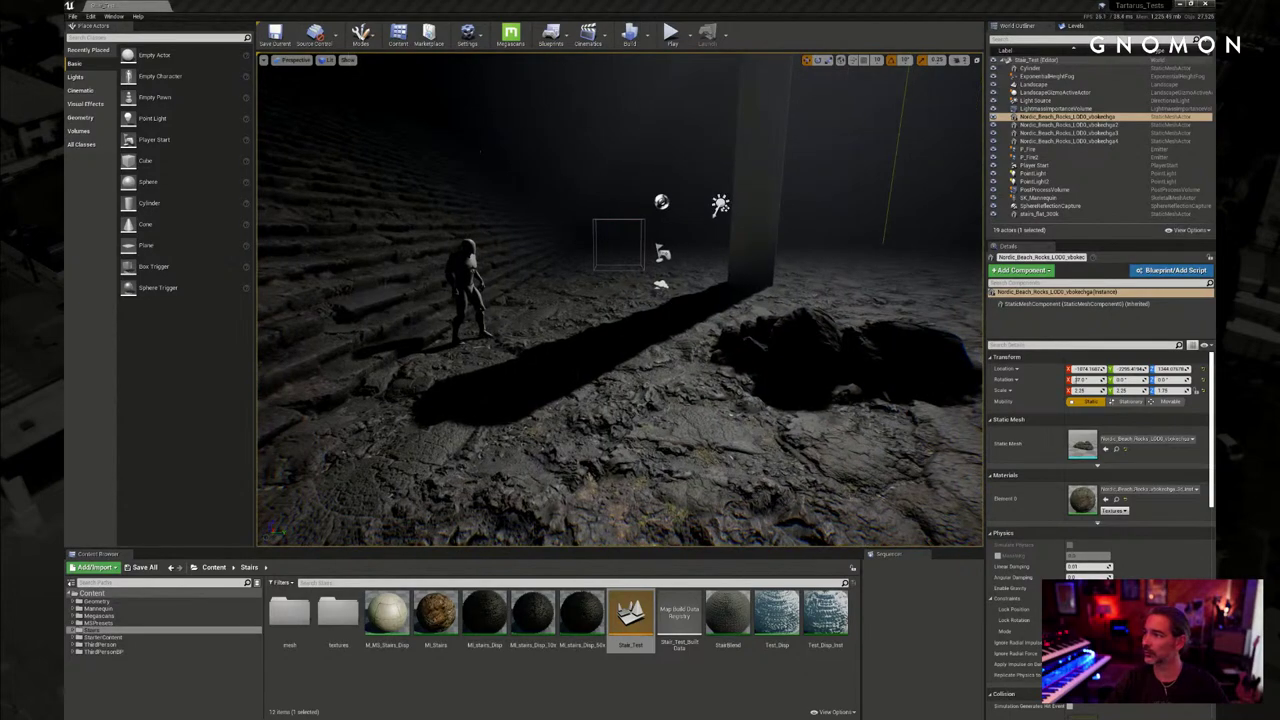
{"action": "right_click_drag", "start_coordinate": [606, 416], "coordinate": [677, 370]}
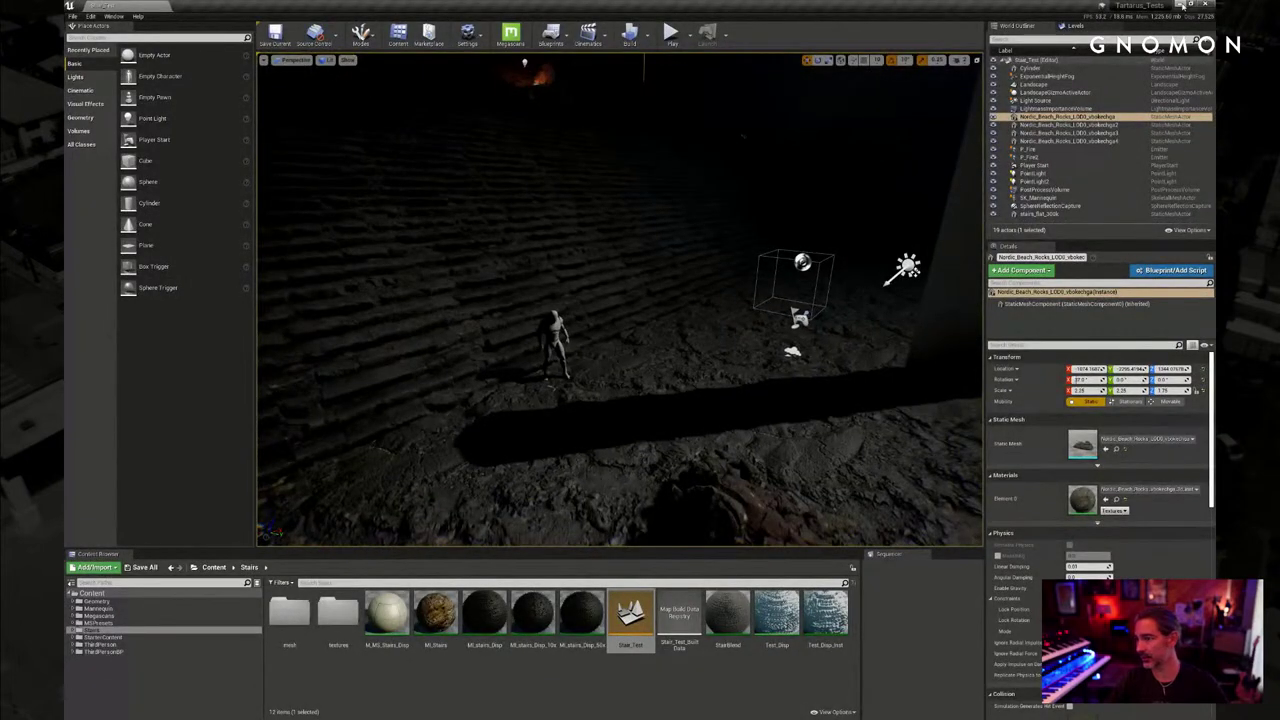
{"action": "left_click", "coordinate": [1182, 5]}
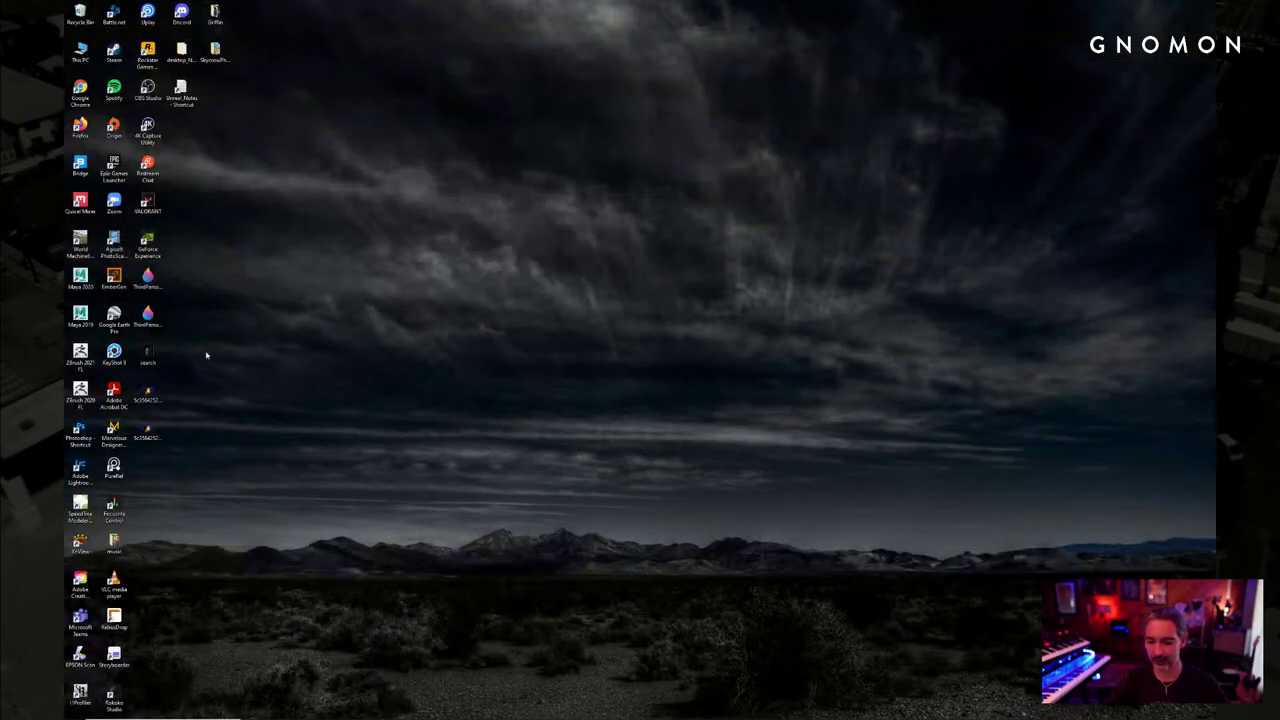
{"action": "mouse_move", "coordinate": [472, 716]}
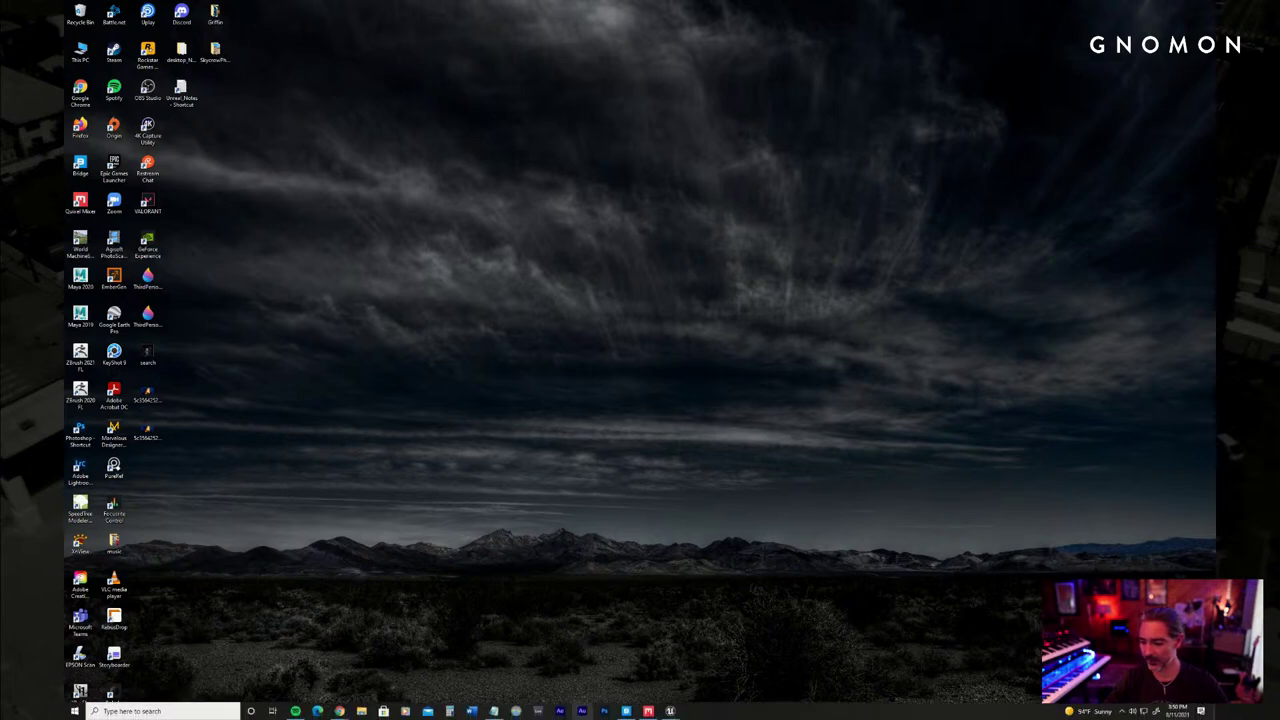
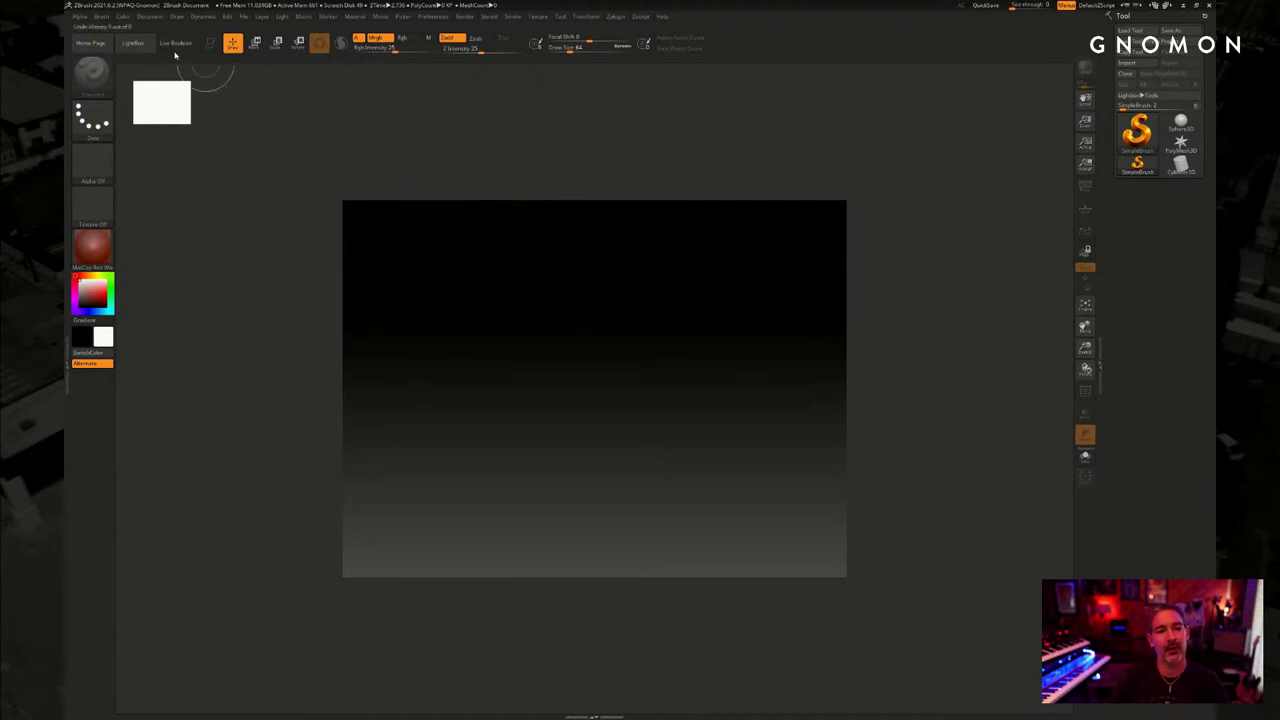
In ZBrush, browse the Alpha section of LightBox, open the folder of Indian_Canyon alphas and close LightBox
{"action": "left_click", "coordinate": [95, 171]}
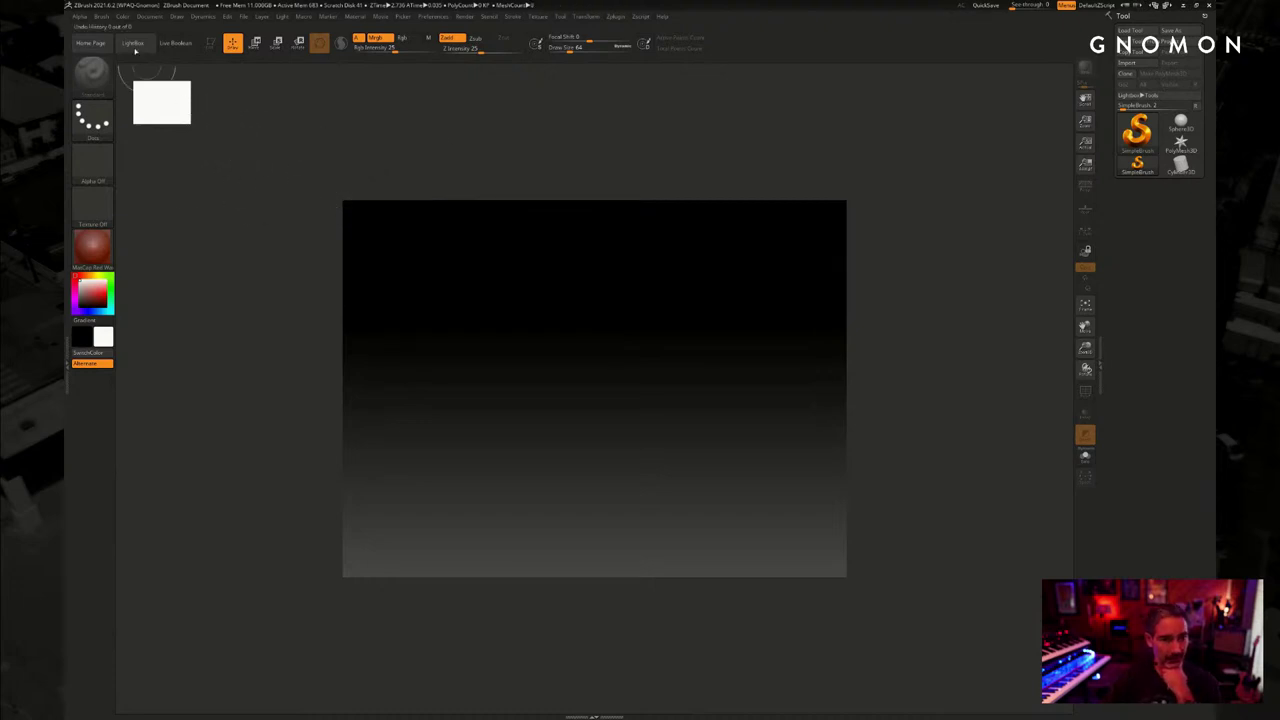
{"action": "left_click", "coordinate": [133, 43]}
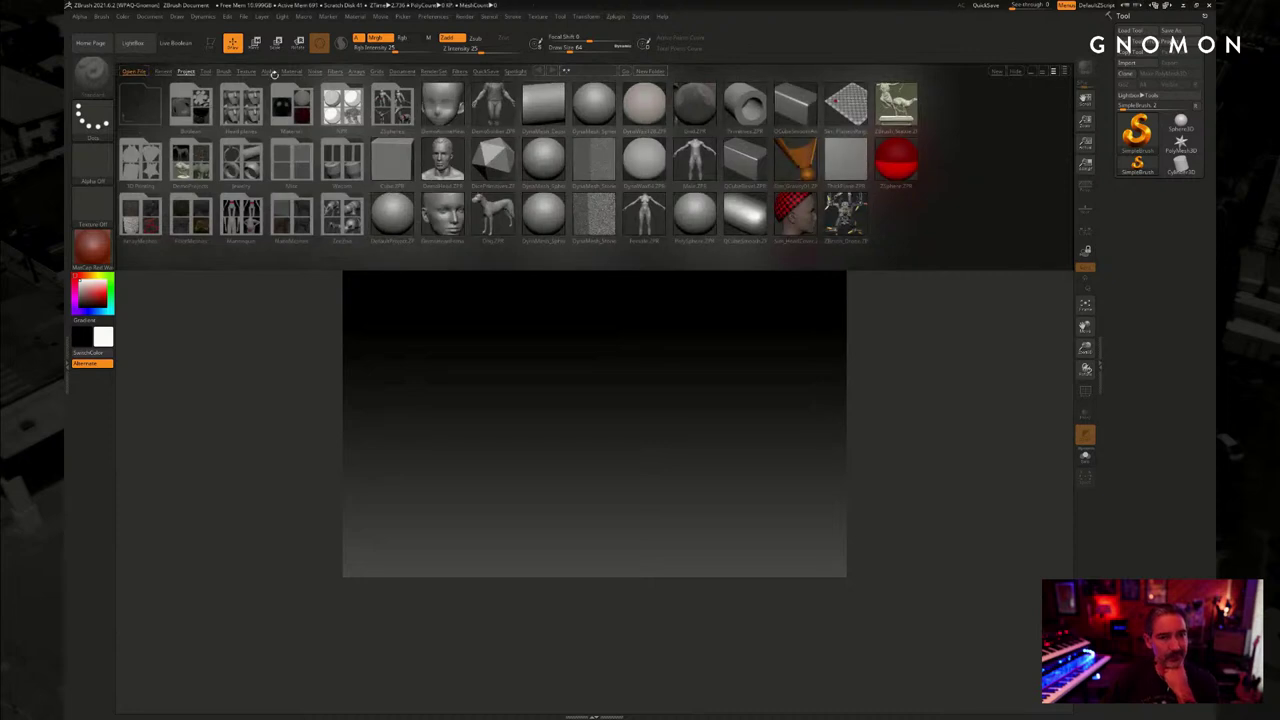
{"action": "left_click", "coordinate": [268, 72]}
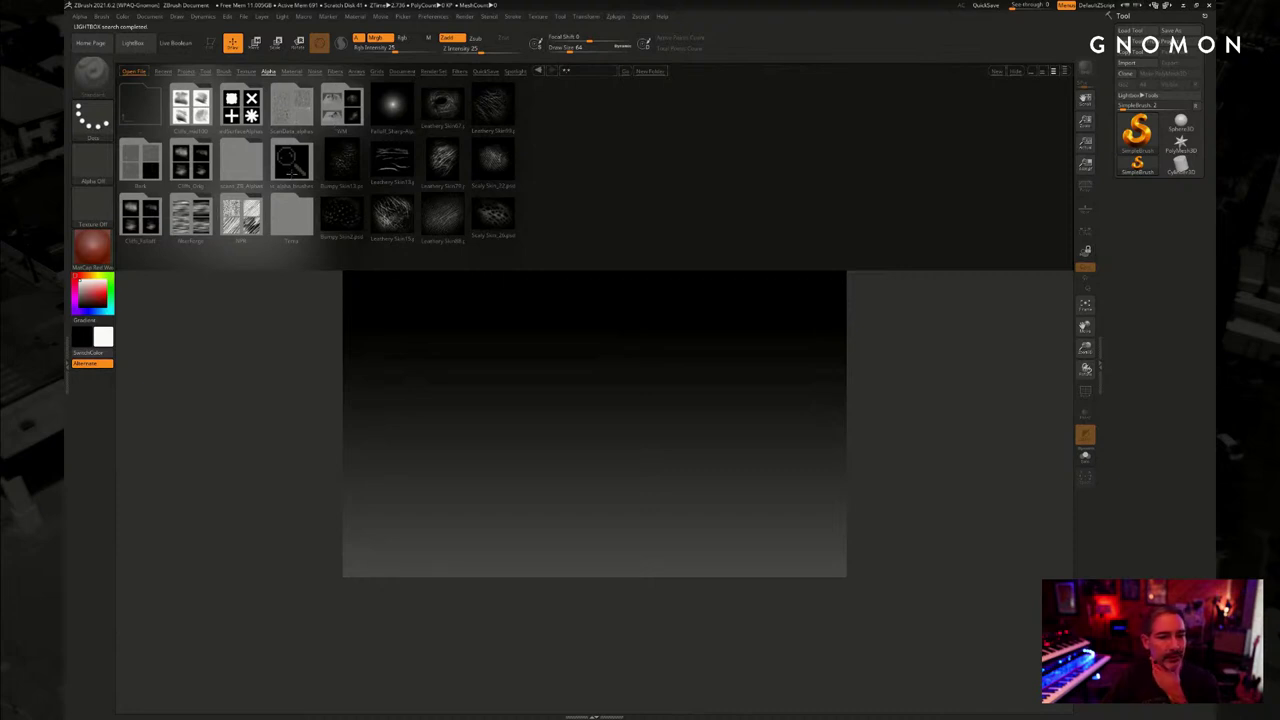
{"action": "double_click", "coordinate": [306, 163]}
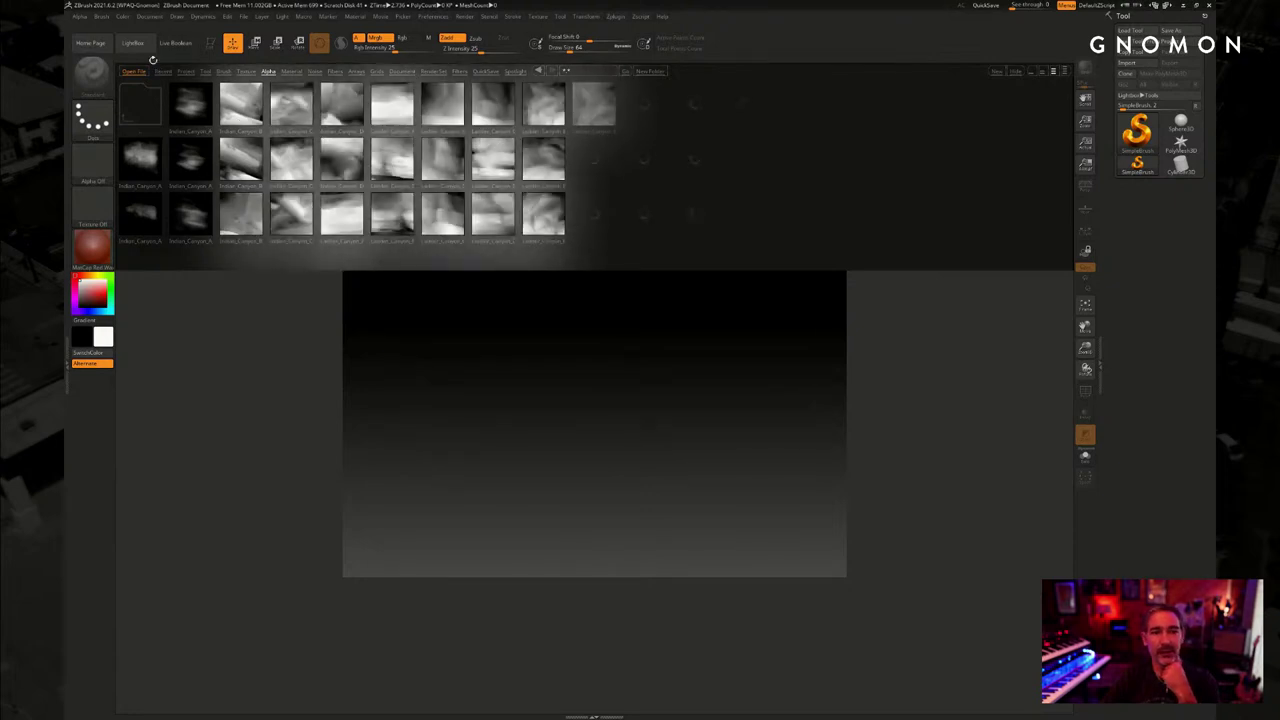
{"action": "left_click", "coordinate": [134, 43]}
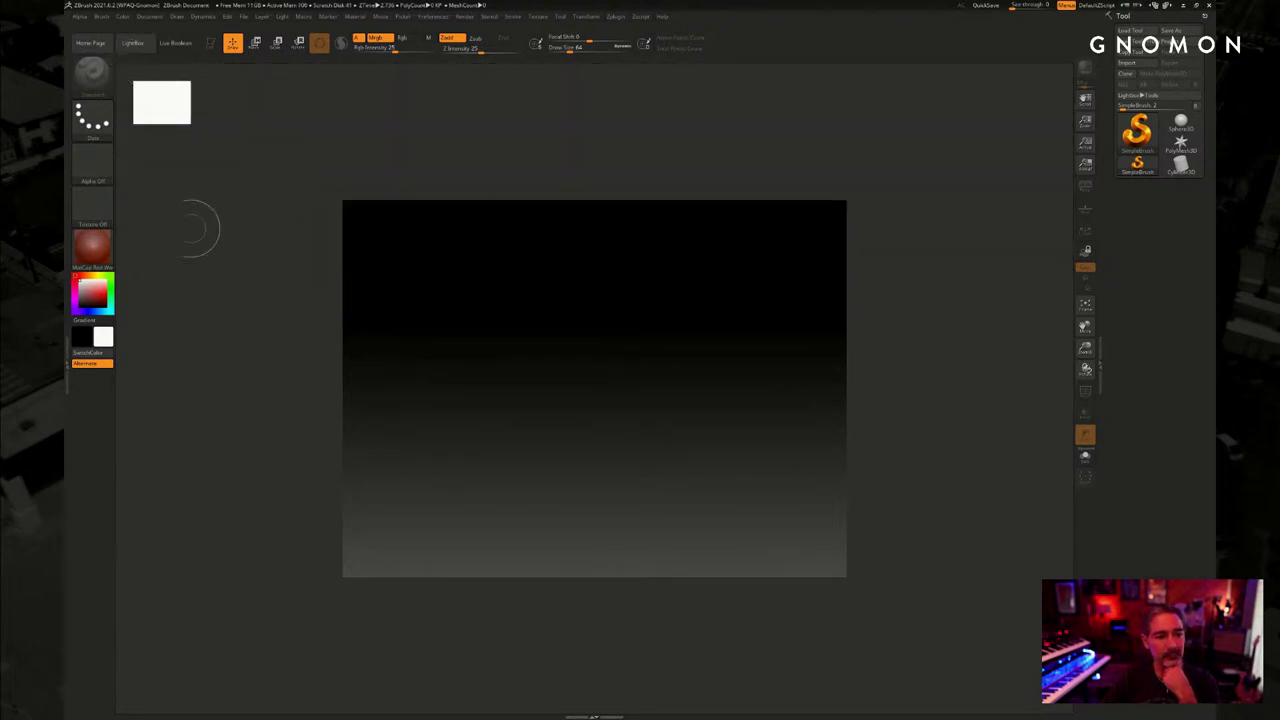
Examine the startup alphas in the alpha palette and exit ZBrush
{"action": "left_click", "coordinate": [97, 175]}
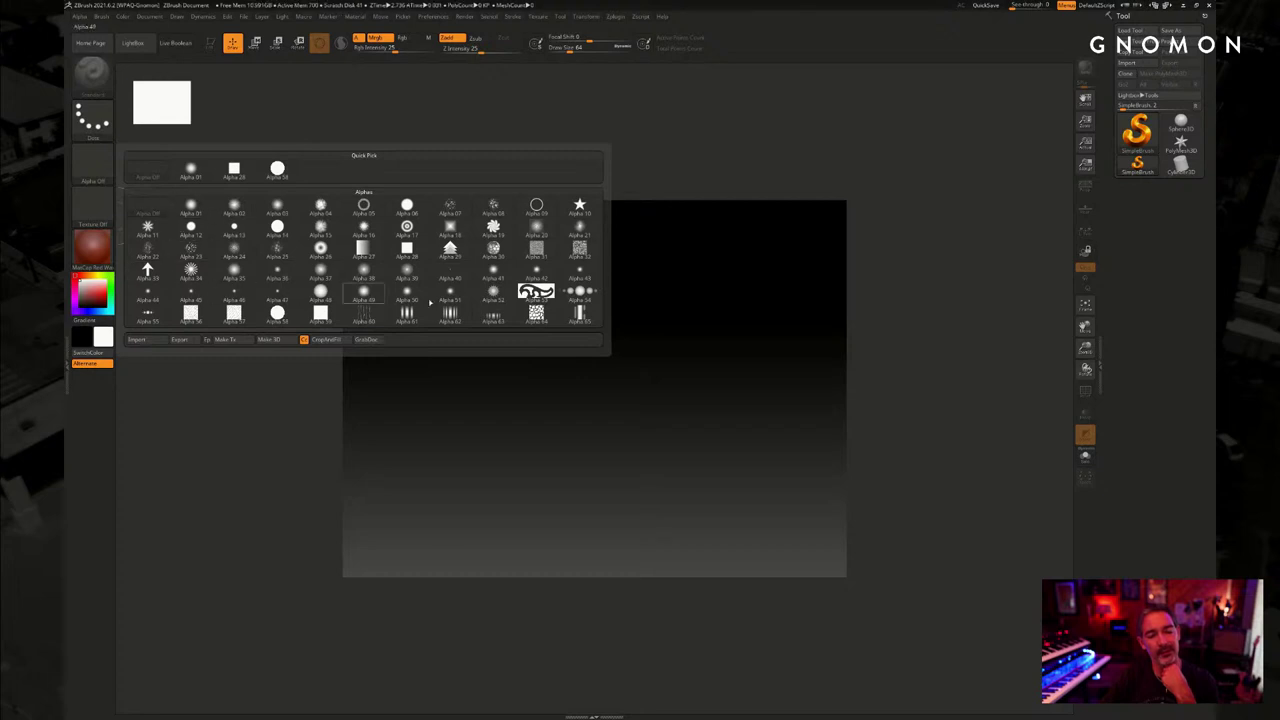
{"action": "left_click", "coordinate": [92, 168]}
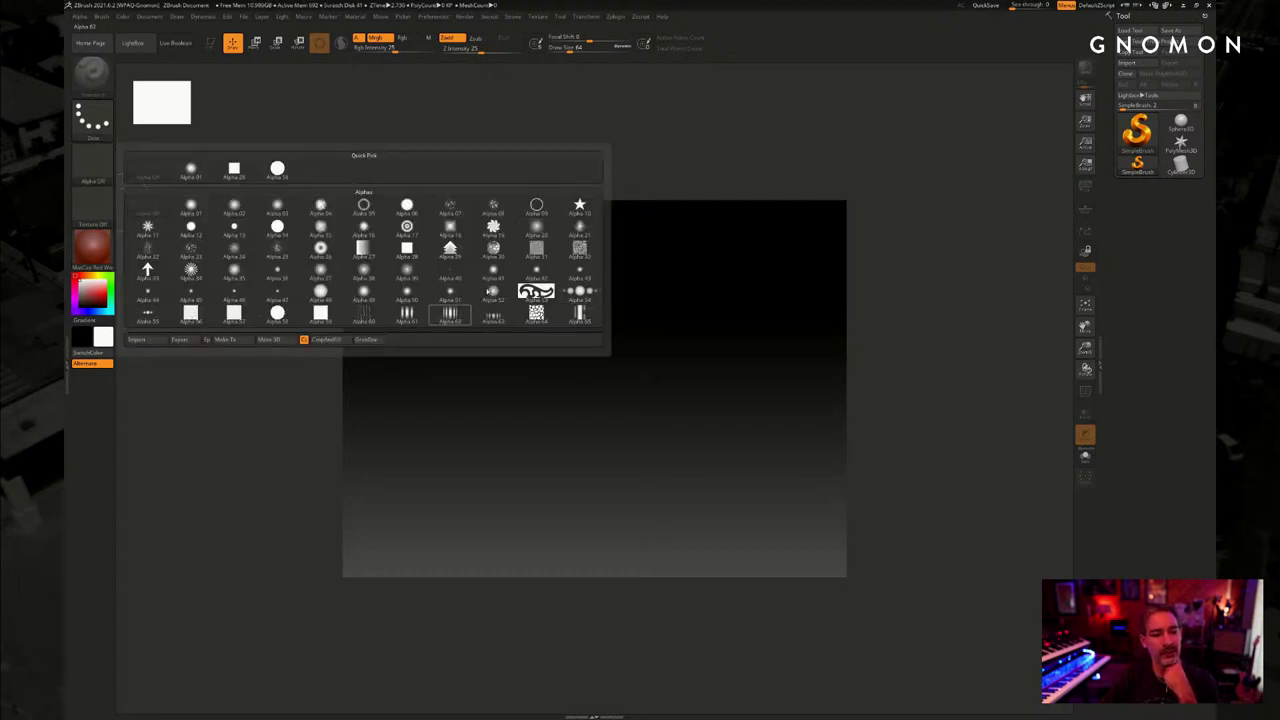
{"action": "mouse_move", "coordinate": [415, 301]}
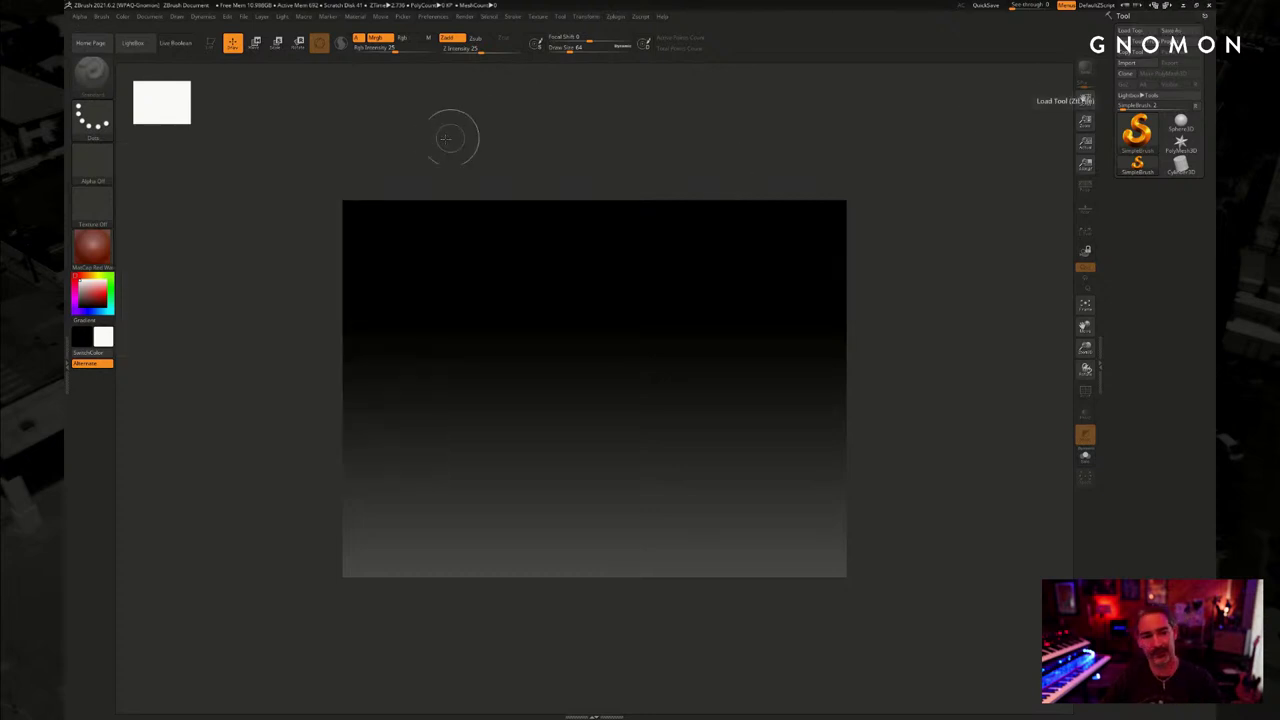
{"action": "left_click", "coordinate": [95, 178]}
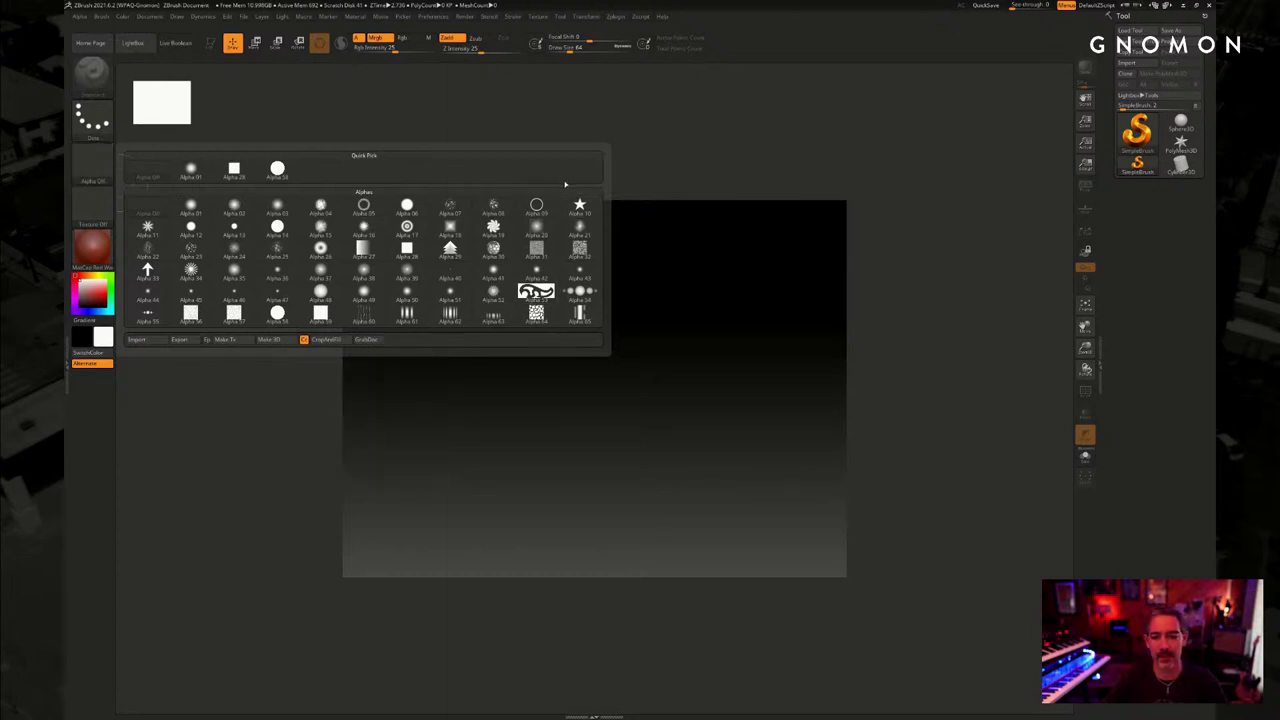
{"action": "left_click", "coordinate": [105, 172]}
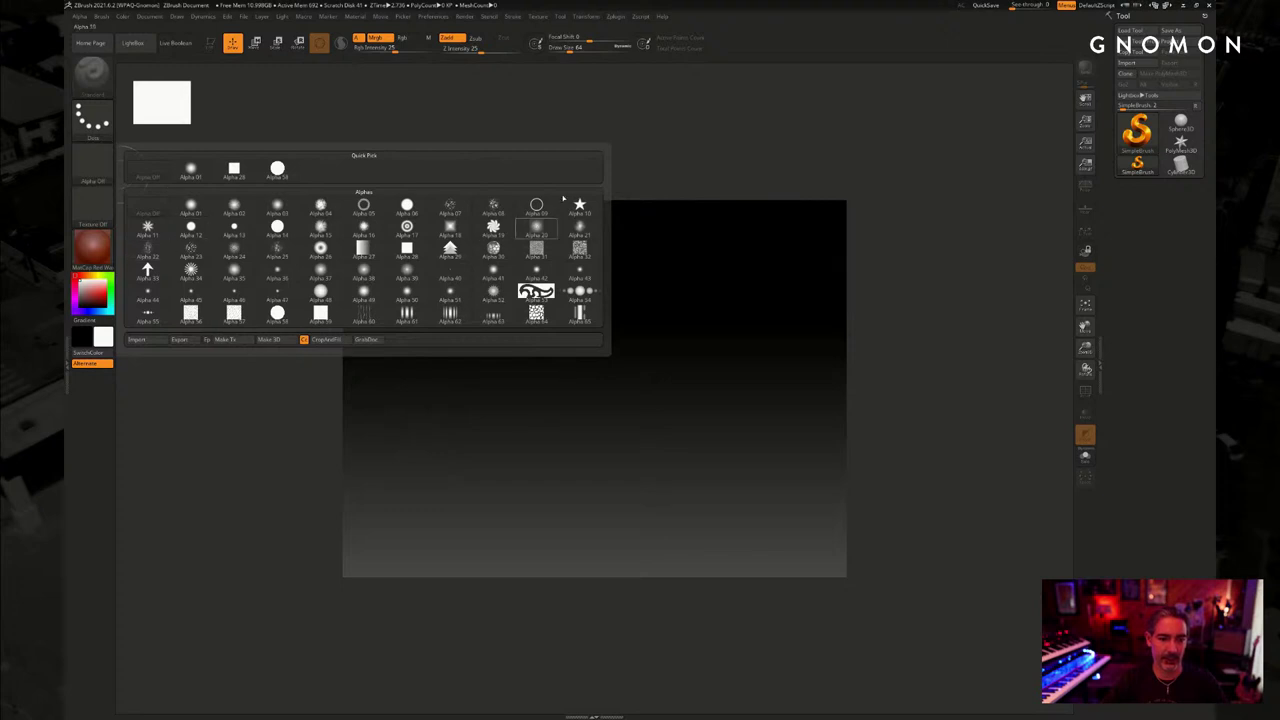
{"action": "left_click", "coordinate": [1209, 6]}
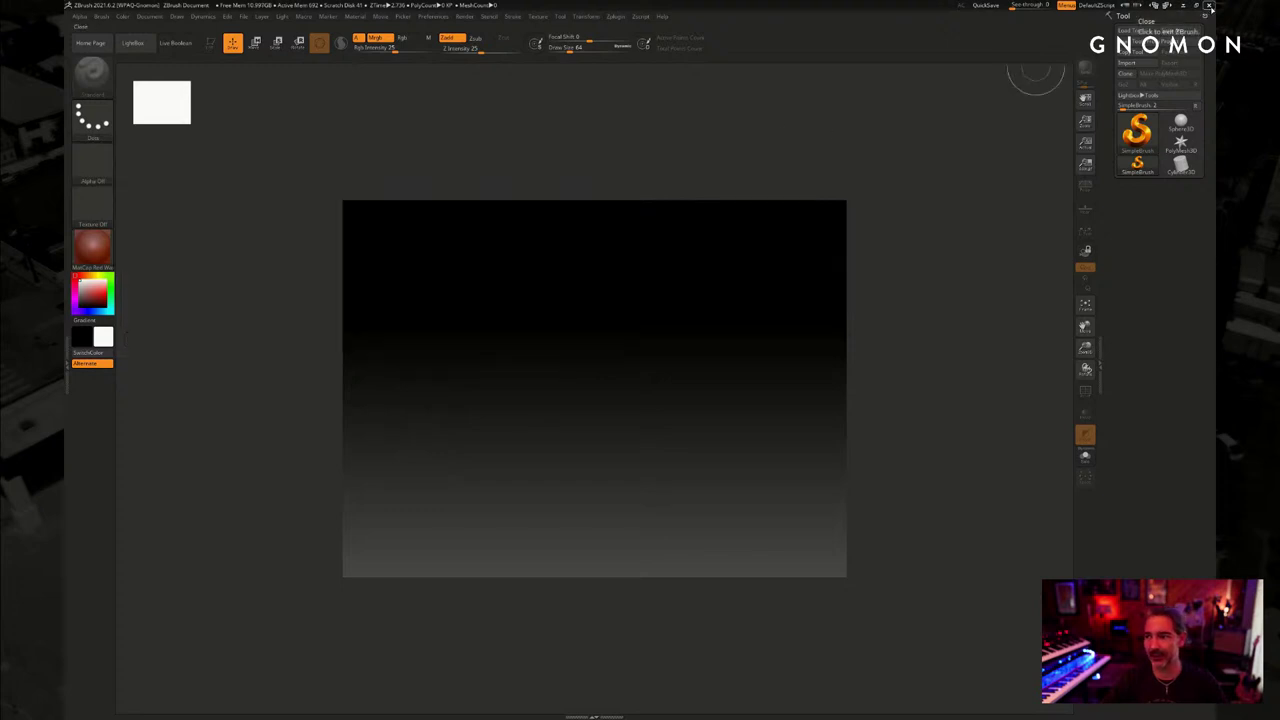
{"action": "left_click", "coordinate": [657, 397]}
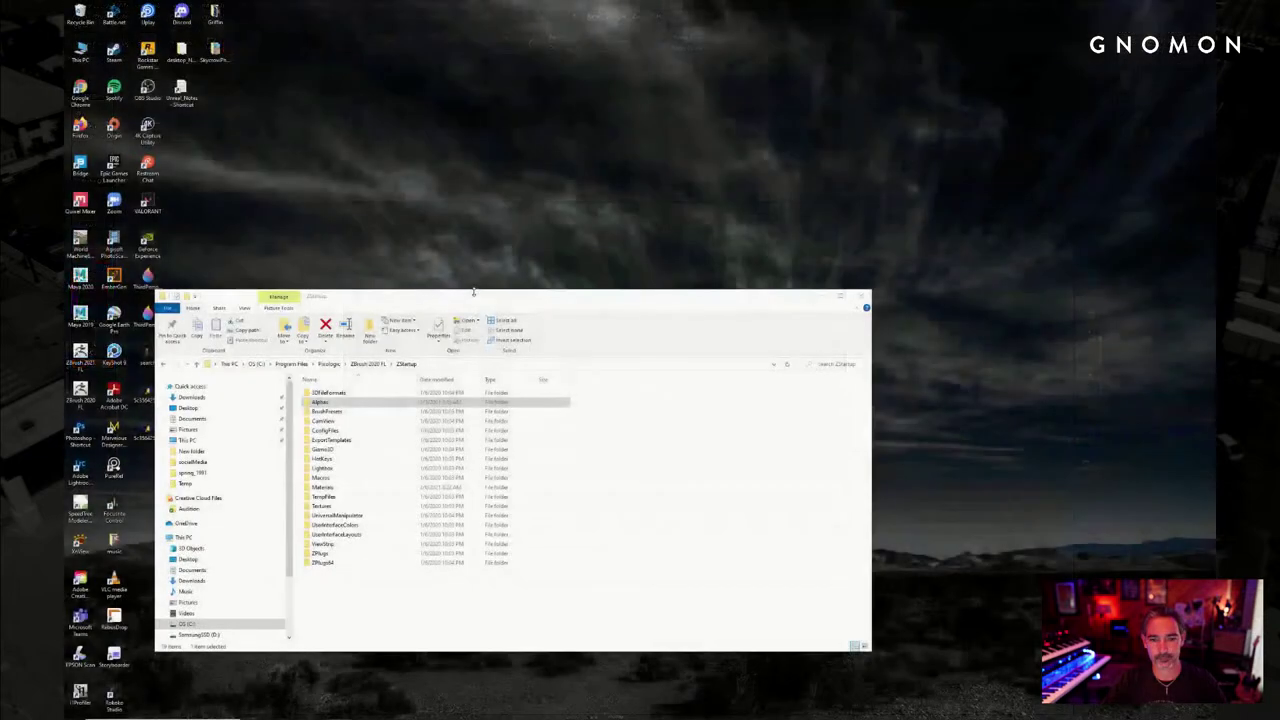
In File Explorer, reposition and enlarge the ZStartup window and open the ZAlphas folder of Pixologic's ZBrush 2021 FL installation
{"action": "left_click_drag", "start_coordinate": [479, 302], "coordinate": [528, 284]}
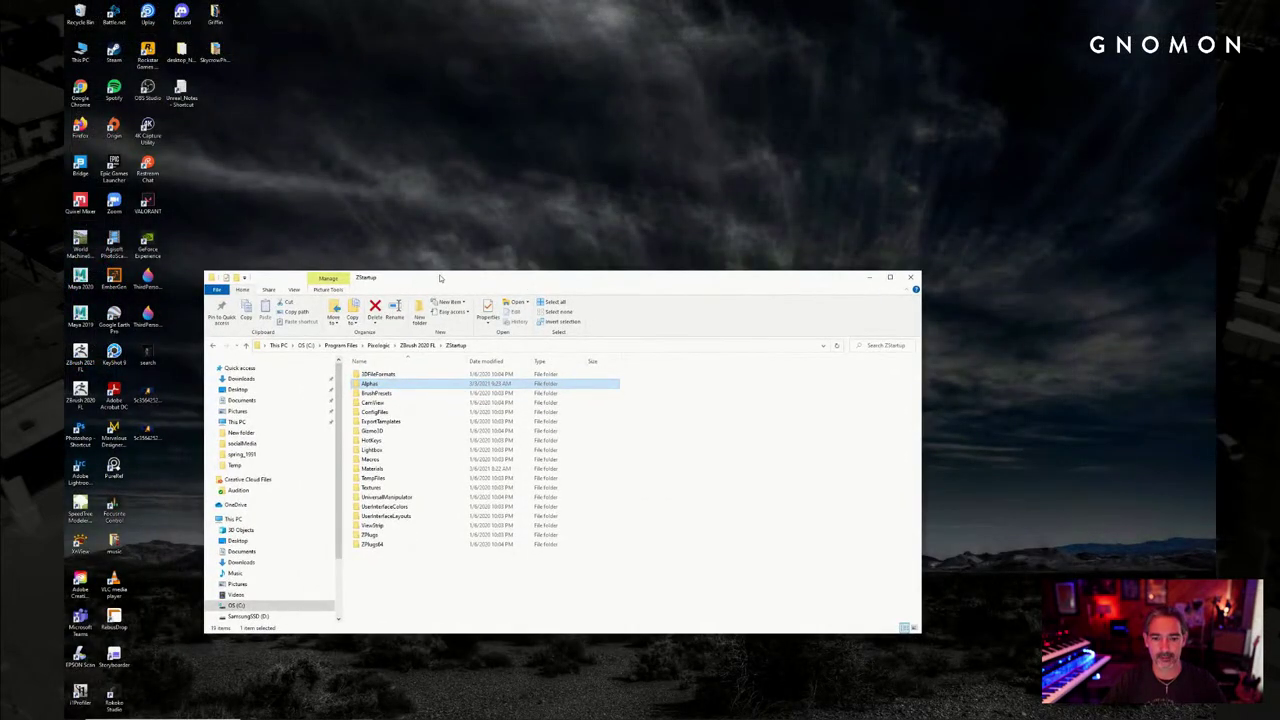
{"action": "left_click_drag", "start_coordinate": [439, 277], "coordinate": [437, 105]}
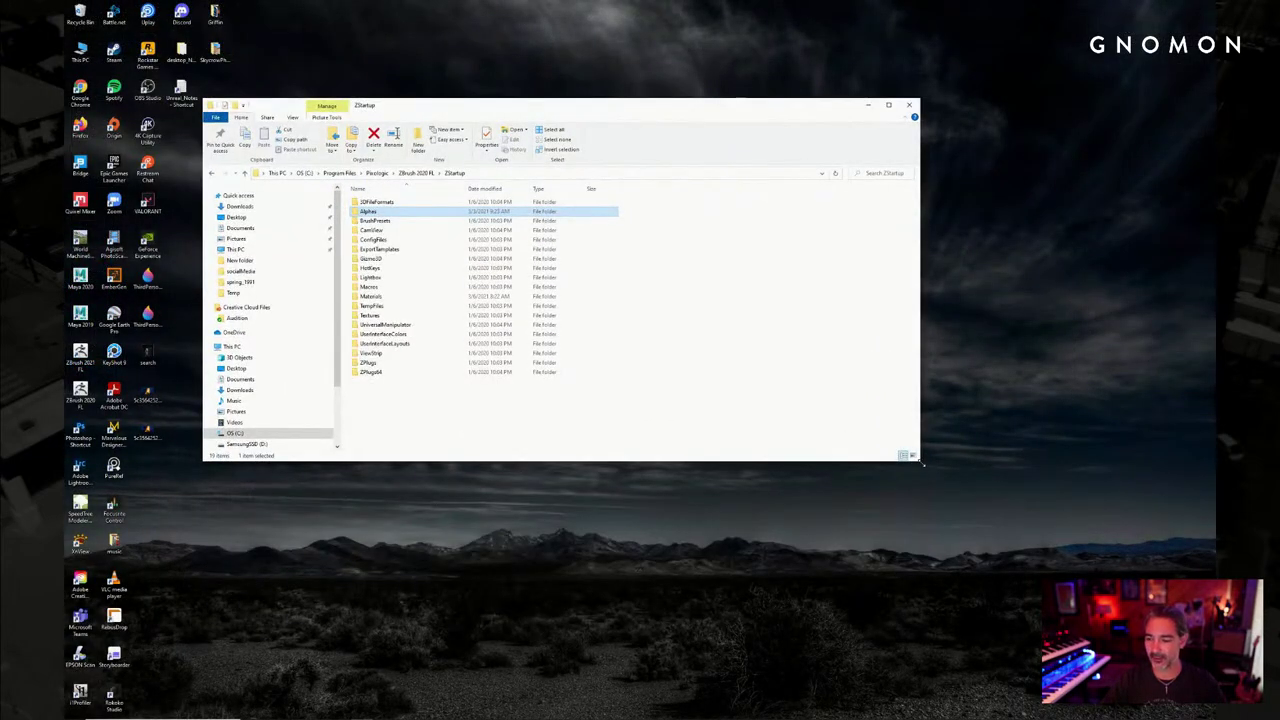
{"action": "left_click_drag", "start_coordinate": [922, 463], "coordinate": [906, 605]}
{"action": "left_click", "coordinate": [417, 173]}
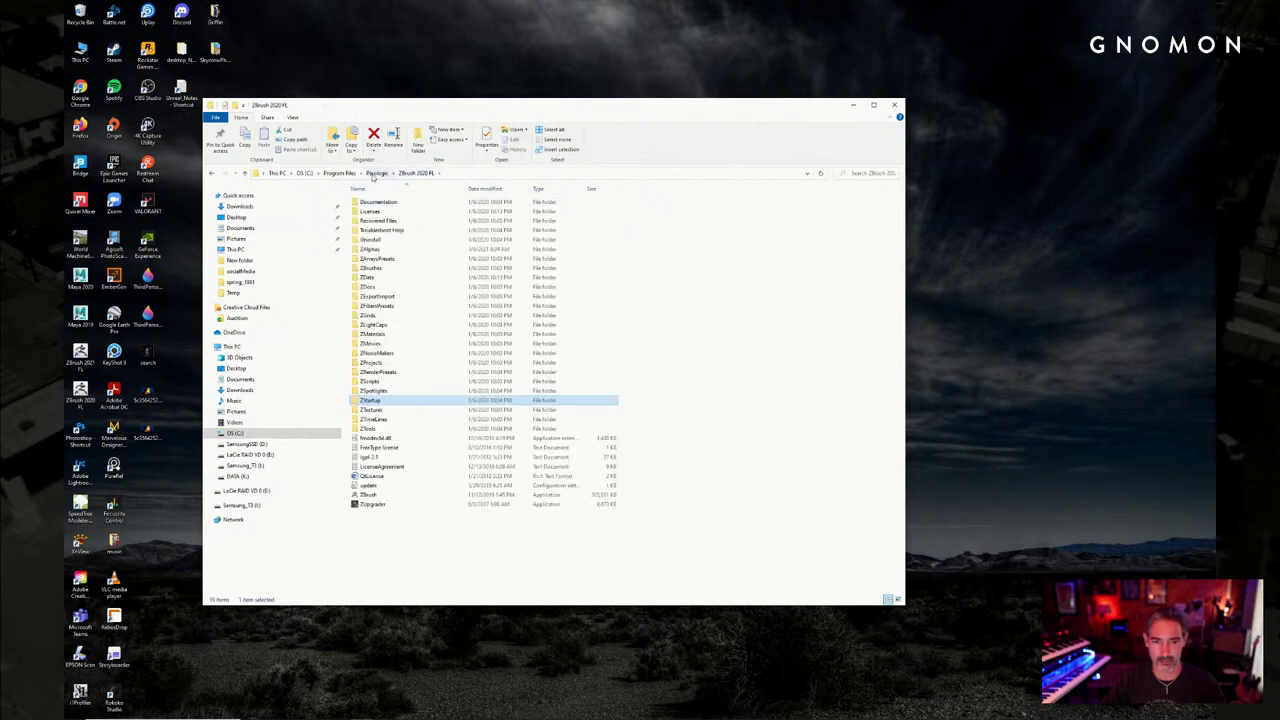
{"action": "left_click", "coordinate": [376, 173]}
{"action": "left_click", "coordinate": [375, 221]}
{"action": "double_click", "coordinate": [375, 221]}
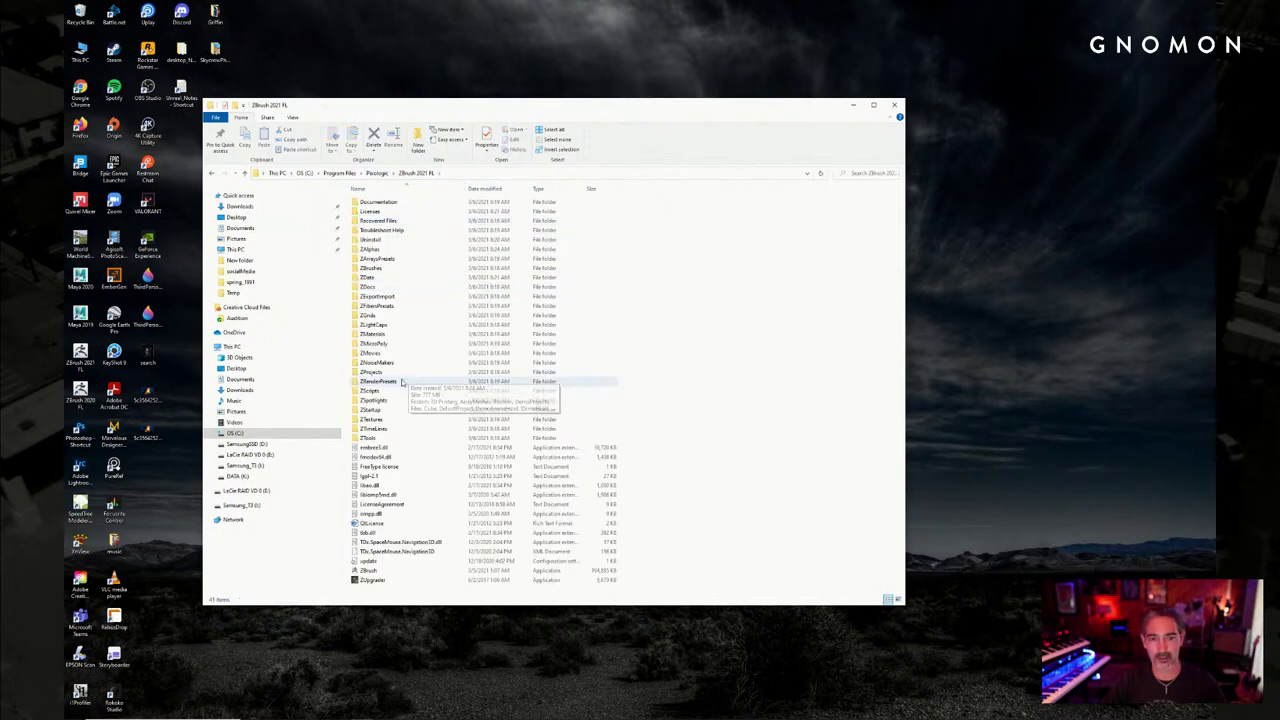
{"action": "double_click", "coordinate": [381, 250]}
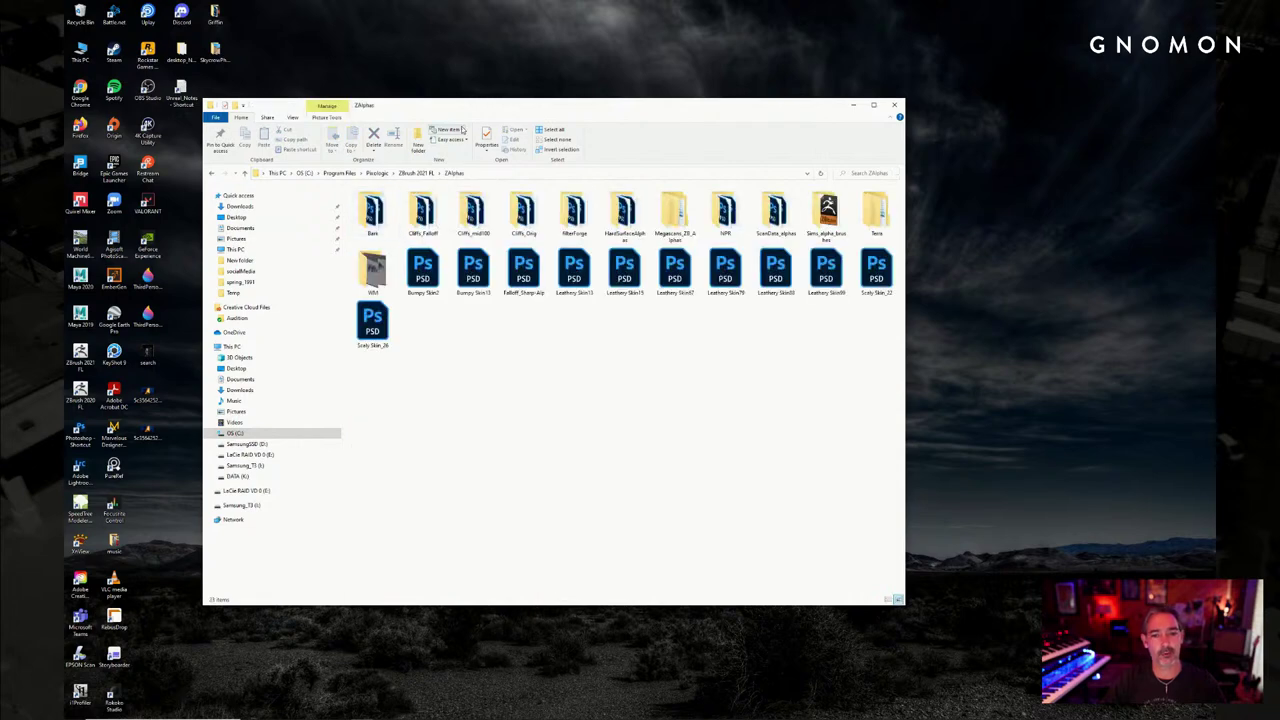
Examine the alpha folders from Bark to WM inside ZAlphas, repositioning and resizing the window to view them
{"action": "left_click", "coordinate": [373, 212]}
{"action": "left_click", "coordinate": [383, 279], "text": "shift"}
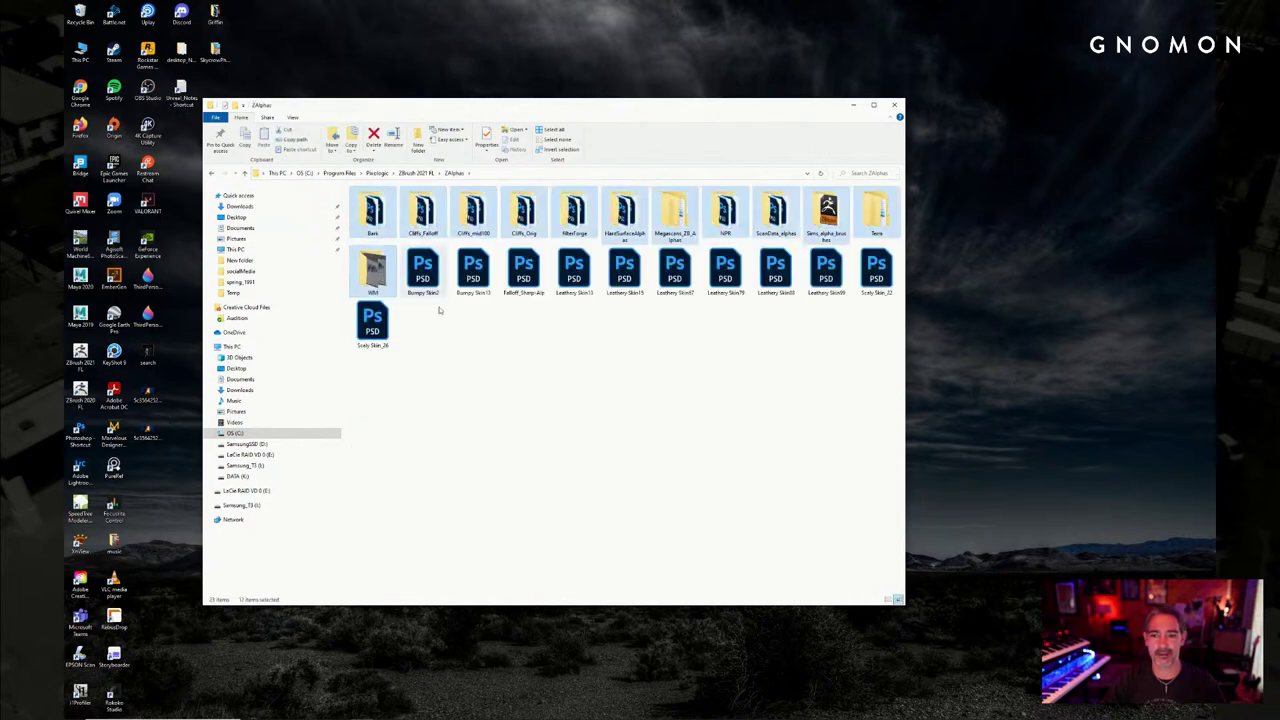
{"action": "left_click", "coordinate": [525, 363]}
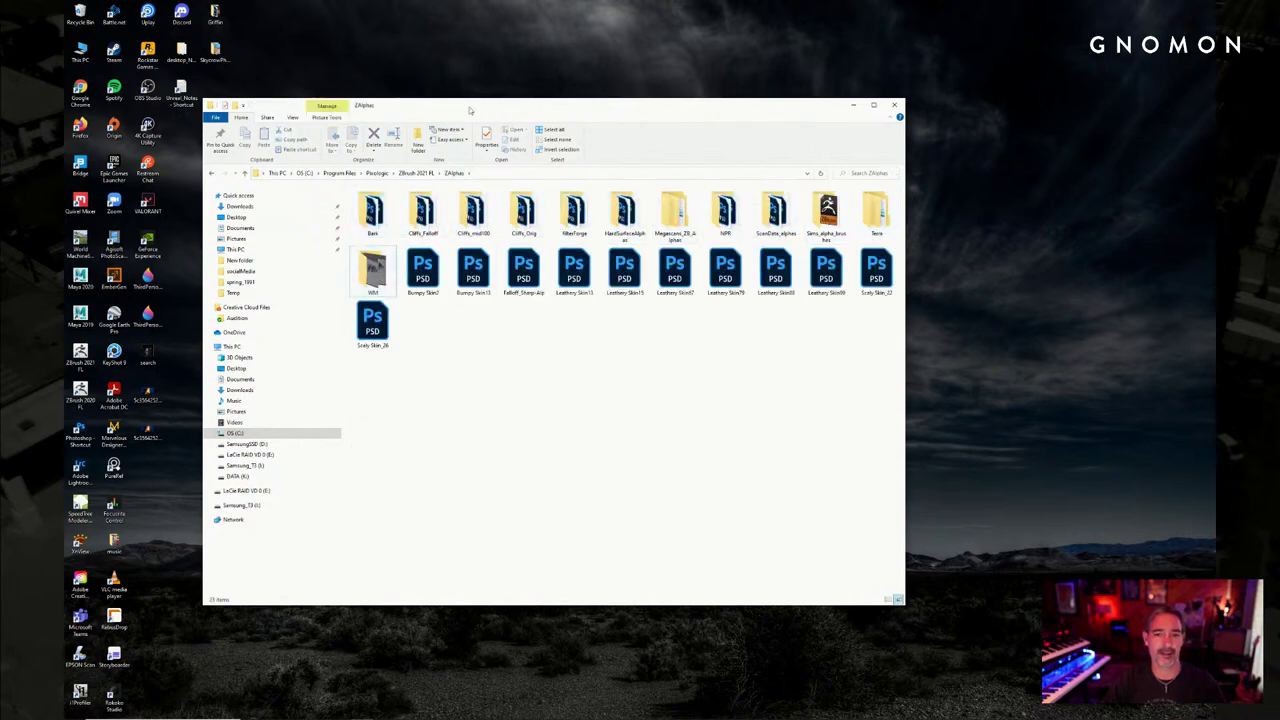
{"action": "mouse_move", "coordinate": [470, 110]}
{"action": "left_mouse_down"}
{"action": "mouse_move", "coordinate": [492, 90]}
{"action": "mouse_move", "coordinate": [483, 98]}
{"action": "left_mouse_up"}
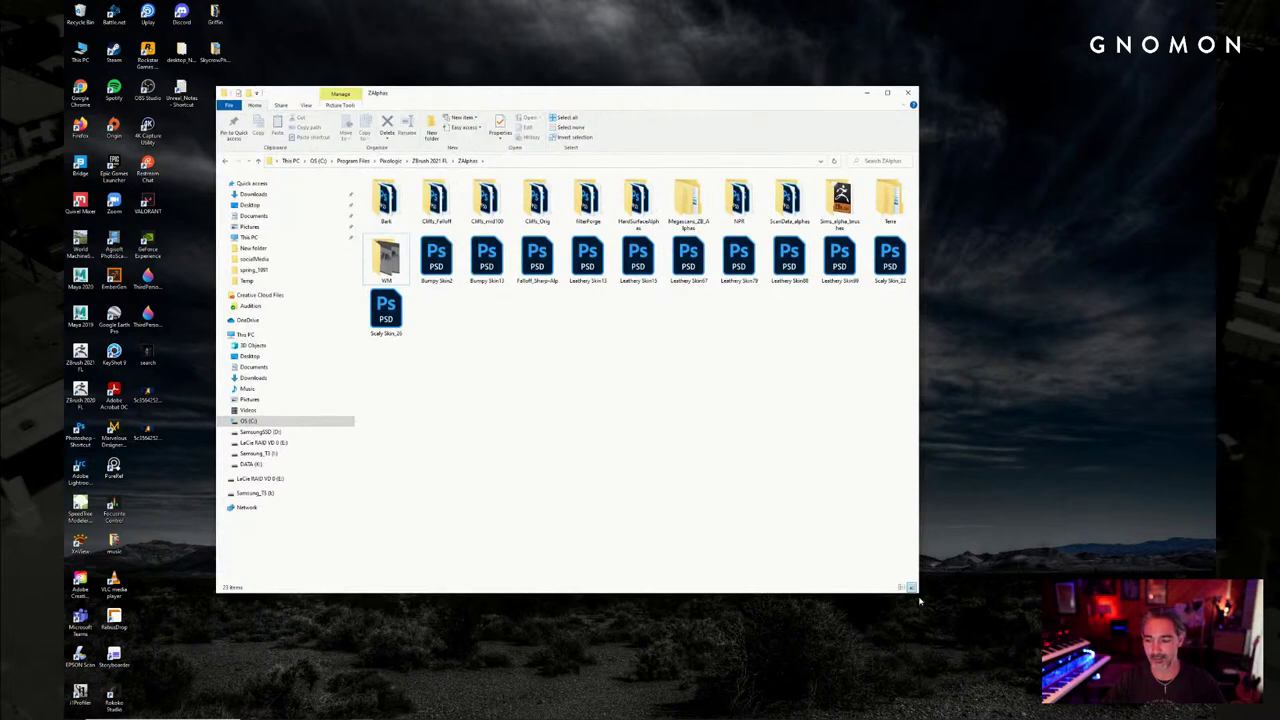
{"action": "left_click_drag", "start_coordinate": [918, 592], "coordinate": [895, 652]}
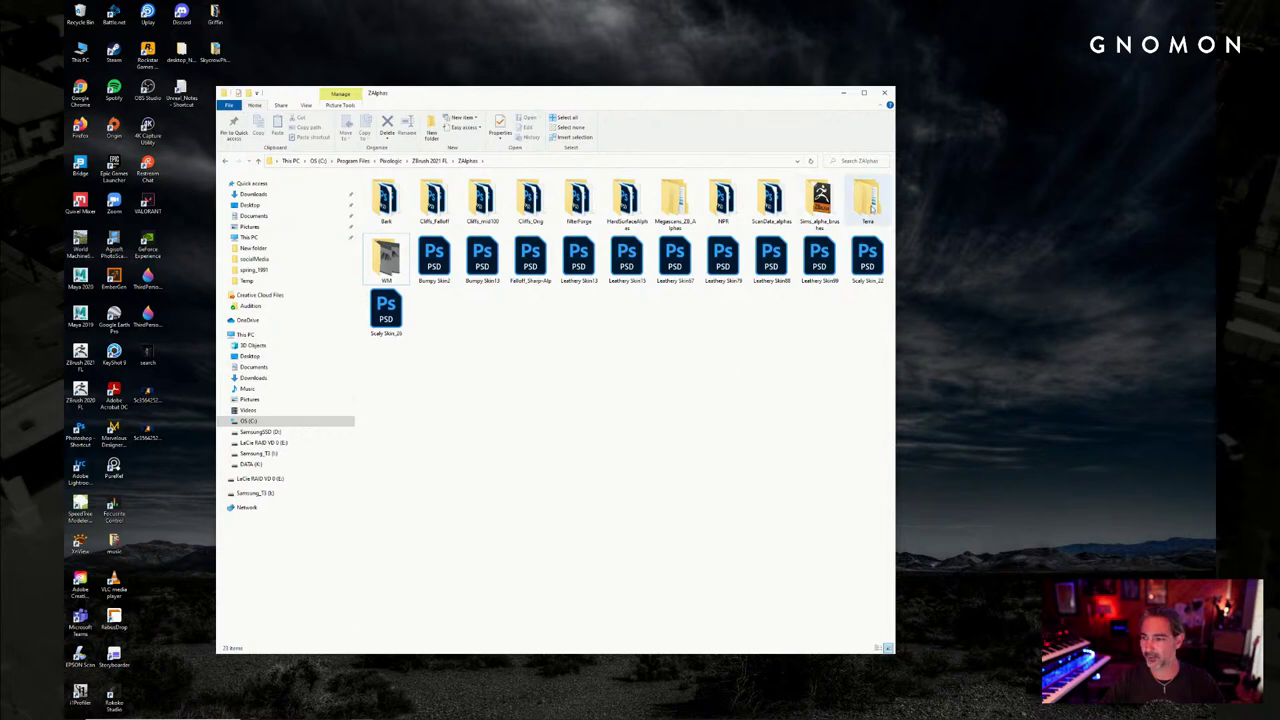
{"action": "left_click", "coordinate": [870, 204]}
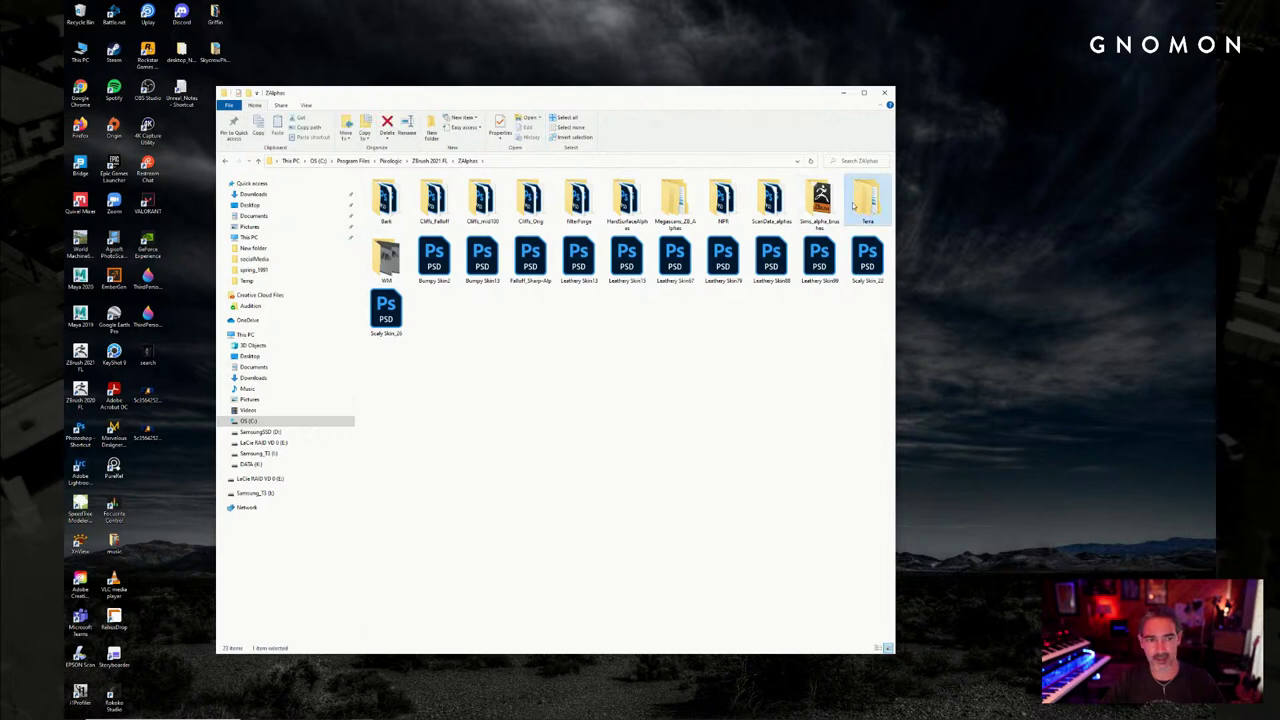
{"action": "left_click_drag", "start_coordinate": [597, 96], "coordinate": [591, 86]}
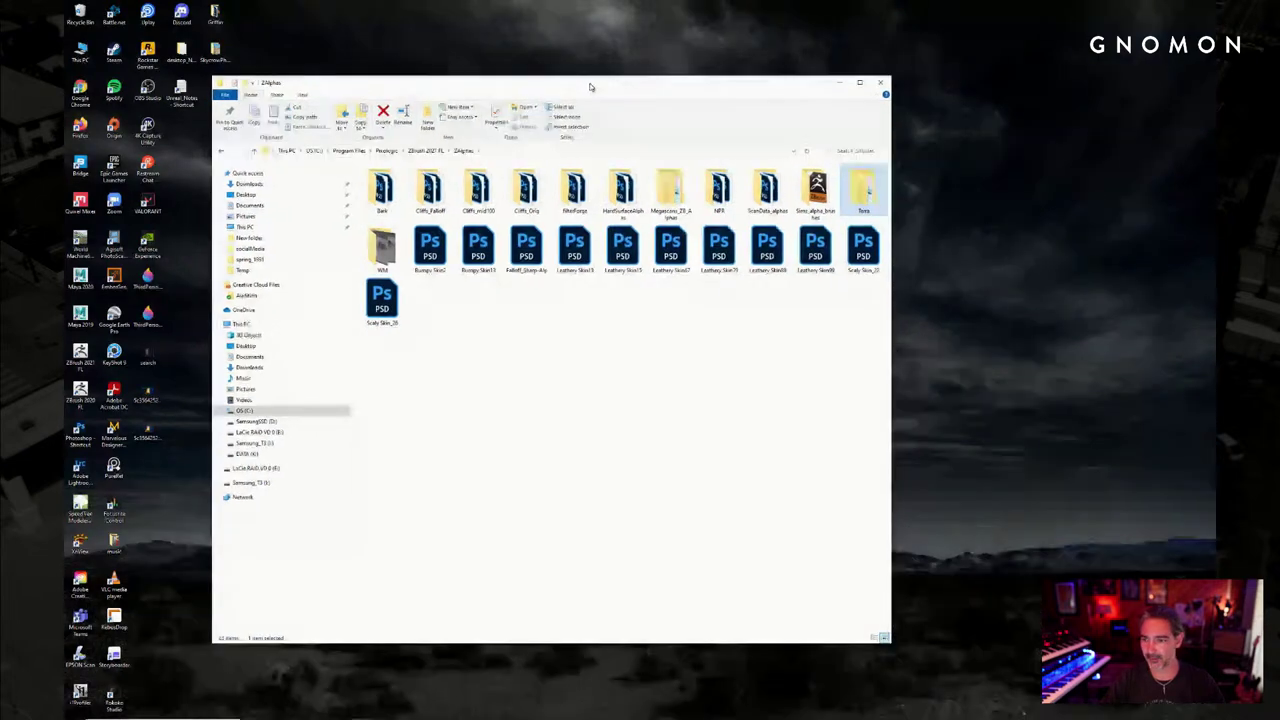
{"action": "left_click", "coordinate": [534, 335]}
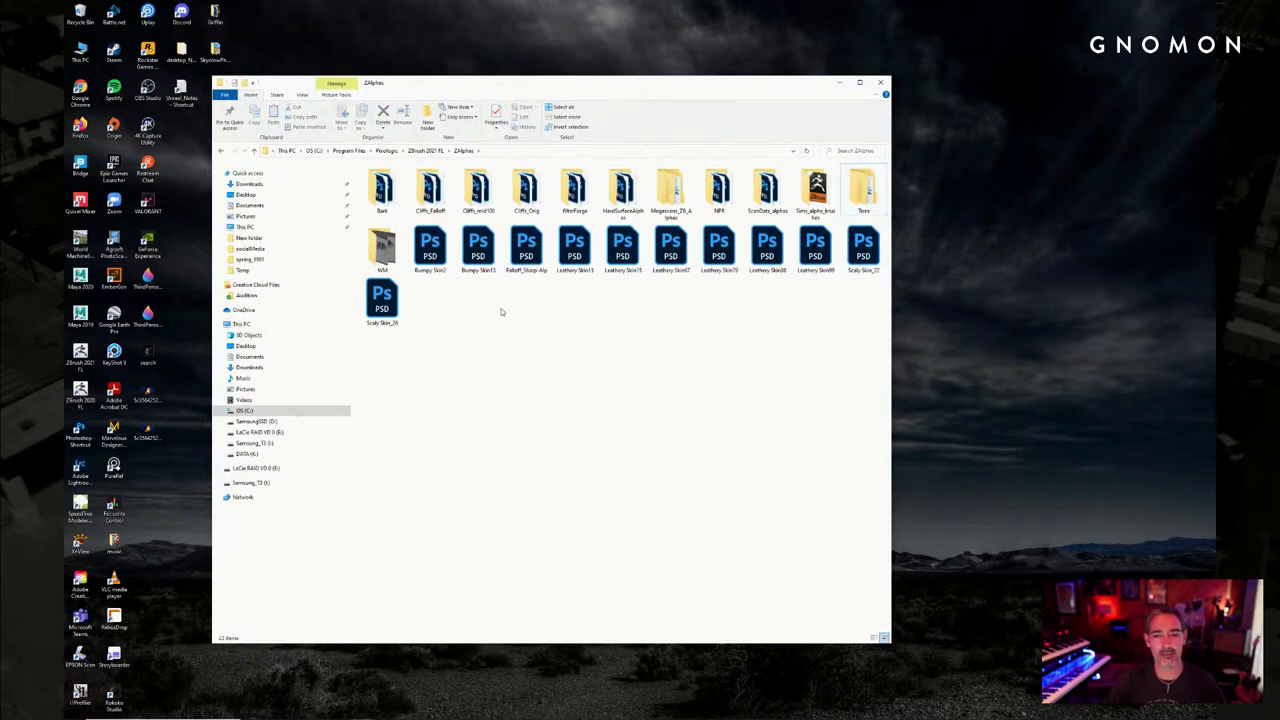
Go through Program Files and Pixologic to the ZStartup folder of the ZBrush 2020 FL installation
{"action": "left_click", "coordinate": [349, 151]}
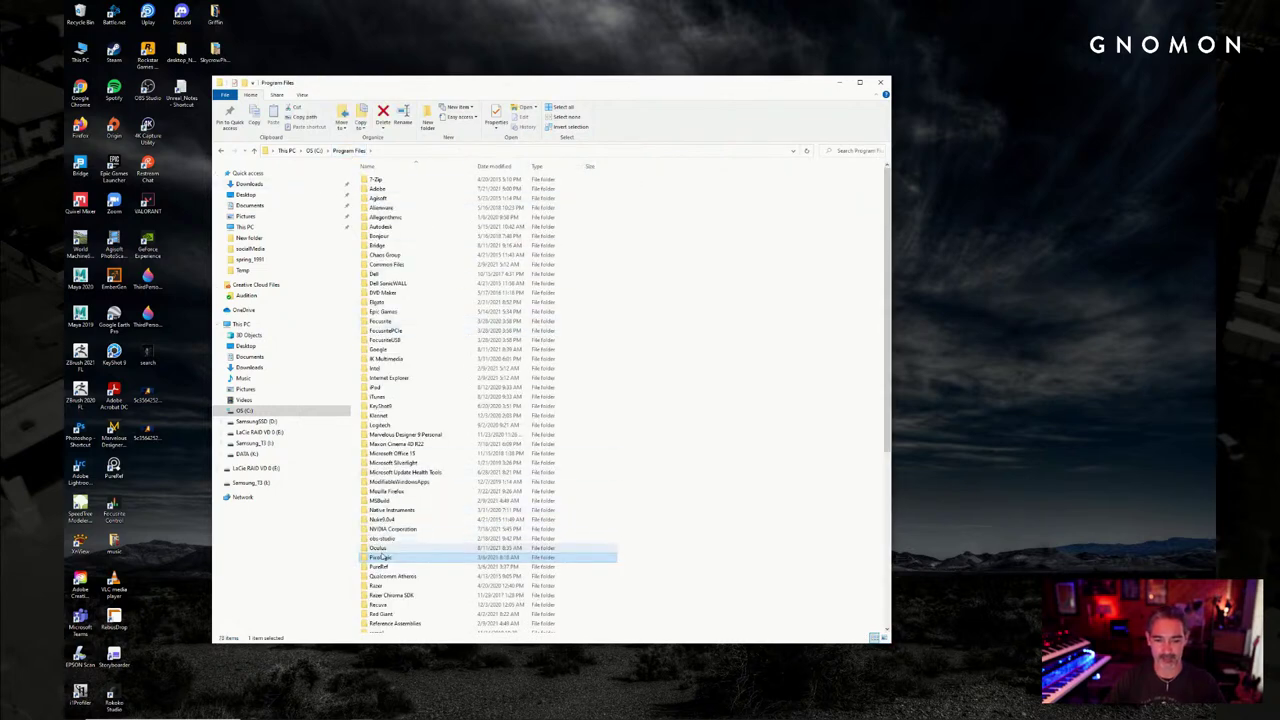
{"action": "double_click", "coordinate": [383, 557]}
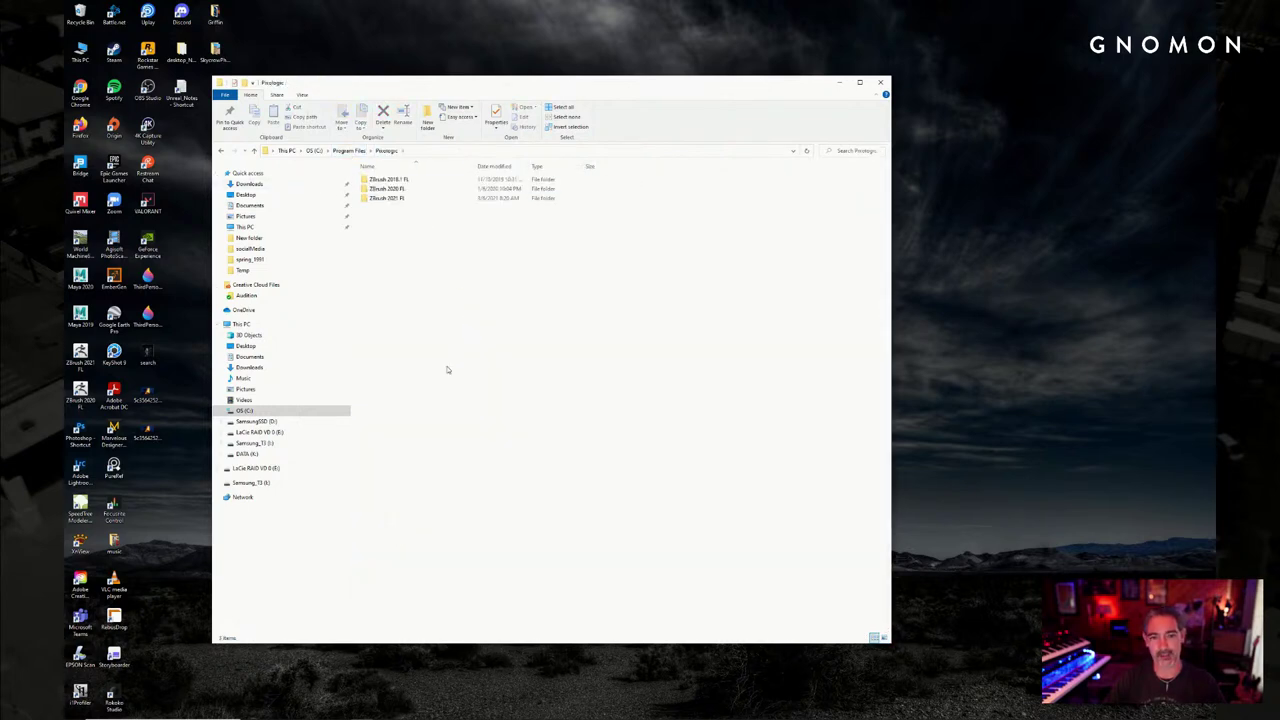
{"action": "double_click", "coordinate": [409, 192]}
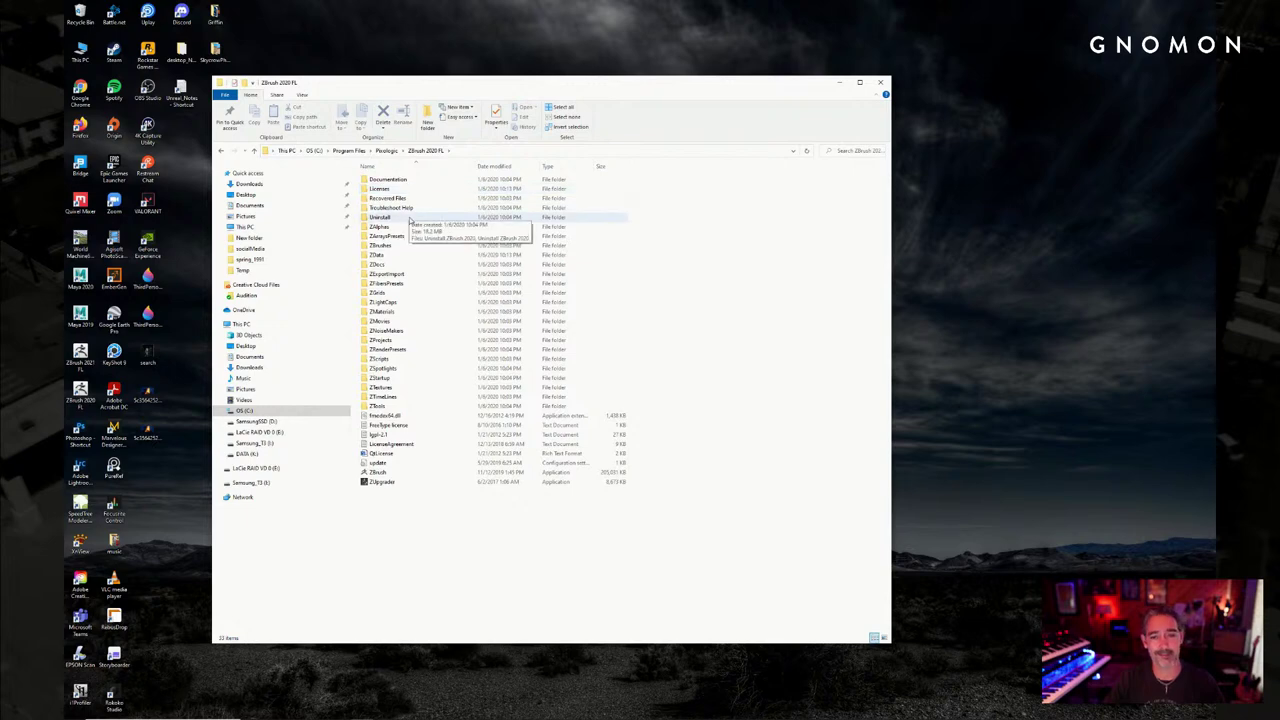
{"action": "double_click", "coordinate": [385, 378]}
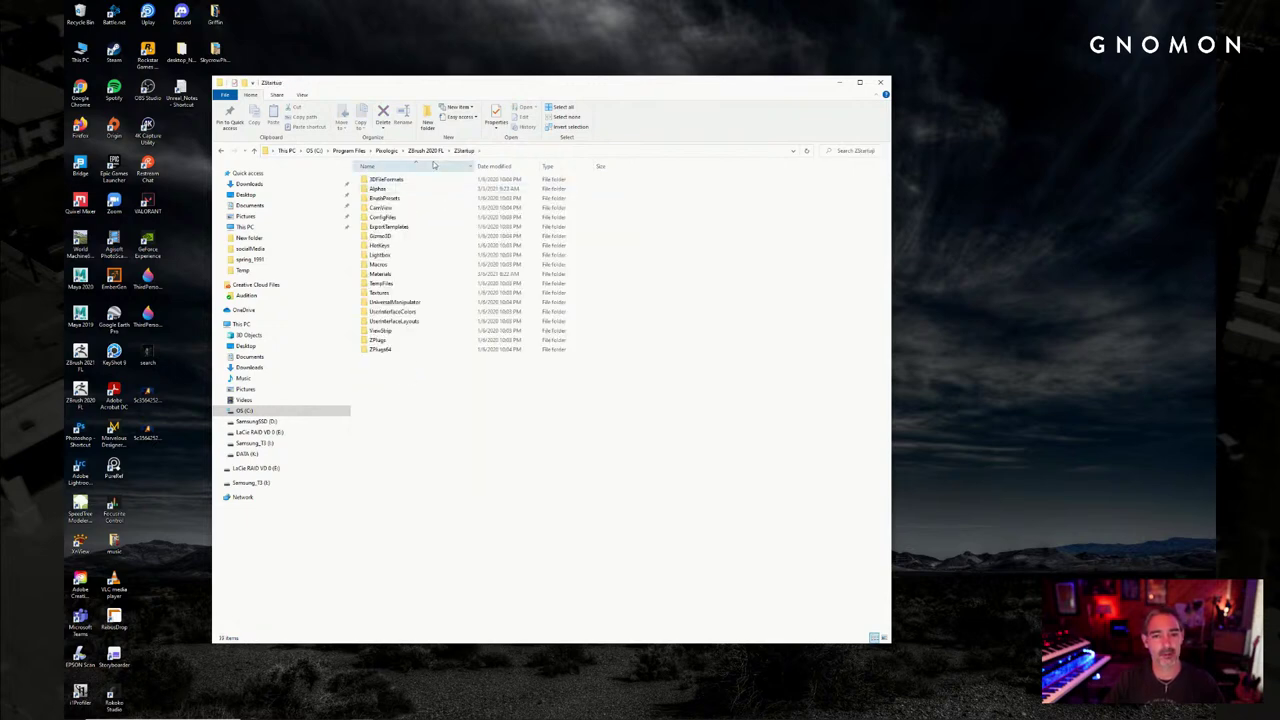
Open the Alphas folder inside ZStartup and examine its PSD alphas from Indian_Canyon to Painted_Canyon, enlarging the window to view them
{"action": "double_click", "coordinate": [390, 188]}
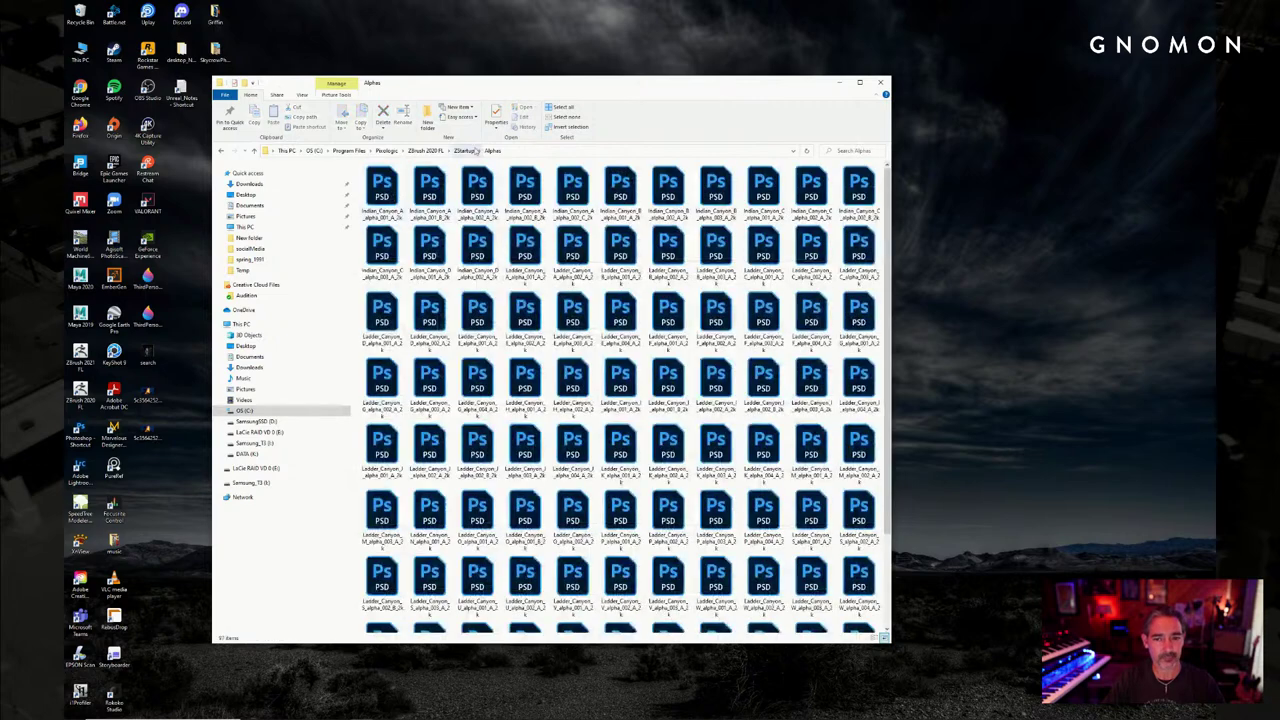
{"action": "left_click_drag", "start_coordinate": [981, 226], "coordinate": [980, 226]}
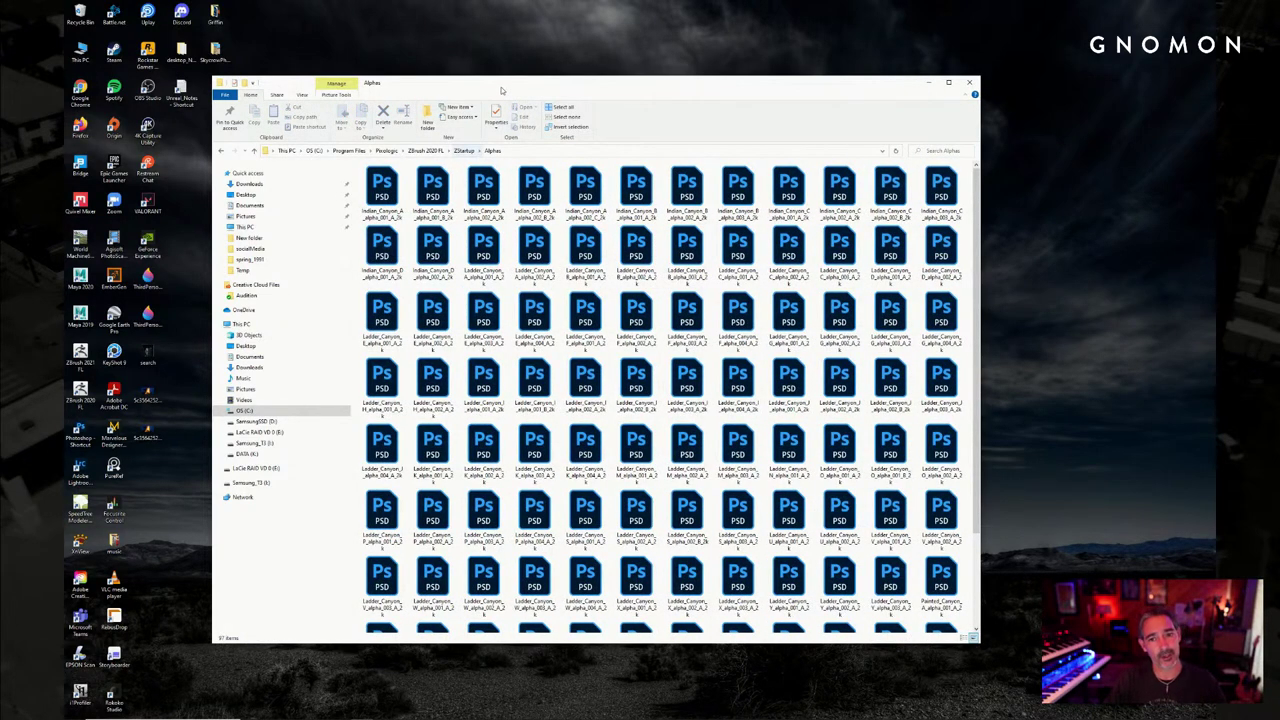
{"action": "mouse_move", "coordinate": [501, 88]}
{"action": "left_mouse_down"}
{"action": "mouse_move", "coordinate": [520, 48]}
{"action": "mouse_move", "coordinate": [500, 91]}
{"action": "left_mouse_up"}
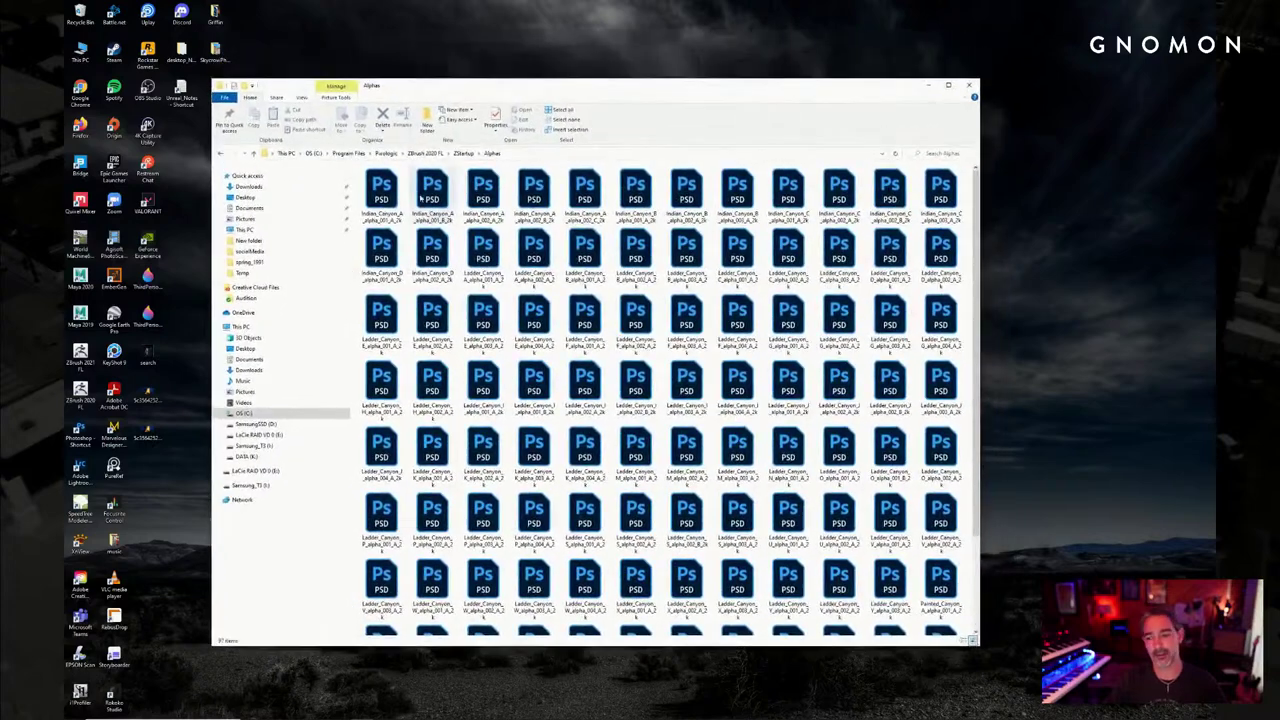
{"action": "left_click_drag", "start_coordinate": [978, 648], "coordinate": [1020, 662]}
{"action": "scroll", "coordinate": [748, 511], "scroll_direction": "down", "scroll_amount": 1}
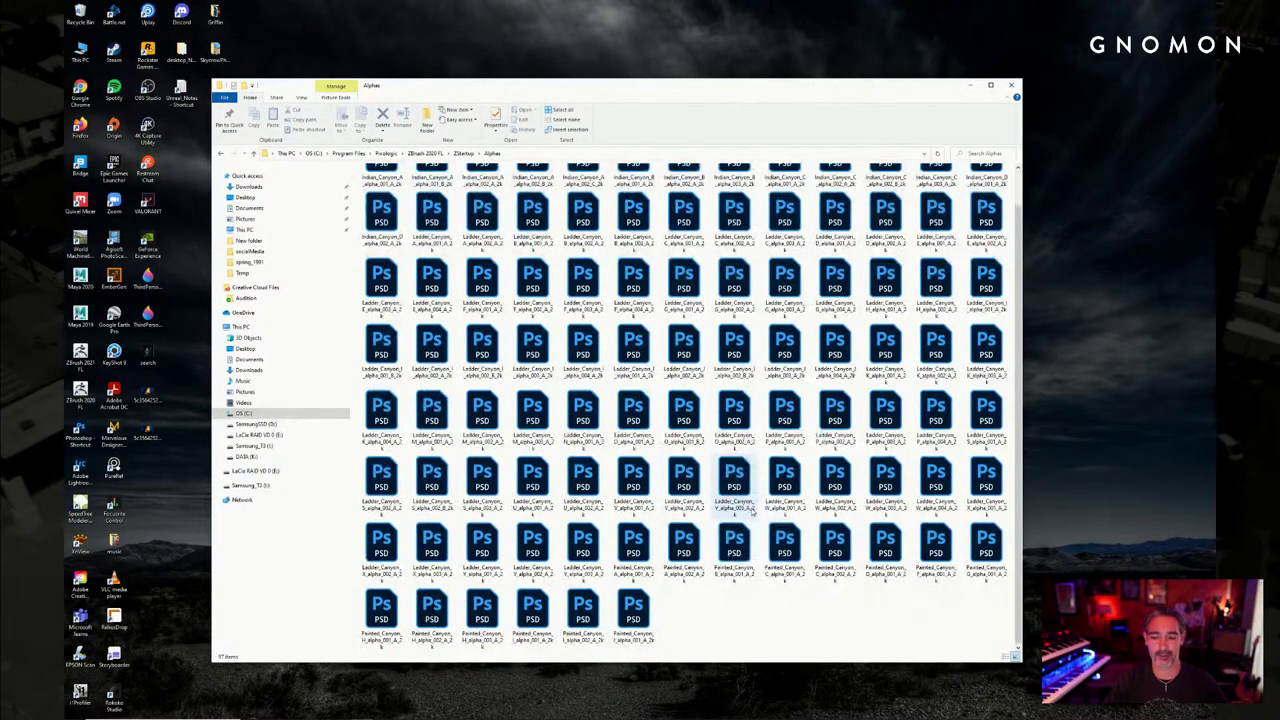
{"action": "scroll", "coordinate": [751, 512], "scroll_direction": "up", "scroll_amount": 1}
{"action": "left_click", "coordinate": [381, 195]}
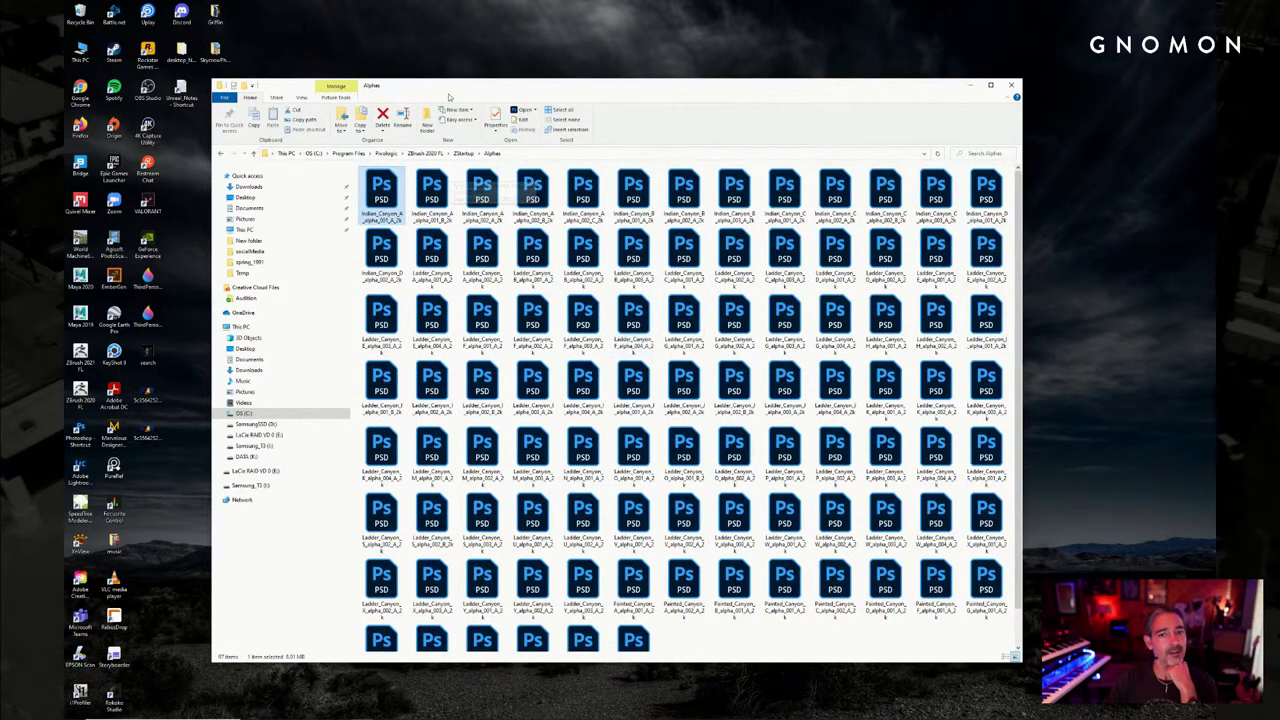
{"action": "left_click_drag", "start_coordinate": [454, 91], "coordinate": [456, 91]}
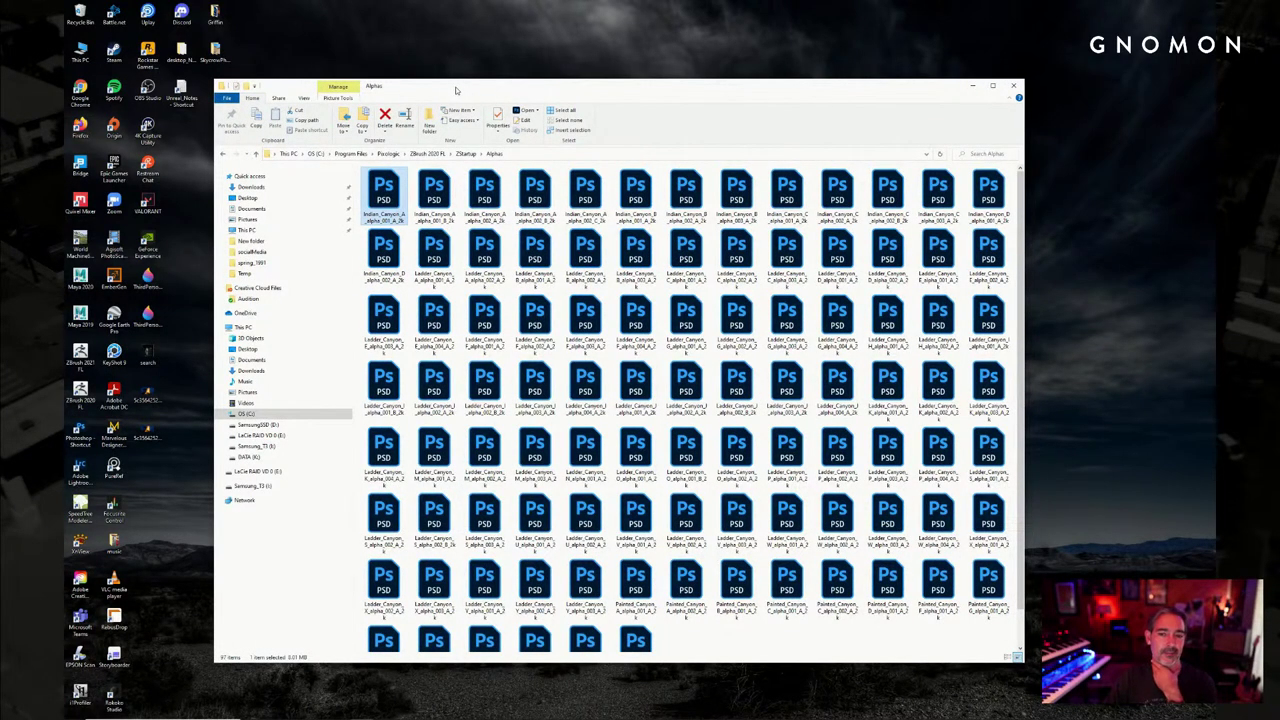
{"action": "left_click_drag", "start_coordinate": [456, 91], "coordinate": [454, 92]}
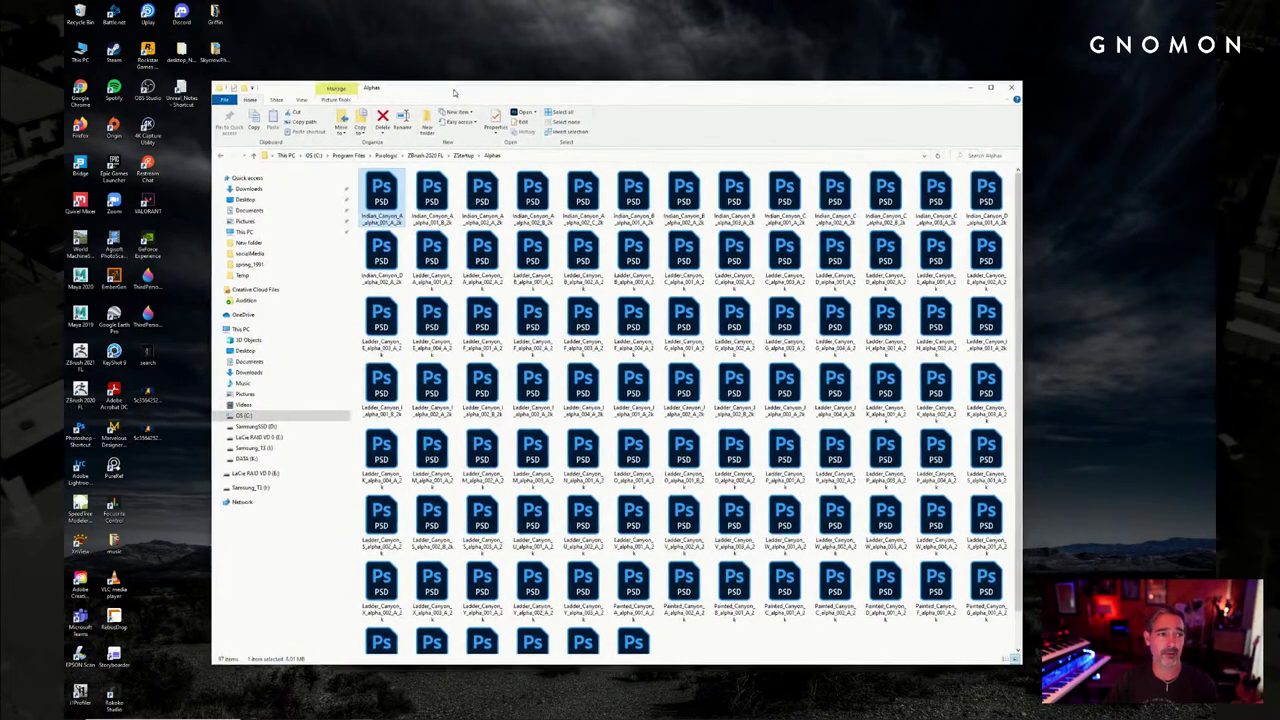
Switch to Quixel Bridge, then widen and reposition its window while viewing the new surfaces and 3D models on the home page
{"action": "left_click", "coordinate": [192, 181]}
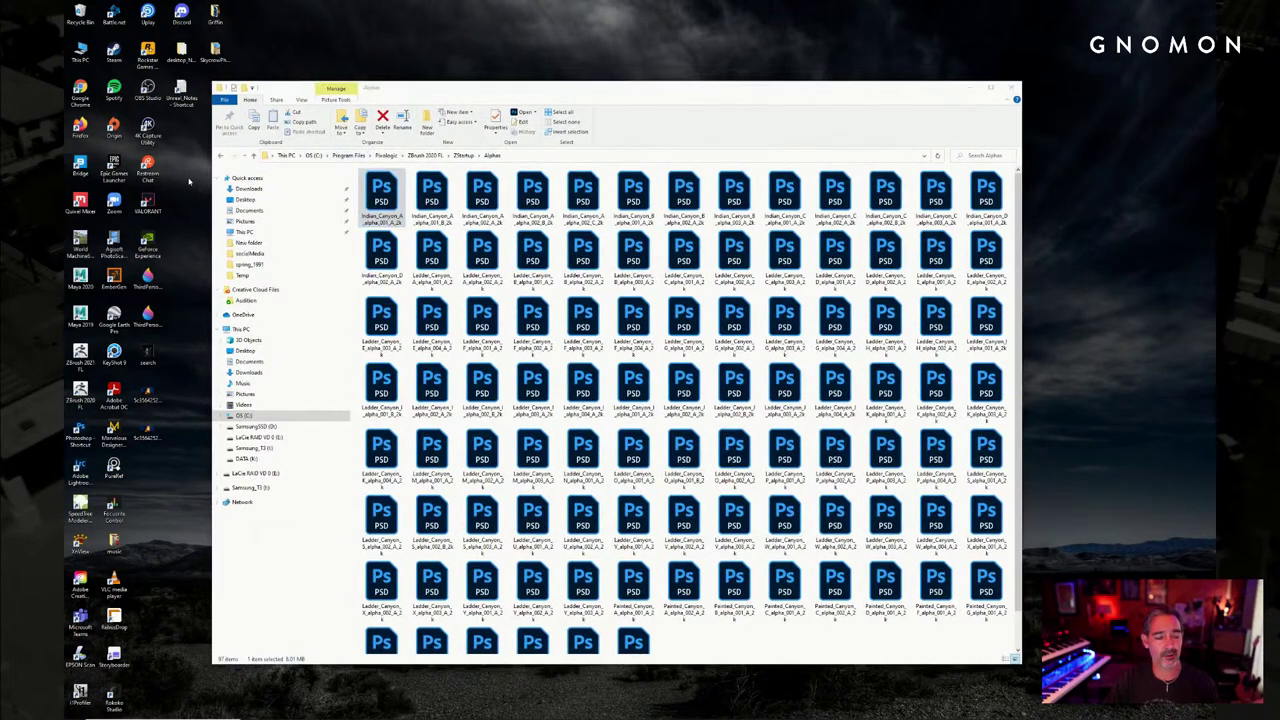
{"action": "double_click", "coordinate": [82, 166]}
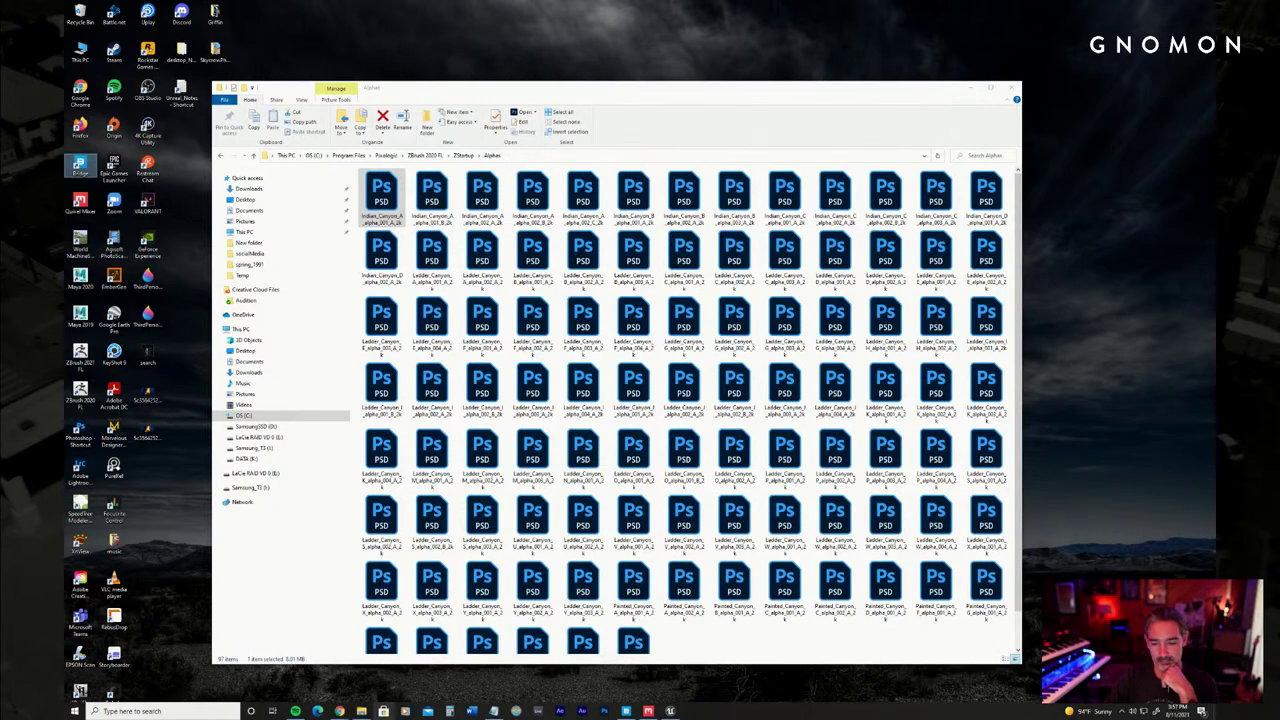
{"action": "left_click", "coordinate": [626, 711]}
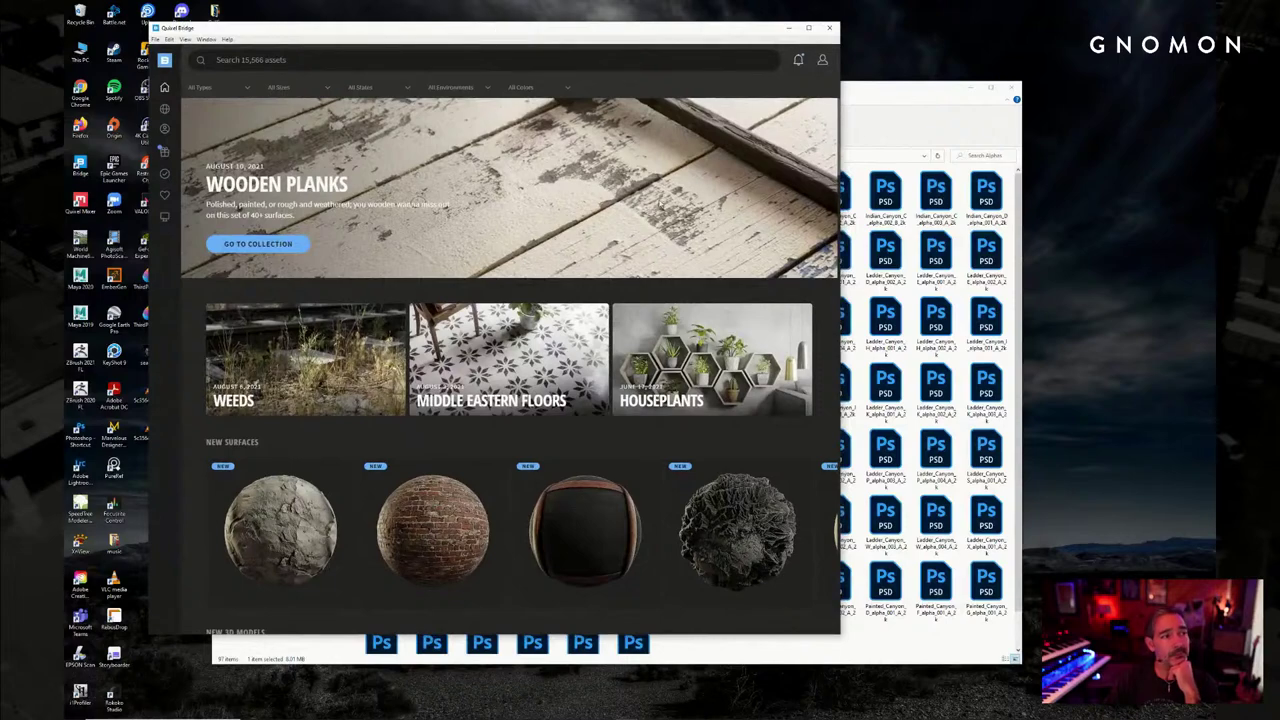
{"action": "left_click_drag", "start_coordinate": [840, 56], "coordinate": [966, 64]}
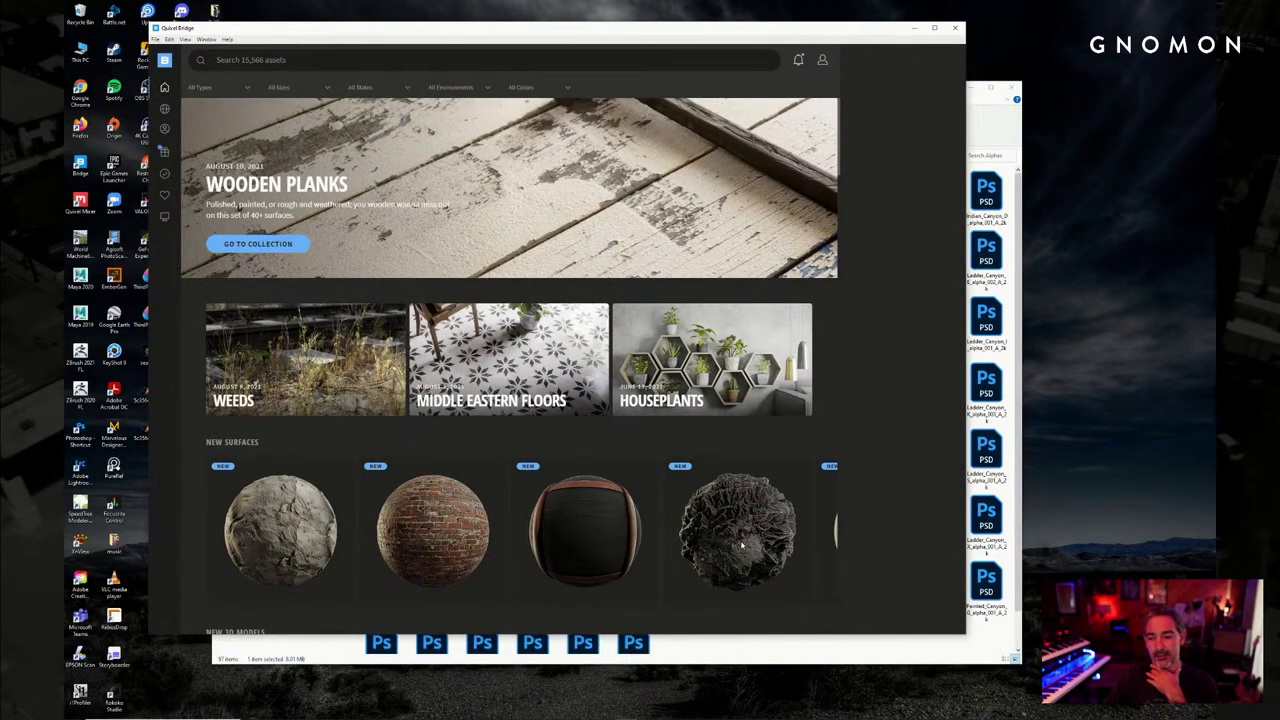
{"action": "scroll", "coordinate": [742, 545], "scroll_direction": "down", "scroll_amount": 3}
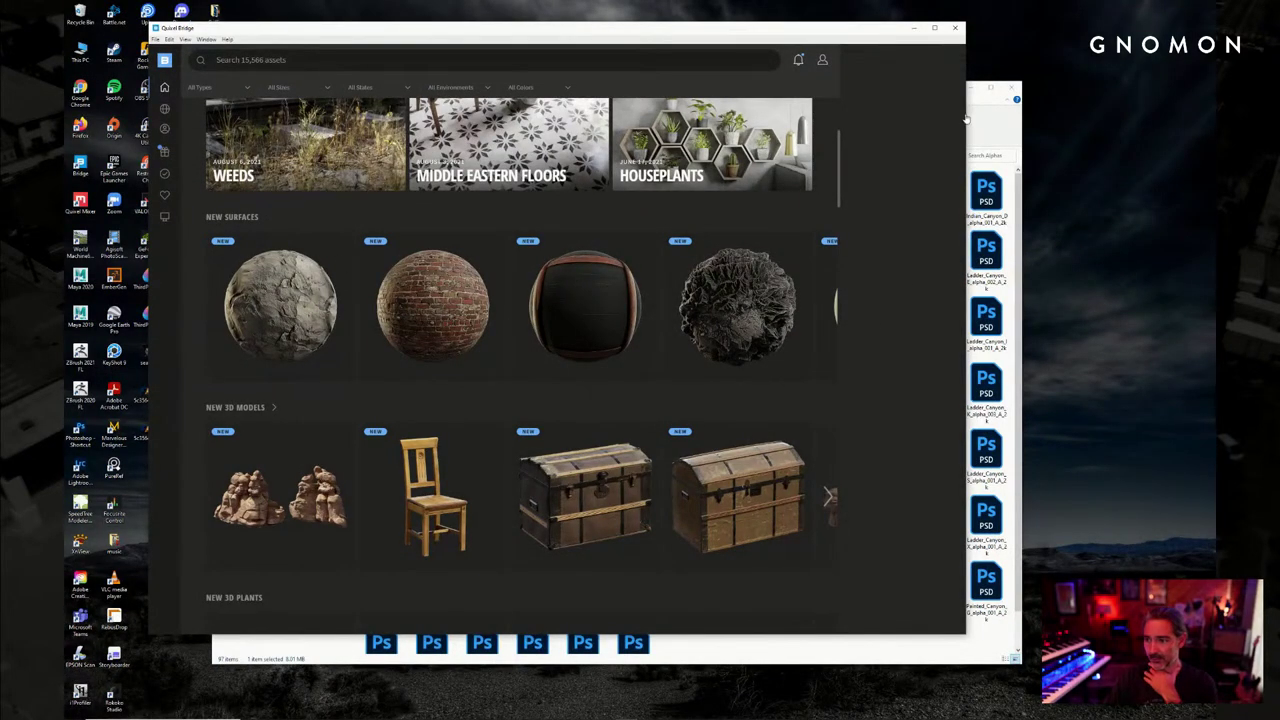
{"action": "left_click_drag", "start_coordinate": [963, 57], "coordinate": [1034, 60]}
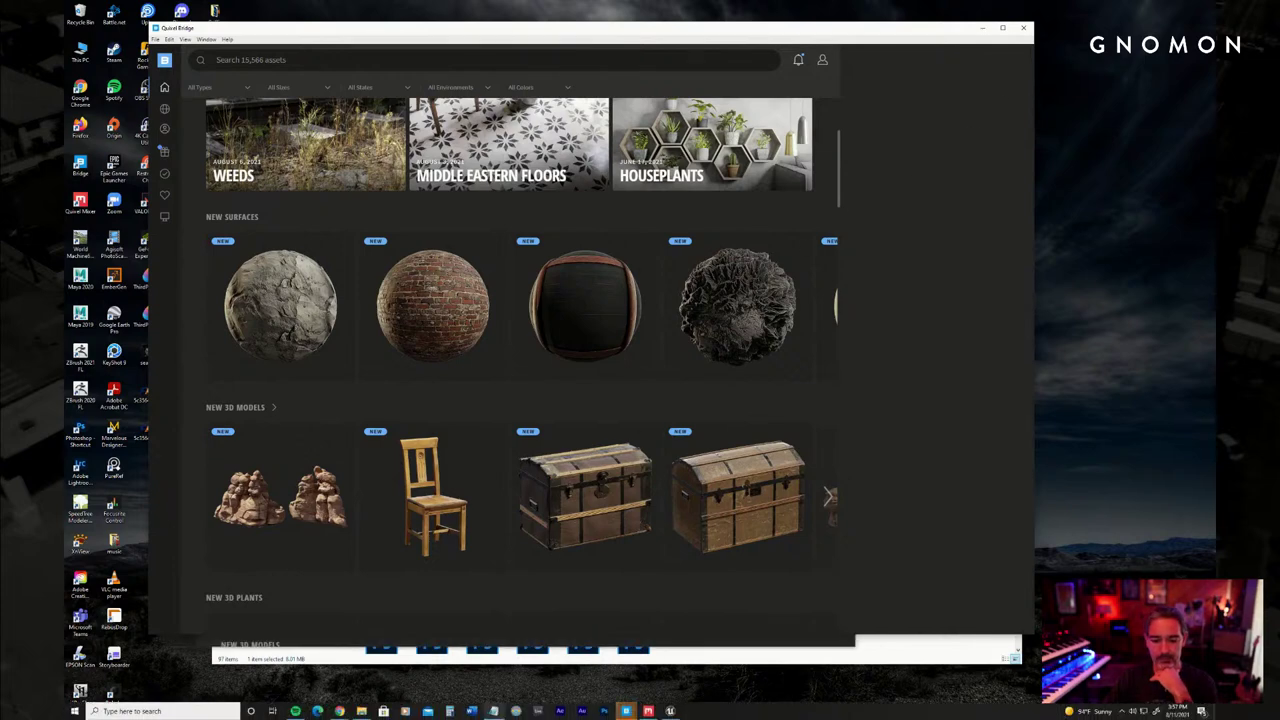
{"action": "mouse_move", "coordinate": [494, 711]}
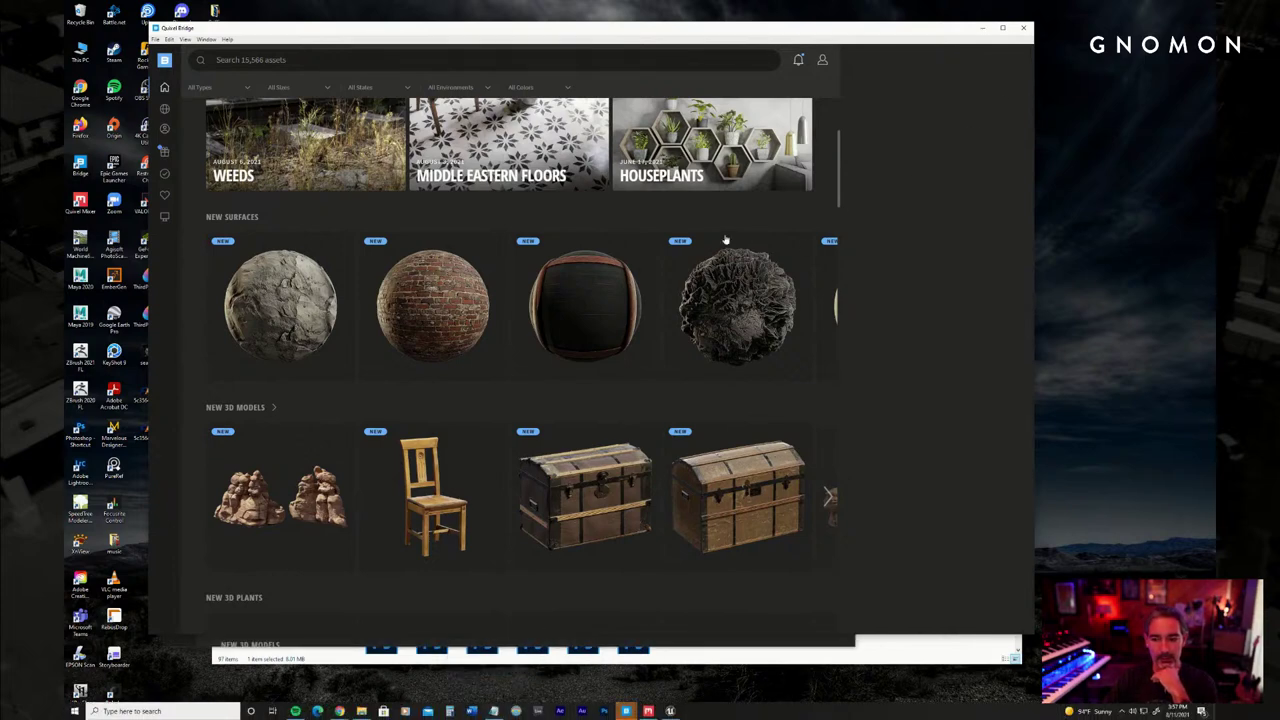
{"action": "left_click_drag", "start_coordinate": [721, 32], "coordinate": [699, 17]}
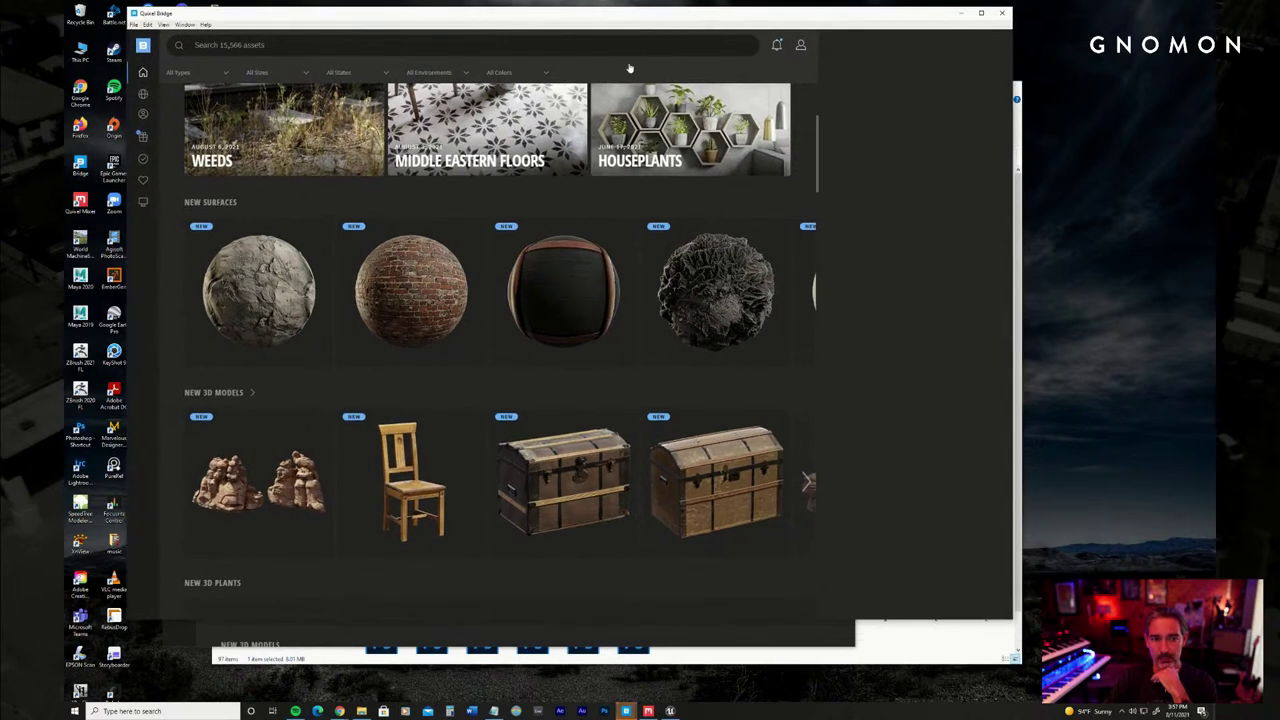
Open the details of the Massive Shrubland Terrain surface among the new surfaces and enlarge the Bridge window to show them
{"action": "left_click", "coordinate": [712, 290]}
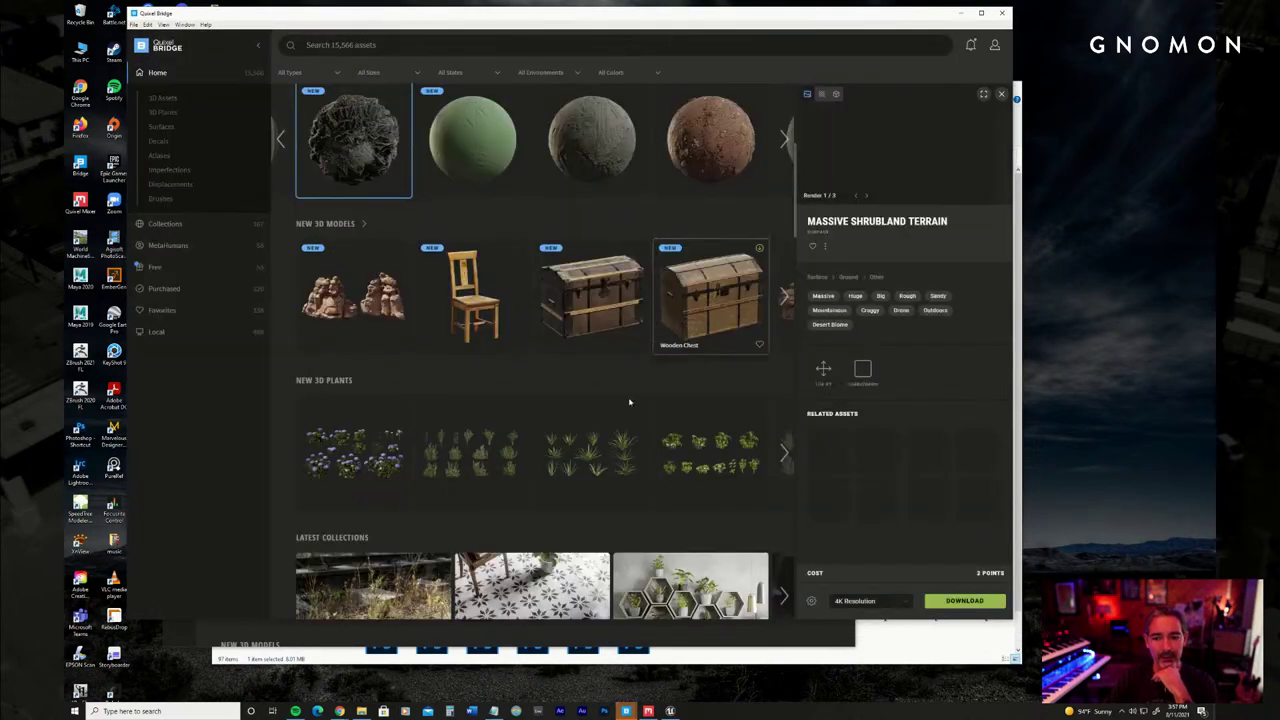
{"action": "scroll", "coordinate": [620, 403], "scroll_direction": "up", "scroll_amount": 1}
{"action": "scroll", "coordinate": [619, 402], "scroll_direction": "up", "scroll_amount": 1}
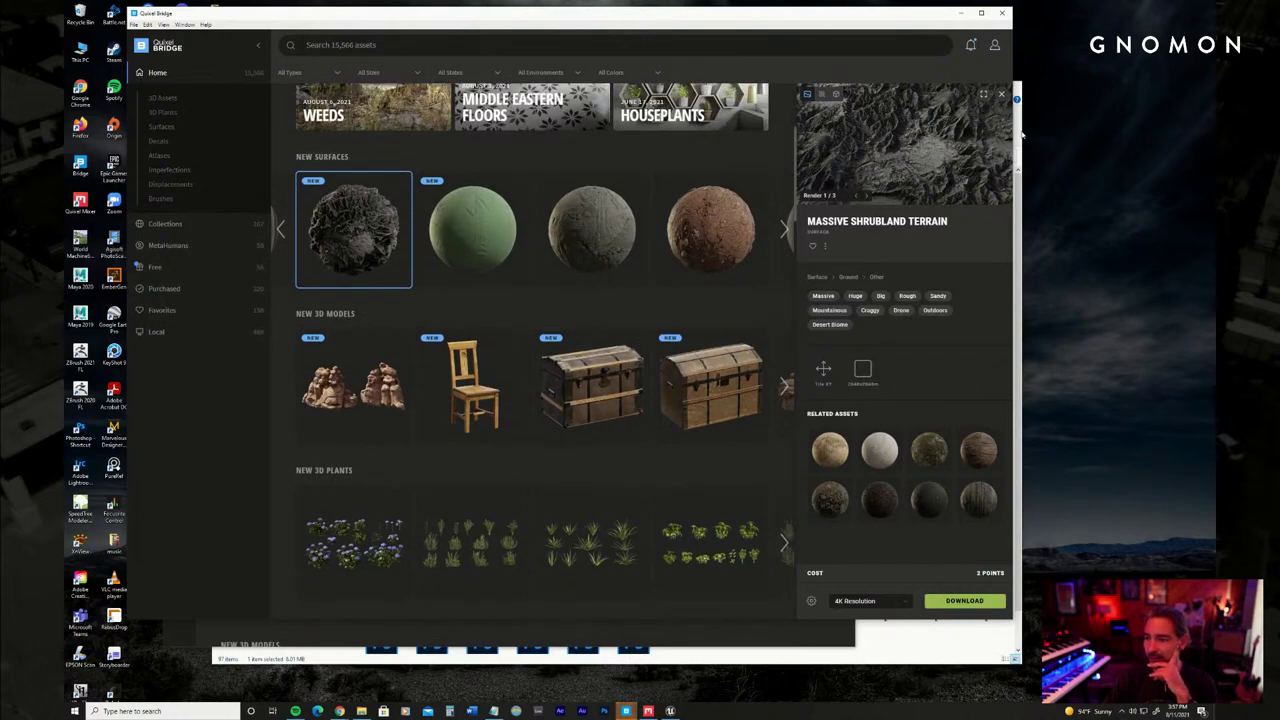
{"action": "left_click_drag", "start_coordinate": [1012, 45], "coordinate": [1131, 45]}
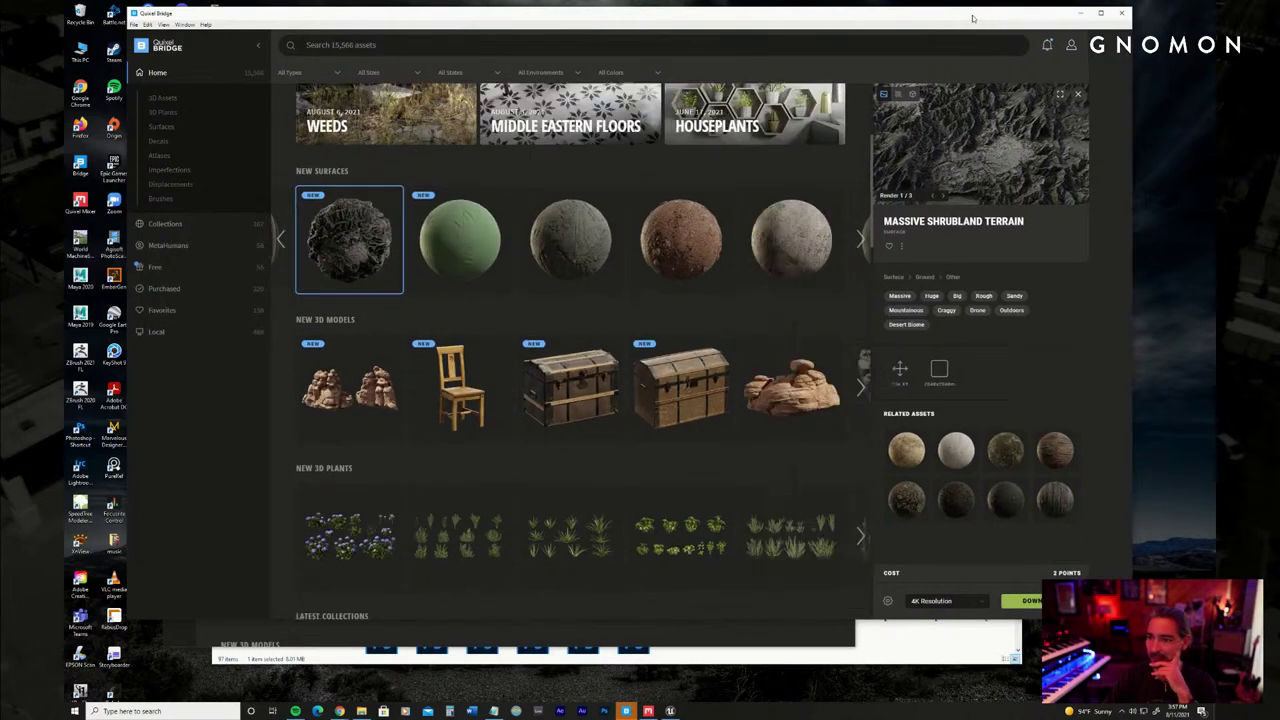
{"action": "mouse_move", "coordinate": [988, 14]}
{"action": "left_mouse_down"}
{"action": "mouse_move", "coordinate": [963, 47]}
{"action": "mouse_move", "coordinate": [971, 17]}
{"action": "left_mouse_up"}
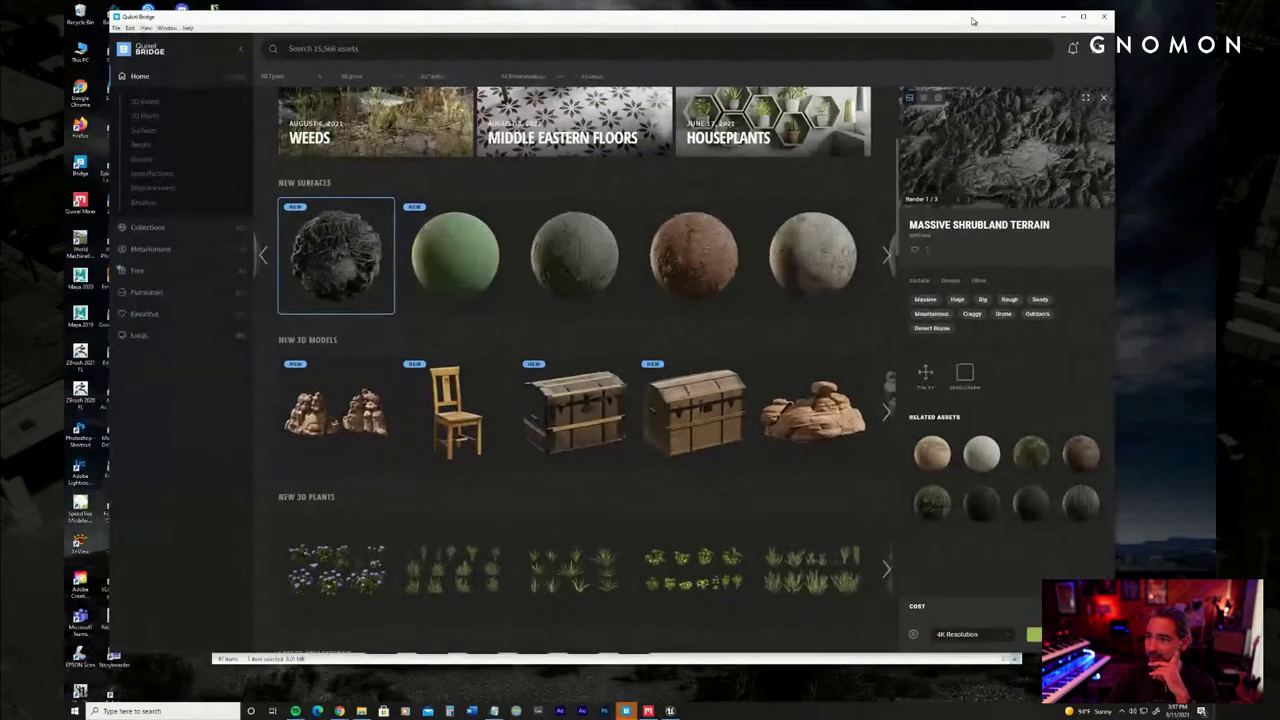
Inspect the Massive Shrubland Terrain render in full screen, return to the asset details and browse its other renders
{"action": "left_click", "coordinate": [1087, 100]}
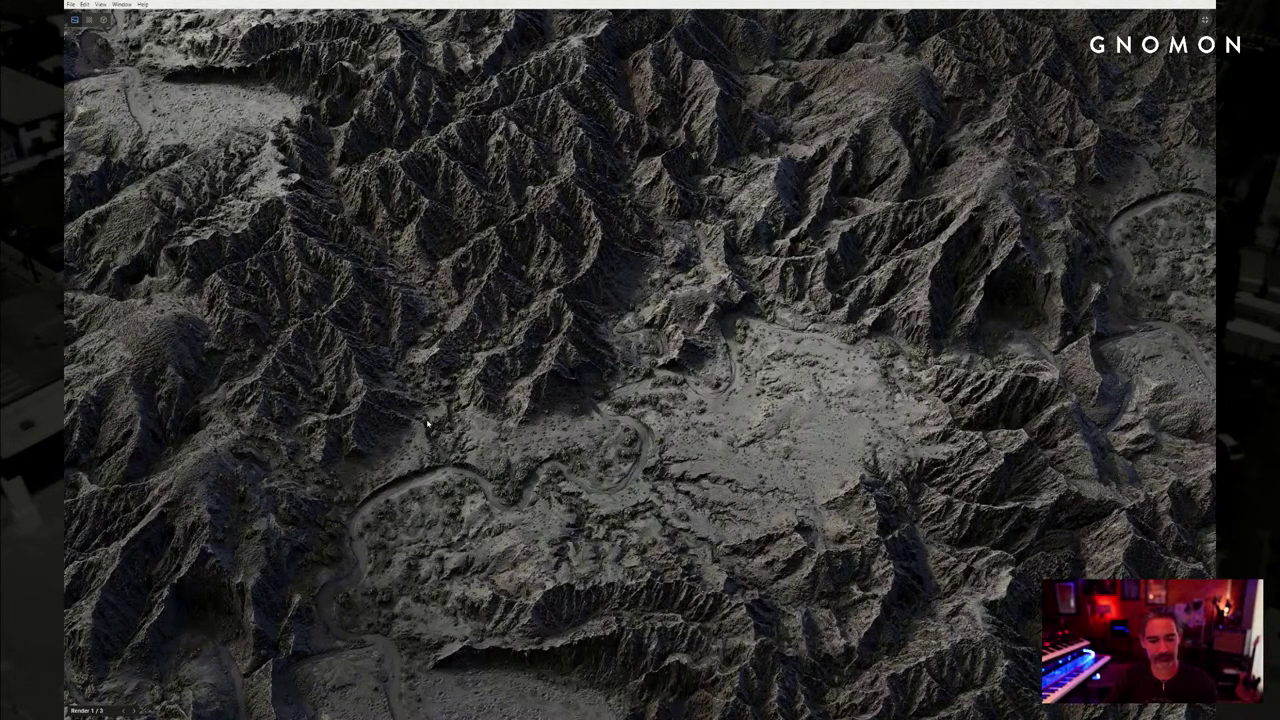
{"action": "key", "text": "Escape"}
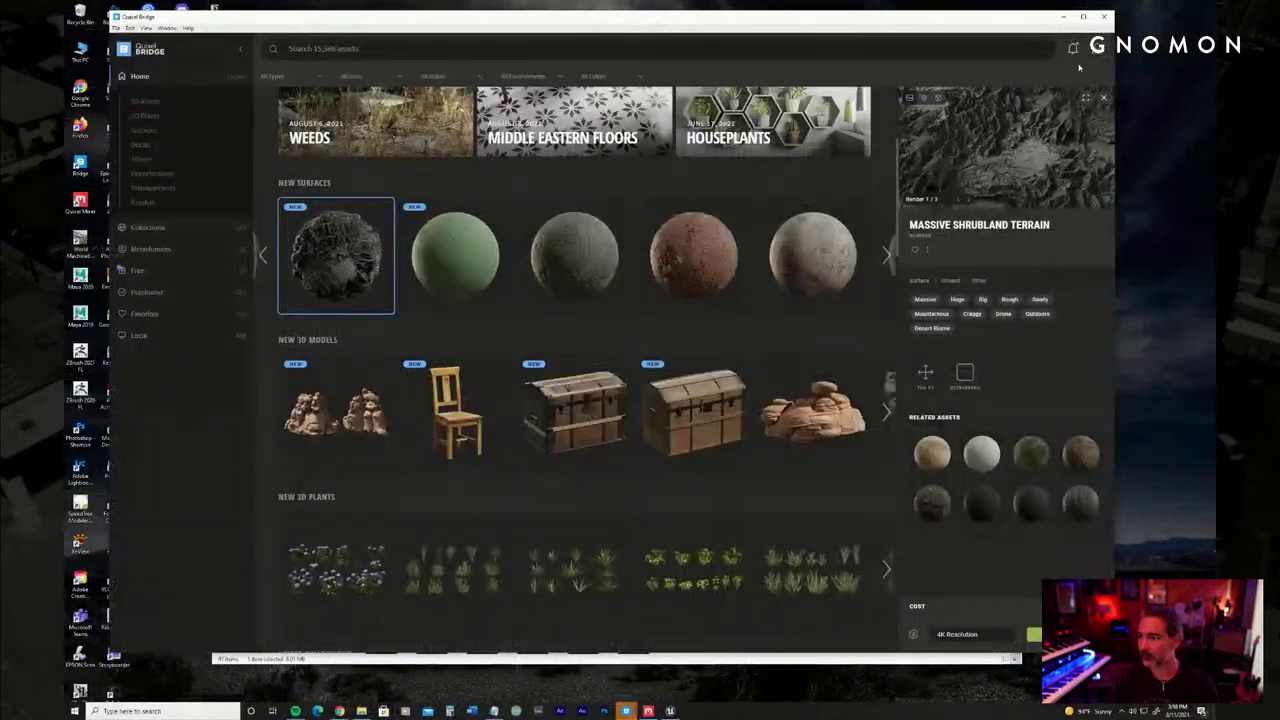
{"action": "left_click", "coordinate": [968, 200]}
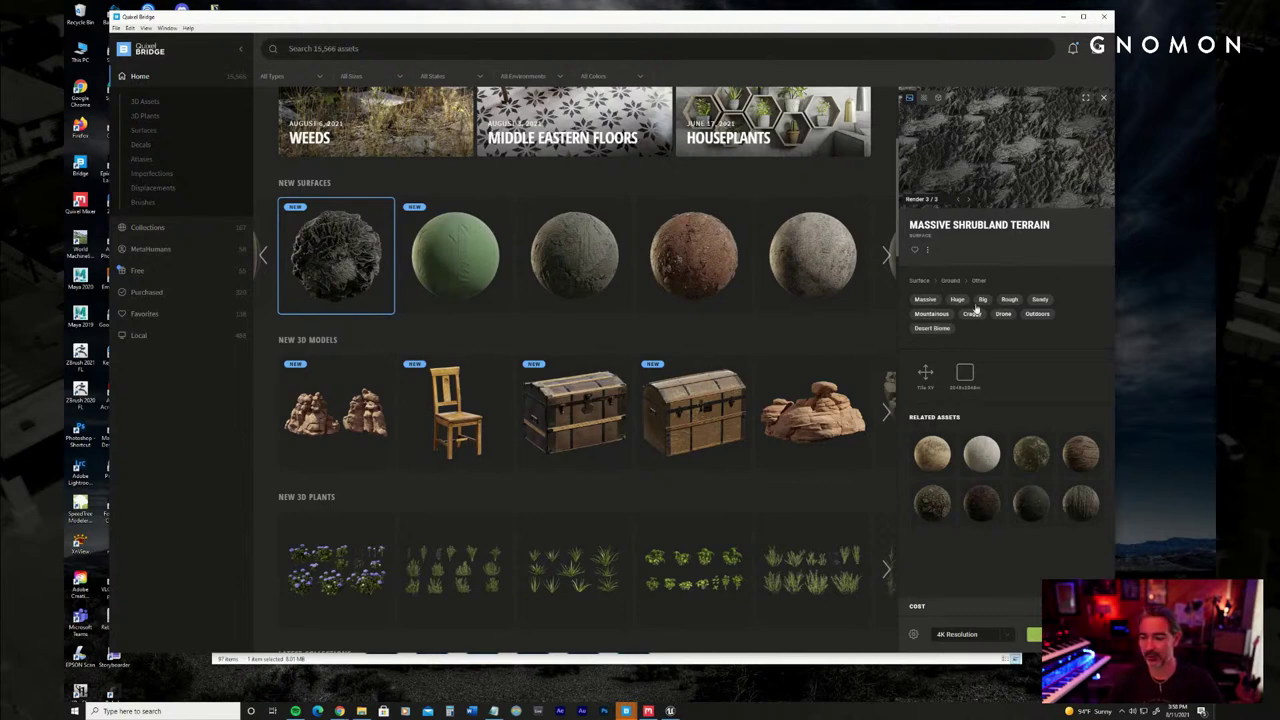
Review the texture maps and file formats in the terrain asset's download settings, and return to the asset details
{"action": "left_click", "coordinate": [914, 636]}
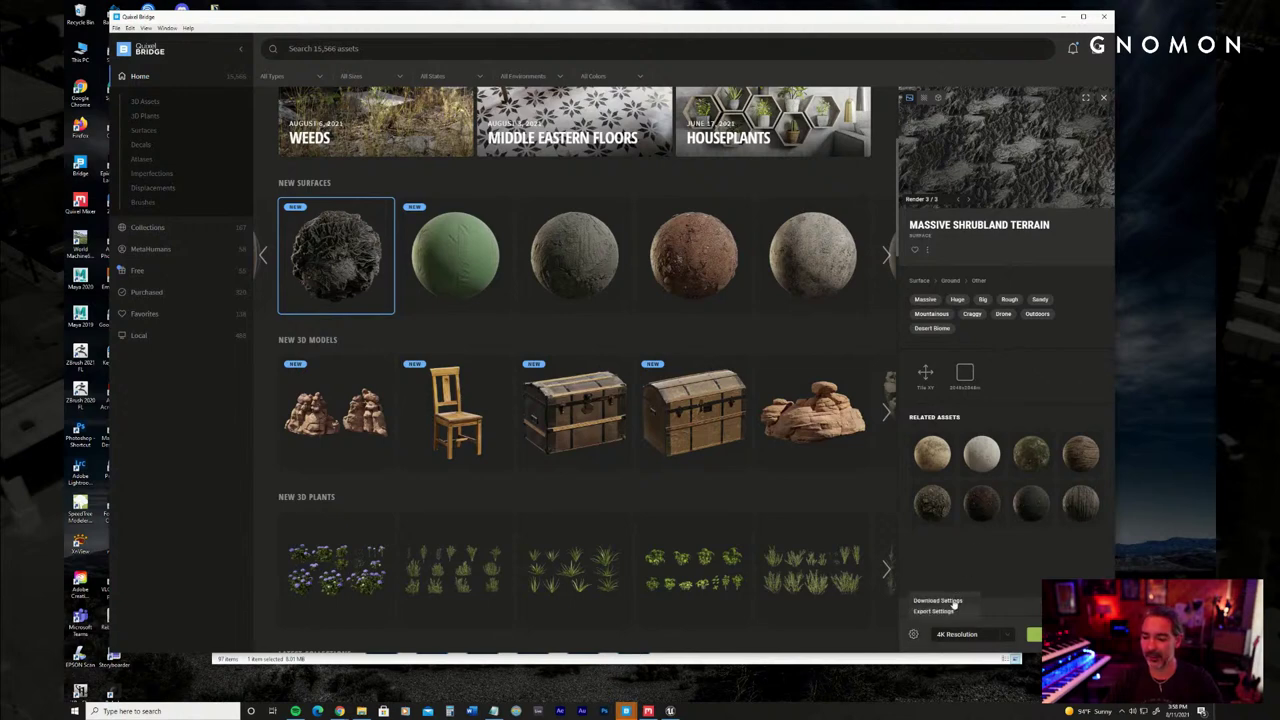
{"action": "left_click", "coordinate": [938, 601]}
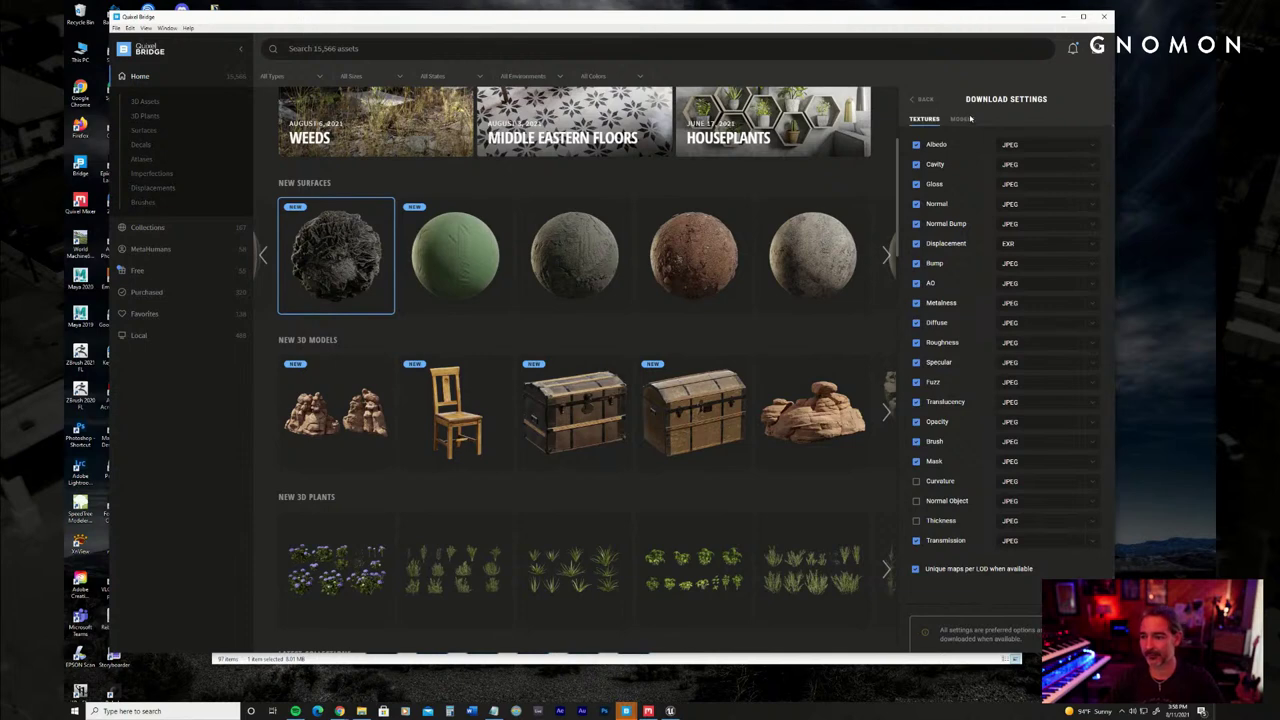
{"action": "left_click", "coordinate": [924, 101]}
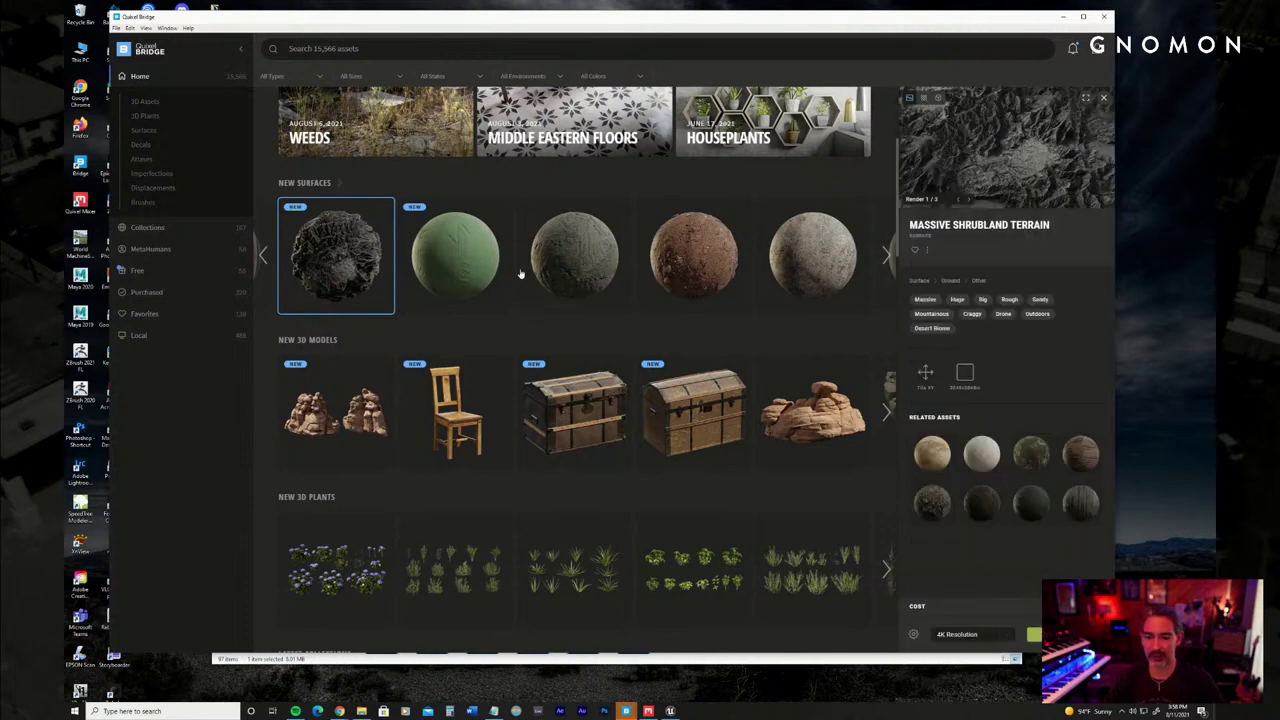
Browse the 3D Assets category, open the Huge Canyon Sandstone Cliff from the trending assets and inspect its render in full screen
{"action": "left_click", "coordinate": [144, 102]}
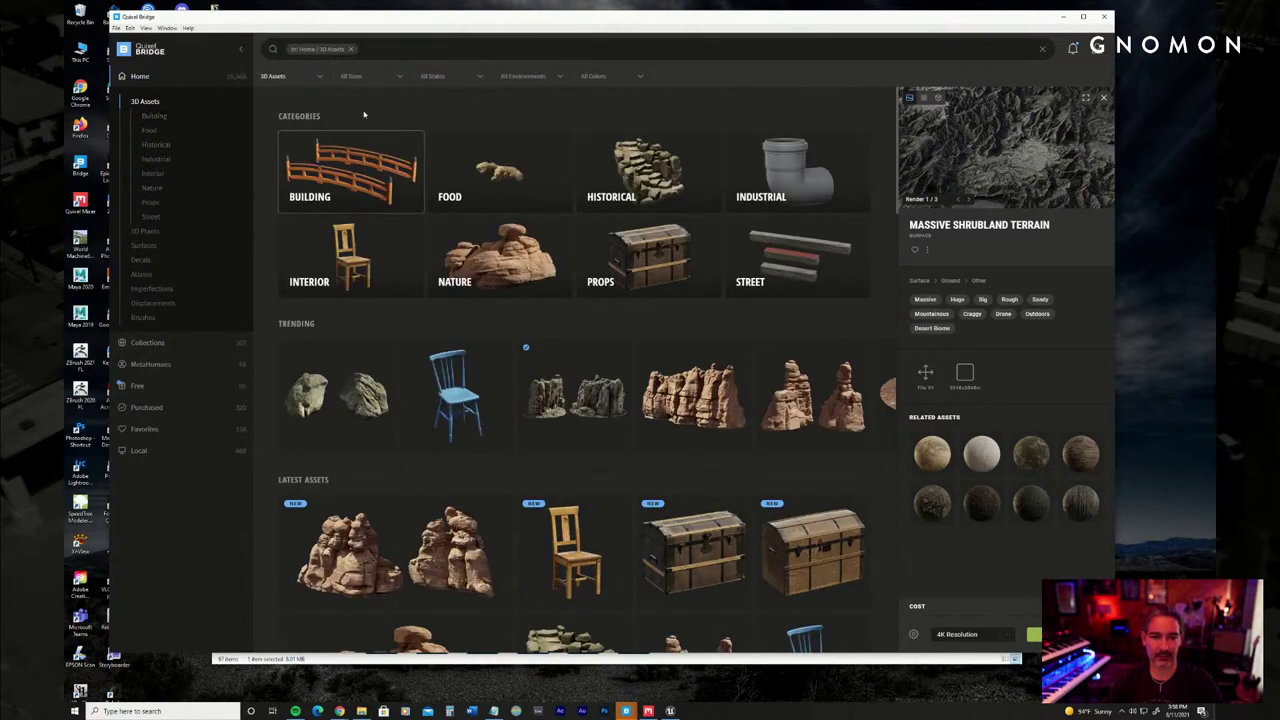
{"action": "scroll", "coordinate": [505, 305], "scroll_direction": "down", "scroll_amount": 1}
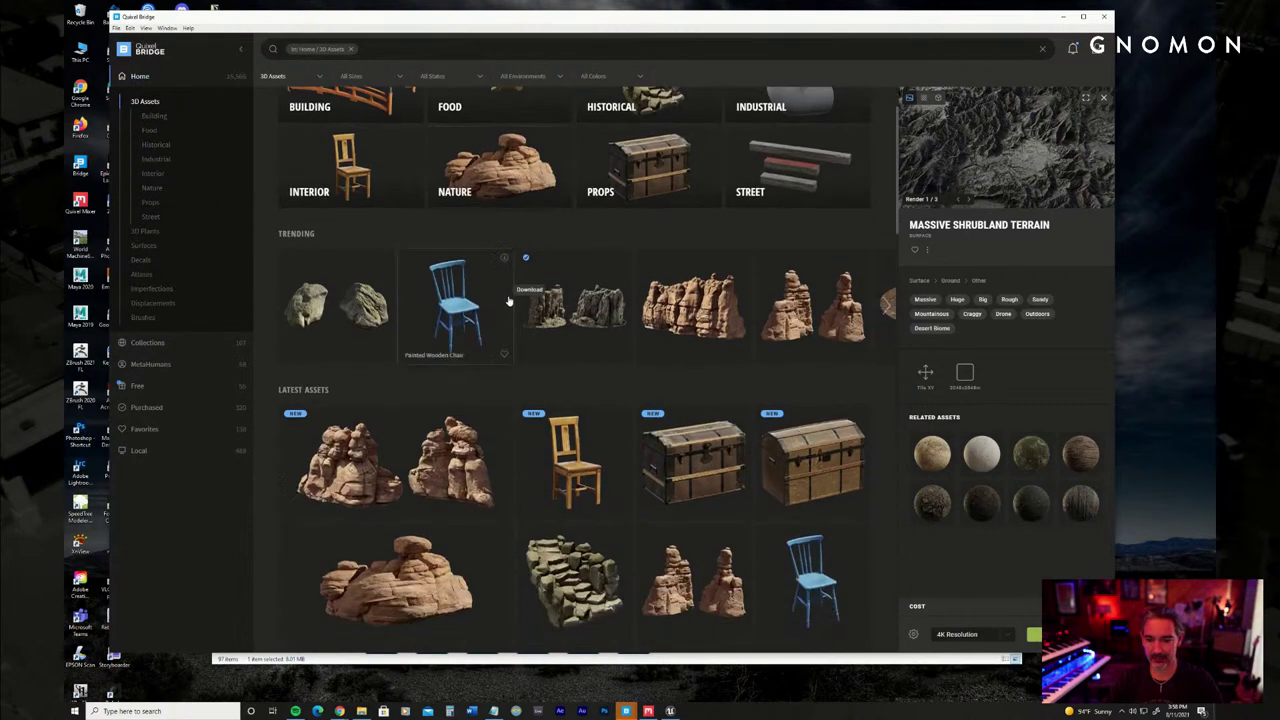
{"action": "scroll", "coordinate": [614, 366], "scroll_direction": "down", "scroll_amount": 1}
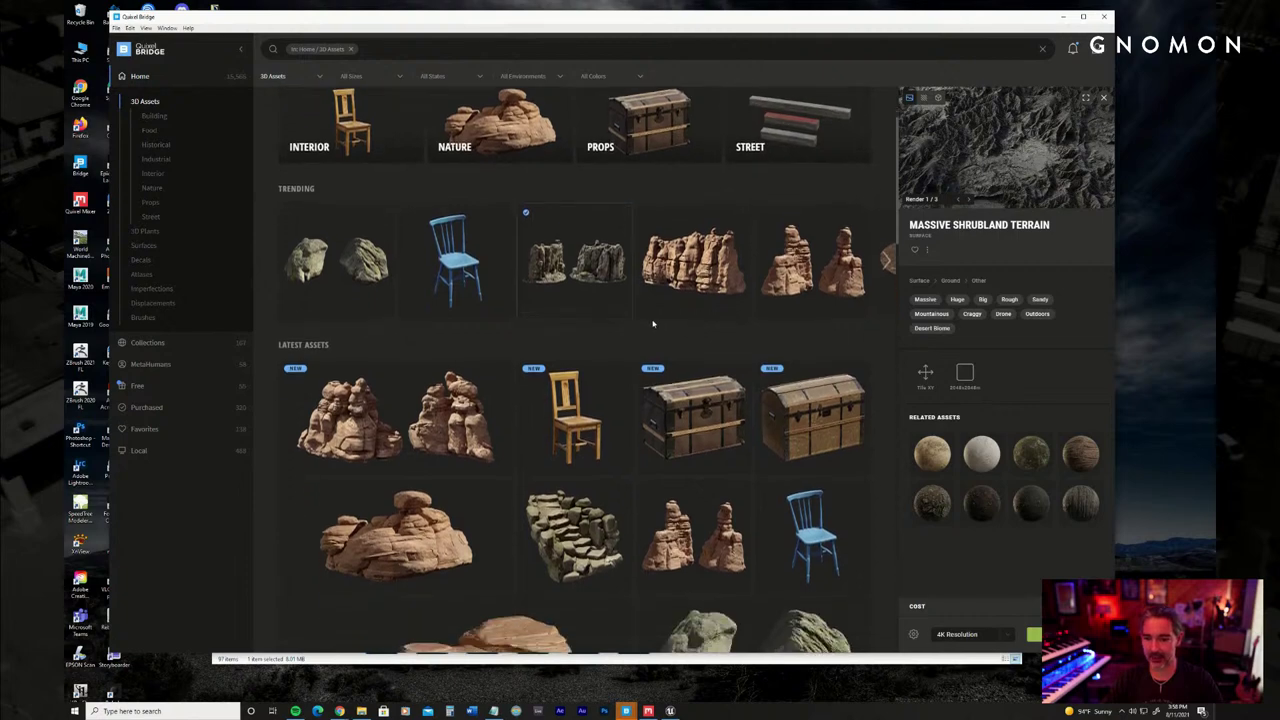
{"action": "left_click", "coordinate": [697, 282]}
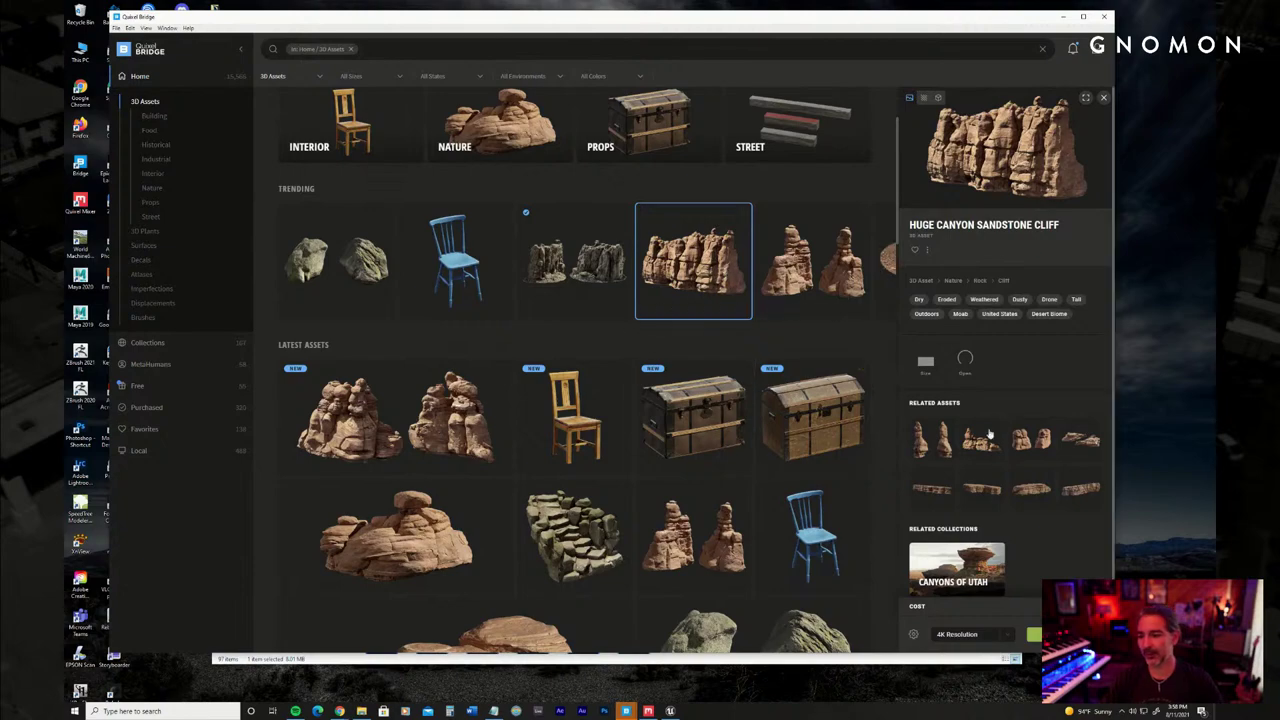
{"action": "left_click", "coordinate": [1085, 98]}
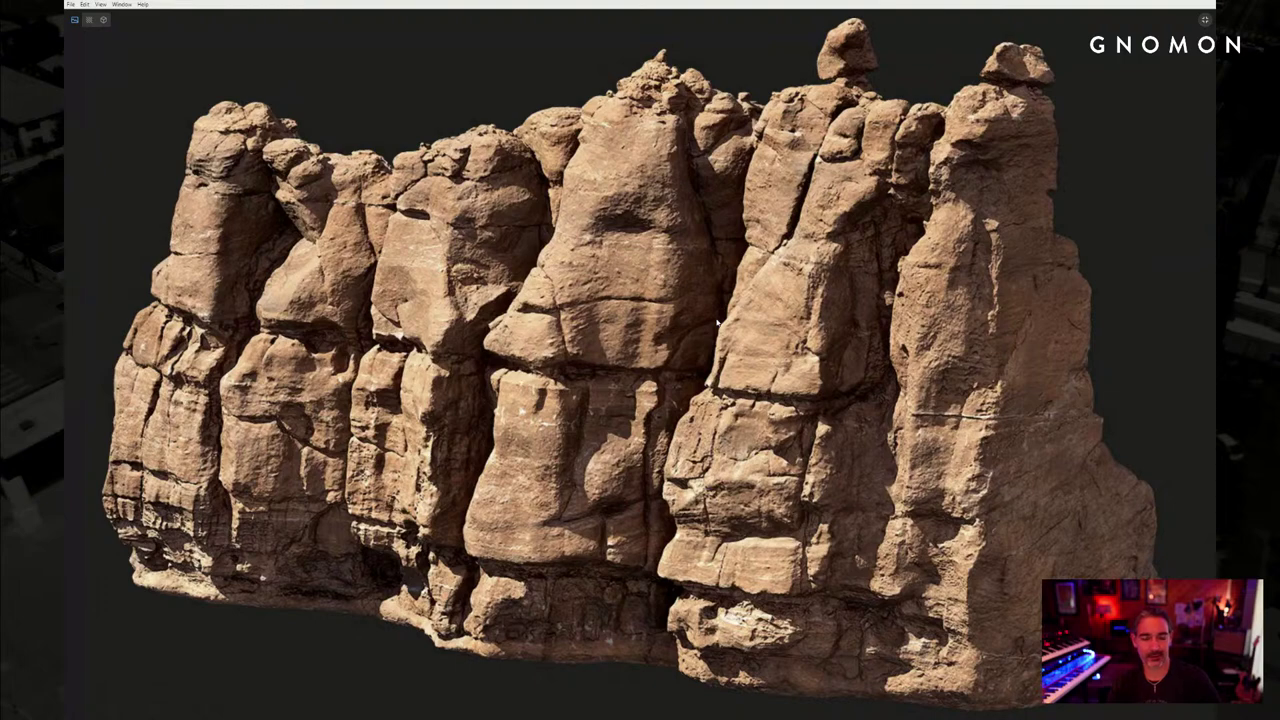
{"action": "key", "text": "Escape"}
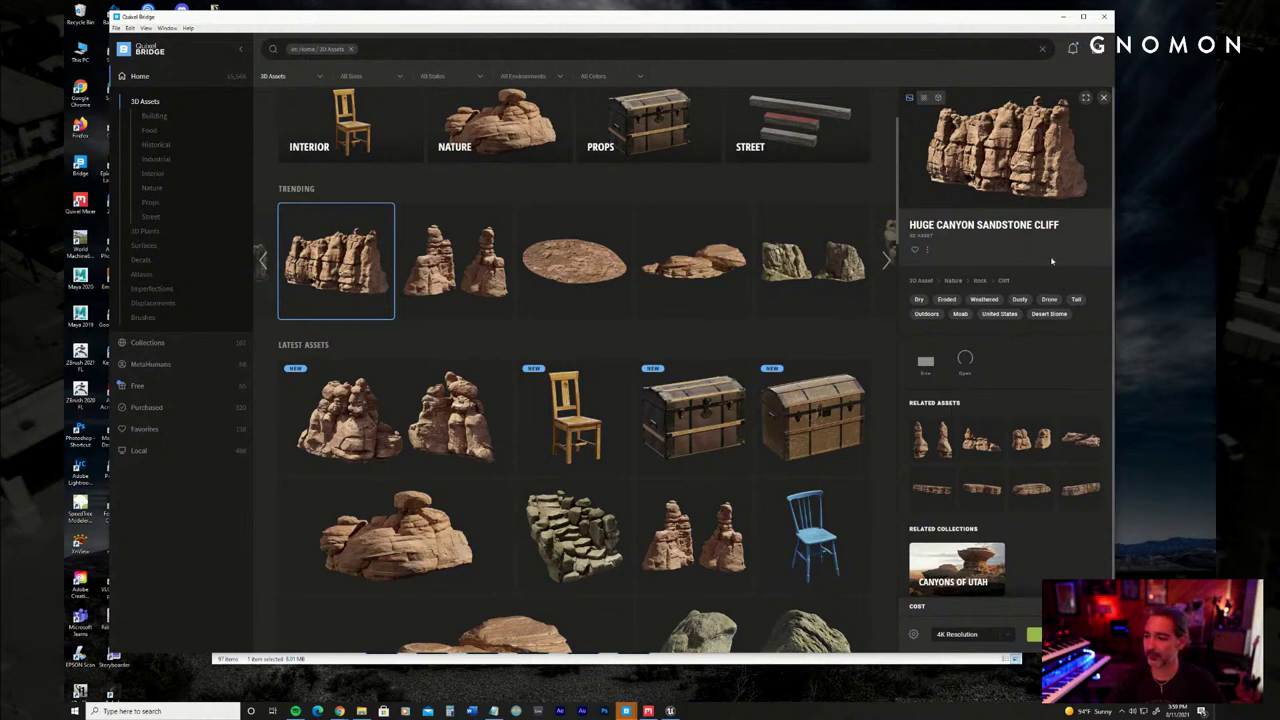
Return to the Alphas folder in File Explorer and select all of its PSD alpha files
{"action": "scroll", "coordinate": [1040, 380], "scroll_direction": "down", "scroll_amount": 1}
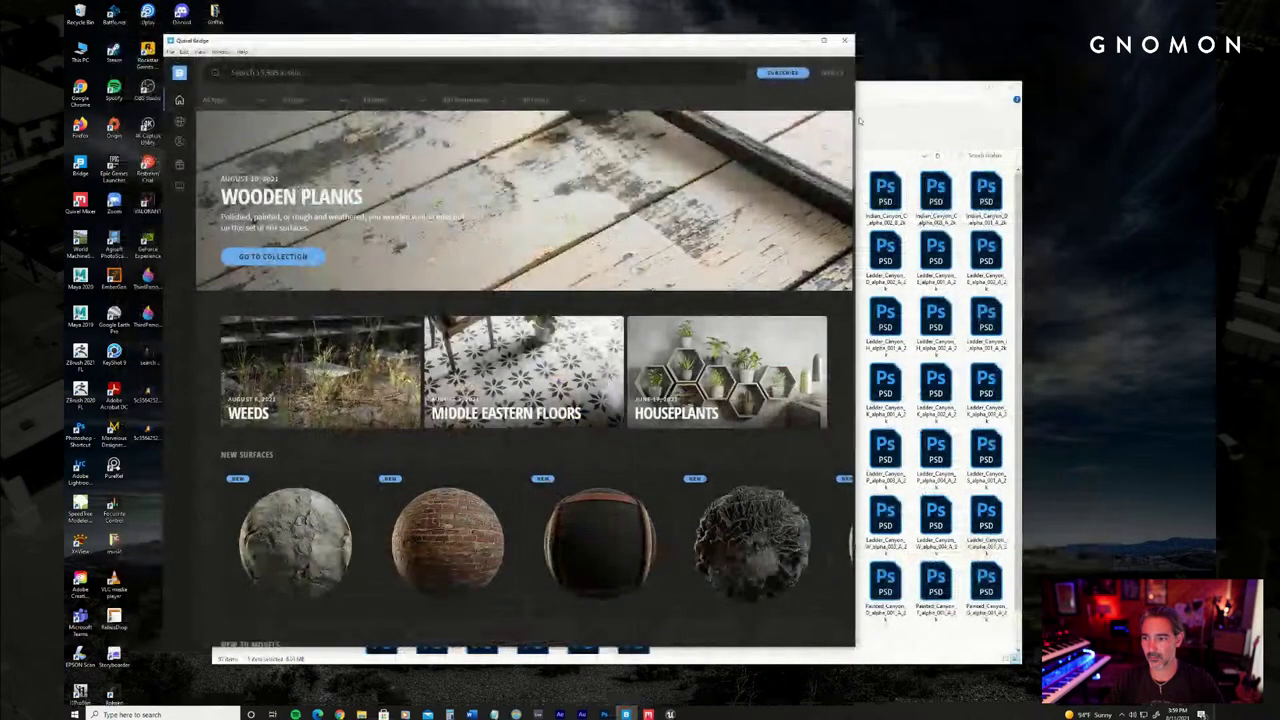
{"action": "left_click", "coordinate": [858, 120]}
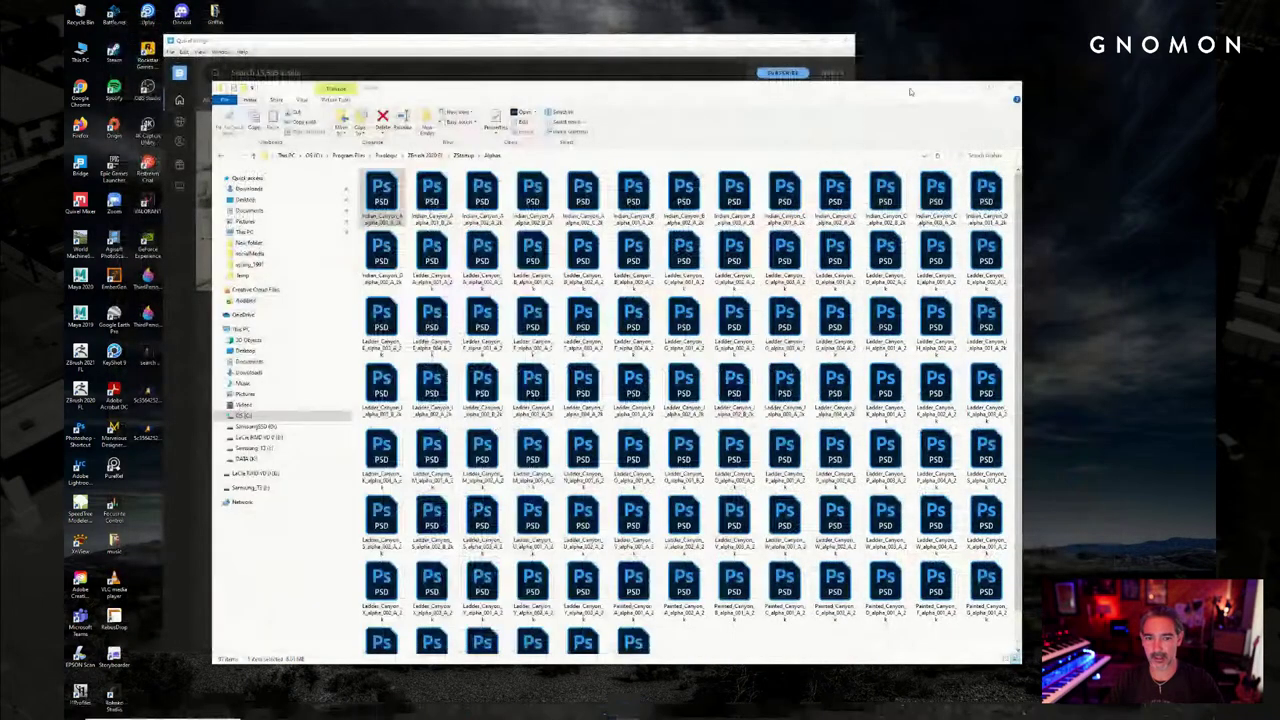
{"action": "scroll", "coordinate": [636, 612], "scroll_direction": "down", "scroll_amount": 1}
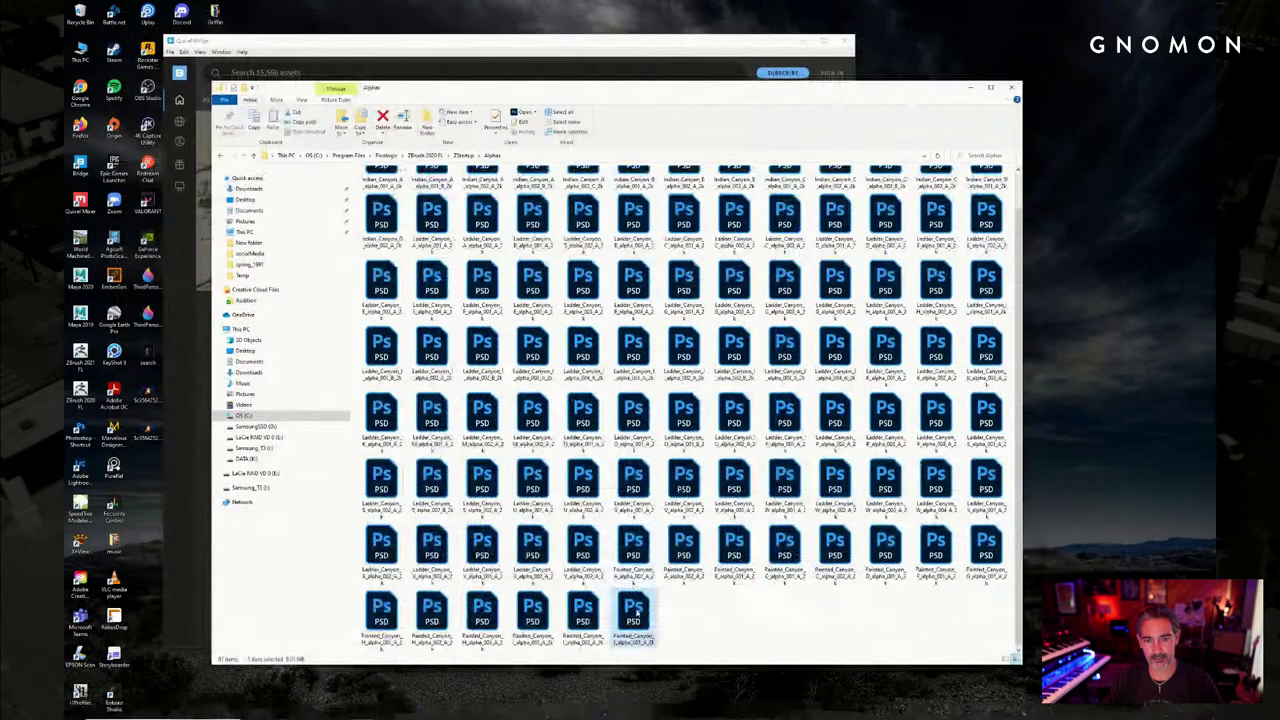
{"action": "left_click_drag", "start_coordinate": [636, 612], "coordinate": [455, 370]}
{"action": "key", "text": "ctrl+a"}
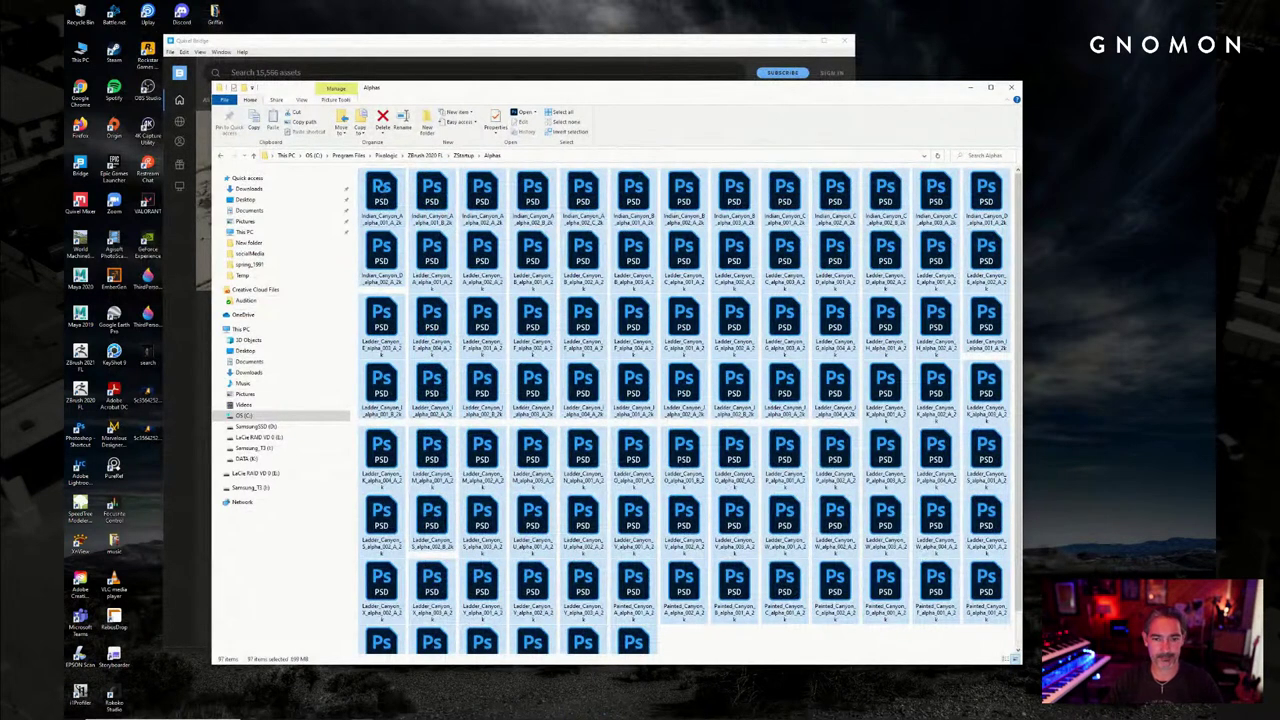
Copy the selected PSD alphas from ZBrush 2020 FL and paste them into the ZBrush 2021 FL ZStartup > Alphas folder
{"action": "right_click", "coordinate": [381, 187]}
{"action": "left_click", "coordinate": [294, 251]}
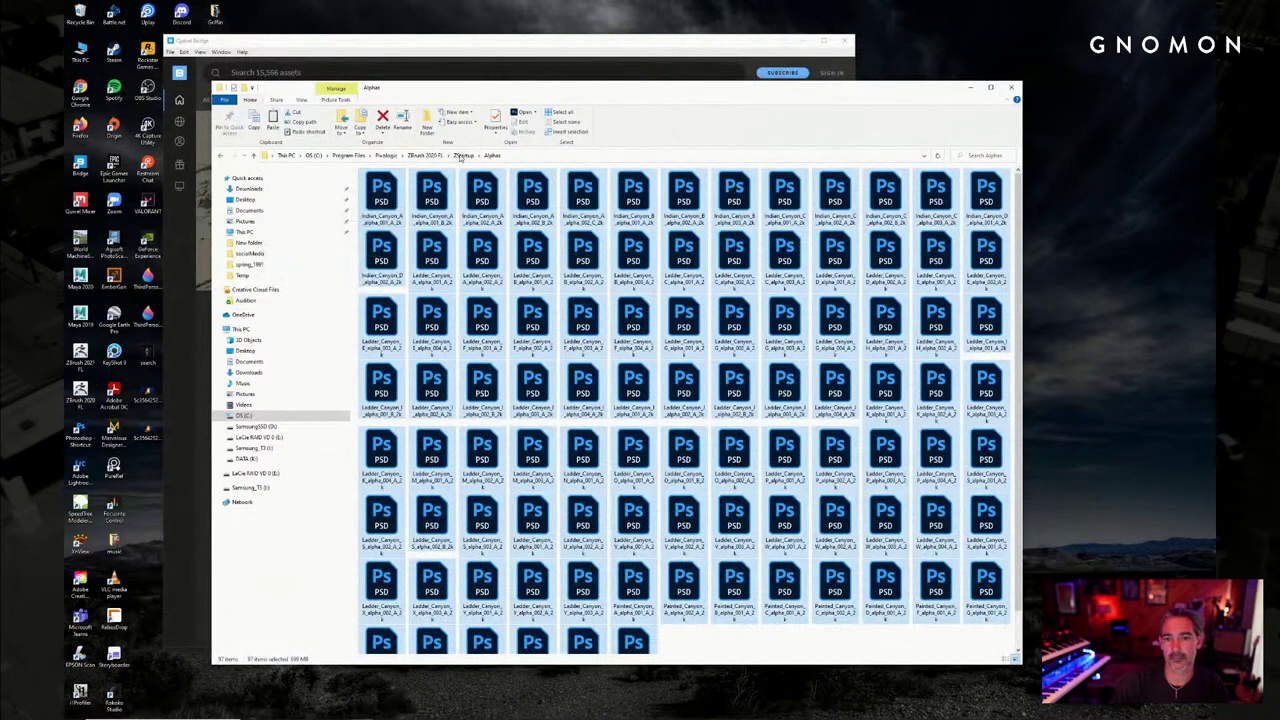
{"action": "left_click", "coordinate": [425, 155]}
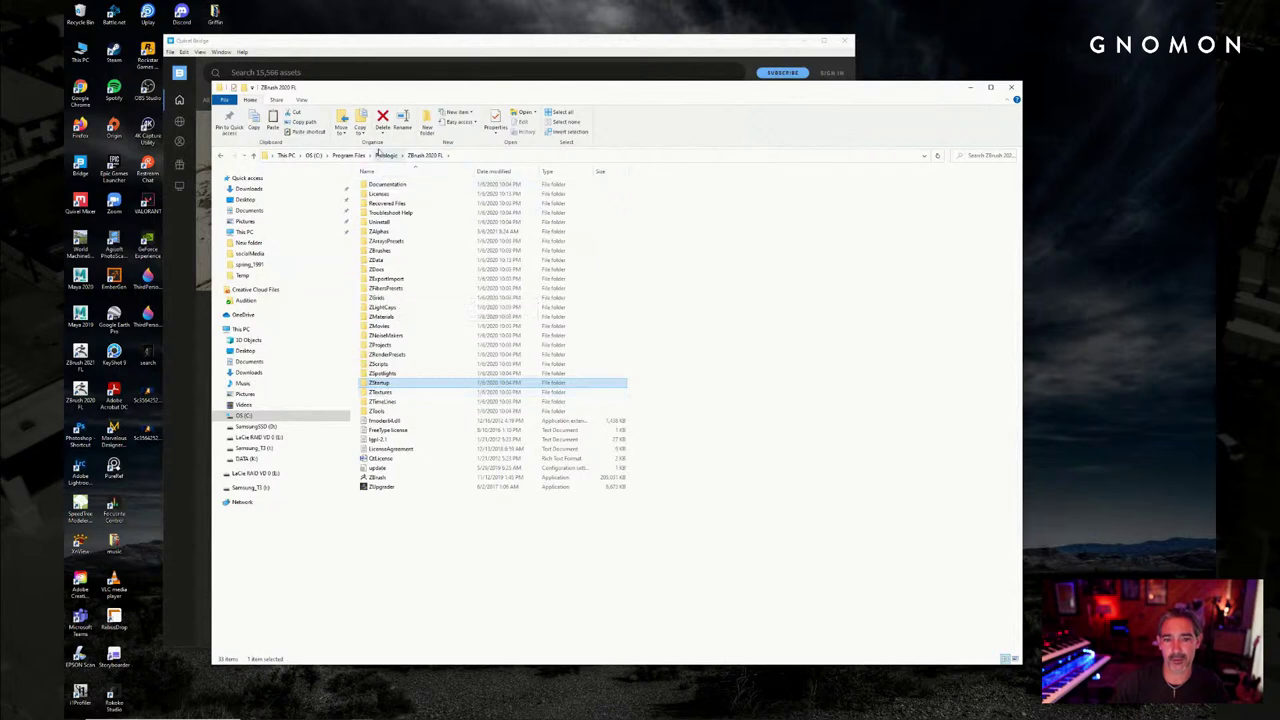
{"action": "left_click", "coordinate": [383, 155]}
{"action": "double_click", "coordinate": [398, 195]}
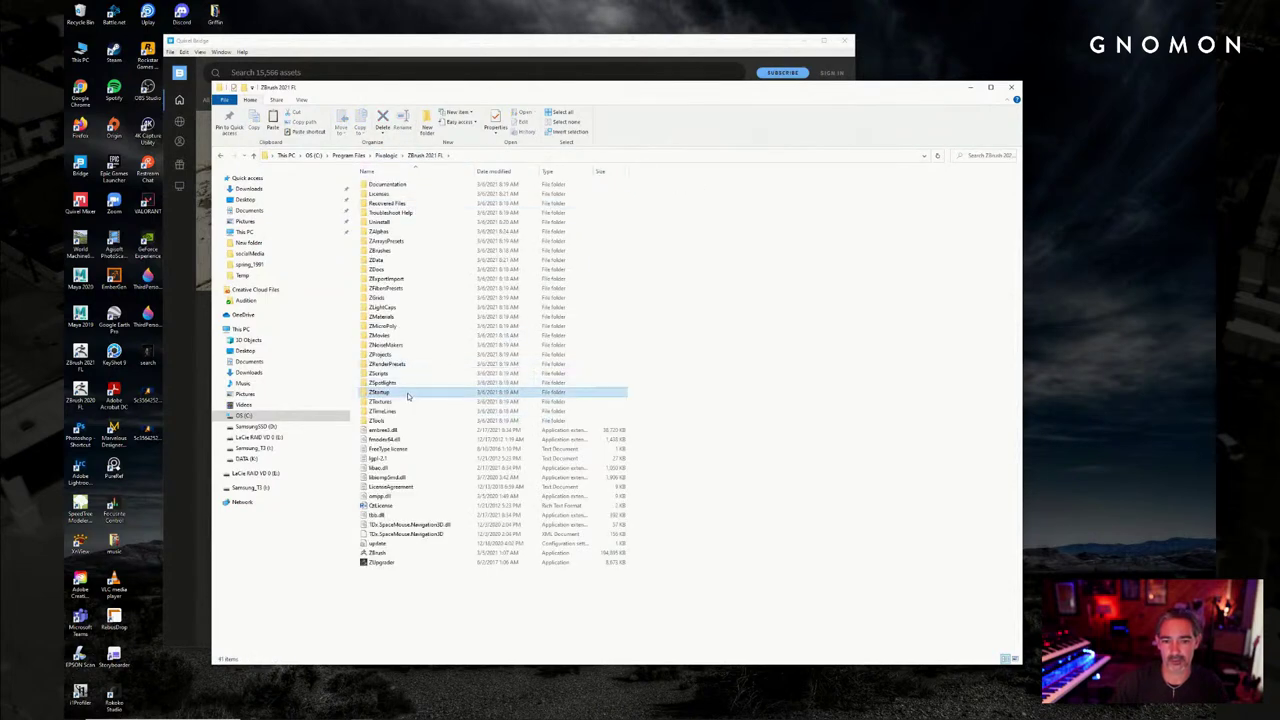
{"action": "double_click", "coordinate": [406, 392]}
{"action": "double_click", "coordinate": [408, 194]}
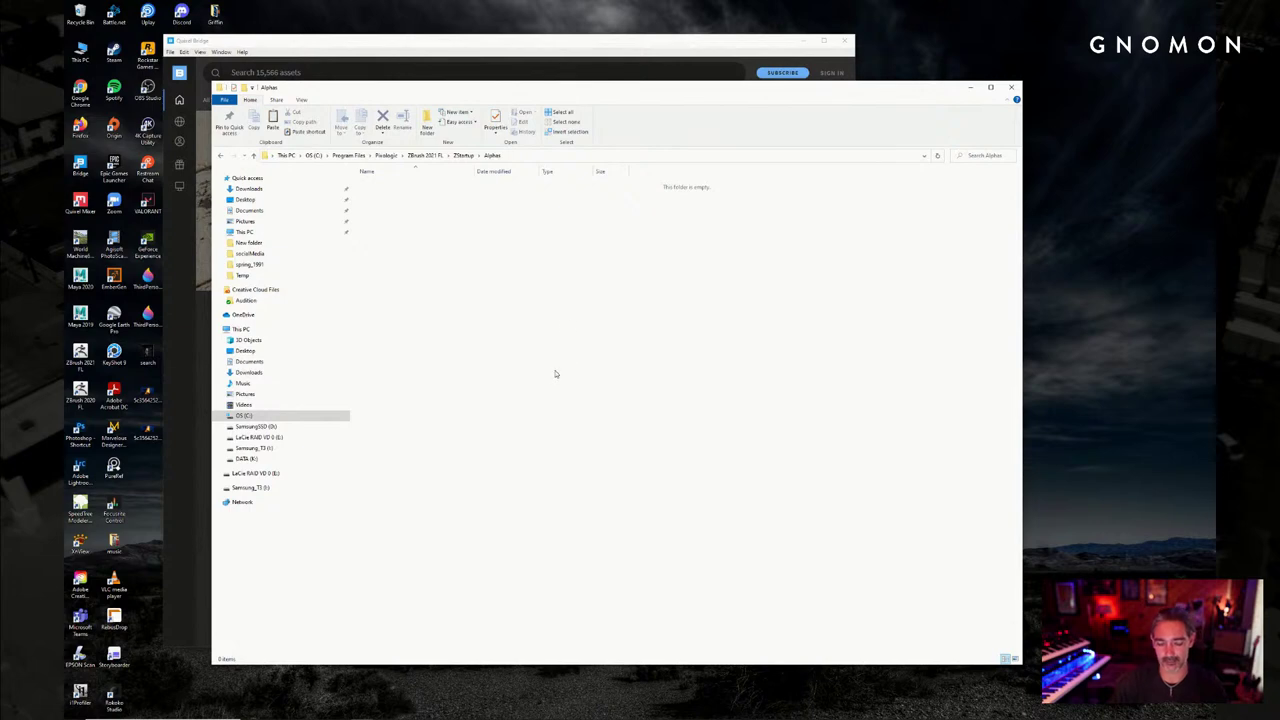
{"action": "key", "text": "ctrl+v"}
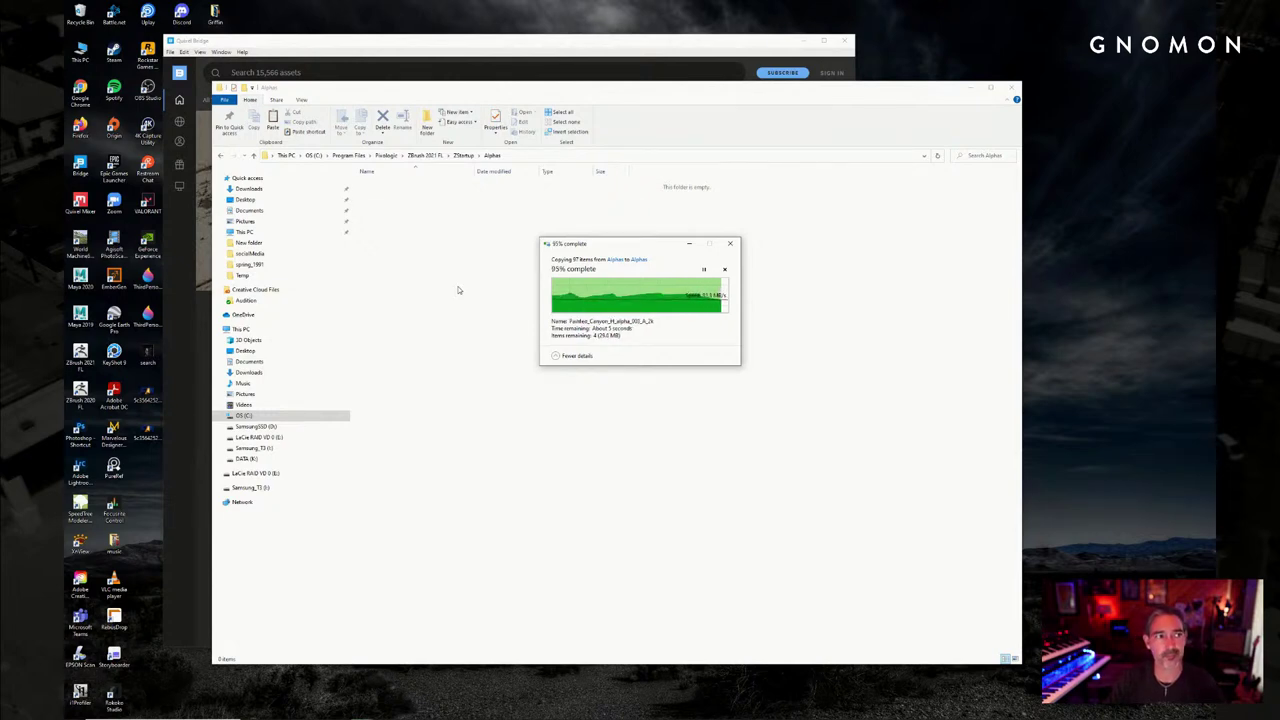
Look through the Materials folder inside ZBrush 2021 FL's ZStartup folder and return to ZStartup
{"action": "left_click", "coordinate": [463, 156]}
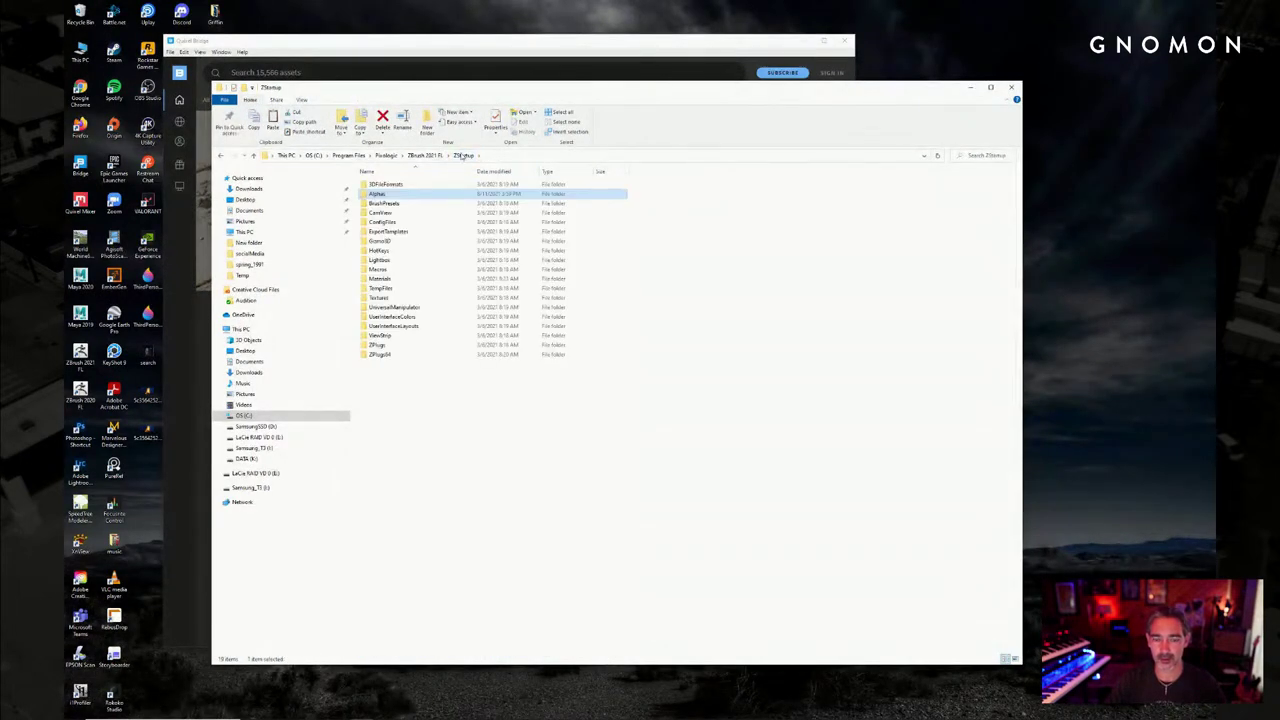
{"action": "double_click", "coordinate": [437, 281]}
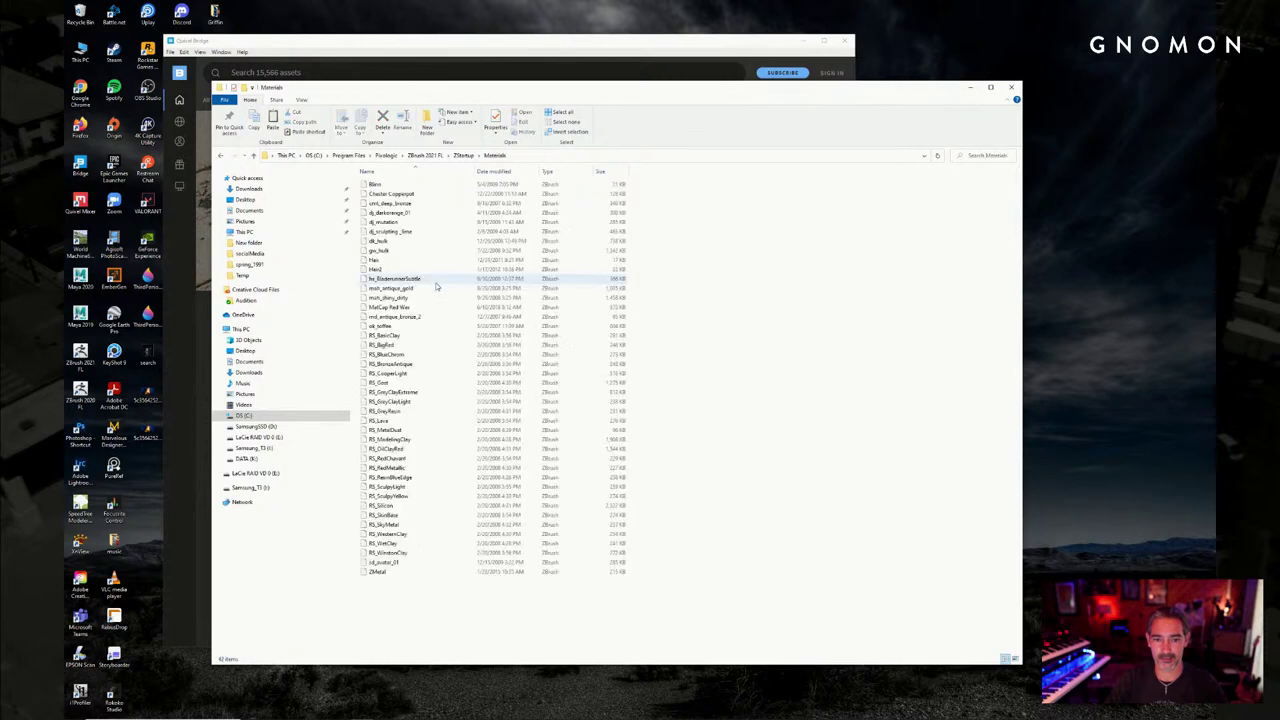
{"action": "left_click", "coordinate": [463, 156]}
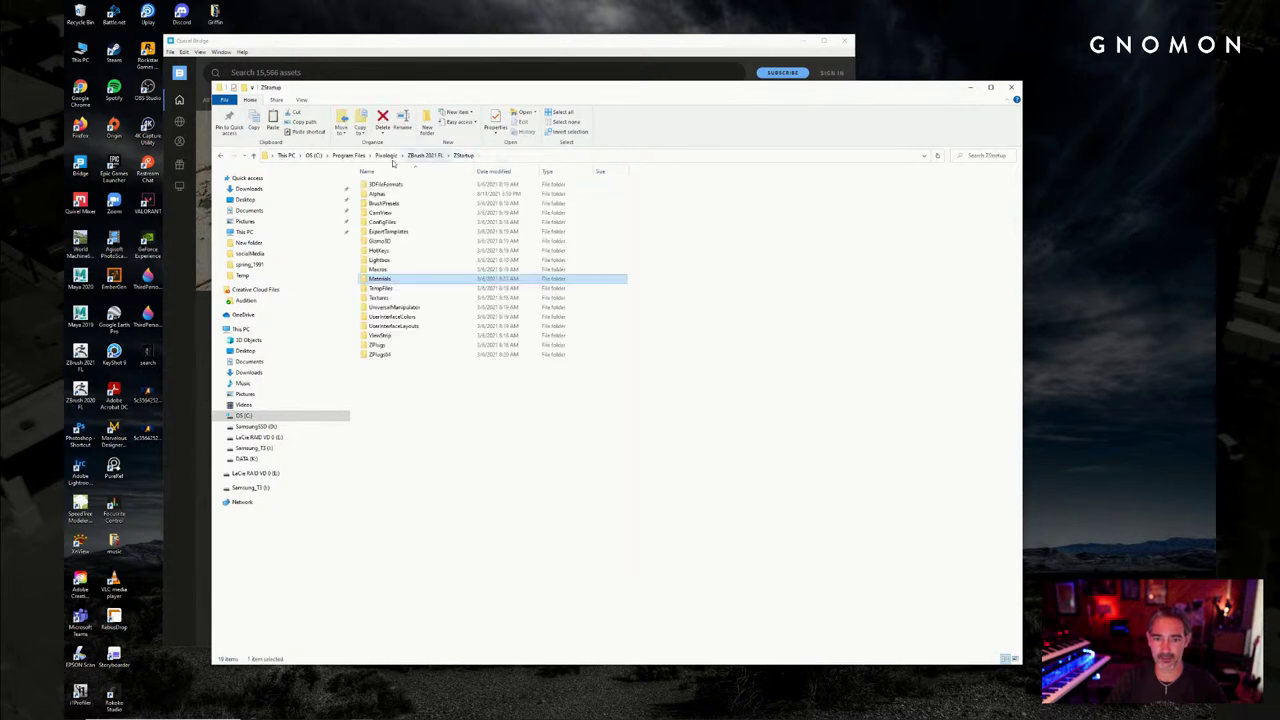
Launch ZBrush 2021 FL, close its Home Page and dismiss the new-version notice
{"action": "mouse_move", "coordinate": [197, 716]}
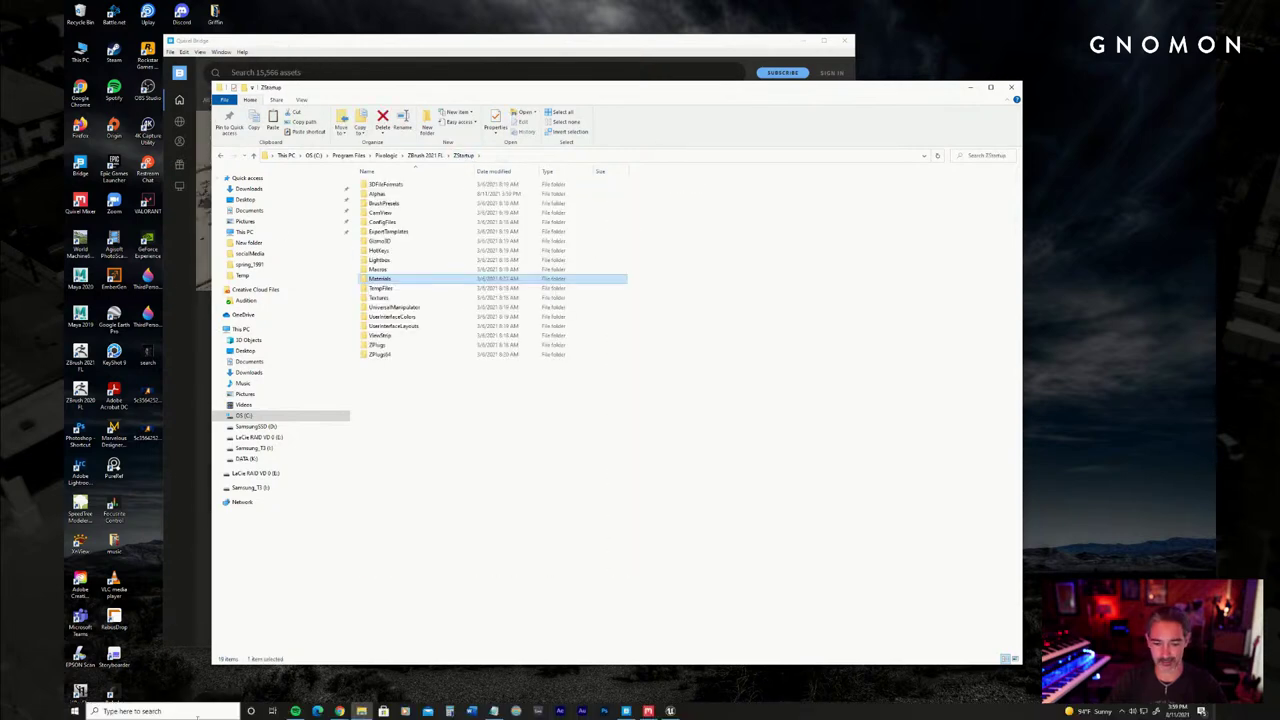
{"action": "double_click", "coordinate": [87, 352]}
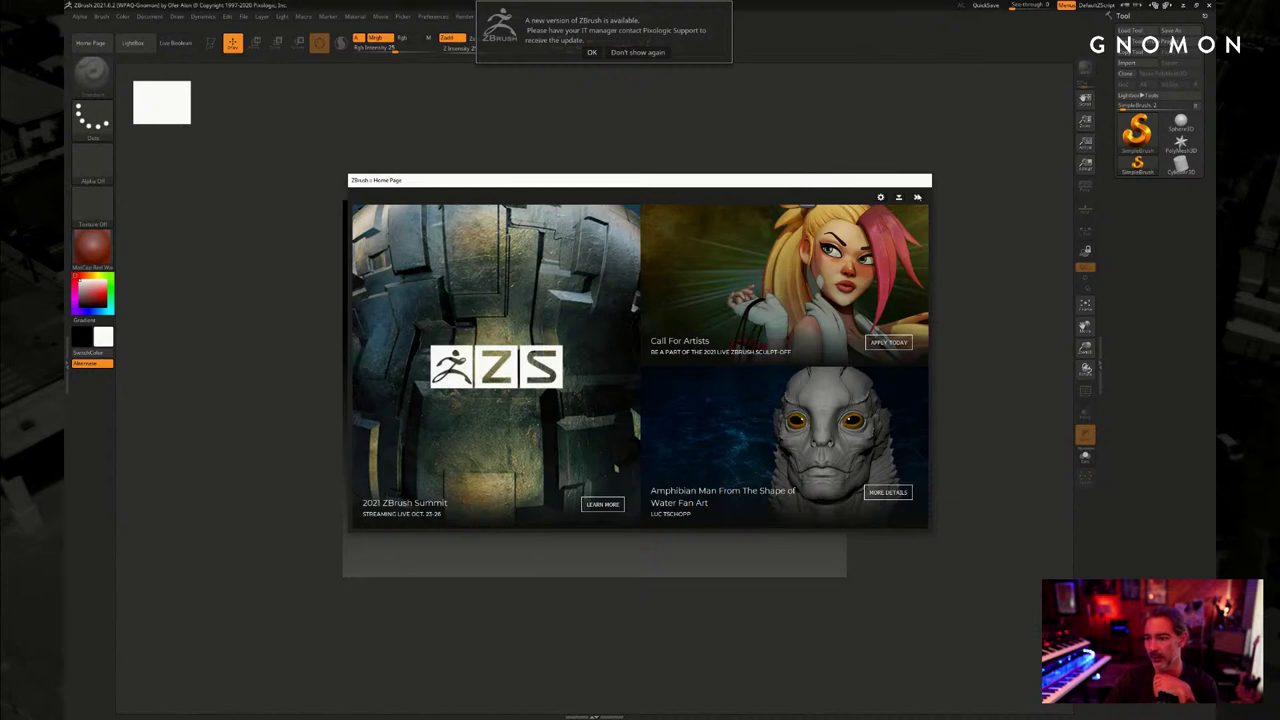
{"action": "left_click", "coordinate": [918, 198]}
{"action": "left_click", "coordinate": [591, 52]}
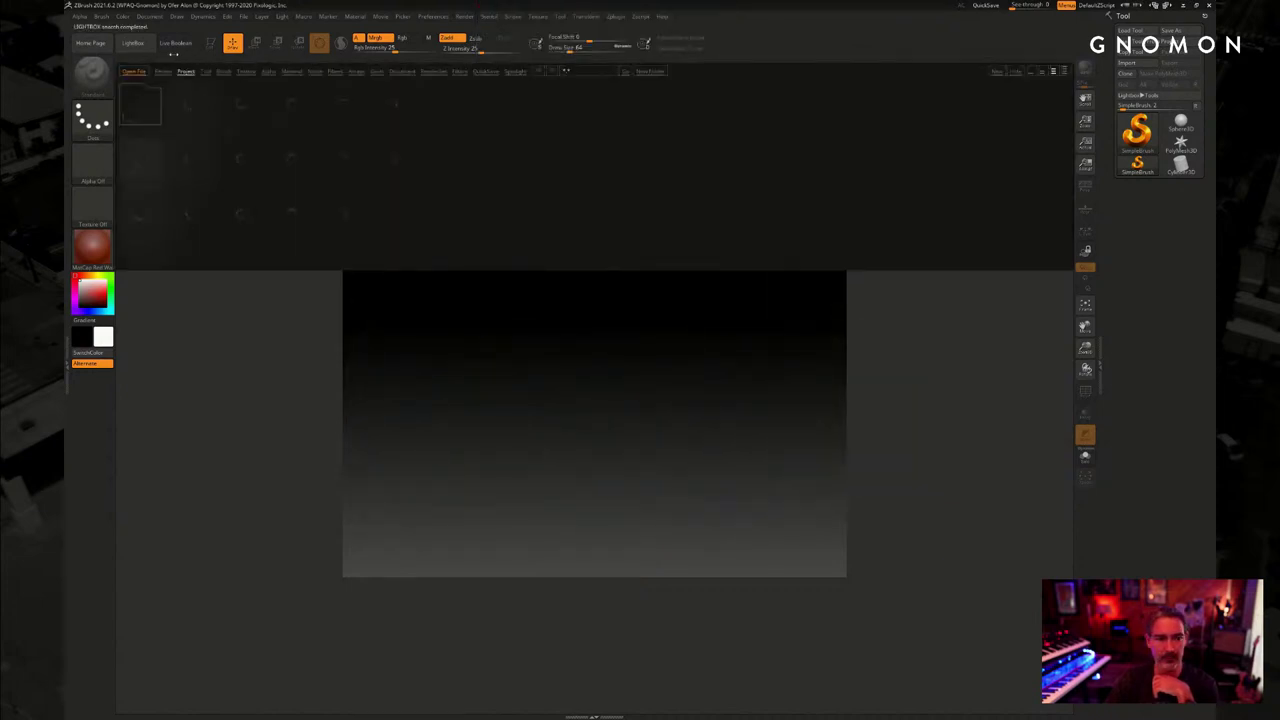
Hide LightBox and resize the document to 1800 wide by 1300 high with proportional scaling turned off
{"action": "left_click", "coordinate": [134, 45]}
{"action": "left_click", "coordinate": [106, 19]}
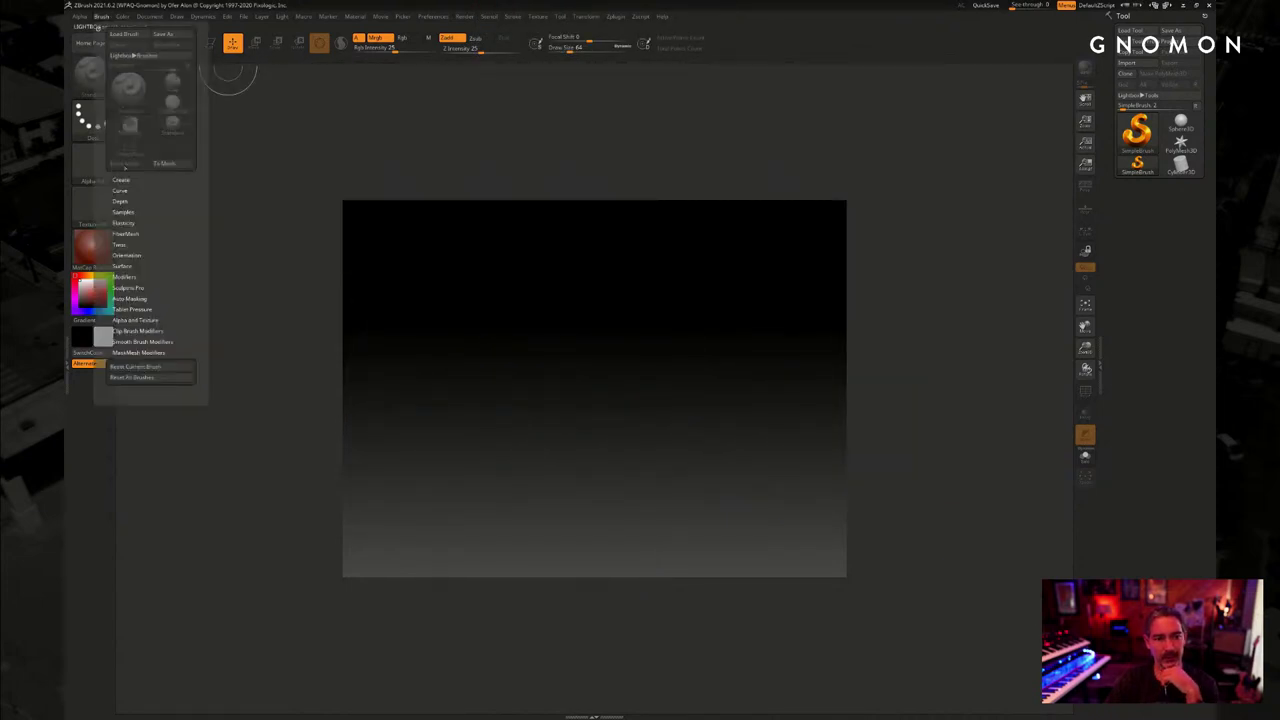
{"action": "left_click", "coordinate": [158, 18]}
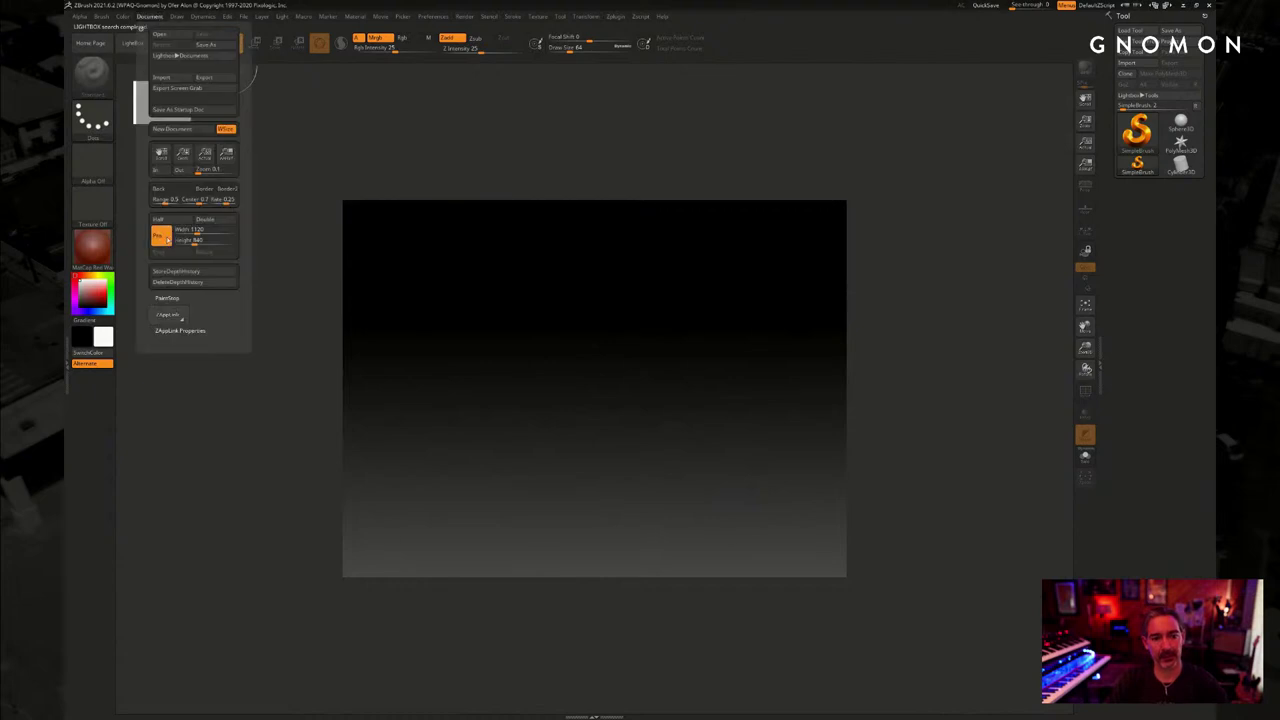
{"action": "left_click", "coordinate": [168, 240]}
{"action": "left_click", "coordinate": [183, 229]}
{"action": "type", "text": "1920"}
{"action": "key", "text": "Tab"}
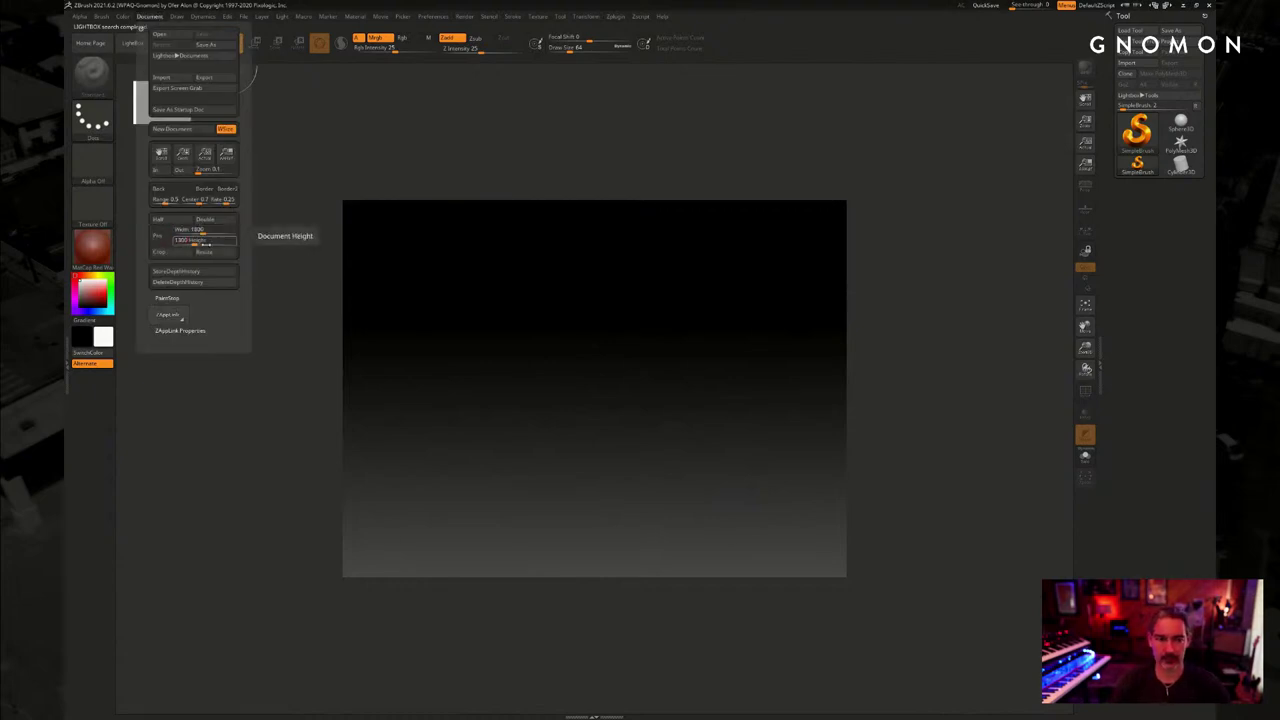
{"action": "left_click", "coordinate": [212, 253]}
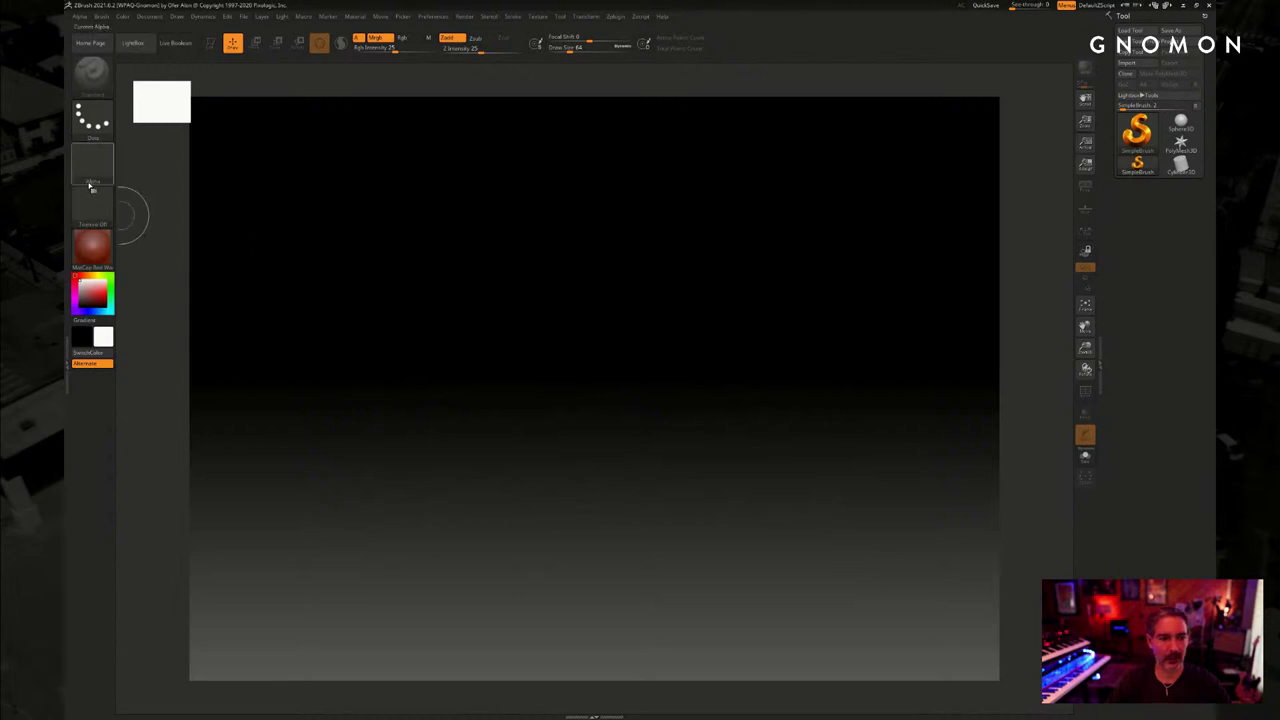
Draw a large Plane3D on the canvas, put it in Edit mode and turn on perspective
{"action": "left_click", "coordinate": [101, 168]}
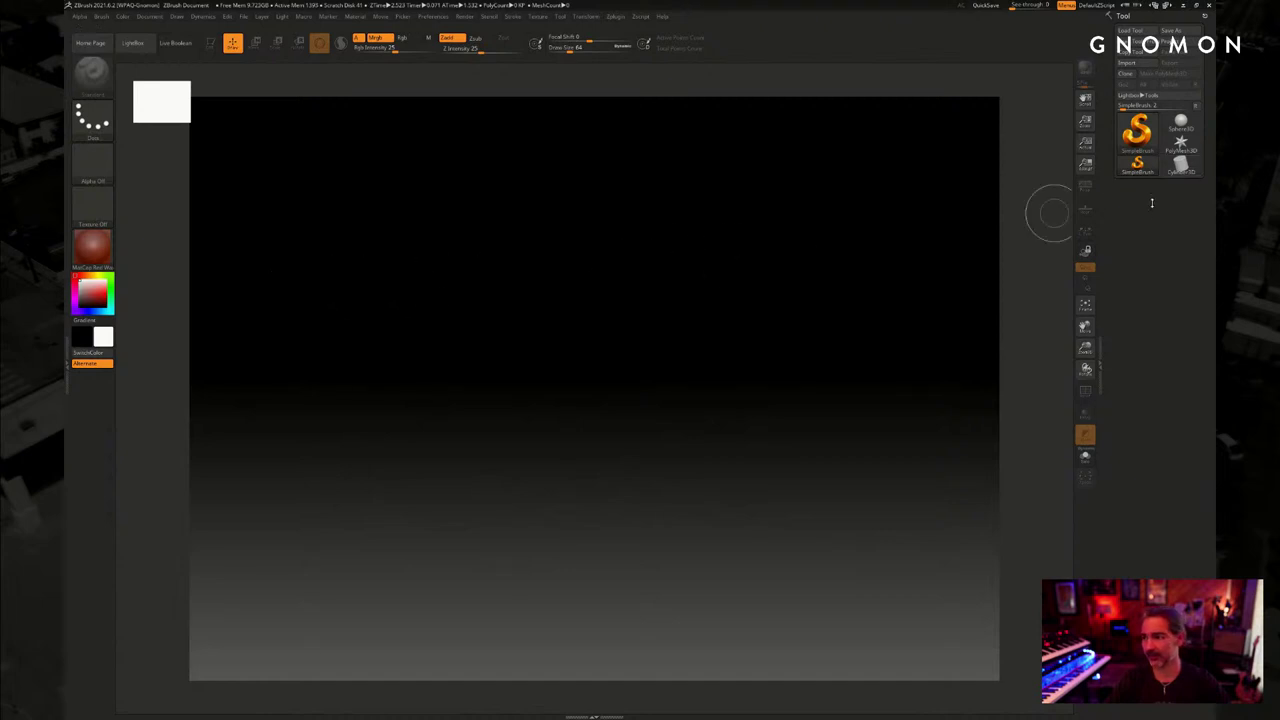
{"action": "left_click", "coordinate": [1142, 146]}
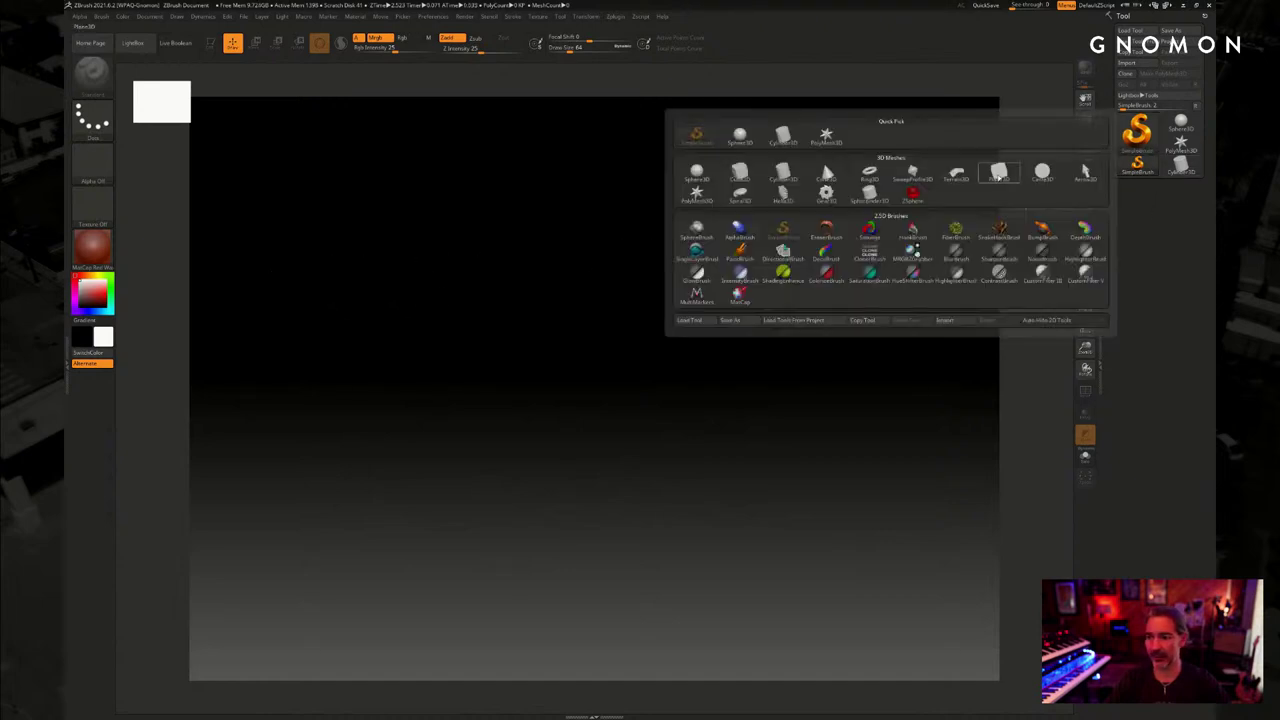
{"action": "left_click", "coordinate": [998, 174]}
{"action": "left_click_drag", "start_coordinate": [557, 345], "coordinate": [652, 585]}
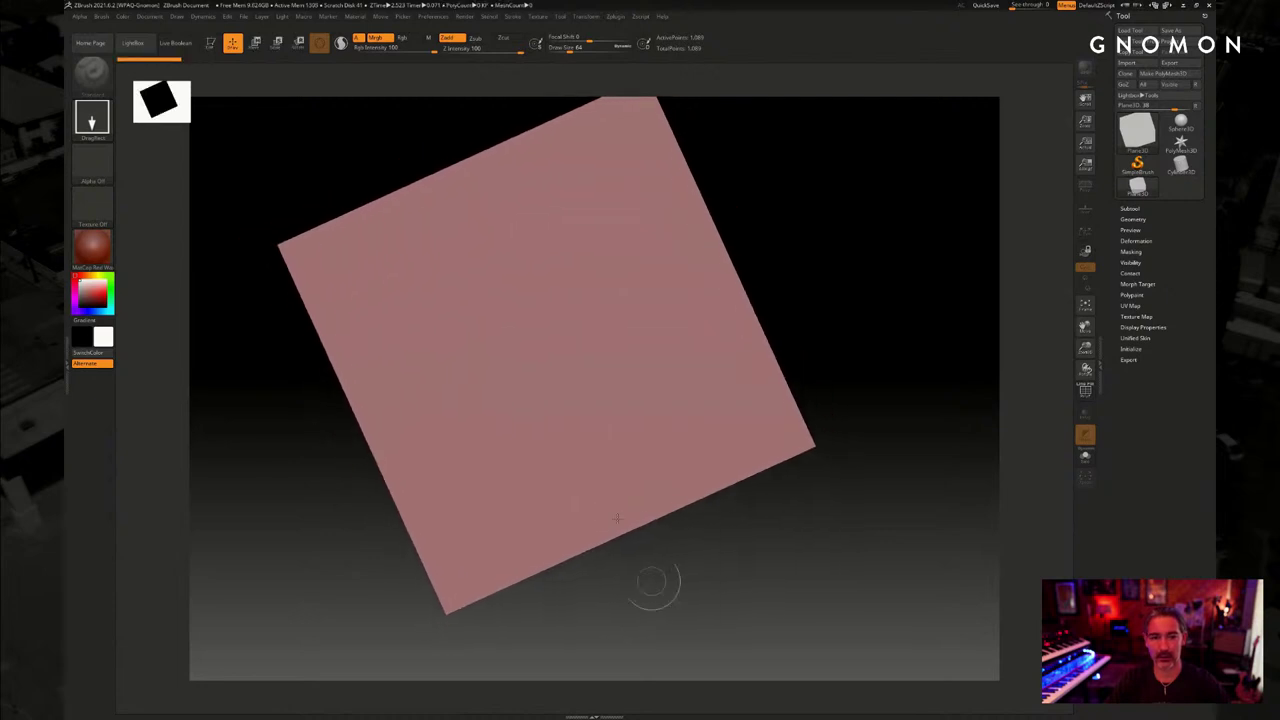
{"action": "key", "text": "t"}
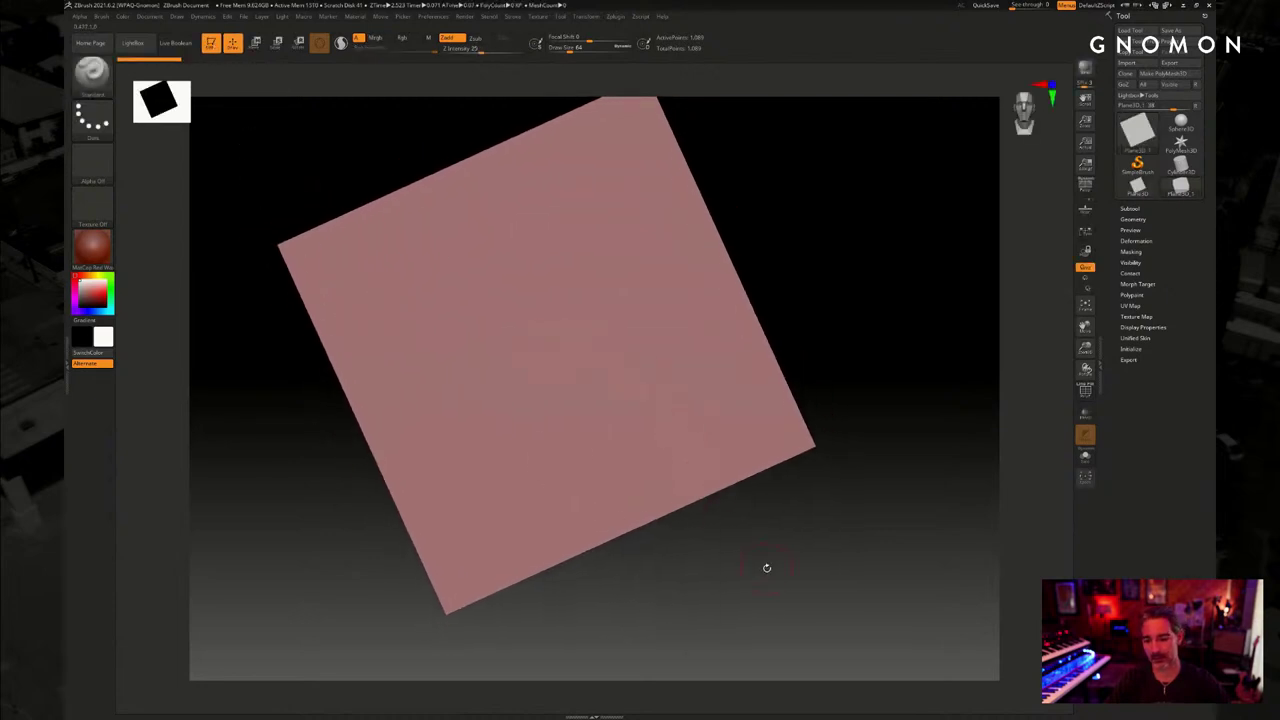
{"action": "key", "text": "p"}
{"action": "left_click_drag", "start_coordinate": [766, 567], "coordinate": [766, 531]}
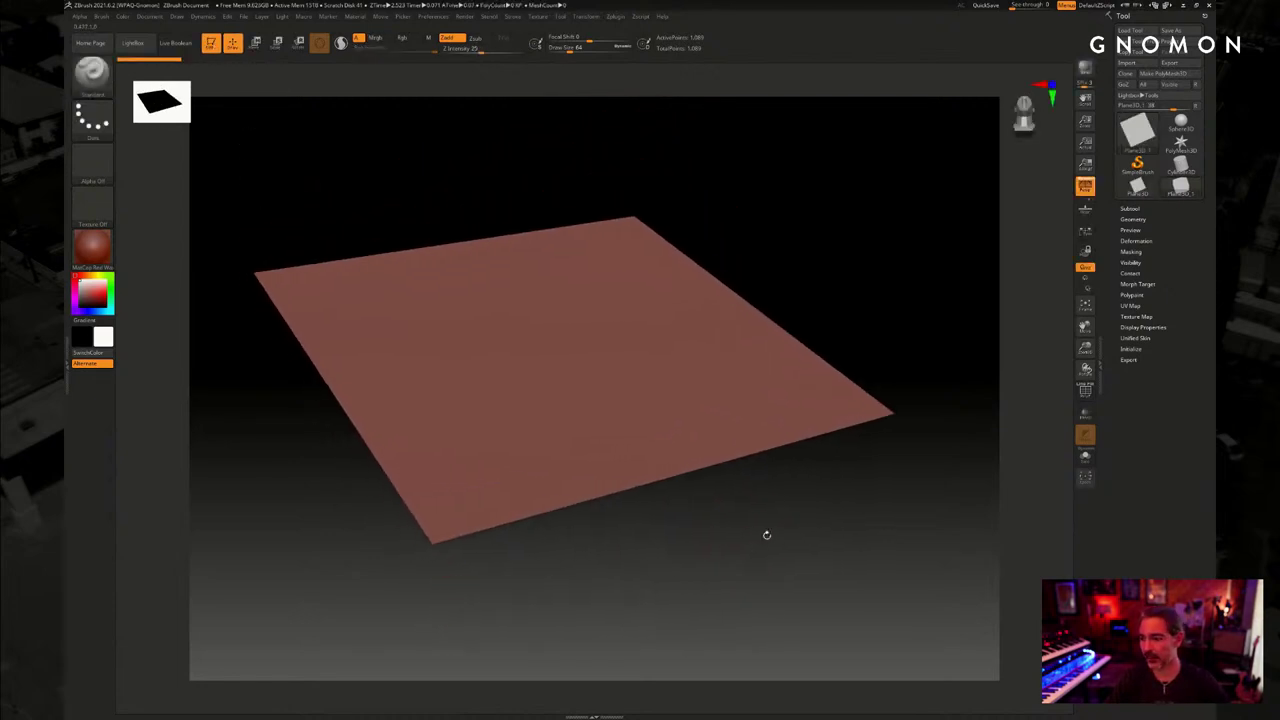
Convert the plane to a PolyMesh3D and make the converted mesh the active tool
{"action": "left_click", "coordinate": [1135, 219]}
{"action": "left_click_drag", "start_coordinate": [916, 234], "coordinate": [929, 241]}
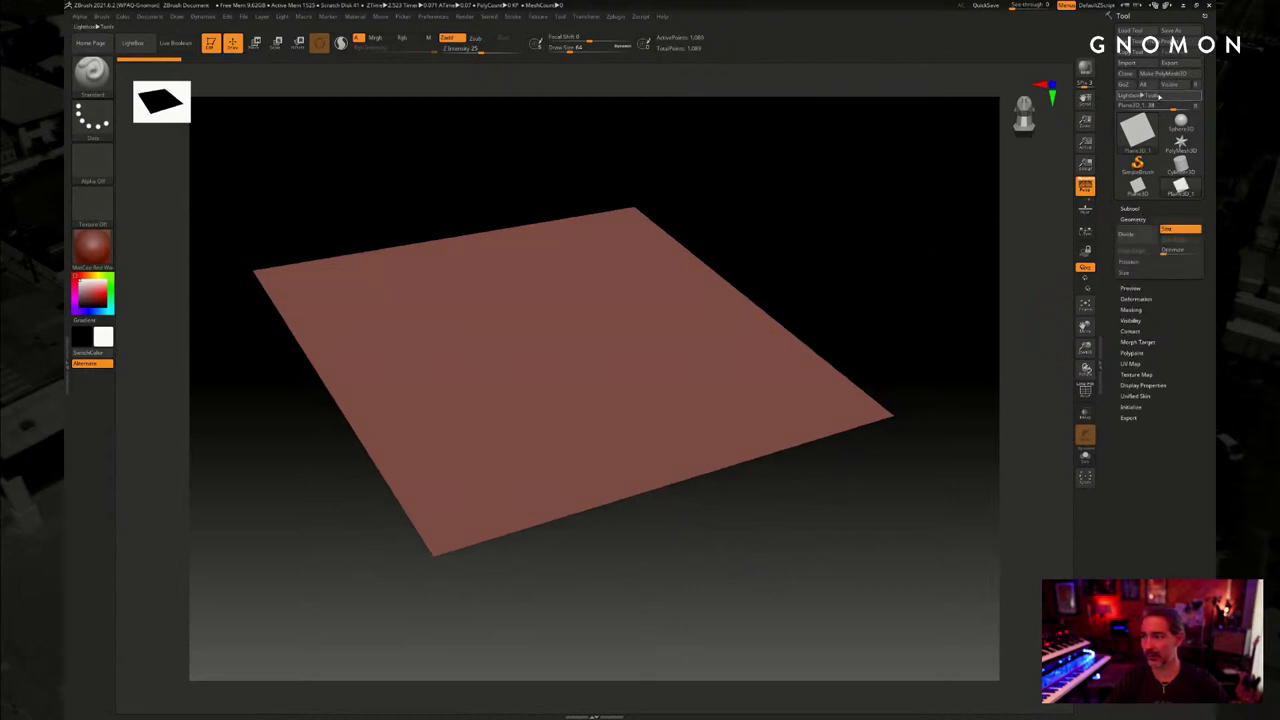
{"action": "left_click", "coordinate": [1167, 74]}
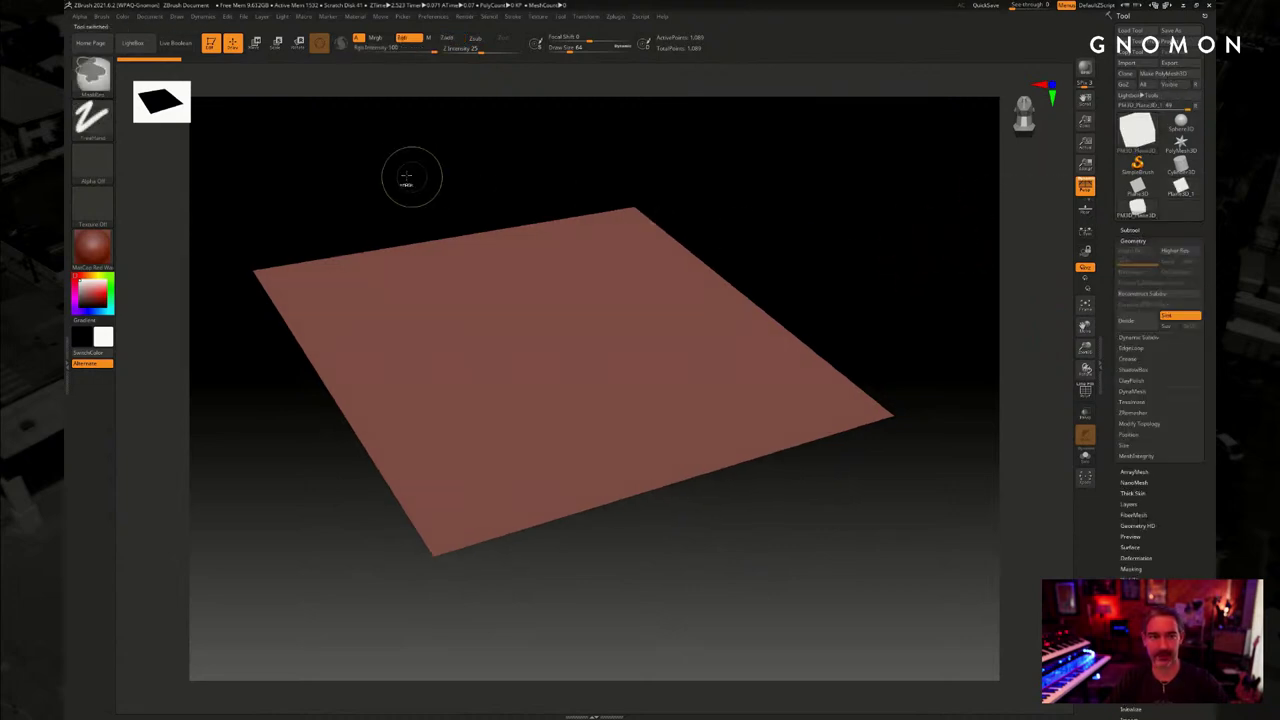
{"action": "left_click", "coordinate": [1180, 186]}
{"action": "left_click", "coordinate": [1137, 205]}
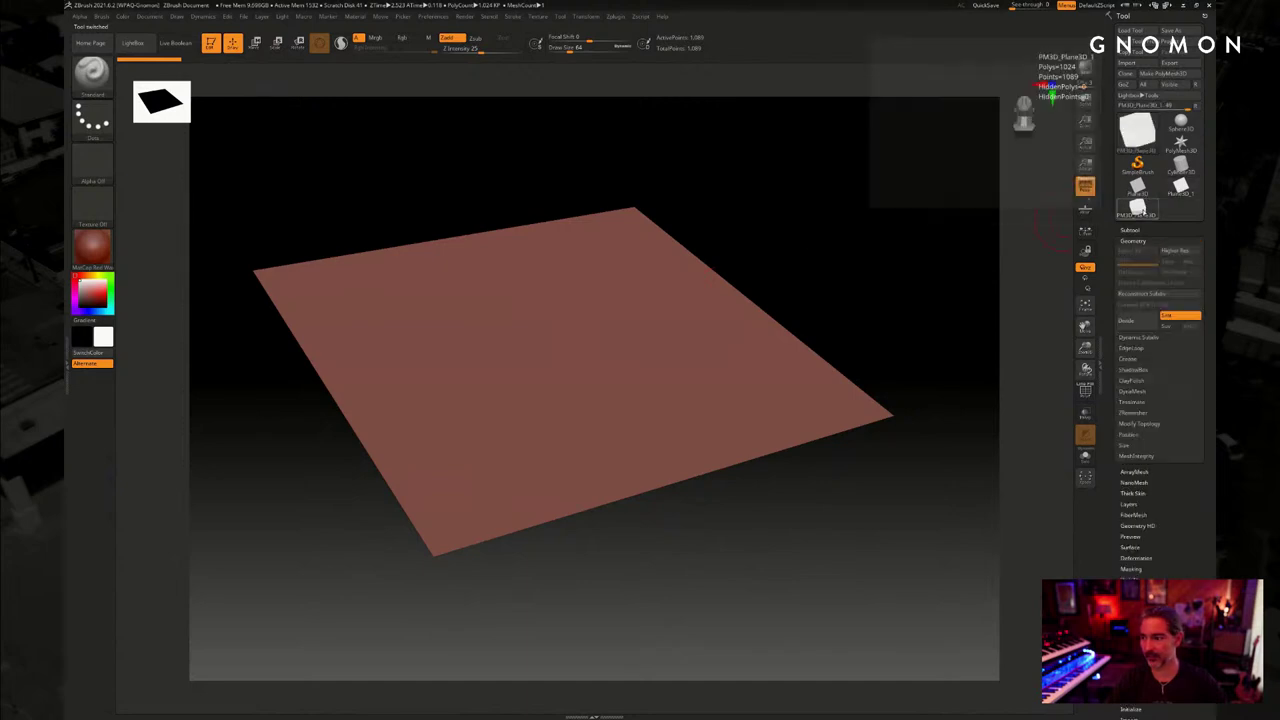
Divide the polymesh plane five times to reach subdivision level 6
{"action": "left_click", "coordinate": [1133, 322]}
{"action": "left_click", "coordinate": [1138, 328]}
{"action": "left_click", "coordinate": [1138, 328]}
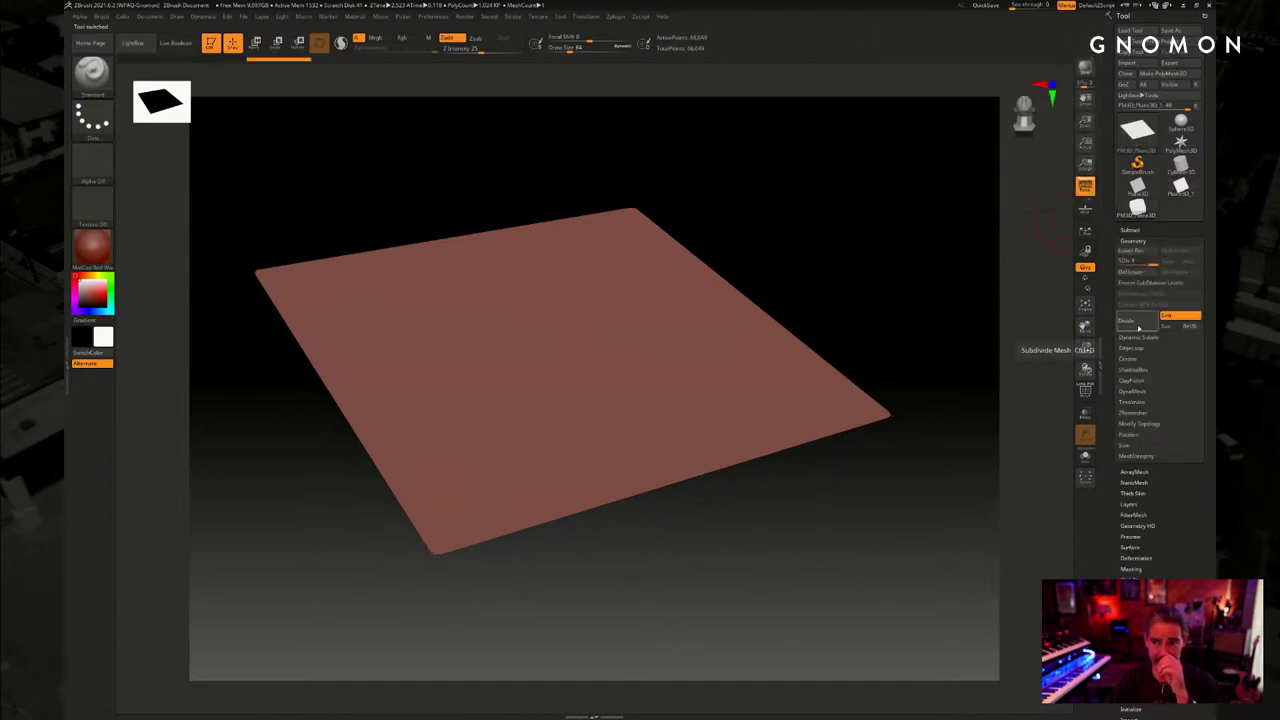
{"action": "left_click", "coordinate": [1138, 328]}
{"action": "left_click", "coordinate": [1138, 328]}
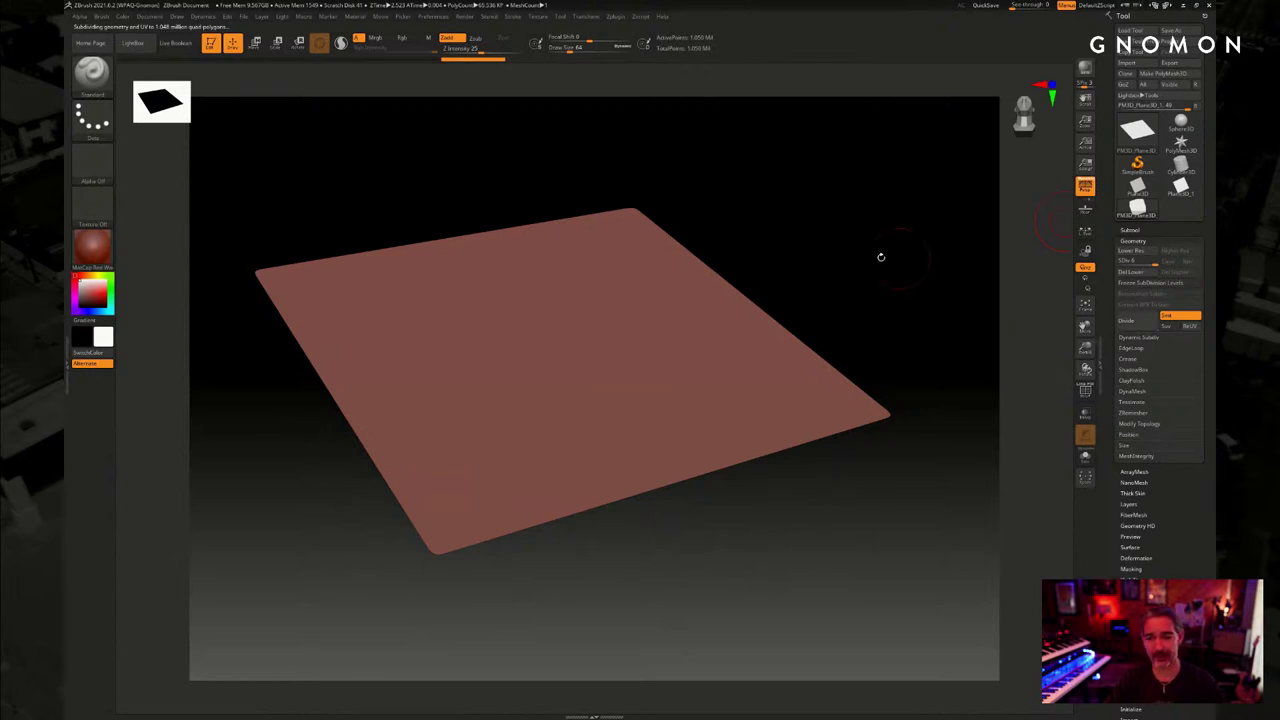
Set the Standard brush's stroke to DragRect and choose the soft ring alpha
{"action": "left_click", "coordinate": [92, 118]}
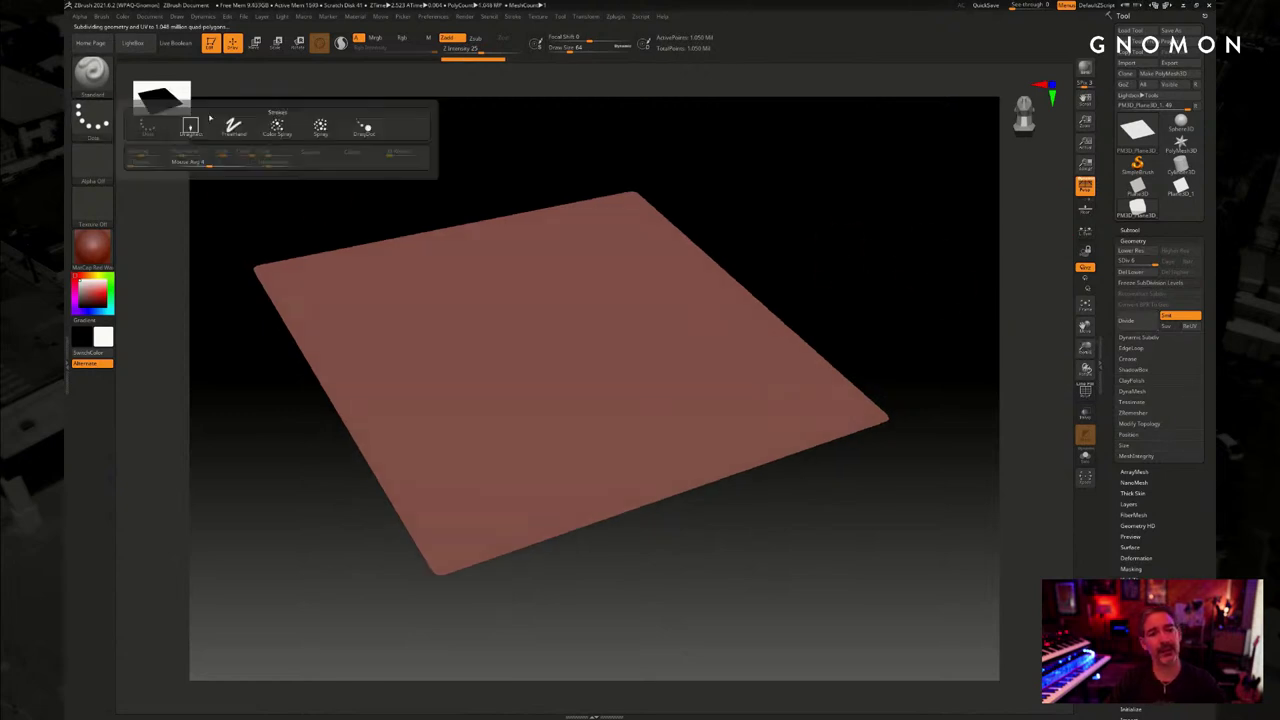
{"action": "left_click", "coordinate": [188, 129]}
{"action": "left_click", "coordinate": [92, 162]}
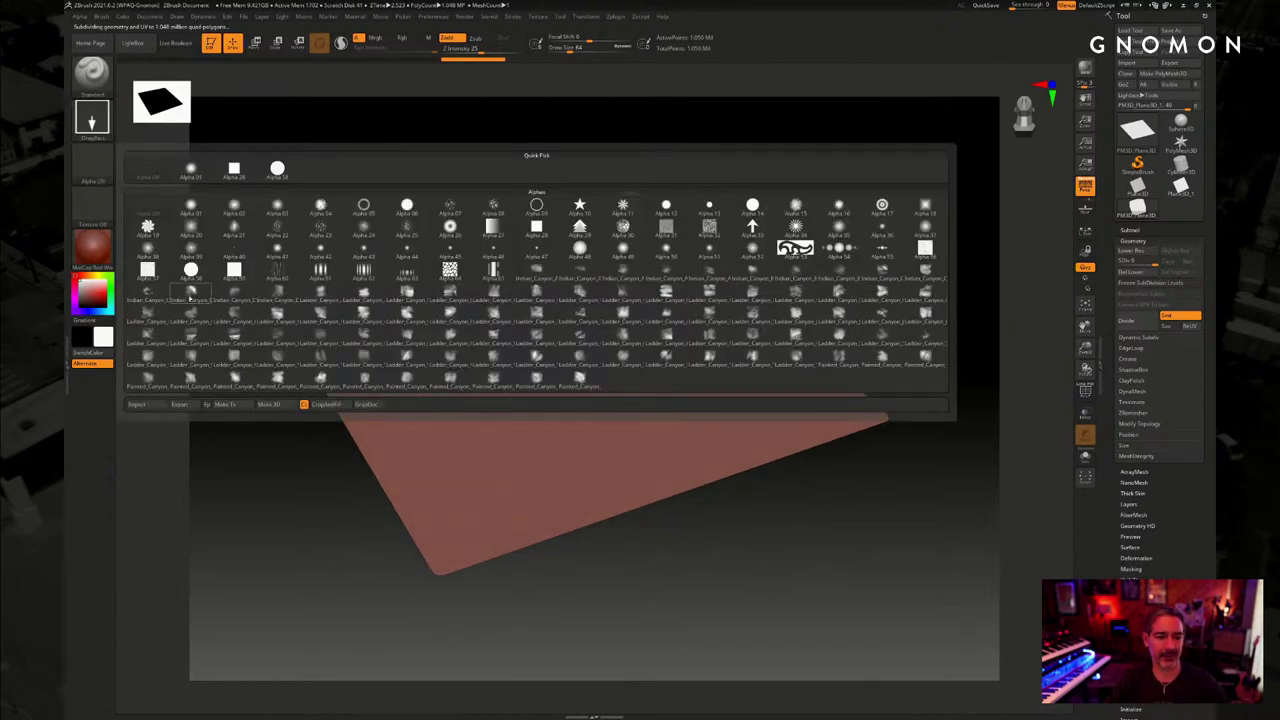
{"action": "left_click", "coordinate": [452, 230]}
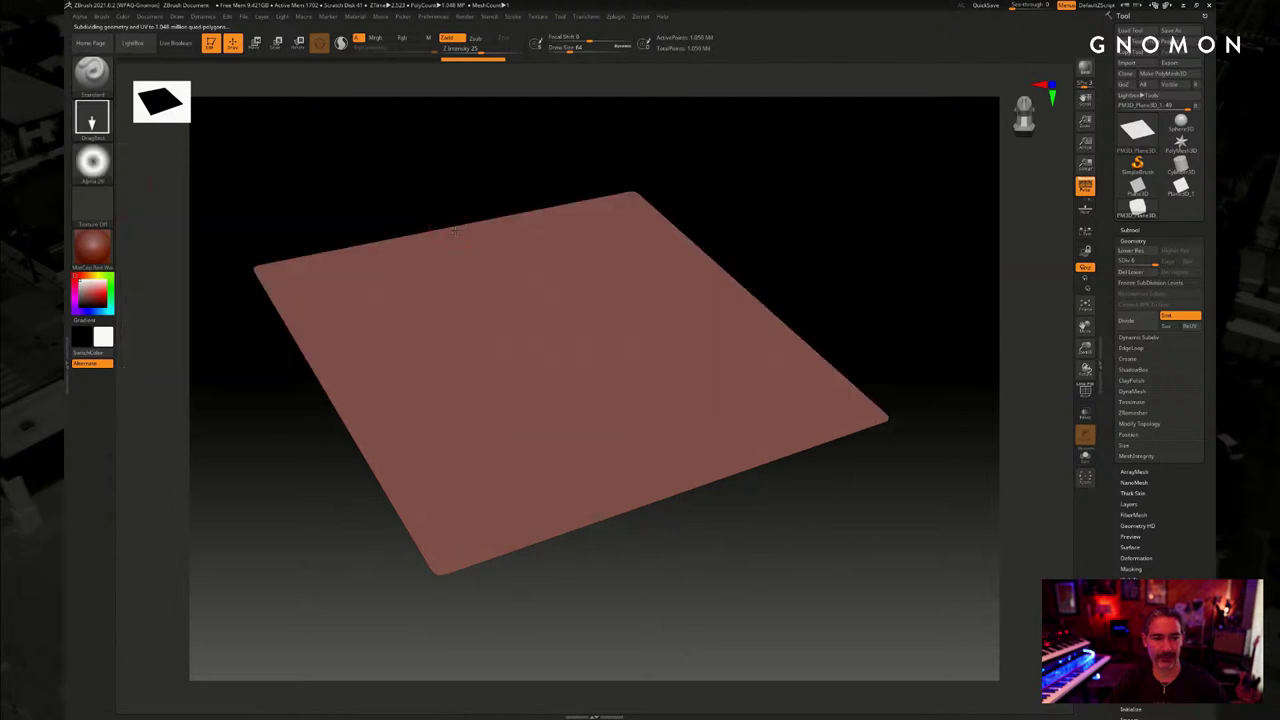
Raise Z Intensity to 69 and test the ring alpha with stamps on the plane, undoing each one
{"action": "key", "text": "ctrl+z"}
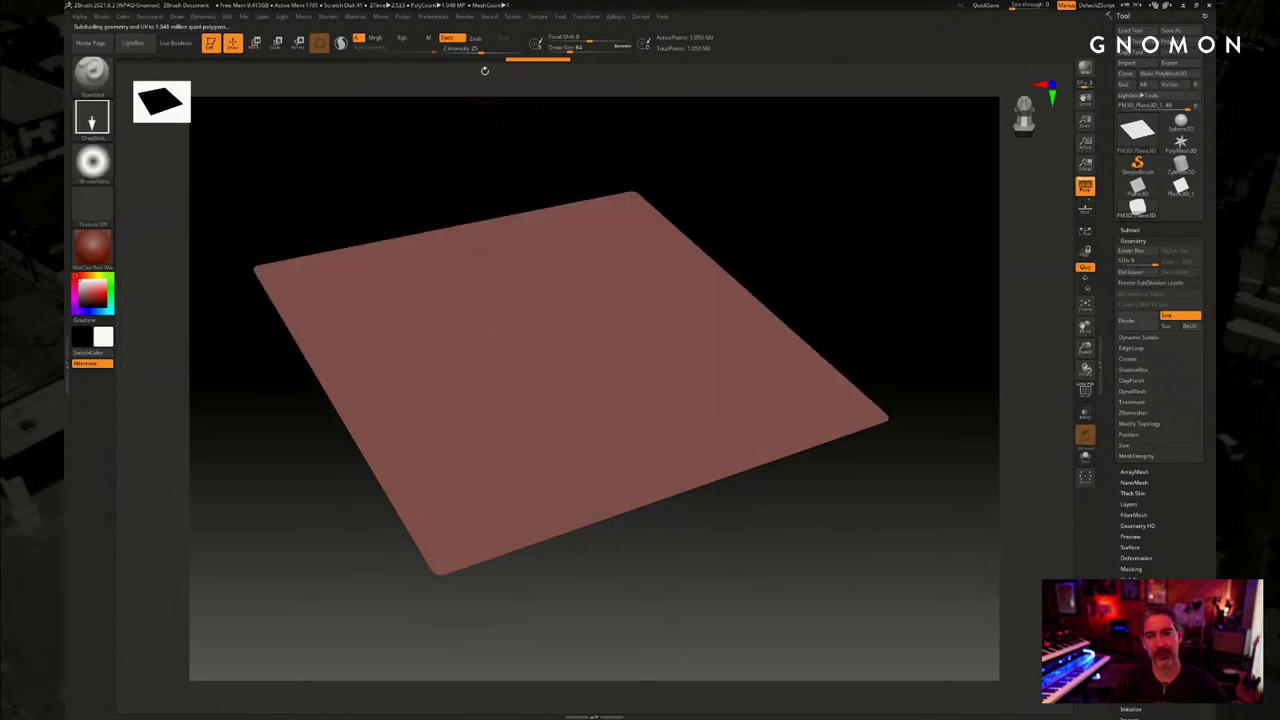
{"action": "left_click", "coordinate": [457, 271]}
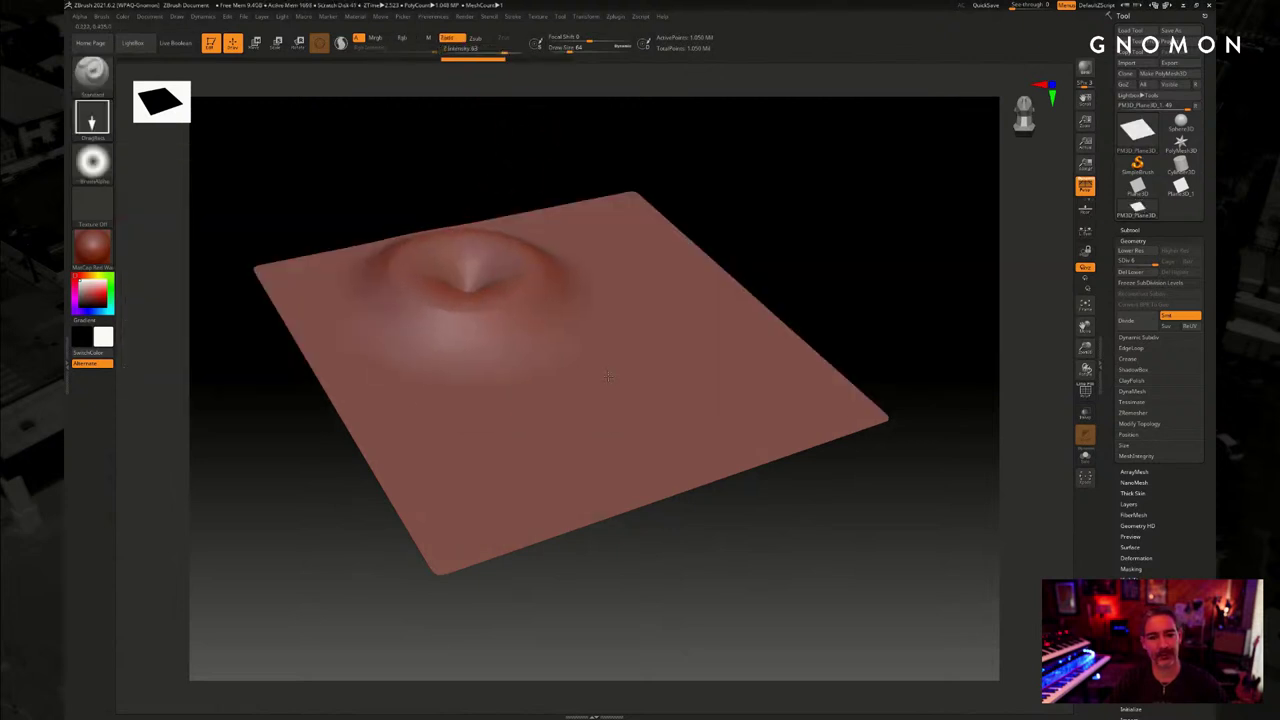
{"action": "key", "text": "ctrl+z"}
{"action": "left_click_drag", "start_coordinate": [577, 391], "coordinate": [585, 518]}
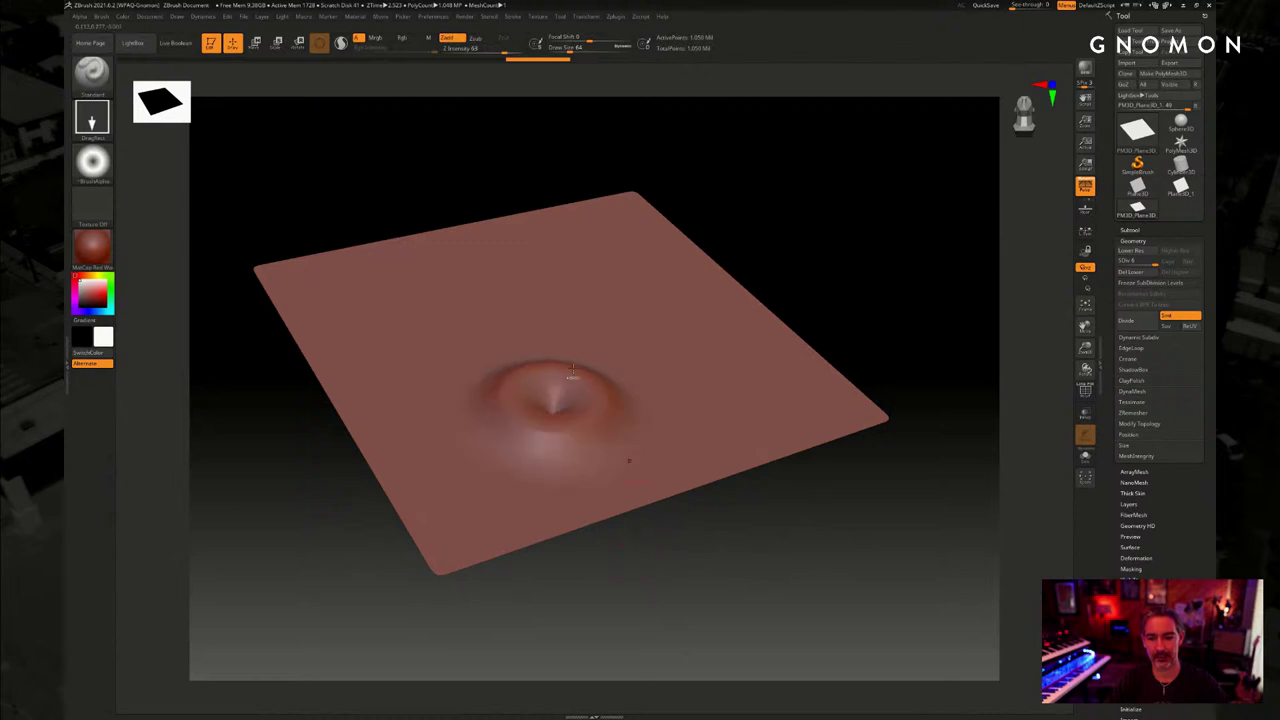
{"action": "key", "text": "ctrl+z"}
Choose a Ladder_Canyon rock alpha and stamp it repeatedly over the plane's centre, near-left side and far edge to build mountainous terrain
{"action": "left_click", "coordinate": [92, 162]}
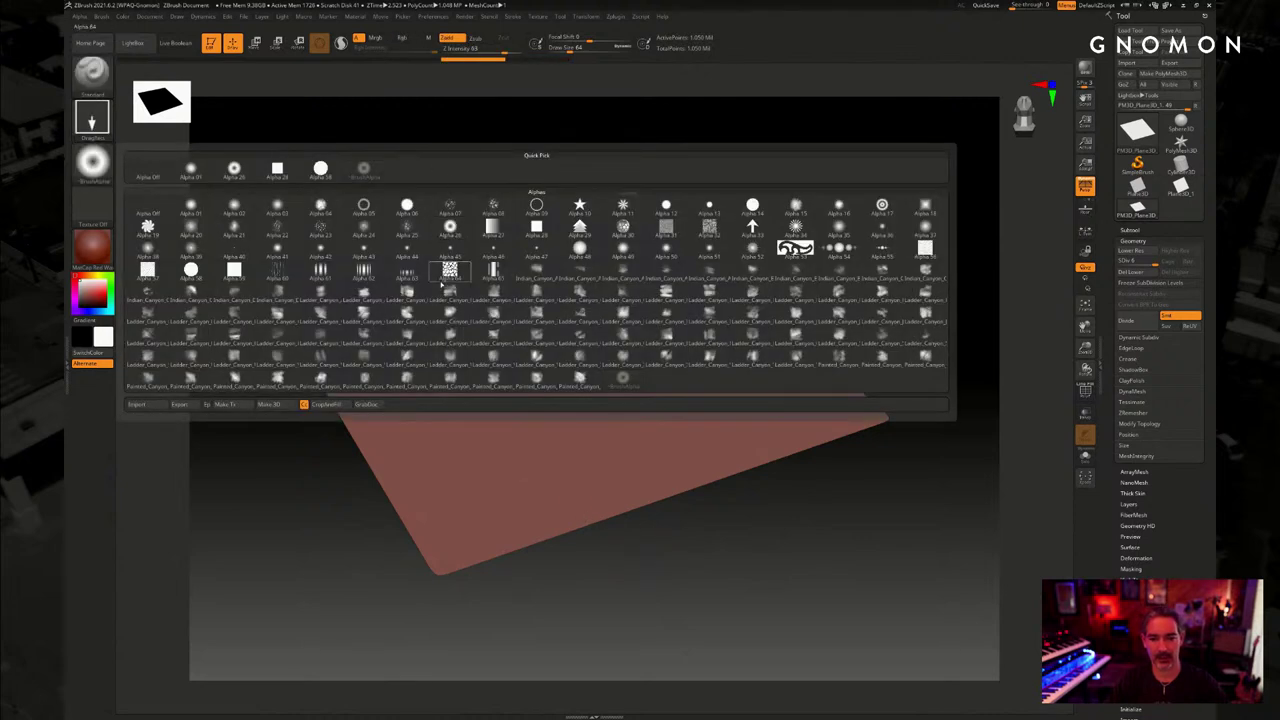
{"action": "left_click", "coordinate": [278, 314]}
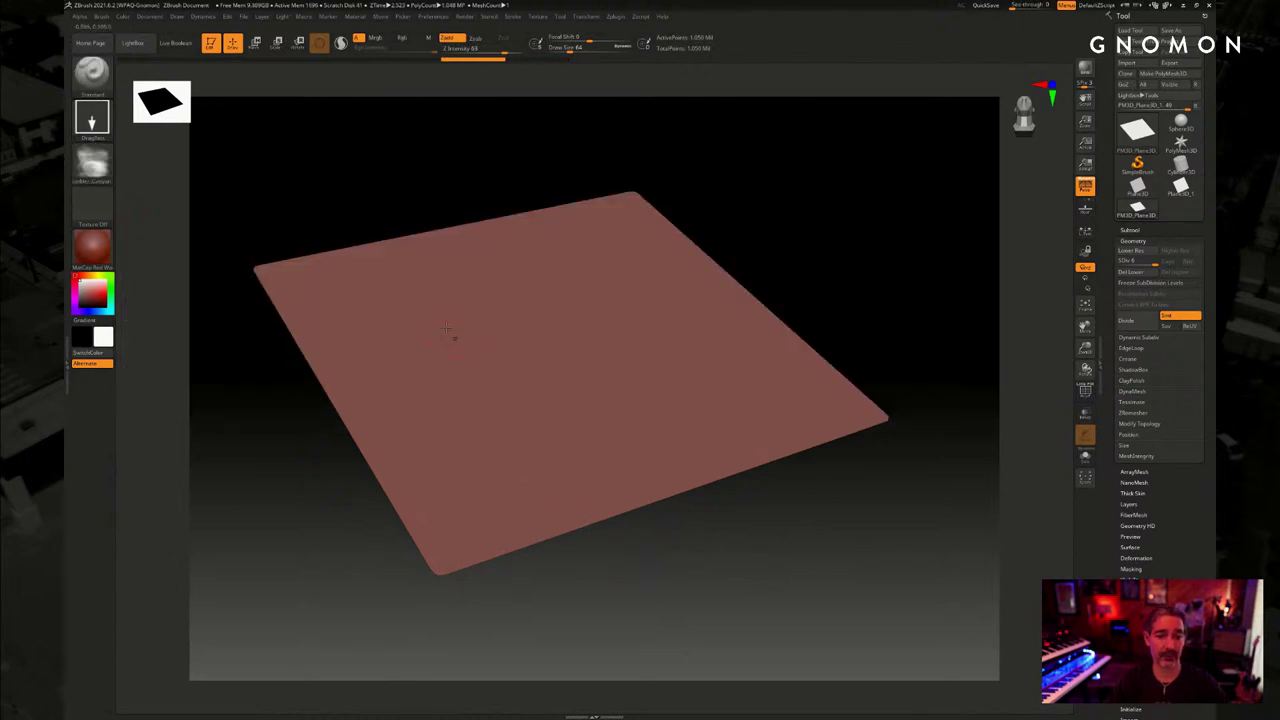
{"action": "mouse_move", "coordinate": [446, 328]}
{"action": "left_mouse_down"}
{"action": "mouse_move", "coordinate": [447, 374]}
{"action": "mouse_move", "coordinate": [572, 419]}
{"action": "mouse_move", "coordinate": [590, 466]}
{"action": "left_mouse_up"}
{"action": "left_click_drag", "start_coordinate": [390, 396], "coordinate": [432, 466]}
{"action": "left_click_drag", "start_coordinate": [604, 306], "coordinate": [640, 356]}
{"action": "left_click_drag", "start_coordinate": [533, 280], "coordinate": [582, 379]}
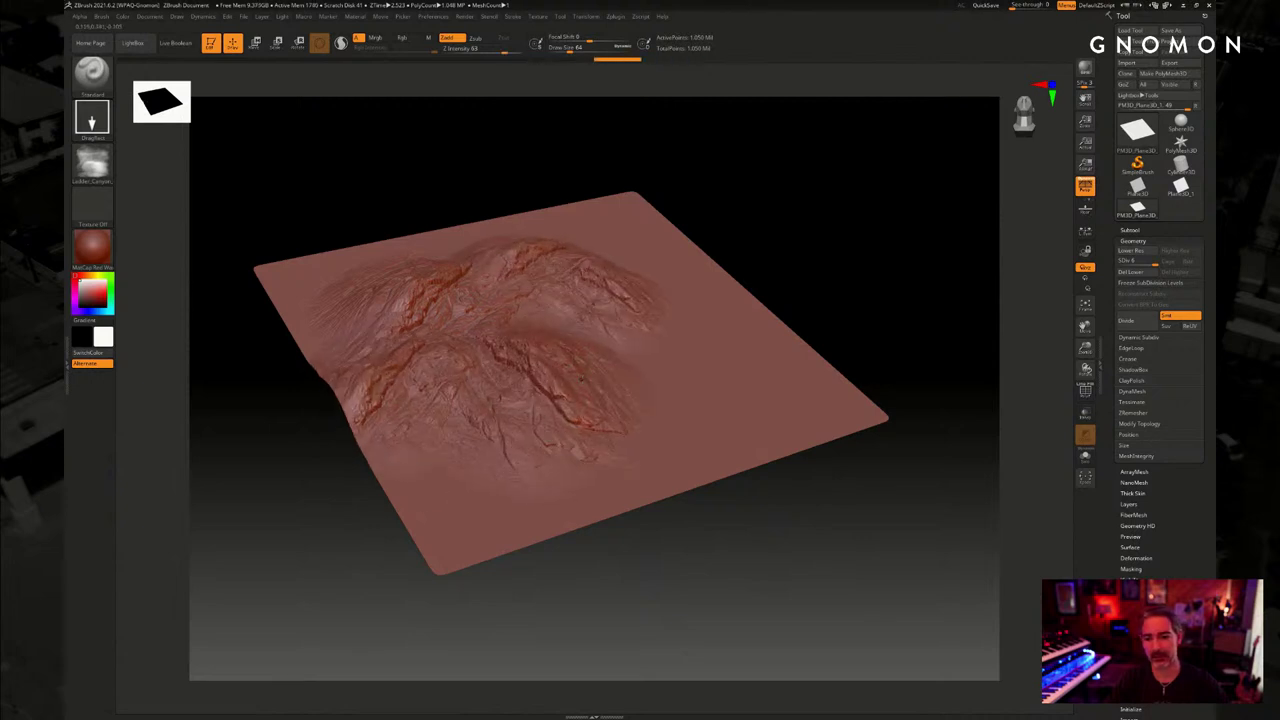
{"action": "left_click_drag", "start_coordinate": [602, 224], "coordinate": [655, 310]}
{"action": "left_click_drag", "start_coordinate": [305, 272], "coordinate": [375, 345]}
{"action": "left_click_drag", "start_coordinate": [456, 243], "coordinate": [556, 332]}
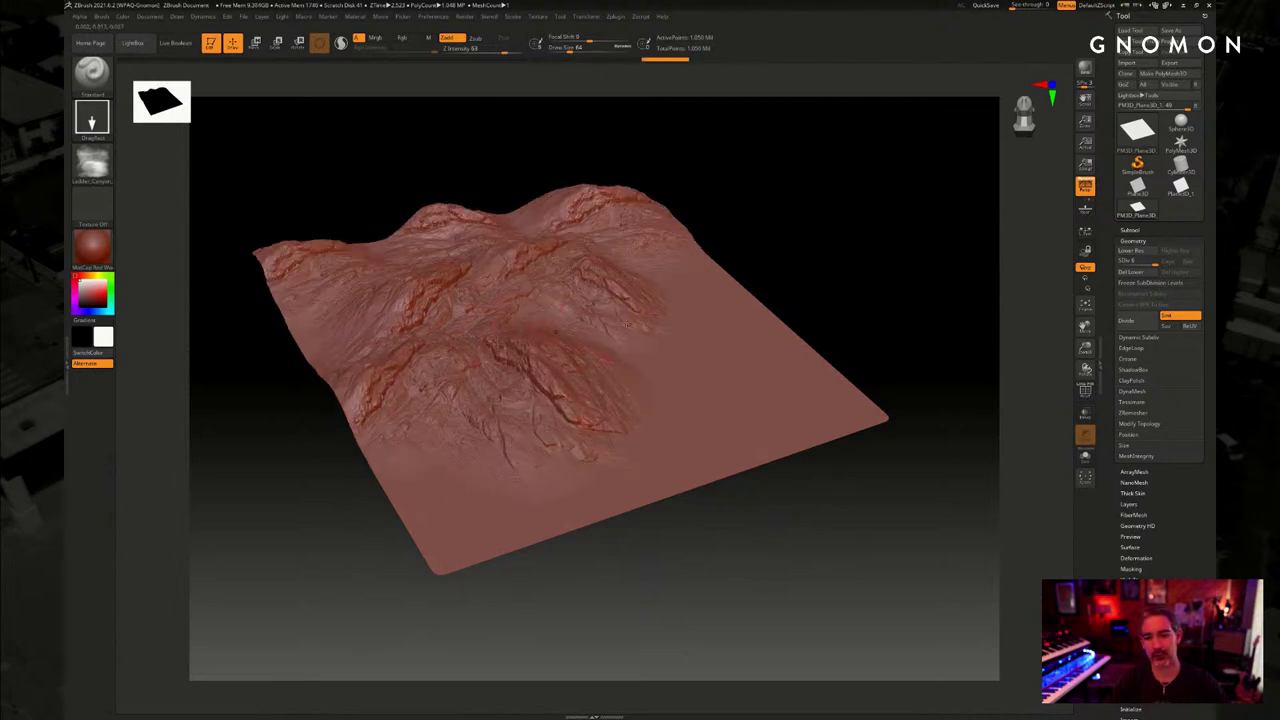
Switch to another Ladder_Canyon alpha and stamp rock formations over the plane's right side and the lower slopes of its near half
{"action": "left_click_drag", "start_coordinate": [692, 275], "coordinate": [672, 325]}
{"action": "left_click", "coordinate": [92, 165]}
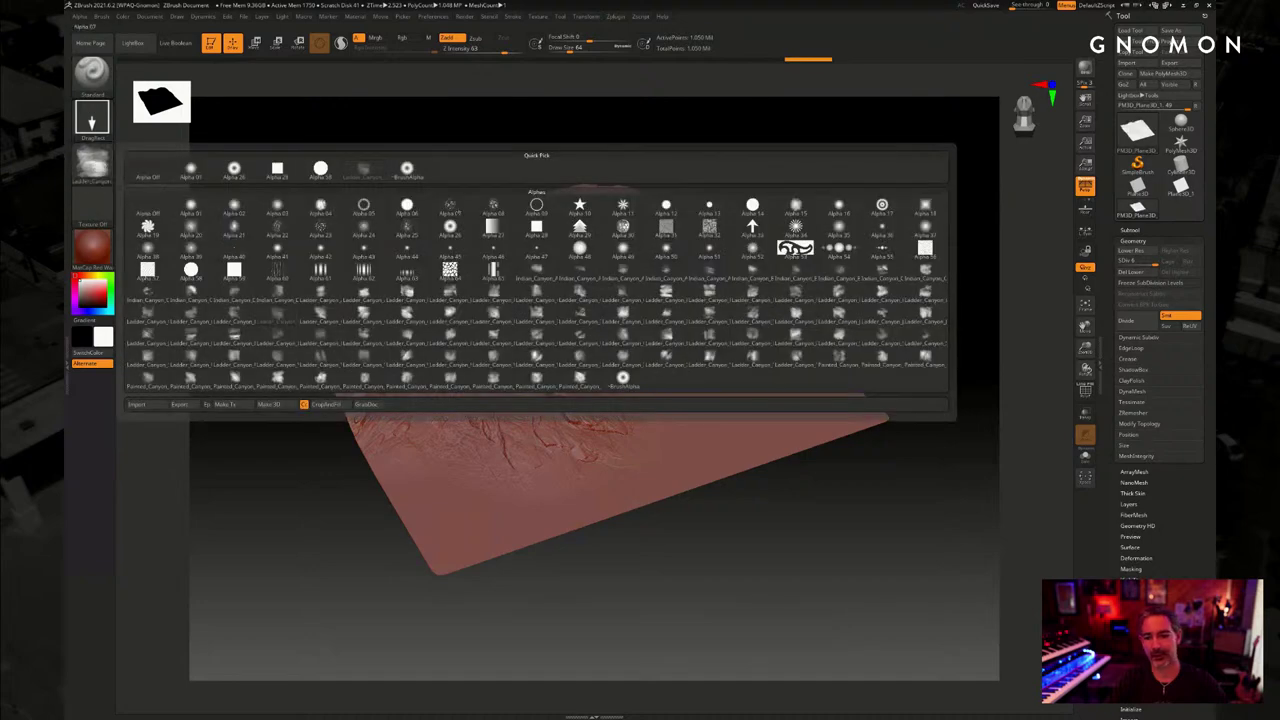
{"action": "left_click", "coordinate": [622, 294]}
{"action": "left_click_drag", "start_coordinate": [758, 331], "coordinate": [784, 350]}
{"action": "left_click_drag", "start_coordinate": [646, 352], "coordinate": [696, 366]}
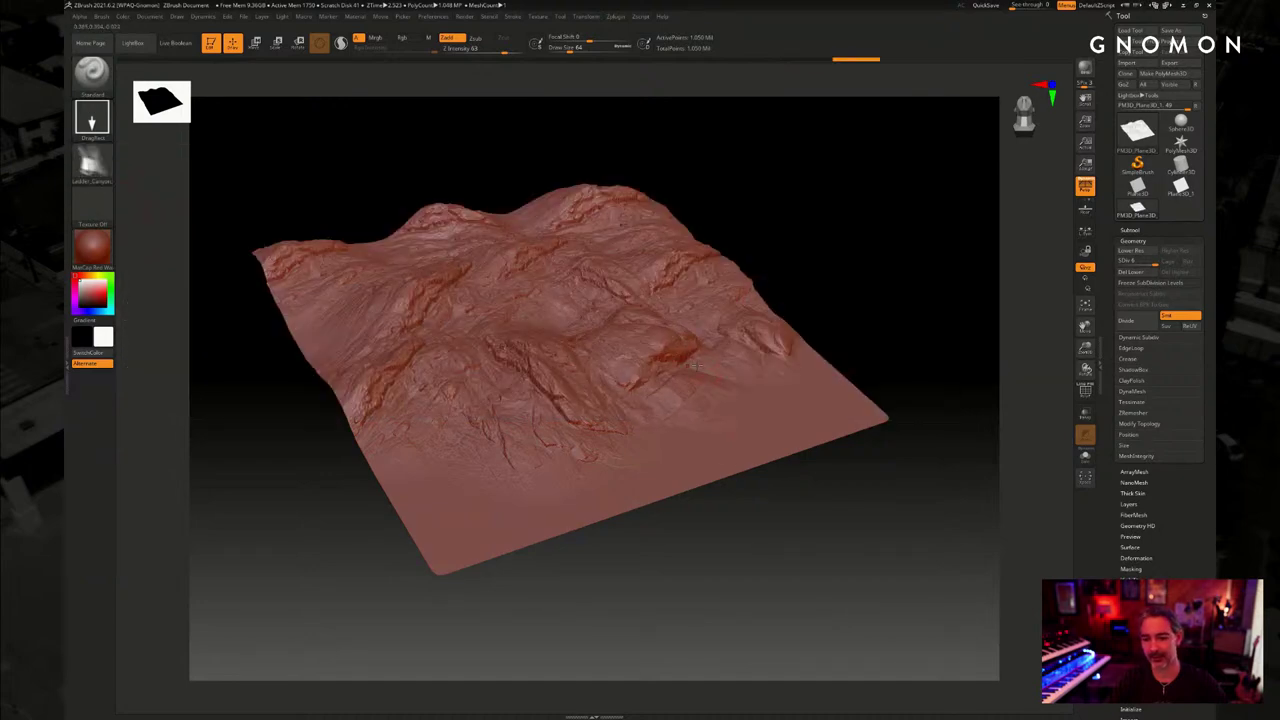
{"action": "left_click_drag", "start_coordinate": [774, 370], "coordinate": [822, 428]}
{"action": "left_click_drag", "start_coordinate": [744, 434], "coordinate": [704, 540]}
{"action": "left_click_drag", "start_coordinate": [503, 459], "coordinate": [584, 526]}
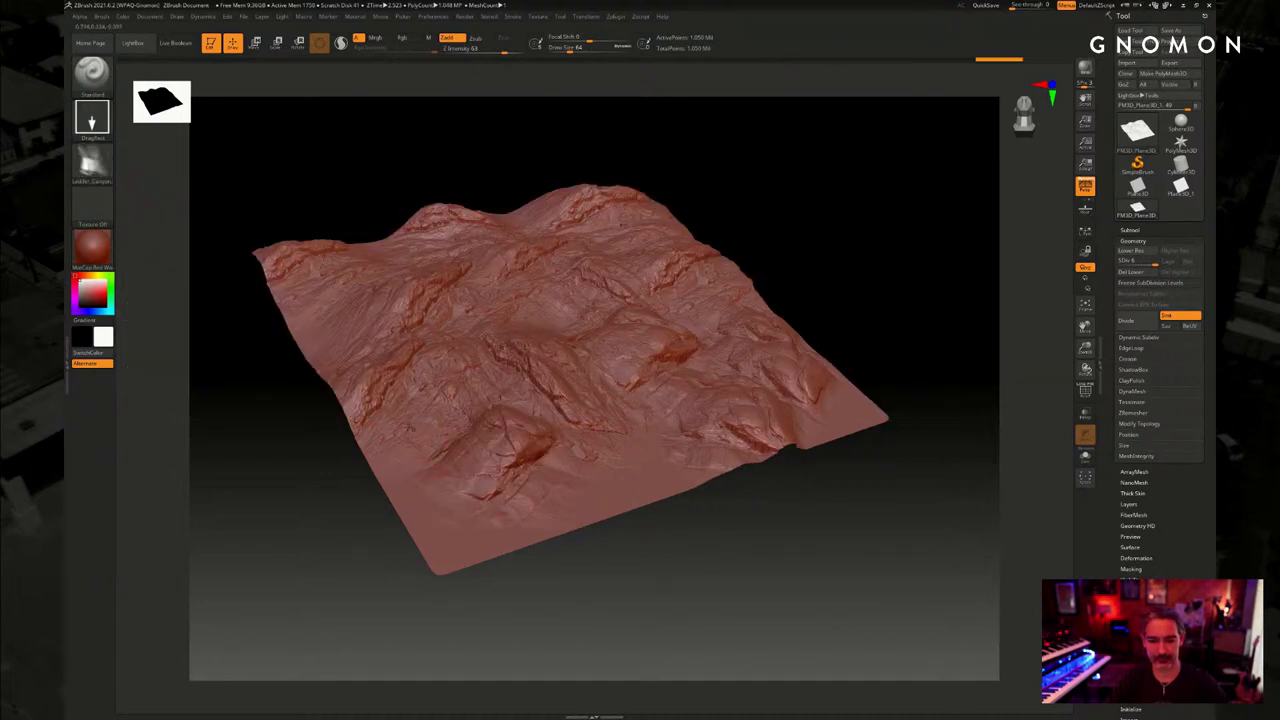
{"action": "left_click_drag", "start_coordinate": [400, 417], "coordinate": [452, 420]}
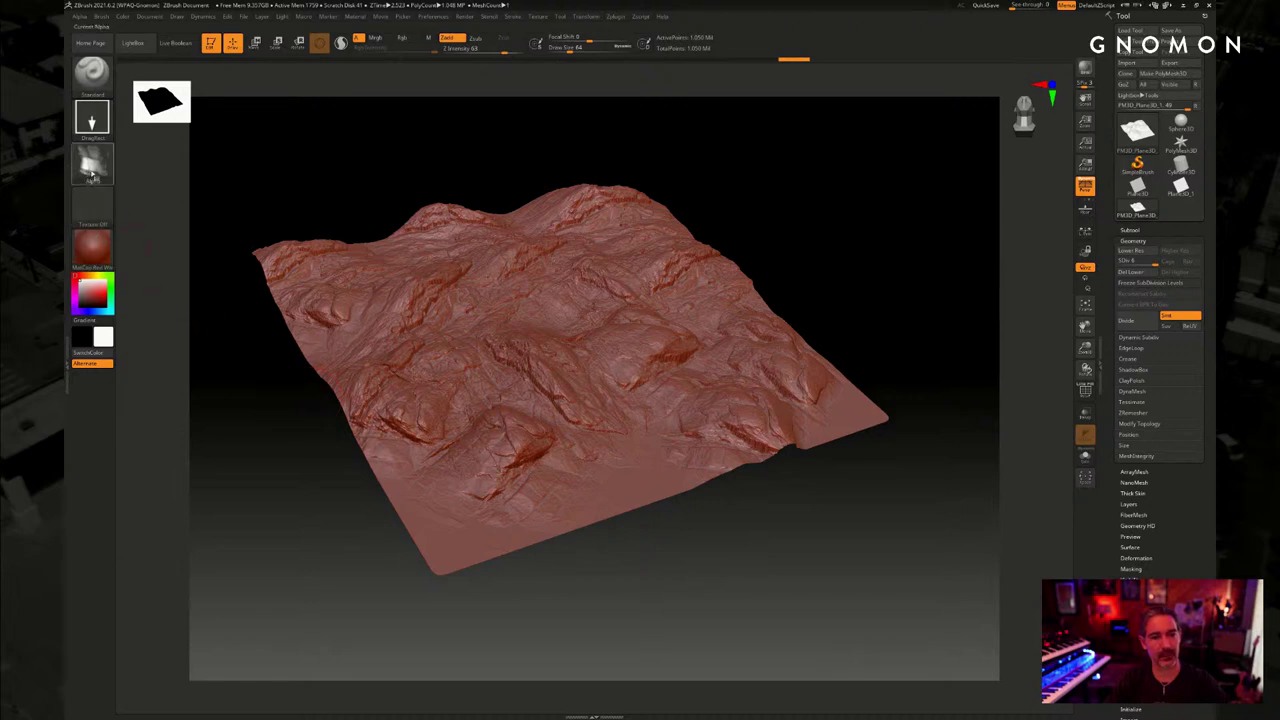
Pick a different Ladder_Canyon alpha, stamp the near edge and its two corners, and frame the whole terrain
{"action": "left_click", "coordinate": [91, 172]}
{"action": "left_click", "coordinate": [684, 369]}
{"action": "left_click_drag", "start_coordinate": [646, 512], "coordinate": [607, 565]}
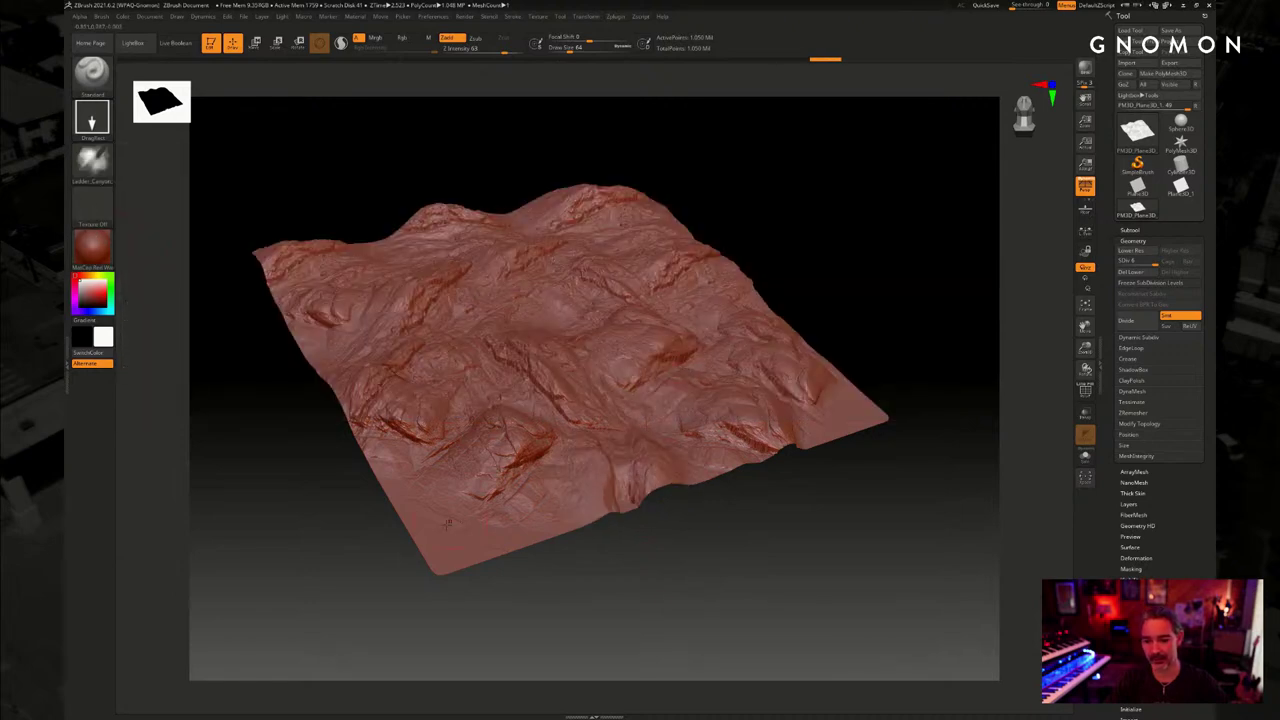
{"action": "left_click_drag", "start_coordinate": [448, 532], "coordinate": [497, 607]}
{"action": "left_click_drag", "start_coordinate": [836, 403], "coordinate": [857, 496]}
{"action": "mouse_move", "coordinate": [655, 575]}
{"action": "left_mouse_down"}
{"action": "mouse_move", "coordinate": [614, 558]}
{"action": "mouse_move", "coordinate": [623, 540]}
{"action": "mouse_move", "coordinate": [691, 537]}
{"action": "mouse_move", "coordinate": [686, 517]}
{"action": "mouse_move", "coordinate": [743, 557]}
{"action": "left_mouse_up"}
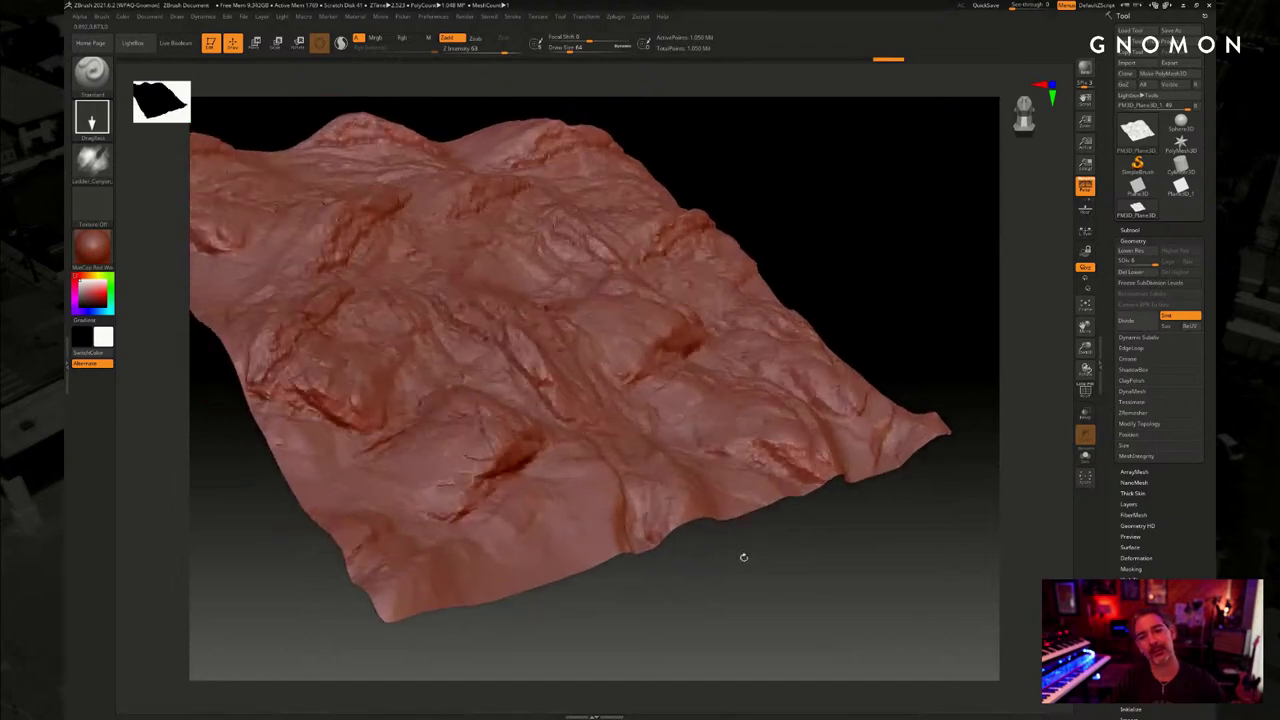
{"action": "left_click_drag", "start_coordinate": [813, 277], "coordinate": [857, 257]}
{"action": "key", "text": "f"}
{"action": "key", "text": "f"}
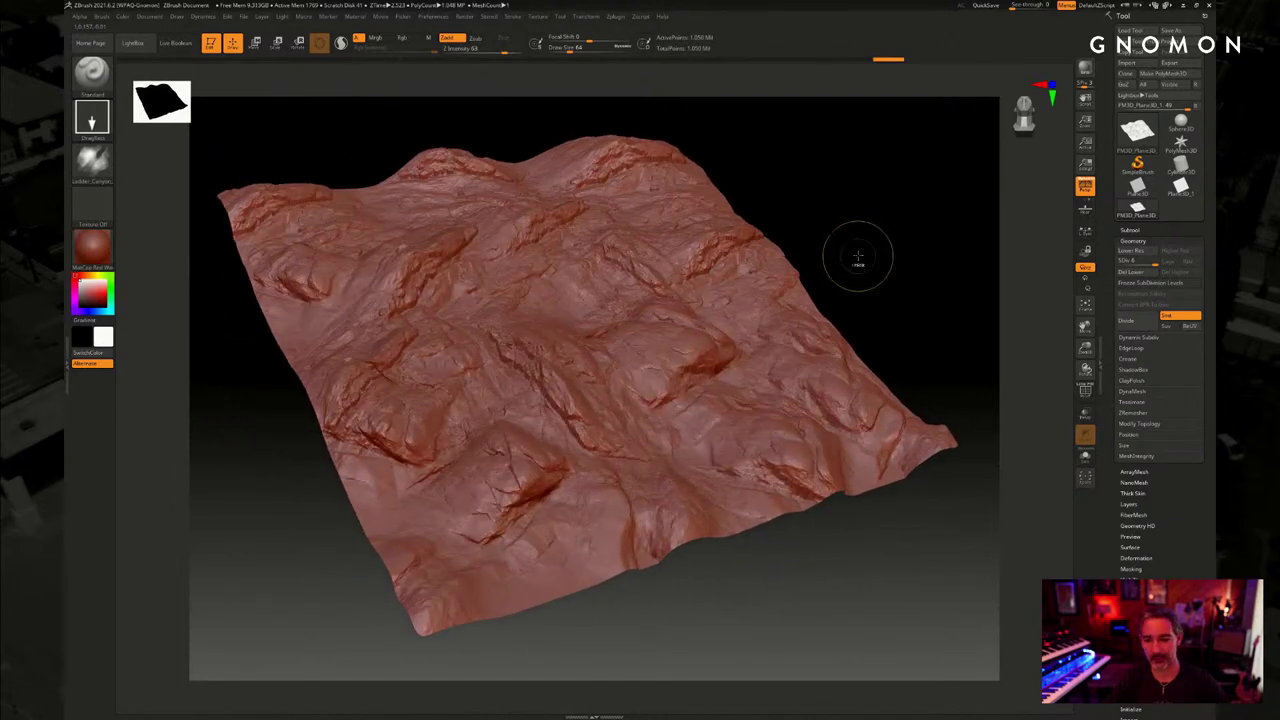
Undo all the canyon stamps back to the flat plane
{"action": "key", "text": "ctrl+z"}
{"action": "key", "text": "ctrl+z"}
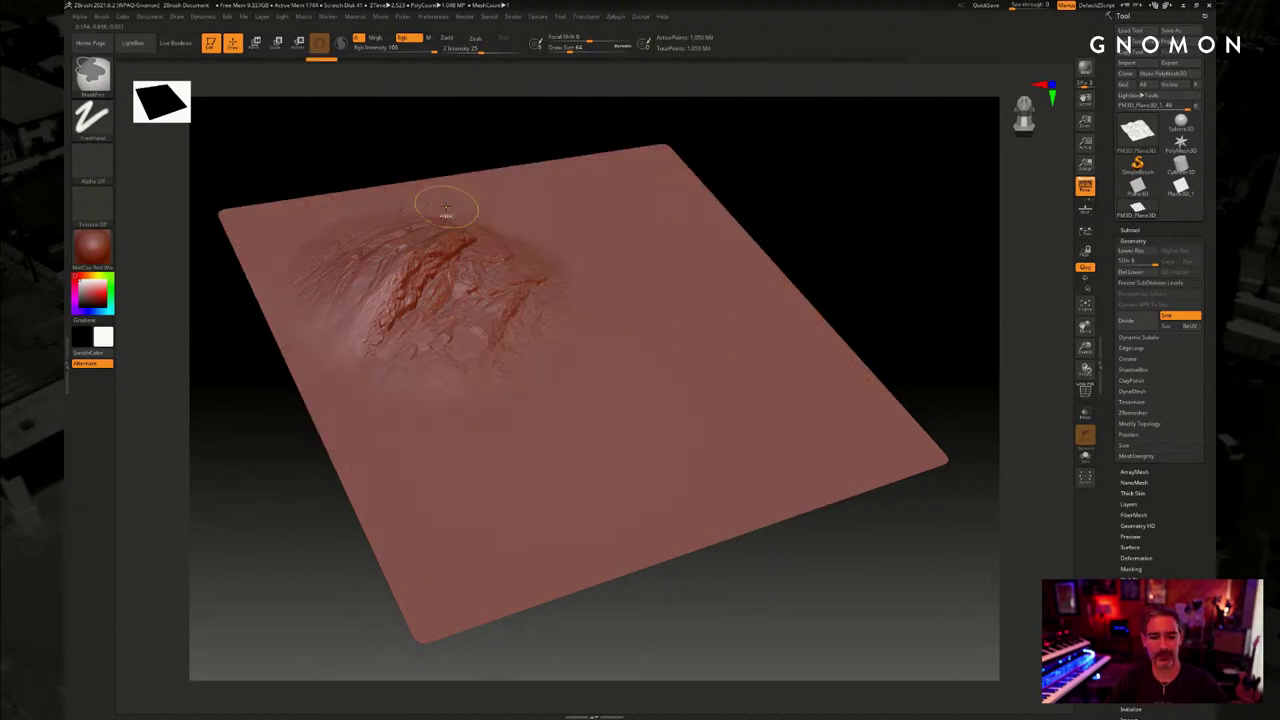
{"action": "left_click", "coordinate": [91, 205]}
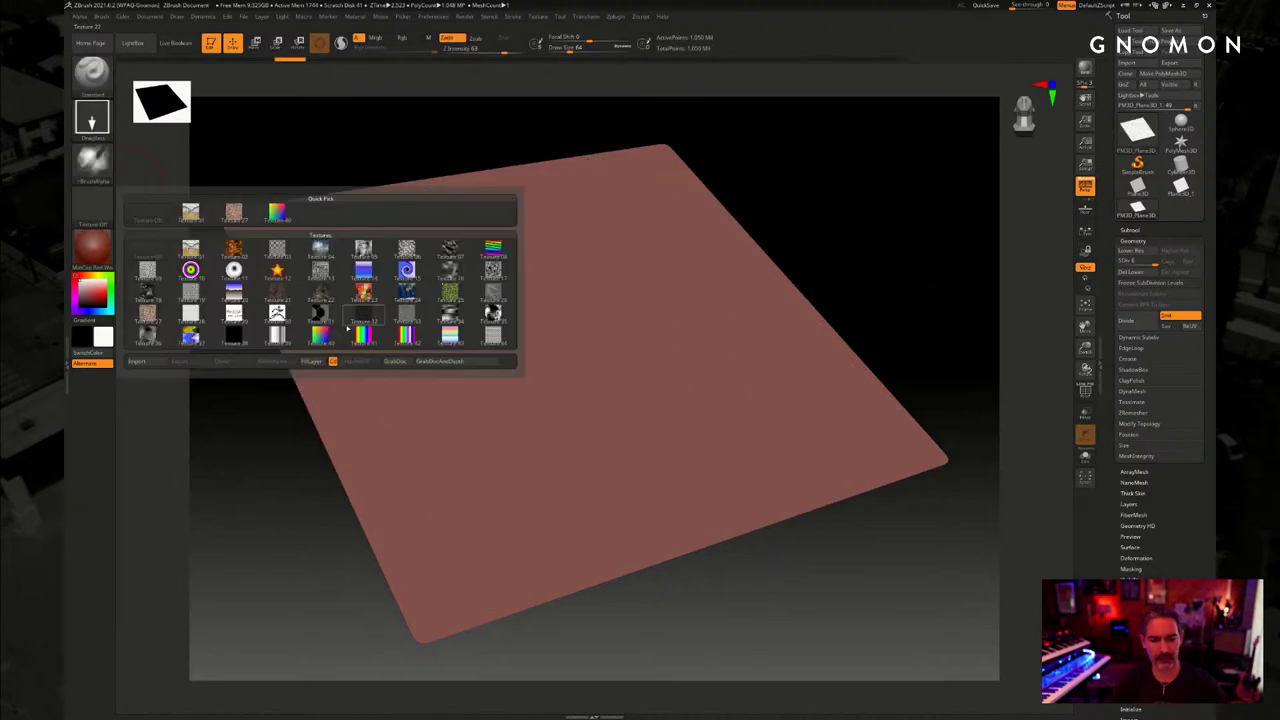
Stamp a Painted_Canyon alpha on the plane's left side, then use a Ladder_Canyon alpha for two mountains around its far-left corner
{"action": "left_click", "coordinate": [92, 164]}
{"action": "left_click", "coordinate": [197, 385]}
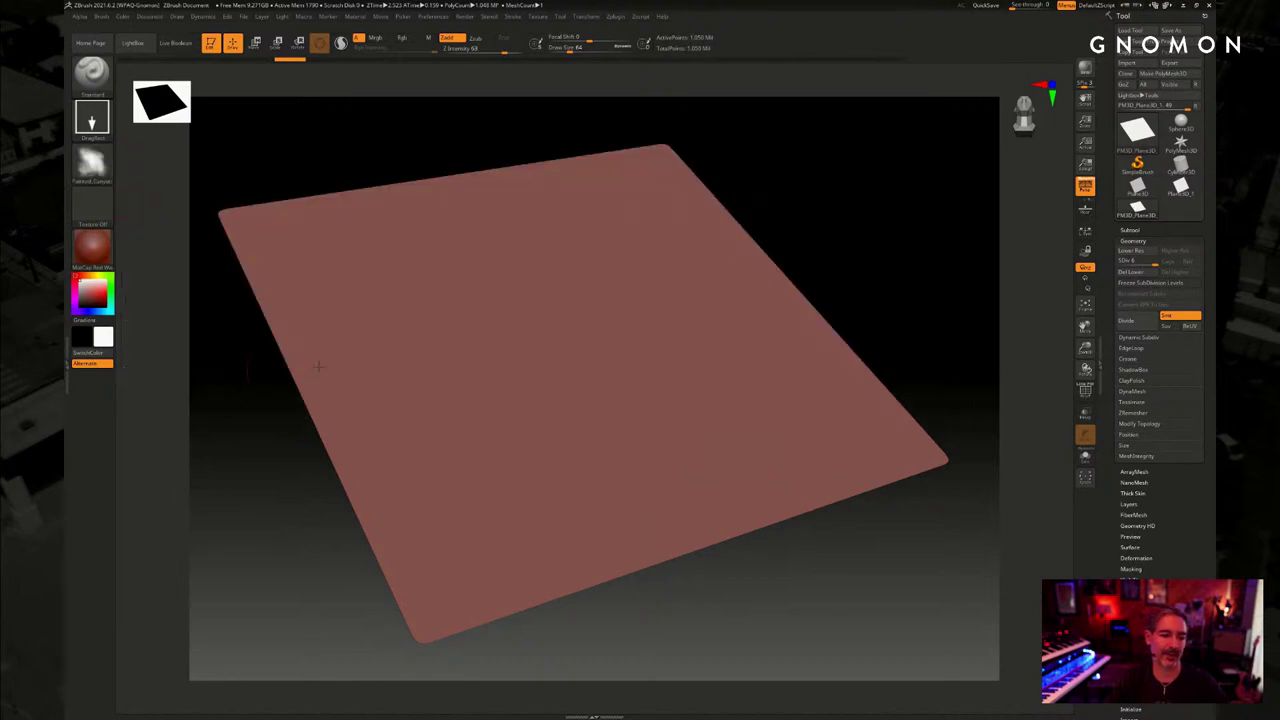
{"action": "left_click_drag", "start_coordinate": [346, 312], "coordinate": [449, 420]}
{"action": "left_click", "coordinate": [92, 164]}
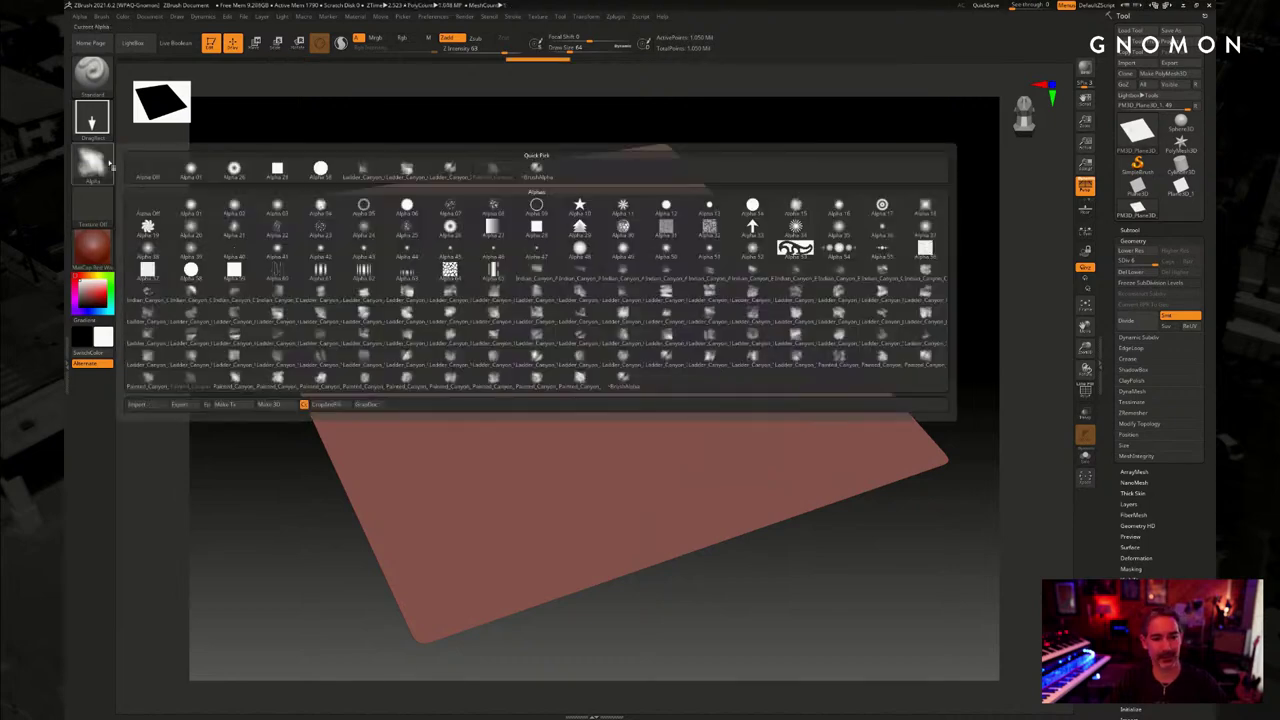
{"action": "left_click", "coordinate": [493, 316]}
{"action": "left_click_drag", "start_coordinate": [450, 240], "coordinate": [443, 366]}
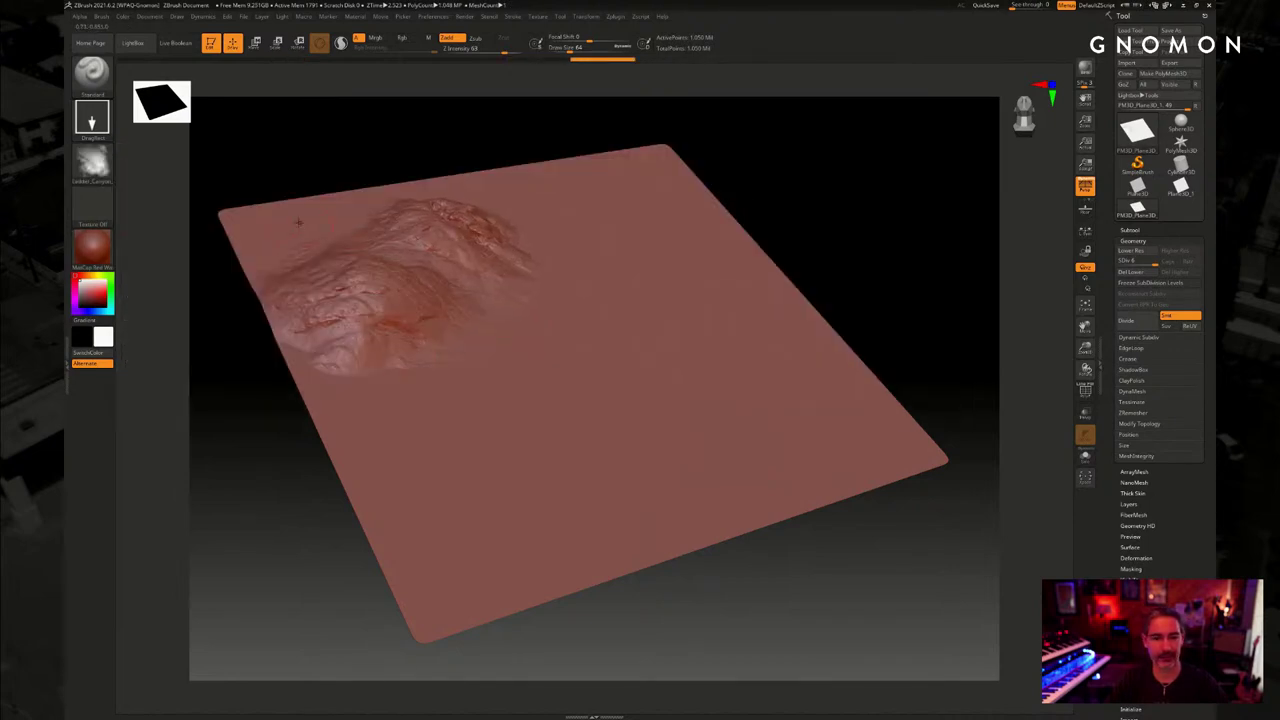
{"action": "left_click_drag", "start_coordinate": [298, 222], "coordinate": [193, 205]}
Choose another Ladder_Canyon alpha to roughen the existing mountains and stamp new peaks along the far edge and far-right corner
{"action": "left_click", "coordinate": [92, 164]}
{"action": "left_click", "coordinate": [578, 338]}
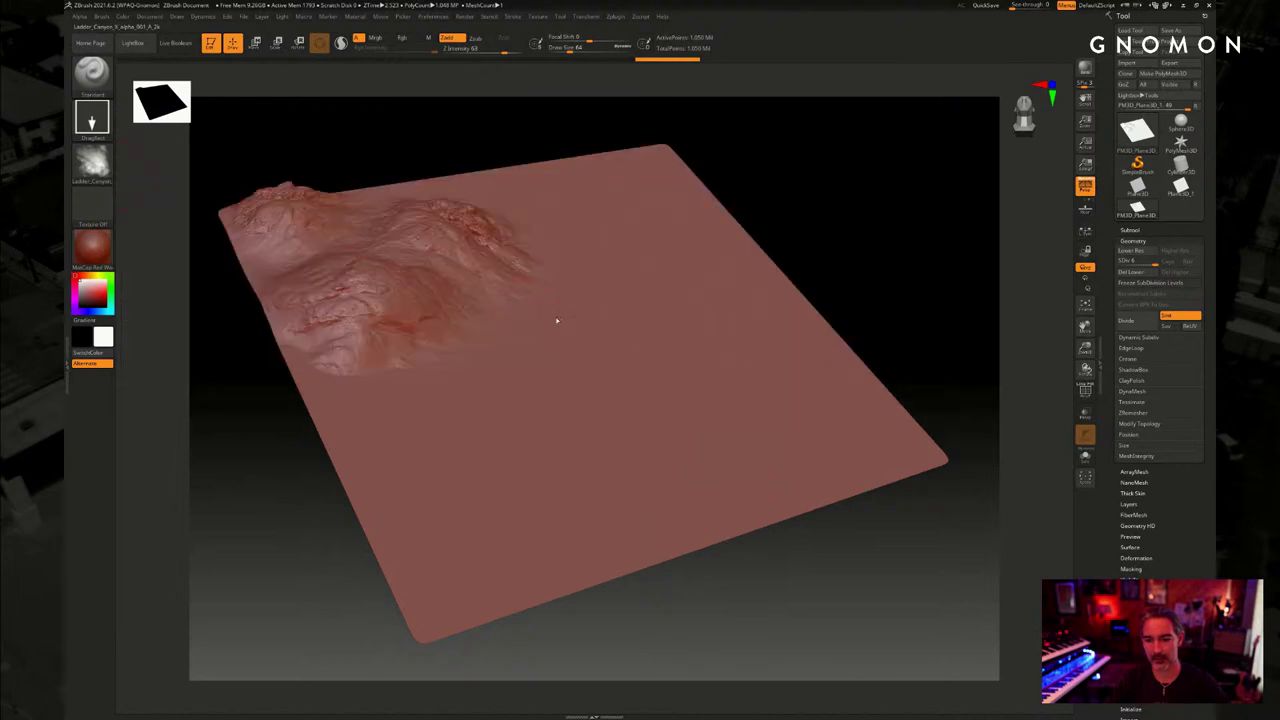
{"action": "left_click_drag", "start_coordinate": [492, 284], "coordinate": [485, 356]}
{"action": "left_click_drag", "start_coordinate": [383, 221], "coordinate": [494, 220]}
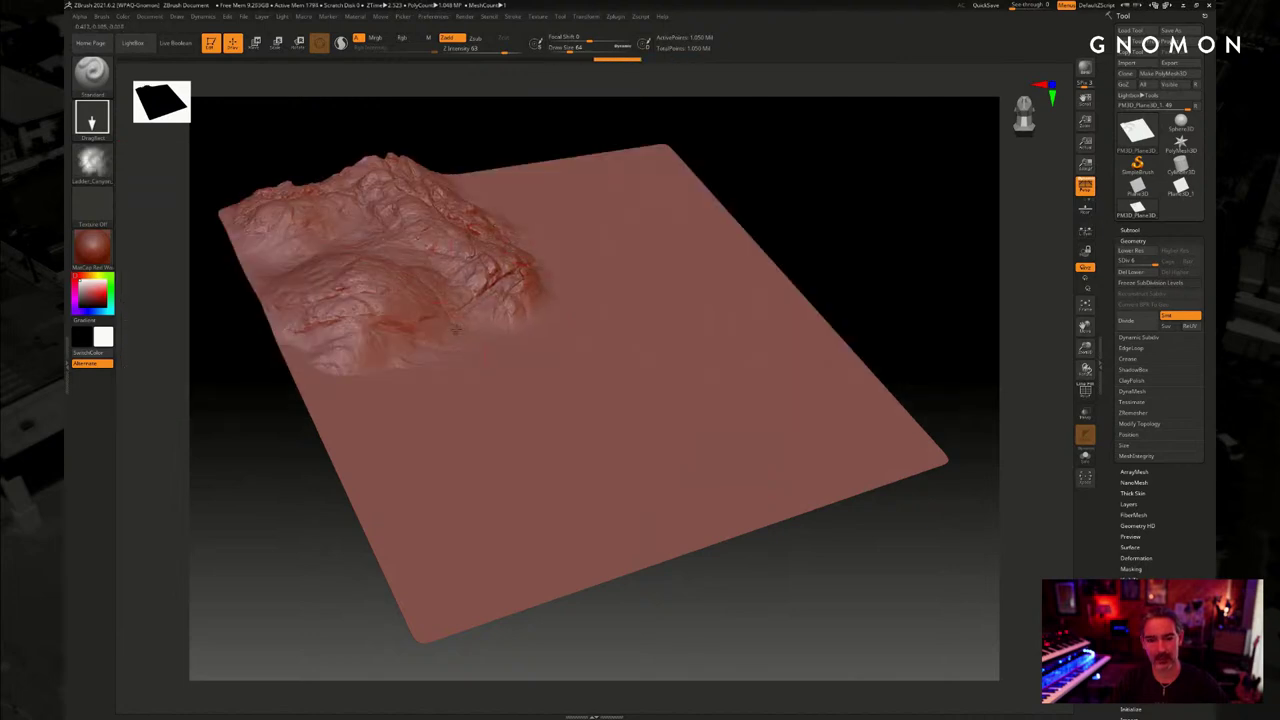
{"action": "left_click_drag", "start_coordinate": [455, 330], "coordinate": [405, 379]}
{"action": "mouse_move", "coordinate": [353, 256]}
{"action": "left_mouse_down"}
{"action": "mouse_move", "coordinate": [267, 259]}
{"action": "mouse_move", "coordinate": [248, 341]}
{"action": "left_mouse_up"}
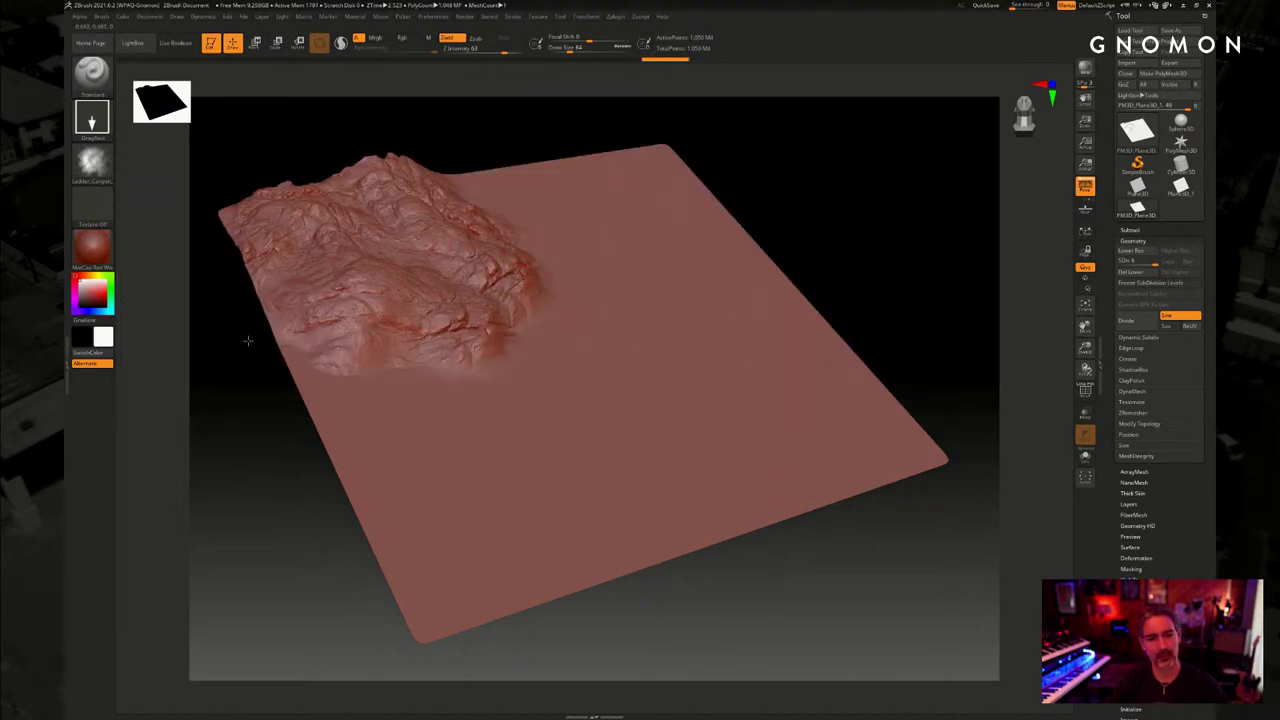
{"action": "mouse_move", "coordinate": [273, 412]}
{"action": "left_mouse_down"}
{"action": "mouse_move", "coordinate": [500, 180]}
{"action": "mouse_move", "coordinate": [543, 166]}
{"action": "mouse_move", "coordinate": [594, 222]}
{"action": "mouse_move", "coordinate": [592, 251]}
{"action": "mouse_move", "coordinate": [574, 229]}
{"action": "mouse_move", "coordinate": [597, 240]}
{"action": "mouse_move", "coordinate": [601, 222]}
{"action": "mouse_move", "coordinate": [640, 203]}
{"action": "mouse_move", "coordinate": [635, 170]}
{"action": "mouse_move", "coordinate": [646, 189]}
{"action": "left_mouse_up"}
{"action": "left_click_drag", "start_coordinate": [604, 248], "coordinate": [715, 272]}
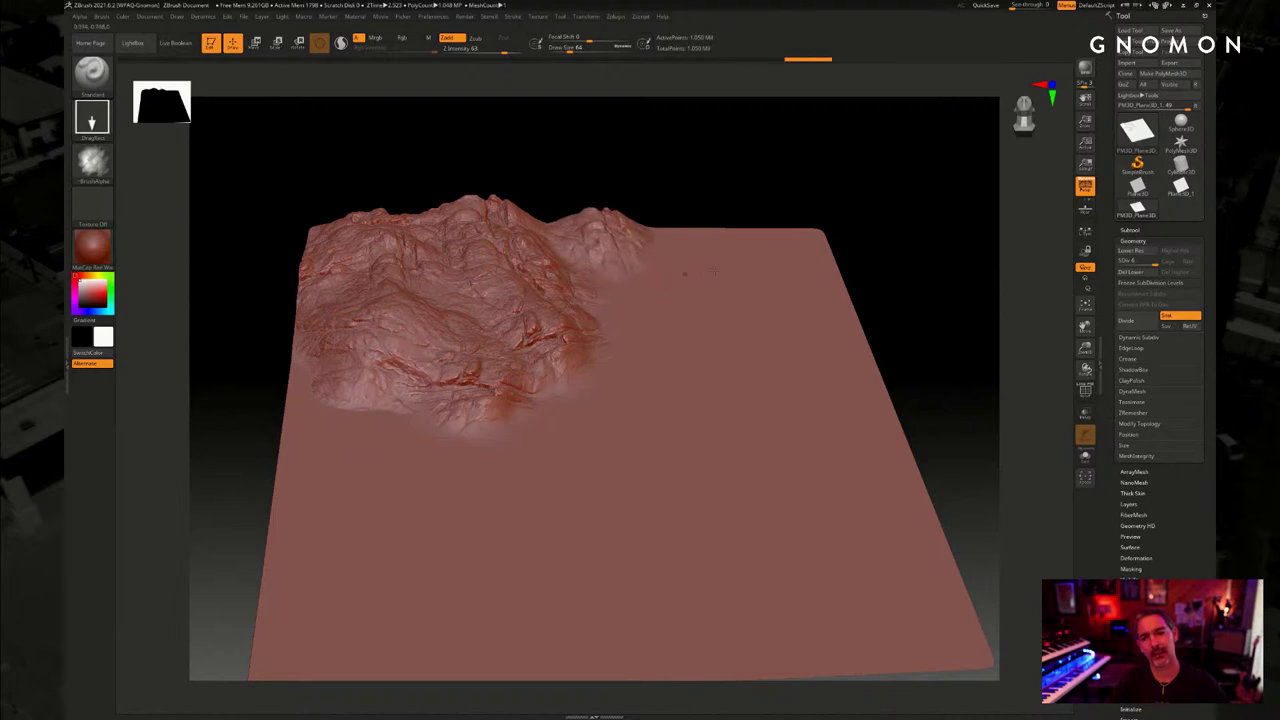
{"action": "left_click_drag", "start_coordinate": [801, 237], "coordinate": [816, 350]}
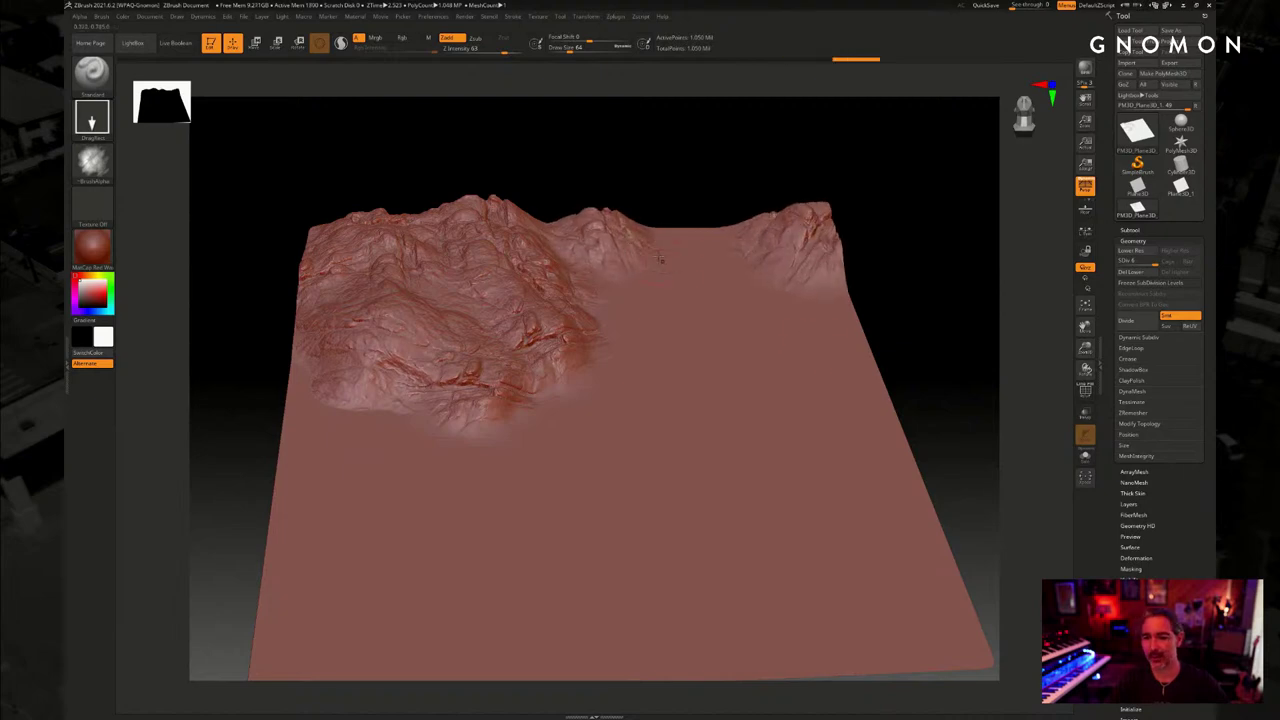
Change to another Ladder_Canyon alpha and stamp large cliffs along the plane's back, left and right sides to enclose a valley
{"action": "left_click", "coordinate": [92, 162]}
{"action": "left_click", "coordinate": [808, 343]}
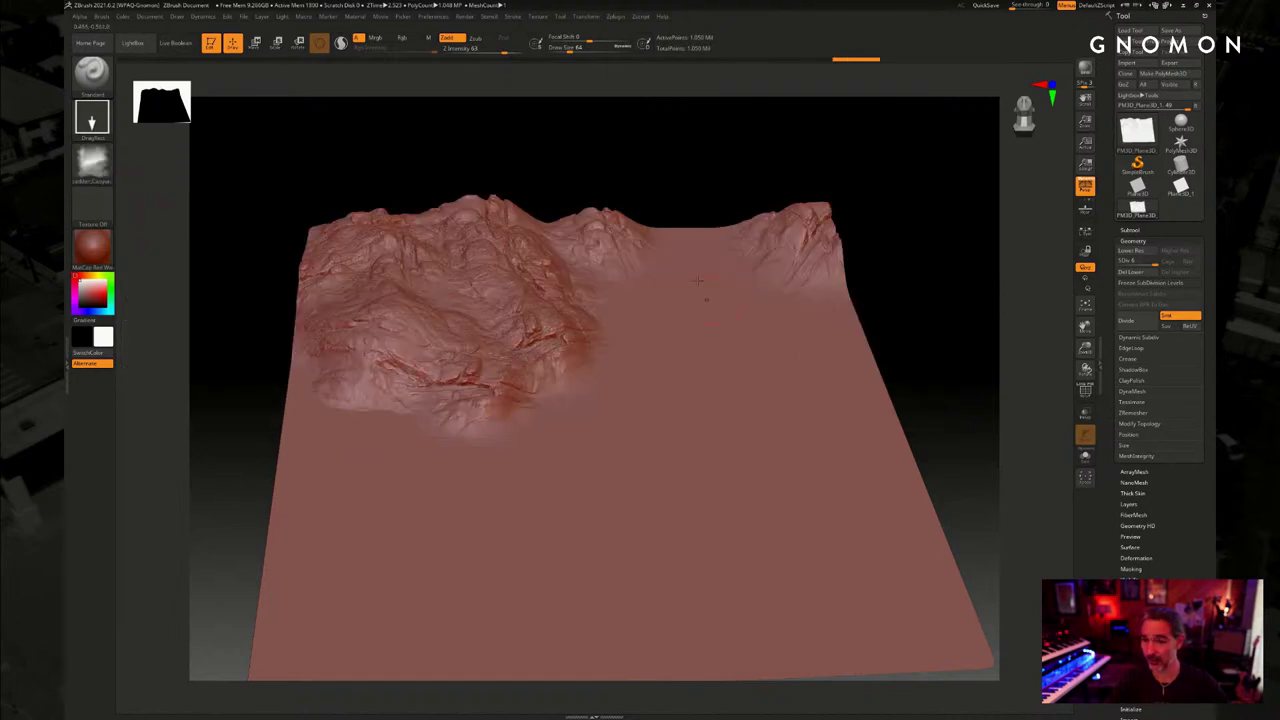
{"action": "left_click_drag", "start_coordinate": [826, 298], "coordinate": [954, 249]}
{"action": "left_click_drag", "start_coordinate": [317, 398], "coordinate": [516, 320]}
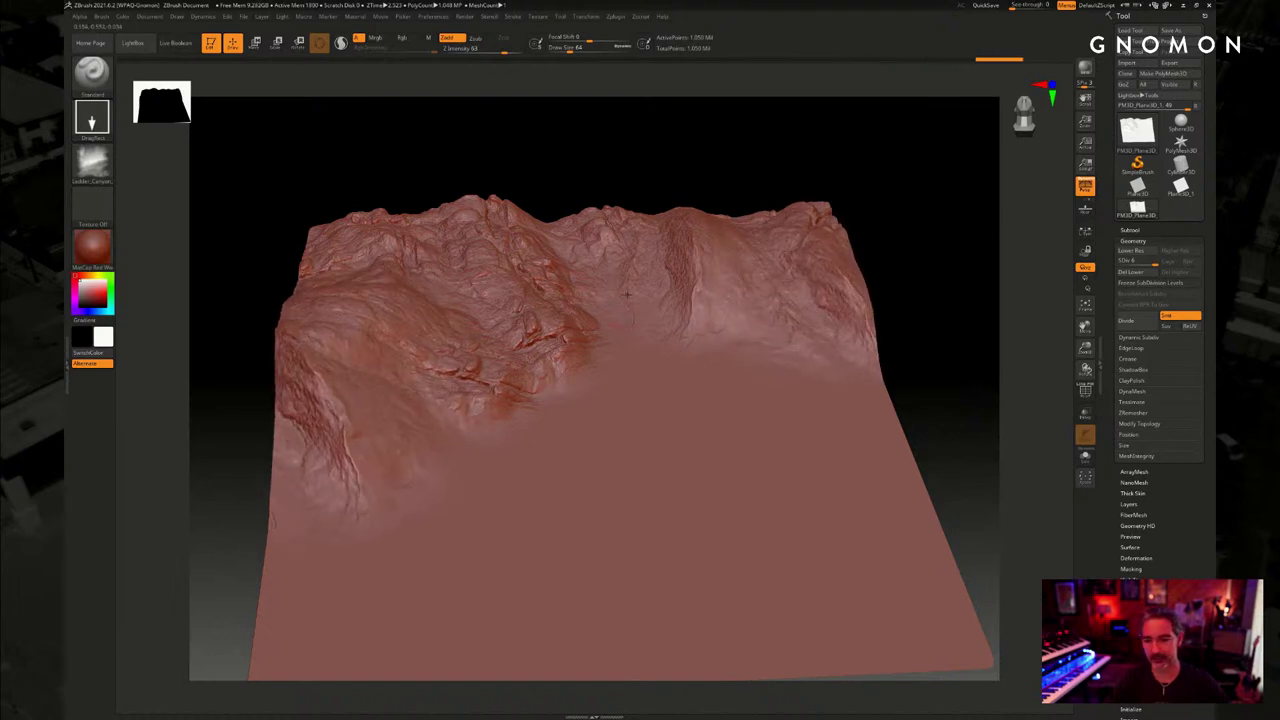
{"action": "left_click_drag", "start_coordinate": [626, 292], "coordinate": [770, 270]}
{"action": "left_click_drag", "start_coordinate": [849, 383], "coordinate": [849, 573]}
{"action": "mouse_move", "coordinate": [770, 440]}
{"action": "left_mouse_down"}
{"action": "mouse_move", "coordinate": [900, 290]}
{"action": "mouse_move", "coordinate": [889, 251]}
{"action": "mouse_move", "coordinate": [900, 254]}
{"action": "left_mouse_up"}
{"action": "key", "text": "ctrl"}
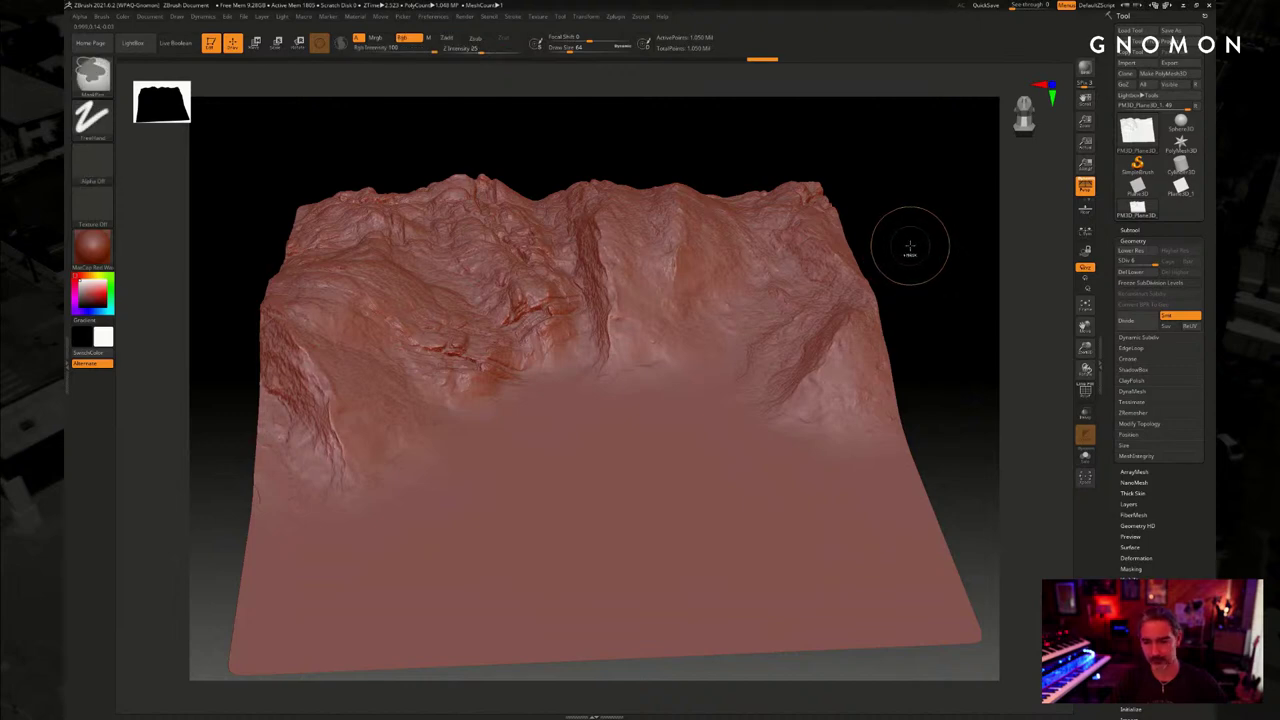
Undo every stamp of the second terrain until the plane is flat again
{"action": "key", "text": "ctrl+z"}
{"action": "key", "text": "ctrl+z"}
{"action": "key", "text": "ctrl+z"}
{"action": "key", "text": "ctrl+z"}
{"action": "key", "text": "ctrl+z"}
{"action": "key", "text": "ctrl+z"}
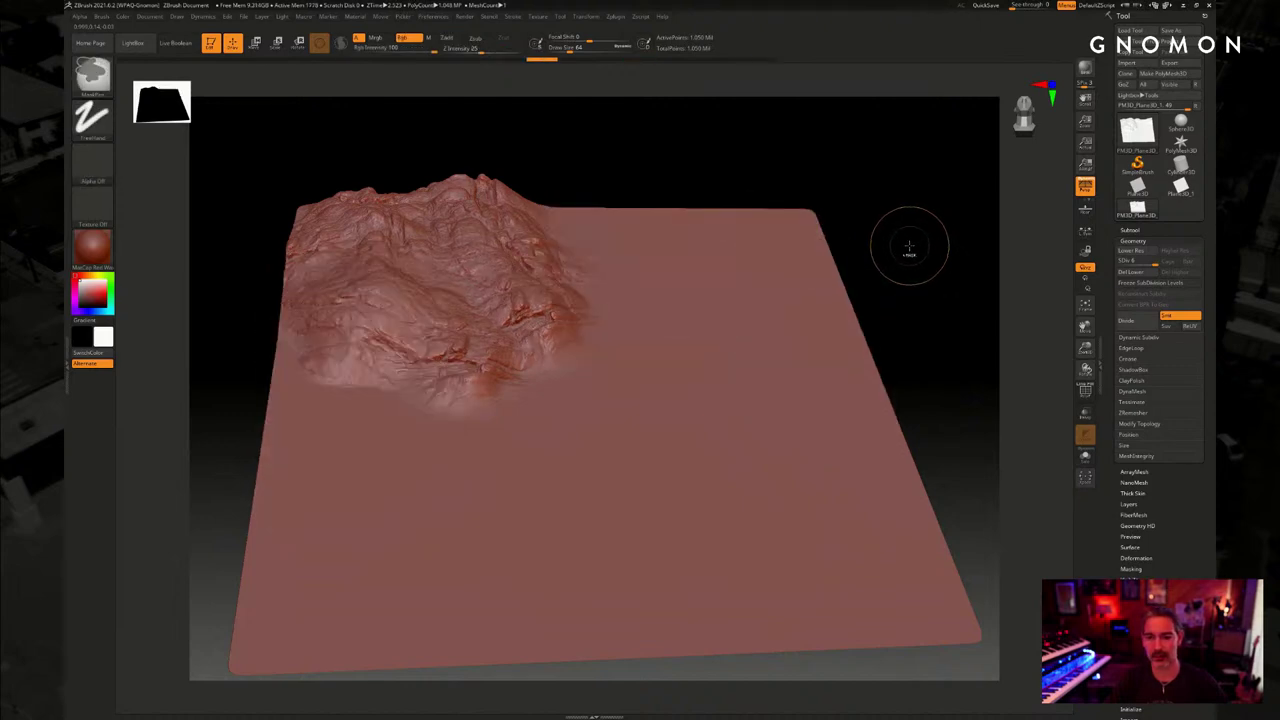
{"action": "key", "text": "ctrl+z"}
{"action": "key", "text": "ctrl+z"}
{"action": "key", "text": "ctrl+z"}
{"action": "key", "text": "ctrl+z"}
{"action": "key", "text": "ctrl+z"}
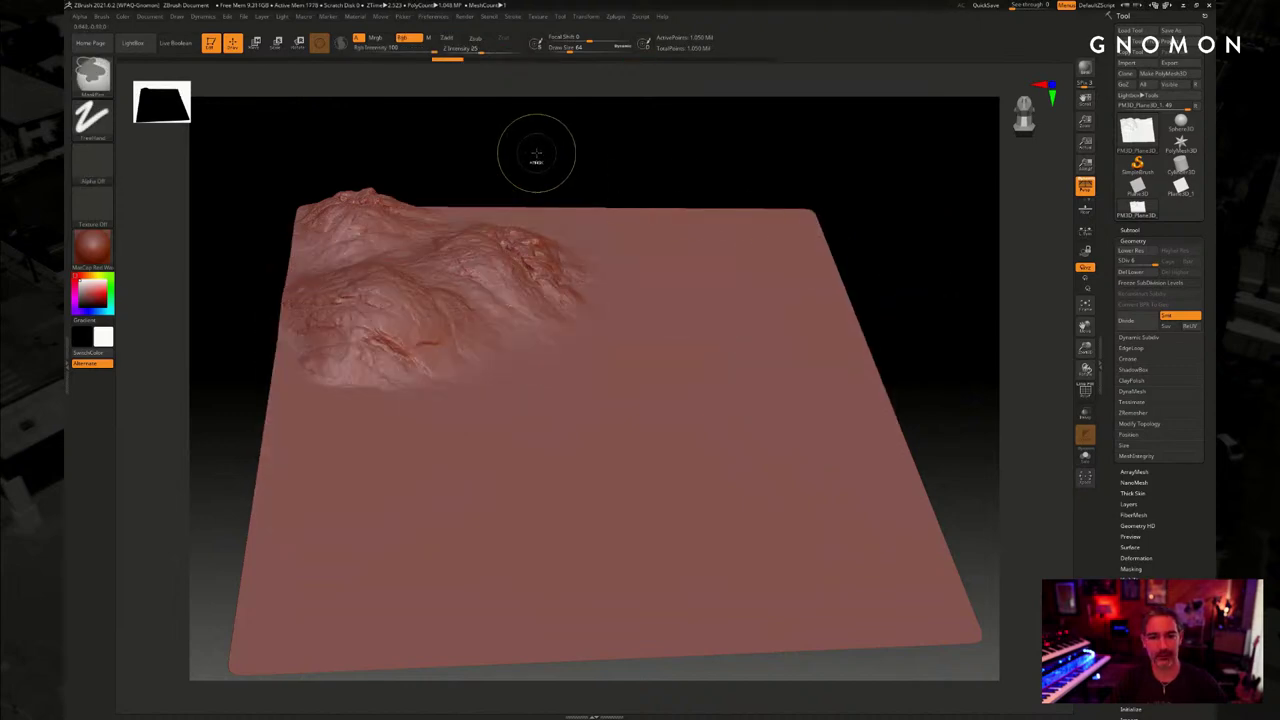
{"action": "key", "text": "ctrl+z"}
{"action": "key", "text": "ctrl+z"}
{"action": "key", "text": "ctrl+z"}
{"action": "key", "text": "ctrl+z"}
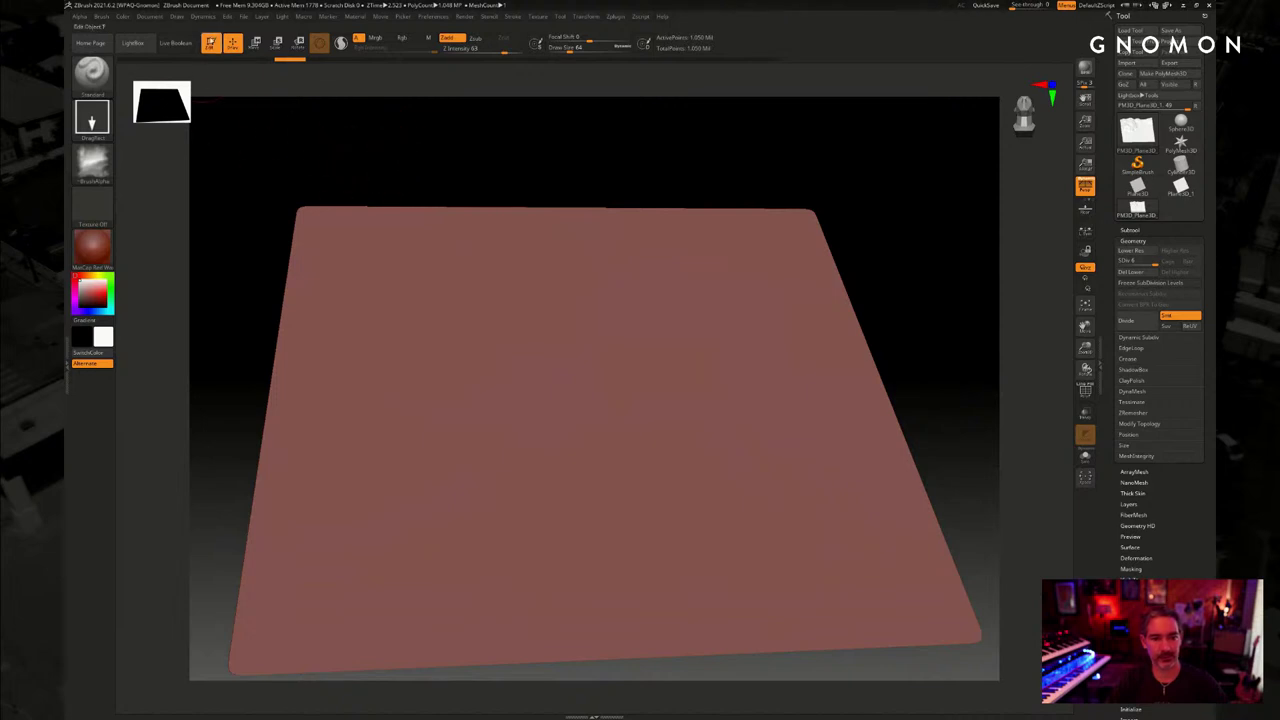
Clear the plane from the canvas and switch to the SimpleBrush tool
{"action": "left_click", "coordinate": [211, 43]}
{"action": "left_click", "coordinate": [206, 60]}
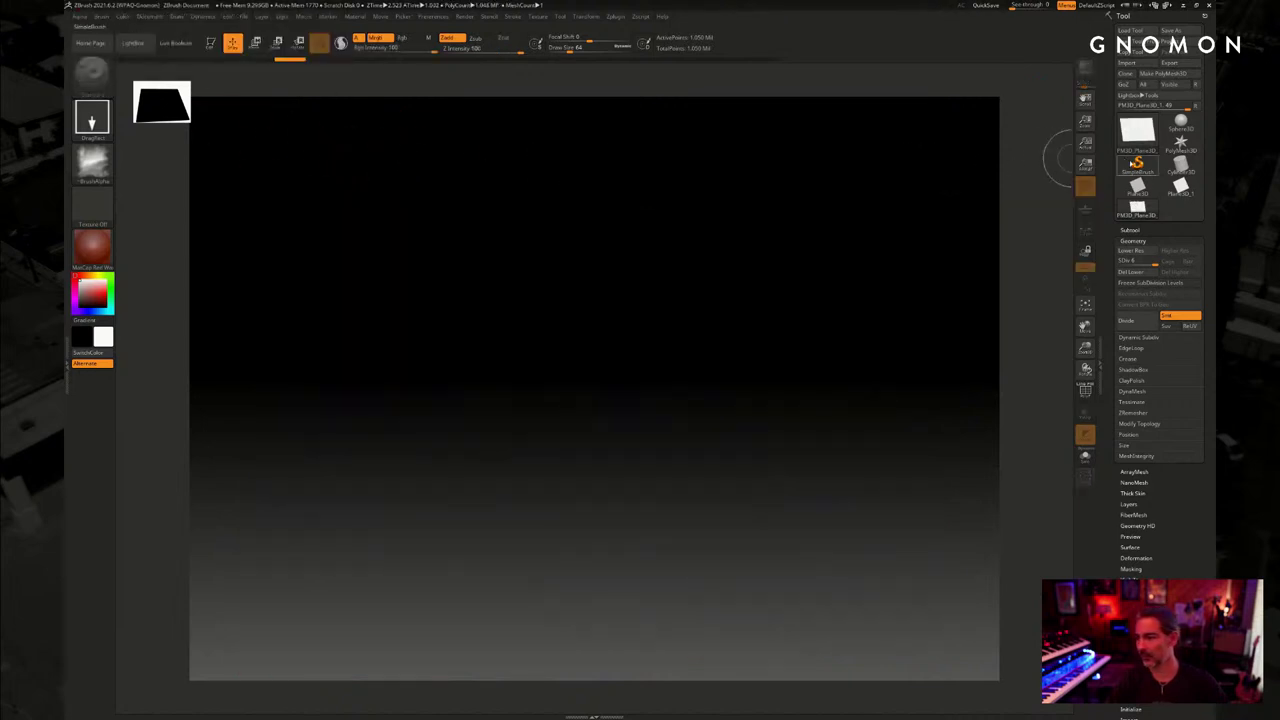
{"action": "left_click", "coordinate": [1137, 163]}
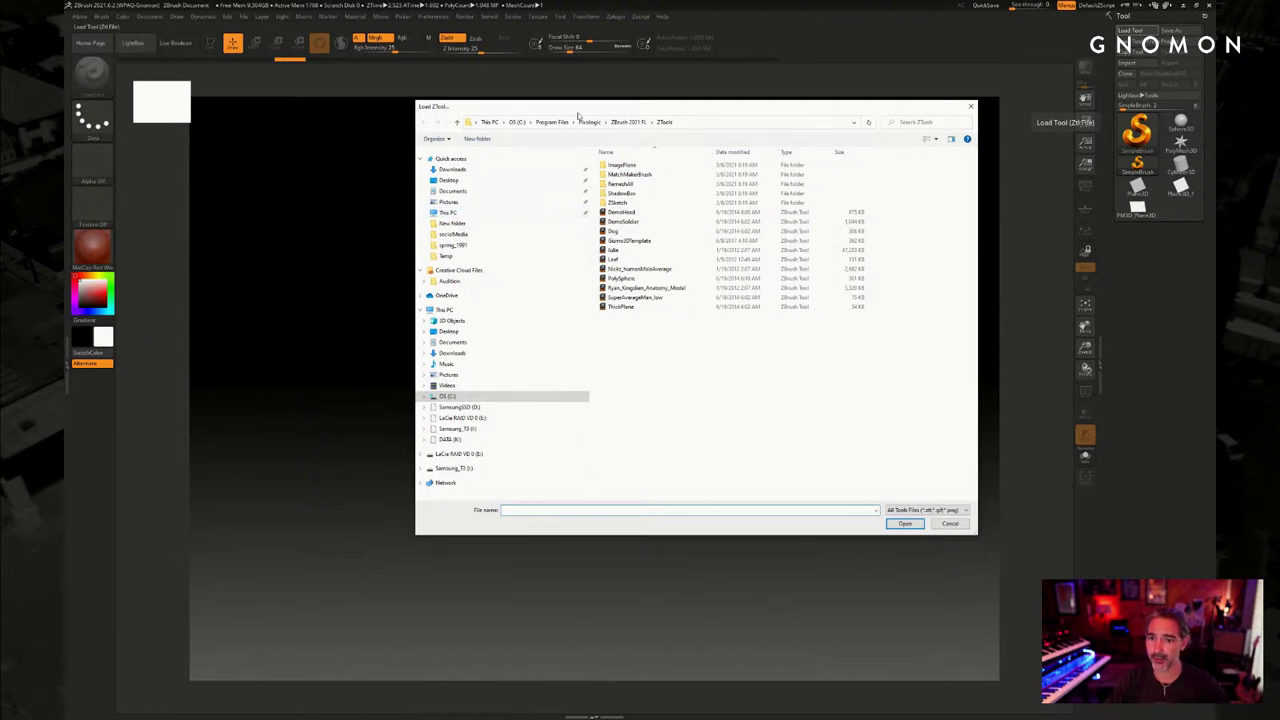
Load the chamberEntrance_008 tool from the project's zbrush folder under maya projects on the LaCie RAID (E:) drive
{"action": "left_click", "coordinate": [515, 123]}
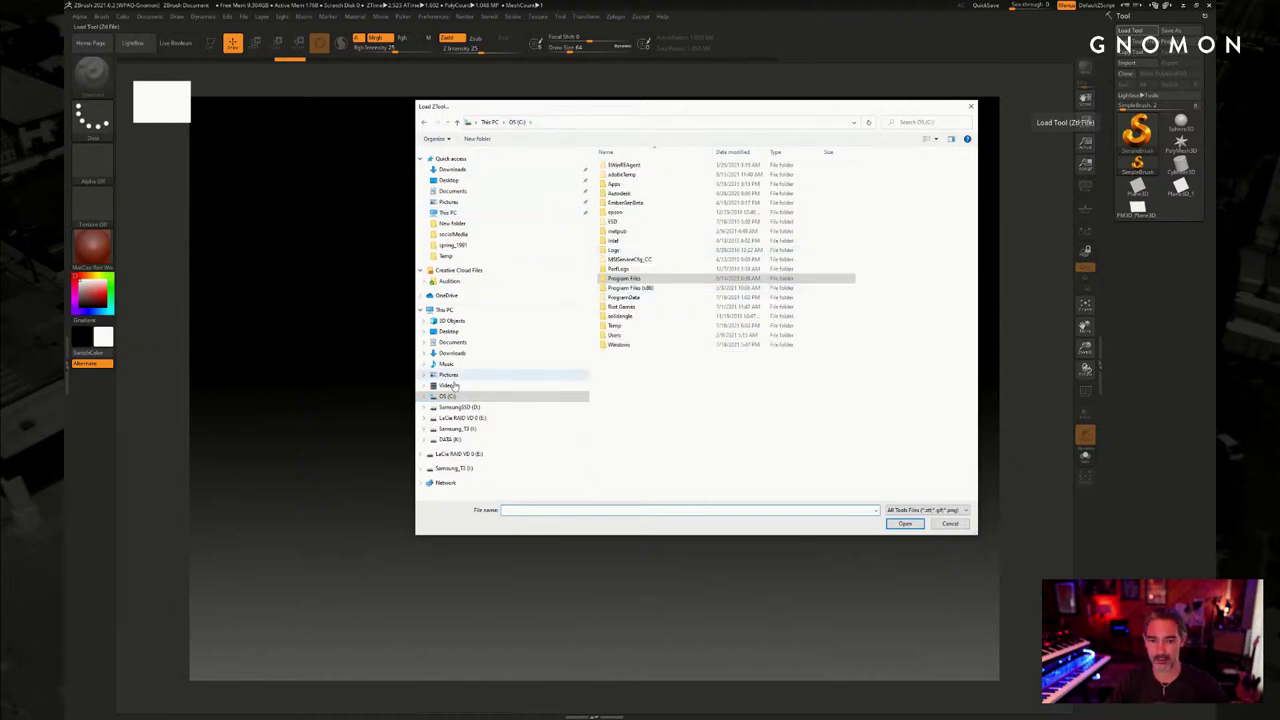
{"action": "left_click", "coordinate": [460, 417]}
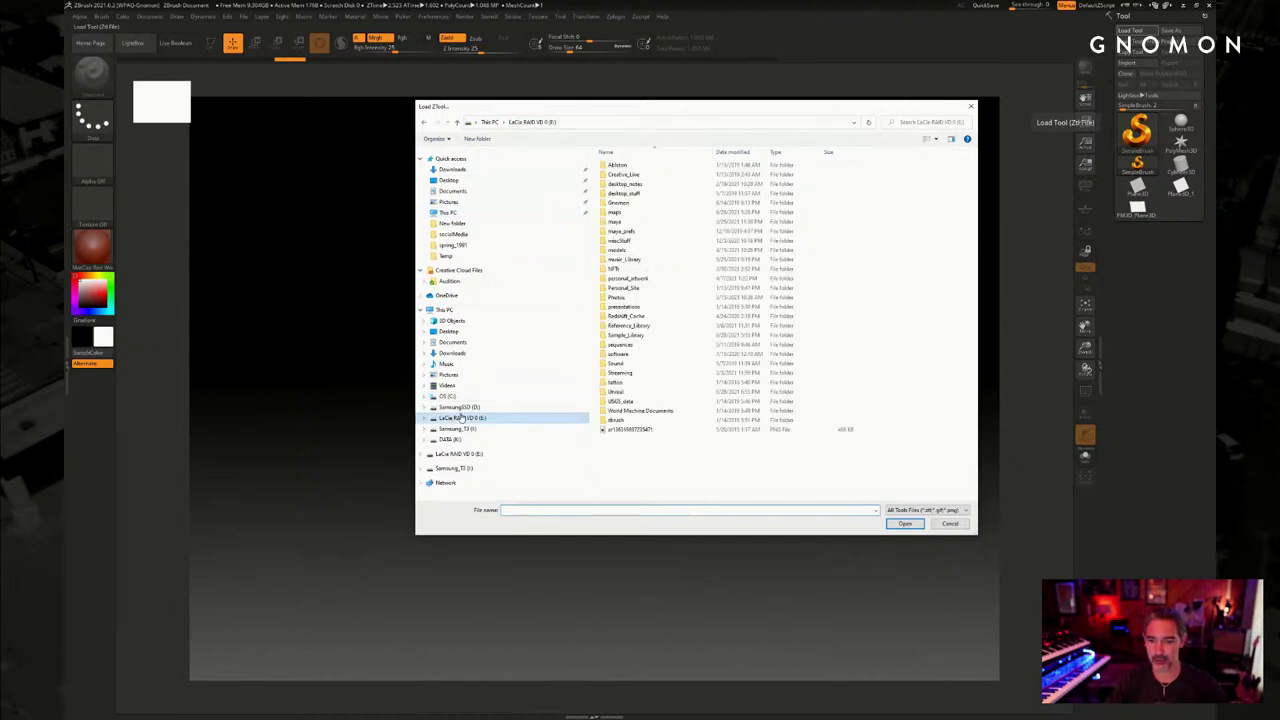
{"action": "double_click", "coordinate": [630, 221]}
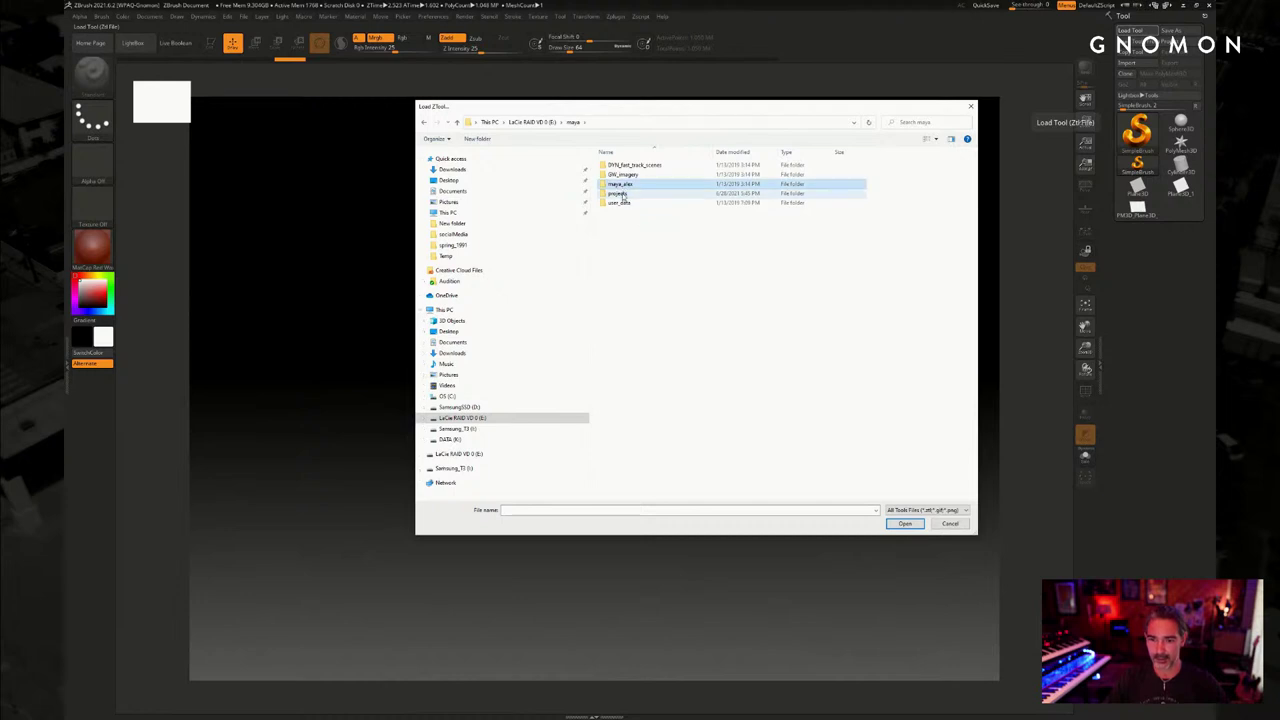
{"action": "double_click", "coordinate": [622, 194]}
{"action": "key", "text": "t"}
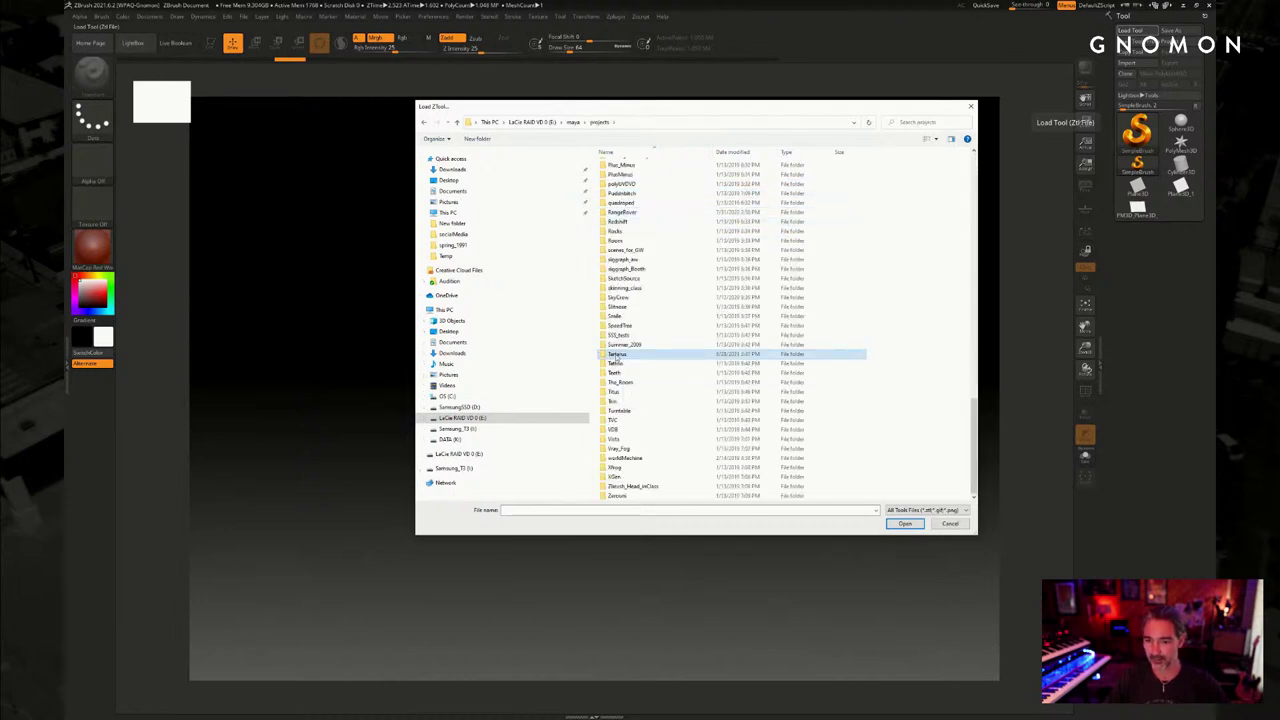
{"action": "double_click", "coordinate": [626, 354]}
{"action": "left_click", "coordinate": [614, 297]}
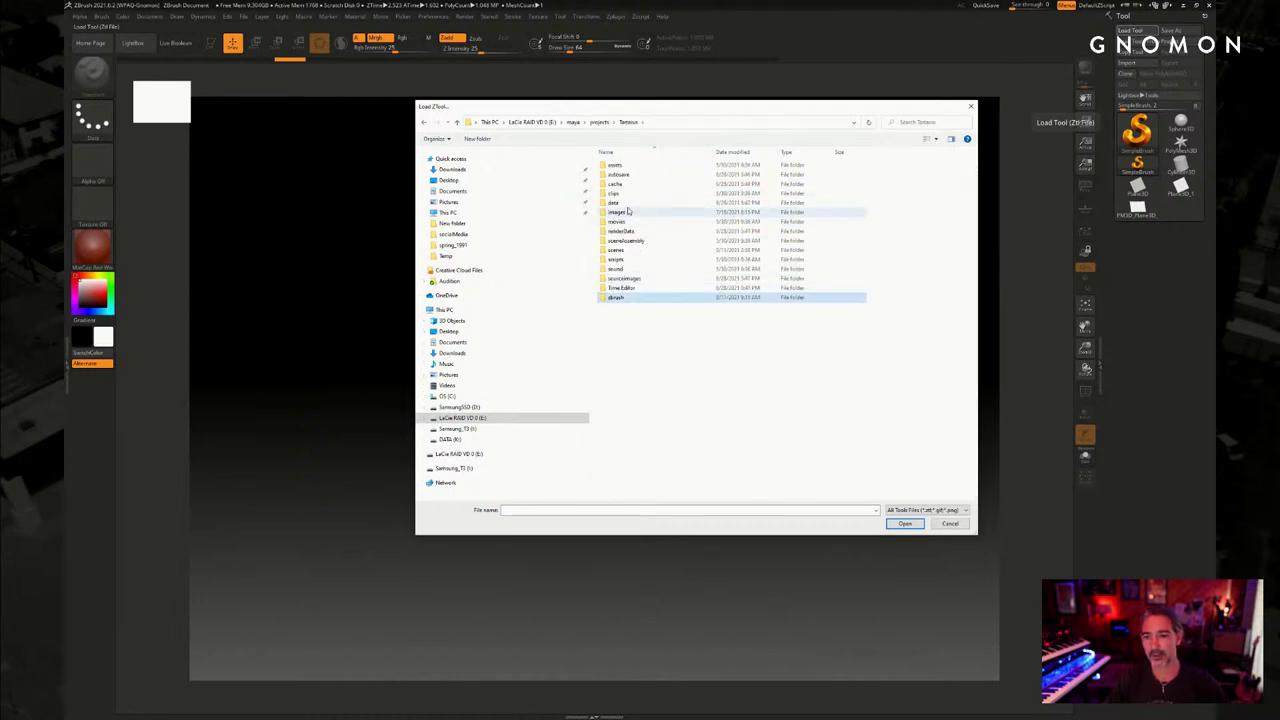
{"action": "double_click", "coordinate": [616, 298]}
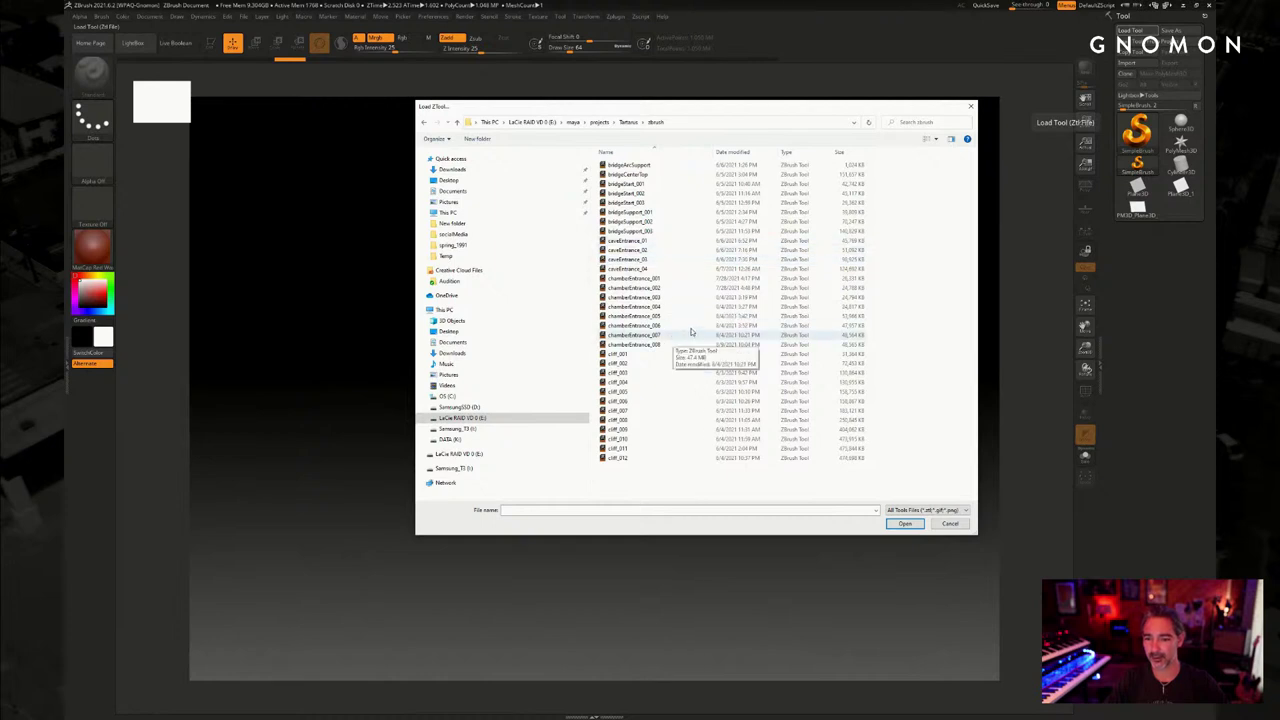
{"action": "left_click", "coordinate": [650, 344]}
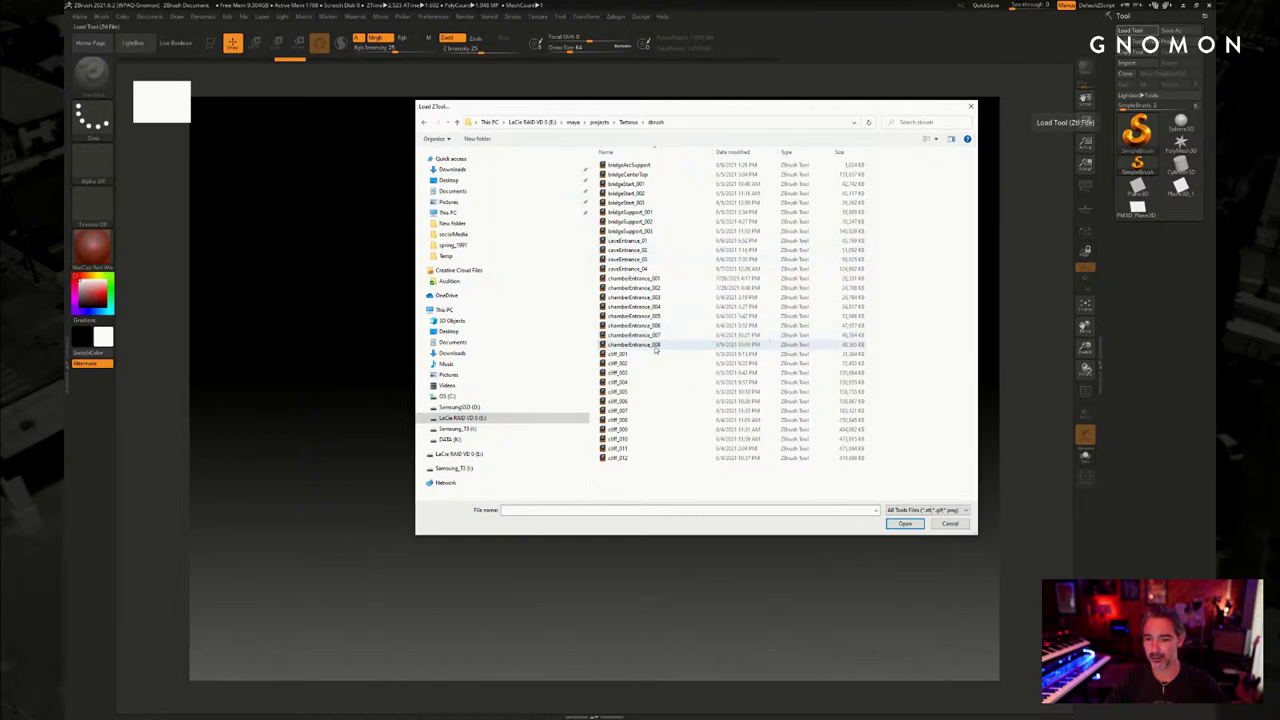
{"action": "left_click", "coordinate": [905, 524]}
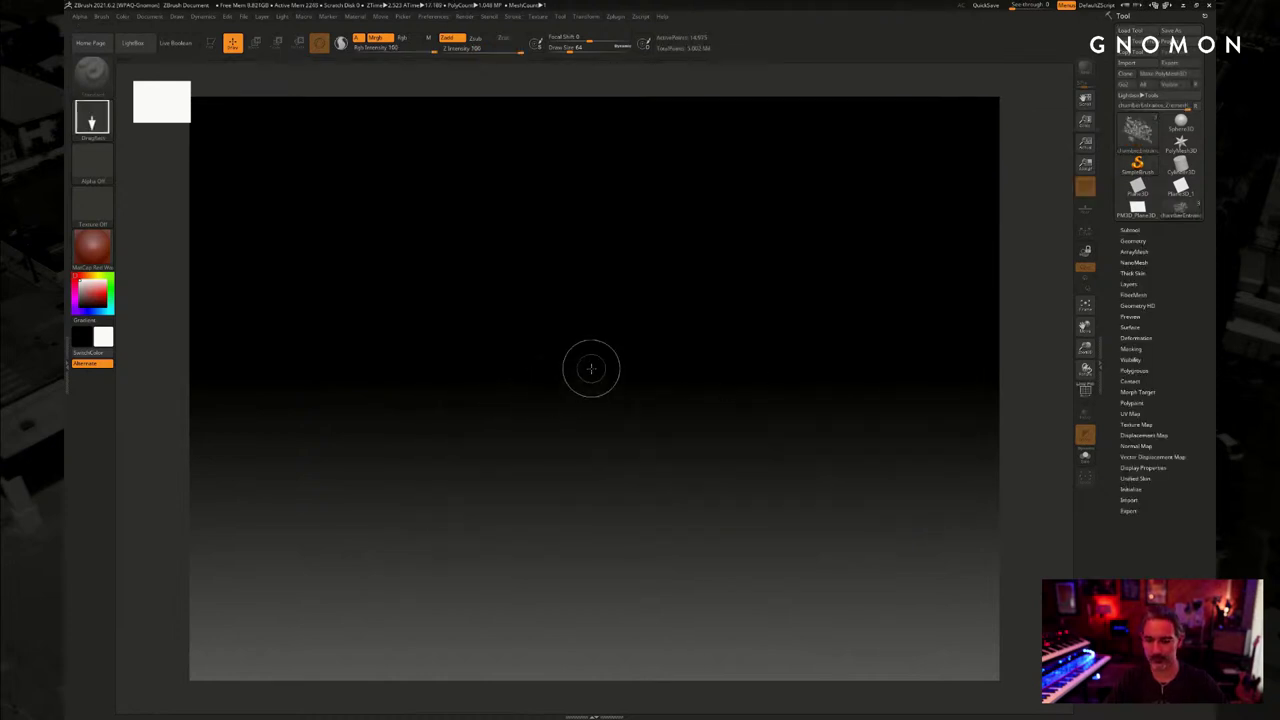
Draw the chamber entrance model on the canvas, enter Edit mode and orbit to view its rocky front
{"action": "left_click_drag", "start_coordinate": [591, 369], "coordinate": [398, 304]}
{"action": "left_click", "coordinate": [210, 42]}
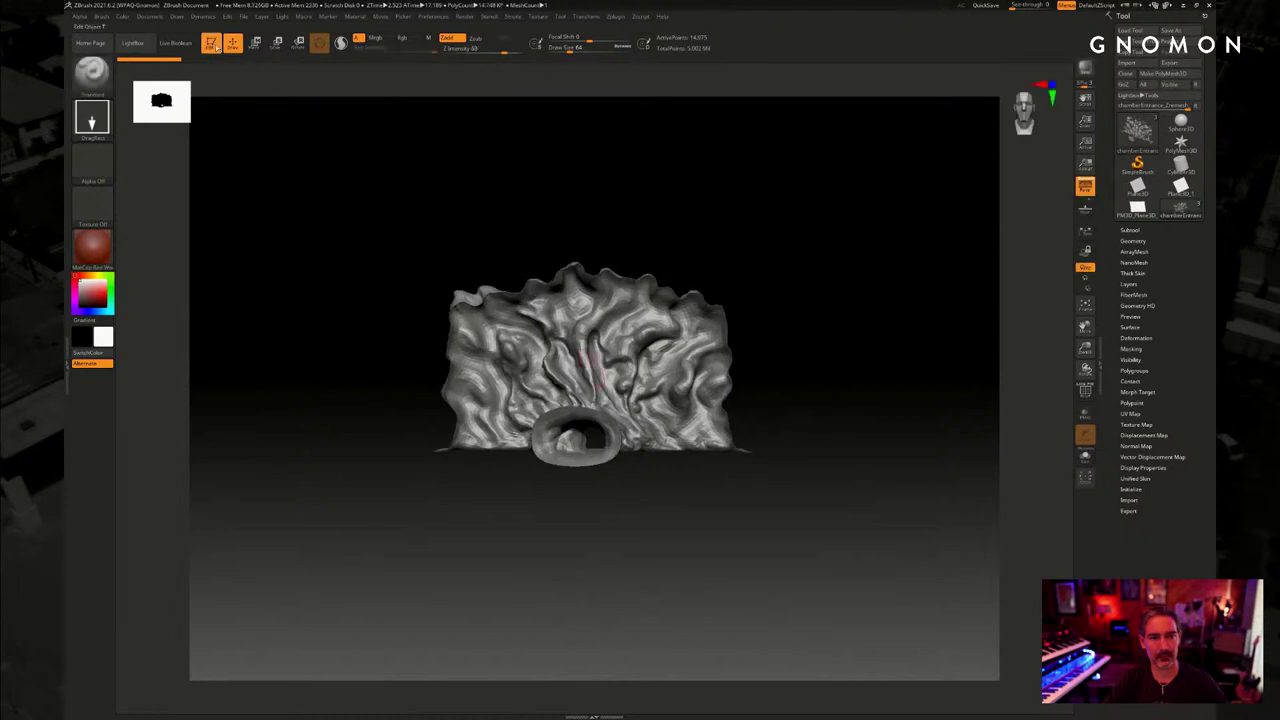
{"action": "left_click_drag", "start_coordinate": [308, 261], "coordinate": [520, 320]}
{"action": "left_click_drag", "start_coordinate": [684, 306], "coordinate": [863, 337]}
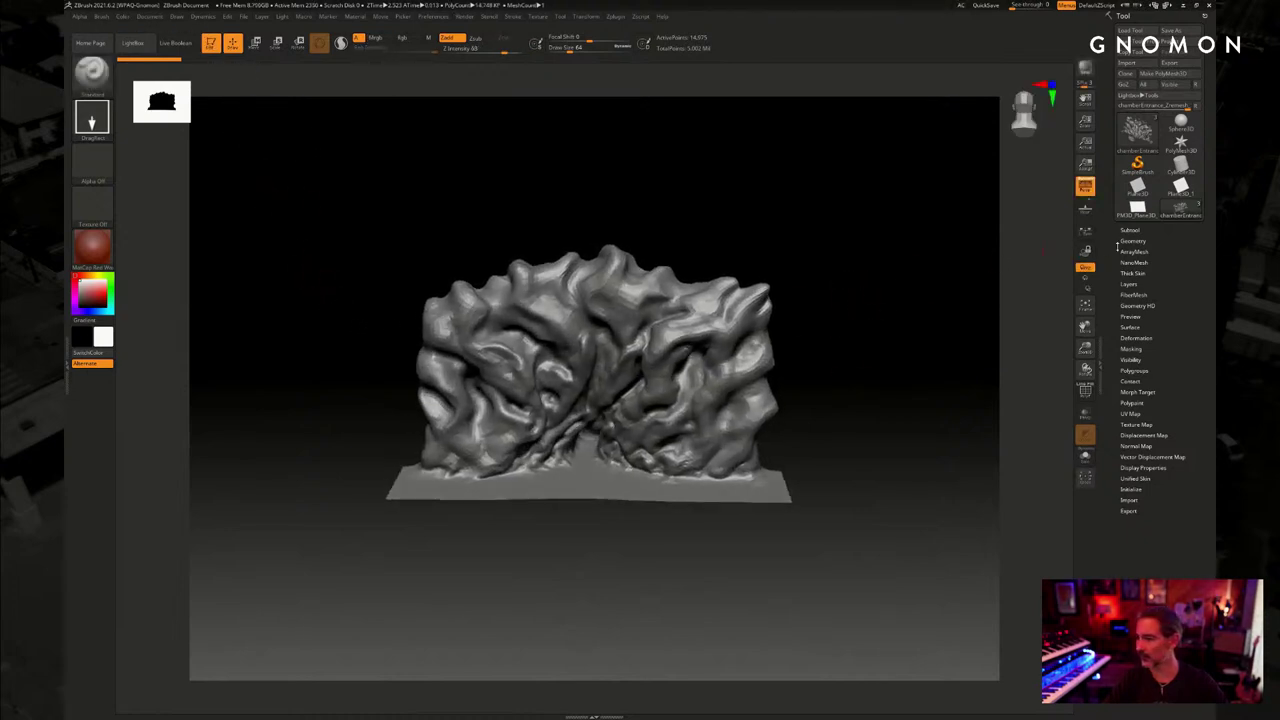
Make the chamberEntrance_Outer and Zremesh subtools both visible, with chamberEntrance_Outer as the active subtool
{"action": "left_click", "coordinate": [1130, 230]}
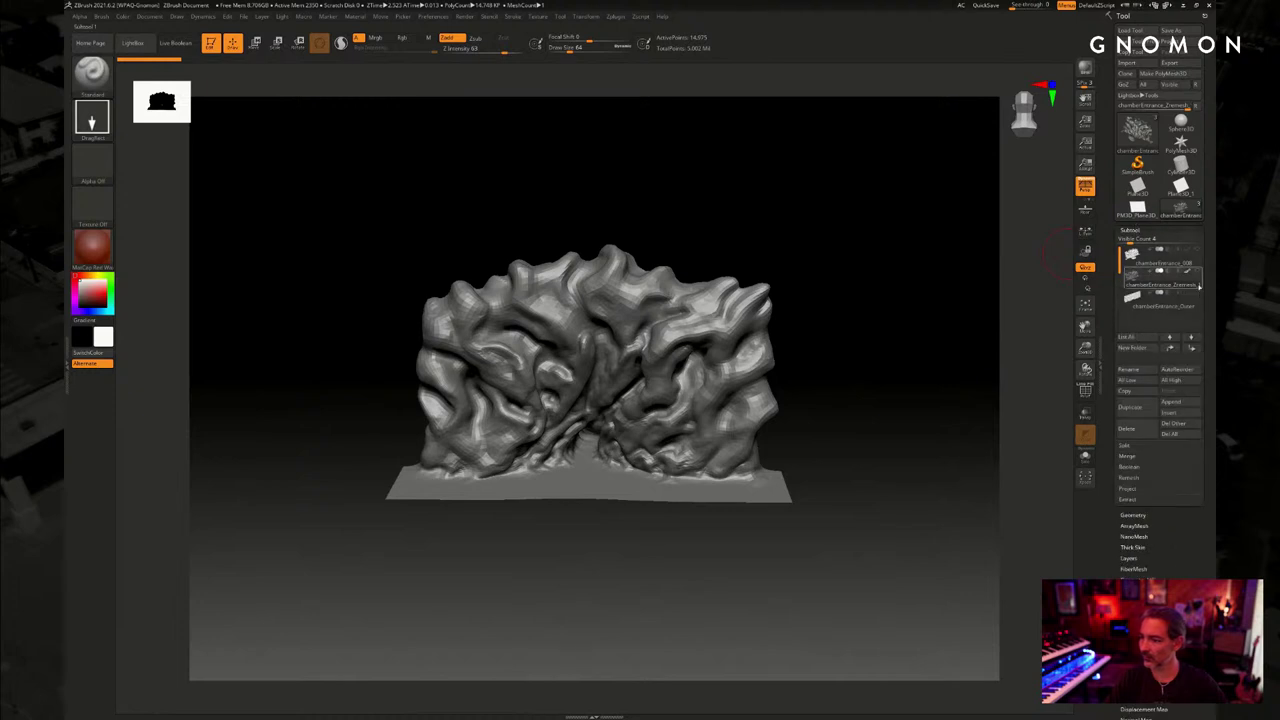
{"action": "left_click", "coordinate": [1196, 295]}
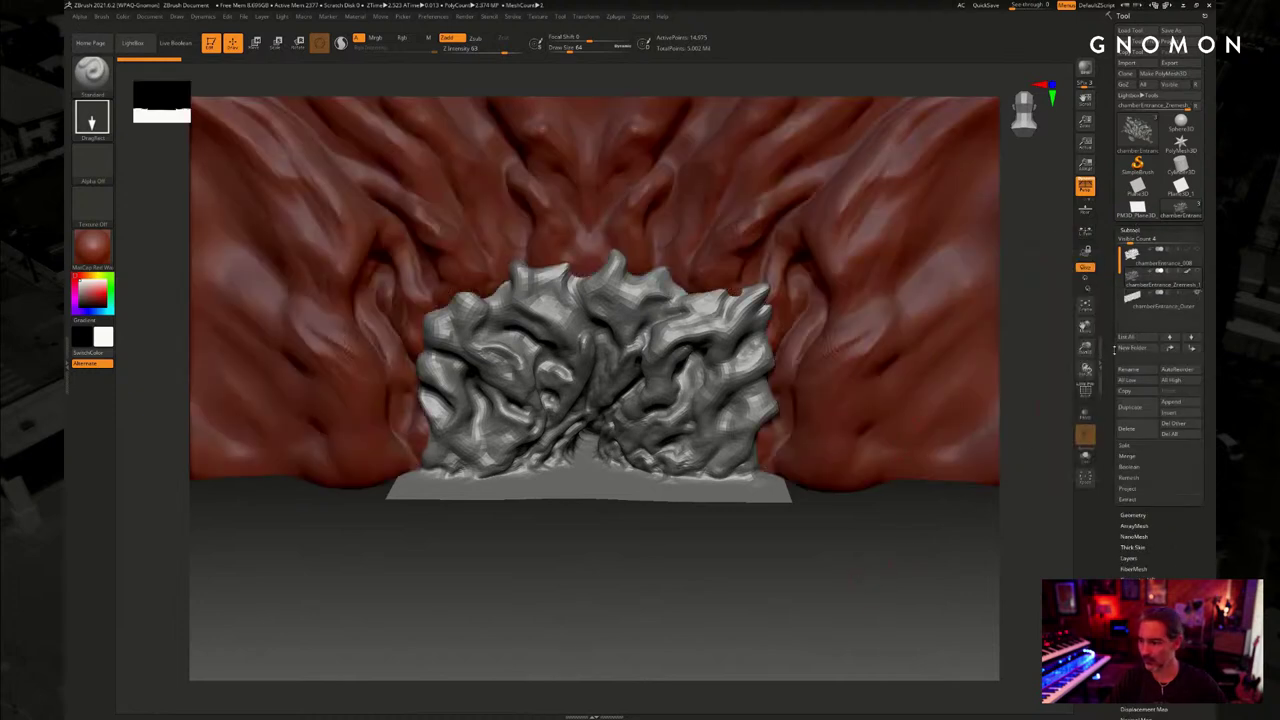
{"action": "left_click", "coordinate": [1136, 299]}
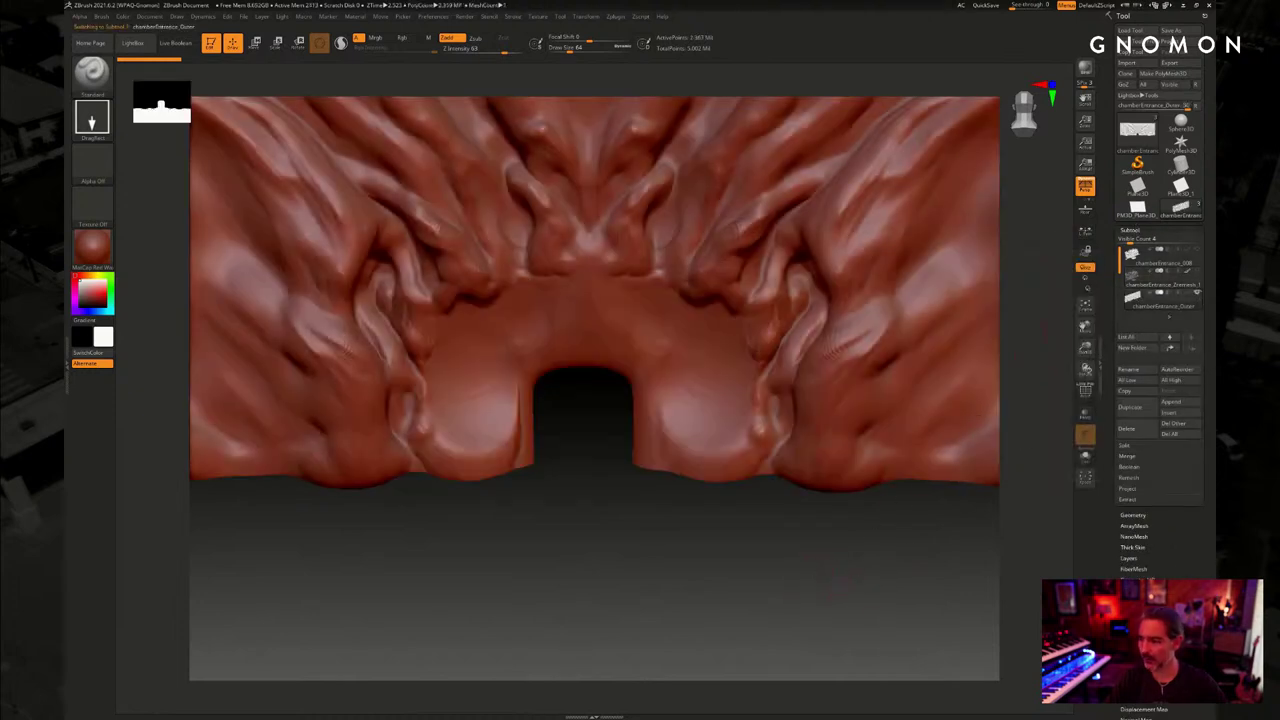
{"action": "left_click", "coordinate": [1197, 272]}
Examine the outer cliff wall and the rocky chamber entrance from several angles, both at full width and close up
{"action": "right_click_drag", "start_coordinate": [729, 552], "coordinate": [729, 410], "text": "ctrl"}
{"action": "left_click_drag", "start_coordinate": [730, 408], "coordinate": [680, 497]}
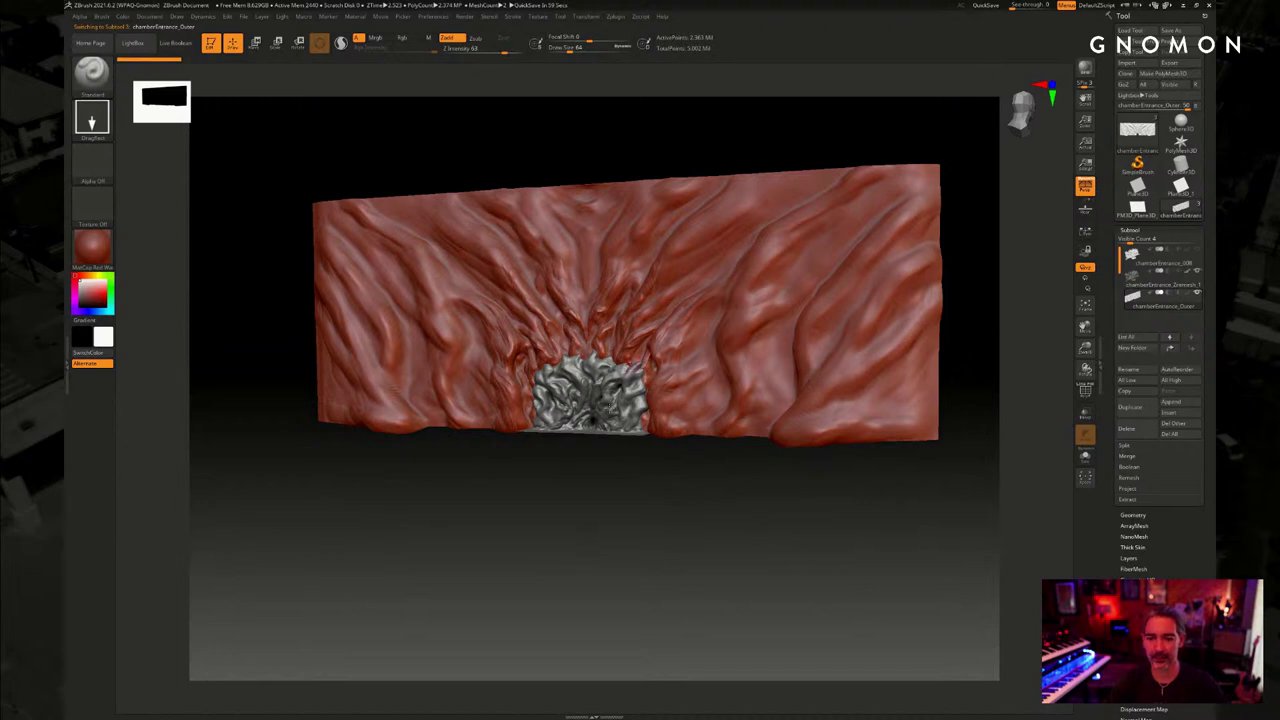
{"action": "left_click_drag", "start_coordinate": [590, 502], "coordinate": [603, 510]}
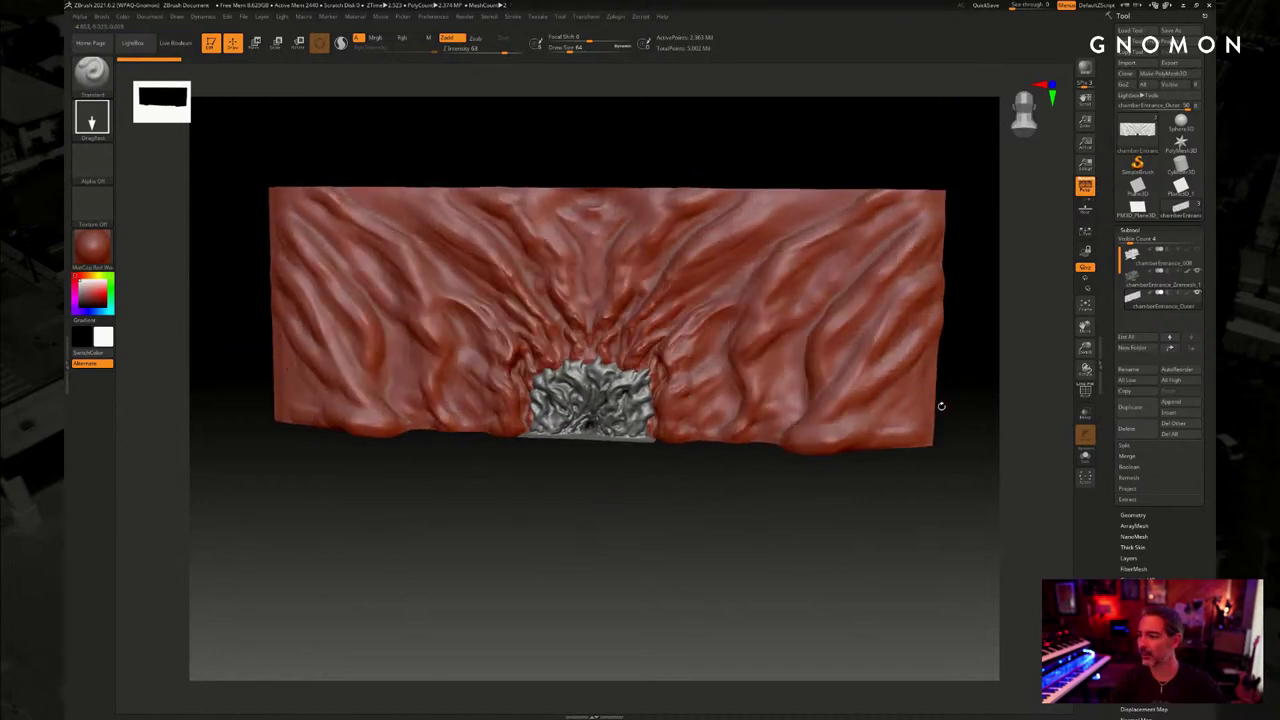
{"action": "left_click_drag", "start_coordinate": [776, 522], "coordinate": [774, 514]}
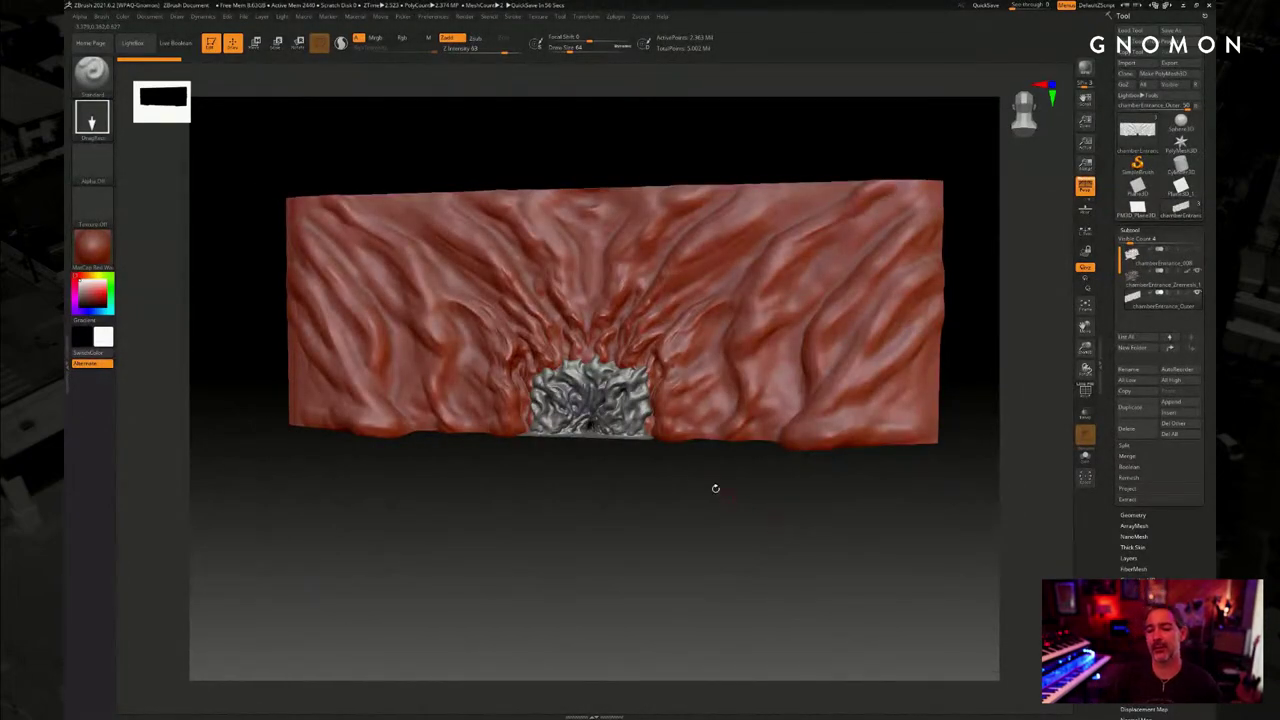
{"action": "left_click_drag", "start_coordinate": [705, 492], "coordinate": [699, 577]}
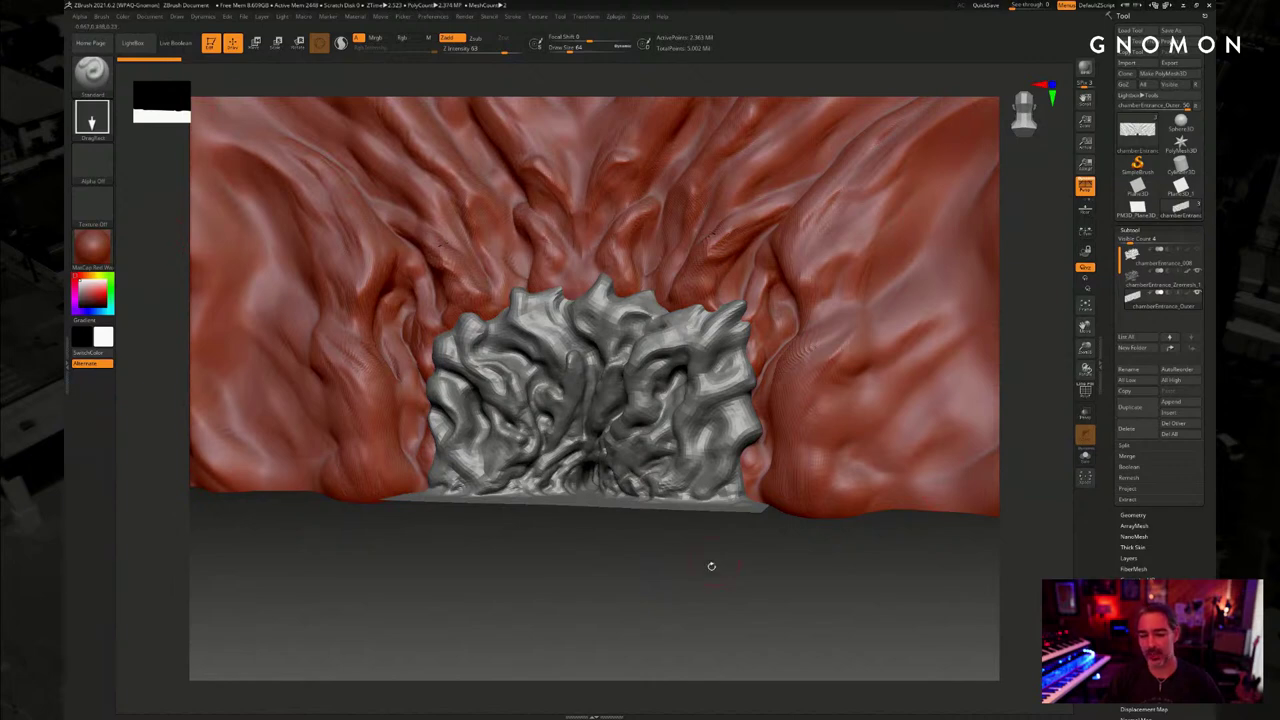
{"action": "left_click_drag", "start_coordinate": [711, 566], "coordinate": [711, 491]}
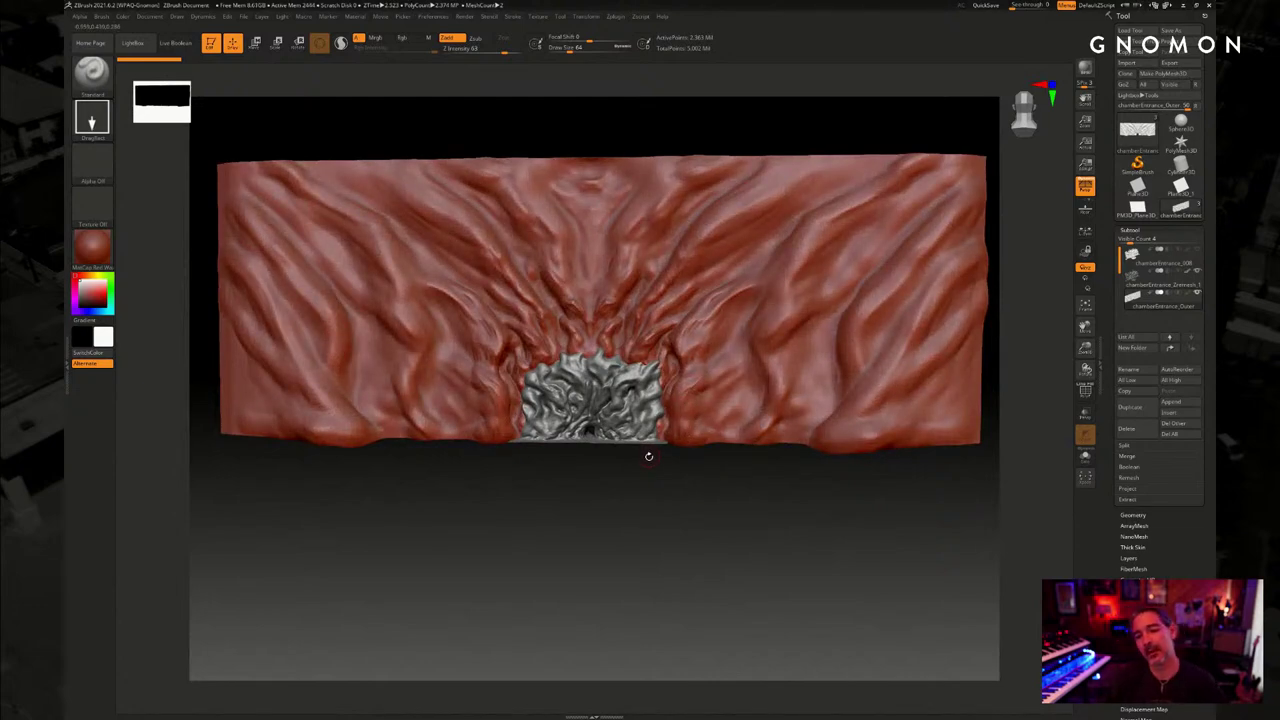
{"action": "left_click_drag", "start_coordinate": [648, 456], "coordinate": [661, 515]}
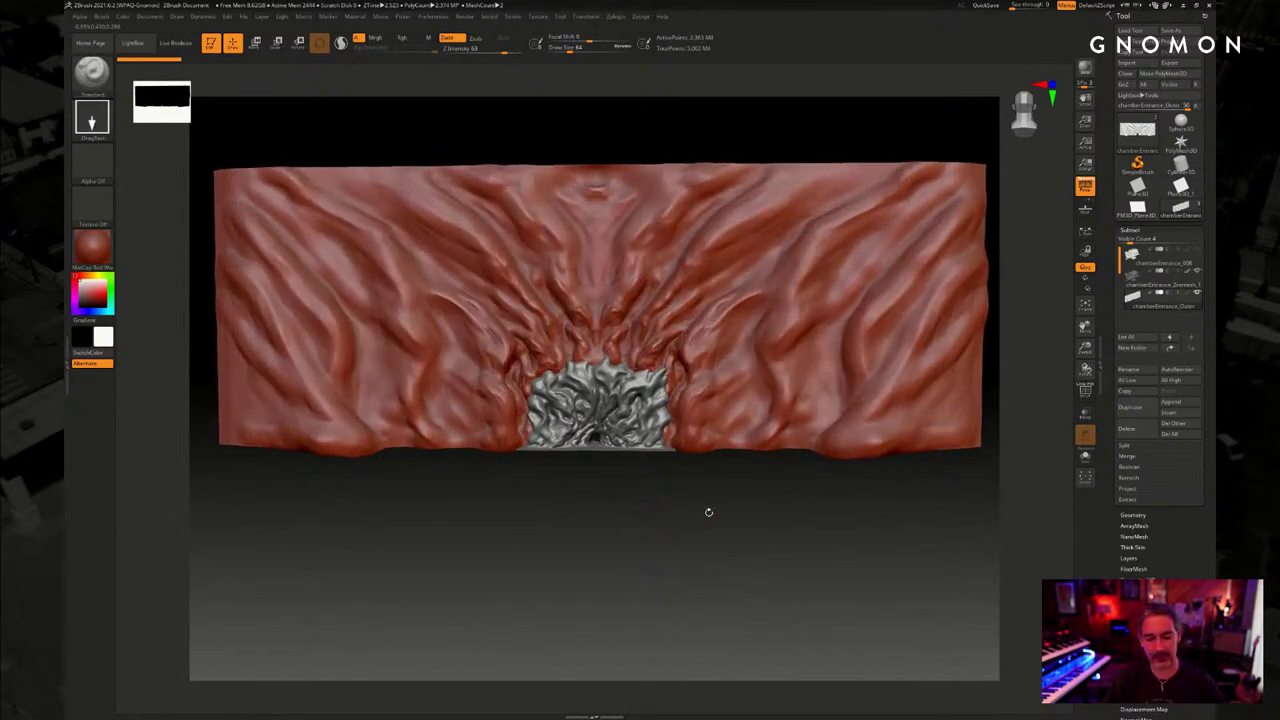
{"action": "left_click_drag", "start_coordinate": [712, 568], "coordinate": [724, 543]}
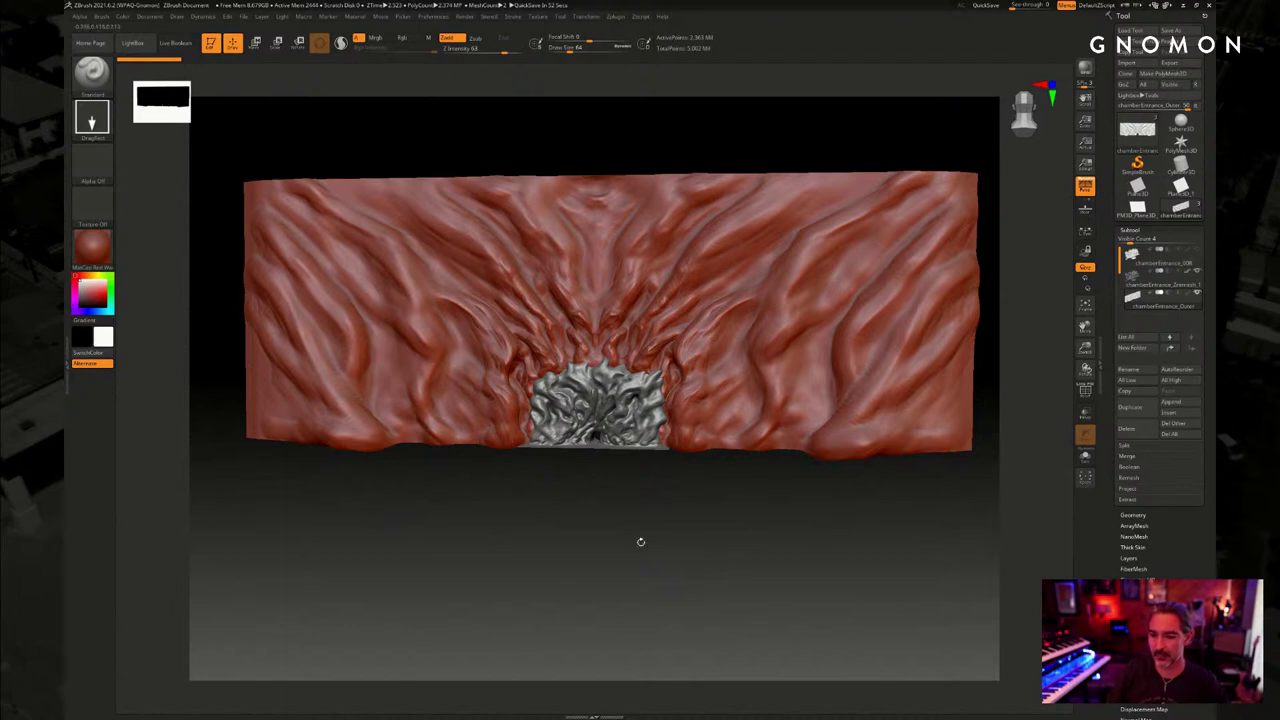
{"action": "left_click_drag", "start_coordinate": [661, 502], "coordinate": [593, 509]}
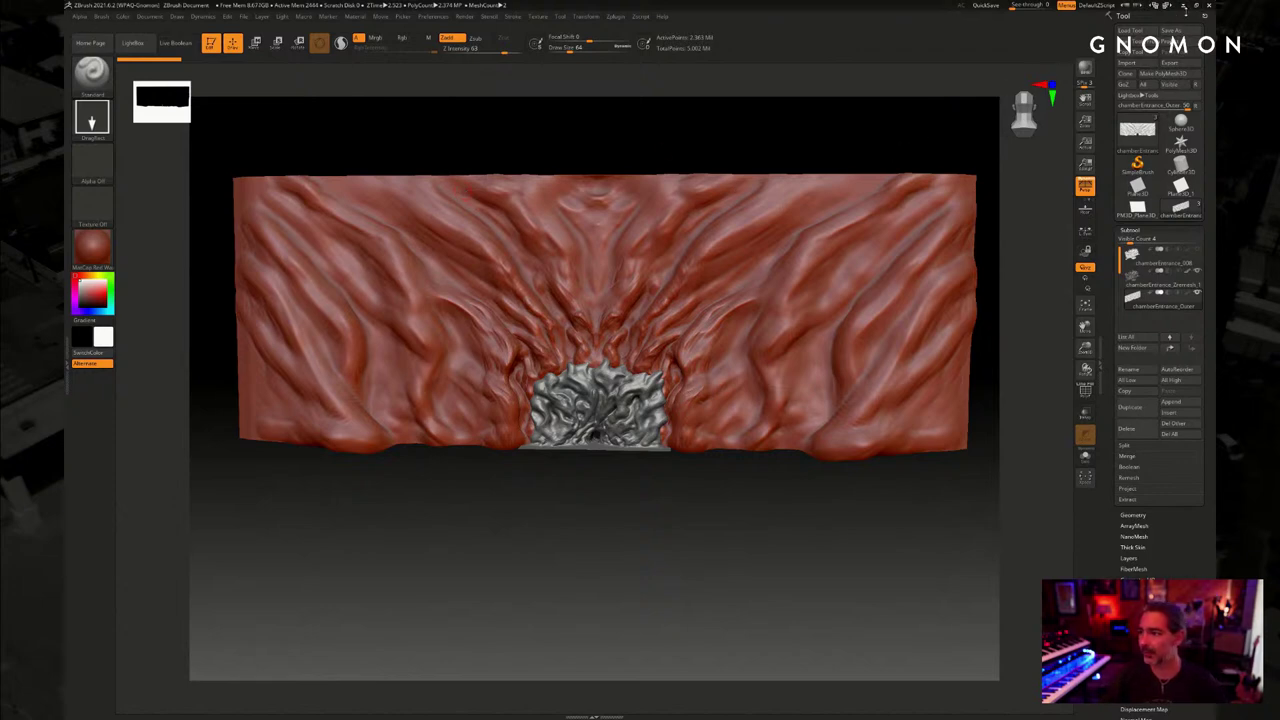
Minimize ZBrush, search Windows for WACOM and open Wacom Tablet Properties
{"action": "left_click", "coordinate": [1183, 6]}
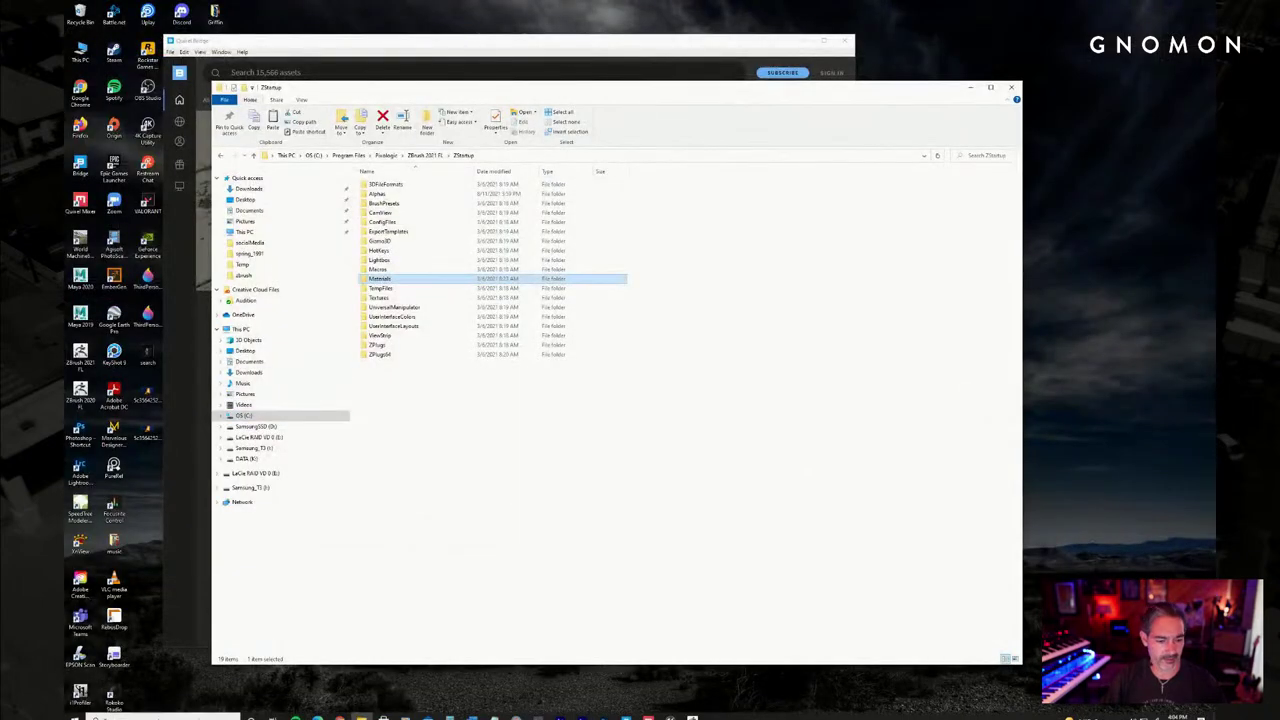
{"action": "left_click", "coordinate": [74, 711]}
{"action": "type", "text": "W"}
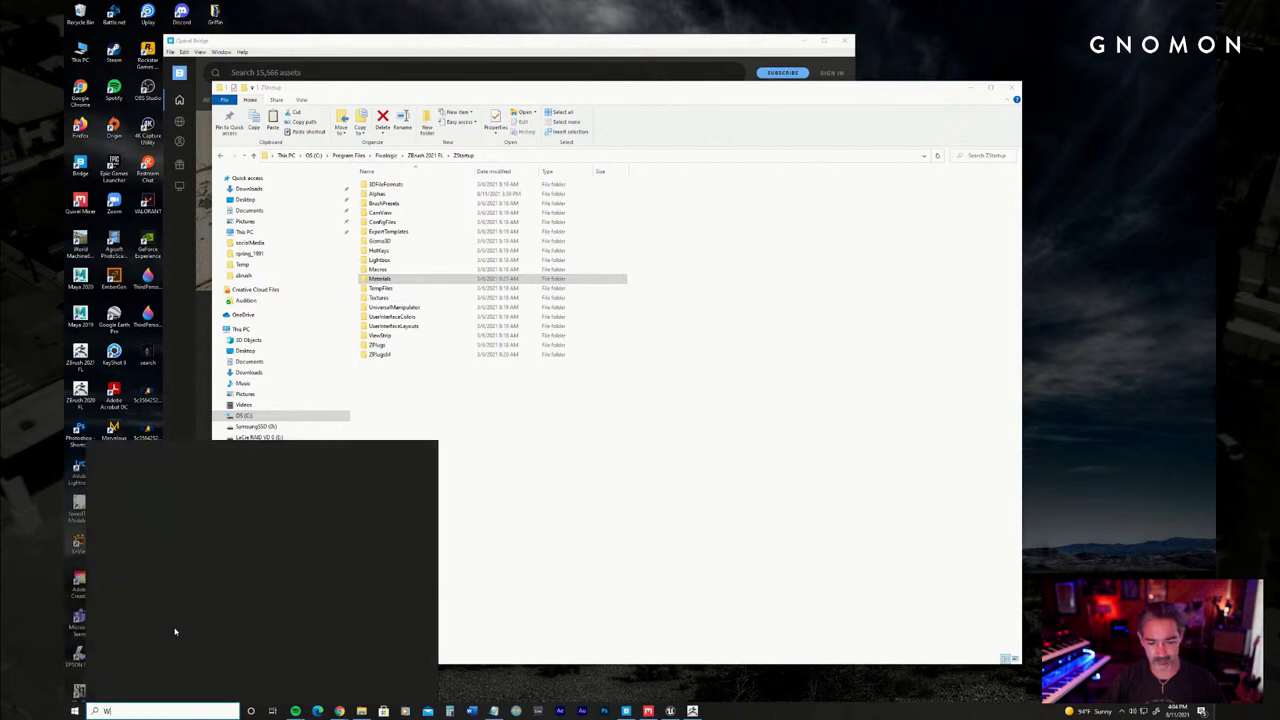
{"action": "type", "text": "ACOM"}
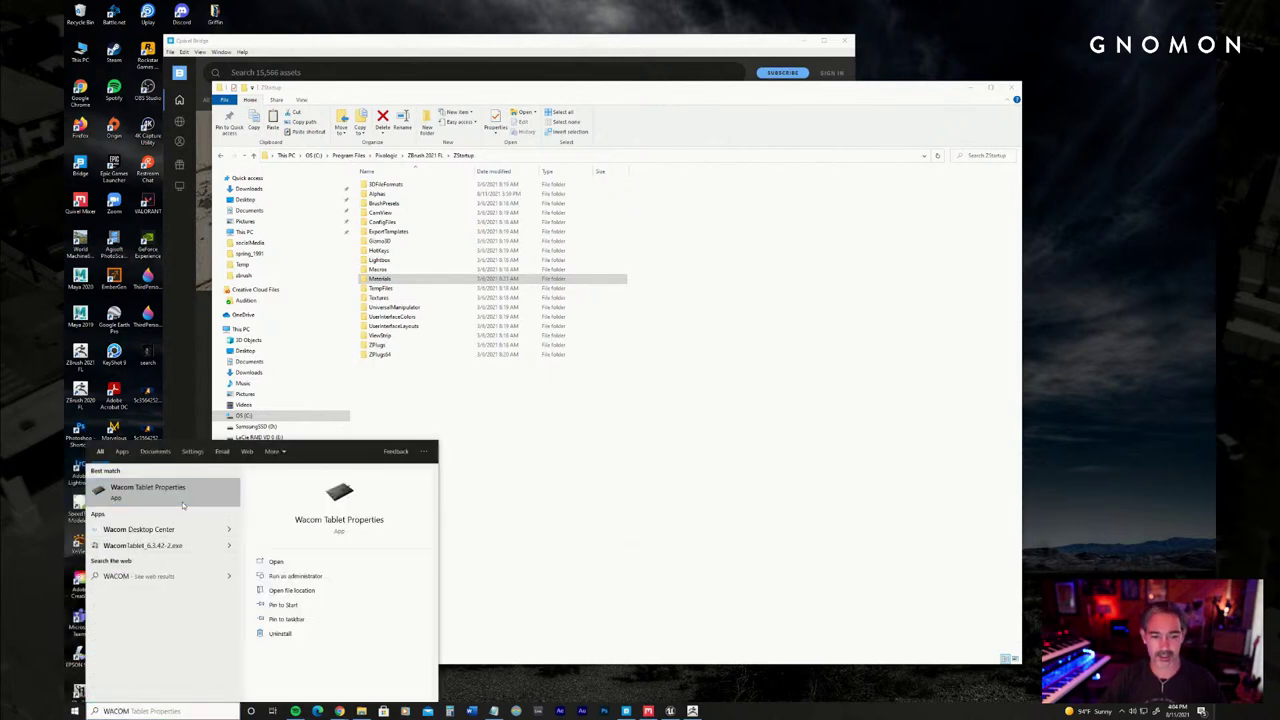
{"action": "key", "text": "Return"}
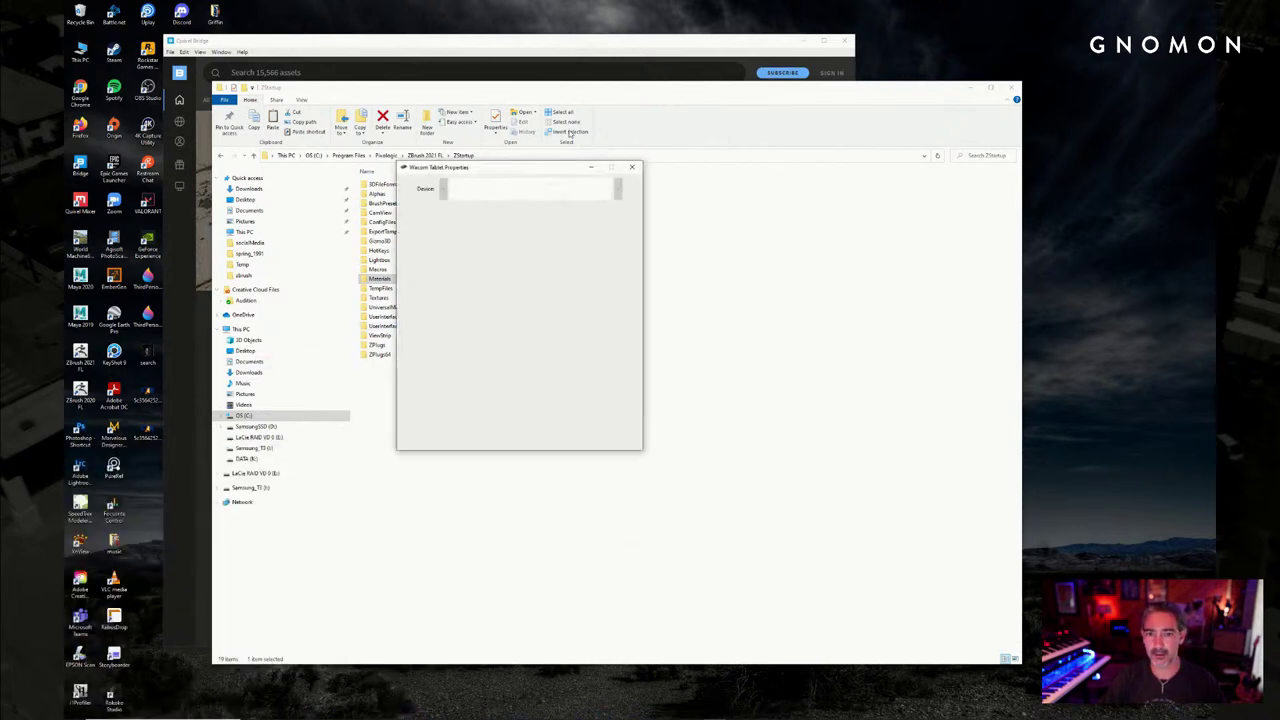
Map the Pro Pen 2's screen area to Monitor 1 and close the tablet properties
{"action": "left_click", "coordinate": [456, 262]}
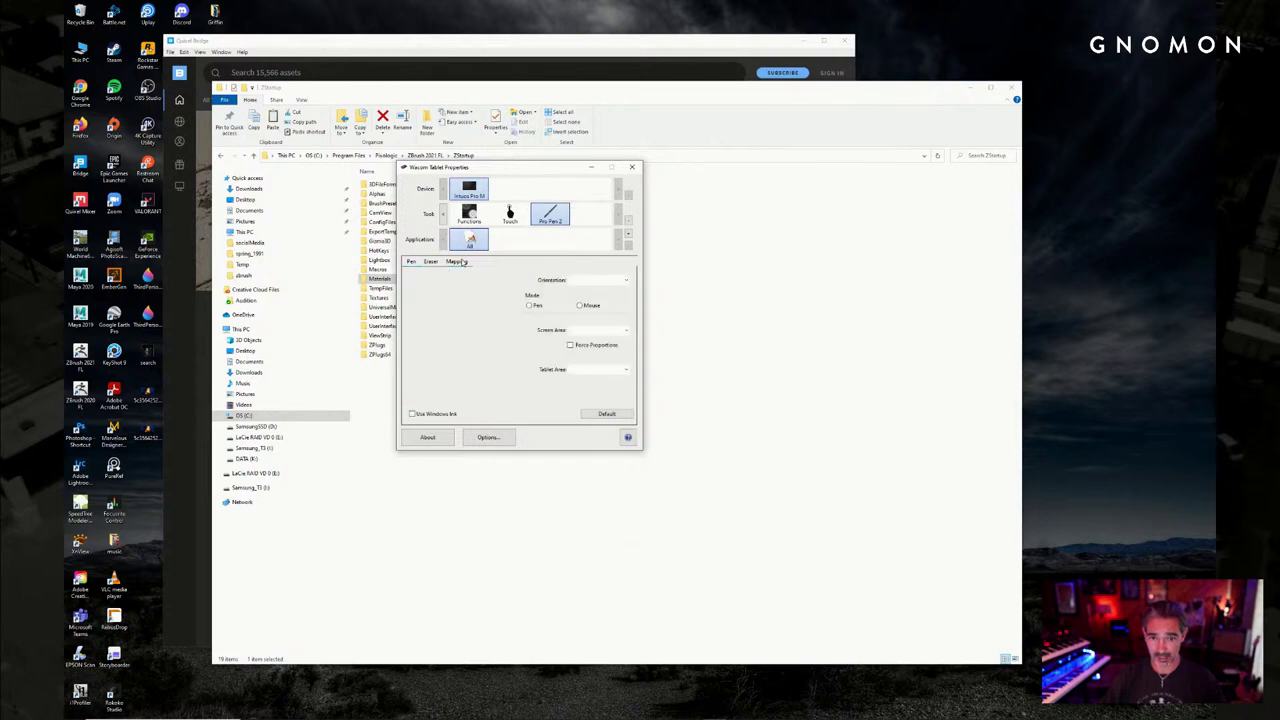
{"action": "left_click", "coordinate": [594, 331]}
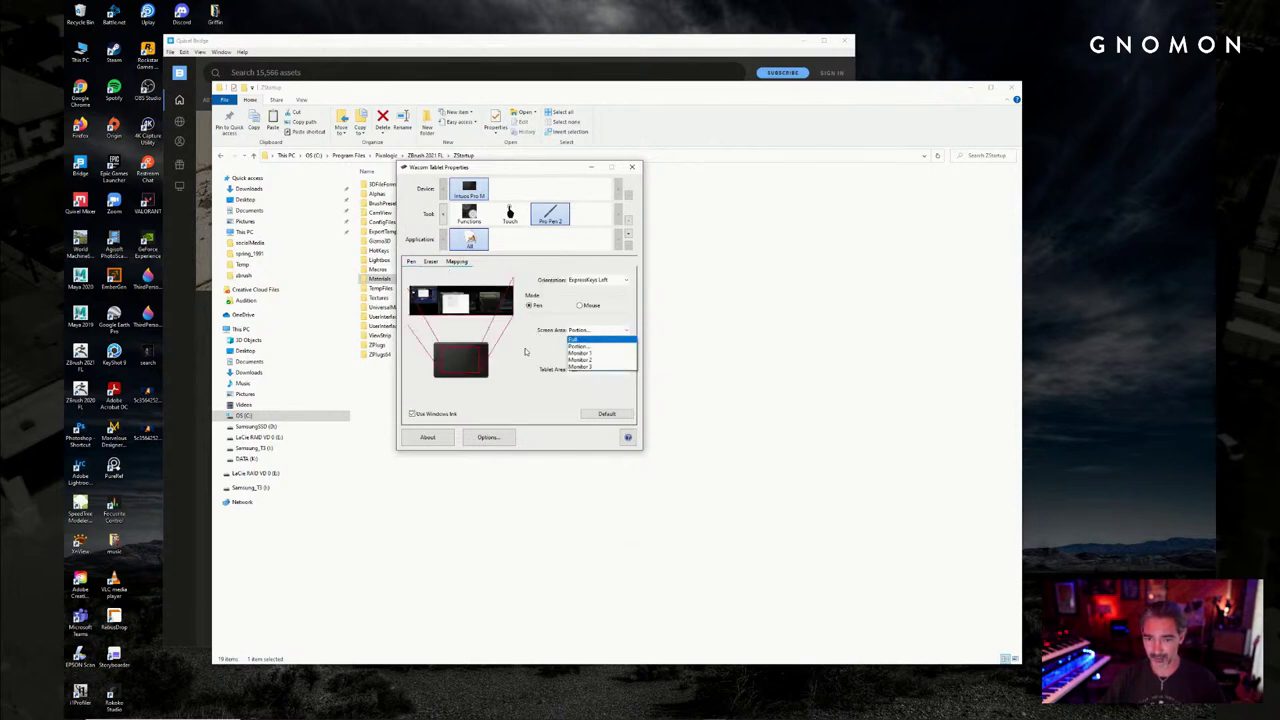
{"action": "left_click", "coordinate": [589, 355]}
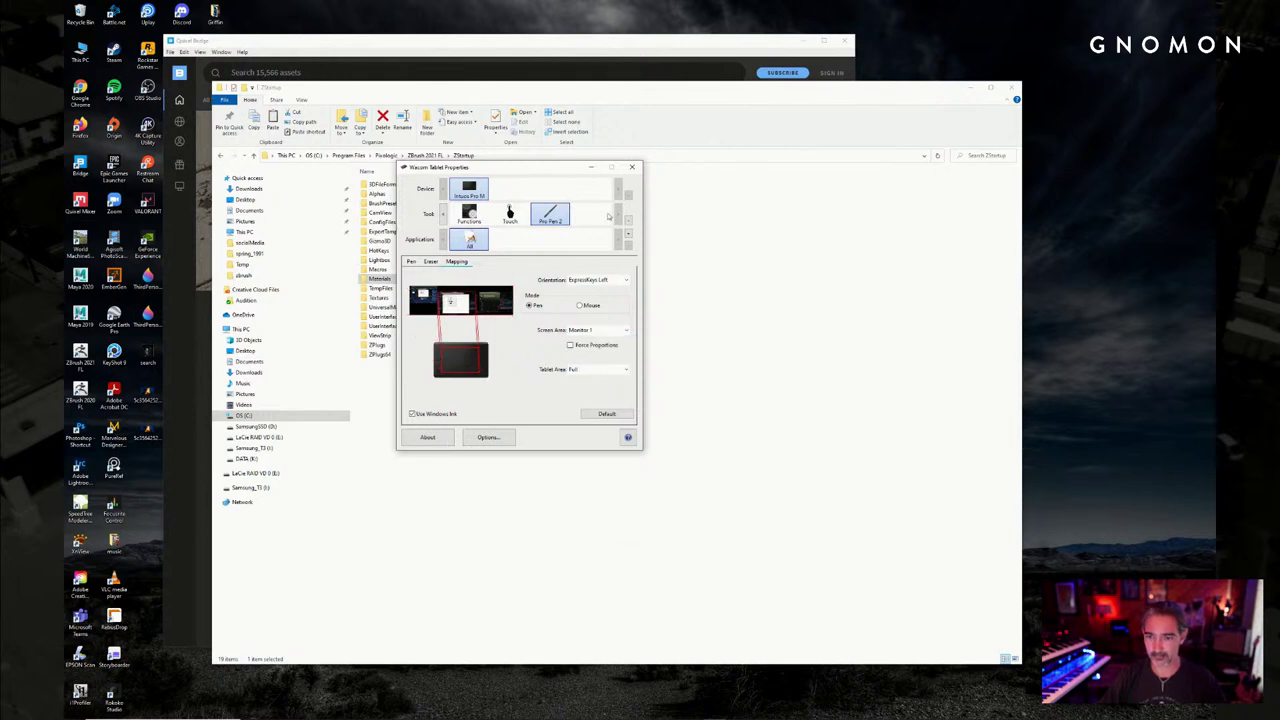
{"action": "left_click", "coordinate": [628, 168]}
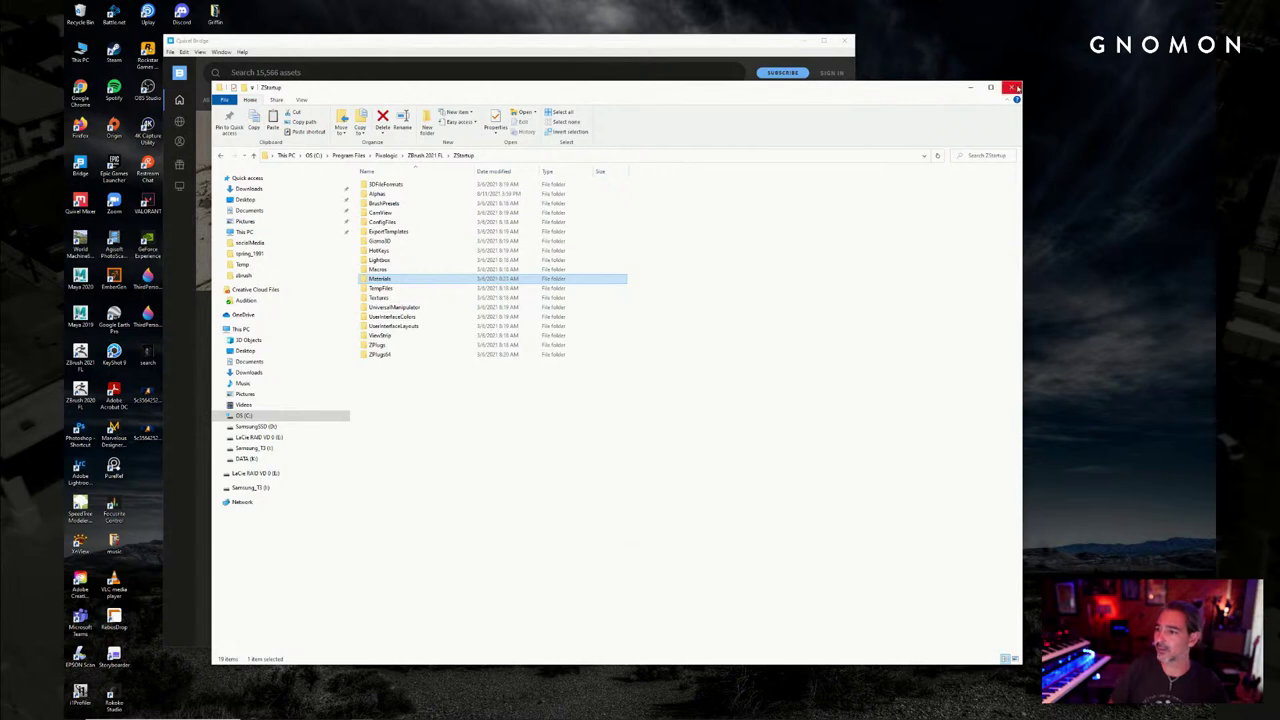
Close the ZStartup folder window and Quixel Bridge, and switch back to ZBrush
{"action": "left_click", "coordinate": [1011, 88]}
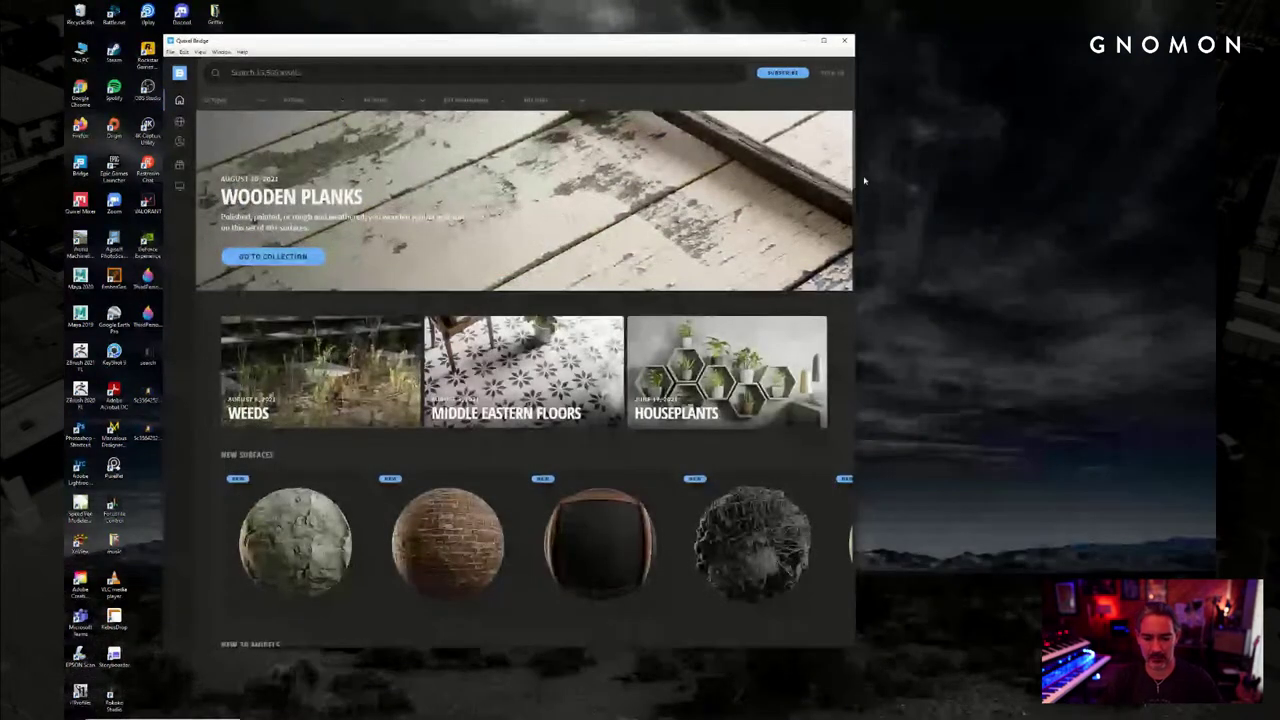
{"action": "left_click", "coordinate": [844, 40]}
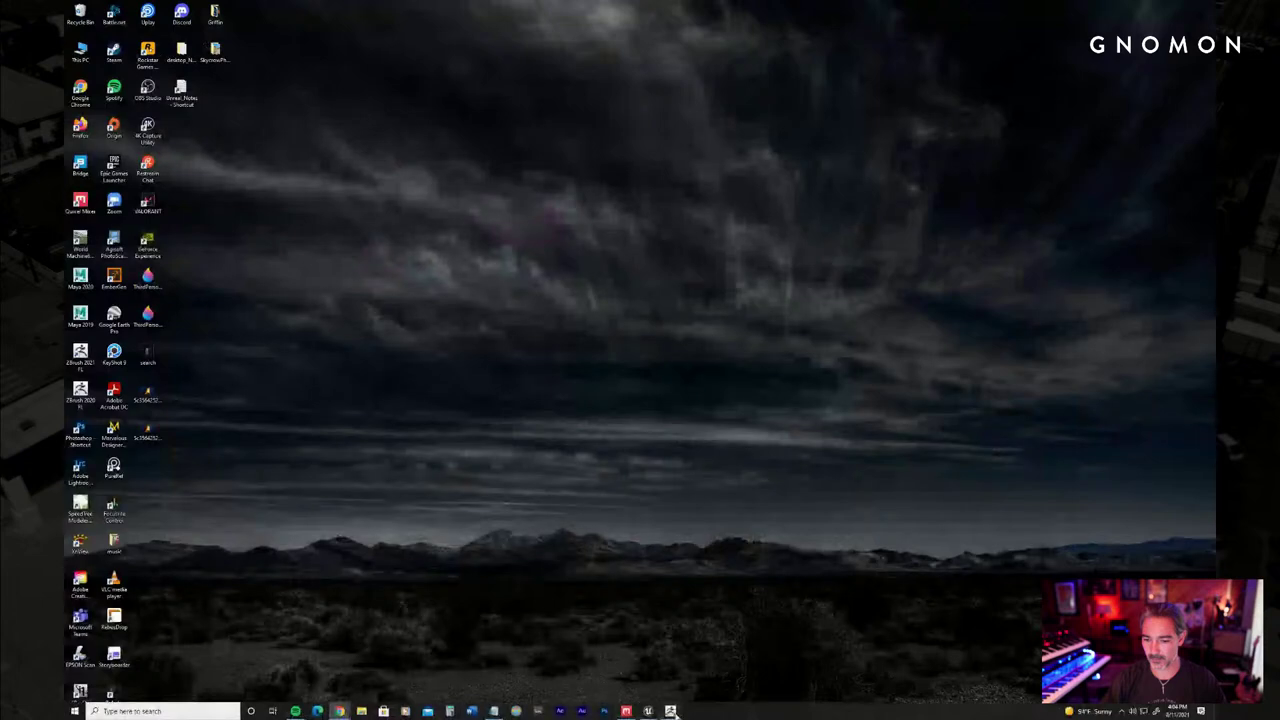
{"action": "left_click", "coordinate": [670, 711]}
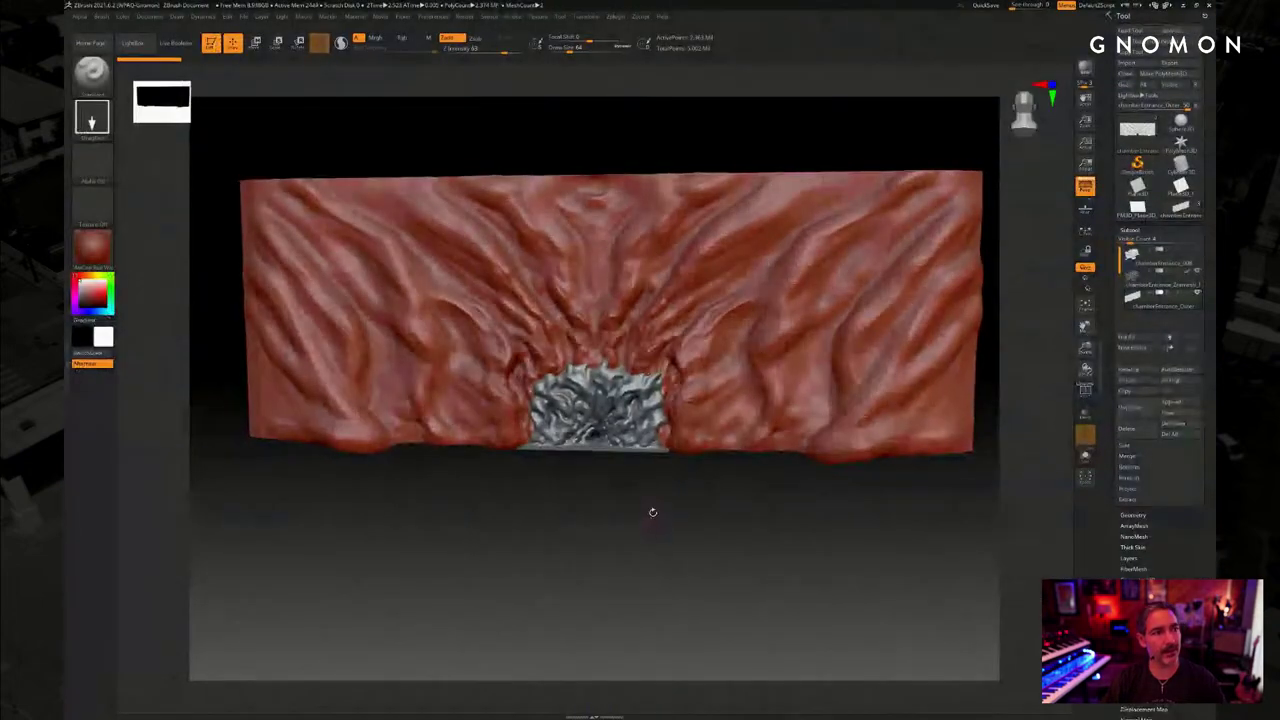
Switch to the ClayBuildup brush and enlarge its draw size for working on the wall above the entrance
{"action": "mouse_move", "coordinate": [655, 494]}
{"action": "left_mouse_down"}
{"action": "mouse_move", "coordinate": [660, 506]}
{"action": "mouse_move", "coordinate": [654, 496]}
{"action": "mouse_move", "coordinate": [664, 499]}
{"action": "mouse_move", "coordinate": [611, 523]}
{"action": "mouse_move", "coordinate": [648, 490]}
{"action": "mouse_move", "coordinate": [650, 511]}
{"action": "mouse_move", "coordinate": [697, 515]}
{"action": "mouse_move", "coordinate": [654, 494]}
{"action": "mouse_move", "coordinate": [657, 533]}
{"action": "mouse_move", "coordinate": [665, 525]}
{"action": "left_mouse_up"}
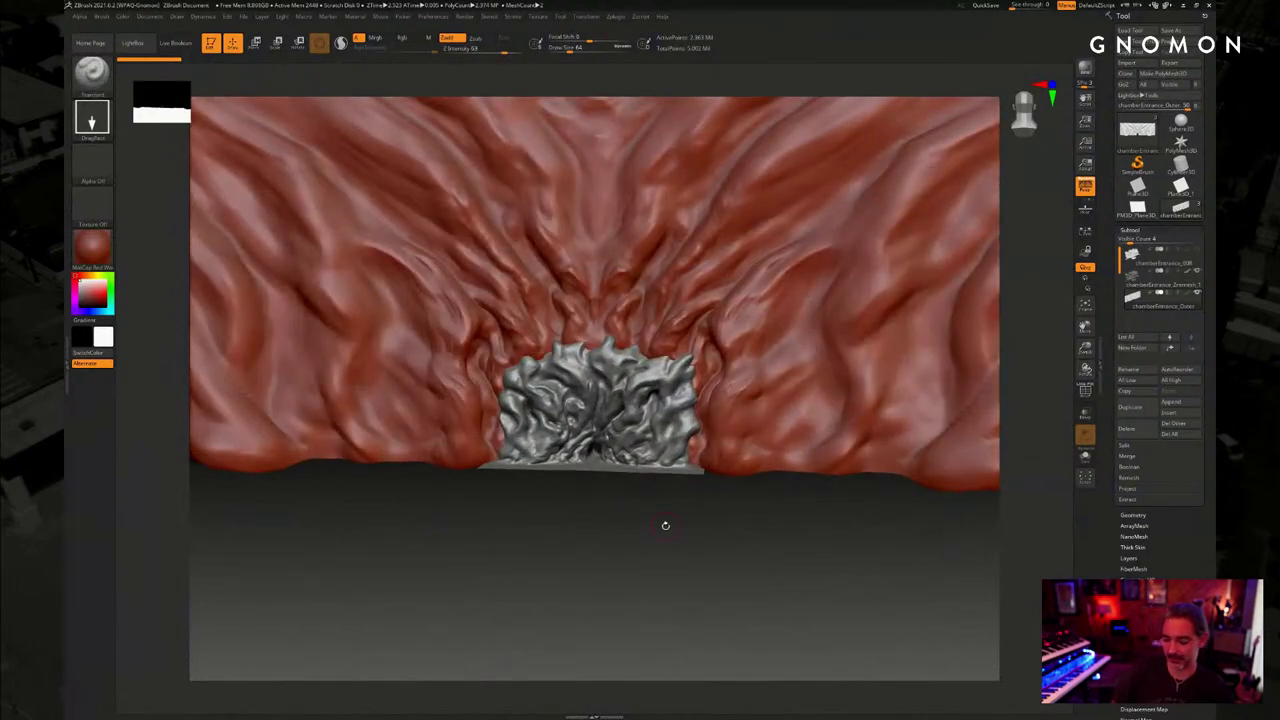
{"action": "mouse_move", "coordinate": [632, 524]}
{"action": "left_mouse_down"}
{"action": "mouse_move", "coordinate": [640, 507]}
{"action": "mouse_move", "coordinate": [628, 543]}
{"action": "mouse_move", "coordinate": [640, 514]}
{"action": "mouse_move", "coordinate": [633, 523]}
{"action": "left_mouse_up"}
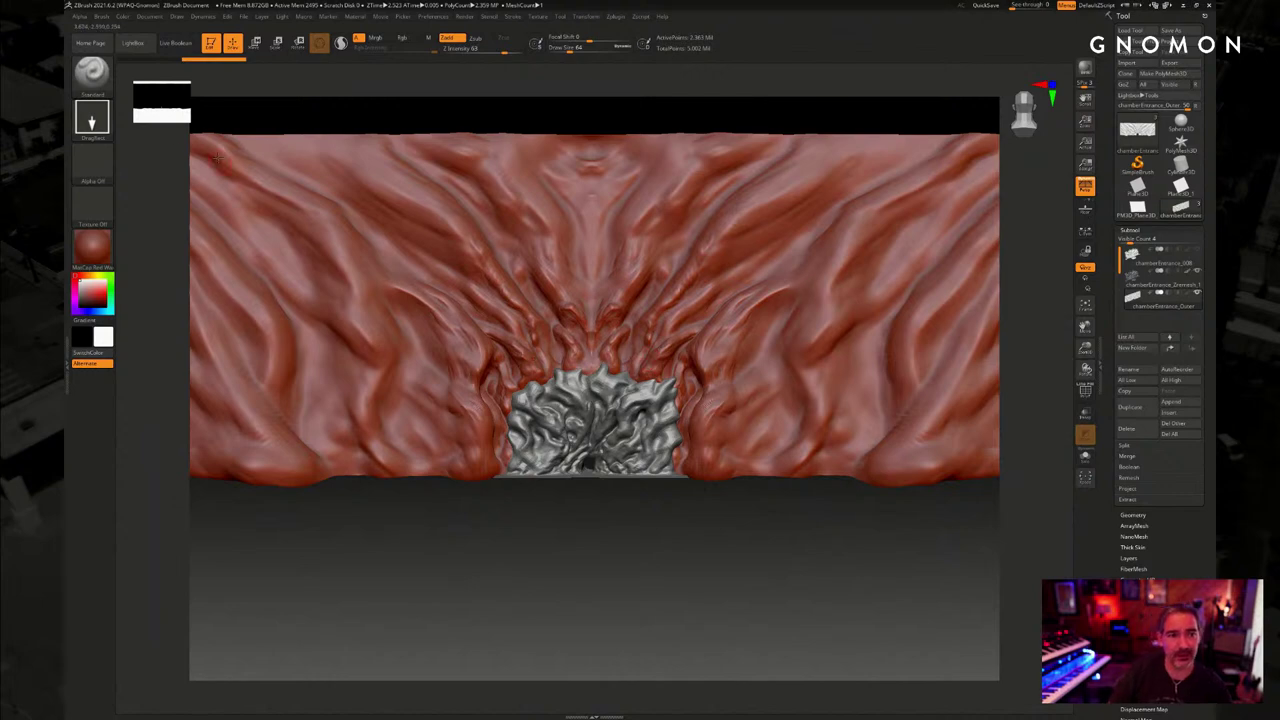
{"action": "left_click", "coordinate": [110, 88]}
{"action": "left_click", "coordinate": [192, 86]}
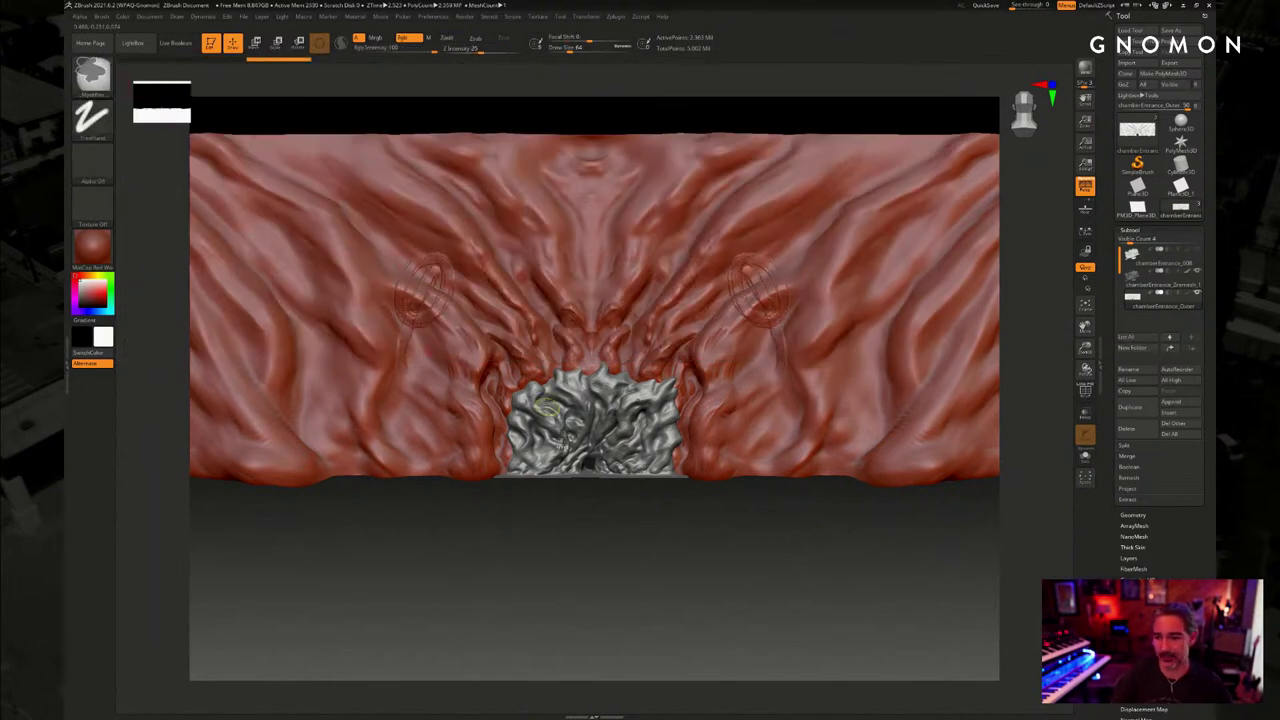
{"action": "left_click_drag", "start_coordinate": [574, 506], "coordinate": [617, 545]}
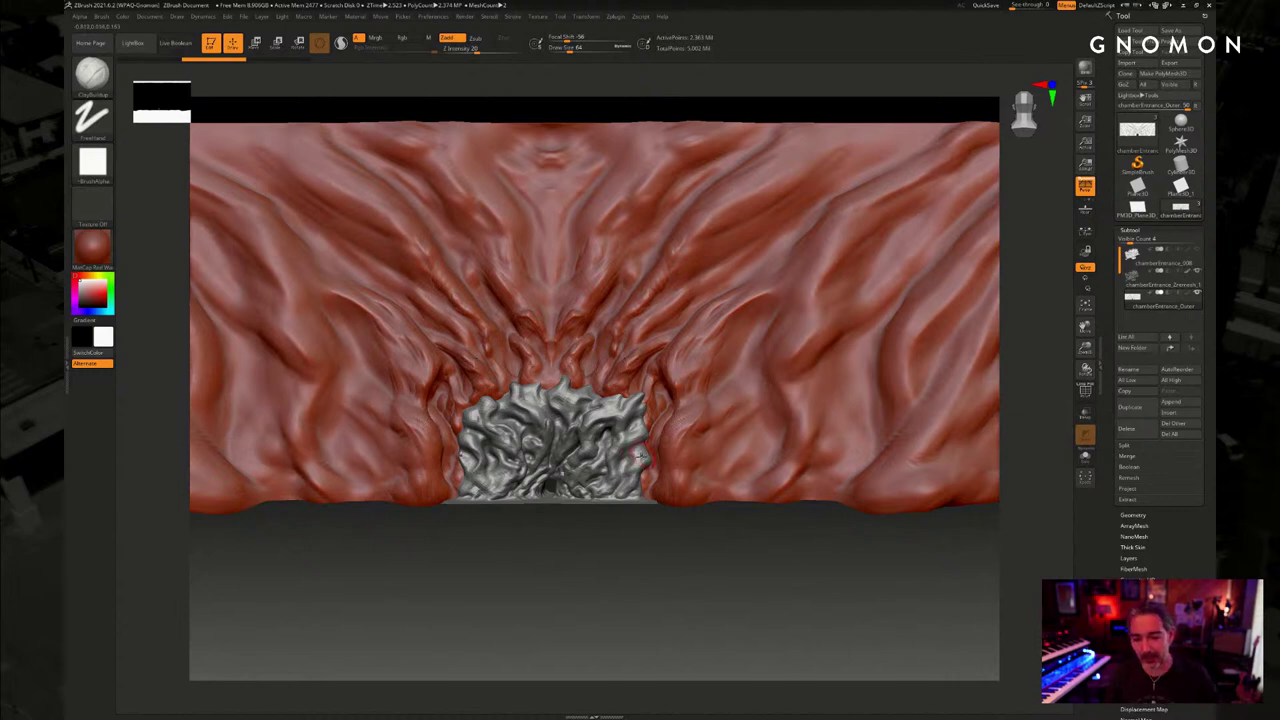
{"action": "left_click_drag", "start_coordinate": [648, 557], "coordinate": [572, 563]}
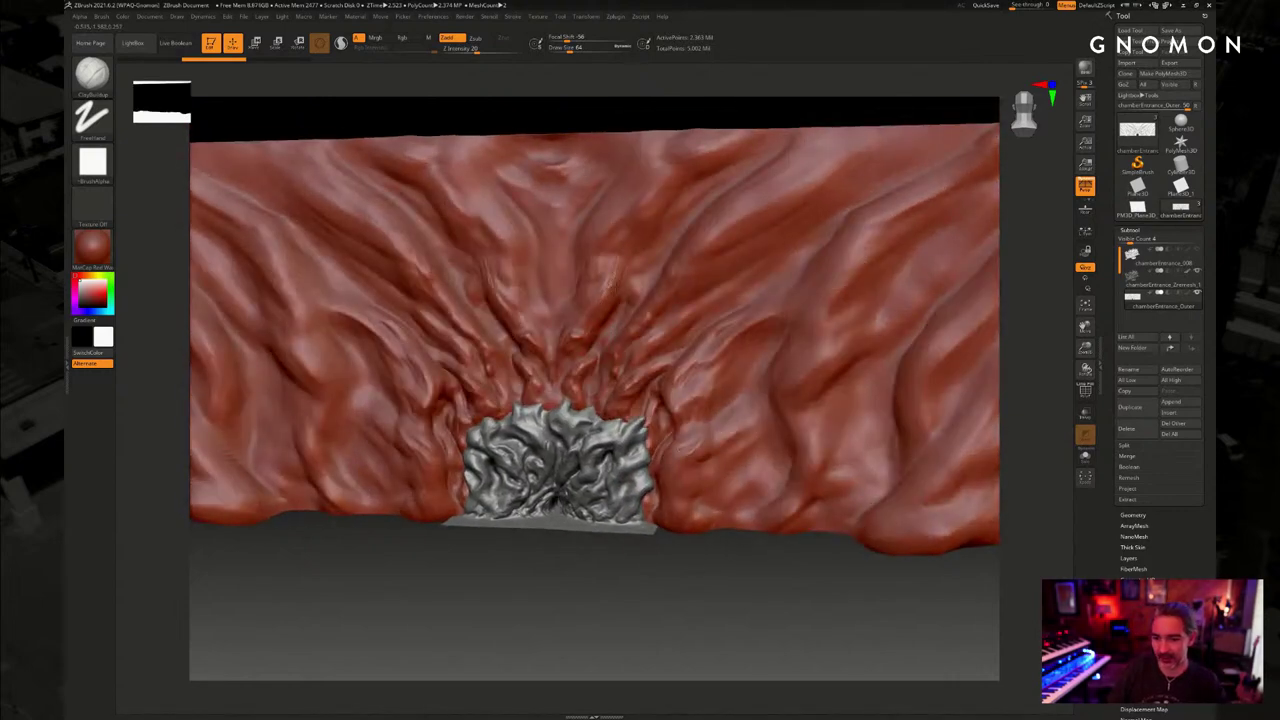
{"action": "key", "text": "s"}
{"action": "left_click_drag", "start_coordinate": [610, 286], "coordinate": [618, 288]}
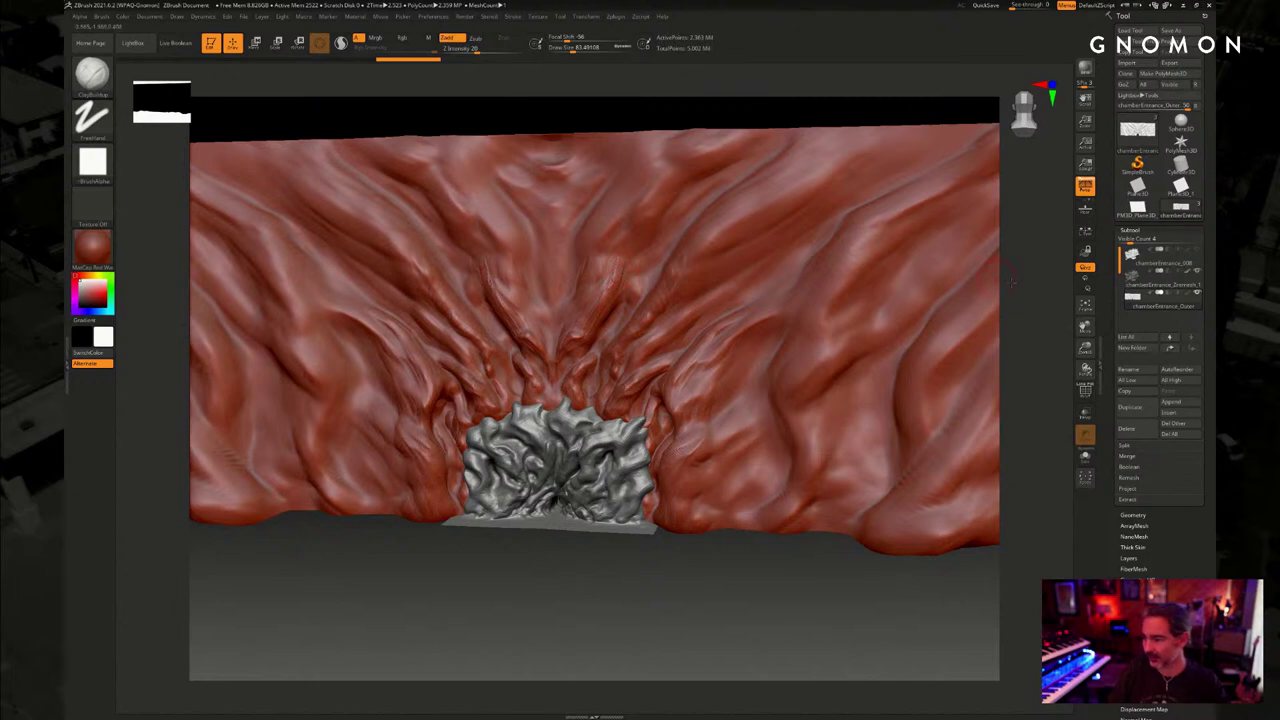
Show the wall's geometry settings and build up symmetrical, branching clay ridges above the entrance with a draw size of about 97
{"action": "left_click", "coordinate": [1128, 514]}
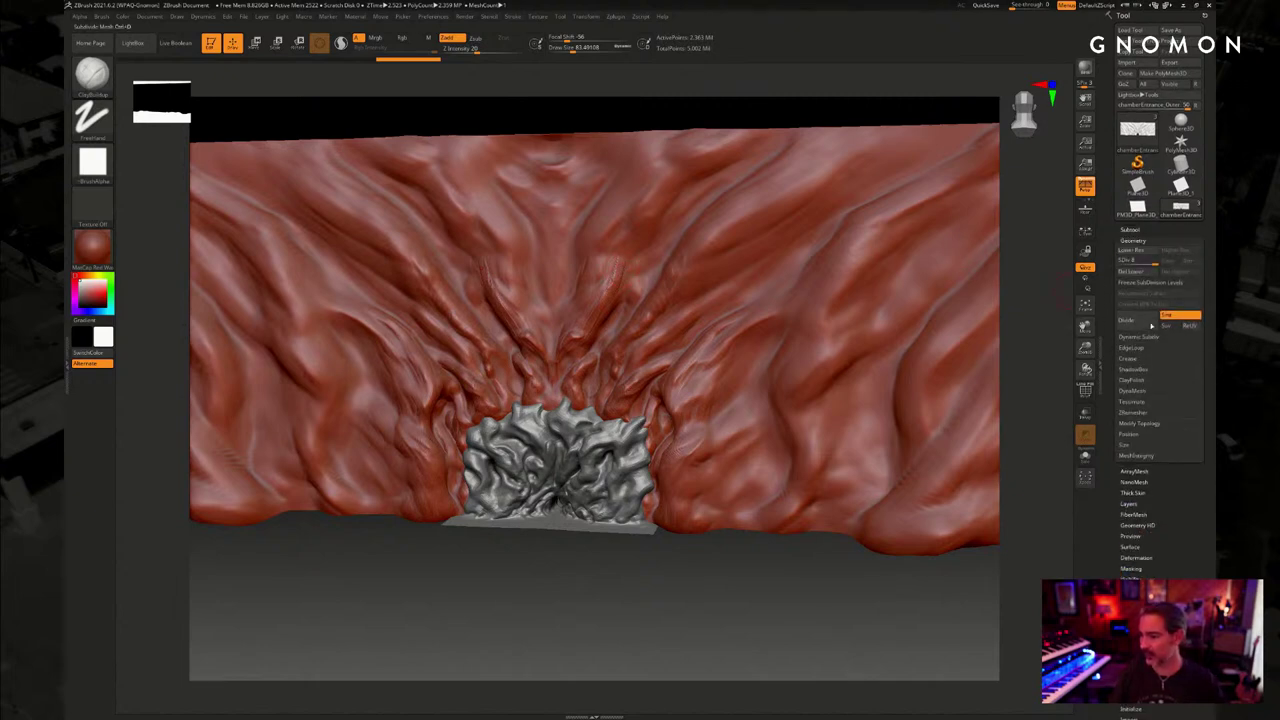
{"action": "mouse_move", "coordinate": [609, 283]}
{"action": "left_mouse_down"}
{"action": "mouse_move", "coordinate": [618, 264]}
{"action": "mouse_move", "coordinate": [588, 285]}
{"action": "mouse_move", "coordinate": [610, 228]}
{"action": "mouse_move", "coordinate": [613, 271]}
{"action": "mouse_move", "coordinate": [688, 172]}
{"action": "left_mouse_up"}
{"action": "key", "text": "s"}
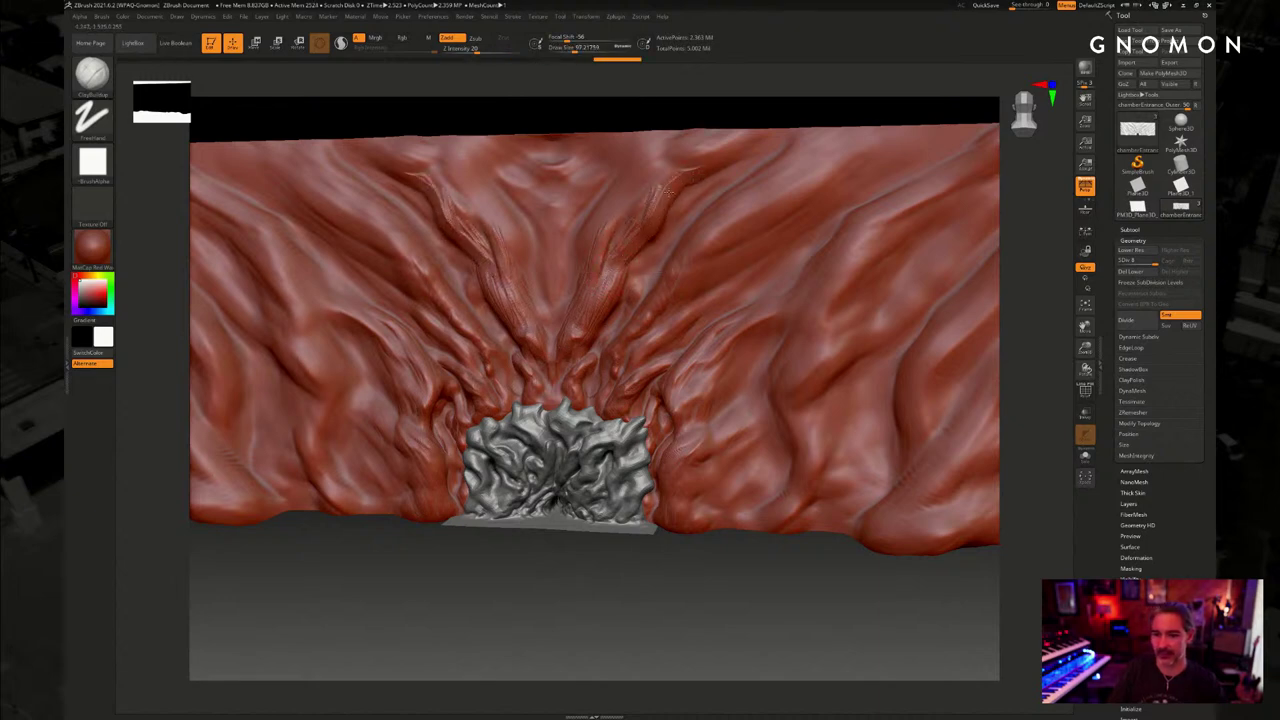
{"action": "left_click_drag", "start_coordinate": [606, 252], "coordinate": [618, 160]}
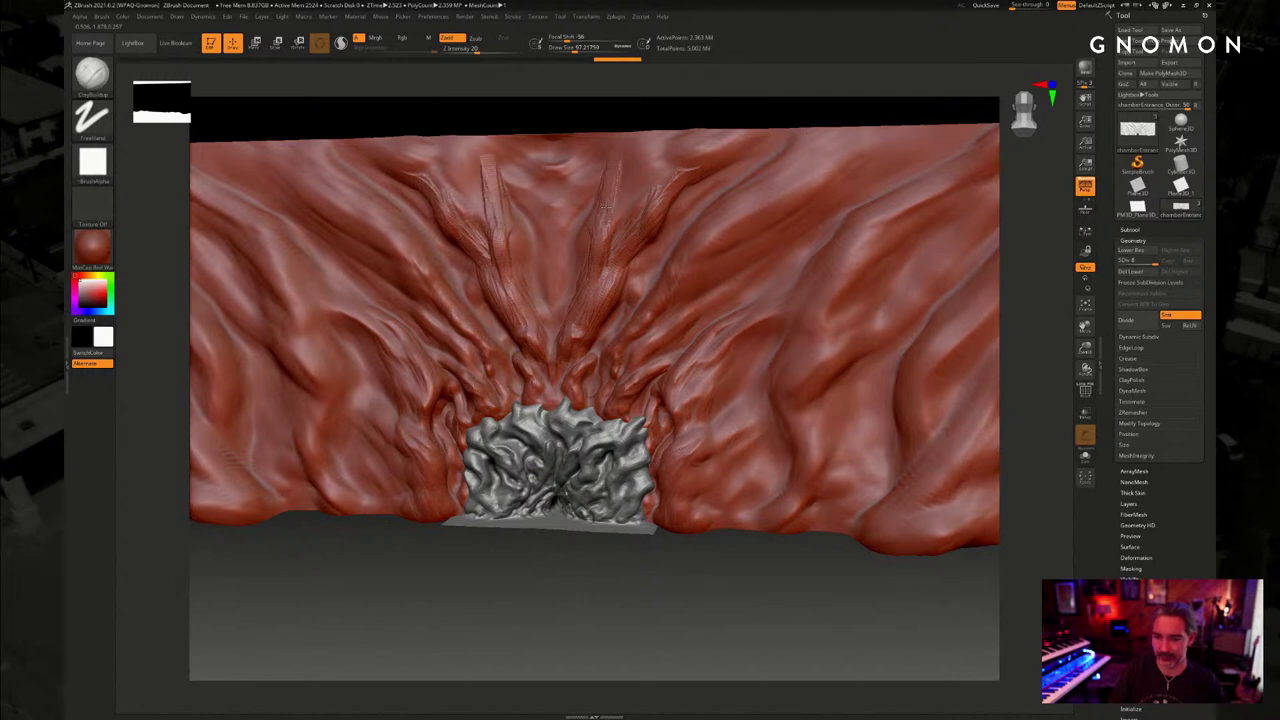
{"action": "mouse_move", "coordinate": [598, 292]}
{"action": "left_mouse_down"}
{"action": "mouse_move", "coordinate": [616, 200]}
{"action": "mouse_move", "coordinate": [622, 248]}
{"action": "mouse_move", "coordinate": [602, 292]}
{"action": "left_mouse_up"}
{"action": "left_click_drag", "start_coordinate": [604, 564], "coordinate": [636, 564]}
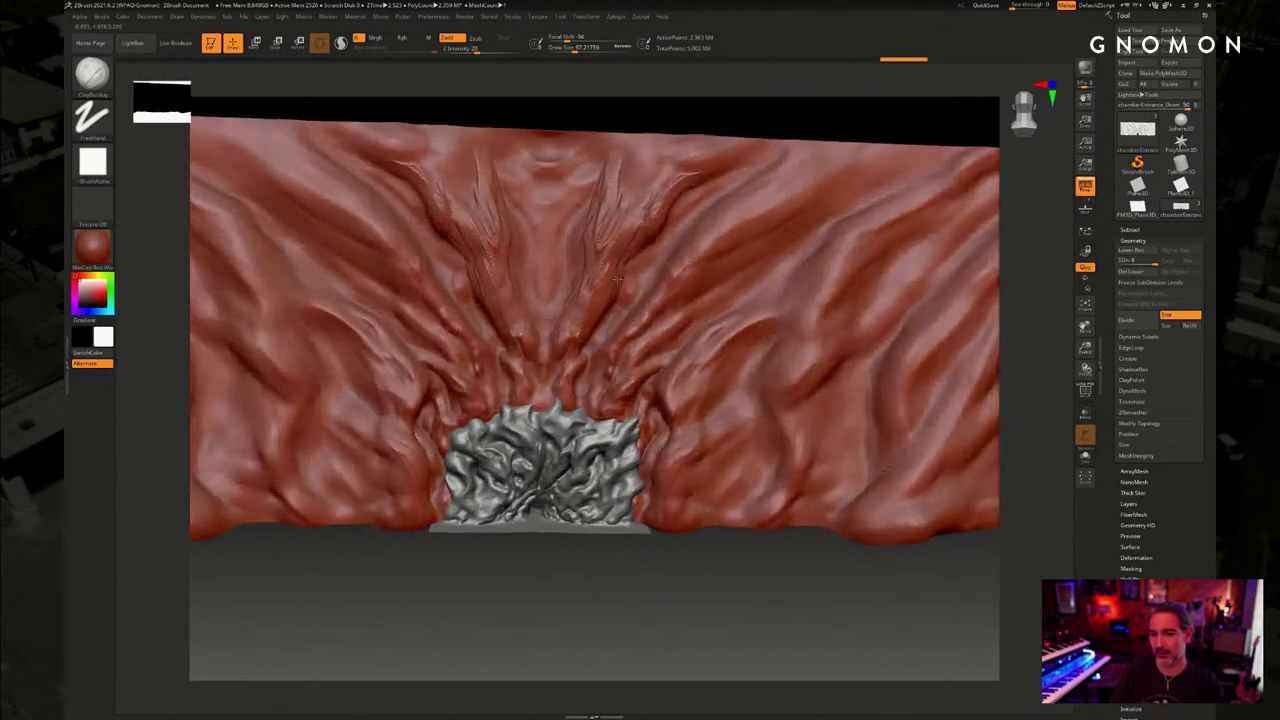
{"action": "left_click_drag", "start_coordinate": [624, 262], "coordinate": [616, 284]}
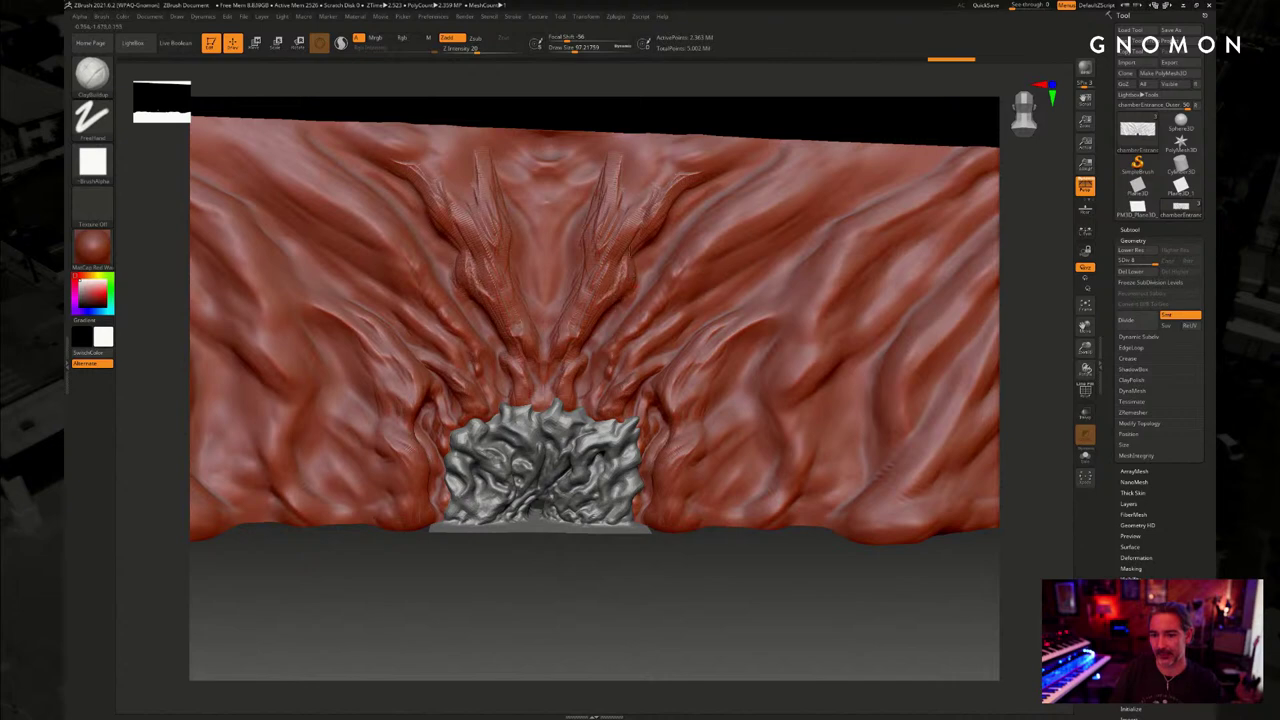
{"action": "mouse_move", "coordinate": [672, 190]}
{"action": "left_mouse_down"}
{"action": "mouse_move", "coordinate": [712, 176]}
{"action": "mouse_move", "coordinate": [584, 253]}
{"action": "mouse_move", "coordinate": [580, 310]}
{"action": "mouse_move", "coordinate": [648, 272]}
{"action": "left_mouse_up"}
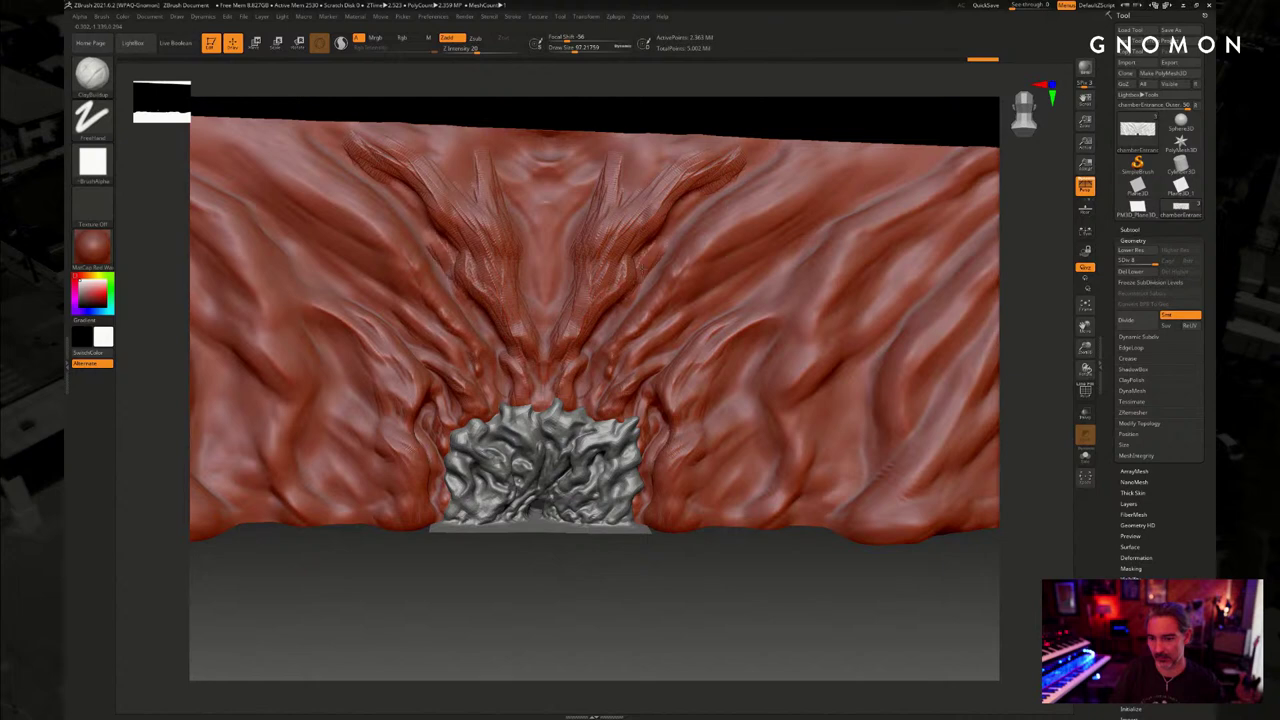
Undo the most recent clay strokes on the ridges above the entrance
{"action": "key", "text": "ctrl+z"}
{"action": "key", "text": "ctrl+z"}
{"action": "key", "text": "ctrl+z"}
{"action": "key", "text": "ctrl+z"}
{"action": "key", "text": "ctrl+z"}
{"action": "key", "text": "ctrl+z"}
{"action": "left_click_drag", "start_coordinate": [621, 556], "coordinate": [614, 582], "text": "alt"}
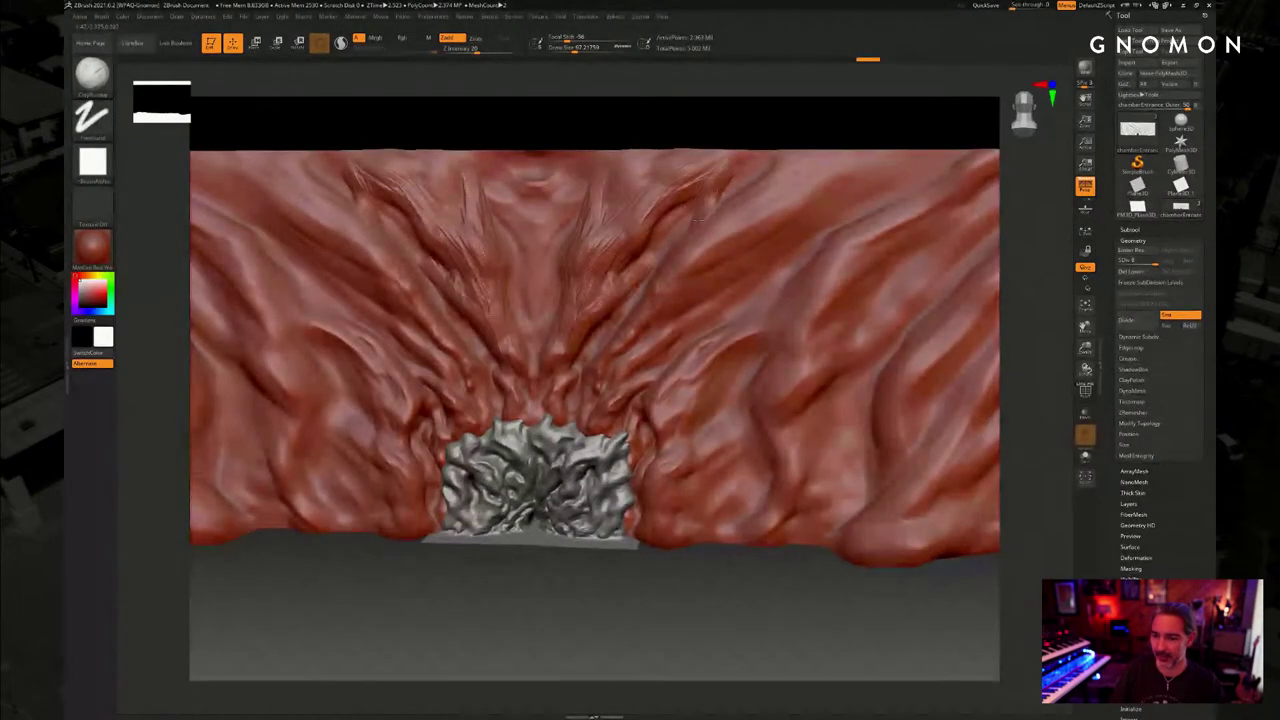
Build up symmetrical clay ridges on the wall's centre directly above the entrance, running from near the top edge down toward the opening
{"action": "mouse_move", "coordinate": [736, 170]}
{"action": "left_mouse_down"}
{"action": "mouse_move", "coordinate": [700, 262]}
{"action": "mouse_move", "coordinate": [622, 304]}
{"action": "mouse_move", "coordinate": [612, 346]}
{"action": "left_mouse_up"}
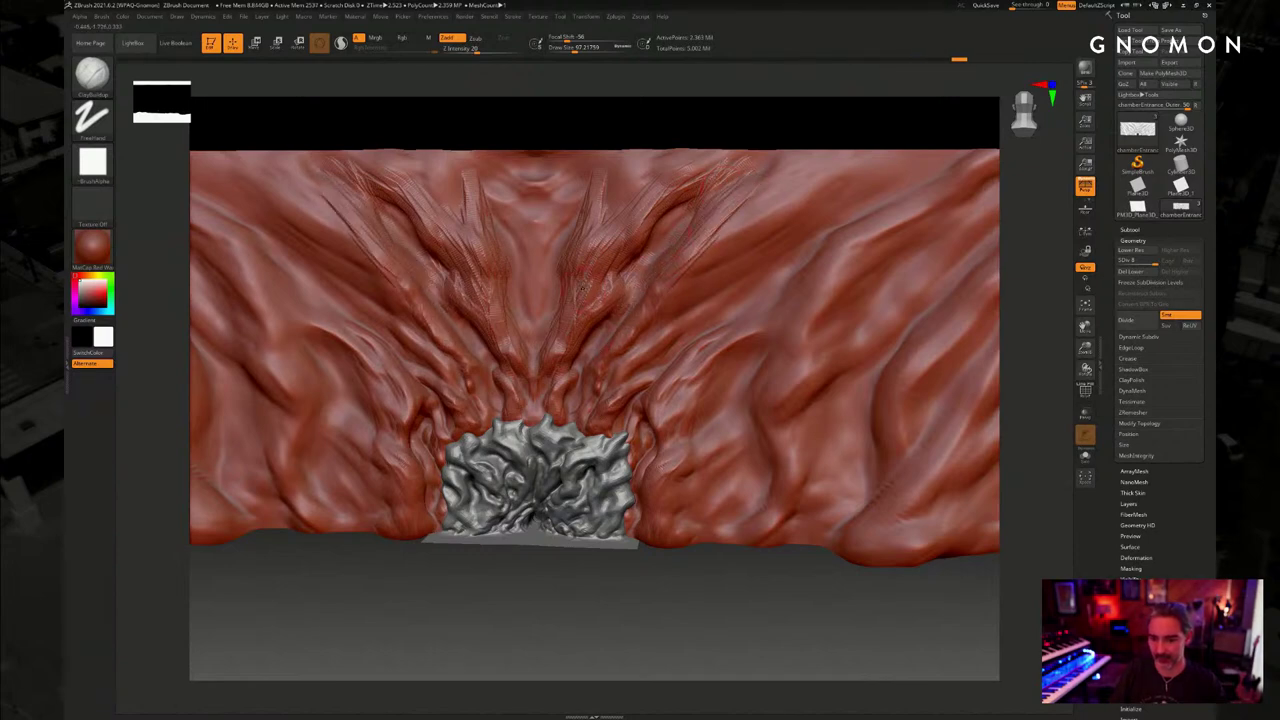
{"action": "left_click_drag", "start_coordinate": [553, 186], "coordinate": [539, 350]}
{"action": "left_click_drag", "start_coordinate": [542, 298], "coordinate": [540, 318]}
{"action": "left_click_drag", "start_coordinate": [548, 258], "coordinate": [537, 363]}
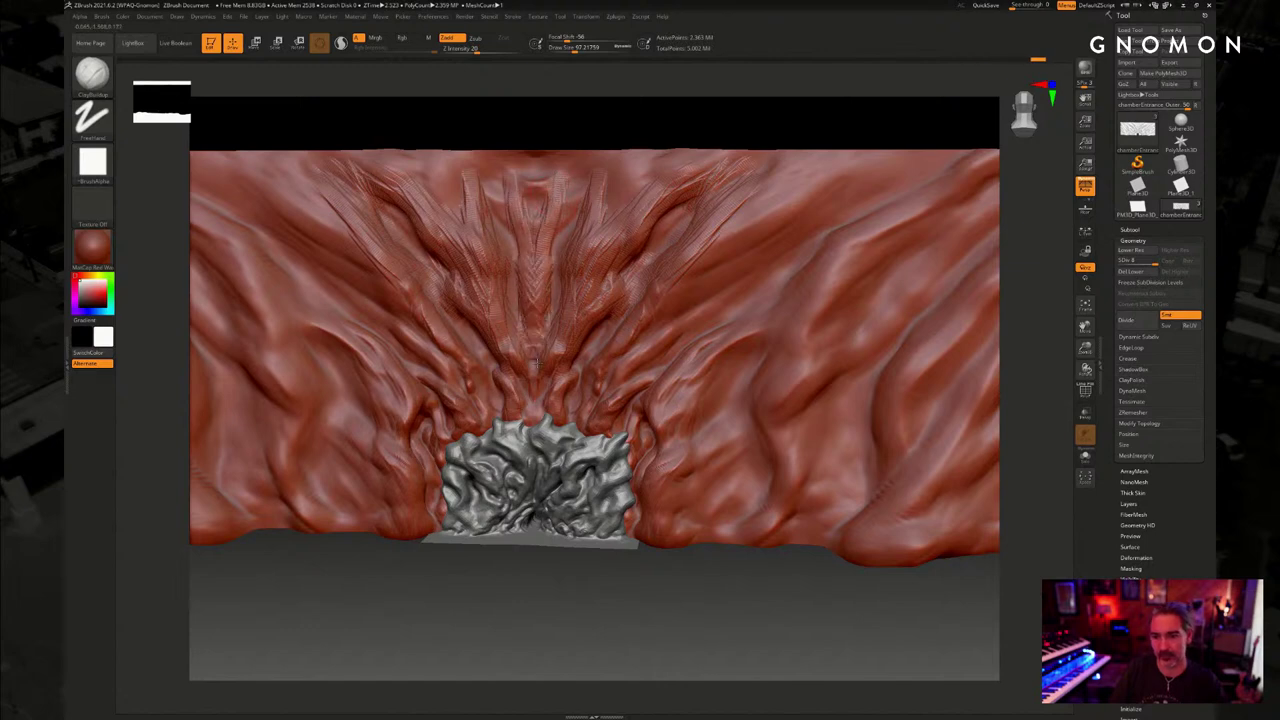
{"action": "left_click_drag", "start_coordinate": [577, 200], "coordinate": [547, 290]}
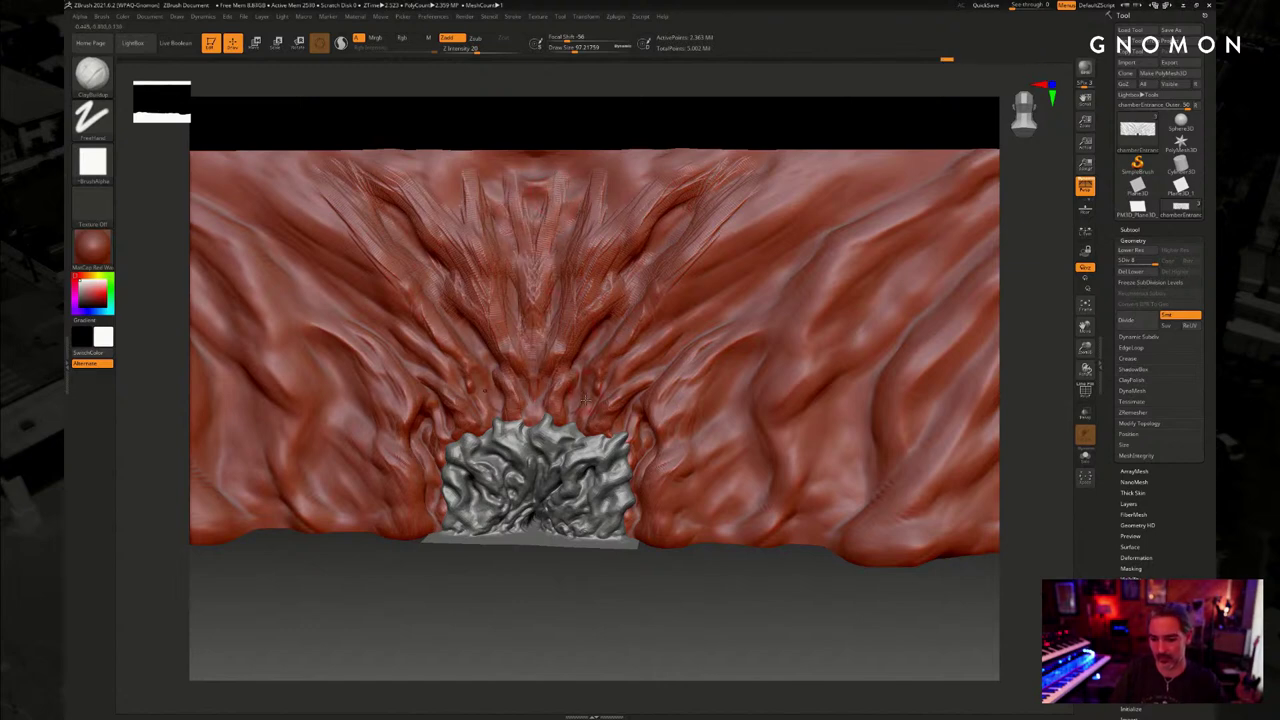
Add clay strokes along the diagonal folds fanning outward from the entrance's upper corners
{"action": "mouse_move", "coordinate": [631, 577]}
{"action": "left_mouse_down"}
{"action": "mouse_move", "coordinate": [637, 517]}
{"action": "mouse_move", "coordinate": [614, 555]}
{"action": "mouse_move", "coordinate": [618, 578]}
{"action": "left_mouse_up"}
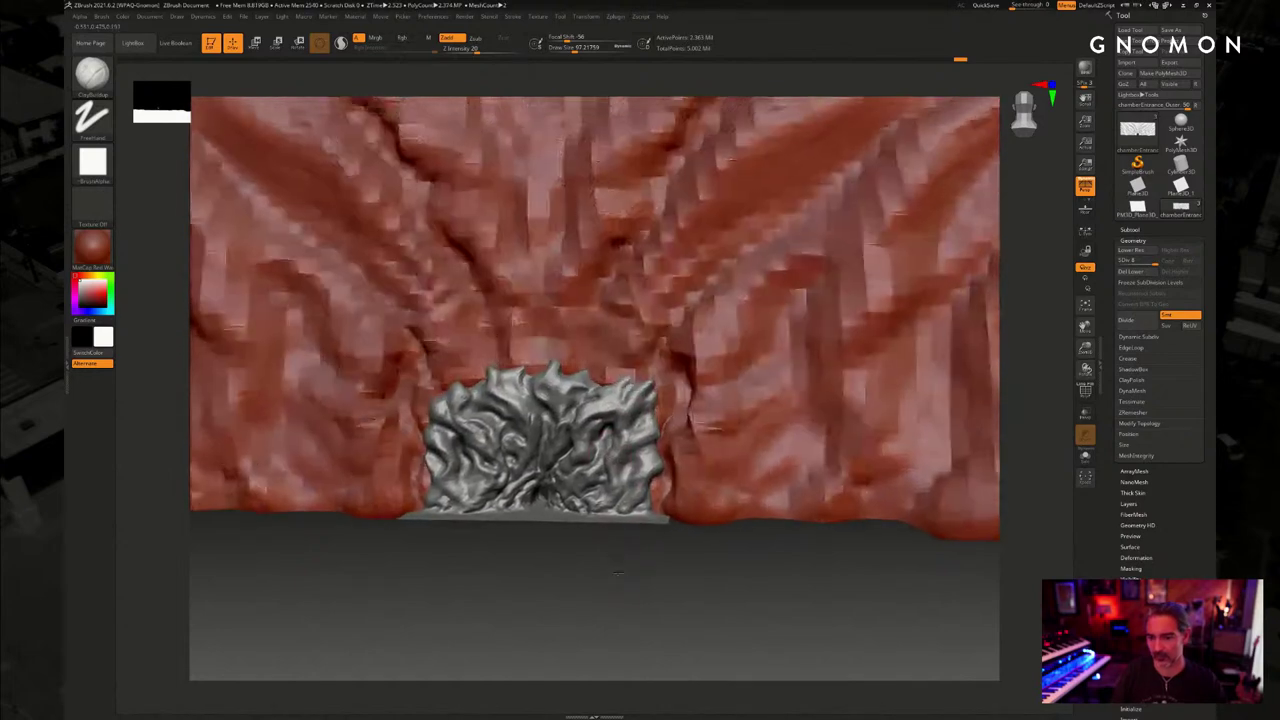
{"action": "left_click_drag", "start_coordinate": [718, 190], "coordinate": [693, 247]}
{"action": "mouse_move", "coordinate": [798, 138]}
{"action": "left_mouse_down"}
{"action": "mouse_move", "coordinate": [752, 166]}
{"action": "mouse_move", "coordinate": [784, 166]}
{"action": "mouse_move", "coordinate": [704, 243]}
{"action": "mouse_move", "coordinate": [724, 188]}
{"action": "mouse_move", "coordinate": [686, 262]}
{"action": "left_mouse_up"}
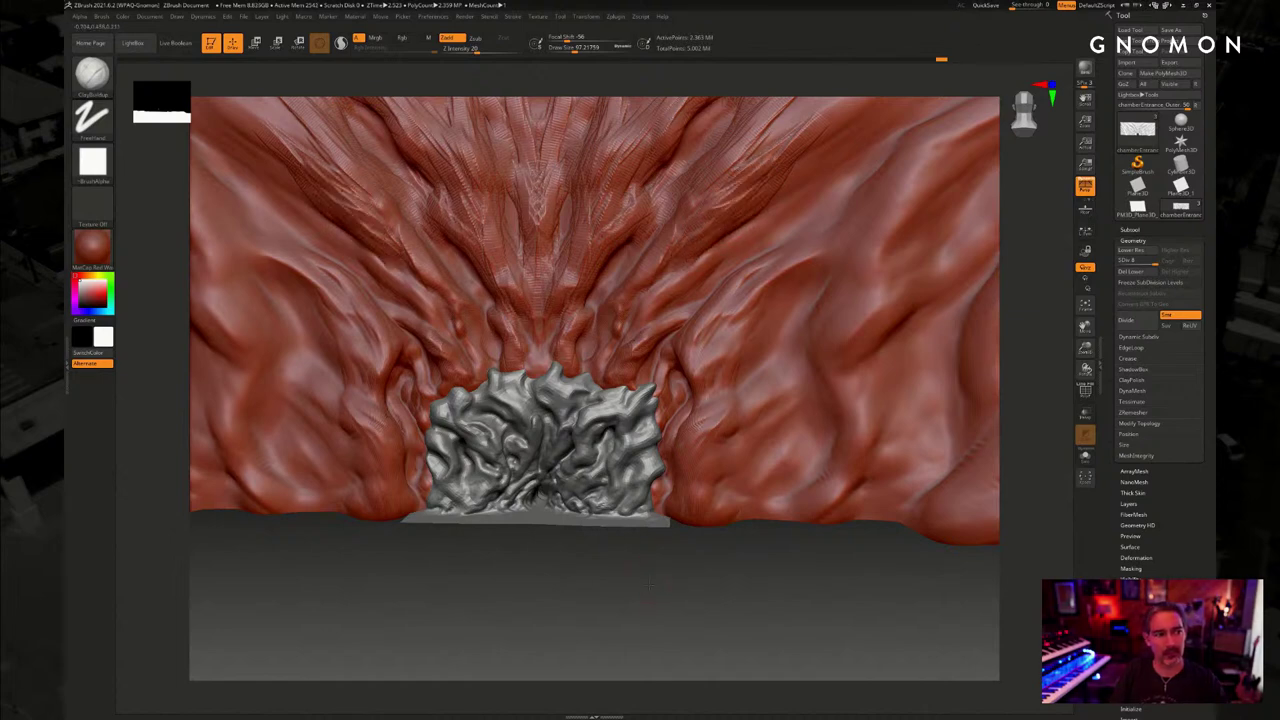
Thicken the diagonal ridges above the entrance's corners with clay, using draw sizes of about 120 and 108
{"action": "left_click_drag", "start_coordinate": [651, 585], "coordinate": [695, 440]}
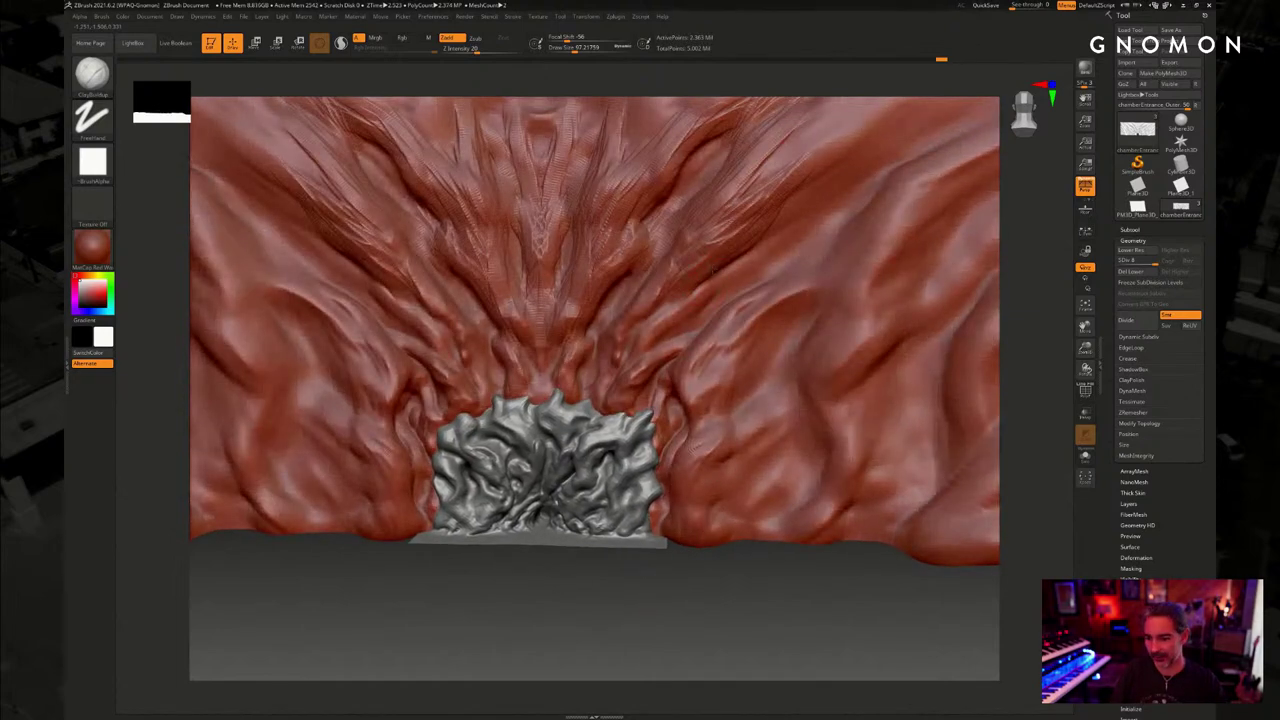
{"action": "key", "text": "s"}
{"action": "mouse_move", "coordinate": [714, 261]}
{"action": "left_mouse_down"}
{"action": "mouse_move", "coordinate": [791, 154]}
{"action": "mouse_move", "coordinate": [838, 144]}
{"action": "mouse_move", "coordinate": [700, 290]}
{"action": "mouse_move", "coordinate": [738, 216]}
{"action": "mouse_move", "coordinate": [732, 234]}
{"action": "left_mouse_up"}
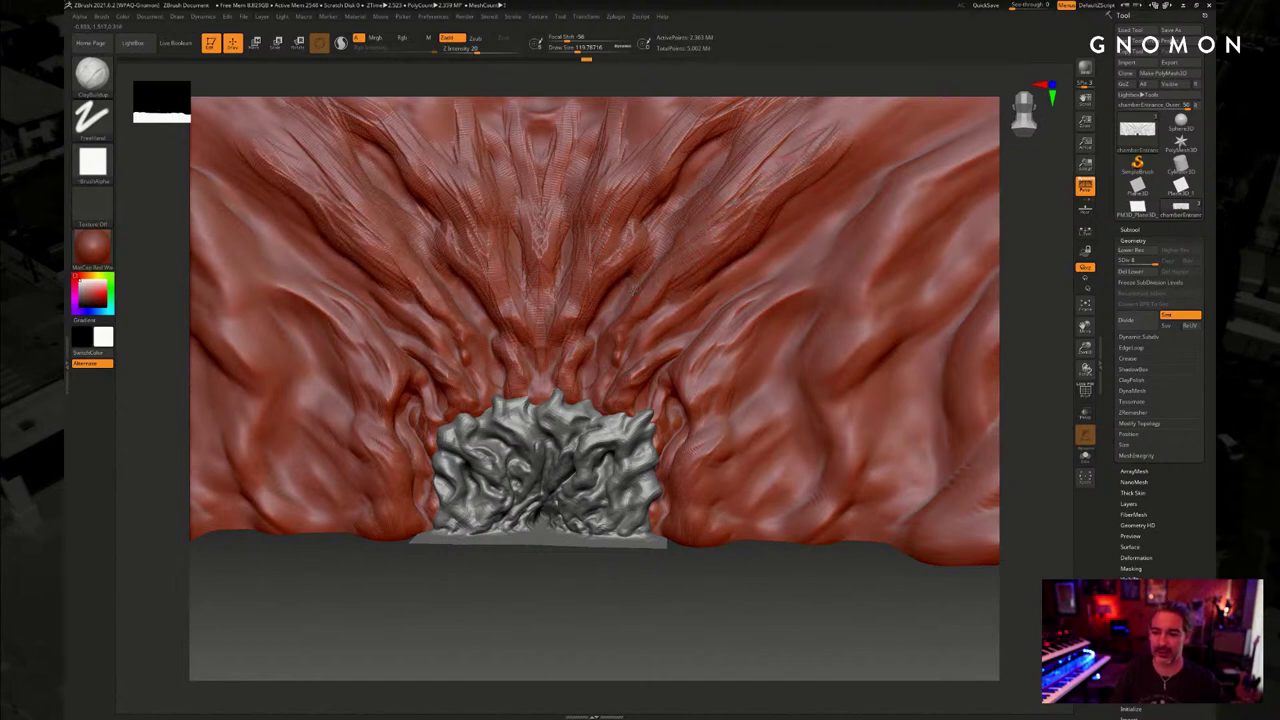
{"action": "mouse_move", "coordinate": [633, 292]}
{"action": "left_mouse_down"}
{"action": "mouse_move", "coordinate": [651, 252]}
{"action": "mouse_move", "coordinate": [617, 324]}
{"action": "mouse_move", "coordinate": [705, 285]}
{"action": "mouse_move", "coordinate": [654, 323]}
{"action": "mouse_move", "coordinate": [680, 315]}
{"action": "left_mouse_up"}
{"action": "key", "text": "s"}
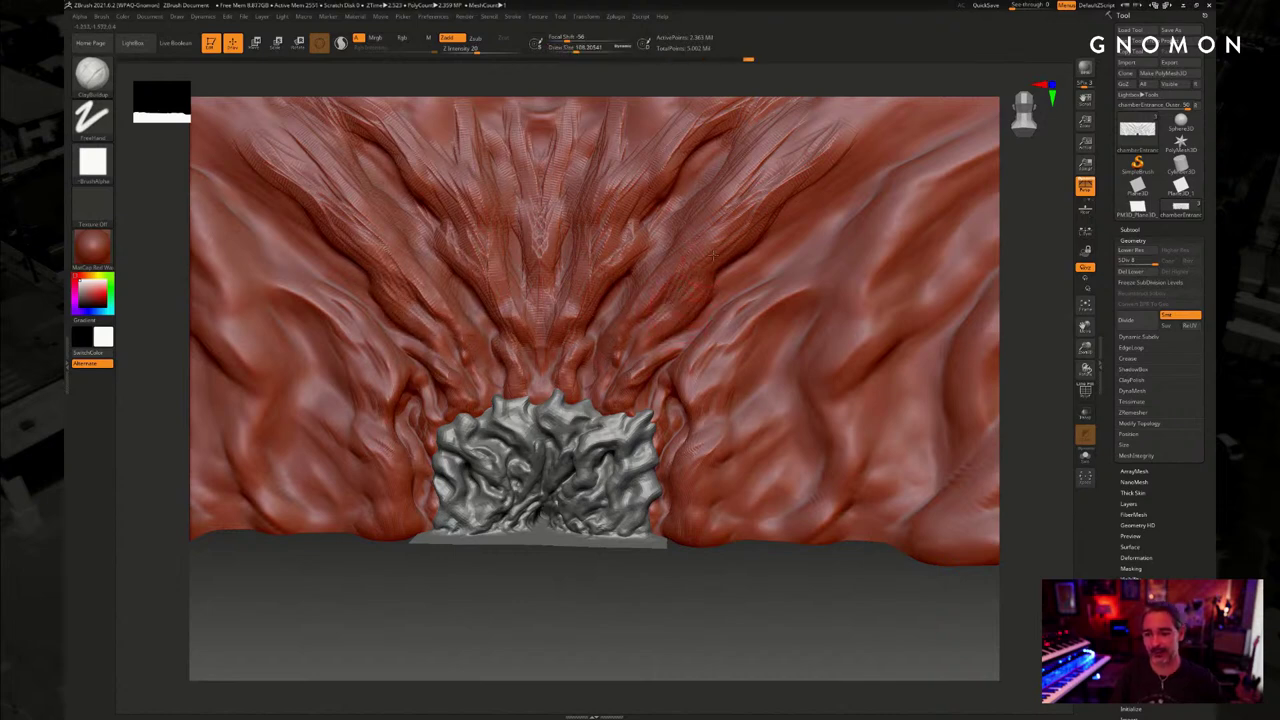
{"action": "left_click_drag", "start_coordinate": [706, 272], "coordinate": [628, 368]}
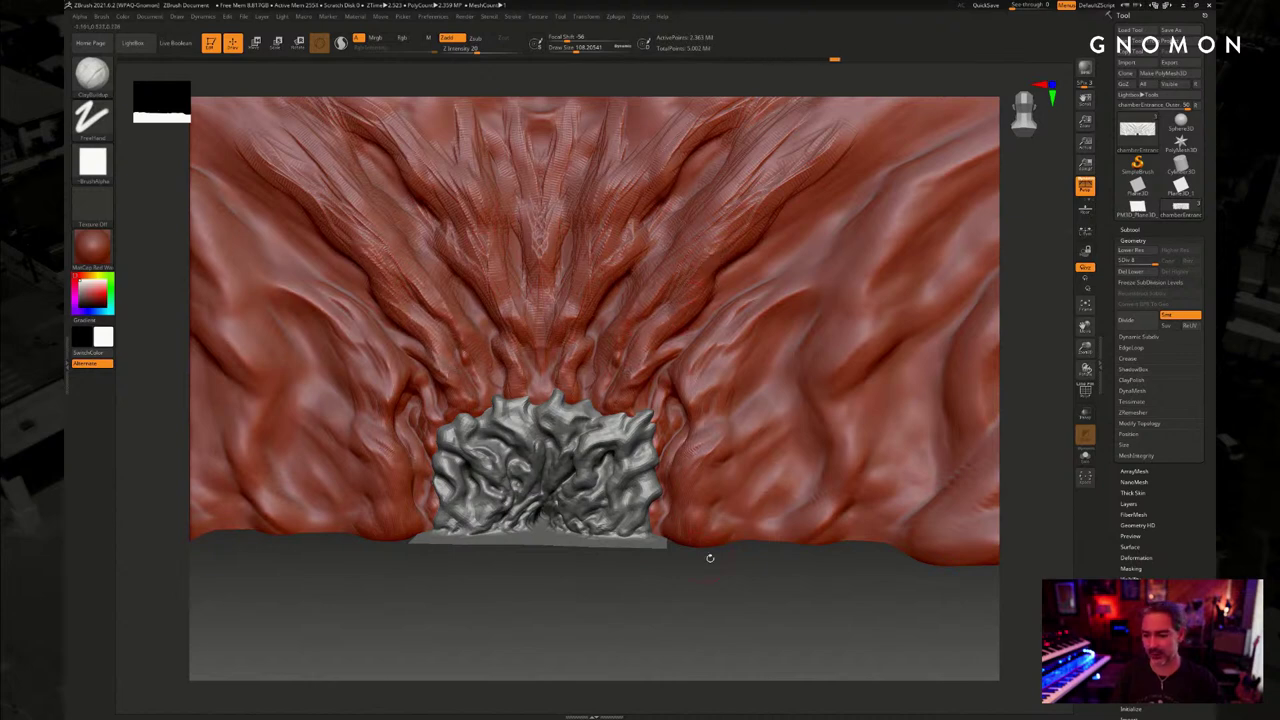
Extend the outer diagonal clay ridges up to the wall's top edge with several overlapping strokes
{"action": "left_click_drag", "start_coordinate": [710, 558], "coordinate": [706, 248]}
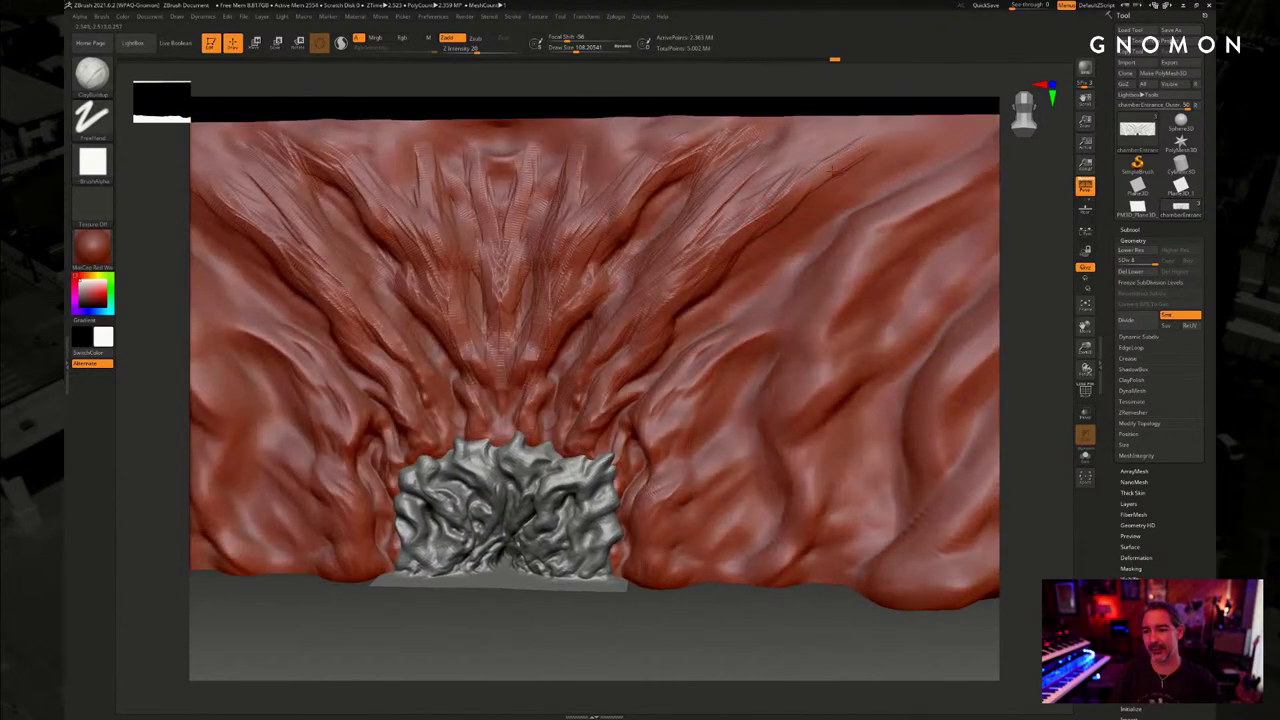
{"action": "left_click_drag", "start_coordinate": [888, 143], "coordinate": [842, 172]}
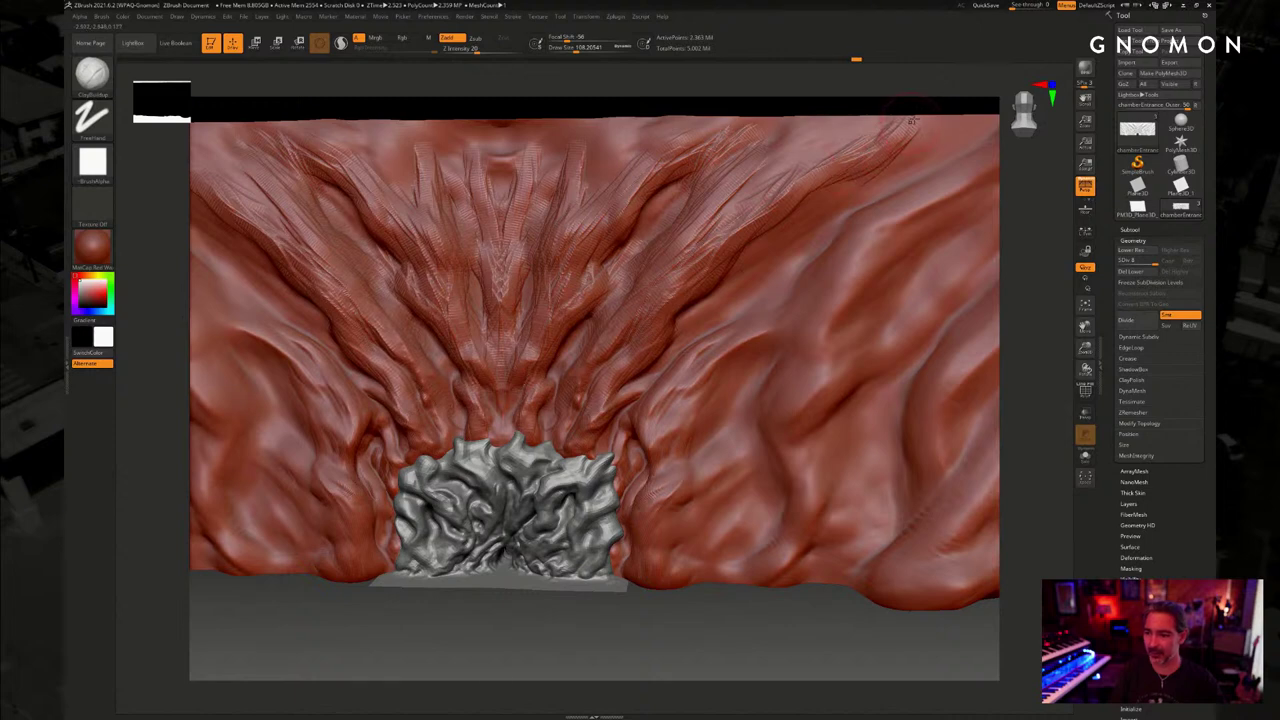
{"action": "mouse_move", "coordinate": [918, 120]}
{"action": "left_mouse_down"}
{"action": "mouse_move", "coordinate": [842, 160]}
{"action": "mouse_move", "coordinate": [802, 158]}
{"action": "mouse_move", "coordinate": [795, 127]}
{"action": "mouse_move", "coordinate": [766, 188]}
{"action": "left_mouse_up"}
{"action": "left_click_drag", "start_coordinate": [822, 150], "coordinate": [786, 214]}
{"action": "mouse_move", "coordinate": [902, 125]}
{"action": "left_mouse_down"}
{"action": "mouse_move", "coordinate": [912, 148]}
{"action": "mouse_move", "coordinate": [882, 160]}
{"action": "left_mouse_up"}
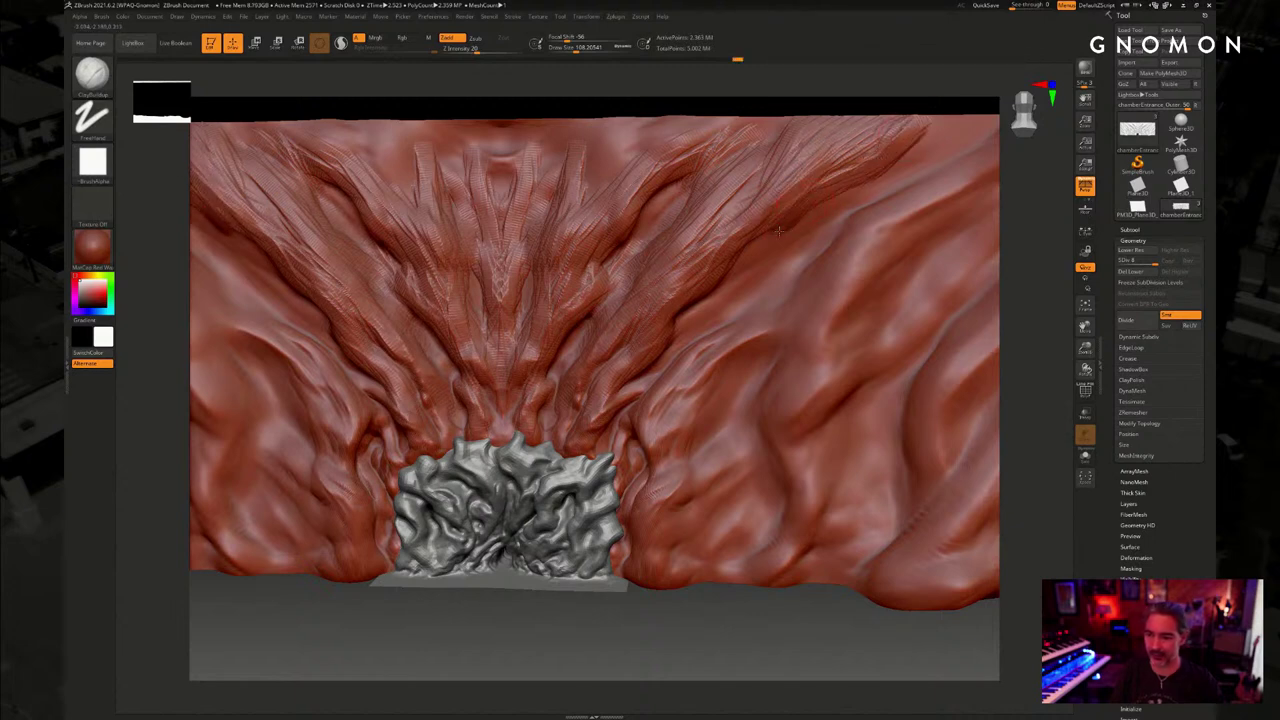
{"action": "left_click_drag", "start_coordinate": [744, 274], "coordinate": [734, 277]}
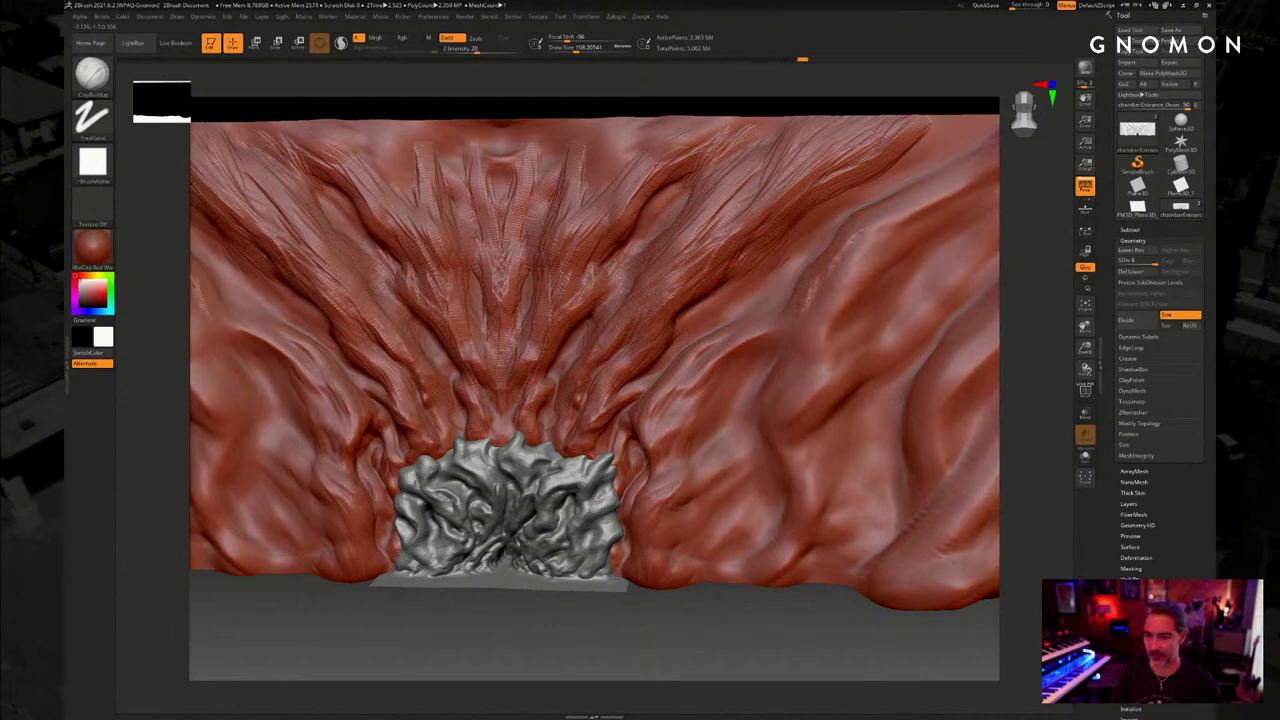
Build up clay along the next fold outward, bringing it down toward the entrance's side
{"action": "mouse_move", "coordinate": [768, 326]}
{"action": "left_mouse_down"}
{"action": "mouse_move", "coordinate": [738, 344]}
{"action": "mouse_move", "coordinate": [742, 362]}
{"action": "mouse_move", "coordinate": [754, 354]}
{"action": "mouse_move", "coordinate": [738, 368]}
{"action": "mouse_move", "coordinate": [716, 350]}
{"action": "mouse_move", "coordinate": [668, 400]}
{"action": "left_mouse_up"}
{"action": "left_click_drag", "start_coordinate": [704, 350], "coordinate": [696, 392]}
{"action": "left_click_drag", "start_coordinate": [724, 350], "coordinate": [694, 430]}
{"action": "mouse_move", "coordinate": [706, 408]}
{"action": "left_mouse_down"}
{"action": "mouse_move", "coordinate": [688, 450]}
{"action": "mouse_move", "coordinate": [714, 437]}
{"action": "left_mouse_up"}
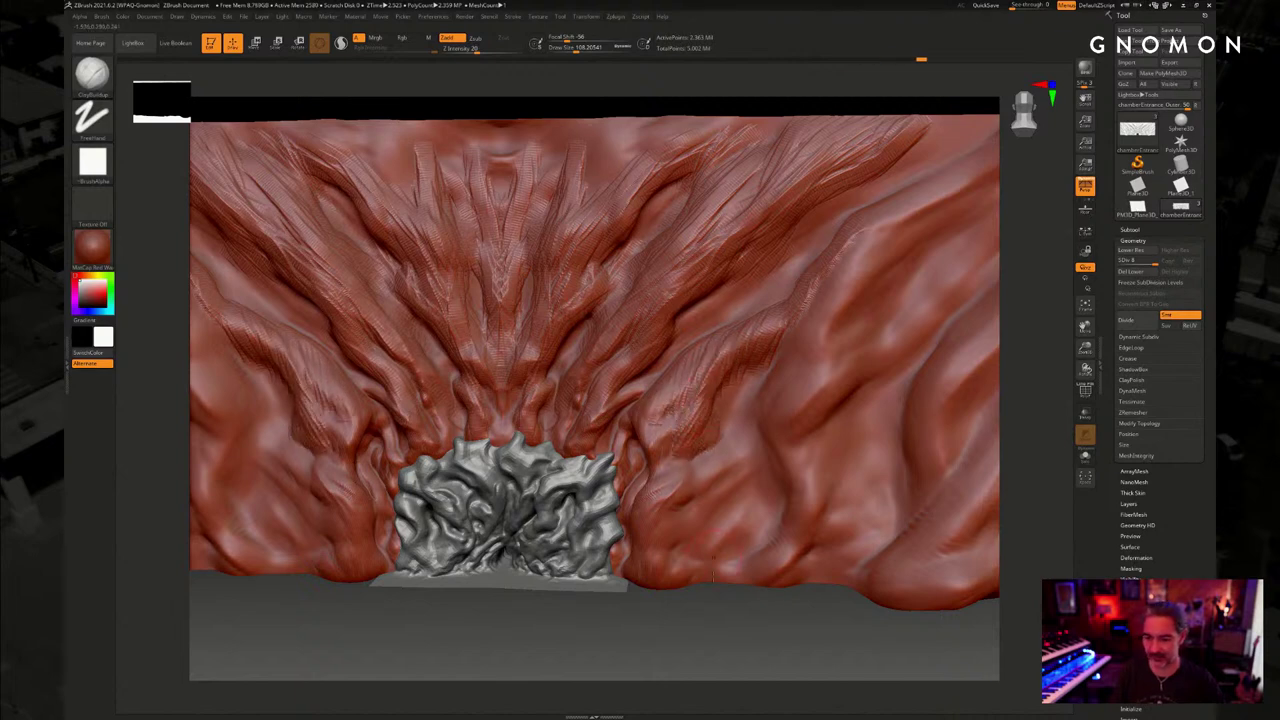
Layer clay on the folds beside the entrance and start a winding ridge farther out on the wall
{"action": "left_click_drag", "start_coordinate": [737, 627], "coordinate": [688, 387]}
{"action": "key", "text": "d"}
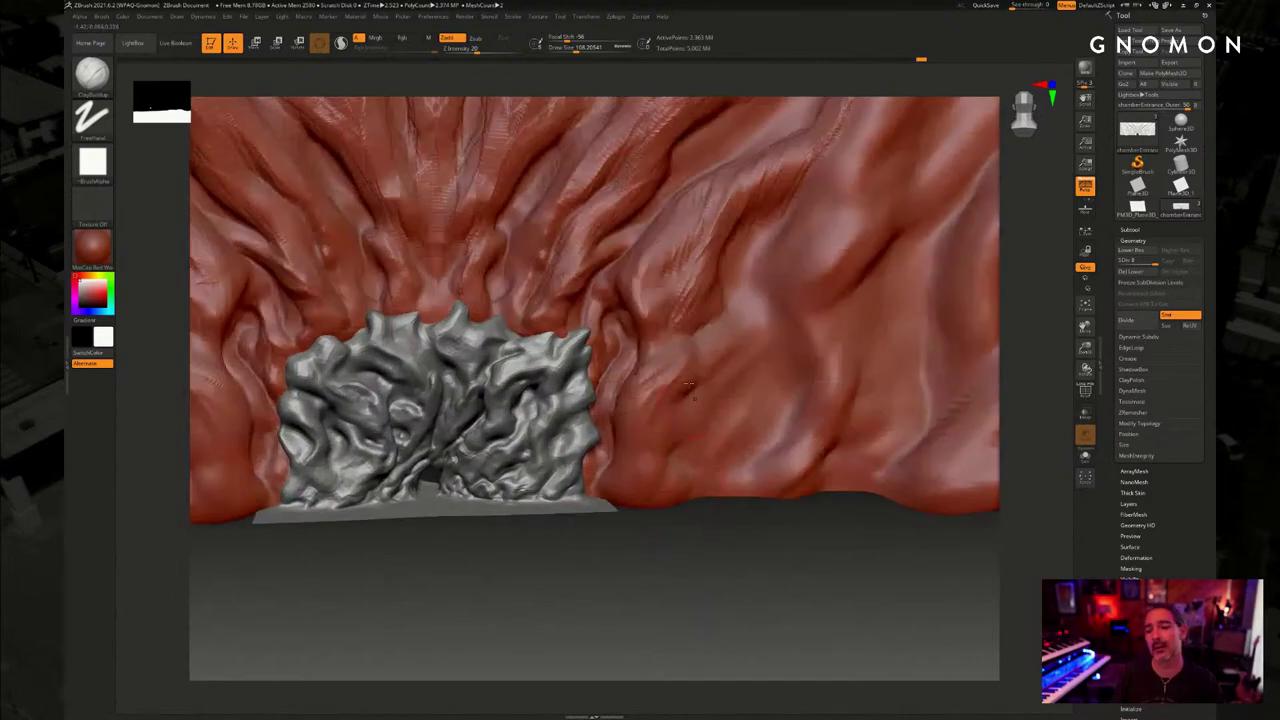
{"action": "mouse_move", "coordinate": [672, 283]}
{"action": "left_mouse_down"}
{"action": "mouse_move", "coordinate": [654, 278]}
{"action": "mouse_move", "coordinate": [648, 305]}
{"action": "mouse_move", "coordinate": [662, 340]}
{"action": "left_mouse_up"}
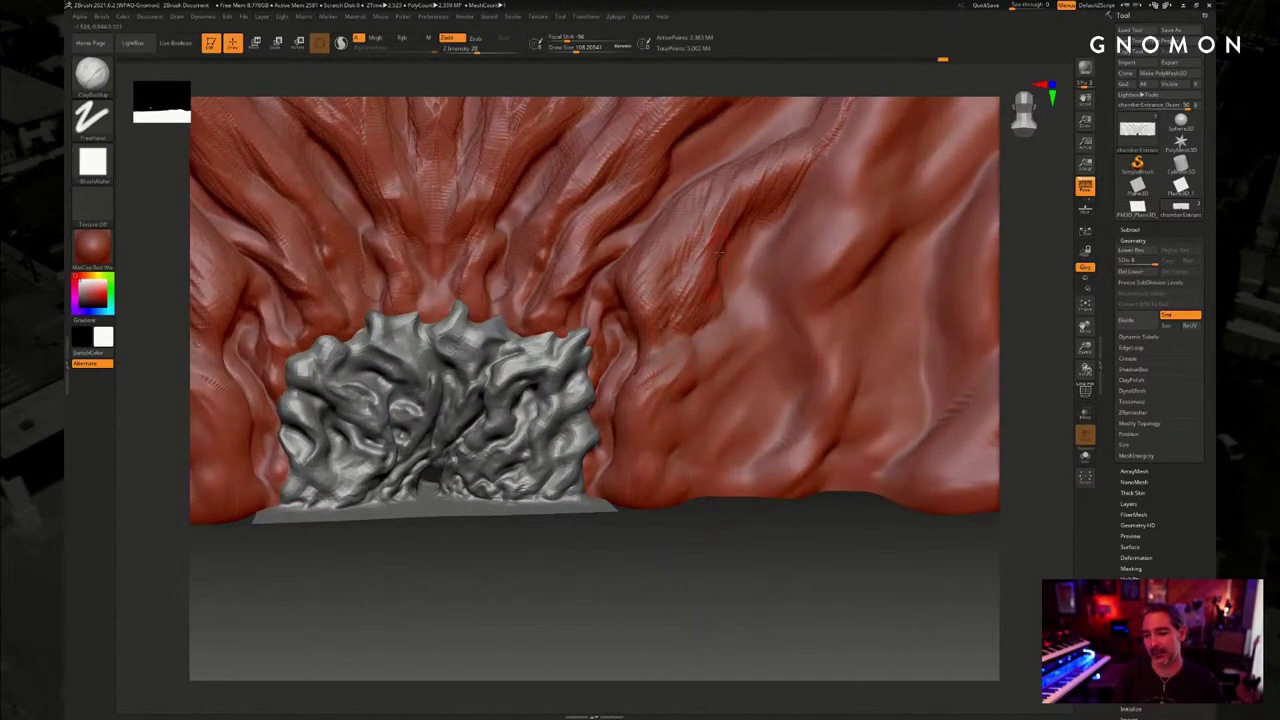
{"action": "mouse_move", "coordinate": [800, 205]}
{"action": "left_mouse_down"}
{"action": "mouse_move", "coordinate": [765, 238]}
{"action": "mouse_move", "coordinate": [762, 305]}
{"action": "left_mouse_up"}
{"action": "mouse_move", "coordinate": [771, 262]}
{"action": "left_mouse_down"}
{"action": "mouse_move", "coordinate": [792, 242]}
{"action": "mouse_move", "coordinate": [787, 265]}
{"action": "mouse_move", "coordinate": [752, 290]}
{"action": "mouse_move", "coordinate": [783, 323]}
{"action": "mouse_move", "coordinate": [792, 368]}
{"action": "mouse_move", "coordinate": [738, 343]}
{"action": "mouse_move", "coordinate": [622, 410]}
{"action": "left_mouse_up"}
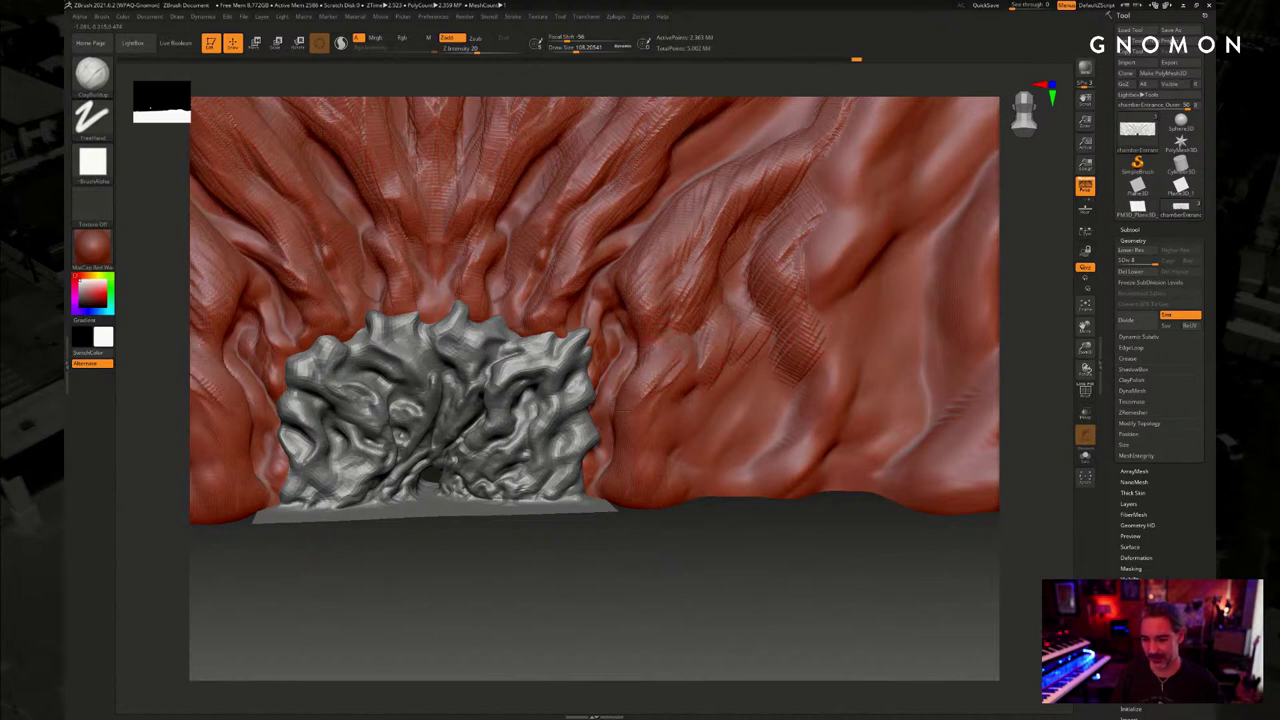
{"action": "mouse_move", "coordinate": [620, 365]}
{"action": "left_mouse_down"}
{"action": "mouse_move", "coordinate": [617, 396]}
{"action": "mouse_move", "coordinate": [655, 408]}
{"action": "left_mouse_up"}
{"action": "left_click_drag", "start_coordinate": [717, 563], "coordinate": [745, 558]}
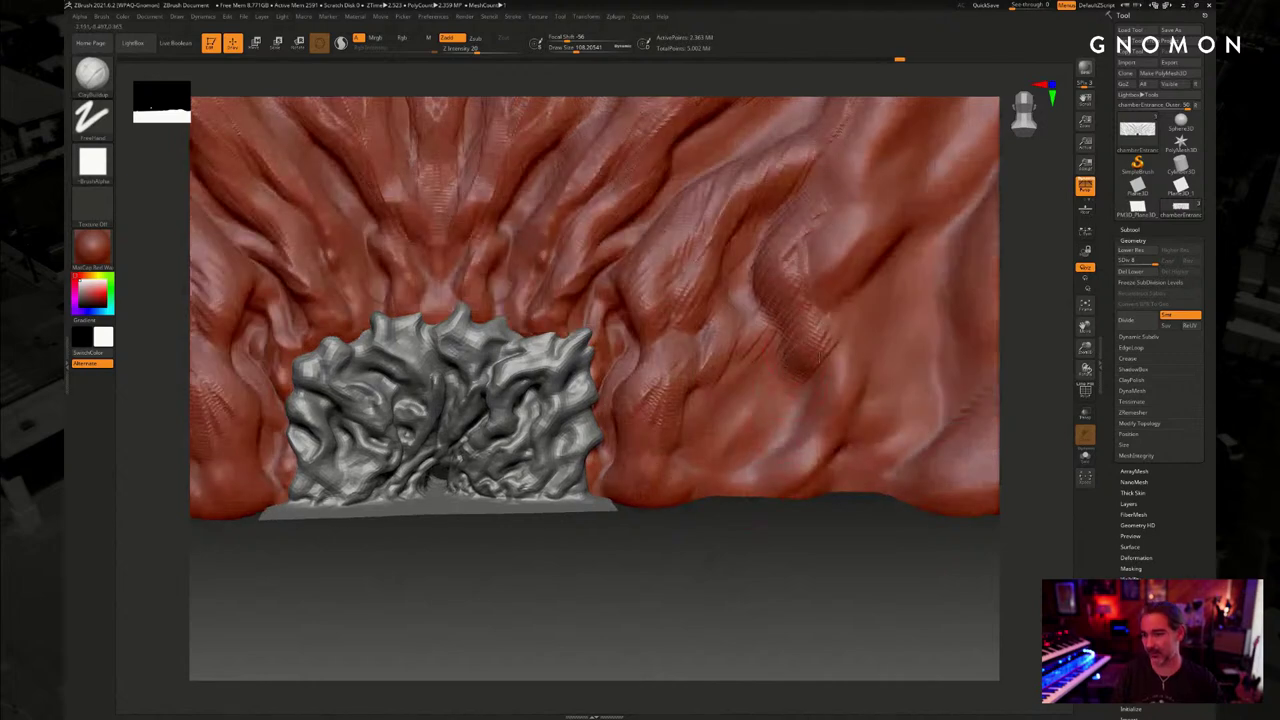
Continue the winding clay ridge down to the wall's base and add a branch on its inner side
{"action": "mouse_move", "coordinate": [819, 357]}
{"action": "left_mouse_down"}
{"action": "mouse_move", "coordinate": [829, 380]}
{"action": "mouse_move", "coordinate": [795, 470]}
{"action": "left_mouse_up"}
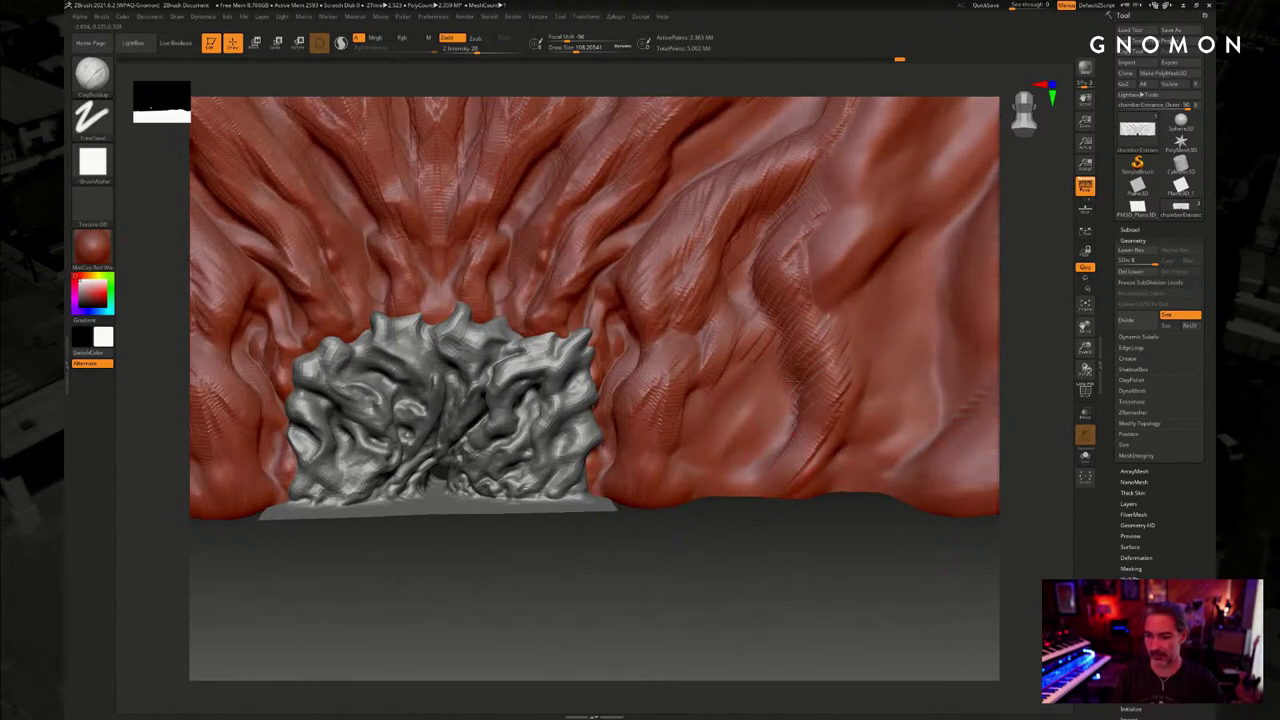
{"action": "left_click_drag", "start_coordinate": [793, 382], "coordinate": [750, 478]}
{"action": "mouse_move", "coordinate": [740, 533]}
{"action": "left_mouse_down", "text": "alt"}
{"action": "mouse_move", "coordinate": [739, 506]}
{"action": "mouse_move", "coordinate": [711, 586]}
{"action": "mouse_move", "coordinate": [722, 606]}
{"action": "mouse_move", "coordinate": [691, 634]}
{"action": "mouse_move", "coordinate": [709, 640]}
{"action": "mouse_move", "coordinate": [690, 626]}
{"action": "mouse_move", "coordinate": [712, 612]}
{"action": "mouse_move", "coordinate": [698, 618]}
{"action": "left_mouse_up", "text": "alt"}
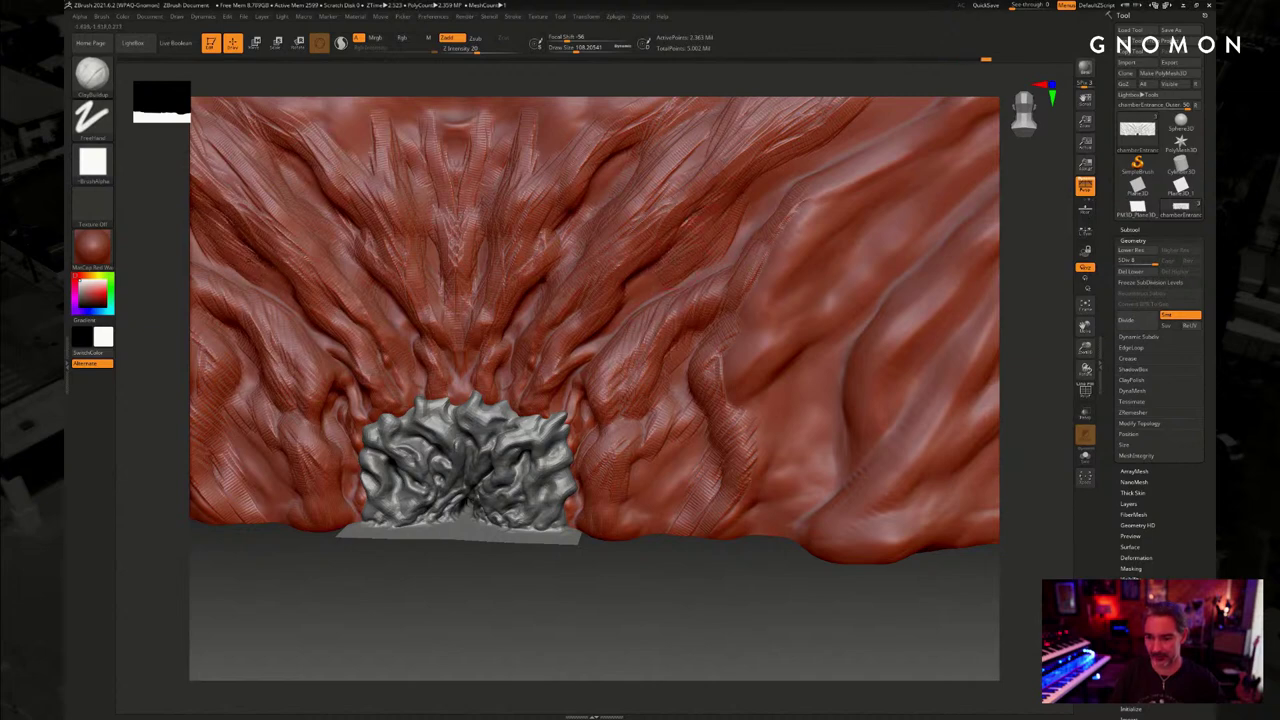
Switch the wall between lower and higher subdivision levels to compare the sculpted ridges
{"action": "key", "text": "shift+d"}
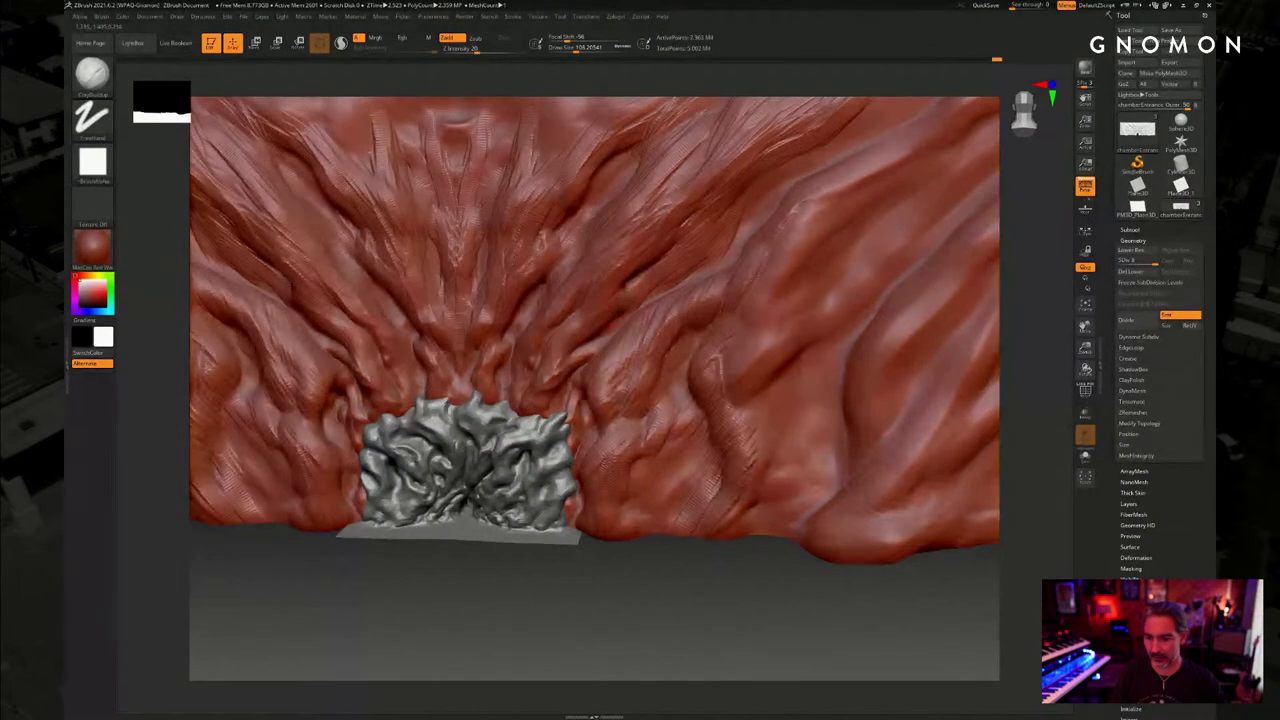
{"action": "key", "text": "shift+d"}
{"action": "key", "text": "d"}
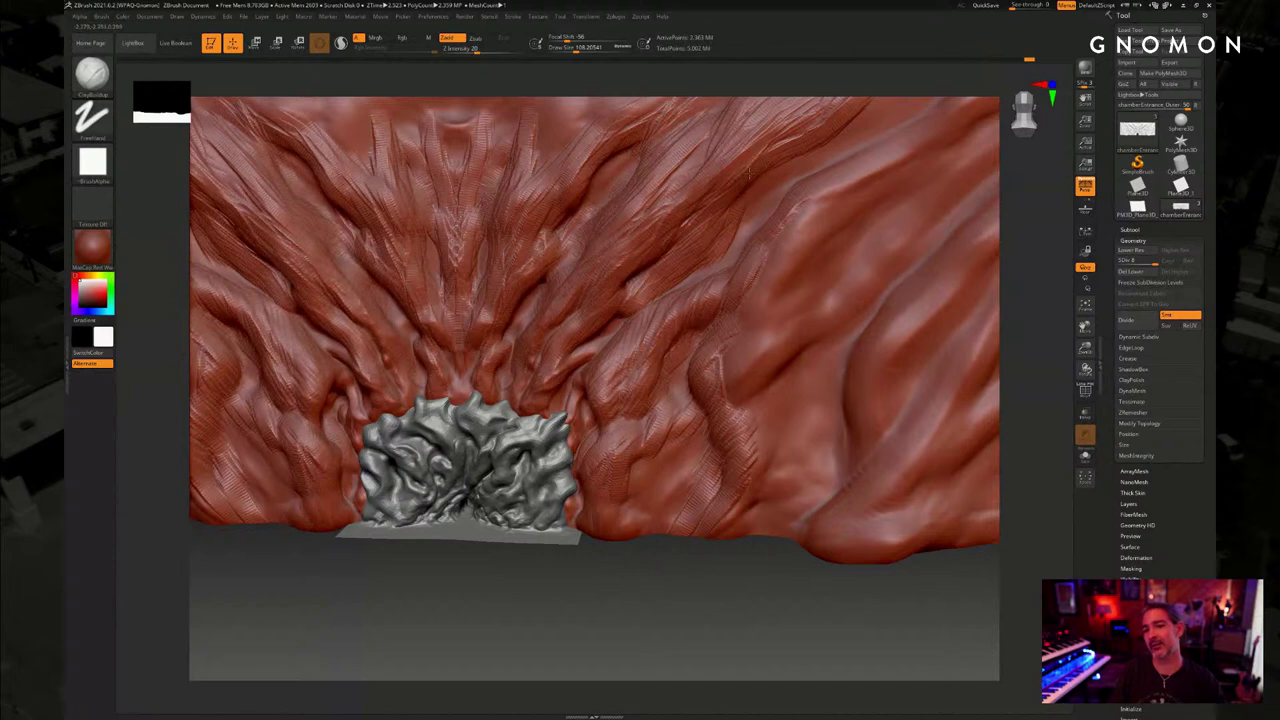
{"action": "key", "text": "shift+d"}
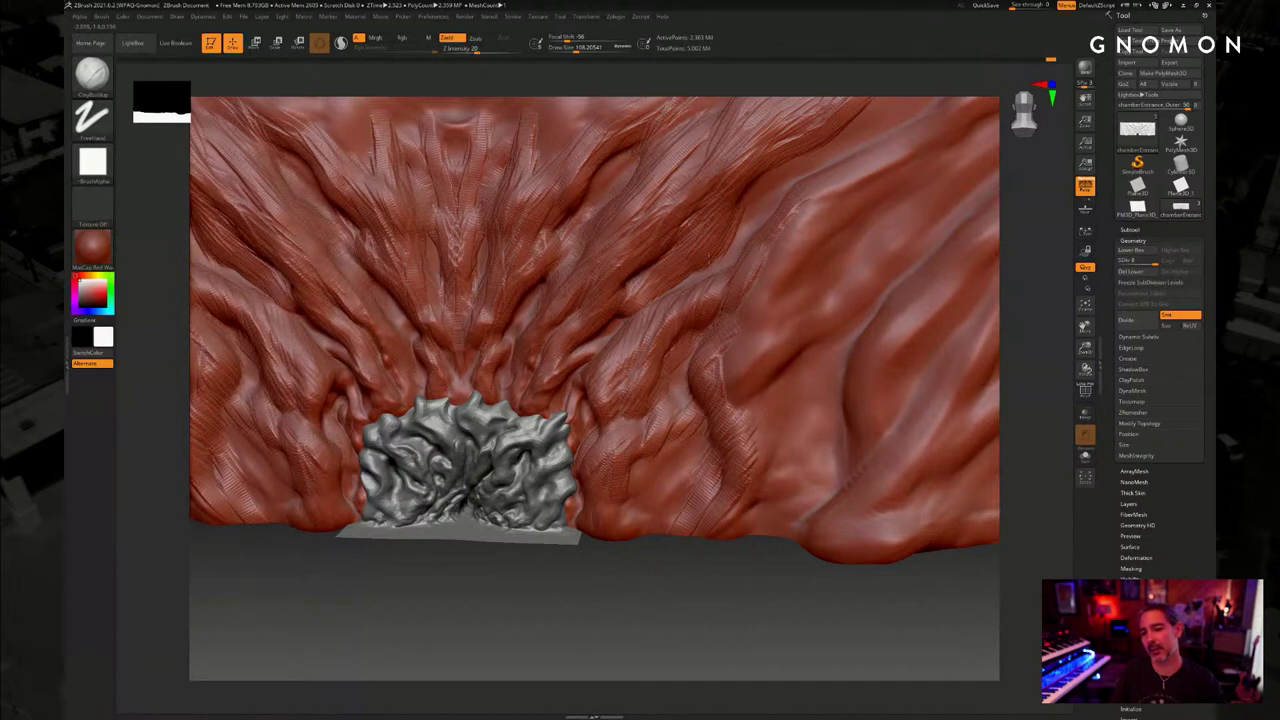
{"action": "key", "text": "d"}
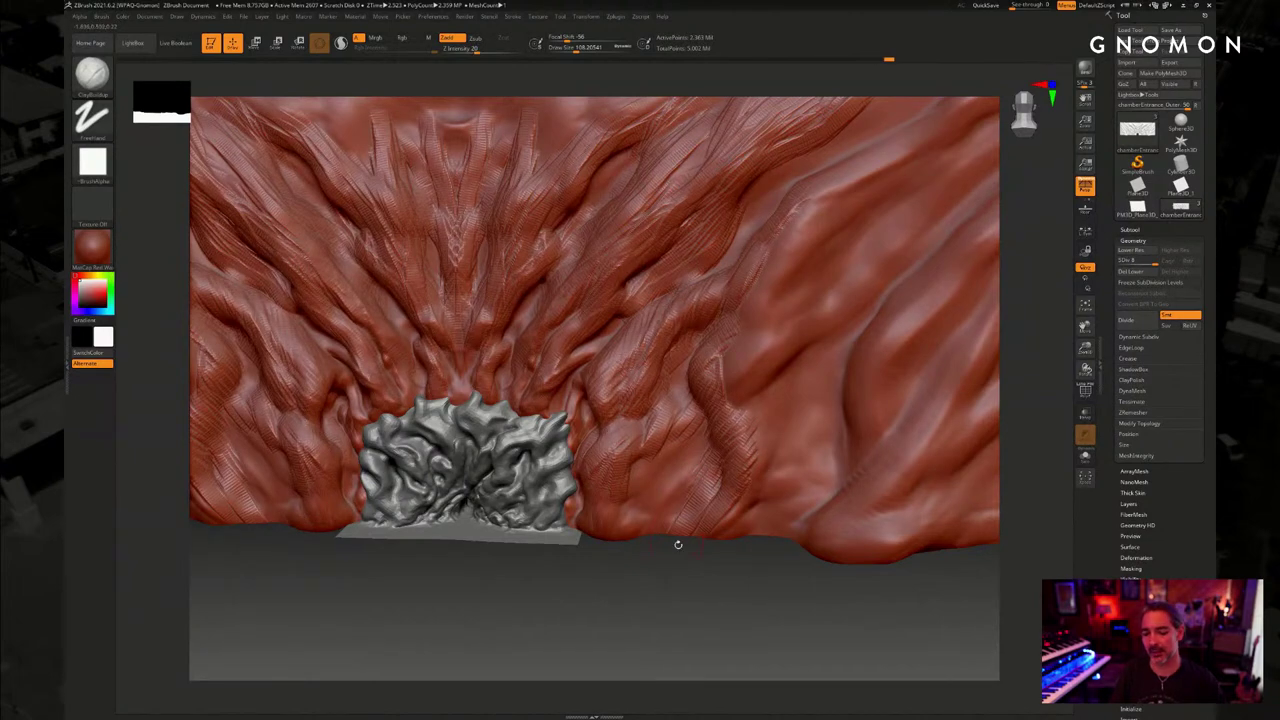
Examine the ridge flow across the whole outer wall and around the entrance from several distances and angles
{"action": "mouse_move", "coordinate": [678, 544]}
{"action": "left_mouse_down"}
{"action": "mouse_move", "coordinate": [674, 597]}
{"action": "mouse_move", "coordinate": [775, 582]}
{"action": "mouse_move", "coordinate": [700, 445]}
{"action": "left_mouse_up"}
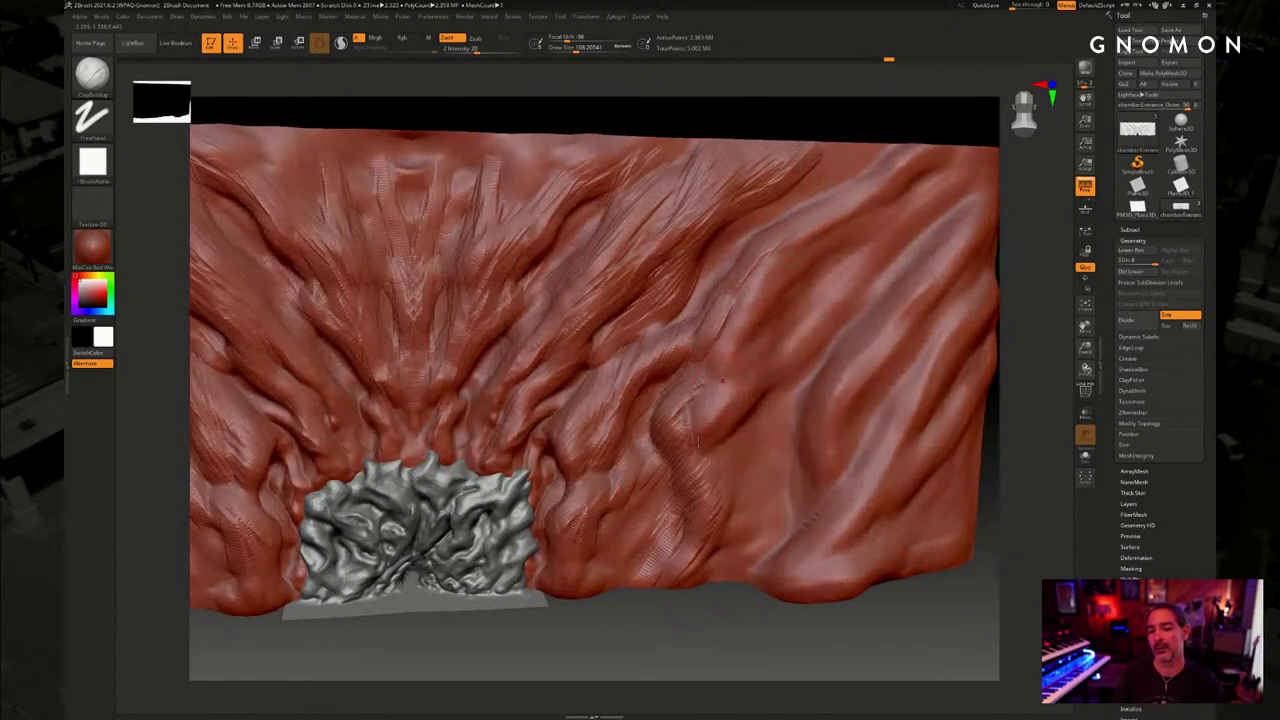
{"action": "left_click_drag", "start_coordinate": [665, 621], "coordinate": [678, 586]}
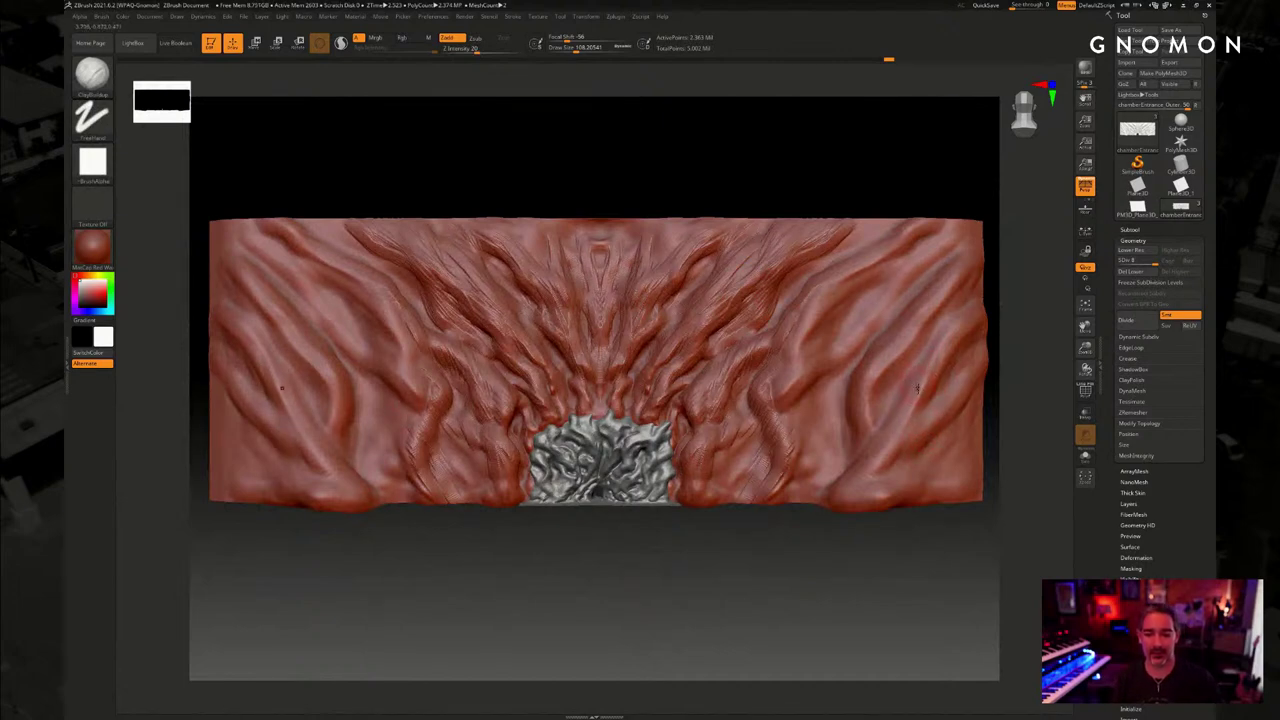
{"action": "left_click_drag", "start_coordinate": [854, 575], "coordinate": [844, 568]}
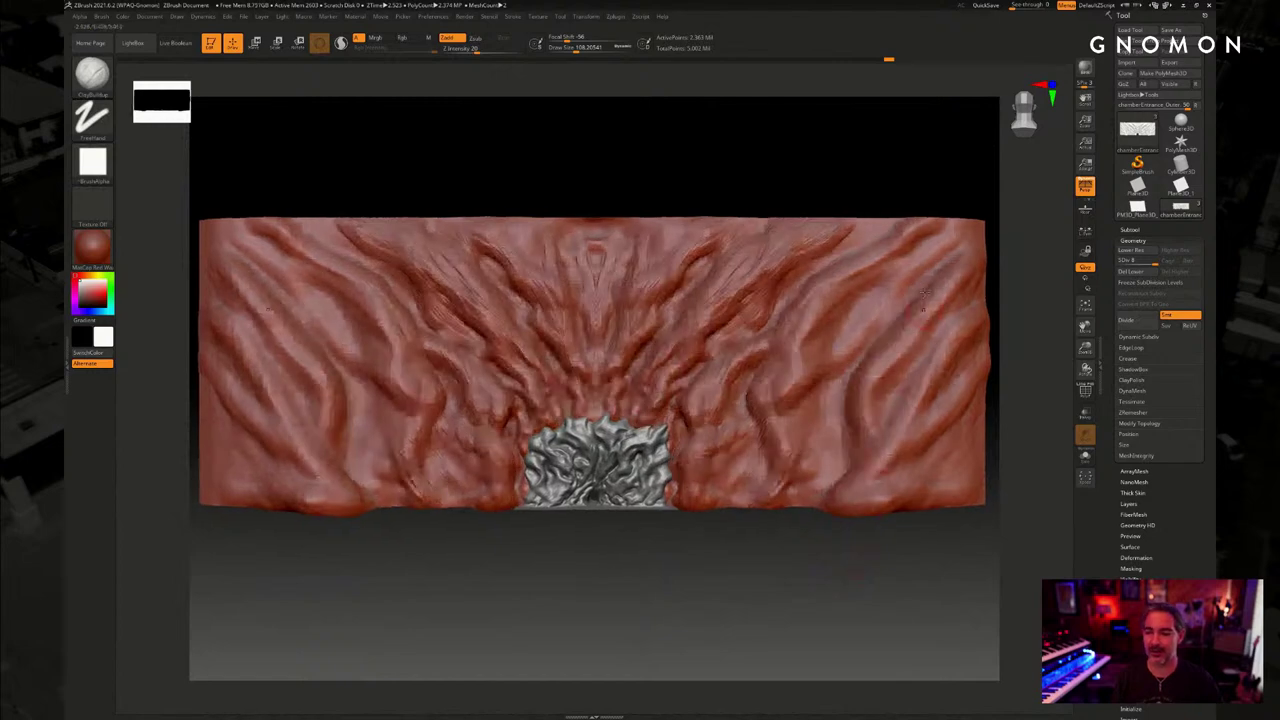
{"action": "key", "text": "d"}
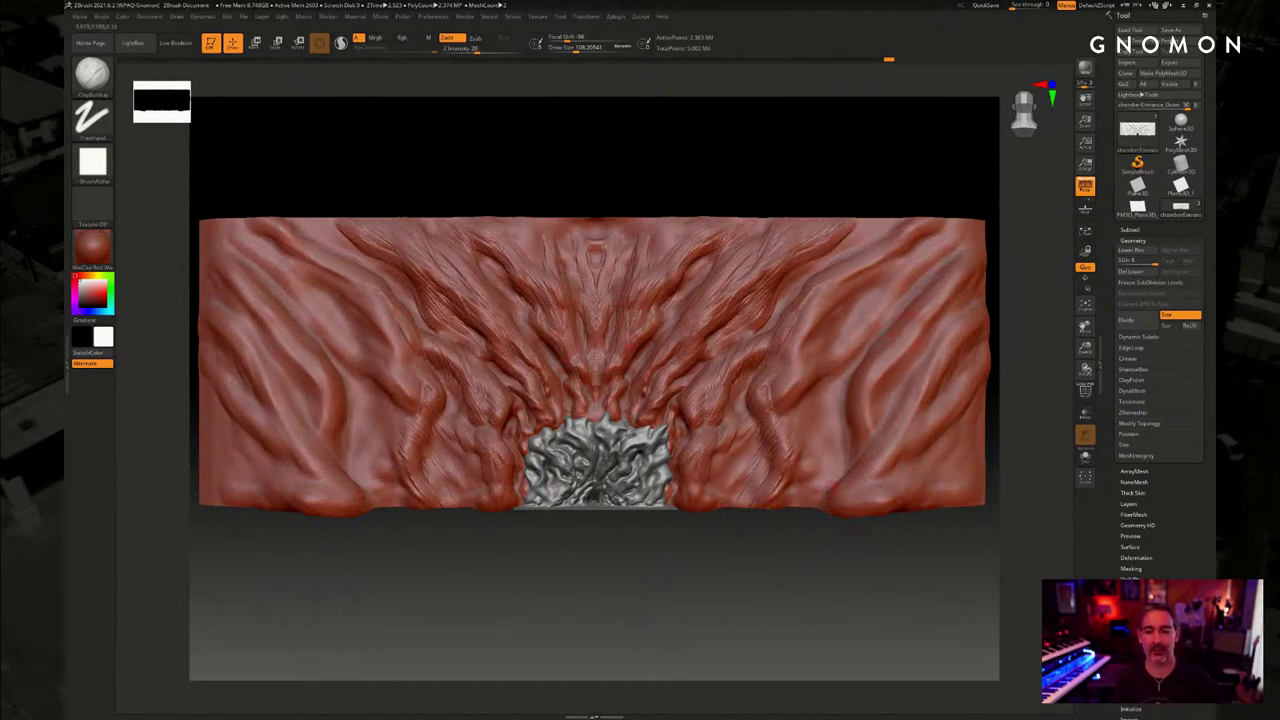
{"action": "mouse_move", "coordinate": [794, 541]}
{"action": "right_mouse_down", "text": "ctrl"}
{"action": "mouse_move", "coordinate": [805, 543]}
{"action": "mouse_move", "coordinate": [803, 603]}
{"action": "right_mouse_up", "text": "ctrl"}
{"action": "left_click_drag", "start_coordinate": [1014, 463], "coordinate": [1023, 393]}
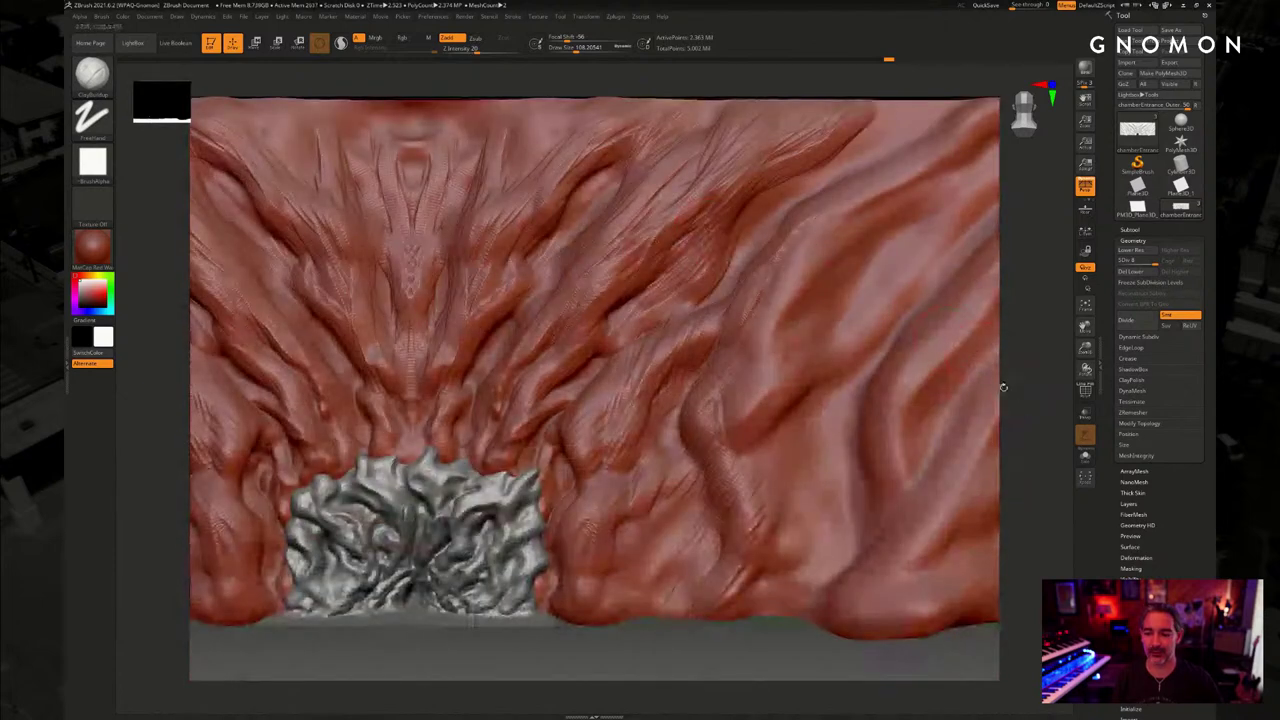
{"action": "mouse_move", "coordinate": [1003, 387]}
{"action": "right_mouse_down", "text": "ctrl"}
{"action": "mouse_move", "coordinate": [783, 457]}
{"action": "mouse_move", "coordinate": [743, 557]}
{"action": "mouse_move", "coordinate": [820, 543]}
{"action": "mouse_move", "coordinate": [792, 538]}
{"action": "right_mouse_up", "text": "ctrl"}
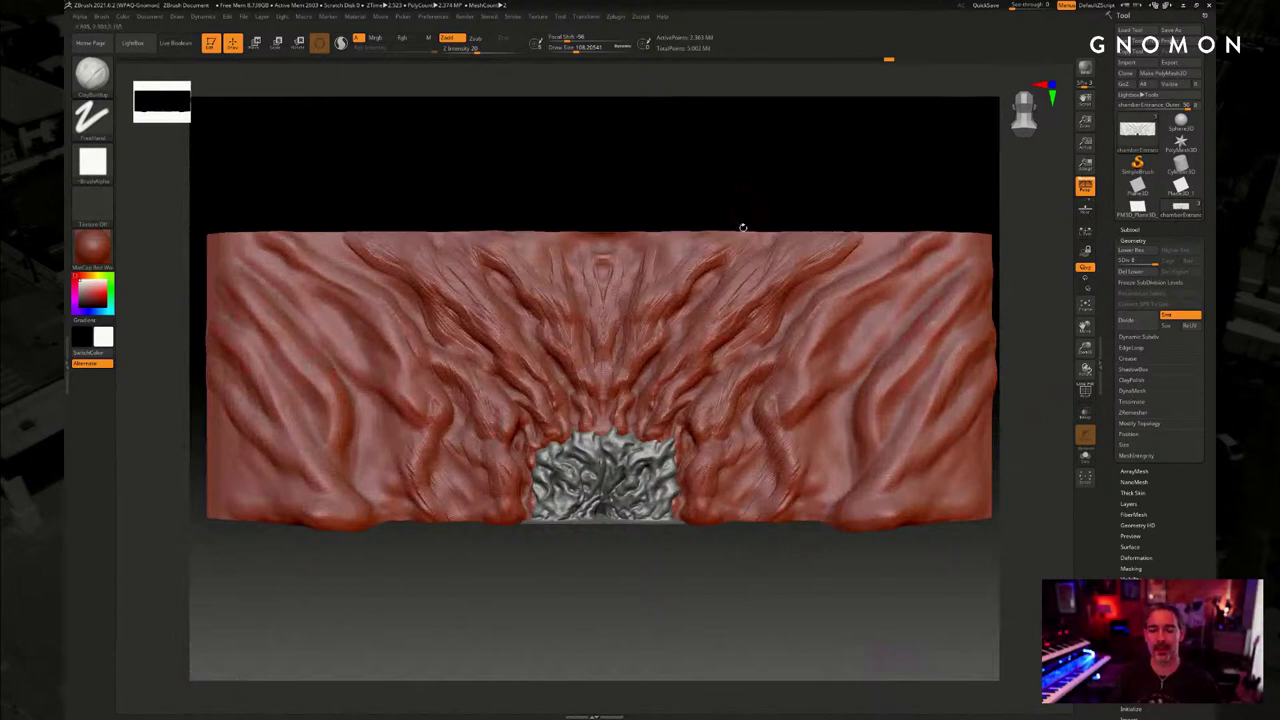
{"action": "mouse_move", "coordinate": [656, 550]}
{"action": "right_mouse_down", "text": "ctrl"}
{"action": "mouse_move", "coordinate": [663, 466]}
{"action": "mouse_move", "coordinate": [722, 513]}
{"action": "mouse_move", "coordinate": [739, 487]}
{"action": "mouse_move", "coordinate": [744, 540]}
{"action": "right_mouse_up", "text": "ctrl"}
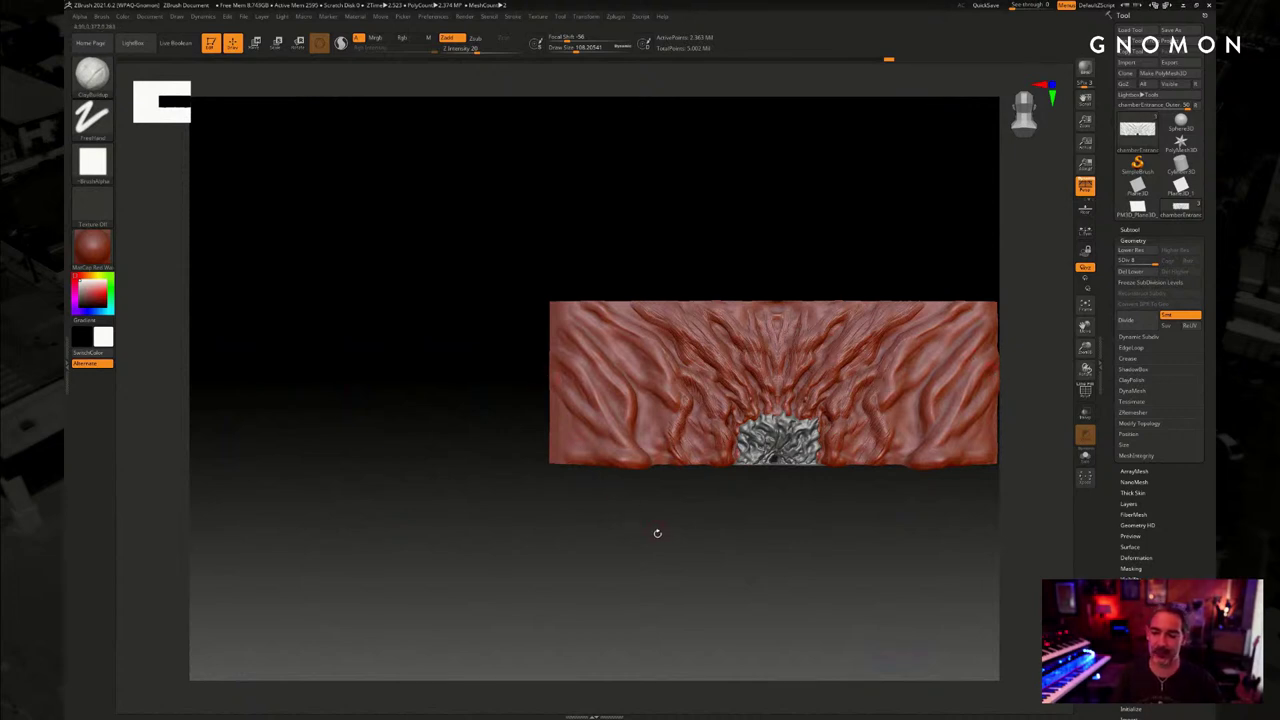
{"action": "right_click_drag", "start_coordinate": [657, 533], "coordinate": [662, 491], "text": "ctrl"}
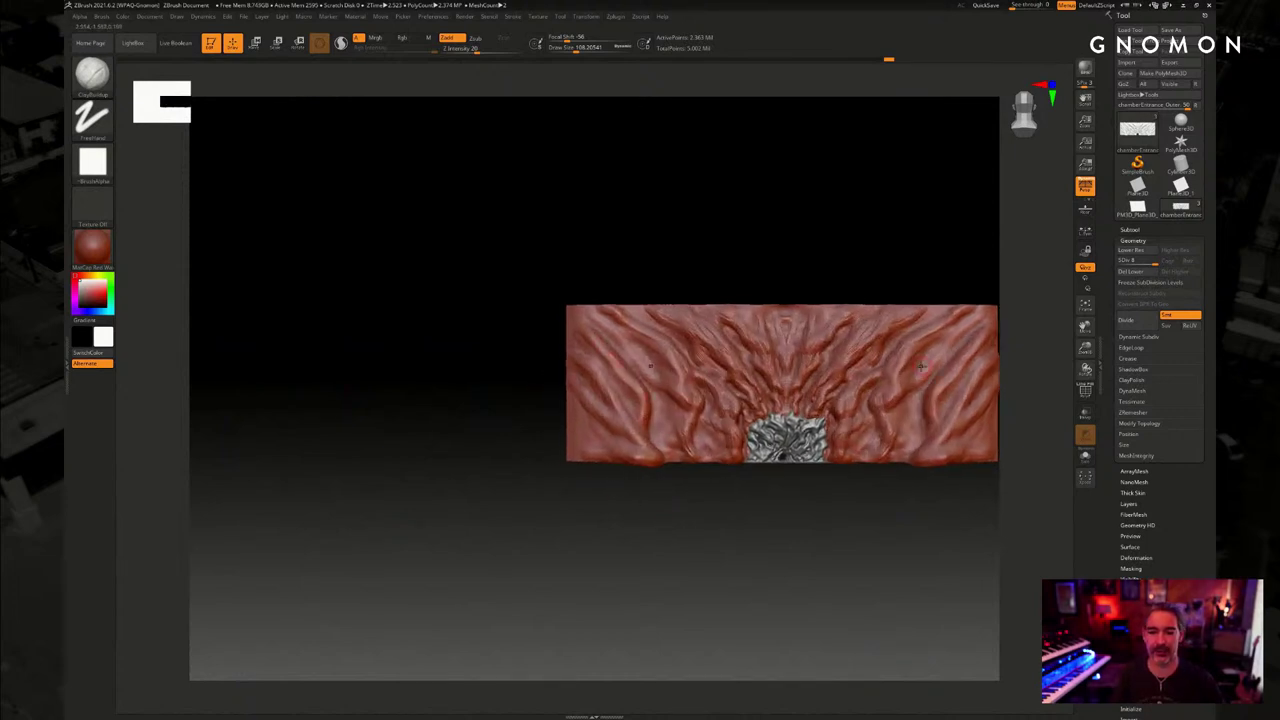
{"action": "right_click_drag", "start_coordinate": [831, 514], "coordinate": [719, 584], "text": "alt"}
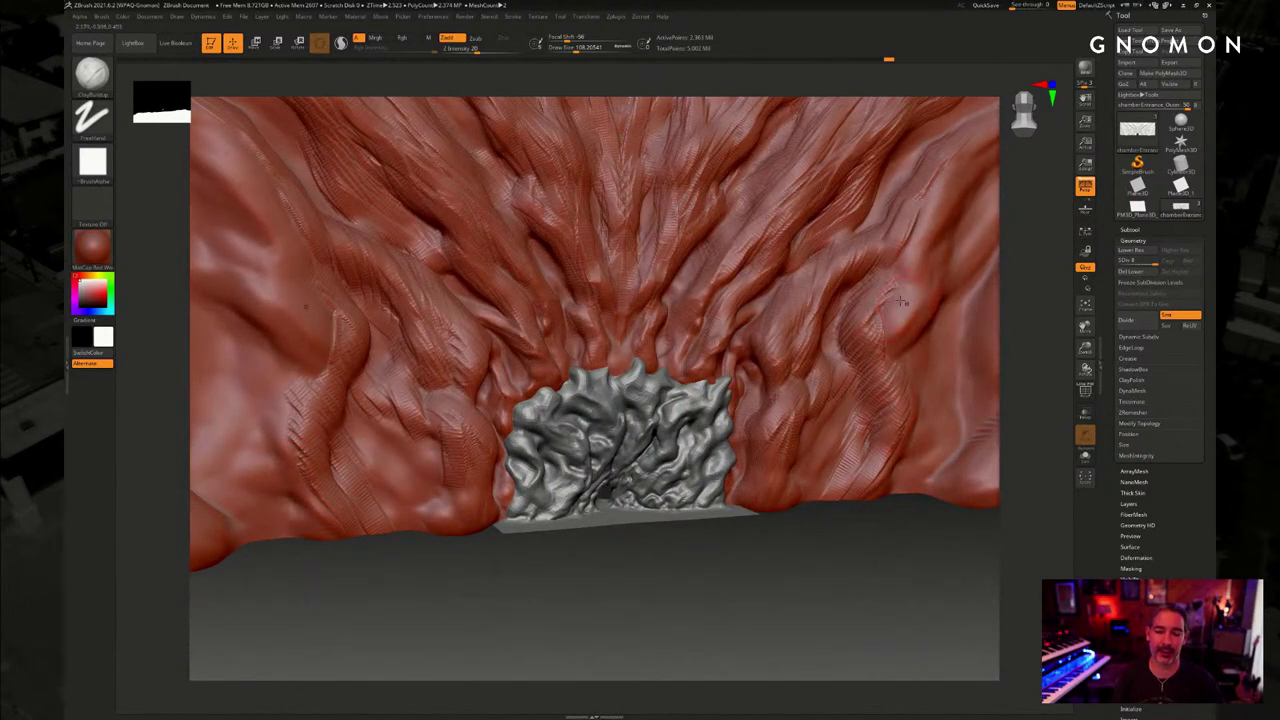
{"action": "right_click_drag", "start_coordinate": [745, 582], "coordinate": [700, 530]}
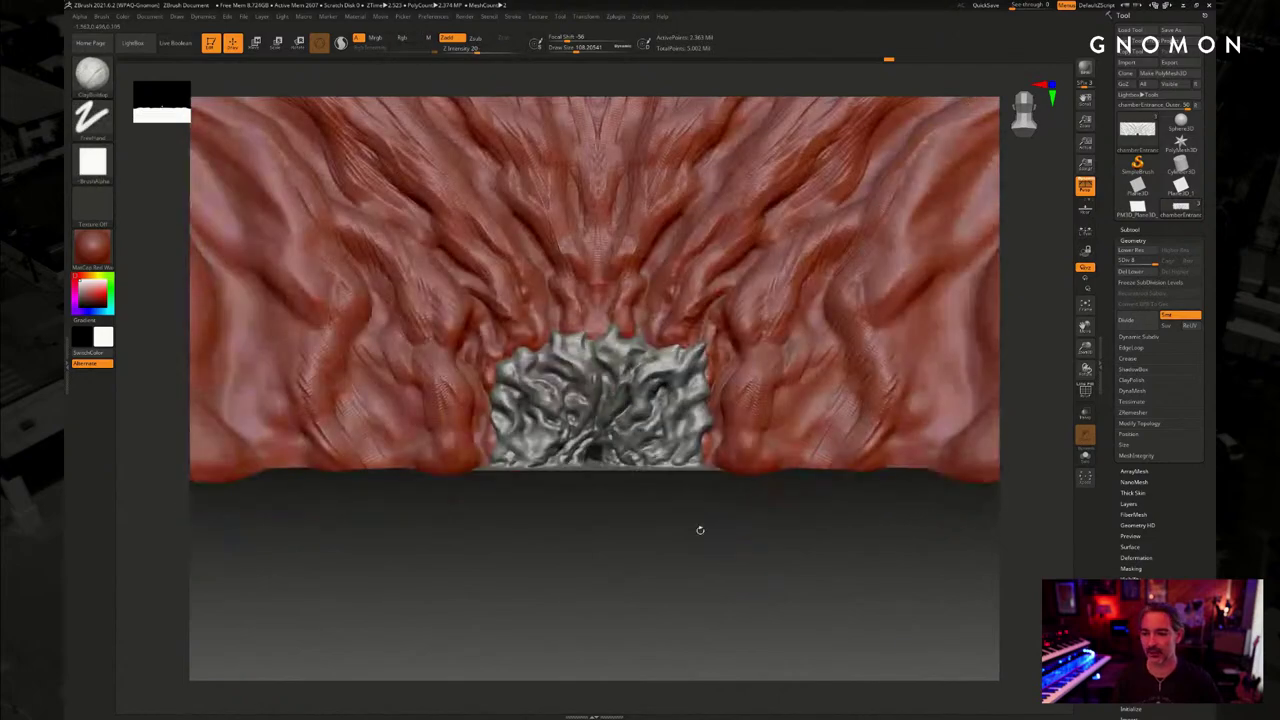
{"action": "right_click_drag", "start_coordinate": [797, 530], "coordinate": [690, 494]}
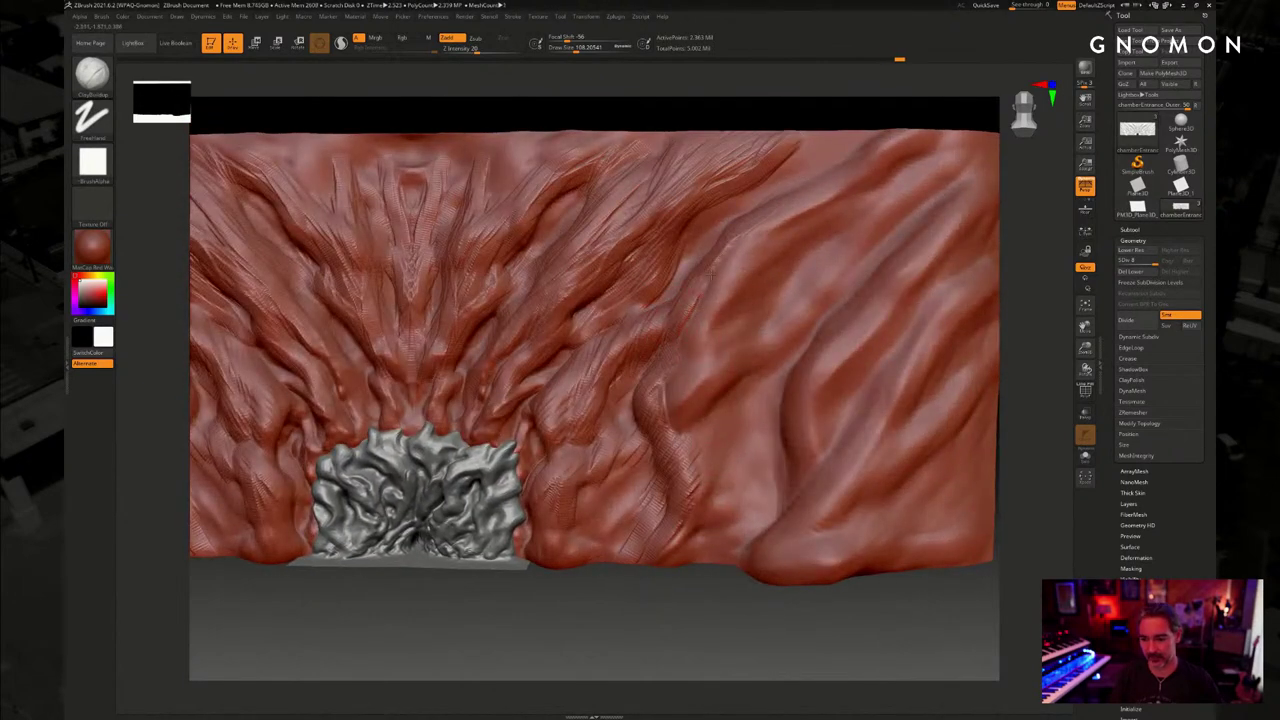
Layer clay strokes along the broad diagonal ridge outside the winding ridge, extending them up to the wall's upper edge
{"action": "mouse_move", "coordinate": [769, 243]}
{"action": "left_mouse_down"}
{"action": "mouse_move", "coordinate": [732, 265]}
{"action": "mouse_move", "coordinate": [709, 306]}
{"action": "mouse_move", "coordinate": [681, 428]}
{"action": "left_mouse_up"}
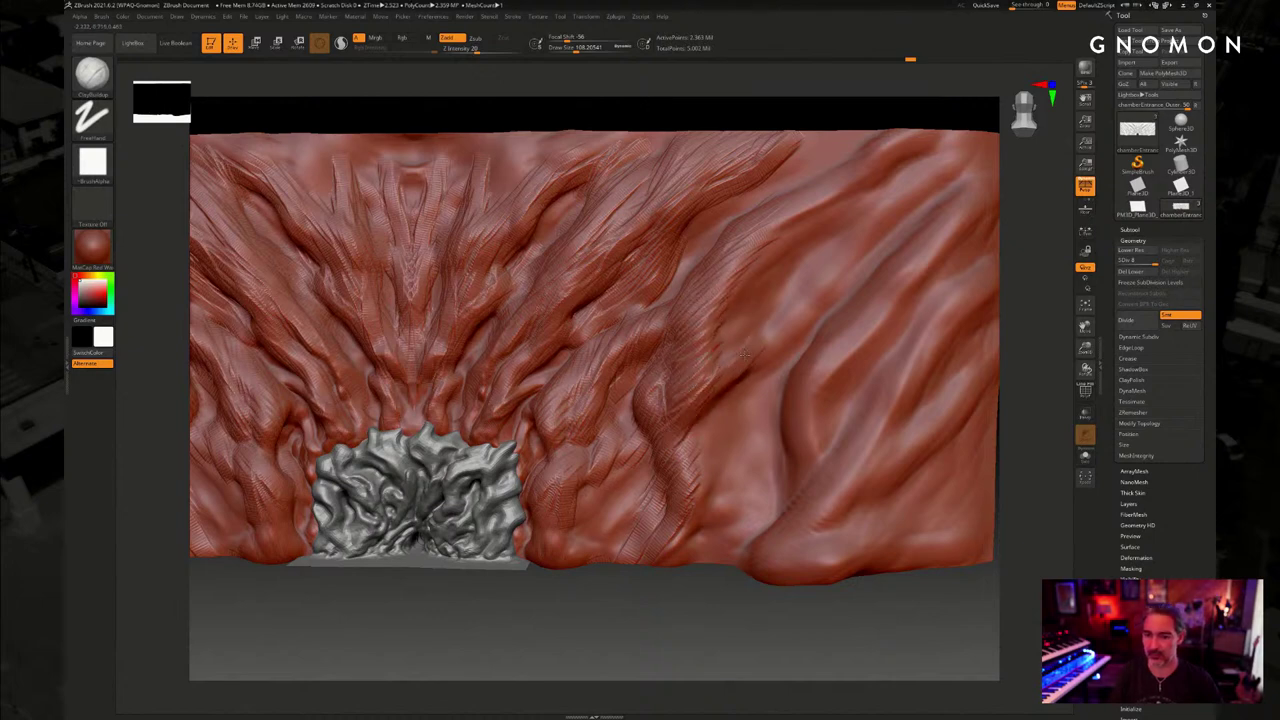
{"action": "left_click_drag", "start_coordinate": [744, 354], "coordinate": [736, 330]}
{"action": "mouse_move", "coordinate": [785, 233]}
{"action": "left_mouse_down"}
{"action": "mouse_move", "coordinate": [828, 206]}
{"action": "mouse_move", "coordinate": [776, 250]}
{"action": "mouse_move", "coordinate": [792, 222]}
{"action": "mouse_move", "coordinate": [752, 268]}
{"action": "mouse_move", "coordinate": [700, 370]}
{"action": "left_mouse_up"}
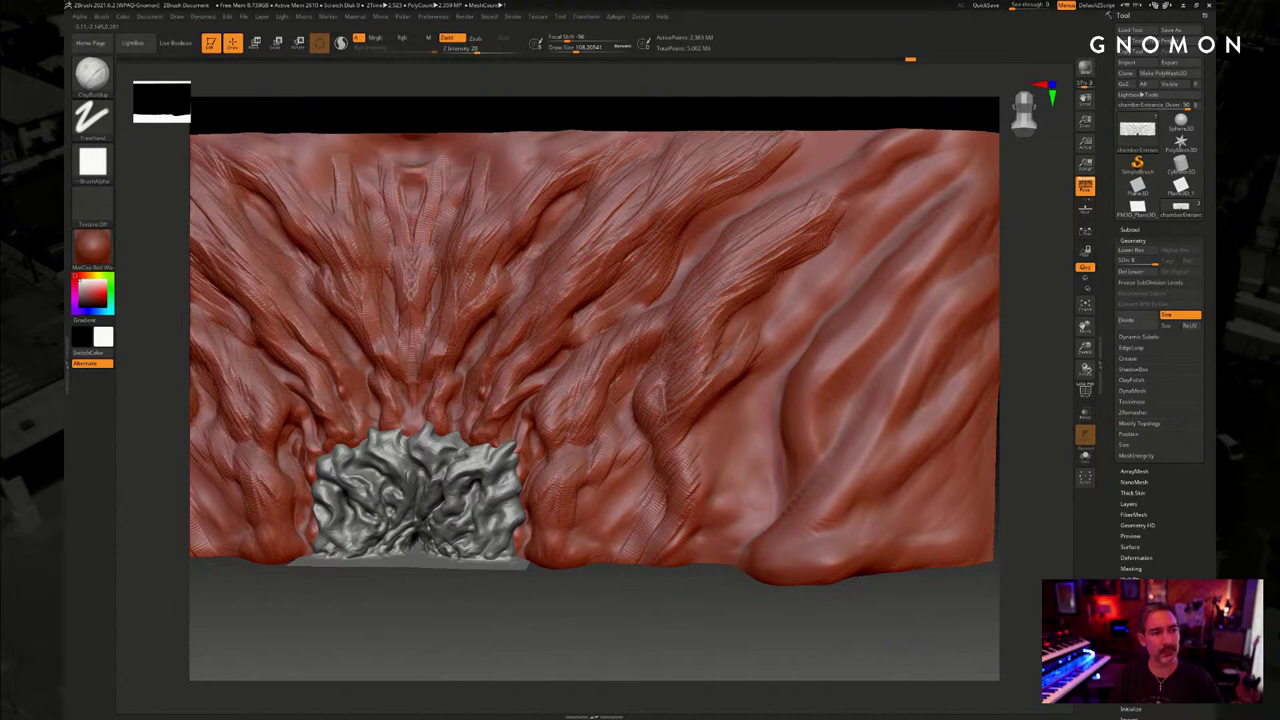
{"action": "left_click_drag", "start_coordinate": [772, 298], "coordinate": [748, 330]}
{"action": "mouse_move", "coordinate": [812, 255]}
{"action": "left_mouse_down"}
{"action": "mouse_move", "coordinate": [770, 285]}
{"action": "mouse_move", "coordinate": [760, 265]}
{"action": "mouse_move", "coordinate": [750, 318]}
{"action": "mouse_move", "coordinate": [712, 338]}
{"action": "left_mouse_up"}
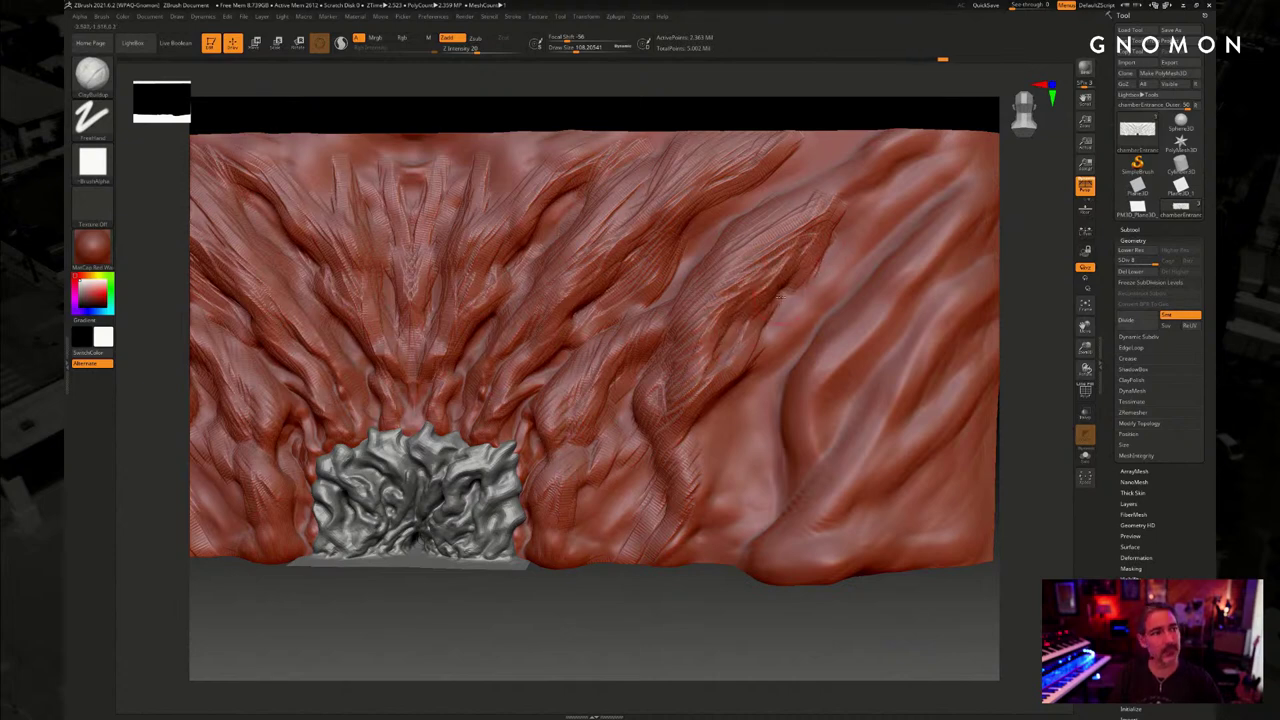
{"action": "mouse_move", "coordinate": [792, 300]}
{"action": "left_mouse_down"}
{"action": "mouse_move", "coordinate": [752, 345]}
{"action": "mouse_move", "coordinate": [748, 406]}
{"action": "mouse_move", "coordinate": [700, 450]}
{"action": "mouse_move", "coordinate": [690, 522]}
{"action": "mouse_move", "coordinate": [616, 500]}
{"action": "mouse_move", "coordinate": [659, 366]}
{"action": "mouse_move", "coordinate": [646, 434]}
{"action": "left_mouse_up"}
{"action": "mouse_move", "coordinate": [738, 350]}
{"action": "left_mouse_down"}
{"action": "mouse_move", "coordinate": [785, 262]}
{"action": "mouse_move", "coordinate": [800, 350]}
{"action": "left_mouse_up"}
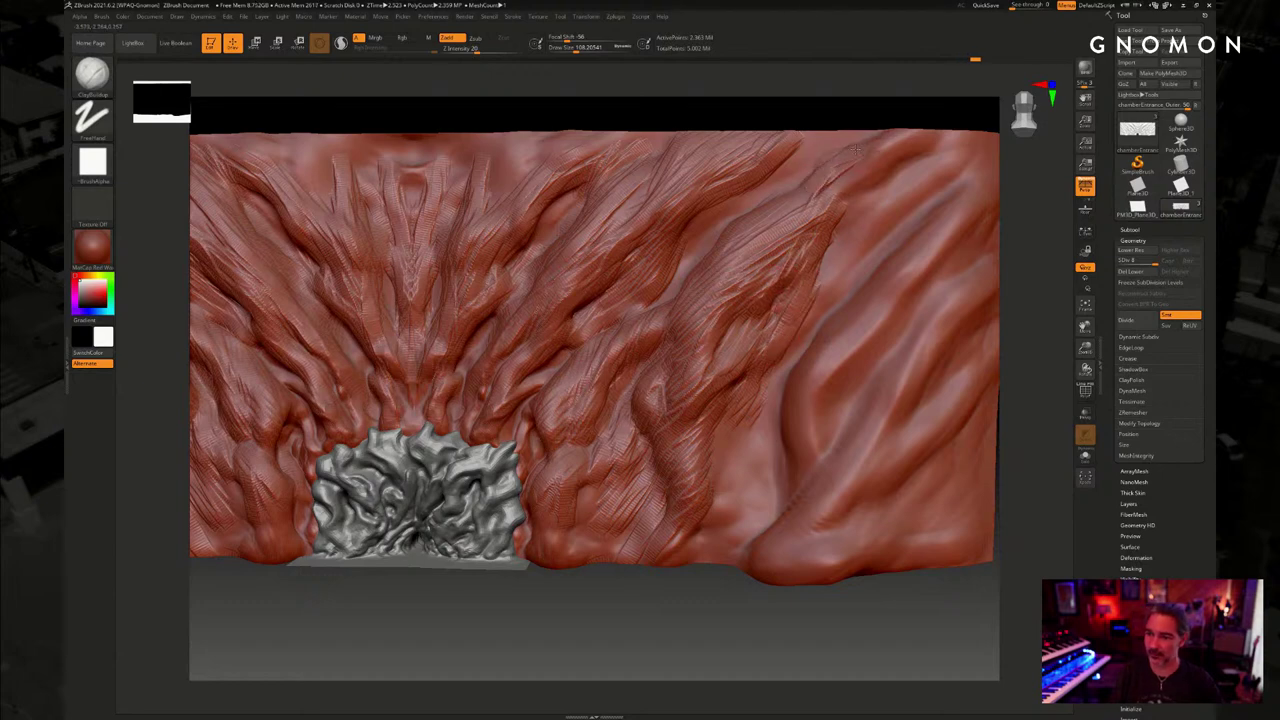
{"action": "left_click_drag", "start_coordinate": [851, 155], "coordinate": [772, 236]}
{"action": "left_click_drag", "start_coordinate": [800, 166], "coordinate": [754, 202]}
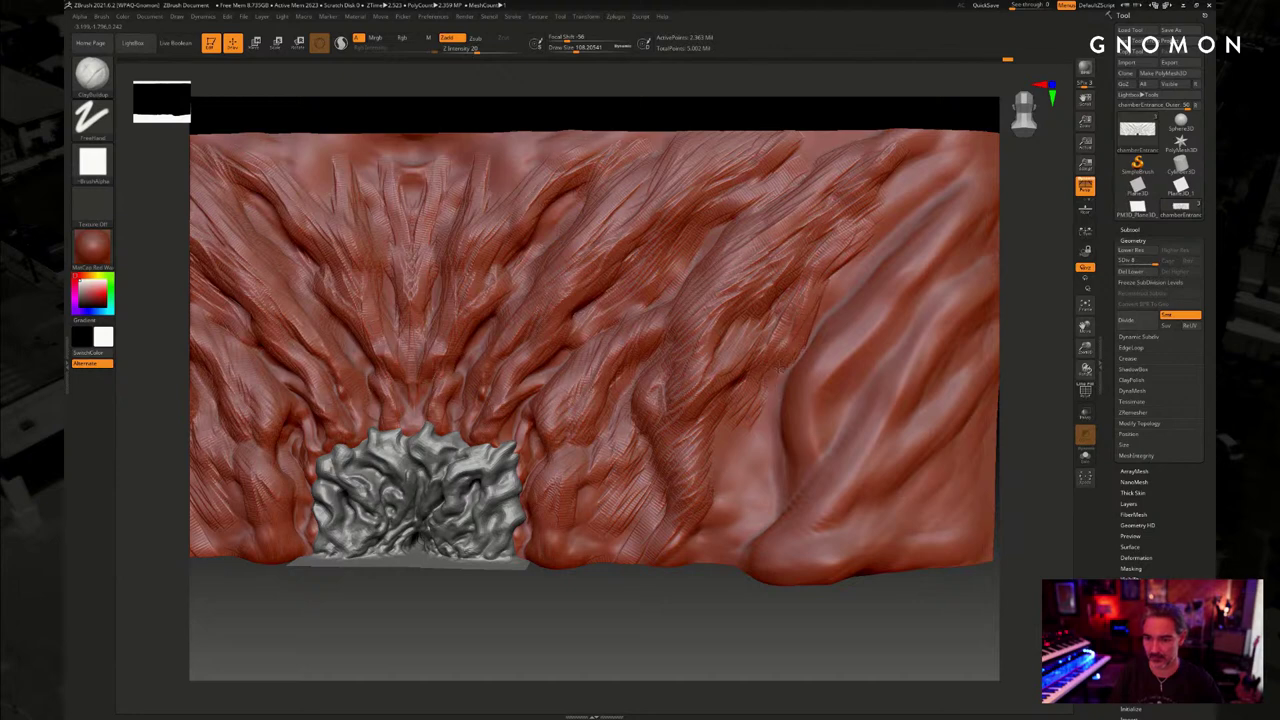
Fill the smooth hollow outside the winding ridge with downward clay strokes and texture the wall's base beside the entrance
{"action": "mouse_move", "coordinate": [754, 408]}
{"action": "left_mouse_down"}
{"action": "mouse_move", "coordinate": [722, 446]}
{"action": "mouse_move", "coordinate": [738, 524]}
{"action": "left_mouse_up"}
{"action": "left_click_drag", "start_coordinate": [727, 652], "coordinate": [736, 483]}
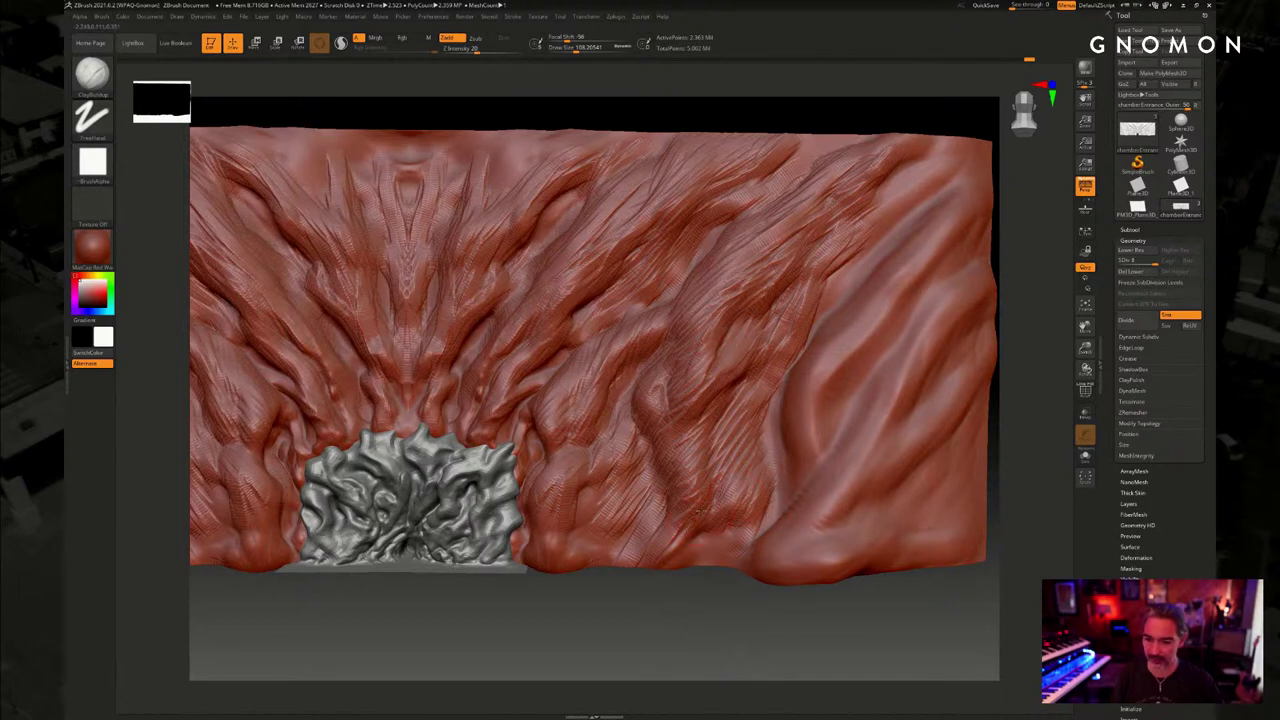
{"action": "left_click_drag", "start_coordinate": [700, 510], "coordinate": [670, 564]}
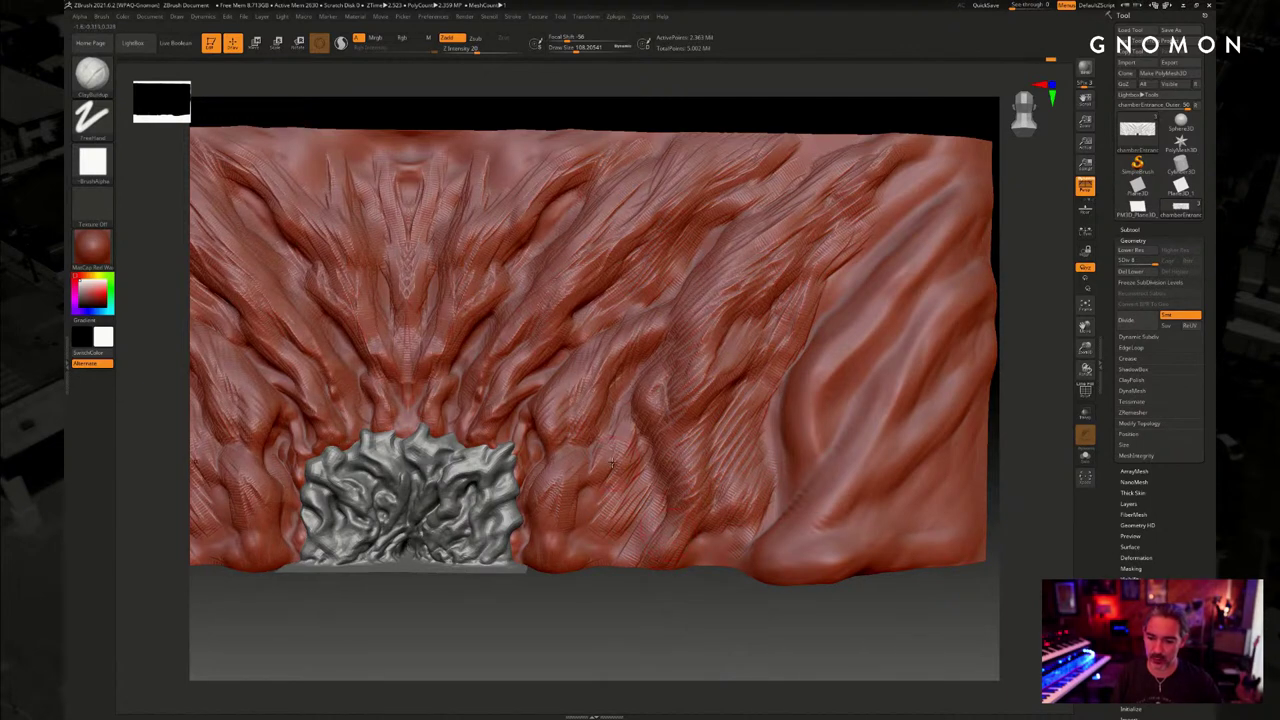
{"action": "left_click_drag", "start_coordinate": [600, 478], "coordinate": [566, 550]}
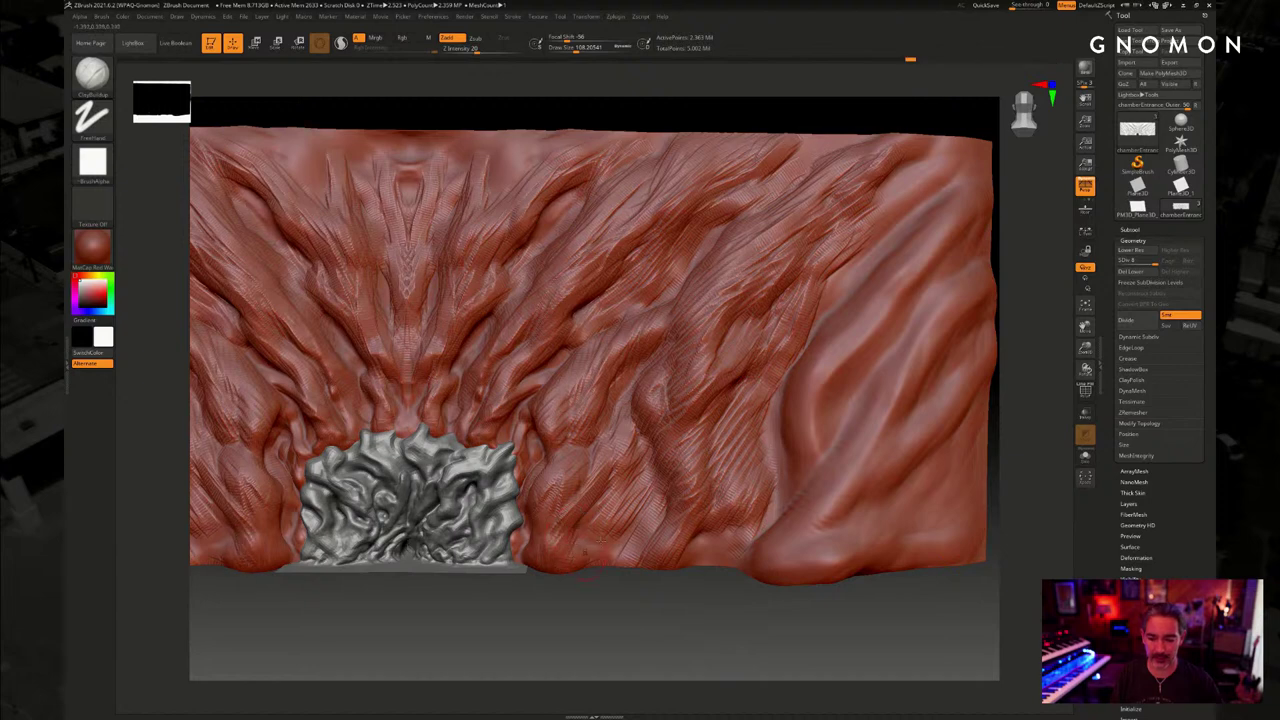
Layer clay over the large outer fold, following its flow from the wall's upper part down to the bulging base
{"action": "mouse_move", "coordinate": [741, 603]}
{"action": "left_mouse_down"}
{"action": "mouse_move", "coordinate": [763, 577]}
{"action": "mouse_move", "coordinate": [757, 548]}
{"action": "left_mouse_up"}
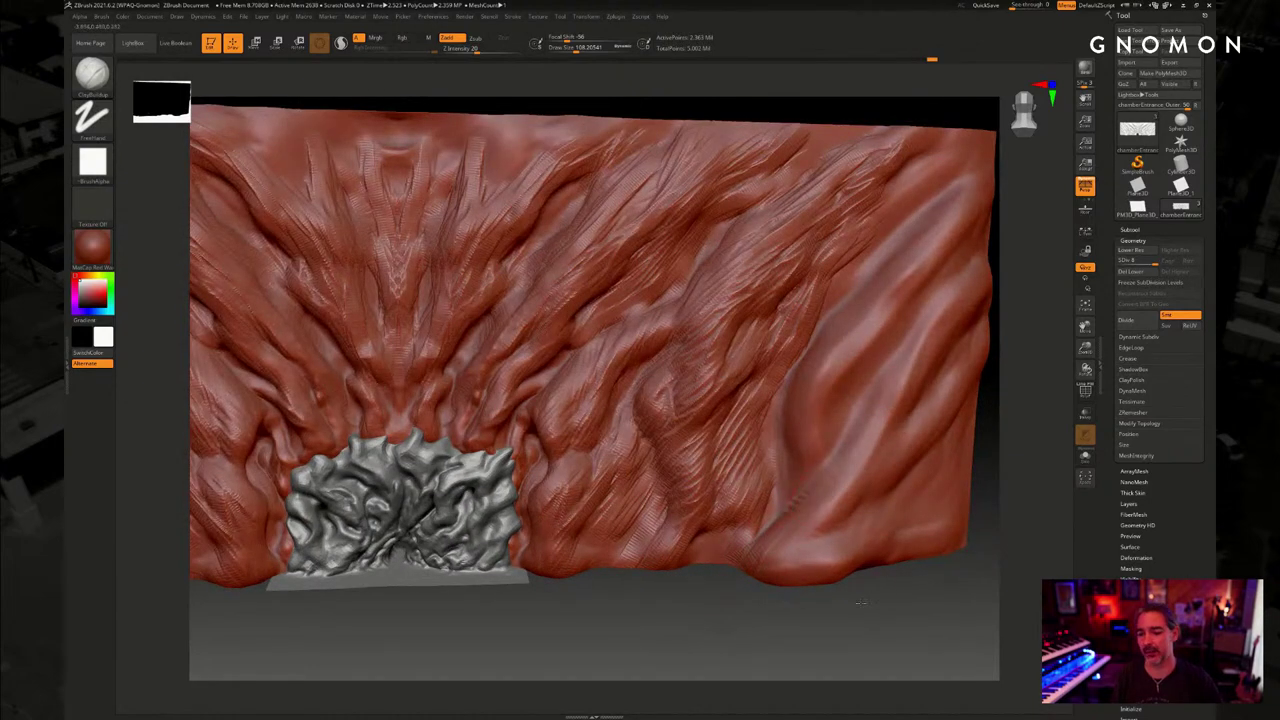
{"action": "left_click_drag", "start_coordinate": [860, 603], "coordinate": [720, 520]}
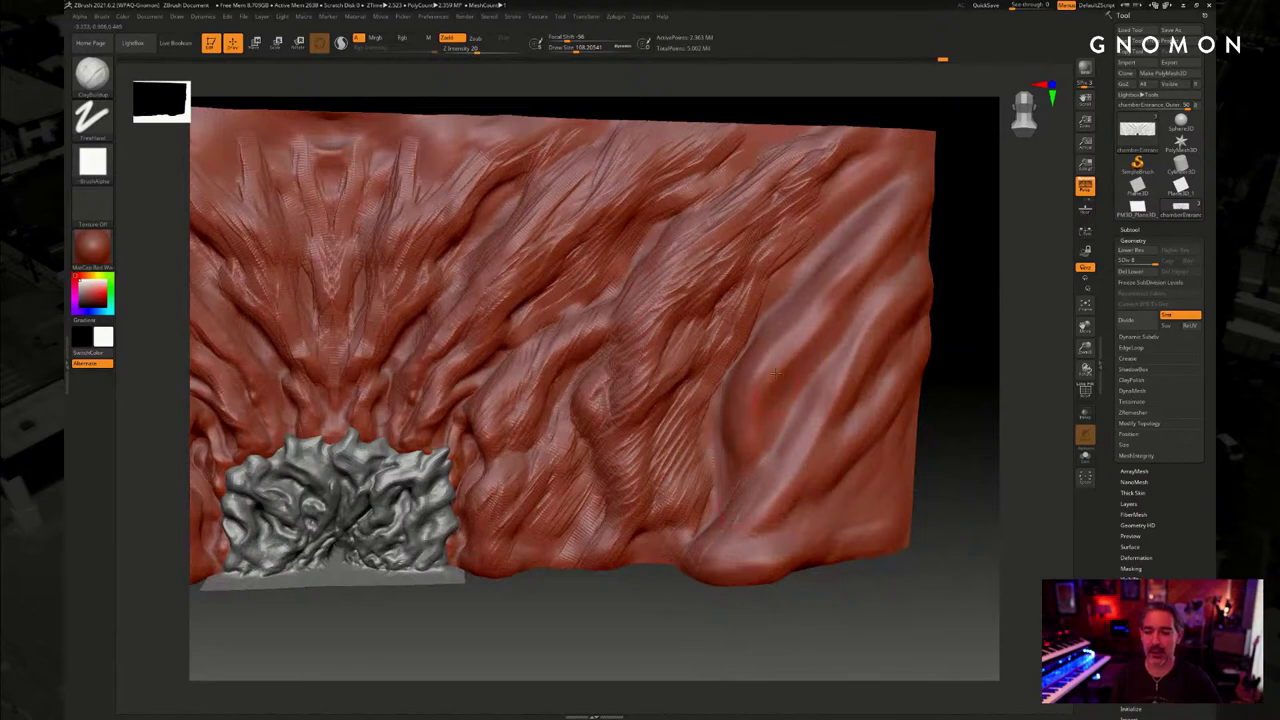
{"action": "left_click_drag", "start_coordinate": [938, 355], "coordinate": [933, 383]}
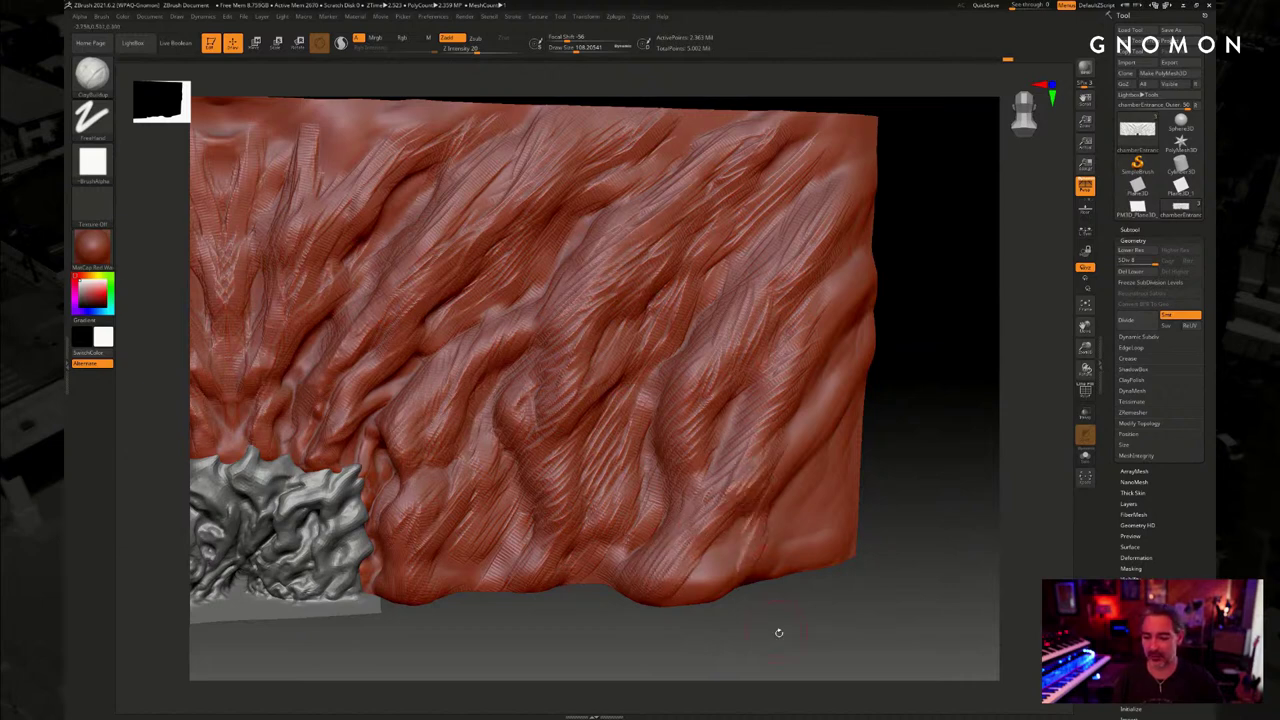
{"action": "key", "text": "shift+d"}
{"action": "left_click_drag", "start_coordinate": [774, 635], "coordinate": [720, 608], "text": "alt"}
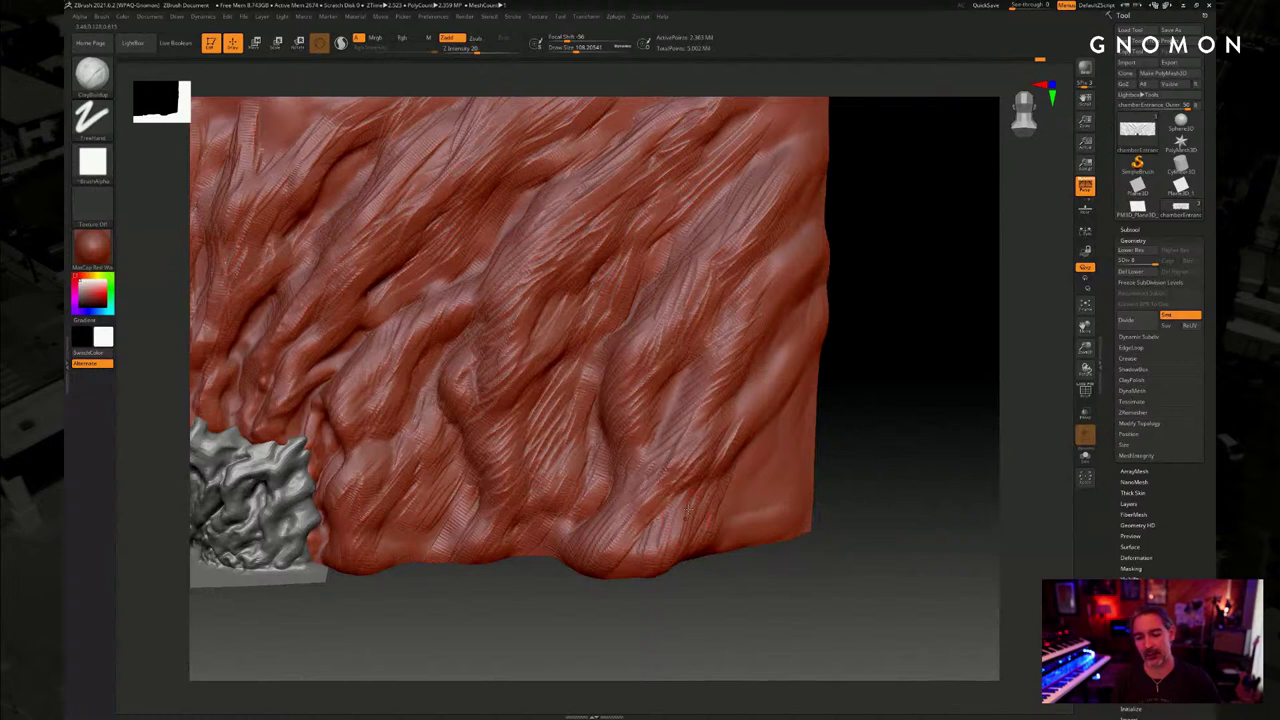
Build up clay ridges on the smooth lower corner and along the wall's outer edge, and switch the wall to a lower subdivision level
{"action": "left_click_drag", "start_coordinate": [745, 563], "coordinate": [690, 520]}
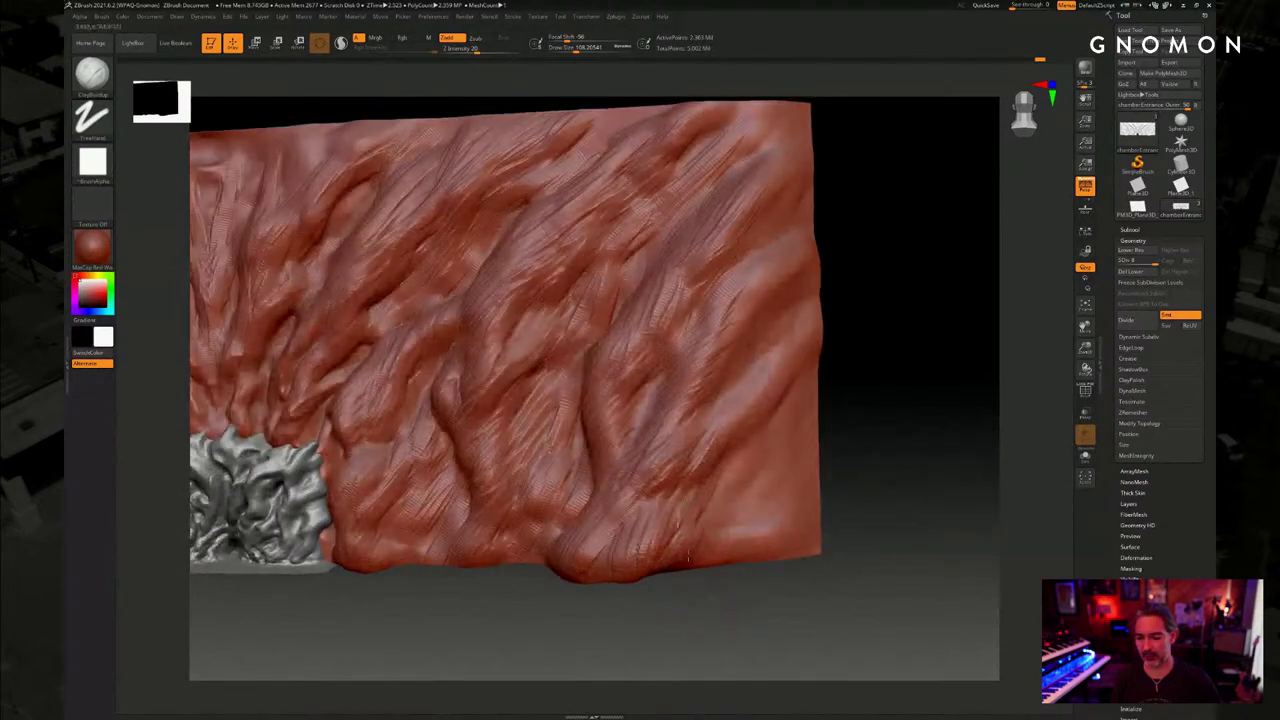
{"action": "left_click_drag", "start_coordinate": [858, 380], "coordinate": [752, 444]}
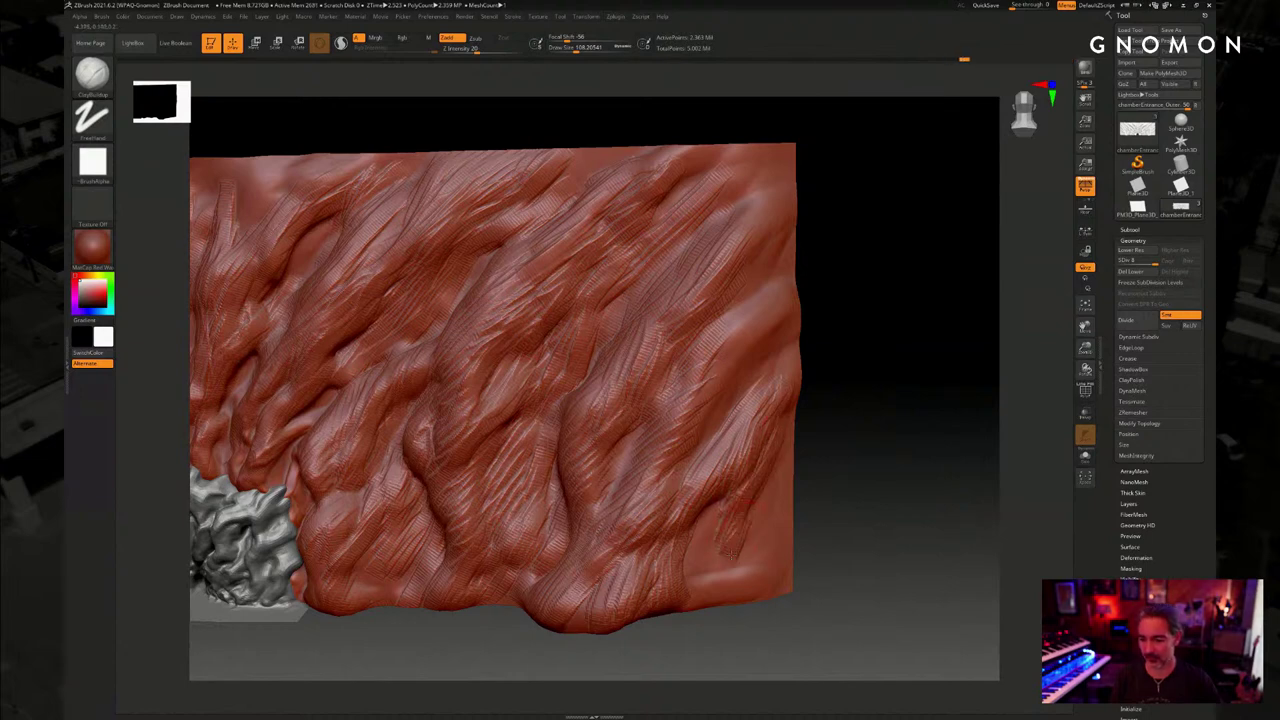
{"action": "mouse_move", "coordinate": [732, 496]}
{"action": "left_mouse_down"}
{"action": "mouse_move", "coordinate": [702, 545]}
{"action": "mouse_move", "coordinate": [702, 572]}
{"action": "mouse_move", "coordinate": [718, 577]}
{"action": "left_mouse_up"}
{"action": "mouse_move", "coordinate": [772, 460]}
{"action": "left_mouse_down"}
{"action": "mouse_move", "coordinate": [762, 525]}
{"action": "mouse_move", "coordinate": [728, 596]}
{"action": "left_mouse_up"}
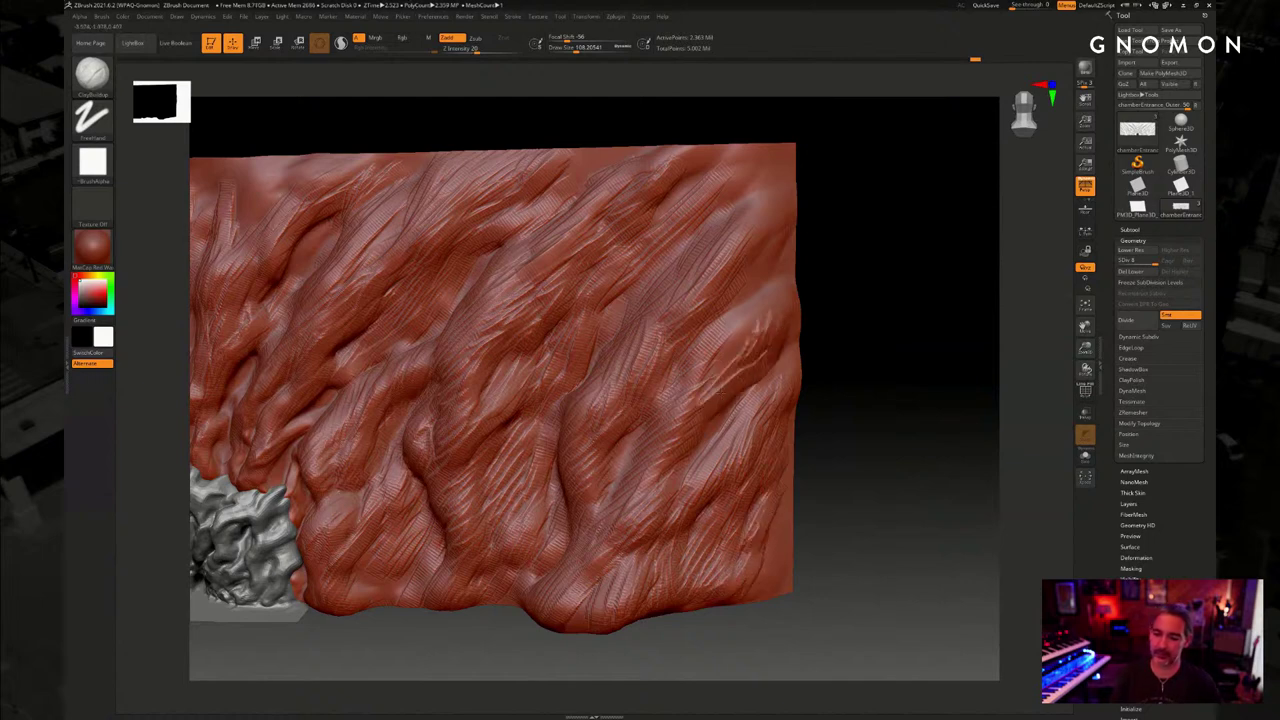
{"action": "left_click_drag", "start_coordinate": [776, 322], "coordinate": [700, 390]}
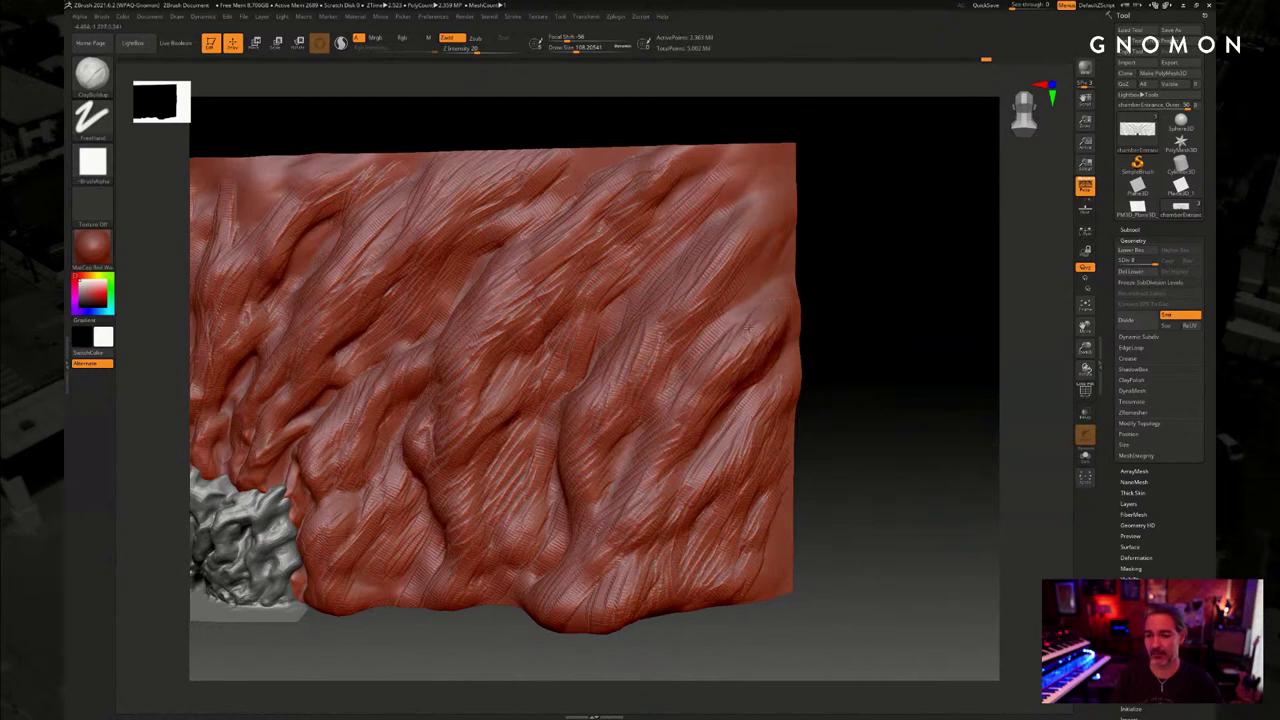
{"action": "key", "text": "shift+d"}
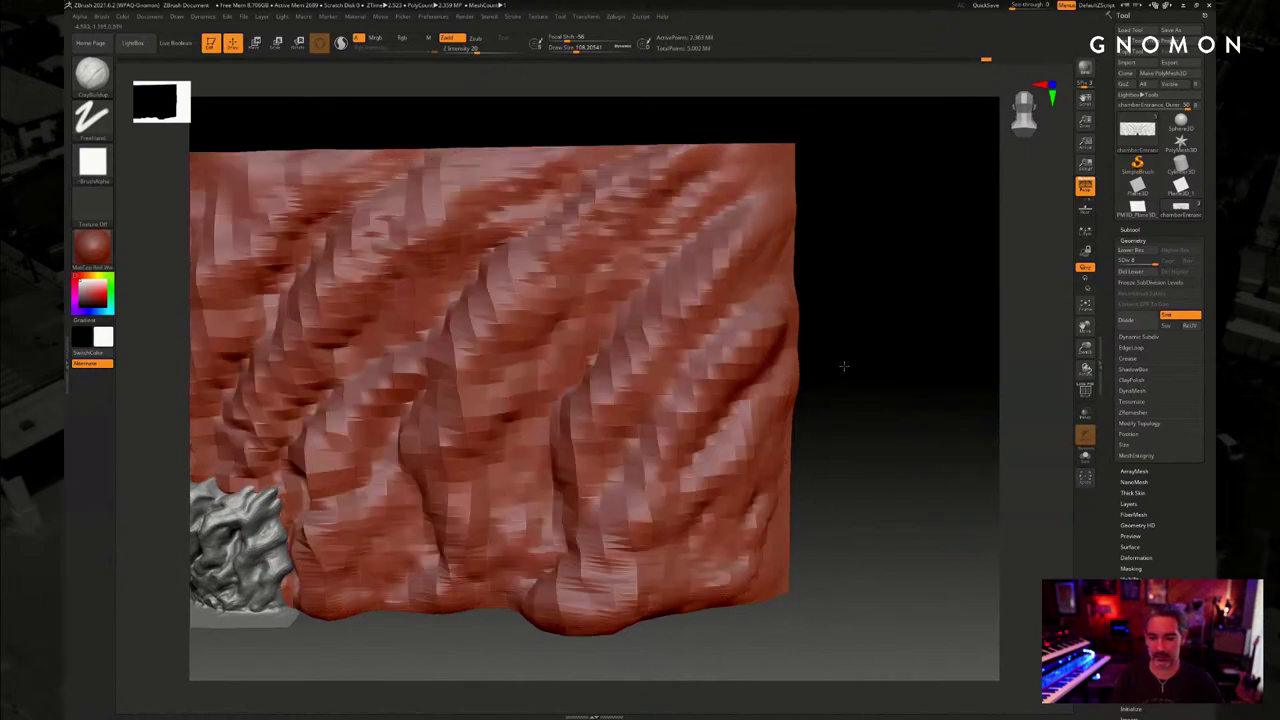
Divide the red cave wall mesh to subdivision level 9 and compare it with its lower subdivision level
{"action": "left_click_drag", "start_coordinate": [844, 366], "coordinate": [1140, 300], "text": "alt"}
{"action": "mouse_move", "coordinate": [600, 577]}
{"action": "left_mouse_down", "text": "alt"}
{"action": "mouse_move", "coordinate": [665, 582]}
{"action": "mouse_move", "coordinate": [662, 634]}
{"action": "mouse_move", "coordinate": [585, 652]}
{"action": "mouse_move", "coordinate": [746, 570]}
{"action": "mouse_move", "coordinate": [651, 626]}
{"action": "mouse_move", "coordinate": [749, 606]}
{"action": "mouse_move", "coordinate": [630, 597]}
{"action": "mouse_move", "coordinate": [637, 567]}
{"action": "mouse_move", "coordinate": [685, 563]}
{"action": "mouse_move", "coordinate": [629, 620]}
{"action": "mouse_move", "coordinate": [684, 616]}
{"action": "left_mouse_up", "text": "alt"}
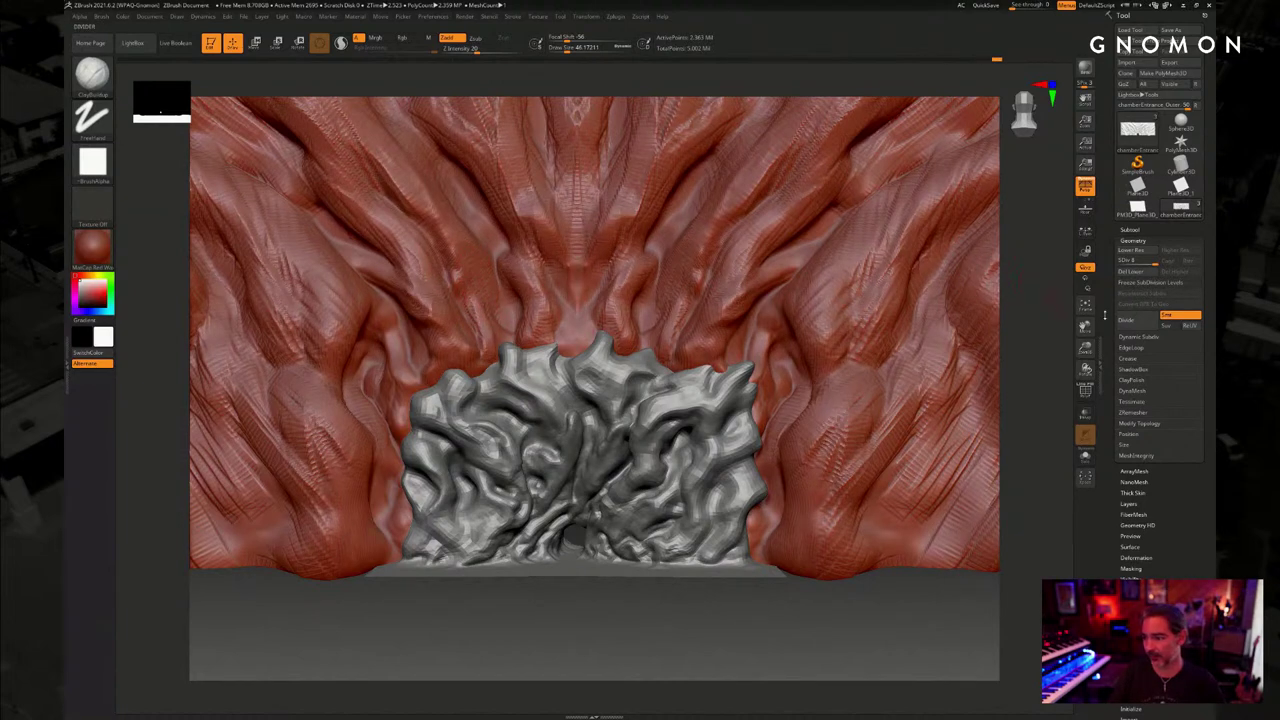
{"action": "left_click", "coordinate": [1125, 319]}
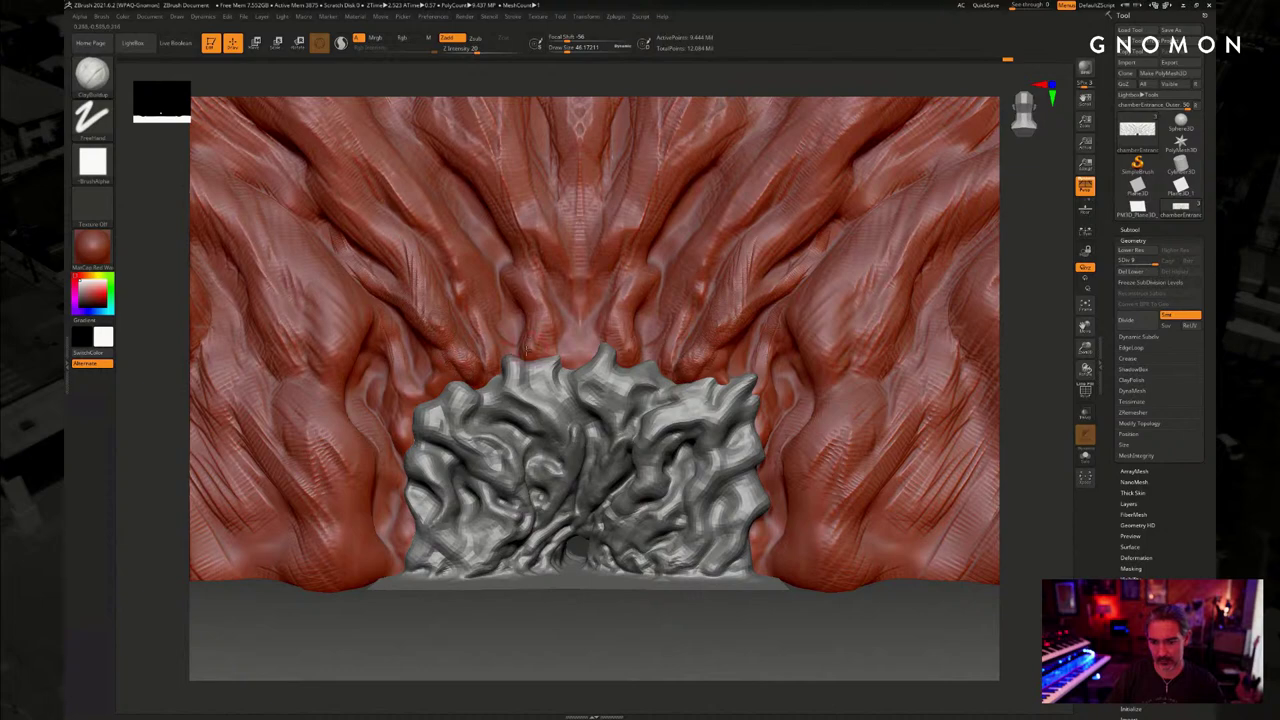
{"action": "key", "text": "shift+d"}
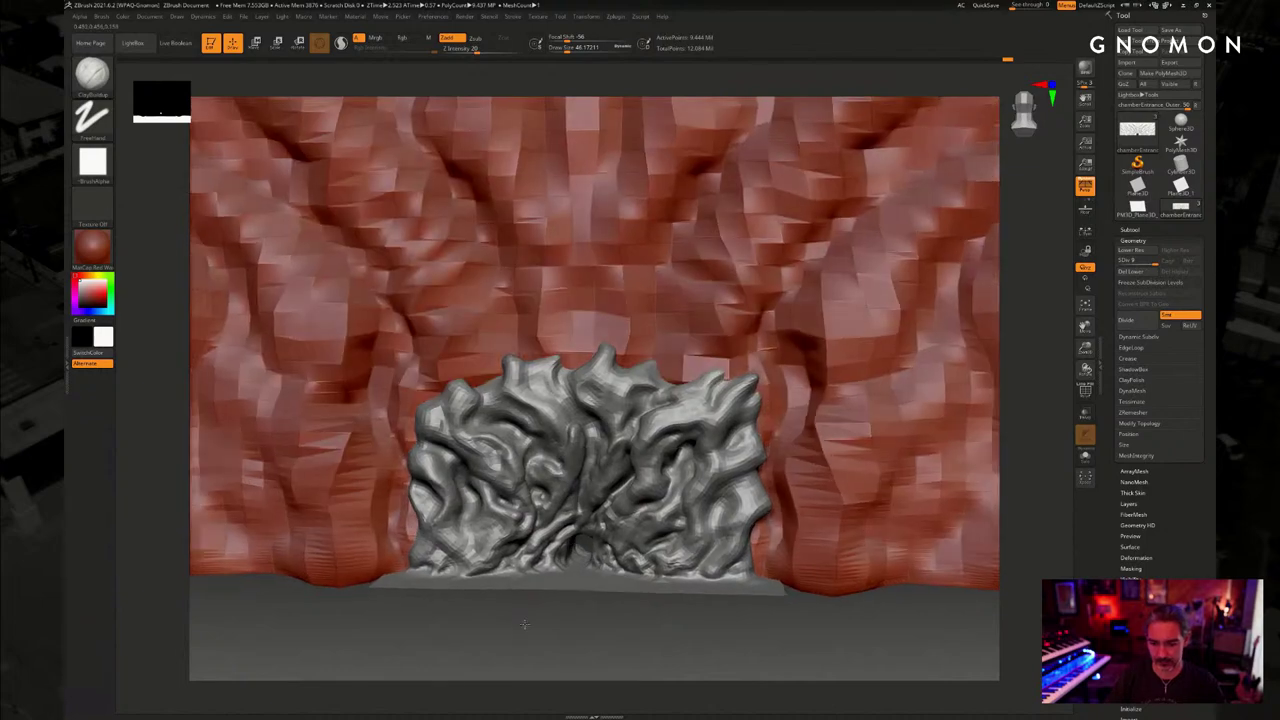
{"action": "key", "text": "d"}
{"action": "key", "text": "d"}
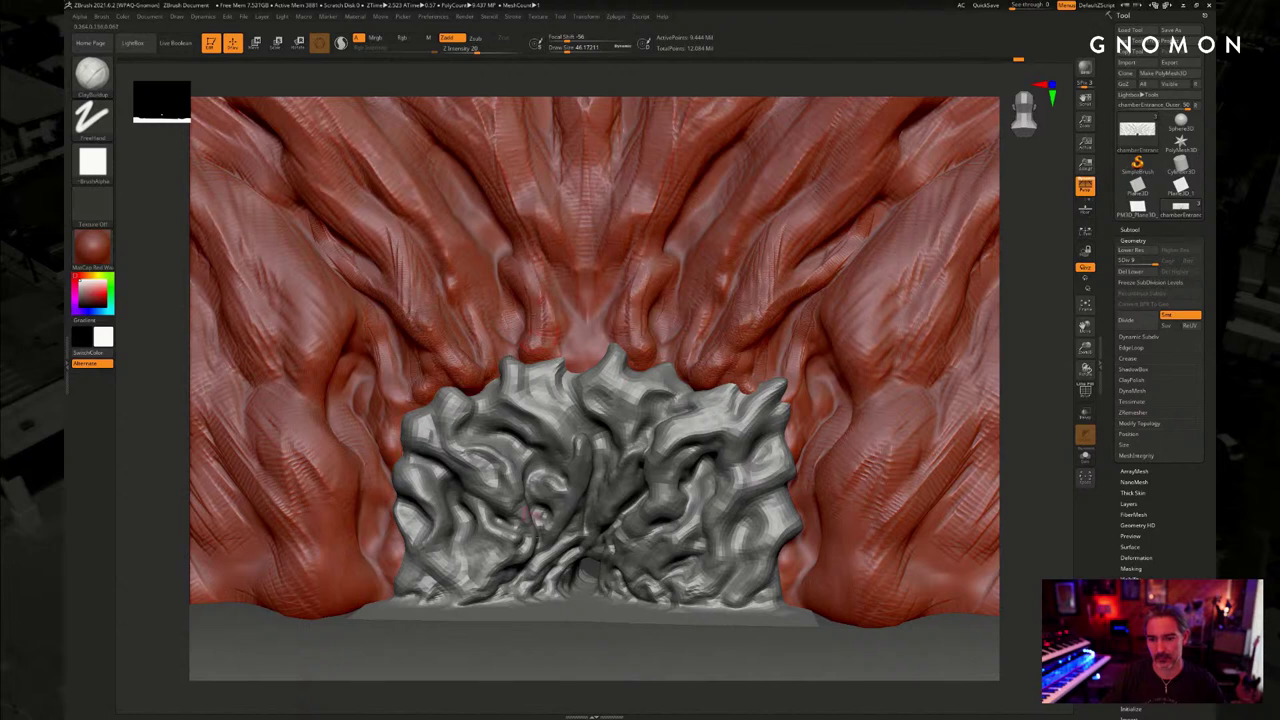
Sculpt finer muscle-like ridges on the red wall directly above the grey entrance with the ClayBuildup brush
{"action": "left_click_drag", "start_coordinate": [543, 635], "coordinate": [514, 632]}
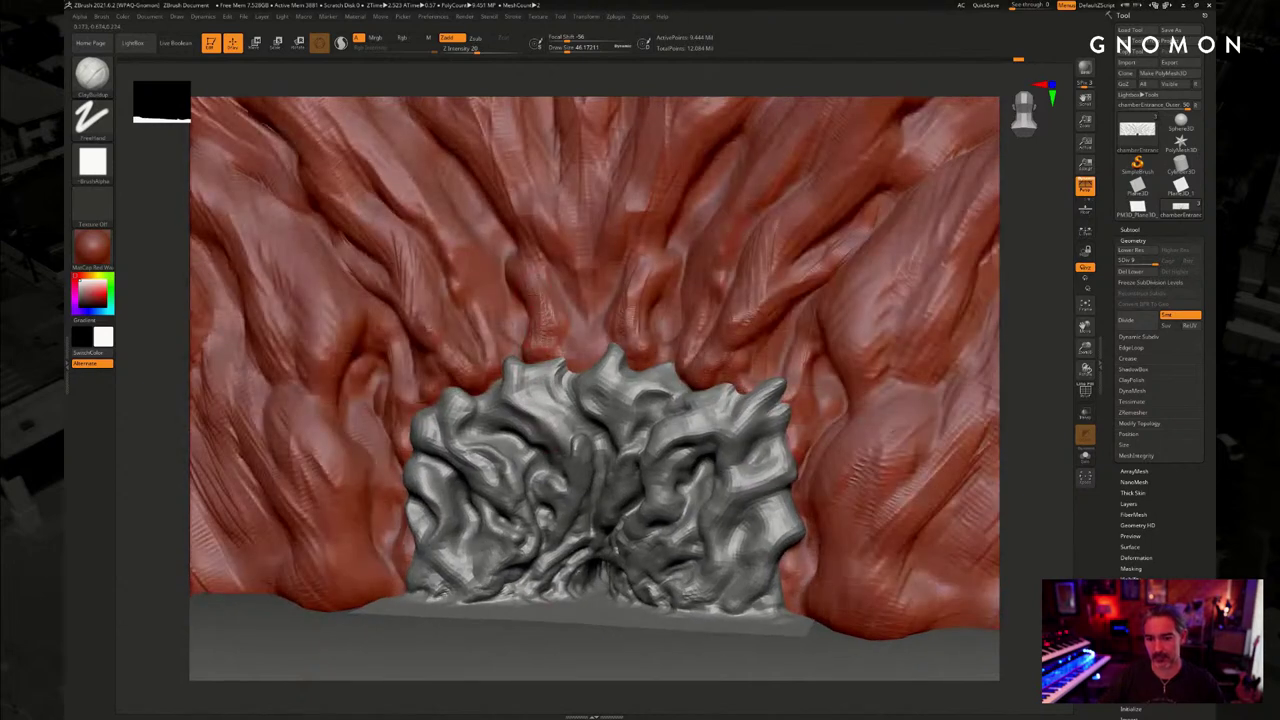
{"action": "mouse_move", "coordinate": [489, 226]}
{"action": "left_mouse_down"}
{"action": "mouse_move", "coordinate": [502, 259]}
{"action": "mouse_move", "coordinate": [513, 256]}
{"action": "mouse_move", "coordinate": [499, 264]}
{"action": "mouse_move", "coordinate": [532, 276]}
{"action": "mouse_move", "coordinate": [557, 326]}
{"action": "left_mouse_up"}
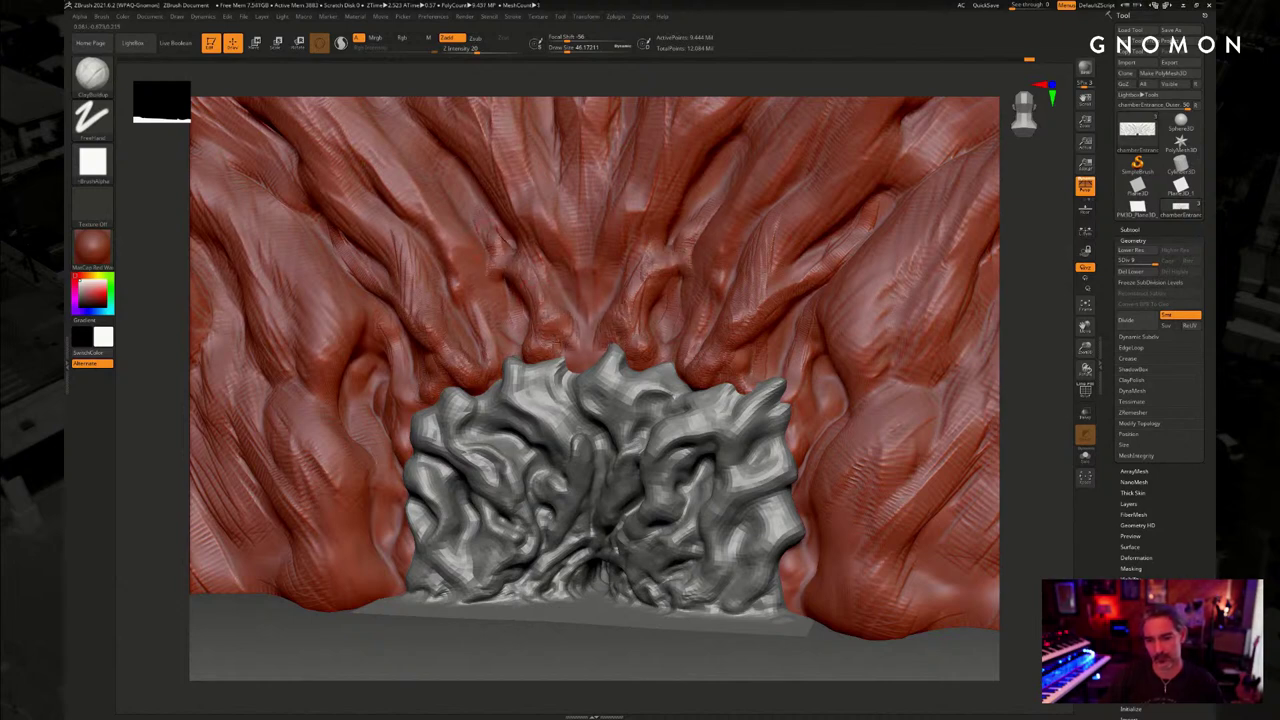
{"action": "mouse_move", "coordinate": [482, 236]}
{"action": "left_mouse_down"}
{"action": "mouse_move", "coordinate": [456, 184]}
{"action": "mouse_move", "coordinate": [543, 220]}
{"action": "mouse_move", "coordinate": [556, 203]}
{"action": "left_mouse_up"}
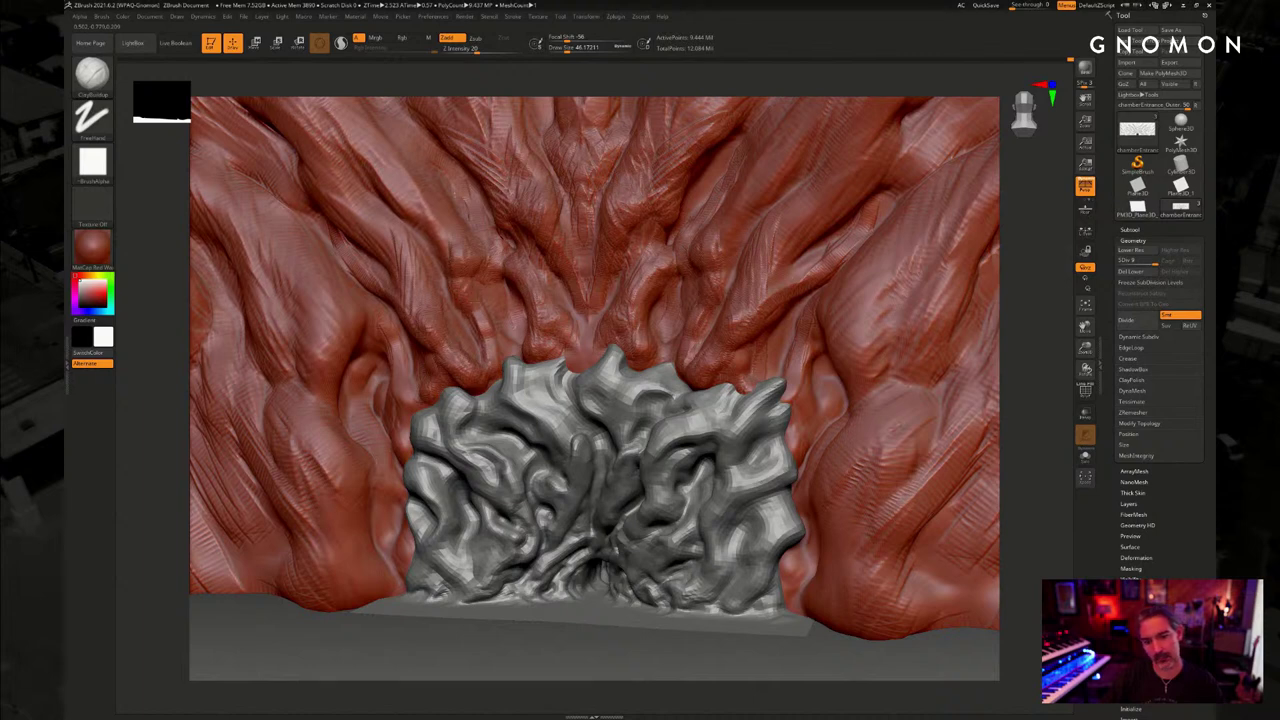
{"action": "key", "text": "ctrl+z"}
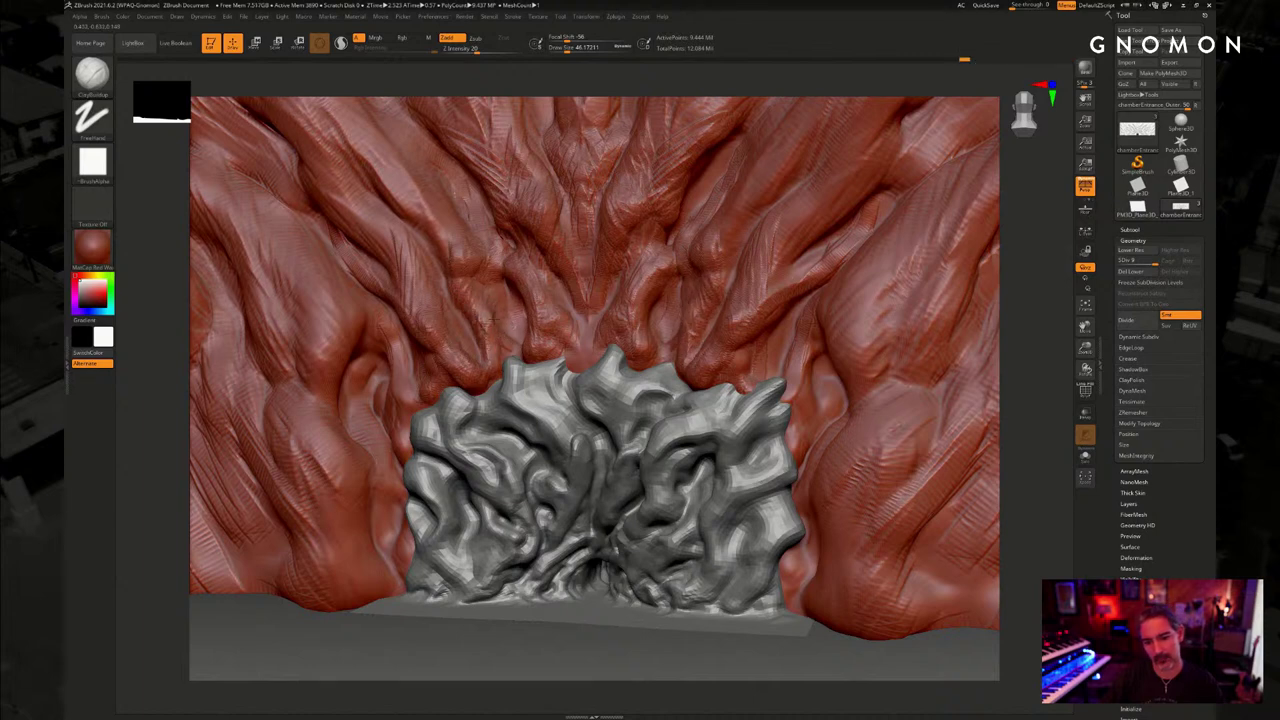
{"action": "key", "text": "ctrl+shift+z"}
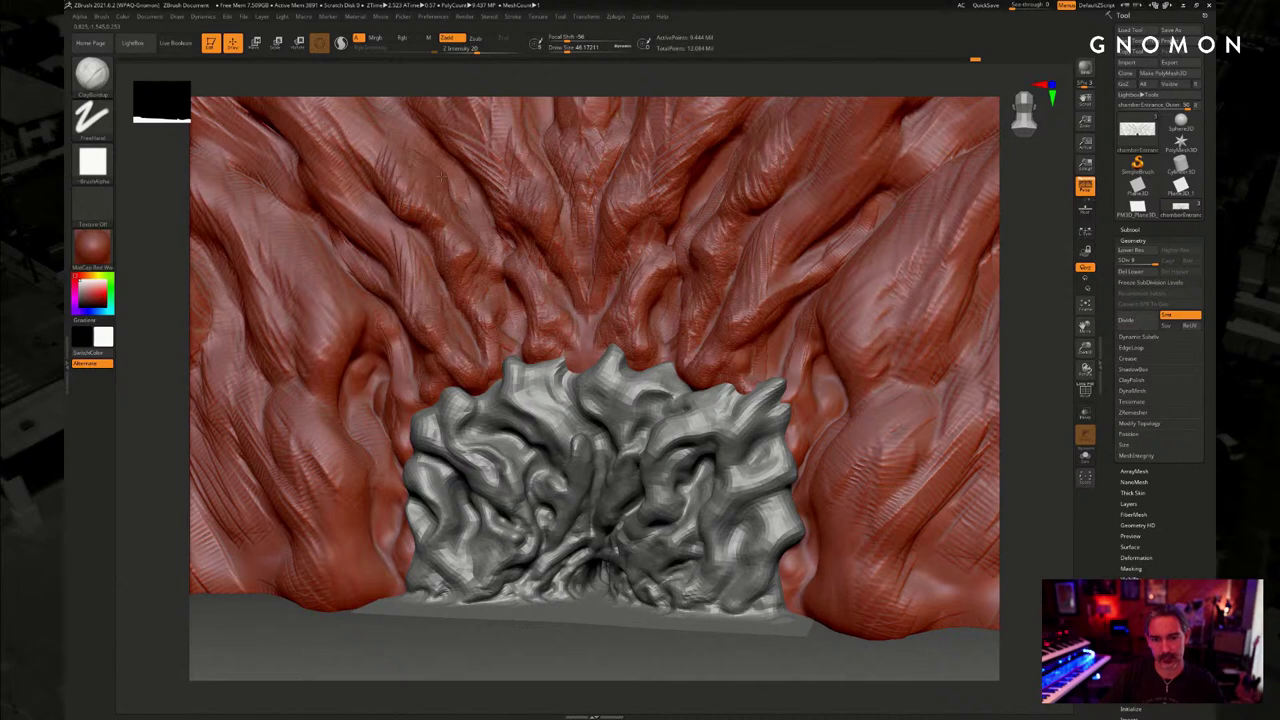
Build up symmetrical folds and a bulging strand on the wall beside the grey entrance with ClayBuildup
{"action": "left_click_drag", "start_coordinate": [516, 77], "coordinate": [558, 121], "text": "alt"}
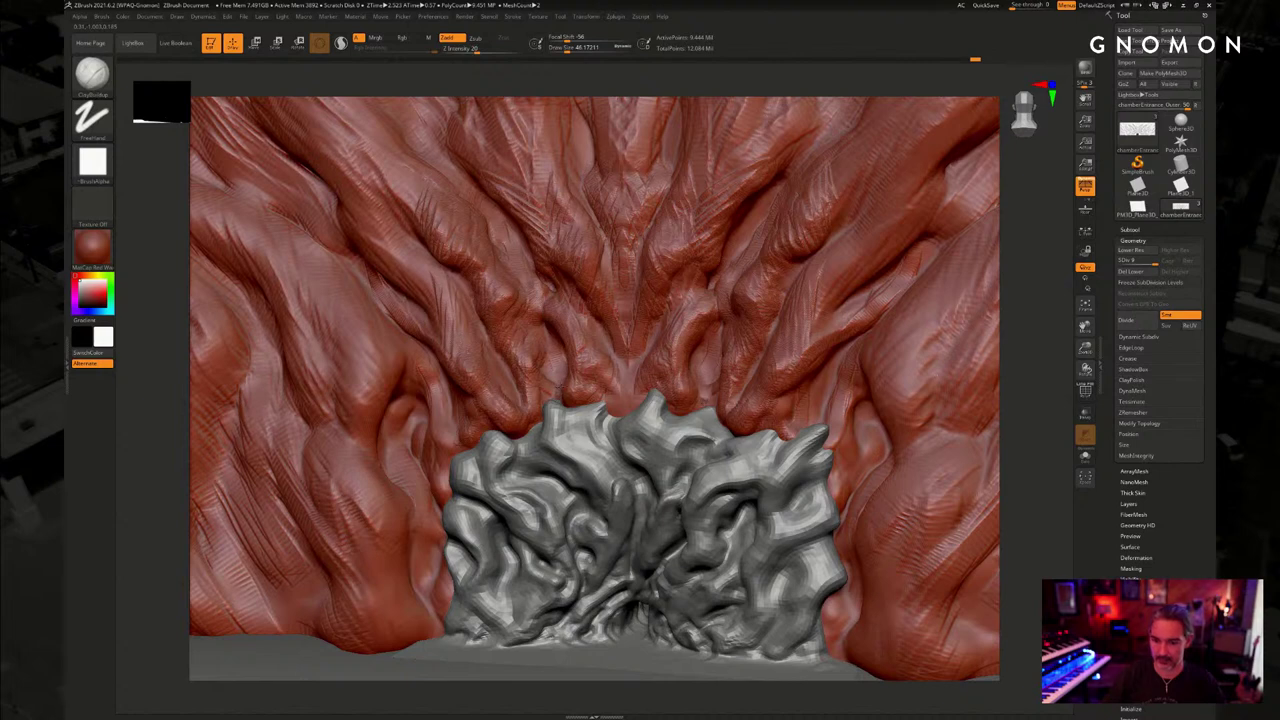
{"action": "left_click_drag", "start_coordinate": [604, 385], "coordinate": [621, 406]}
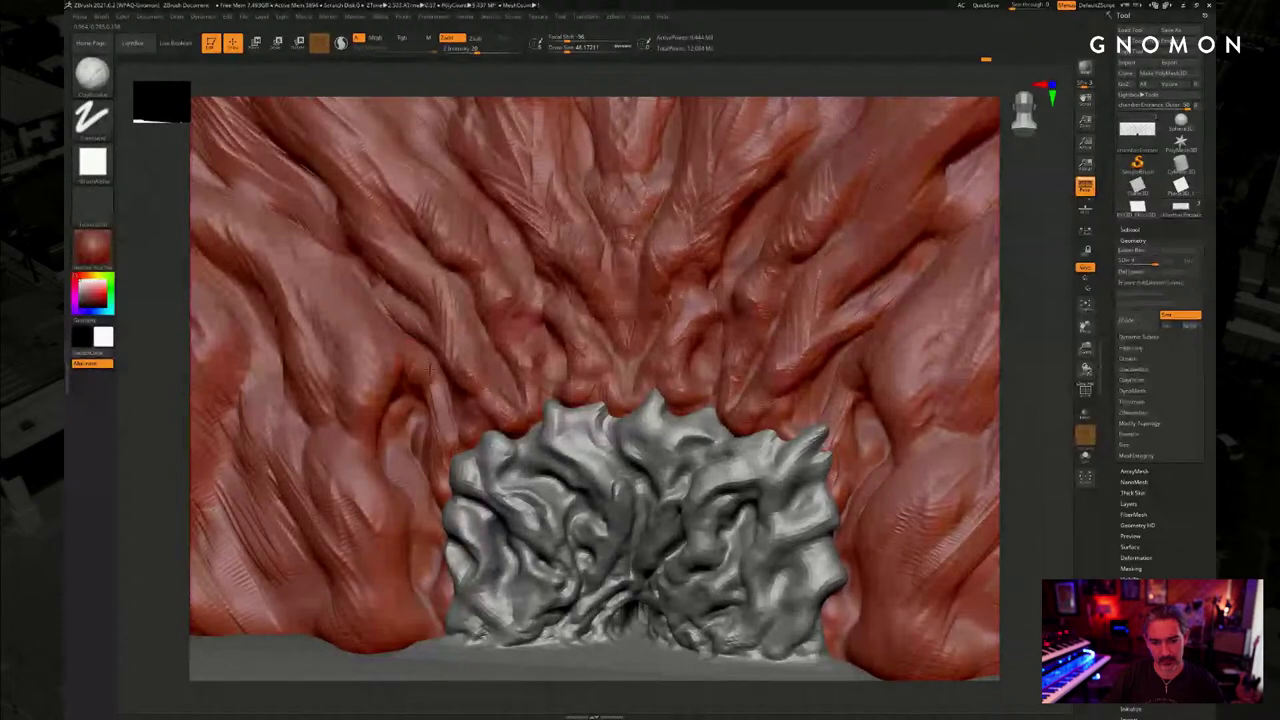
{"action": "mouse_move", "coordinate": [394, 372]}
{"action": "left_mouse_down"}
{"action": "mouse_move", "coordinate": [350, 456]}
{"action": "mouse_move", "coordinate": [356, 480]}
{"action": "mouse_move", "coordinate": [330, 478]}
{"action": "mouse_move", "coordinate": [386, 522]}
{"action": "mouse_move", "coordinate": [404, 566]}
{"action": "left_mouse_up"}
{"action": "left_click_drag", "start_coordinate": [463, 674], "coordinate": [639, 641], "text": "alt"}
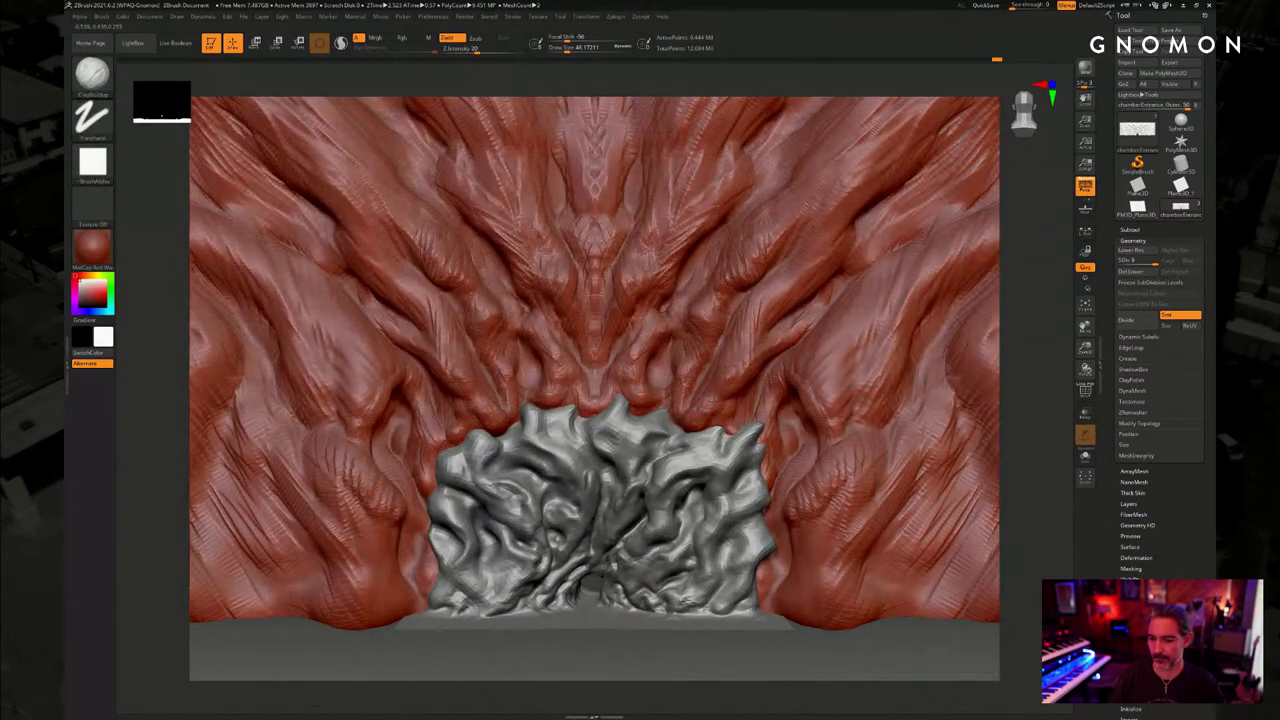
Enlarge the brush to a draw size of about 74 and thicken the folds at the entrance's upper right
{"action": "mouse_move", "coordinate": [782, 286]}
{"action": "left_mouse_down"}
{"action": "mouse_move", "coordinate": [740, 382]}
{"action": "mouse_move", "coordinate": [816, 360]}
{"action": "left_mouse_up"}
{"action": "key", "text": "s"}
{"action": "left_click_drag", "start_coordinate": [1018, 337], "coordinate": [1030, 342]}
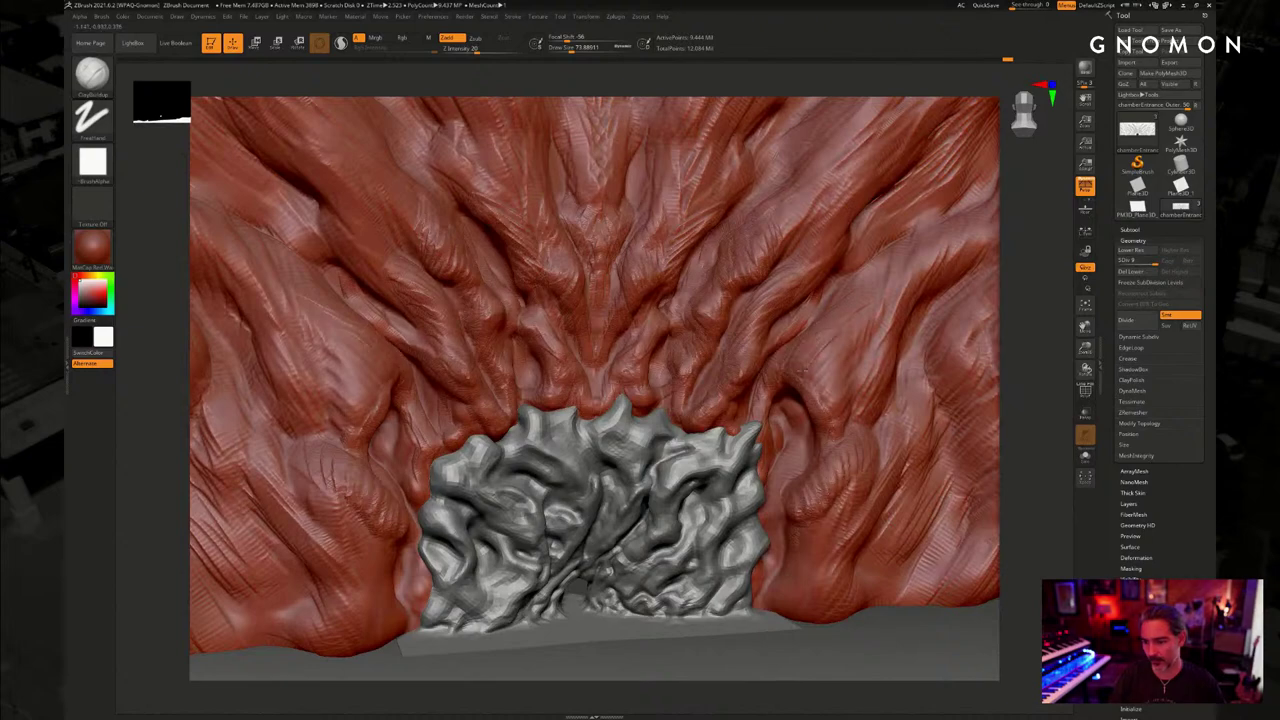
{"action": "left_click_drag", "start_coordinate": [828, 335], "coordinate": [833, 445]}
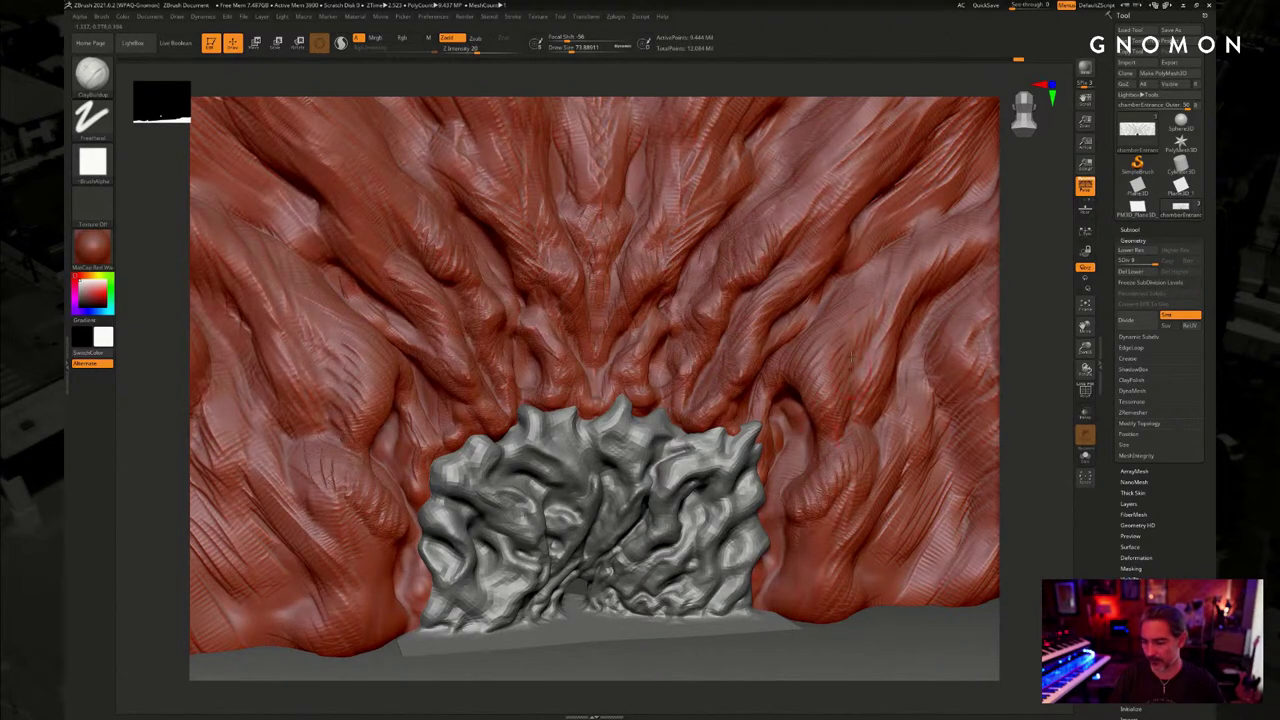
Raise the draw size to about 88 and layer directional clay strokes over the broad folds right of the entrance
{"action": "mouse_move", "coordinate": [1012, 318]}
{"action": "left_mouse_down"}
{"action": "mouse_move", "coordinate": [828, 268]}
{"action": "mouse_move", "coordinate": [829, 247]}
{"action": "mouse_move", "coordinate": [866, 260]}
{"action": "mouse_move", "coordinate": [800, 362]}
{"action": "mouse_move", "coordinate": [836, 358]}
{"action": "left_mouse_up"}
{"action": "key", "text": "s"}
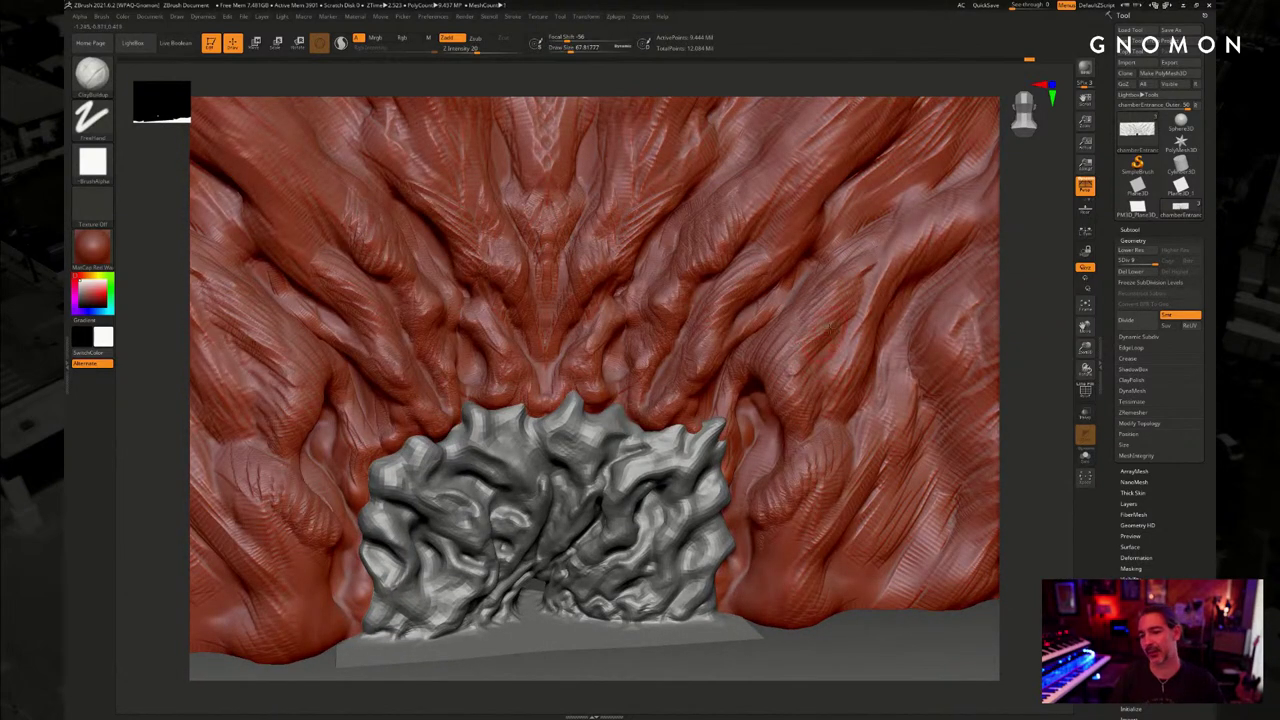
{"action": "left_click_drag", "start_coordinate": [833, 309], "coordinate": [824, 388]}
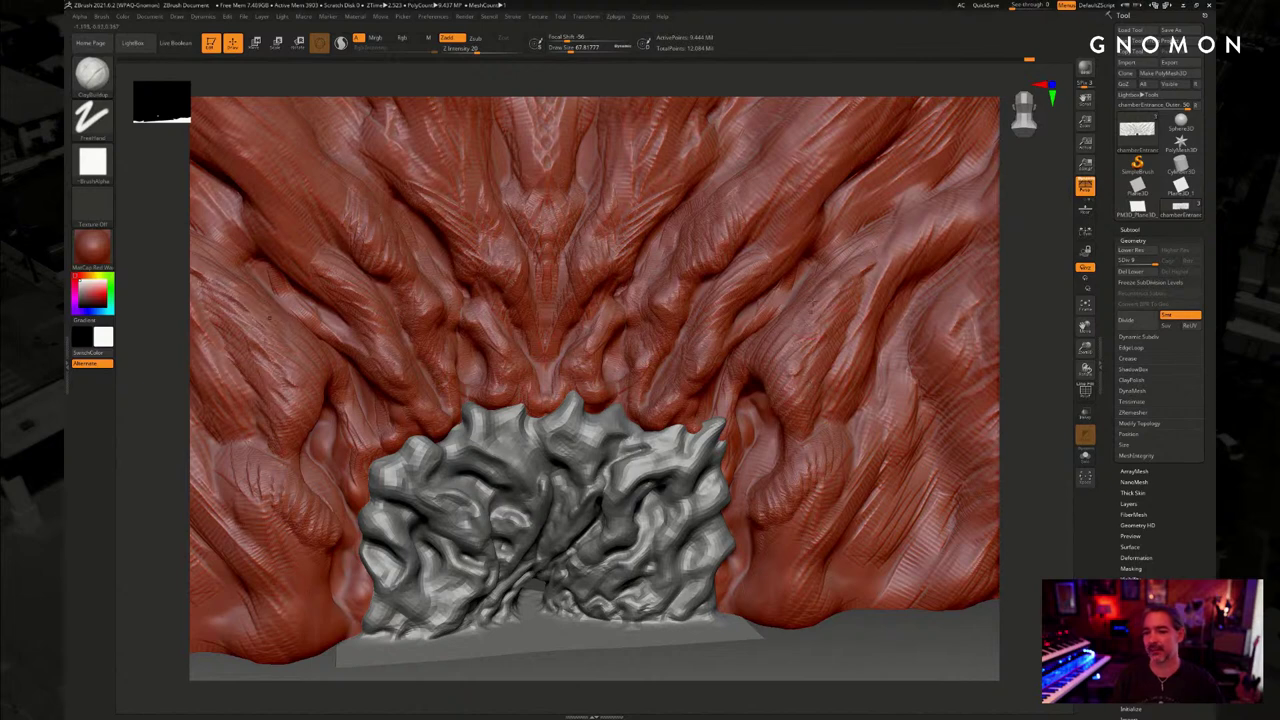
{"action": "mouse_move", "coordinate": [808, 330]}
{"action": "left_mouse_down"}
{"action": "mouse_move", "coordinate": [795, 364]}
{"action": "mouse_move", "coordinate": [832, 295]}
{"action": "left_mouse_up"}
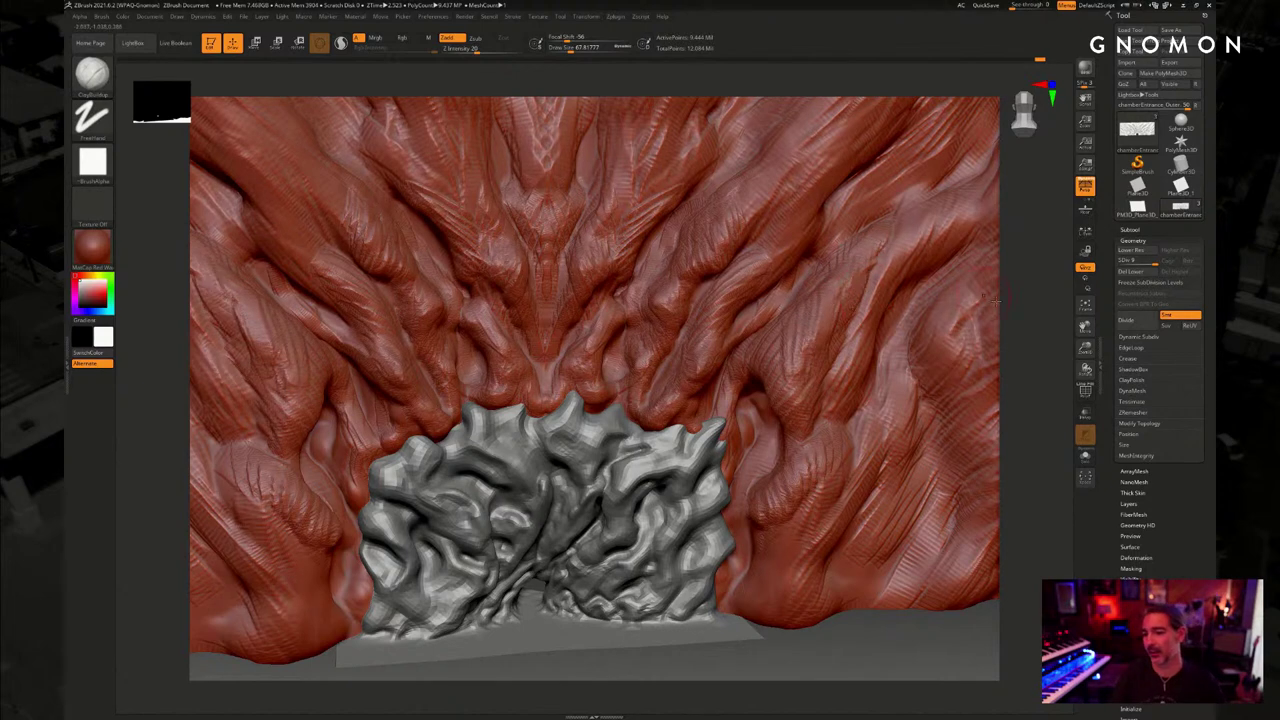
{"action": "mouse_move", "coordinate": [1030, 285]}
{"action": "left_mouse_down", "text": "alt"}
{"action": "mouse_move", "coordinate": [991, 287]}
{"action": "mouse_move", "coordinate": [1018, 285]}
{"action": "left_mouse_up", "text": "alt"}
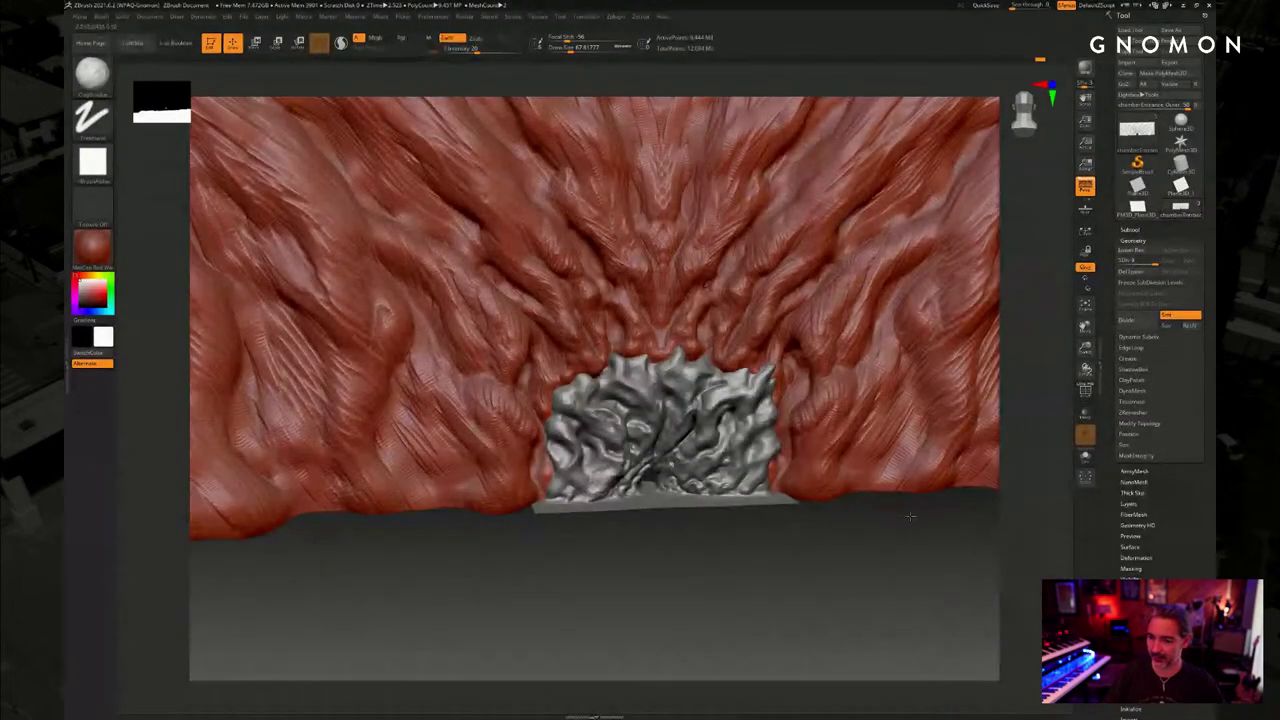
{"action": "left_click_drag", "start_coordinate": [909, 514], "coordinate": [843, 585], "text": "alt"}
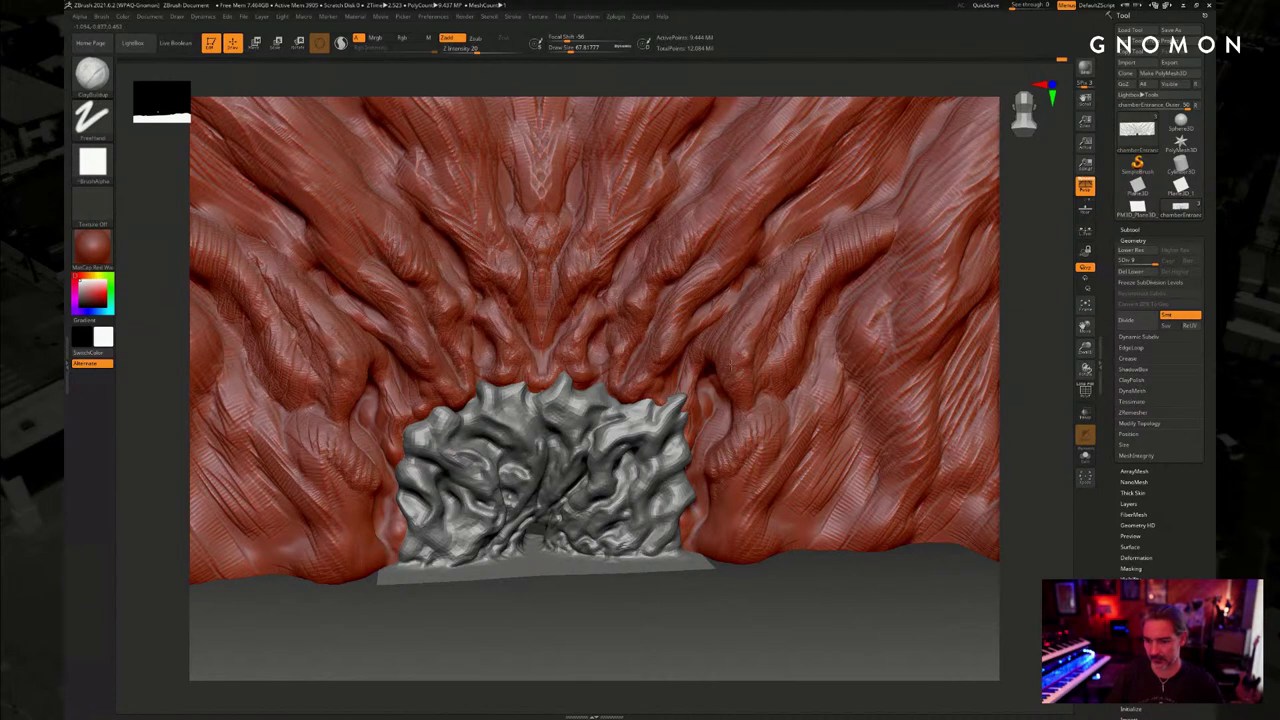
Shape the column right of the entrance and swell its foot with clay strokes, comparing against the low subdivision level
{"action": "left_click_drag", "start_coordinate": [752, 626], "coordinate": [742, 652], "text": "alt"}
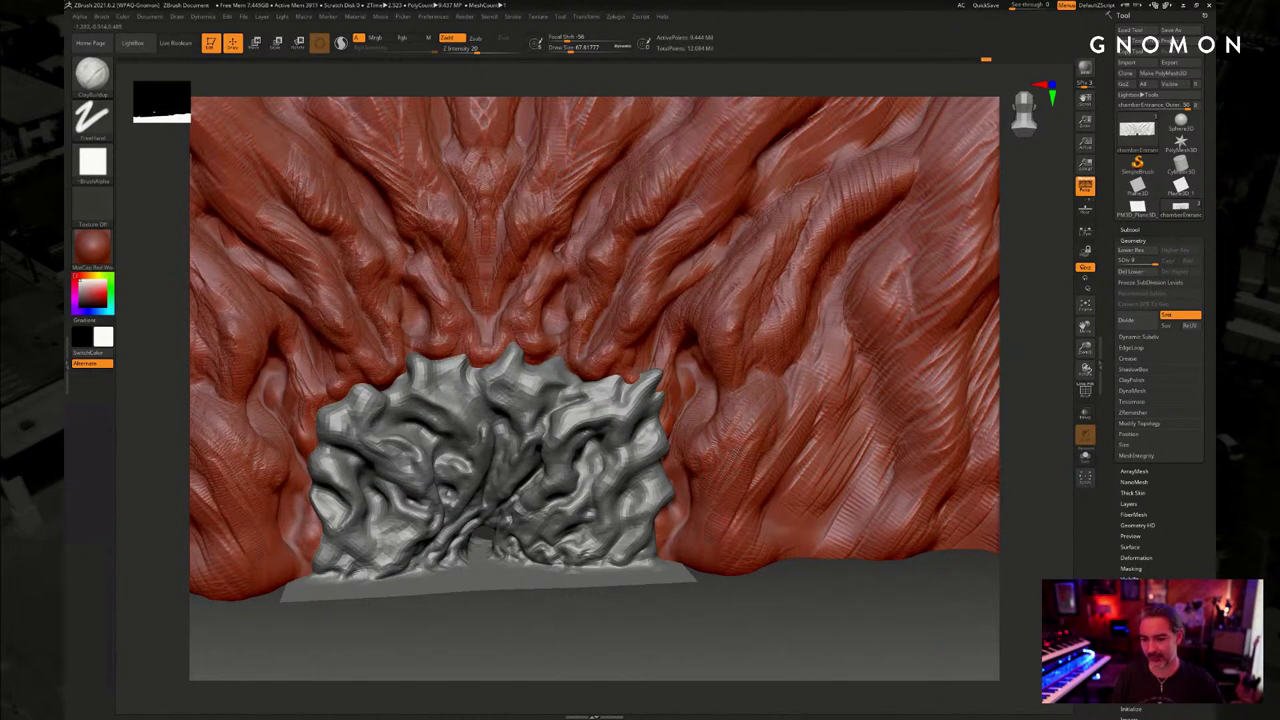
{"action": "left_click_drag", "start_coordinate": [760, 615], "coordinate": [730, 563], "text": "alt"}
{"action": "right_click_drag", "start_coordinate": [729, 562], "coordinate": [718, 585]}
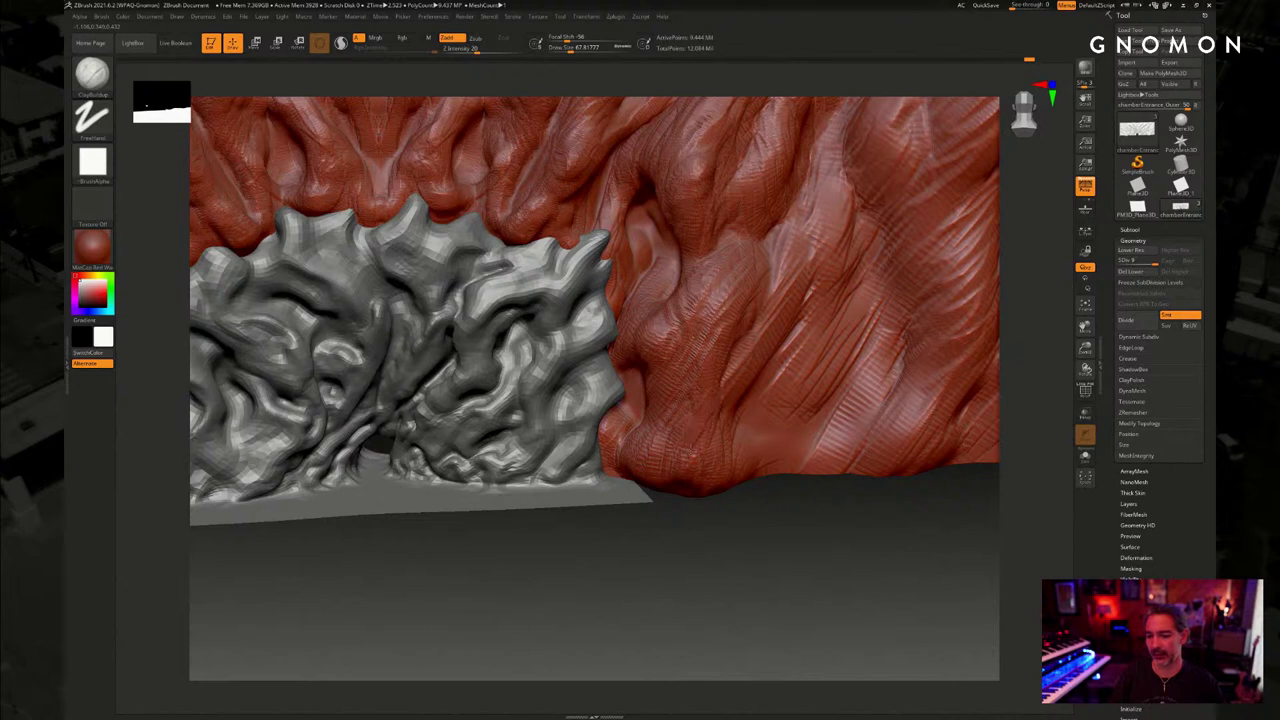
{"action": "key", "text": "shift+d"}
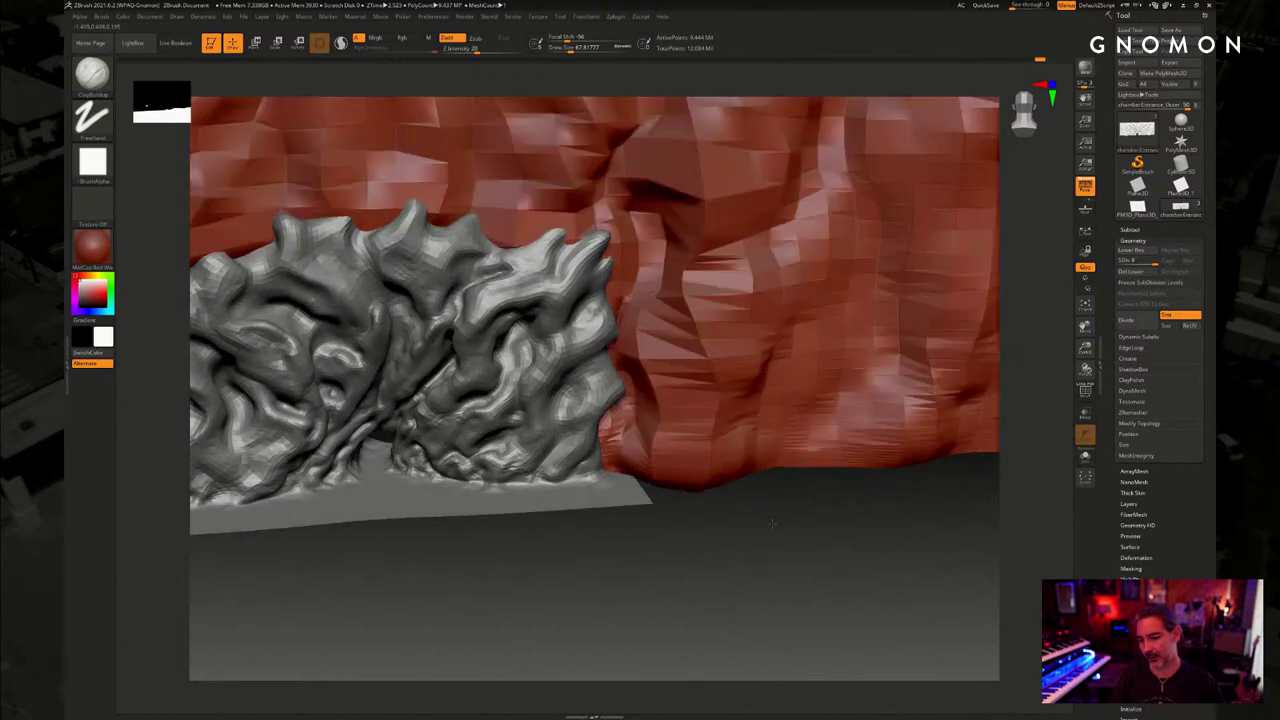
{"action": "key", "text": "d"}
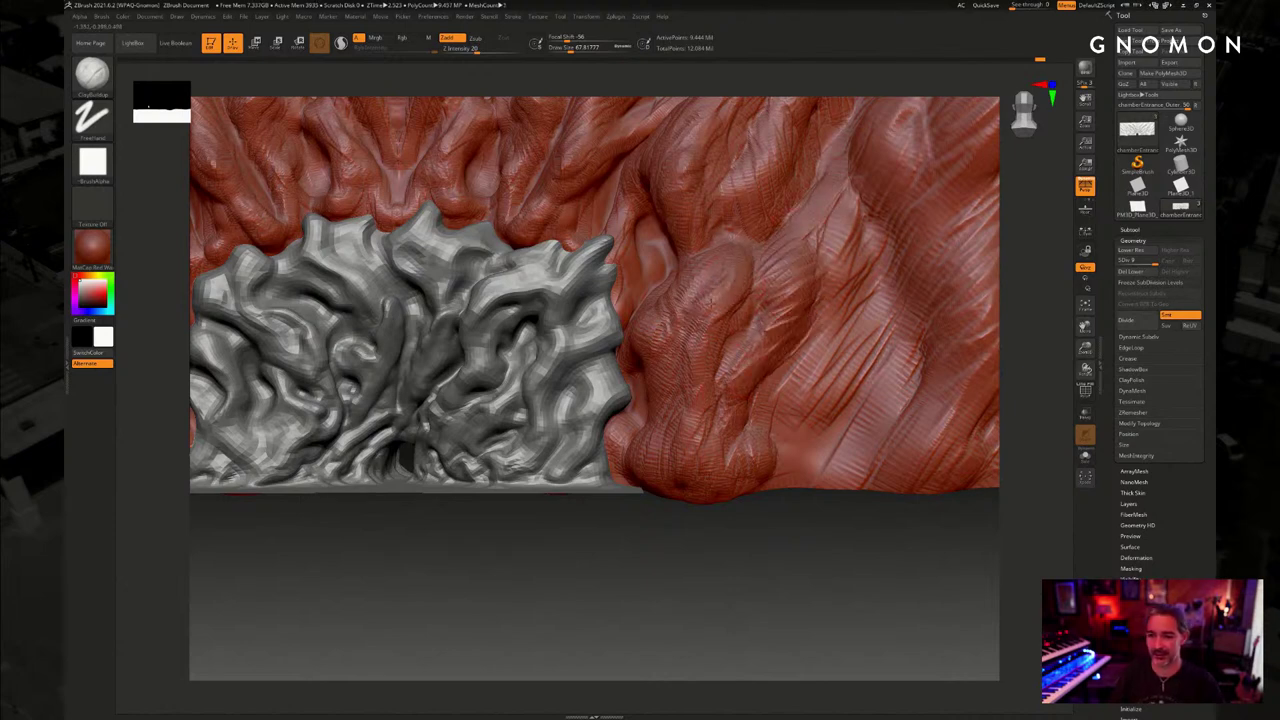
{"action": "left_click_drag", "start_coordinate": [733, 549], "coordinate": [737, 451]}
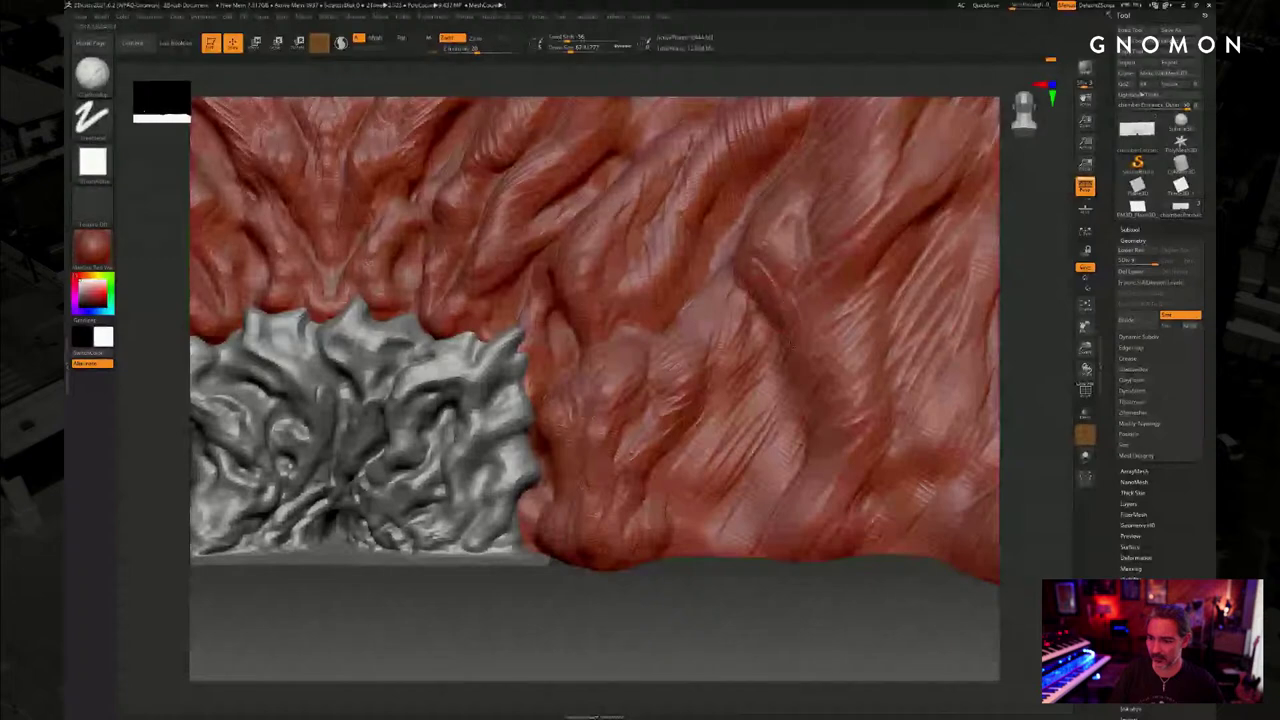
Sculpt a thick diagonal ridge right of the column, with rounded nodules nested in the hollows beneath it
{"action": "mouse_move", "coordinate": [788, 312]}
{"action": "left_mouse_down"}
{"action": "mouse_move", "coordinate": [836, 388]}
{"action": "mouse_move", "coordinate": [826, 410]}
{"action": "mouse_move", "coordinate": [786, 360]}
{"action": "mouse_move", "coordinate": [836, 386]}
{"action": "mouse_move", "coordinate": [772, 460]}
{"action": "mouse_move", "coordinate": [776, 428]}
{"action": "mouse_move", "coordinate": [762, 440]}
{"action": "mouse_move", "coordinate": [742, 508]}
{"action": "mouse_move", "coordinate": [722, 518]}
{"action": "mouse_move", "coordinate": [786, 478]}
{"action": "mouse_move", "coordinate": [838, 406]}
{"action": "mouse_move", "coordinate": [830, 458]}
{"action": "left_mouse_up"}
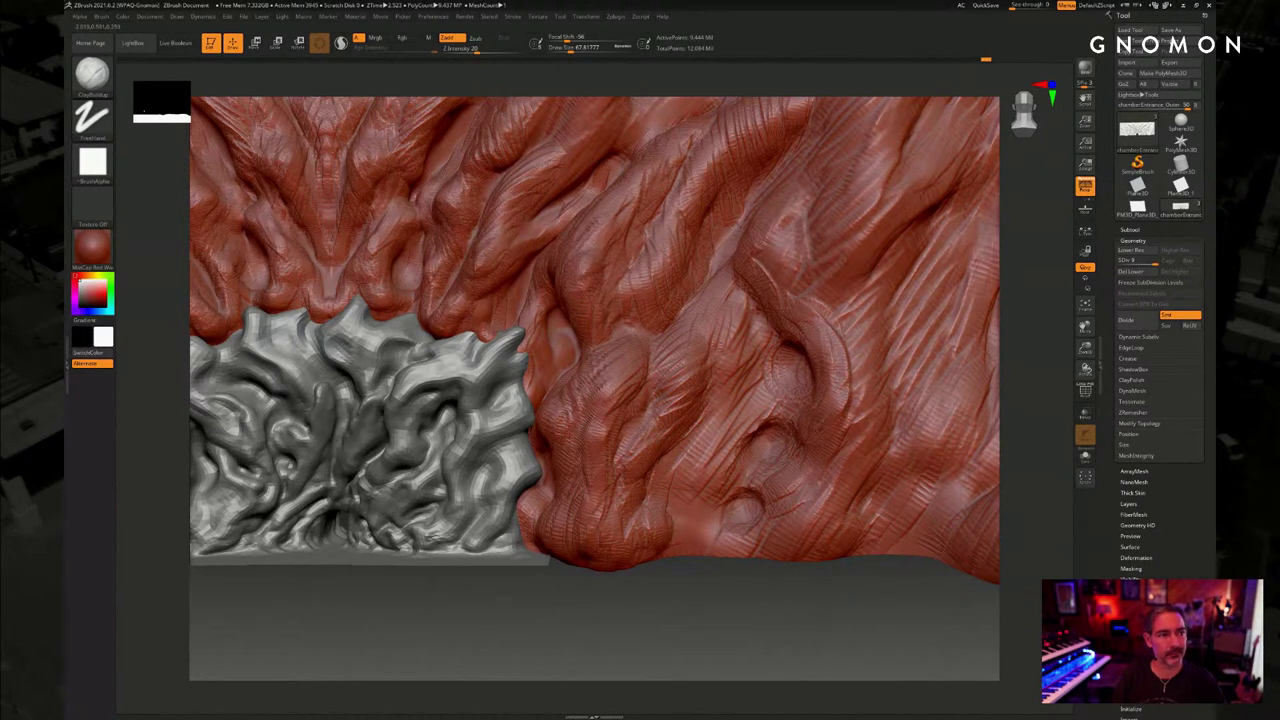
{"action": "mouse_move", "coordinate": [795, 628]}
{"action": "left_mouse_down"}
{"action": "mouse_move", "coordinate": [808, 621]}
{"action": "mouse_move", "coordinate": [790, 632]}
{"action": "left_mouse_up"}
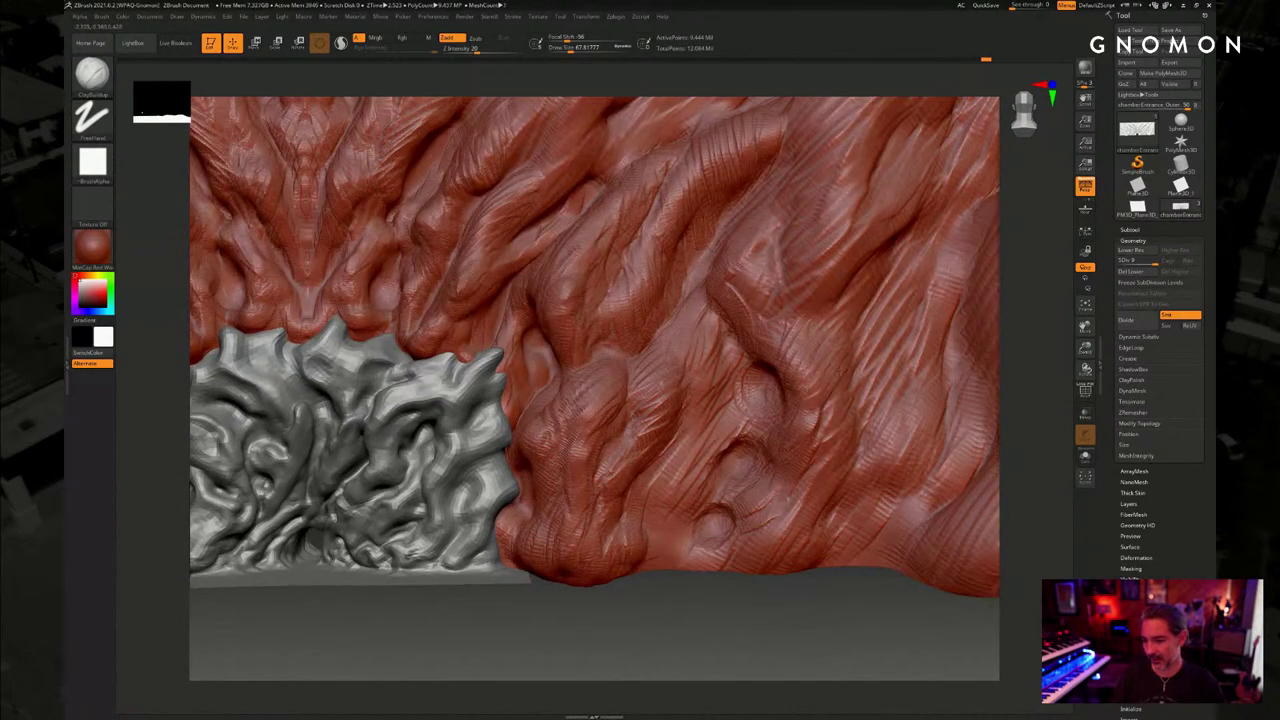
{"action": "mouse_move", "coordinate": [776, 330]}
{"action": "left_mouse_down"}
{"action": "mouse_move", "coordinate": [735, 288]}
{"action": "mouse_move", "coordinate": [755, 250]}
{"action": "mouse_move", "coordinate": [759, 325]}
{"action": "left_mouse_up"}
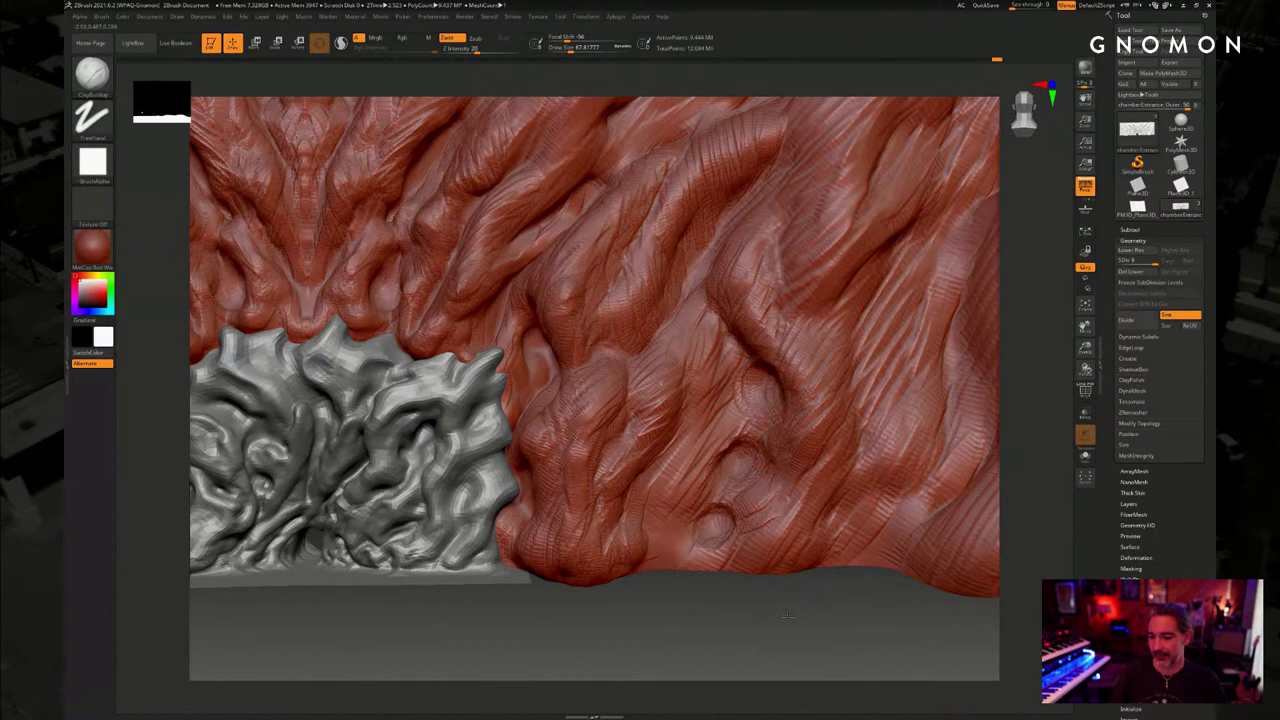
{"action": "left_click_drag", "start_coordinate": [794, 615], "coordinate": [772, 627], "text": "alt"}
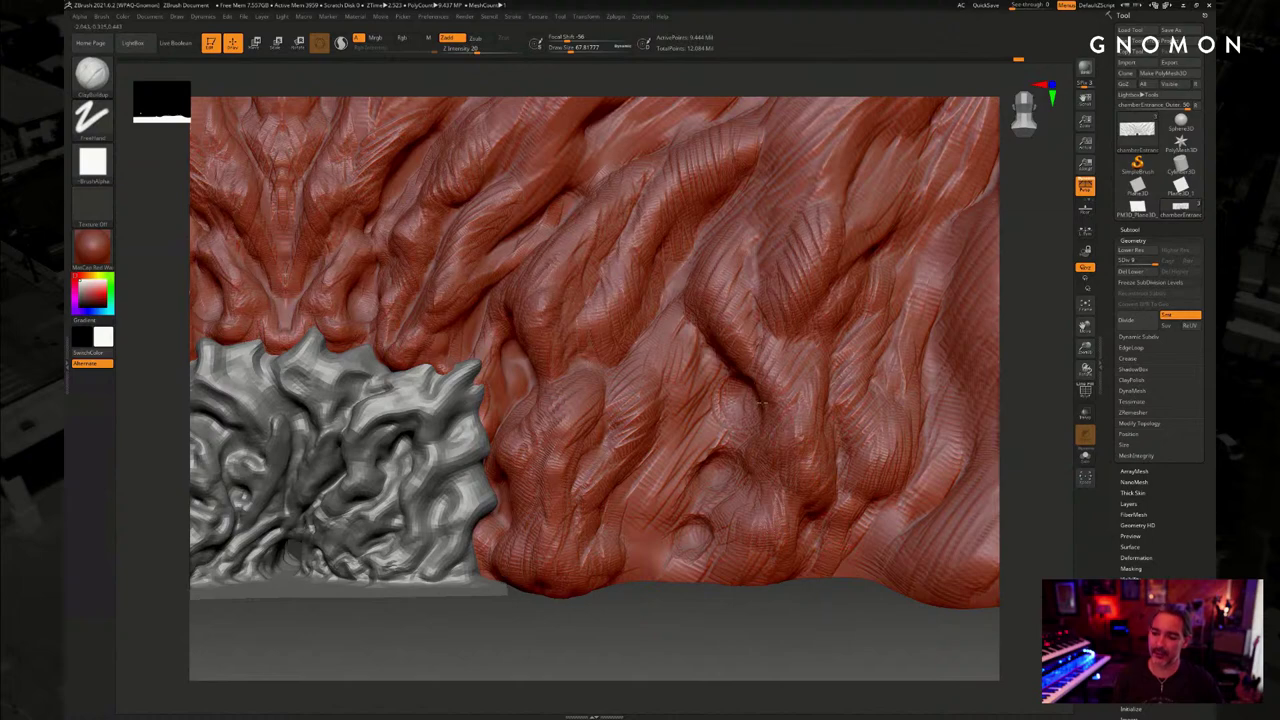
{"action": "left_click_drag", "start_coordinate": [771, 635], "coordinate": [800, 630]}
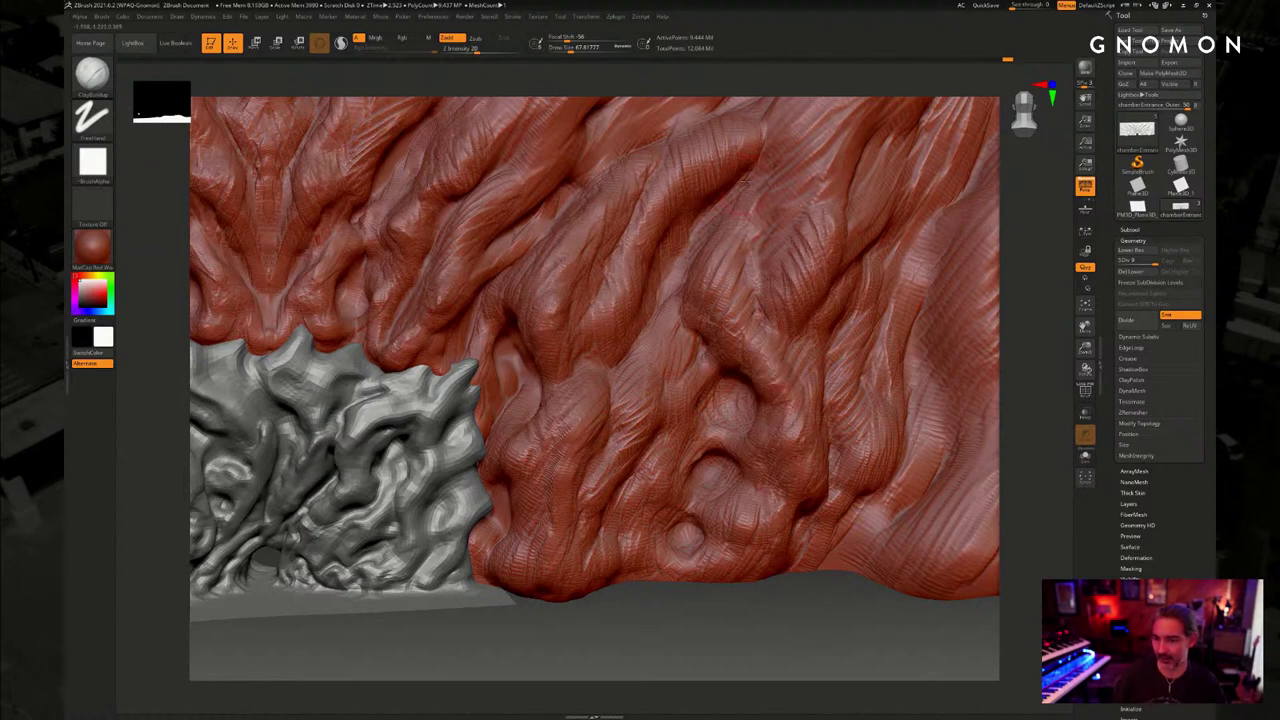
Sculpt an arching fold that links the upper ridges right of the entrance, and compare it with the low subdivision level
{"action": "mouse_move", "coordinate": [752, 172]}
{"action": "left_mouse_down"}
{"action": "mouse_move", "coordinate": [774, 142]}
{"action": "mouse_move", "coordinate": [798, 180]}
{"action": "mouse_move", "coordinate": [780, 290]}
{"action": "mouse_move", "coordinate": [760, 255]}
{"action": "mouse_move", "coordinate": [770, 249]}
{"action": "mouse_move", "coordinate": [800, 280]}
{"action": "mouse_move", "coordinate": [733, 252]}
{"action": "mouse_move", "coordinate": [740, 310]}
{"action": "mouse_move", "coordinate": [683, 236]}
{"action": "mouse_move", "coordinate": [622, 308]}
{"action": "mouse_move", "coordinate": [612, 298]}
{"action": "mouse_move", "coordinate": [635, 283]}
{"action": "mouse_move", "coordinate": [600, 312]}
{"action": "mouse_move", "coordinate": [594, 288]}
{"action": "mouse_move", "coordinate": [598, 328]}
{"action": "mouse_move", "coordinate": [633, 368]}
{"action": "left_mouse_up"}
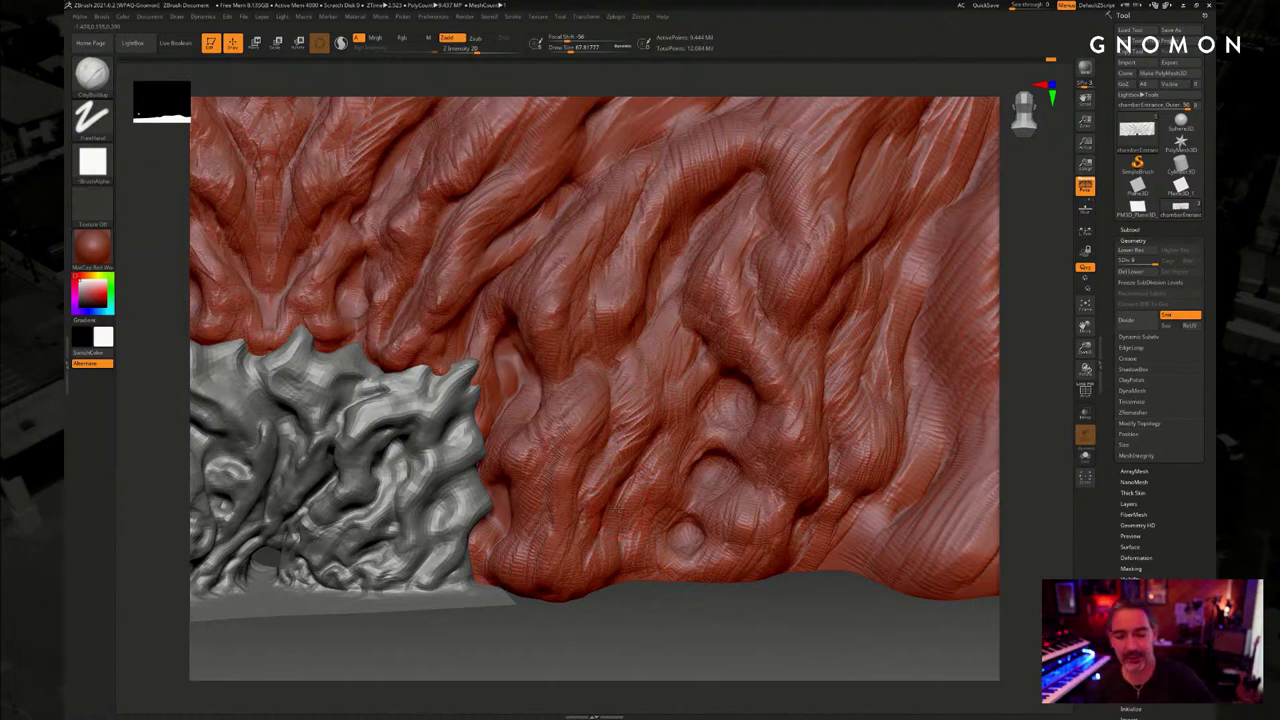
{"action": "key", "text": "shift+d"}
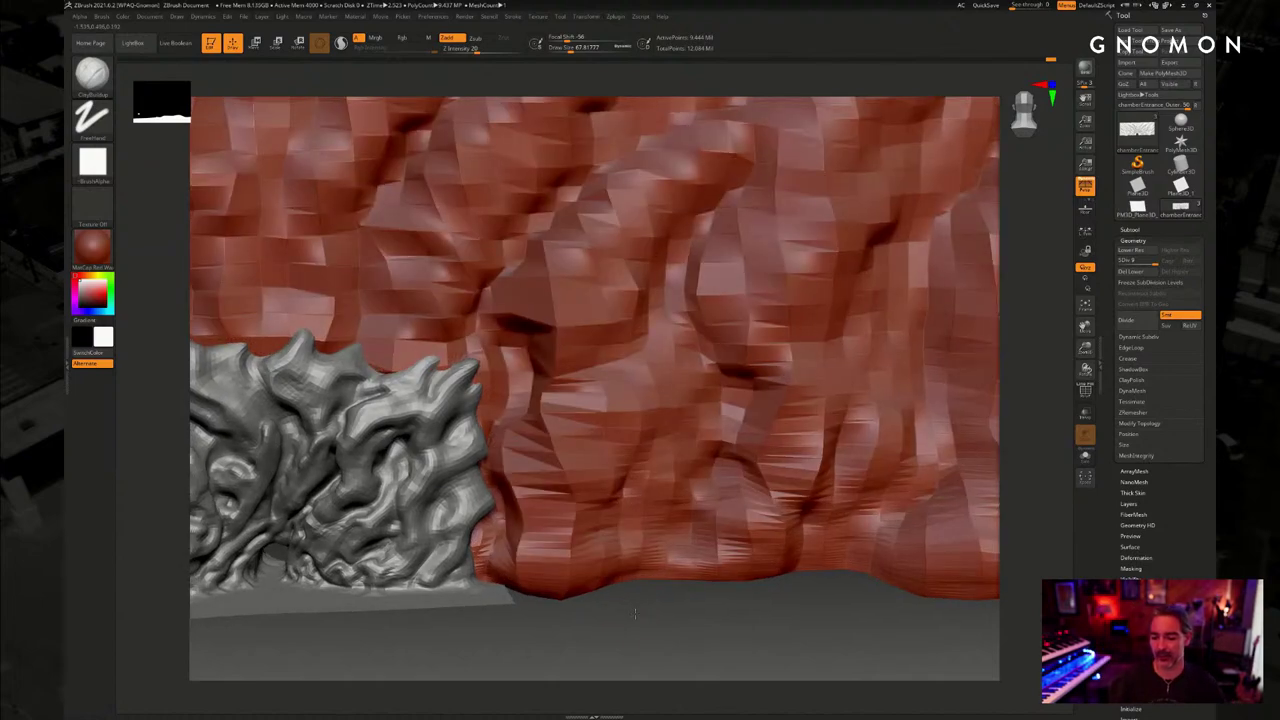
{"action": "key", "text": "d"}
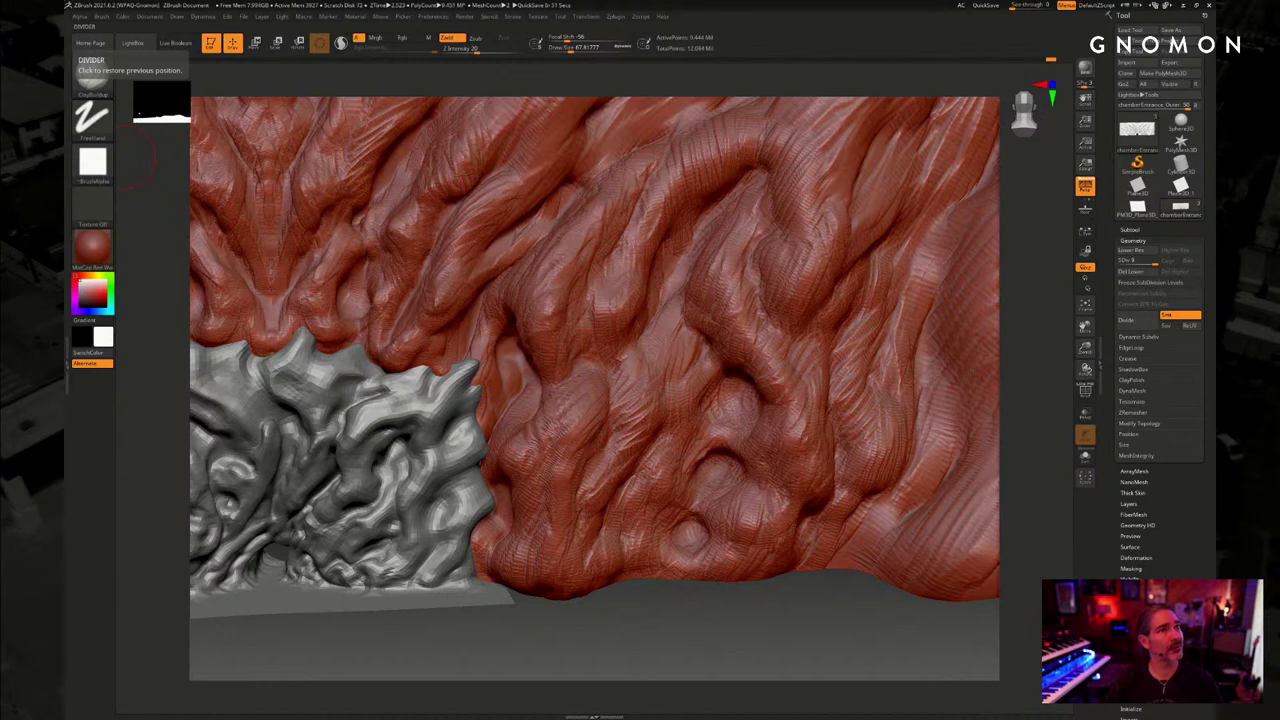
{"action": "key", "text": "shift+d"}
{"action": "key", "text": "d"}
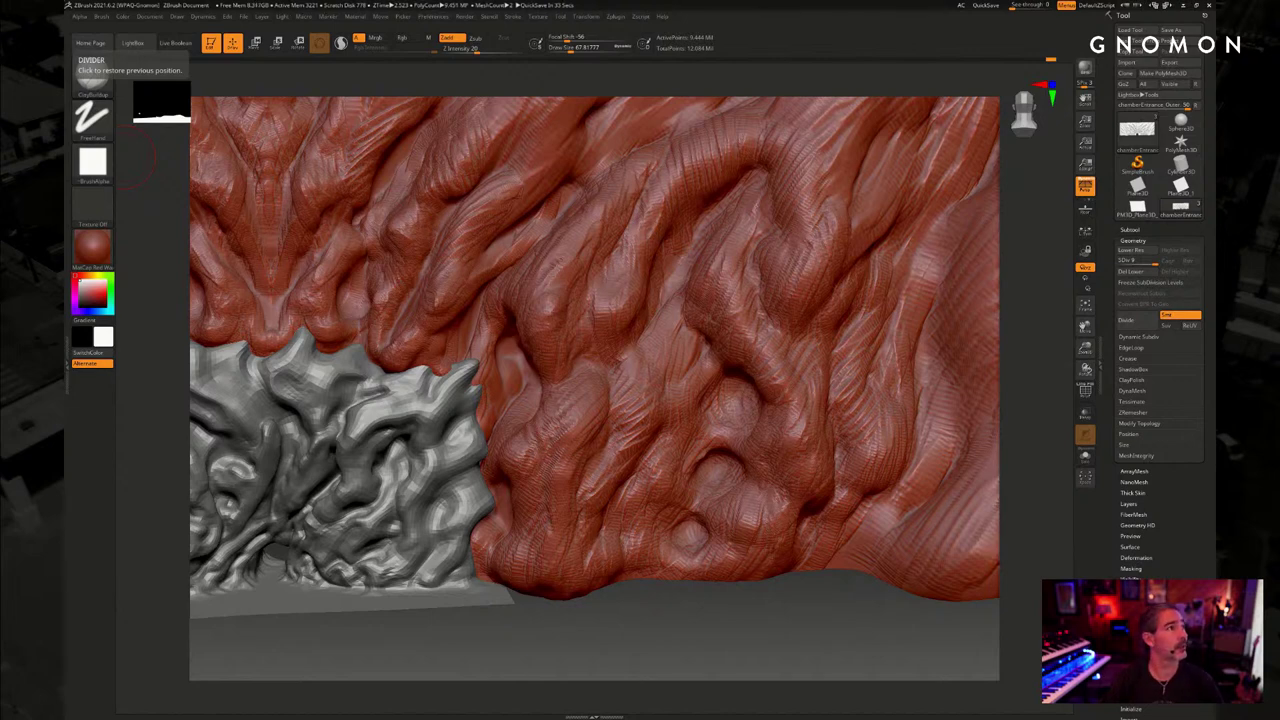
Bring the browser with the Irradiation page on Vimeo over the sculpt and reposition it to show the film's description
{"action": "left_click_drag", "start_coordinate": [64, 322], "coordinate": [582, 164]}
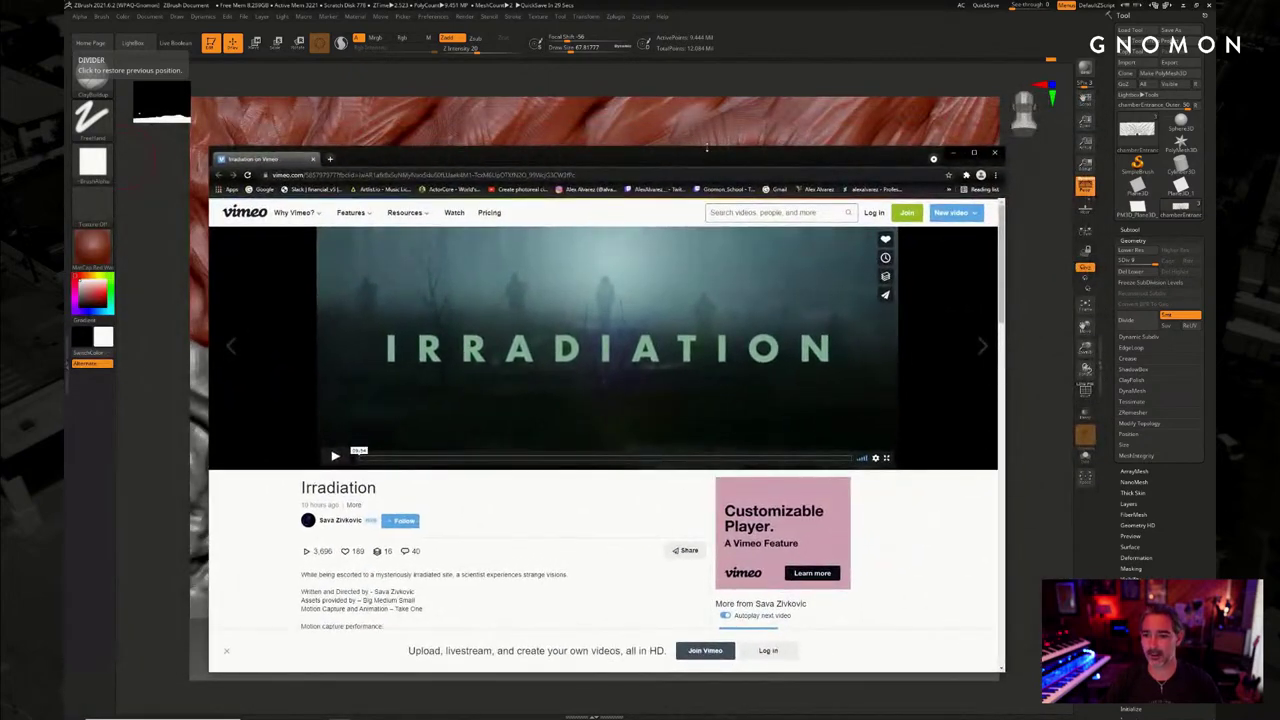
{"action": "left_click_drag", "start_coordinate": [708, 145], "coordinate": [718, 24]}
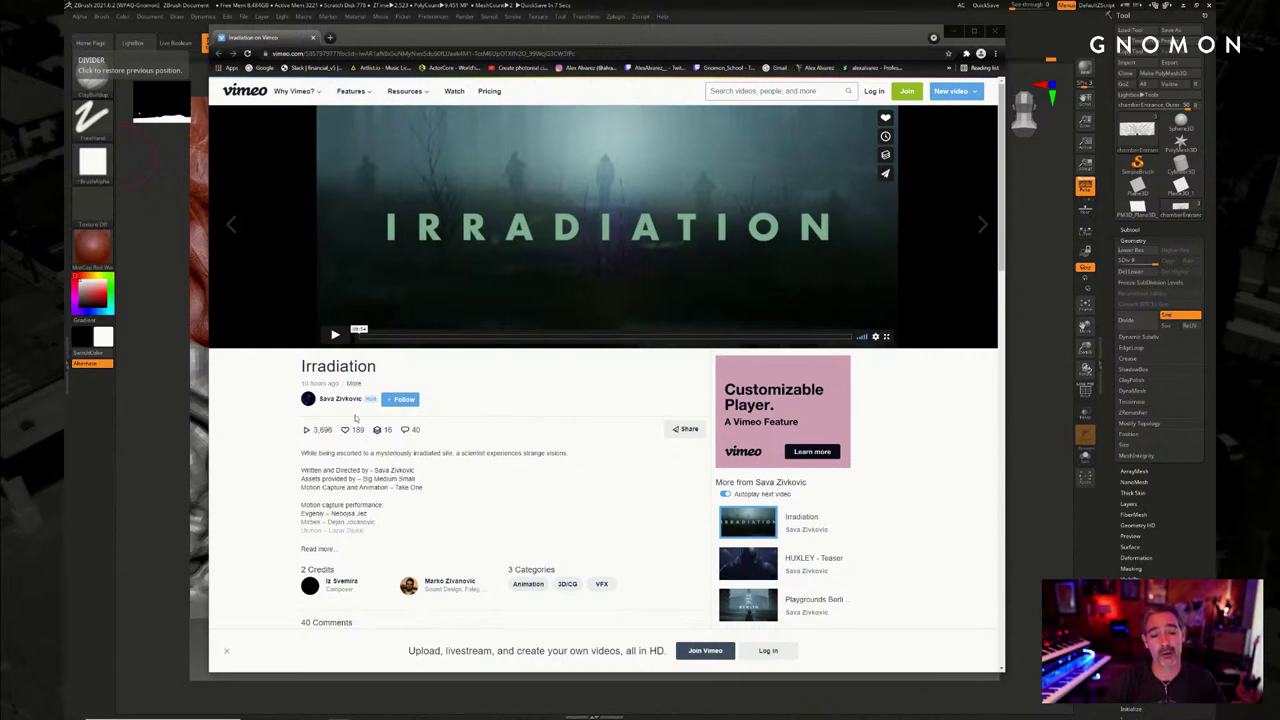
Examine the Irradiation film's full description, credits and links on Vimeo, and close the browser to return to ZBrush
{"action": "left_click", "coordinate": [317, 549]}
{"action": "scroll", "coordinate": [264, 485], "scroll_direction": "down", "scroll_amount": 3}
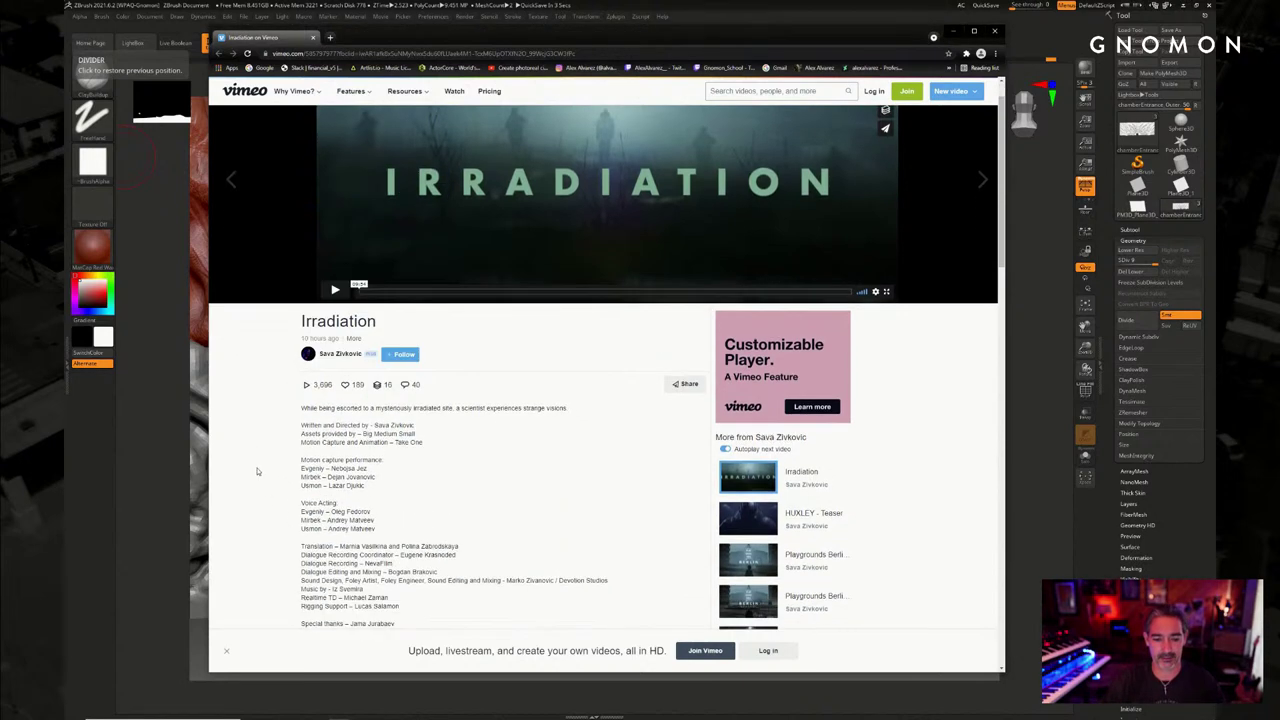
{"action": "scroll", "coordinate": [270, 463], "scroll_direction": "down", "scroll_amount": 2}
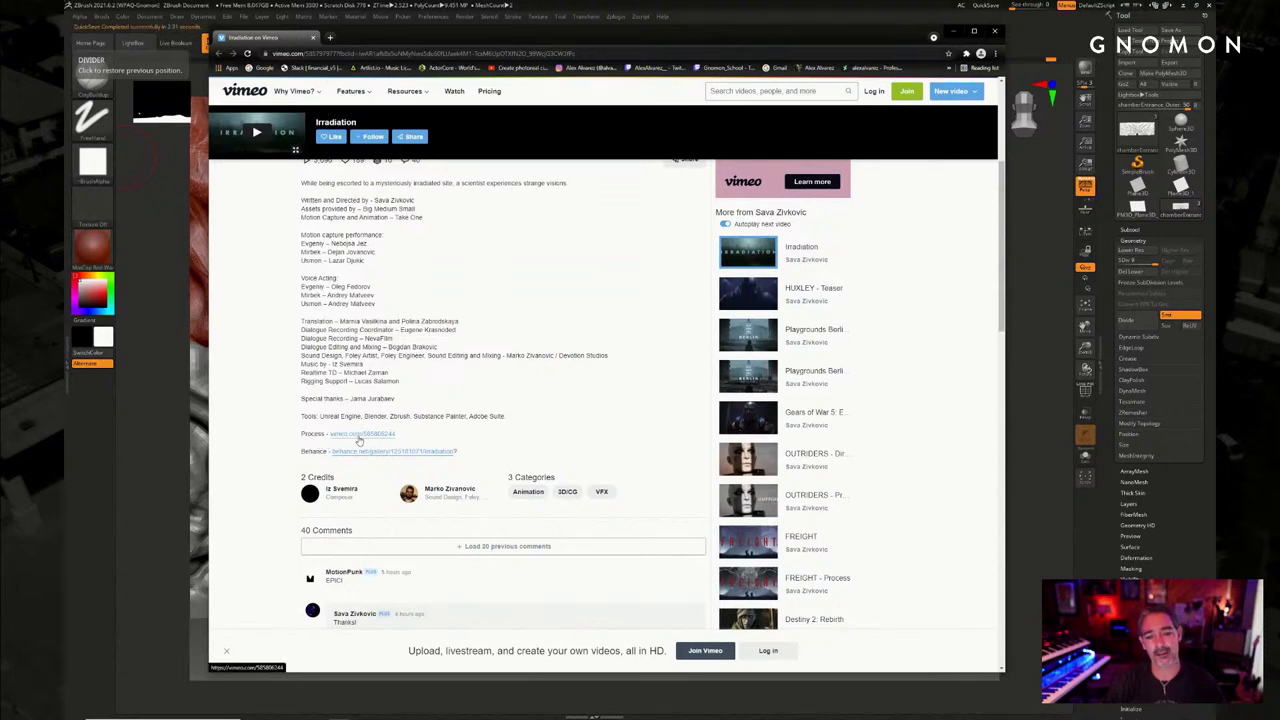
{"action": "scroll", "coordinate": [500, 400], "scroll_direction": "up", "scroll_amount": 2}
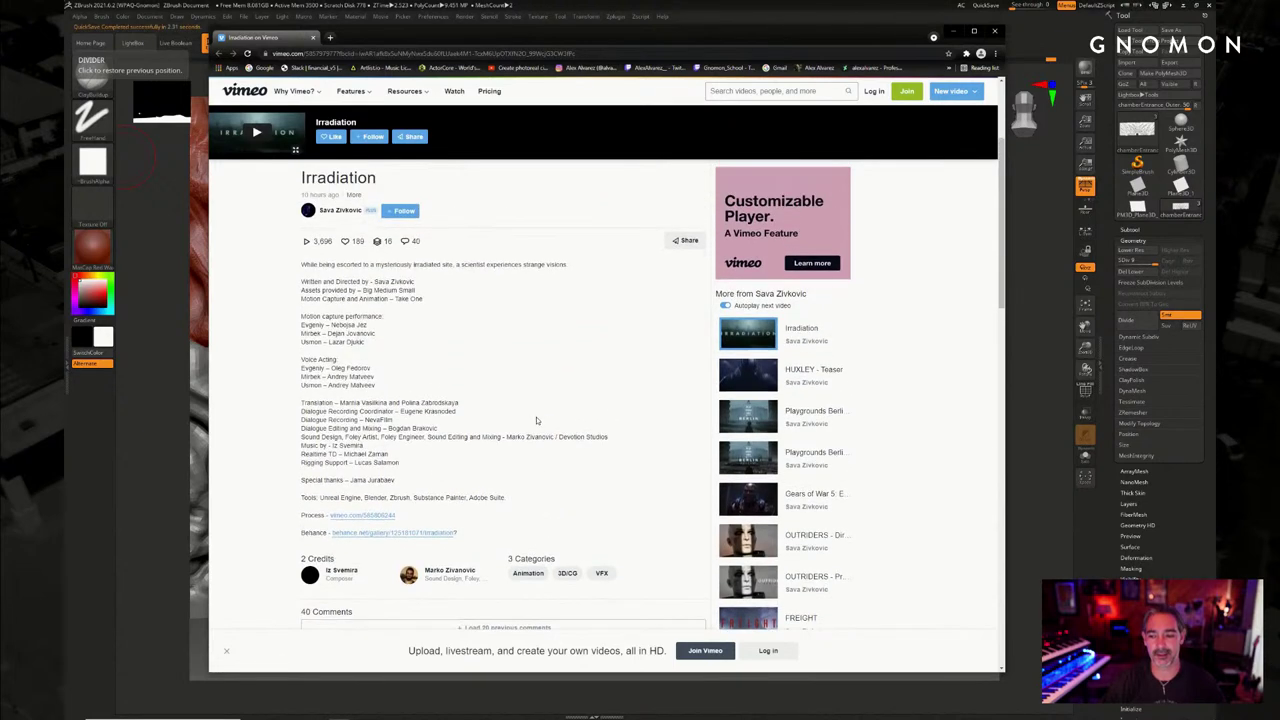
{"action": "scroll", "coordinate": [508, 393], "scroll_direction": "down", "scroll_amount": 2}
{"action": "scroll", "coordinate": [508, 393], "scroll_direction": "up", "scroll_amount": 4}
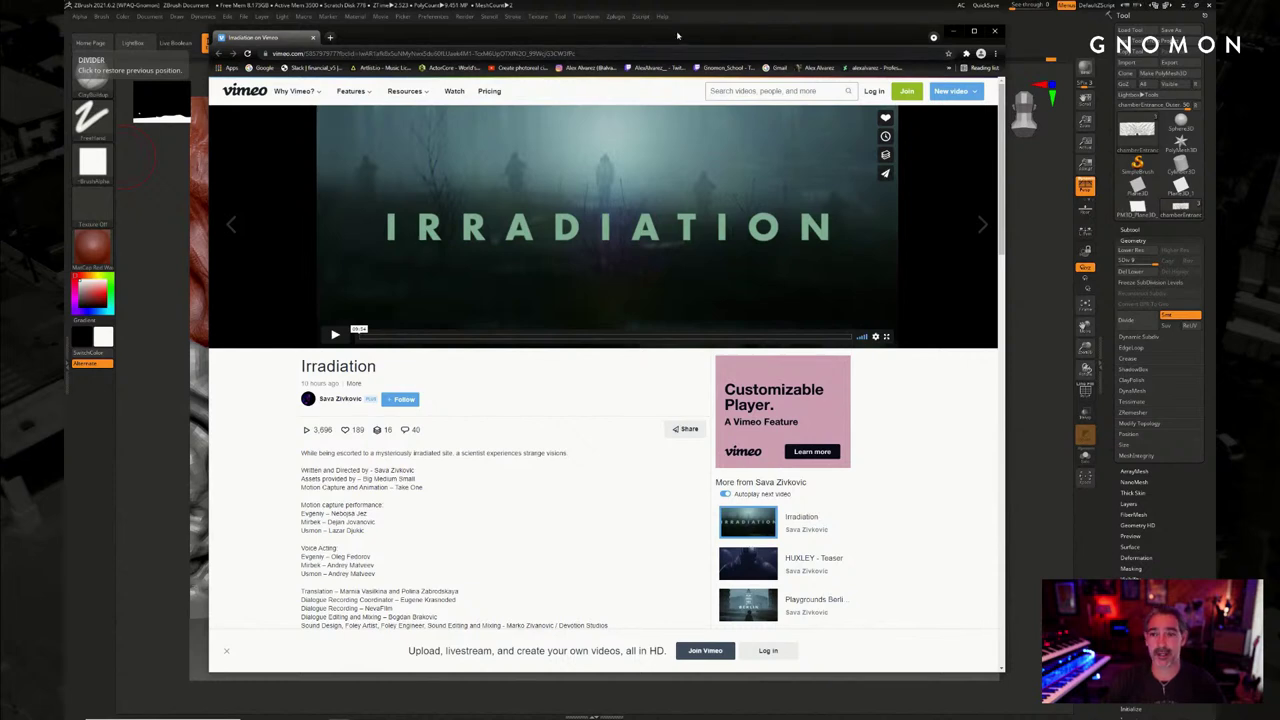
{"action": "left_click_drag", "start_coordinate": [677, 36], "coordinate": [697, 38]}
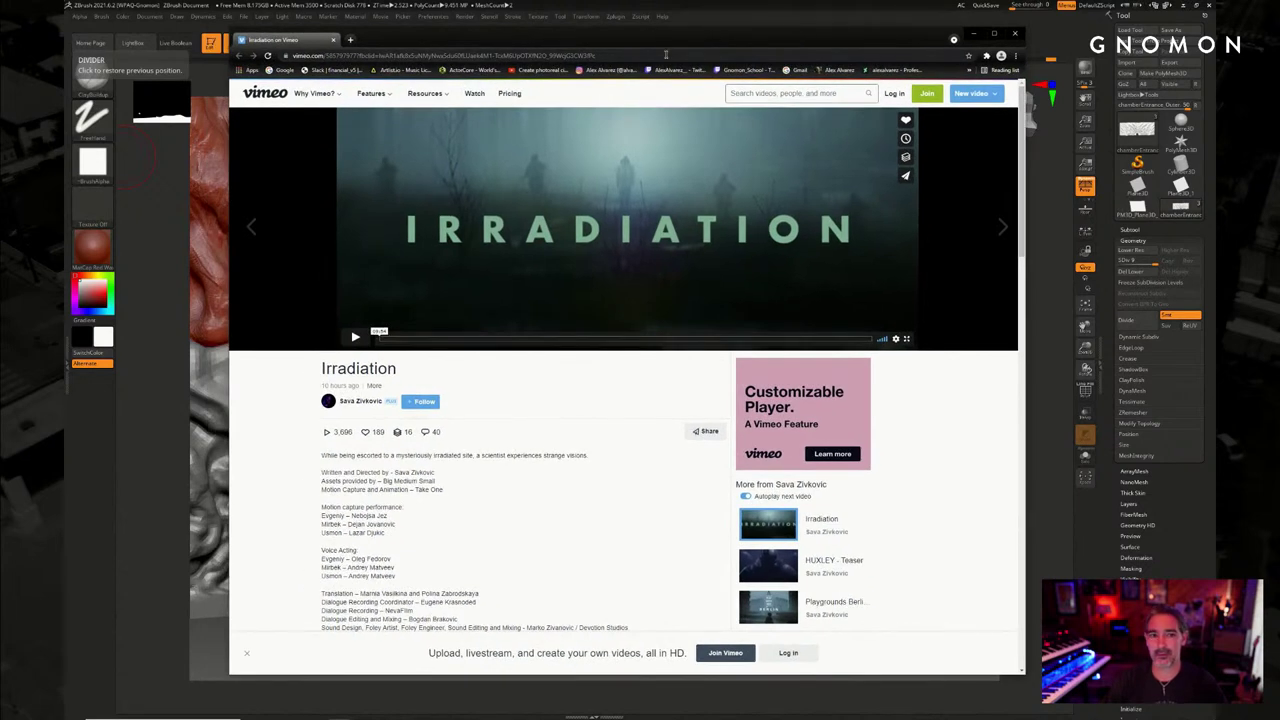
{"action": "left_click", "coordinate": [1014, 33]}
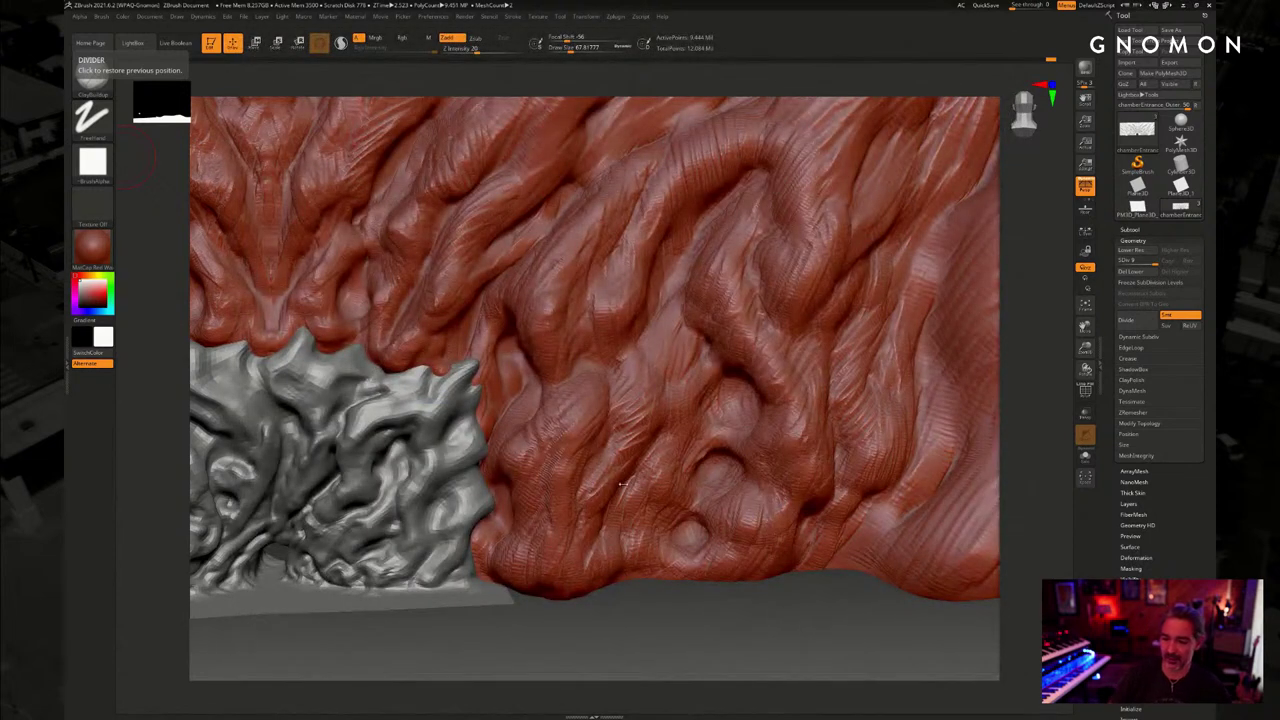
Refine the folds around the chamber entrance with a smaller clay brush, comparing the result against the low subdivision level
{"action": "mouse_move", "coordinate": [669, 603]}
{"action": "left_mouse_down"}
{"action": "mouse_move", "coordinate": [636, 576]}
{"action": "mouse_move", "coordinate": [565, 364]}
{"action": "left_mouse_up"}
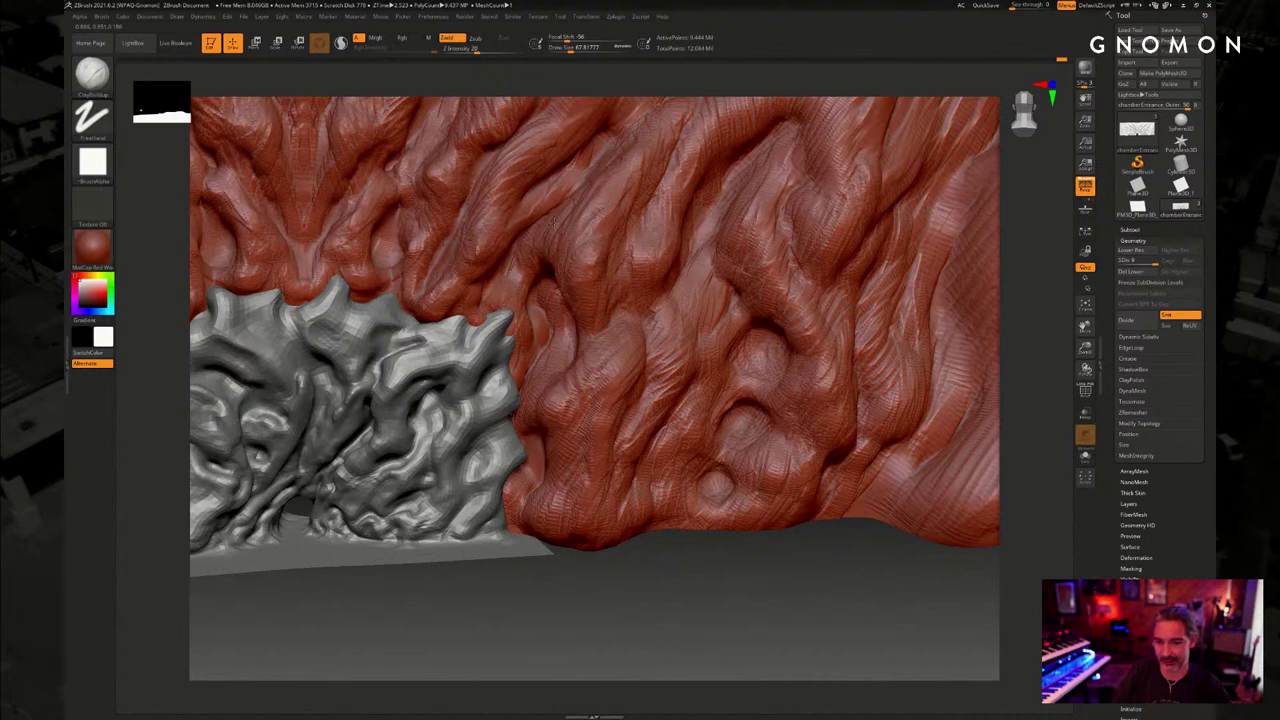
{"action": "left_click_drag", "start_coordinate": [678, 543], "coordinate": [858, 549], "text": "alt"}
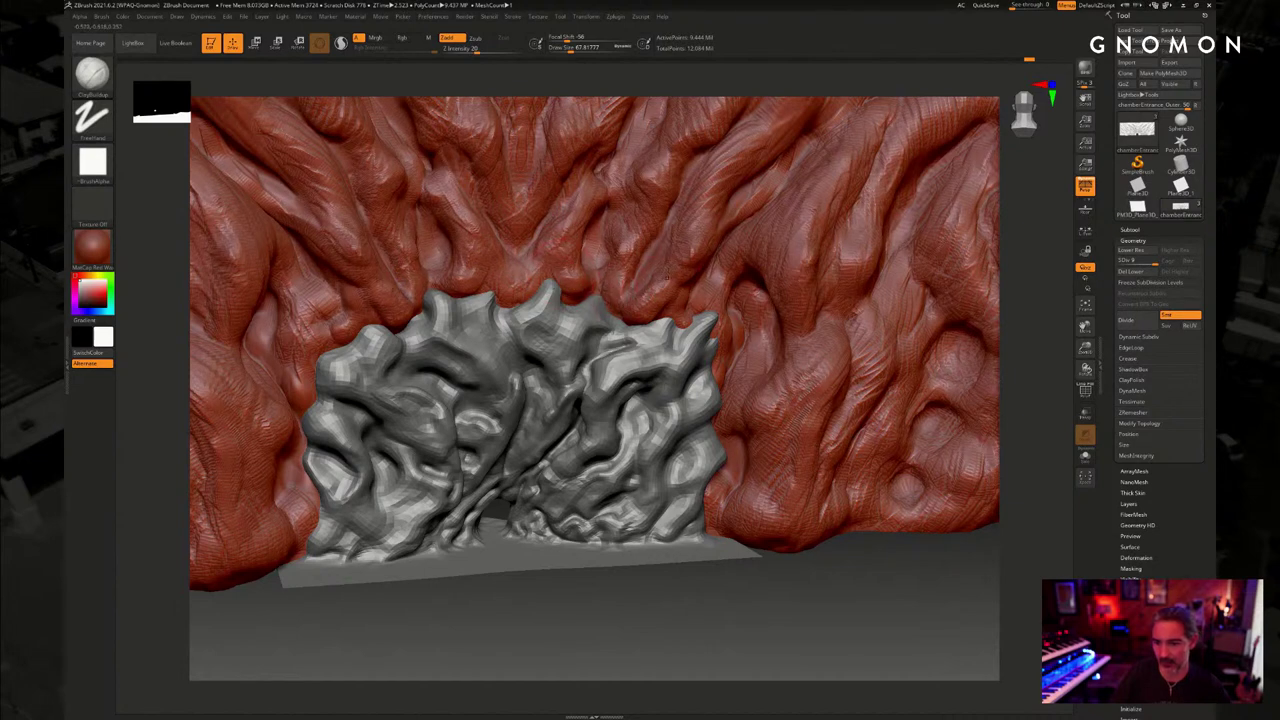
{"action": "key", "text": "s"}
{"action": "left_click_drag", "start_coordinate": [652, 276], "coordinate": [639, 272]}
{"action": "key", "text": "s"}
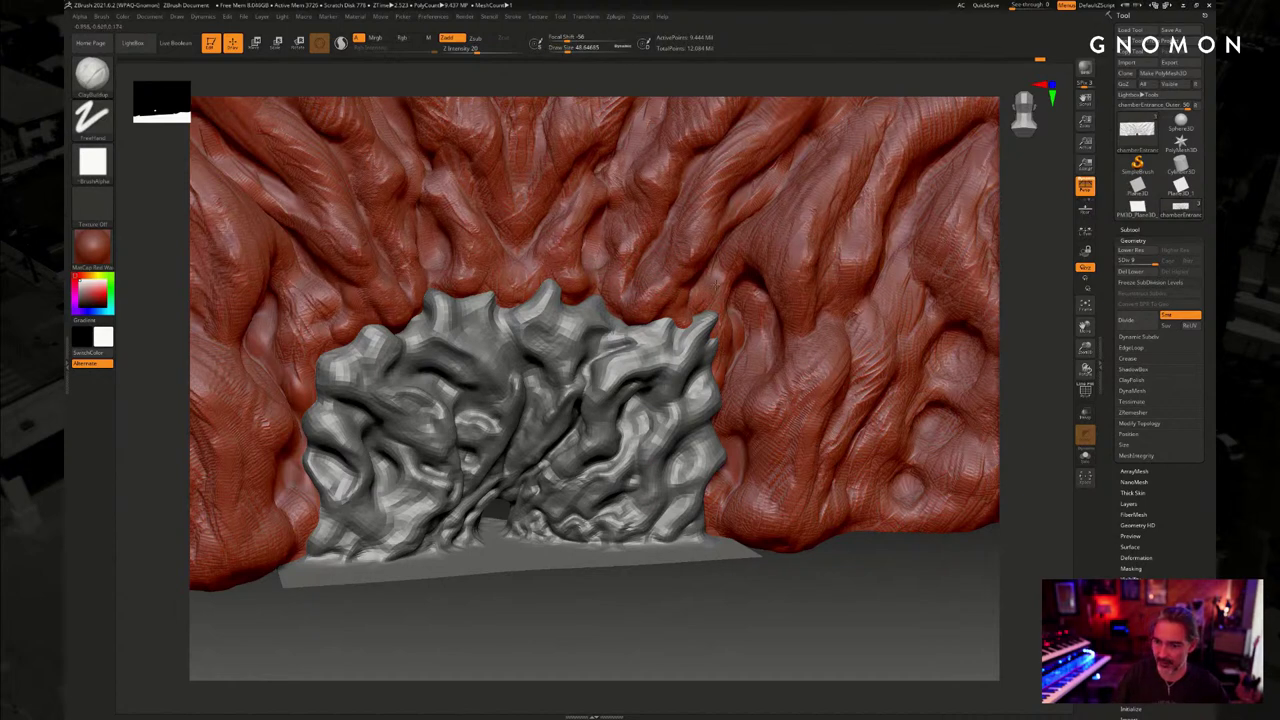
{"action": "key", "text": "shift+d"}
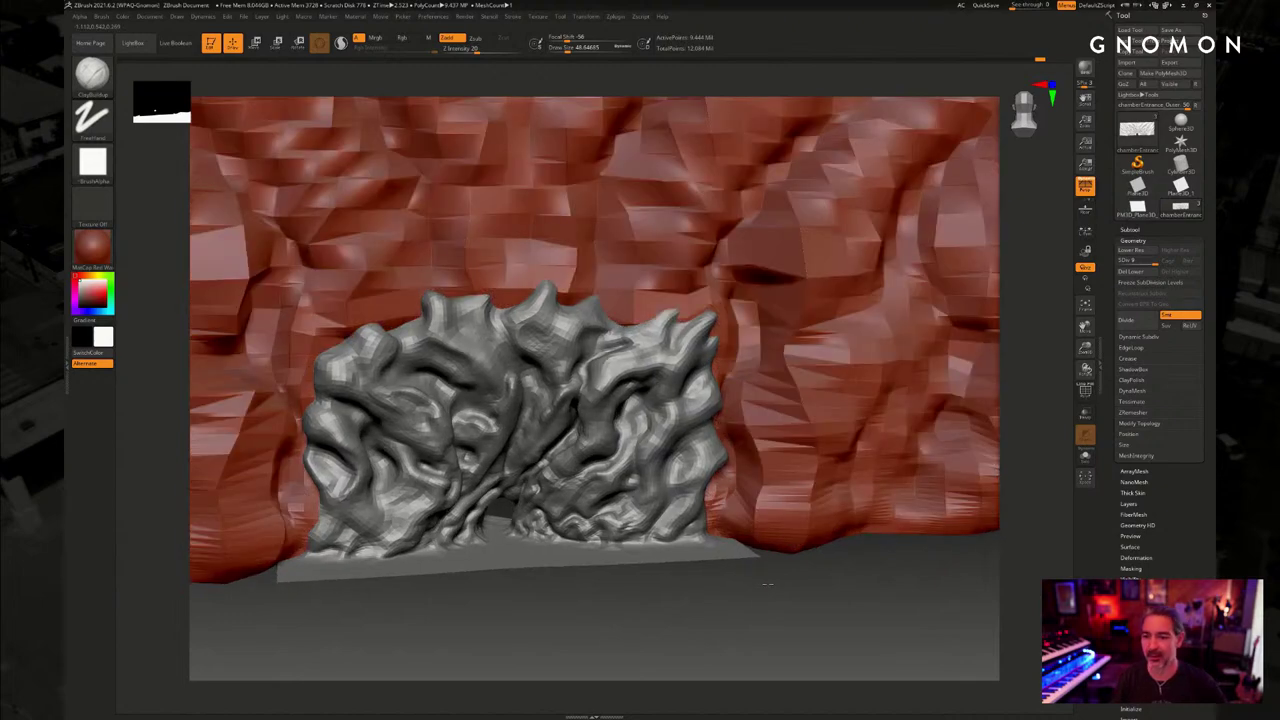
{"action": "left_click_drag", "start_coordinate": [768, 584], "coordinate": [725, 596]}
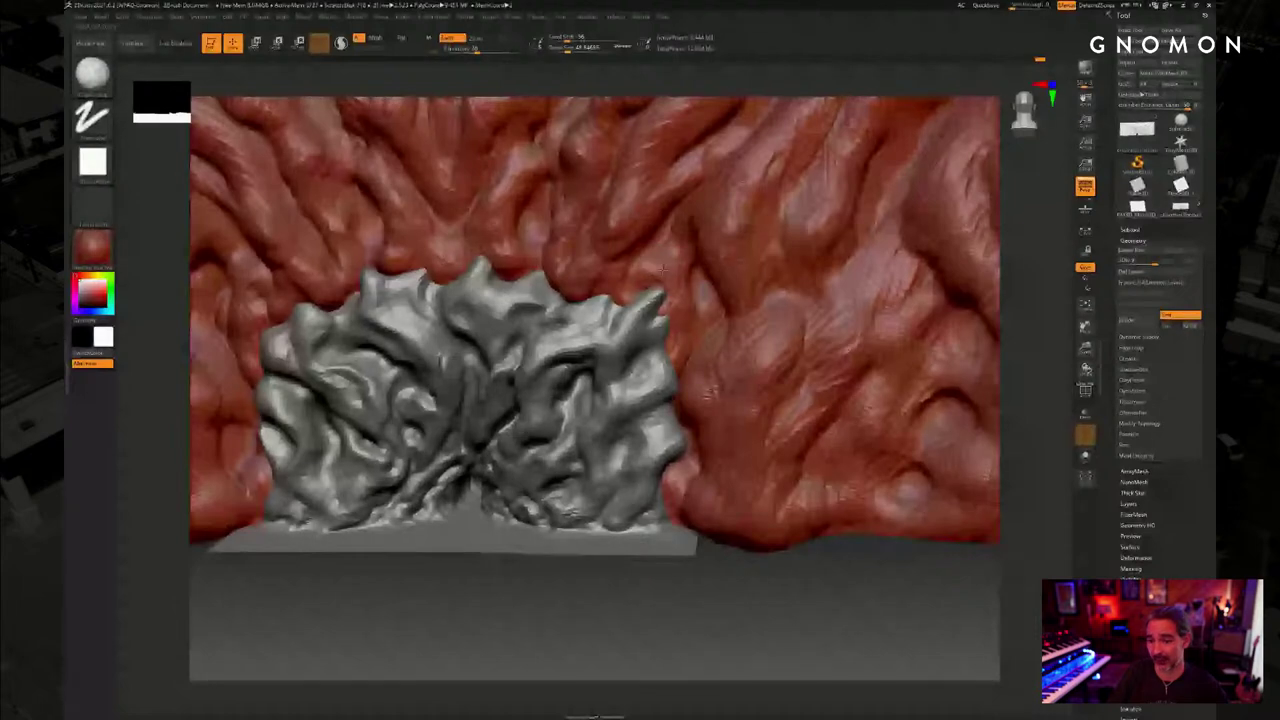
{"action": "key", "text": "shift+d"}
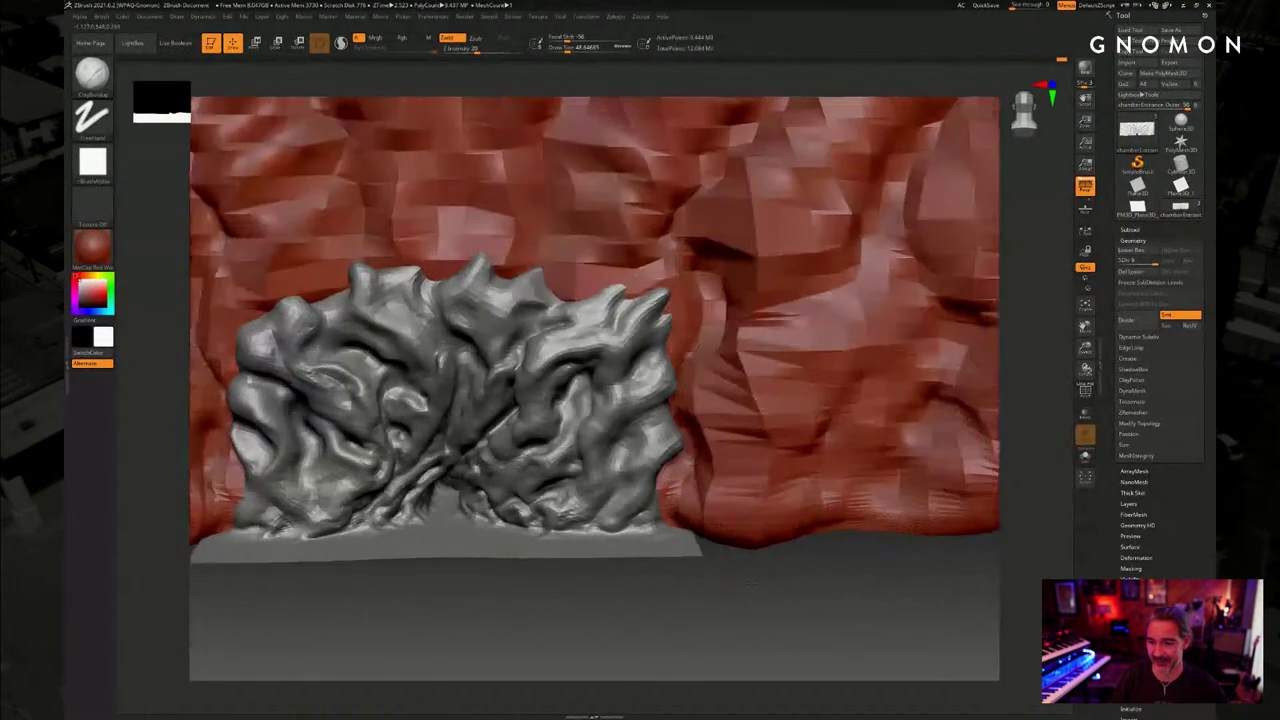
{"action": "key", "text": "d"}
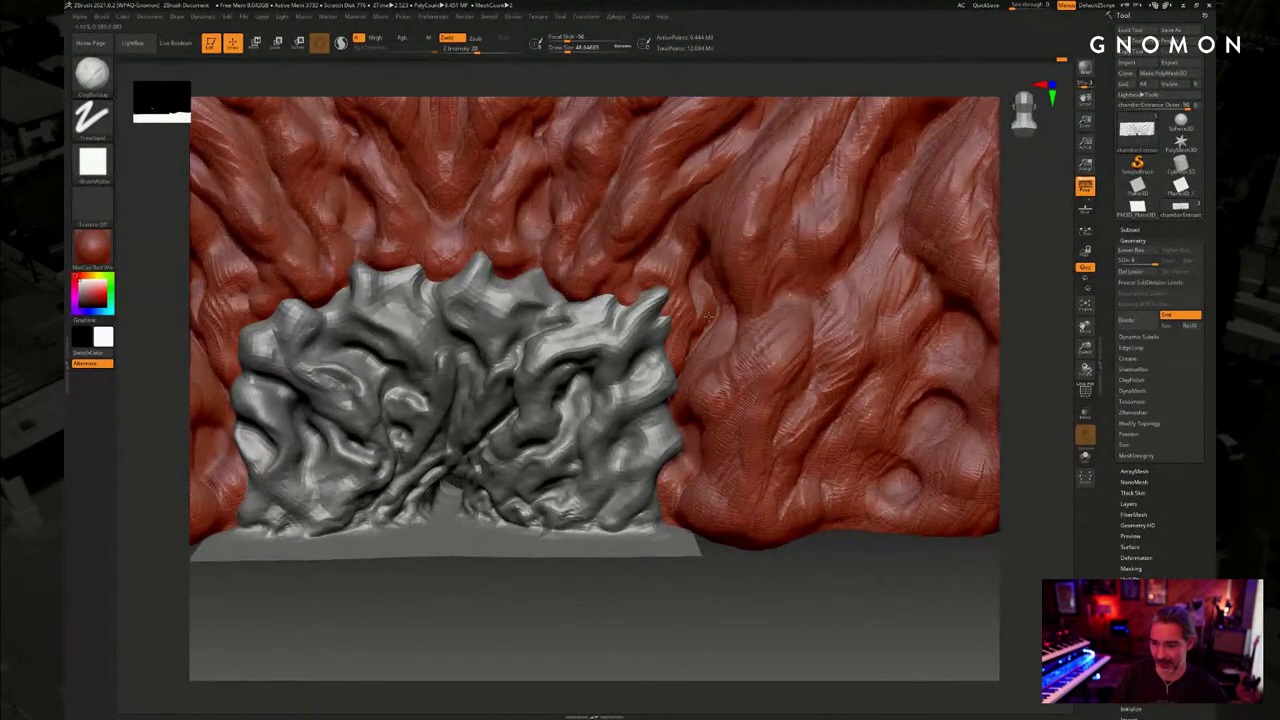
Build up fine strands and deepen the hollow between the entrance edge and the column to its right
{"action": "left_click_drag", "start_coordinate": [748, 581], "coordinate": [718, 393]}
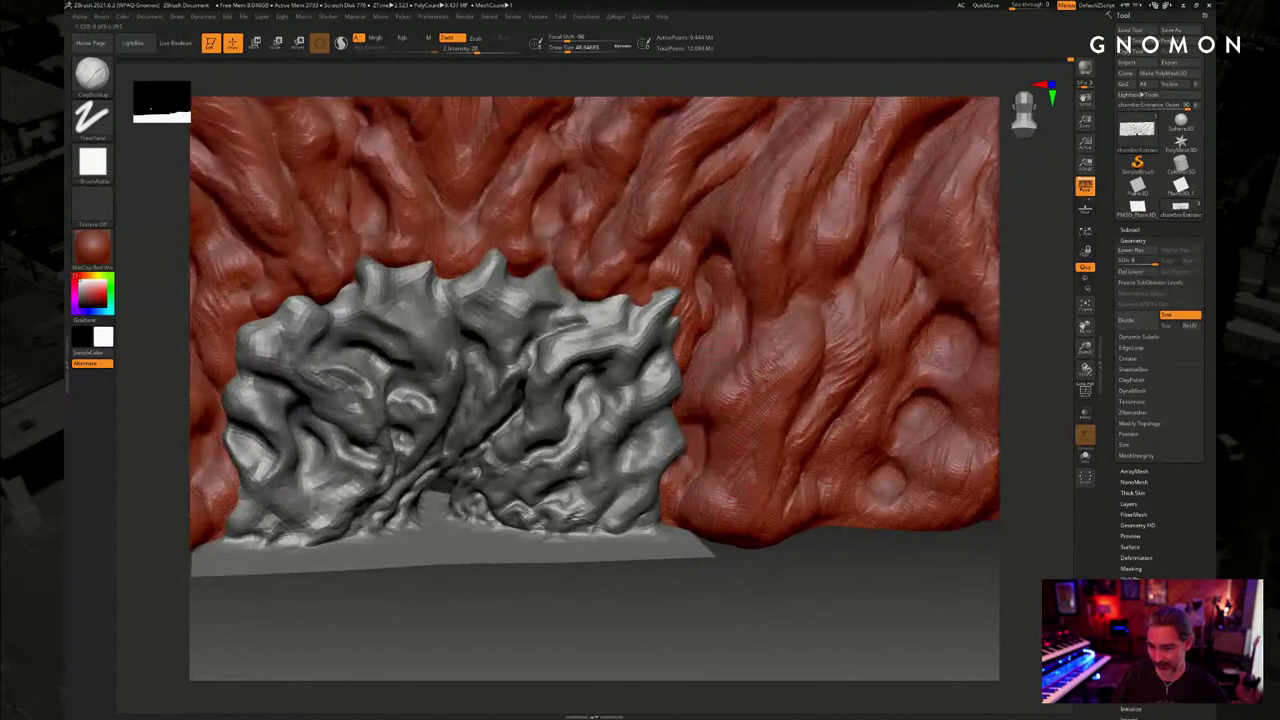
{"action": "key", "text": "shift"}
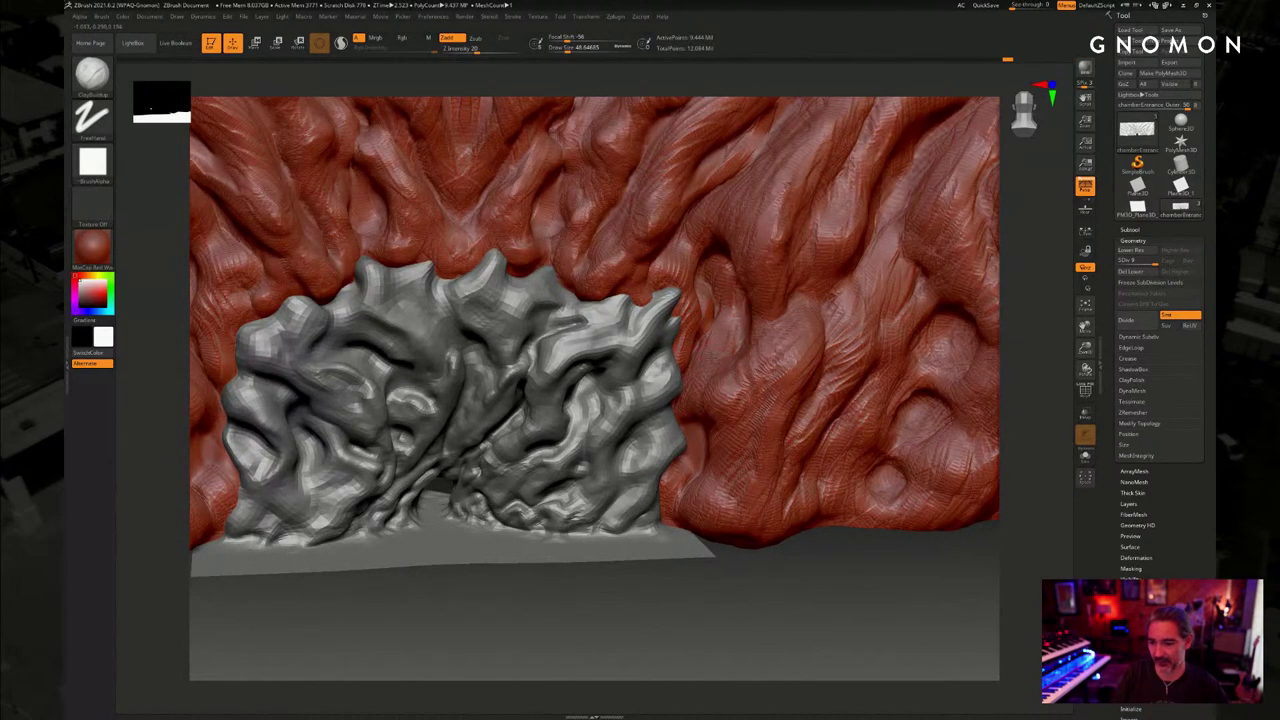
{"action": "left_click_drag", "start_coordinate": [734, 598], "coordinate": [764, 594]}
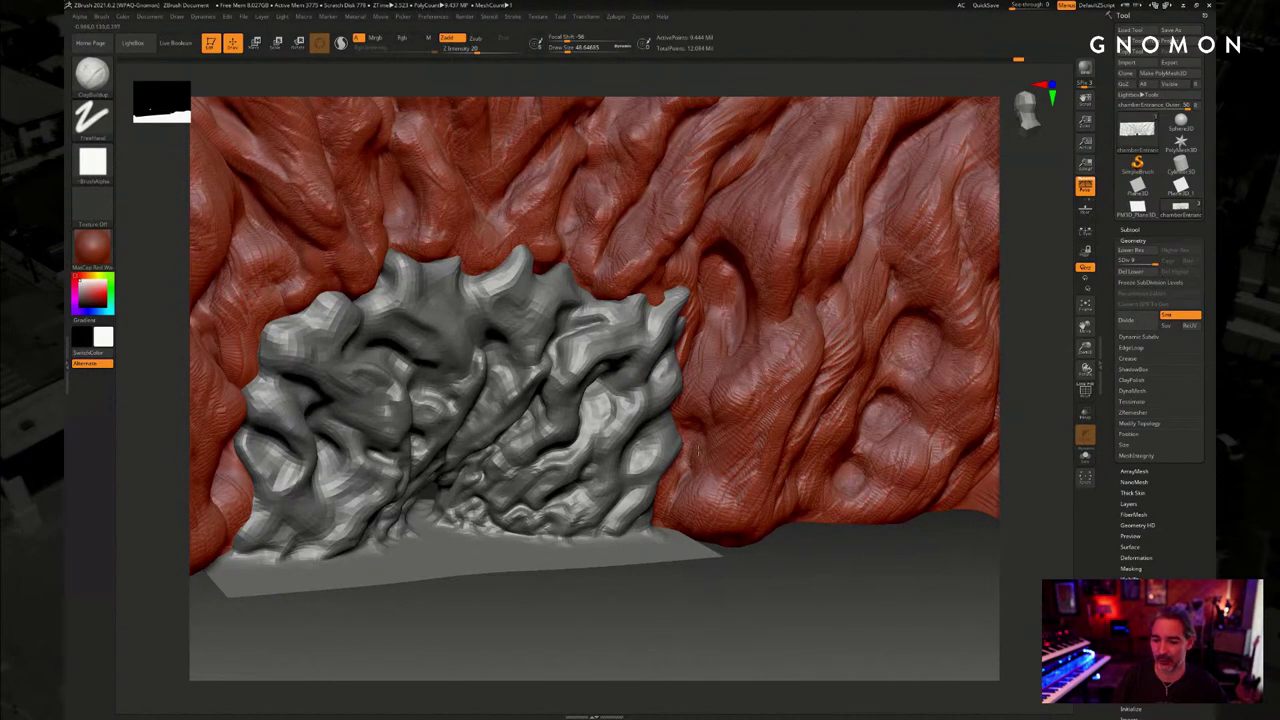
{"action": "left_click_drag", "start_coordinate": [784, 588], "coordinate": [731, 566], "text": "shift"}
{"action": "left_click_drag", "start_coordinate": [601, 577], "coordinate": [779, 590], "text": "alt"}
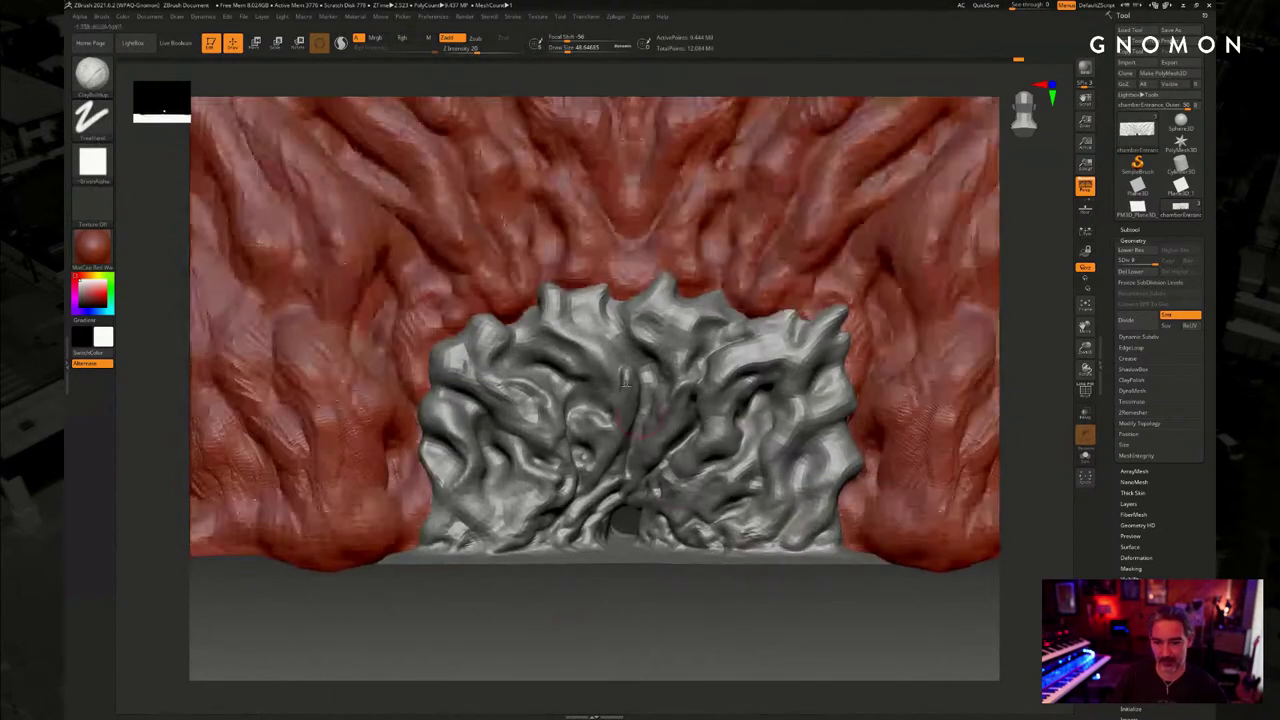
Enlarge the brush to about 77 and thicken the mirrored diagonal ridges flanking the central crest above the entrance
{"action": "mouse_move", "coordinate": [626, 379]}
{"action": "left_mouse_down"}
{"action": "mouse_move", "coordinate": [726, 529]}
{"action": "mouse_move", "coordinate": [662, 590]}
{"action": "mouse_move", "coordinate": [668, 571]}
{"action": "mouse_move", "coordinate": [704, 643]}
{"action": "left_mouse_up"}
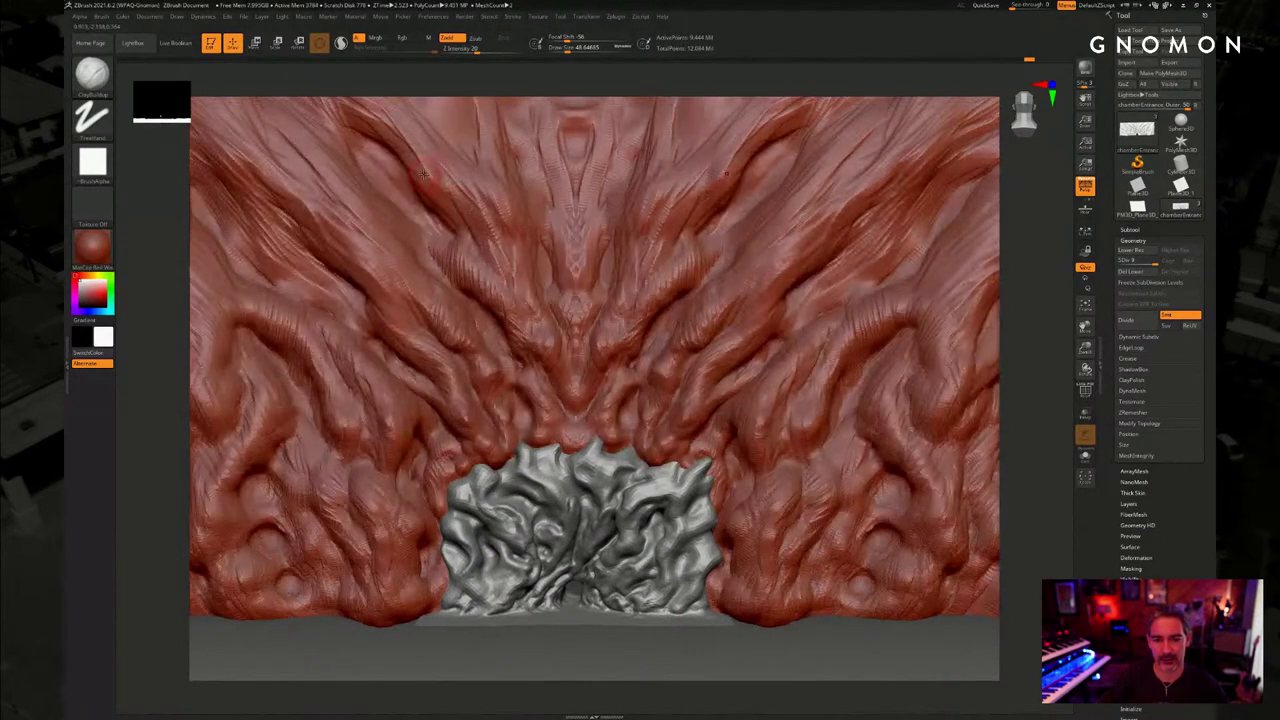
{"action": "key", "text": "s"}
{"action": "mouse_move", "coordinate": [424, 174]}
{"action": "left_mouse_down"}
{"action": "mouse_move", "coordinate": [441, 174]}
{"action": "mouse_move", "coordinate": [420, 204]}
{"action": "mouse_move", "coordinate": [445, 219]}
{"action": "left_mouse_up"}
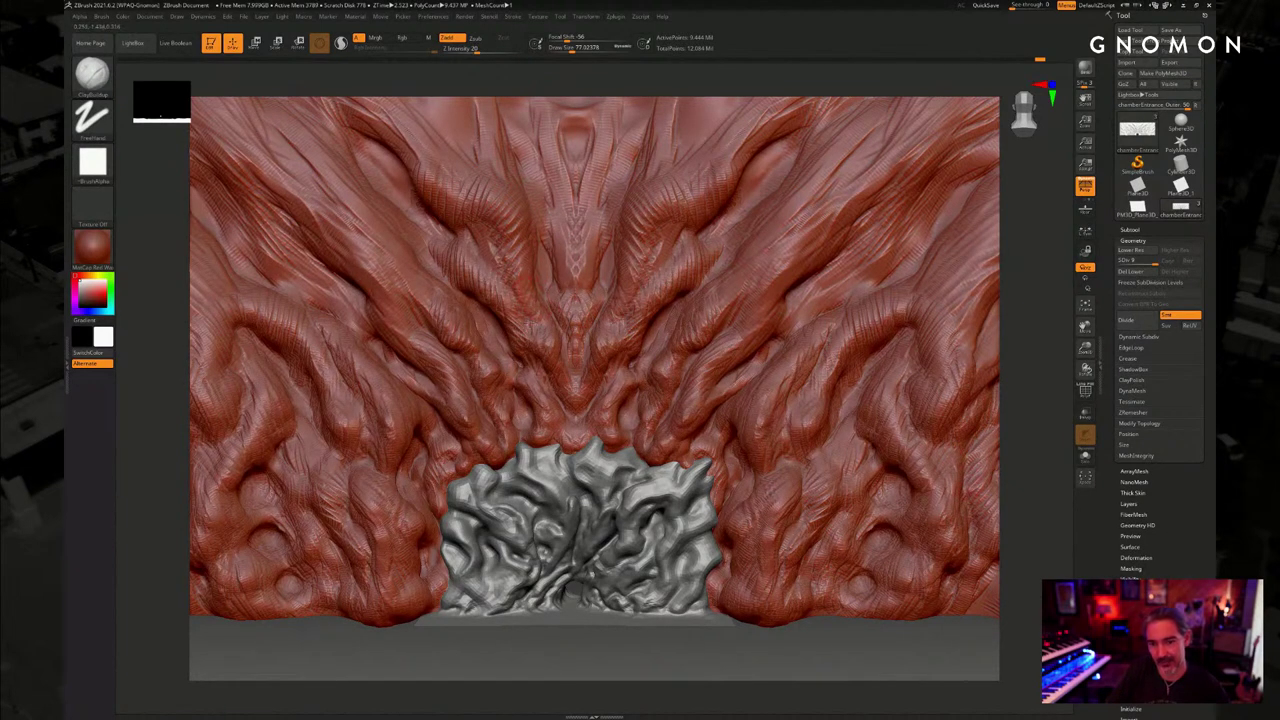
Sculpt a pointed, skull-like form on the central crest, with small mirrored folds branching above it
{"action": "left_click_drag", "start_coordinate": [552, 182], "coordinate": [565, 293]}
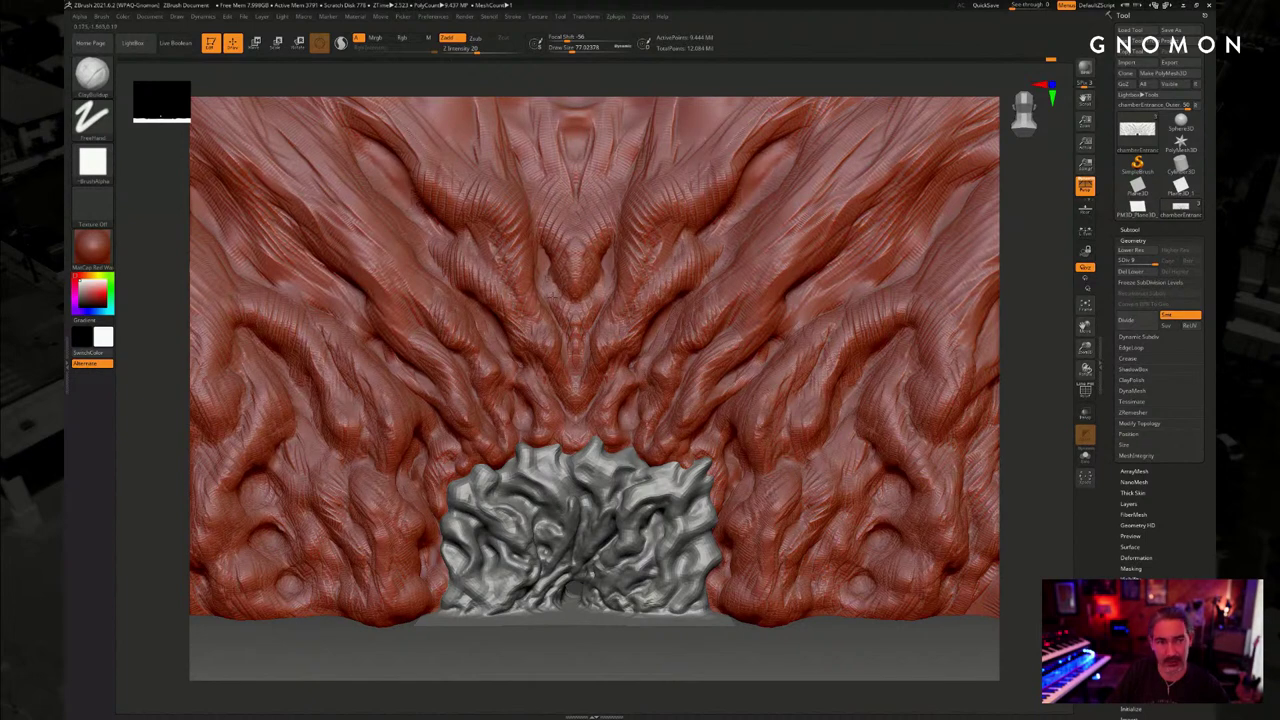
{"action": "left_click_drag", "start_coordinate": [550, 200], "coordinate": [568, 272]}
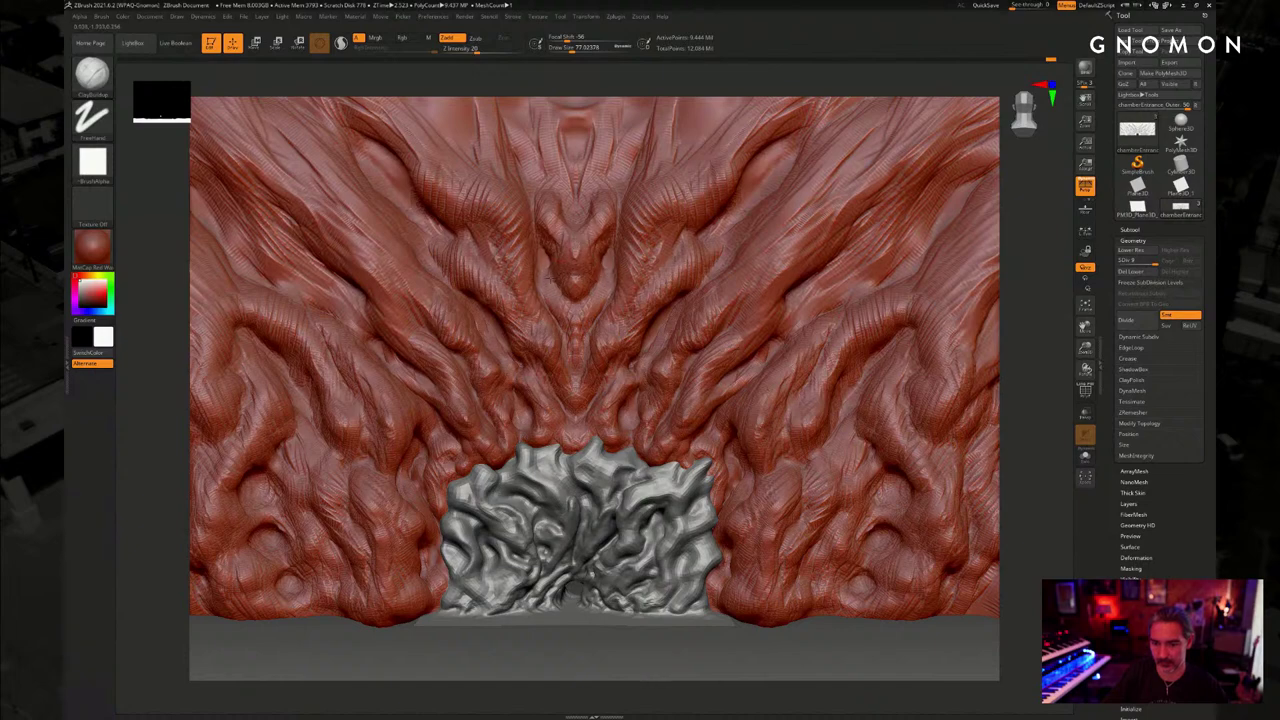
{"action": "left_click_drag", "start_coordinate": [547, 178], "coordinate": [525, 144]}
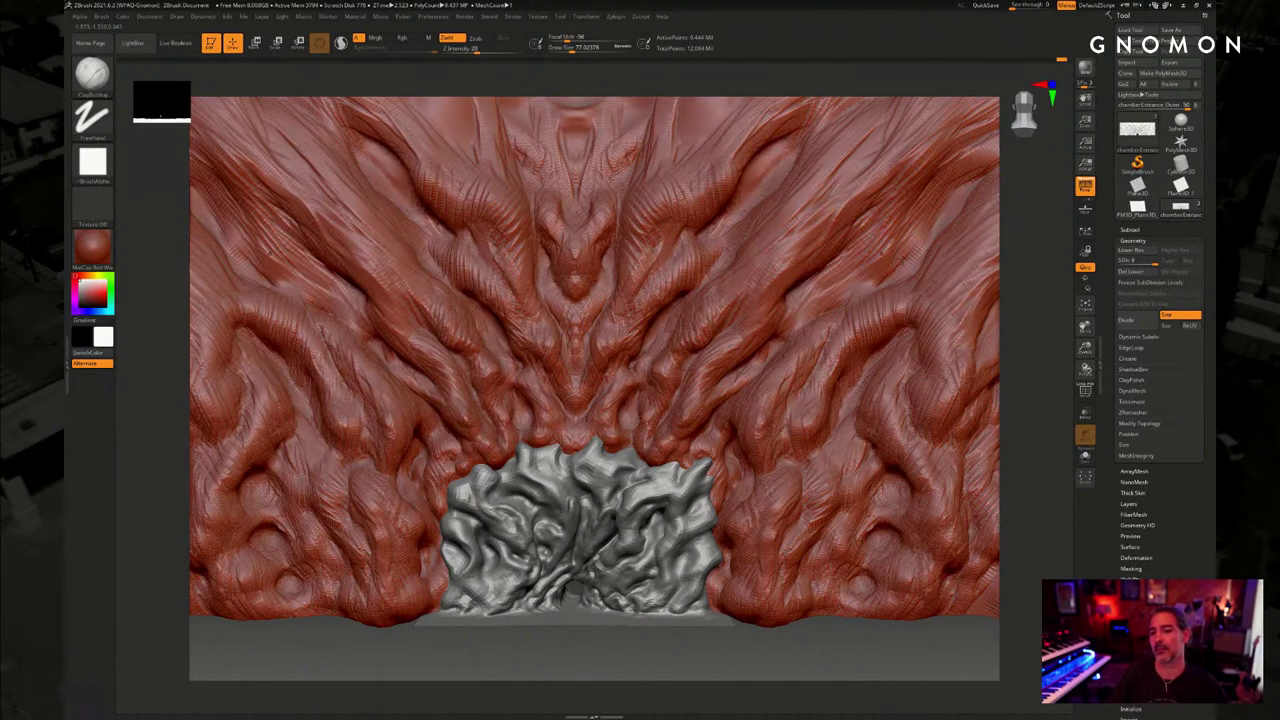
Sculpt mirrored ridges near the wall's upper edge that curl around round, eye-like hollows
{"action": "left_click_drag", "start_coordinate": [1012, 244], "coordinate": [999, 314], "text": "alt"}
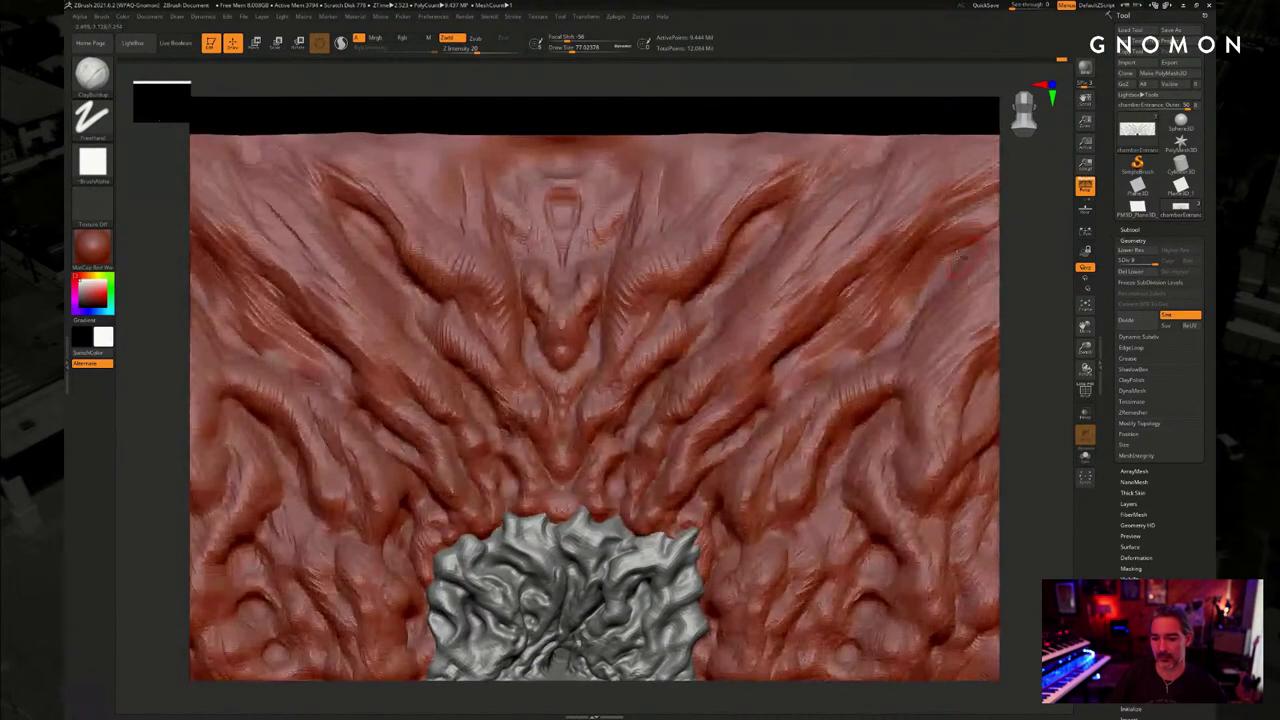
{"action": "mouse_move", "coordinate": [680, 250]}
{"action": "left_mouse_down"}
{"action": "mouse_move", "coordinate": [712, 170]}
{"action": "mouse_move", "coordinate": [747, 173]}
{"action": "mouse_move", "coordinate": [710, 188]}
{"action": "left_mouse_up"}
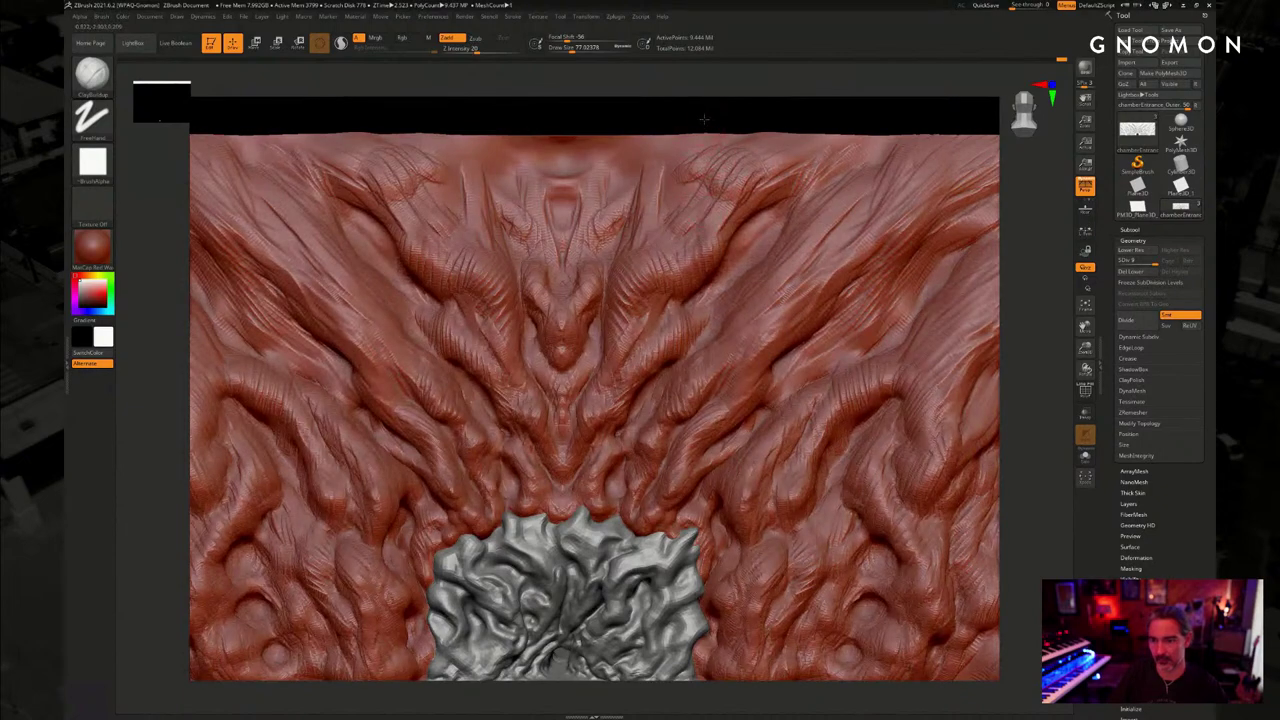
{"action": "mouse_move", "coordinate": [704, 118]}
{"action": "left_mouse_down"}
{"action": "mouse_move", "coordinate": [610, 222]}
{"action": "mouse_move", "coordinate": [620, 236]}
{"action": "mouse_move", "coordinate": [670, 175]}
{"action": "mouse_move", "coordinate": [660, 200]}
{"action": "mouse_move", "coordinate": [668, 228]}
{"action": "mouse_move", "coordinate": [682, 225]}
{"action": "mouse_move", "coordinate": [670, 190]}
{"action": "mouse_move", "coordinate": [656, 266]}
{"action": "left_mouse_up"}
{"action": "mouse_move", "coordinate": [688, 156]}
{"action": "left_mouse_down"}
{"action": "mouse_move", "coordinate": [698, 160]}
{"action": "mouse_move", "coordinate": [665, 205]}
{"action": "mouse_move", "coordinate": [662, 248]}
{"action": "mouse_move", "coordinate": [710, 185]}
{"action": "mouse_move", "coordinate": [655, 236]}
{"action": "mouse_move", "coordinate": [668, 264]}
{"action": "mouse_move", "coordinate": [756, 190]}
{"action": "mouse_move", "coordinate": [831, 156]}
{"action": "left_mouse_up"}
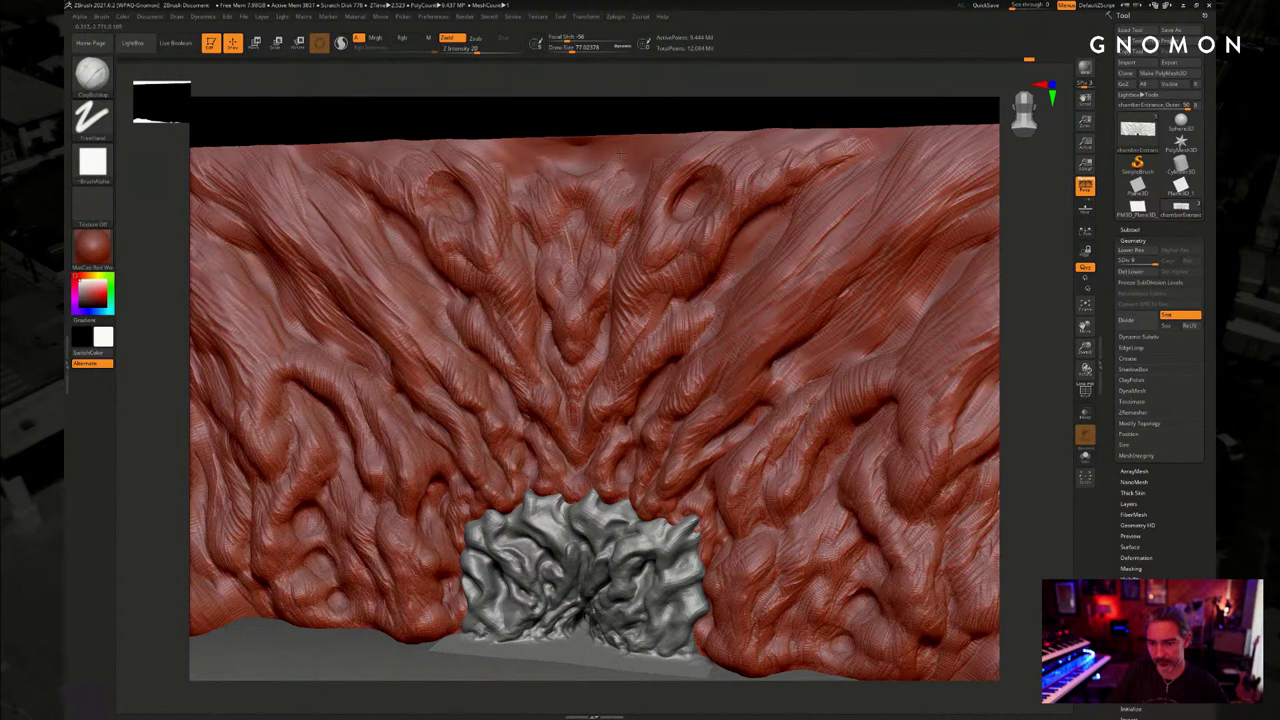
Sculpt an arched fold over the top of the central crest, and compare it with the low subdivision level
{"action": "mouse_move", "coordinate": [622, 165]}
{"action": "left_mouse_down"}
{"action": "mouse_move", "coordinate": [628, 190]}
{"action": "mouse_move", "coordinate": [624, 172]}
{"action": "mouse_move", "coordinate": [602, 185]}
{"action": "mouse_move", "coordinate": [606, 155]}
{"action": "mouse_move", "coordinate": [602, 176]}
{"action": "mouse_move", "coordinate": [566, 202]}
{"action": "mouse_move", "coordinate": [541, 189]}
{"action": "mouse_move", "coordinate": [545, 230]}
{"action": "mouse_move", "coordinate": [610, 242]}
{"action": "mouse_move", "coordinate": [626, 230]}
{"action": "mouse_move", "coordinate": [620, 210]}
{"action": "left_mouse_up"}
{"action": "key", "text": "shift+d"}
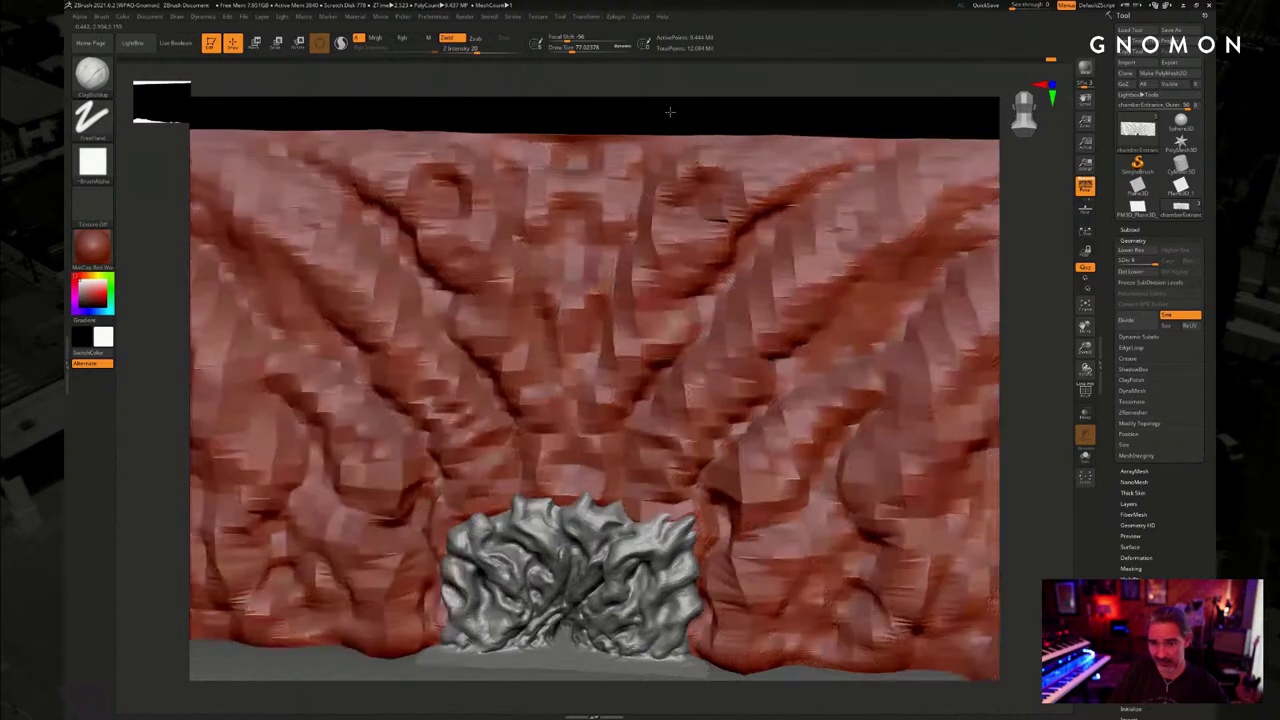
{"action": "key", "text": "d"}
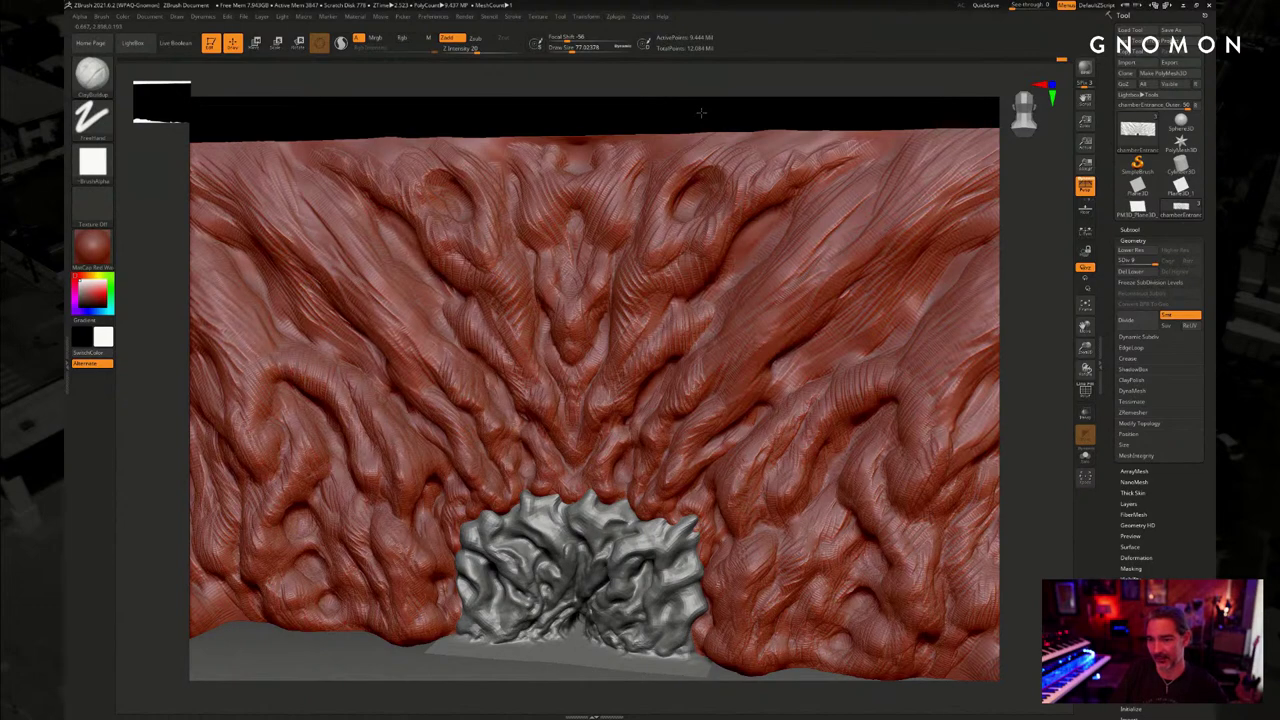
{"action": "key", "text": "shift+d"}
{"action": "key", "text": "shift+d"}
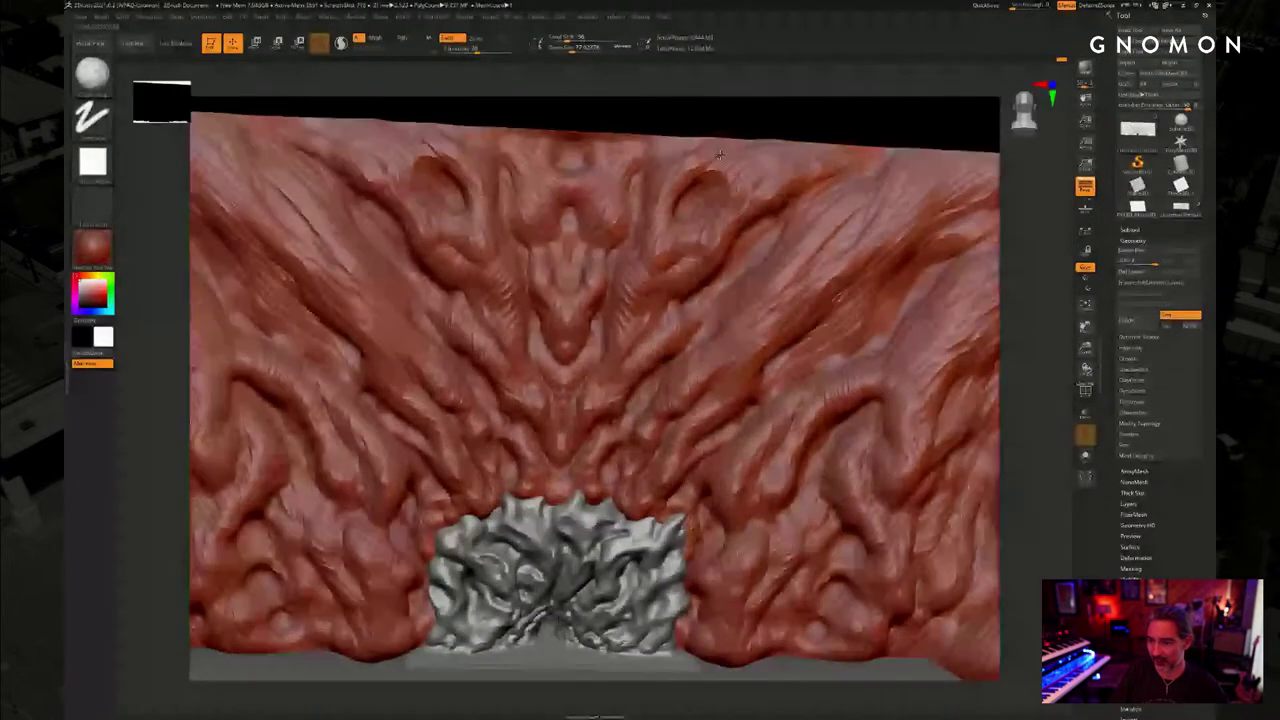
{"action": "key", "text": "d"}
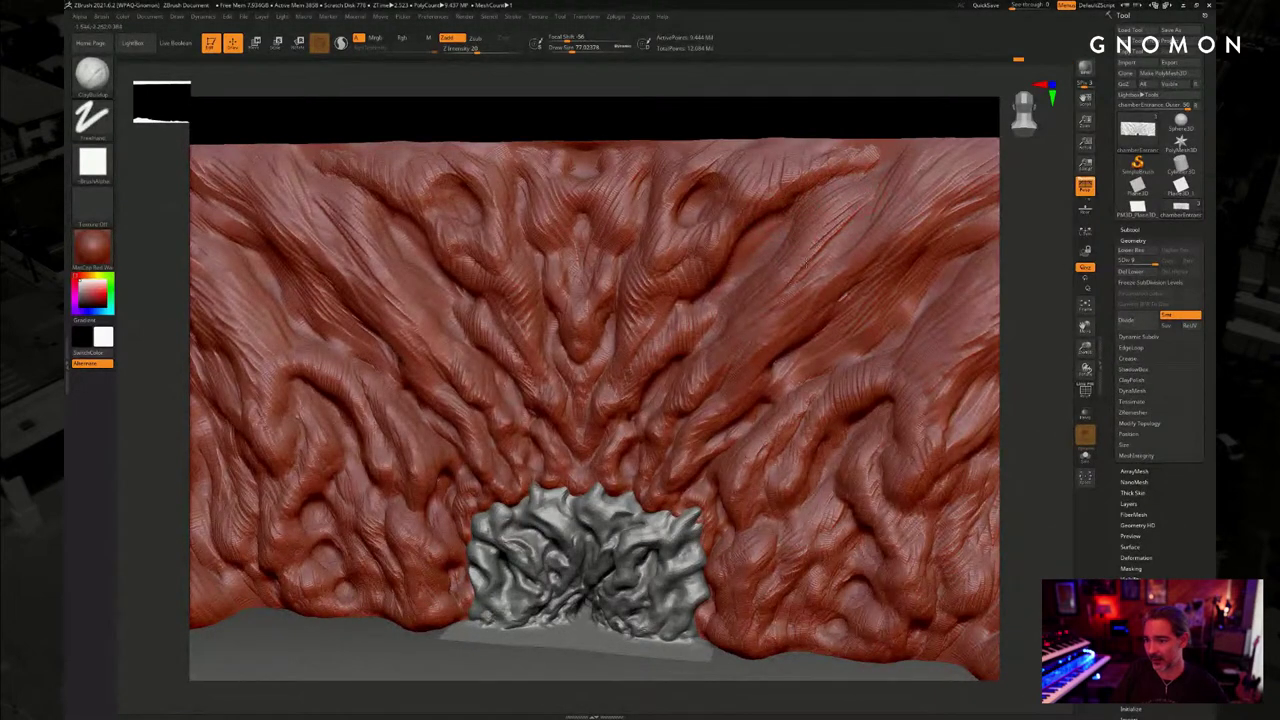
Nest rounded nodules in the hollows beneath the mirrored upper ridges, reducing the brush size for the smaller ones
{"action": "left_click_drag", "start_coordinate": [858, 203], "coordinate": [814, 250]}
{"action": "mouse_move", "coordinate": [823, 109]}
{"action": "left_mouse_down", "text": "shift"}
{"action": "mouse_move", "coordinate": [843, 117]}
{"action": "mouse_move", "coordinate": [826, 100]}
{"action": "left_mouse_up", "text": "shift"}
{"action": "key", "text": "d"}
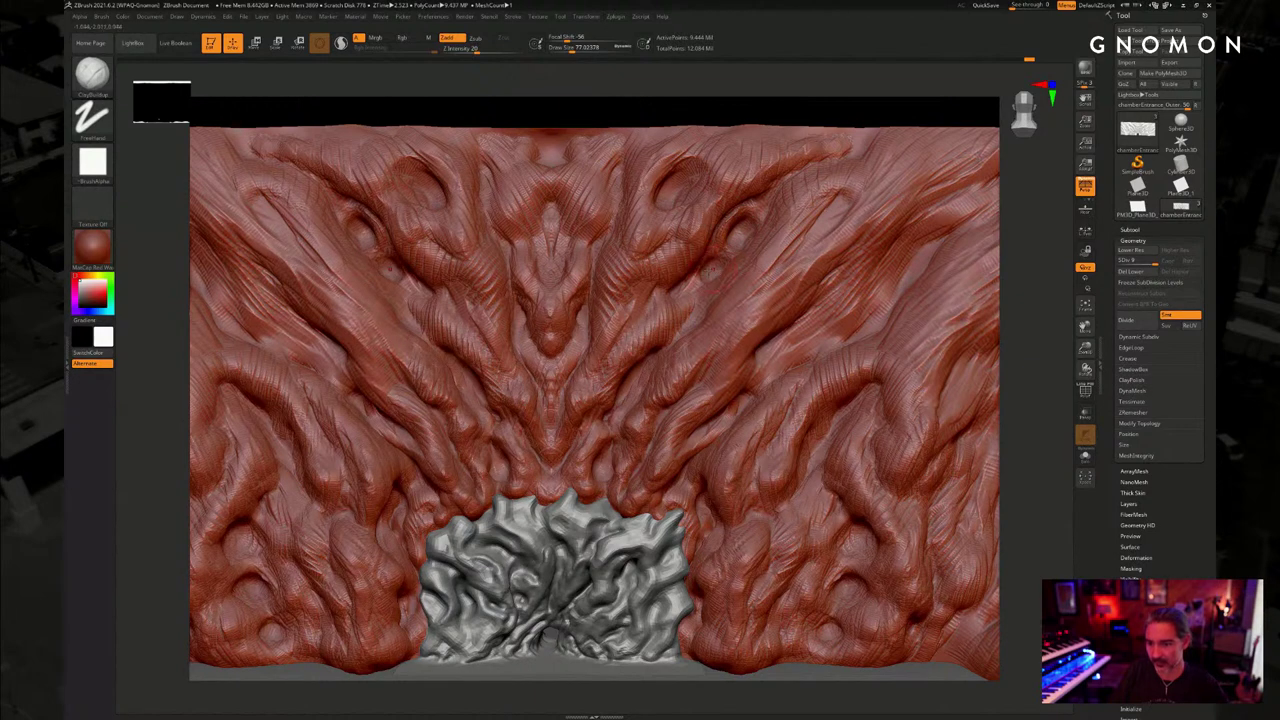
{"action": "key", "text": "s"}
{"action": "left_click_drag", "start_coordinate": [696, 297], "coordinate": [686, 295]}
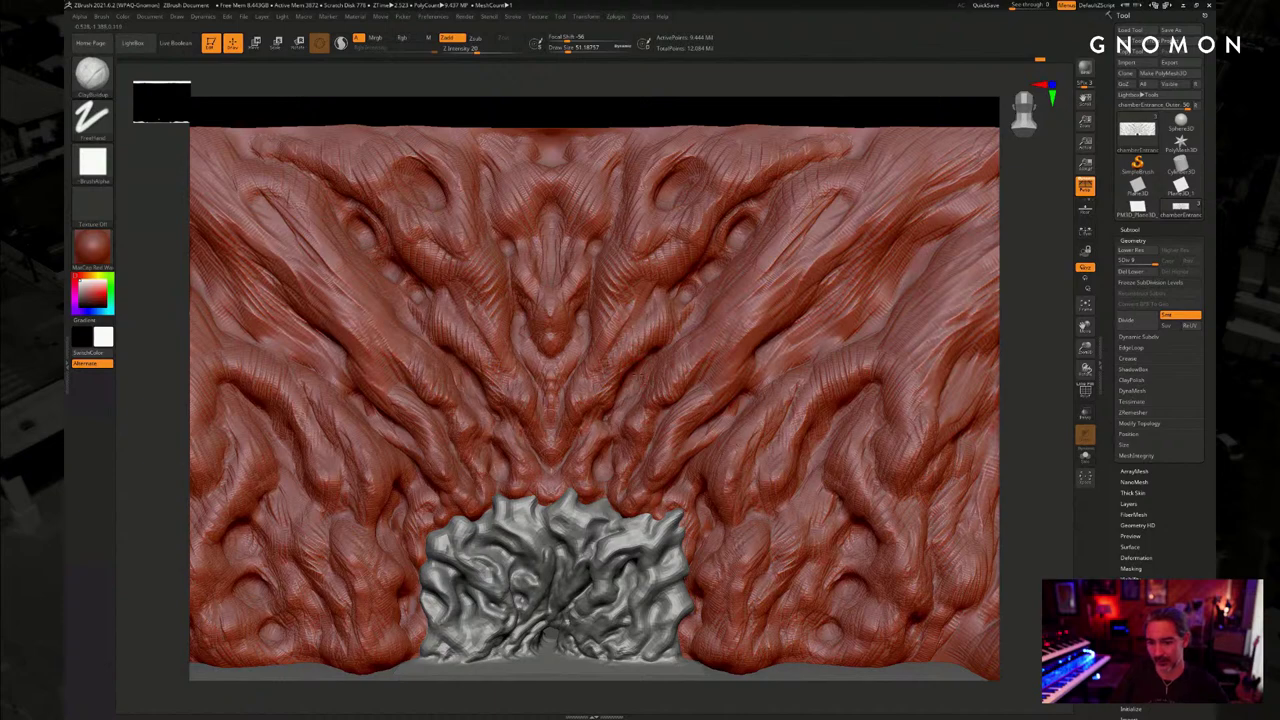
Add raised folds and strands along the long diagonal ridges sweeping outward above the entrance
{"action": "left_click_drag", "start_coordinate": [1025, 367], "coordinate": [754, 295]}
{"action": "key", "text": "s"}
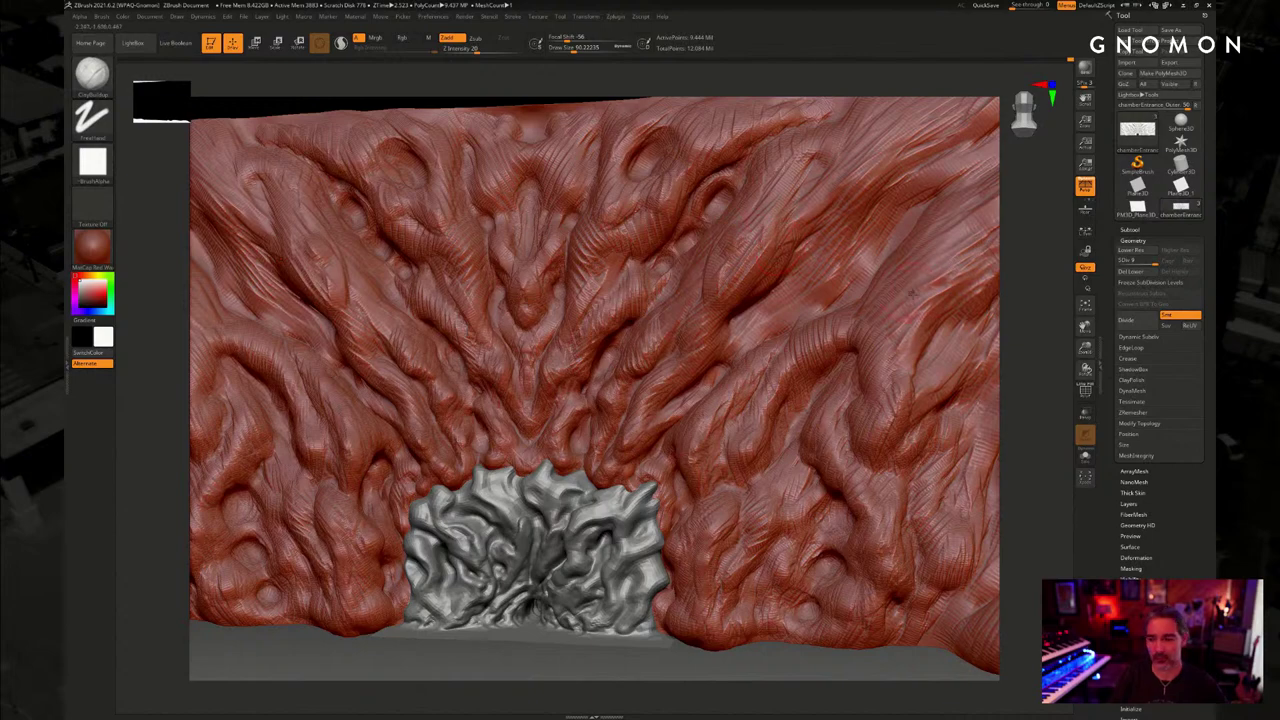
{"action": "left_click_drag", "start_coordinate": [1030, 286], "coordinate": [1008, 286], "text": "shift"}
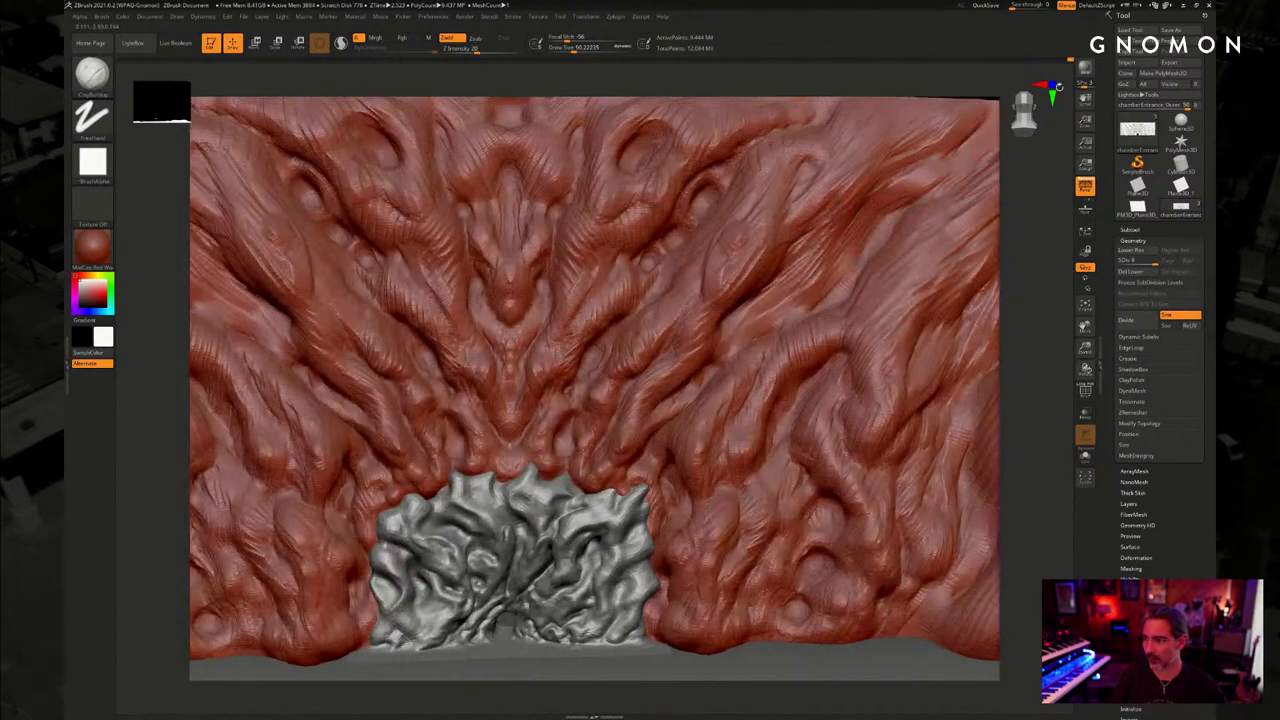
Save the tool as a new numbered chamberEntrance version in the zbrush project folder
{"action": "left_click", "coordinate": [1164, 33]}
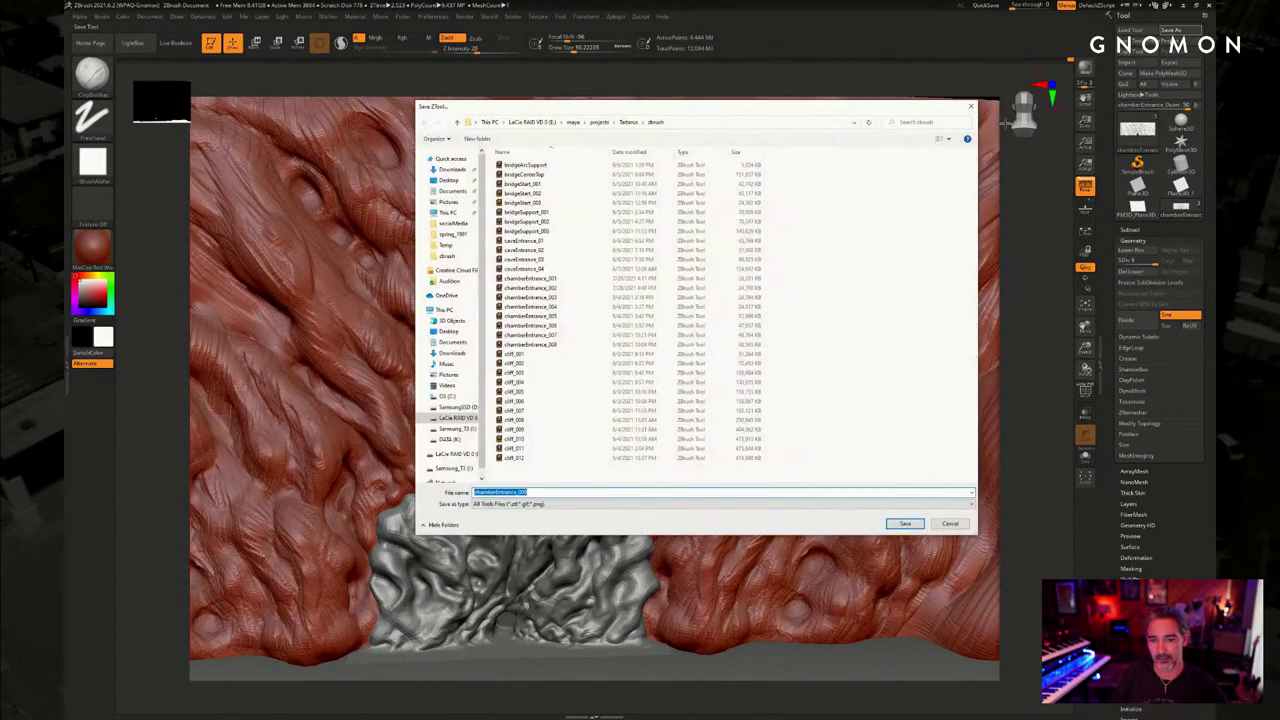
{"action": "left_click", "coordinate": [578, 344]}
{"action": "left_click", "coordinate": [532, 493]}
{"action": "left_click_drag", "start_coordinate": [531, 493], "coordinate": [522, 493]}
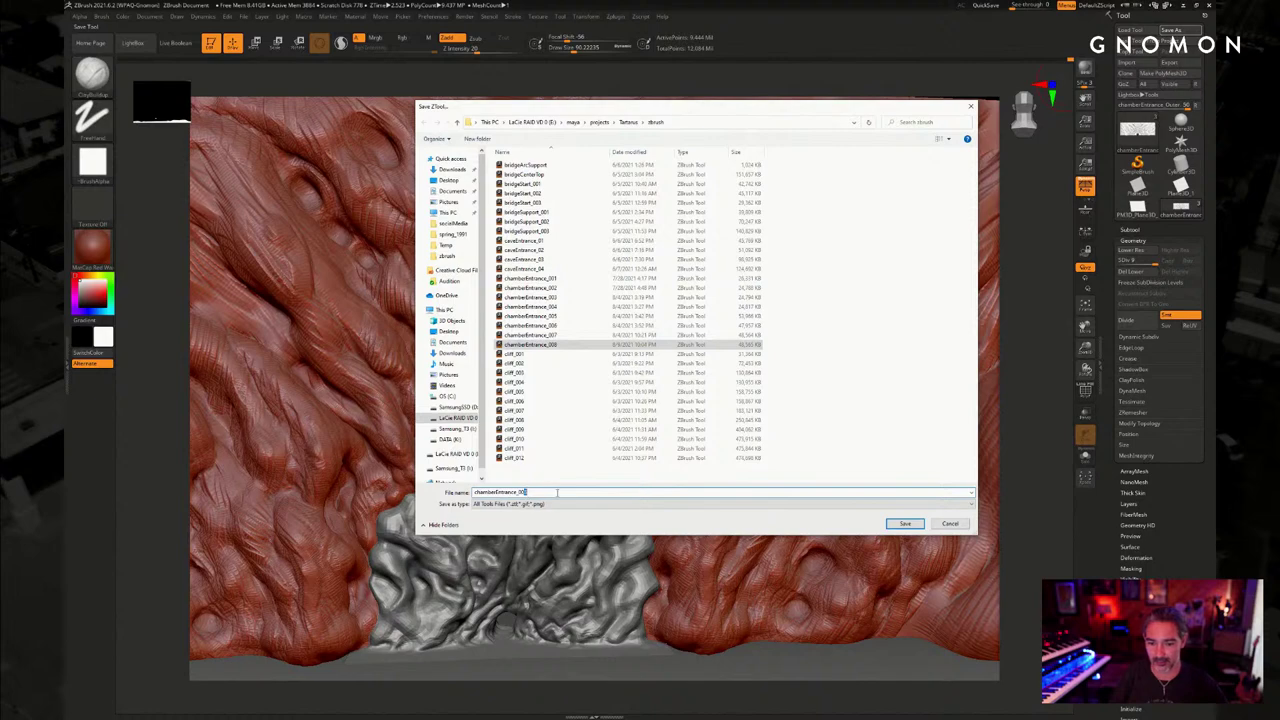
{"action": "left_click", "coordinate": [905, 523]}
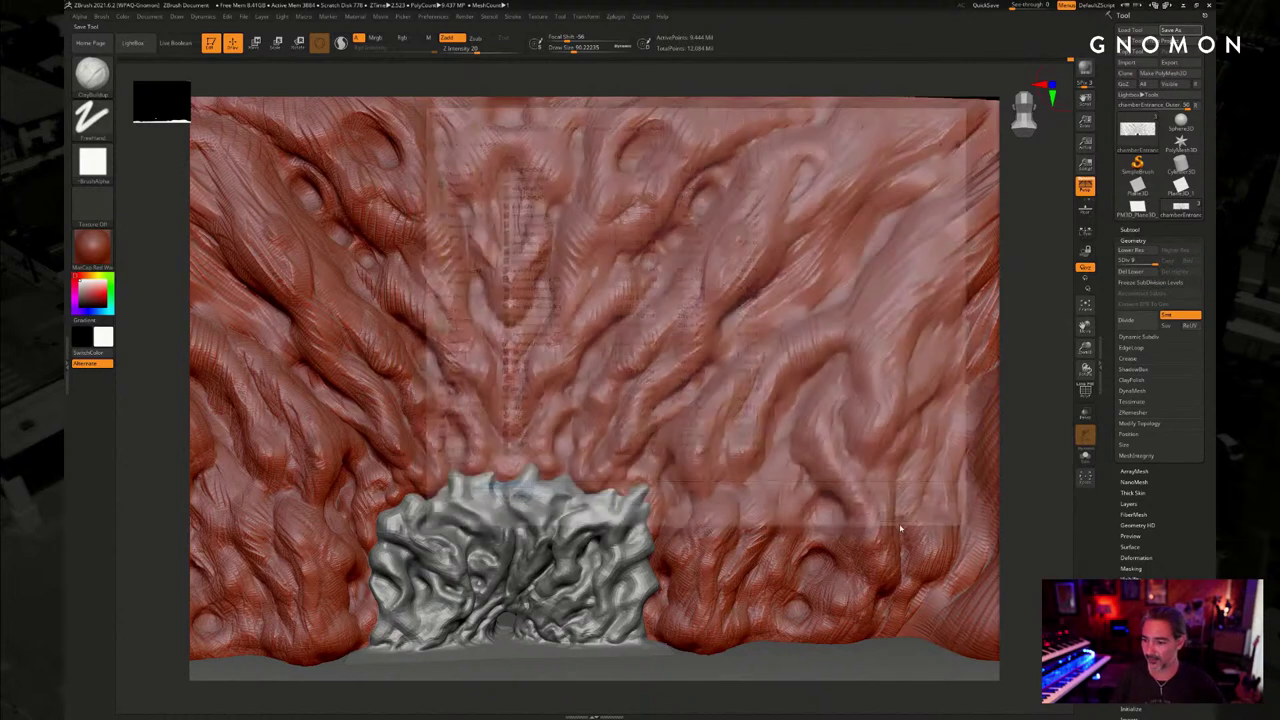
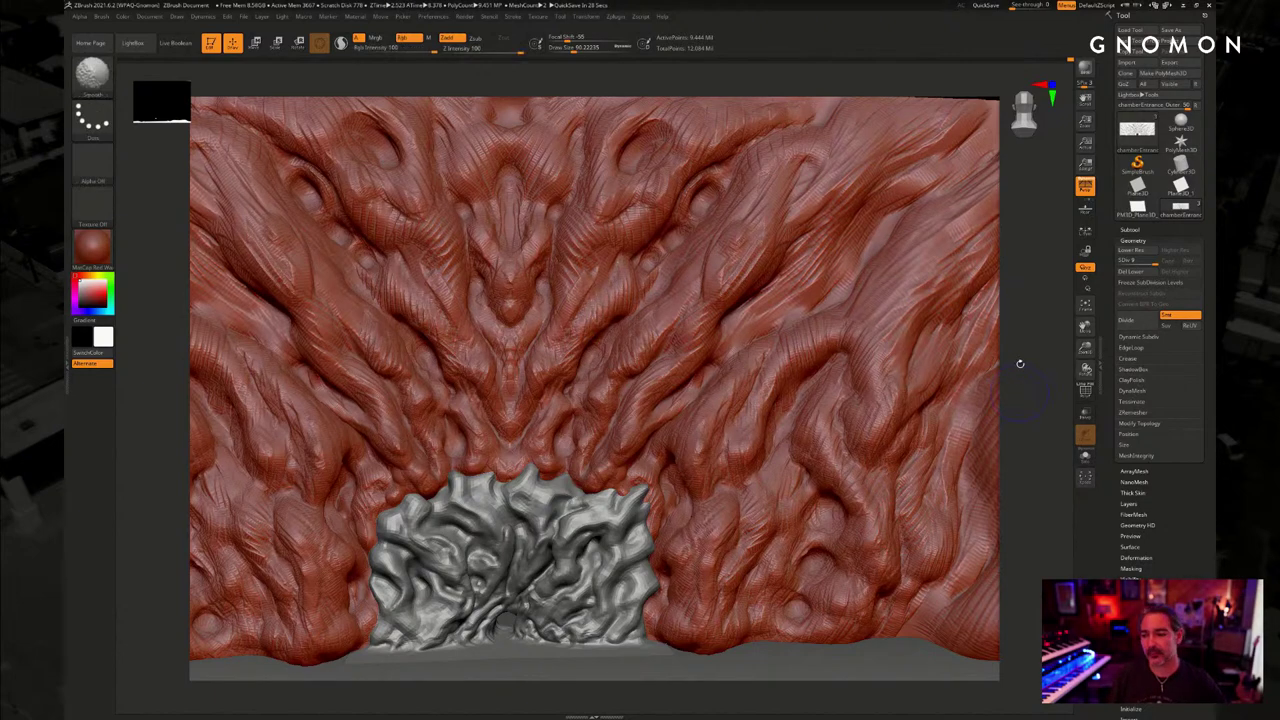
Frame the sculpted wall and entrance centrally, and grab an alpha of it from the document
{"action": "mouse_move", "coordinate": [1017, 363]}
{"action": "left_mouse_down"}
{"action": "mouse_move", "coordinate": [1030, 375]}
{"action": "mouse_move", "coordinate": [1008, 371]}
{"action": "left_mouse_up"}
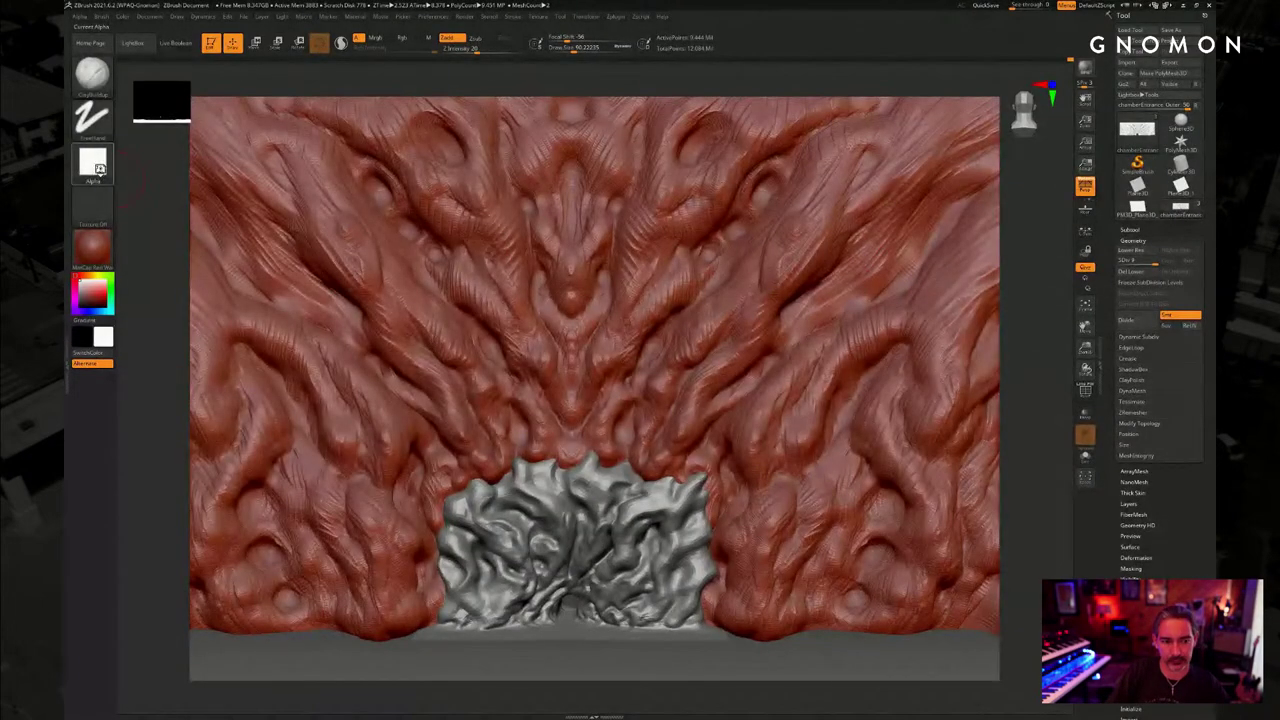
{"action": "left_click", "coordinate": [95, 165]}
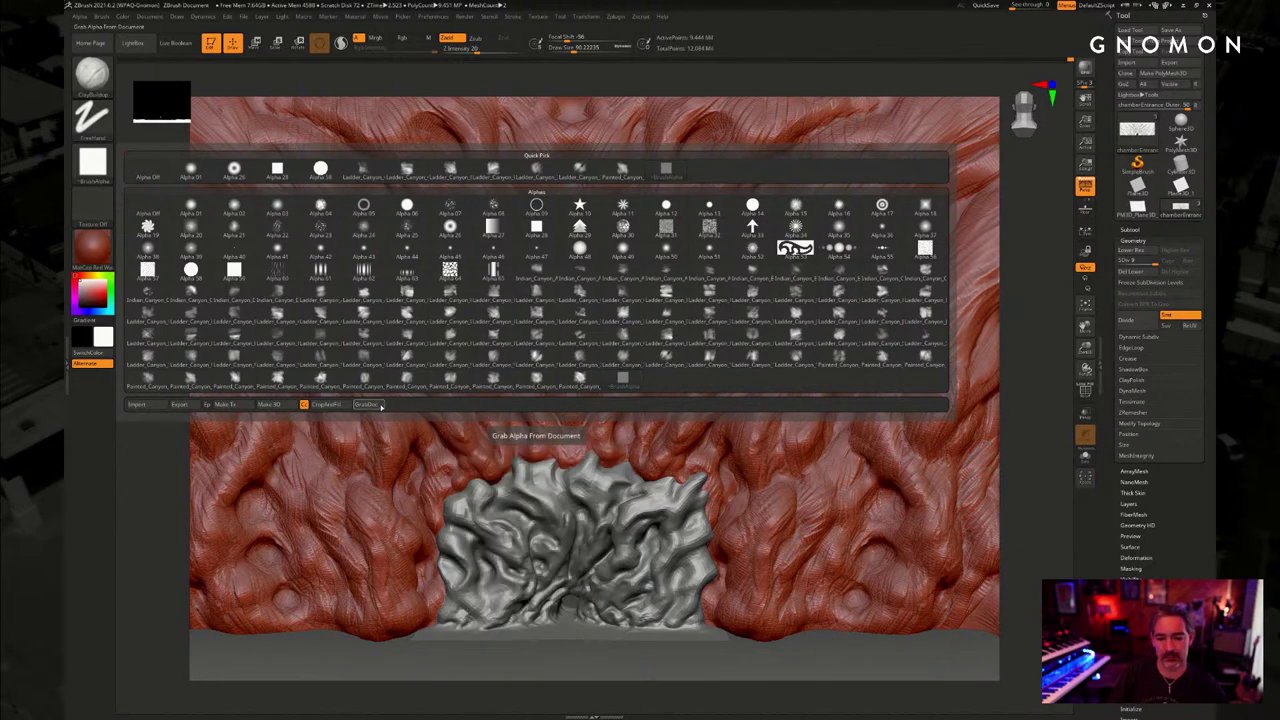
{"action": "left_click", "coordinate": [368, 404]}
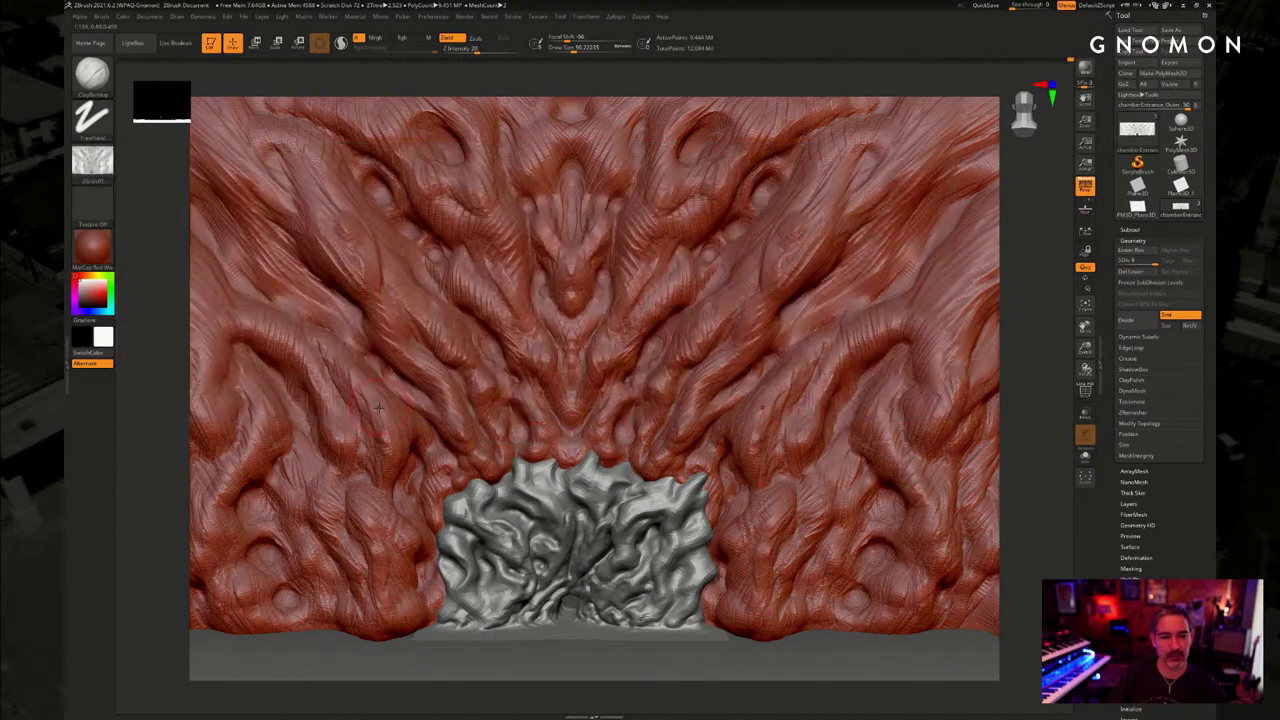
{"action": "left_click", "coordinate": [105, 170]}
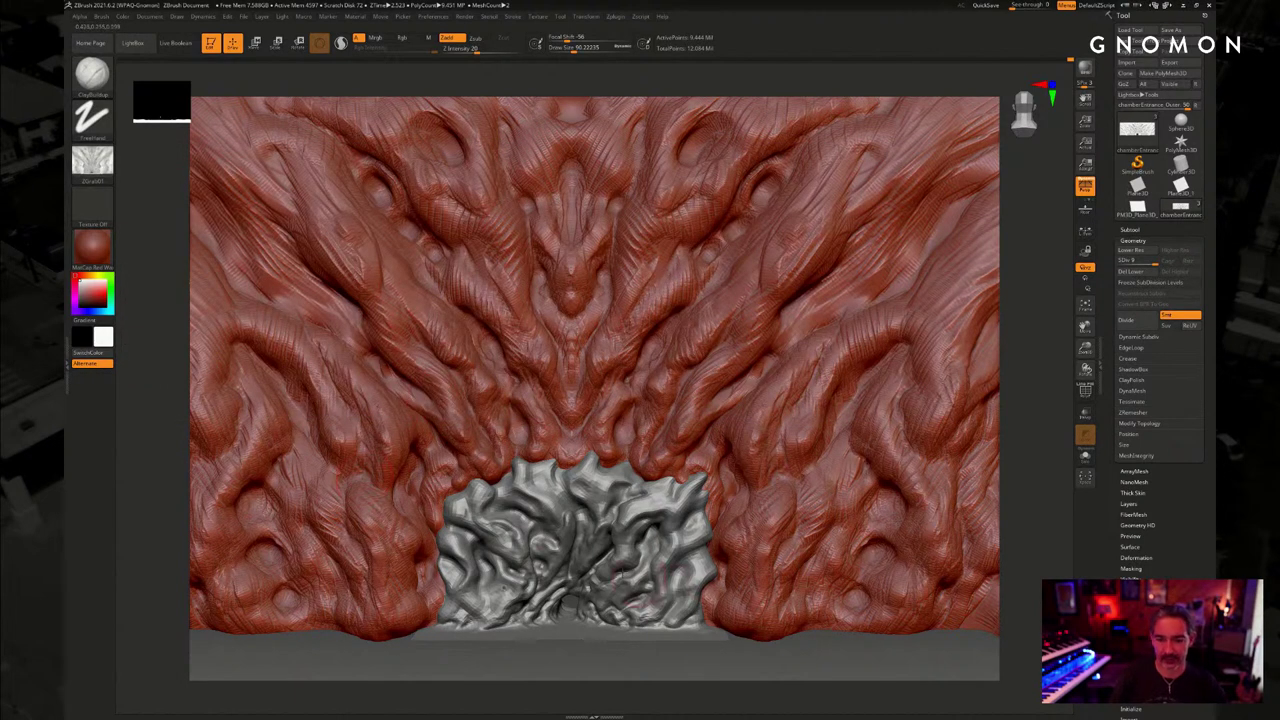
{"action": "left_click", "coordinate": [105, 163]}
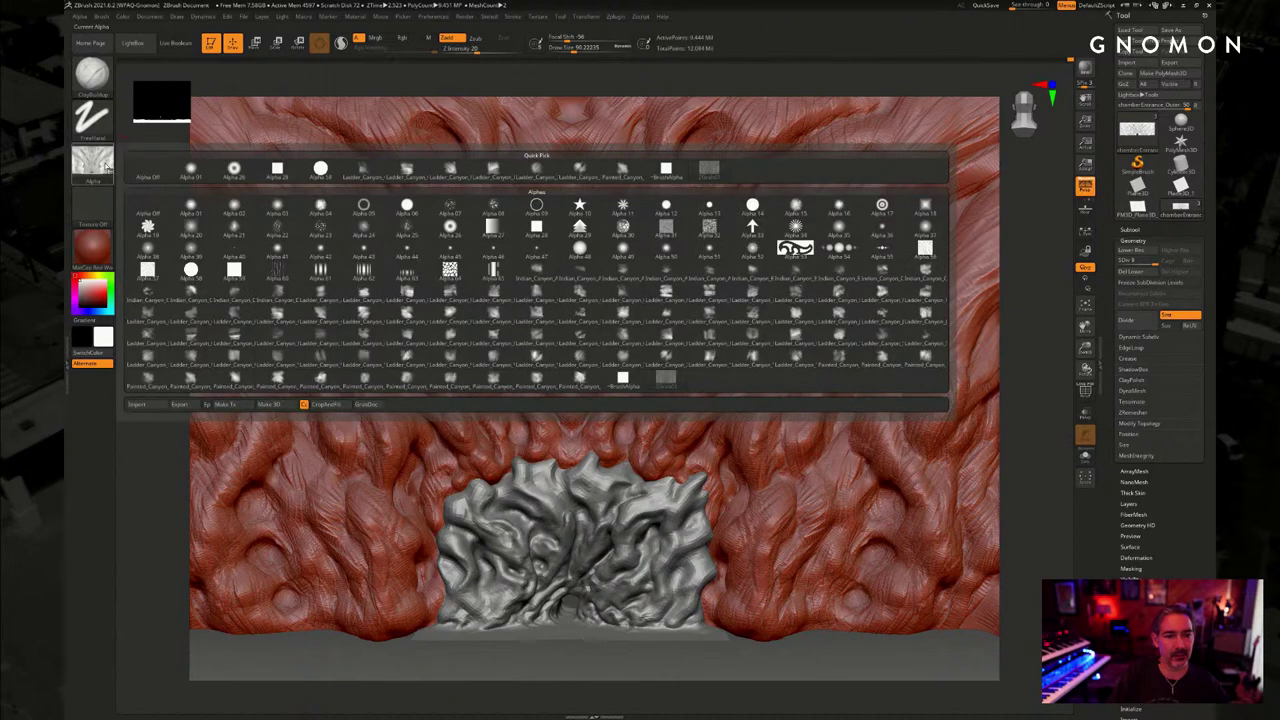
Try stamping the grabbed ZGrab01 alpha onto the wall's outer upper corner with the Standard brush and DragRect stroke, undoing each stamp
{"action": "left_click", "coordinate": [91, 75]}
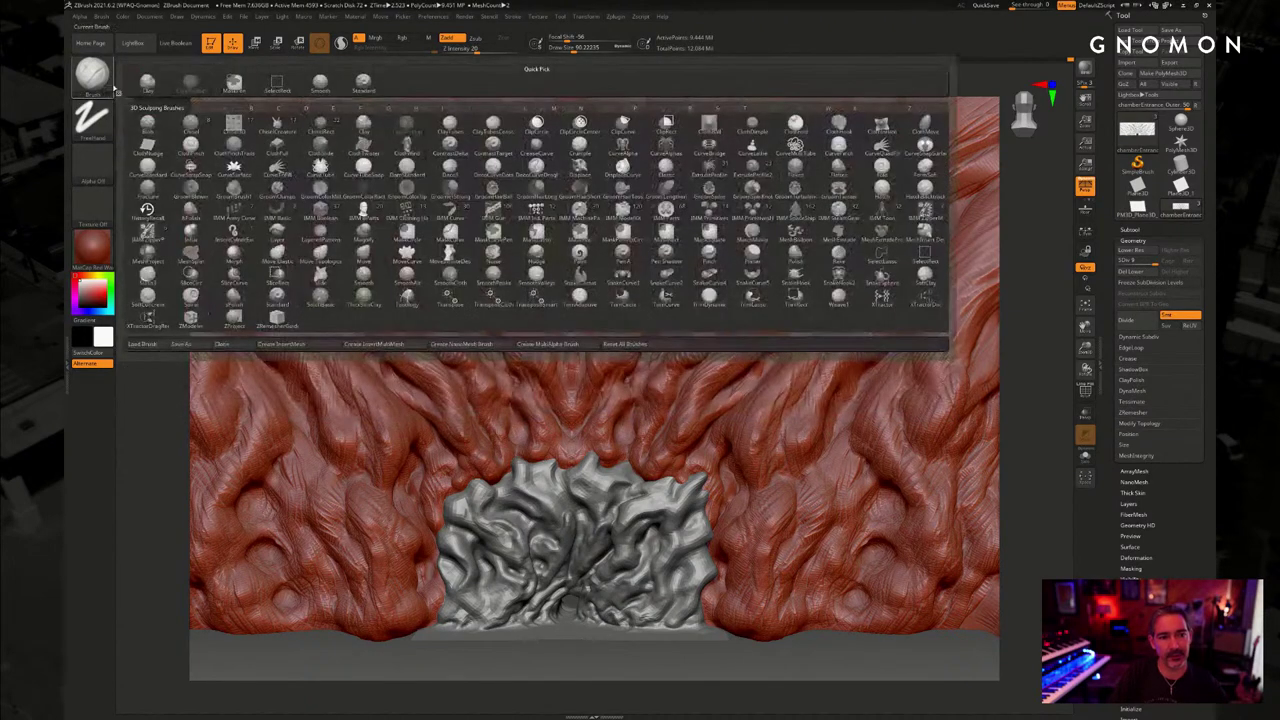
{"action": "left_click", "coordinate": [277, 125]}
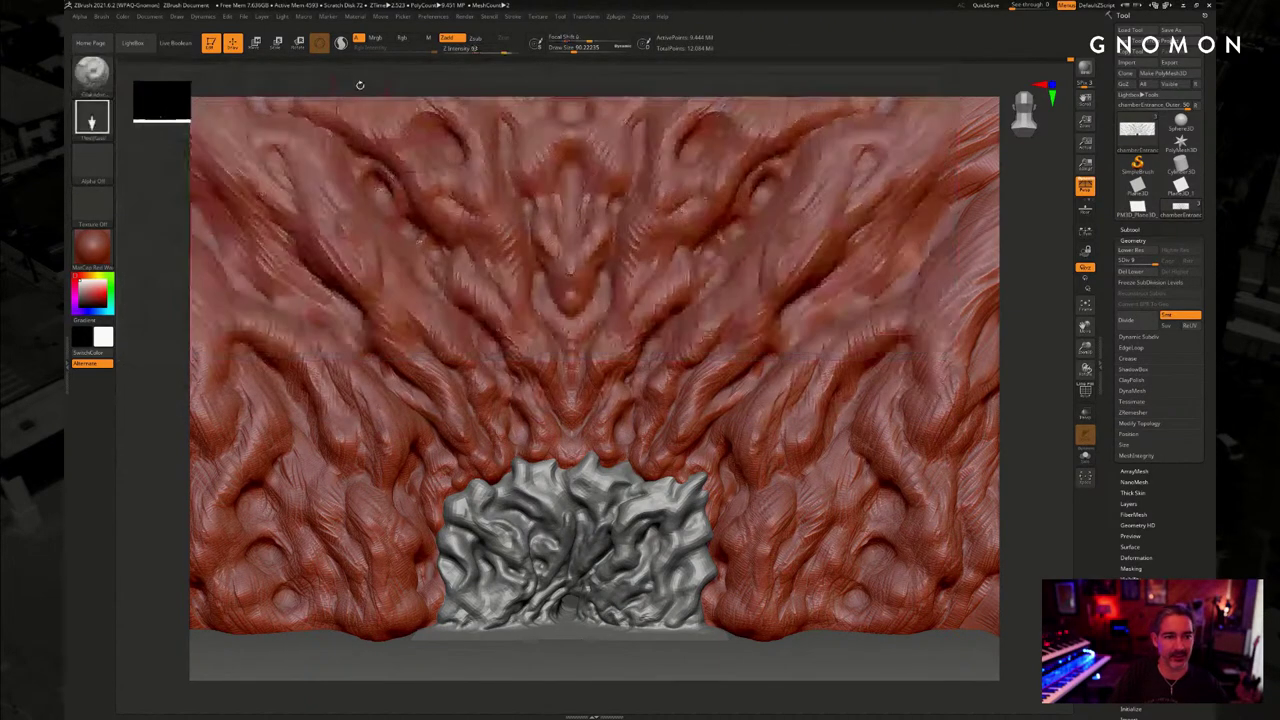
{"action": "left_click", "coordinate": [110, 170]}
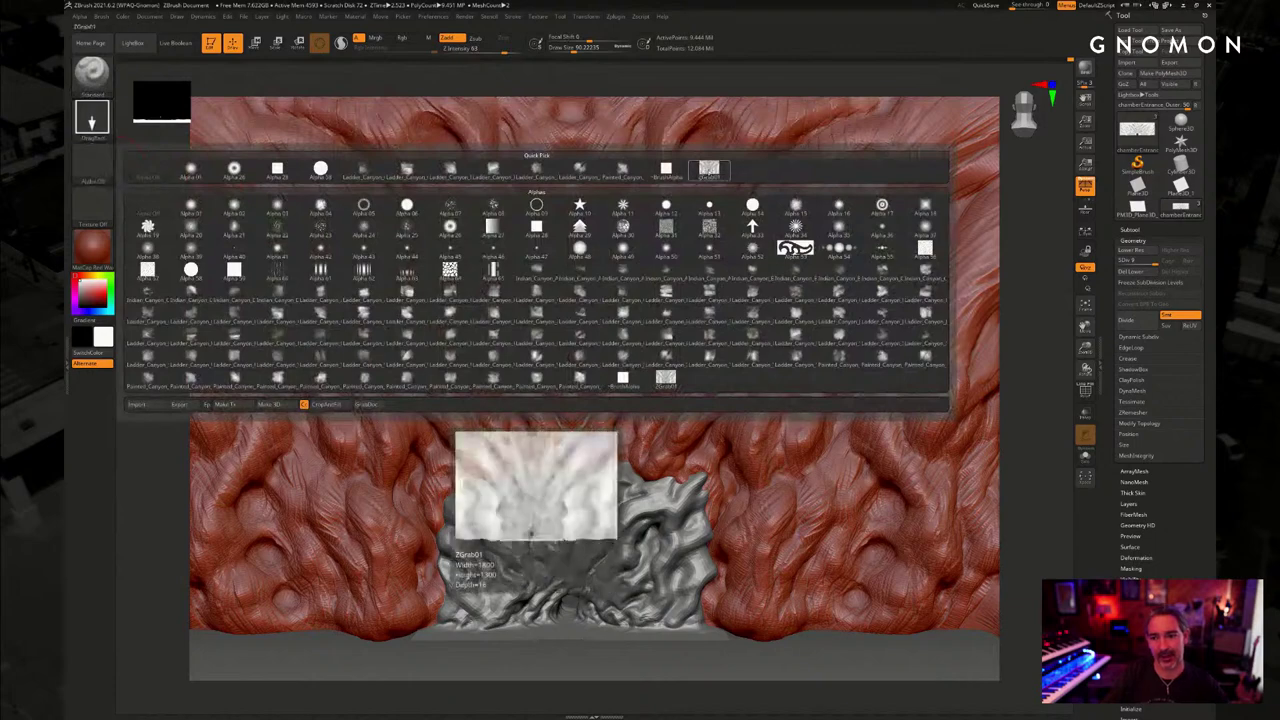
{"action": "left_click", "coordinate": [708, 172]}
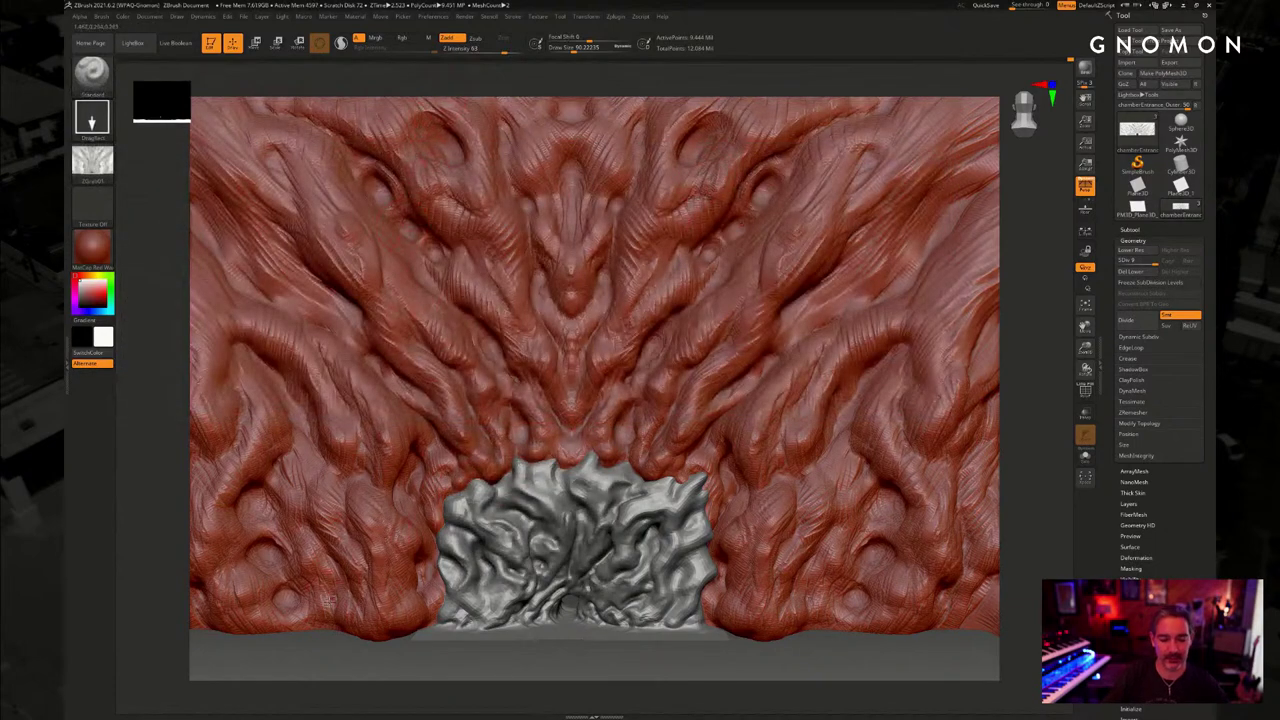
{"action": "right_click_drag", "start_coordinate": [796, 491], "coordinate": [1279, 476], "text": "alt"}
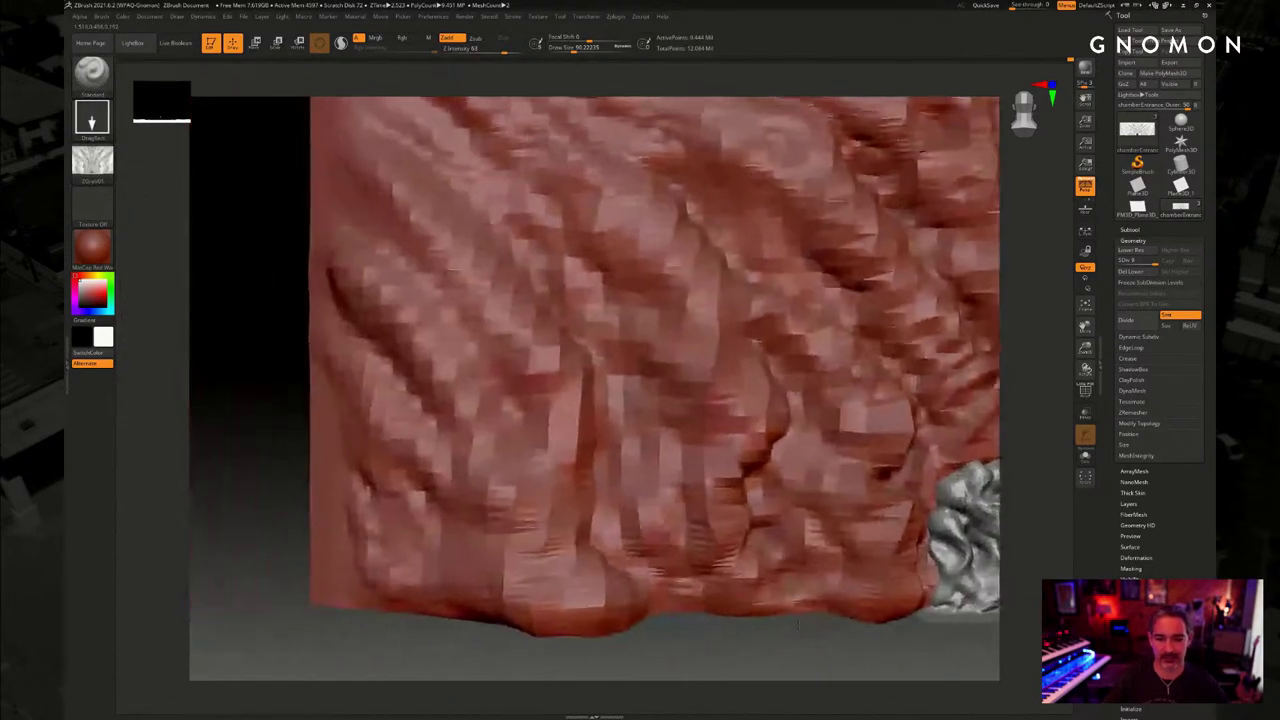
{"action": "right_click_drag", "start_coordinate": [268, 194], "coordinate": [370, 323]}
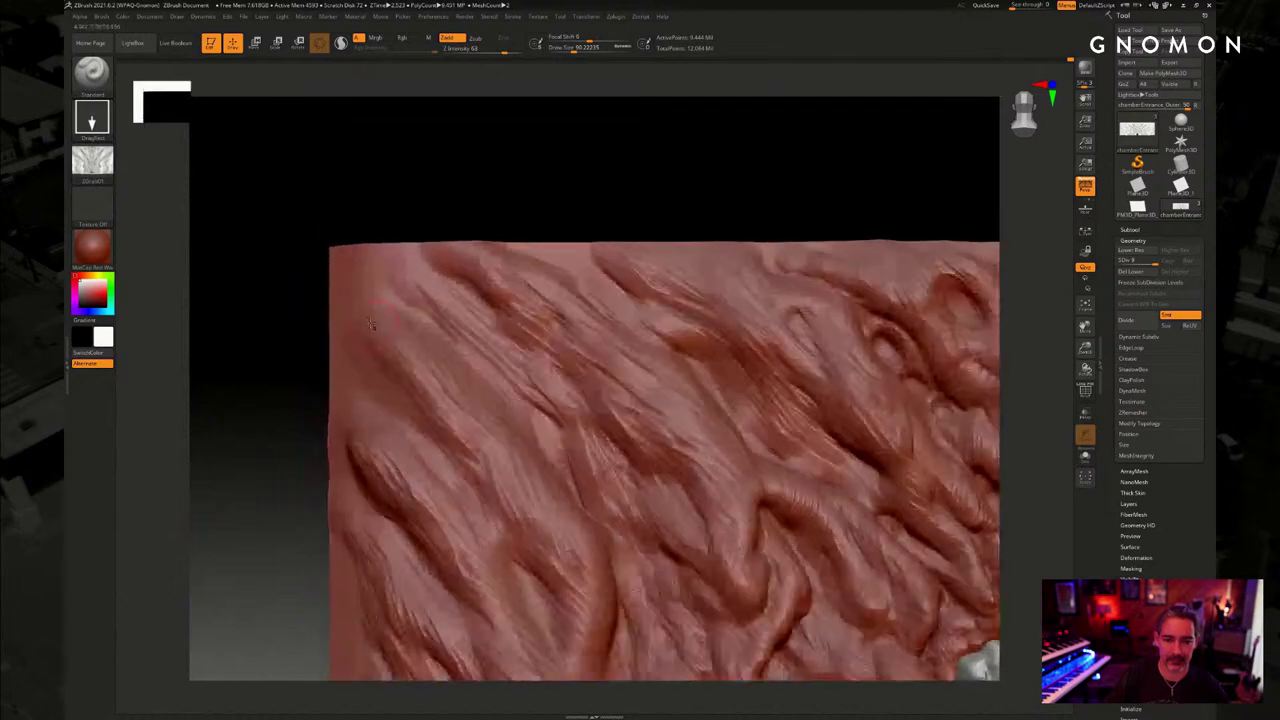
{"action": "mouse_move", "coordinate": [377, 306]}
{"action": "left_mouse_down"}
{"action": "mouse_move", "coordinate": [360, 280]}
{"action": "mouse_move", "coordinate": [330, 300]}
{"action": "mouse_move", "coordinate": [420, 305]}
{"action": "mouse_move", "coordinate": [414, 340]}
{"action": "mouse_move", "coordinate": [462, 477]}
{"action": "left_mouse_up"}
{"action": "key", "text": "ctrl+z"}
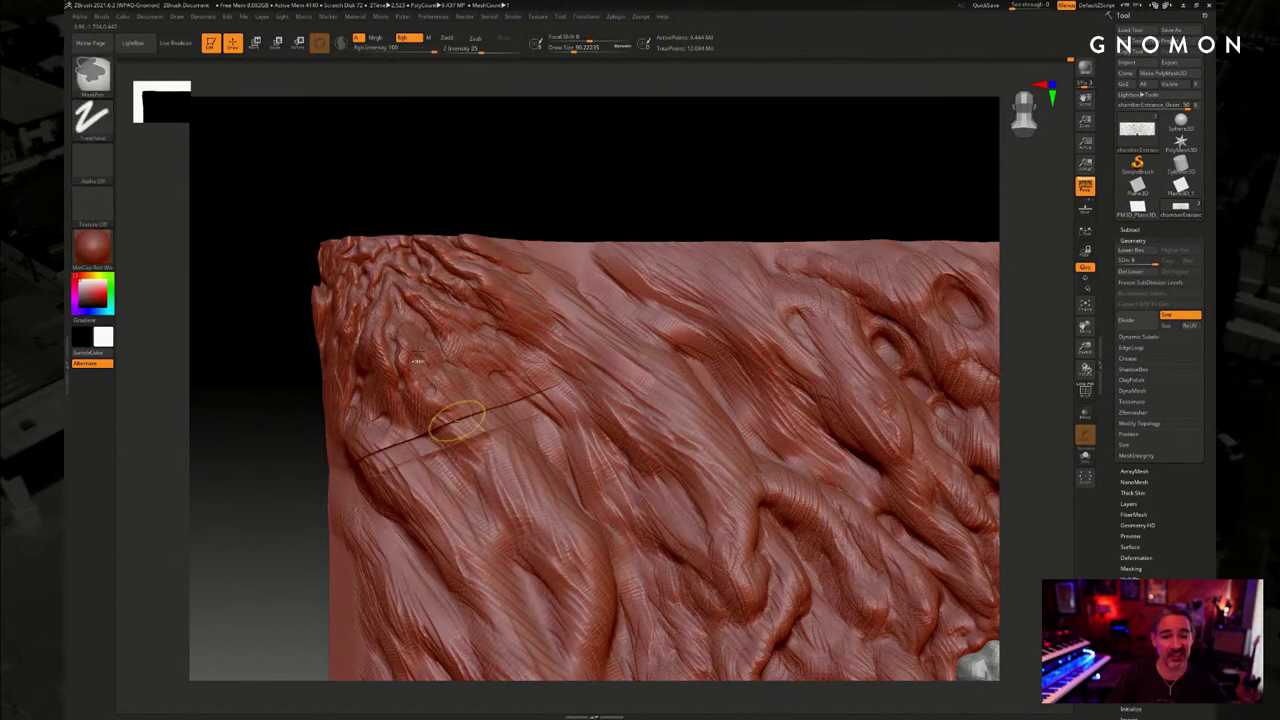
{"action": "key", "text": "ctrl+z"}
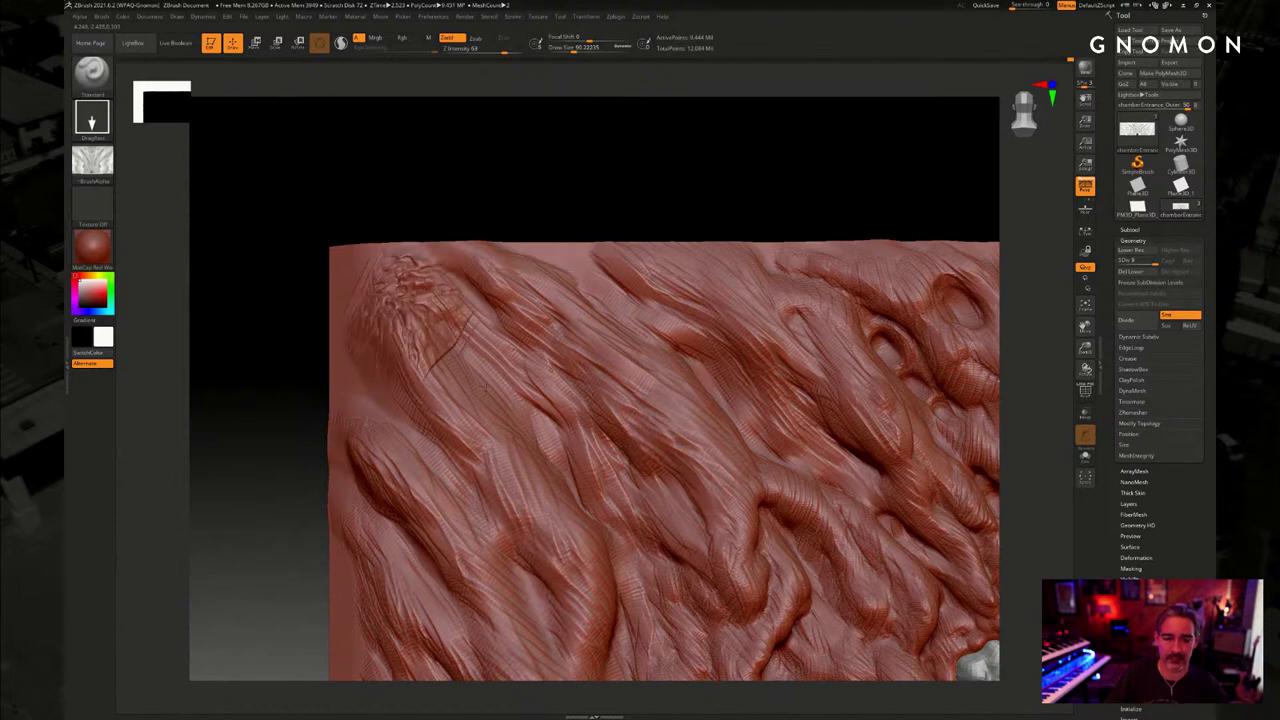
{"action": "left_click_drag", "start_coordinate": [484, 476], "coordinate": [465, 520]}
{"action": "key", "text": "ctrl+z"}
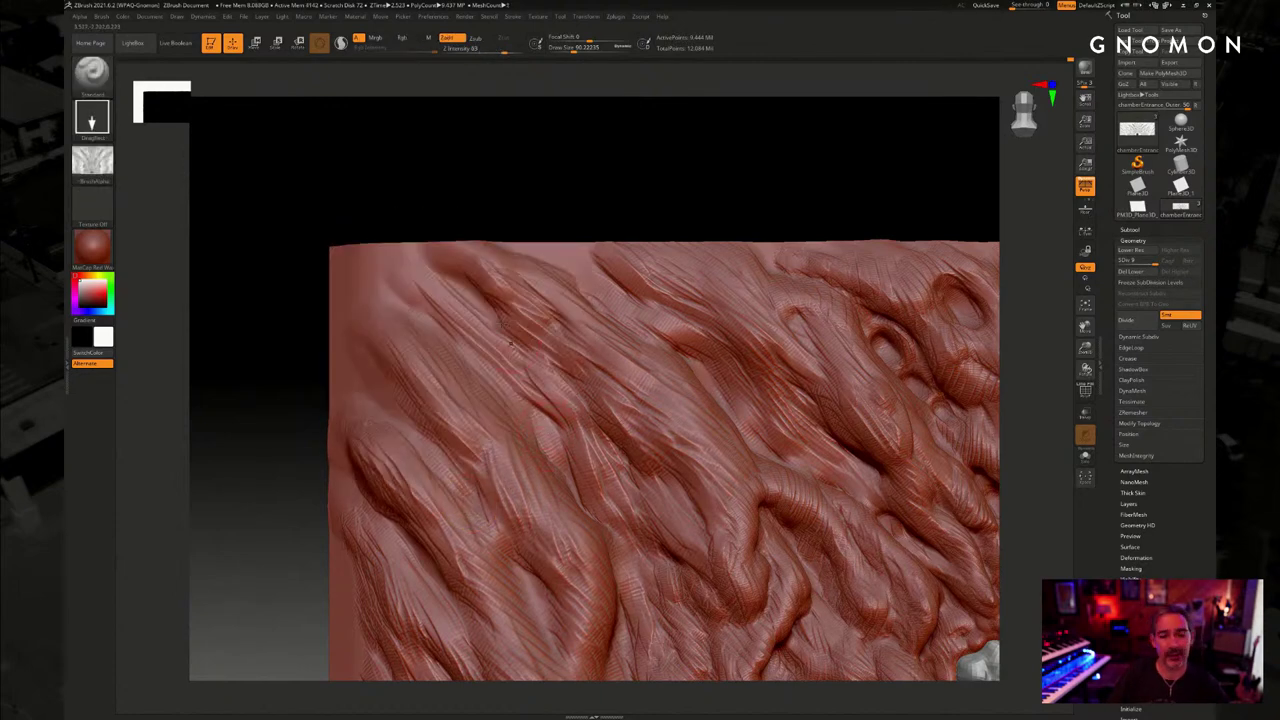
Turn off the brush alpha and return to the ClayBuildup brush
{"action": "left_click", "coordinate": [98, 166]}
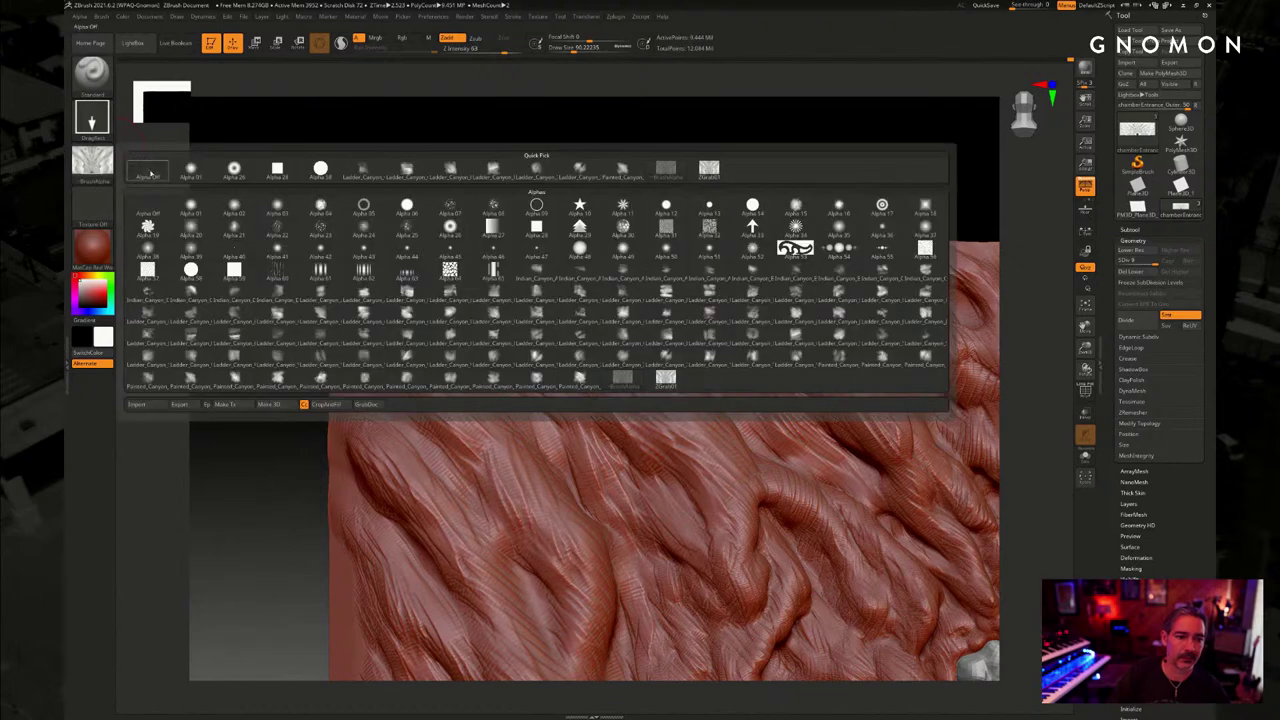
{"action": "left_click", "coordinate": [147, 171]}
{"action": "key", "text": "b"}
{"action": "left_click", "coordinate": [244, 90]}
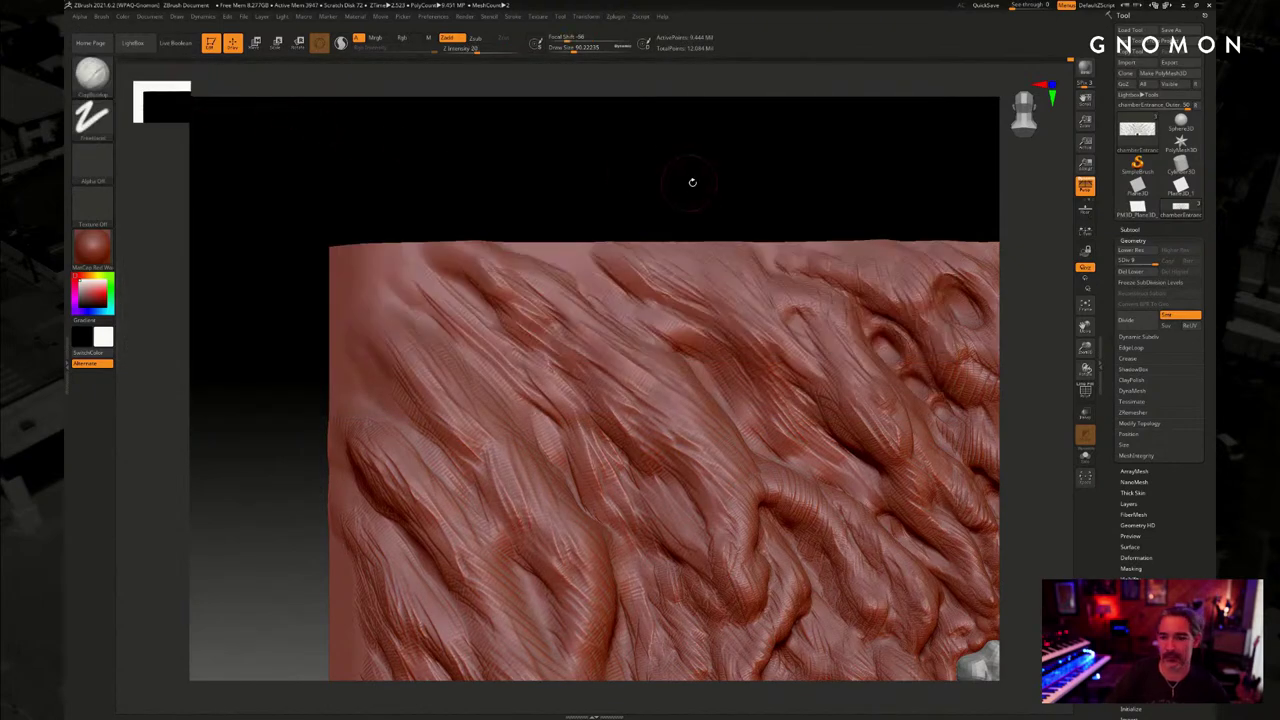
Examine the central crest, radiating ridges and chamber entrance in close-up and across the wall's full width
{"action": "left_click_drag", "start_coordinate": [692, 182], "coordinate": [385, 43], "text": "alt"}
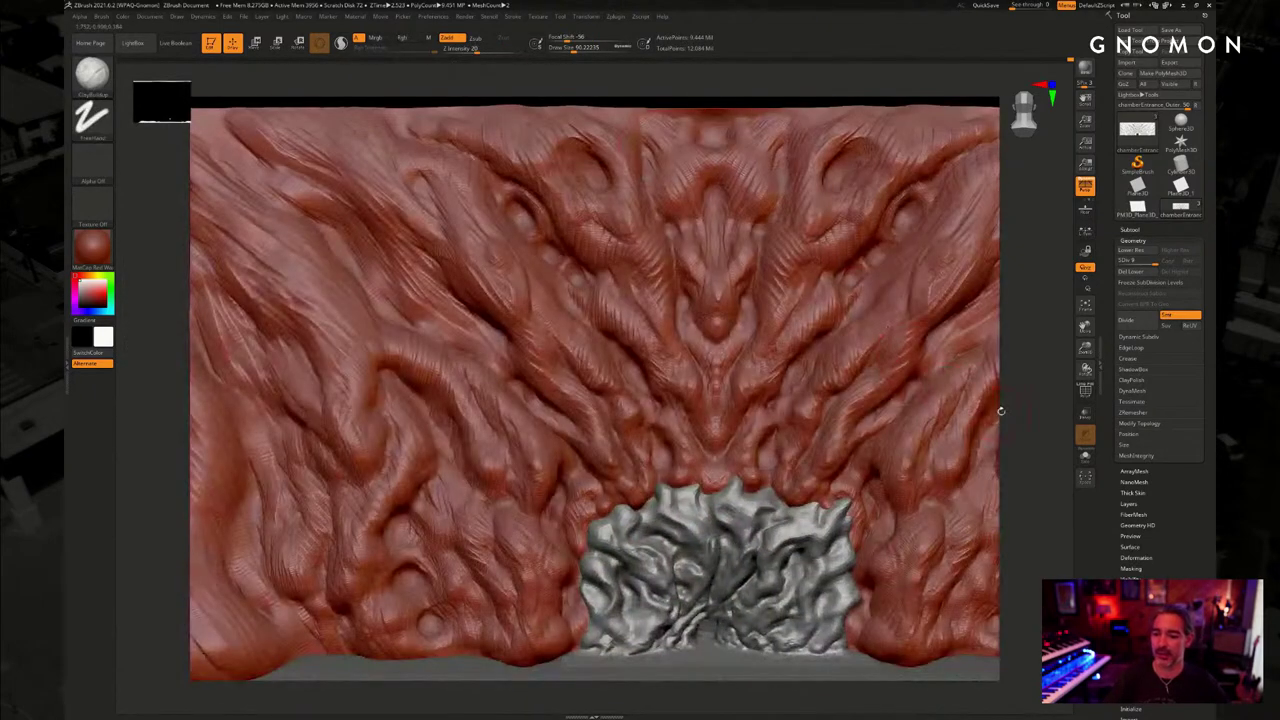
{"action": "left_click_drag", "start_coordinate": [1020, 410], "coordinate": [860, 318], "text": "alt"}
{"action": "left_click_drag", "start_coordinate": [788, 616], "coordinate": [679, 389], "text": "alt"}
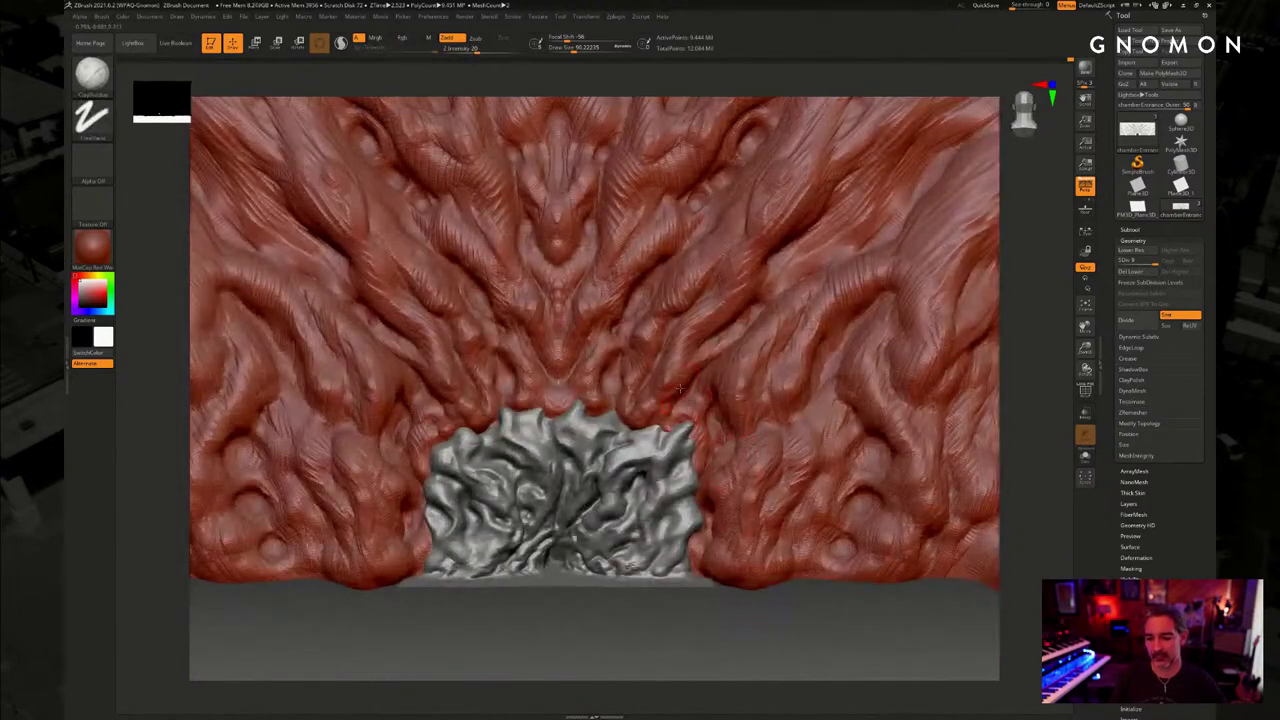
{"action": "mouse_move", "coordinate": [771, 663]}
{"action": "left_mouse_down"}
{"action": "mouse_move", "coordinate": [1000, 495]}
{"action": "mouse_move", "coordinate": [1030, 400]}
{"action": "left_mouse_up"}
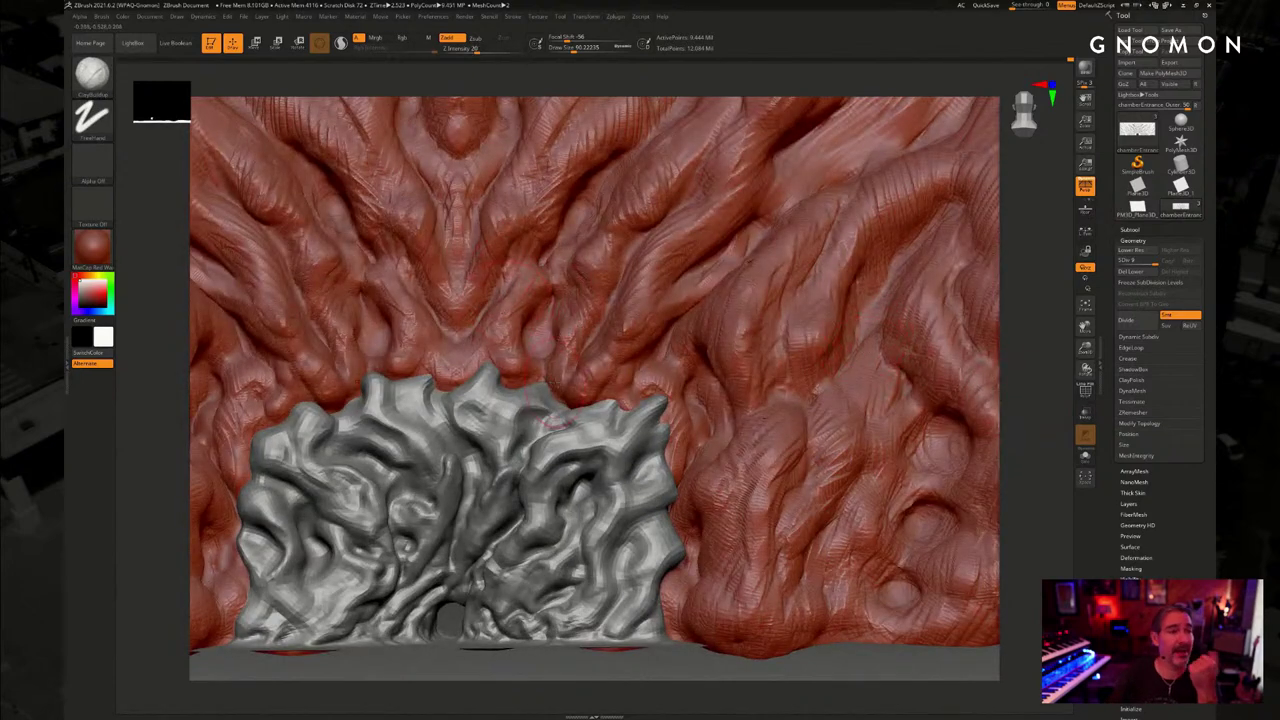
{"action": "left_click", "coordinate": [149, 17]}
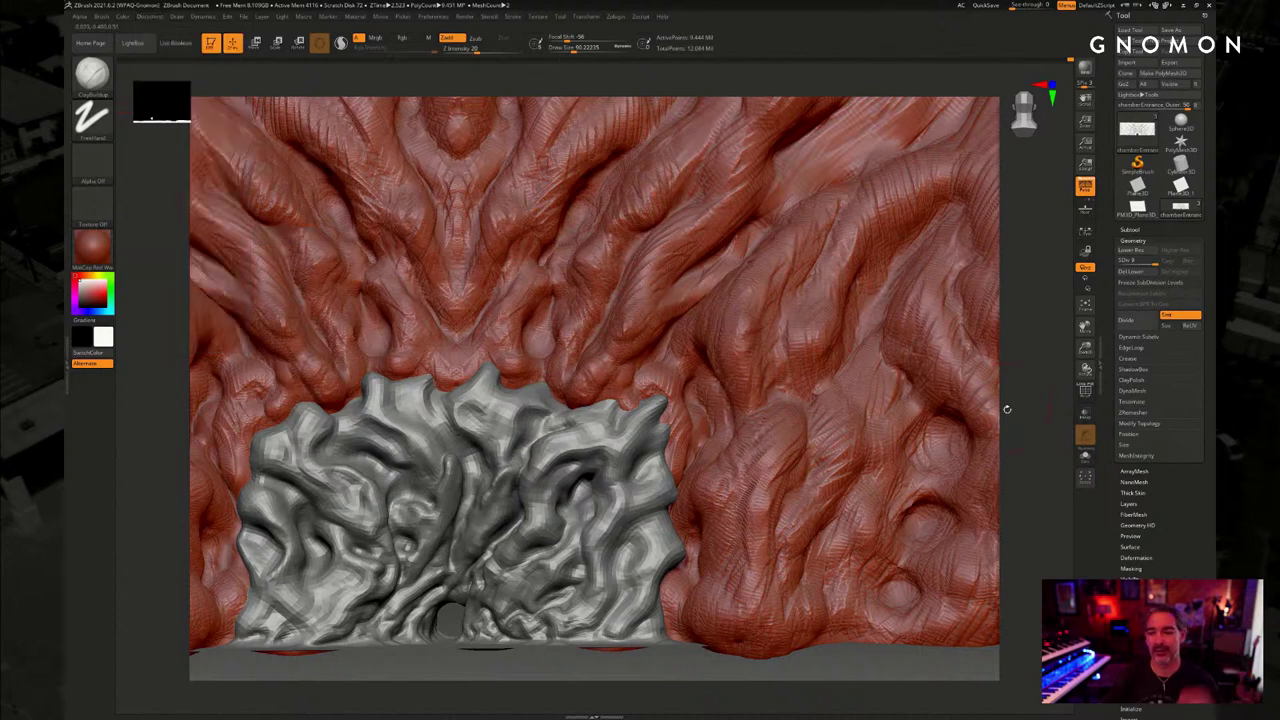
{"action": "mouse_move", "coordinate": [1007, 385]}
{"action": "left_mouse_down"}
{"action": "mouse_move", "coordinate": [1028, 380]}
{"action": "mouse_move", "coordinate": [1040, 420]}
{"action": "left_mouse_up"}
{"action": "left_click_drag", "start_coordinate": [1040, 300], "coordinate": [1046, 377], "text": "alt"}
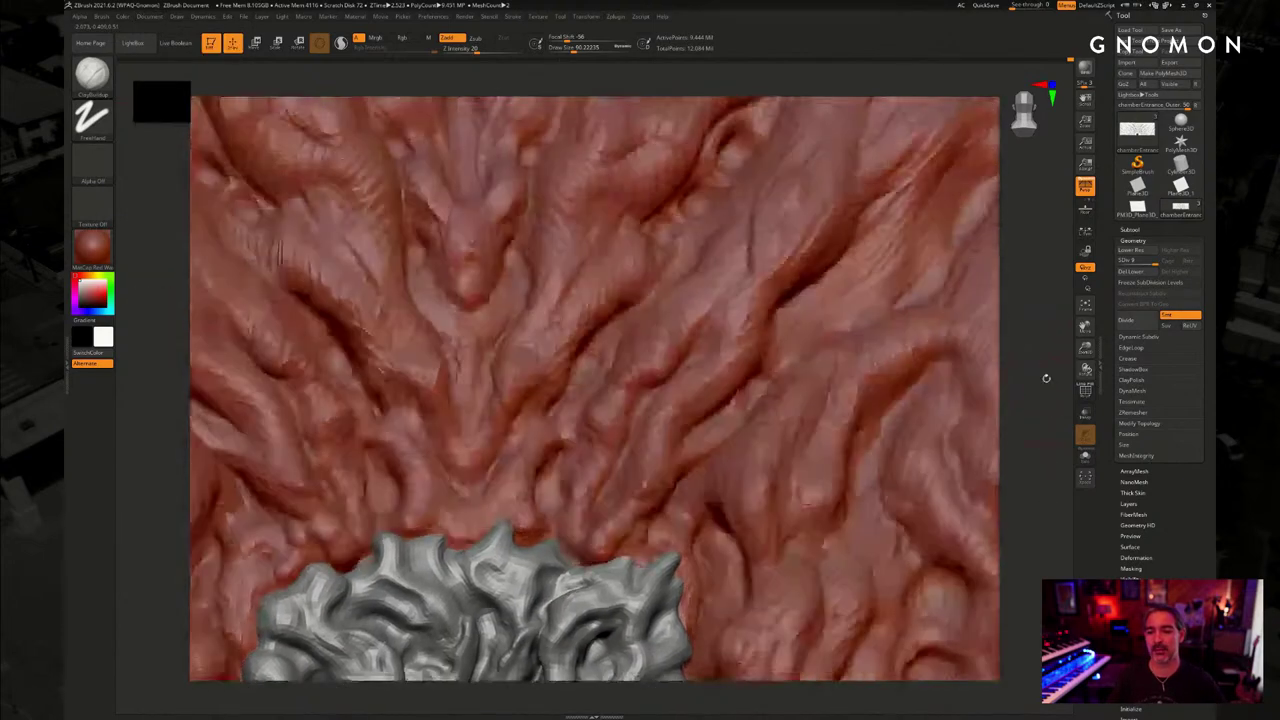
{"action": "left_click_drag", "start_coordinate": [1048, 322], "coordinate": [1053, 389], "text": "alt"}
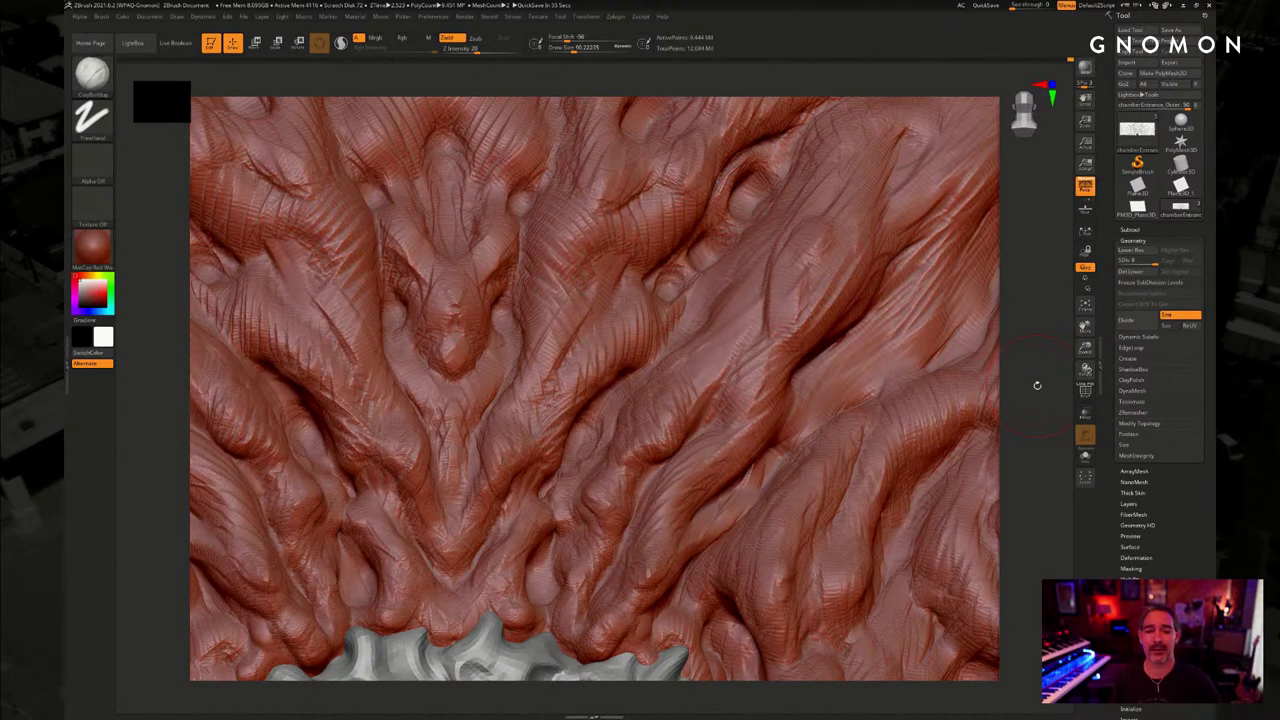
{"action": "left_click_drag", "start_coordinate": [1028, 481], "coordinate": [1020, 304]}
{"action": "left_click_drag", "start_coordinate": [800, 588], "coordinate": [803, 583], "text": "alt"}
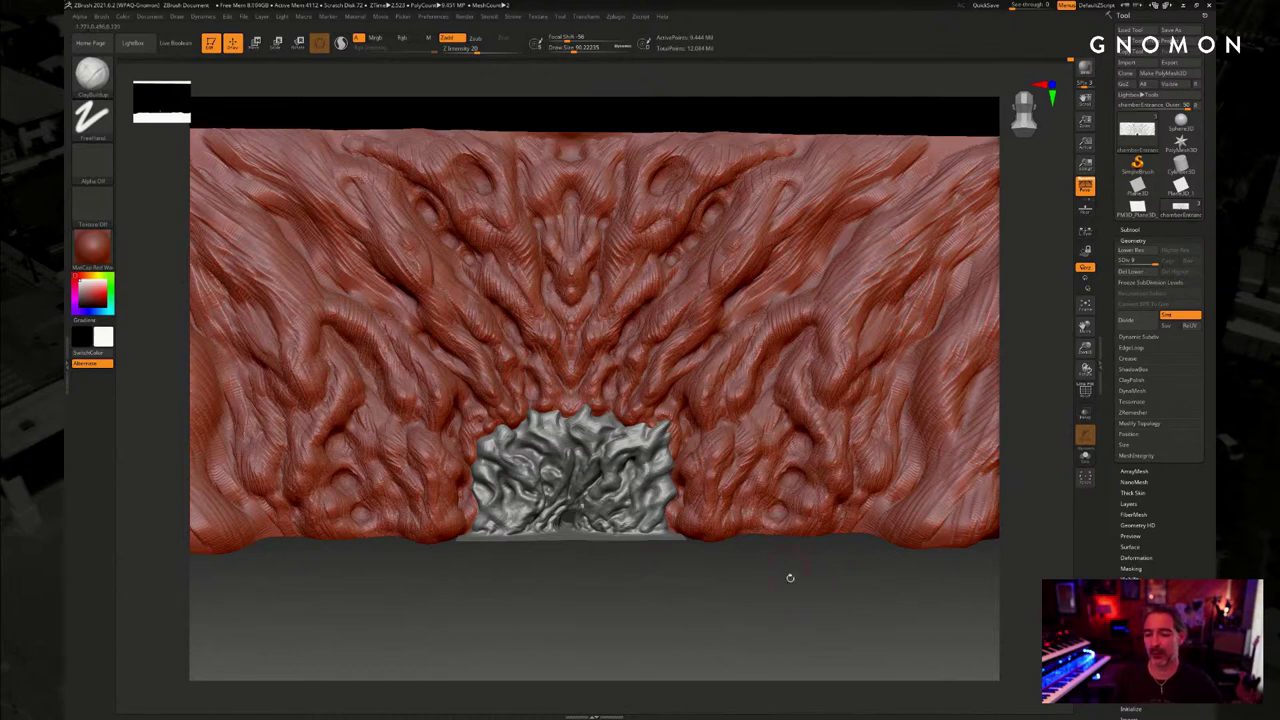
{"action": "left_click_drag", "start_coordinate": [789, 577], "coordinate": [820, 684]}
{"action": "mouse_move", "coordinate": [726, 86]}
{"action": "left_mouse_down", "text": "alt"}
{"action": "mouse_move", "coordinate": [788, 139]}
{"action": "mouse_move", "coordinate": [719, 106]}
{"action": "mouse_move", "coordinate": [720, 133]}
{"action": "left_mouse_up", "text": "alt"}
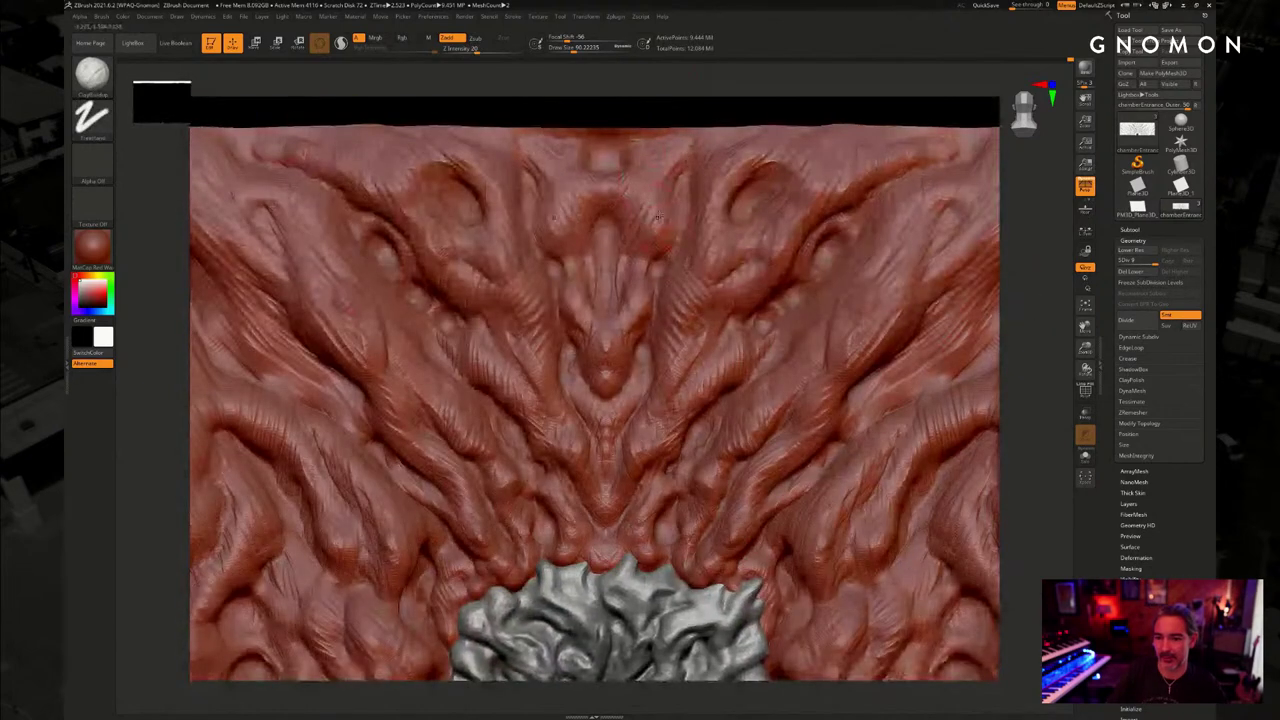
Build up blocky, angular planes on the long diagonal ridge beside the upper hollows with the ClayTubes brush
{"action": "left_click", "coordinate": [91, 73]}
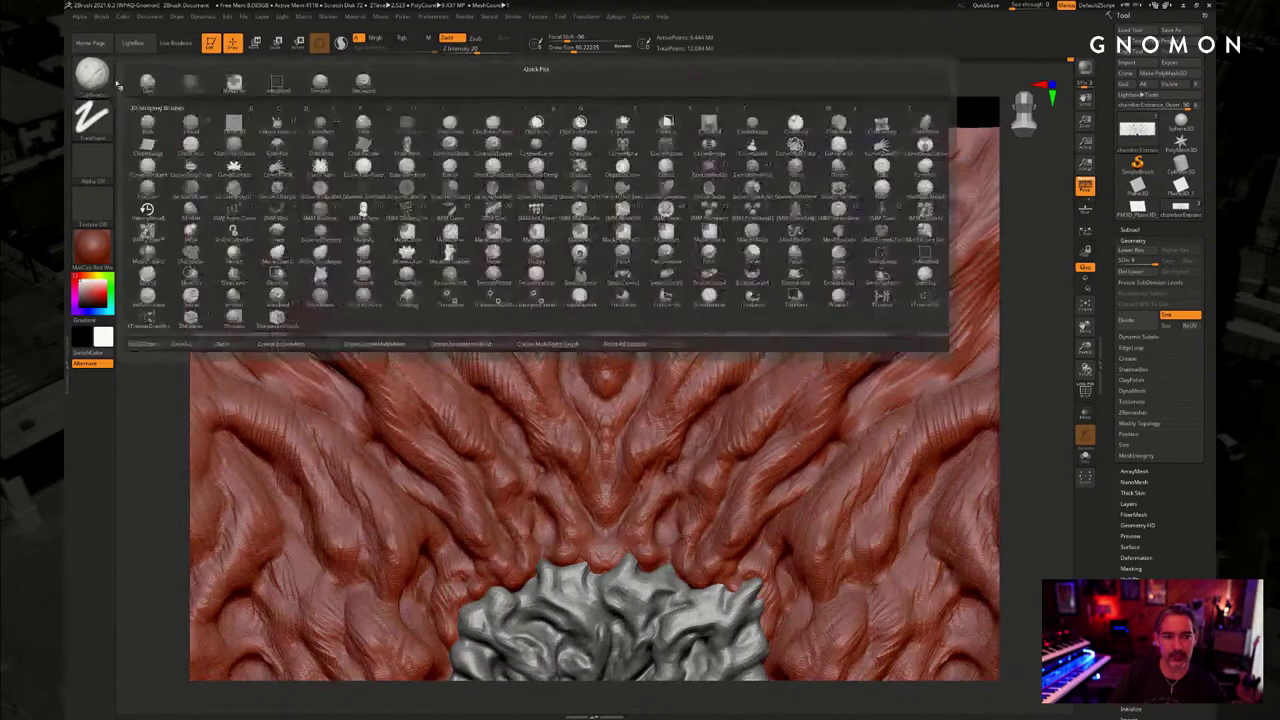
{"action": "left_click", "coordinate": [230, 128]}
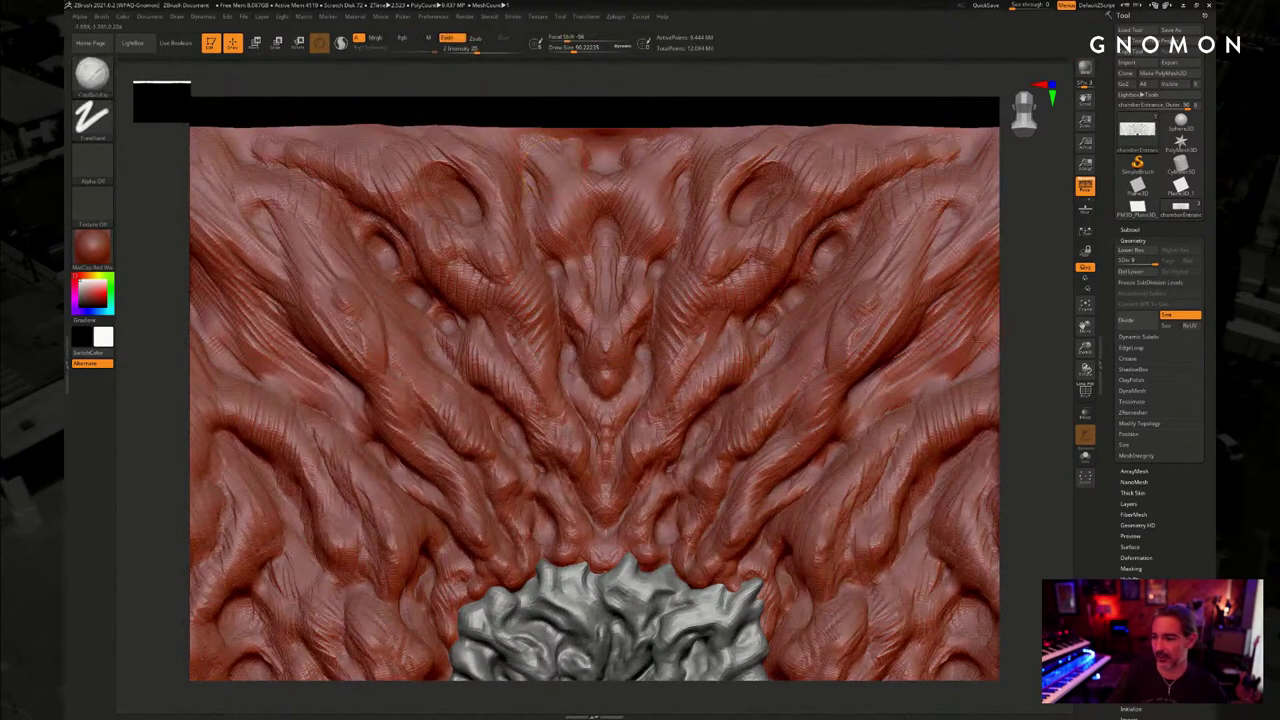
{"action": "left_click", "coordinate": [91, 73]}
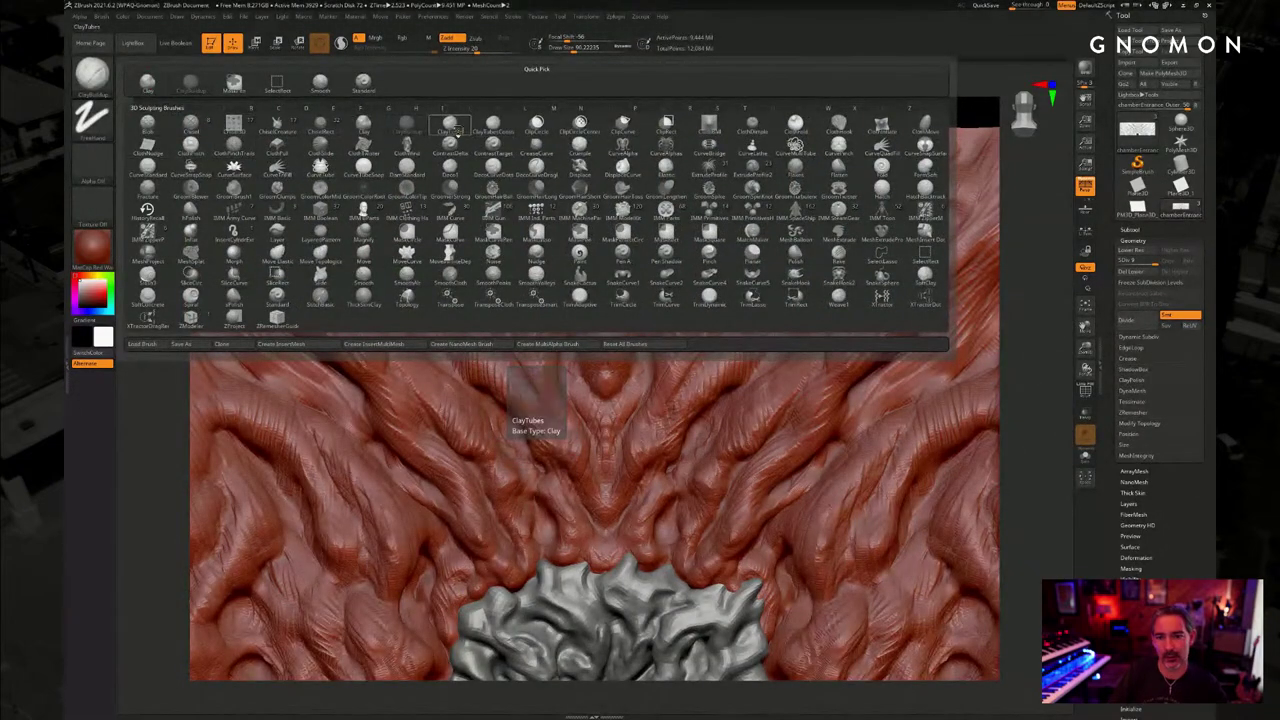
{"action": "left_click", "coordinate": [450, 124]}
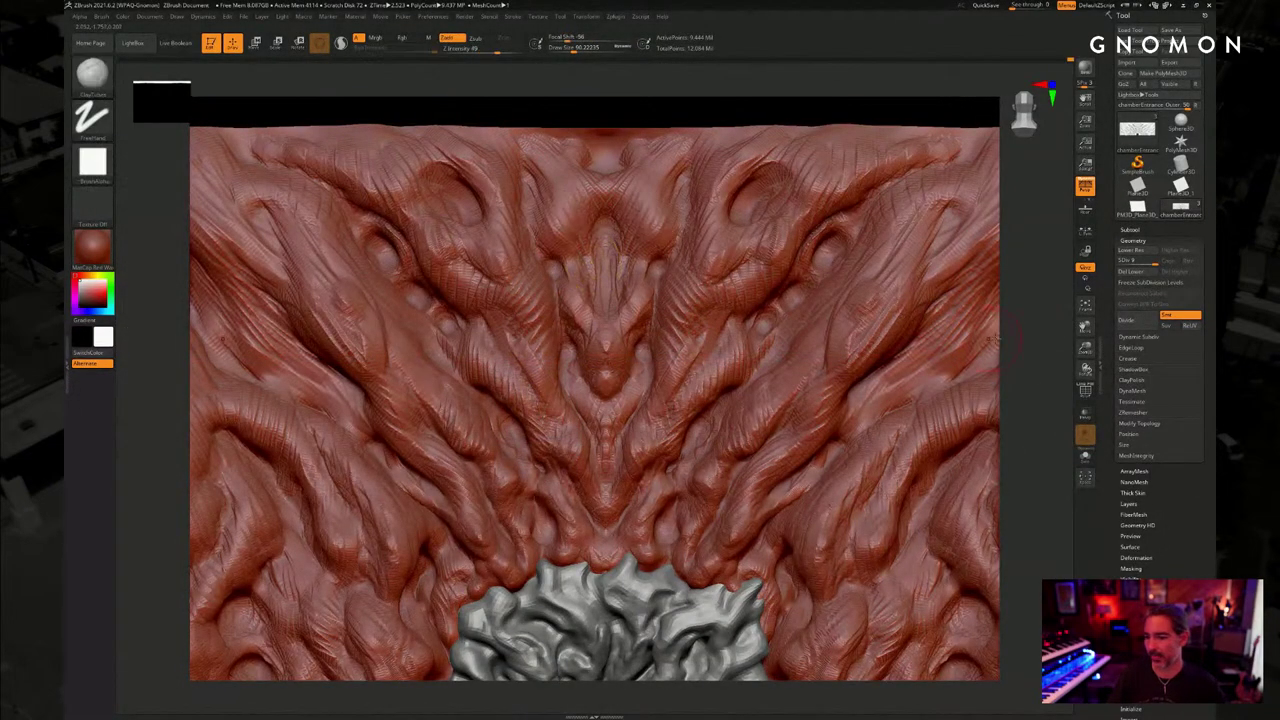
{"action": "mouse_move", "coordinate": [1028, 350]}
{"action": "left_mouse_down", "text": "alt"}
{"action": "mouse_move", "coordinate": [856, 331]}
{"action": "mouse_move", "coordinate": [950, 330]}
{"action": "mouse_move", "coordinate": [935, 323]}
{"action": "left_mouse_up", "text": "alt"}
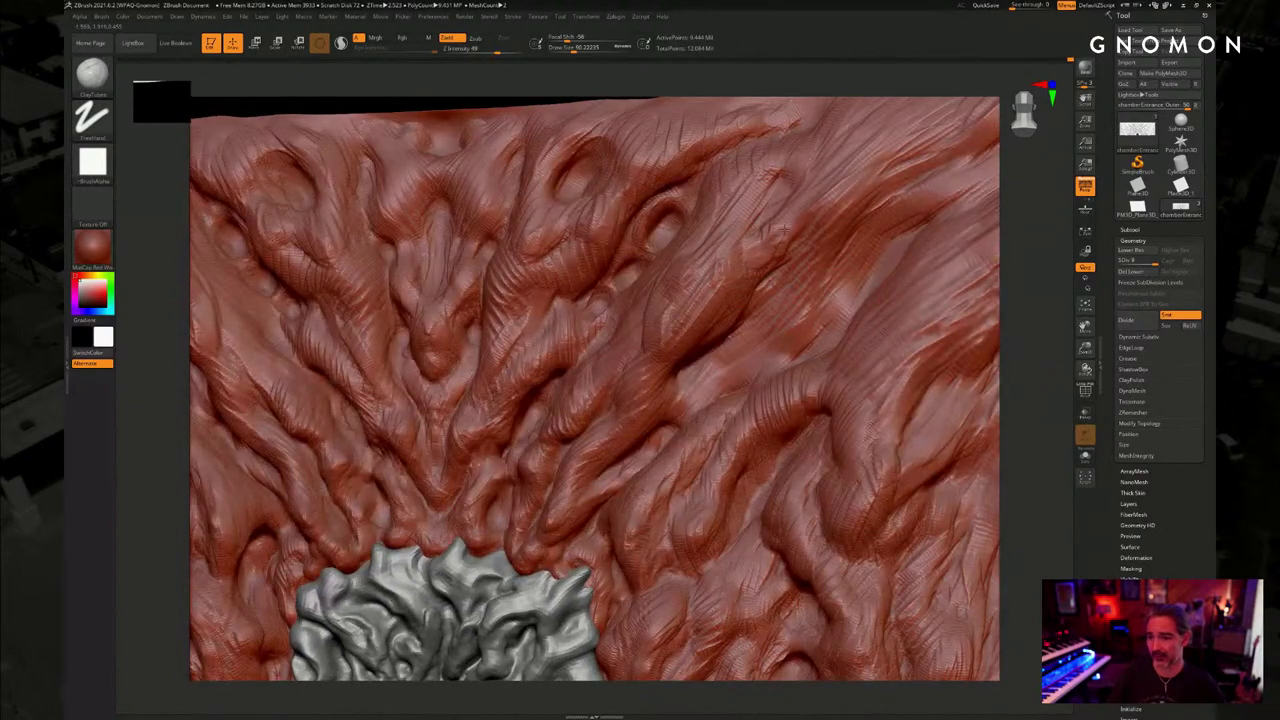
{"action": "mouse_move", "coordinate": [1030, 268]}
{"action": "left_mouse_down"}
{"action": "mouse_move", "coordinate": [1015, 300]}
{"action": "mouse_move", "coordinate": [1025, 285]}
{"action": "mouse_move", "coordinate": [978, 306]}
{"action": "left_mouse_up"}
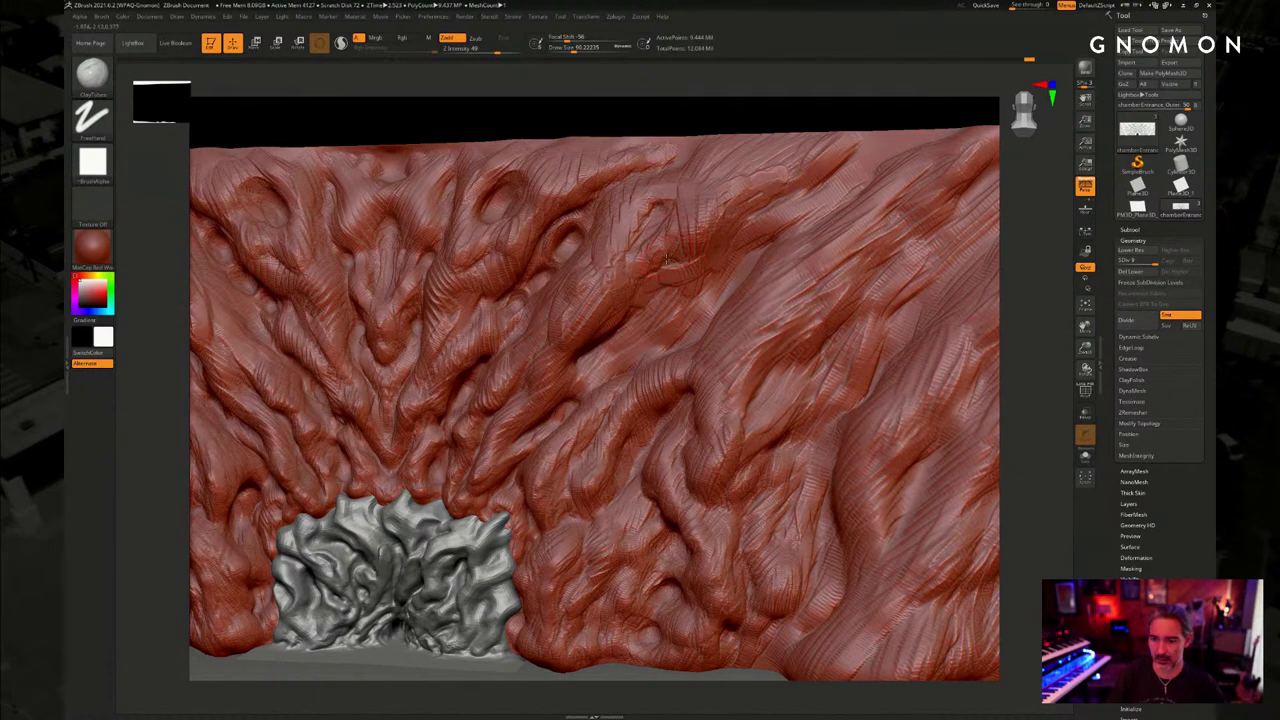
{"action": "left_click_drag", "start_coordinate": [659, 134], "coordinate": [651, 246]}
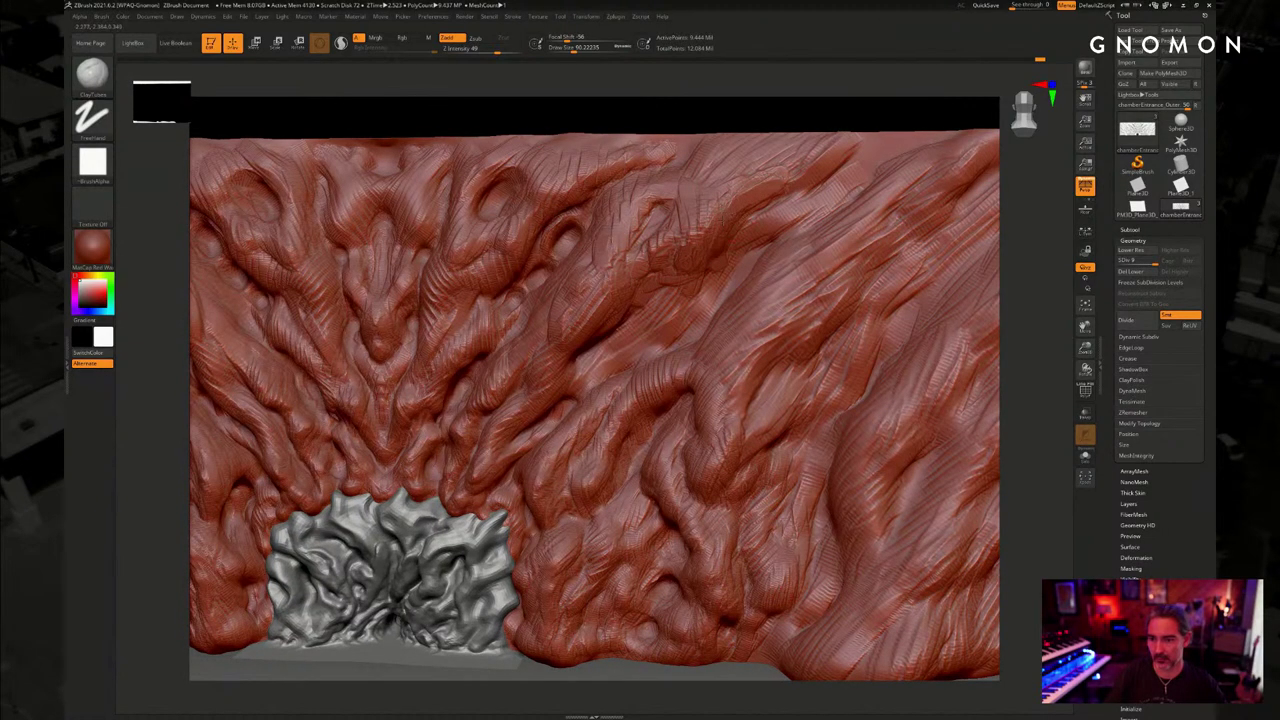
Carve more flat, angular planes along the underside of the long diagonal ridge with the ClayTubes brush
{"action": "left_click_drag", "start_coordinate": [776, 120], "coordinate": [772, 117]}
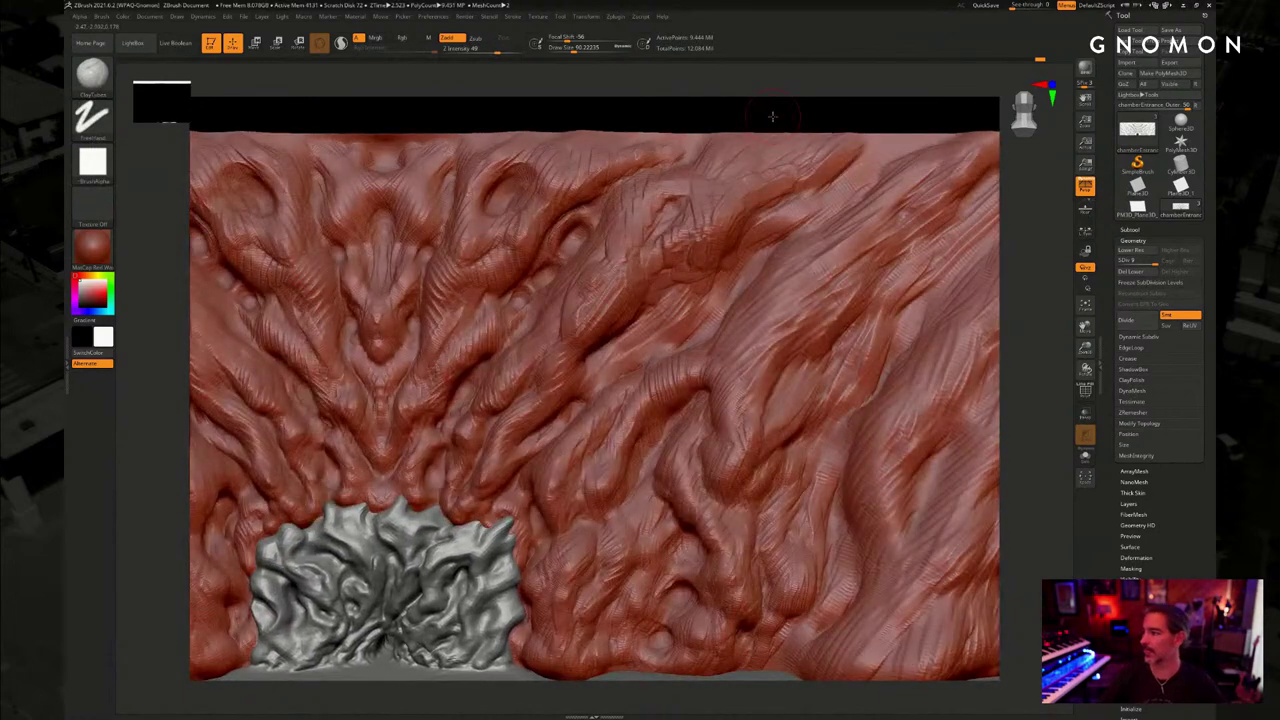
{"action": "mouse_move", "coordinate": [1180, 145]}
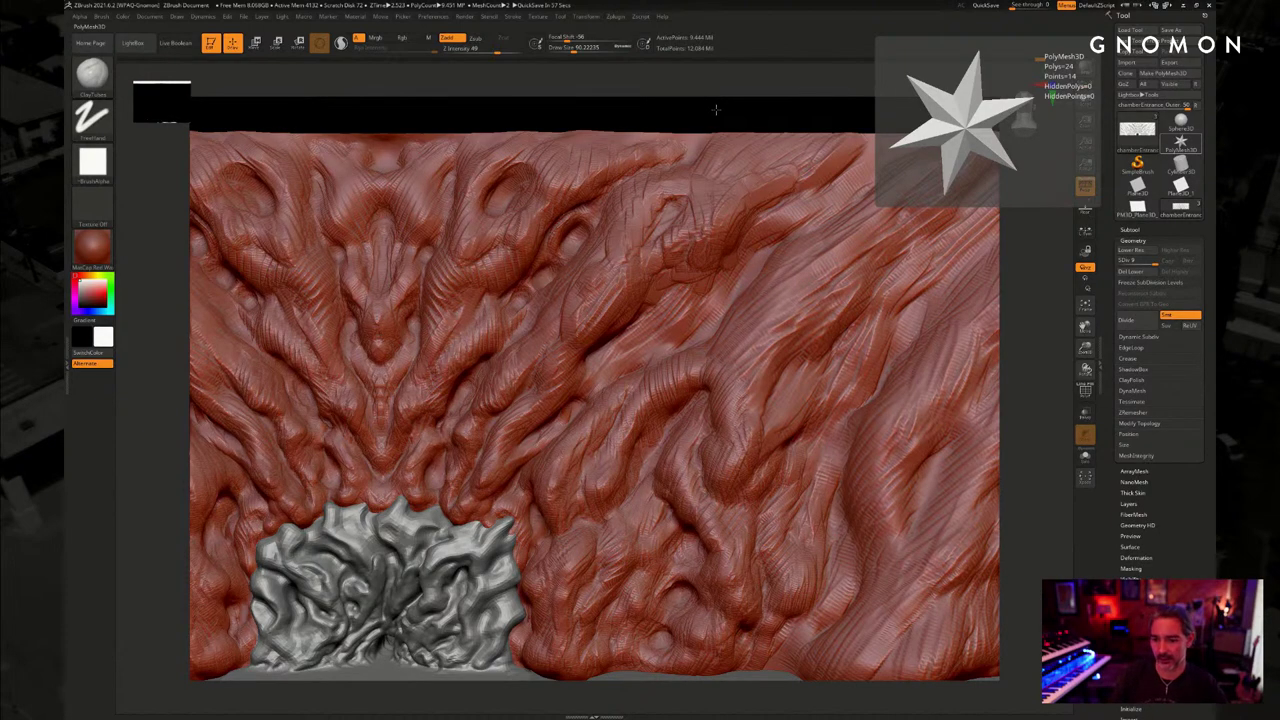
{"action": "left_click_drag", "start_coordinate": [690, 250], "coordinate": [672, 298]}
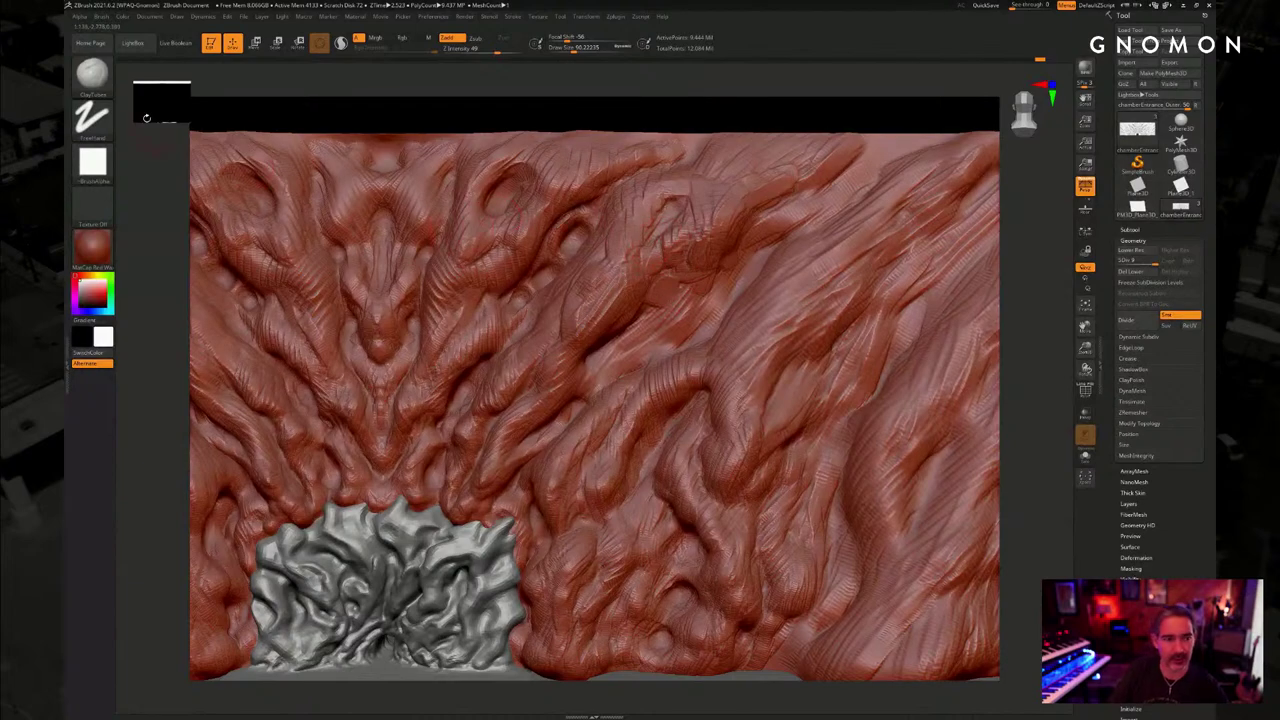
Switch to the ClayBuildup brush and try a square alpha on the diagonal ridge, undoing the test changes
{"action": "left_click", "coordinate": [91, 75]}
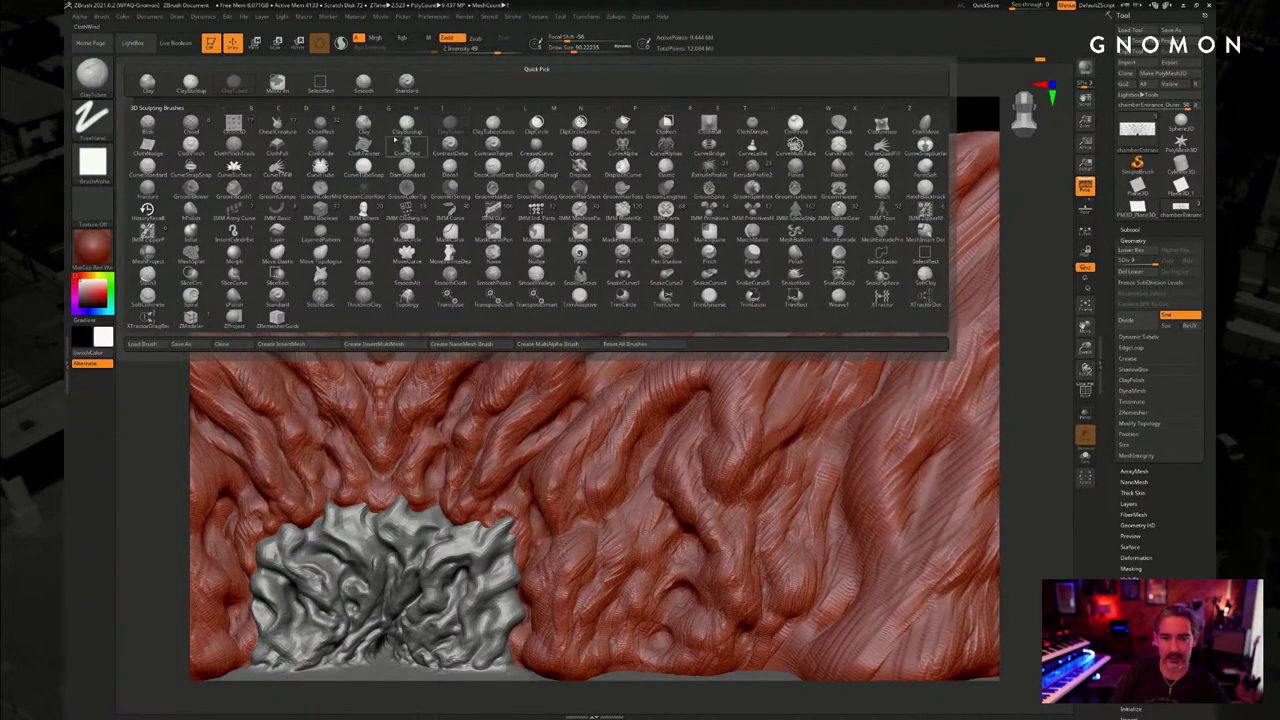
{"action": "left_click", "coordinate": [406, 130]}
{"action": "key", "text": "s"}
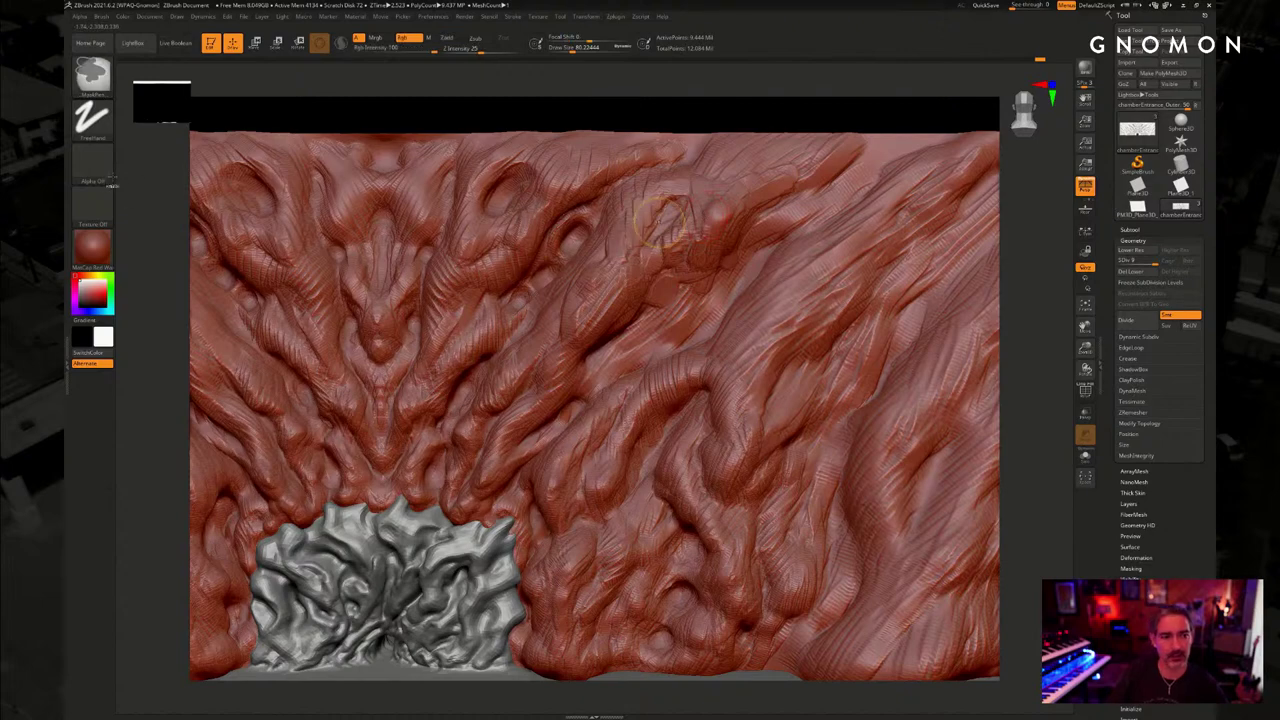
{"action": "left_click", "coordinate": [92, 163]}
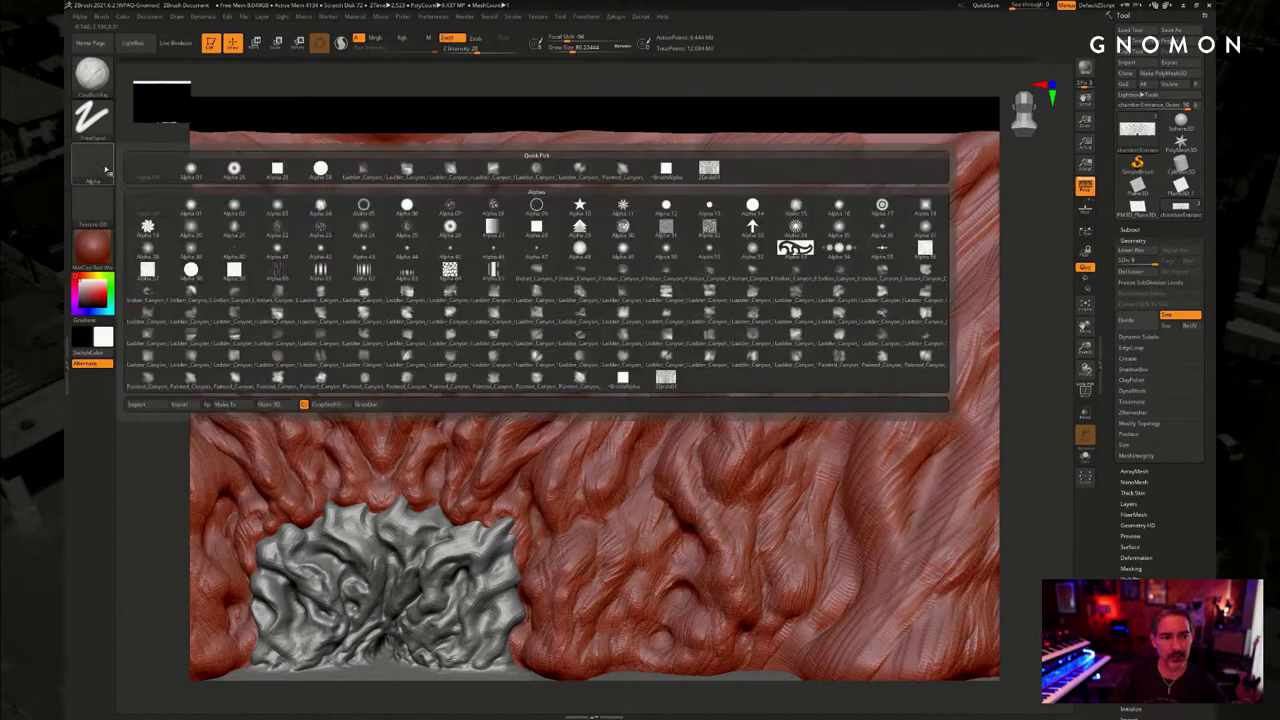
{"action": "left_click", "coordinate": [277, 170]}
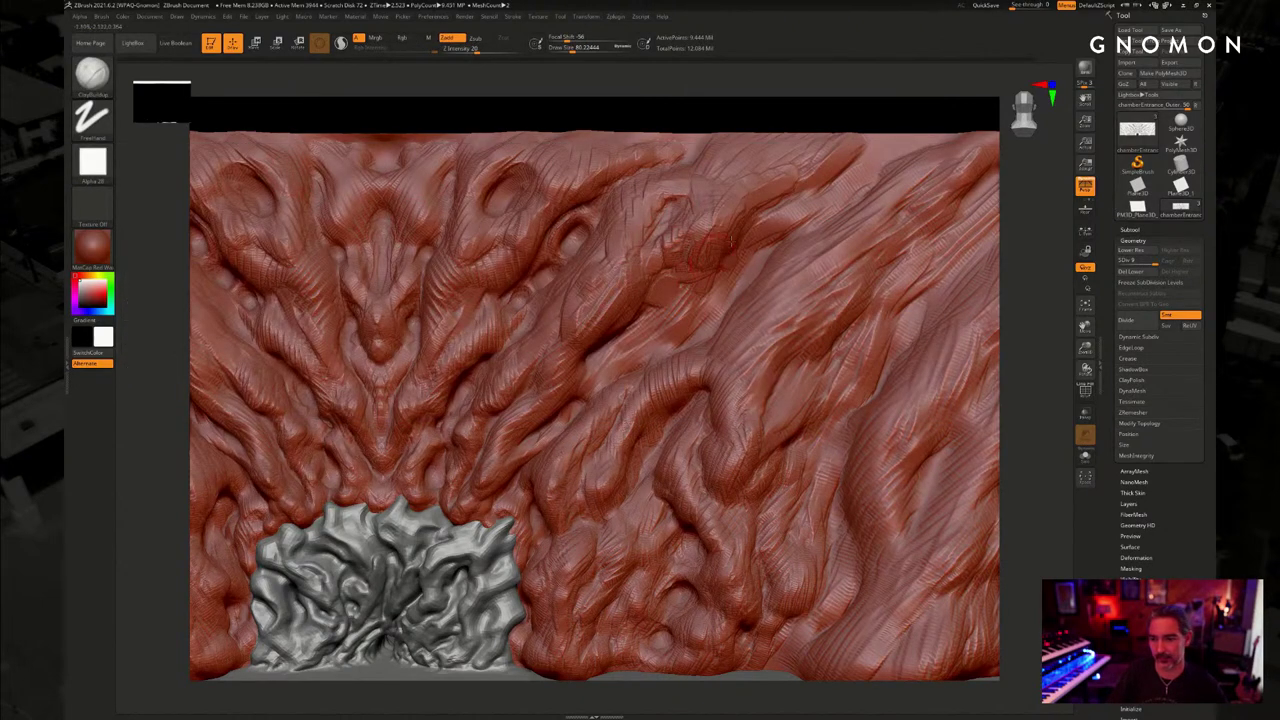
{"action": "key", "text": "ctrl+z"}
{"action": "key", "text": "ctrl+z"}
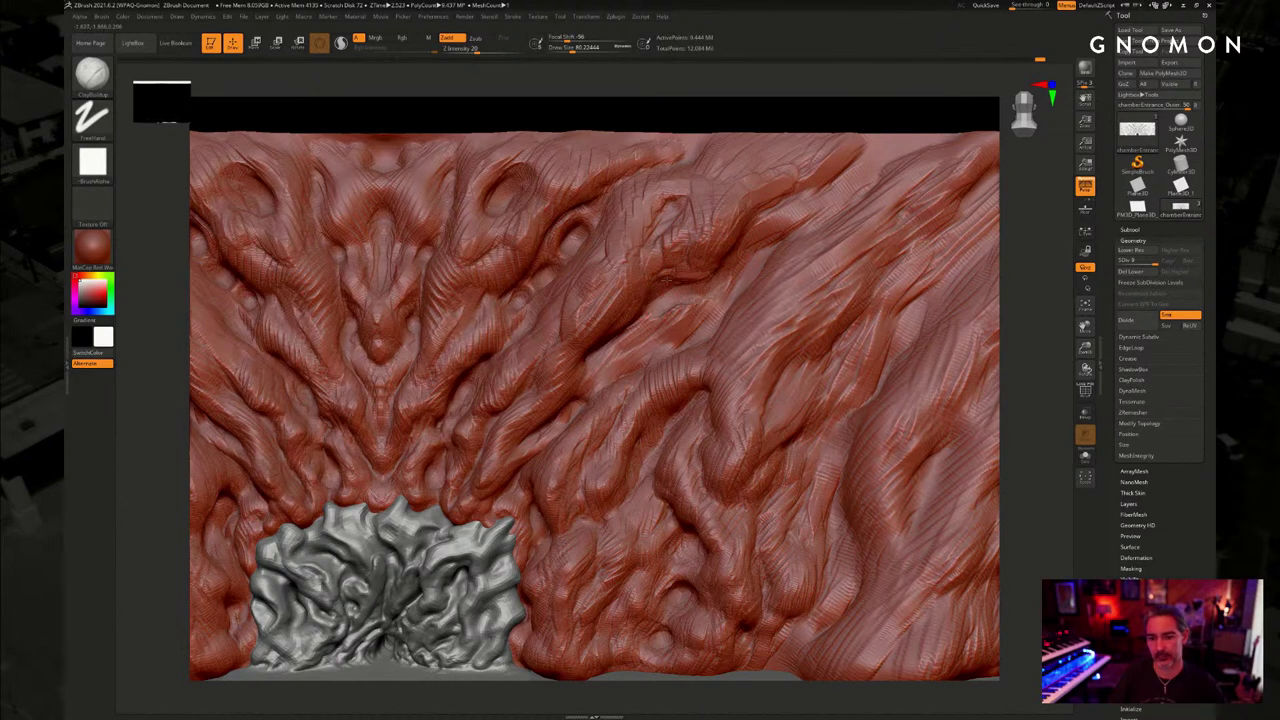
Refine the diagonal ridge with ClayBuildup at a draw size of about 94 and check the whole wall at a lower subdivision level
{"action": "key", "text": "s"}
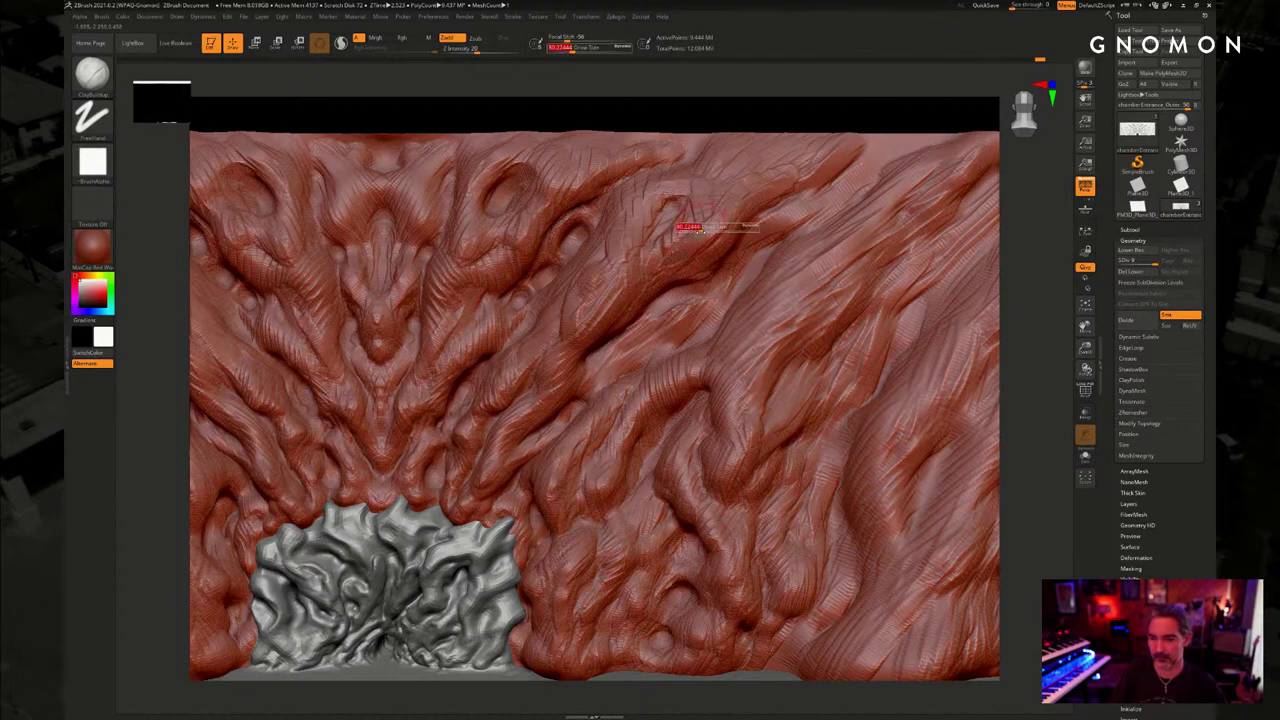
{"action": "left_click_drag", "start_coordinate": [698, 227], "coordinate": [703, 227]}
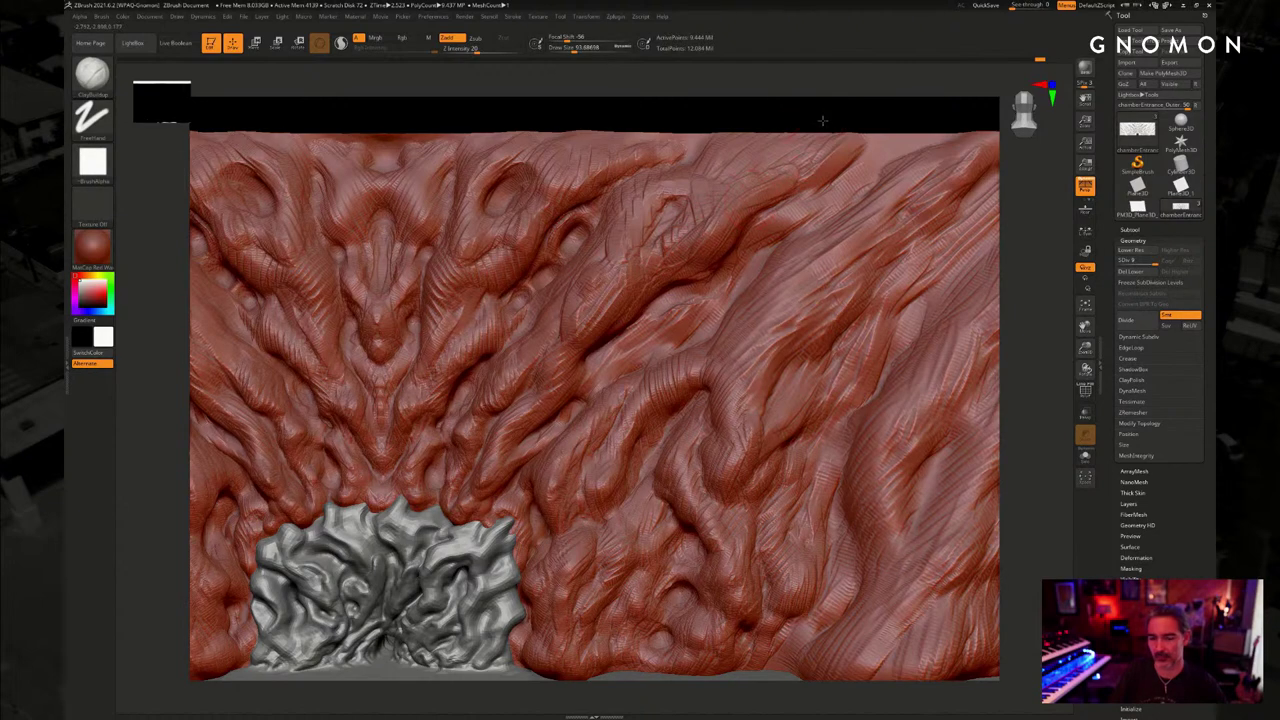
{"action": "key", "text": "shift+d"}
{"action": "key", "text": "d"}
{"action": "key", "text": "f"}
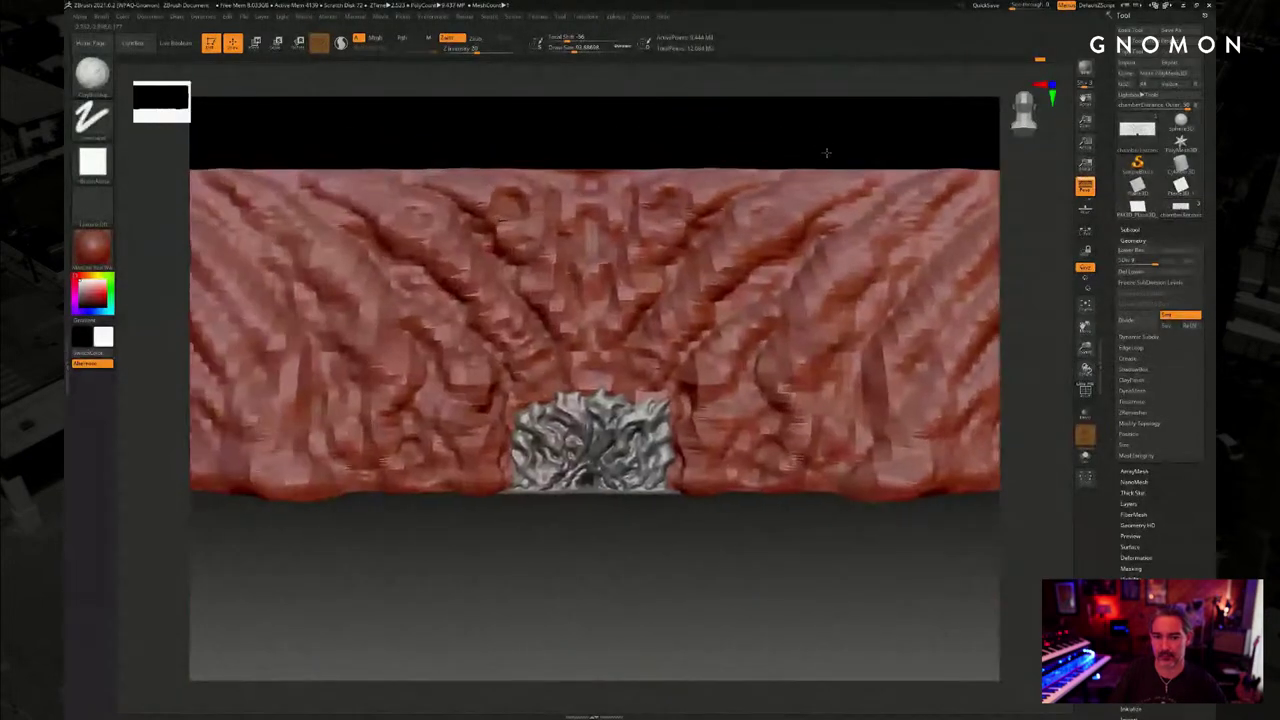
{"action": "right_click_drag", "start_coordinate": [834, 133], "coordinate": [841, 137], "text": "ctrl"}
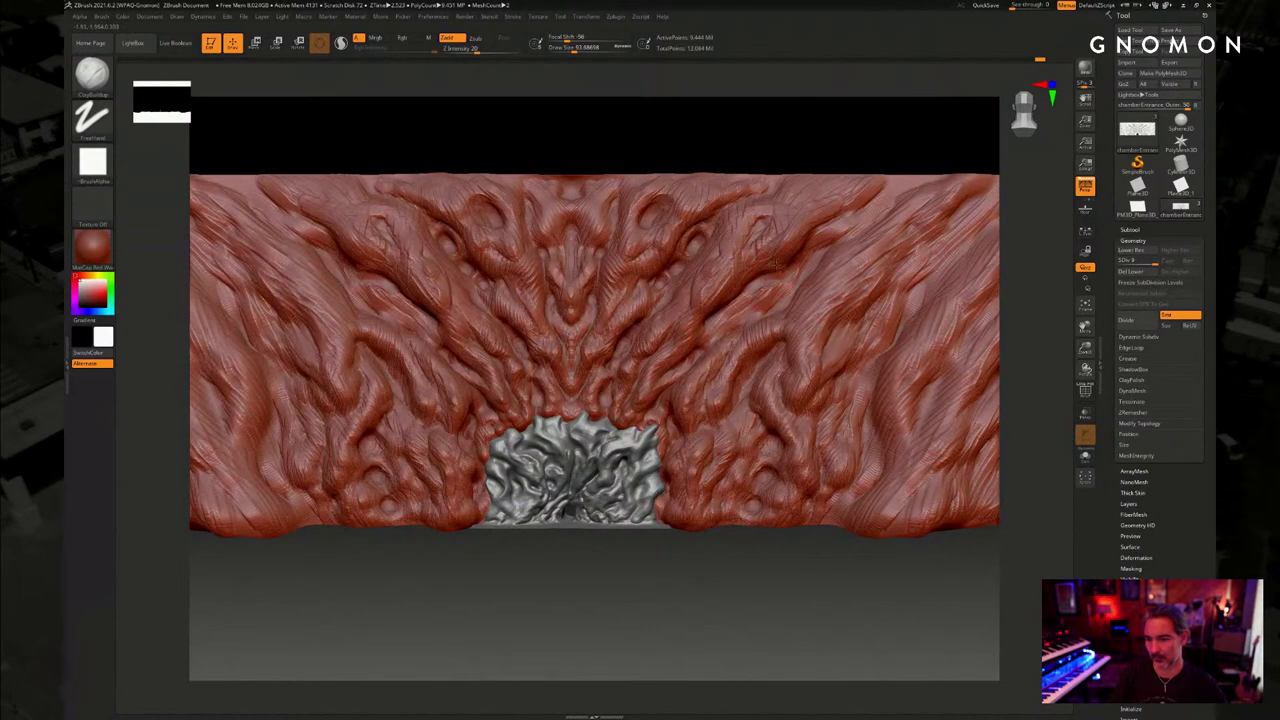
Set the draw size to about 140 and carve an arched hollow beneath the mid-wall fold outward from the entrance
{"action": "key", "text": "s"}
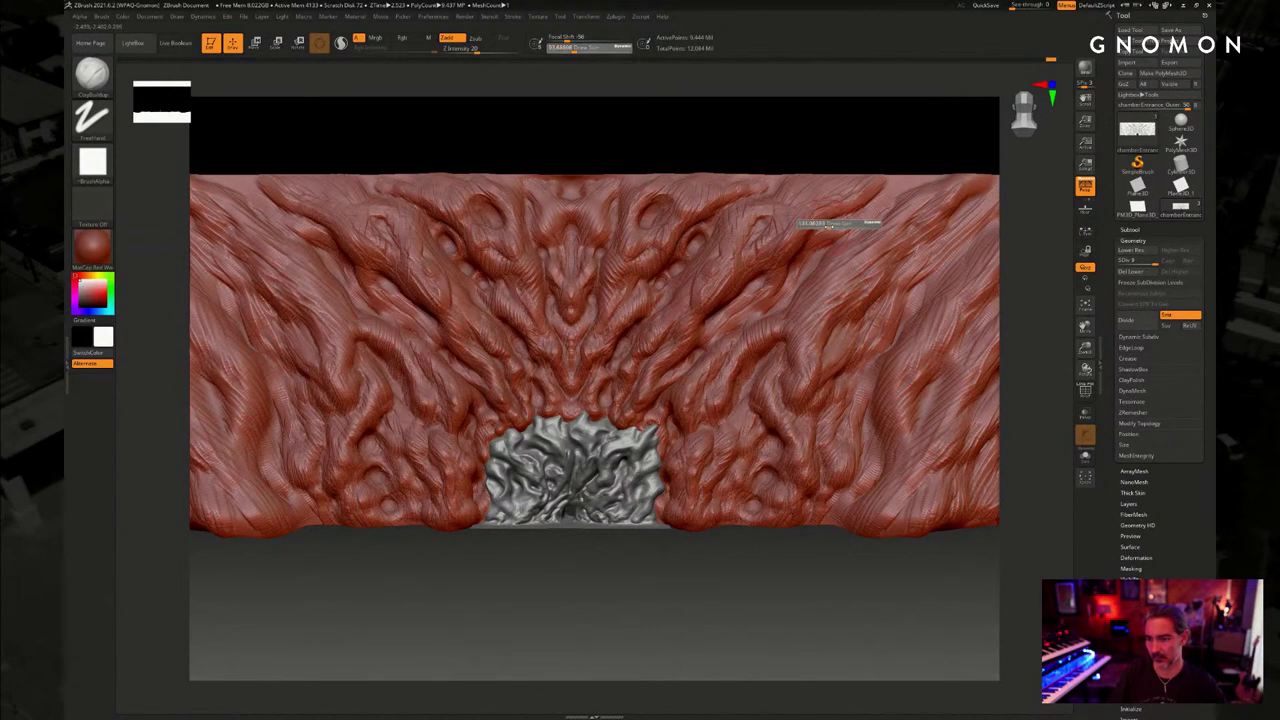
{"action": "left_click_drag", "start_coordinate": [828, 225], "coordinate": [844, 220]}
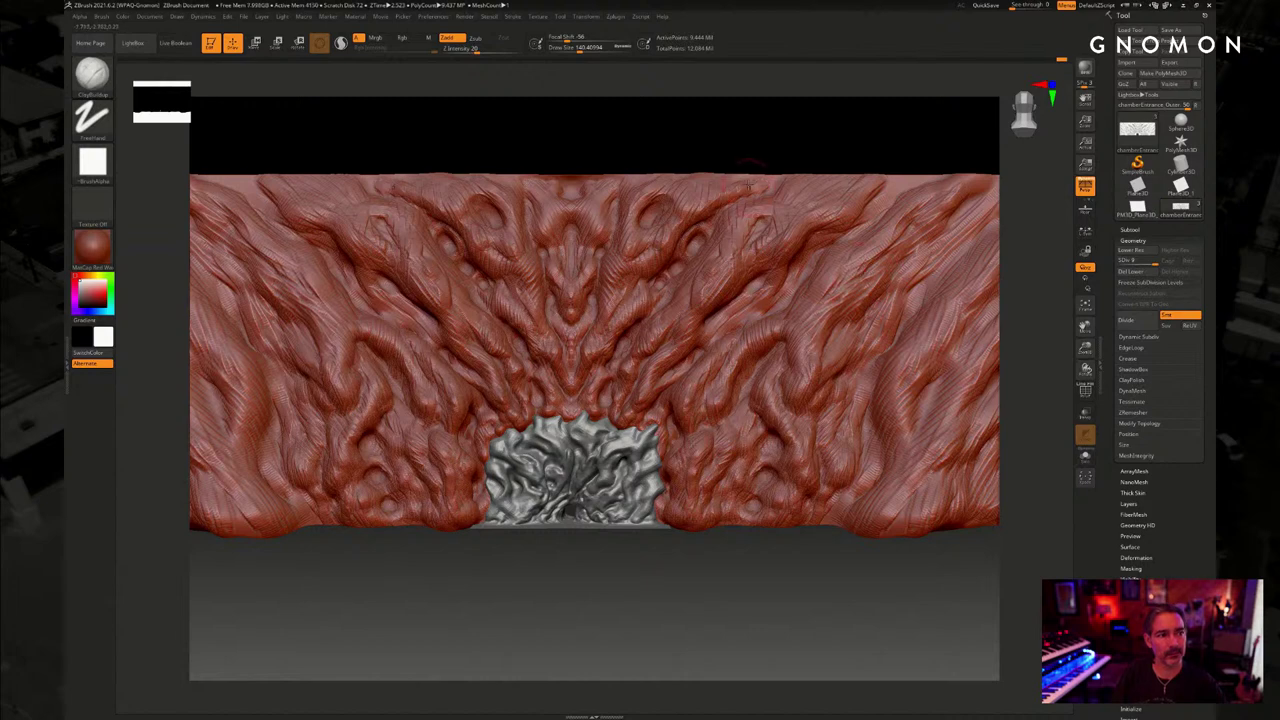
{"action": "left_click_drag", "start_coordinate": [794, 157], "coordinate": [748, 220]}
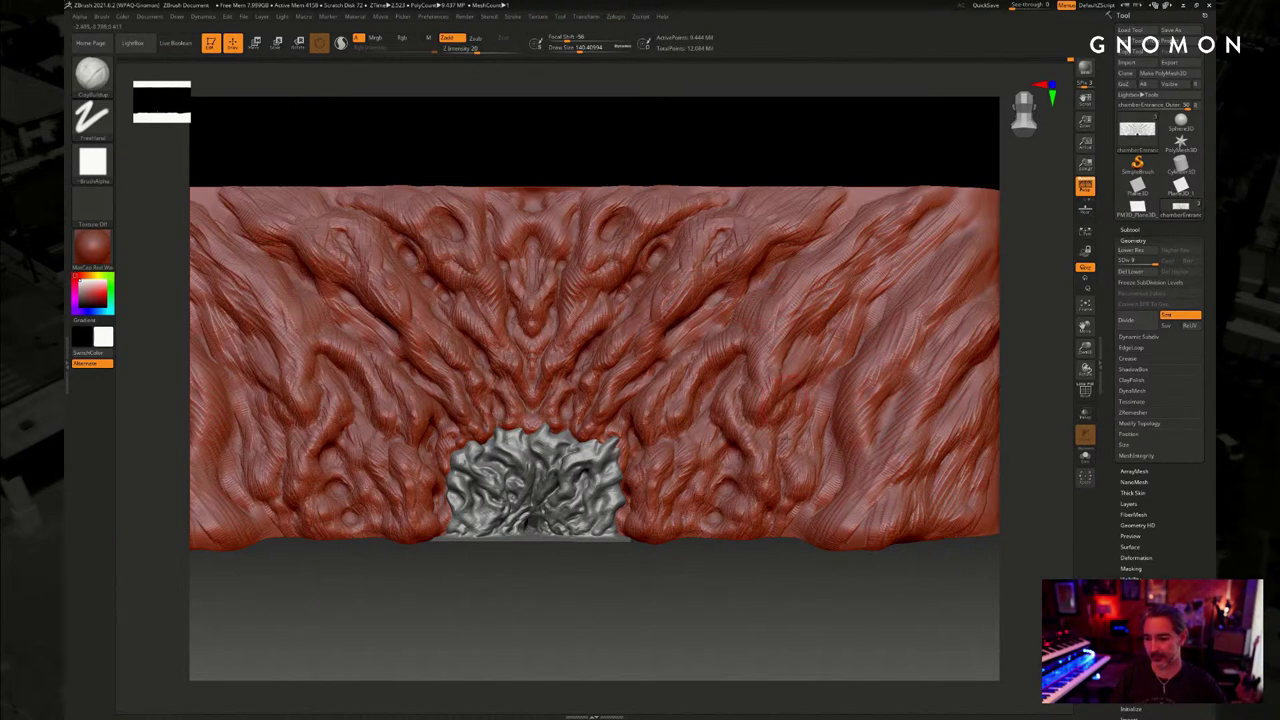
{"action": "left_click_drag", "start_coordinate": [763, 581], "coordinate": [728, 622], "text": "alt"}
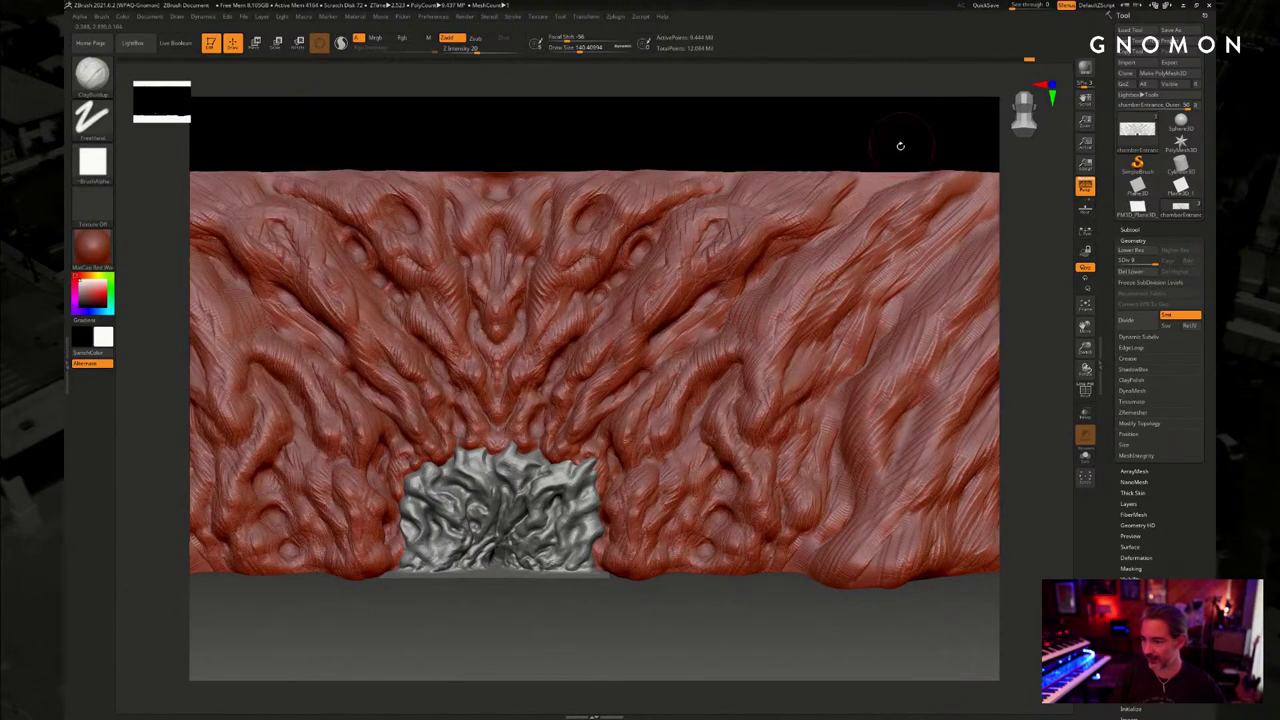
{"action": "left_click_drag", "start_coordinate": [900, 143], "coordinate": [815, 225]}
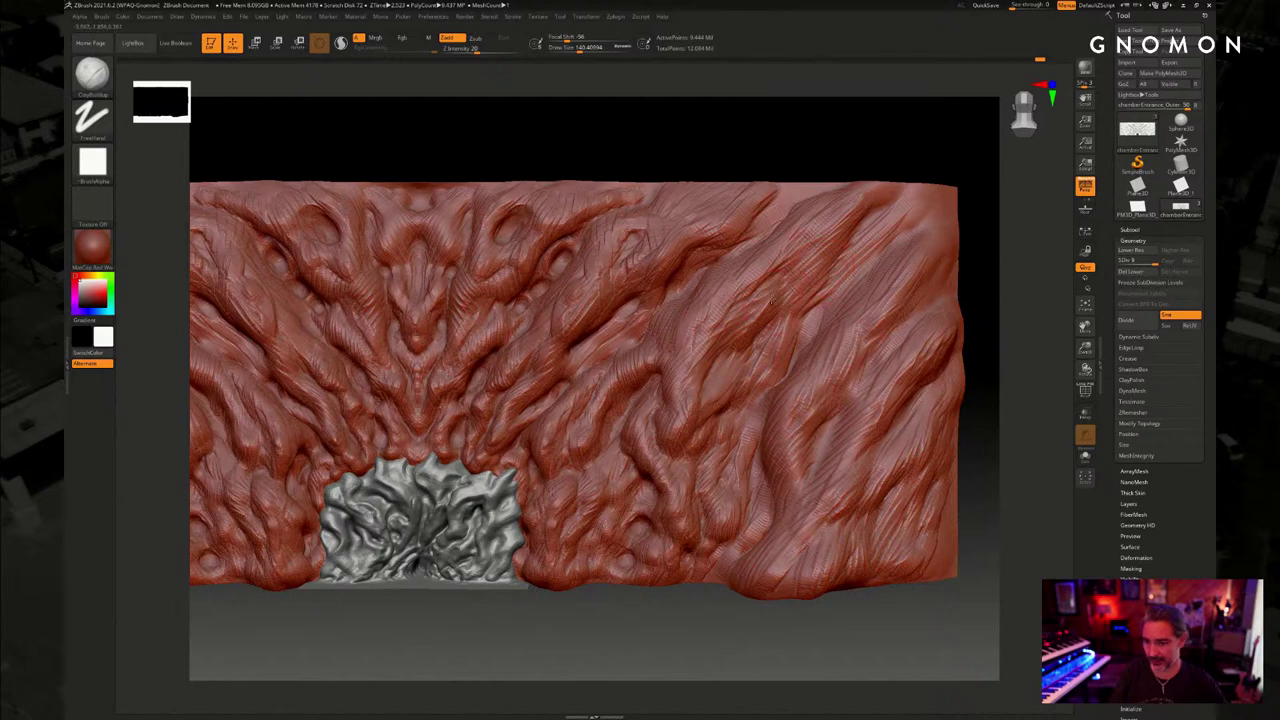
{"action": "left_click_drag", "start_coordinate": [790, 161], "coordinate": [794, 200], "text": "alt"}
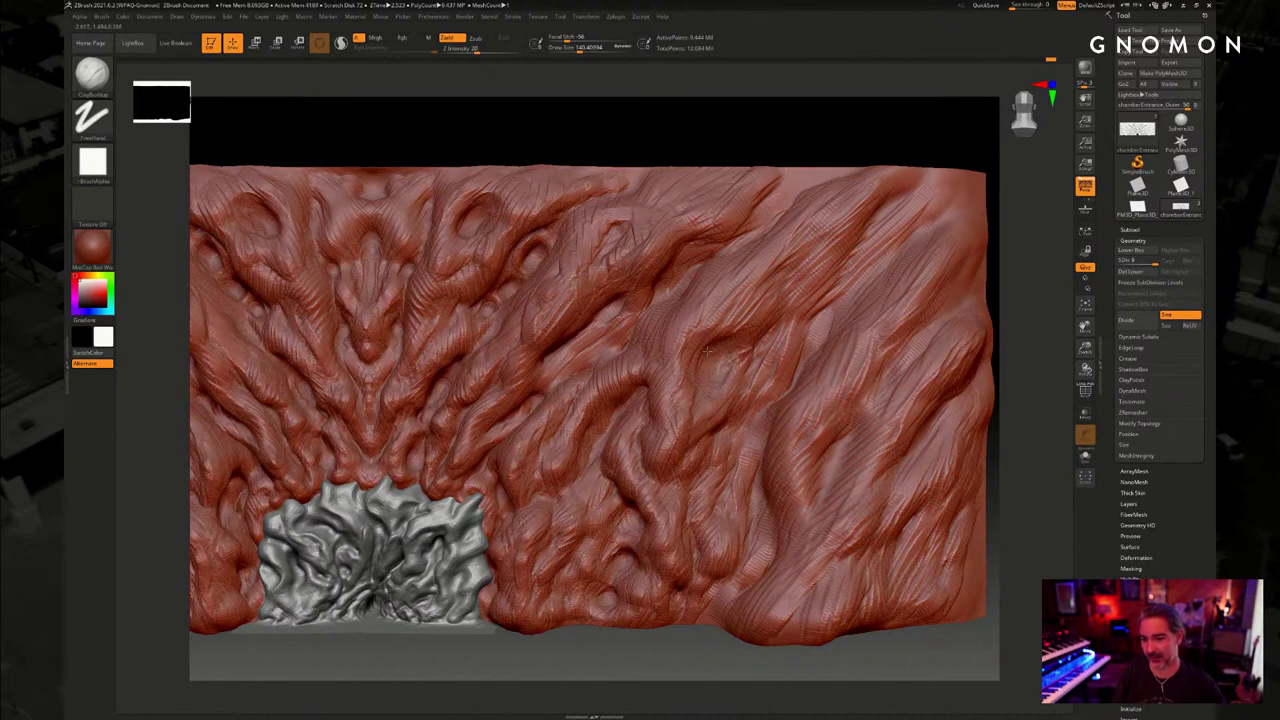
{"action": "mouse_move", "coordinate": [708, 352]}
{"action": "left_mouse_down"}
{"action": "mouse_move", "coordinate": [732, 362]}
{"action": "mouse_move", "coordinate": [710, 363]}
{"action": "mouse_move", "coordinate": [706, 390]}
{"action": "left_mouse_up"}
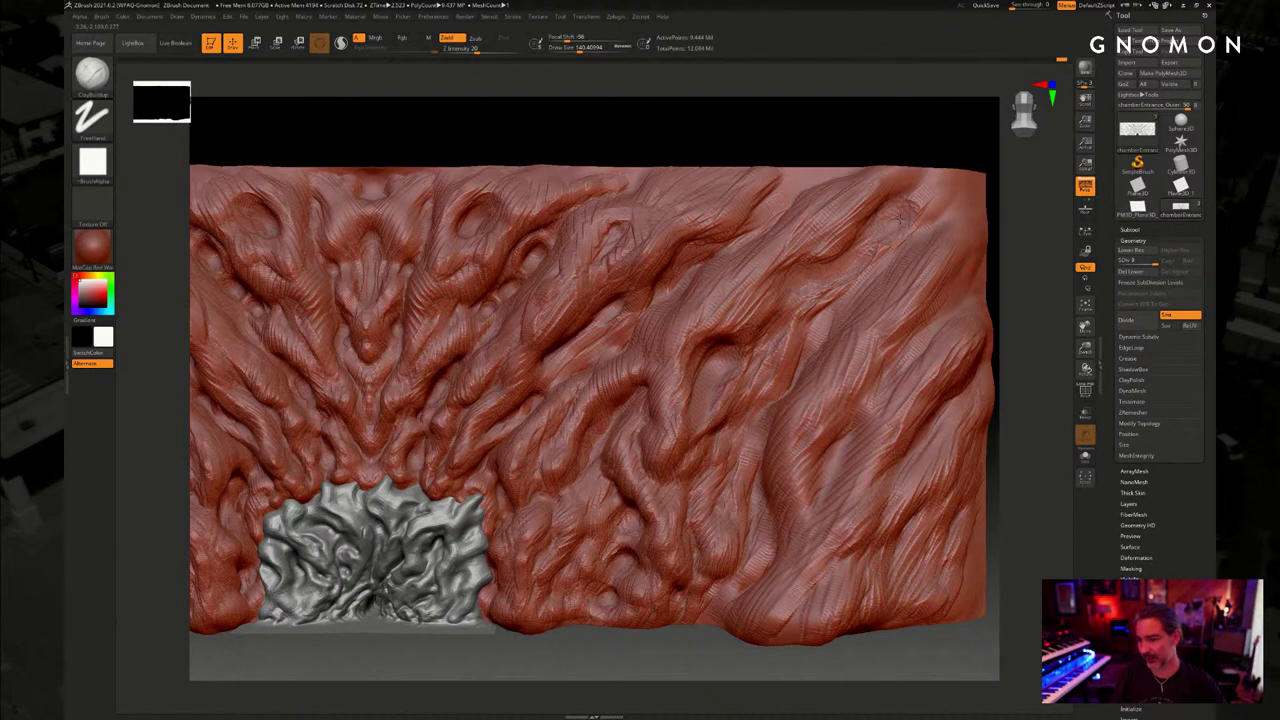
Carve recesses along the ridge running to the outer upper corner and define its hooked edges with a draw size of about 90
{"action": "left_click_drag", "start_coordinate": [912, 210], "coordinate": [833, 286]}
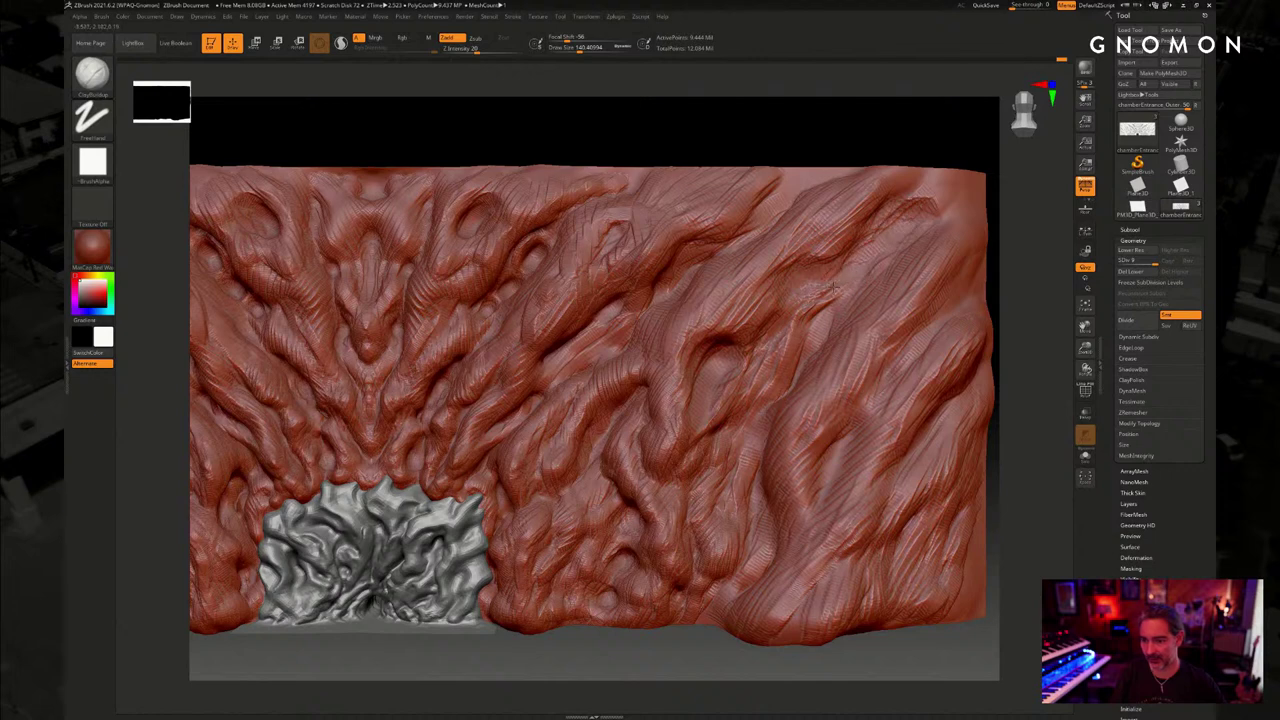
{"action": "key", "text": "s"}
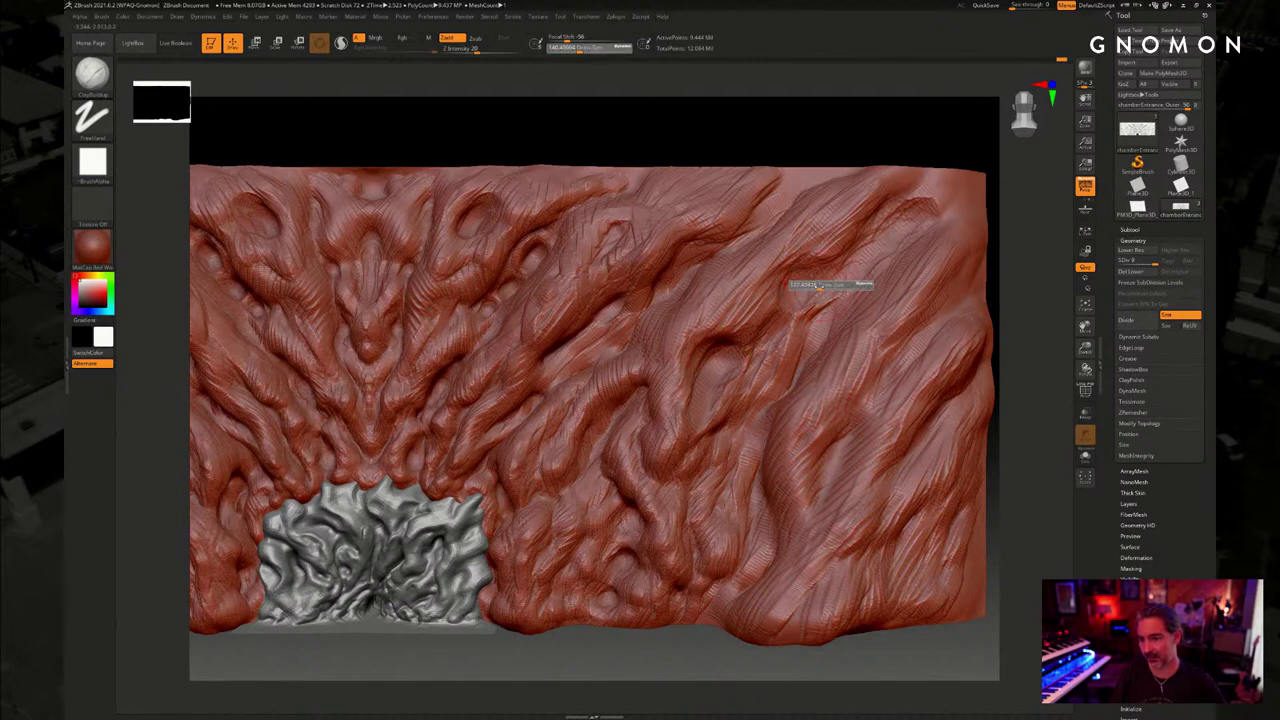
{"action": "left_click", "coordinate": [817, 283]}
{"action": "mouse_move", "coordinate": [848, 268]}
{"action": "left_mouse_down"}
{"action": "mouse_move", "coordinate": [874, 220]}
{"action": "mouse_move", "coordinate": [825, 292]}
{"action": "left_mouse_up"}
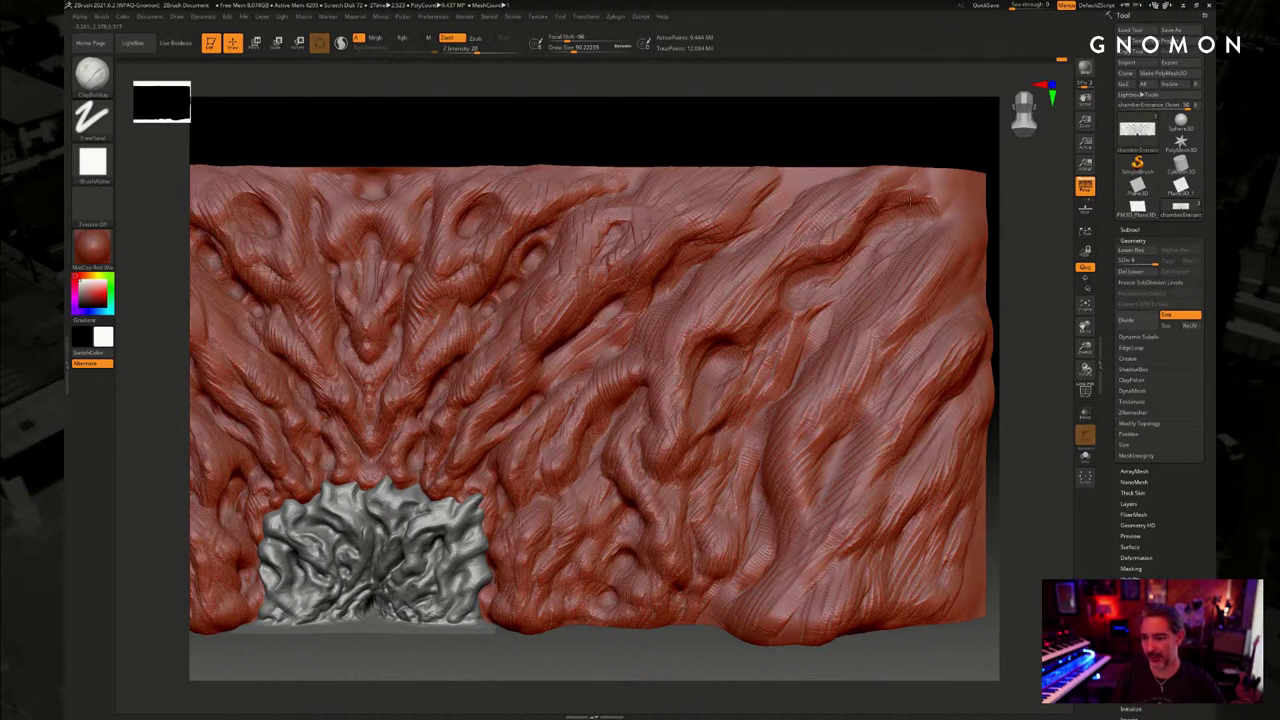
{"action": "left_click_drag", "start_coordinate": [826, 234], "coordinate": [852, 206]}
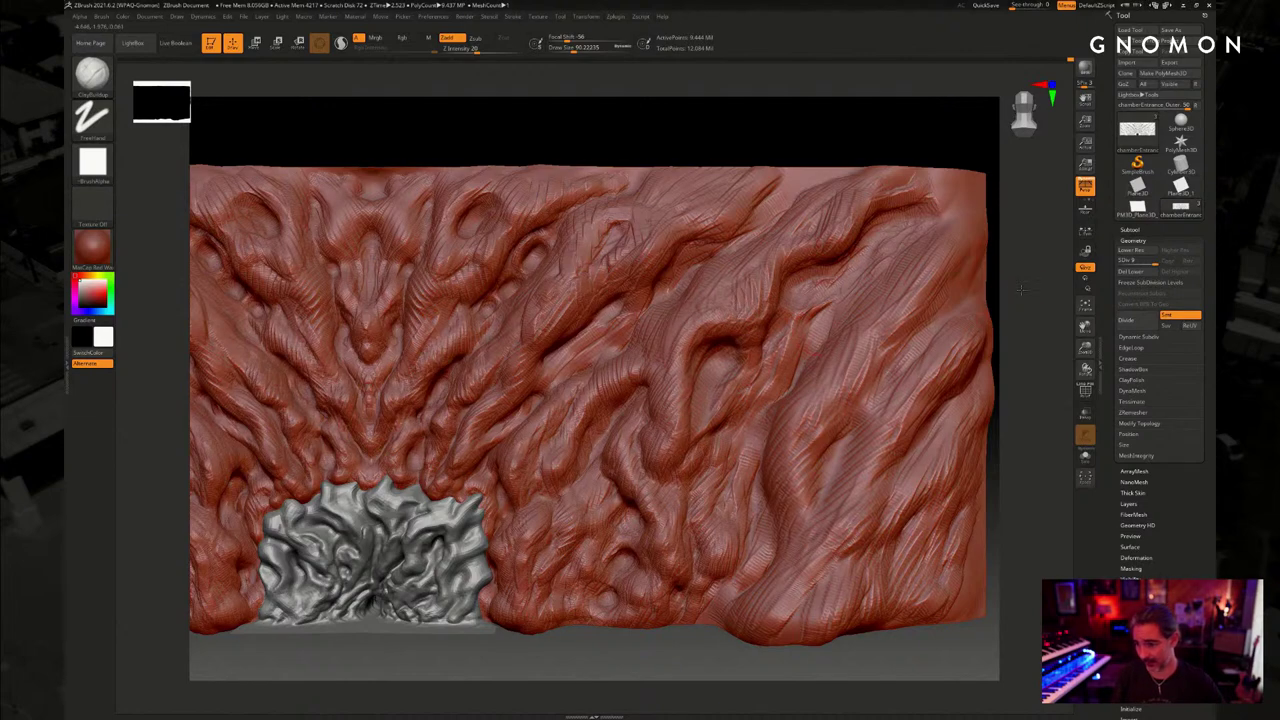
Deepen the hollows under the outer diagonal ridge and compare the forms at lower and higher subdivision levels
{"action": "mouse_move", "coordinate": [1021, 290]}
{"action": "left_mouse_down", "text": "alt"}
{"action": "mouse_move", "coordinate": [1021, 303]}
{"action": "mouse_move", "coordinate": [989, 277]}
{"action": "left_mouse_up", "text": "alt"}
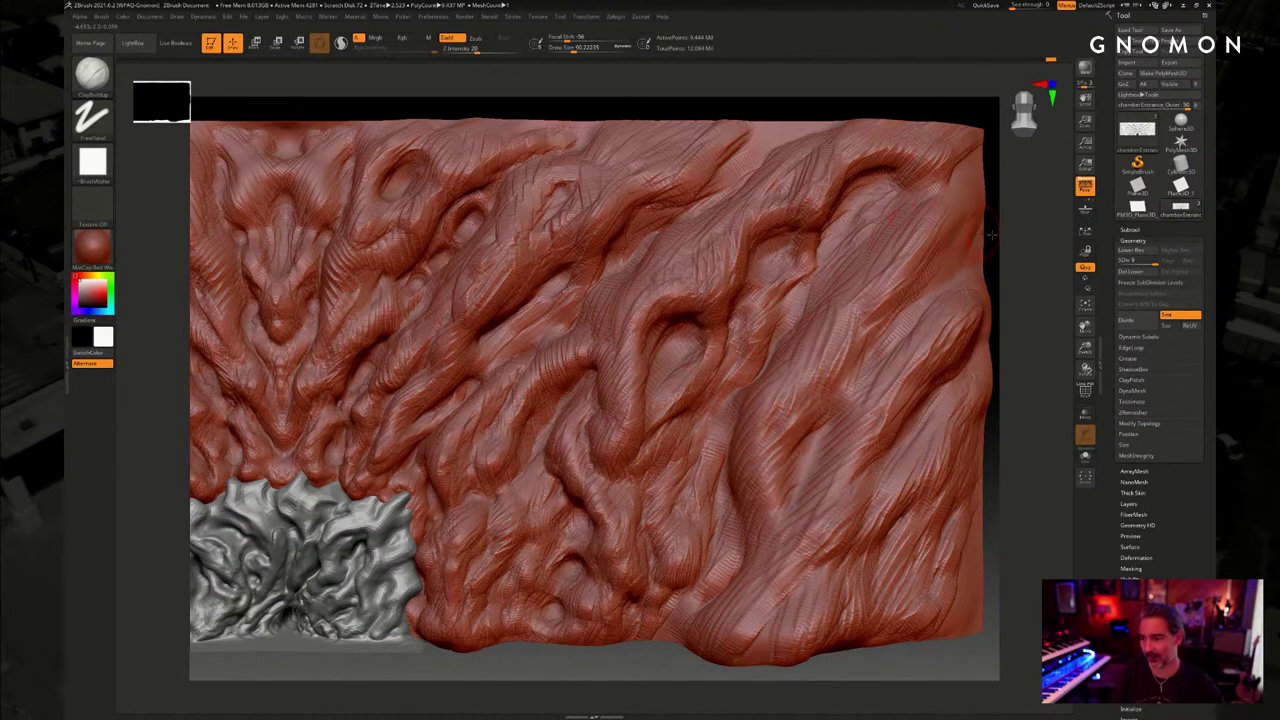
{"action": "key", "text": "shift+d"}
{"action": "key", "text": "d"}
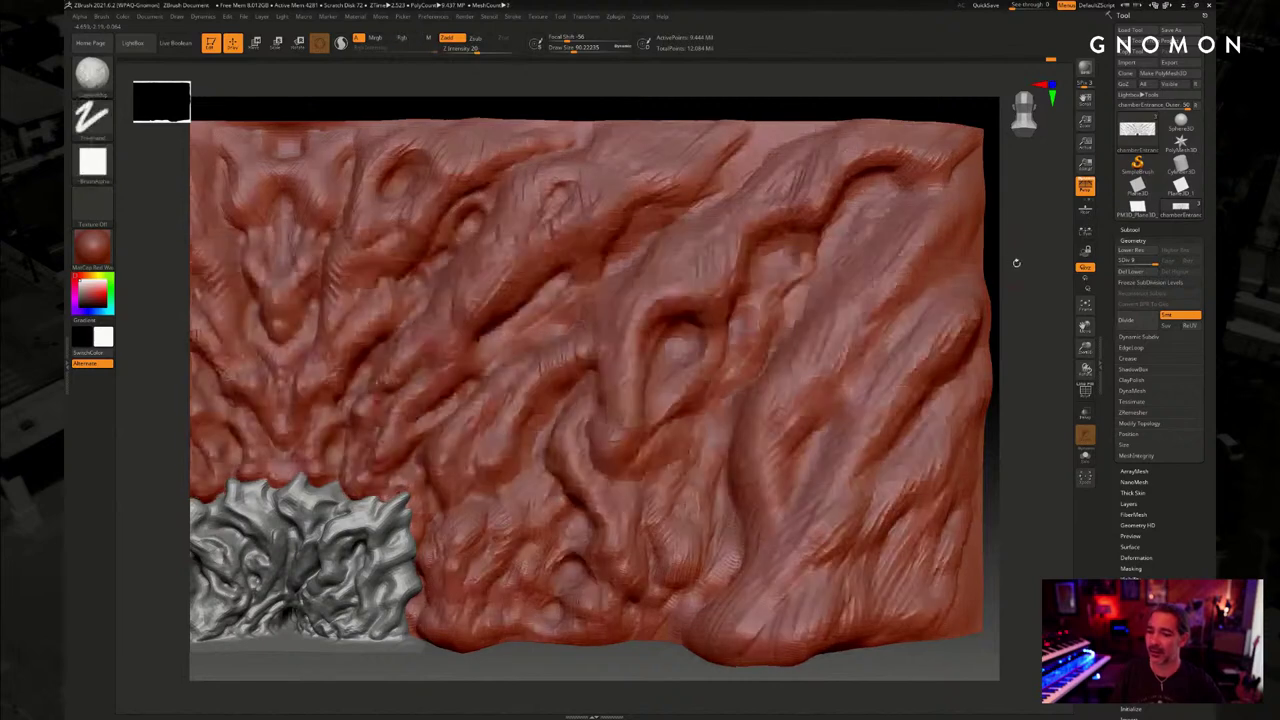
{"action": "key", "text": "shift+d"}
{"action": "key", "text": "d"}
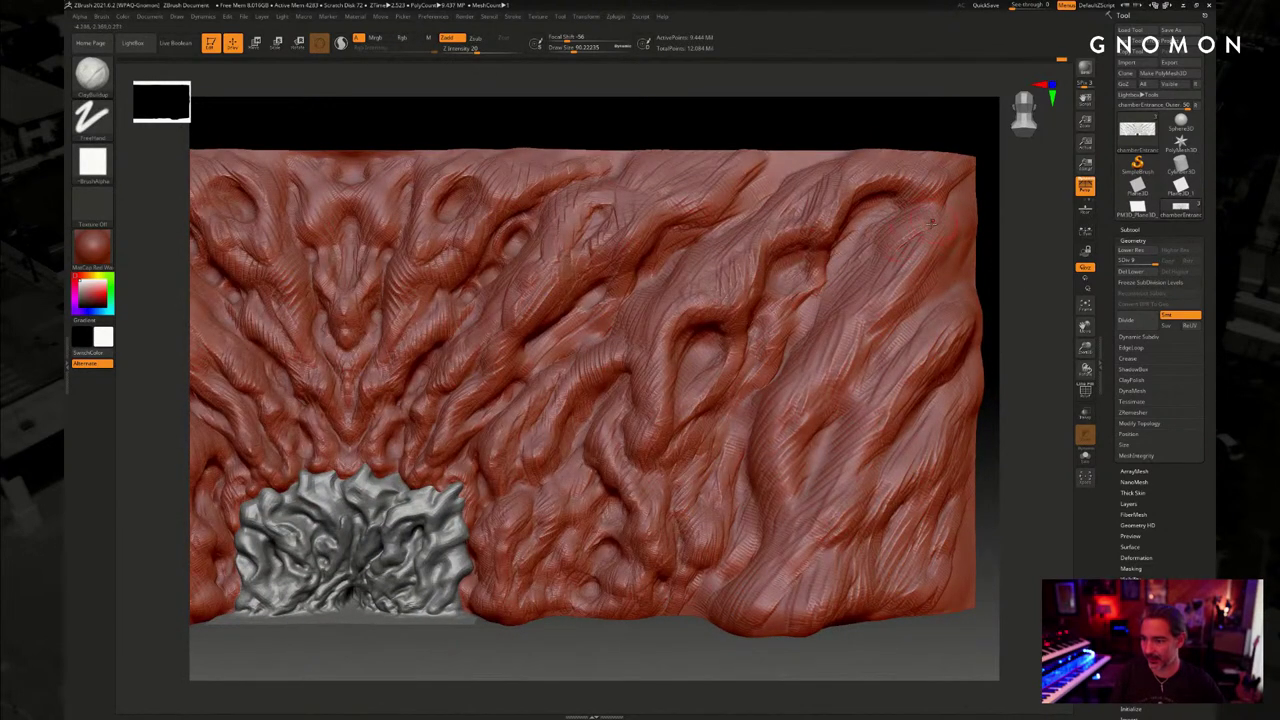
Build up a rounded, elongated bulge below the outer upper hollow using a draw size of about 101
{"action": "key", "text": "s"}
{"action": "left_click_drag", "start_coordinate": [927, 226], "coordinate": [932, 226]}
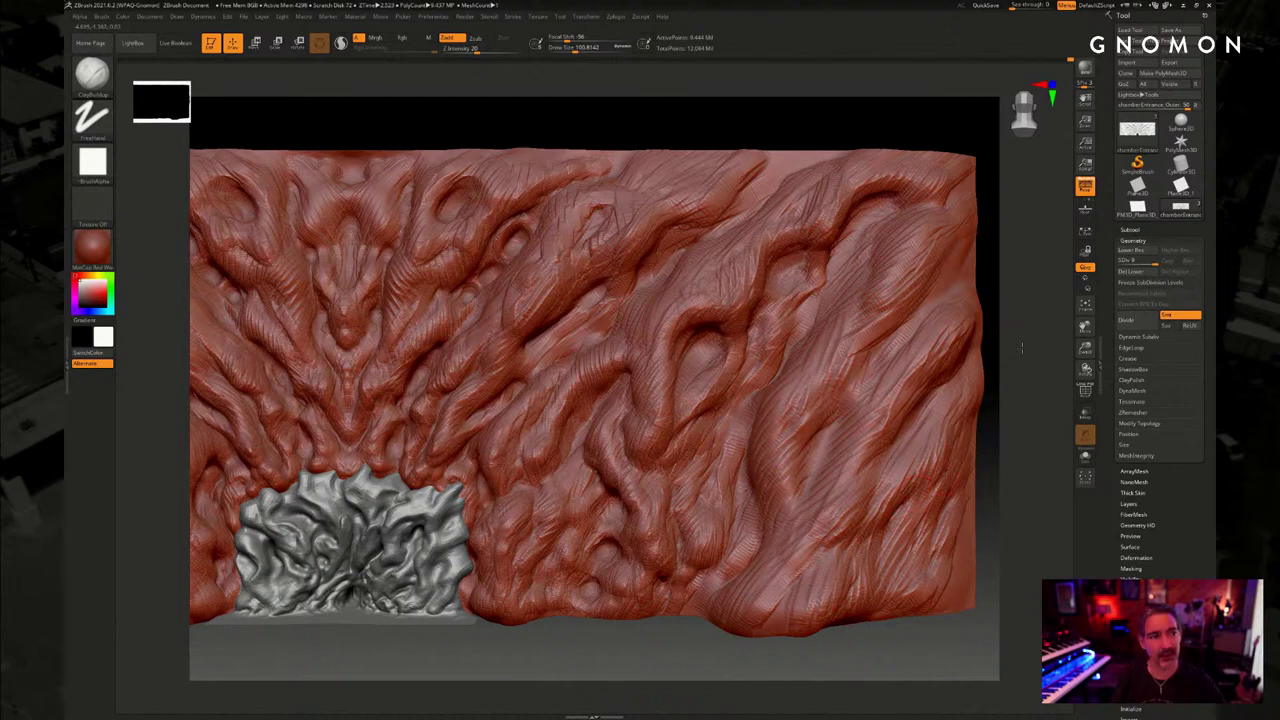
{"action": "left_click_drag", "start_coordinate": [1022, 348], "coordinate": [1030, 348]}
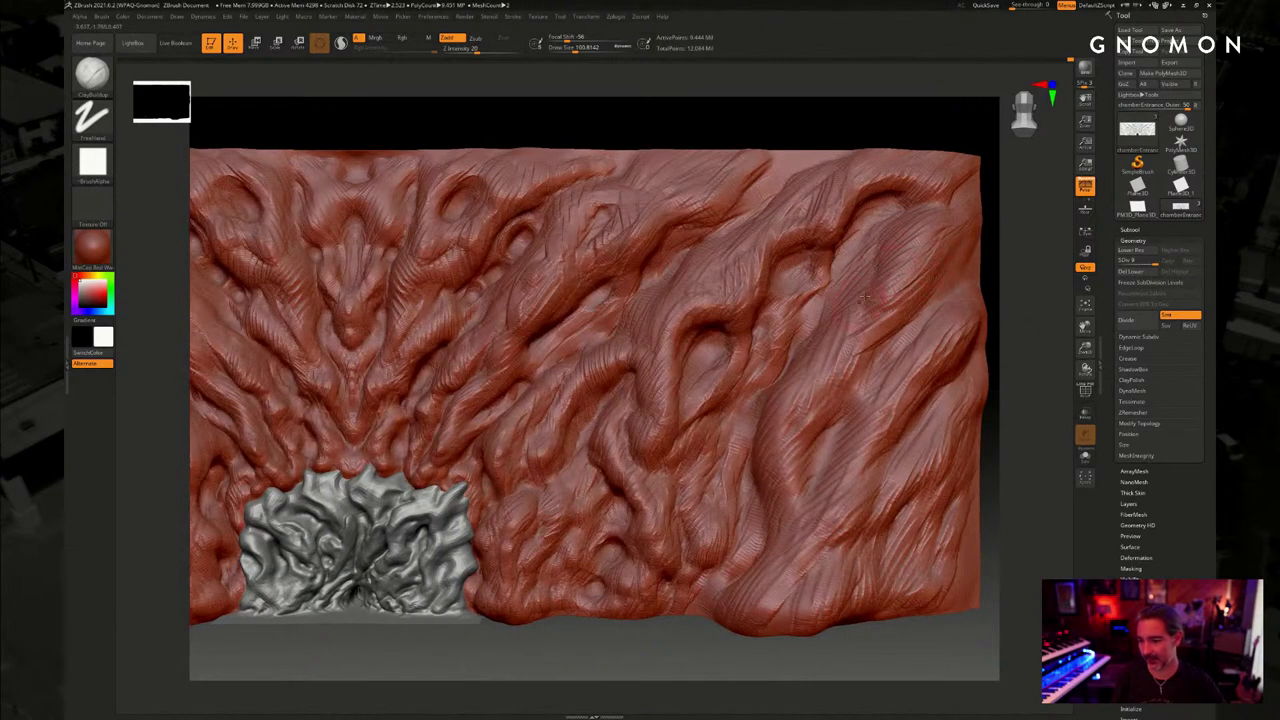
{"action": "mouse_move", "coordinate": [863, 299]}
{"action": "left_mouse_down"}
{"action": "mouse_move", "coordinate": [870, 328]}
{"action": "mouse_move", "coordinate": [955, 250]}
{"action": "left_mouse_up"}
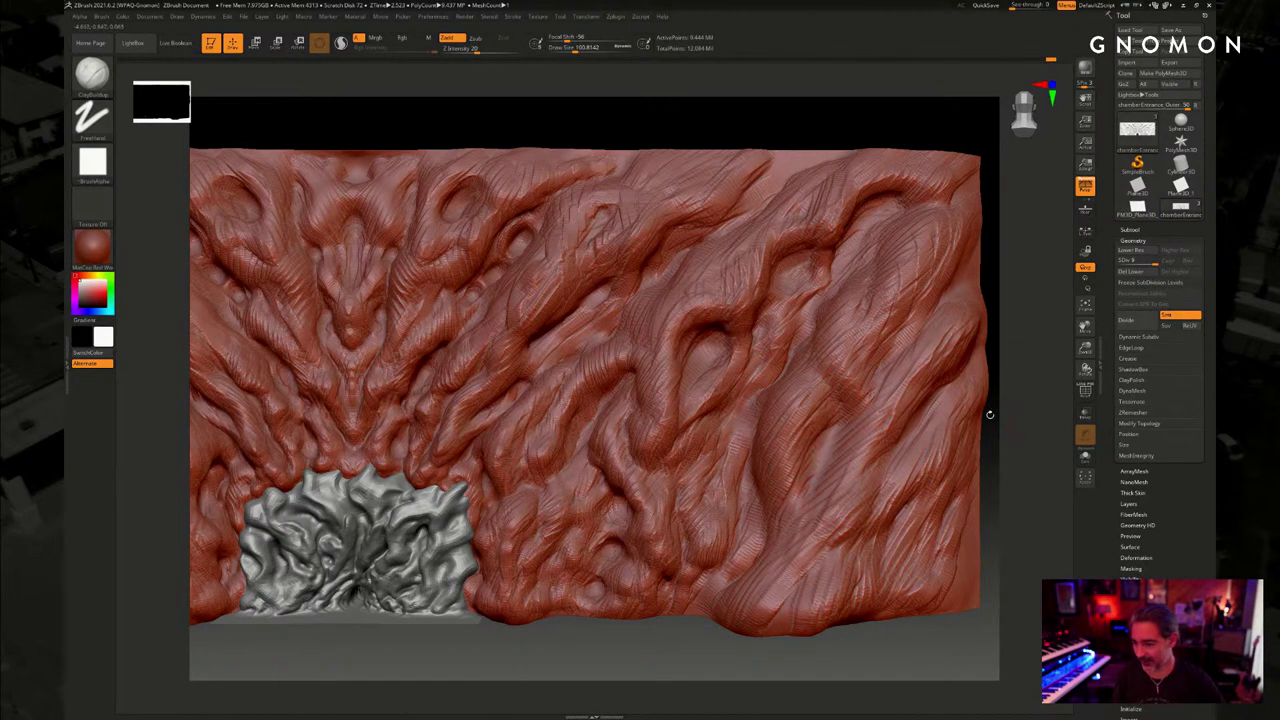
Sculpt overlapping folds and furrows down the middle and lower outer part of the wall with ClayBuildup
{"action": "mouse_move", "coordinate": [1015, 407]}
{"action": "left_mouse_down"}
{"action": "mouse_move", "coordinate": [985, 395]}
{"action": "mouse_move", "coordinate": [1003, 371]}
{"action": "mouse_move", "coordinate": [950, 325]}
{"action": "mouse_move", "coordinate": [800, 262]}
{"action": "mouse_move", "coordinate": [846, 248]}
{"action": "mouse_move", "coordinate": [838, 292]}
{"action": "left_mouse_up"}
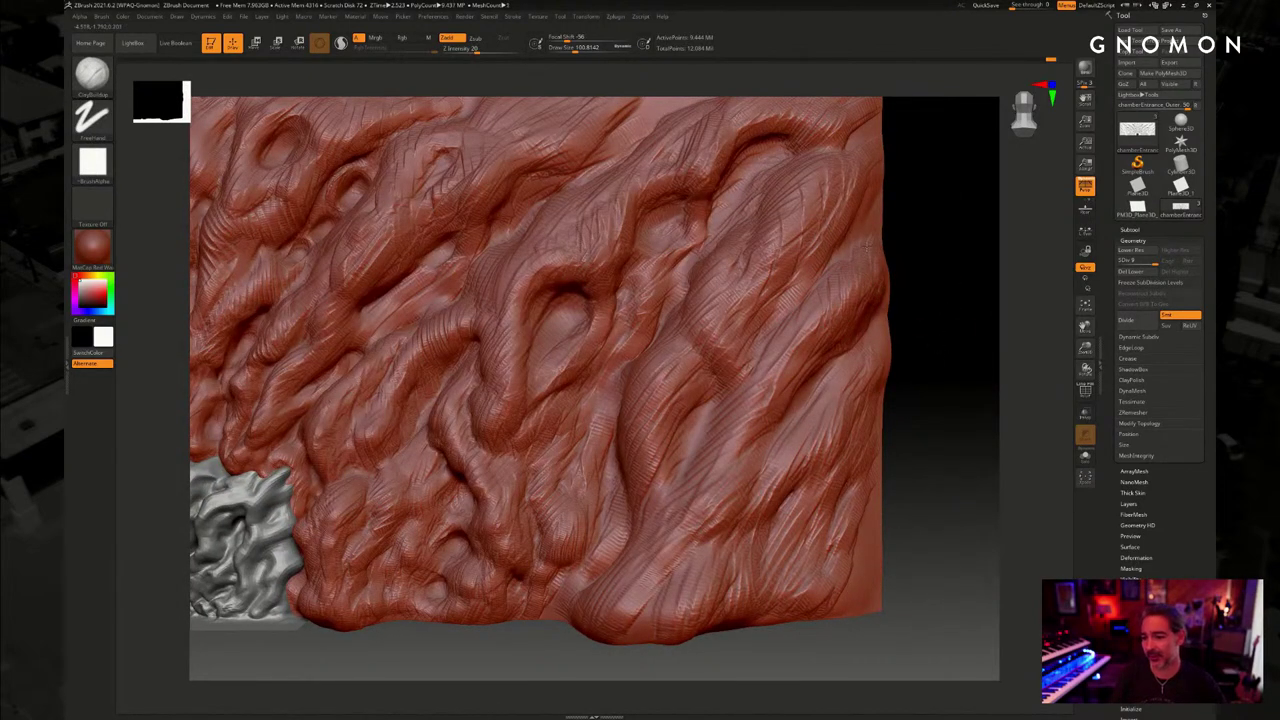
{"action": "mouse_move", "coordinate": [856, 282]}
{"action": "left_mouse_down"}
{"action": "mouse_move", "coordinate": [800, 332]}
{"action": "mouse_move", "coordinate": [836, 362]}
{"action": "mouse_move", "coordinate": [854, 354]}
{"action": "mouse_move", "coordinate": [823, 393]}
{"action": "left_mouse_up"}
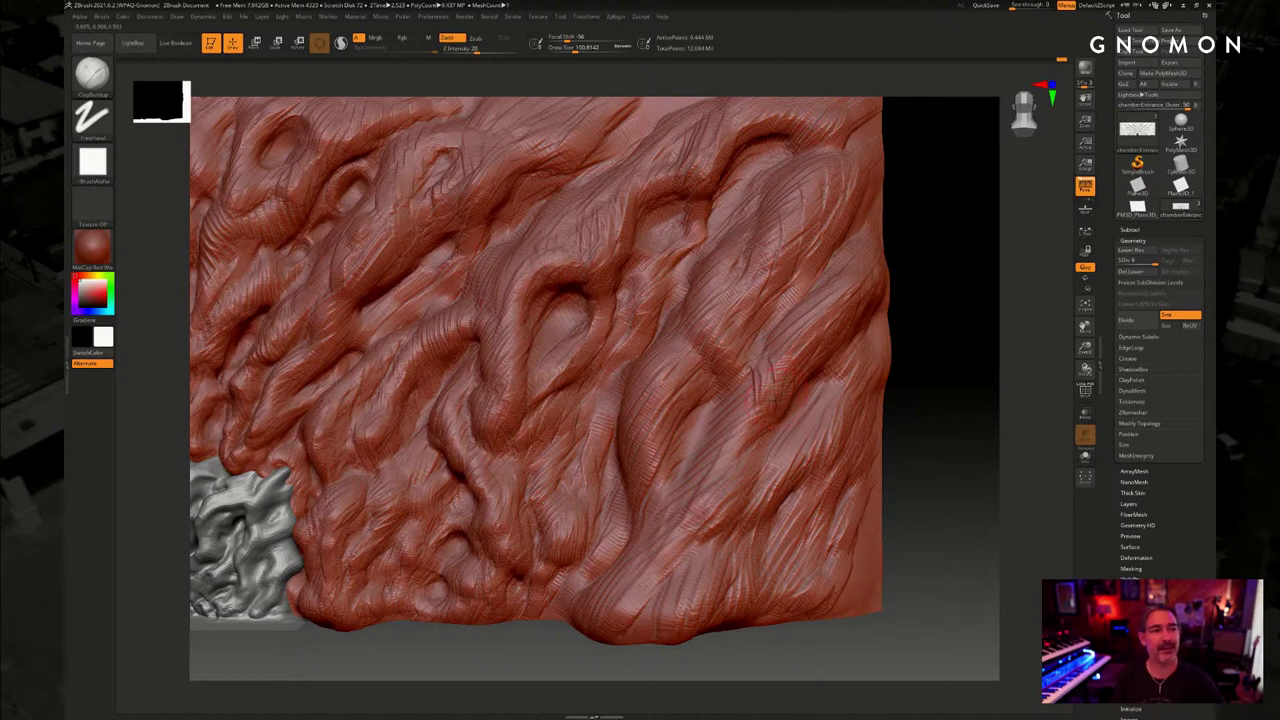
{"action": "mouse_move", "coordinate": [776, 376]}
{"action": "left_mouse_down"}
{"action": "mouse_move", "coordinate": [738, 436]}
{"action": "mouse_move", "coordinate": [738, 404]}
{"action": "mouse_move", "coordinate": [726, 420]}
{"action": "mouse_move", "coordinate": [714, 524]}
{"action": "left_mouse_up"}
{"action": "left_click_drag", "start_coordinate": [780, 452], "coordinate": [866, 352]}
{"action": "mouse_move", "coordinate": [688, 362]}
{"action": "left_mouse_down"}
{"action": "mouse_move", "coordinate": [668, 380]}
{"action": "mouse_move", "coordinate": [654, 456]}
{"action": "mouse_move", "coordinate": [652, 562]}
{"action": "left_mouse_up"}
{"action": "left_click_drag", "start_coordinate": [926, 433], "coordinate": [930, 435]}
{"action": "left_click_drag", "start_coordinate": [923, 433], "coordinate": [997, 372], "text": "alt"}
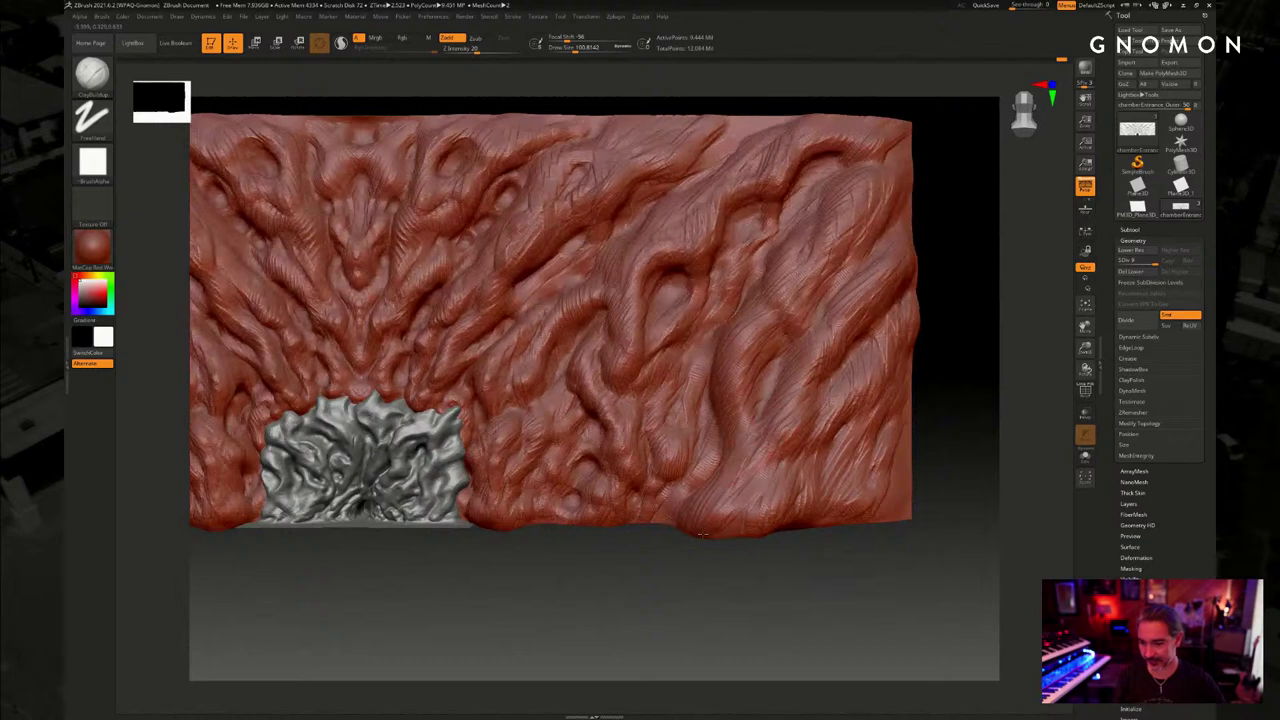
Carve a chain of rounded hollows with raised rims into the broad fold on the lower outer wall
{"action": "left_click_drag", "start_coordinate": [728, 566], "coordinate": [684, 508], "text": "alt"}
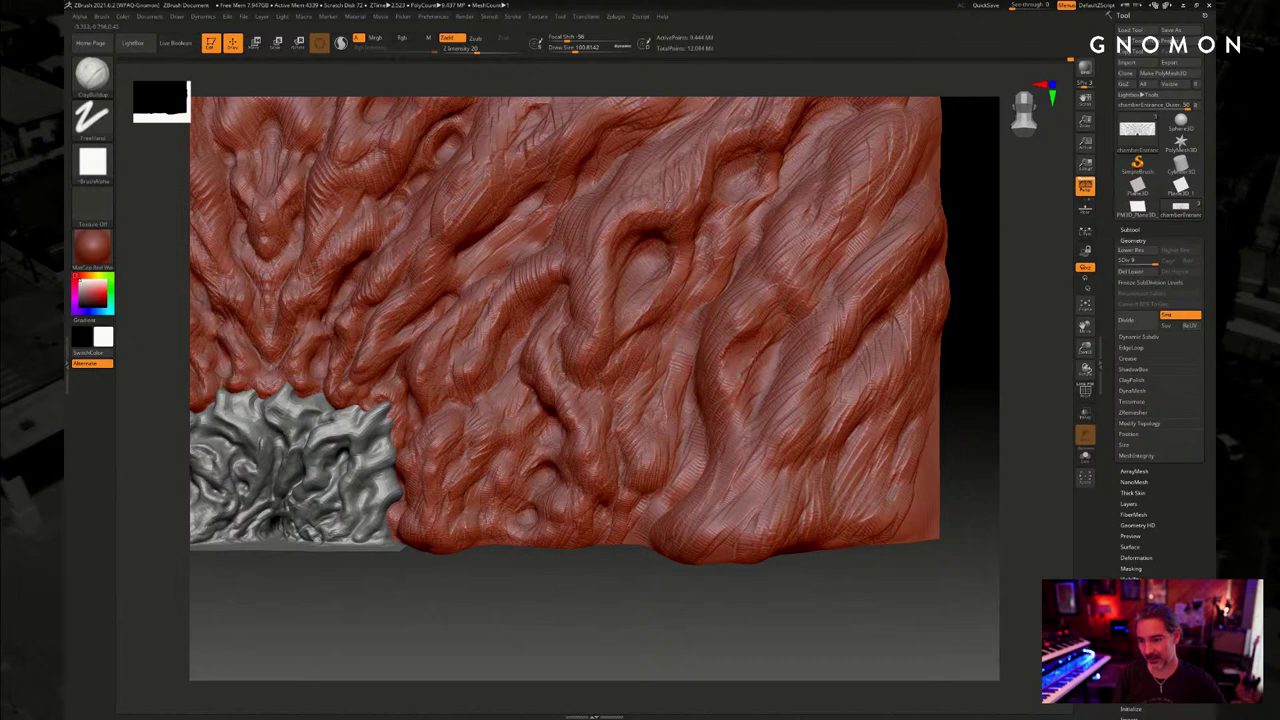
{"action": "mouse_move", "coordinate": [748, 350]}
{"action": "left_mouse_down"}
{"action": "mouse_move", "coordinate": [776, 360]}
{"action": "mouse_move", "coordinate": [720, 372]}
{"action": "mouse_move", "coordinate": [745, 458]}
{"action": "mouse_move", "coordinate": [738, 498]}
{"action": "left_mouse_up"}
{"action": "left_click_drag", "start_coordinate": [778, 610], "coordinate": [738, 415]}
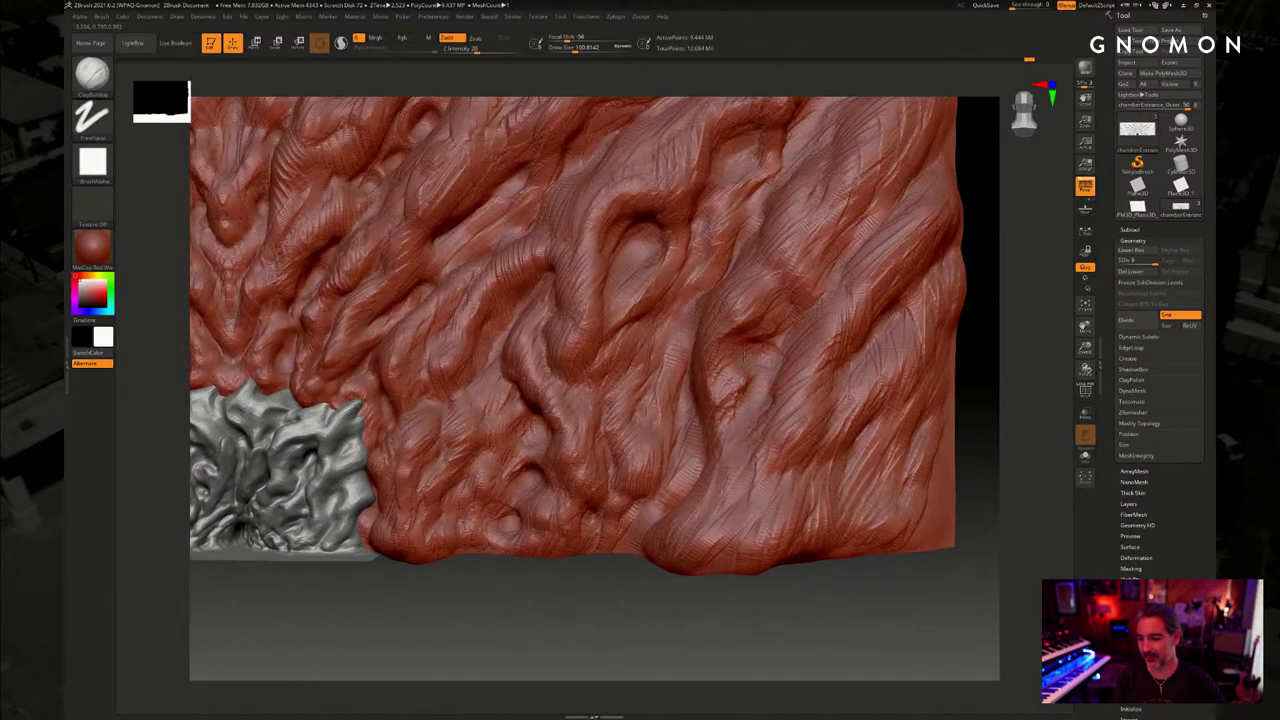
{"action": "left_click_drag", "start_coordinate": [768, 300], "coordinate": [750, 305]}
{"action": "mouse_move", "coordinate": [814, 252]}
{"action": "left_mouse_down"}
{"action": "mouse_move", "coordinate": [790, 291]}
{"action": "mouse_move", "coordinate": [812, 292]}
{"action": "mouse_move", "coordinate": [822, 254]}
{"action": "left_mouse_up"}
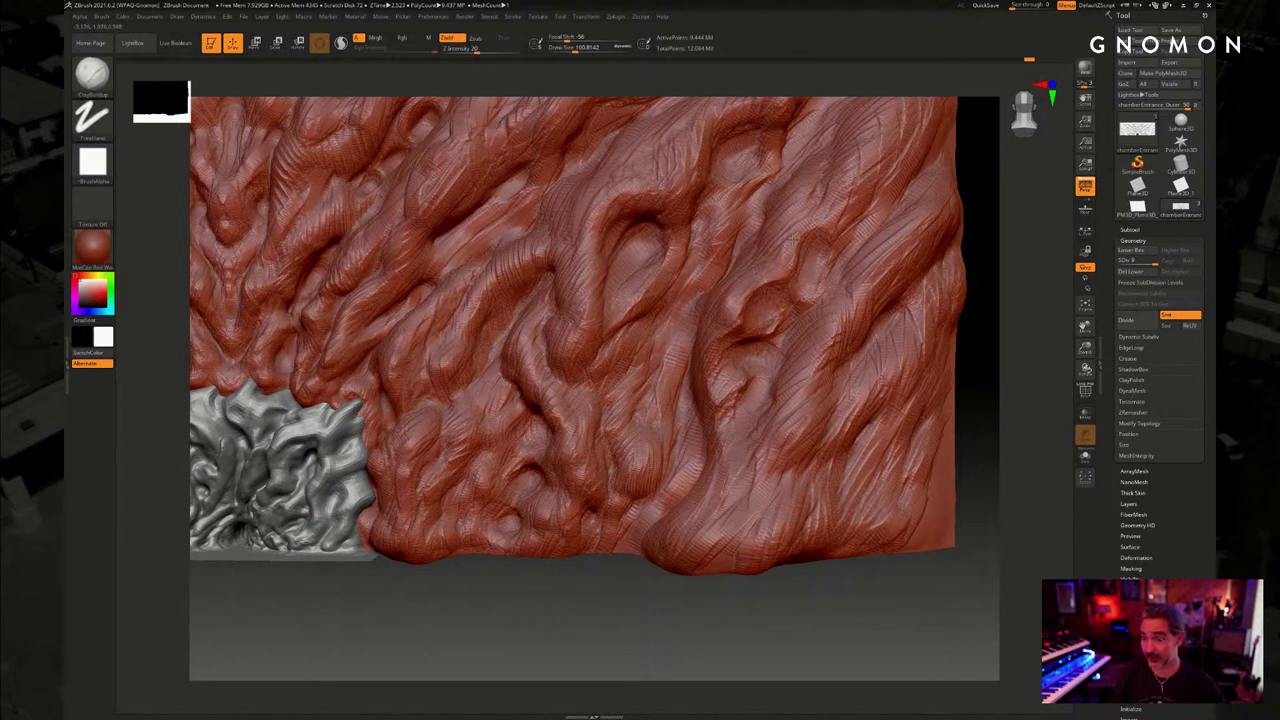
Refine the diagonal folds on the outer upper and lower wall with ClayBuildup, reducing the draw size to about 71
{"action": "mouse_move", "coordinate": [836, 207]}
{"action": "left_mouse_down"}
{"action": "mouse_move", "coordinate": [832, 222]}
{"action": "mouse_move", "coordinate": [862, 250]}
{"action": "left_mouse_up"}
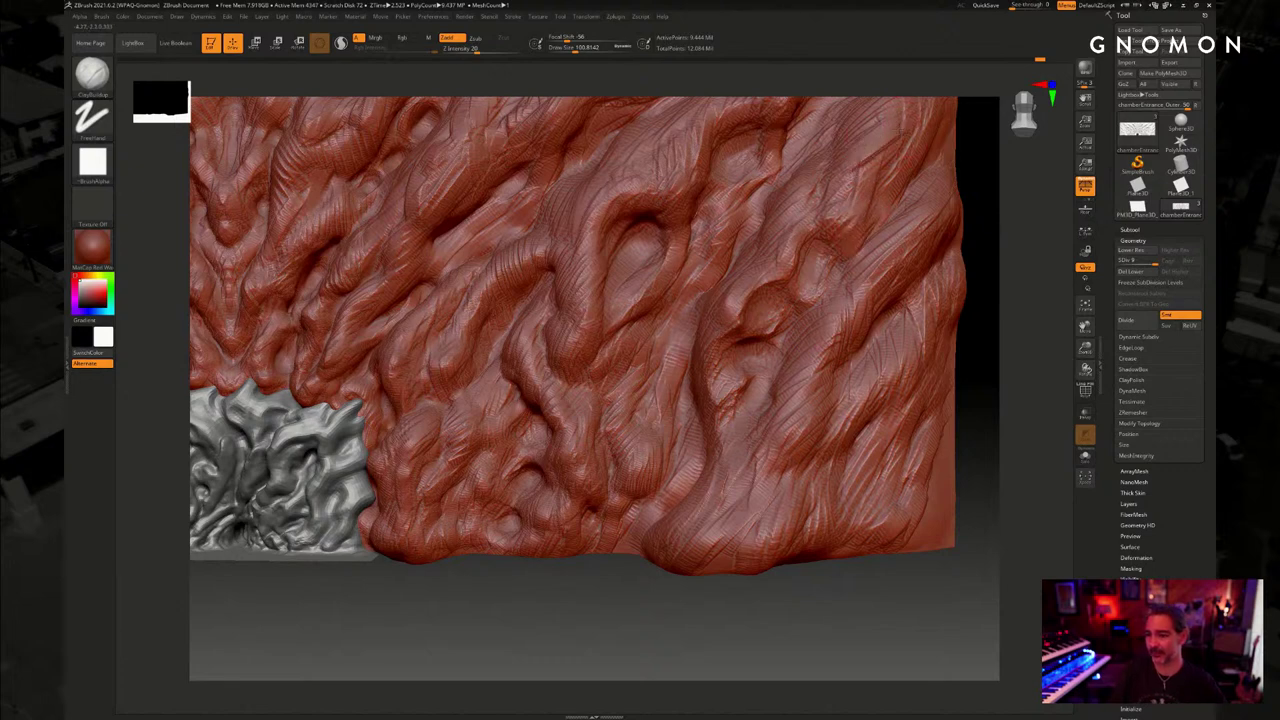
{"action": "left_click_drag", "start_coordinate": [857, 229], "coordinate": [840, 258]}
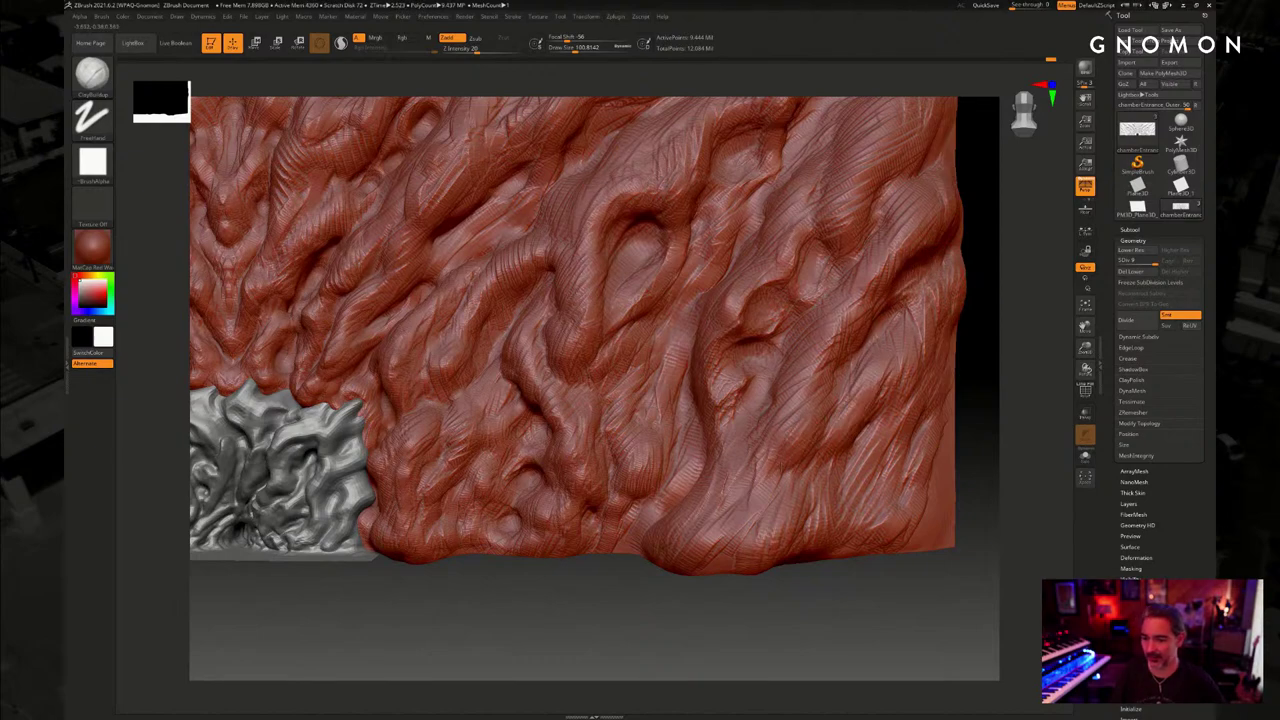
{"action": "left_click_drag", "start_coordinate": [818, 592], "coordinate": [798, 462]}
{"action": "mouse_move", "coordinate": [767, 578]}
{"action": "left_mouse_down"}
{"action": "mouse_move", "coordinate": [766, 594]}
{"action": "mouse_move", "coordinate": [750, 590]}
{"action": "mouse_move", "coordinate": [769, 585]}
{"action": "mouse_move", "coordinate": [785, 512]}
{"action": "left_mouse_up"}
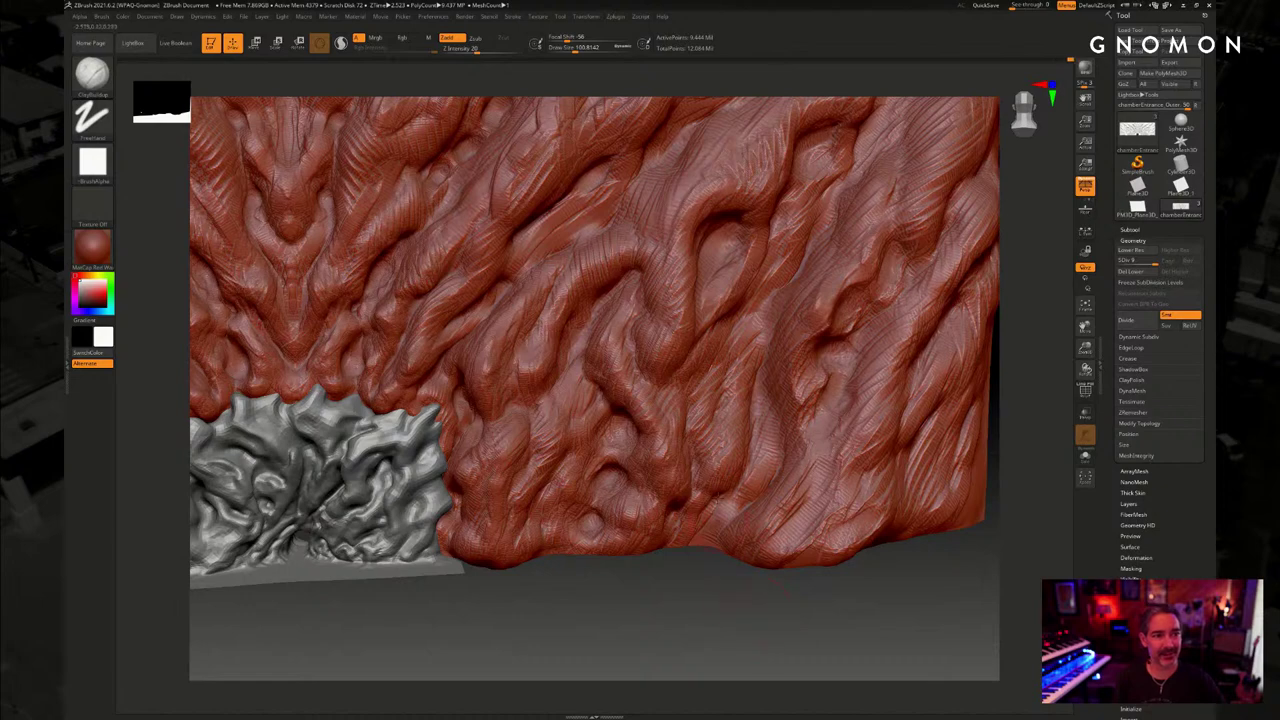
{"action": "left_click_drag", "start_coordinate": [768, 606], "coordinate": [773, 561]}
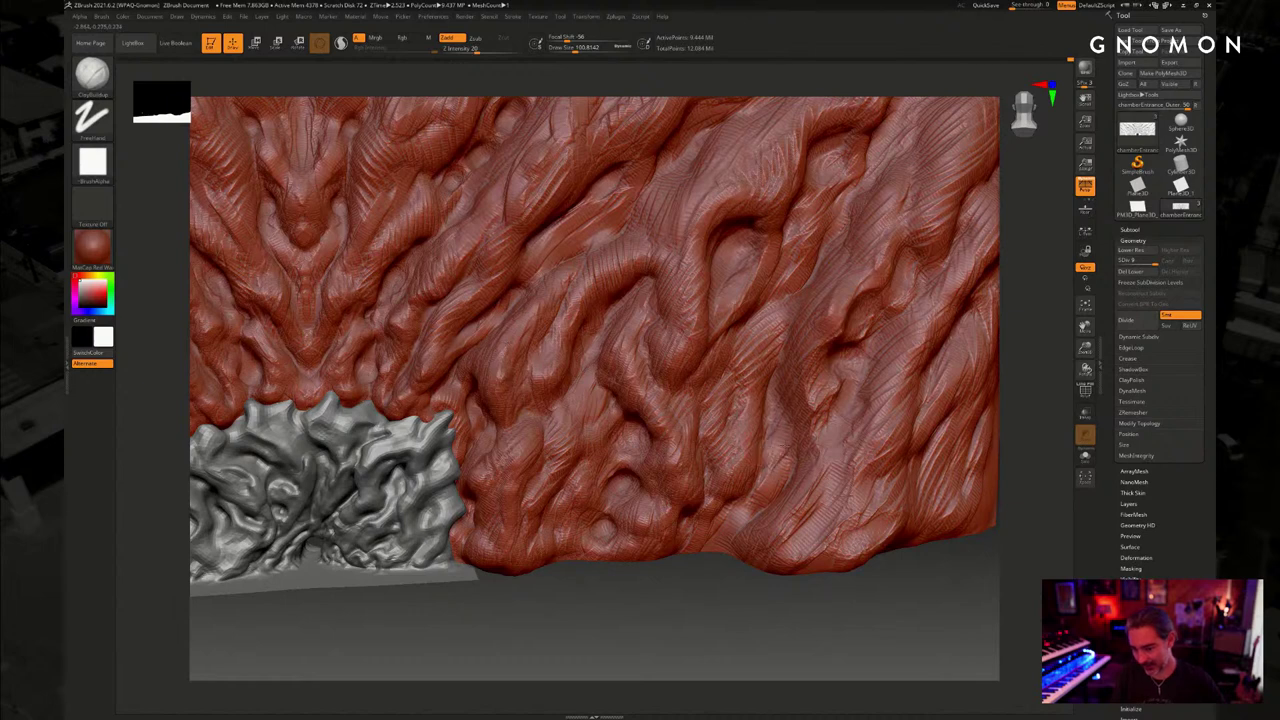
{"action": "key", "text": "["}
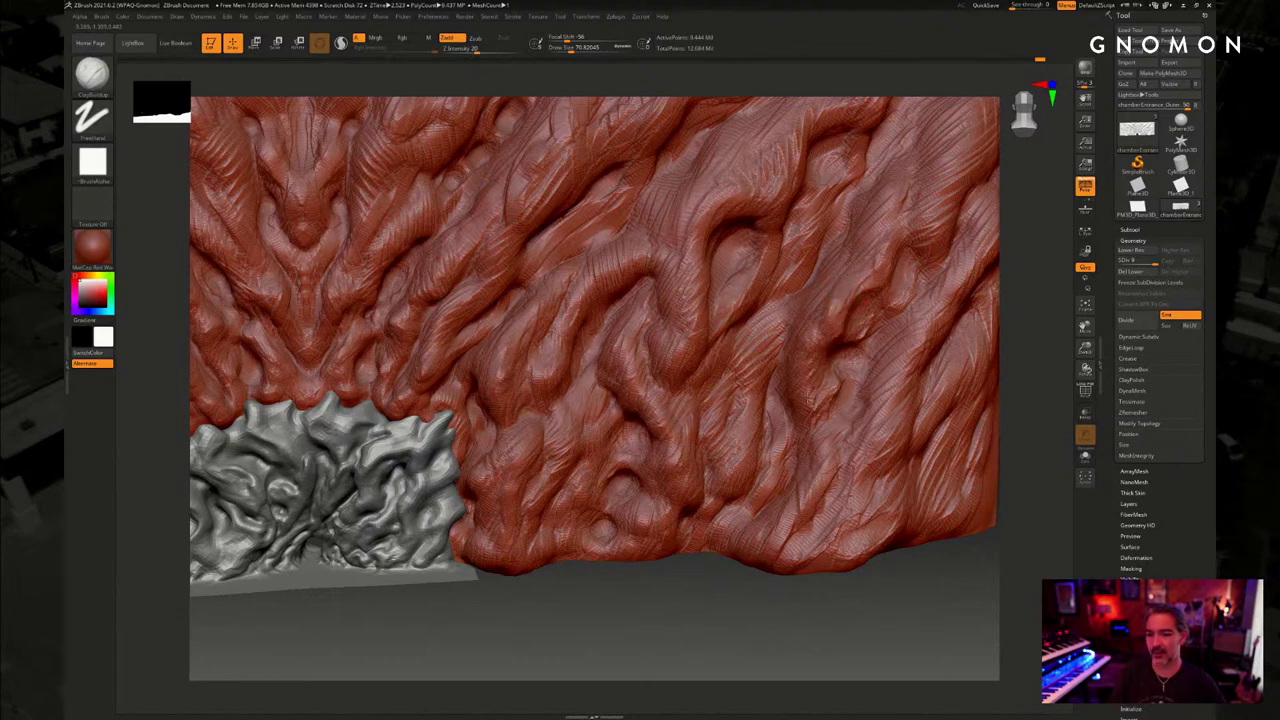
Sculpt the ridges and hollows on the upper wall beside the centre using a draw size of about 90
{"action": "left_click_drag", "start_coordinate": [732, 574], "coordinate": [929, 592]}
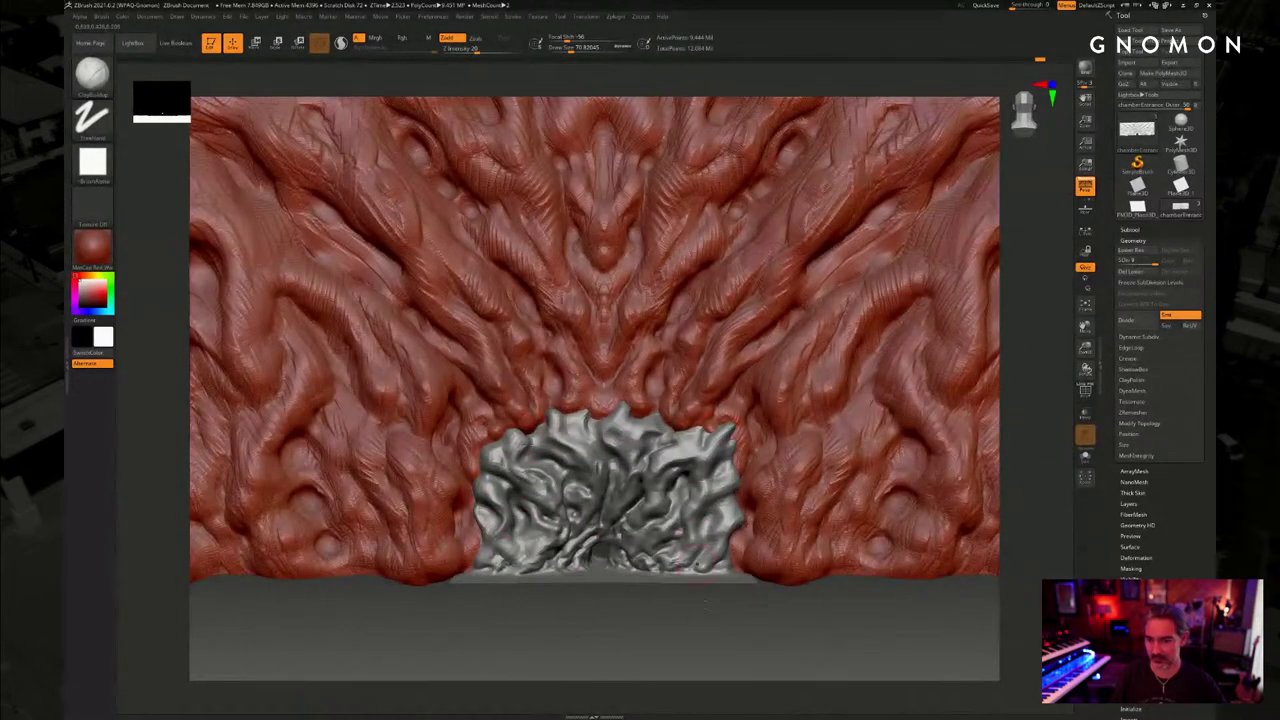
{"action": "mouse_move", "coordinate": [705, 602]}
{"action": "left_mouse_down", "text": "alt"}
{"action": "mouse_move", "coordinate": [709, 570]}
{"action": "mouse_move", "coordinate": [701, 586]}
{"action": "mouse_move", "coordinate": [720, 586]}
{"action": "mouse_move", "coordinate": [660, 620]}
{"action": "left_mouse_up", "text": "alt"}
{"action": "key", "text": "s"}
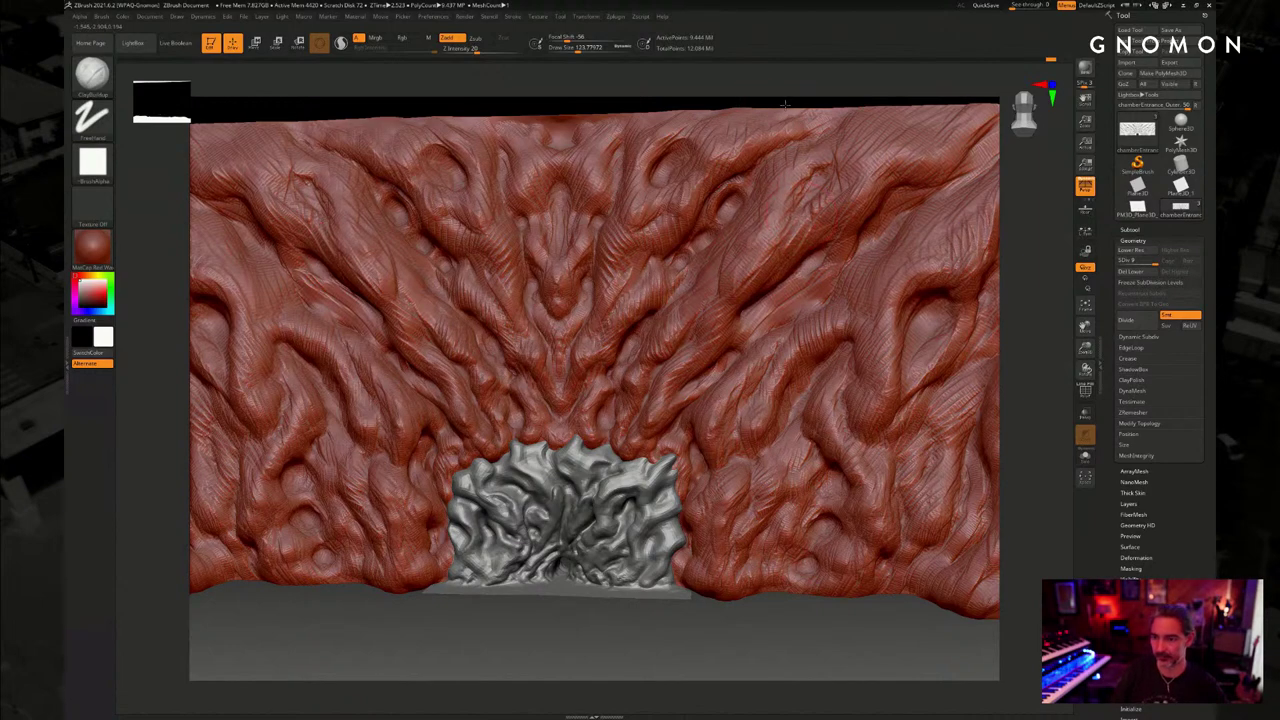
{"action": "mouse_move", "coordinate": [782, 105]}
{"action": "left_mouse_down"}
{"action": "mouse_move", "coordinate": [801, 102]}
{"action": "mouse_move", "coordinate": [696, 151]}
{"action": "left_mouse_up"}
{"action": "key", "text": "s"}
{"action": "left_click_drag", "start_coordinate": [662, 282], "coordinate": [653, 282]}
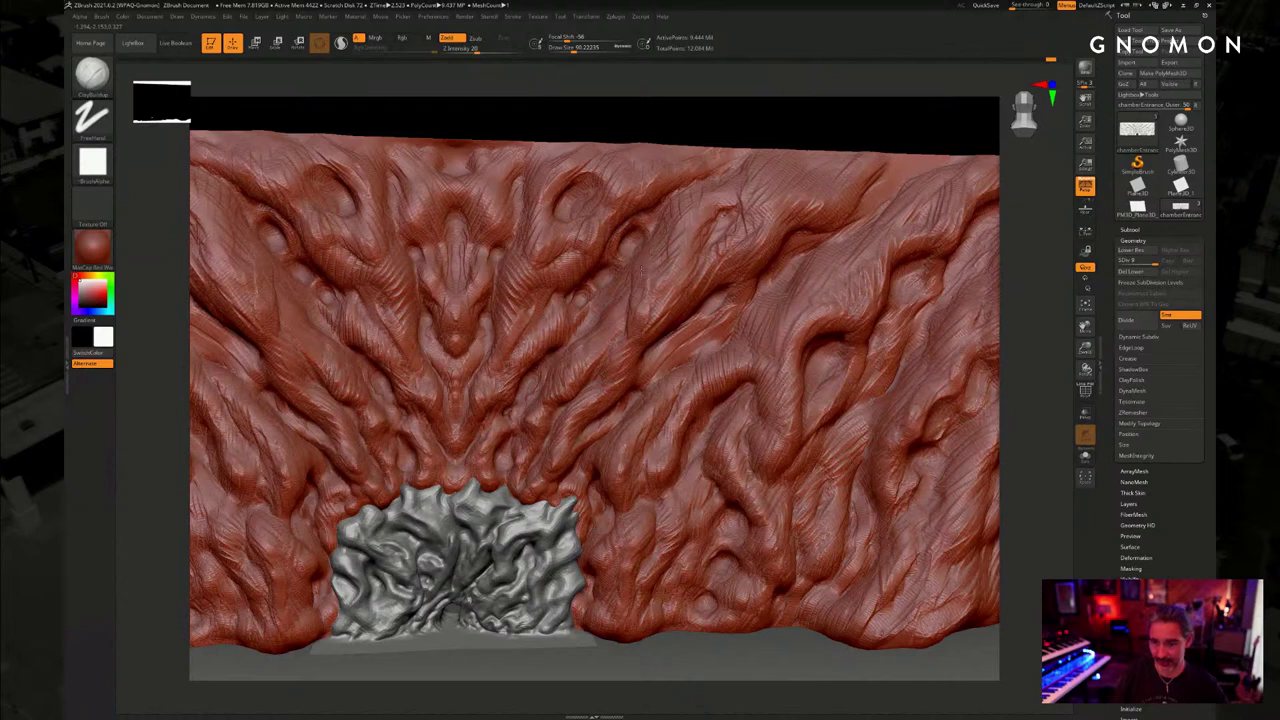
{"action": "right_click_drag", "start_coordinate": [650, 315], "coordinate": [636, 237]}
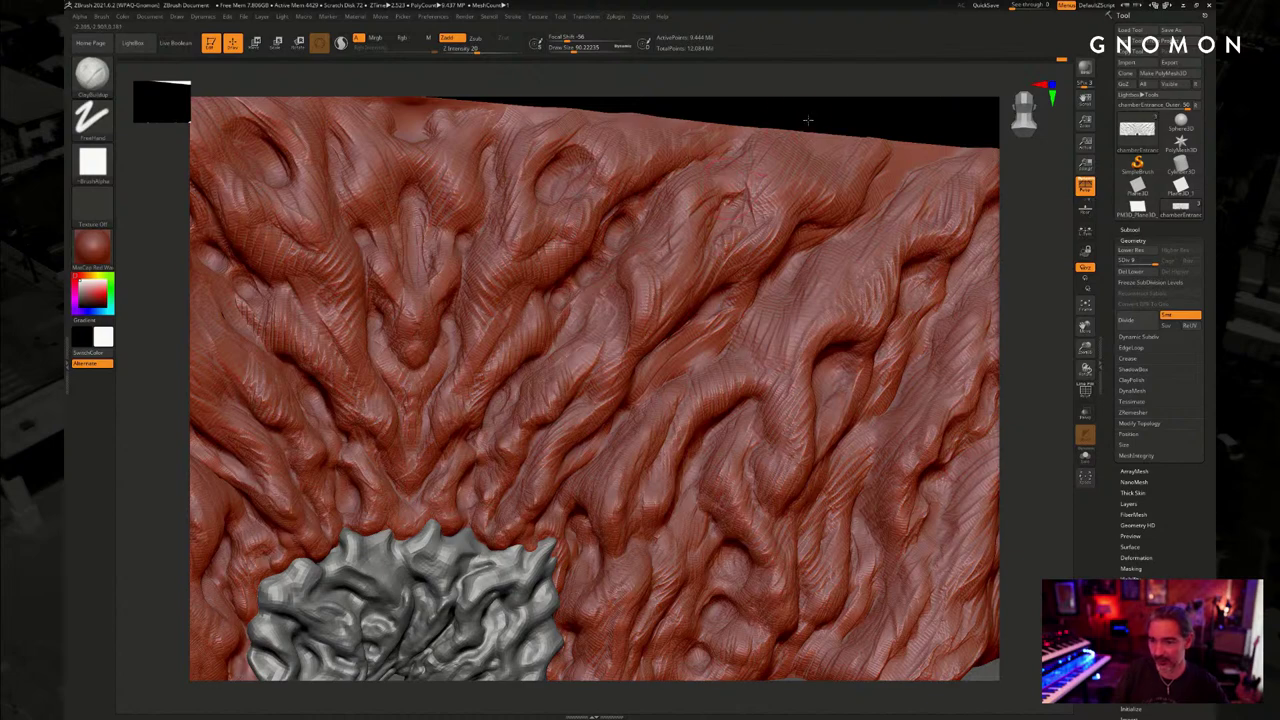
Examine the upper ridges at lower and higher subdivision levels and review the flow of folds across the whole wall
{"action": "left_click_drag", "start_coordinate": [808, 120], "coordinate": [808, 140]}
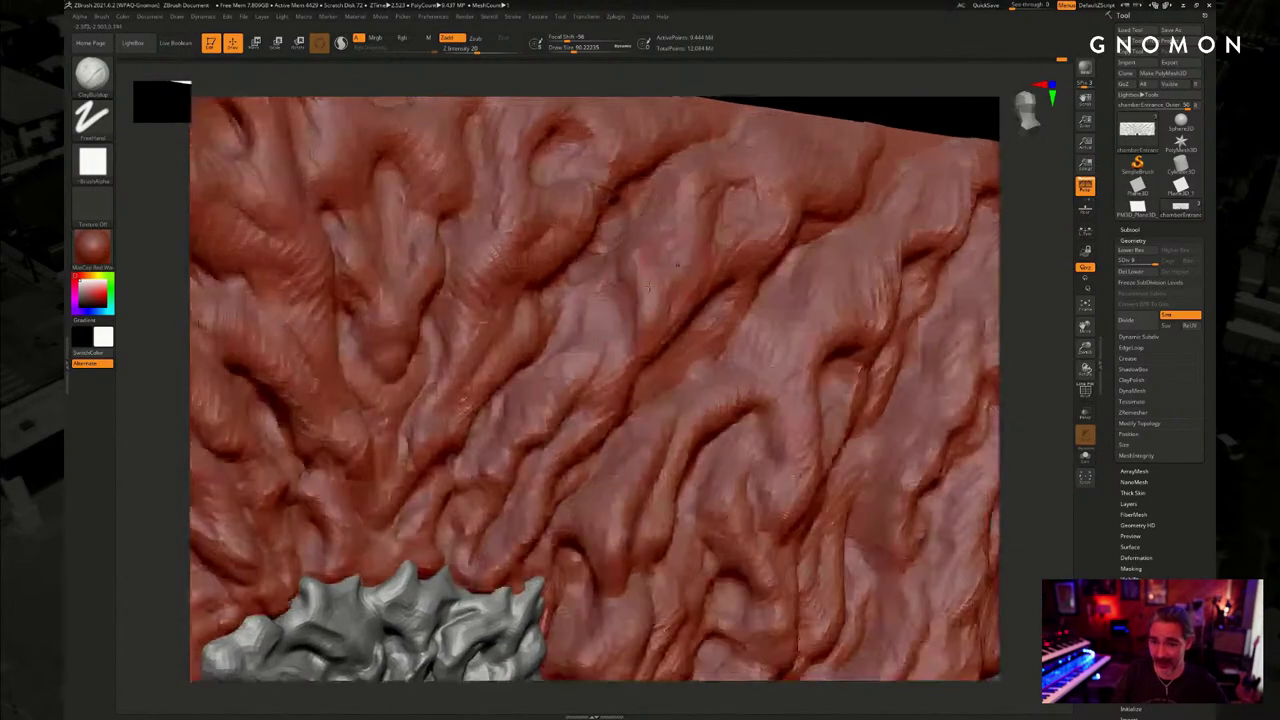
{"action": "key", "text": "d"}
{"action": "key", "text": "d"}
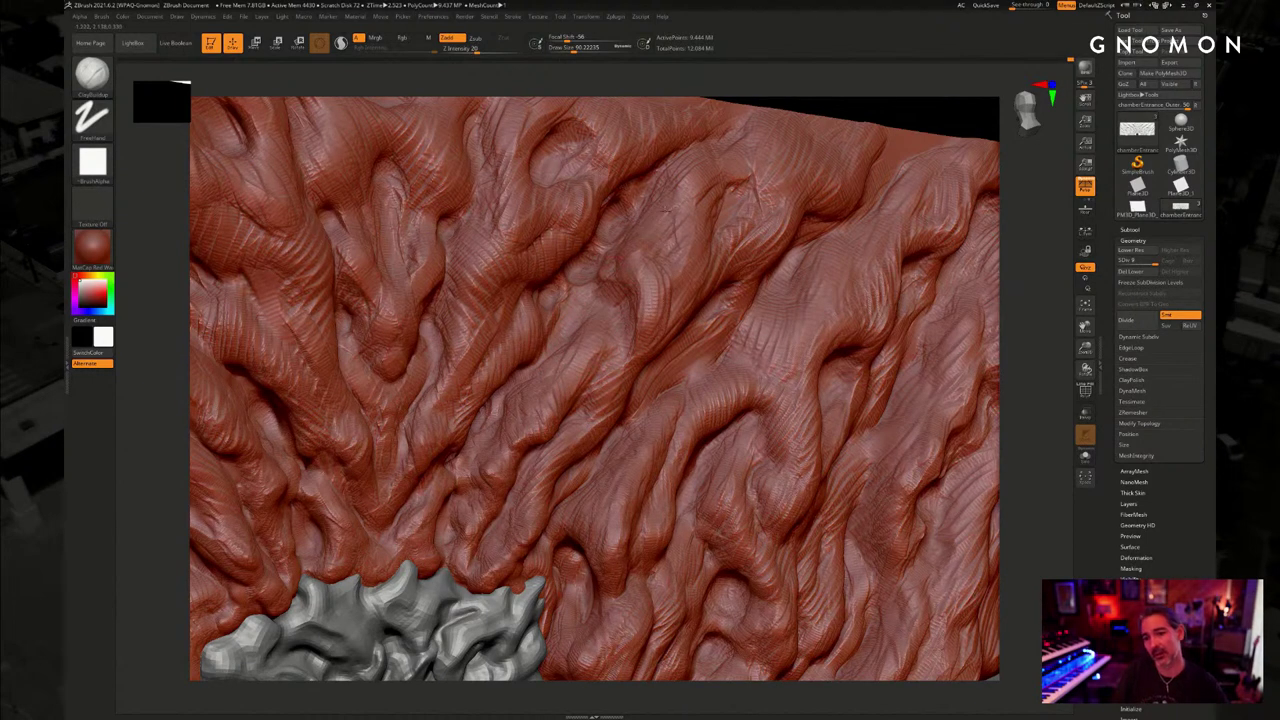
{"action": "key", "text": "shift+d"}
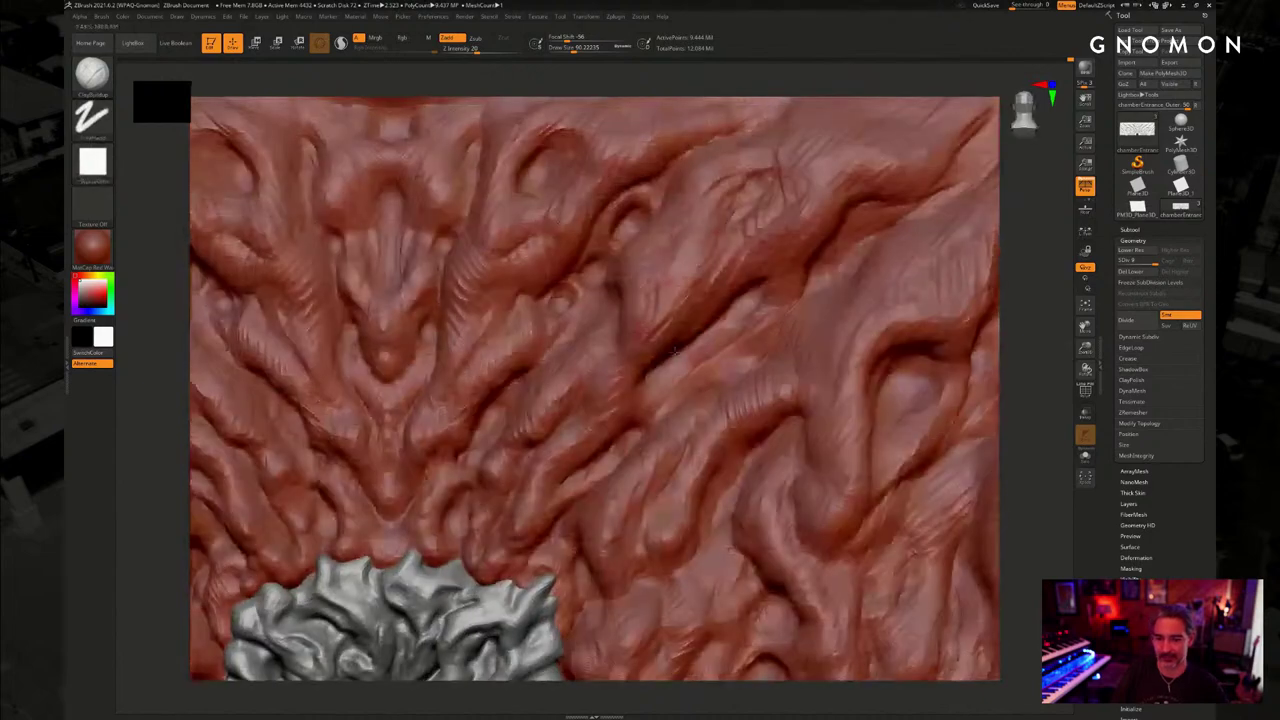
{"action": "key", "text": "shift+d"}
{"action": "key", "text": "f"}
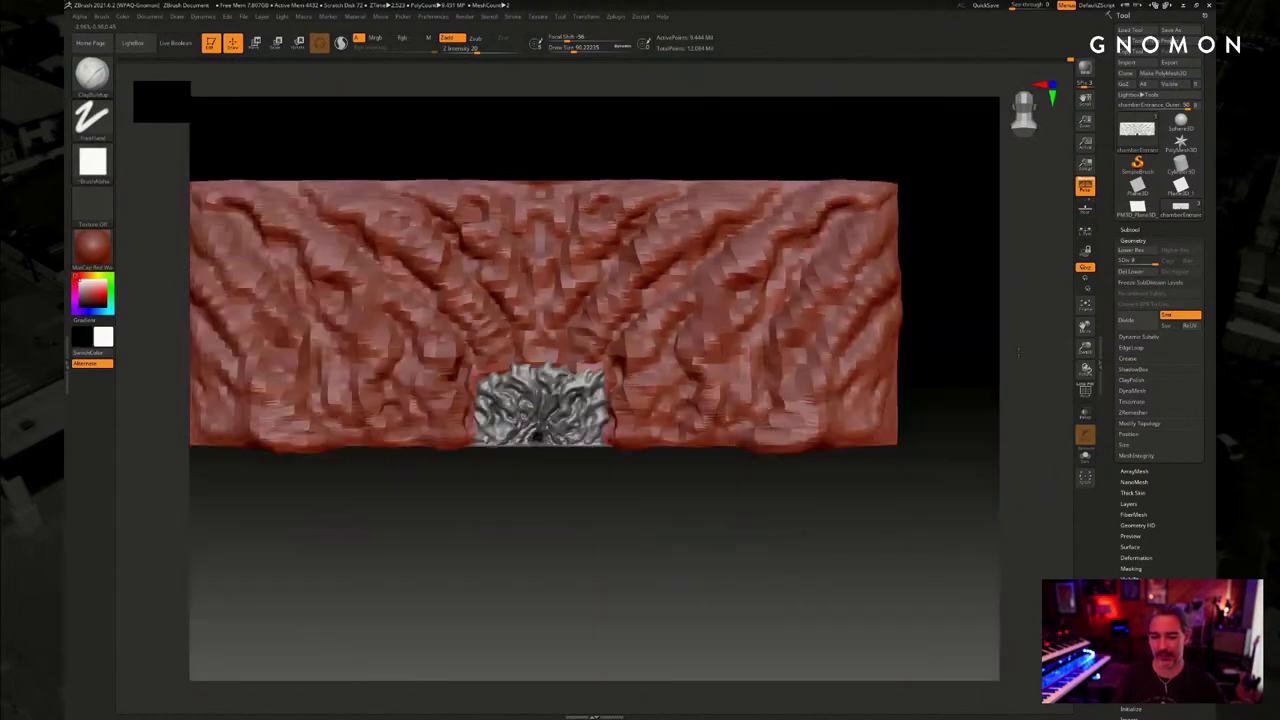
{"action": "left_click_drag", "start_coordinate": [1018, 352], "coordinate": [813, 430], "text": "alt"}
{"action": "mouse_move", "coordinate": [711, 497]}
{"action": "left_mouse_down", "text": "alt"}
{"action": "mouse_move", "coordinate": [717, 486]}
{"action": "mouse_move", "coordinate": [720, 500]}
{"action": "mouse_move", "coordinate": [640, 527]}
{"action": "mouse_move", "coordinate": [458, 540]}
{"action": "left_mouse_up", "text": "alt"}
{"action": "left_click_drag", "start_coordinate": [805, 388], "coordinate": [807, 425], "text": "alt"}
{"action": "left_click_drag", "start_coordinate": [883, 337], "coordinate": [900, 338]}
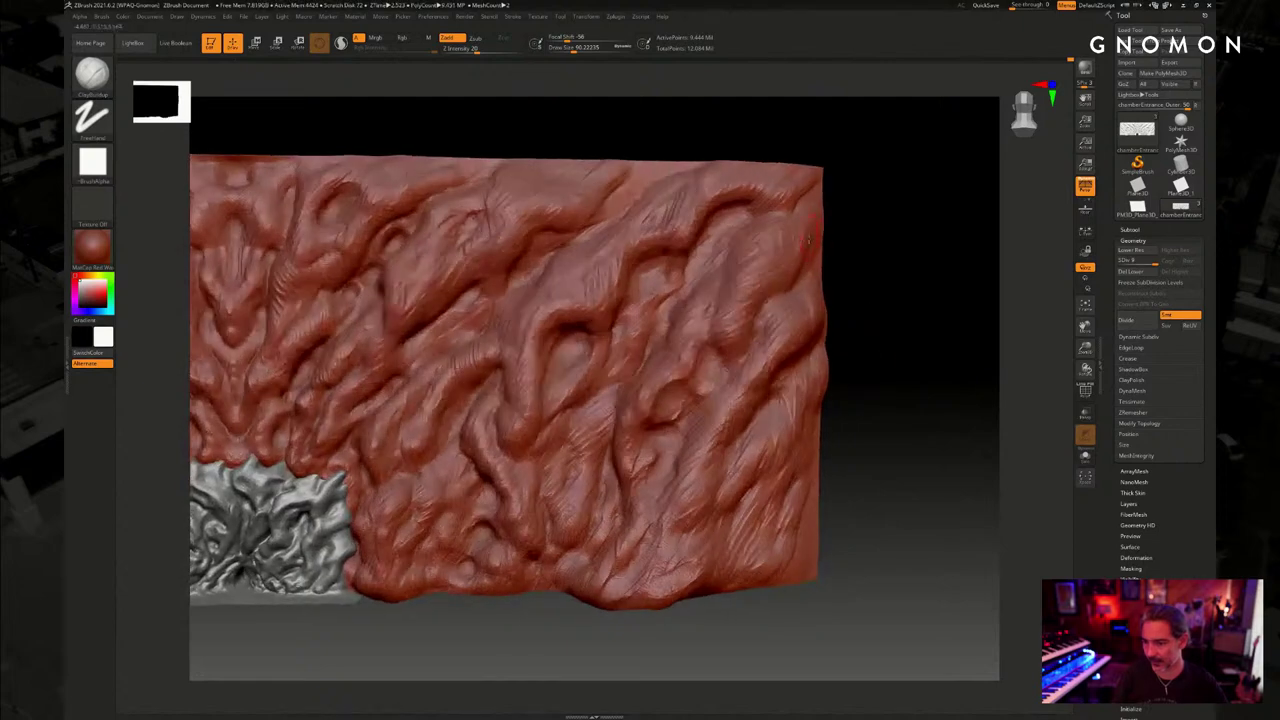
Build up the diagonal folds on the lower outer wall with ClayBuildup at a draw size of about 120
{"action": "key", "text": "s"}
{"action": "left_click_drag", "start_coordinate": [799, 242], "coordinate": [804, 243]}
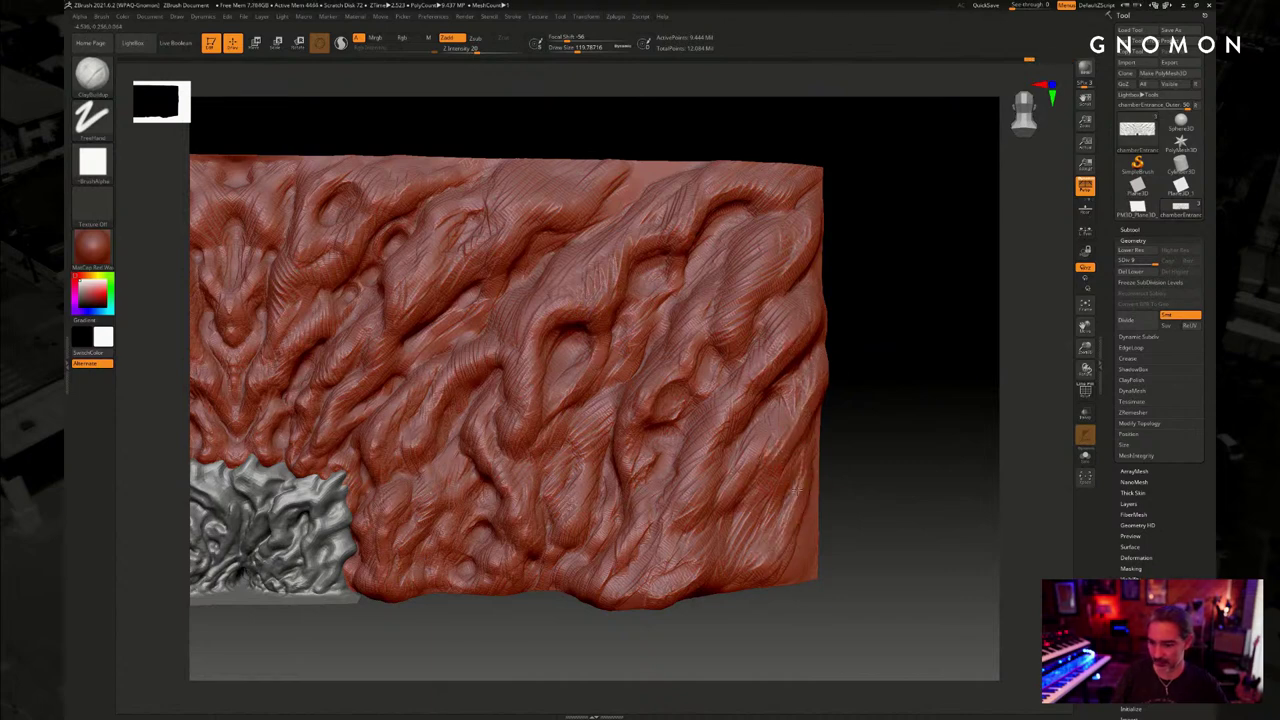
{"action": "mouse_move", "coordinate": [905, 430]}
{"action": "left_mouse_down"}
{"action": "mouse_move", "coordinate": [866, 417]}
{"action": "mouse_move", "coordinate": [697, 490]}
{"action": "mouse_move", "coordinate": [688, 546]}
{"action": "mouse_move", "coordinate": [668, 535]}
{"action": "mouse_move", "coordinate": [694, 494]}
{"action": "mouse_move", "coordinate": [670, 540]}
{"action": "left_mouse_up"}
{"action": "mouse_move", "coordinate": [698, 404]}
{"action": "left_mouse_down"}
{"action": "mouse_move", "coordinate": [696, 388]}
{"action": "mouse_move", "coordinate": [688, 420]}
{"action": "mouse_move", "coordinate": [702, 368]}
{"action": "left_mouse_up"}
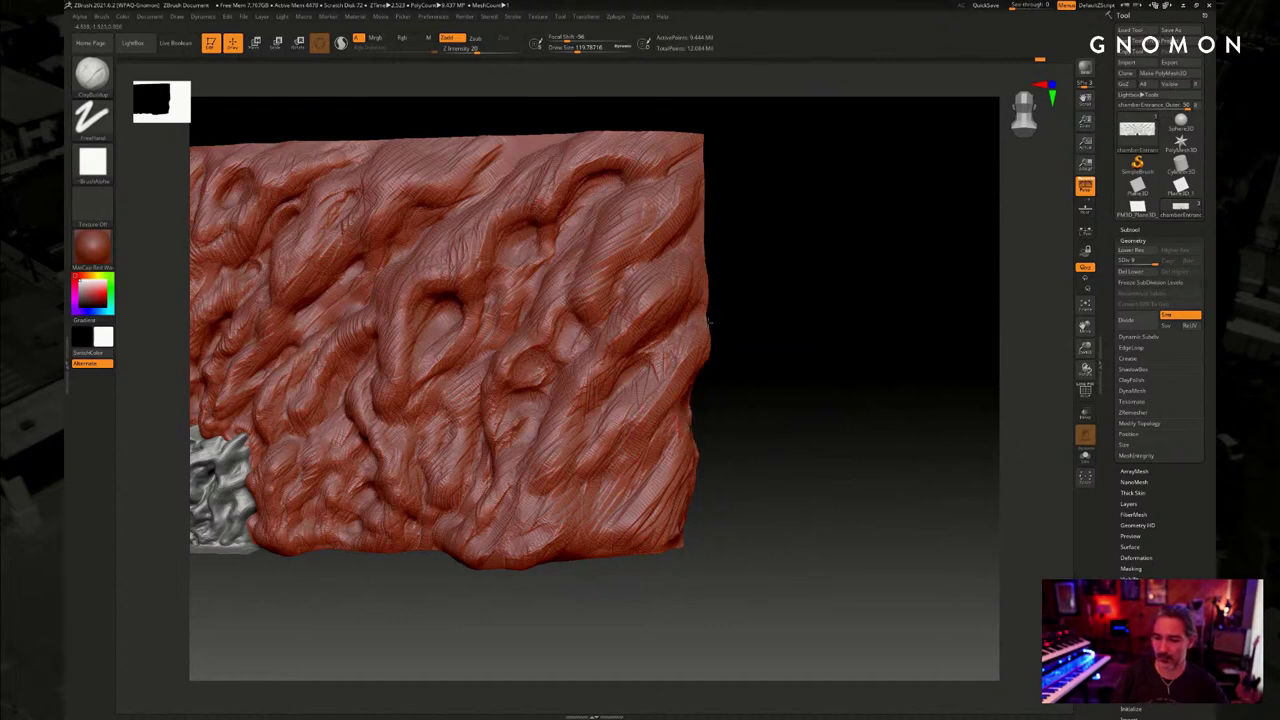
Carve a series of notches into the wall's straight outer edge between the ends of the diagonal folds
{"action": "mouse_move", "coordinate": [708, 322]}
{"action": "left_mouse_down"}
{"action": "mouse_move", "coordinate": [703, 305]}
{"action": "mouse_move", "coordinate": [690, 312]}
{"action": "left_mouse_up"}
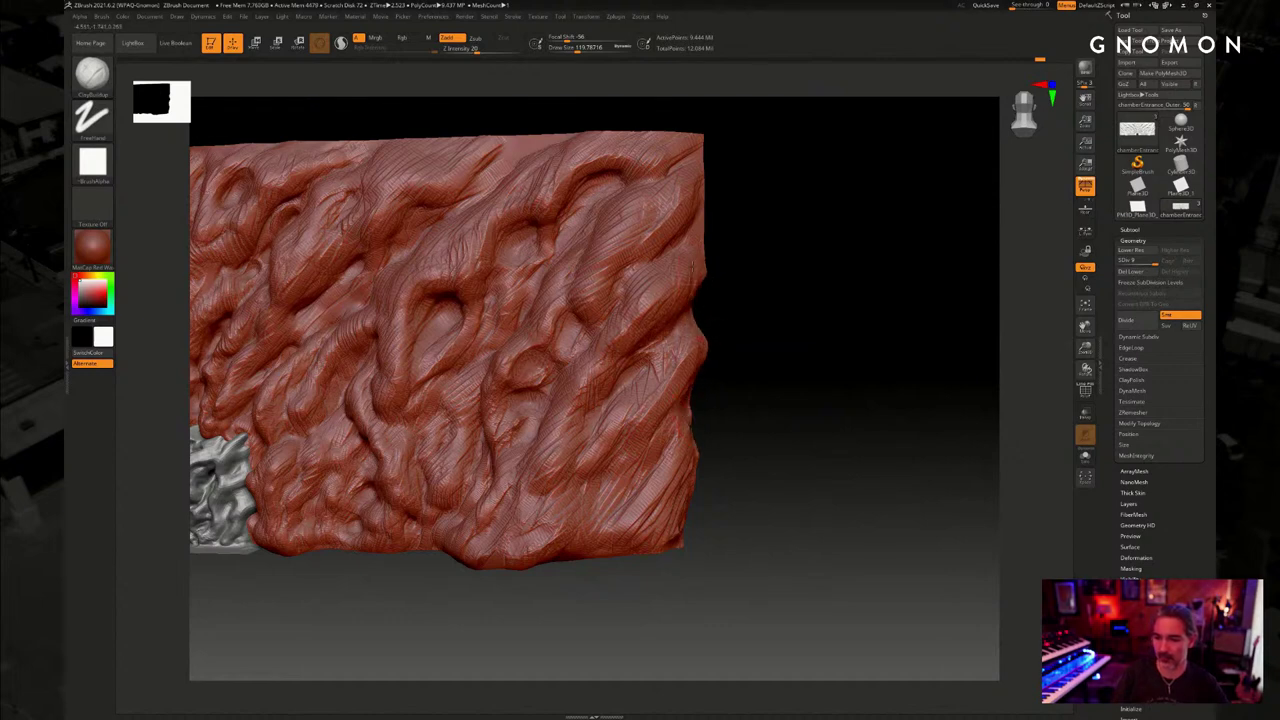
{"action": "mouse_move", "coordinate": [702, 253]}
{"action": "left_mouse_down"}
{"action": "mouse_move", "coordinate": [690, 228]}
{"action": "mouse_move", "coordinate": [694, 242]}
{"action": "left_mouse_up"}
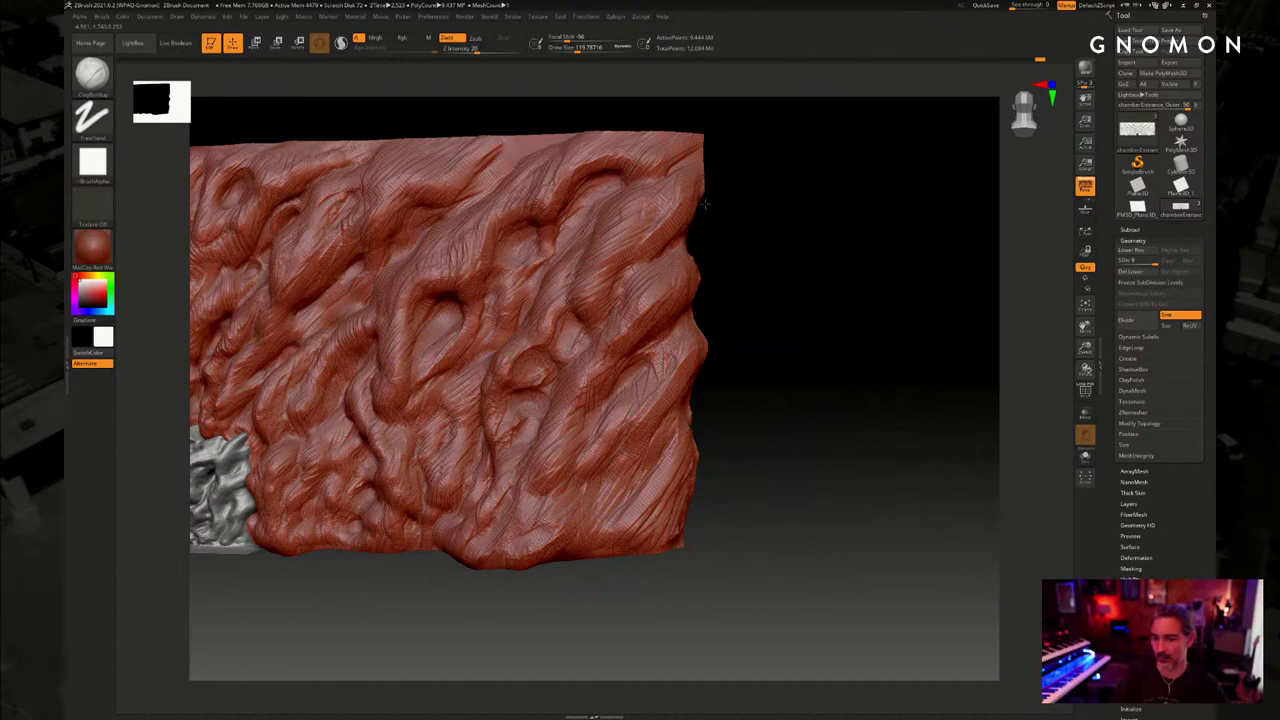
{"action": "mouse_move", "coordinate": [704, 166]}
{"action": "left_mouse_down"}
{"action": "mouse_move", "coordinate": [707, 156]}
{"action": "mouse_move", "coordinate": [670, 252]}
{"action": "left_mouse_up"}
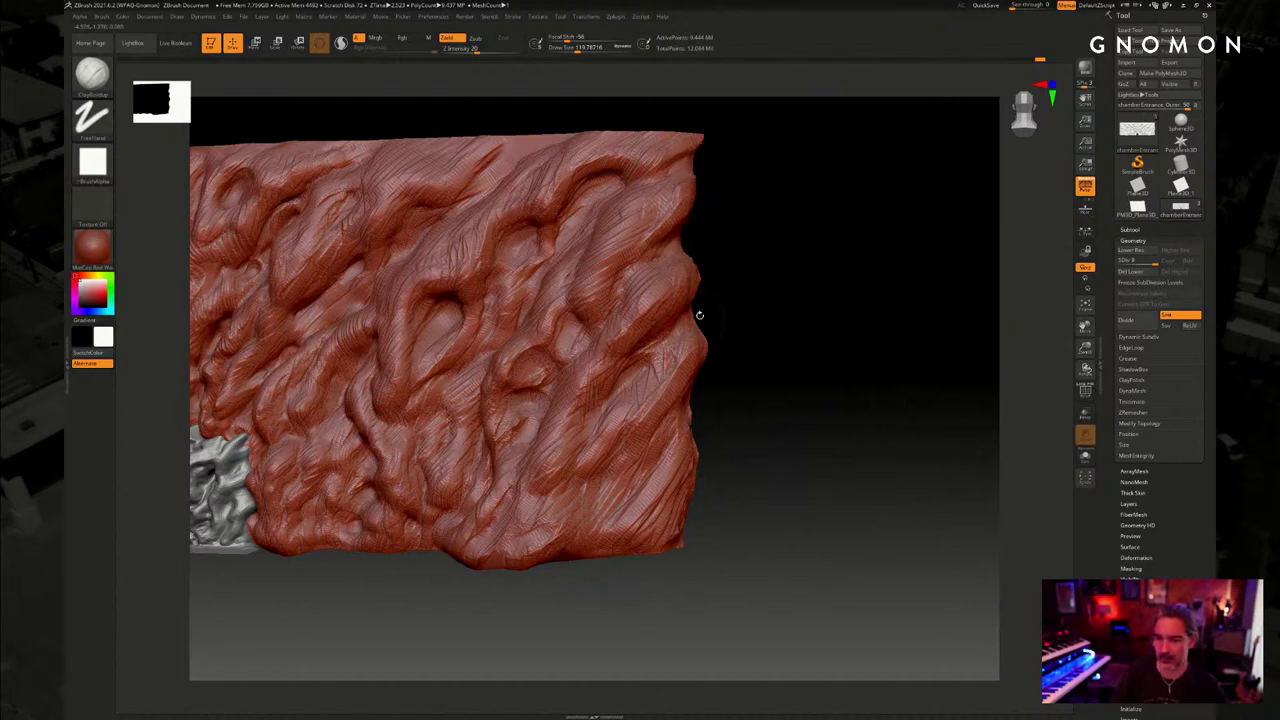
{"action": "left_click_drag", "start_coordinate": [699, 315], "coordinate": [682, 326]}
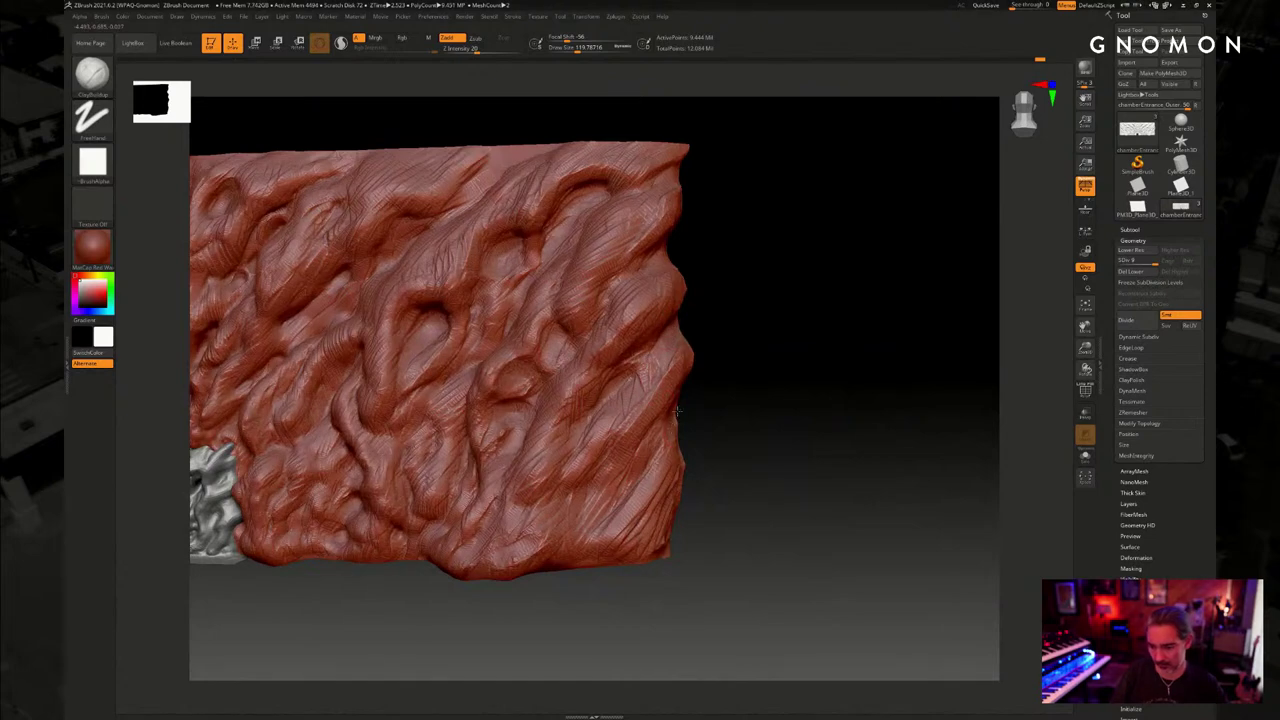
{"action": "mouse_move", "coordinate": [690, 440]}
{"action": "left_mouse_down"}
{"action": "mouse_move", "coordinate": [749, 473]}
{"action": "mouse_move", "coordinate": [680, 502]}
{"action": "mouse_move", "coordinate": [718, 464]}
{"action": "left_mouse_up"}
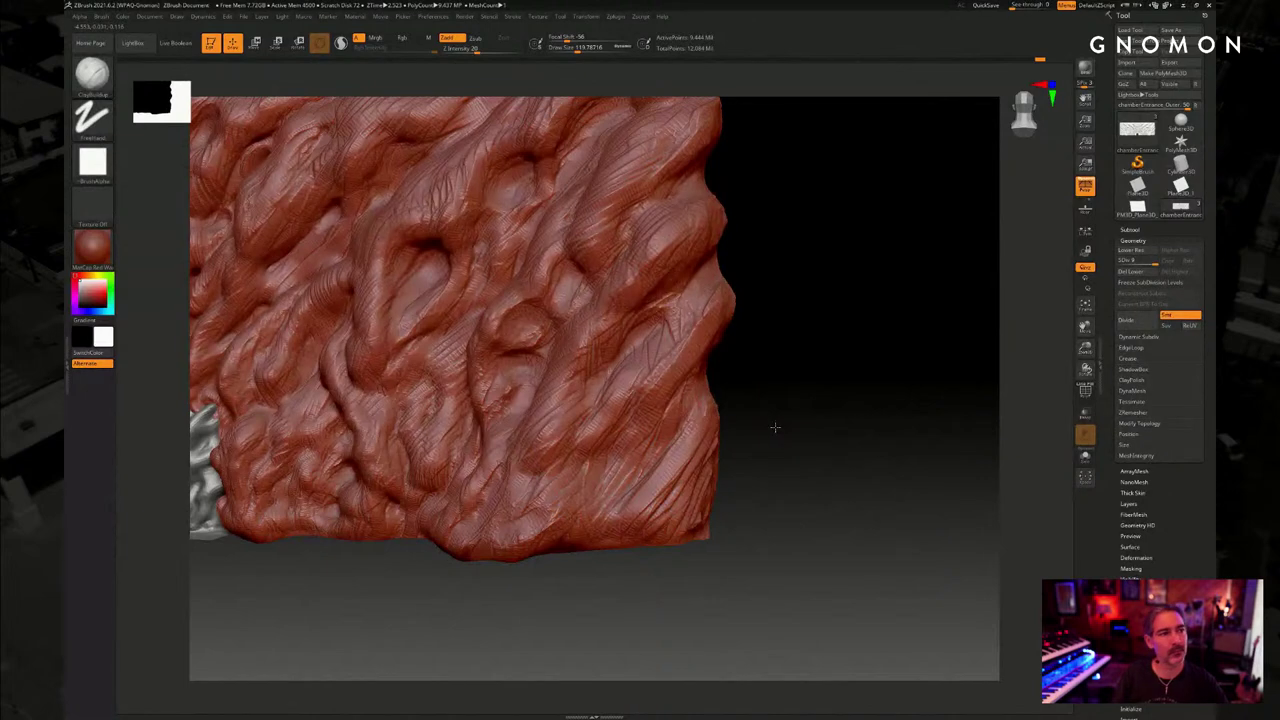
{"action": "left_click_drag", "start_coordinate": [774, 428], "coordinate": [862, 420], "text": "shift"}
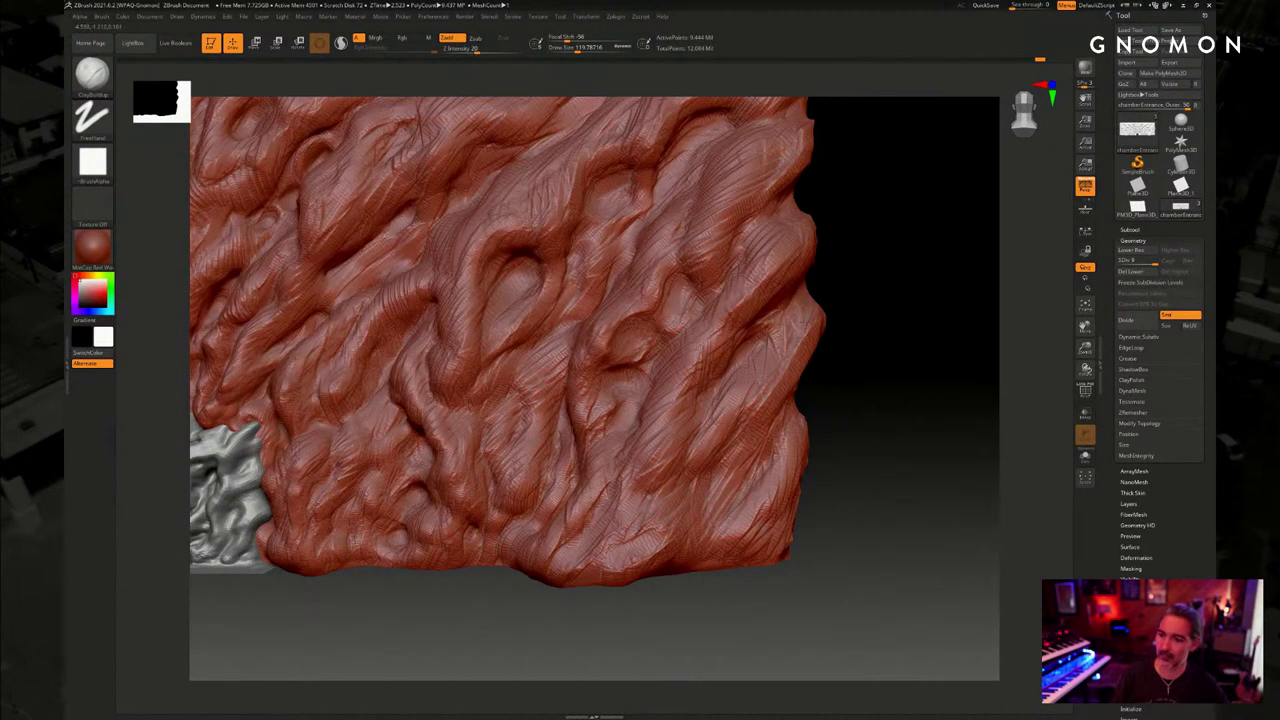
Pull the two middle fold ends outward beyond the wall's outer edge with the Move brush, reducing the draw size to about 172
{"action": "left_click_drag", "start_coordinate": [877, 309], "coordinate": [862, 353]}
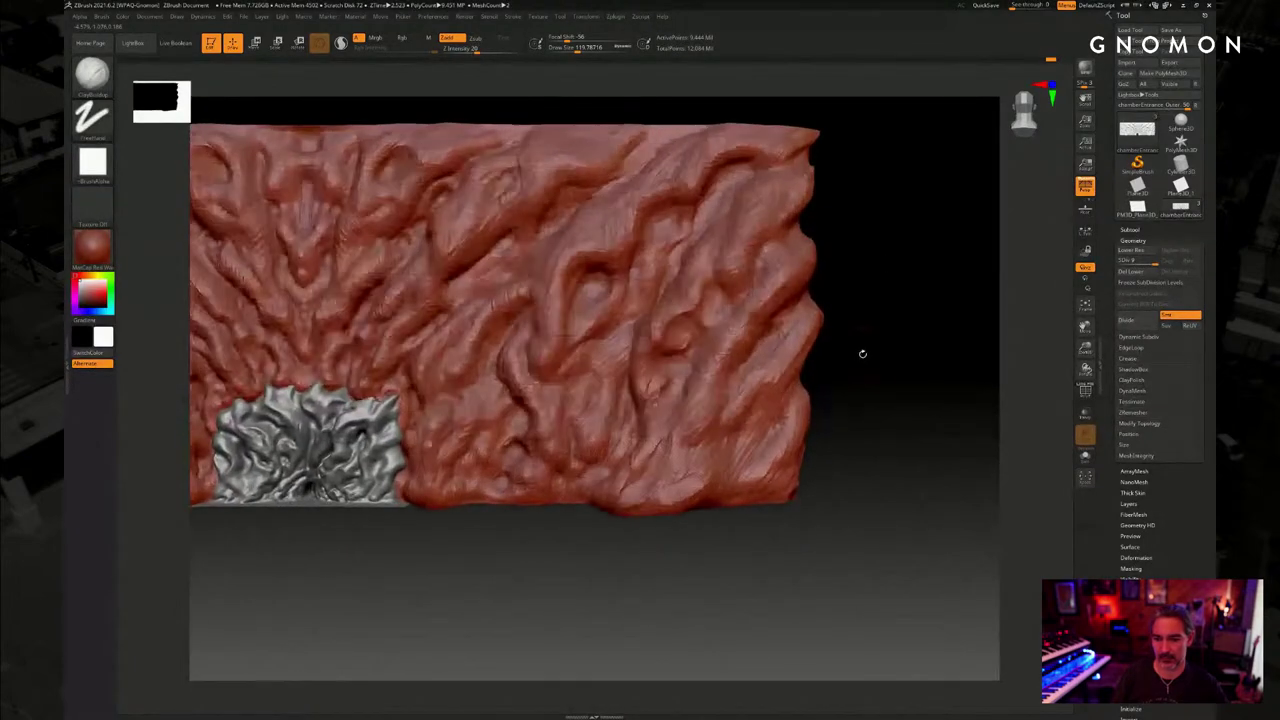
{"action": "key", "text": "b"}
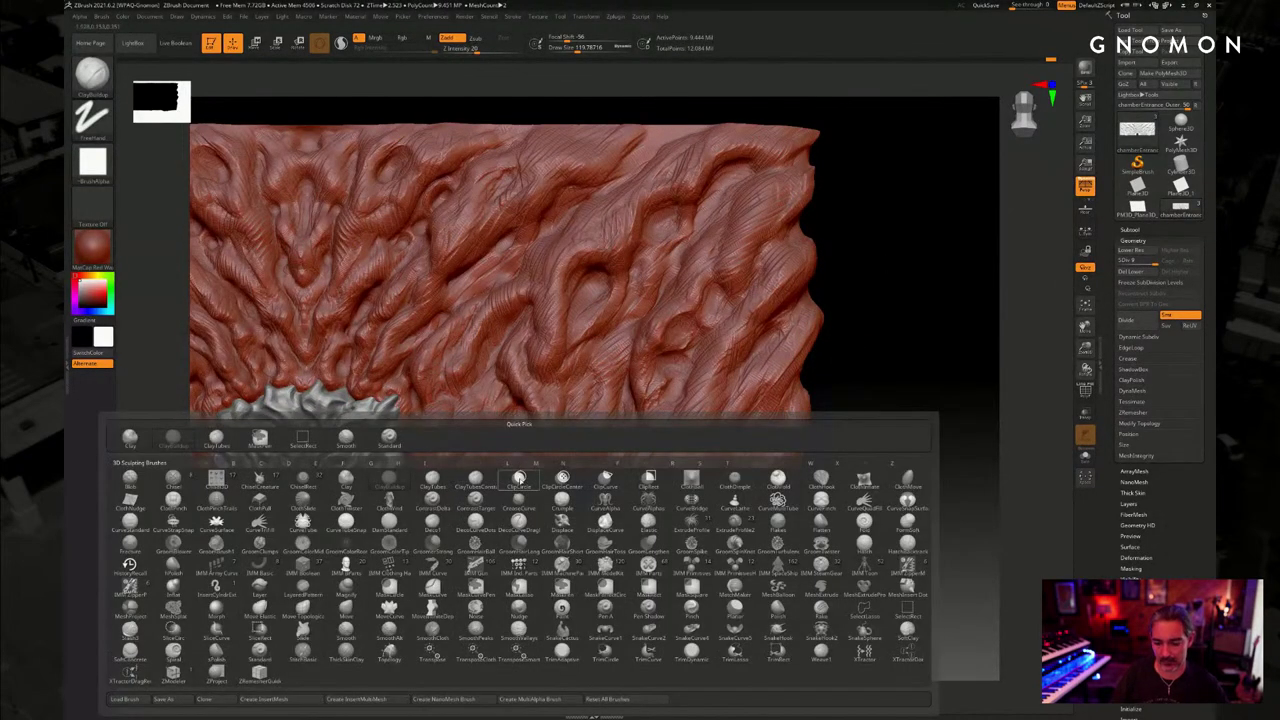
{"action": "key", "text": "m"}
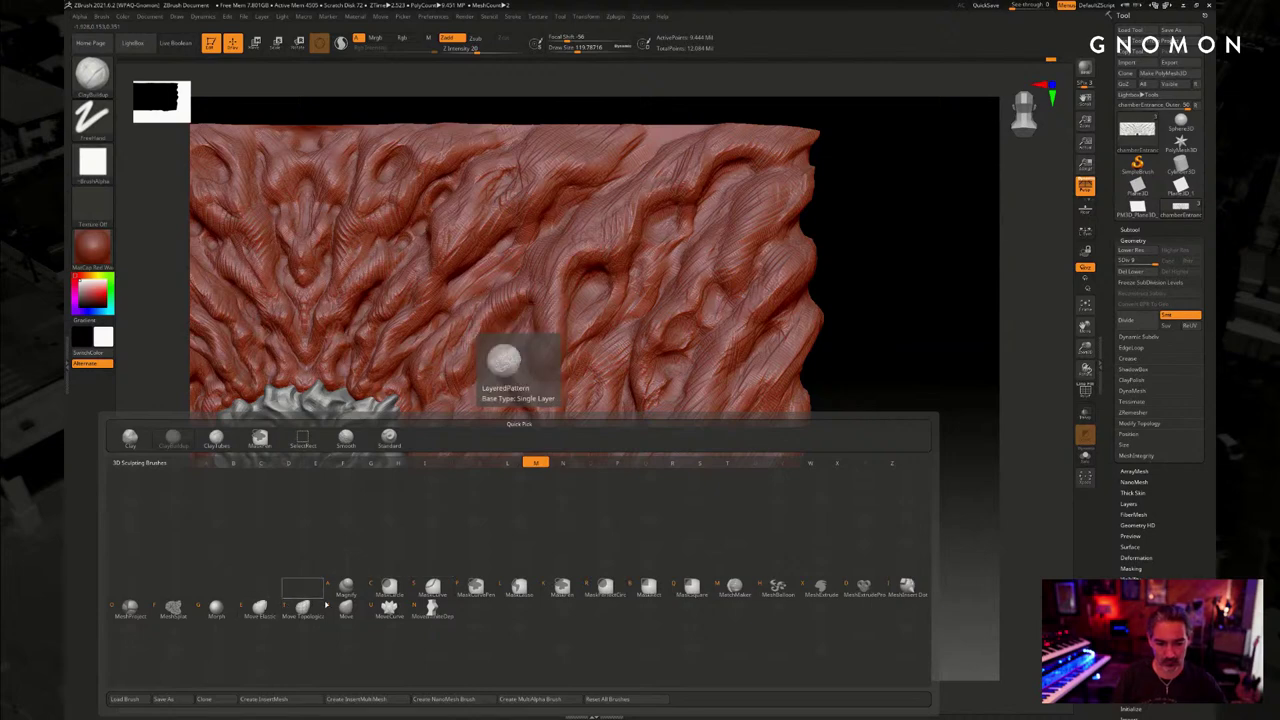
{"action": "key", "text": "v"}
{"action": "key", "text": "s"}
{"action": "mouse_move", "coordinate": [860, 308]}
{"action": "left_mouse_down"}
{"action": "mouse_move", "coordinate": [876, 309]}
{"action": "mouse_move", "coordinate": [846, 314]}
{"action": "left_mouse_up"}
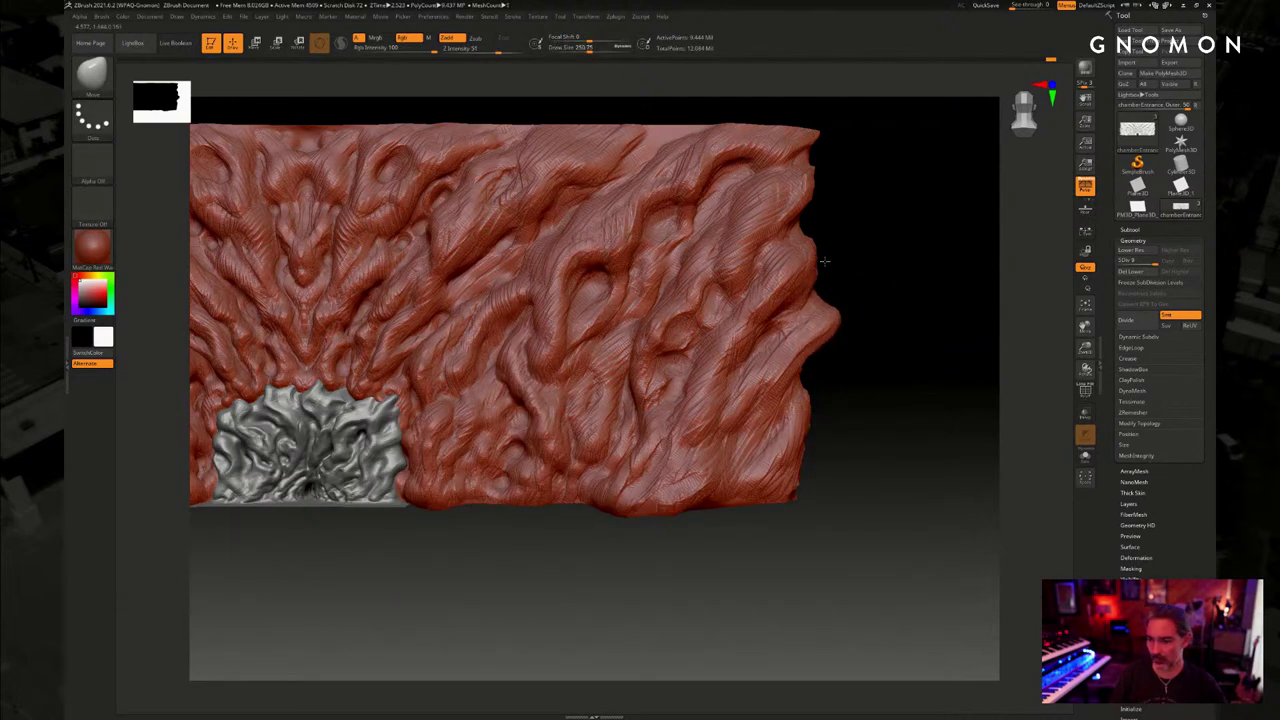
{"action": "key", "text": "s"}
{"action": "left_click_drag", "start_coordinate": [824, 260], "coordinate": [835, 233]}
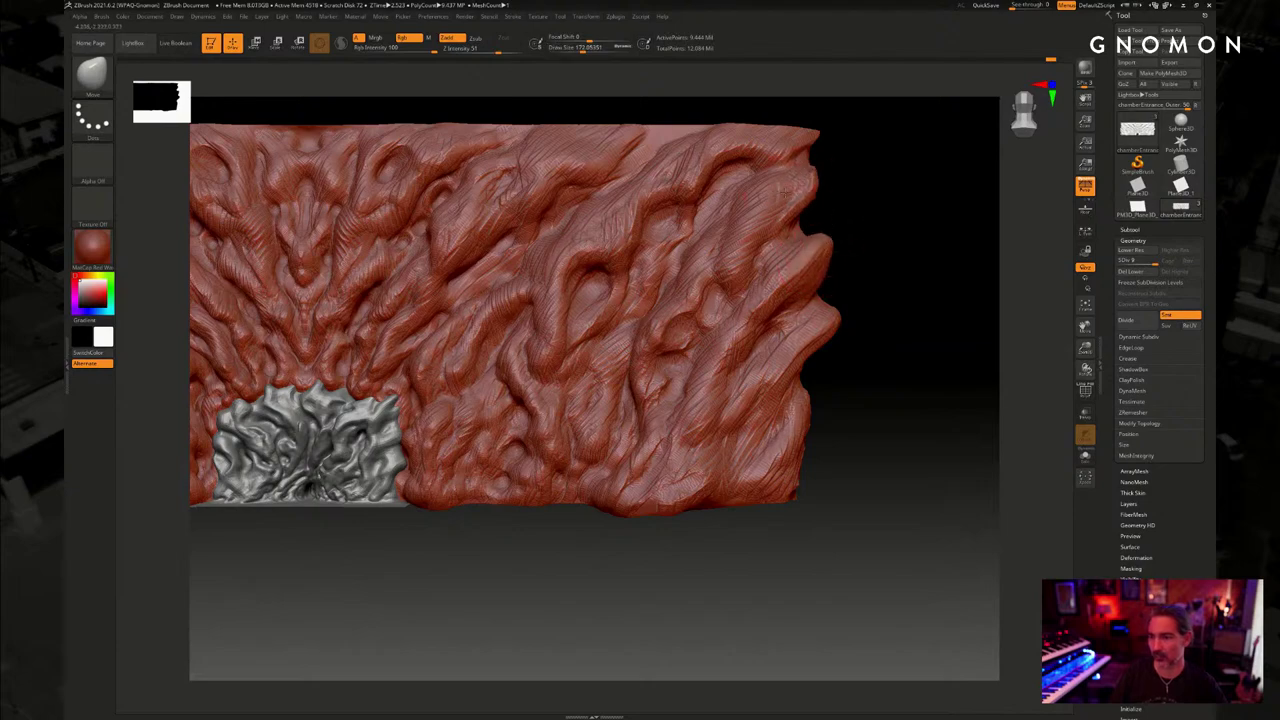
Pull the upper and lower fold ends on the outer edge outward into pointed, jagged tips with the Move brush
{"action": "key", "text": "shift+d"}
{"action": "key", "text": "d"}
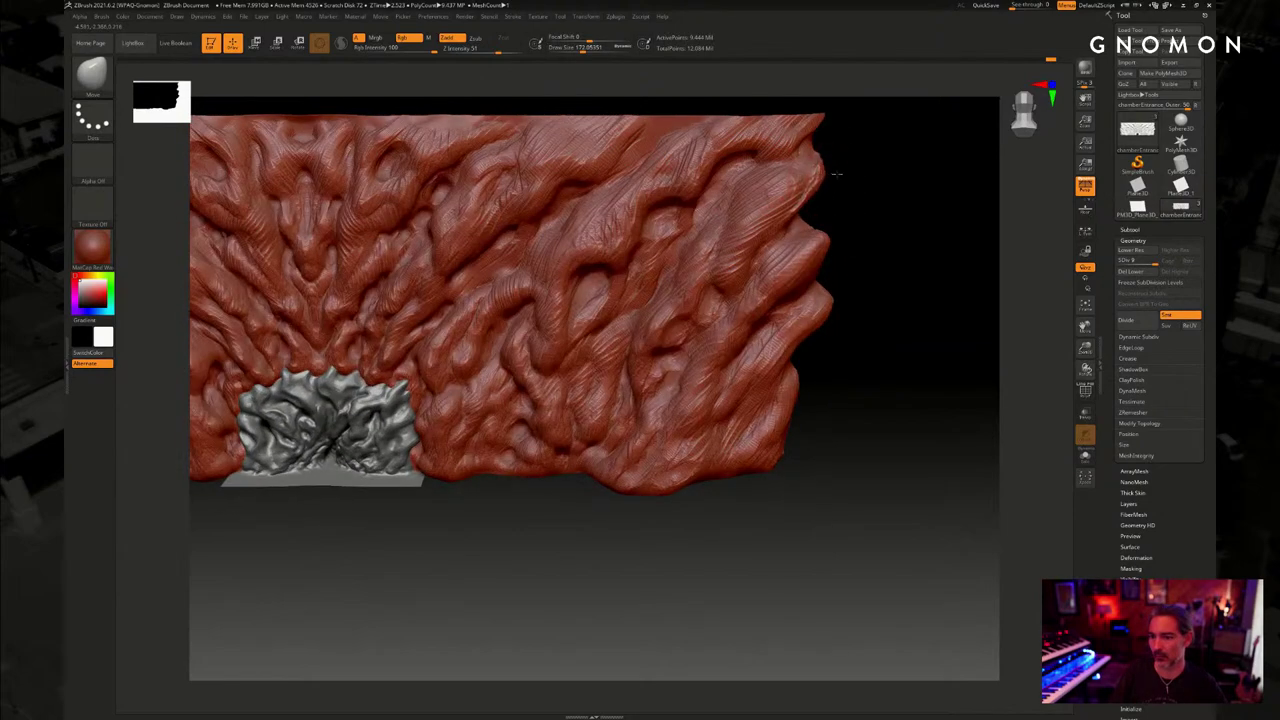
{"action": "key", "text": "d"}
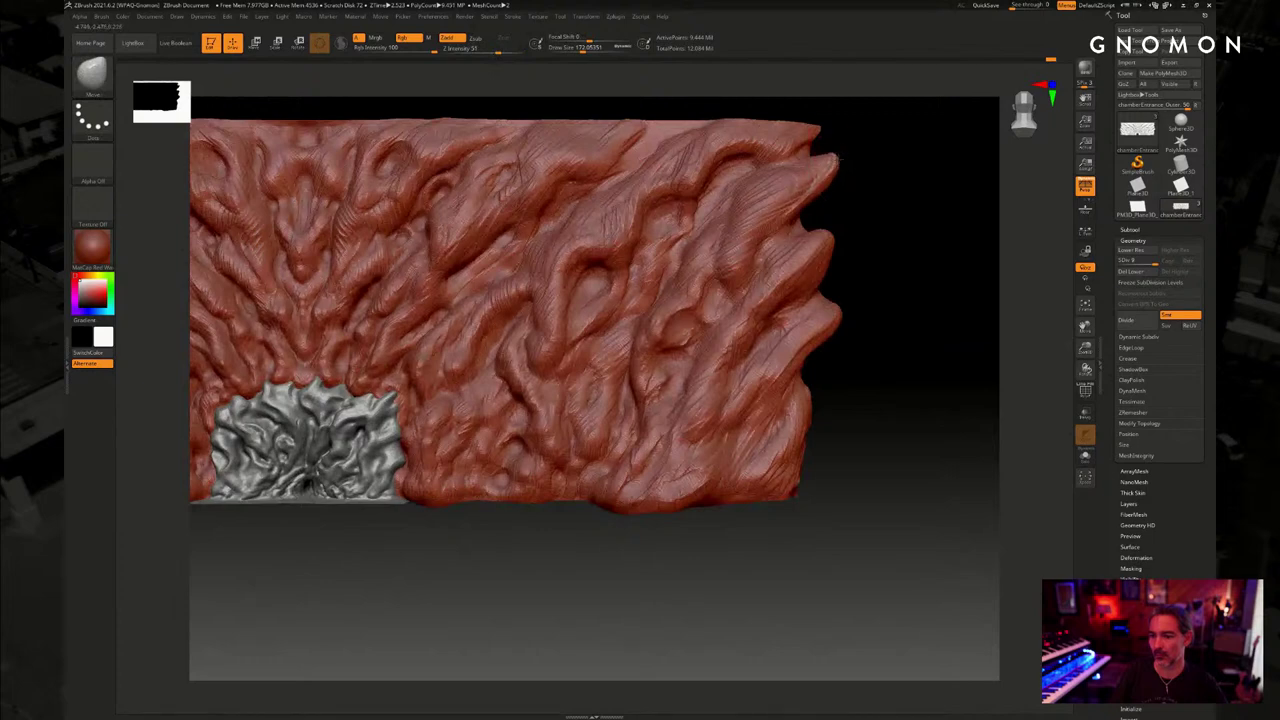
{"action": "left_click_drag", "start_coordinate": [828, 129], "coordinate": [832, 320]}
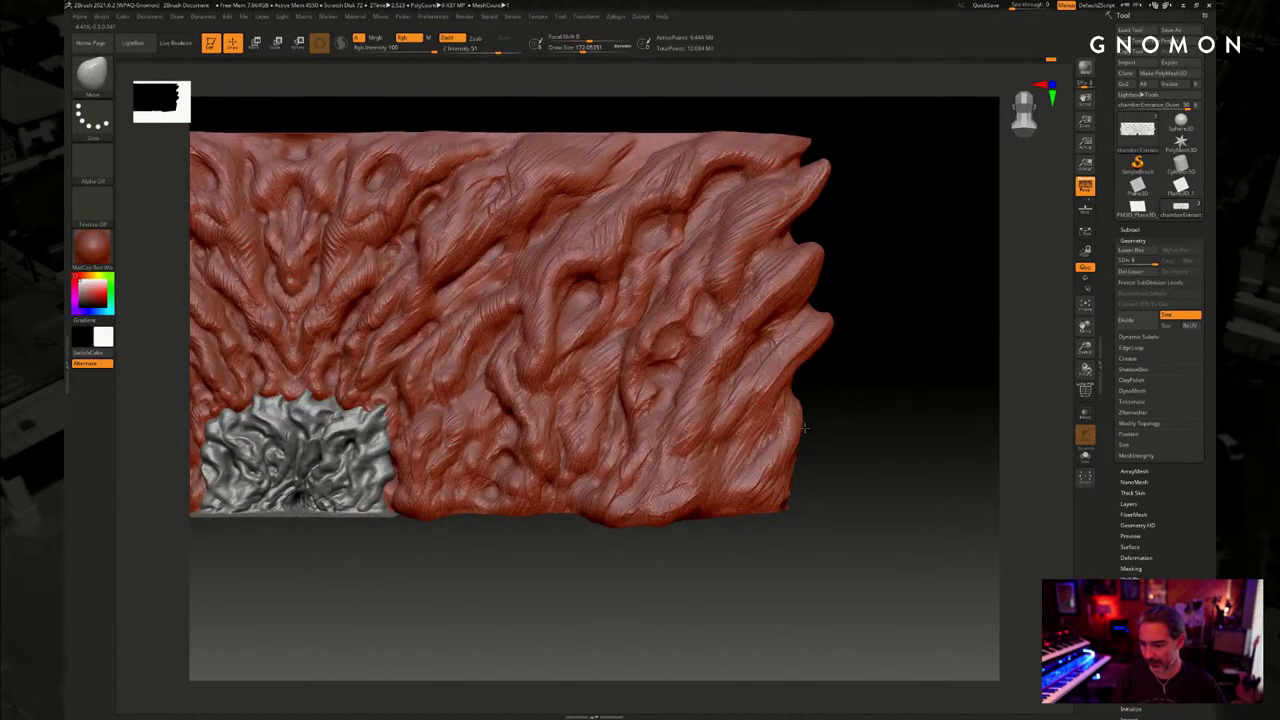
{"action": "mouse_move", "coordinate": [815, 384]}
{"action": "left_mouse_down"}
{"action": "mouse_move", "coordinate": [832, 418]}
{"action": "mouse_move", "coordinate": [853, 388]}
{"action": "mouse_move", "coordinate": [890, 395]}
{"action": "left_mouse_up"}
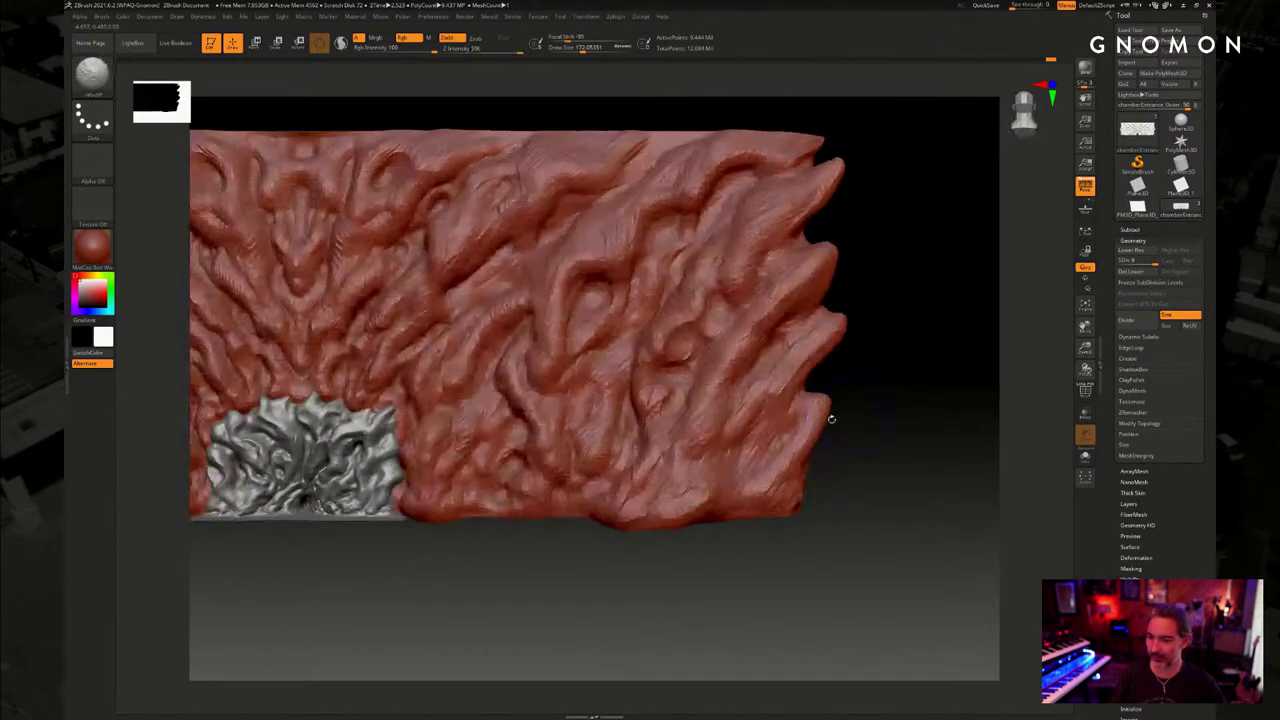
Examine the whole wall's jagged silhouette and the depth of its folds from the front and from an angle
{"action": "key", "text": "f"}
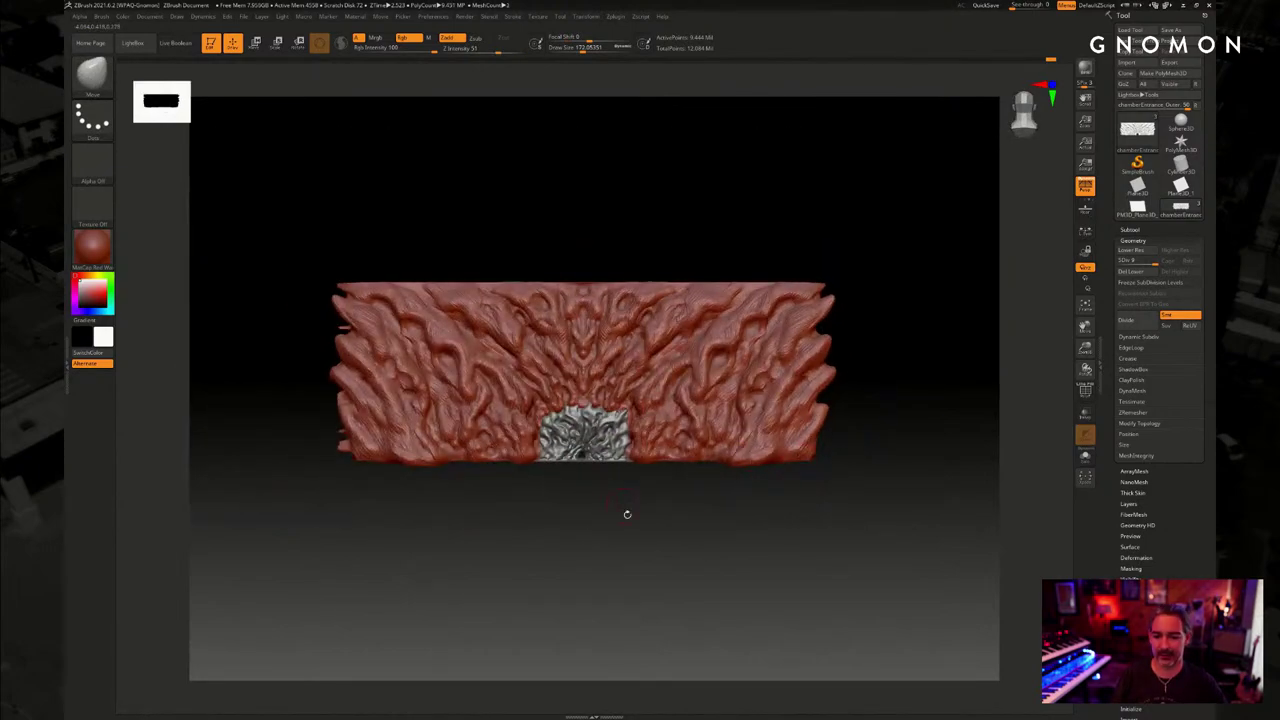
{"action": "left_click_drag", "start_coordinate": [627, 514], "coordinate": [628, 531], "text": "alt"}
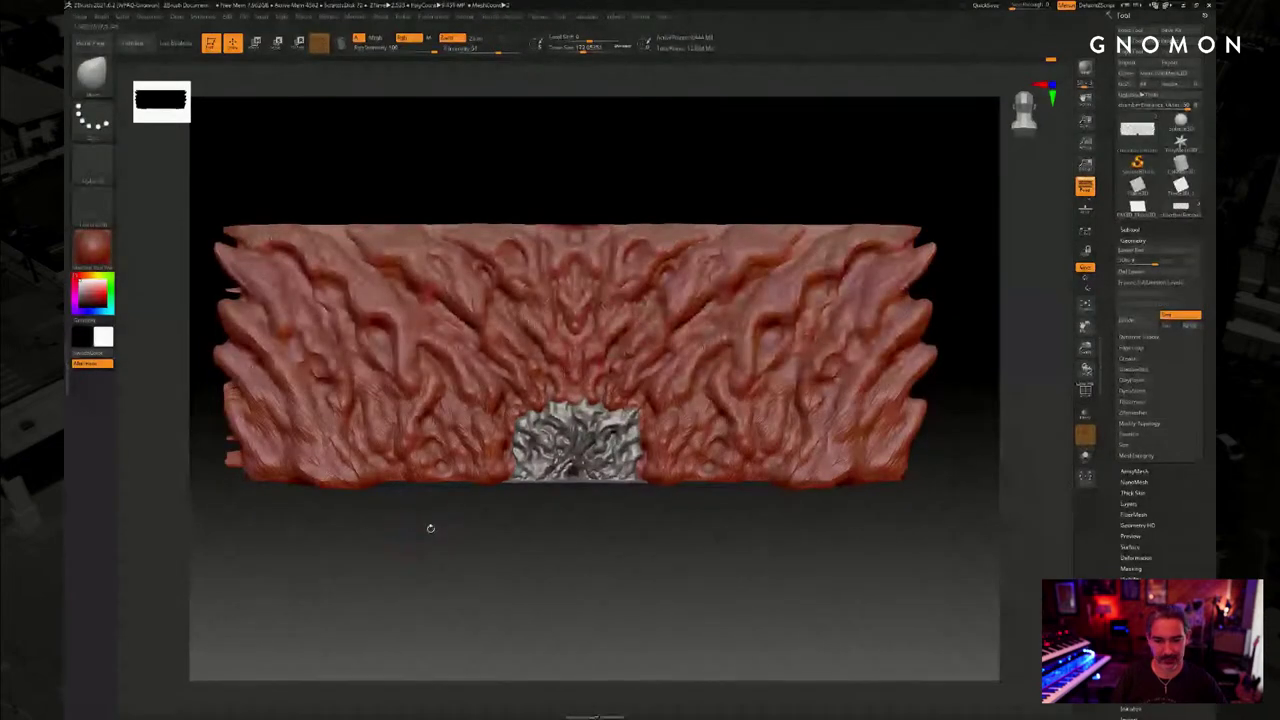
{"action": "mouse_move", "coordinate": [431, 529]}
{"action": "left_mouse_down", "text": "alt"}
{"action": "mouse_move", "coordinate": [471, 520]}
{"action": "mouse_move", "coordinate": [452, 548]}
{"action": "mouse_move", "coordinate": [360, 510]}
{"action": "left_mouse_up", "text": "alt"}
{"action": "key", "text": "b"}
{"action": "key", "text": "c"}
{"action": "key", "text": "b"}
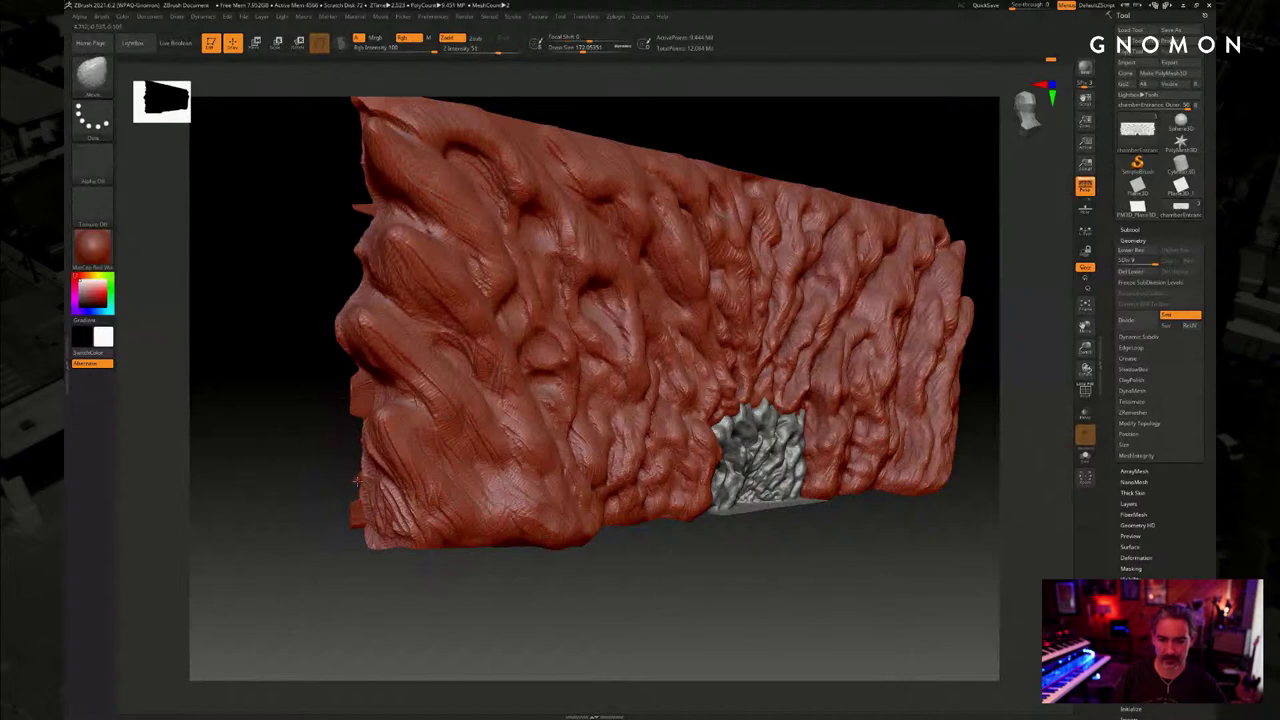
{"action": "left_click_drag", "start_coordinate": [517, 593], "coordinate": [685, 528]}
{"action": "left_click_drag", "start_coordinate": [500, 560], "coordinate": [555, 483]}
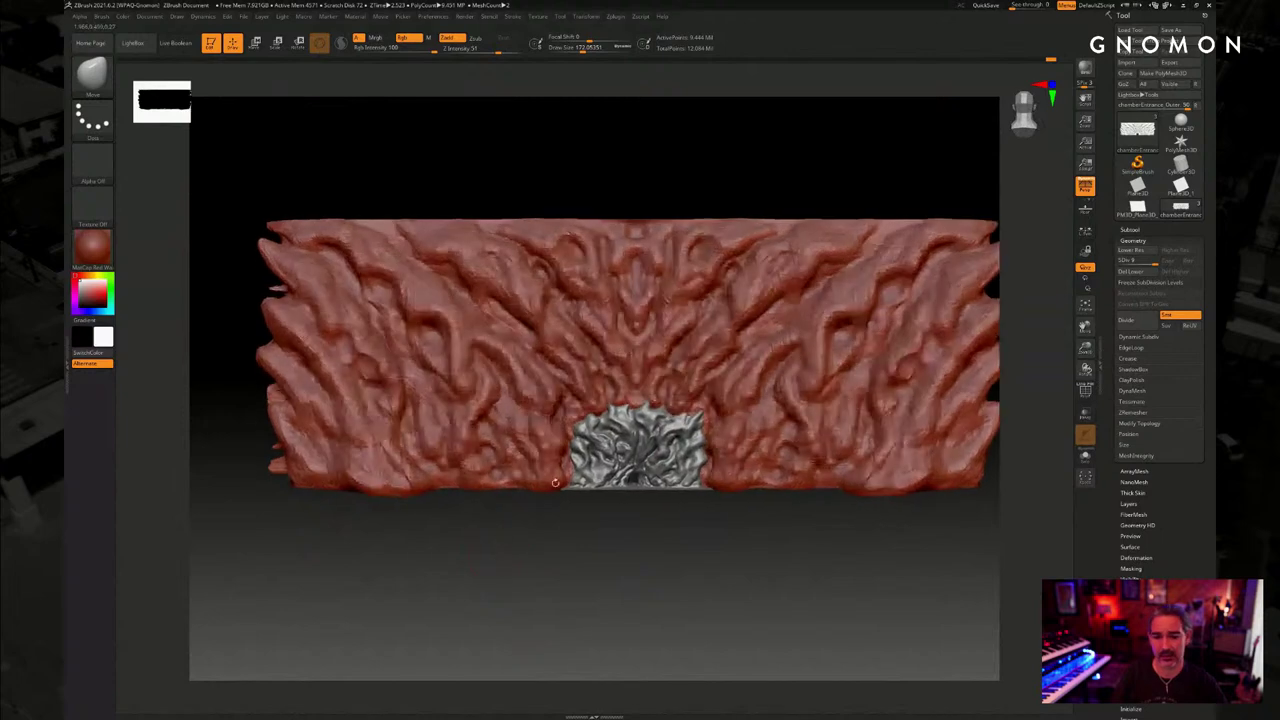
Keep the unresponsive program running and restore the undo-history state in which the wall still has straight outer edges
{"action": "left_click_drag", "start_coordinate": [706, 180], "coordinate": [686, 186], "text": "alt"}
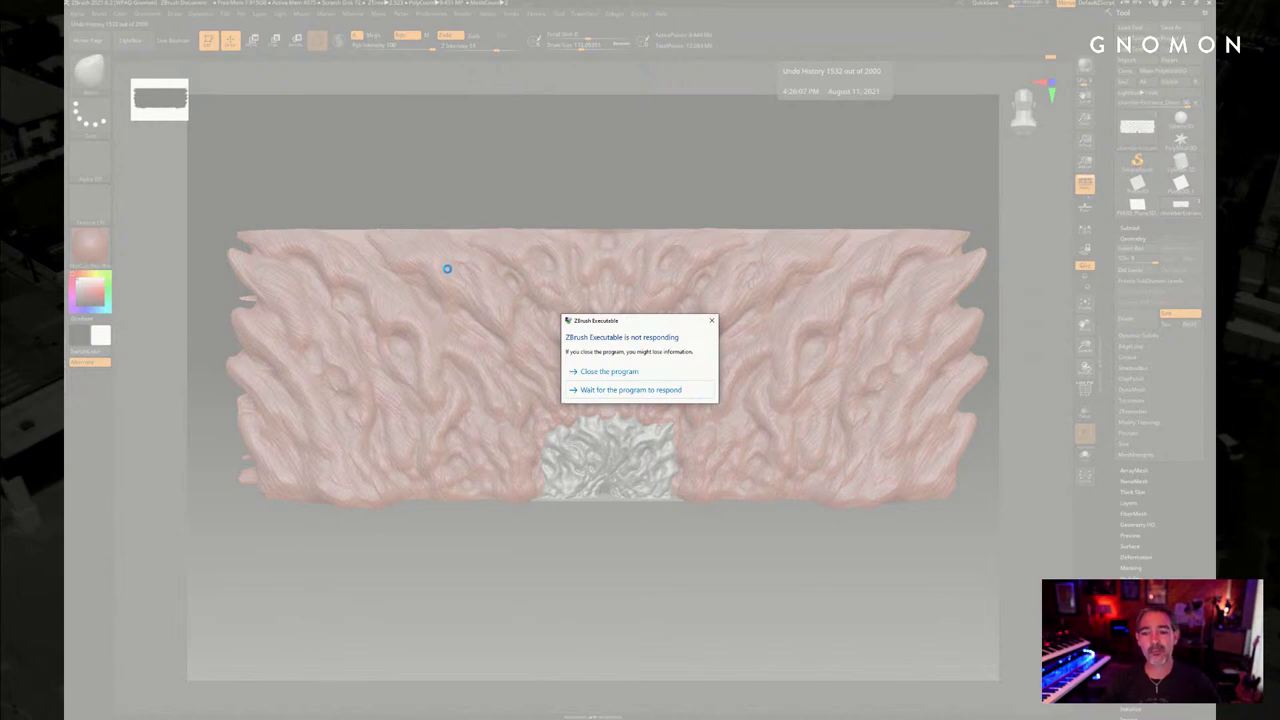
{"action": "left_click", "coordinate": [660, 390]}
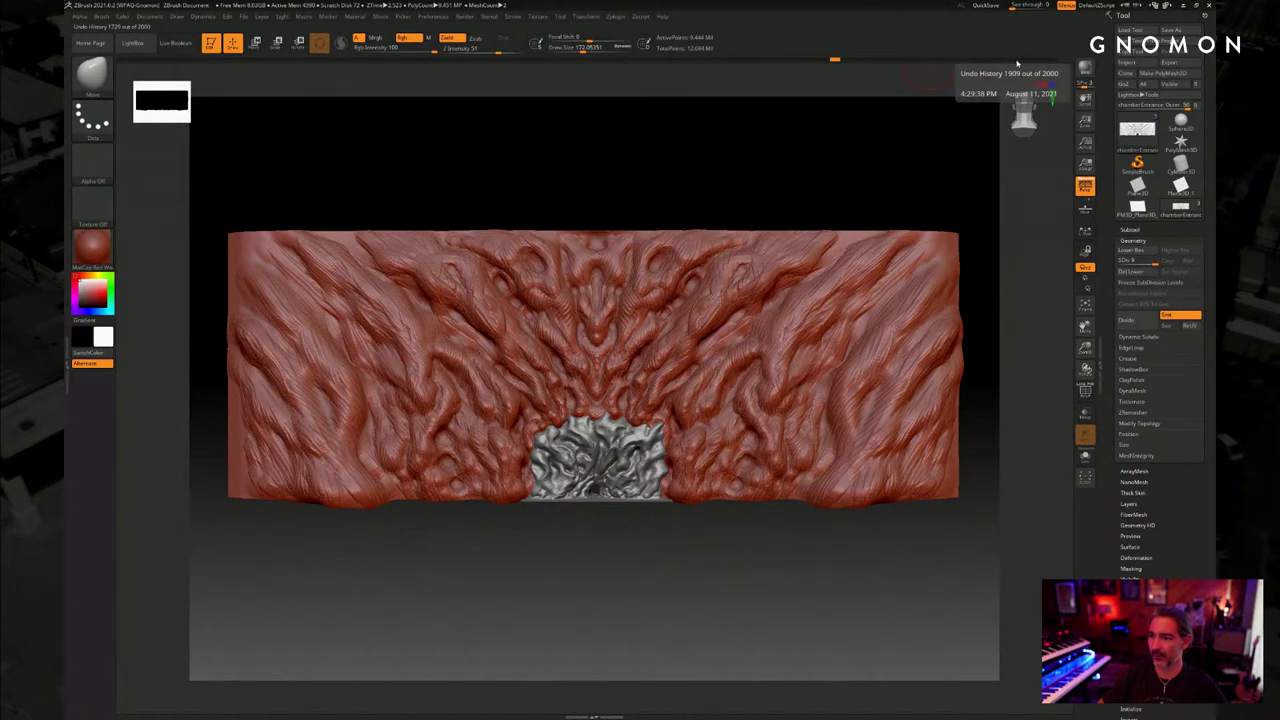
{"action": "left_click", "coordinate": [900, 87]}
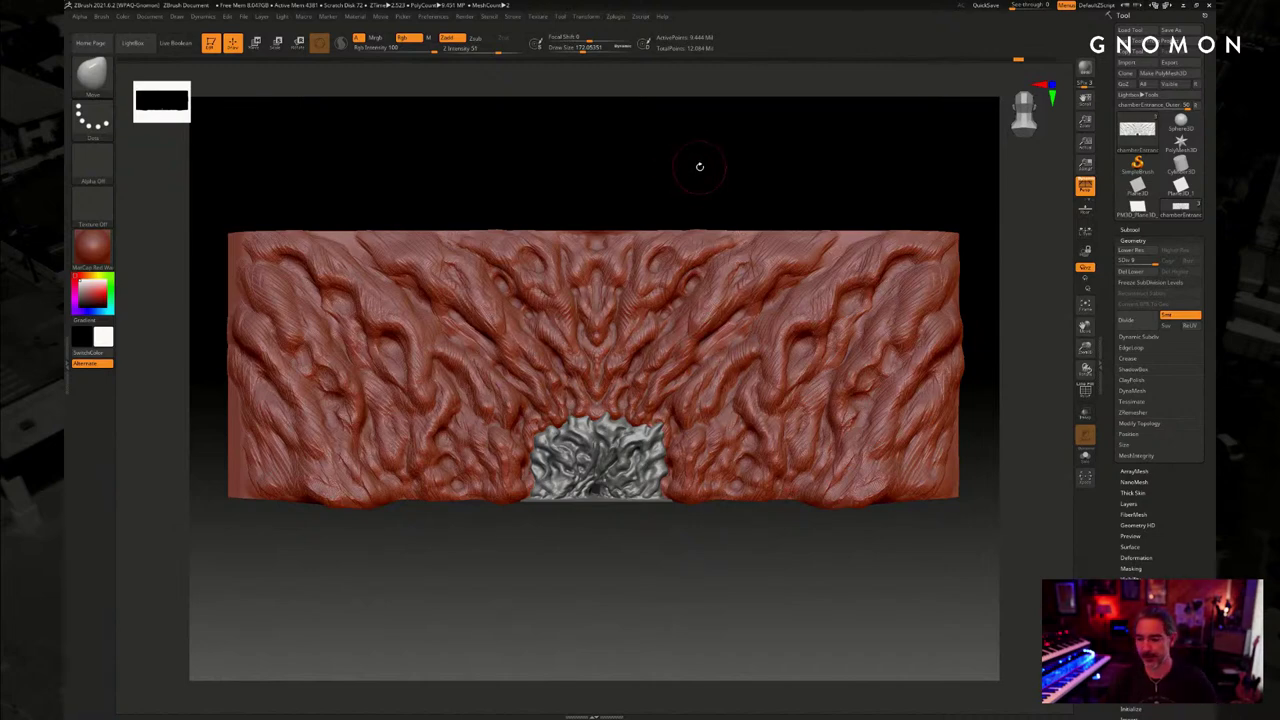
Examine the restored wall from the front and at slight angles, comparing its folds at lower and higher subdivision levels
{"action": "mouse_move", "coordinate": [740, 597]}
{"action": "left_mouse_down"}
{"action": "mouse_move", "coordinate": [732, 630]}
{"action": "mouse_move", "coordinate": [735, 580]}
{"action": "left_mouse_up"}
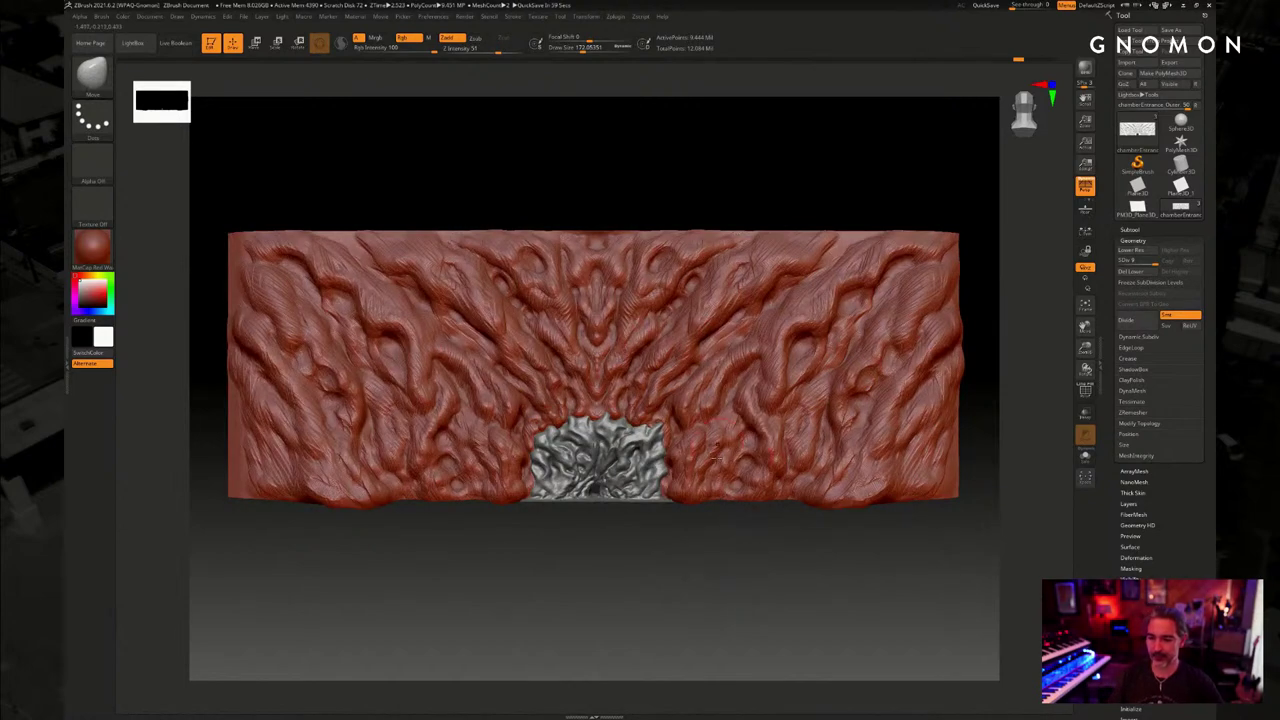
{"action": "left_click_drag", "start_coordinate": [740, 574], "coordinate": [668, 531]}
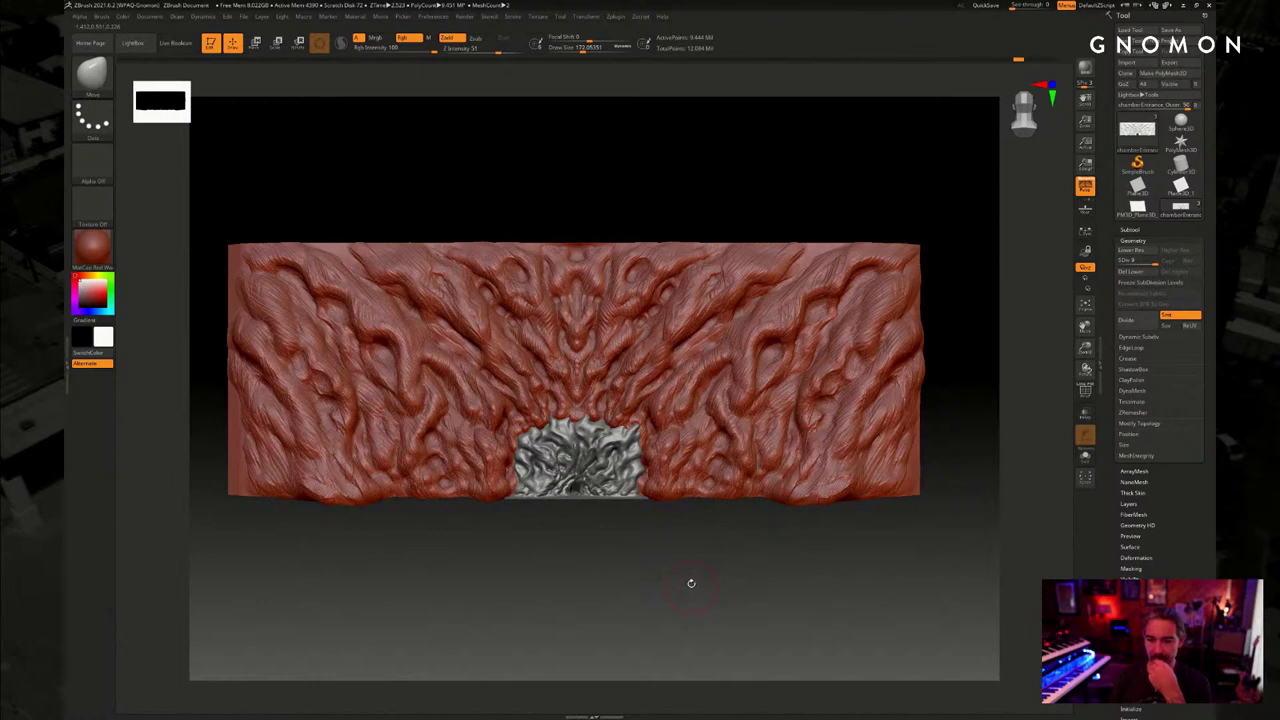
{"action": "mouse_move", "coordinate": [691, 583]}
{"action": "left_mouse_down"}
{"action": "mouse_move", "coordinate": [686, 600]}
{"action": "mouse_move", "coordinate": [694, 559]}
{"action": "left_mouse_up"}
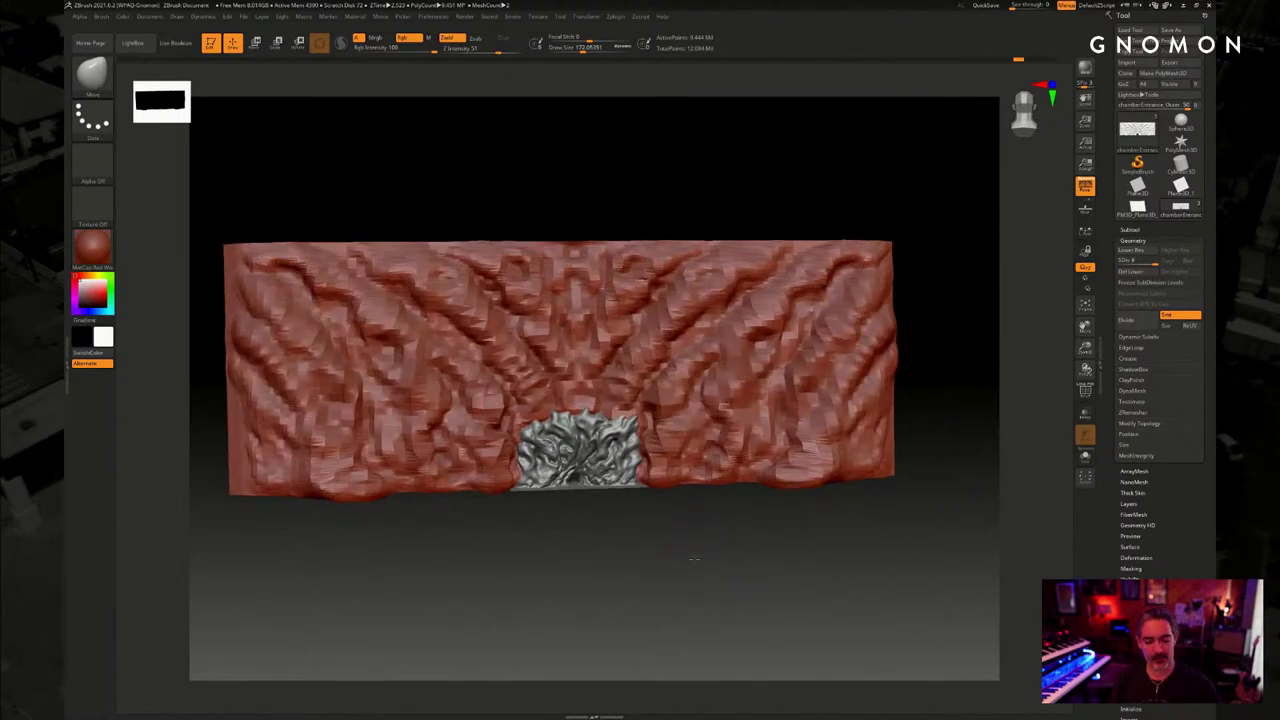
{"action": "key", "text": "d"}
{"action": "key", "text": "d"}
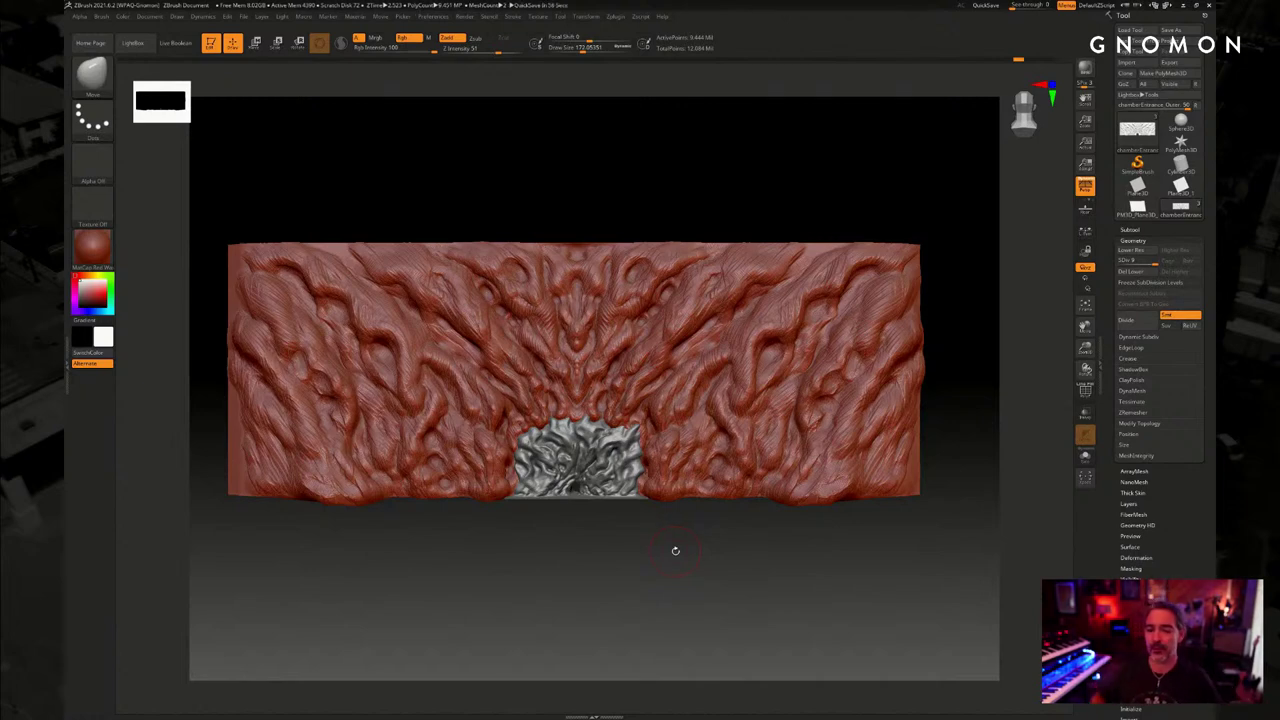
{"action": "key", "text": "shift+d"}
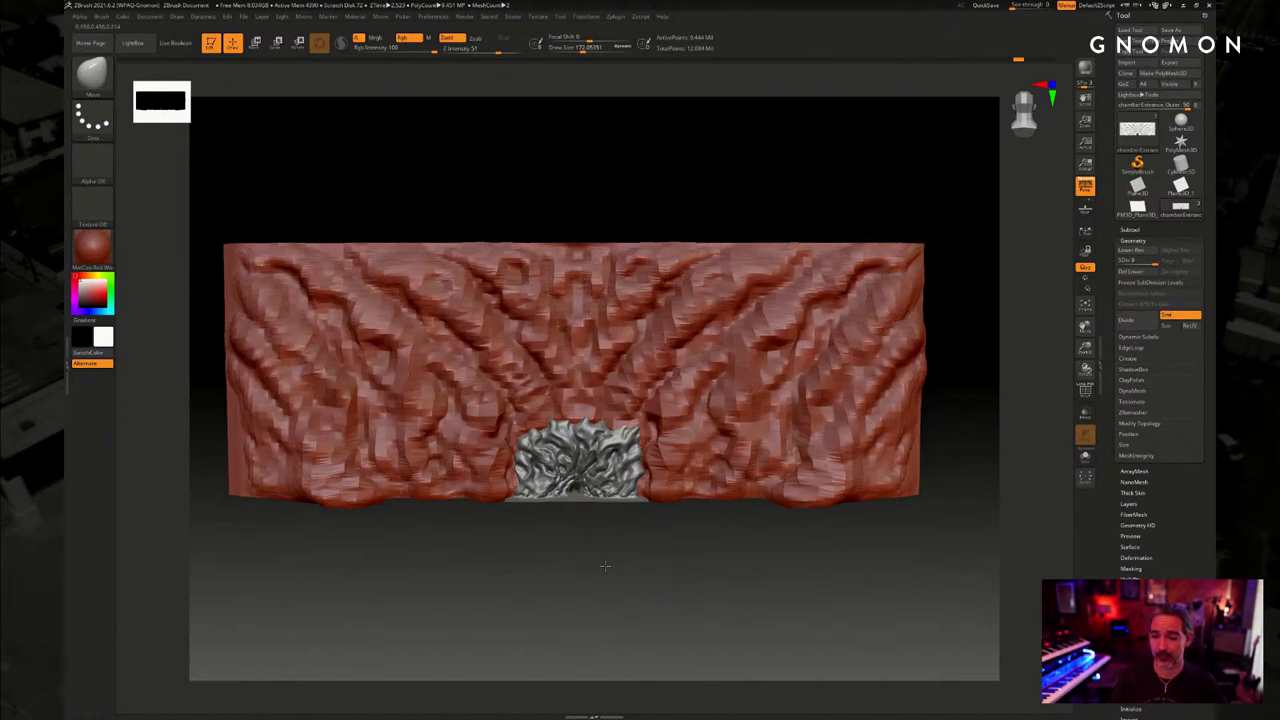
{"action": "key", "text": "d"}
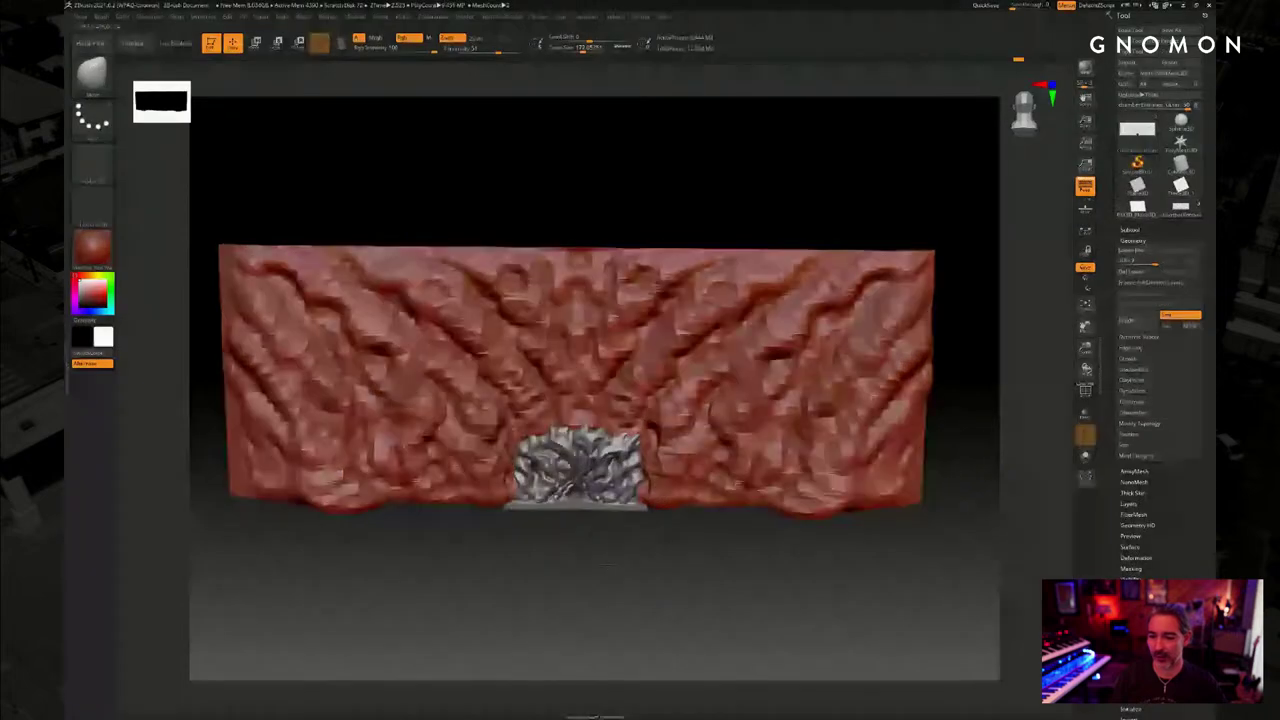
{"action": "mouse_move", "coordinate": [606, 563]}
{"action": "left_mouse_down", "text": "shift"}
{"action": "mouse_move", "coordinate": [619, 522]}
{"action": "mouse_move", "coordinate": [629, 540]}
{"action": "left_mouse_up", "text": "shift"}
{"action": "key", "text": "d"}
{"action": "key", "text": "shift+d"}
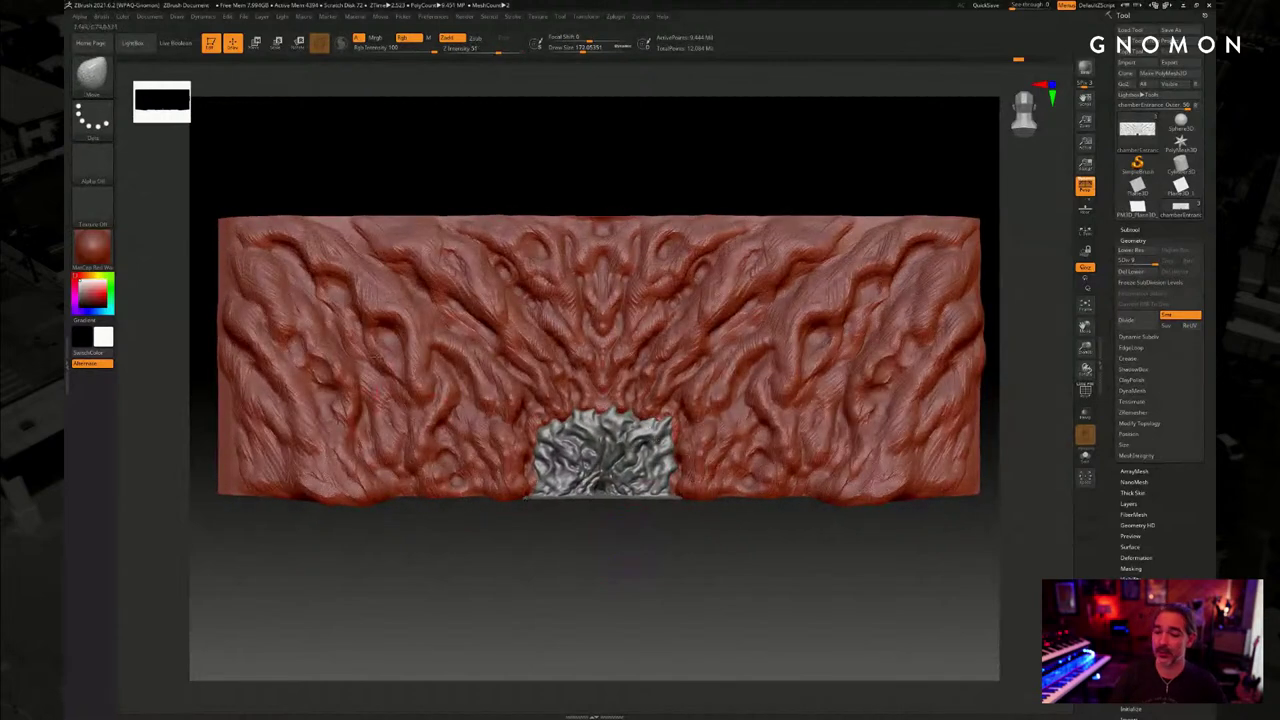
{"action": "key", "text": "d"}
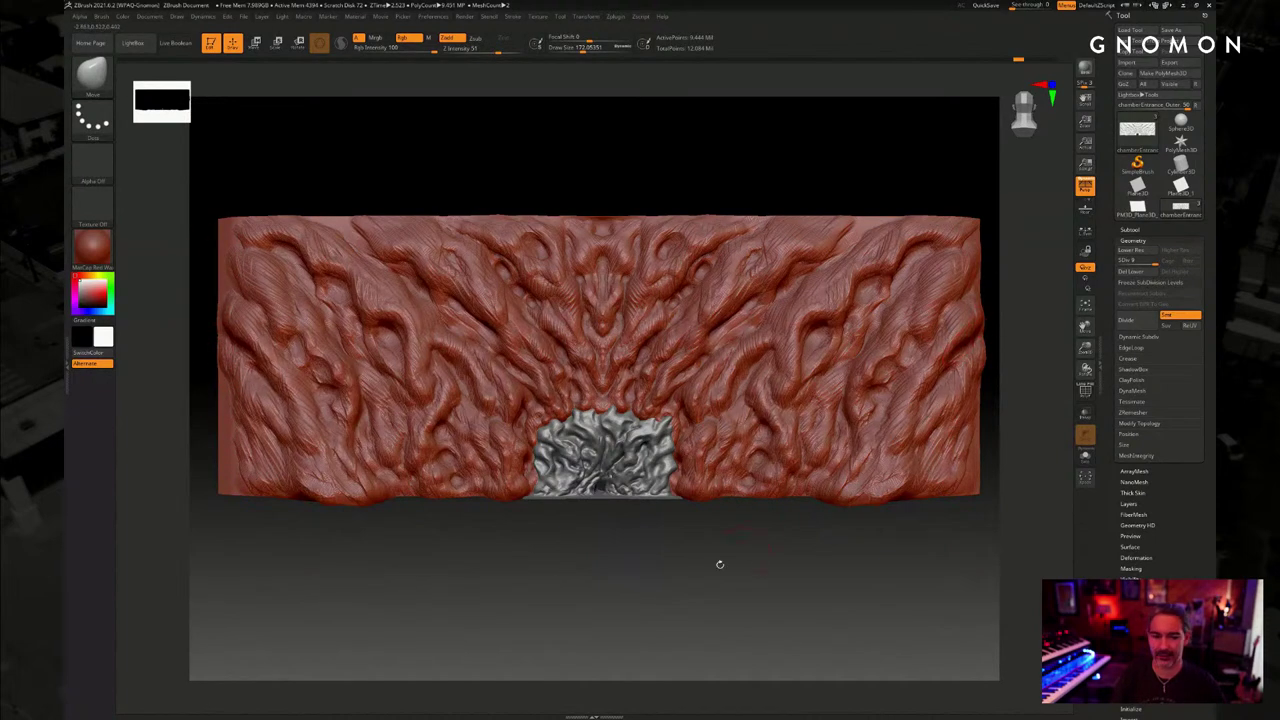
{"action": "mouse_move", "coordinate": [634, 582]}
{"action": "left_mouse_down", "text": "alt"}
{"action": "mouse_move", "coordinate": [639, 543]}
{"action": "mouse_move", "coordinate": [573, 433]}
{"action": "left_mouse_up", "text": "alt"}
{"action": "mouse_move", "coordinate": [632, 541]}
{"action": "left_mouse_down"}
{"action": "mouse_move", "coordinate": [626, 580]}
{"action": "mouse_move", "coordinate": [630, 544]}
{"action": "left_mouse_up"}
{"action": "key", "text": "d"}
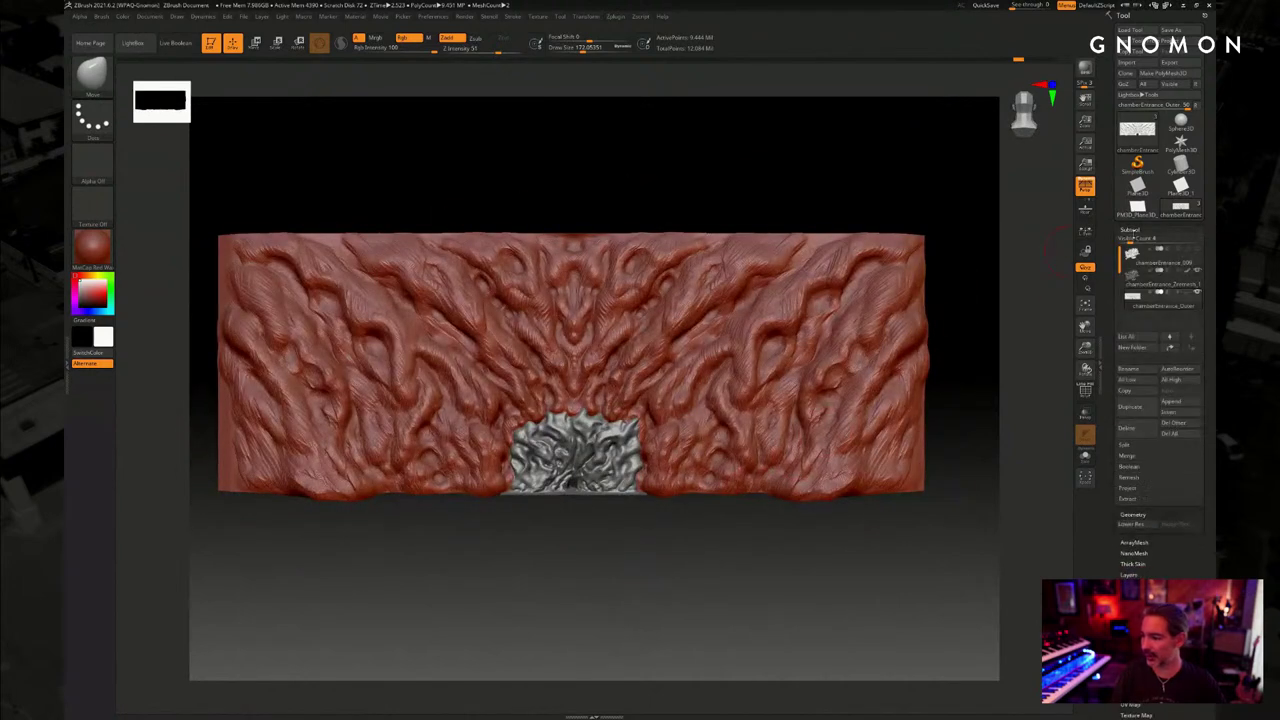
Hide the grey entrance subtool to inspect the wall's opening behind it, and show the subtool again
{"action": "left_click", "coordinate": [1132, 229]}
{"action": "left_click", "coordinate": [1198, 272]}
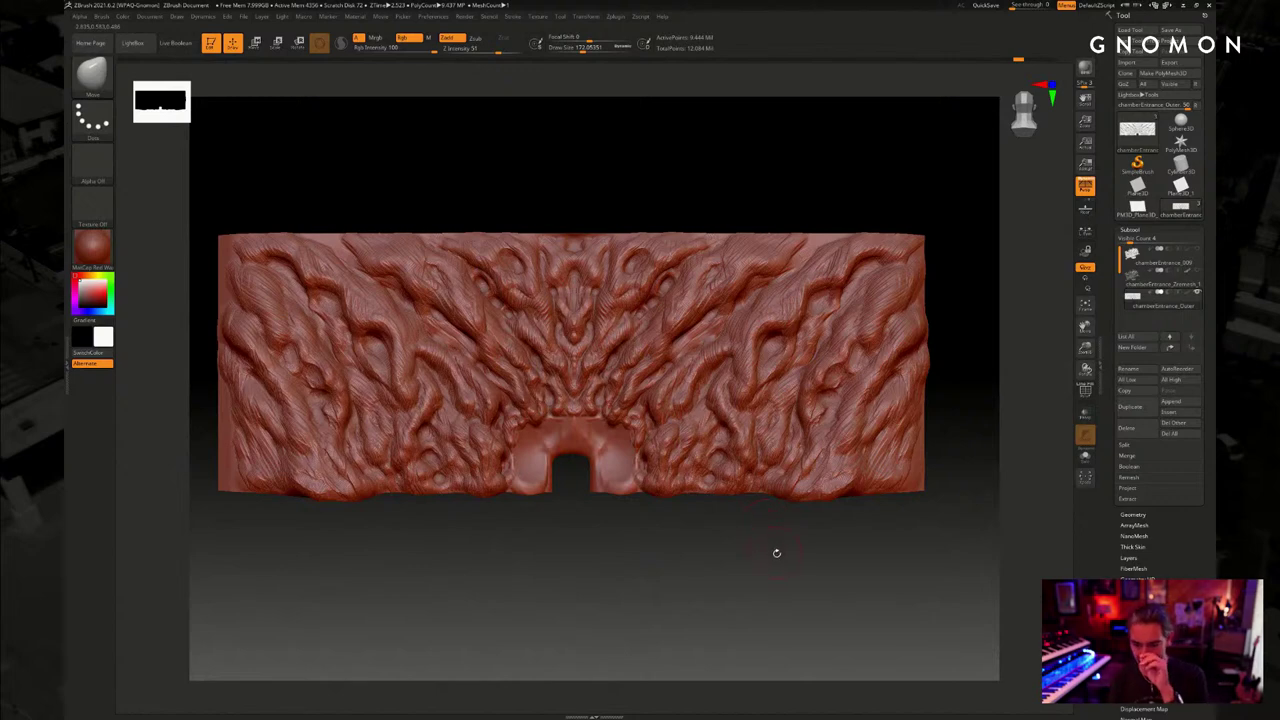
{"action": "left_click_drag", "start_coordinate": [775, 564], "coordinate": [763, 504]}
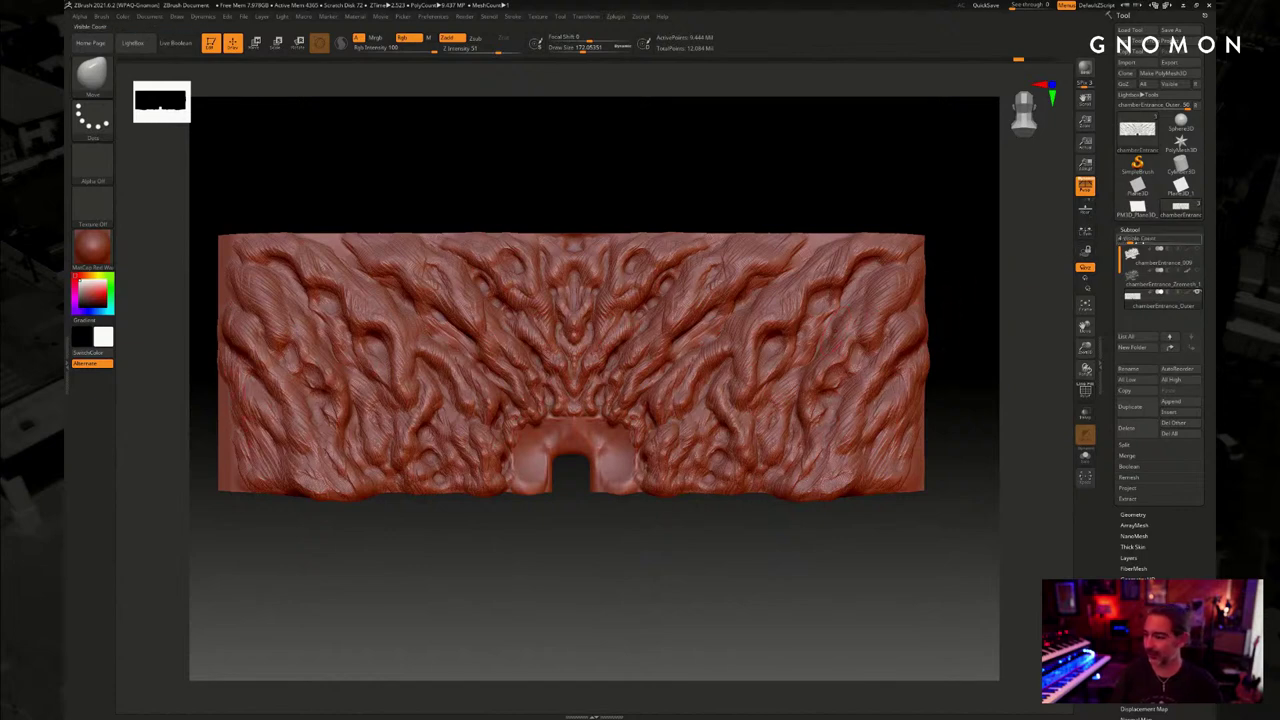
{"action": "left_click", "coordinate": [1196, 271]}
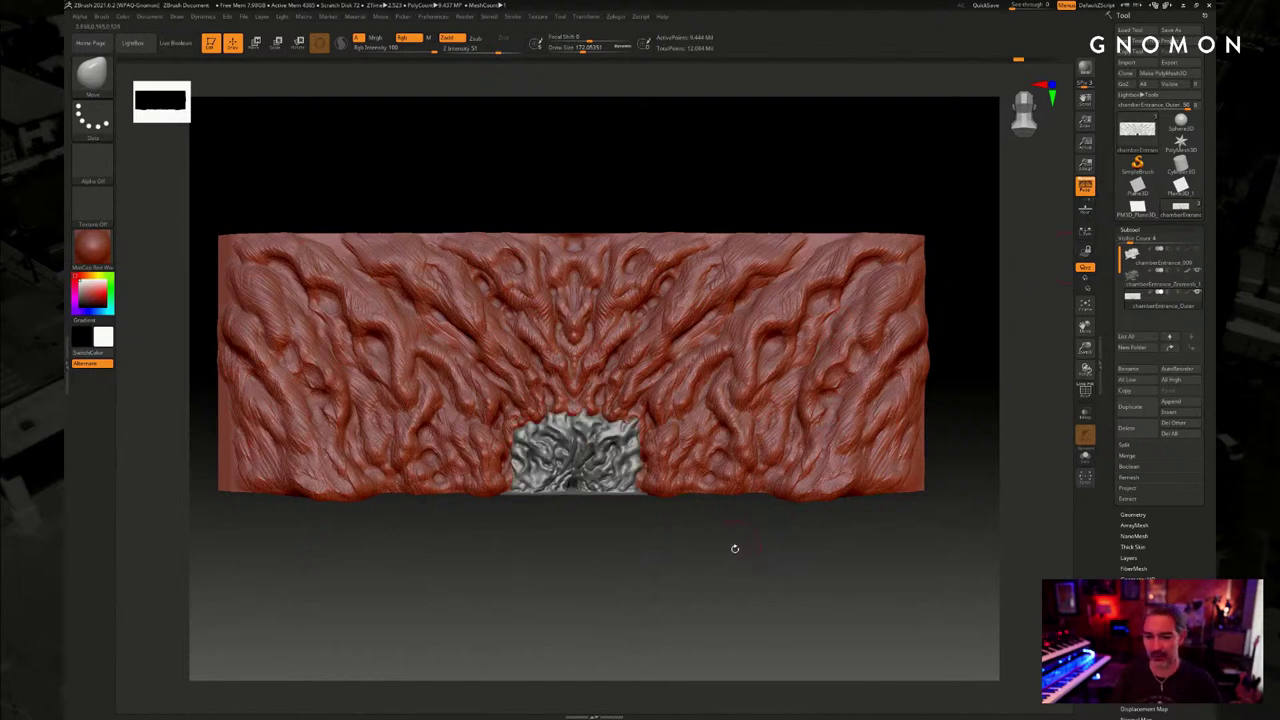
{"action": "mouse_move", "coordinate": [735, 548]}
{"action": "left_mouse_down", "text": "alt"}
{"action": "mouse_move", "coordinate": [748, 553]}
{"action": "mouse_move", "coordinate": [736, 570]}
{"action": "left_mouse_up", "text": "alt"}
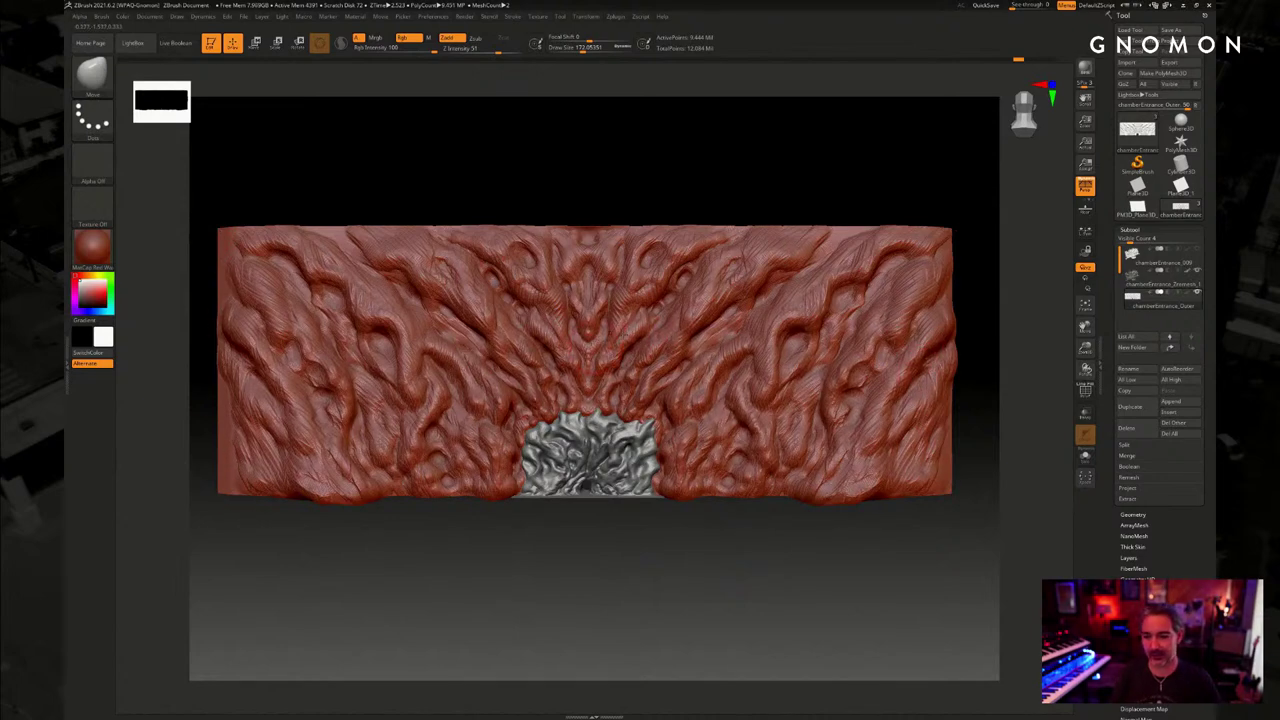
Enlarge the Move brush to a draw size of about 228 and edit the wall's upper outer edge, discarding the newer undo-history entries
{"action": "left_click_drag", "start_coordinate": [796, 561], "coordinate": [666, 481], "text": "alt"}
{"action": "mouse_move", "coordinate": [823, 377]}
{"action": "left_mouse_down", "text": "alt"}
{"action": "mouse_move", "coordinate": [973, 259]}
{"action": "mouse_move", "coordinate": [776, 320]}
{"action": "left_mouse_up", "text": "alt"}
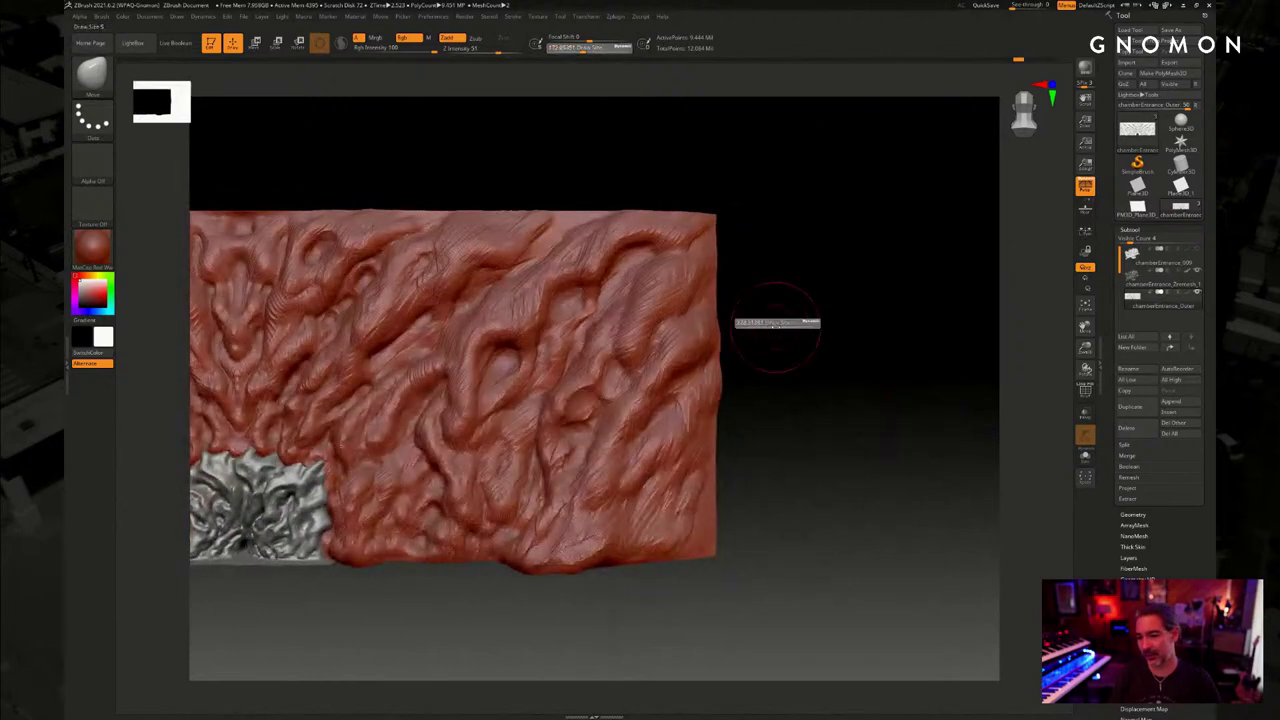
{"action": "left_click", "coordinate": [696, 261]}
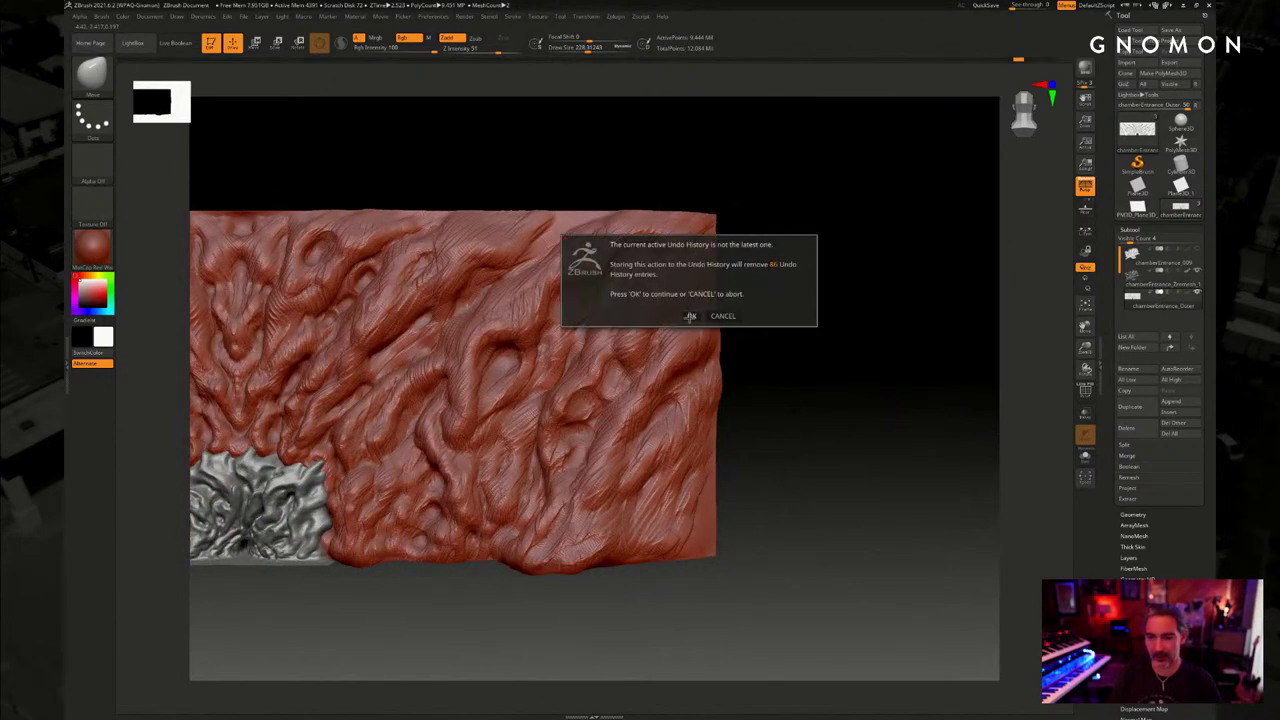
{"action": "left_click", "coordinate": [690, 316]}
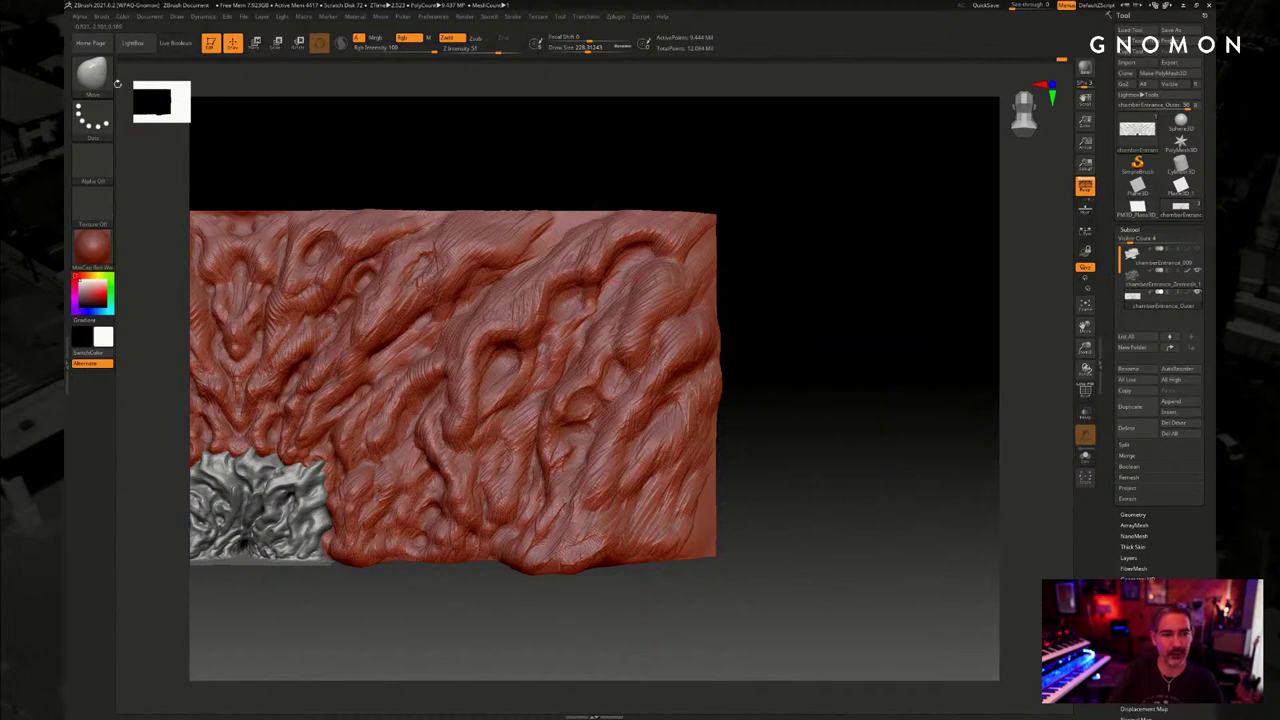
Build up the fold ends along the wall's straight outer edge with the ClayBuildup brush at a draw size of about 145
{"action": "left_click", "coordinate": [98, 80]}
{"action": "left_click", "coordinate": [211, 84]}
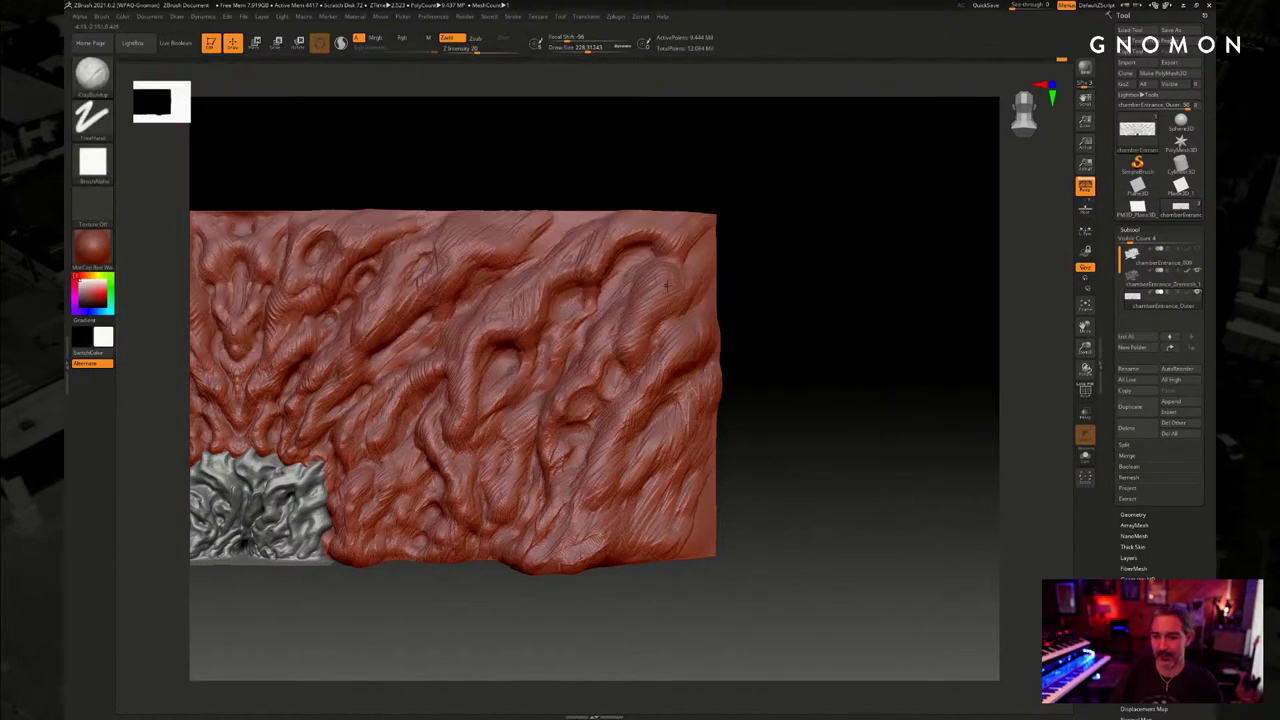
{"action": "key", "text": "s"}
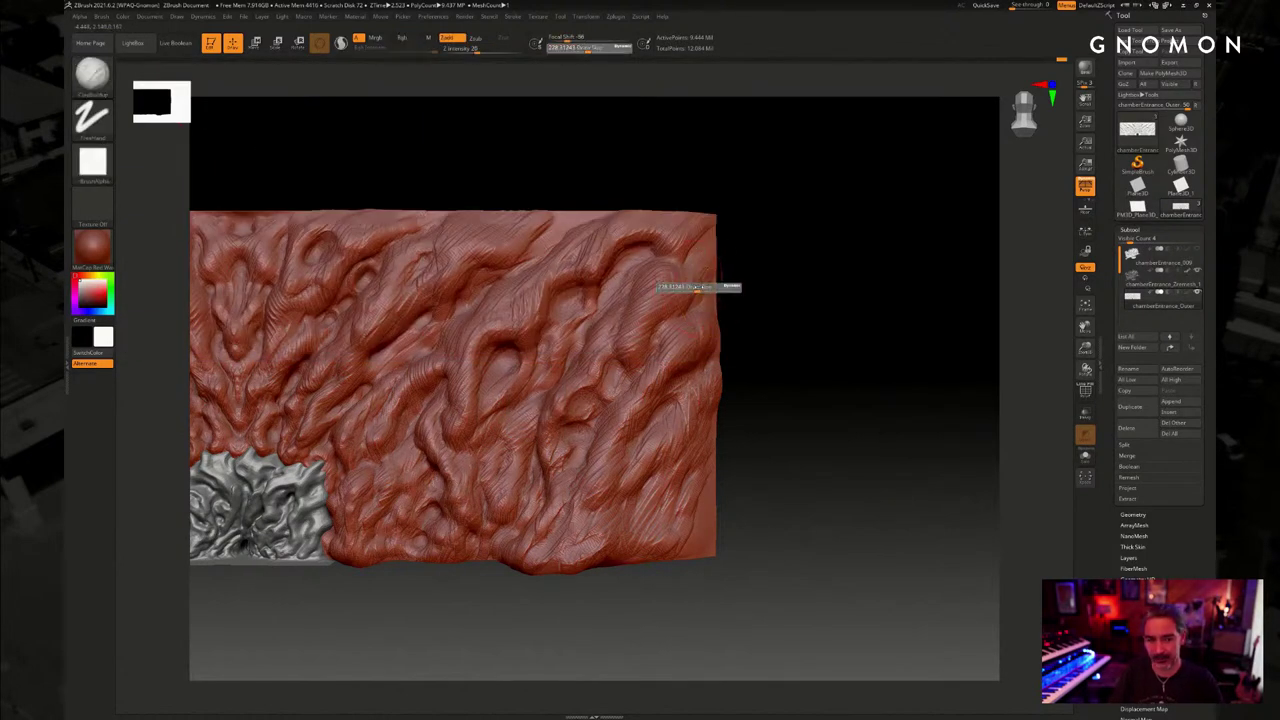
{"action": "left_click", "coordinate": [688, 288]}
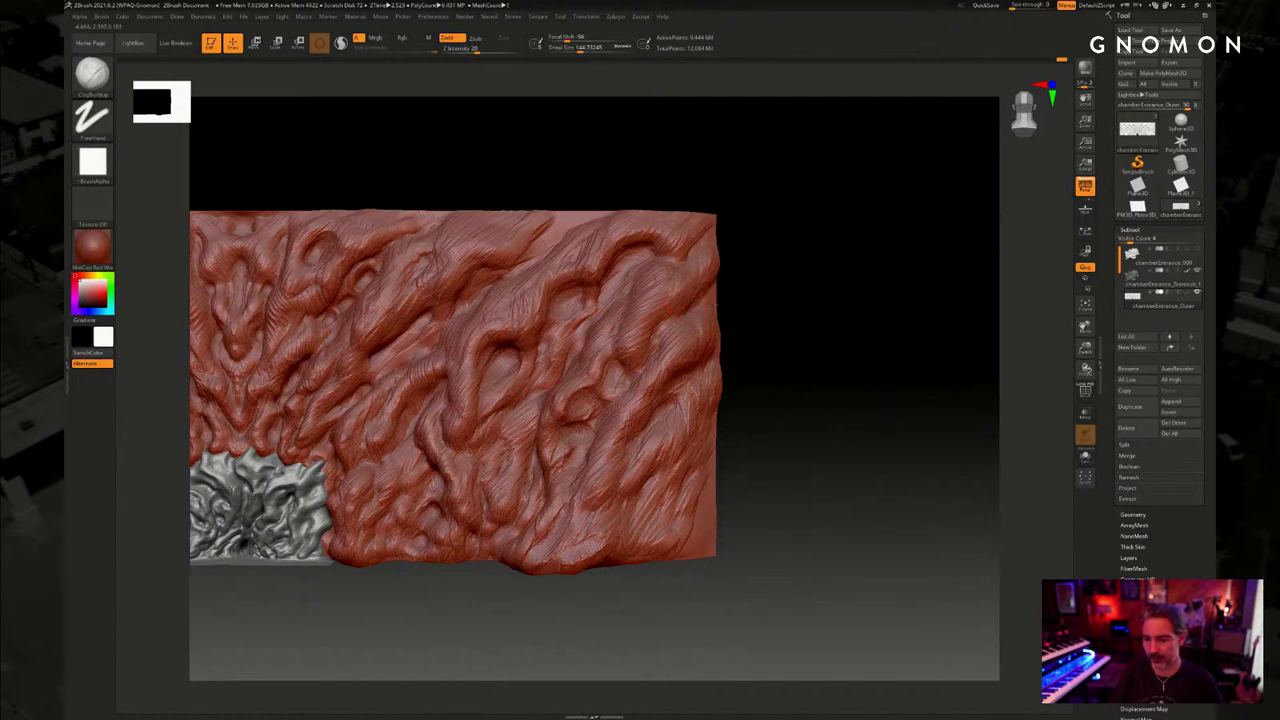
{"action": "mouse_move", "coordinate": [750, 357]}
{"action": "left_mouse_down"}
{"action": "mouse_move", "coordinate": [789, 385]}
{"action": "mouse_move", "coordinate": [680, 420]}
{"action": "mouse_move", "coordinate": [706, 382]}
{"action": "left_mouse_up"}
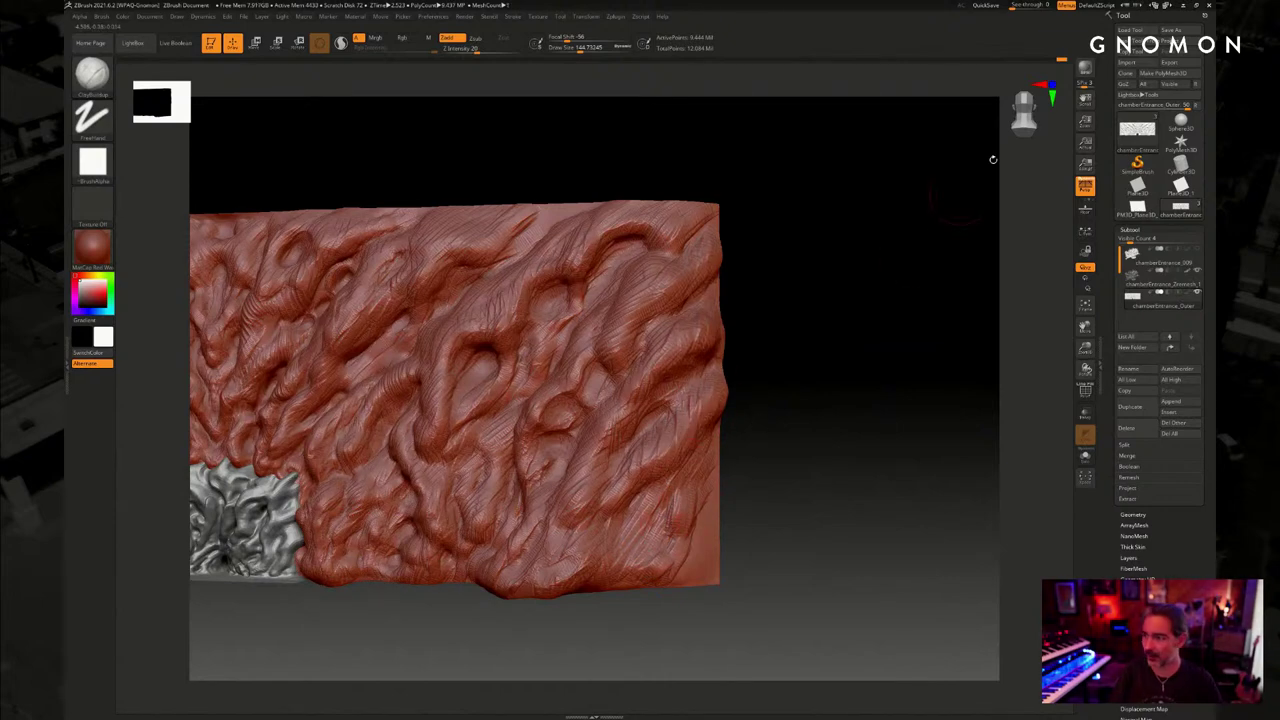
Save the tool as chamberEntrance_009, replacing the existing file
{"action": "left_click", "coordinate": [1176, 32]}
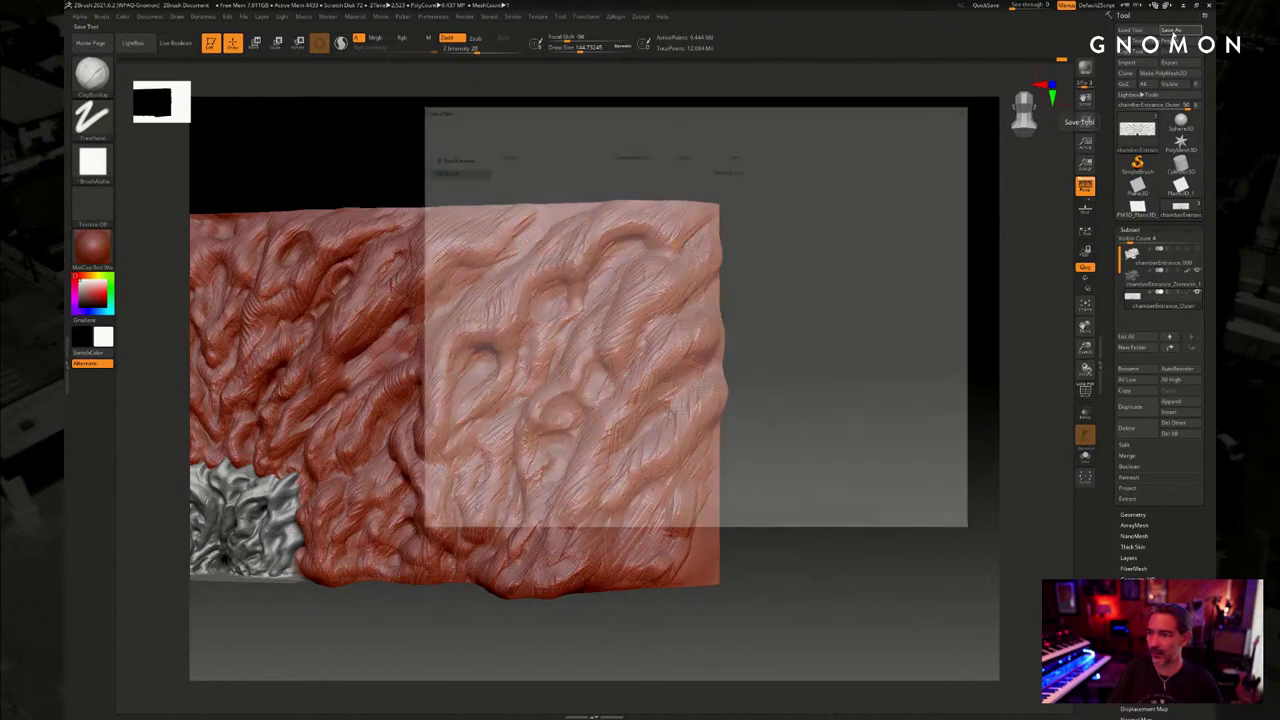
{"action": "left_click", "coordinate": [568, 355]}
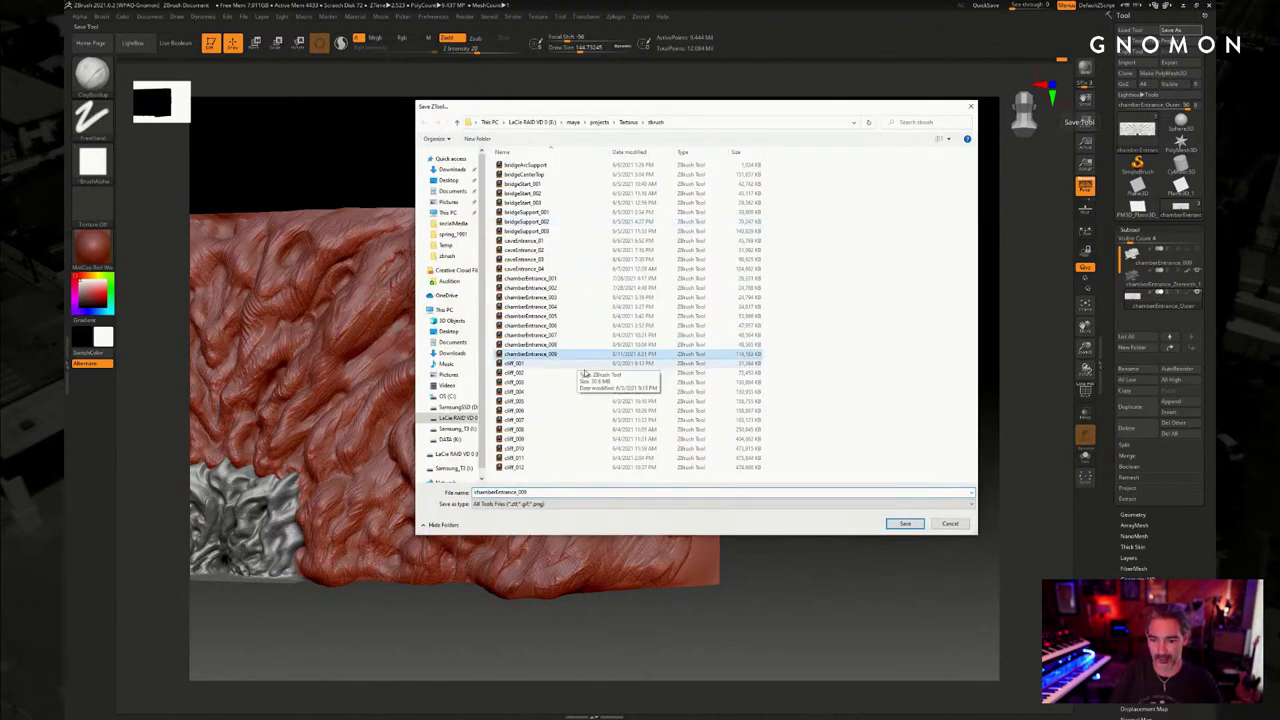
{"action": "left_click", "coordinate": [892, 524]}
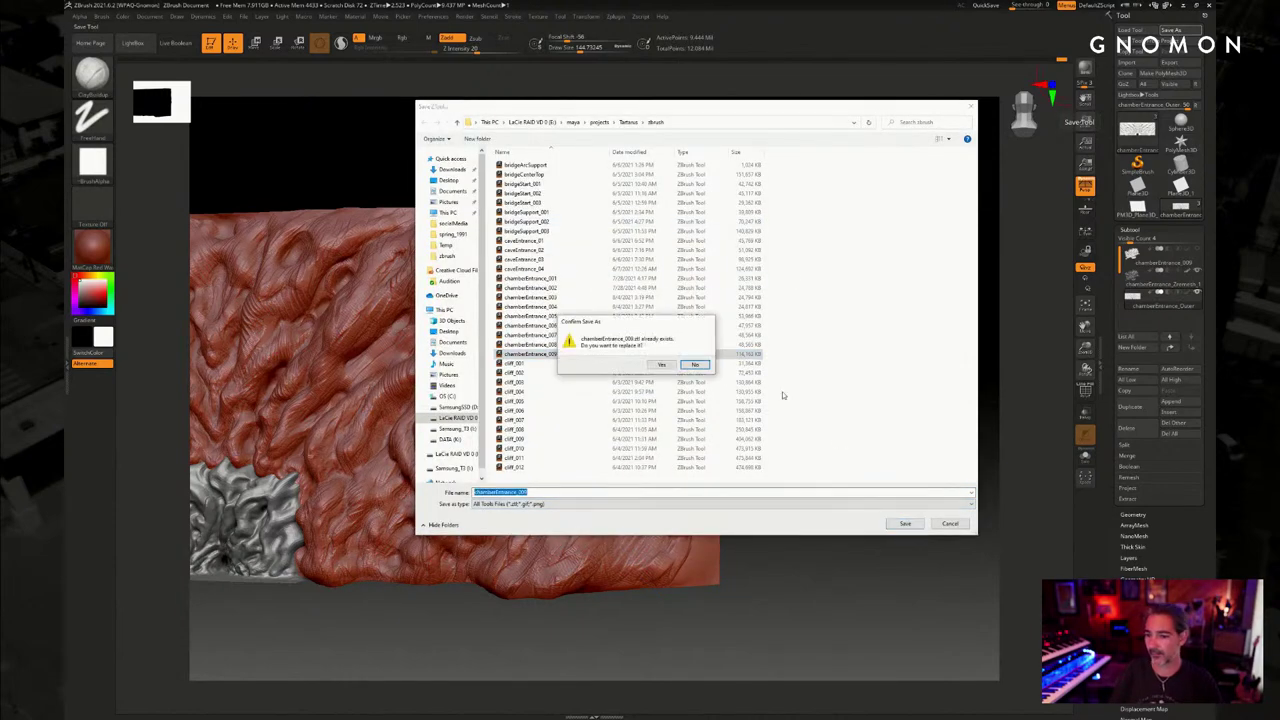
{"action": "left_click", "coordinate": [666, 365]}
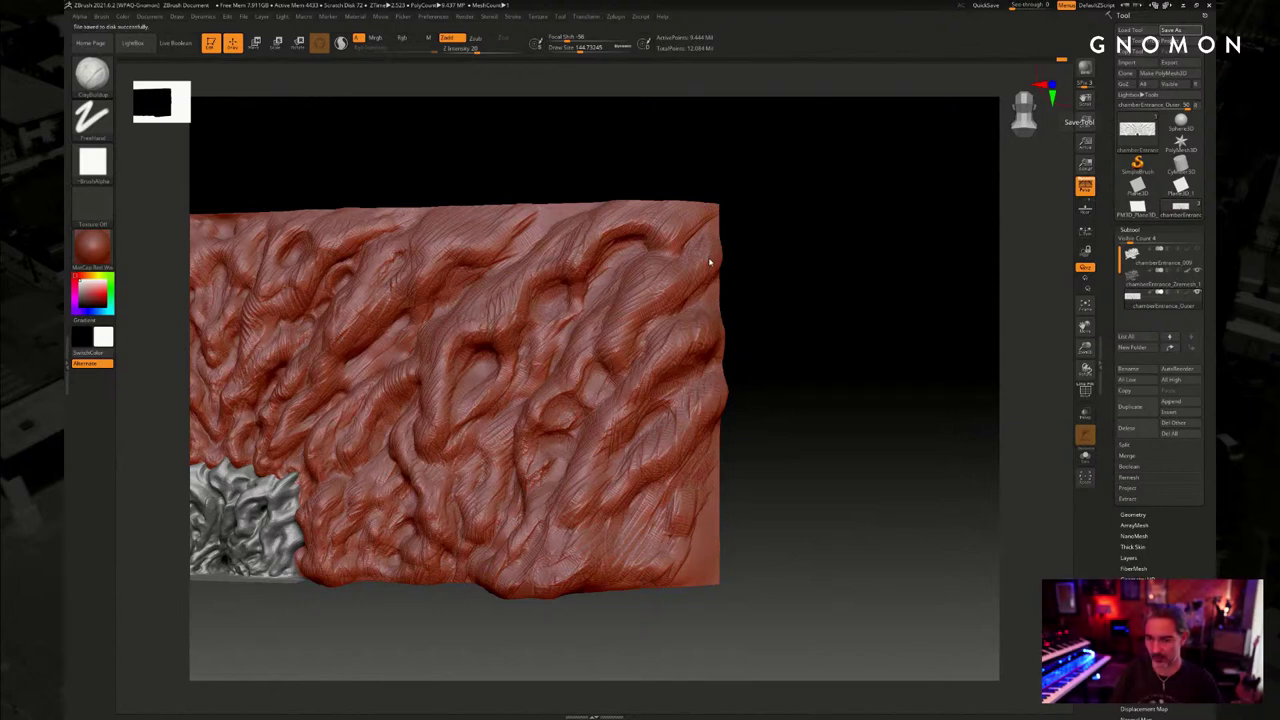
Extend the diagonal folds over the wall's outer edge with further ClayBuildup strokes, from the lower corner up to the top
{"action": "mouse_move", "coordinate": [749, 289]}
{"action": "left_mouse_down"}
{"action": "mouse_move", "coordinate": [705, 233]}
{"action": "mouse_move", "coordinate": [801, 252]}
{"action": "mouse_move", "coordinate": [840, 228]}
{"action": "mouse_move", "coordinate": [763, 349]}
{"action": "mouse_move", "coordinate": [722, 314]}
{"action": "left_mouse_up"}
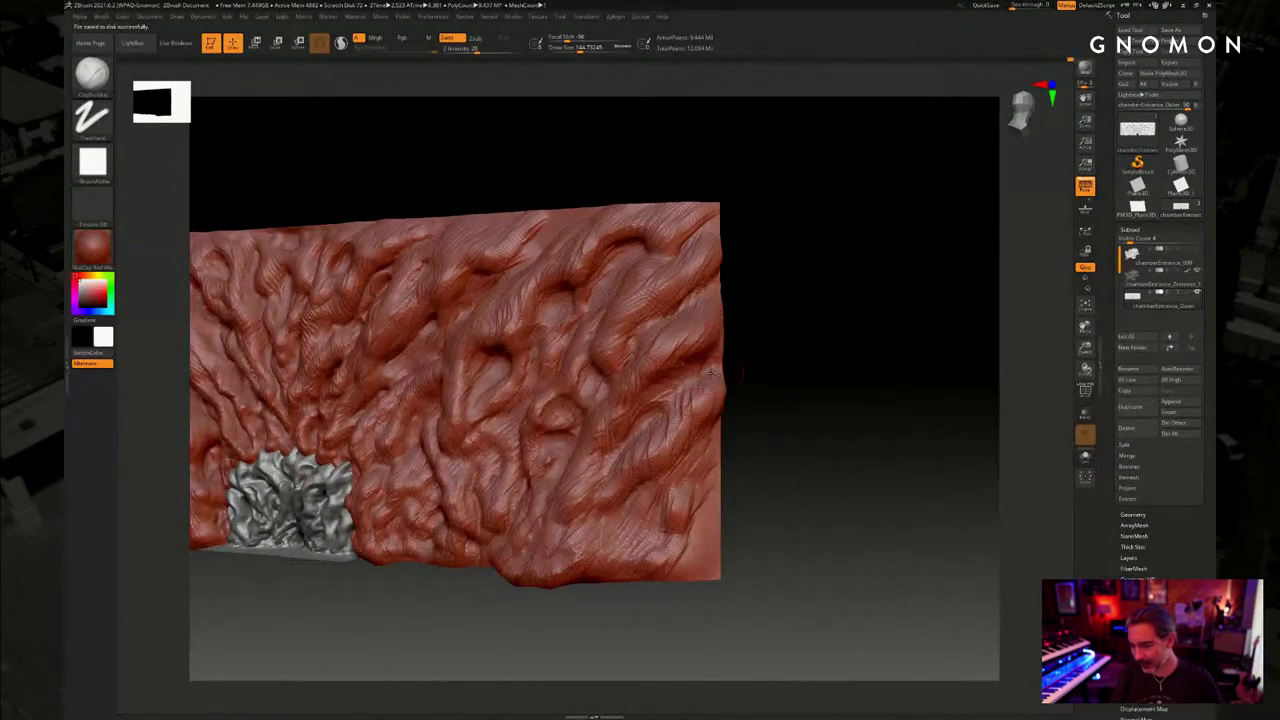
{"action": "mouse_move", "coordinate": [780, 423]}
{"action": "left_mouse_down", "text": "shift"}
{"action": "mouse_move", "coordinate": [777, 440]}
{"action": "mouse_move", "coordinate": [756, 372]}
{"action": "mouse_move", "coordinate": [740, 386]}
{"action": "left_mouse_up", "text": "shift"}
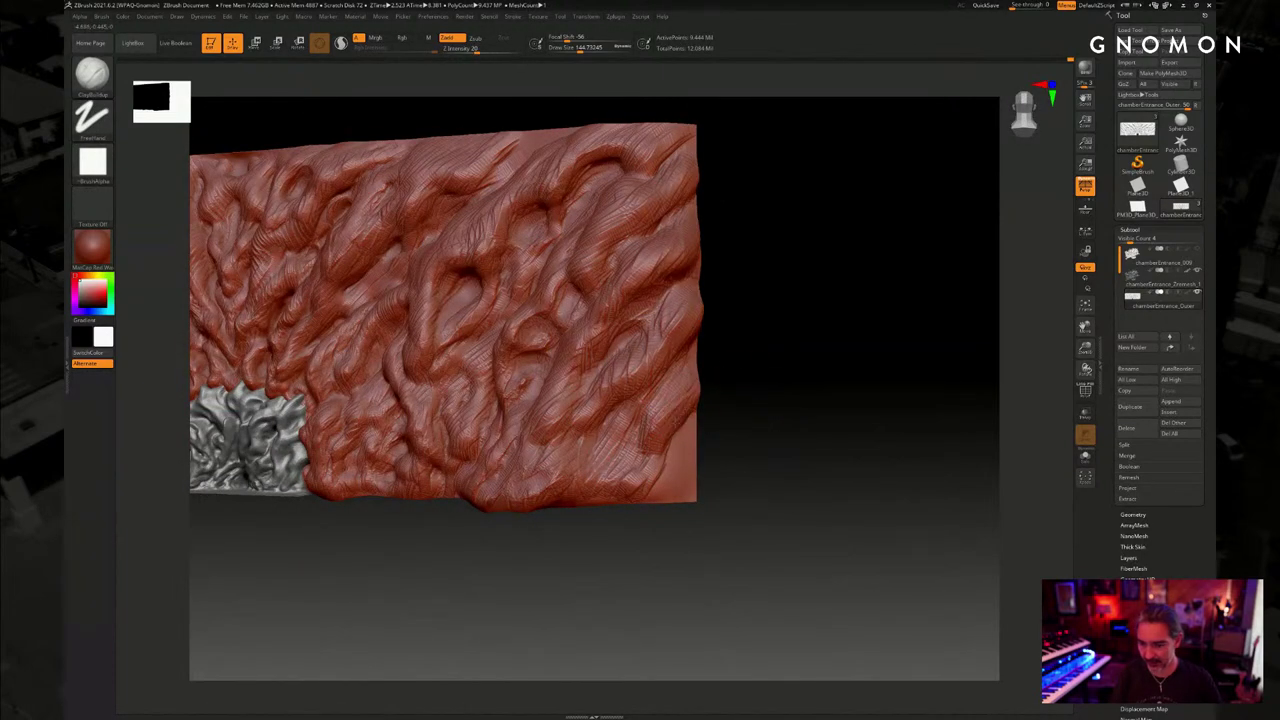
{"action": "left_click_drag", "start_coordinate": [725, 457], "coordinate": [718, 460]}
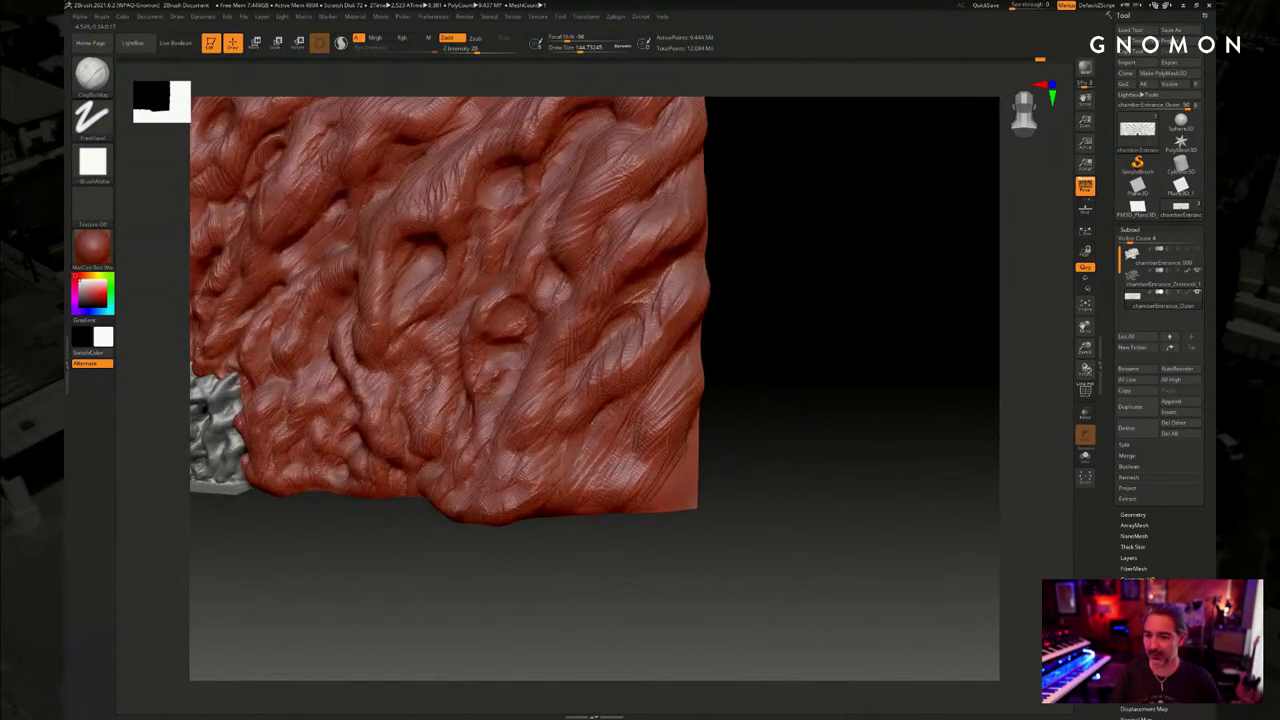
{"action": "left_click_drag", "start_coordinate": [737, 350], "coordinate": [748, 457]}
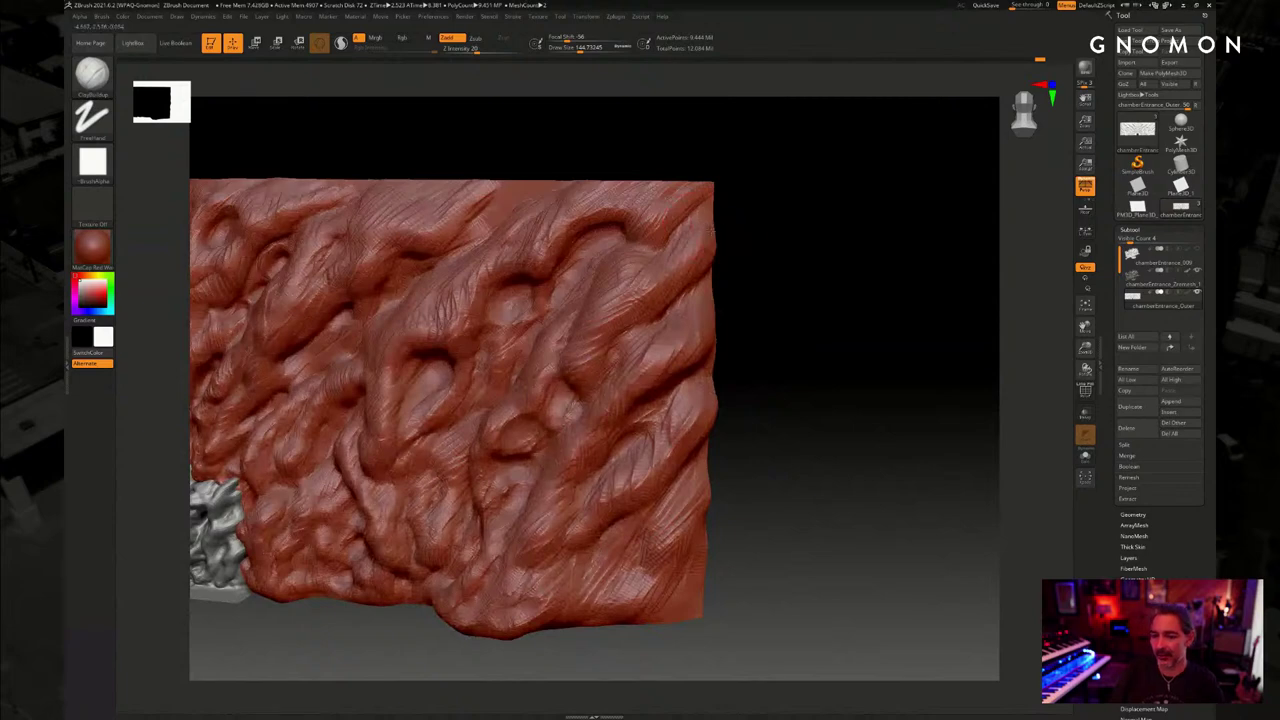
{"action": "left_click_drag", "start_coordinate": [718, 221], "coordinate": [675, 252]}
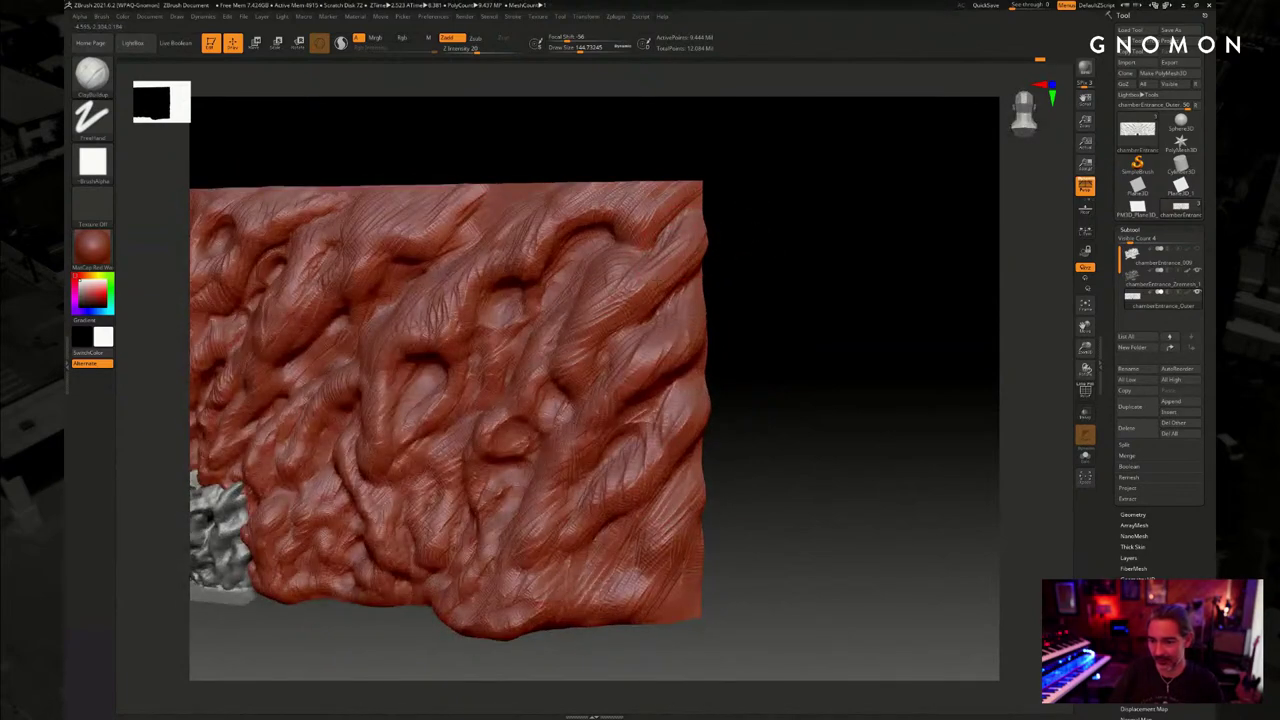
Reduce the ClayBuildup draw size to about 124 and check the outer edge's folds at lower and higher subdivision levels
{"action": "key", "text": "s"}
{"action": "left_click", "coordinate": [625, 289]}
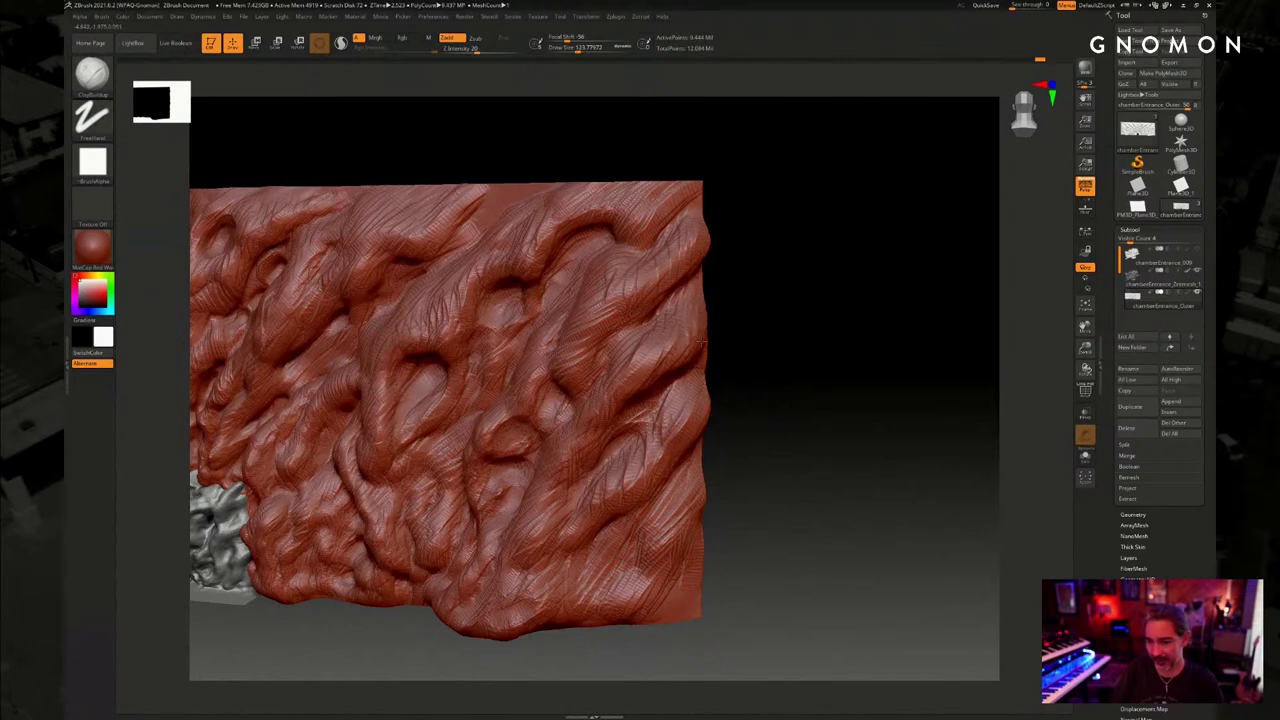
{"action": "key", "text": "shift+d"}
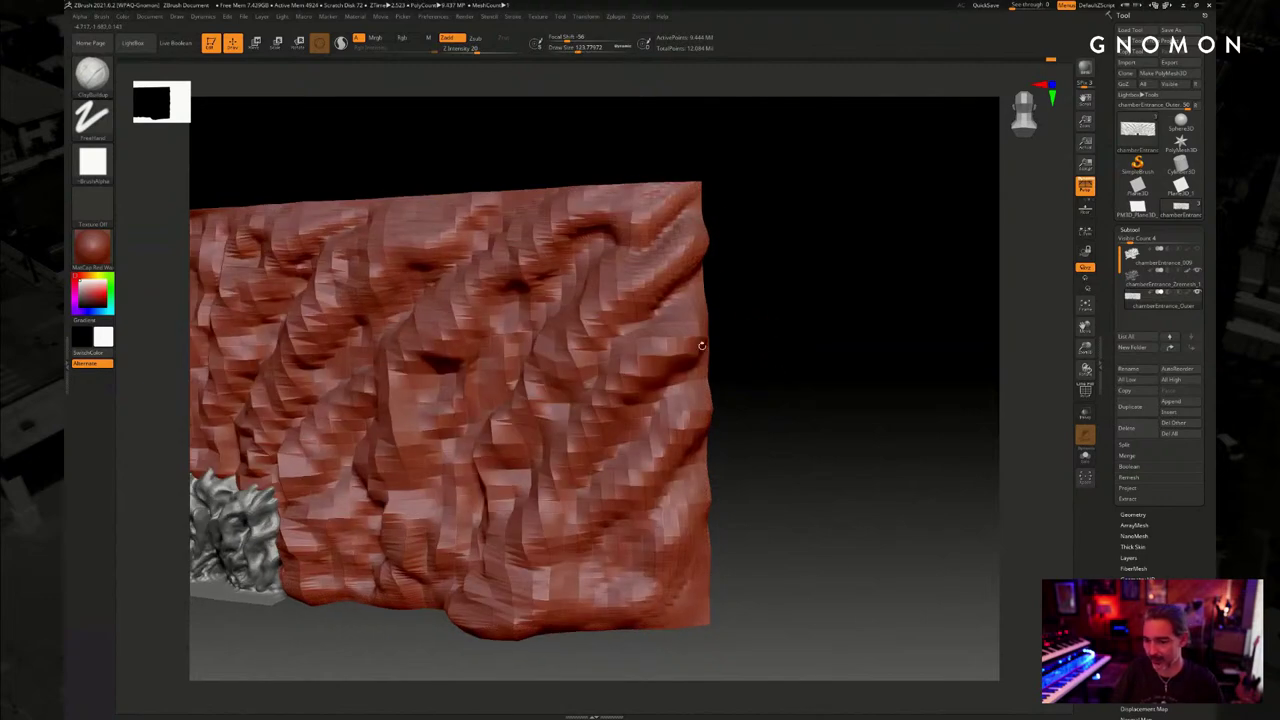
{"action": "key", "text": "d"}
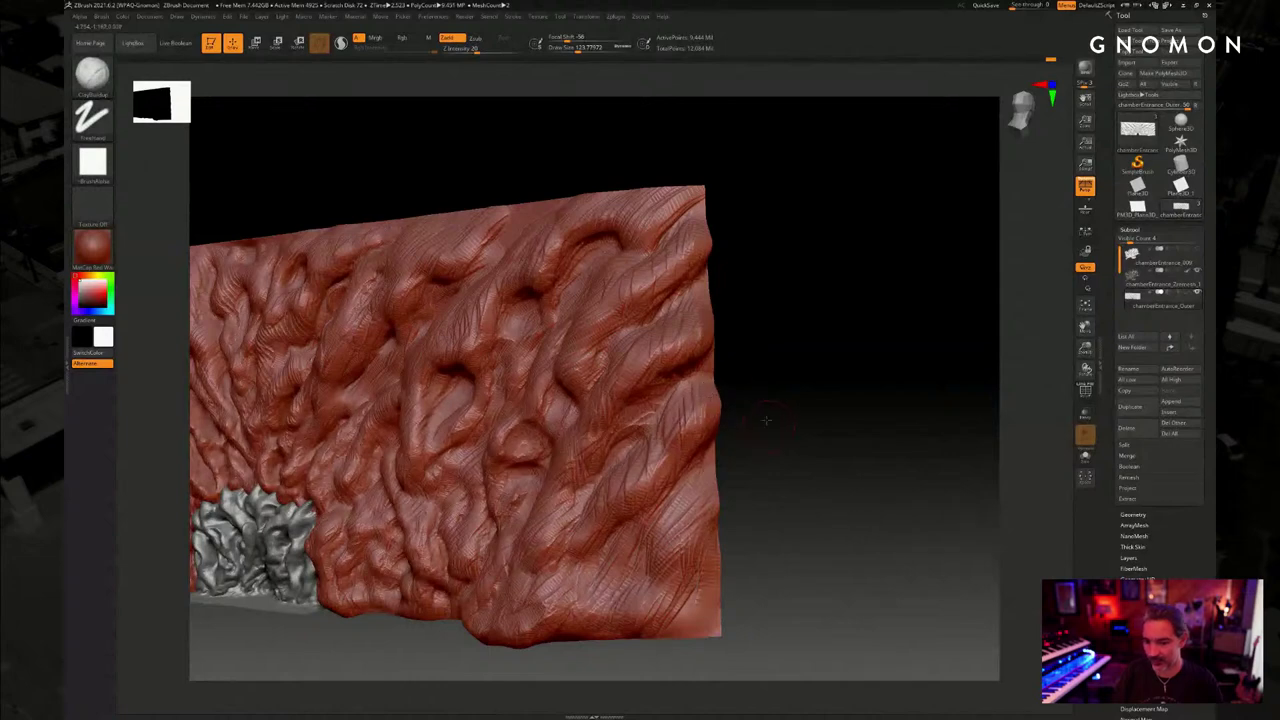
Build out the lower fold ends at the wall's outer edge with the ClayBuildup brush at a draw size of about 182
{"action": "left_click_drag", "start_coordinate": [766, 420], "coordinate": [680, 330]}
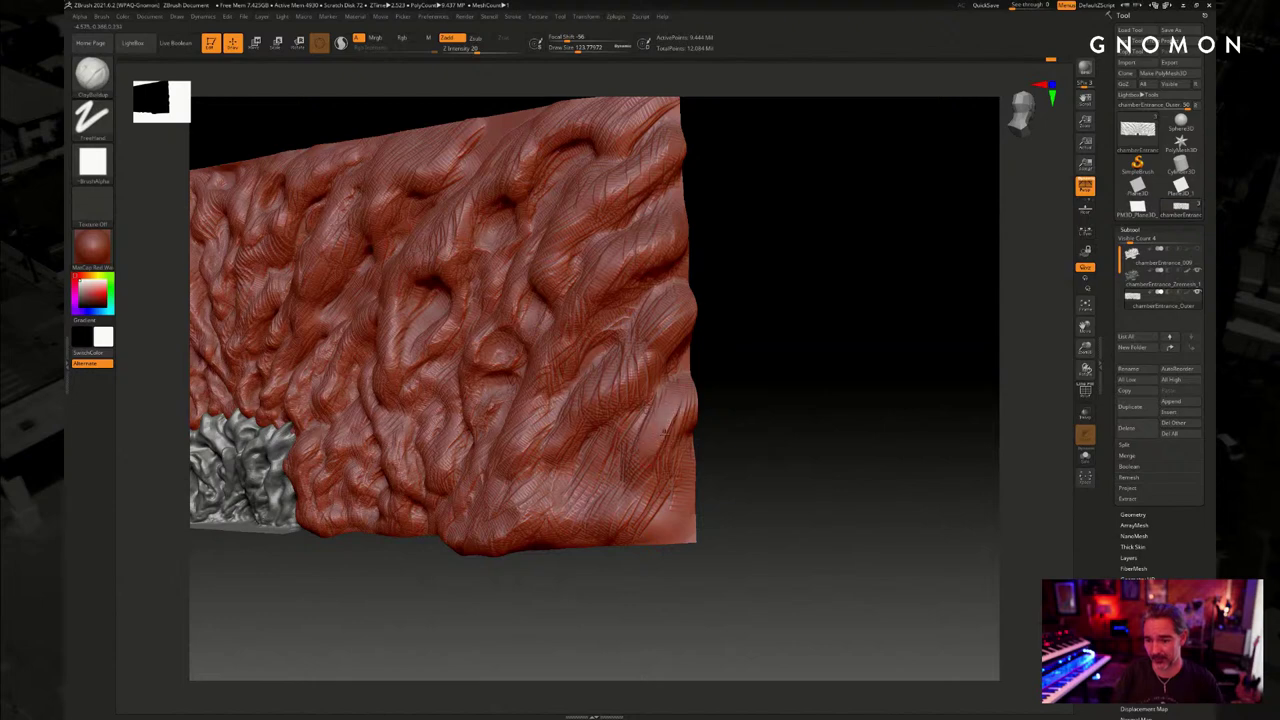
{"action": "key", "text": "shift+d"}
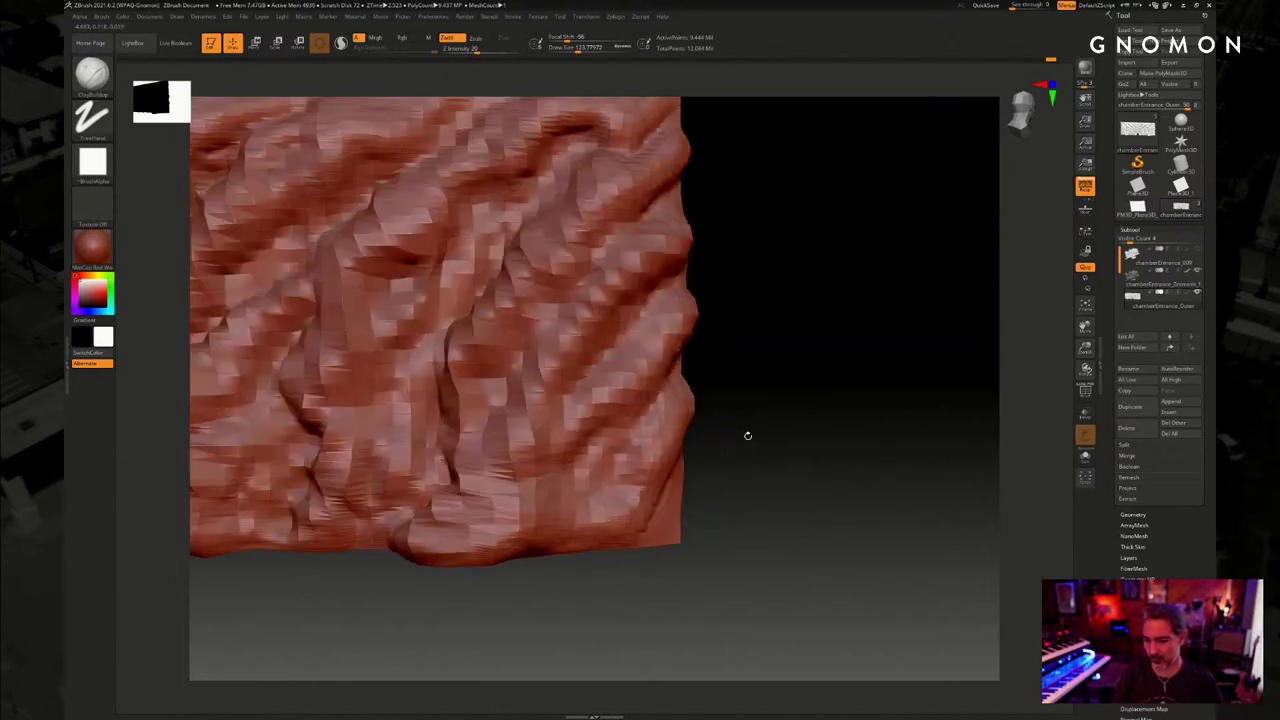
{"action": "right_click_drag", "start_coordinate": [748, 436], "coordinate": [745, 399], "text": "ctrl"}
{"action": "key", "text": "s"}
{"action": "left_click_drag", "start_coordinate": [745, 399], "coordinate": [751, 399]}
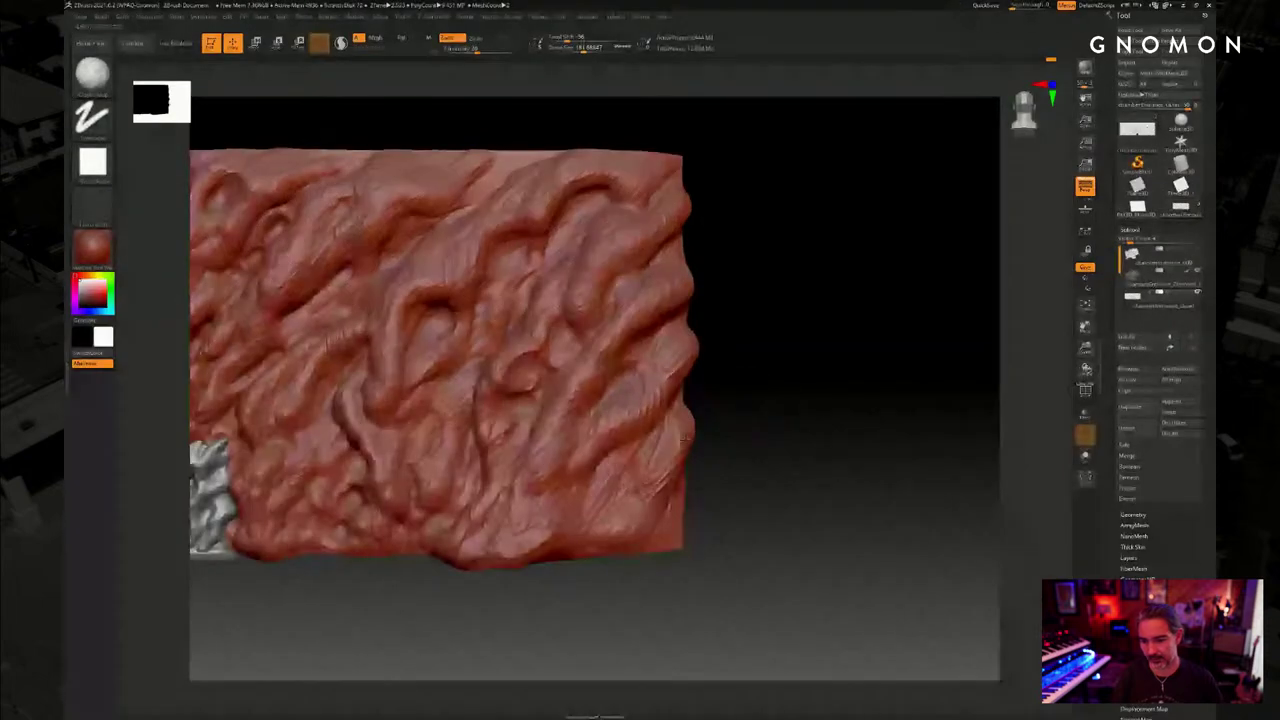
{"action": "mouse_move", "coordinate": [685, 439]}
{"action": "left_mouse_down"}
{"action": "mouse_move", "coordinate": [657, 465]}
{"action": "mouse_move", "coordinate": [722, 456]}
{"action": "mouse_move", "coordinate": [704, 437]}
{"action": "left_mouse_up"}
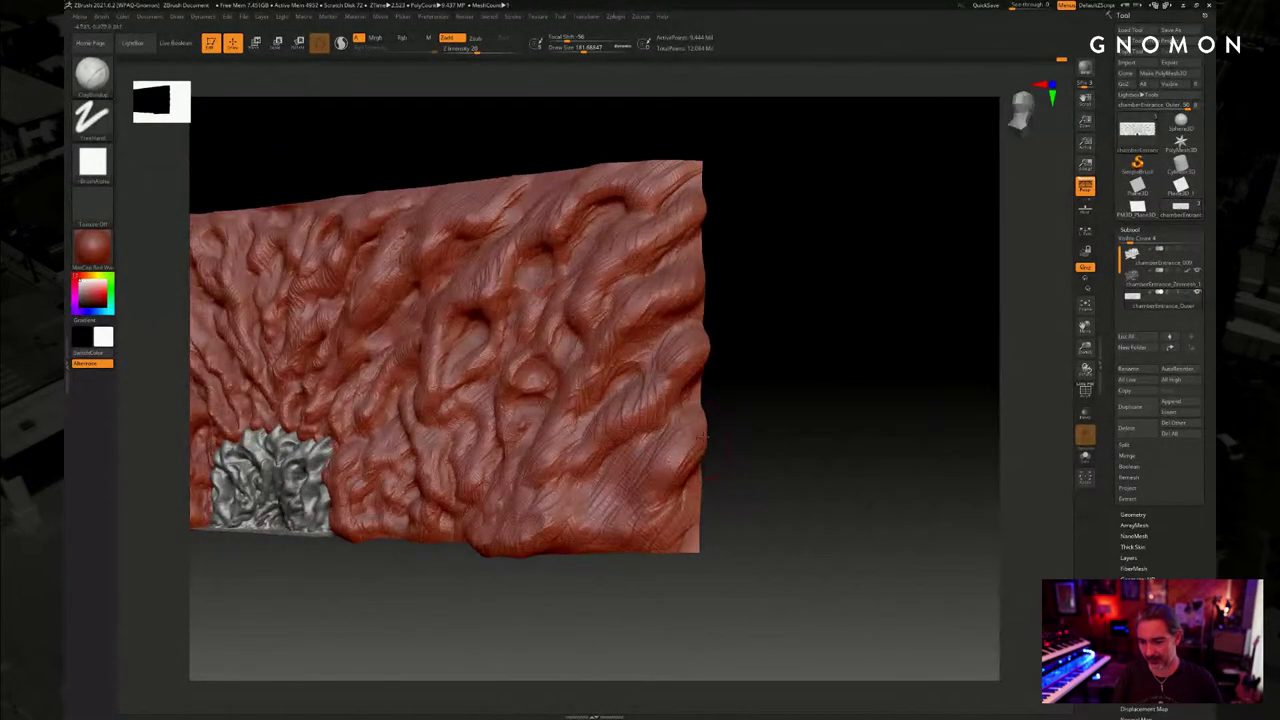
Carve notches between the fold ends along the wall's outer edge with ClayBuildup at a draw size of about 138
{"action": "left_click_drag", "start_coordinate": [738, 327], "coordinate": [740, 345]}
{"action": "key", "text": "s"}
{"action": "left_click_drag", "start_coordinate": [700, 411], "coordinate": [688, 410]}
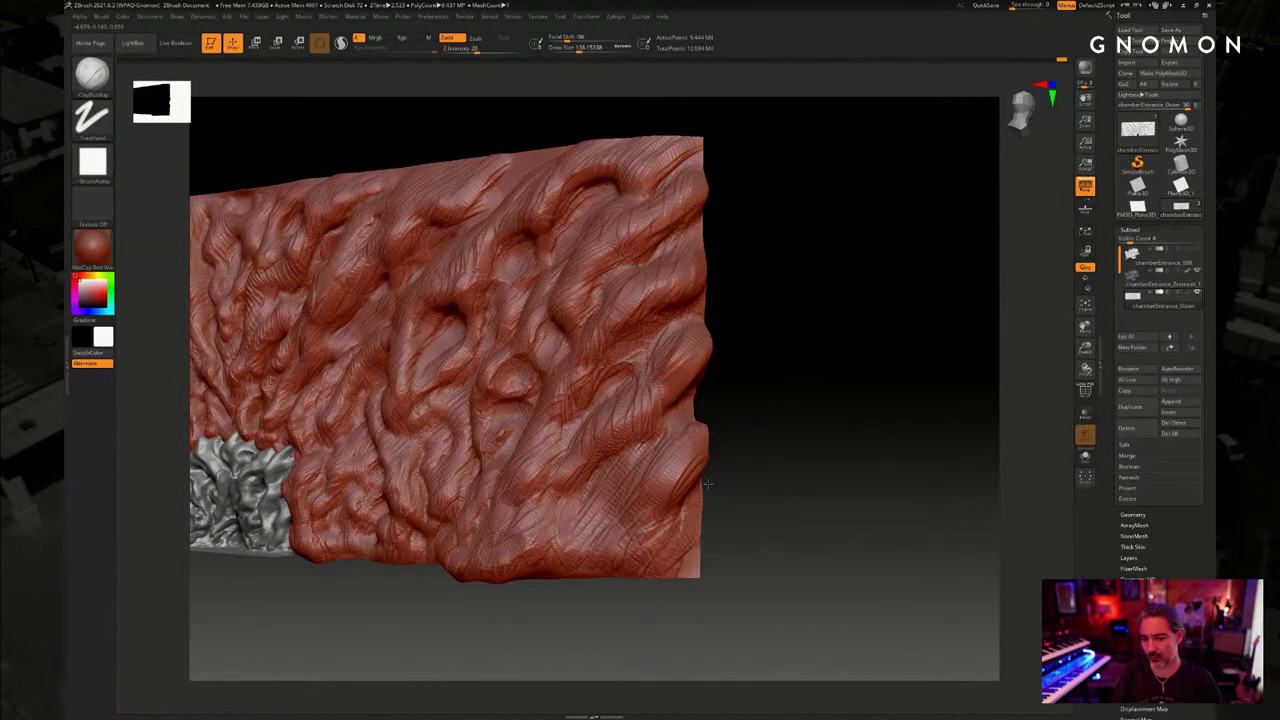
{"action": "left_click_drag", "start_coordinate": [707, 484], "coordinate": [700, 486]}
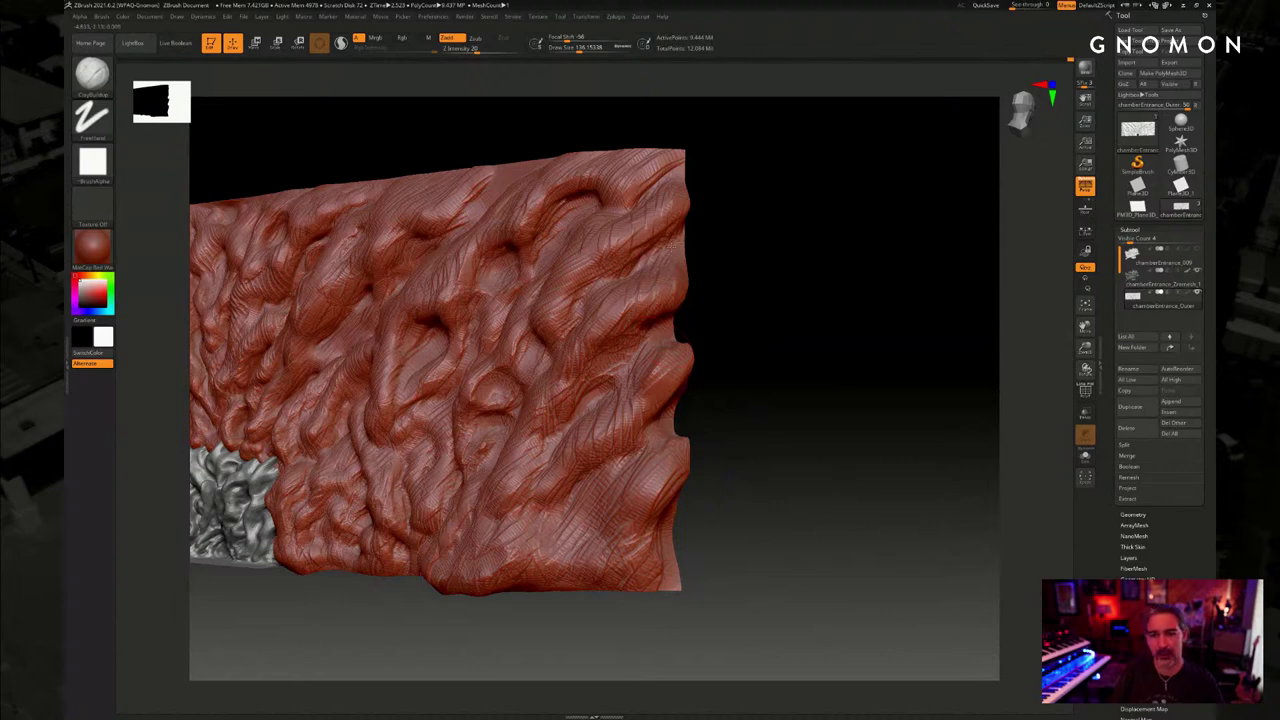
{"action": "mouse_move", "coordinate": [723, 282]}
{"action": "left_mouse_down"}
{"action": "mouse_move", "coordinate": [737, 297]}
{"action": "mouse_move", "coordinate": [699, 270]}
{"action": "left_mouse_up"}
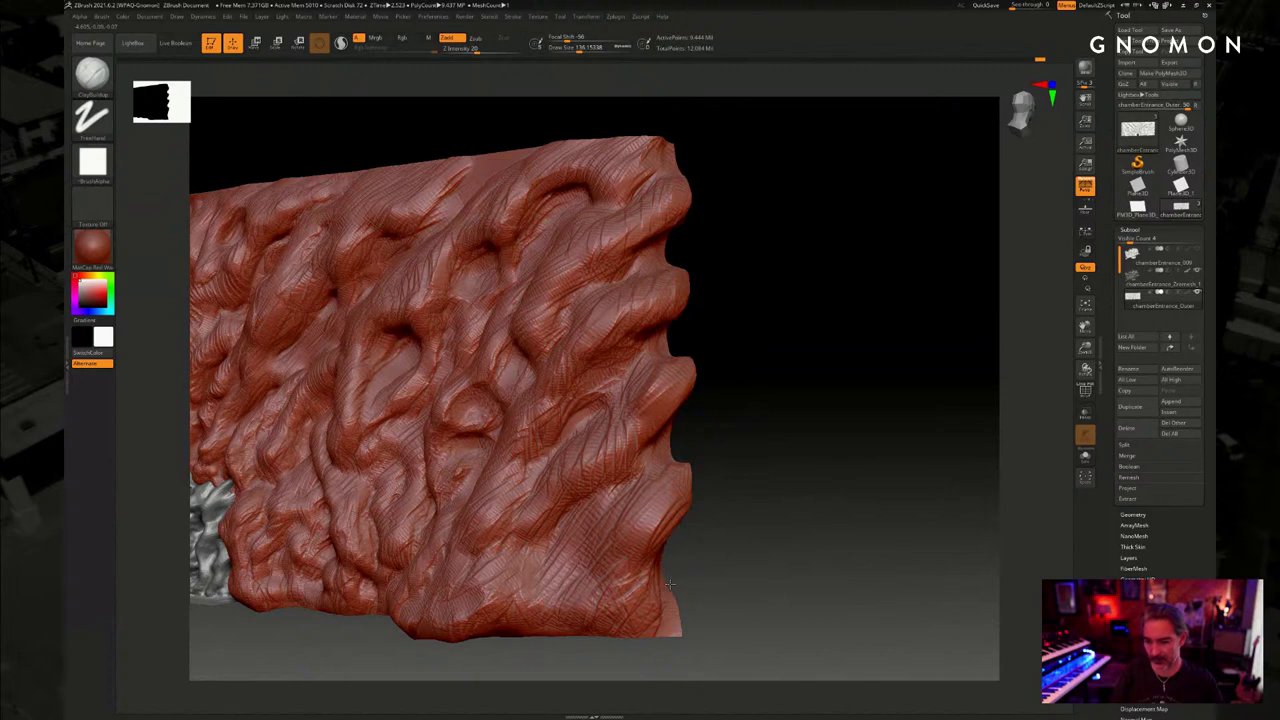
{"action": "key", "text": "shift+d"}
{"action": "key", "text": "d"}
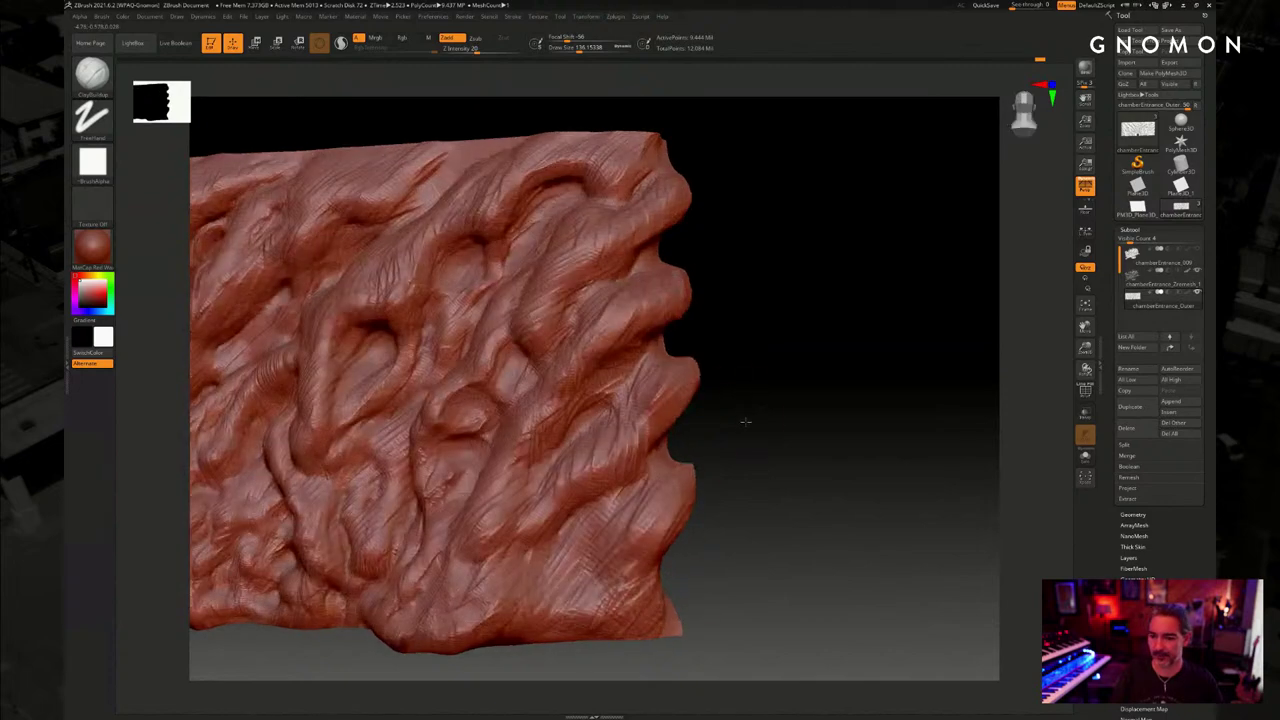
{"action": "key", "text": "shift+d"}
{"action": "key", "text": "d"}
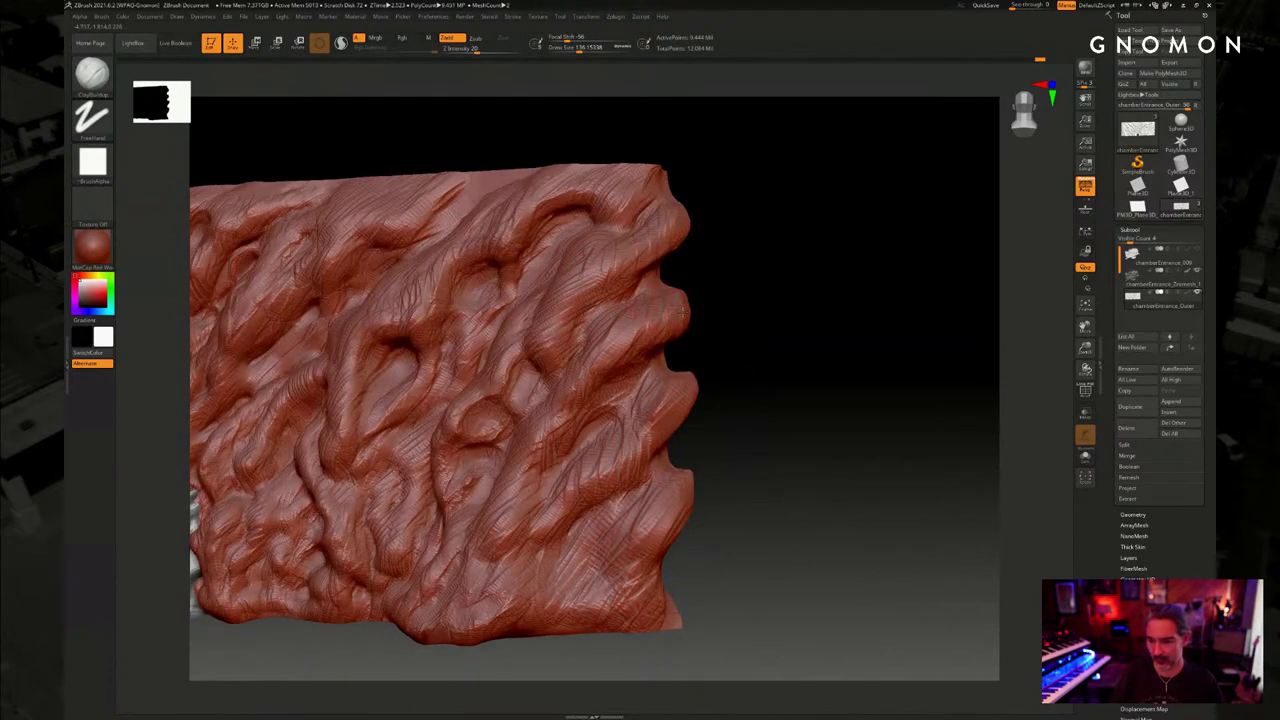
Pull the four fold ends outward from the wall's outer edge with the Move brush at a draw size of about 197
{"action": "mouse_move", "coordinate": [755, 295]}
{"action": "left_mouse_down", "text": "shift"}
{"action": "mouse_move", "coordinate": [758, 285]}
{"action": "mouse_move", "coordinate": [777, 309]}
{"action": "mouse_move", "coordinate": [760, 304]}
{"action": "left_mouse_up", "text": "shift"}
{"action": "key", "text": "b"}
{"action": "key", "text": "m"}
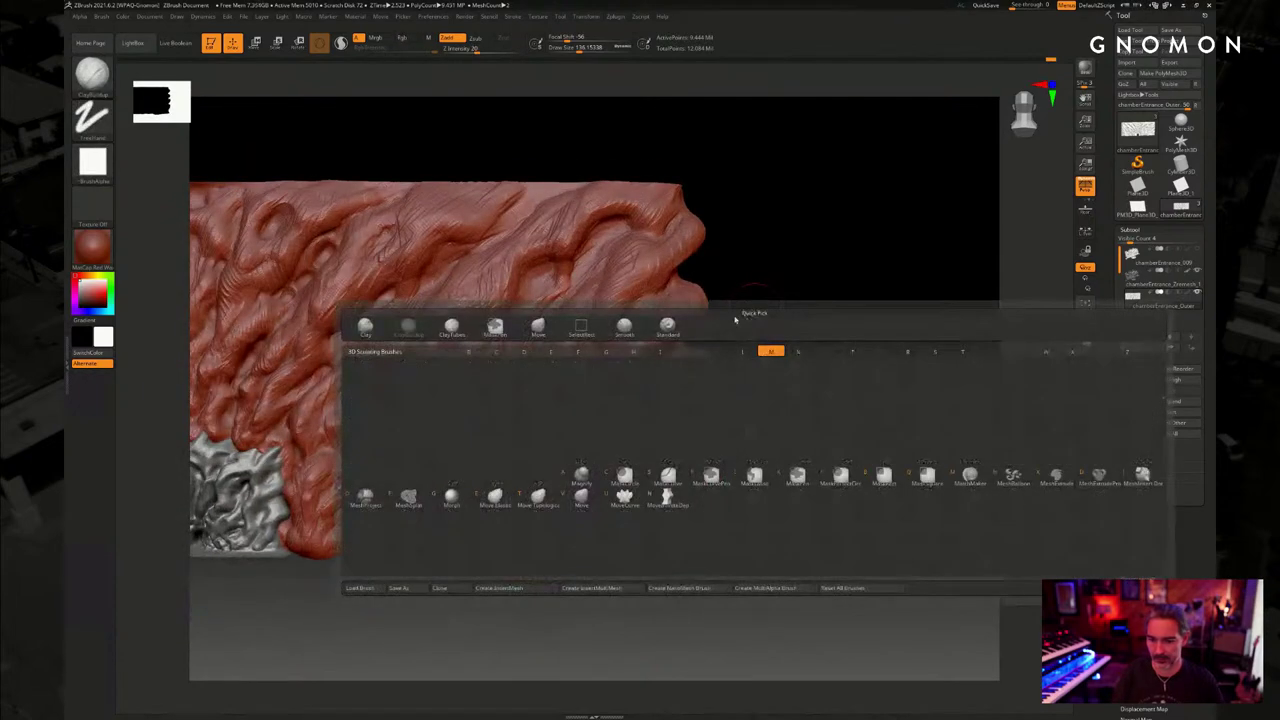
{"action": "key", "text": "v"}
{"action": "key", "text": "s"}
{"action": "left_click_drag", "start_coordinate": [774, 282], "coordinate": [785, 282]}
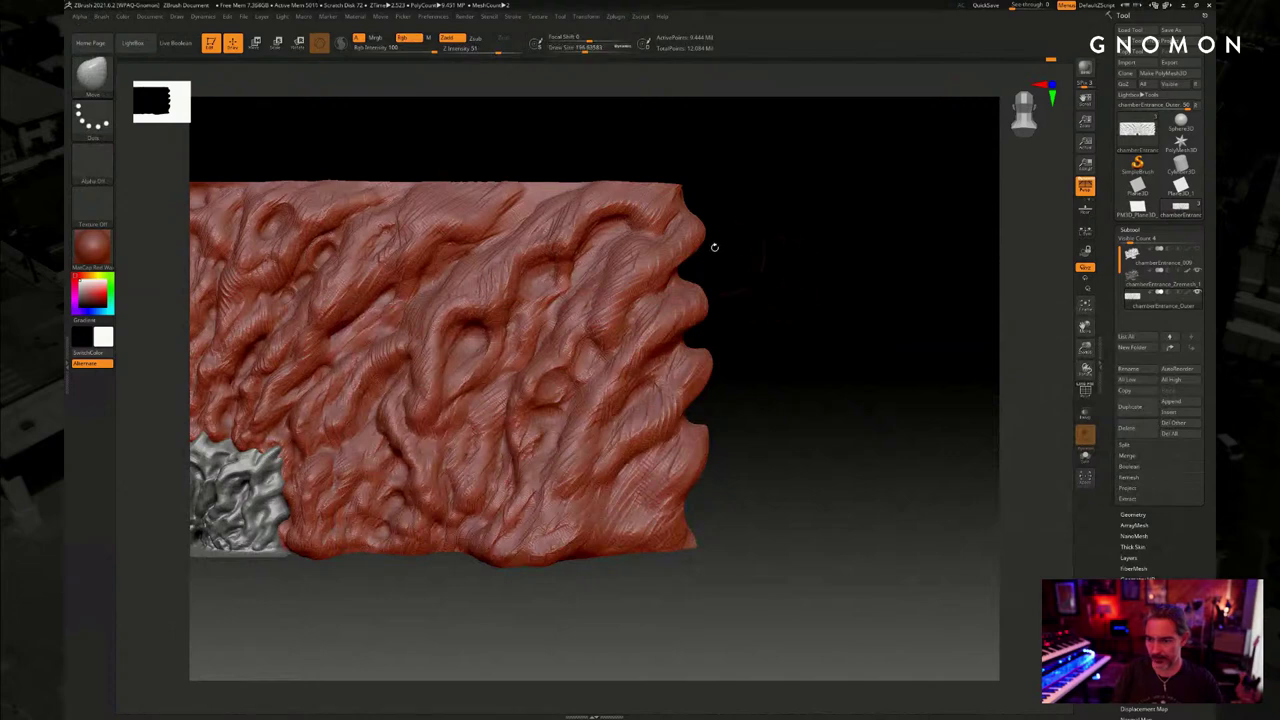
{"action": "mouse_move", "coordinate": [709, 229]}
{"action": "left_mouse_down"}
{"action": "mouse_move", "coordinate": [717, 217]}
{"action": "mouse_move", "coordinate": [712, 232]}
{"action": "left_mouse_up"}
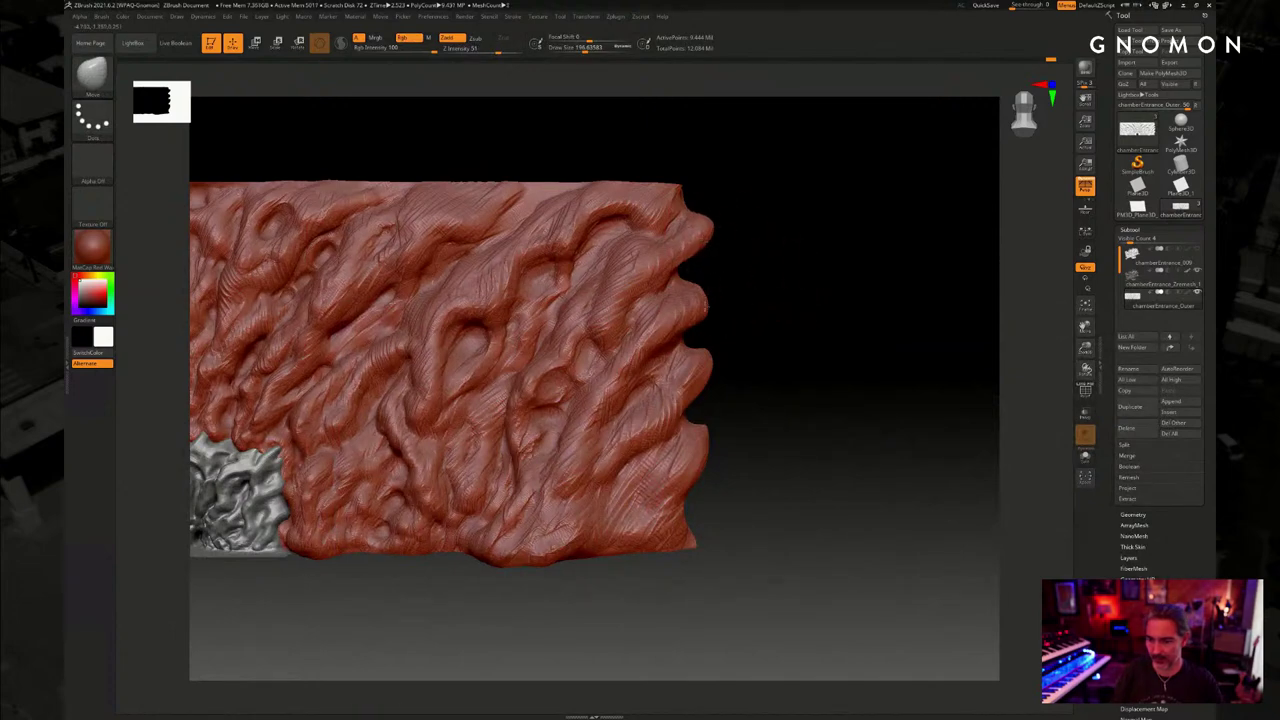
{"action": "left_click_drag", "start_coordinate": [705, 298], "coordinate": [722, 294]}
{"action": "left_click_drag", "start_coordinate": [711, 367], "coordinate": [690, 382]}
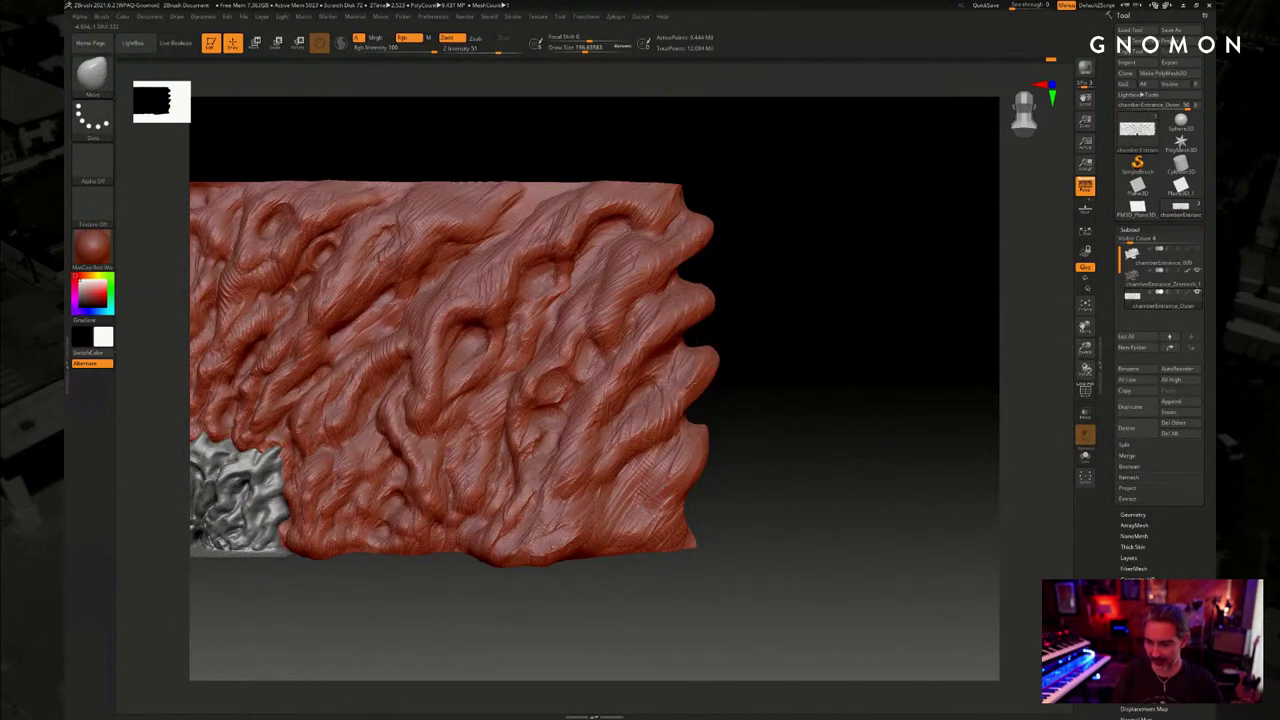
{"action": "left_click_drag", "start_coordinate": [708, 450], "coordinate": [717, 443]}
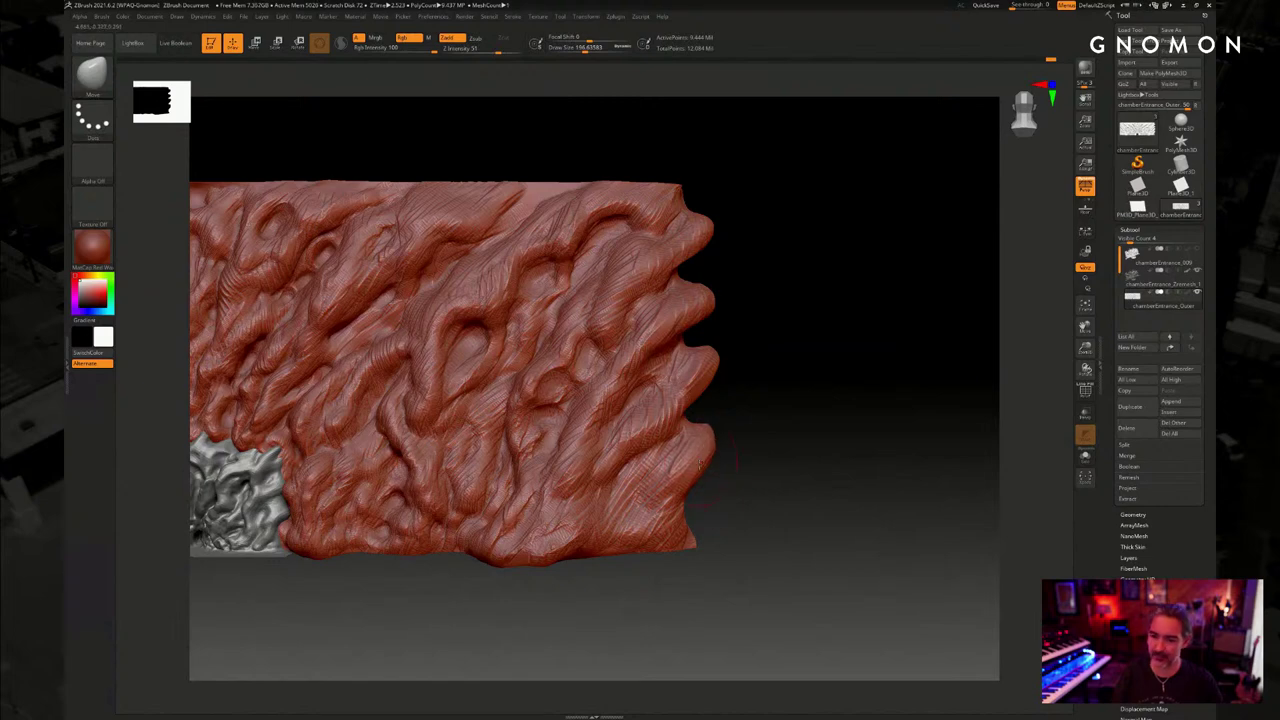
Stretch the second fold from the top farther outward and upward, and enlarge the Move brush's draw size to about 228
{"action": "left_click_drag", "start_coordinate": [749, 400], "coordinate": [778, 400]}
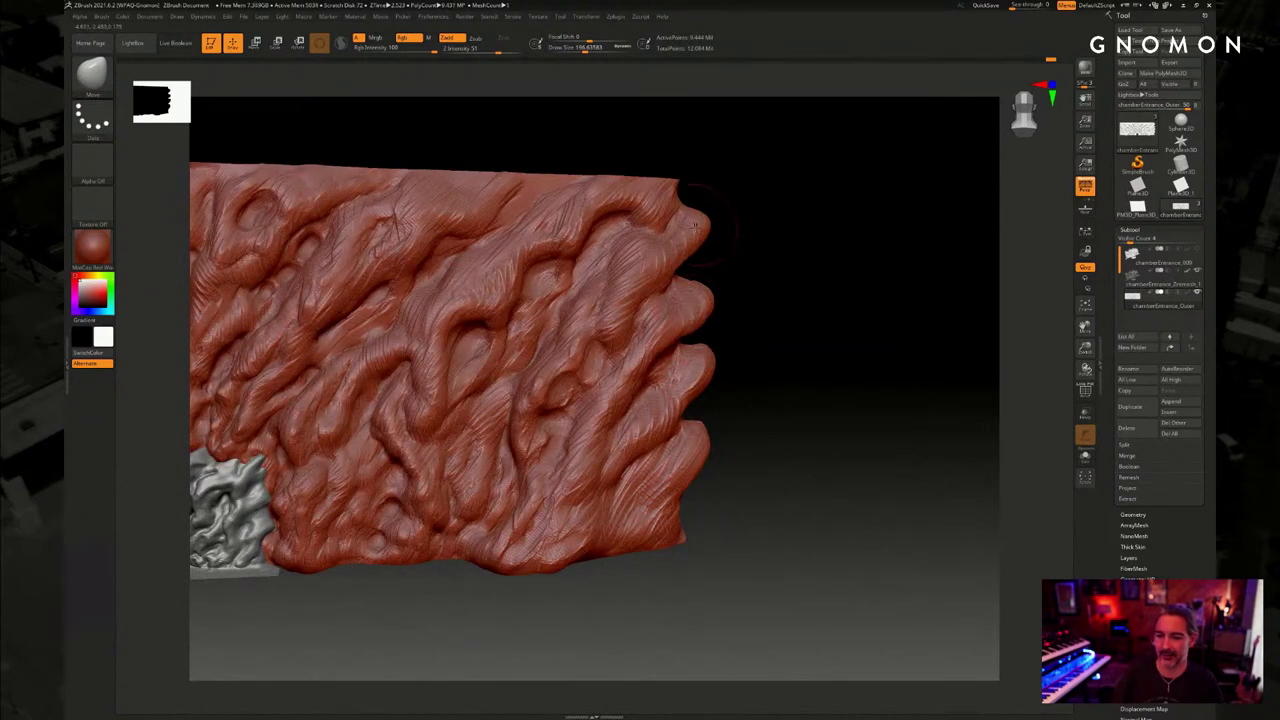
{"action": "mouse_move", "coordinate": [749, 246]}
{"action": "left_mouse_down"}
{"action": "mouse_move", "coordinate": [751, 267]}
{"action": "mouse_move", "coordinate": [714, 282]}
{"action": "mouse_move", "coordinate": [725, 268]}
{"action": "mouse_move", "coordinate": [714, 306]}
{"action": "left_mouse_up"}
{"action": "key", "text": "s"}
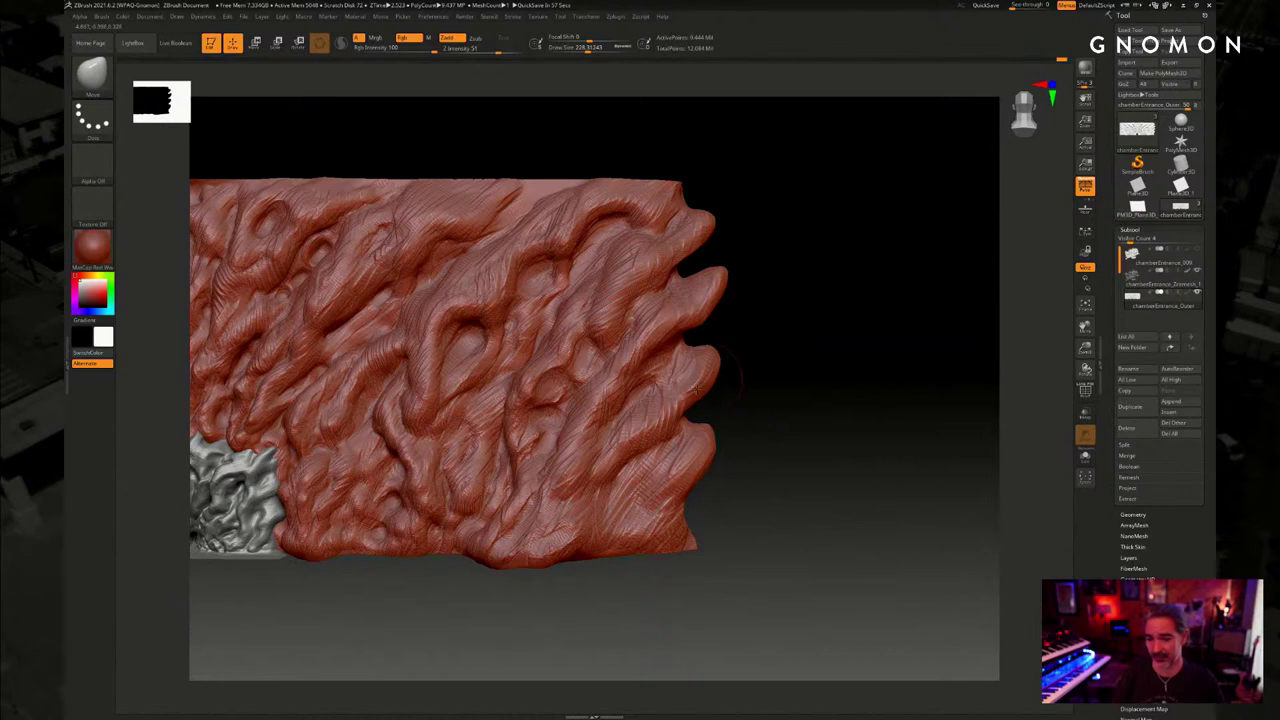
{"action": "mouse_move", "coordinate": [749, 446]}
{"action": "left_mouse_down", "text": "shift"}
{"action": "mouse_move", "coordinate": [734, 443]}
{"action": "mouse_move", "coordinate": [752, 433]}
{"action": "left_mouse_up", "text": "shift"}
{"action": "key", "text": "b"}
{"action": "key", "text": "m"}
{"action": "key", "text": "v"}
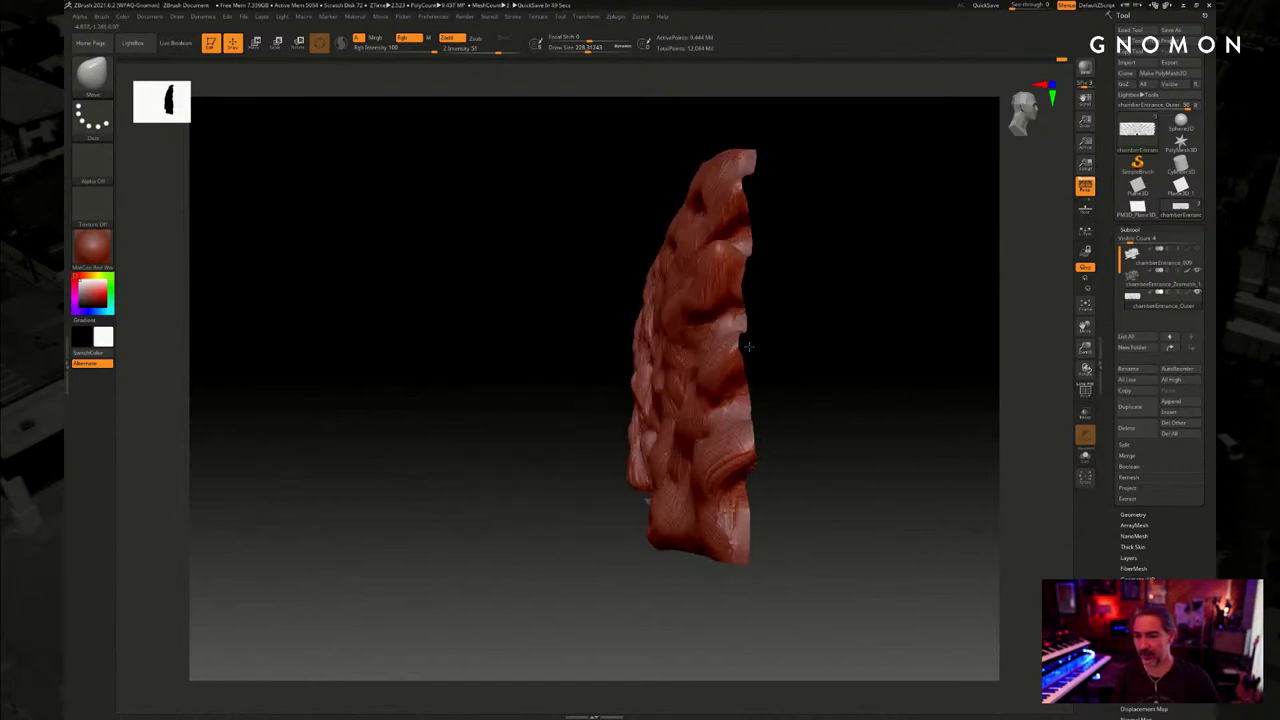
Refine the second fold's tip and underside with the Move brush at a draw size of about 217
{"action": "mouse_move", "coordinate": [748, 346]}
{"action": "left_mouse_down"}
{"action": "mouse_move", "coordinate": [733, 256]}
{"action": "mouse_move", "coordinate": [806, 283]}
{"action": "left_mouse_up"}
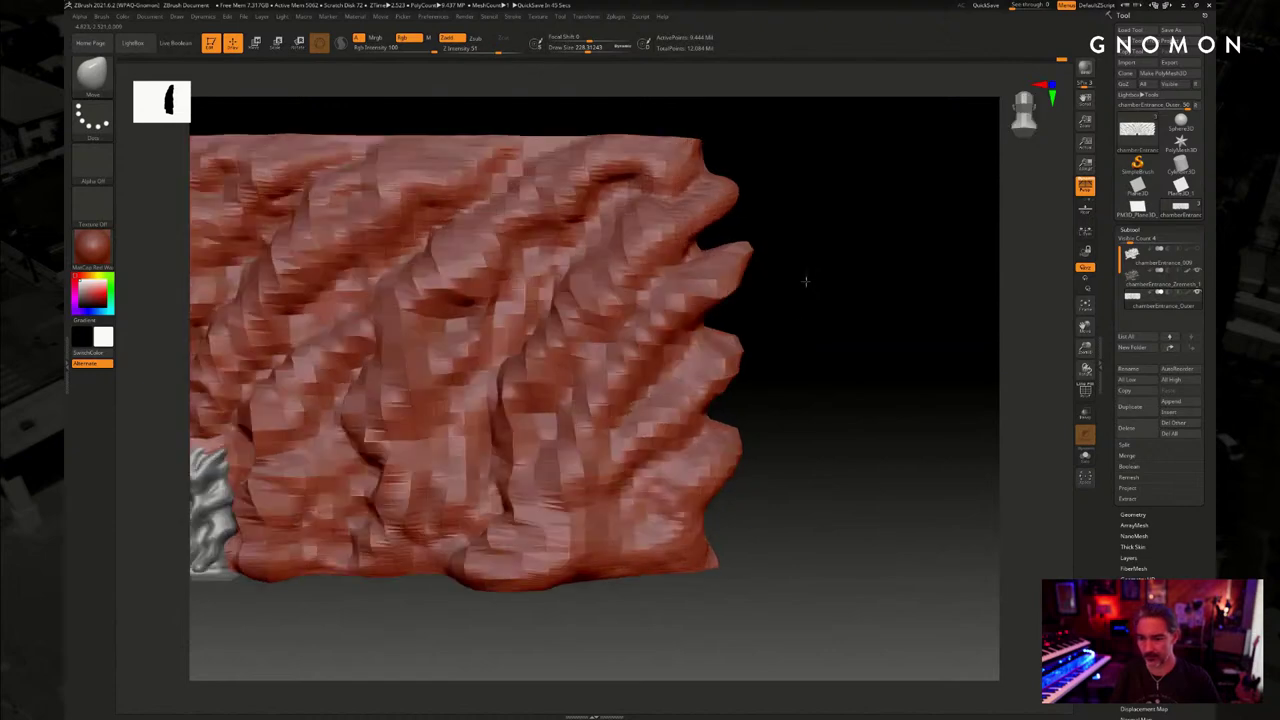
{"action": "mouse_move", "coordinate": [791, 337]}
{"action": "left_mouse_down", "text": "alt"}
{"action": "mouse_move", "coordinate": [762, 330]}
{"action": "mouse_move", "coordinate": [753, 358]}
{"action": "left_mouse_up", "text": "alt"}
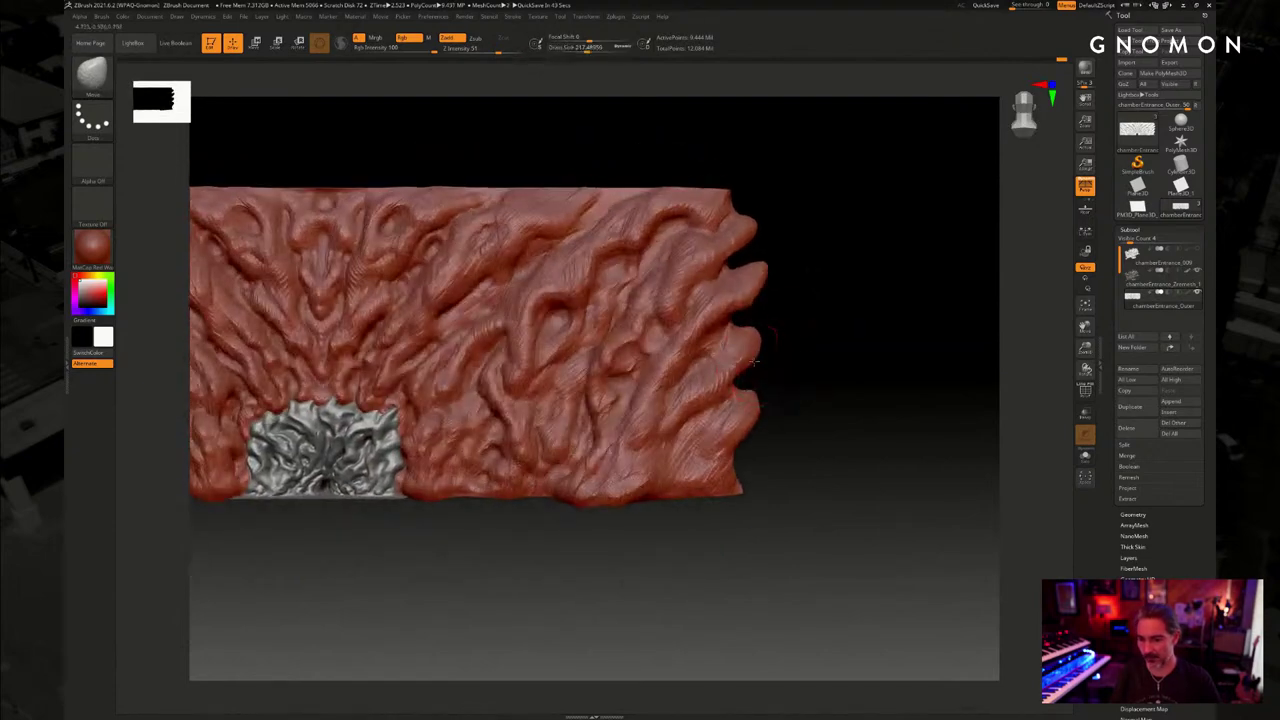
{"action": "left_click_drag", "start_coordinate": [740, 297], "coordinate": [739, 289]}
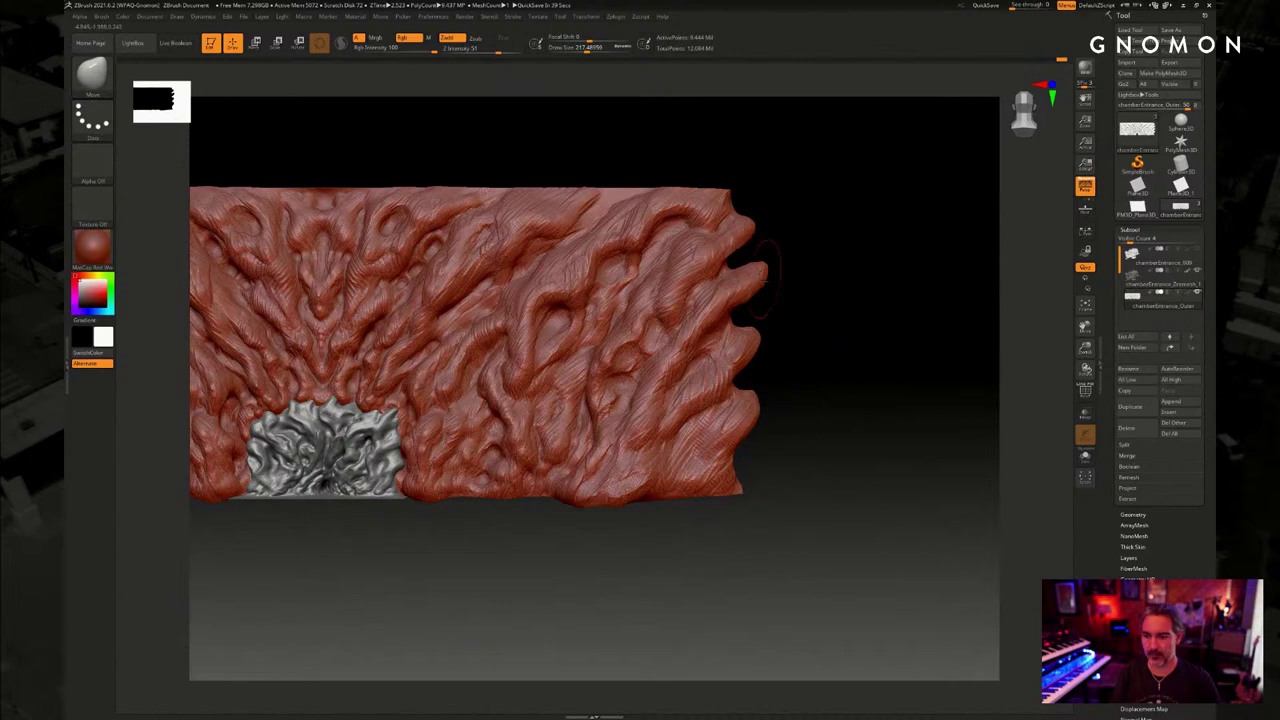
{"action": "left_click_drag", "start_coordinate": [762, 276], "coordinate": [739, 295]}
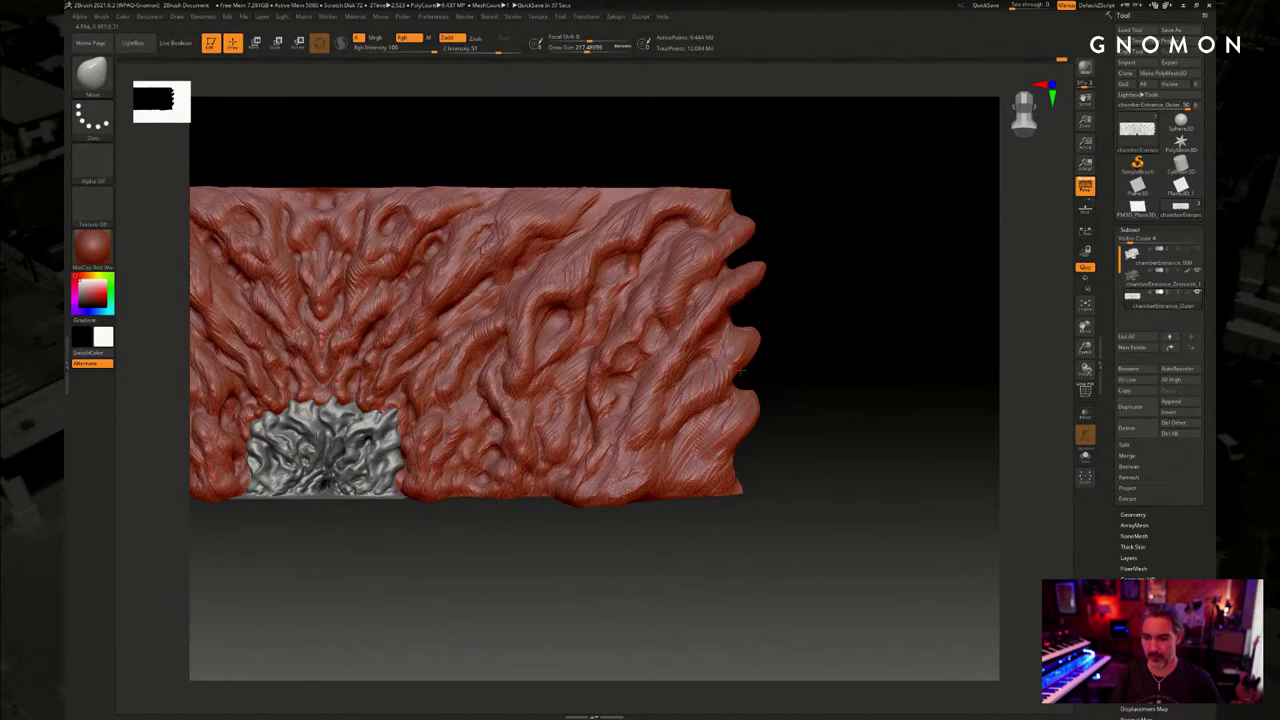
Switch to the ClayTubes brush, reduce its draw size to about 128, and compare the edge at lower and higher subdivision levels
{"action": "left_click_drag", "start_coordinate": [800, 326], "coordinate": [780, 334], "text": "alt"}
{"action": "key", "text": "b"}
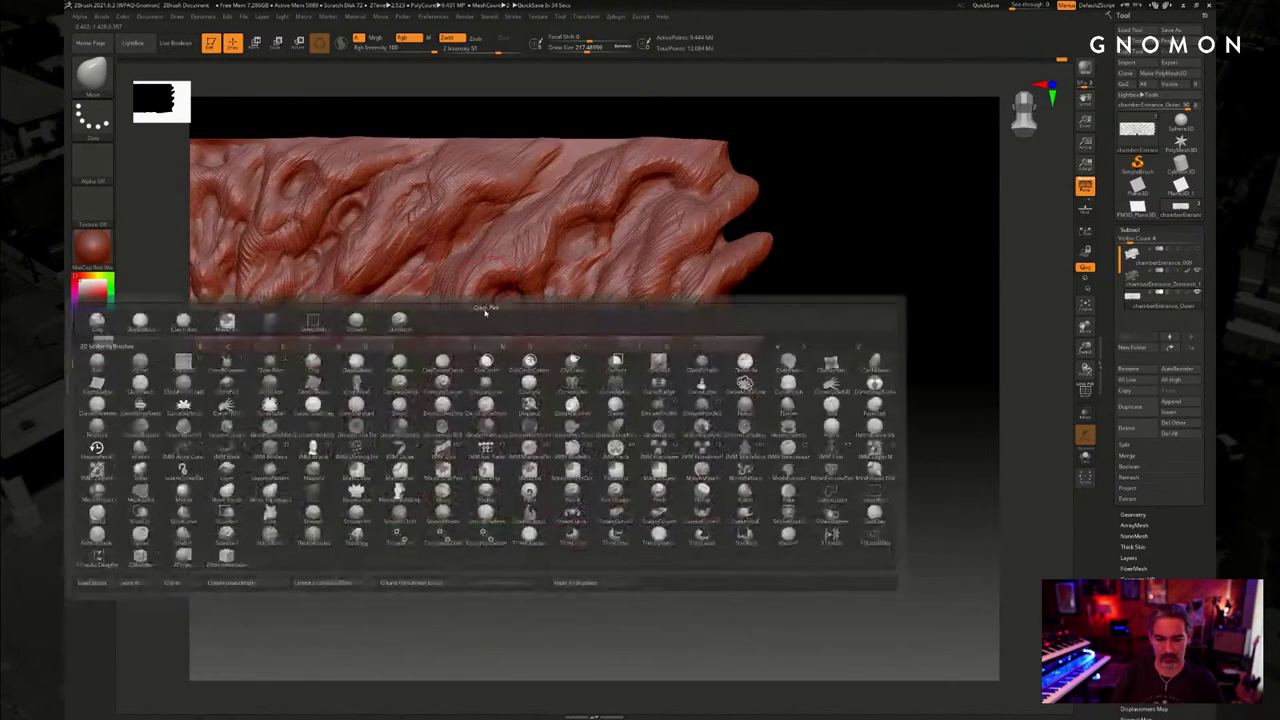
{"action": "left_click", "coordinate": [183, 321]}
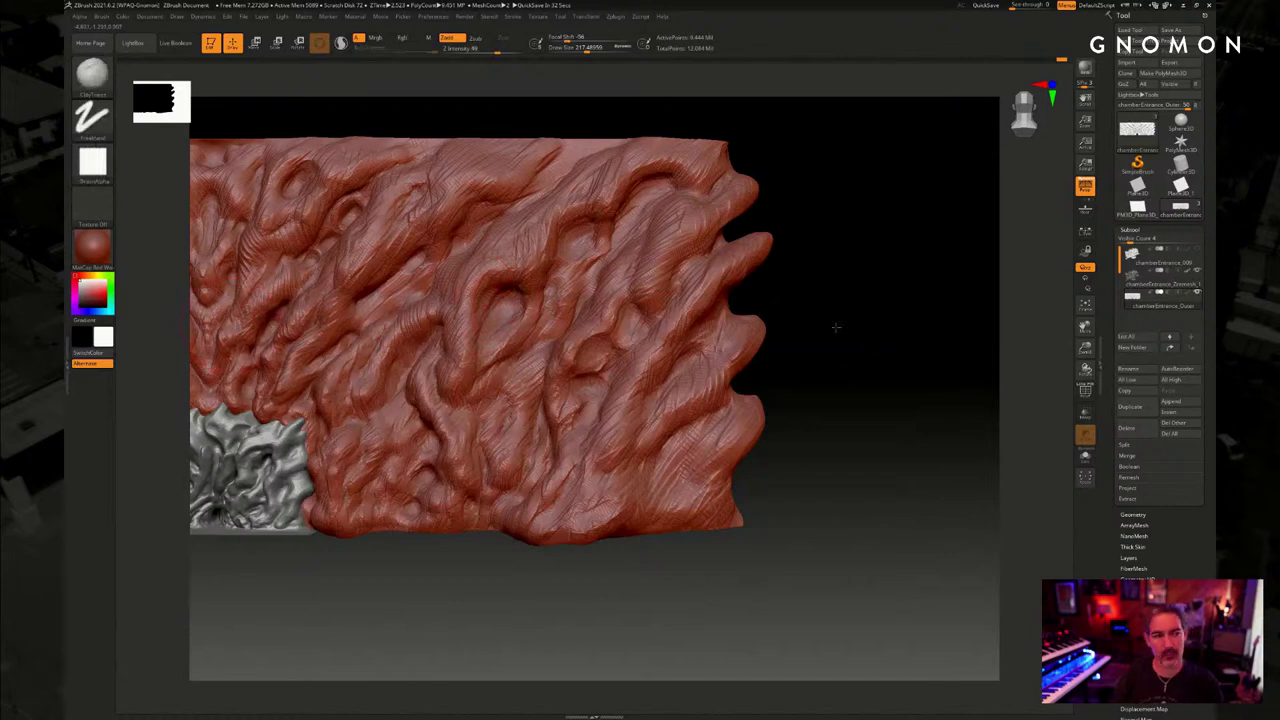
{"action": "key", "text": "shift+d"}
{"action": "key", "text": "shift+d"}
{"action": "key", "text": "s"}
{"action": "mouse_move", "coordinate": [839, 326]}
{"action": "left_mouse_down"}
{"action": "mouse_move", "coordinate": [829, 337]}
{"action": "mouse_move", "coordinate": [801, 326]}
{"action": "mouse_move", "coordinate": [783, 349]}
{"action": "left_mouse_up"}
{"action": "key", "text": "shift+d"}
{"action": "key", "text": "d"}
{"action": "key", "text": "s"}
{"action": "key", "text": "d"}
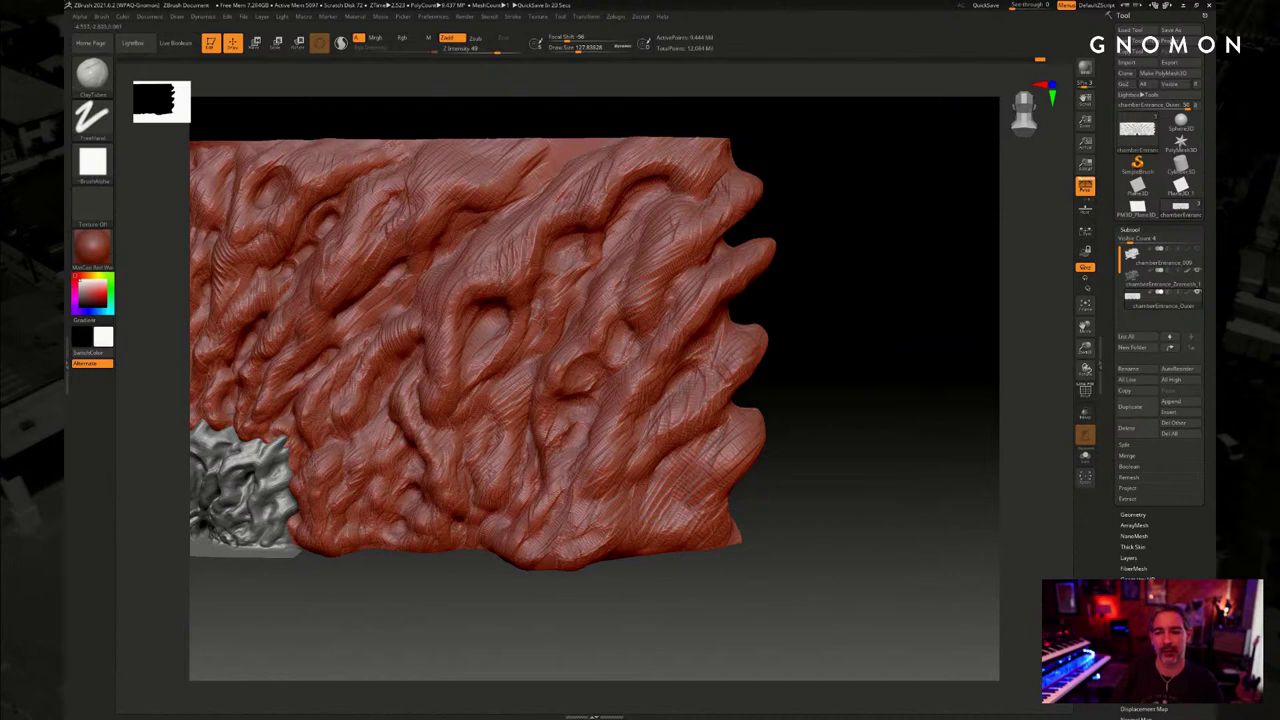
Round and thicken the protruding fold ends from several angles with ClayTubes strokes at a draw size of about 83
{"action": "left_click_drag", "start_coordinate": [788, 225], "coordinate": [752, 201]}
{"action": "key", "text": "s"}
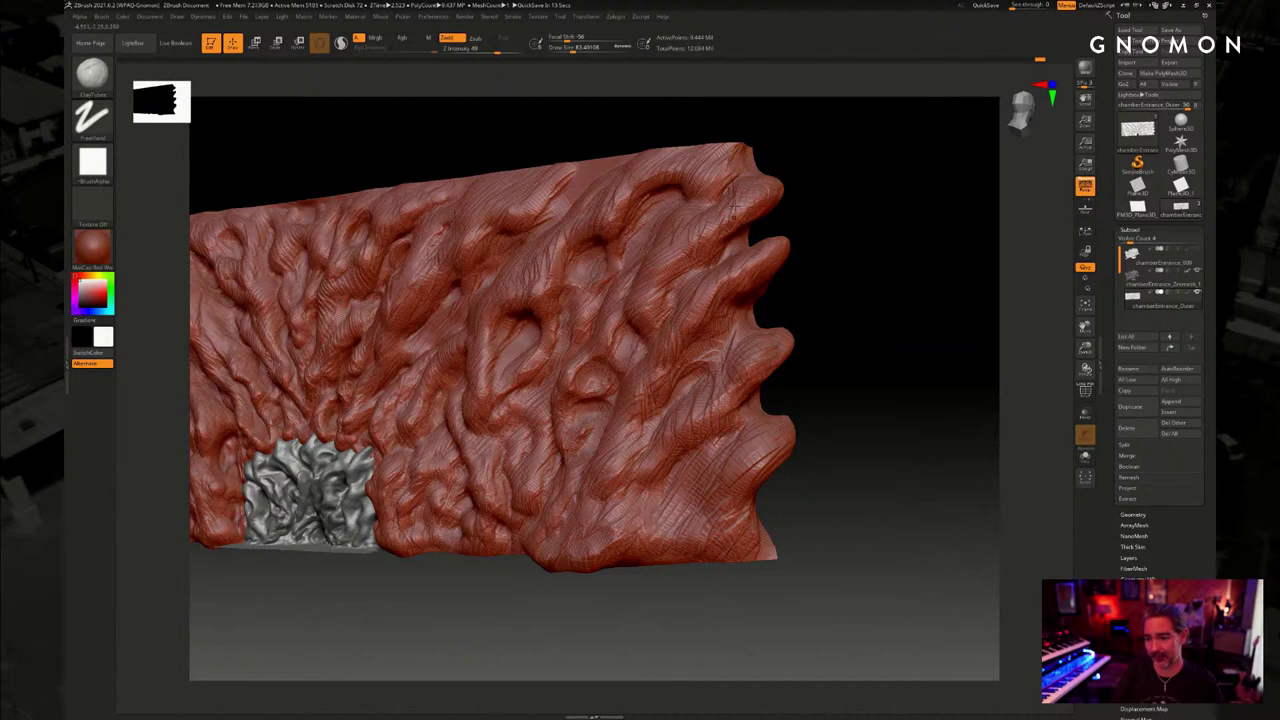
{"action": "mouse_move", "coordinate": [808, 270]}
{"action": "left_mouse_down"}
{"action": "mouse_move", "coordinate": [762, 293]}
{"action": "mouse_move", "coordinate": [795, 280]}
{"action": "mouse_move", "coordinate": [783, 268]}
{"action": "left_mouse_up"}
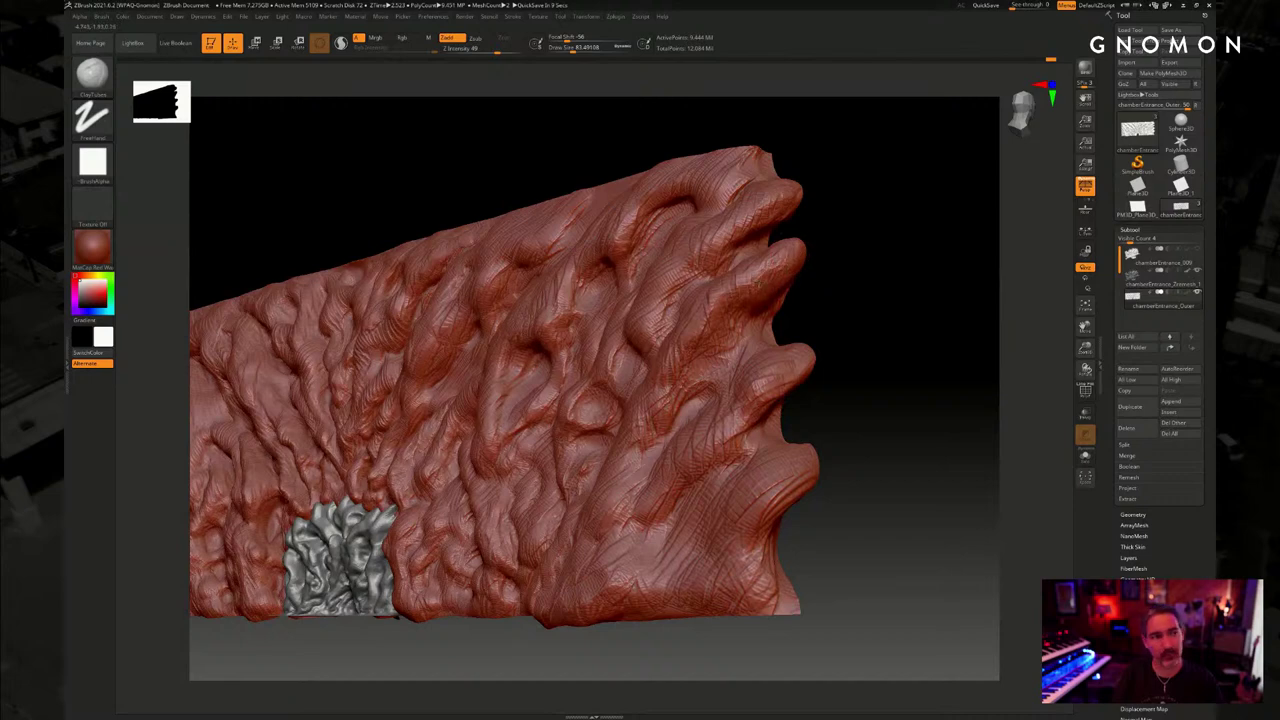
{"action": "mouse_move", "coordinate": [819, 337]}
{"action": "left_mouse_down"}
{"action": "mouse_move", "coordinate": [762, 310]}
{"action": "mouse_move", "coordinate": [778, 306]}
{"action": "left_mouse_up"}
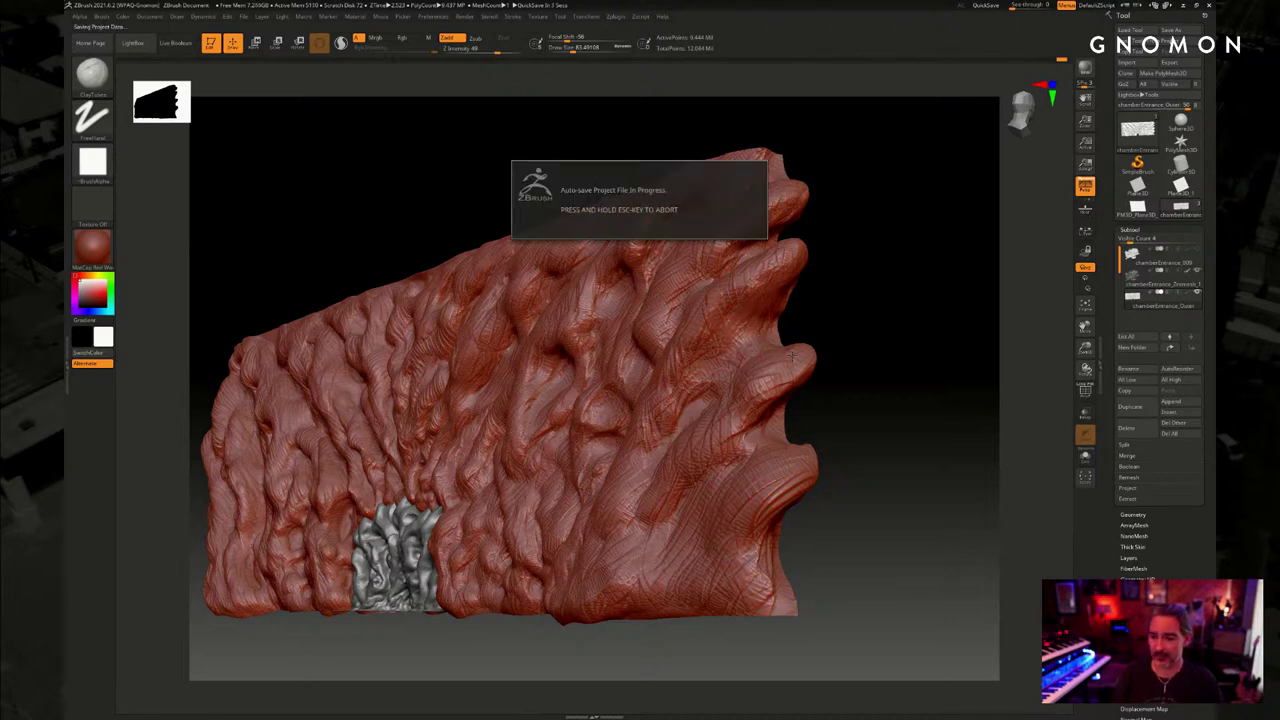
{"action": "left_click_drag", "start_coordinate": [805, 340], "coordinate": [749, 349]}
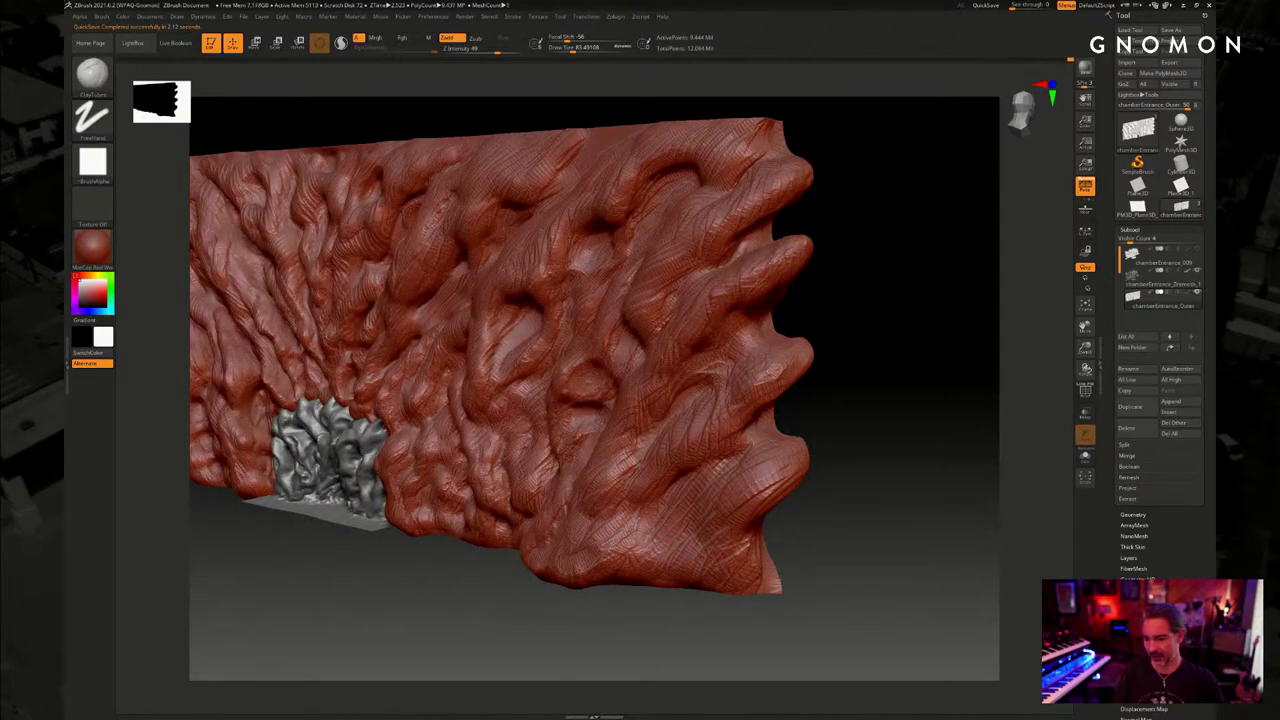
{"action": "left_click_drag", "start_coordinate": [806, 386], "coordinate": [803, 446]}
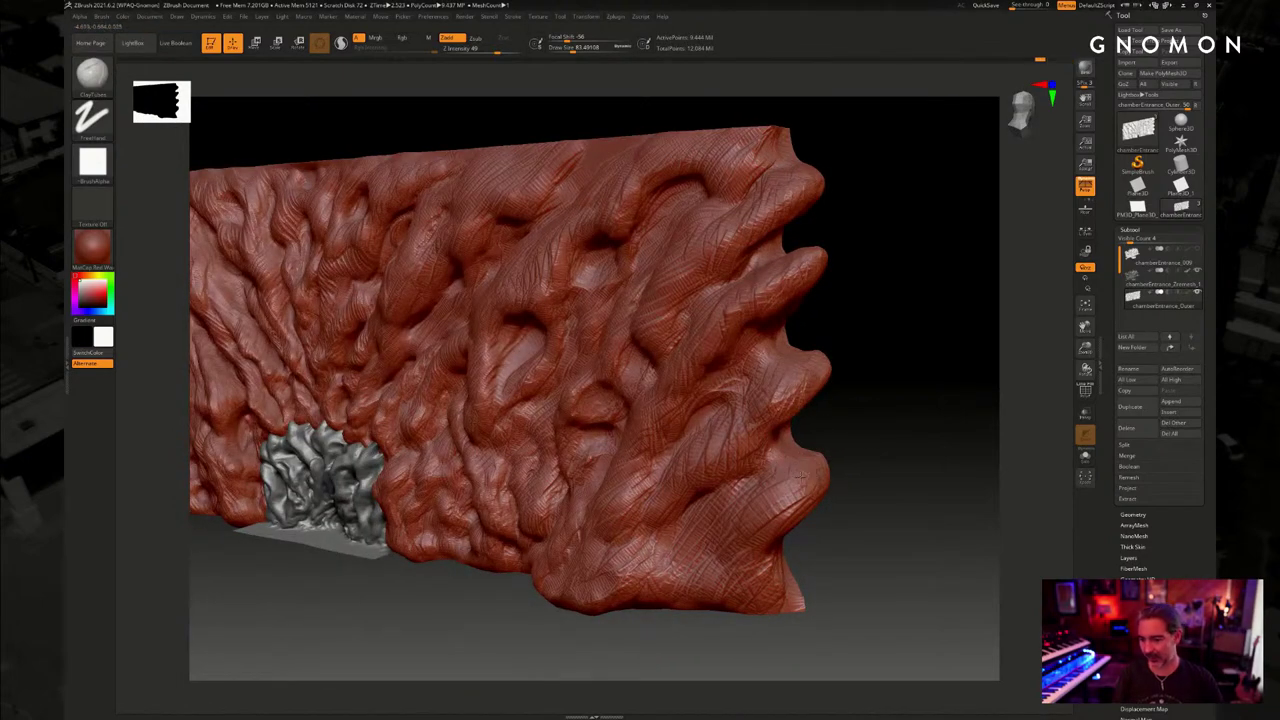
Deepen the undersides and recesses between the protruding folds with further ClayTubes strokes, checking the edge from the front and side
{"action": "left_click_drag", "start_coordinate": [830, 517], "coordinate": [822, 496]}
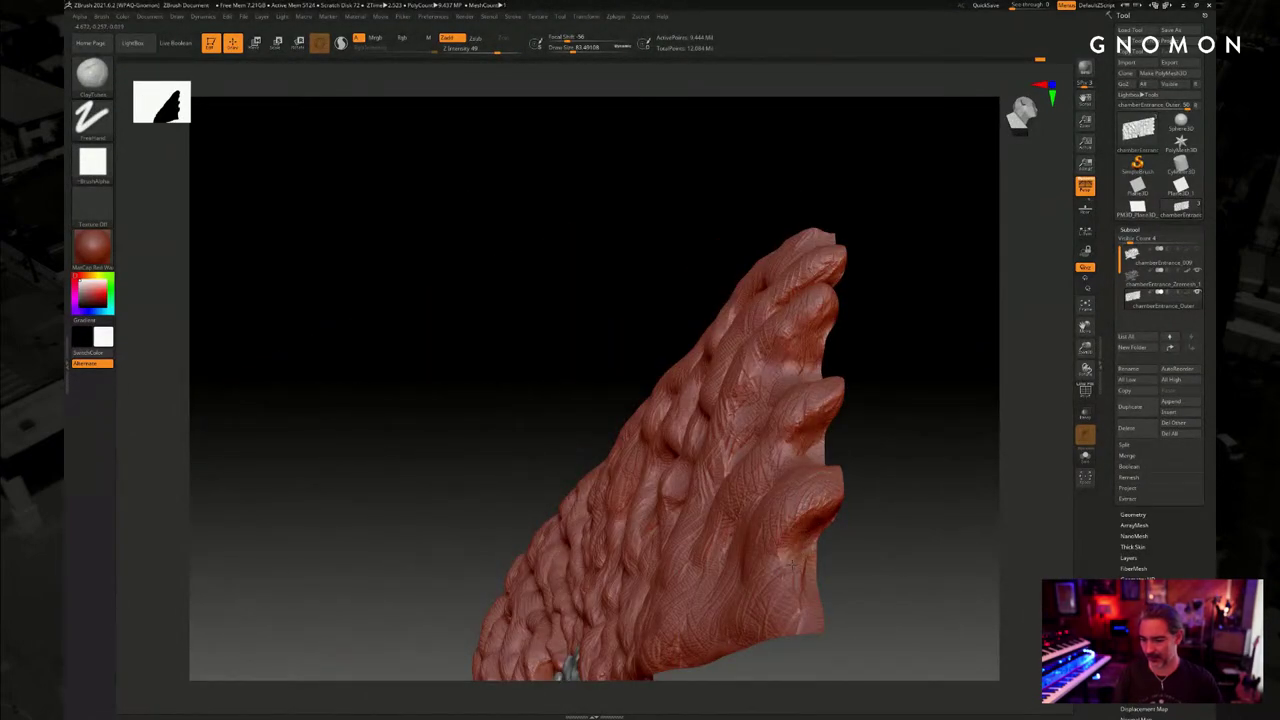
{"action": "mouse_move", "coordinate": [852, 534]}
{"action": "left_mouse_down"}
{"action": "mouse_move", "coordinate": [857, 518]}
{"action": "mouse_move", "coordinate": [828, 510]}
{"action": "mouse_move", "coordinate": [840, 525]}
{"action": "left_mouse_up"}
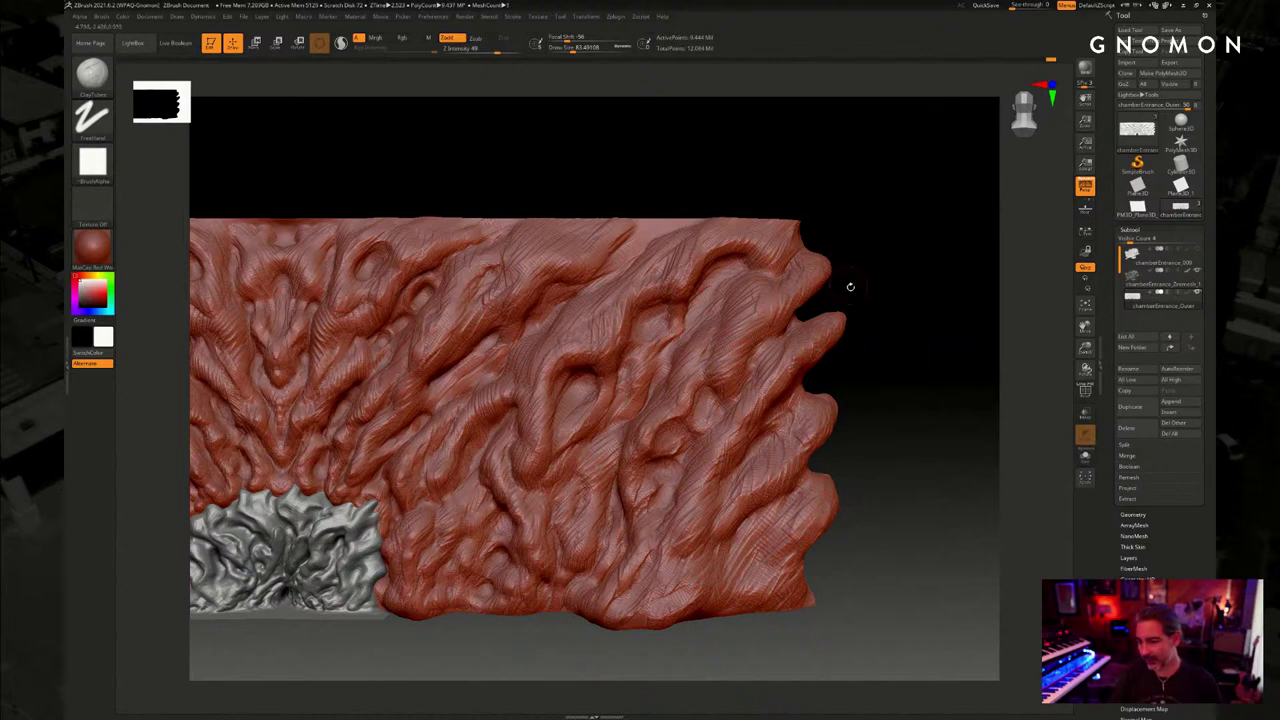
{"action": "mouse_move", "coordinate": [850, 286]}
{"action": "left_mouse_down"}
{"action": "mouse_move", "coordinate": [860, 307]}
{"action": "mouse_move", "coordinate": [872, 296]}
{"action": "left_mouse_up"}
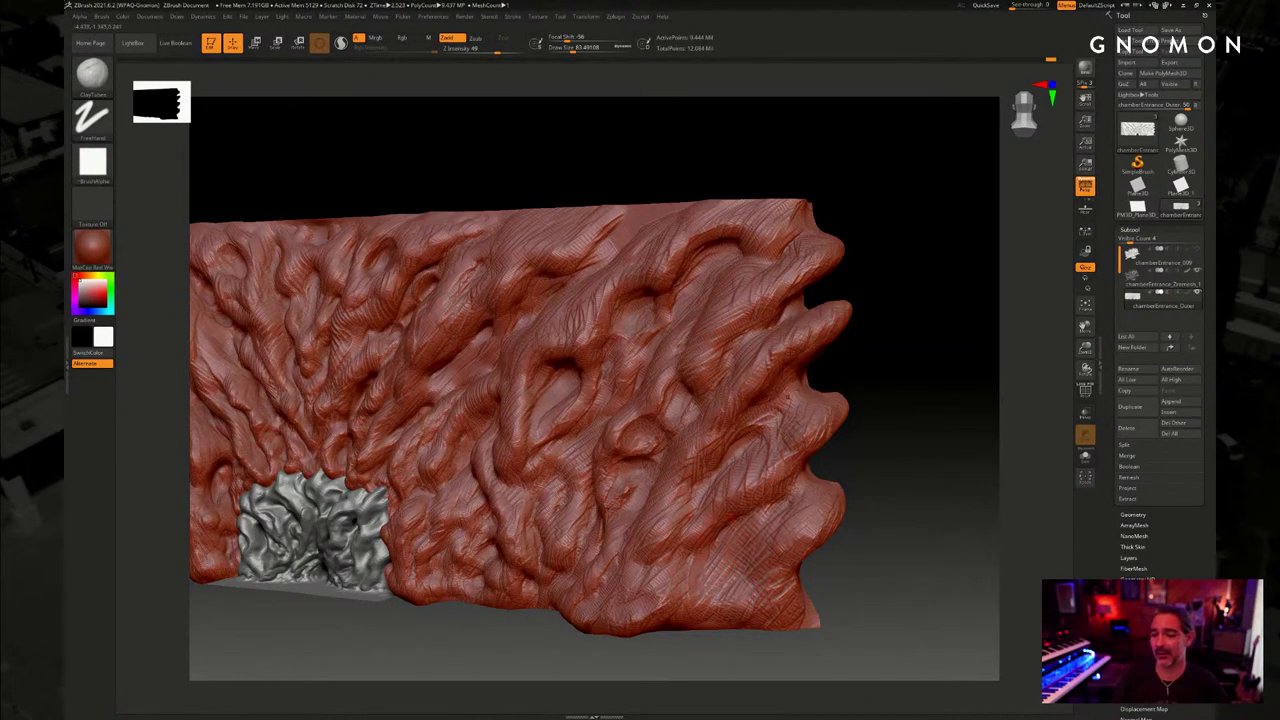
{"action": "left_click_drag", "start_coordinate": [838, 358], "coordinate": [858, 384]}
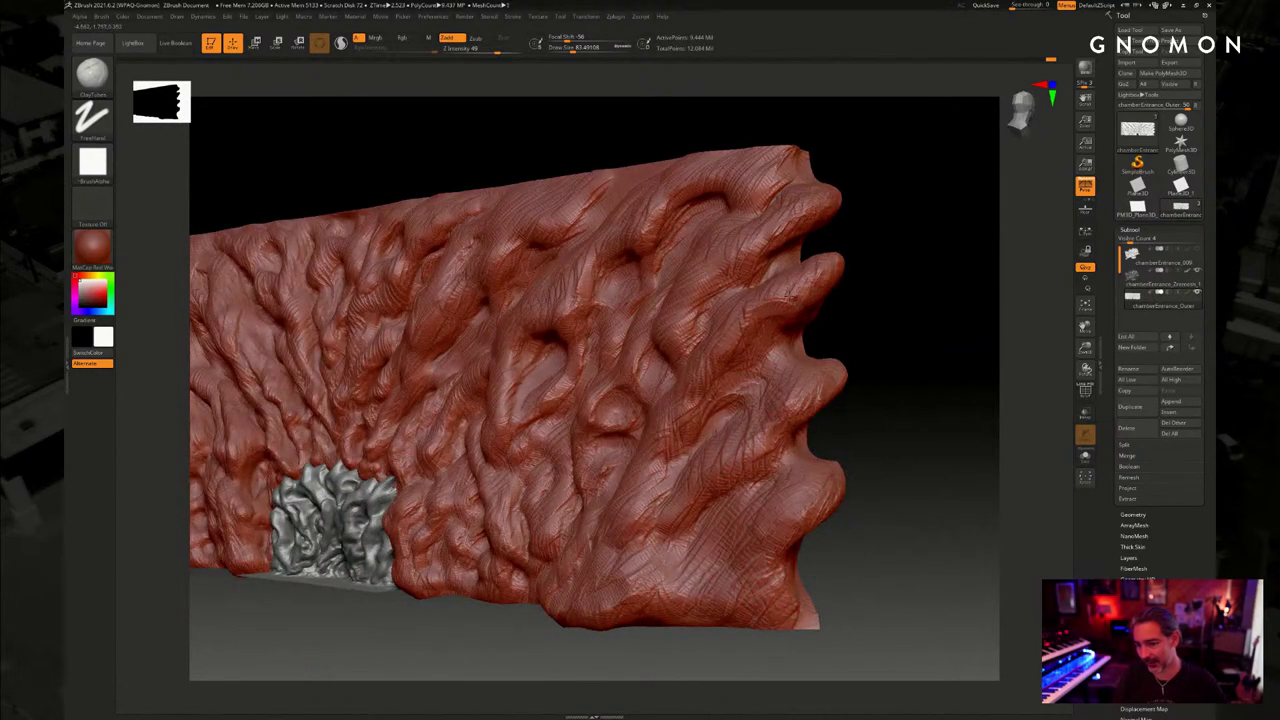
{"action": "left_click_drag", "start_coordinate": [869, 325], "coordinate": [794, 299]}
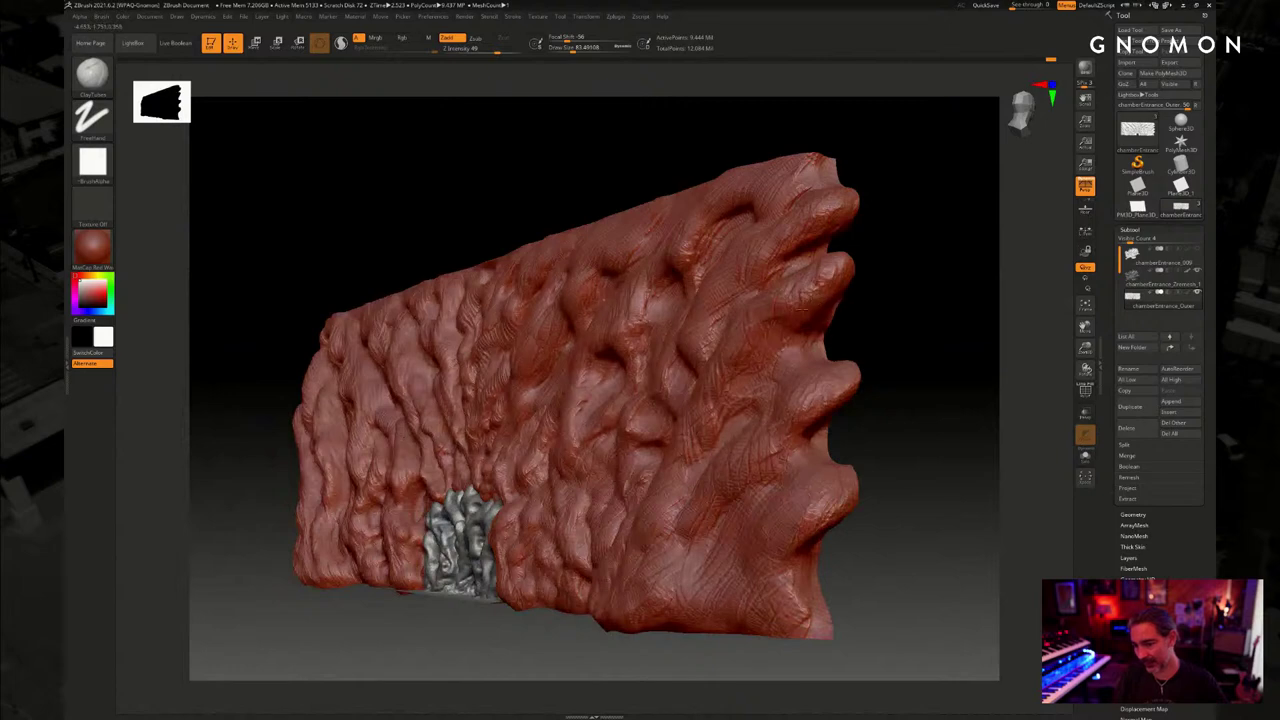
{"action": "left_click_drag", "start_coordinate": [884, 335], "coordinate": [950, 340]}
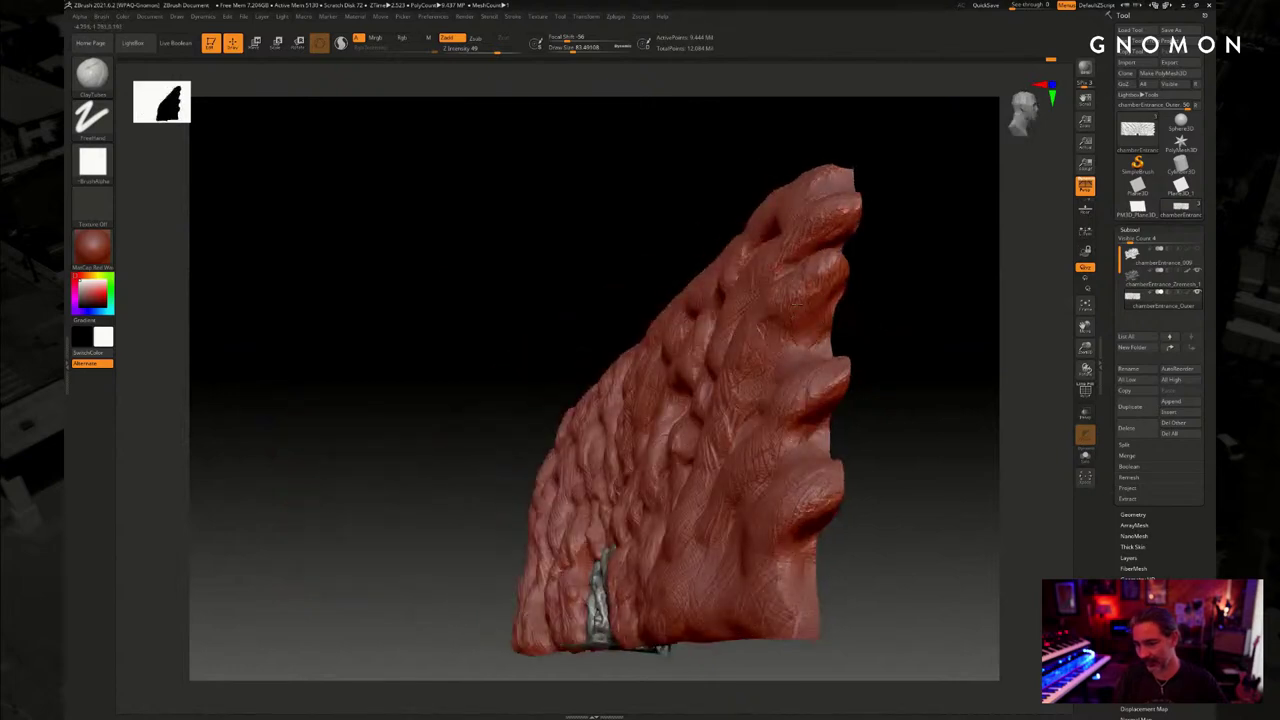
Build up the surface between the lowest protruding folds on the right edge with ClayTubes strokes at a draw size of about 83
{"action": "mouse_move", "coordinate": [860, 325]}
{"action": "left_mouse_down"}
{"action": "mouse_move", "coordinate": [795, 355]}
{"action": "mouse_move", "coordinate": [805, 334]}
{"action": "left_mouse_up"}
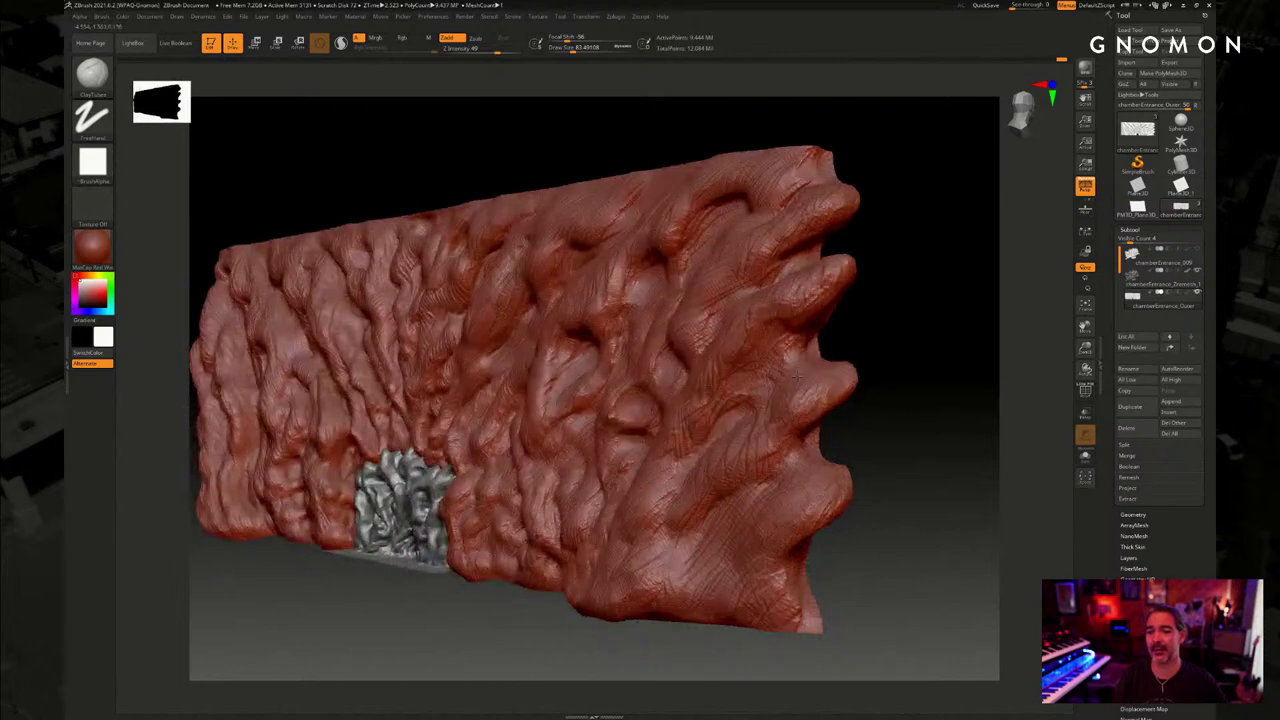
{"action": "left_click_drag", "start_coordinate": [877, 379], "coordinate": [805, 362]}
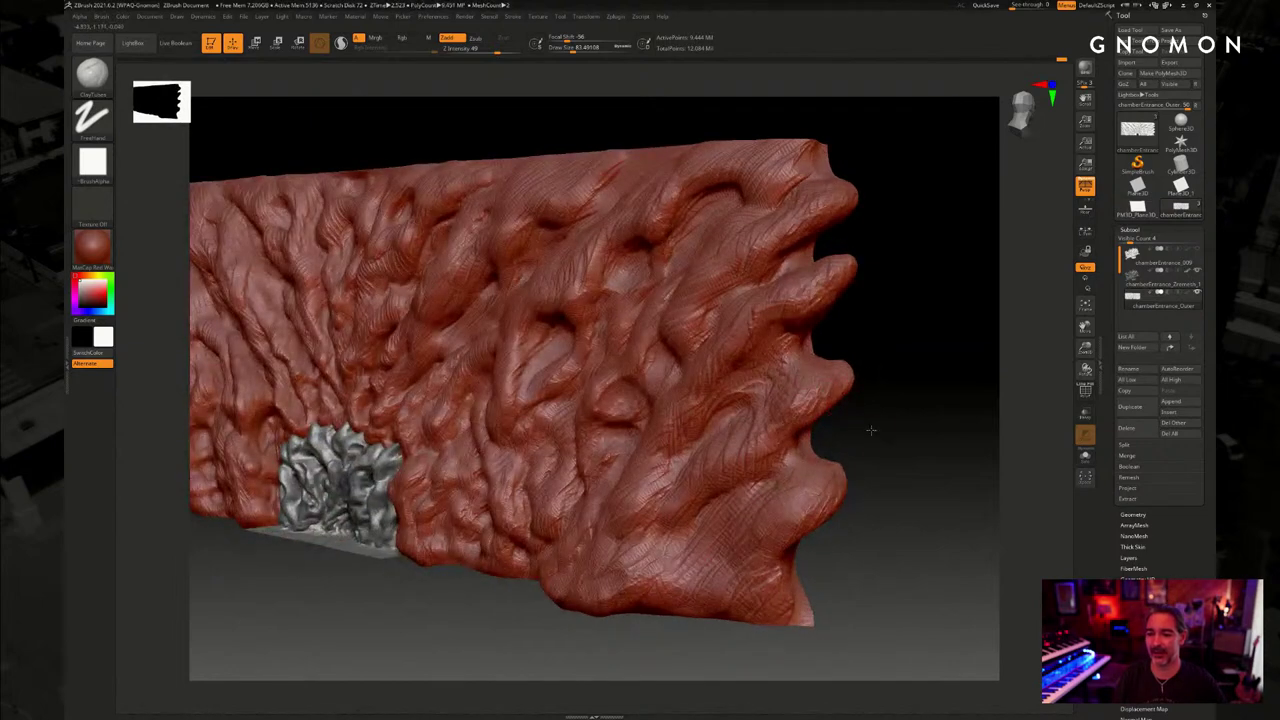
{"action": "left_click_drag", "start_coordinate": [871, 430], "coordinate": [773, 388]}
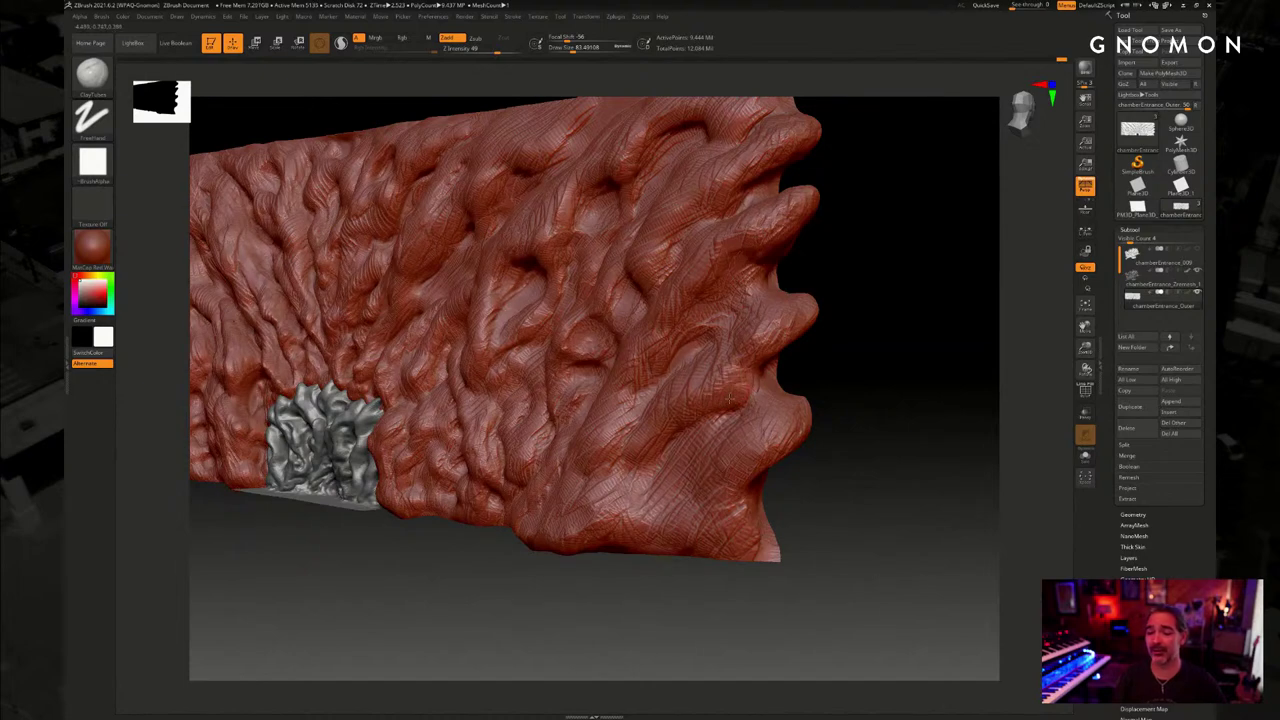
{"action": "left_click_drag", "start_coordinate": [842, 365], "coordinate": [708, 386]}
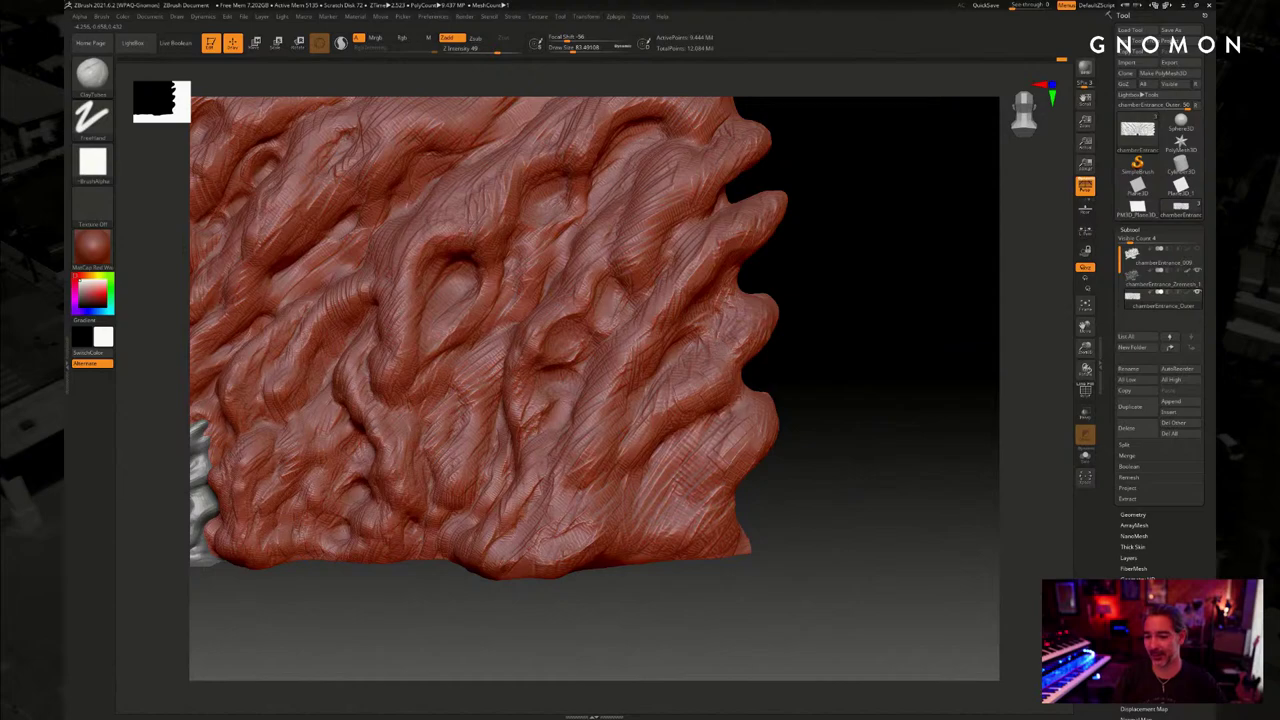
{"action": "left_click_drag", "start_coordinate": [722, 412], "coordinate": [765, 400]}
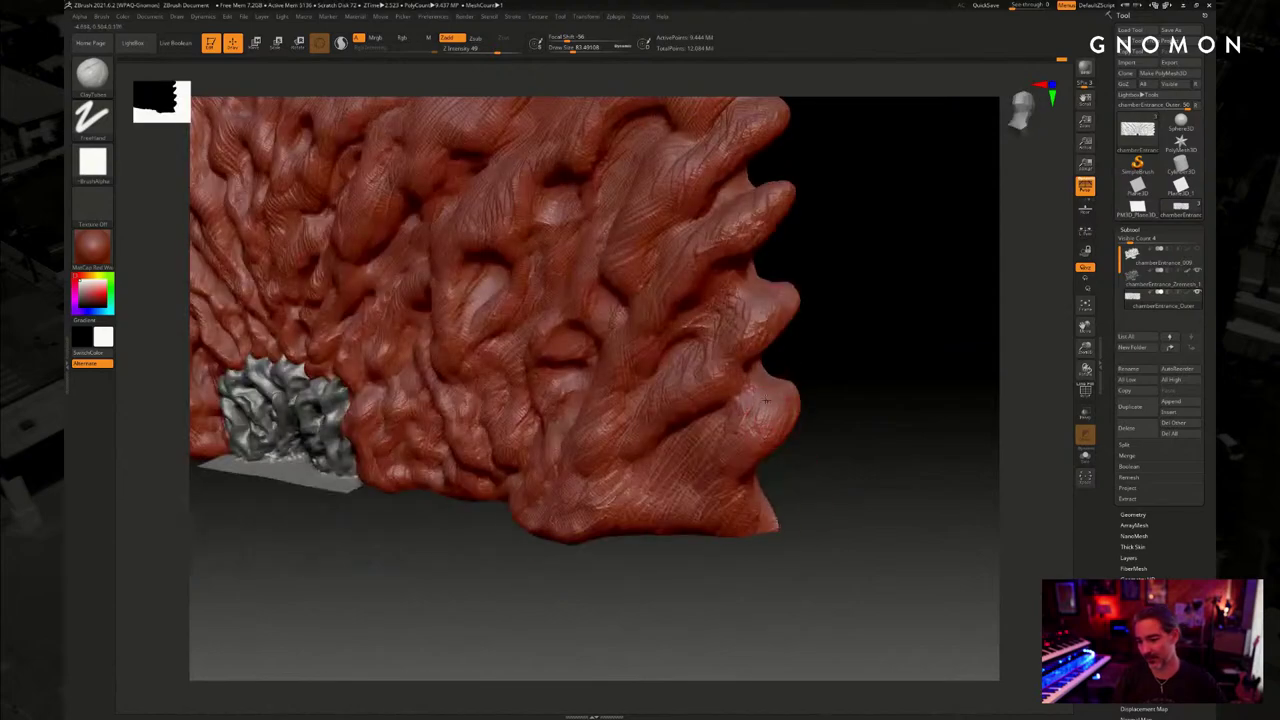
{"action": "mouse_move", "coordinate": [814, 449]}
{"action": "left_mouse_down"}
{"action": "mouse_move", "coordinate": [837, 429]}
{"action": "mouse_move", "coordinate": [793, 473]}
{"action": "mouse_move", "coordinate": [690, 477]}
{"action": "left_mouse_up"}
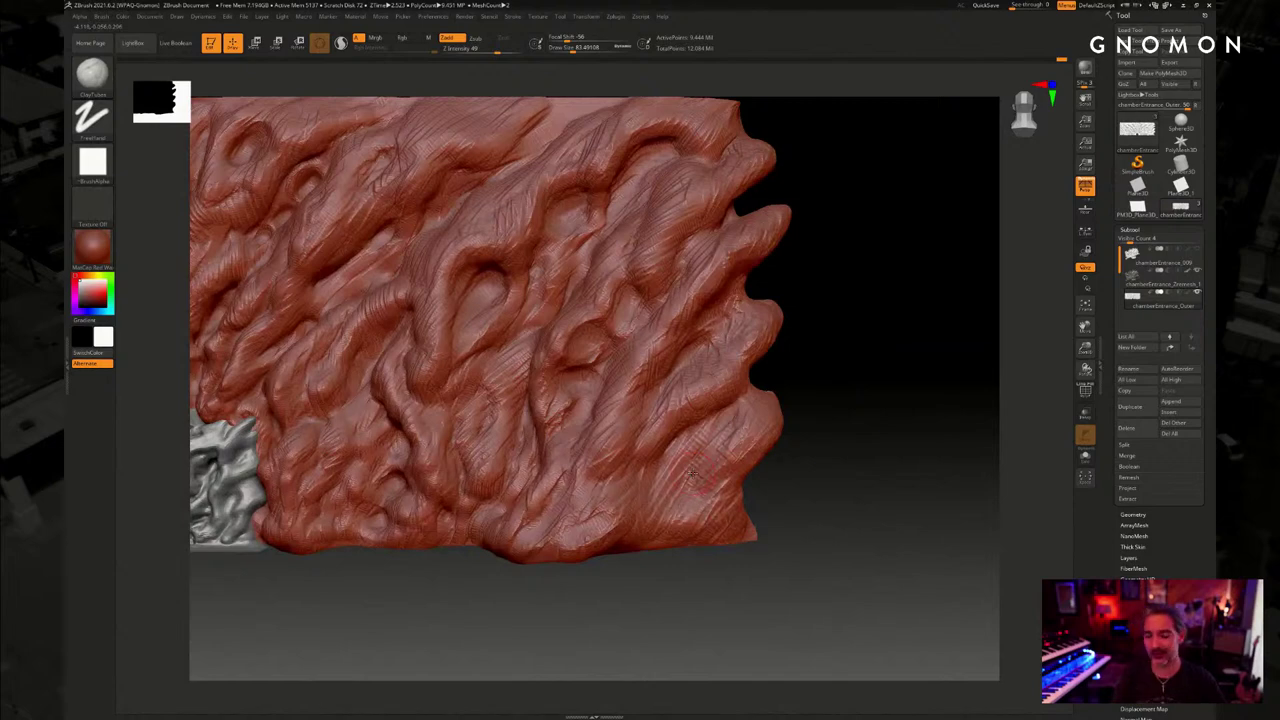
{"action": "left_click_drag", "start_coordinate": [810, 474], "coordinate": [772, 446]}
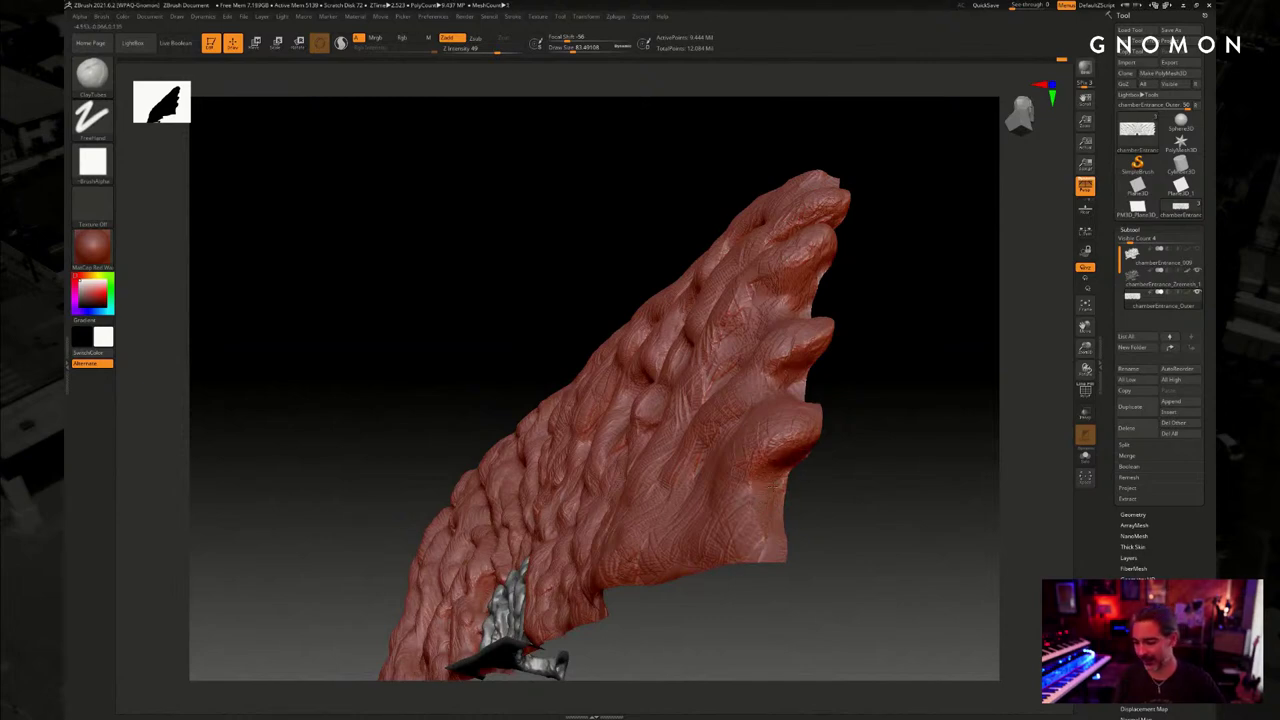
Fill out and blend the wall's lower right corner beneath the lowest fold with more ClayTubes strokes, checking it from the side
{"action": "left_click_drag", "start_coordinate": [809, 505], "coordinate": [711, 431]}
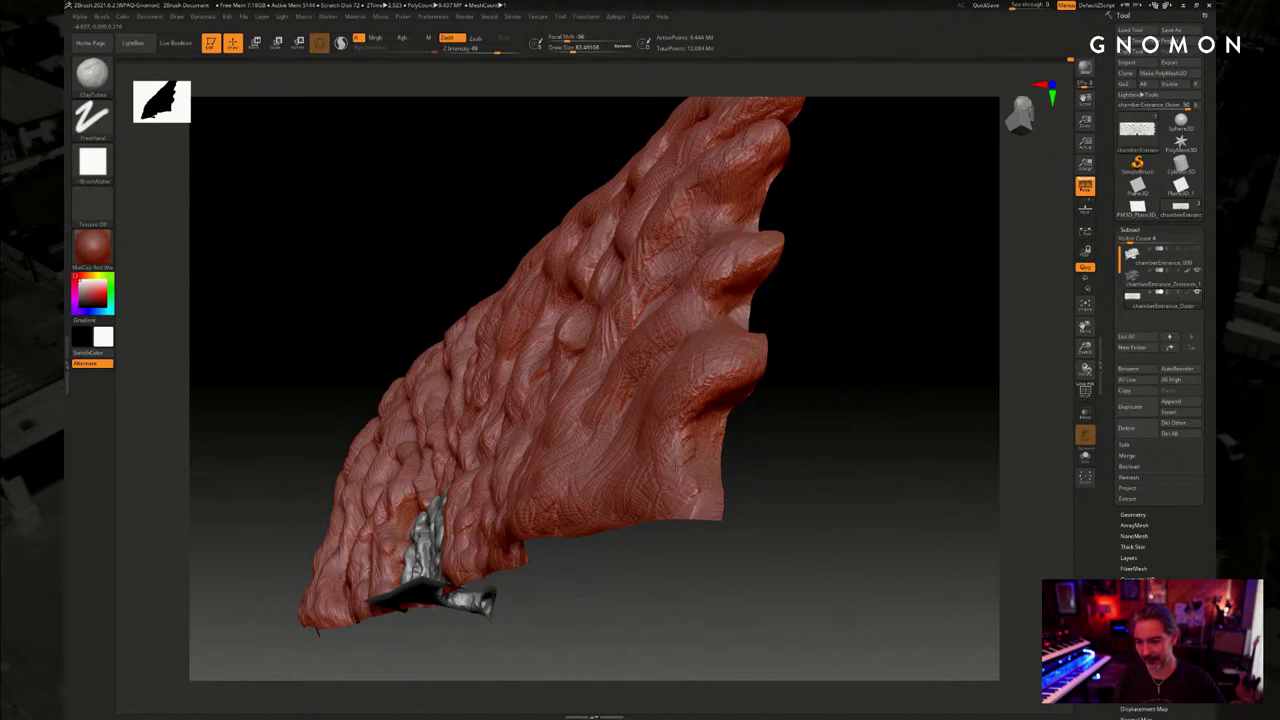
{"action": "mouse_move", "coordinate": [756, 466]}
{"action": "left_mouse_down", "text": "shift"}
{"action": "mouse_move", "coordinate": [775, 488]}
{"action": "mouse_move", "coordinate": [734, 426]}
{"action": "mouse_move", "coordinate": [752, 477]}
{"action": "left_mouse_up", "text": "shift"}
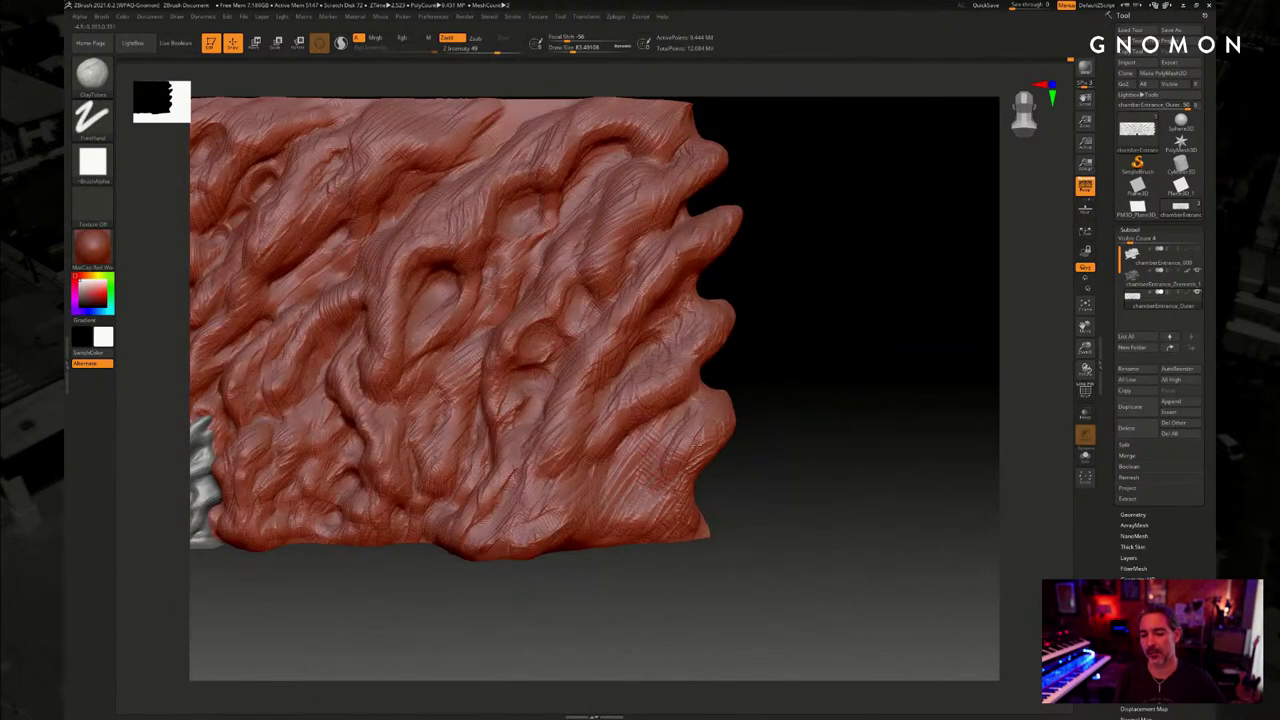
{"action": "left_click_drag", "start_coordinate": [686, 434], "coordinate": [664, 498]}
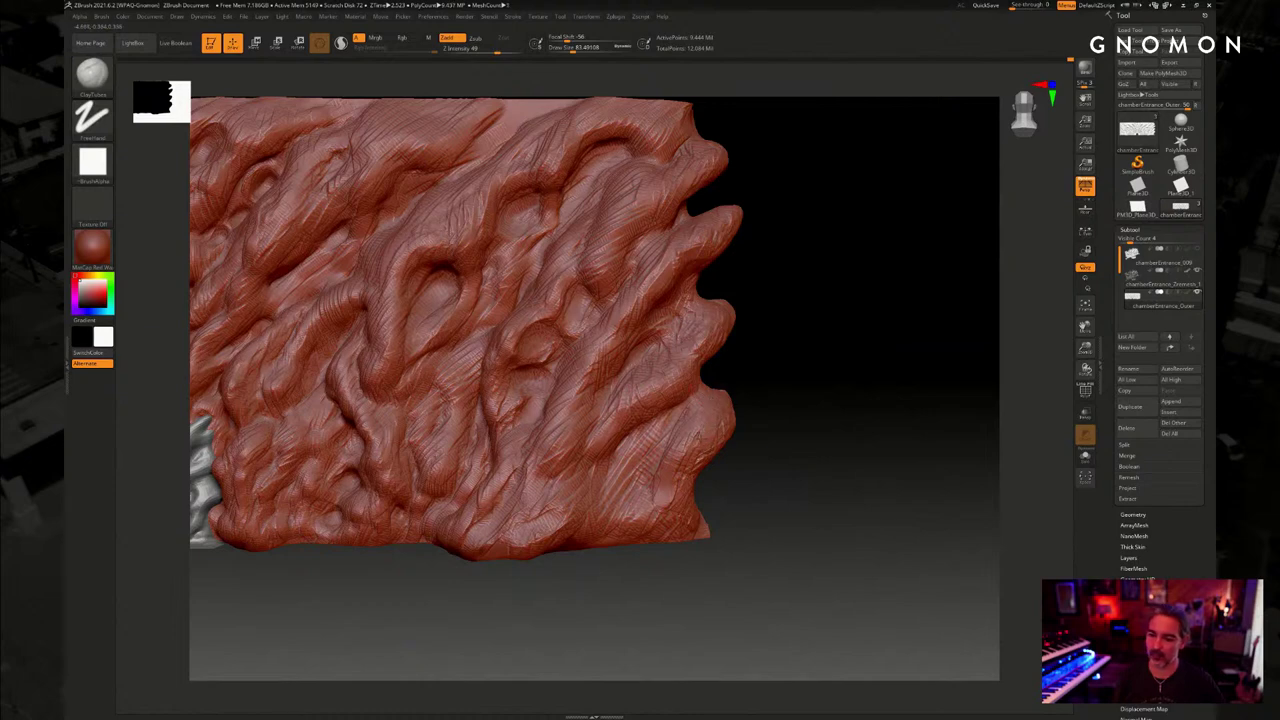
{"action": "left_click_drag", "start_coordinate": [693, 441], "coordinate": [646, 521]}
{"action": "mouse_move", "coordinate": [680, 462]}
{"action": "left_mouse_down"}
{"action": "mouse_move", "coordinate": [656, 508]}
{"action": "mouse_move", "coordinate": [745, 487]}
{"action": "mouse_move", "coordinate": [771, 366]}
{"action": "mouse_move", "coordinate": [803, 363]}
{"action": "mouse_move", "coordinate": [712, 400]}
{"action": "left_mouse_up"}
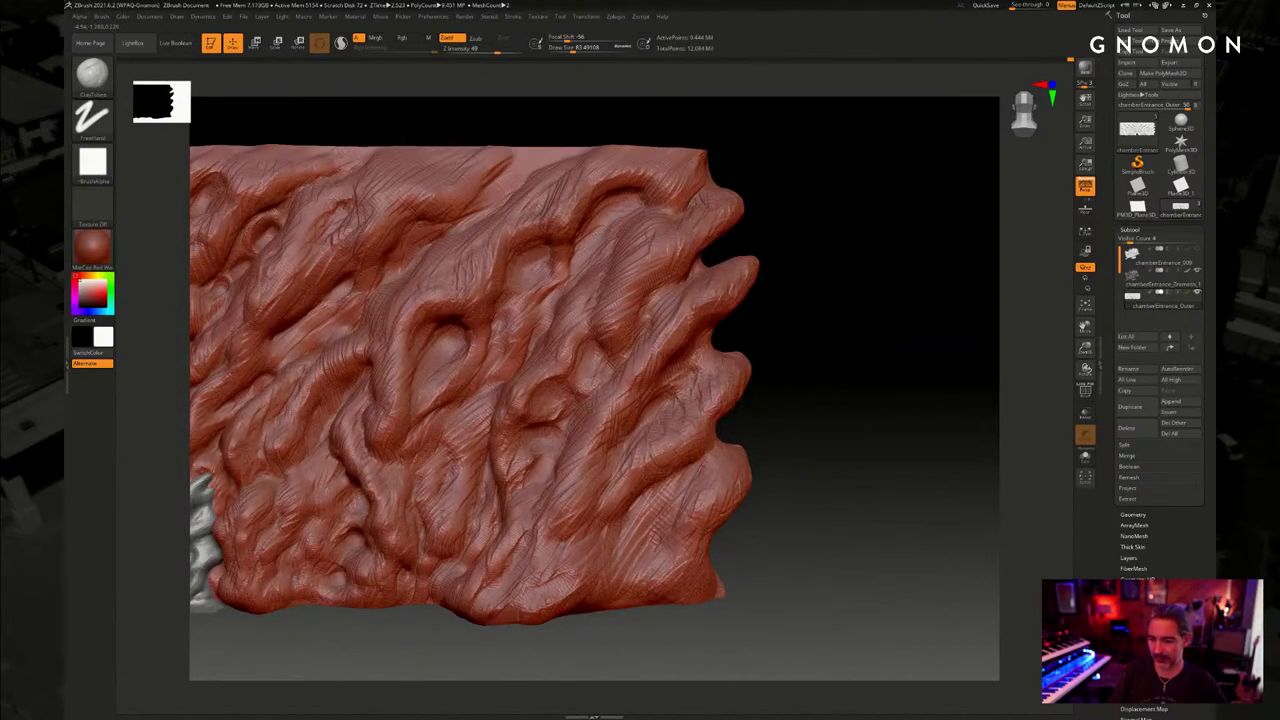
Refine the upper fold ends and top corner of the right edge with ClayTubes, raising the draw size to about 140
{"action": "left_click_drag", "start_coordinate": [768, 318], "coordinate": [703, 290]}
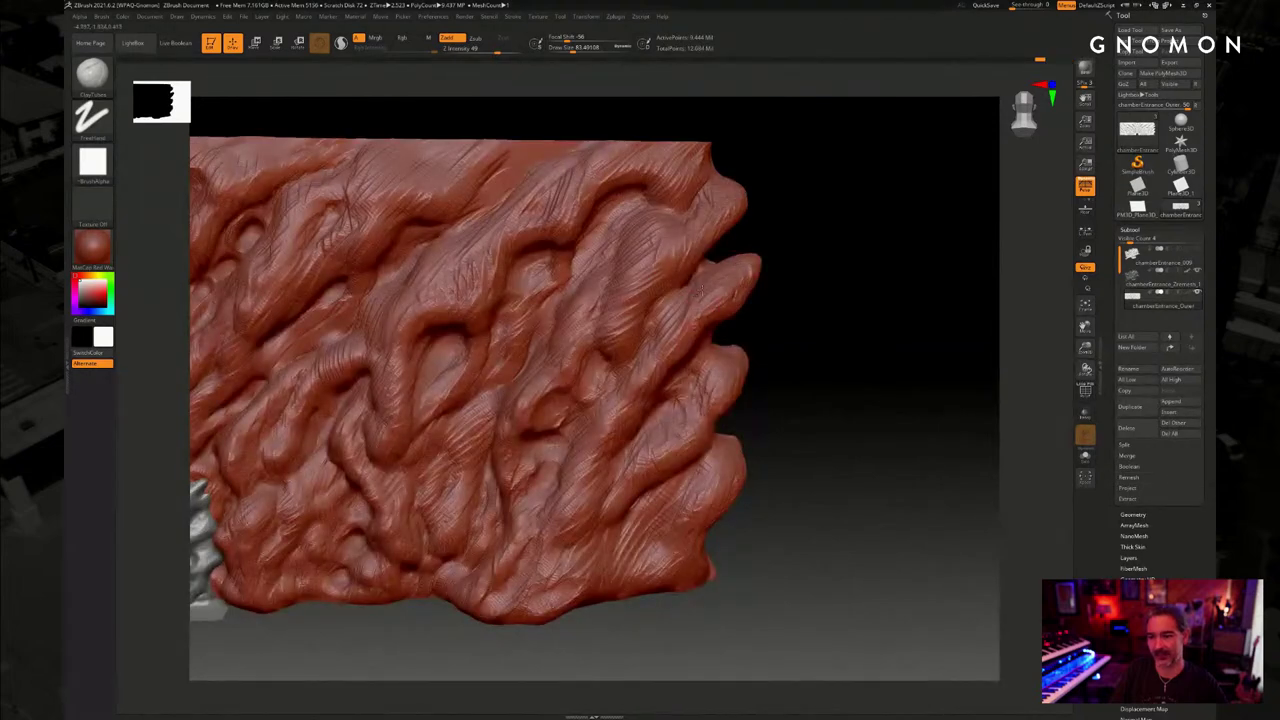
{"action": "left_click_drag", "start_coordinate": [766, 323], "coordinate": [738, 292]}
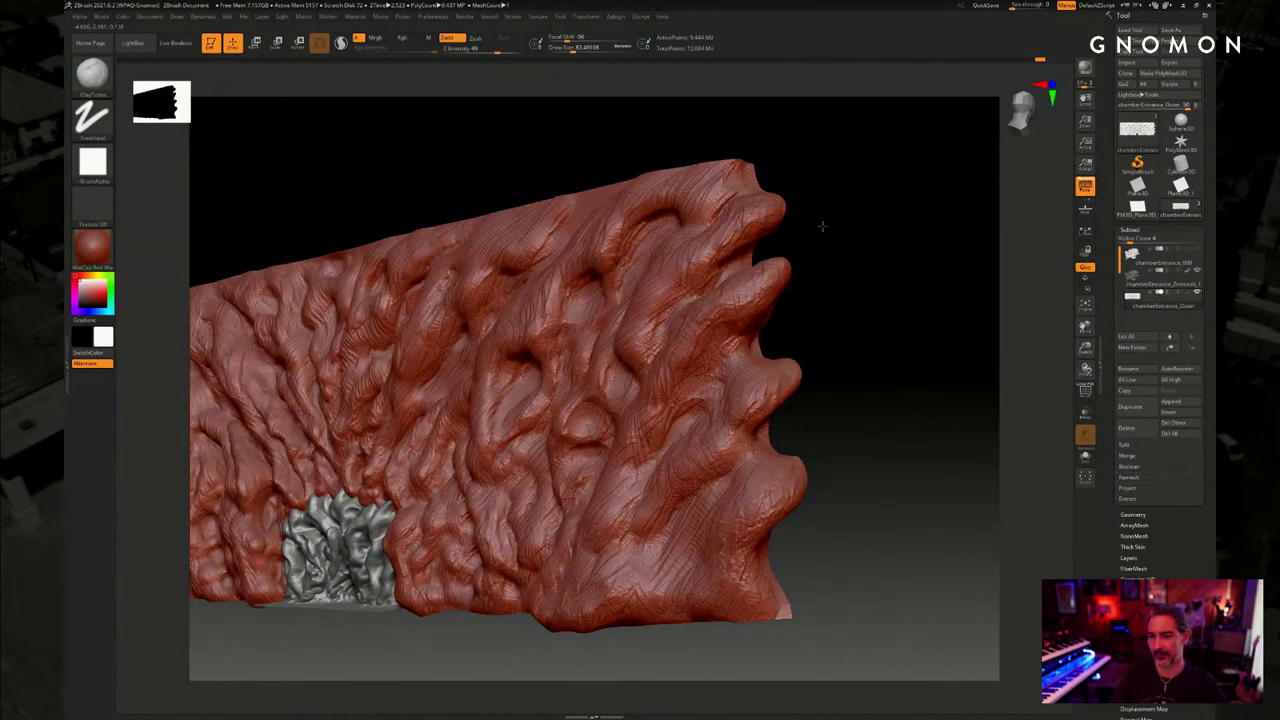
{"action": "left_click_drag", "start_coordinate": [823, 225], "coordinate": [704, 192], "text": "shift"}
{"action": "mouse_move", "coordinate": [826, 294]}
{"action": "left_mouse_down"}
{"action": "mouse_move", "coordinate": [866, 337]}
{"action": "mouse_move", "coordinate": [732, 220]}
{"action": "left_mouse_up"}
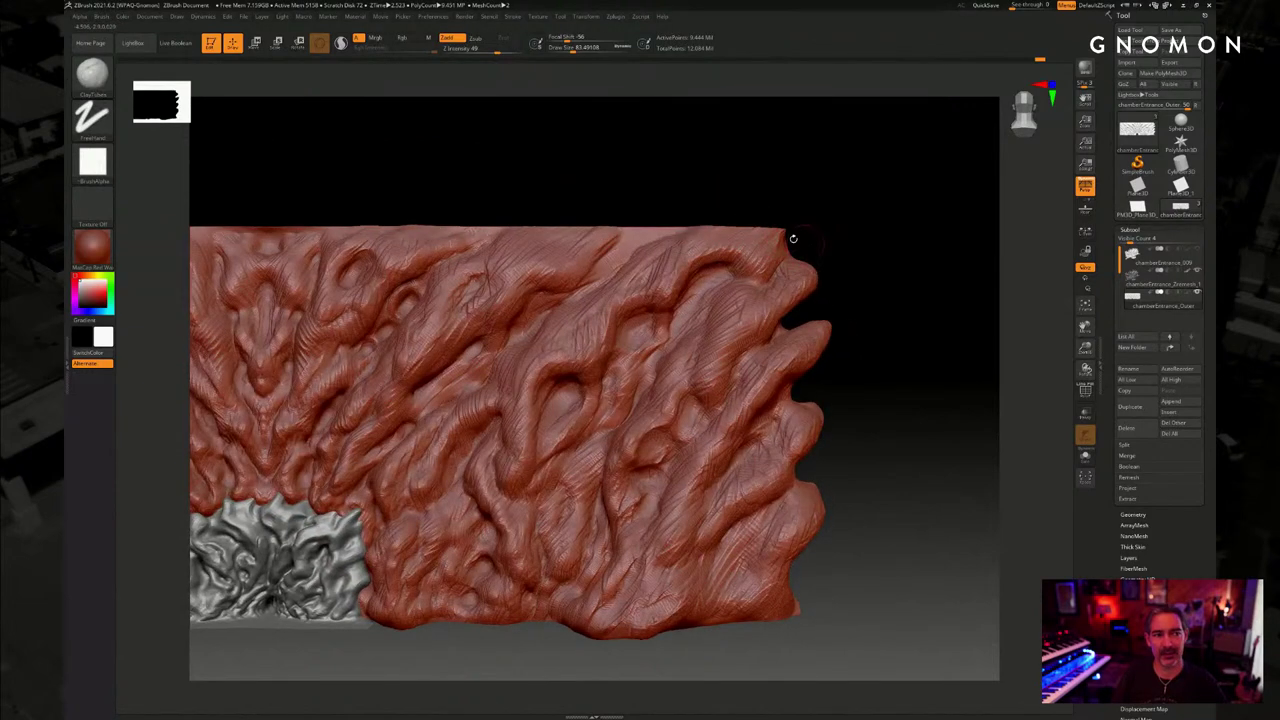
{"action": "mouse_move", "coordinate": [840, 240]}
{"action": "left_mouse_down"}
{"action": "mouse_move", "coordinate": [837, 191]}
{"action": "mouse_move", "coordinate": [877, 183]}
{"action": "mouse_move", "coordinate": [838, 226]}
{"action": "left_mouse_up"}
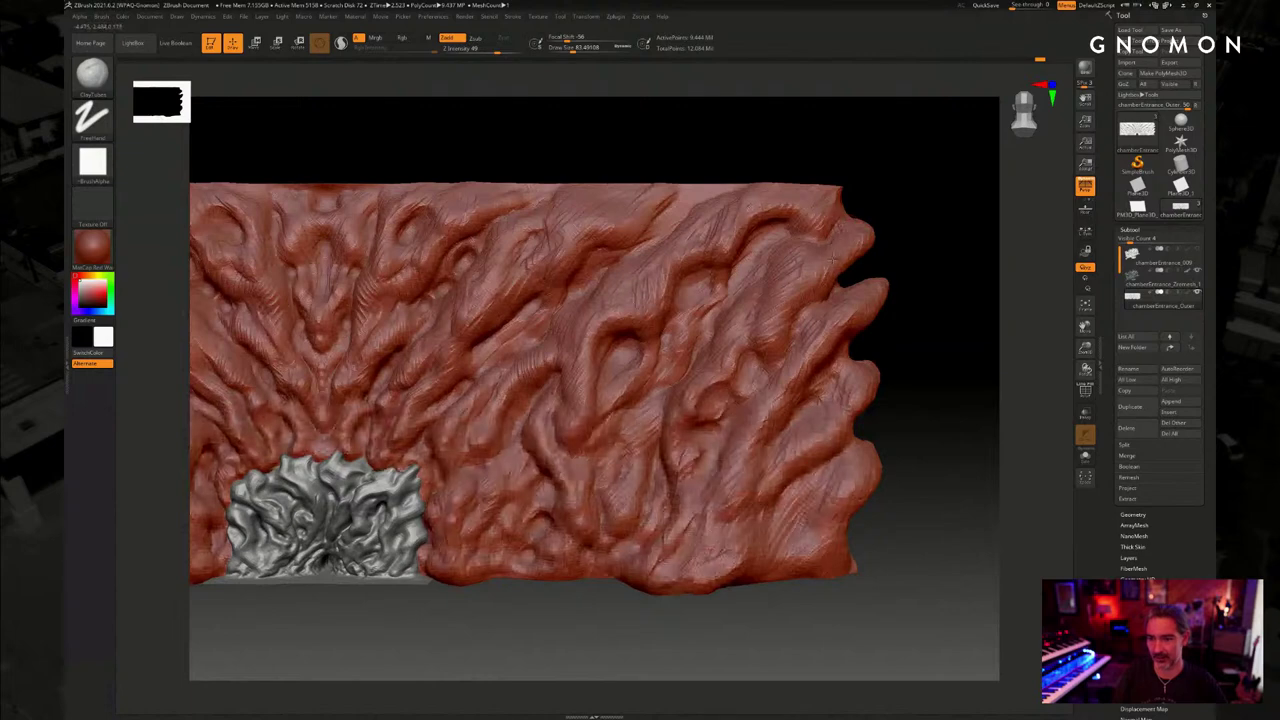
{"action": "left_click_drag", "start_coordinate": [874, 171], "coordinate": [706, 215]}
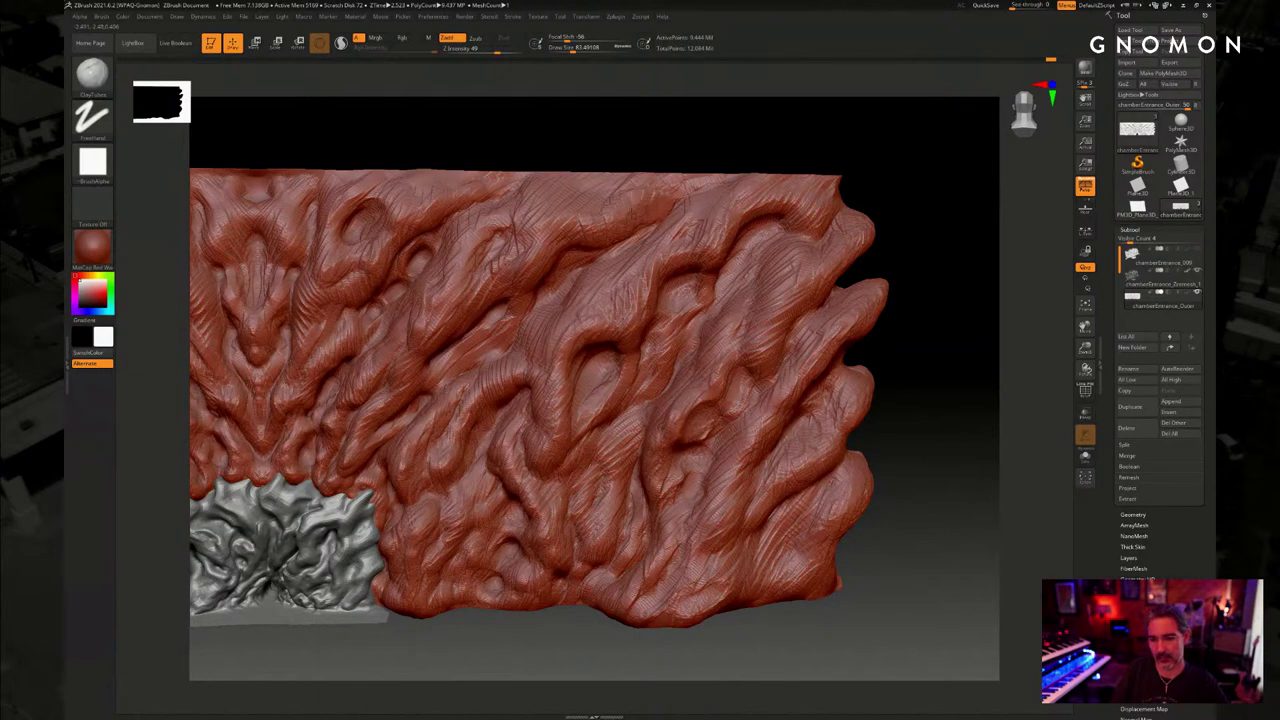
{"action": "mouse_move", "coordinate": [899, 279]}
{"action": "left_mouse_down"}
{"action": "mouse_move", "coordinate": [894, 263]}
{"action": "mouse_move", "coordinate": [918, 288]}
{"action": "mouse_move", "coordinate": [837, 357]}
{"action": "mouse_move", "coordinate": [766, 349]}
{"action": "mouse_move", "coordinate": [790, 385]}
{"action": "mouse_move", "coordinate": [743, 374]}
{"action": "mouse_move", "coordinate": [734, 346]}
{"action": "mouse_move", "coordinate": [749, 423]}
{"action": "mouse_move", "coordinate": [745, 400]}
{"action": "mouse_move", "coordinate": [1063, 383]}
{"action": "left_mouse_up"}
{"action": "key", "text": "s"}
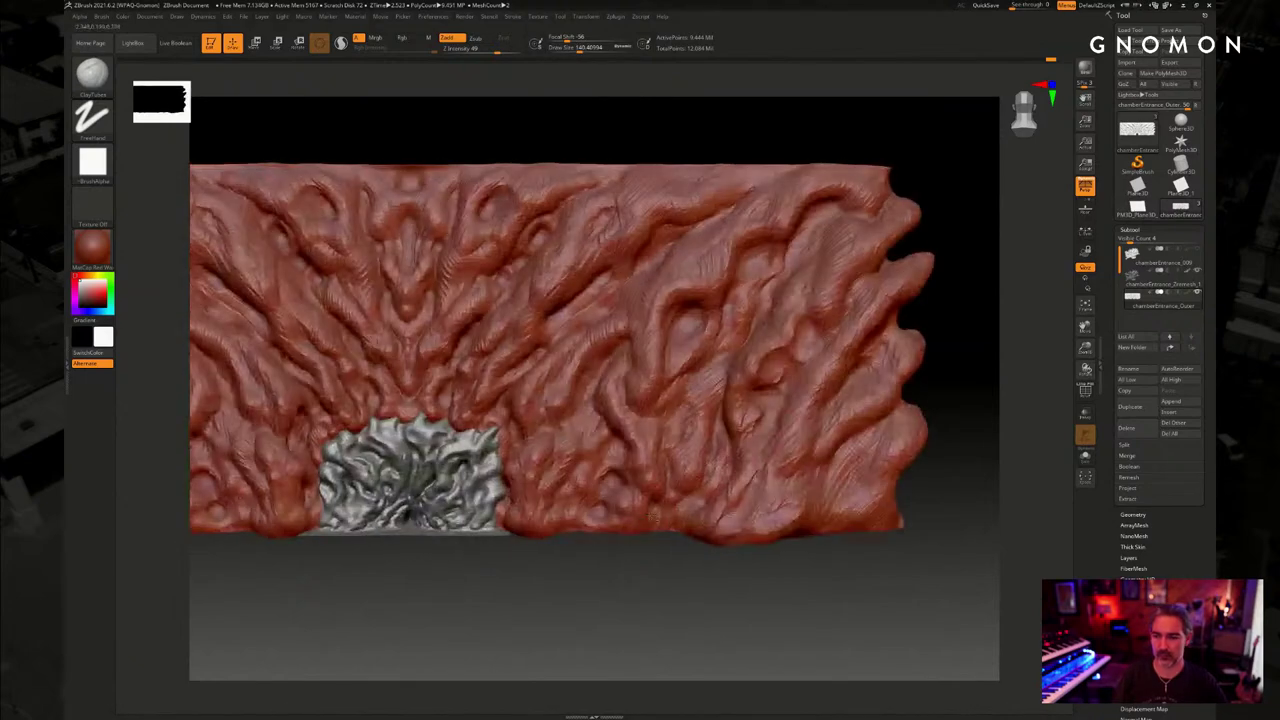
Try the Blob brush at a draw size of about 181 on the straight left edge's upper corner and undo the stroke
{"action": "mouse_move", "coordinate": [331, 607]}
{"action": "left_mouse_down", "text": "alt"}
{"action": "mouse_move", "coordinate": [573, 574]}
{"action": "mouse_move", "coordinate": [788, 574]}
{"action": "mouse_move", "coordinate": [820, 590]}
{"action": "left_mouse_up", "text": "alt"}
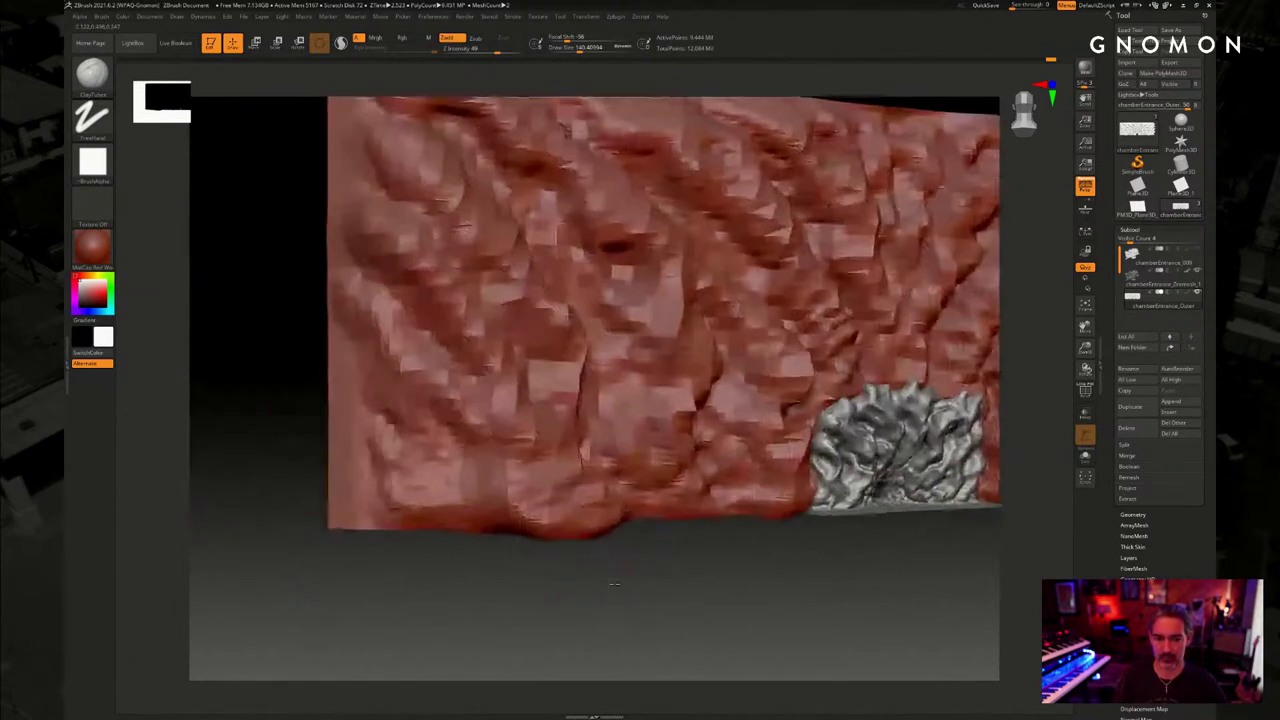
{"action": "mouse_move", "coordinate": [478, 601]}
{"action": "left_mouse_down", "text": "alt"}
{"action": "mouse_move", "coordinate": [568, 563]}
{"action": "mouse_move", "coordinate": [373, 408]}
{"action": "mouse_move", "coordinate": [369, 420]}
{"action": "mouse_move", "coordinate": [363, 266]}
{"action": "mouse_move", "coordinate": [440, 264]}
{"action": "left_mouse_up", "text": "alt"}
{"action": "key", "text": "b"}
{"action": "key", "text": "b"}
{"action": "key", "text": "l"}
{"action": "key", "text": "s"}
{"action": "left_click_drag", "start_coordinate": [392, 226], "coordinate": [384, 222]}
{"action": "key", "text": "ctrl+z"}
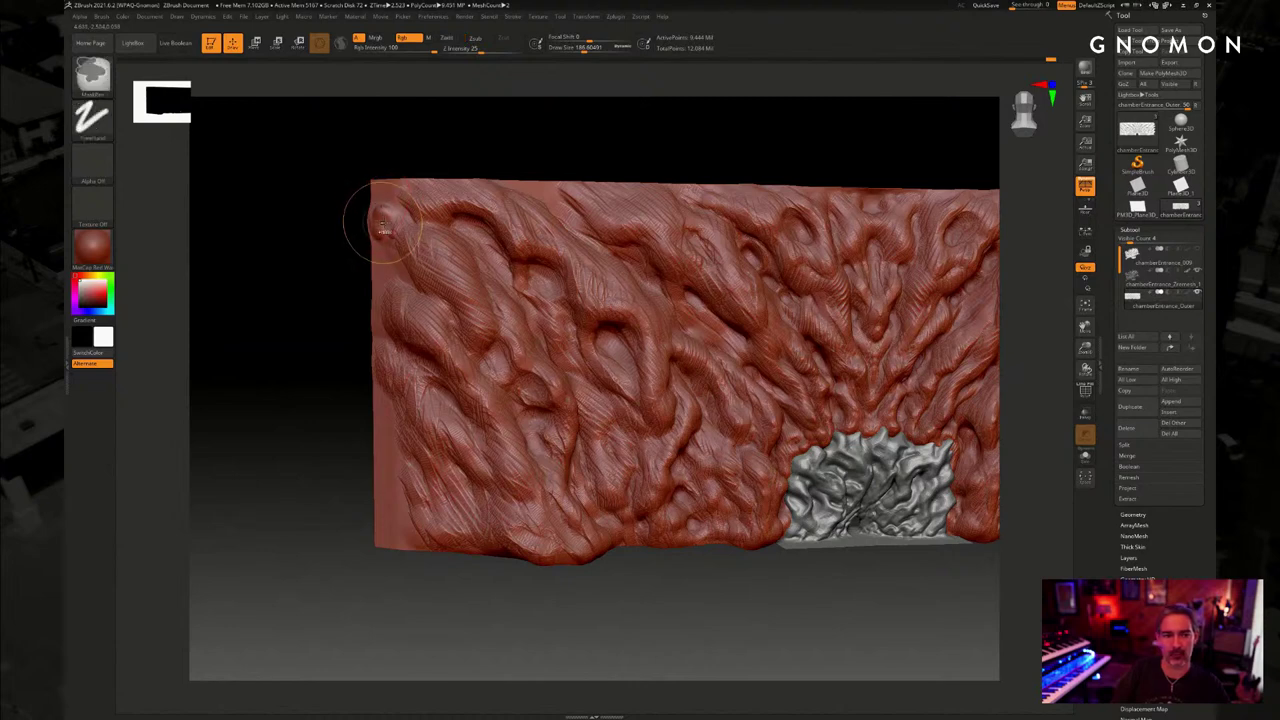
{"action": "key", "text": "shift"}
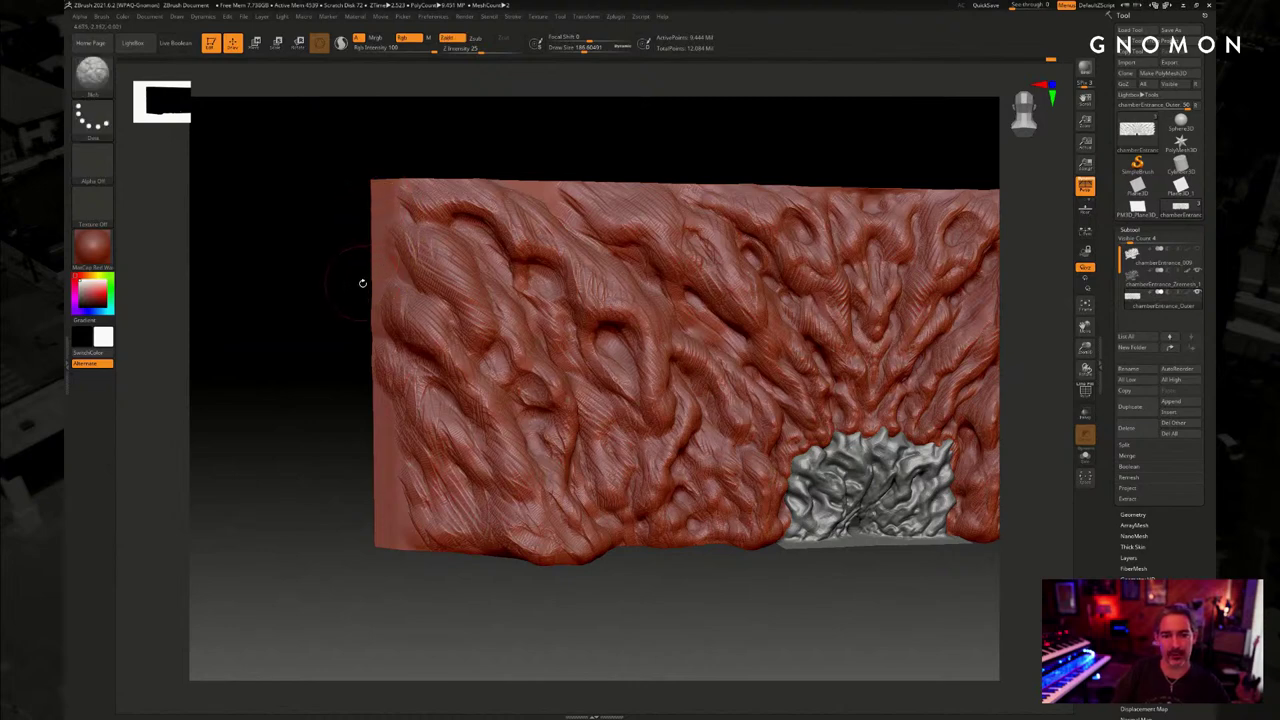
Switch to the ClayBuildup brush and extend the wall's diagonal folds over the straight left edge as a row of bulging ends
{"action": "key", "text": "b"}
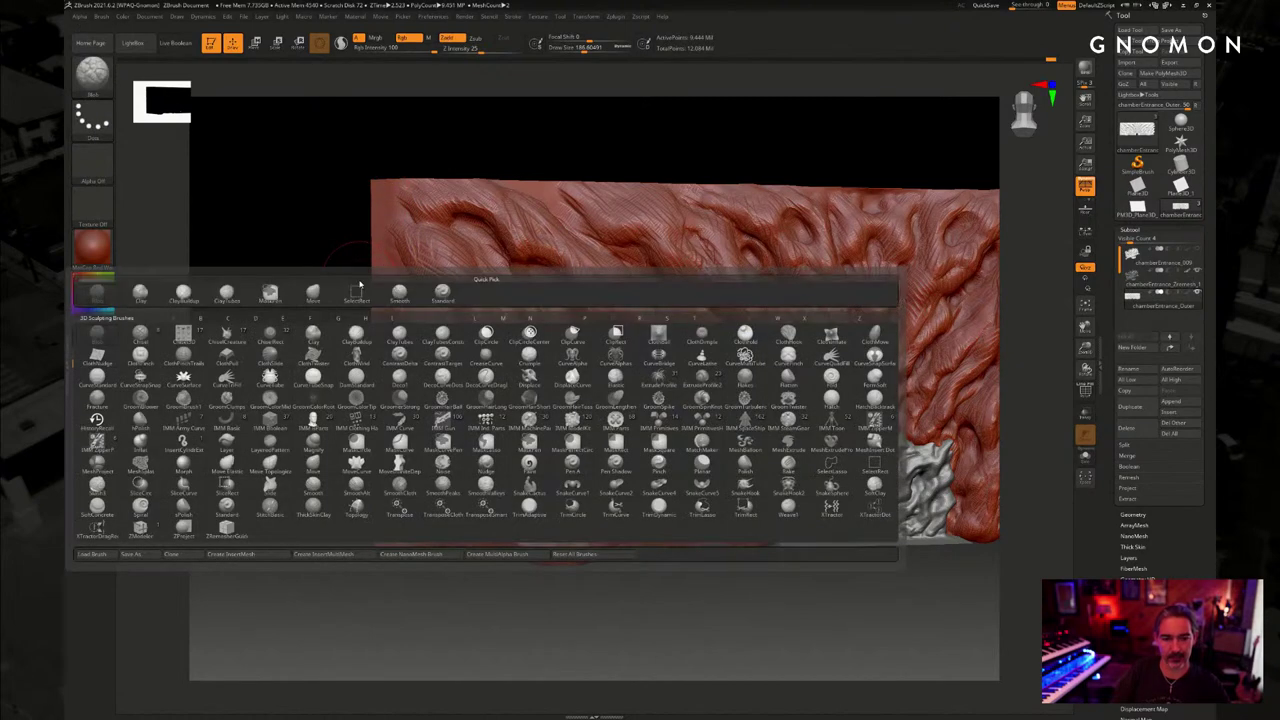
{"action": "key", "text": "c"}
{"action": "key", "text": "b"}
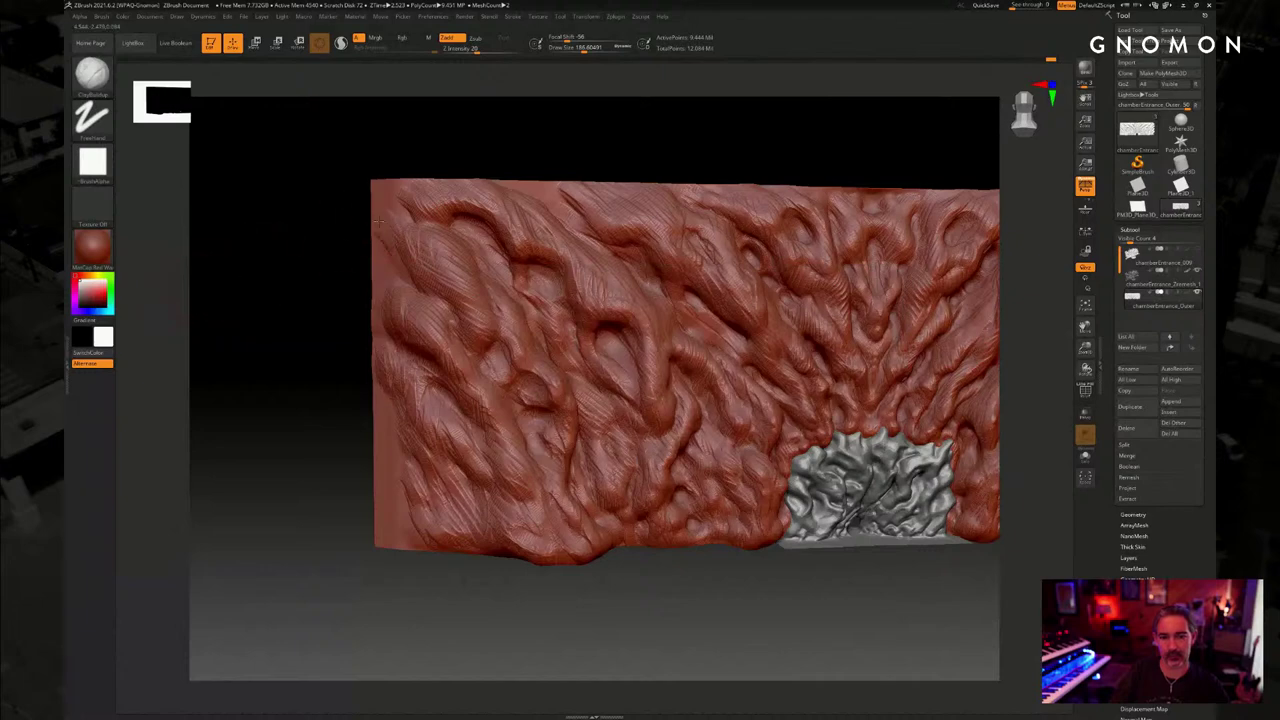
{"action": "mouse_move", "coordinate": [367, 195]}
{"action": "left_mouse_down"}
{"action": "mouse_move", "coordinate": [392, 245]}
{"action": "mouse_move", "coordinate": [418, 252]}
{"action": "left_mouse_up"}
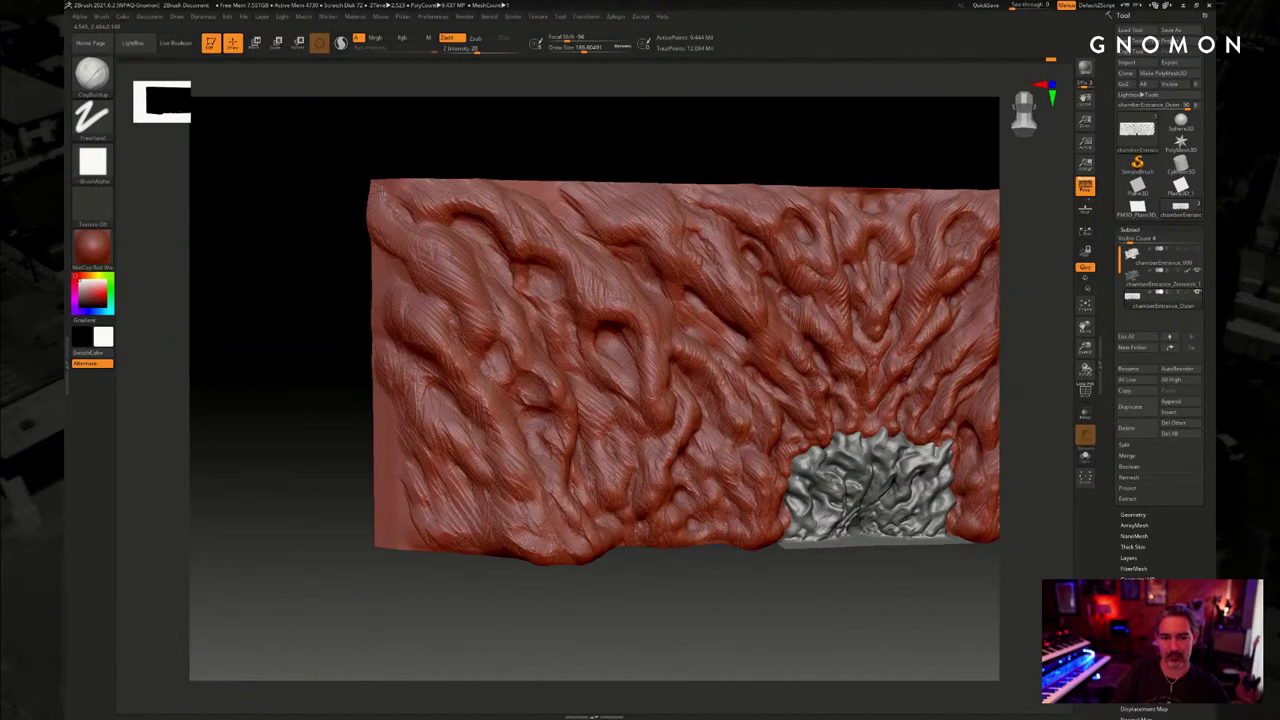
{"action": "mouse_move", "coordinate": [395, 306]}
{"action": "left_mouse_down"}
{"action": "mouse_move", "coordinate": [378, 272]}
{"action": "mouse_move", "coordinate": [390, 330]}
{"action": "left_mouse_up"}
{"action": "mouse_move", "coordinate": [384, 387]}
{"action": "left_mouse_down"}
{"action": "mouse_move", "coordinate": [378, 370]}
{"action": "mouse_move", "coordinate": [402, 412]}
{"action": "left_mouse_up"}
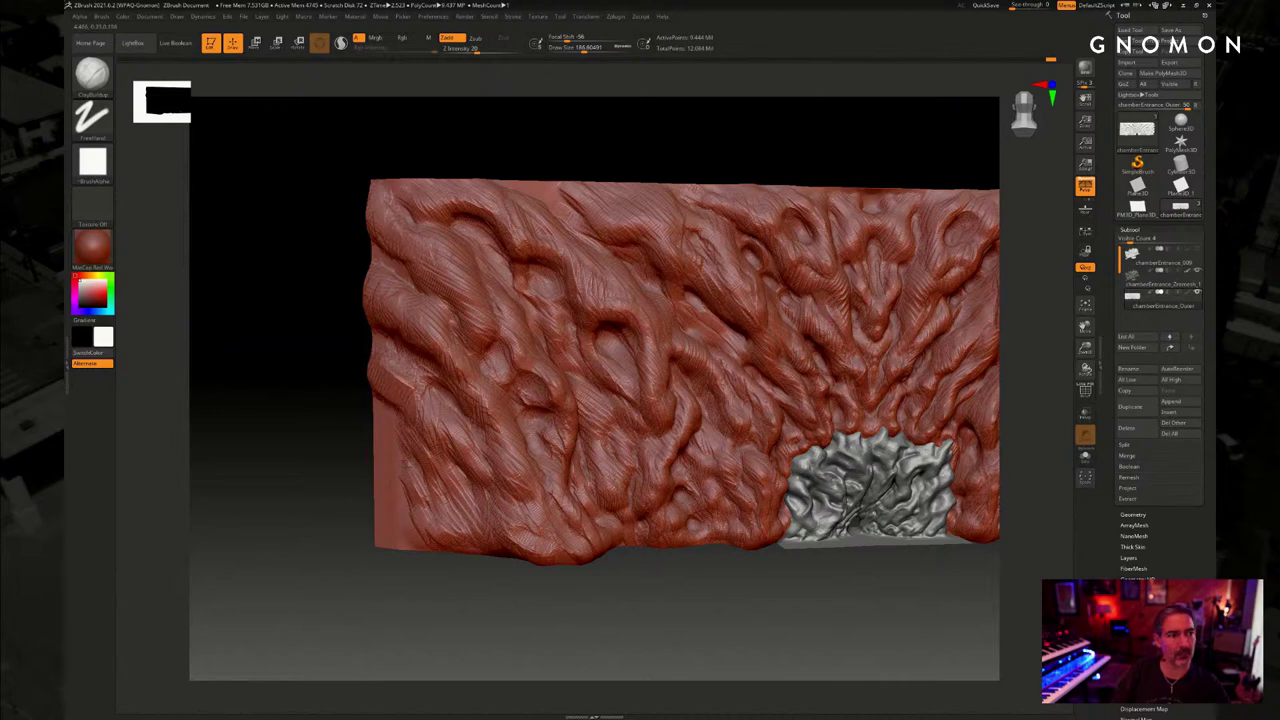
{"action": "mouse_move", "coordinate": [396, 462]}
{"action": "left_mouse_down"}
{"action": "mouse_move", "coordinate": [386, 472]}
{"action": "mouse_move", "coordinate": [372, 440]}
{"action": "mouse_move", "coordinate": [440, 522]}
{"action": "mouse_move", "coordinate": [378, 462]}
{"action": "left_mouse_up"}
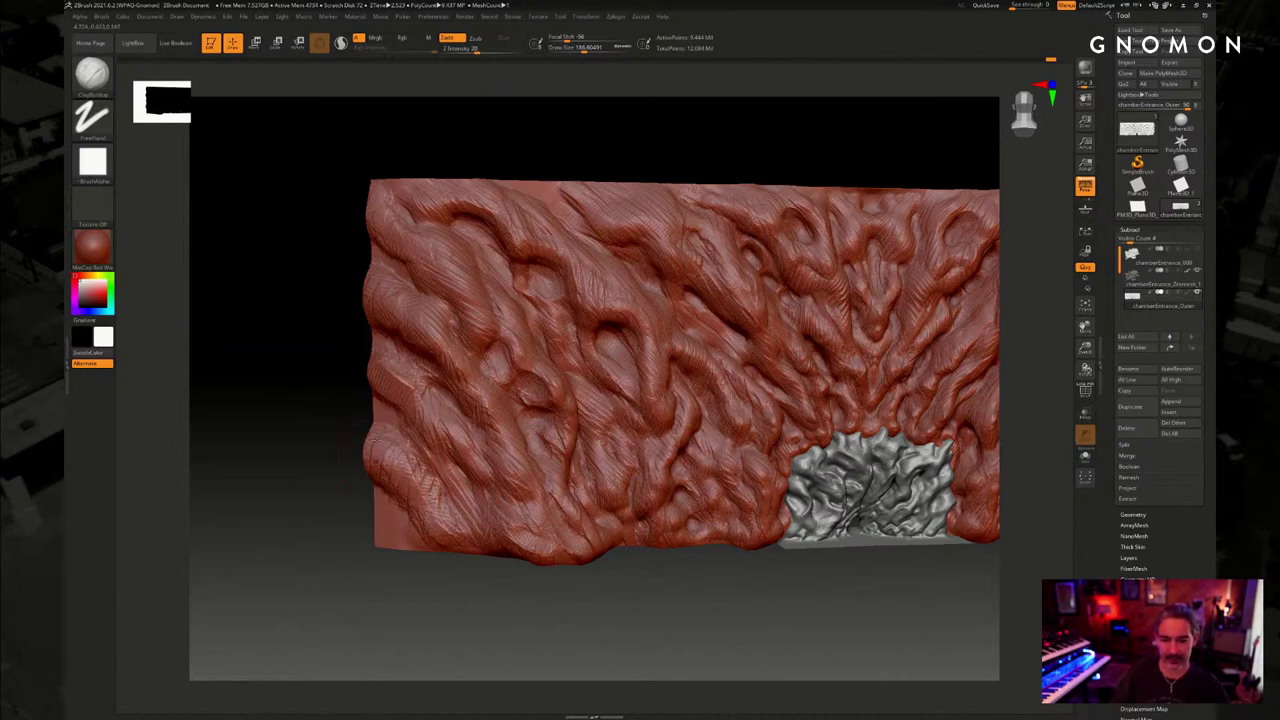
{"action": "left_click_drag", "start_coordinate": [372, 366], "coordinate": [404, 385]}
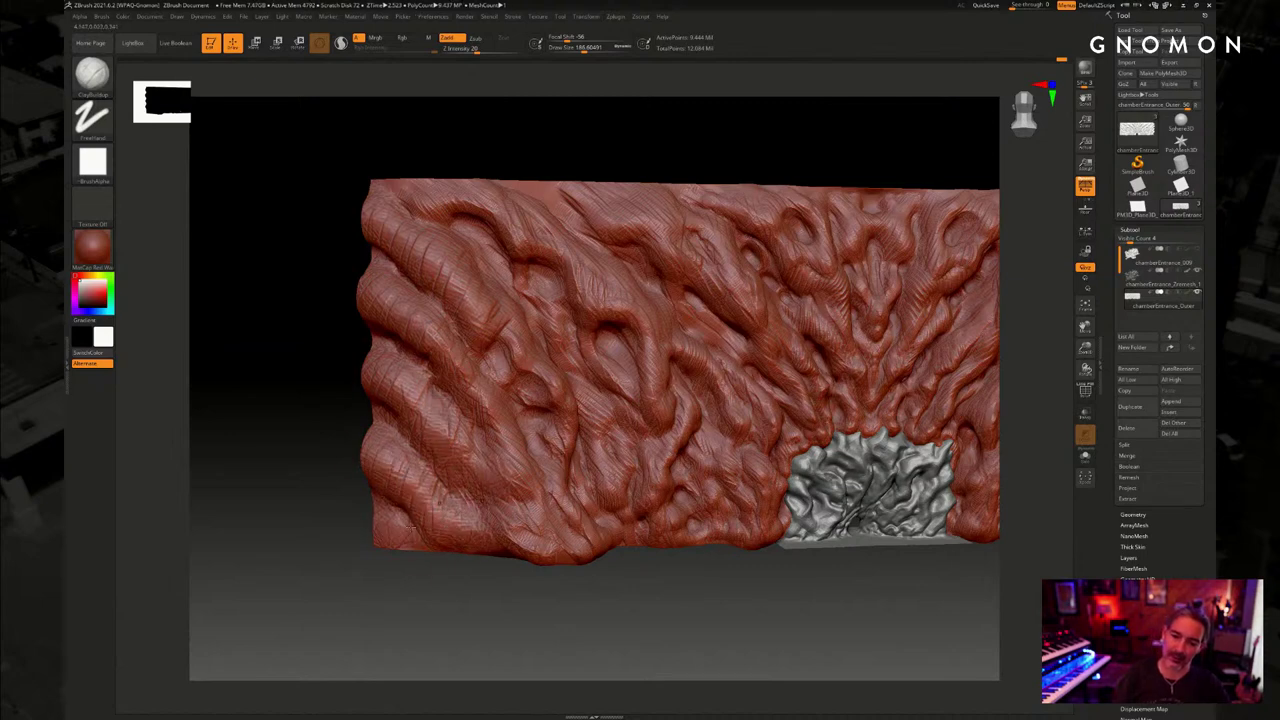
Reinforce the left edge's folds and the recesses between them with ClayBuildup strokes at a draw size of 112
{"action": "left_click_drag", "start_coordinate": [474, 590], "coordinate": [477, 589]}
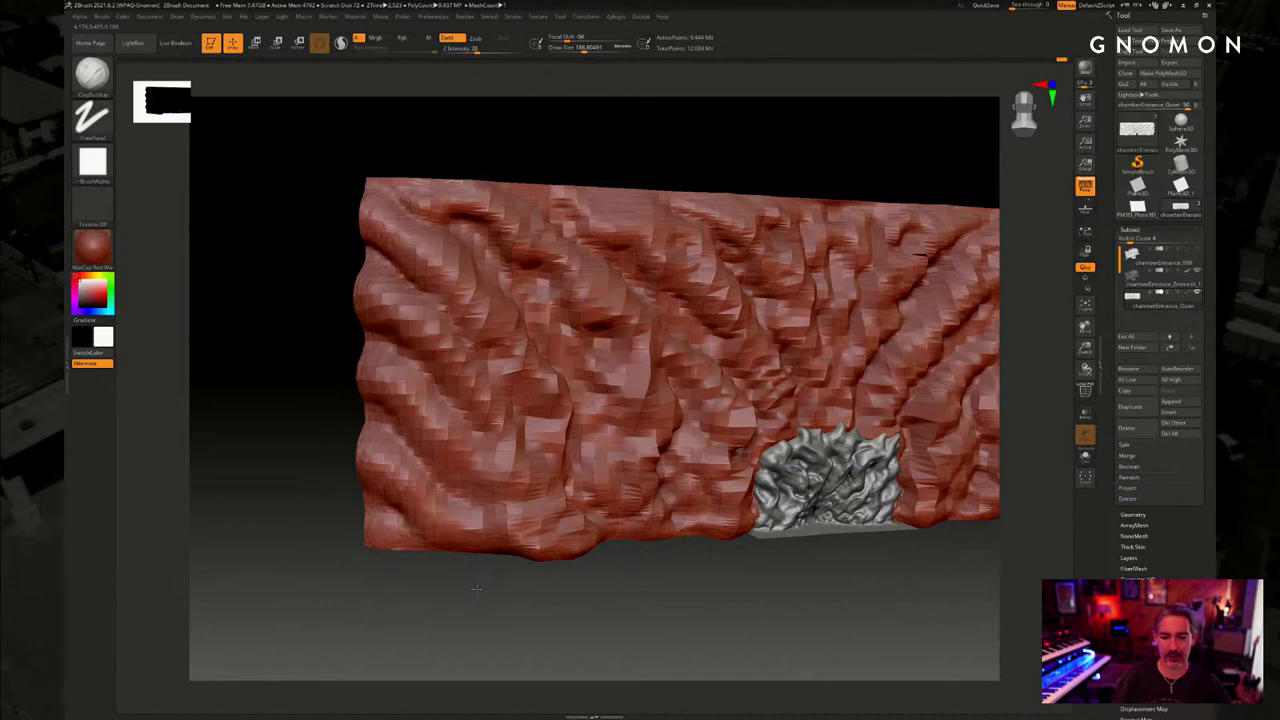
{"action": "key", "text": "d"}
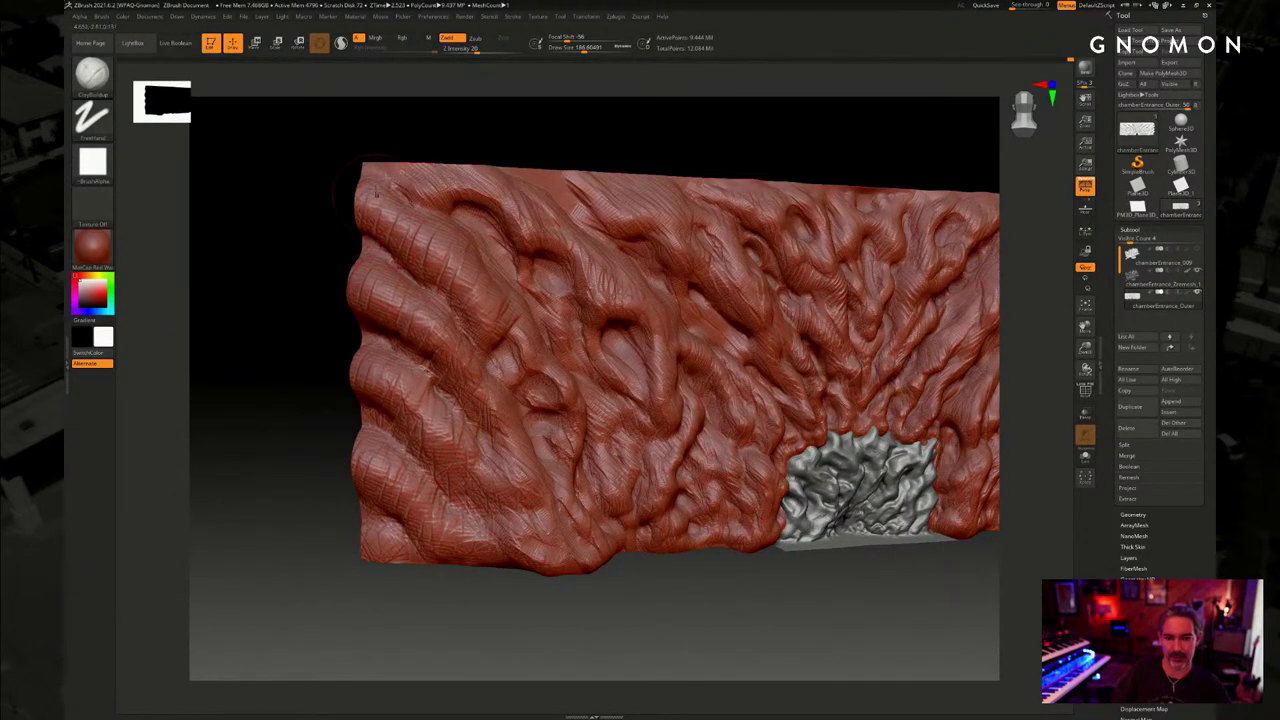
{"action": "key", "text": "s"}
{"action": "left_click_drag", "start_coordinate": [402, 268], "coordinate": [389, 270]}
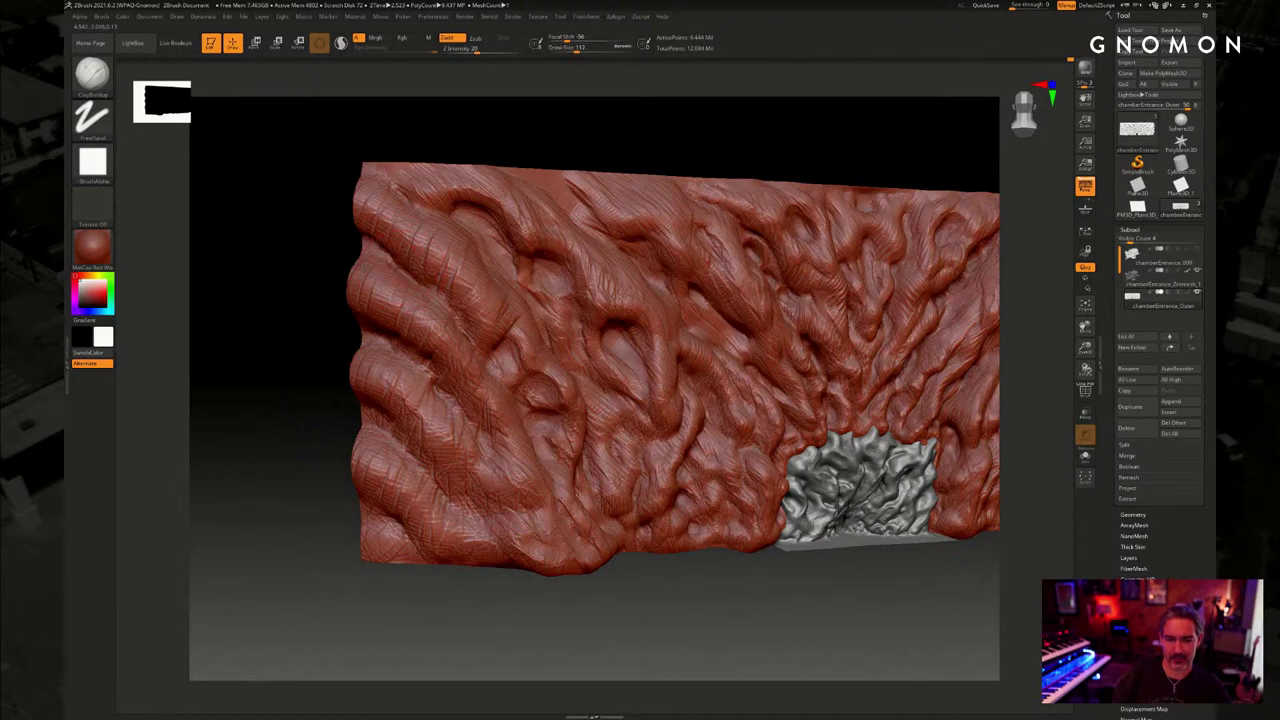
{"action": "key", "text": "shift+d"}
{"action": "key", "text": "d"}
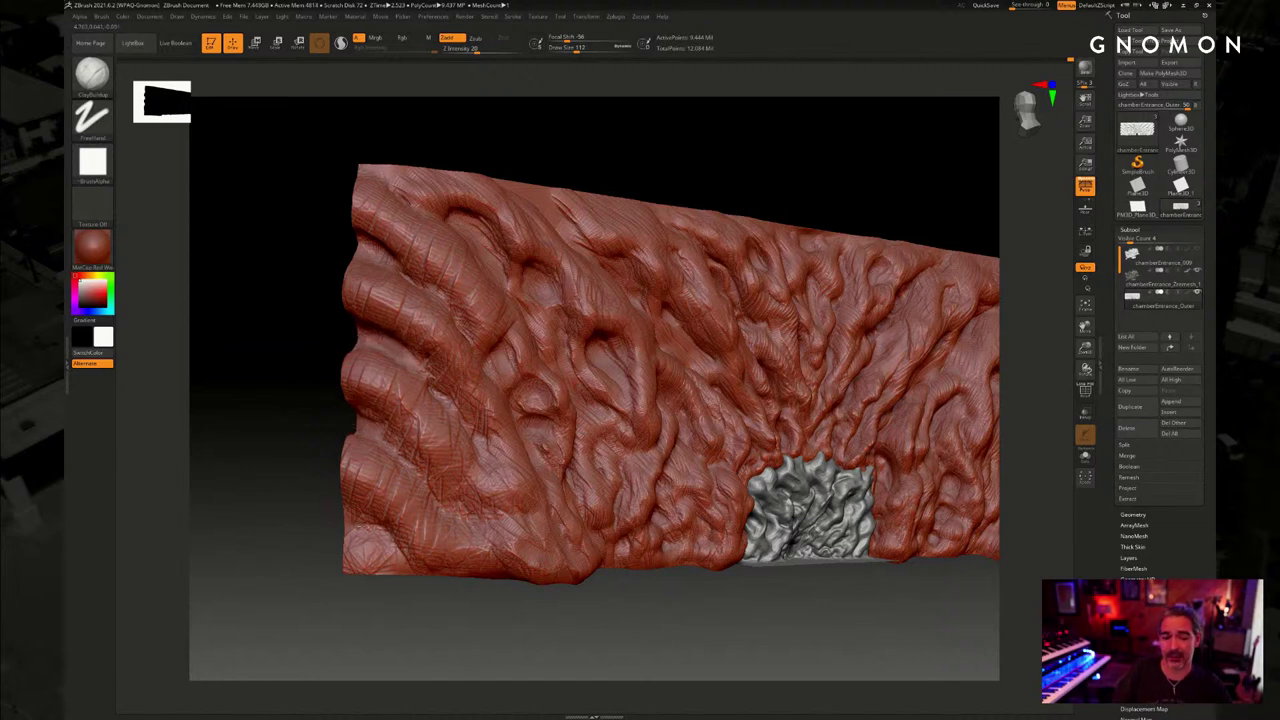
Examine the left edge's folds and silhouette from the front and side at lower and higher subdivision levels
{"action": "key", "text": "shift+d"}
{"action": "right_click_drag", "start_coordinate": [369, 524], "coordinate": [402, 546], "text": "alt"}
{"action": "right_click_drag", "start_coordinate": [351, 494], "coordinate": [359, 547], "text": "ctrl"}
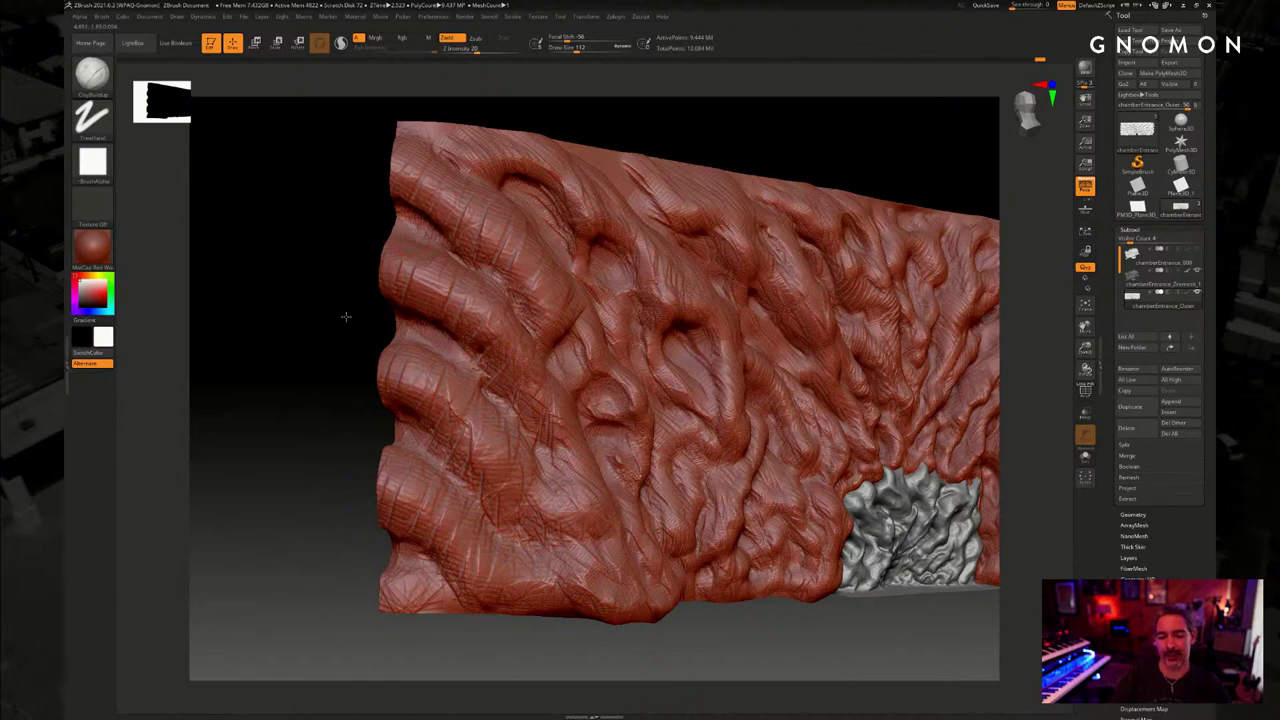
{"action": "key", "text": "shift+d"}
{"action": "key", "text": "d"}
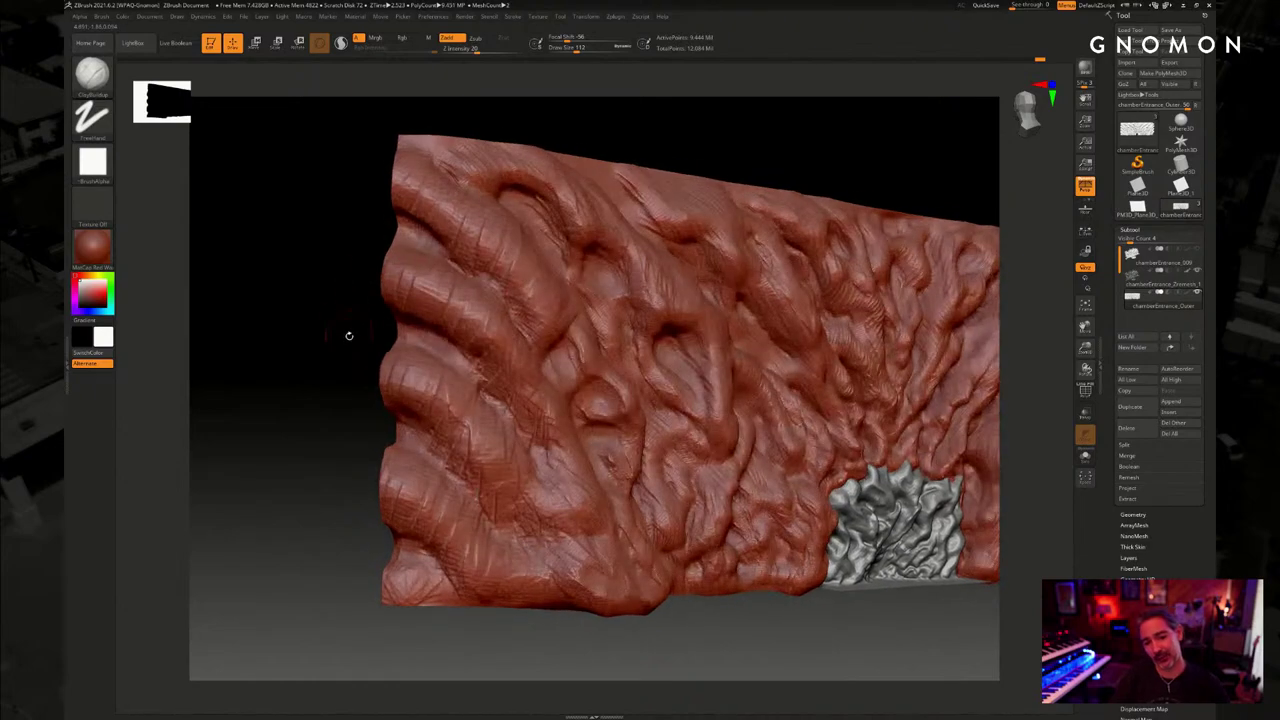
{"action": "left_click_drag", "start_coordinate": [346, 334], "coordinate": [351, 343]}
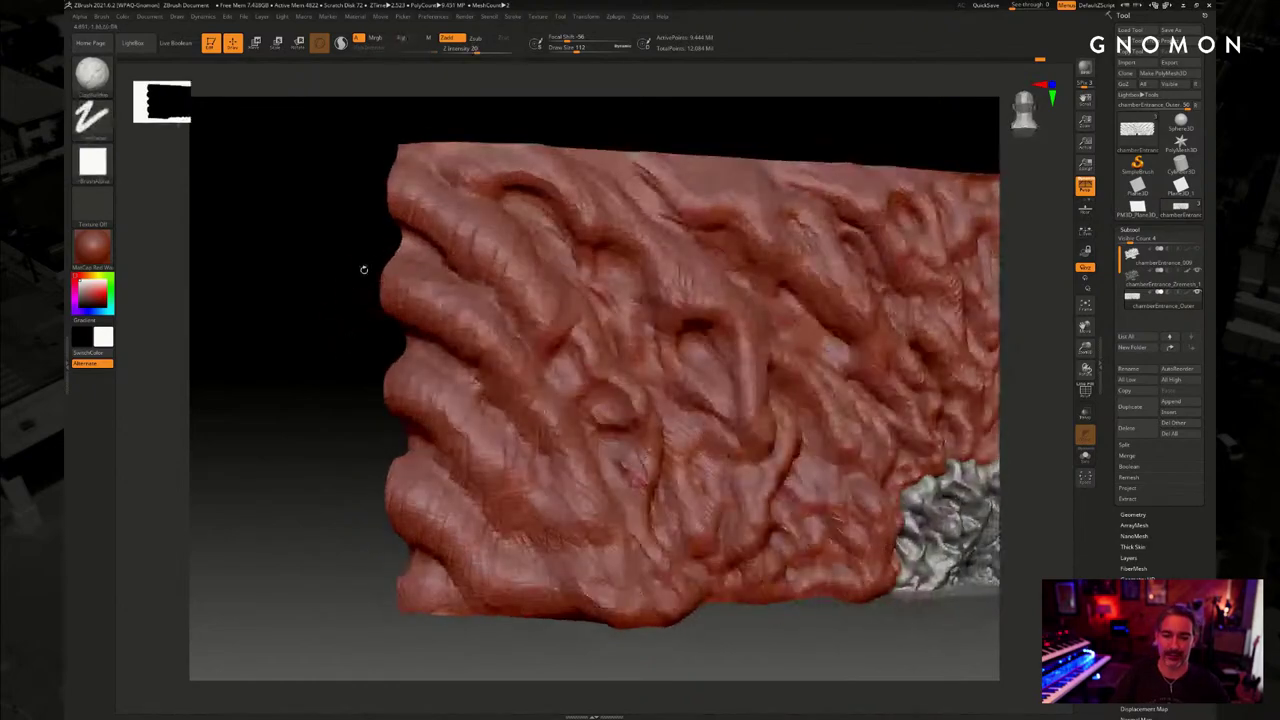
{"action": "left_click_drag", "start_coordinate": [350, 283], "coordinate": [410, 260]}
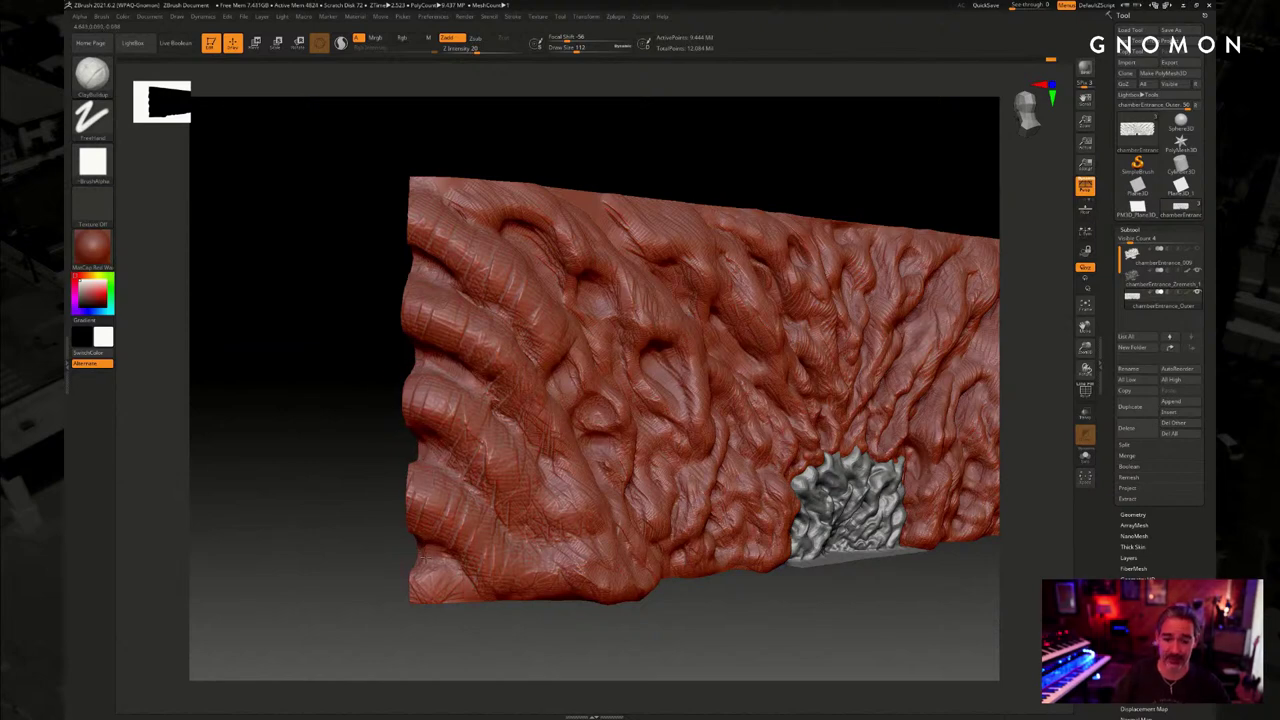
{"action": "mouse_move", "coordinate": [345, 377]}
{"action": "left_mouse_down"}
{"action": "mouse_move", "coordinate": [334, 380]}
{"action": "mouse_move", "coordinate": [320, 318]}
{"action": "mouse_move", "coordinate": [286, 297]}
{"action": "mouse_move", "coordinate": [280, 260]}
{"action": "left_mouse_up"}
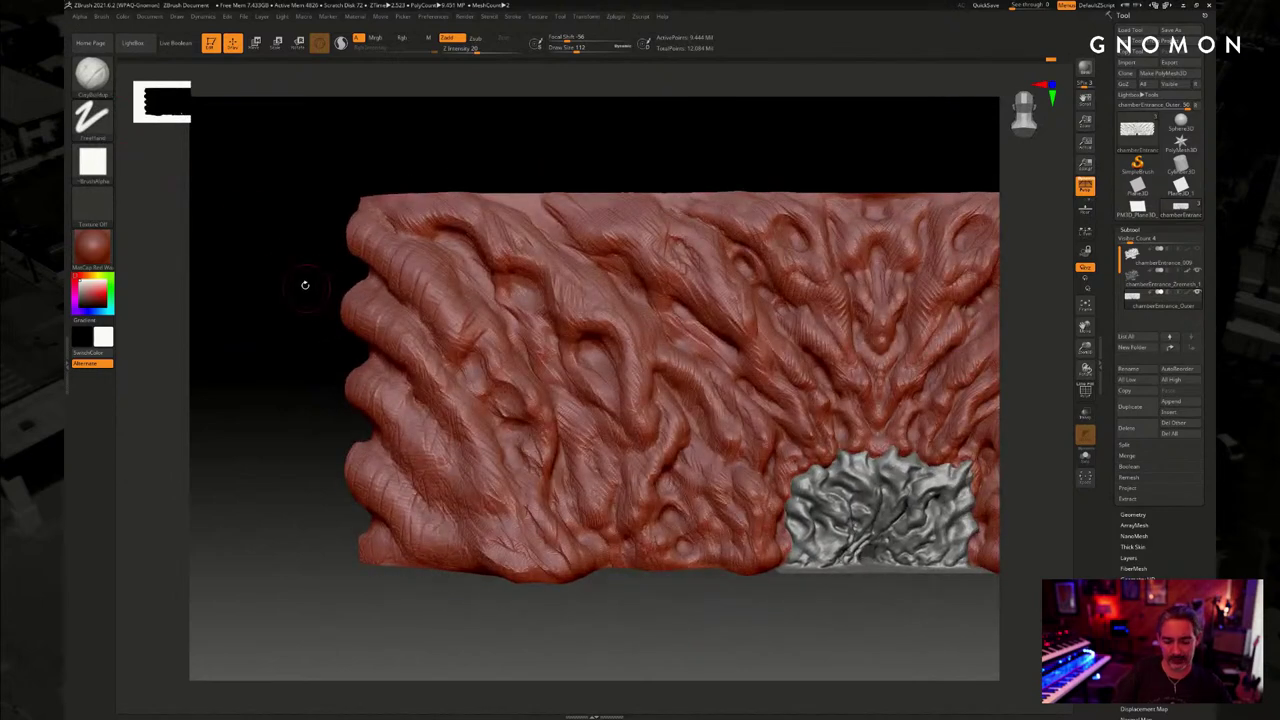
Switch to the Move brush at a draw size of about 177 and pull the left edge's second fold end outward
{"action": "key", "text": "b"}
{"action": "key", "text": "b"}
{"action": "key", "text": "m"}
{"action": "key", "text": "v"}
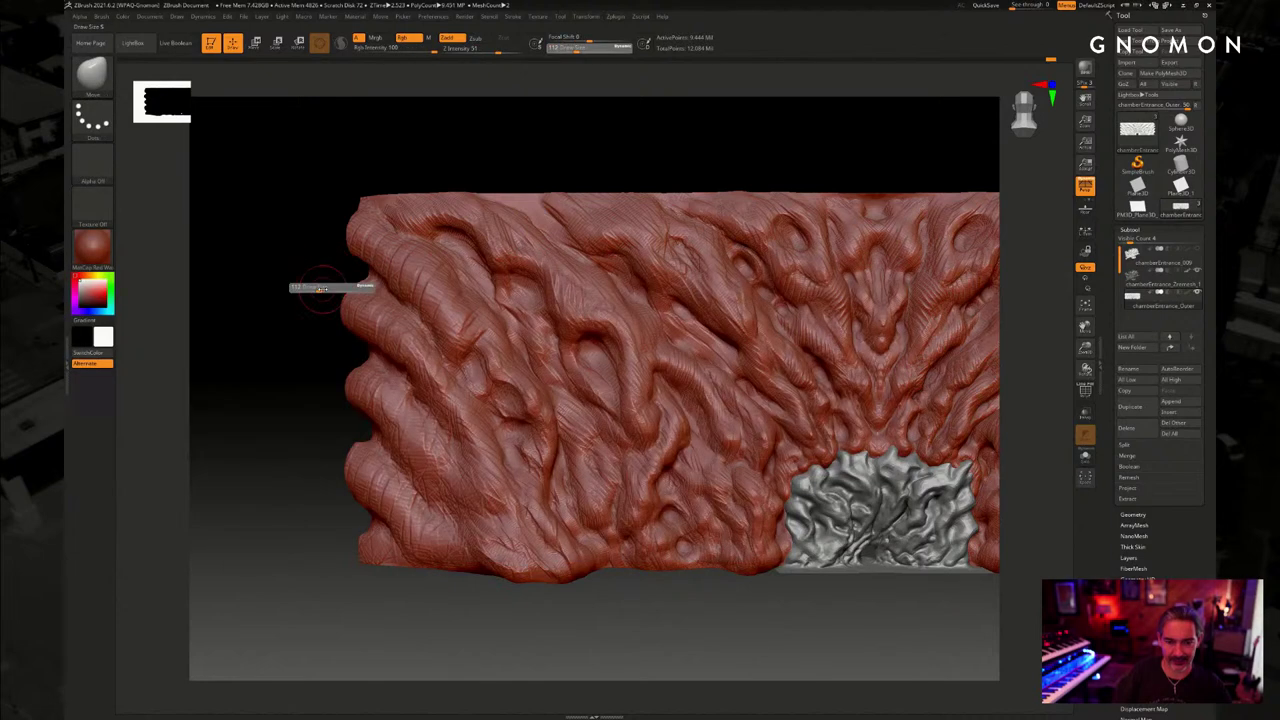
{"action": "left_click_drag", "start_coordinate": [325, 287], "coordinate": [366, 292]}
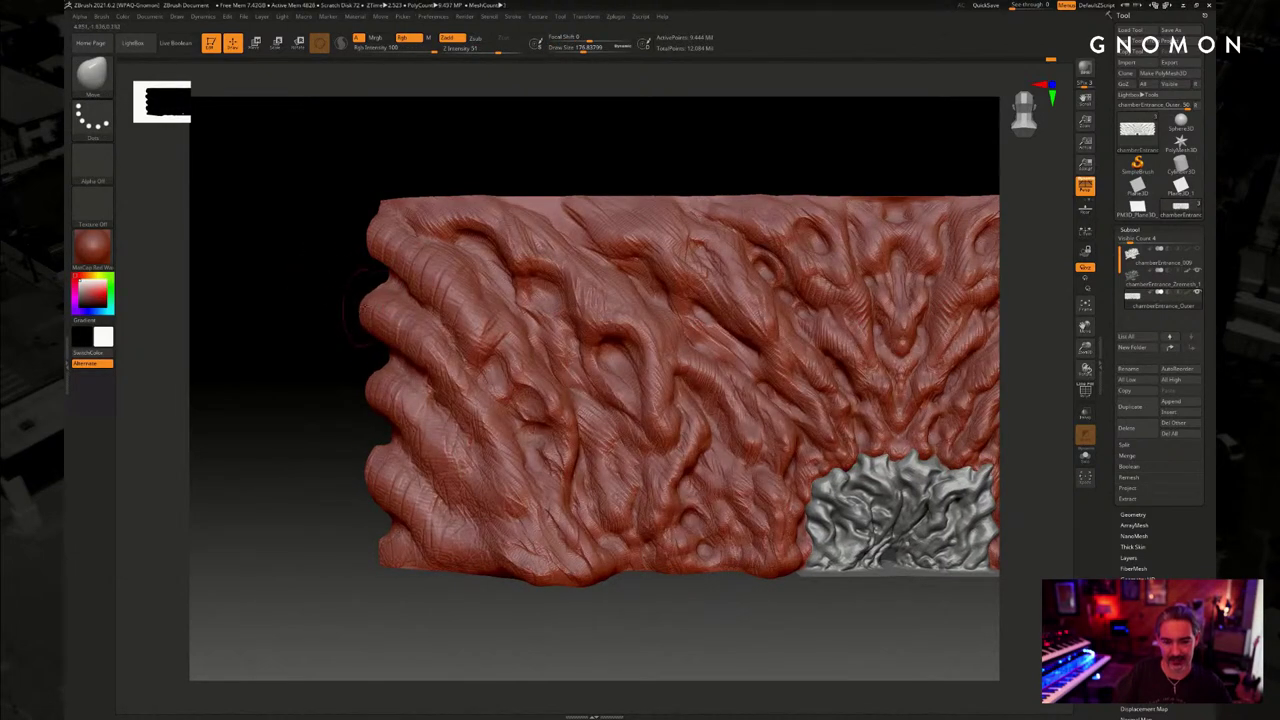
{"action": "mouse_move", "coordinate": [384, 318]}
{"action": "left_mouse_down"}
{"action": "mouse_move", "coordinate": [356, 318]}
{"action": "mouse_move", "coordinate": [351, 304]}
{"action": "left_mouse_up"}
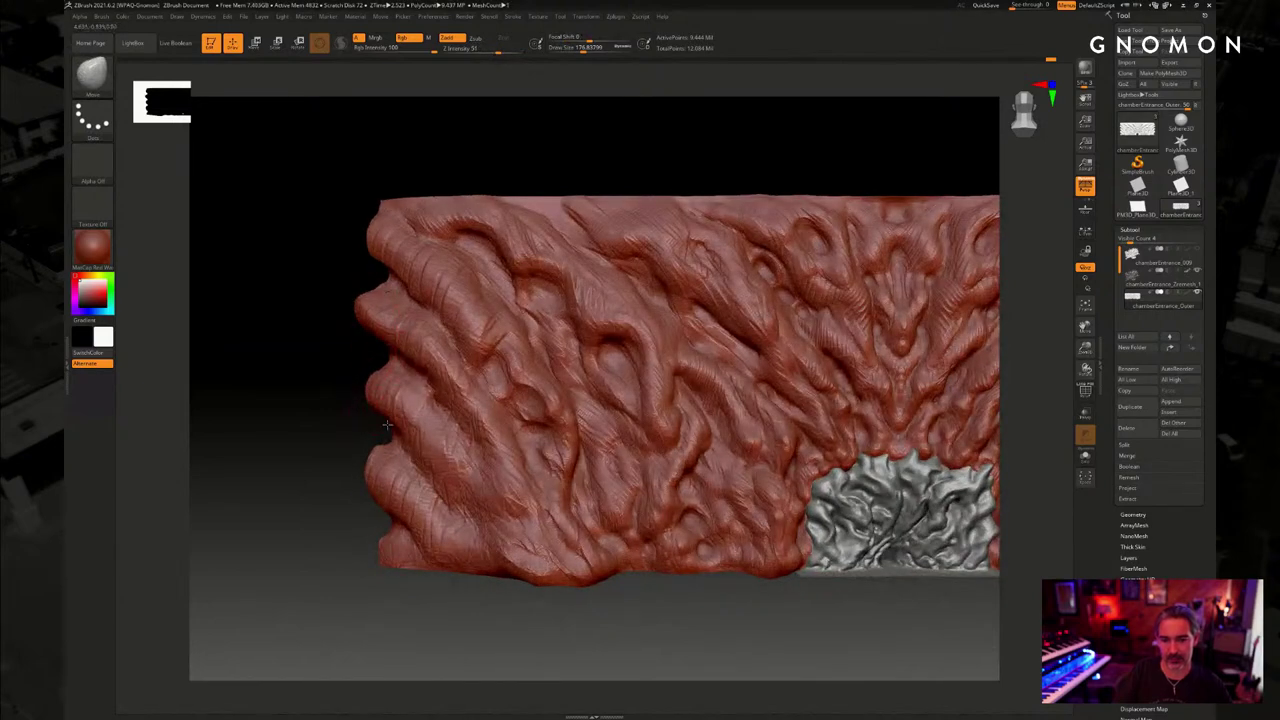
Reshape the fold ends and recesses along the left edge's middle and lower parts with the Move brush at a draw size of about 163
{"action": "key", "text": "s"}
{"action": "mouse_move", "coordinate": [400, 407]}
{"action": "left_mouse_down"}
{"action": "mouse_move", "coordinate": [411, 407]}
{"action": "mouse_move", "coordinate": [375, 402]}
{"action": "left_mouse_up"}
{"action": "left_click_drag", "start_coordinate": [398, 341], "coordinate": [432, 364]}
{"action": "right_click_drag", "start_coordinate": [714, 634], "coordinate": [560, 506], "text": "ctrl"}
{"action": "mouse_move", "coordinate": [592, 460]}
{"action": "right_mouse_down", "text": "ctrl"}
{"action": "mouse_move", "coordinate": [599, 575]}
{"action": "mouse_move", "coordinate": [314, 423]}
{"action": "right_mouse_up", "text": "ctrl"}
{"action": "key", "text": "s"}
{"action": "left_click_drag", "start_coordinate": [312, 422], "coordinate": [305, 422]}
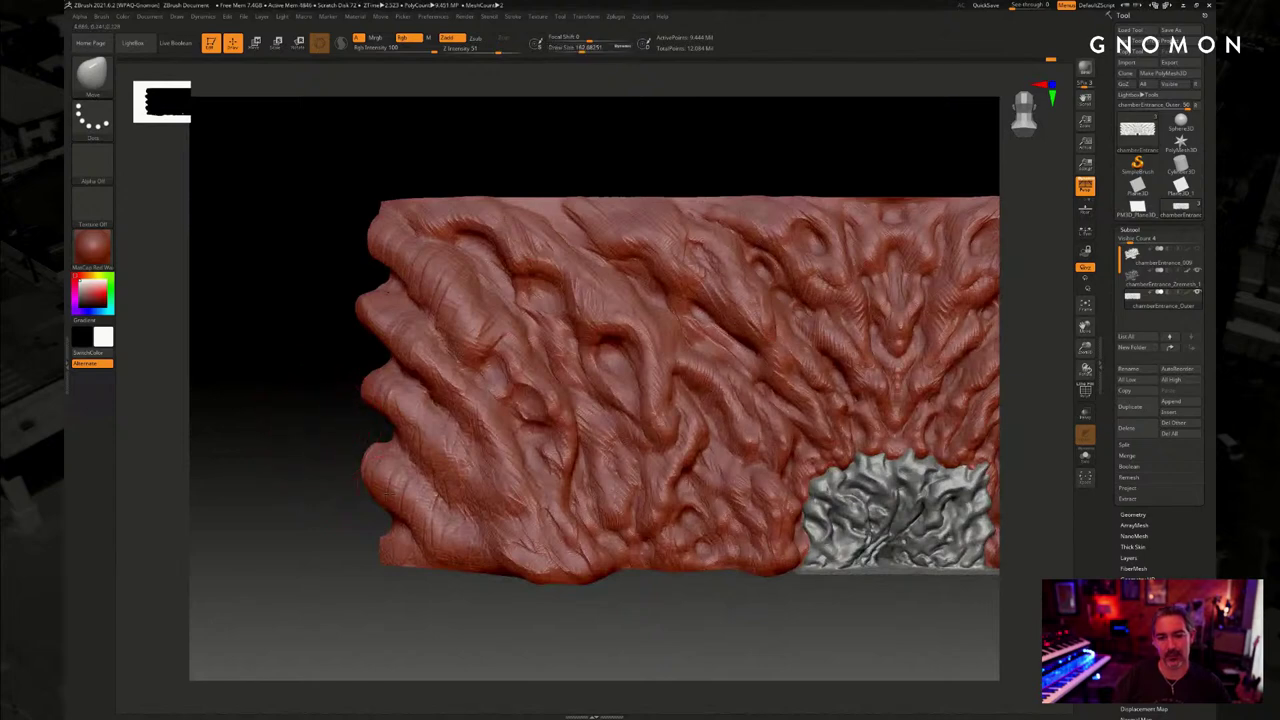
{"action": "left_click_drag", "start_coordinate": [382, 505], "coordinate": [396, 487]}
Pull the left edge's lower fold end outward and push its upper folds into an uneven side profile from angled and side views
{"action": "right_click_drag", "start_coordinate": [350, 498], "coordinate": [390, 500]}
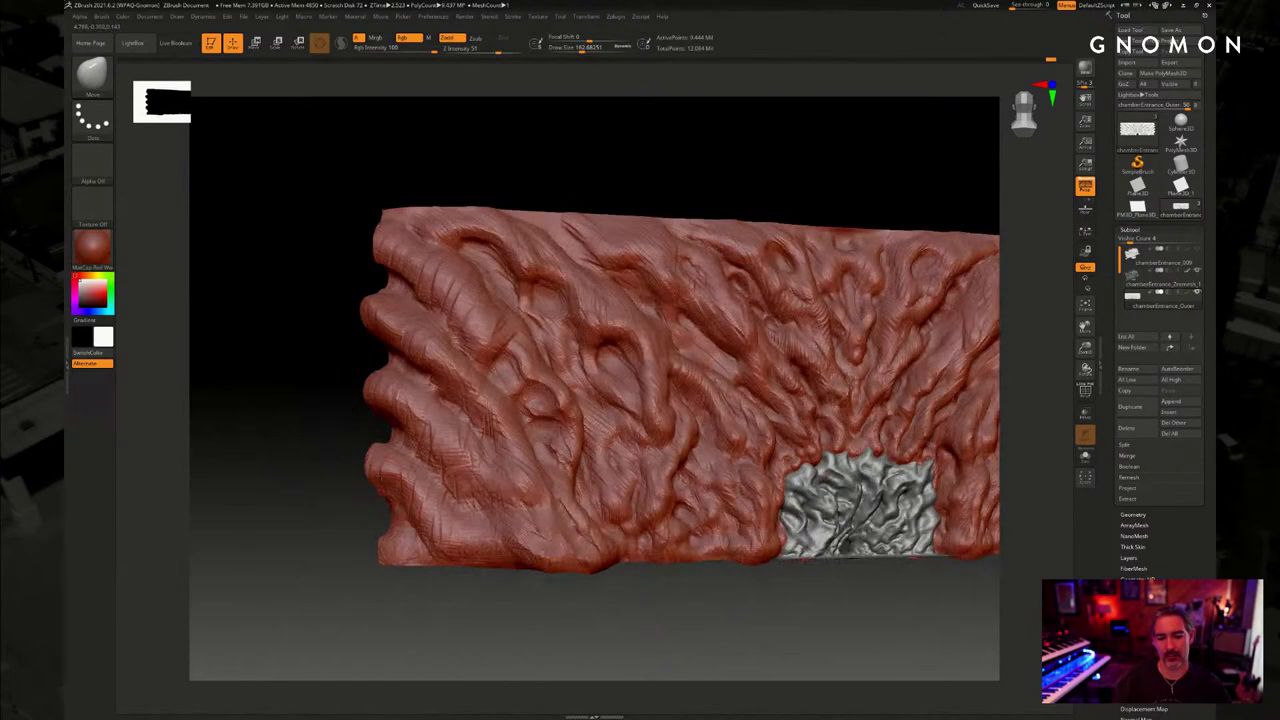
{"action": "left_click_drag", "start_coordinate": [388, 490], "coordinate": [378, 482]}
{"action": "right_click_drag", "start_coordinate": [329, 491], "coordinate": [358, 494]}
{"action": "left_click_drag", "start_coordinate": [376, 474], "coordinate": [352, 470]}
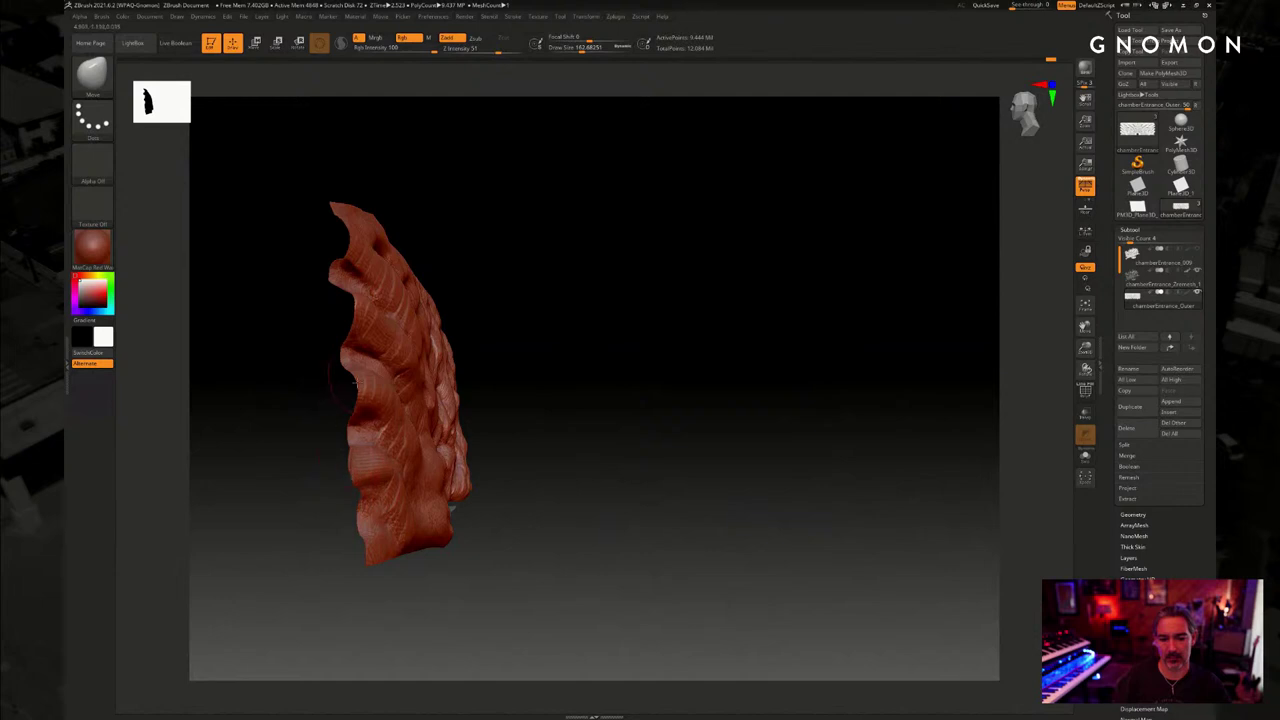
{"action": "left_click_drag", "start_coordinate": [356, 383], "coordinate": [338, 392]}
{"action": "mouse_move", "coordinate": [350, 309]}
{"action": "left_mouse_down"}
{"action": "mouse_move", "coordinate": [339, 298]}
{"action": "mouse_move", "coordinate": [329, 322]}
{"action": "left_mouse_up"}
{"action": "mouse_move", "coordinate": [345, 239]}
{"action": "left_mouse_down"}
{"action": "mouse_move", "coordinate": [322, 239]}
{"action": "mouse_move", "coordinate": [334, 236]}
{"action": "left_mouse_up"}
{"action": "left_click_drag", "start_coordinate": [319, 310], "coordinate": [300, 337]}
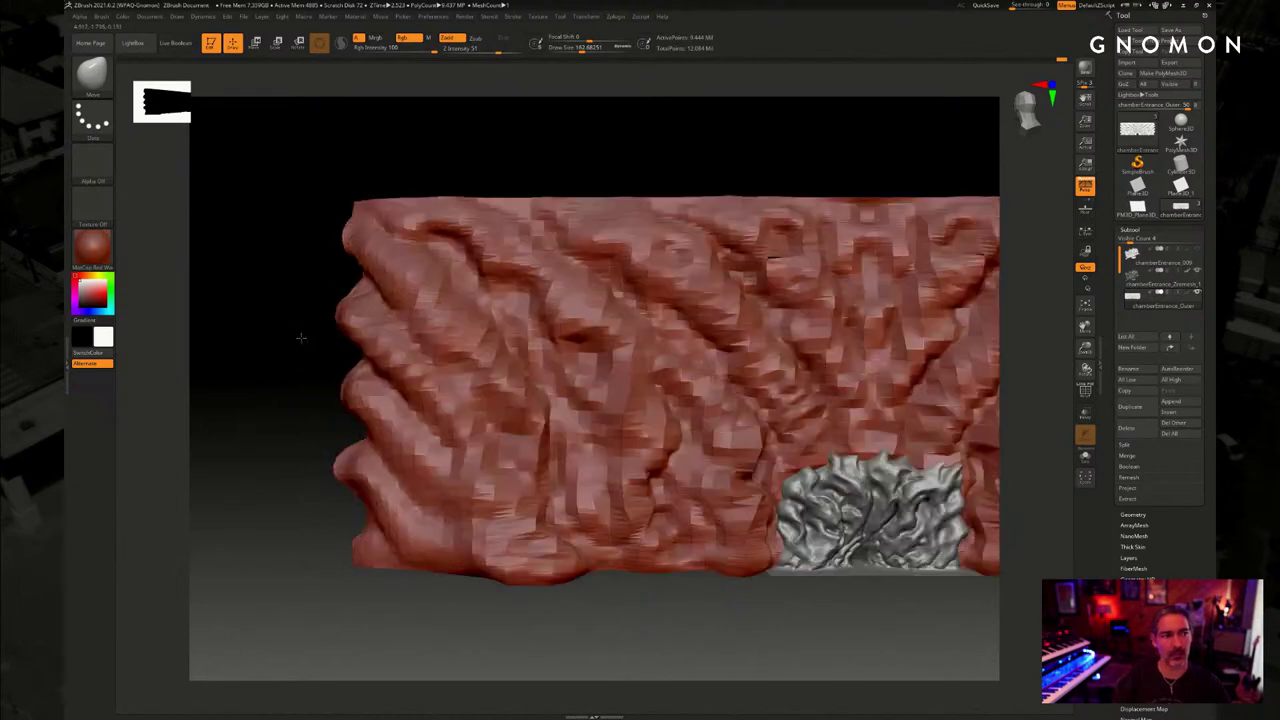
Switch to the ClayBuildup brush and reduce its draw size to about 74 for work around the entrance
{"action": "left_click_drag", "start_coordinate": [675, 588], "coordinate": [588, 613]}
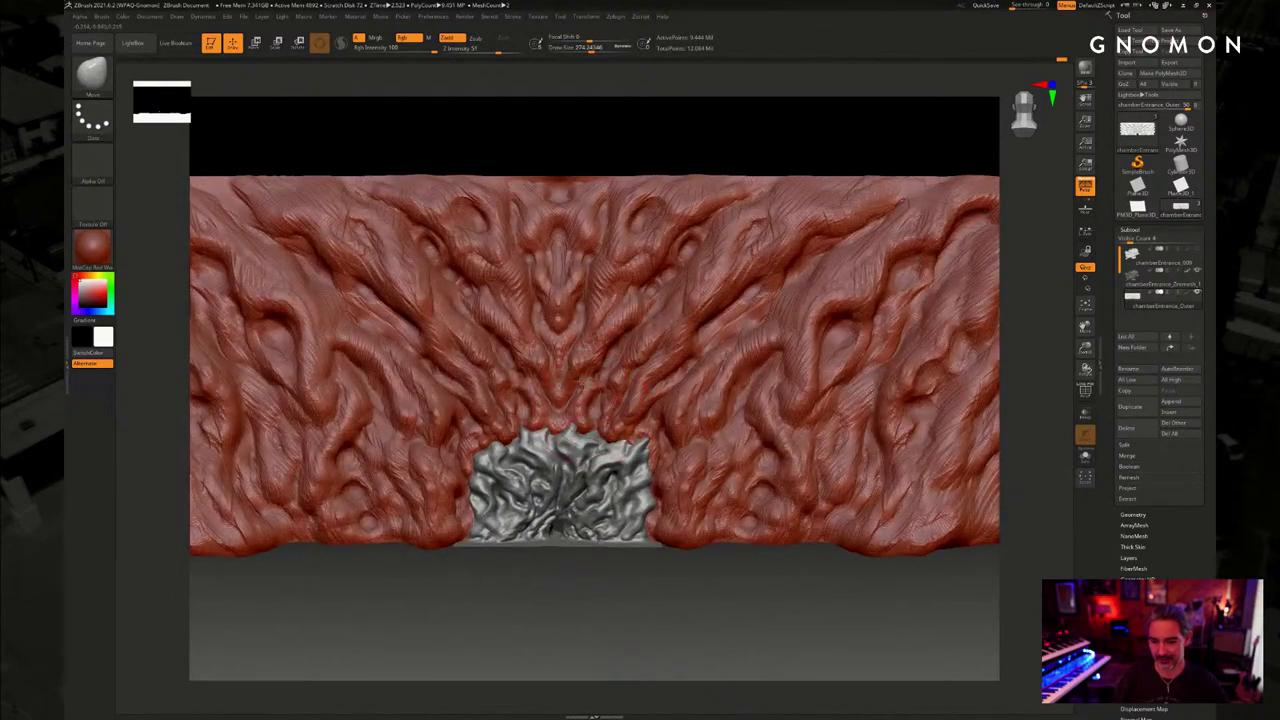
{"action": "key", "text": "ctrl"}
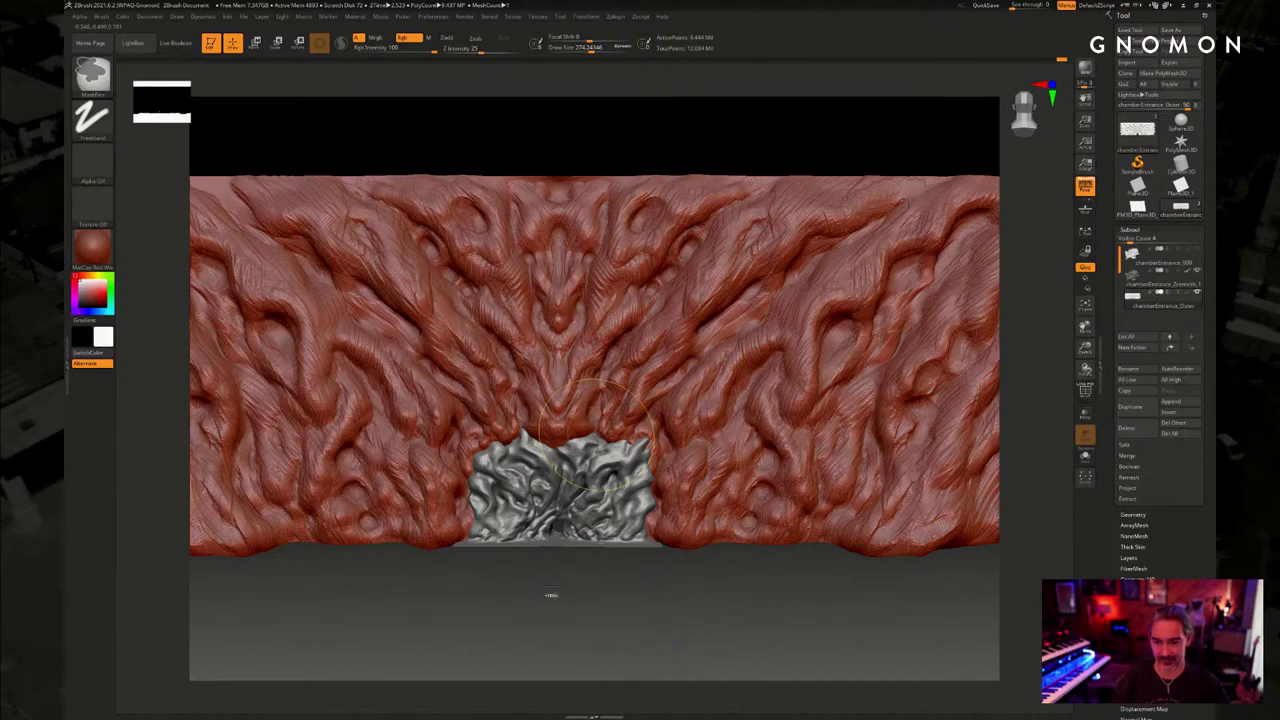
{"action": "mouse_move", "coordinate": [551, 594]}
{"action": "left_mouse_down"}
{"action": "mouse_move", "coordinate": [526, 574]}
{"action": "mouse_move", "coordinate": [570, 578]}
{"action": "mouse_move", "coordinate": [549, 614]}
{"action": "left_mouse_up"}
{"action": "key", "text": "s"}
{"action": "left_click_drag", "start_coordinate": [581, 408], "coordinate": [573, 408]}
{"action": "mouse_move", "coordinate": [655, 590]}
{"action": "left_mouse_down", "text": "alt"}
{"action": "mouse_move", "coordinate": [638, 600]}
{"action": "mouse_move", "coordinate": [642, 518]}
{"action": "mouse_move", "coordinate": [651, 634]}
{"action": "mouse_move", "coordinate": [637, 509]}
{"action": "mouse_move", "coordinate": [646, 562]}
{"action": "left_mouse_up", "text": "alt"}
{"action": "left_click", "coordinate": [92, 78]}
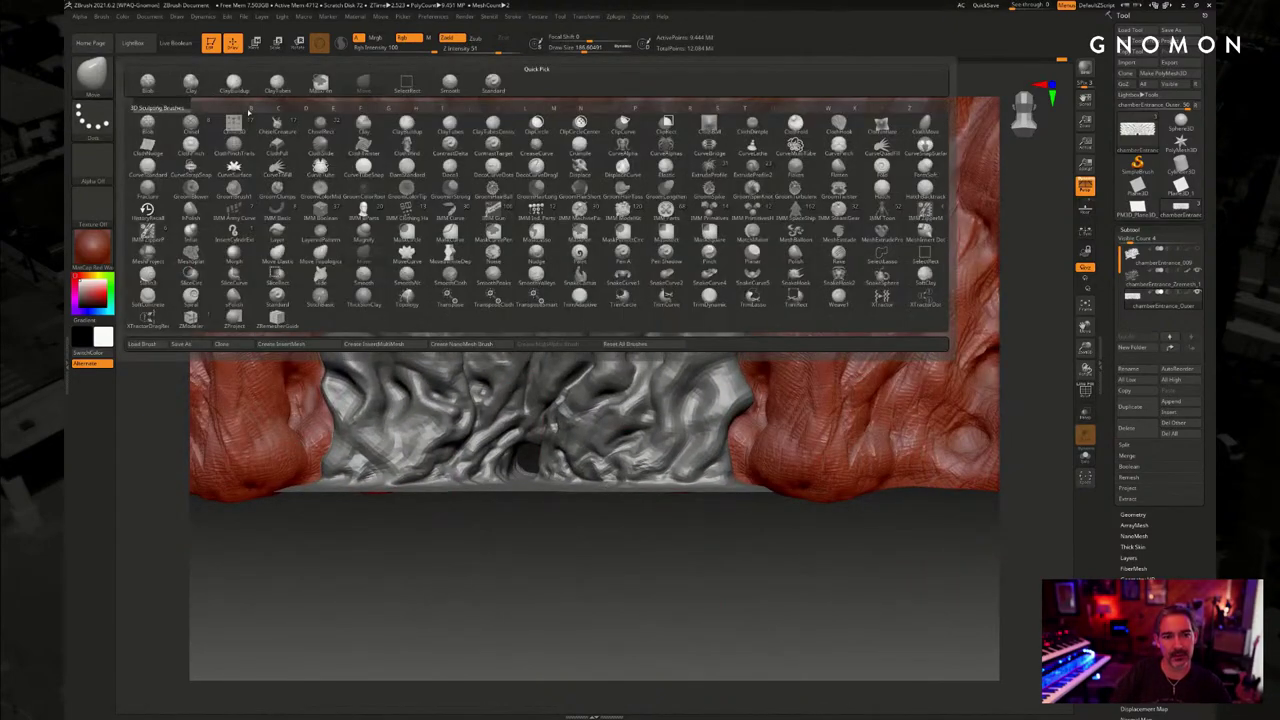
{"action": "left_click", "coordinate": [233, 82]}
{"action": "key", "text": "s"}
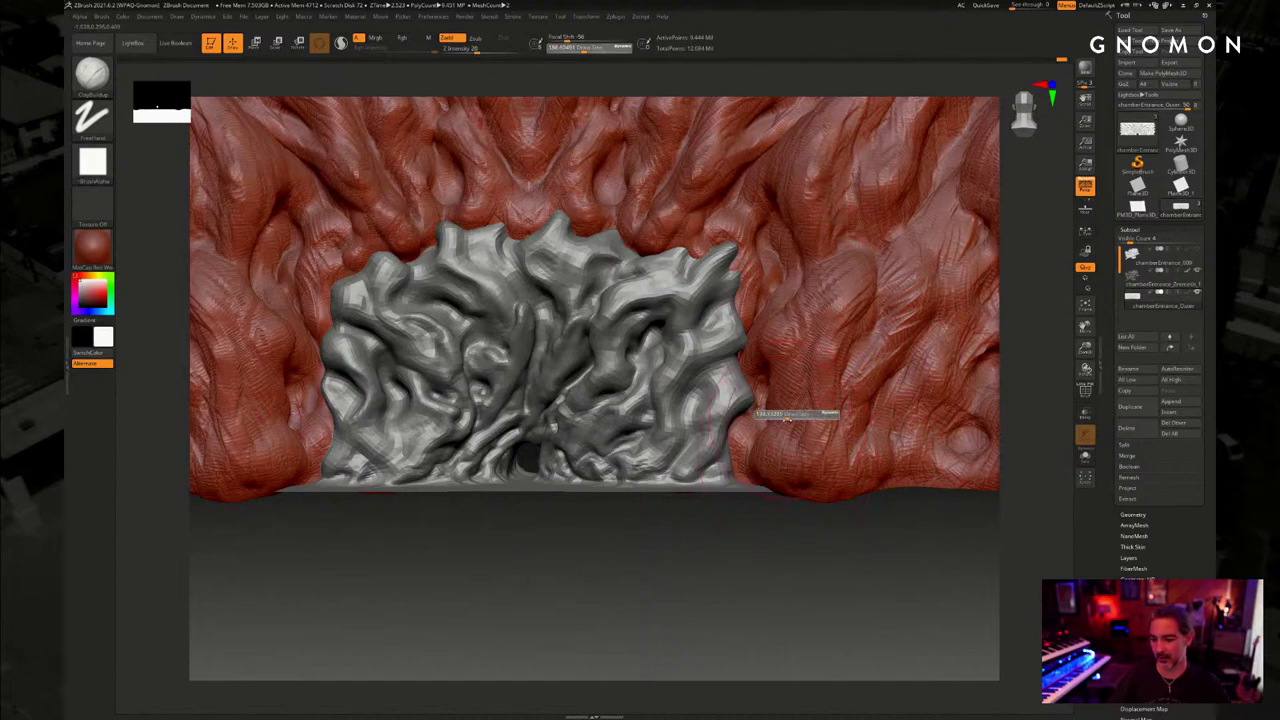
{"action": "left_click_drag", "start_coordinate": [797, 414], "coordinate": [778, 414]}
{"action": "left_click_drag", "start_coordinate": [740, 566], "coordinate": [720, 540]}
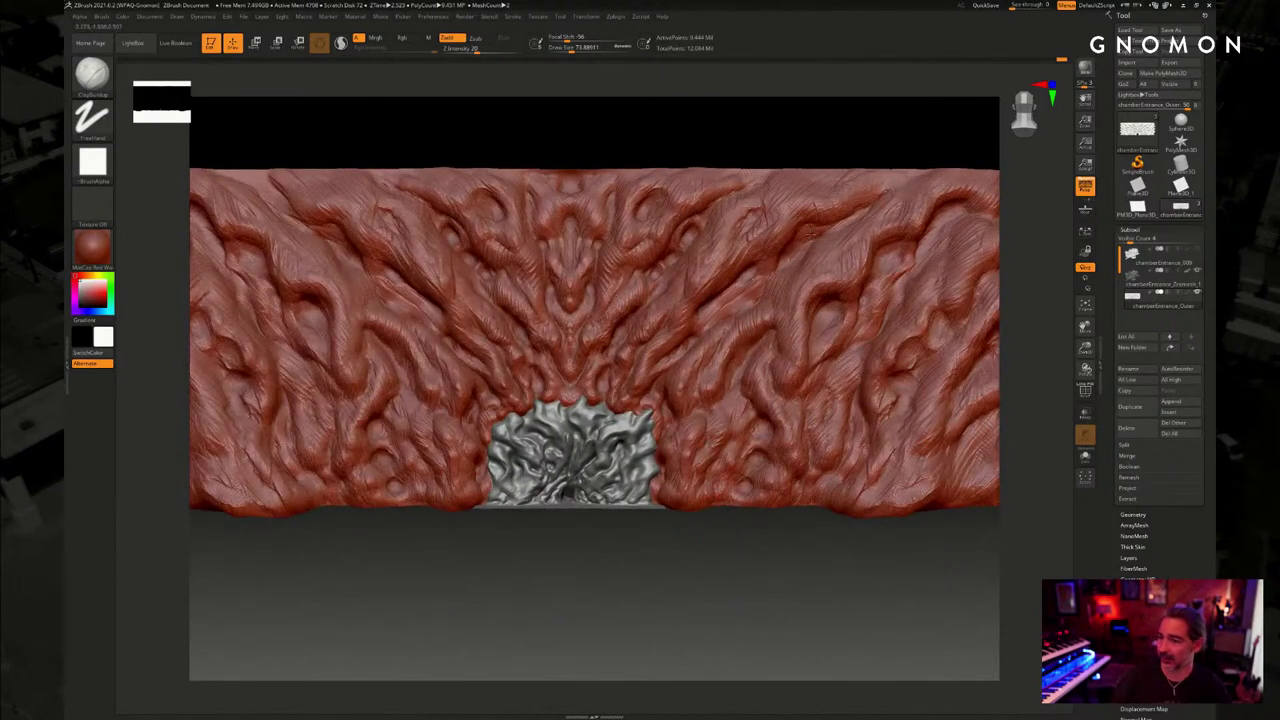
{"action": "mouse_move", "coordinate": [880, 136]}
{"action": "left_mouse_down"}
{"action": "mouse_move", "coordinate": [965, 131]}
{"action": "mouse_move", "coordinate": [929, 183]}
{"action": "mouse_move", "coordinate": [900, 142]}
{"action": "left_mouse_up"}
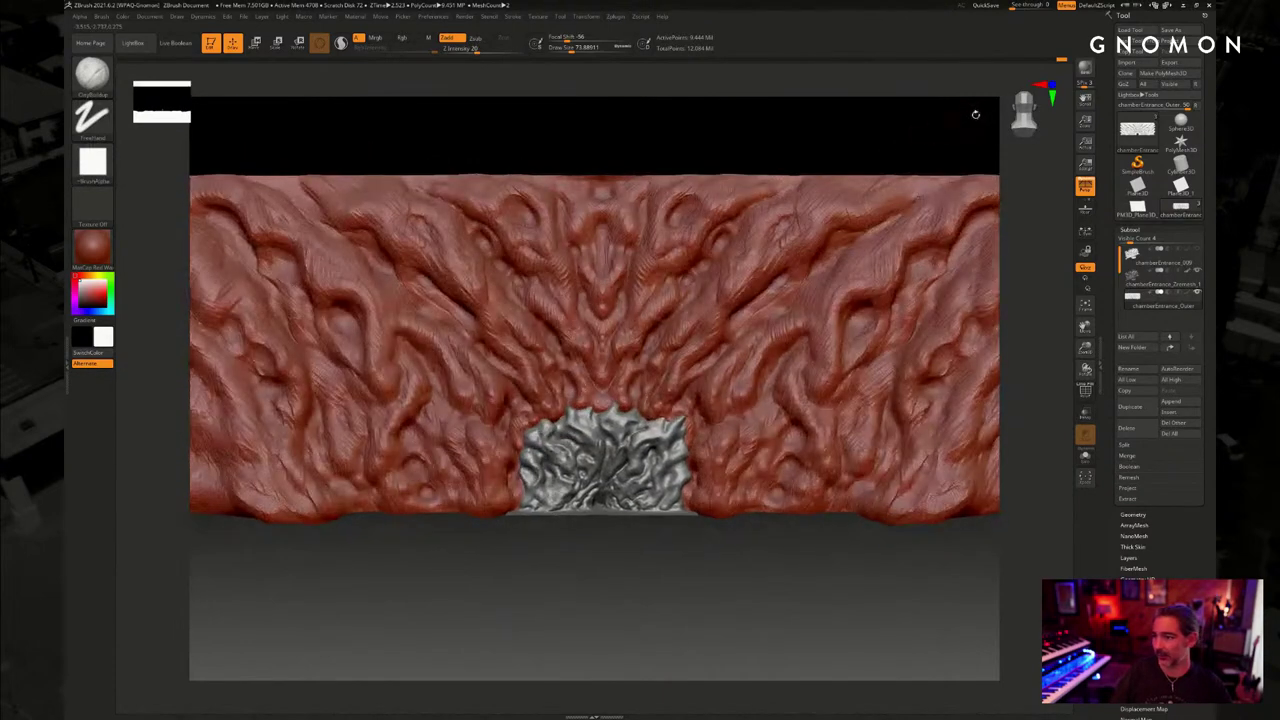
Enlarge the ClayBuildup draw size and save the tool over the existing chamberEntrance_009 file
{"action": "key", "text": "s"}
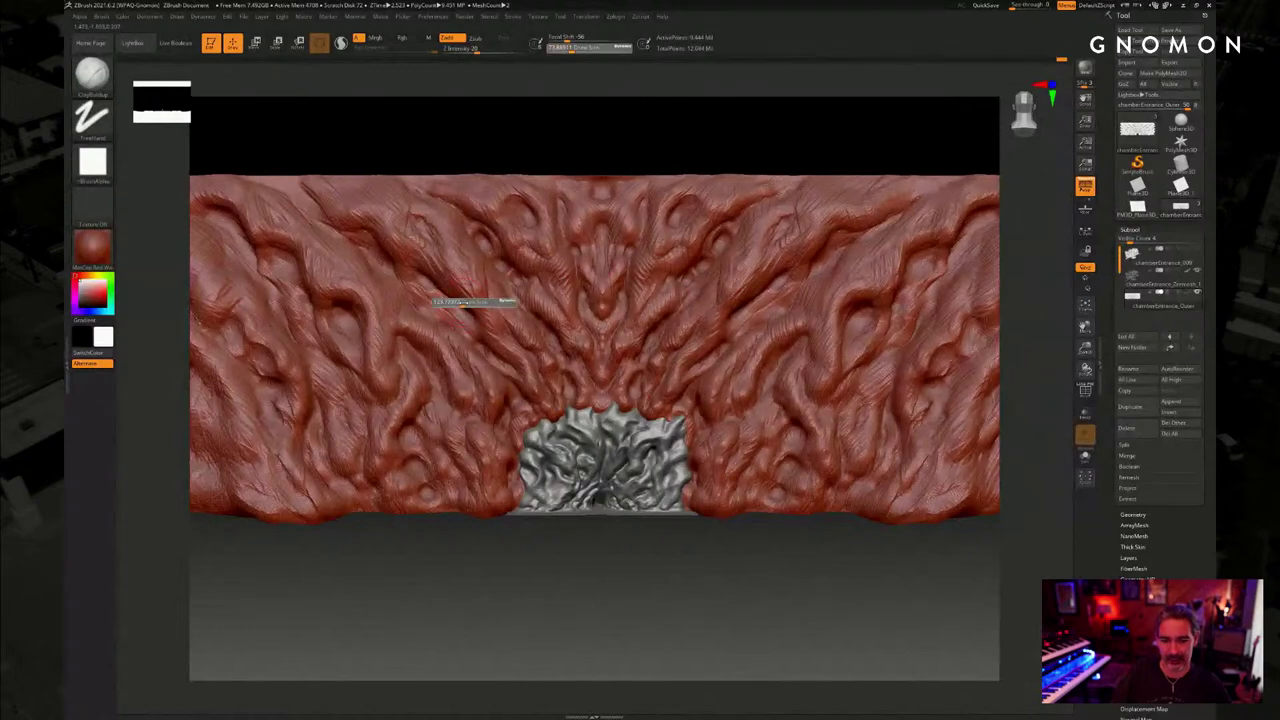
{"action": "left_click_drag", "start_coordinate": [466, 302], "coordinate": [469, 302]}
{"action": "left_click_drag", "start_coordinate": [824, 154], "coordinate": [810, 130]}
{"action": "left_click_drag", "start_coordinate": [660, 589], "coordinate": [655, 598]}
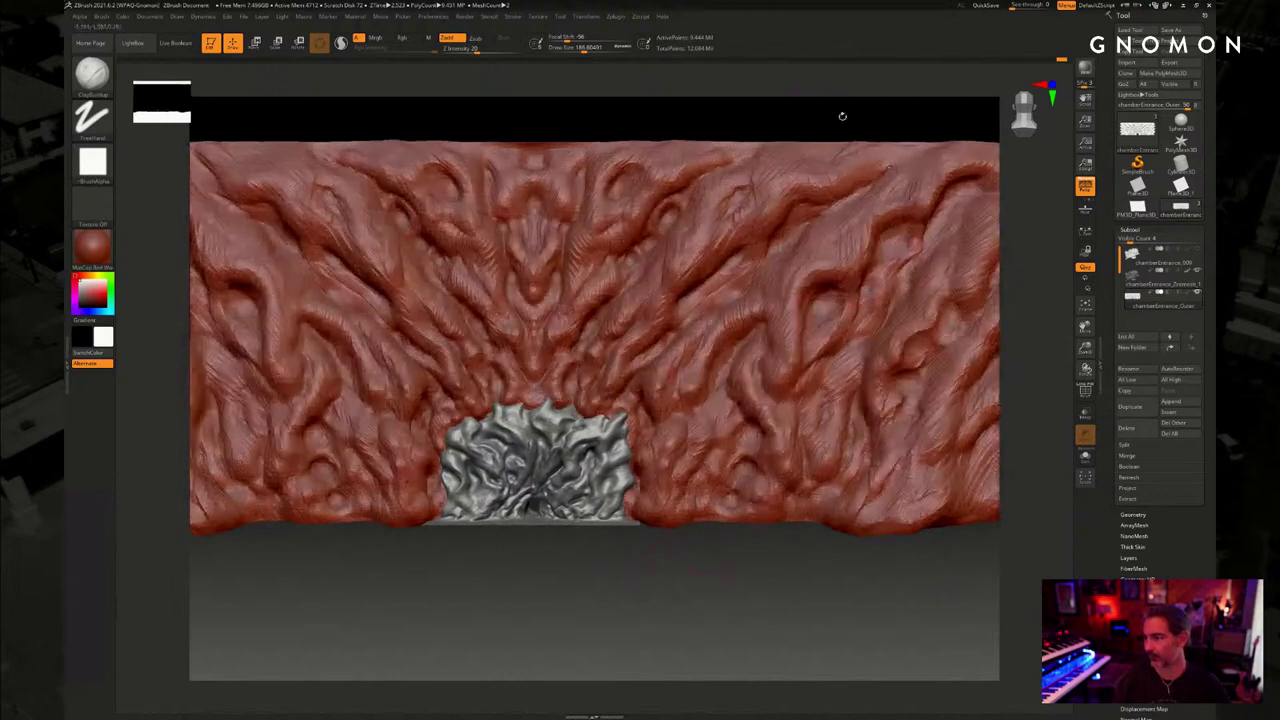
{"action": "left_click_drag", "start_coordinate": [843, 117], "coordinate": [822, 124]}
{"action": "left_click", "coordinate": [1170, 32]}
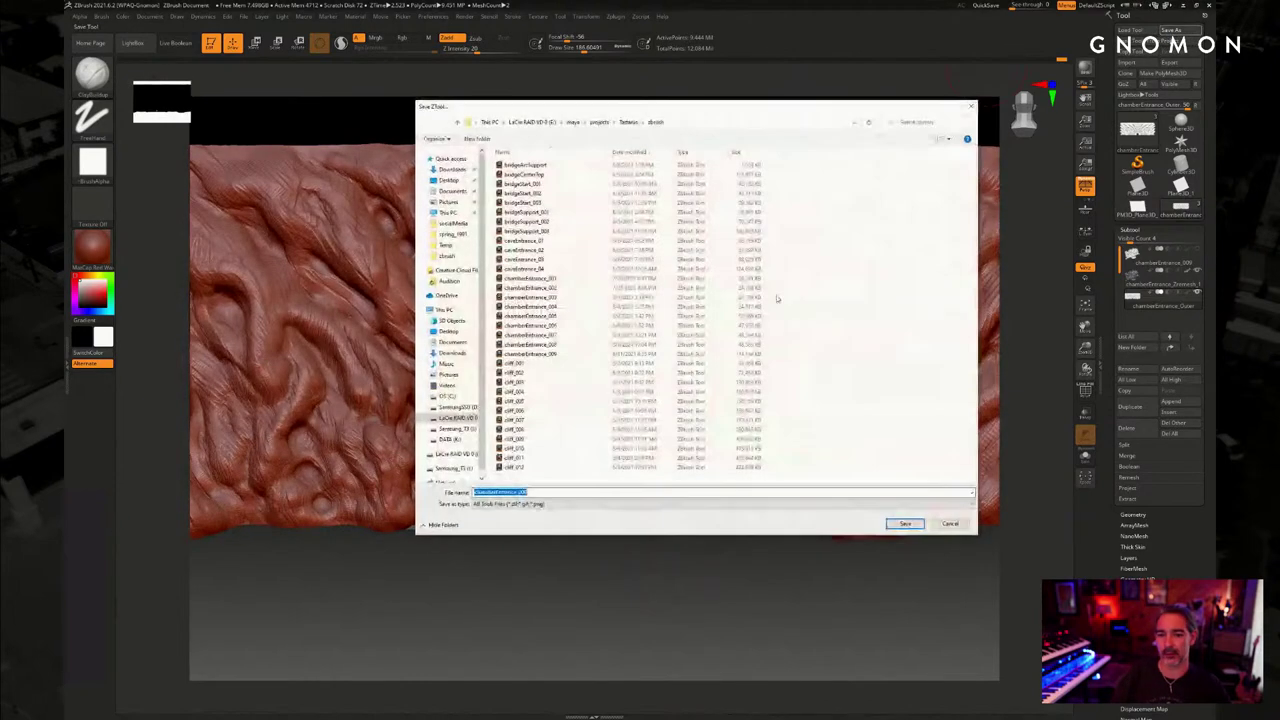
{"action": "left_click", "coordinate": [905, 523]}
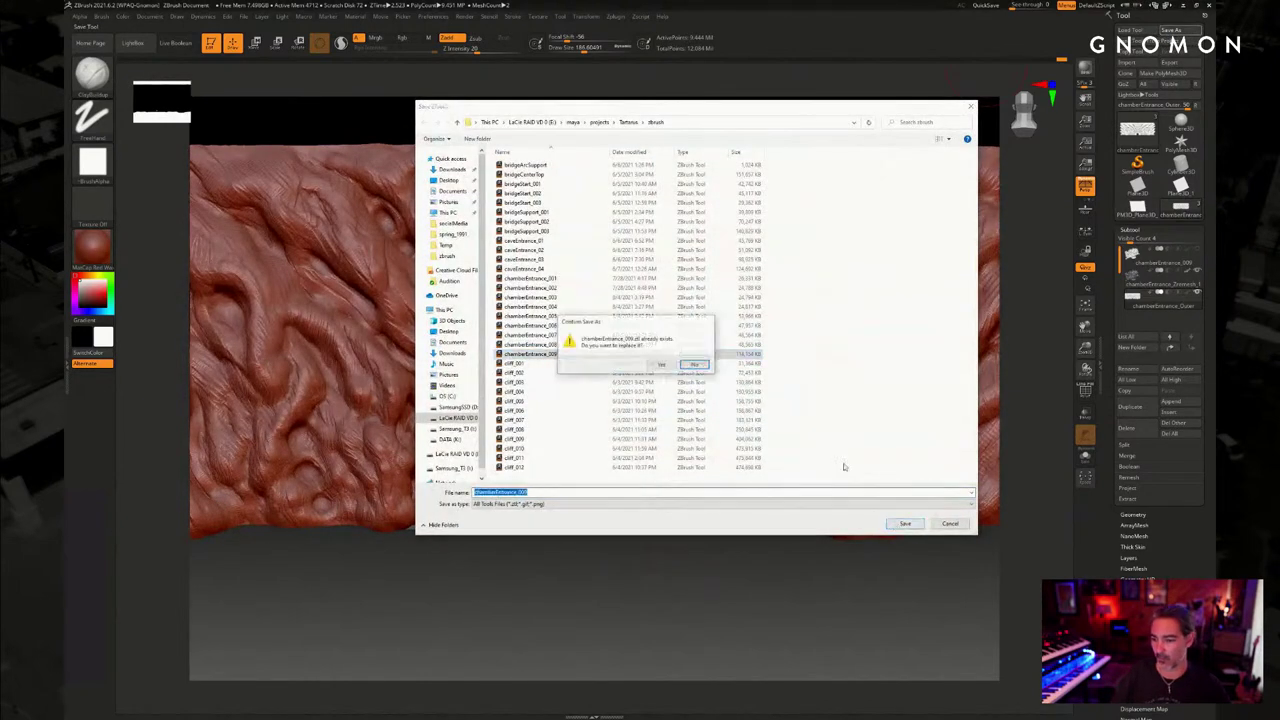
{"action": "left_click", "coordinate": [662, 367]}
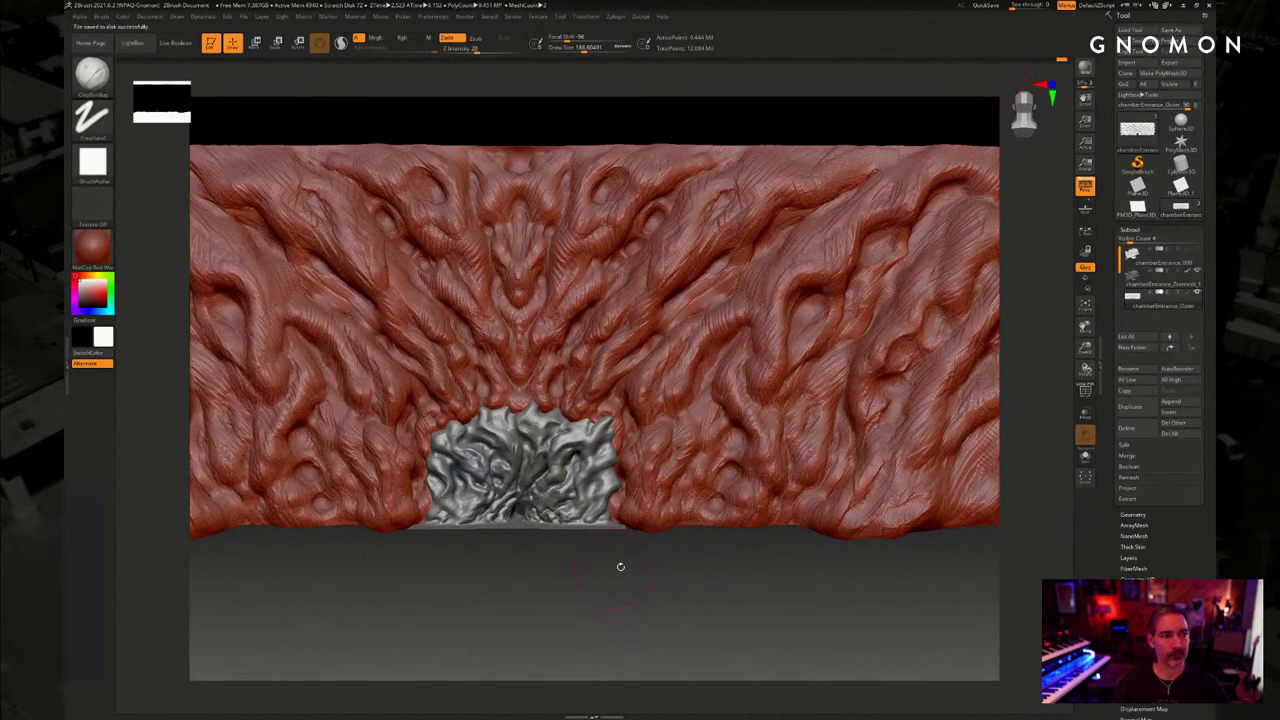
Build up the folds and central ridge above the chamber entrance with ClayBuildup, reducing the draw size to about 163 and then 128
{"action": "mouse_move", "coordinate": [630, 571]}
{"action": "left_mouse_down"}
{"action": "mouse_move", "coordinate": [628, 585]}
{"action": "mouse_move", "coordinate": [646, 563]}
{"action": "left_mouse_up"}
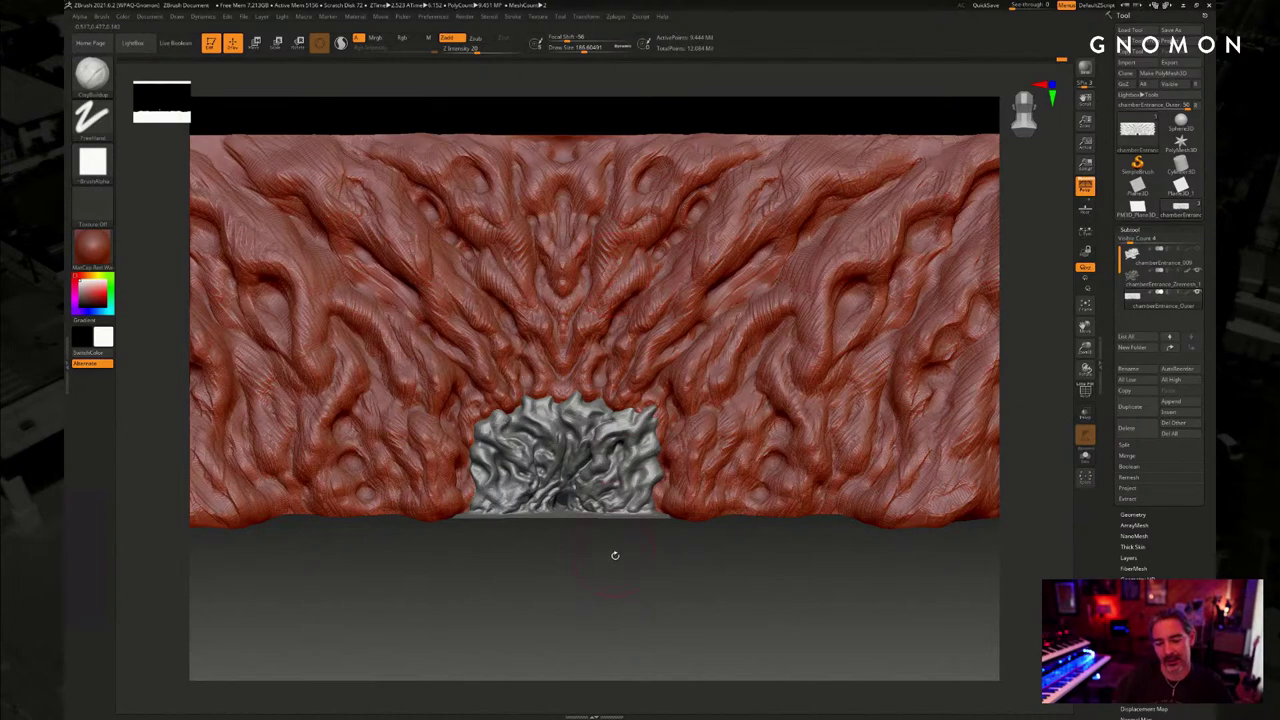
{"action": "right_click_drag", "start_coordinate": [615, 555], "coordinate": [614, 563], "text": "ctrl"}
{"action": "key", "text": "s"}
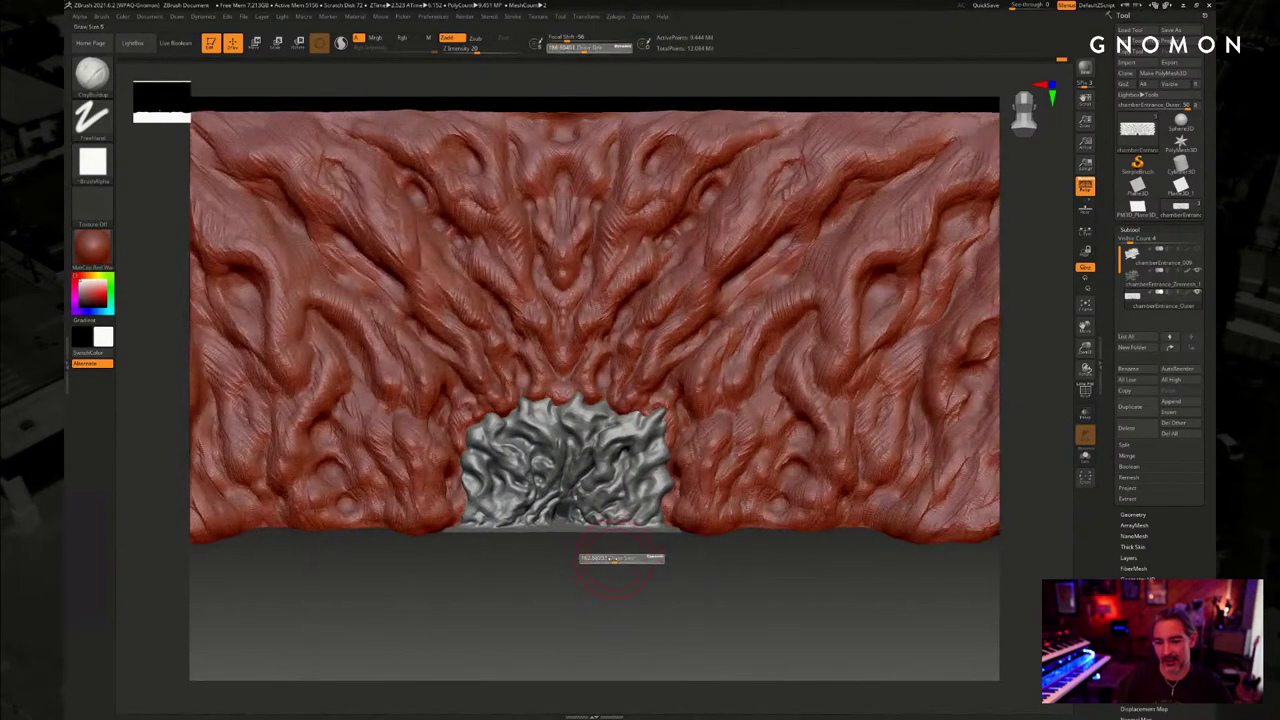
{"action": "left_click", "coordinate": [614, 559]}
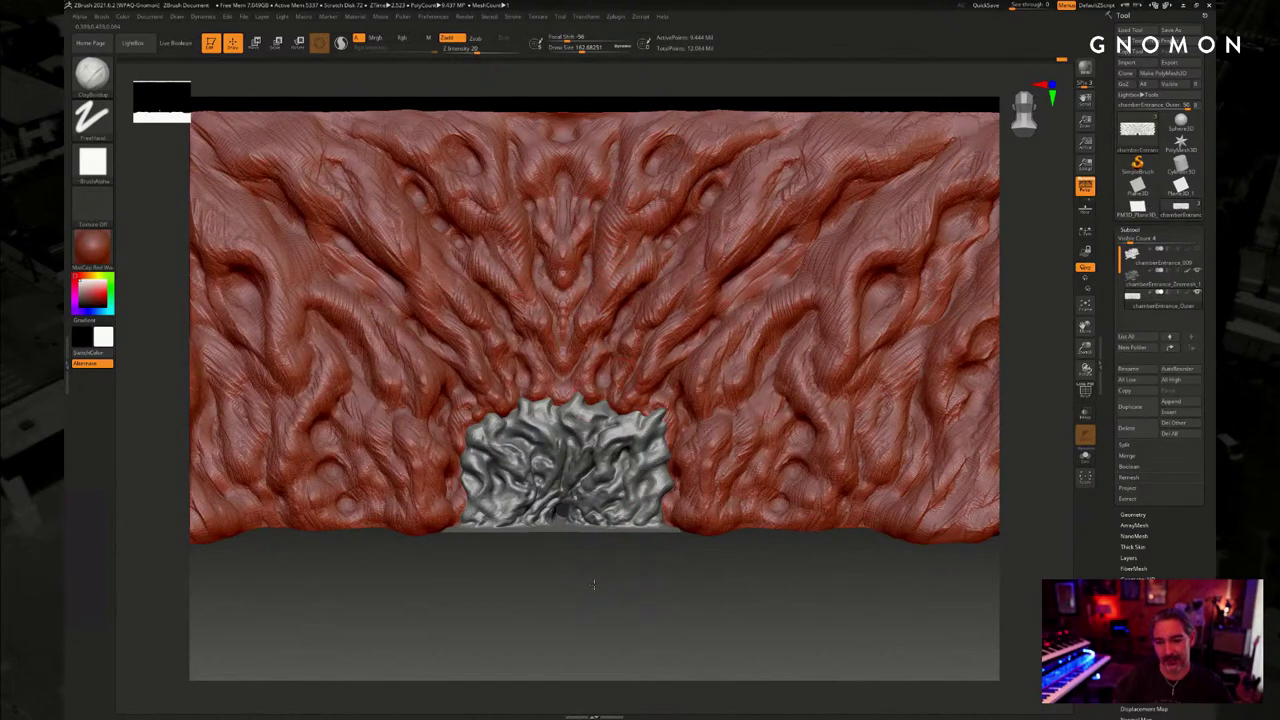
{"action": "left_click_drag", "start_coordinate": [594, 584], "coordinate": [601, 624], "text": "alt"}
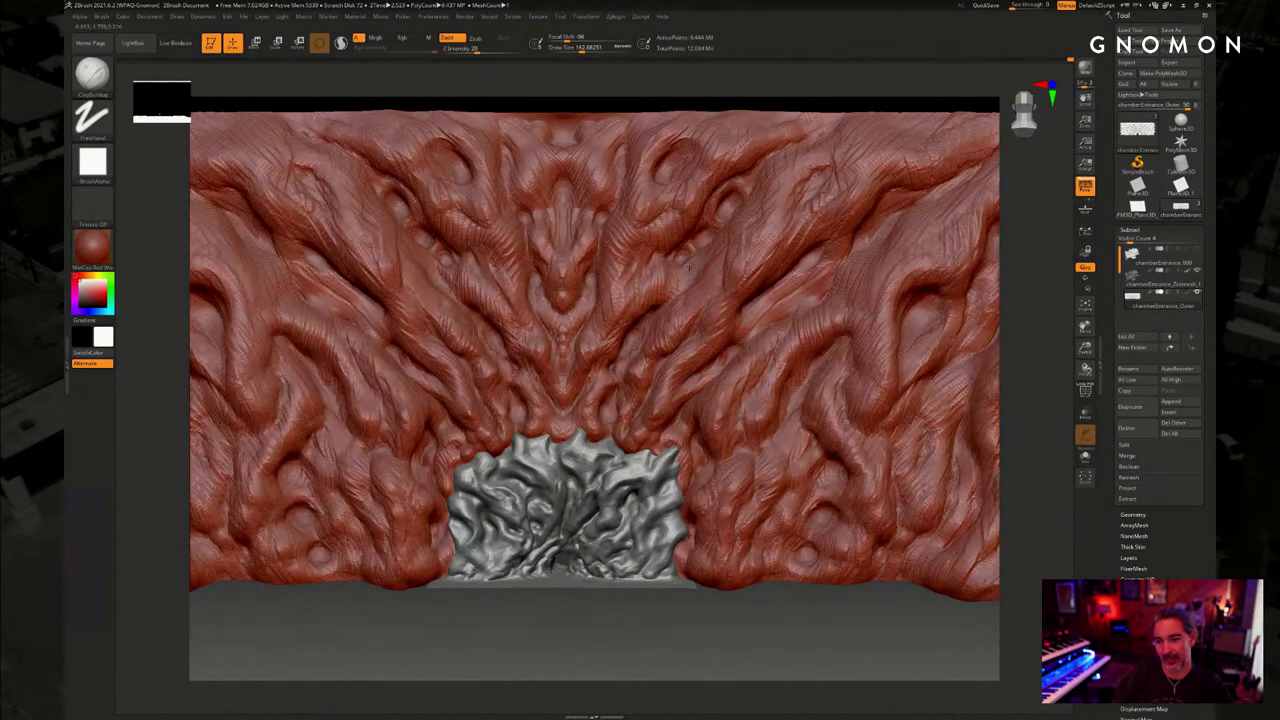
{"action": "key", "text": "s"}
{"action": "left_click_drag", "start_coordinate": [642, 300], "coordinate": [632, 300]}
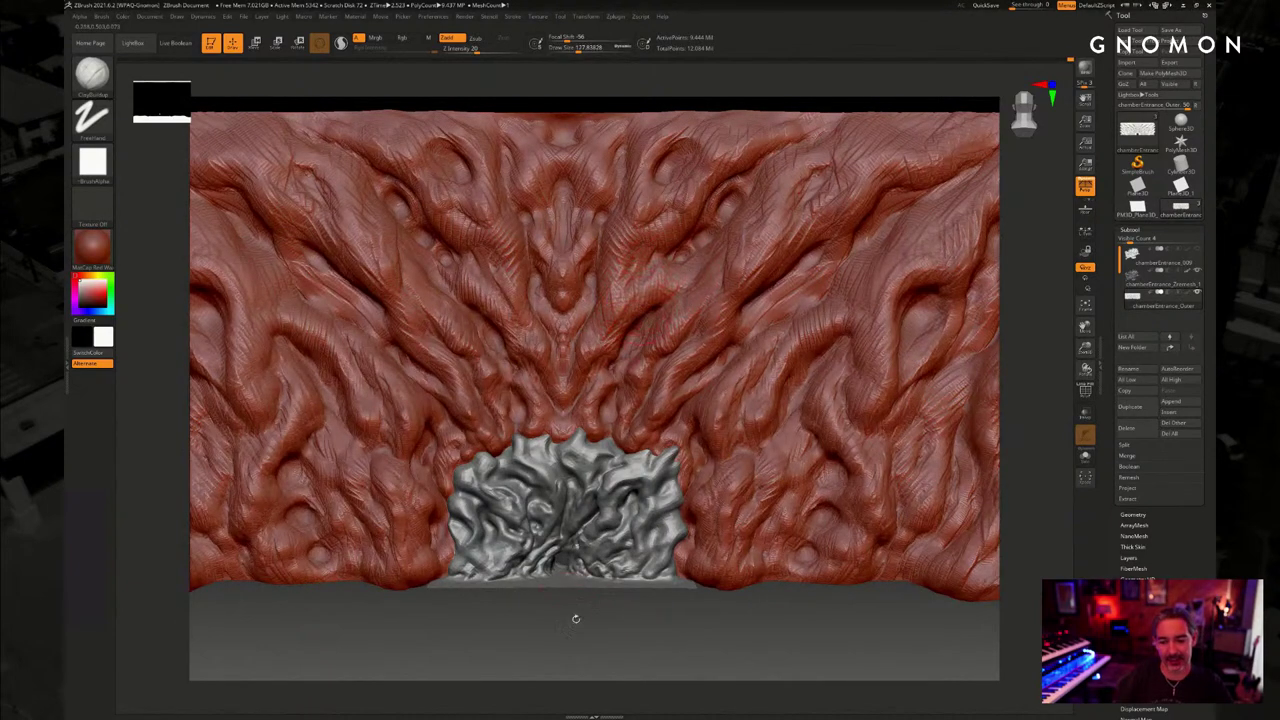
Refine the folds and small recesses flanking the central ridge above the entrance with ClayBuildup strokes at a draw size of about 83
{"action": "left_click_drag", "start_coordinate": [587, 625], "coordinate": [627, 641]}
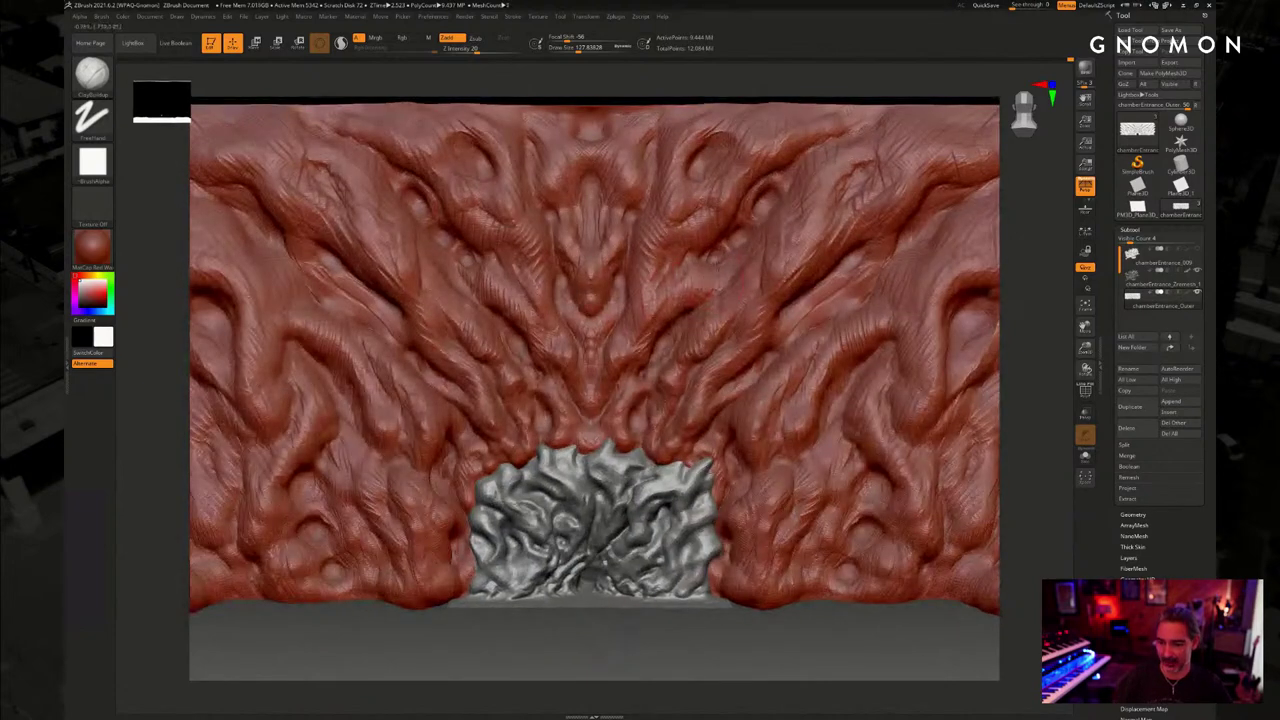
{"action": "key", "text": "s"}
{"action": "left_click_drag", "start_coordinate": [728, 275], "coordinate": [712, 276]}
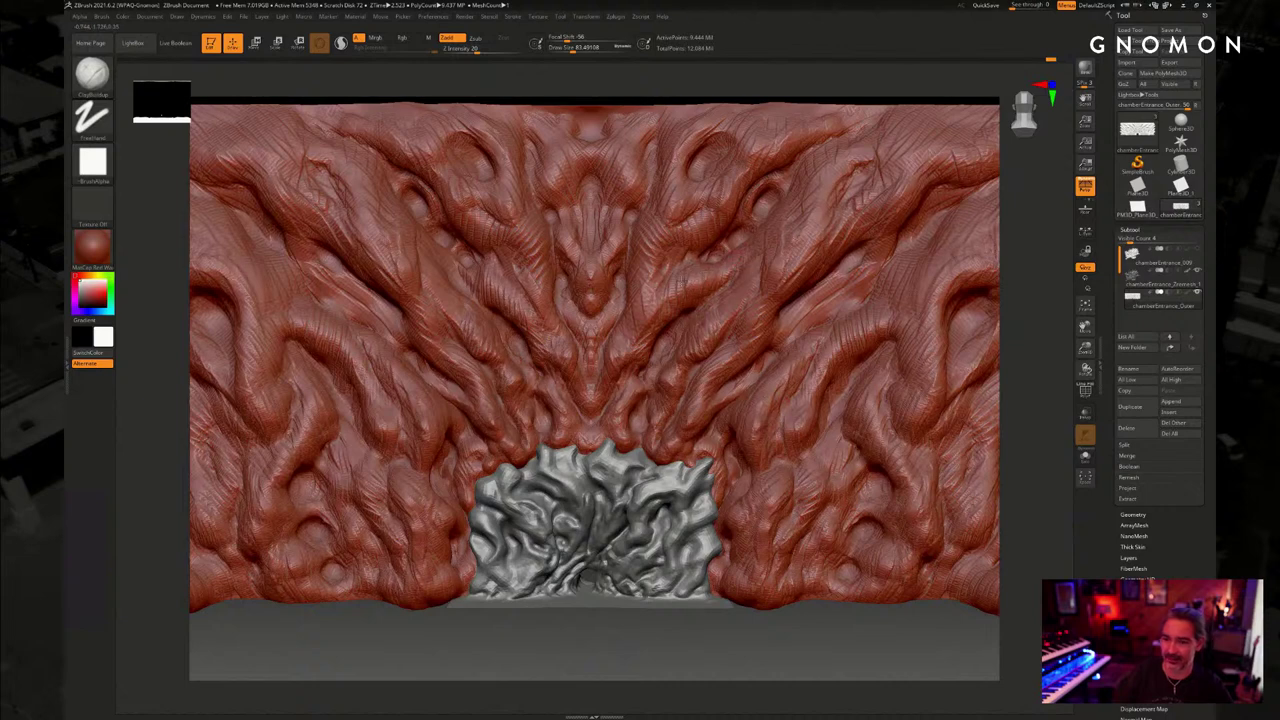
{"action": "left_click_drag", "start_coordinate": [522, 268], "coordinate": [549, 332]}
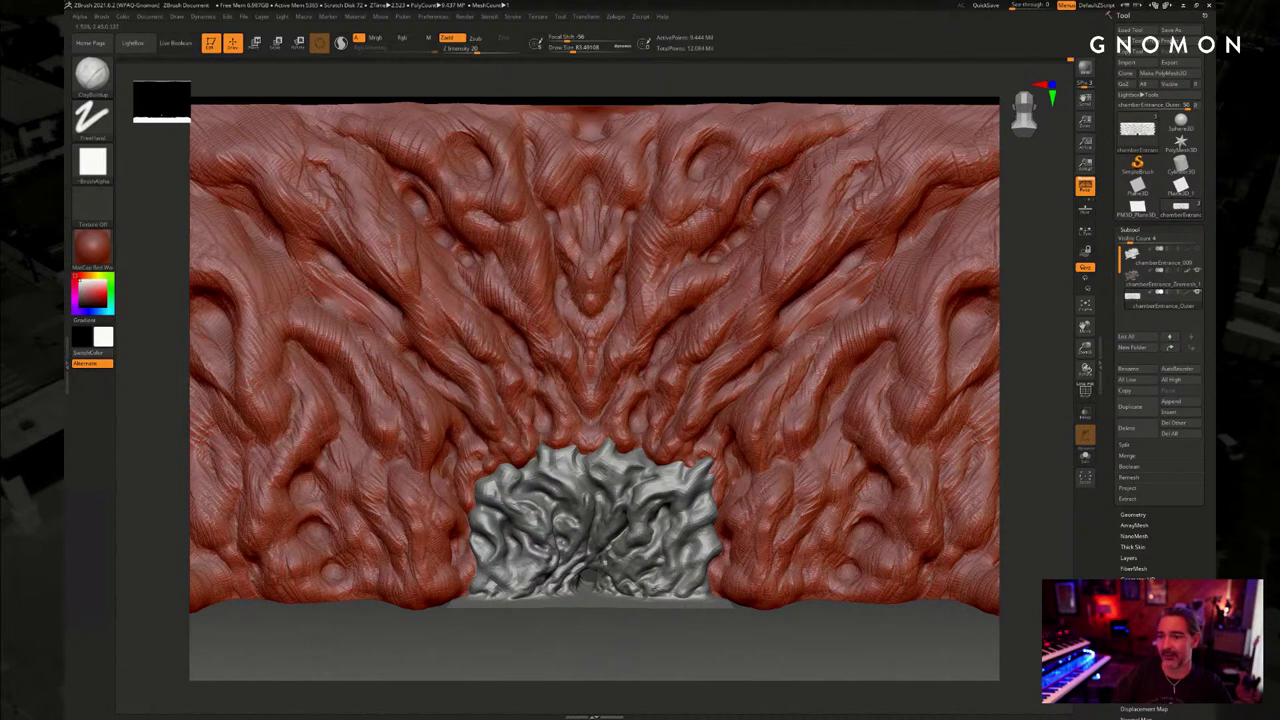
{"action": "left_click_drag", "start_coordinate": [1030, 295], "coordinate": [982, 319], "text": "alt"}
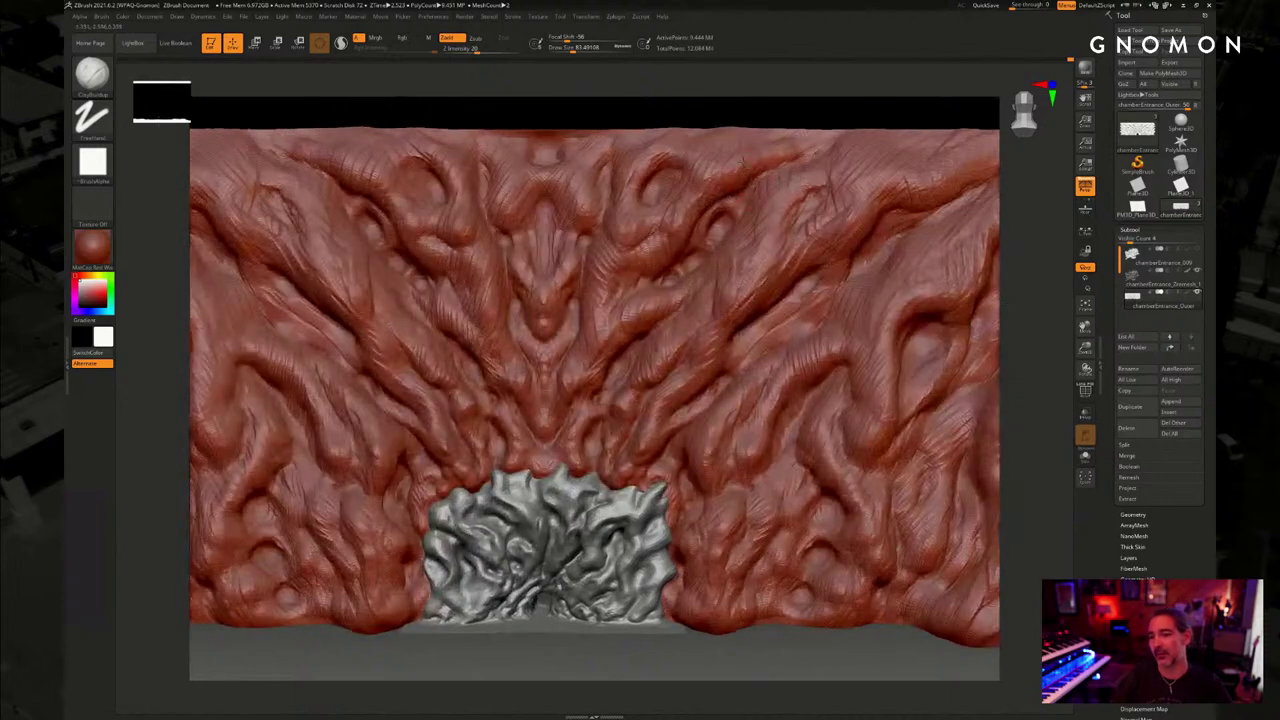
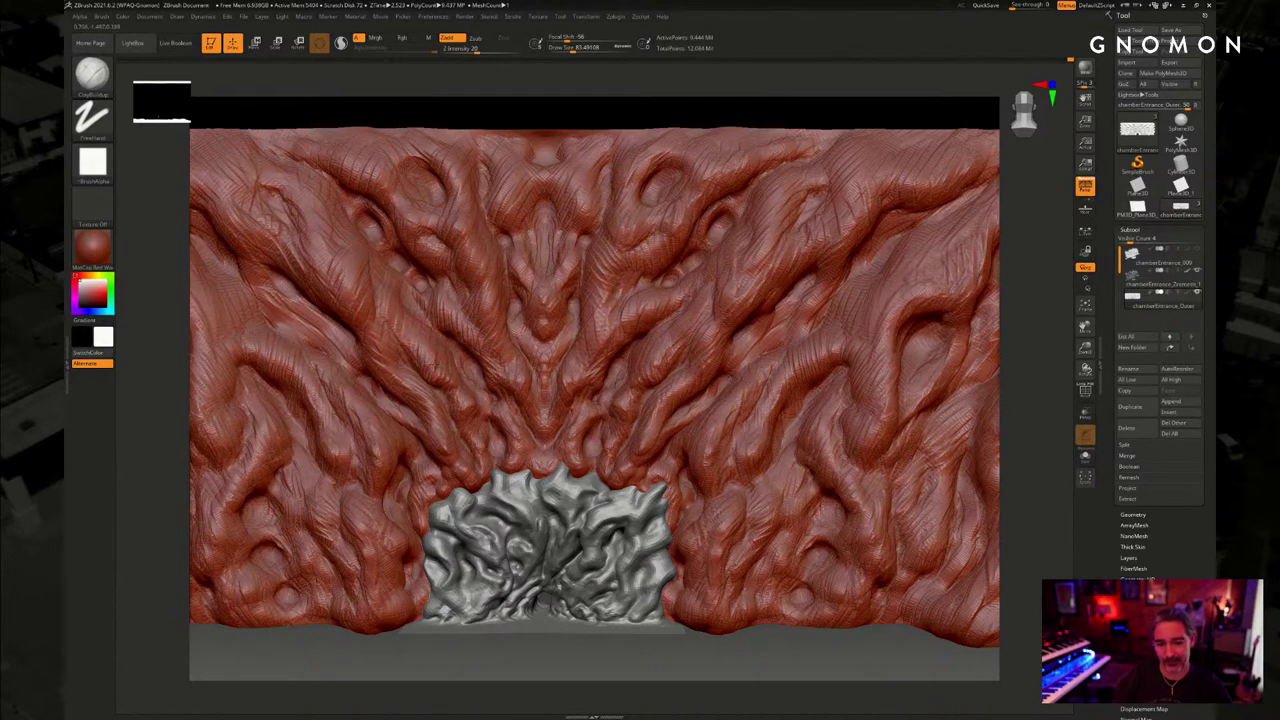
{"action": "left_click_drag", "start_coordinate": [523, 653], "coordinate": [568, 637], "text": "alt"}
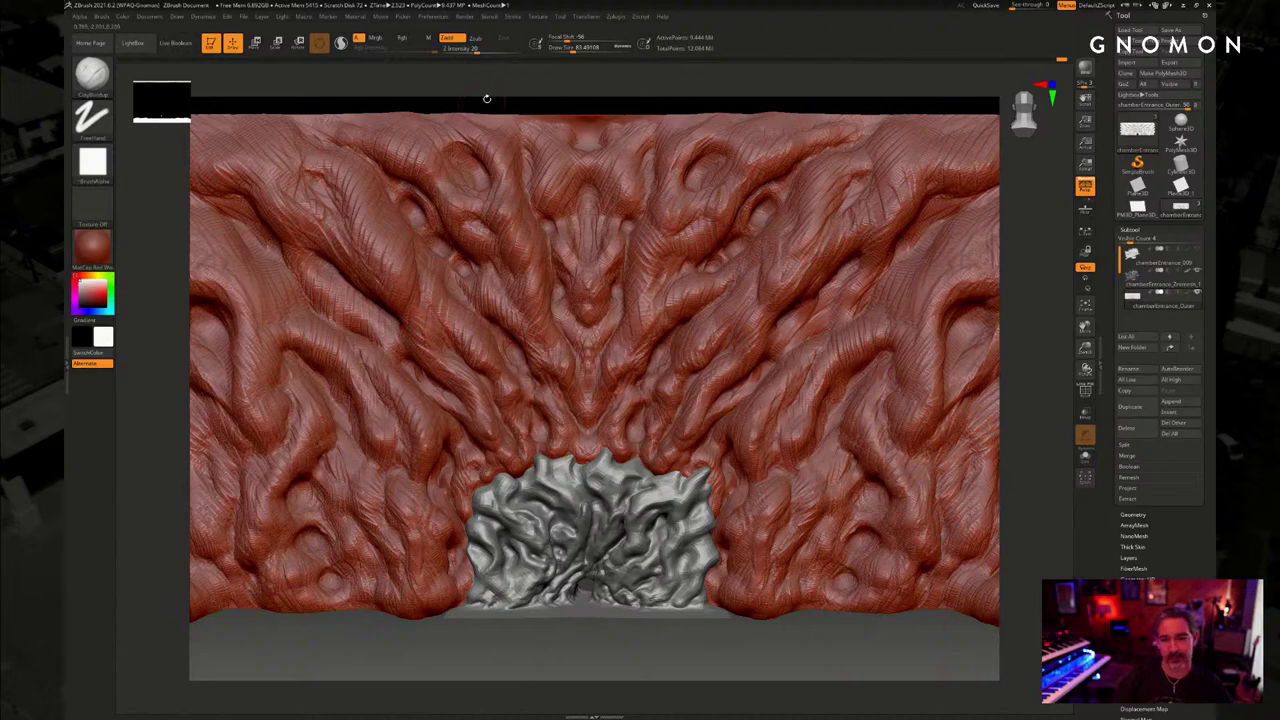
Thicken the long diagonal folds on the upper wall left of the entrance and undo the last stroke
{"action": "left_click_drag", "start_coordinate": [486, 98], "coordinate": [586, 124], "text": "alt"}
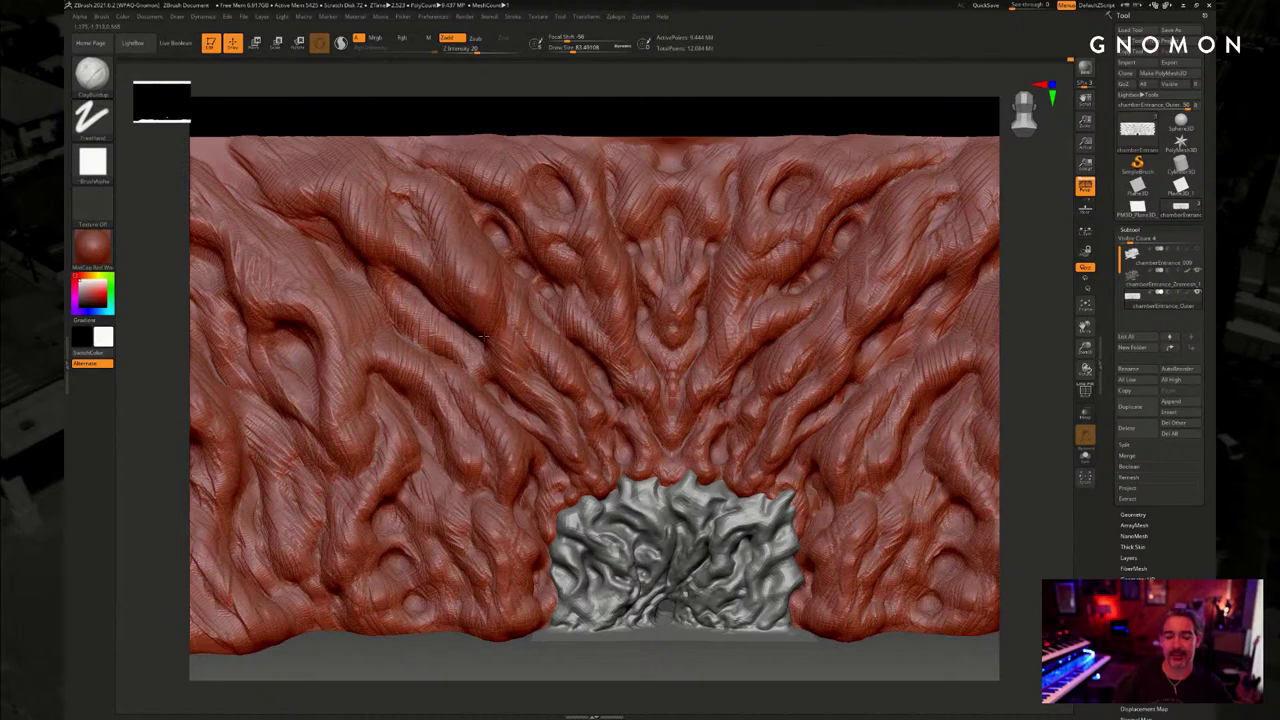
{"action": "key", "text": "ctrl+z"}
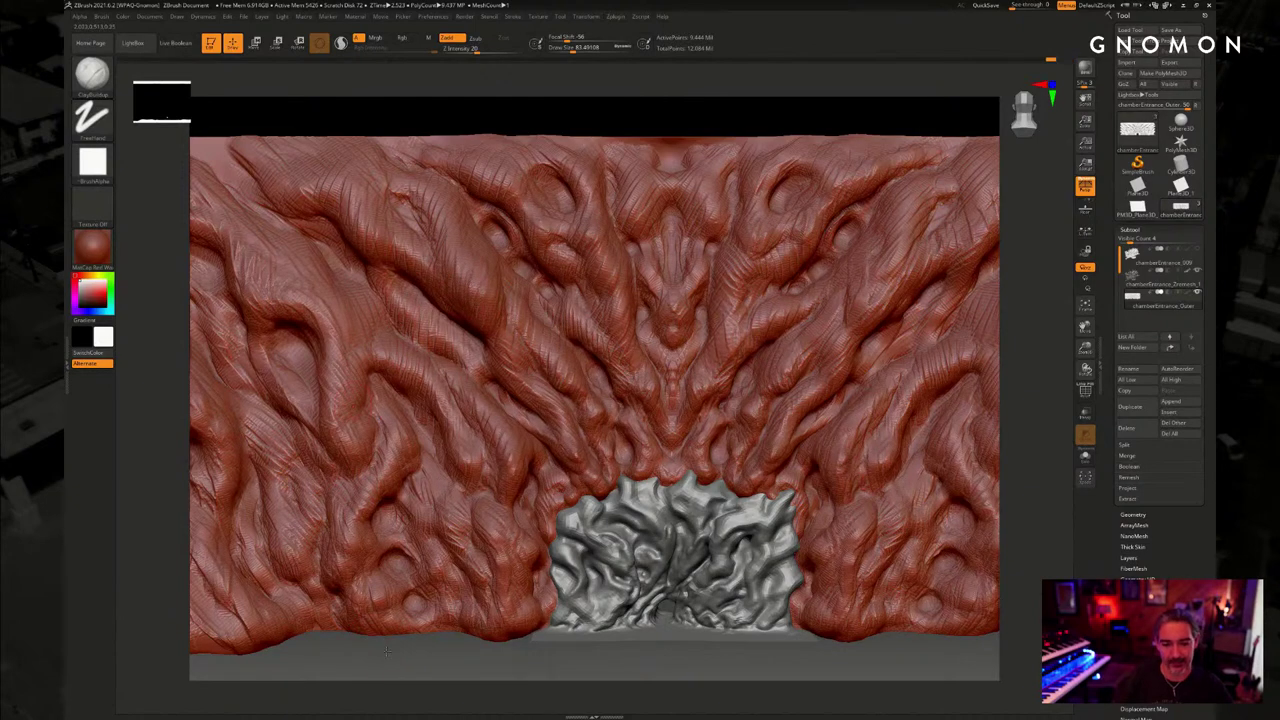
{"action": "left_click_drag", "start_coordinate": [381, 651], "coordinate": [461, 643], "text": "alt"}
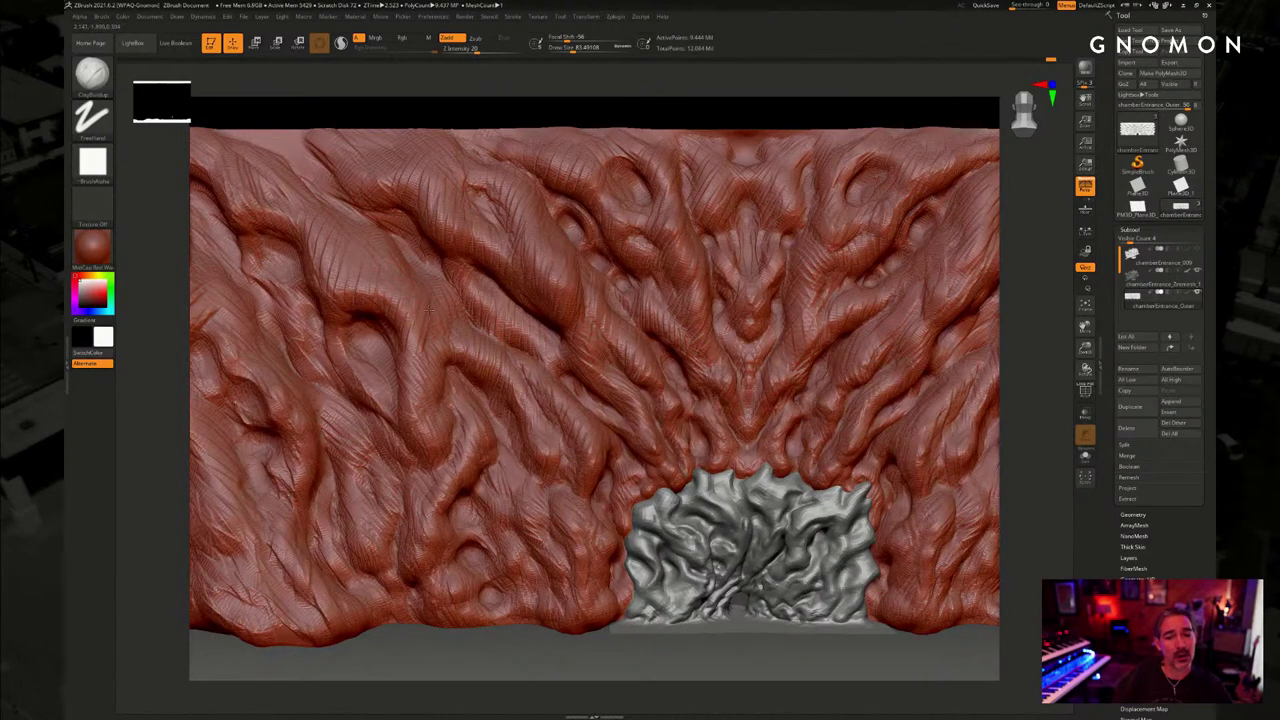
Build up the wall's upper diagonal folds with ClayBuildup strokes, working outward from the entrance to the left edge
{"action": "key", "text": "shift"}
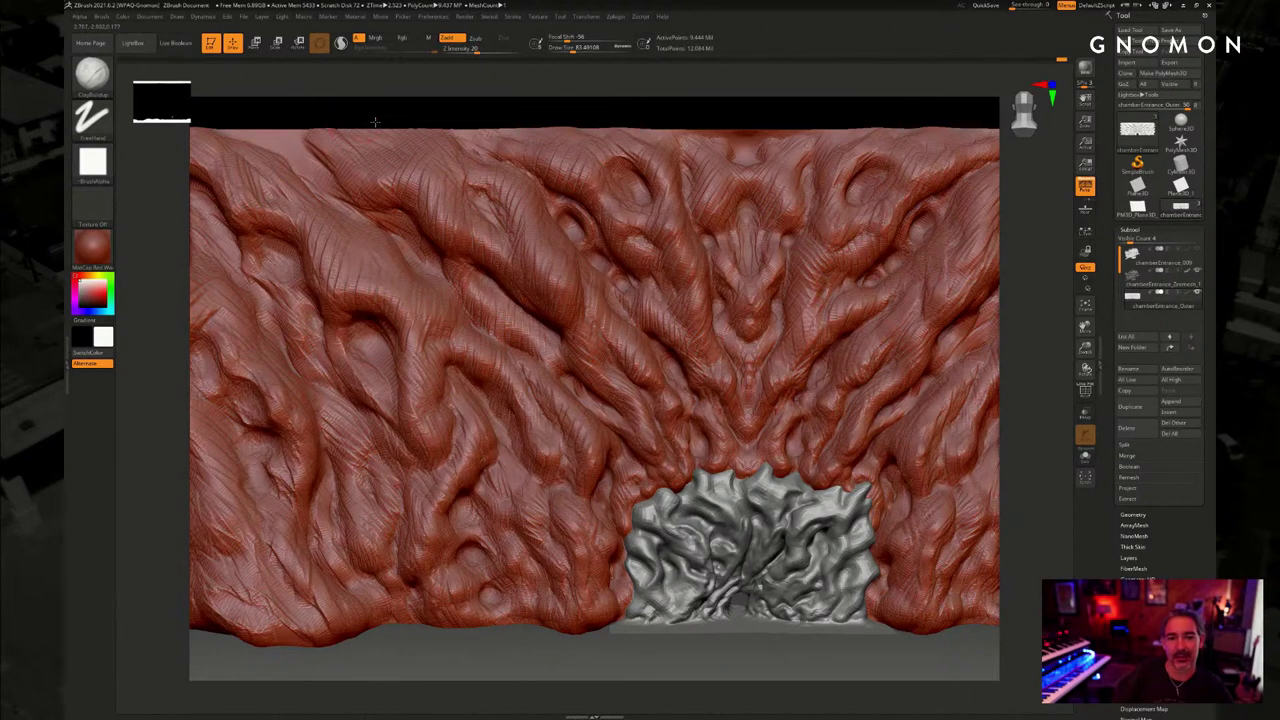
{"action": "left_click_drag", "start_coordinate": [375, 122], "coordinate": [455, 153], "text": "alt"}
{"action": "mouse_move", "coordinate": [352, 166]}
{"action": "left_mouse_down"}
{"action": "mouse_move", "coordinate": [395, 200]}
{"action": "mouse_move", "coordinate": [413, 183]}
{"action": "left_mouse_up"}
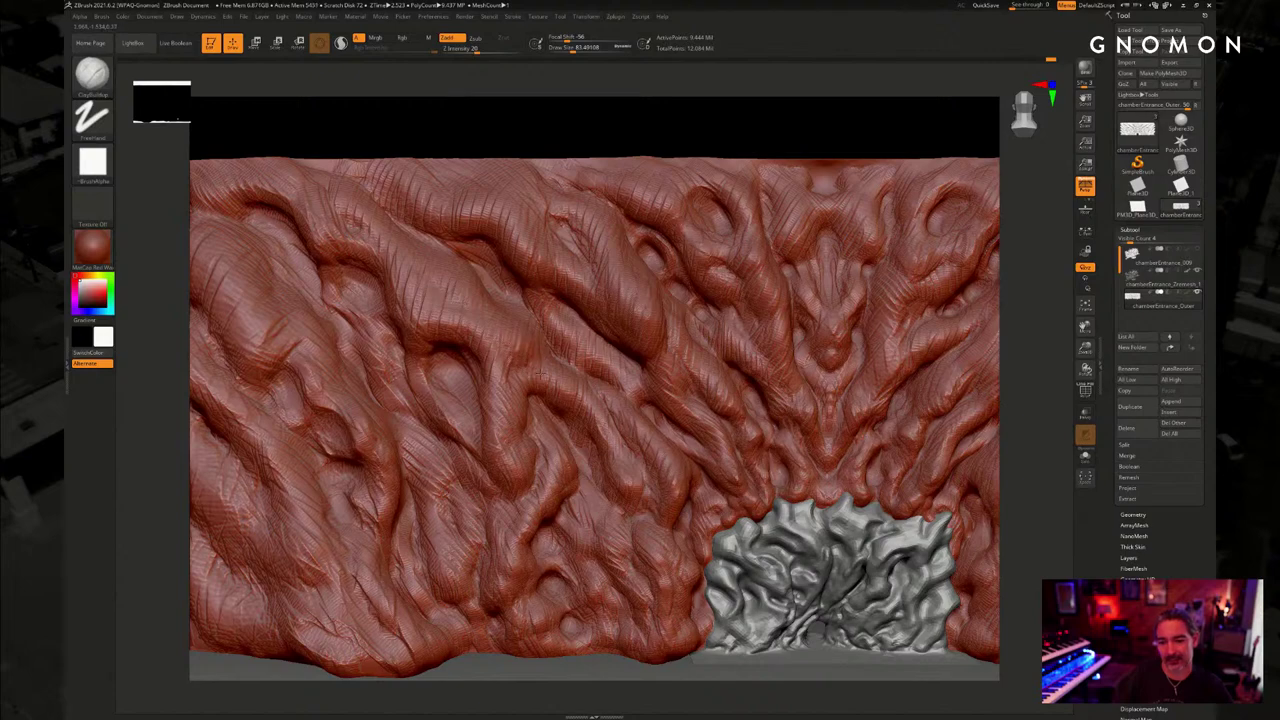
{"action": "left_click_drag", "start_coordinate": [588, 136], "coordinate": [355, 252]}
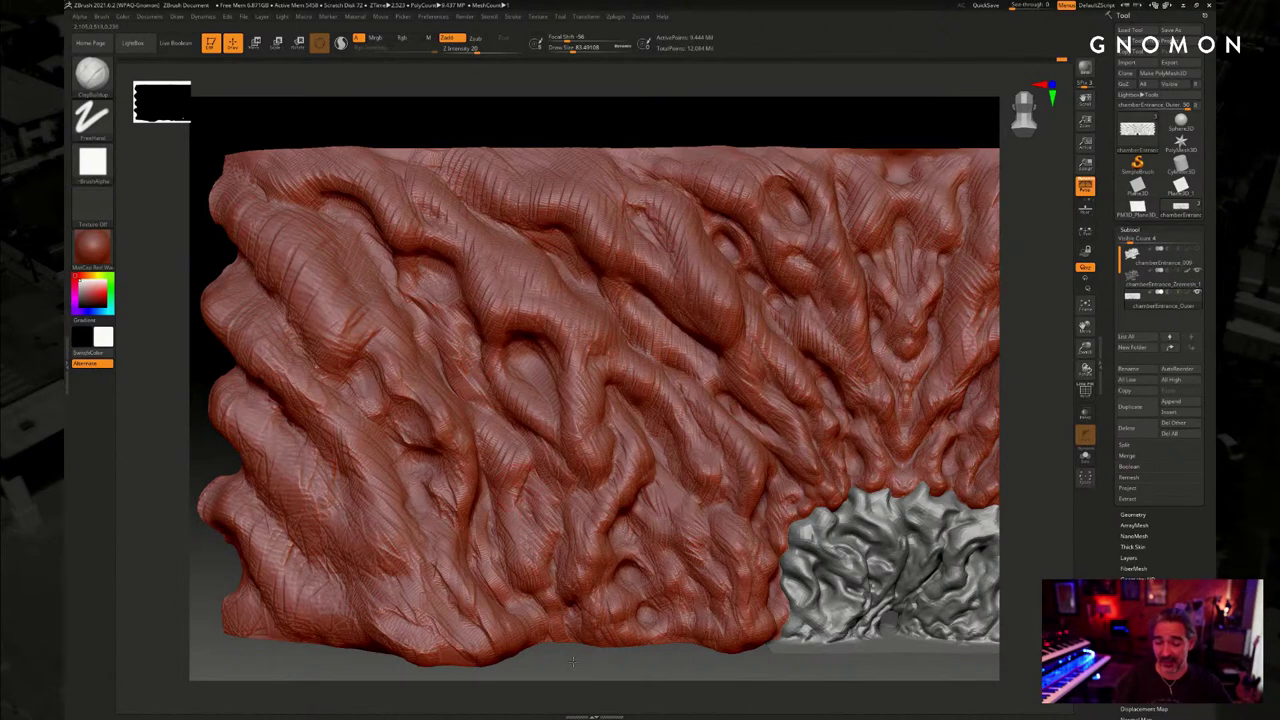
Thicken the lower folds on the wall left of the chamber entrance with ClayBuildup strokes
{"action": "left_click_drag", "start_coordinate": [572, 662], "coordinate": [511, 557], "text": "alt"}
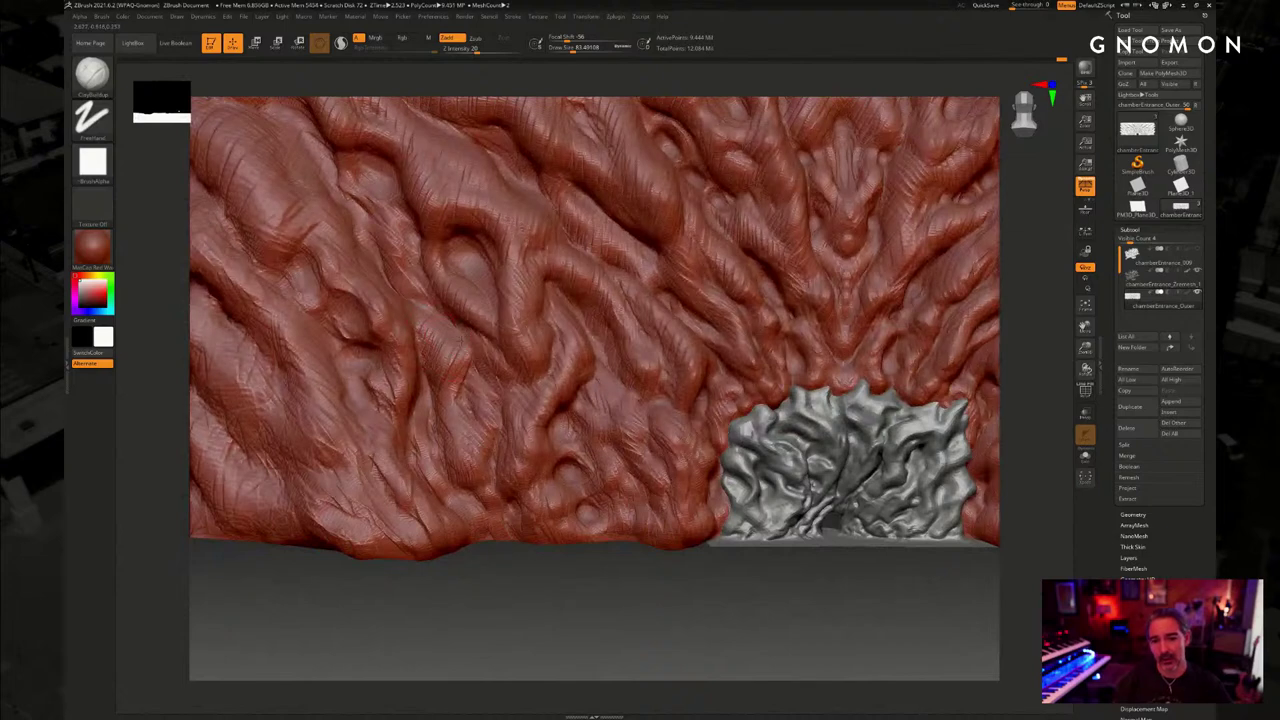
{"action": "right_click_drag", "start_coordinate": [450, 388], "coordinate": [450, 408], "text": "ctrl"}
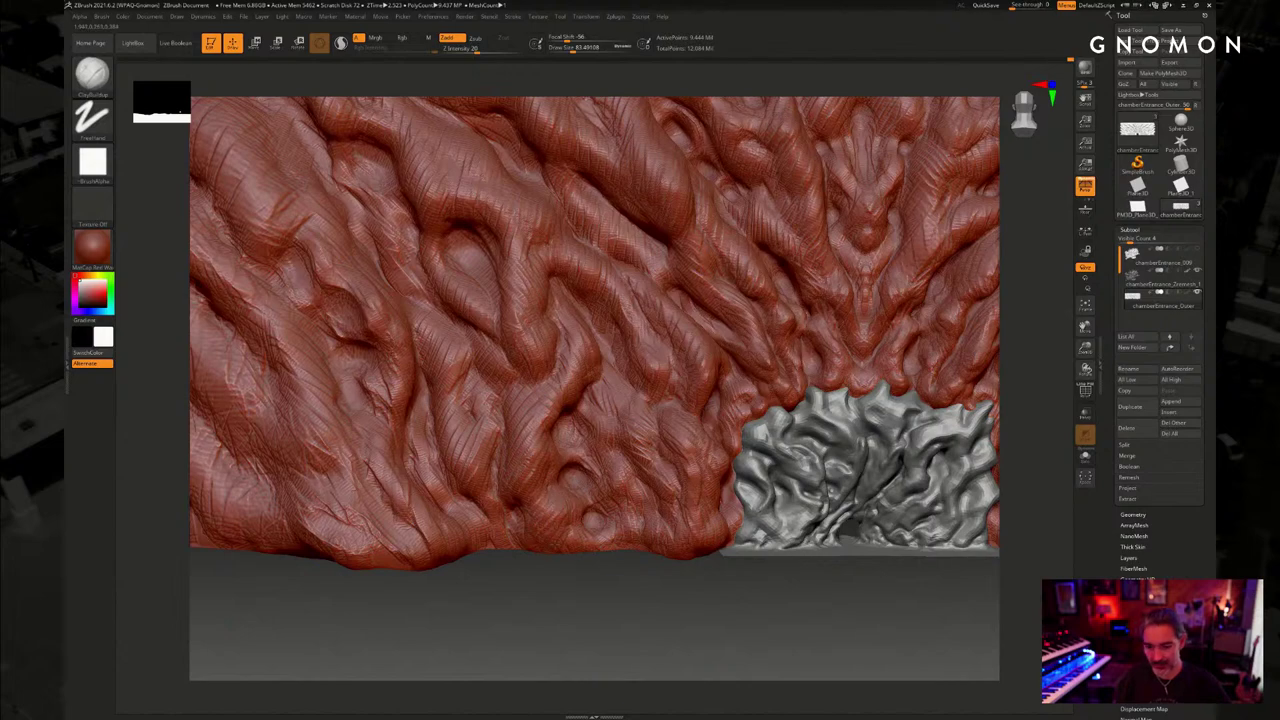
{"action": "left_click_drag", "start_coordinate": [597, 590], "coordinate": [386, 534]}
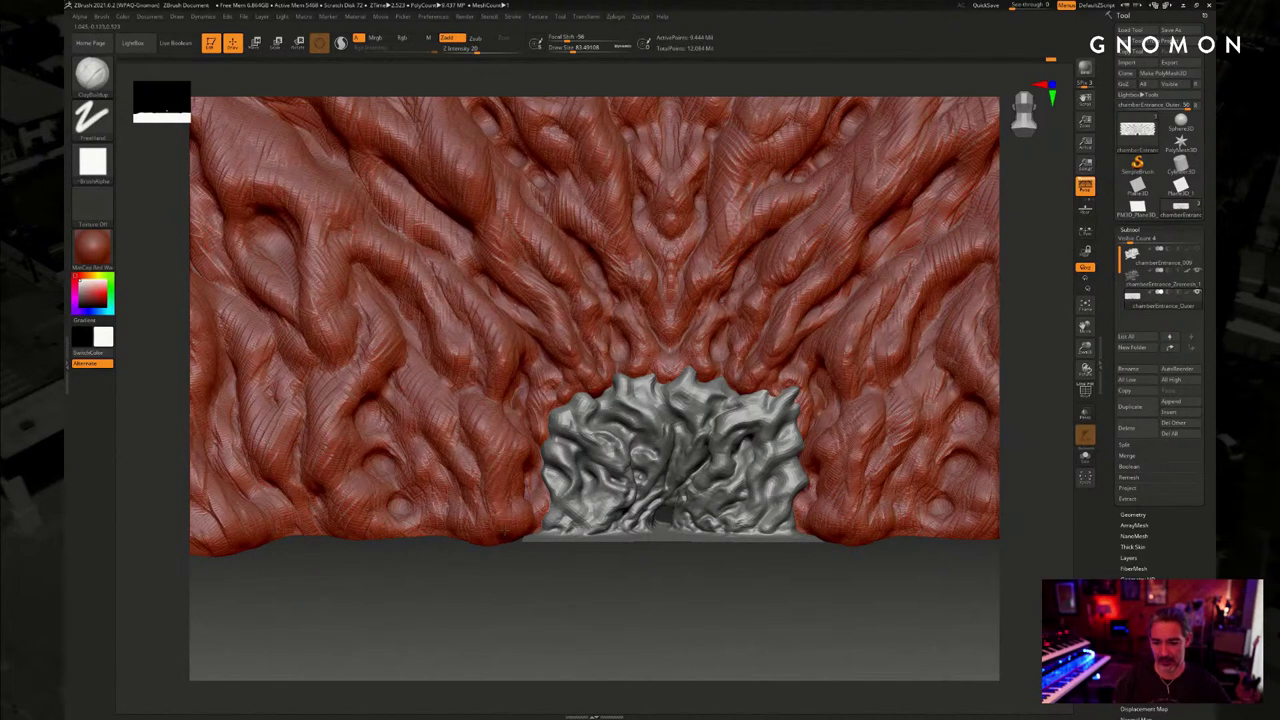
Build up the long diagonal folds right of the entrance with ClayBuildup, working outward toward the wall's right edge
{"action": "left_click_drag", "start_coordinate": [700, 590], "coordinate": [482, 616], "text": "alt"}
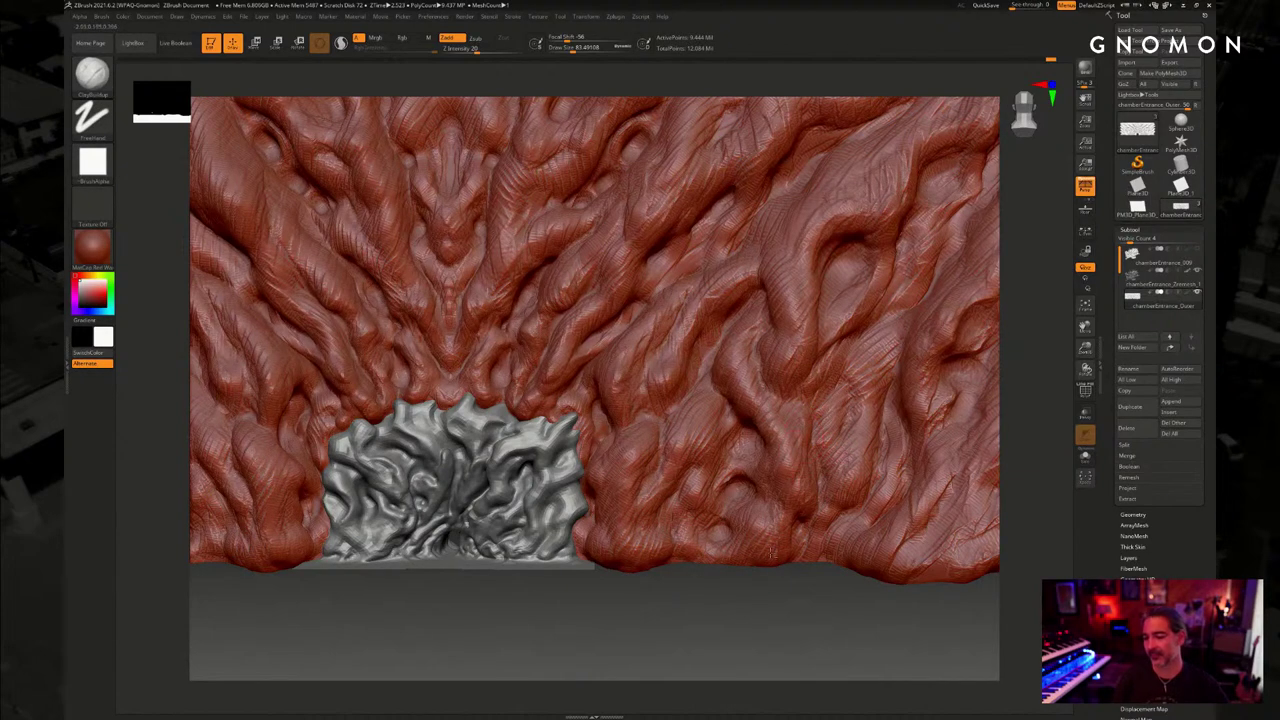
{"action": "right_click_drag", "start_coordinate": [701, 443], "coordinate": [681, 503], "text": "alt"}
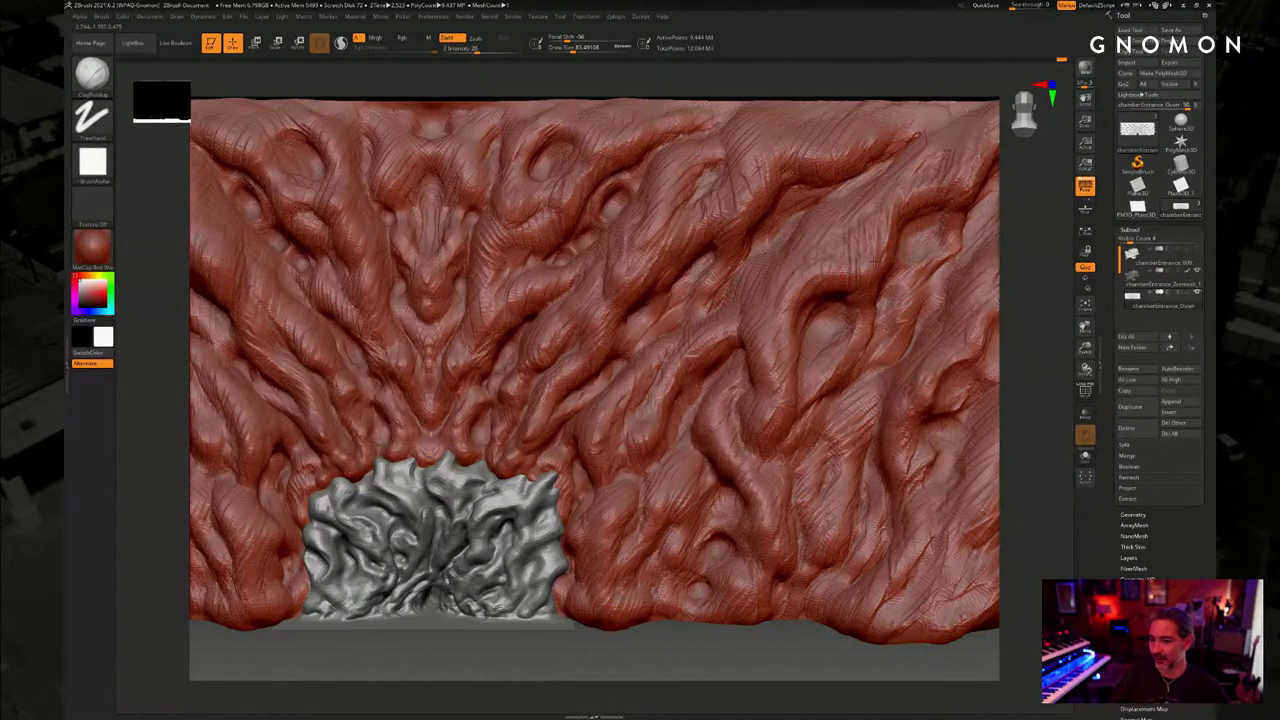
{"action": "left_click_drag", "start_coordinate": [1029, 191], "coordinate": [830, 232]}
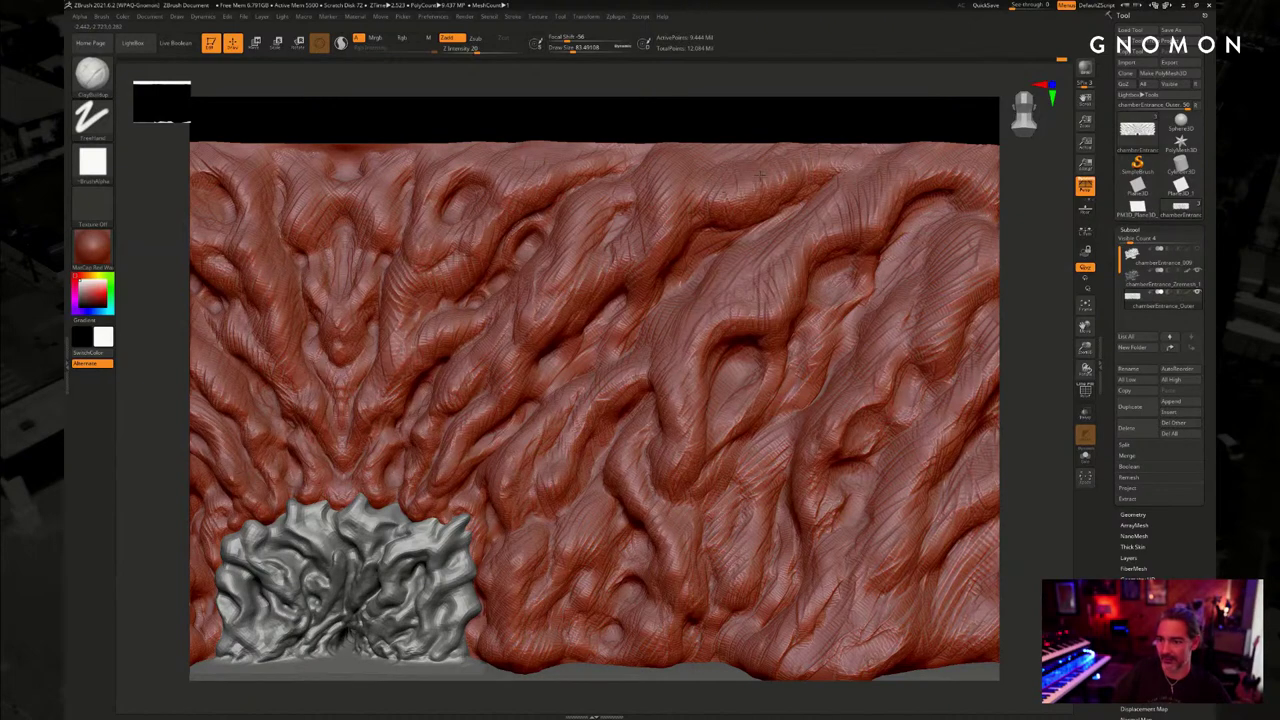
{"action": "key", "text": "shift+d"}
{"action": "left_click_drag", "start_coordinate": [863, 111], "coordinate": [685, 103], "text": "alt"}
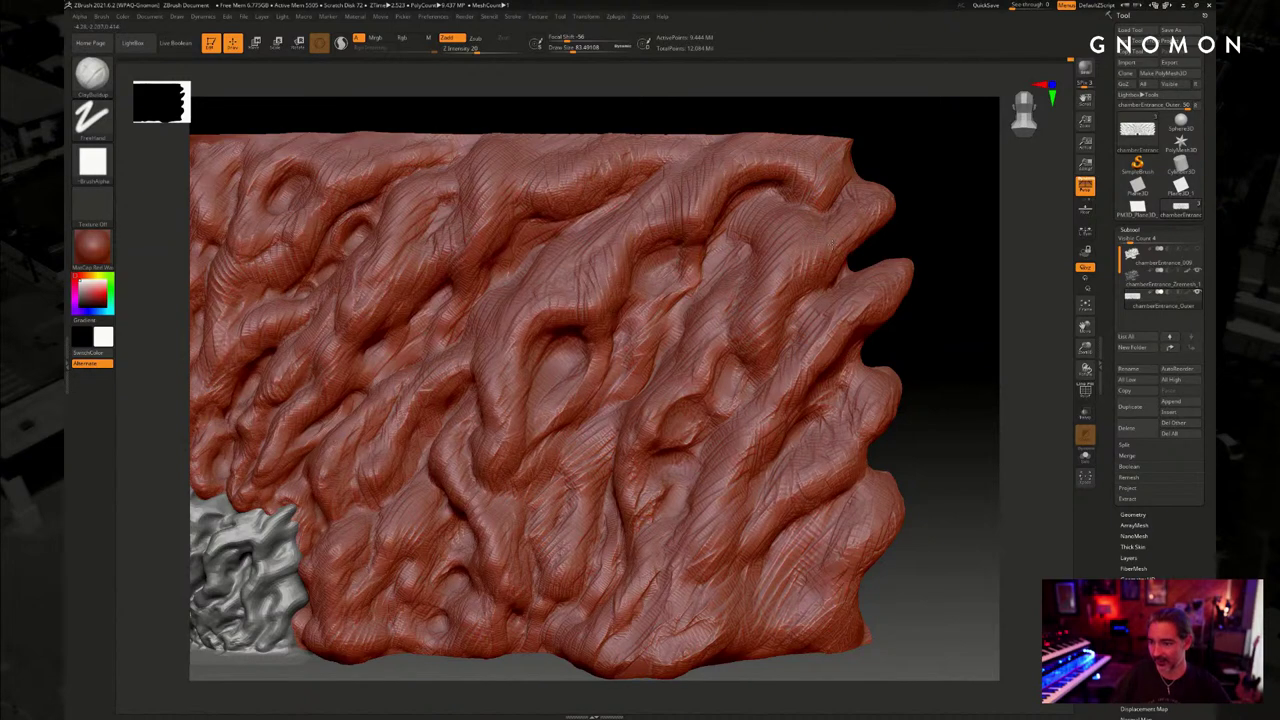
Reinforce the broad folds and the hollows between them on the wall's left half with ClayBuildup strokes
{"action": "left_click_drag", "start_coordinate": [423, 661], "coordinate": [860, 572], "text": "alt"}
{"action": "left_click_drag", "start_coordinate": [471, 589], "coordinate": [512, 600], "text": "alt"}
{"action": "mouse_move", "coordinate": [426, 649]}
{"action": "left_mouse_down", "text": "alt"}
{"action": "mouse_move", "coordinate": [469, 656]}
{"action": "mouse_move", "coordinate": [460, 643]}
{"action": "mouse_move", "coordinate": [490, 586]}
{"action": "mouse_move", "coordinate": [406, 358]}
{"action": "left_mouse_up", "text": "alt"}
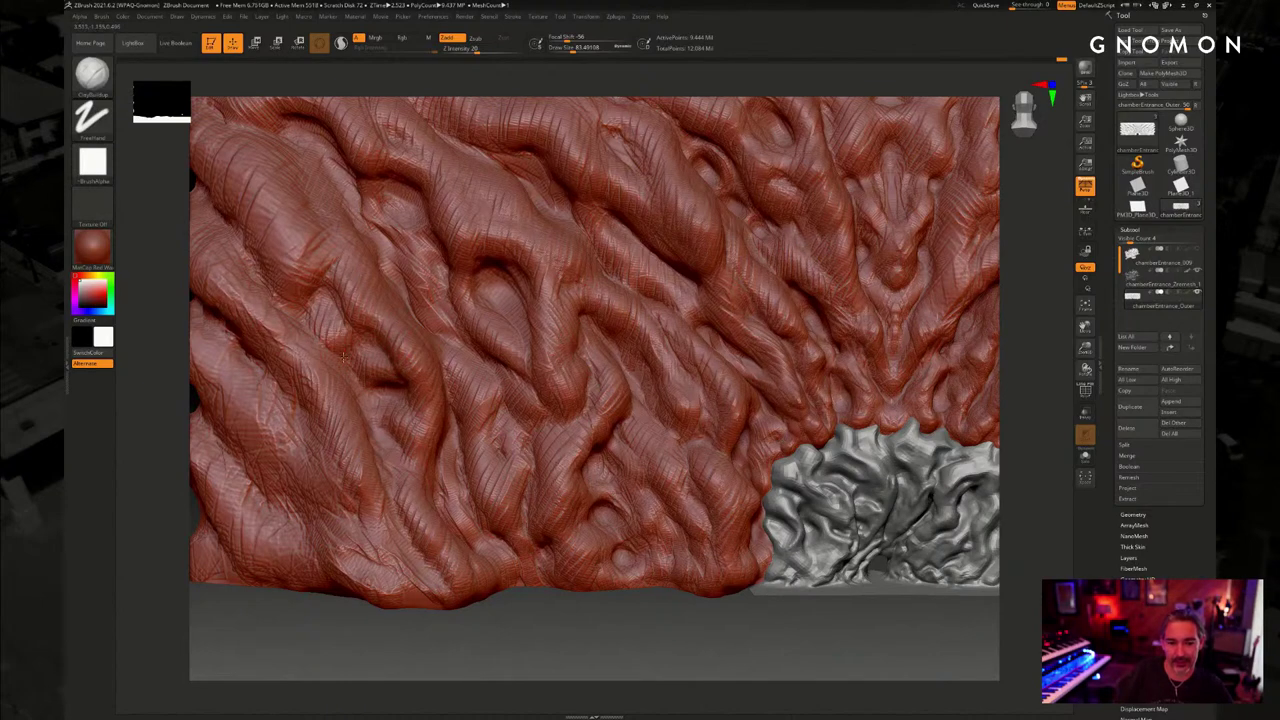
{"action": "mouse_move", "coordinate": [348, 618]}
{"action": "left_mouse_down"}
{"action": "mouse_move", "coordinate": [243, 366]}
{"action": "mouse_move", "coordinate": [330, 290]}
{"action": "mouse_move", "coordinate": [420, 320]}
{"action": "left_mouse_up"}
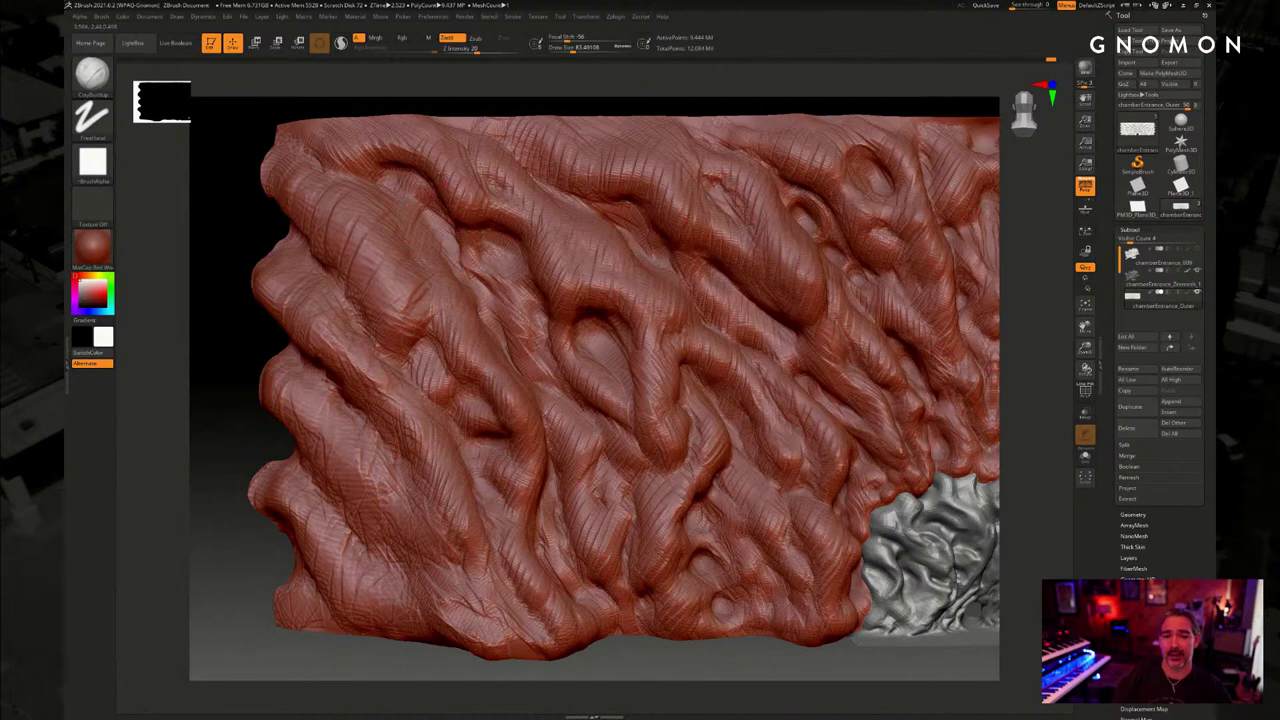
{"action": "mouse_move", "coordinate": [258, 230]}
{"action": "left_mouse_down"}
{"action": "mouse_move", "coordinate": [251, 240]}
{"action": "mouse_move", "coordinate": [386, 192]}
{"action": "left_mouse_up"}
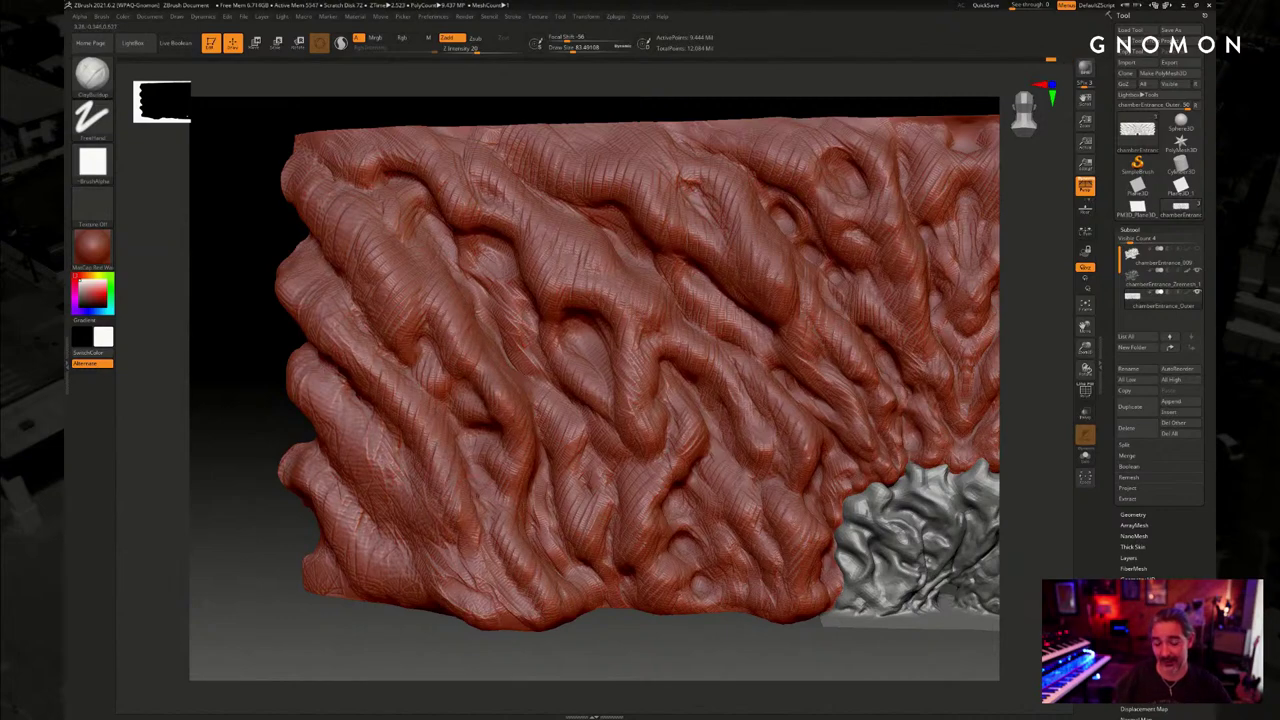
Add short ClayBuildup strokes along the diagonal folds near the wall's lower left edge
{"action": "left_click_drag", "start_coordinate": [670, 646], "coordinate": [693, 652]}
{"action": "mouse_move", "coordinate": [693, 652]}
{"action": "right_mouse_down"}
{"action": "mouse_move", "coordinate": [741, 574]}
{"action": "mouse_move", "coordinate": [589, 517]}
{"action": "mouse_move", "coordinate": [627, 493]}
{"action": "mouse_move", "coordinate": [804, 456]}
{"action": "right_mouse_up"}
{"action": "right_click_drag", "start_coordinate": [447, 504], "coordinate": [455, 550], "text": "ctrl"}
{"action": "mouse_move", "coordinate": [452, 423]}
{"action": "left_mouse_down"}
{"action": "mouse_move", "coordinate": [477, 482]}
{"action": "mouse_move", "coordinate": [502, 501]}
{"action": "left_mouse_up"}
{"action": "left_click_drag", "start_coordinate": [409, 441], "coordinate": [453, 491]}
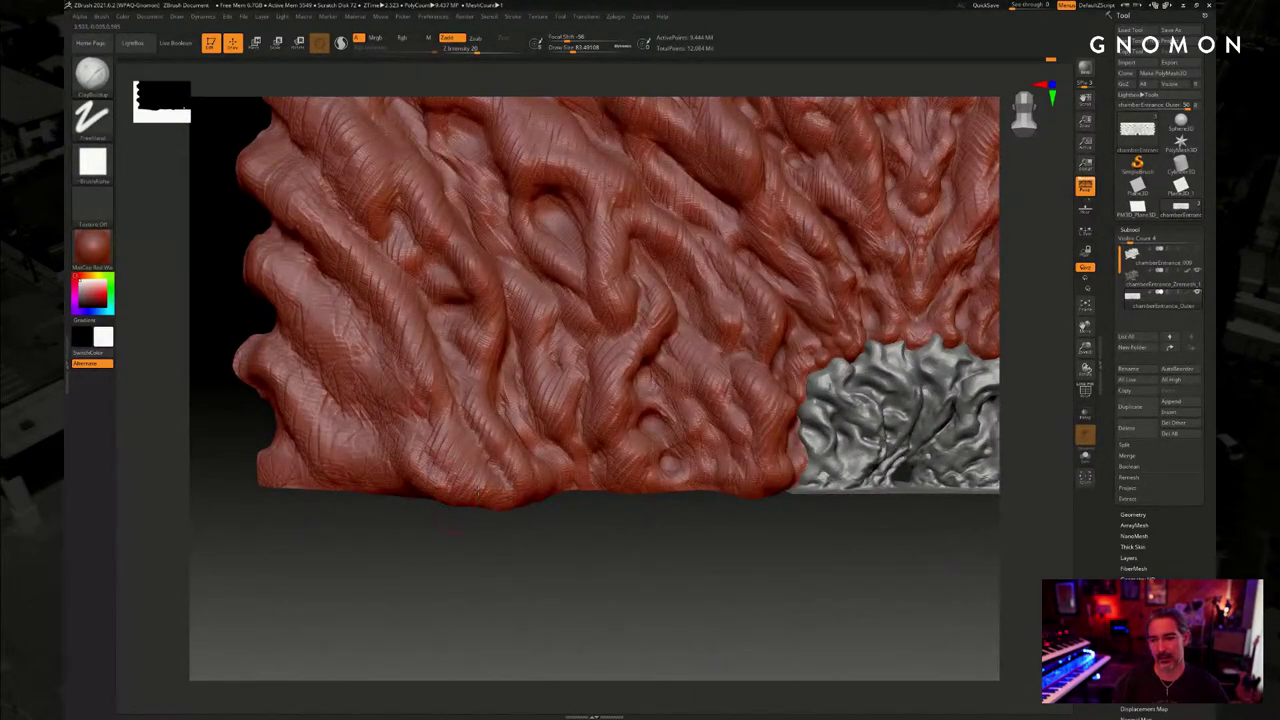
Examine the sculpted folds on both sides of the entrance and around the central ridge from several angles
{"action": "right_click_drag", "start_coordinate": [779, 525], "coordinate": [411, 334]}
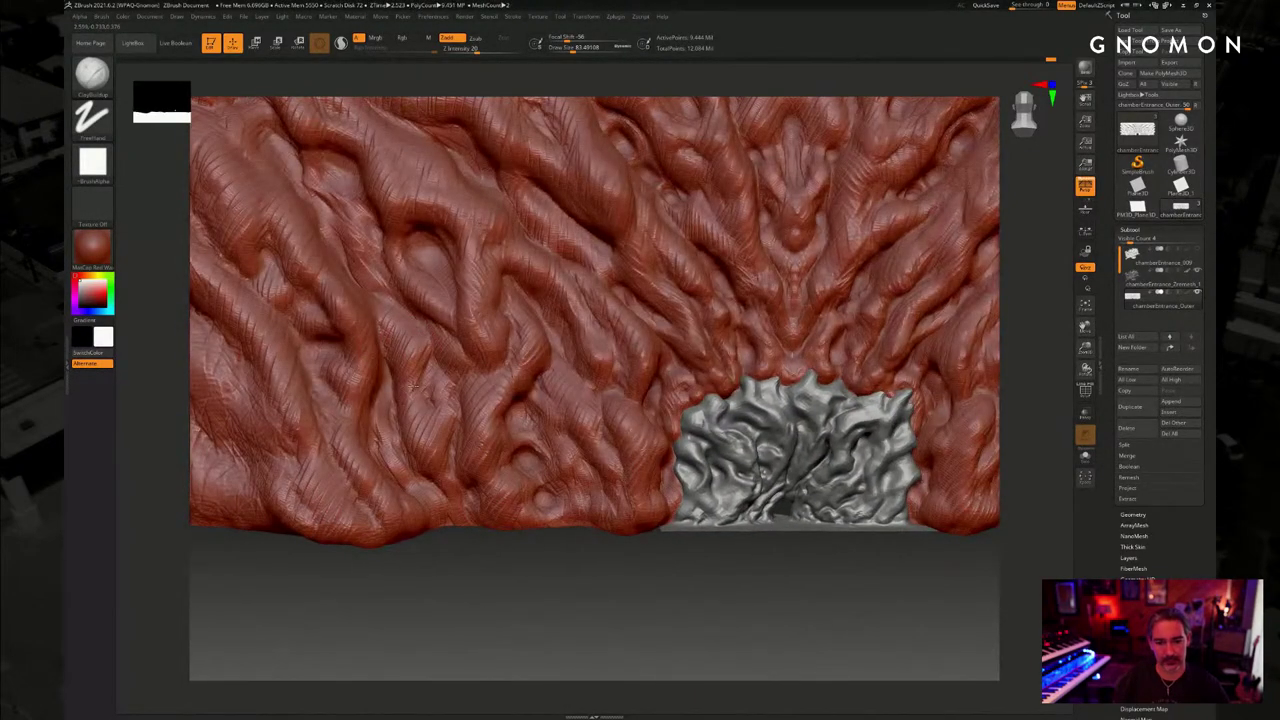
{"action": "right_click_drag", "start_coordinate": [731, 600], "coordinate": [584, 635]}
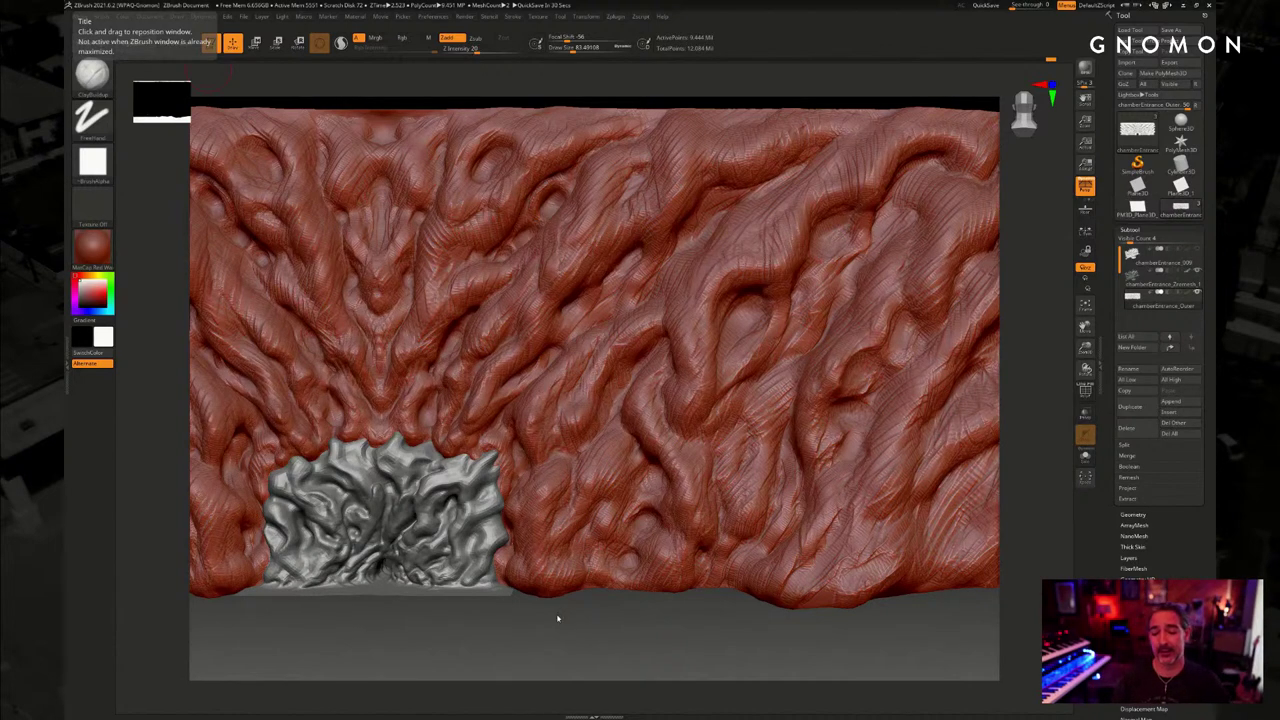
{"action": "mouse_move", "coordinate": [542, 627]}
{"action": "left_mouse_down"}
{"action": "mouse_move", "coordinate": [505, 640]}
{"action": "mouse_move", "coordinate": [543, 637]}
{"action": "mouse_move", "coordinate": [515, 645]}
{"action": "mouse_move", "coordinate": [634, 560]}
{"action": "mouse_move", "coordinate": [669, 603]}
{"action": "left_mouse_up"}
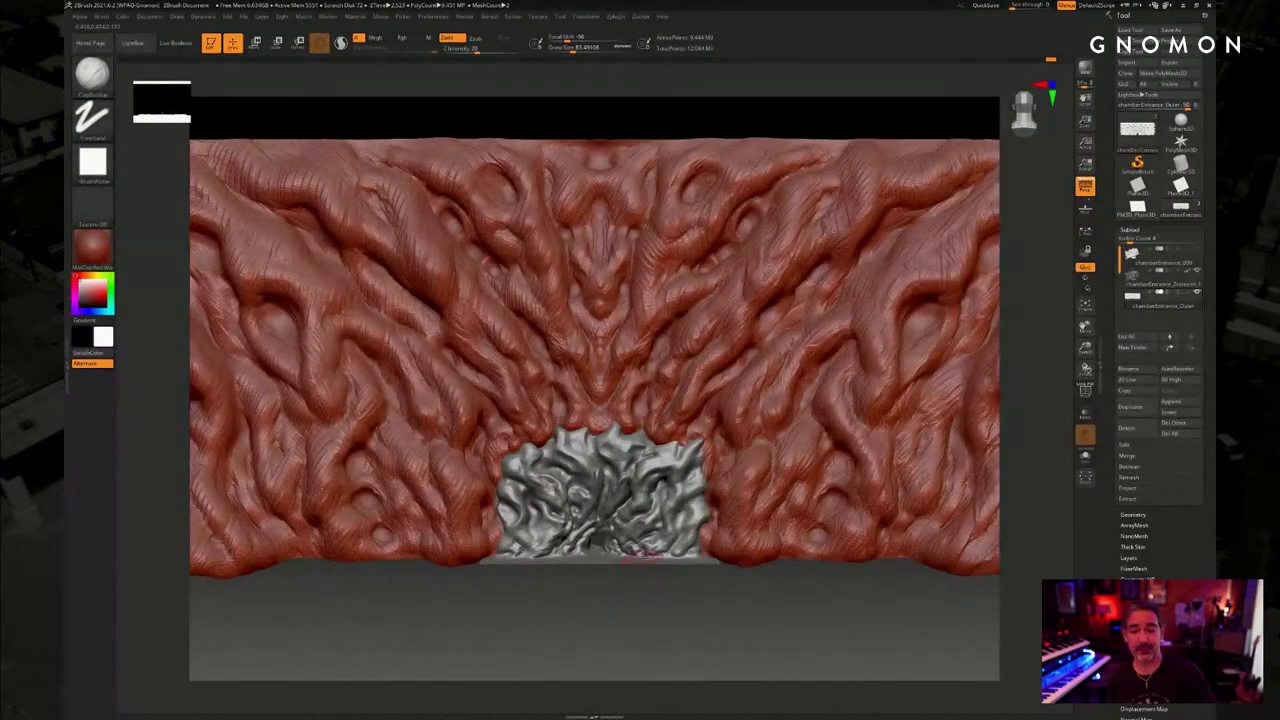
{"action": "left_click_drag", "start_coordinate": [649, 600], "coordinate": [611, 613]}
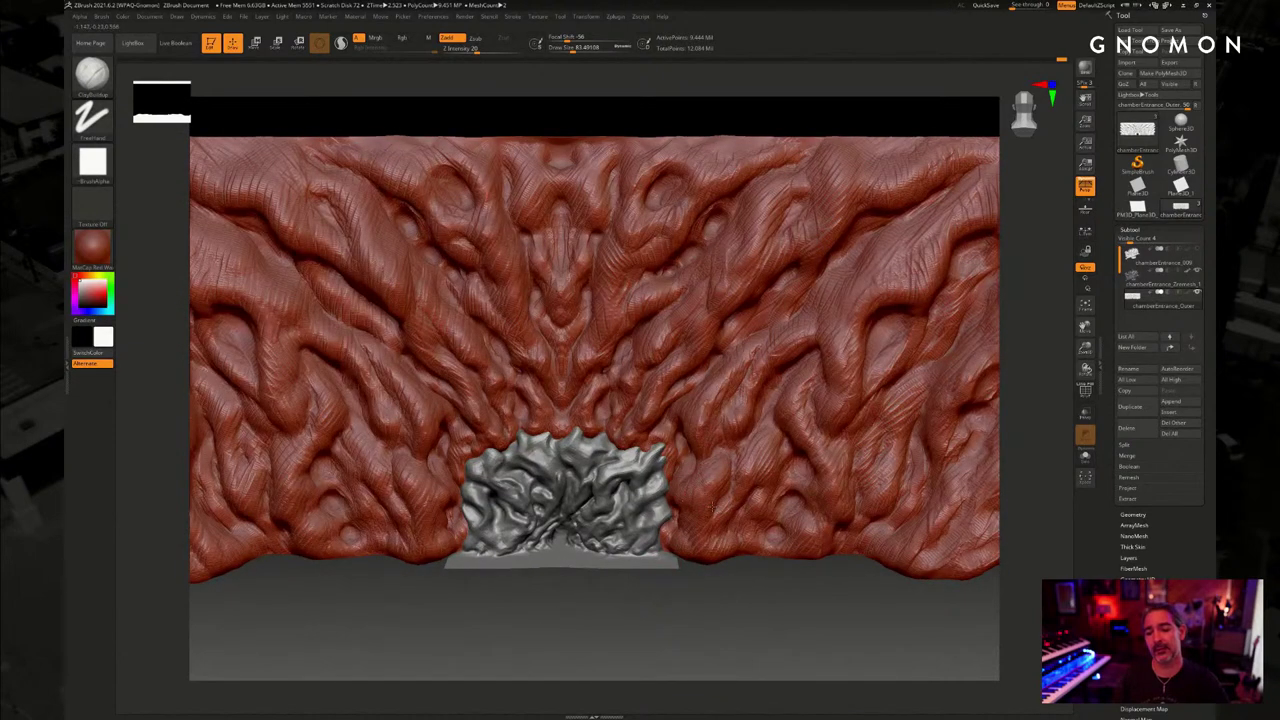
{"action": "left_click_drag", "start_coordinate": [731, 627], "coordinate": [699, 478]}
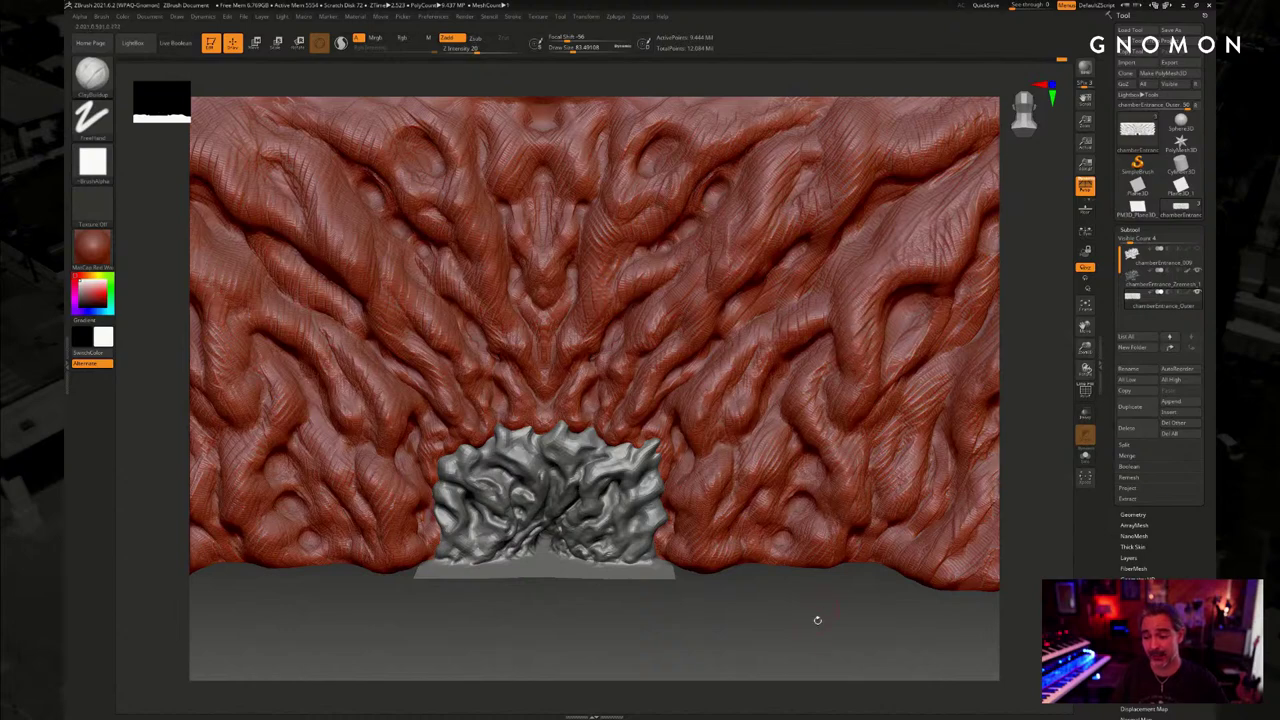
{"action": "mouse_move", "coordinate": [817, 620]}
{"action": "left_mouse_down"}
{"action": "mouse_move", "coordinate": [835, 420]}
{"action": "mouse_move", "coordinate": [832, 190]}
{"action": "left_mouse_up"}
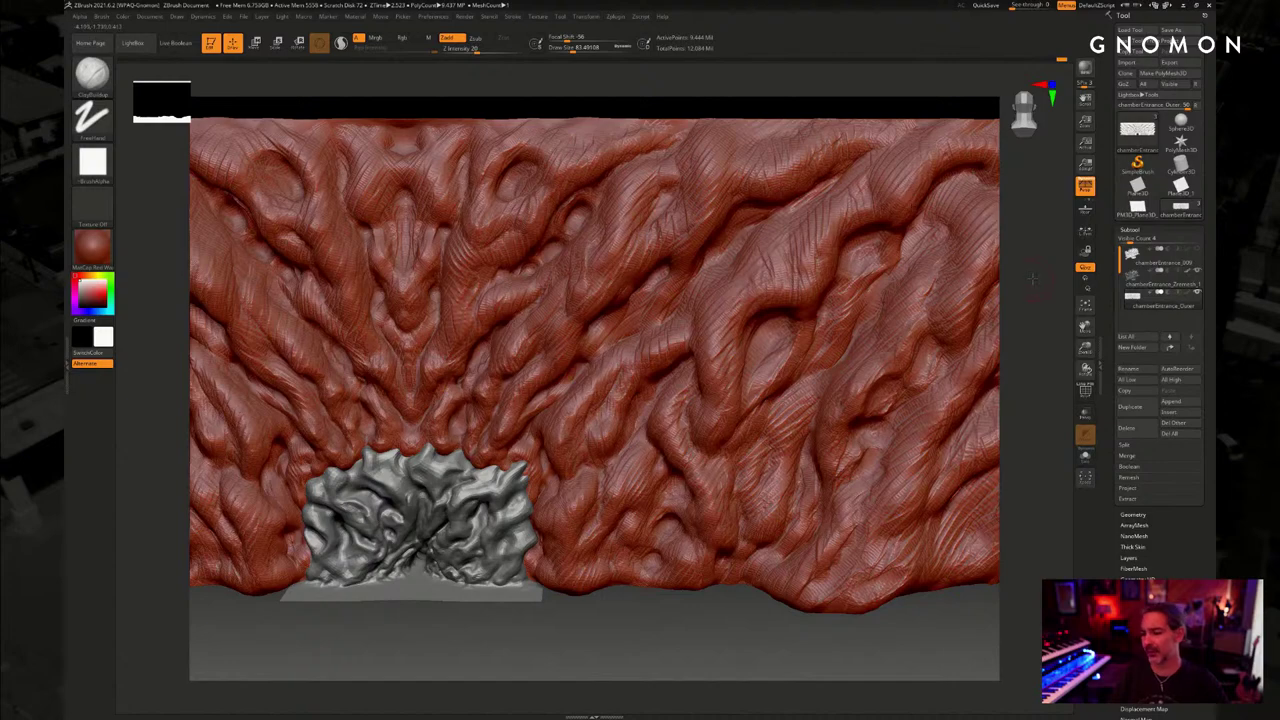
{"action": "mouse_move", "coordinate": [1032, 278]}
{"action": "left_mouse_down"}
{"action": "mouse_move", "coordinate": [1040, 256]}
{"action": "mouse_move", "coordinate": [1008, 301]}
{"action": "left_mouse_up"}
{"action": "right_click_drag", "start_coordinate": [335, 256], "coordinate": [463, 275], "text": "alt"}
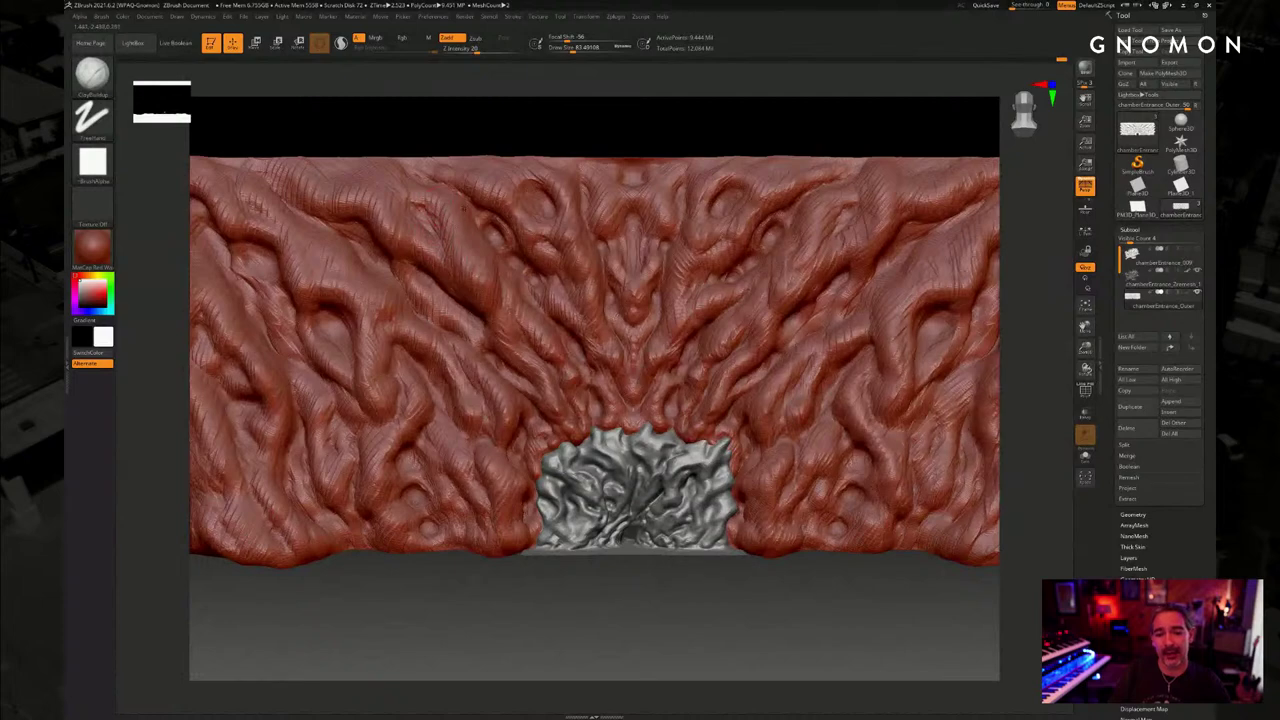
{"action": "left_click_drag", "start_coordinate": [534, 584], "coordinate": [459, 280]}
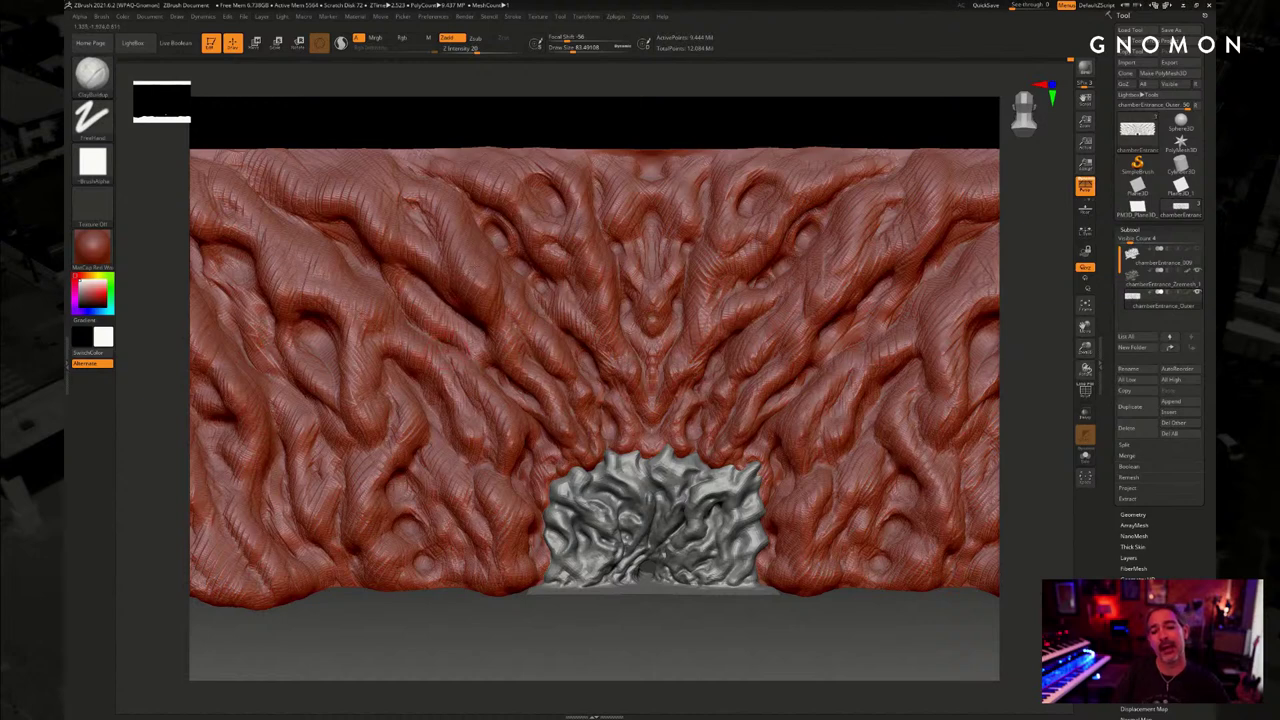
Increase the draw size to about 128 and build up the diagonal folds on the upper wall right of the central ridge
{"action": "key", "text": "]"}
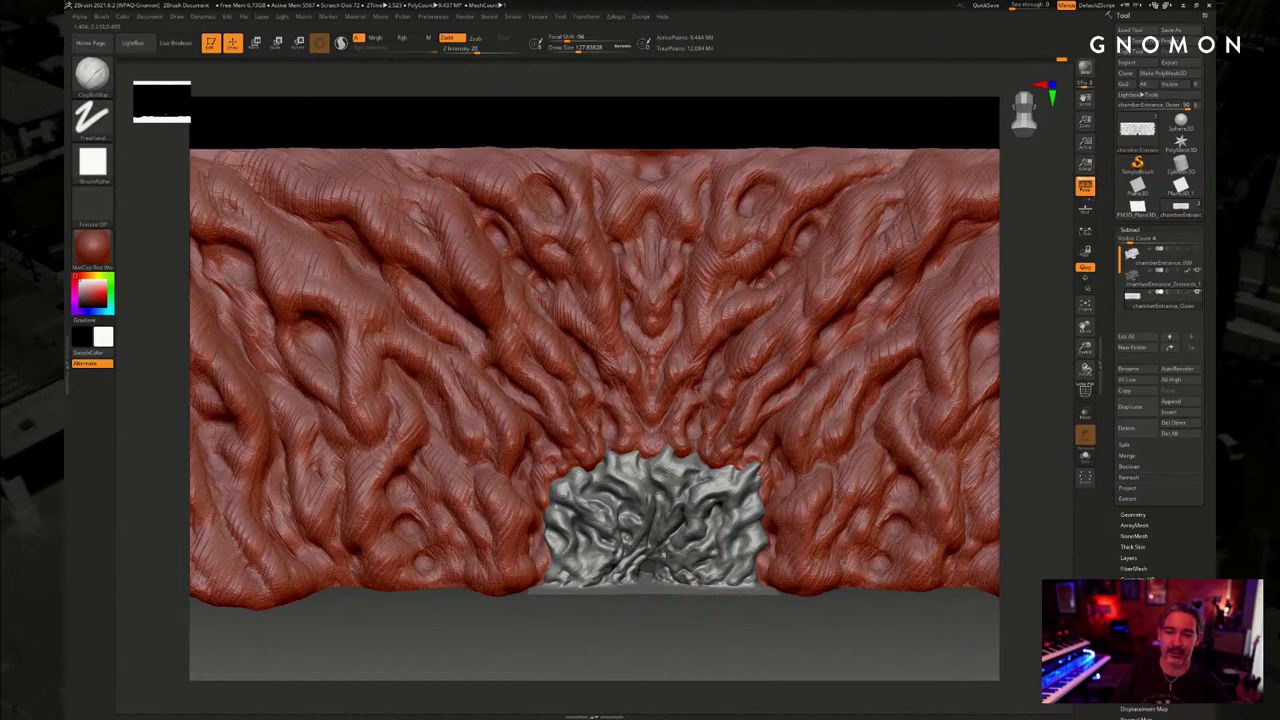
{"action": "key", "text": "ctrl"}
{"action": "key", "text": "ctrl"}
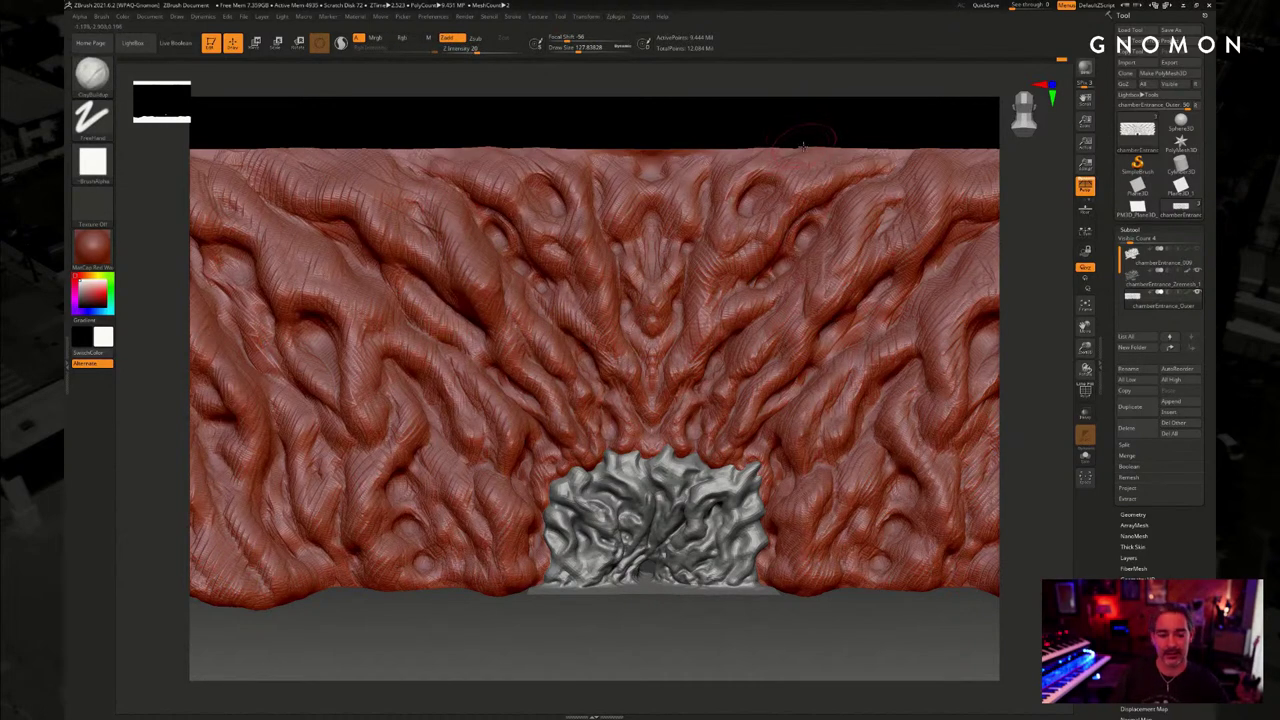
{"action": "key", "text": "ctrl"}
{"action": "key", "text": "ctrl"}
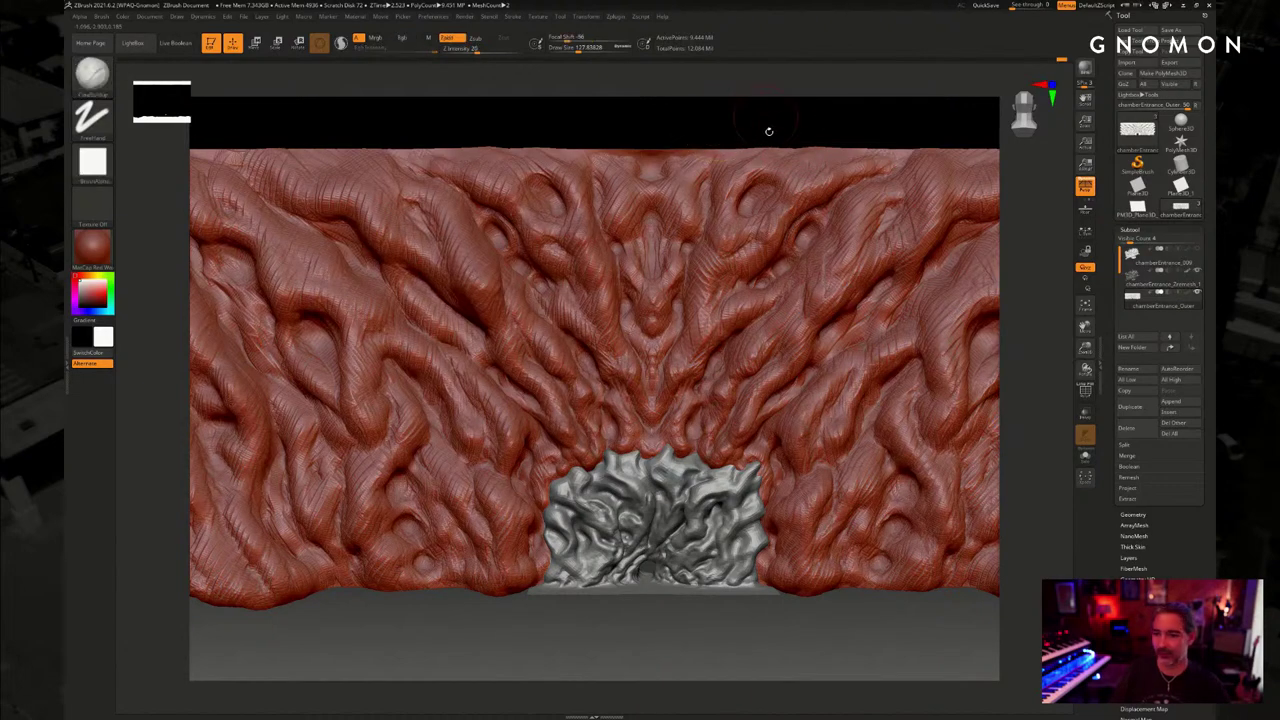
{"action": "left_click_drag", "start_coordinate": [829, 123], "coordinate": [707, 126], "text": "alt"}
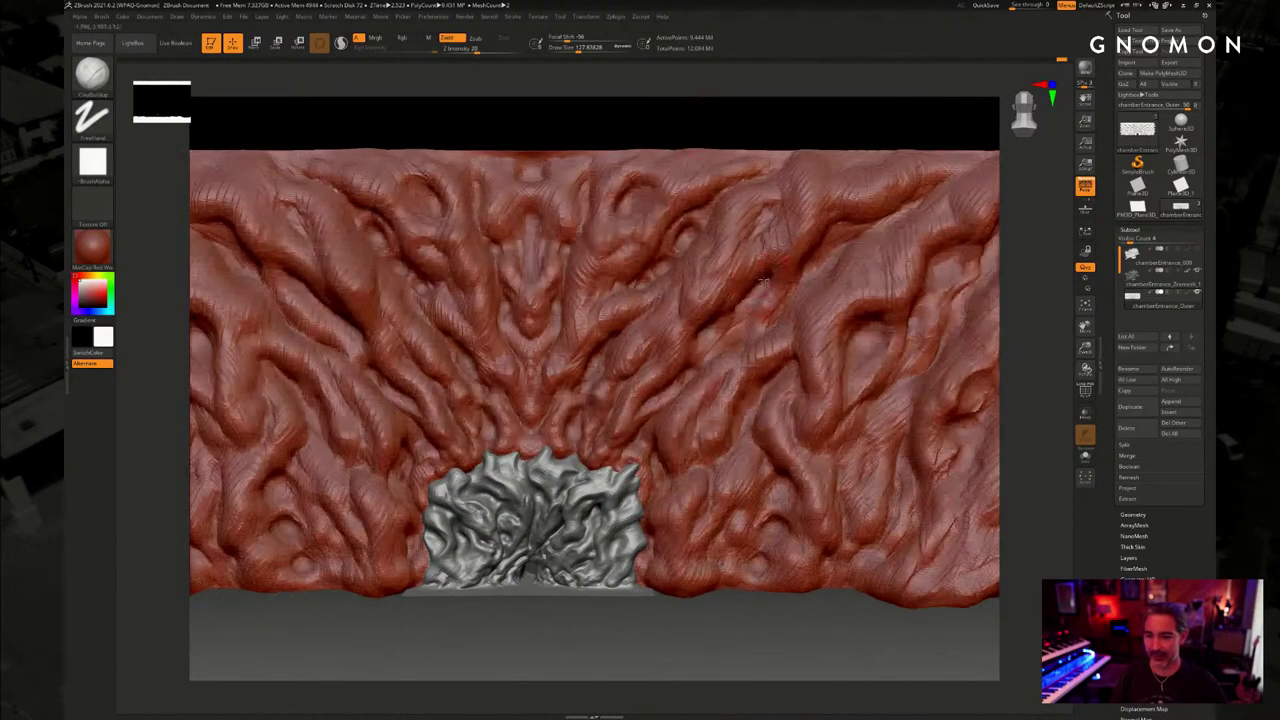
{"action": "left_click_drag", "start_coordinate": [764, 281], "coordinate": [794, 194]}
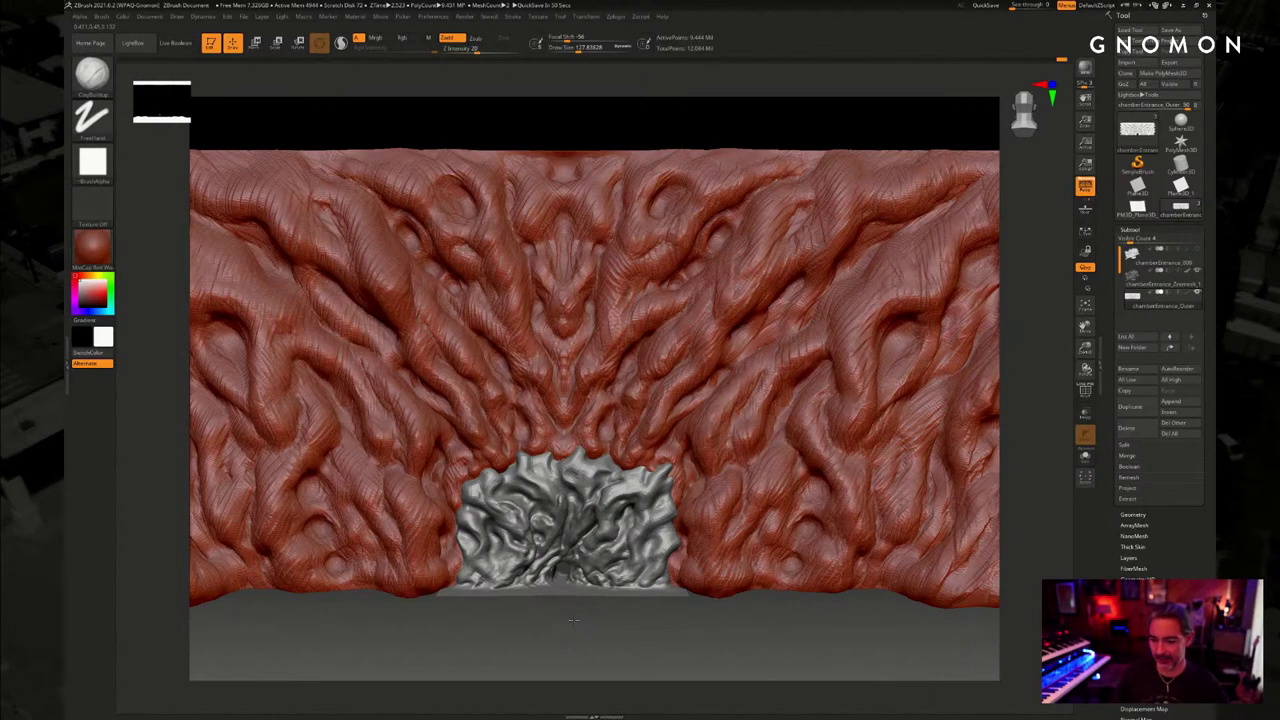
Strengthen the folds running from above the entrance toward the upper right with broad ClayBuildup strokes
{"action": "mouse_move", "coordinate": [574, 620]}
{"action": "left_mouse_down"}
{"action": "mouse_move", "coordinate": [606, 590]}
{"action": "mouse_move", "coordinate": [605, 540]}
{"action": "left_mouse_up"}
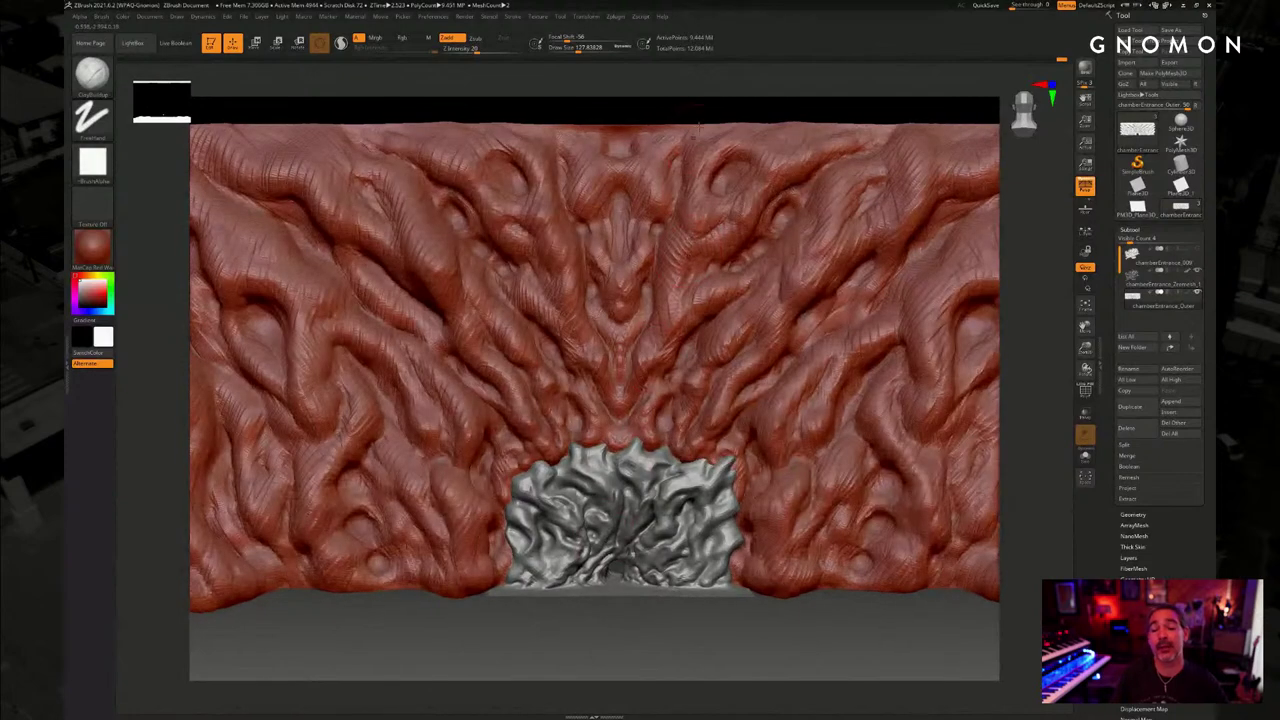
{"action": "left_click_drag", "start_coordinate": [734, 102], "coordinate": [714, 119], "text": "alt"}
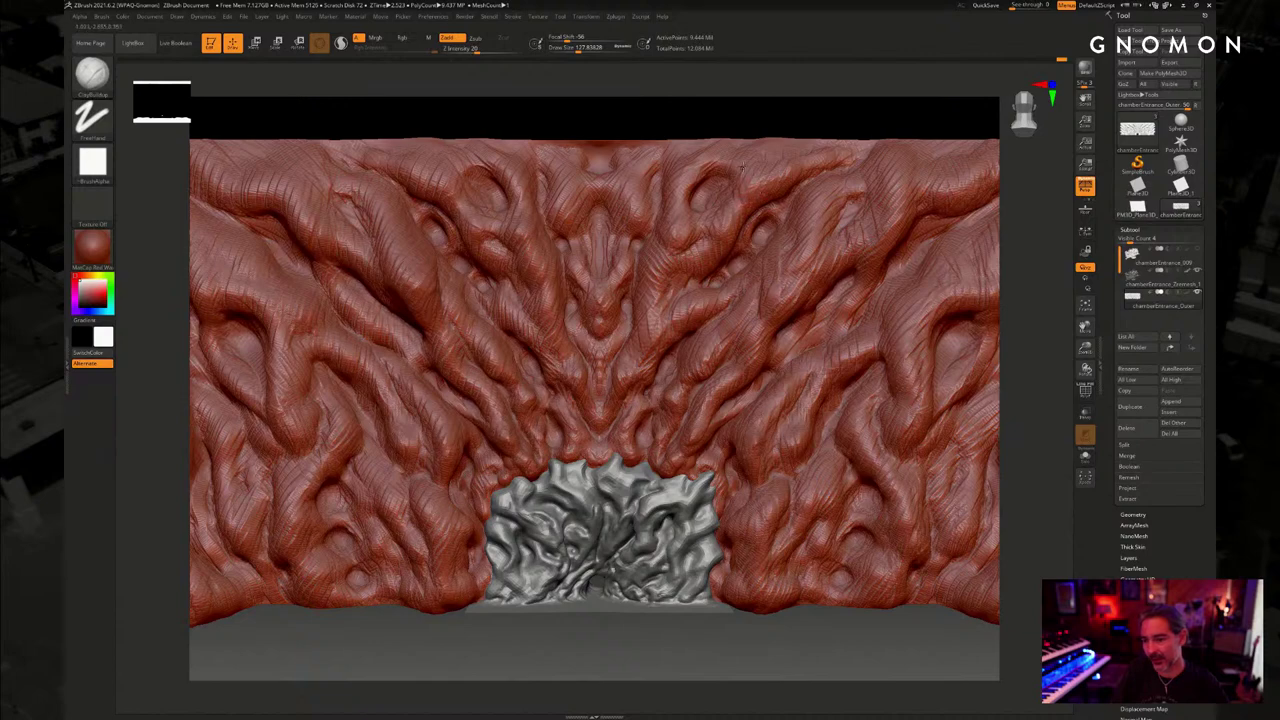
{"action": "right_click_drag", "start_coordinate": [868, 117], "coordinate": [757, 193]}
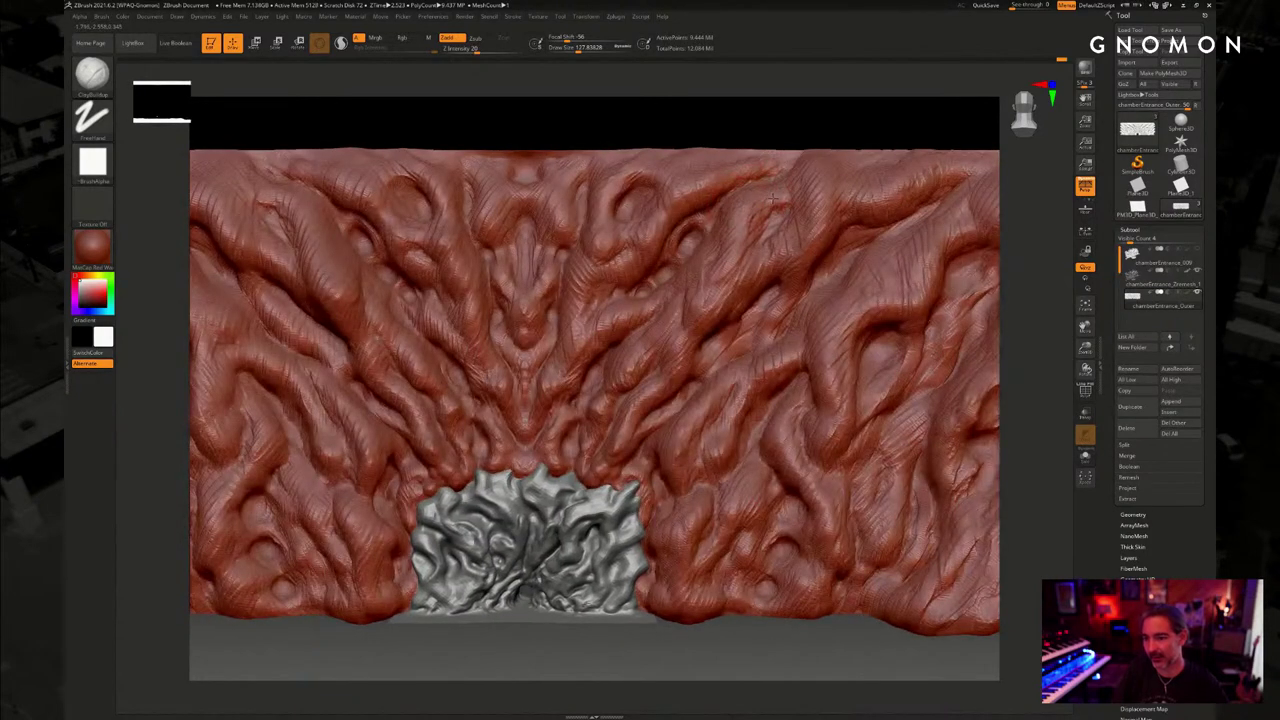
{"action": "right_click_drag", "start_coordinate": [854, 198], "coordinate": [717, 300]}
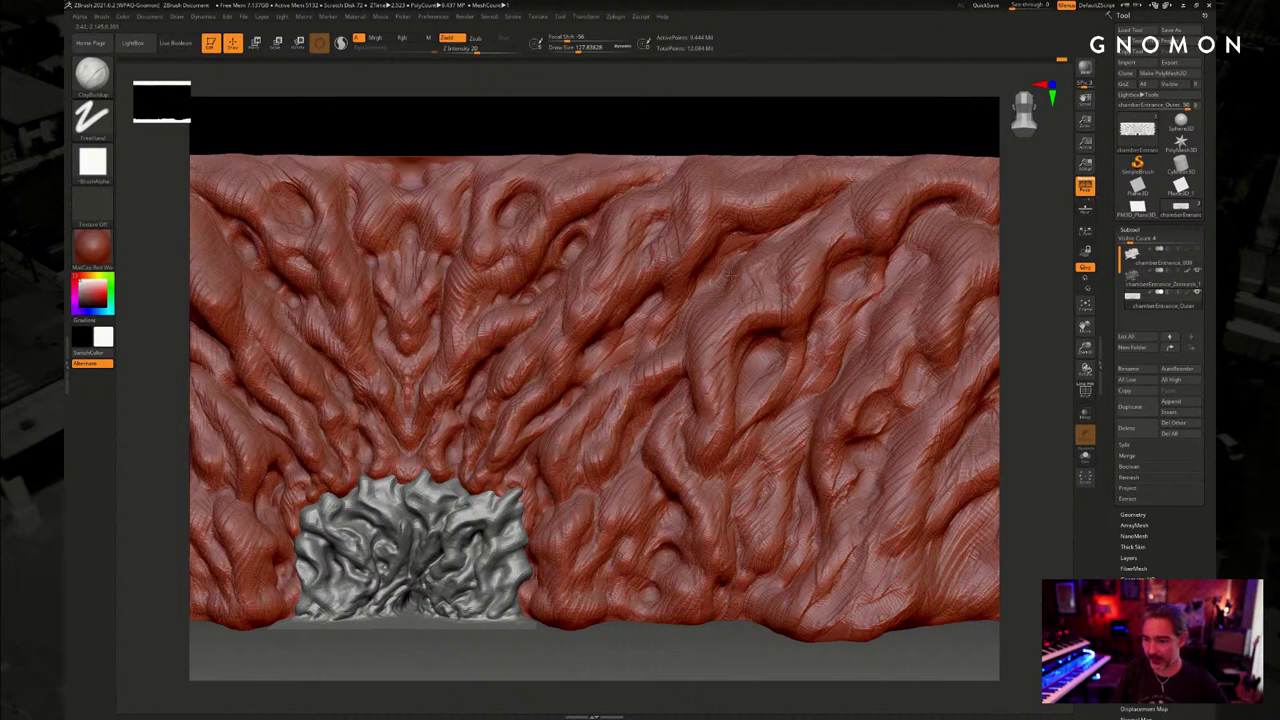
{"action": "mouse_move", "coordinate": [762, 272]}
{"action": "left_mouse_down"}
{"action": "mouse_move", "coordinate": [760, 305]}
{"action": "mouse_move", "coordinate": [754, 267]}
{"action": "left_mouse_up"}
Reduce the draw size to about 74 and refine the upper diagonal folds left of the entrance
{"action": "key", "text": "s"}
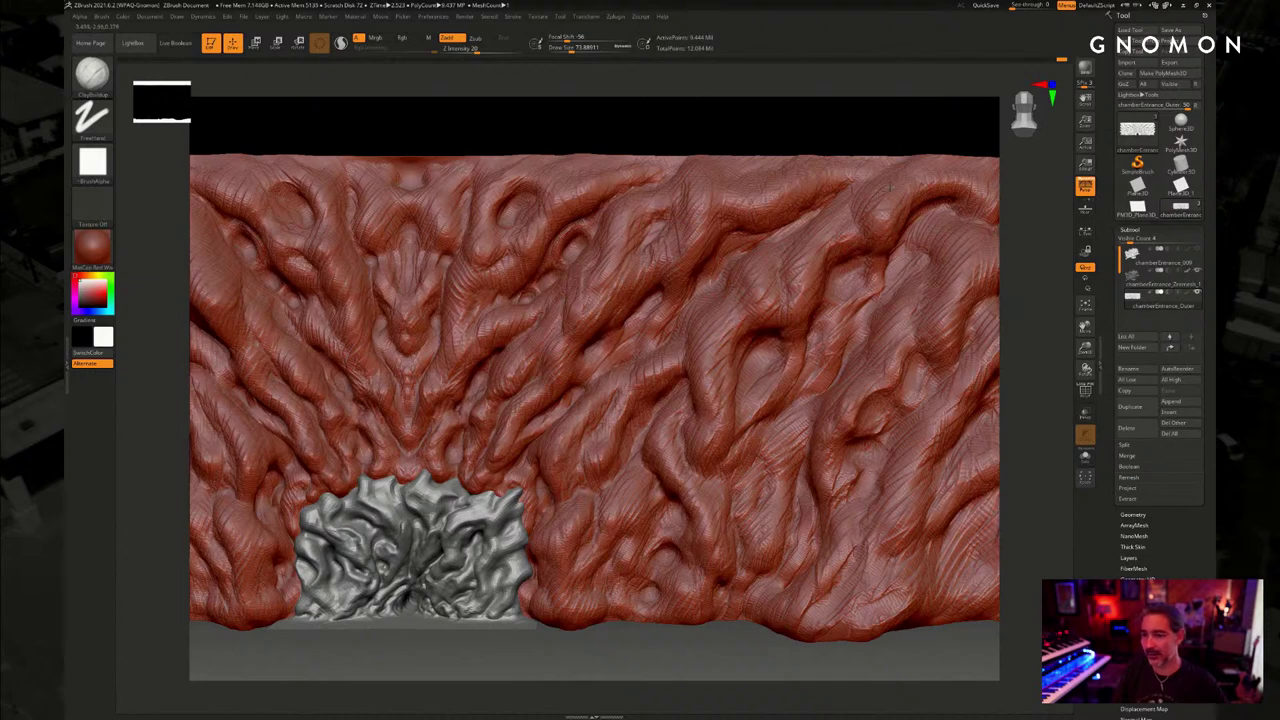
{"action": "left_click_drag", "start_coordinate": [616, 136], "coordinate": [707, 136], "text": "alt"}
{"action": "key", "text": "d"}
{"action": "key", "text": "d"}
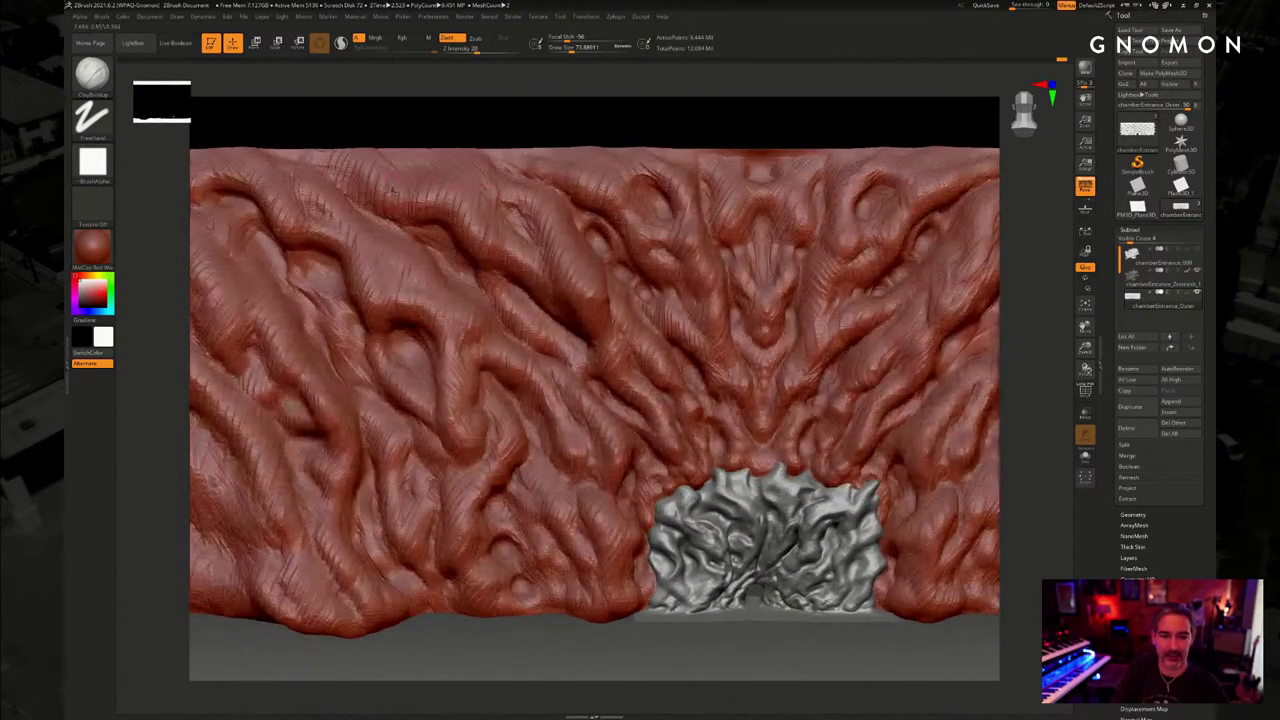
{"action": "mouse_move", "coordinate": [450, 130]}
{"action": "left_mouse_down"}
{"action": "mouse_move", "coordinate": [500, 220]}
{"action": "mouse_move", "coordinate": [538, 172]}
{"action": "left_mouse_up"}
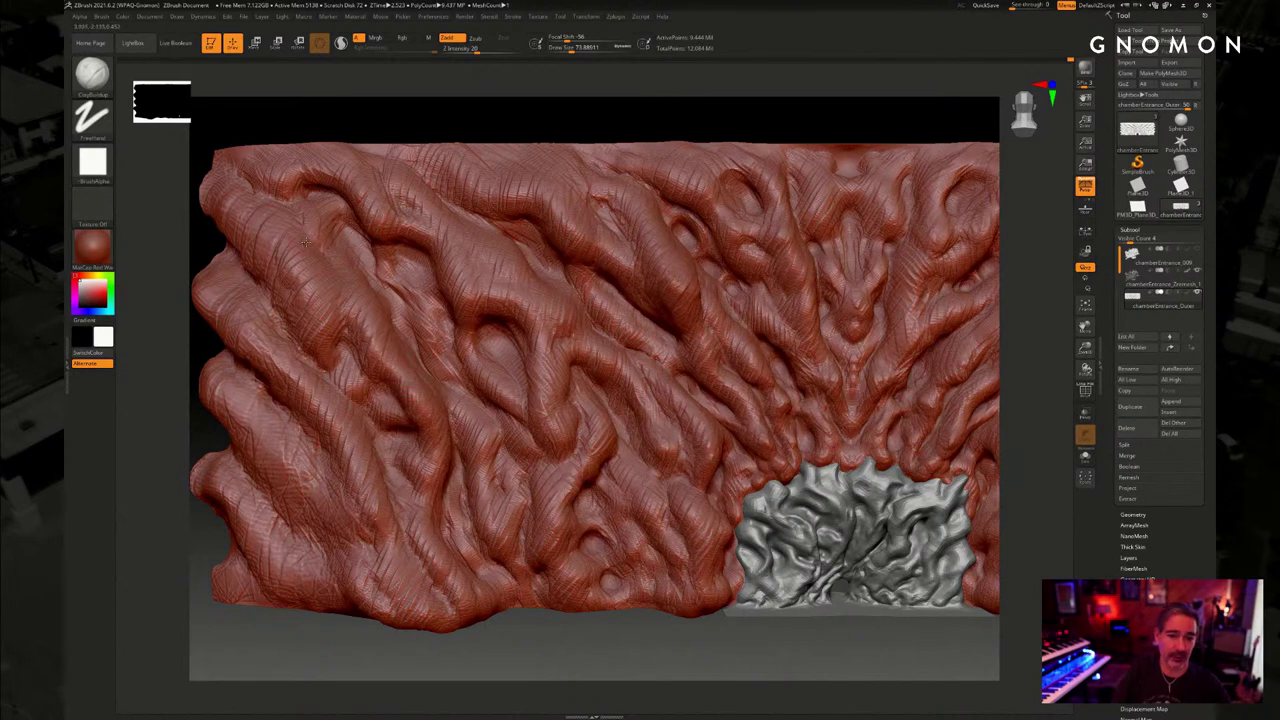
Set the draw size to about 101 and fill out the outermost folds along the wall's left side with ClayBuildup
{"action": "key", "text": "s"}
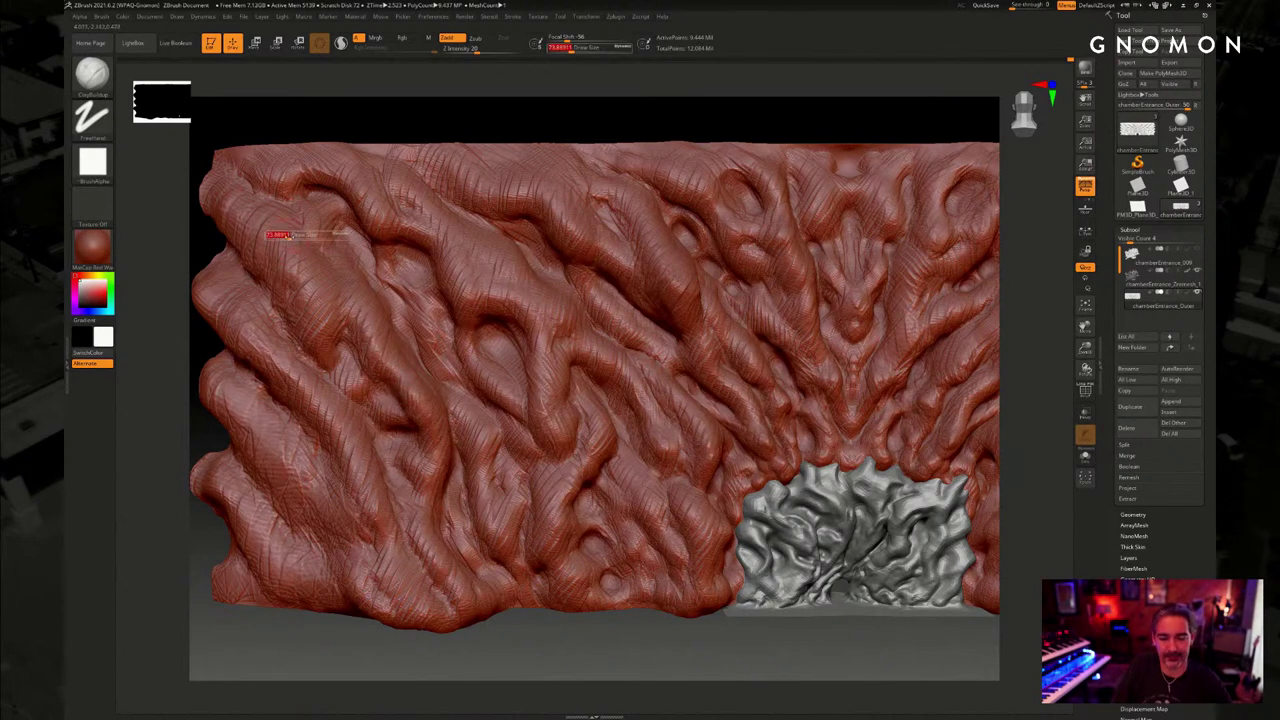
{"action": "left_click_drag", "start_coordinate": [283, 234], "coordinate": [292, 235]}
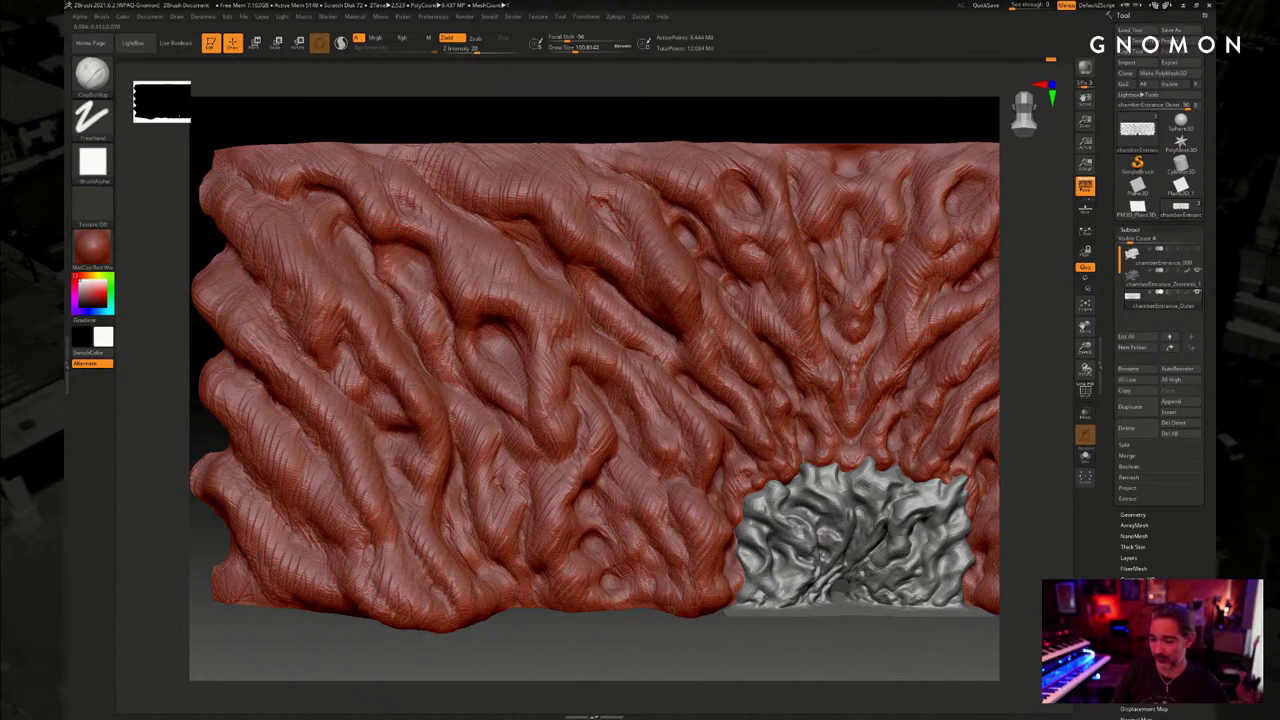
{"action": "mouse_move", "coordinate": [1012, 472]}
{"action": "left_mouse_down", "text": "alt"}
{"action": "mouse_move", "coordinate": [768, 398]}
{"action": "mouse_move", "coordinate": [681, 463]}
{"action": "mouse_move", "coordinate": [737, 487]}
{"action": "left_mouse_up", "text": "alt"}
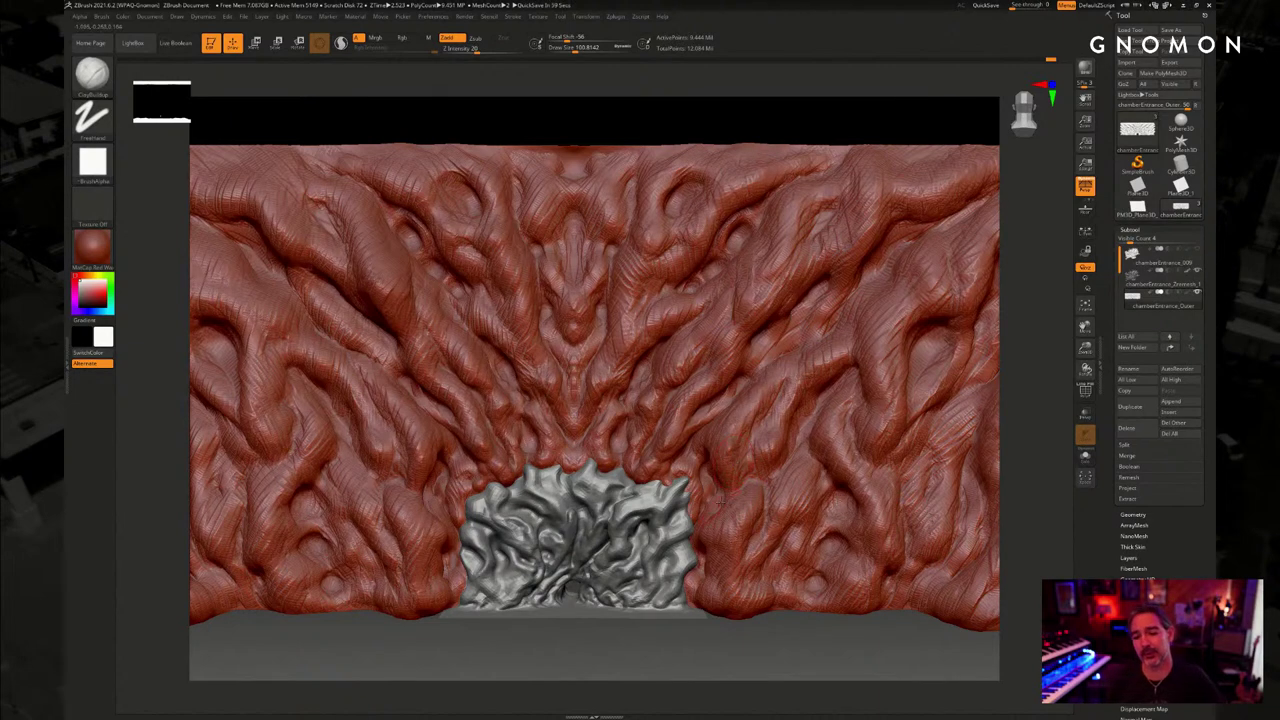
{"action": "left_click_drag", "start_coordinate": [763, 126], "coordinate": [560, 120]}
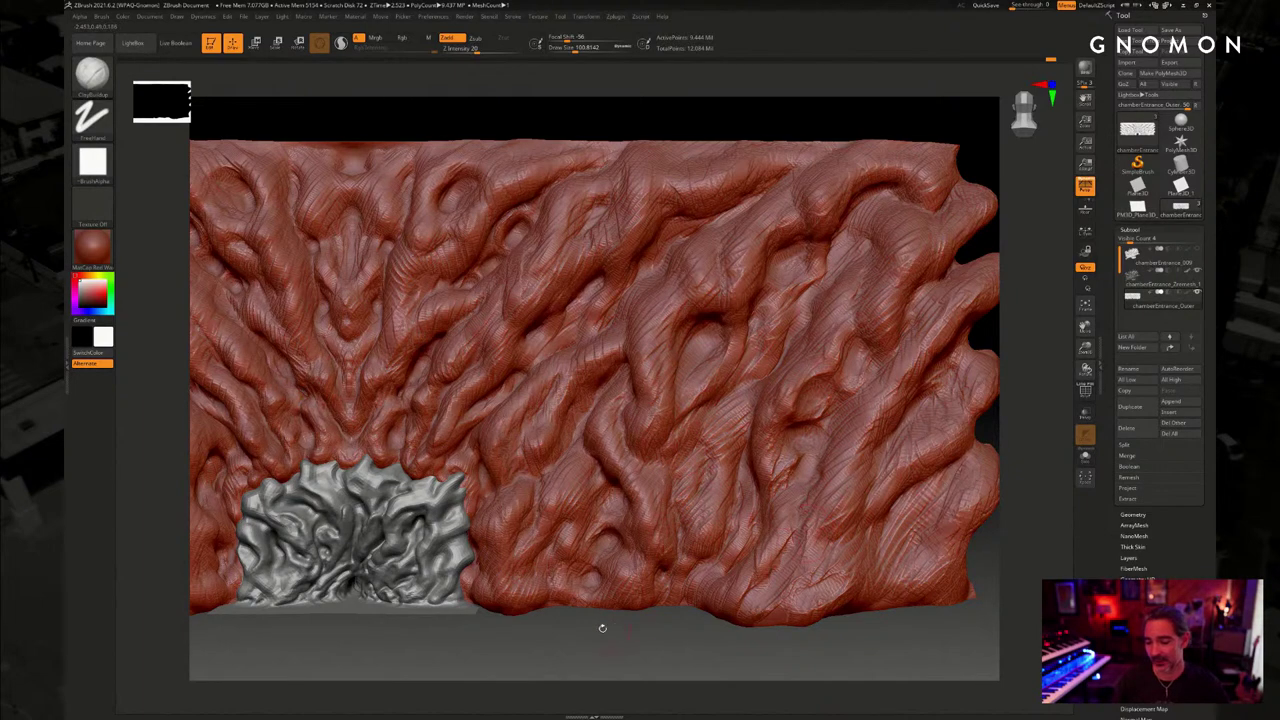
Examine the wall's outer folds to the right of the entrance at lower subdivision levels, then restore the detailed level
{"action": "mouse_move", "coordinate": [615, 636]}
{"action": "left_mouse_down", "text": "alt"}
{"action": "mouse_move", "coordinate": [615, 680]}
{"action": "mouse_move", "coordinate": [650, 585]}
{"action": "left_mouse_up", "text": "alt"}
{"action": "mouse_move", "coordinate": [522, 583]}
{"action": "left_mouse_down", "text": "alt"}
{"action": "mouse_move", "coordinate": [805, 560]}
{"action": "mouse_move", "coordinate": [672, 556]}
{"action": "mouse_move", "coordinate": [730, 590]}
{"action": "left_mouse_up", "text": "alt"}
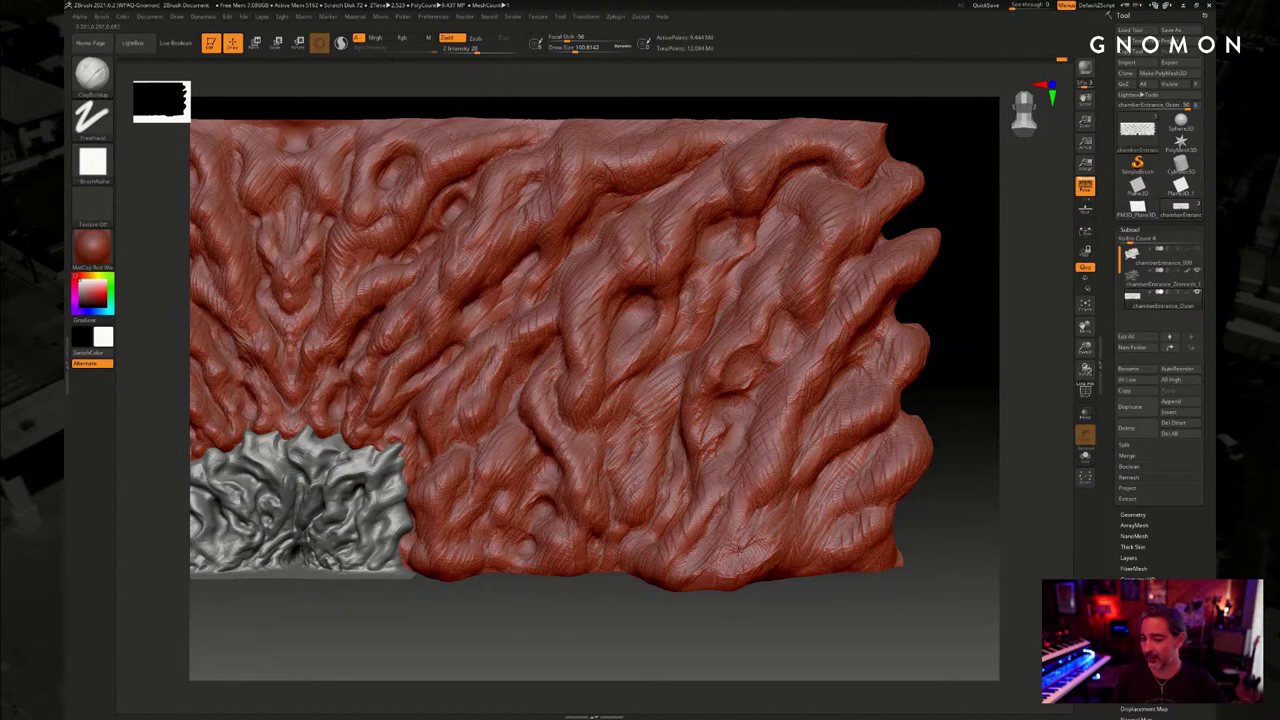
{"action": "key", "text": "shift+d"}
{"action": "key", "text": "shift+d"}
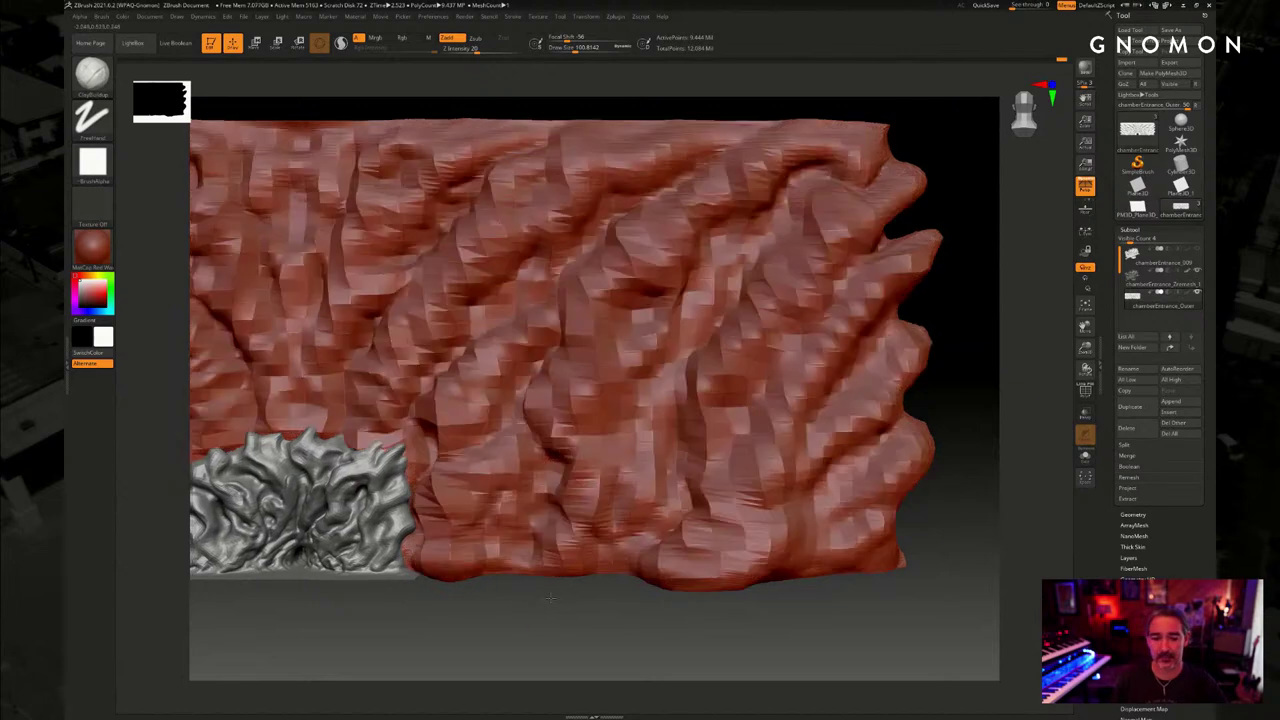
{"action": "key", "text": "d"}
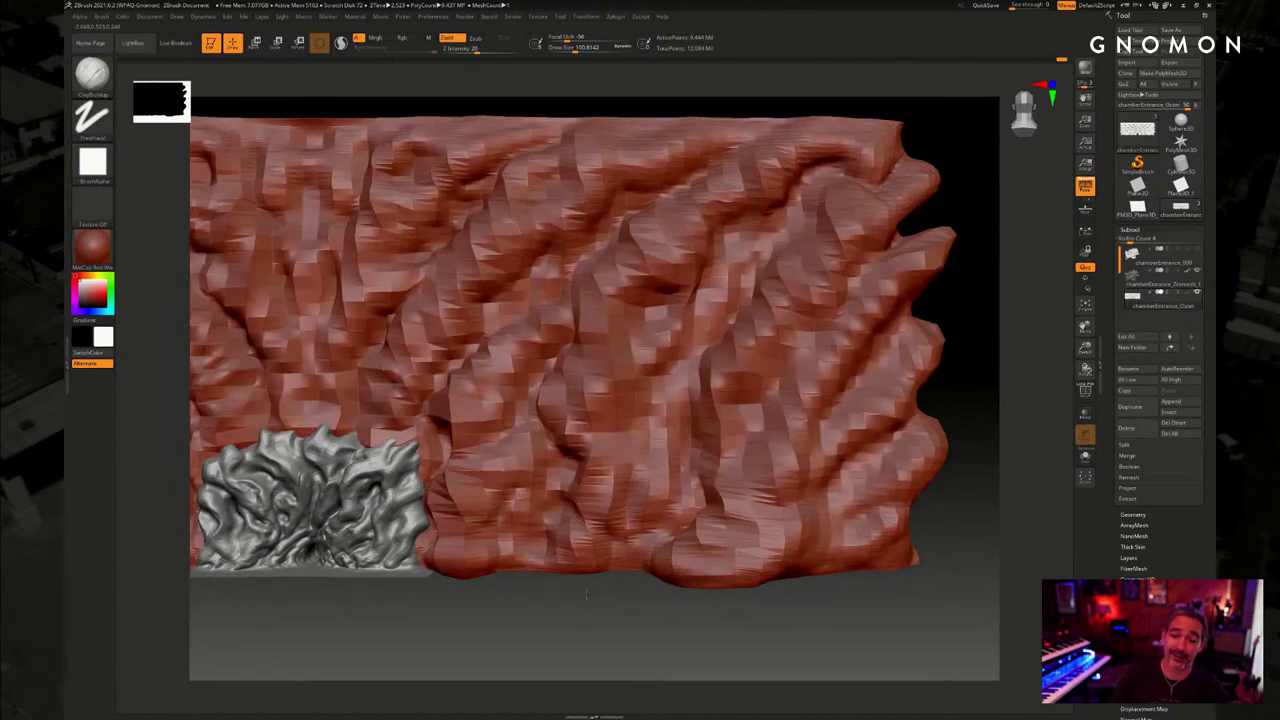
{"action": "key", "text": "shift+d"}
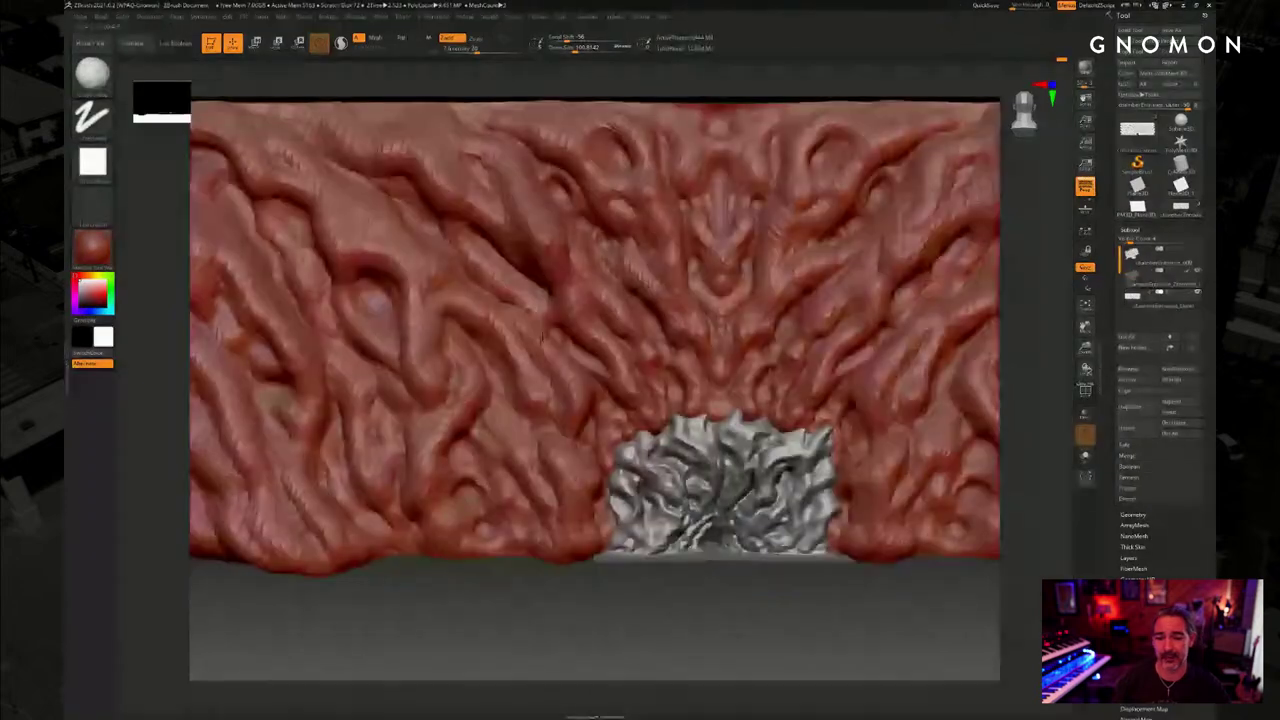
{"action": "left_click_drag", "start_coordinate": [503, 571], "coordinate": [644, 585], "text": "alt"}
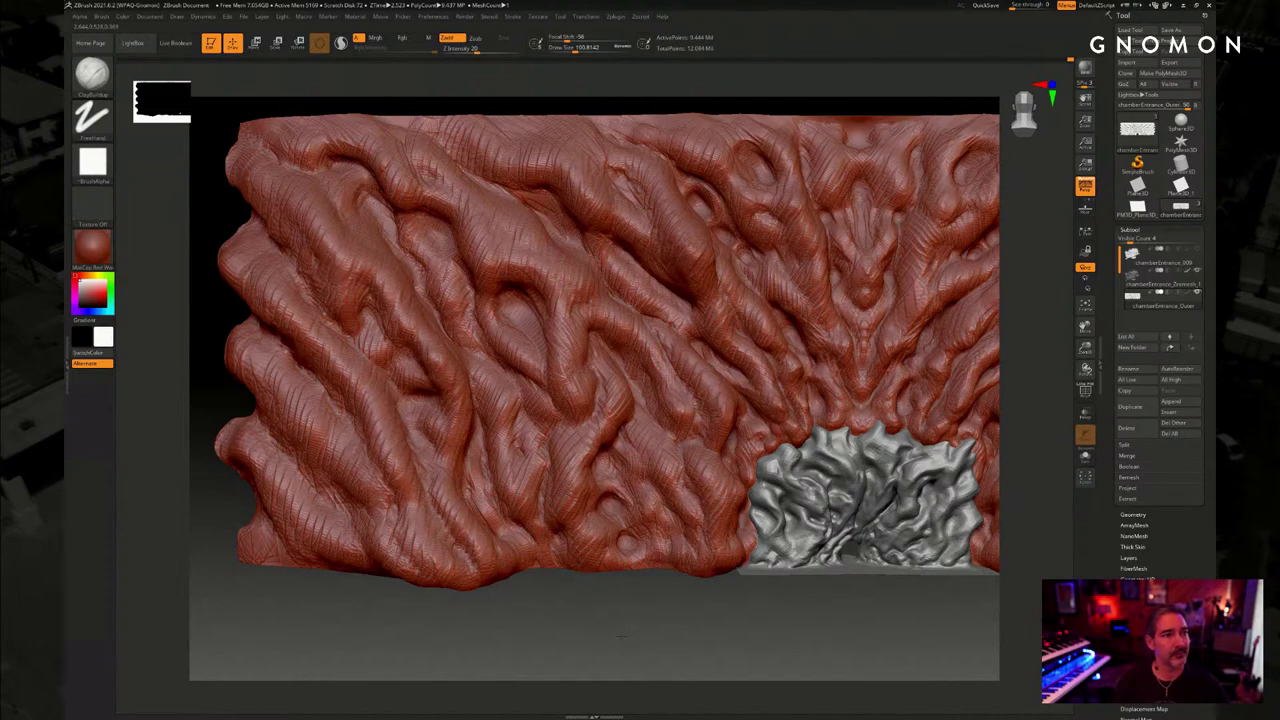
Build up the diagonal folds on the wall's left half with ClayBuildup and review the forms around the entrance
{"action": "mouse_move", "coordinate": [620, 634]}
{"action": "left_mouse_down"}
{"action": "mouse_move", "coordinate": [560, 606]}
{"action": "mouse_move", "coordinate": [611, 634]}
{"action": "left_mouse_up"}
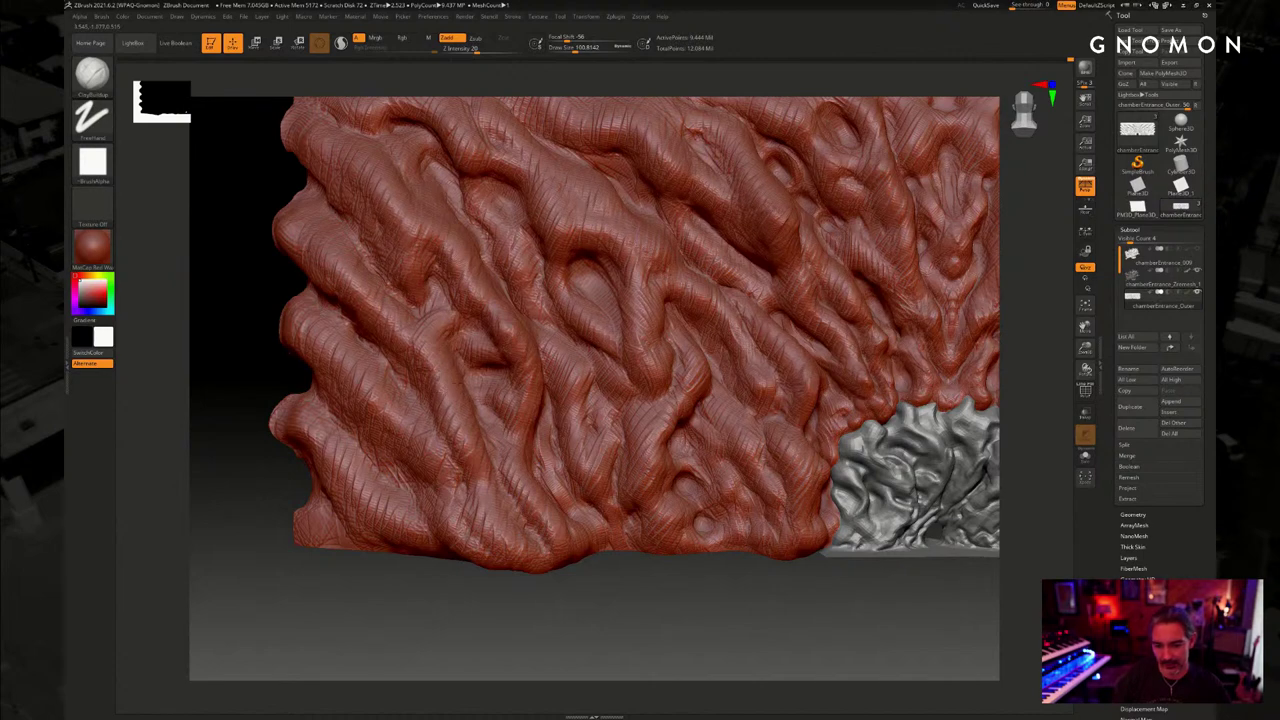
{"action": "left_click_drag", "start_coordinate": [517, 616], "coordinate": [475, 572]}
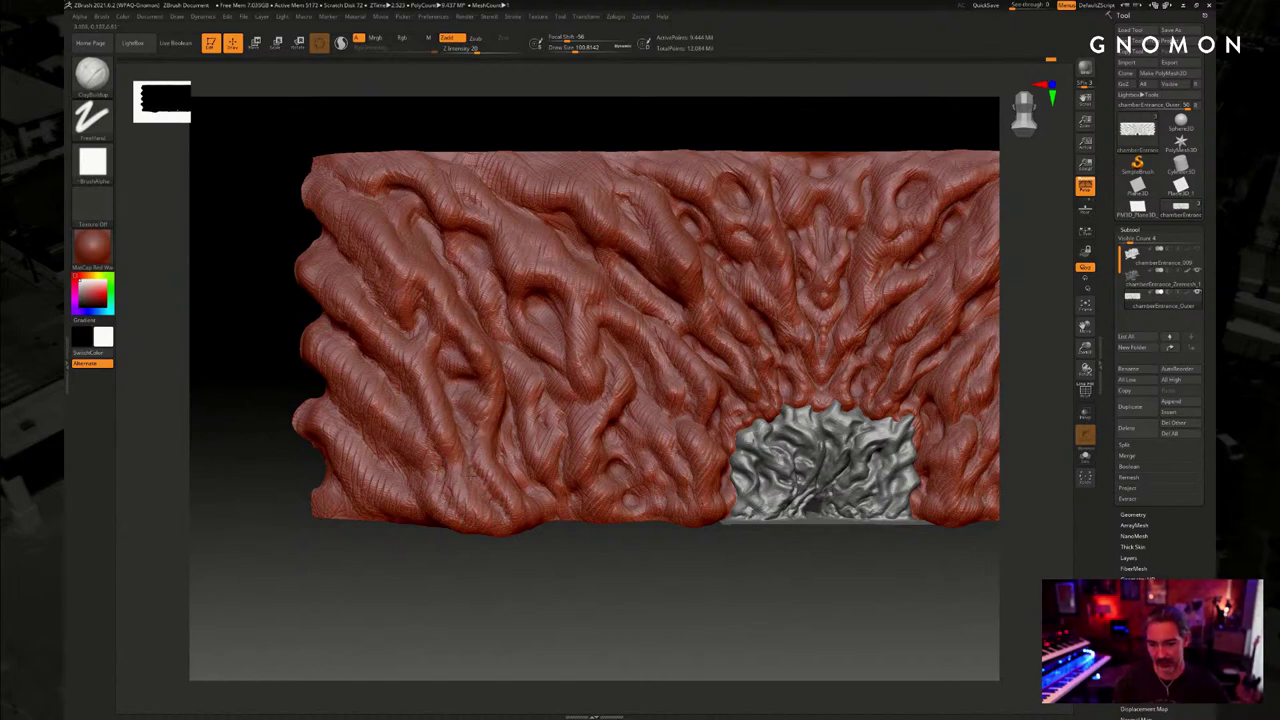
{"action": "mouse_move", "coordinate": [886, 583]}
{"action": "left_mouse_down", "text": "alt"}
{"action": "mouse_move", "coordinate": [658, 571]}
{"action": "mouse_move", "coordinate": [623, 591]}
{"action": "mouse_move", "coordinate": [683, 572]}
{"action": "mouse_move", "coordinate": [700, 584]}
{"action": "mouse_move", "coordinate": [675, 576]}
{"action": "mouse_move", "coordinate": [680, 634]}
{"action": "mouse_move", "coordinate": [677, 577]}
{"action": "mouse_move", "coordinate": [608, 581]}
{"action": "left_mouse_up", "text": "alt"}
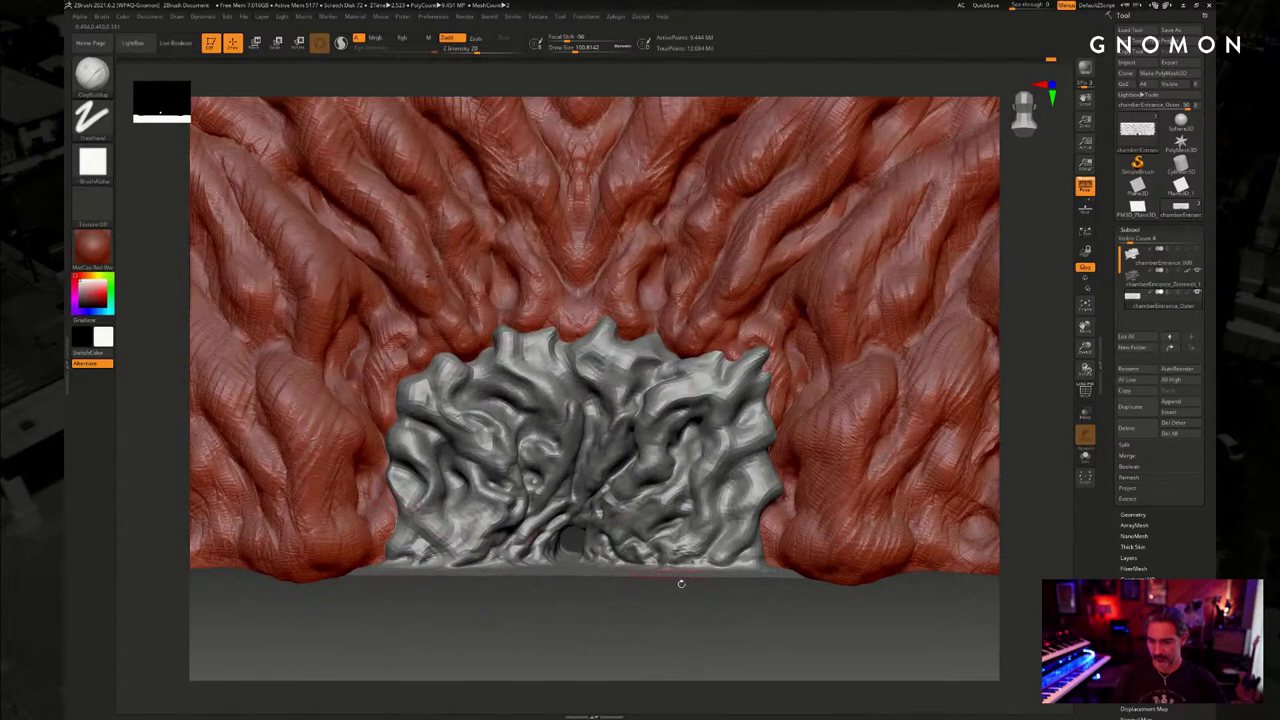
{"action": "left_click_drag", "start_coordinate": [679, 620], "coordinate": [676, 610]}
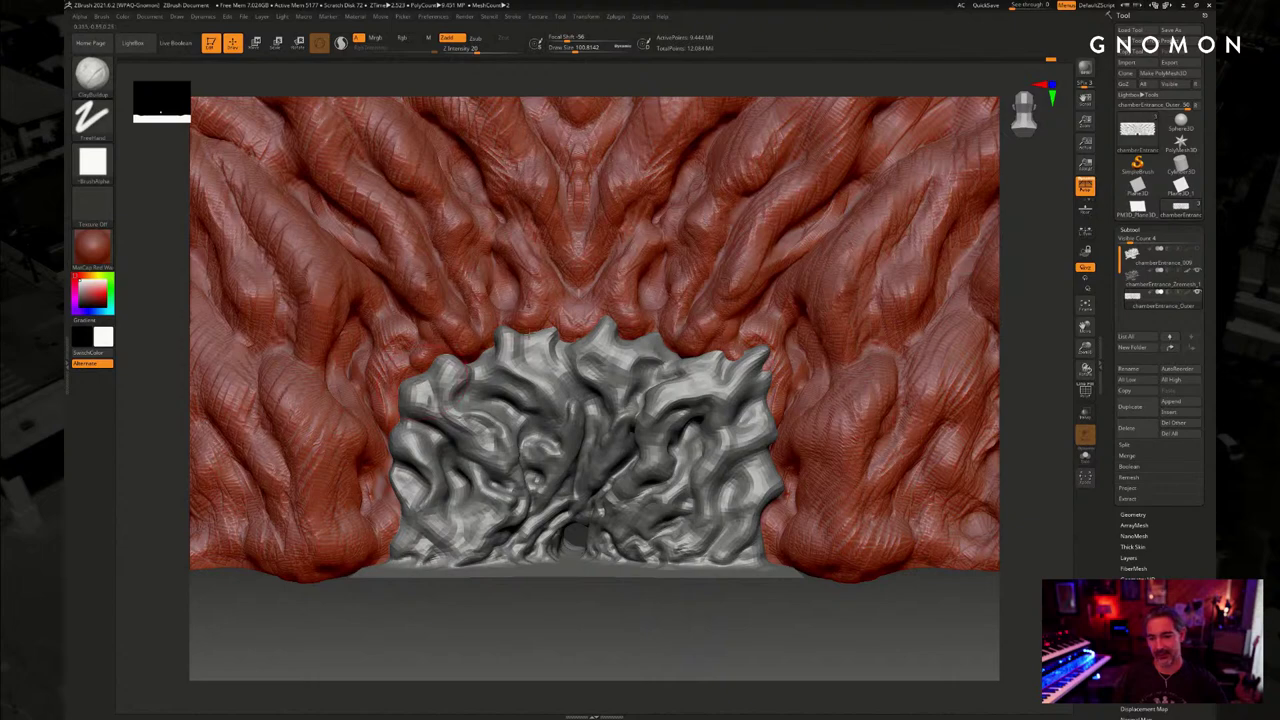
{"action": "mouse_move", "coordinate": [739, 636]}
{"action": "left_mouse_down", "text": "alt"}
{"action": "mouse_move", "coordinate": [745, 650]}
{"action": "mouse_move", "coordinate": [738, 605]}
{"action": "left_mouse_up", "text": "alt"}
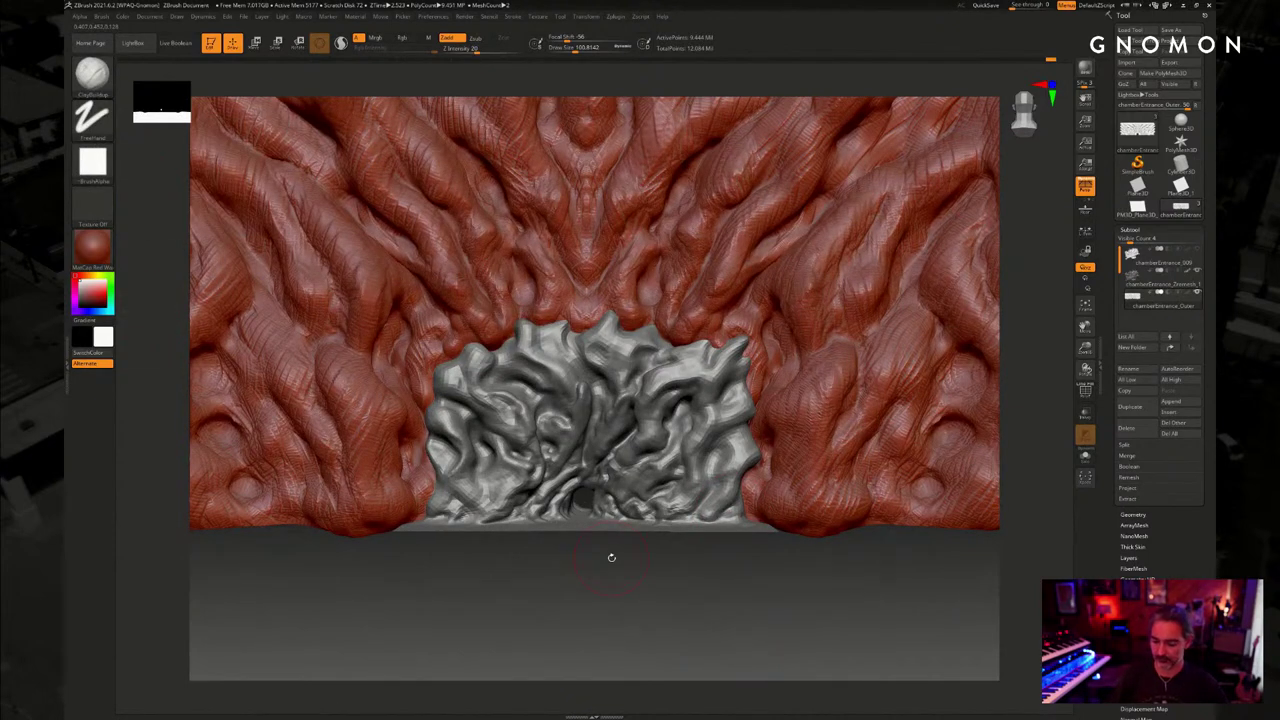
{"action": "mouse_move", "coordinate": [660, 565]}
{"action": "left_mouse_down", "text": "alt"}
{"action": "mouse_move", "coordinate": [666, 497]}
{"action": "mouse_move", "coordinate": [661, 587]}
{"action": "mouse_move", "coordinate": [636, 568]}
{"action": "mouse_move", "coordinate": [640, 615]}
{"action": "left_mouse_up", "text": "alt"}
{"action": "key", "text": "shift"}
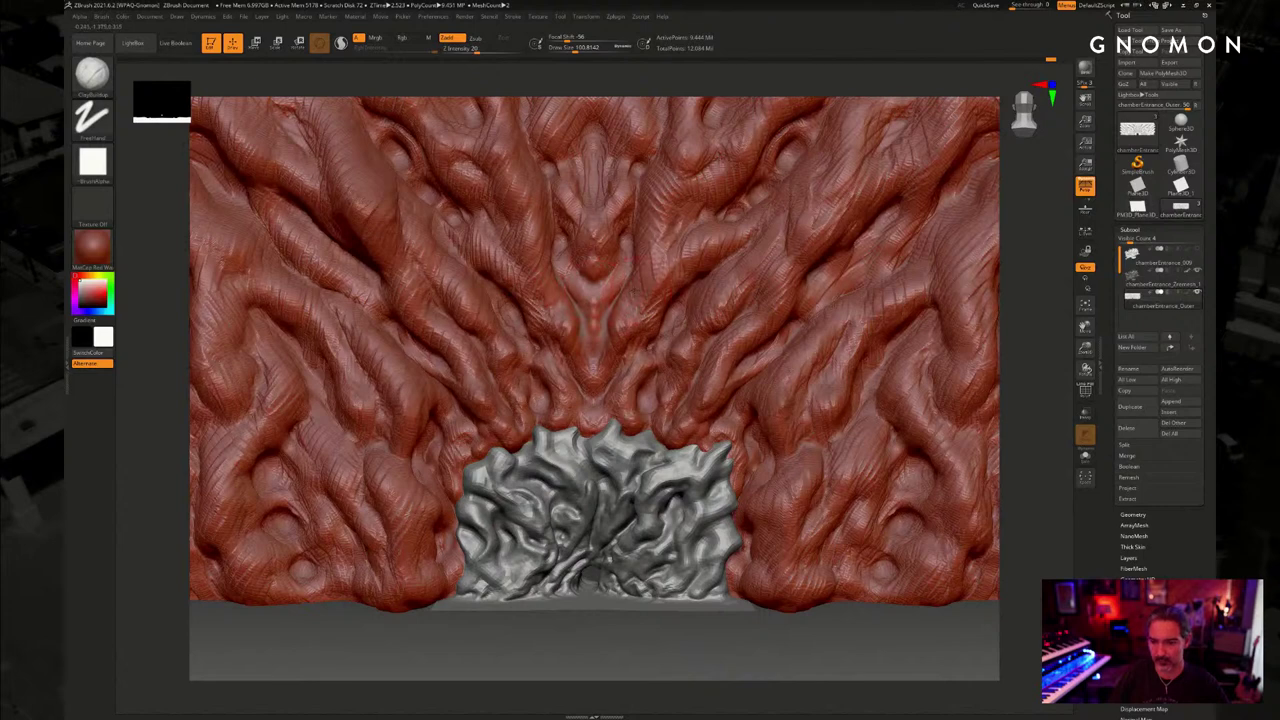
Reduce the draw size to about 65, rework the central ridge above the entrance, and compare it at lower subdivision levels
{"action": "key", "text": "s"}
{"action": "left_click", "coordinate": [583, 296]}
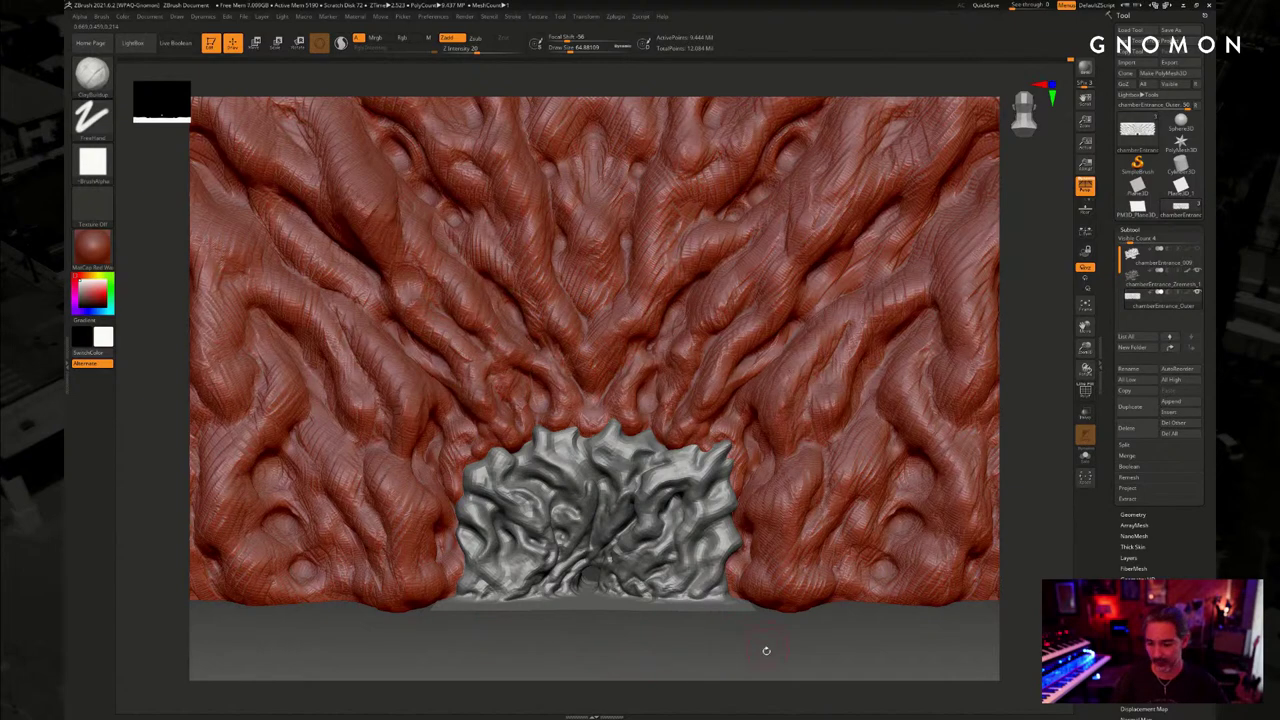
{"action": "key", "text": "shift+d"}
{"action": "key", "text": "shift+d"}
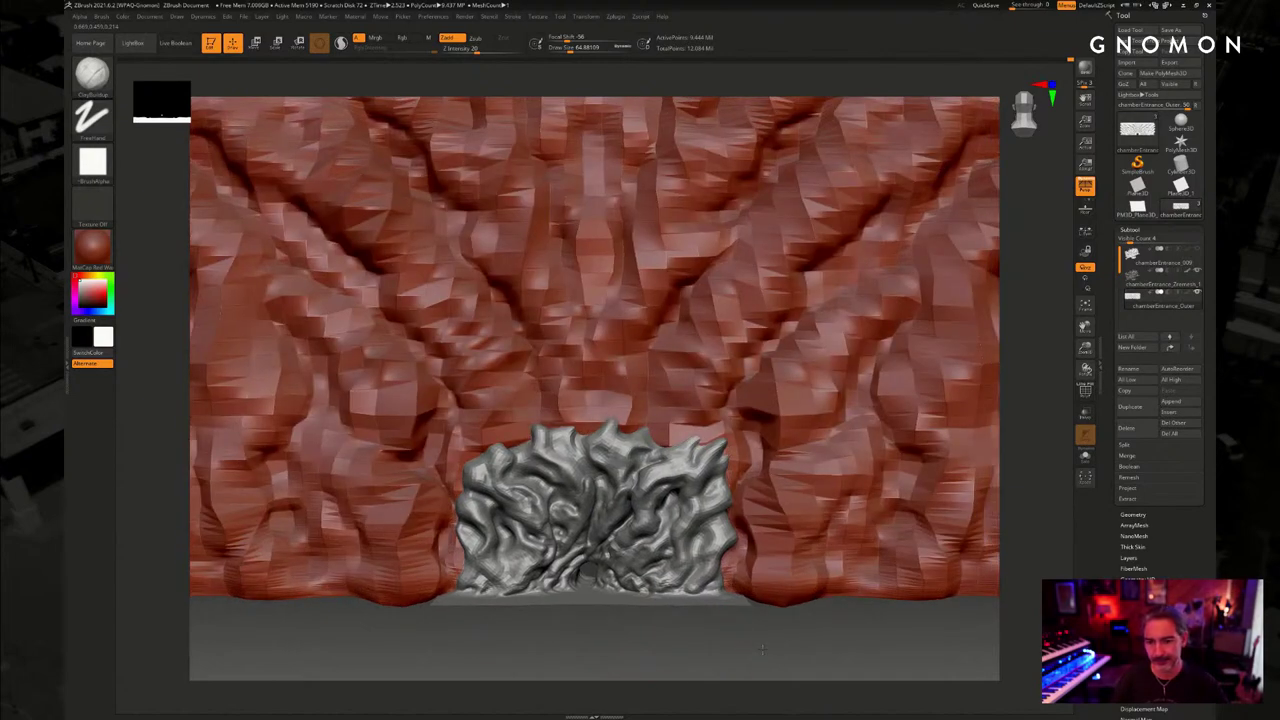
{"action": "key", "text": "d"}
{"action": "key", "text": "d"}
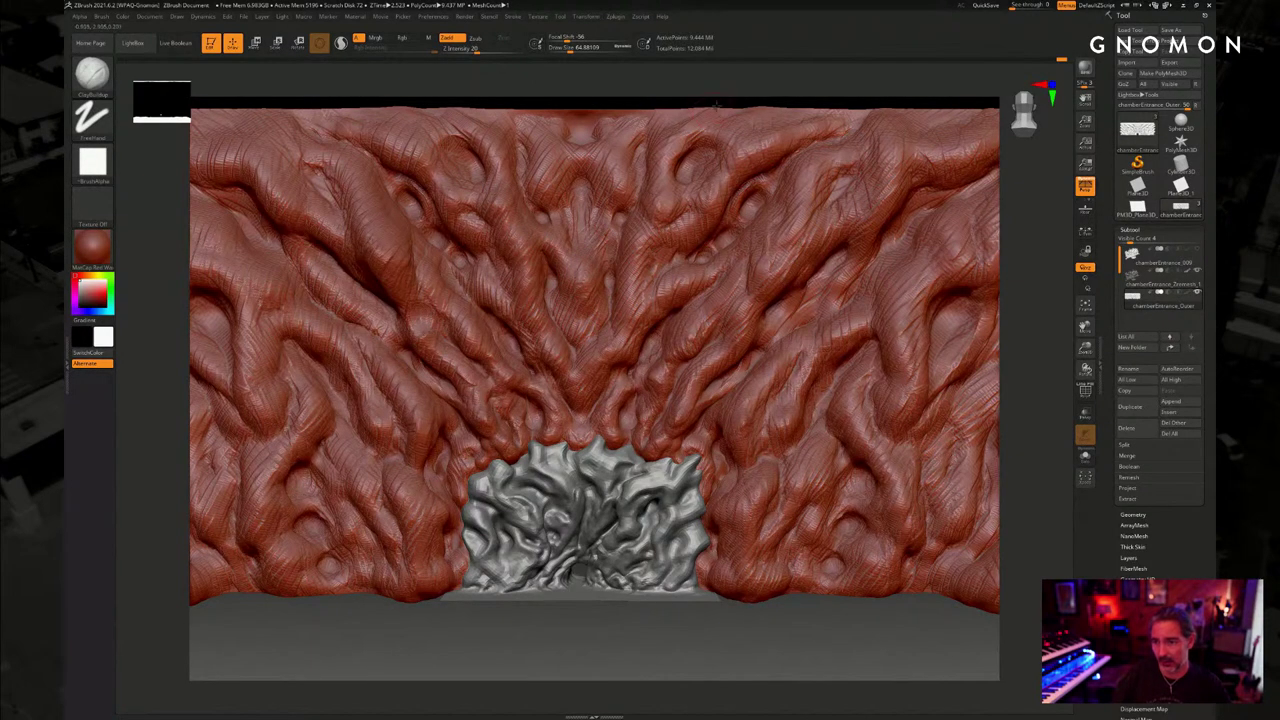
Examine the folds around the central ridge from an oblique angle and at different subdivision levels
{"action": "left_click_drag", "start_coordinate": [725, 105], "coordinate": [712, 147], "text": "alt"}
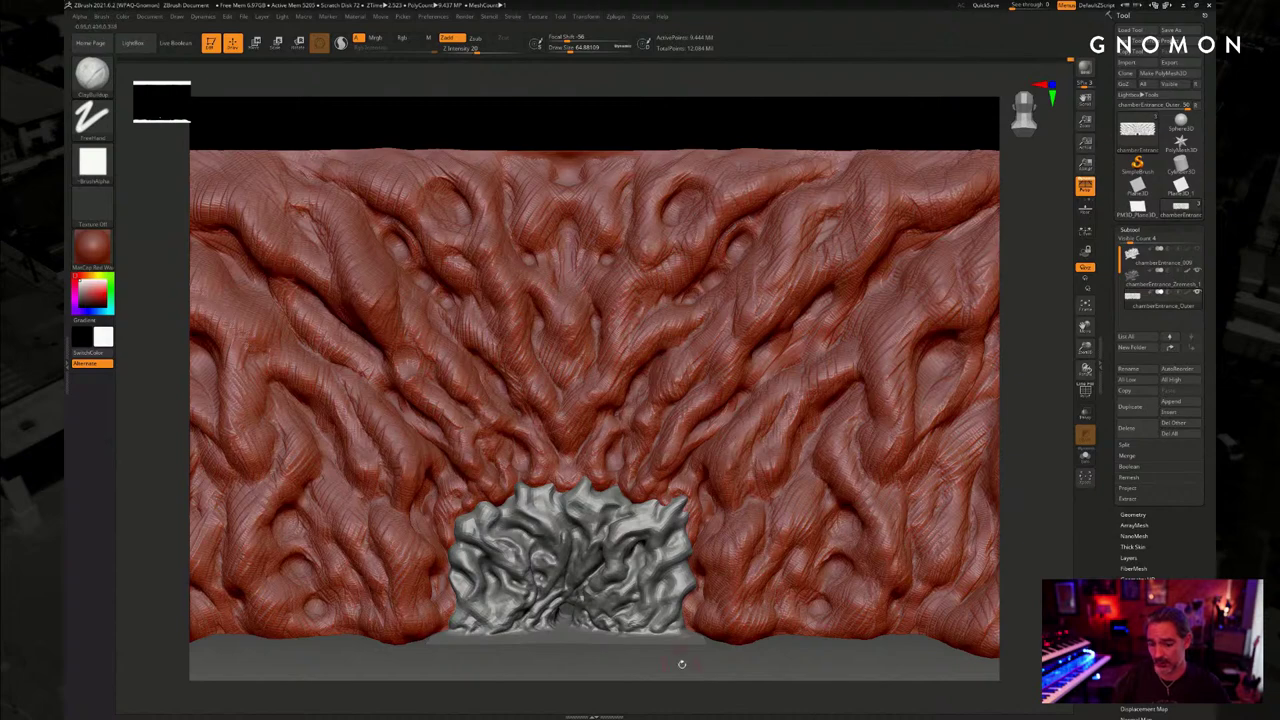
{"action": "left_click_drag", "start_coordinate": [682, 664], "coordinate": [730, 660]}
{"action": "left_click_drag", "start_coordinate": [640, 670], "coordinate": [750, 660]}
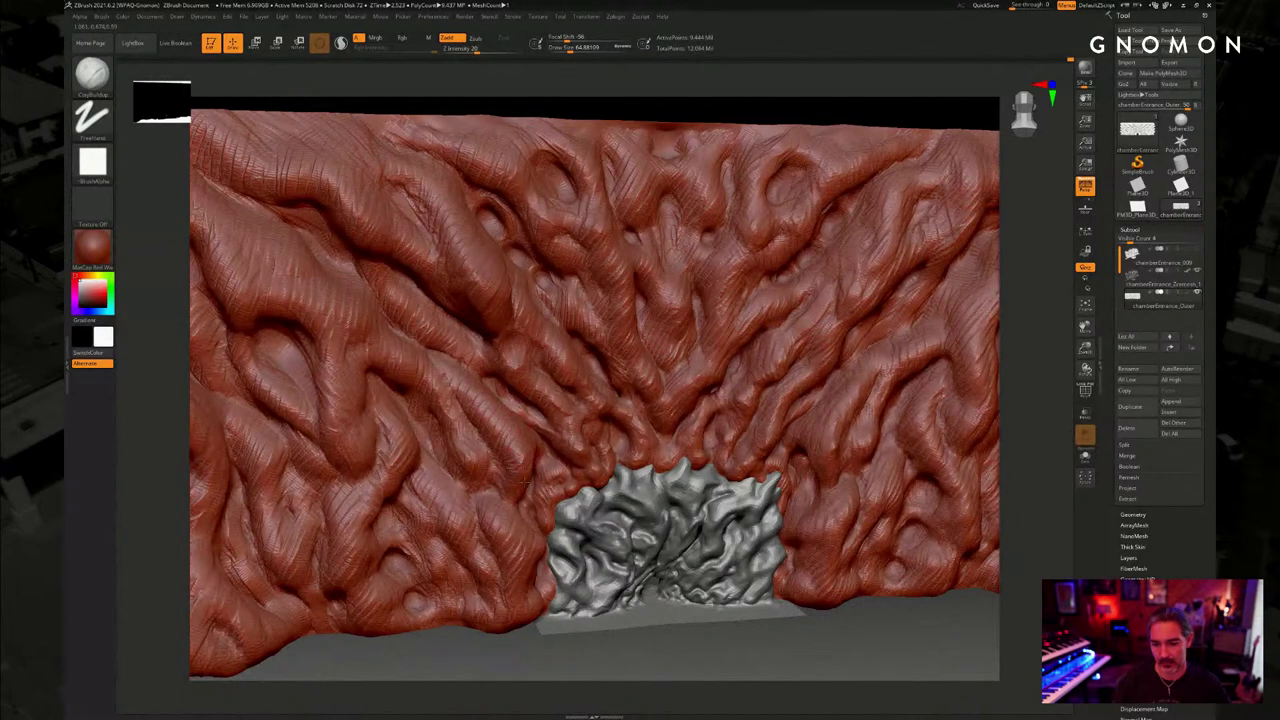
{"action": "key", "text": "shift"}
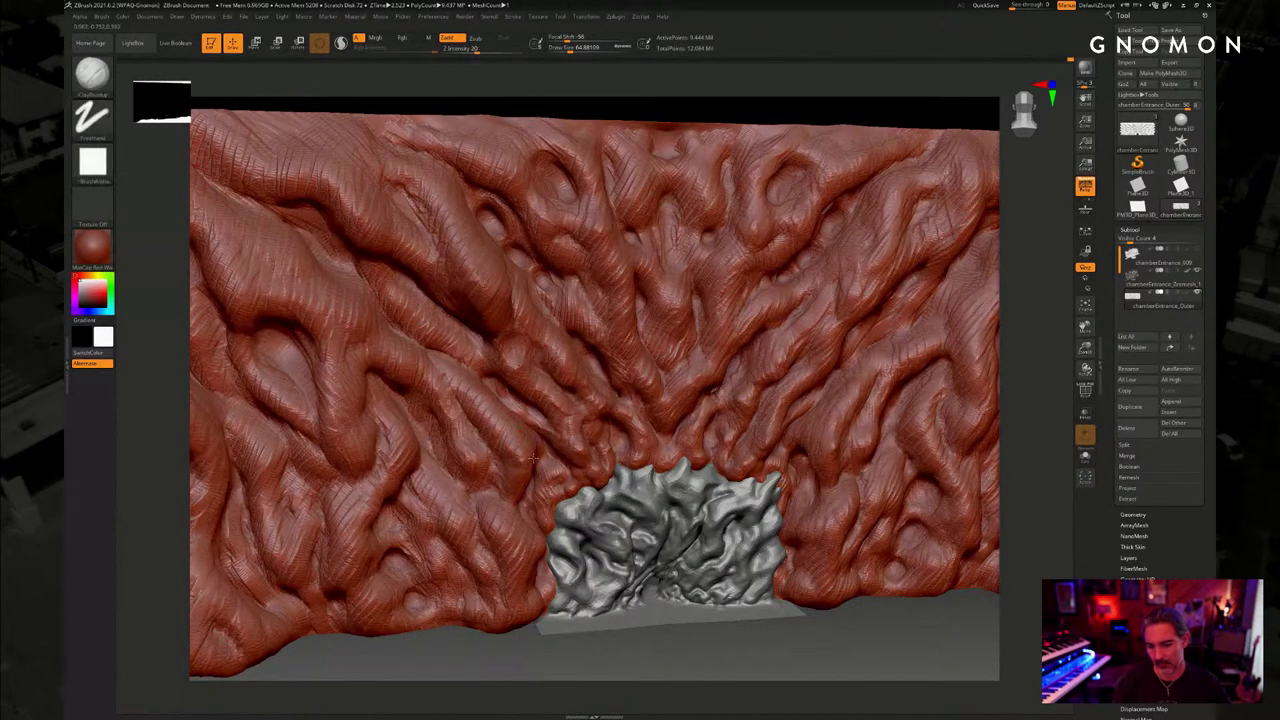
{"action": "key", "text": "shift+d"}
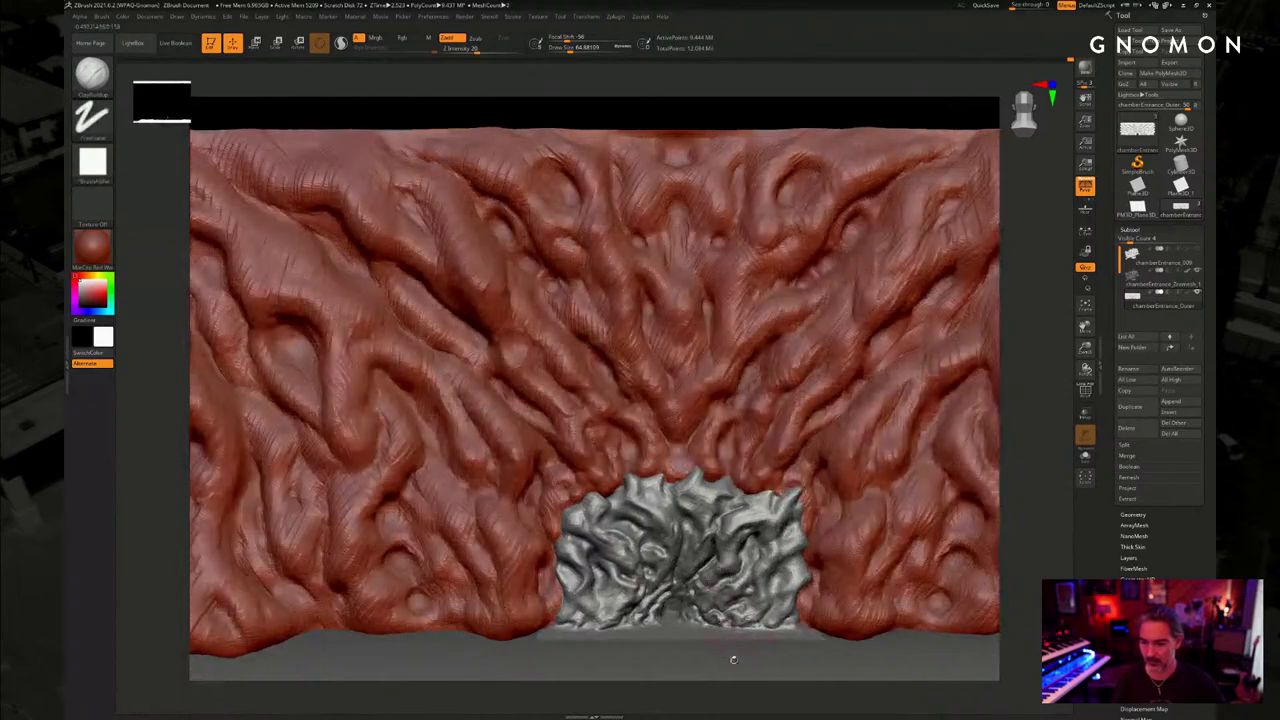
{"action": "key", "text": "shift+d"}
{"action": "key", "text": "d"}
{"action": "key", "text": "d"}
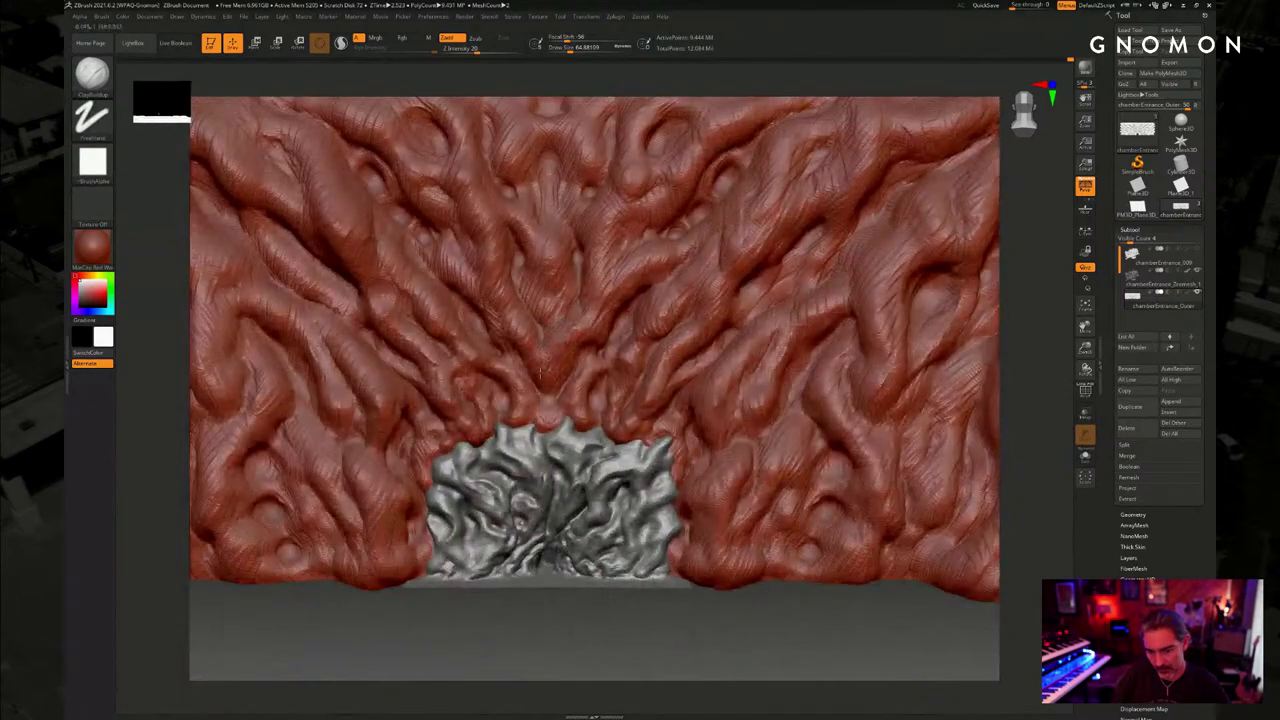
Sculpt curled, branching folds into the central ridge above the entrance with ClayBuildup
{"action": "left_click_drag", "start_coordinate": [565, 603], "coordinate": [578, 332]}
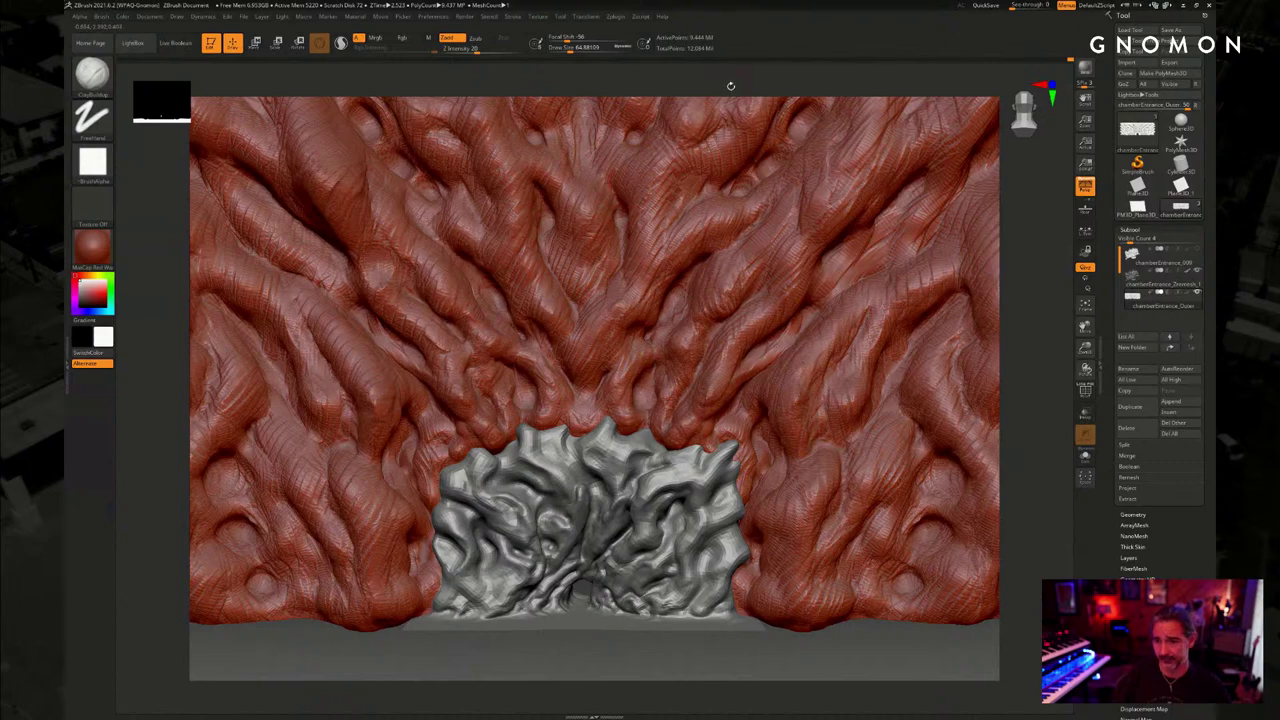
{"action": "left_click_drag", "start_coordinate": [731, 86], "coordinate": [726, 117], "text": "alt"}
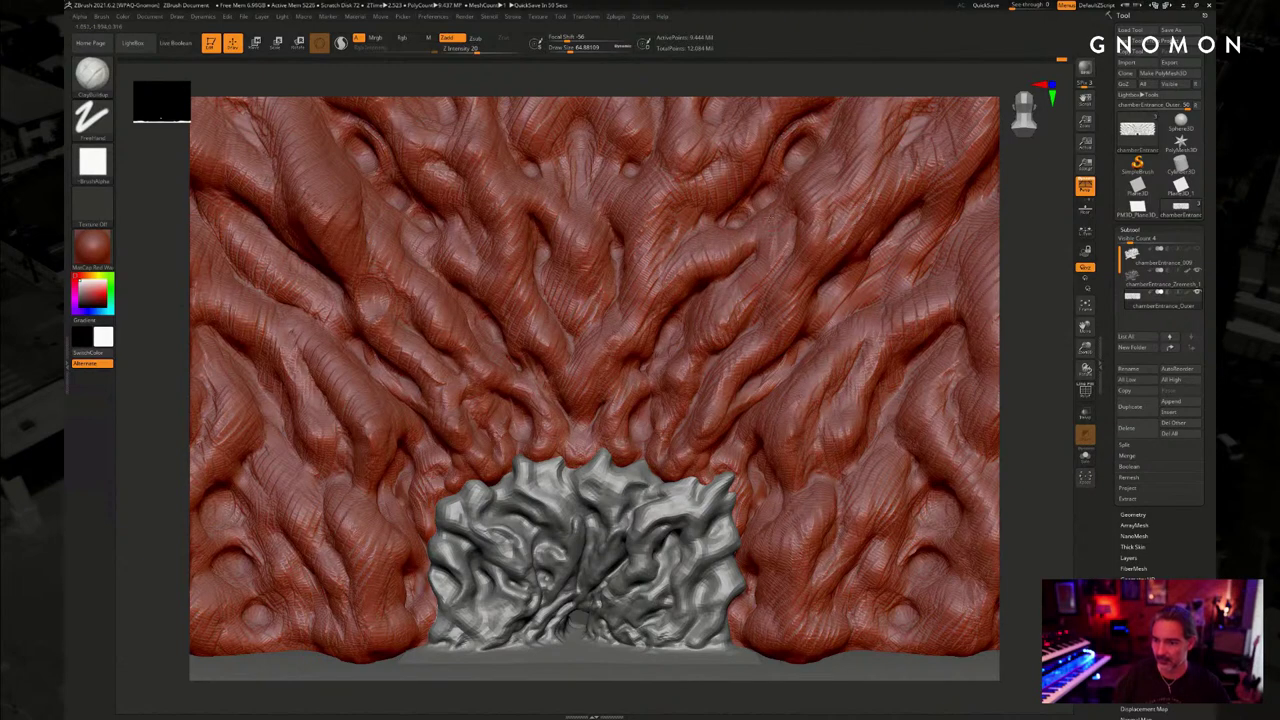
{"action": "mouse_move", "coordinate": [1034, 325]}
{"action": "left_mouse_down"}
{"action": "mouse_move", "coordinate": [1028, 293]}
{"action": "mouse_move", "coordinate": [759, 344]}
{"action": "left_mouse_up"}
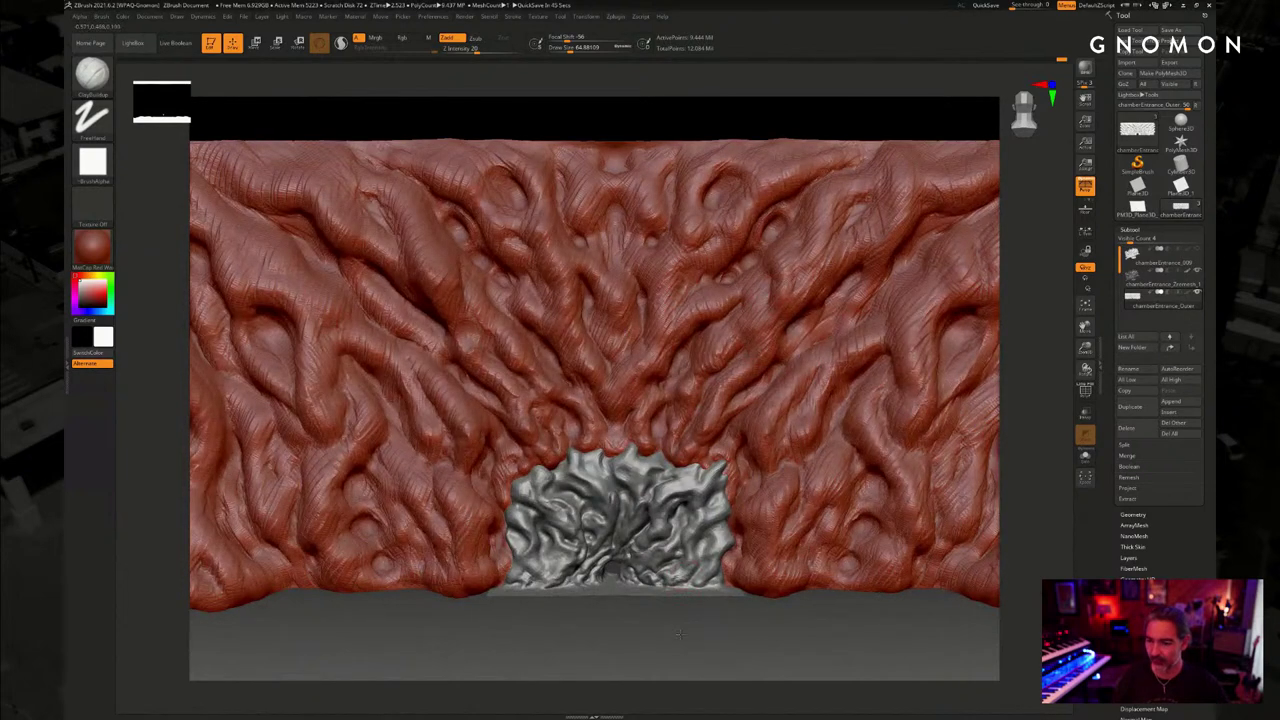
{"action": "left_click_drag", "start_coordinate": [679, 634], "coordinate": [679, 662], "text": "alt"}
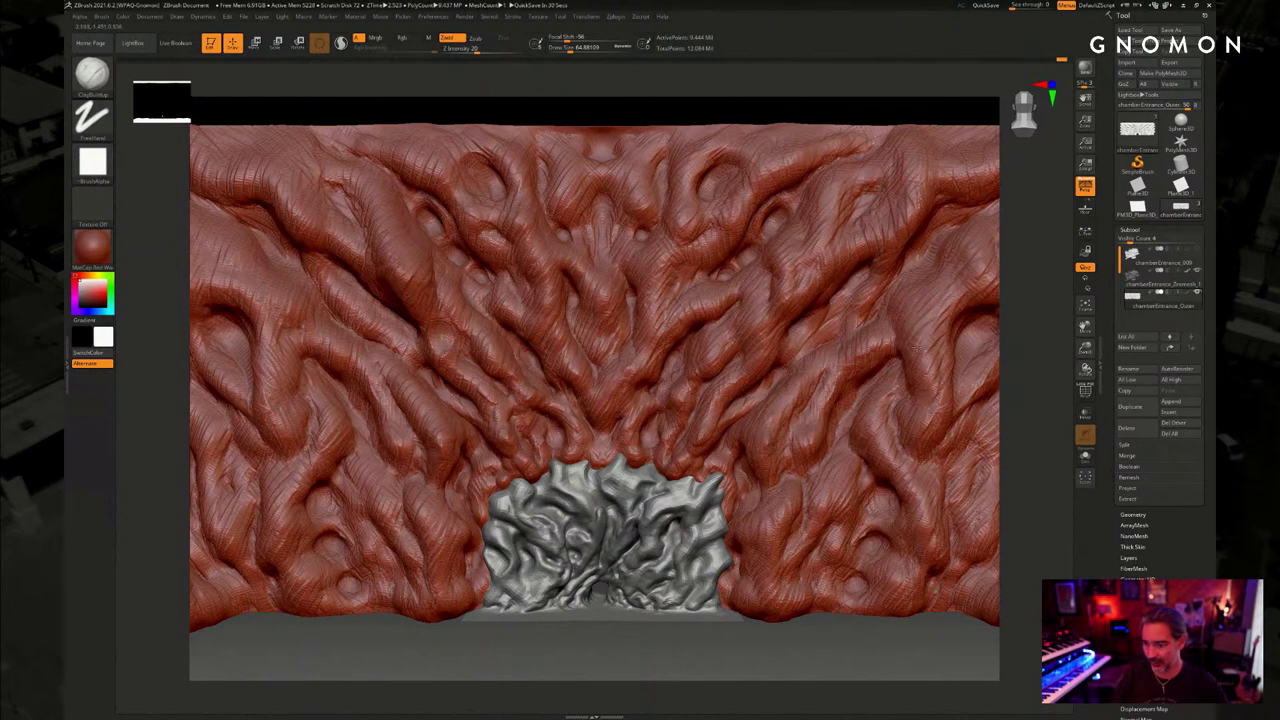
{"action": "right_click_drag", "start_coordinate": [766, 612], "coordinate": [789, 337], "text": "alt"}
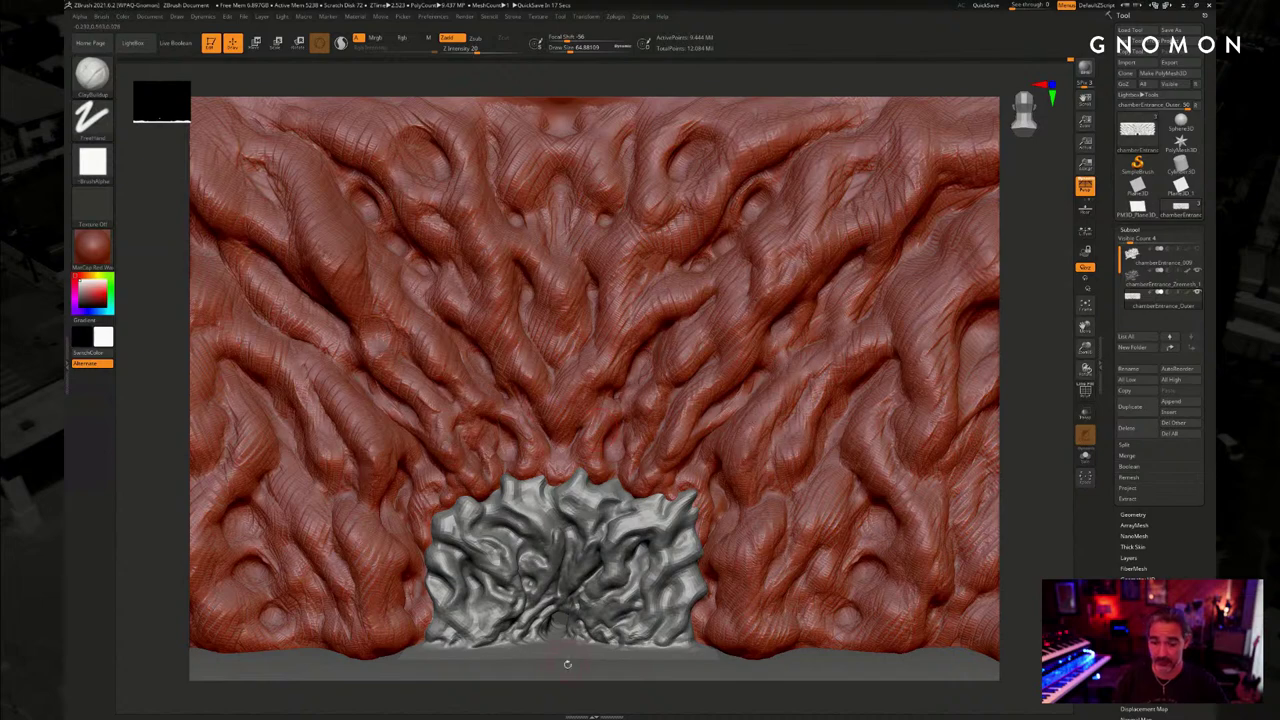
{"action": "left_click_drag", "start_coordinate": [567, 664], "coordinate": [636, 644], "text": "alt"}
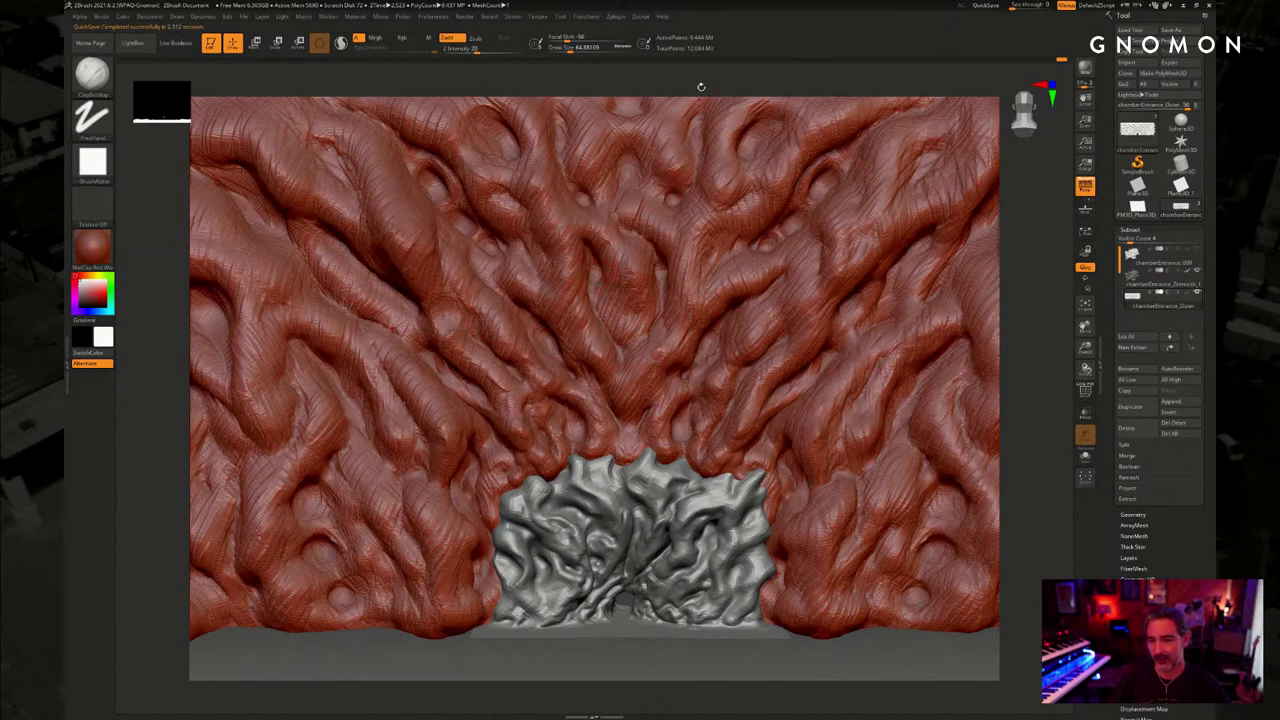
Shape a small rounded form among the folds at the central ridge's upper left, comparing adjacent subdivision levels
{"action": "left_click_drag", "start_coordinate": [701, 87], "coordinate": [643, 101], "text": "alt"}
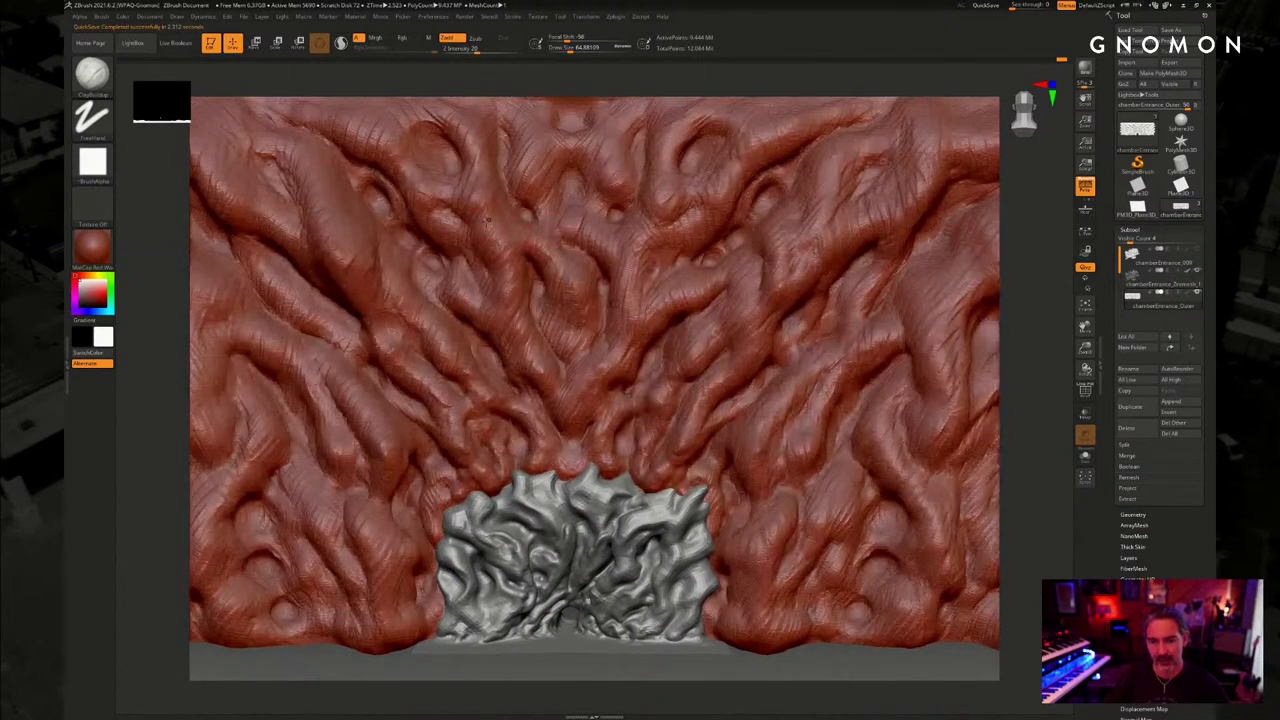
{"action": "key", "text": "shift+d"}
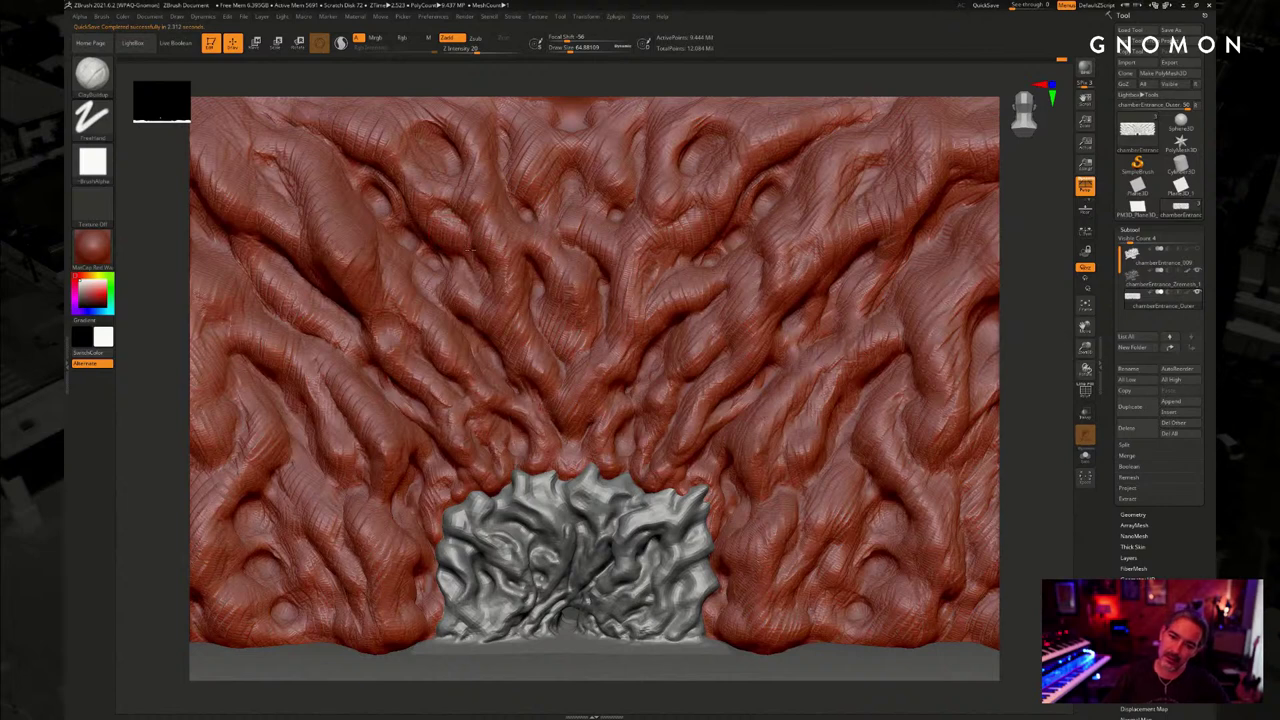
{"action": "key", "text": "d"}
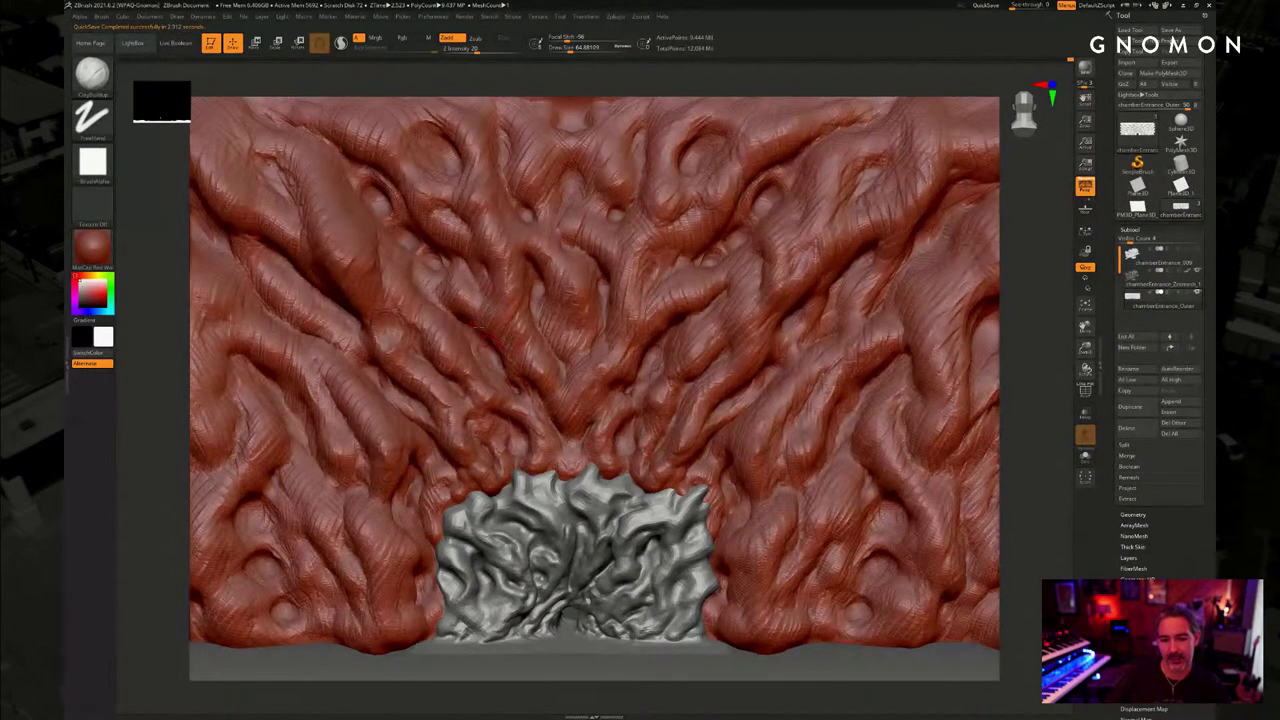
{"action": "key", "text": "shift+d"}
{"action": "key", "text": "d"}
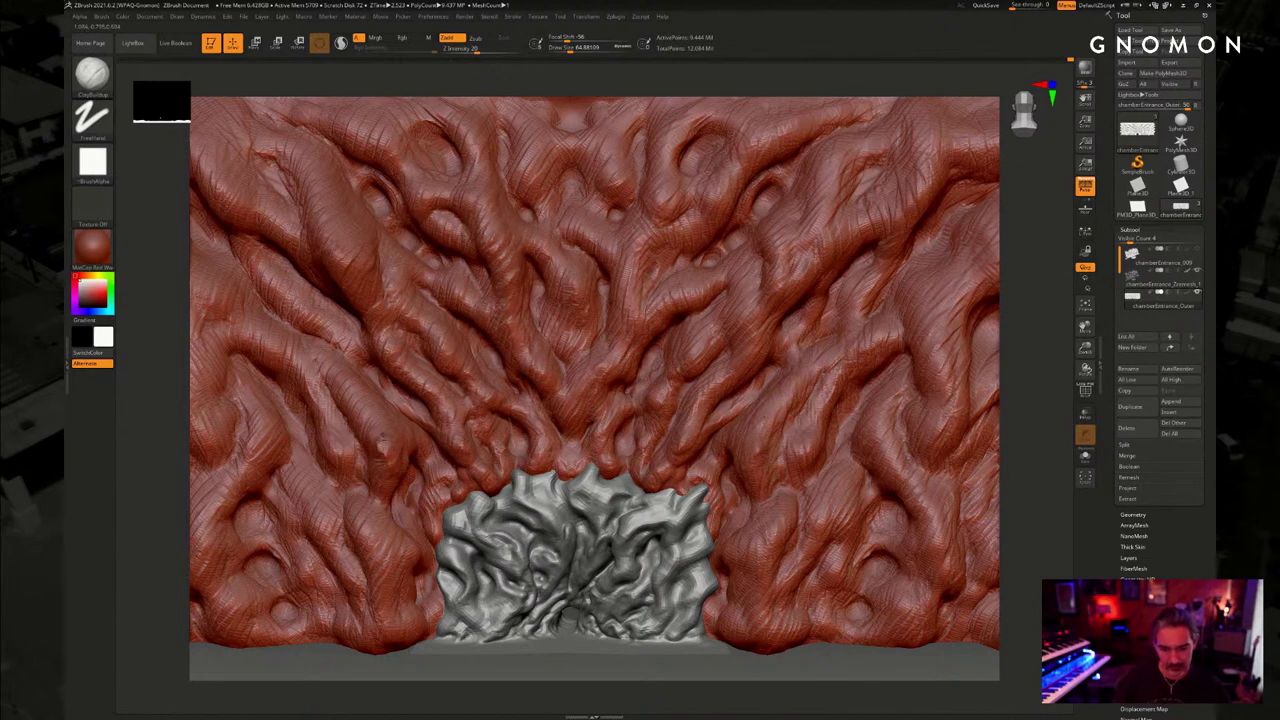
{"action": "key", "text": "shift"}
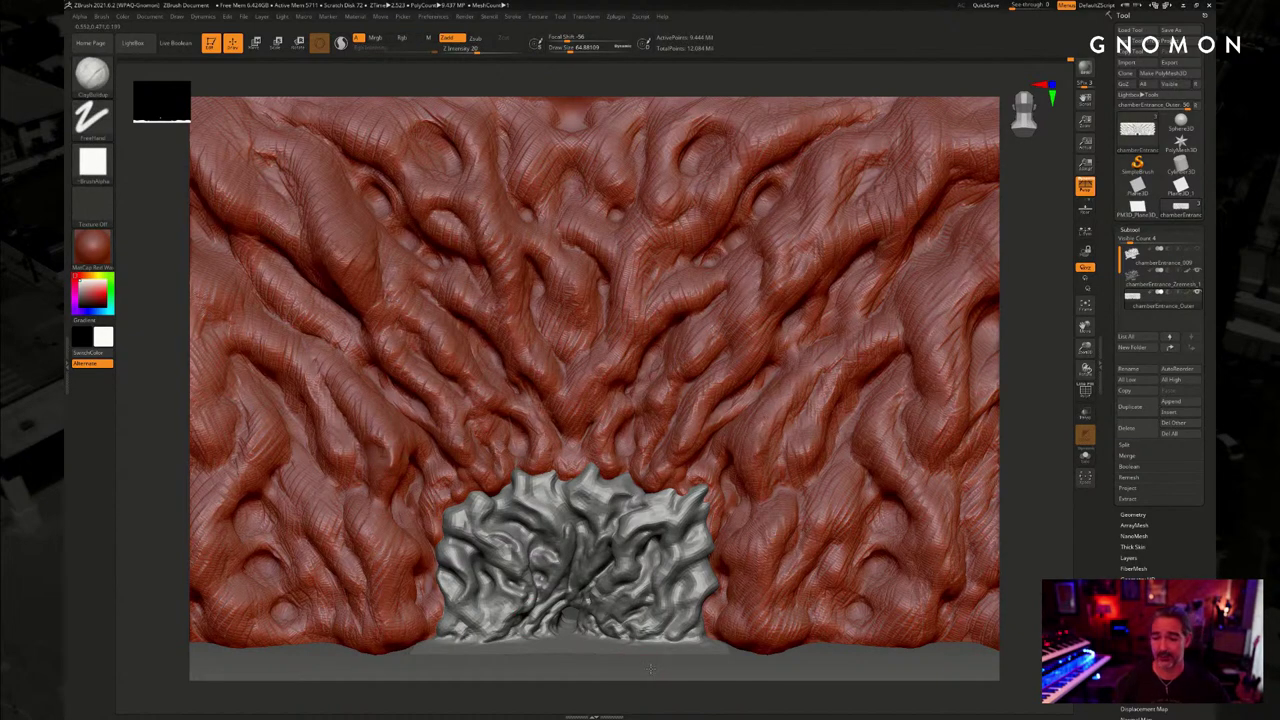
Check the lower wall at coarser subdivision levels and refine the folds beside the entrance with ClayBuildup
{"action": "left_click_drag", "start_coordinate": [650, 668], "coordinate": [625, 591]}
{"action": "left_click_drag", "start_coordinate": [623, 543], "coordinate": [601, 567], "text": "alt"}
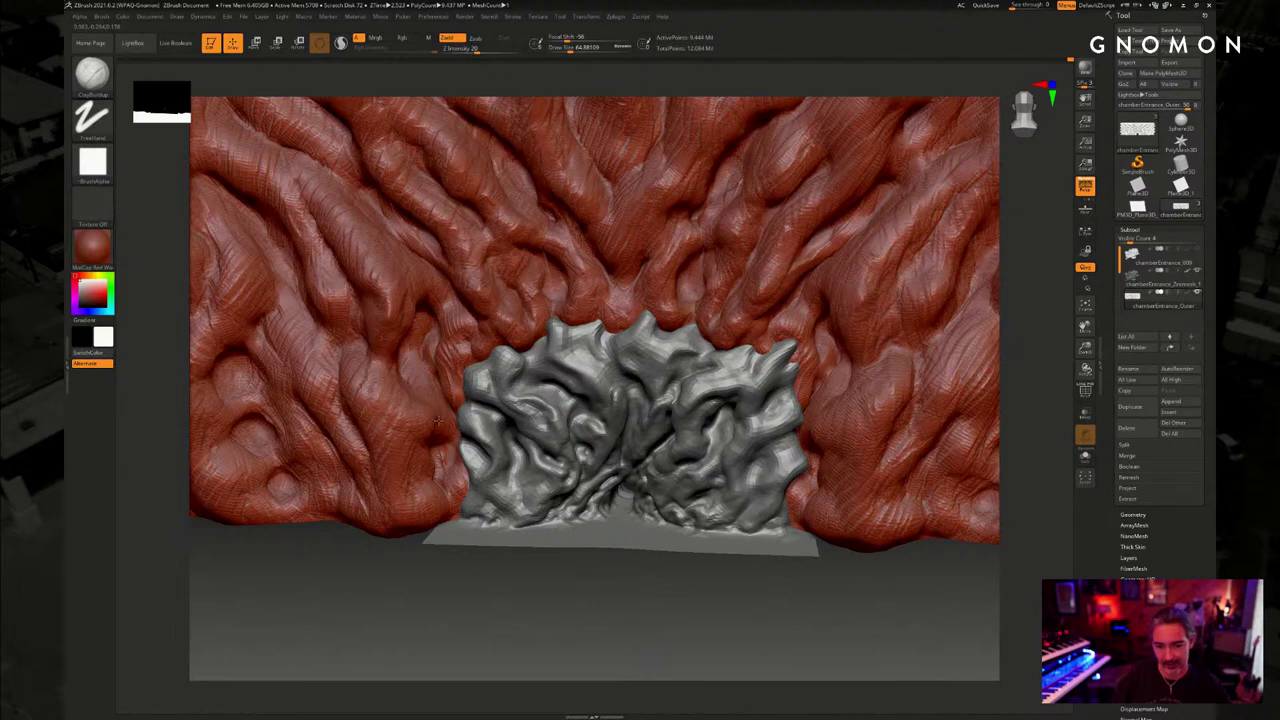
{"action": "key", "text": "shift+d"}
{"action": "key", "text": "shift+d"}
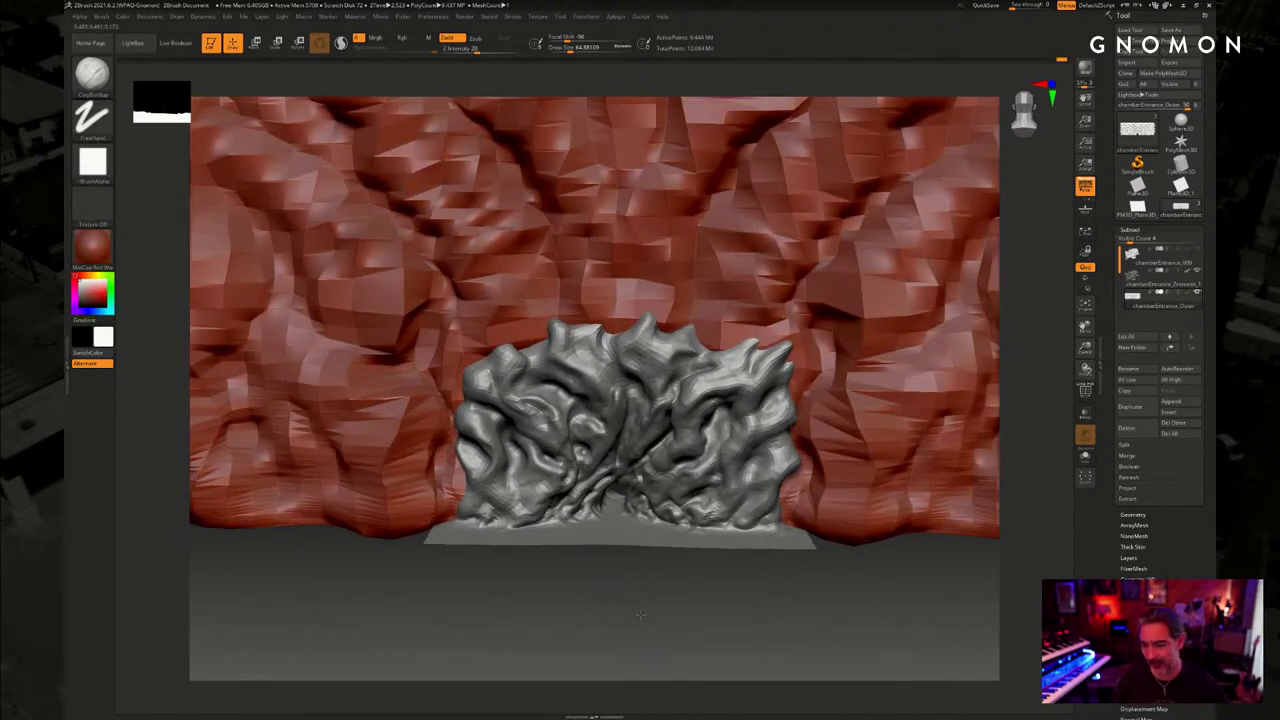
{"action": "left_click_drag", "start_coordinate": [640, 614], "coordinate": [665, 614]}
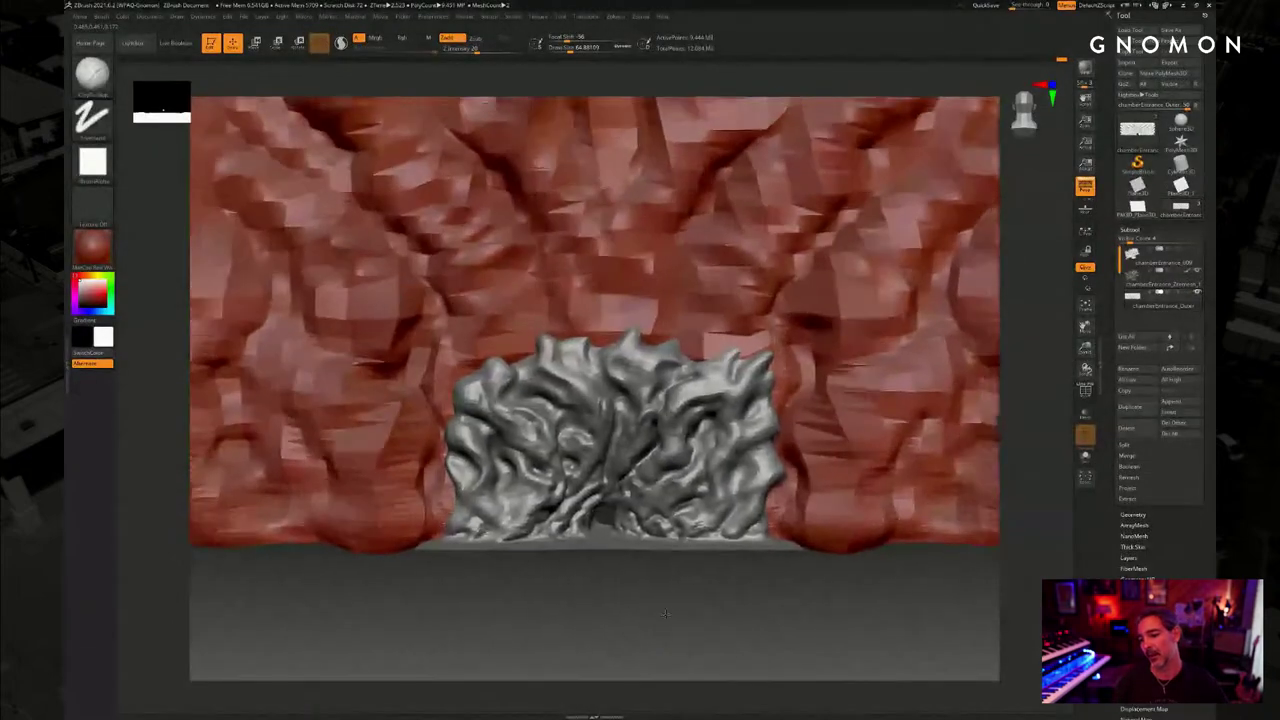
{"action": "key", "text": "d"}
{"action": "key", "text": "d"}
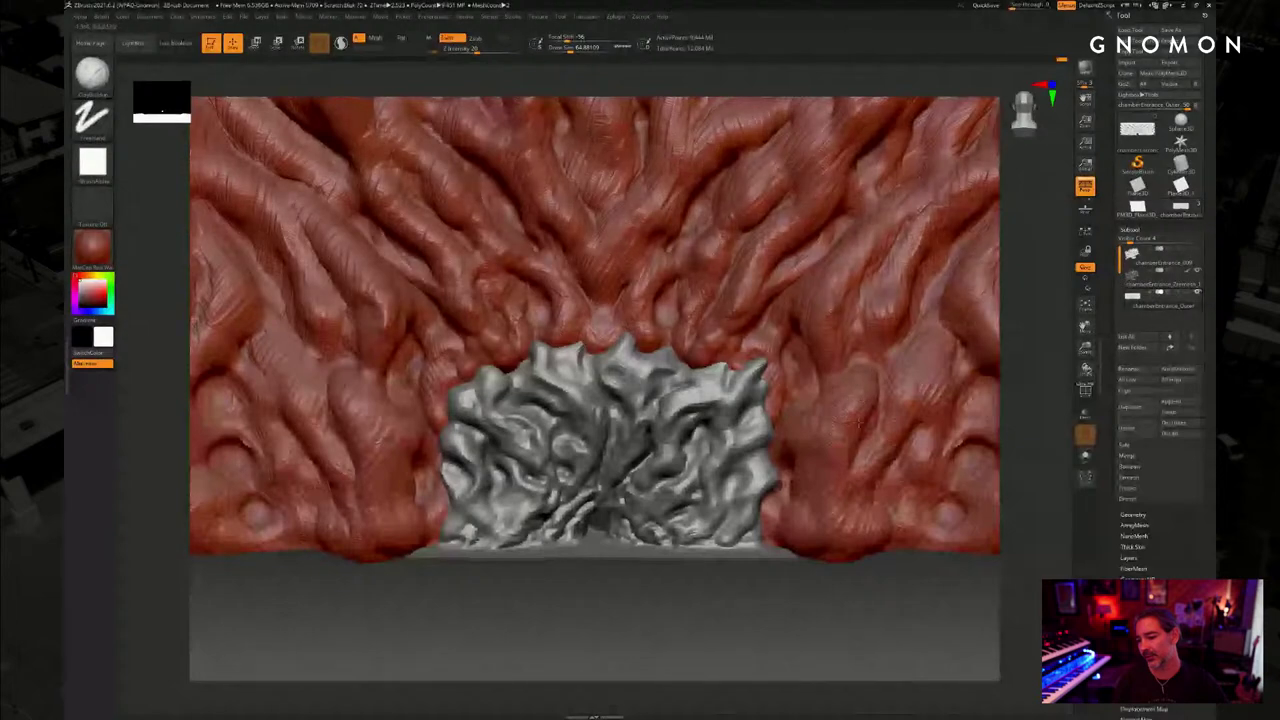
{"action": "key", "text": "shift+d"}
{"action": "key", "text": "d"}
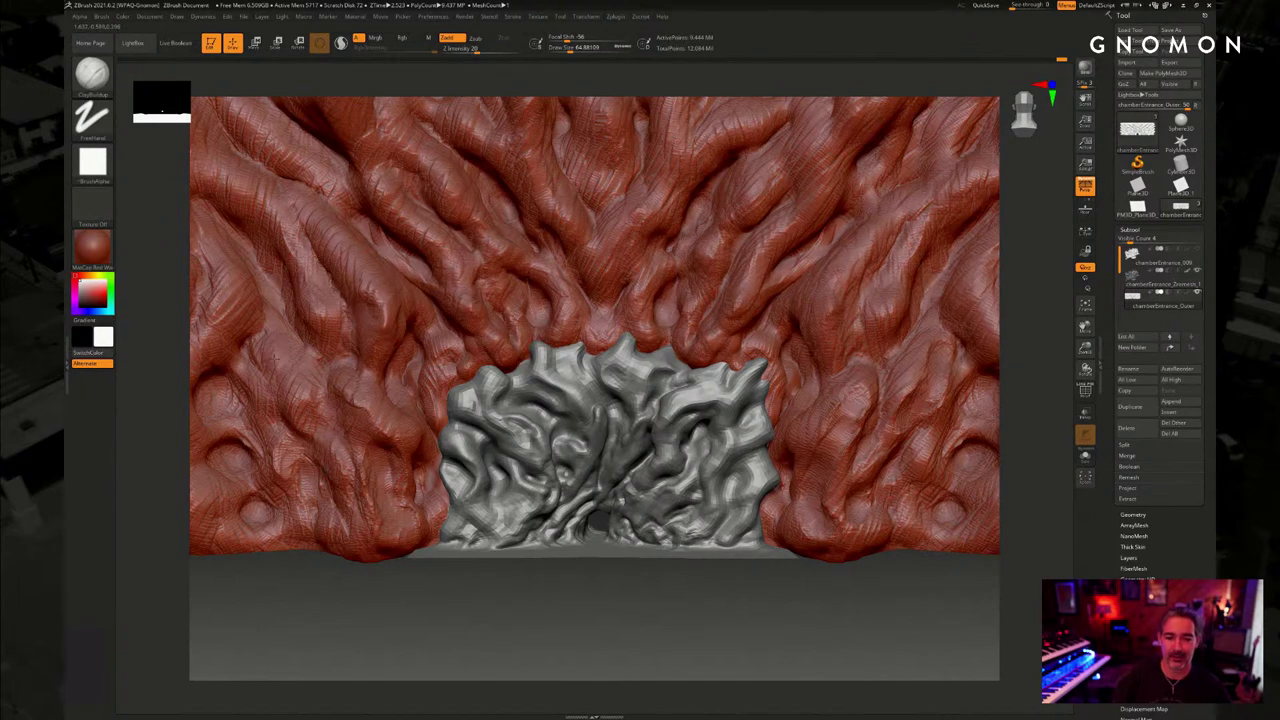
Compare the folds around the chamber entrance at coarse and fine subdivision levels
{"action": "key", "text": "shift+d"}
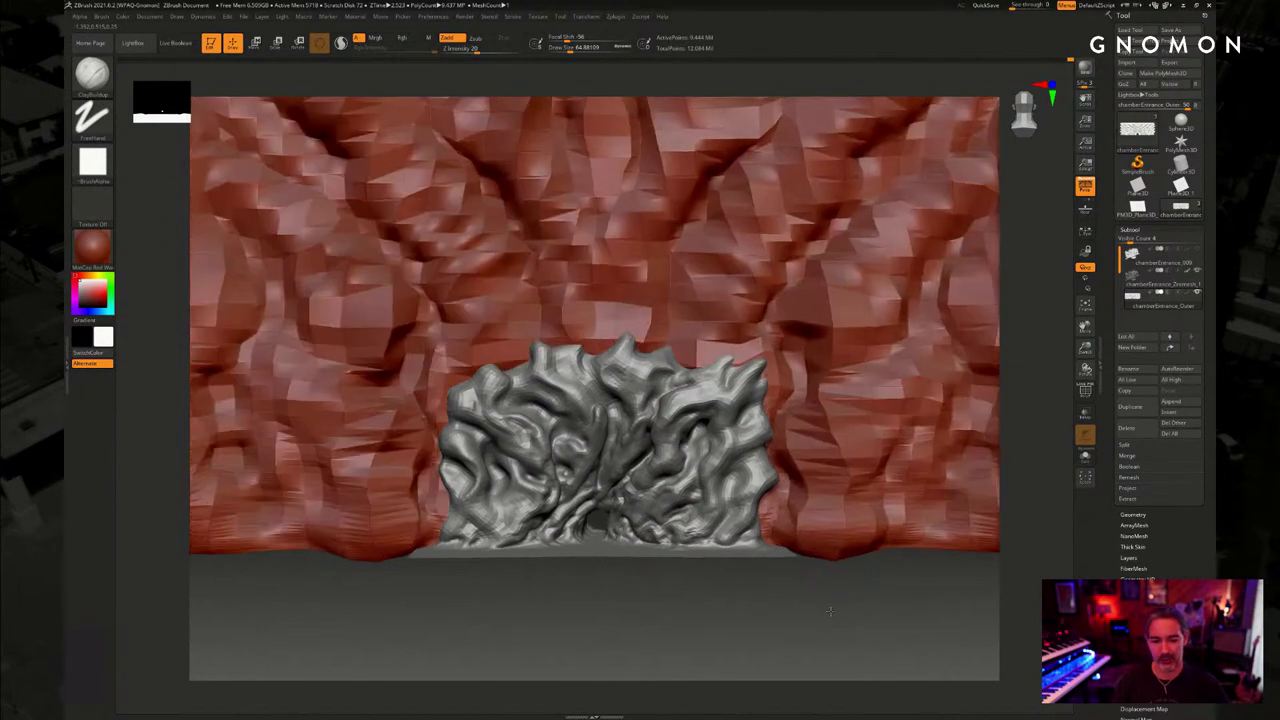
{"action": "key", "text": "d"}
{"action": "key", "text": "d"}
{"action": "key", "text": "shift+d"}
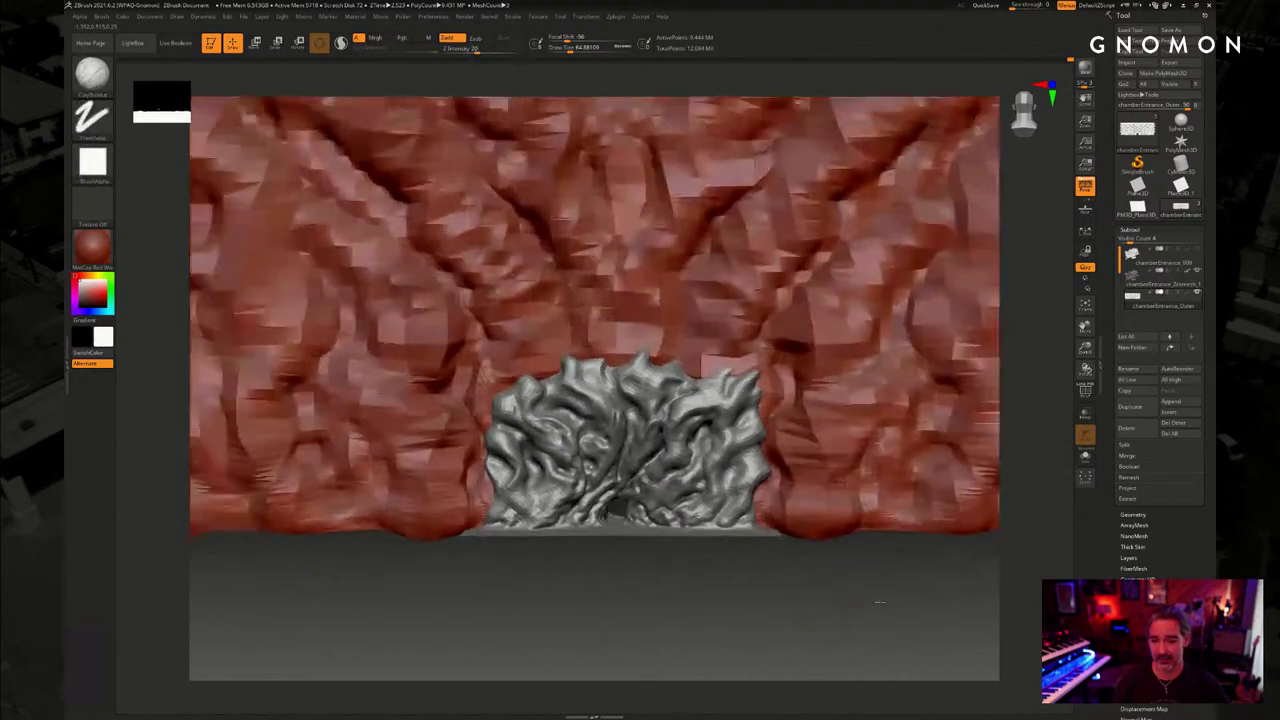
{"action": "key", "text": "d"}
{"action": "key", "text": "d"}
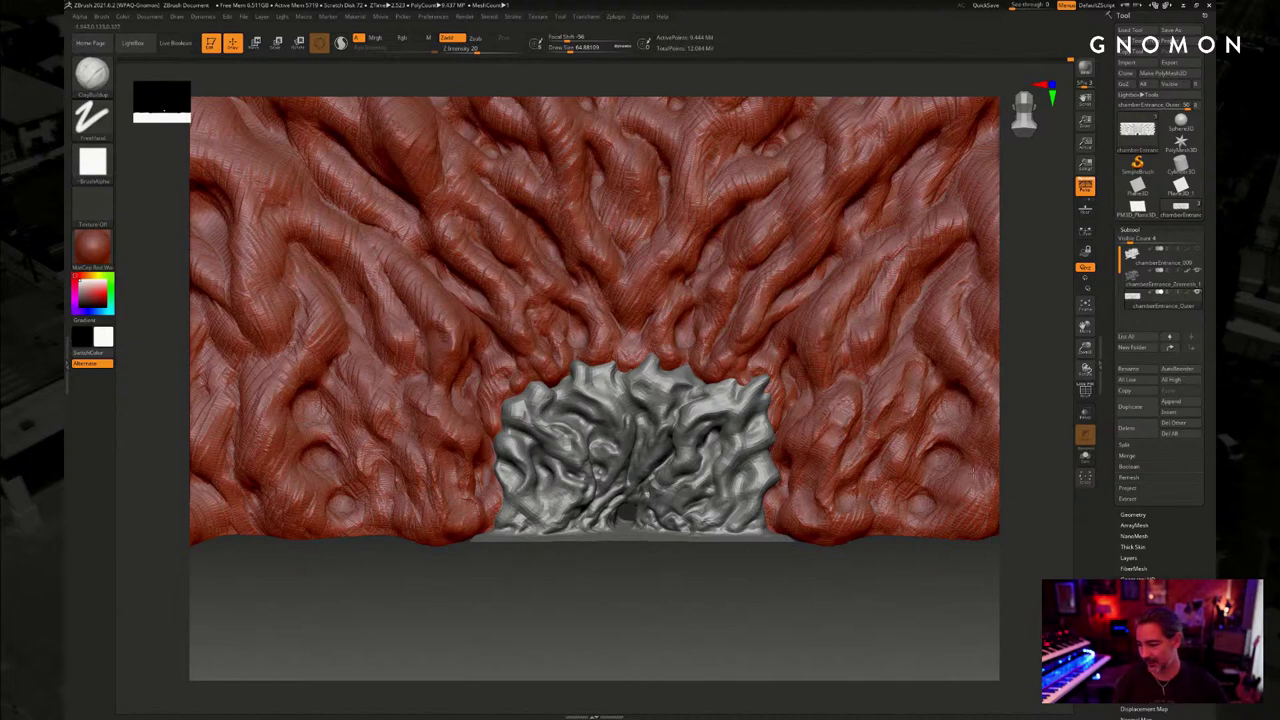
Enlarge the ClayBuildup brush to about 136 and build up the lower wall folds to the right of the entrance
{"action": "left_click_drag", "start_coordinate": [911, 565], "coordinate": [827, 585], "text": "alt"}
{"action": "key", "text": "s"}
{"action": "left_click_drag", "start_coordinate": [871, 508], "coordinate": [884, 508]}
{"action": "left_click_drag", "start_coordinate": [922, 458], "coordinate": [866, 544]}
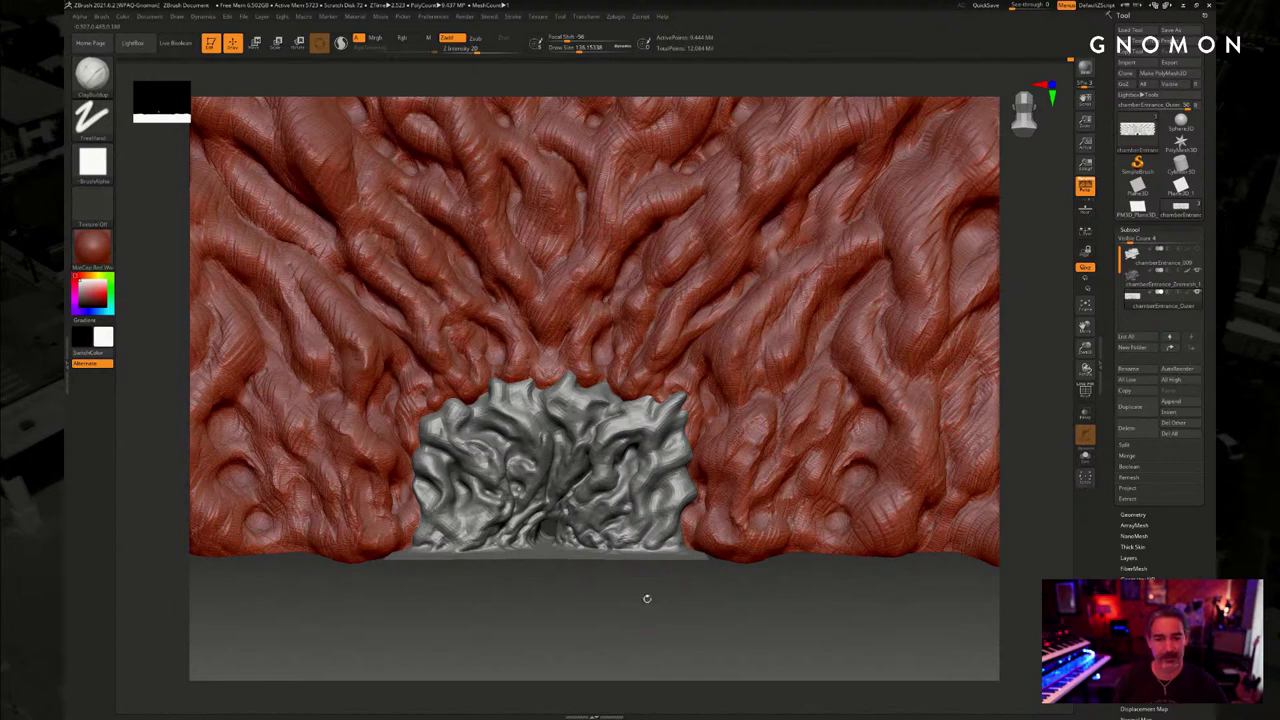
Save the tool as a new version named chamberEntrance_010
{"action": "mouse_move", "coordinate": [647, 598]}
{"action": "left_mouse_down"}
{"action": "mouse_move", "coordinate": [690, 590]}
{"action": "mouse_move", "coordinate": [714, 560]}
{"action": "mouse_move", "coordinate": [600, 552]}
{"action": "left_mouse_up"}
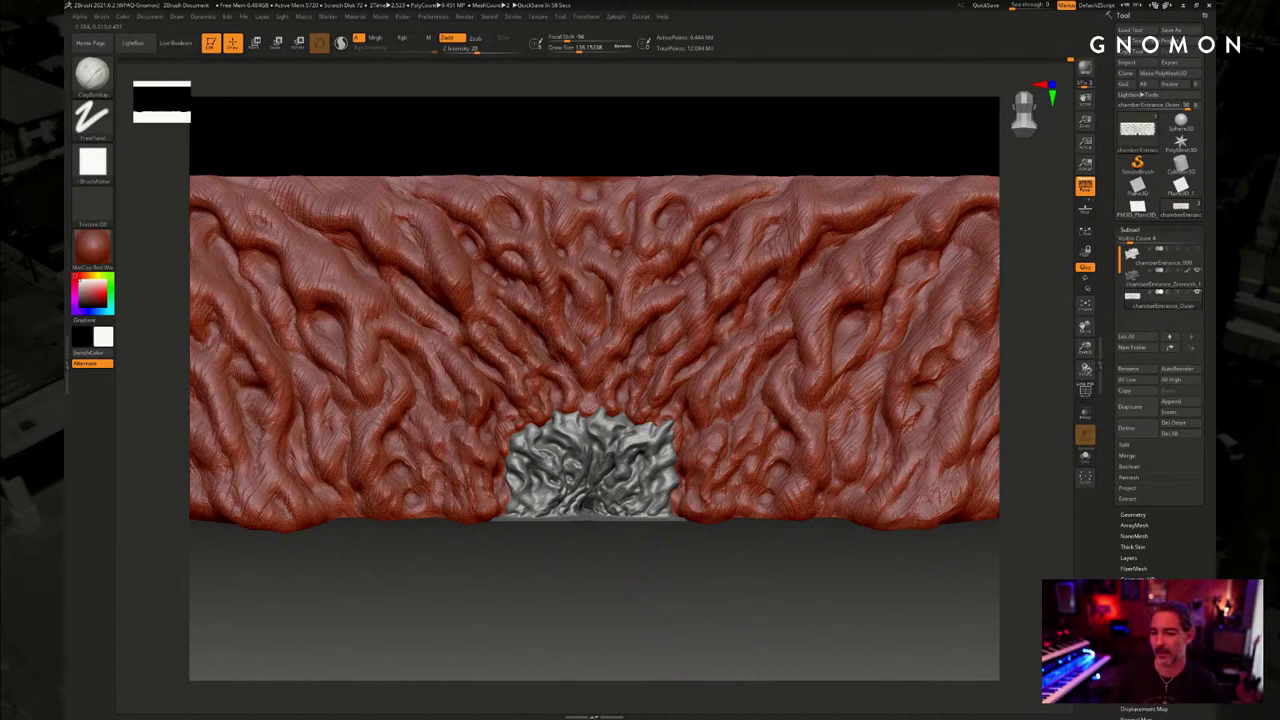
{"action": "left_click_drag", "start_coordinate": [696, 535], "coordinate": [709, 531]}
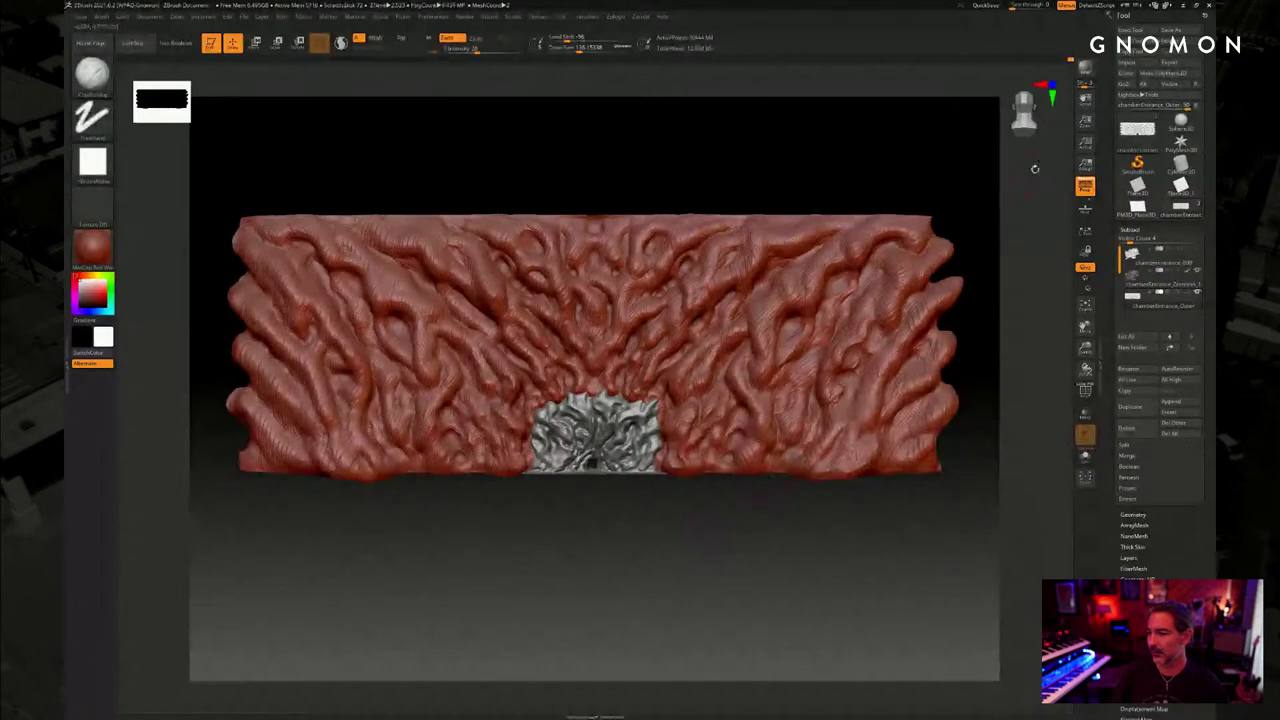
{"action": "left_click", "coordinate": [1171, 30]}
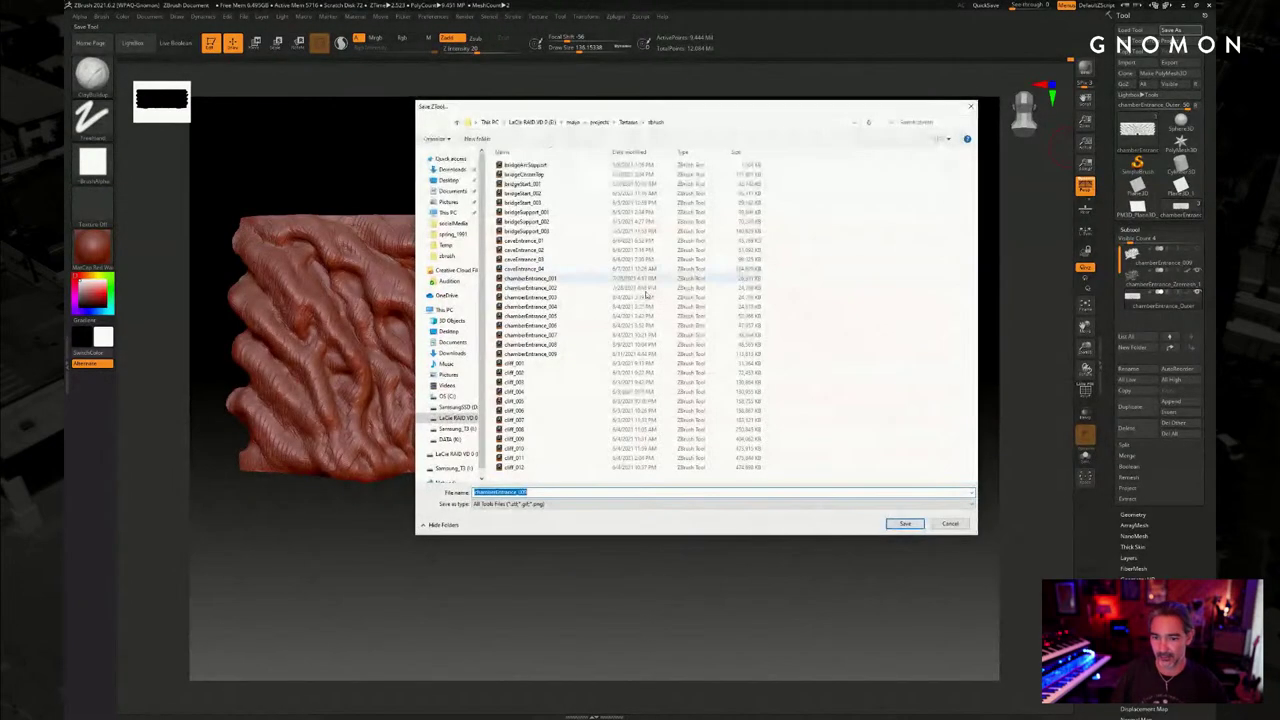
{"action": "left_click", "coordinate": [526, 492]}
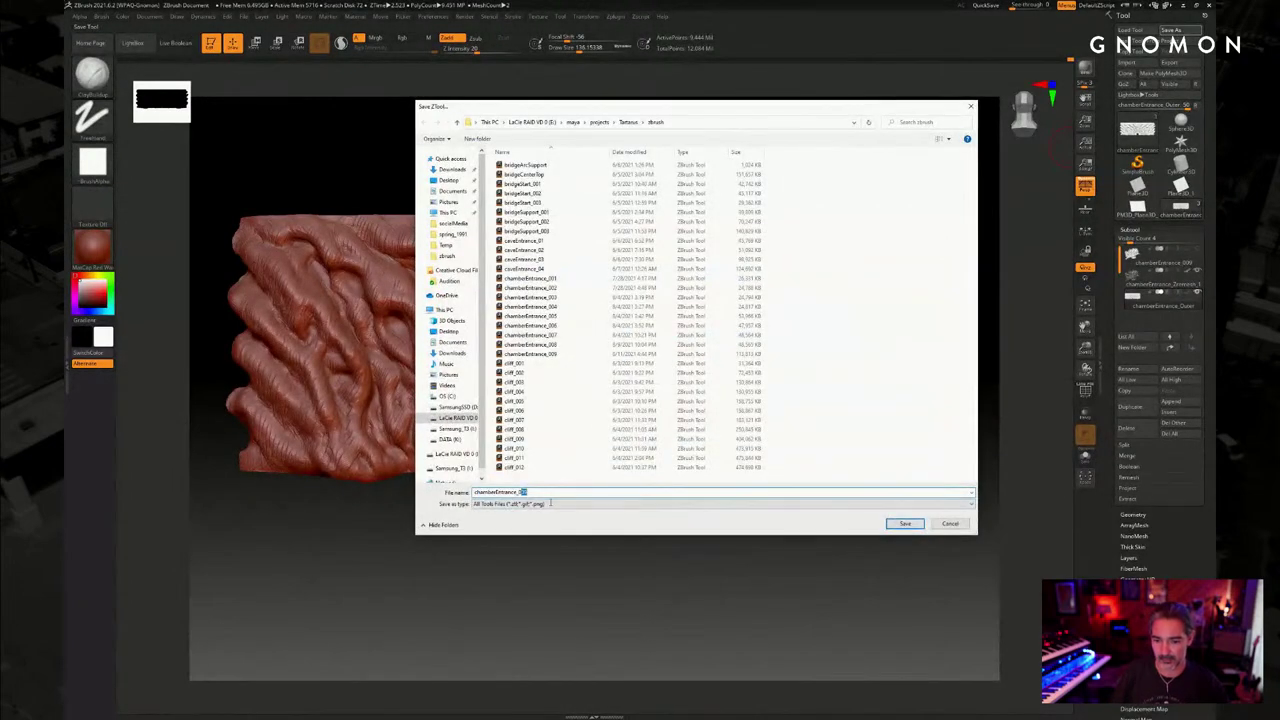
{"action": "type", "text": "1"}
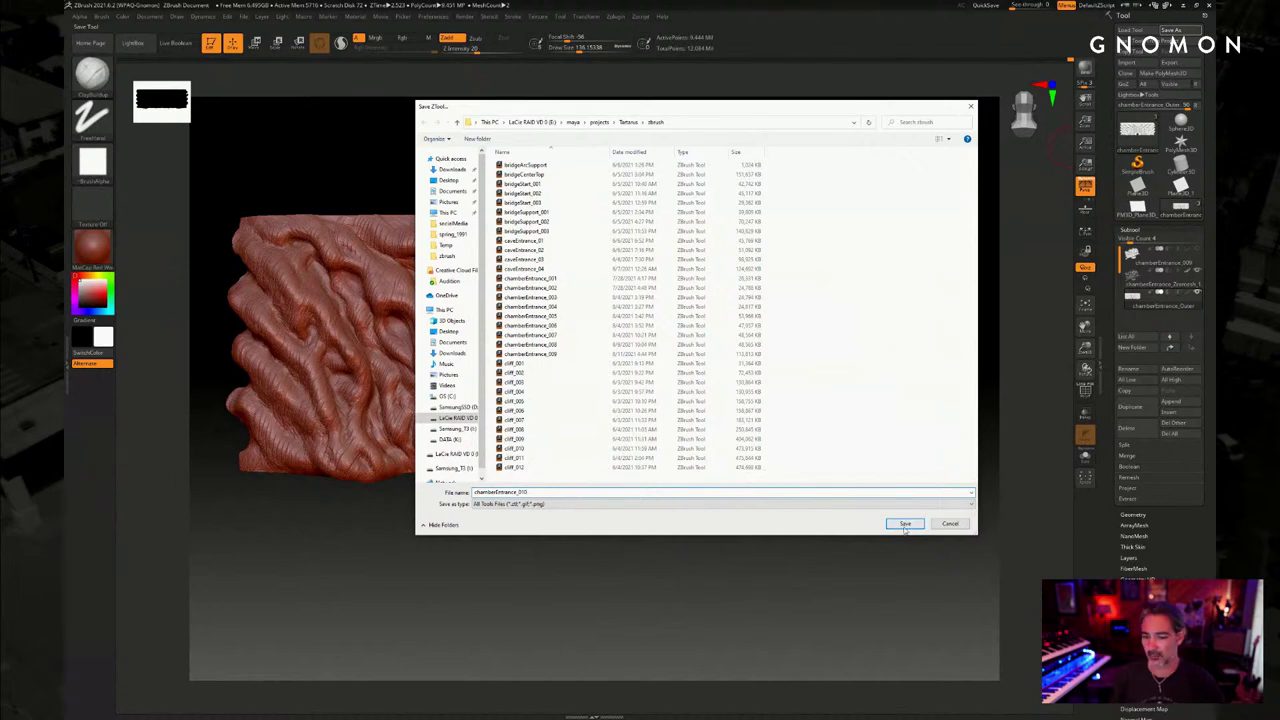
{"action": "left_click", "coordinate": [904, 523]}
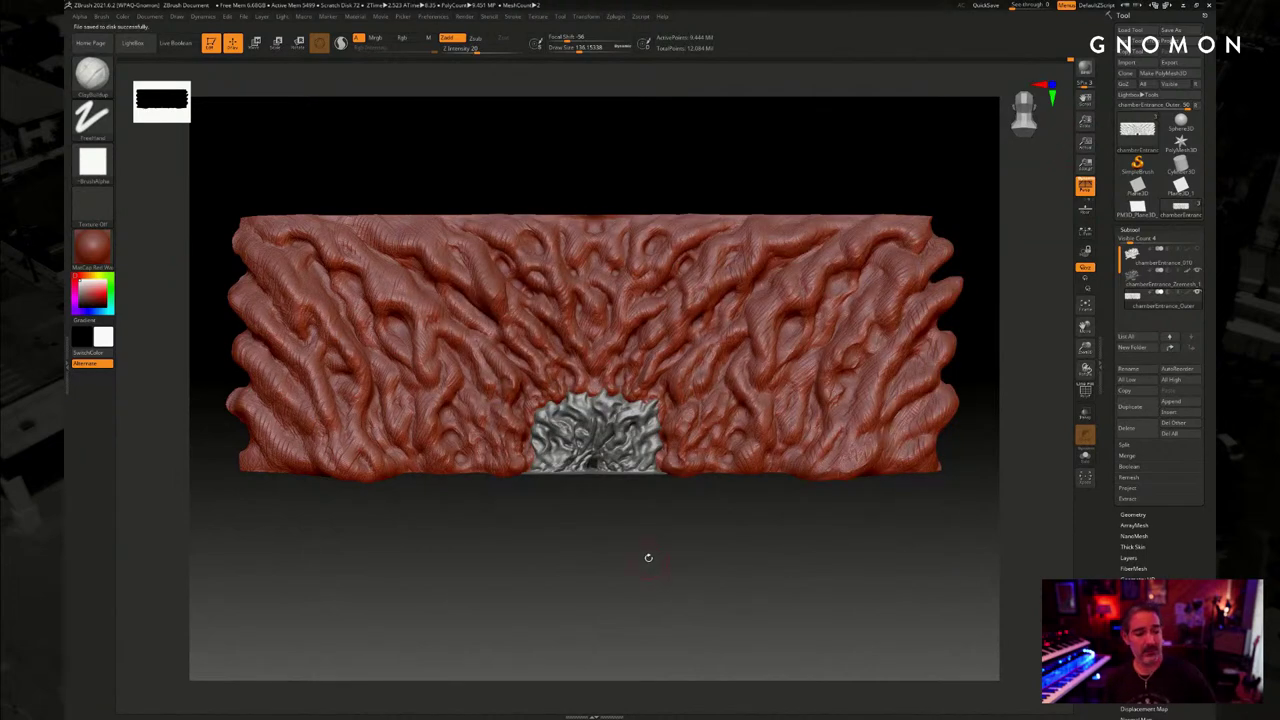
Examine the overall flow of folds across the whole wall, comparing coarse and fine subdivision levels from slightly different angles
{"action": "left_click_drag", "start_coordinate": [645, 537], "coordinate": [704, 555]}
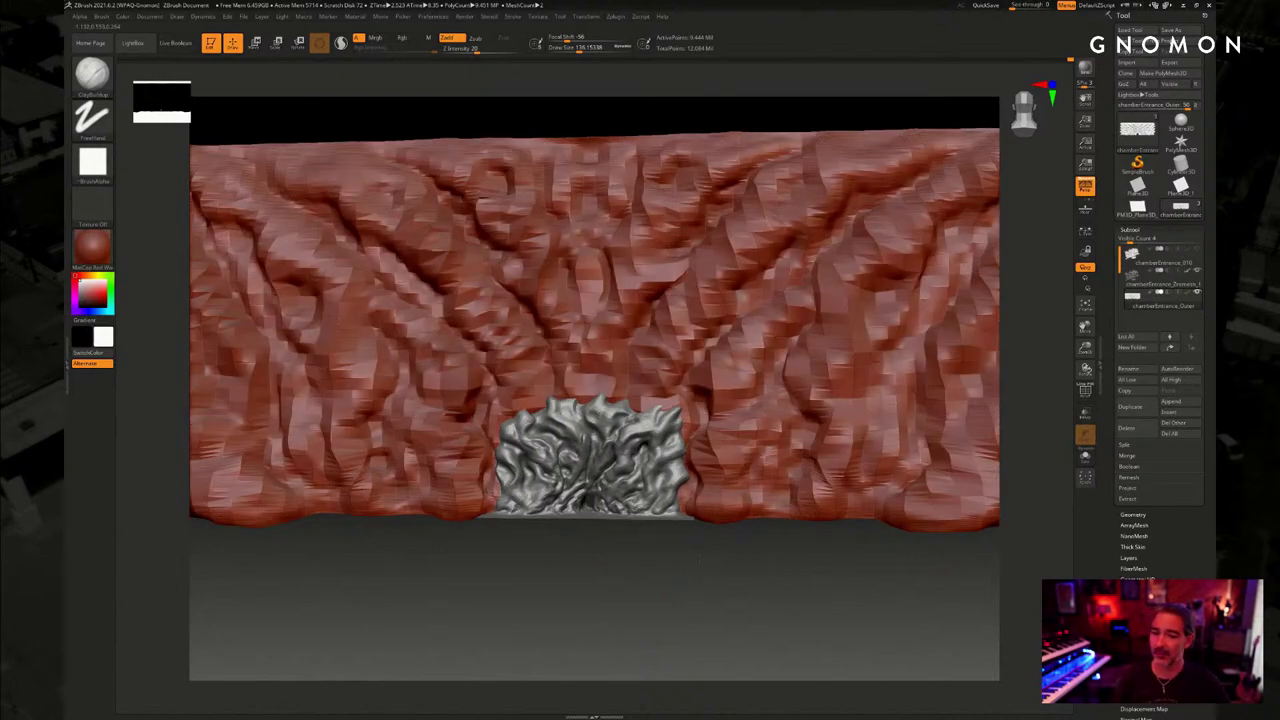
{"action": "left_click_drag", "start_coordinate": [723, 569], "coordinate": [735, 574]}
{"action": "mouse_move", "coordinate": [734, 575]}
{"action": "left_mouse_down"}
{"action": "mouse_move", "coordinate": [703, 540]}
{"action": "mouse_move", "coordinate": [695, 572]}
{"action": "left_mouse_up"}
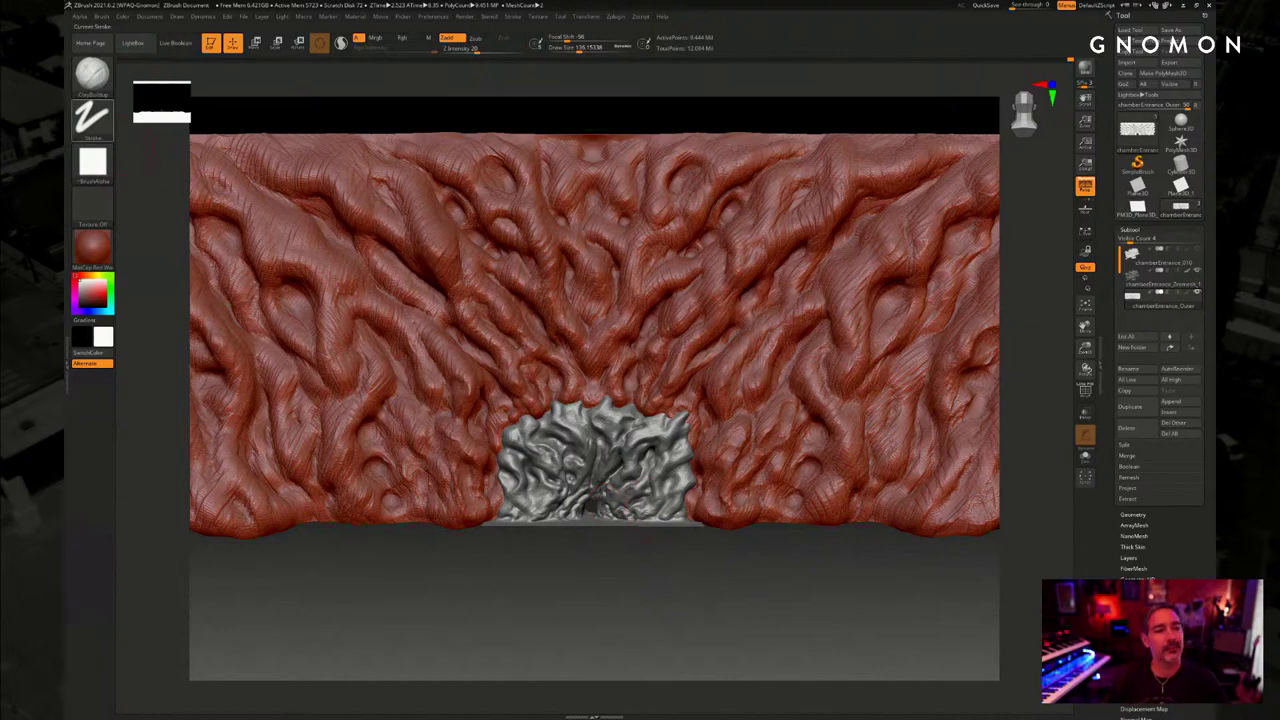
{"action": "left_click", "coordinate": [92, 117]}
{"action": "left_click", "coordinate": [150, 115]}
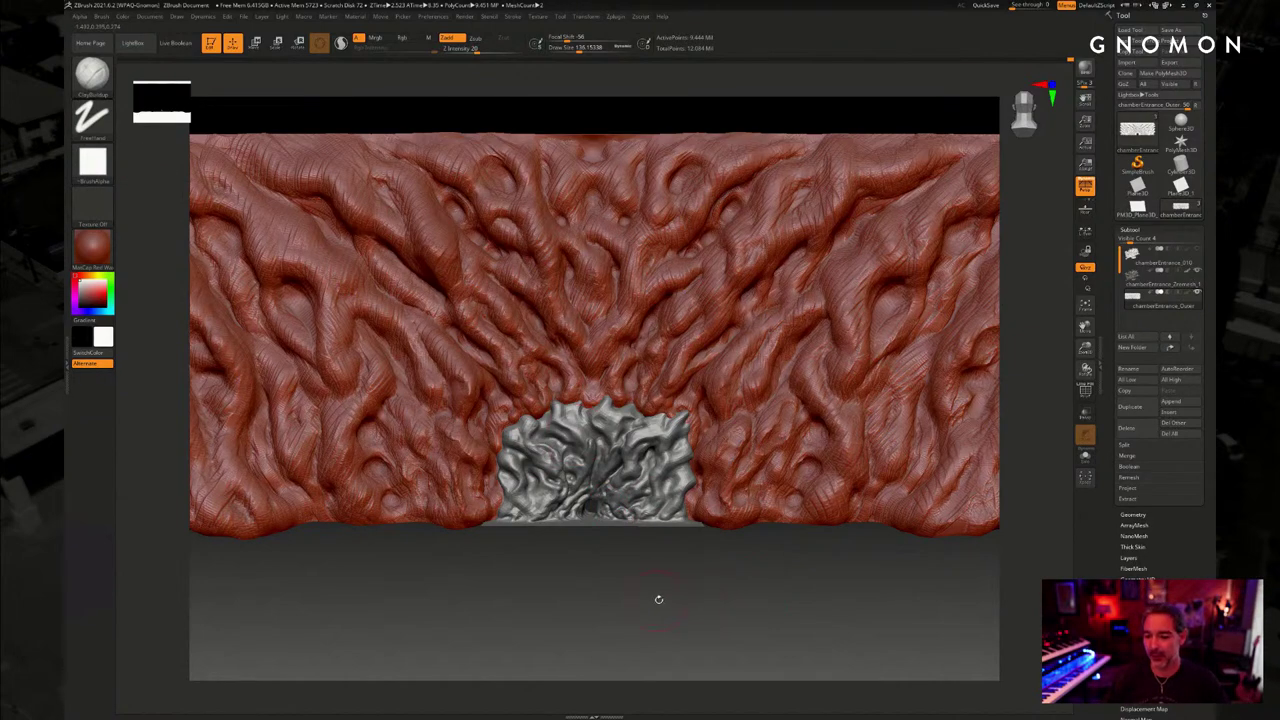
{"action": "key", "text": "shift+d"}
{"action": "key", "text": "shift+d"}
{"action": "key", "text": "d"}
{"action": "key", "text": "d"}
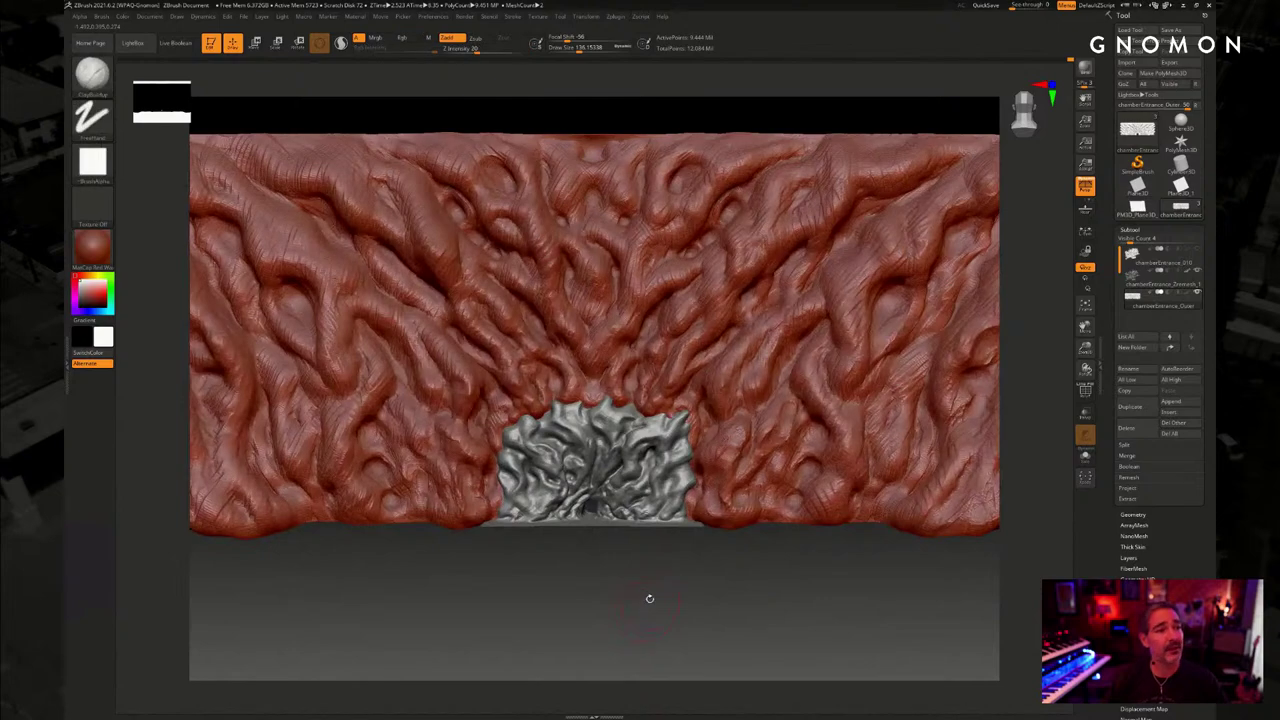
{"action": "mouse_move", "coordinate": [649, 599]}
{"action": "left_mouse_down"}
{"action": "mouse_move", "coordinate": [655, 638]}
{"action": "mouse_move", "coordinate": [649, 605]}
{"action": "mouse_move", "coordinate": [668, 614]}
{"action": "mouse_move", "coordinate": [698, 601]}
{"action": "left_mouse_up"}
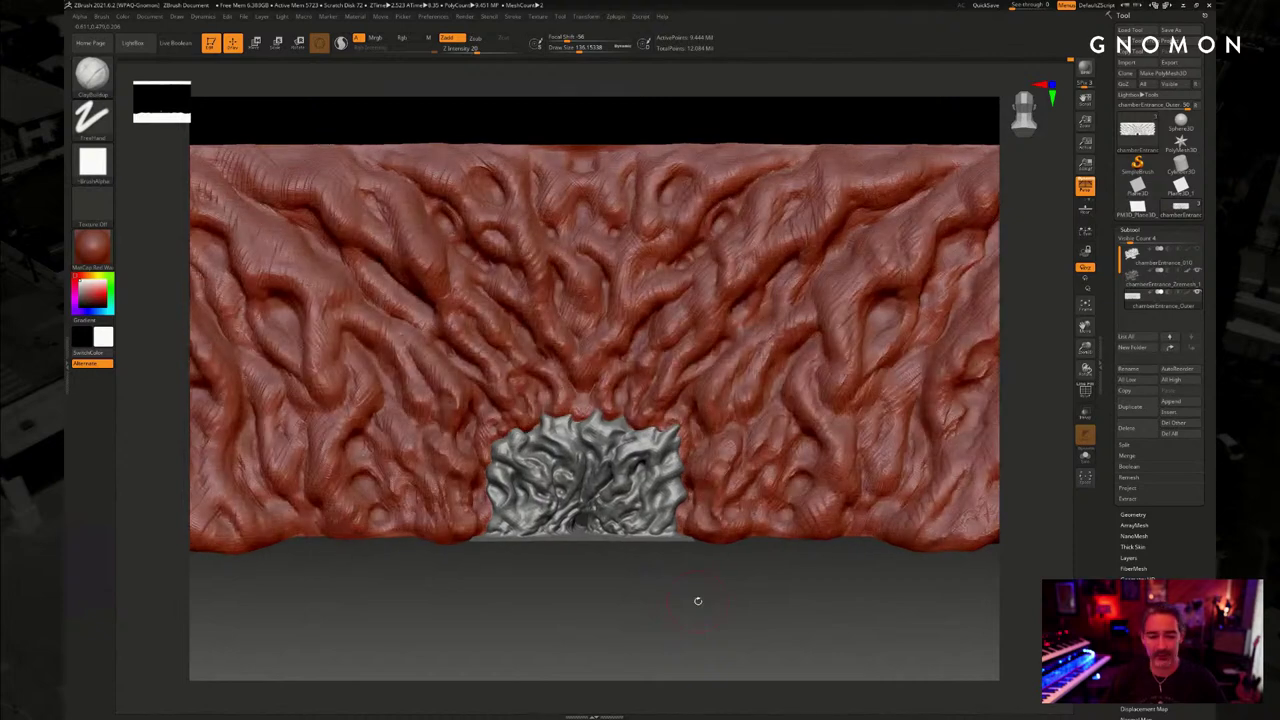